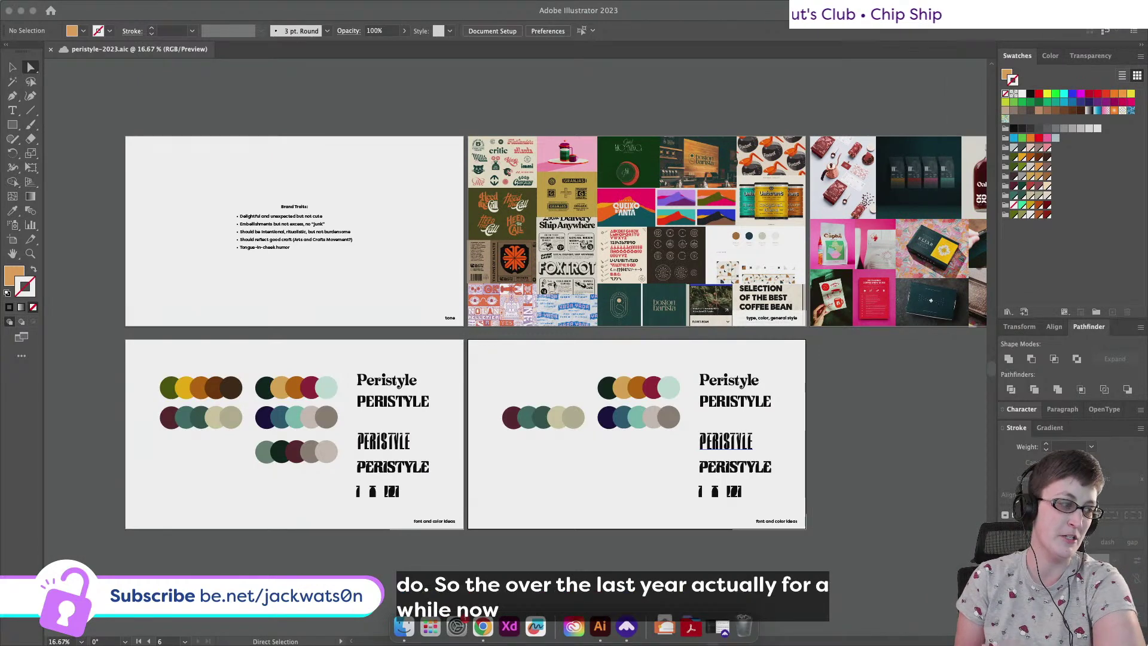
scroll(611, 540, "left", 5)
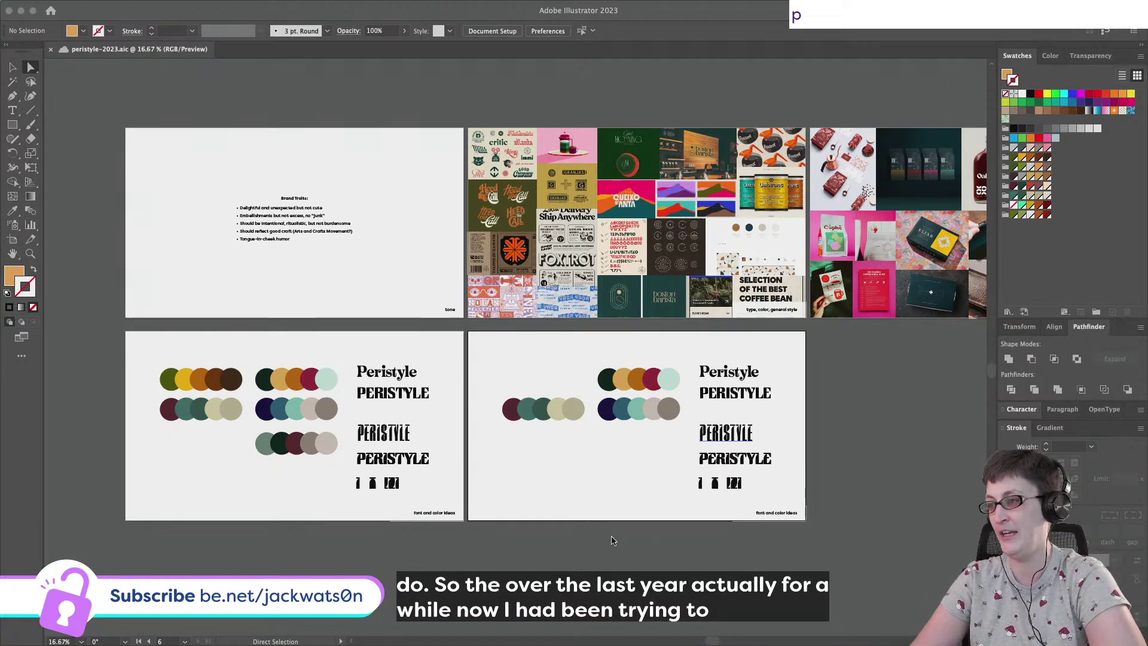
scroll(611, 540, "down", 2)
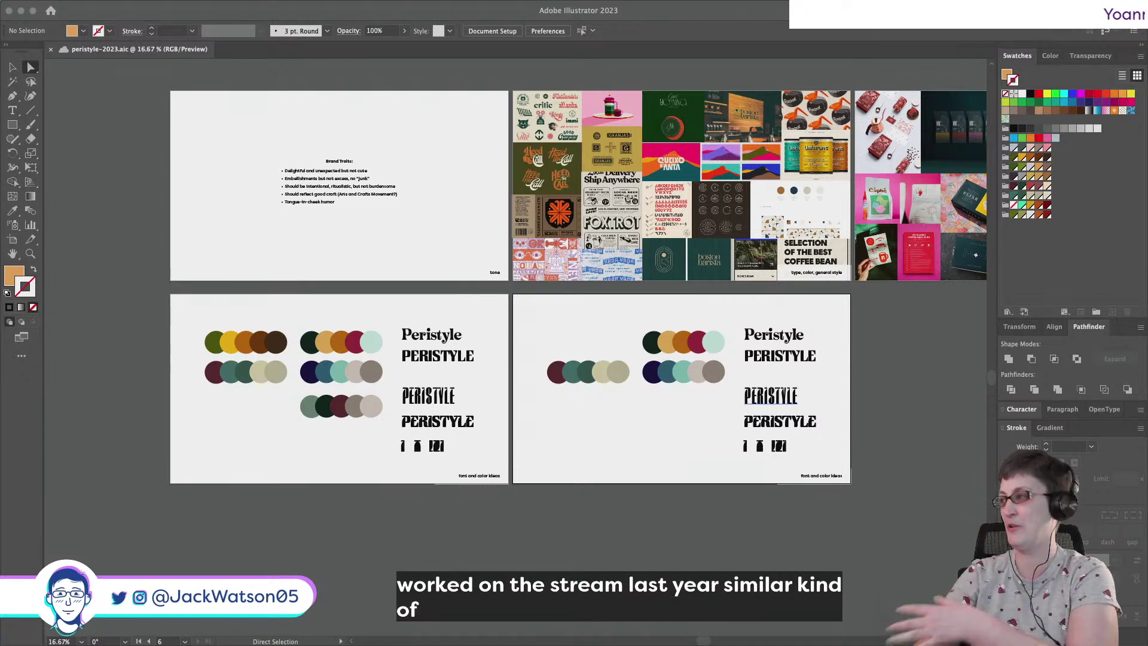
mouse_move(559, 645)
key("BackSpace")
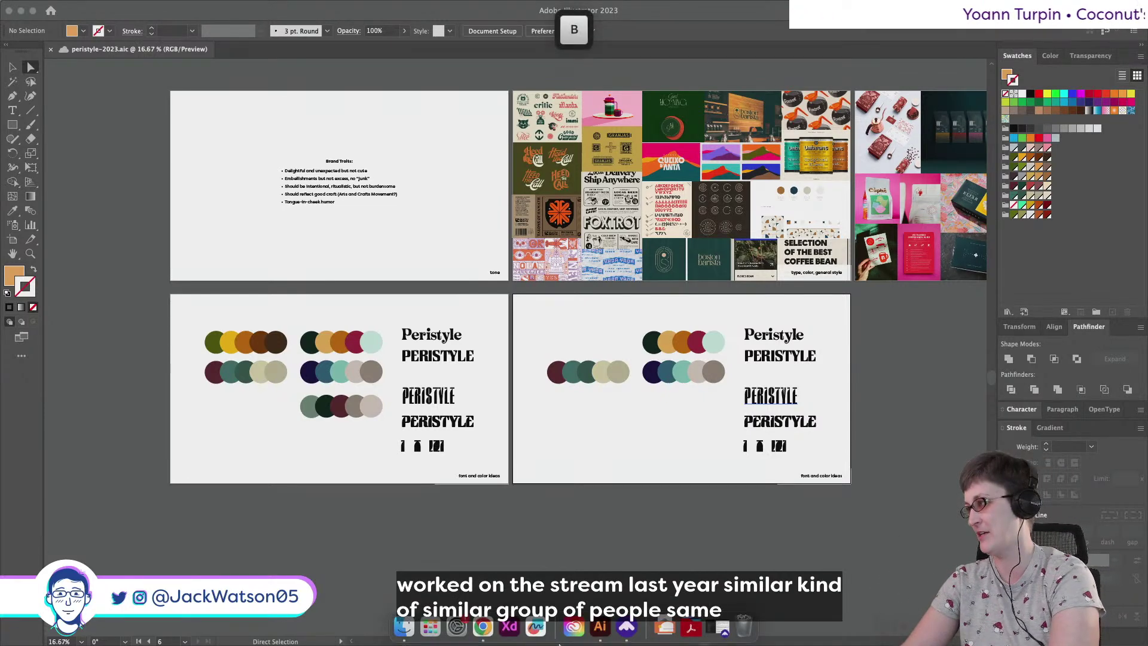
key("l")
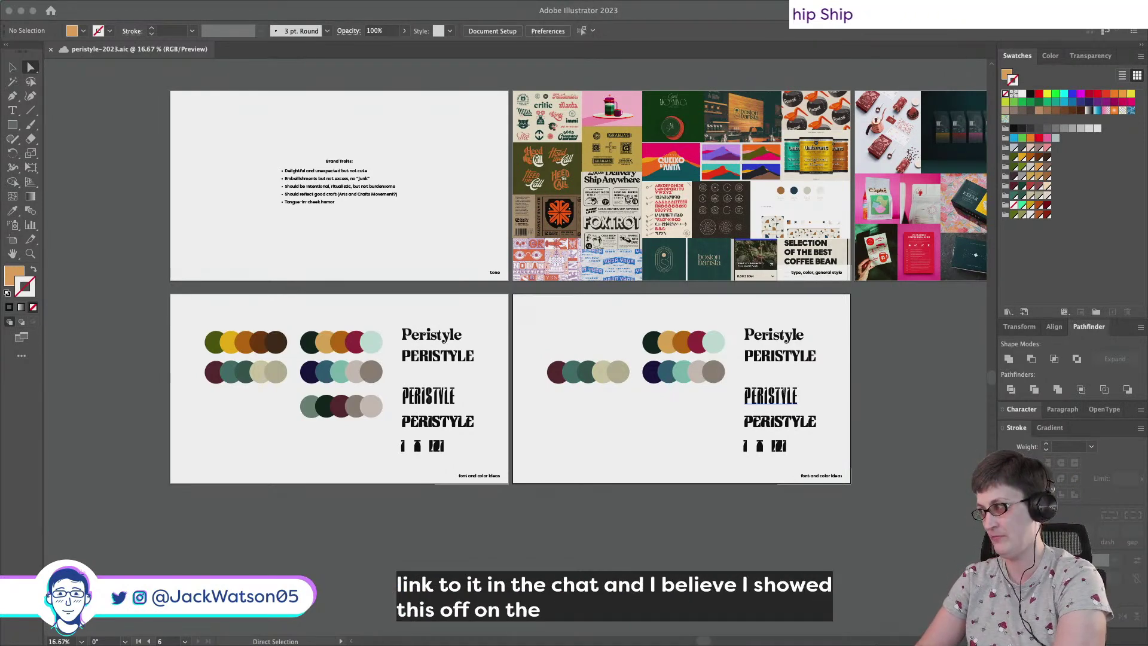
Switch to the browser and look through the Buildings and Food homepage, from its brands and team sections to the contact form
key("super+Tab")
scroll(388, 267, "down", 5)
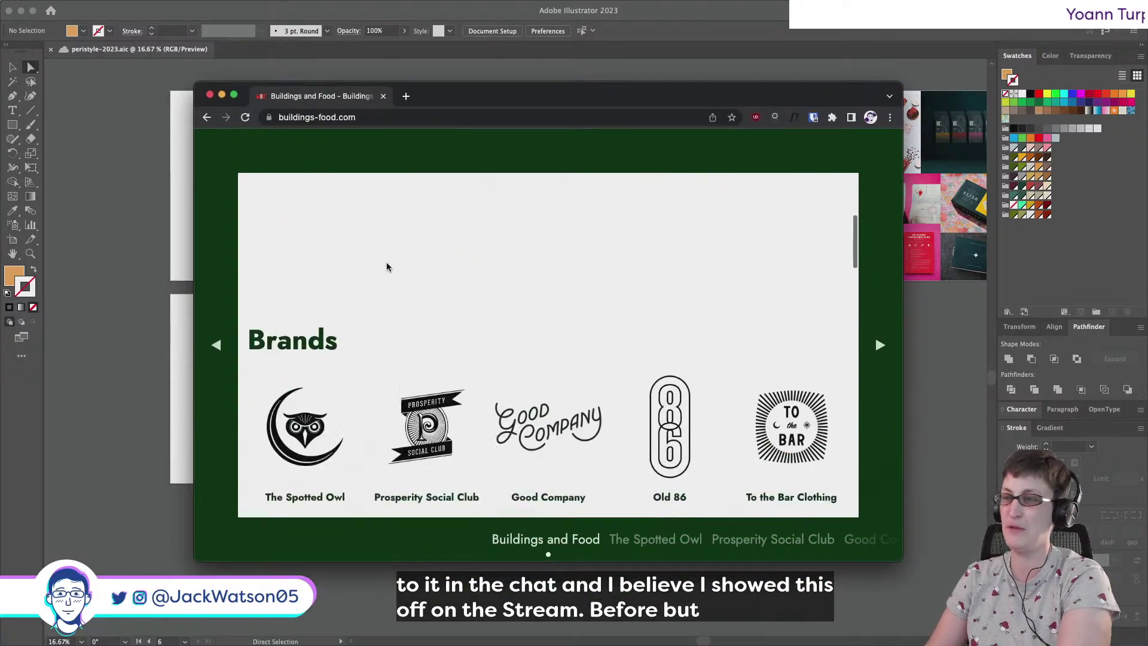
scroll(388, 266, "down", 3)
scroll(388, 267, "down", 3)
scroll(387, 267, "down", 2)
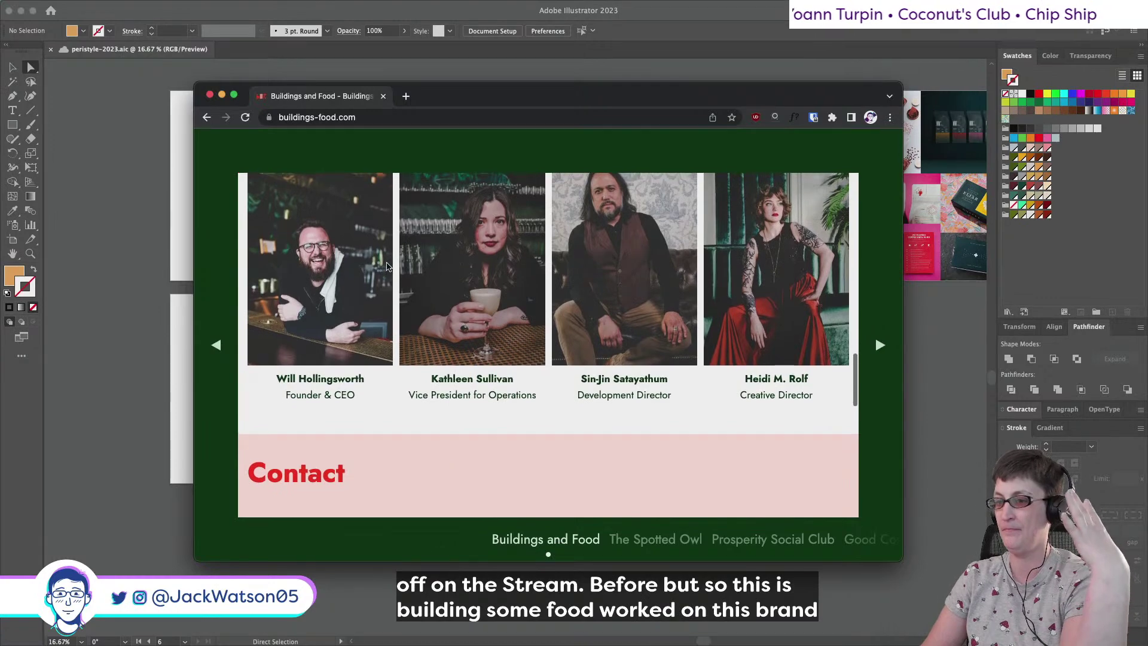
scroll(388, 267, "down", 3)
scroll(387, 267, "down", 5)
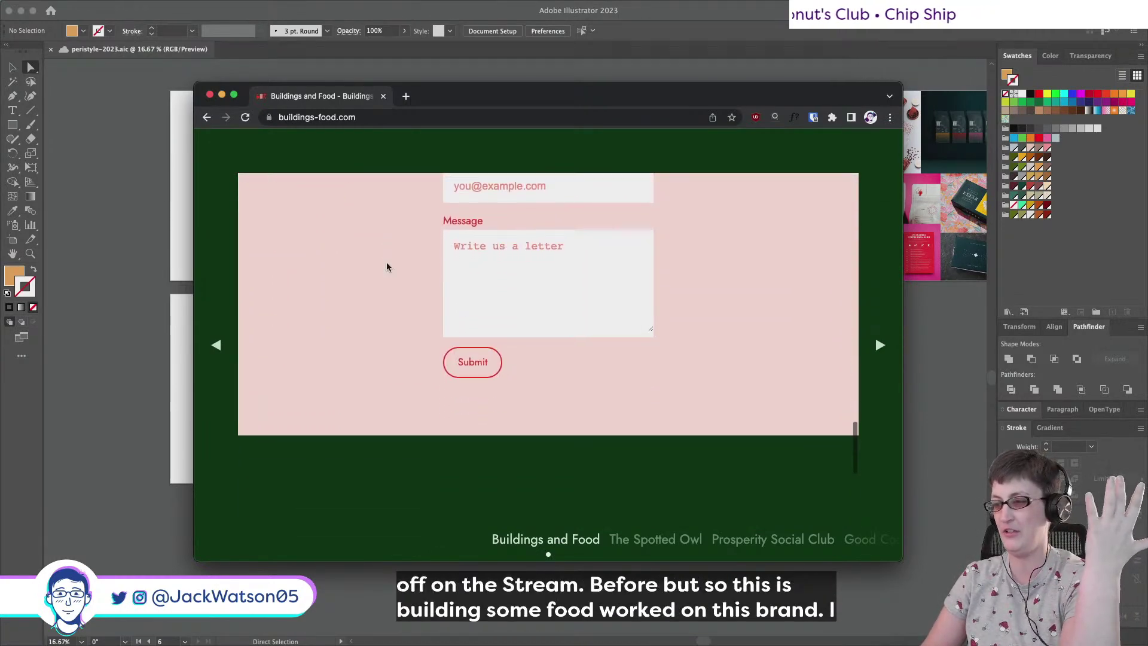
scroll(387, 267, "up", 15)
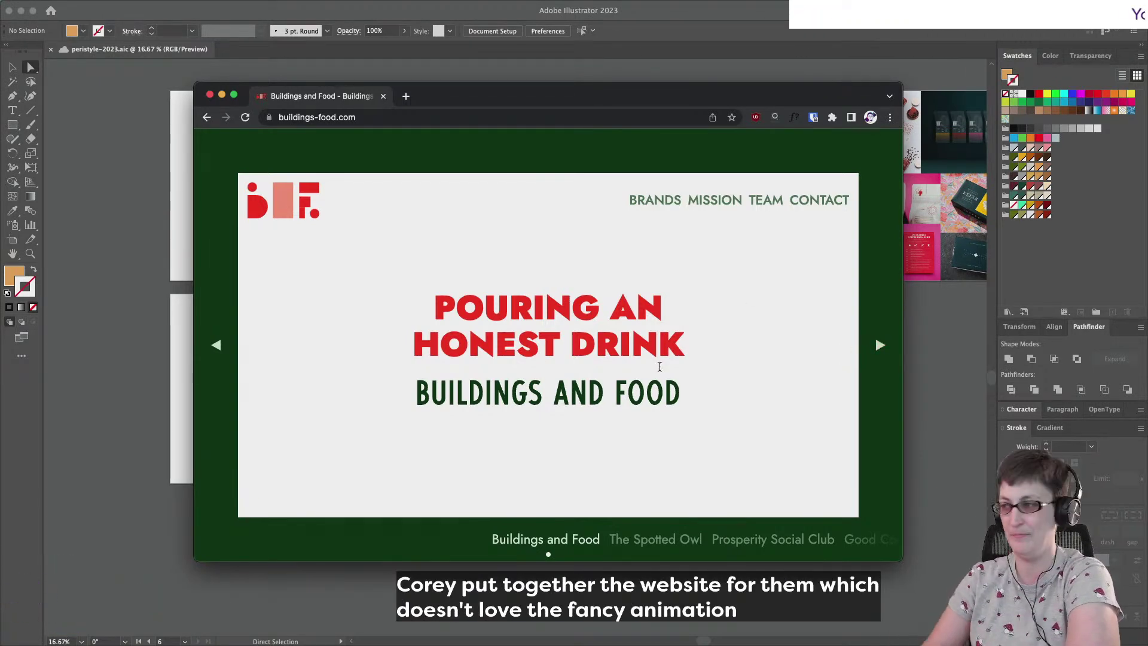
View The Spotted Owl page in the site's brand carousel, return to Buildings and Food, and hide the browser
left_click(880, 344)
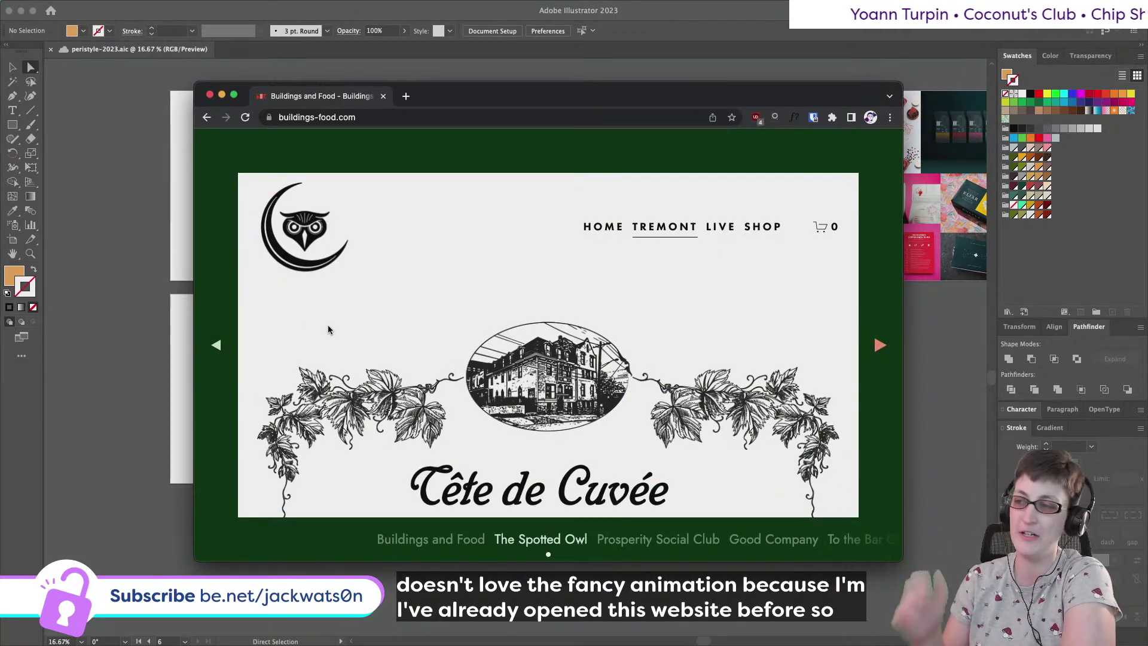
scroll(328, 326, "down", 3)
scroll(327, 325, "up", 3)
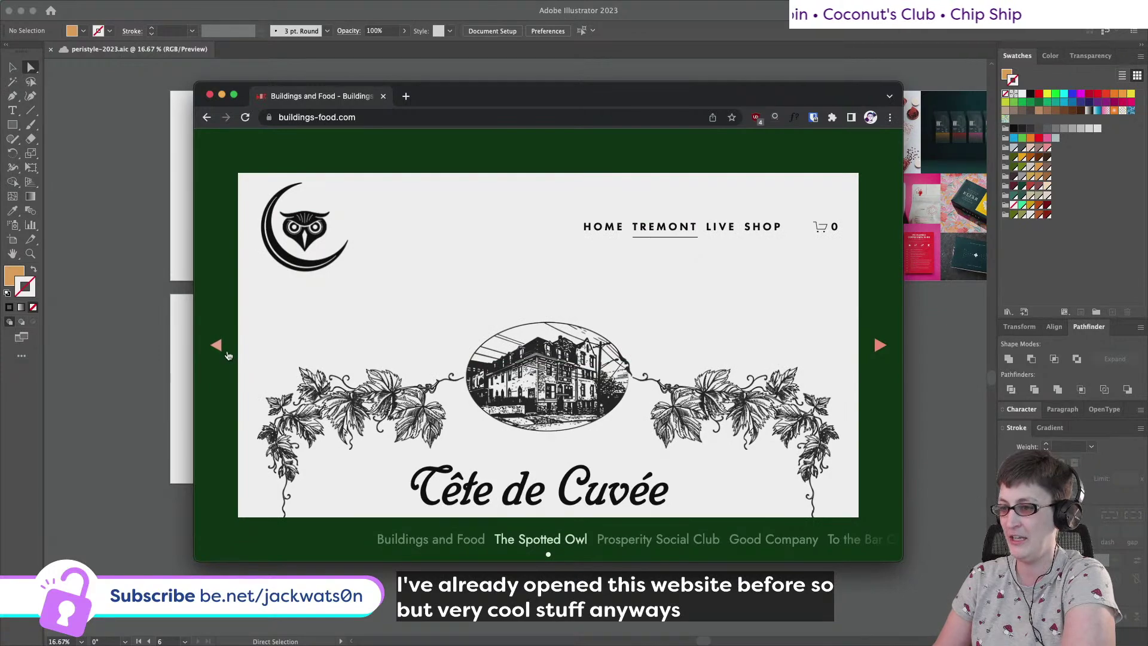
scroll(396, 329, "down", 3)
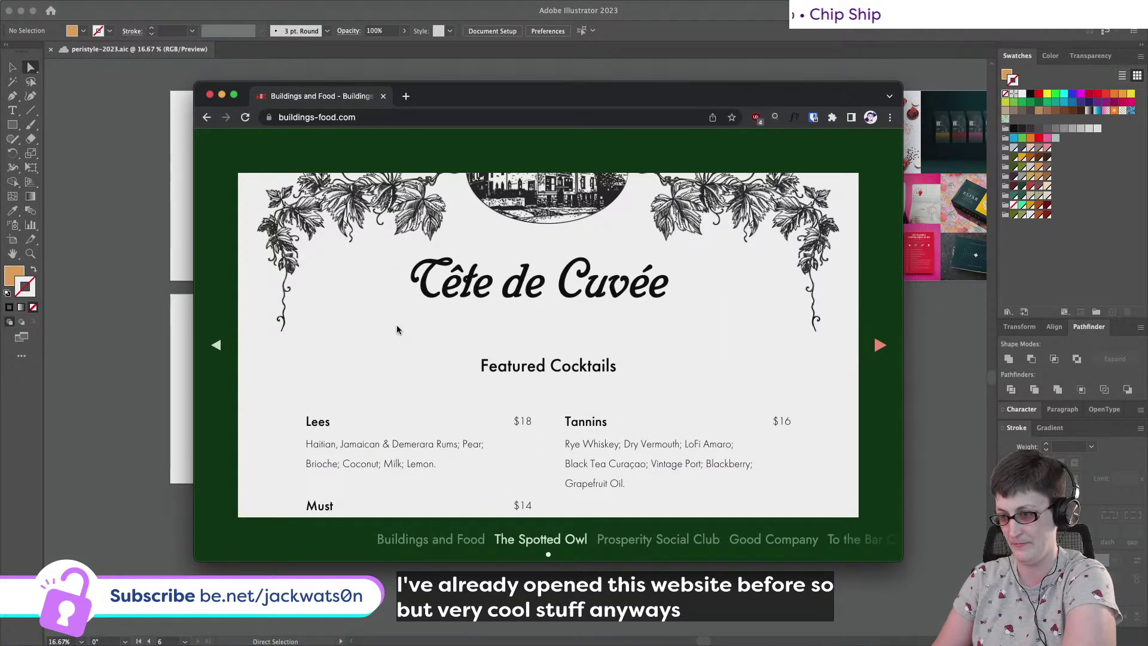
scroll(396, 328, "down", 2)
scroll(396, 328, "up", 5)
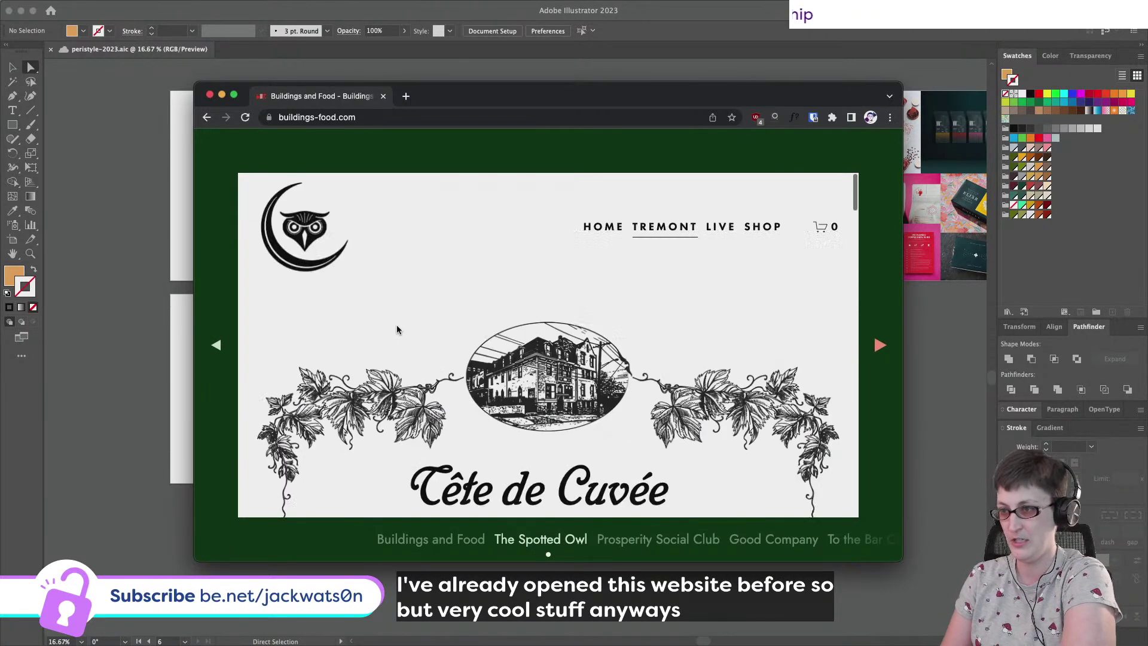
left_click(210, 345)
key("super+h")
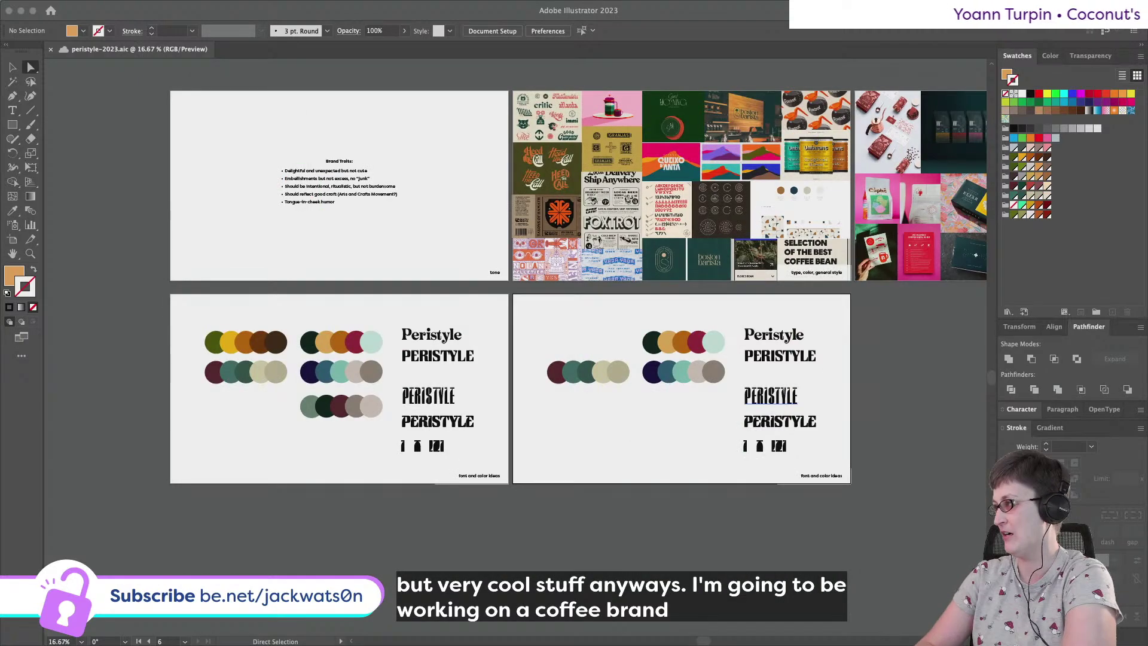
Examine the moodboard artboards for type, color, general style and packaging in the Illustrator document
scroll(549, 295, "up", 2)
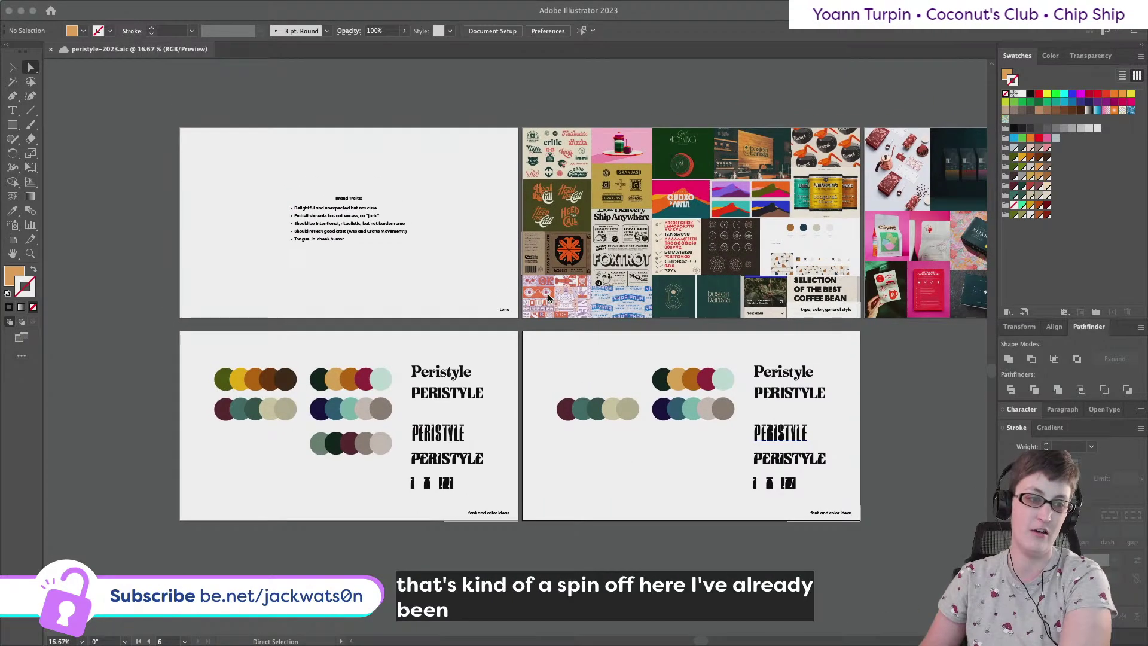
key("super+equal")
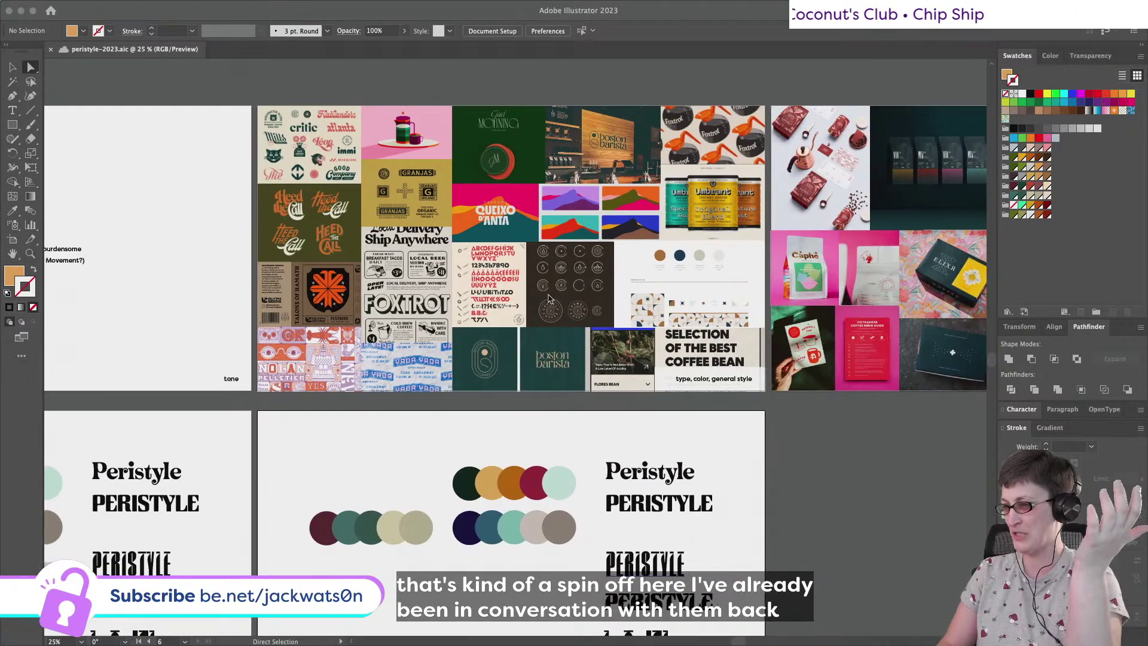
scroll(550, 298, "right", 10)
scroll(549, 298, "right", 5)
scroll(550, 298, "left", 3)
scroll(549, 298, "left", 13)
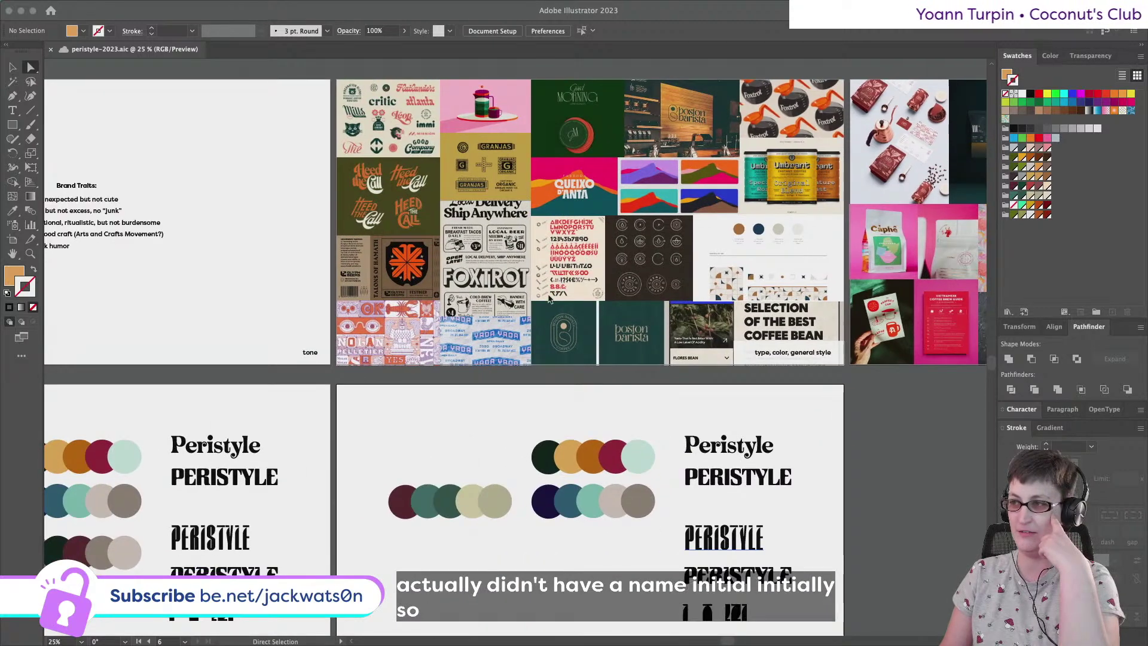
scroll(549, 298, "down", 1)
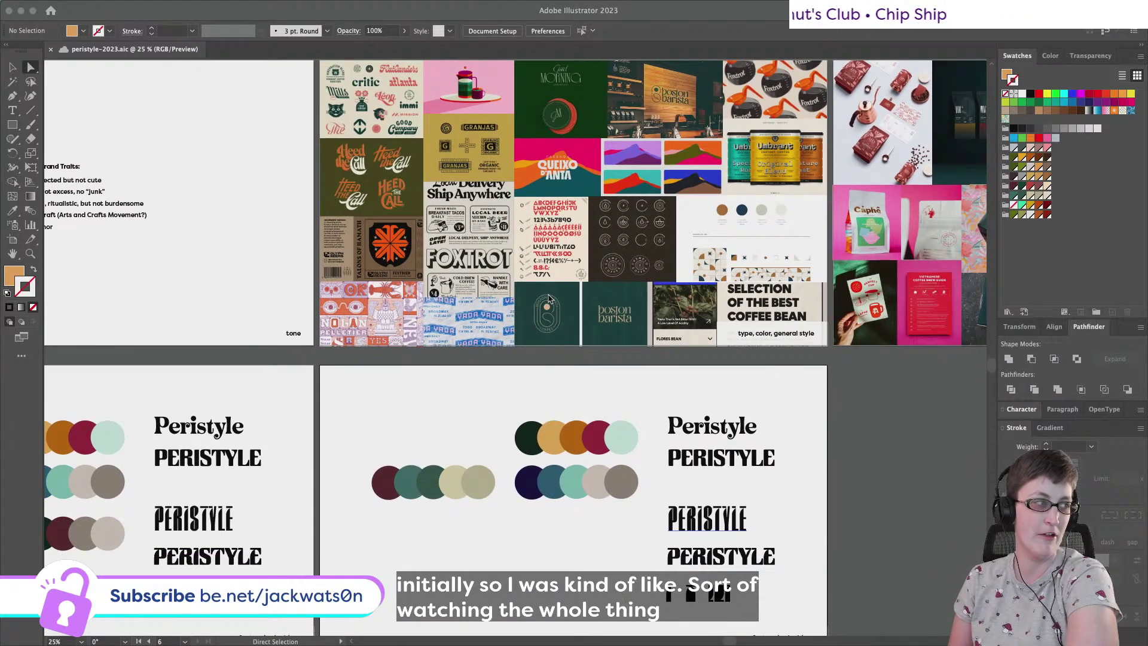
scroll(549, 298, "left", 5)
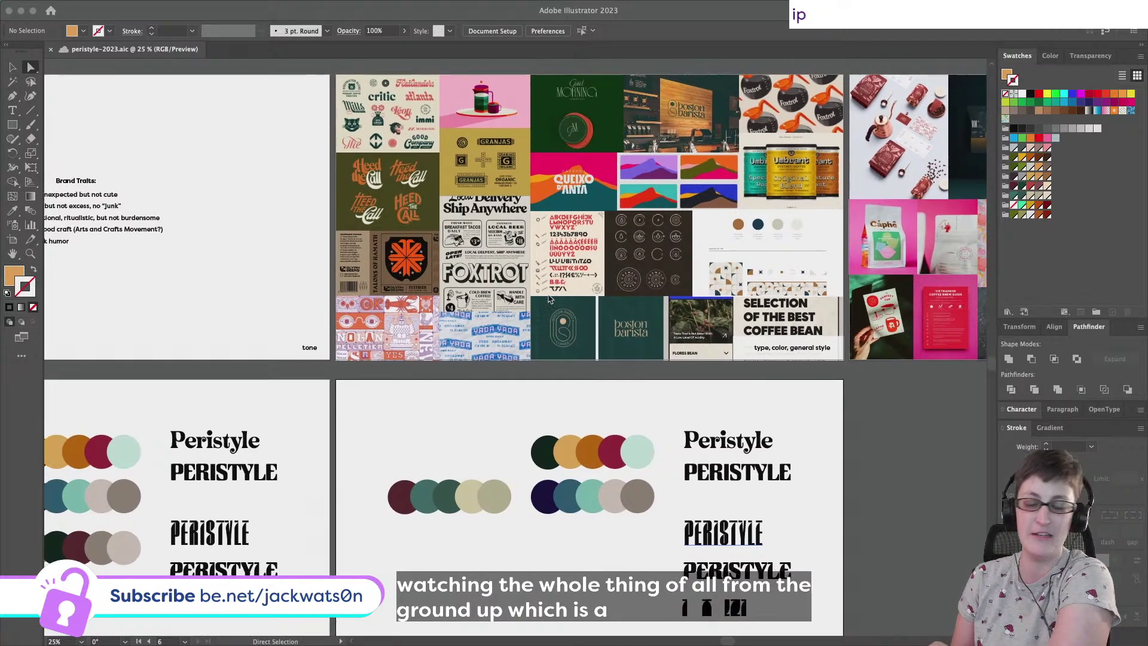
Examine the two font and color ideas artboards, ending with a closer view of the latest Peristyle iteration
scroll(549, 297, "down", 3)
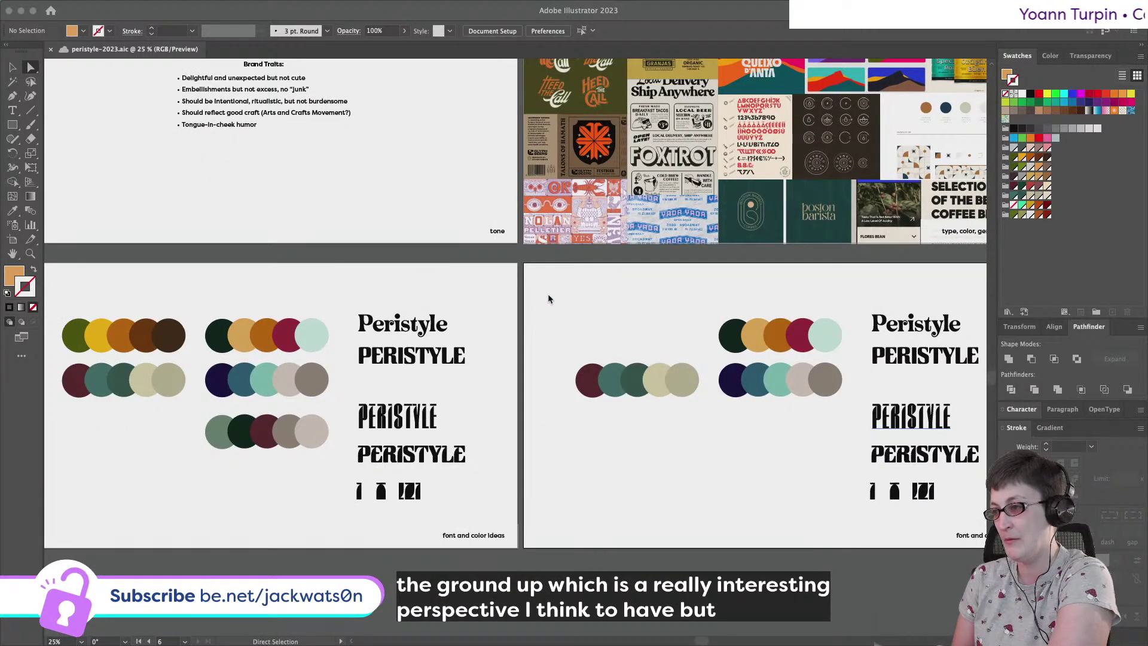
scroll(548, 293, "right", 5)
scroll(547, 293, "down", 2)
key("F7")
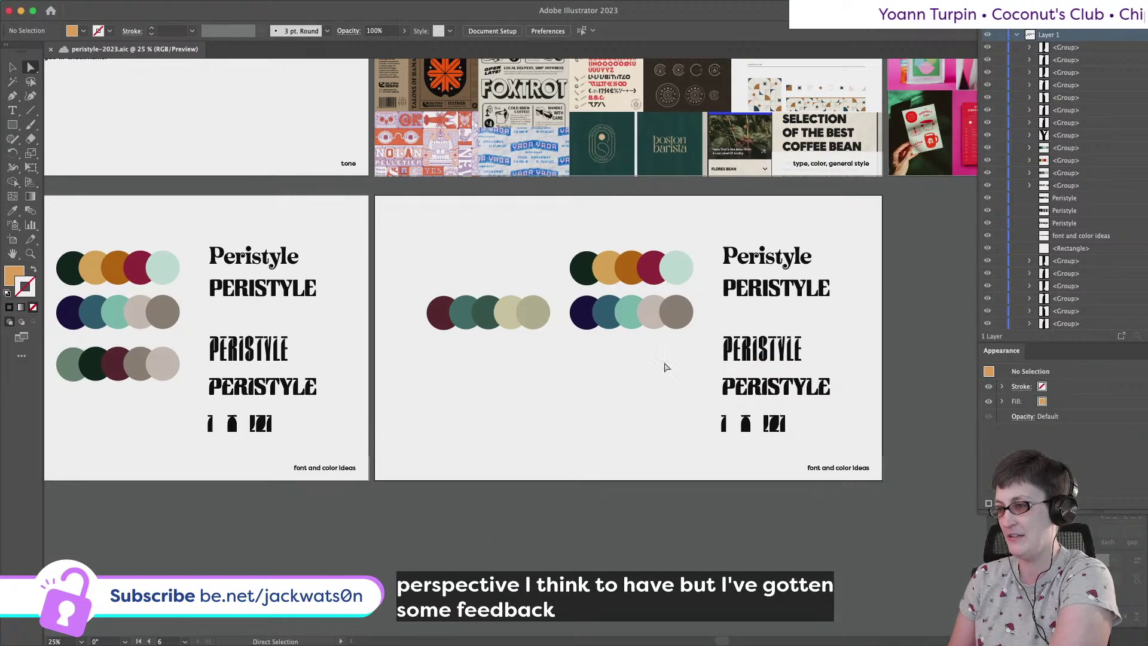
scroll(781, 444, "right", 3)
key("alt")
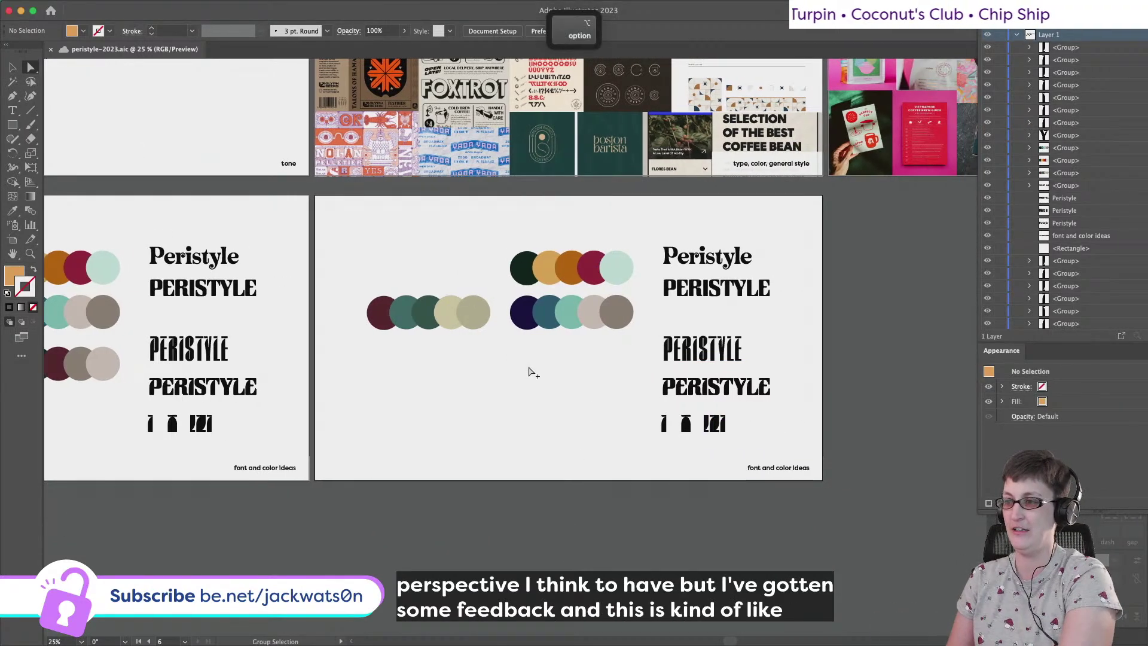
scroll(529, 372, "up", 1)
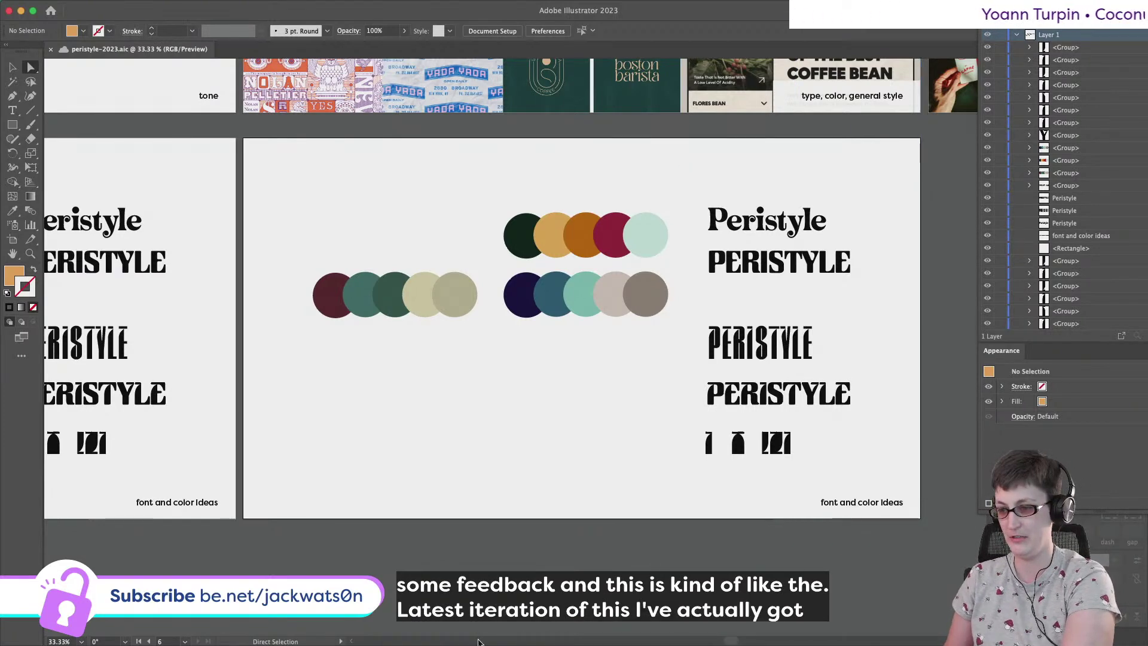
Dismiss the feedback tip in the shared coffee-brand-2023-moodboard review and skim the client comments down to the font and color ideas
mouse_move(472, 642)
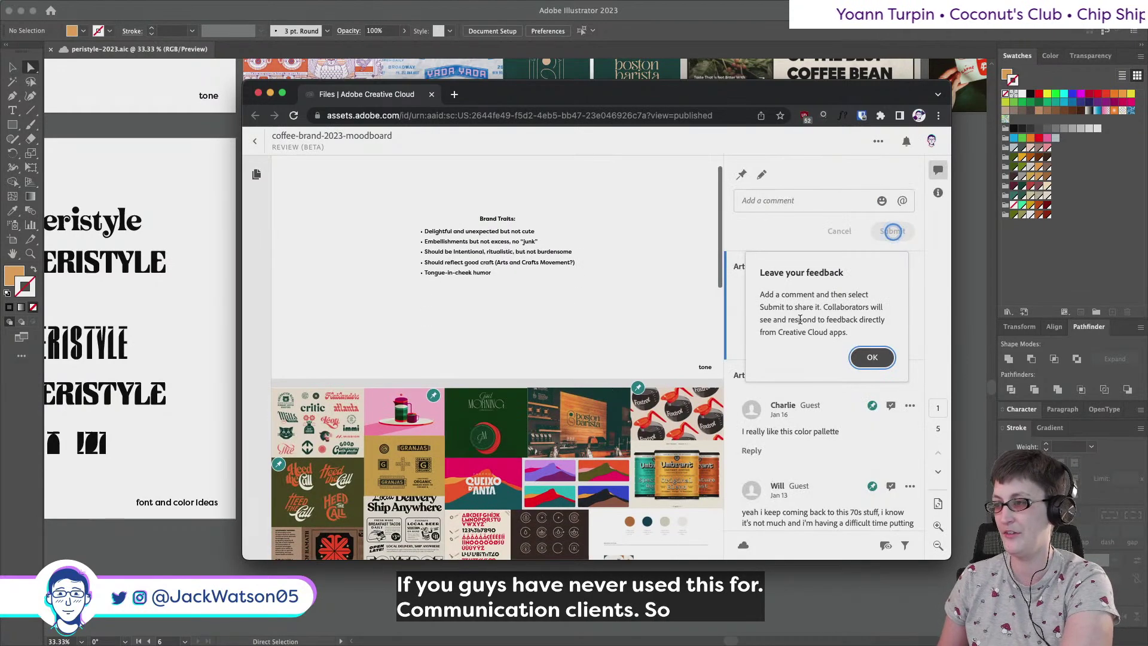
left_click(873, 357)
scroll(794, 353, "down", 4)
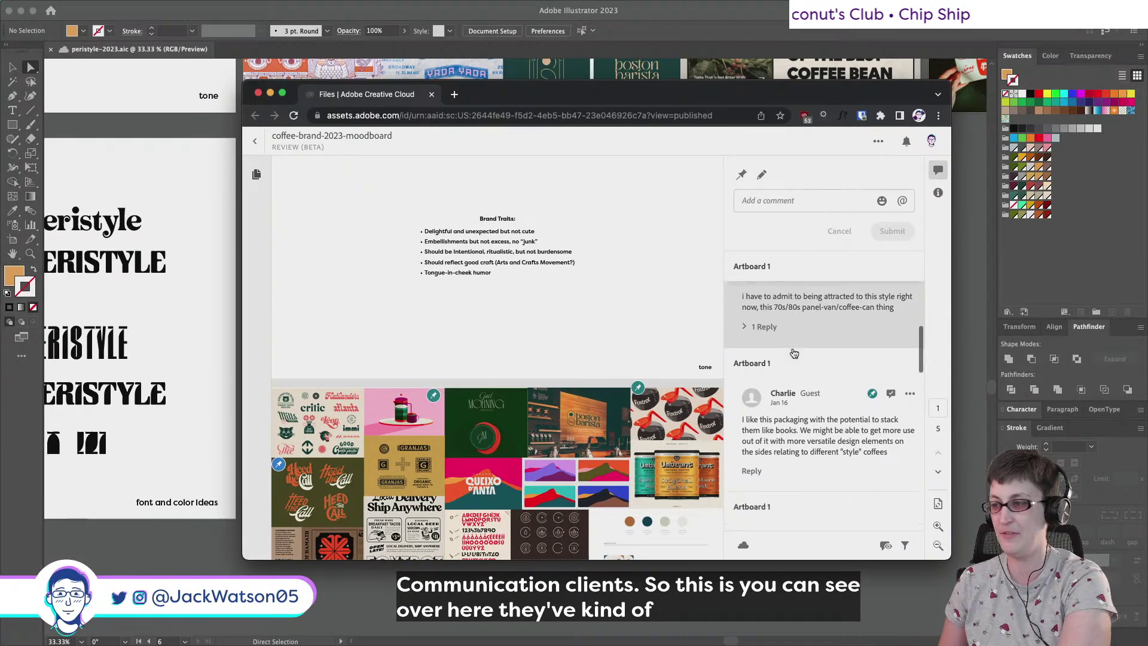
scroll(553, 326, "down", 5)
scroll(553, 326, "down", 15)
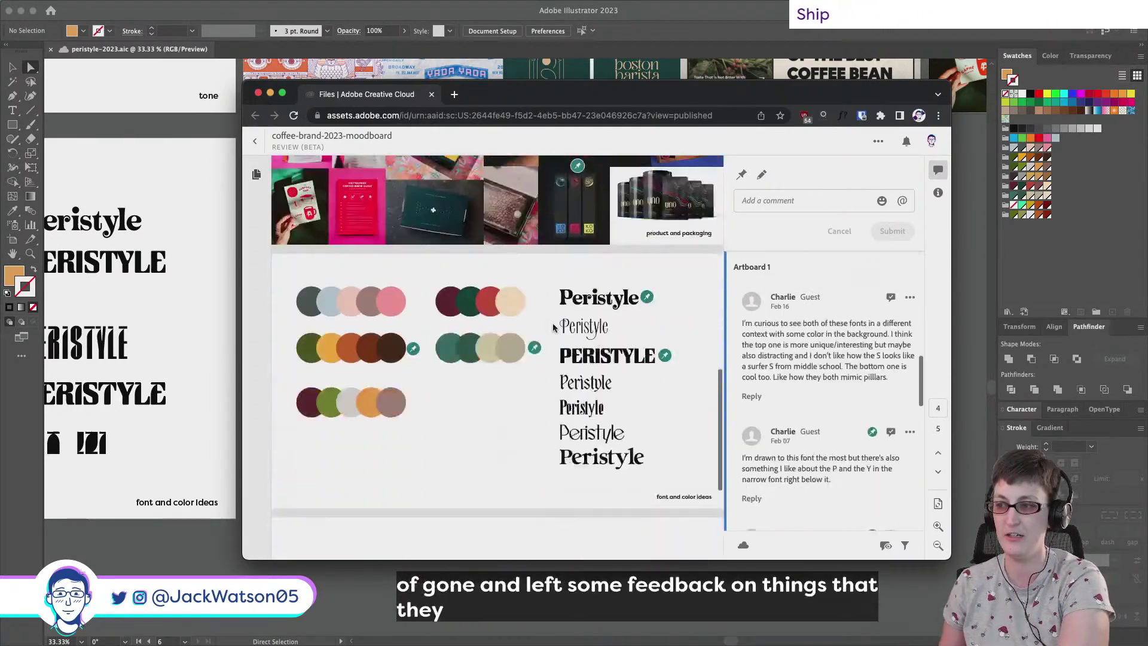
scroll(553, 326, "down", 2)
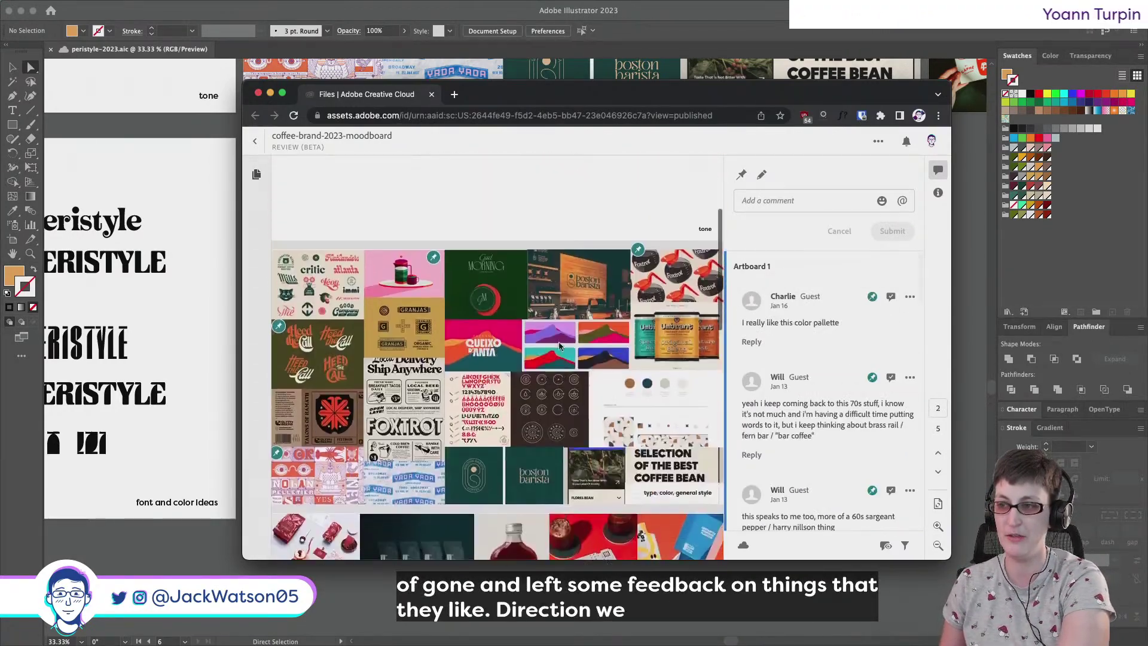
Examine the shared review from the brand traits through the style and packaging images to the font and color ideas
scroll(558, 344, "up", 6)
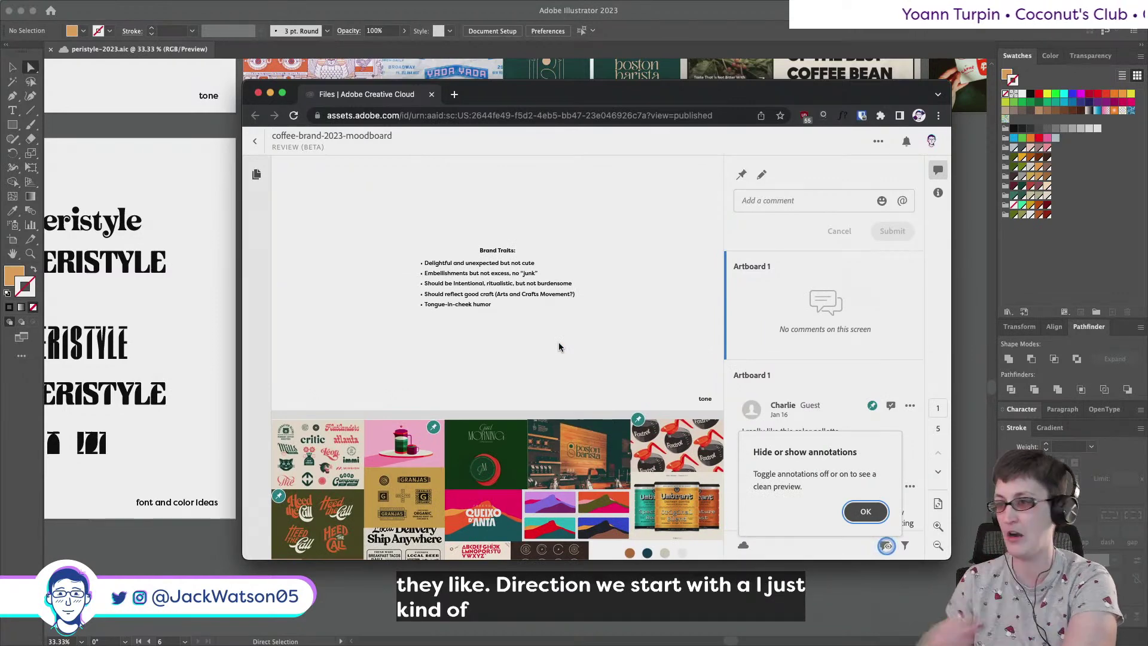
scroll(537, 293, "down", 5)
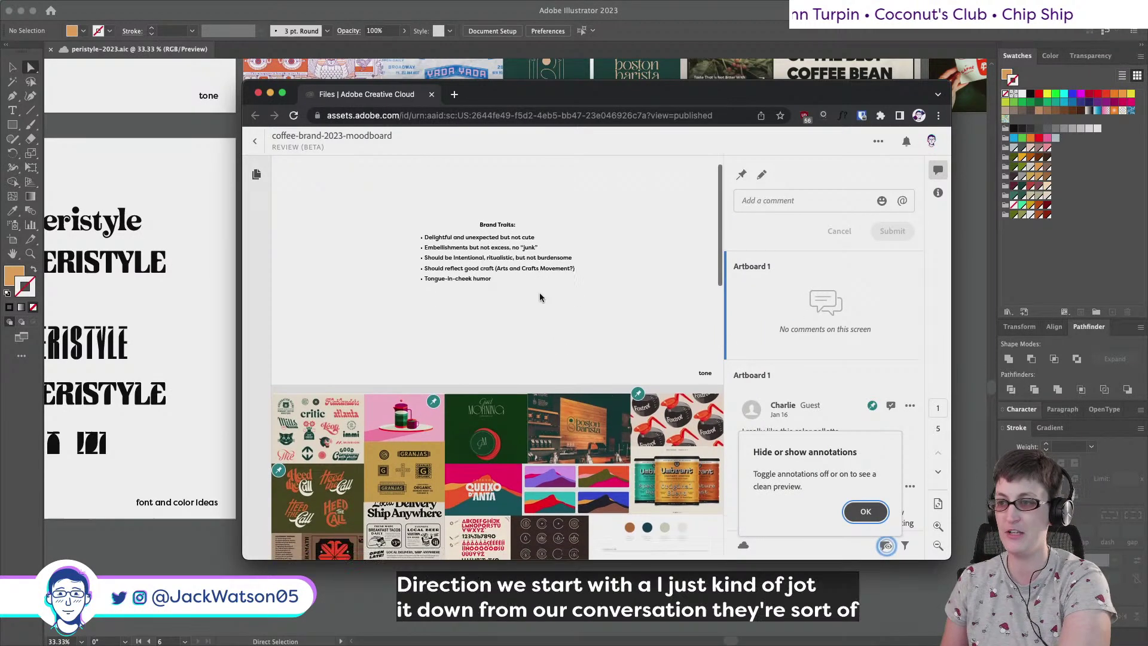
scroll(540, 296, "down", 3)
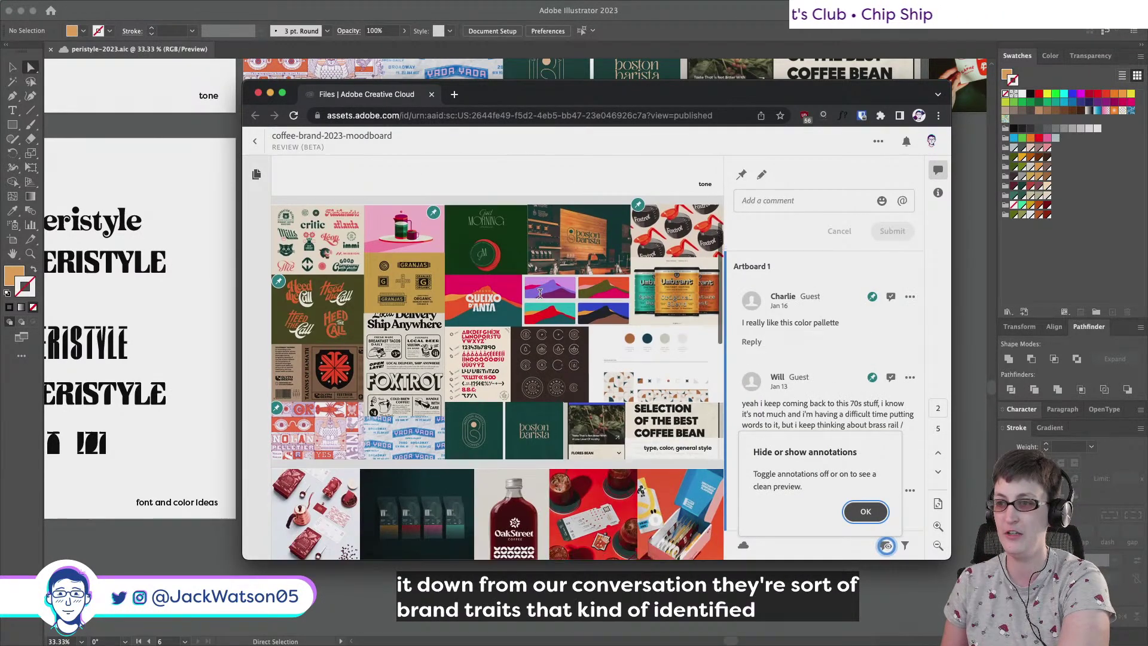
scroll(540, 296, "up", 3)
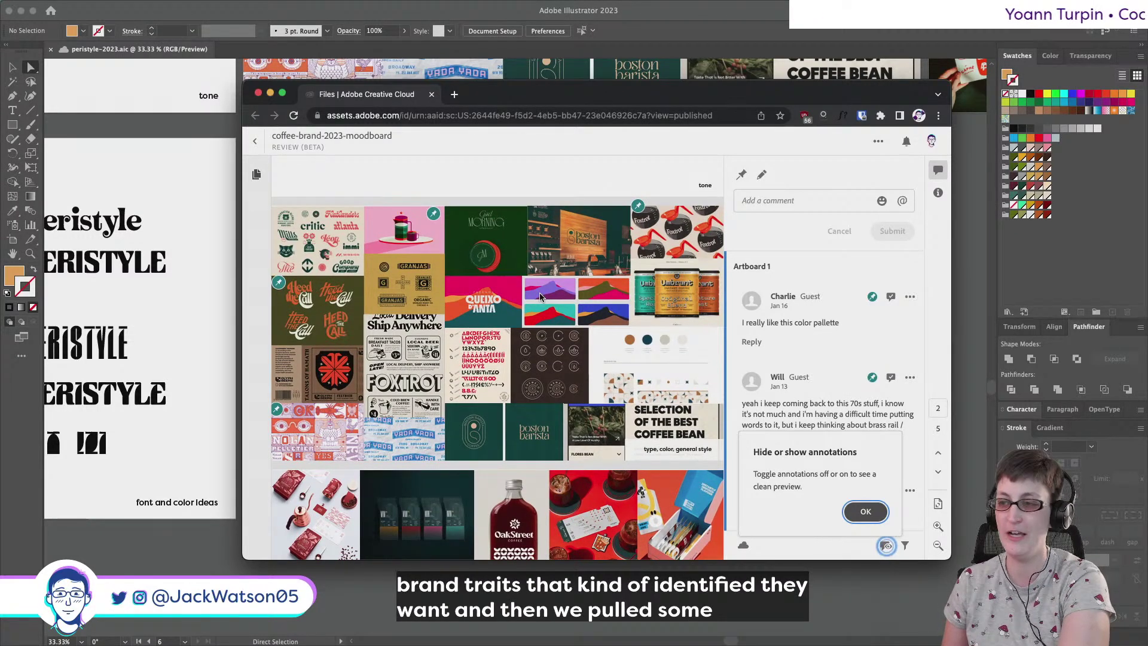
scroll(540, 296, "down", 1)
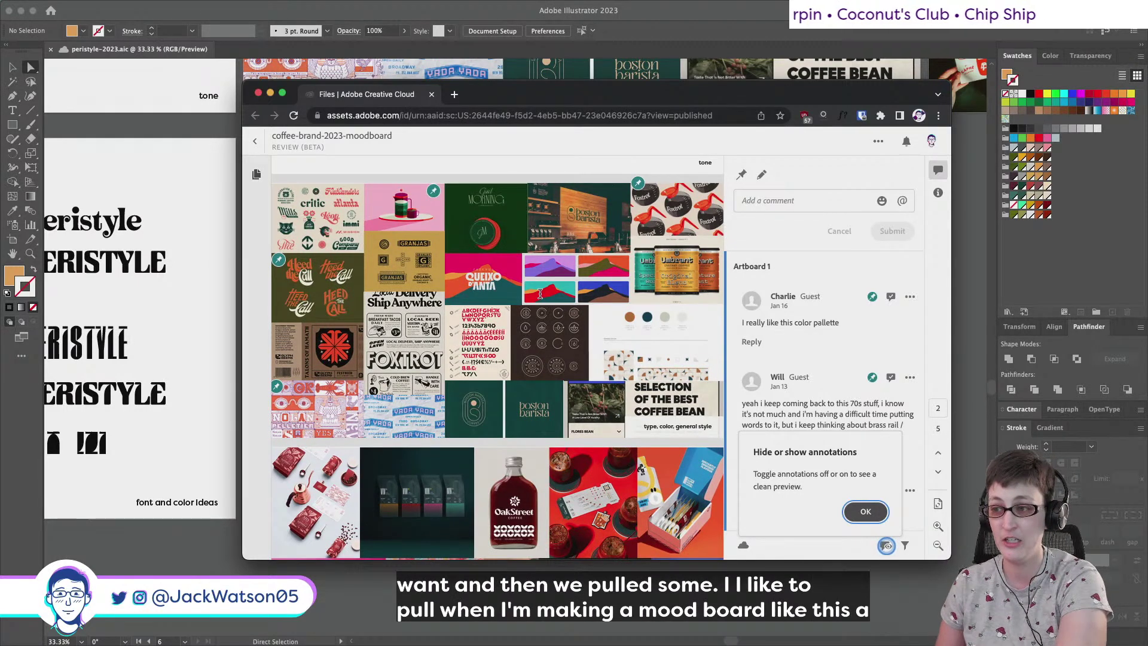
scroll(540, 294, "up", 1)
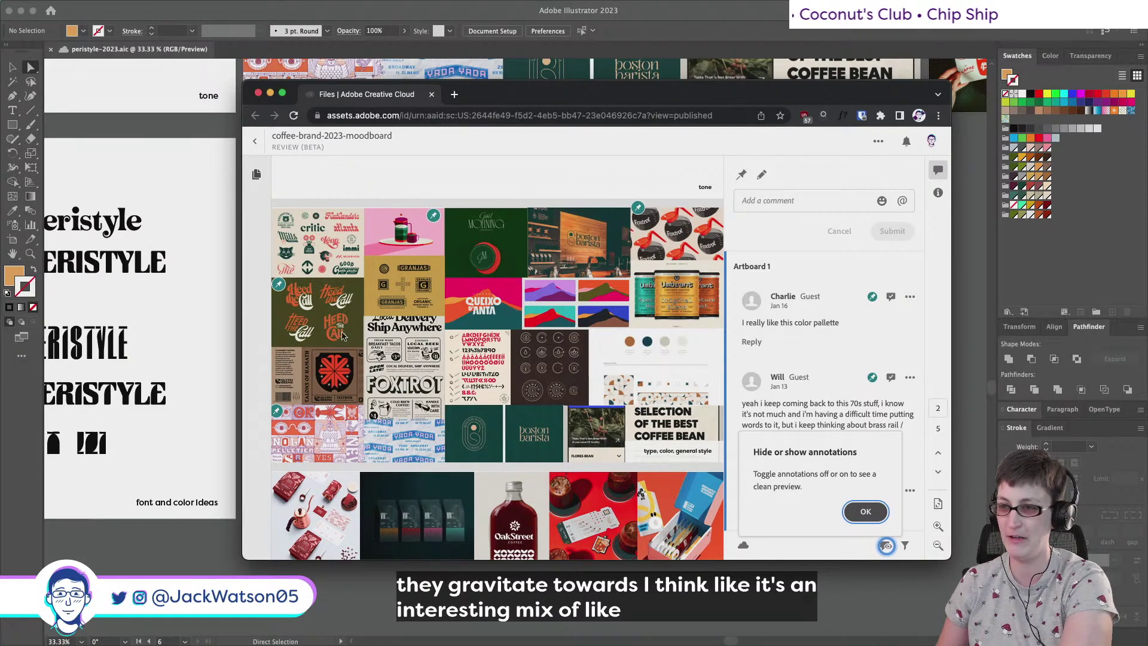
scroll(486, 354, "down", 3)
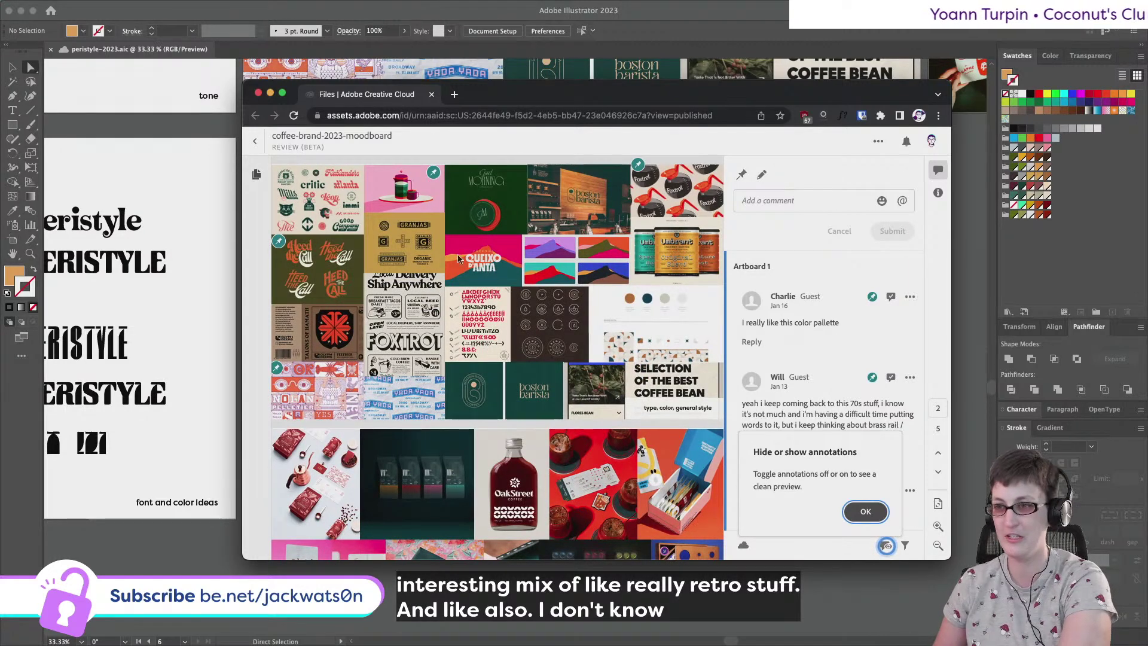
scroll(464, 334, "down", 10)
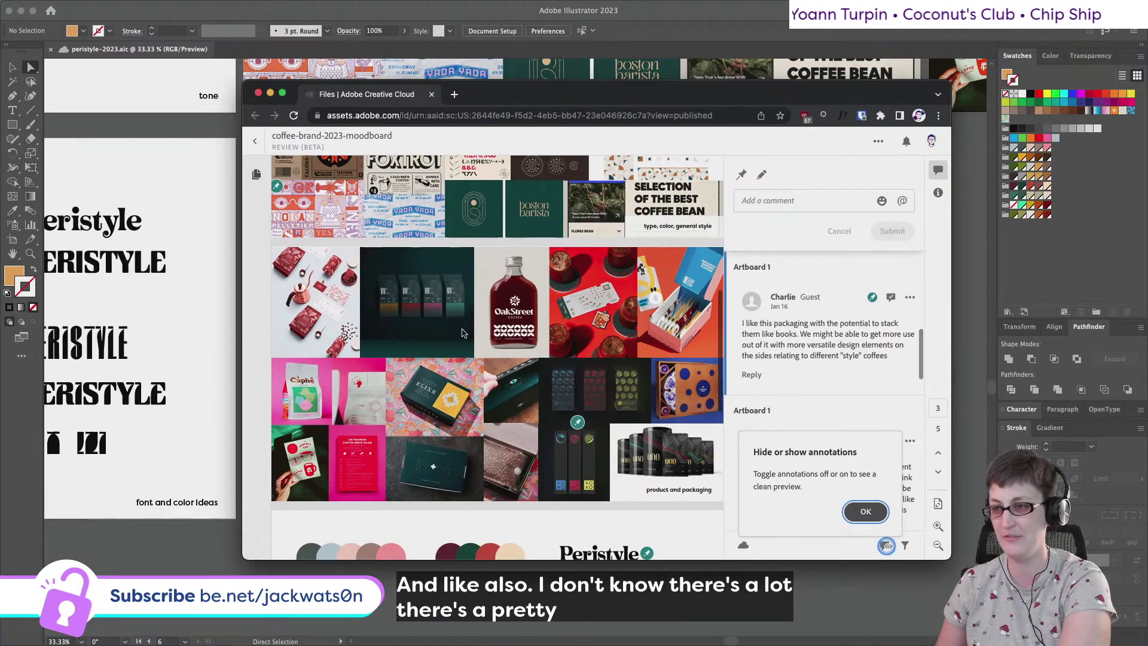
scroll(609, 344, "down", 4)
scroll(609, 344, "down", 5)
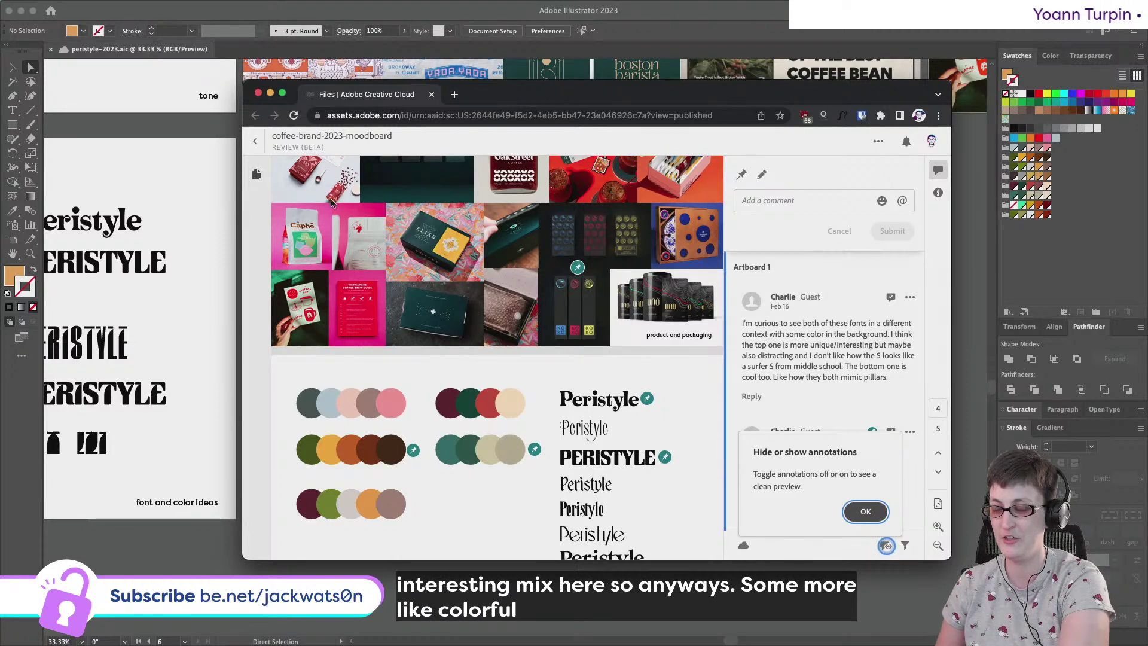
Examine the latest font and color ideas artboard and its client comments in the shared review, and return to Illustrator
scroll(330, 217, "down", 10)
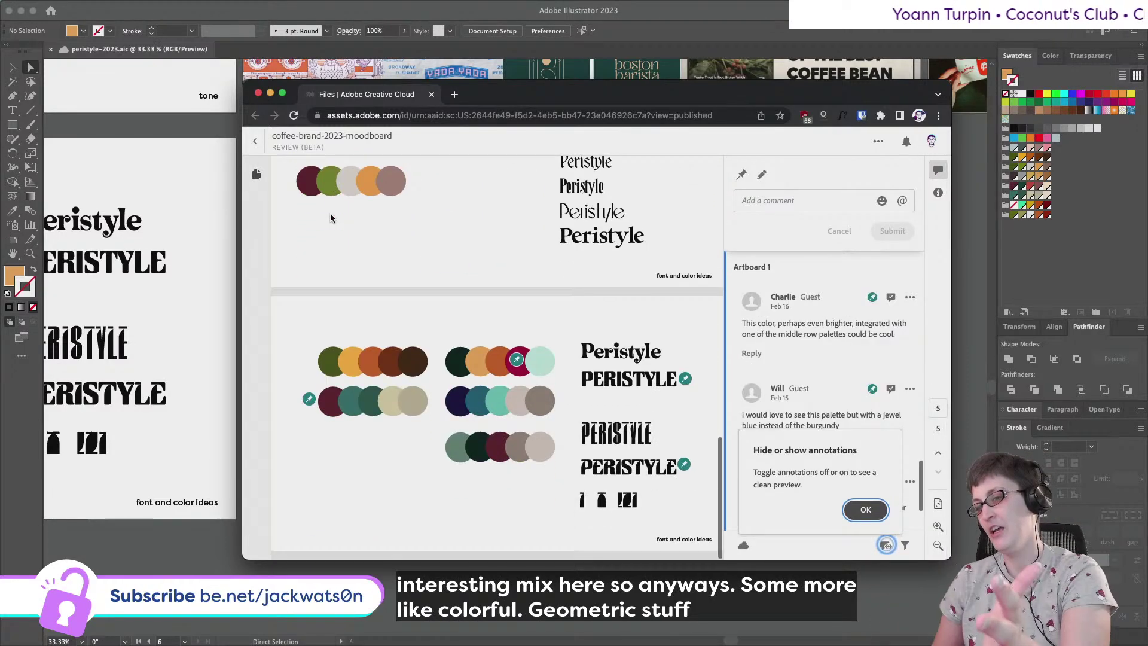
scroll(333, 221, "up", 1)
scroll(334, 224, "down", 1)
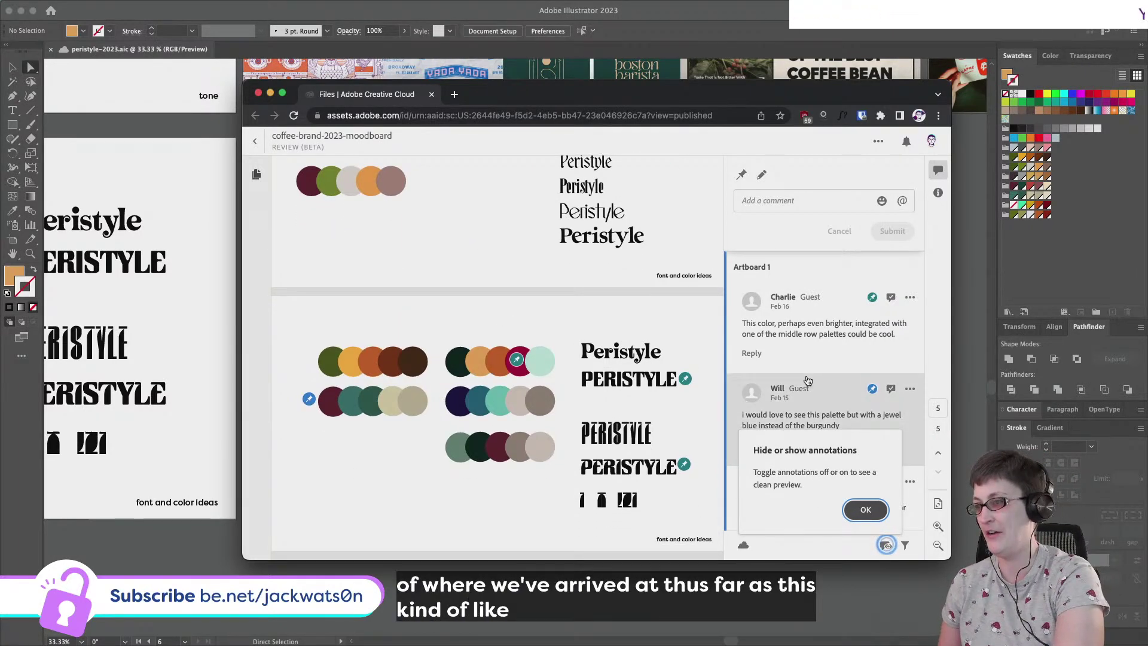
key("super+Tab")
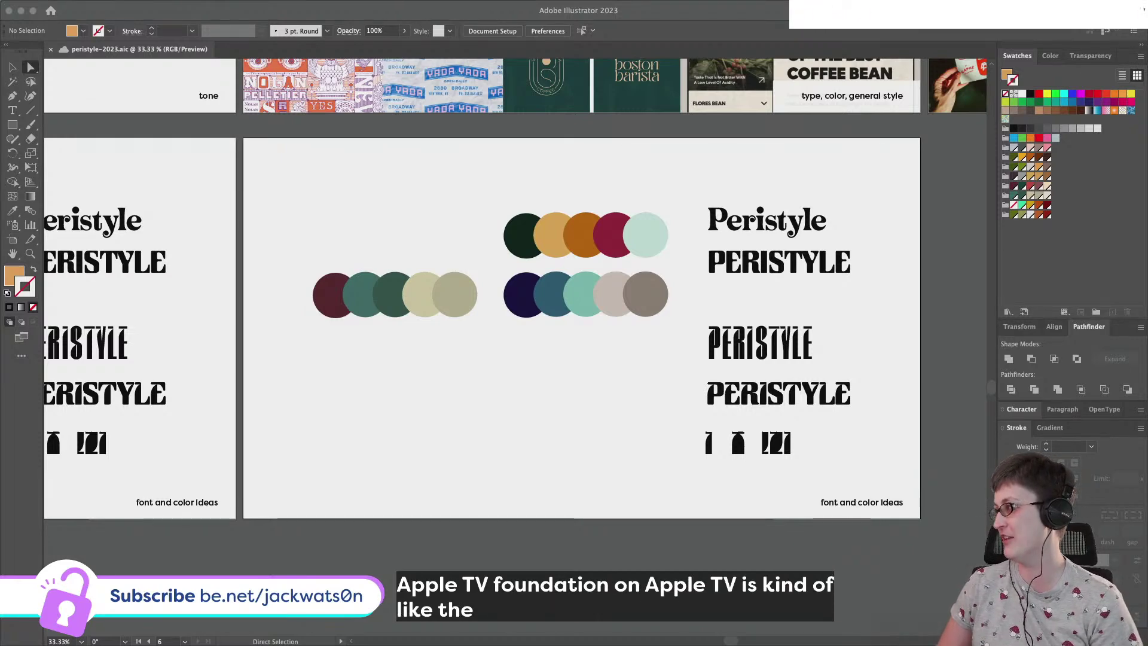
Bring the browser window with the kubrick3.jpeg reference image over the artboards, view it, and return to Illustrator
left_click_drag(0, 36, 809, 73)
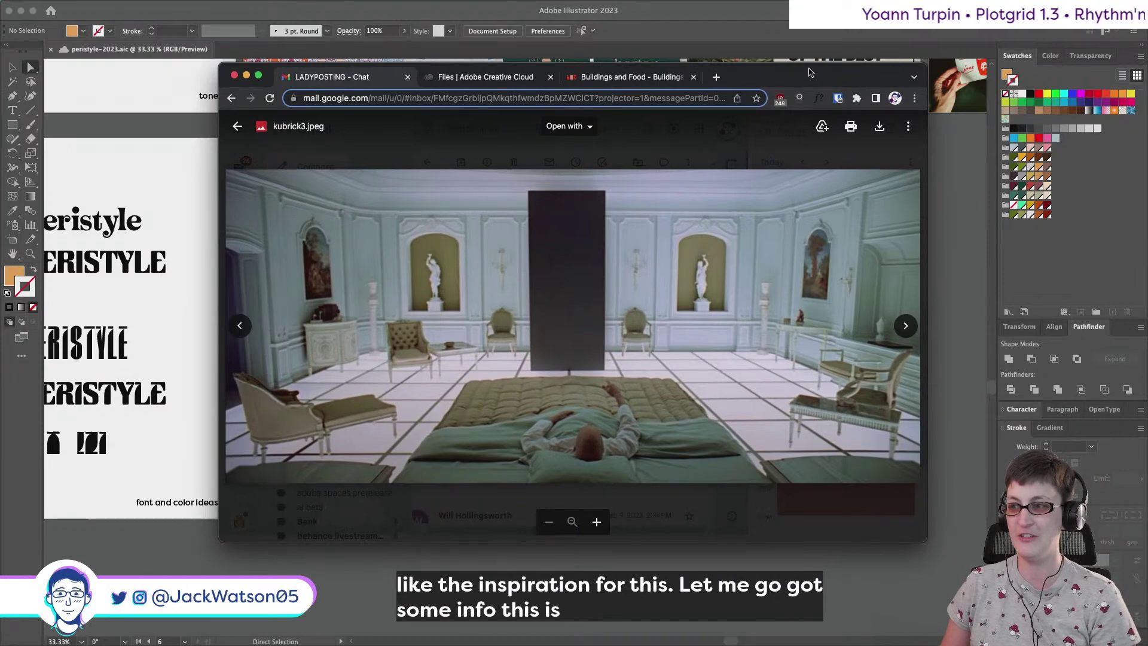
left_click_drag(809, 72, 803, 81)
key("super+Tab")
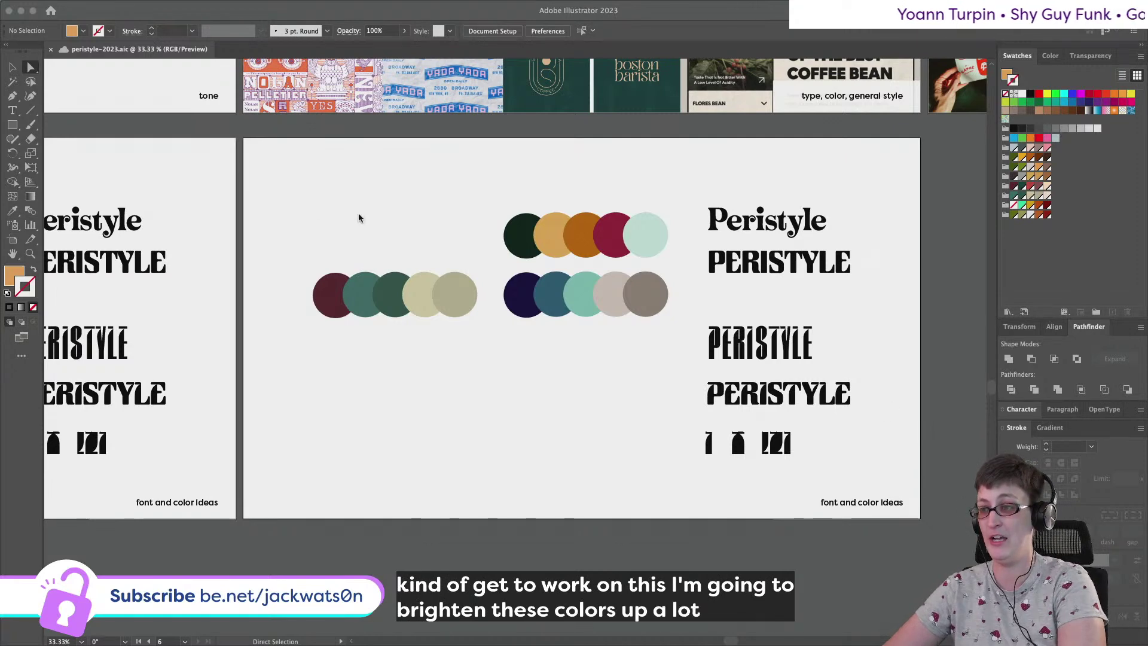
Brighten the dark green circle in the upper palette of the font and color ideas artboard to hex 065134
key("alt")
scroll(475, 228, "up", 3)
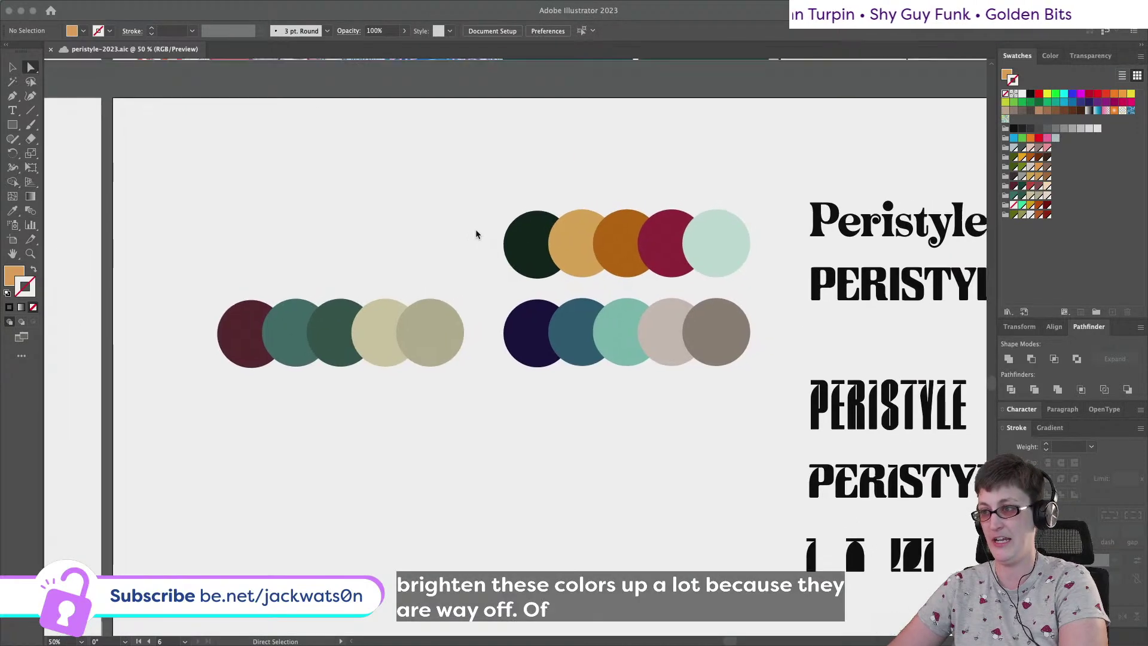
key("F7")
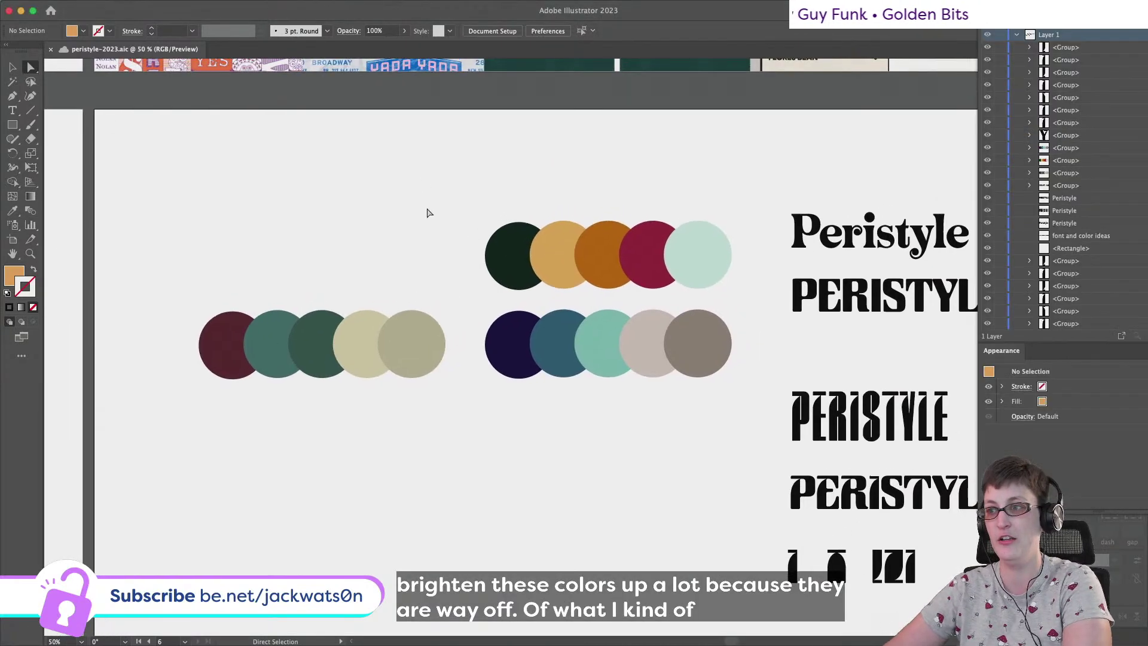
left_click(511, 270)
double_click(16, 277)
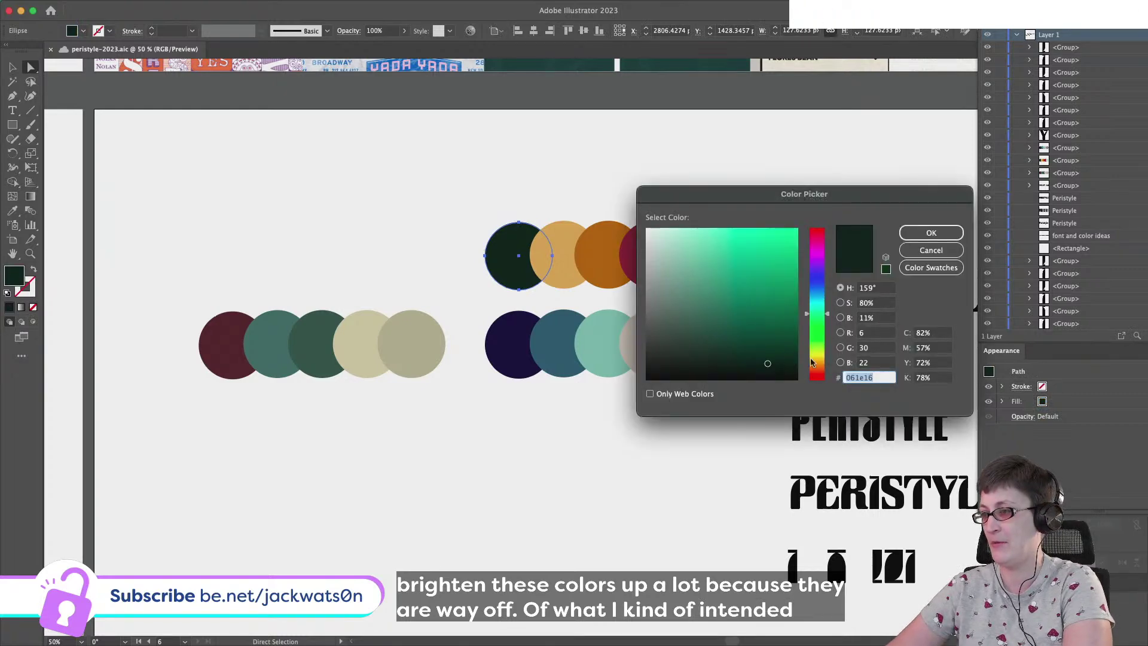
left_click(778, 348)
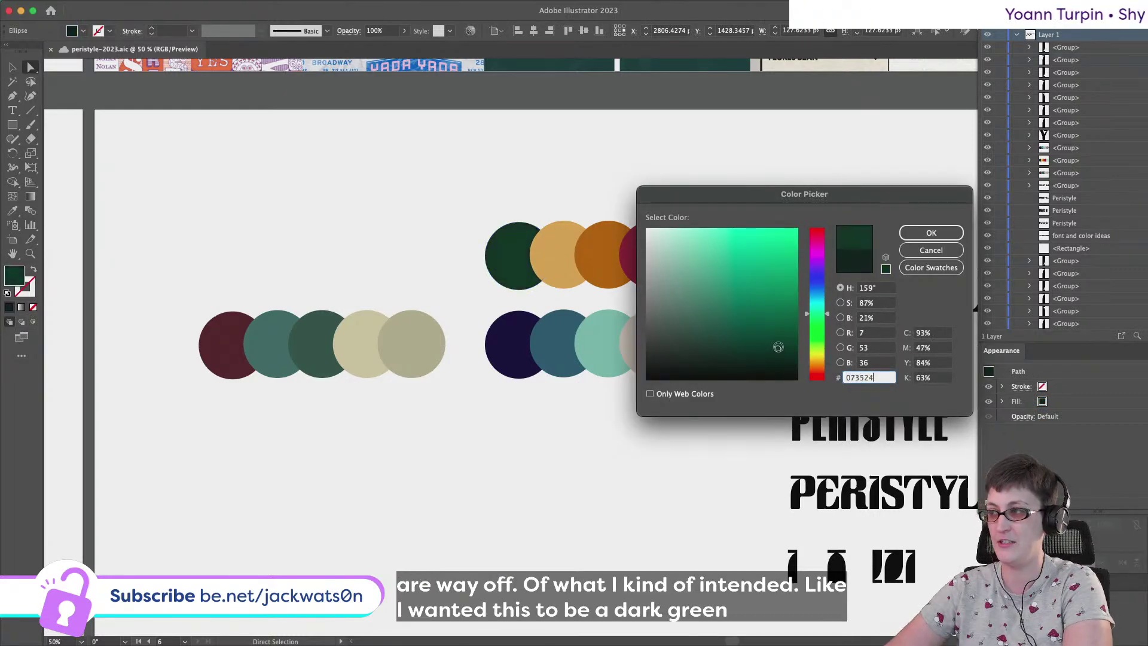
left_click(779, 345)
left_click(783, 344)
left_click(931, 233)
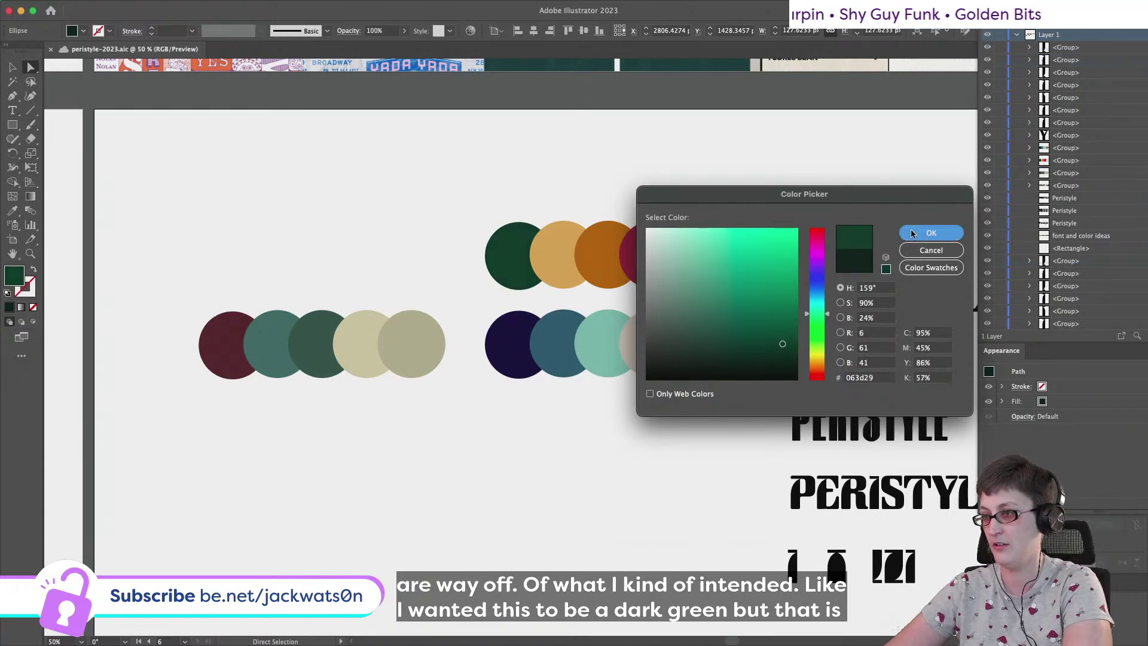
double_click(17, 276)
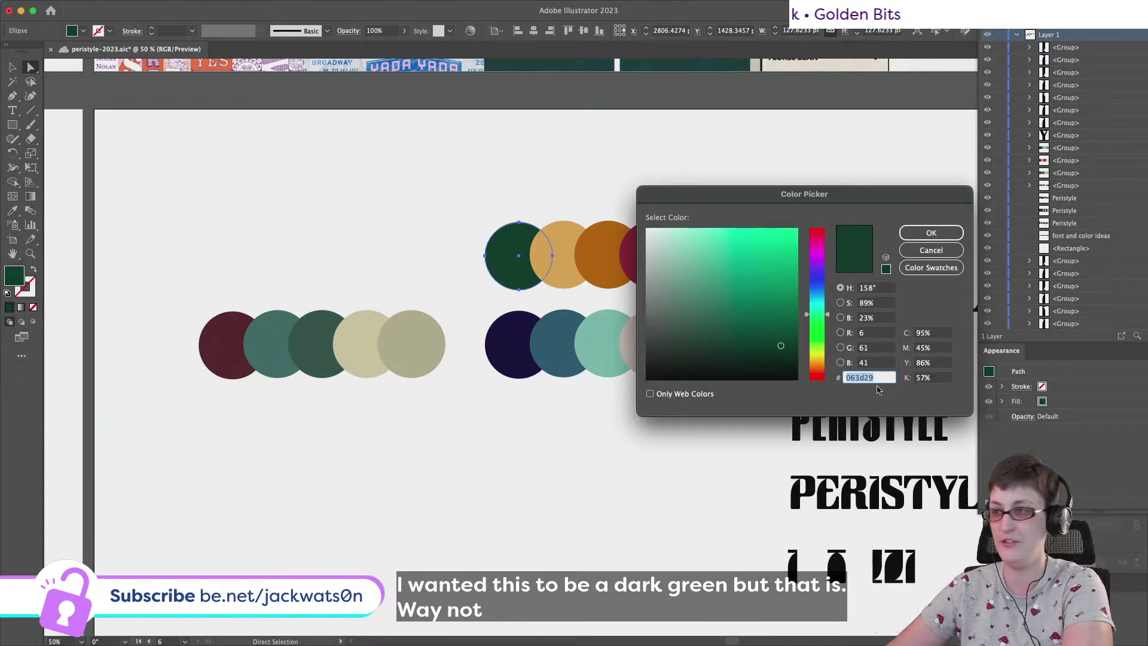
left_click_drag(785, 342, 785, 333)
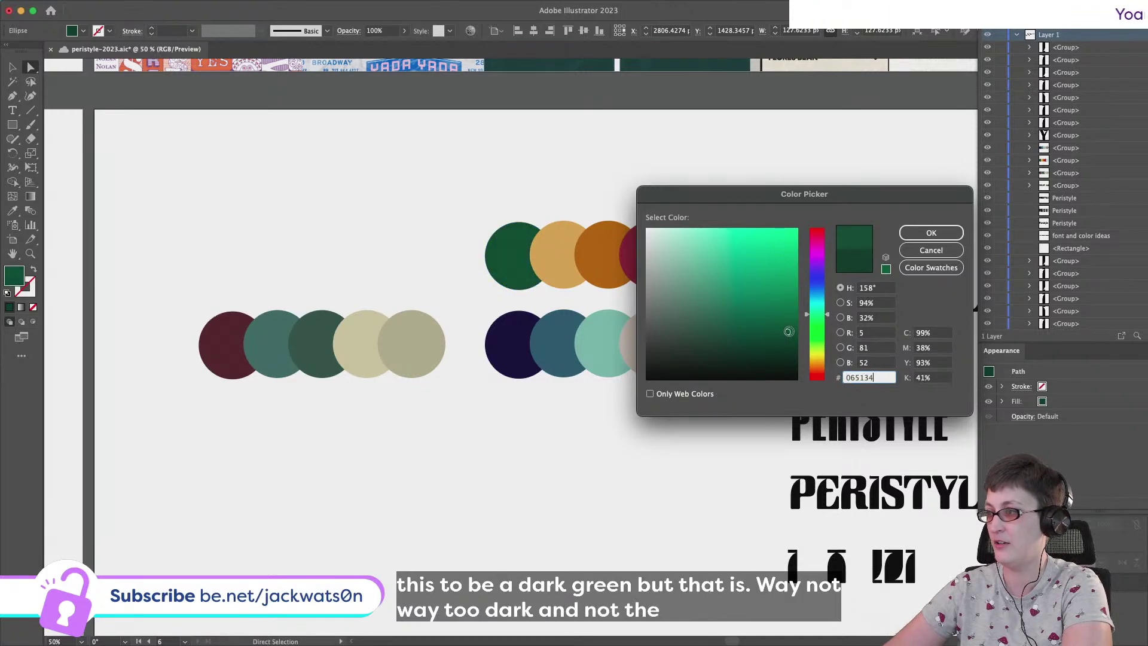
left_click(932, 233)
Lighten the tan circle beside the green one in the upper palette to hex ffc97b
scroll(467, 260, "right", 1)
scroll(467, 261, "right", 1)
left_click(478, 257)
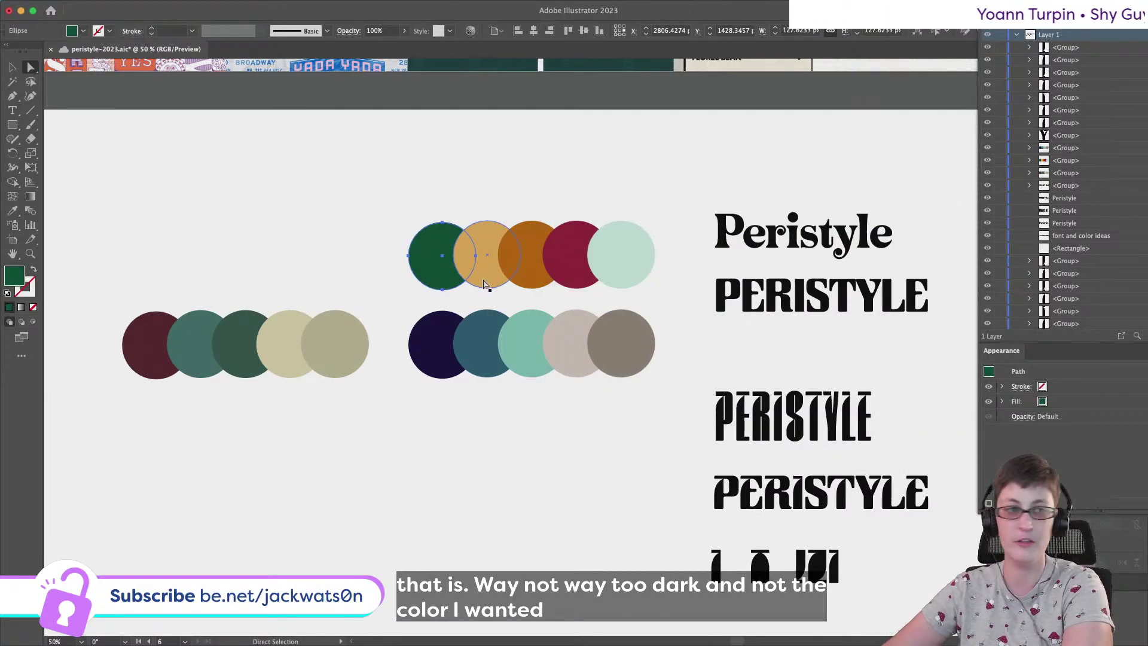
double_click(20, 270)
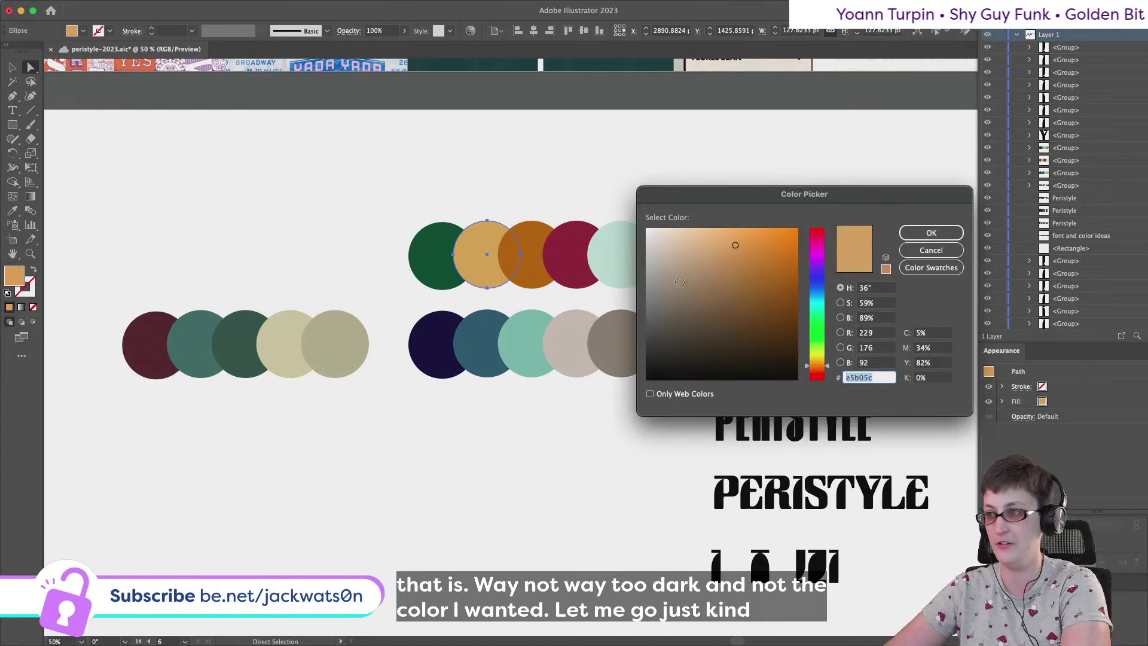
left_click_drag(743, 238, 727, 228)
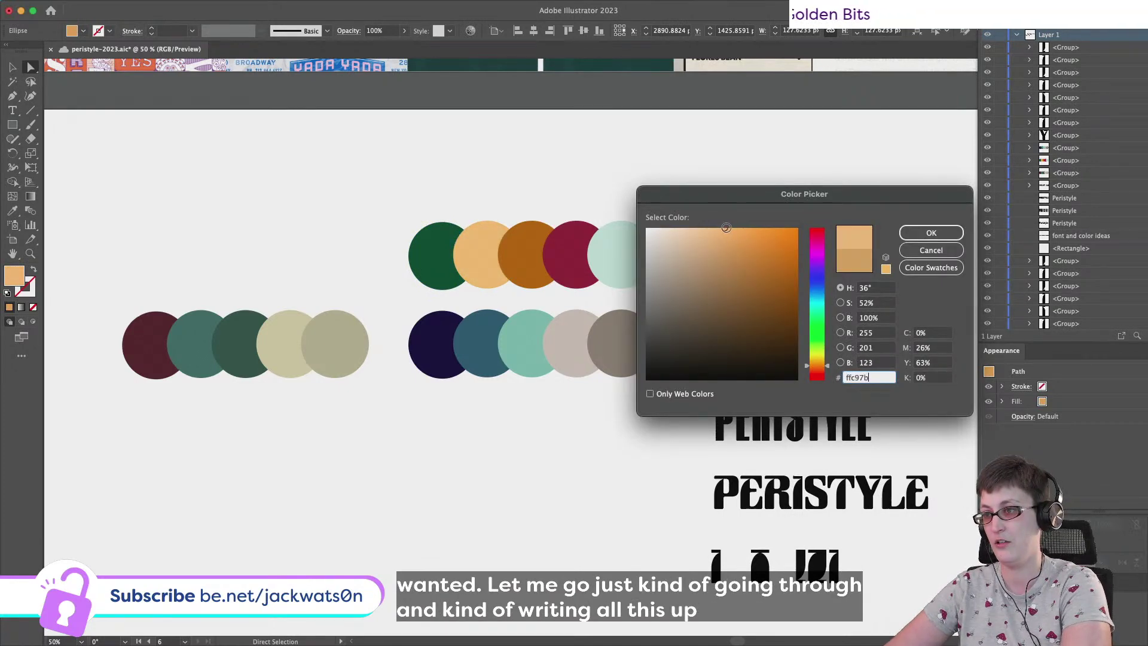
left_click(931, 232)
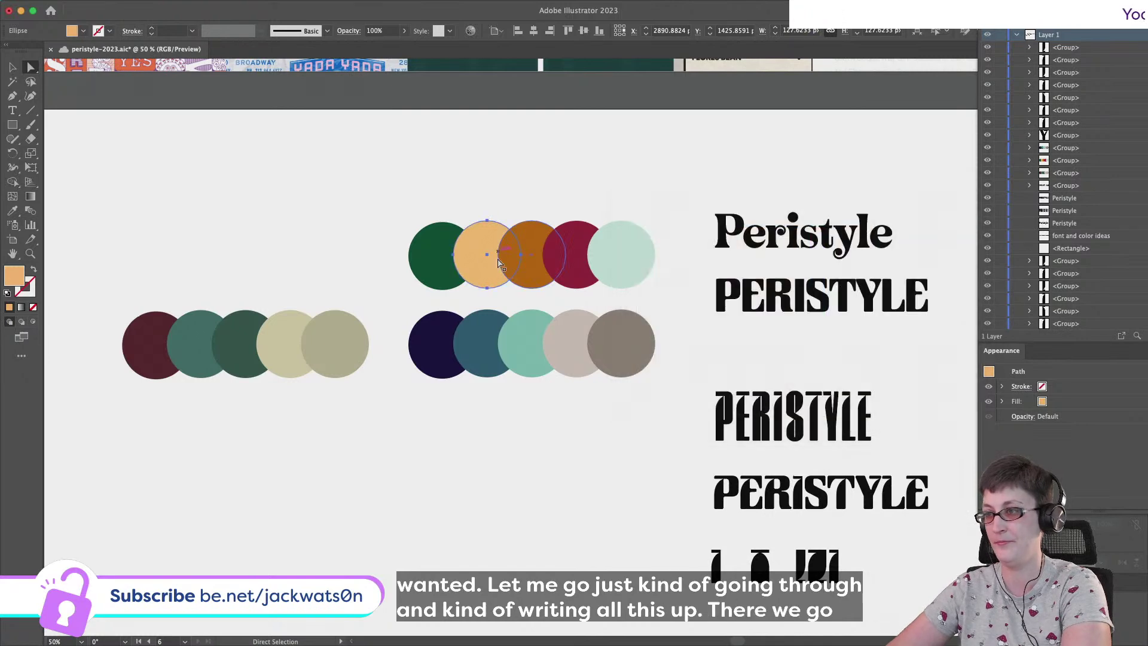
Brighten the burnt orange circle in the middle of the upper palette to hex e27f13
left_click(537, 277)
double_click(22, 275)
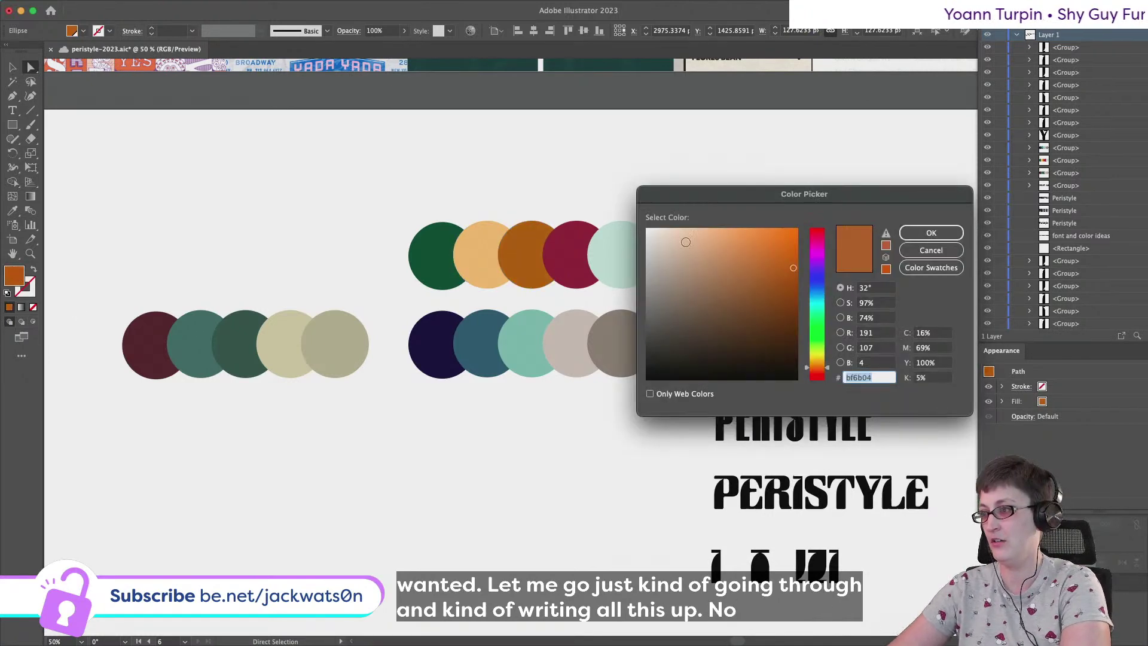
left_click_drag(791, 265, 787, 244)
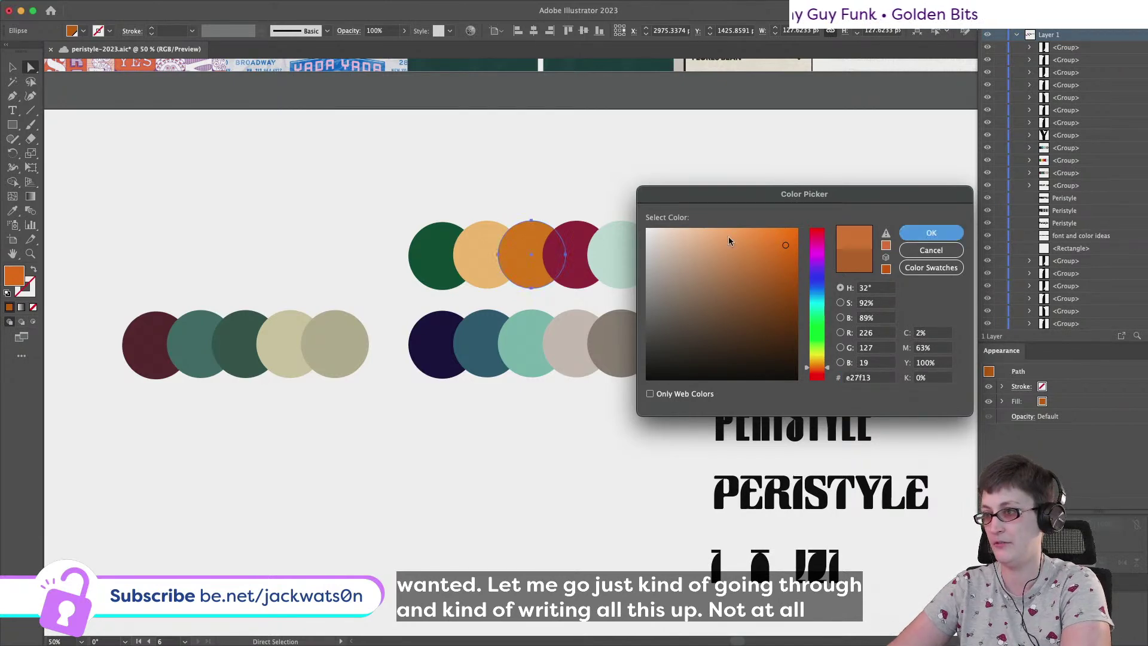
left_click(931, 233)
Brighten the burgundy circle in the upper palette to a vivid crimson, about hex d32654
left_click(572, 273)
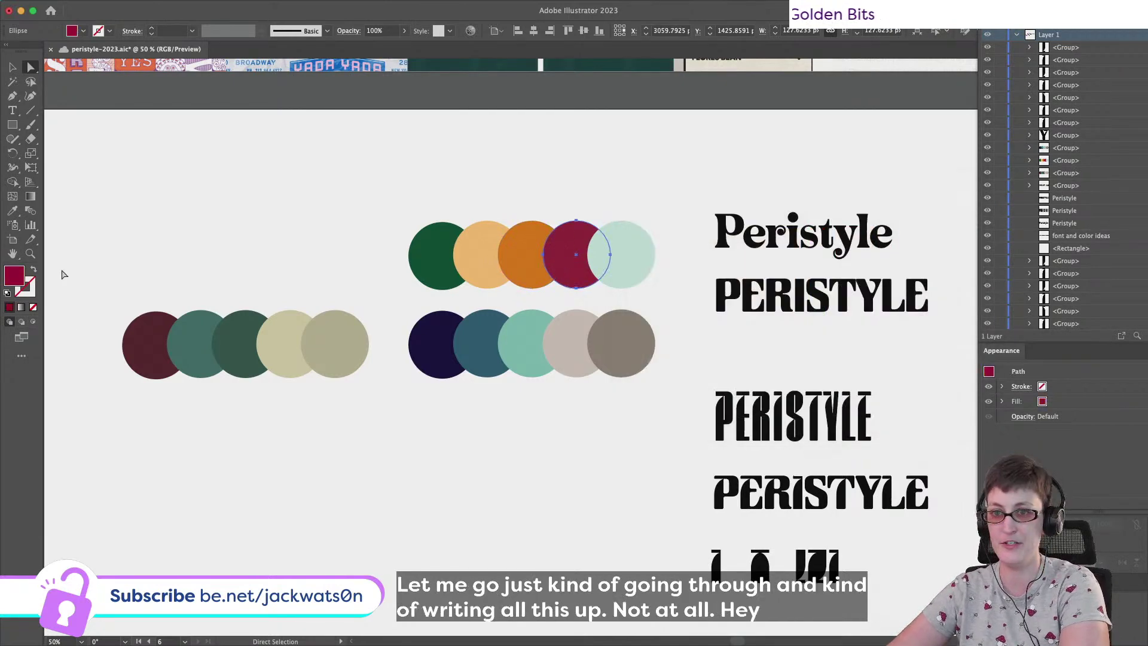
double_click(17, 276)
left_click_drag(759, 287, 759, 269)
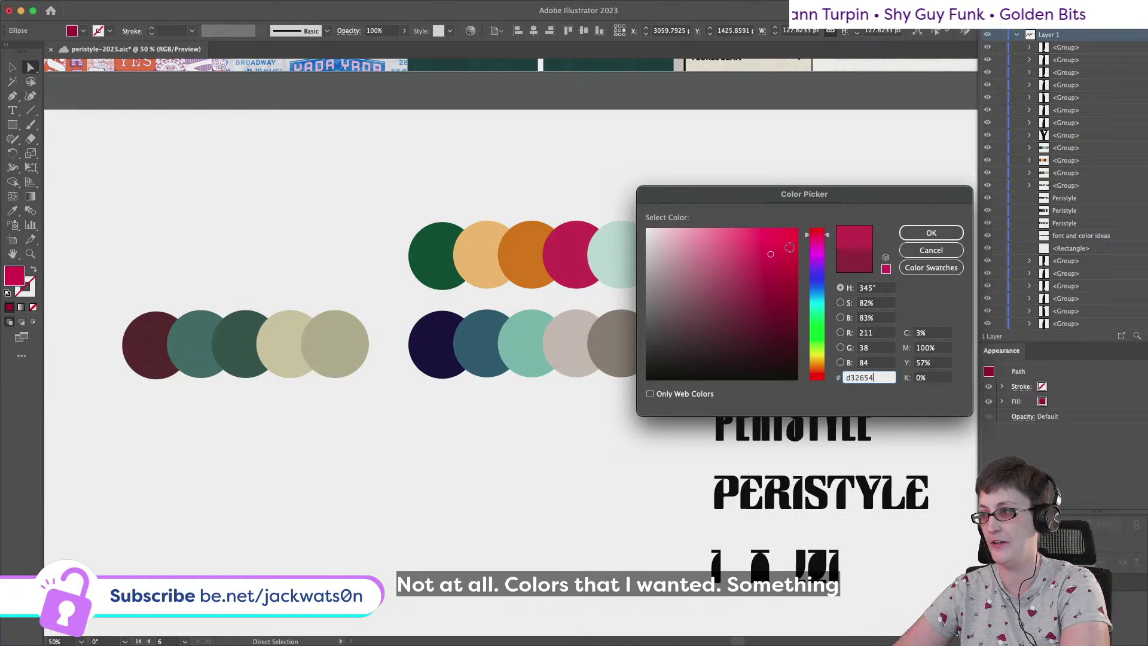
left_click(931, 232)
Brighten the pale mint circle at the end of the upper palette to hex cbefe3
left_click(624, 251)
double_click(12, 278)
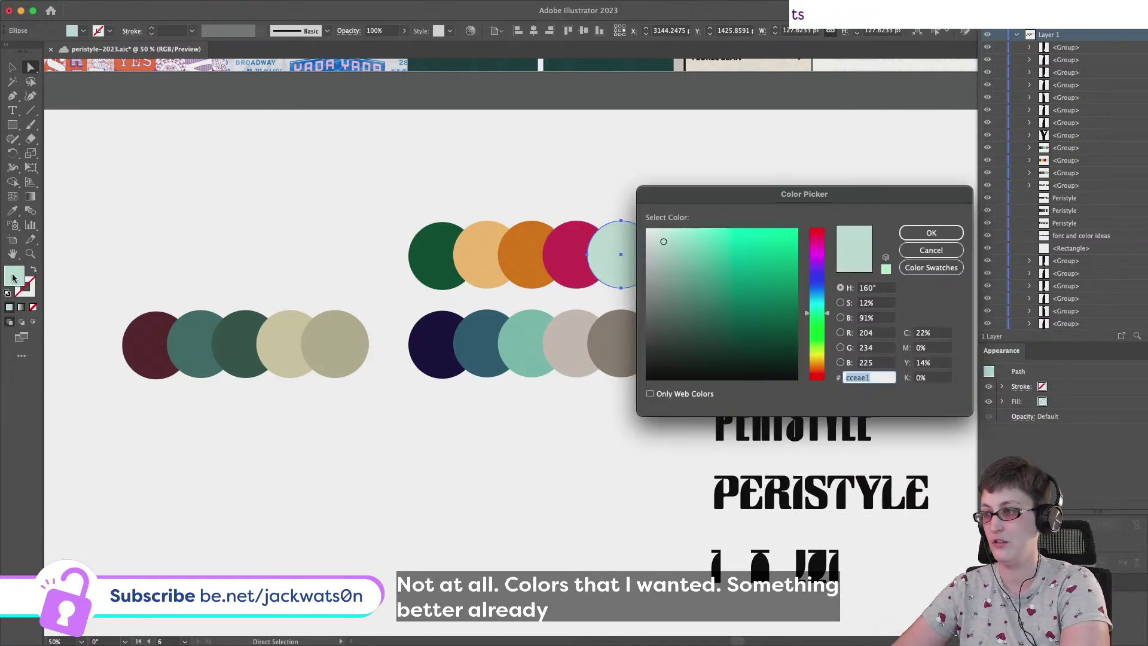
left_click(668, 237)
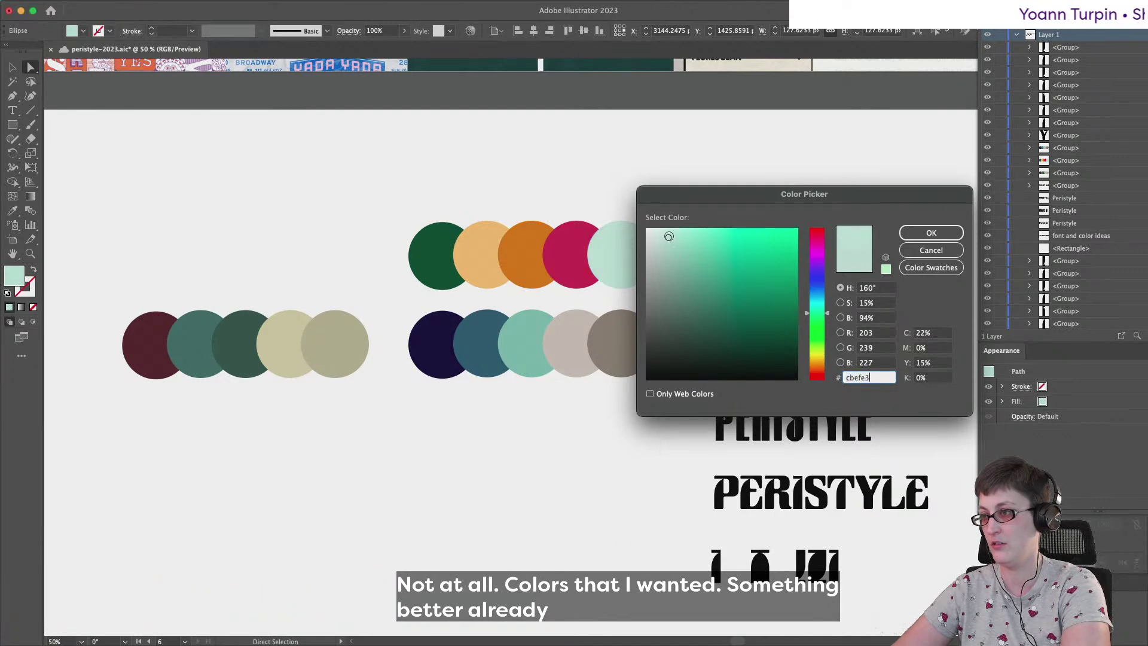
left_click(926, 232)
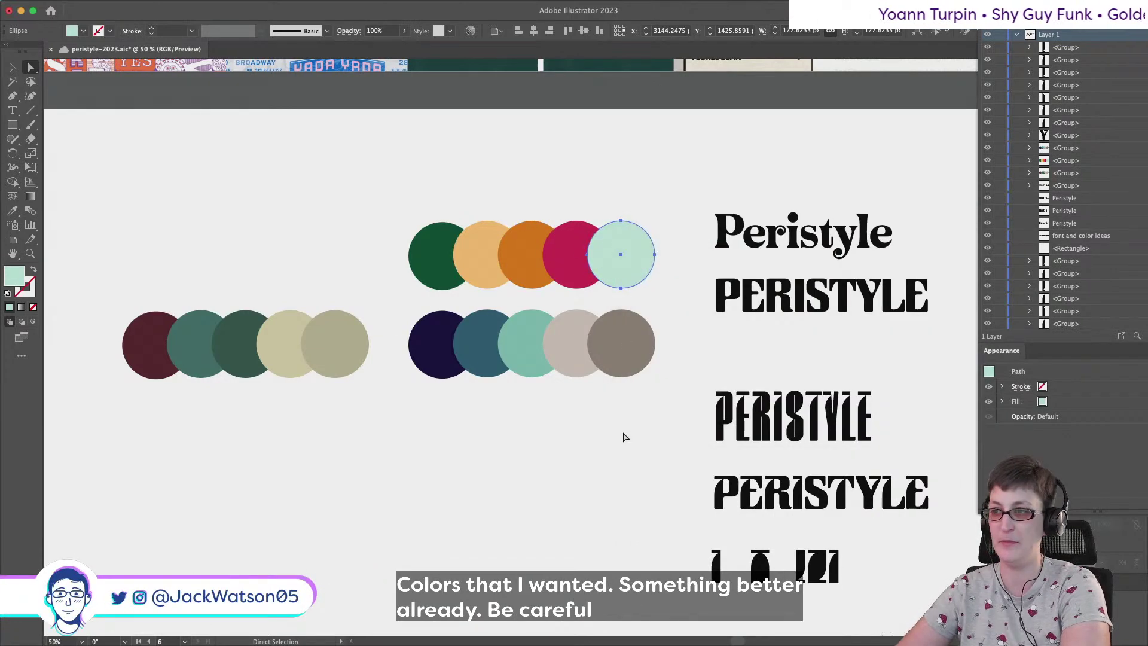
Lighten the gray-brown circle at the end of the navy palette to about hex b5a699
left_click(636, 432)
scroll(636, 431, "right", 3)
left_click(591, 352)
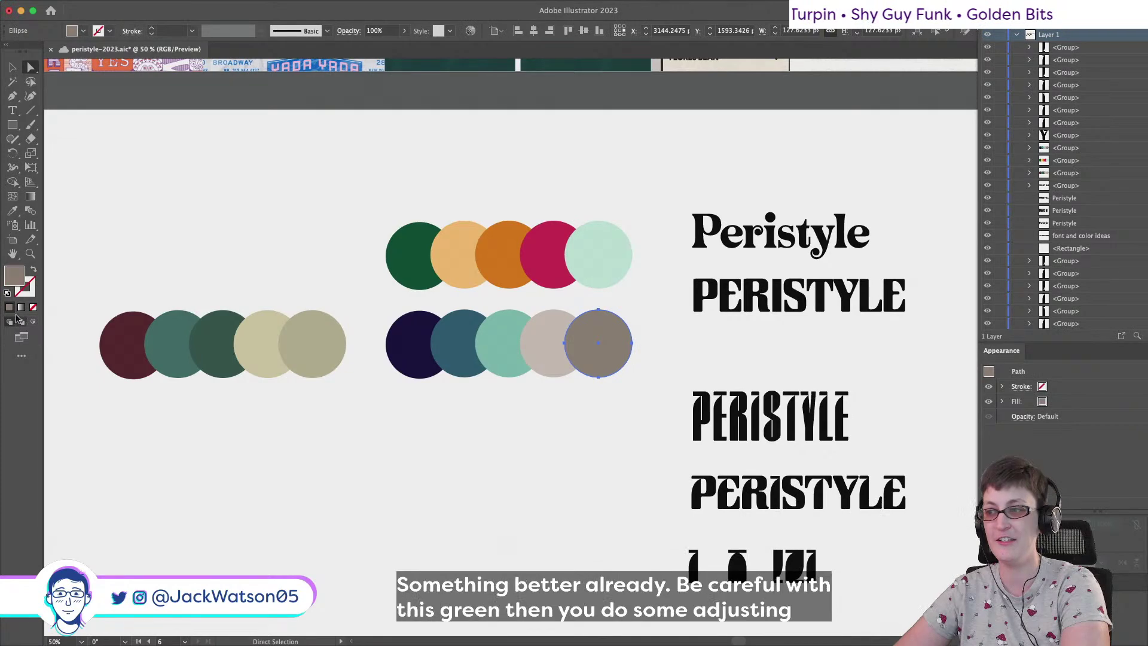
double_click(21, 273)
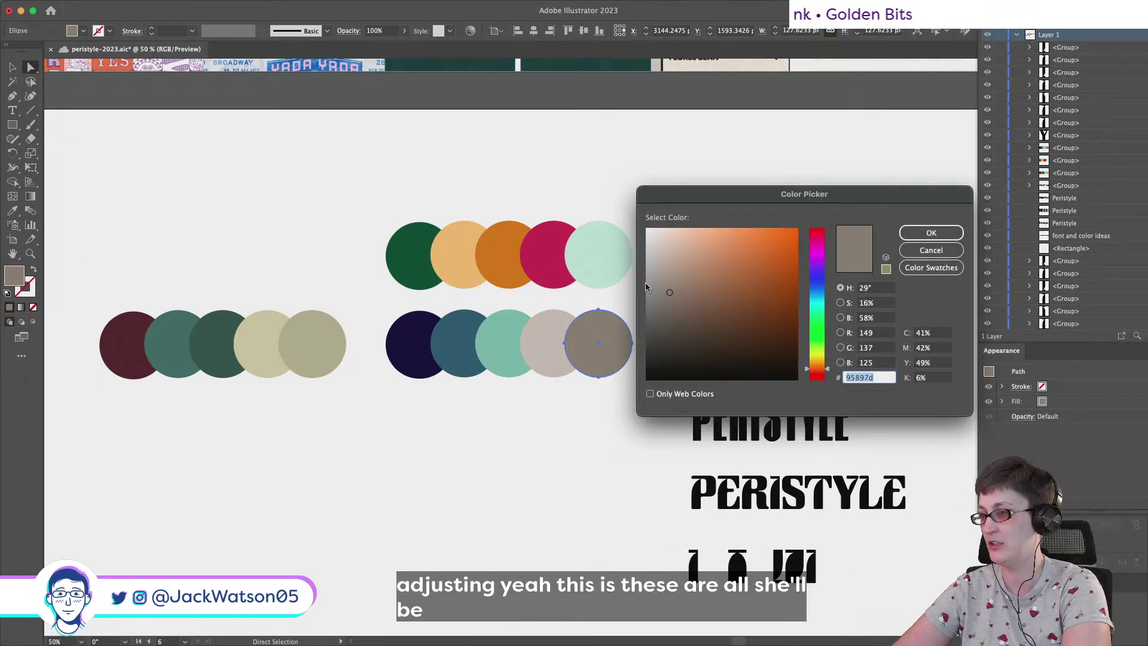
left_click_drag(671, 289, 671, 273)
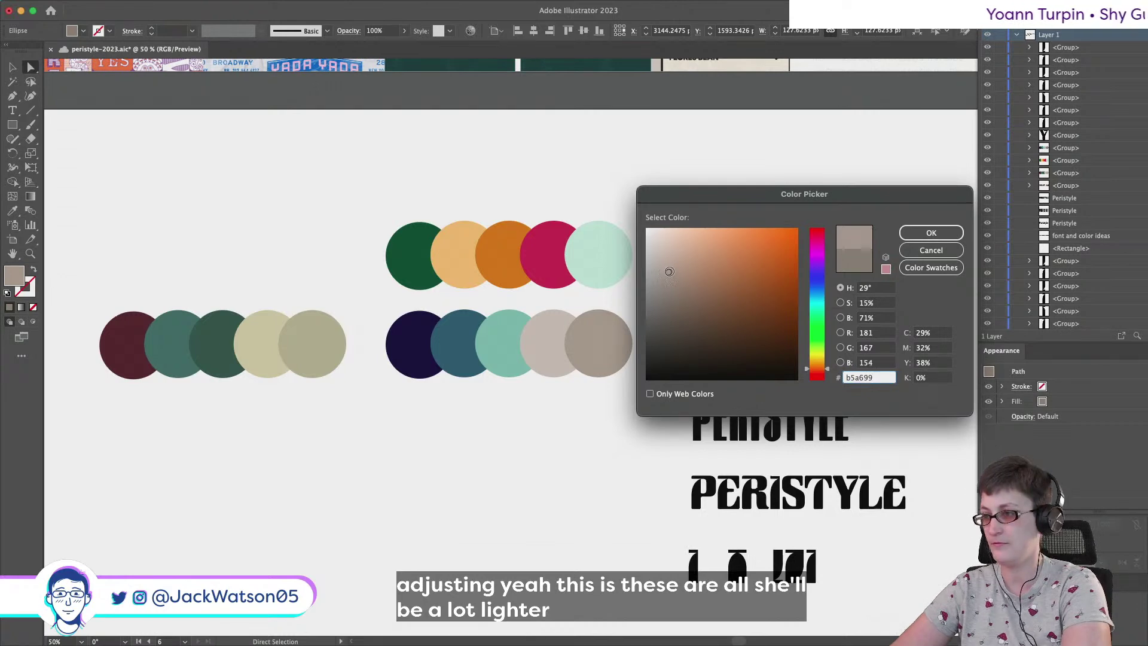
left_click(931, 233)
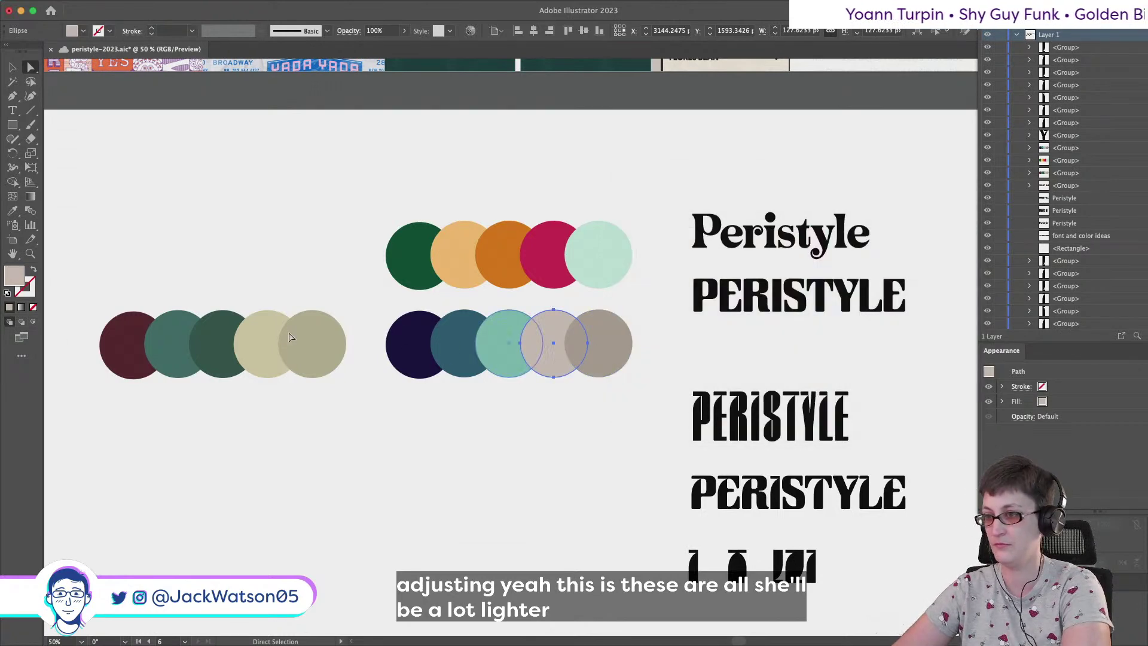
Lighten the pale taupe circle in the navy palette to hex ede3da and clear the selection
double_click(10, 276)
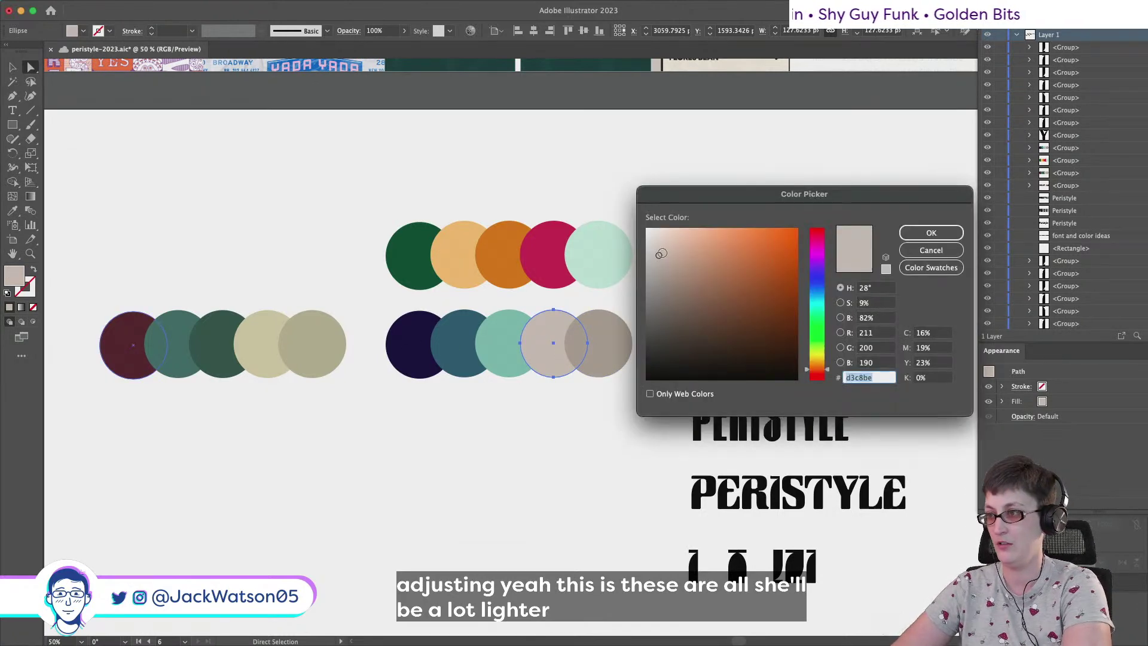
left_click_drag(659, 252, 659, 237)
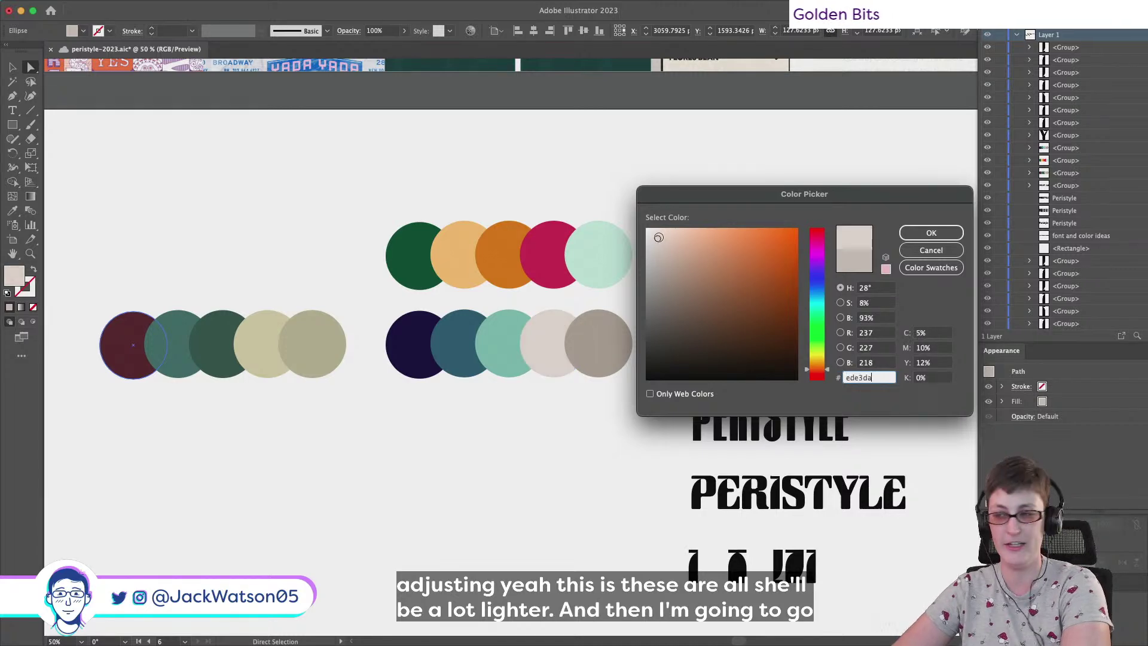
left_click(931, 233)
key("super+shift+a")
Recolor the seafoam green circle in the middle of the navy palette to the web-safe color 66cccc
left_click(525, 333)
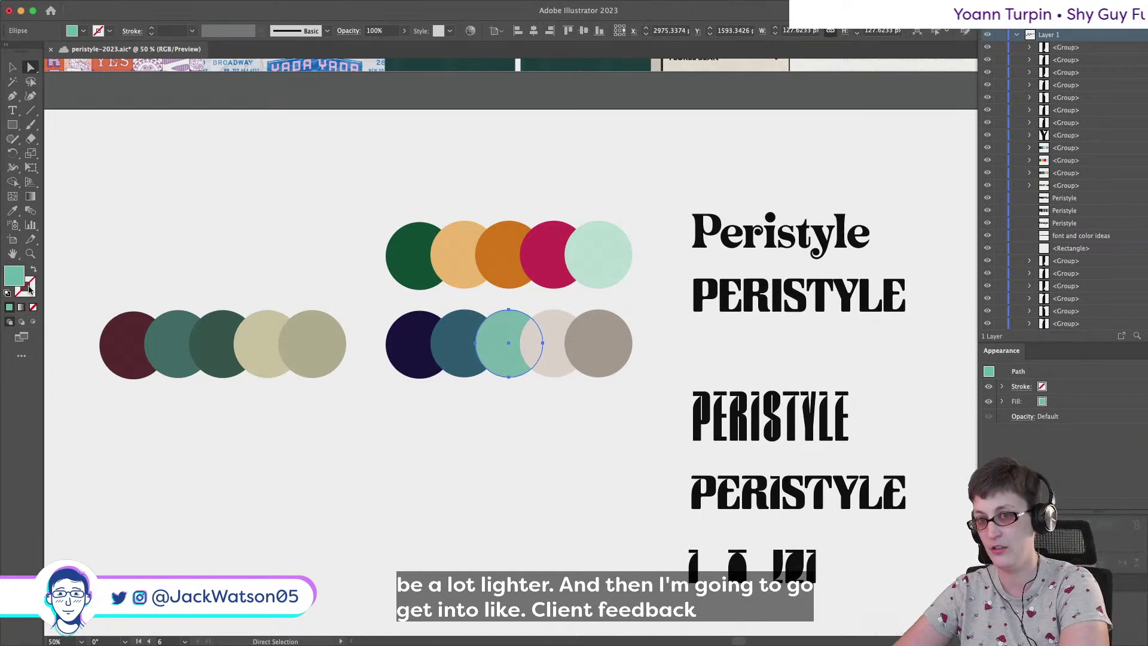
double_click(23, 275)
left_click_drag(696, 262, 707, 243)
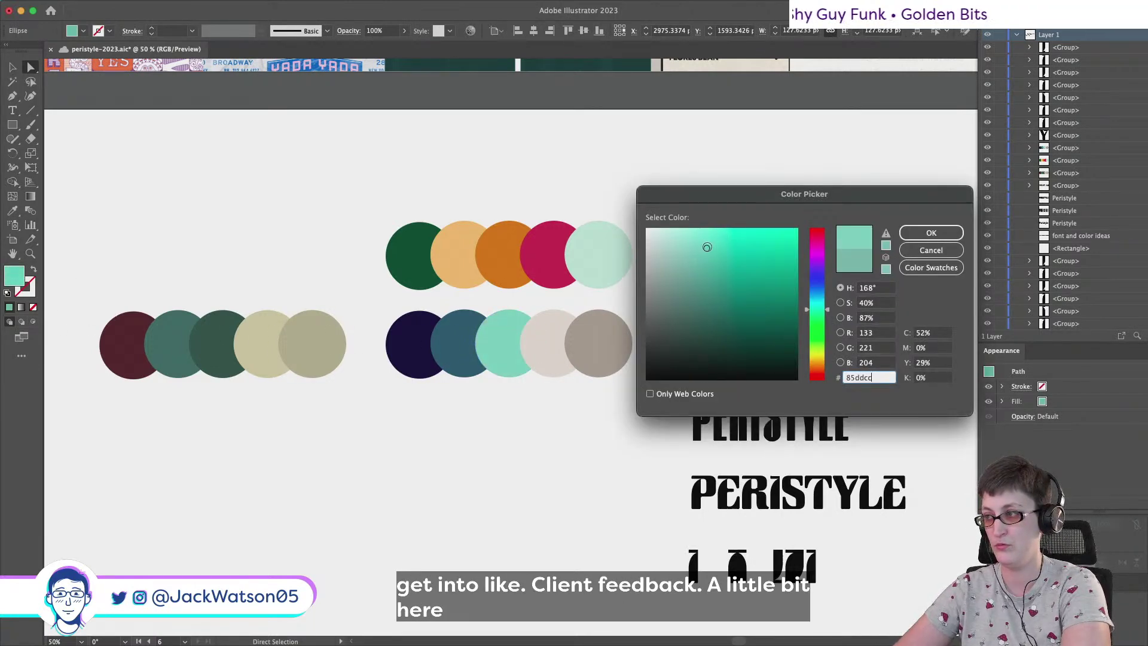
left_click(886, 268)
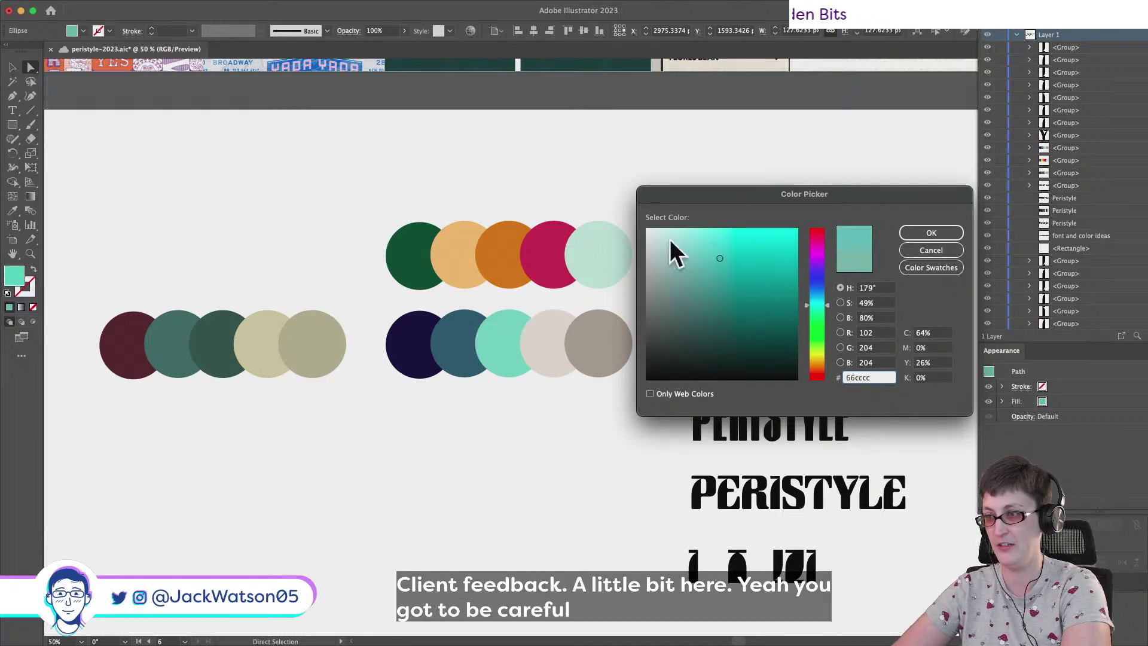
left_click(931, 233)
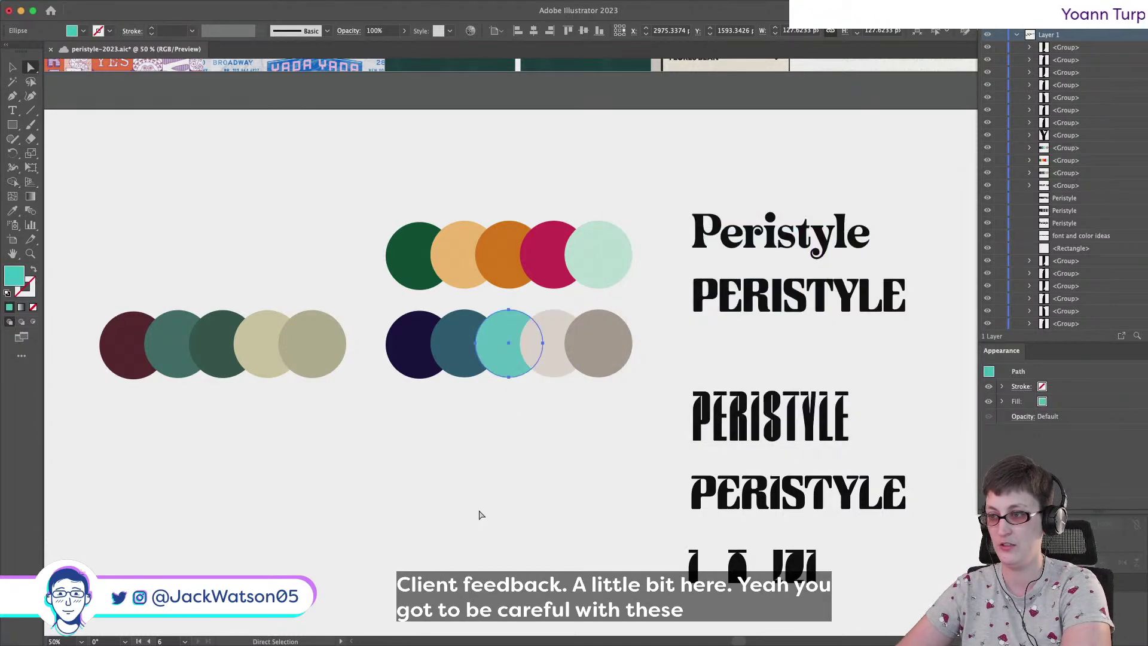
left_click(482, 512)
left_click(487, 358)
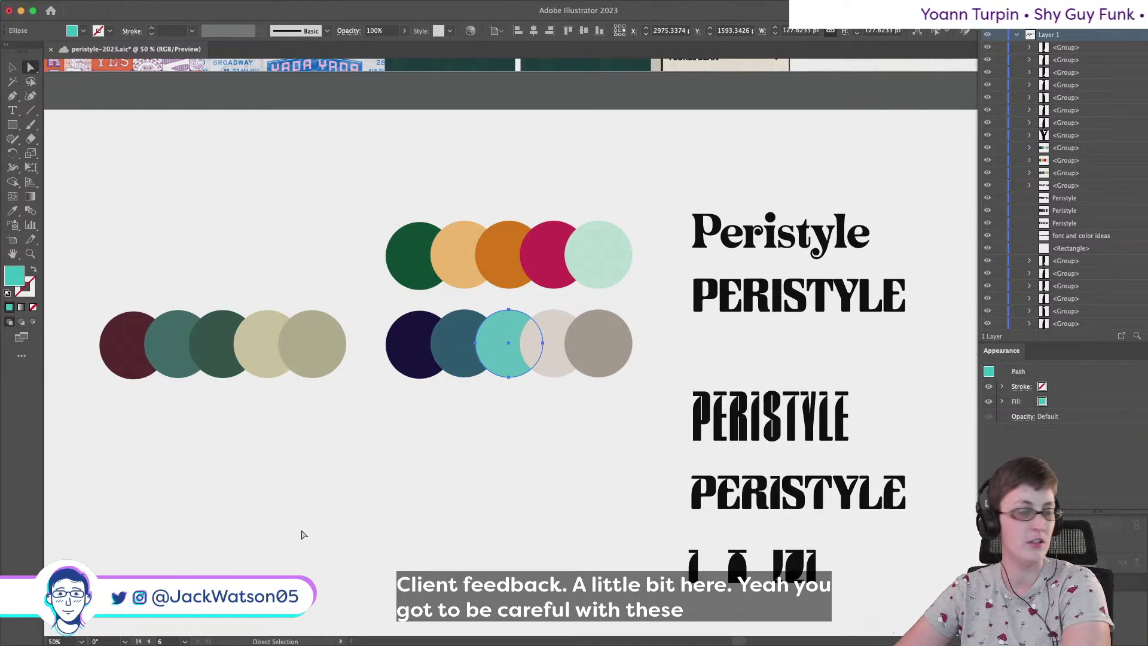
left_click(489, 371)
double_click(14, 276)
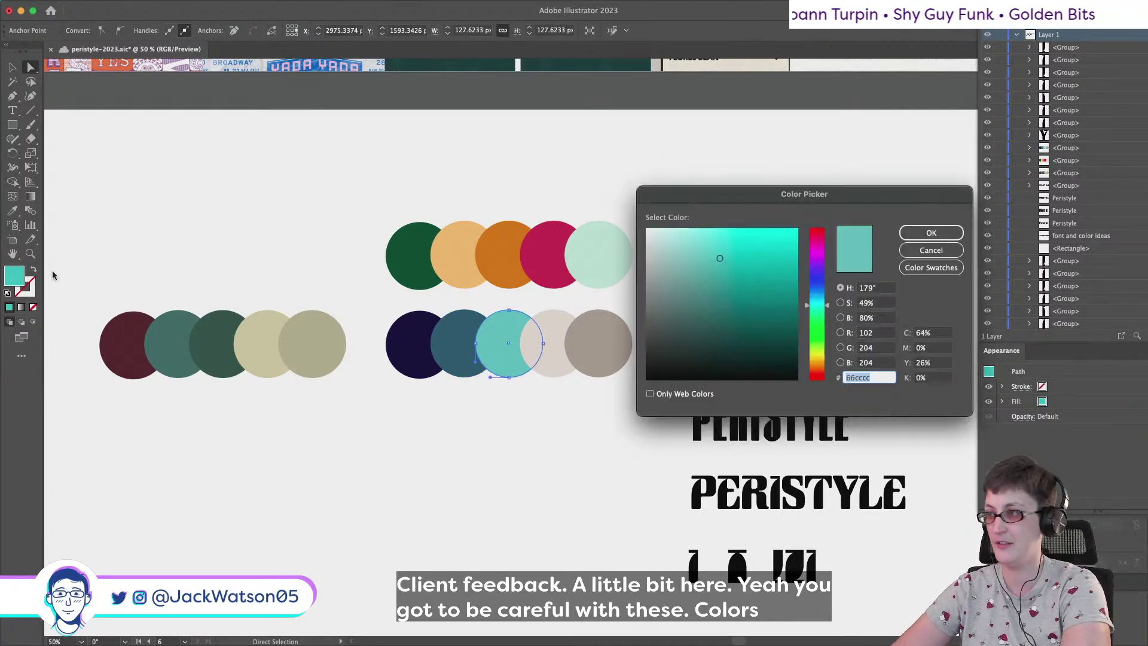
left_click(931, 233)
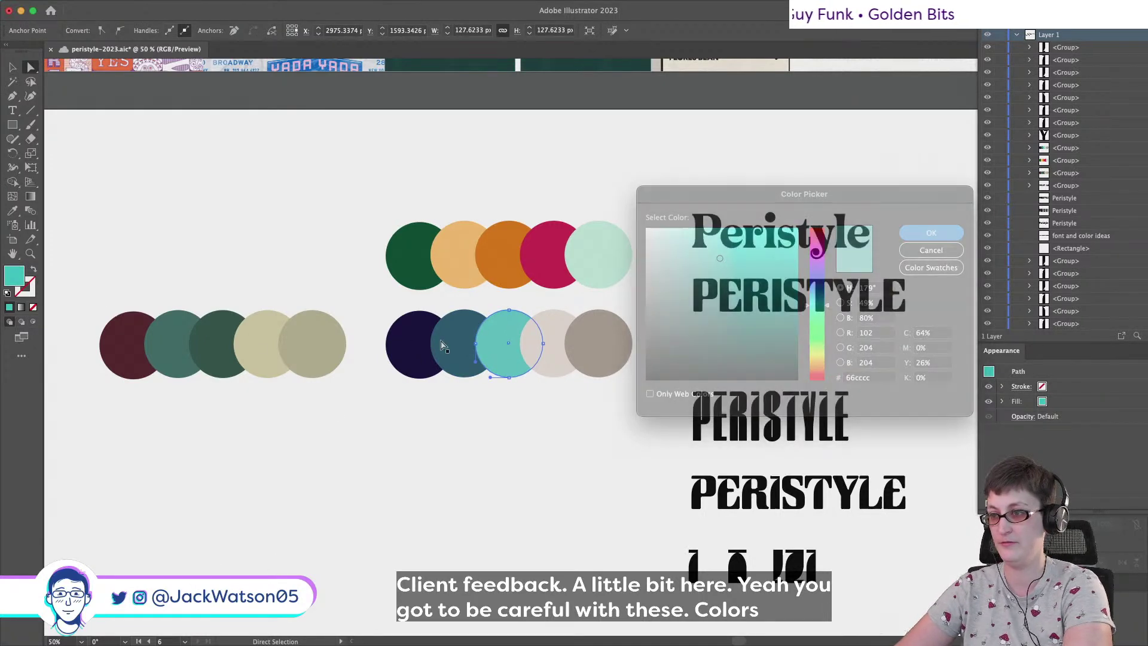
Recolor the muted teal circle beside the navy one to a more saturated blue, about hex 196084
left_click(441, 345)
left_click(468, 473)
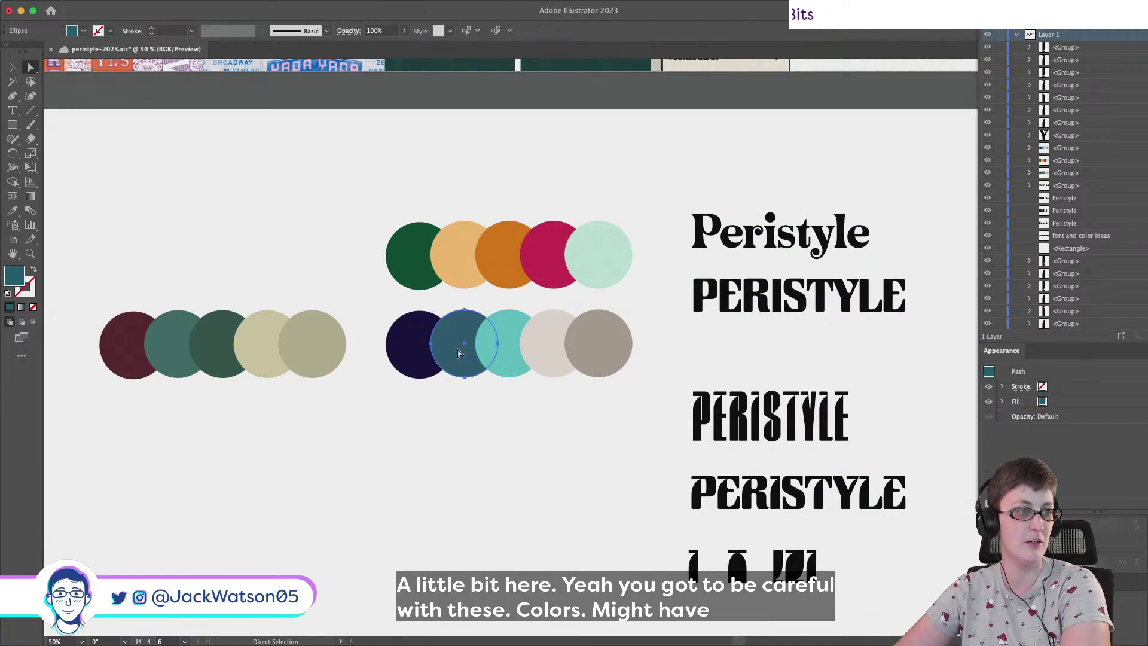
left_click(461, 350)
double_click(16, 278)
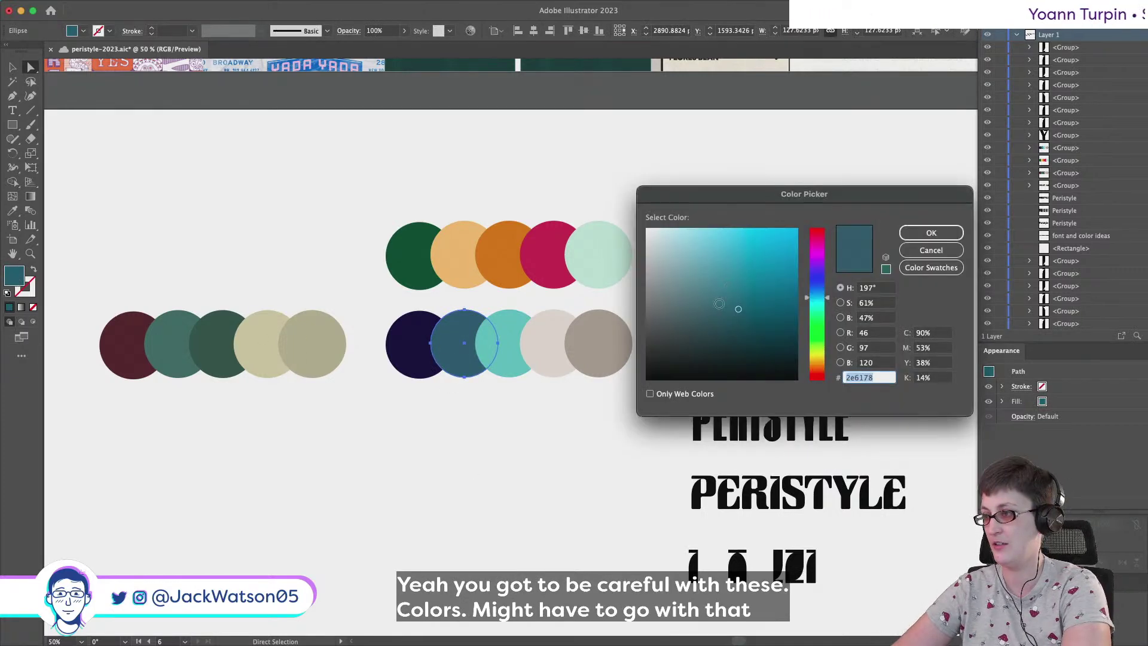
left_click_drag(741, 307, 770, 300)
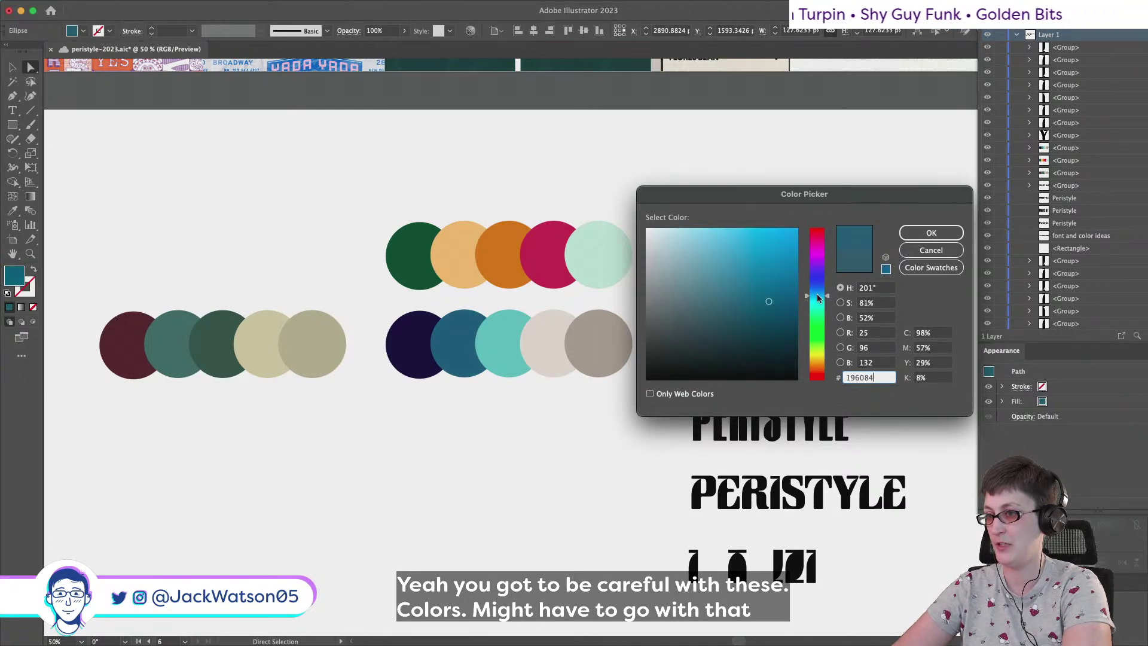
left_click(931, 233)
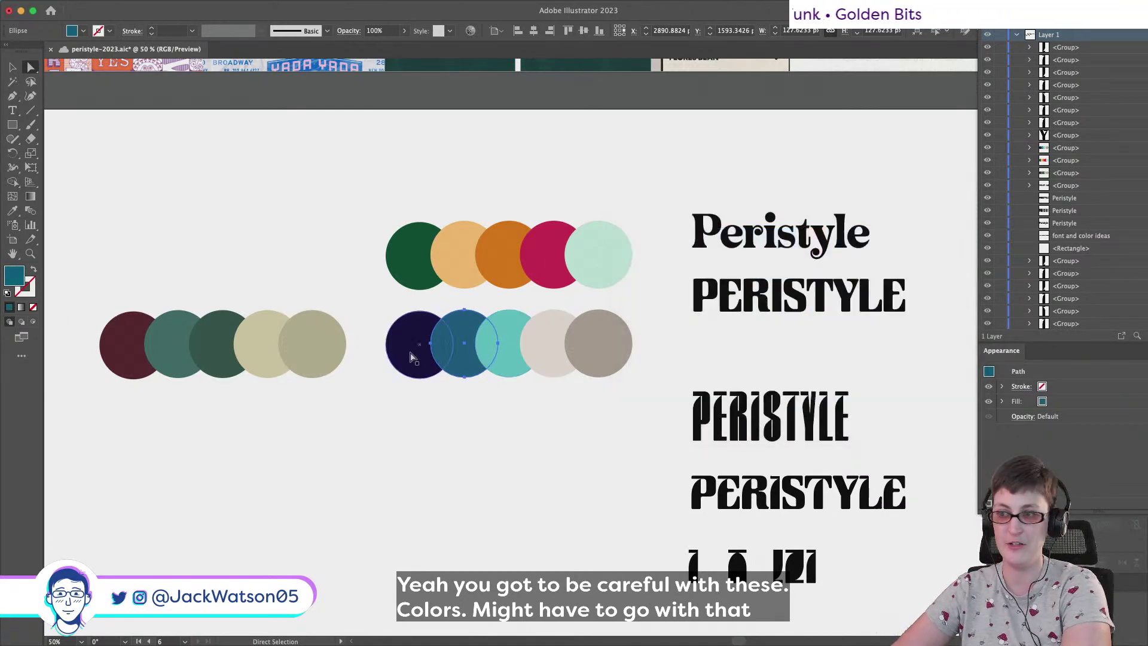
Brighten the dark navy circle at the start of its palette to hex 000066 and clear the selection
left_click(413, 357)
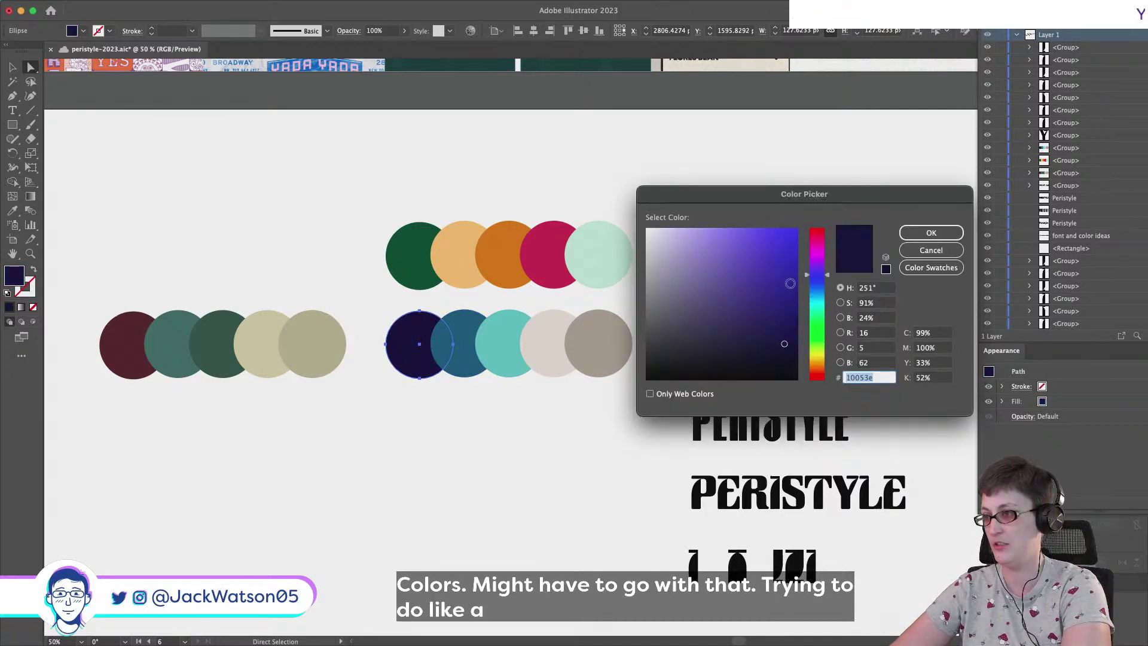
double_click(17, 278)
left_click_drag(781, 340, 788, 312)
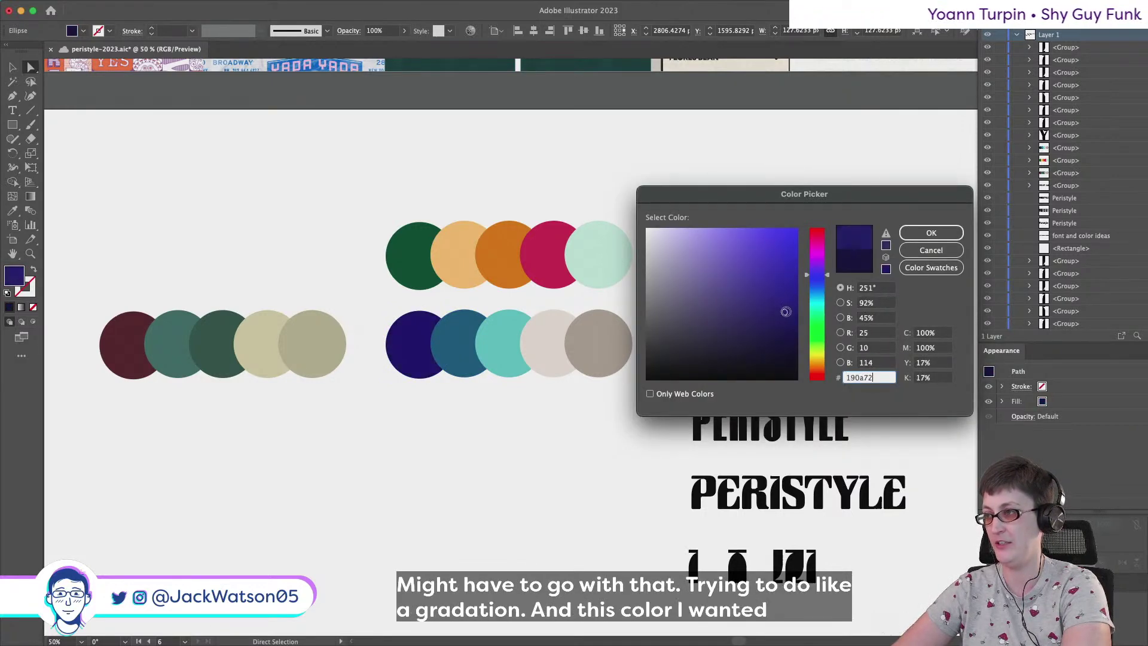
left_click(886, 246)
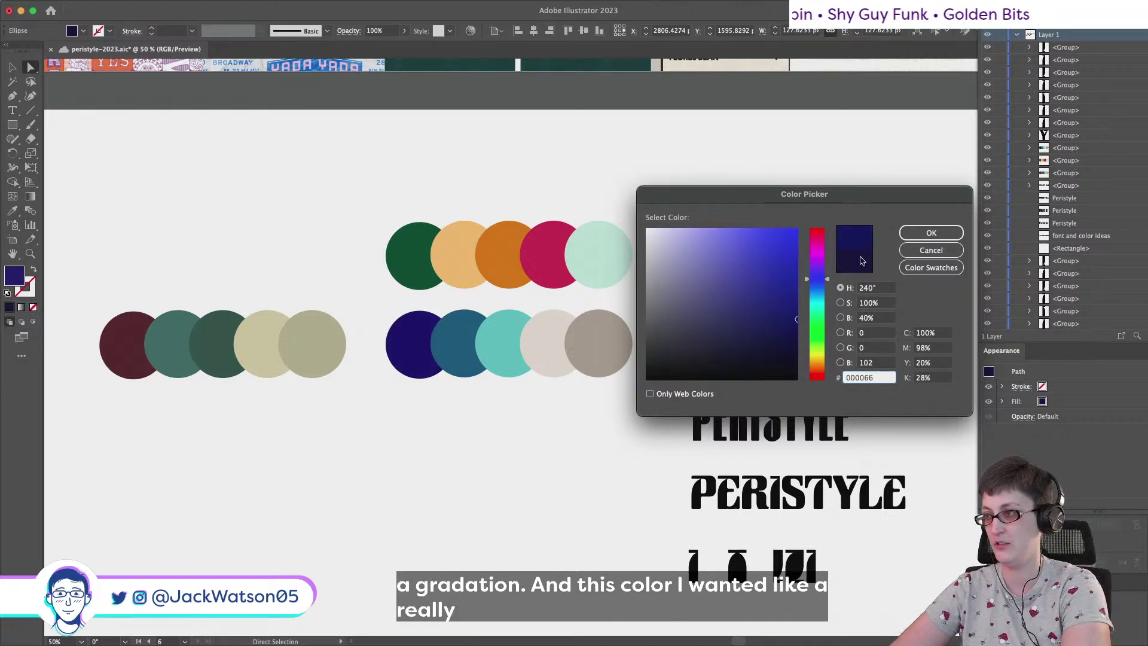
left_click(931, 232)
left_click(427, 471)
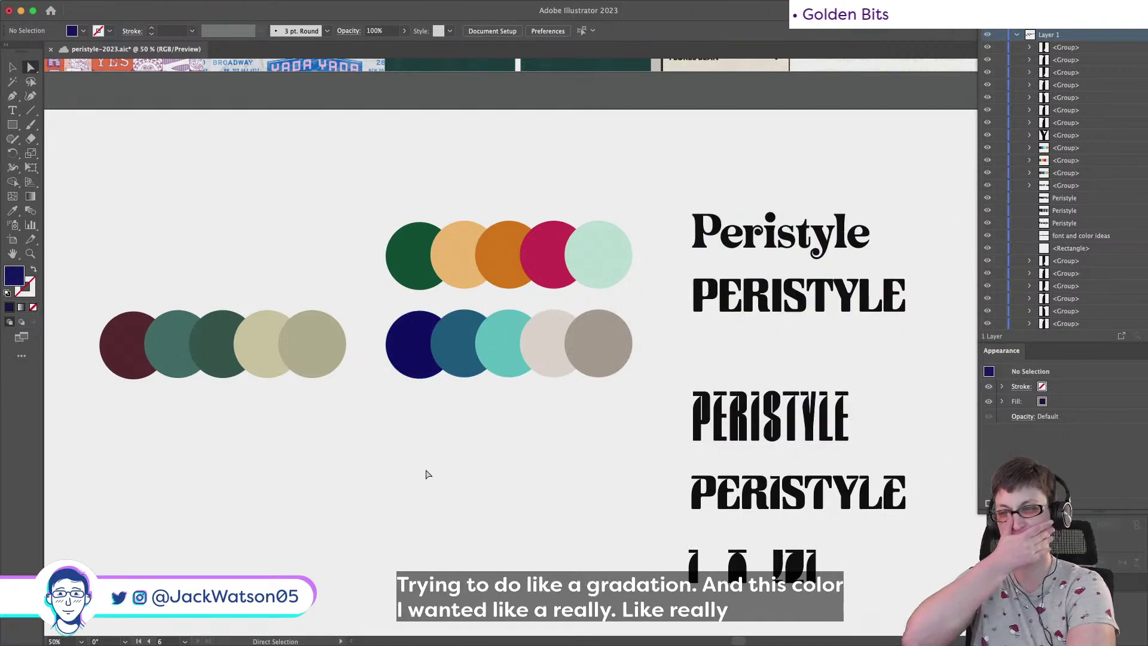
Lighten the aqua circle in the middle of the navy palette to about hex 7cd8d5
left_click(507, 342)
double_click(9, 279)
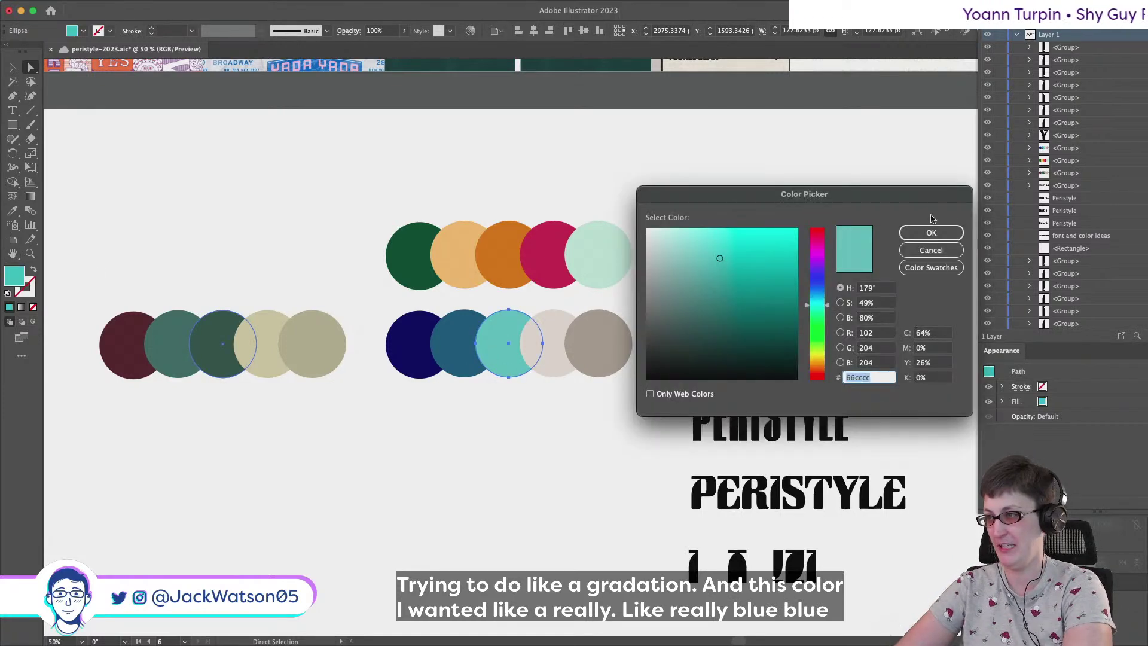
left_click_drag(721, 250, 715, 248)
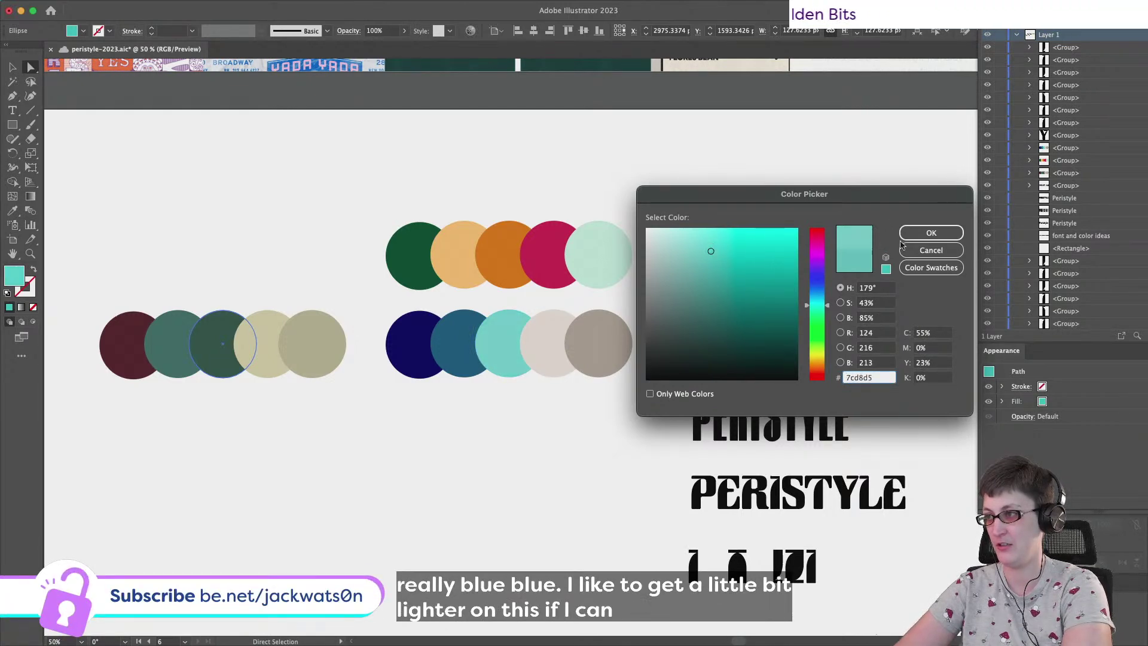
left_click(931, 233)
Brighten the blue circle beside the navy one to about hex 1b7ea5 and clear the selection
left_click(443, 353)
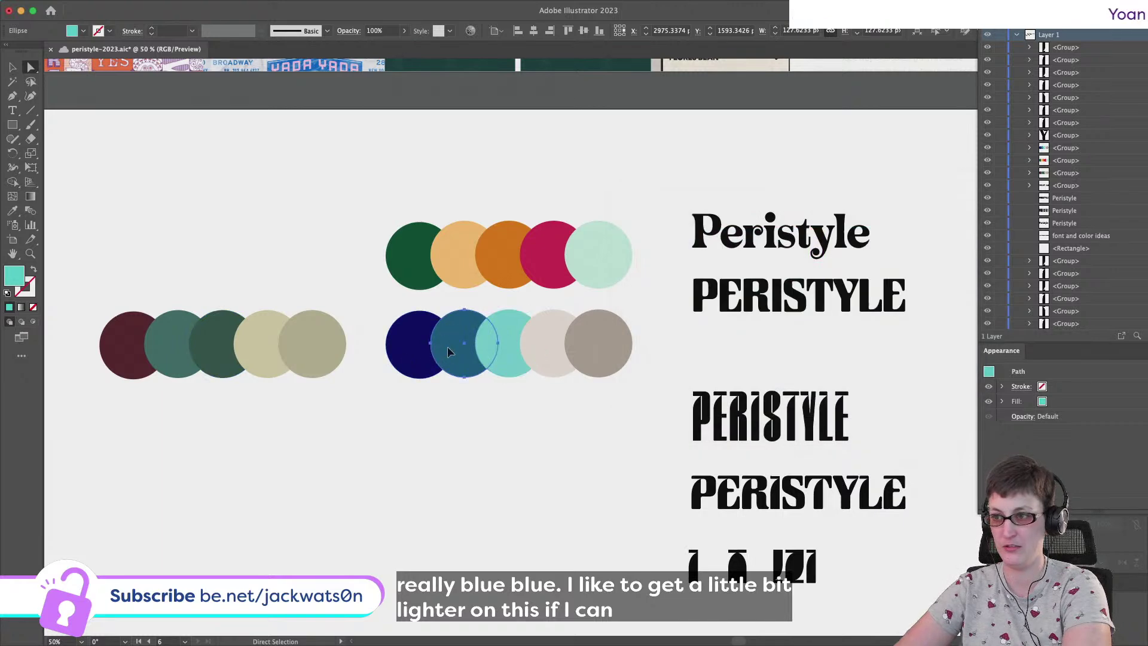
double_click(18, 277)
left_click_drag(771, 300, 774, 285)
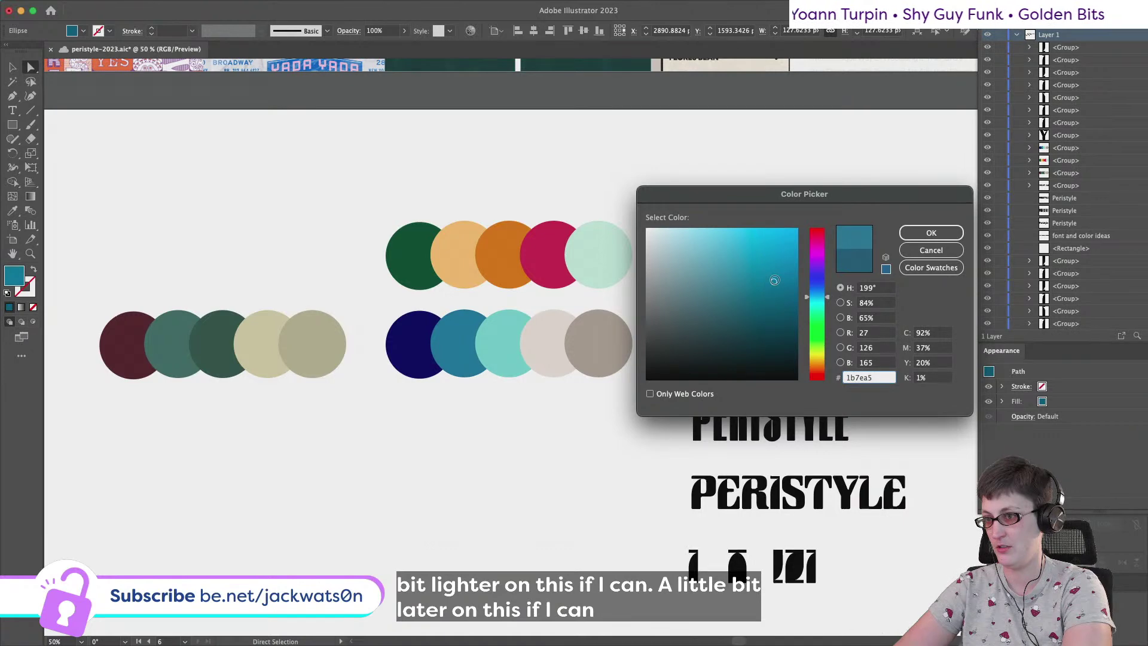
left_click(931, 233)
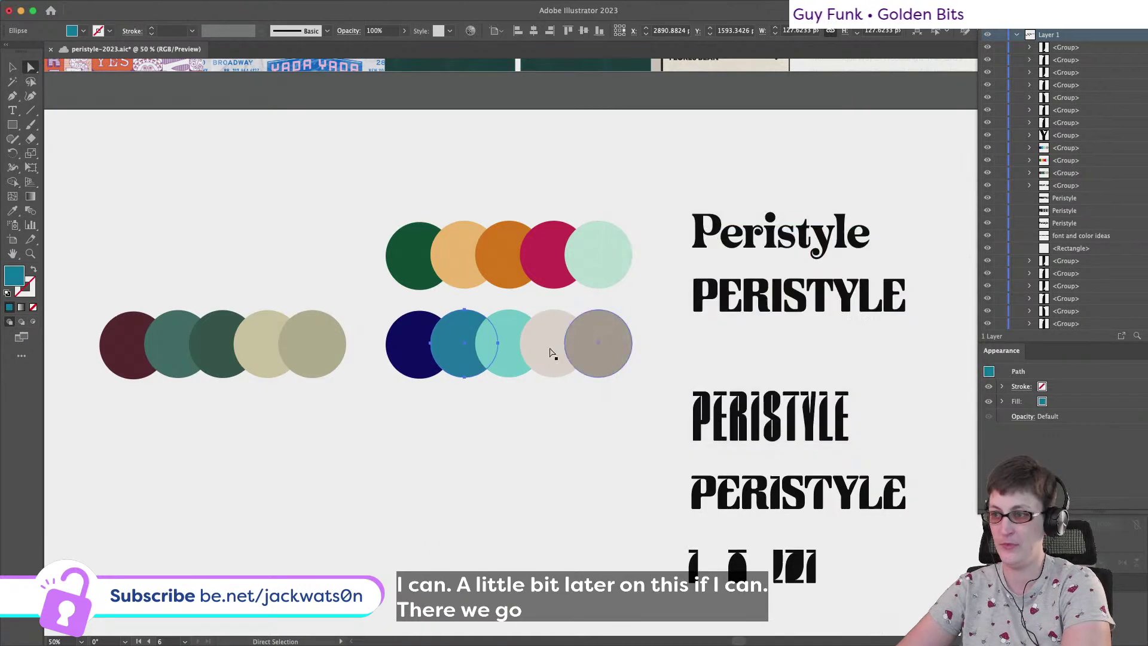
left_click(459, 477)
Lighten the khaki circle at the end of the burgundy palette to hex cec7aa
scroll(269, 342, "left", 2)
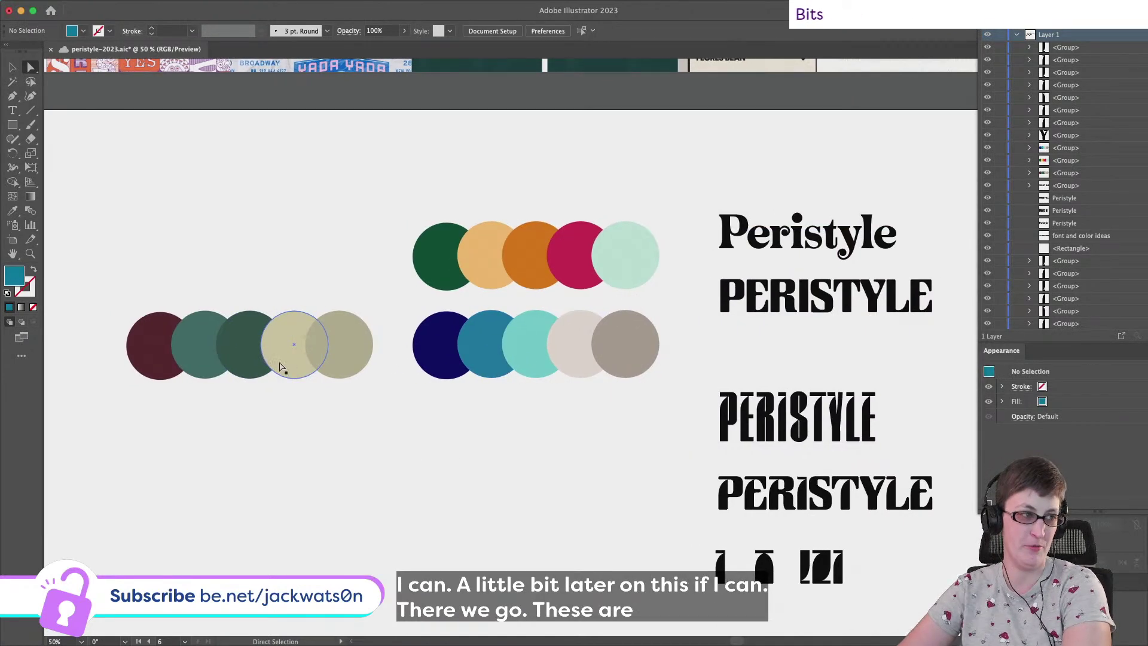
left_click(335, 347)
double_click(15, 275)
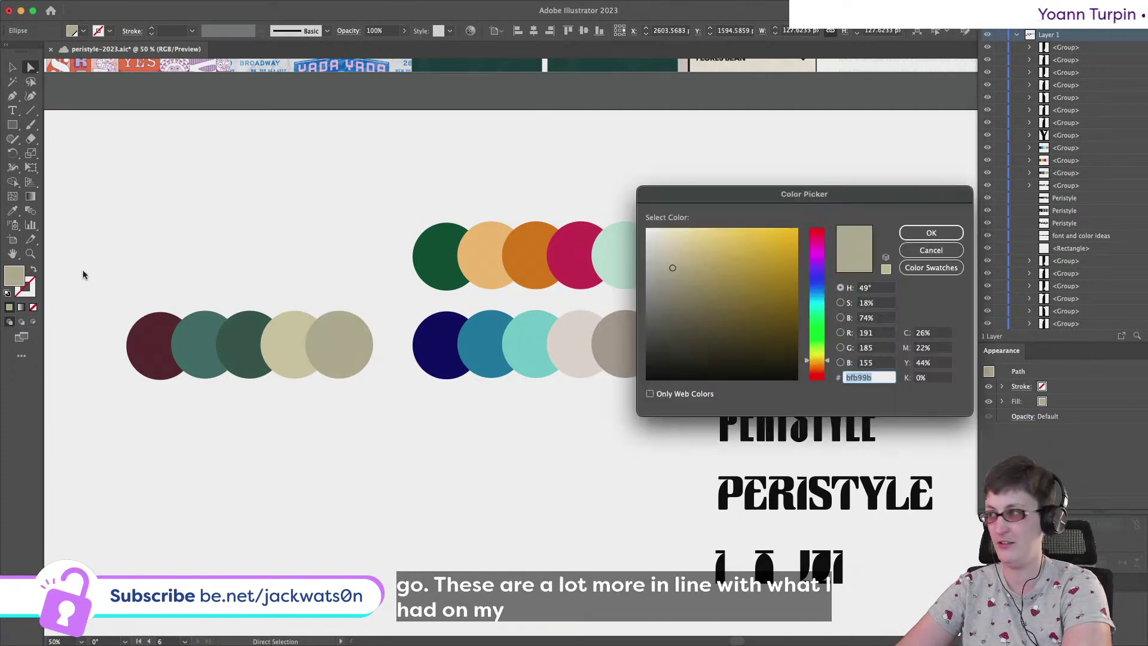
left_click_drag(674, 266, 673, 256)
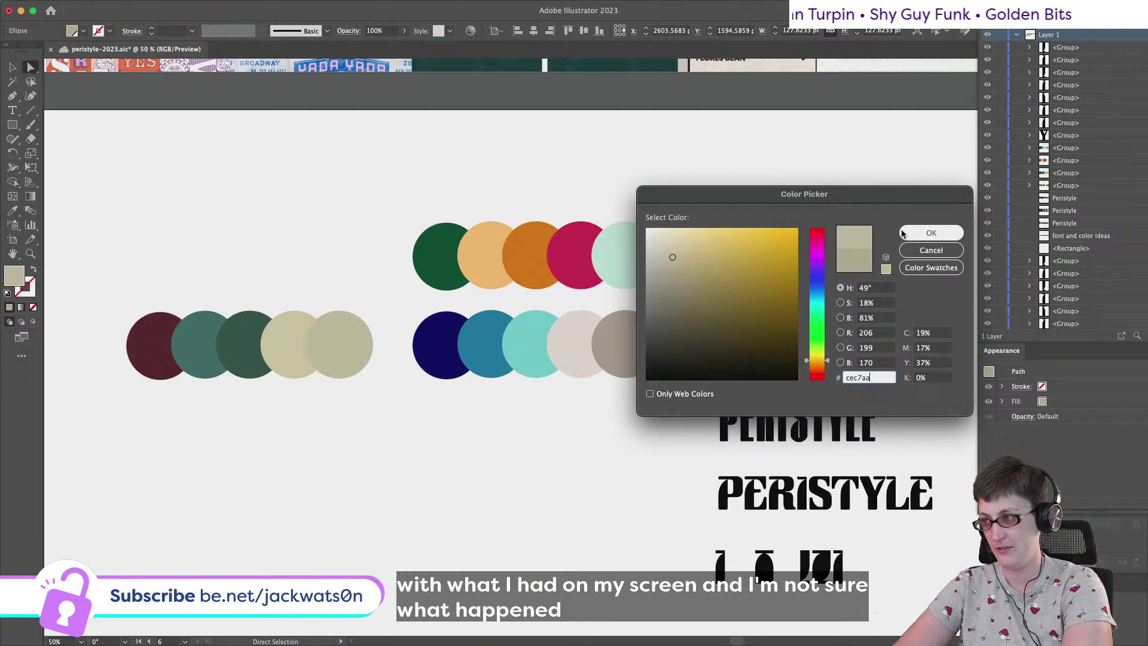
left_click(931, 233)
Lighten the beige circle beside the khaki one in the burgundy palette to hex ede6cc
left_click(291, 343)
double_click(14, 275)
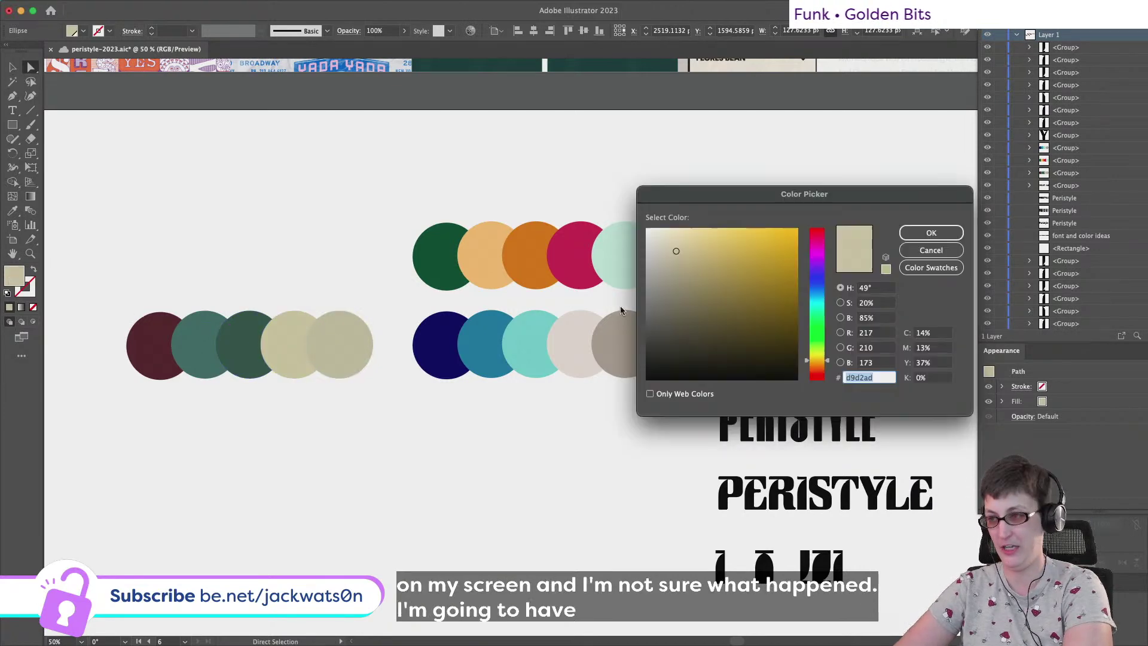
left_click(674, 244)
left_click(674, 242)
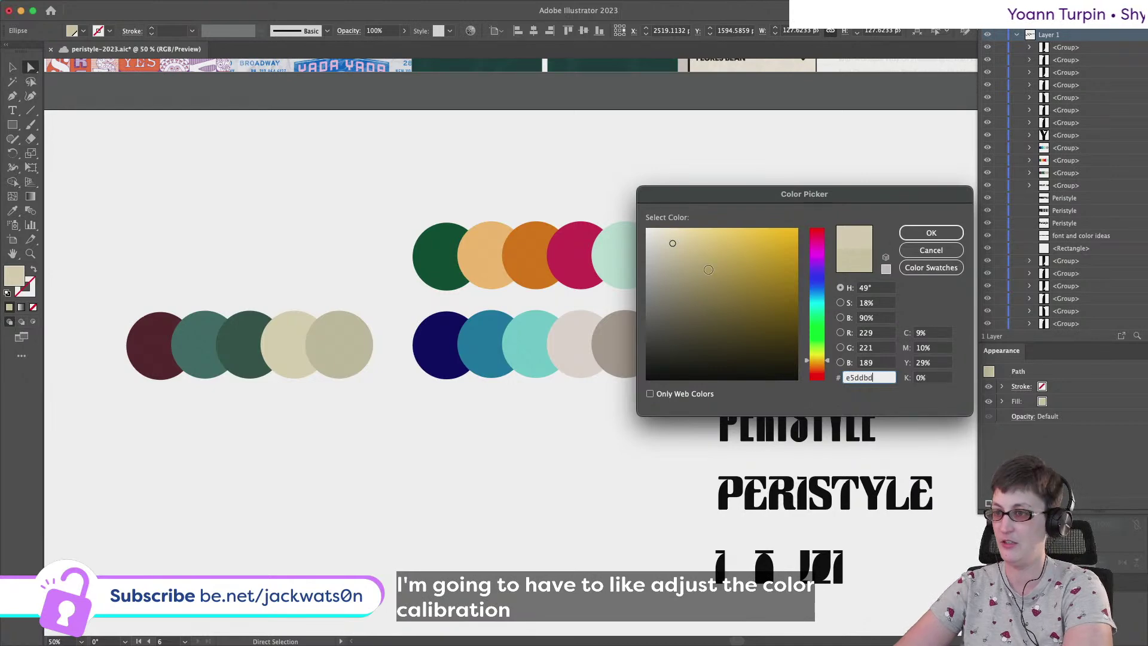
left_click(668, 236)
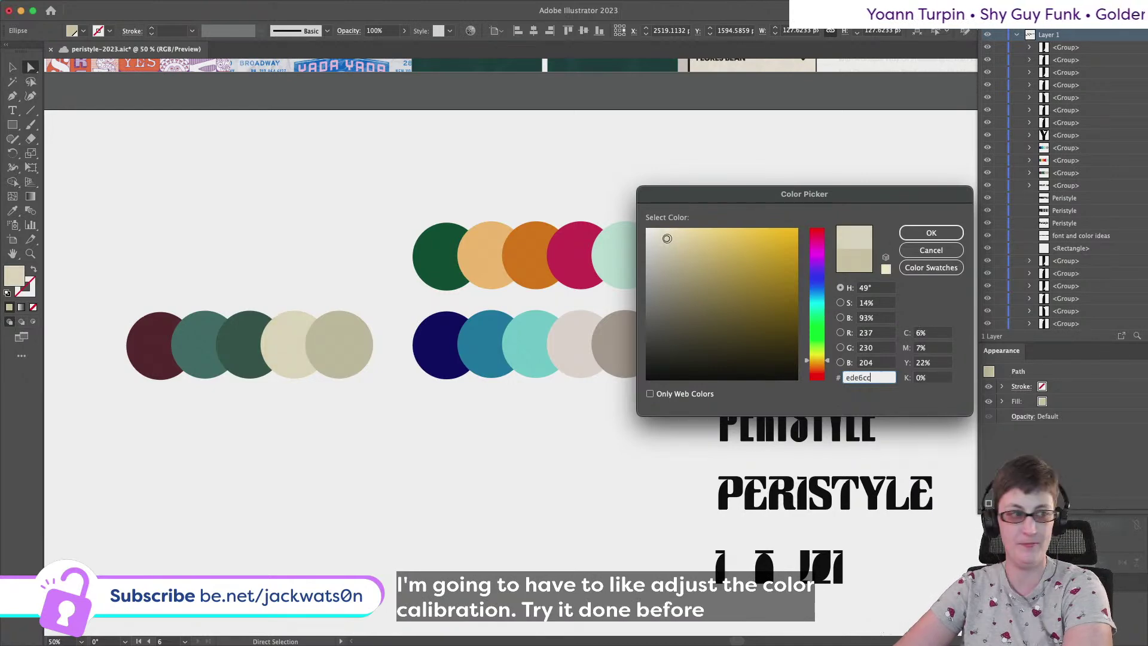
left_click(931, 232)
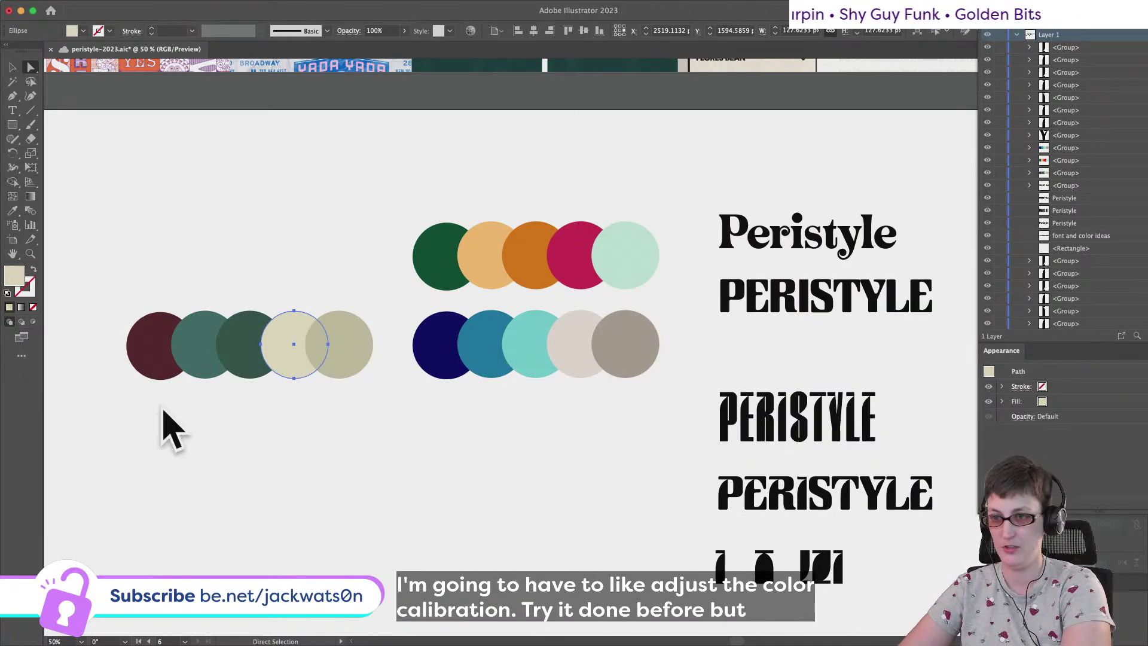
Brighten the dark green circle in the middle of the burgundy palette to hex 336858
left_click(245, 367)
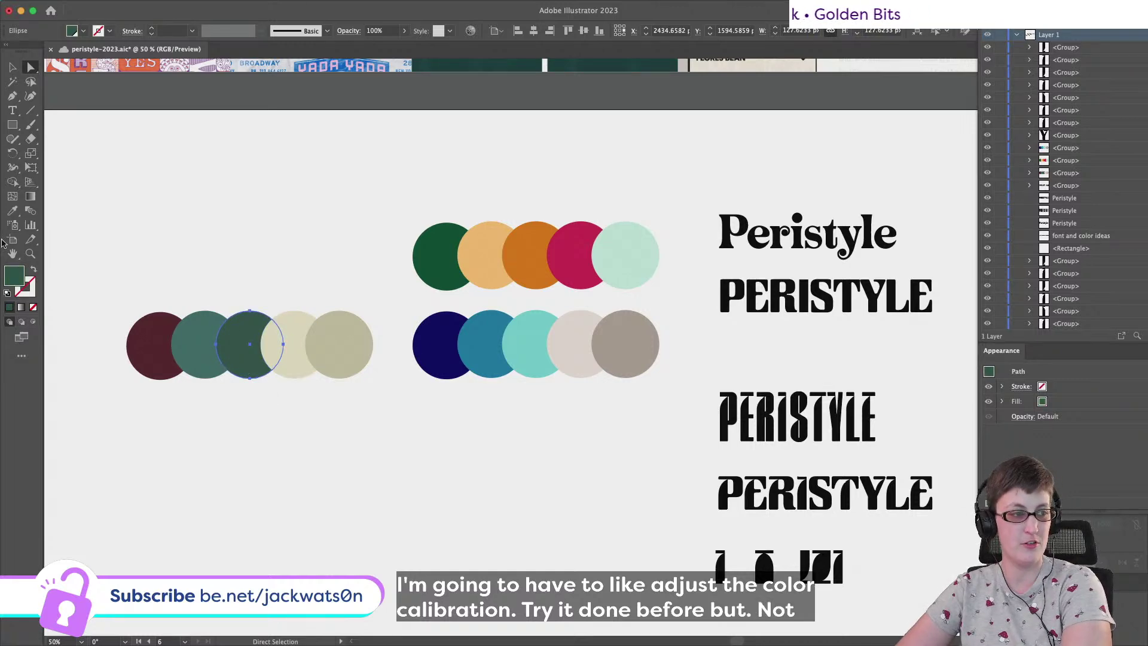
double_click(13, 280)
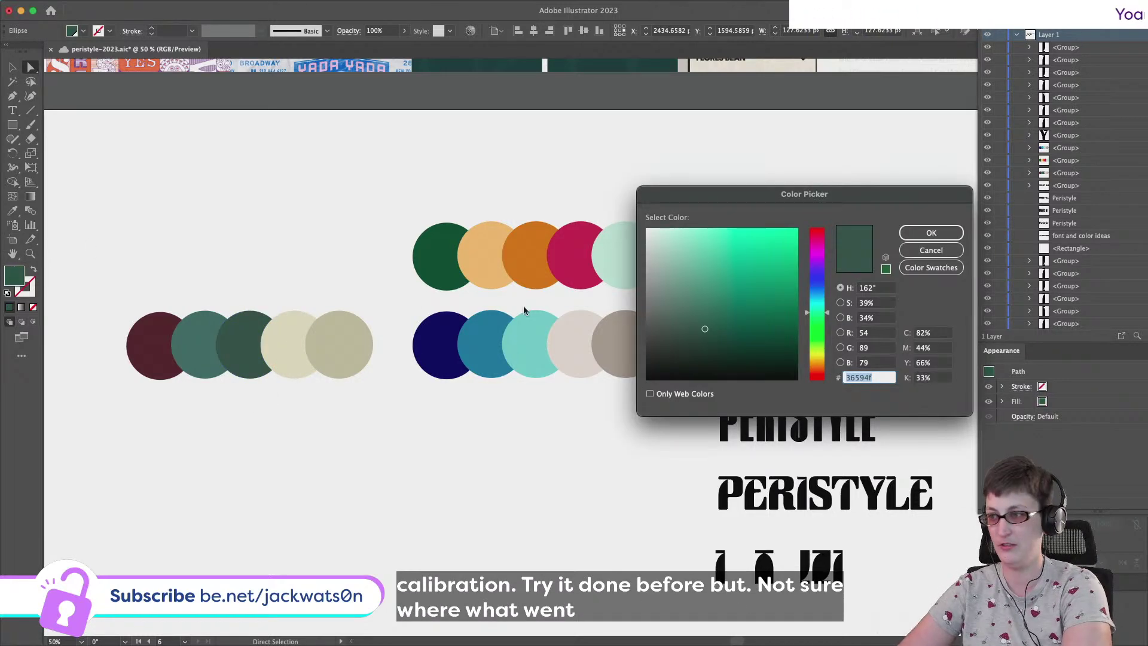
left_click_drag(706, 327, 711, 323)
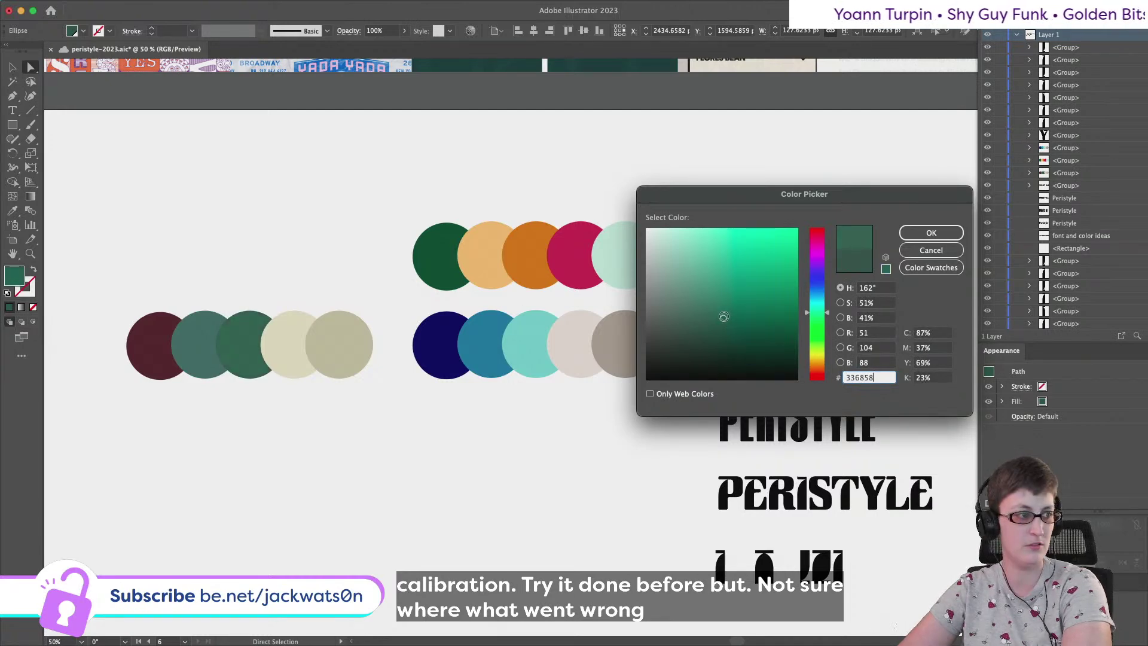
left_click(921, 233)
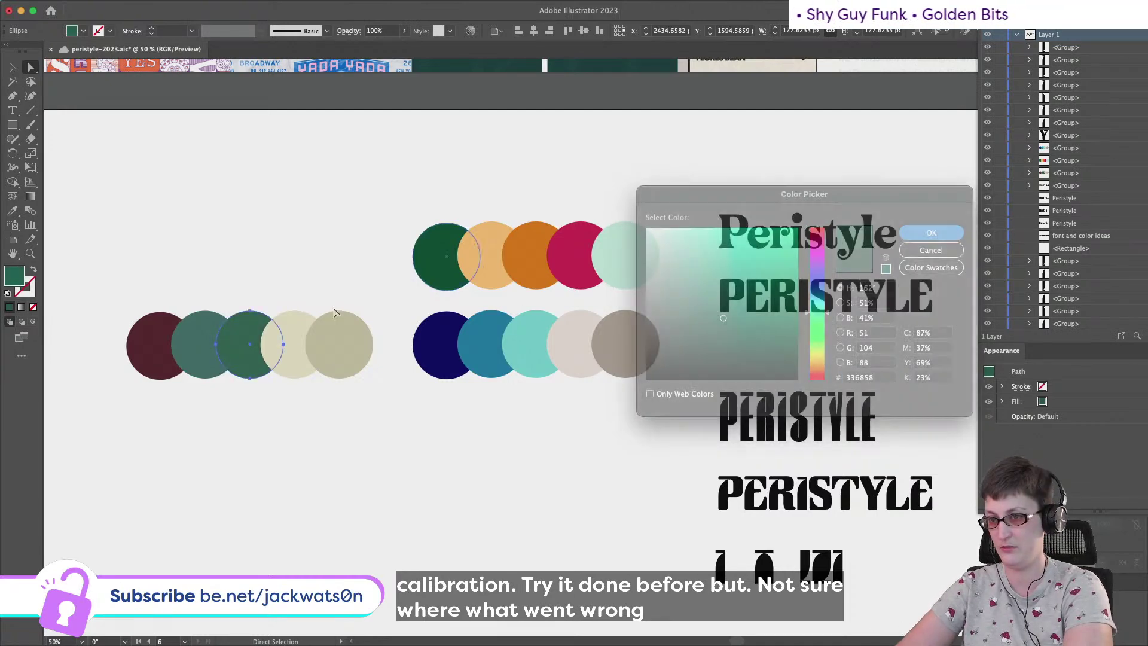
Brighten the muted teal circle beside the burgundy one to about hex 62b7ab
double_click(19, 279)
left_click_drag(718, 311, 710, 287)
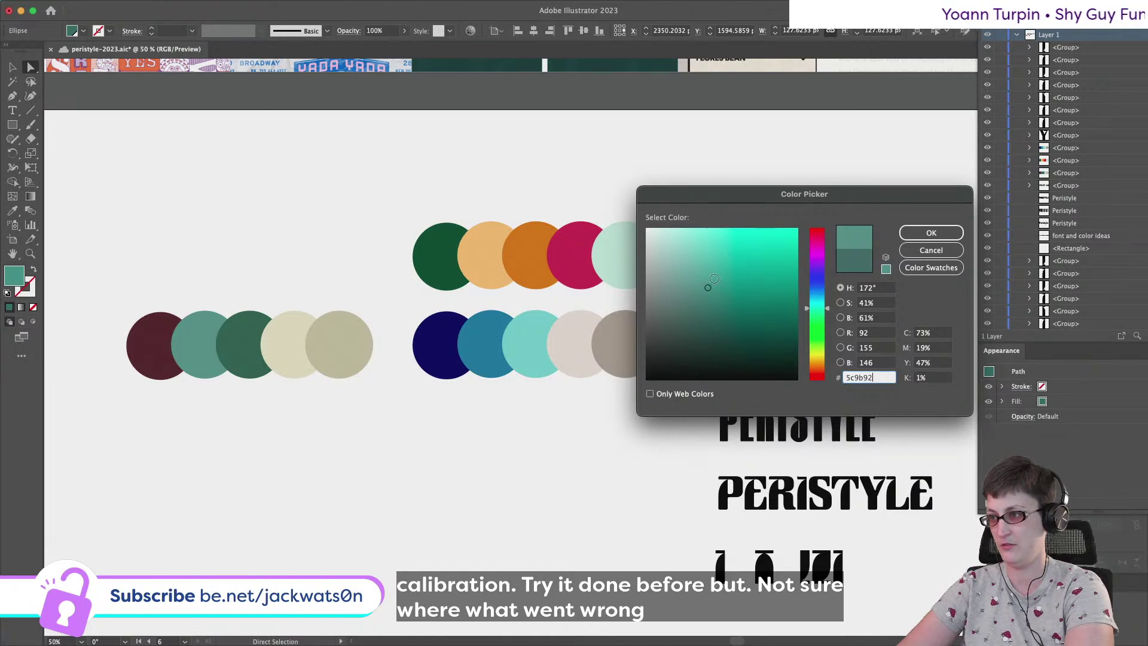
left_click_drag(708, 285, 704, 281)
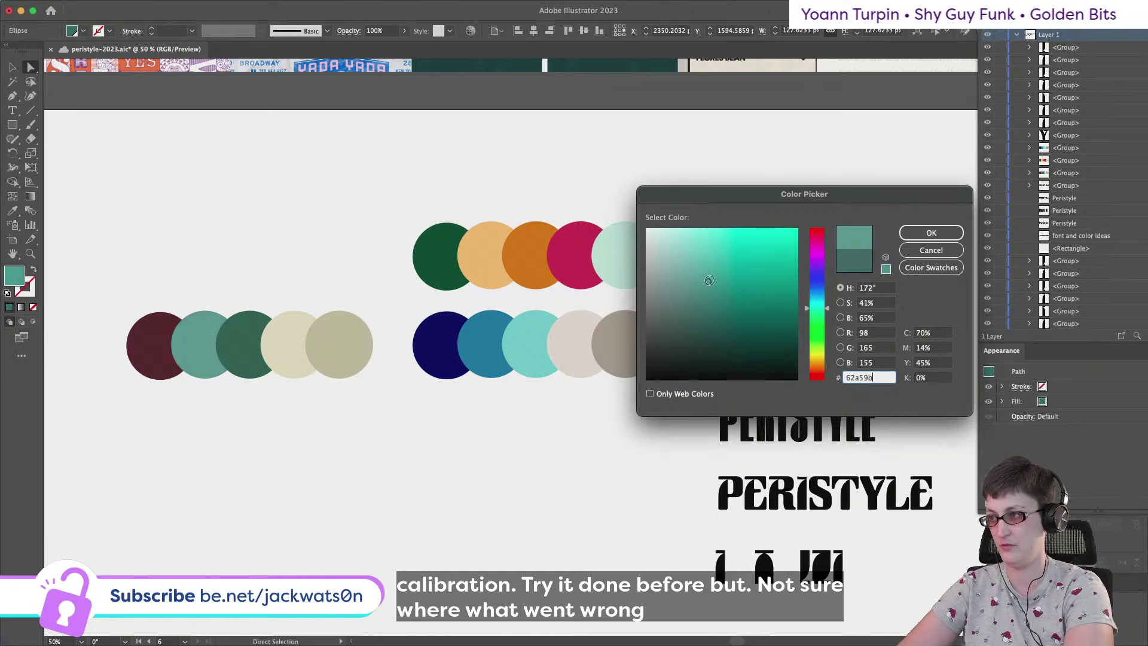
left_click_drag(714, 275, 715, 272)
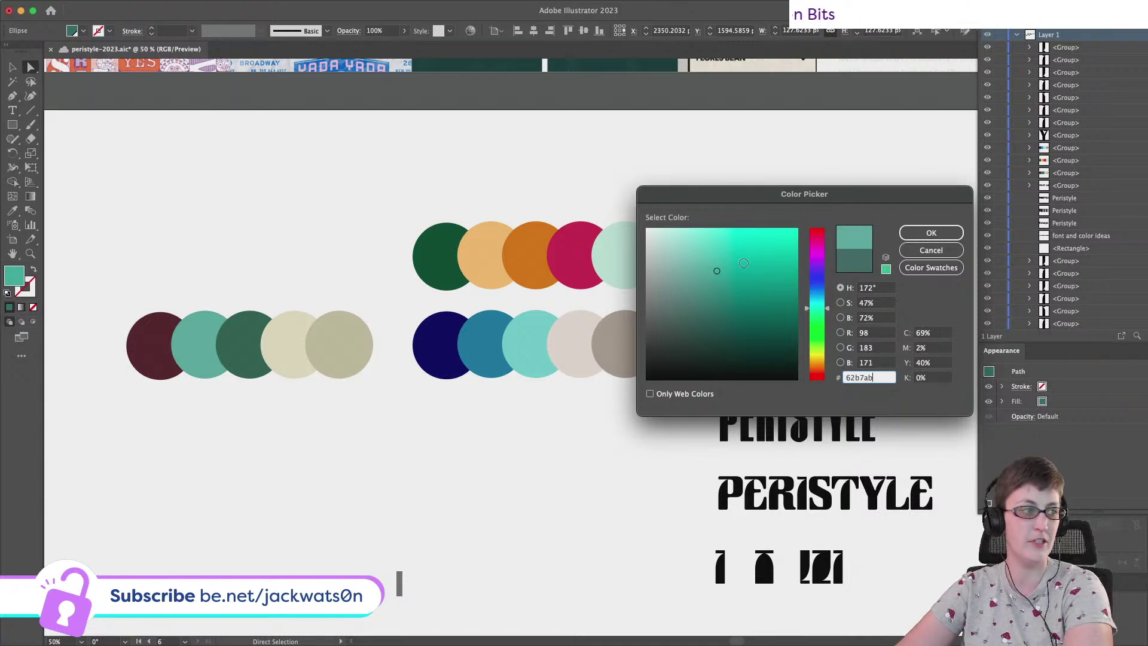
left_click(931, 233)
Brighten the burgundy circle at the start of its palette to hex 772638 and clear the selection
left_click(134, 352)
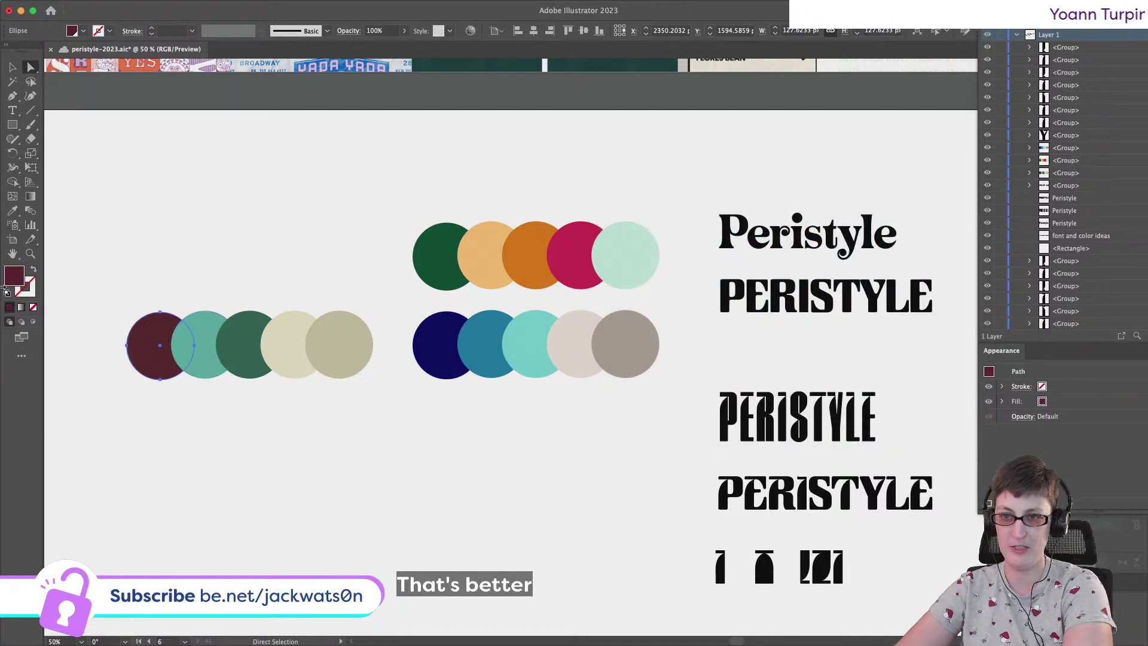
double_click(13, 276)
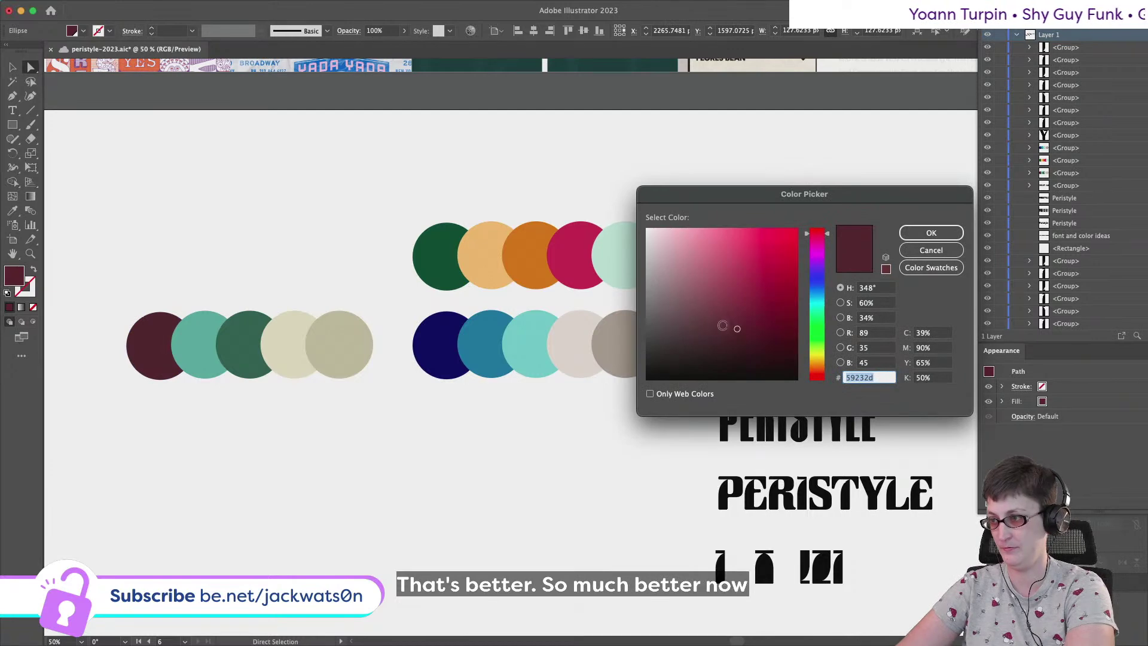
left_click_drag(740, 327, 749, 316)
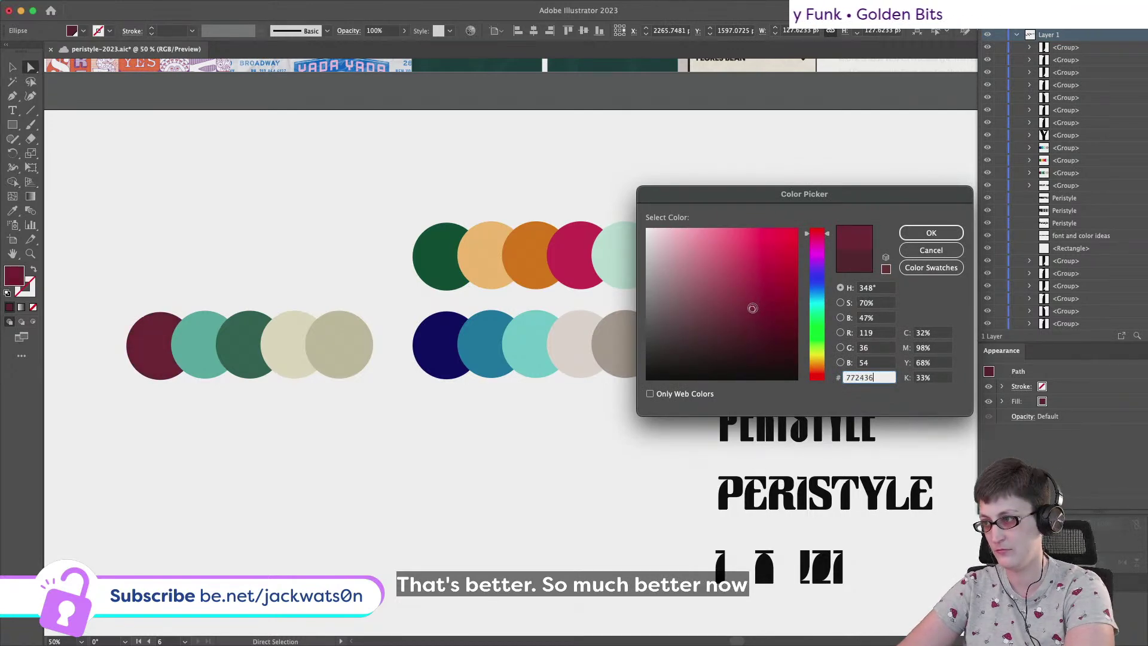
key("Return")
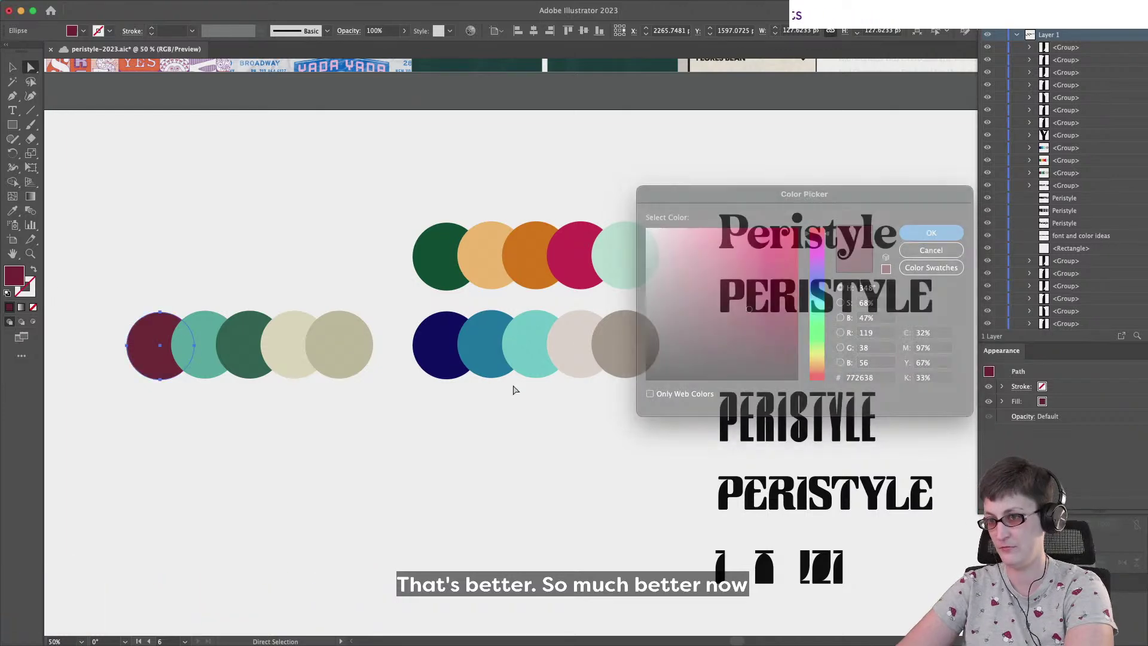
left_click(428, 449)
scroll(429, 449, "down", 3)
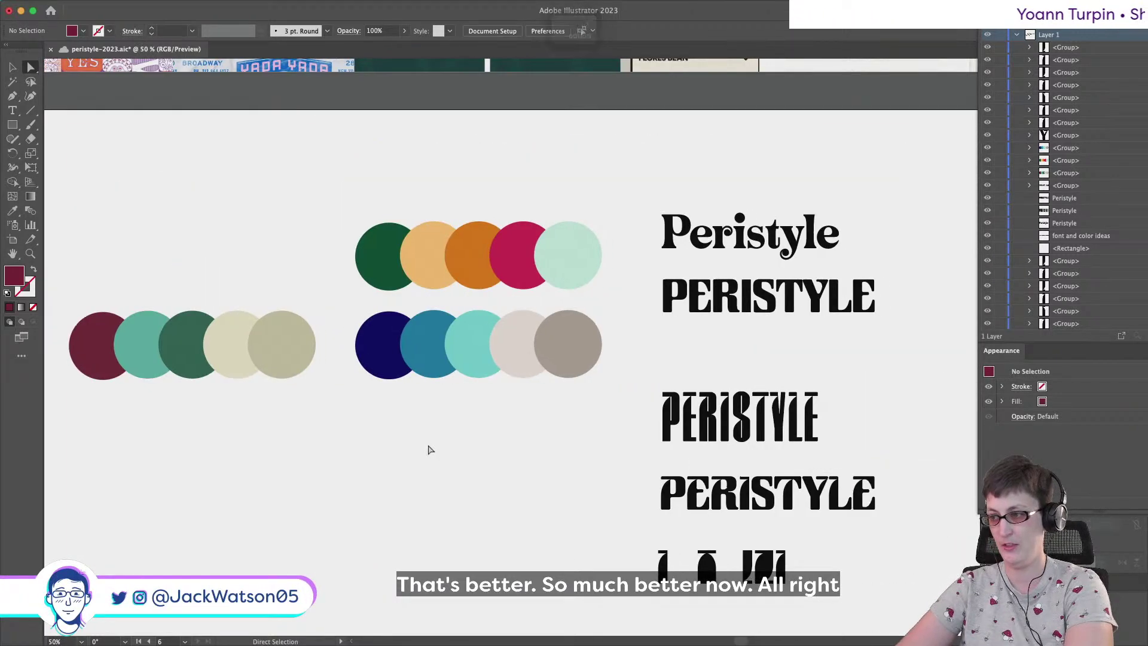
Compare the Peristyle wordmarks and their fonts with the font samples on the earlier font and color ideas artboard
scroll(553, 446, "up", 1)
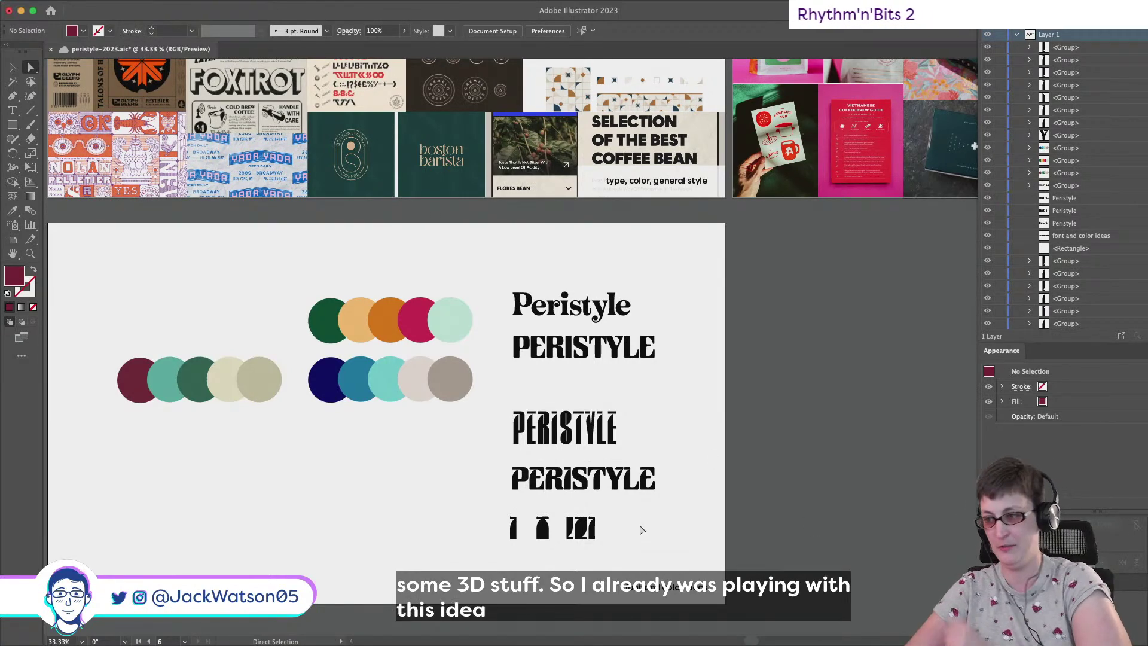
scroll(649, 619, "up", 1)
scroll(587, 486, "up", 1)
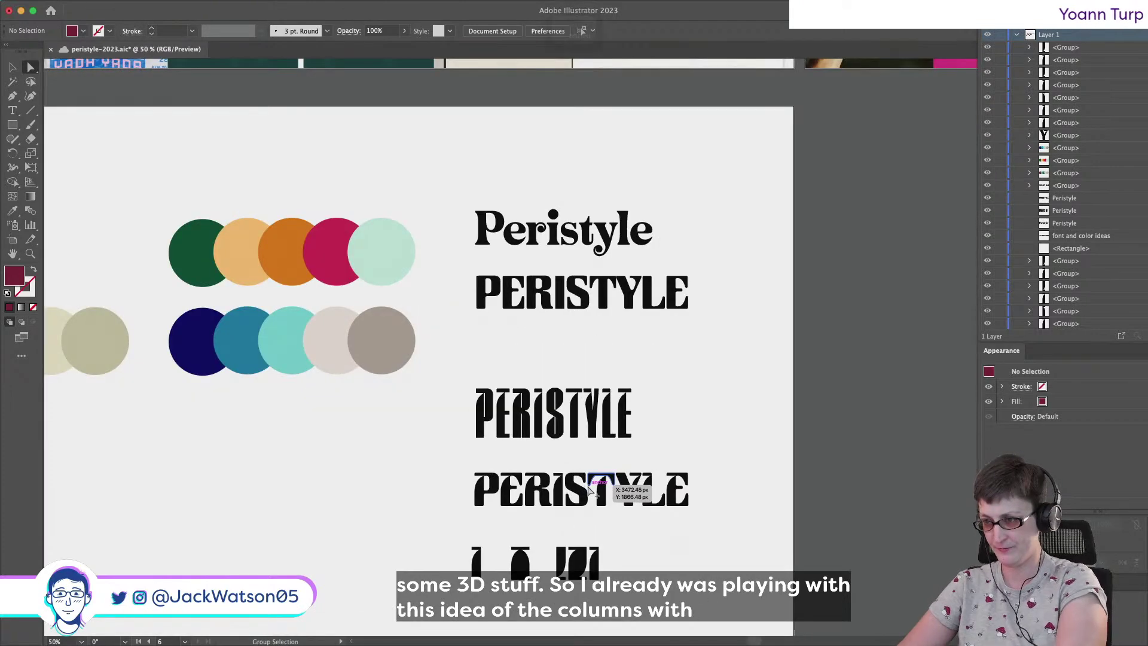
scroll(506, 425, "up", 2)
scroll(506, 418, "down", 3)
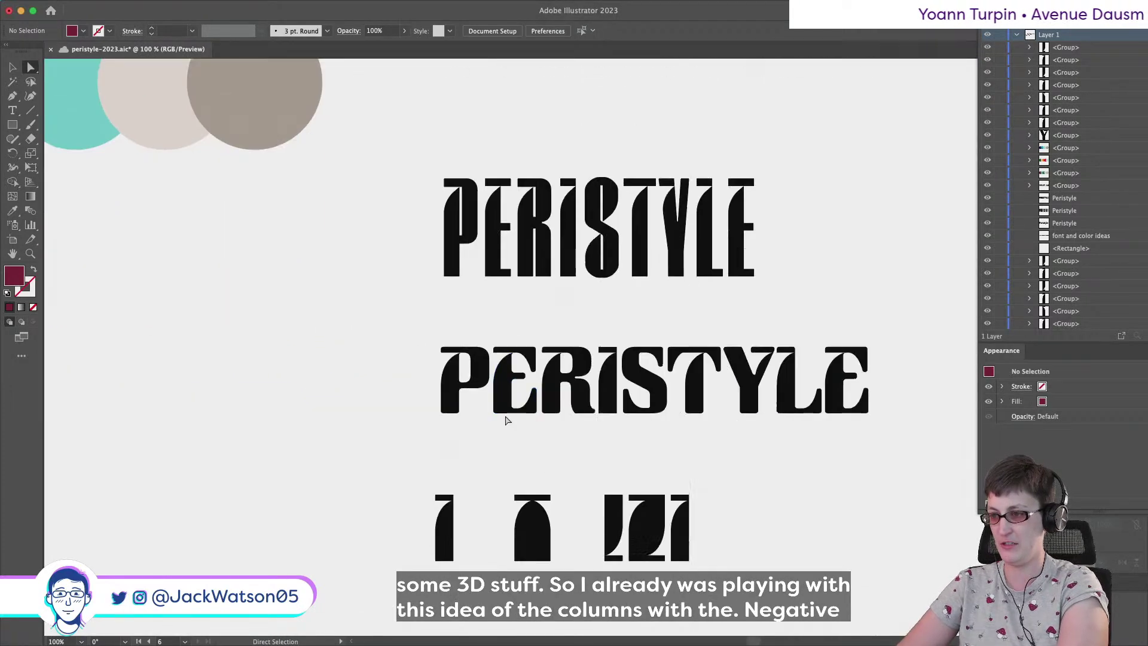
scroll(488, 353, "up", 10)
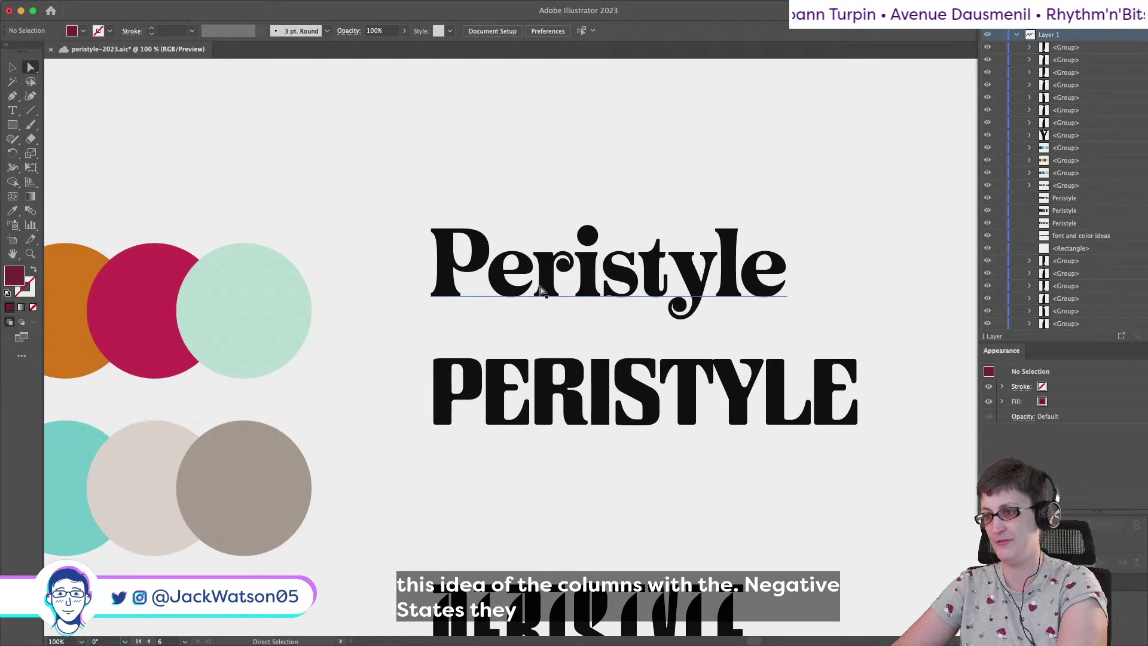
left_click(553, 405)
left_click(553, 406)
scroll(553, 405, "down", 2)
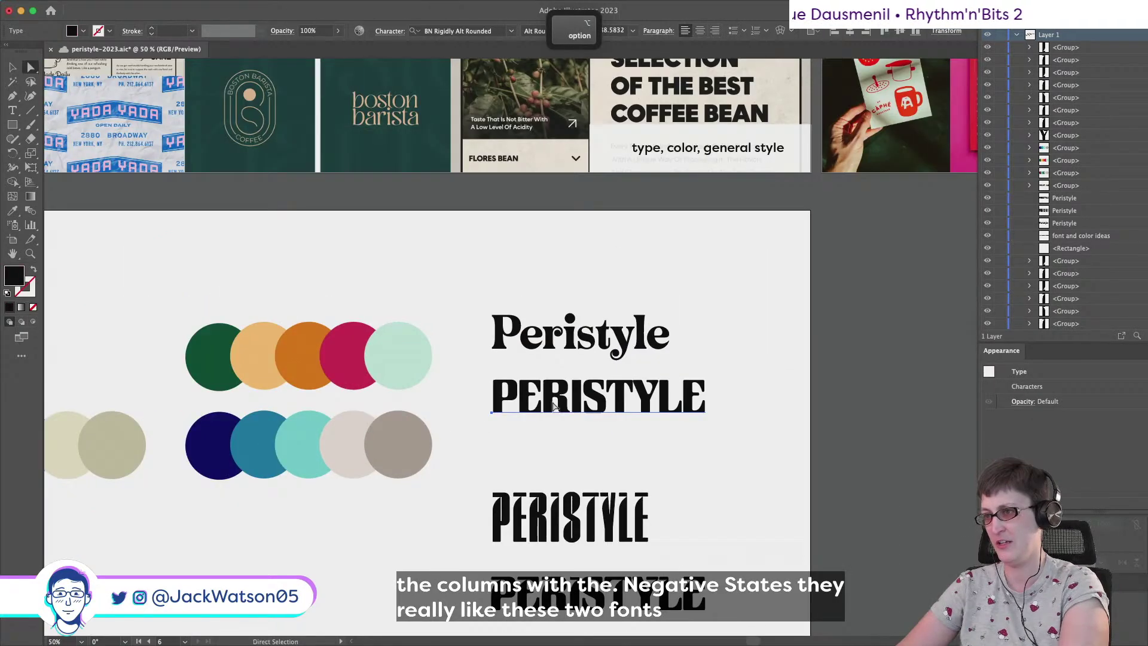
scroll(553, 406, "up", 5)
scroll(554, 407, "down", 2)
scroll(554, 407, "right", 3)
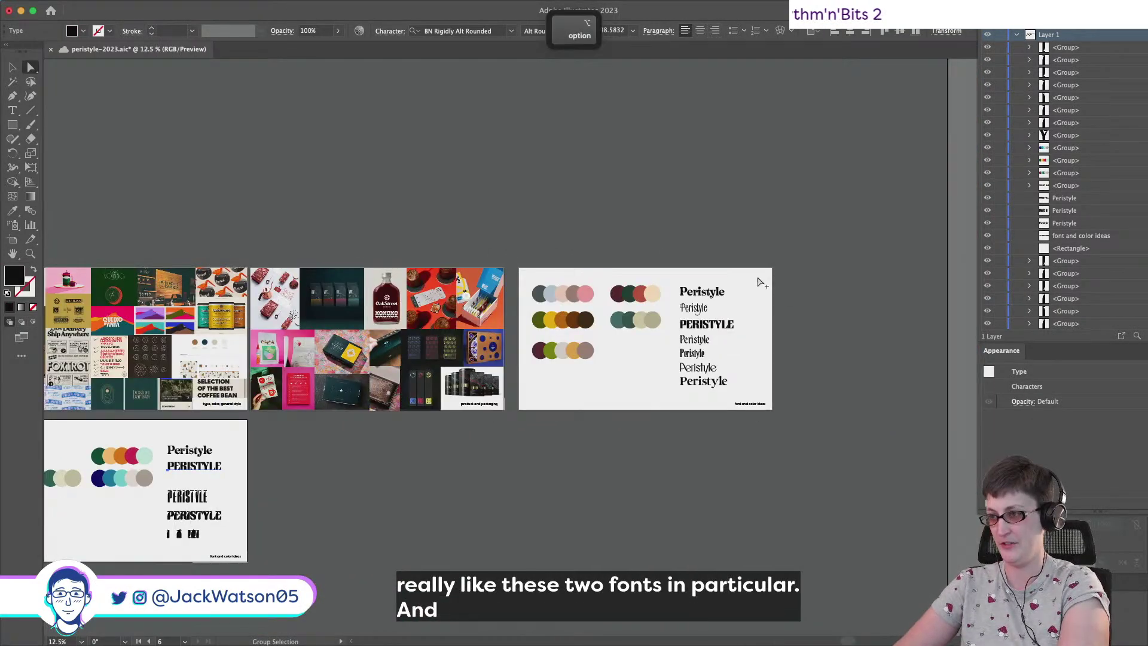
scroll(699, 323, "up", 2)
left_click(704, 290)
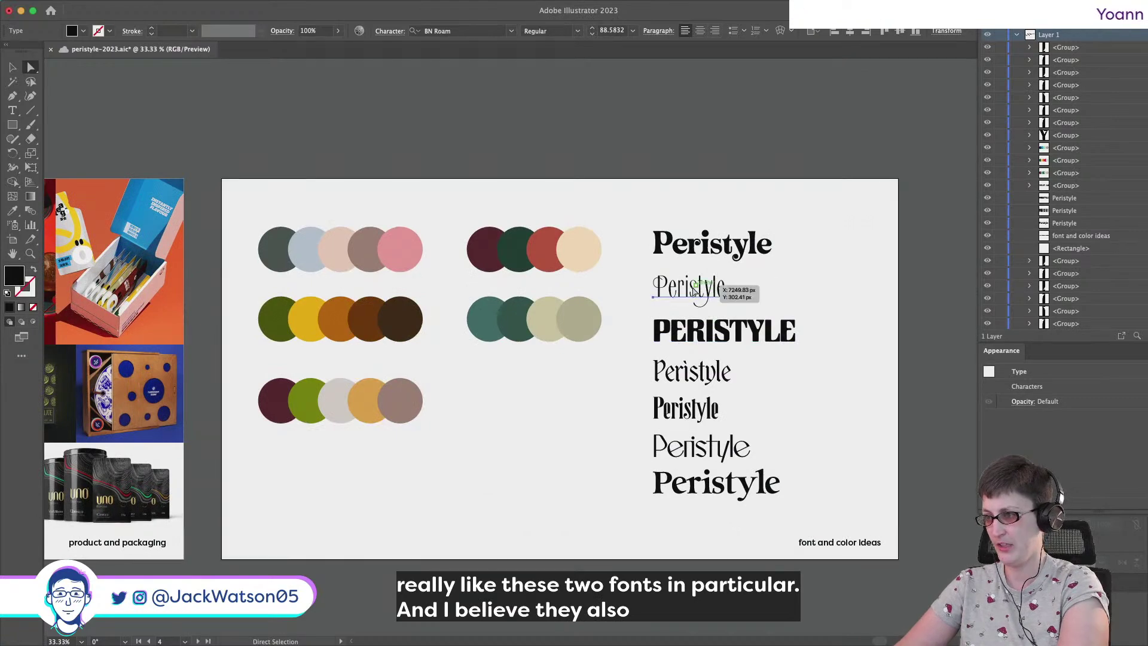
Examine the condensed and modified PERISTYLE wordmarks and the column shapes beneath them on the working artboard
scroll(708, 290, "left", 10)
scroll(708, 290, "down", 5)
scroll(711, 290, "left", 10)
scroll(712, 290, "down", 2)
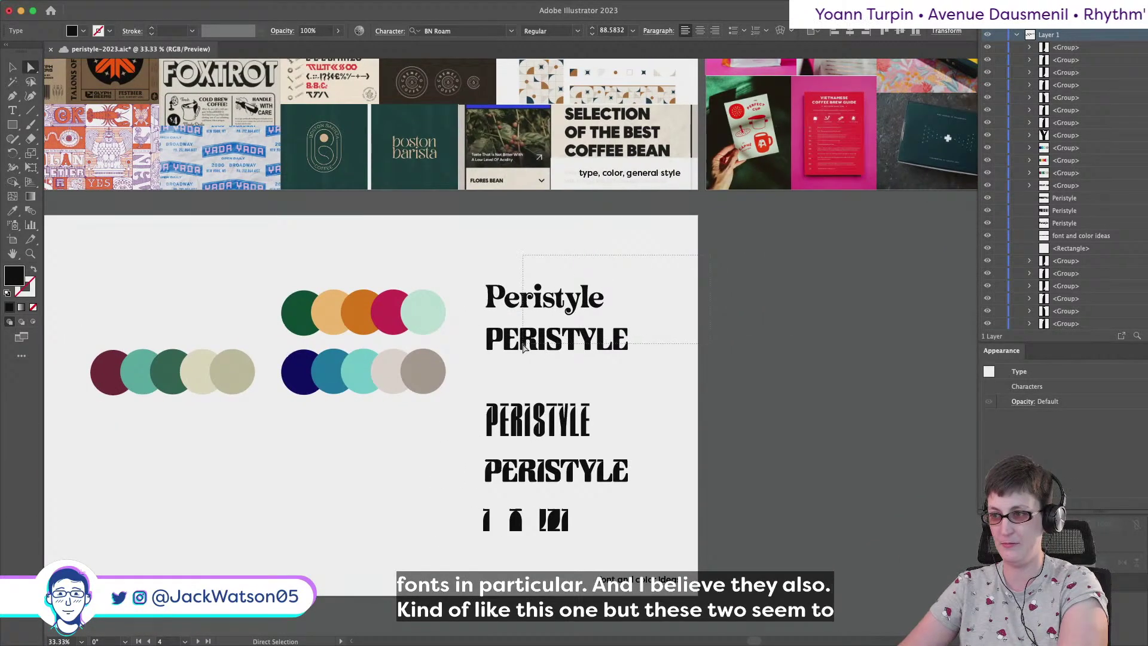
left_click(486, 364, "alt")
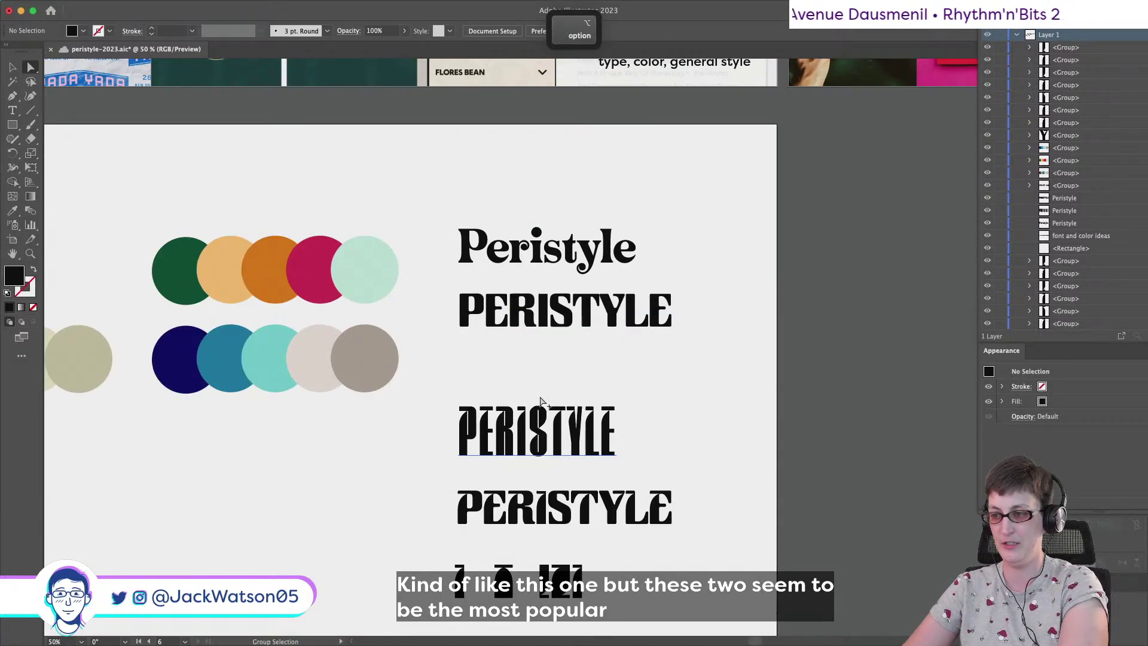
scroll(541, 400, "up", 2)
left_click(561, 402)
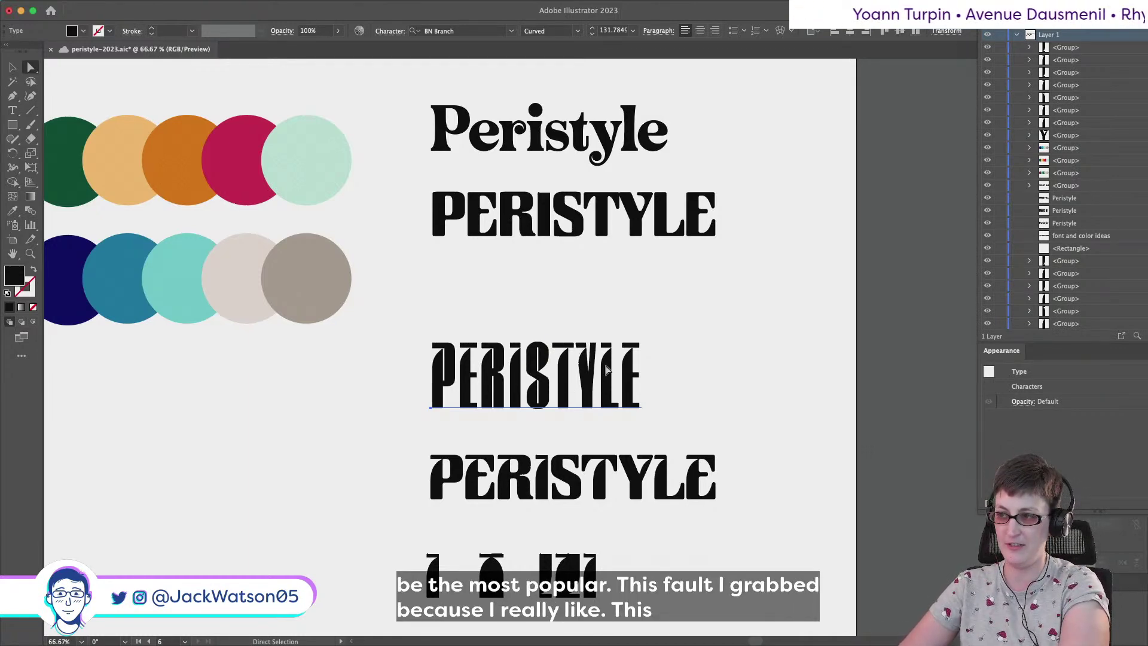
left_click(604, 419)
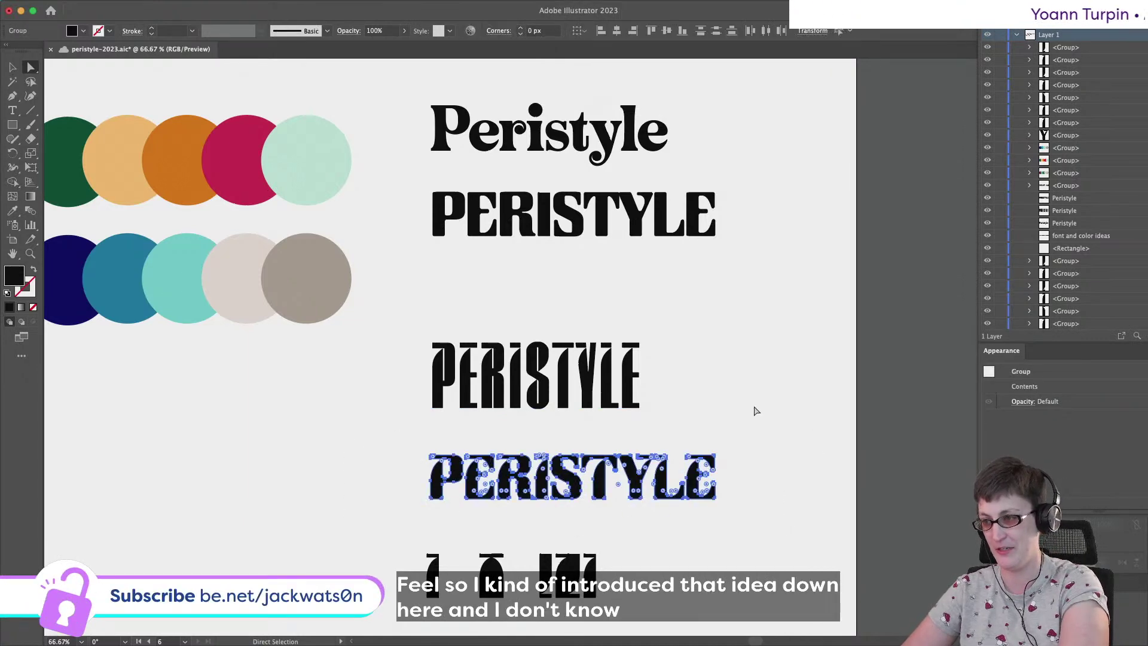
scroll(635, 515, "down", 2)
scroll(638, 517, "up", 1)
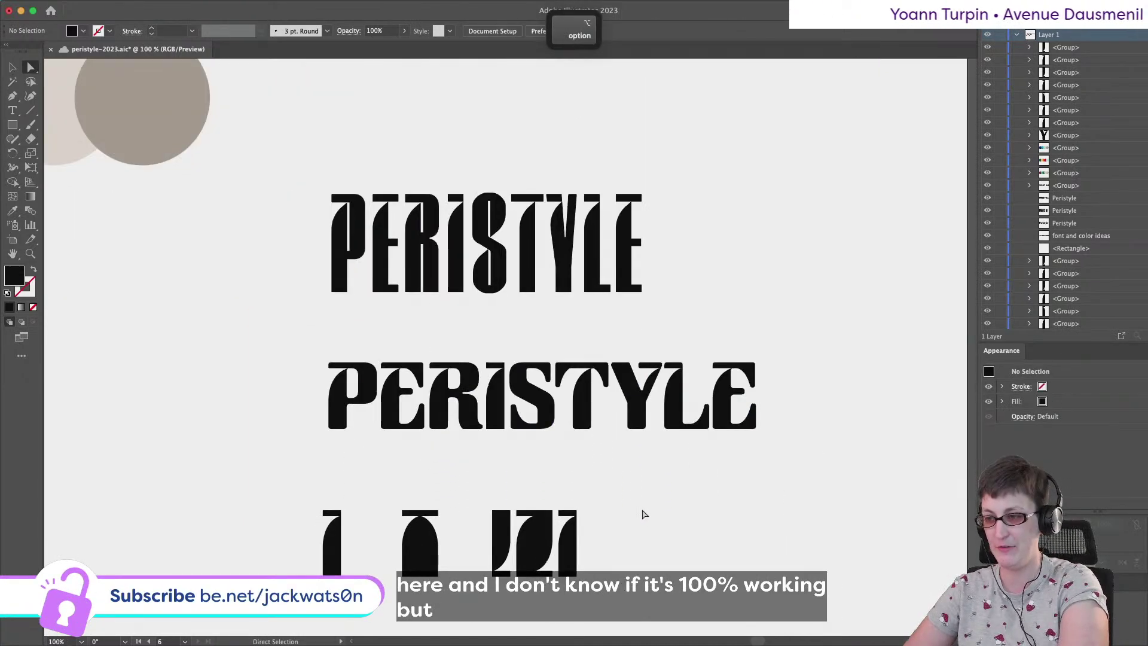
scroll(639, 516, "down", 1)
scroll(652, 513, "up", 2)
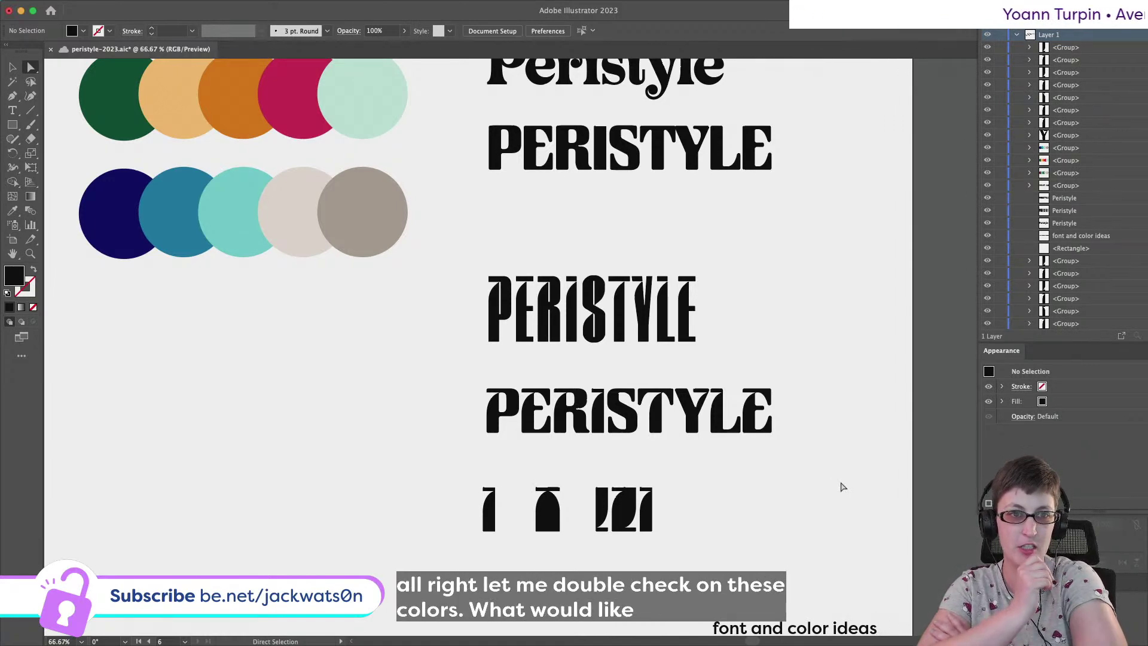
Move the burgundy palette up into line with the green and orange palette
scroll(348, 385, "down", 2)
scroll(349, 385, "left", 3)
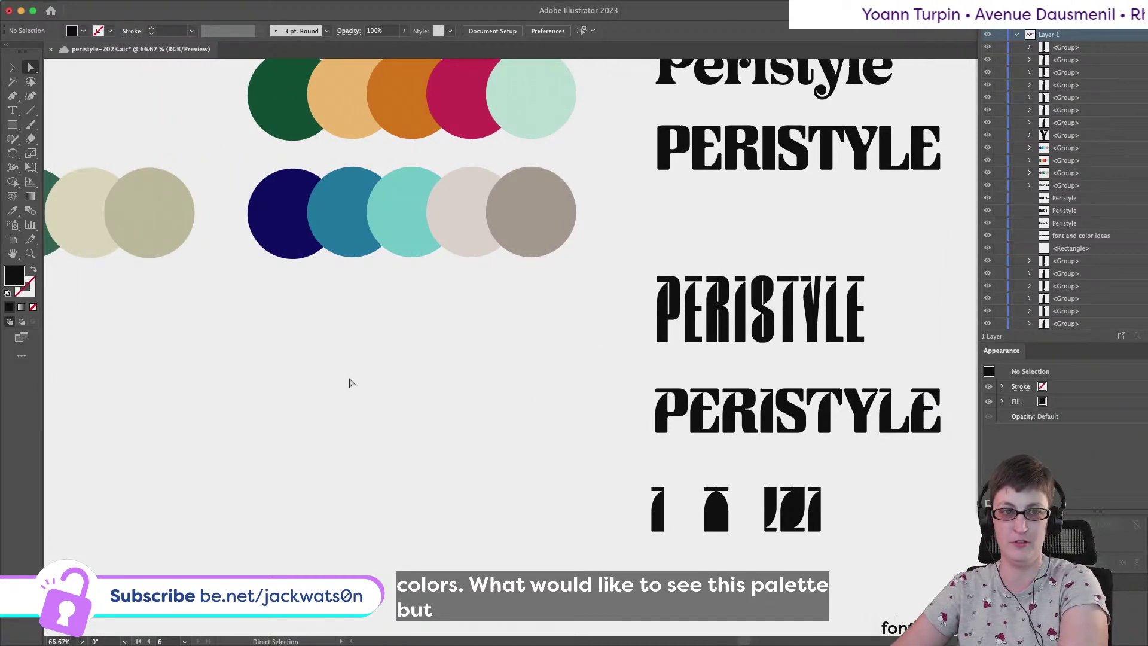
scroll(346, 389, "left", 3)
key("v")
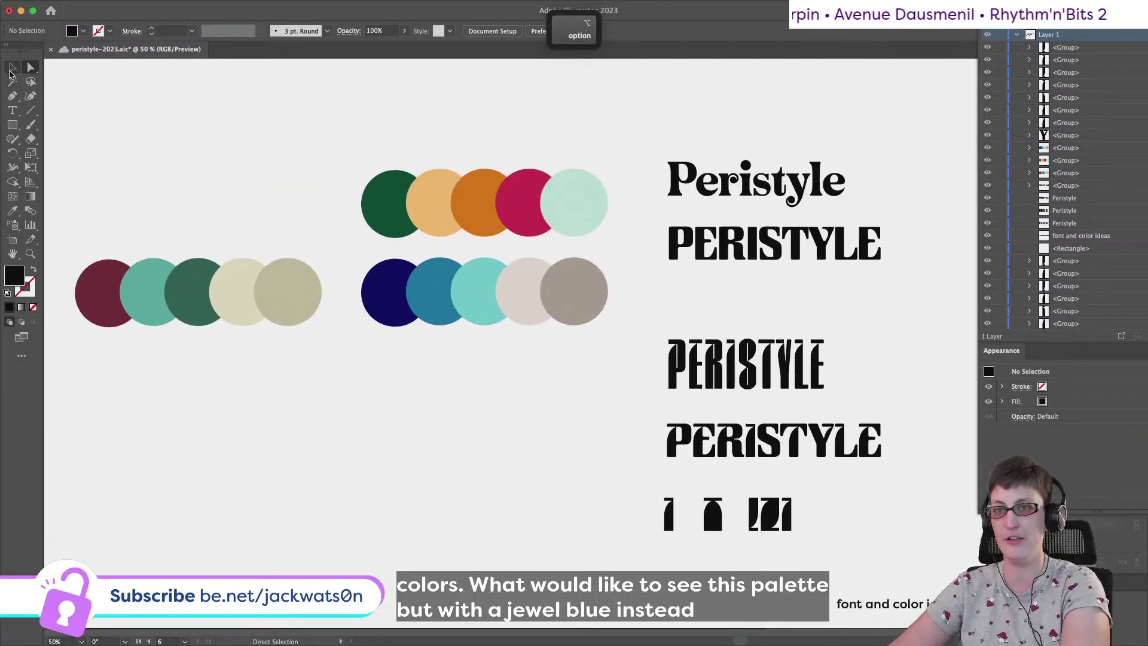
scroll(114, 203, "left", 1)
scroll(113, 203, "left", 1)
left_click_drag(134, 223, 340, 209)
left_click(435, 215, "shift")
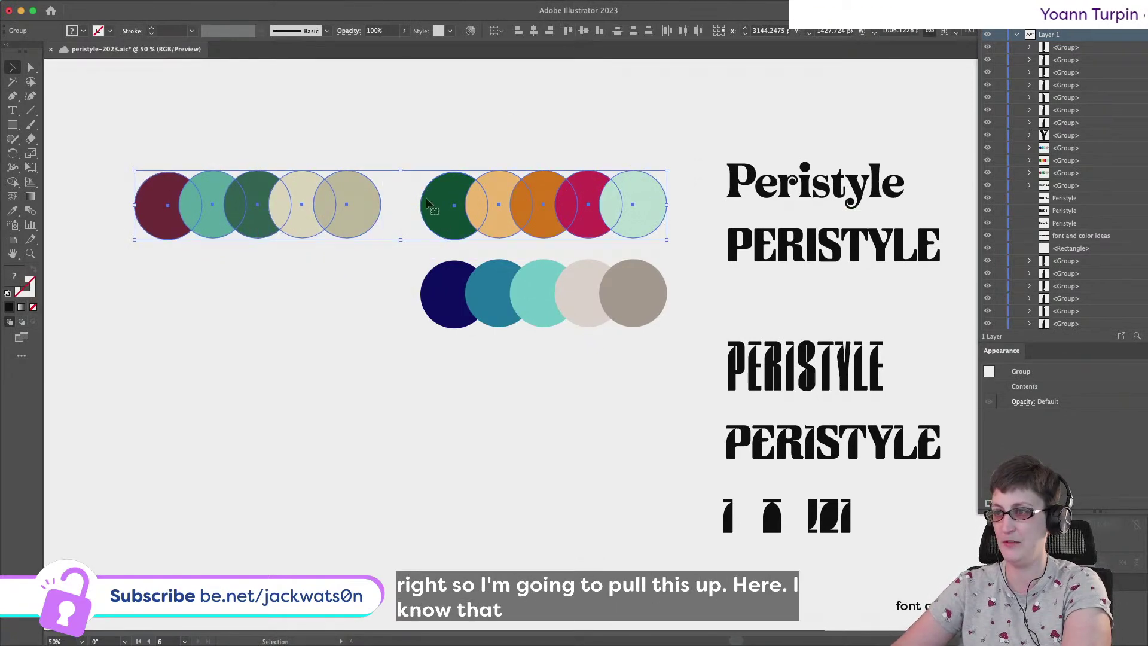
left_click(311, 315)
left_click_drag(694, 145, 945, 526)
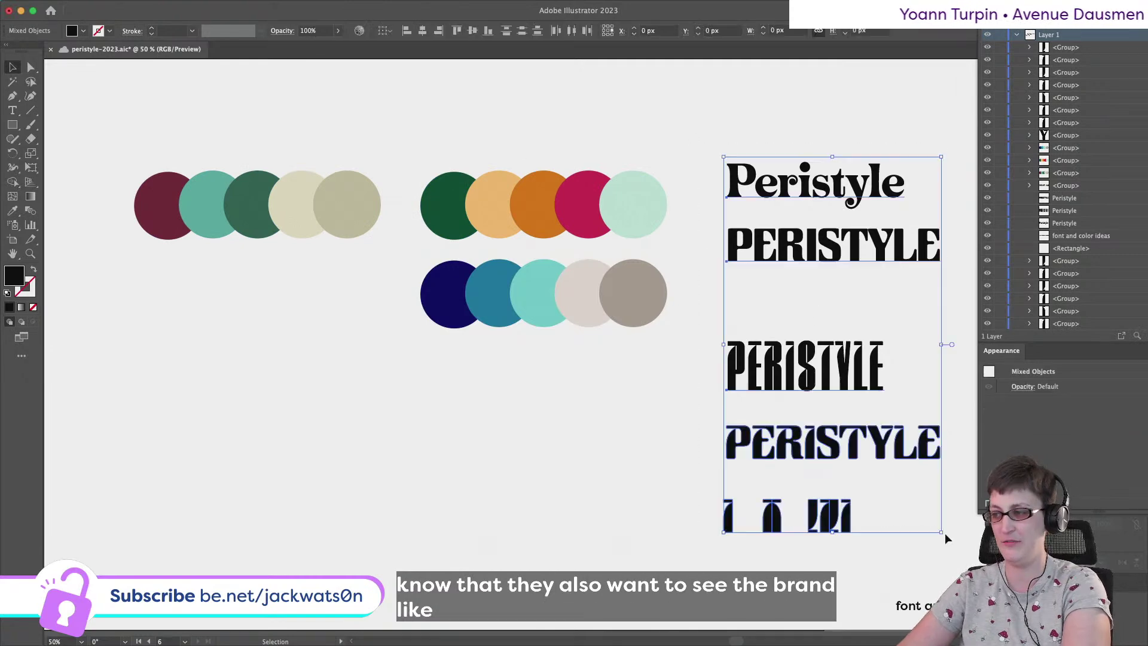
Duplicate the burgundy palette and place the copy directly below it, level with the navy and blue palette
left_click(282, 248)
left_click(277, 227)
key("super+c")
key("super+f")
left_click_drag(310, 207, 310, 296)
Recolor the burgundy circle in the copied palette with the navy sampled from the blue palette
left_click(33, 66)
left_click(166, 299)
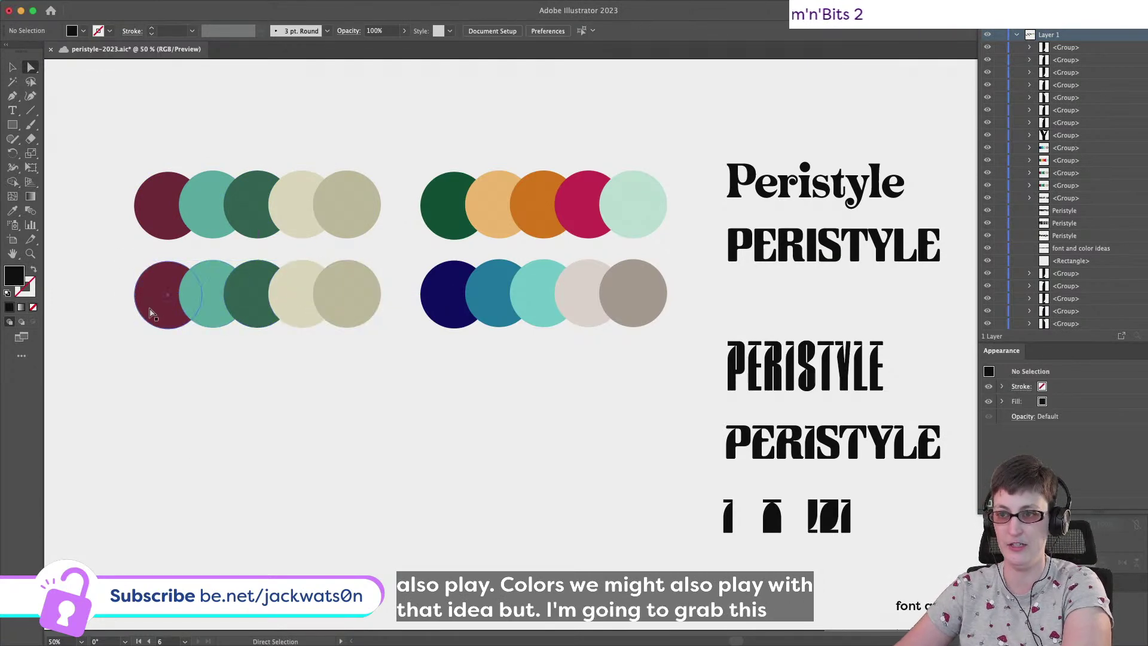
left_click(12, 211)
left_click(454, 293)
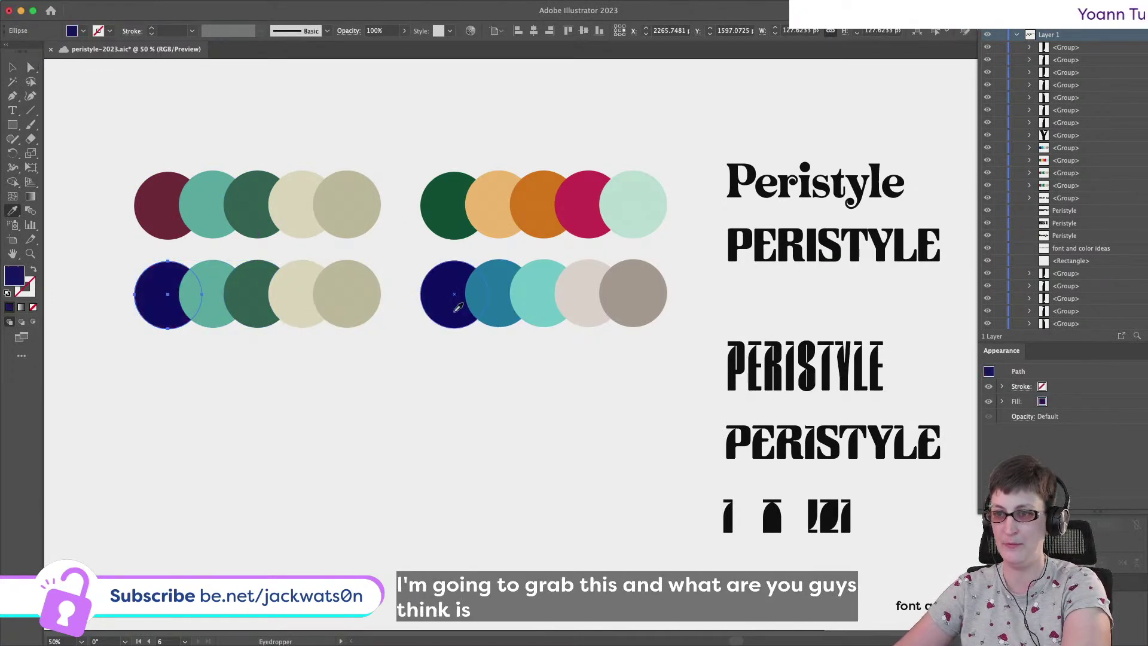
left_click(31, 67)
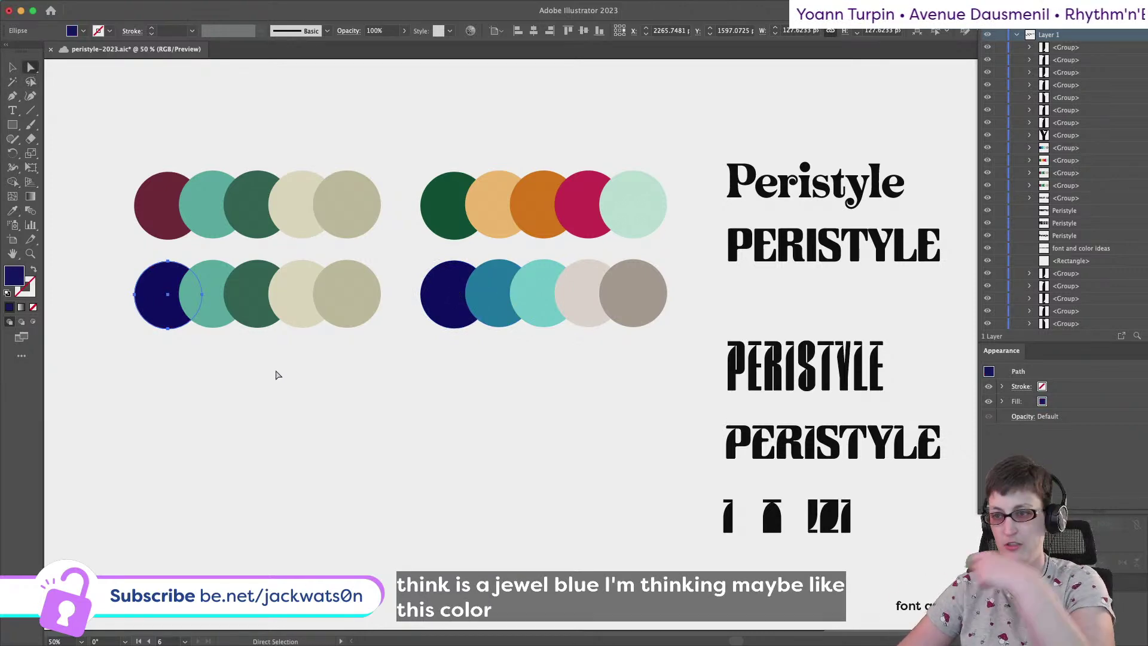
left_click(276, 375)
Mute the teal circle beside the navy one in the copied palette with a less saturated color
scroll(276, 375, "left", 2)
scroll(277, 374, "up", 1)
scroll(273, 375, "up", 1)
scroll(274, 374, "right", 1)
left_click(250, 338)
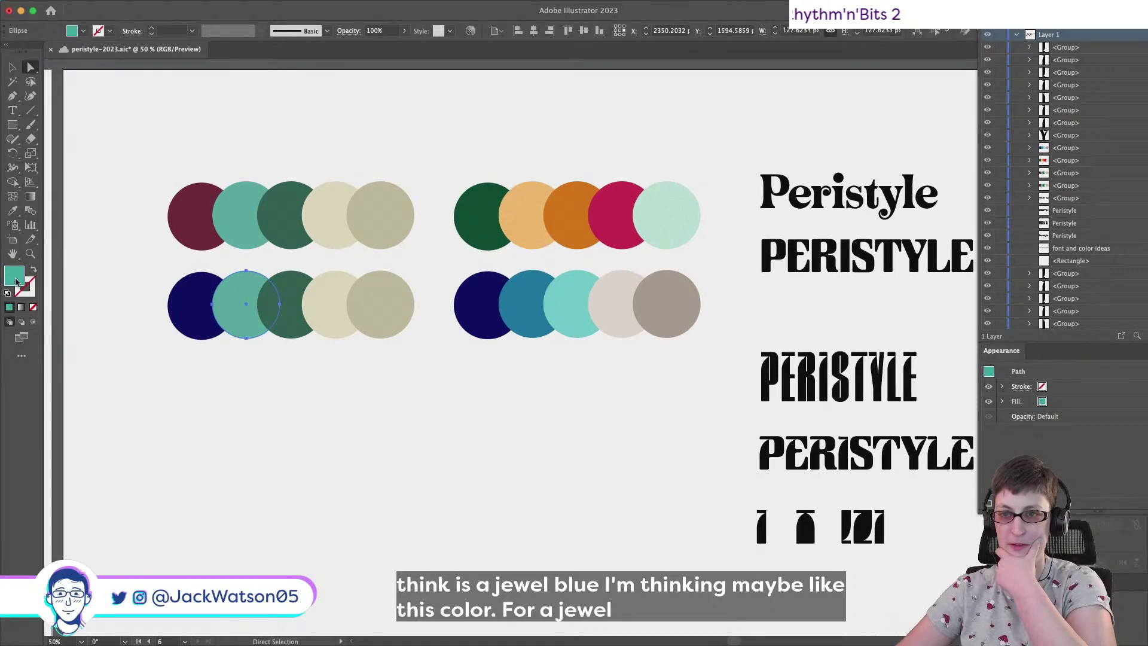
double_click(16, 280)
left_click(708, 277)
key("Return")
left_click(256, 455)
Darken the green circle in the middle of the copied navy palette and clear the selection
left_click(294, 334)
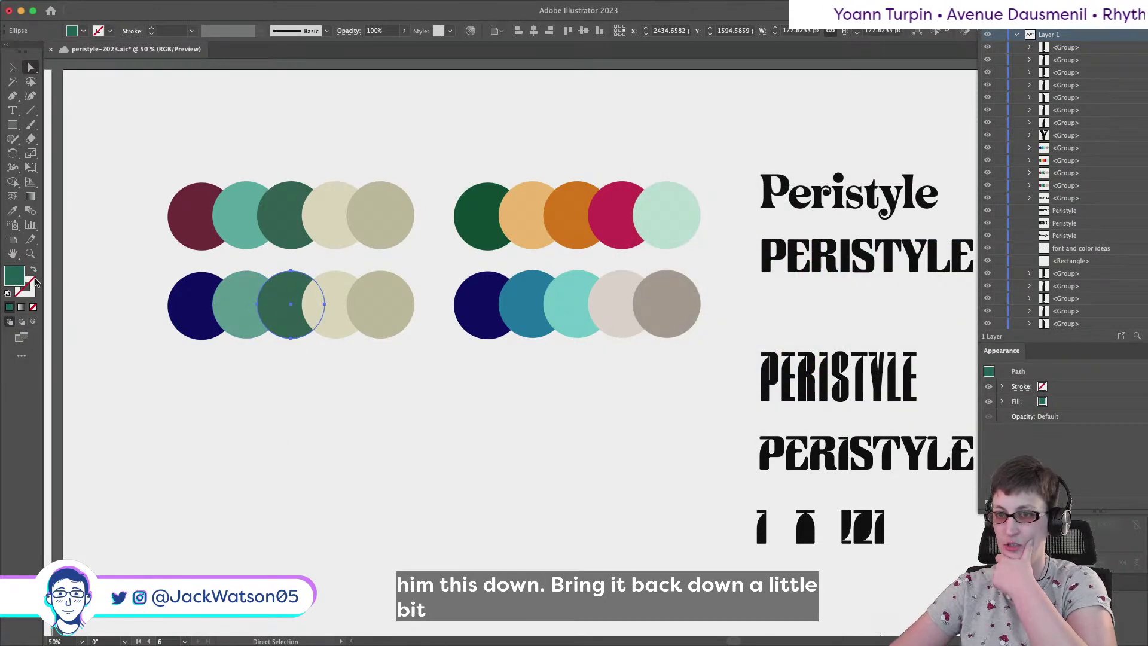
double_click(17, 280)
left_click(726, 325)
left_click(932, 233)
left_click(367, 525)
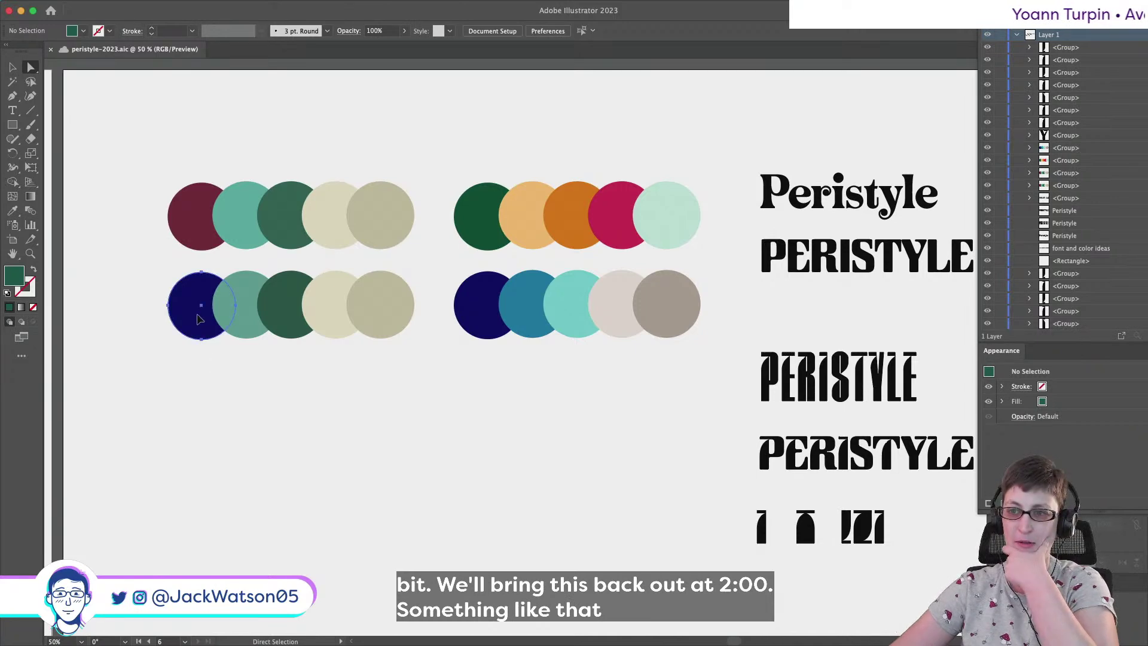
Set the teal circle beside the navy one in the copied palette to hex 69968d and clear the selection
left_click(199, 319)
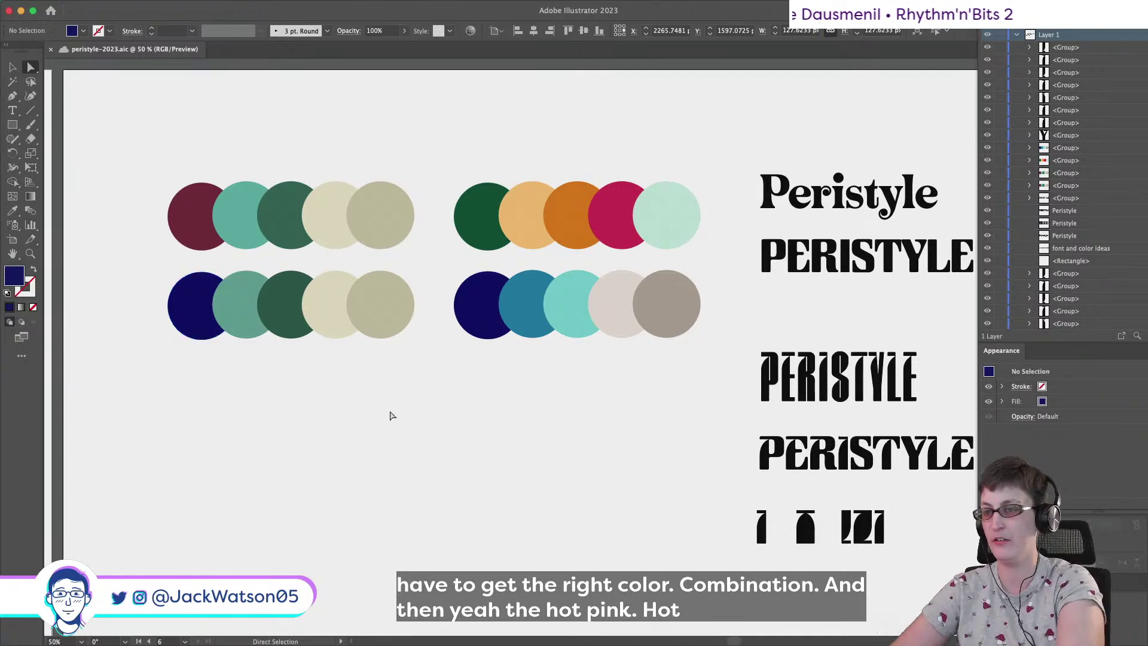
left_click(410, 390)
scroll(411, 389, "down", 3, "alt")
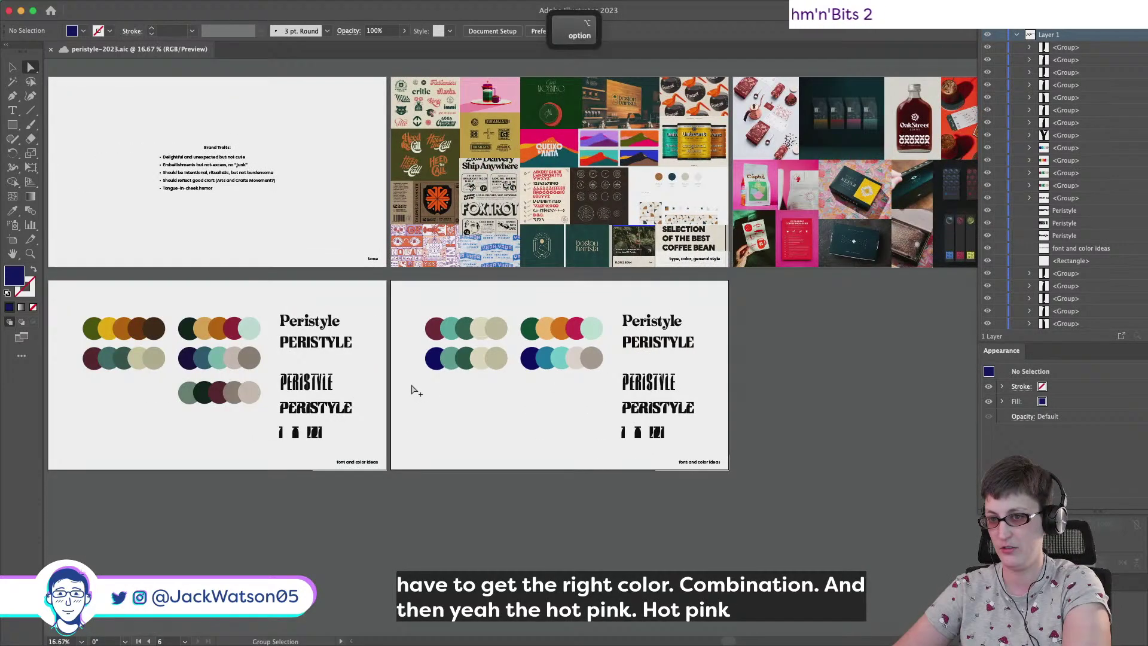
scroll(411, 389, "up", 2, "alt")
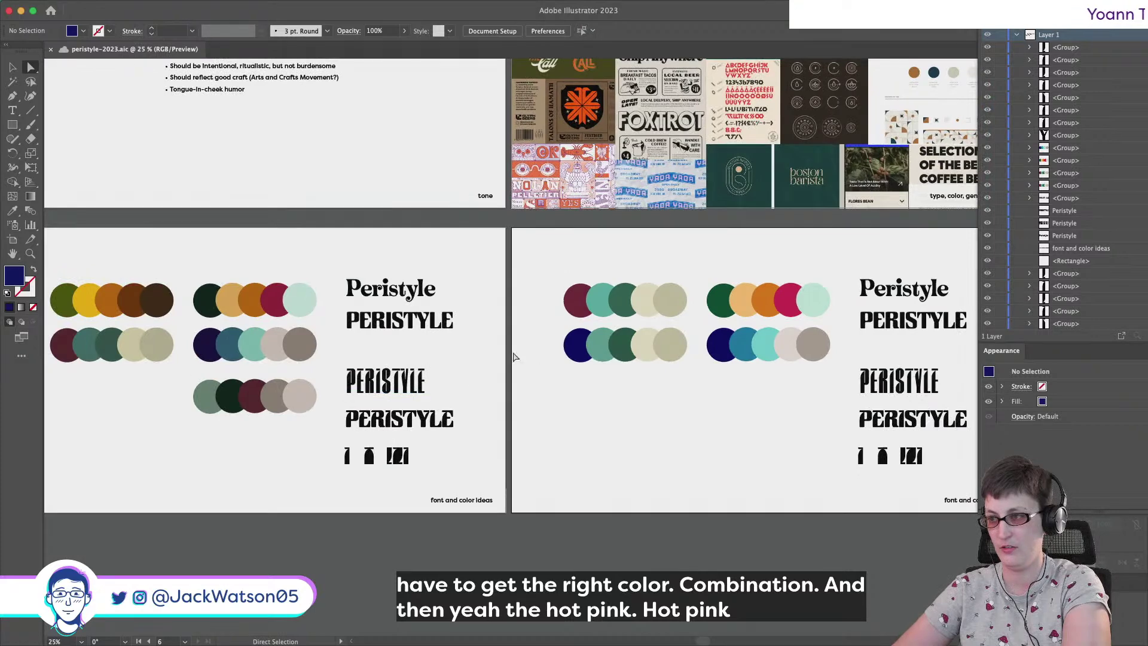
left_click(600, 346)
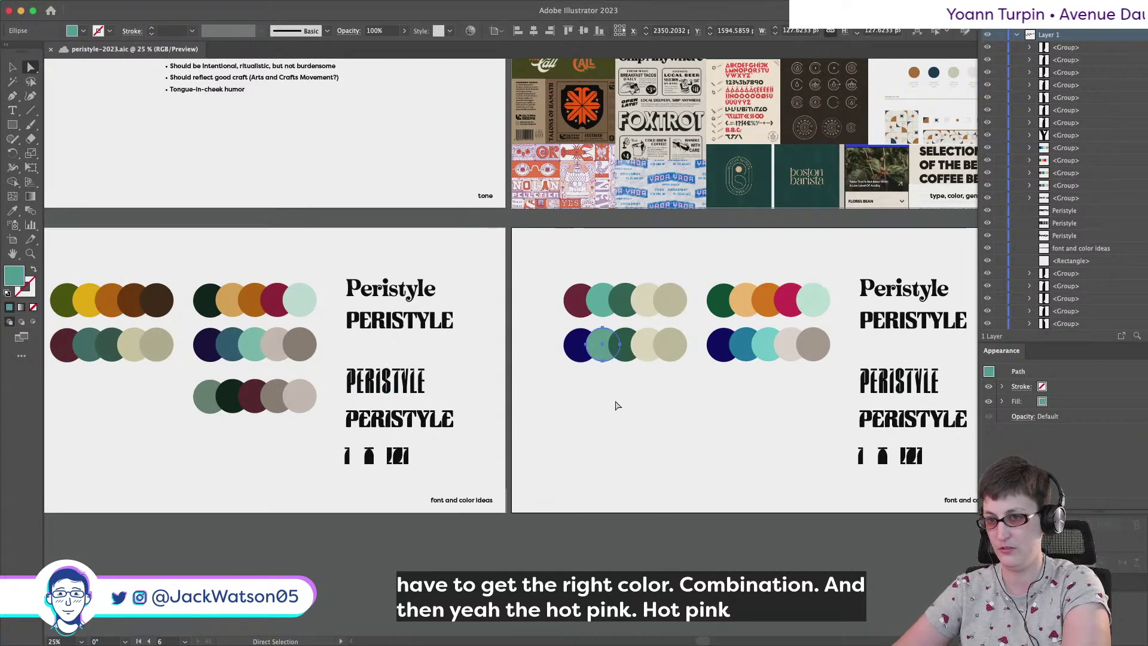
double_click(15, 275)
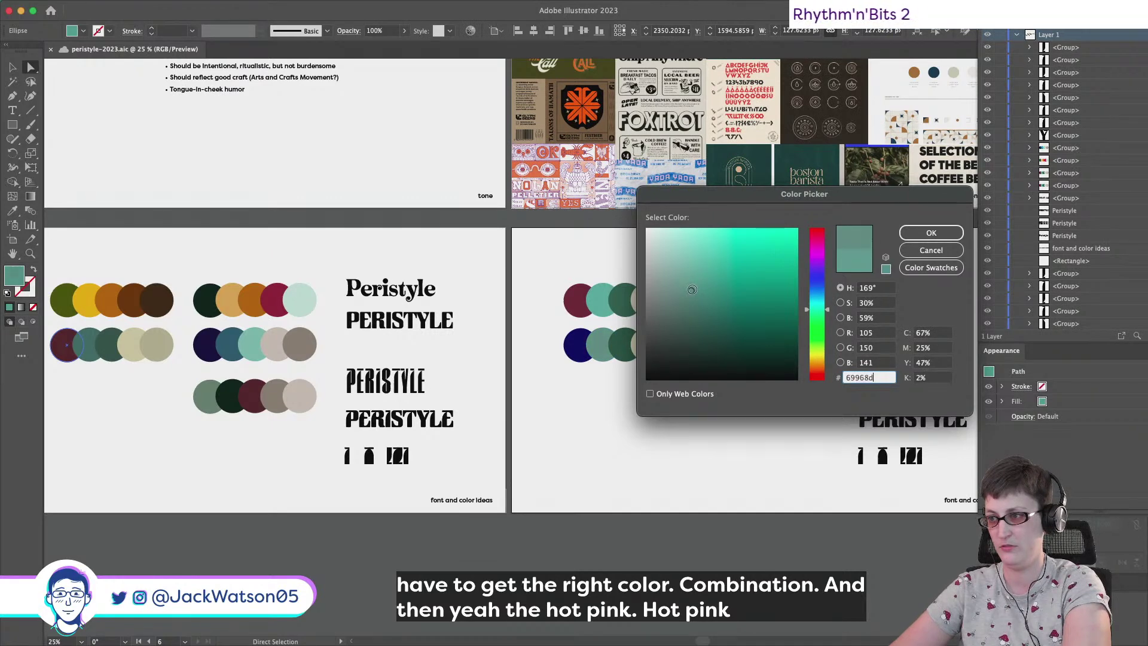
left_click(931, 232)
left_click(618, 464)
Recolor the bright teal circle in the burgundy palette with the muted teal sampled from the palette below
scroll(619, 466, "right", 3)
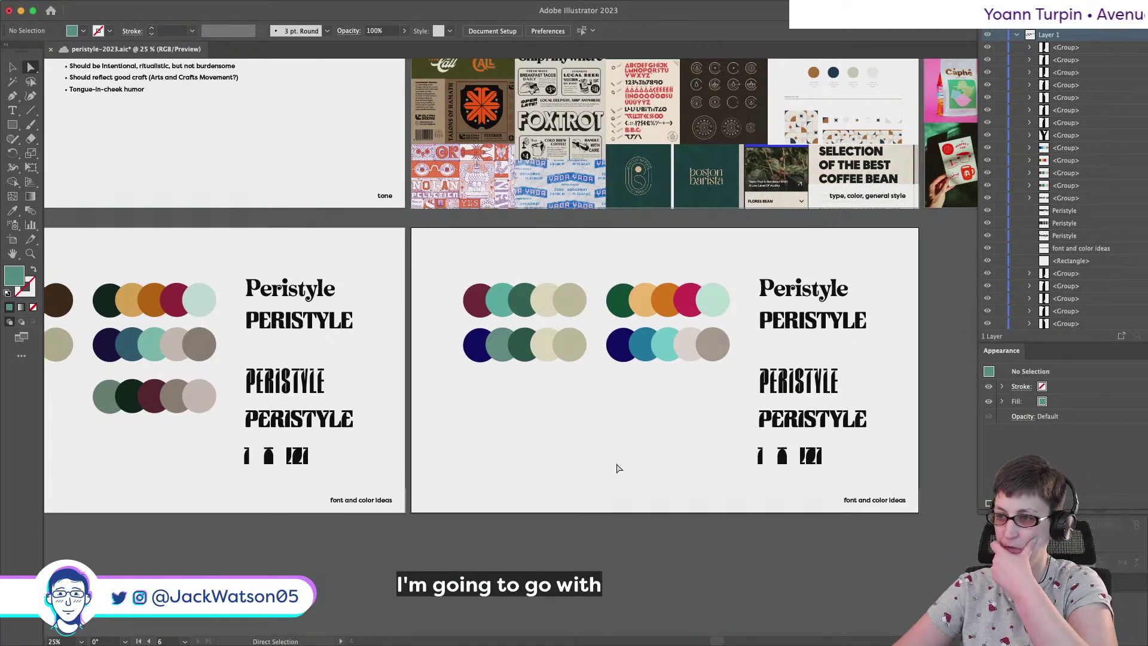
scroll(620, 468, "right", 1)
scroll(620, 468, "right", 2)
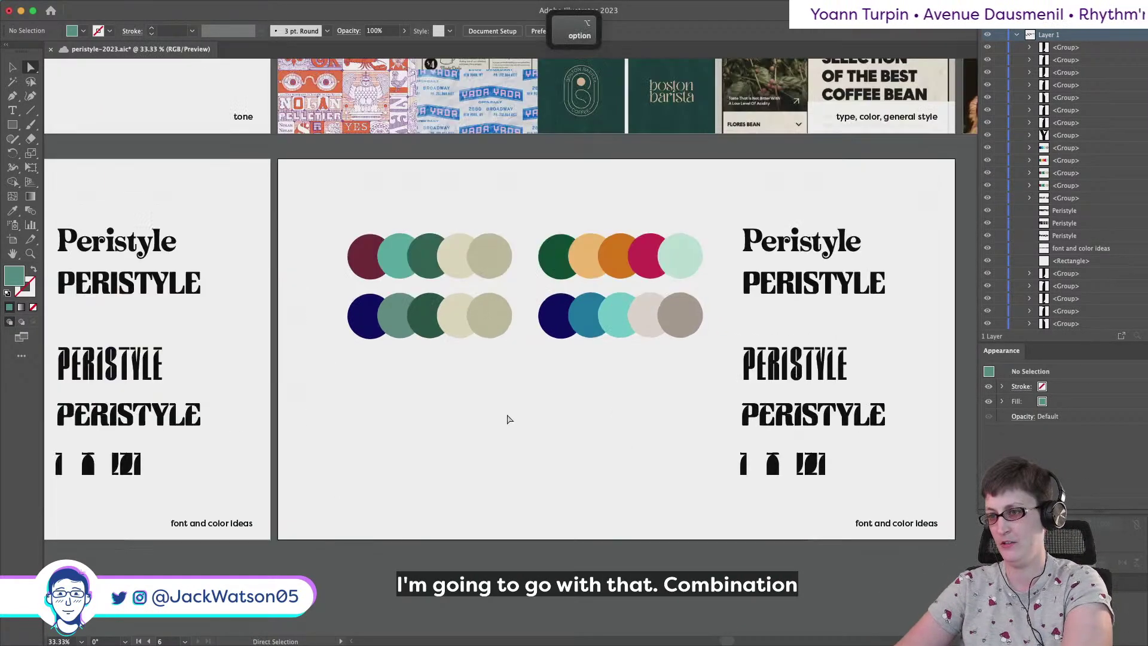
scroll(604, 431, "up", 1, "alt")
left_click(405, 258)
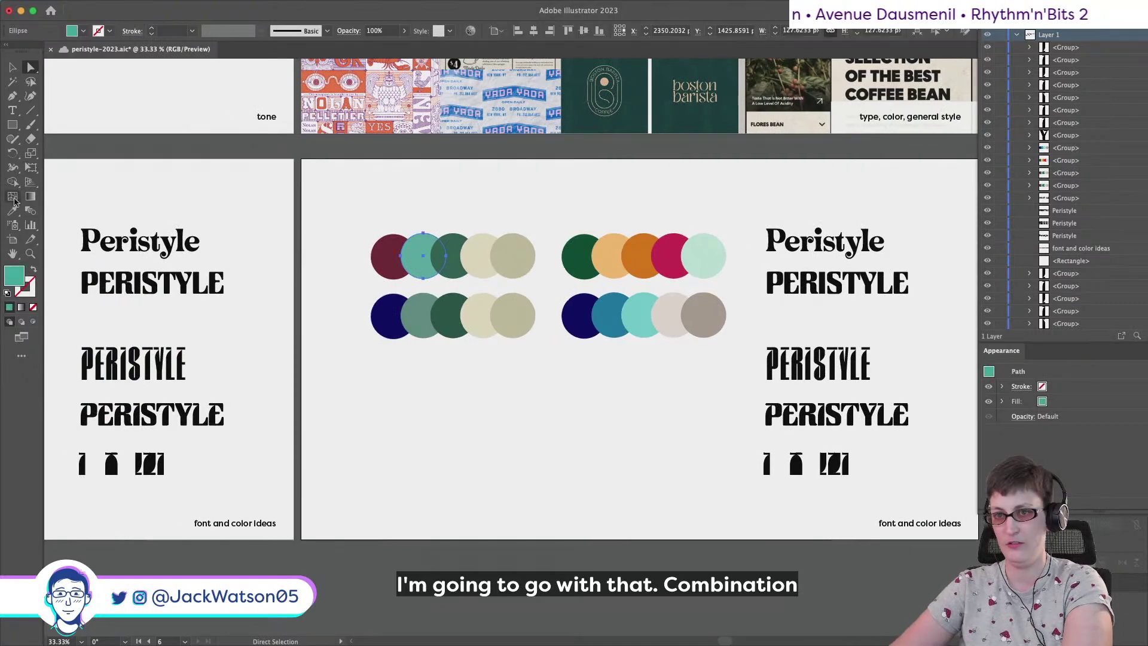
left_click(426, 307)
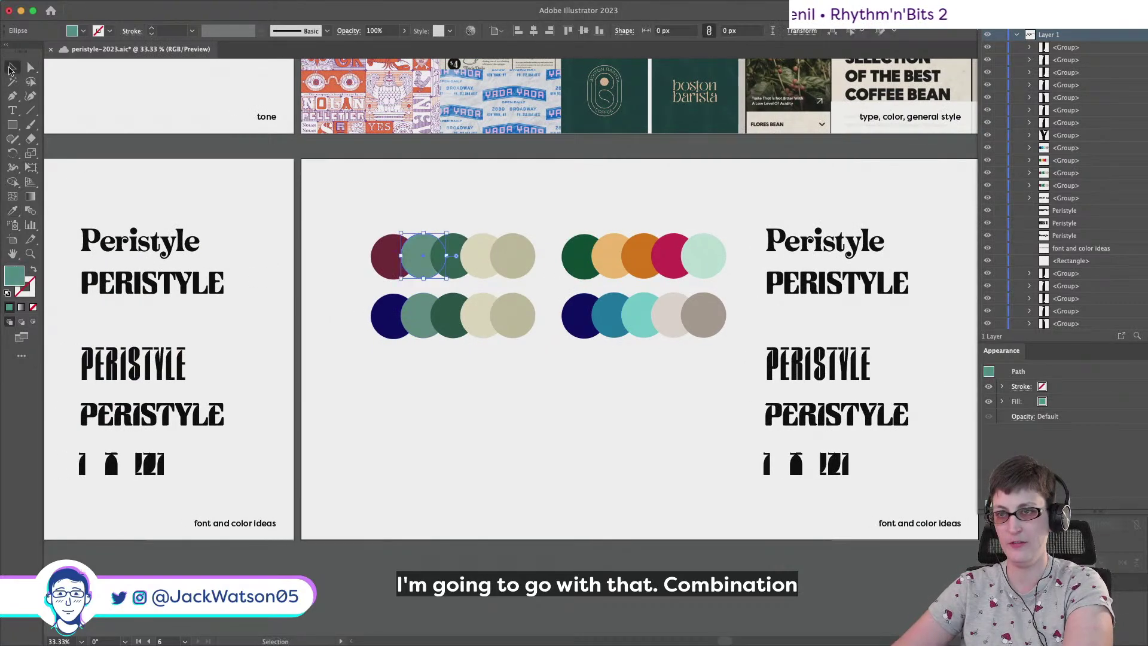
Duplicate the navy and green palette and place the copy directly below it as a third row
left_click(12, 67)
left_click(411, 339)
scroll(430, 352, "right", 2)
left_click_drag(350, 321, 390, 390)
left_click(349, 441)
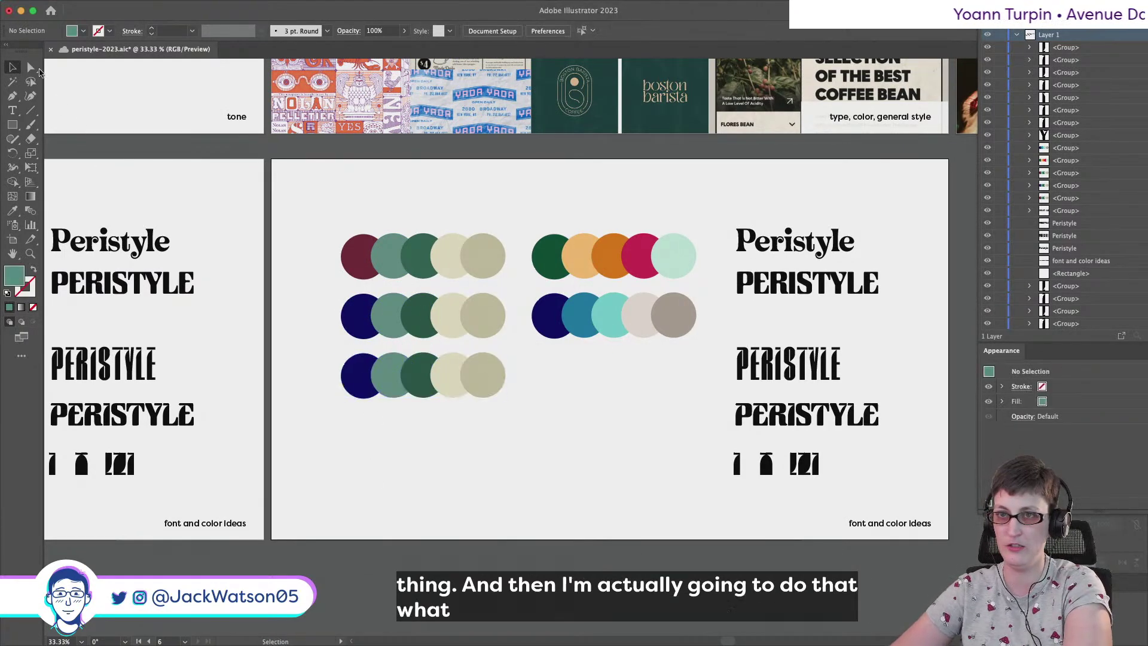
Recolor the navy circle in the third-row palette with the hot pink sampled from the green and orange palette
left_click(363, 375)
left_click(12, 210)
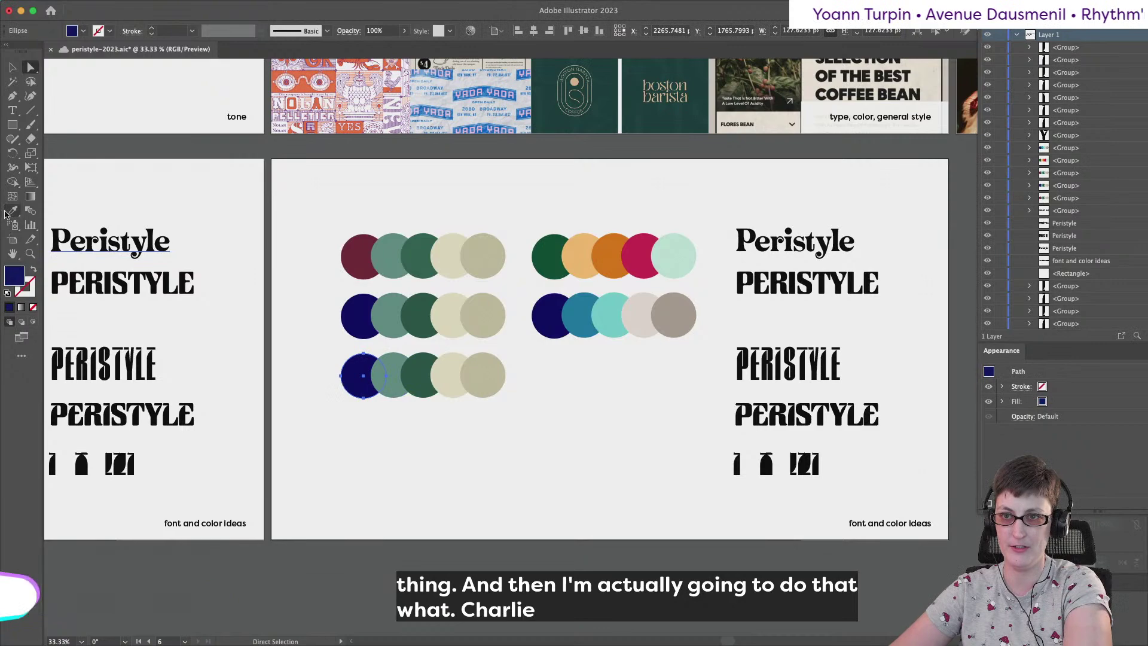
left_click(643, 258)
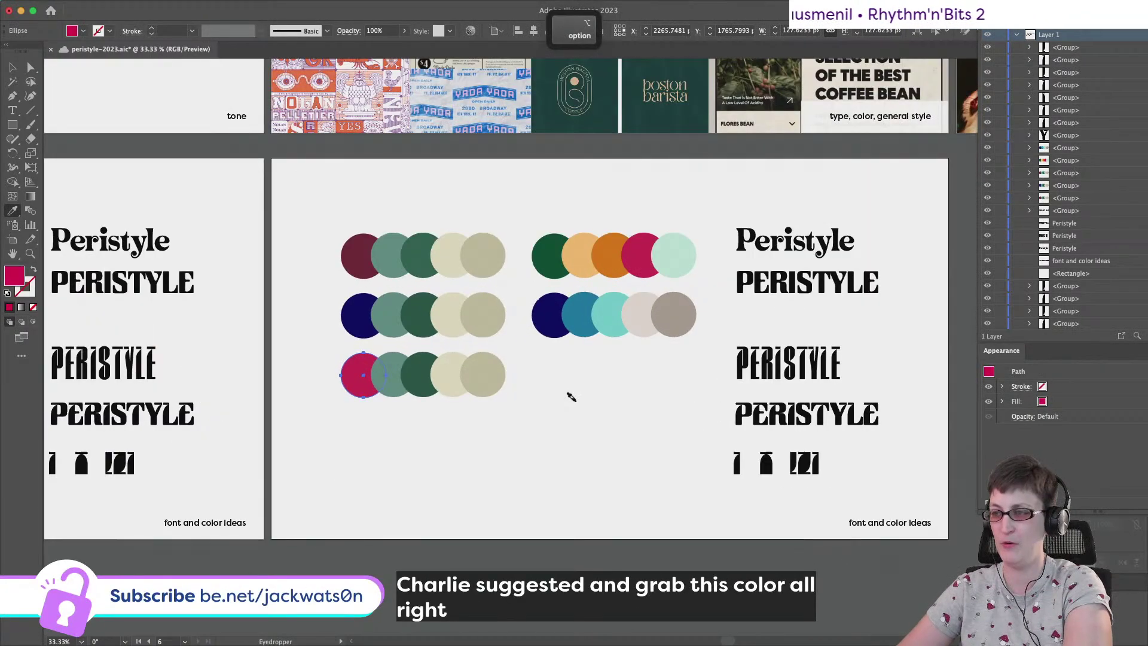
scroll(526, 398, "up", 1)
key("a")
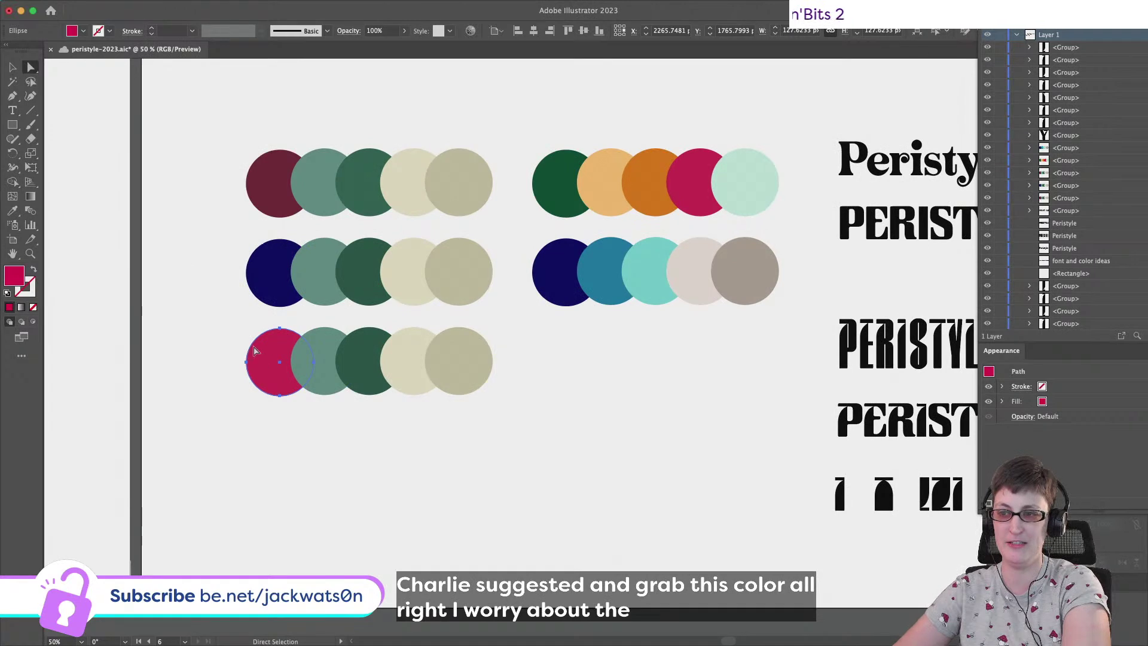
left_click_drag(514, 413, 239, 334)
left_click(506, 498)
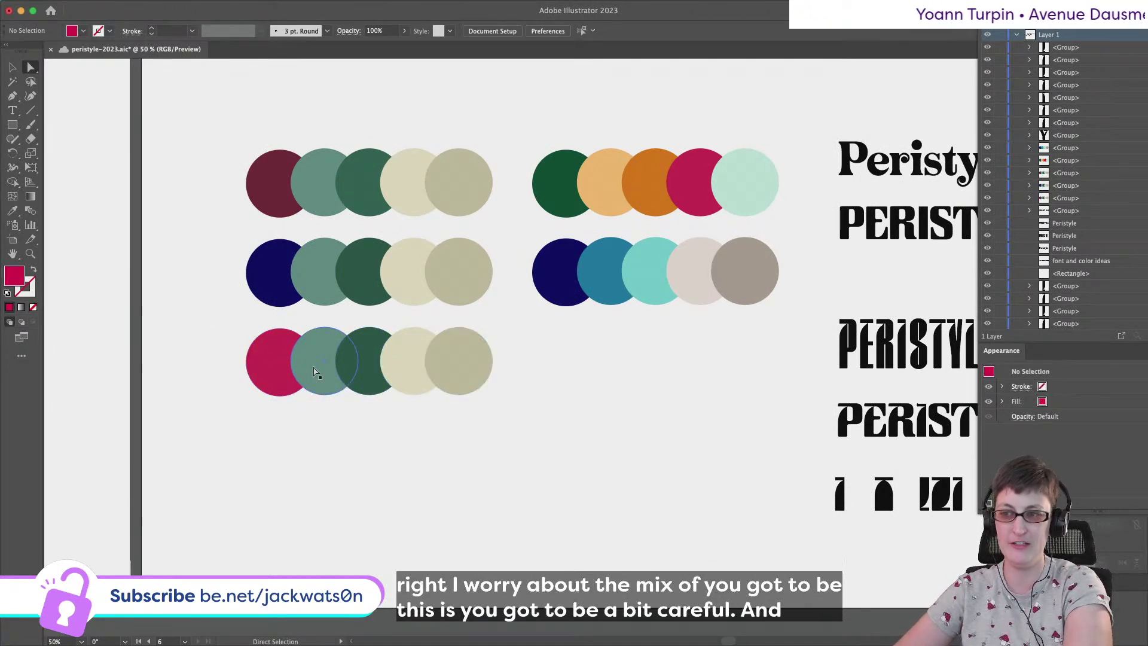
left_click(315, 372)
scroll(179, 299, "up", 2)
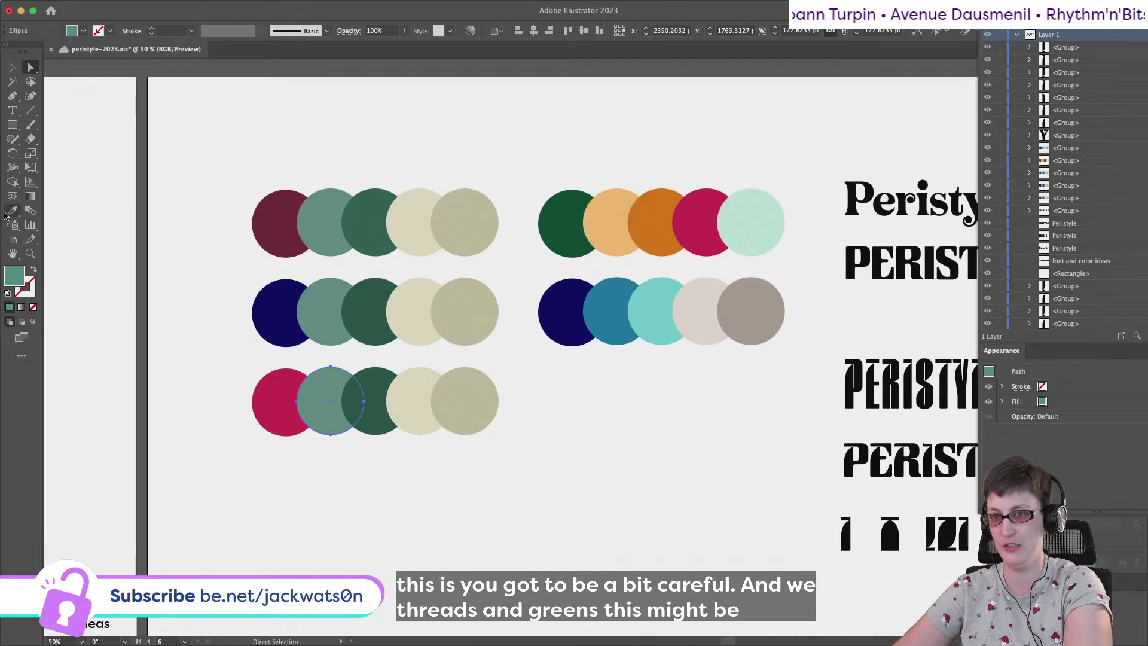
Duplicate the navy, blue and turquoise palette and place the copy directly below it as a third row
left_click(13, 65)
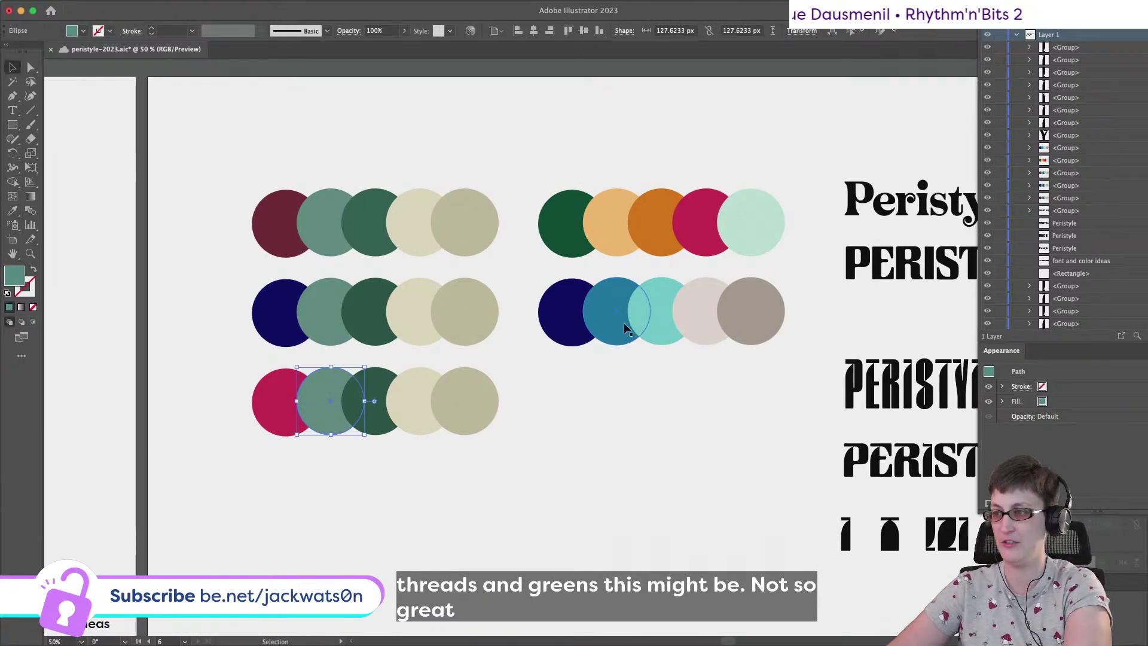
left_click(632, 317)
left_click_drag(633, 317, 632, 414)
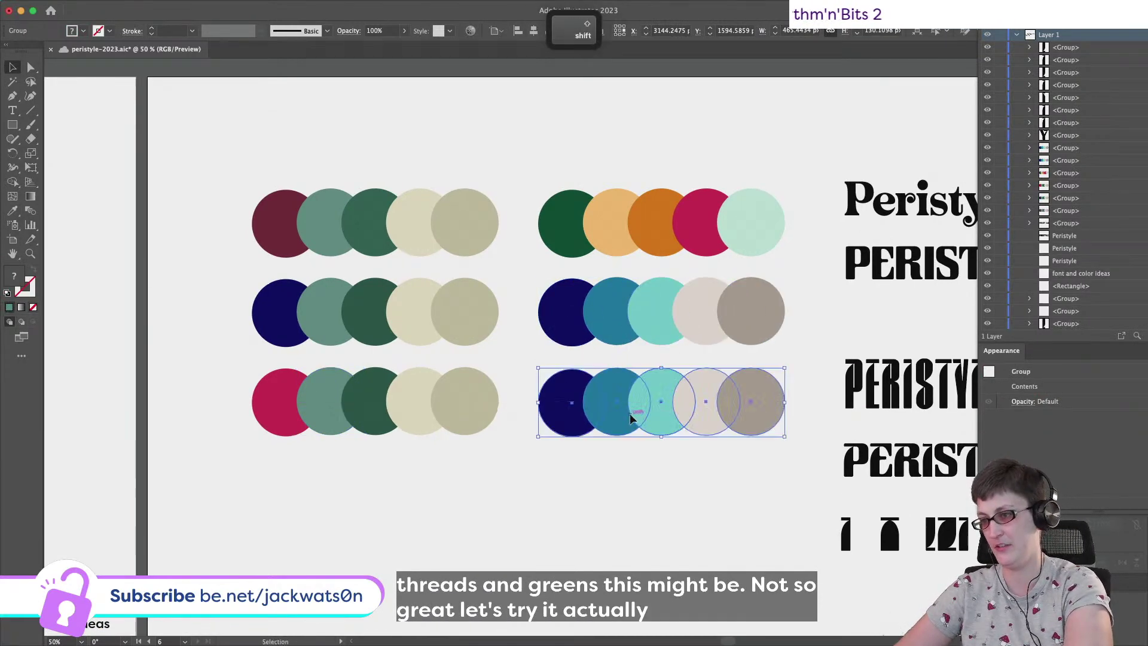
key("a")
key("super+shift+a")
Recolor the navy circle in the copied turquoise palette with the hot pink sampled from the green third-row palette
left_click(555, 423)
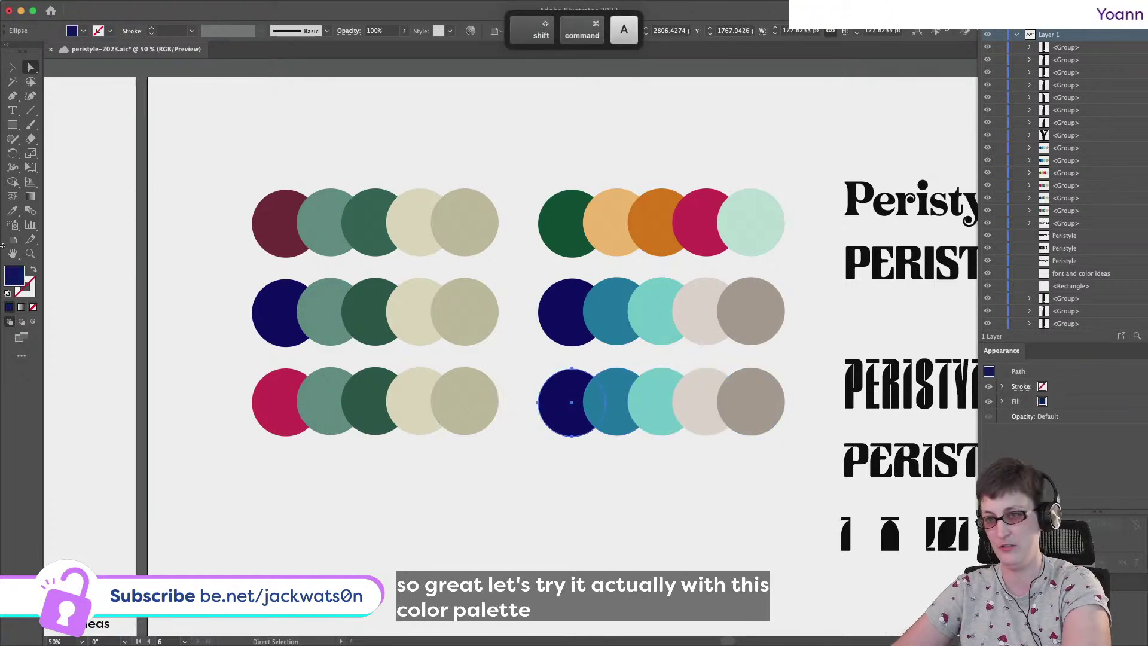
key("i")
left_click(295, 397)
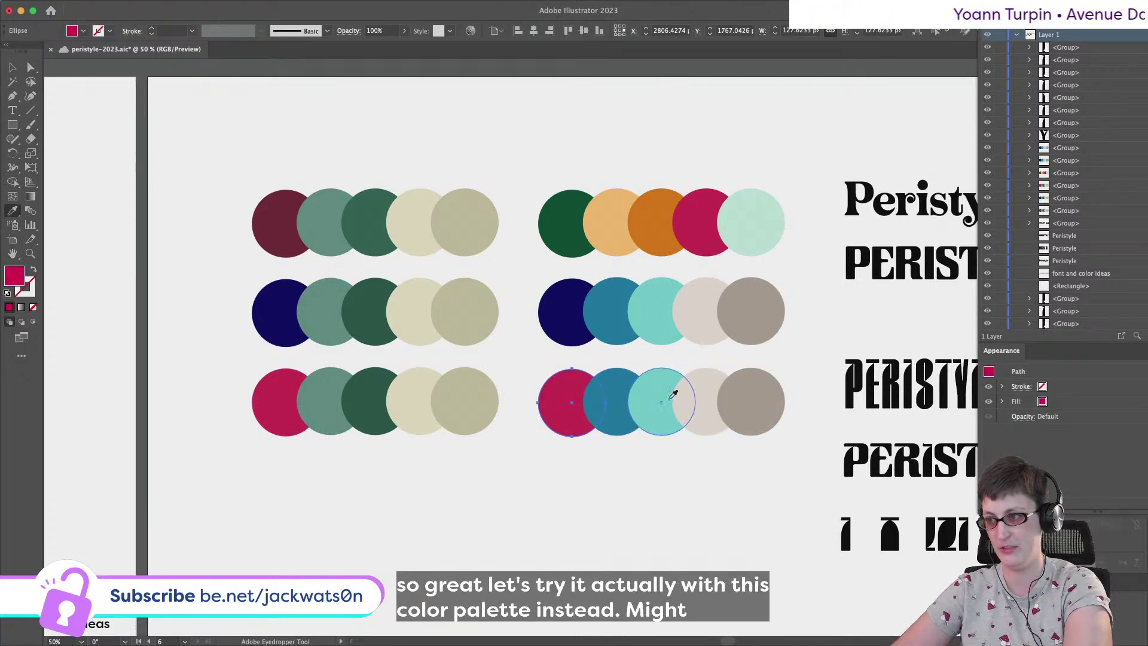
key("v")
left_click(696, 527)
scroll(696, 527, "right", 3)
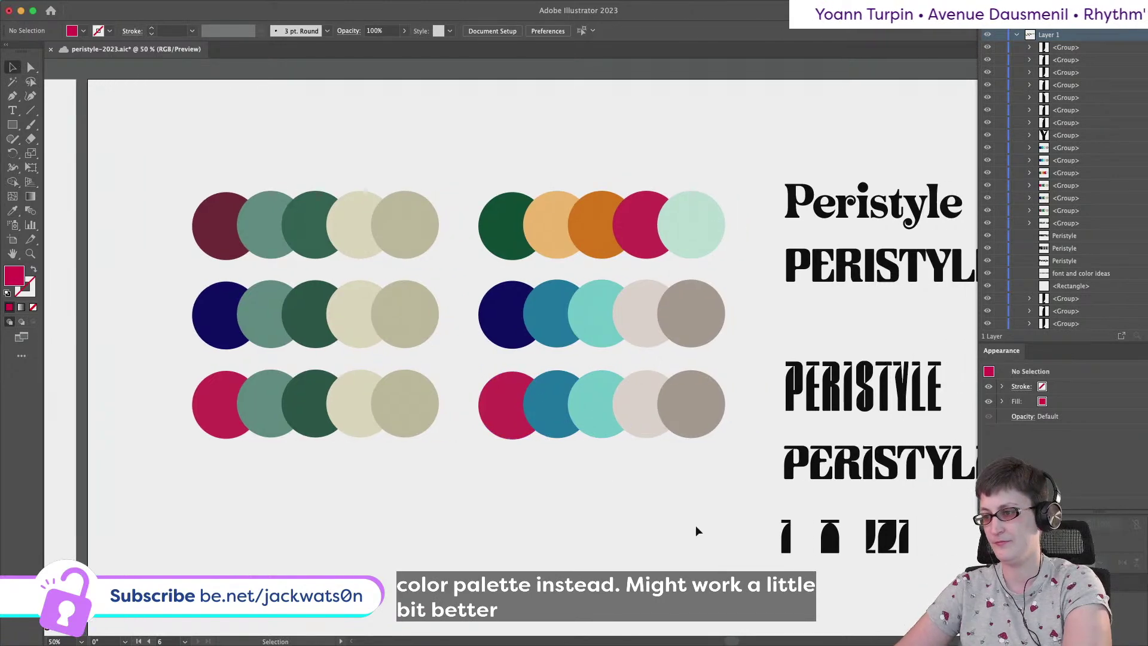
Recolor the blue circle beside the hot pink one in the turquoise third-row palette with the navy sampled from the navy and green palette
left_click(536, 412)
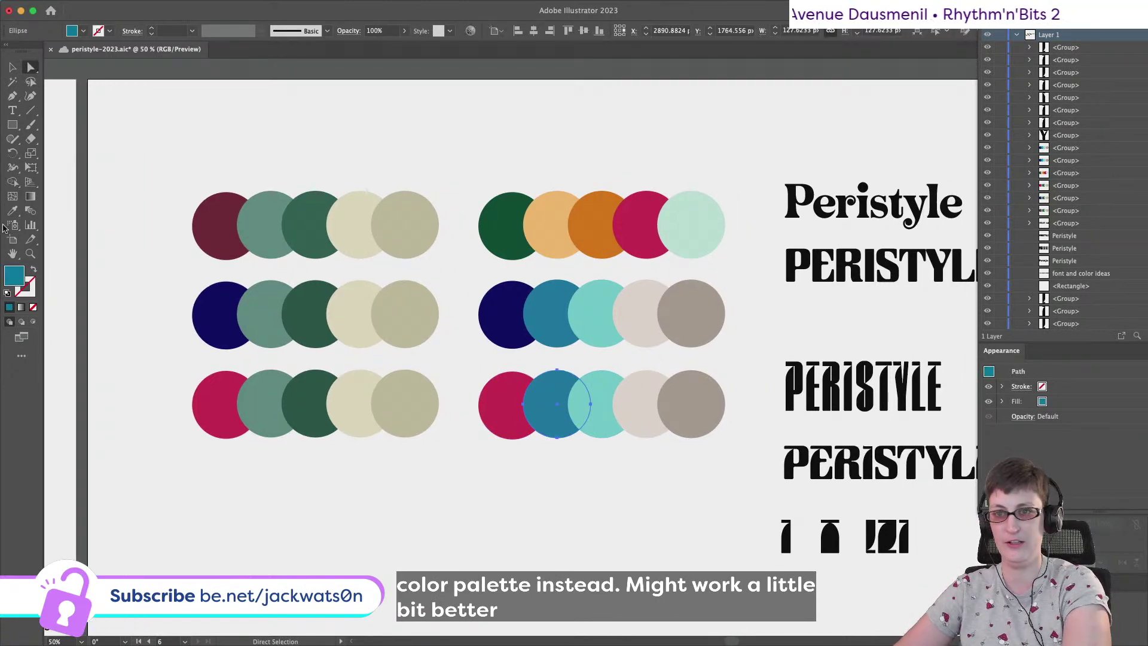
left_click(13, 211)
left_click(225, 311)
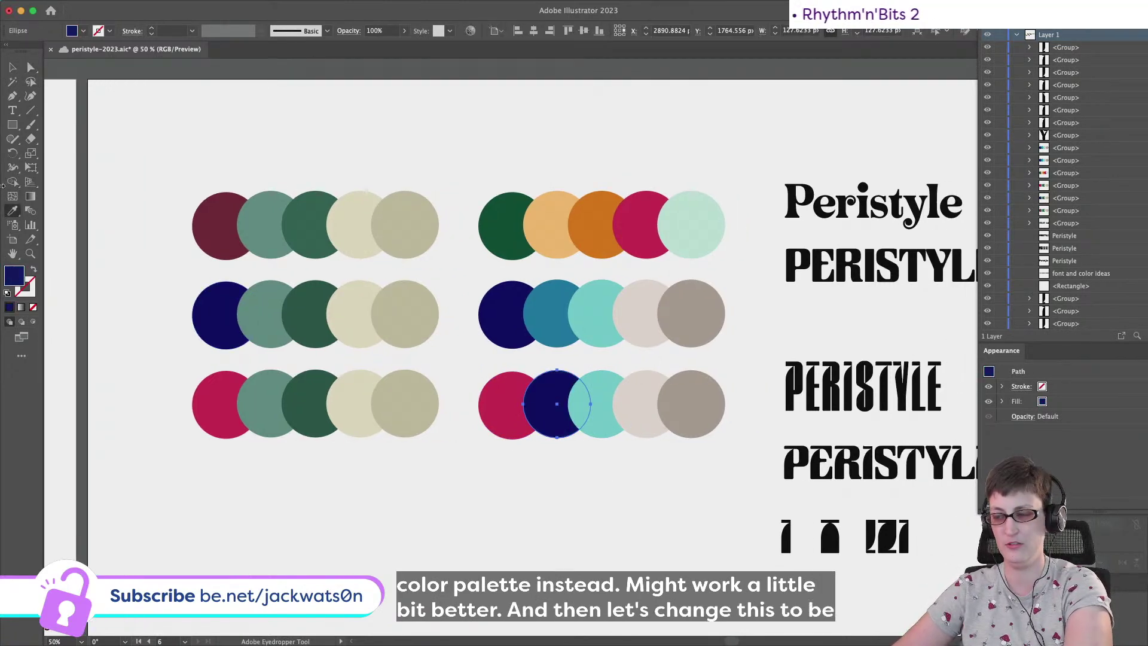
left_click(13, 68)
left_click(482, 461)
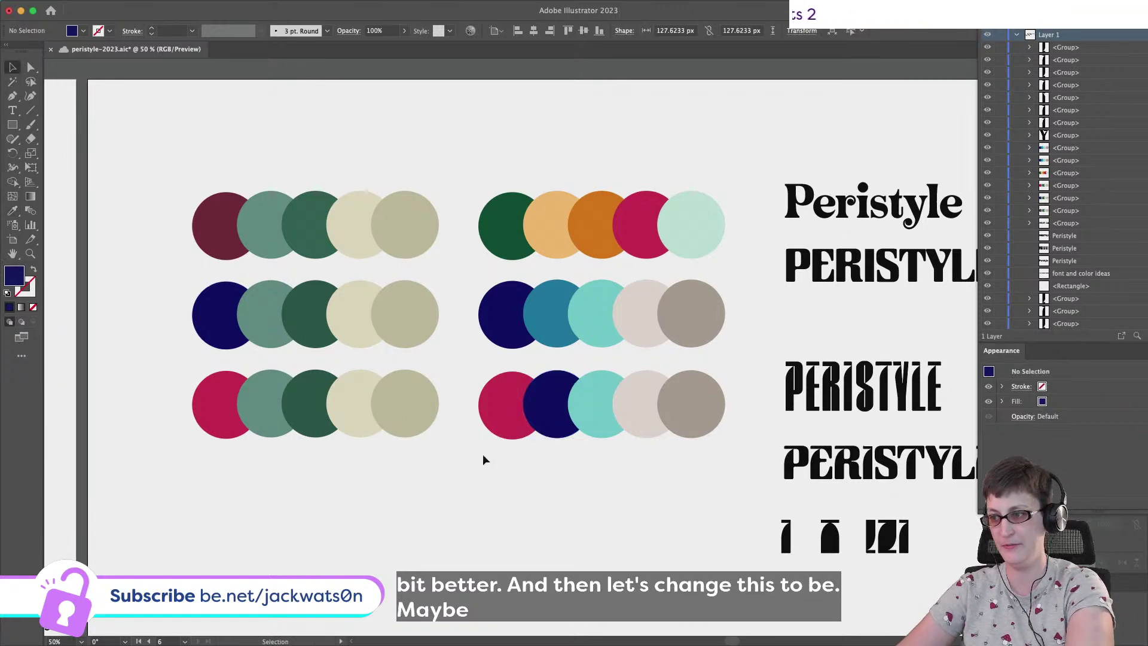
Delete the hot pink and green third-row palette
left_click(317, 419)
key("BackSpace")
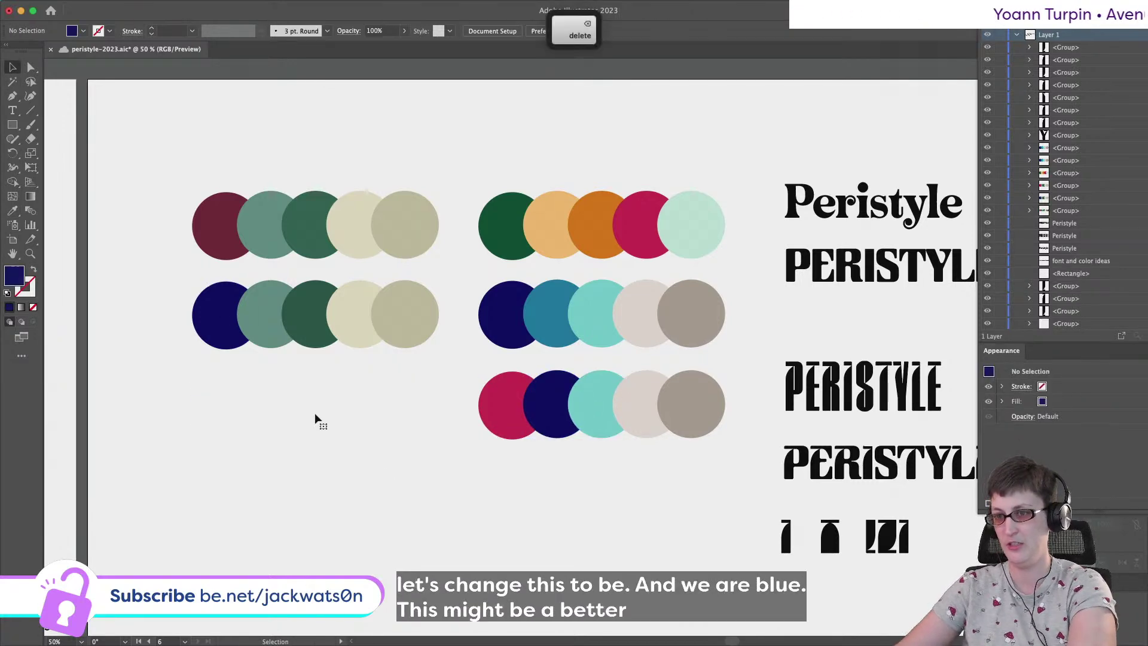
Compare the revised color palettes with the original ones on the neighboring font and color ideas artboard
scroll(374, 487, "down", 1)
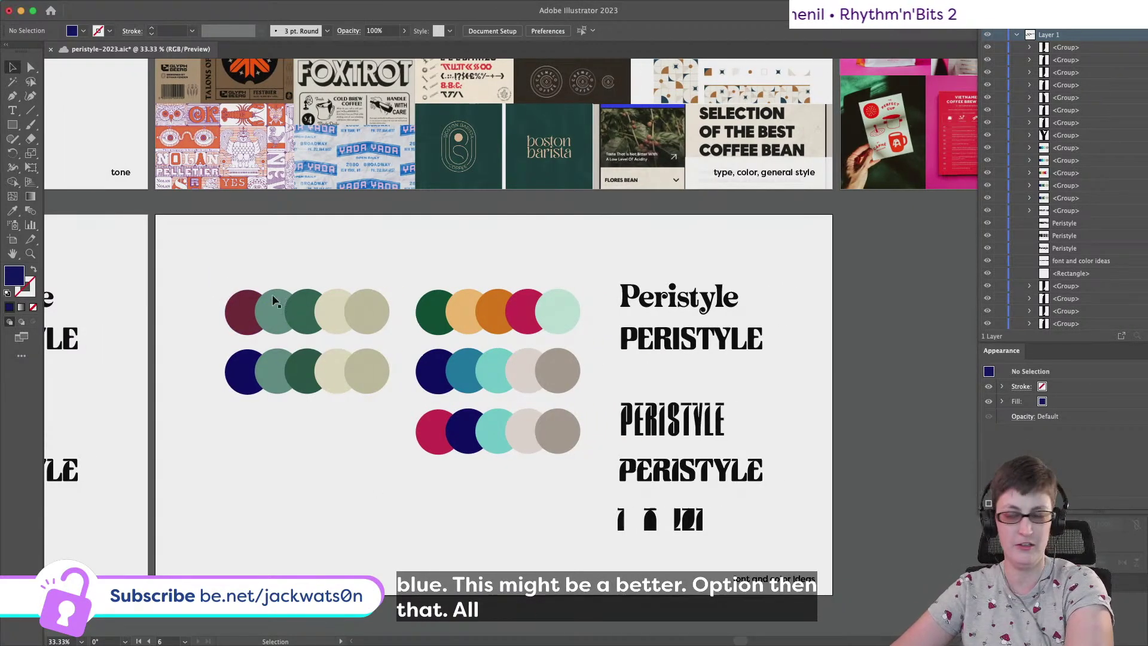
scroll(350, 319, "down", 1)
scroll(350, 319, "left", 5)
scroll(350, 319, "left", 3)
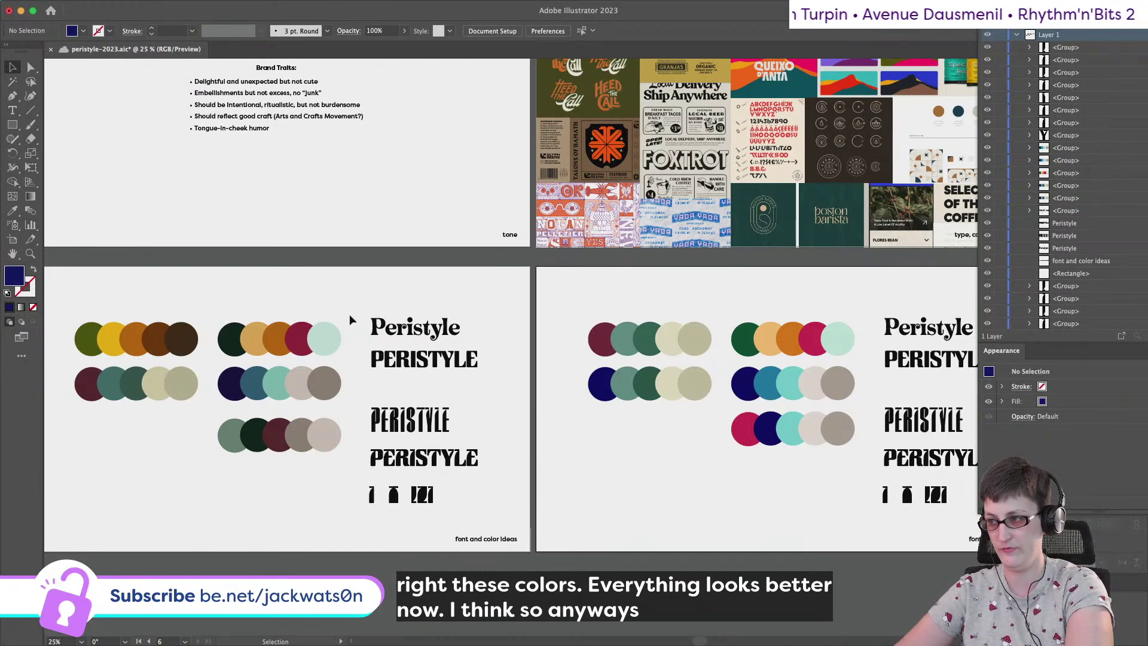
scroll(705, 427, "up", 1)
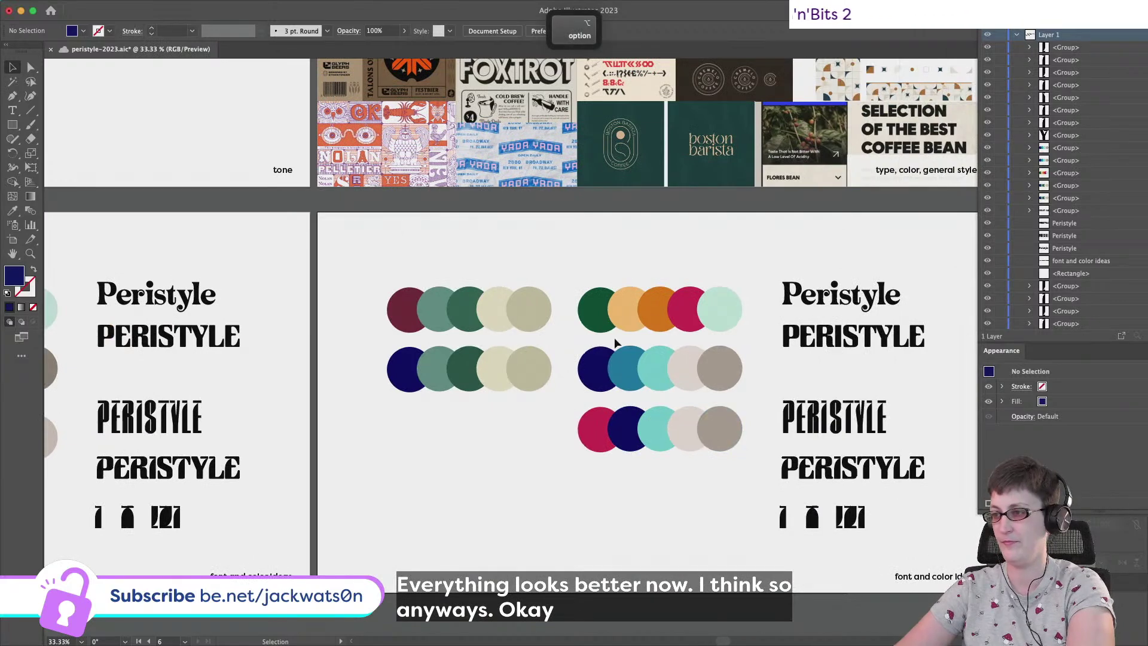
scroll(616, 344, "right", 3)
scroll(616, 344, "up", 1)
scroll(616, 344, "down", 2)
scroll(617, 344, "left", 2)
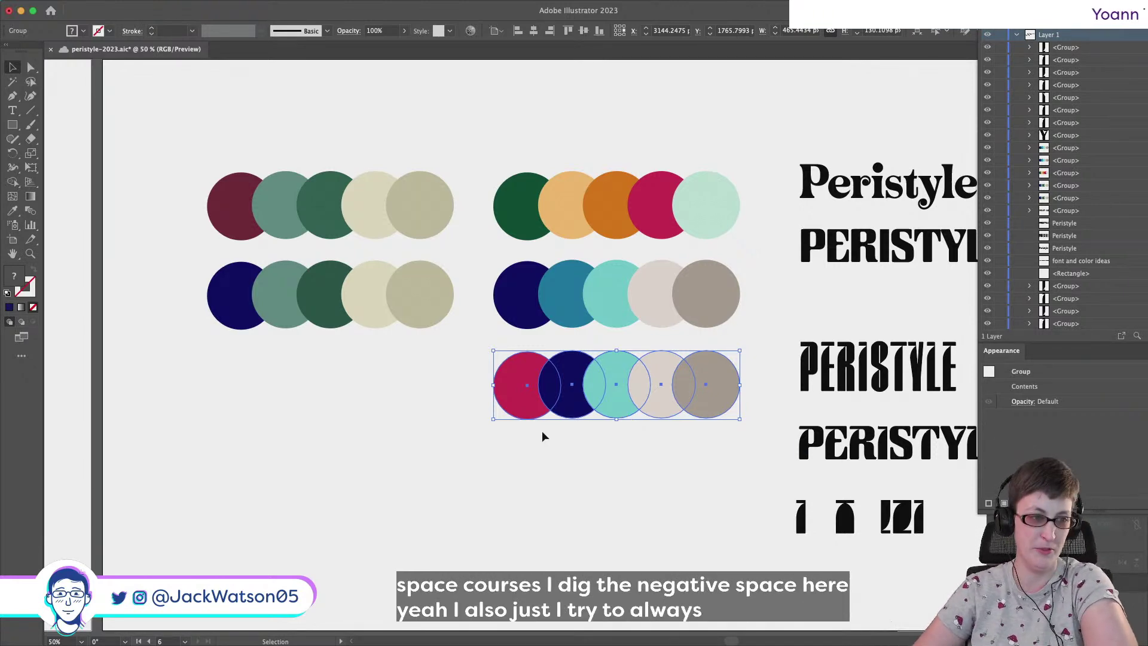
Examine the cut letter shapes below the wordmarks and how they relate to the stencil-style lettering
left_click(552, 457)
scroll(553, 457, "right", 5)
scroll(553, 457, "down", 3)
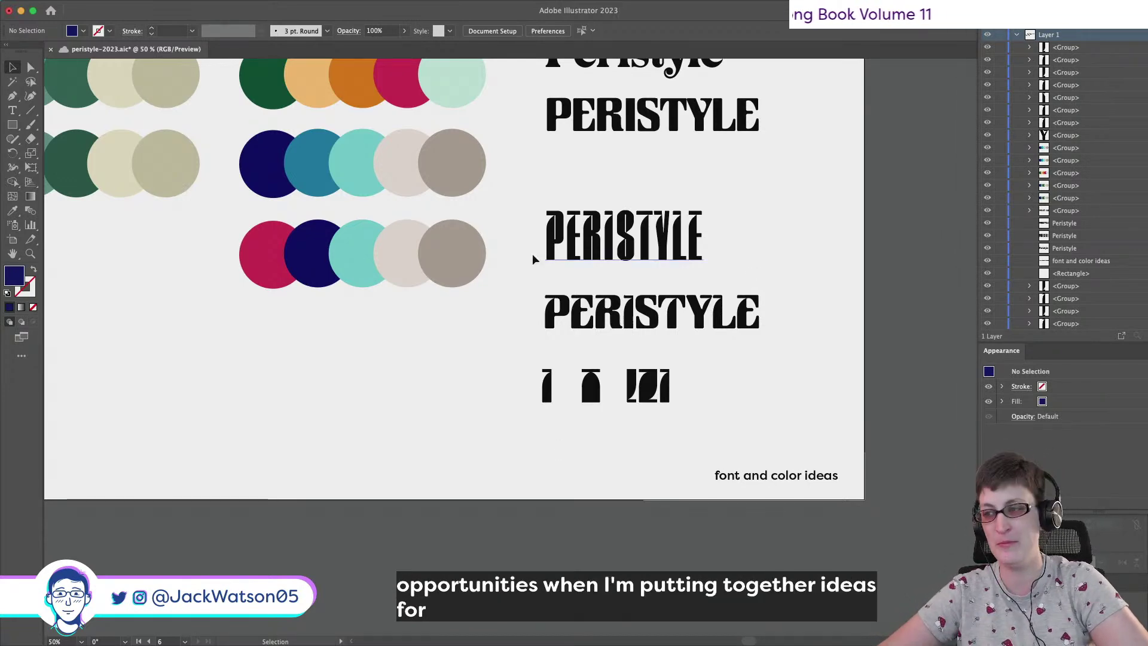
left_click_drag(685, 383, 531, 362)
left_click(503, 429)
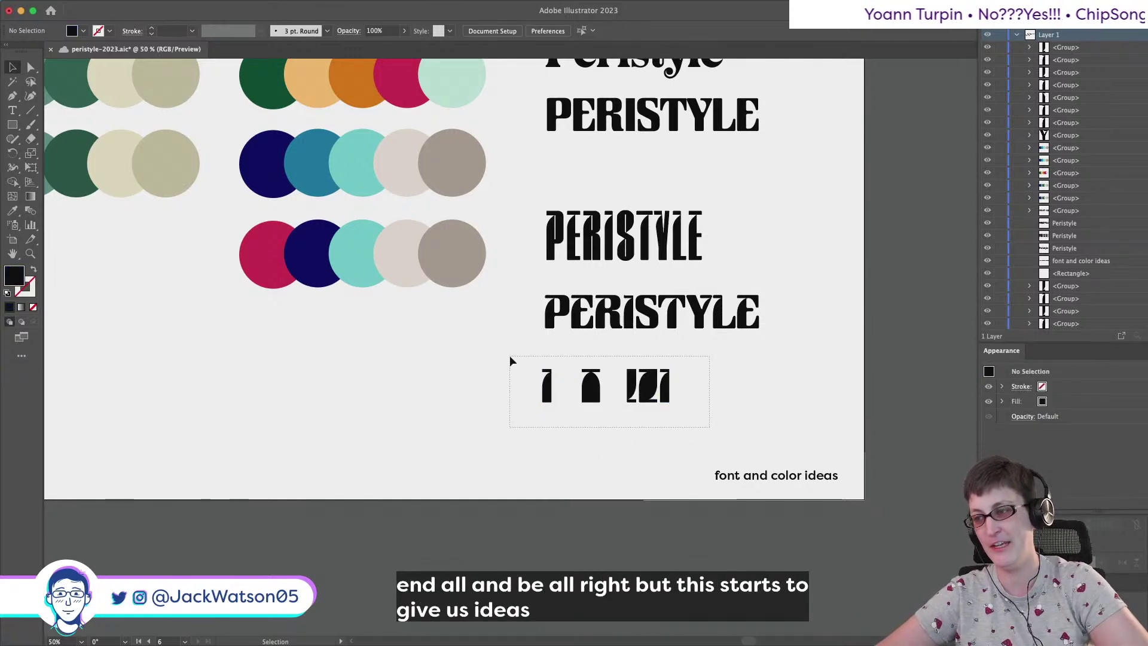
left_click_drag(510, 357, 510, 357)
left_click(577, 332)
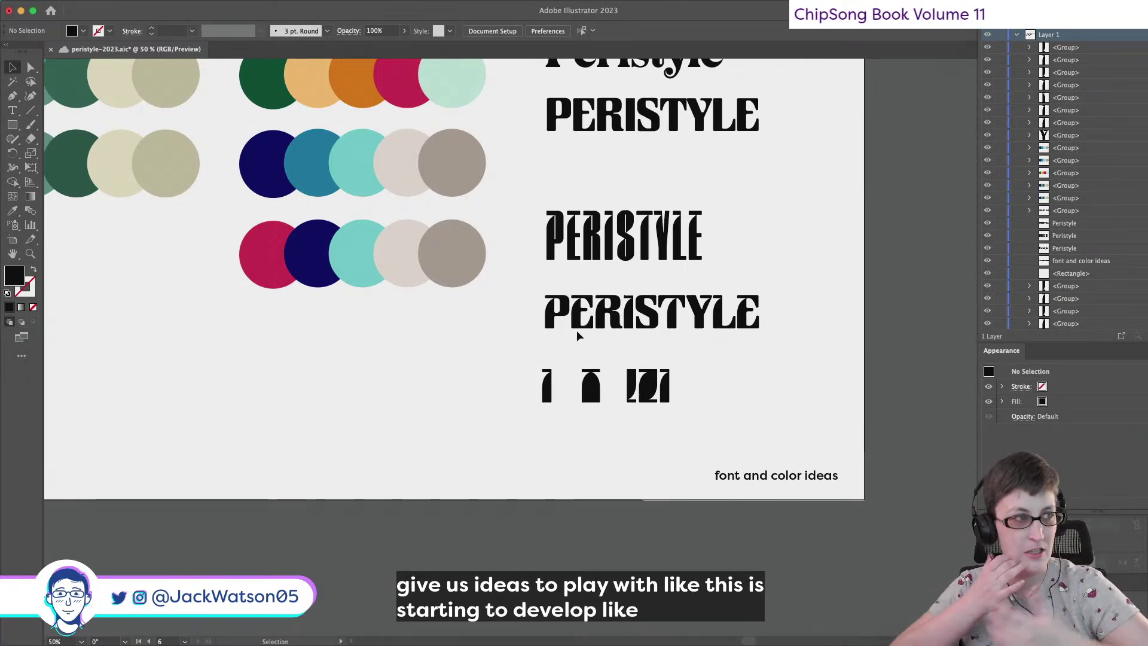
left_click(594, 392)
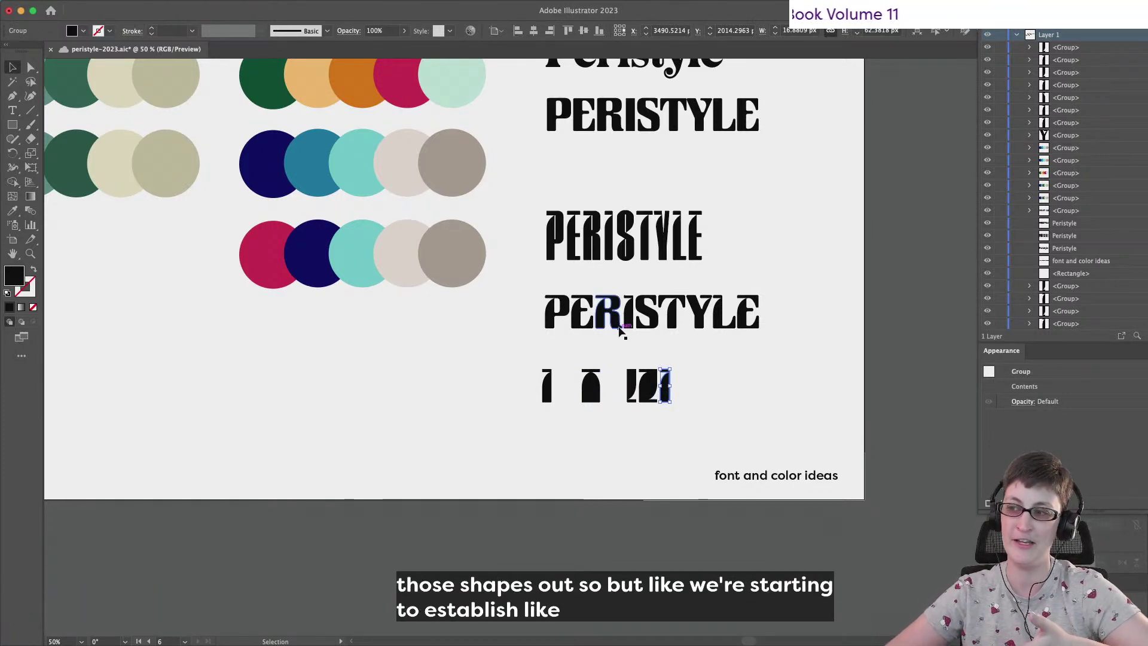
left_click(696, 389)
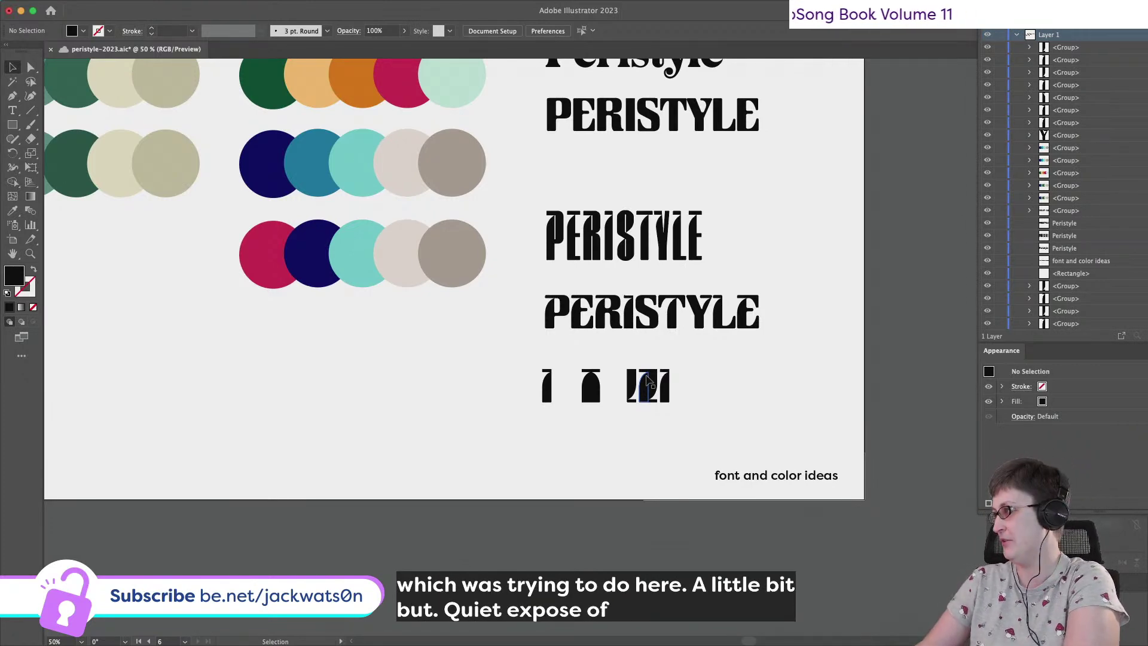
Duplicate the revised font and color ideas artboard with its contents and place the copy directly beside it
scroll(331, 455, "down", 3)
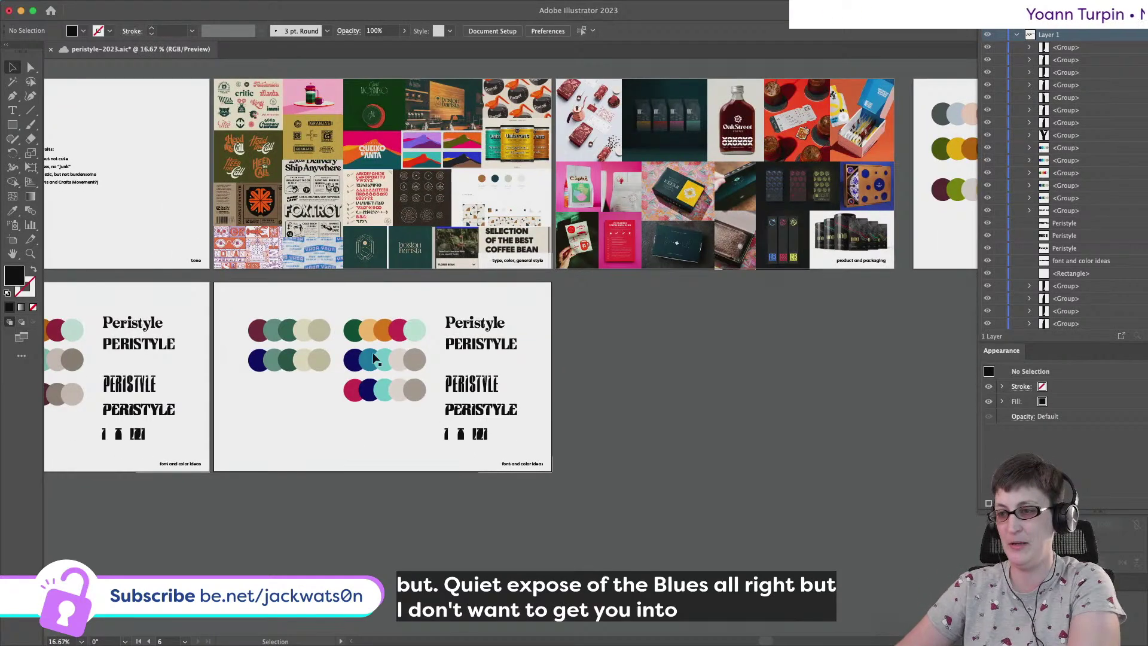
left_click(493, 31)
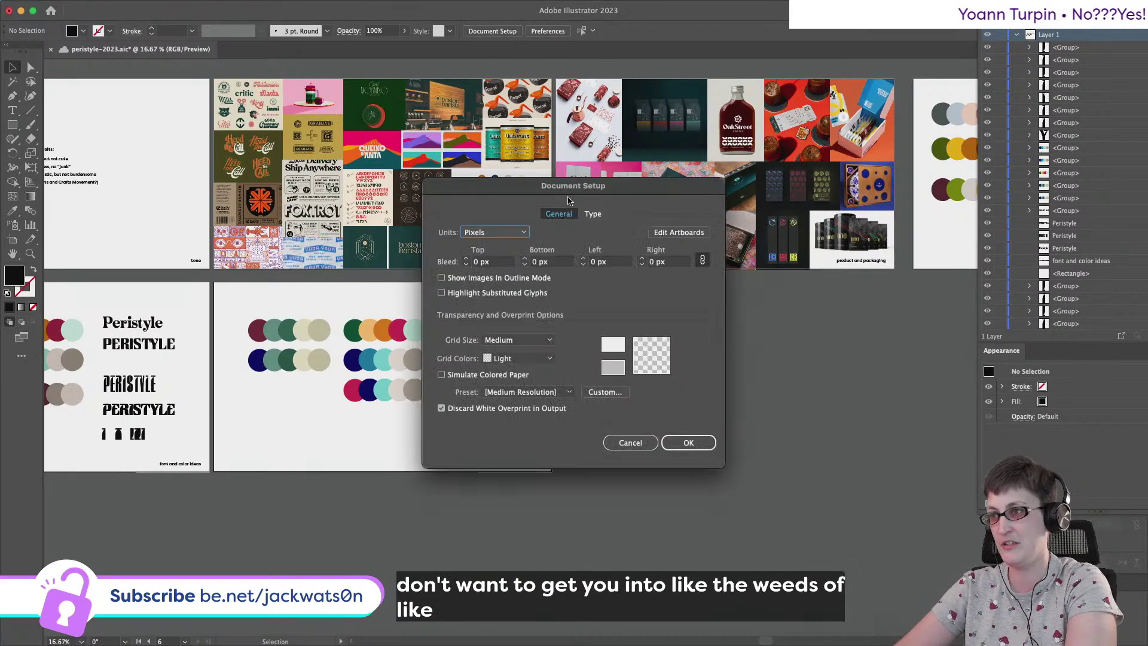
left_click(679, 232)
key("v")
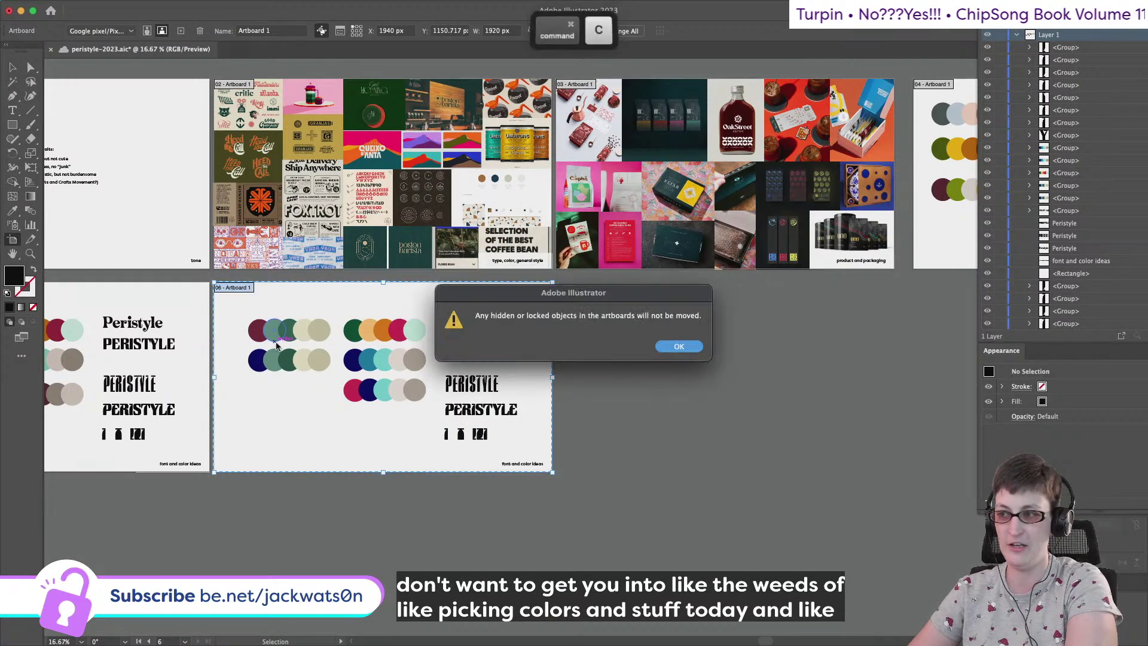
left_click(664, 343)
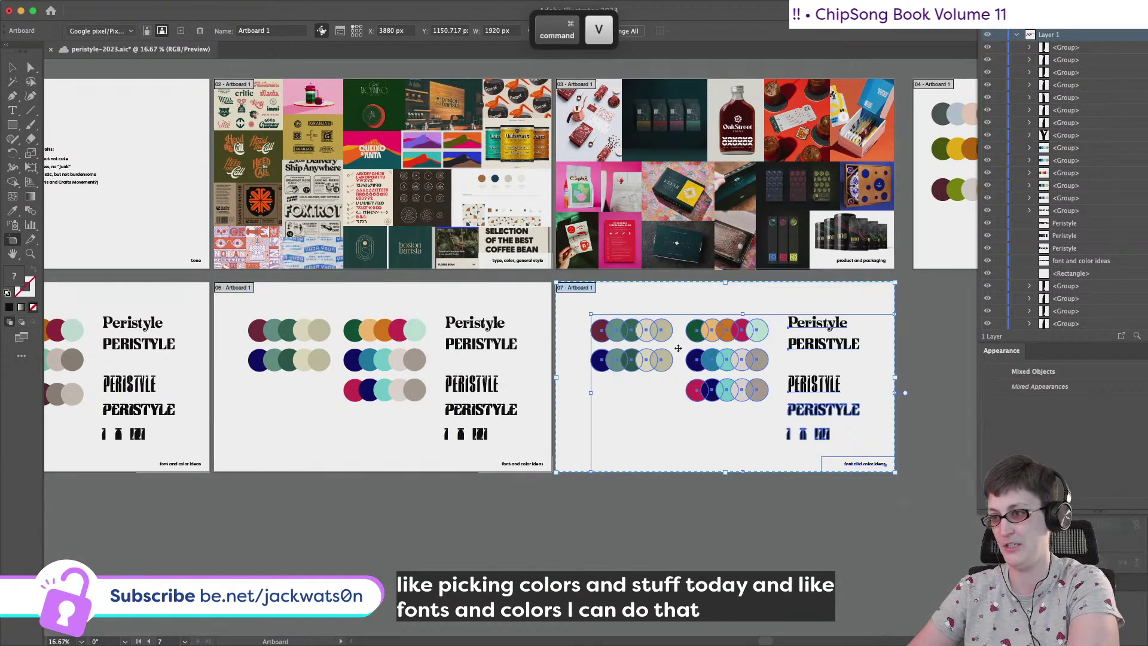
key("v")
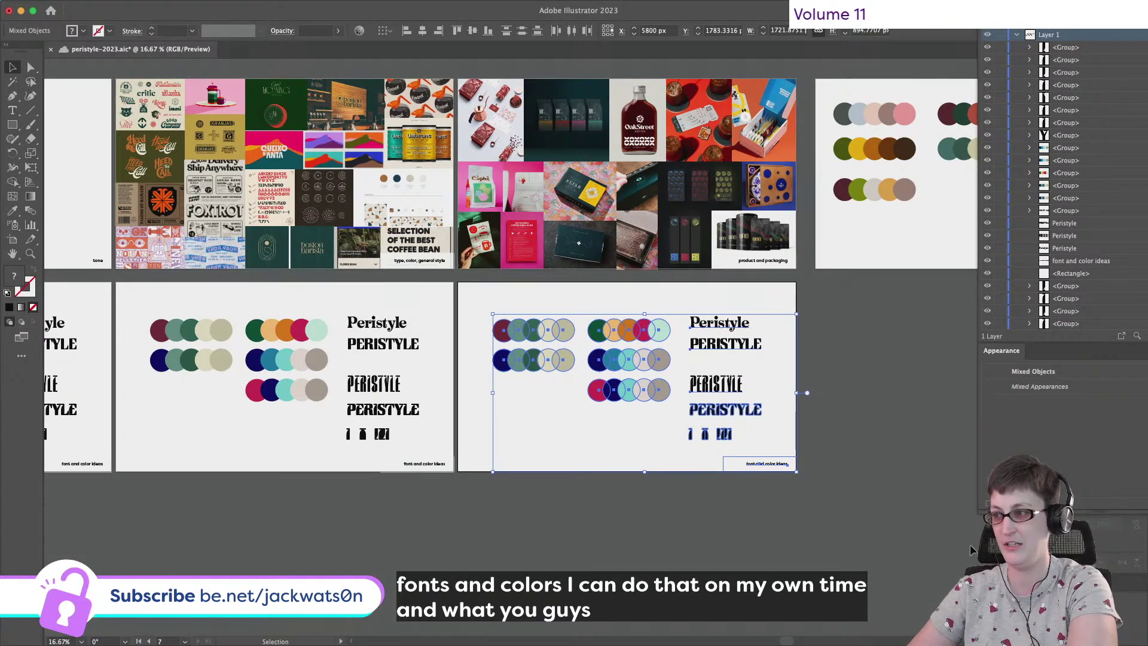
left_click(834, 514)
Delete all the color palettes from the duplicated artboard, keeping the wordmarks and cut letter shapes
scroll(834, 513, "down", 2)
scroll(833, 514, "up", 3)
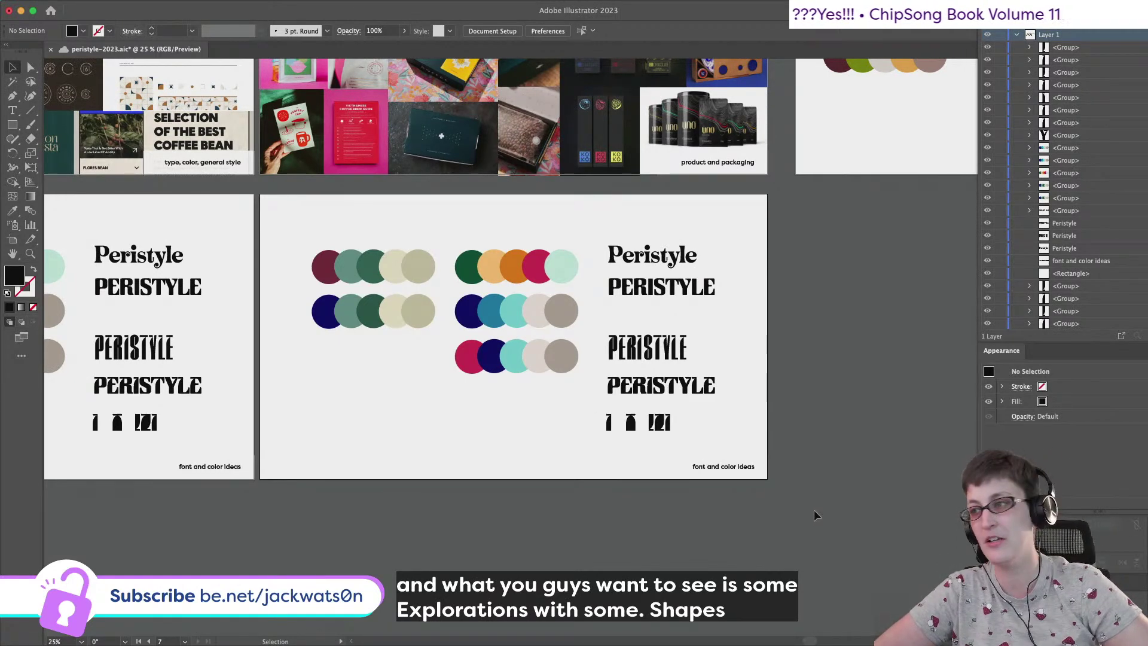
left_click_drag(313, 228, 582, 401)
key("BackSpace")
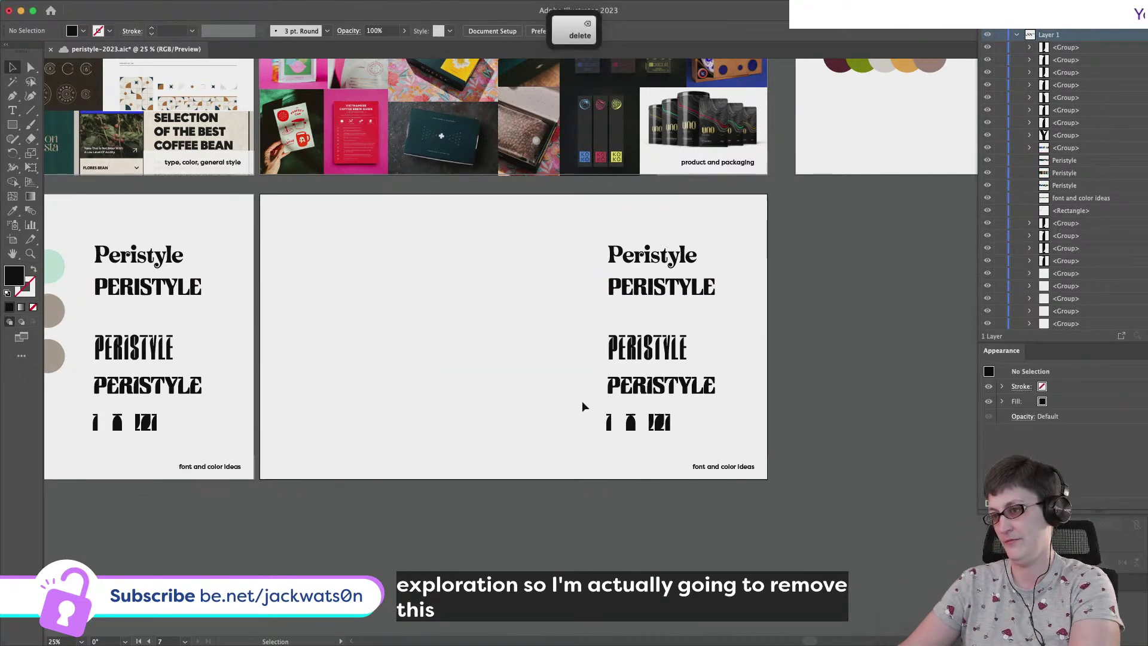
key("super+equal")
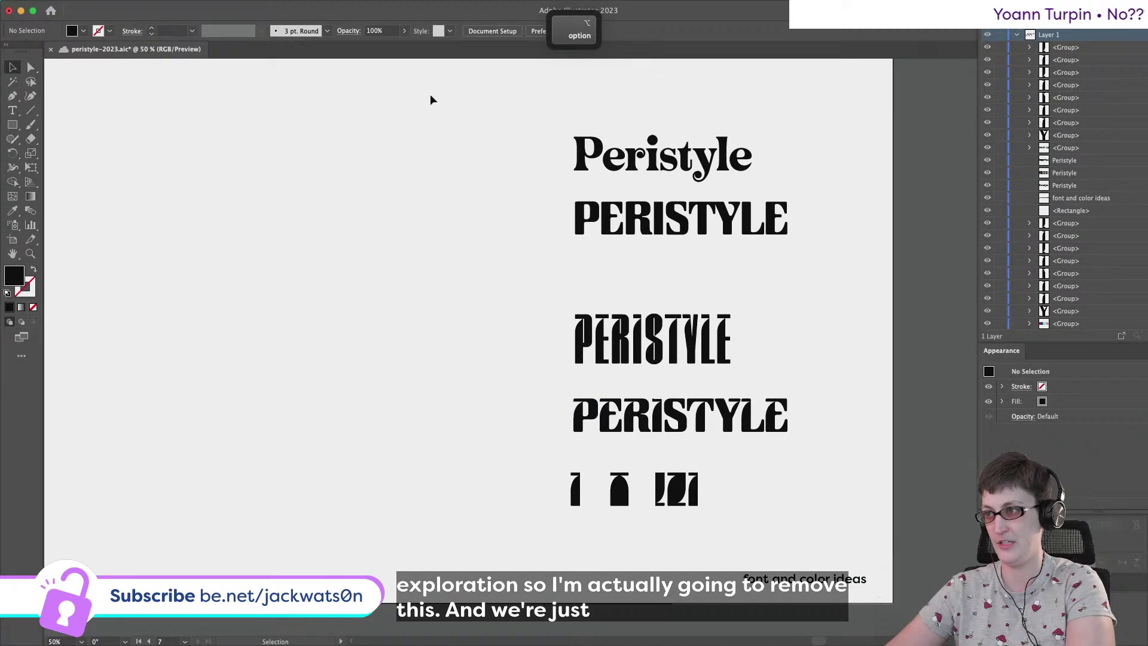
scroll(433, 108, "down", 1)
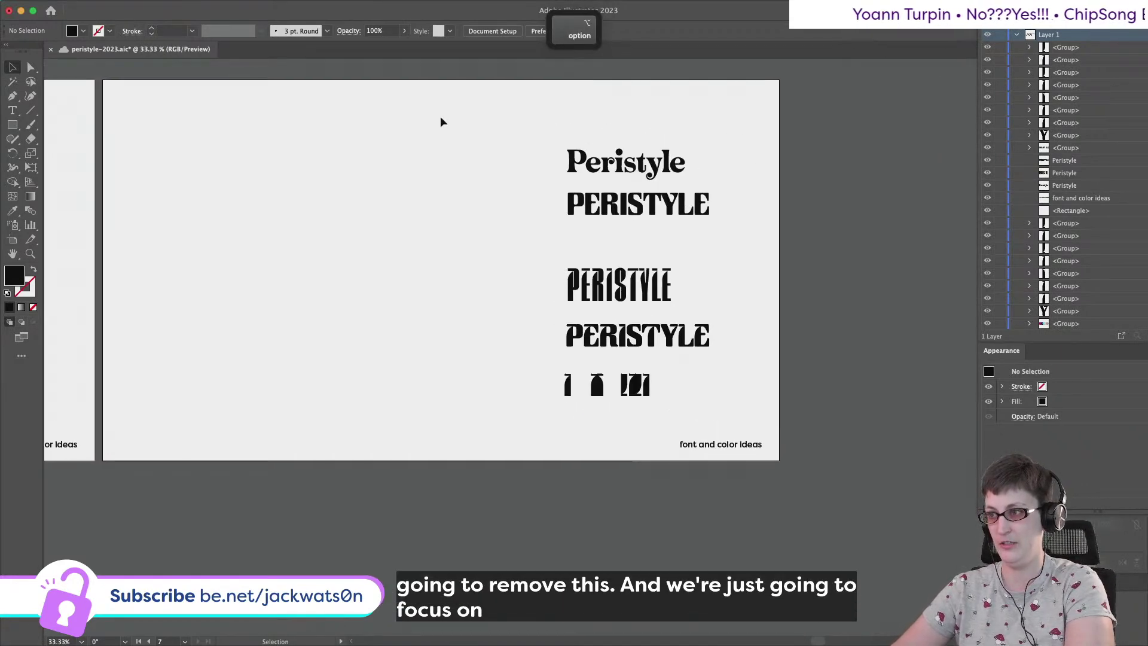
scroll(508, 210, "left", 2)
left_click_drag(750, 425, 590, 368)
left_click(504, 317)
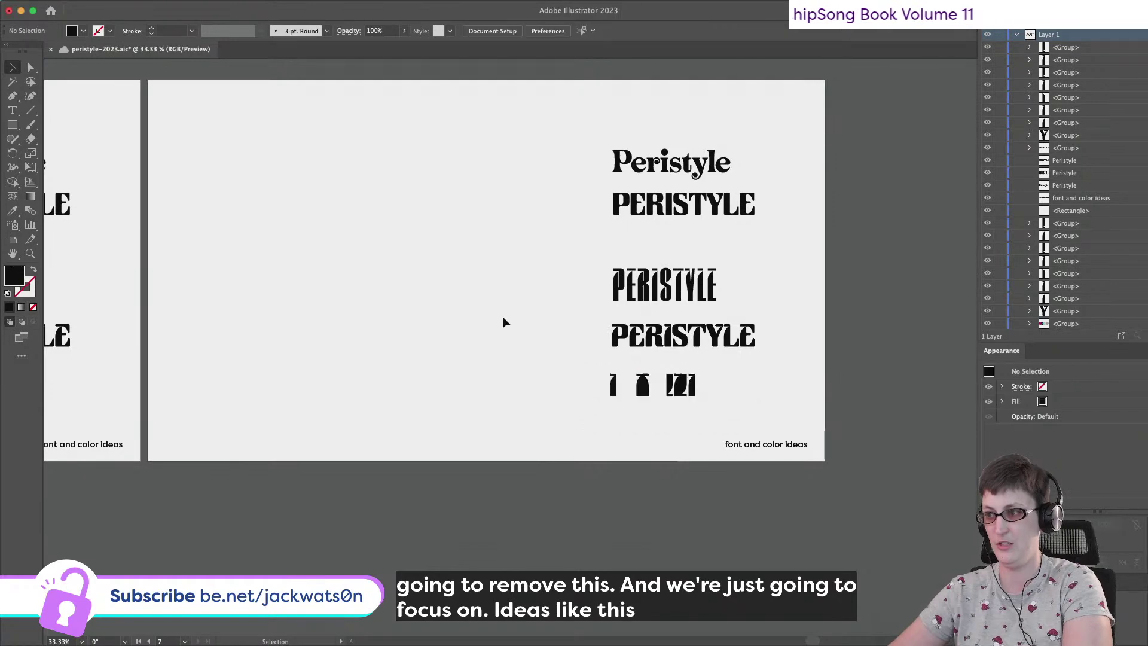
Copy the arch shape below the wordmarks into the artboard's empty area and set its two halves apart horizontally
scroll(504, 317, "up", 1)
left_click(755, 386)
key("super+f")
key("super+f")
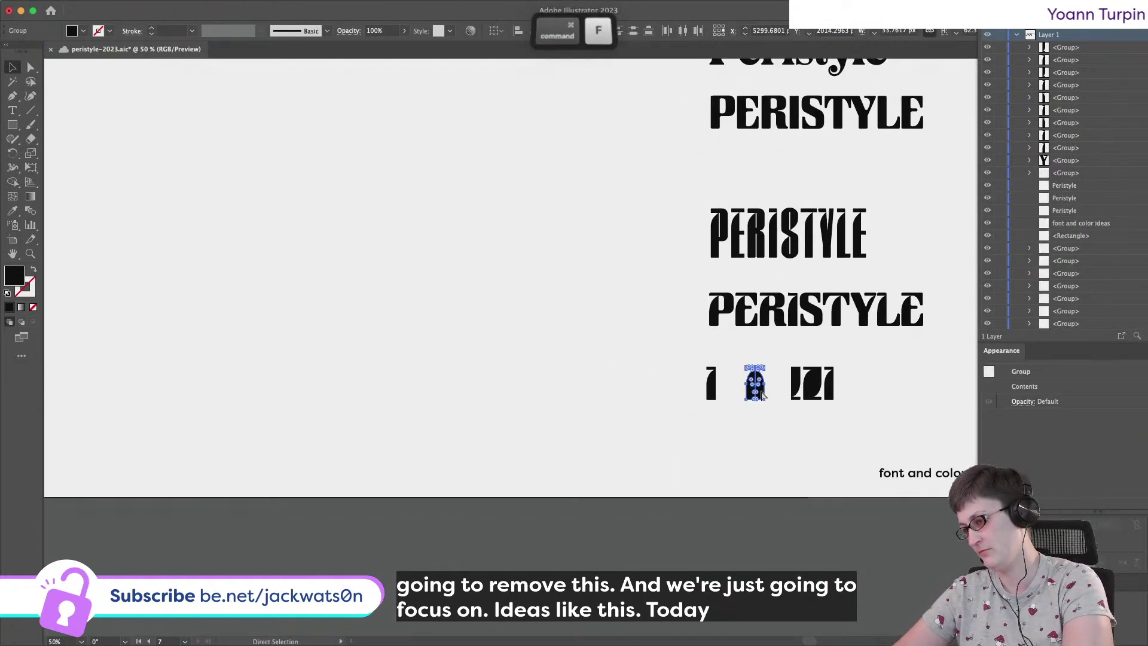
left_click_drag(757, 397, 521, 249)
scroll(306, 163, "up", 2)
scroll(313, 166, "down", 2)
left_click(280, 261)
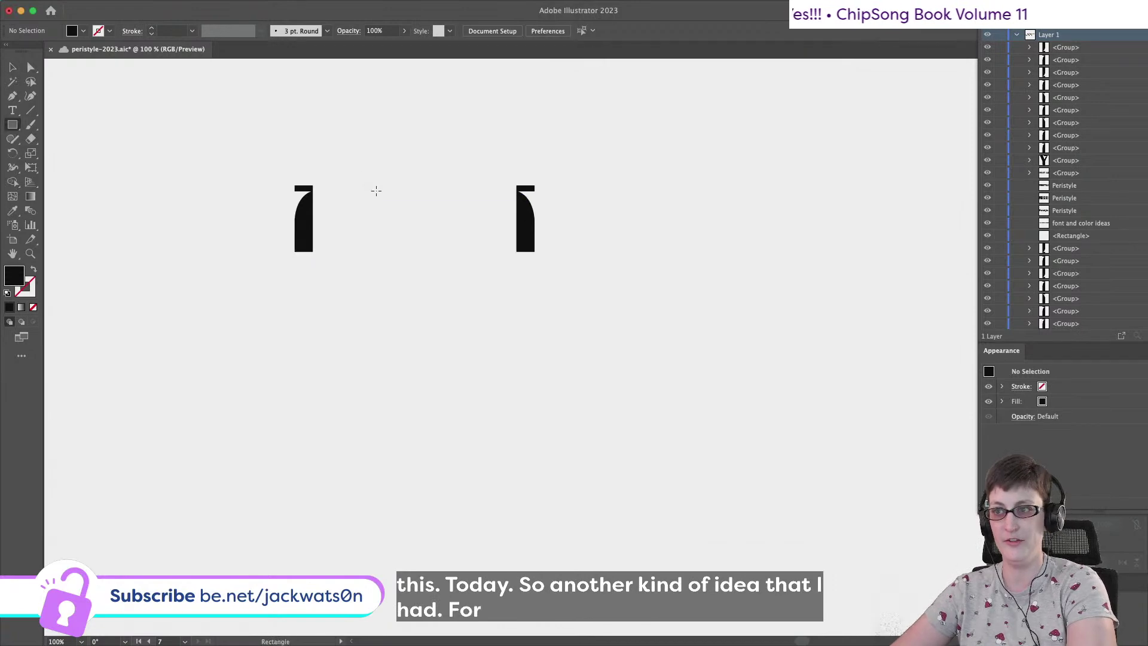
Draw a narrow black rectangle about 8.5 by 62.4 px between the arch halves, matching their height, and select it
left_click_drag(341, 186, 351, 252)
left_click(368, 261)
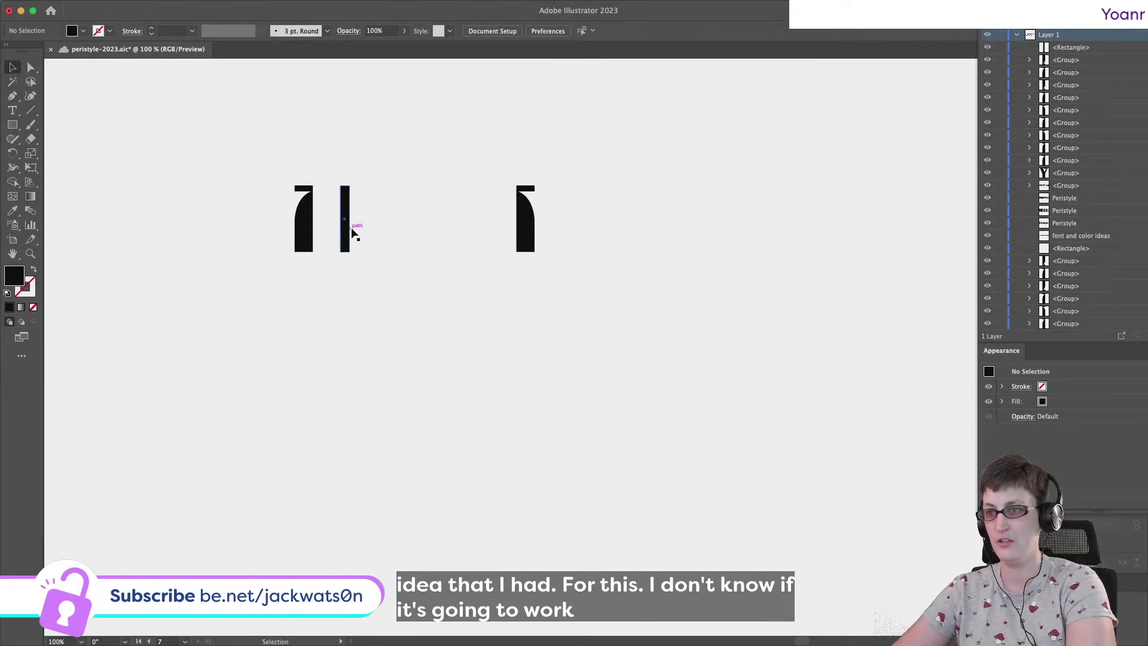
left_click(351, 227)
key("super+equal")
key("super+equal")
key("super+equal")
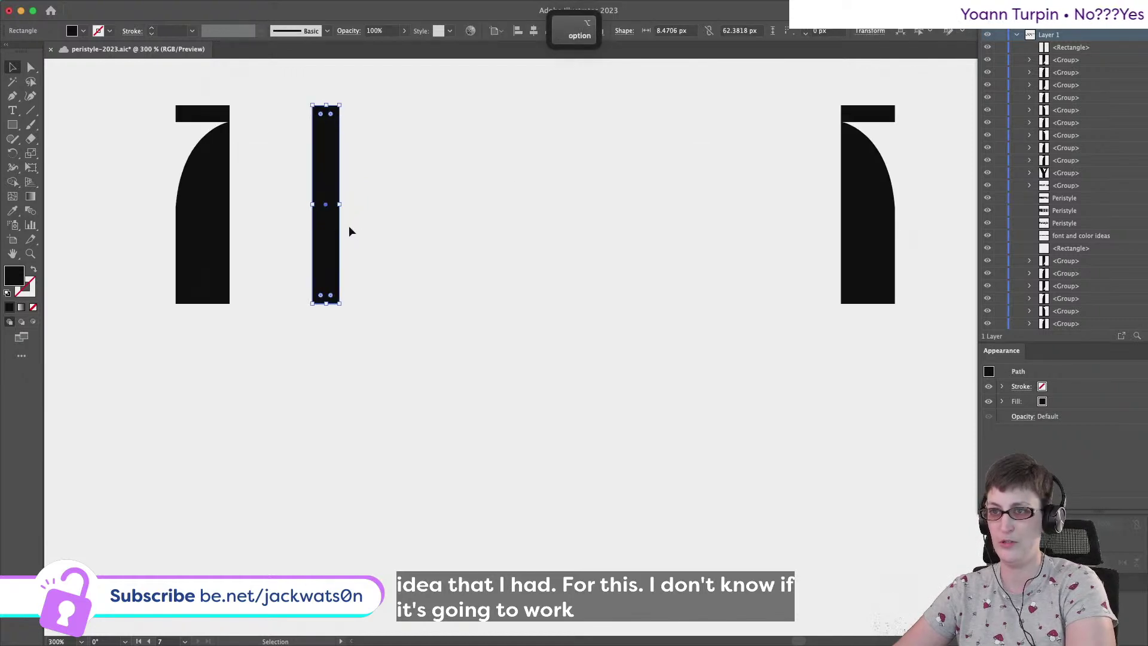
Replace the drawn rectangle with an upright copy of the left arch half's cap bar, stretched to about 5.2 by 62.4 px
left_click(208, 118)
right_click(208, 118)
left_click(231, 274)
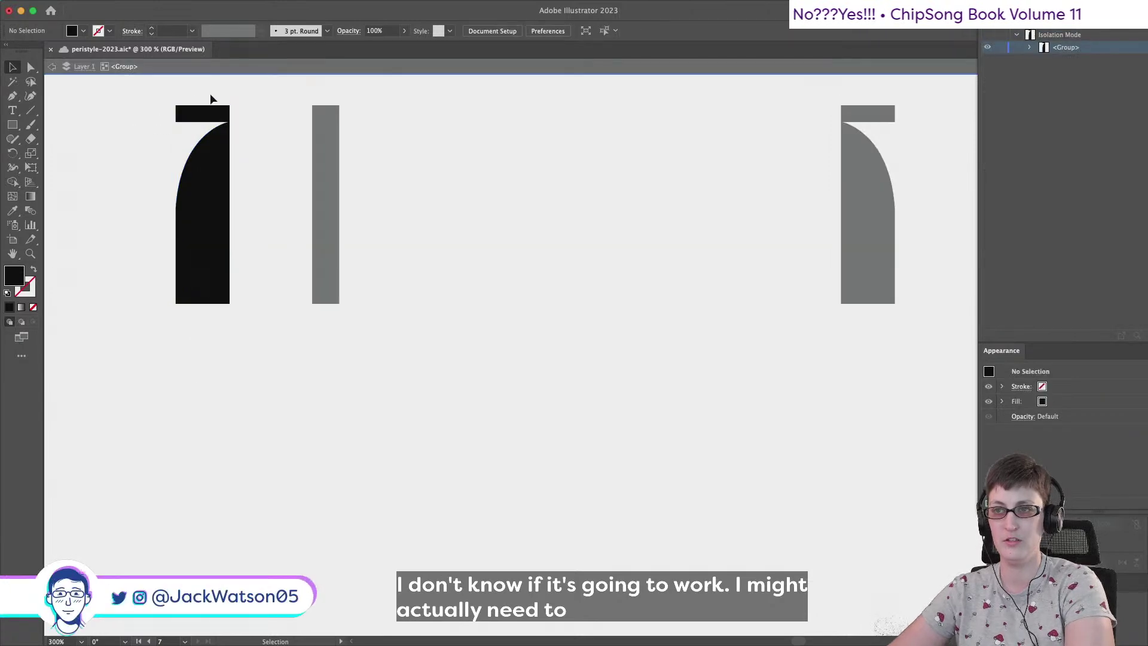
left_click(52, 66)
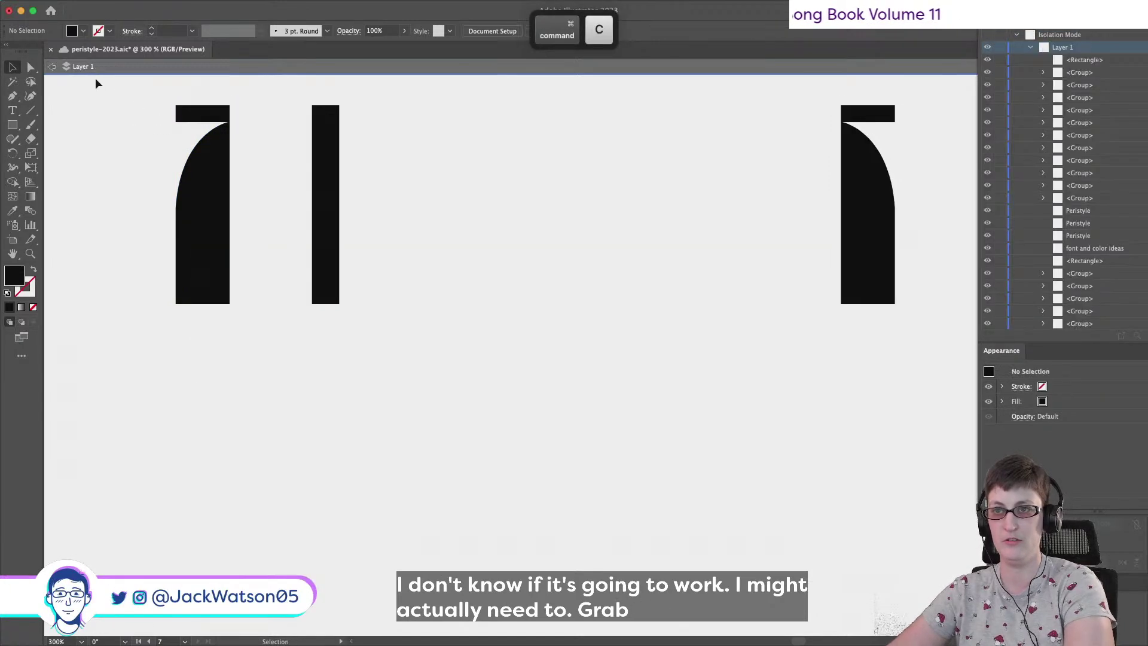
key("super+v")
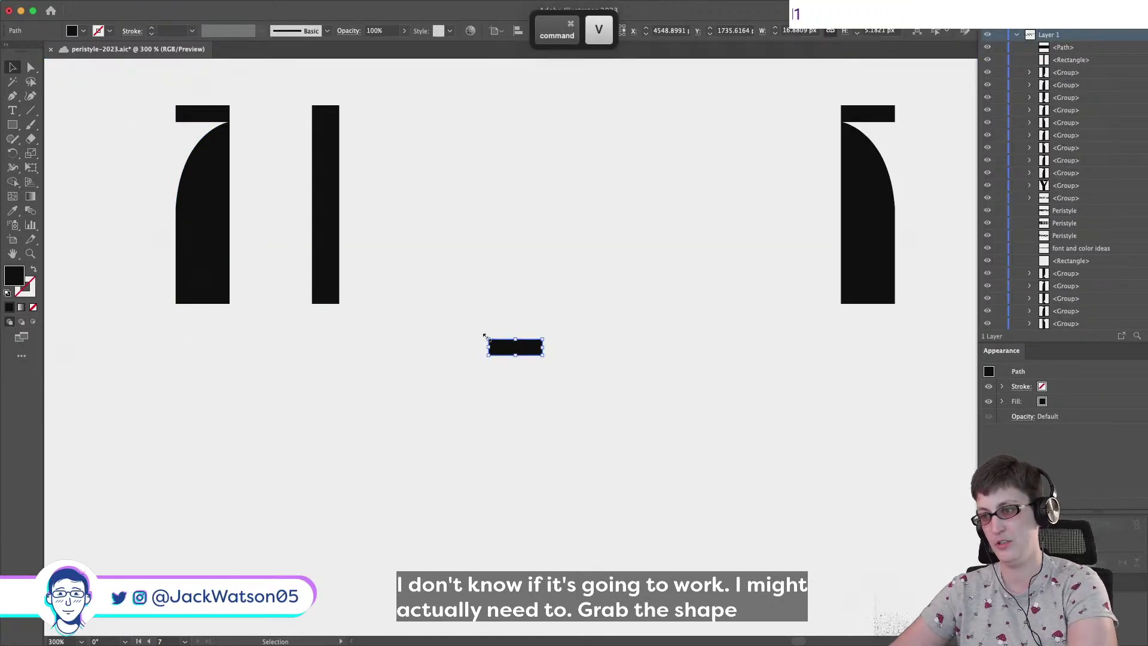
left_click_drag(485, 335, 375, 303)
key("super+shift+a")
left_click(371, 312)
left_click(336, 249)
key("BackSpace")
Shift the thin bar farther from the left arch half and move the right arch half closer in
key("super+minus")
key("super+minus")
left_click_drag(393, 251, 417, 251)
left_click_drag(658, 256, 571, 256)
left_click_drag(757, 392, 296, 201)
left_click(159, 6)
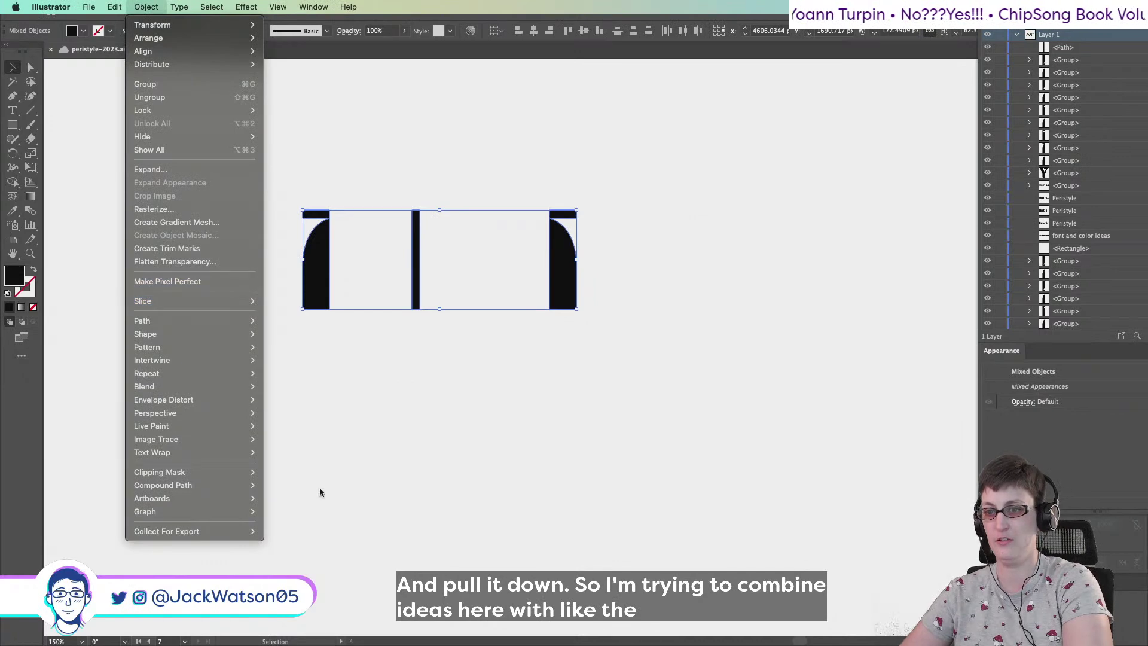
left_click(419, 386)
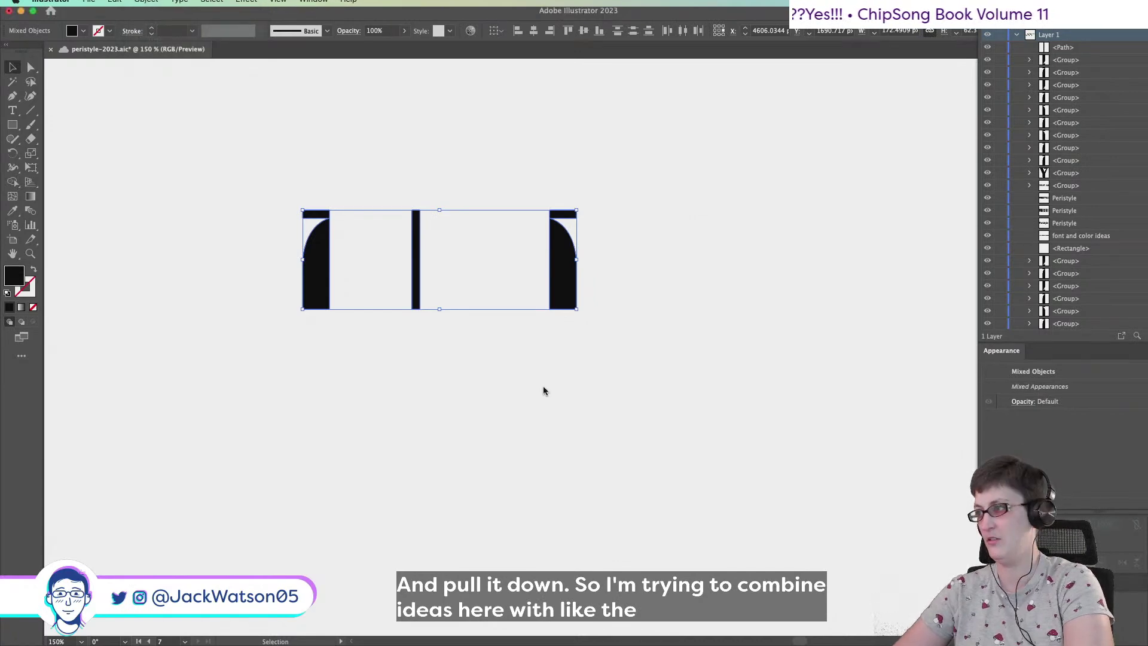
left_click(543, 391)
Cut the thin bar and the right arch half and paste each in front, so stacking runs left half, bar, right half
left_click(416, 262, "super")
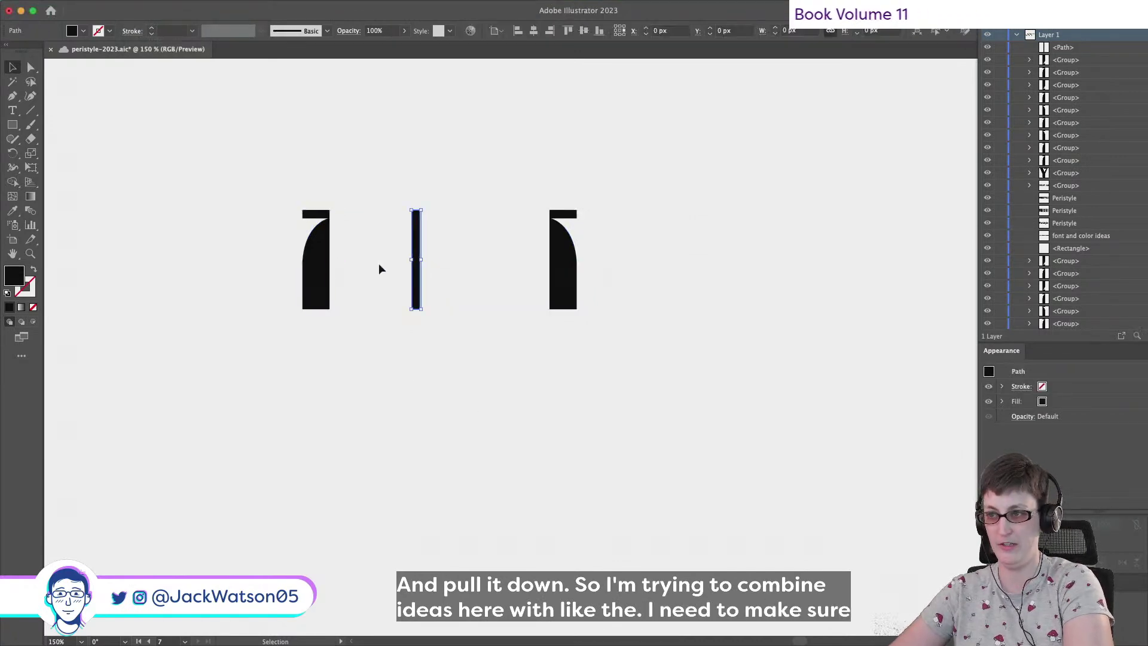
key("super+x")
left_click(322, 273, "super")
key("super+f")
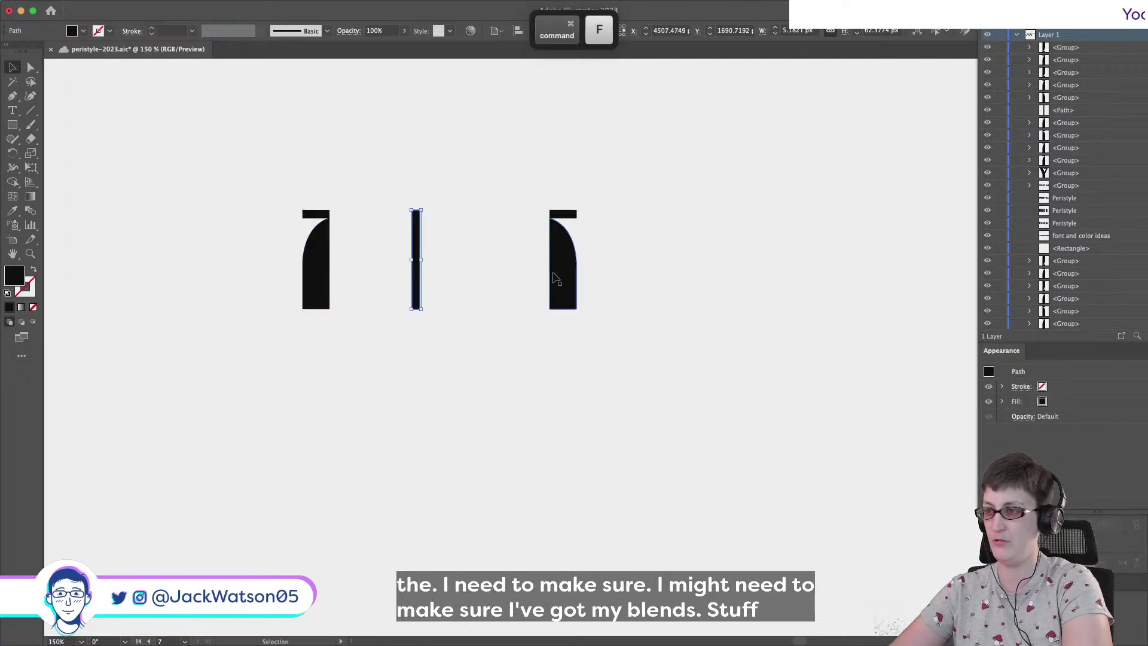
left_click(562, 279, "super")
key("super+x")
key("super+f")
Try a blend of both arch halves and the thin bar, undo it, and distribute the three shapes evenly across
left_click_drag(728, 423, 217, 146)
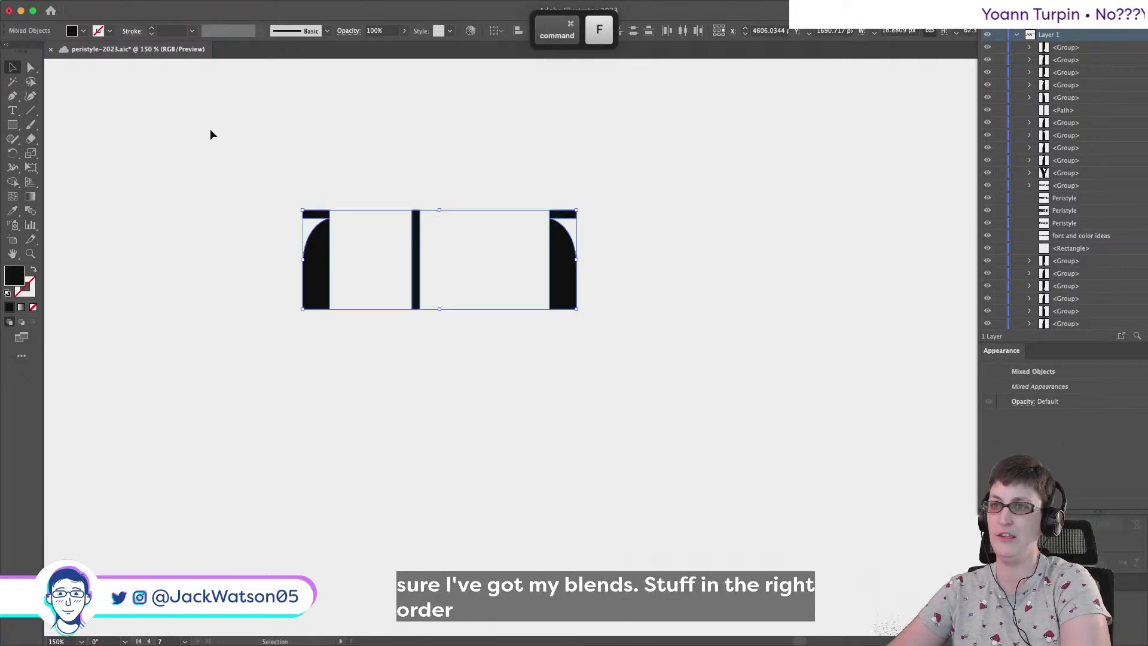
left_click(146, 7)
mouse_move(145, 386)
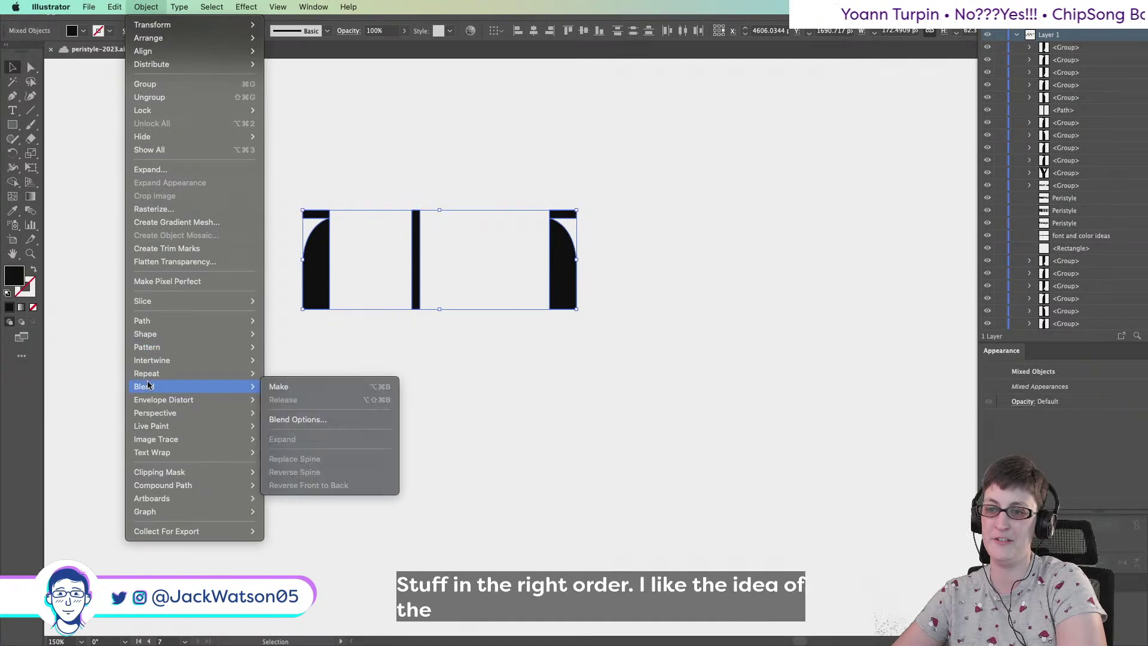
left_click(328, 387)
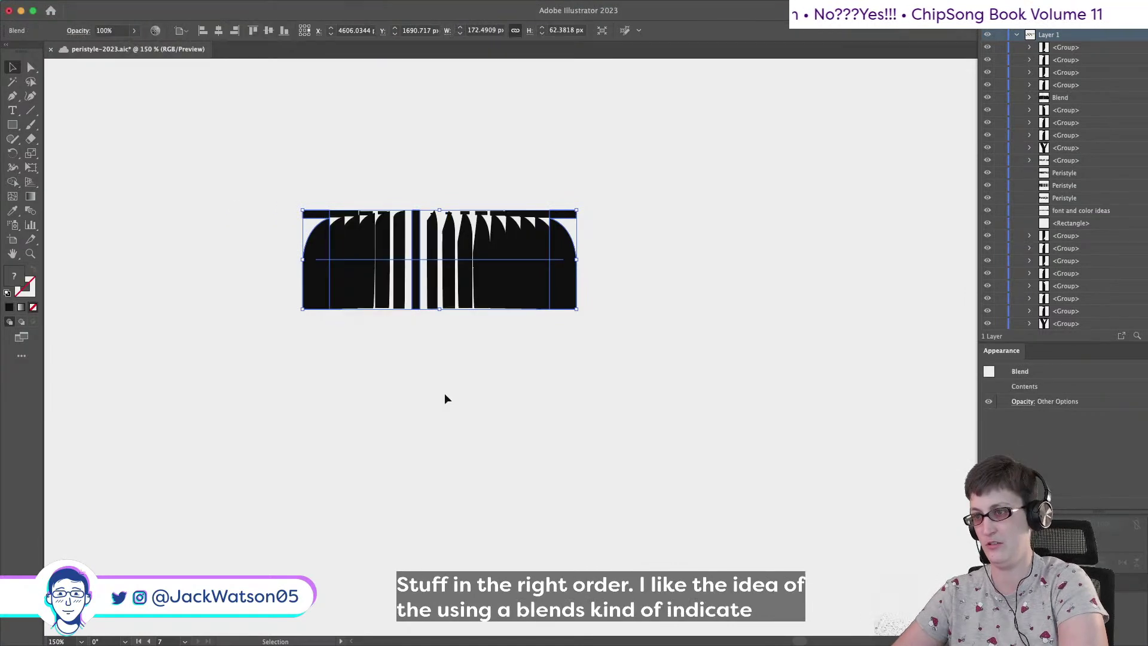
left_click(146, 7)
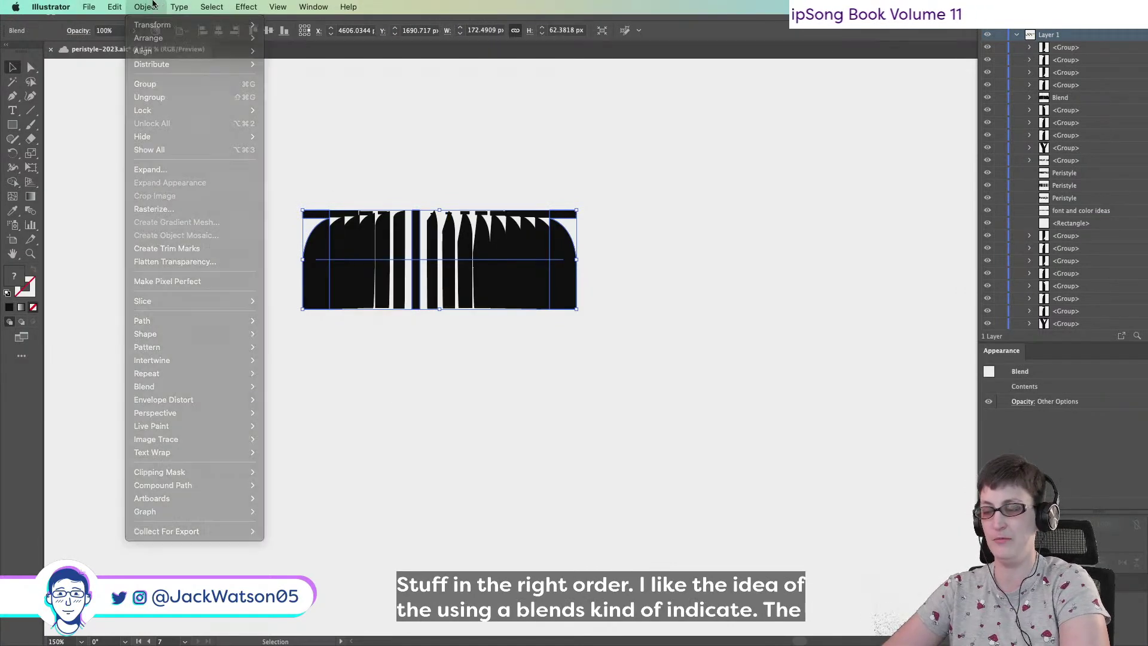
key("super+z")
left_click(683, 31)
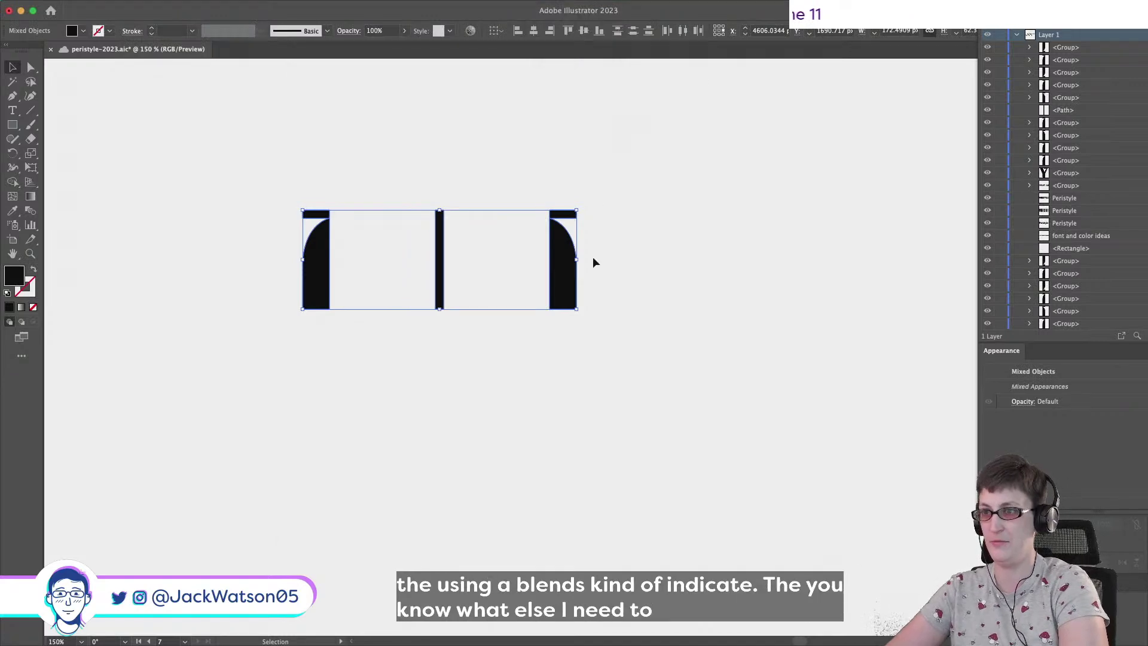
Blend the arch halves and the centred bar, with the blend spacing set to 2 specified steps
left_click(146, 6)
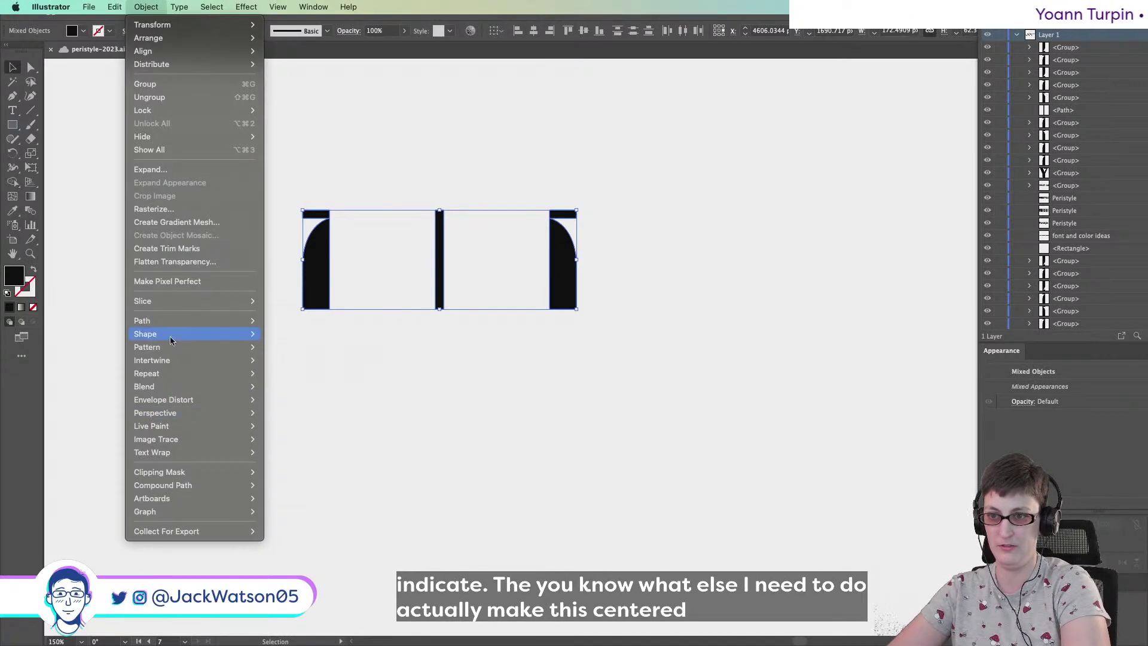
mouse_move(239, 387)
left_click(309, 389)
left_click(146, 7)
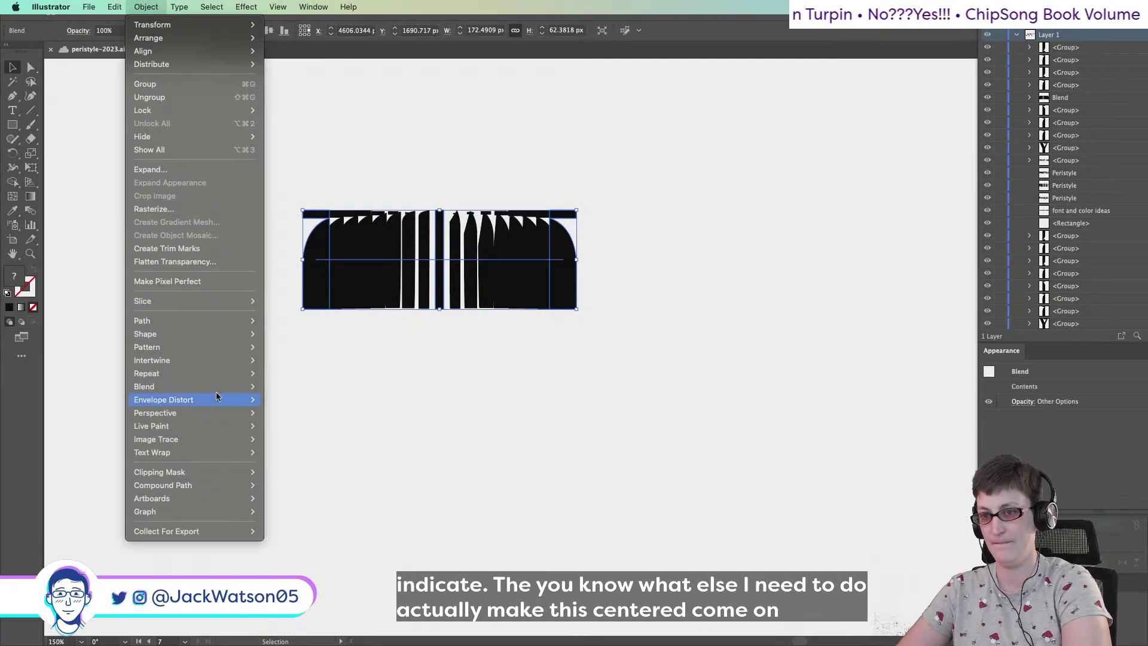
mouse_move(216, 388)
left_click(318, 418)
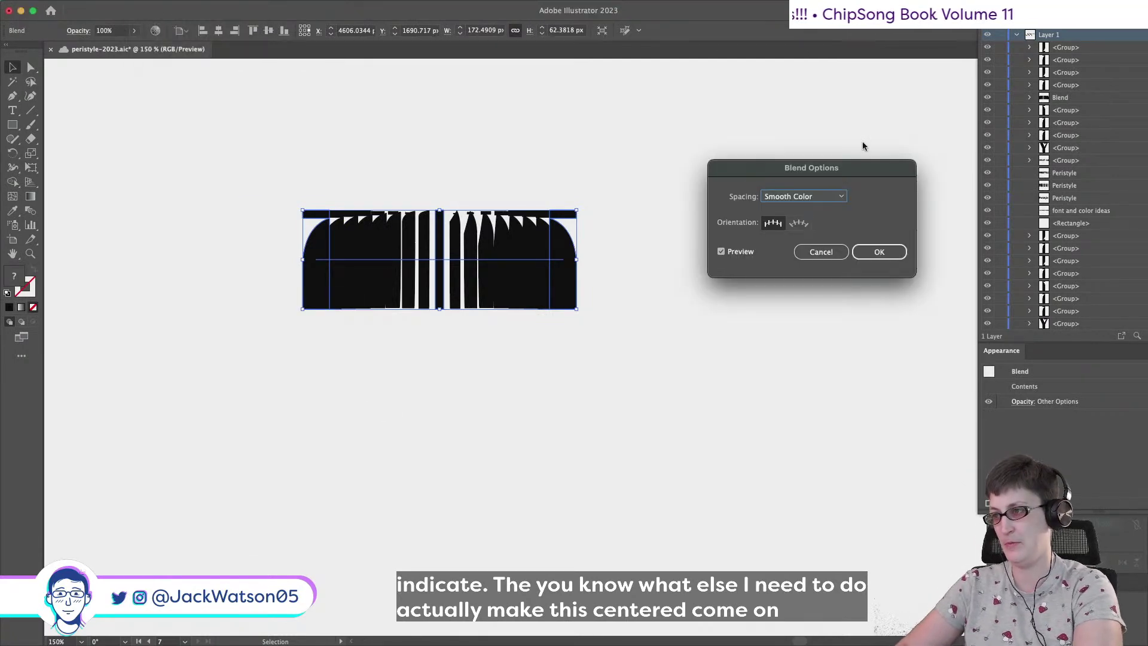
left_click(803, 197)
left_click(799, 209)
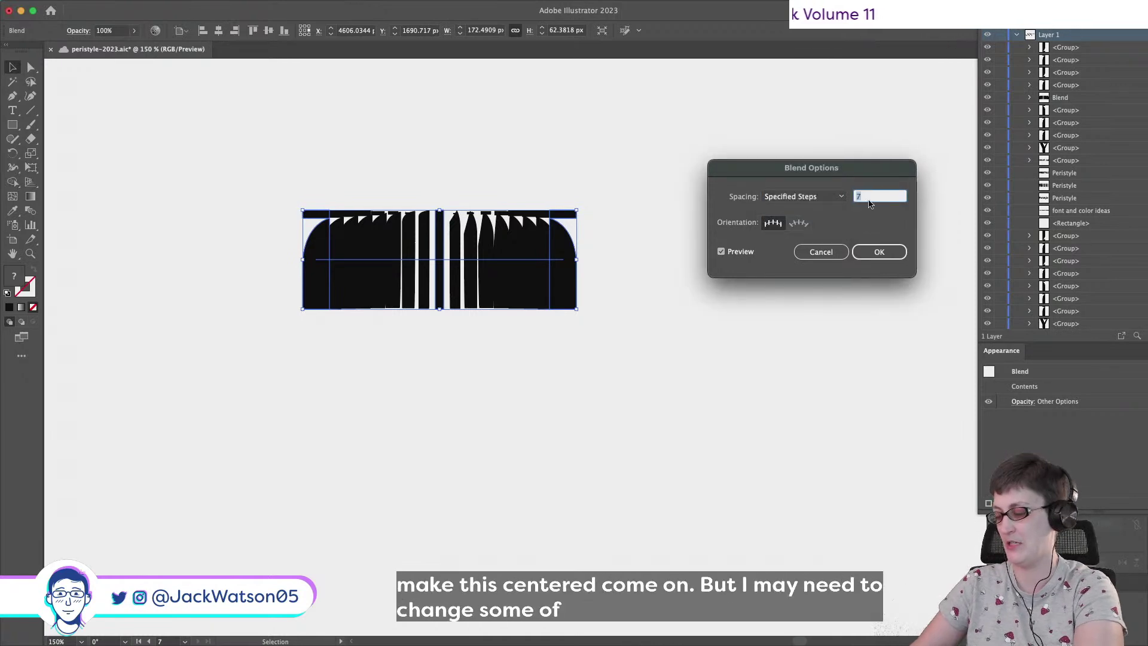
key("Down")
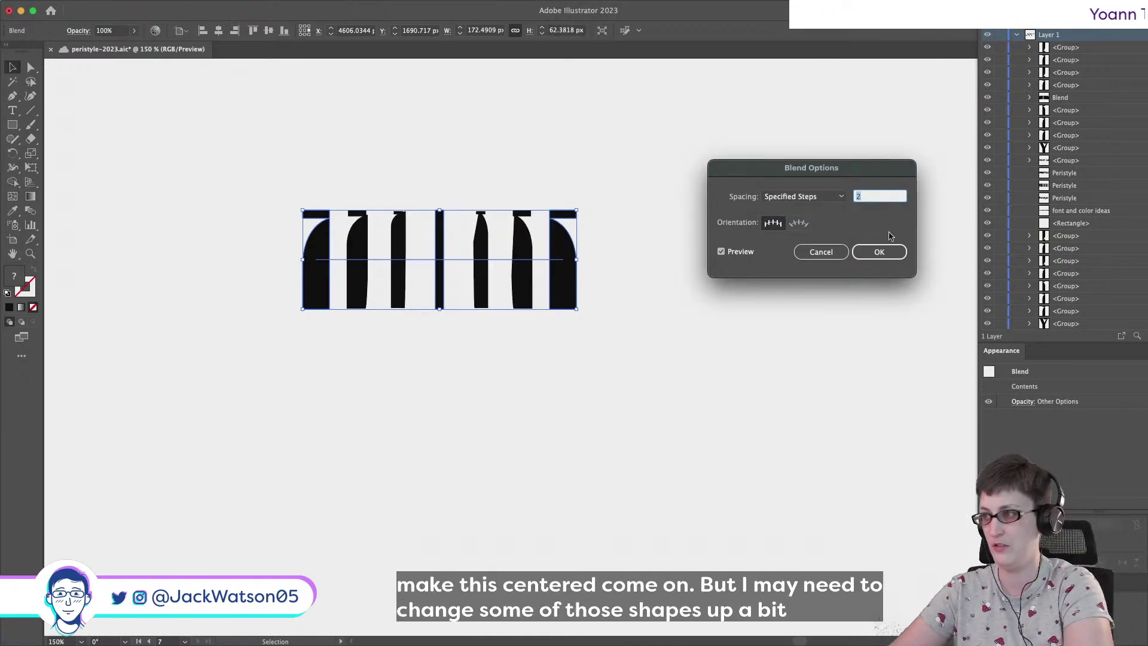
left_click(880, 252)
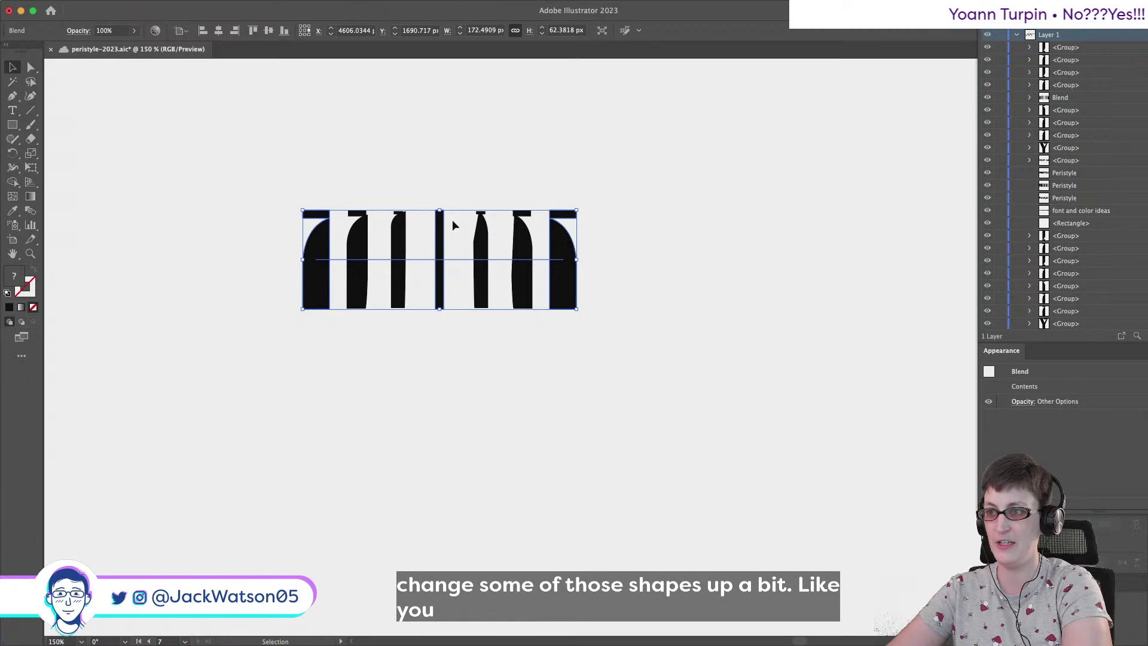
Undo the blend and its spacing change, and undo a trial deletion of the centre bar
left_click(518, 170)
key("super+z")
key("super+z")
key("super+z")
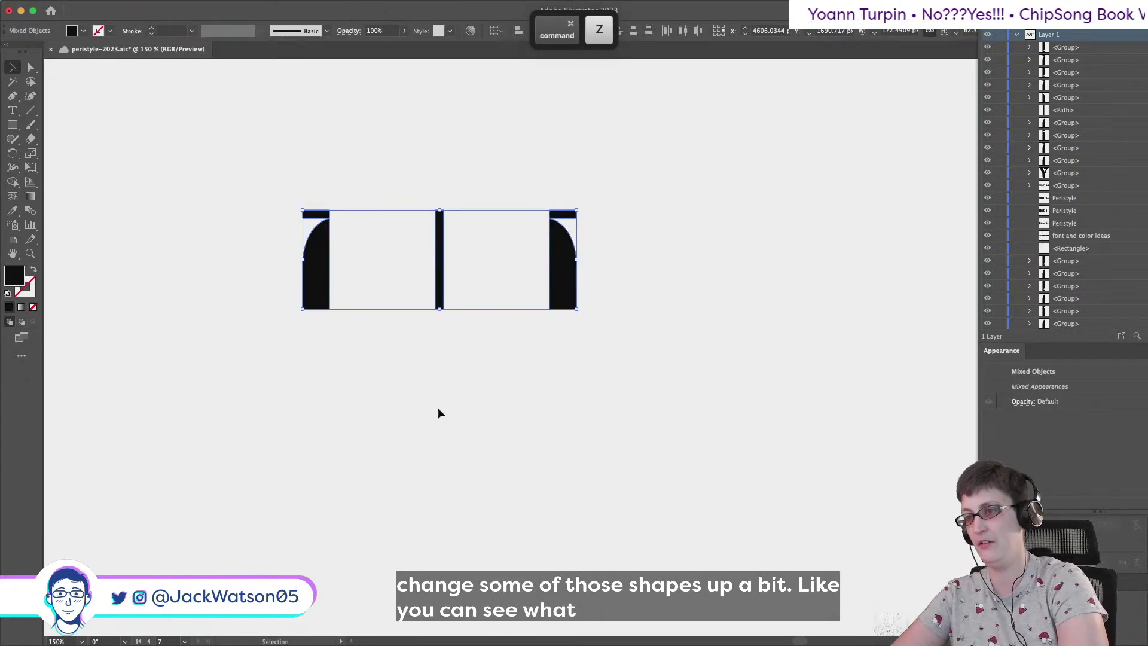
left_click(439, 245)
key("Delete")
key("super+z")
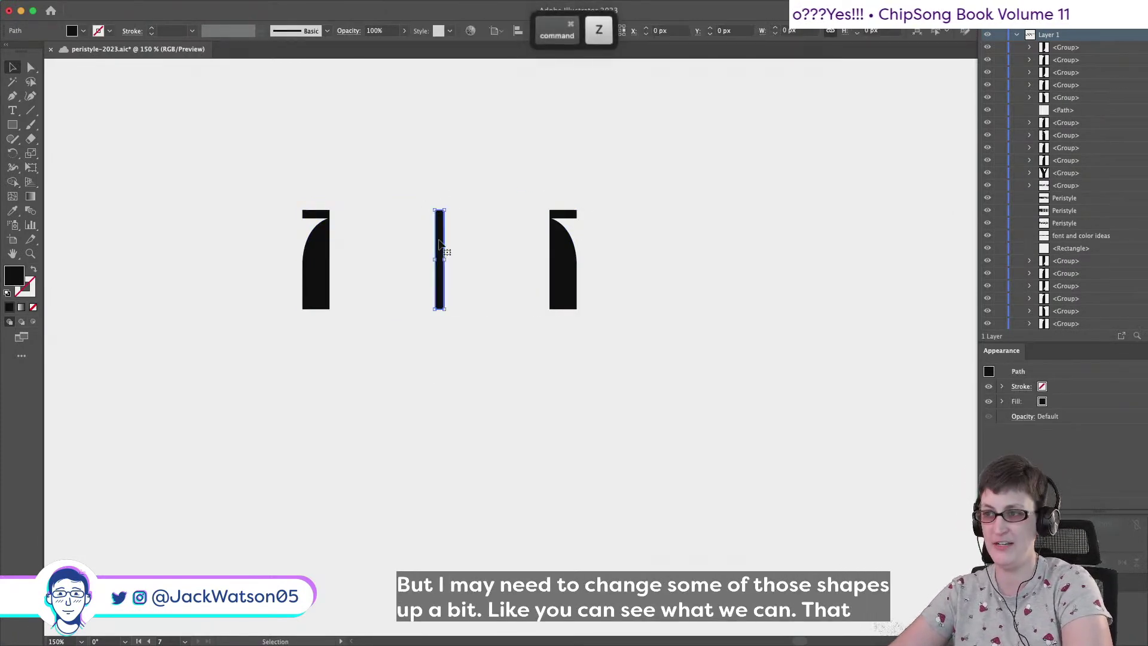
Select the left arch half's whole group and expand its entry in the floating layer list to reveal both paths
left_click(297, 275)
left_click(312, 275)
key("super+c")
key("super+equal")
key("super+equal")
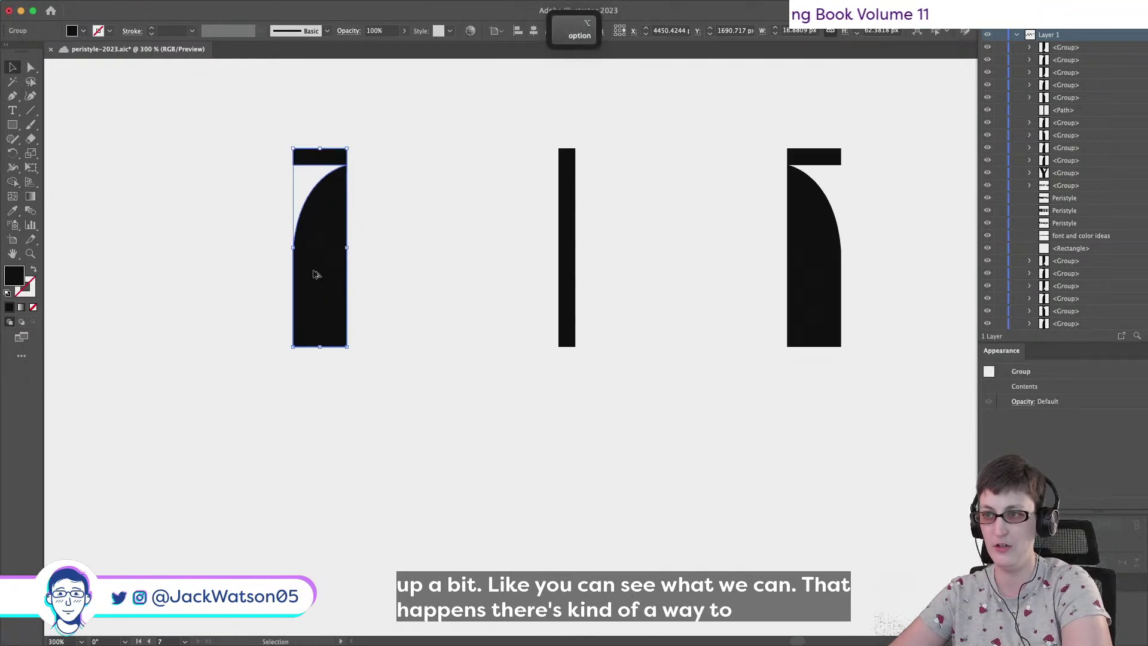
key("super+shift+a")
scroll(315, 223, "up", 10)
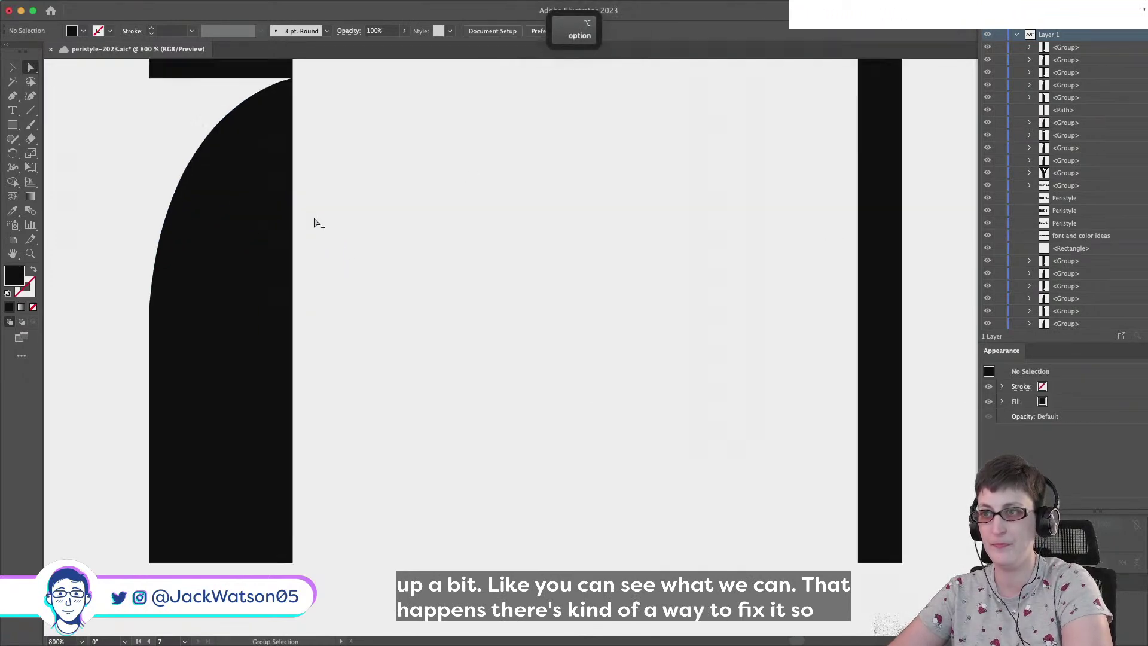
scroll(269, 197, "down", 3)
left_click(269, 154, "alt")
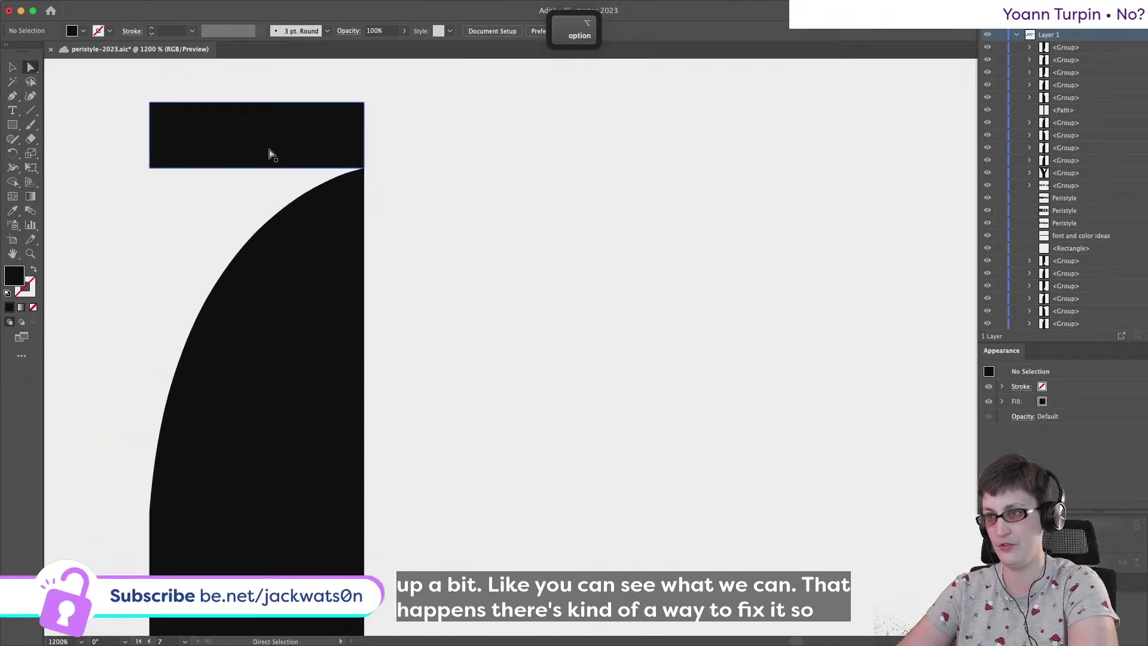
left_click(307, 256, "alt")
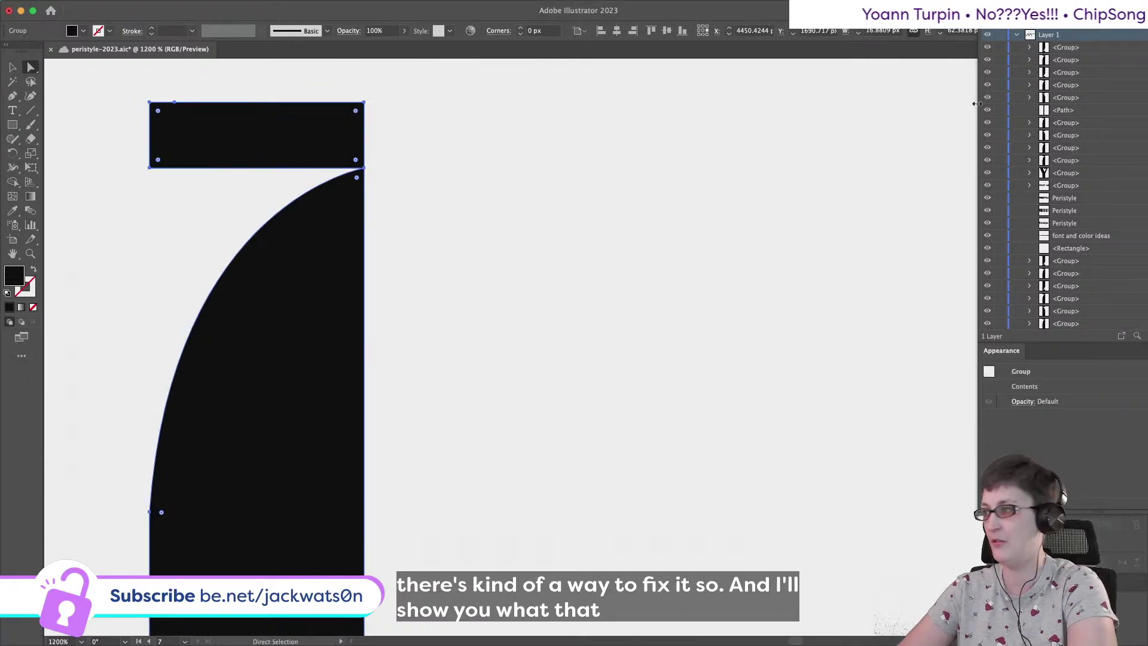
left_click_drag(942, 44, 733, 189)
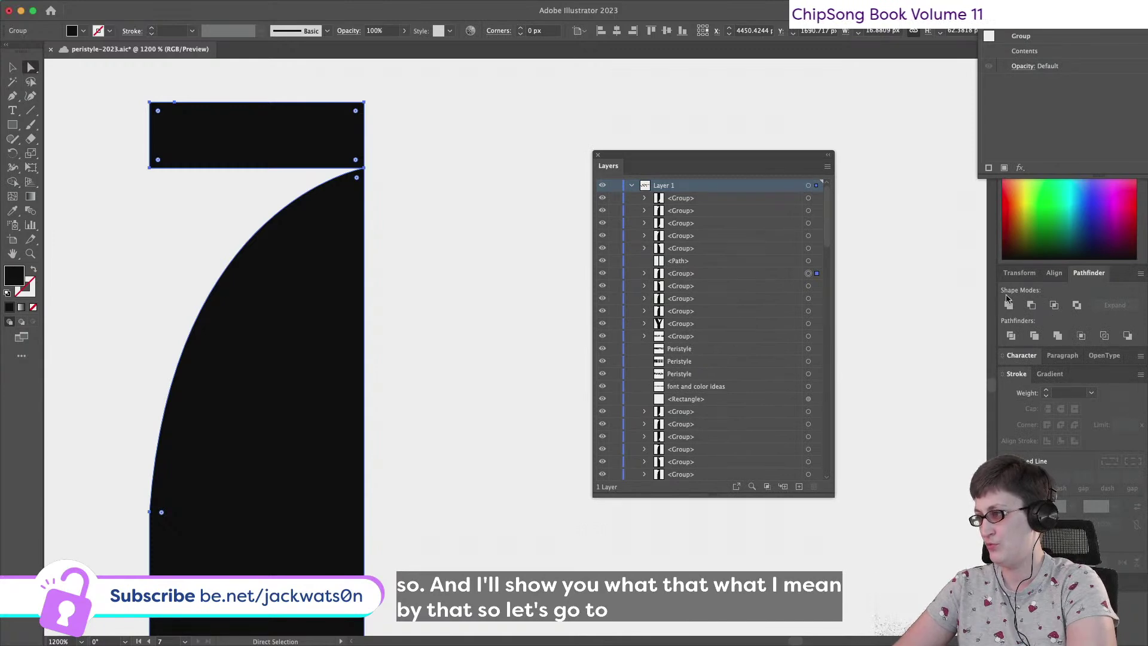
left_click(645, 273)
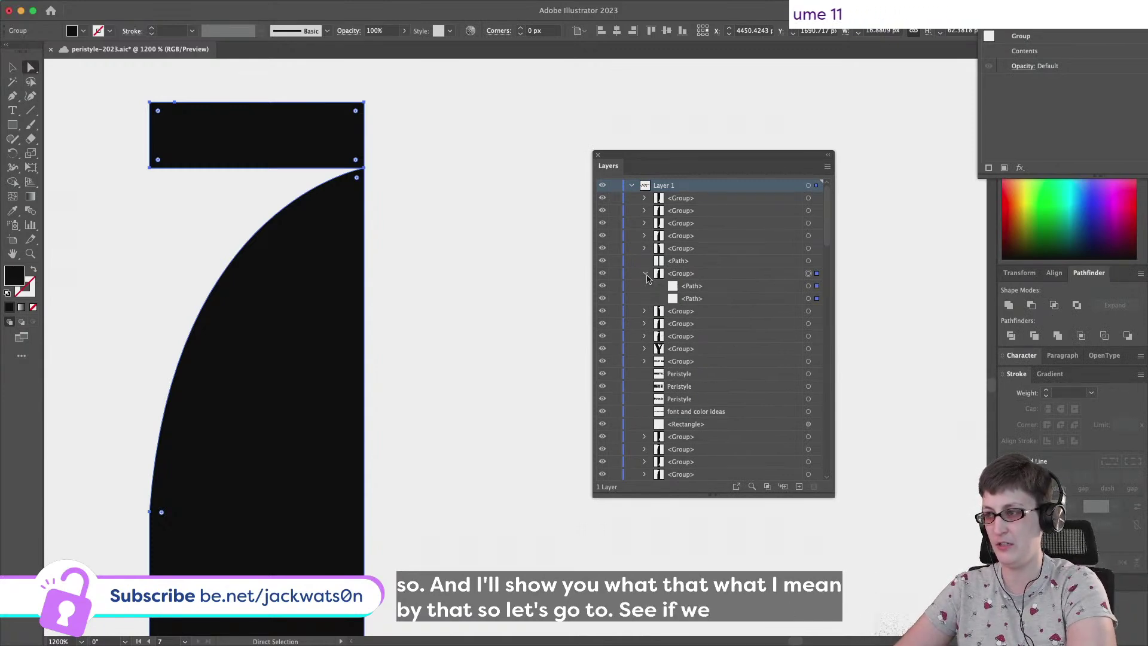
Turn off smart guides and raise the arch curve's uppermost anchor point slightly so it overlaps the cap bar
scroll(418, 236, "up", 1)
scroll(418, 236, "up", 3)
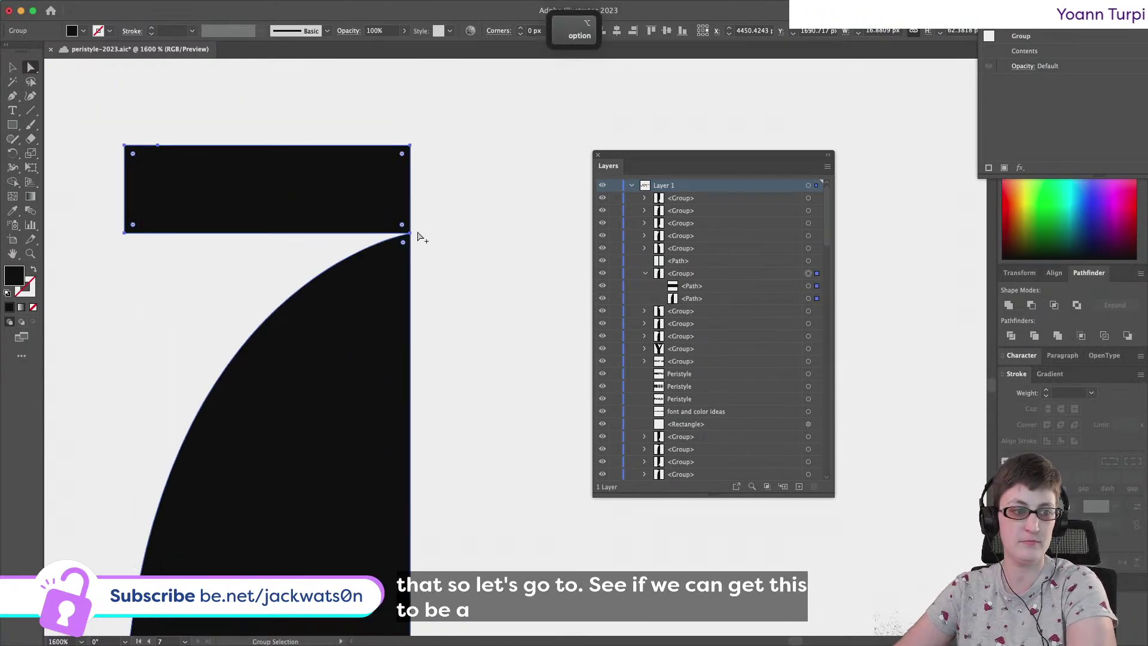
scroll(418, 236, "up", 1)
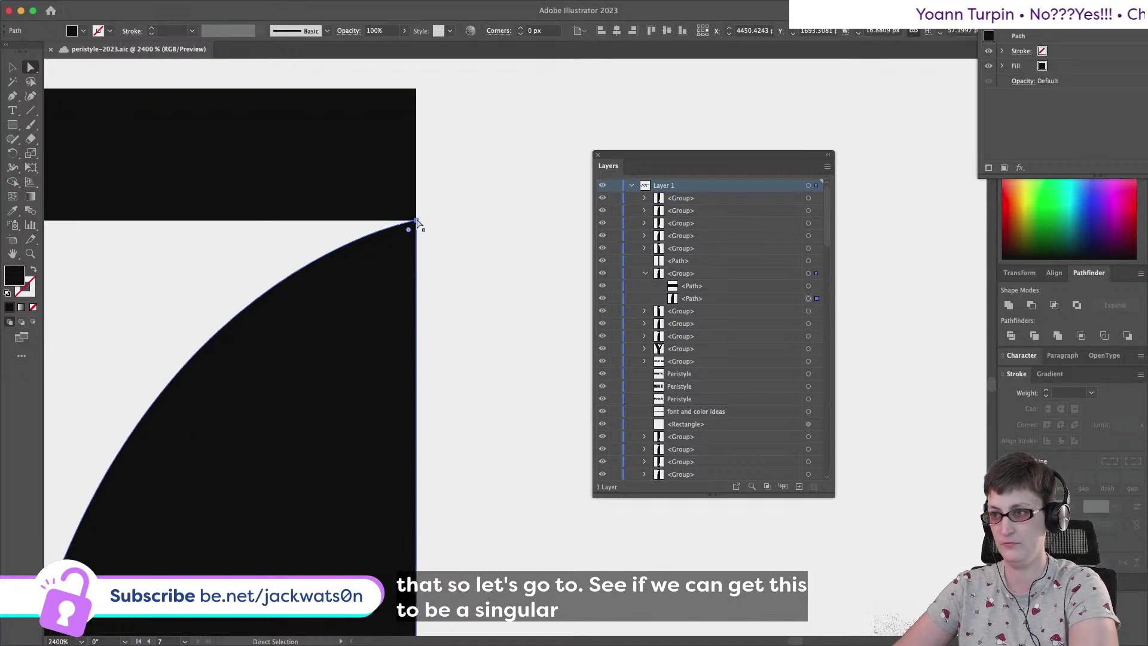
left_click(417, 222)
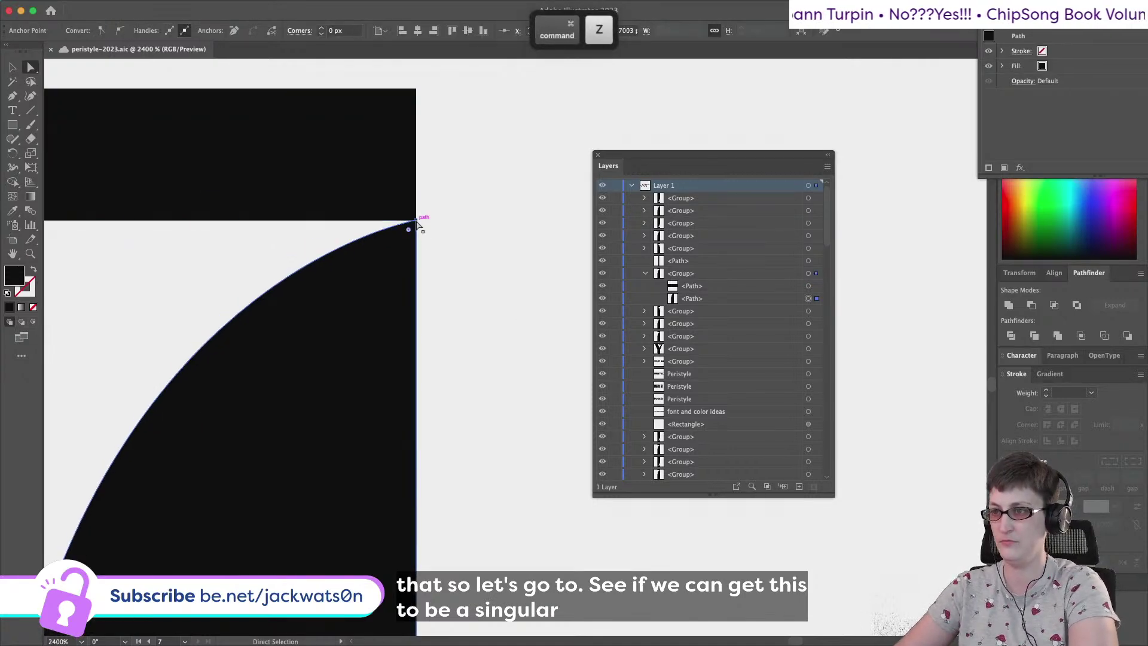
scroll(418, 225, "up", 3)
left_click_drag(394, 342, 394, 341)
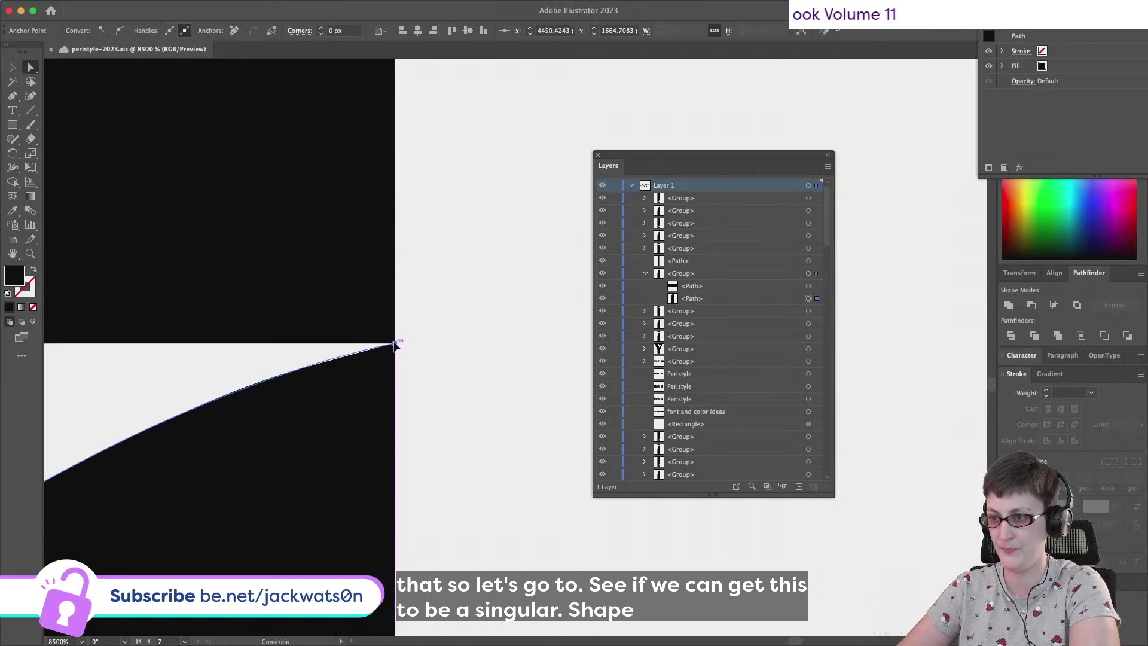
scroll(393, 343, "up", 2)
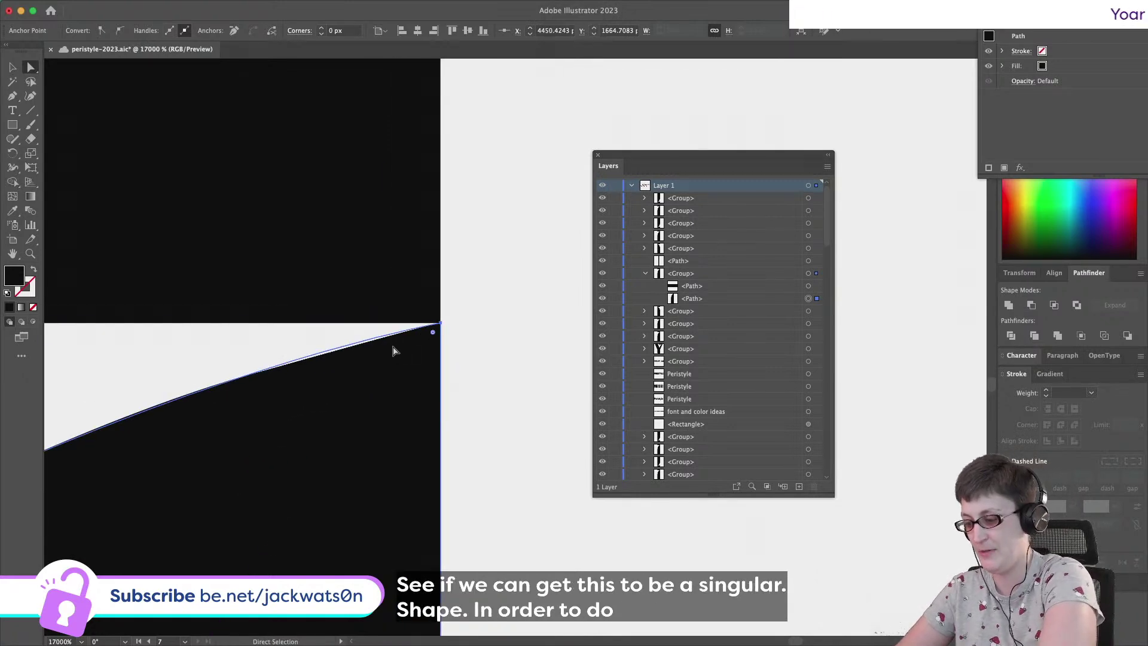
key("super+u")
left_click(372, 372)
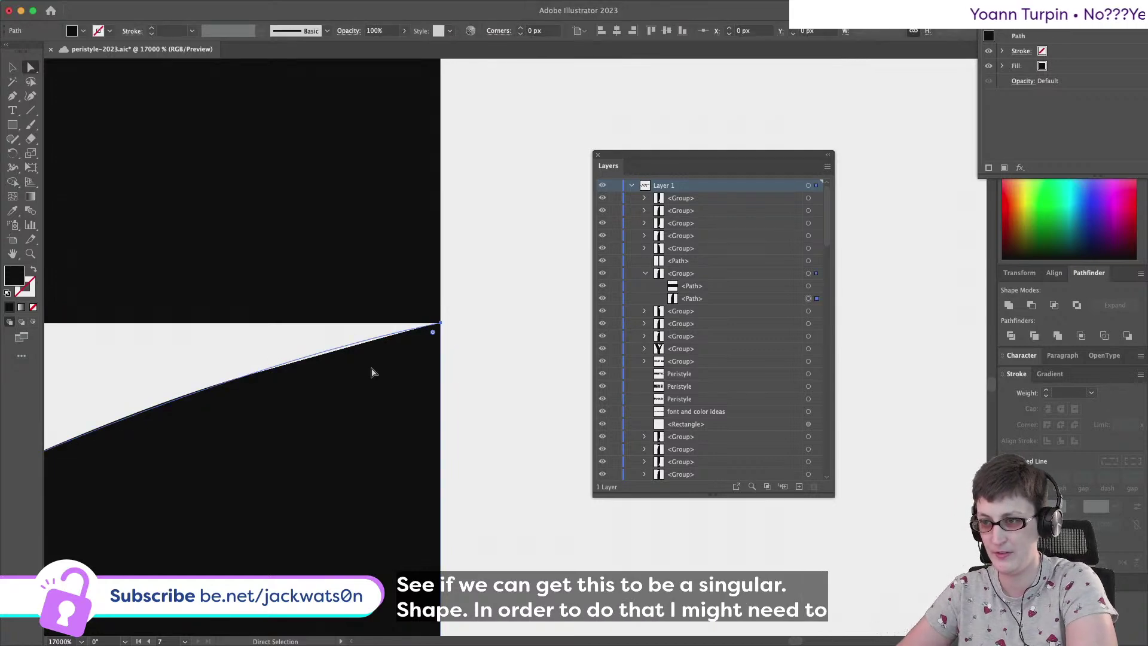
left_click(440, 325)
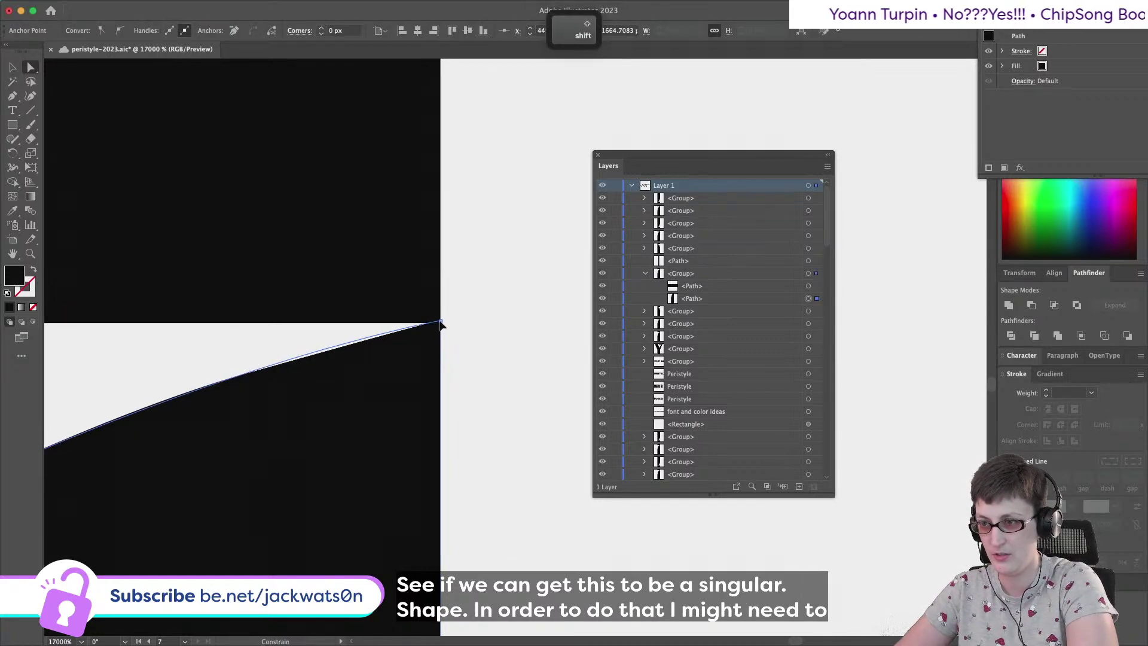
scroll(441, 334, "down", 10)
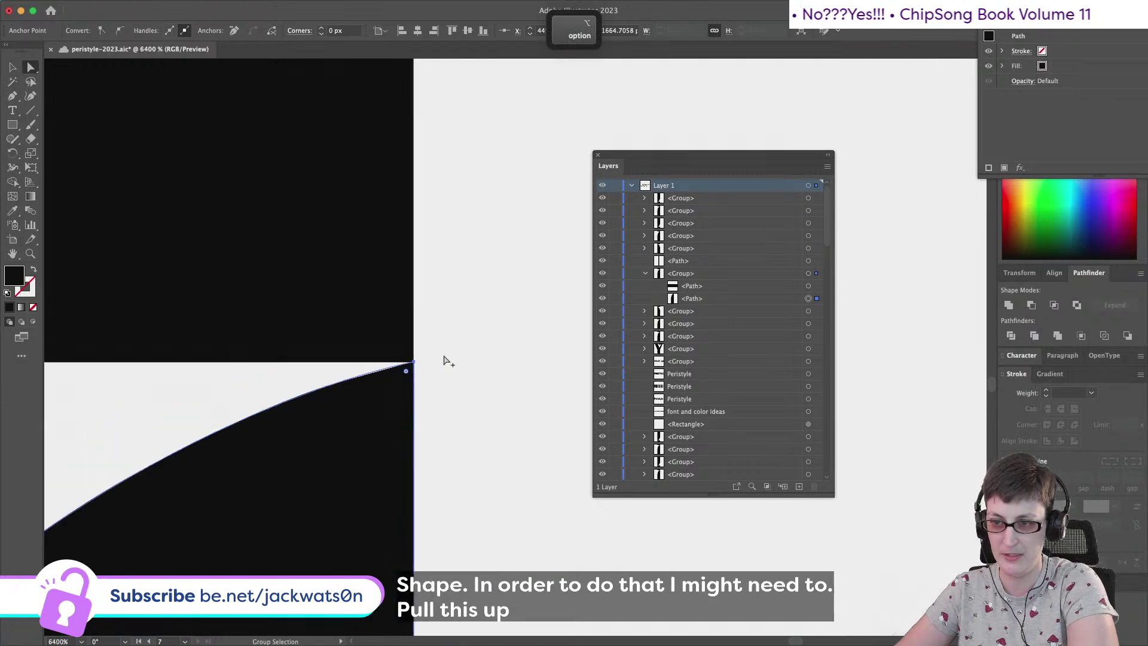
scroll(443, 361, "down", 5)
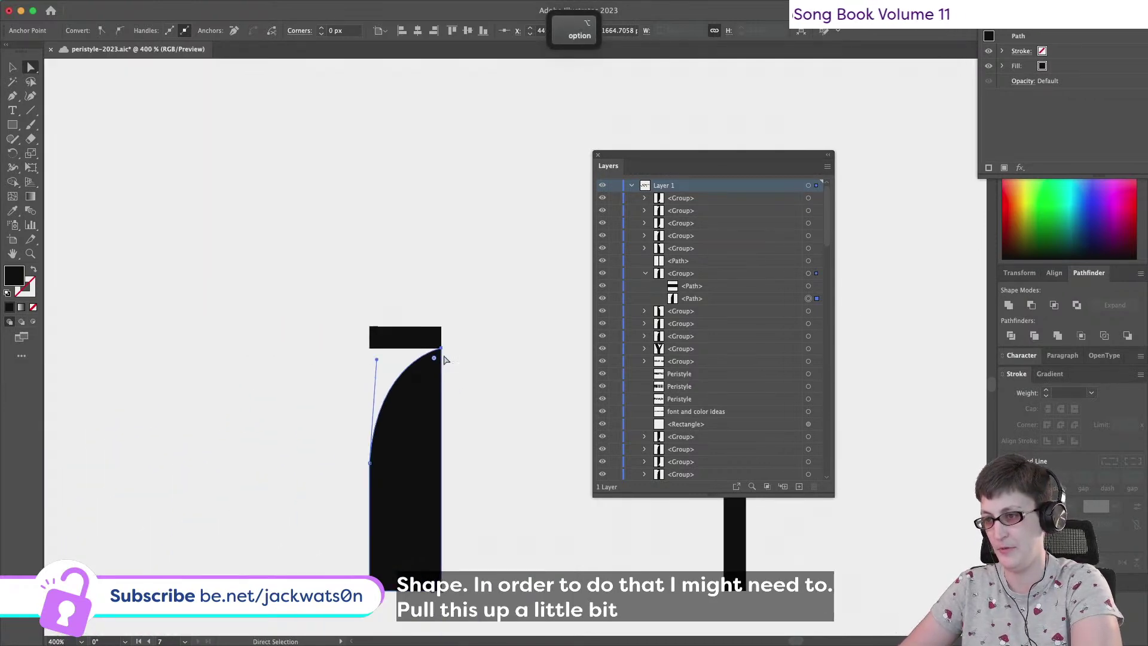
Select the left arch half's cap bar and curved column and unite them into a single path
left_click(422, 335, "shift")
left_click(421, 335, "shift")
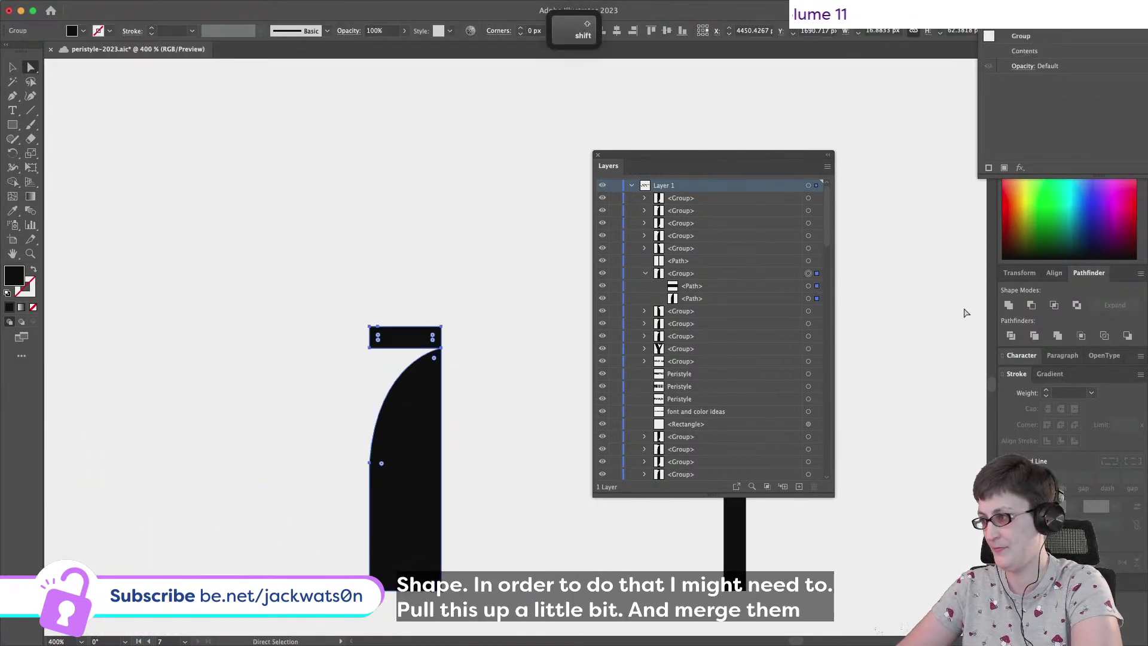
left_click(1011, 307)
Examine the junction between the cap bar and the arch curve at high magnification for stray anchor points
scroll(411, 377, "down", 8)
scroll(410, 375, "up", 20)
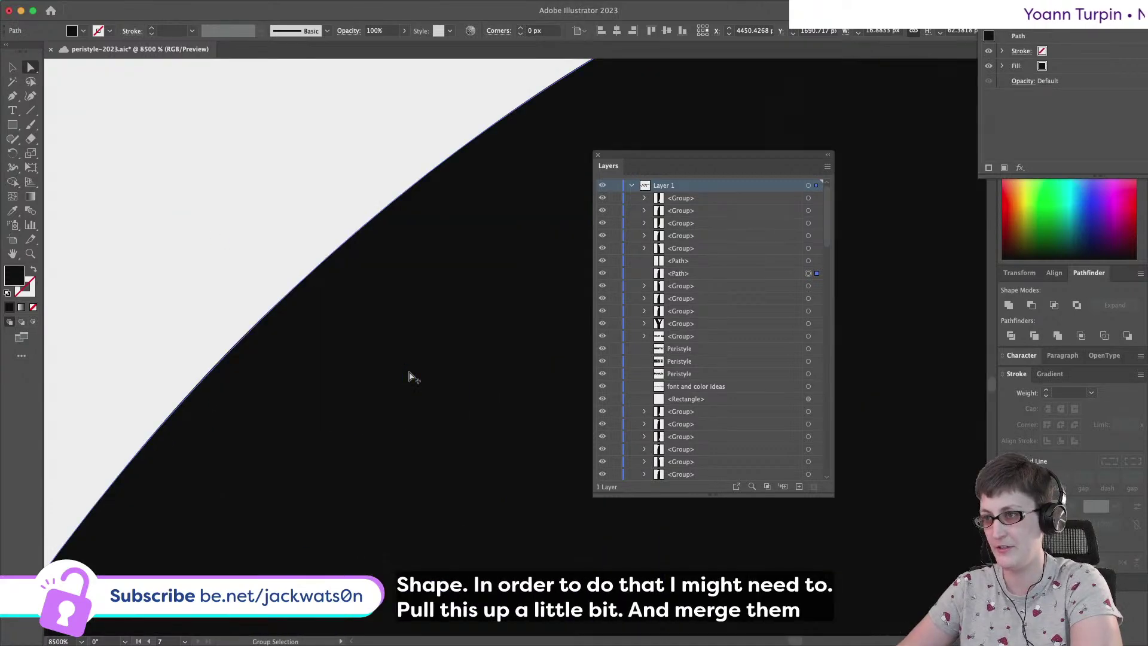
scroll(410, 375, "down", 6)
scroll(436, 360, "up", 6)
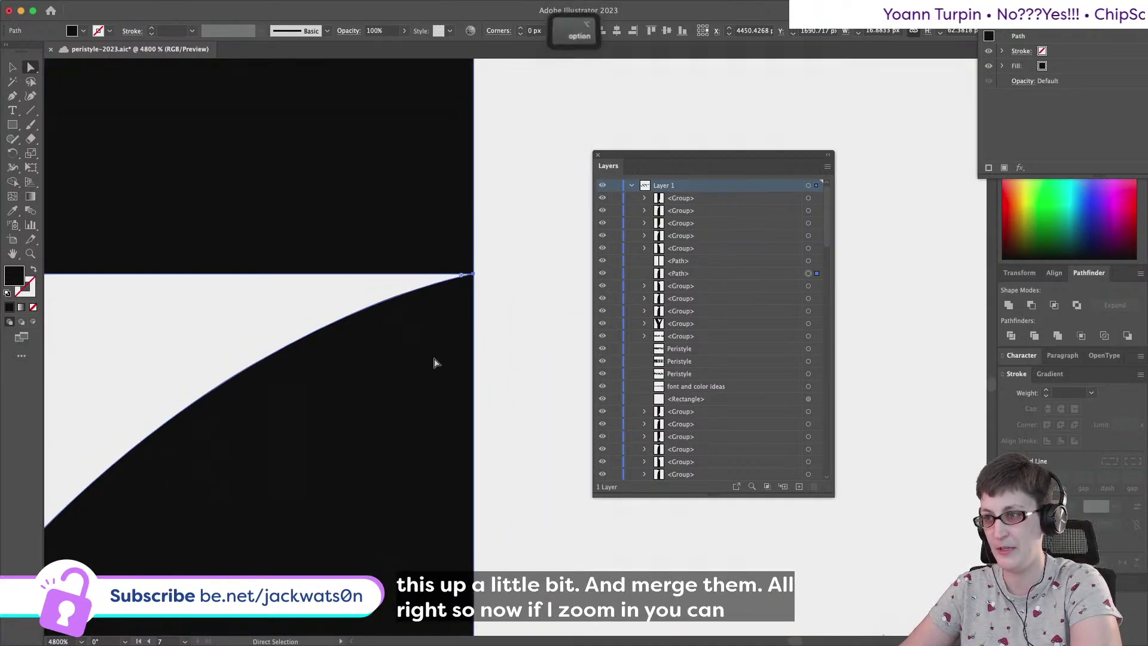
scroll(435, 363, "down", 2)
scroll(435, 362, "up", 8)
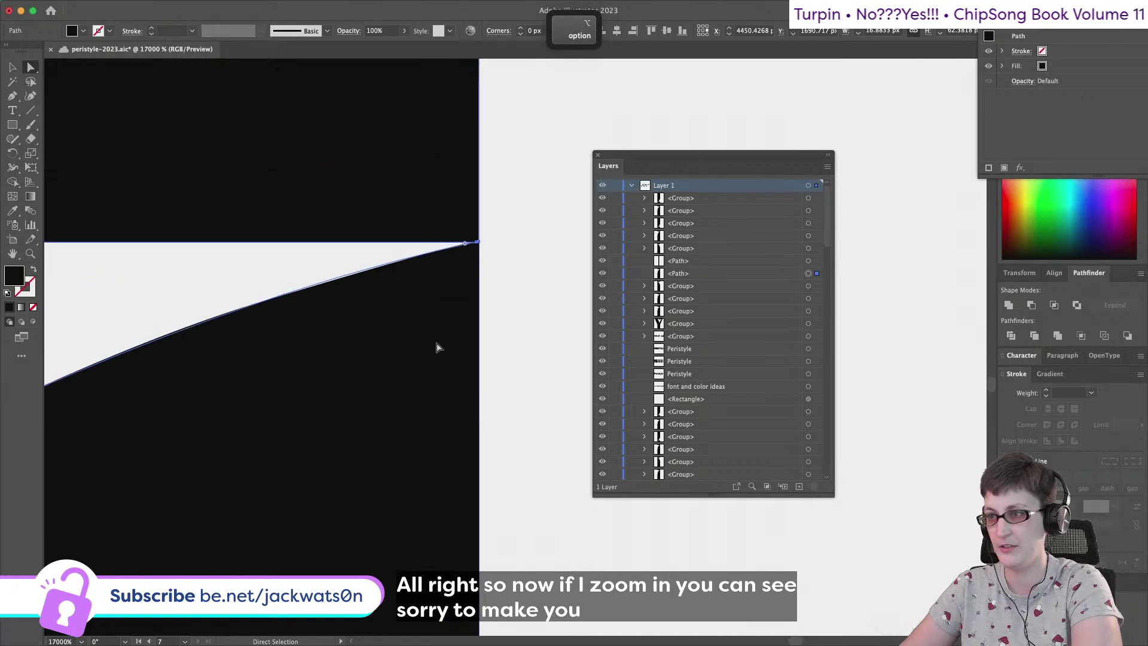
scroll(500, 247, "up", 8)
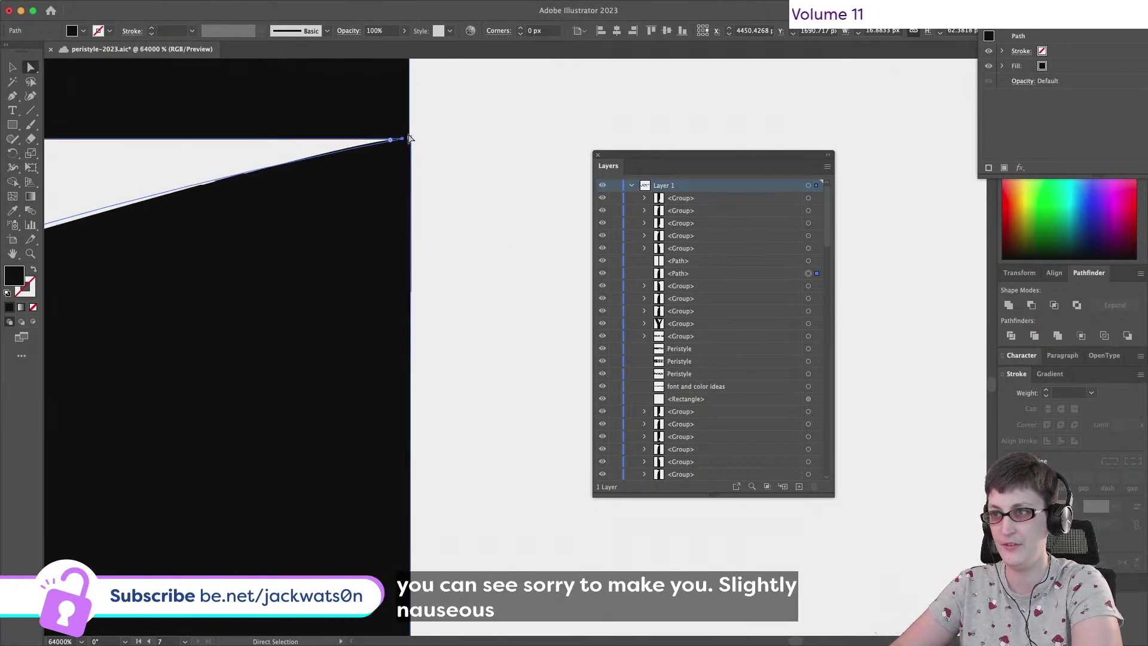
left_click(410, 139)
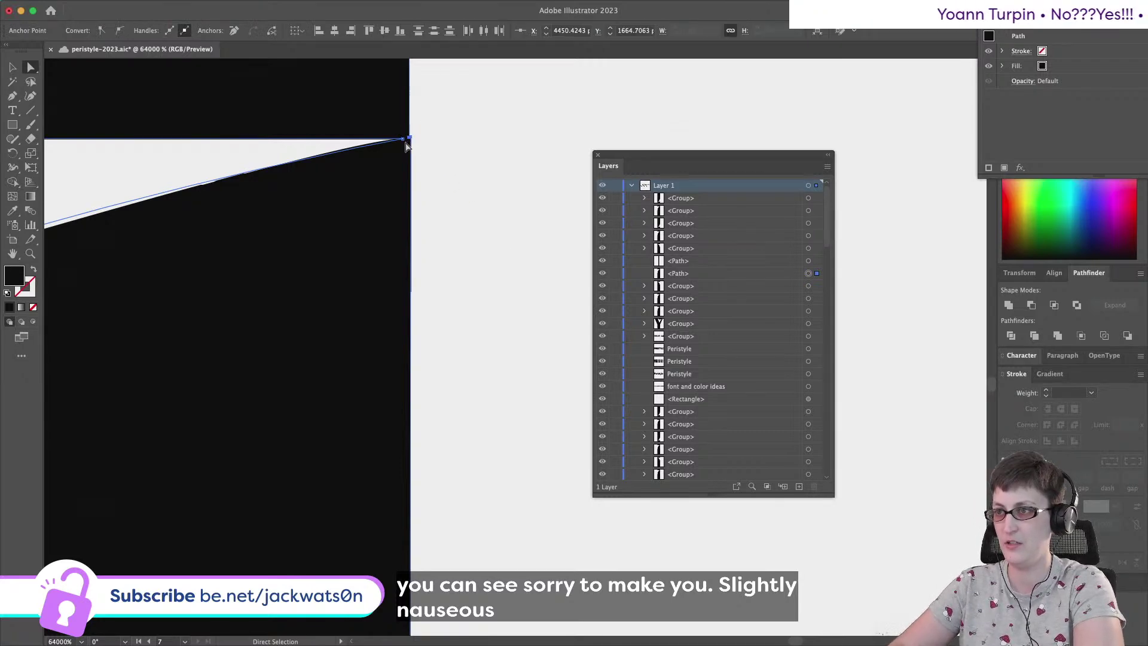
scroll(409, 145, "up", 10)
scroll(407, 148, "left", 2)
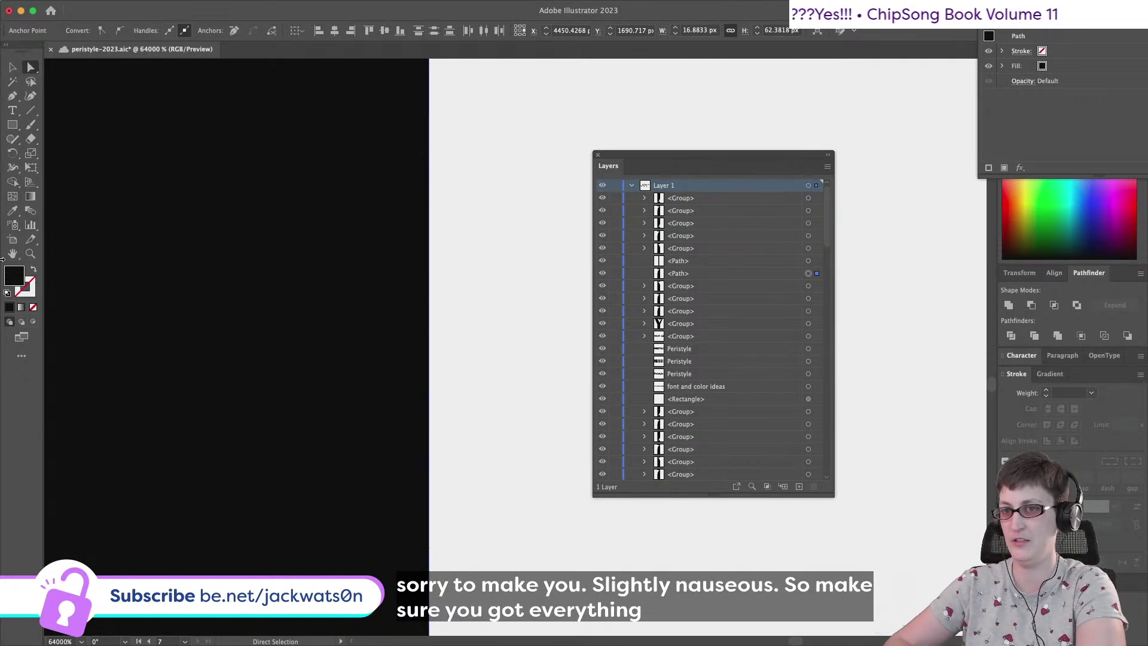
Align the cap's outer corner anchor with the junction anchor along the arch half's straight edge
left_click(374, 316, "alt")
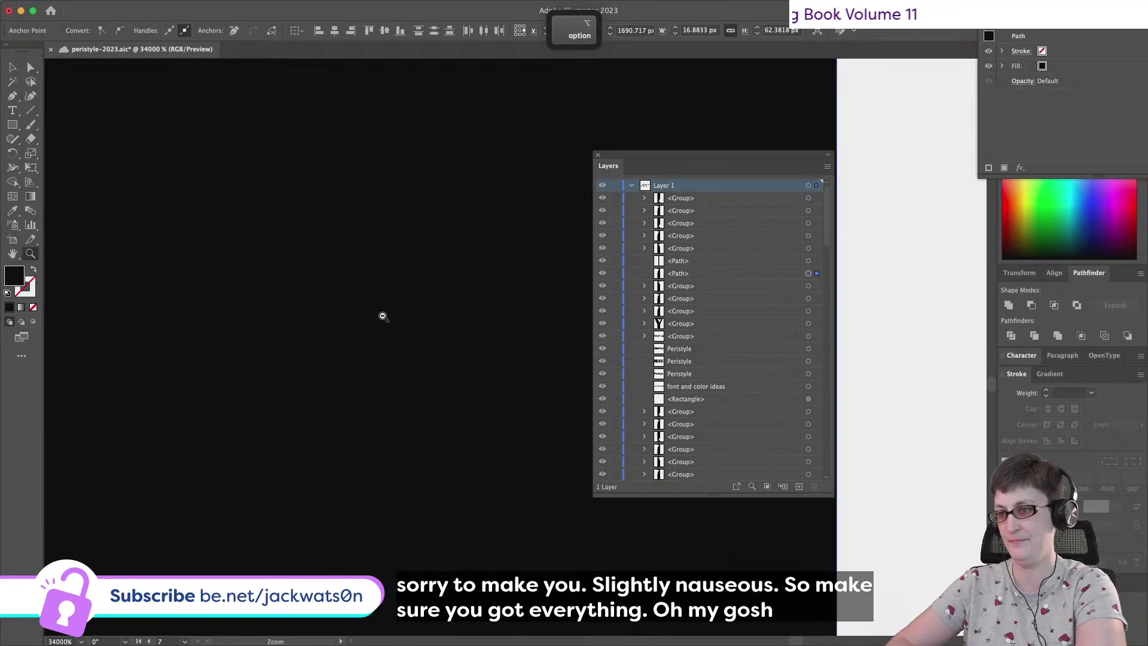
left_click(379, 318, "alt")
left_click(383, 316, "alt")
left_click(383, 317, "alt")
left_click(383, 316, "alt")
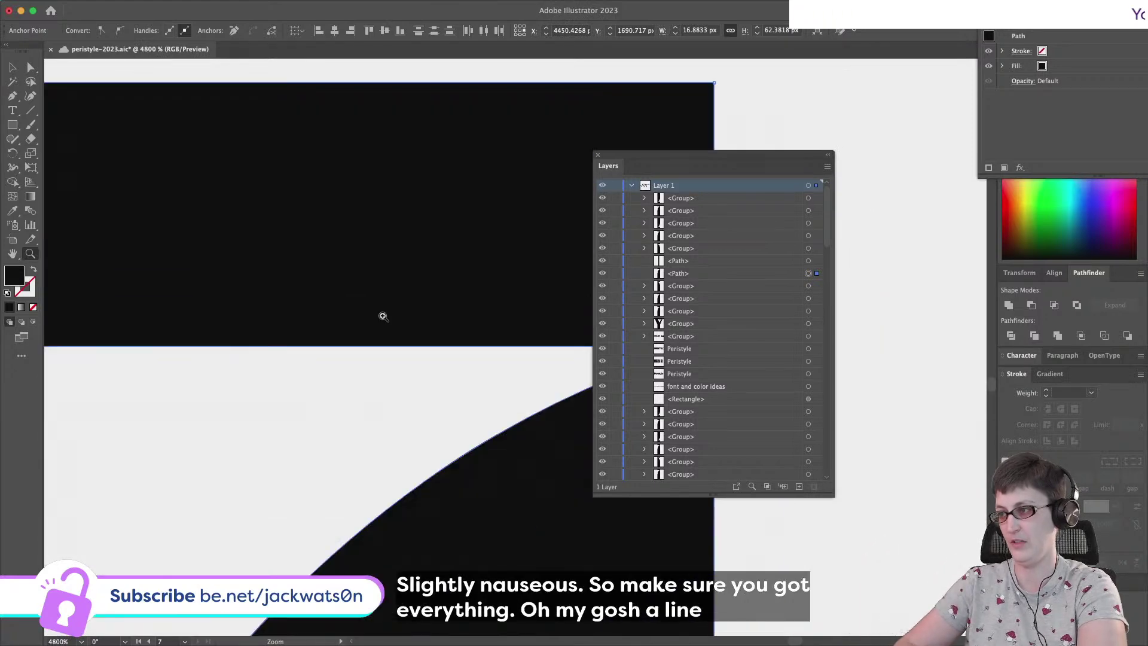
left_click(31, 67)
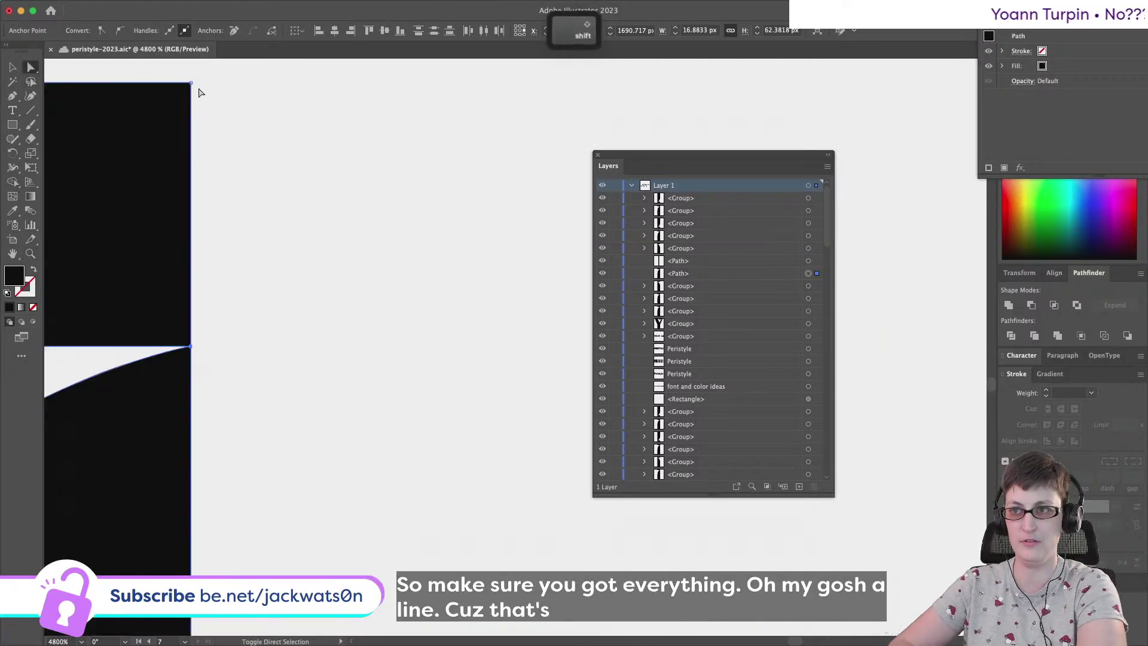
left_click(191, 84, "shift")
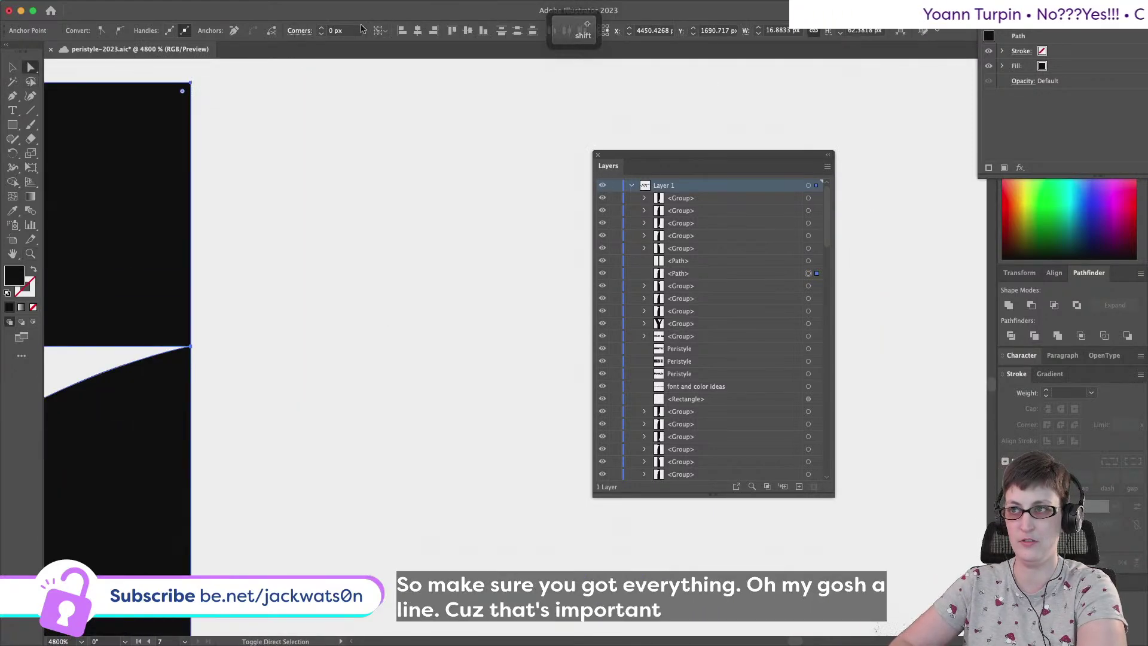
left_click(329, 389)
left_click(190, 349)
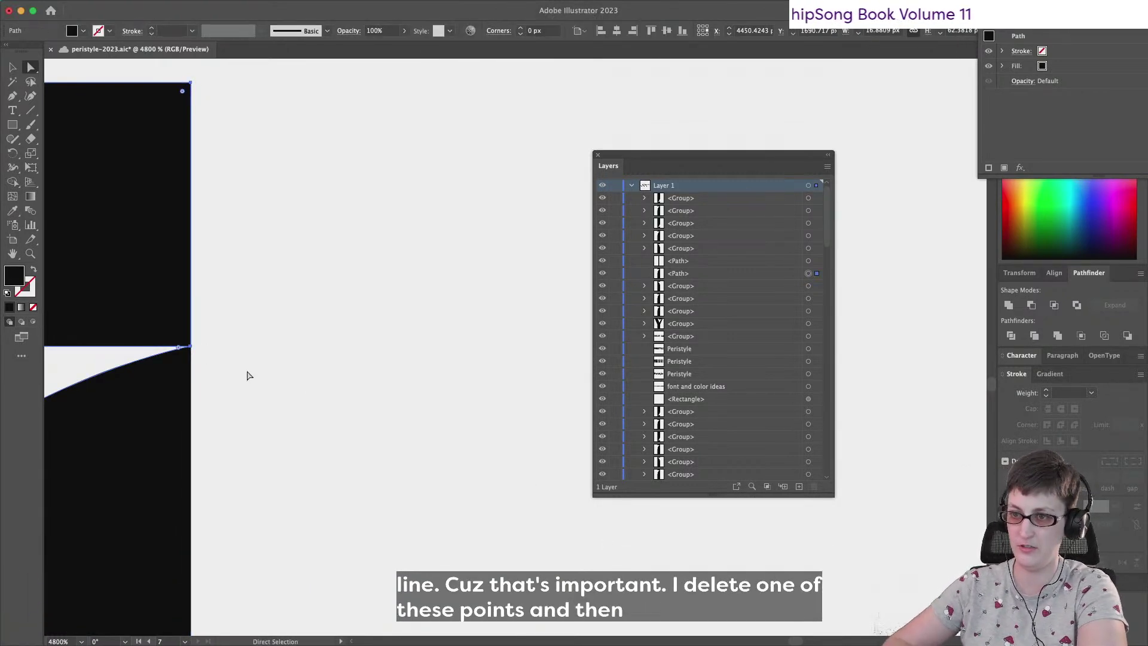
Delete the redundant junction anchor on the arch half's straight edge and join the open path ends
scroll(188, 321, "up", 6)
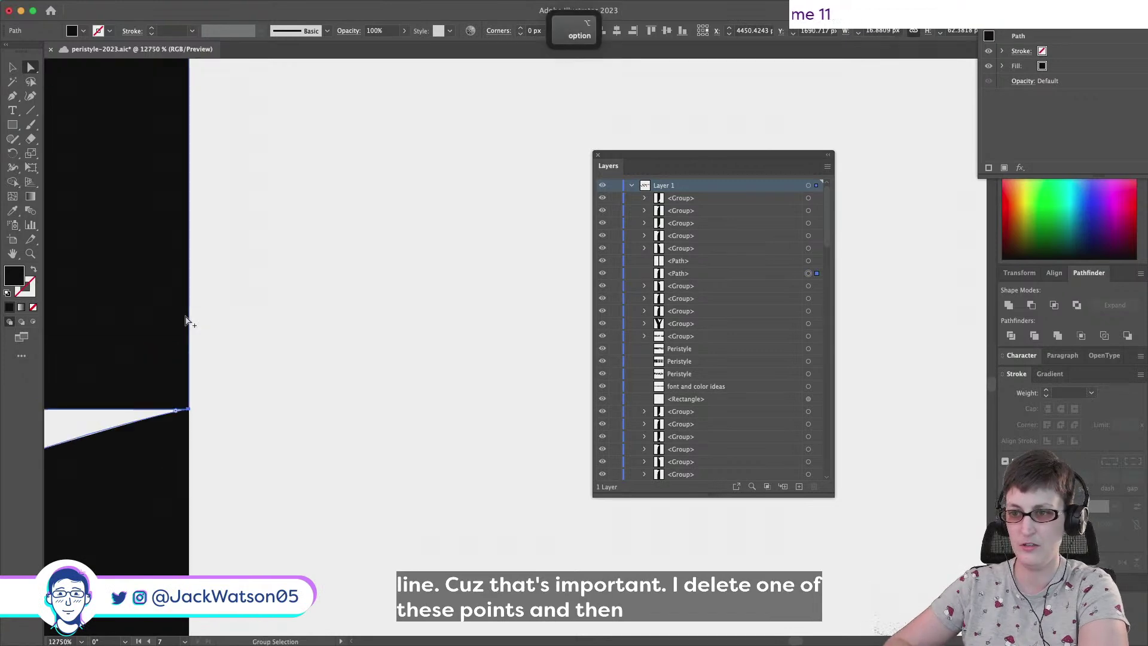
scroll(226, 328, "left", 3)
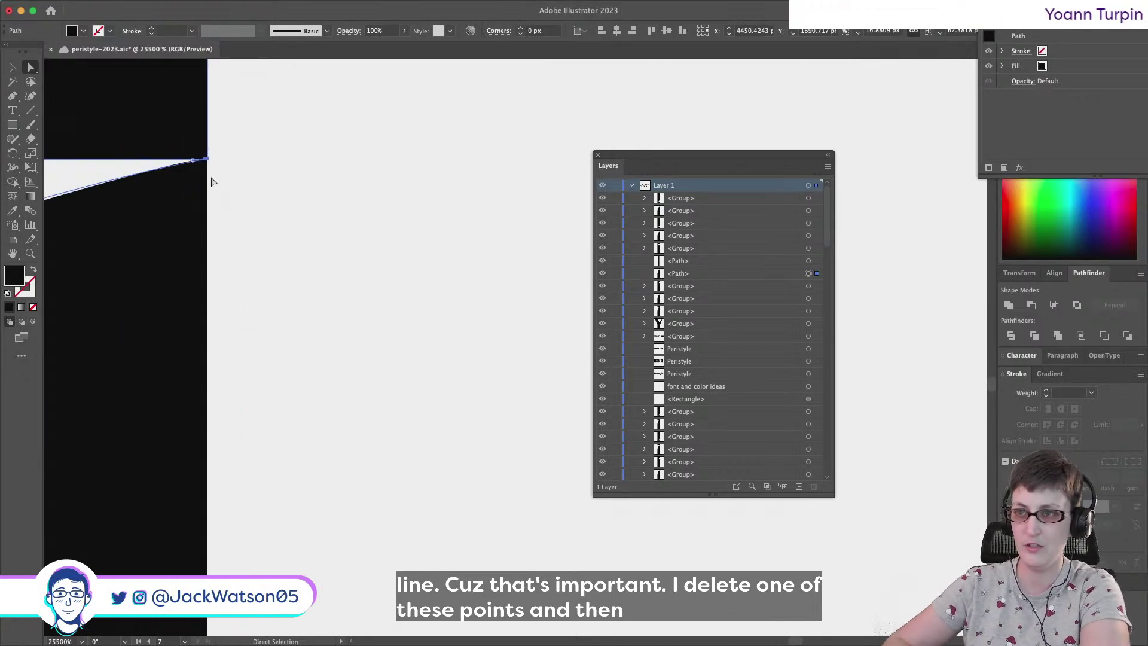
left_click_drag(209, 162, 251, 166)
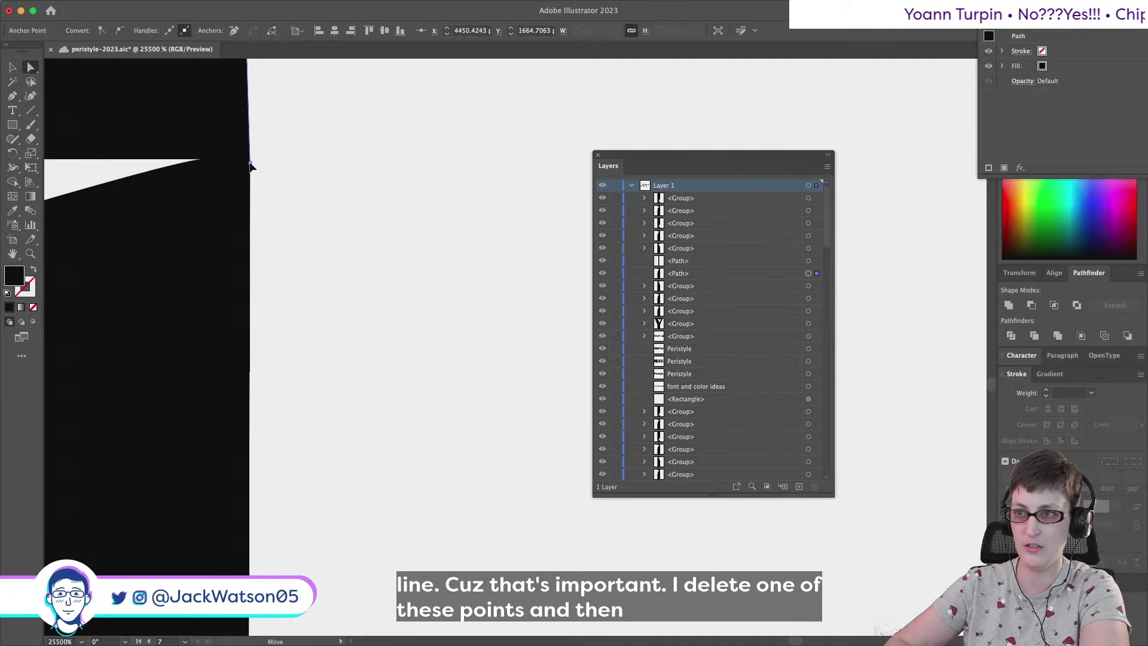
key("Delete")
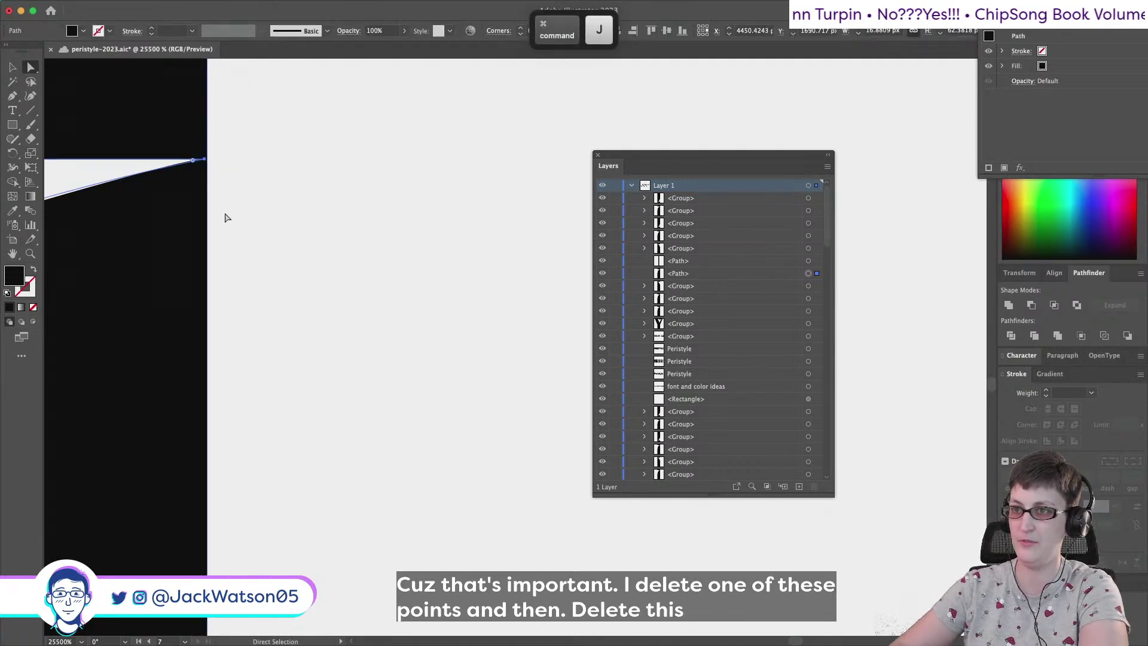
scroll(227, 219, "down", 2)
scroll(227, 219, "down", 6)
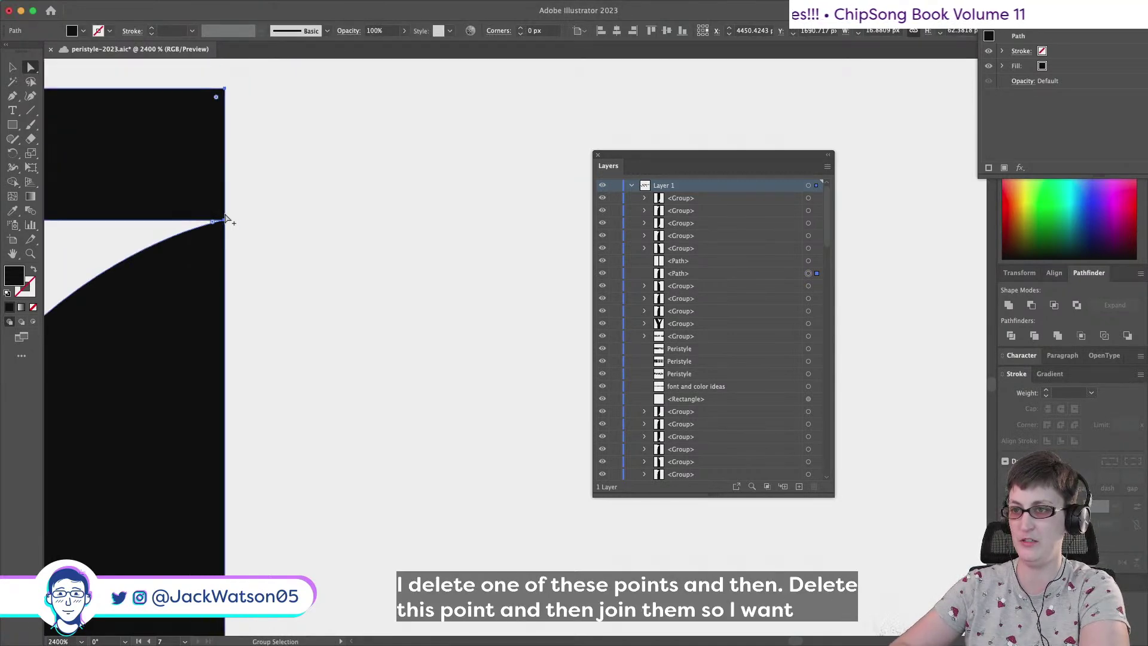
scroll(226, 219, "down", 2)
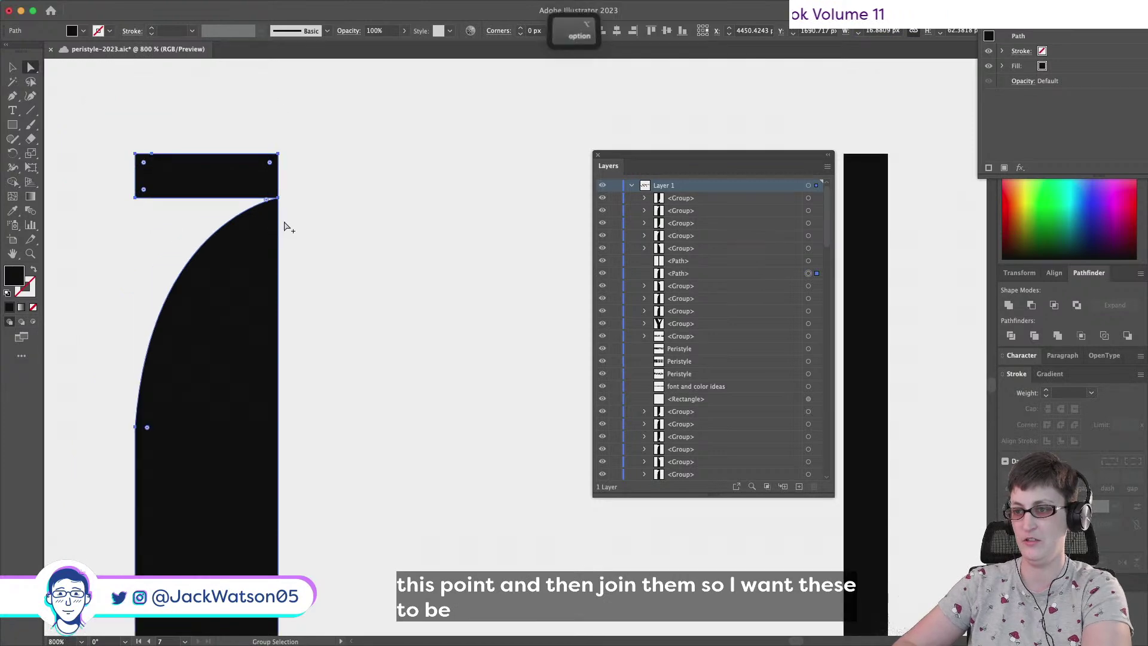
Select the straight-edge end of the arch half's base and join the outline there
left_click_drag(346, 126, 321, 498)
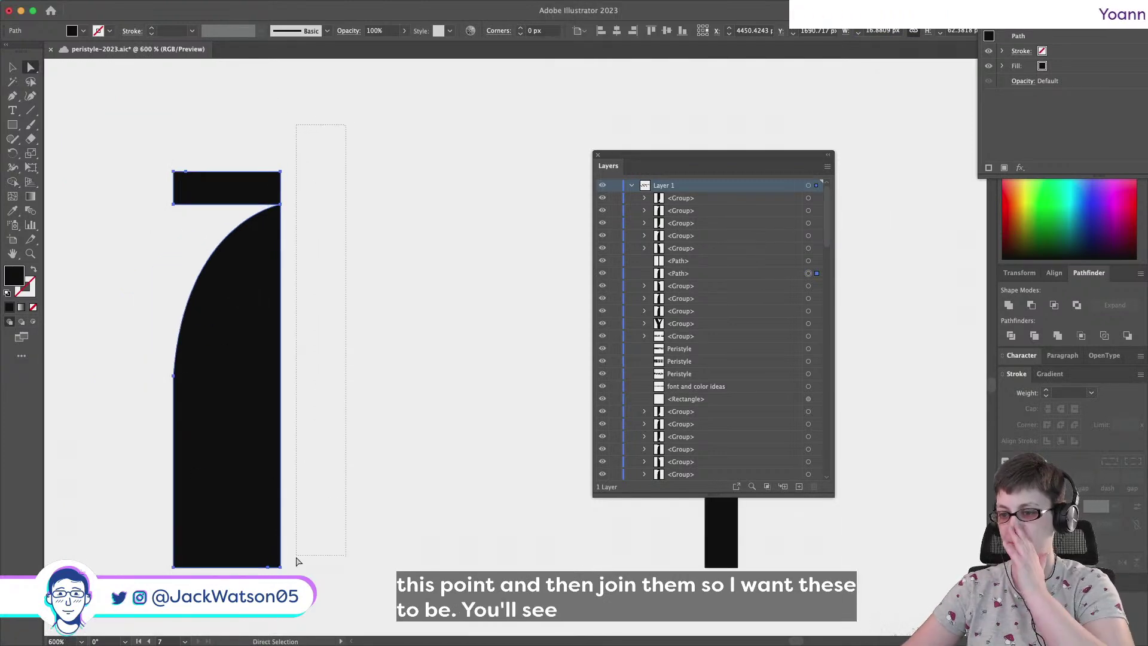
left_click_drag(299, 560, 277, 569)
key("super")
key("super")
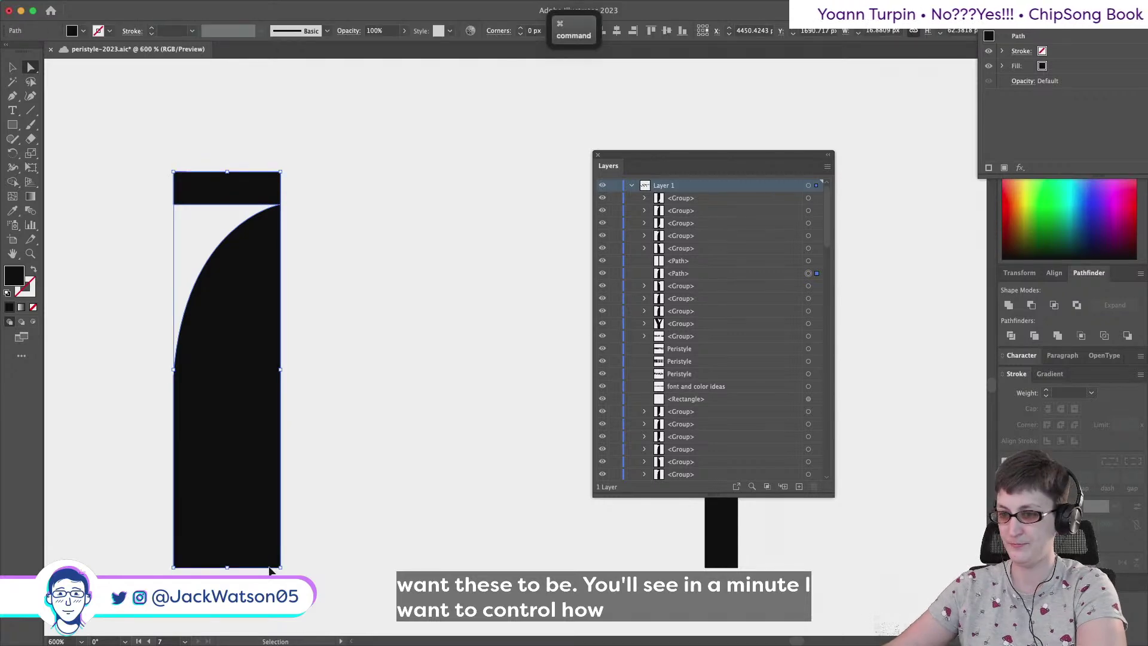
key("super+j")
Try to right-align the arch half's two base anchors and undo the alignment
left_click_drag(153, 561, 154, 560)
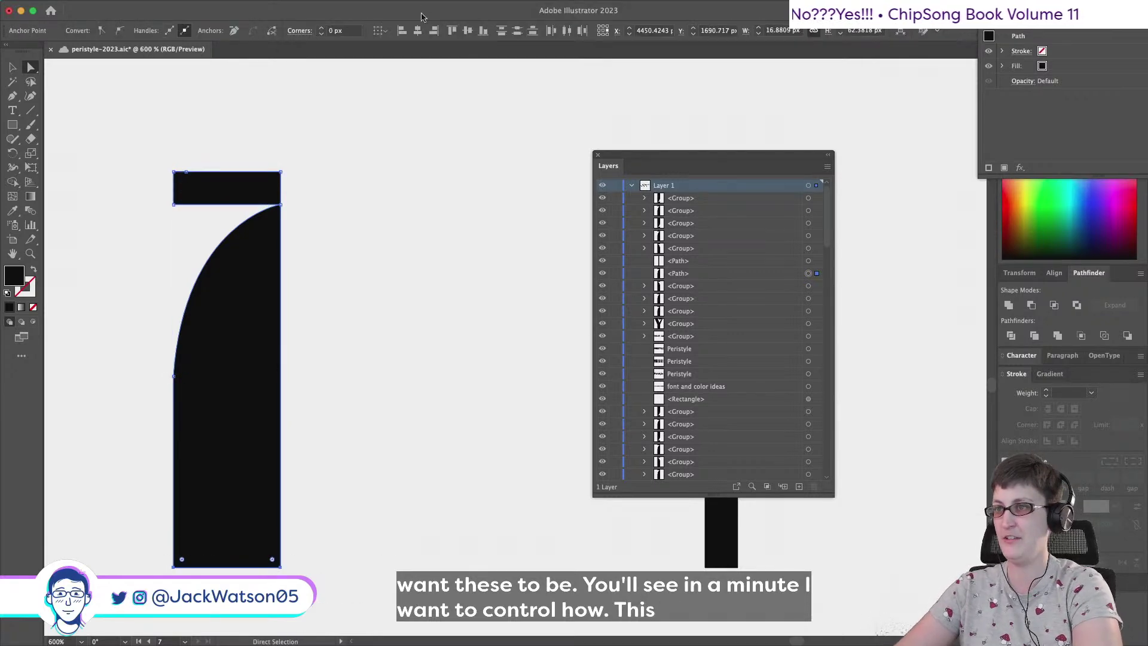
left_click(434, 30)
key("super+z")
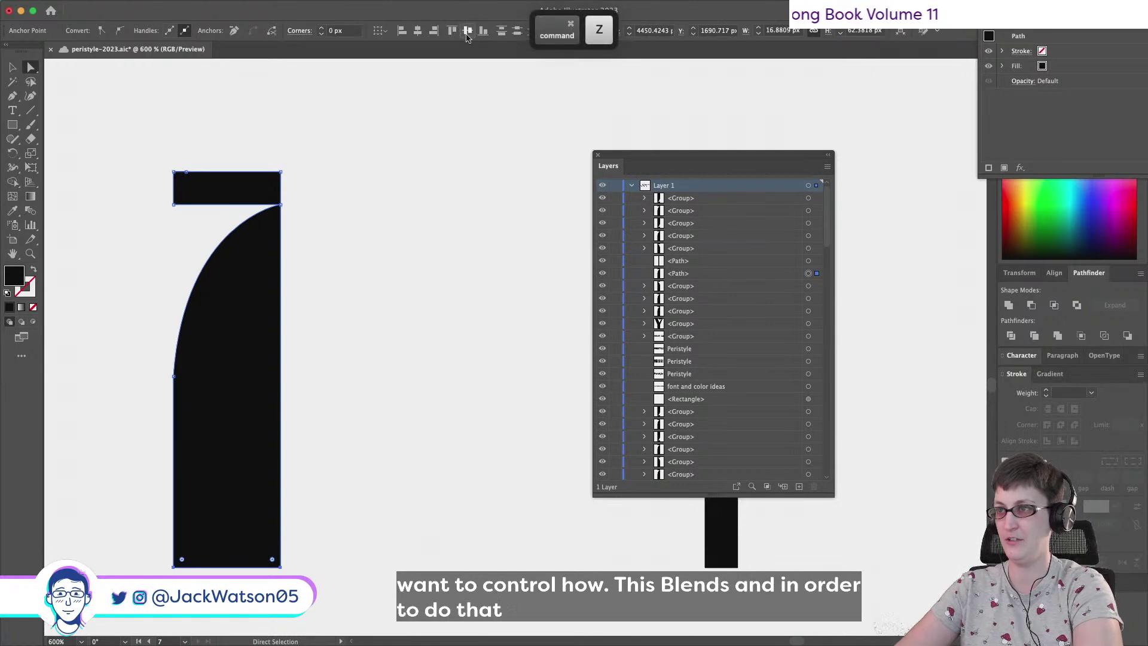
Right-align the arch half's outer straight-edge anchors and top-align the two upper corner anchors of its cap
left_click_drag(264, 550, 264, 550)
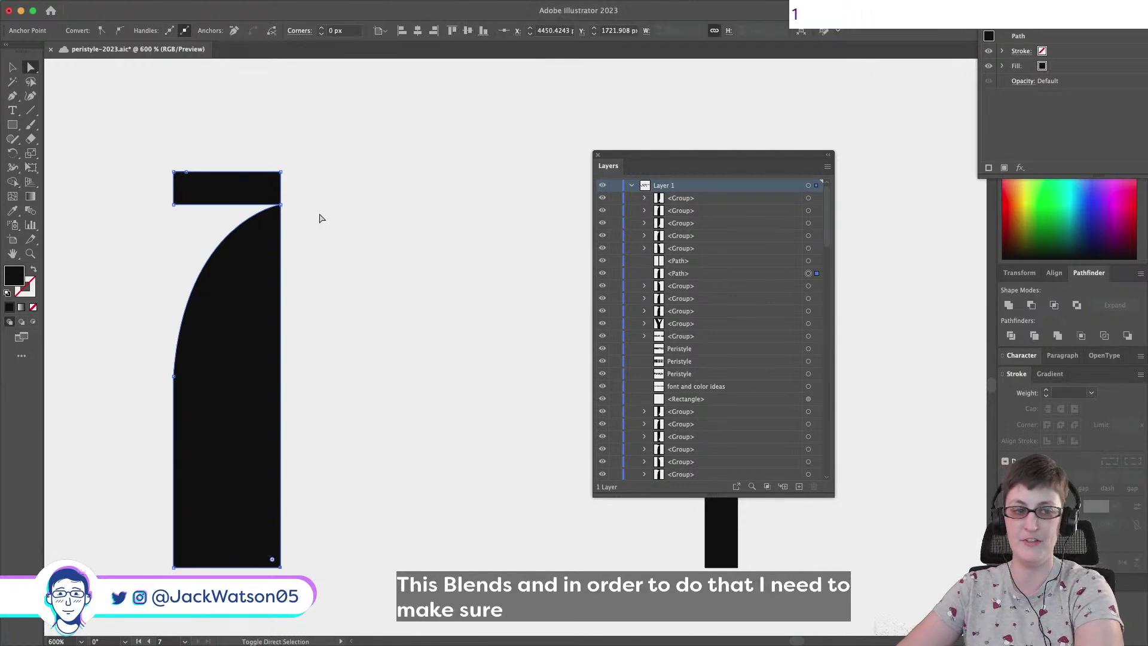
left_click_drag(281, 180, 281, 181)
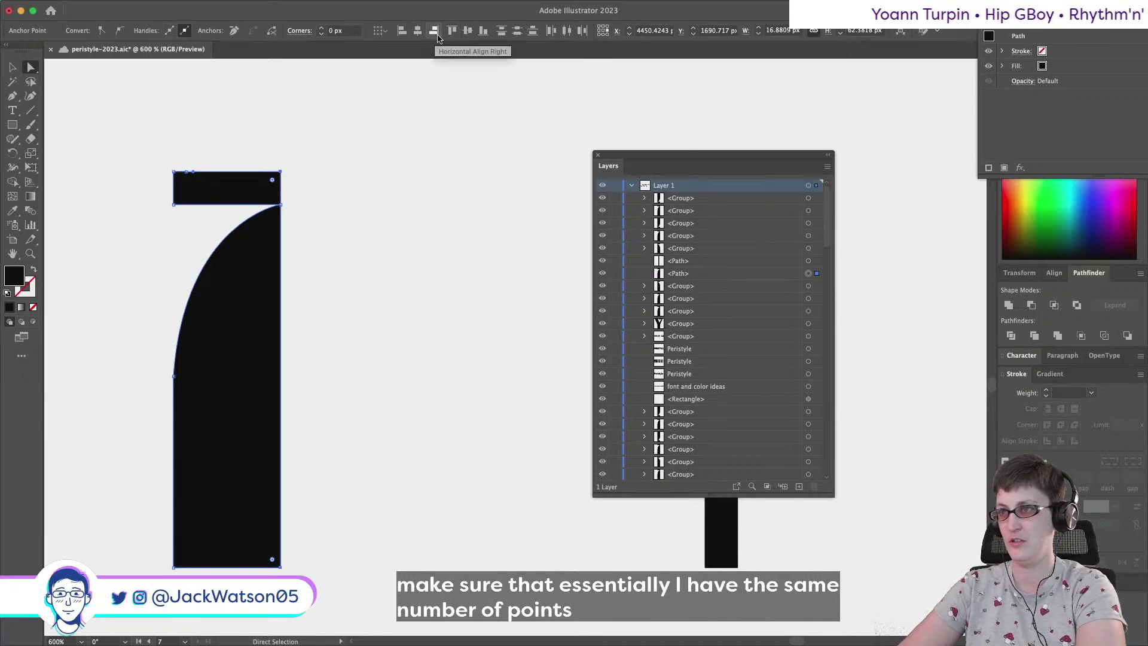
left_click(194, 163)
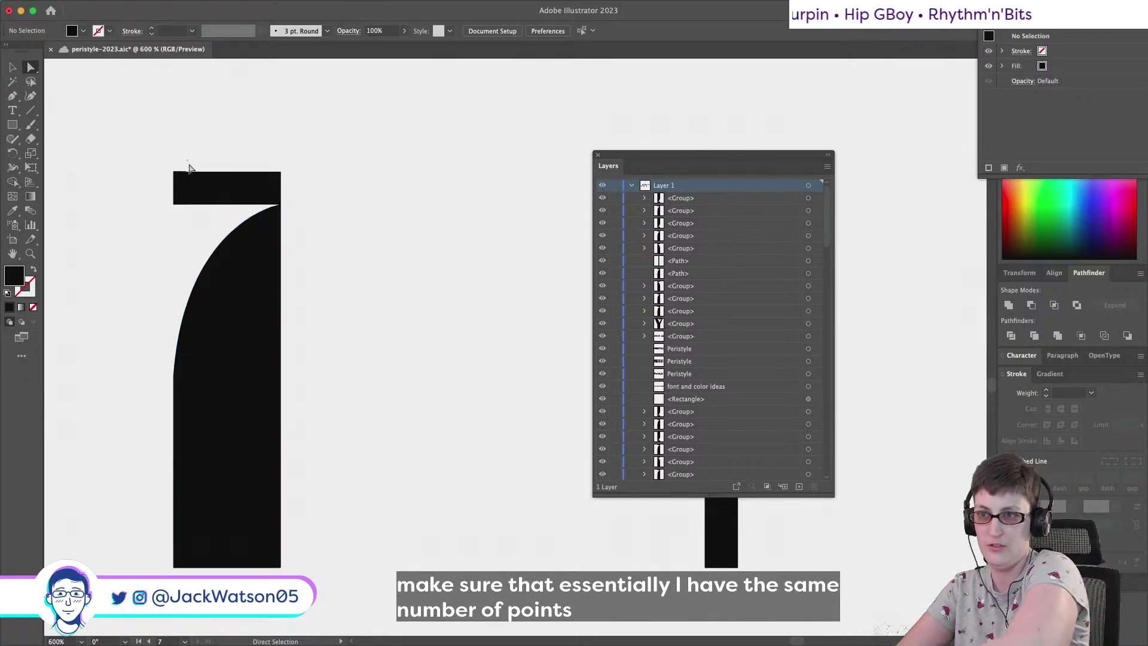
left_click_drag(185, 175, 189, 176)
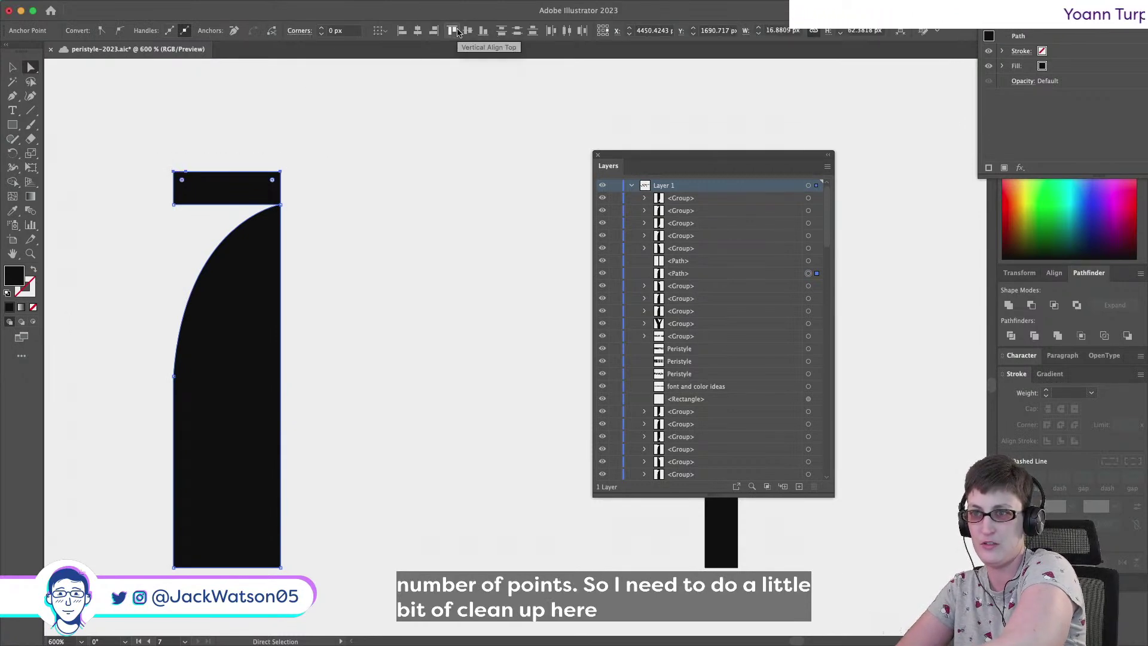
left_click(249, 117)
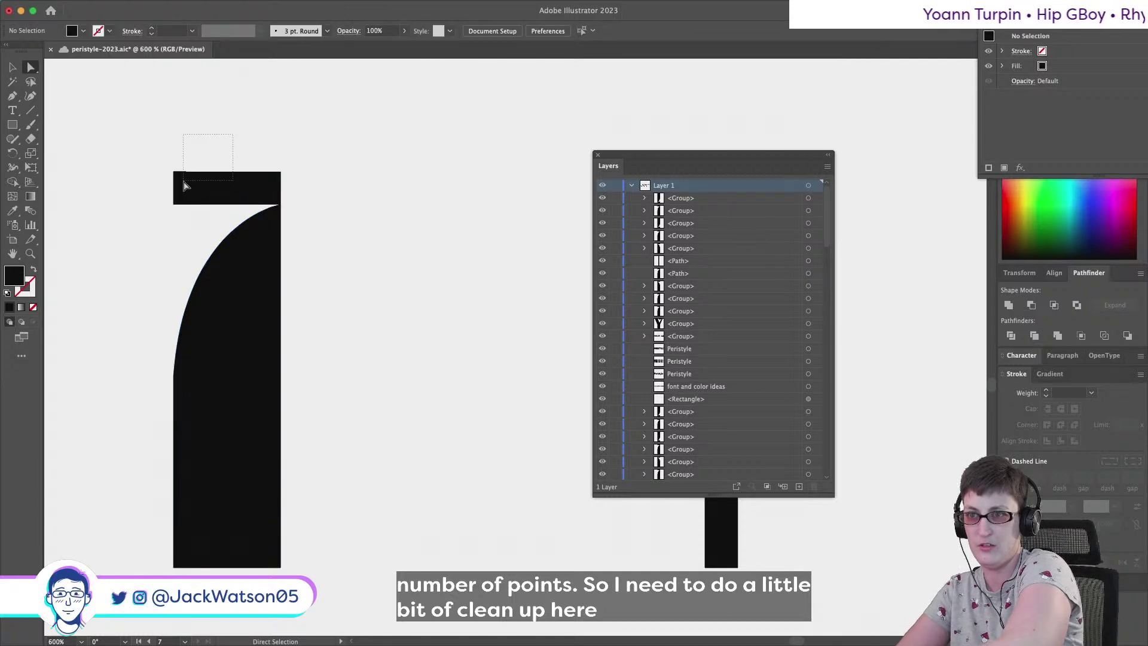
Delete the extra anchor on the cap's upper edge and join the outline closed
left_click_drag(184, 186, 183, 187)
key("BackSpace")
key("super+j")
left_click(351, 271)
Copy the cleaned-up arch half, paste it in front and reflect the copy into a mirrored half
scroll(335, 276, "down", 3)
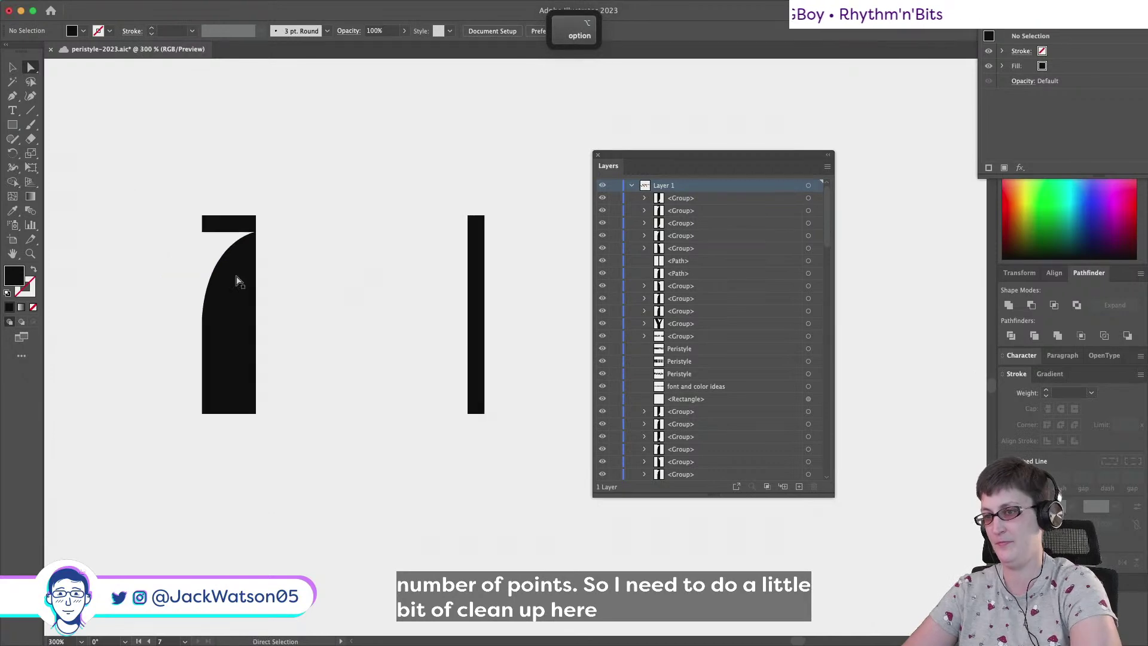
left_click(251, 303)
key("super+c")
key("super+f")
left_click(146, 7)
mouse_move(154, 27)
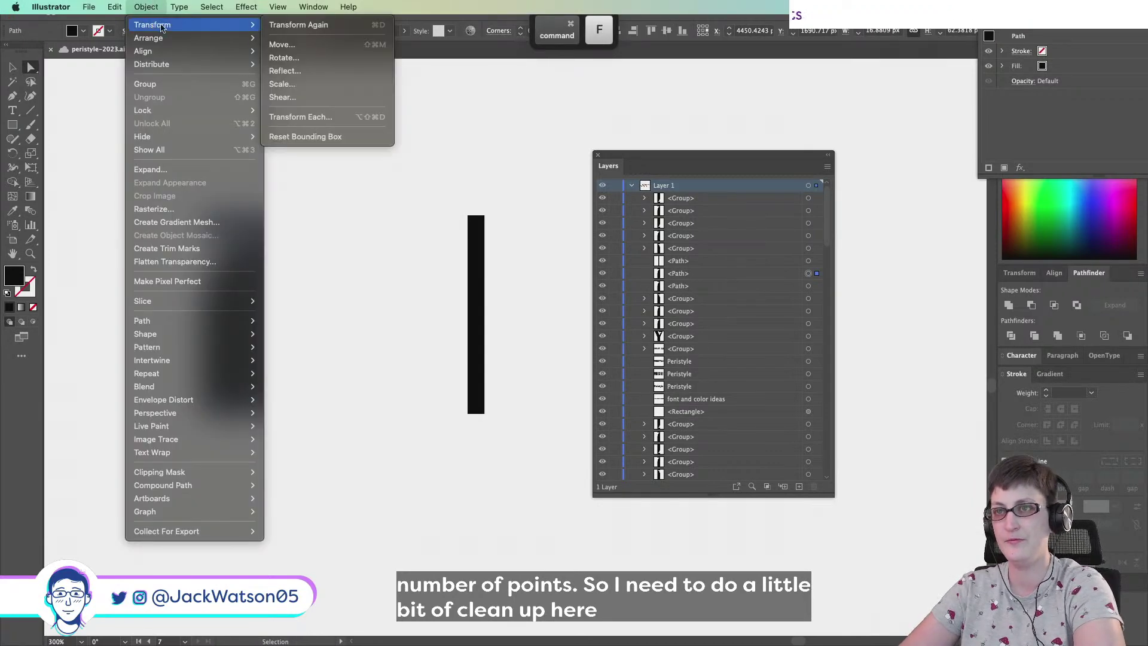
left_click(348, 72)
key("Return")
Place the mirrored half over the original right arch half and delete the old group beneath it
scroll(348, 84, "right", 3)
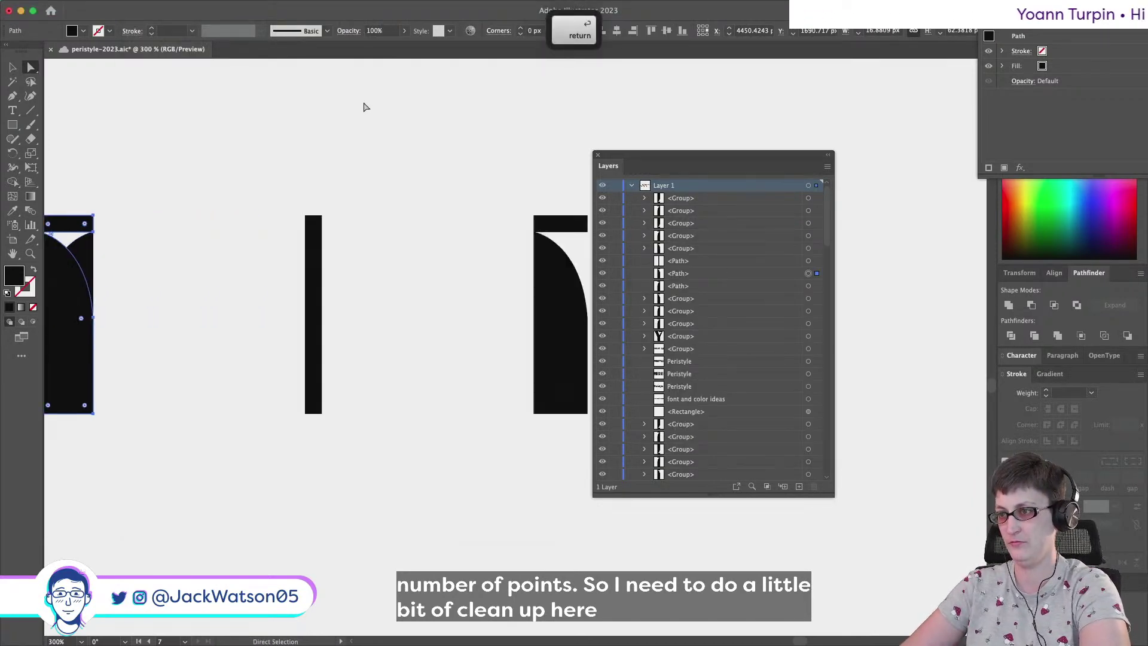
left_click(554, 302, "shift")
scroll(538, 240, "right", 2)
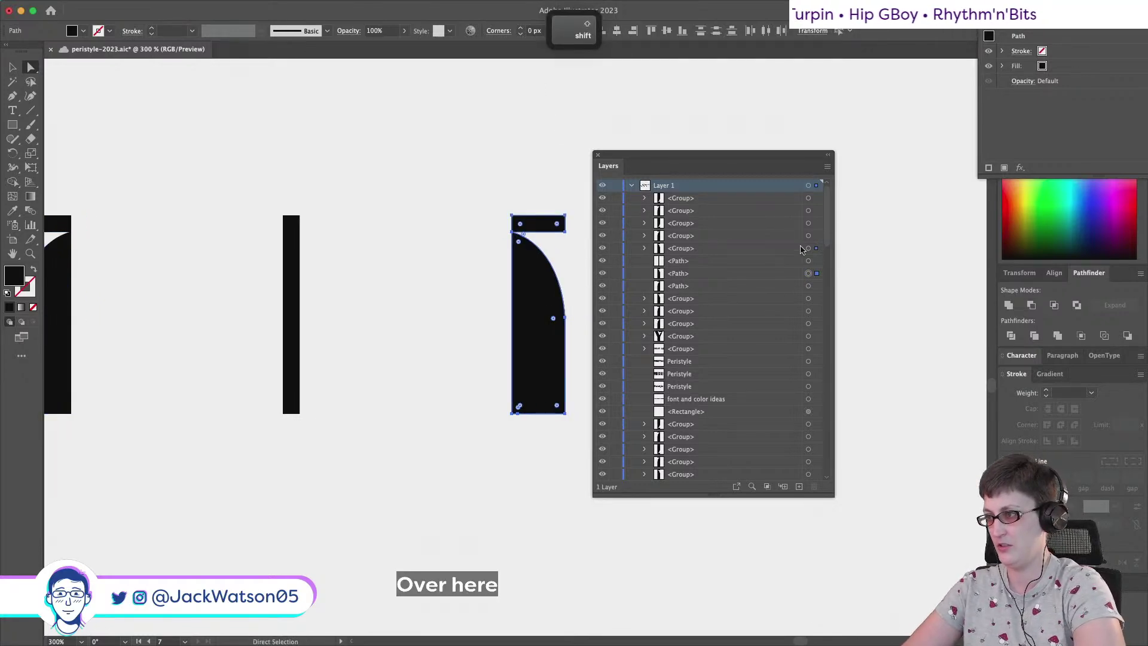
key("super+shift+g")
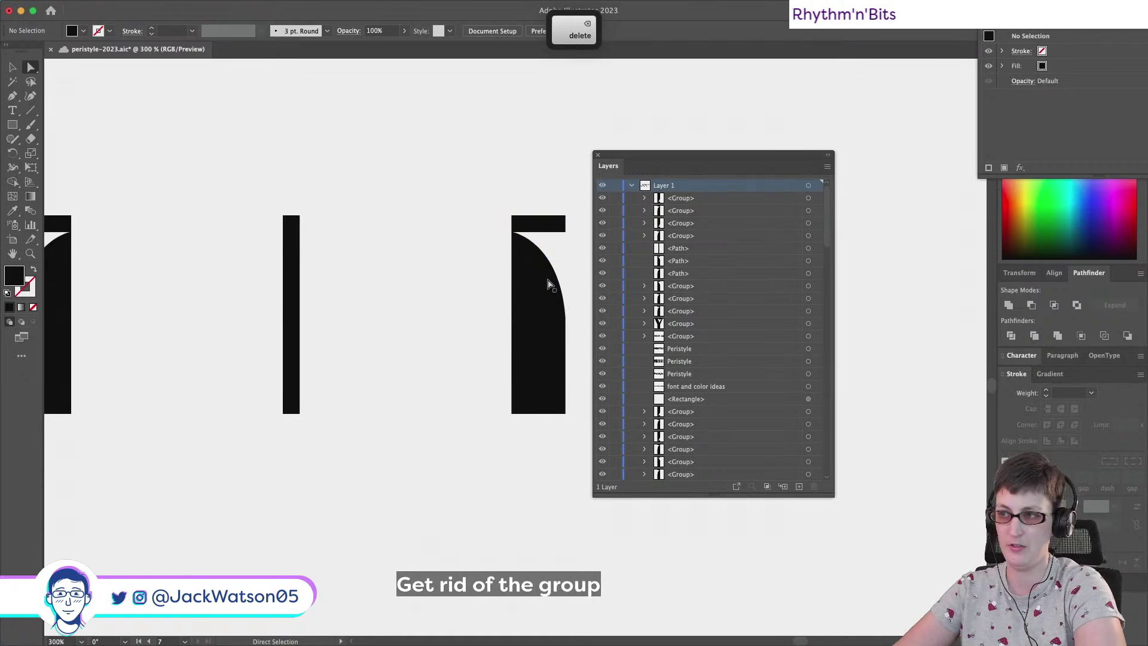
Duplicate the left arch half into the space between it and the centre bar, and clear the selection
scroll(101, 311, "left", 2)
left_click(95, 311)
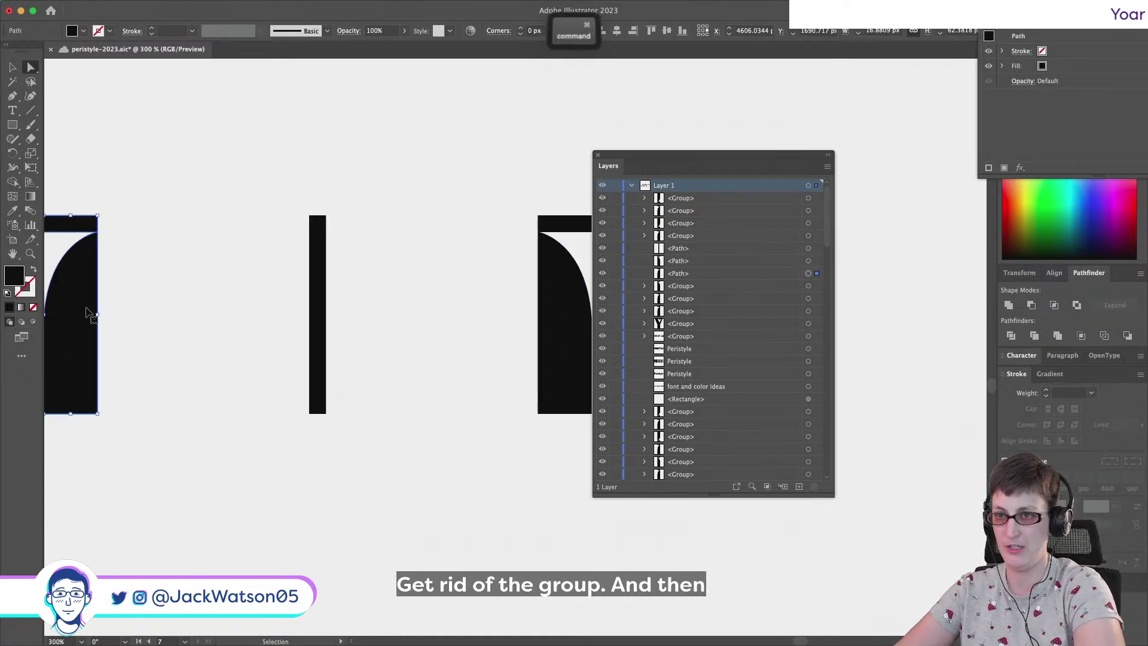
left_click_drag(87, 311, 244, 235)
key("super+shift+a")
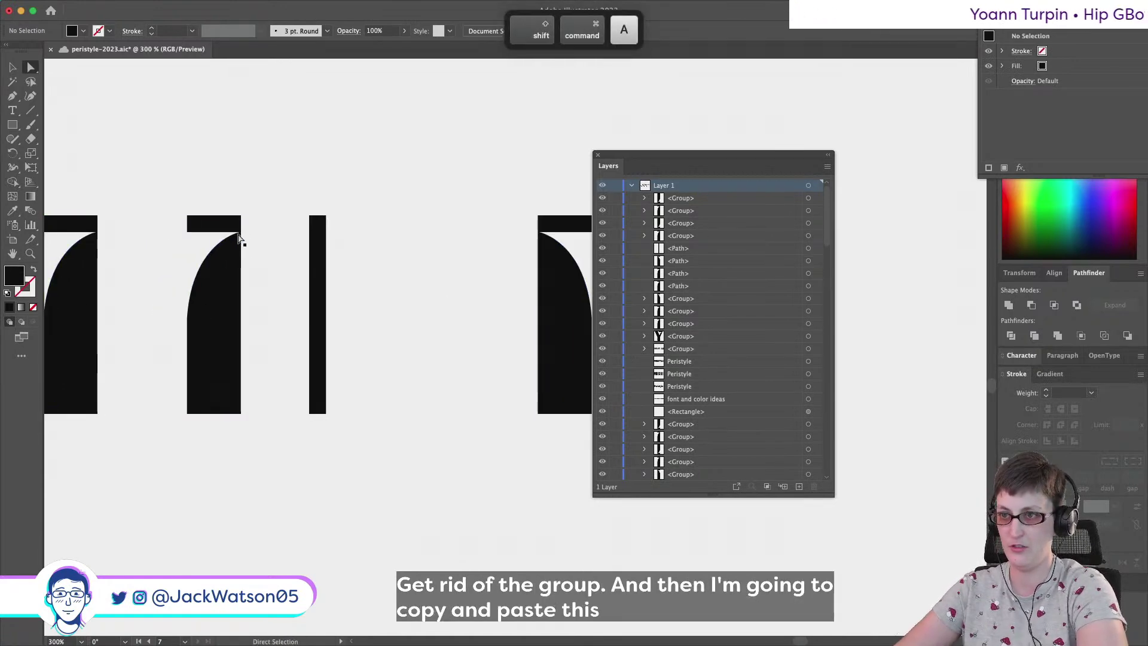
Flatten the duplicated arch half into a plain bar by aligning its inner anchors to the left edge and converting its left anchors to corners
left_click(241, 234)
left_click_drag(240, 235, 233, 239)
scroll(233, 239, "down", 4)
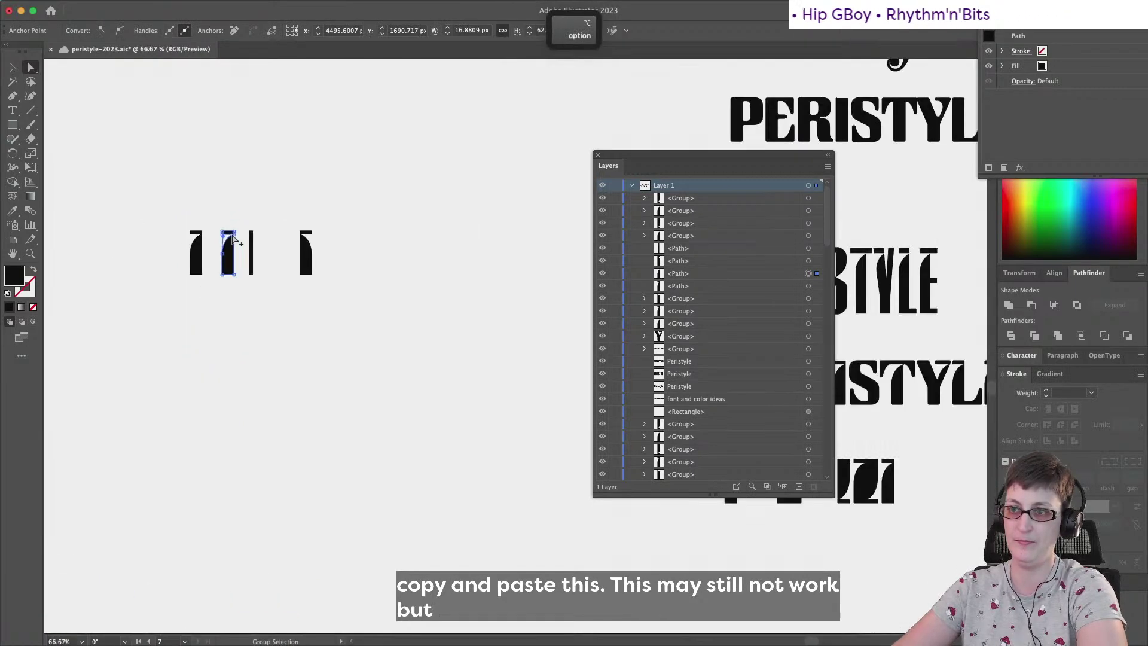
scroll(232, 238, "up", 10)
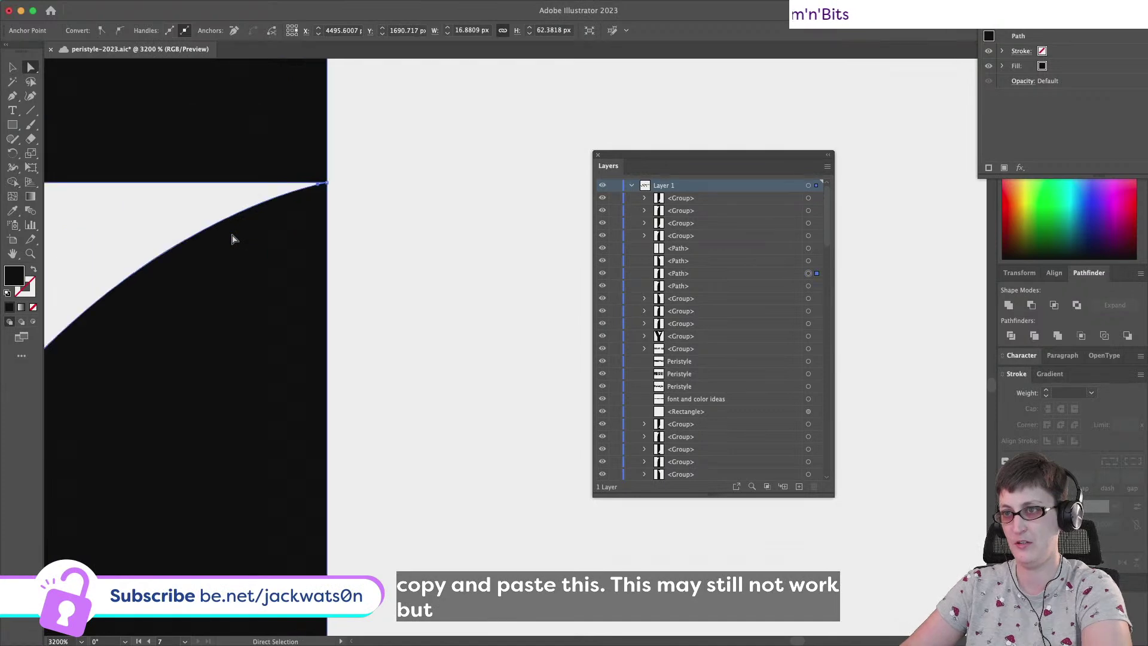
scroll(350, 193, "up", 4)
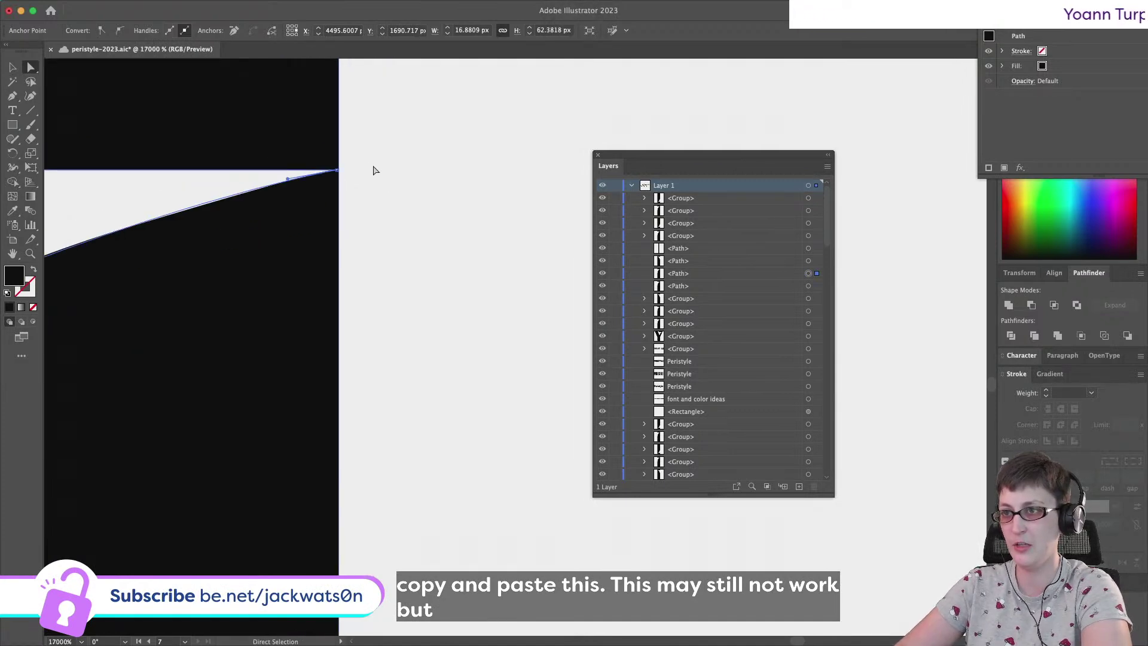
left_click(345, 172)
left_click_drag(333, 172, 227, 174)
scroll(227, 173, "down", 8)
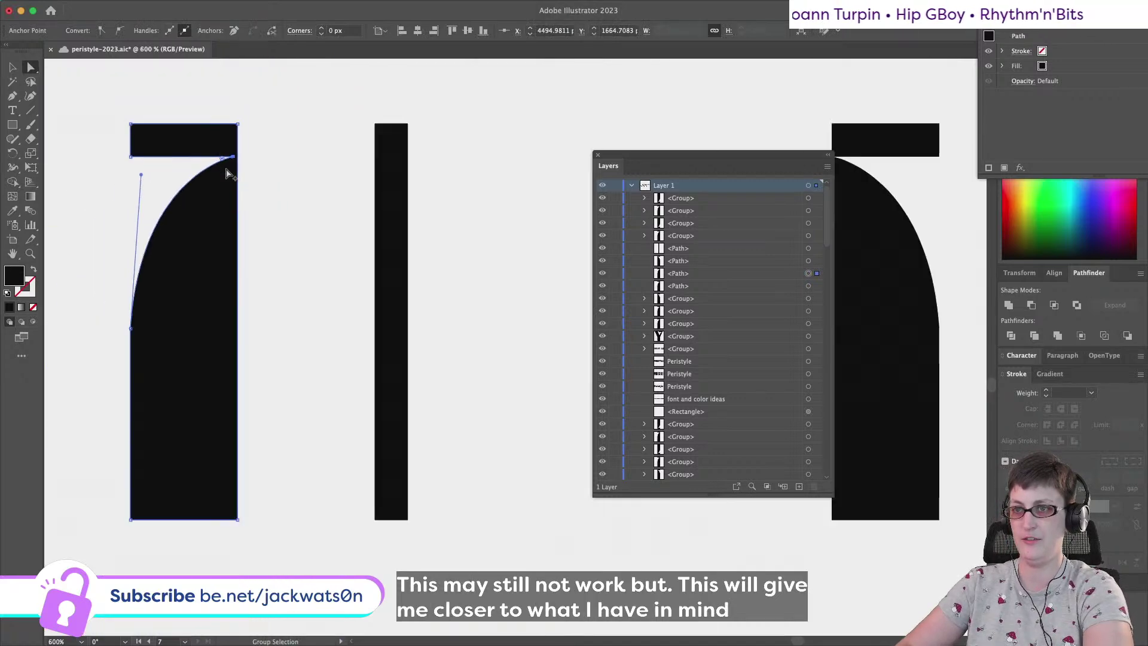
left_click(135, 155, "shift")
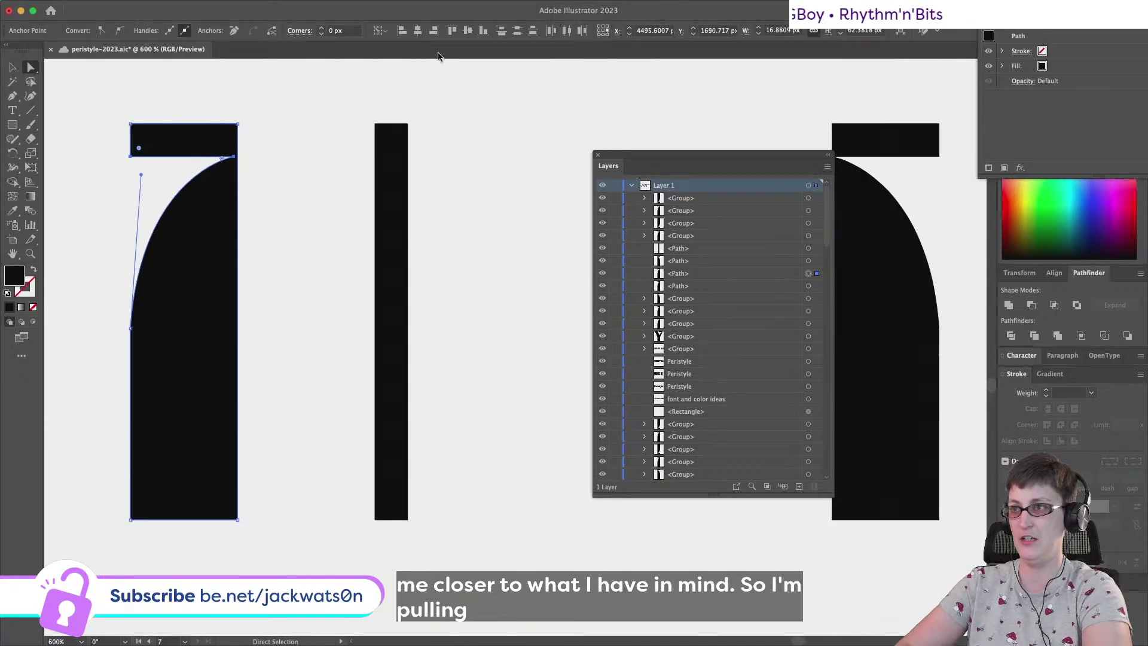
left_click(403, 33)
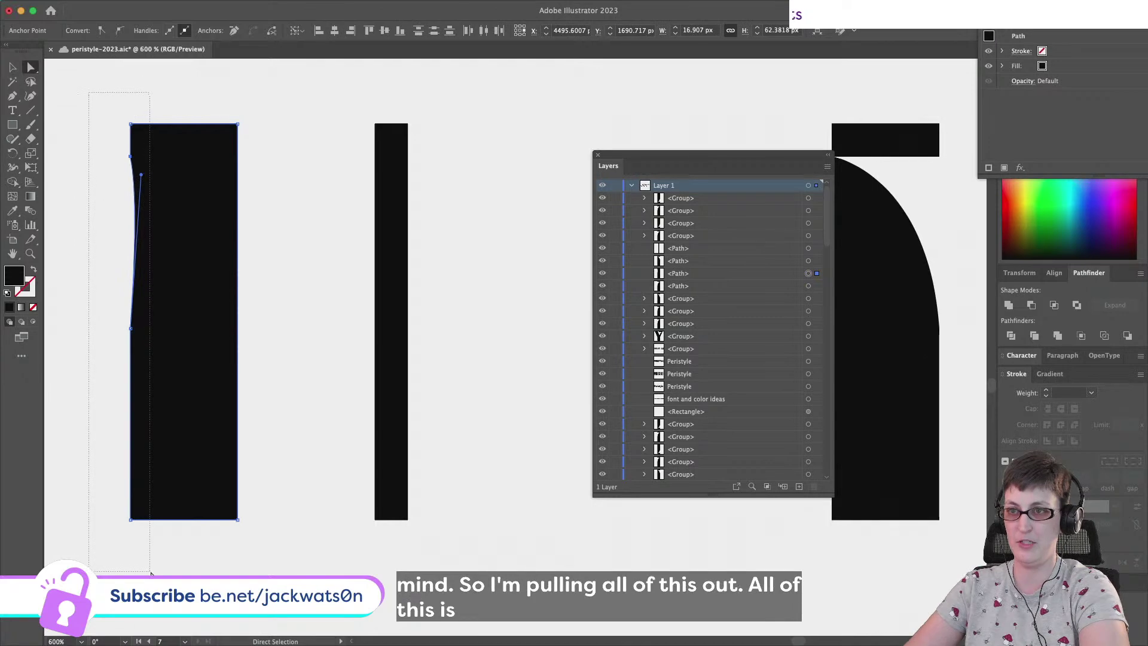
left_click(179, 137)
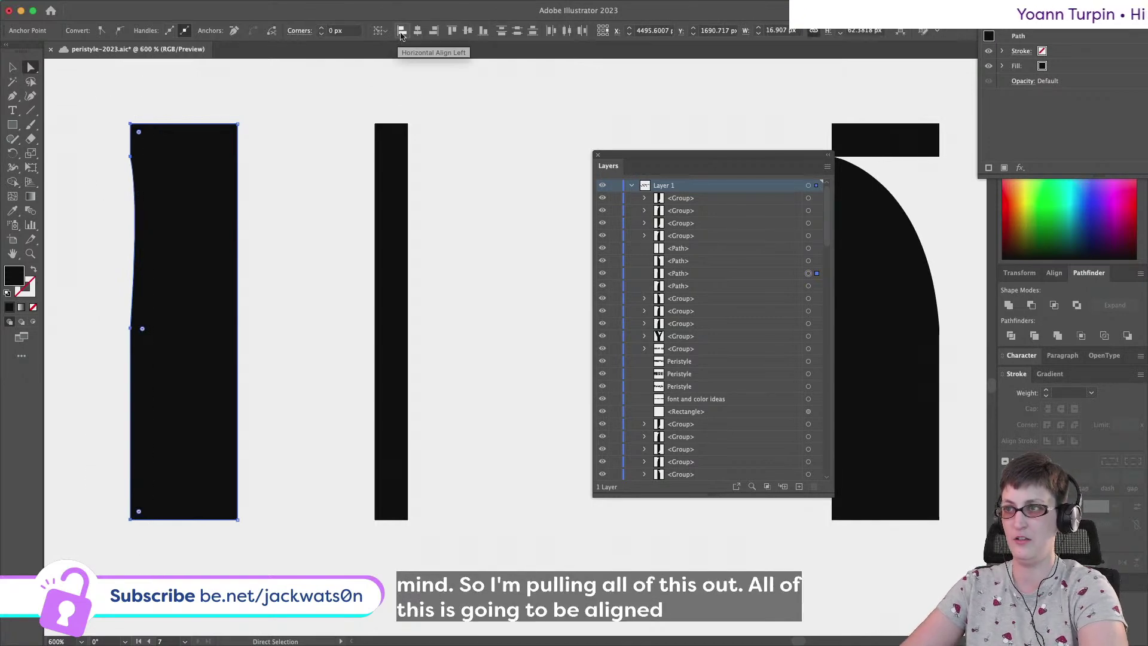
left_click(106, 30)
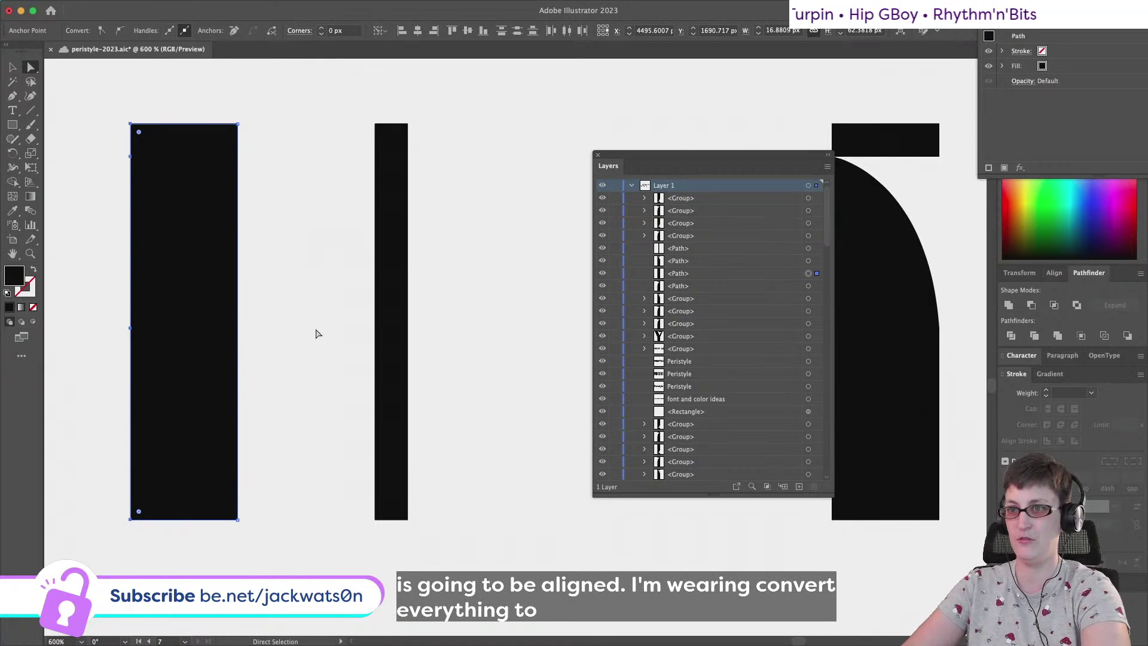
Move the flattened bar over the thin centre bar with smart guides on, and align its left anchors to the thin bar's left edge
scroll(317, 332, "down", 1, "alt")
left_click_drag(225, 344, 337, 345)
key("super+u")
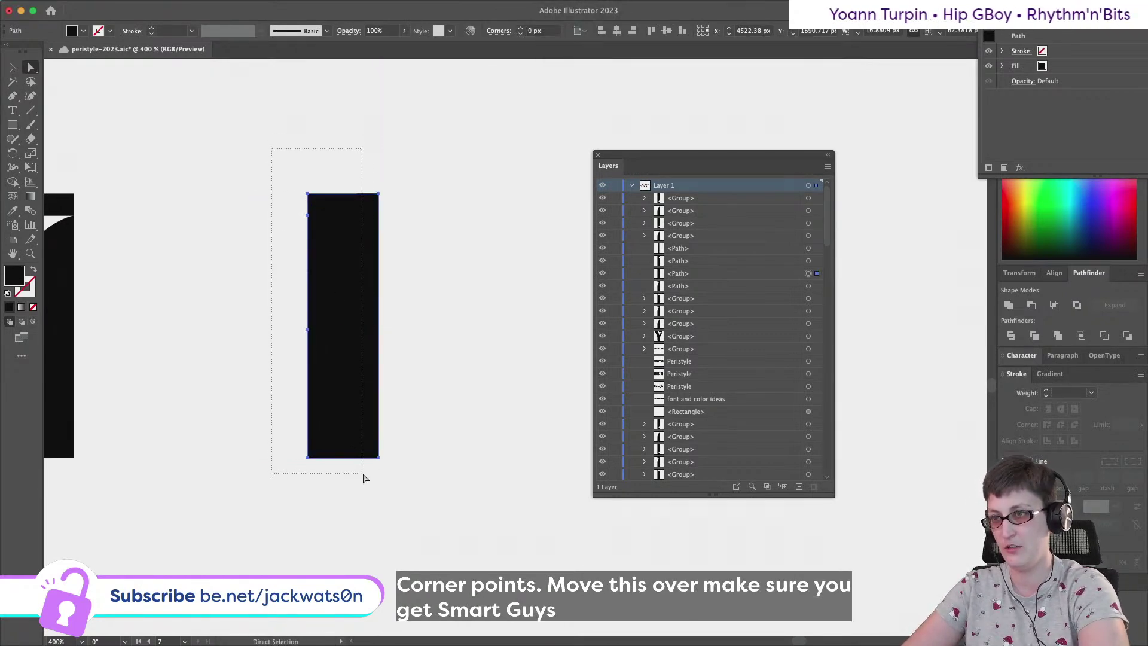
left_click_drag(363, 475, 364, 478)
left_click(457, 32)
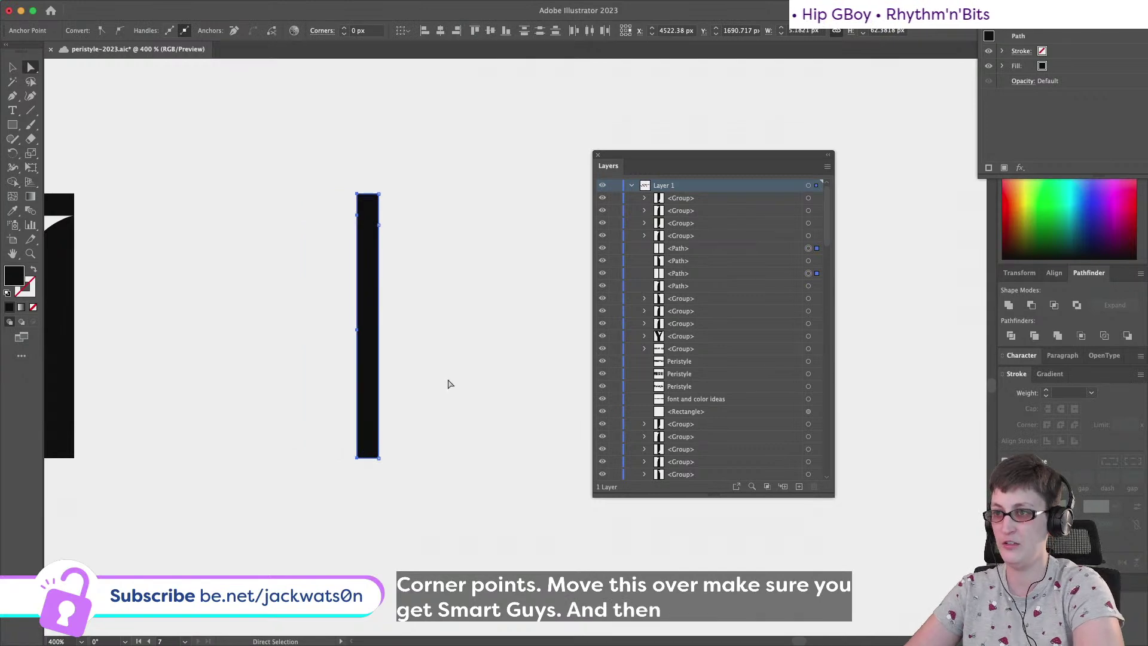
Try to remove the old centre bar and paste the reshaped bar in front, and undo back past the anchor alignment
left_click(366, 372)
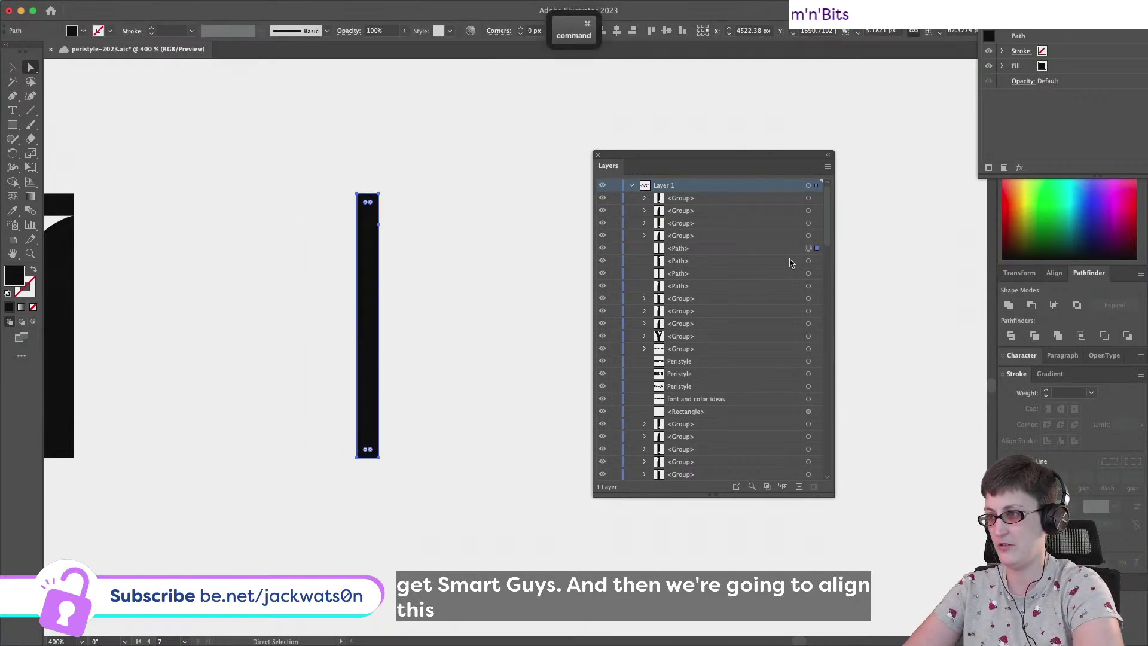
key("super+x")
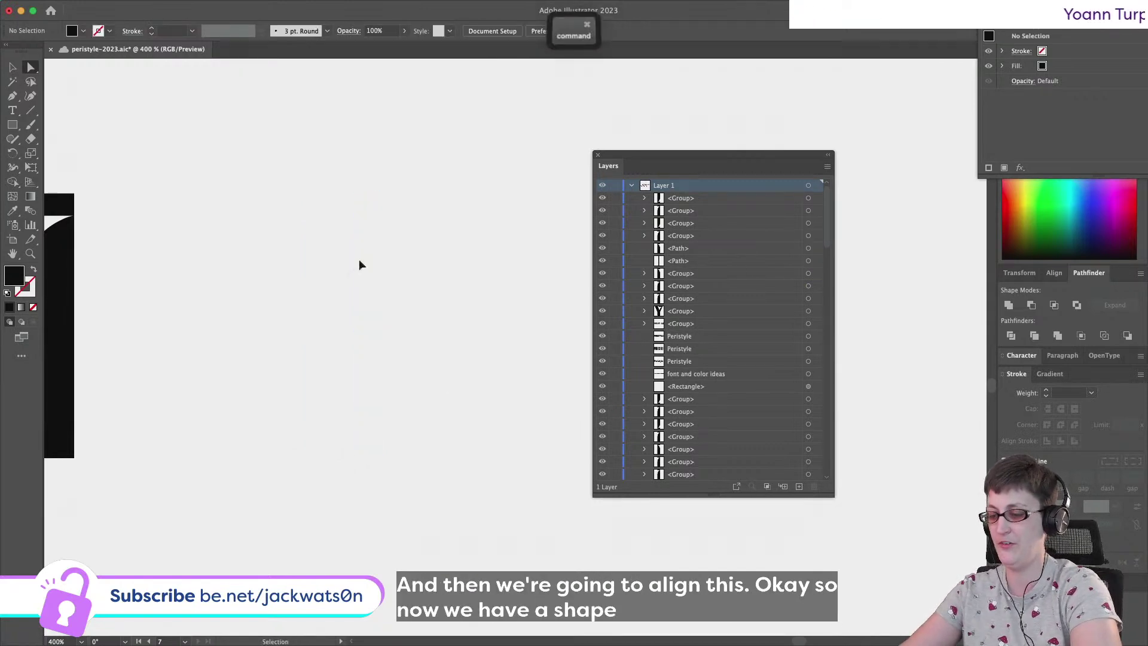
key("super+f")
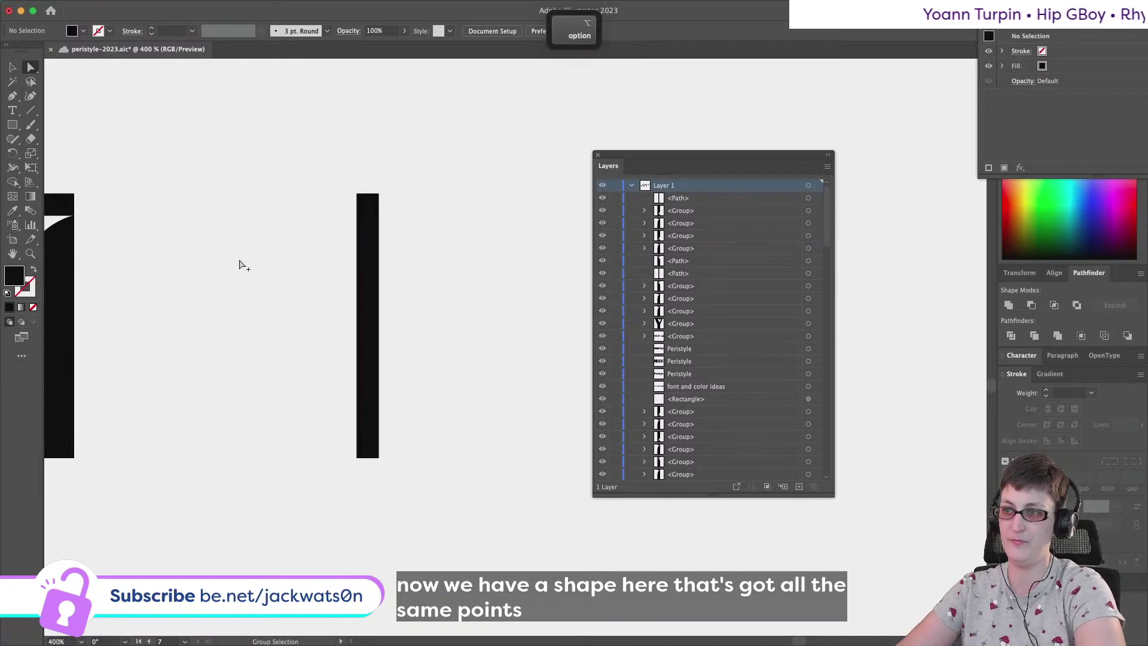
key("super+z")
key("super+z")
key("super+z")
key("super+z")
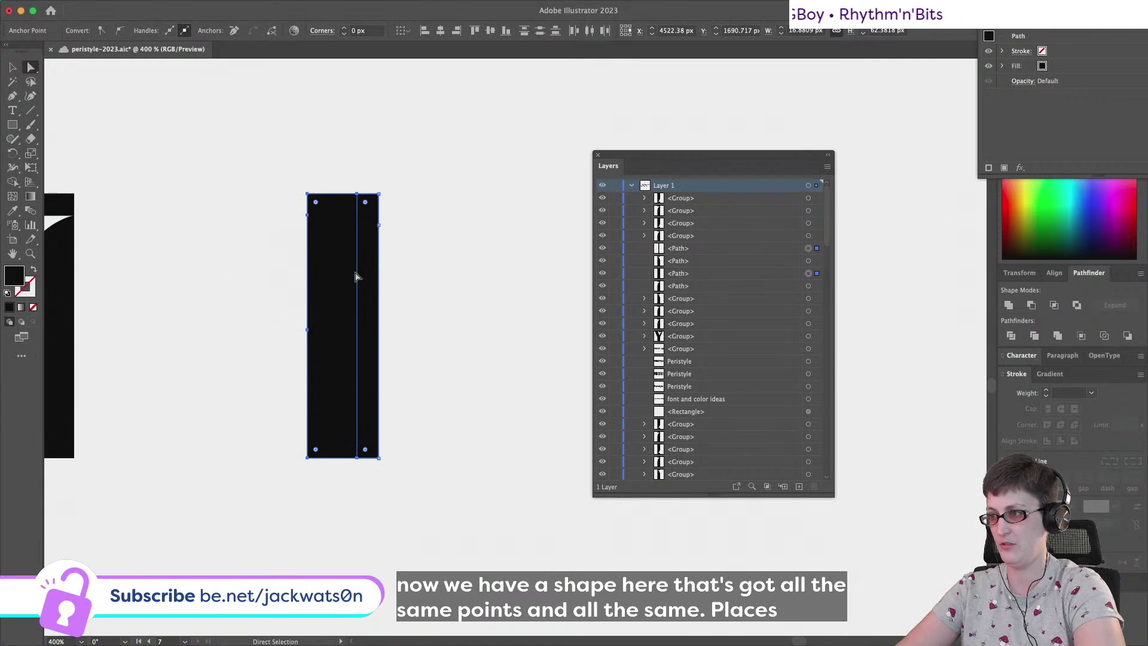
Restore the anchor alignment, replace the old centre bar with the reshaped bar pasted in front, and clear the selection
key("super+shift+z")
key("super+x")
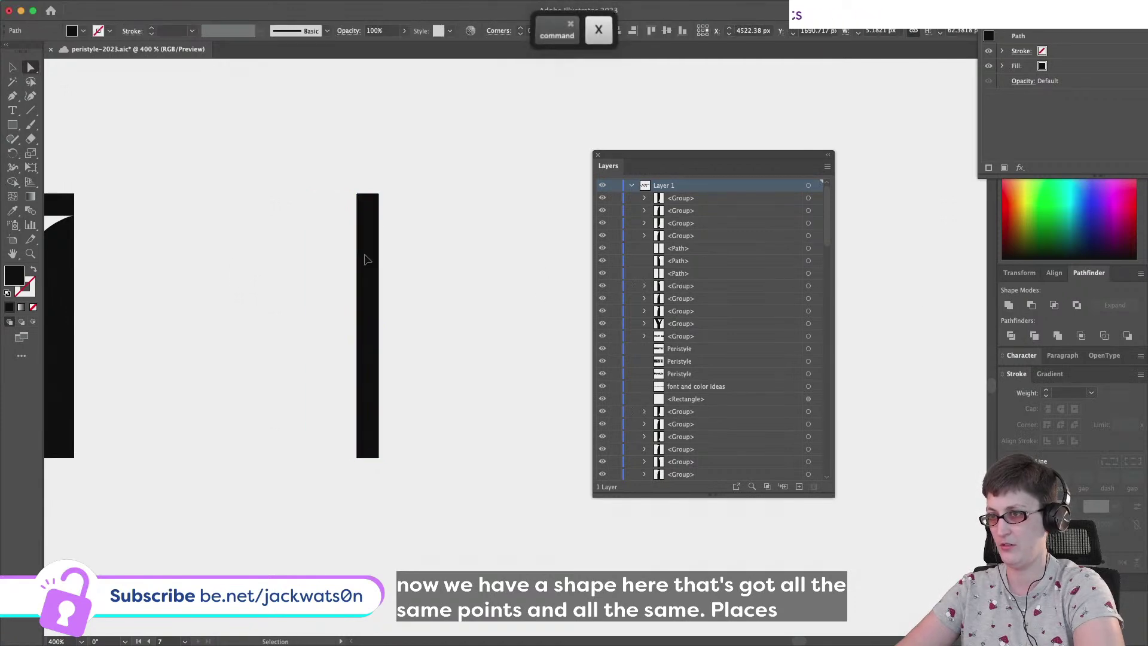
key("super+f")
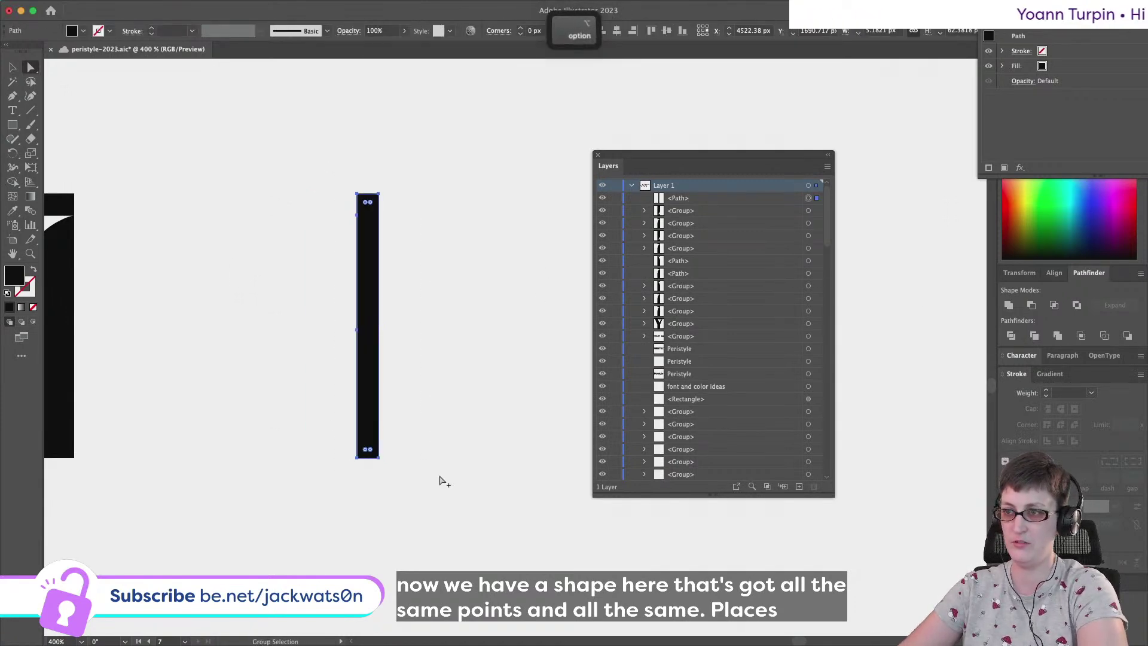
scroll(440, 476, "down", 3)
scroll(268, 339, "right", 2)
left_click(86, 245)
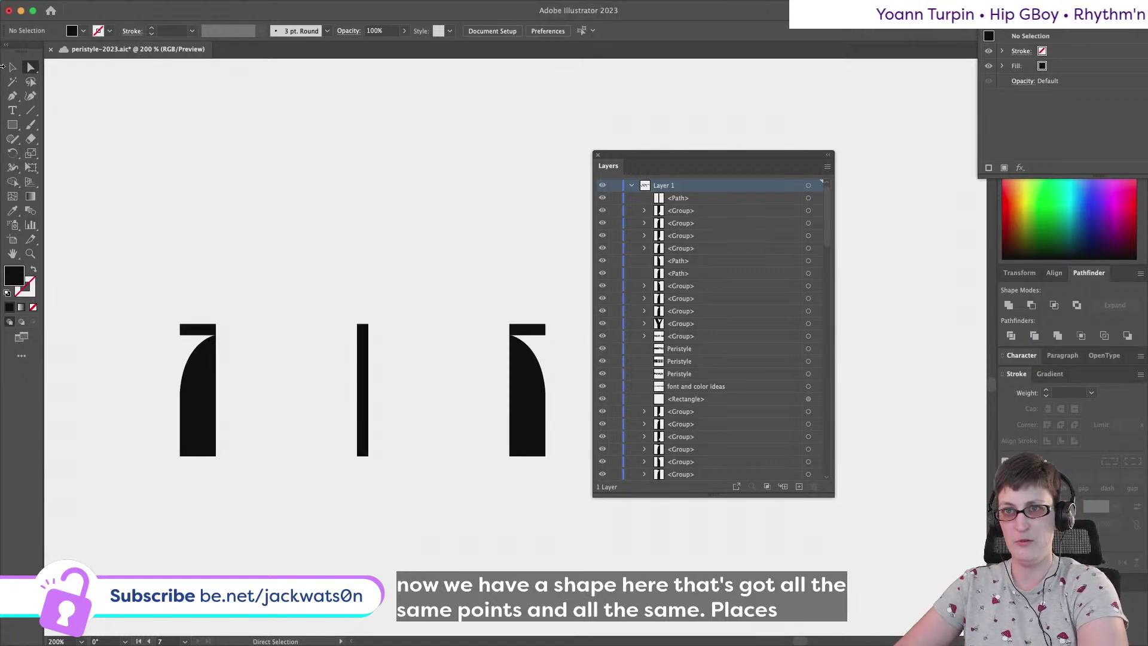
Try blending the two arch halves with the centre bar, and undo the blend and the preceding selection changes
left_click(11, 67)
left_click_drag(108, 258, 595, 541)
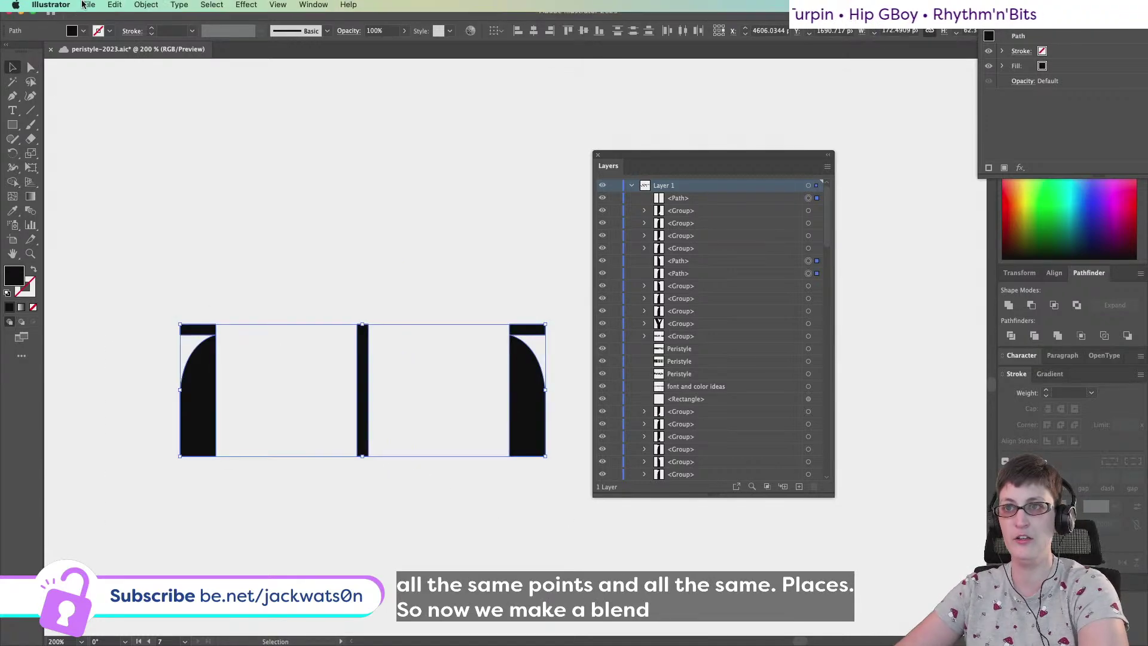
left_click(145, 6)
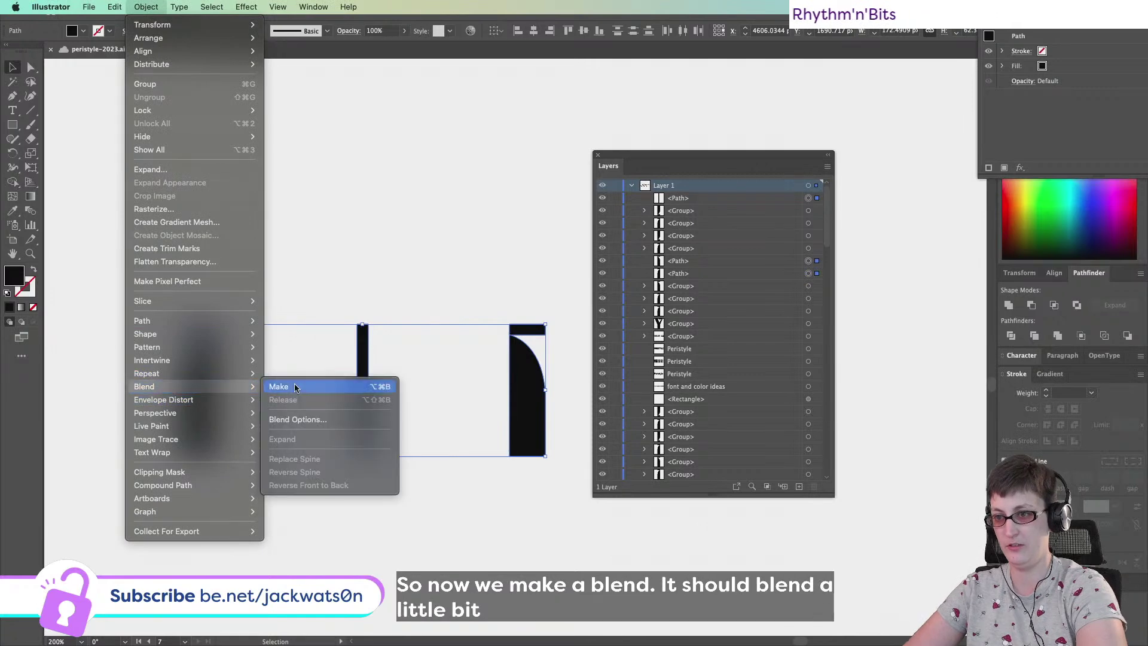
left_click(304, 390)
key("super+z")
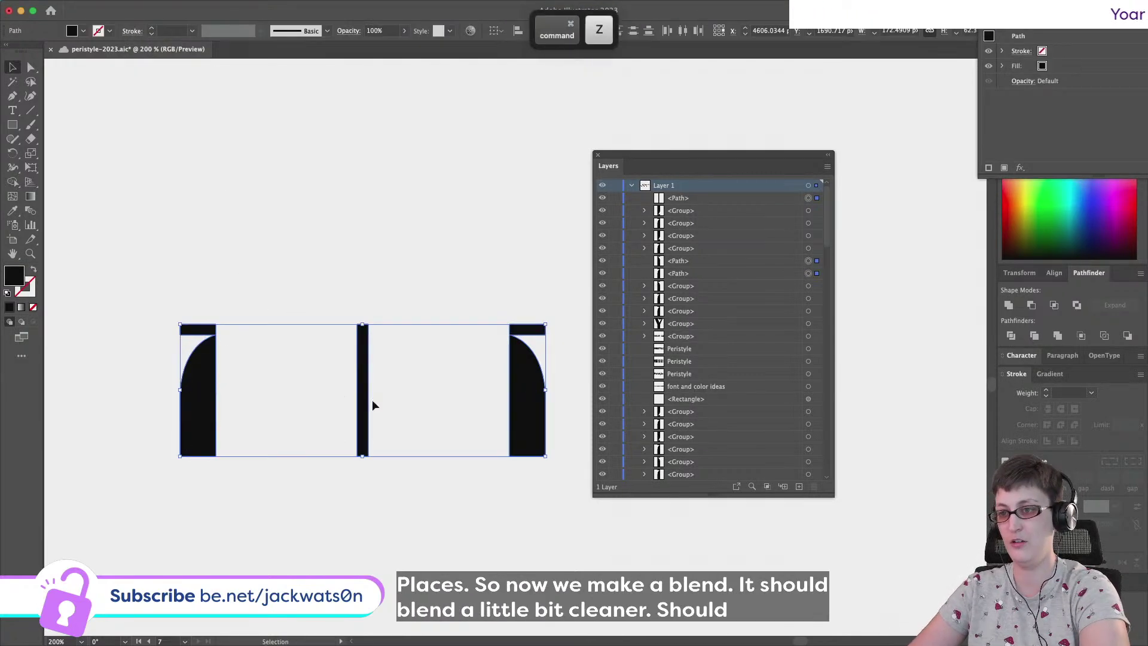
key("super+z")
key("super+z")
Restack the pieces by pasting the centre bar in front and cutting and pasting the right arch half above it
key("super+f")
left_click(359, 556)
left_click(512, 426)
key("super+x")
left_click(365, 403)
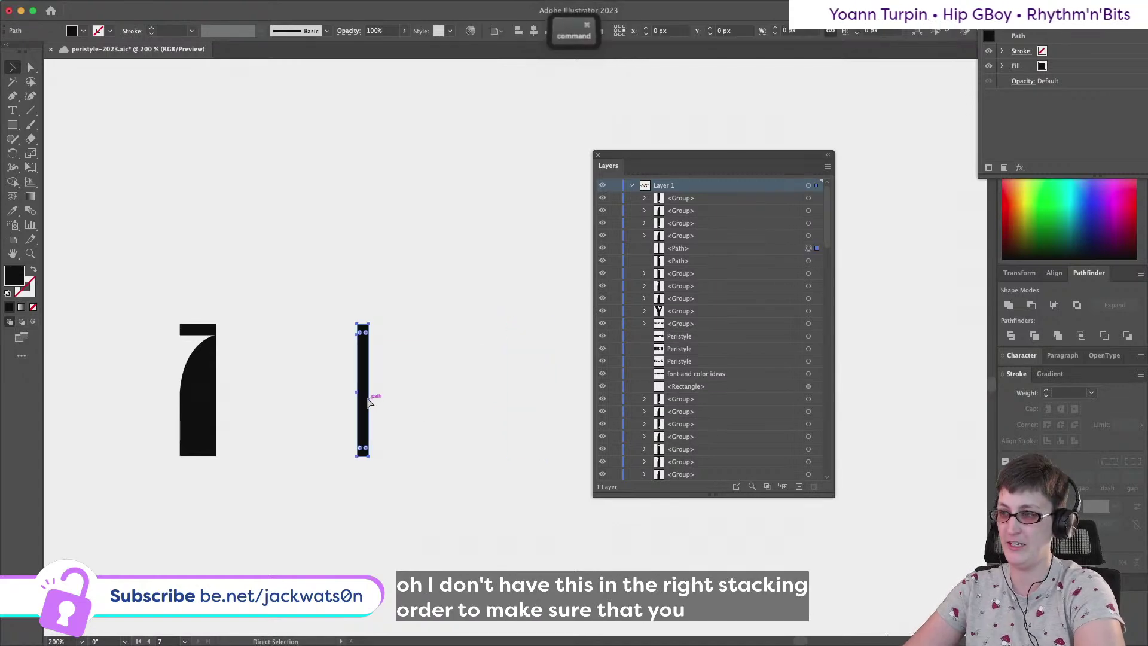
key("super+f")
Check in the layer stack that the left arch half, centre bar and right arch half are ordered consecutively
left_click(178, 389)
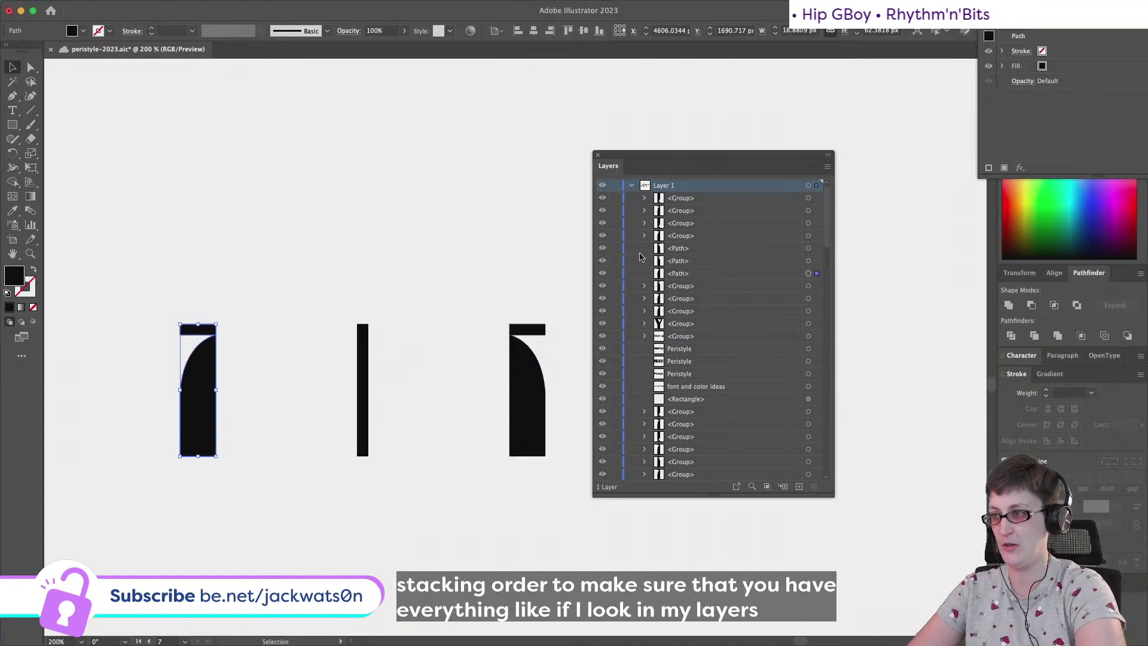
left_click(809, 249)
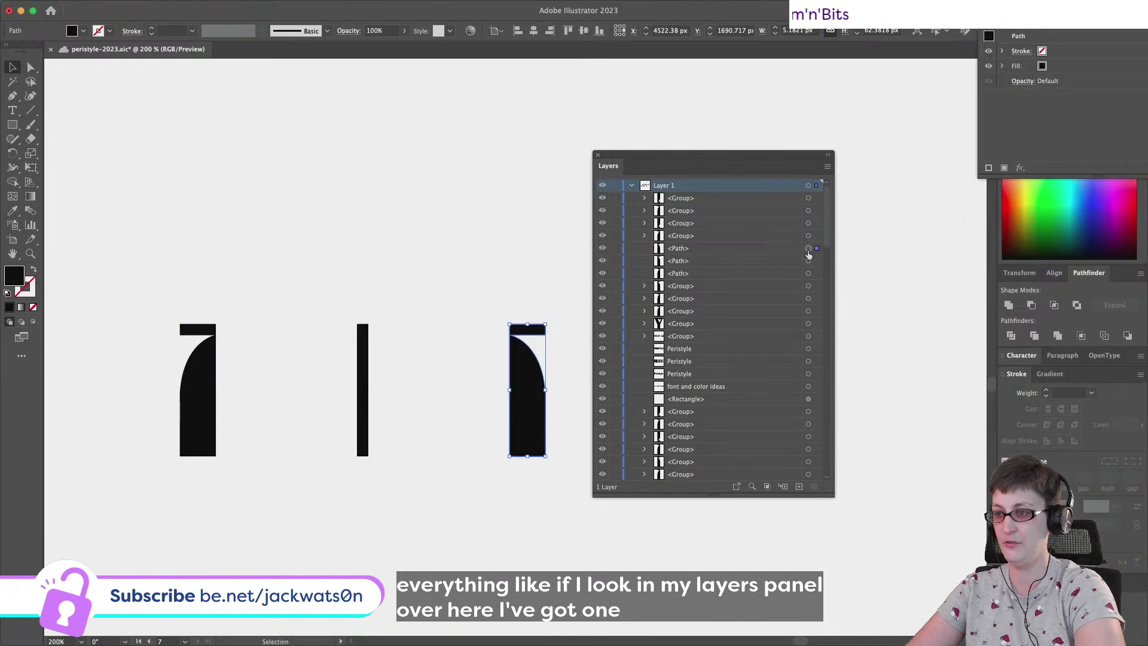
left_click_drag(154, 269, 520, 473)
left_click(146, 6)
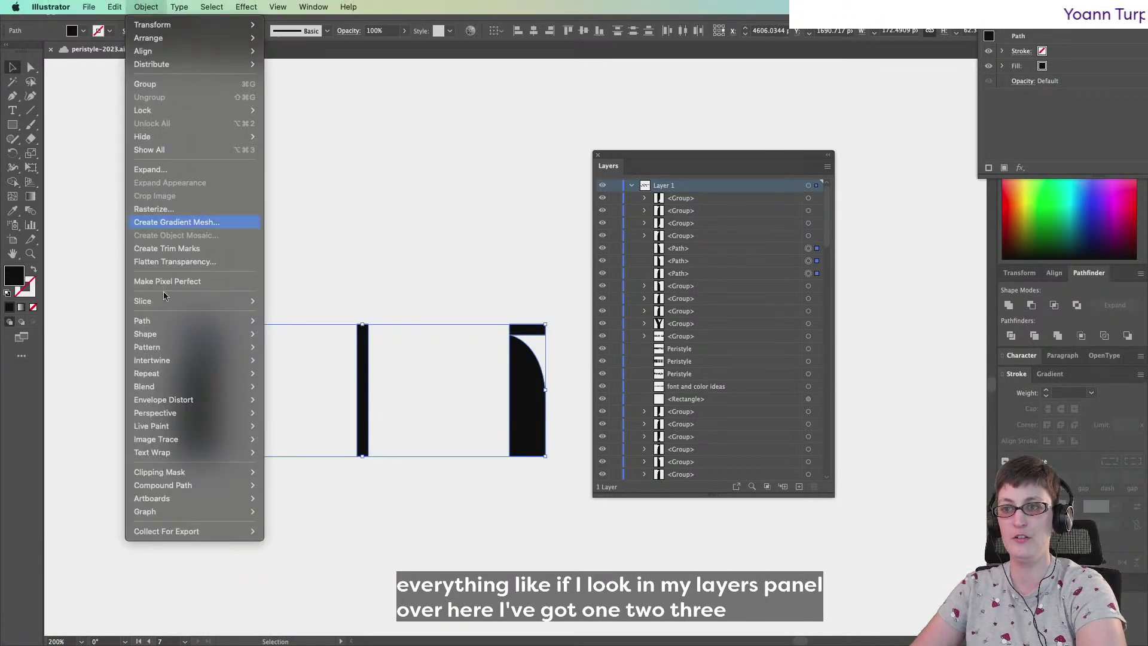
left_click(372, 220)
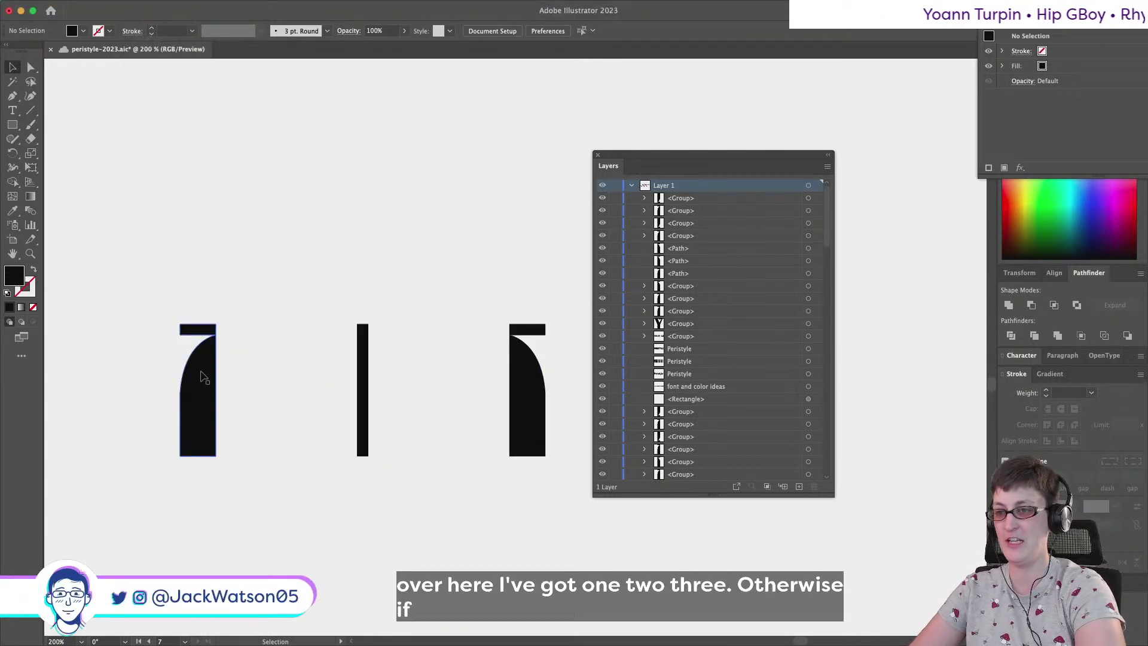
left_click(200, 377)
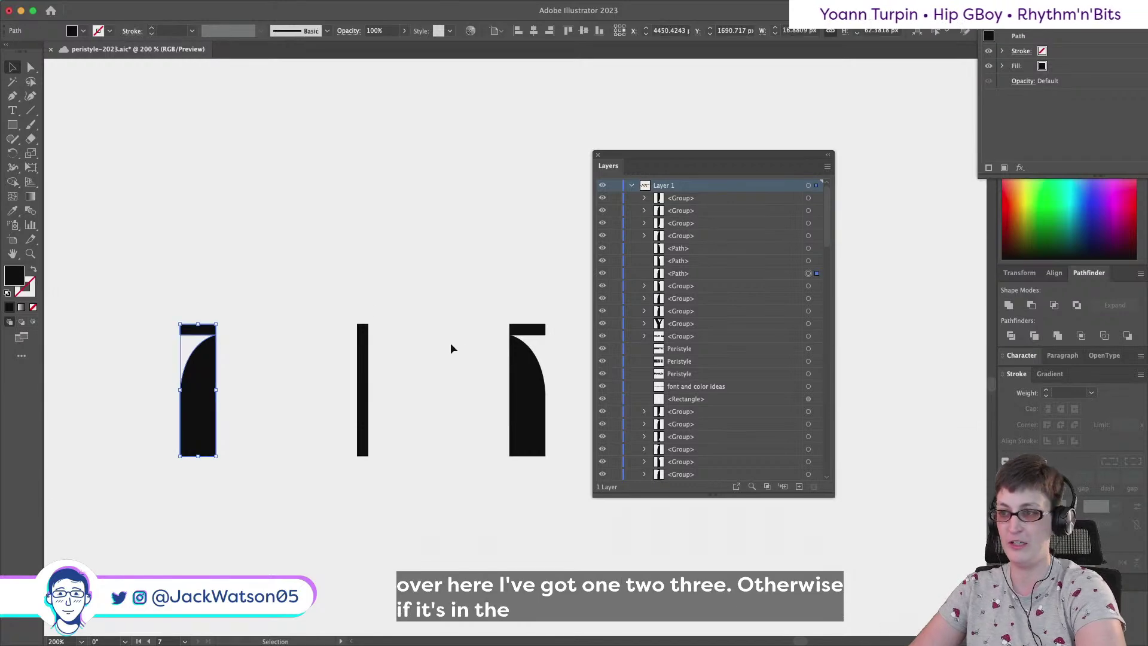
left_click(512, 371)
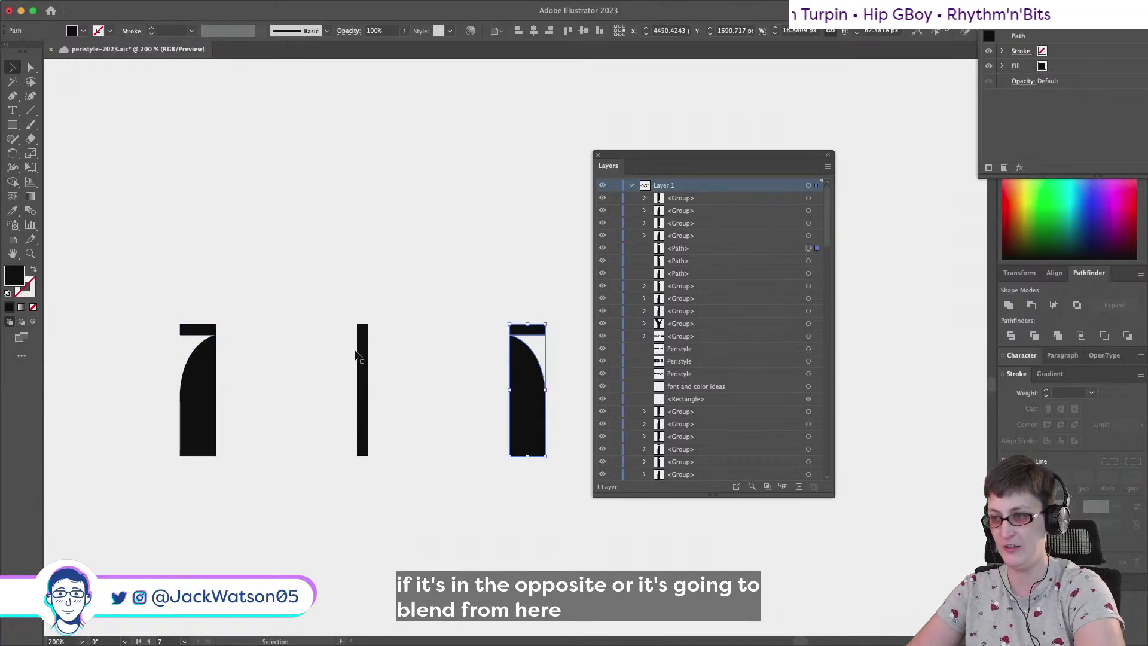
left_click(189, 333)
Make a blend from the left arch half, the centre bar and the right arch half
left_click_drag(149, 274, 179, 293)
left_click(145, 4)
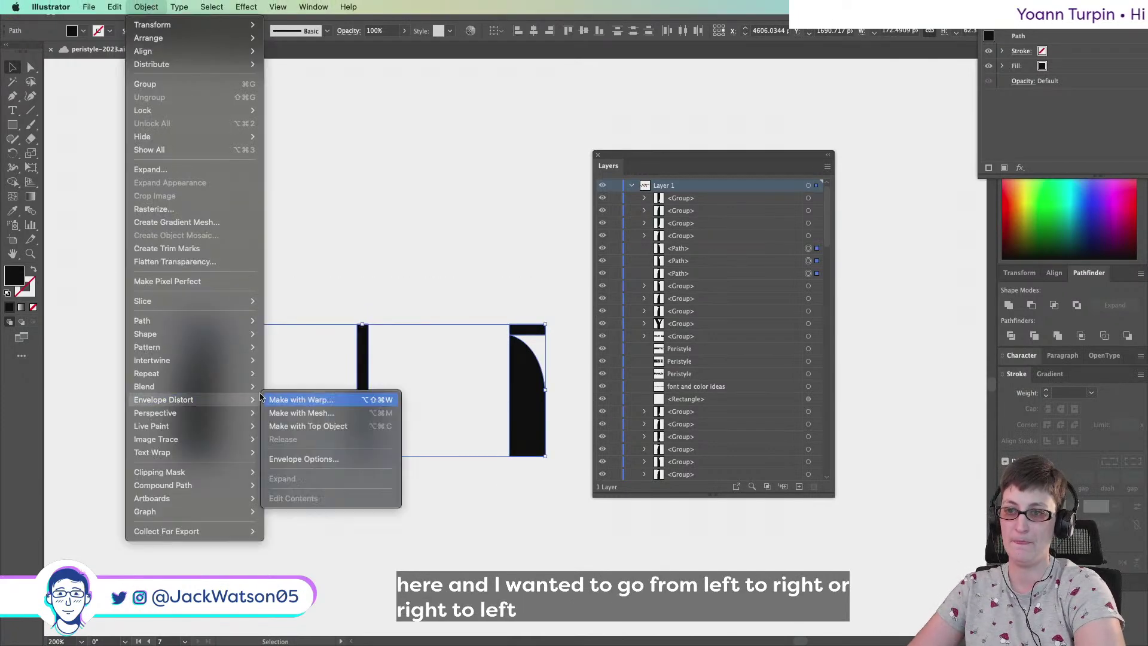
left_click(281, 387)
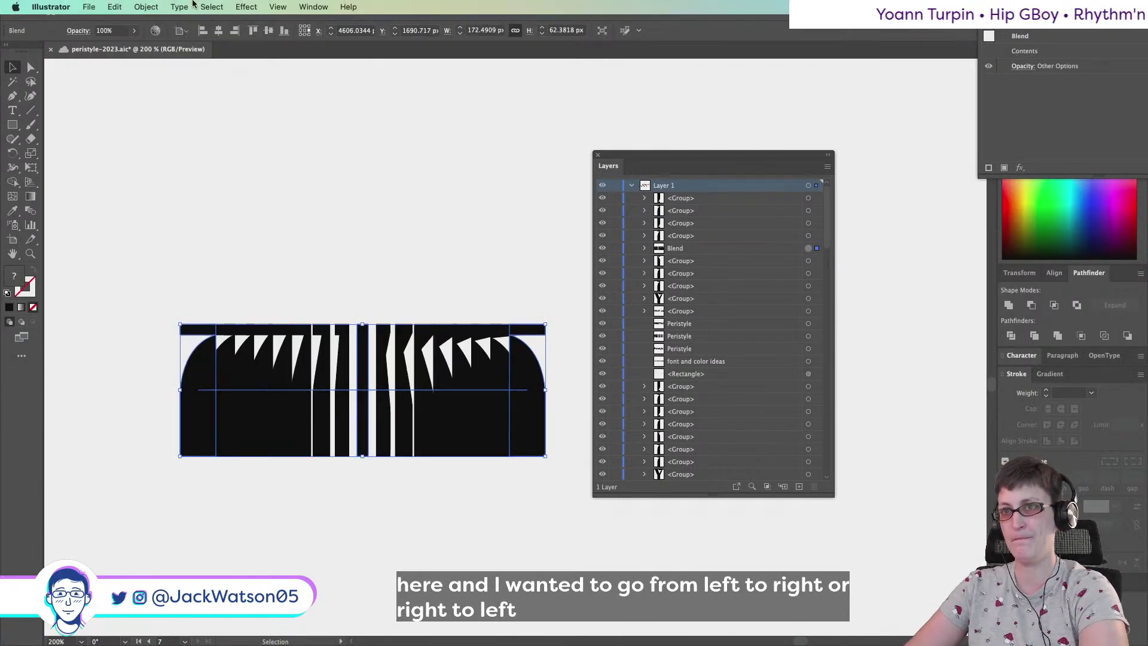
Set the blend's spacing to 2 specified steps
left_click(146, 6)
mouse_move(242, 386)
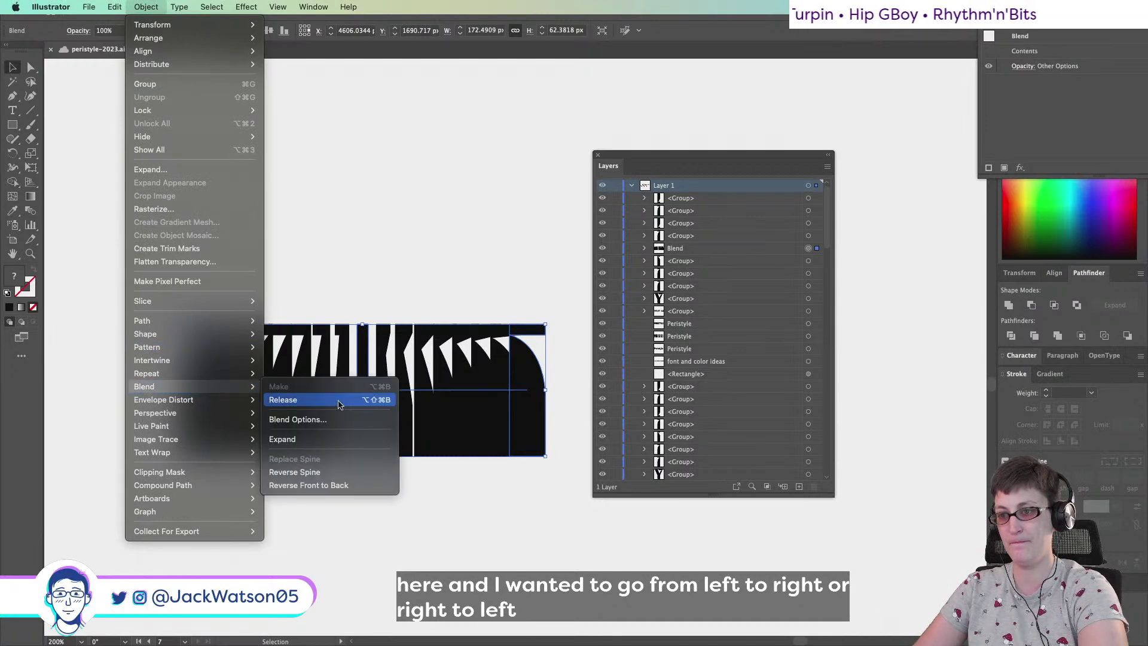
left_click(325, 419)
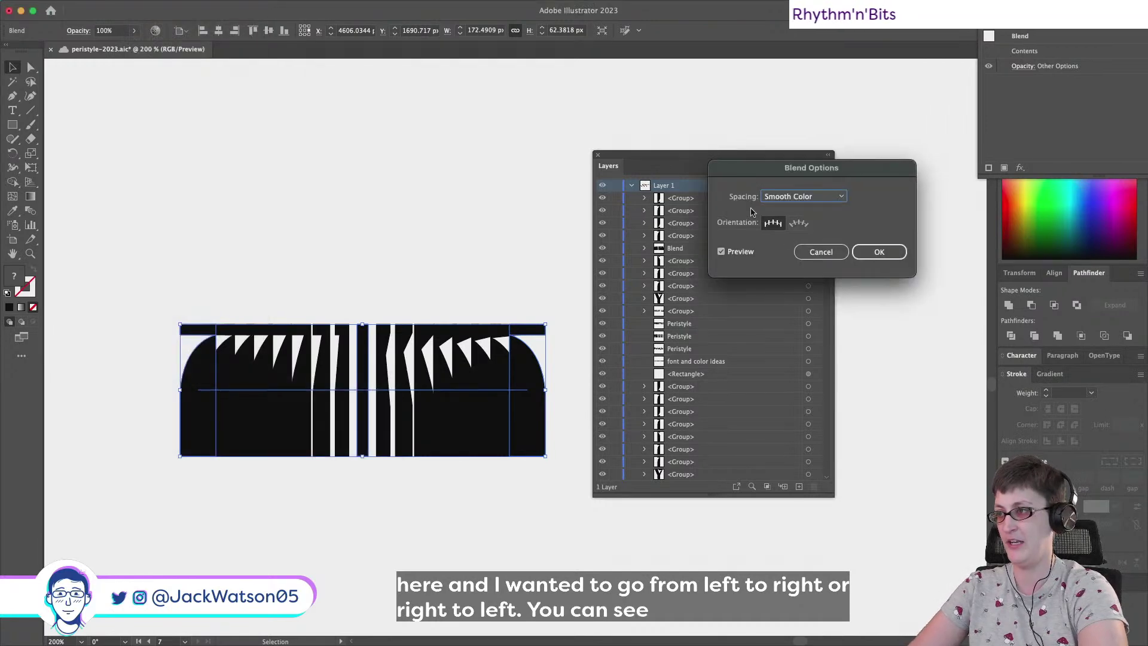
left_click(823, 199)
left_click(819, 220)
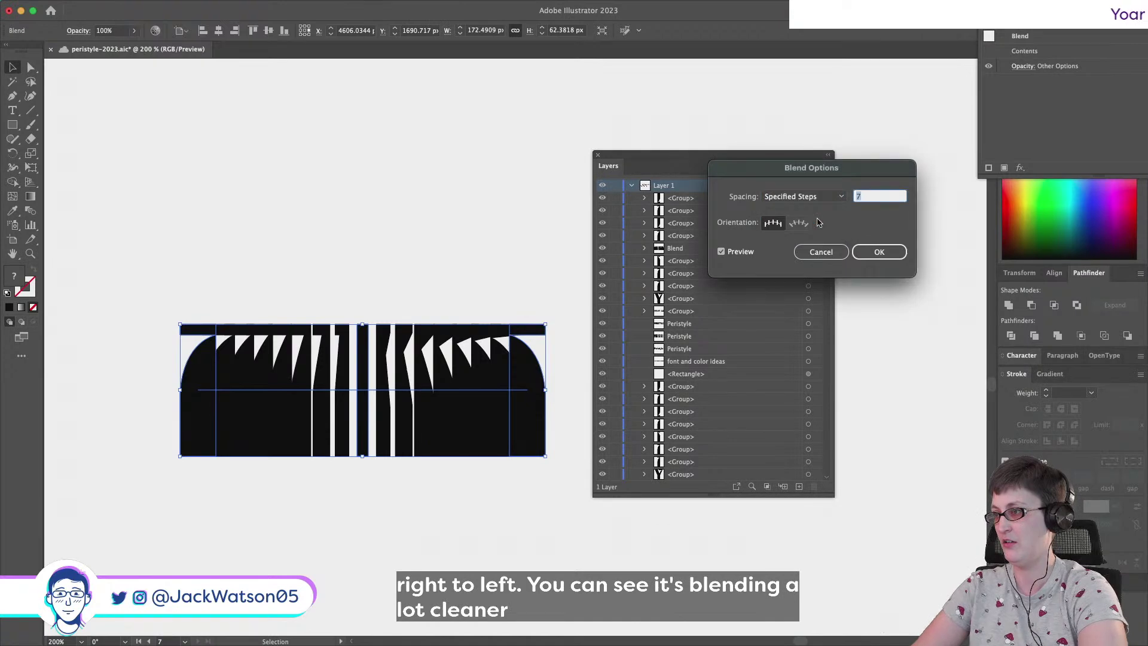
key("Down")
key("Down")
key("Down")
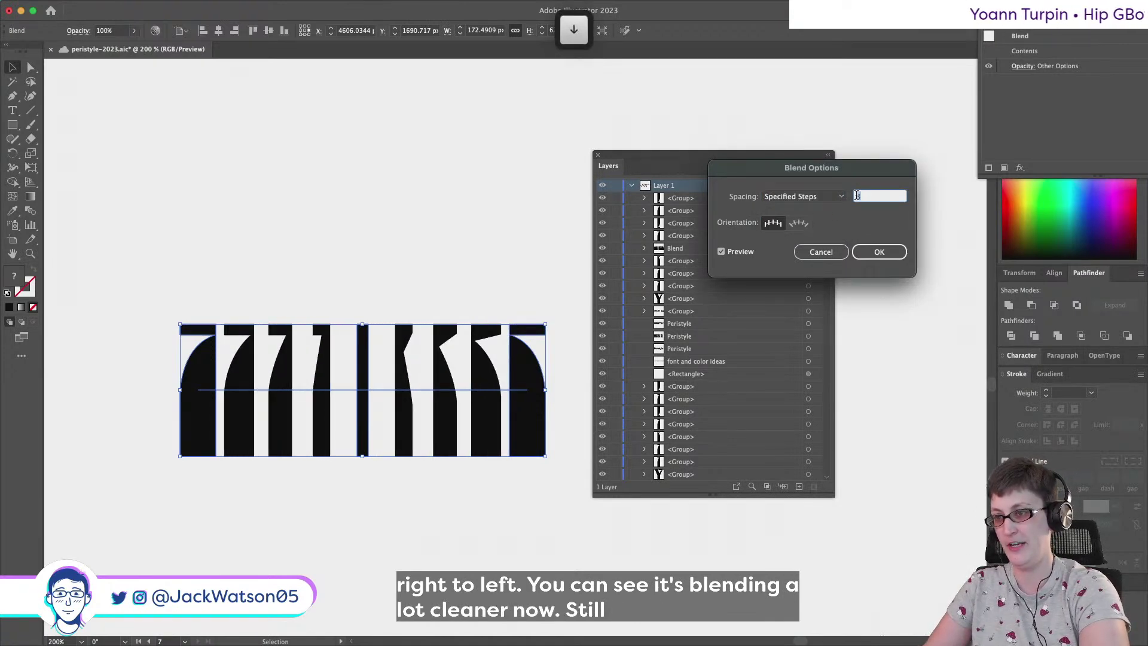
key("Down")
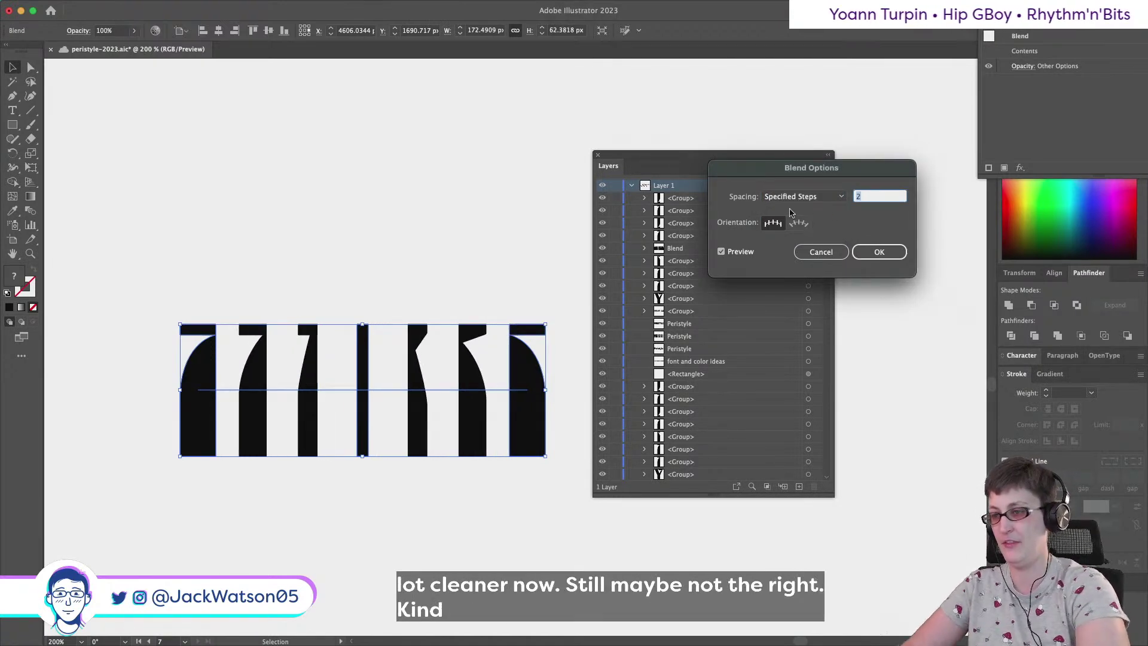
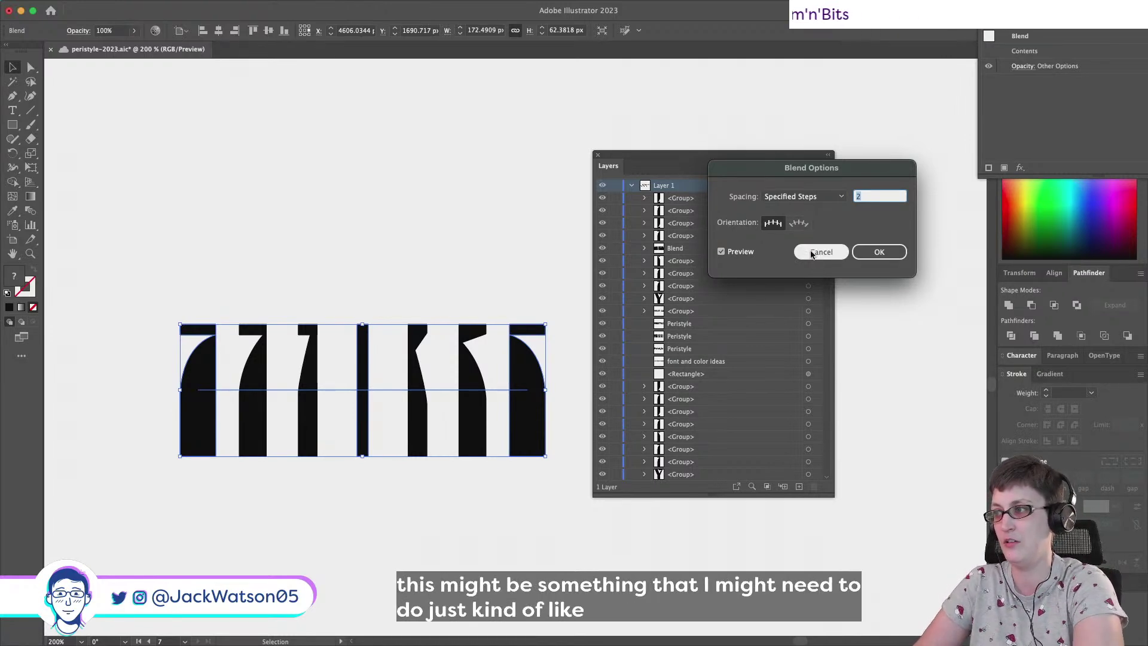
left_click(879, 251)
scroll(390, 233, "down", 1)
left_click(390, 235)
scroll(390, 236, "down", 1)
scroll(390, 236, "up", 1)
Undo the blend settings and the blend to get back the separate arch halves and centre bar
key("super+z")
key("super+z")
key("super+z")
key("super+z")
Place two progressively narrower copies of the left arch half between the original and the centre bar
left_click(320, 274)
left_click(260, 341)
left_click_drag(261, 341, 332, 354)
left_click_drag(325, 350, 333, 349)
left_click(296, 242)
scroll(297, 241, "down", 3)
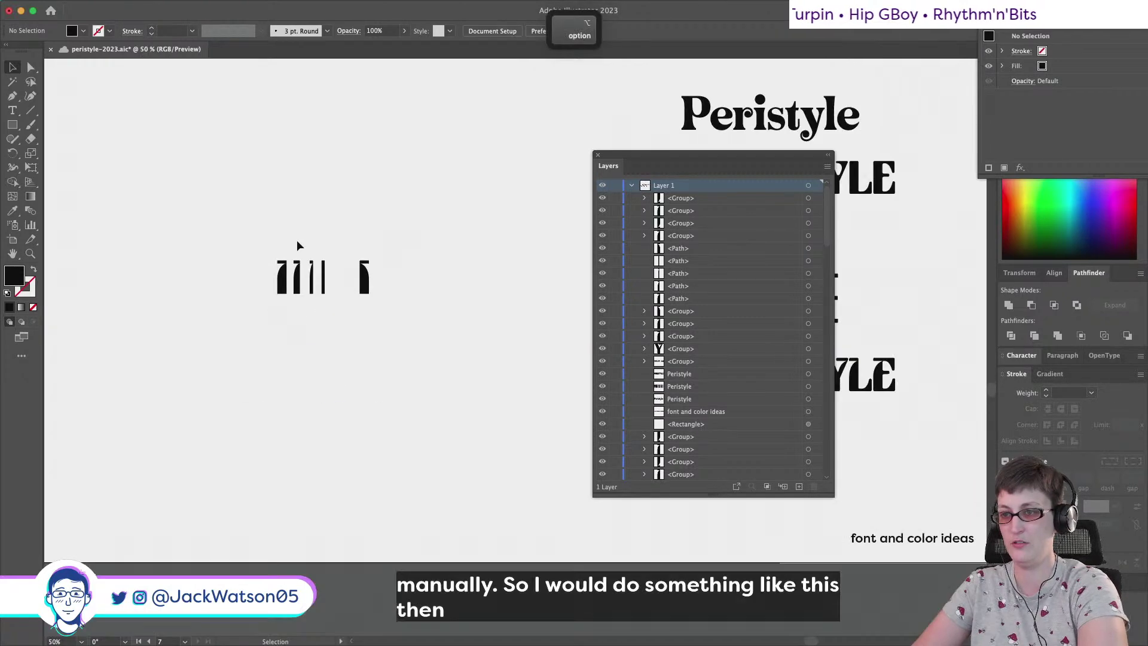
scroll(297, 245, "up", 3)
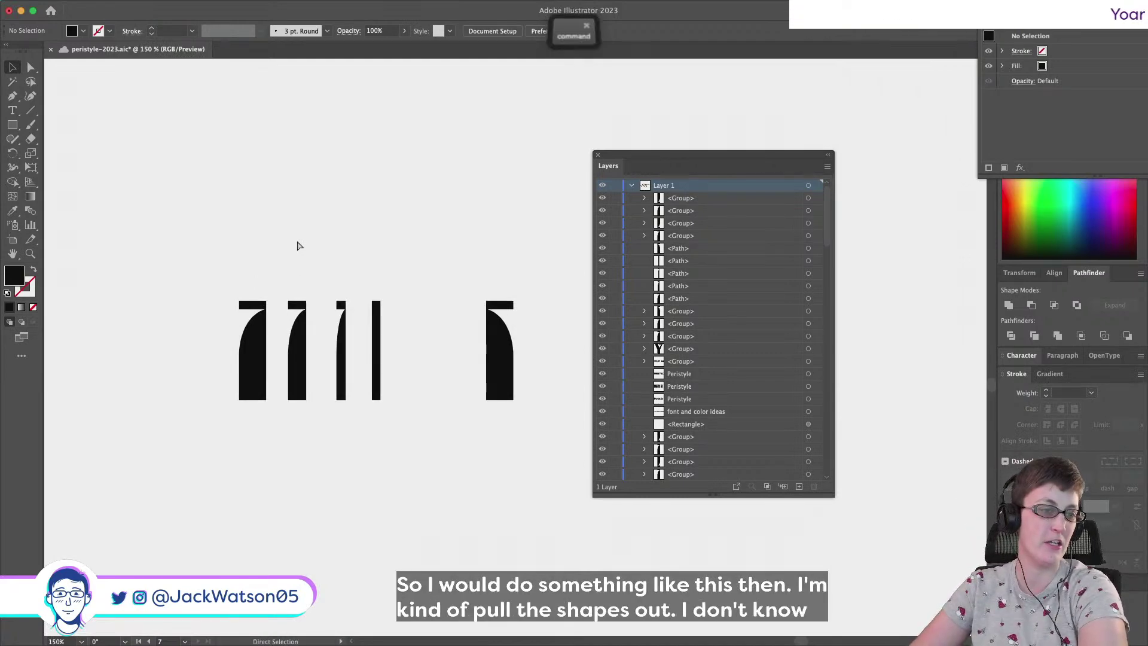
scroll(297, 245, "down", 3)
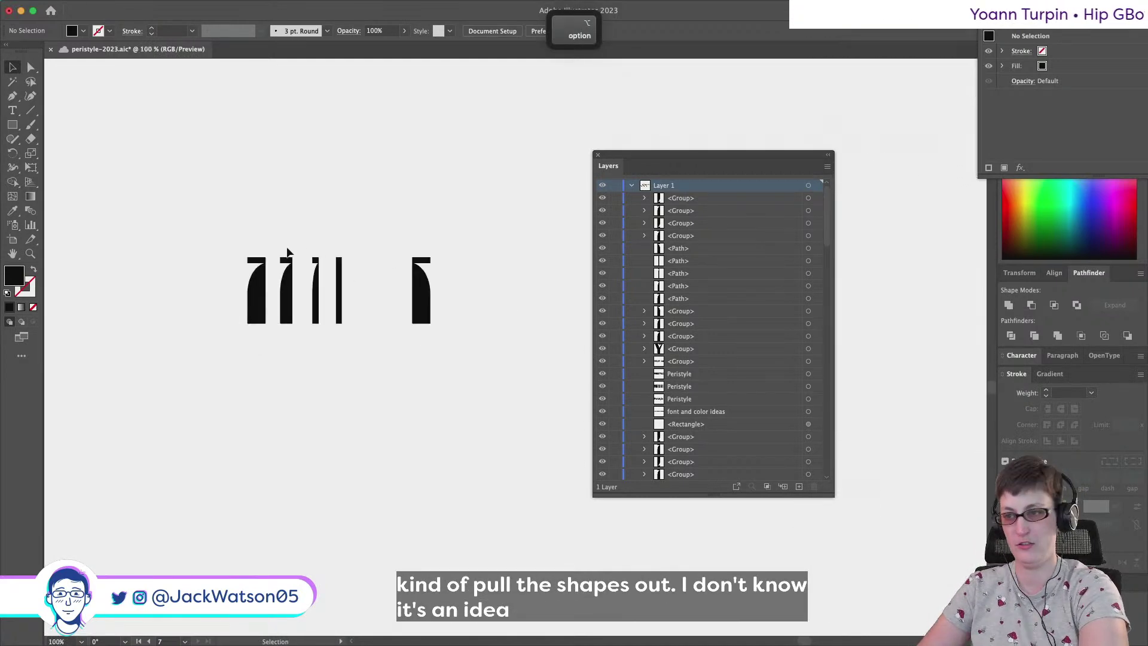
Shift the inner notch anchor of the wider arch copy inward along the cap's lower edge, away from its straight side
scroll(287, 249, "up", 4)
left_click(28, 69)
left_click(289, 285)
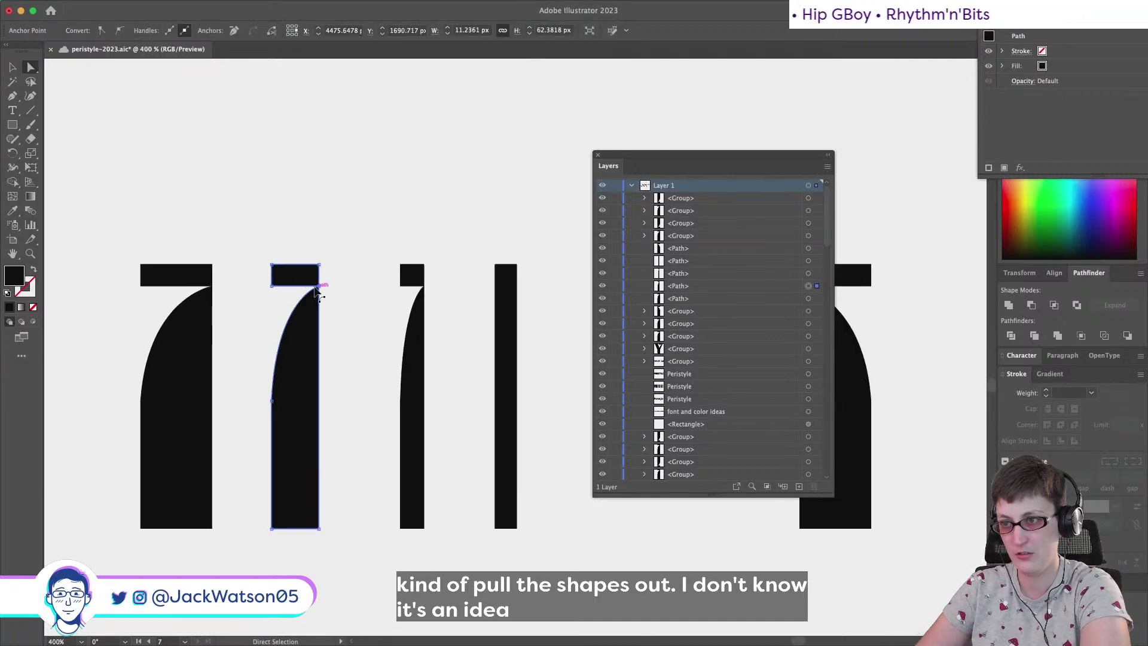
left_click_drag(319, 289, 314, 290)
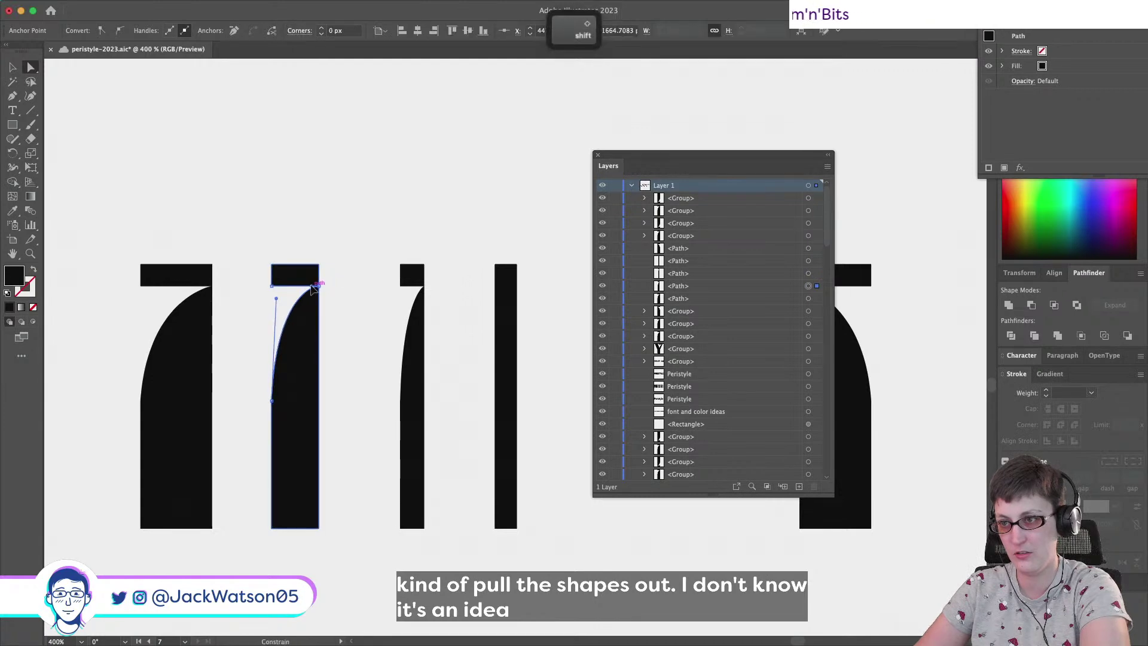
scroll(307, 290, "up", 6)
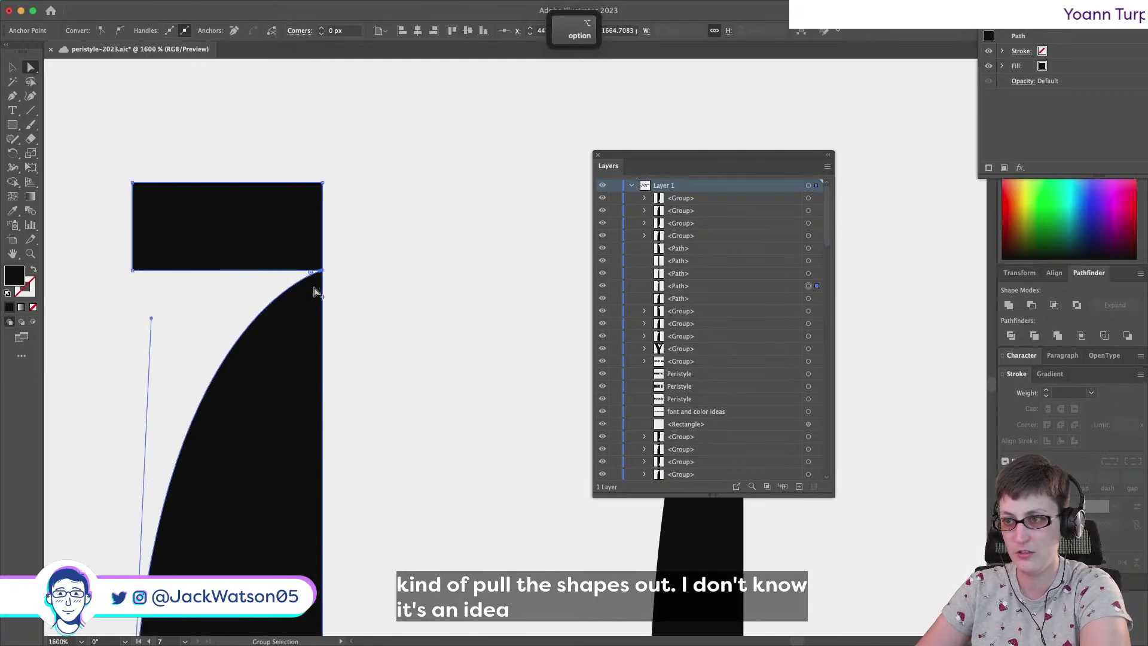
scroll(317, 297, "up", 1)
left_click_drag(344, 264, 200, 259)
scroll(201, 259, "down", 4)
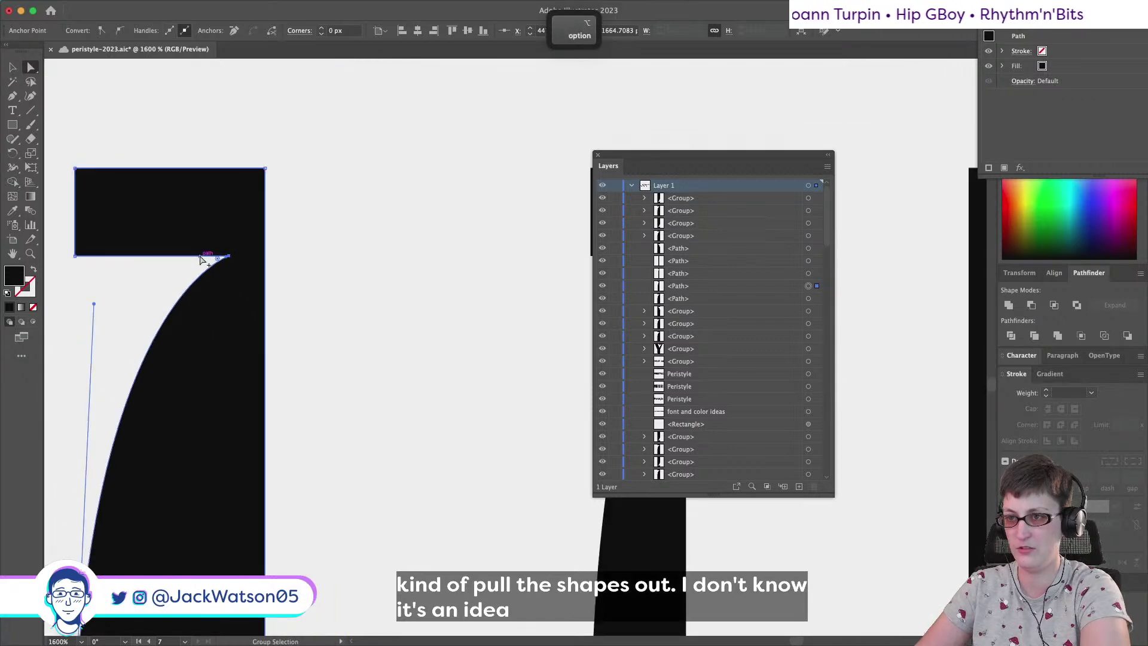
Shift the inner notch anchor of the narrowest arch copy well toward its curved side, leaving only a small notch
scroll(200, 257, "down", 1)
scroll(308, 258, "up", 4)
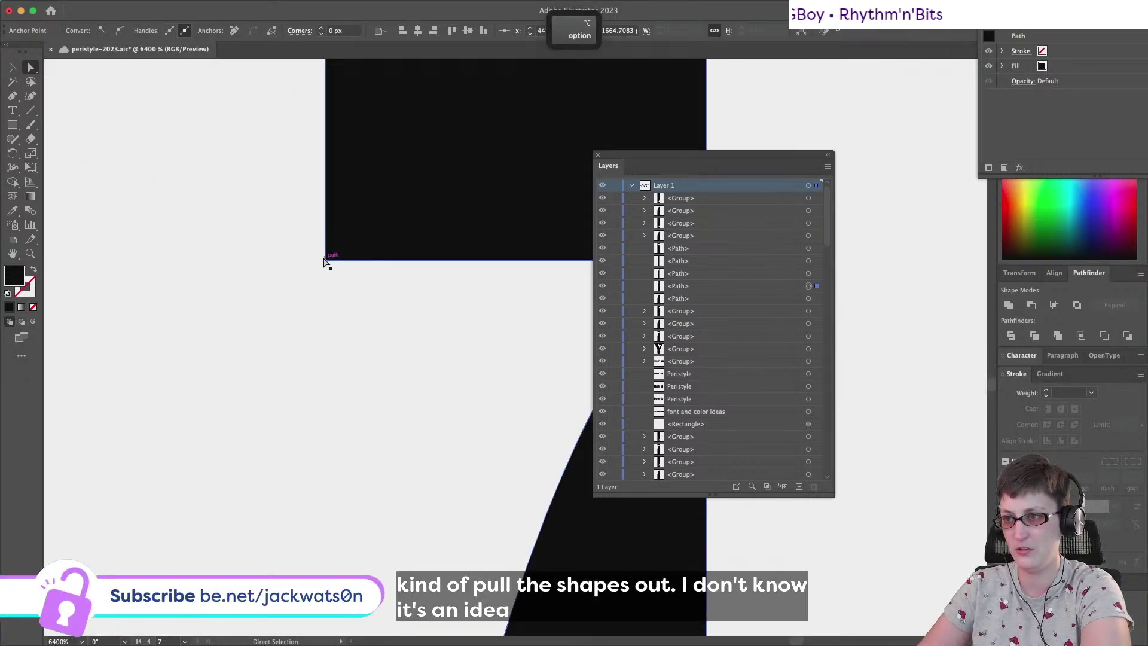
left_click(325, 261)
scroll(372, 259, "right", 5)
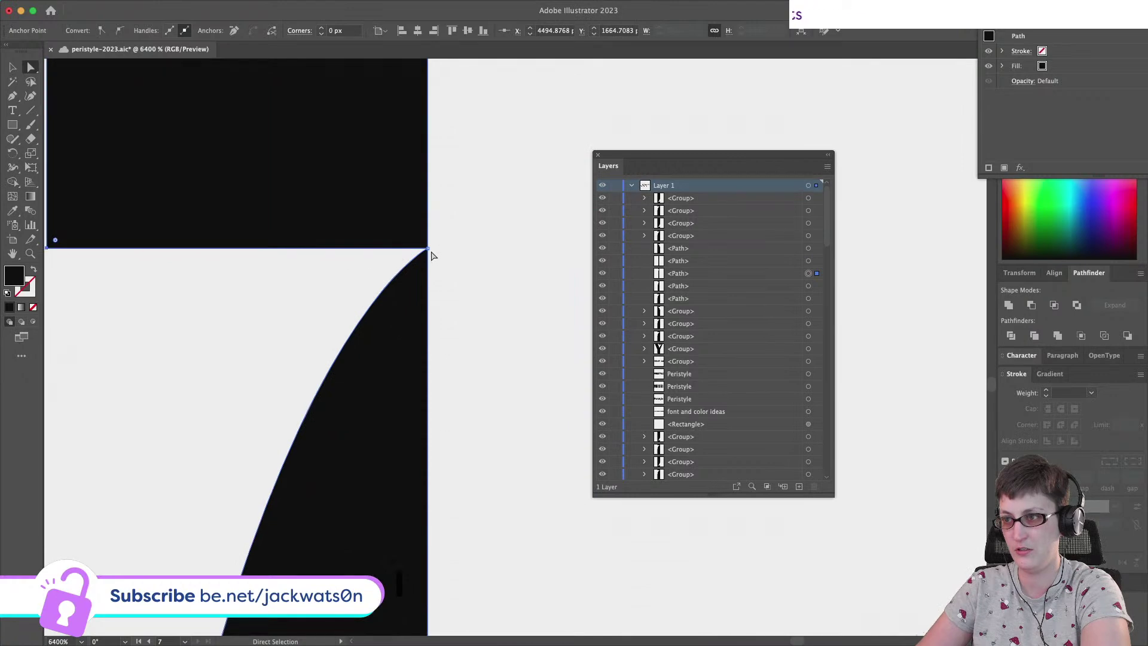
left_click_drag(429, 254, 176, 236)
scroll(175, 237, "down", 8)
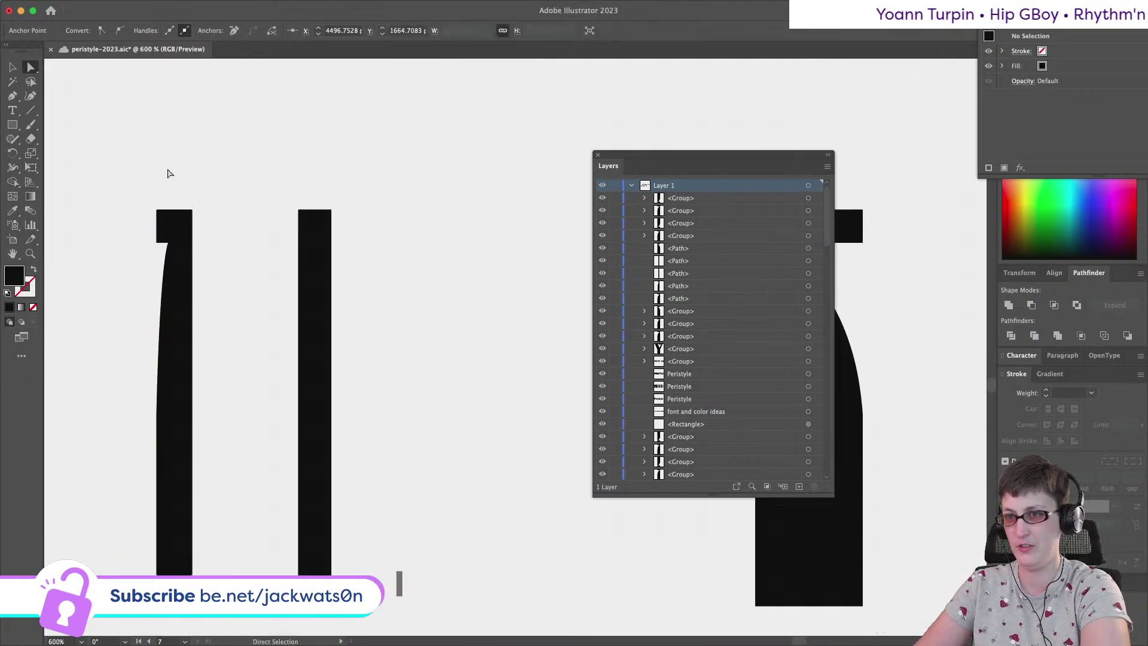
left_click(167, 175)
scroll(170, 175, "down", 3)
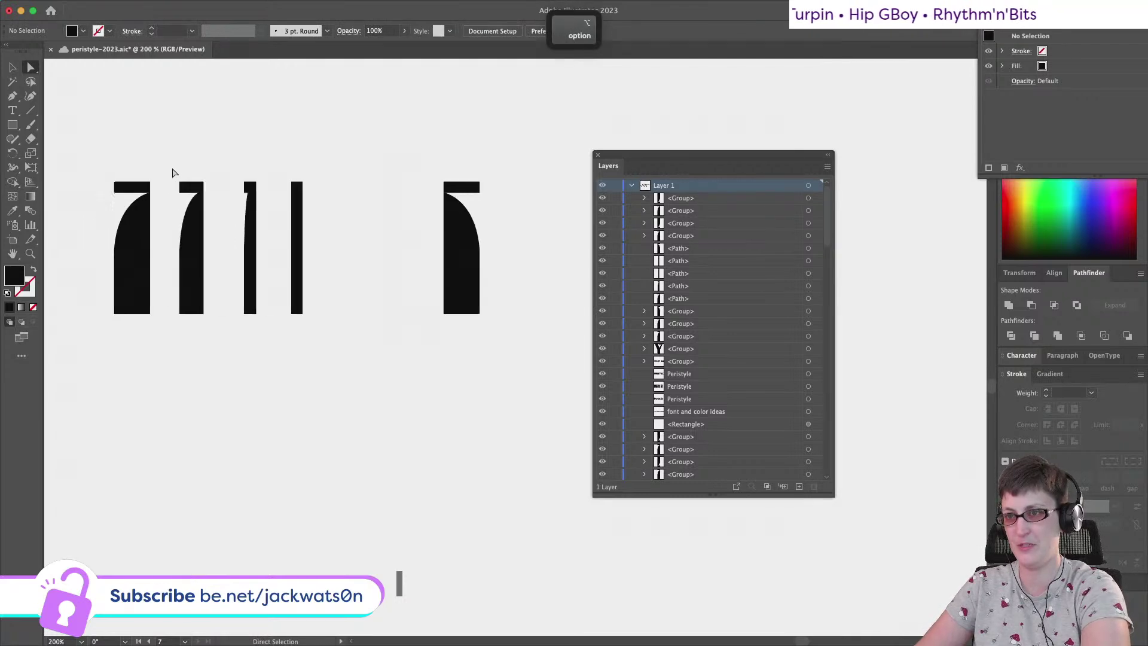
scroll(182, 181, "left", 5)
scroll(185, 185, "right", 3)
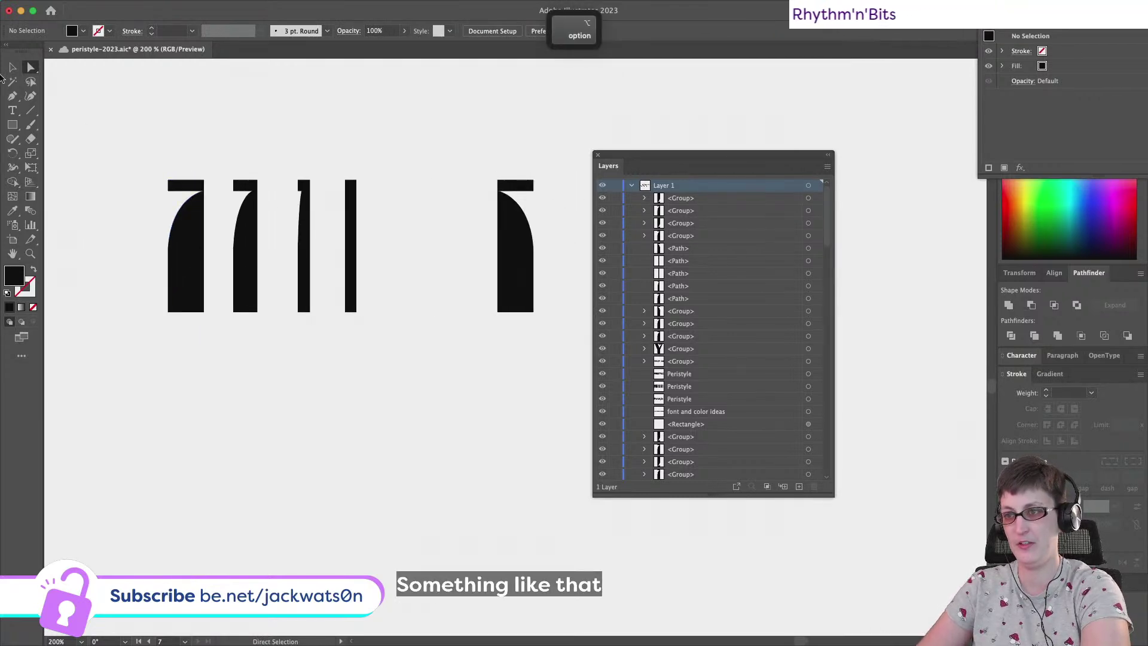
Tighten the spacing by moving the left arch half toward its first copy and the narrowest copy slightly left
left_click_drag(201, 297, 206, 295)
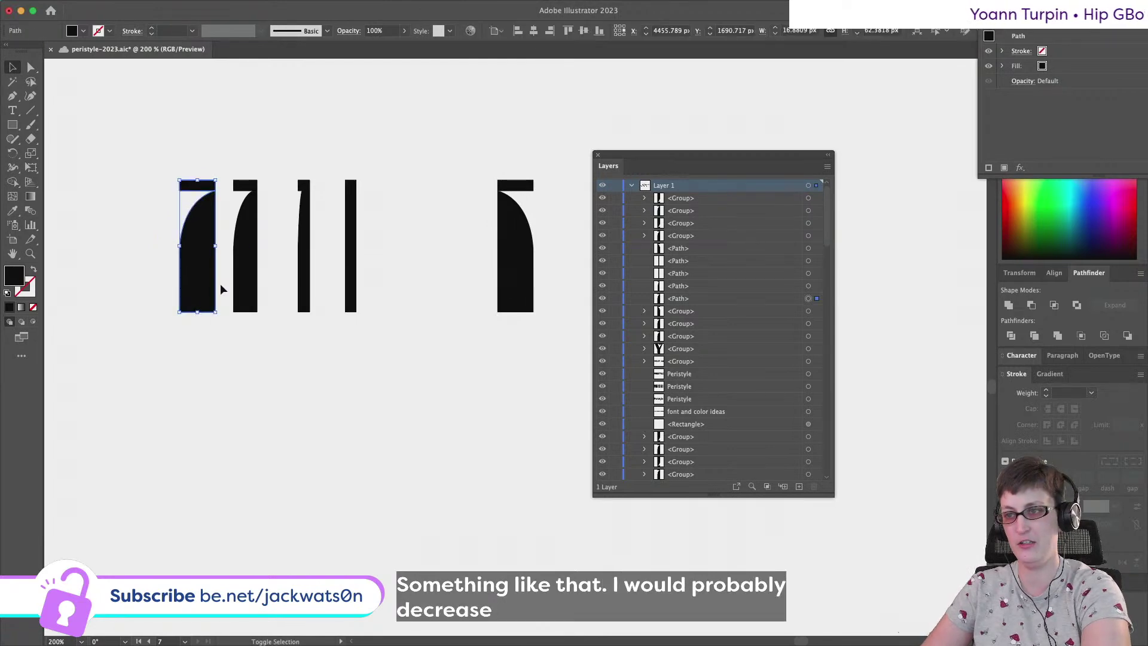
left_click_drag(303, 286, 296, 287)
left_click(332, 372)
scroll(332, 372, "down", 5)
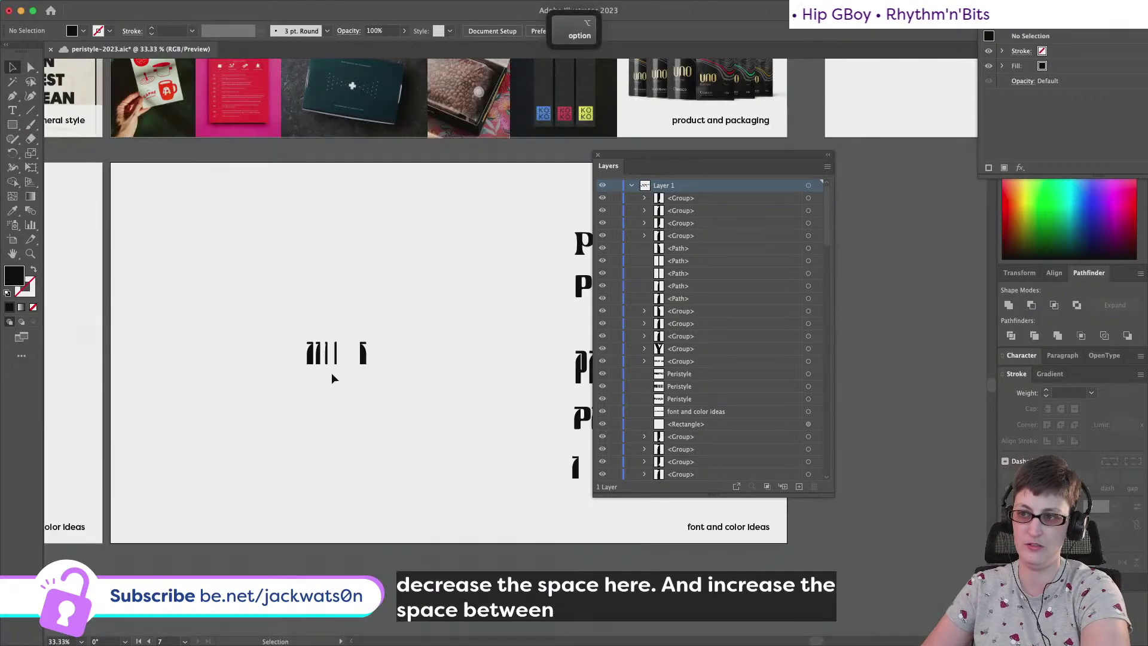
scroll(332, 372, "up", 4)
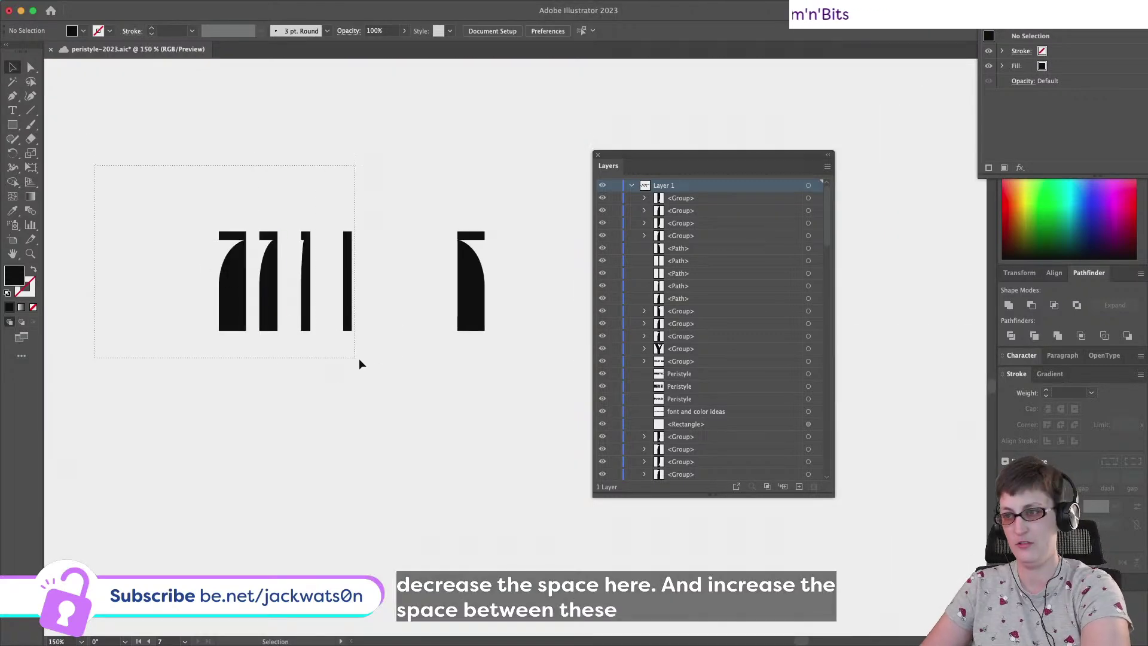
Delete the old right arch half and nudge the two narrower arch copies slightly left
left_click_drag(347, 362, 361, 359)
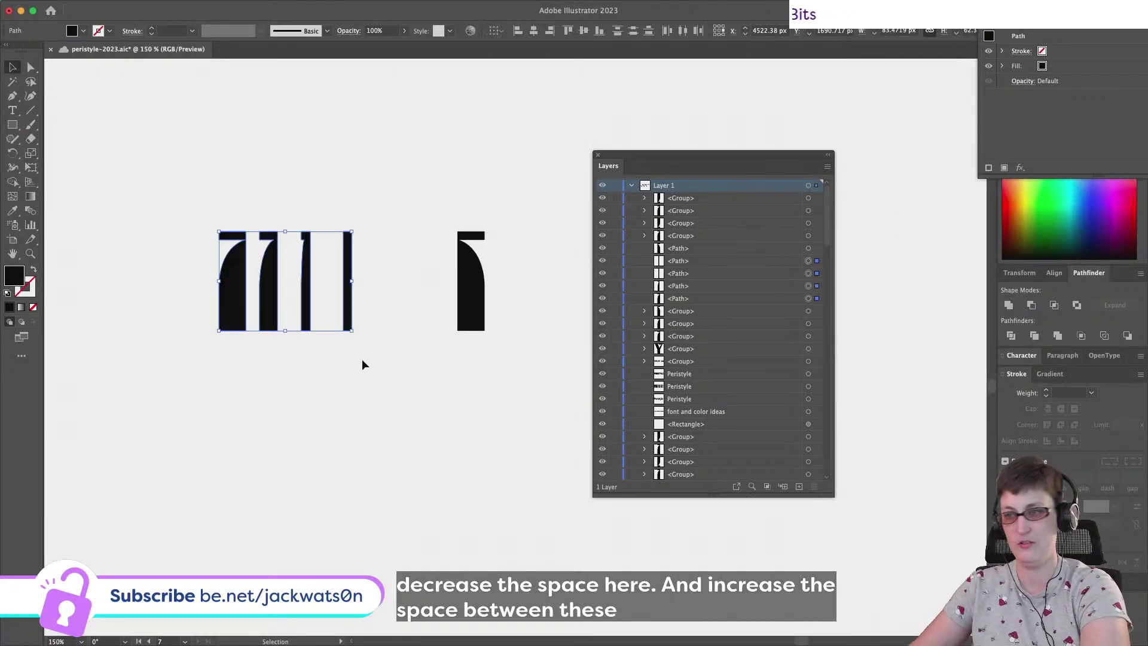
left_click(460, 299)
key("BackSpace")
left_click(245, 275)
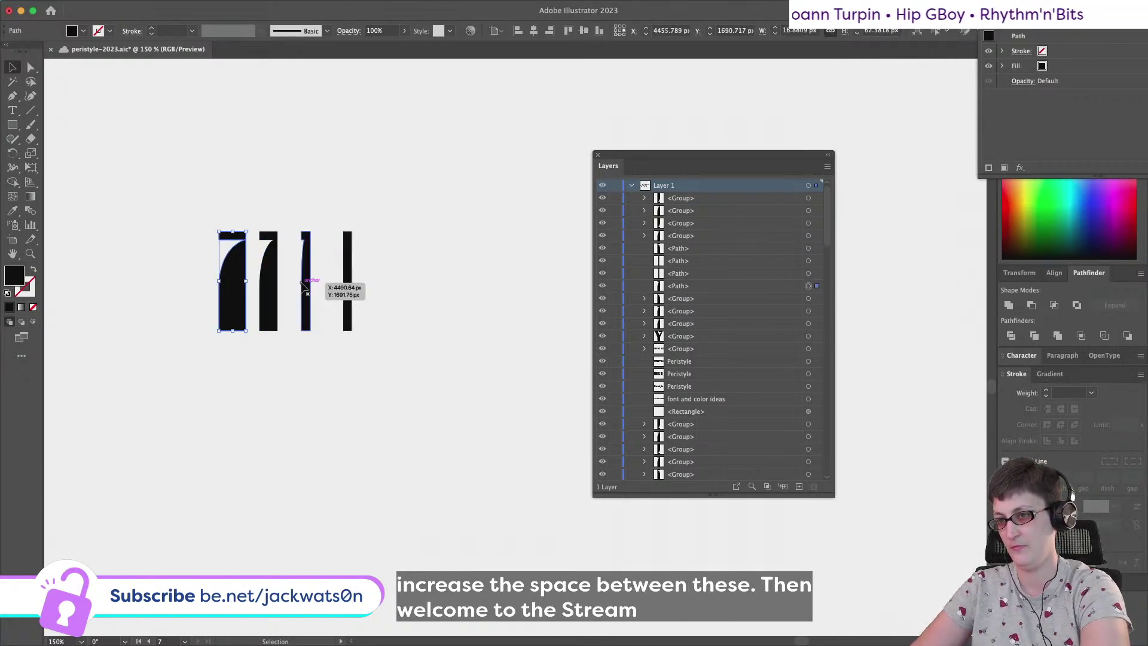
key("Left")
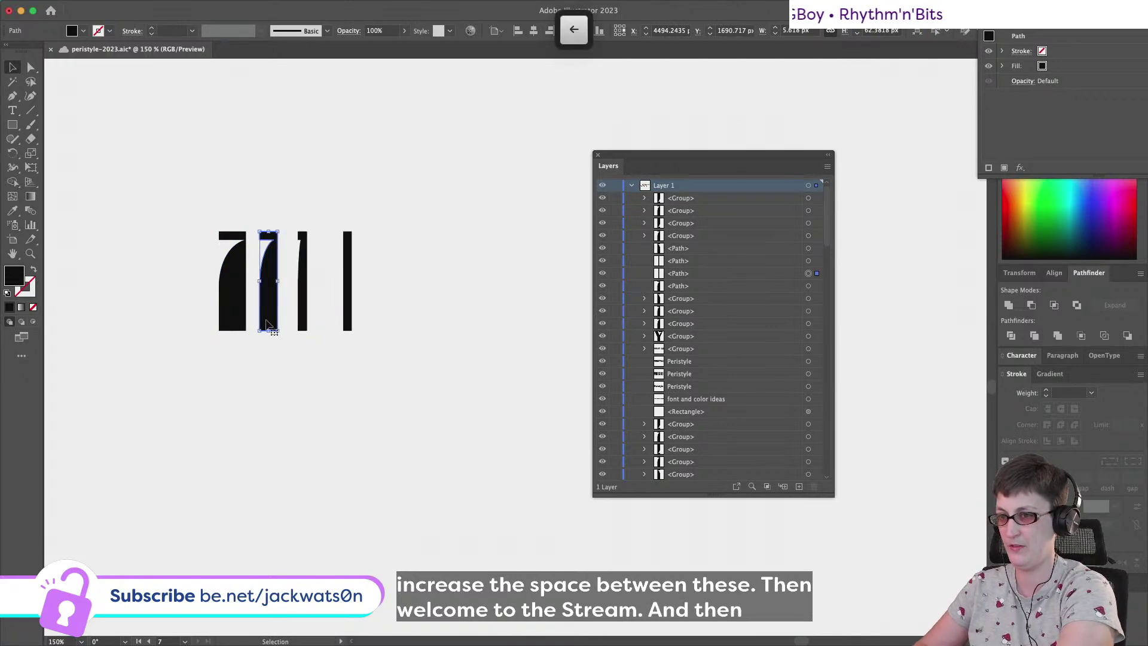
left_click(305, 294)
Duplicate the three arch pieces and the centre bar in place and mirror the duplicates horizontally
left_click_drag(420, 389, 90, 158)
key("super+c")
key("super+f")
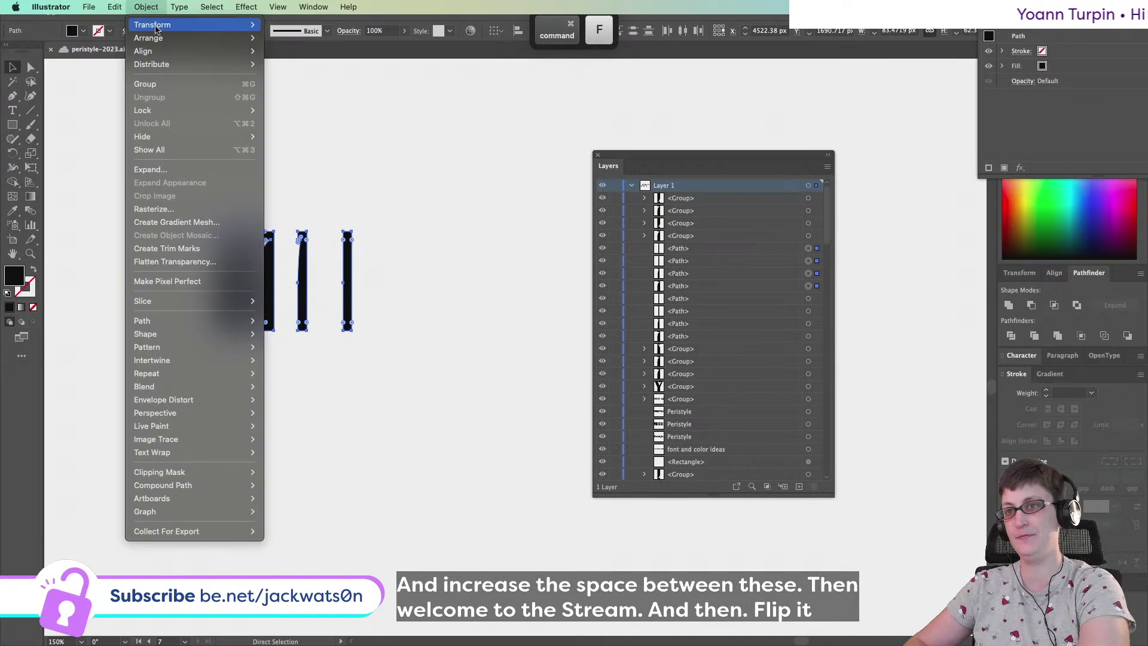
left_click(146, 7)
mouse_move(152, 24)
left_click(311, 70)
key("Return")
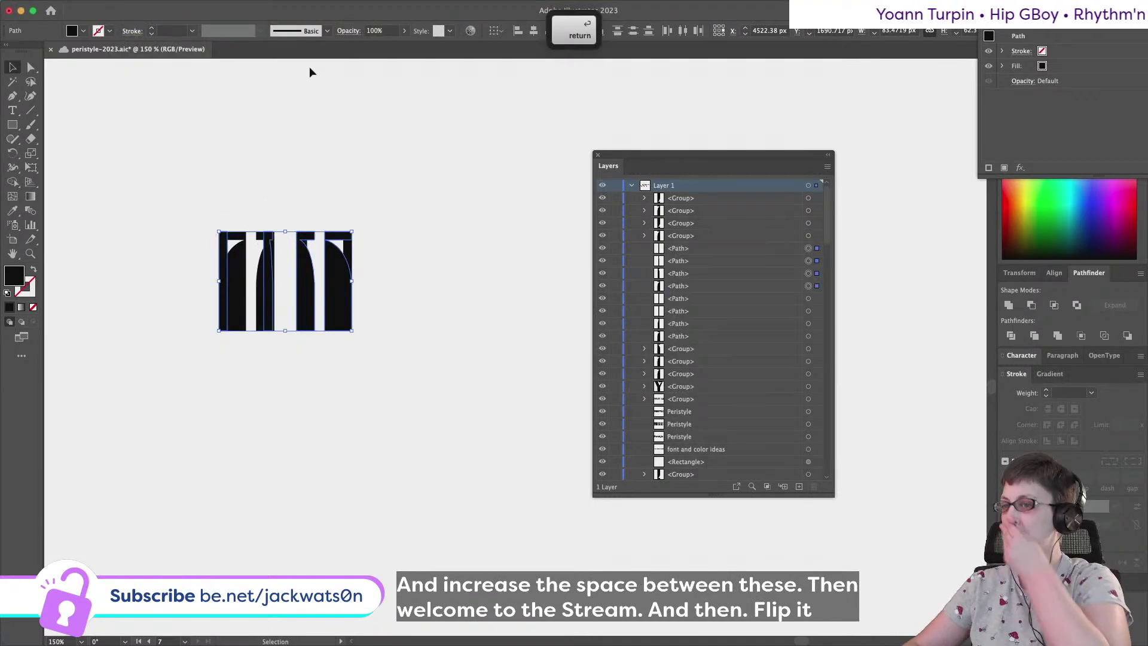
Move the mirrored set right until the two centre bars coincide, and delete the duplicate centre bar
left_click_drag(289, 268, 461, 256)
left_click(363, 308)
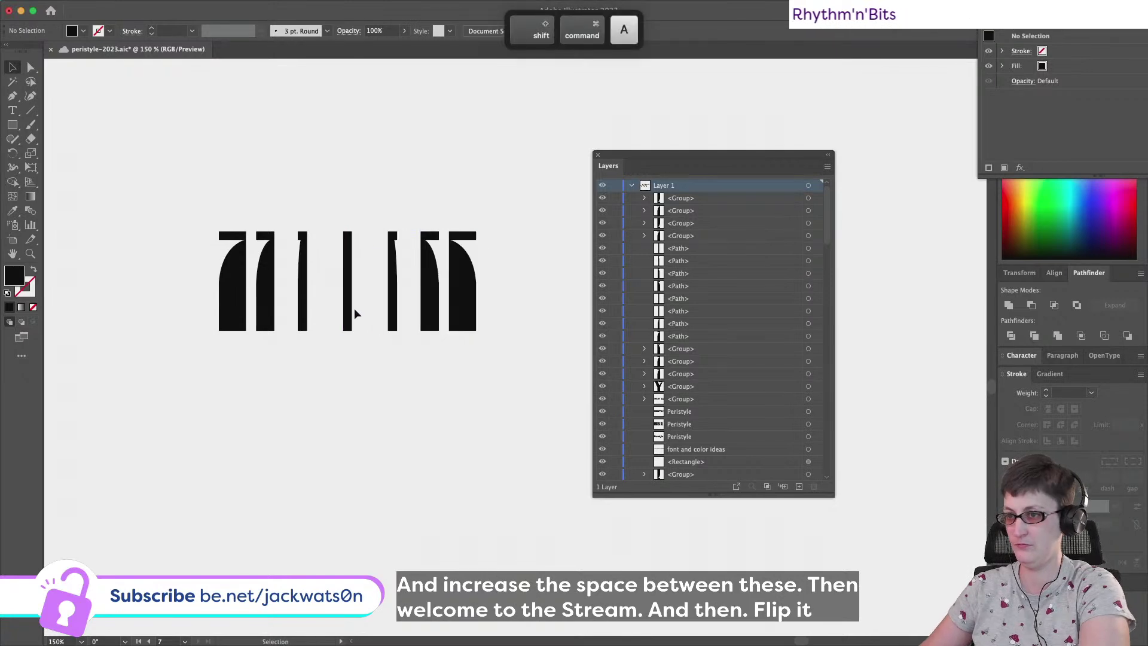
scroll(352, 316, "down", 4)
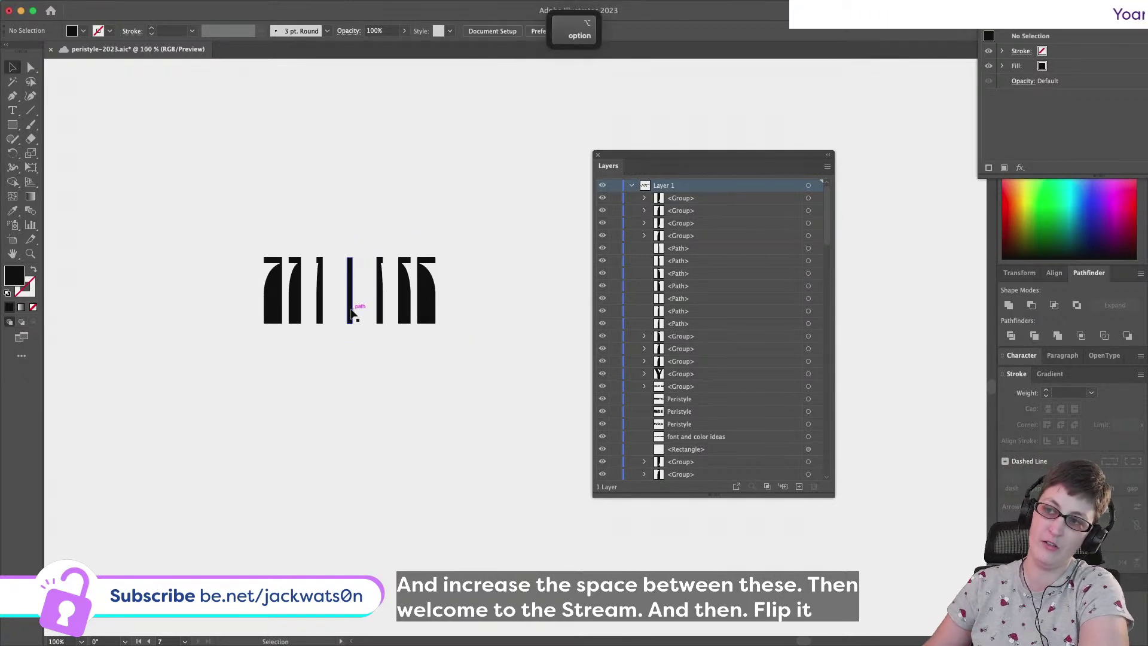
Group the seven colonnade pieces and place the motif beneath the arch shape studies on the font and color ideas artboard
scroll(352, 315, "right", 4)
left_click_drag(173, 266, 546, 461)
left_click(327, 365)
scroll(410, 454, "up", 1)
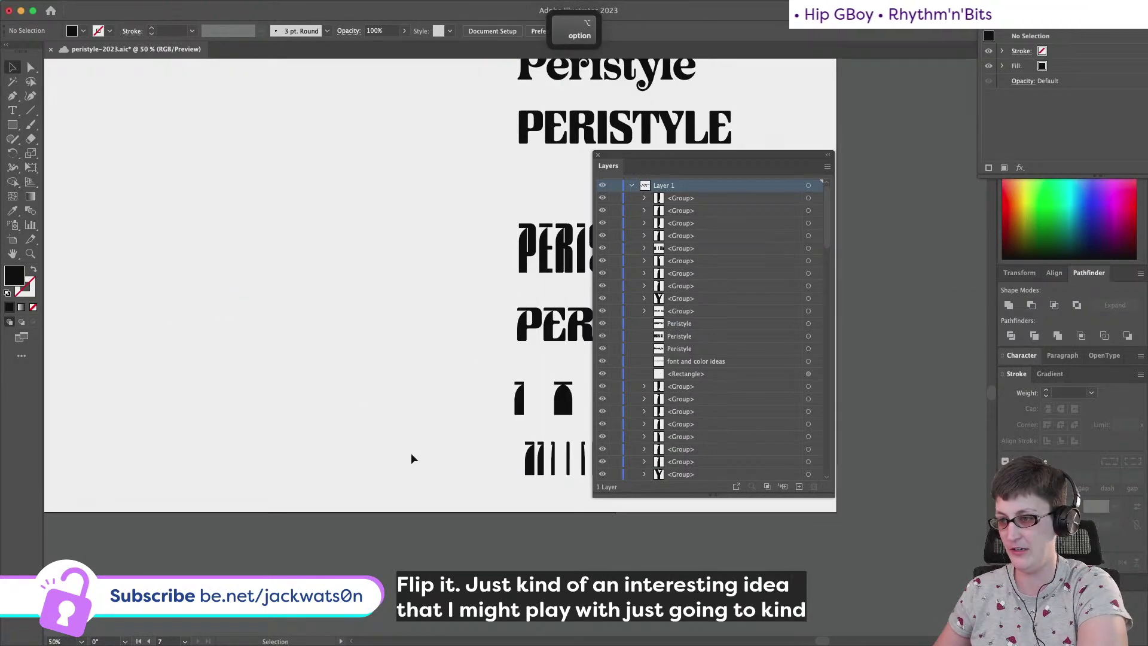
Review the colonnade motif alongside the Peristyle wordmark variations and arch shape studies
scroll(411, 453, "up", 1)
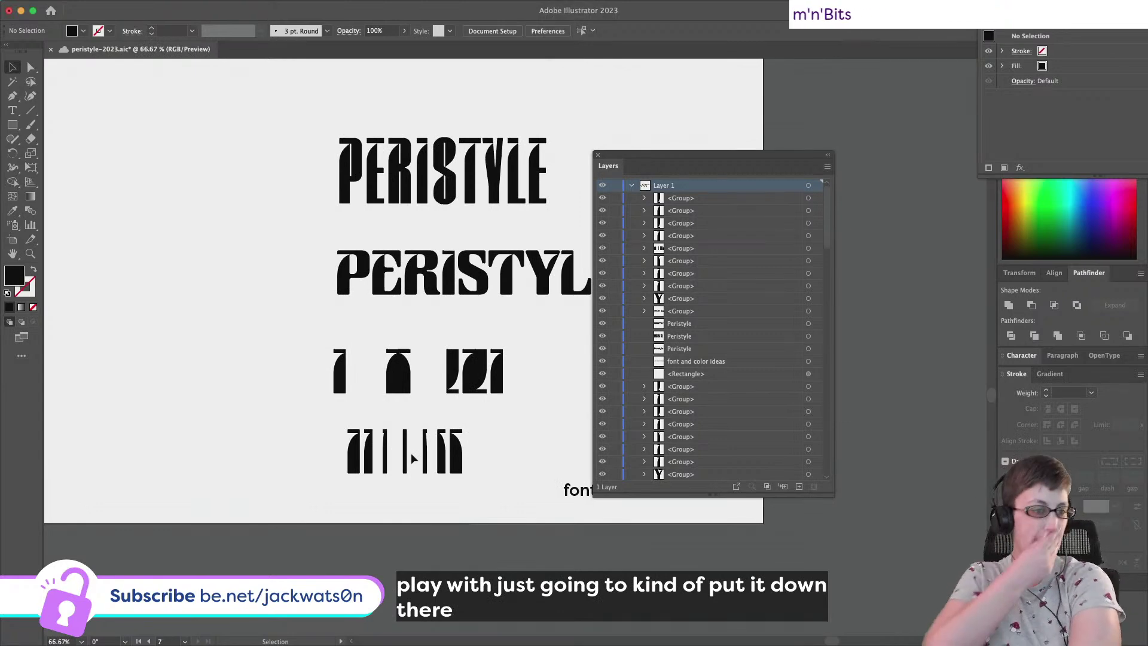
scroll(411, 453, "up", 3)
scroll(411, 453, "right", 2)
scroll(411, 454, "down", 1)
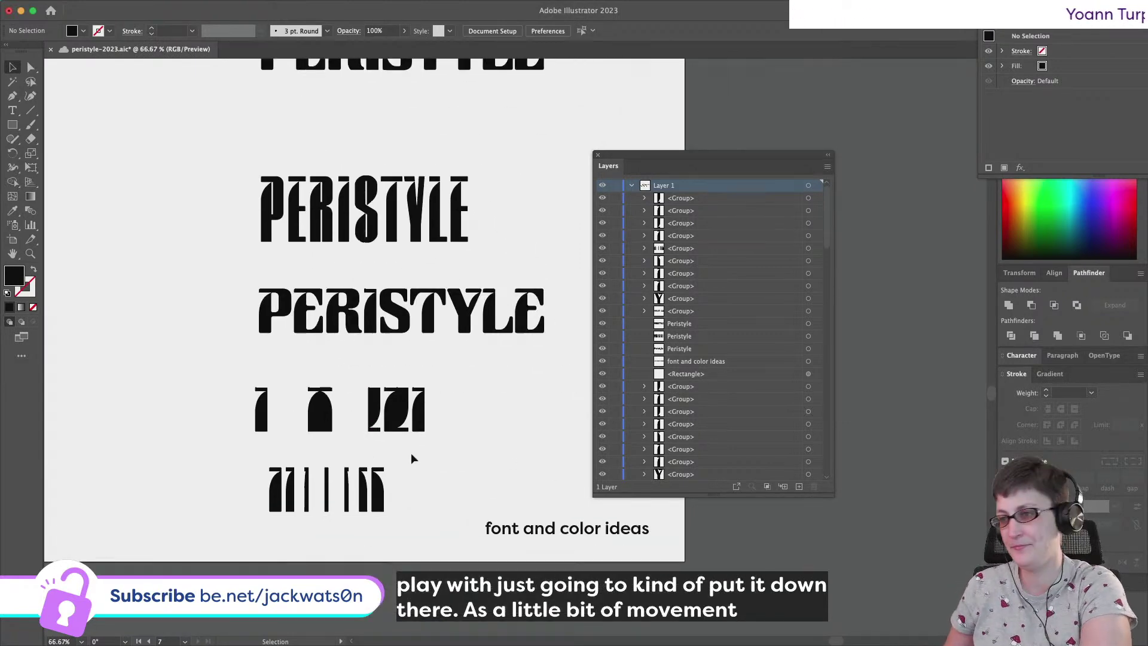
scroll(435, 436, "up", 1)
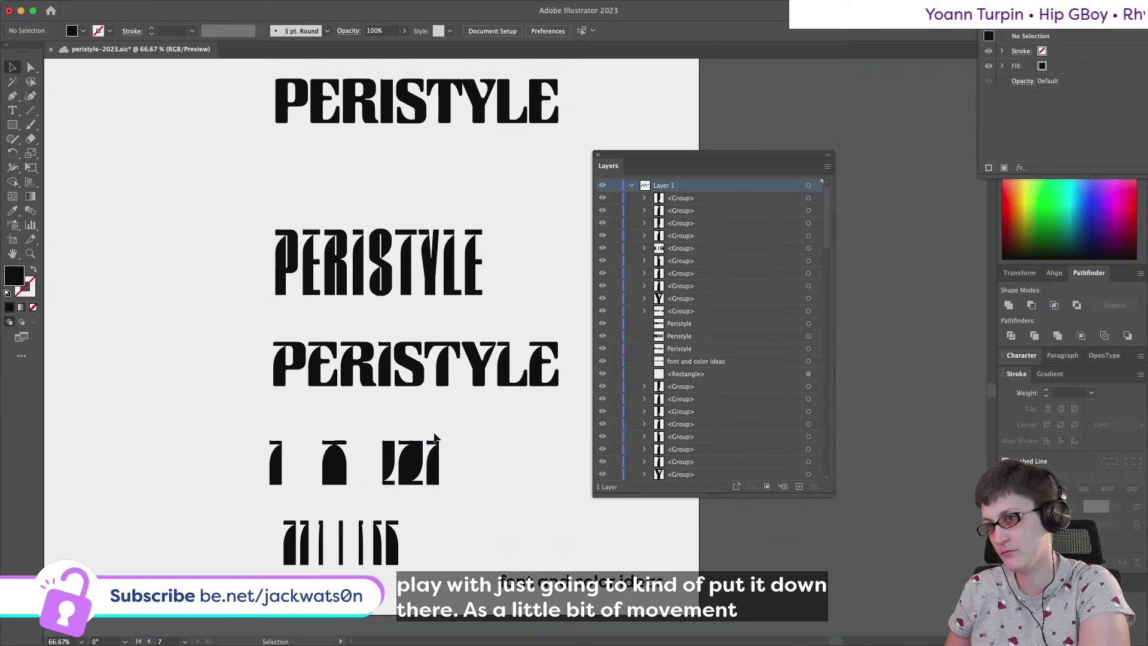
scroll(435, 436, "left", 2)
scroll(435, 436, "up", 2)
scroll(434, 438, "up", 2)
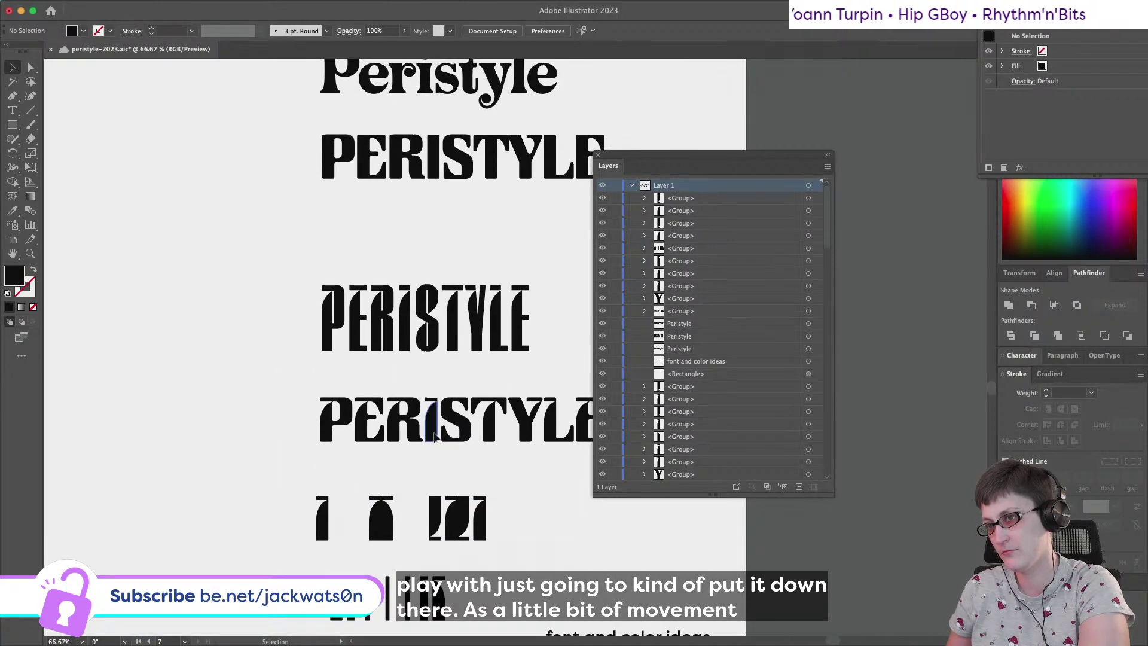
scroll(434, 437, "right", 1)
scroll(434, 437, "down", 4)
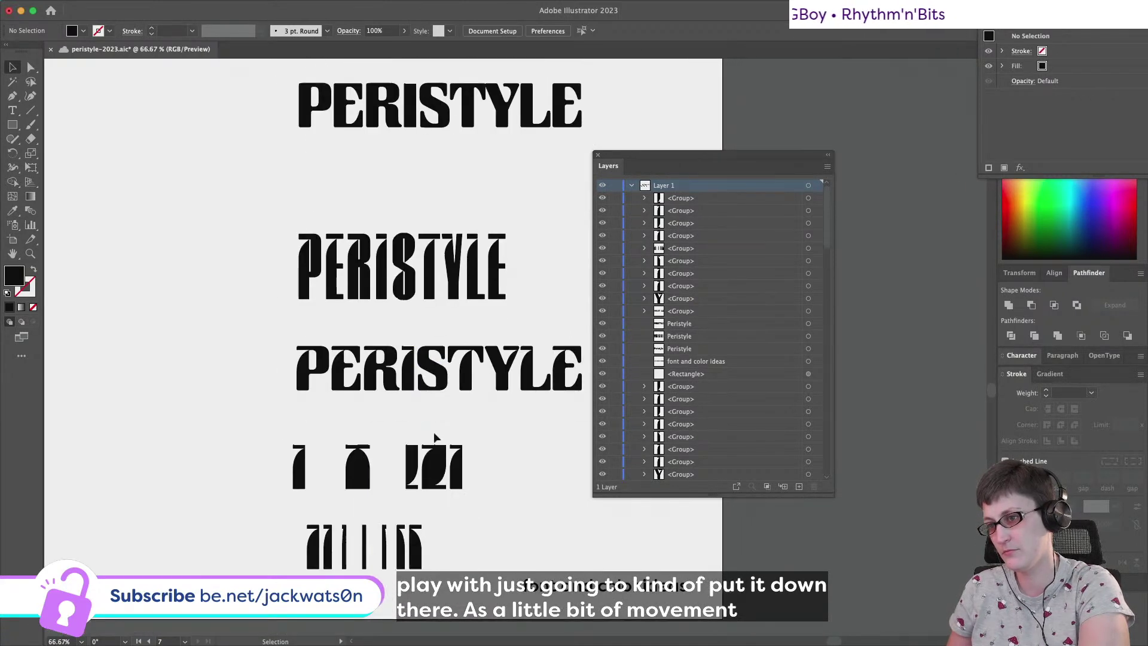
scroll(435, 437, "right", 1)
scroll(435, 437, "down", 3)
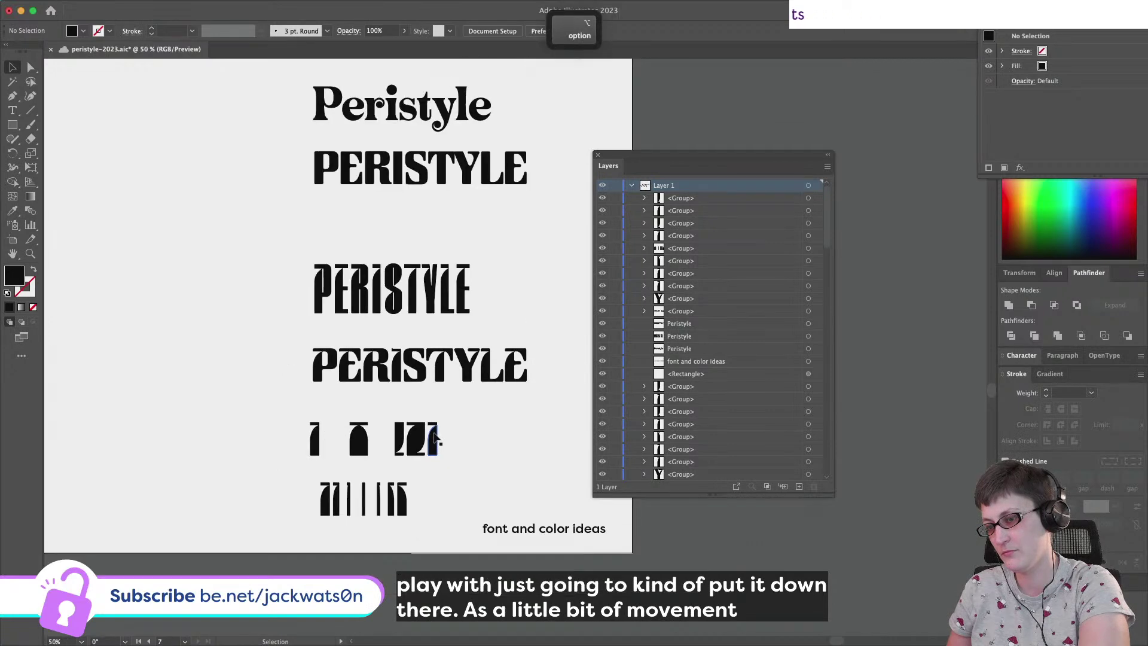
Move all the wordmark variations, arch studies and the colonnade motif slightly up the artboard, leaving its label in place
scroll(455, 445, "left", 2)
scroll(476, 451, "right", 2)
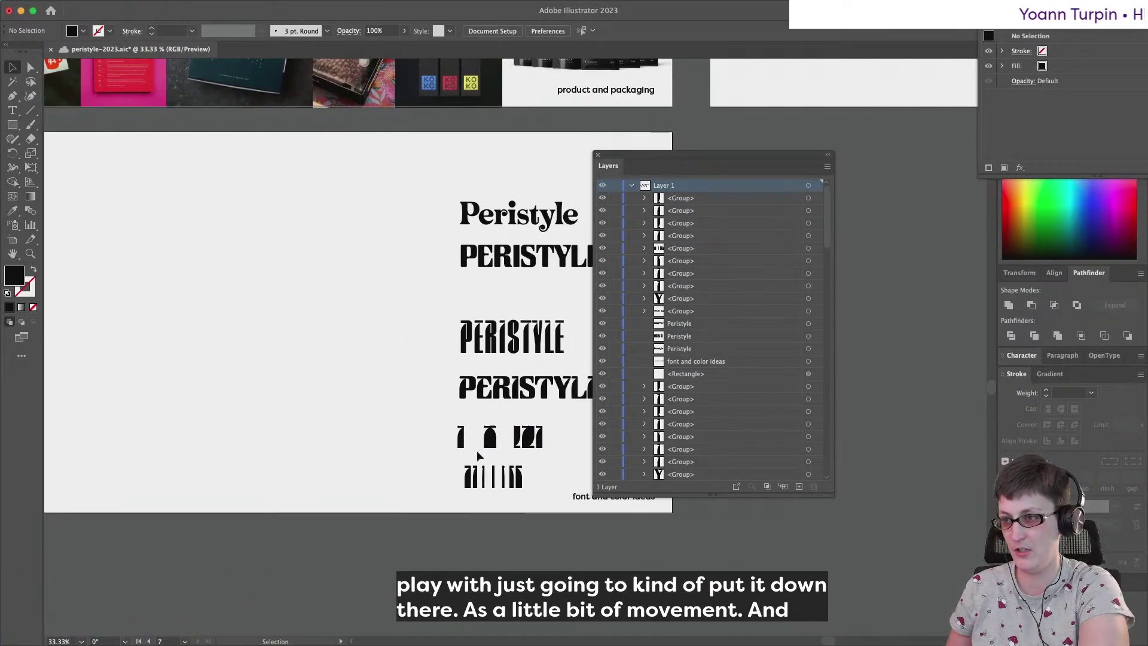
left_click_drag(263, 160, 513, 481)
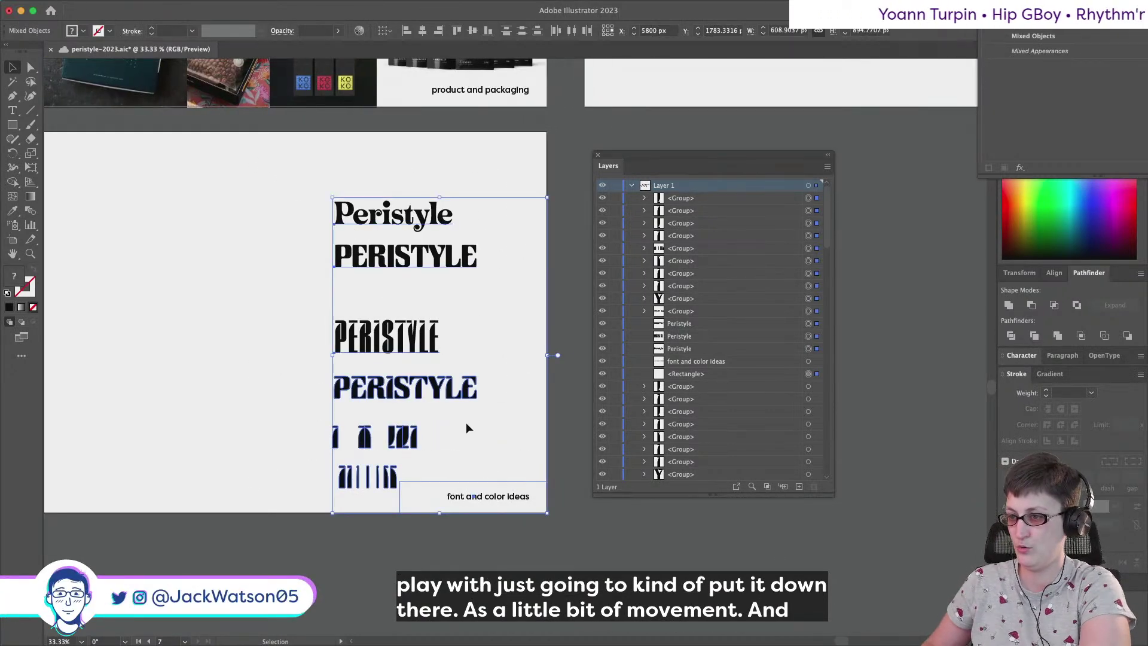
left_click(473, 495, "shift")
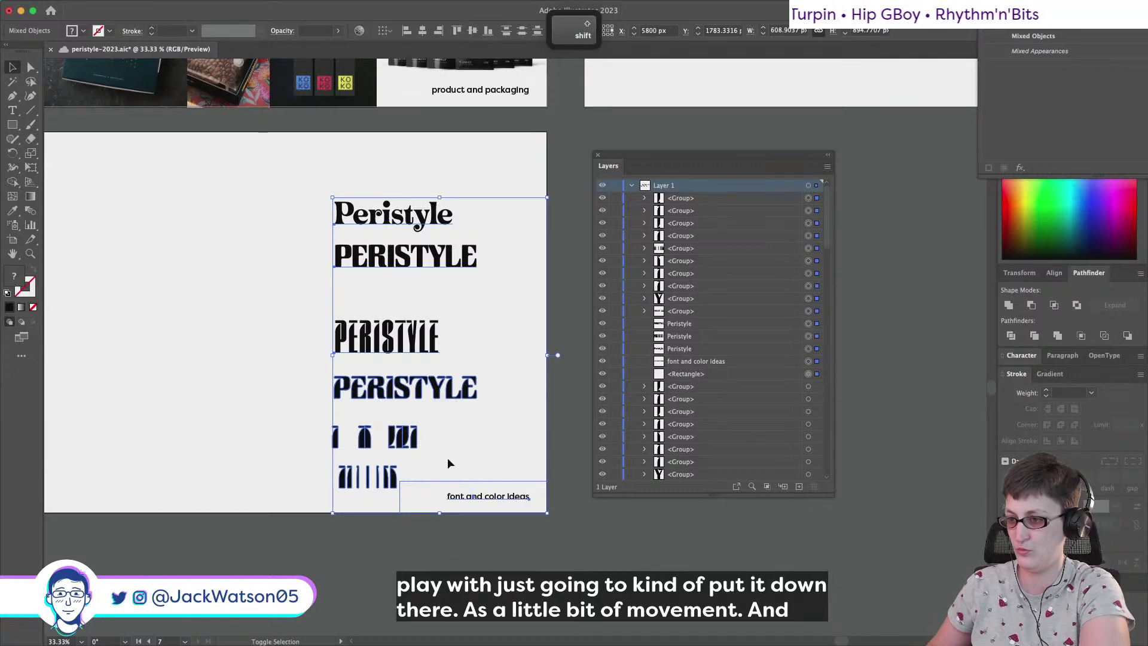
left_click(458, 489, "shift")
left_click_drag(408, 443, 409, 425)
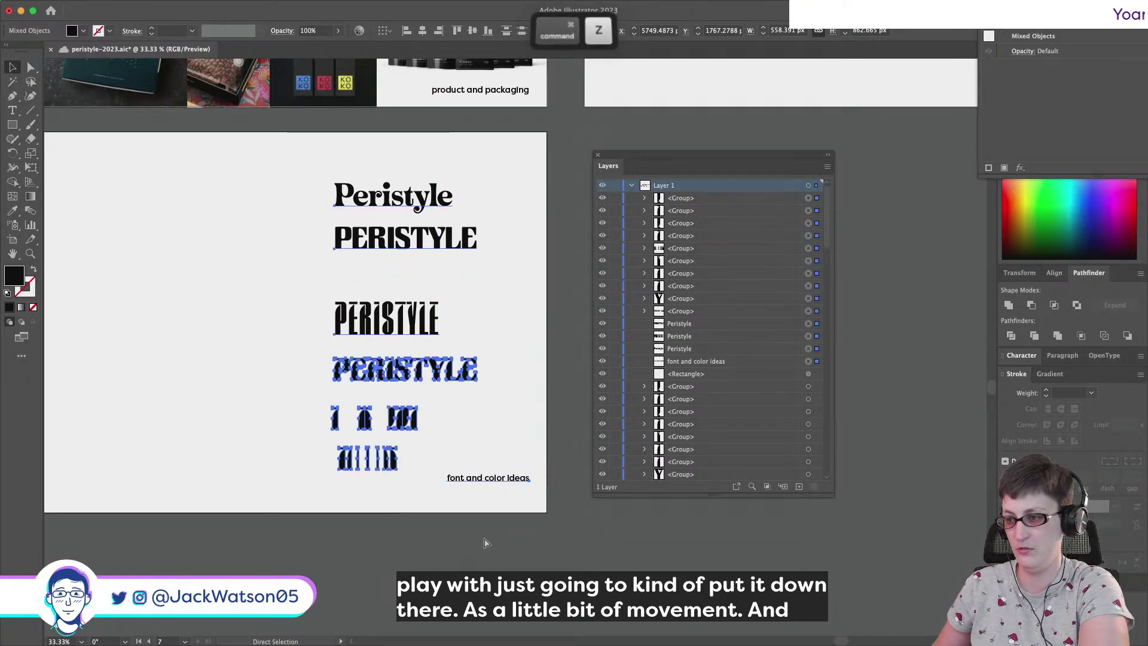
key("super+z")
left_click(526, 503, "shift")
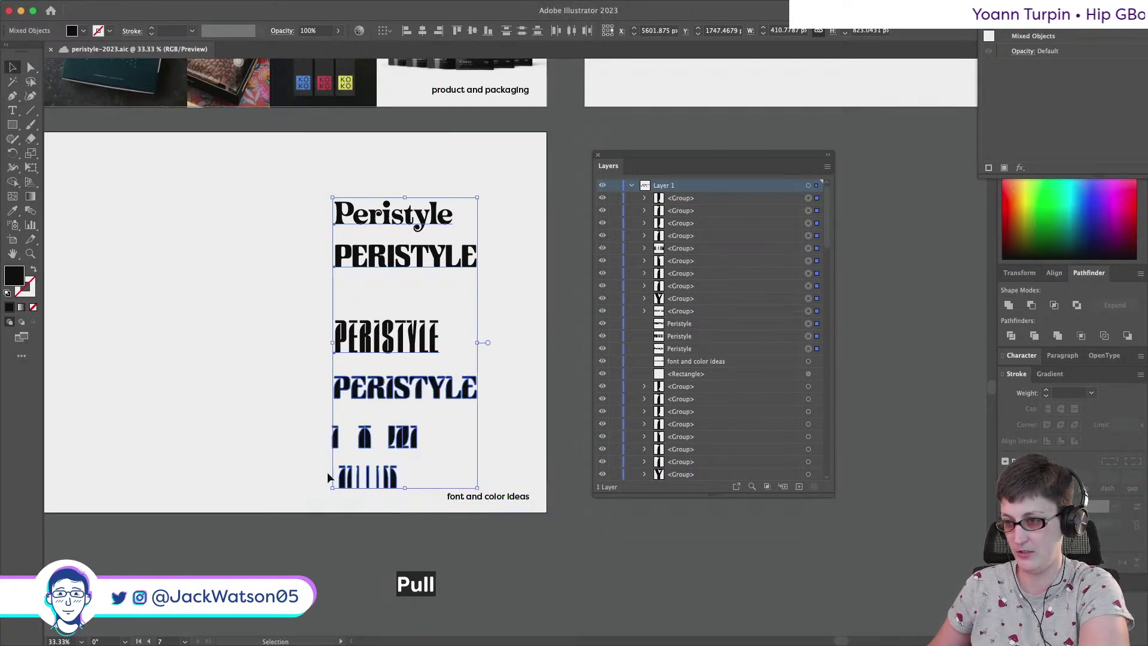
left_click_drag(392, 486, 393, 467)
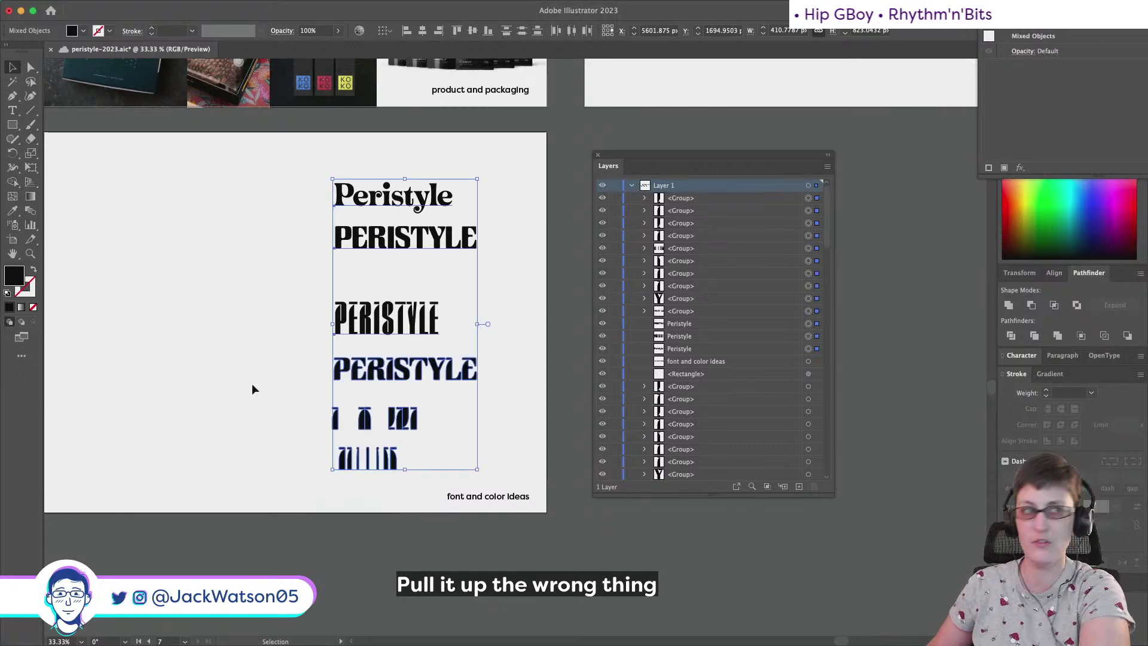
left_click(253, 388)
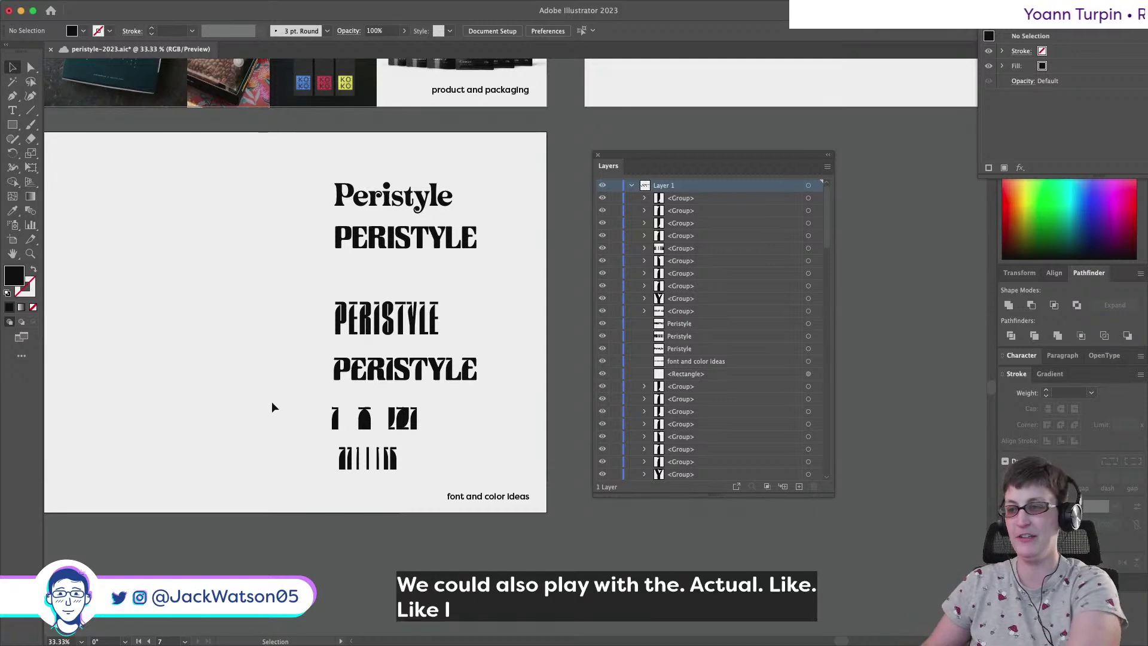
Draw a small black circle about 13.6 px in diameter in the empty area beside the Peristyle wordmarks
scroll(238, 210, "left", 2)
scroll(238, 212, "up", 3)
scroll(223, 222, "down", 3, "alt")
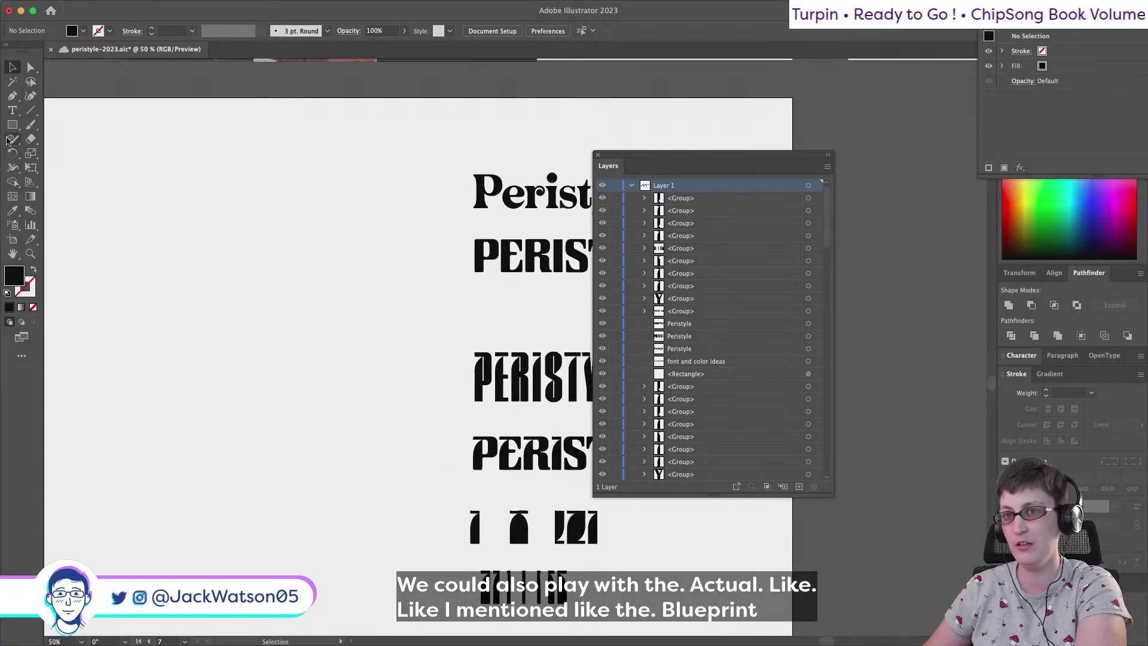
left_click_drag(13, 126, 84, 154)
scroll(349, 292, "down", 2)
scroll(349, 293, "right", 3)
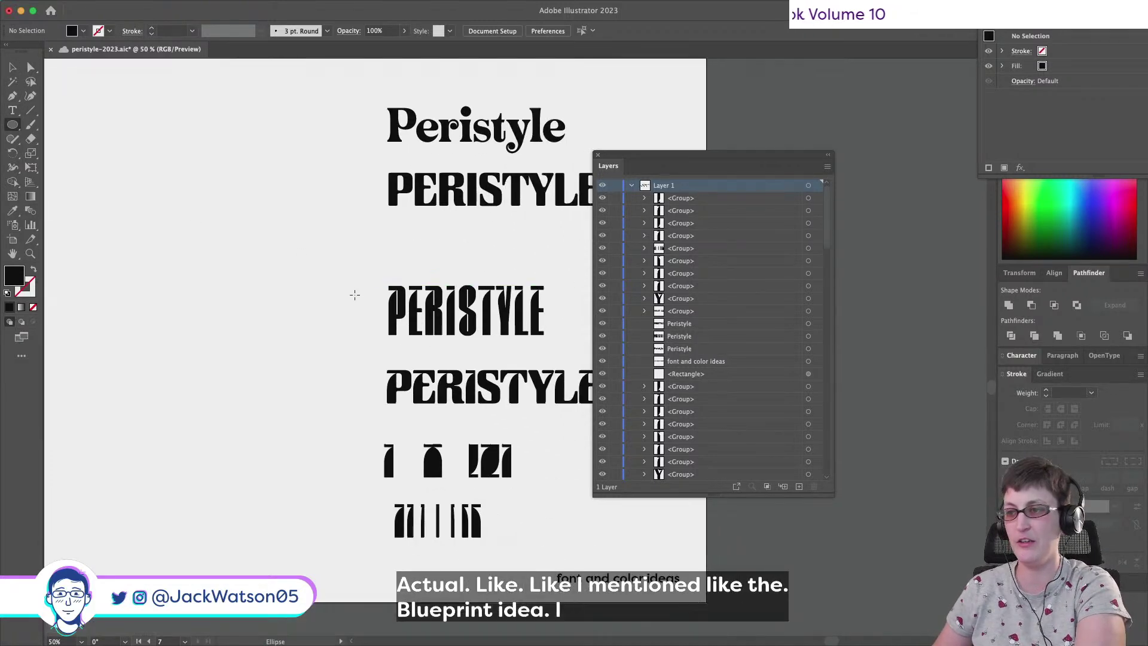
left_click_drag(173, 200, 174, 192)
scroll(174, 192, "up", 1)
left_click(12, 68)
left_click(225, 289)
Draw a guide square about 203 px wide with the circle in its upper-left corner, using a black outline and no fill
left_click_drag(13, 126, 54, 120)
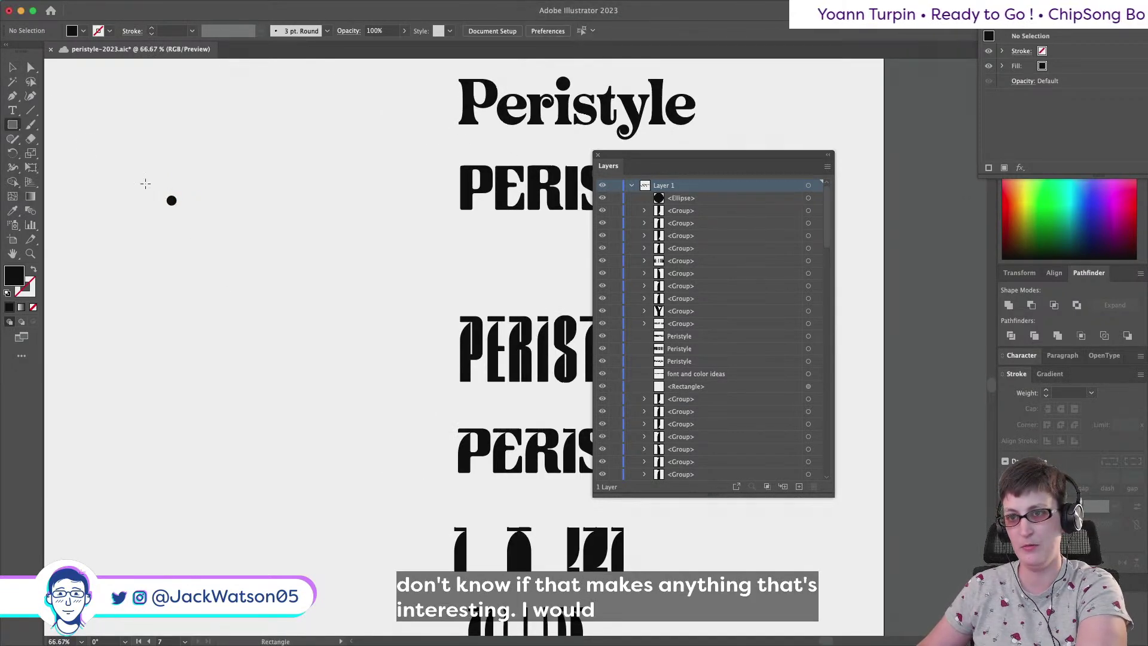
left_click_drag(166, 195, 310, 339)
left_click(33, 269)
scroll(168, 273, "up", 2)
key("v")
key("shift+super+a")
Copy the circle into the square's upper-right corner and make a blend between the two circles
left_click(177, 109)
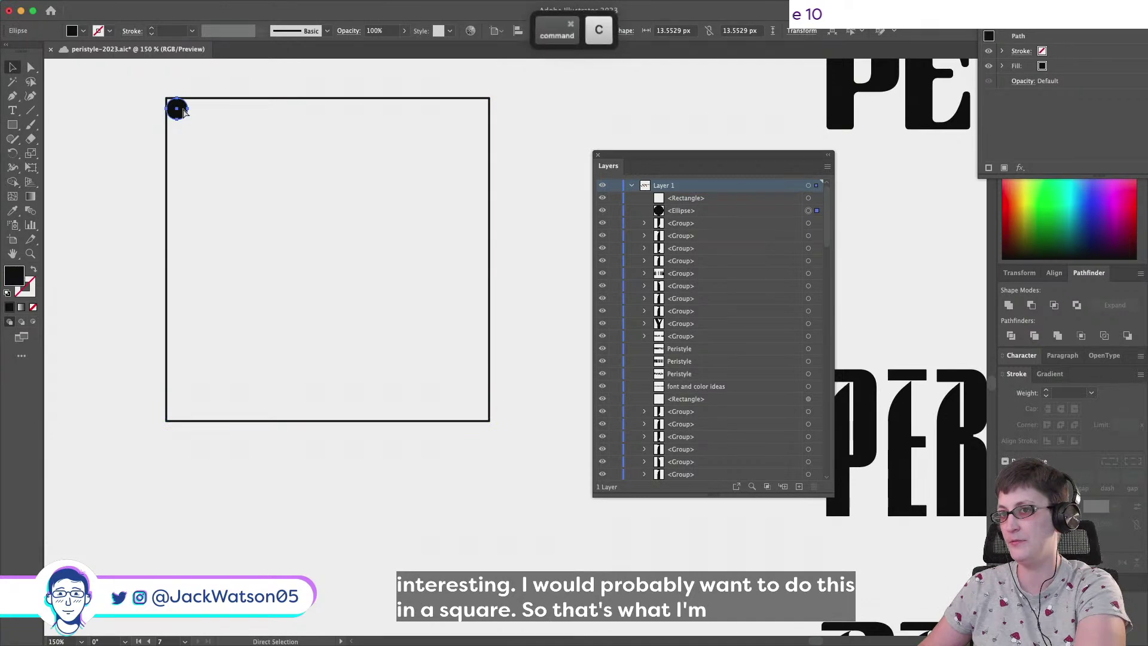
key("super+c")
key("super+f")
key("super+z")
left_click_drag(181, 112, 483, 127)
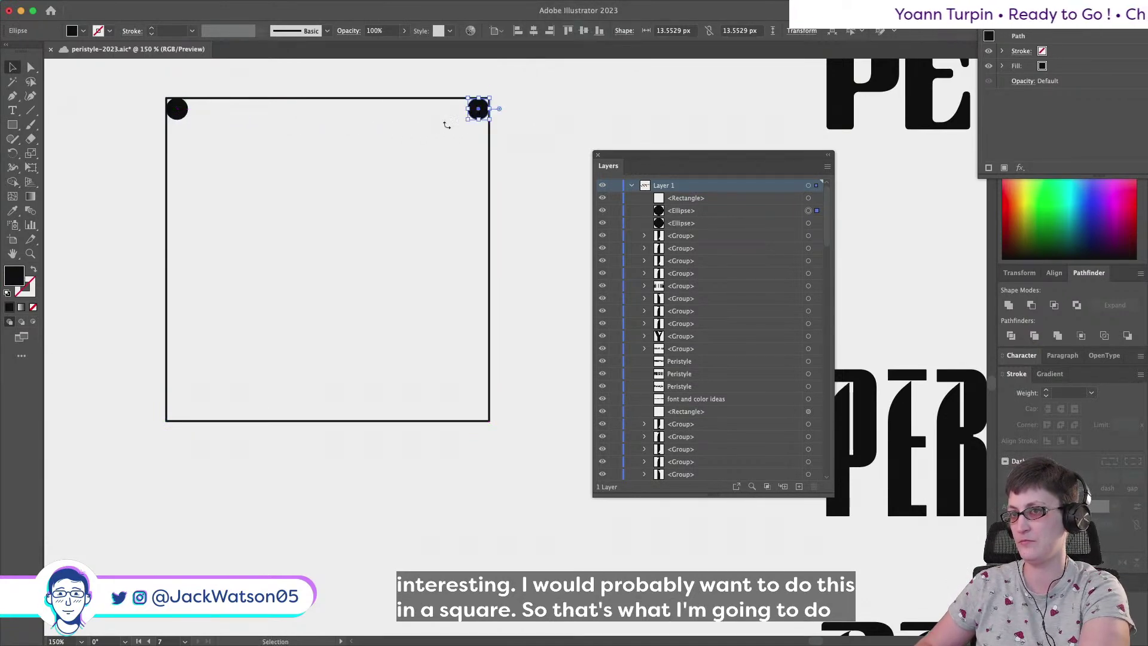
left_click(182, 113, "shift")
left_click(146, 7)
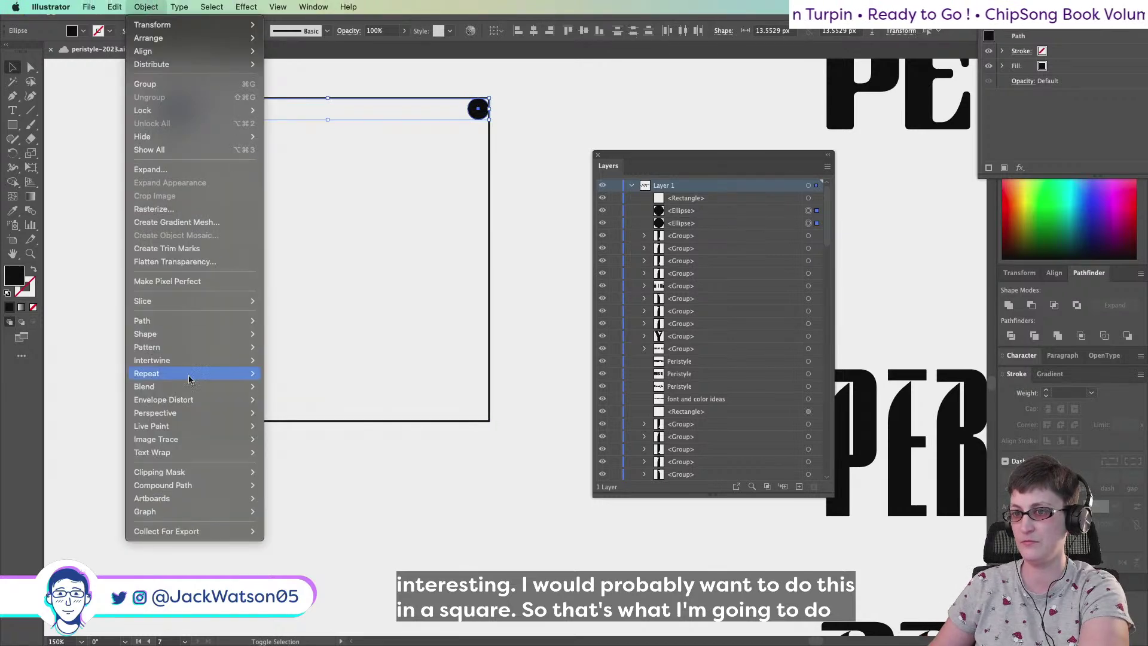
left_click(278, 387)
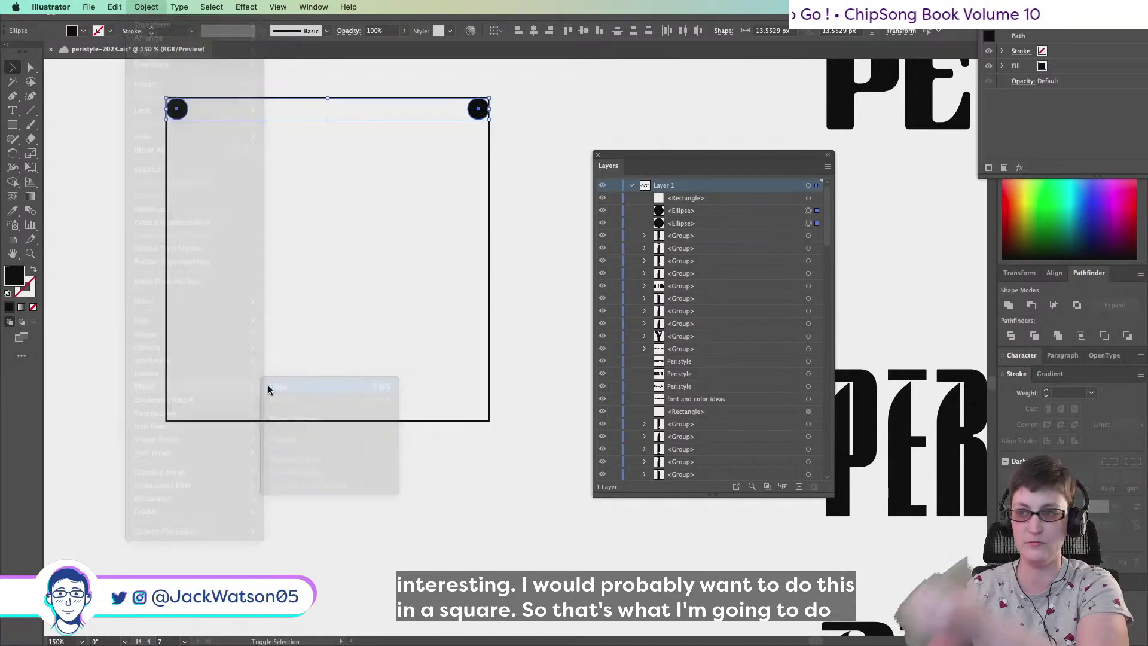
Set the circle blend's spacing to 3 specified steps
left_click(146, 7)
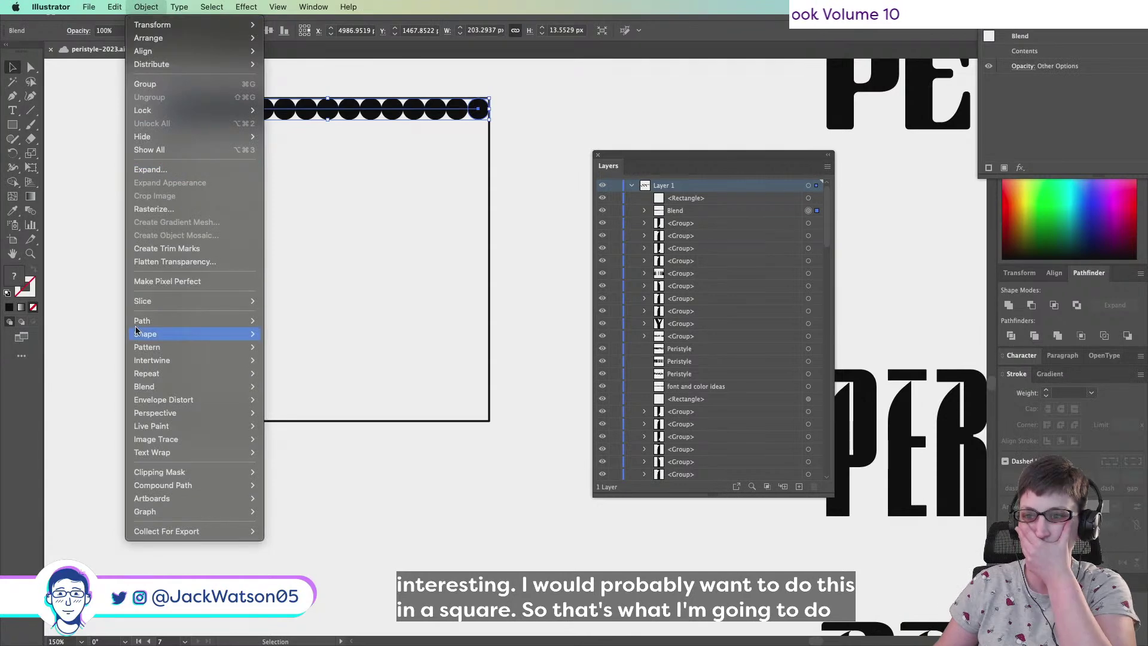
mouse_move(144, 321)
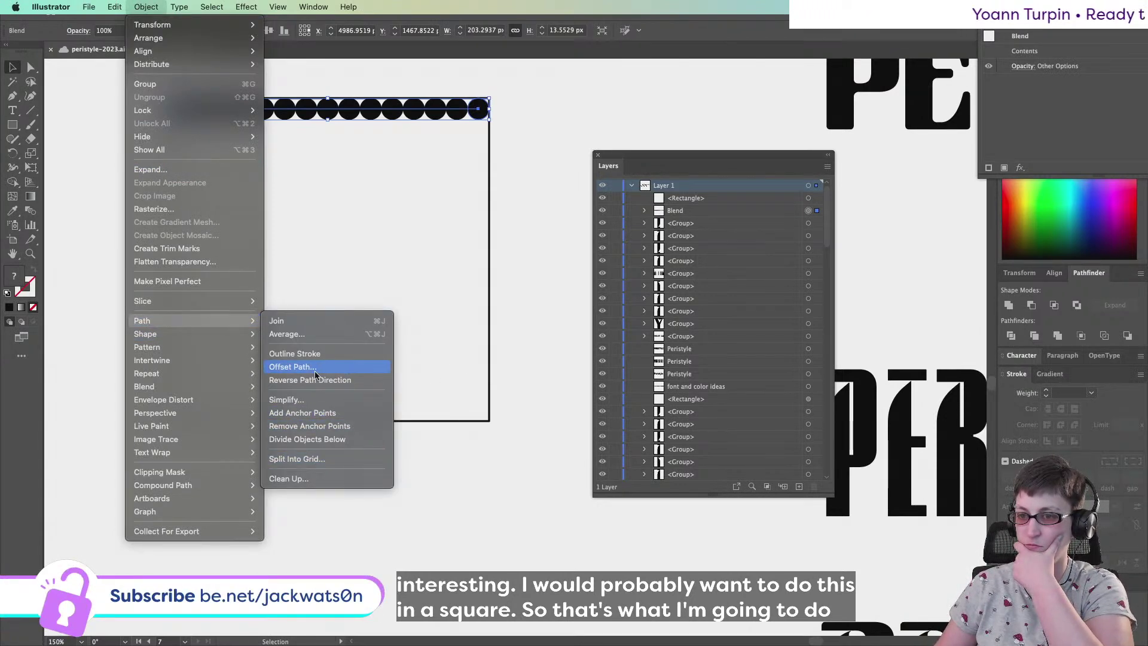
mouse_move(198, 386)
left_click(337, 420)
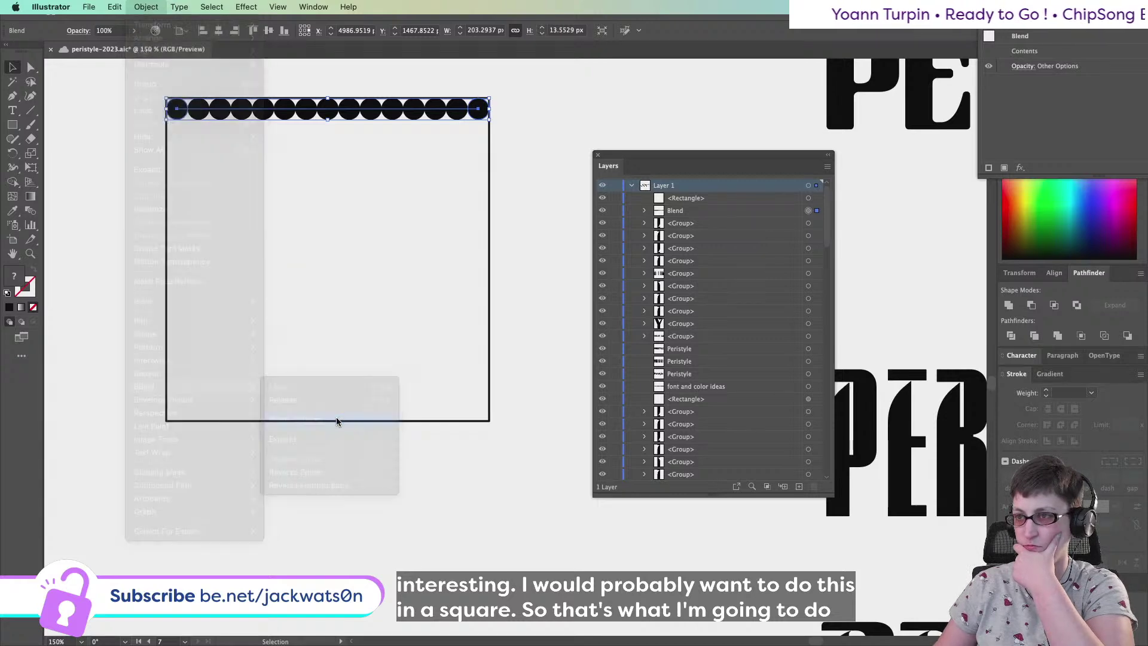
left_click(829, 195)
left_click(829, 211)
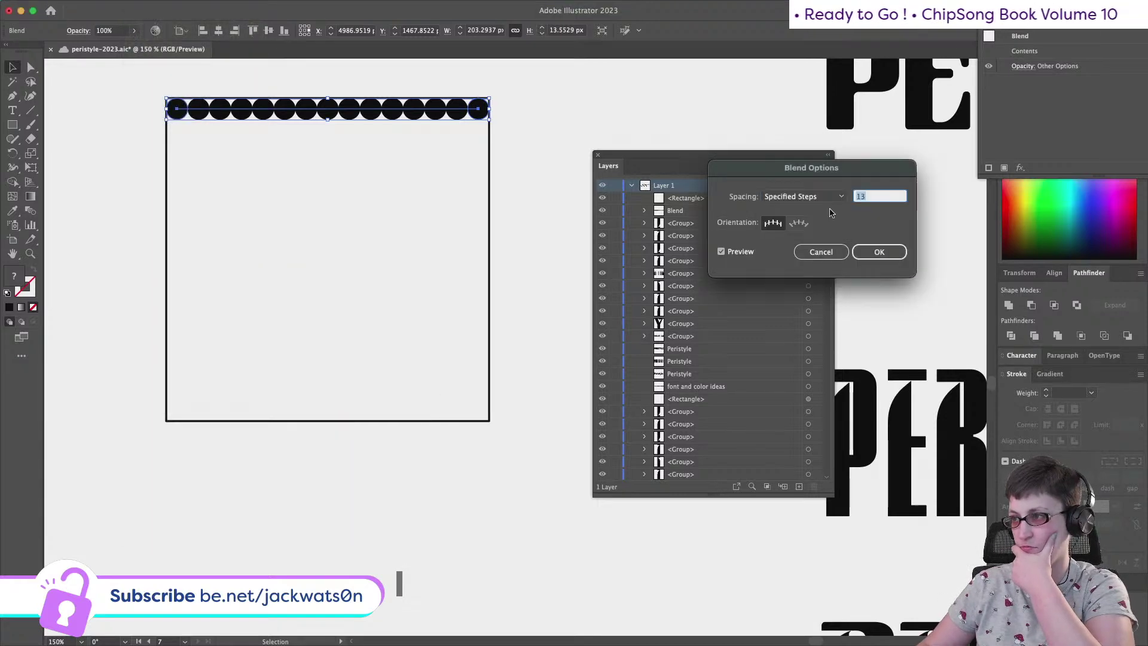
key("Down")
key("Down")
key("Down")
key("Down")
key("Down")
key("Down")
key("Down")
key("Down")
key("Down")
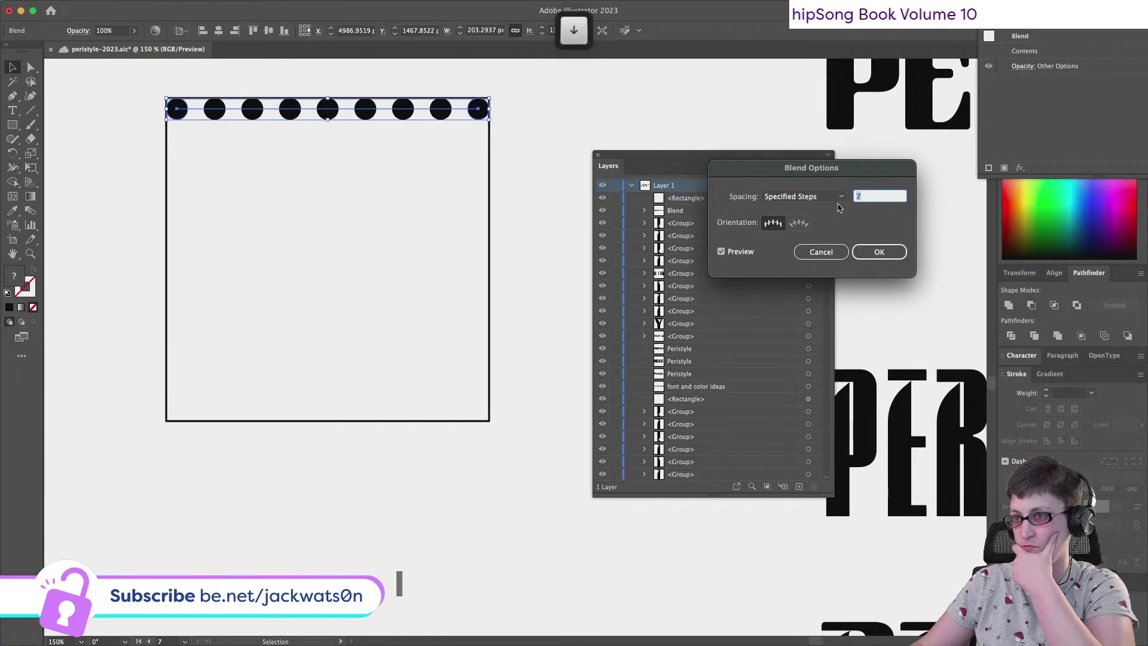
key("Down")
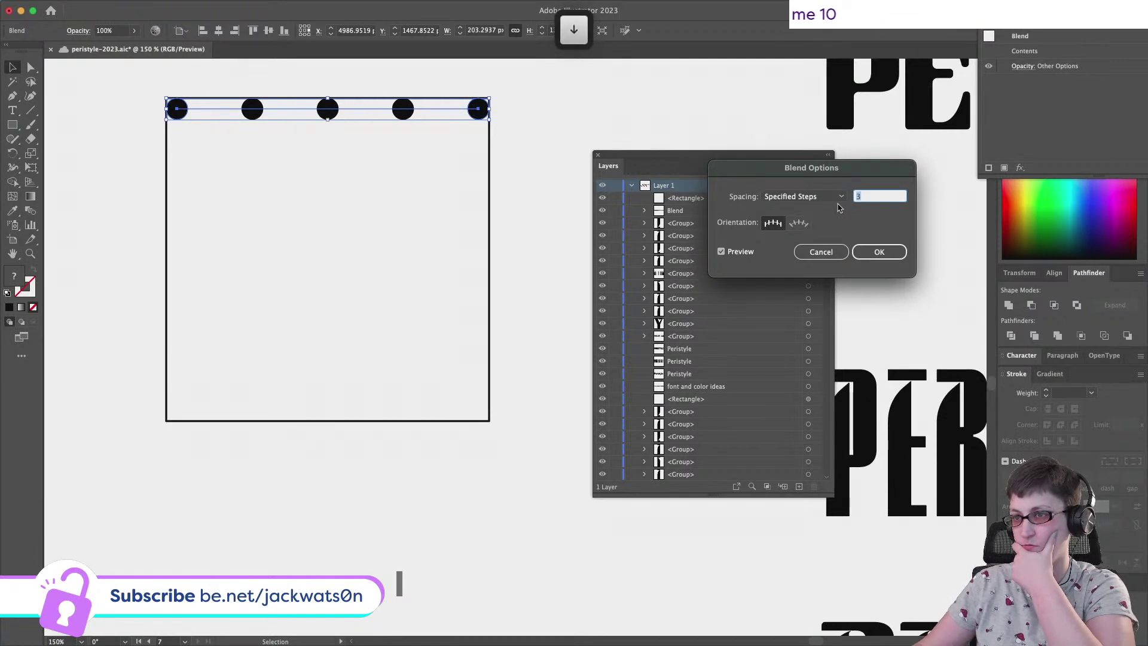
left_click(875, 251)
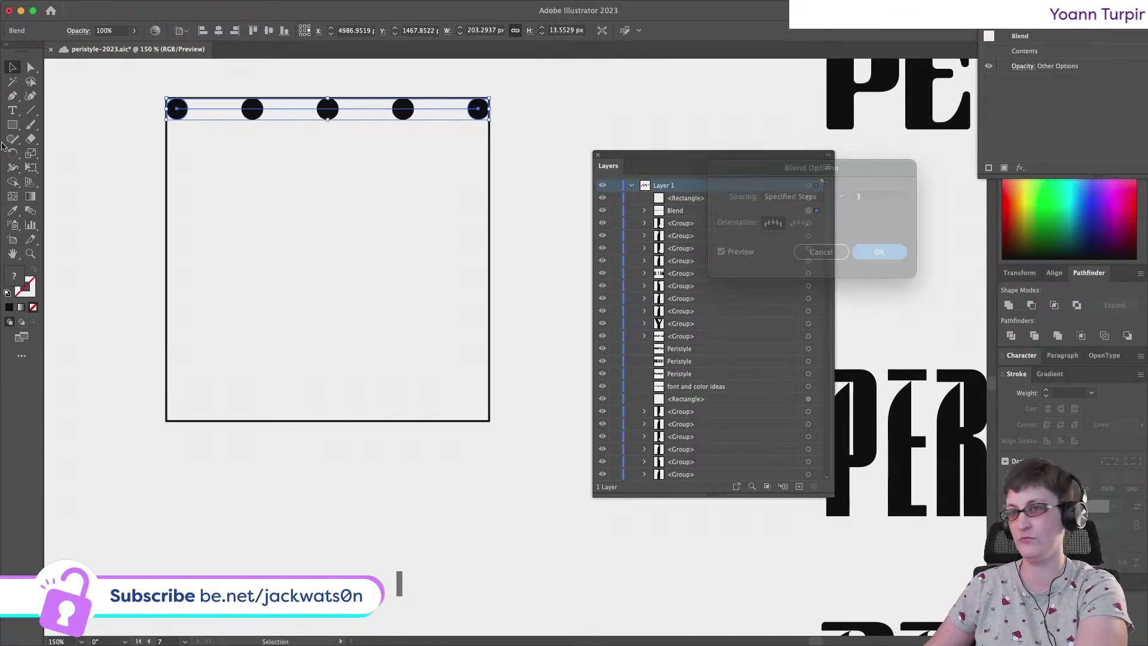
Duplicate the dot row and place rotated and moved copies along the other three sides of the square
key("ctrl+c")
key("ctrl+f")
left_click_drag(174, 109, 482, 339)
key("ctrl+c")
key("ctrl+f")
key("ctrl+c")
key("ctrl+f")
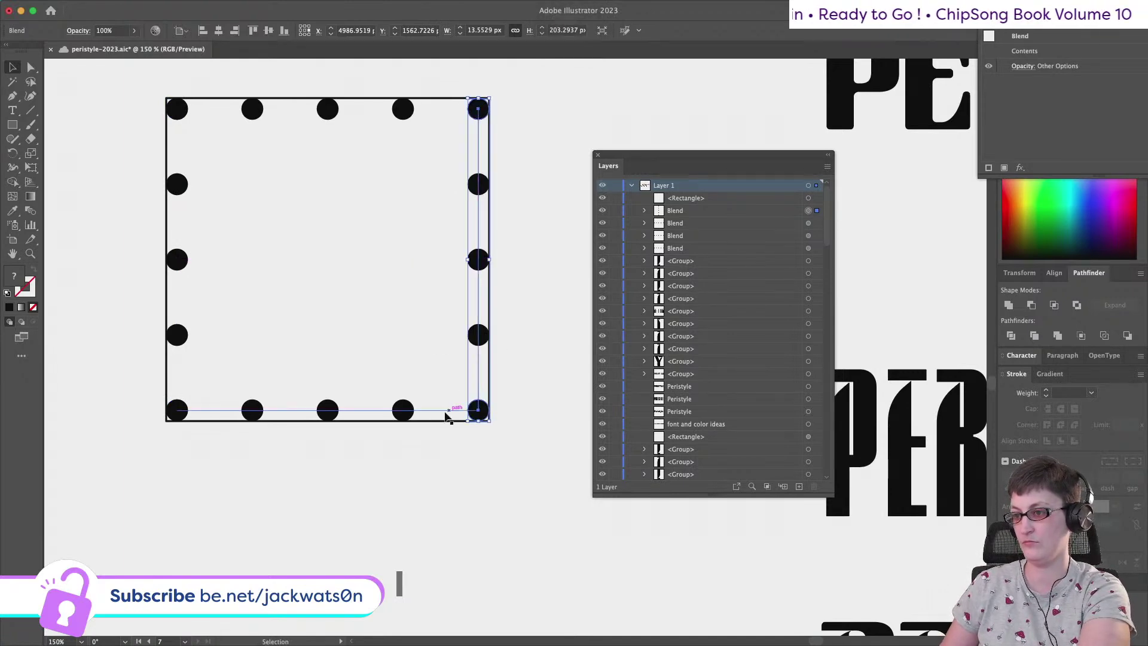
Delete the outlined guide square while keeping the dotted rows on all four sides
left_click(441, 418, "shift")
key("shift+super+a")
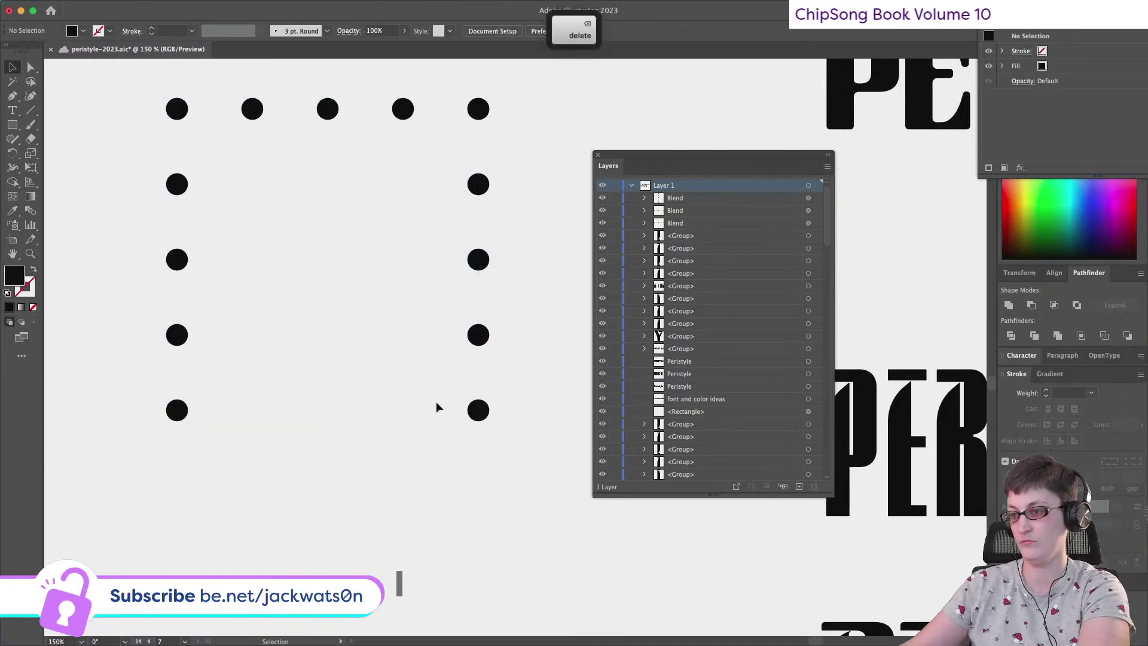
key("super+z")
key("shift+super+a")
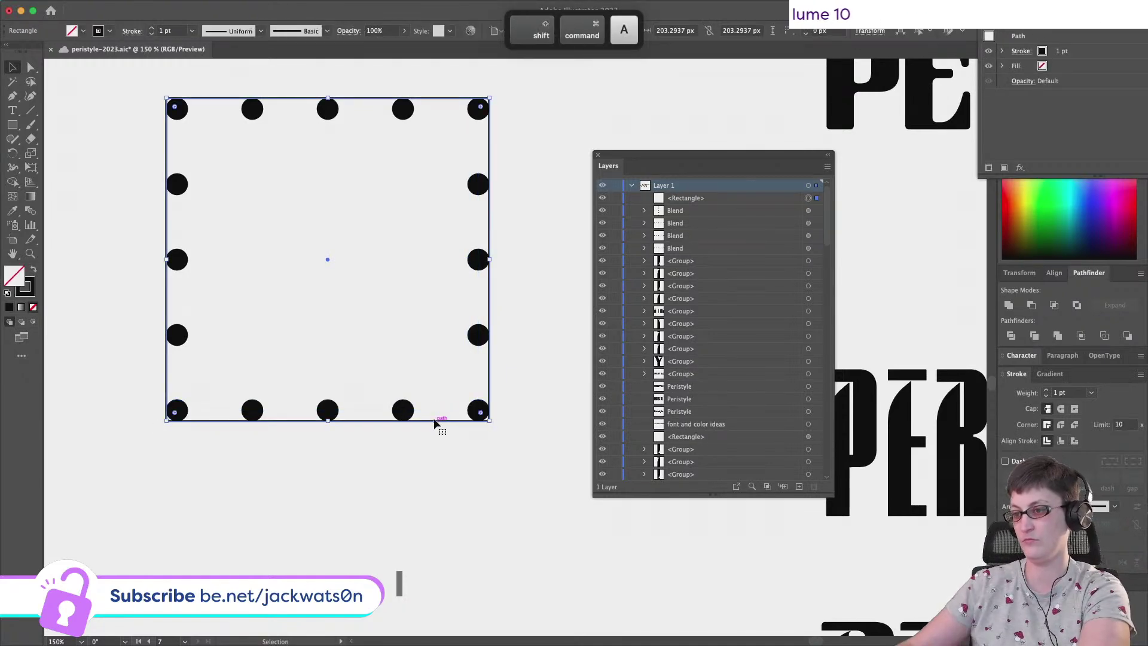
scroll(434, 422, "down", 4)
scroll(435, 423, "up", 2)
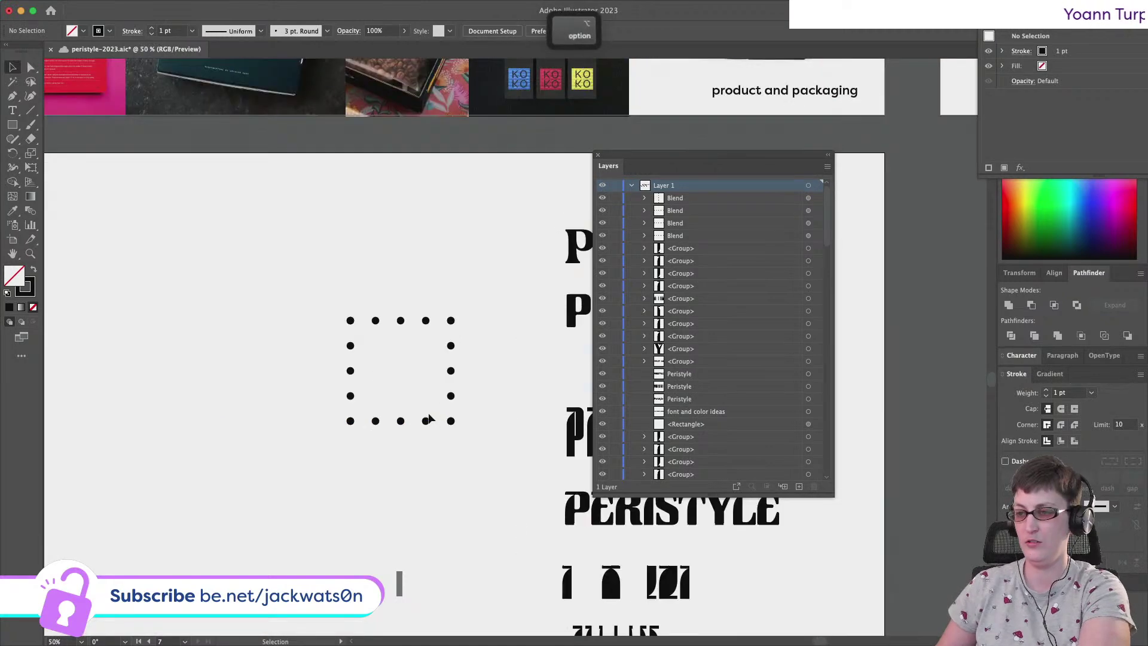
Place a copy of a horizontal dot row below the dotted square and release its blend
left_click_drag(429, 295, 426, 535)
scroll(419, 543, "up", 1)
right_click(397, 513)
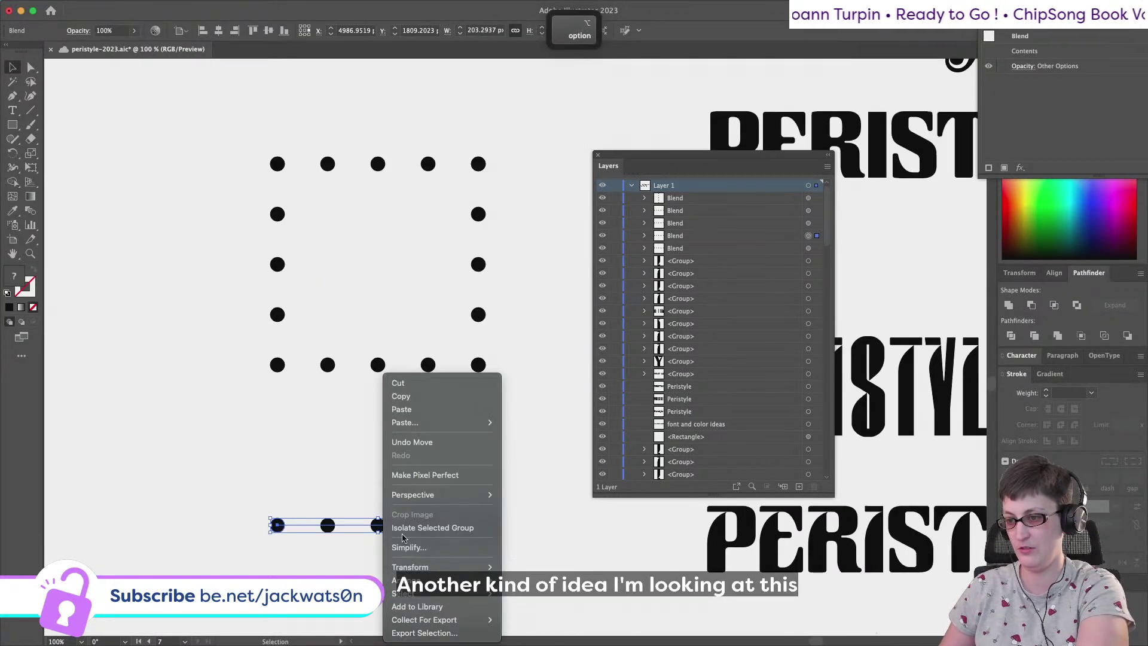
key("Escape")
left_click(146, 6)
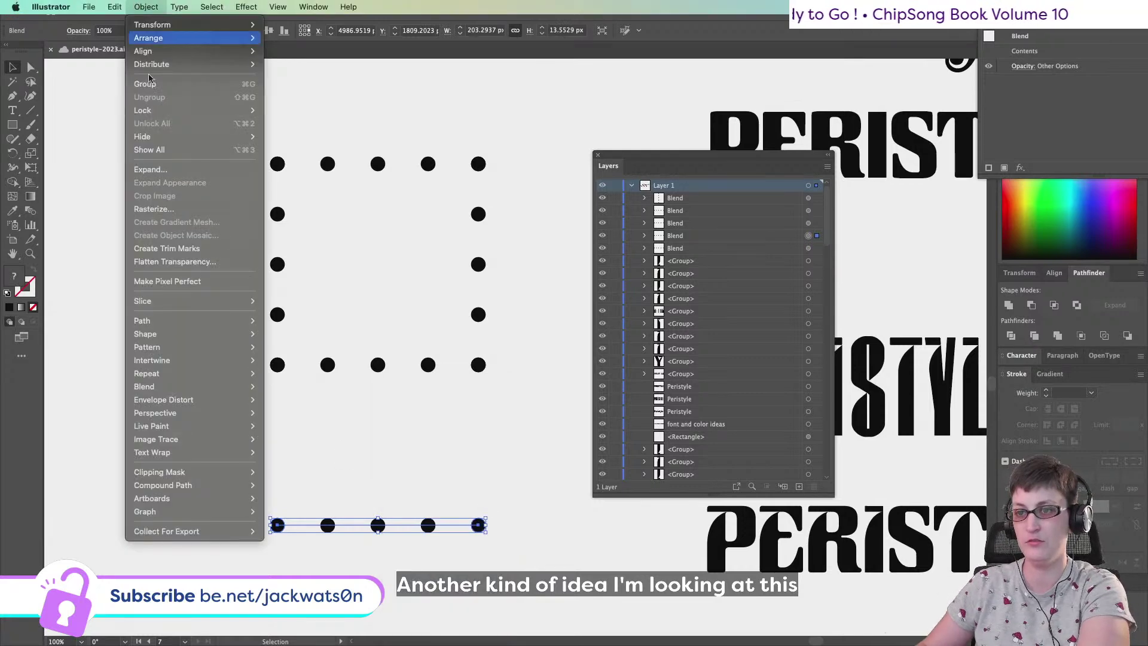
mouse_move(183, 398)
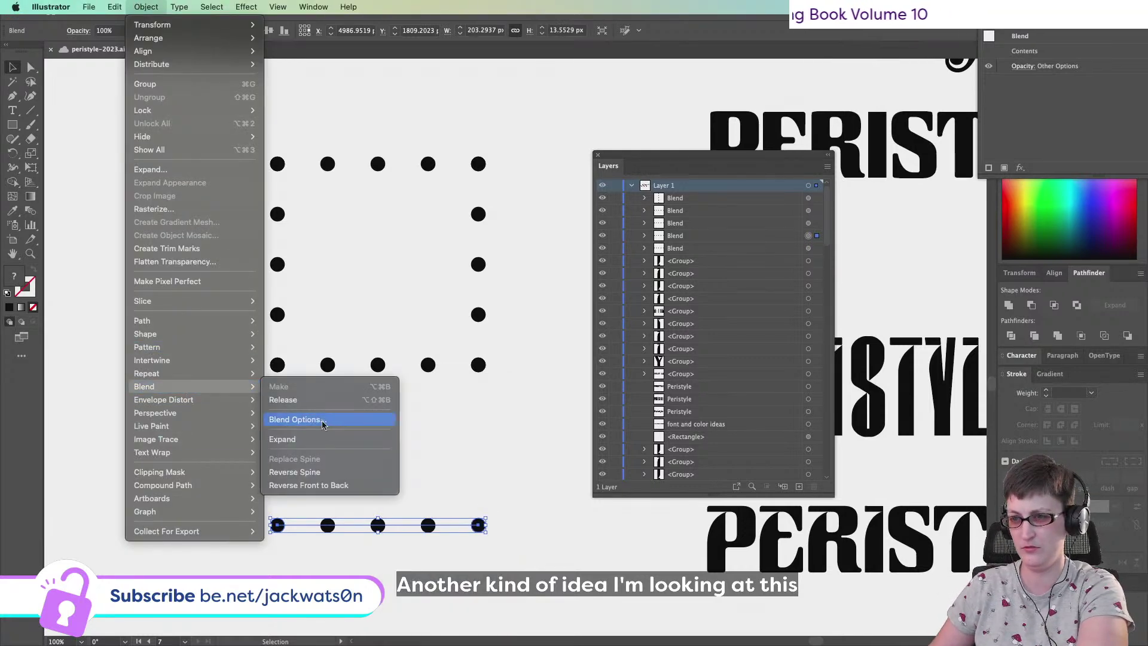
left_click(320, 402)
left_click(418, 552)
scroll(417, 551, "up", 2)
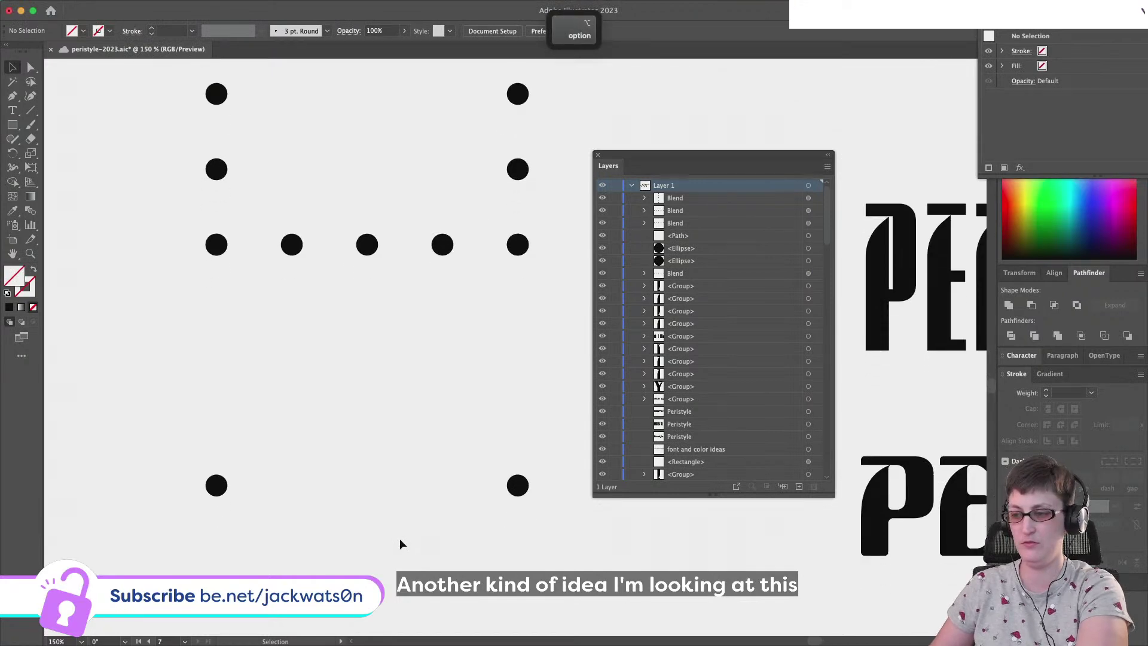
Copy the released row's left circle to the midpoint and turn the copy into a narrow, unfilled black-outlined ellipse
left_click(214, 487)
key("super+f")
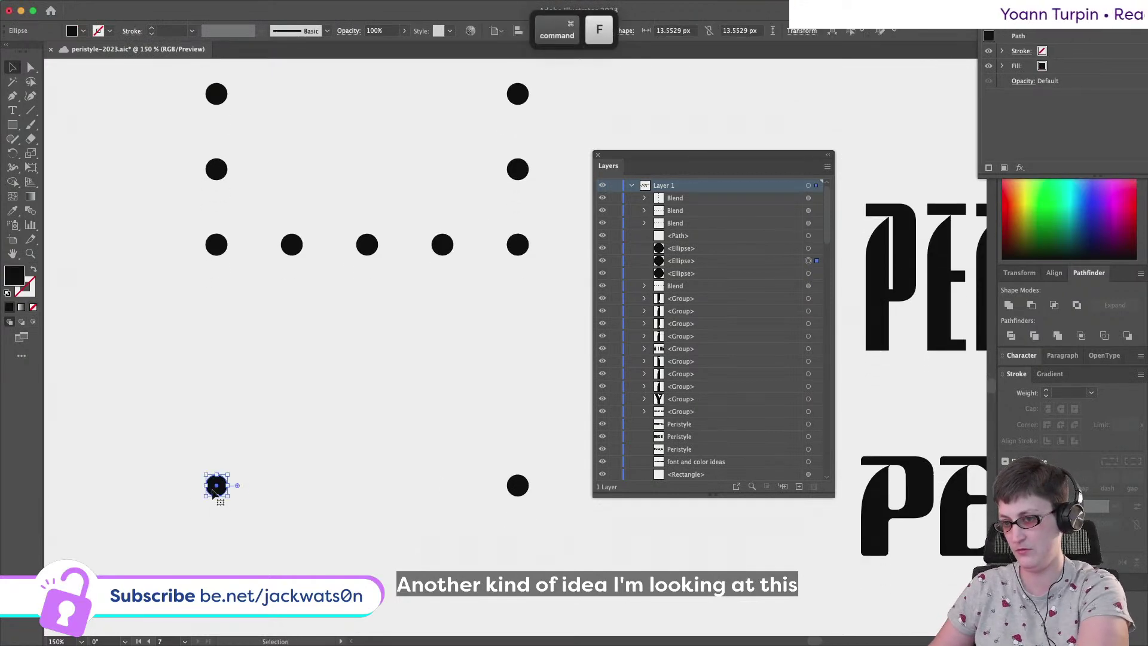
left_click_drag(214, 492, 367, 486)
left_click(33, 270)
left_click_drag(566, 527, 502, 450)
left_click(556, 516)
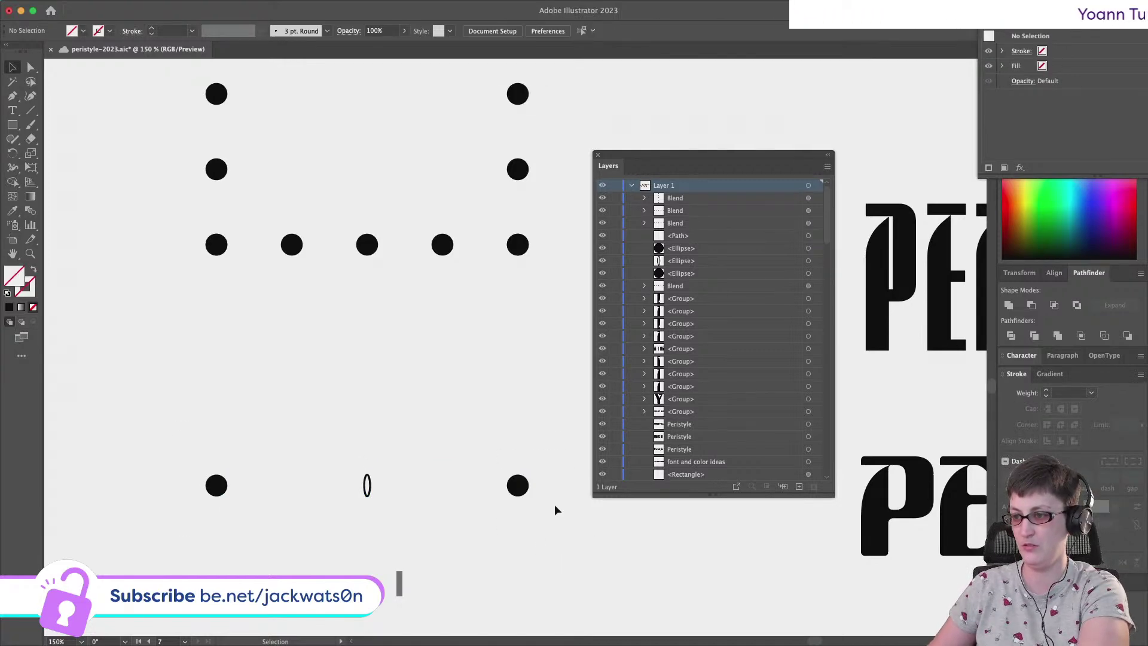
Remove the leftover spine path and blend the two end circles with the narrow centre ellipse
left_click(519, 488)
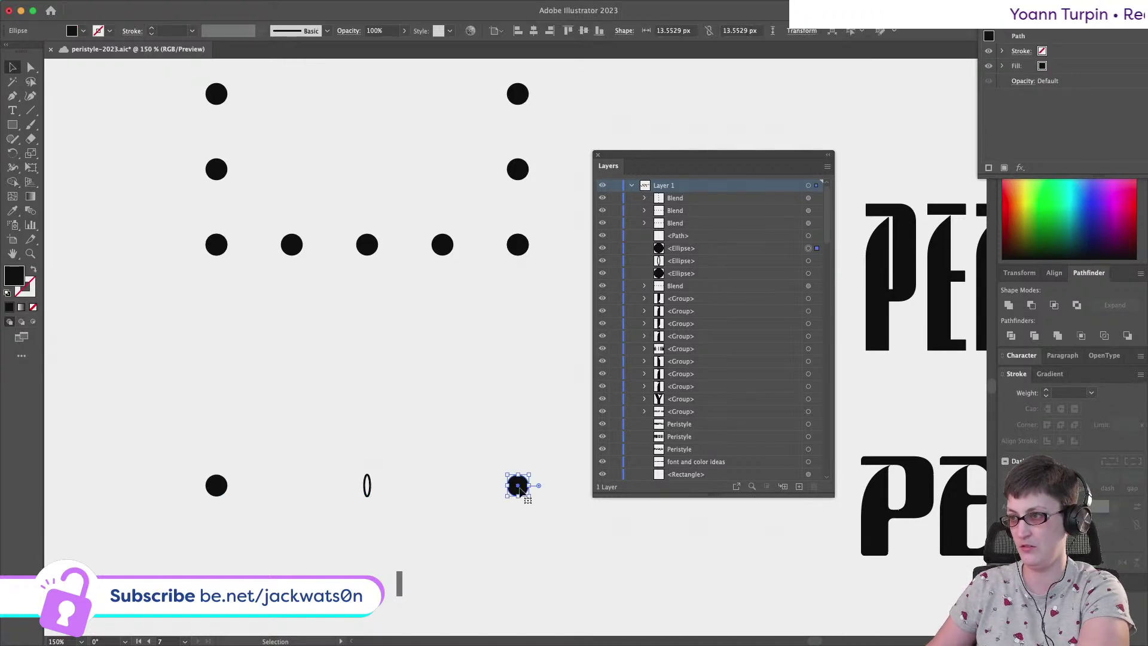
left_click(483, 530)
left_click_drag(538, 541, 59, 459)
left_click(146, 7)
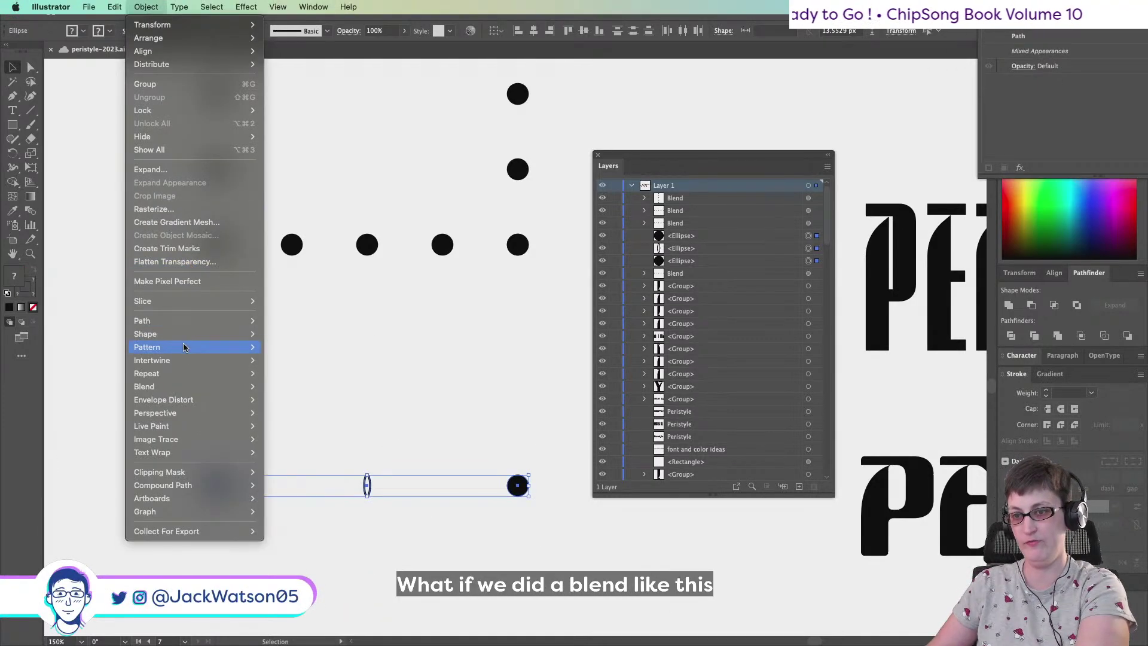
mouse_move(198, 386)
left_click(314, 387)
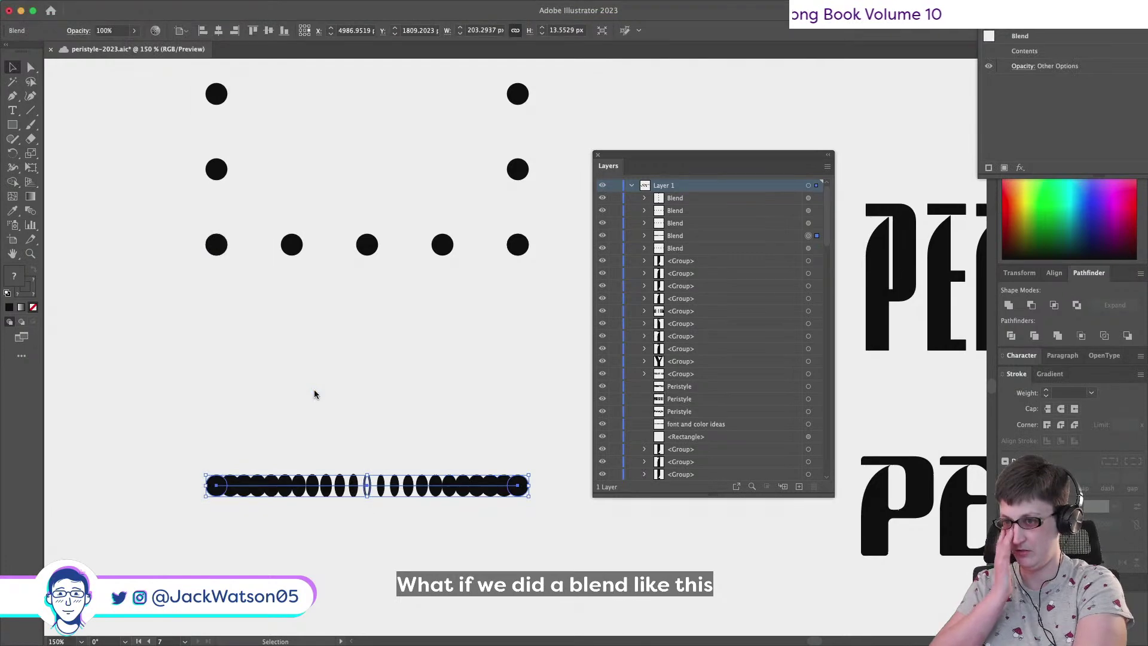
left_click(313, 392)
Apply the centre ellipse's unfilled 1 pt black outline to both end circles of the new blend with the Eyedropper
scroll(311, 390, "down", 3)
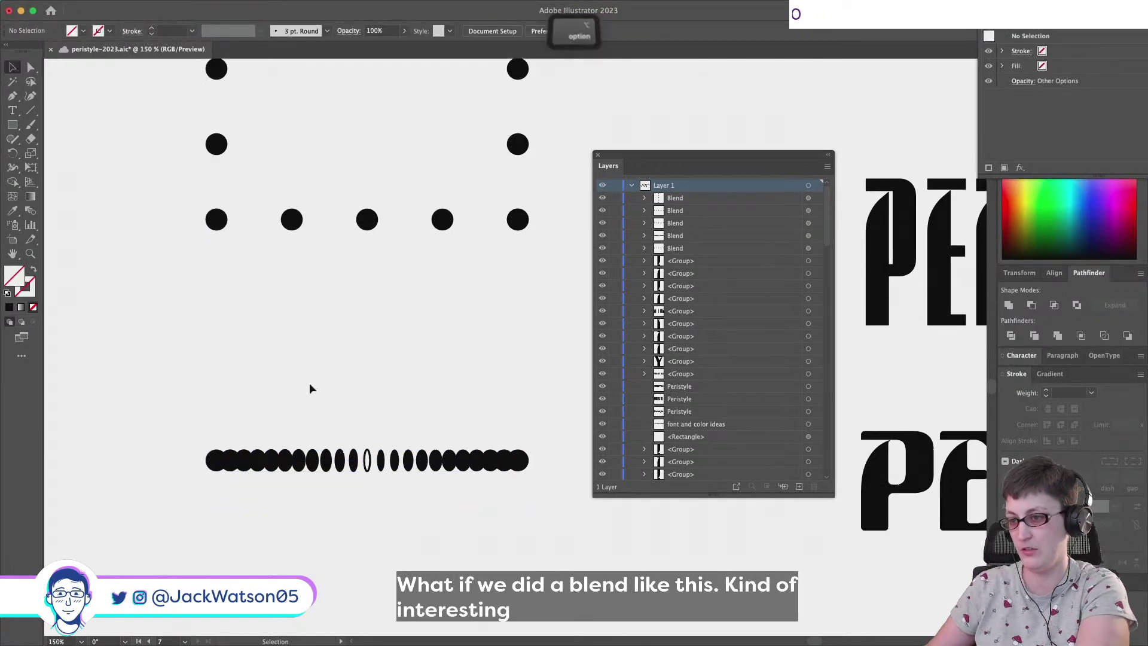
scroll(309, 389, "down", 1)
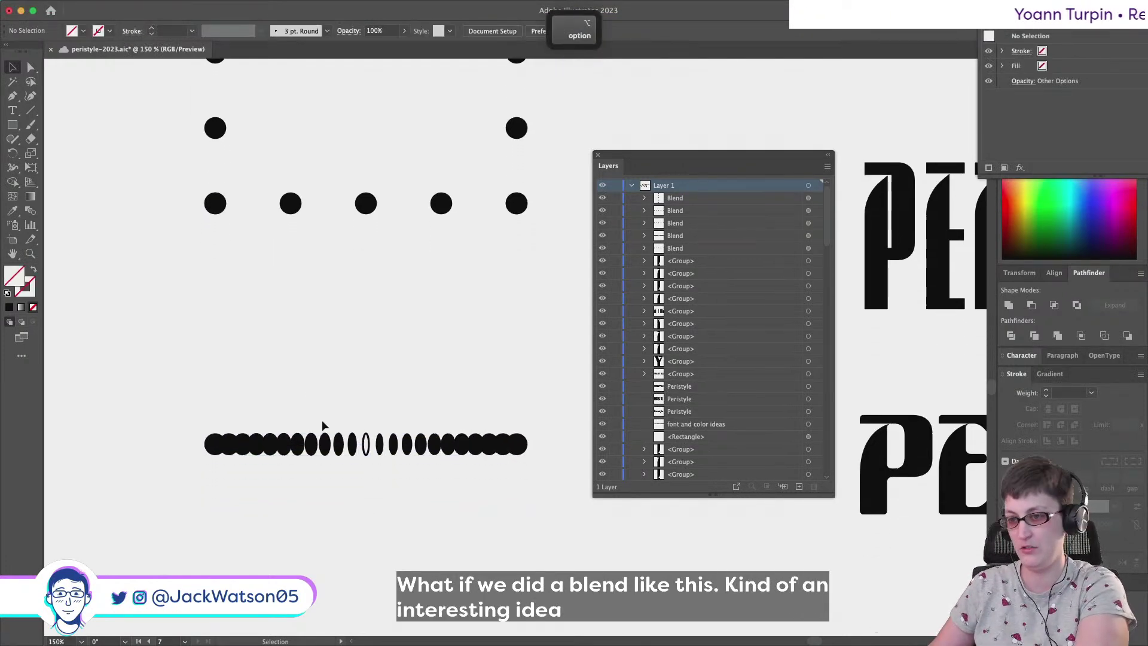
left_click(369, 443)
left_click(31, 67)
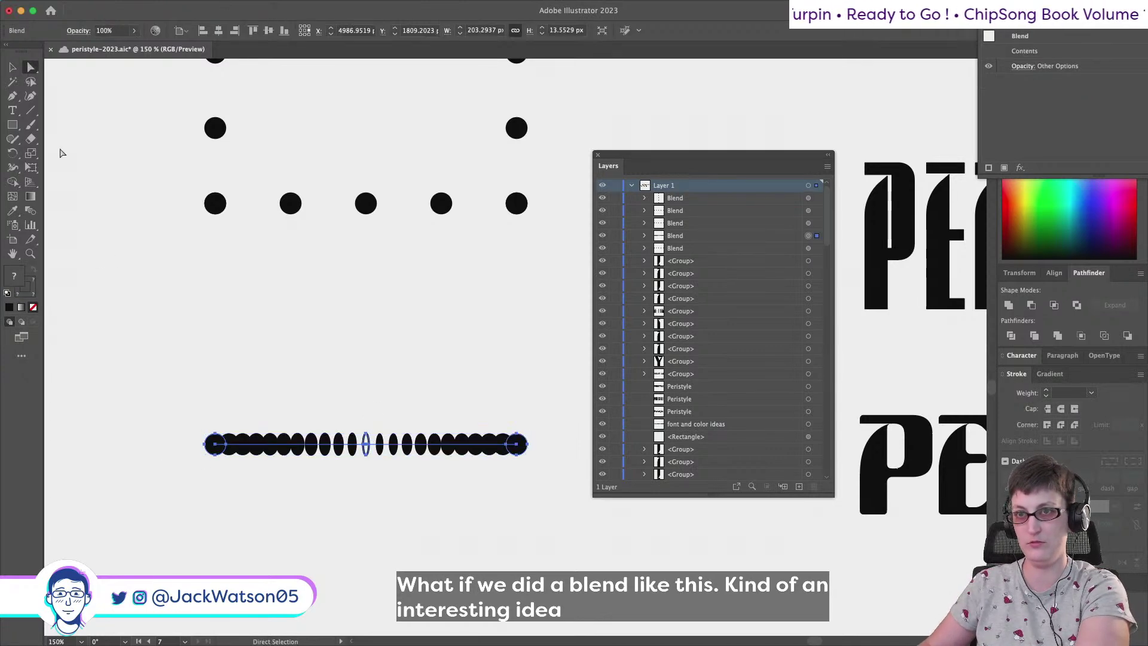
key("super+shift+a")
left_click(215, 446, "shift")
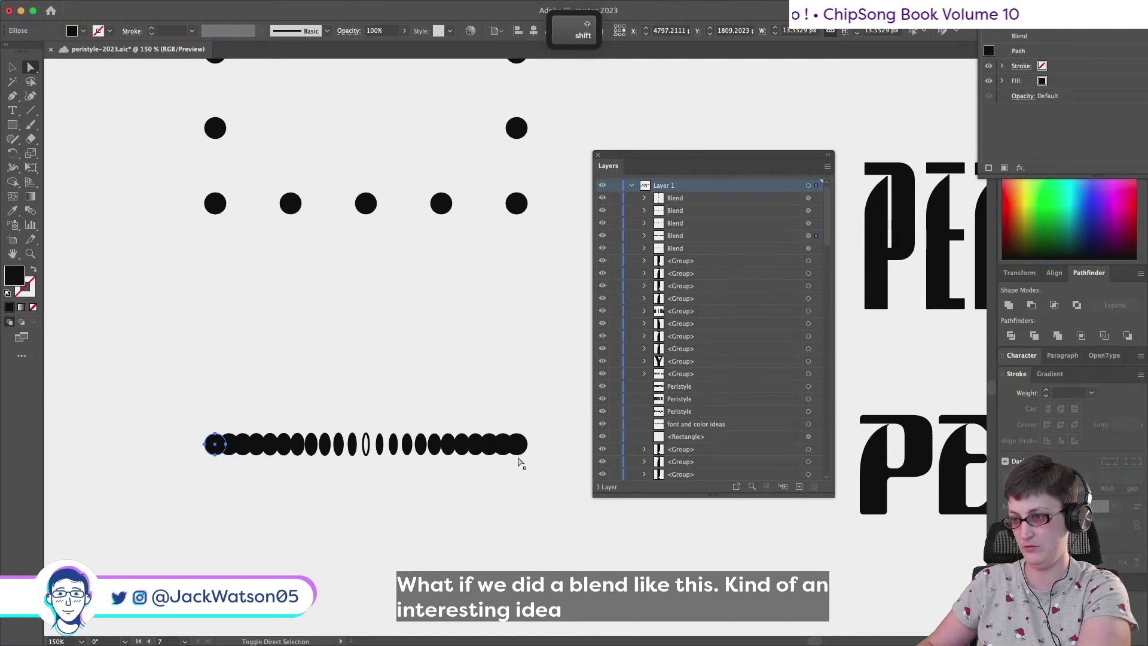
left_click(520, 452, "shift")
left_click(13, 211)
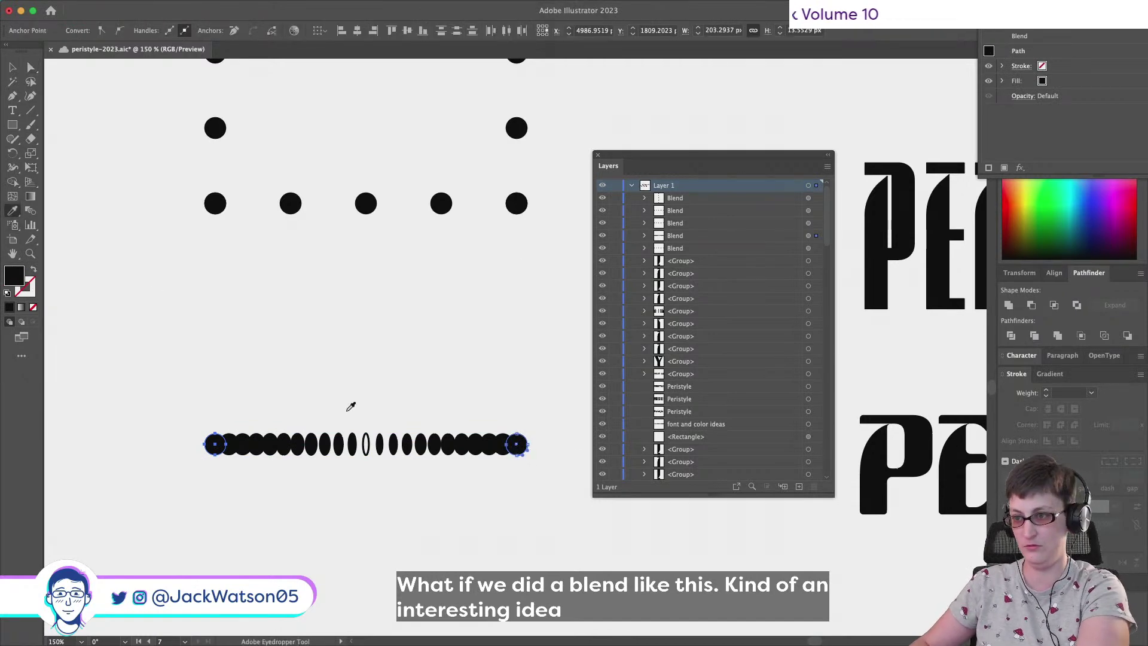
left_click(367, 429)
key("super+shift+a")
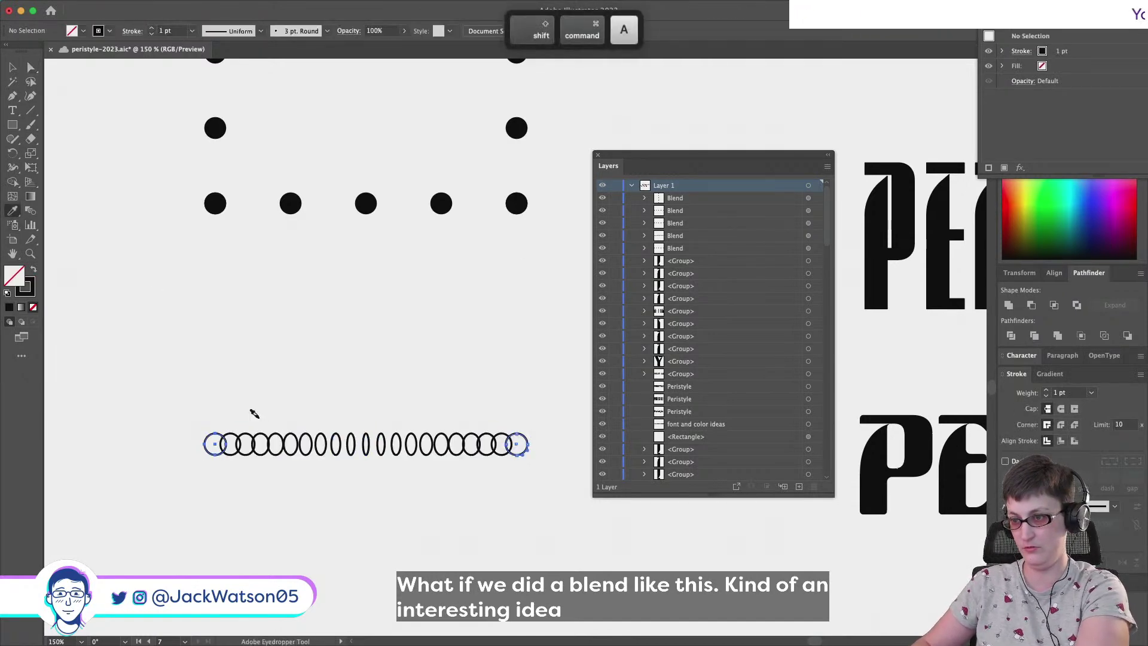
Nudge the middle ellipse and the right-end circle of the ellipse blend together toward the left-end circle
left_click(13, 67)
left_click_drag(536, 399, 346, 508)
left_click(30, 67)
left_click_drag(534, 403, 306, 493)
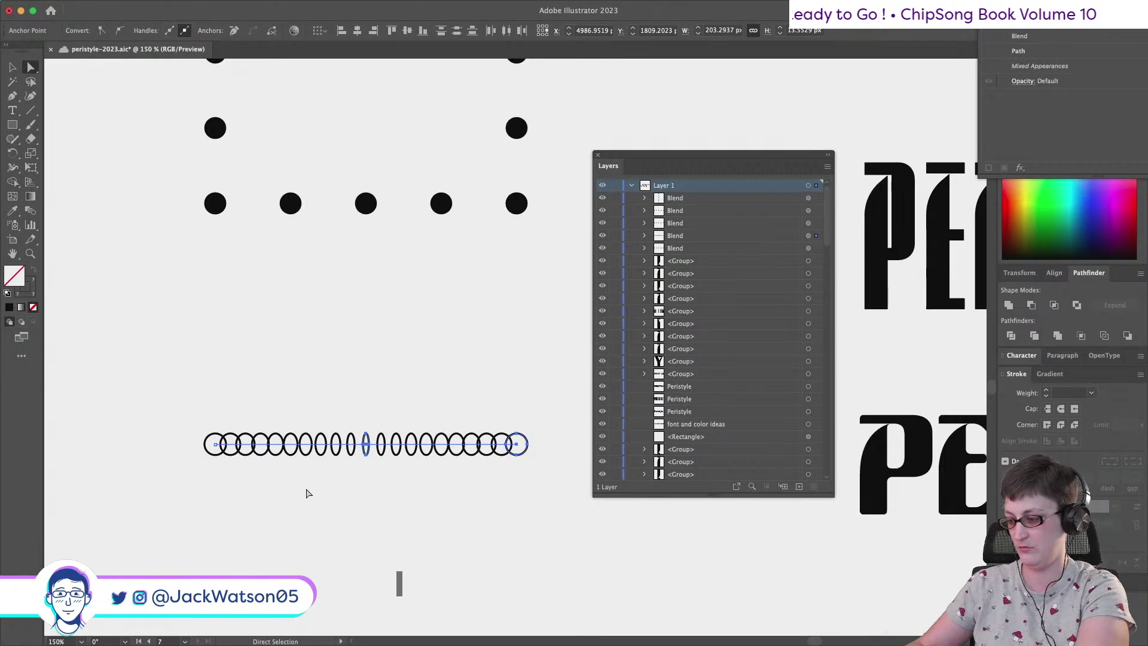
key("Left")
key("Left")
key("Left")
key("Left")
key("Left")
key("Left")
key("Left")
key("Left")
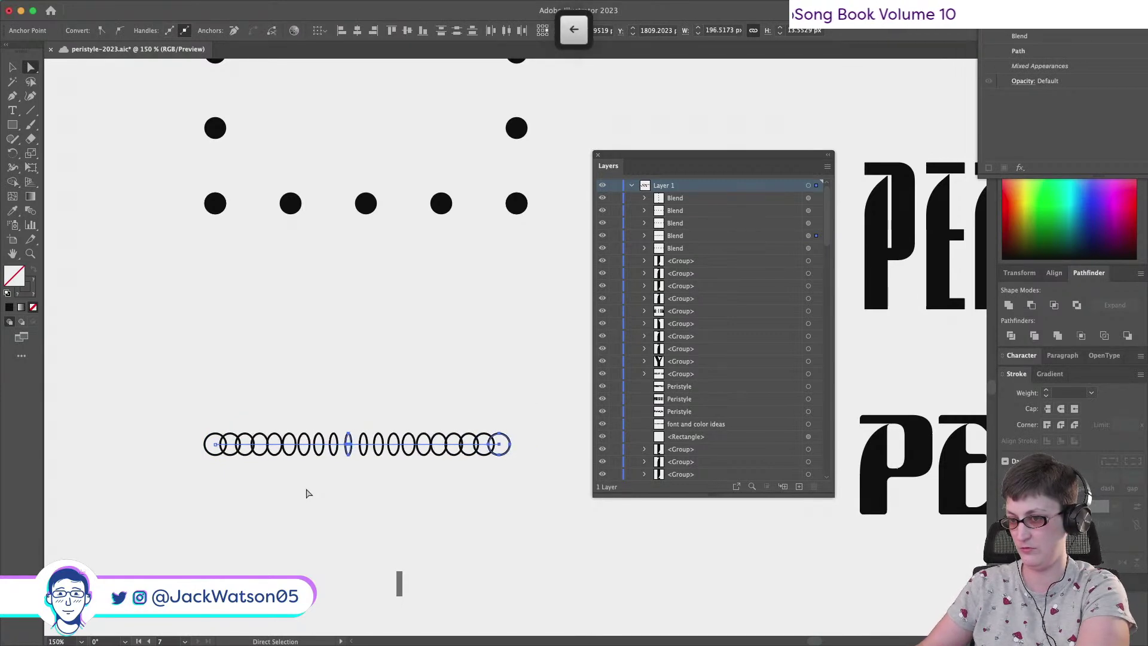
Nudge only the right-end circle of the blend inward, closer to the middle ellipse
key("Left")
key("Left")
key("Left")
key("Left")
key("Left")
key("Left")
key("Left")
key("Left")
key("Left")
key("Left")
key("Left")
key("Left")
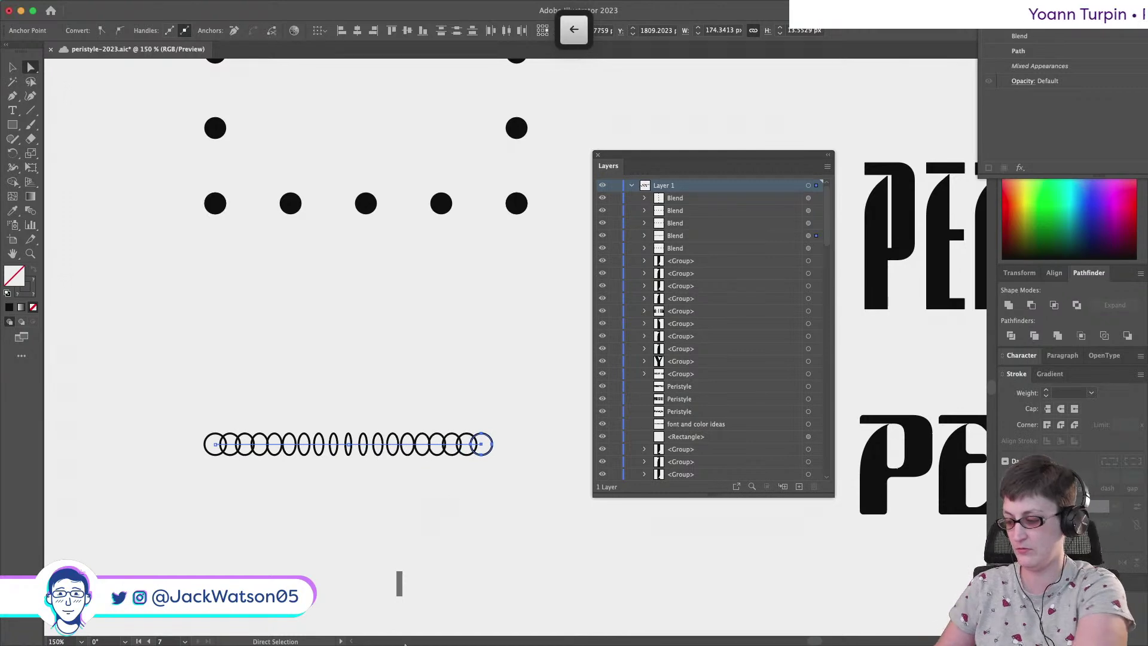
key("Left")
key("Left")
key("Left")
key("Left")
key("Left")
key("Left")
key("Left")
key("Left")
key("Left")
key("Left")
key("Left")
key("Left")
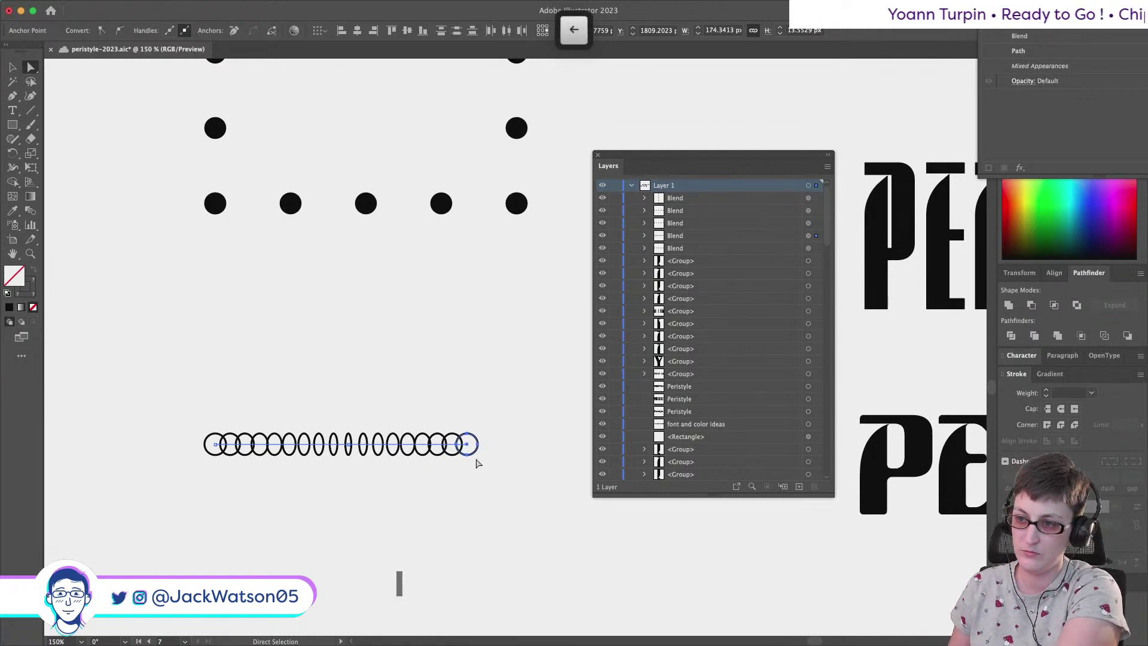
key("Left")
key("Left")
key("Left")
key("Left")
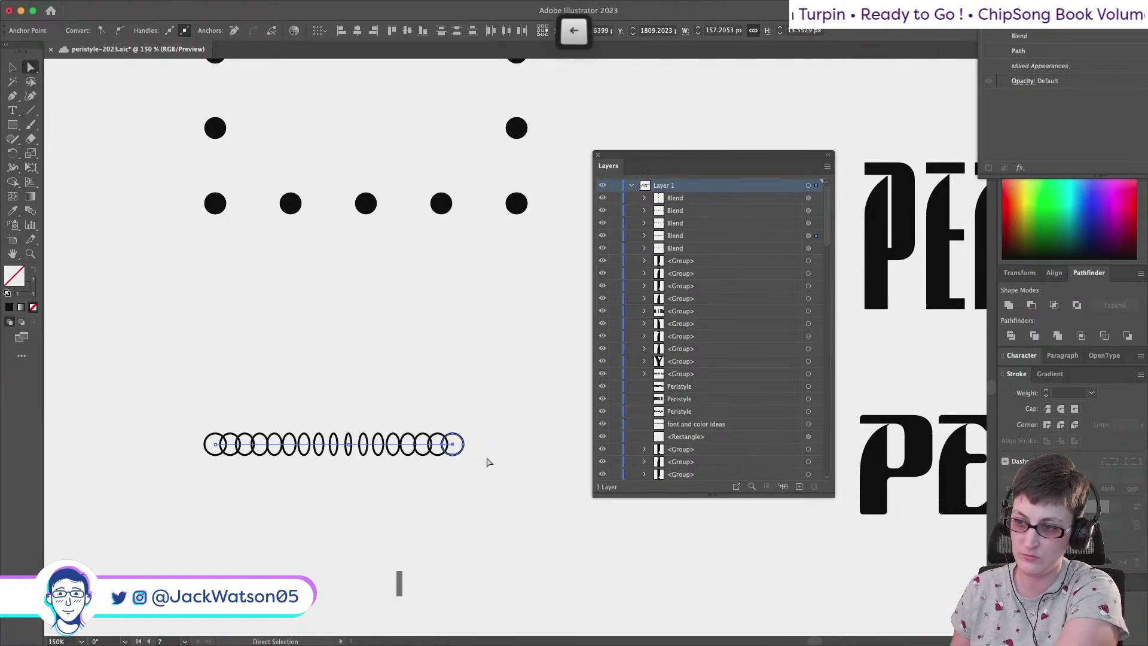
Nudge the blend's middle ellipse and right-end circle further inward until the whole blend is about 118 px wide
left_click_drag(497, 400, 333, 477)
key("Left")
key("Left")
key("Left")
key("Left")
key("Left")
key("Left")
key("Left")
key("Left")
key("Left")
key("Left")
key("Left")
key("Left")
key("Left")
key("Left")
key("Left")
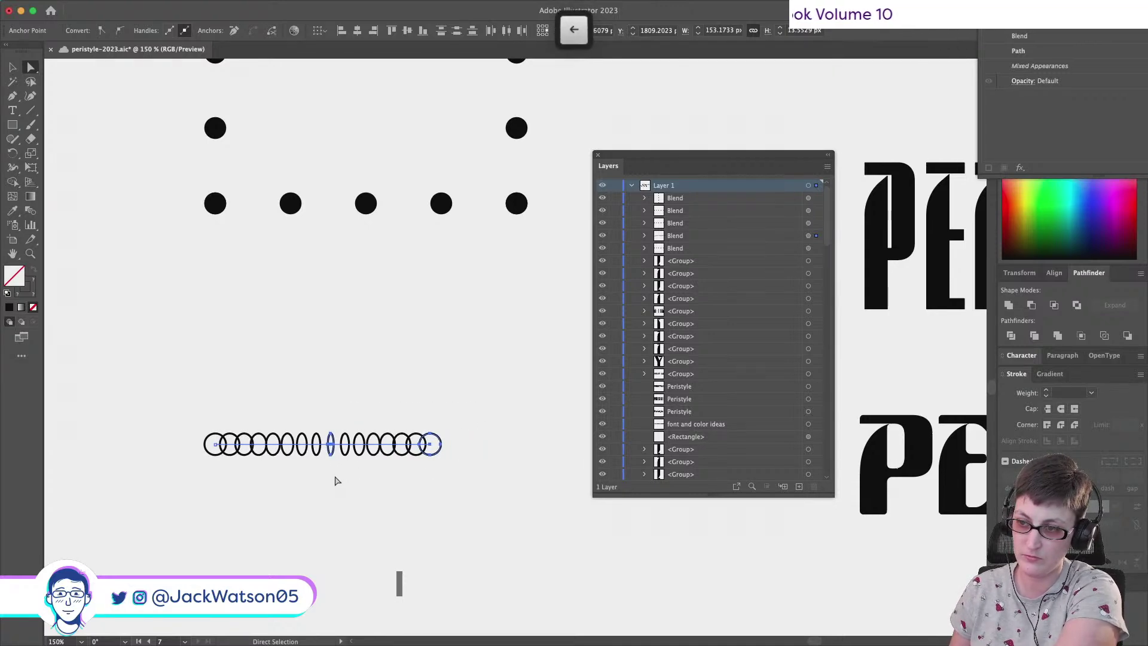
key("Left")
key("Left")
key("Left")
key("Left")
key("Left")
key("Left")
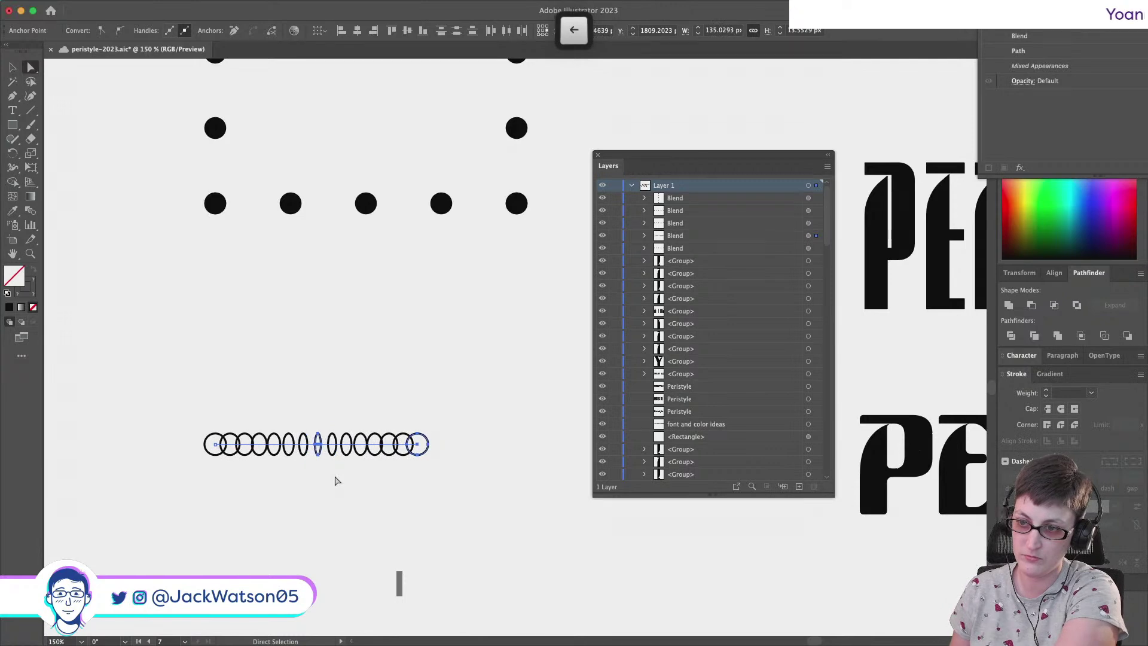
key("Left")
key("Left")
key("Left")
left_click_drag(486, 515, 271, 393)
key("Left")
key("Left")
key("Left")
key("Left")
key("Left")
key("Left")
Set the ellipse blend's spacing to Specified Steps with 9 steps
left_click(117, 4)
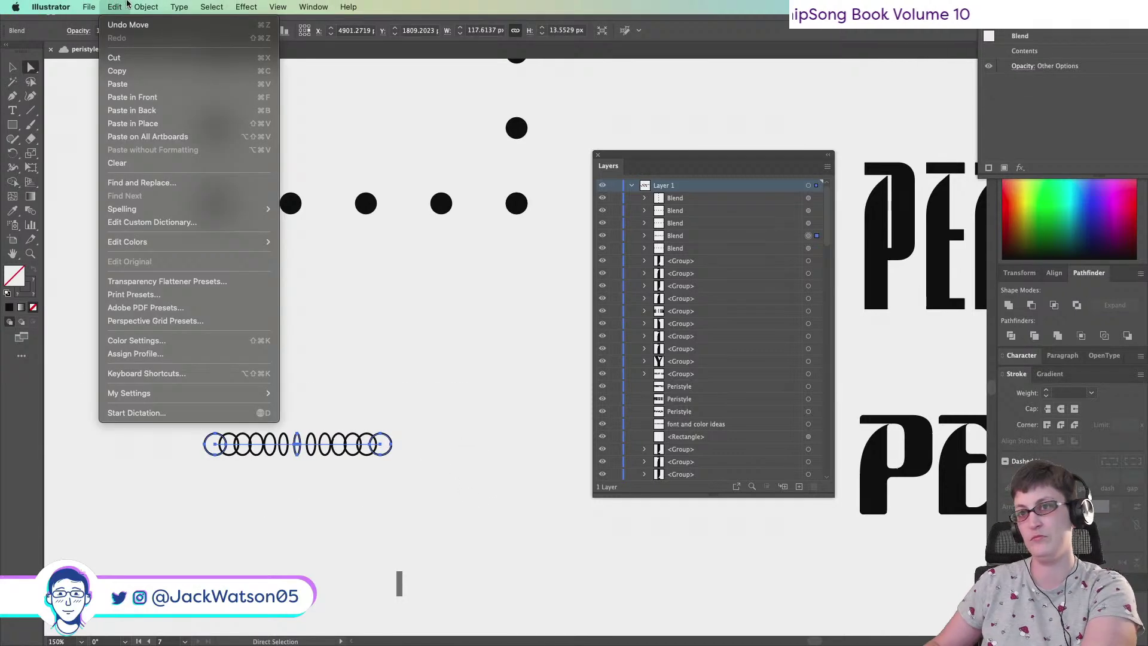
mouse_move(146, 7)
mouse_move(191, 387)
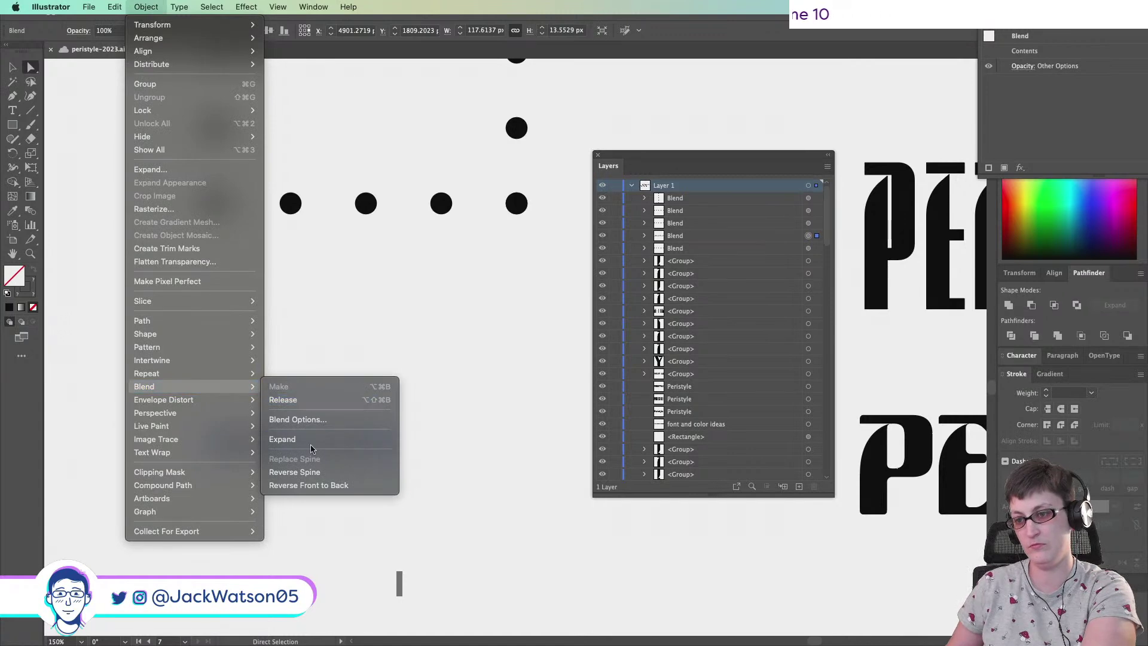
left_click(314, 421)
left_click(837, 197)
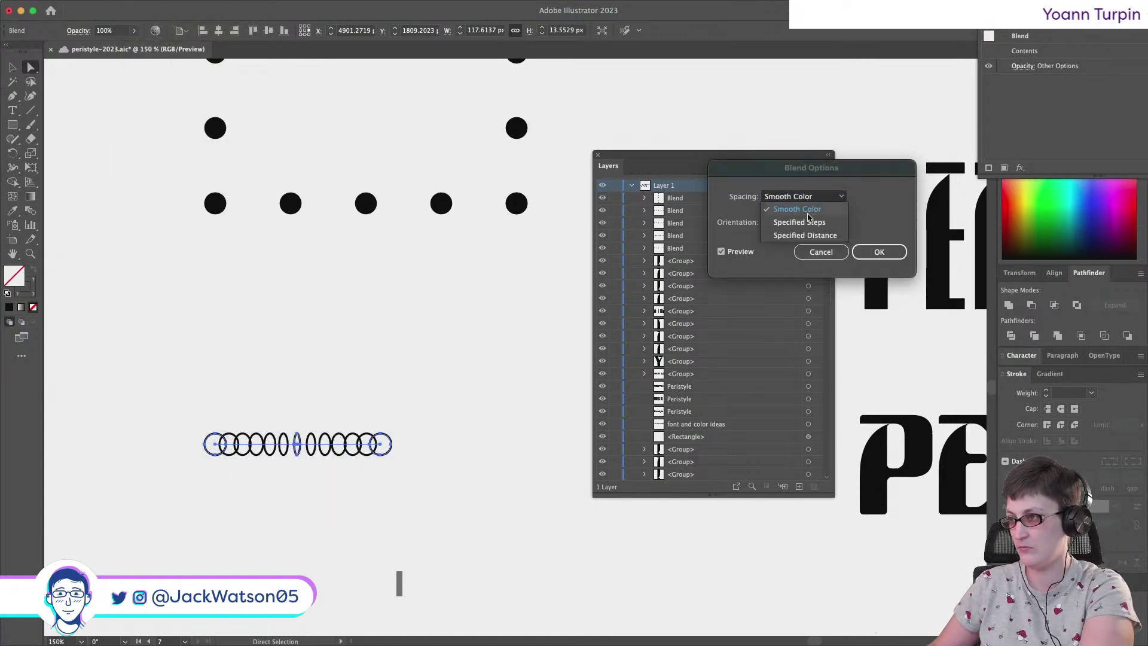
left_click(837, 207)
key("Up")
key("Up")
key("Up")
key("Up")
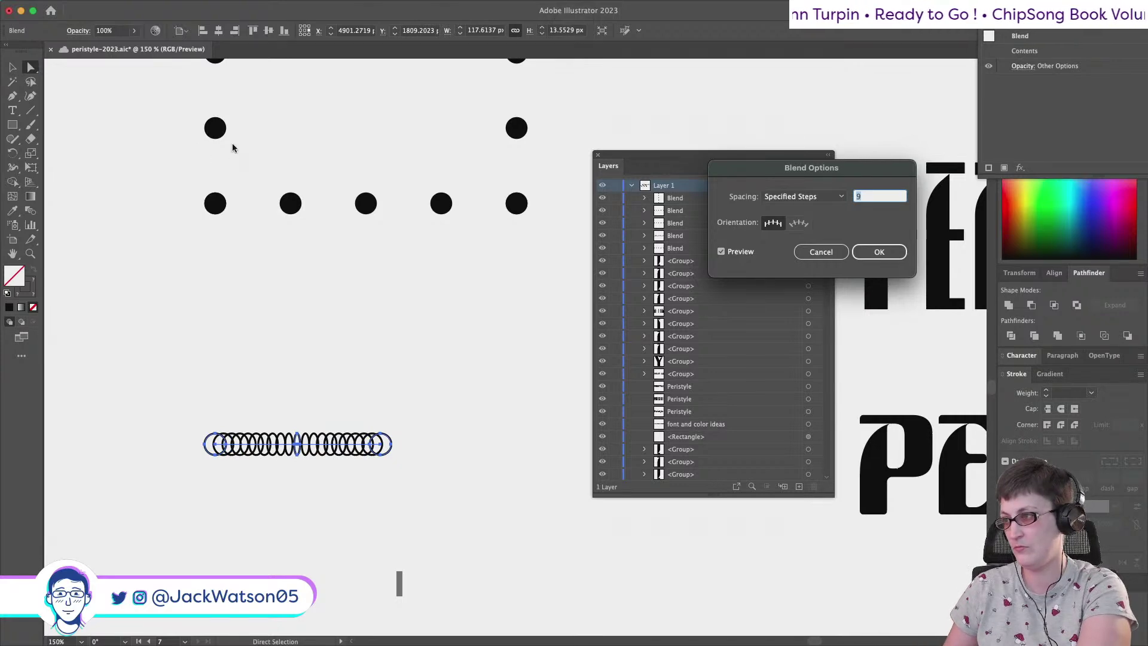
key("Return")
Scale the ellipse blend up proportionally to about 285 px wide and 33 px high
scroll(332, 386, "down", 3)
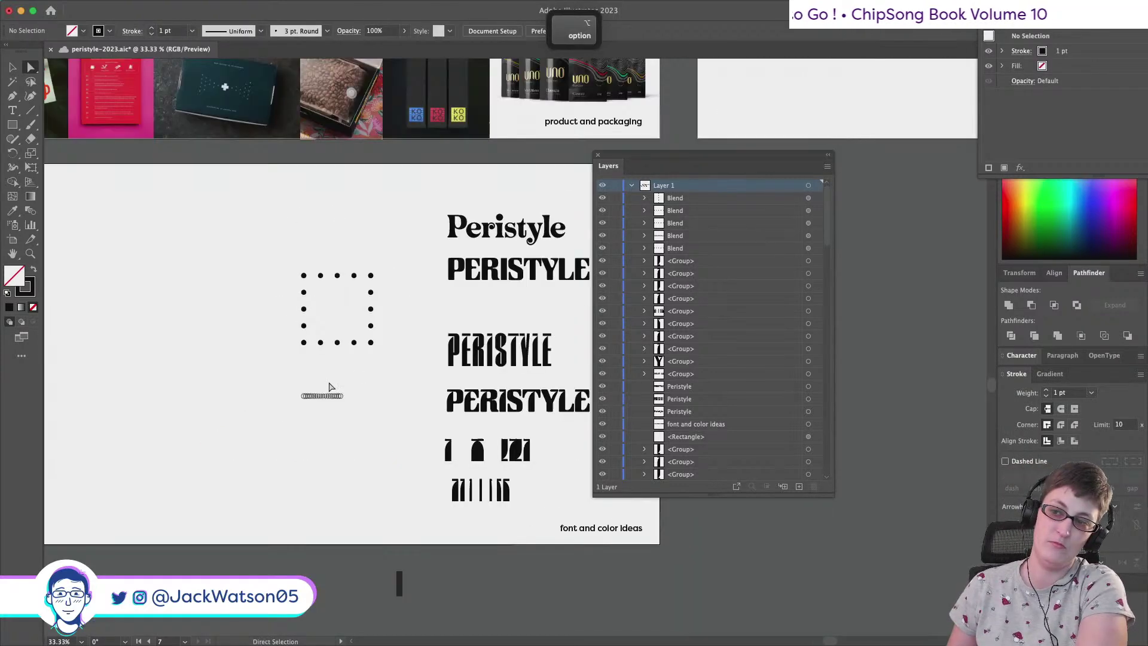
scroll(334, 387, "up", 1)
key("v")
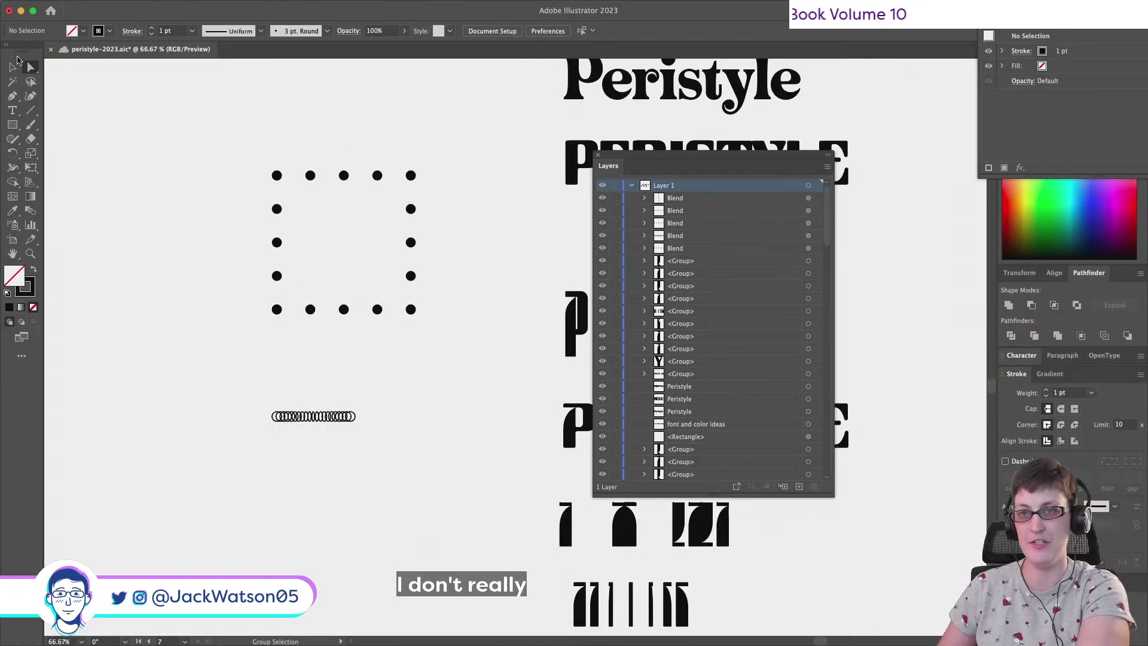
left_click(338, 420)
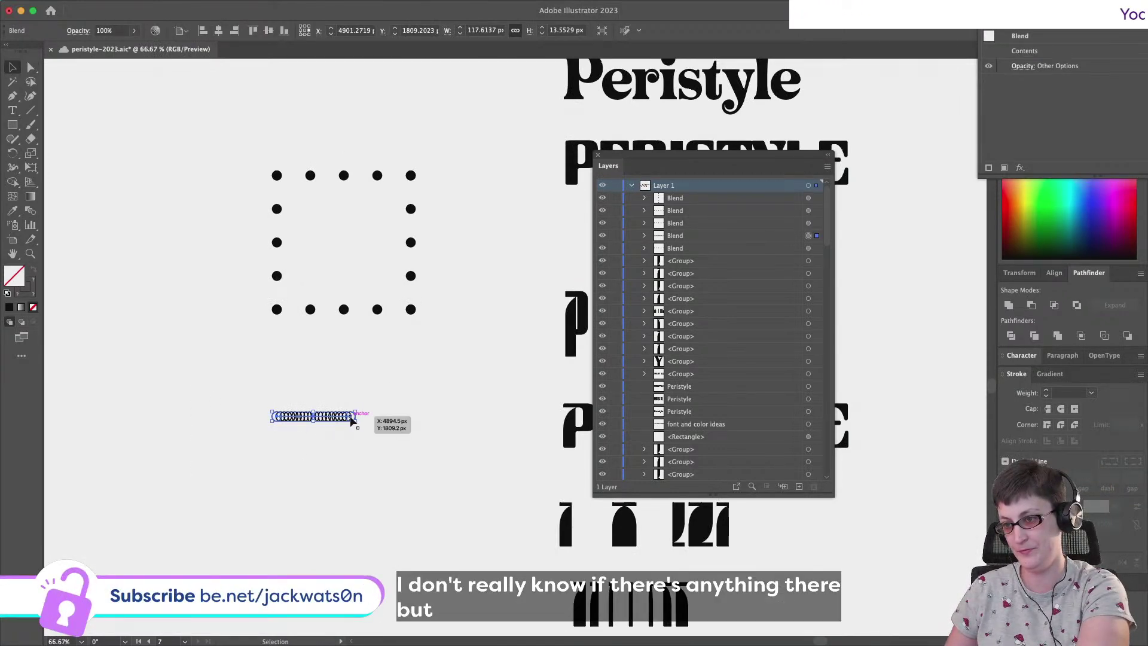
left_click_drag(355, 421, 461, 477)
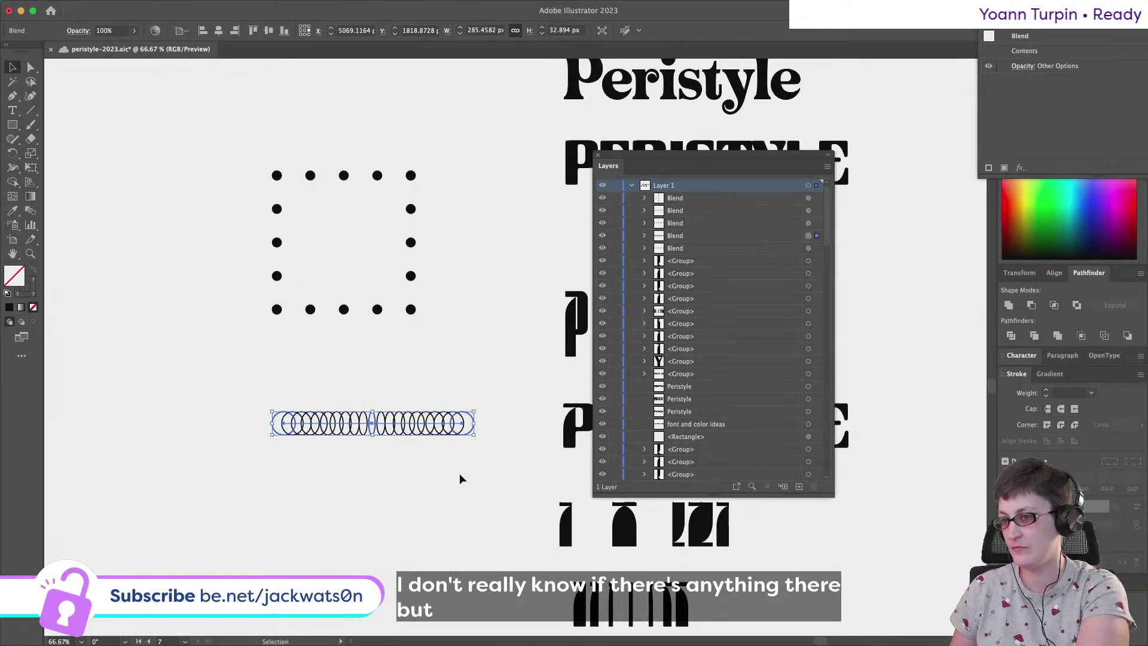
left_click(459, 472)
scroll(359, 498, "up", 1)
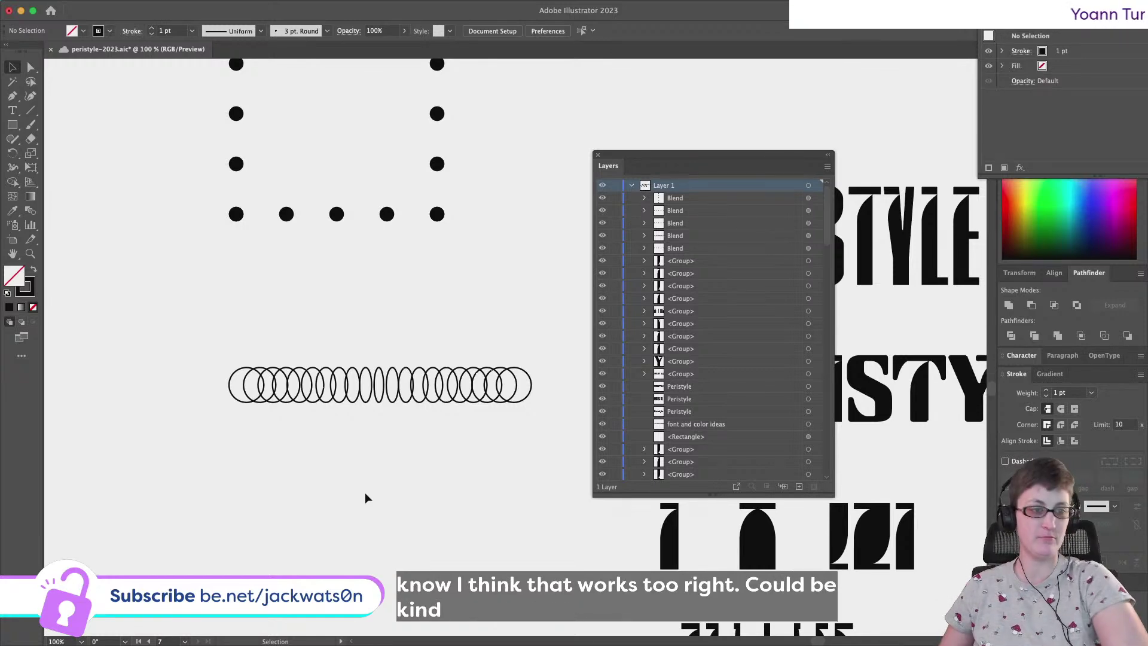
scroll(197, 443, "right", 4)
scroll(178, 424, "down", 4, "alt")
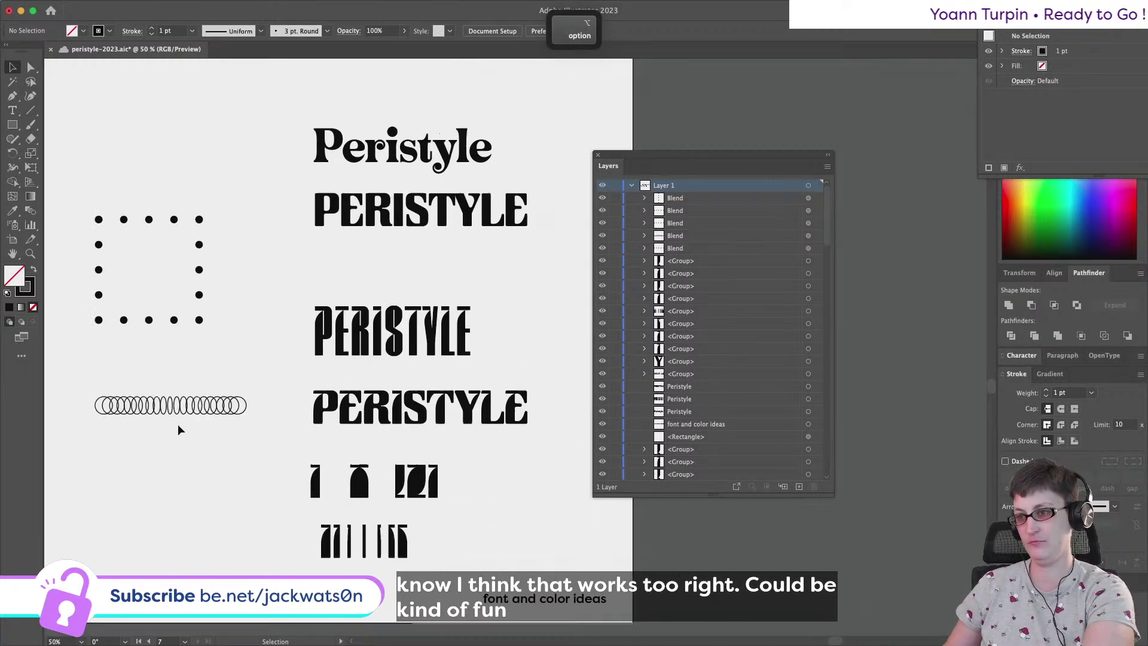
scroll(177, 425, "up", 2, "alt")
scroll(177, 424, "right", 2)
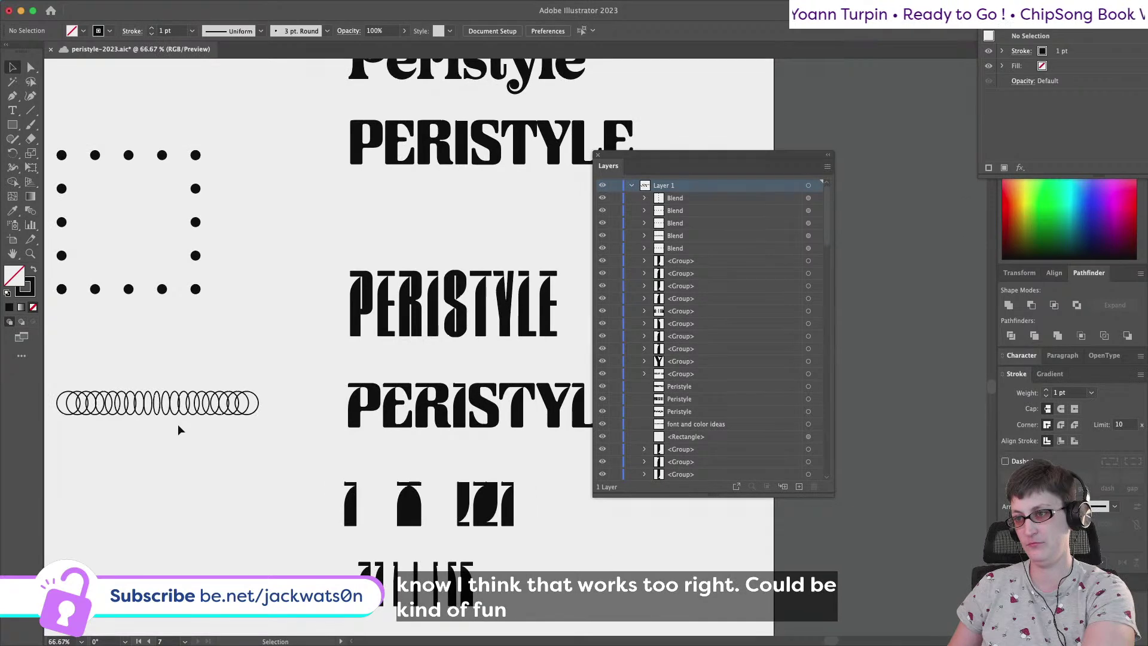
scroll(178, 425, "up", 3)
scroll(178, 425, "left", 3)
scroll(290, 439, "left", 2)
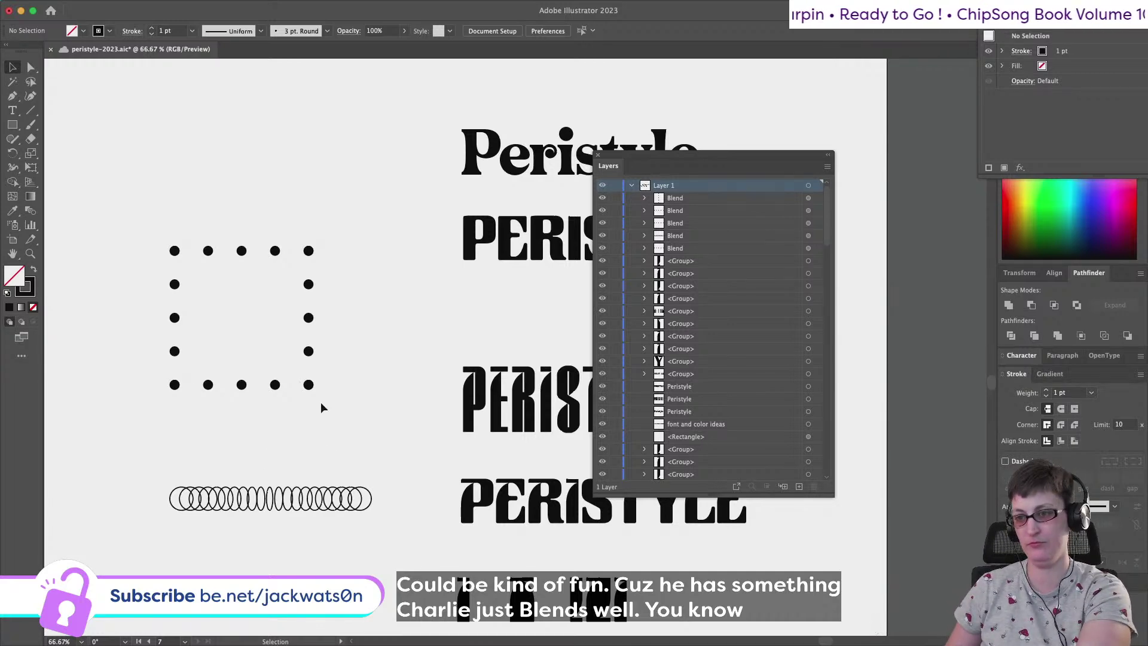
left_click_drag(165, 221, 143, 201)
left_click(143, 200)
Draw a square about 197 px wide above the dotted square and fill it with the lettering's black
scroll(144, 202, "up", 2)
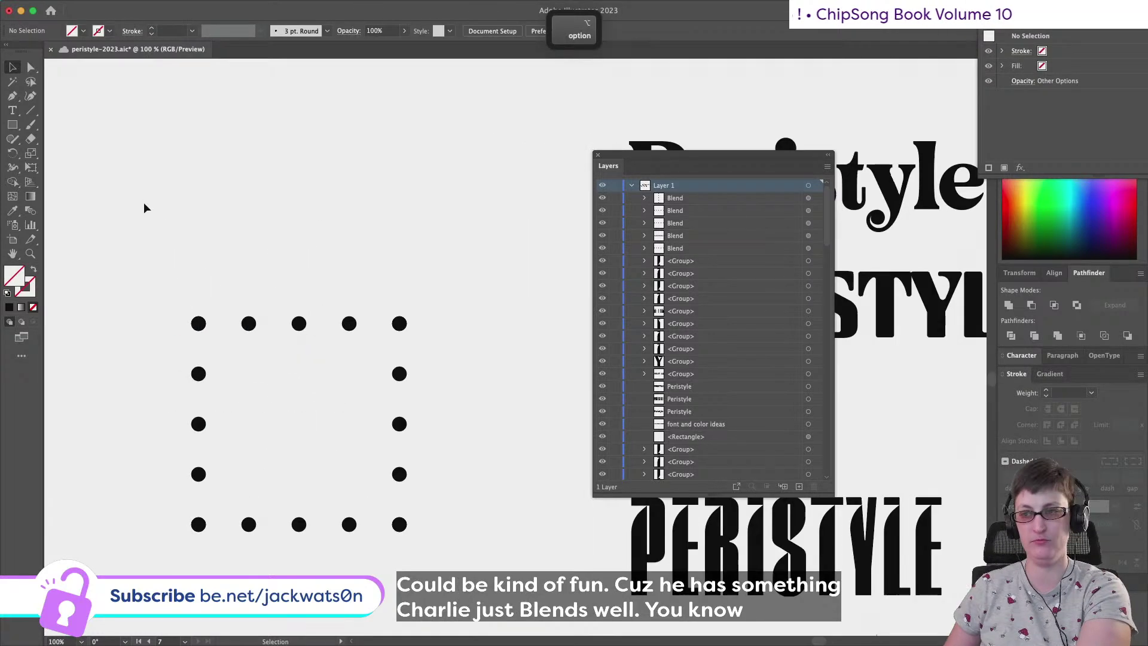
scroll(145, 203, "up", 2)
key("m")
left_click_drag(232, 201, 441, 409)
left_click(14, 66)
left_click(13, 211)
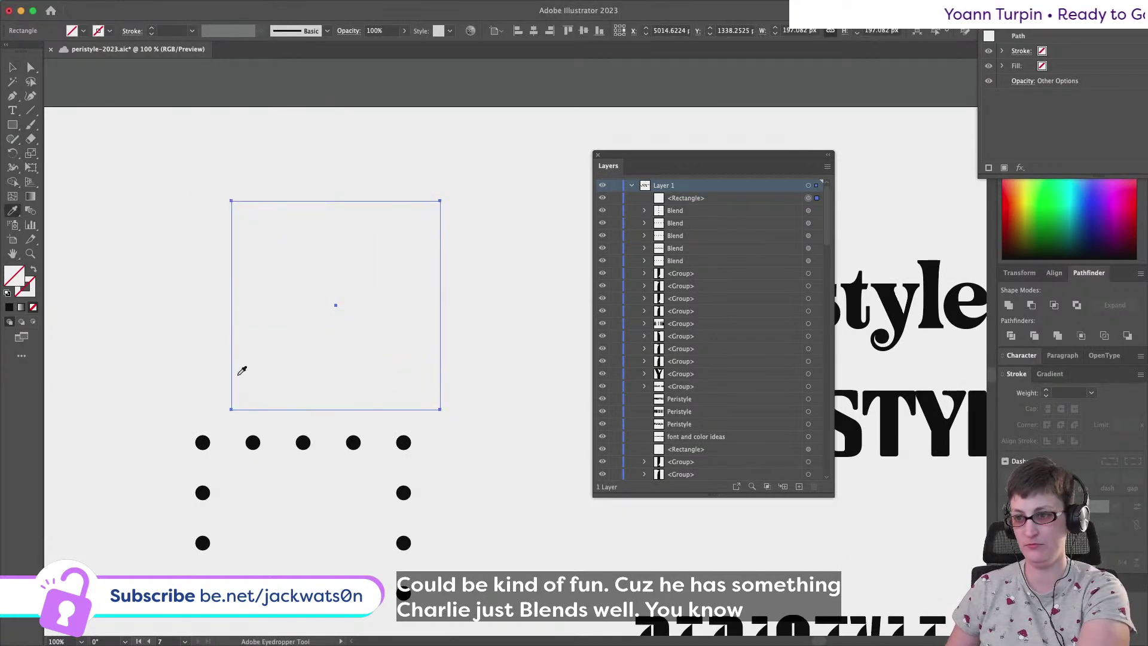
left_click(912, 412)
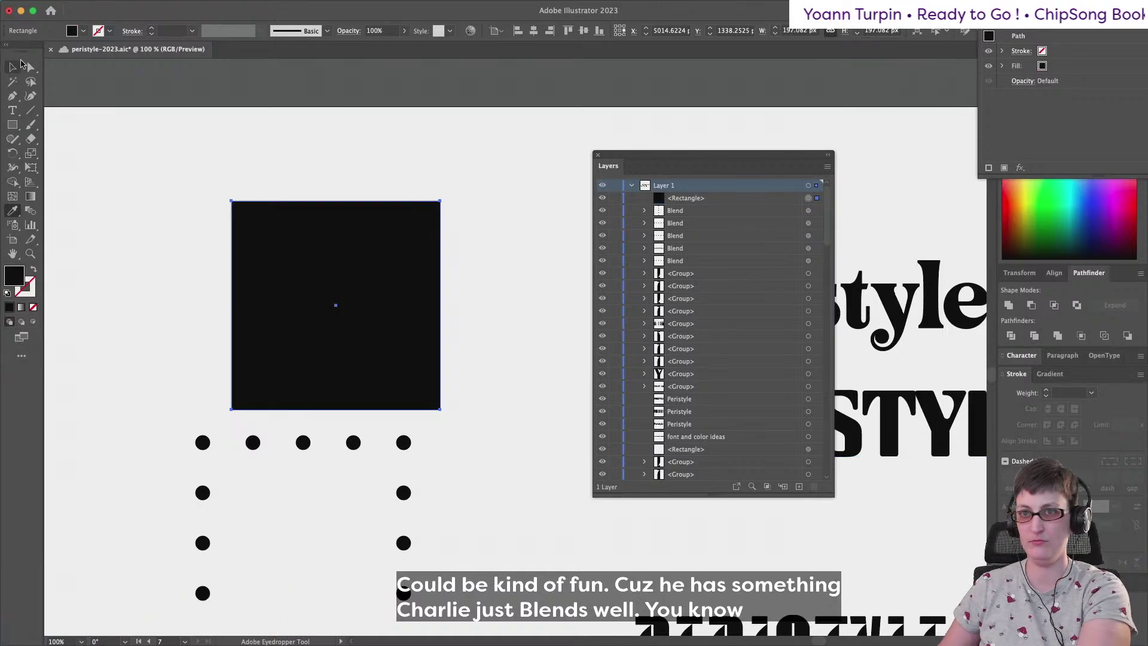
Paste a copy of the black square in front, scale it around its center to about 23 px and give it an off-white fill
left_click(32, 67)
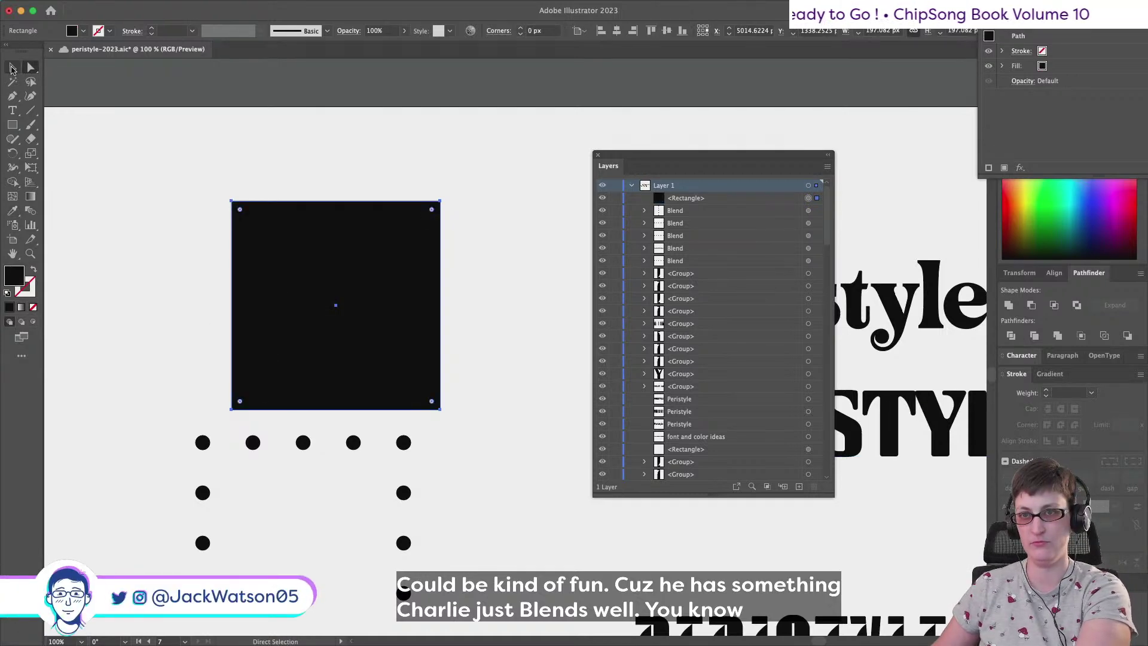
left_click(12, 69)
key("super+c")
key("super+f")
left_click_drag(443, 201, 368, 295)
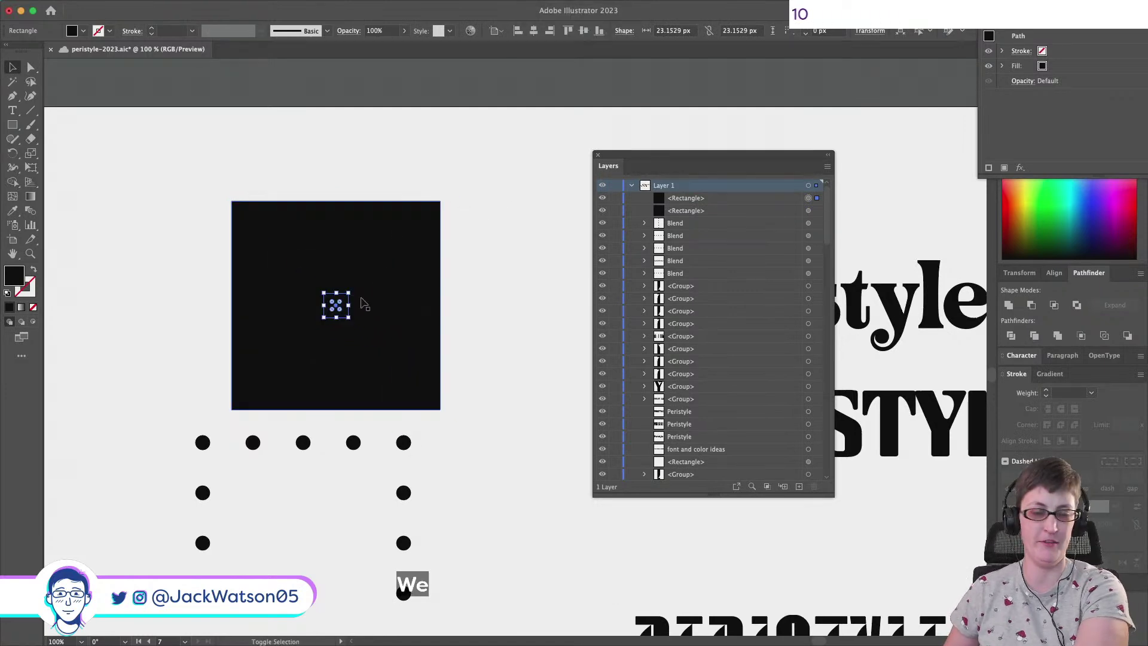
left_click(7, 293)
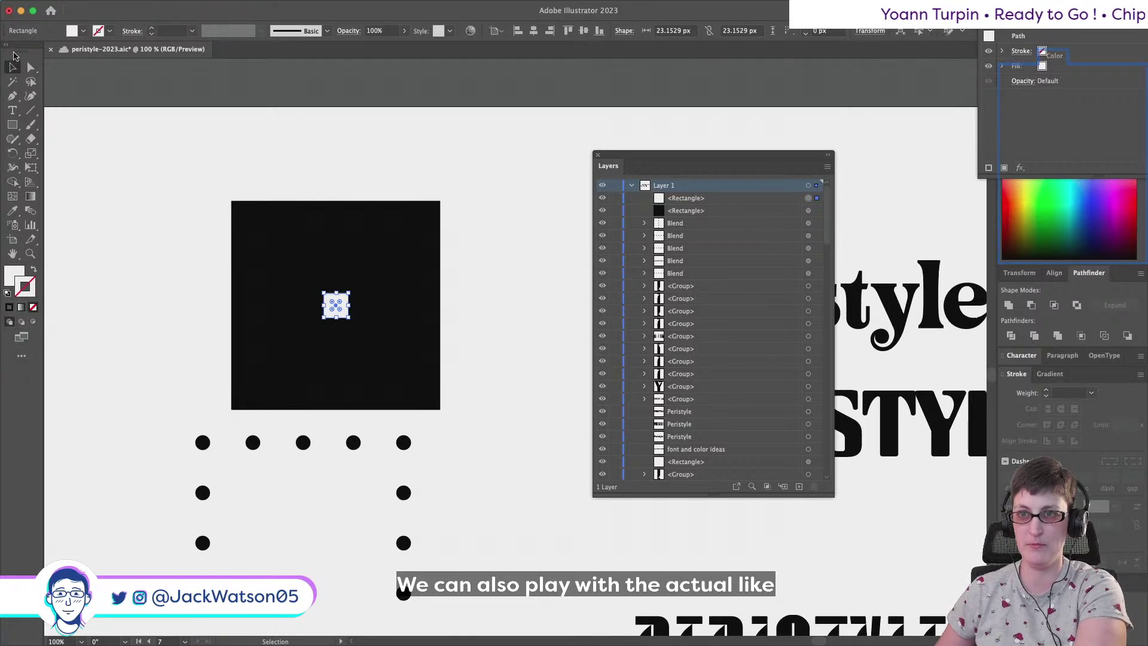
Paste another large black square in front and move its bottom corners to the small square's top corners, forming a trapezoid
left_click(31, 67)
left_click(361, 246)
key("super+f")
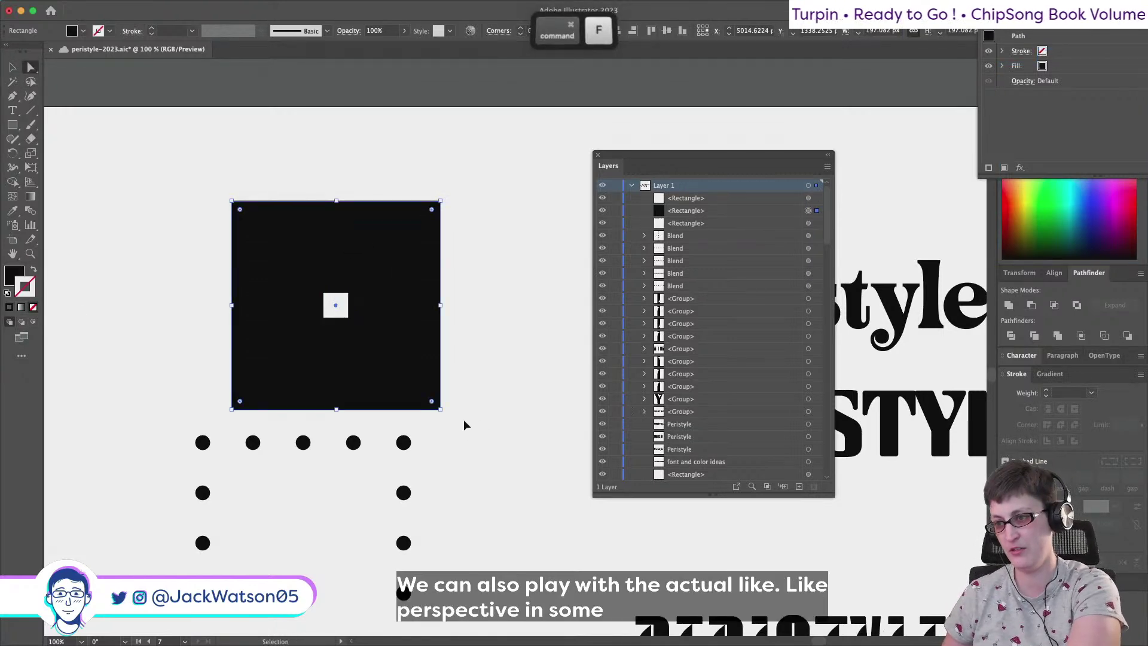
left_click_drag(440, 409, 350, 296)
left_click_drag(232, 409, 328, 300)
Reshape the original black square by moving its top corners to the small square's bottom corners, forming the mirrored lower trapezoid
left_click(237, 207)
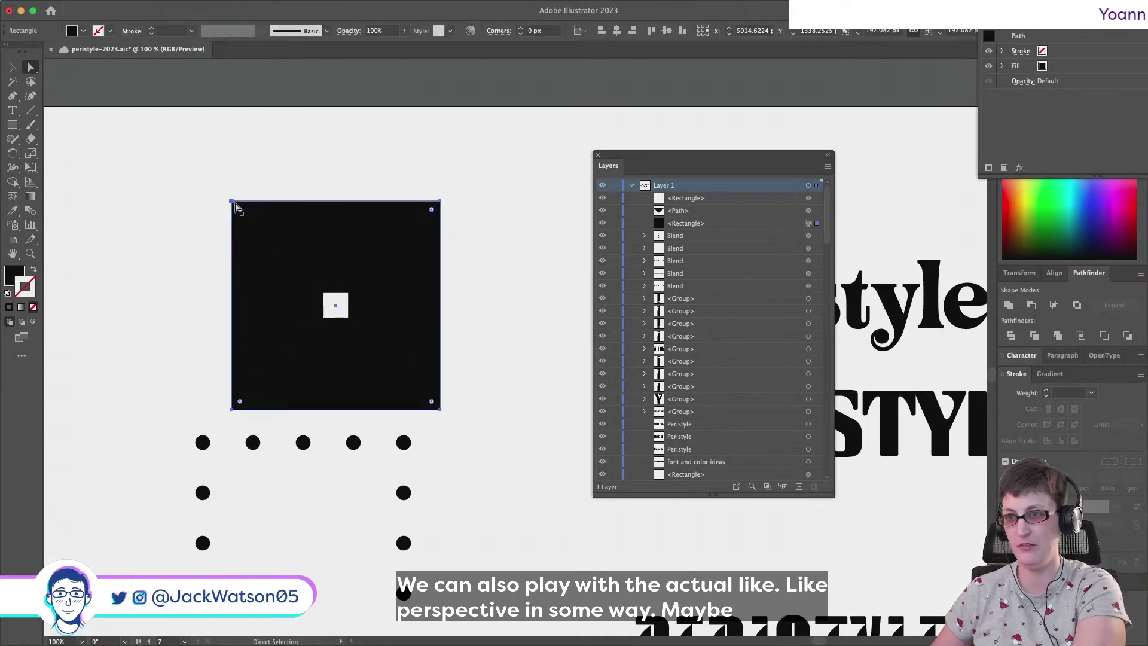
left_click_drag(233, 203, 328, 323)
left_click_drag(441, 203, 348, 318)
left_click(437, 328)
Move both trapezoids and the small center square together to the empty area below the ellipse blend
scroll(440, 328, "down", 5)
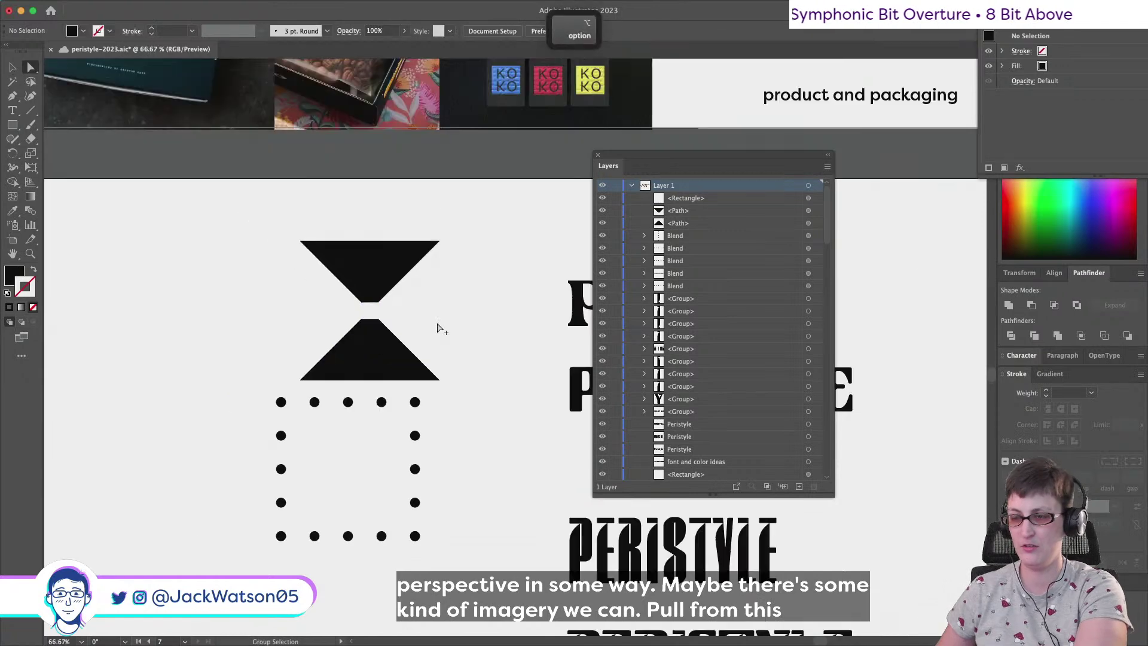
scroll(402, 323, "up", 1)
left_click_drag(334, 273, 399, 553)
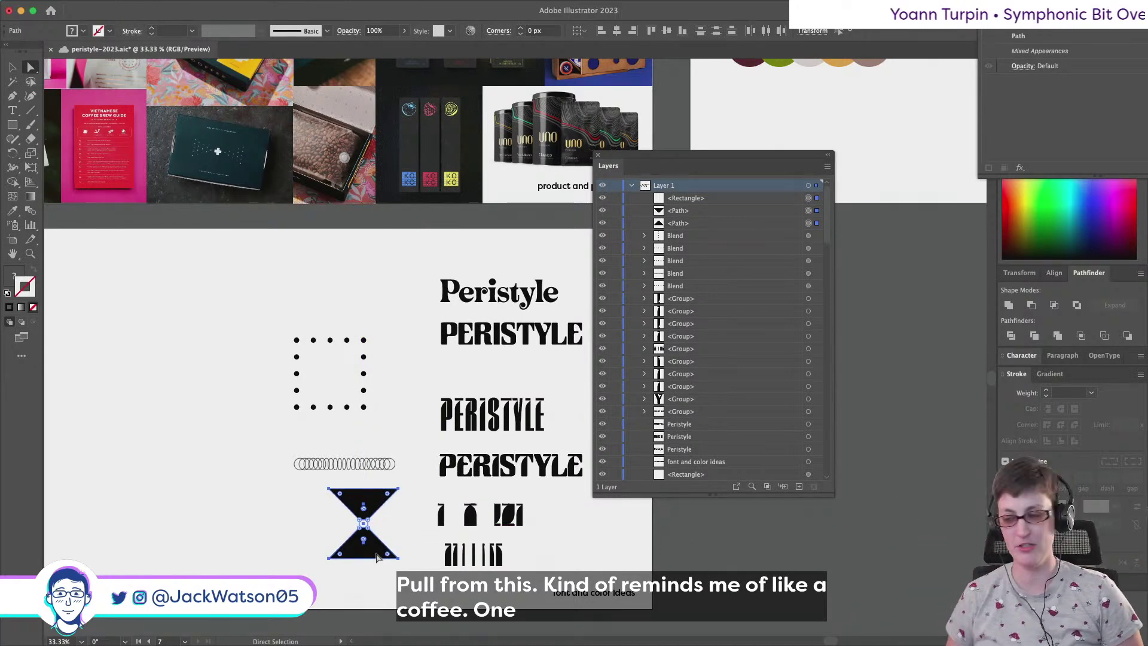
left_click(195, 518)
Draw vertical Pen tool lines joining the two trapezoids, one between their right outer corners and one between their right inner corners
scroll(362, 526, "up", 1)
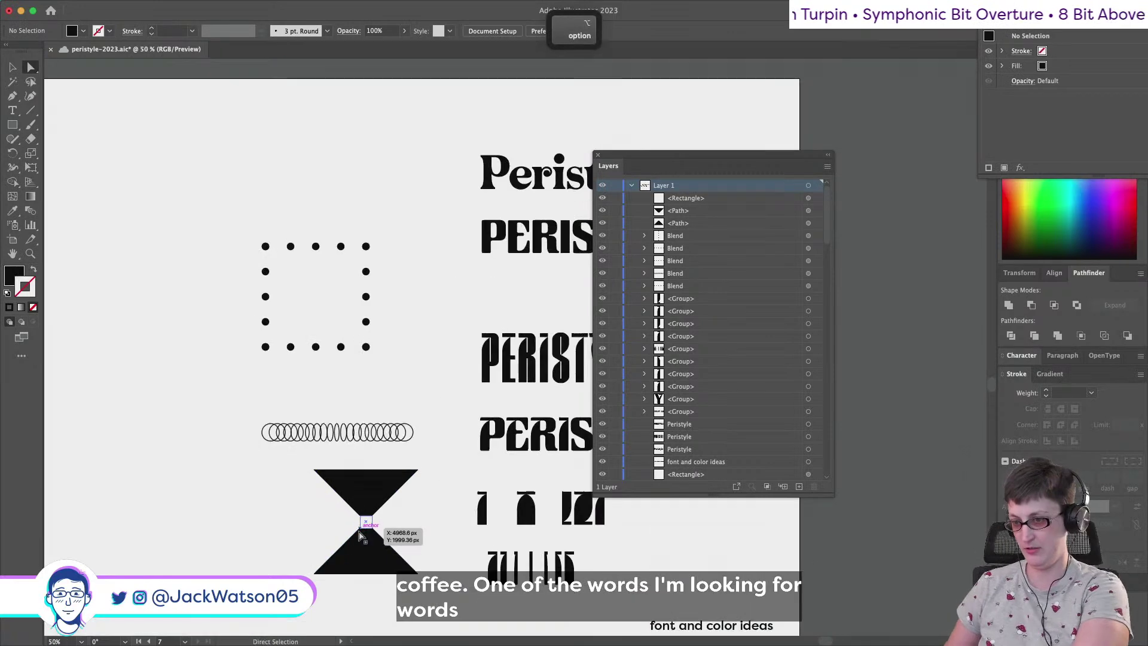
scroll(361, 536, "up", 3)
scroll(362, 536, "down", 1)
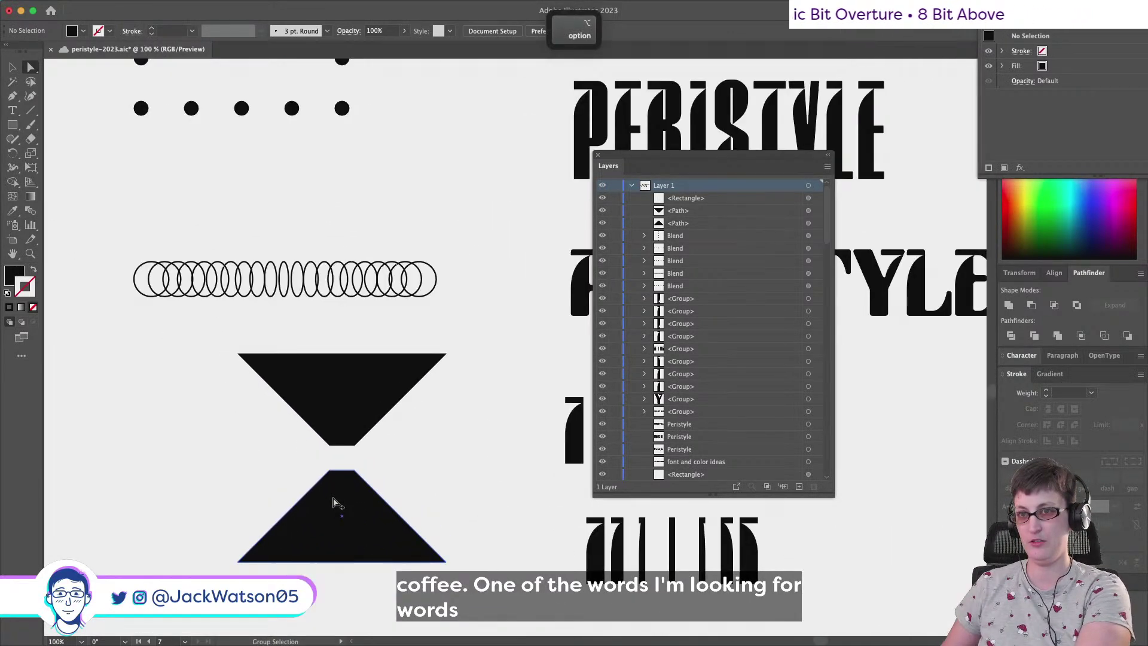
left_click(12, 96)
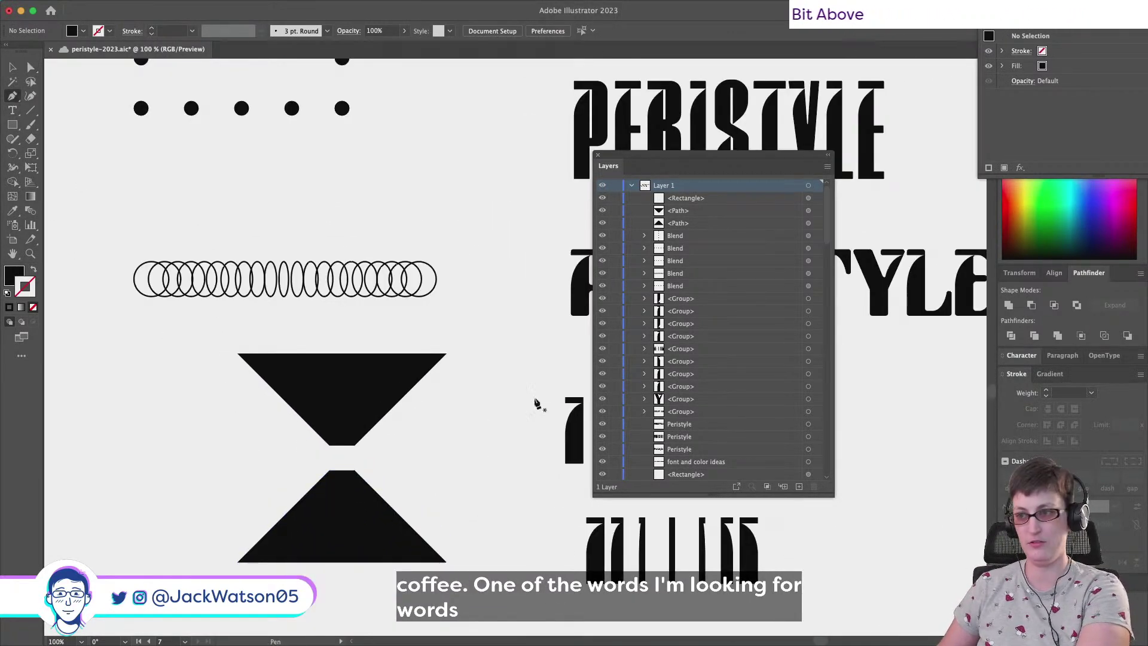
left_click(446, 353)
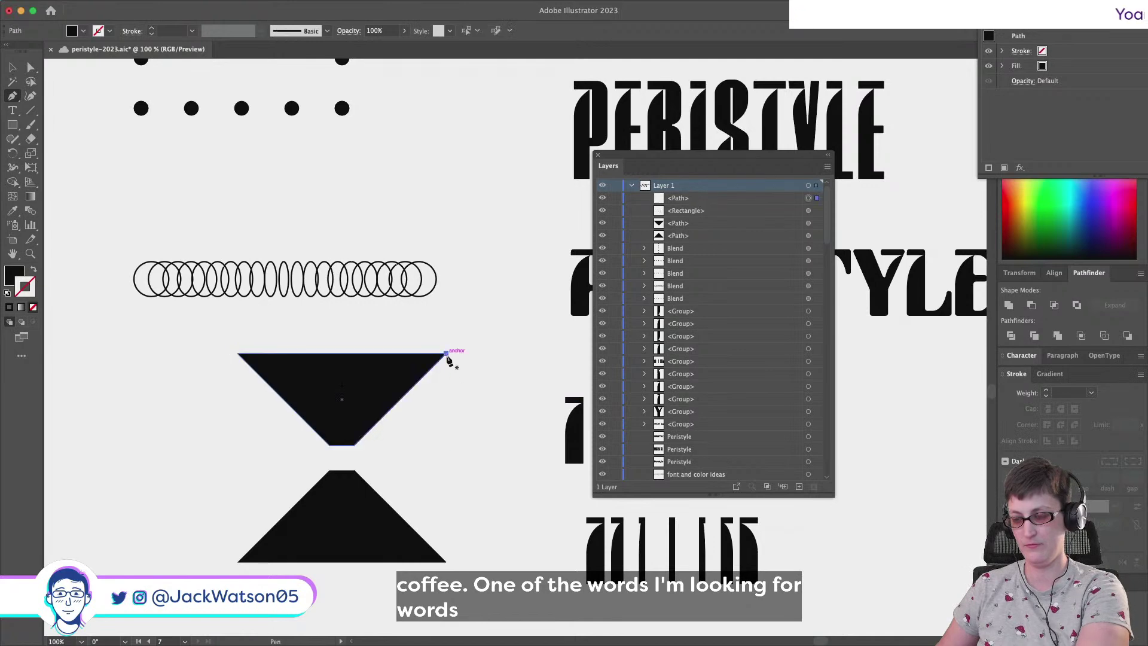
left_click(447, 563, "shift")
key("super+shift+a")
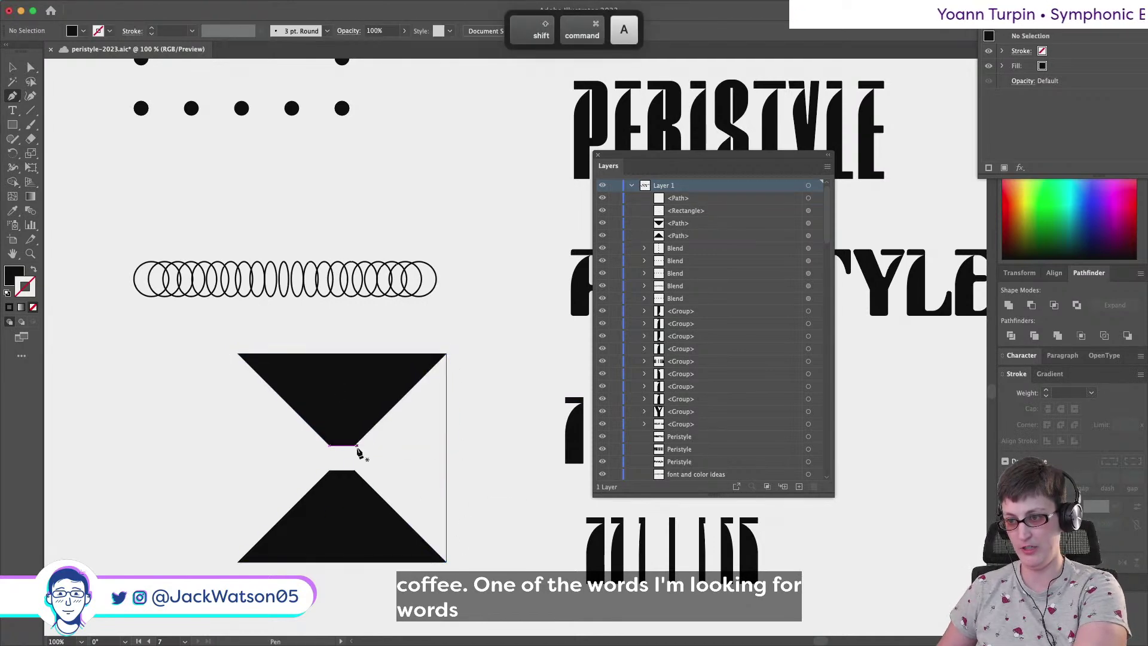
left_click(353, 446)
left_click(355, 472, "shift")
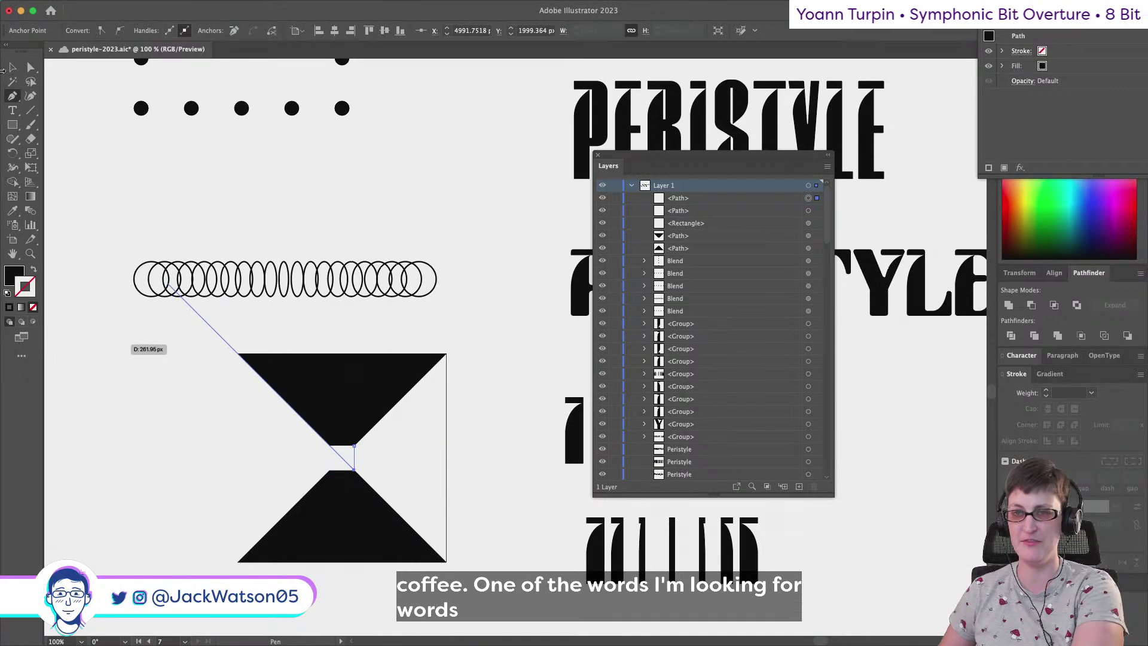
Make a blend between the two vertical lines joining the trapezoids' outer and inner corners
key("super+shift+a")
left_click(356, 455, "shift")
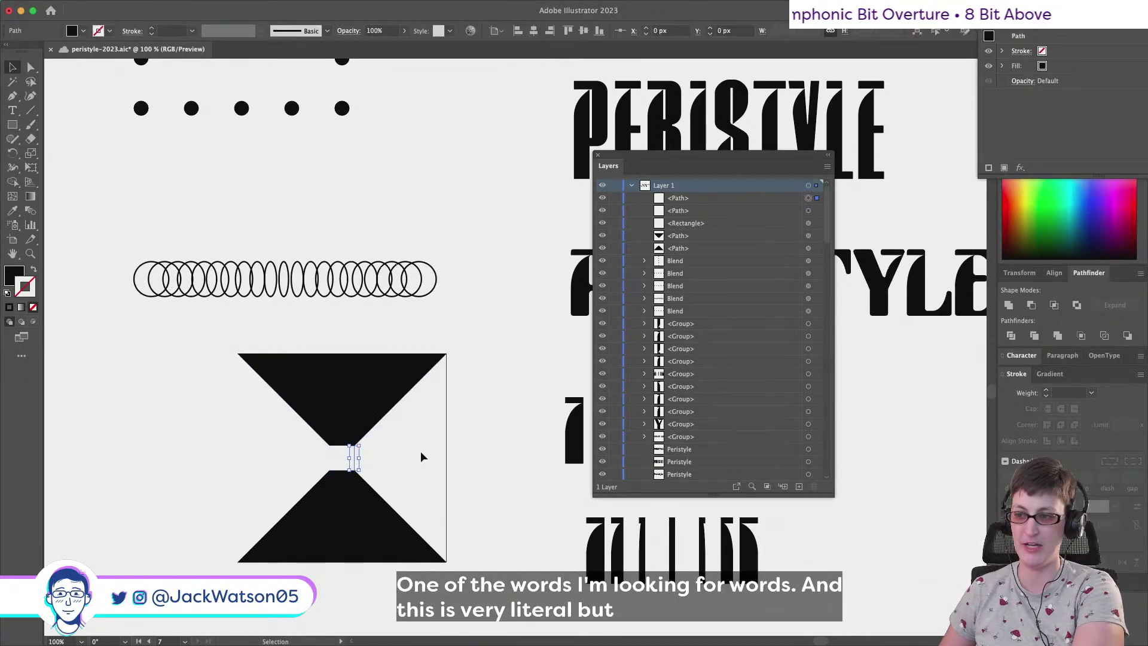
left_click(448, 454, "shift")
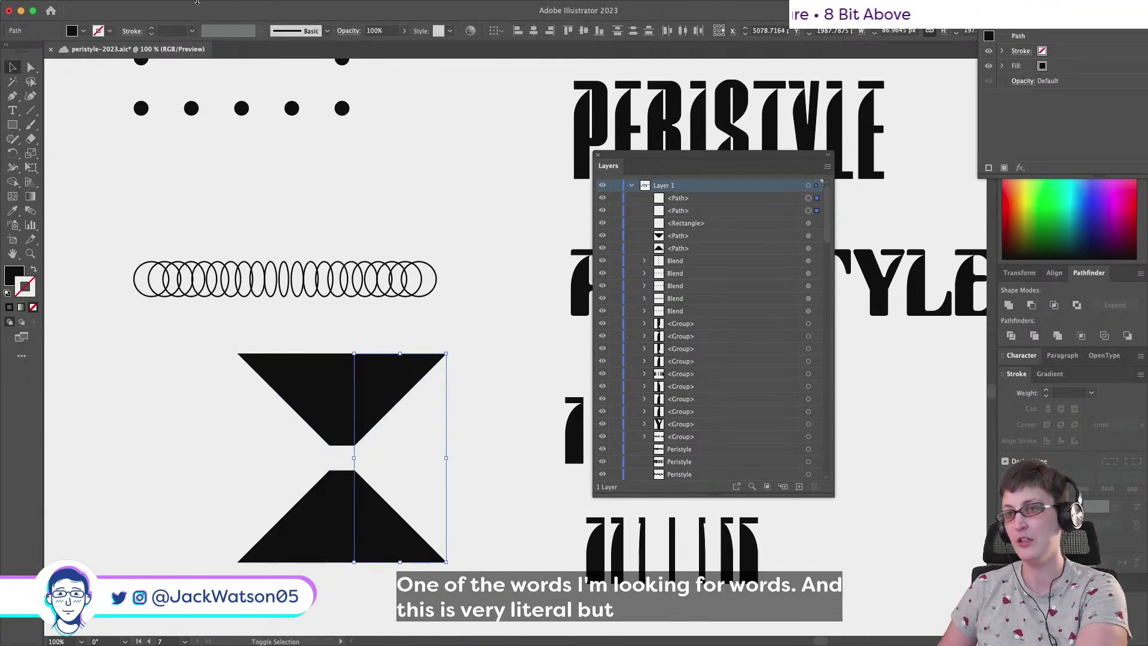
left_click(146, 6)
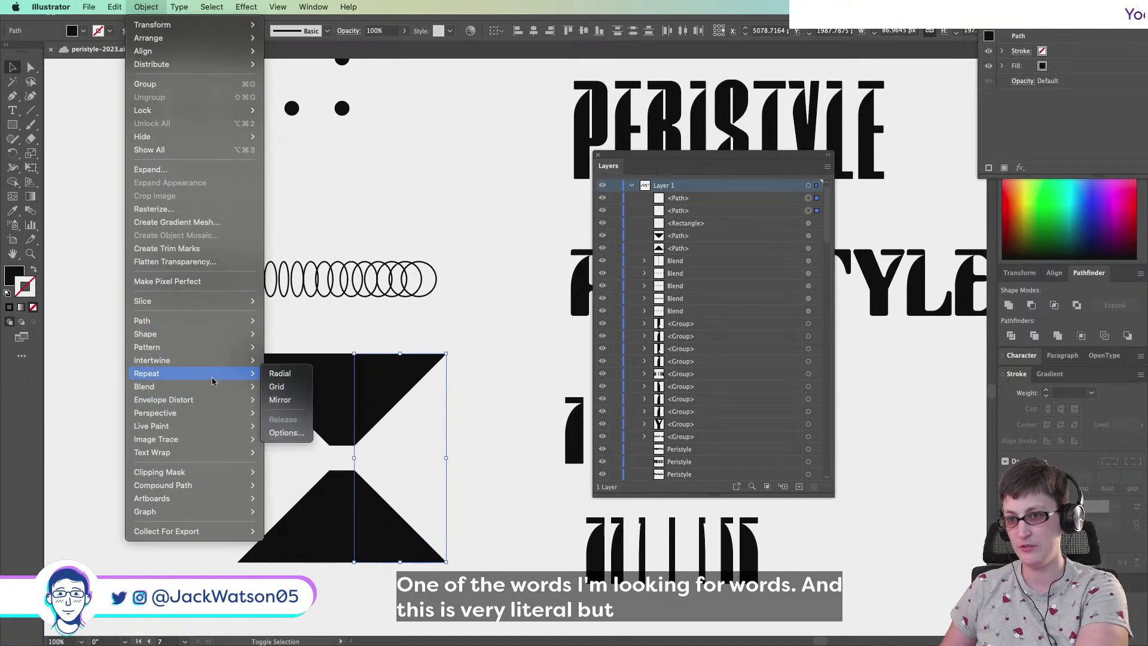
mouse_move(239, 387)
left_click(299, 390)
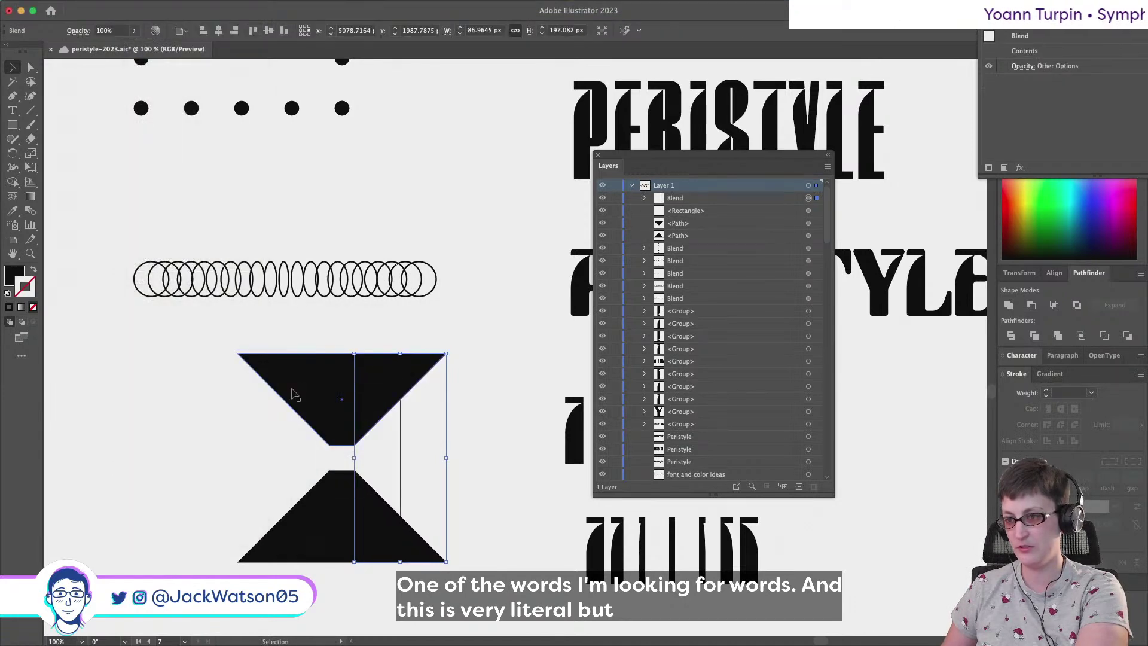
Set the line blend's spacing to 7 specified steps and swap its black fill to the stroke
left_click(146, 6)
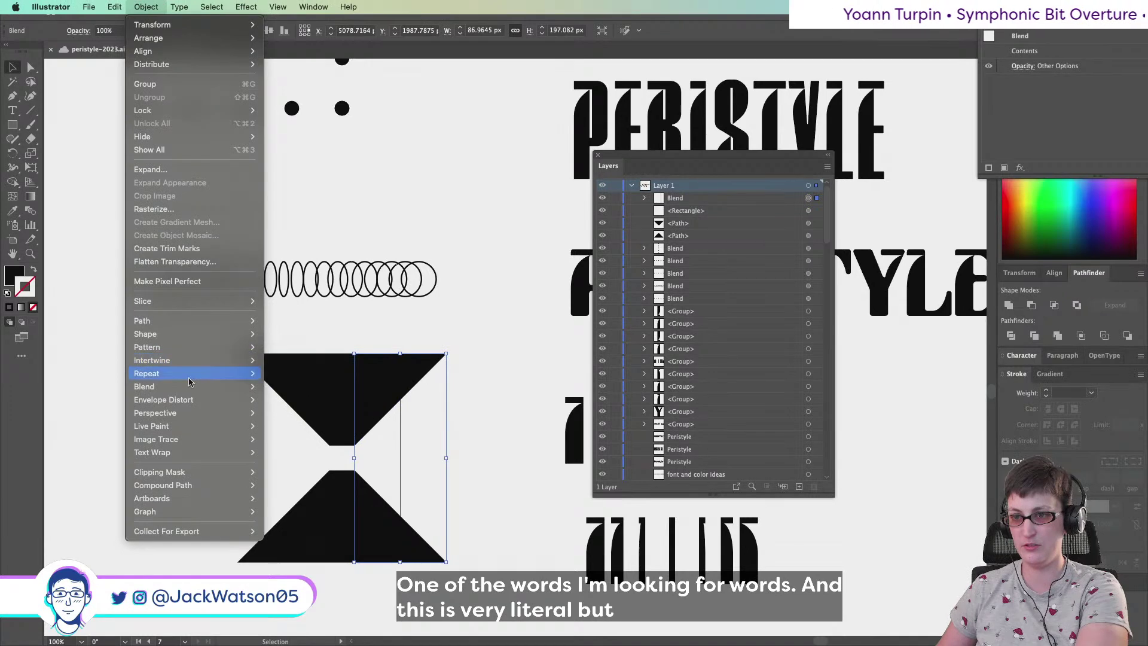
mouse_move(243, 387)
left_click(347, 419)
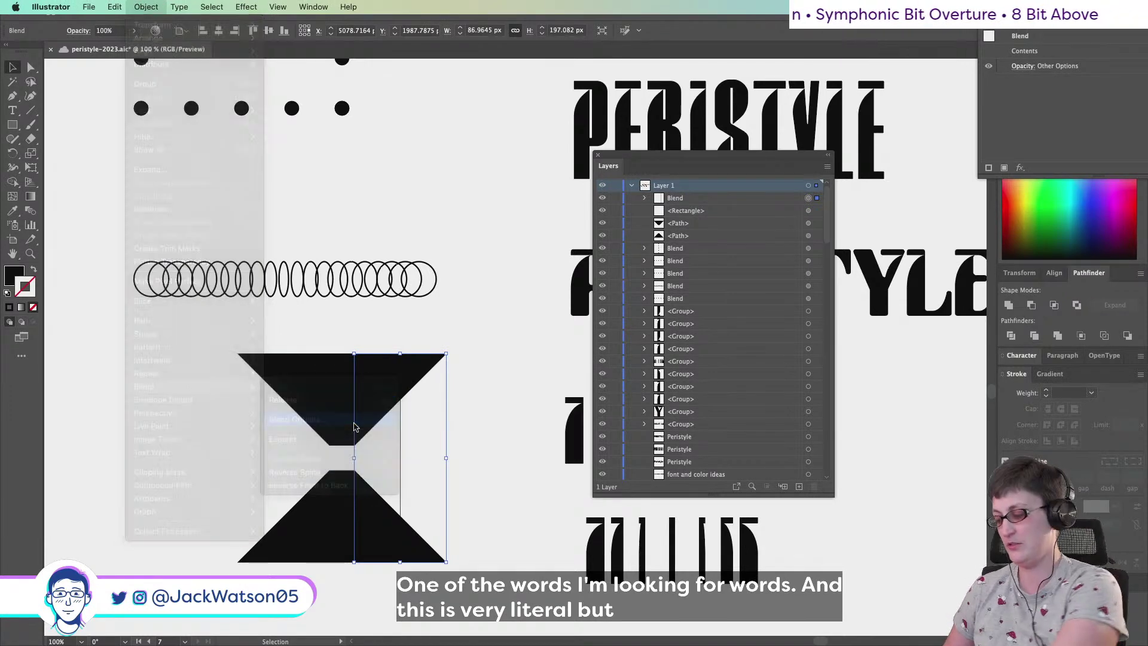
left_click(812, 191)
left_click(814, 210)
key("Up")
key("Up")
key("Up")
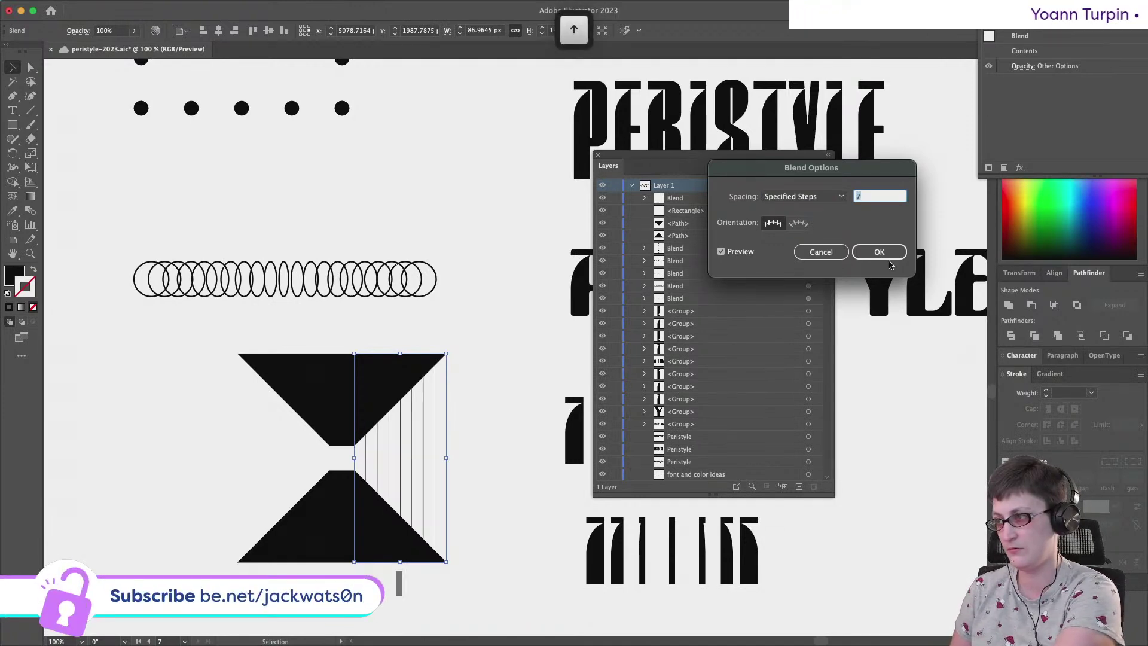
left_click(880, 252)
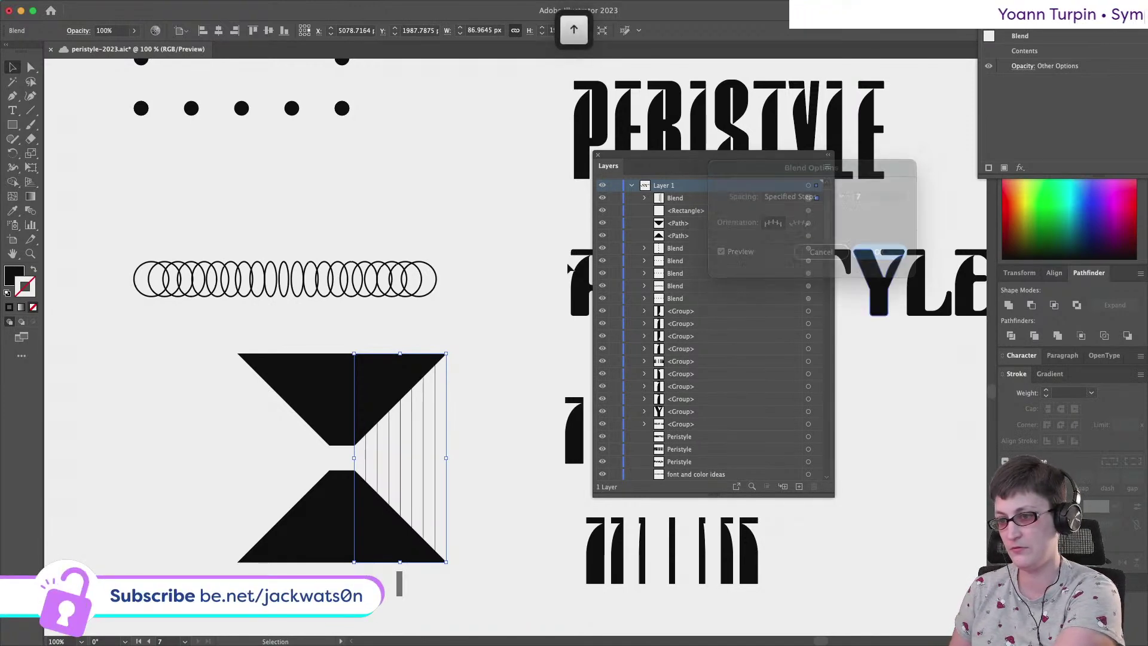
left_click(31, 271)
left_click(1081, 394)
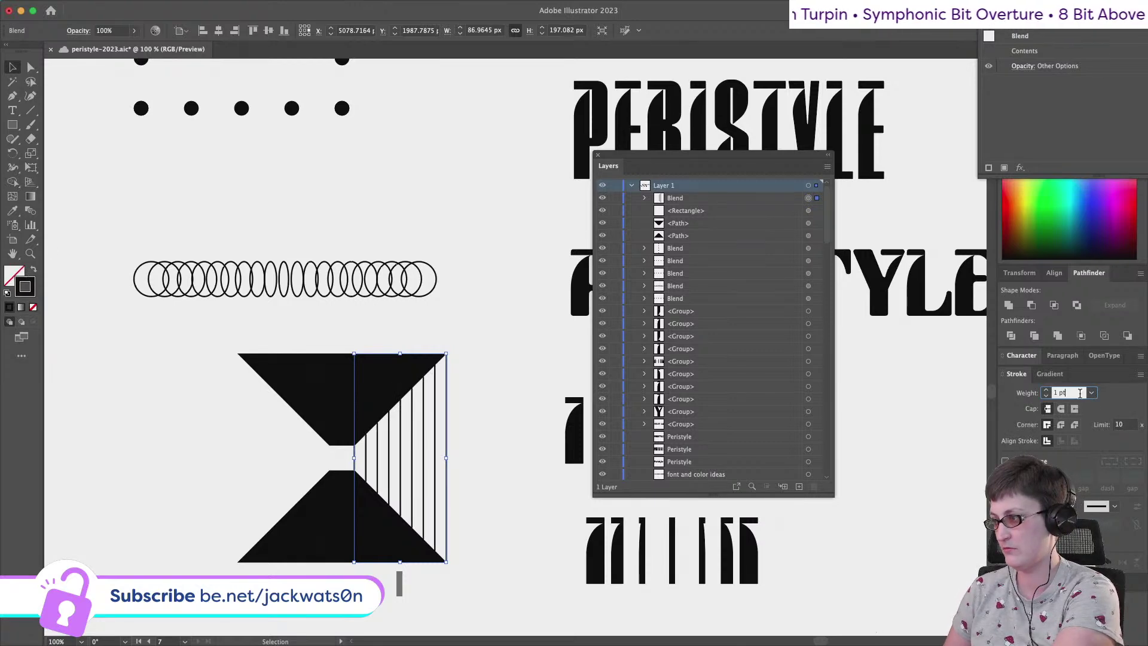
Set the stroke weight of the blend's short inner line to 9 pt
left_click(31, 67)
key("super+shift+a")
left_click(356, 460)
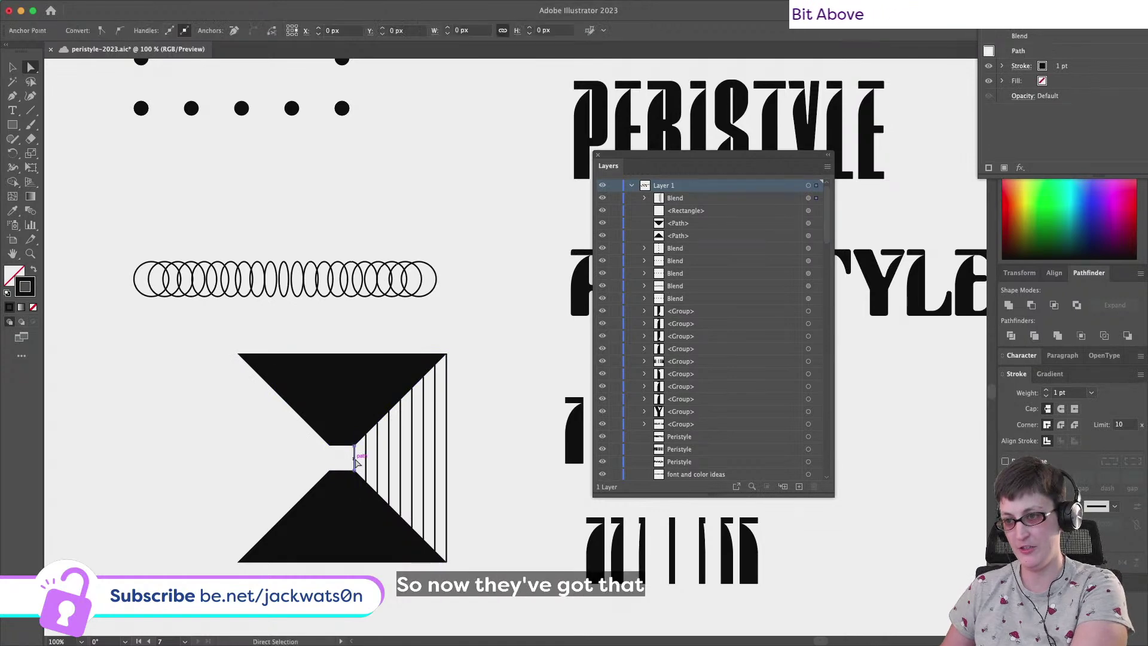
left_click(1077, 392)
key("Up")
key("Up")
key("Up")
key("Up")
key("Up")
key("Up")
key("Up")
key("Up")
key("Up")
key("Up")
key("Up")
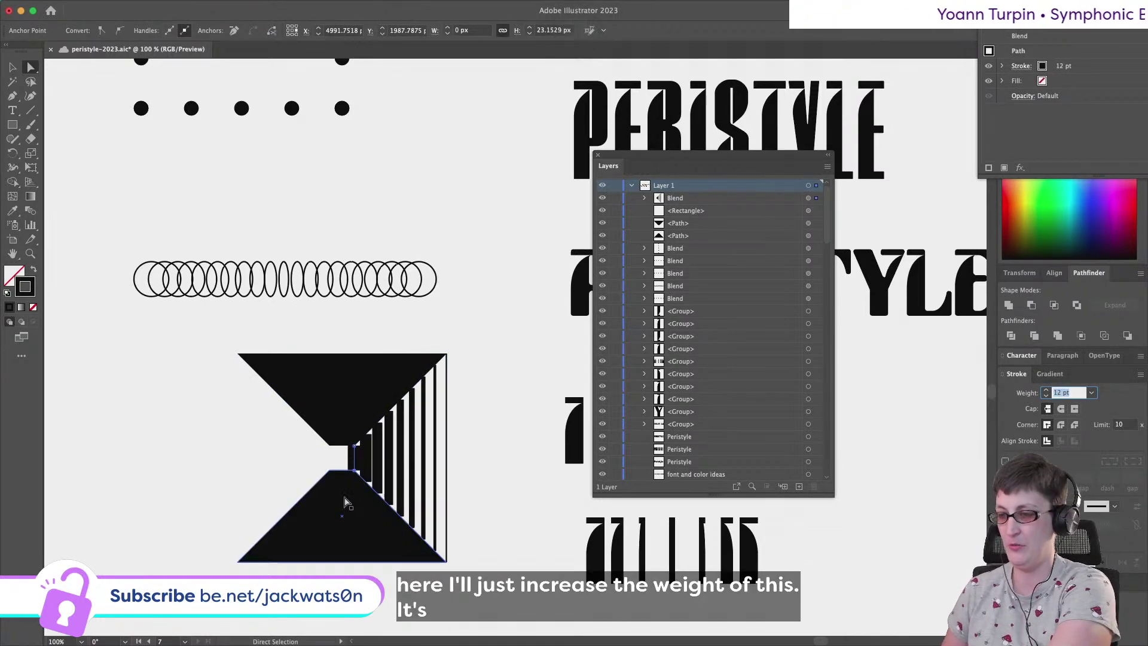
key("Down")
key("Down")
key("Down")
Lengthen the blend's inner line by nudging its anchor points vertically so the bar ends tuck behind the trapezoids
left_click_drag(357, 449, 358, 450)
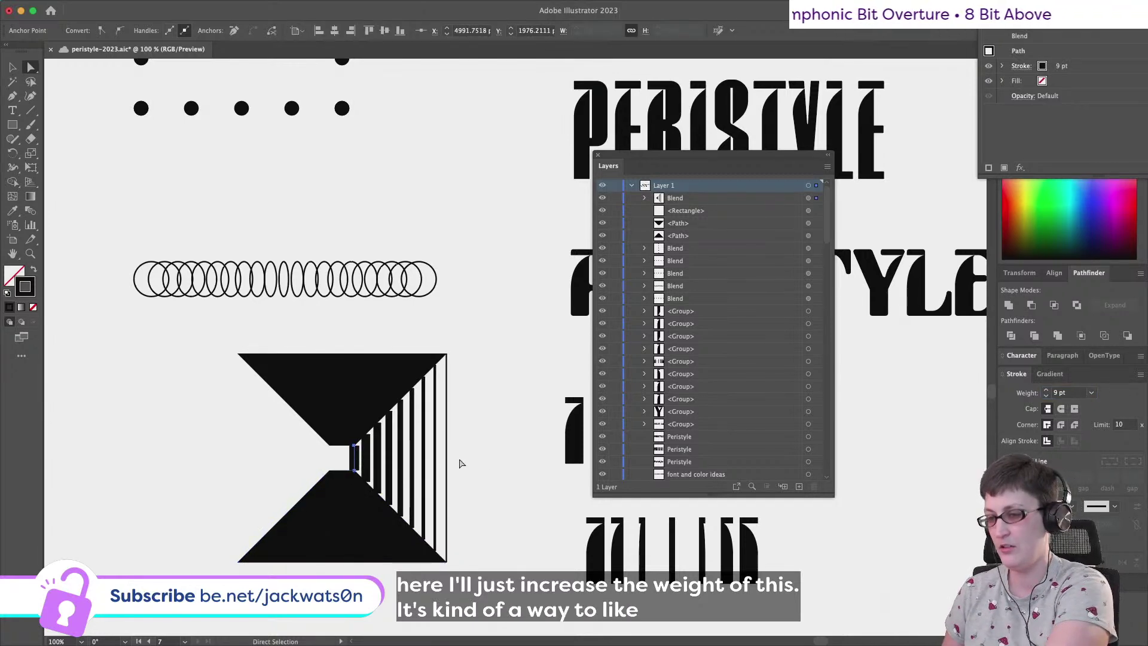
key("Up")
key("Up")
key("Up")
key("Up")
key("Up")
key("Up")
key("Up")
key("Up")
key("Down")
key("super+shift+a")
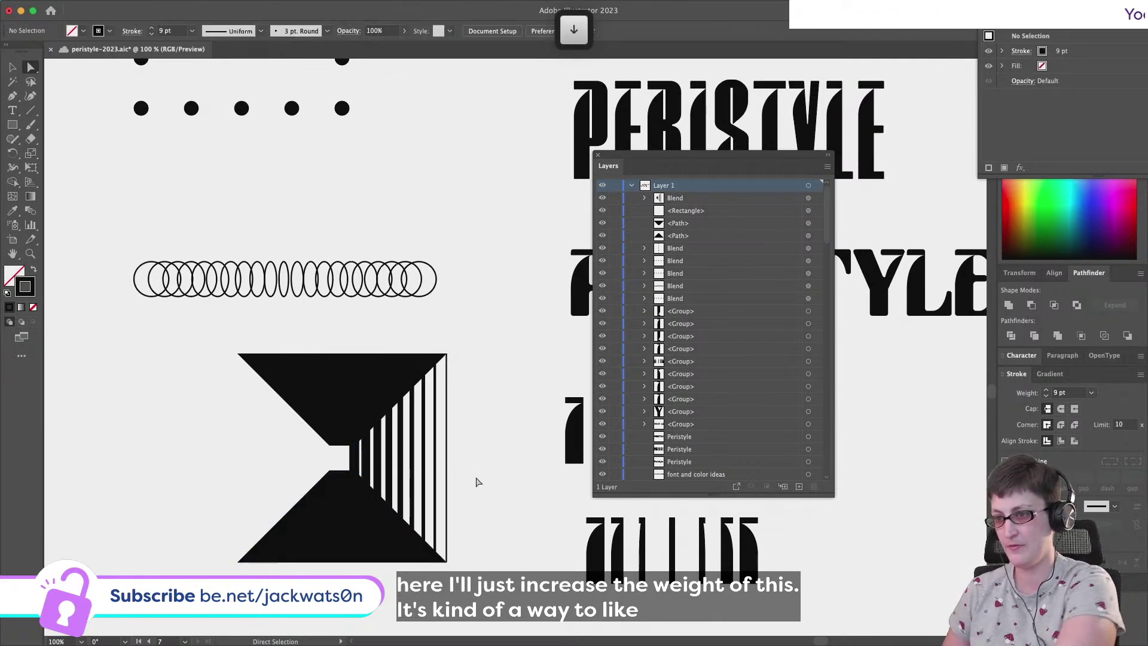
scroll(478, 482, "down", 1)
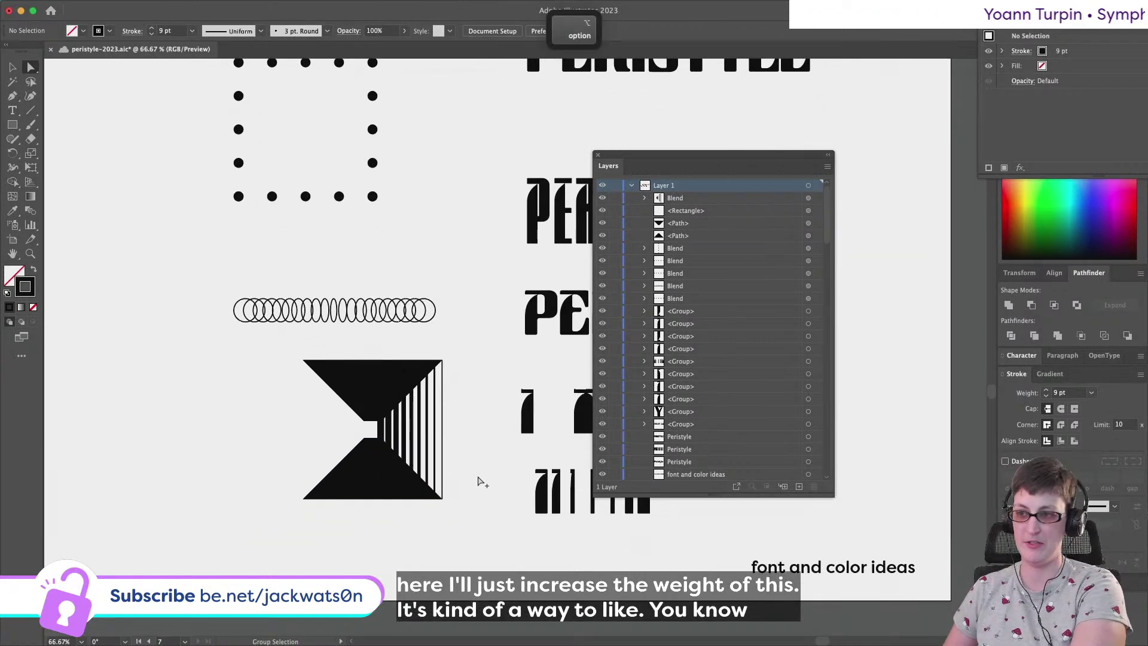
scroll(180, 256, "up", 2)
scroll(402, 379, "down", 1)
Paste a copy of the line blend in front and reflect it across the vertical axis
left_click(13, 67)
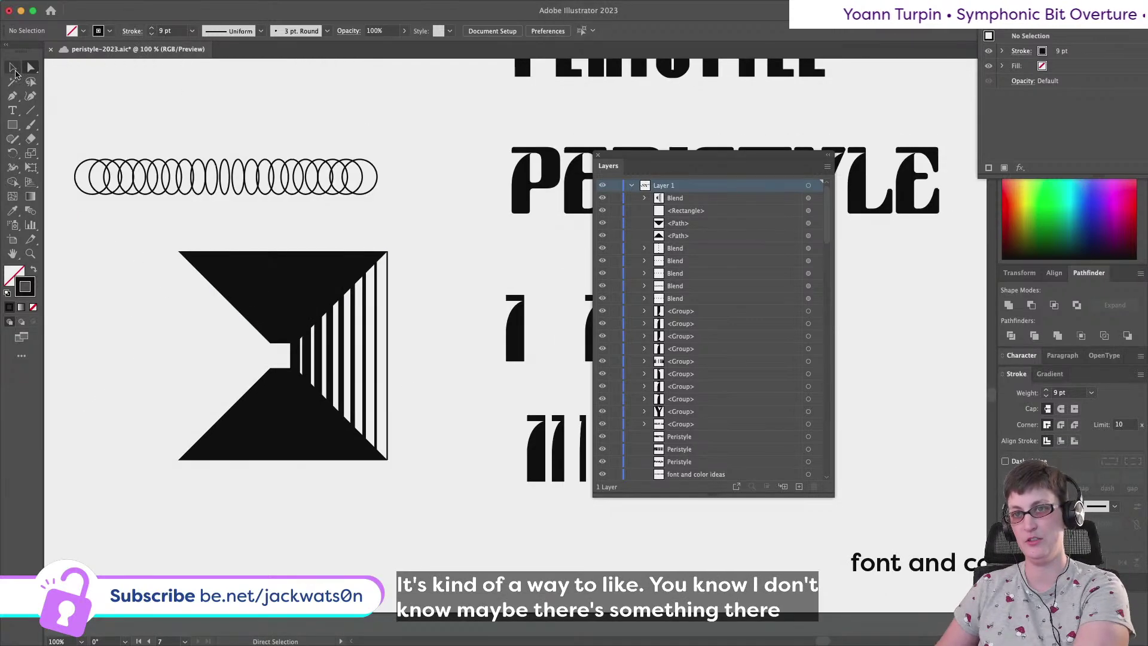
left_click(318, 358)
key("super+c")
key("super+f")
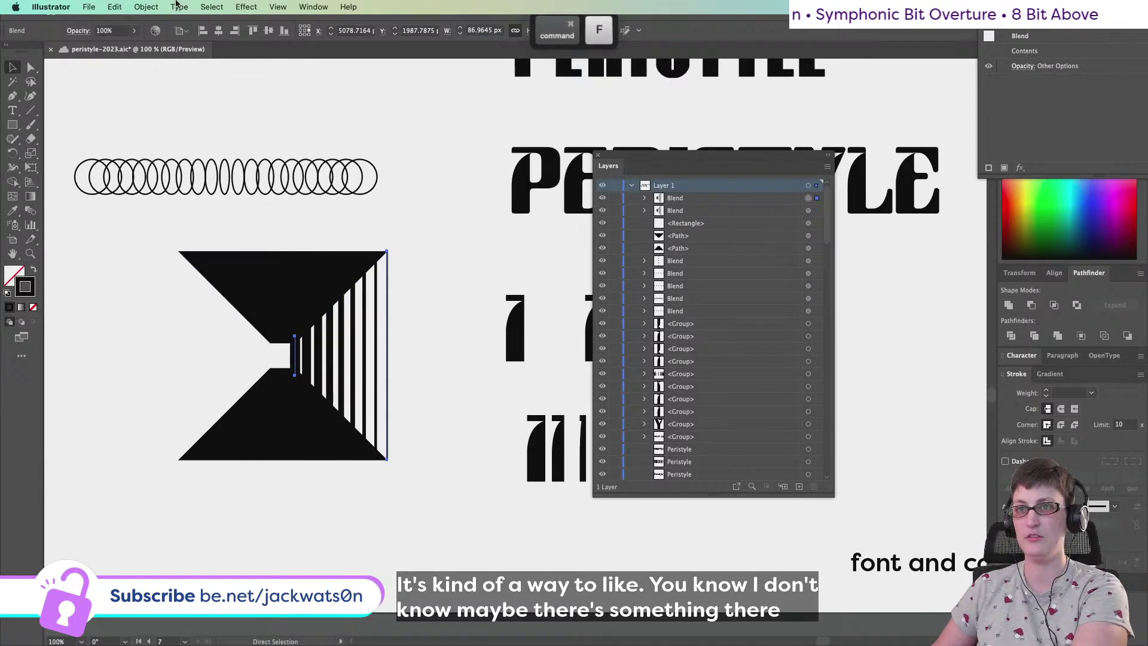
left_click(146, 7)
mouse_move(154, 24)
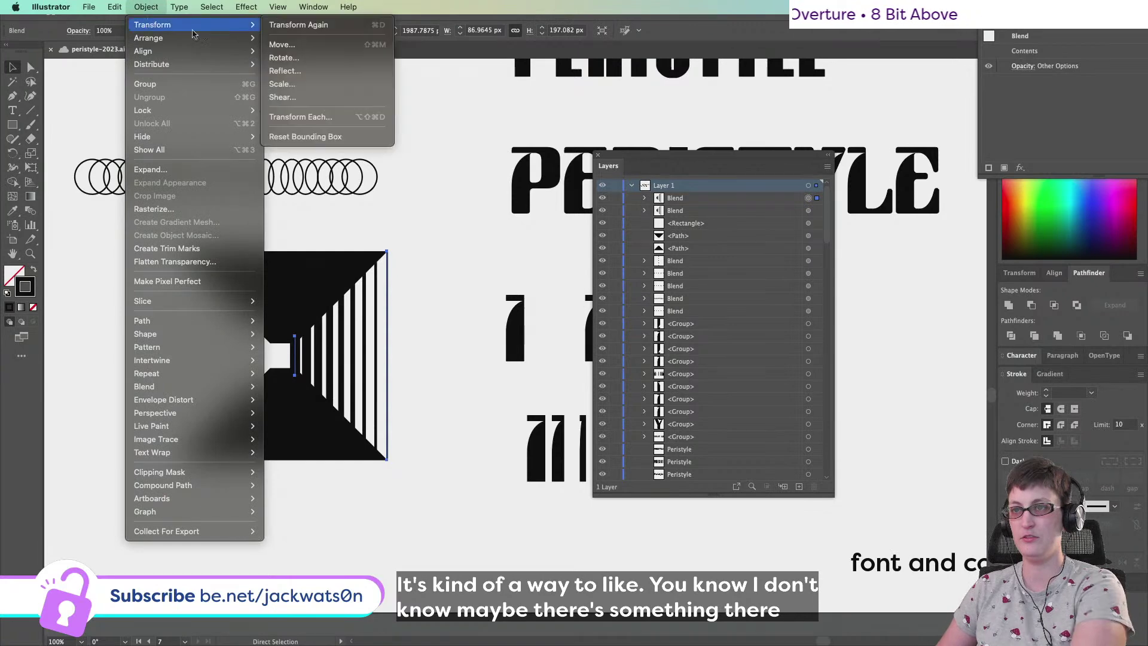
left_click(347, 73)
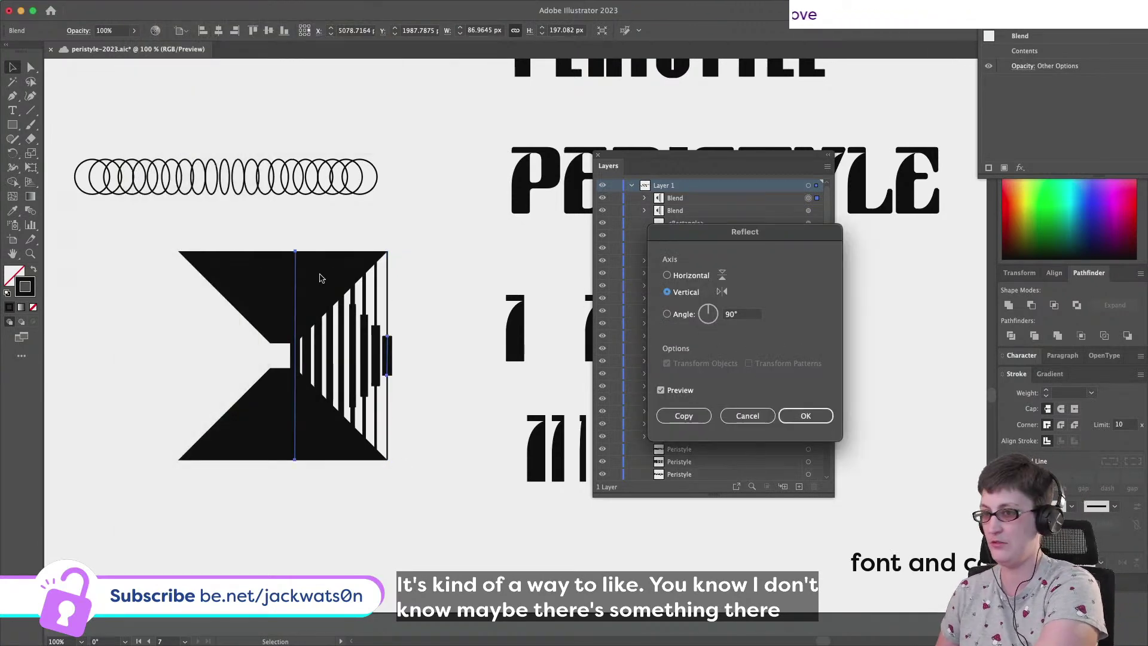
key("Return")
Copy the two overlapping line blends and move the mirrored one into the open left side between the trapezoids
key("super+c")
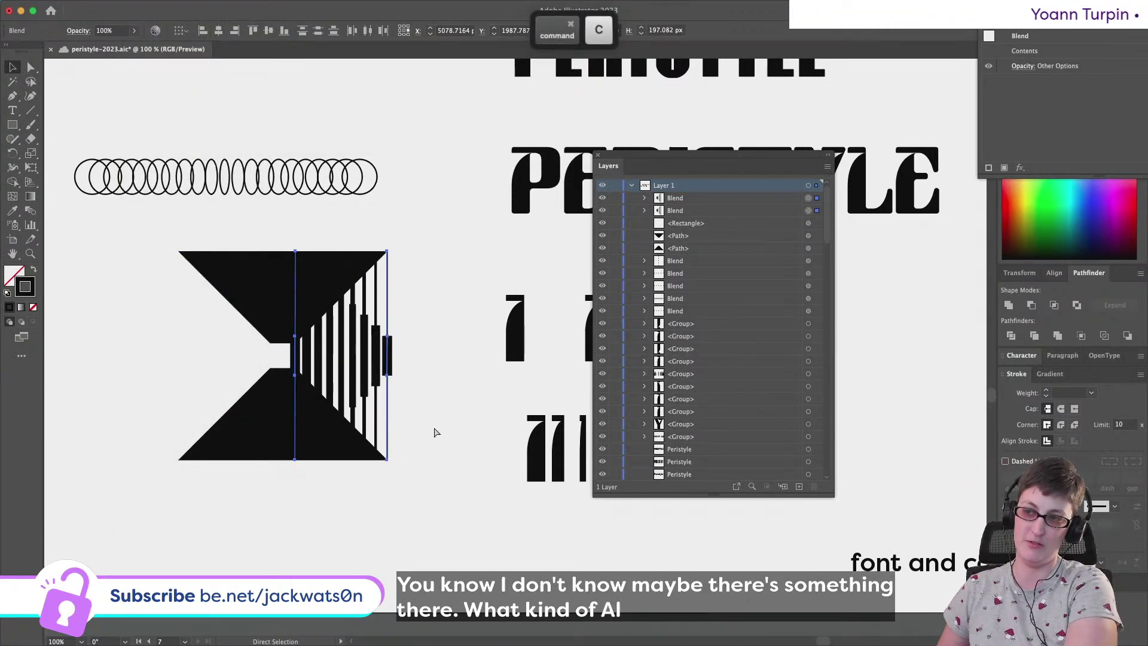
left_click(244, 266, "shift")
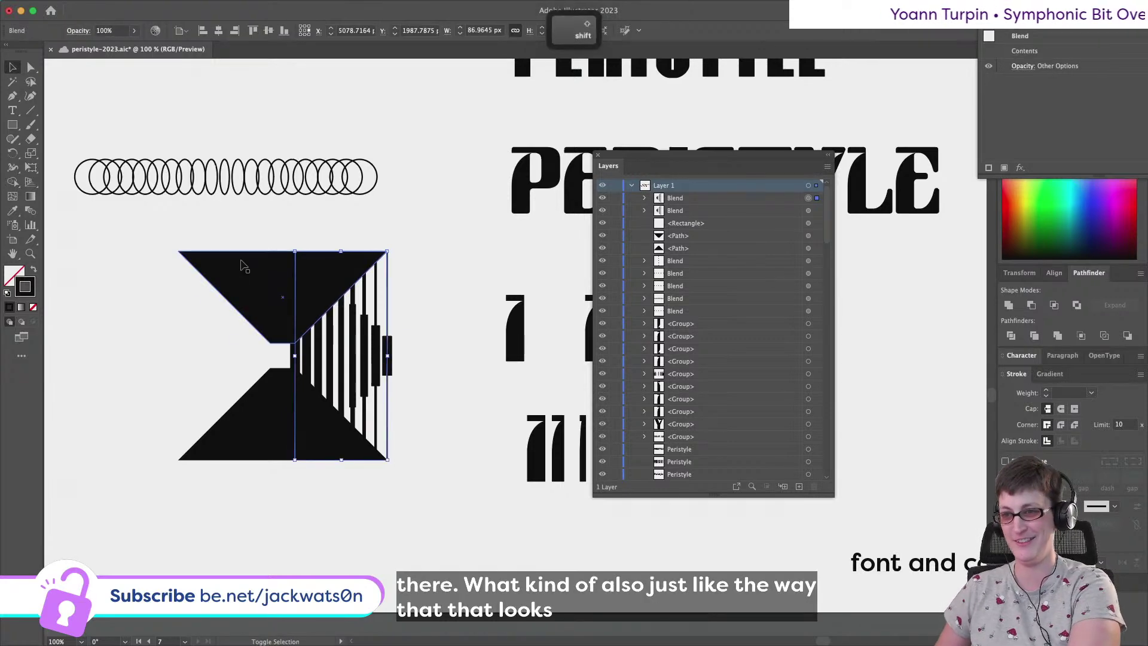
left_click(245, 266, "shift")
Paste the copied pair of overlapping blends in front and move it to the empty area left of the square motif
key("super+f")
scroll(420, 508, "down", 3)
left_click_drag(417, 287, 132, 286)
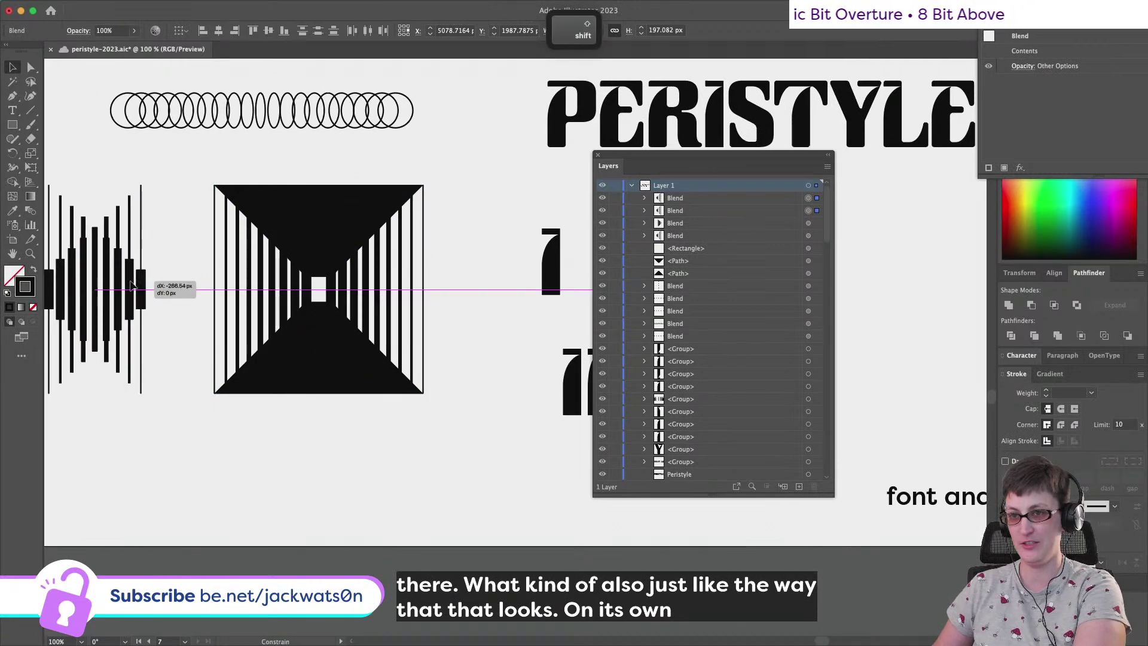
left_click(184, 301)
scroll(184, 301, "down", 3)
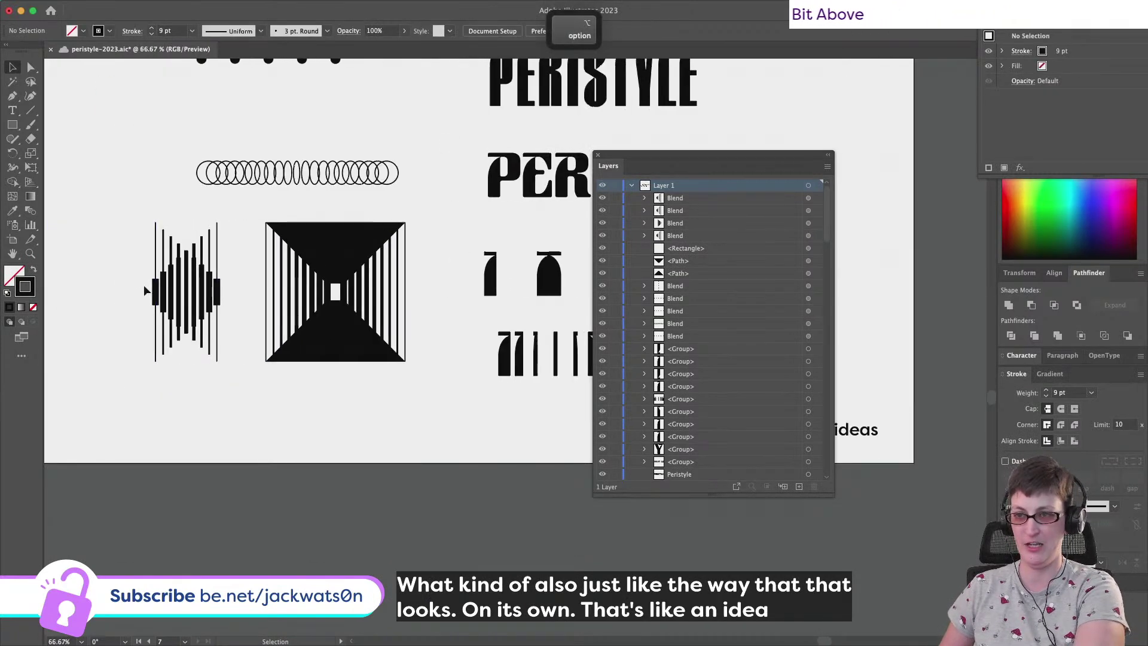
left_click(183, 302)
left_click(181, 302, "shift")
left_click(202, 369)
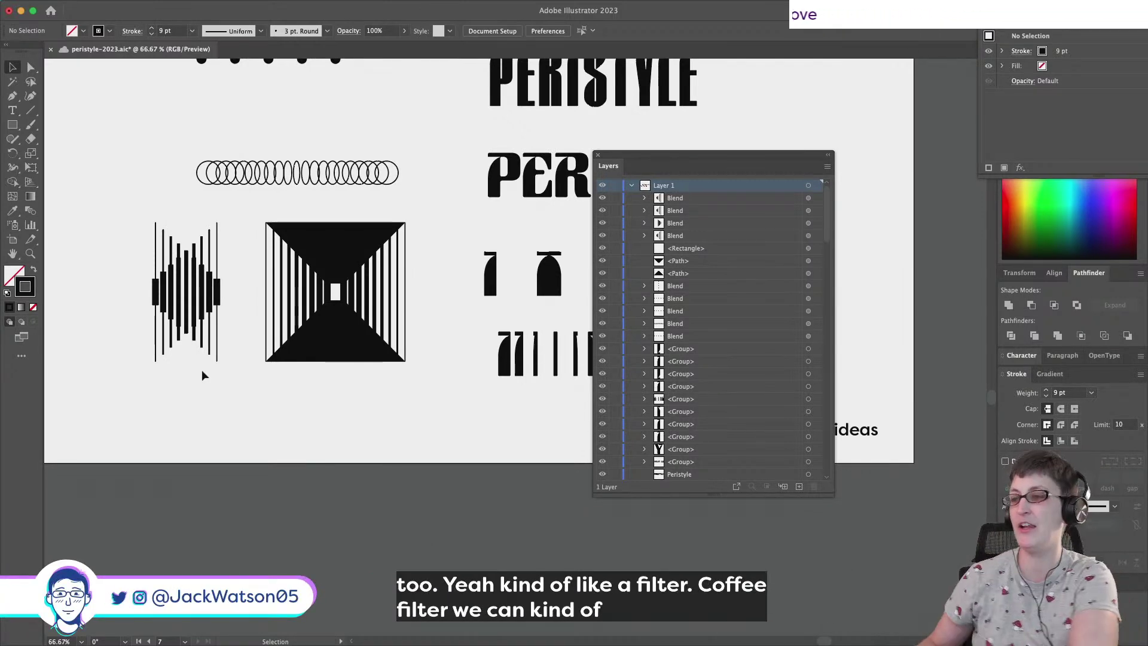
Duplicate the first half-arch piece of the upper letter-fragment row and place the copy below the fragments
scroll(410, 338, "down", 3)
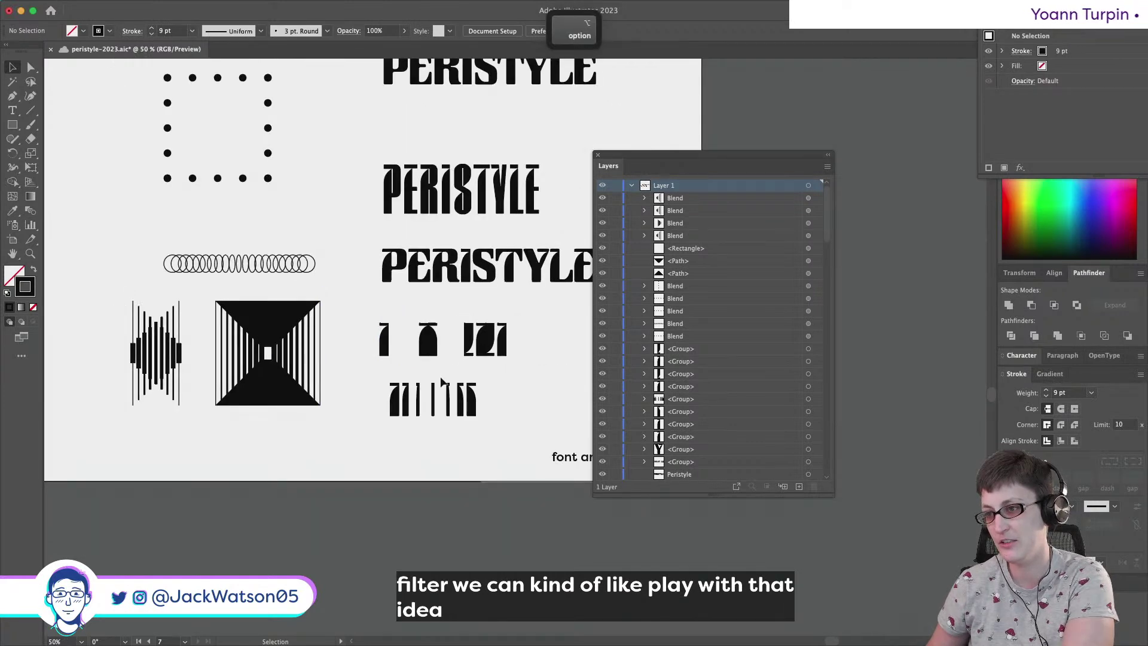
scroll(442, 381, "up", 2)
scroll(442, 382, "left", 3)
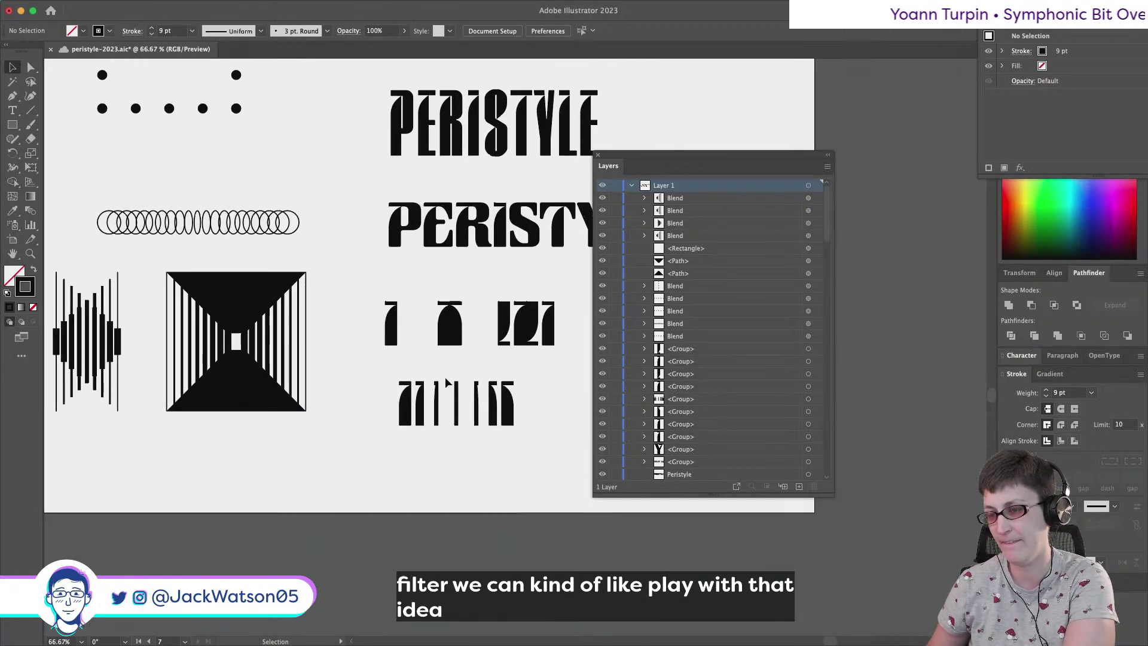
left_click(435, 326)
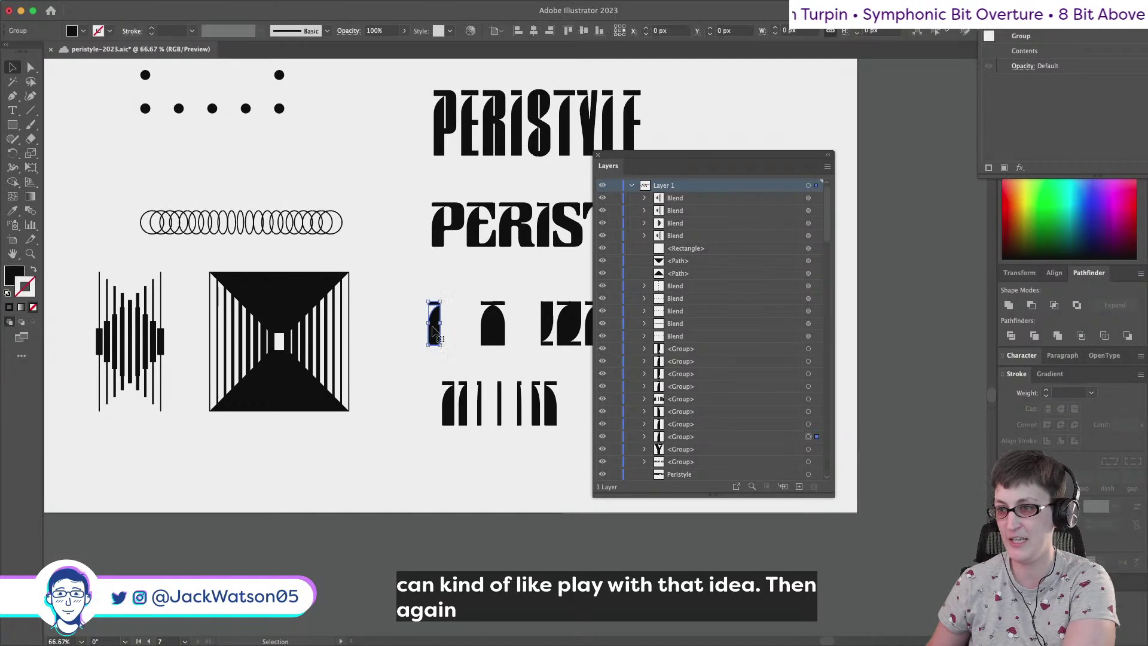
key("super+c")
key("super+f")
left_click_drag(436, 331, 400, 450)
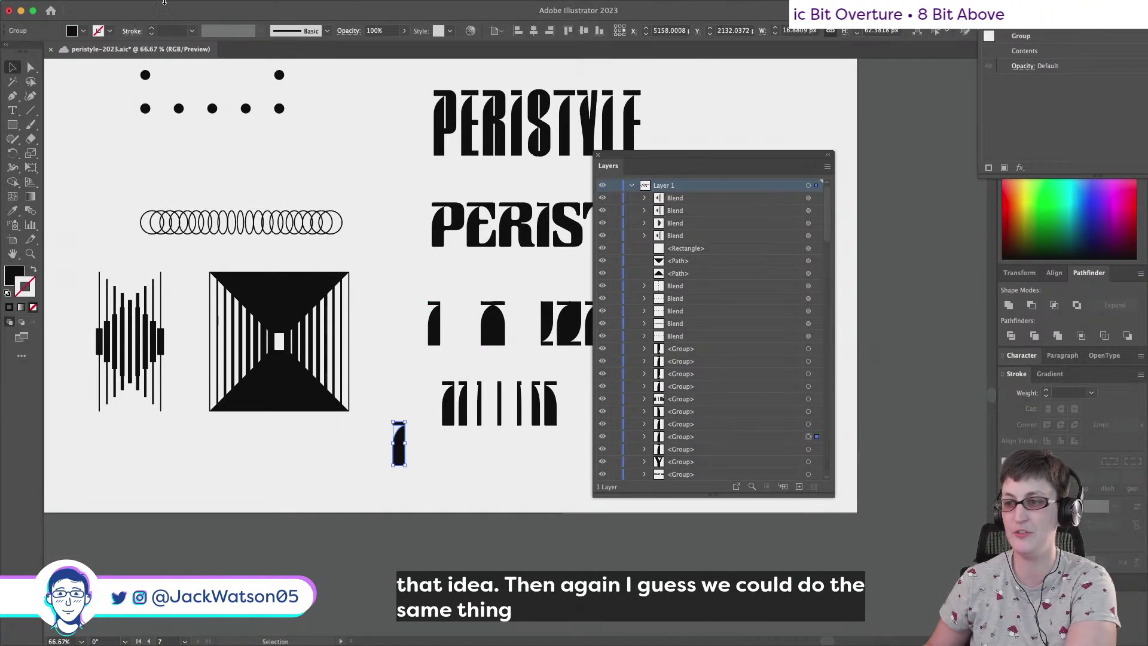
Reflect another copy of the half-arch piece across the vertical axis and place it beside the first as a mirrored pair
left_click(146, 7)
mouse_move(149, 24)
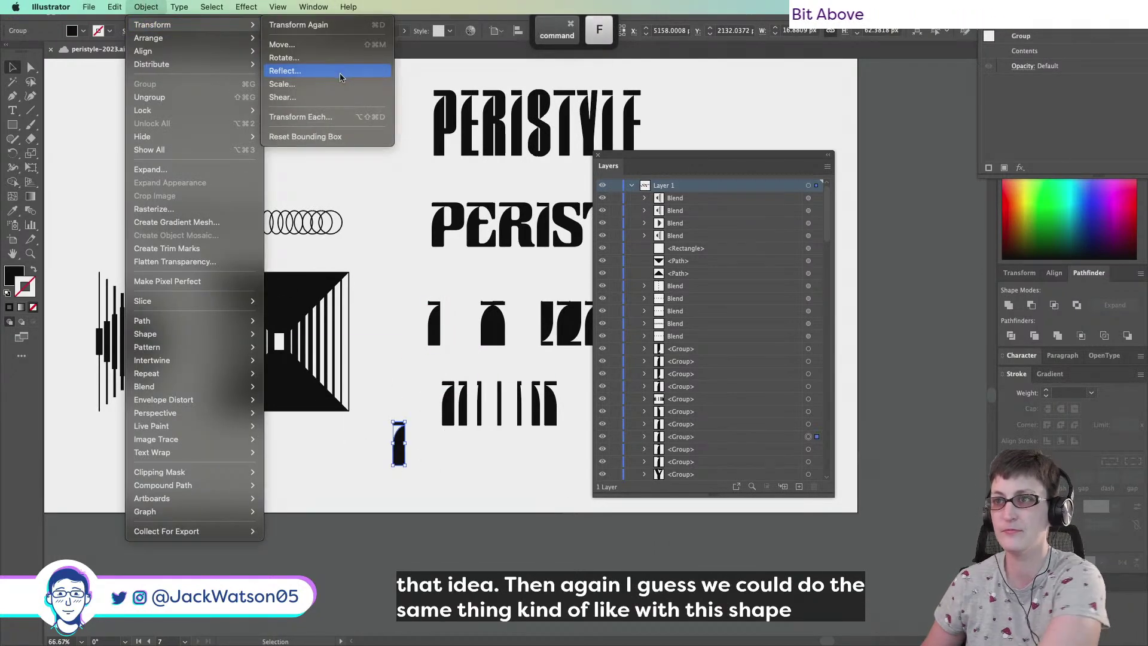
left_click(334, 70)
key("Return")
Duplicate the mirrored half-arch pair and flip the copy upside down directly below it
left_click_drag(396, 459, 377, 417)
key("alt")
key("super+f")
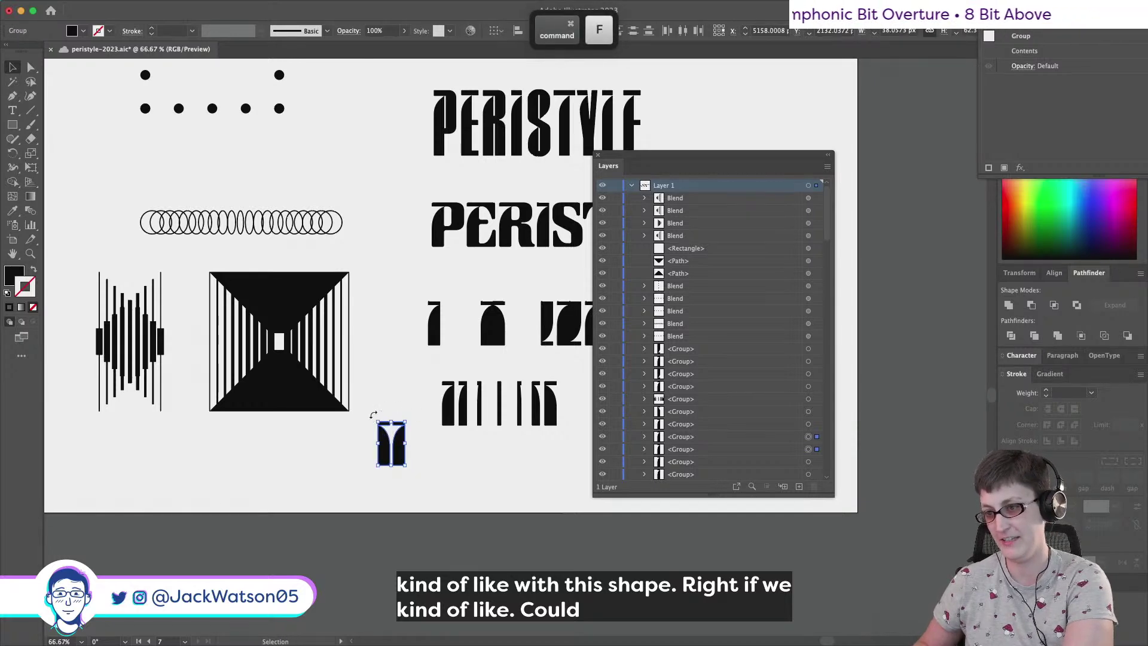
left_click_drag(400, 461, 399, 500)
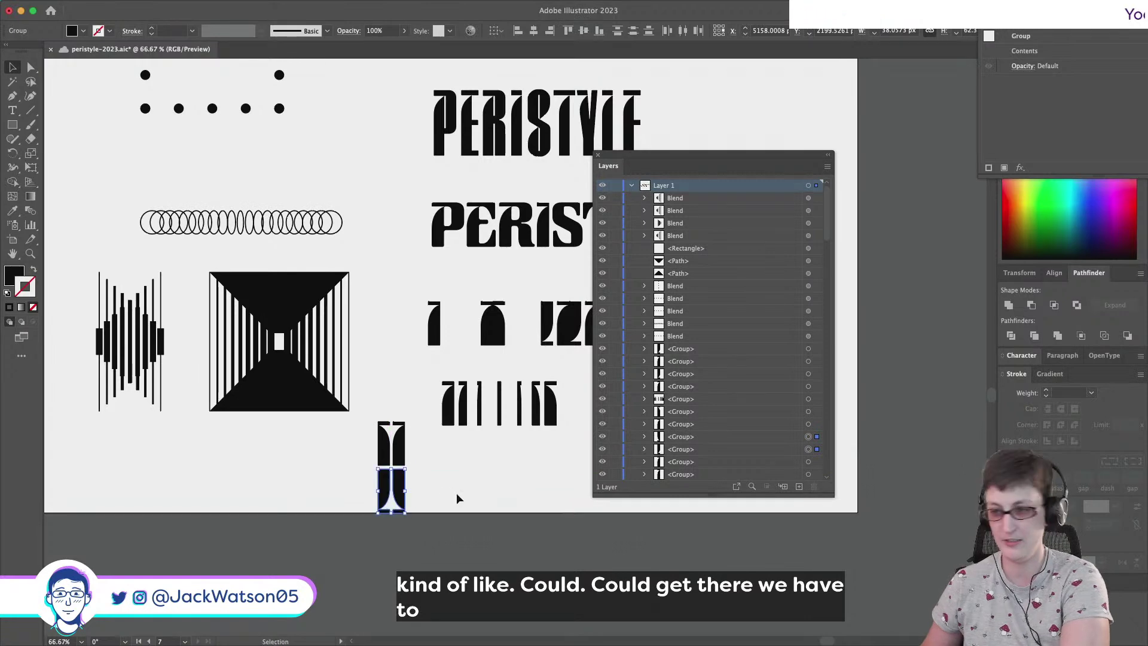
key("BackSpace")
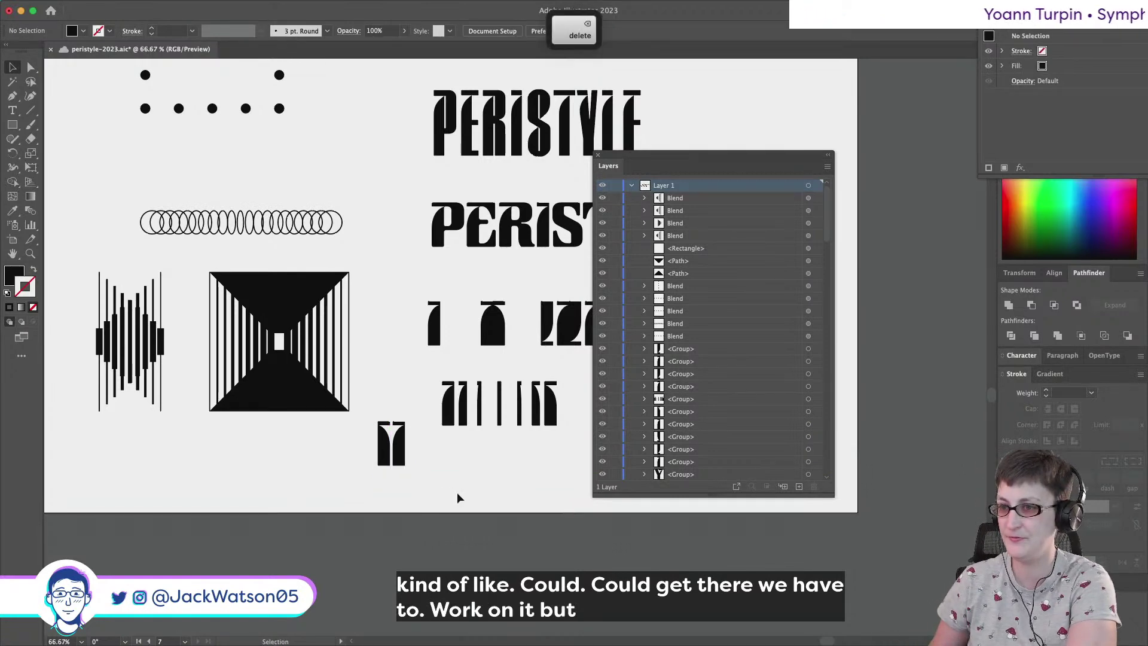
left_click_drag(436, 488, 405, 485)
key("Caps_Lock")
key("ctrl+z")
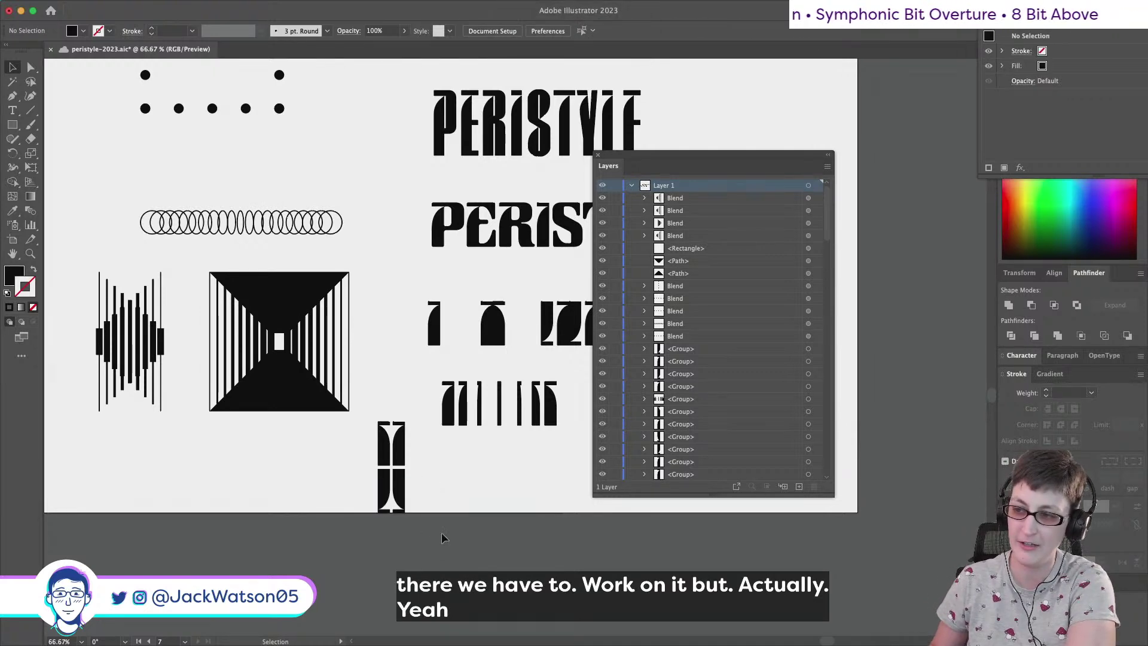
Move the four-piece arch motif to the end of the upper letter-fragment row and align its upper pair with the row's top edges
left_click(366, 430)
scroll(367, 430, "right", 3)
left_click_drag(344, 443, 592, 338)
scroll(433, 294, "right", 3)
left_click_drag(286, 287, 513, 326)
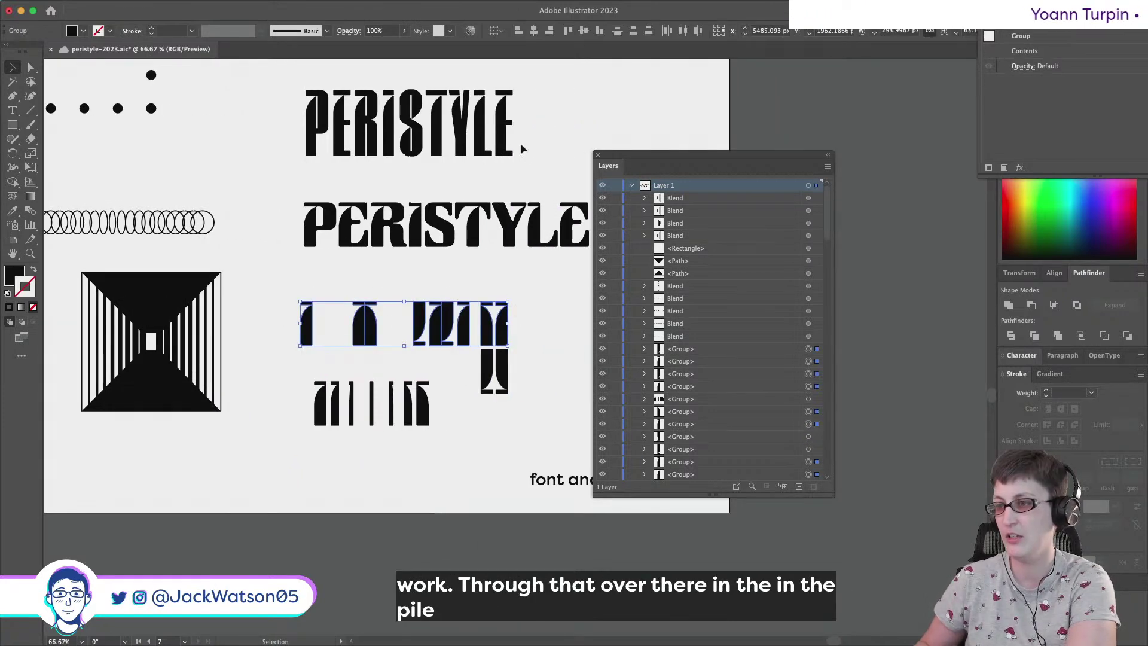
left_click(567, 33)
Nudge the flipped lower pair of half-arch pieces up toward the upper pair
left_click_drag(558, 422, 418, 360)
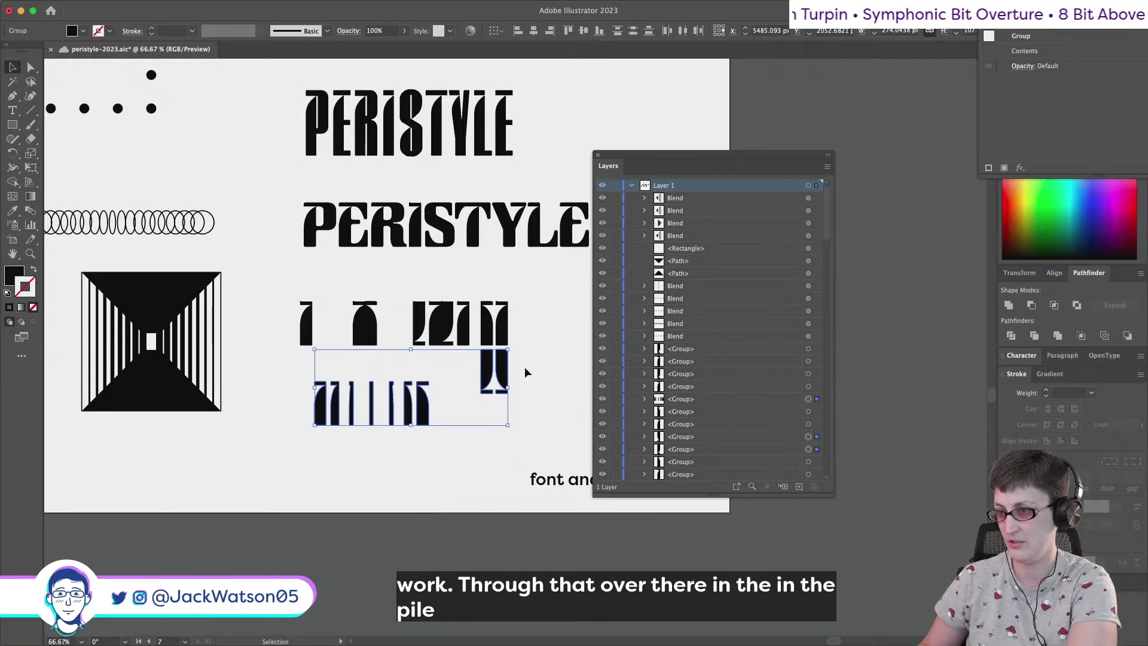
left_click(492, 370)
key("Caps_Lock")
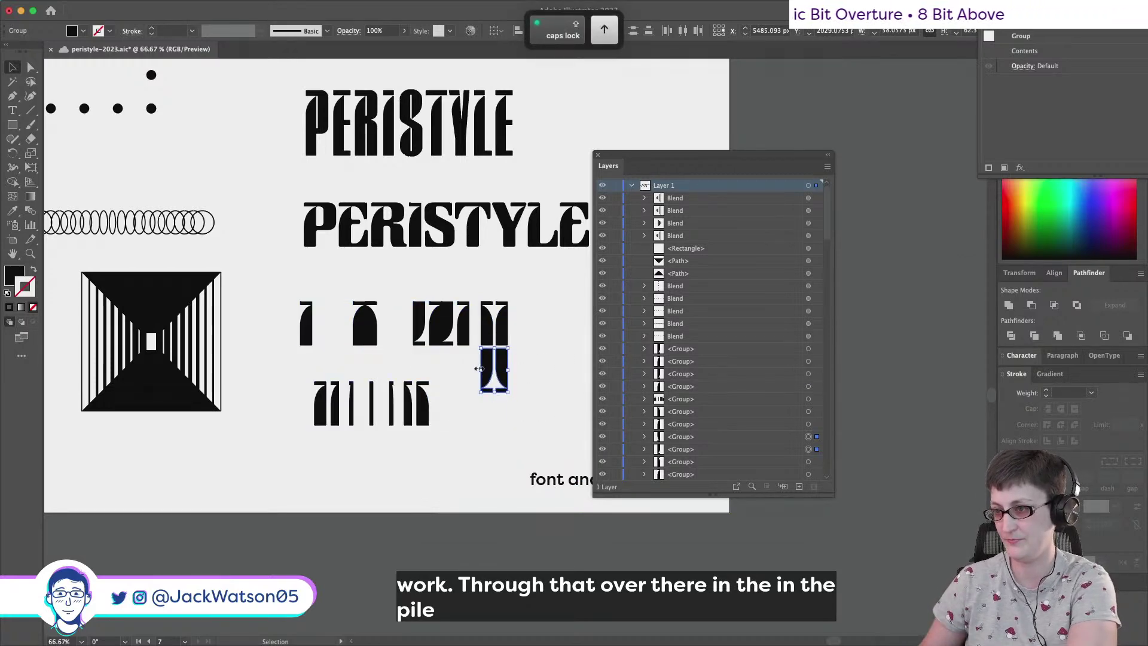
Group the pair of vertical-line blends, and group all pieces of the perspective square separately
left_click(470, 389)
scroll(469, 389, "left", 8)
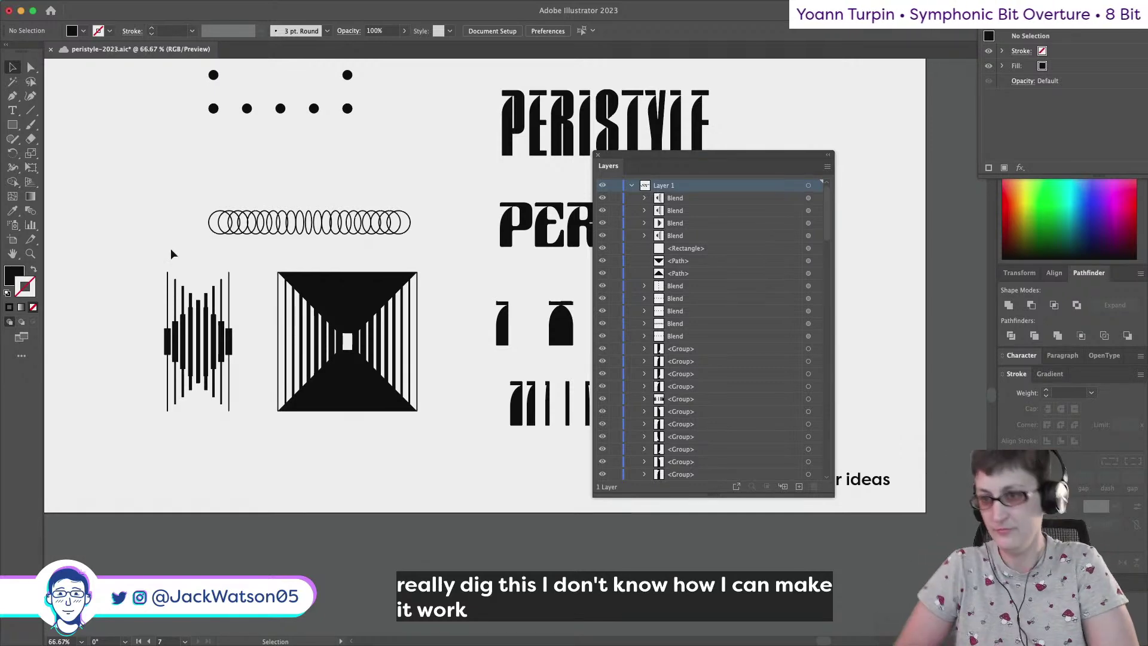
left_click_drag(134, 286, 246, 366)
scroll(246, 366, "left", 2)
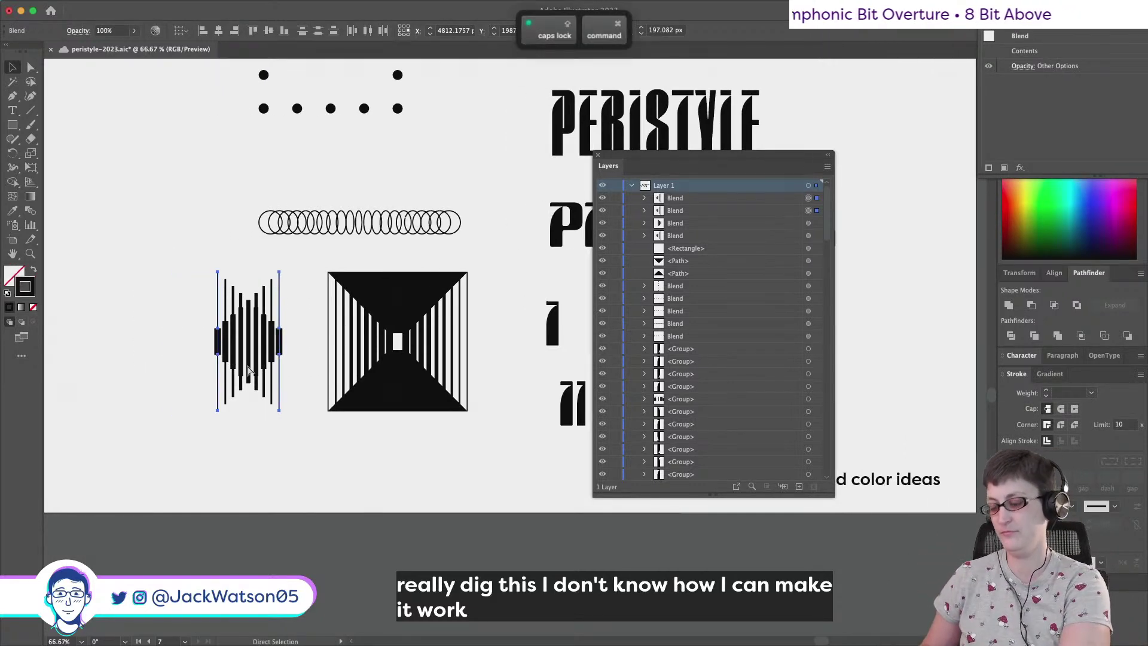
key("super+g")
left_click_drag(504, 453, 319, 265)
key("super+g")
scroll(279, 349, "left", 3)
left_click(281, 350)
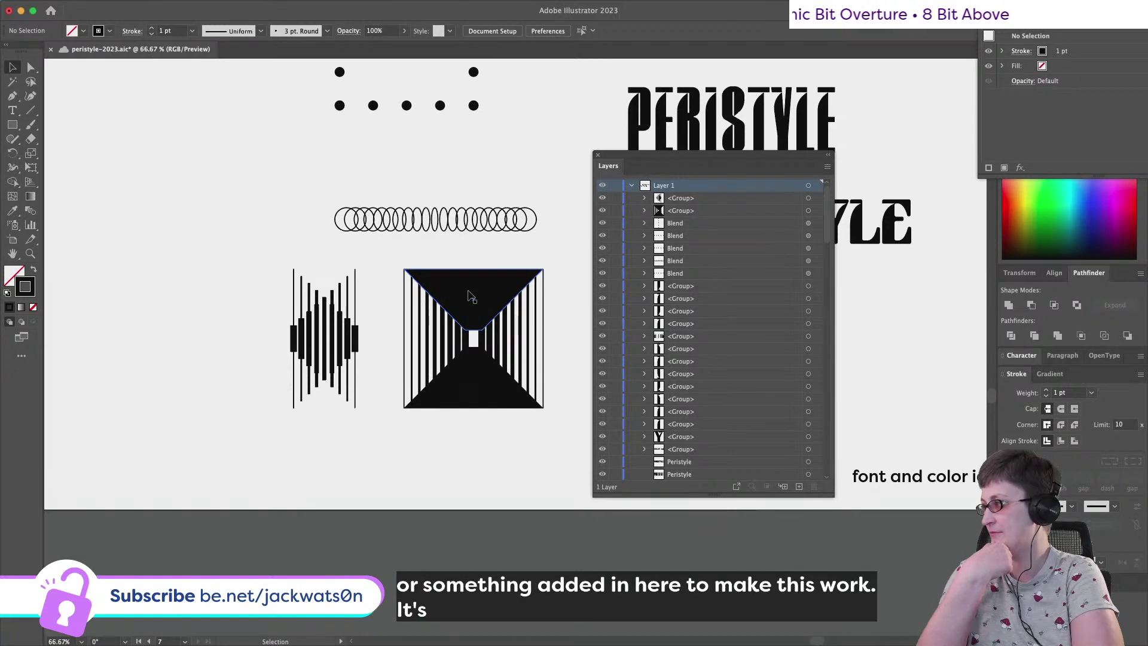
Duplicate the grouped vertical-line motif on the side away from the perspective square
scroll(469, 295, "up", 5, "alt")
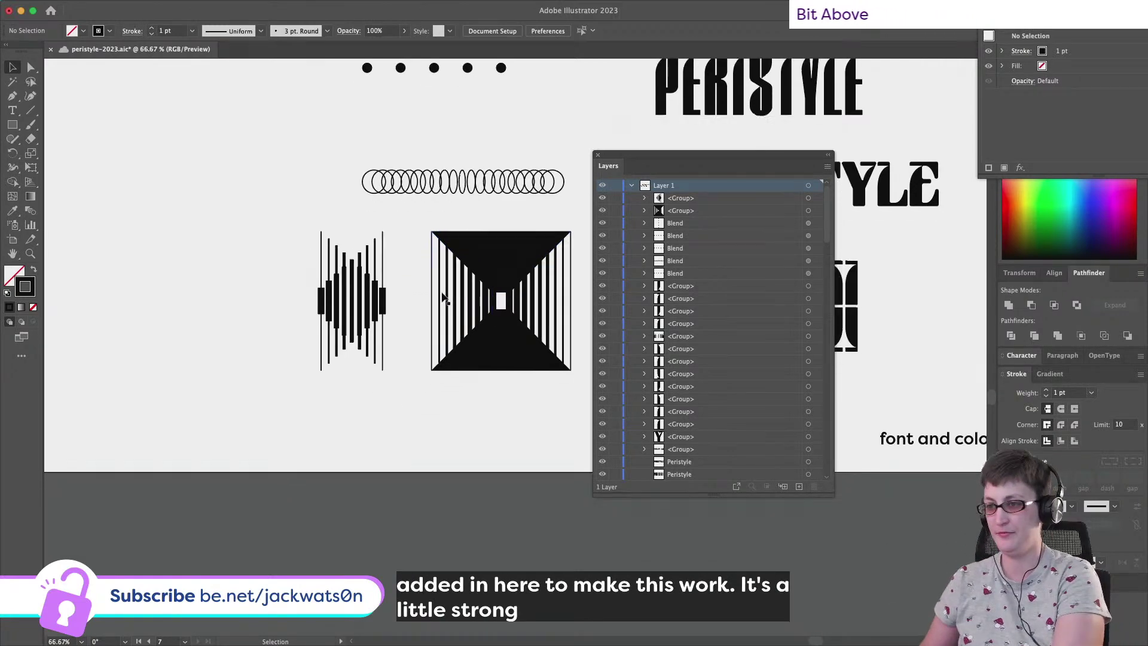
left_click(359, 288)
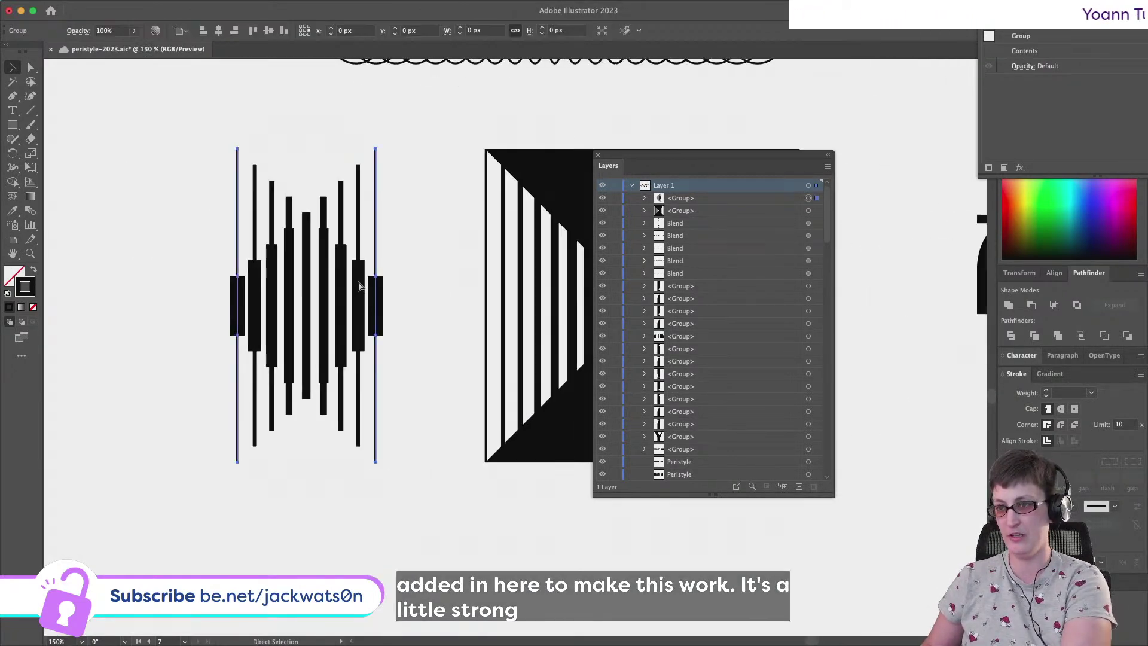
scroll(362, 287, "down", 5, "alt")
left_click_drag(367, 288, 223, 287, "alt")
Compress the copied vertical-line motif symmetrically to a height of about 114 px, keeping its width
left_click(12, 66)
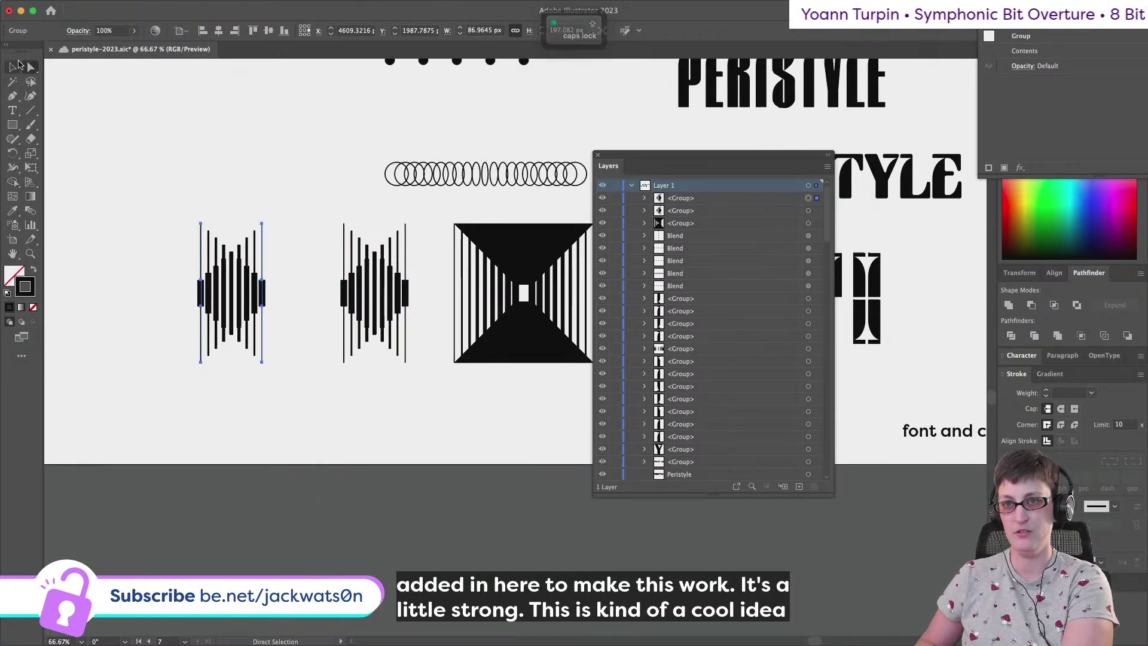
key("Caps_Lock")
left_click_drag(231, 222, 232, 253, "alt")
key("Caps_Lock")
left_click(219, 220)
scroll(219, 220, "down", 2)
scroll(218, 220, "up", 2)
scroll(219, 221, "up", 1)
scroll(219, 224, "left", 2)
key("Caps_Lock")
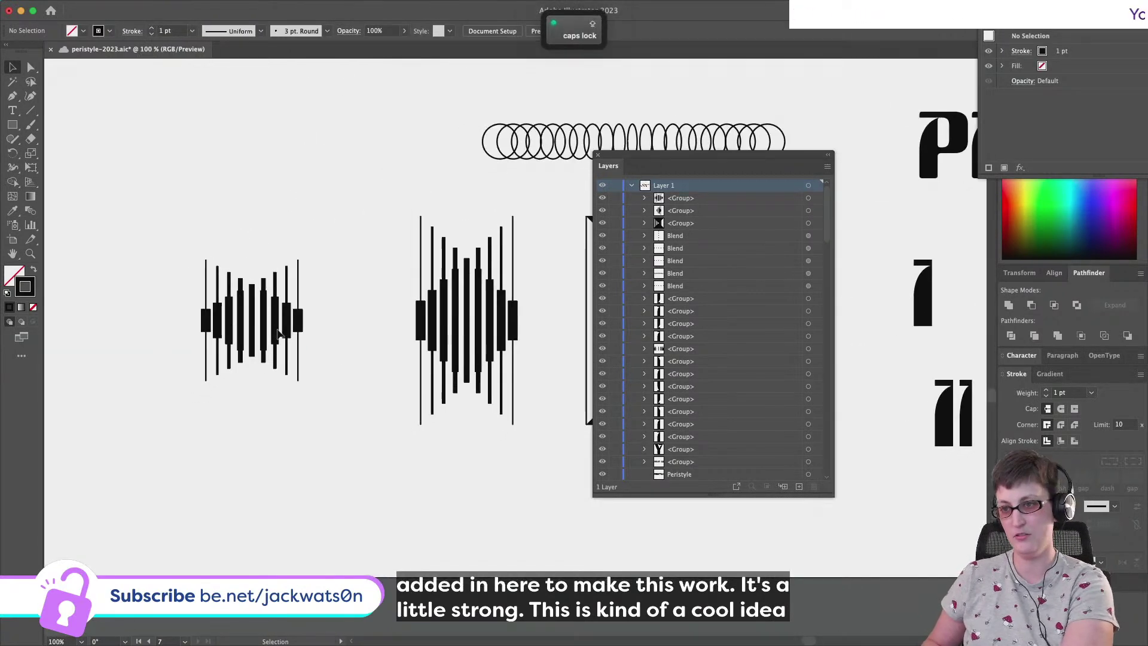
Draw a straight vertical line about 67 px long over the centre bar of the shortened motif with the Pen tool
key("a")
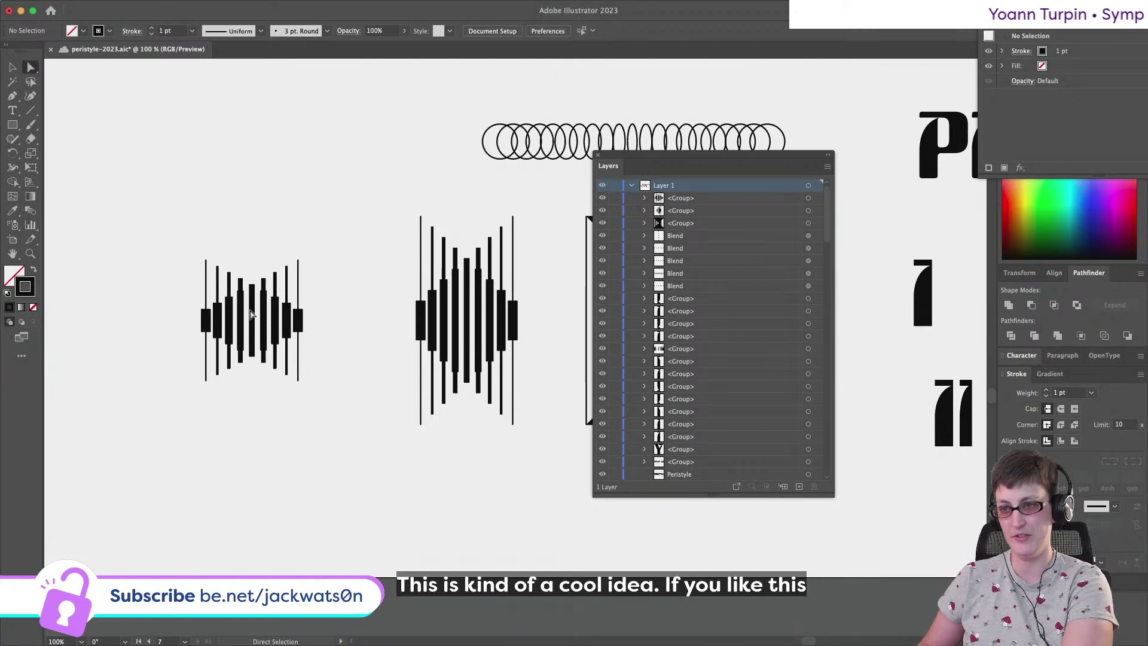
left_click(12, 96)
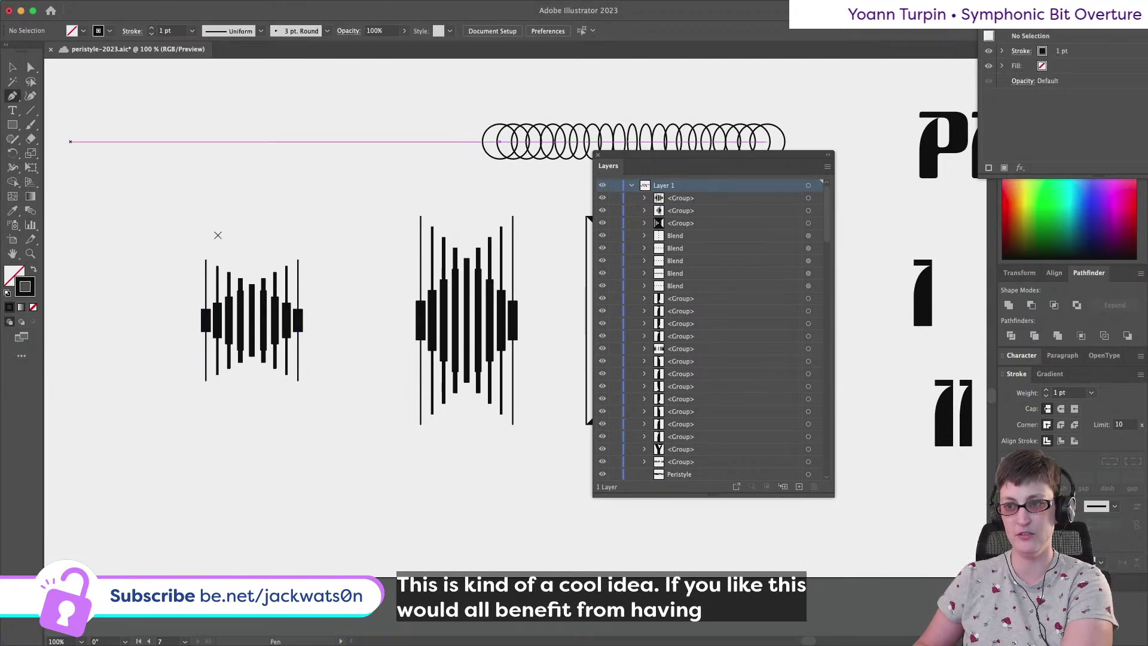
left_click(252, 286)
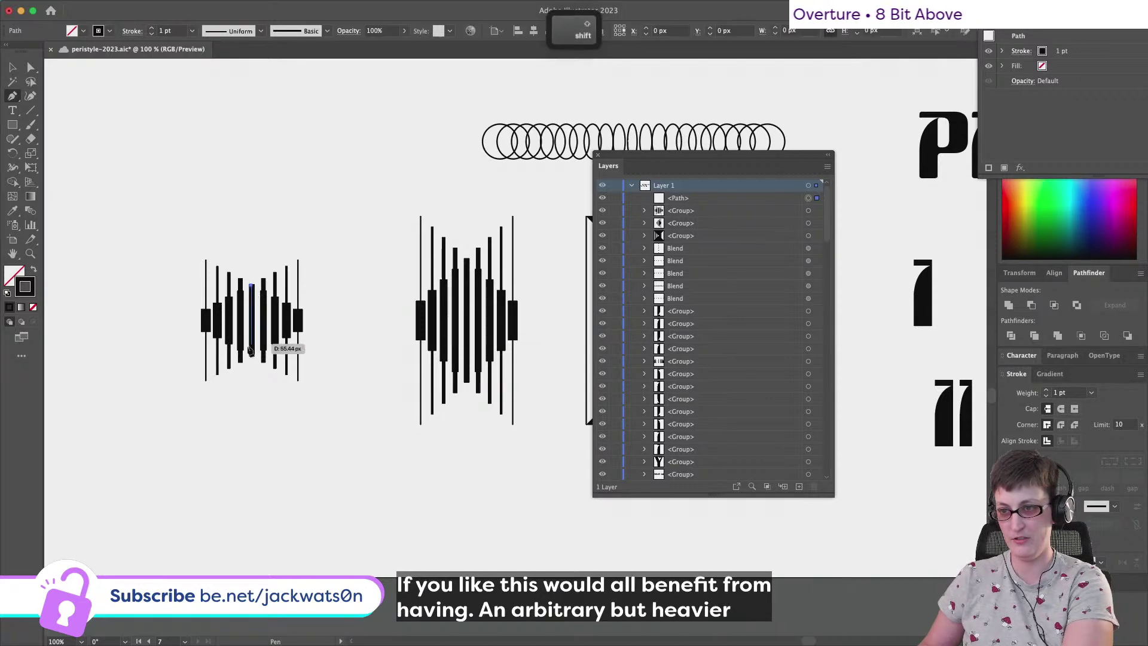
left_click(280, 358, "shift")
left_click(12, 211)
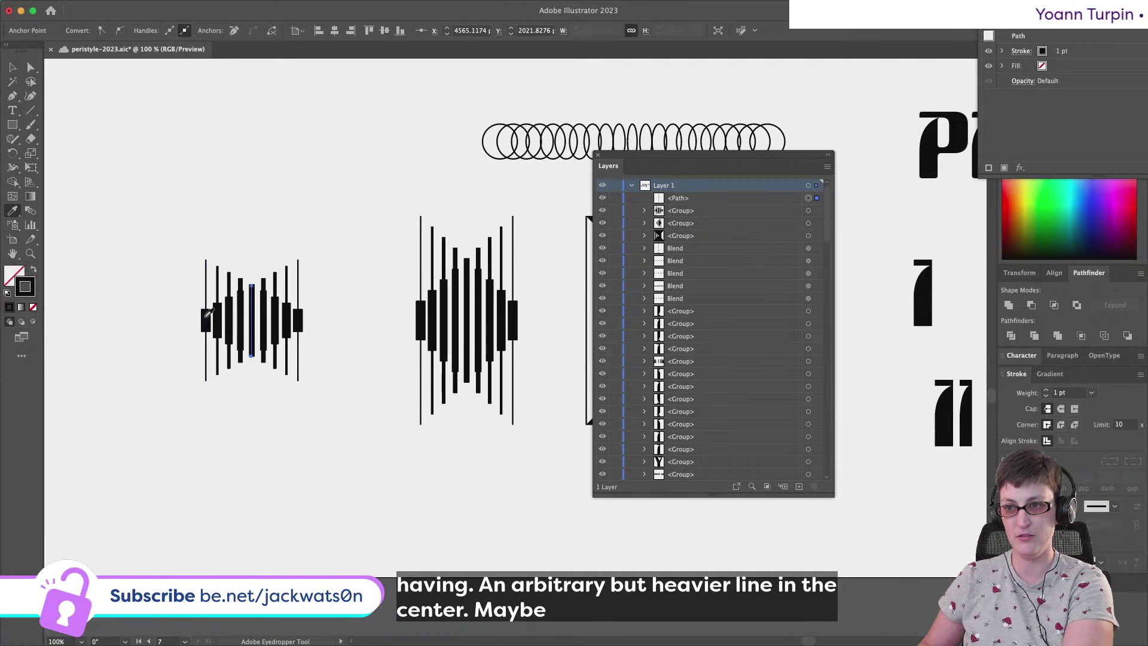
left_click(14, 67)
left_click(274, 209)
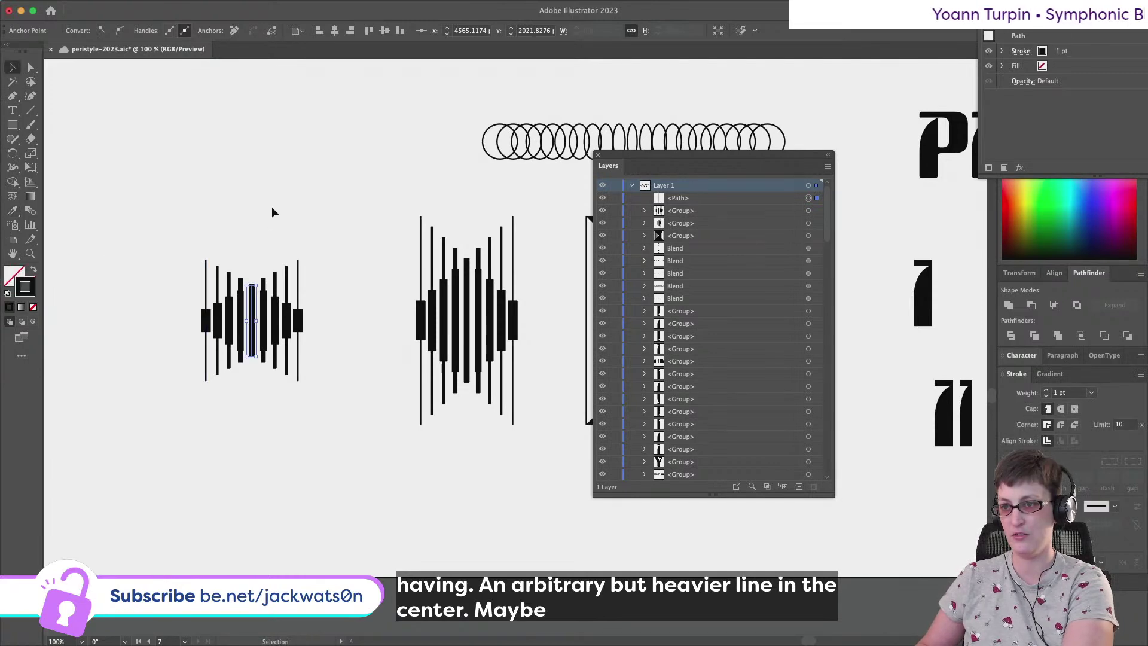
Set the new centre line's stroke weight to 5 pt and align it centrally with the shortened motif
left_click(253, 302)
left_click(1072, 391)
type("5")
key("Tab")
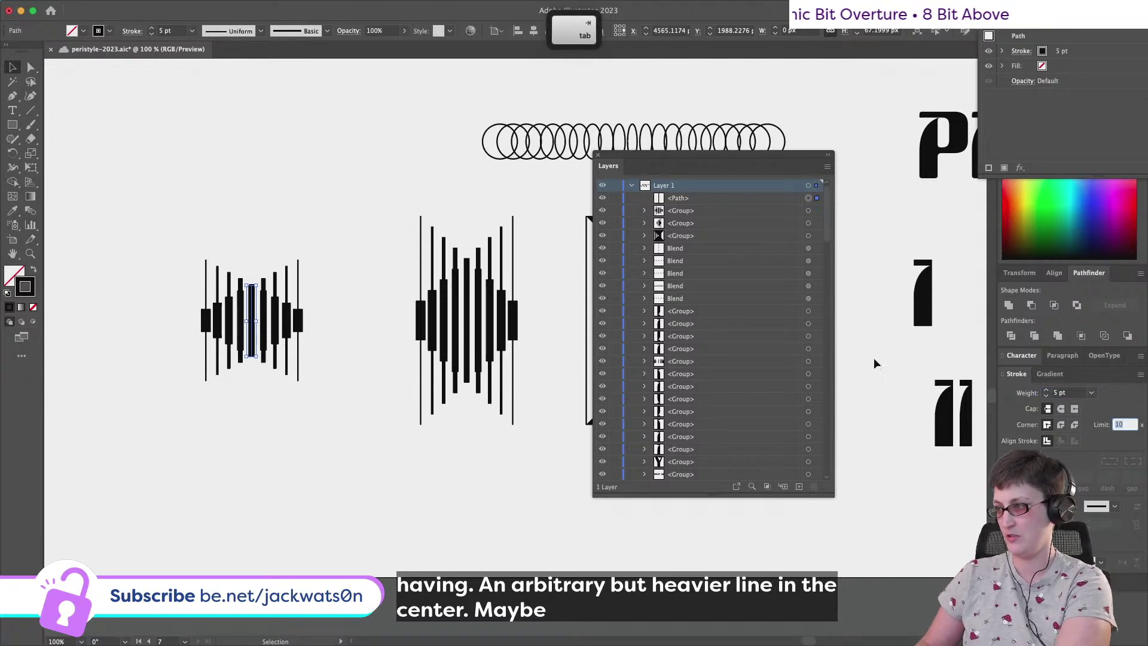
left_click_drag(338, 322, 133, 223)
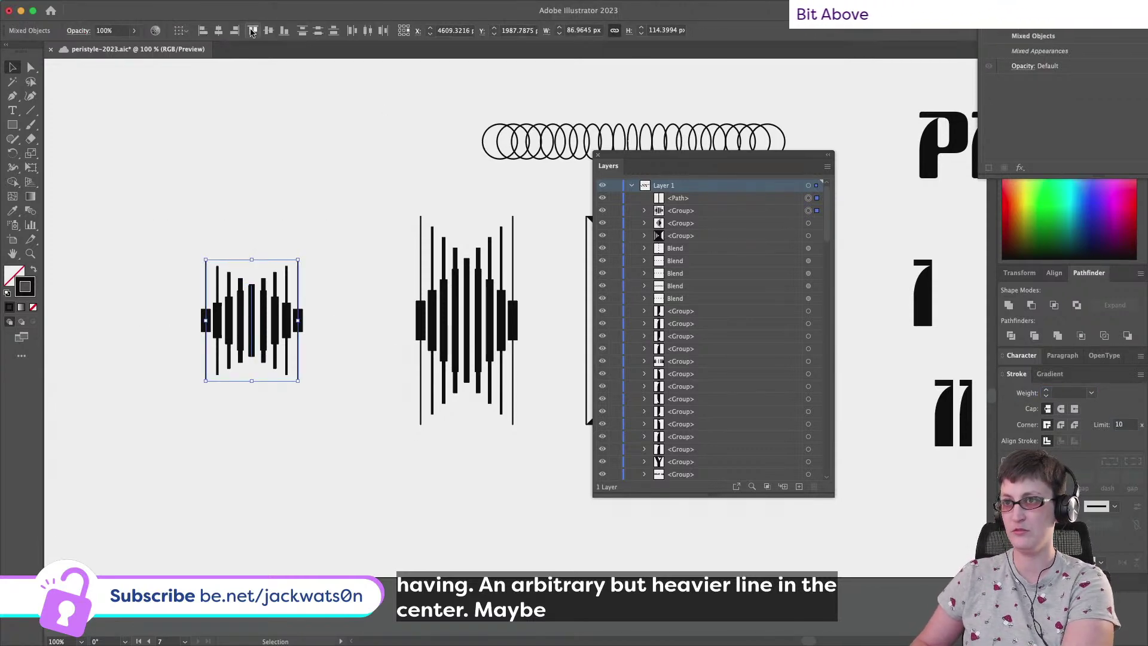
left_click(221, 31)
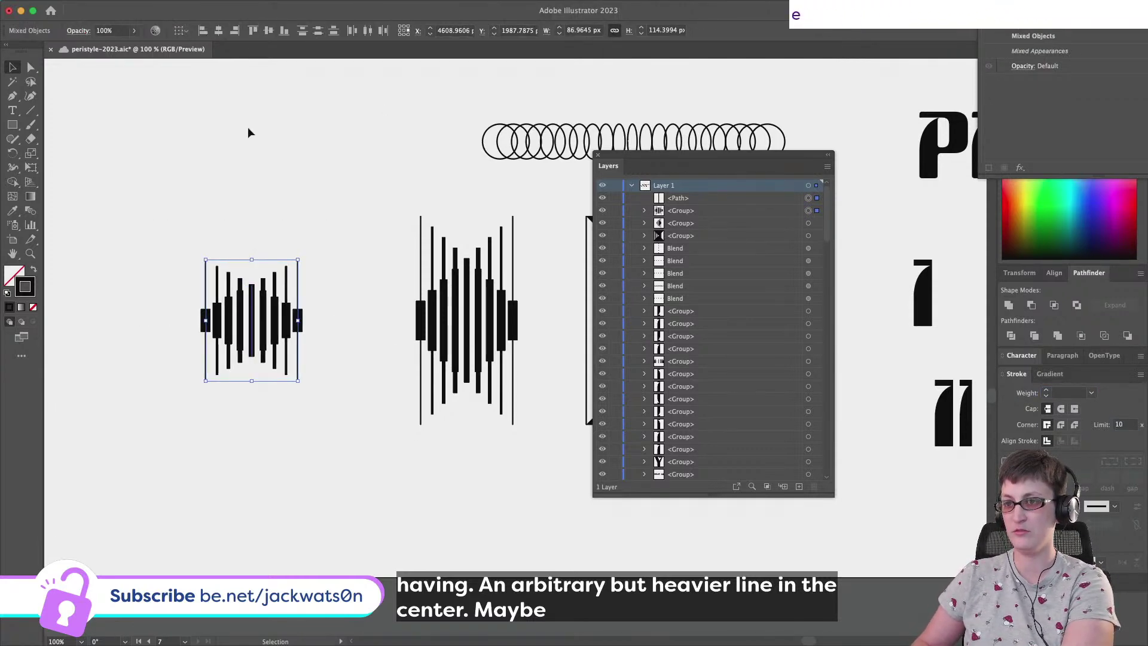
left_click(287, 348, "shift")
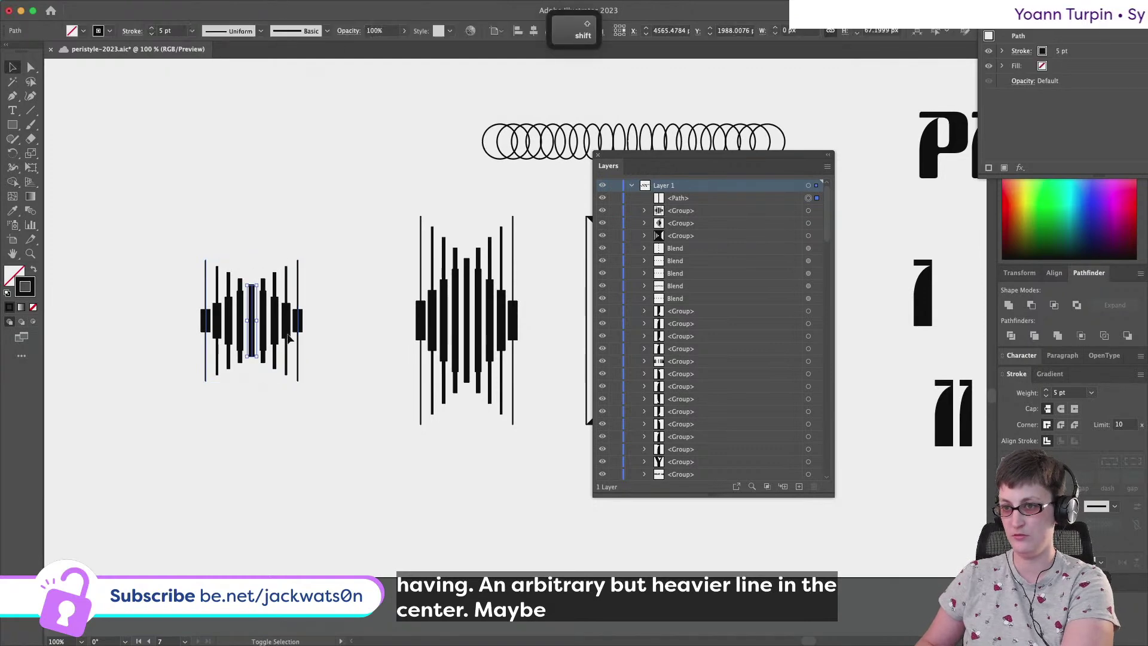
Increase the centre line's stroke weight to 9 pt
left_click(1070, 393)
key("Up")
key("Up")
key("Up")
key("Up")
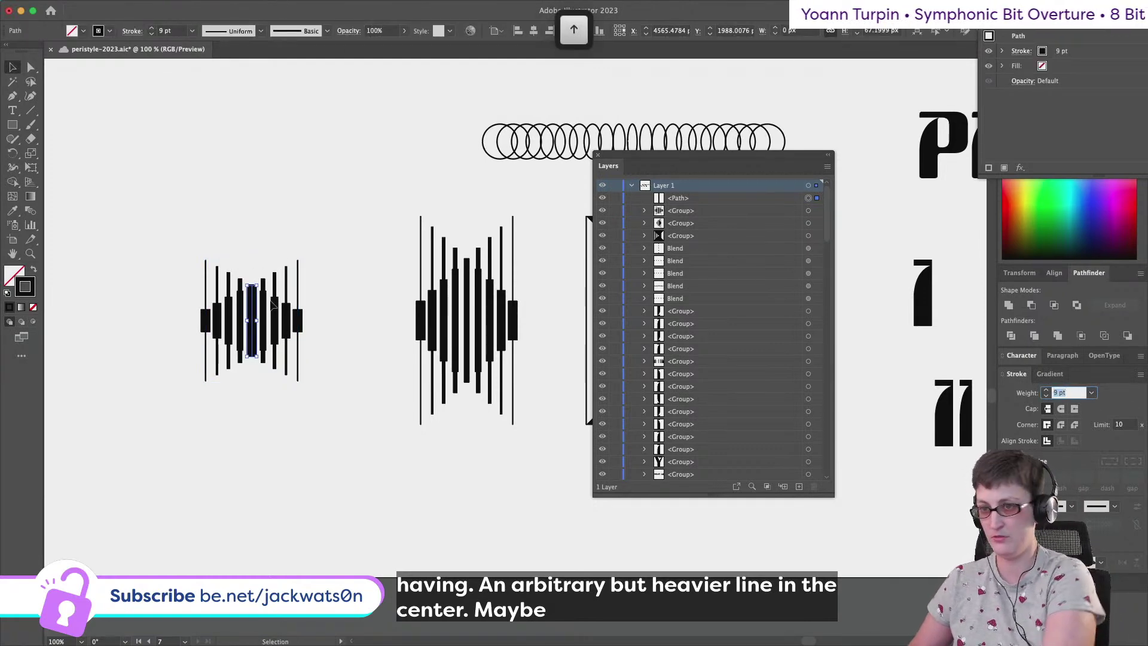
Shorten the heavy centre line symmetrically about its middle to a height of about 34 px
left_click(287, 240)
scroll(287, 240, "down", 1)
scroll(288, 240, "up", 2)
left_click(228, 310)
left_click_drag(227, 310, 229, 334)
left_click(375, 353)
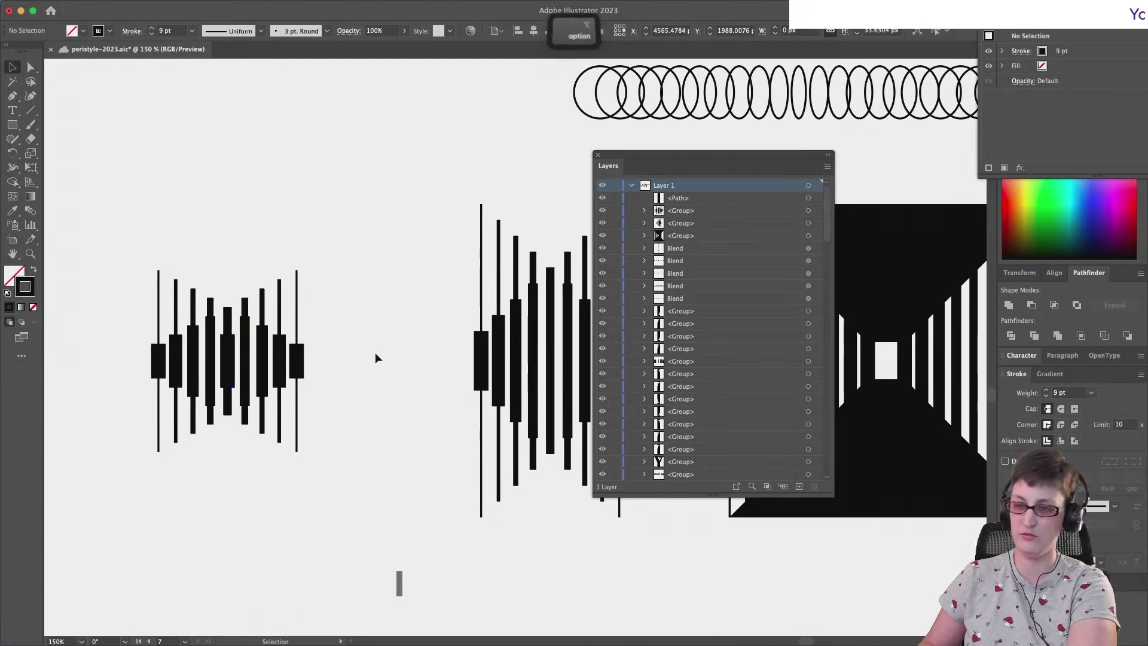
Delete the heavy centre line from the shortened vertical-line motif
scroll(375, 353, "down", 6, "alt")
scroll(375, 352, "up", 5, "alt")
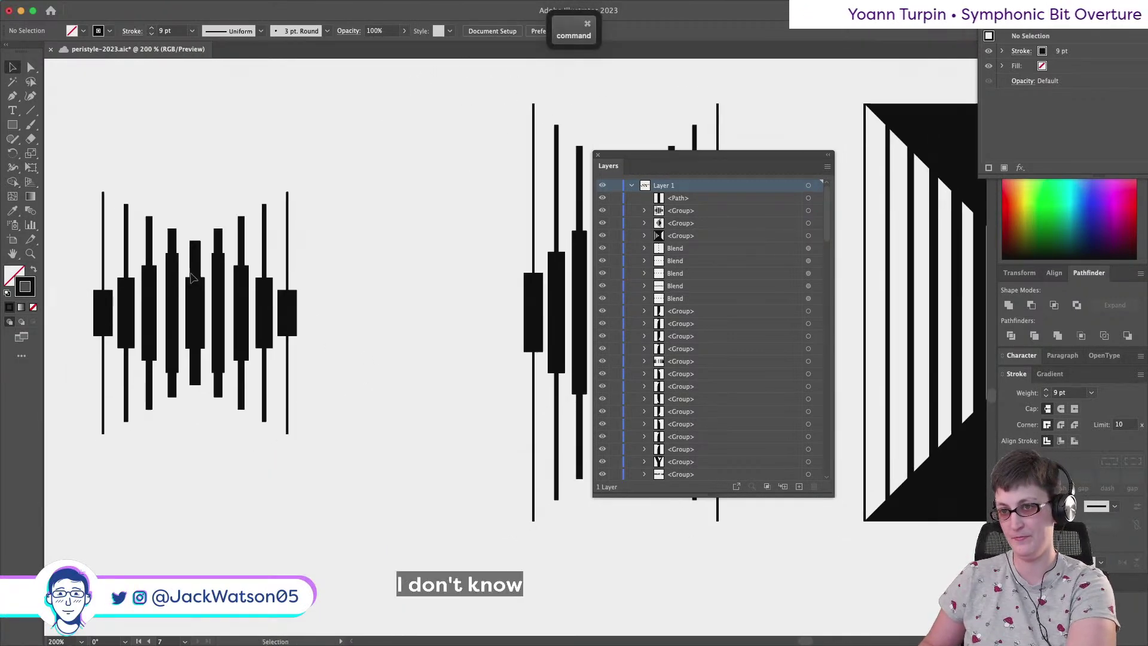
left_click(195, 287)
key("Delete")
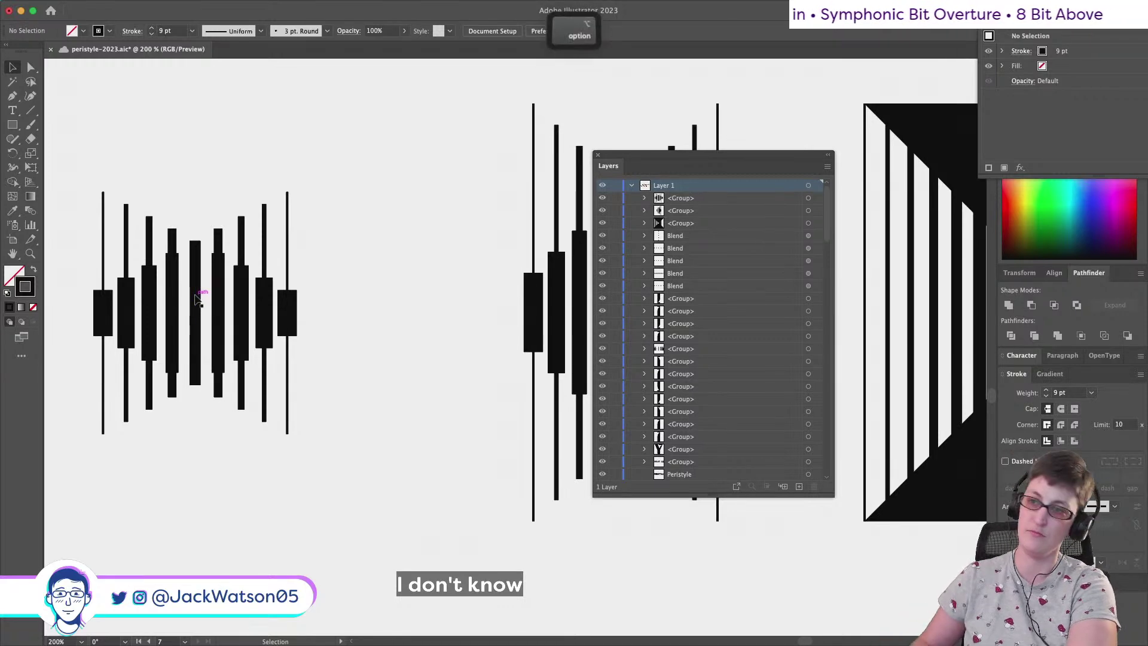
scroll(198, 299, "down", 2, "alt")
left_click_drag(307, 316, 126, 264)
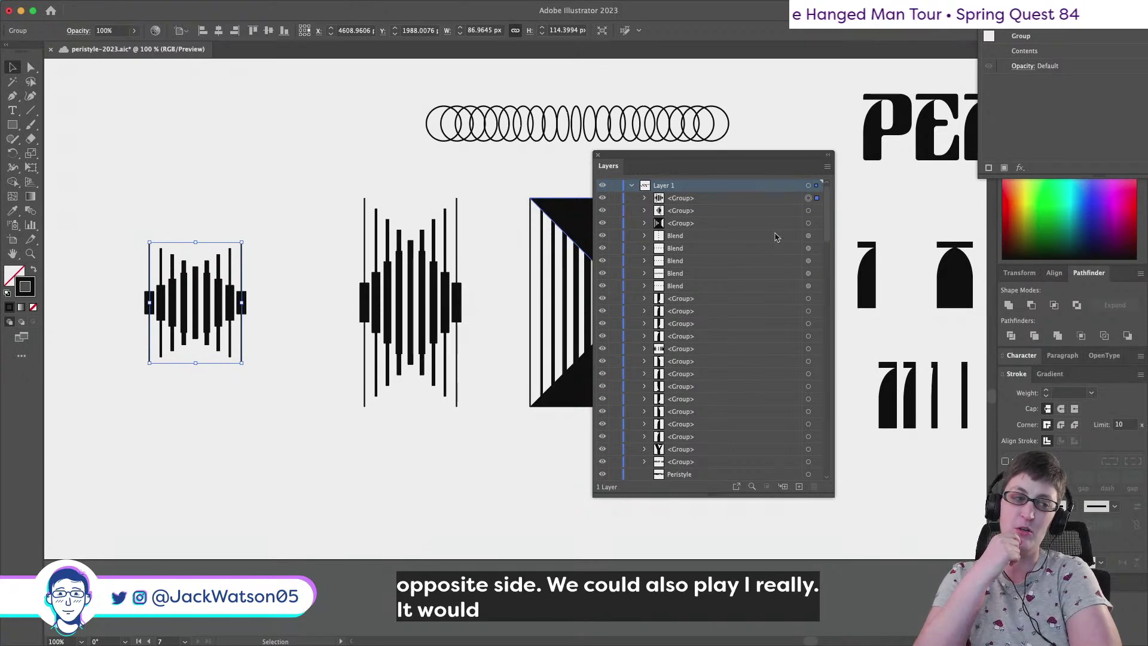
Copy the single half-arch piece and place the duplicate between the original and the perspective square
scroll(584, 246, "right", 10)
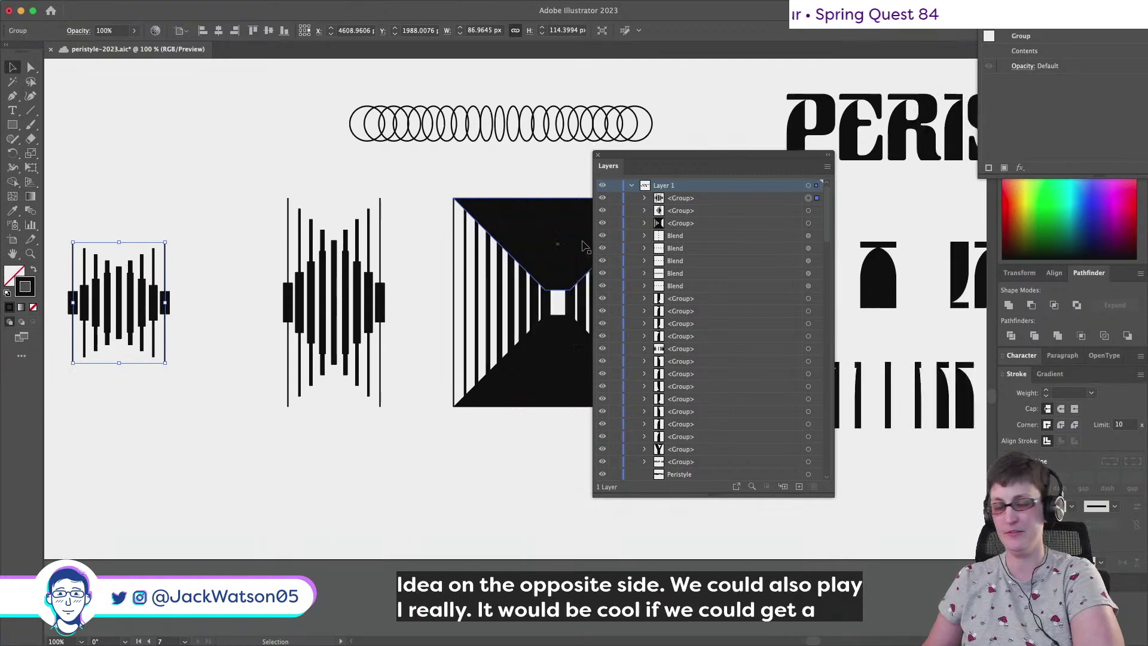
scroll(285, 299, "left", 2)
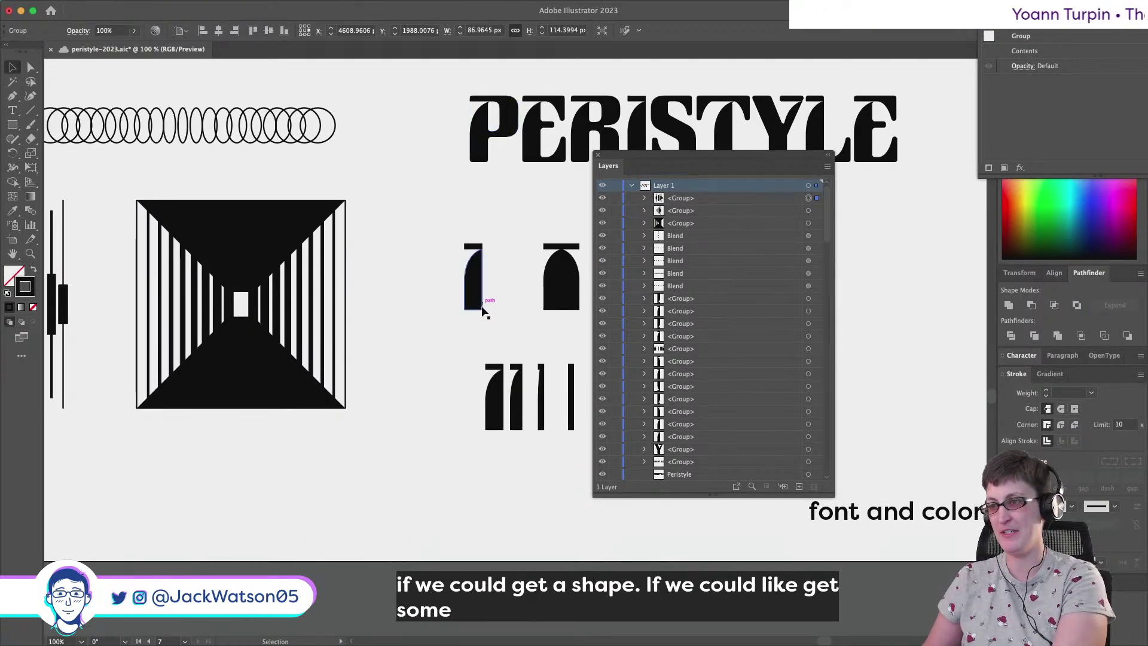
left_click(469, 284)
key("super+equal")
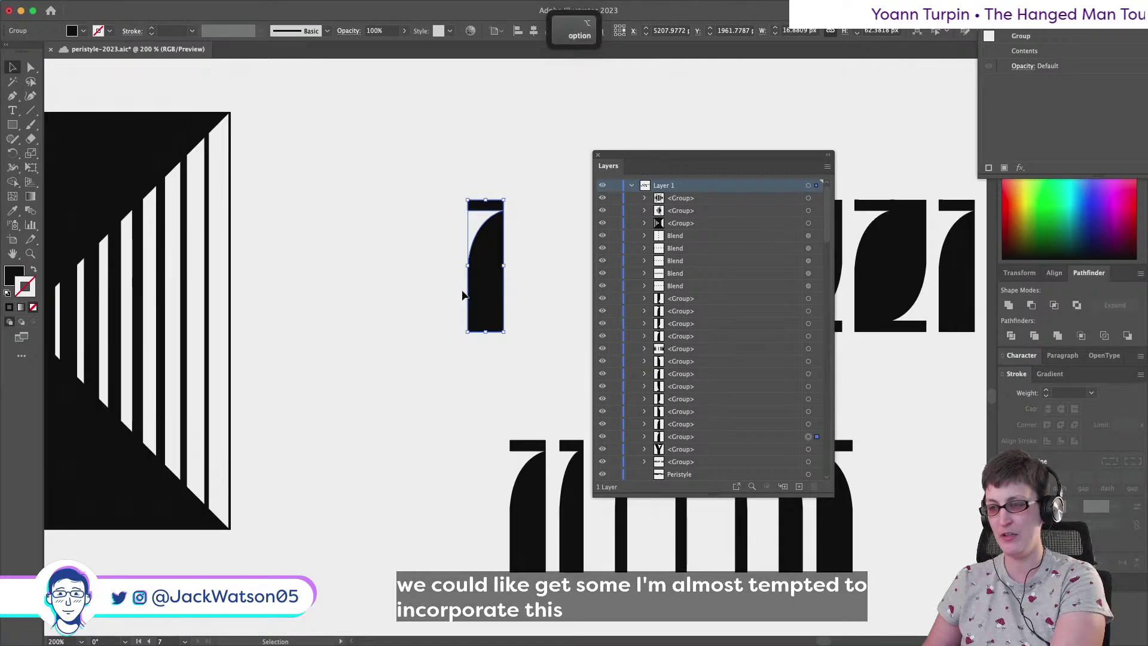
key("super+c")
key("super+f")
left_click_drag(493, 287, 373, 297)
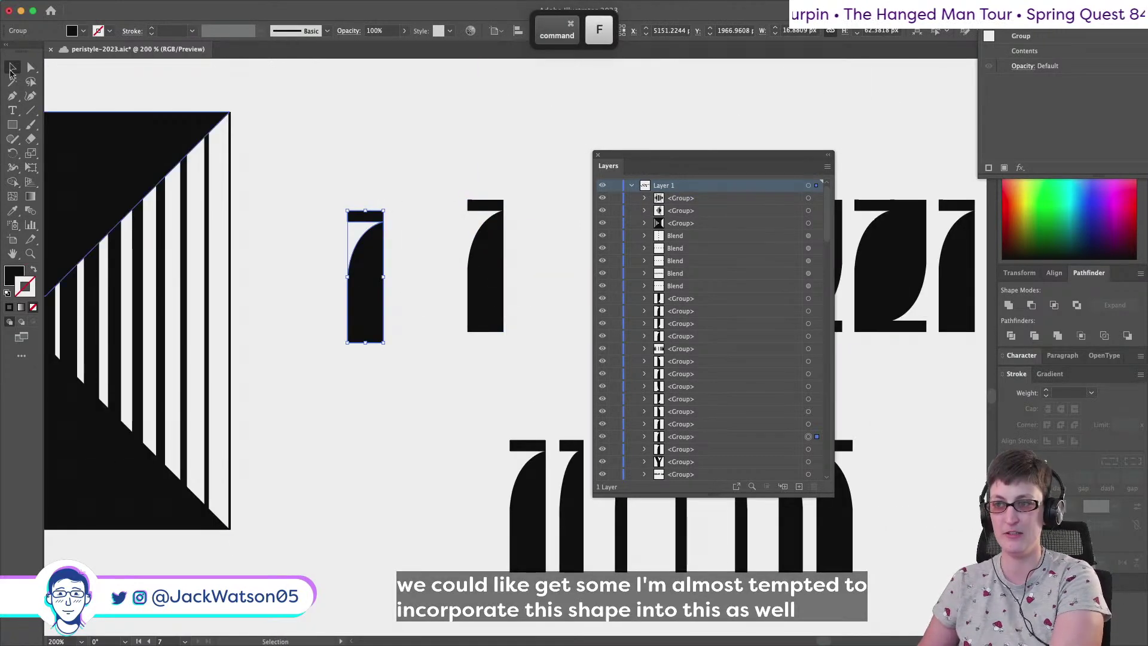
Reduce the half-arch copy to a curved corner wedge by deleting its top bar and lower points and closing the curve with a square corner
key("a")
left_click_drag(299, 178, 399, 221)
key("BackSpace")
left_click_drag(413, 374, 310, 324)
key("BackSpace")
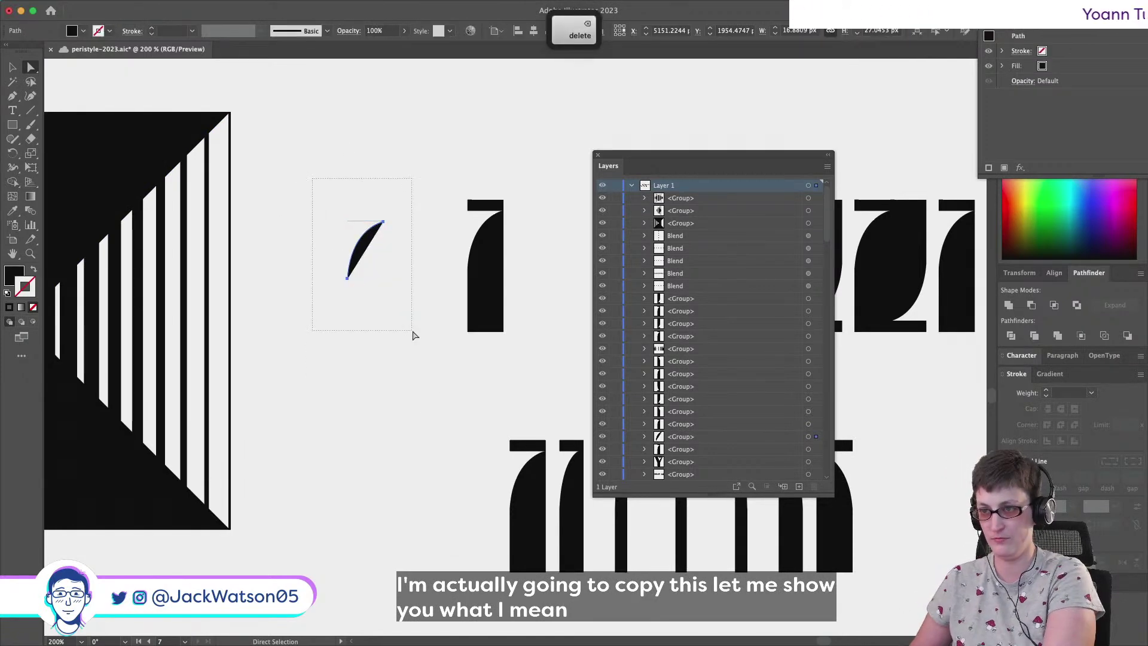
key("super+j")
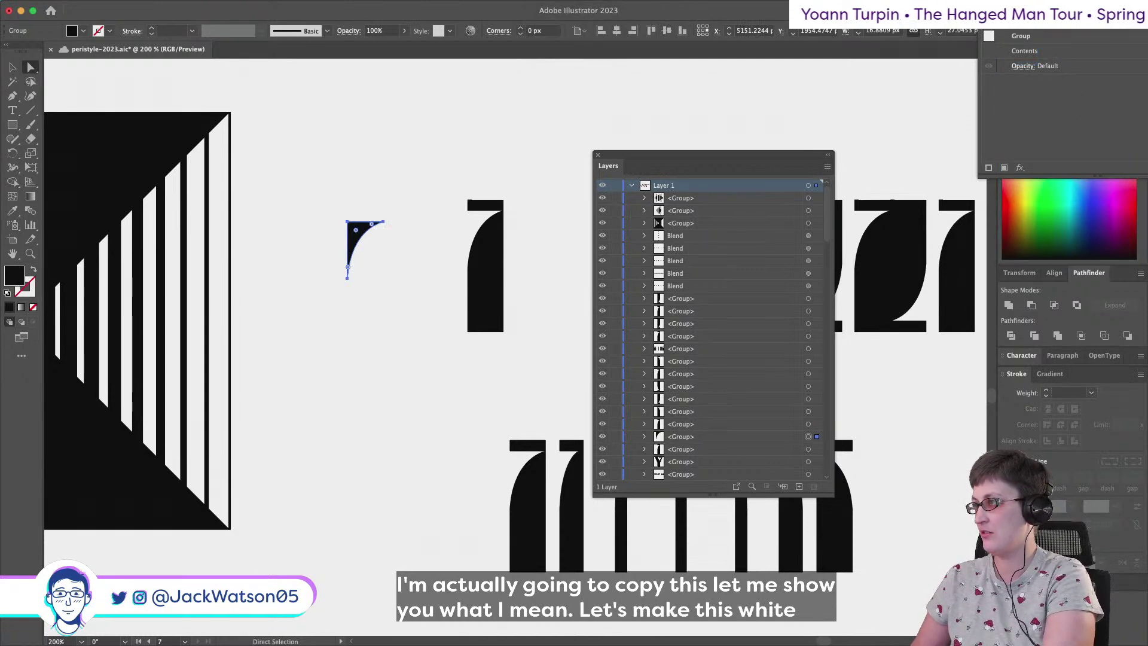
Dock the Appearance panel beneath the Layers panel, then narrow the combined panel and move it clear of the artwork
left_click_drag(1017, 24, 634, 501)
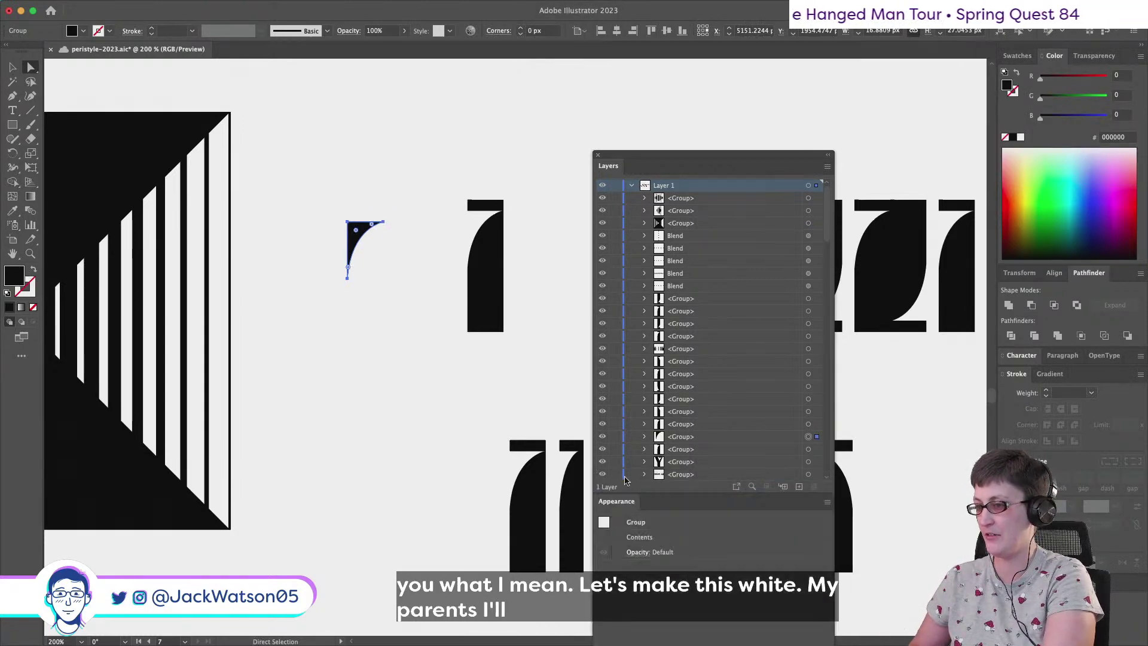
left_click_drag(591, 179, 688, 179)
left_click_drag(778, 154, 895, 58)
Fill the curved wedge with white and move it onto the upper-right corner of the perspective square
left_click(1021, 137)
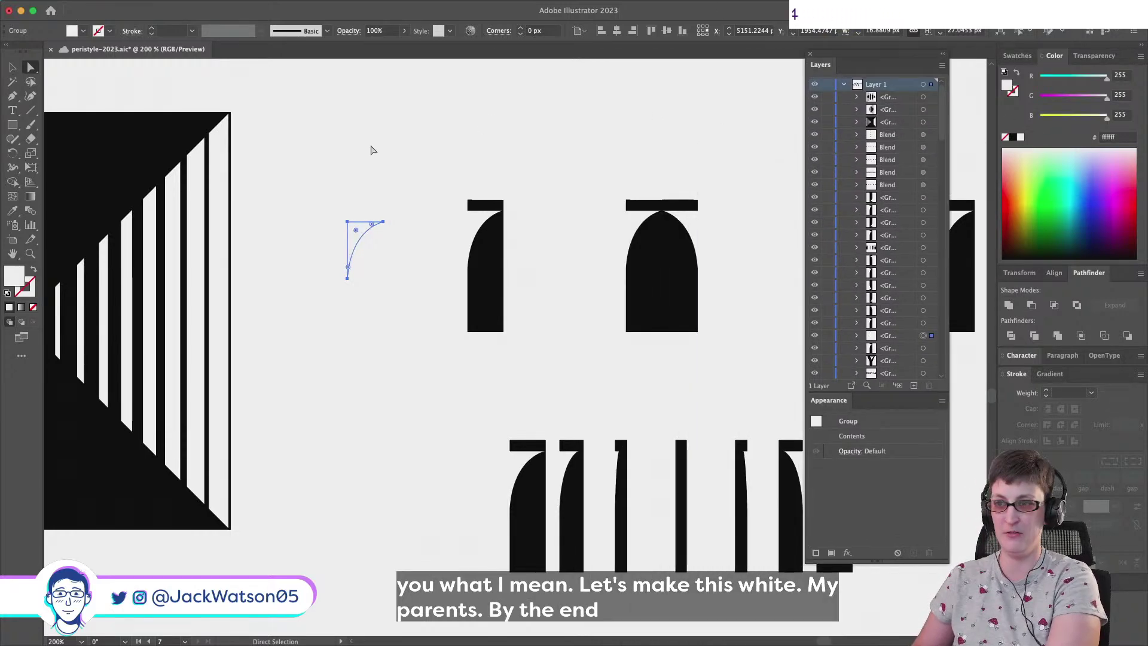
scroll(372, 148, "left", 5)
left_click(389, 275)
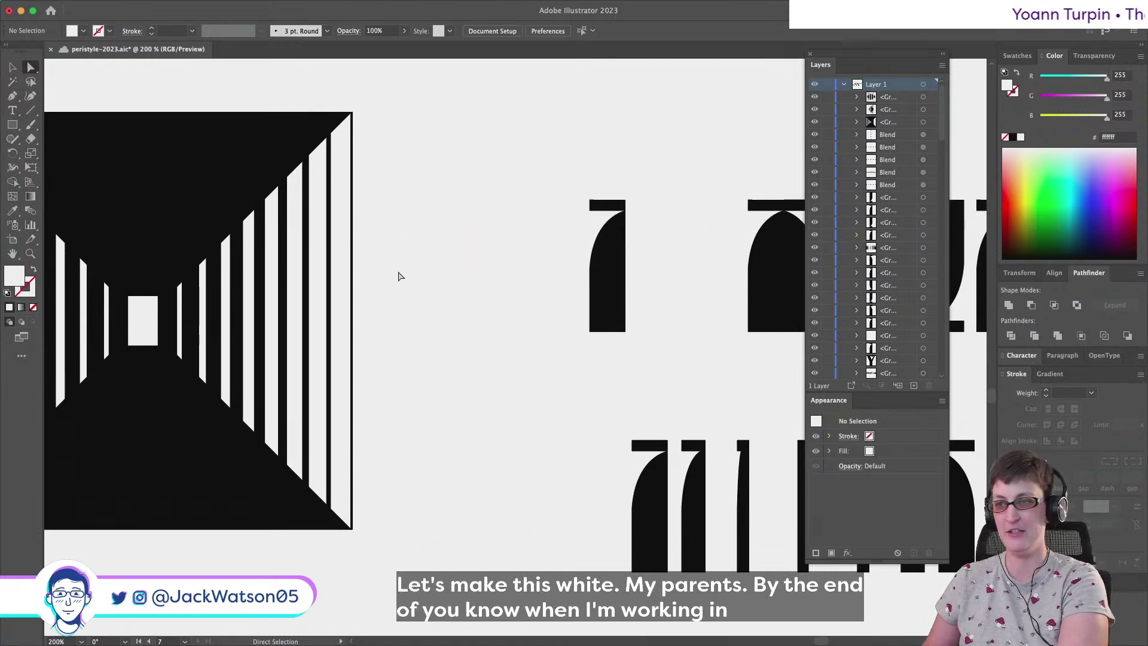
left_click_drag(475, 241, 332, 149)
scroll(332, 149, "up", 3)
Fill the wedge black and scale it to about 8.4 px wide to fit between the square's two outermost lines
left_click(1012, 138)
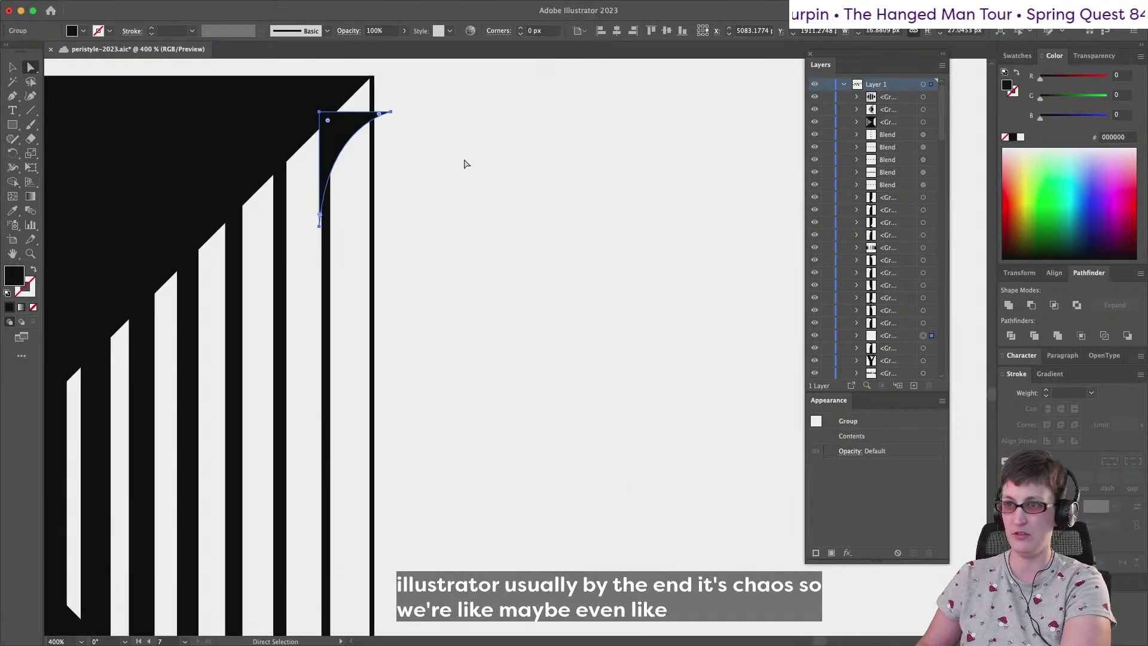
key("shift+super+a")
left_click_drag(375, 120, 383, 120)
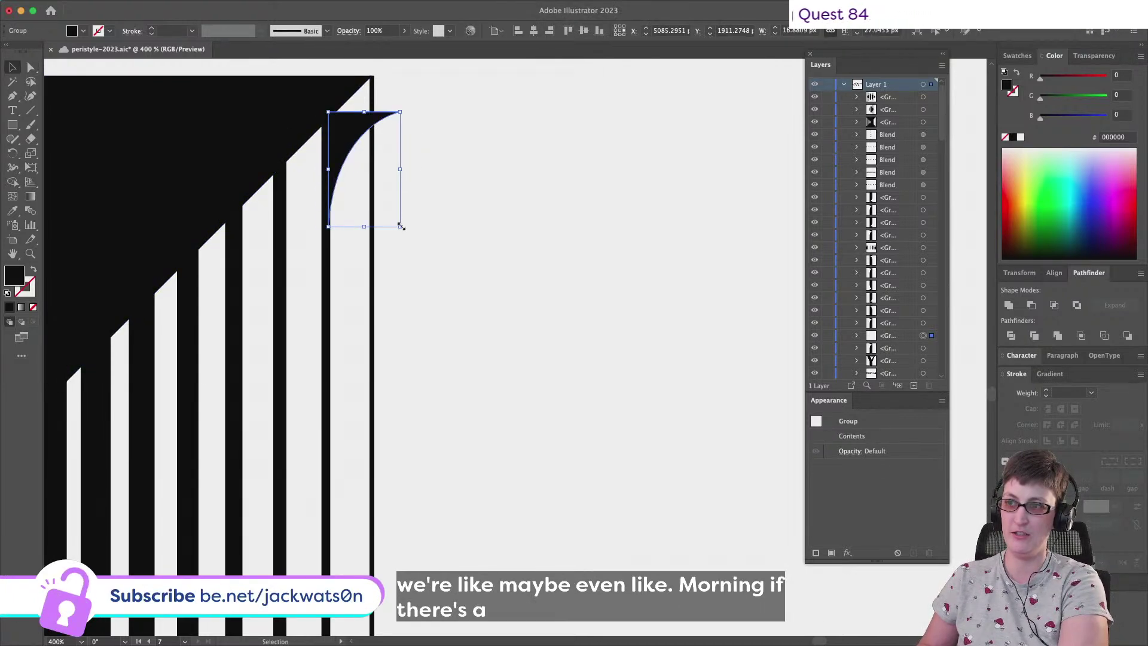
mouse_move(400, 227)
left_mouse_down()
mouse_move(389, 206)
mouse_move(408, 214)
left_mouse_up()
key("shift+super+a")
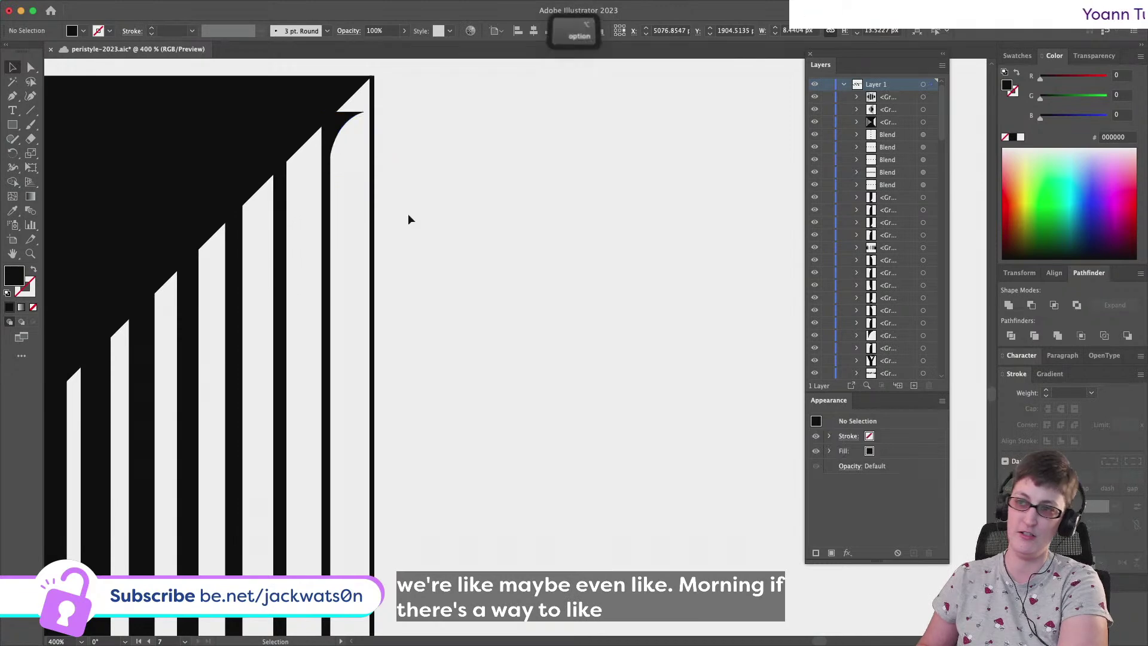
scroll(408, 215, "down", 5)
scroll(412, 213, "left", 3)
scroll(411, 212, "down", 1)
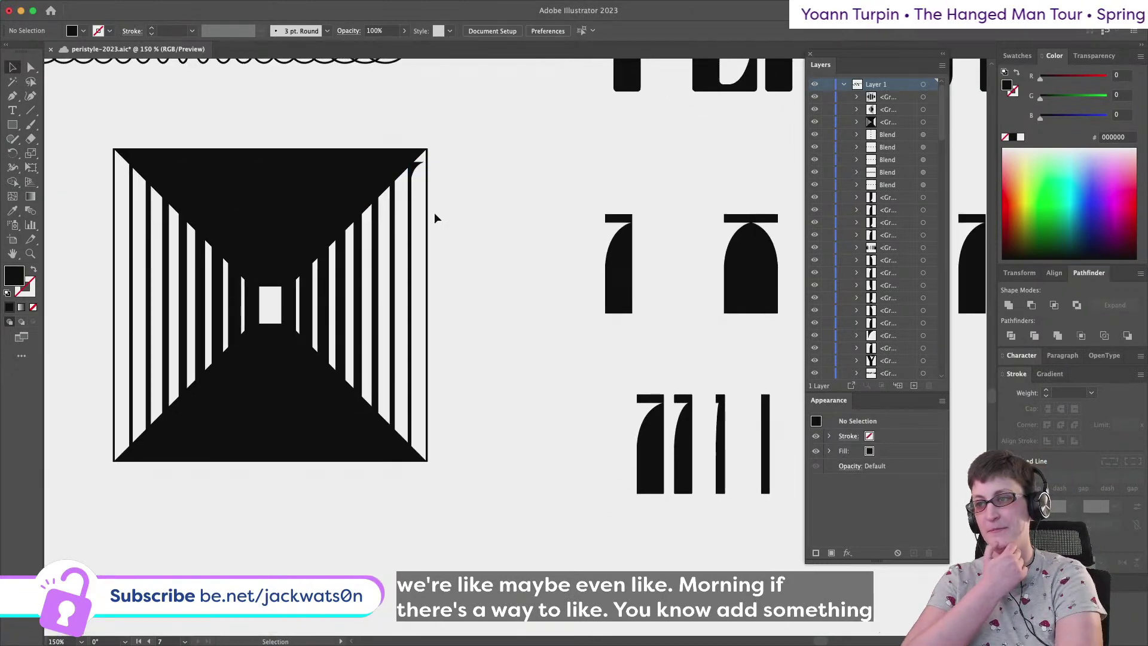
scroll(434, 213, "down", 3)
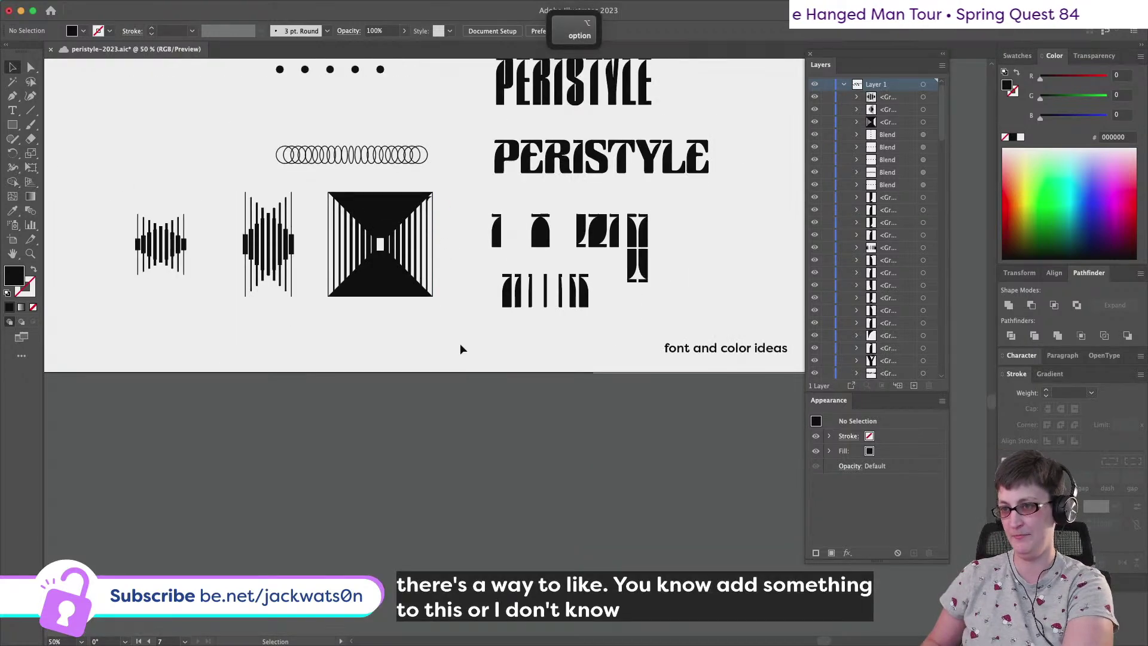
Duplicate the perspective square together with its corner wedge and place the copy in the empty area to its upper left
left_click(341, 200)
scroll(359, 203, "left", 4)
key("cmd+c")
key("cmd+f")
left_click_drag(487, 259, 230, 133)
scroll(382, 344, "up", 3)
scroll(383, 344, "left", 2)
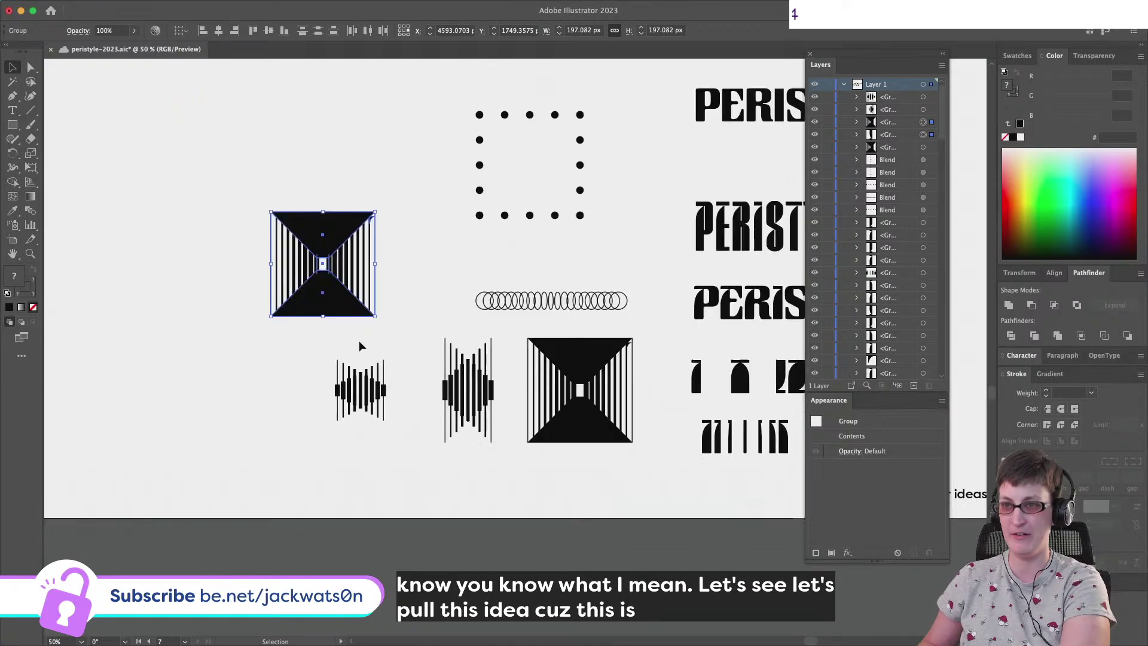
scroll(338, 266, "up", 5)
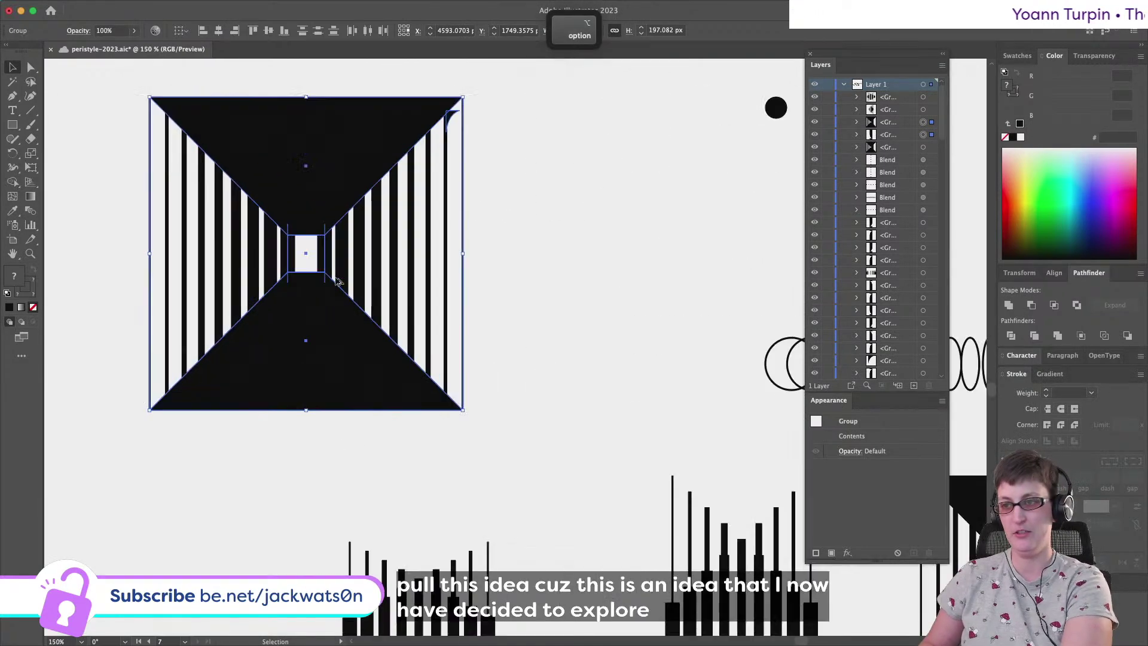
scroll(460, 263, "up", 2)
scroll(461, 263, "up", 2)
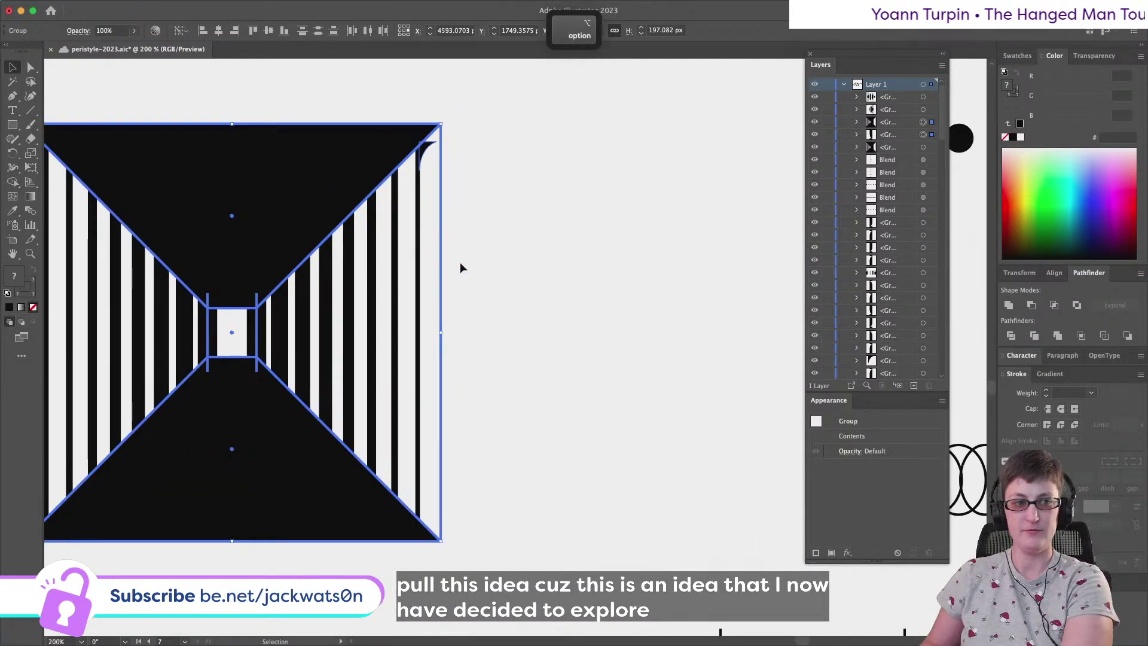
Move the duplicate's corner wedge off the square into the empty space above its upper-right corner
scroll(461, 264, "up", 4)
left_click(441, 370)
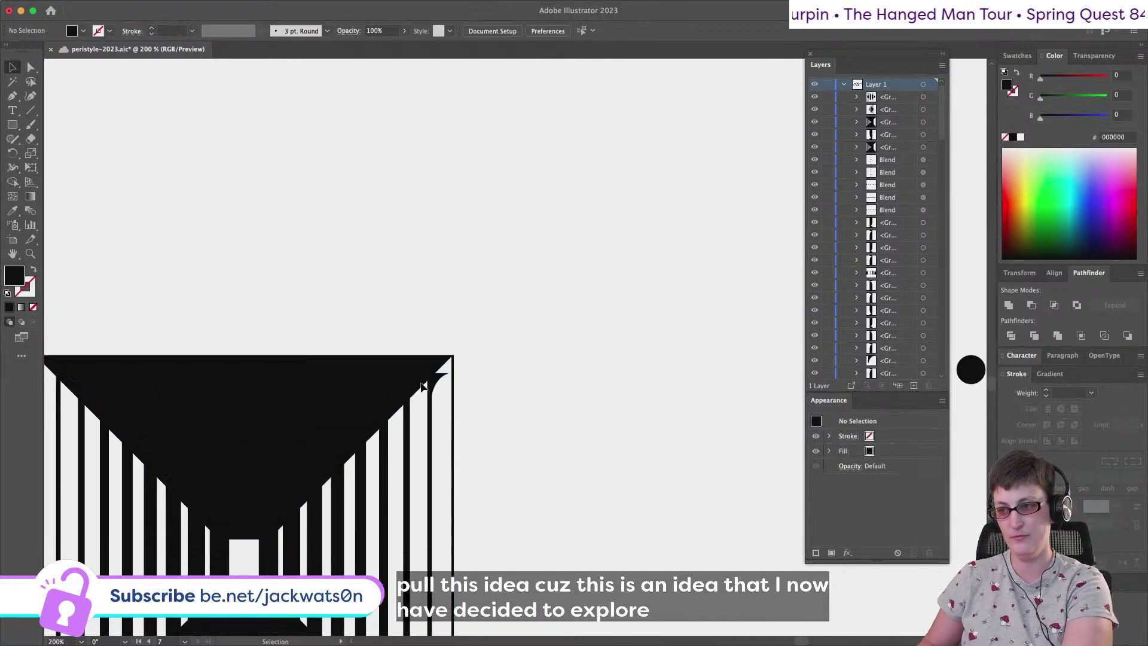
left_click_drag(437, 380, 463, 184)
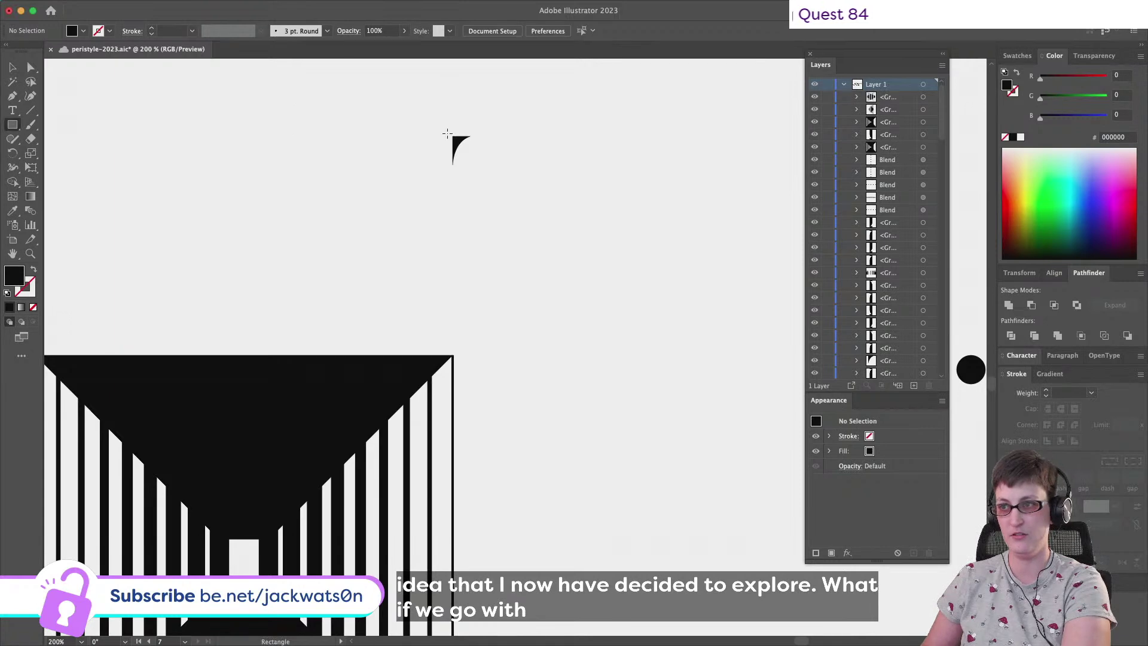
Draw a black vertical bar about 2.5 × 81 px beside the wedge, then widen it away from the wedge, leaving a gap
left_click_drag(449, 136, 447, 308)
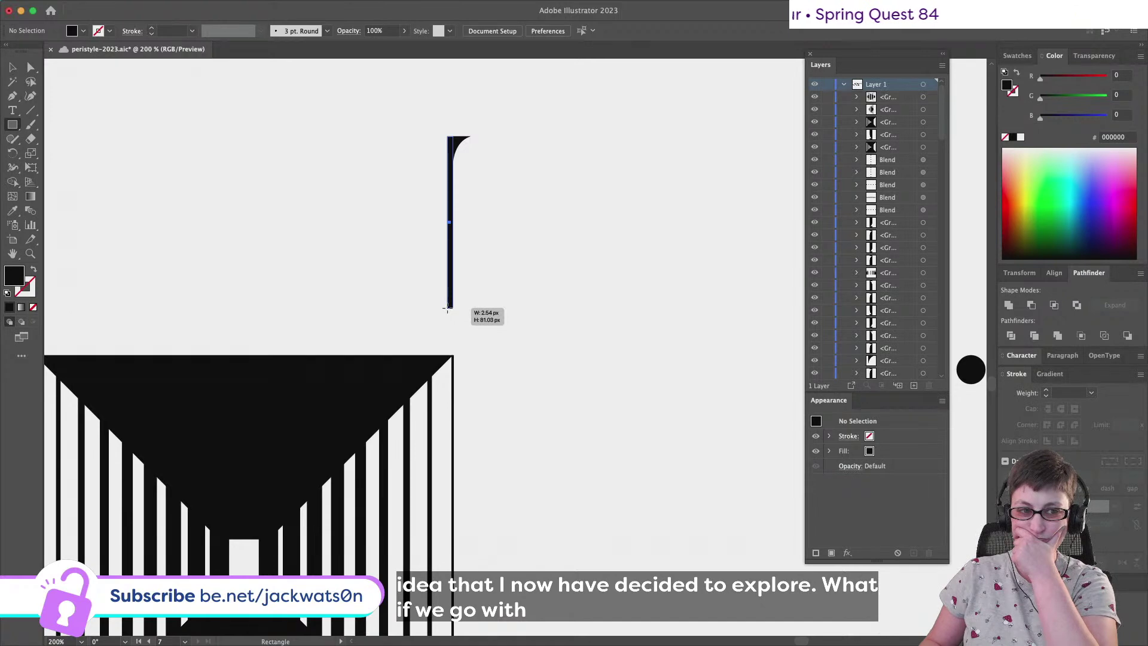
left_click_drag(447, 309, 450, 308)
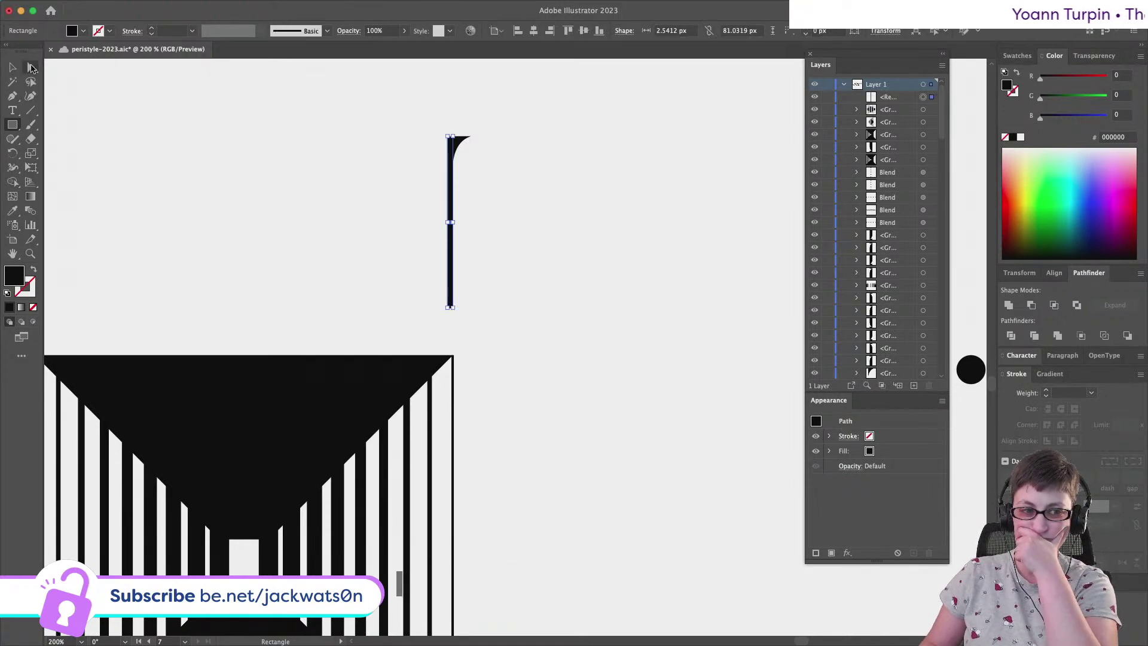
left_click(13, 67)
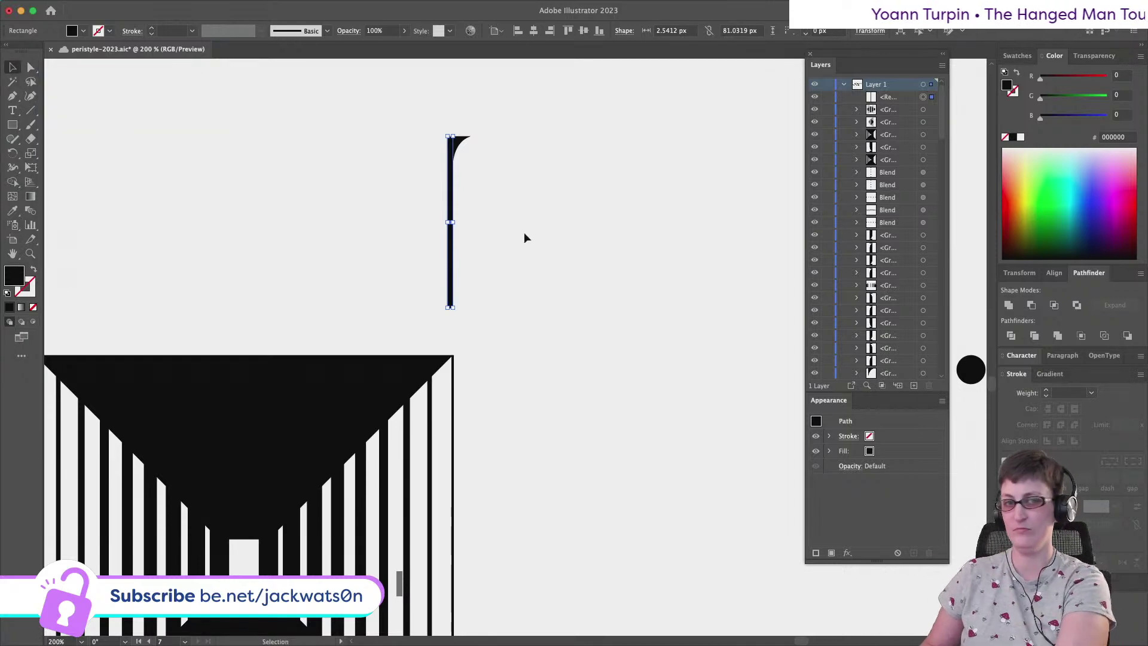
scroll(530, 238, "up", 2)
key("super+c")
left_click_drag(413, 219, 385, 219)
key("a")
Bevel the bar's upper-left and lower-left corners inward and shift its left edge right to narrow the bar
left_click_drag(350, 65, 390, 106)
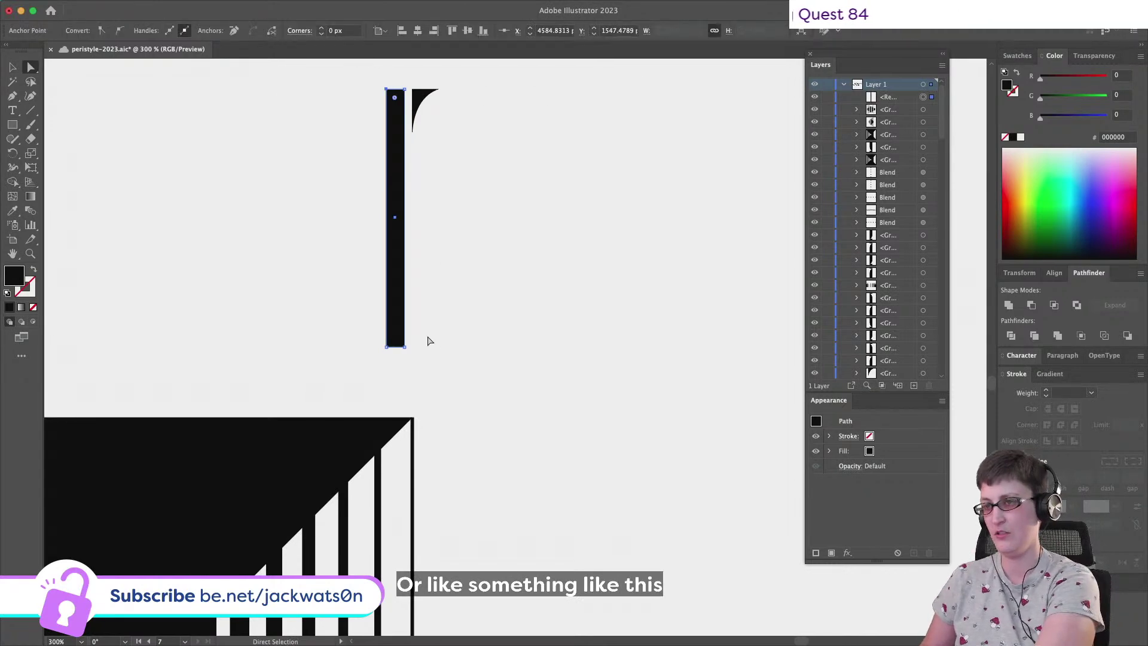
key("Down")
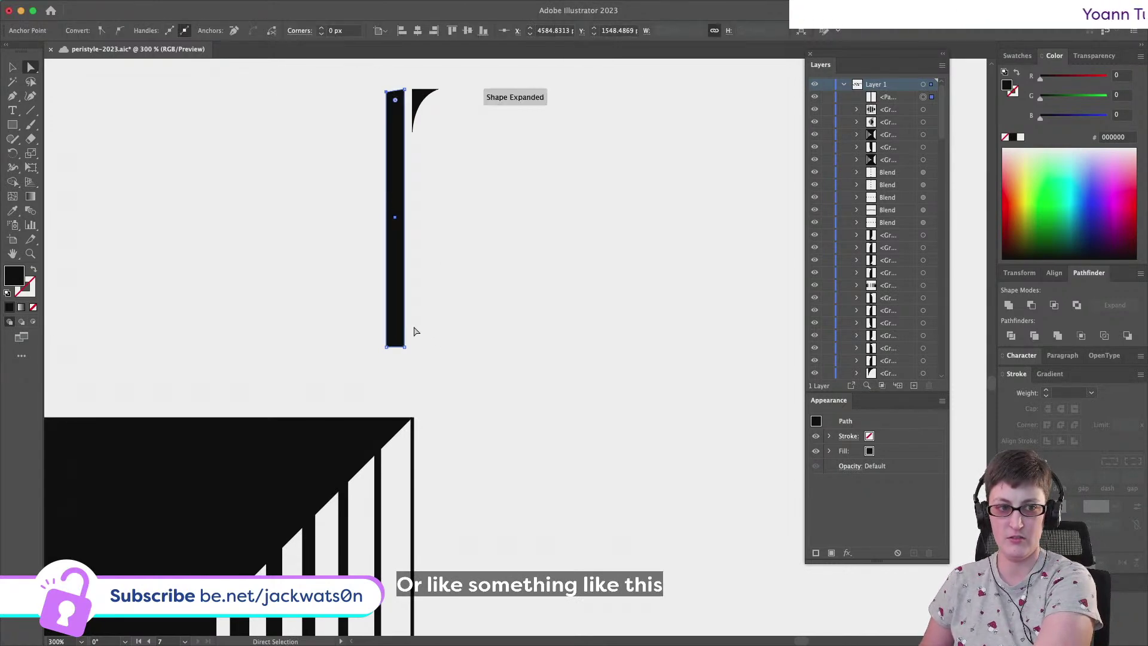
key("Down")
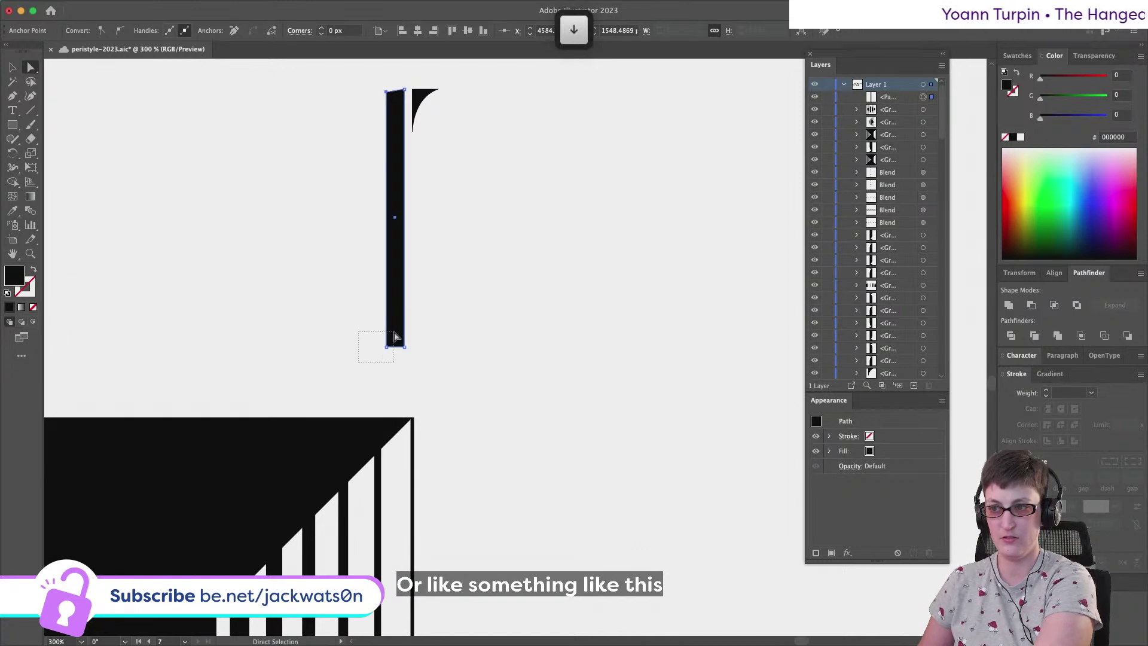
left_click_drag(395, 337, 394, 337)
key("Up")
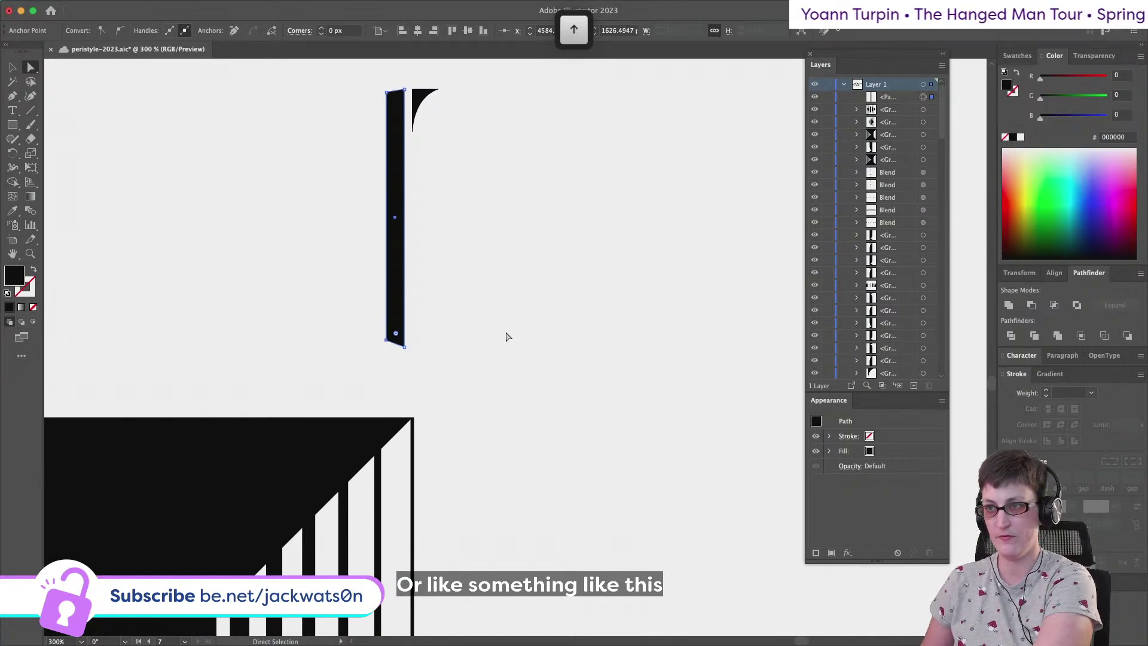
left_click_drag(359, 73, 396, 354)
key("Down")
key("Right")
key("Right")
key("Right")
key("Right")
left_click(470, 359)
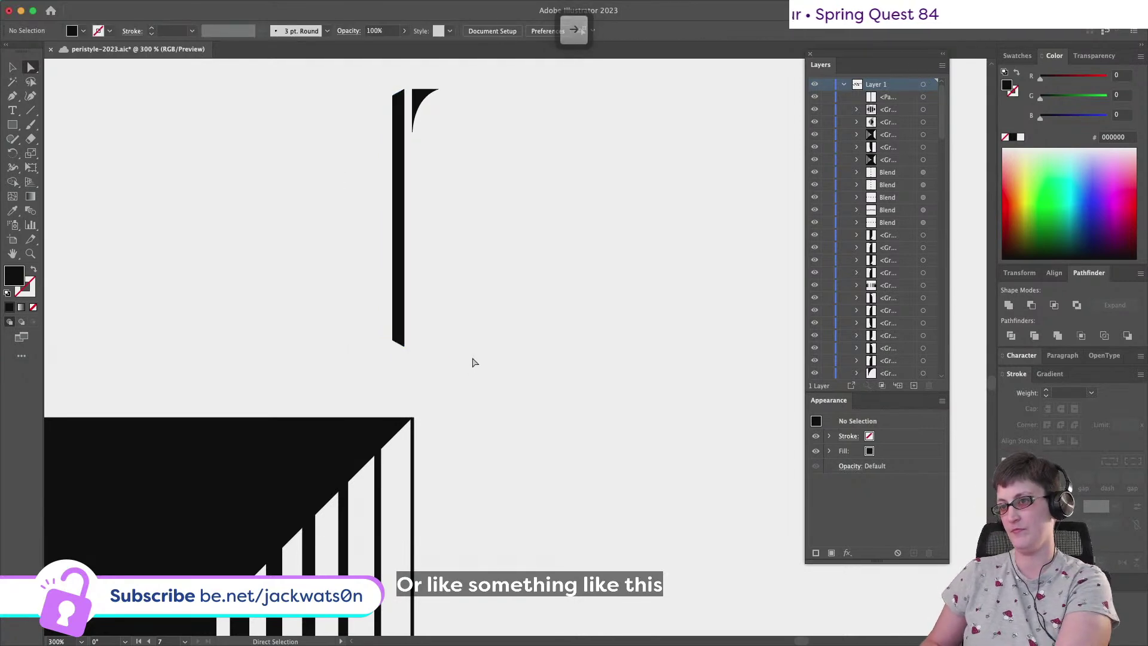
Delete the bevelled bar beside the wedge
scroll(472, 361, "down", 5)
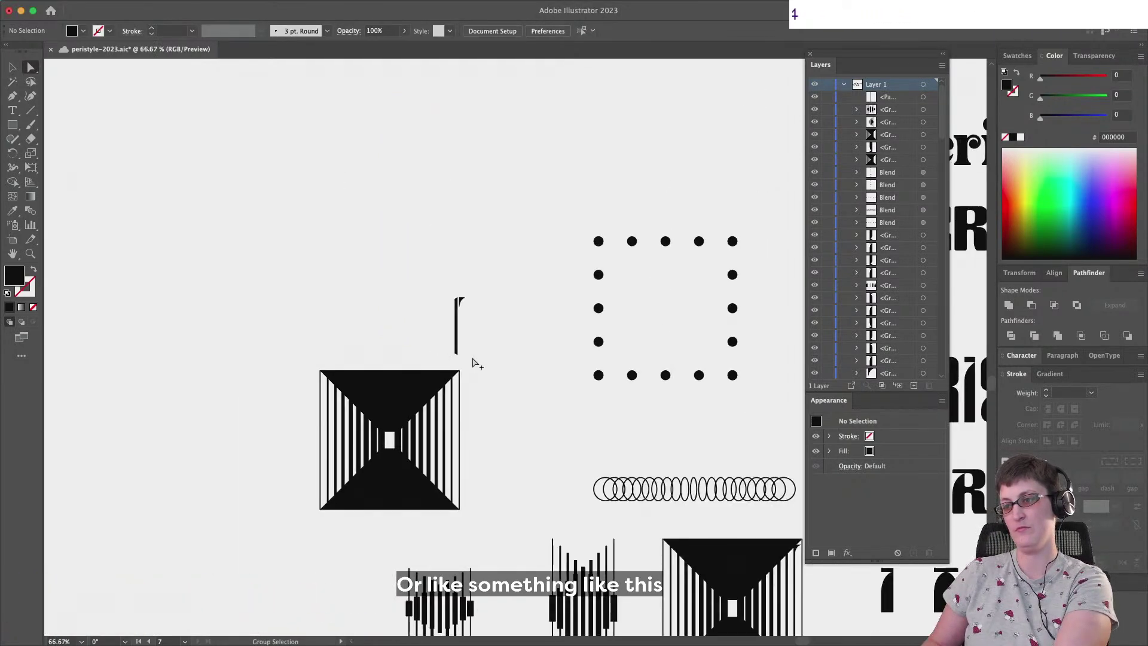
scroll(472, 362, "up", 3)
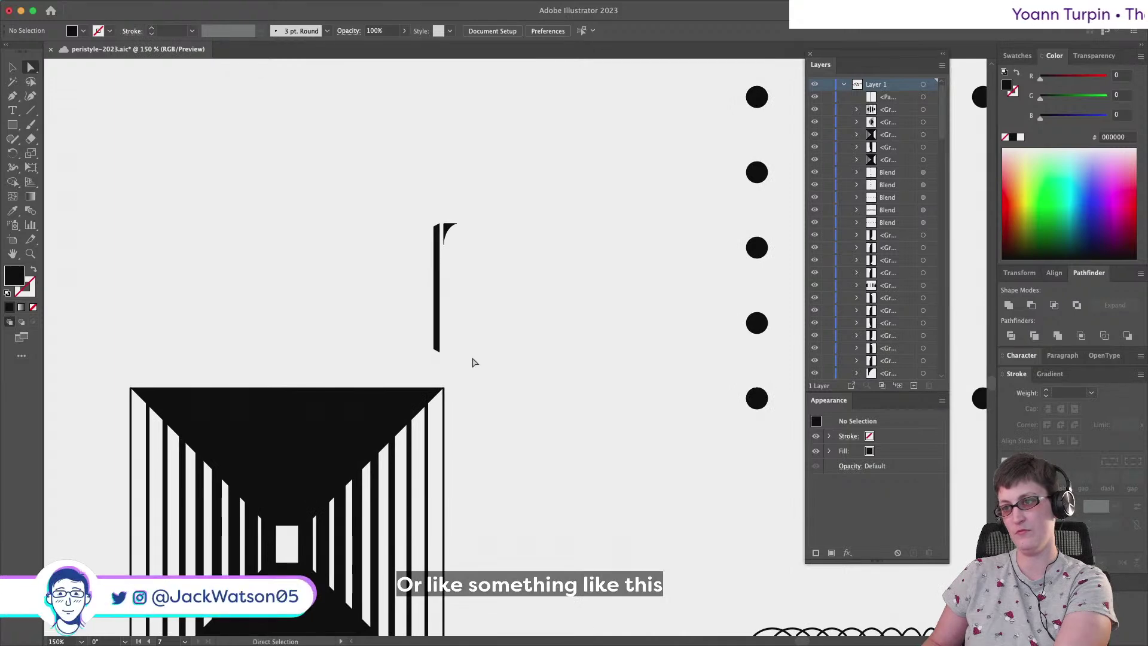
scroll(473, 361, "down", 1)
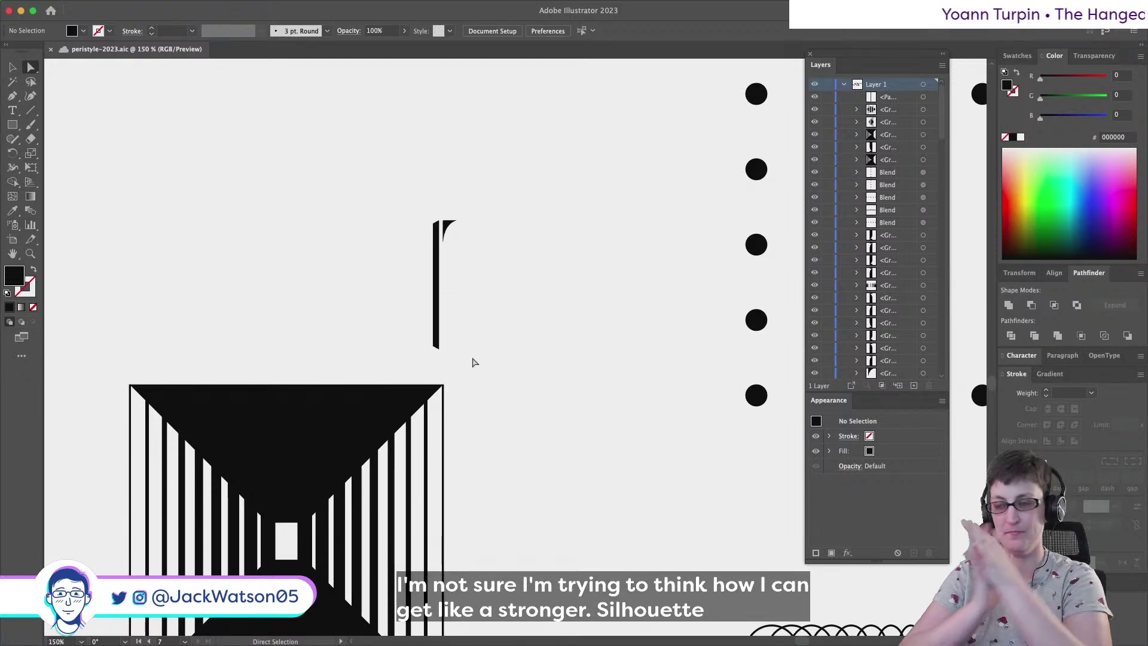
left_click(441, 335)
key("BackSpace")
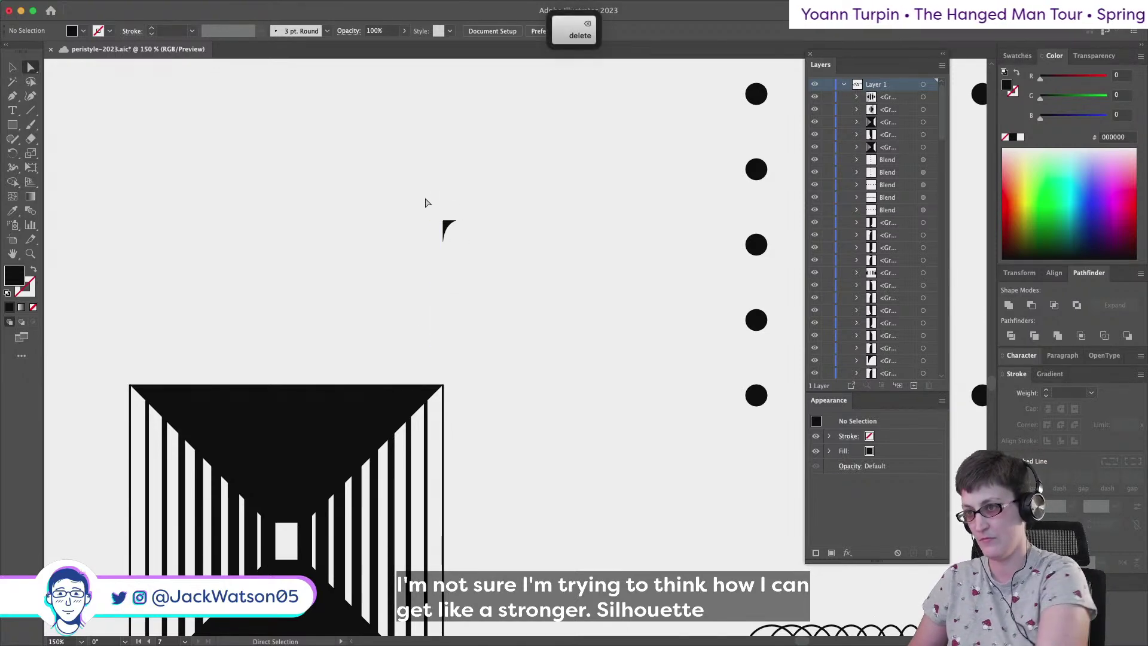
Duplicate the wedge, flip the copy top to bottom and place it directly below the original
left_click_drag(478, 253, 478, 253)
left_click(146, 6)
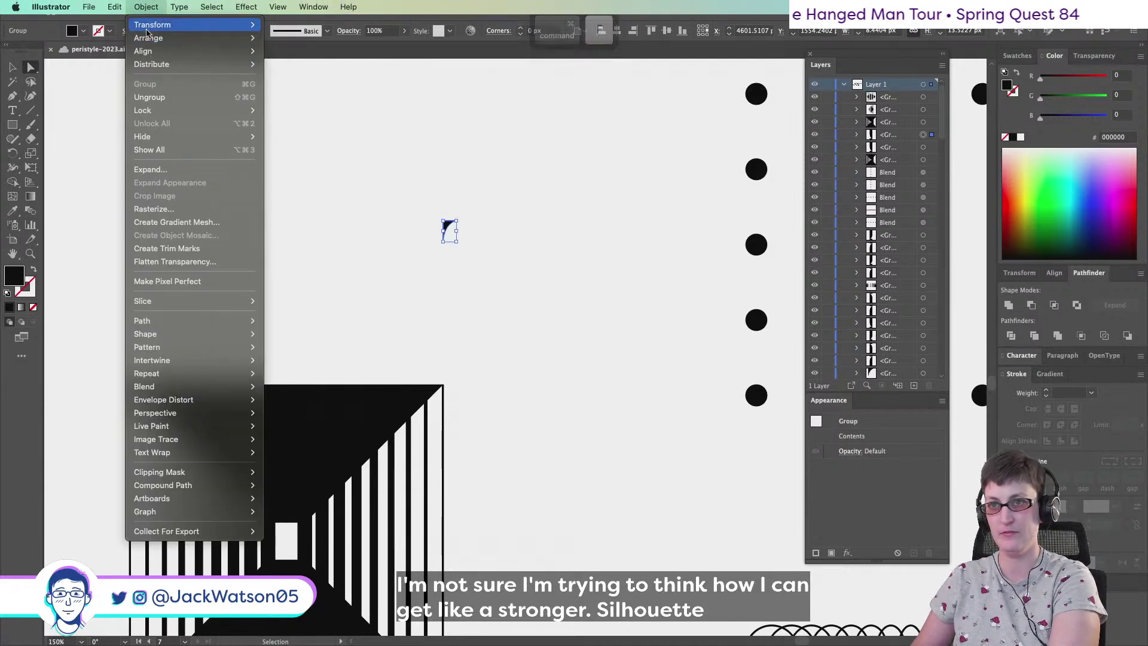
mouse_move(152, 24)
left_click(277, 73)
key("Return")
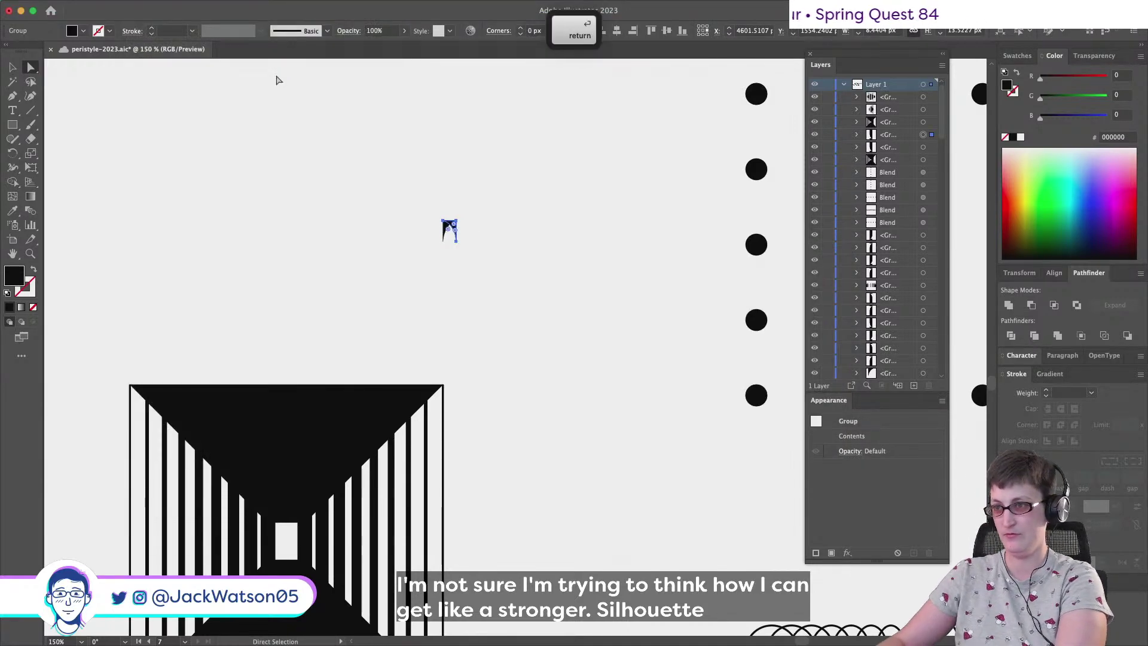
key("v")
left_click_drag(442, 216, 478, 282)
left_click_drag(449, 238, 457, 348)
scroll(454, 301, "right", 1)
scroll(454, 305, "up", 1)
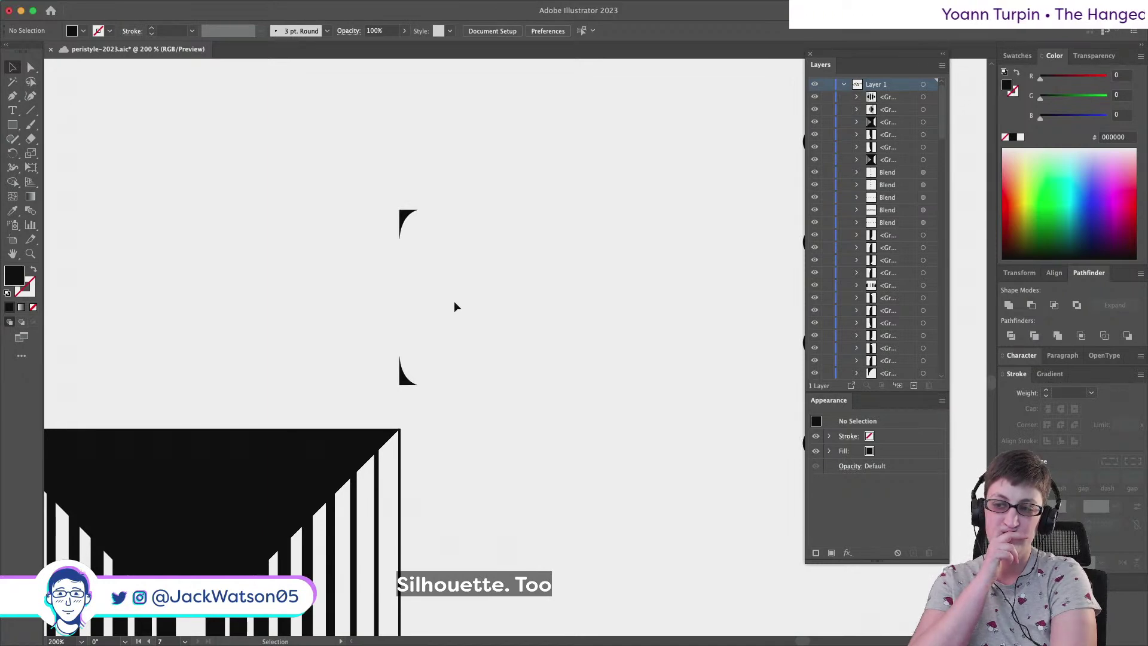
Fill the duplicated square's lower trapezoid with white and bring it in front of the columns
scroll(454, 302, "down", 3, "alt")
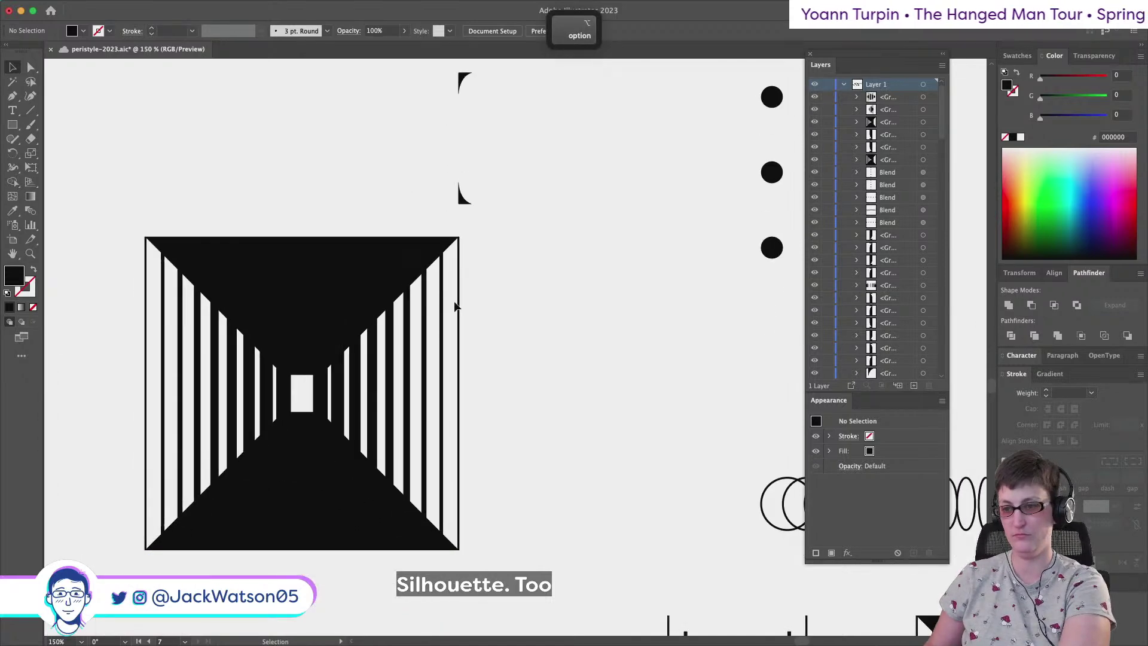
scroll(454, 306, "down", 2)
left_click(342, 449)
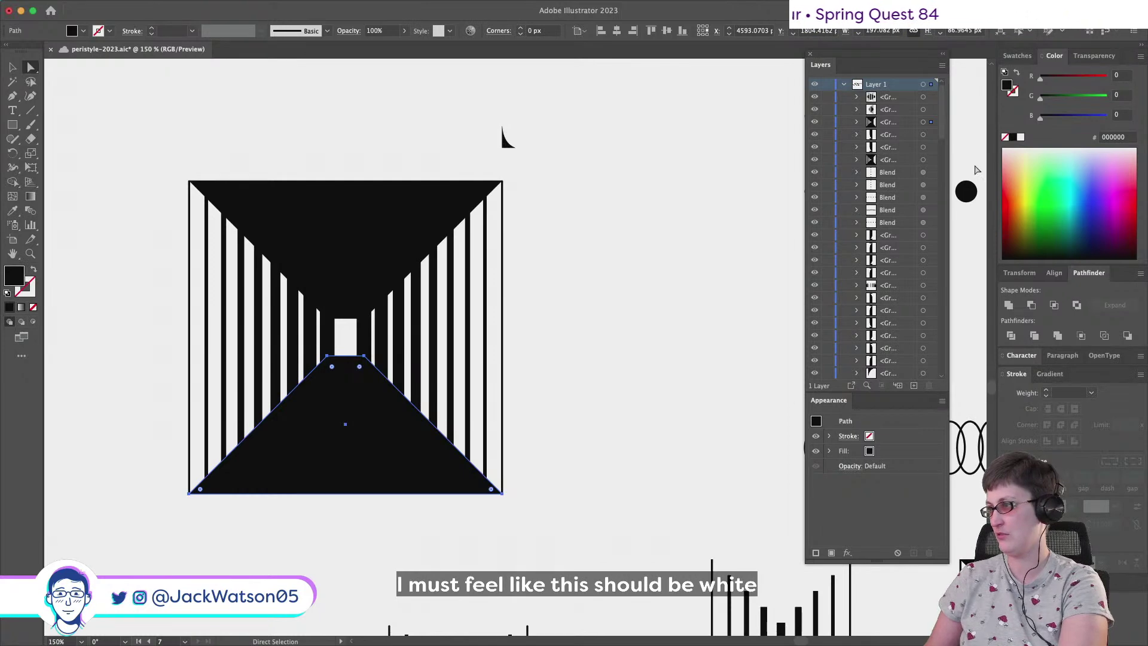
left_click(1004, 151)
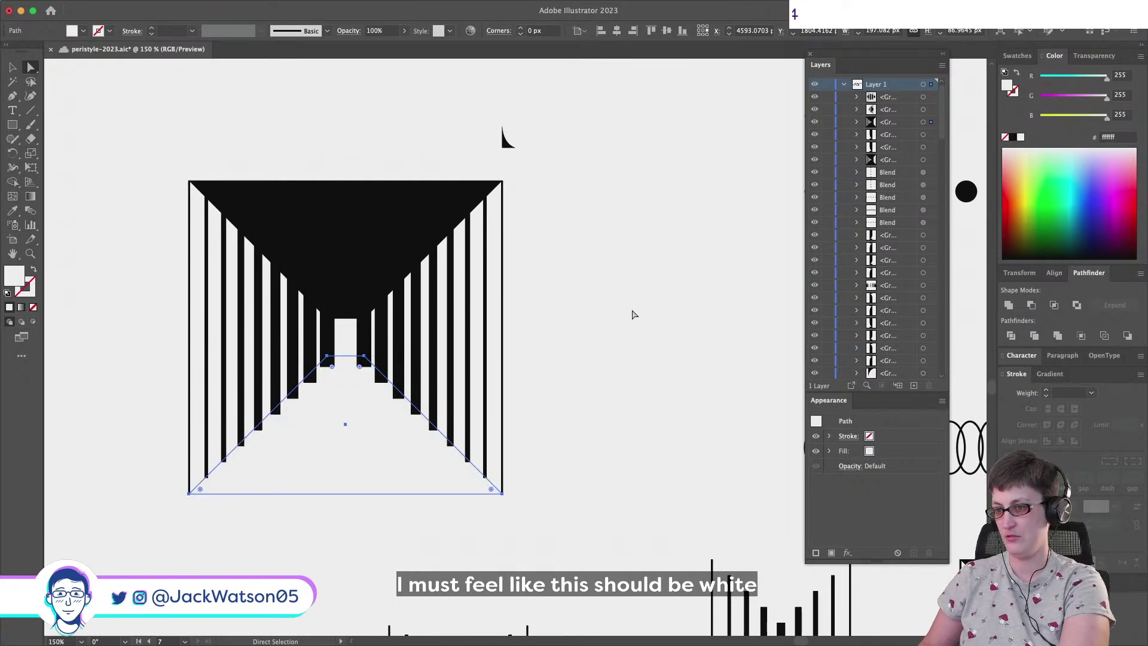
key("super+shift+bracketright")
left_click(633, 315)
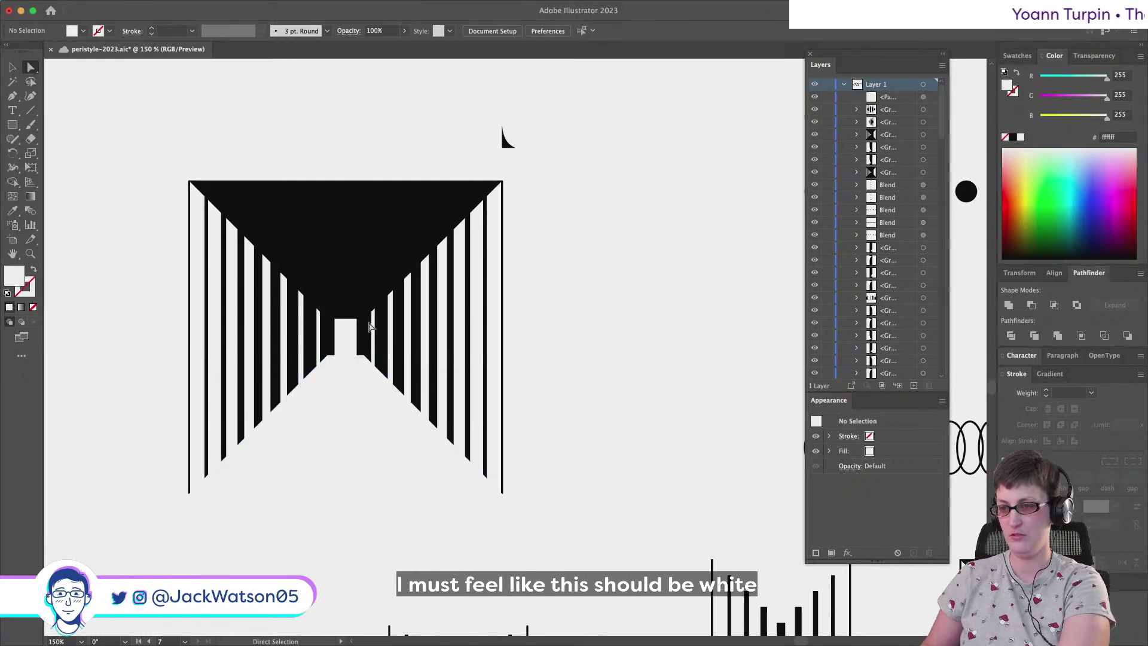
Bring the white central opening of the duplicated square in front of the columns
left_click(347, 346)
key("super+shift+bracketright")
left_click(618, 392)
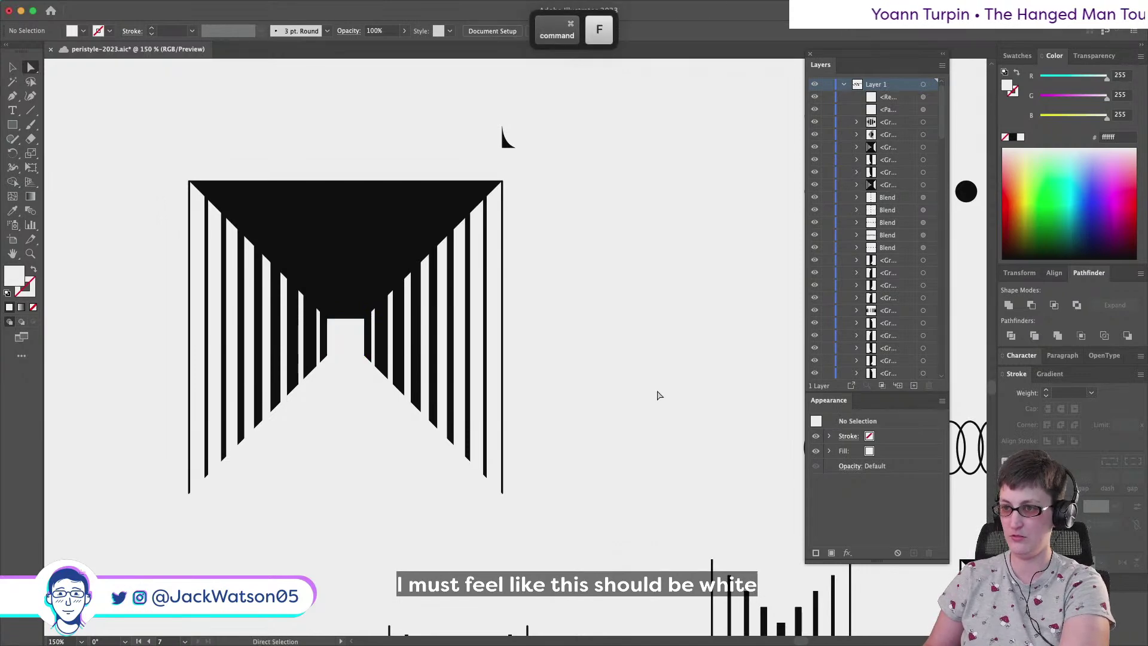
Isolate the square's group and narrow the right-hand column blend from its inner edge to about 82 px wide
left_click(365, 339)
left_click(435, 353)
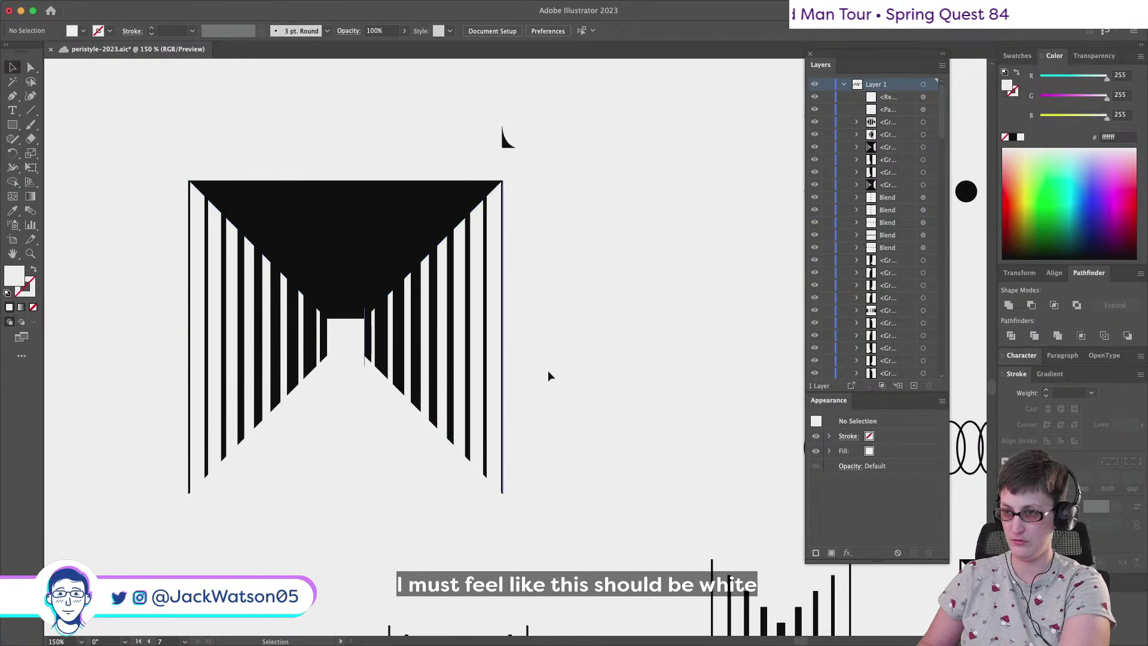
left_click_drag(465, 336, 465, 336)
left_click(500, 353)
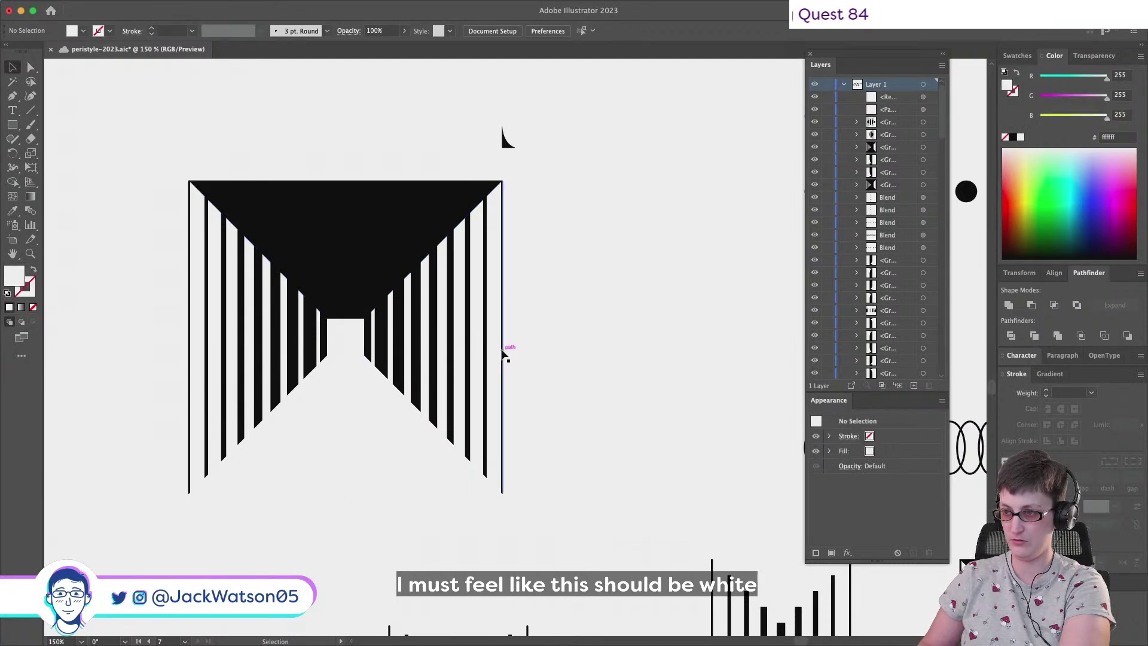
double_click(503, 354)
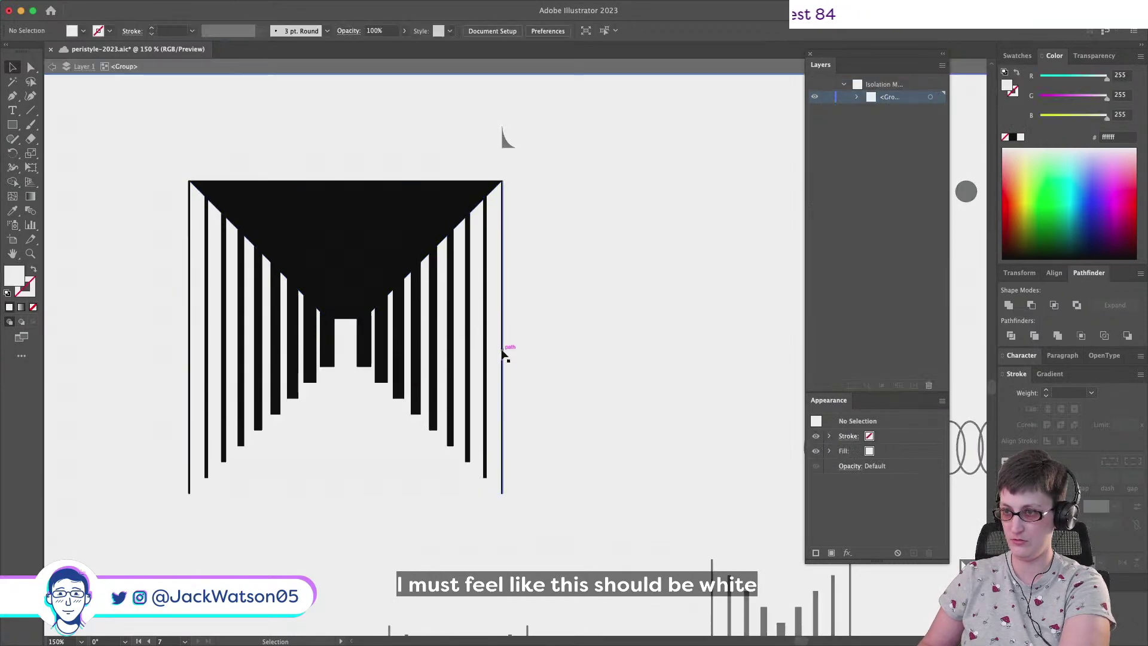
left_click(368, 341)
left_click_drag(367, 338, 372, 338)
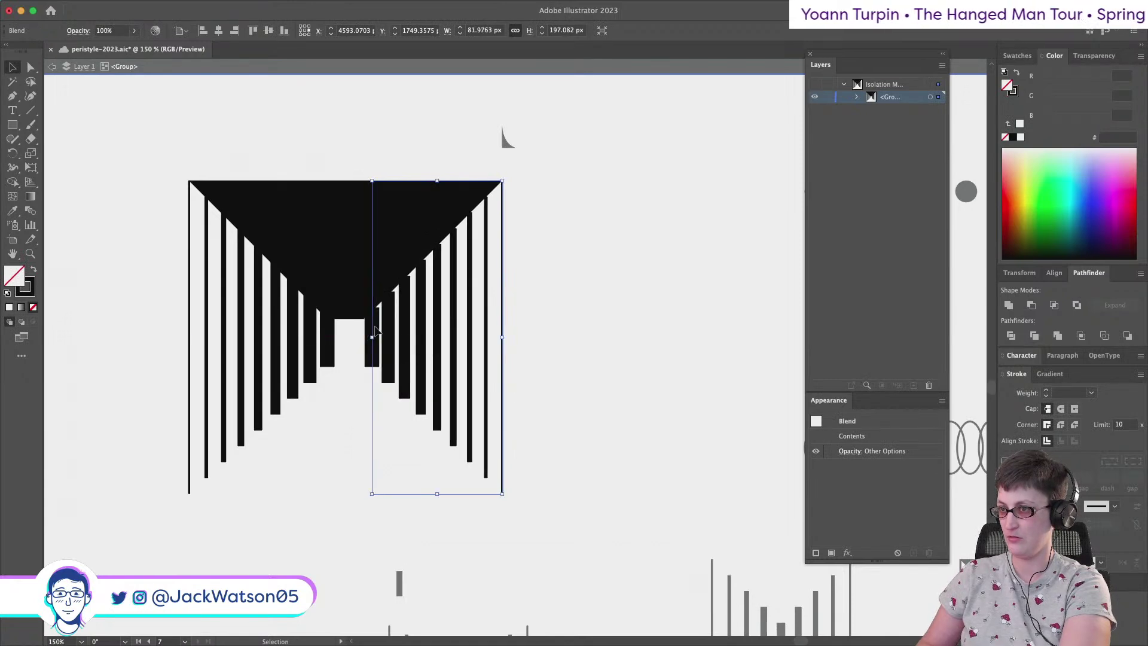
key("Escape")
Isolate the right-hand blend and lengthen its innermost line symmetrically to about 55.5 px
double_click(375, 329)
left_click(377, 323)
double_click(377, 323)
left_click(375, 324)
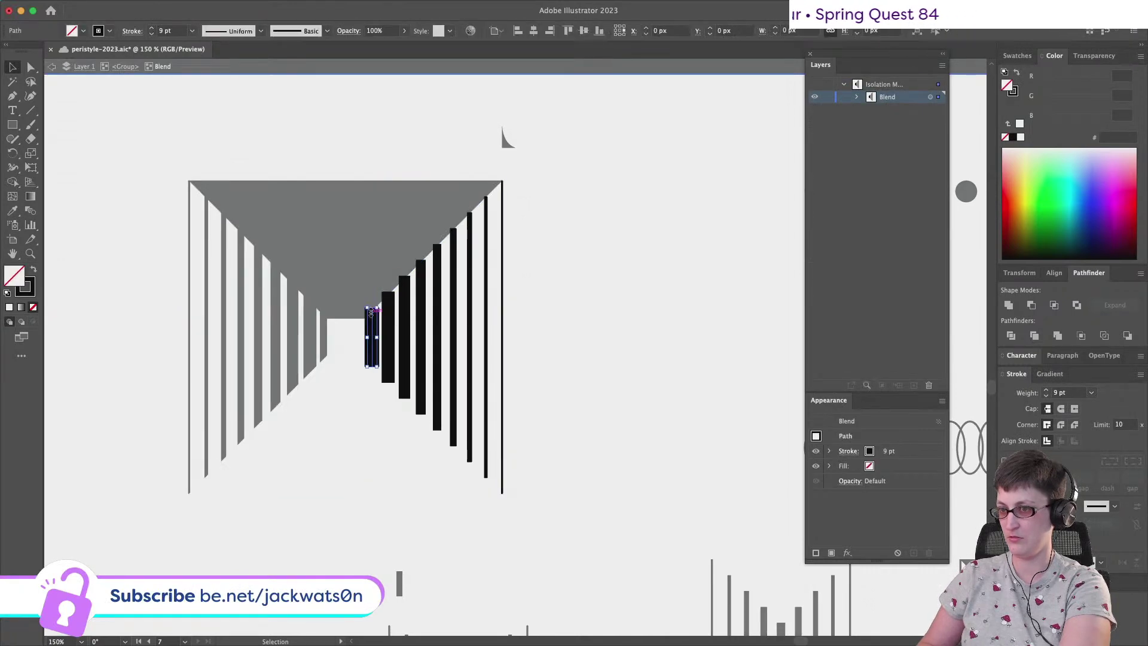
left_click_drag(371, 306, 372, 300)
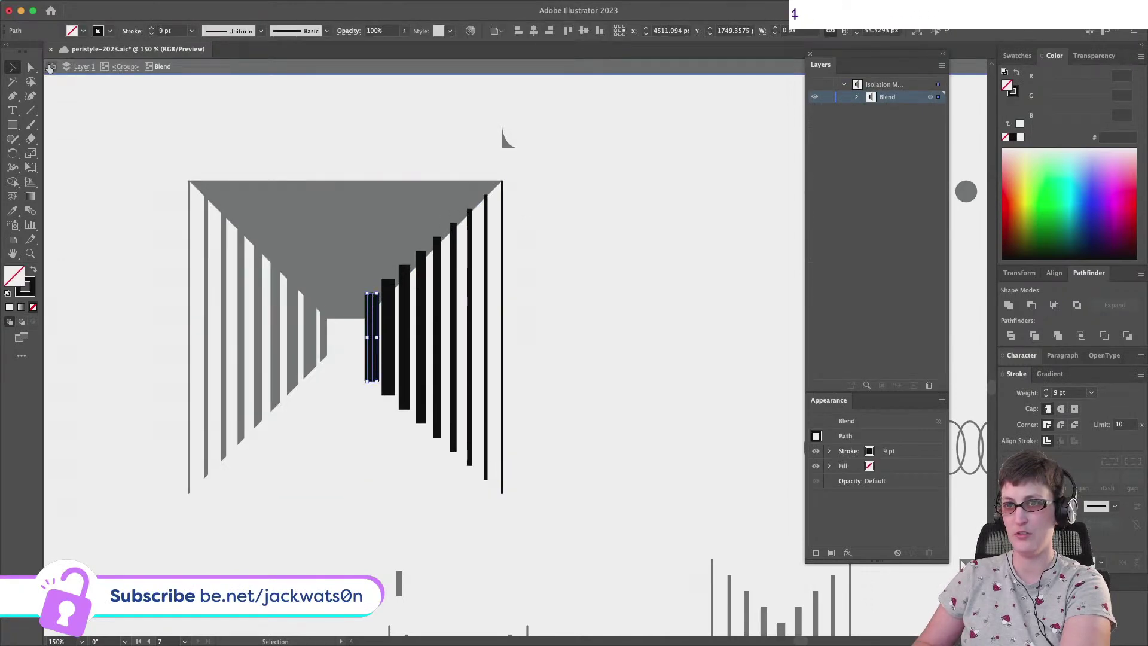
key("Escape")
scroll(608, 375, "up", 1)
scroll(608, 375, "right", 1)
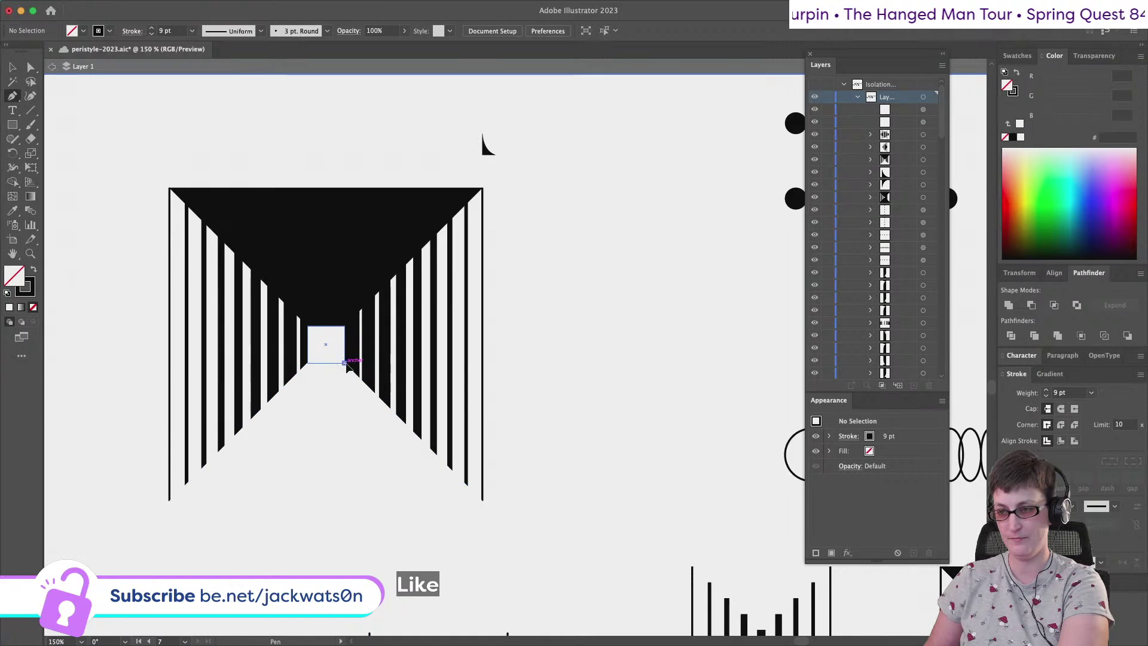
left_click(346, 363)
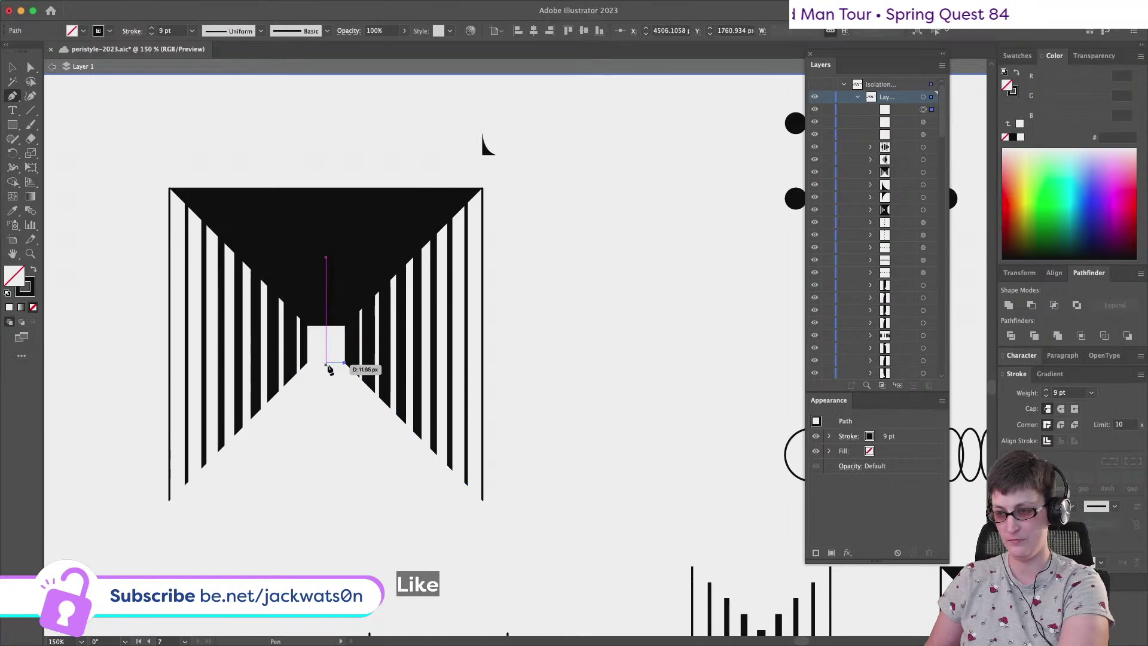
left_click(326, 363)
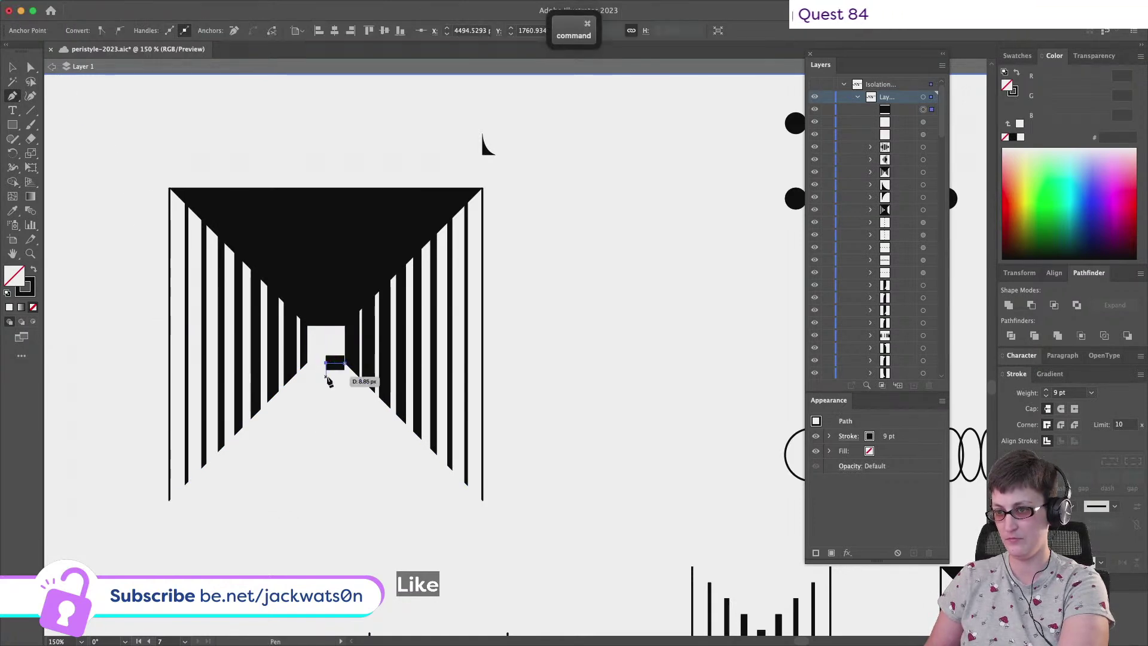
key("super+z")
key("super+z")
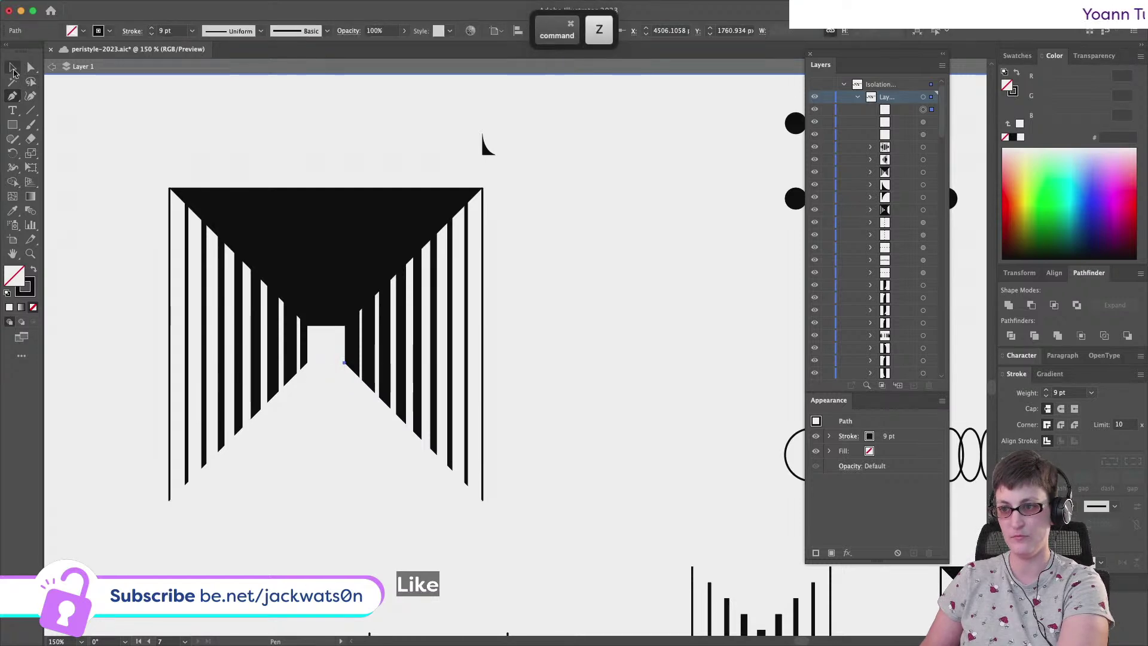
Undo the last pen path edits, isolate the square's group, and expand the right-hand column blend
key("super+z")
key("super+z")
key("super+z")
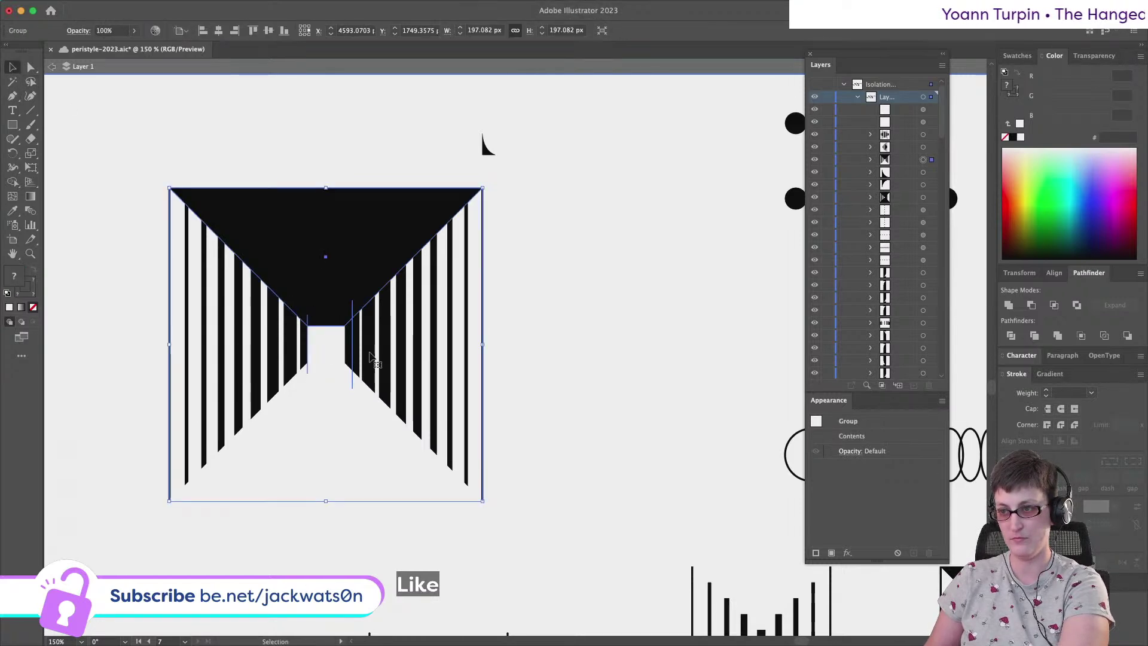
key("a")
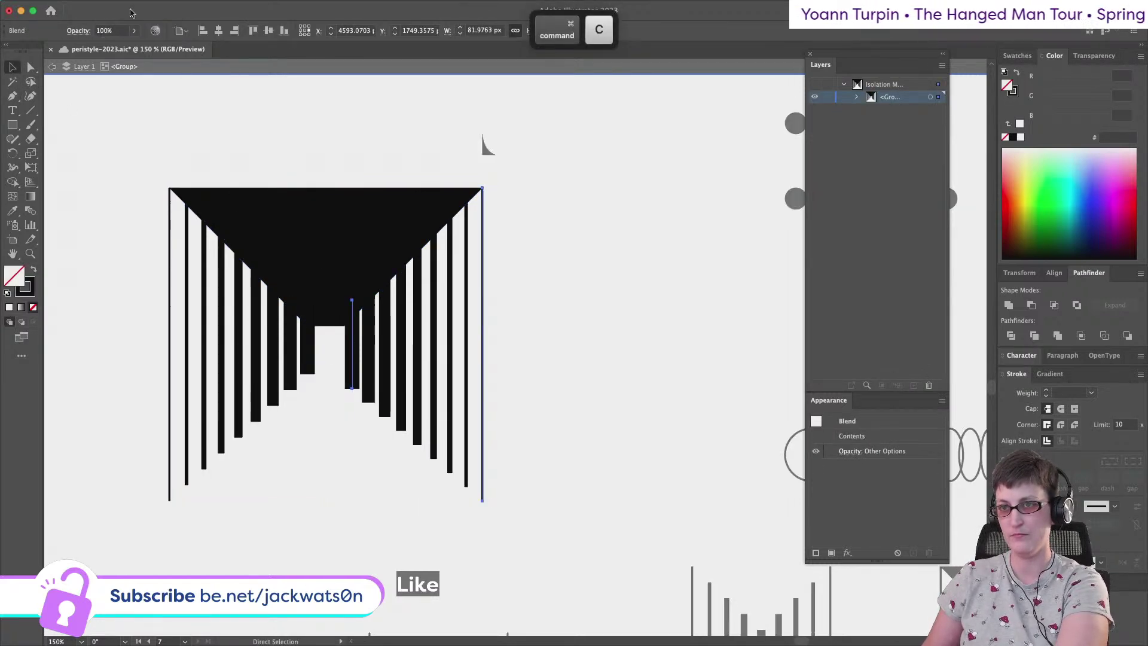
left_click(146, 7)
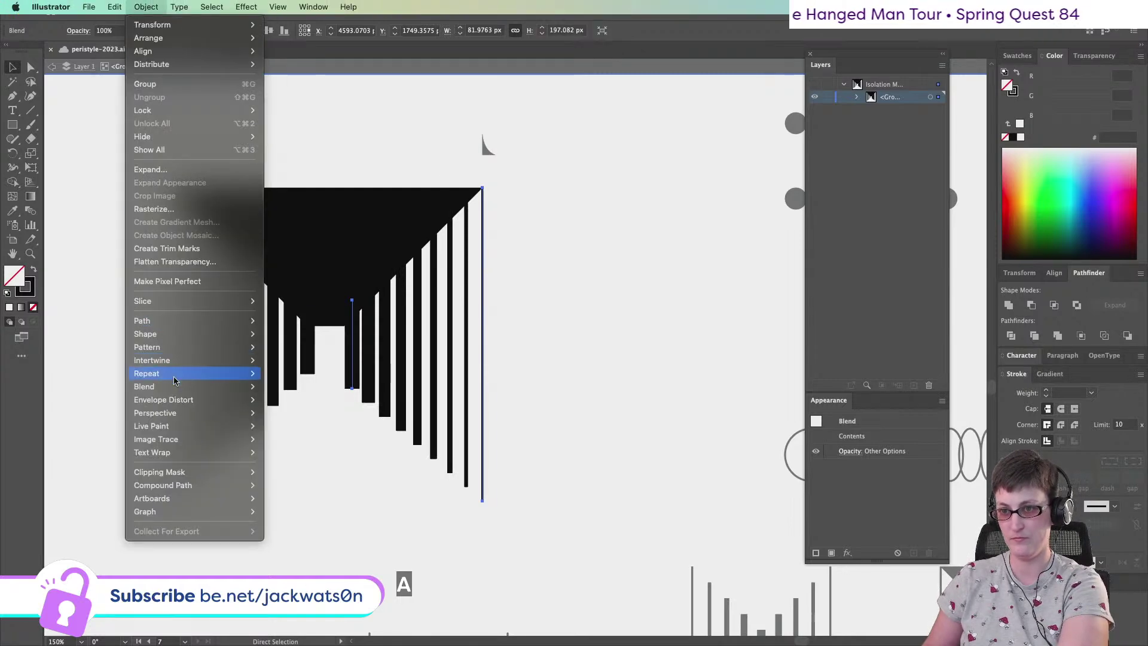
mouse_move(178, 387)
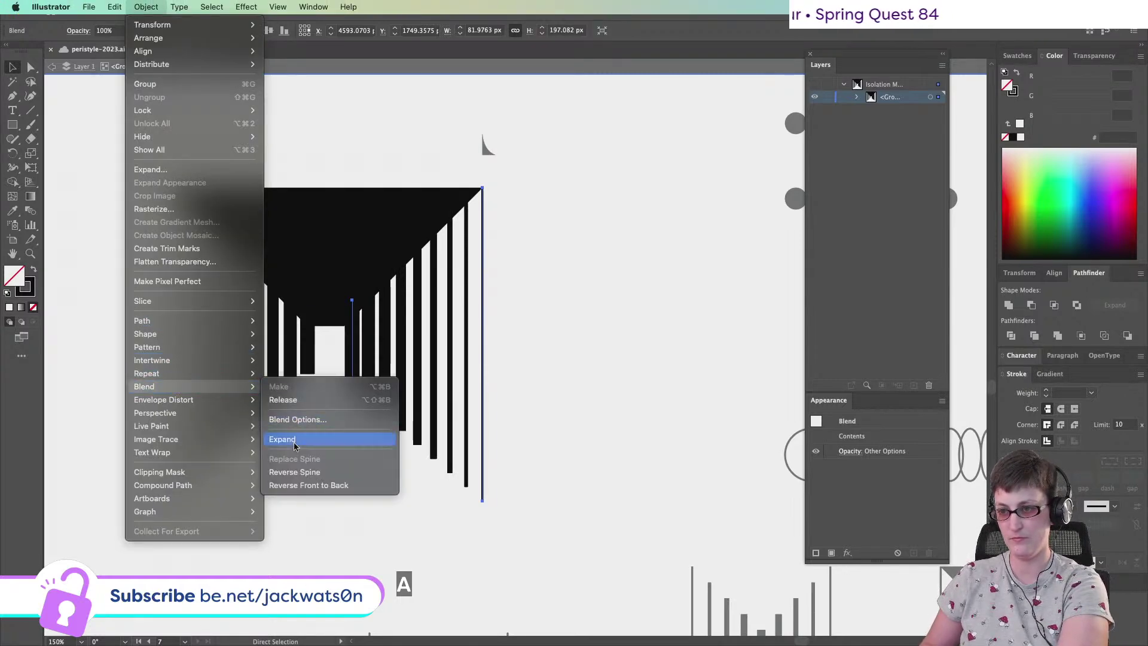
left_click(294, 439)
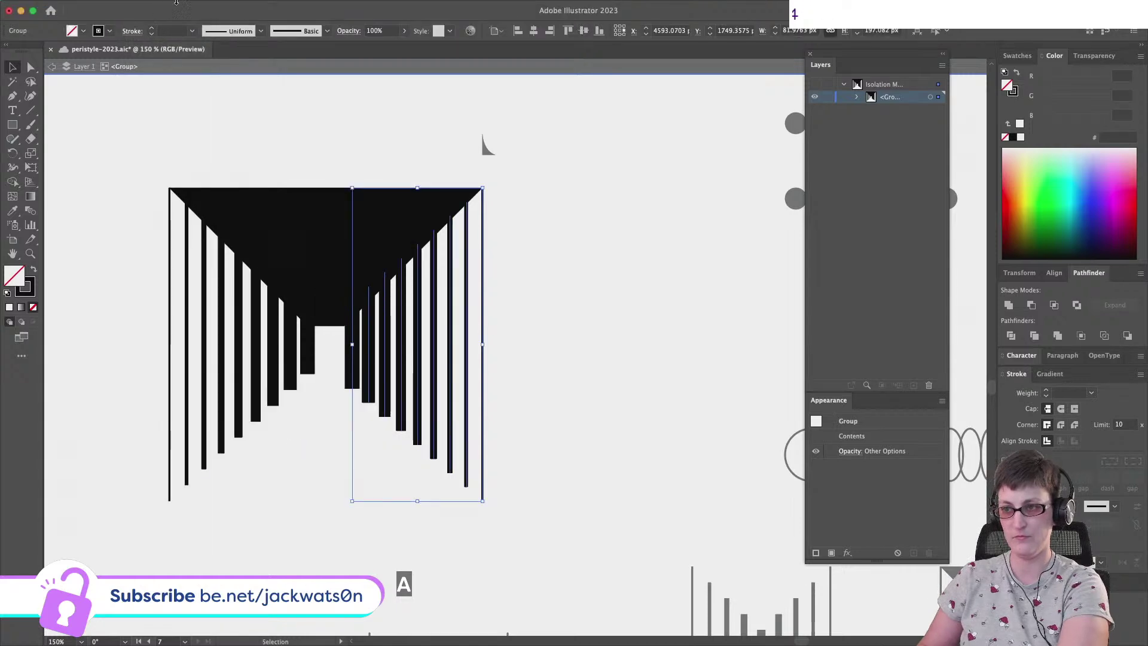
Outline the strokes of the expanded right-hand columns, and move them out of the square's group by cutting and pasting in front
left_click(146, 6)
mouse_move(186, 321)
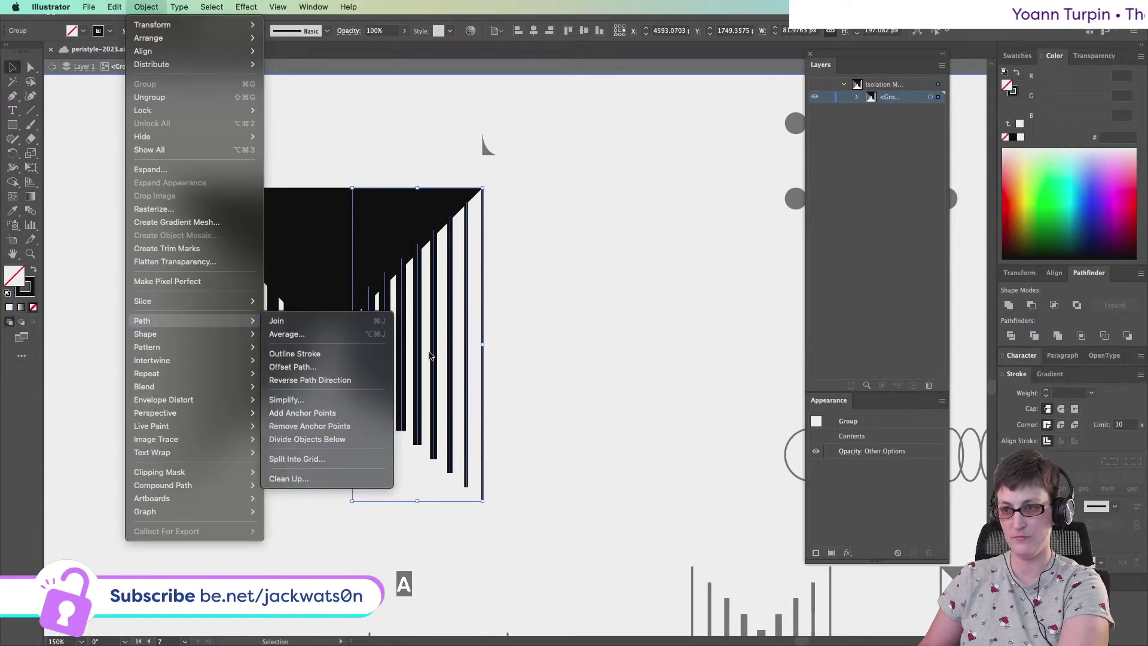
left_click(349, 358)
left_click(358, 415, "super")
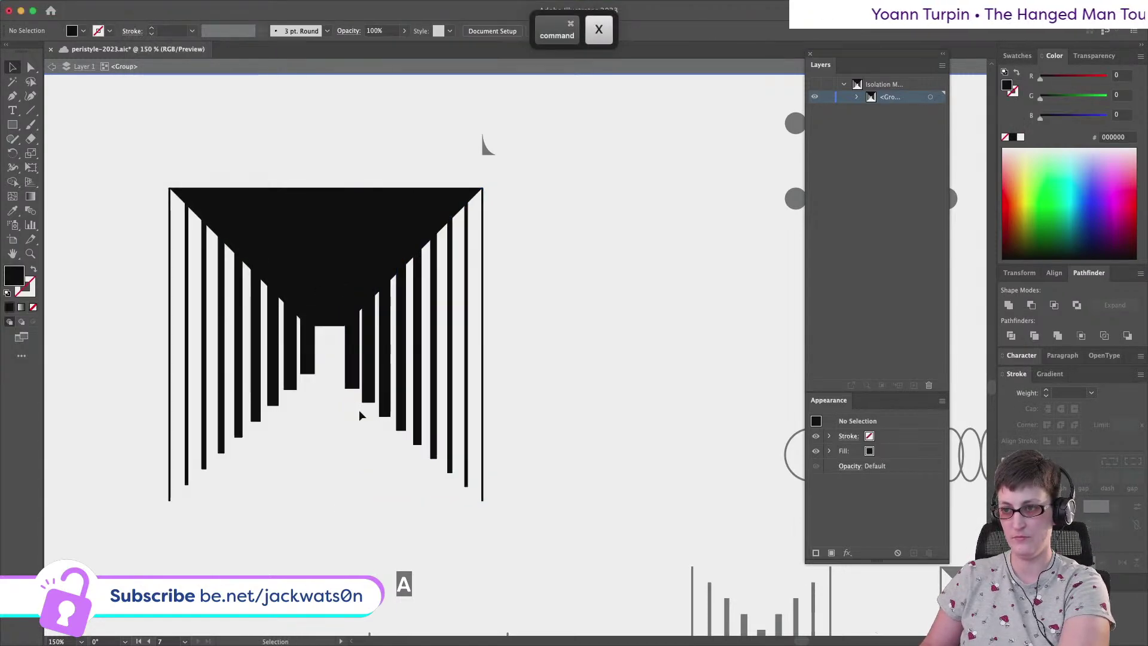
key("super+f")
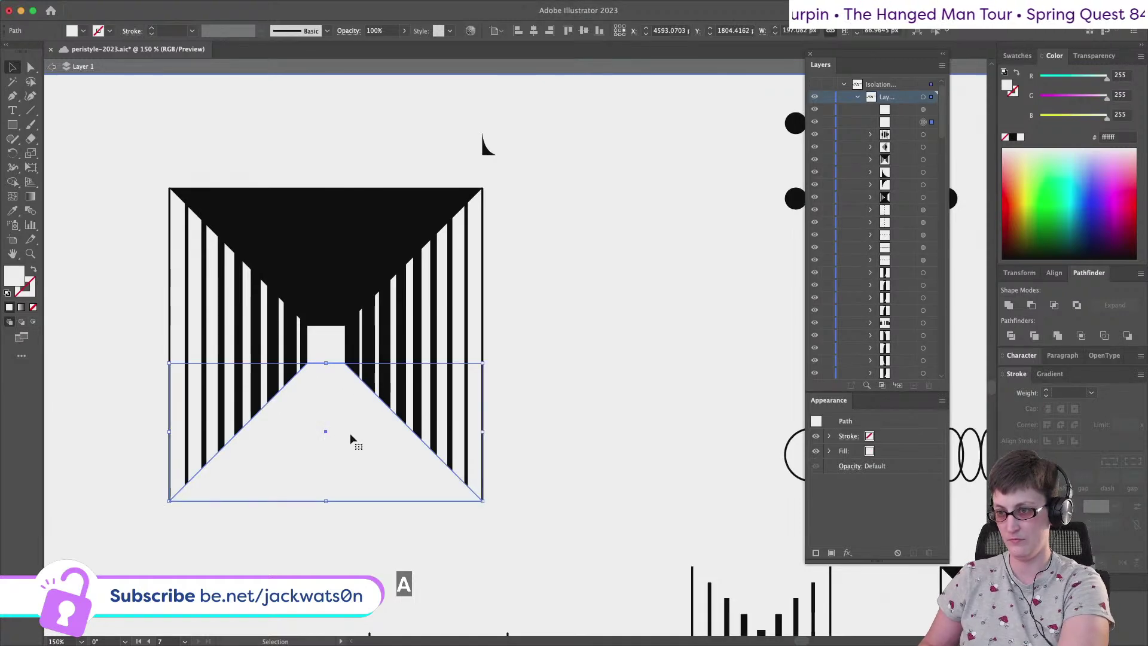
Try to subtract the white floor from the outlined right-hand columns with the Pathfinder's Minus Front operation
key("super+a")
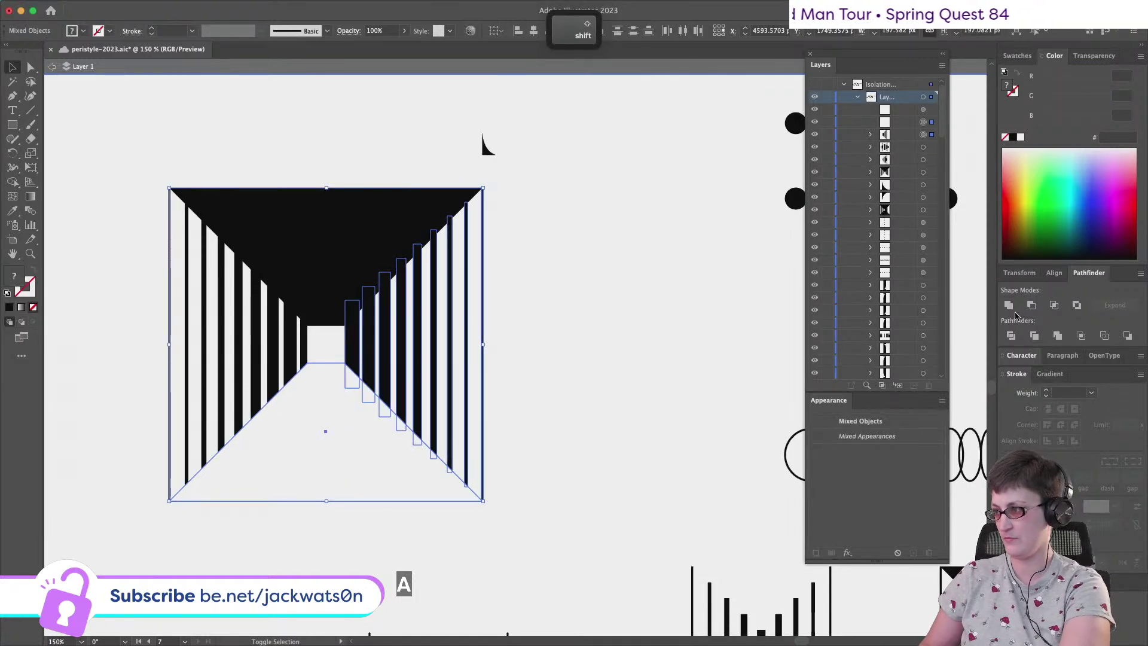
left_click(1030, 306)
key("super+a")
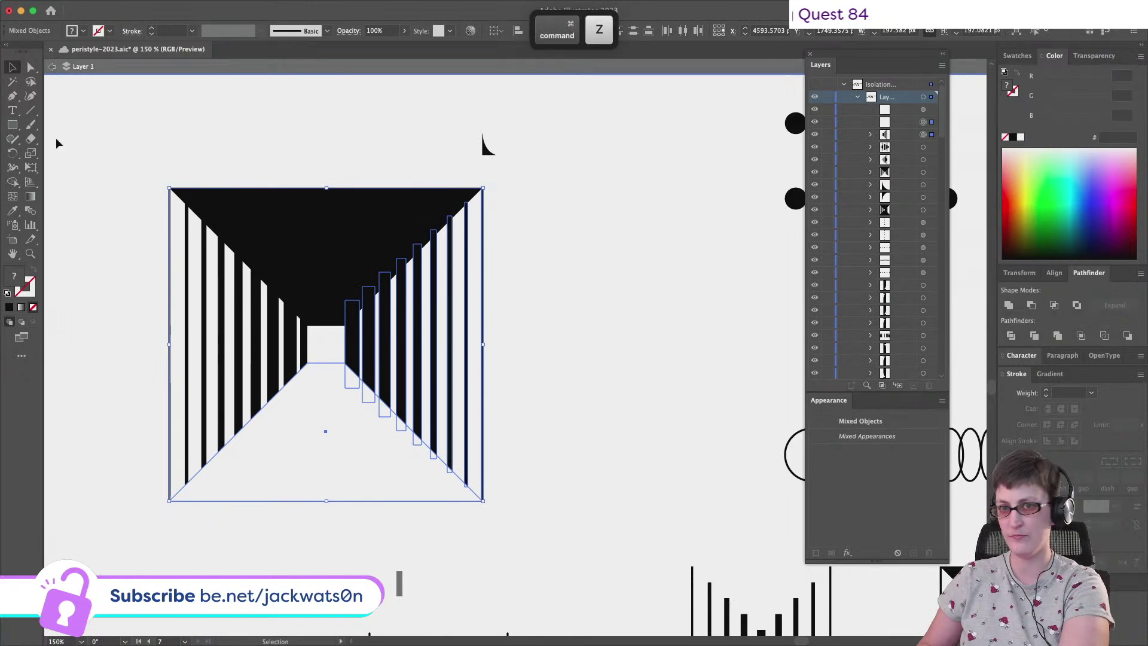
key("super+z")
key("super+z")
key("super+z")
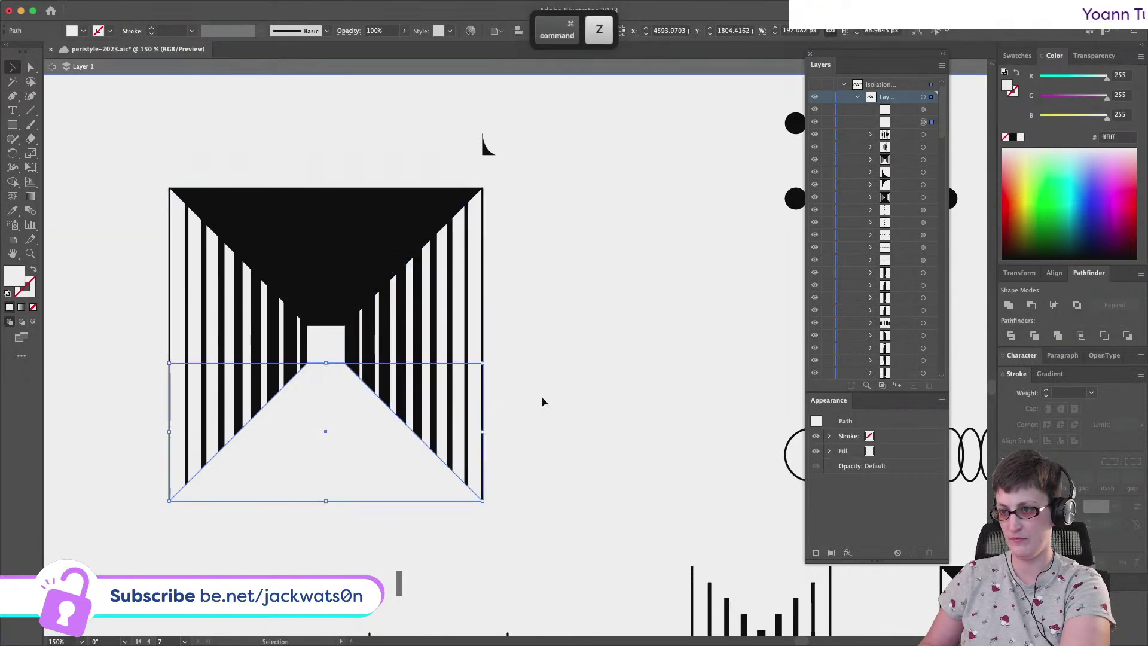
left_click(326, 344, "super")
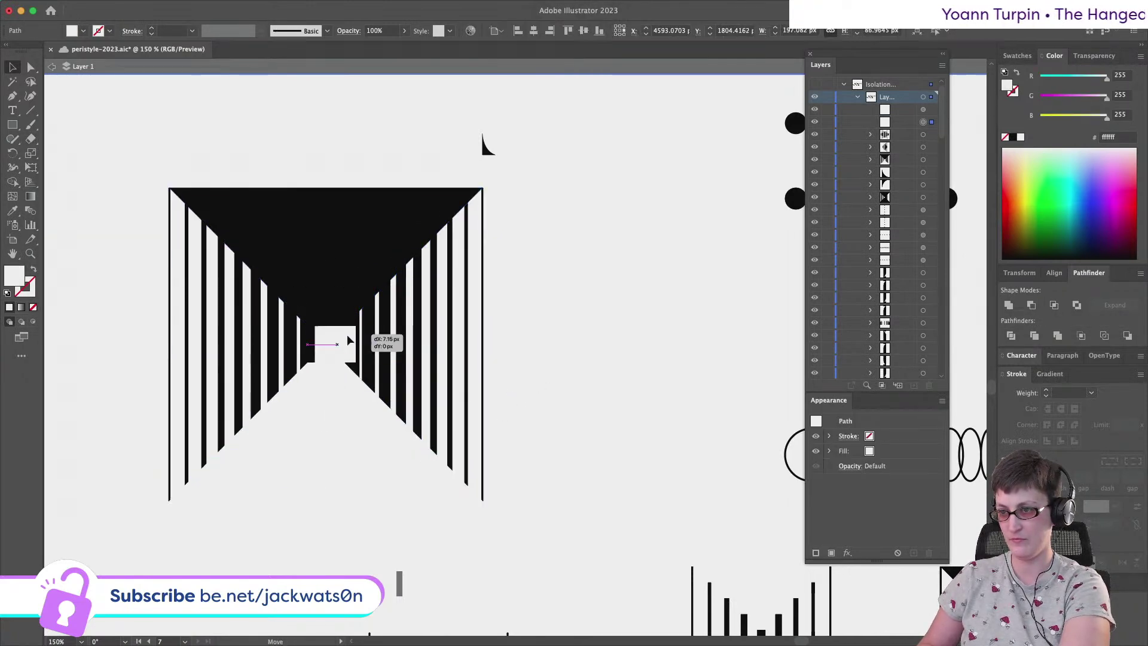
key("super+shift+a")
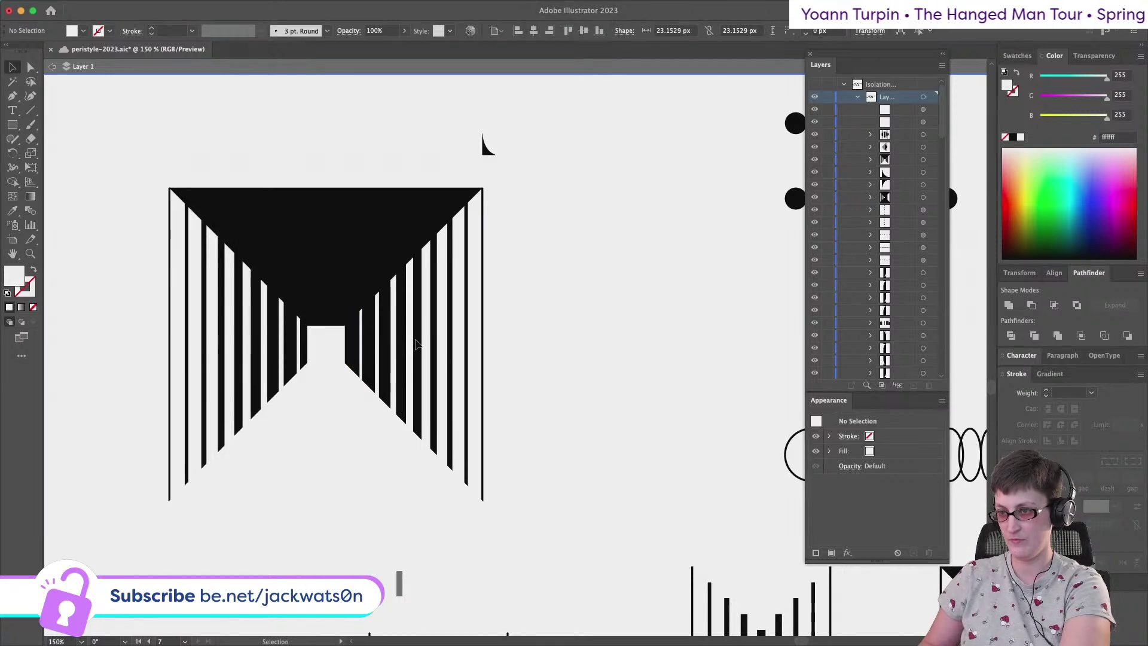
Group the outlined right-hand columns with a copy of the white floor, and isolate that group with all its contents selected
key("super+a")
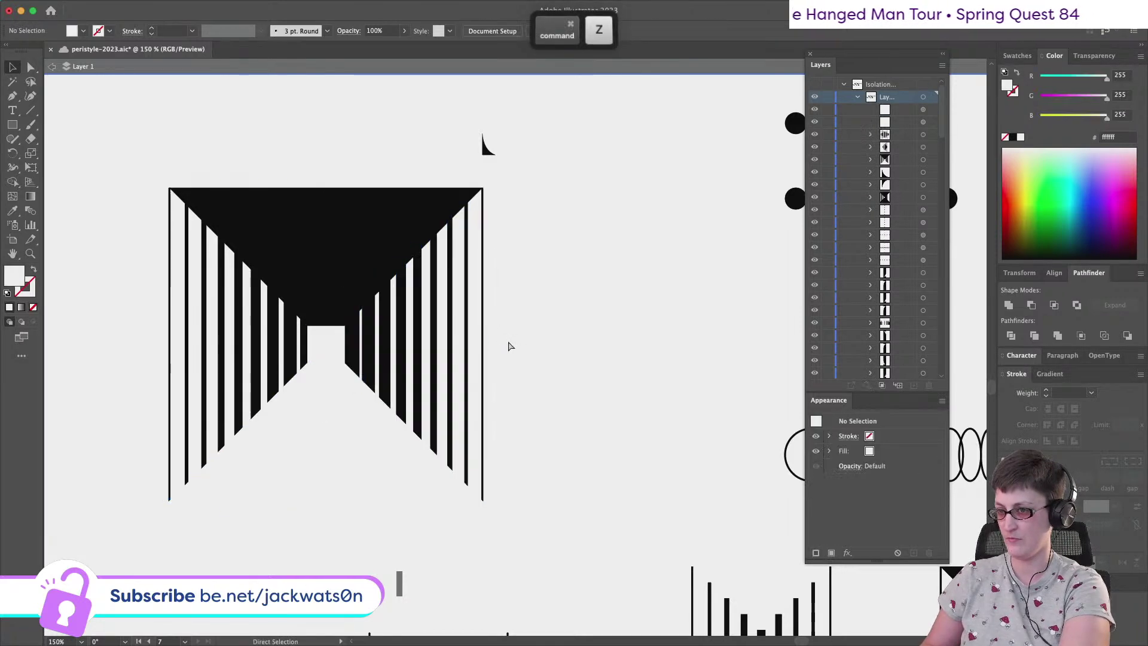
key("super+g")
right_click(343, 284)
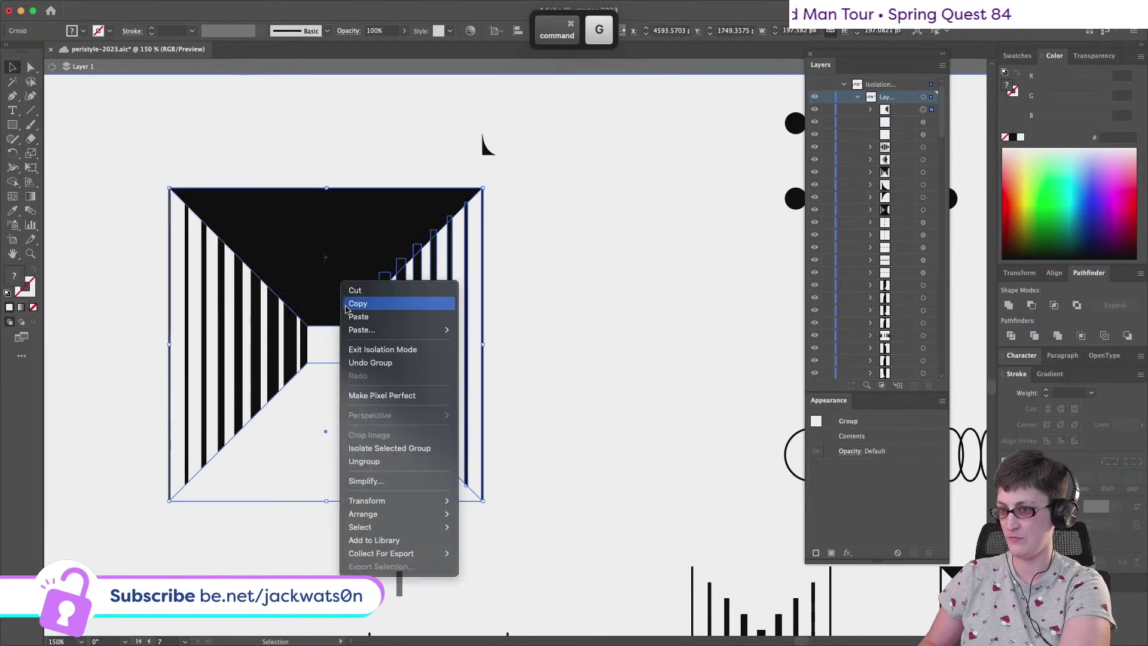
left_click(388, 448)
key("super+a")
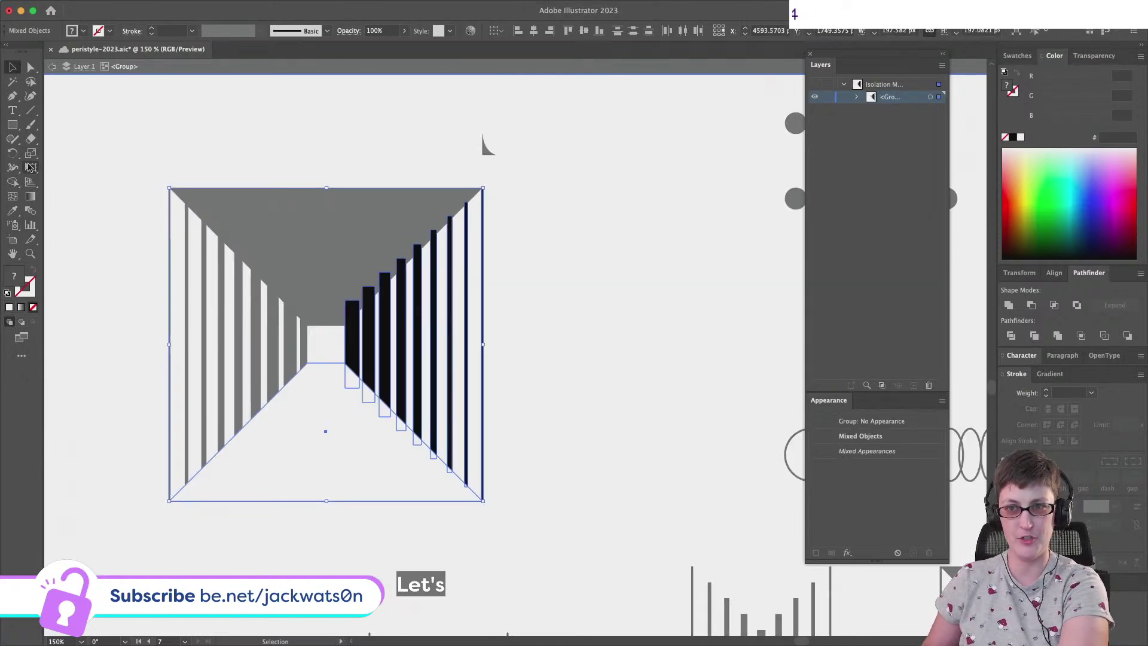
Remove the floor copy and trim the right-hand columns' lower ends along the floor diagonal with Shape Builder
key("shift+m")
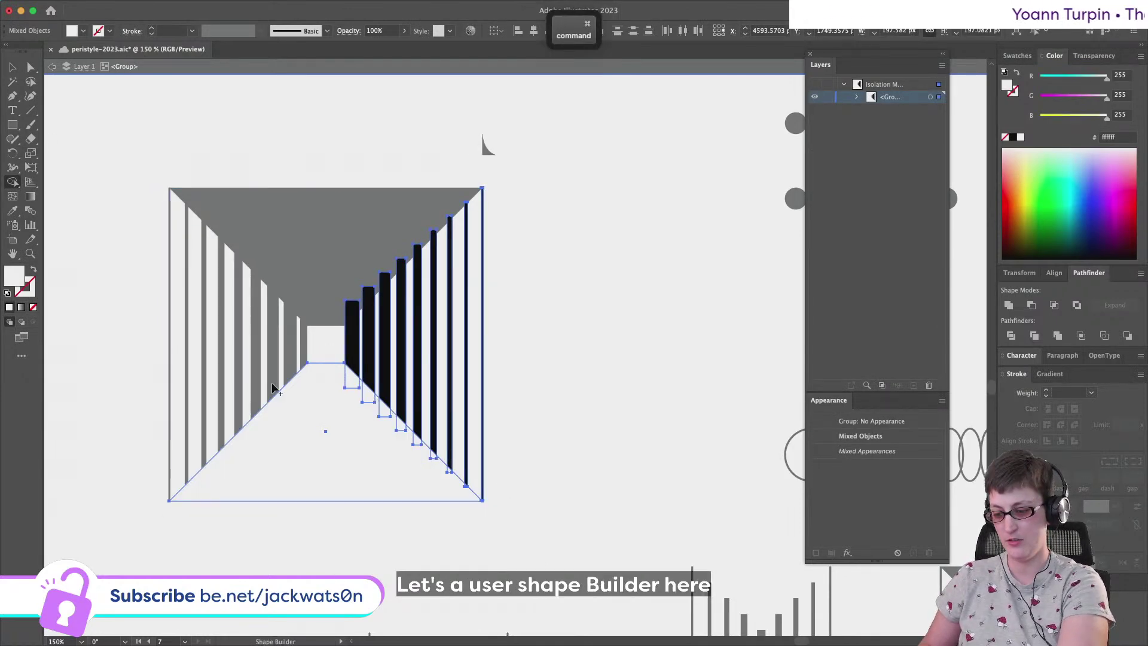
left_click_drag(265, 362, 396, 513)
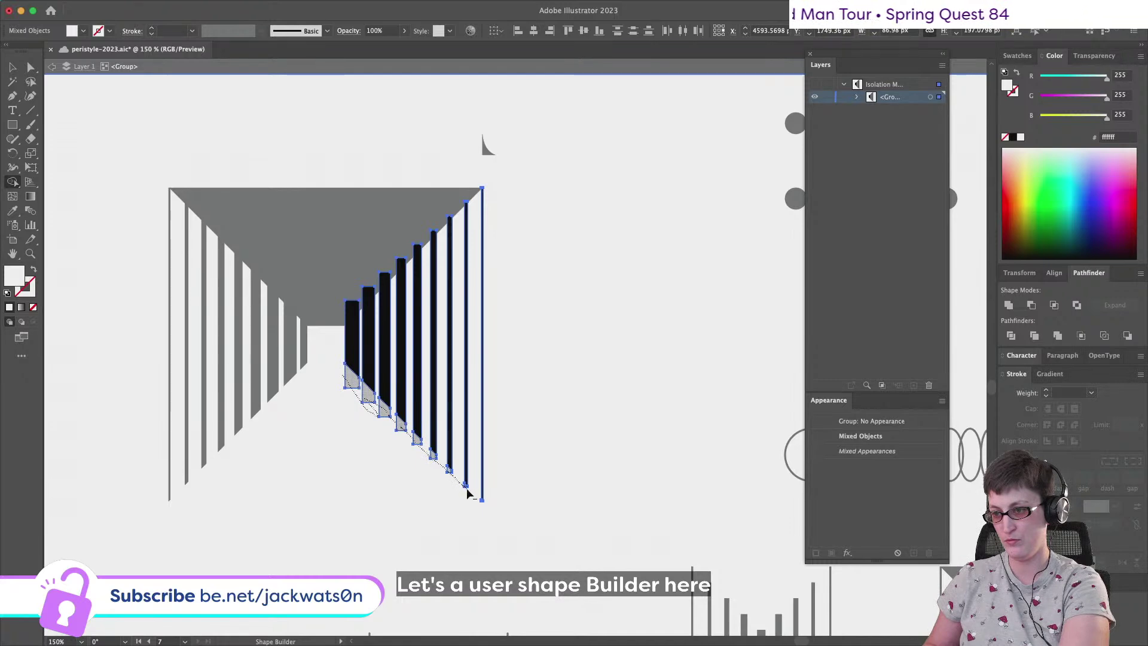
left_click_drag(483, 503, 486, 503)
scroll(482, 504, "up", 6)
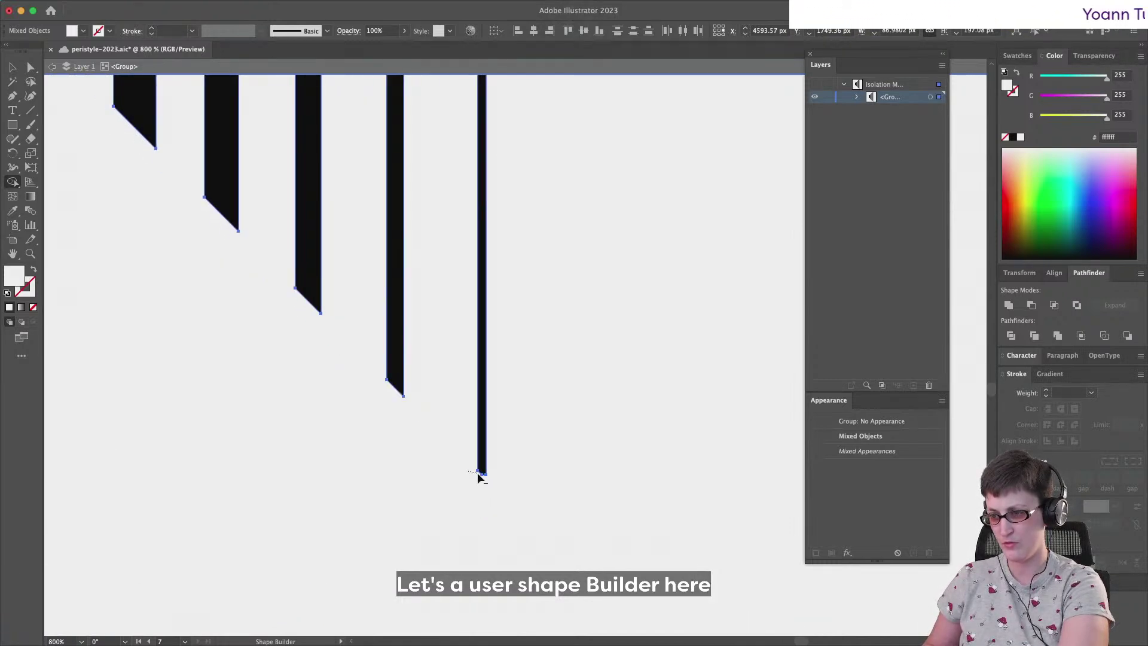
scroll(293, 413, "down", 5)
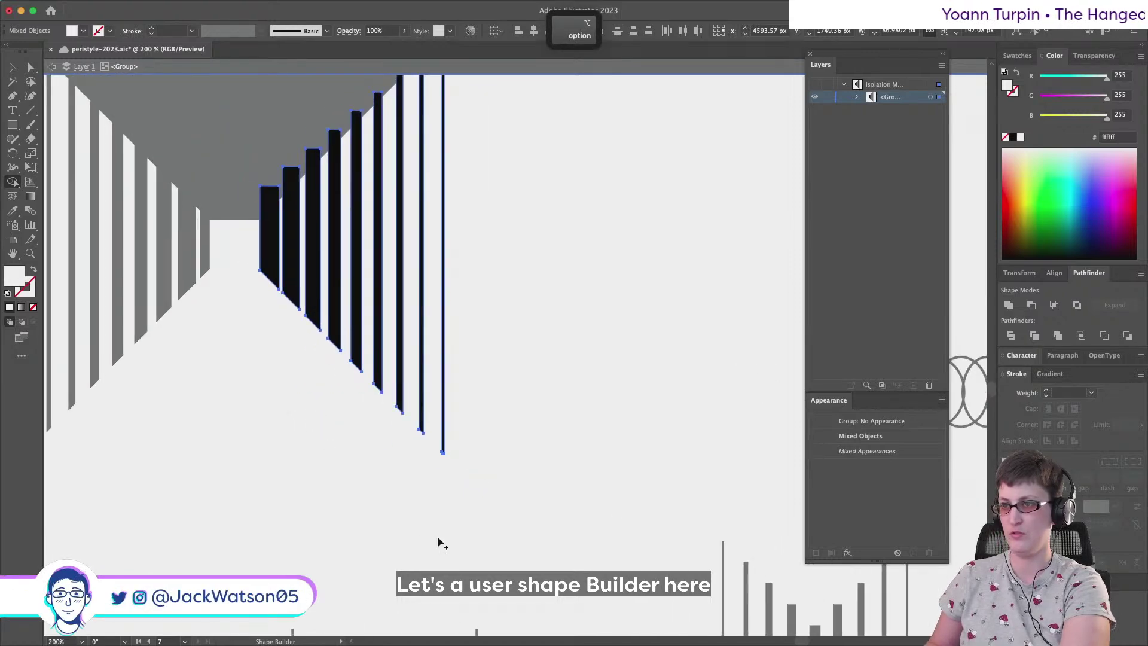
scroll(257, 289, "up", 2)
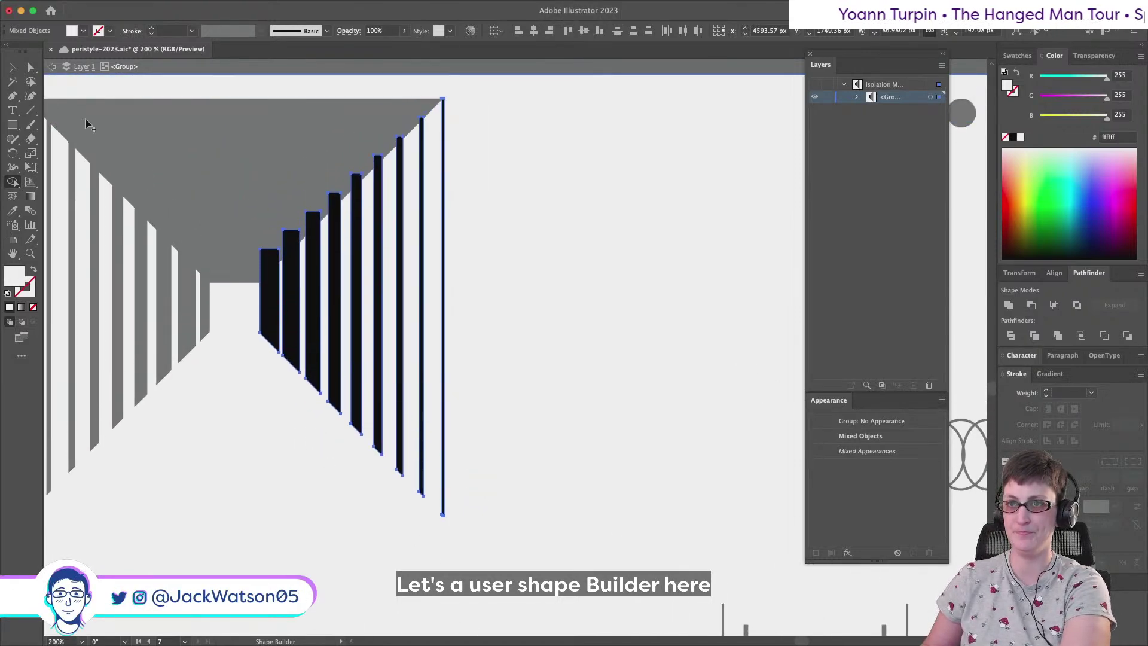
Copy the square's black ceiling trapezoid, paste it in front inside the isolated right-hand column group, and select everything there
left_click(52, 67)
left_click(12, 67)
left_click(238, 267)
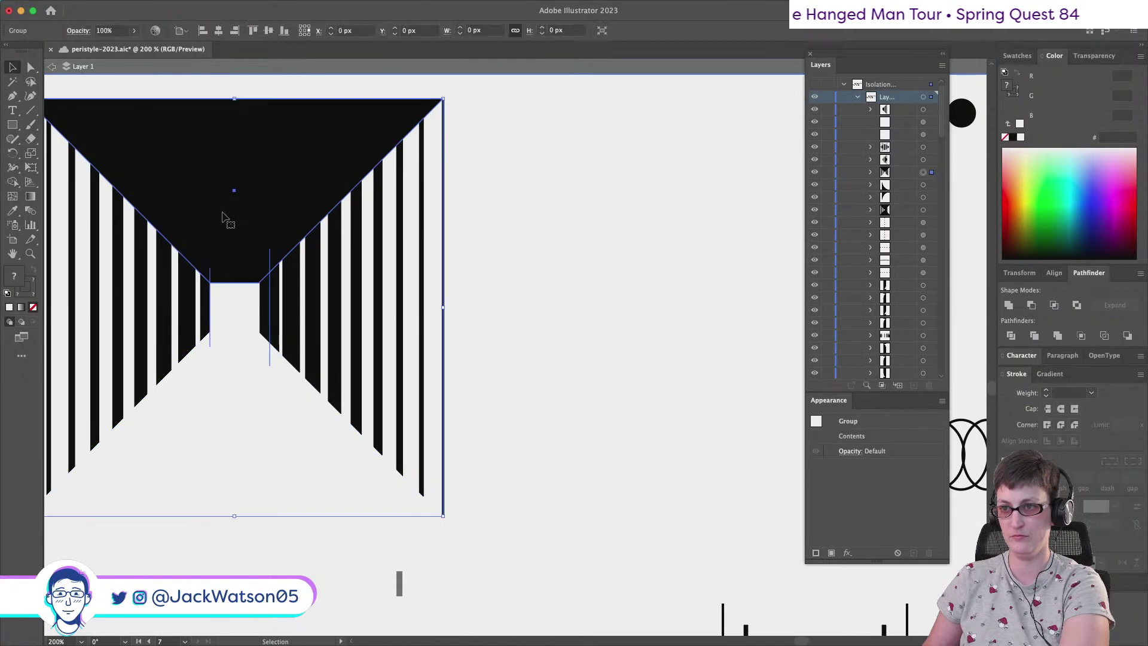
key("super+c")
left_click(31, 67)
left_click(272, 257)
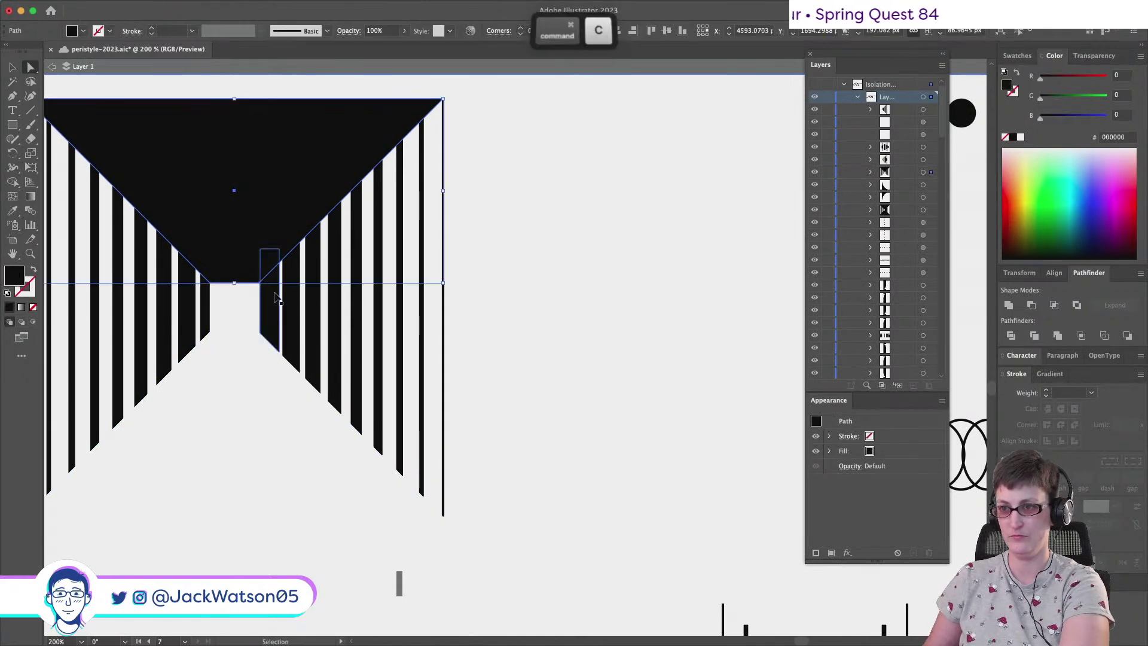
key("v")
key("shift+super+a")
double_click(266, 314)
key("super+a")
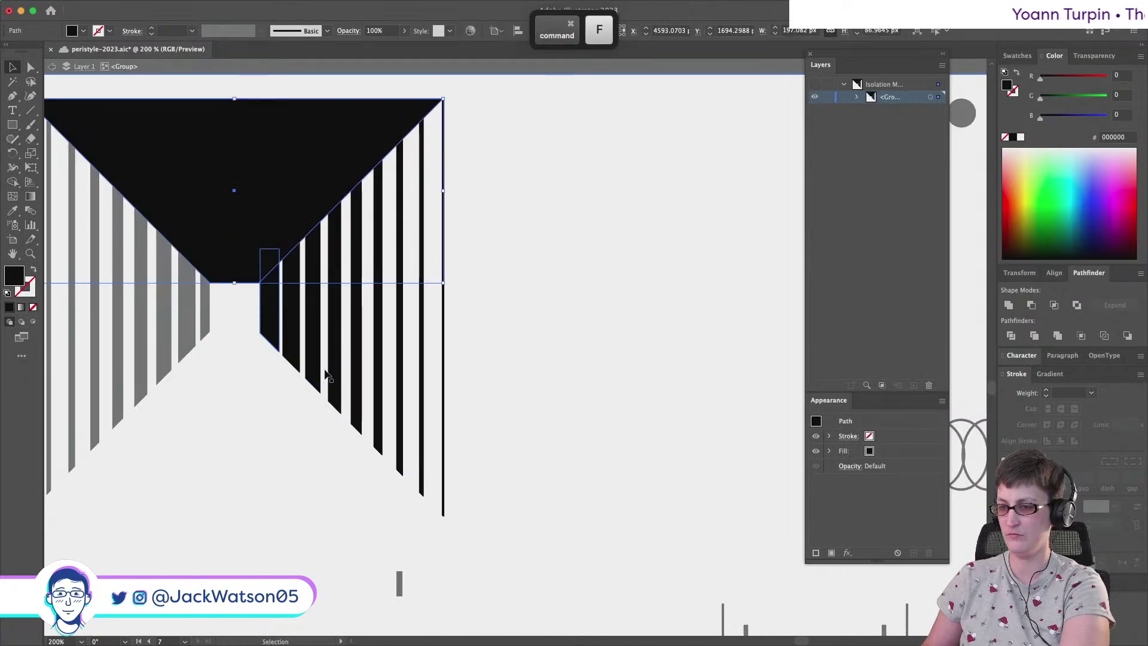
Remove the ceiling copy and trim the right-hand columns' upper ends along the ceiling diagonal with Shape Builder
scroll(418, 358, "up", 5)
scroll(419, 359, "left", 5)
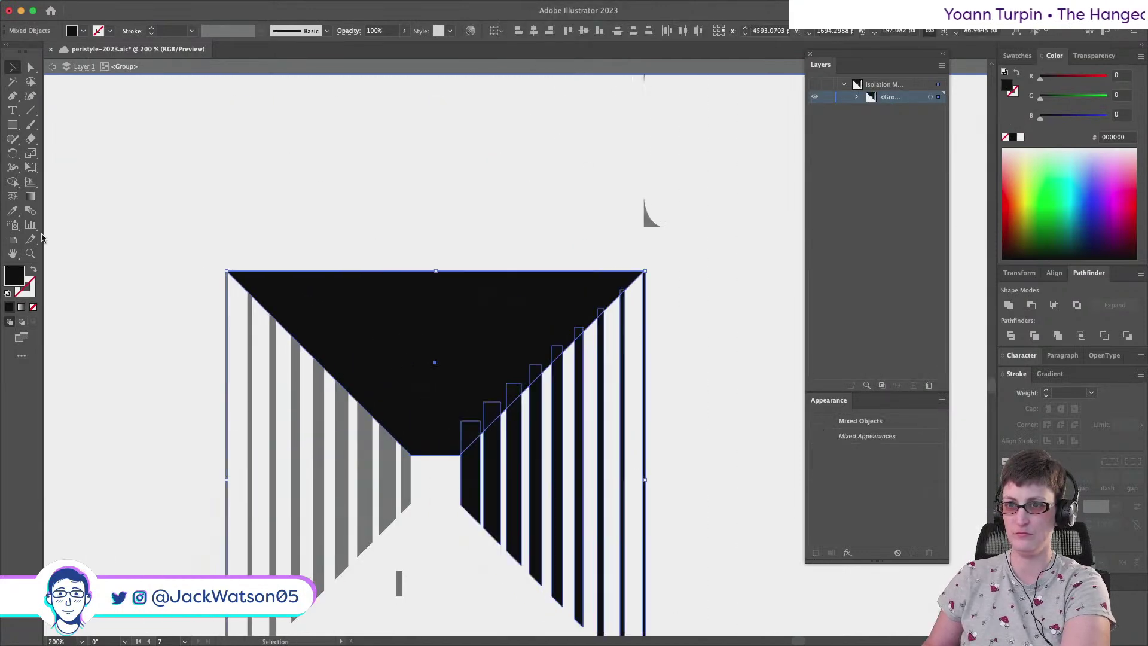
left_click(13, 183)
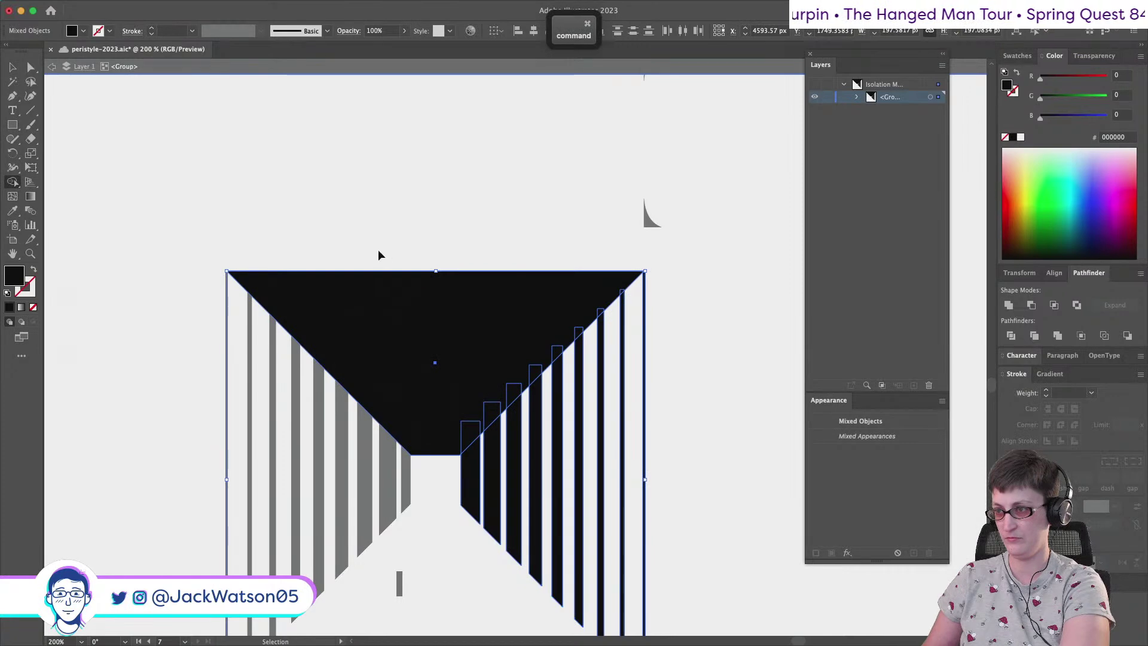
left_click(388, 287, "shift+super")
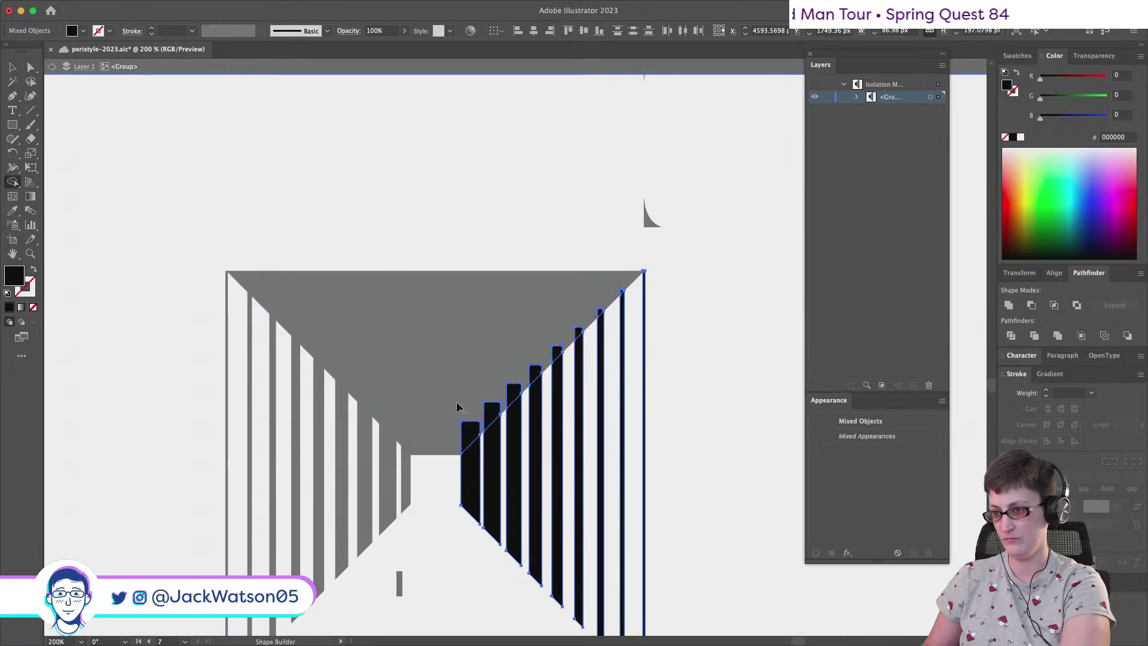
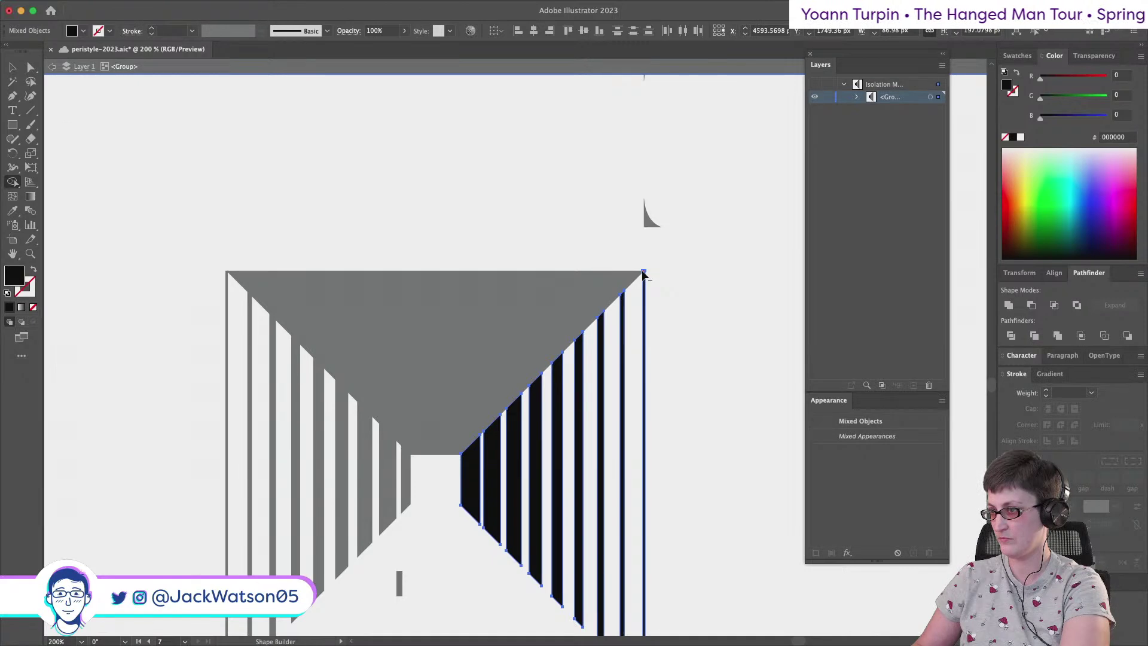
Leave isolation and try to reshape the trimmed right-hand column group from its top edge with Free Transform
left_click(52, 67)
key("v")
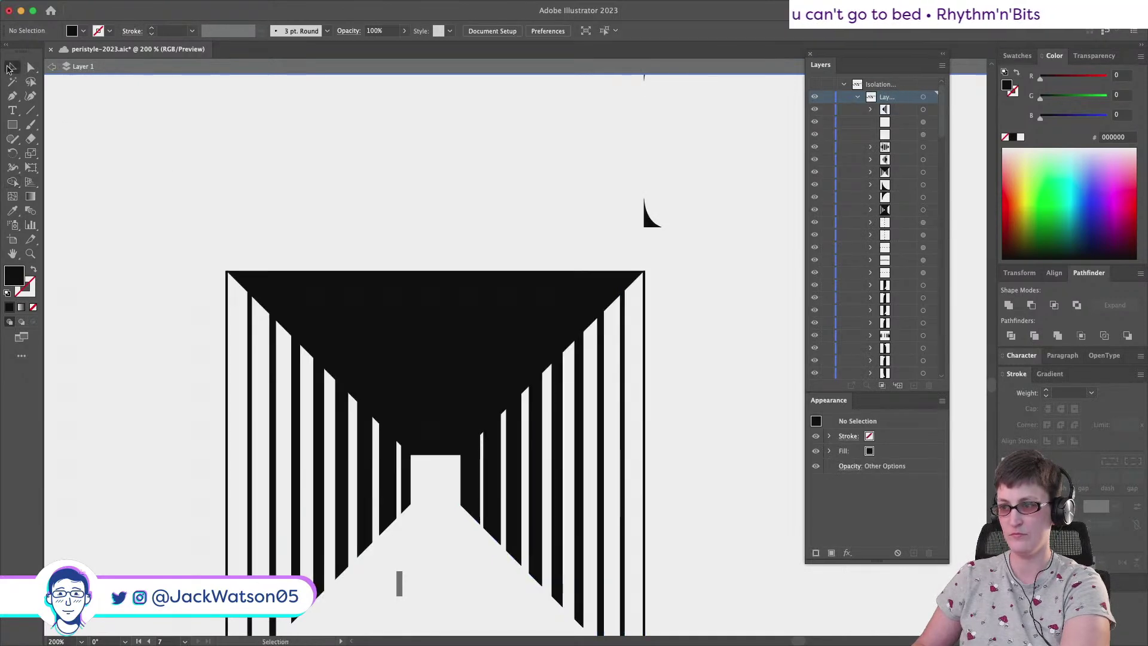
left_click(558, 410)
scroll(556, 409, "down", 1)
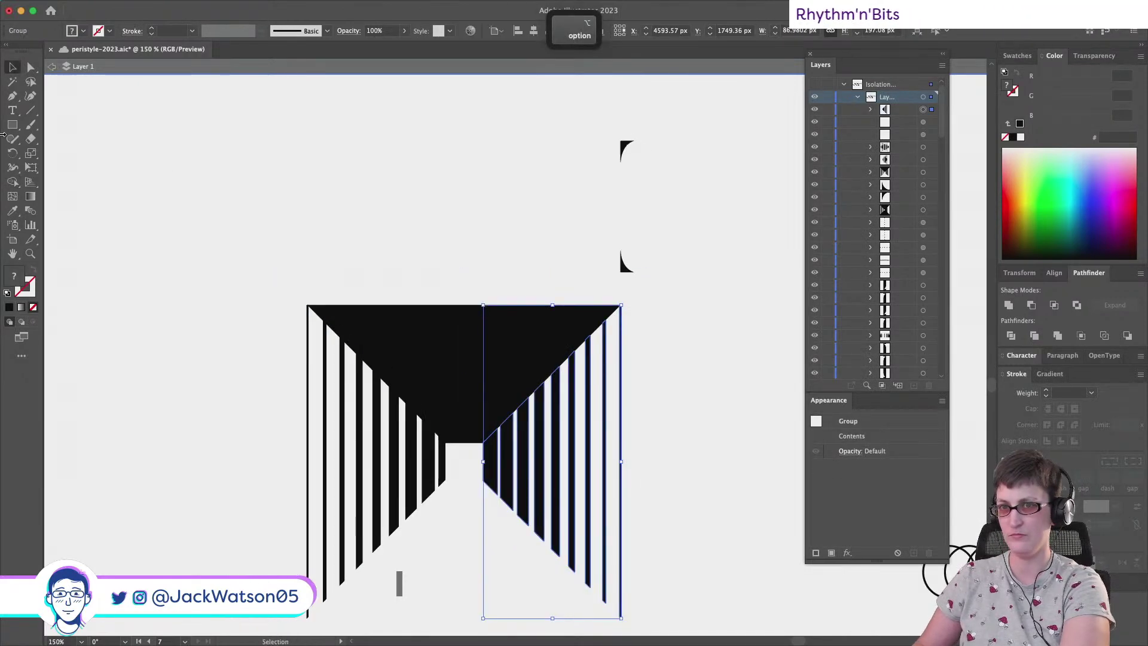
left_click(30, 169)
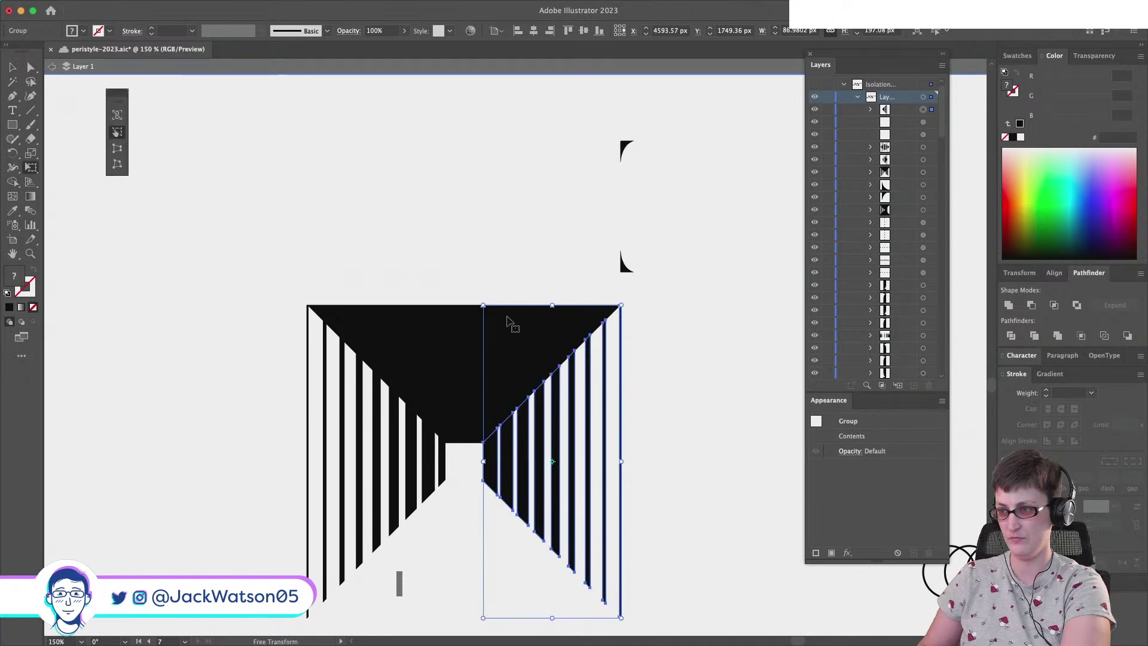
left_click_drag(550, 305, 553, 473)
key("super+z")
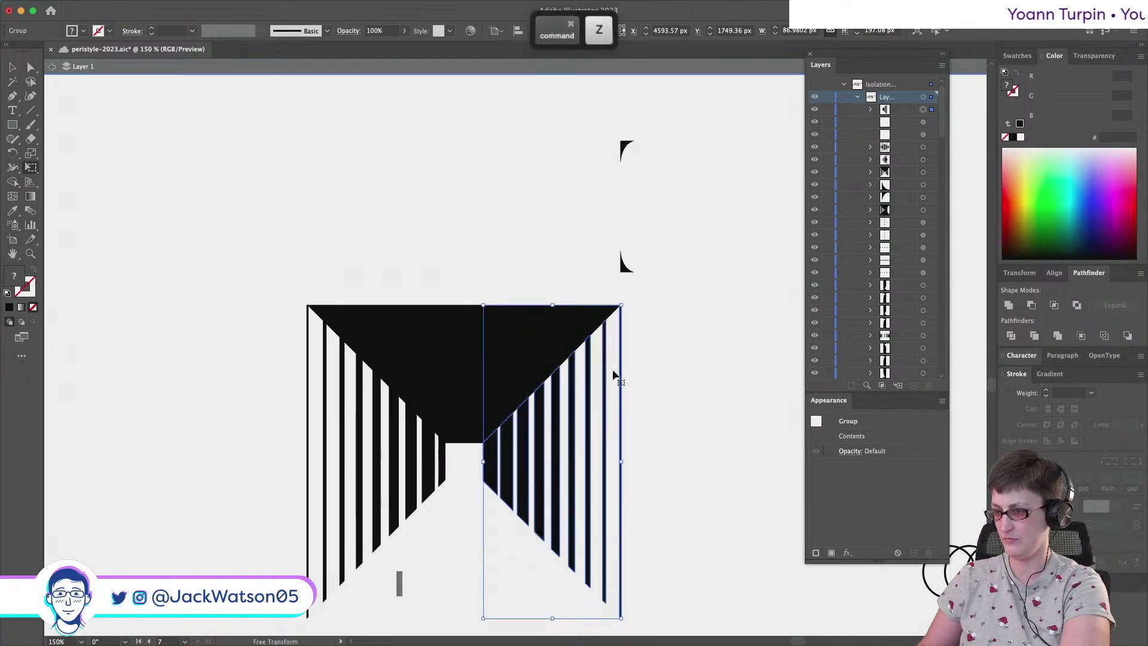
left_click_drag(553, 305, 413, 604)
key("super+z")
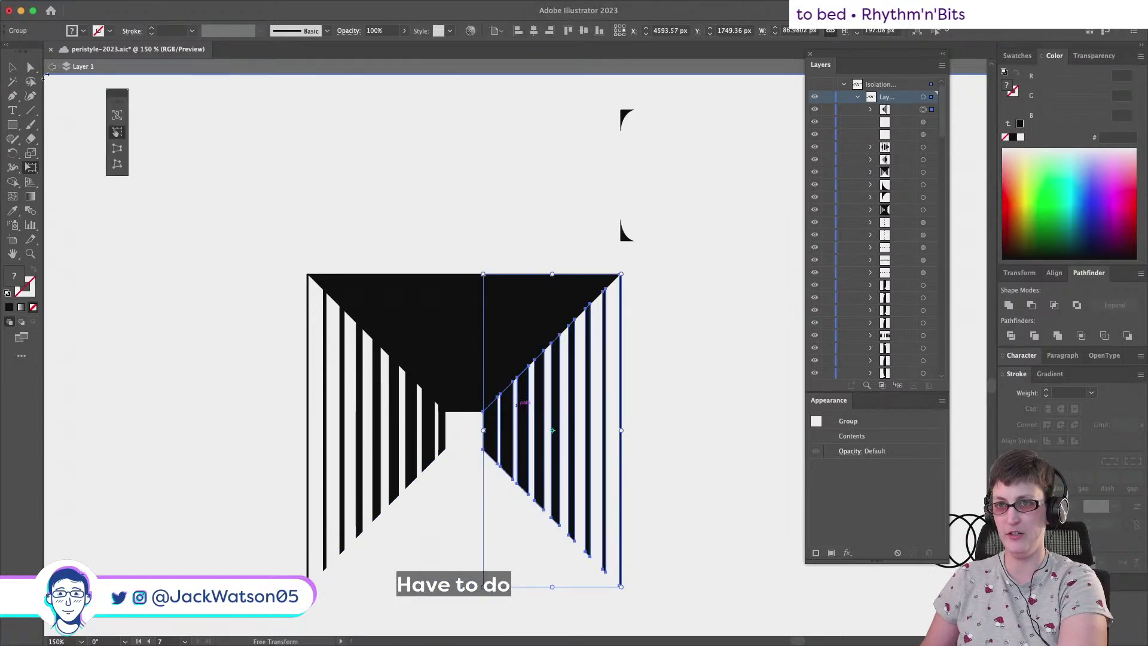
Undo the trimming of the right-hand columns' upper ends, back to the version cut only along the floor
key("v")
key("super+z")
key("super+z")
key("super+z")
key("super+z")
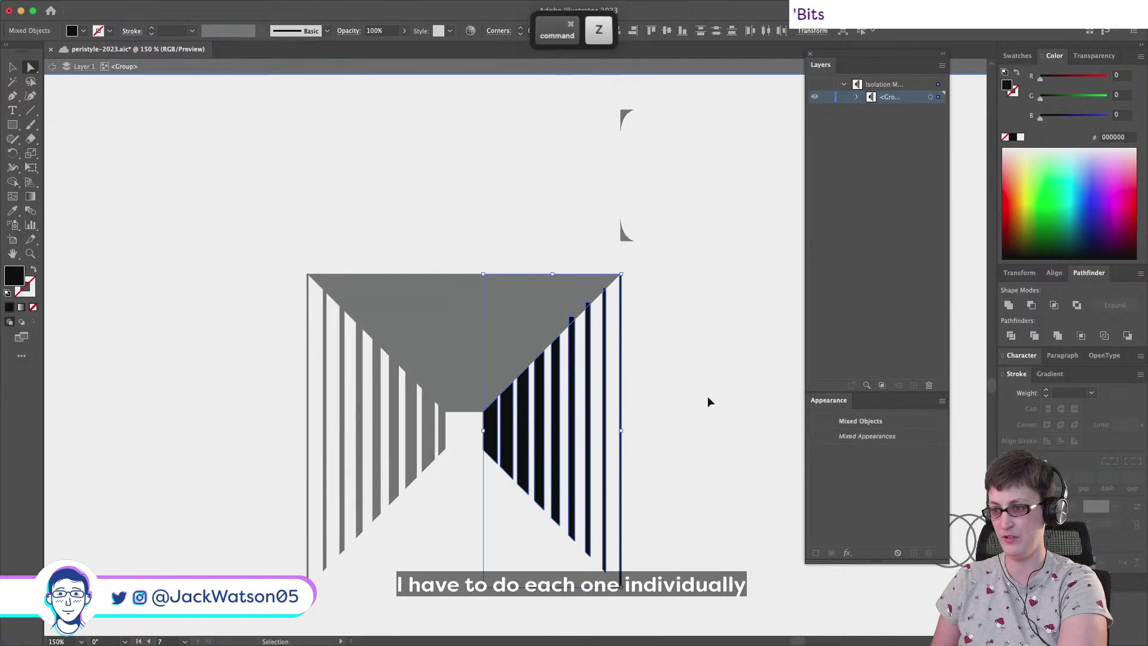
key("super+z")
key("super+z")
key("super+z")
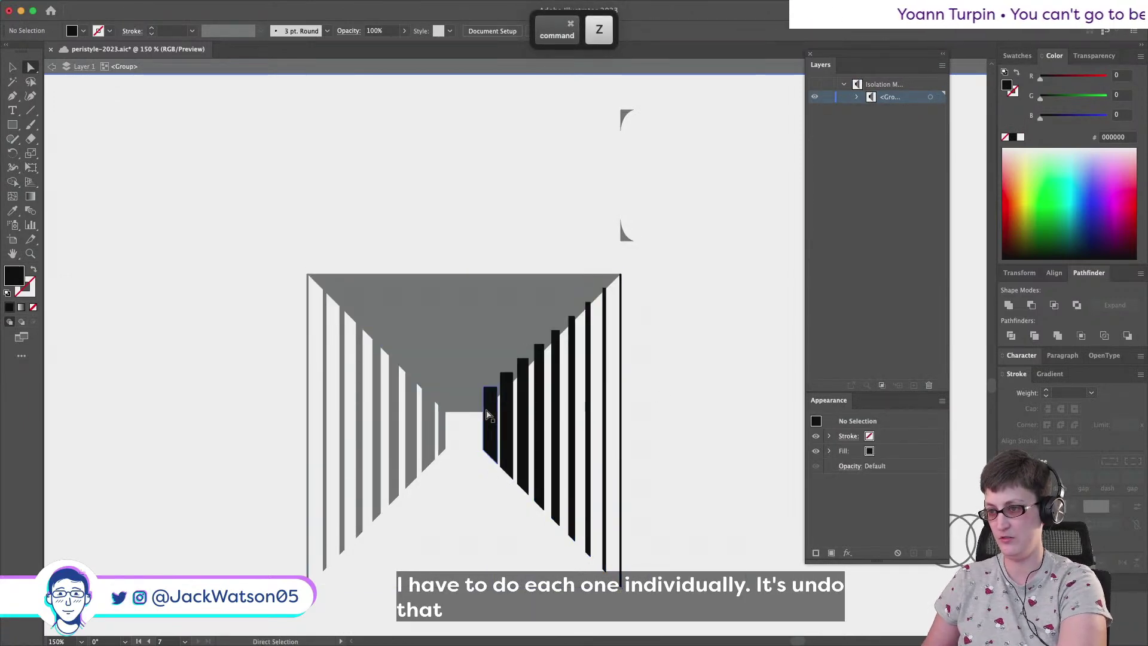
Try to fold the innermost right-hand column down onto the floor with Free Transform, then undo it
left_click(488, 414)
left_click(31, 167)
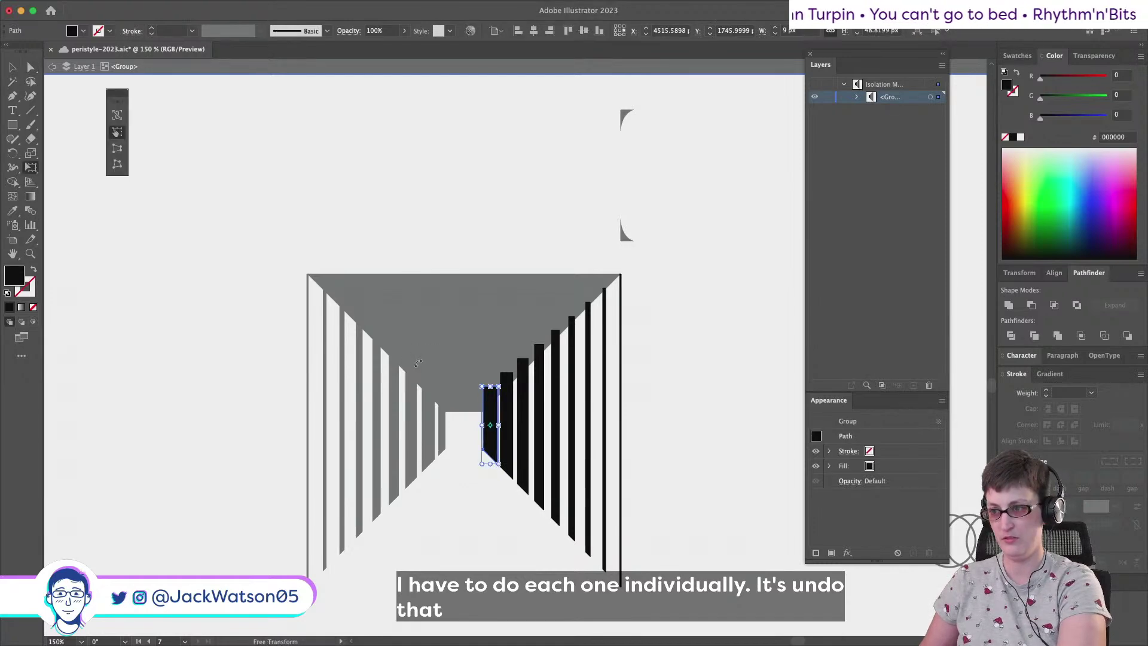
left_click_drag(490, 386, 448, 468)
scroll(504, 505, "up", 2)
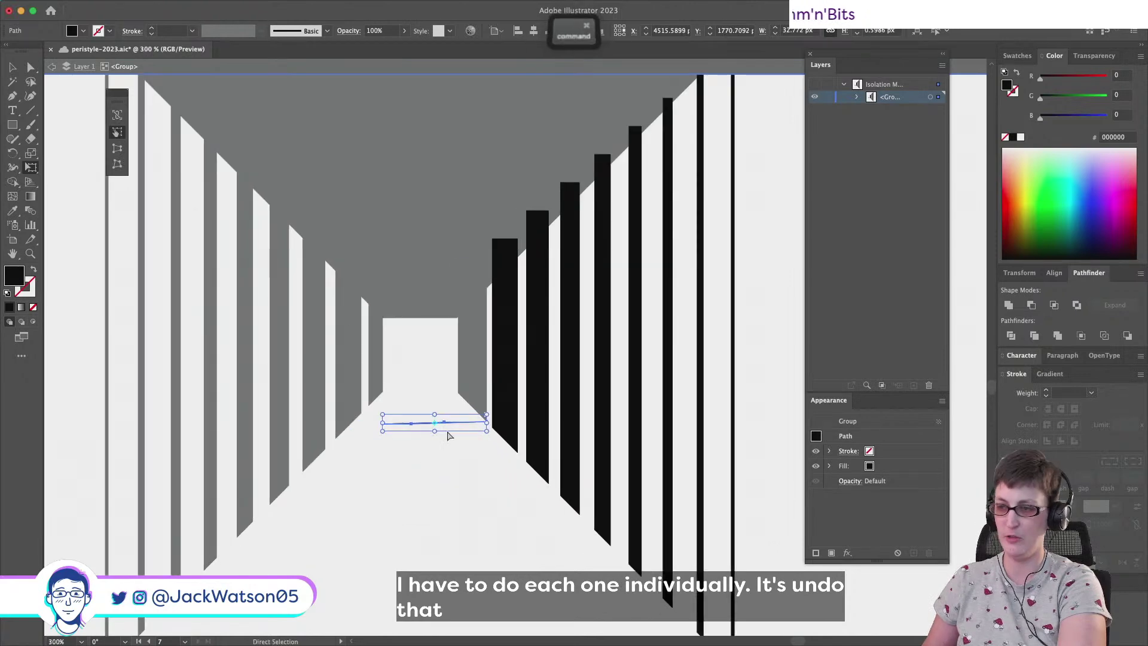
key("super+z")
Fold the innermost right-hand column onto the floor by moving its upper anchor points down beside its diagonal base
left_click(31, 66)
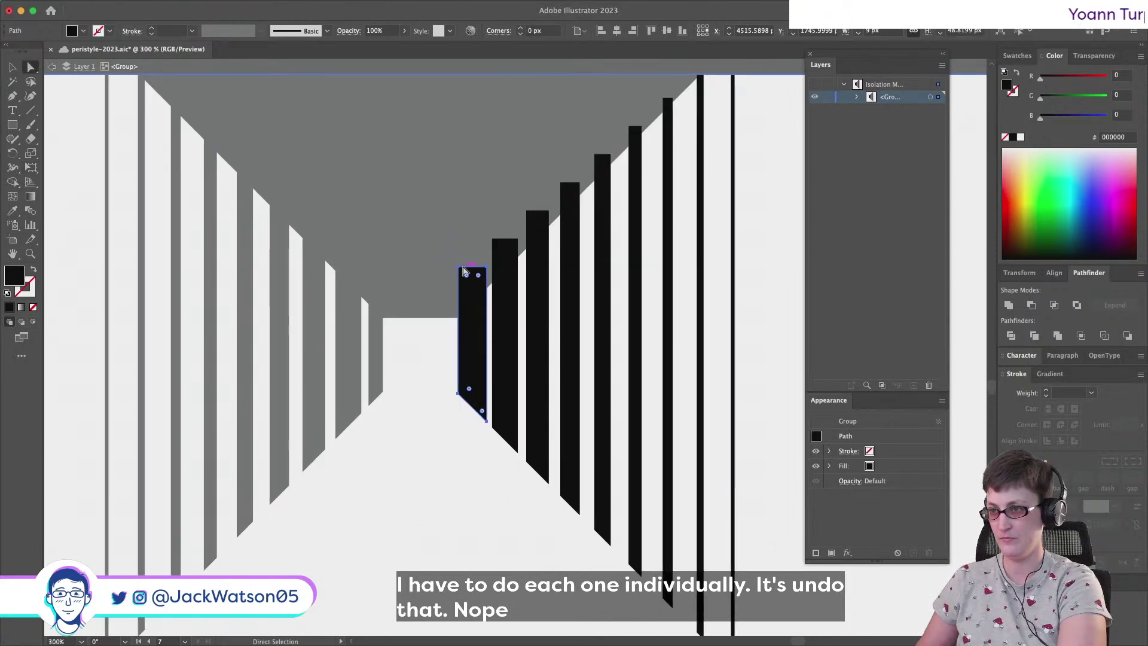
left_click(485, 267)
left_click_drag(485, 268, 438, 439)
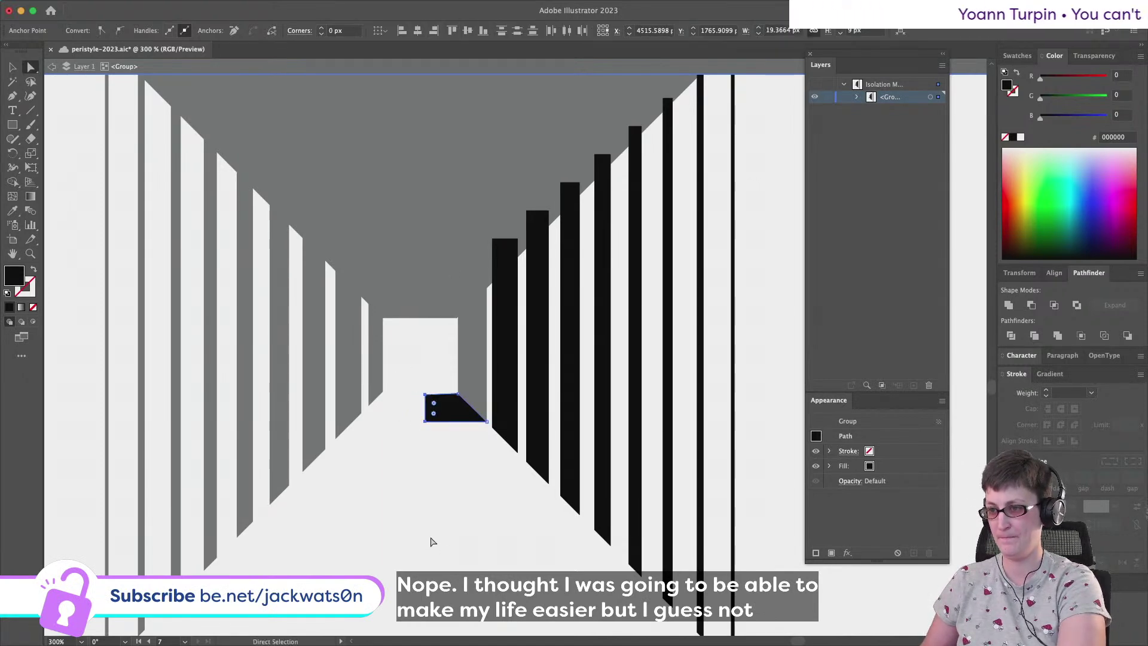
scroll(431, 542, "down", 1)
Fold the second right-hand column onto the floor by moving its two upper anchor points, forming a second bar below the first
left_click_drag(472, 339, 432, 464)
left_click_drag(493, 340, 436, 469)
scroll(436, 467, "up", 5)
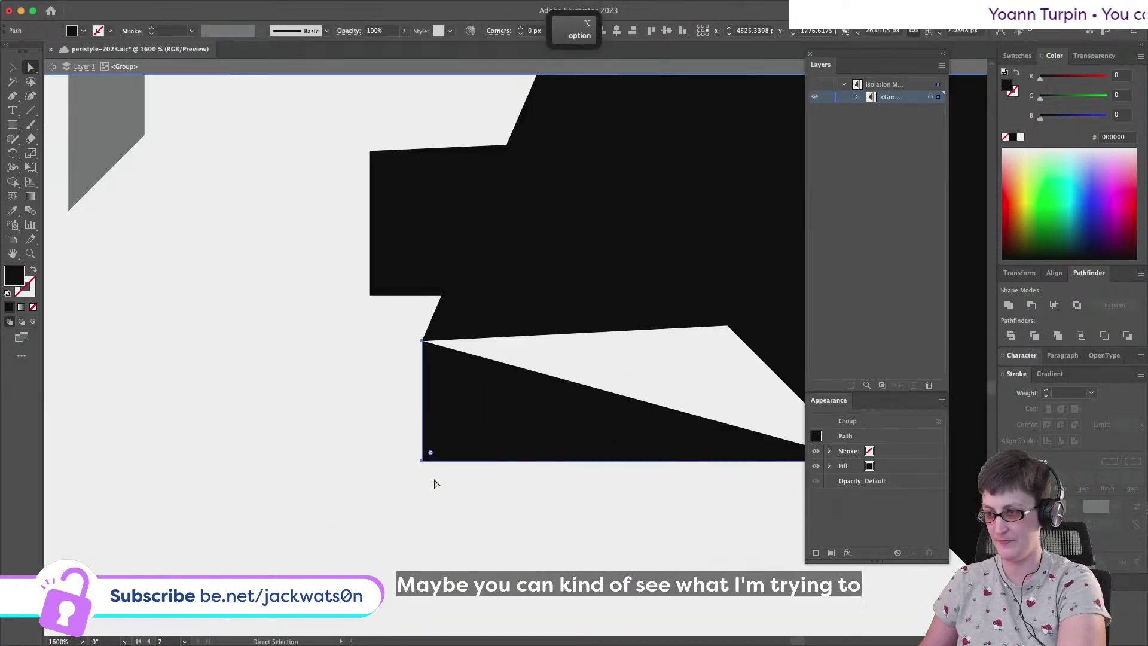
scroll(428, 454, "down", 2)
scroll(436, 482, "down", 1)
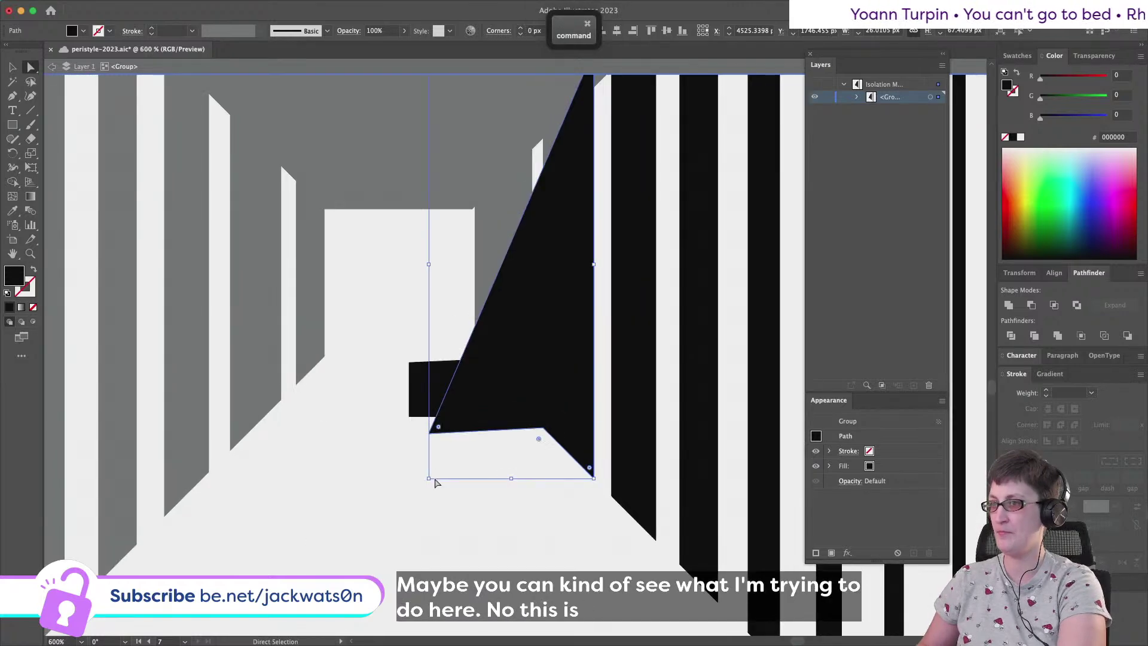
scroll(555, 146, "up", 1)
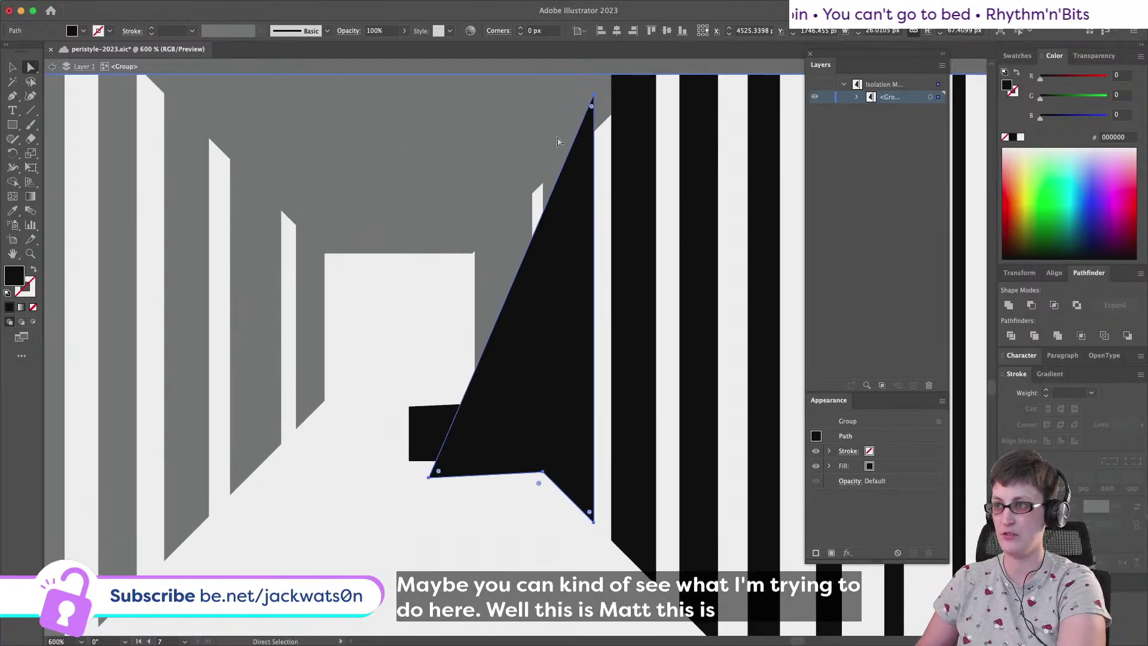
left_click_drag(592, 100, 405, 522)
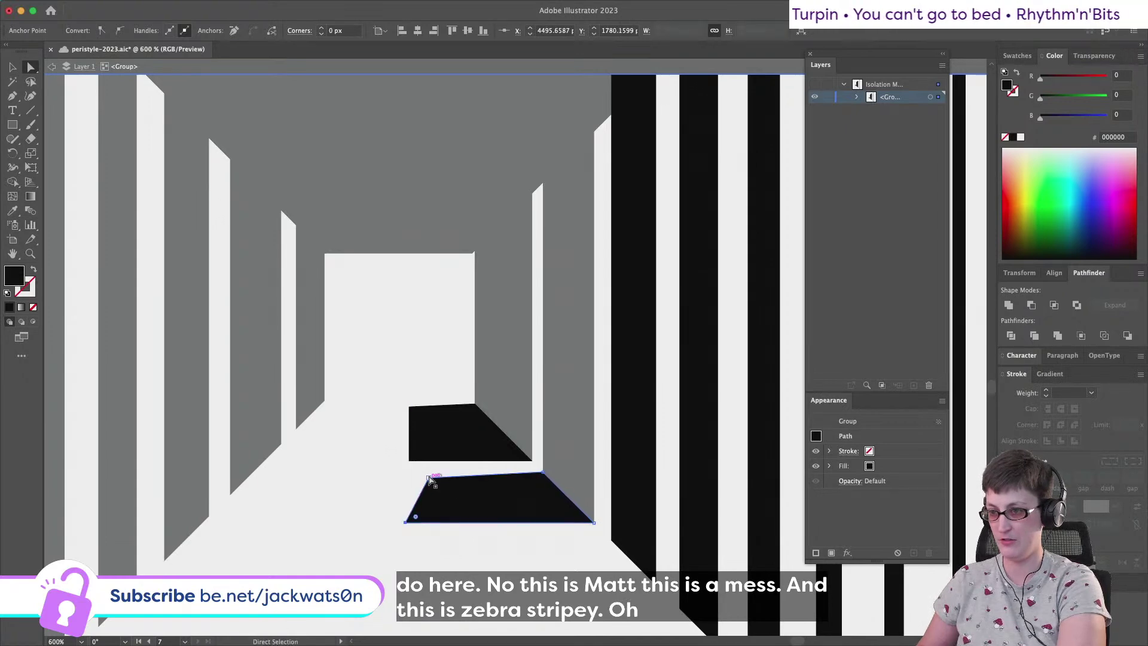
left_click_drag(428, 478, 431, 473)
Align the free-end anchor points of both floor bars vertically and level the first bar's upper edge
left_click_drag(348, 549, 442, 389)
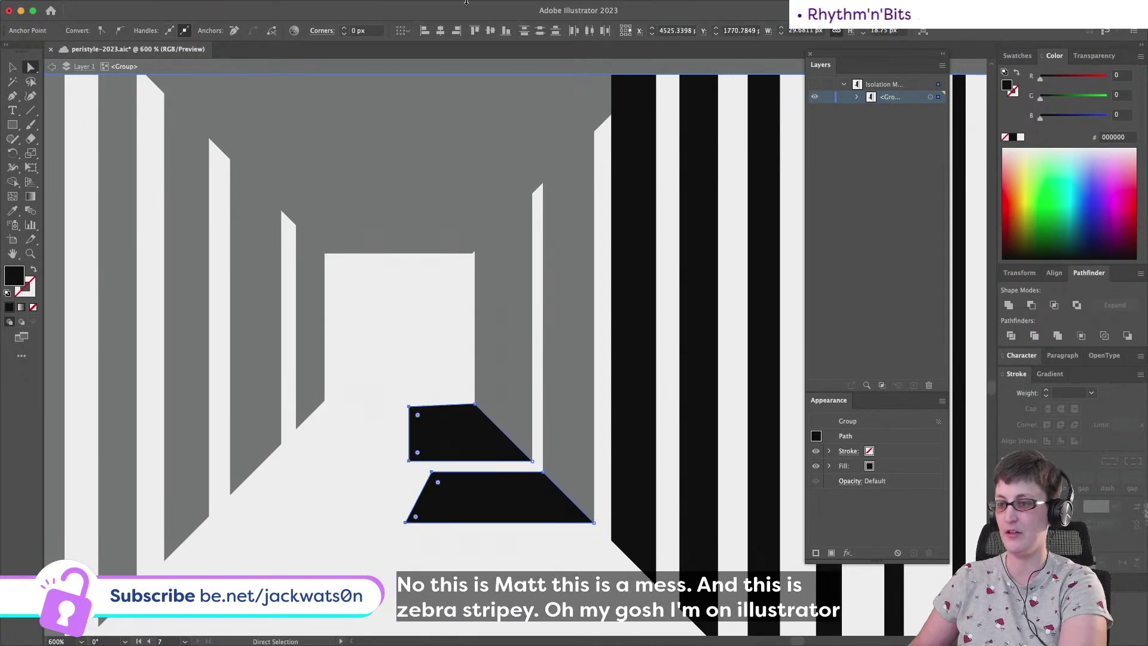
left_click(430, 30)
left_click(395, 410)
left_click_drag(393, 377, 488, 419)
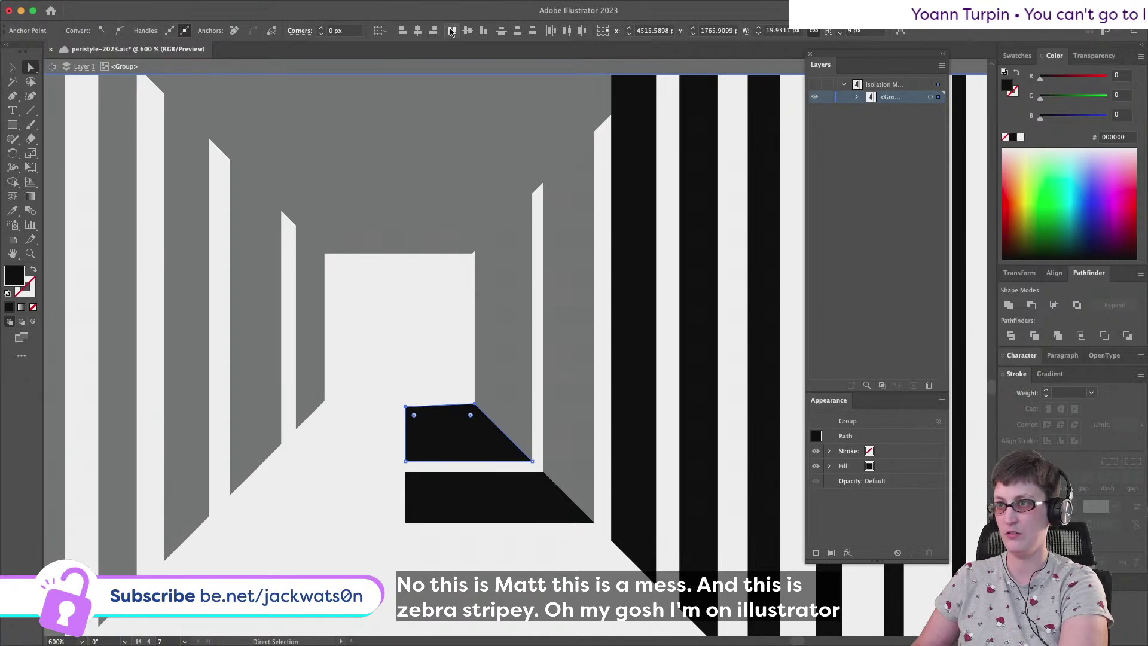
left_click(386, 449)
Fold the third right-hand column into a horizontal floor bar with level edges and its free end aligned with the bars above
scroll(398, 440, "down", 2)
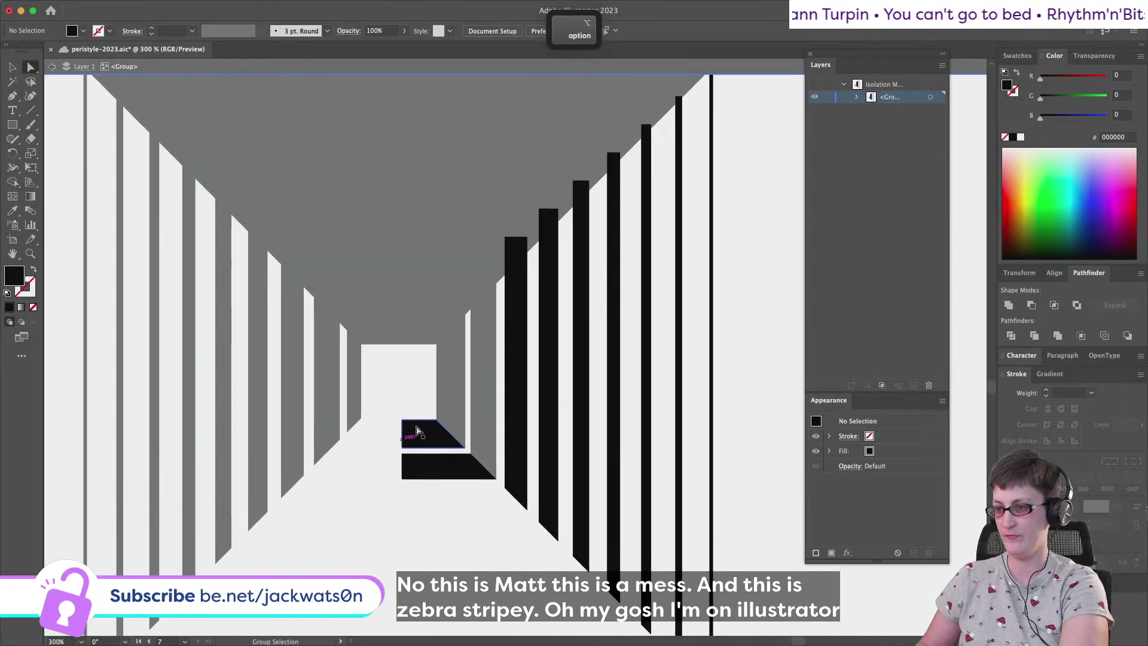
left_click_drag(511, 247, 401, 523)
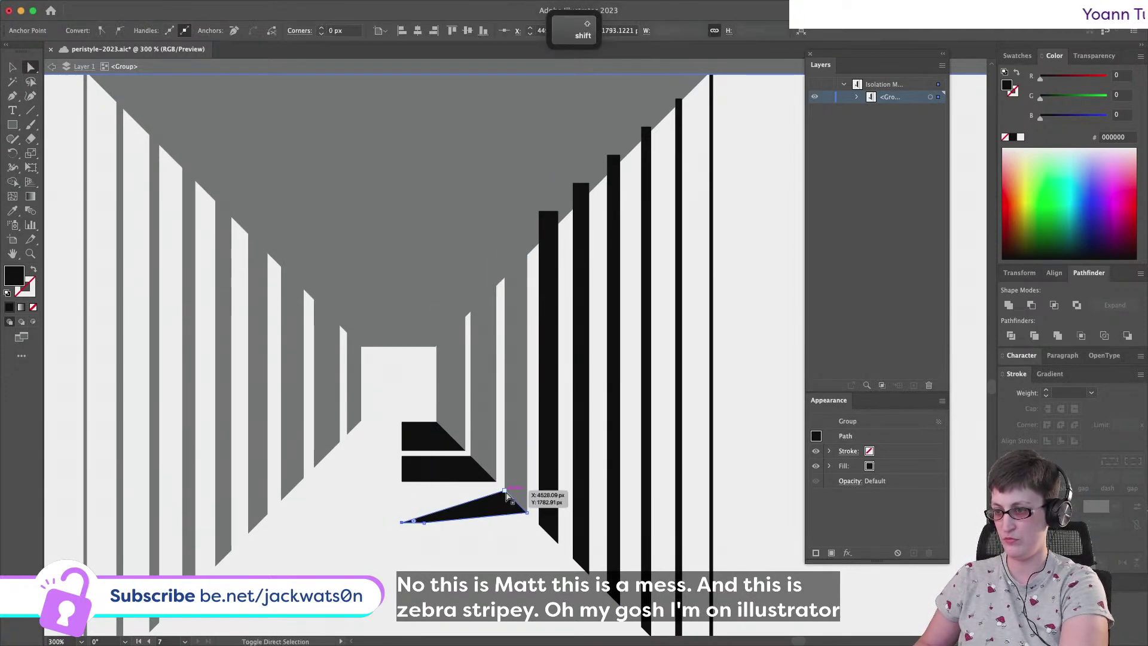
left_click(503, 500)
left_click(451, 30)
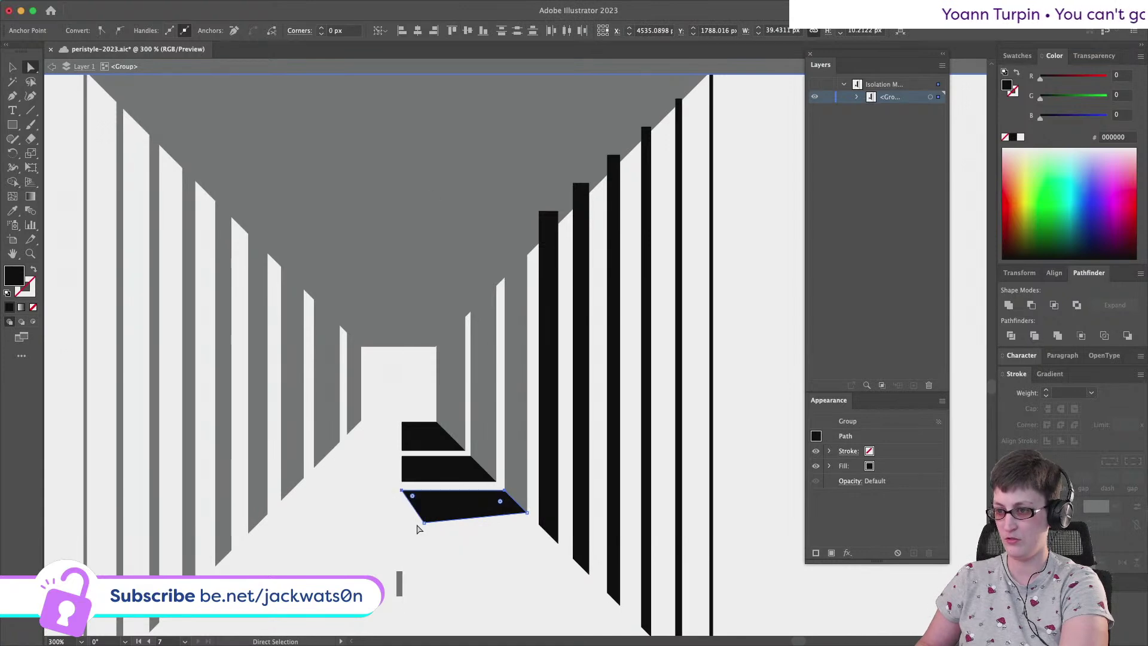
key("shift")
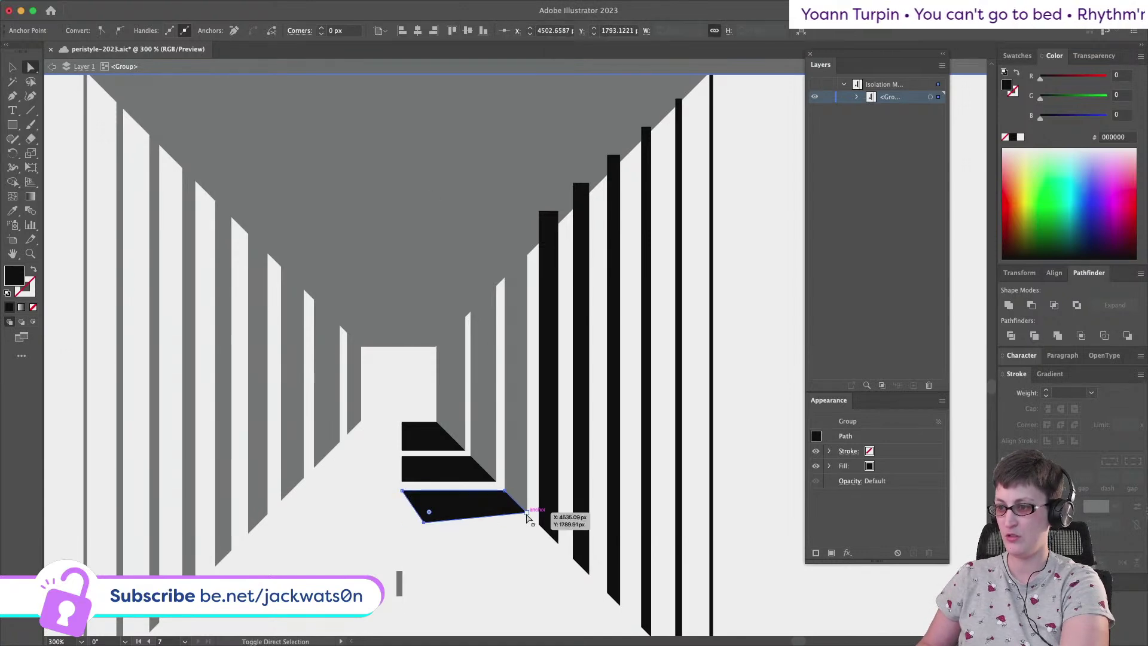
left_click(527, 513, "shift")
left_click(453, 30)
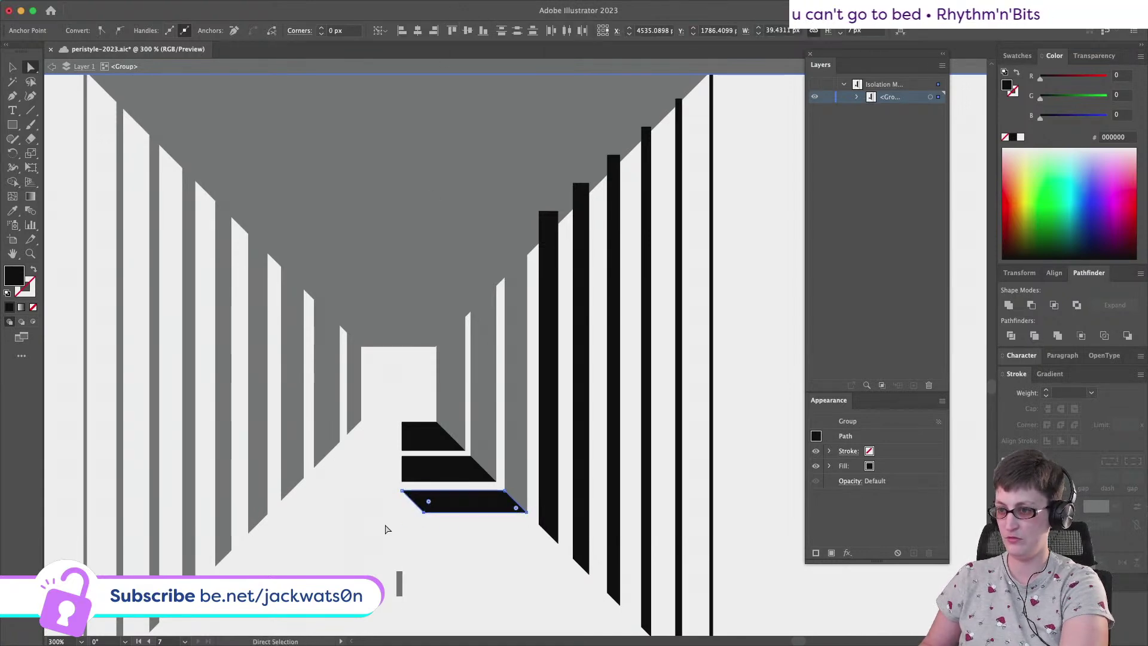
left_click_drag(375, 395, 374, 394)
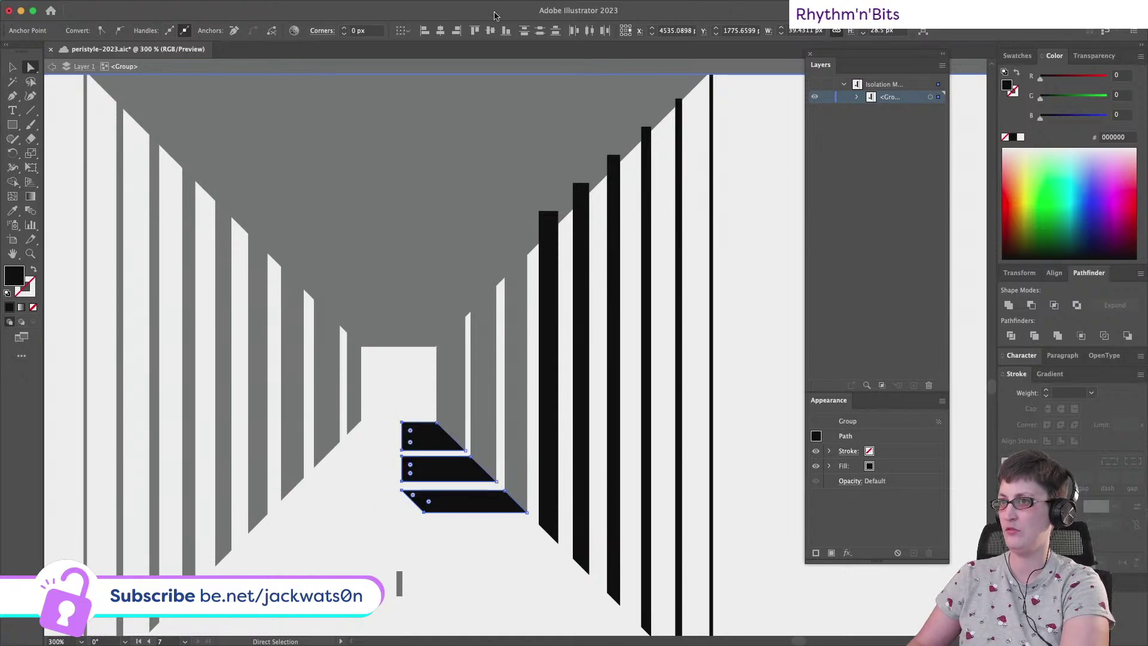
Fold the fourth right-hand column into a floor bar, level both long edges and align its free end with the other three
left_click(546, 217)
left_click_drag(559, 217, 421, 534)
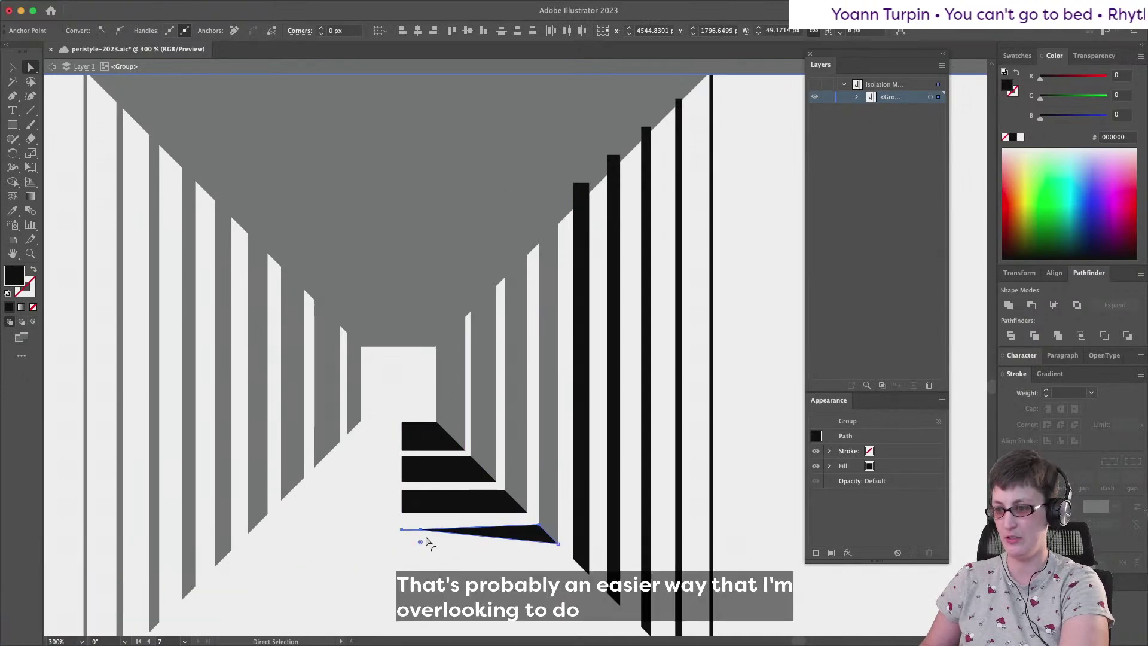
left_click(556, 543, "shift")
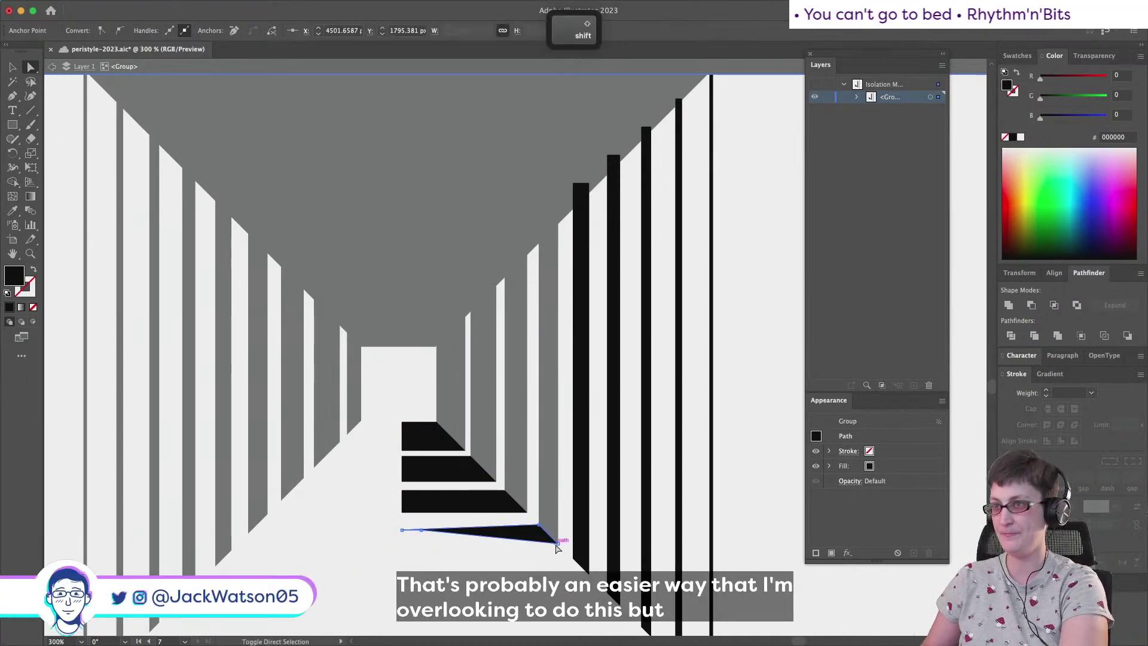
left_click(557, 544, "shift")
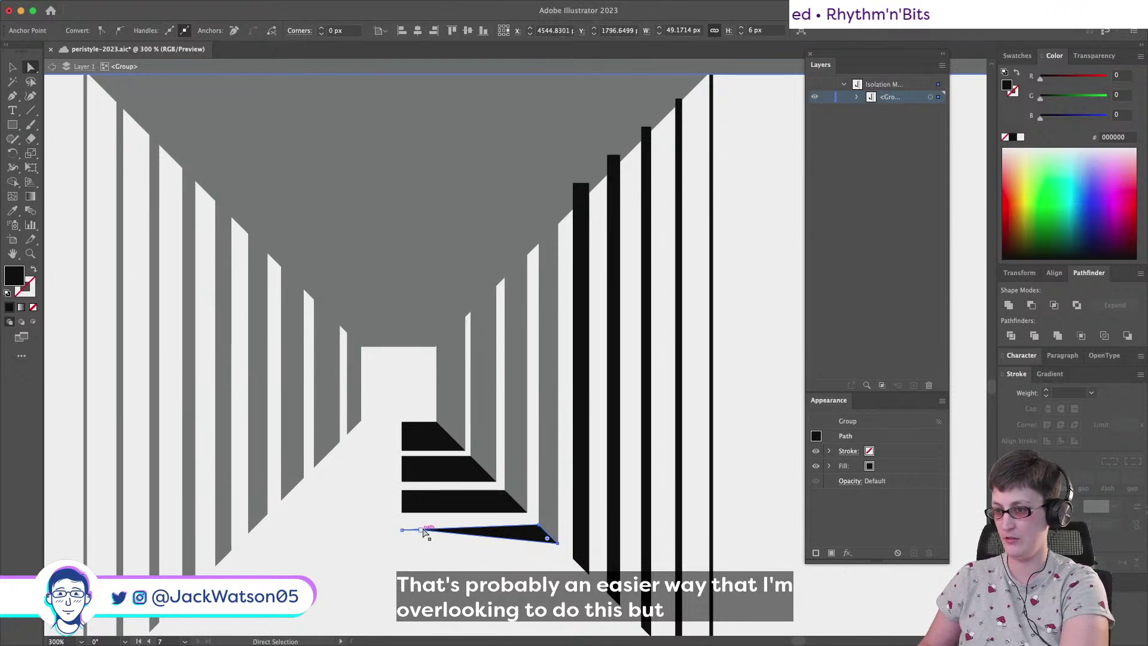
left_click(423, 532, "shift")
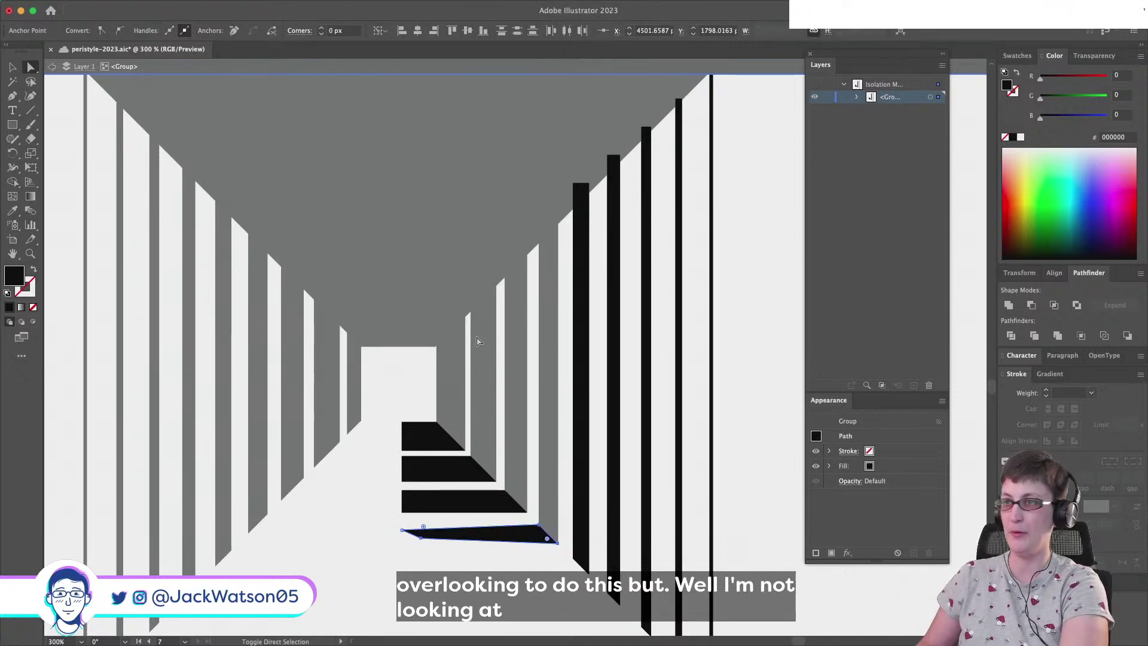
left_click_drag(421, 538, 421, 543)
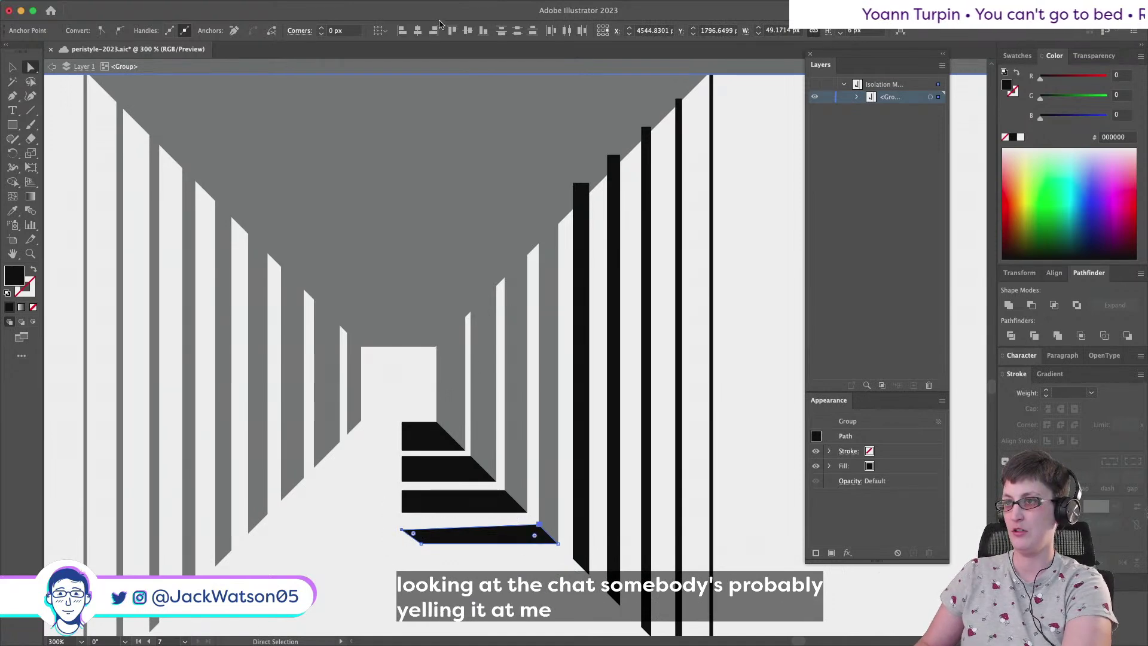
key("Up")
key("Up")
key("Up")
left_click_drag(403, 529, 365, 357)
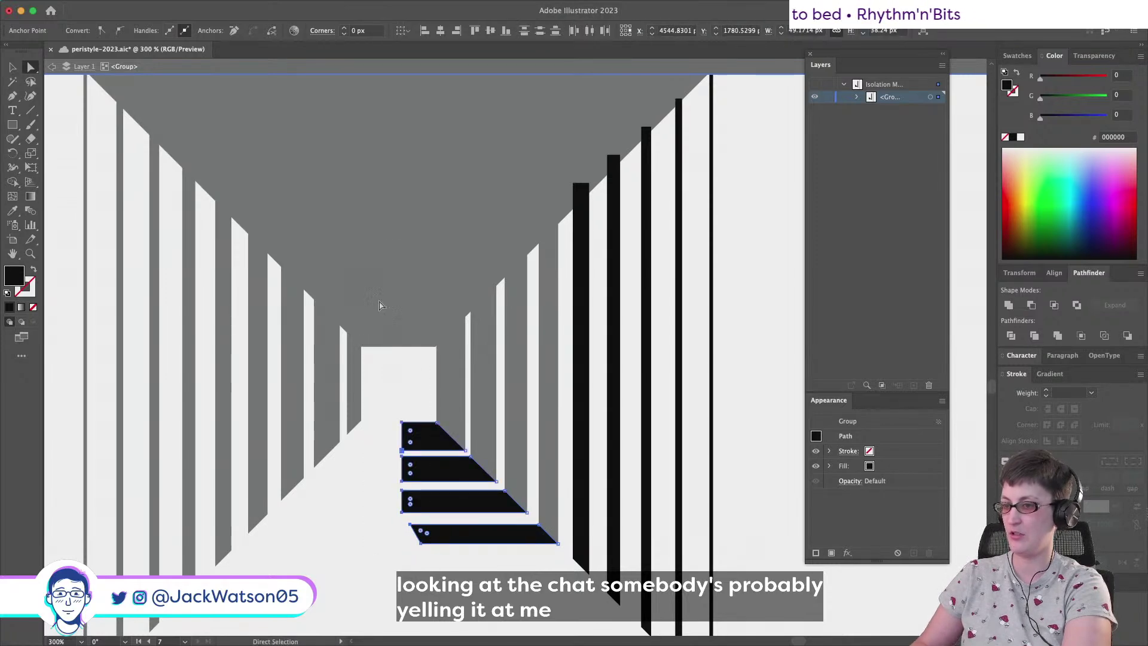
left_click(404, 367)
Move the upper anchor points of all remaining right-hand columns down together so they fan across the floor
scroll(404, 366, "down", 3)
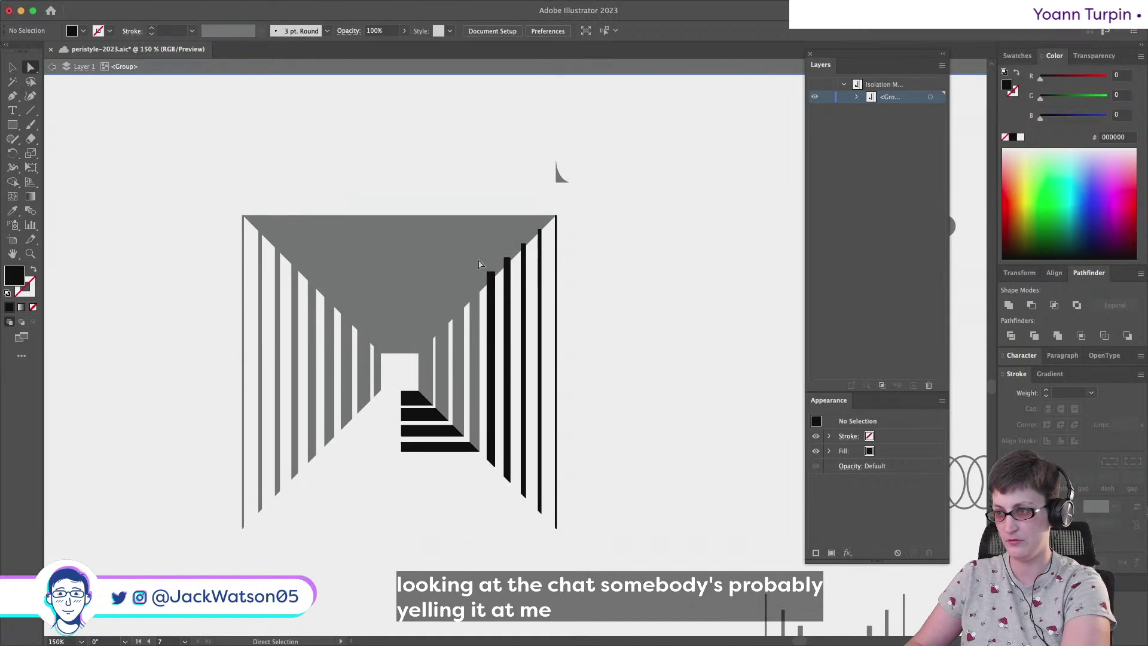
left_click_drag(428, 307, 427, 304)
left_click_drag(508, 258, 403, 514)
left_click(575, 583)
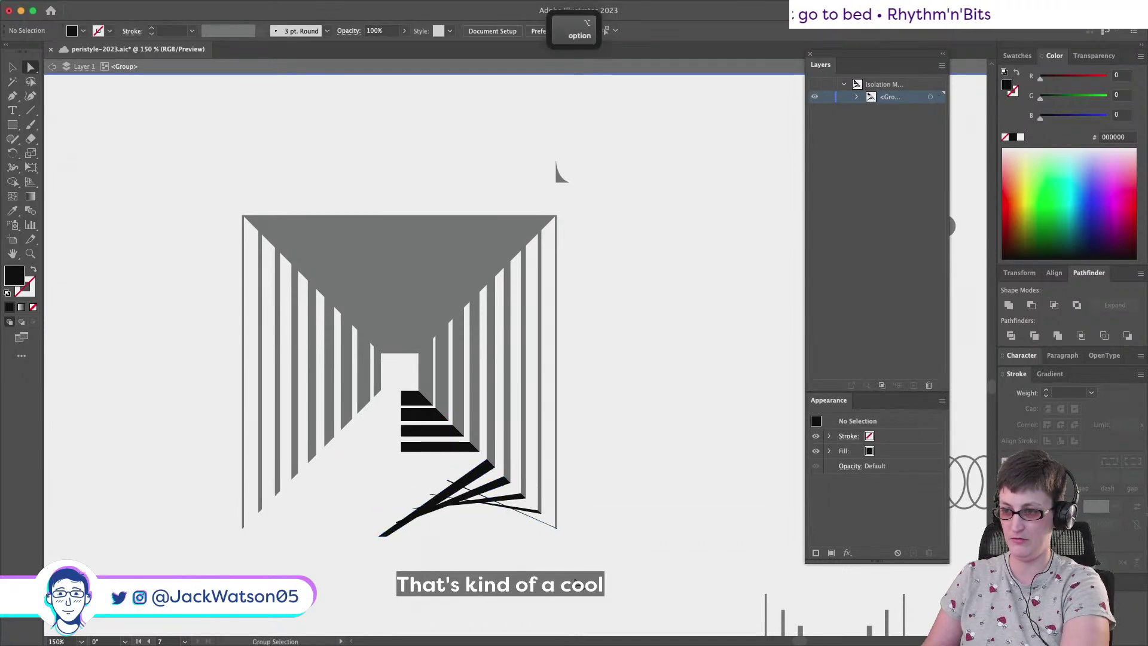
Level the fifth column's fanned shape into a horizontal floor bar and align its free end with the bars above
scroll(574, 583, "up", 2)
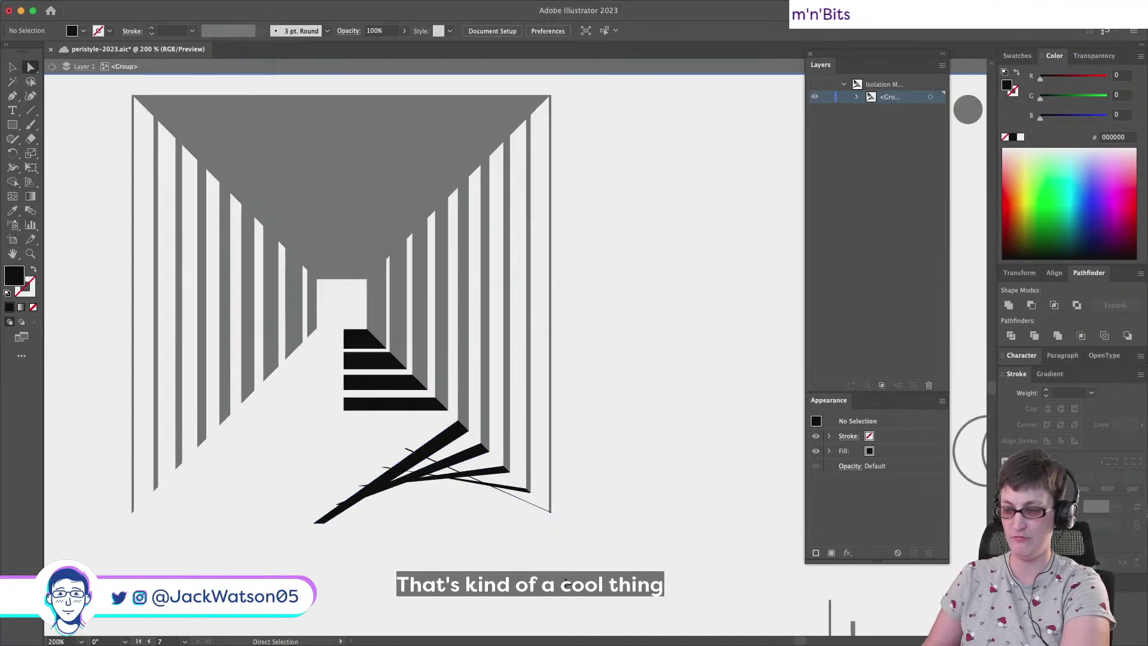
scroll(469, 554, "up", 2)
left_click(239, 508)
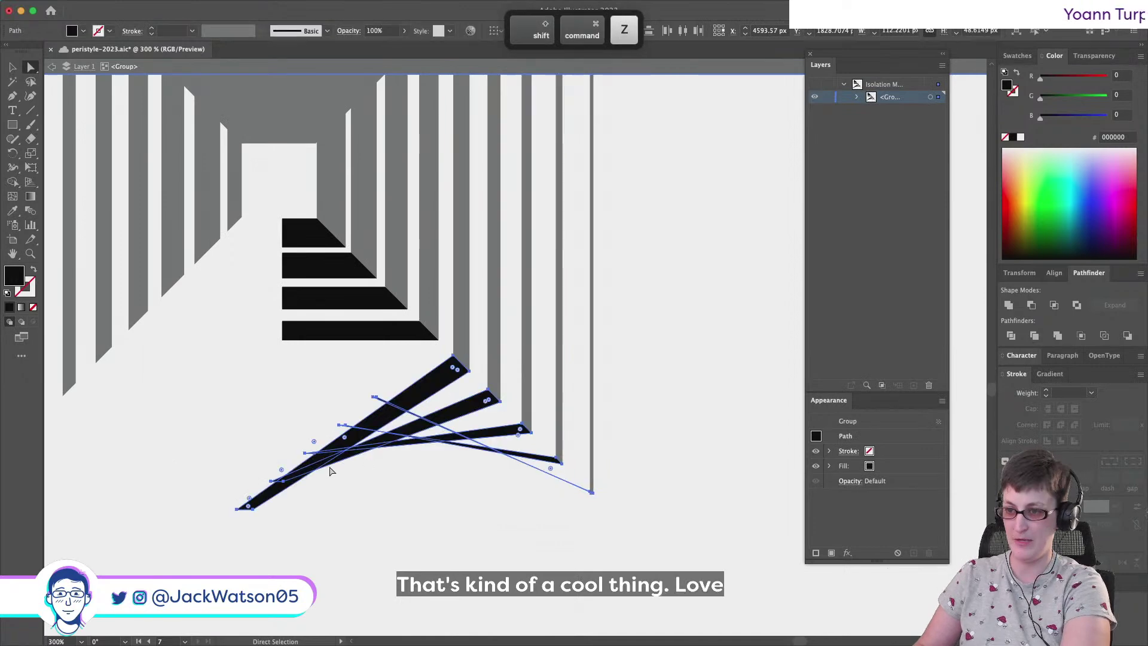
left_click(238, 510)
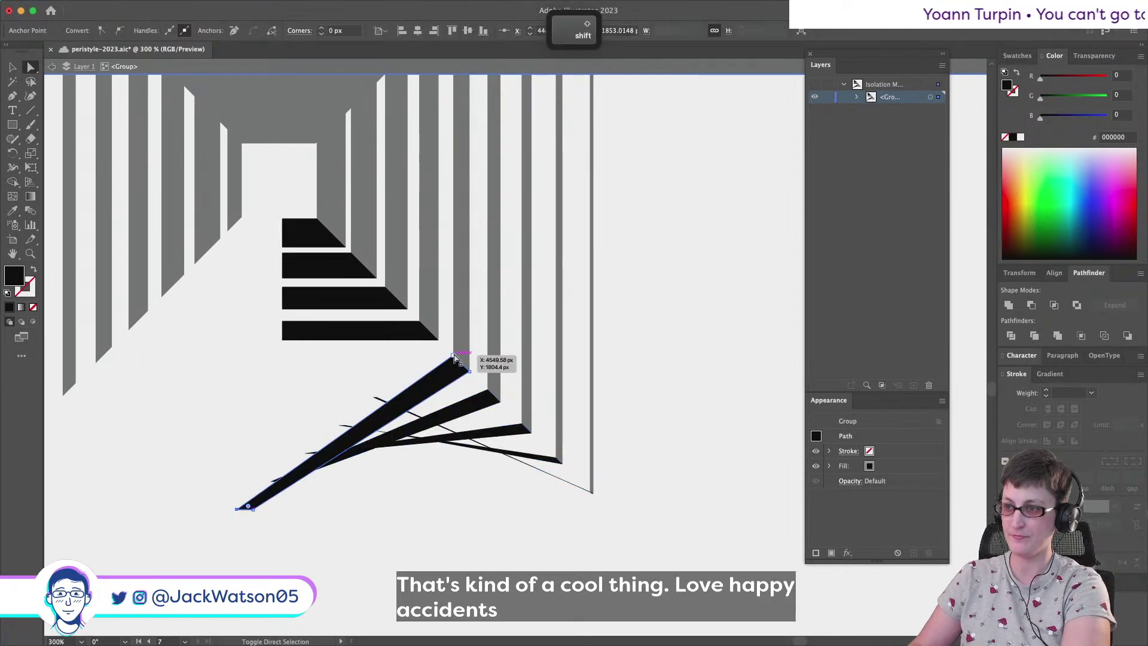
left_click(452, 30)
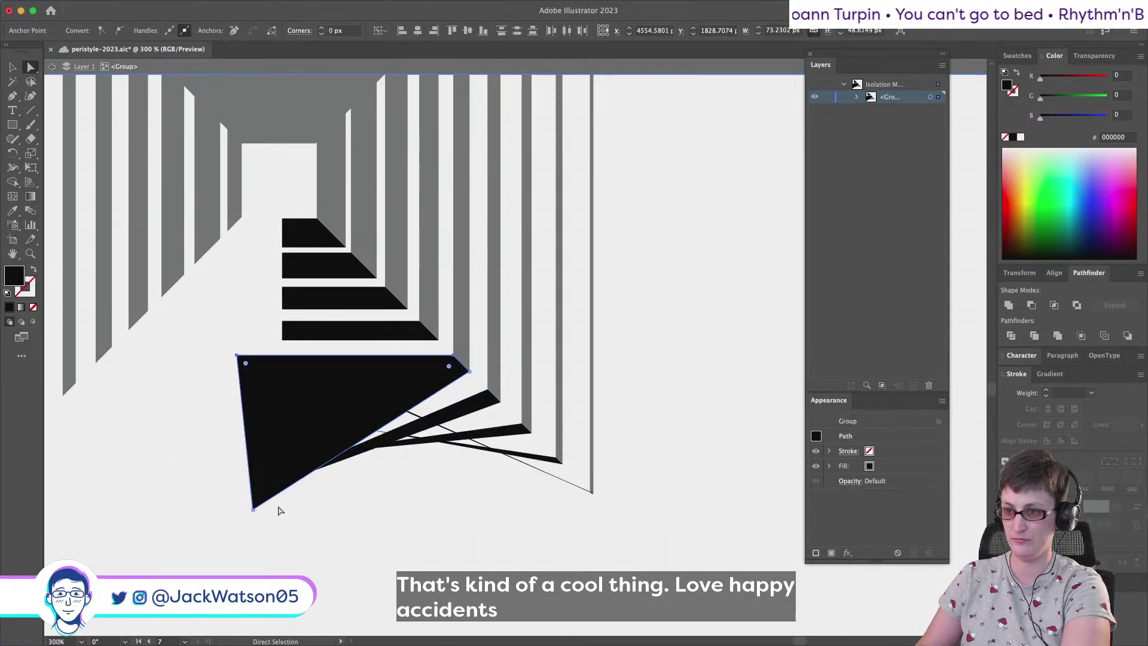
left_click(256, 510)
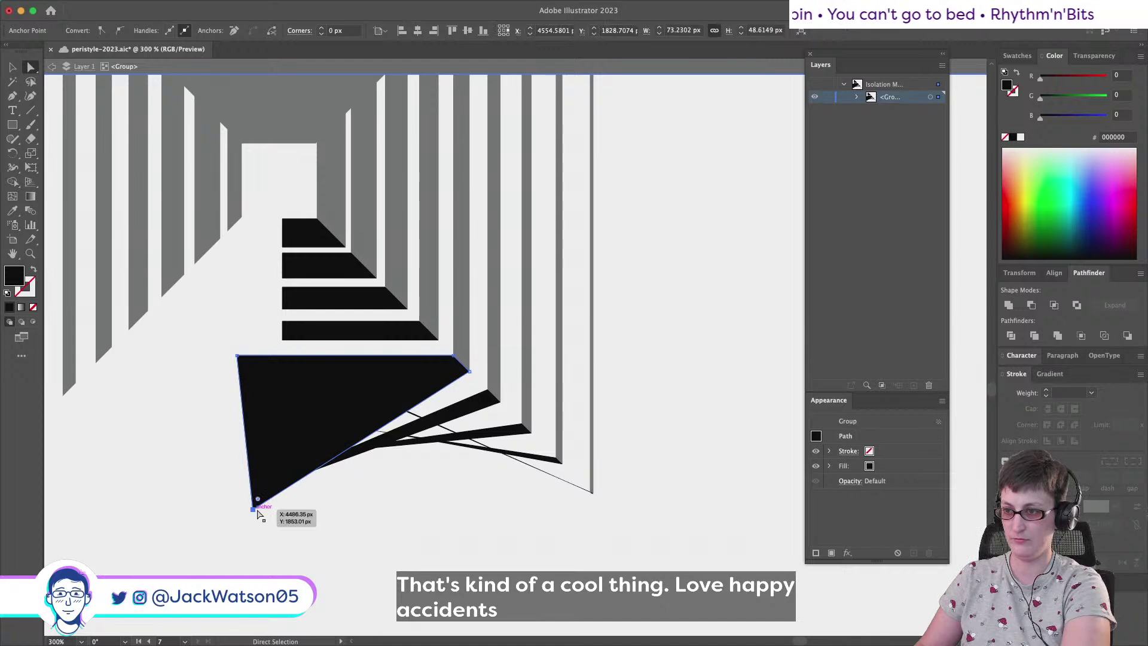
left_click(471, 372, "shift")
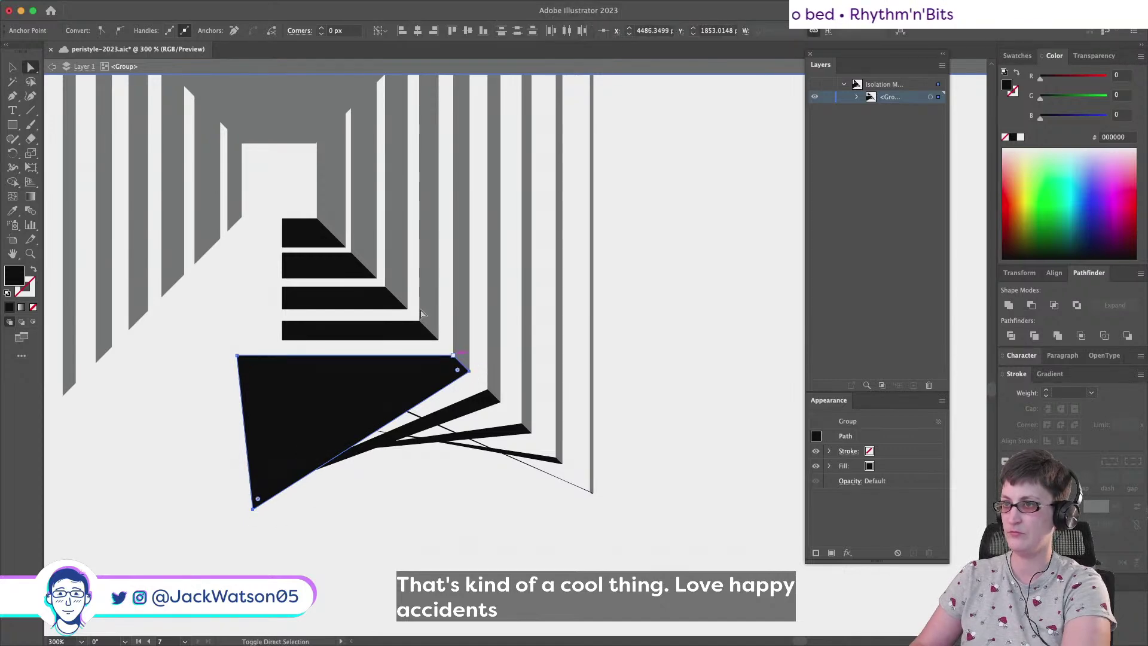
left_click(452, 31)
left_click_drag(315, 165, 307, 150)
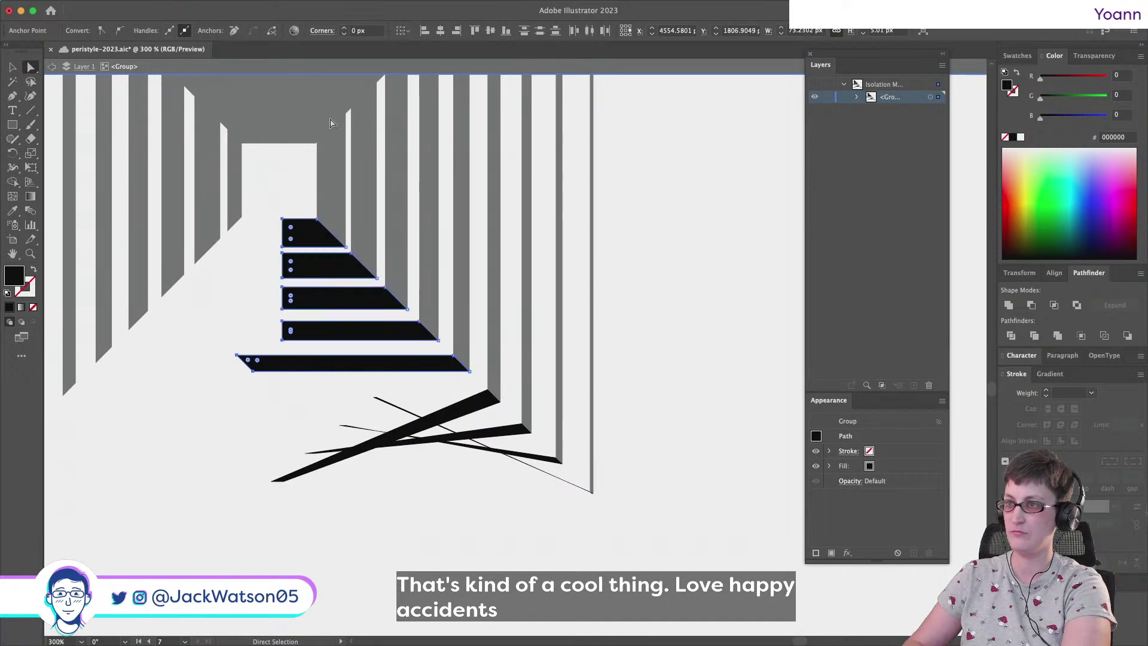
left_click(456, 31)
Level the sixth column's fanned shape into a horizontal floor bar and align its free end with the bars above
left_click(272, 481)
left_click(488, 399, "shift")
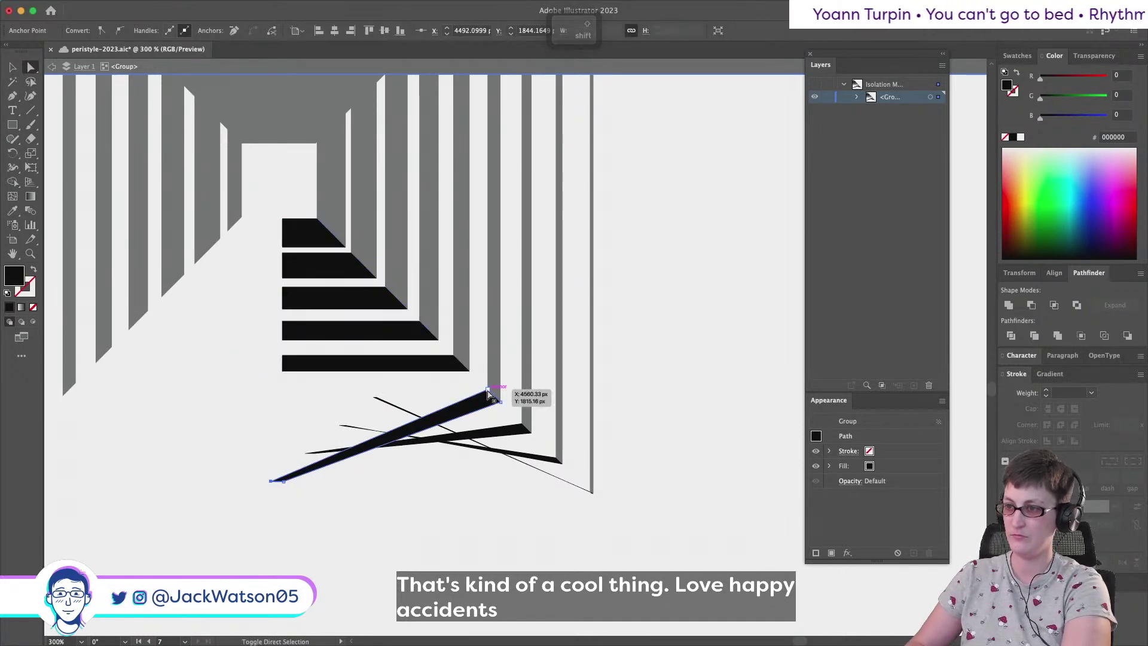
left_click(452, 32)
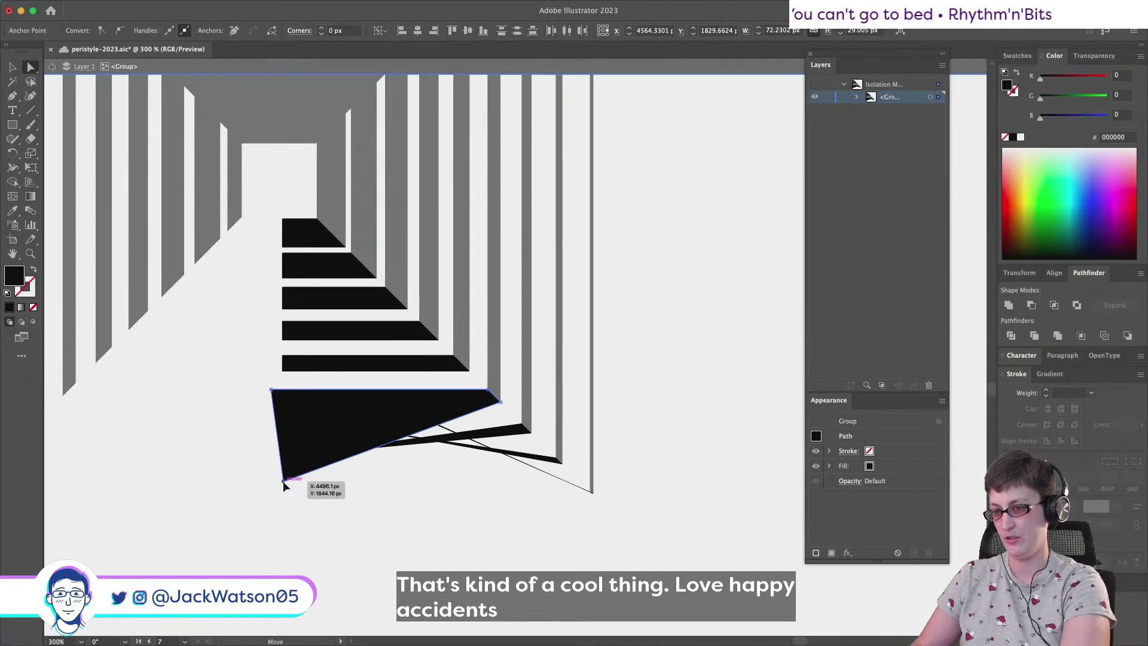
left_click(503, 404, "shift")
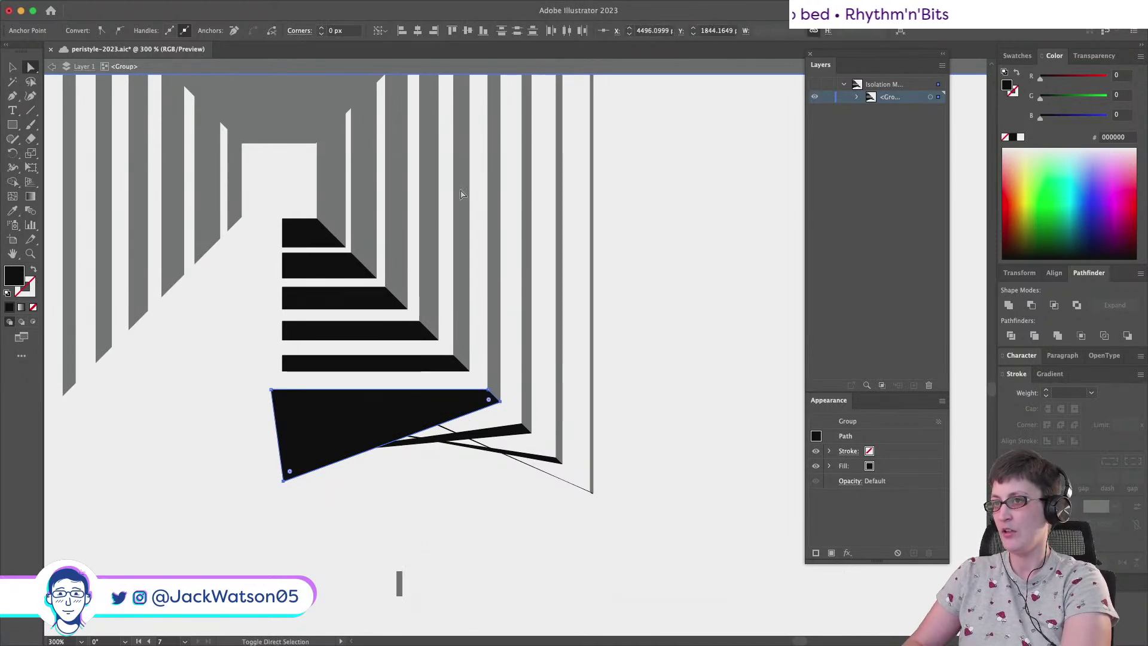
left_click(446, 30)
left_click_drag(259, 418, 289, 213)
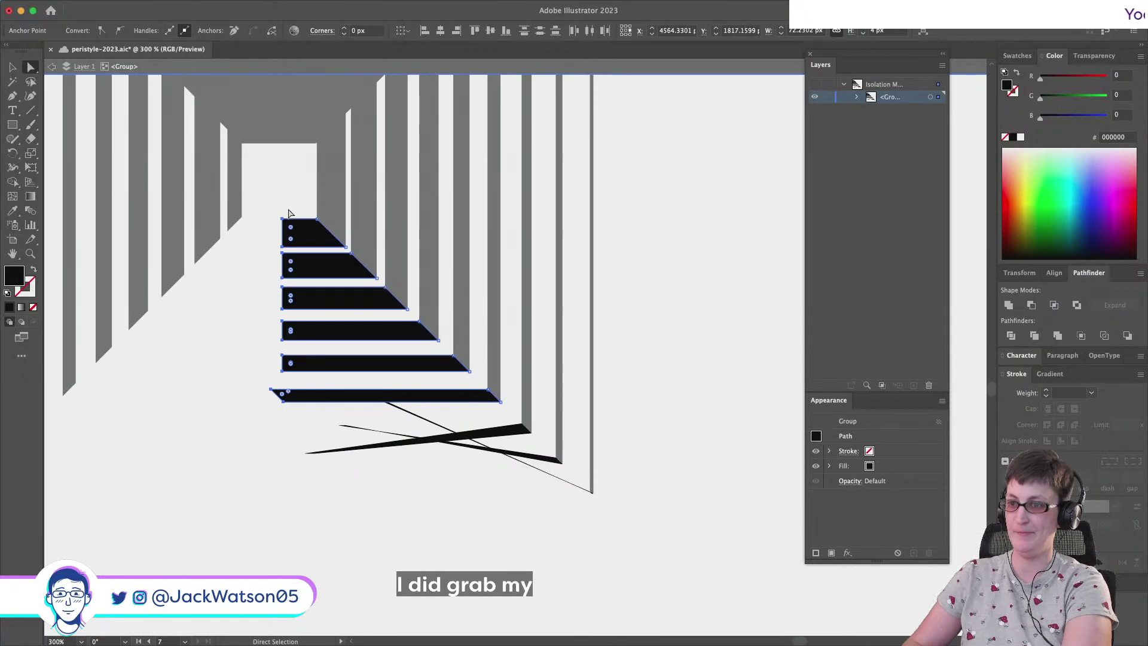
left_click(458, 35)
Level both long edges of the outermost column's thin fanned shape into a horizontal floor line
left_click(419, 415)
left_click(381, 398)
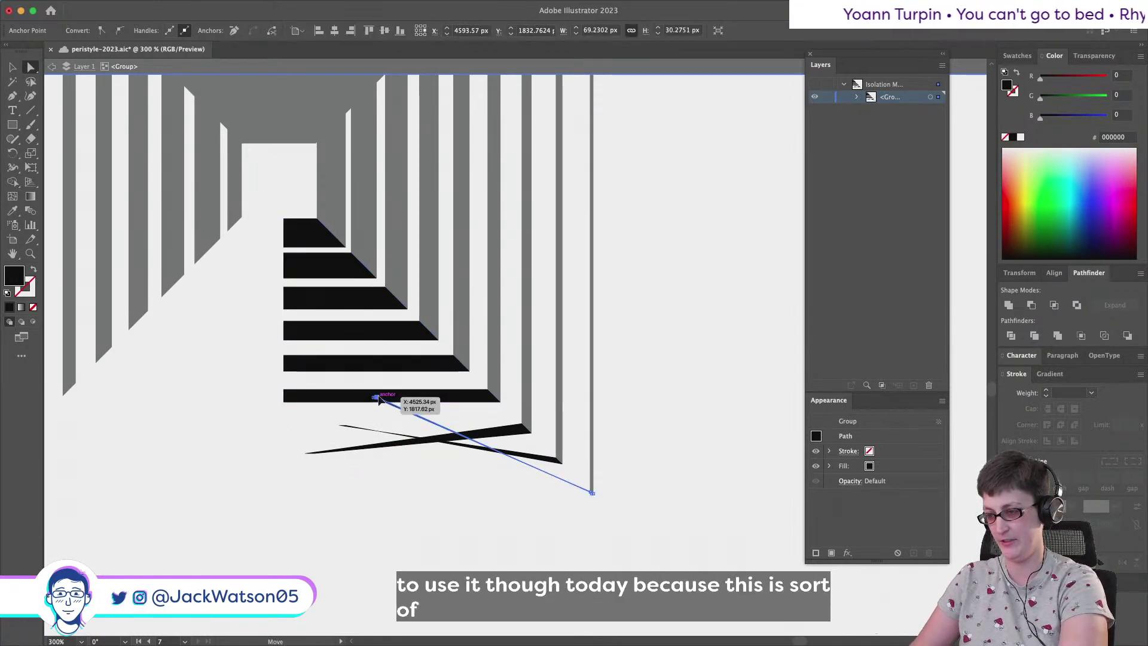
left_click(592, 494, "shift")
scroll(594, 505, "up", 2)
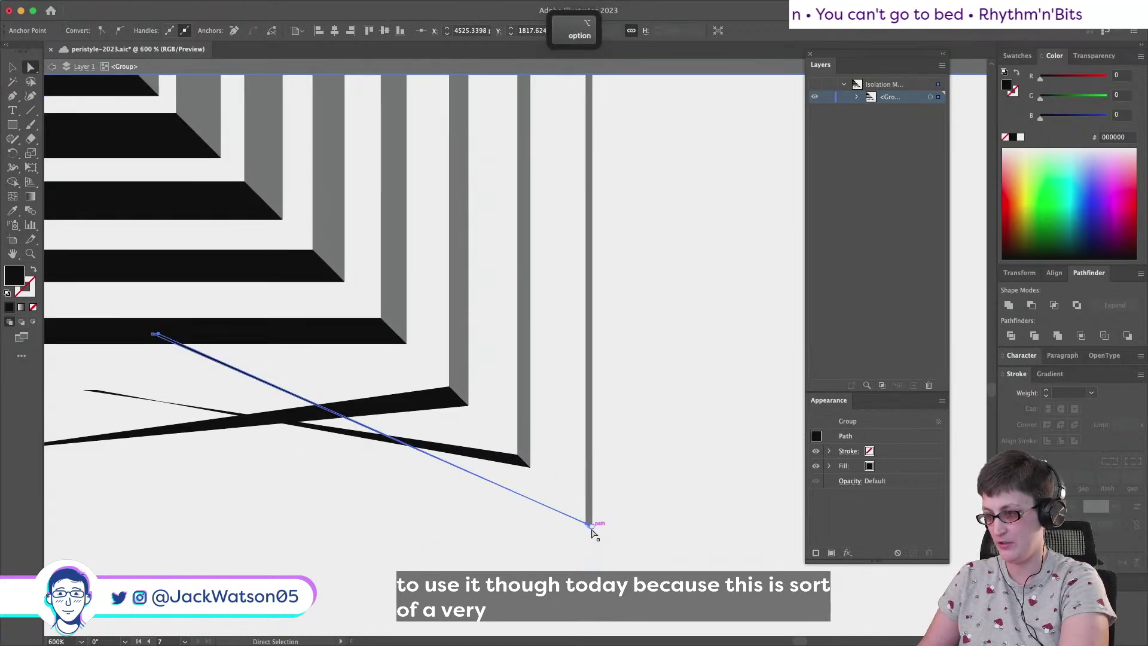
left_click(484, 31)
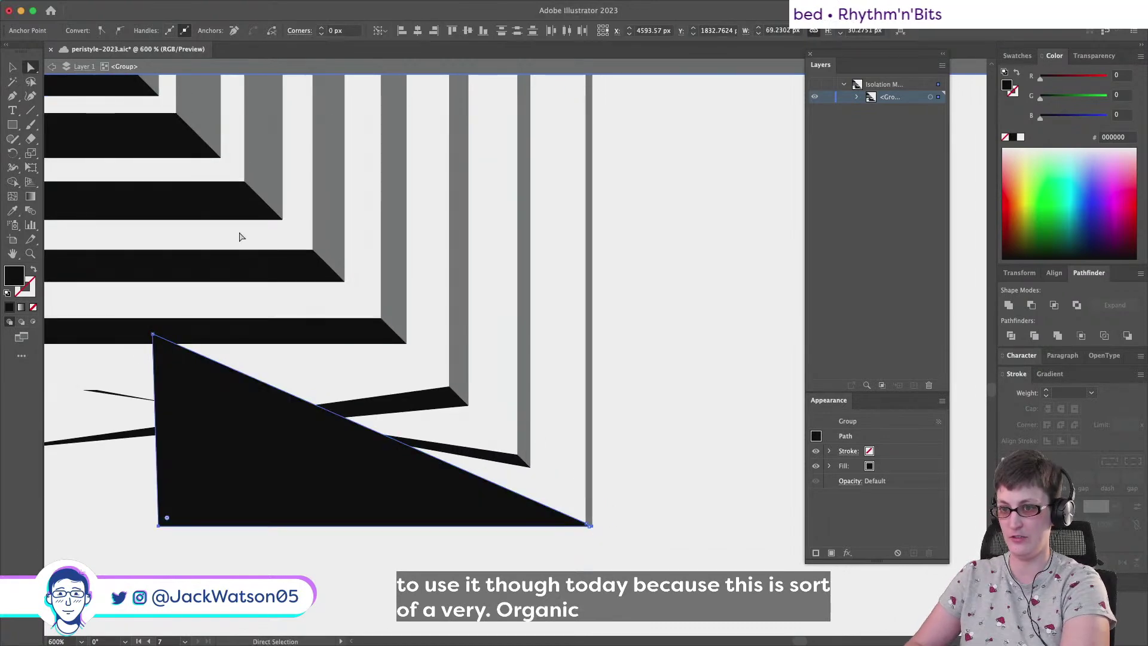
left_click(154, 336)
left_click(584, 525, "shift")
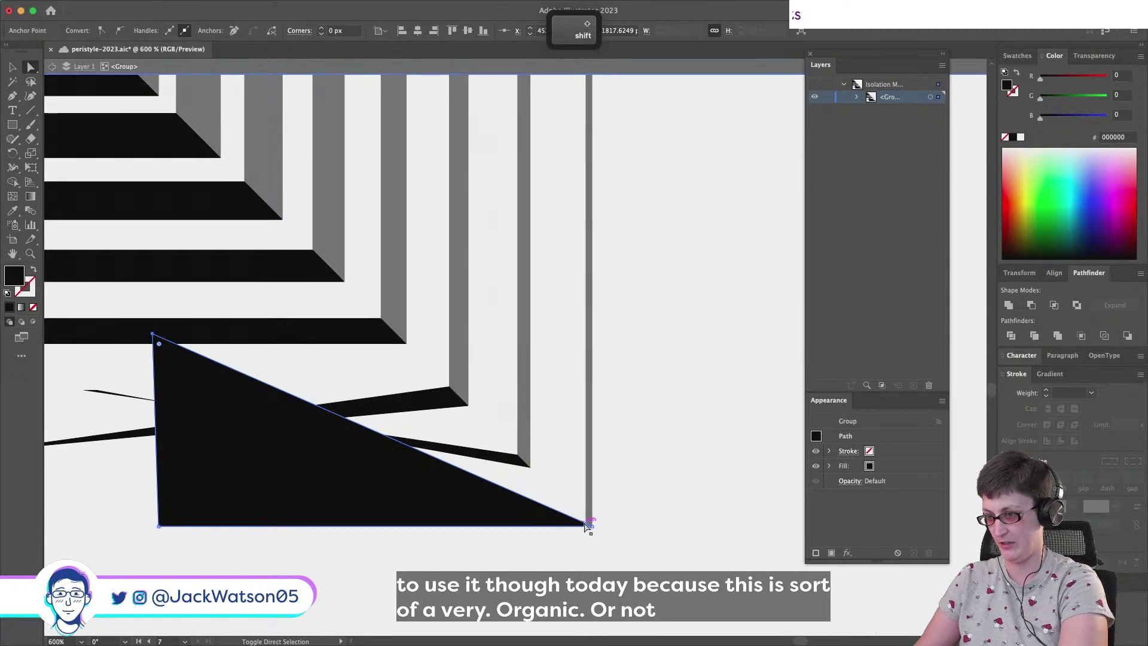
left_click(484, 31)
Align the free end of the outermost floor line with the end of the sixth bar
scroll(302, 389, "left", 8)
left_click_drag(305, 564, 464, 456)
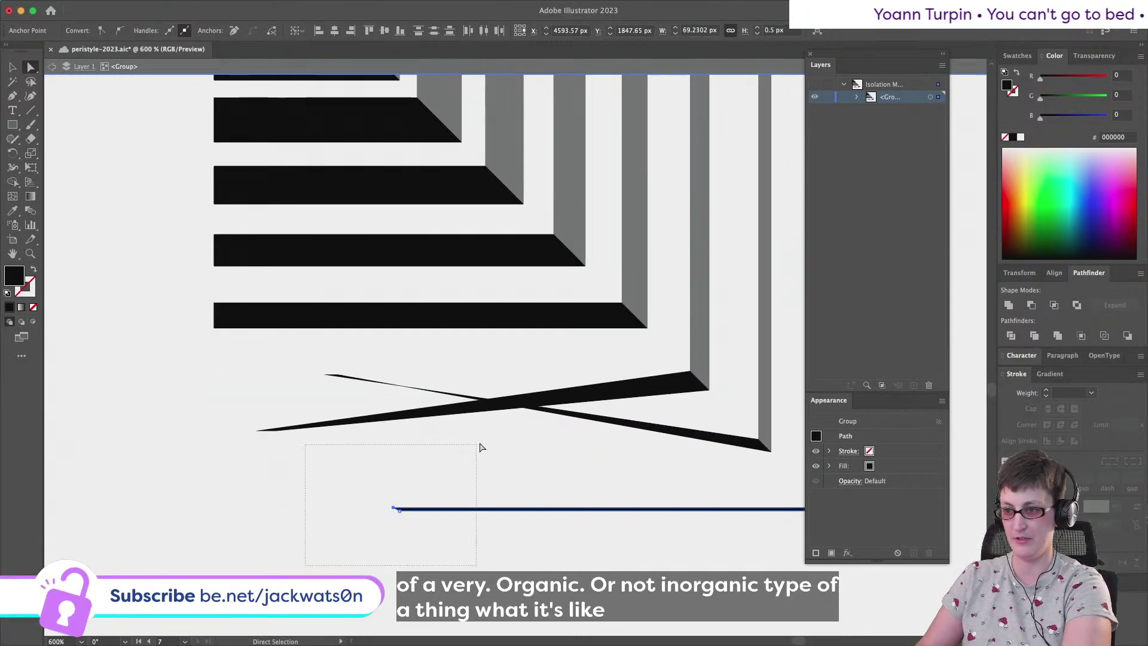
left_click_drag(172, 269, 224, 339)
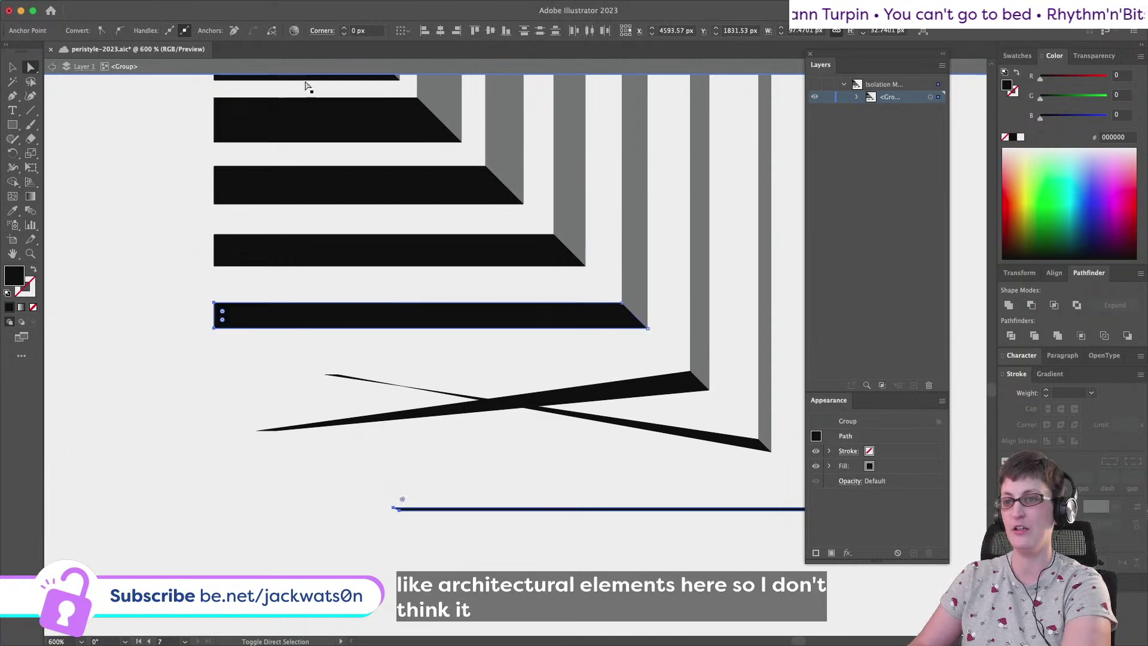
left_click(424, 31)
Level the long edges of the second-outermost column's fanned shape to form a horizontal floor bar
left_click(336, 376)
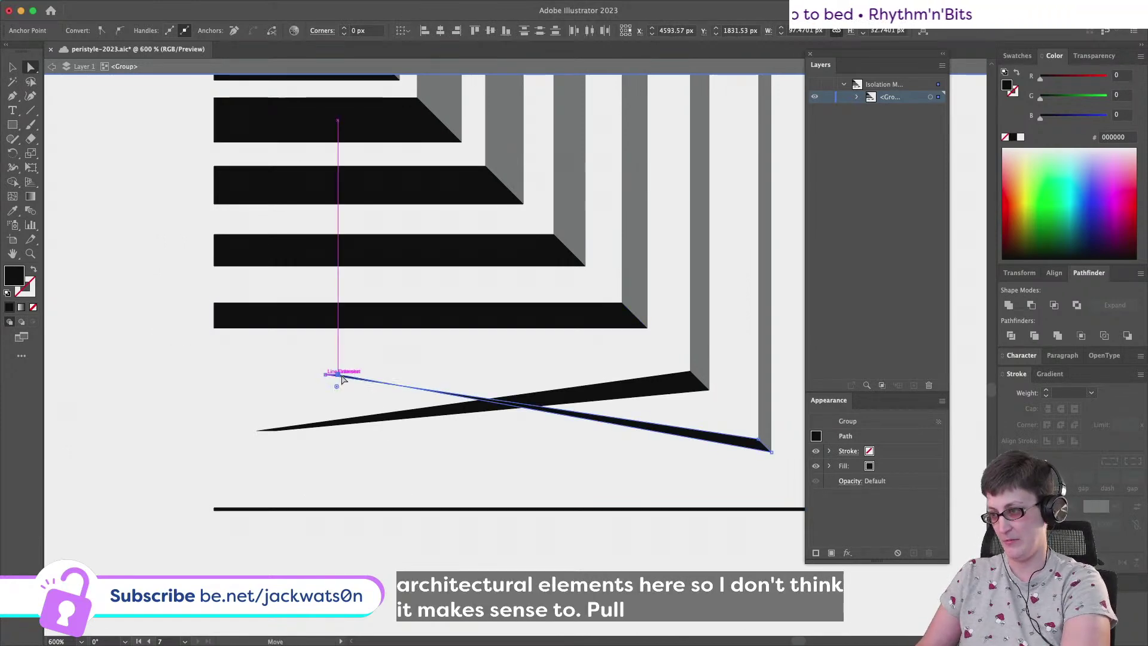
left_click(772, 452, "shift")
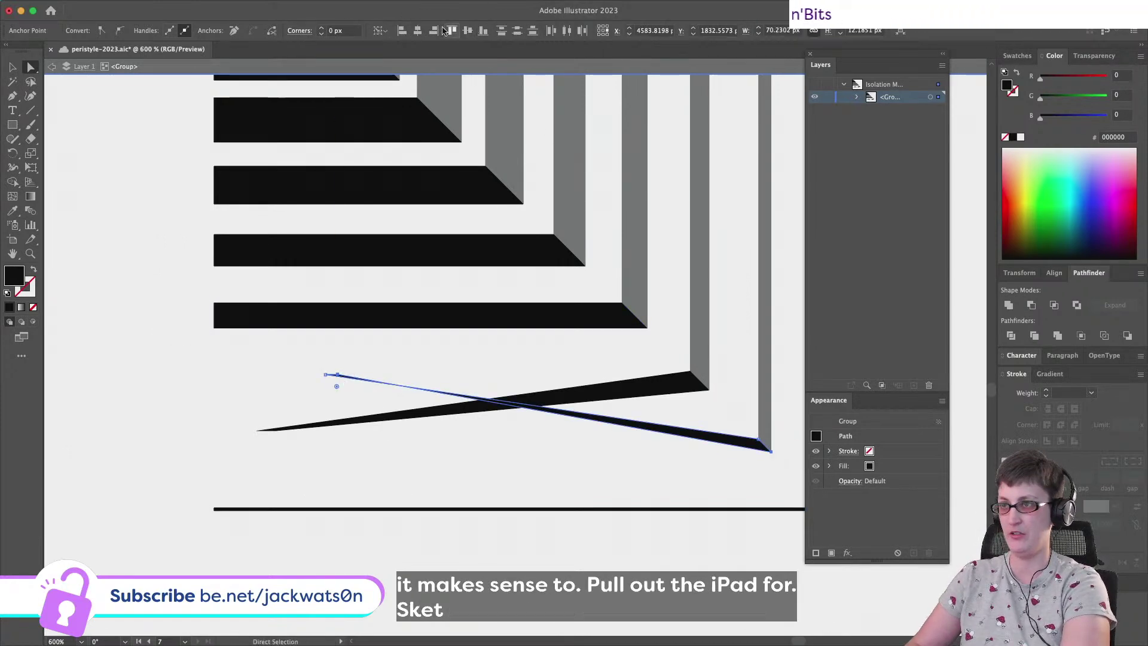
left_click(484, 31)
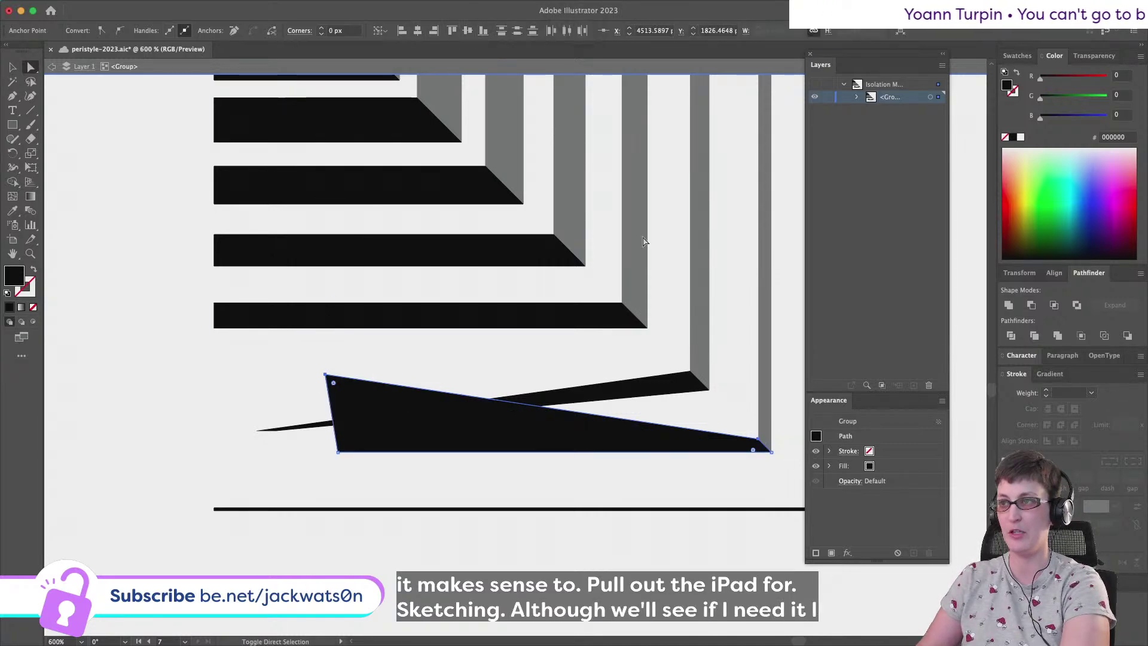
key("super+z")
Level the upper and lower edges of the seventh column's fanned shape to form a horizontal floor bar
left_click_drag(253, 430, 256, 370)
left_click_drag(276, 430, 274, 388)
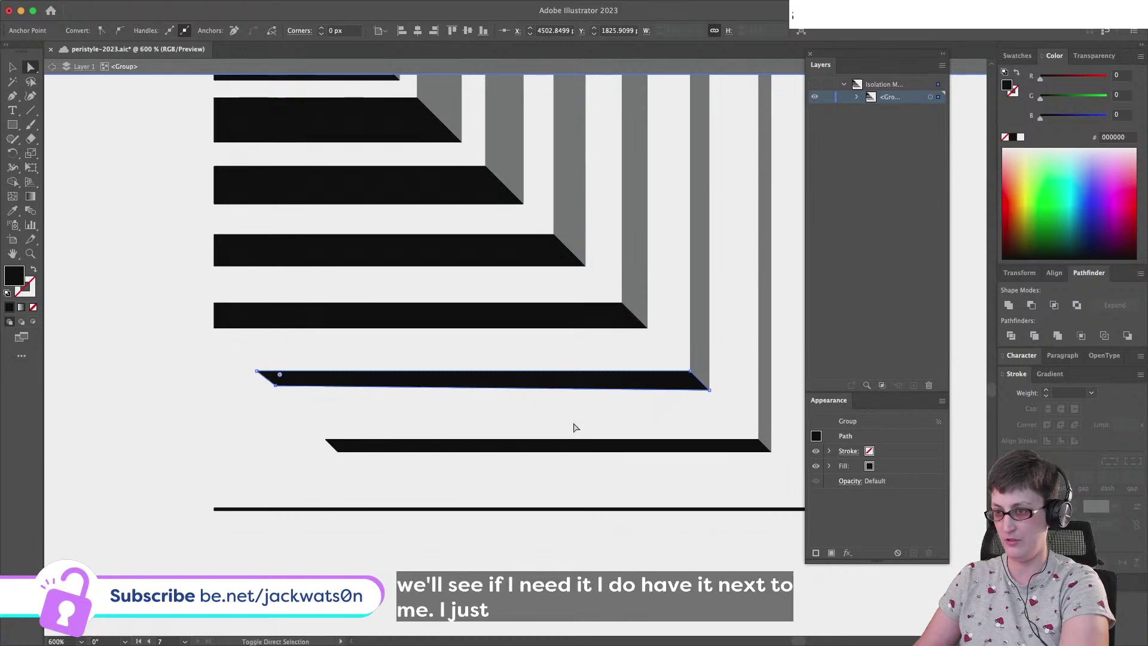
left_click(709, 390)
key("super+shift+a")
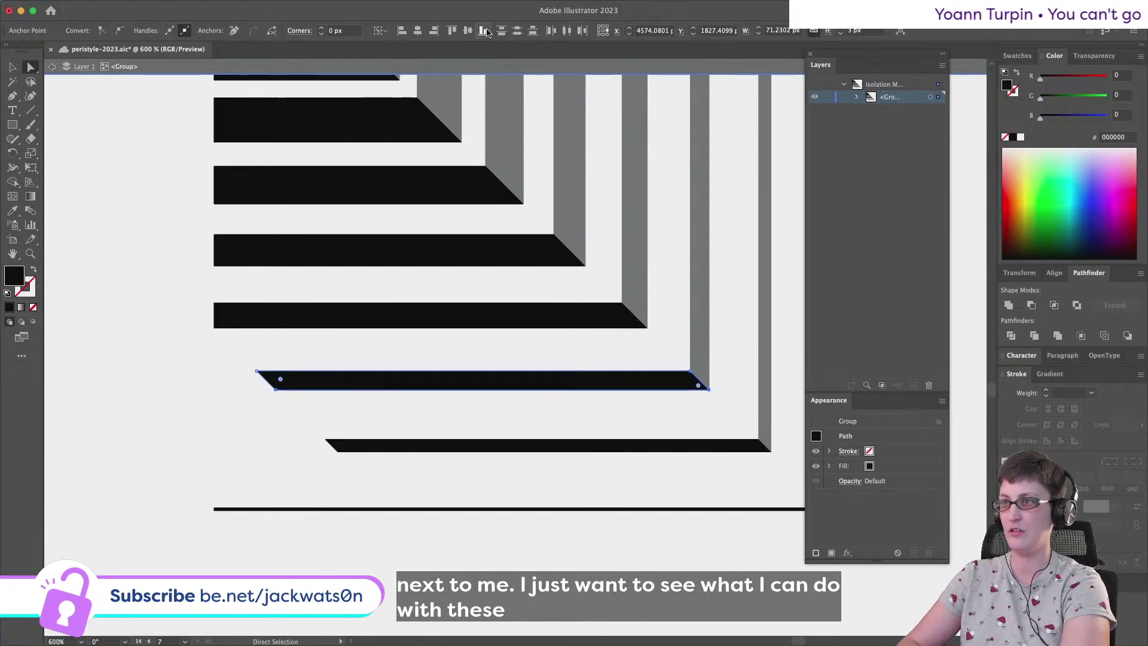
Align the free ends of the seventh and eighth floor bars with the rest of the stack
scroll(291, 436, "down", 5)
left_click_drag(267, 492, 210, 348)
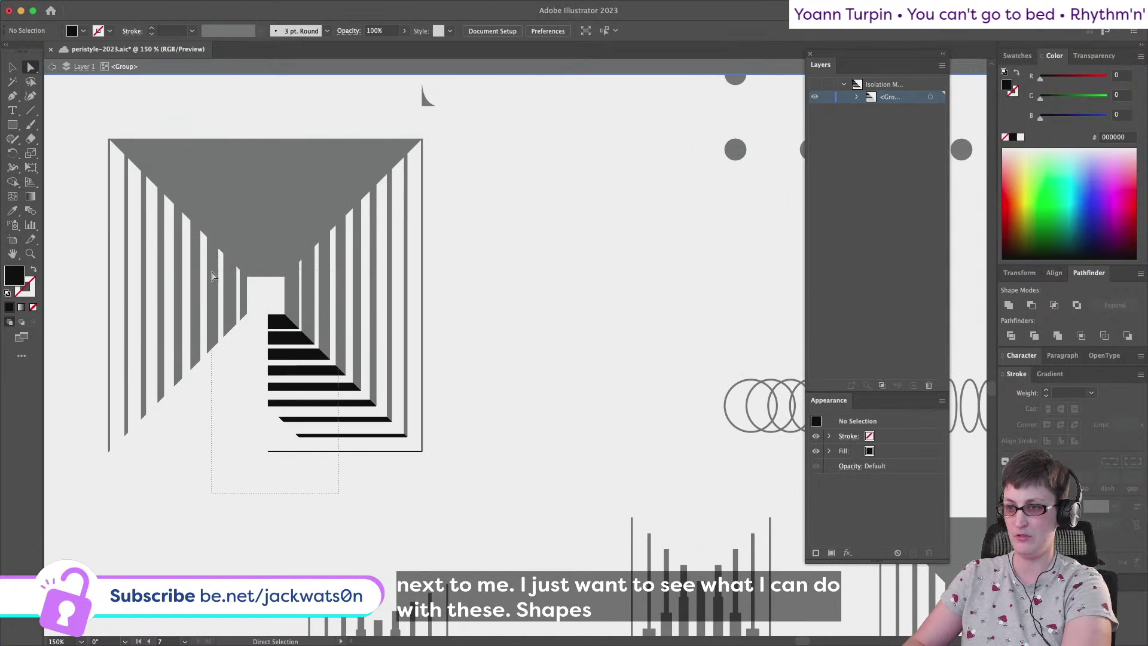
left_click_drag(248, 482, 314, 383)
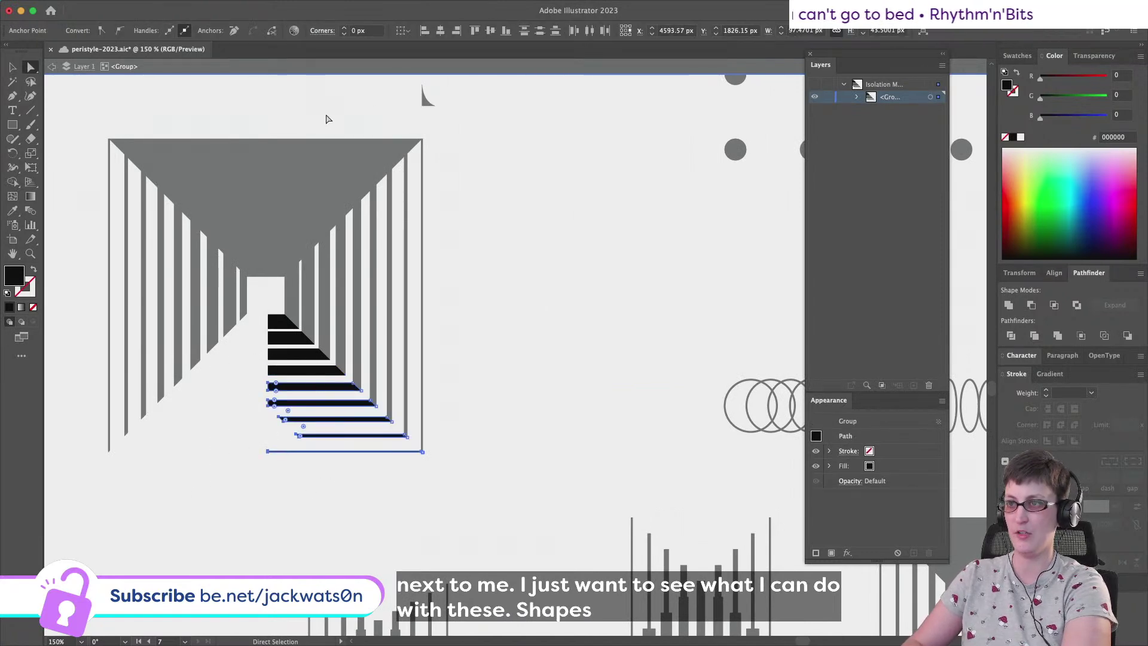
key("super+shift+a")
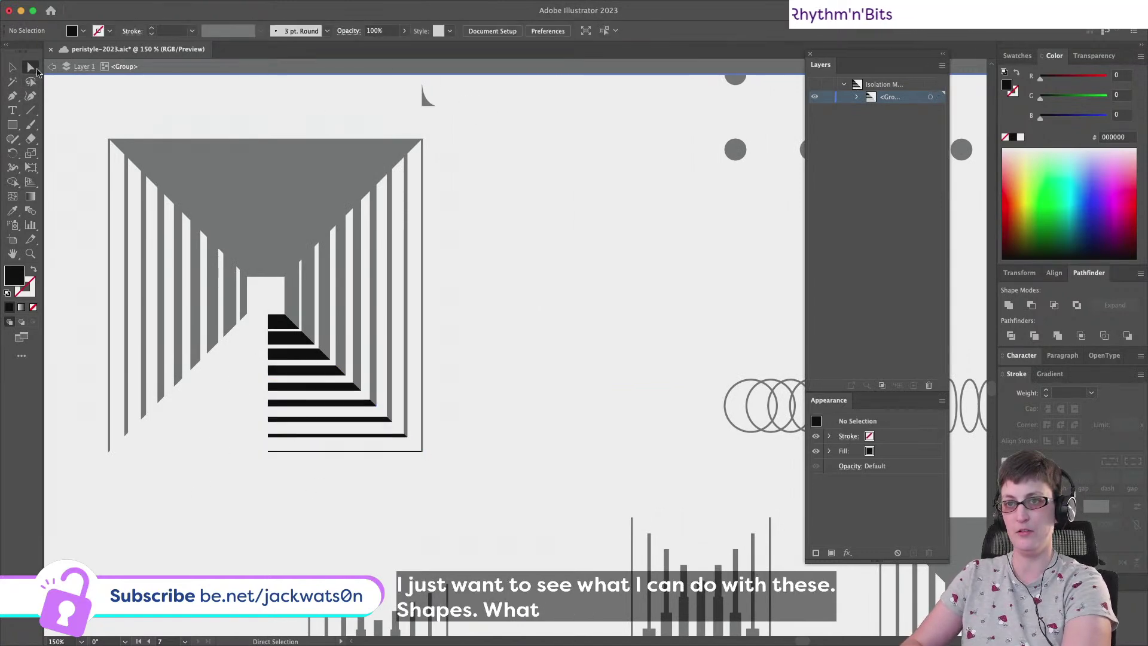
Exit the group's isolation and paste a copy of the white floor trapezoid in front, in the same place
key("Escape")
key("alt")
scroll(298, 376, "down", 3)
scroll(299, 375, "up", 6)
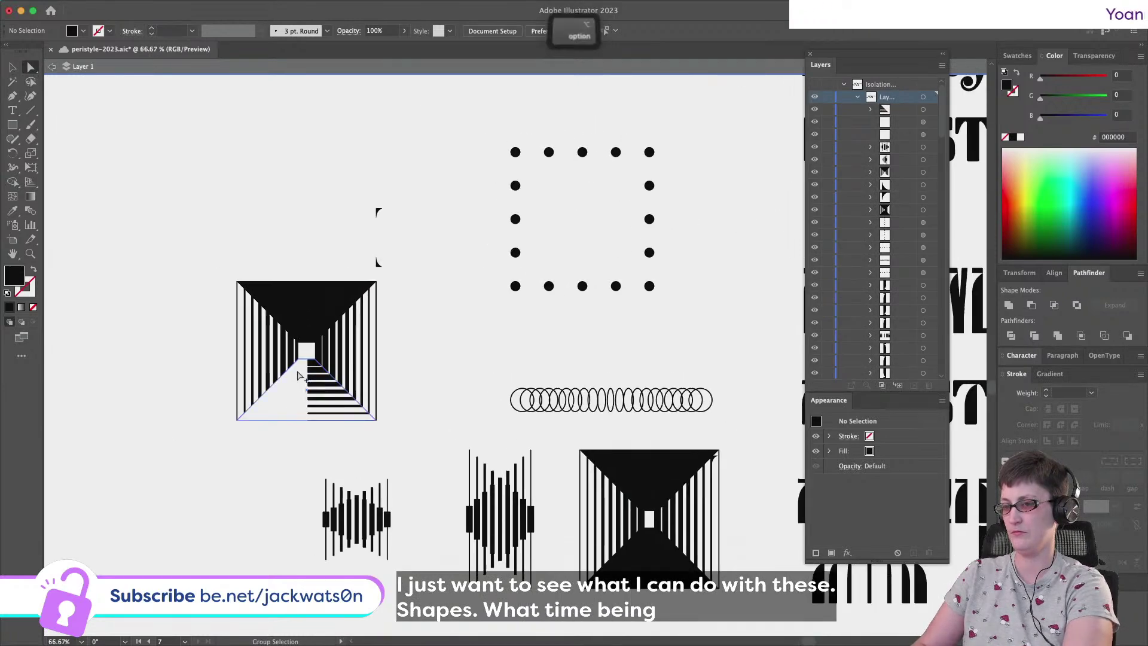
left_click(307, 326)
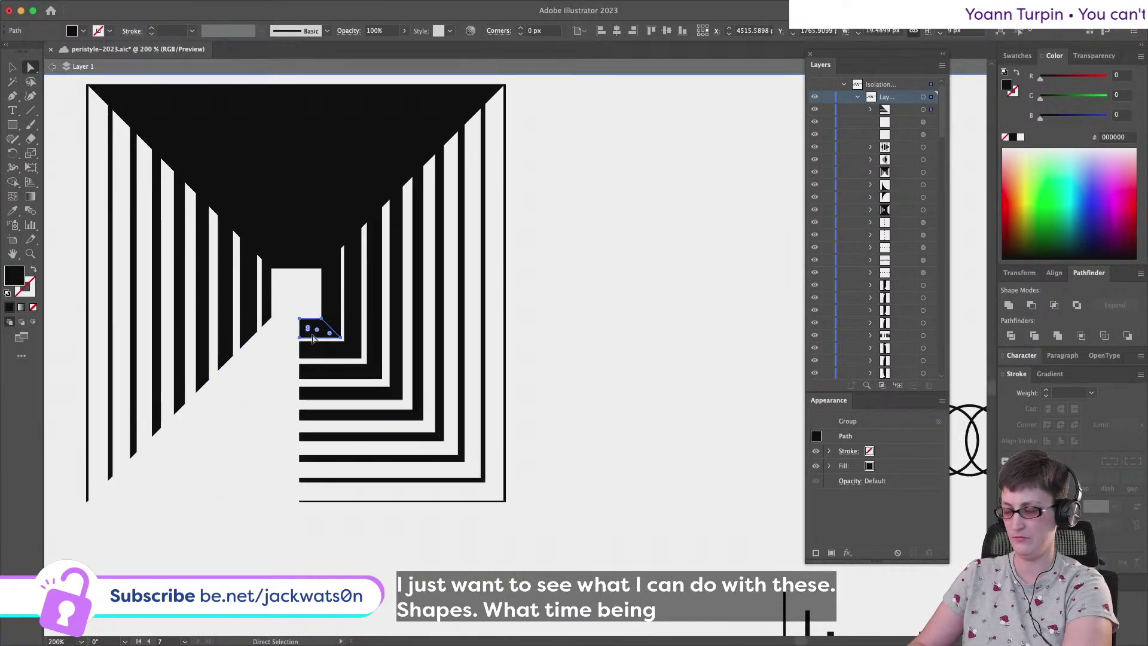
left_click(256, 405, "shift")
key("super+c")
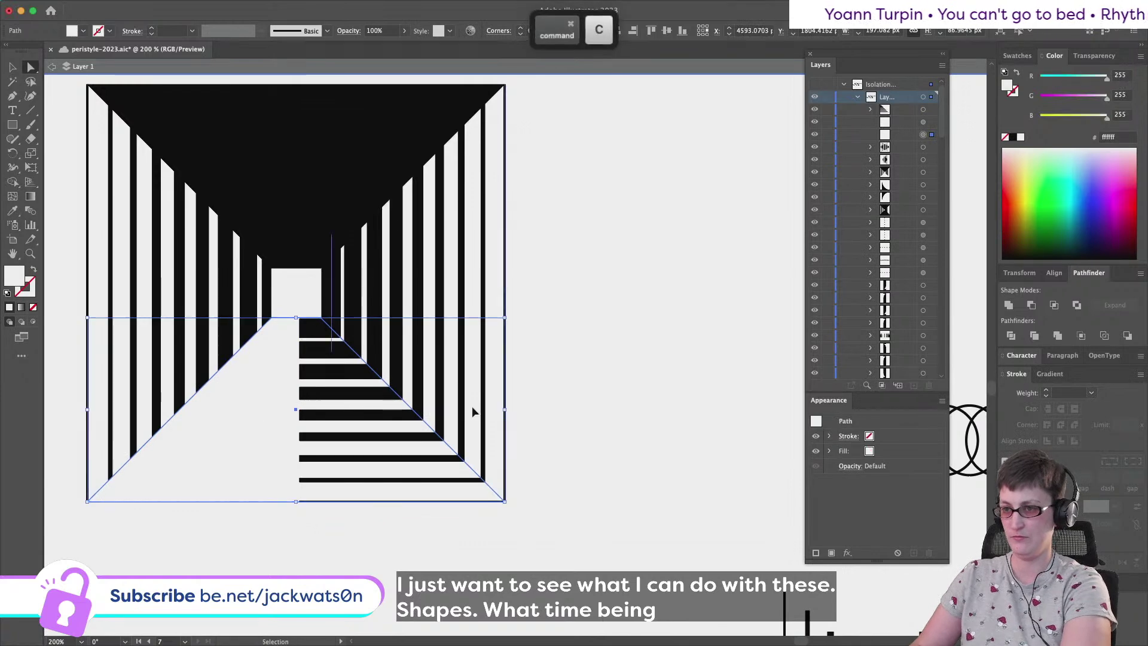
left_click(537, 456)
key("super+f")
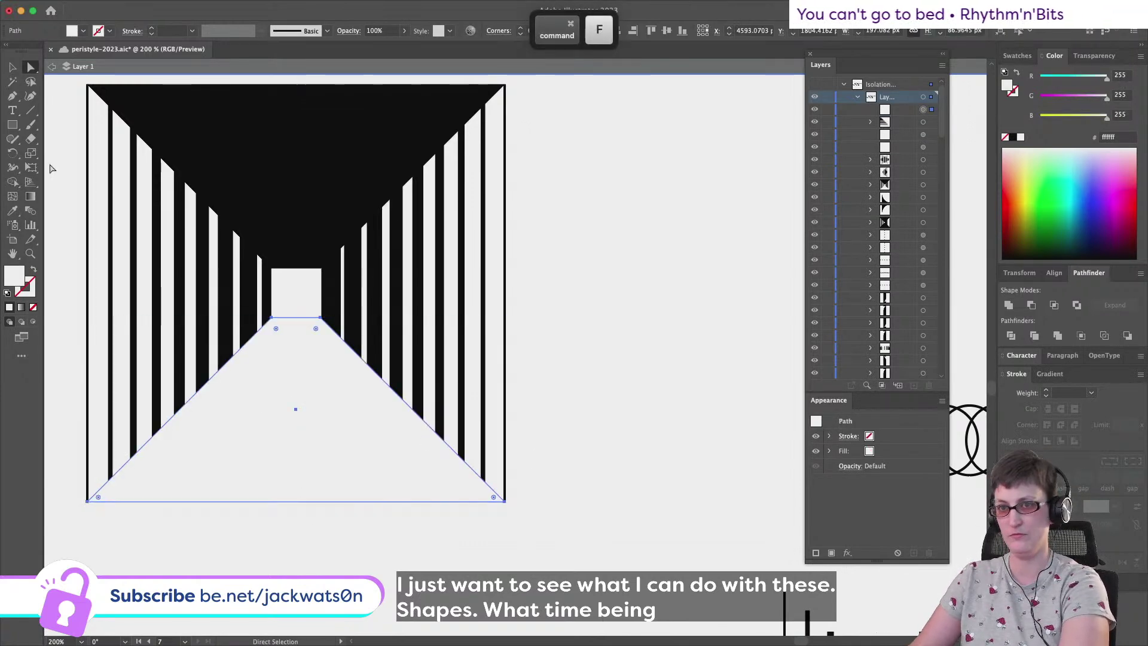
Delete the two left anchor points of the copied trapezoid, keeping only its right diagonal edge
left_click(270, 317)
key("BackSpace")
left_click(88, 502)
key("BackSpace")
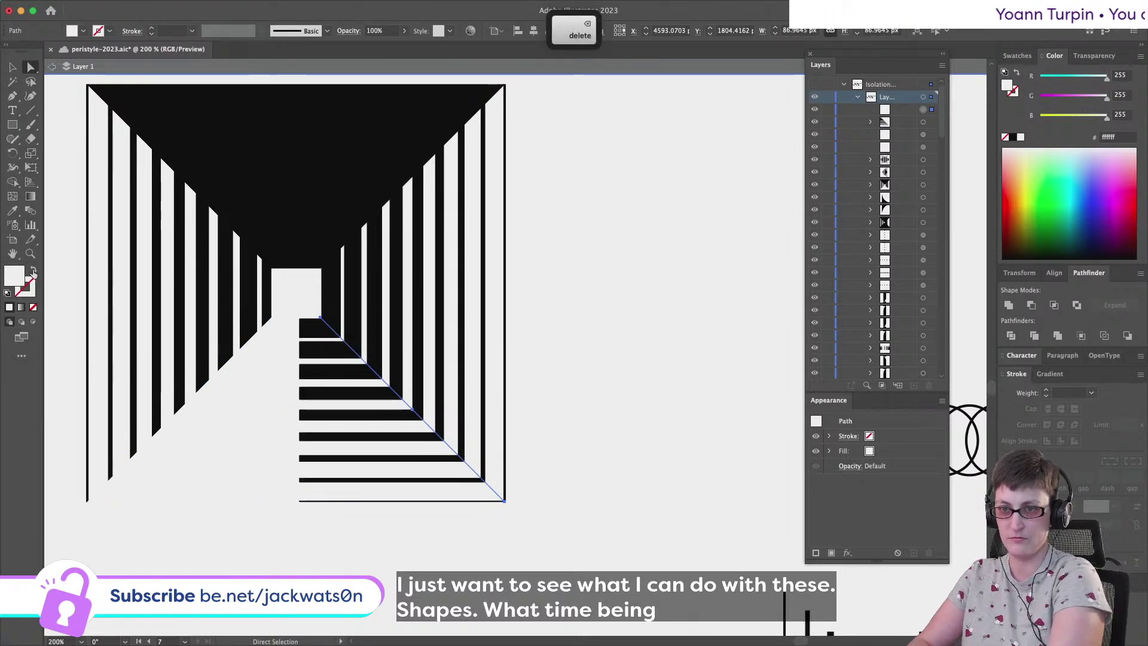
Turn the diagonal's white fill into a 10 pt stroke with a tapered triangular width profile
left_click(34, 273)
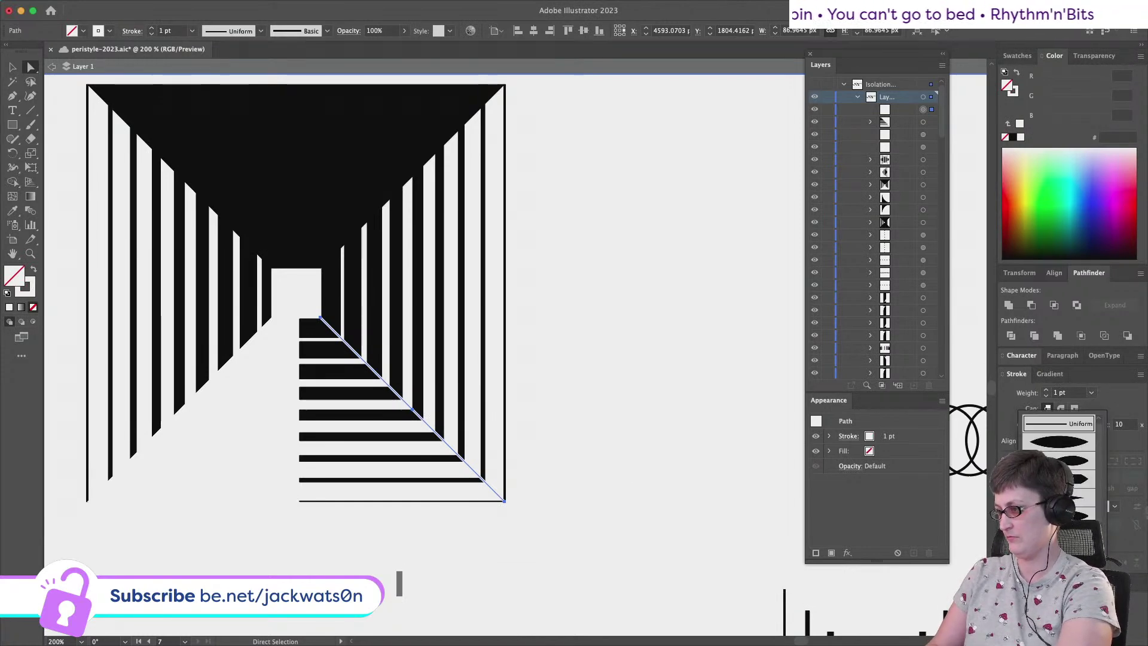
left_click(1059, 497)
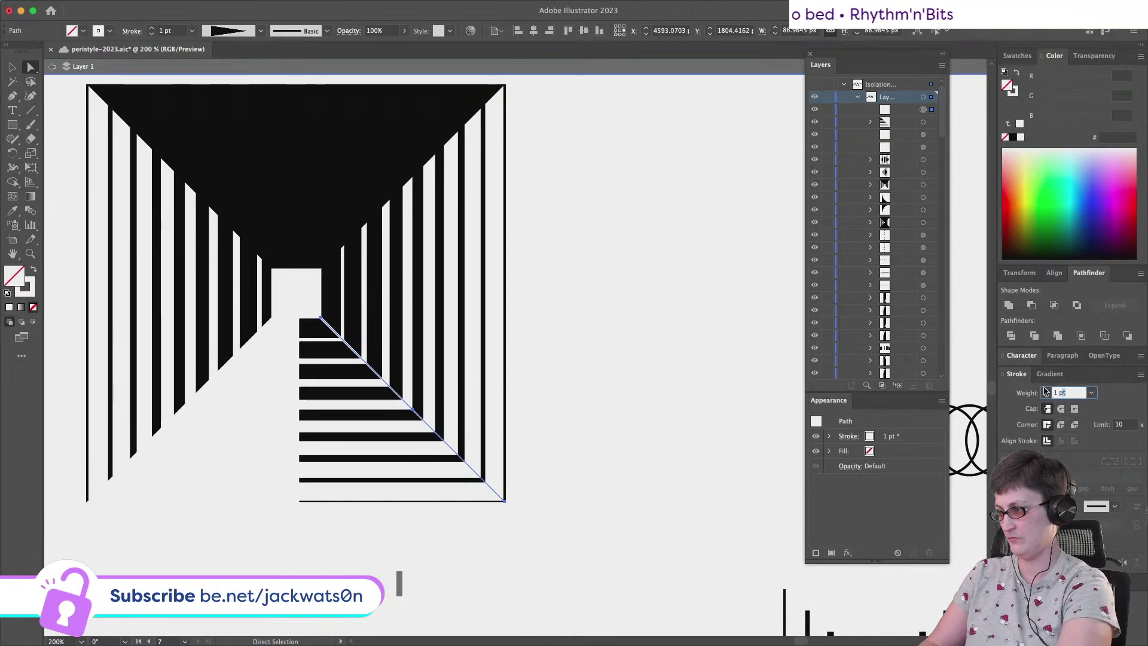
type("10")
key("Tab")
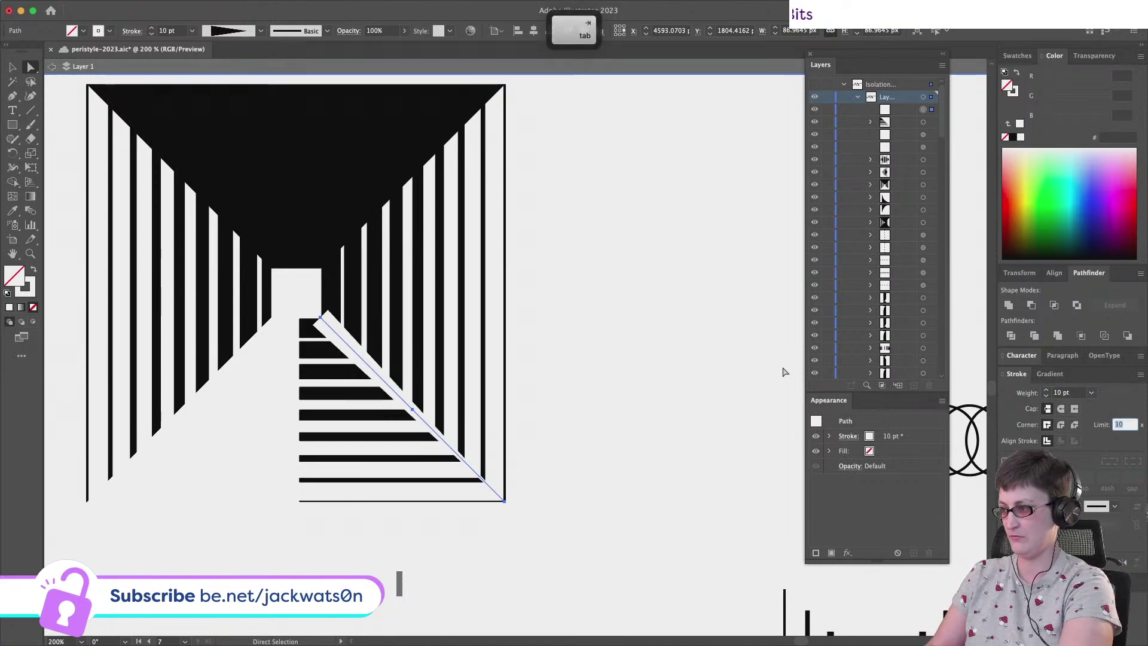
Extend the diagonal stroke's upper end to about the centre of the white doorway and review the motif at several scales
left_click_drag(322, 321, 301, 296)
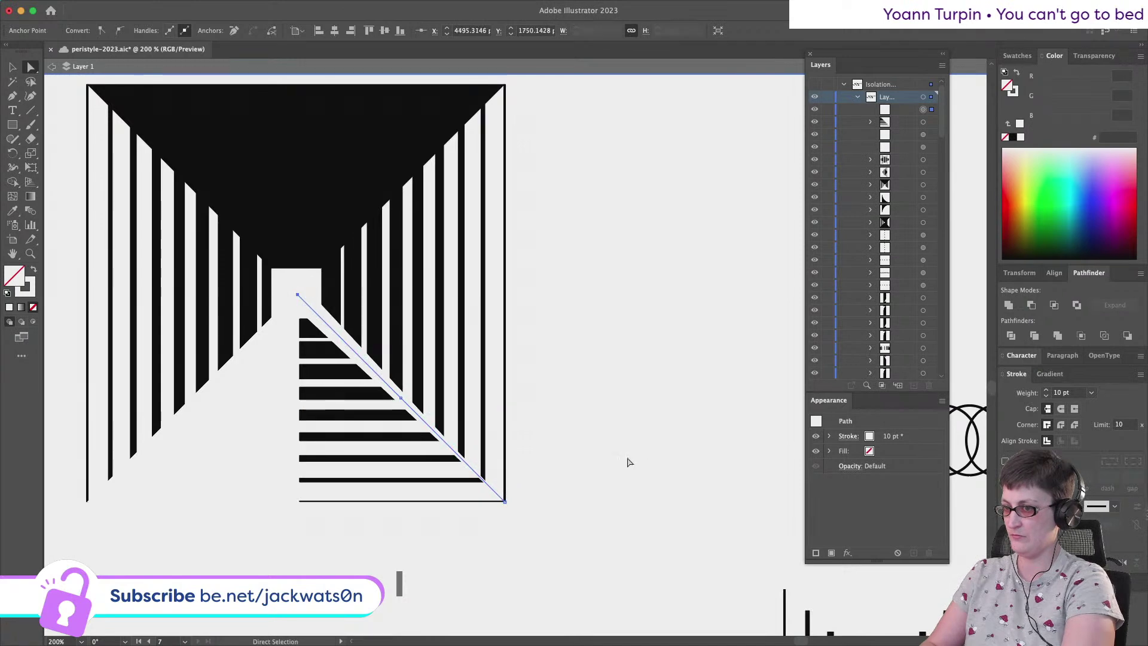
left_click(595, 449)
scroll(594, 448, "down", 5)
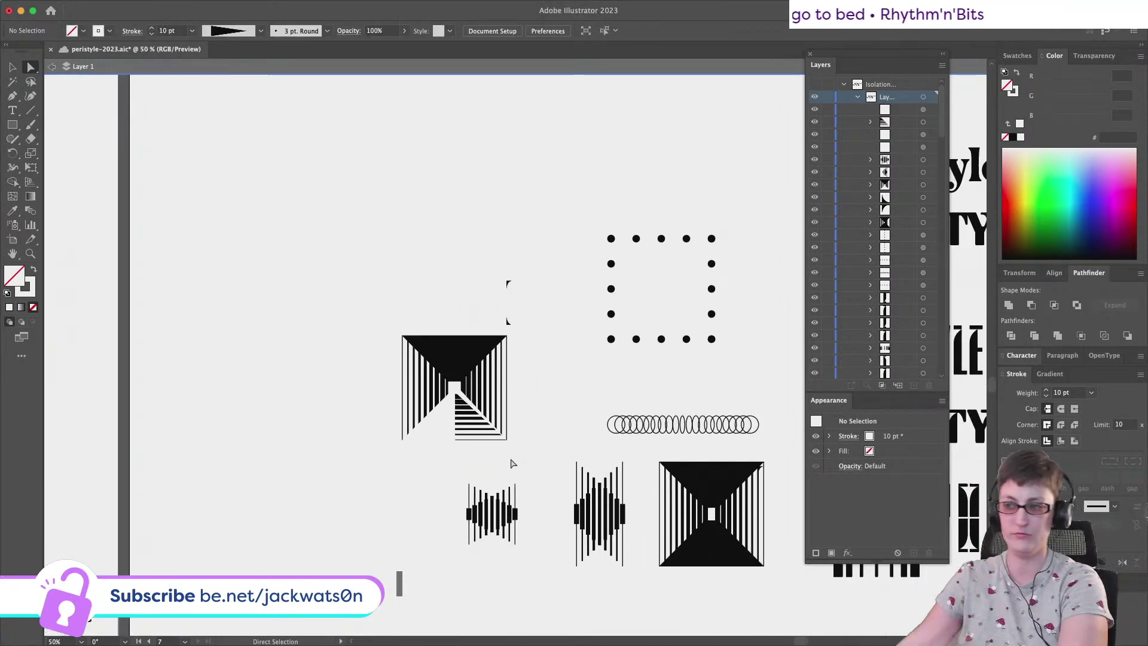
scroll(512, 464, "up", 5)
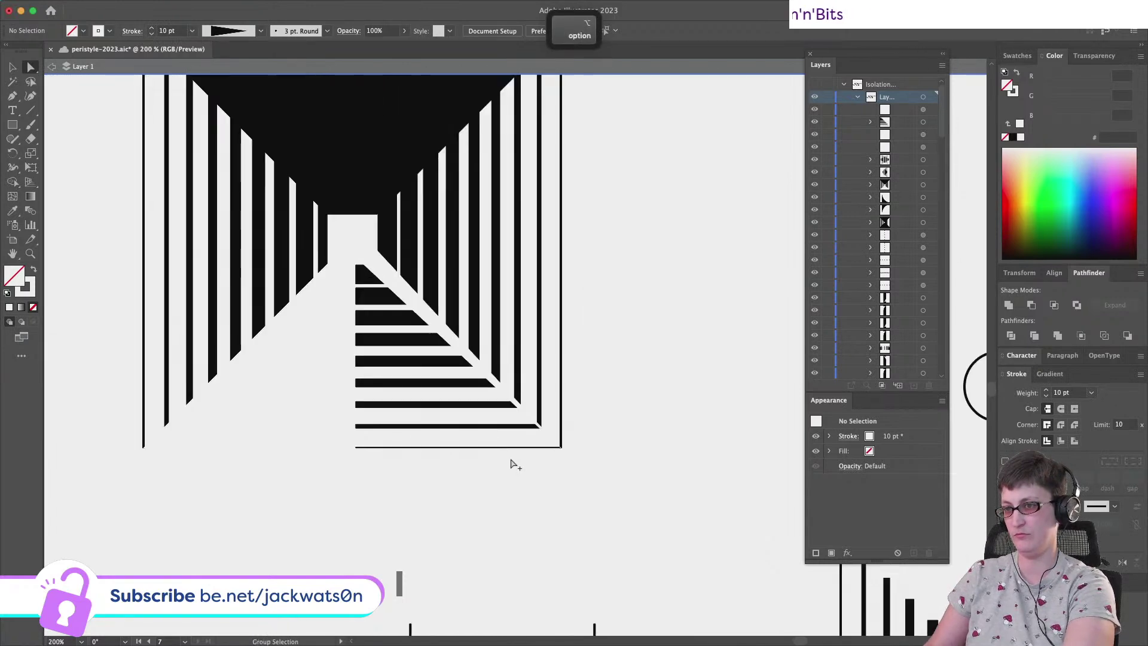
scroll(516, 465, "down", 4)
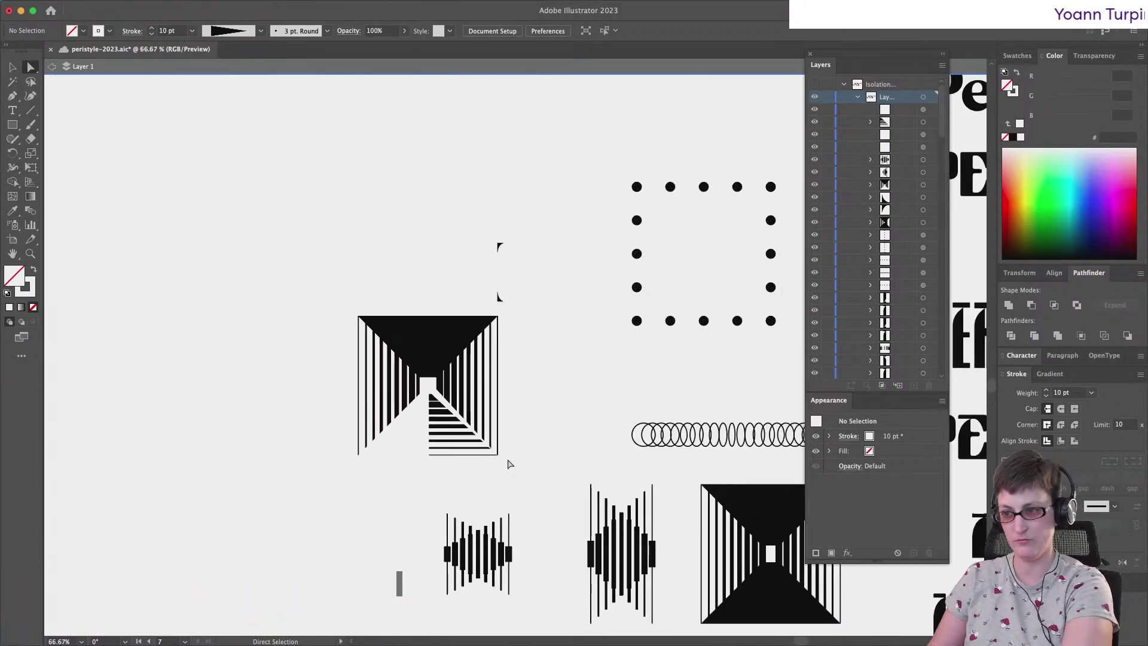
scroll(508, 465, "up", 3)
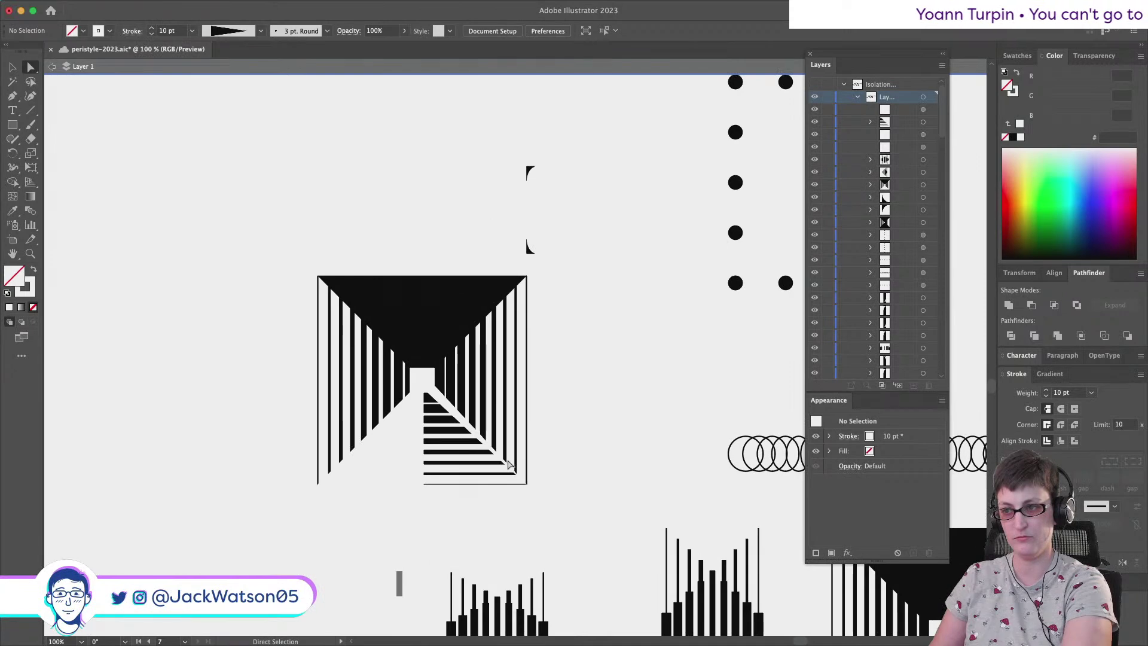
left_click(372, 479)
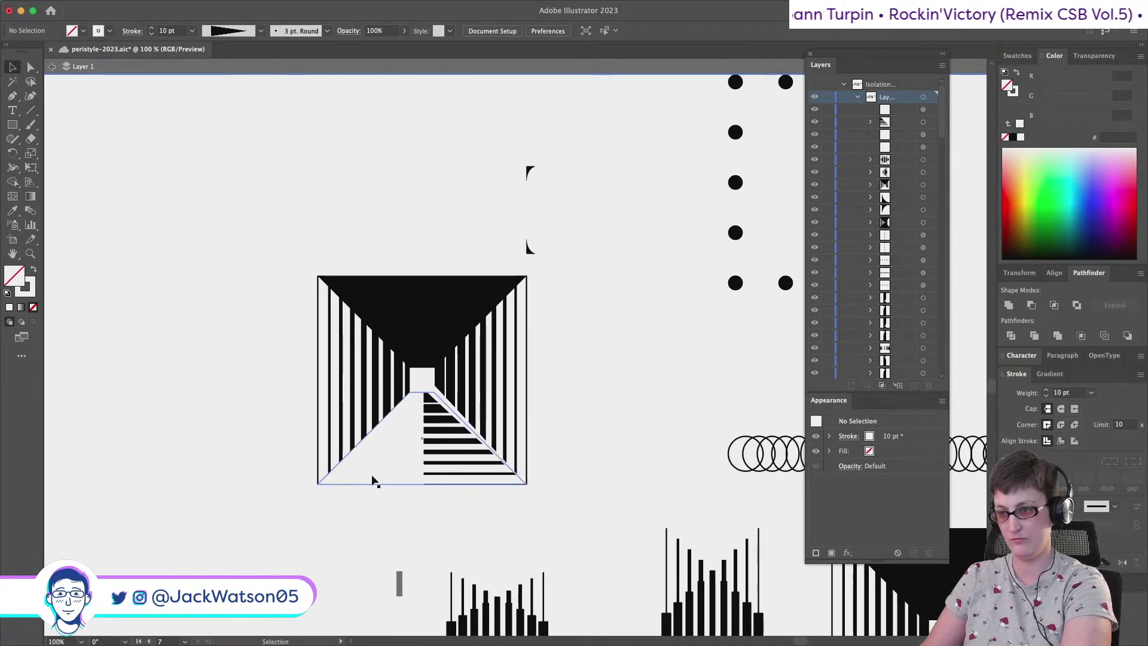
left_click_drag(286, 377, 420, 382)
left_click(396, 308, "shift")
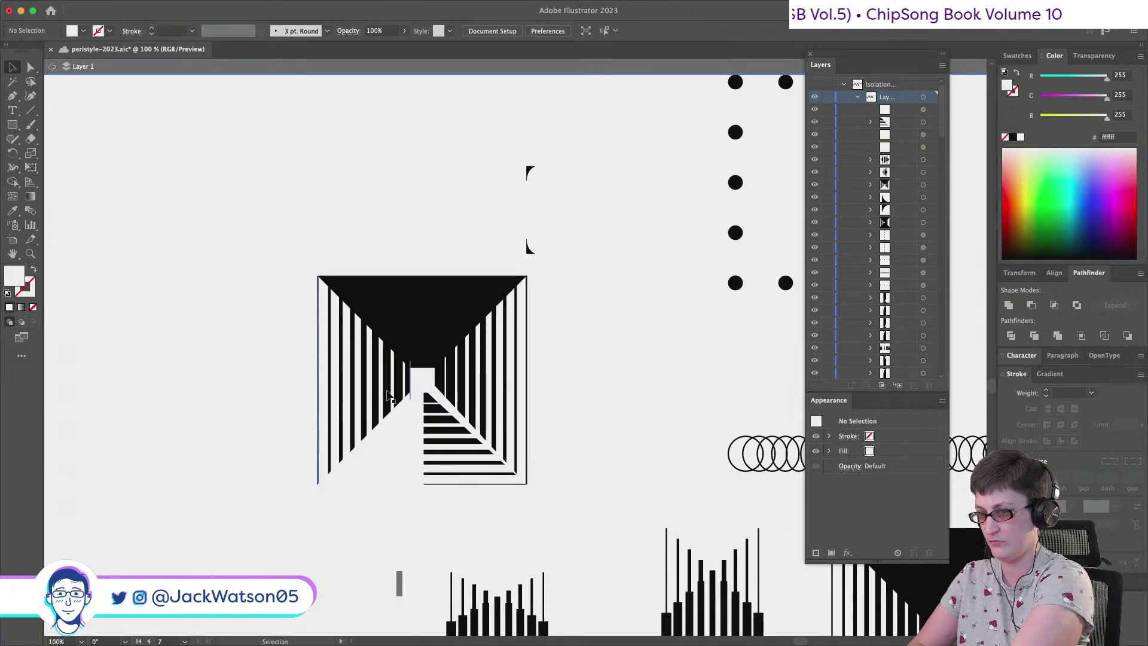
key("Delete")
key("ctrl+z")
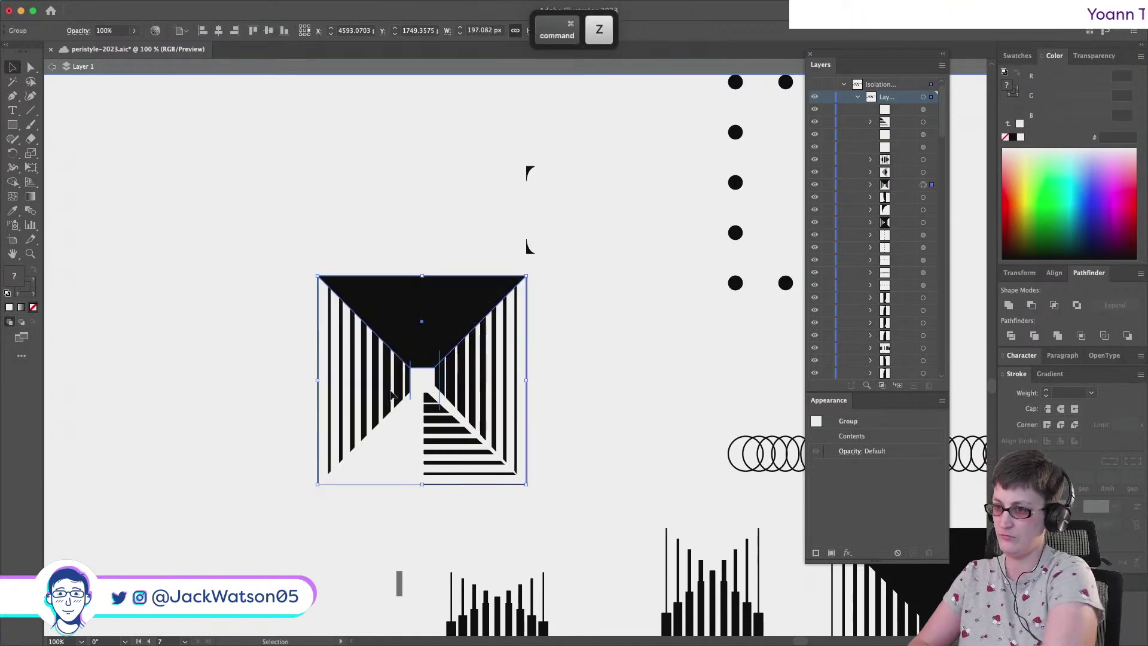
Isolate the colonnade group and delete its left-hand columns, keeping the black ceiling and right-hand columns
double_click(400, 393)
left_click(398, 386)
key("Delete")
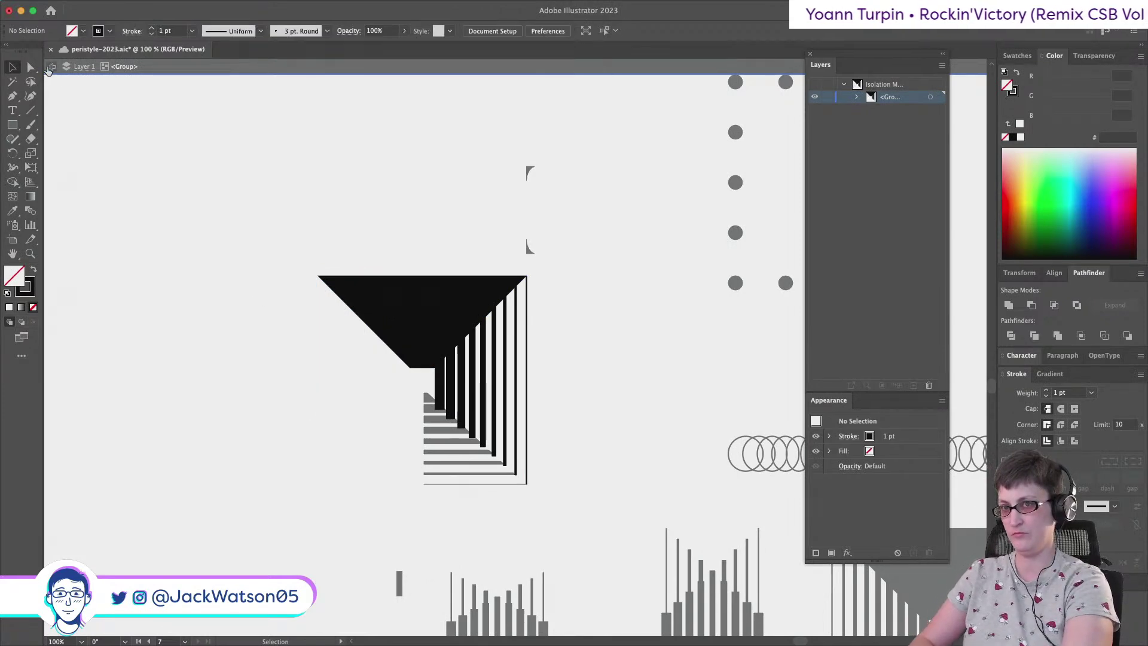
Reflect a copy of the half colonnade motif across its vertical axis to add columns and floor bars on the left
left_click(51, 67)
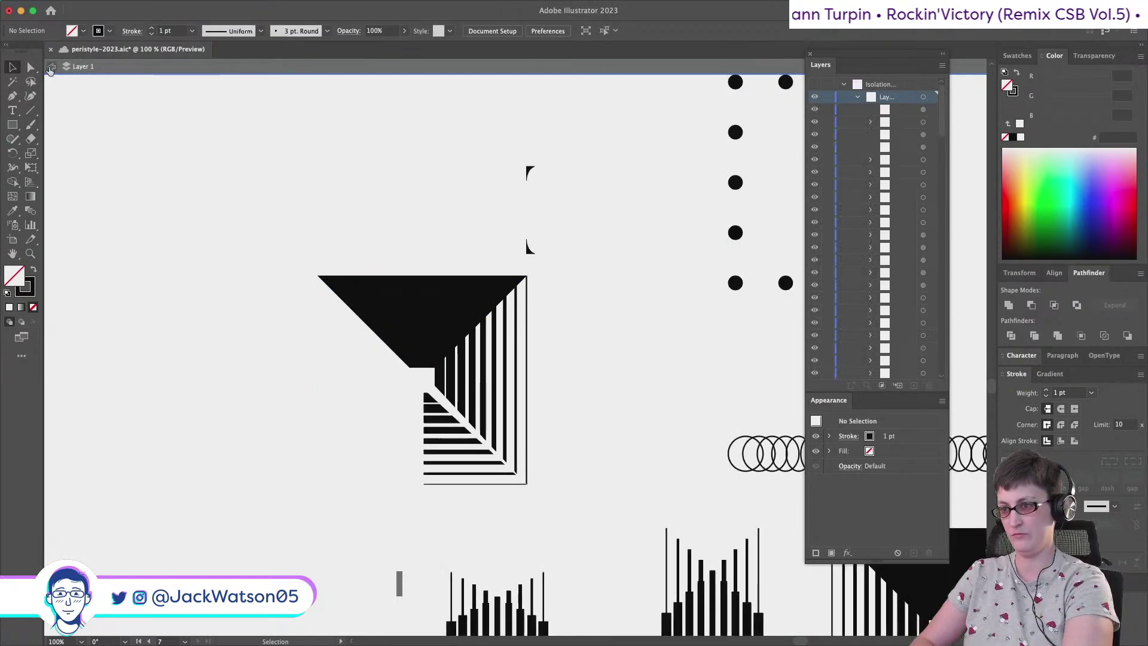
left_click(400, 370)
left_click(114, 7)
mouse_move(146, 22)
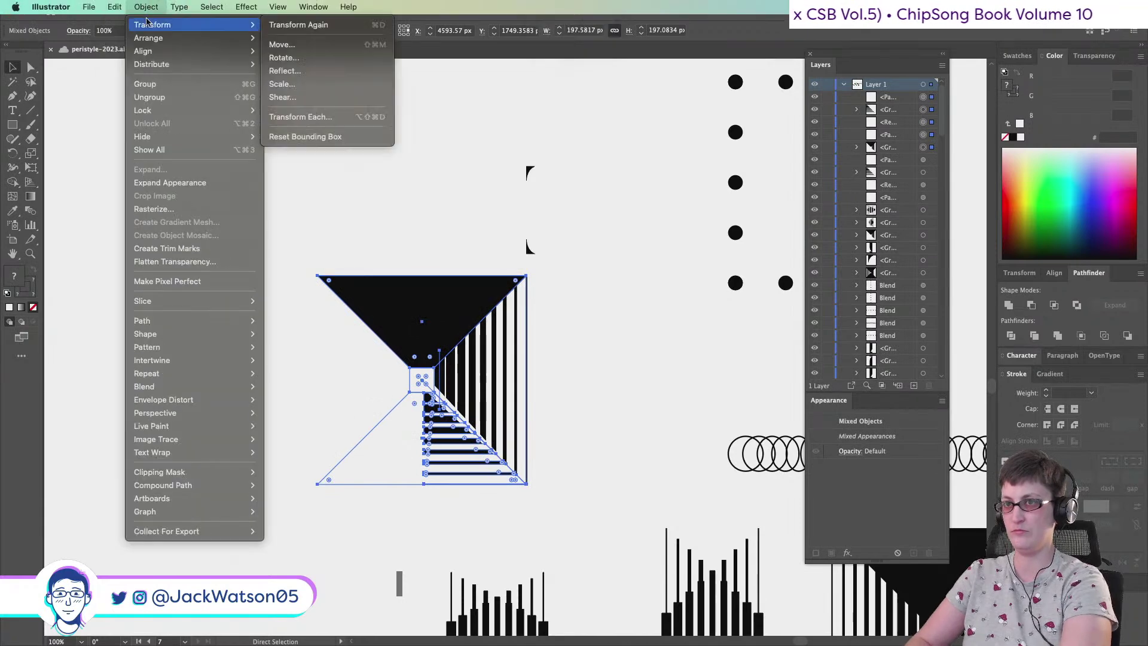
left_click(352, 70)
key("Return")
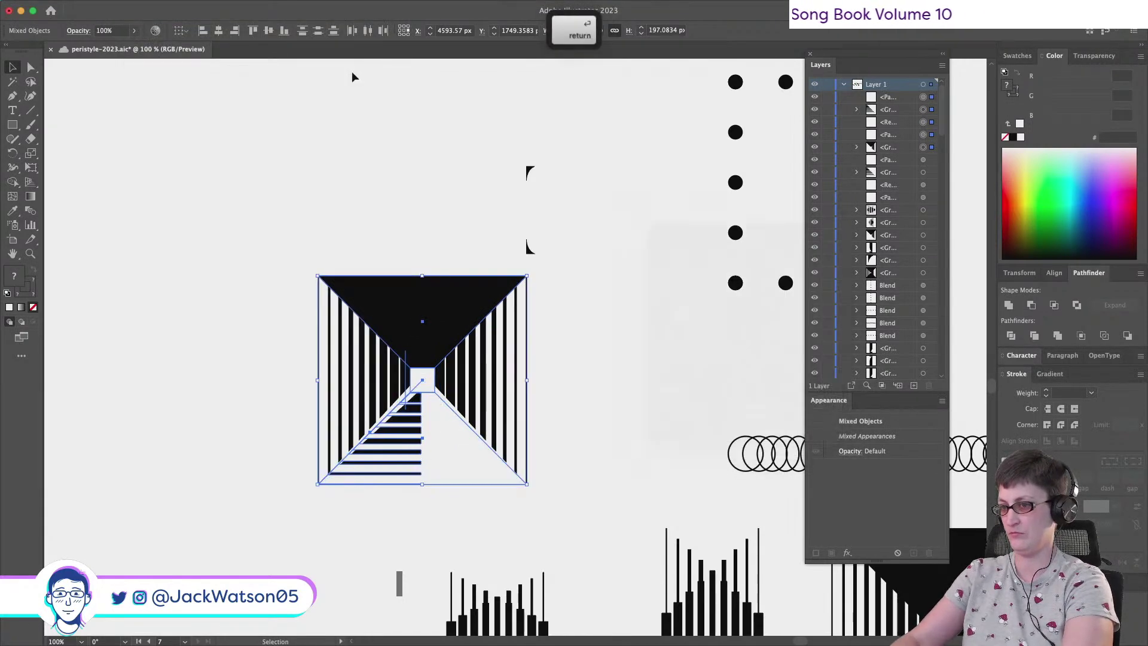
key("super+shift+a")
Delete the white trapezoid that covers the right-hand floor bars of the mirrored motif
left_click(450, 441)
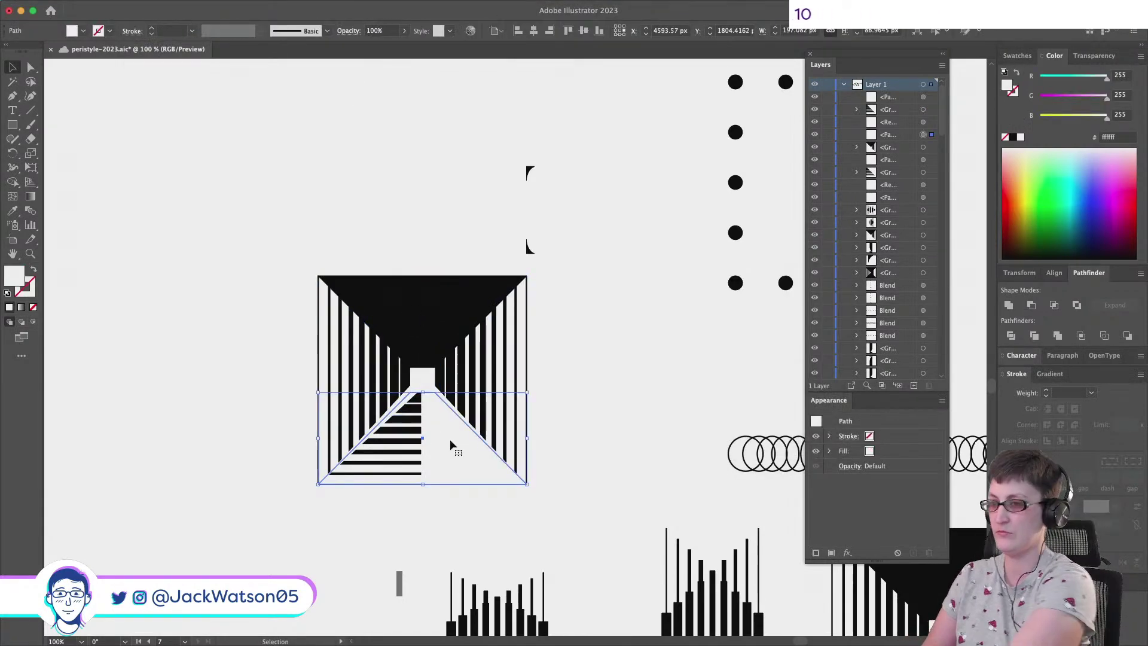
key("super+d")
key("super+shift+a")
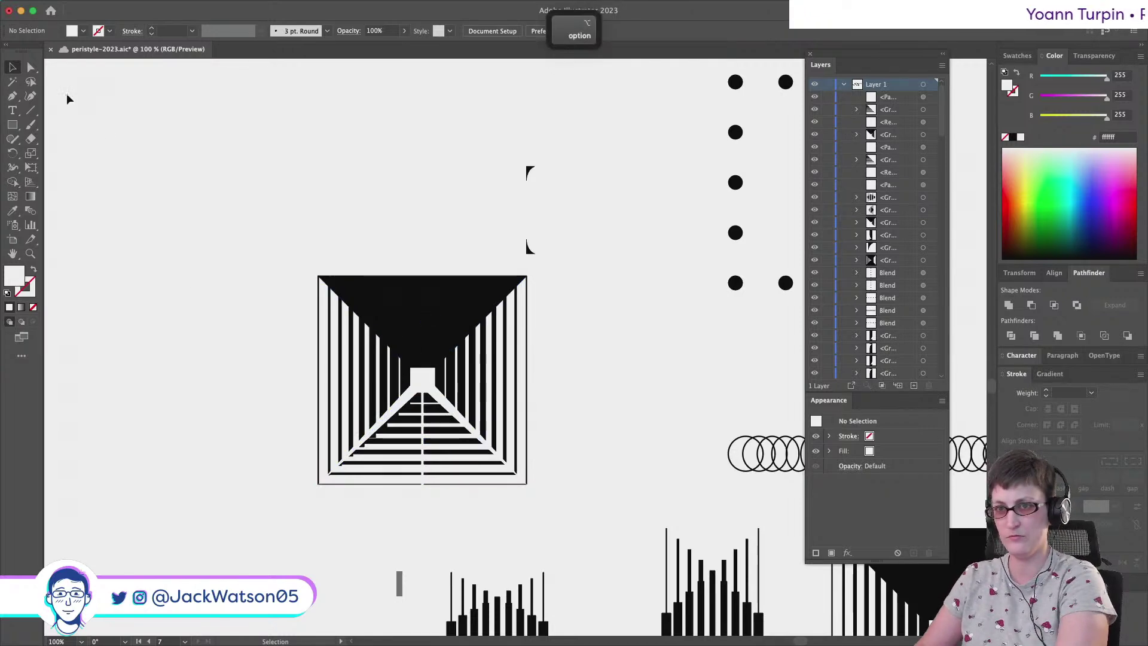
Try to nudge the right-hand floor bars away from the motif's centre line
left_click(32, 68)
scroll(367, 475, "up", 4)
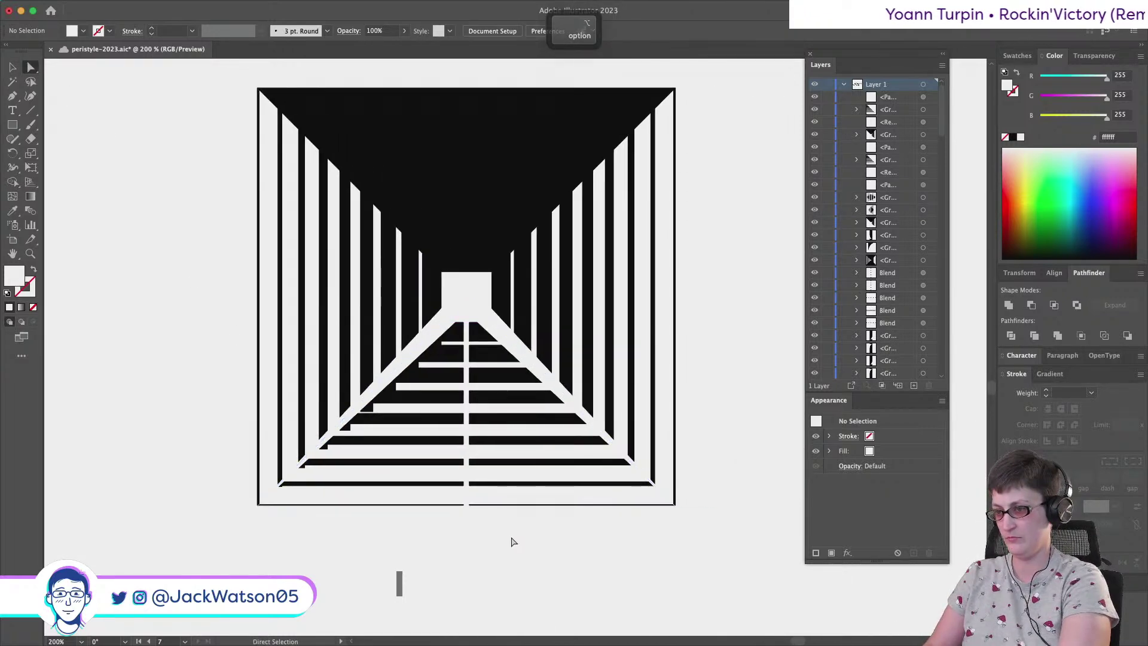
left_click_drag(483, 524, 476, 352)
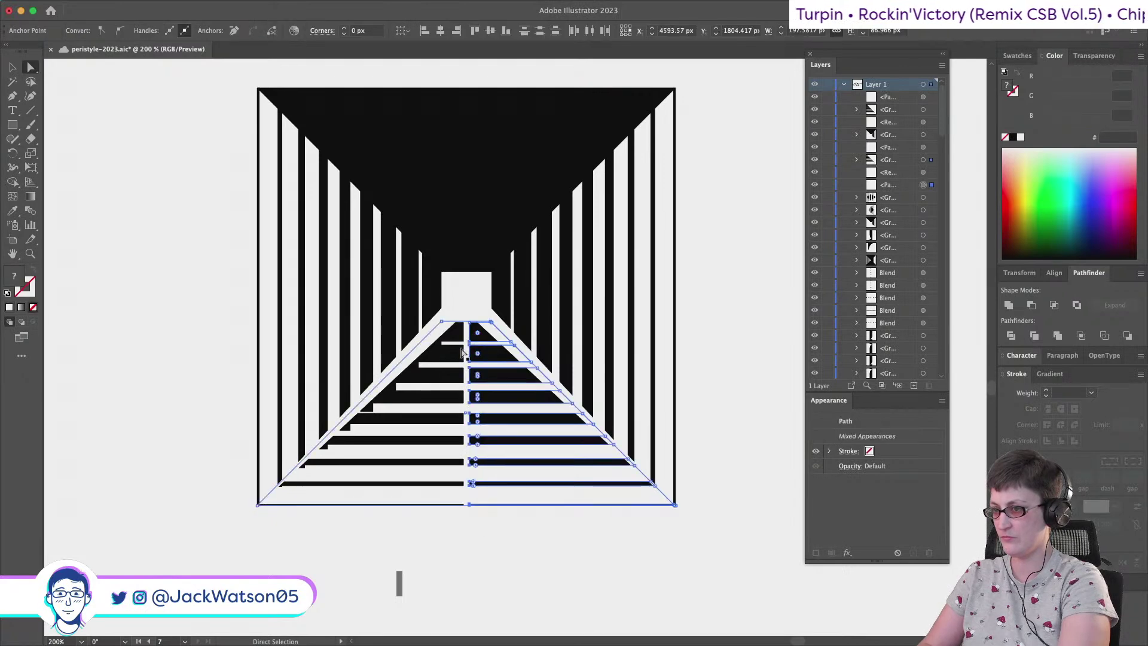
key("Right")
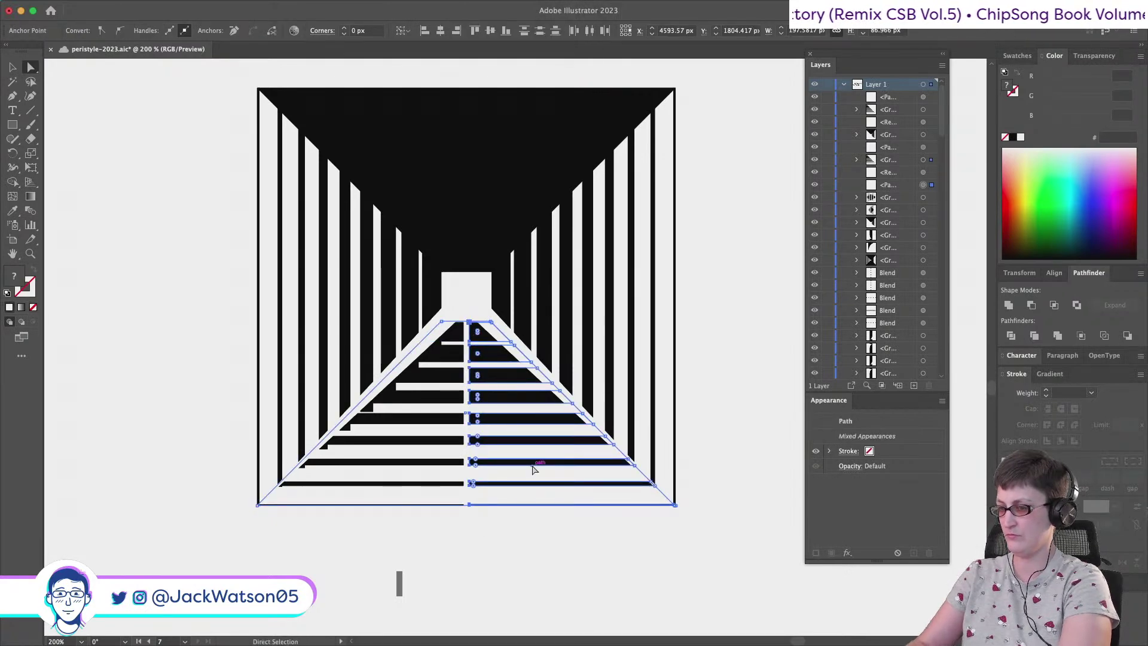
scroll(534, 470, "up", 1)
key("Right")
key("Right")
key("Right")
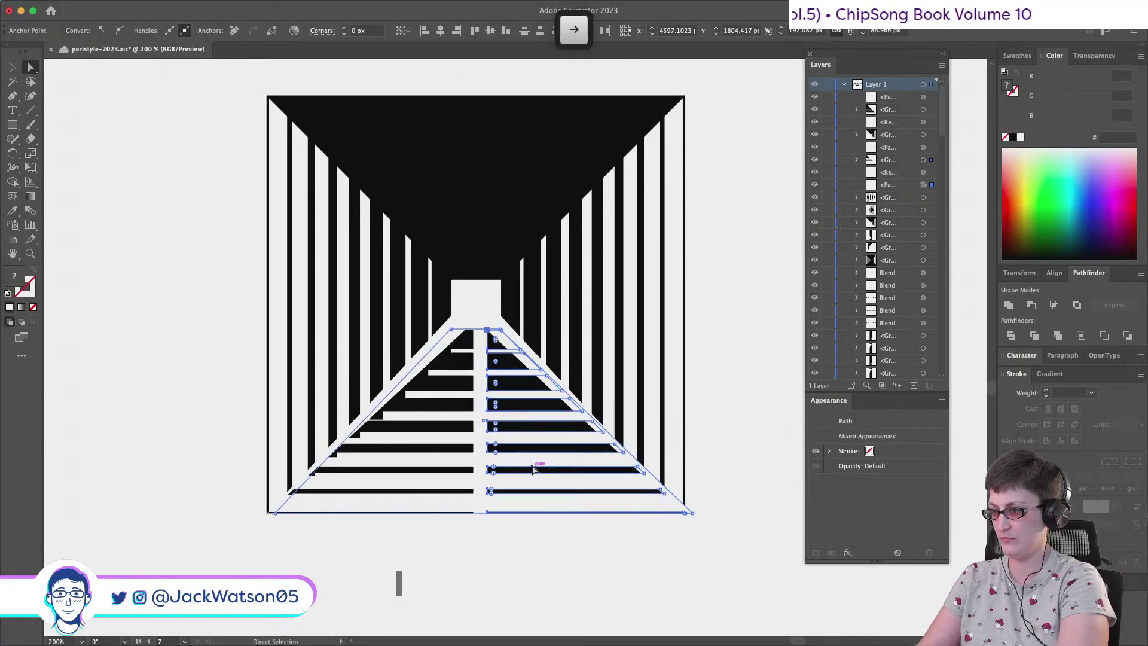
key("super+shift+a")
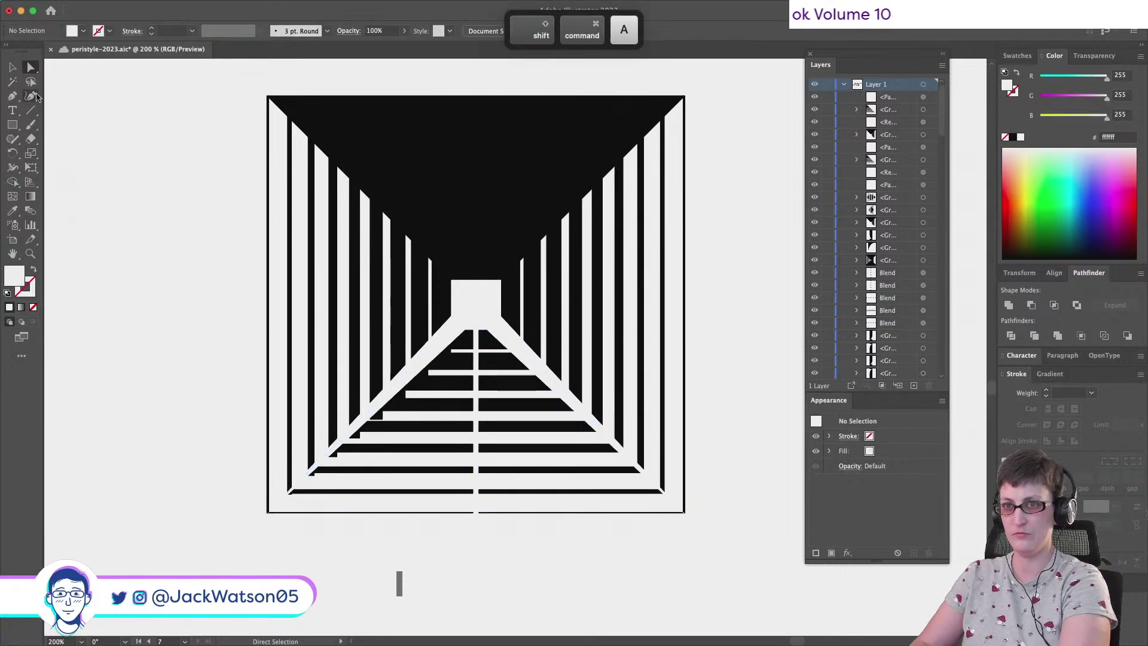
Isolate the right-hand floor bar group and draw a white right triangle about 39 by 86 px against the centre line
left_click(13, 68)
scroll(418, 383, "down", 3)
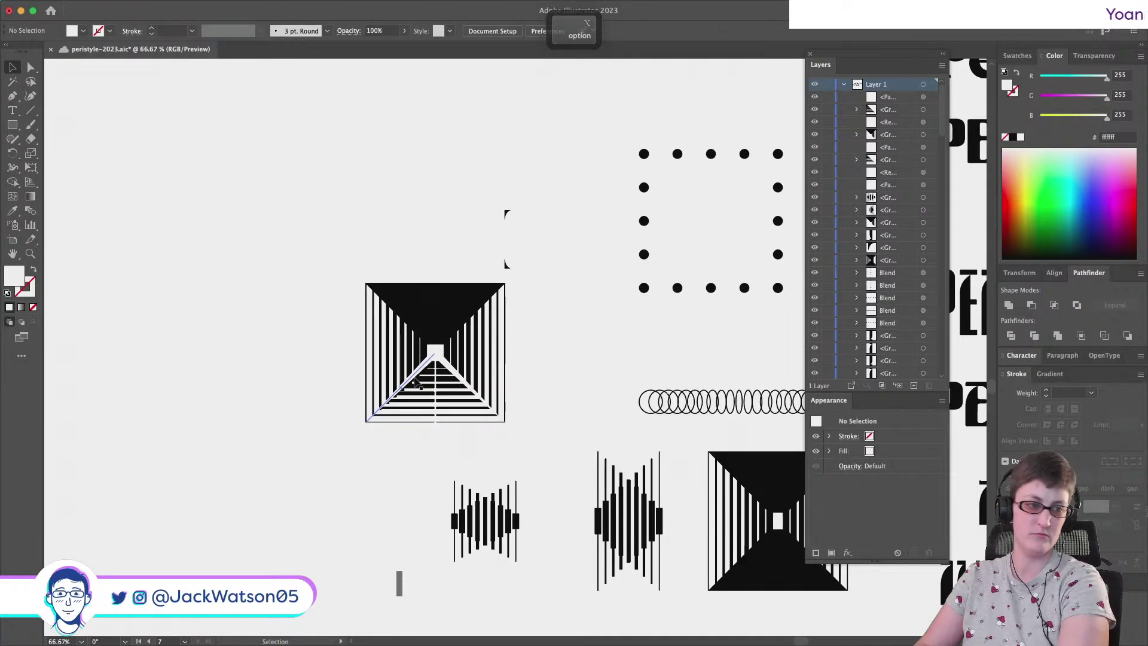
scroll(422, 383, "up", 1)
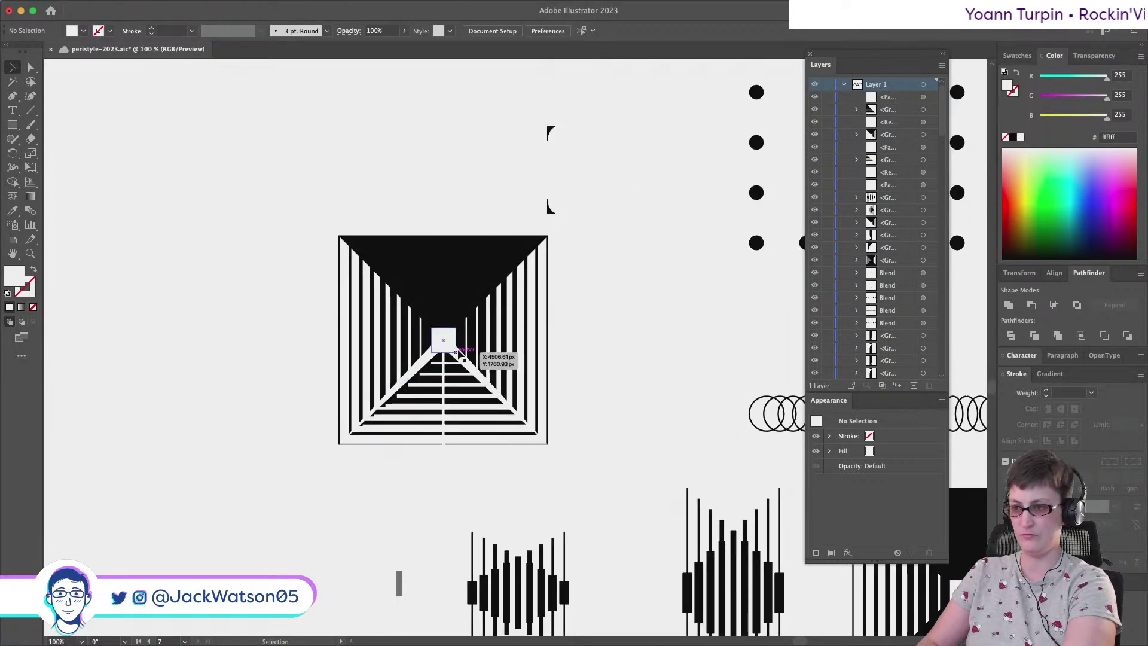
double_click(452, 374)
scroll(497, 457, "up", 2)
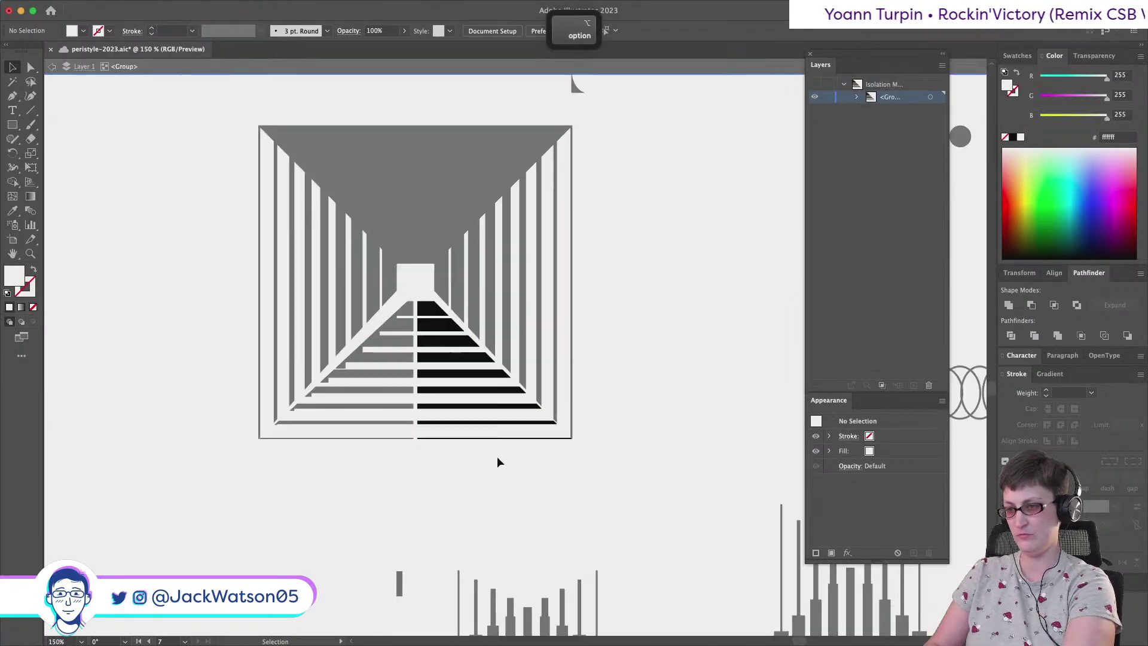
left_click(12, 95)
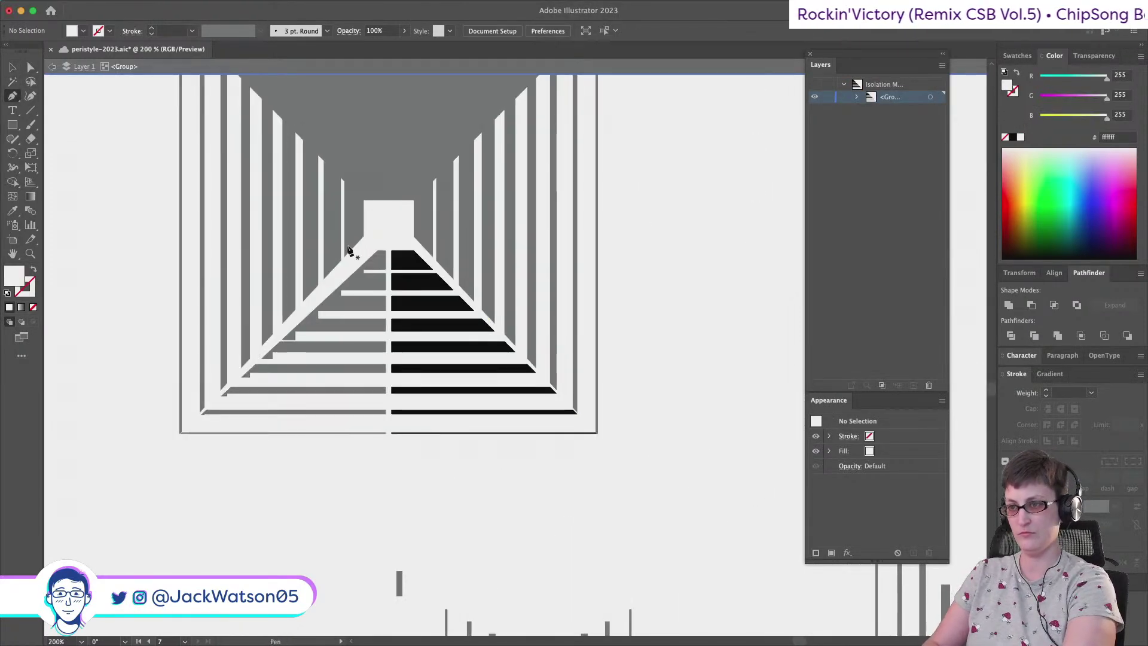
left_click(392, 251)
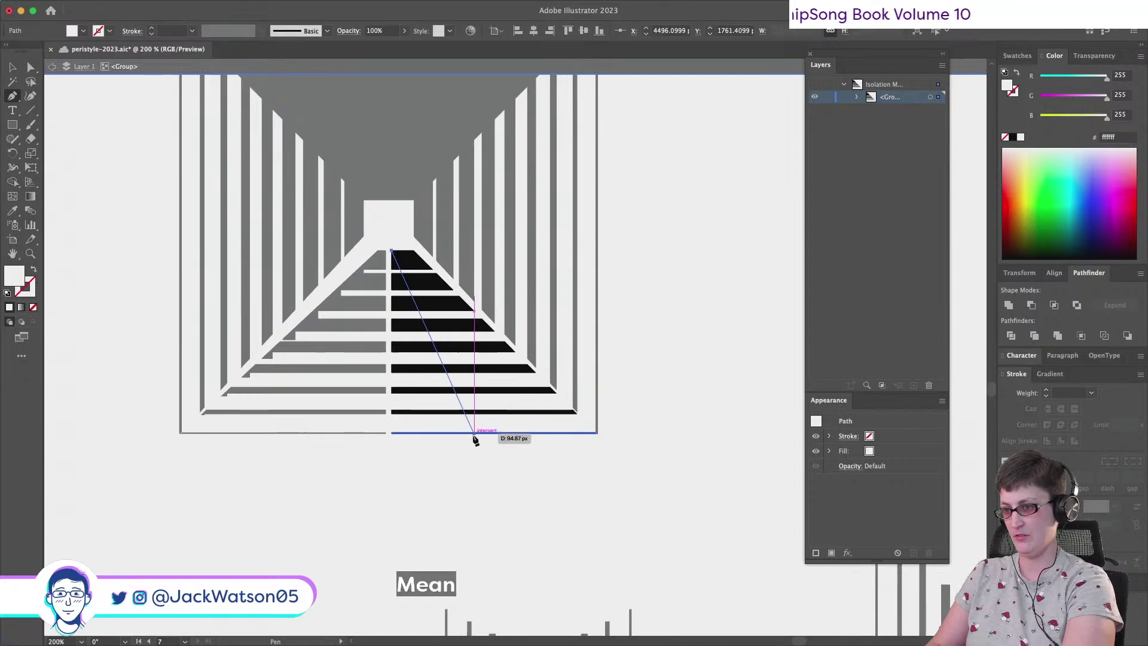
left_click(474, 433)
left_click(391, 433)
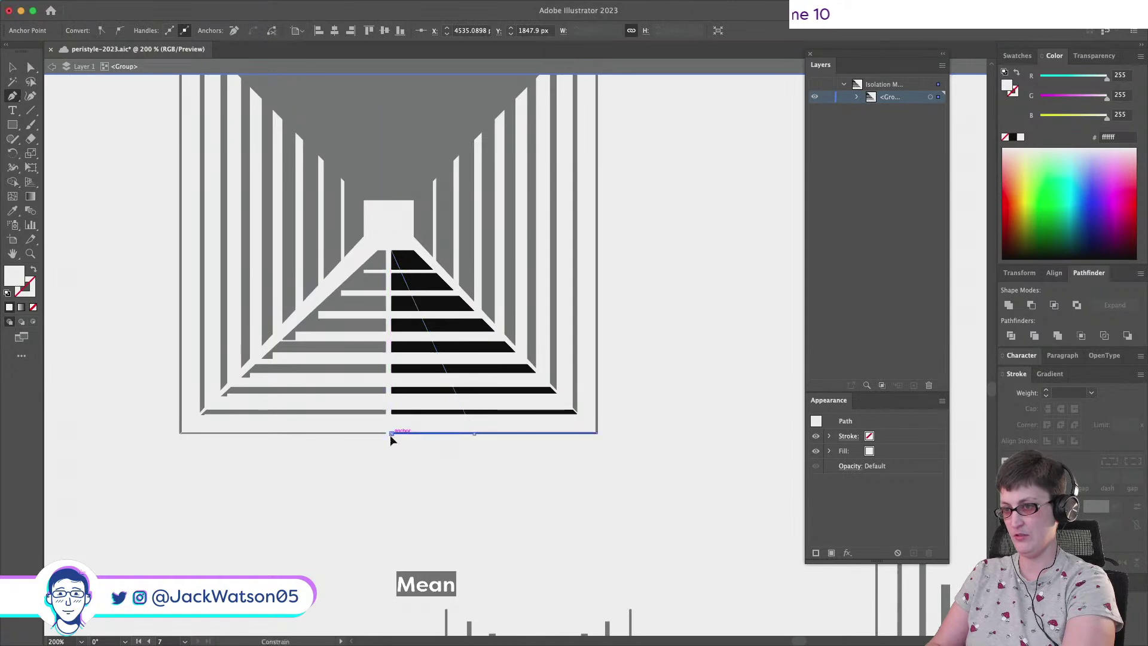
key("super+shift+a")
Reflect a copy of the white triangle across the vertical axis and place it just left of the centre line
left_click(30, 67)
left_click(407, 332)
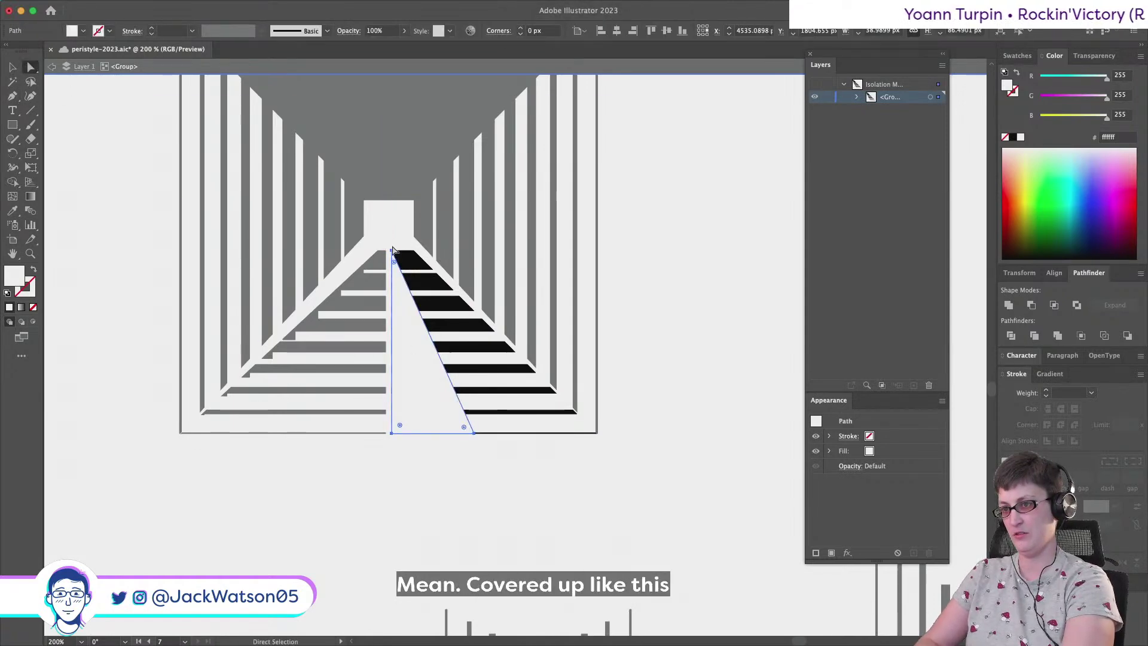
scroll(393, 247, "up", 3)
scroll(389, 269, "down", 5)
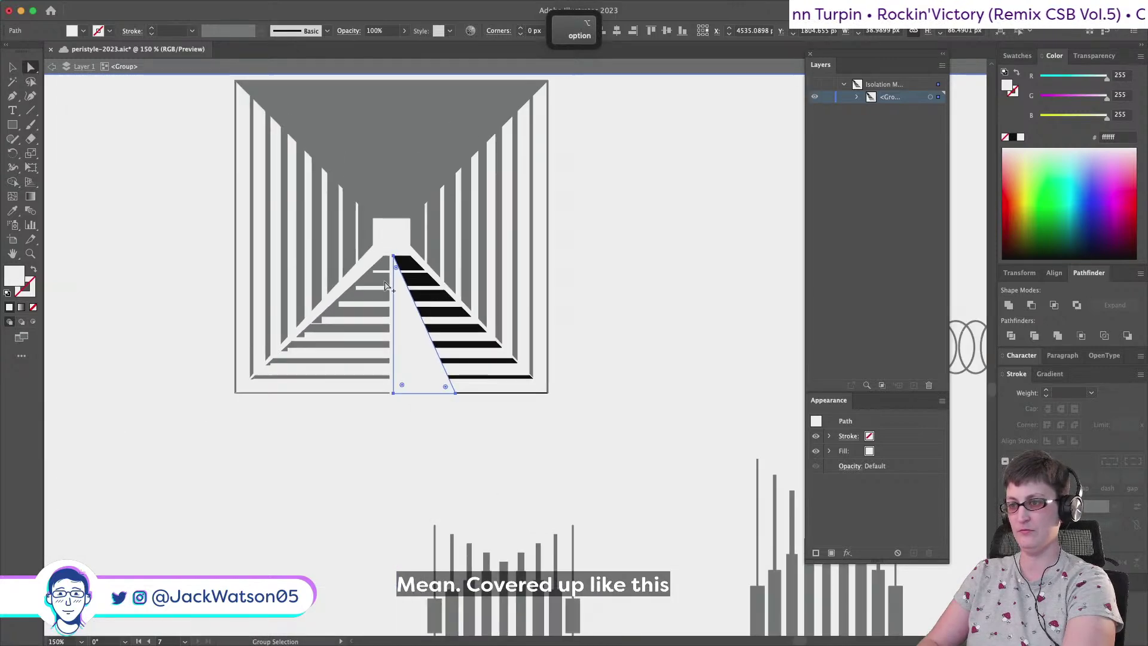
key("super")
left_click(146, 7)
mouse_move(180, 25)
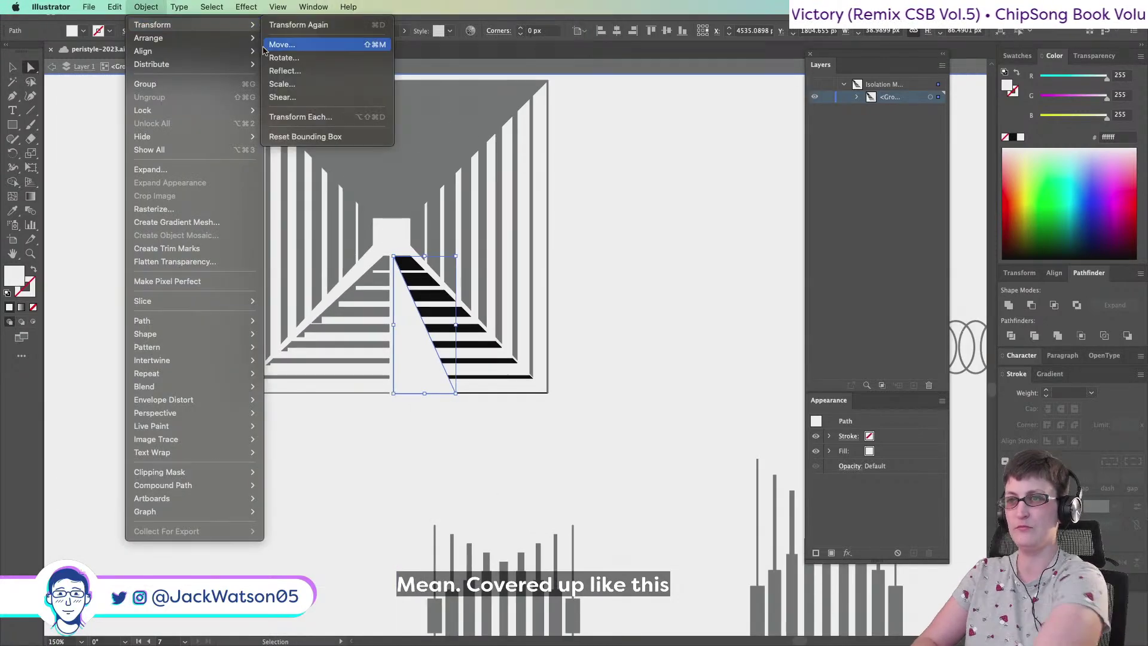
left_click(284, 70)
key("Return")
left_click_drag(402, 349, 362, 343)
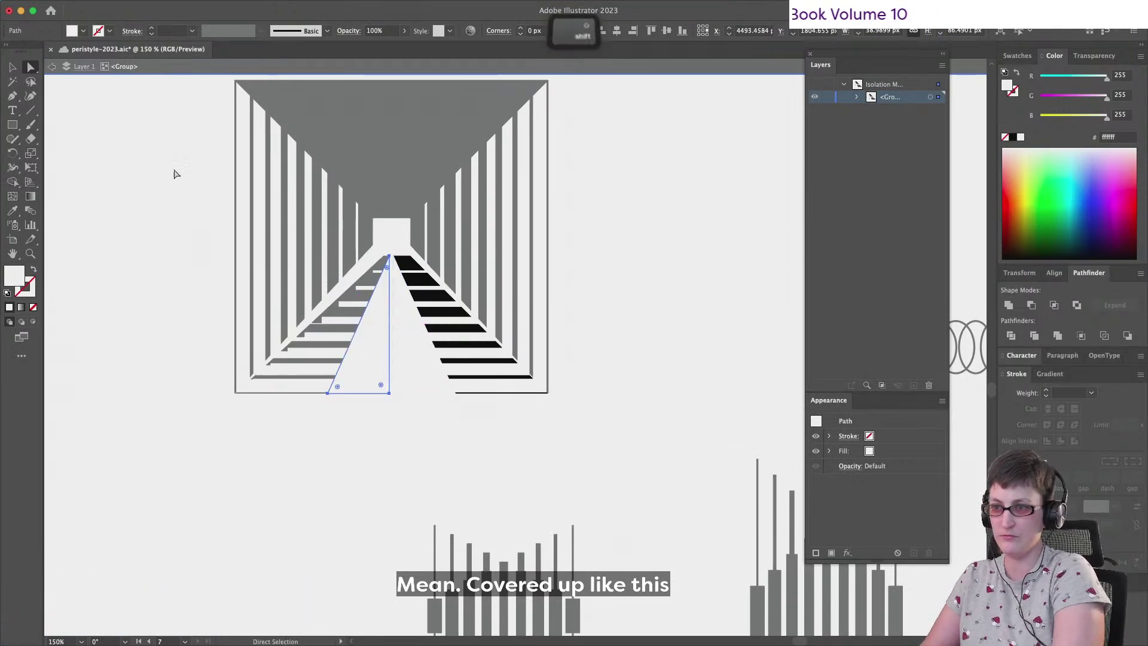
key("super+shift+a")
key("Escape")
scroll(434, 344, "down", 2)
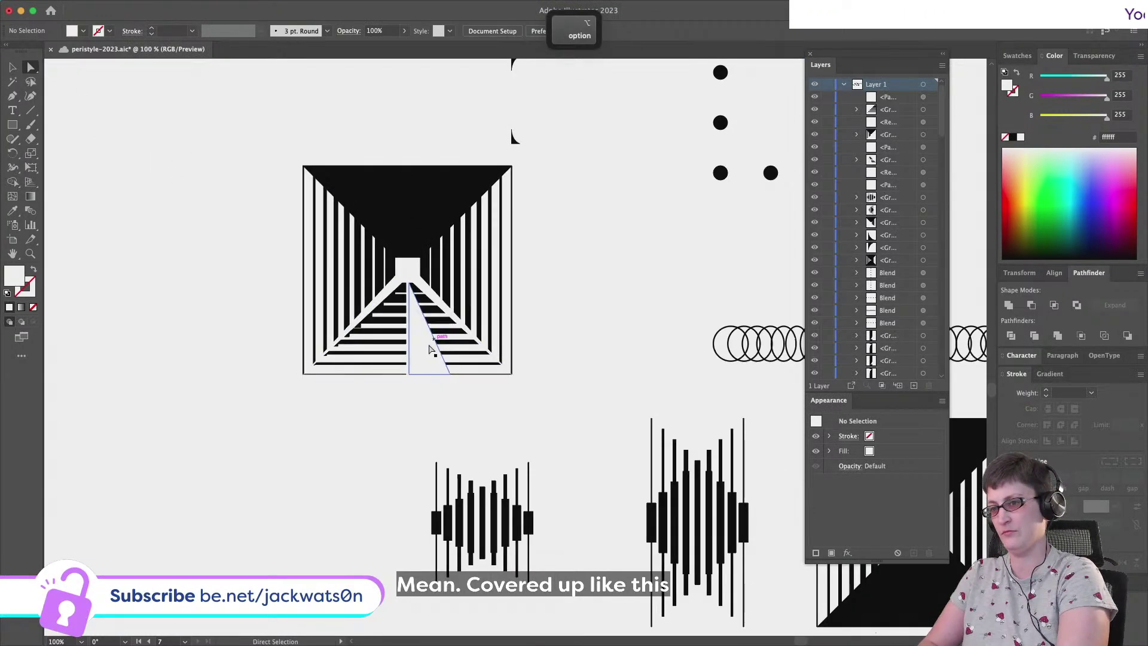
Cut the left triangle out of the right-hand floor group and paste it in front so it covers the left floor bars
double_click(421, 354)
key("super+x")
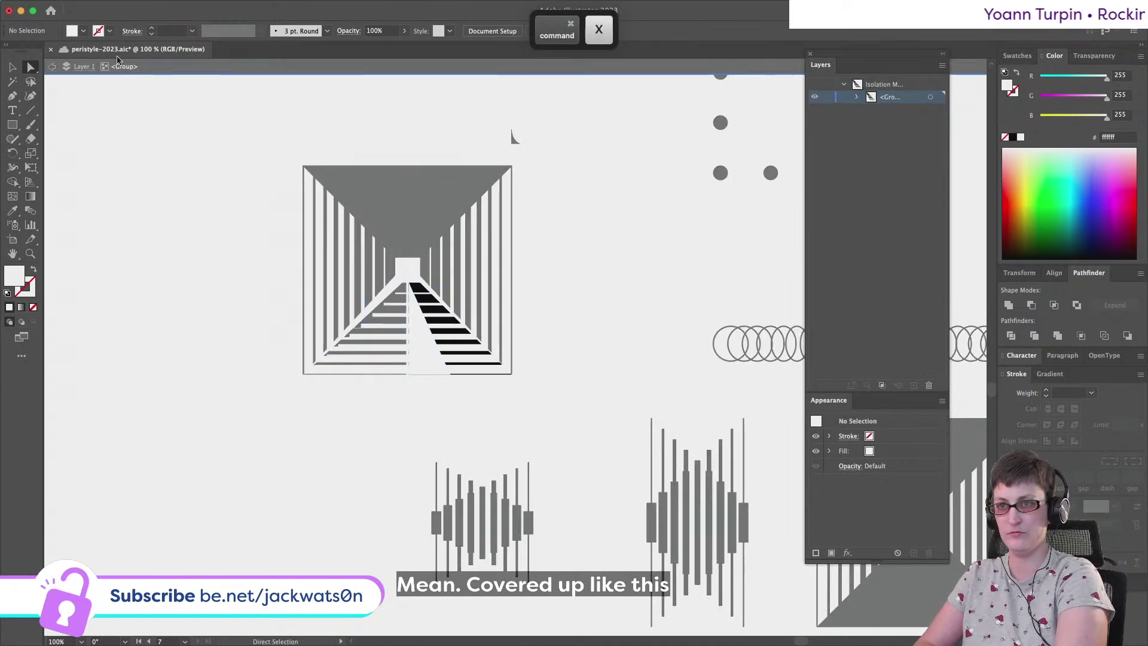
left_click(50, 69)
key("super+f")
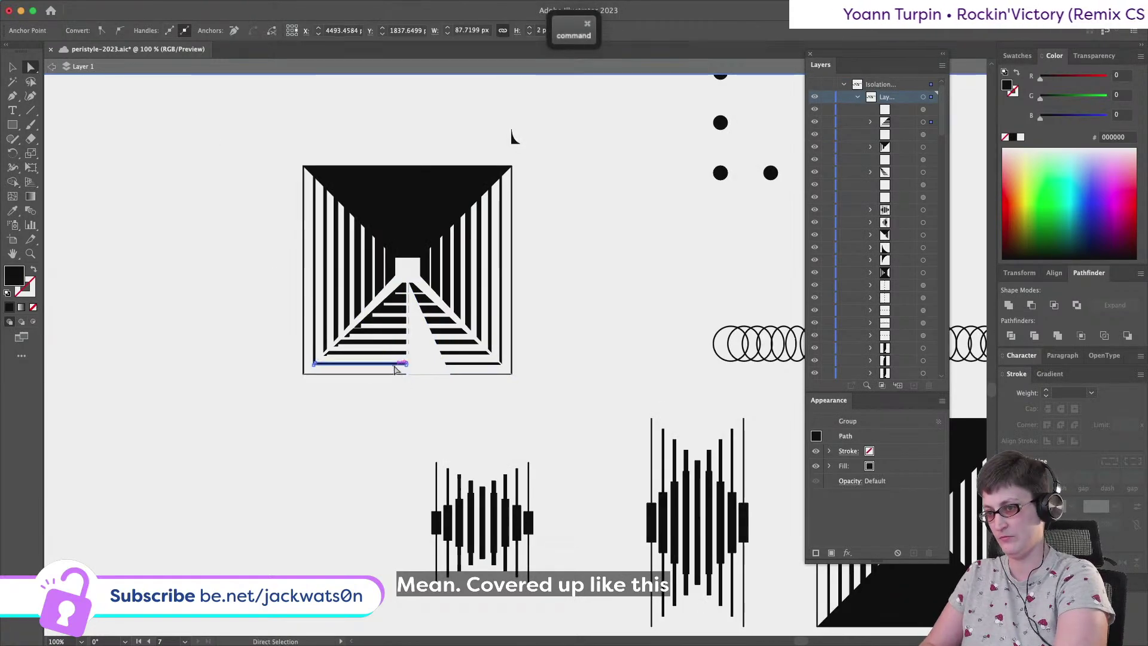
key("super+alt+bracketleft")
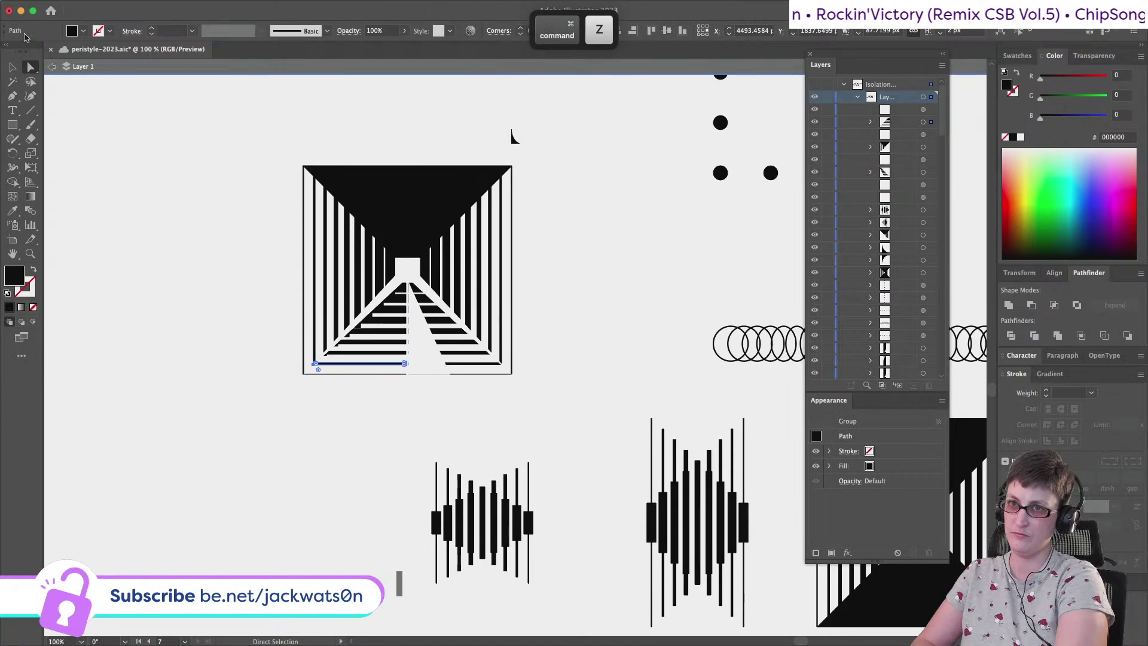
left_click(323, 385)
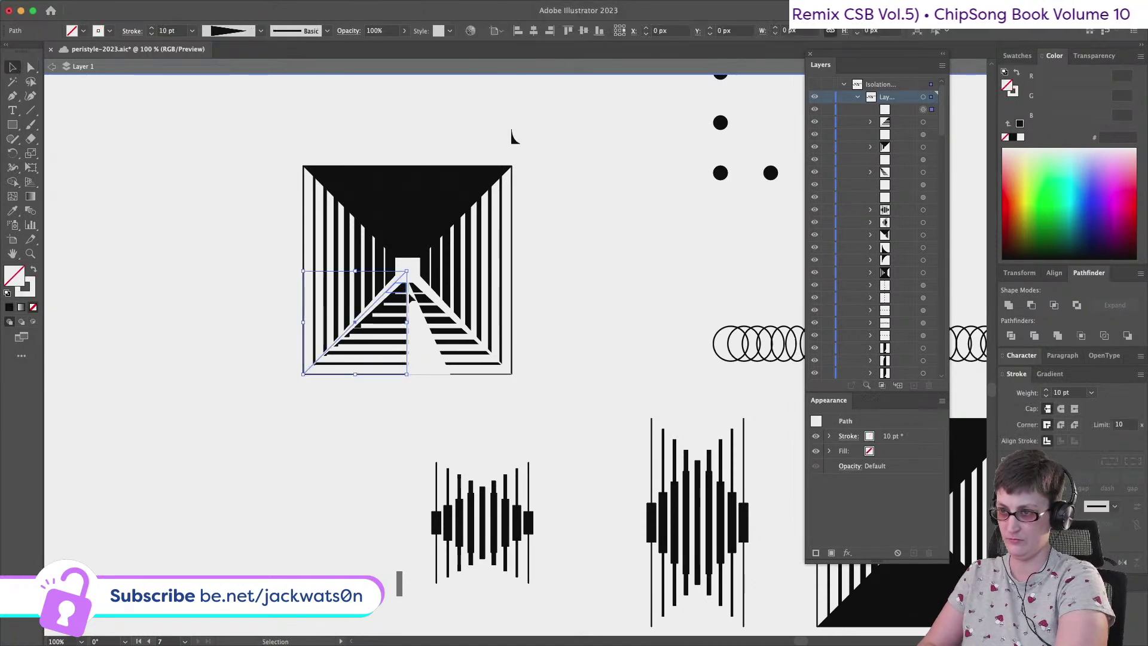
key("super+f")
left_click(602, 369)
Duplicate the square colonnade with black ceiling and floor and place the copy to the left of the white-path motif
scroll(601, 370, "down", 3)
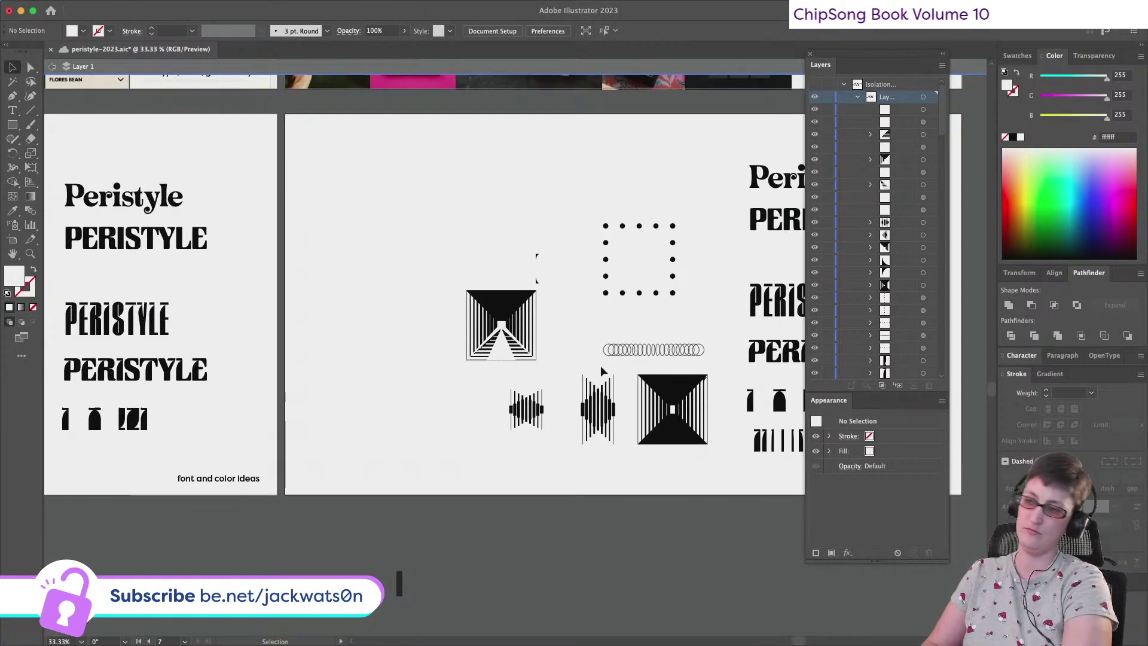
scroll(601, 369, "right", 1)
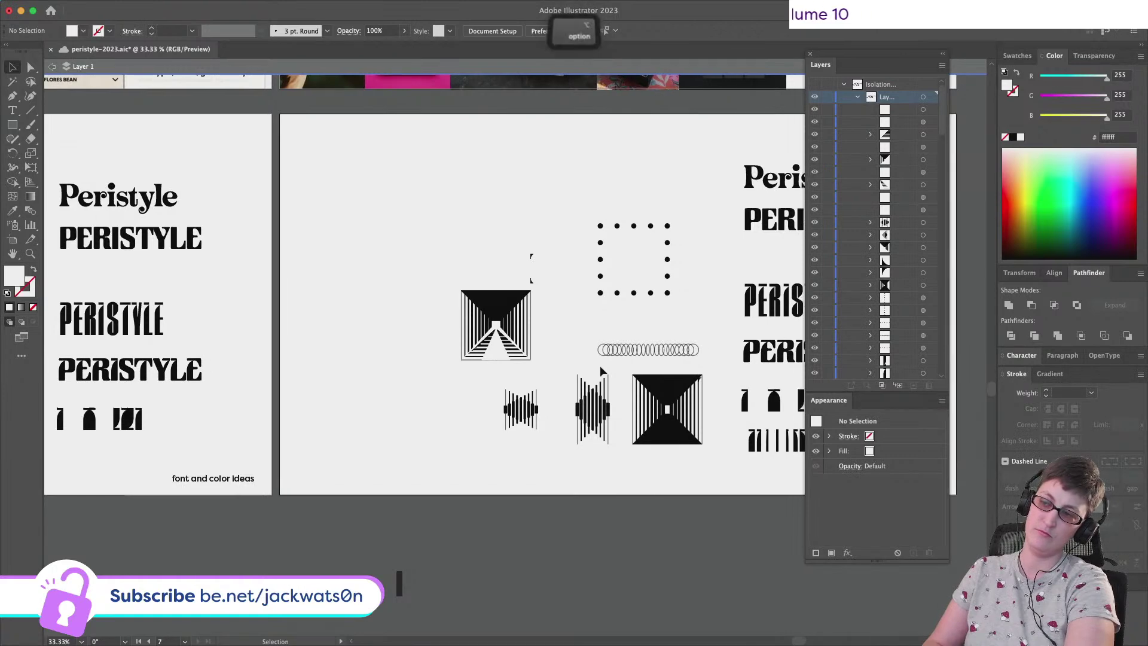
scroll(601, 368, "right", 1)
scroll(600, 369, "up", 1)
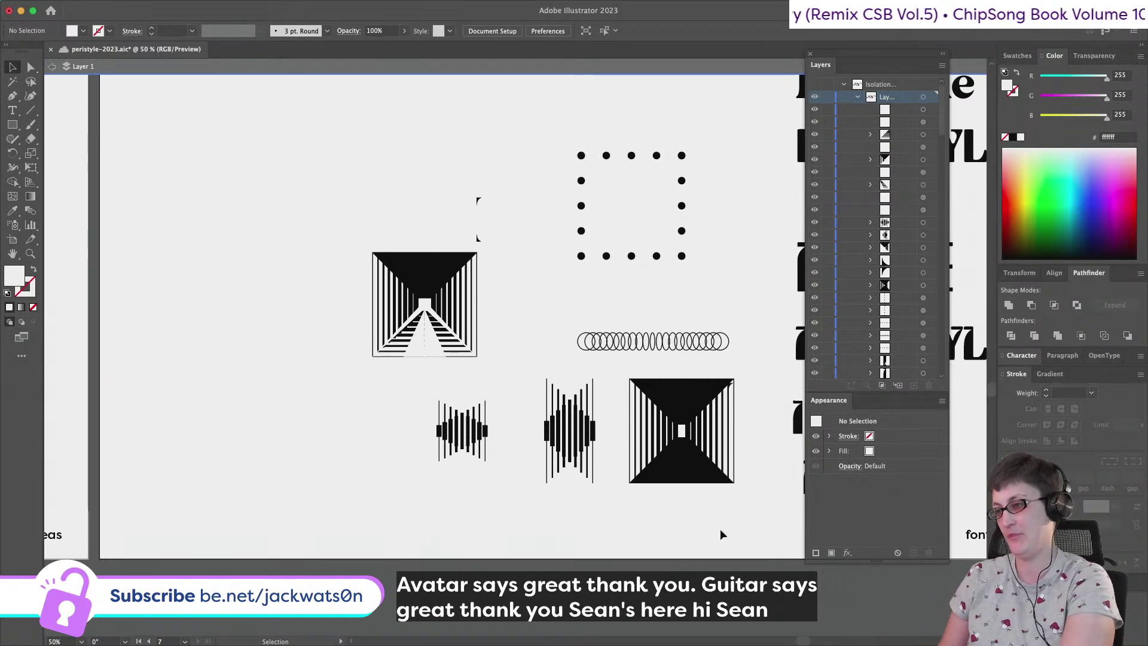
left_click(673, 404)
key("super+f")
left_click_drag(673, 405, 260, 272)
key("super+shift+a")
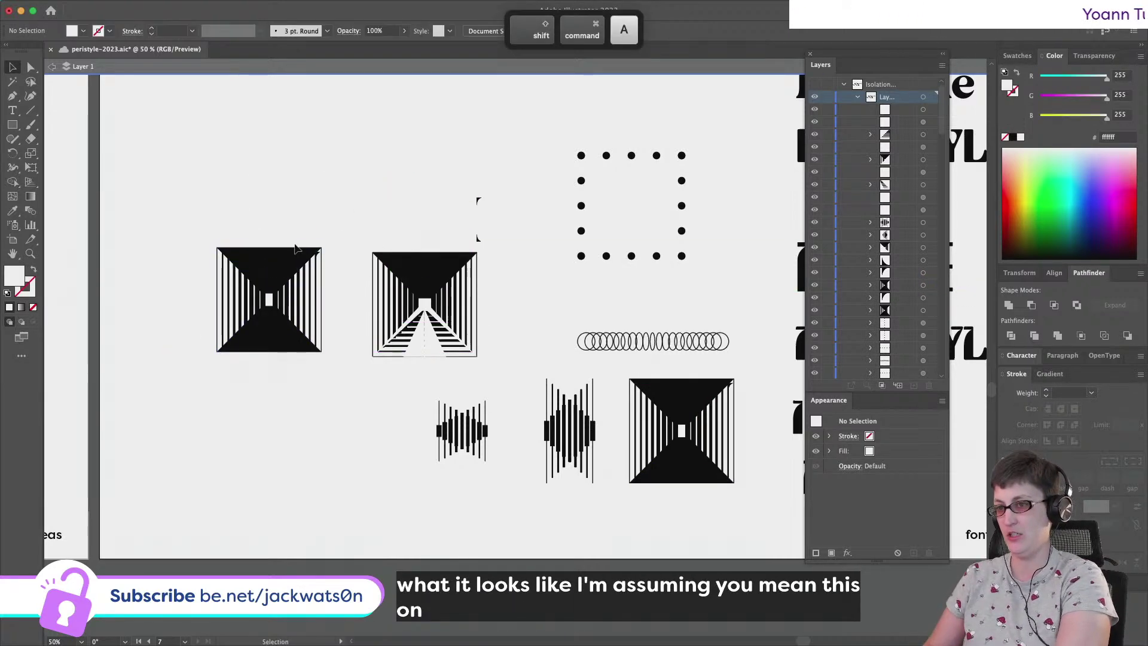
left_click(318, 254)
scroll(326, 263, "right", 10)
key("a")
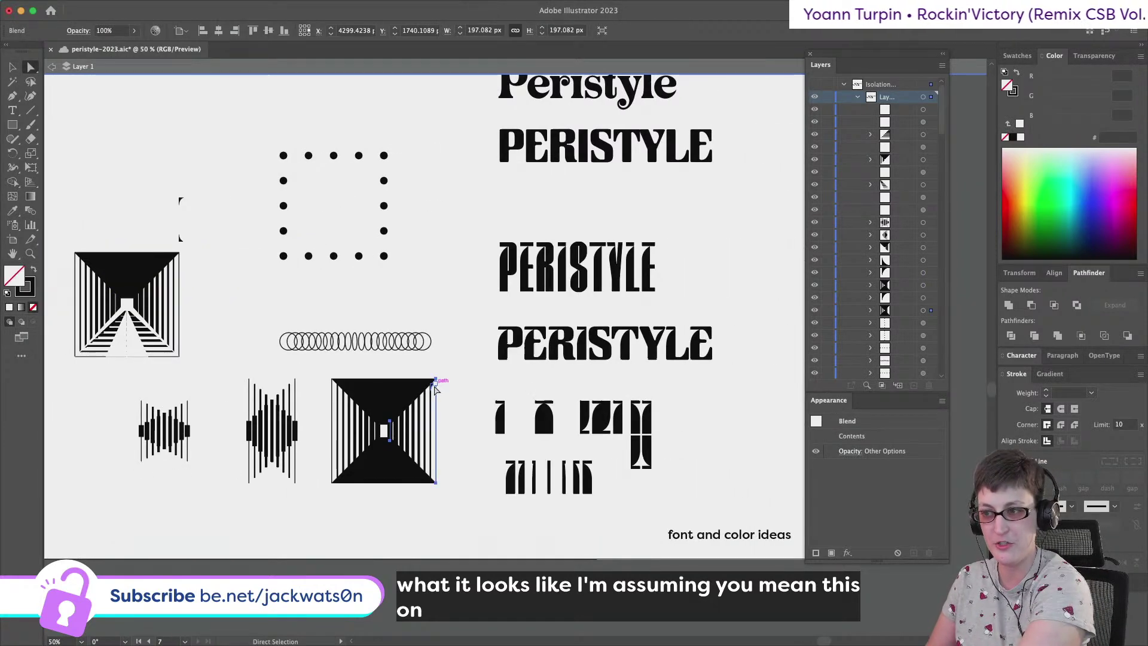
key("BackSpace")
Draw a black square matching the duplicate motif's outline and place it behind the duplicate
scroll(434, 392, "left", 4)
scroll(435, 392, "up", 2)
scroll(435, 392, "left", 2)
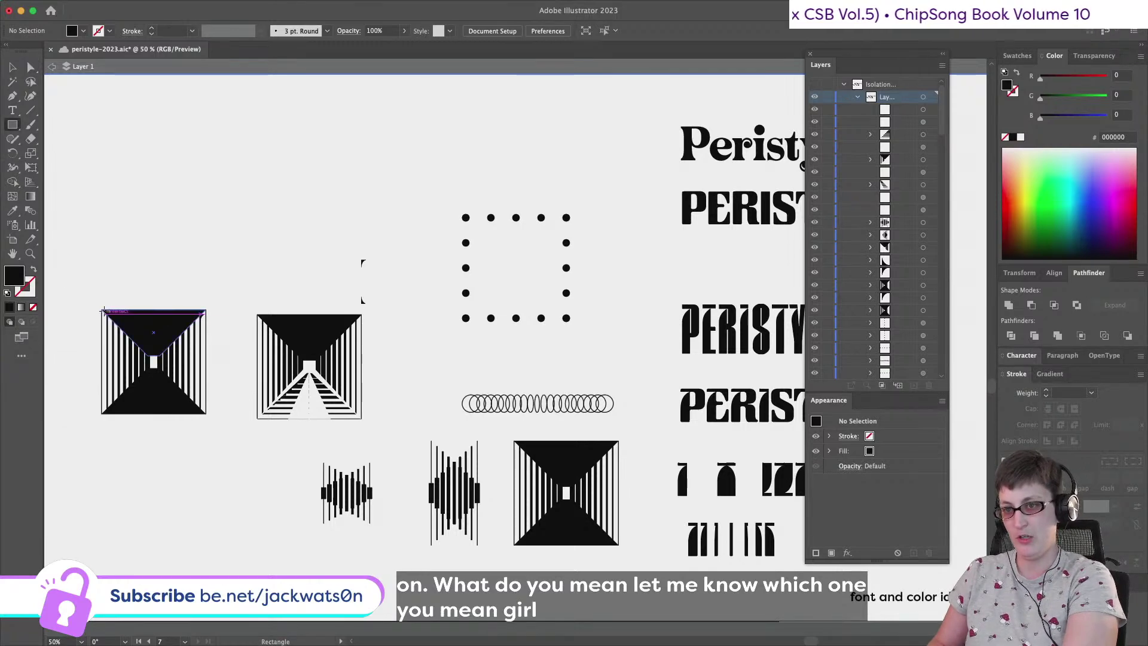
left_click_drag(101, 309, 207, 413)
left_click(12, 65)
key("Delete")
left_click_drag(99, 291, 208, 435)
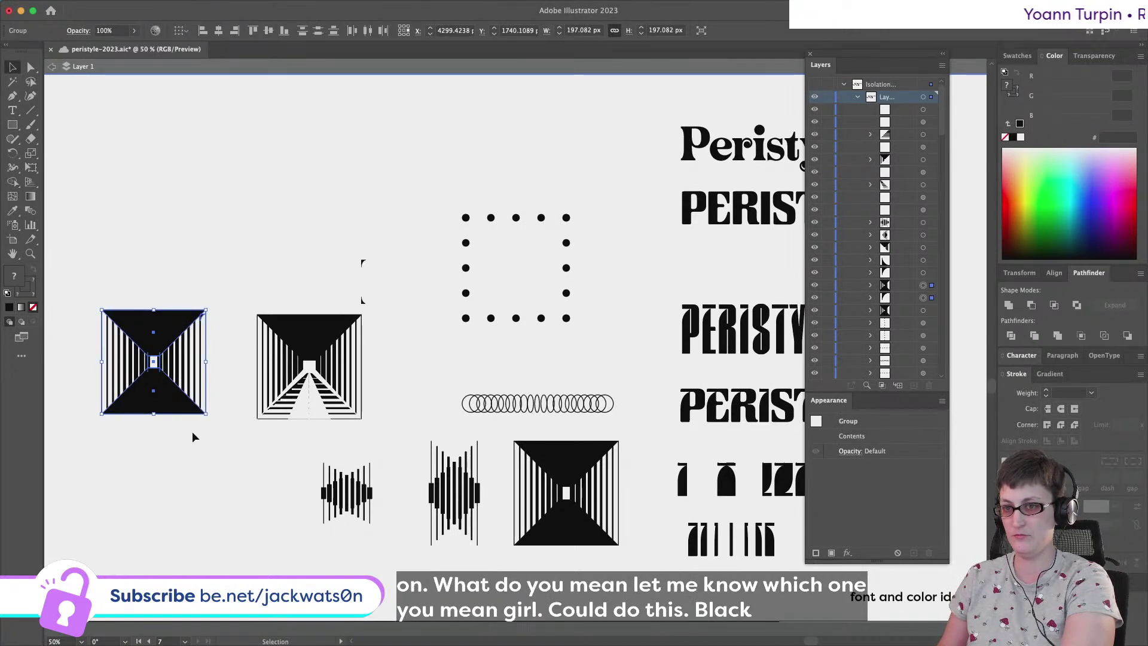
key("super+b")
Change the fill of the duplicate motif's ceiling and floor to white
double_click(158, 336)
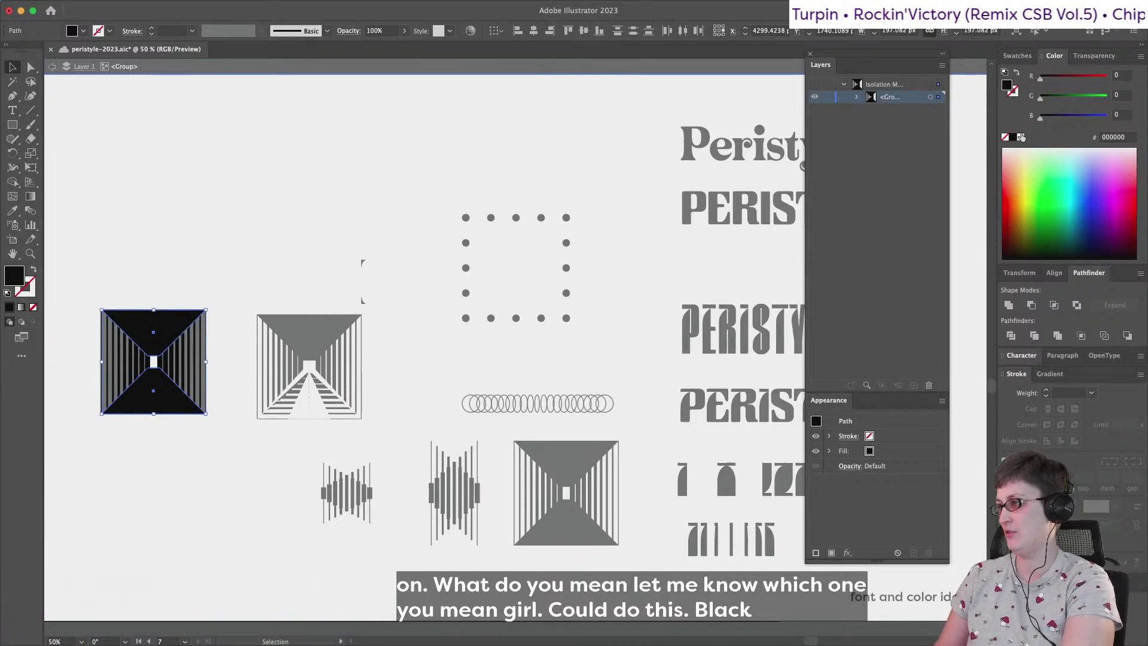
left_click(215, 390)
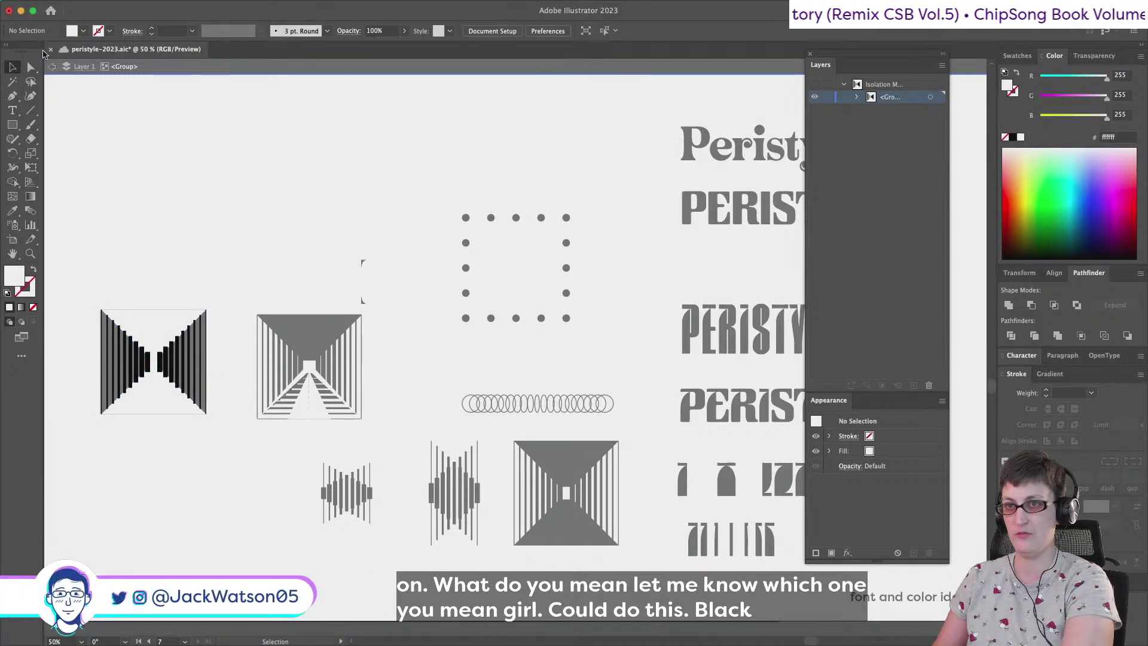
key("Escape")
left_click(162, 357)
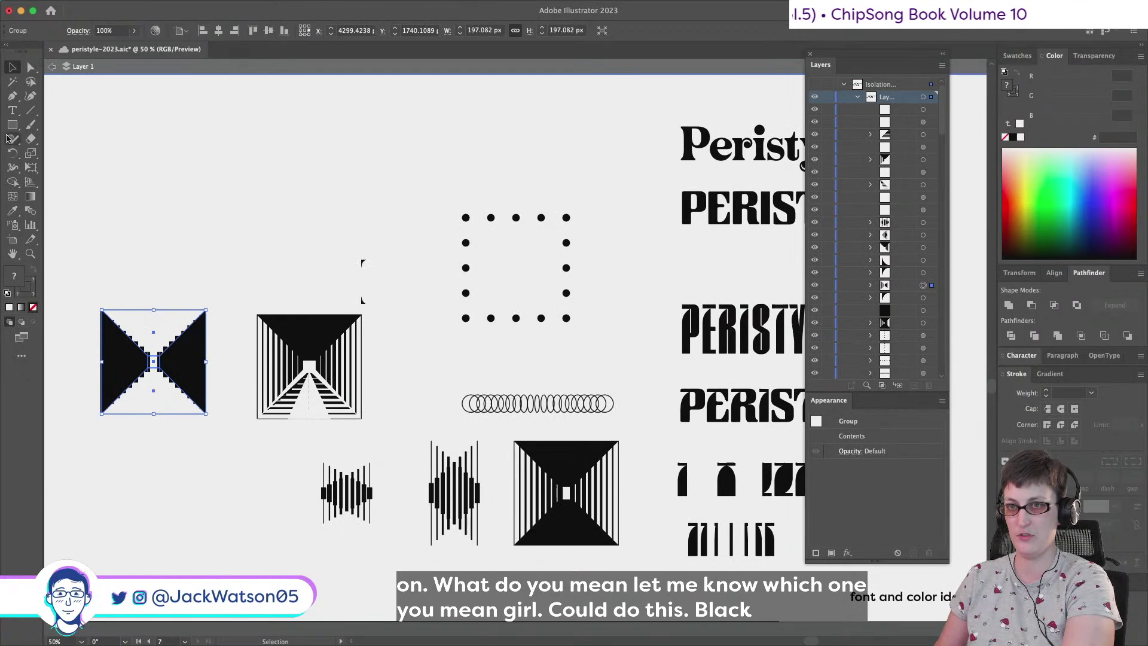
Change the stroke of the column blend on the right half of the inverted colonnade copy to white
left_click(31, 67)
left_click(165, 364)
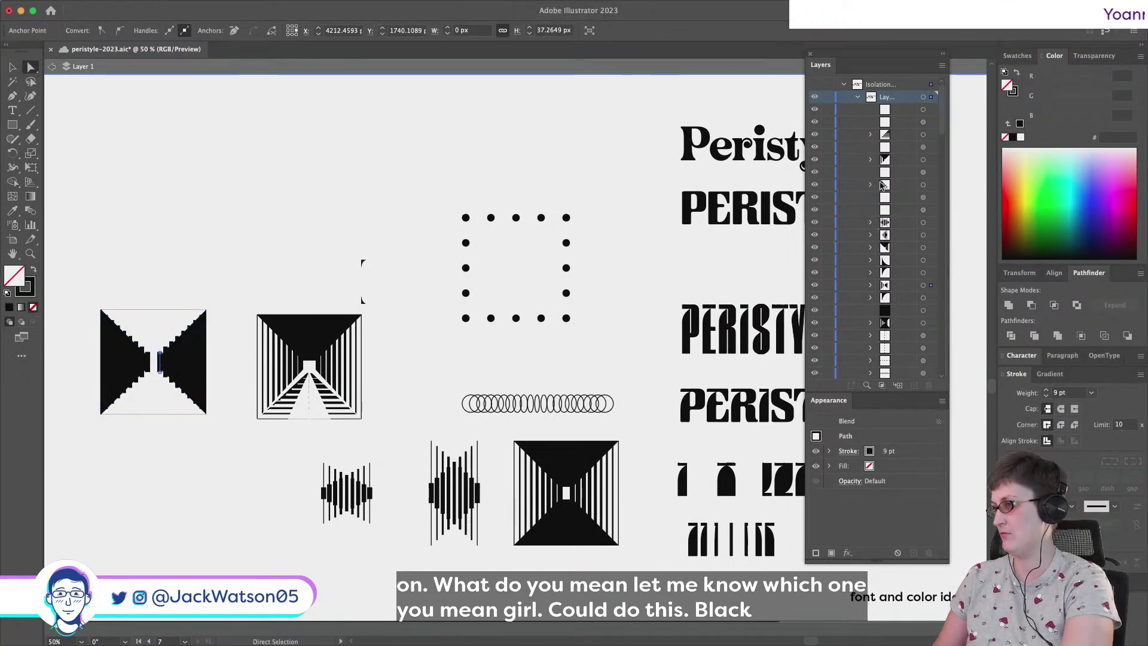
scroll(878, 207, "down", 5)
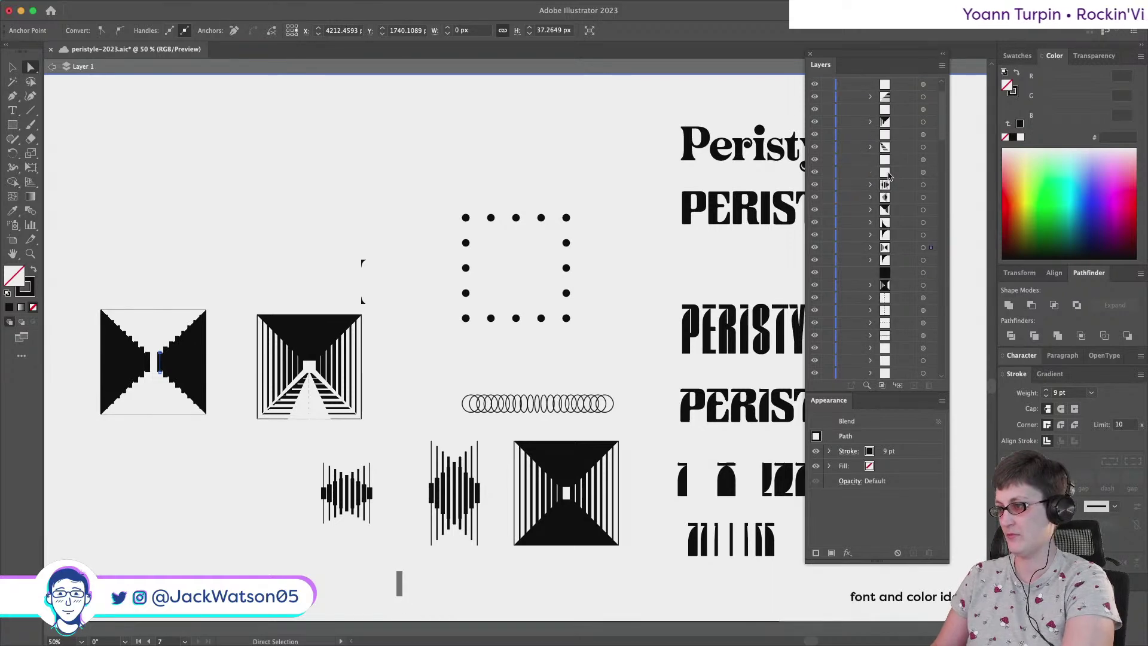
scroll(890, 177, "up", 5)
left_click(867, 386)
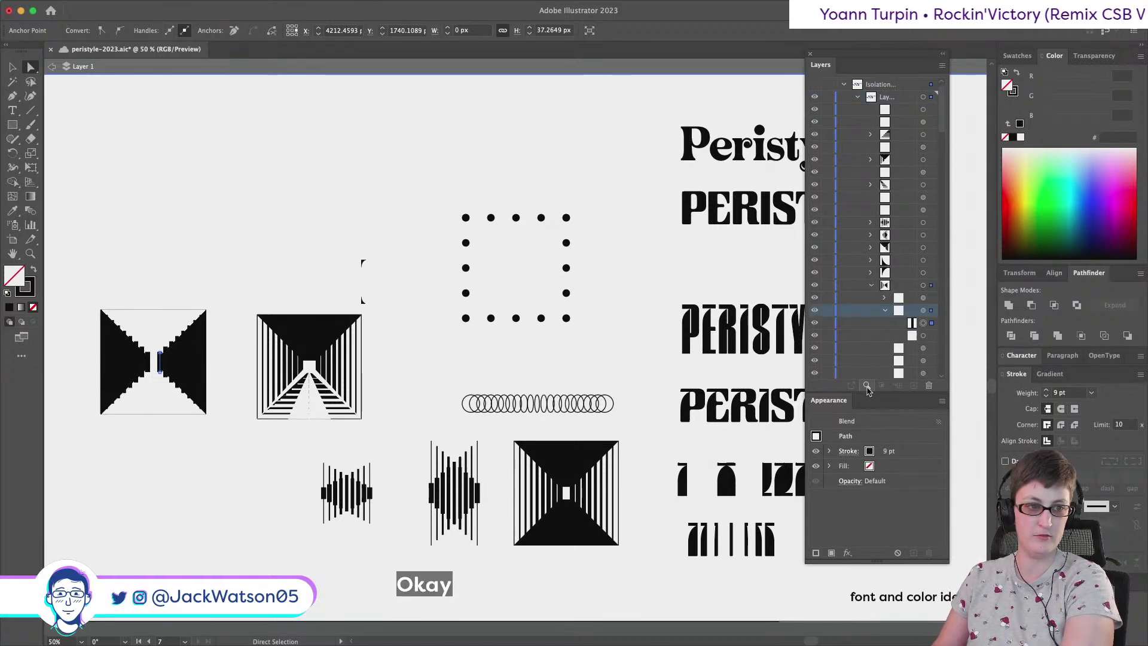
left_click(926, 312)
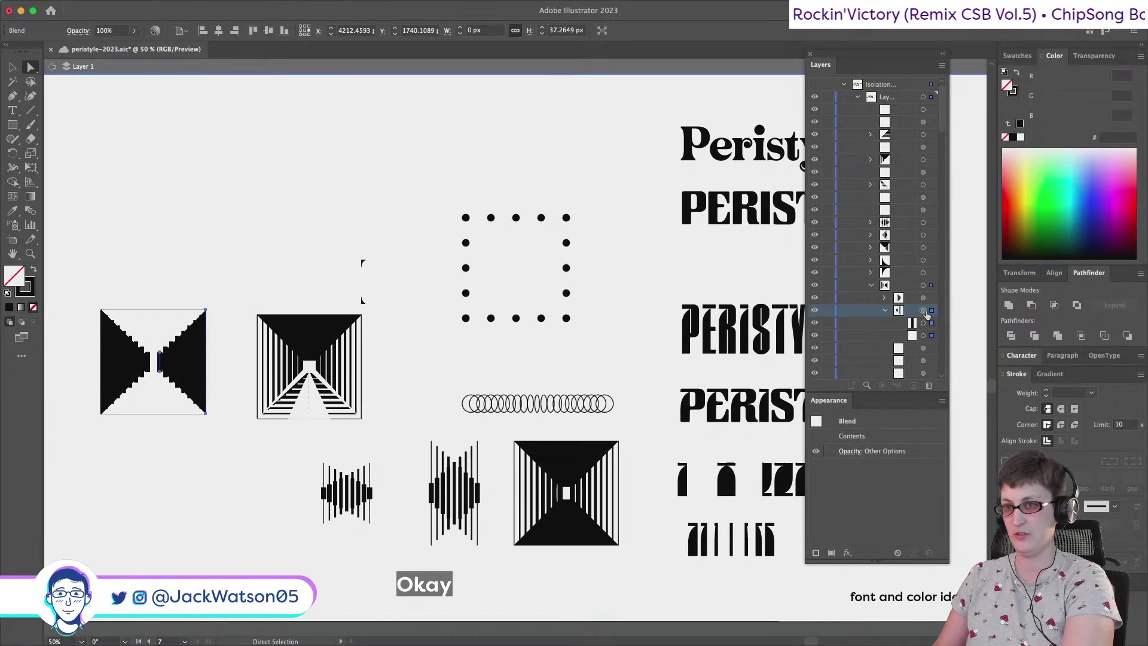
left_click(30, 293)
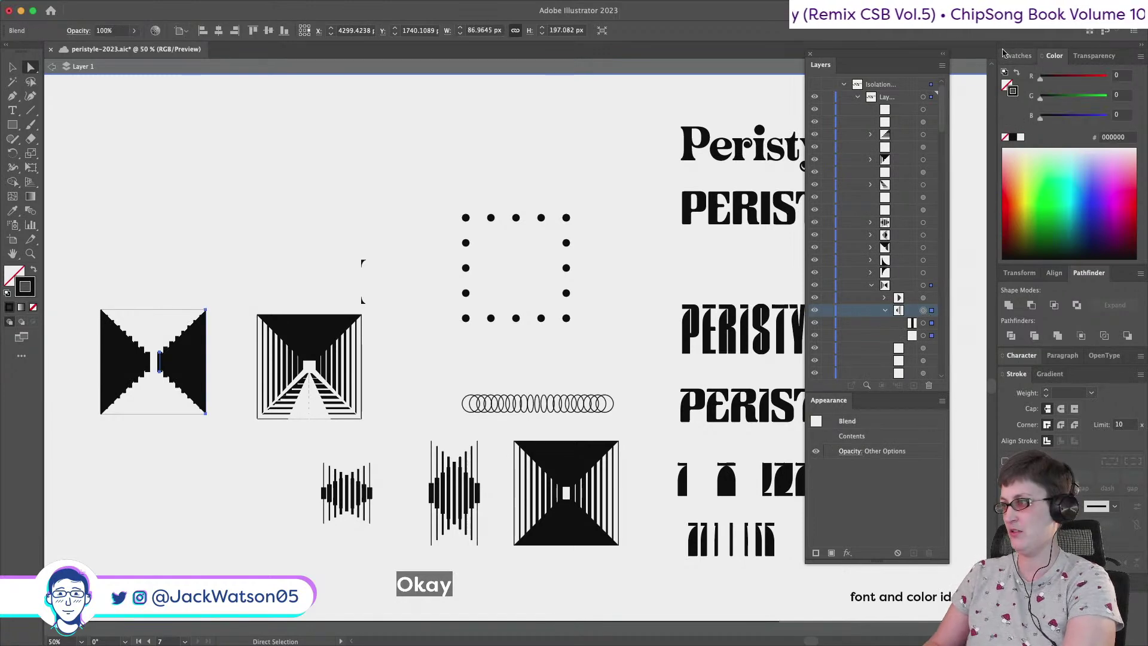
left_click(1020, 136)
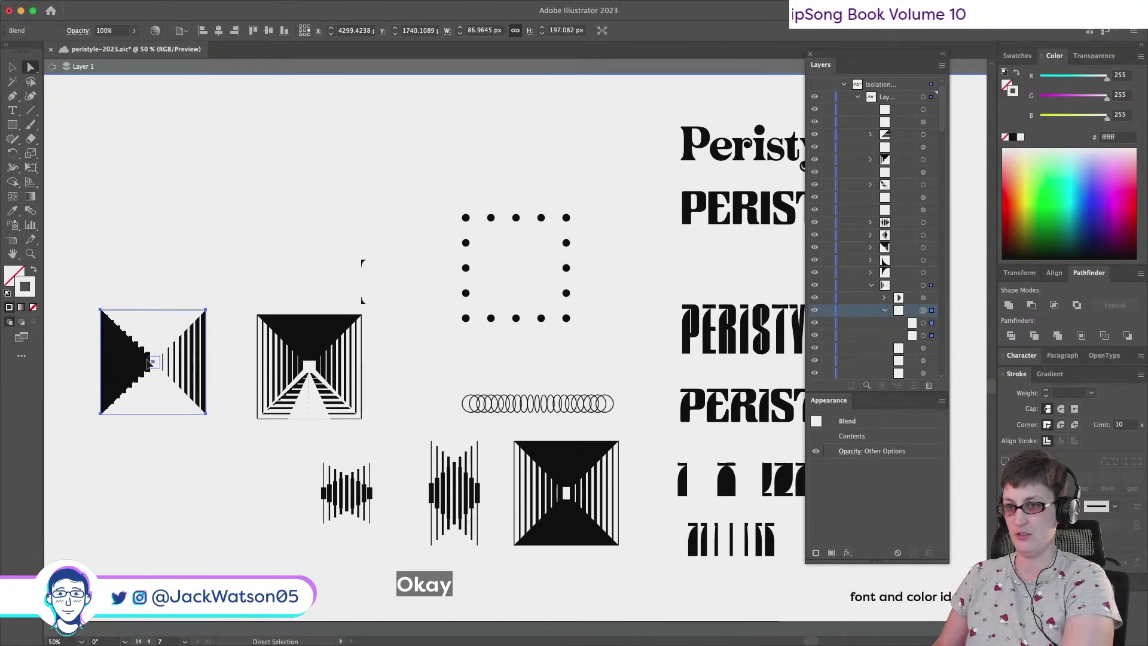
Change the stroke of the column blend on the left half of the inverted colonnade copy to white
left_click(125, 364)
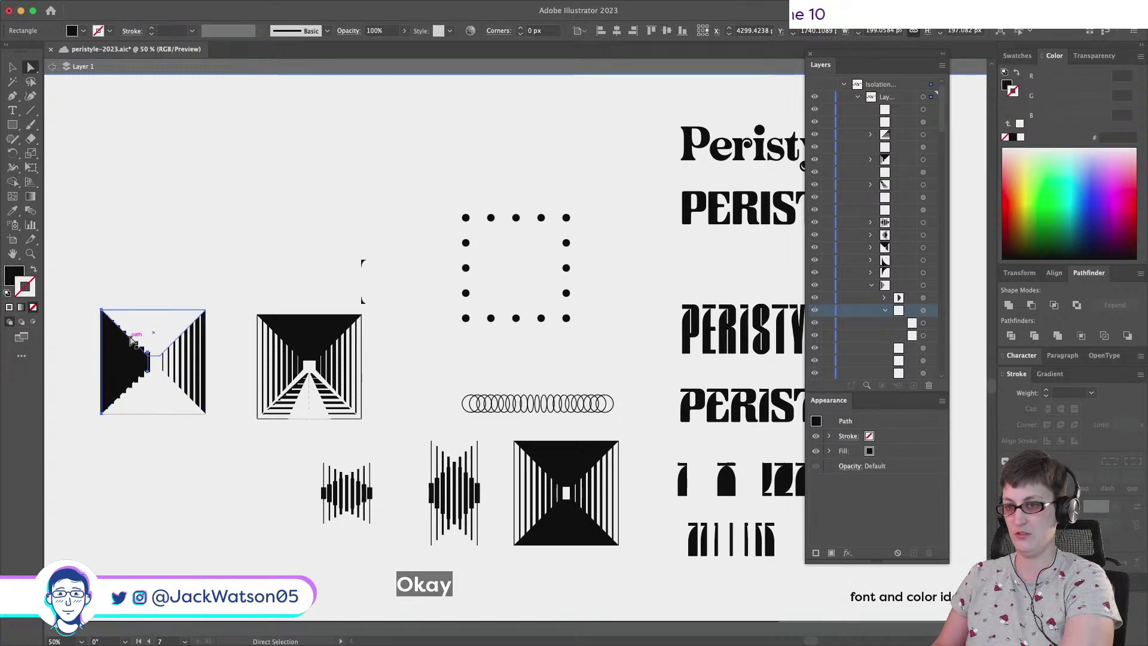
left_click(85, 300)
left_click(923, 297)
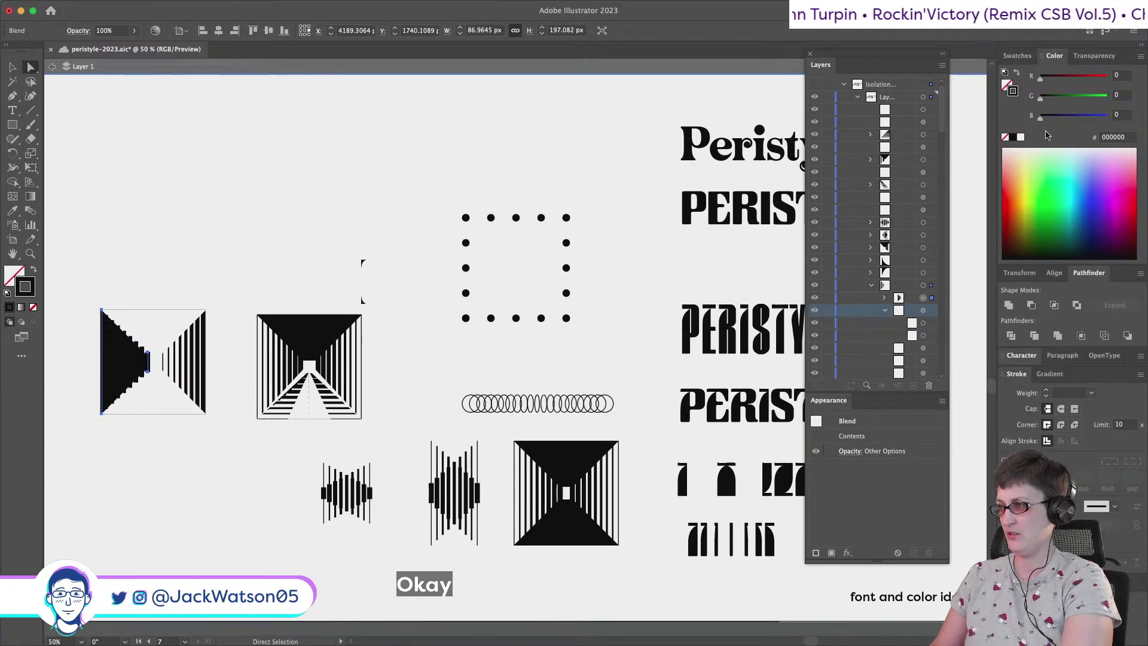
left_click(1021, 137)
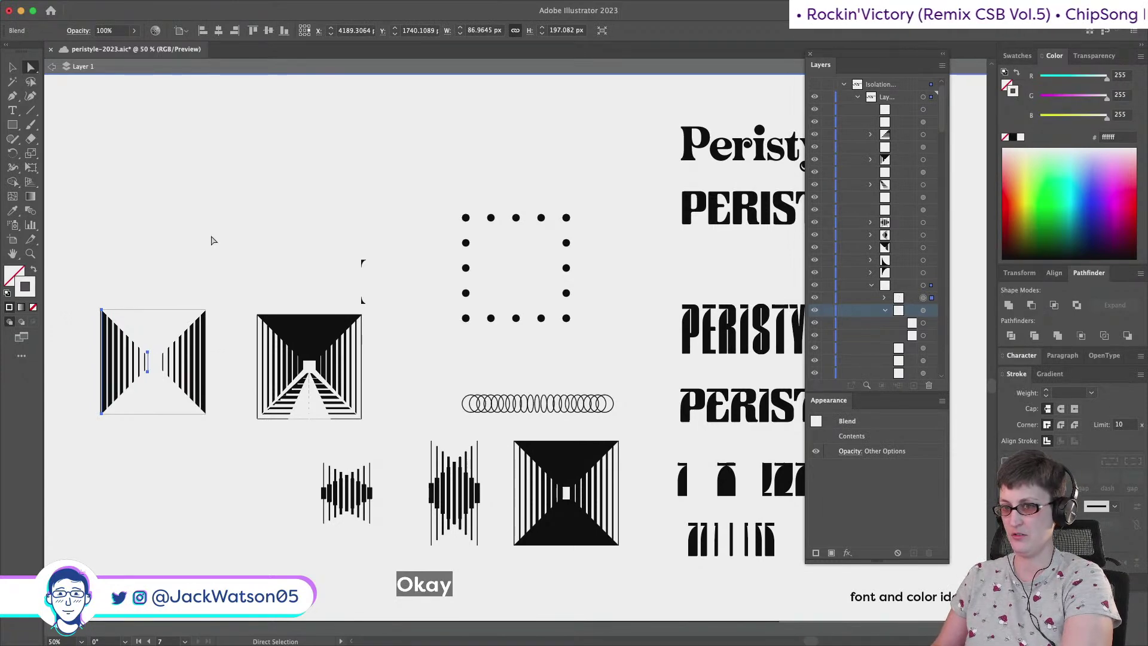
Fill the small central rectangle of the inverted colonnade copy with black
left_click(154, 366)
left_click(1006, 87)
left_click(1013, 138)
left_click(213, 531)
Examine the inverted colonnade side by side with the white-path motif and the other marks
scroll(214, 531, "left", 1)
key("alt")
scroll(179, 468, "left", 2)
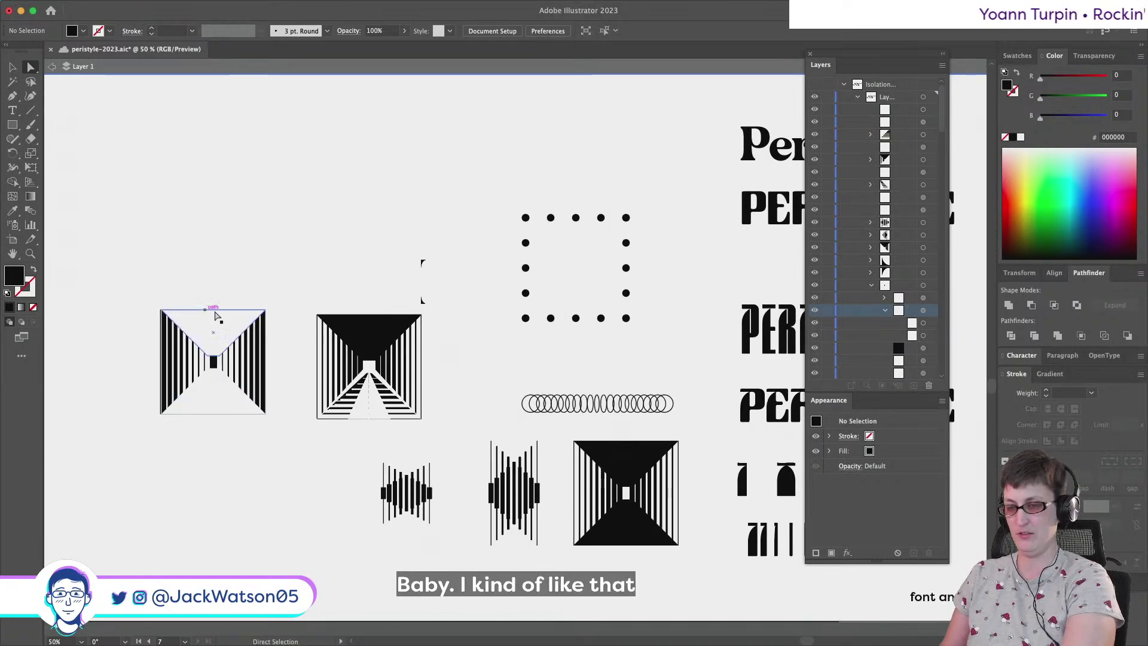
key("alt")
scroll(215, 317, "down", 2)
scroll(238, 312, "up", 2)
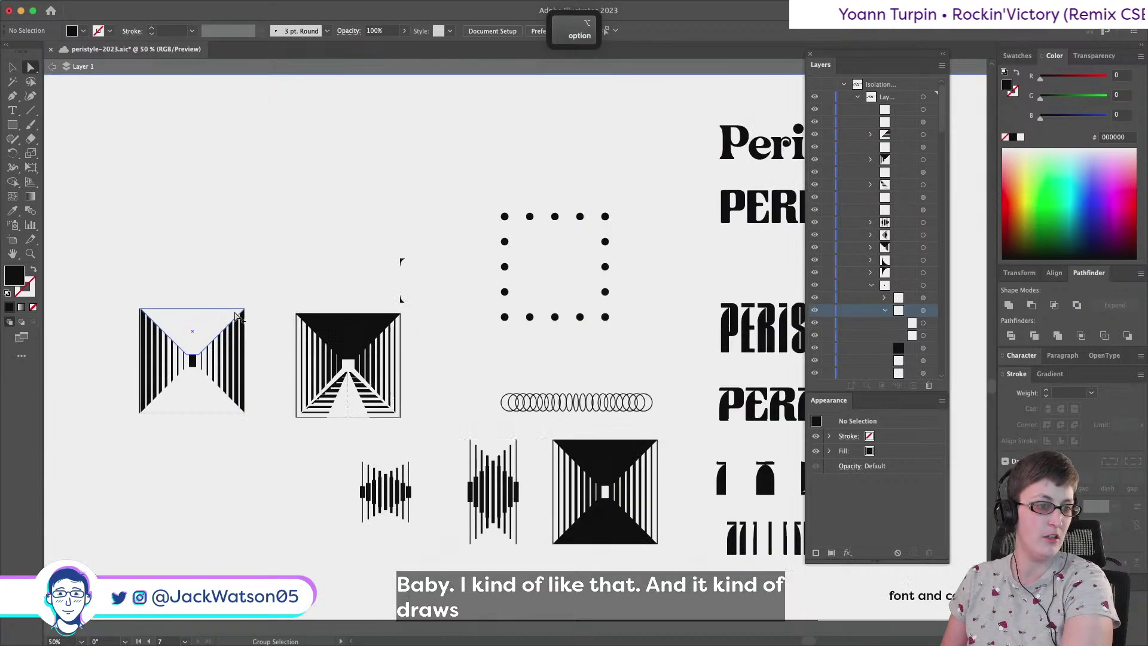
scroll(237, 316, "right", 3)
scroll(234, 359, "left", 3)
scroll(233, 436, "down", 2)
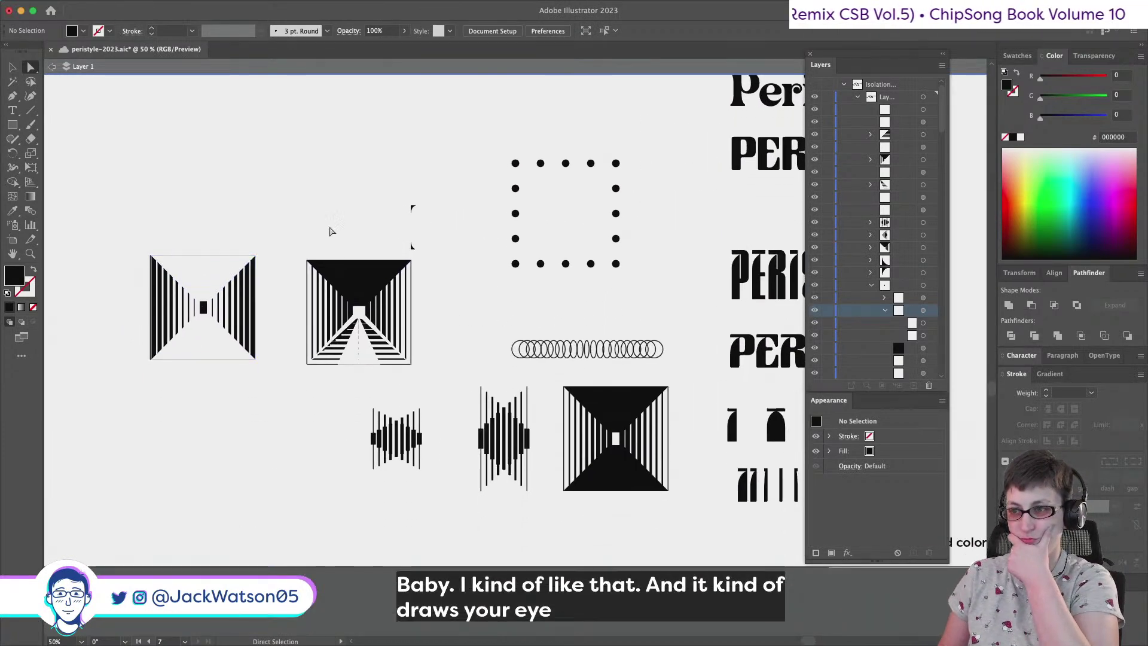
Delete the two stray leftover fragments above the white-path motif and exit isolation mode
left_click_drag(358, 156, 452, 256)
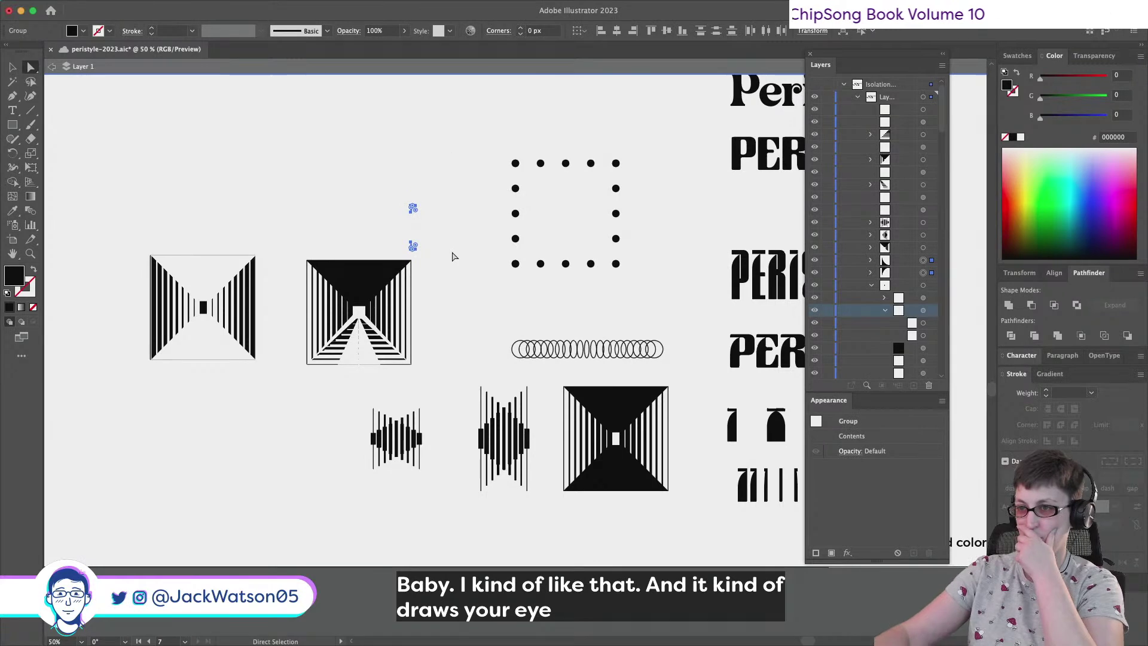
key("Delete")
left_click(51, 65)
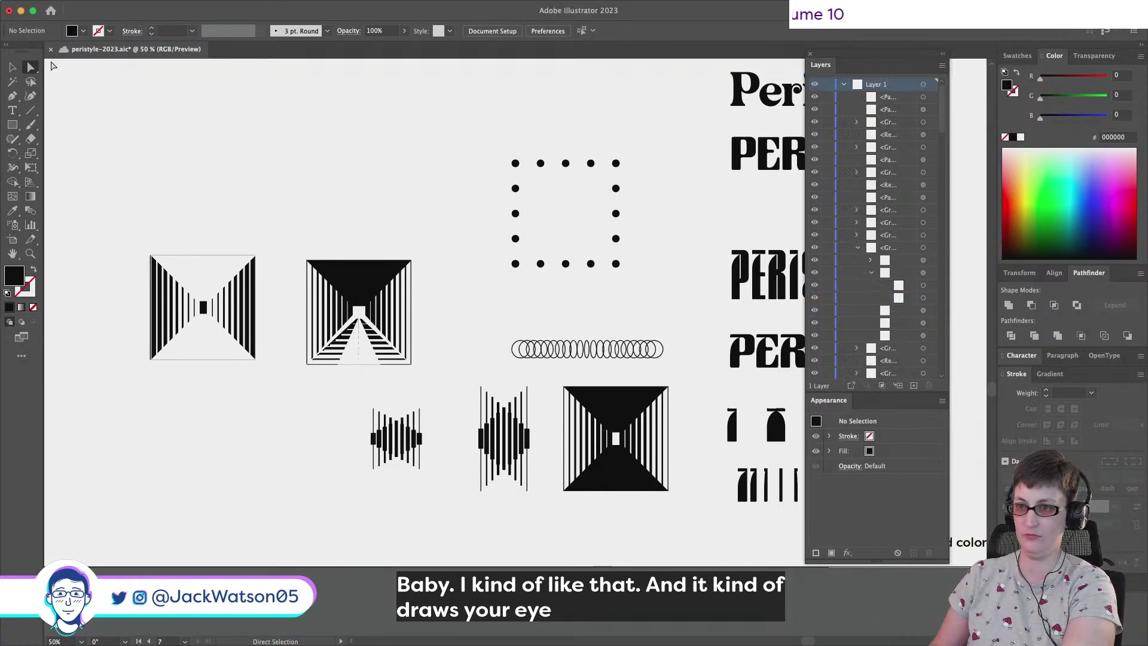
Compare the visual weight of the inverted, white-path and black-ceiling colonnade motifs on the artboard
scroll(178, 236, "down", 2)
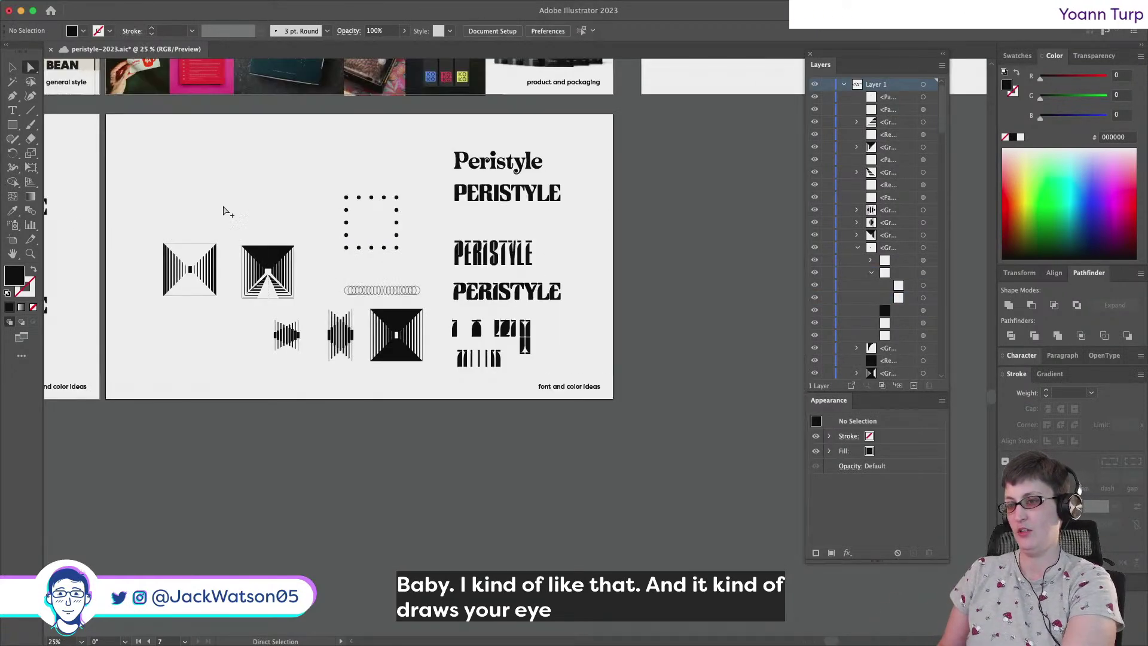
scroll(301, 336, "up", 1)
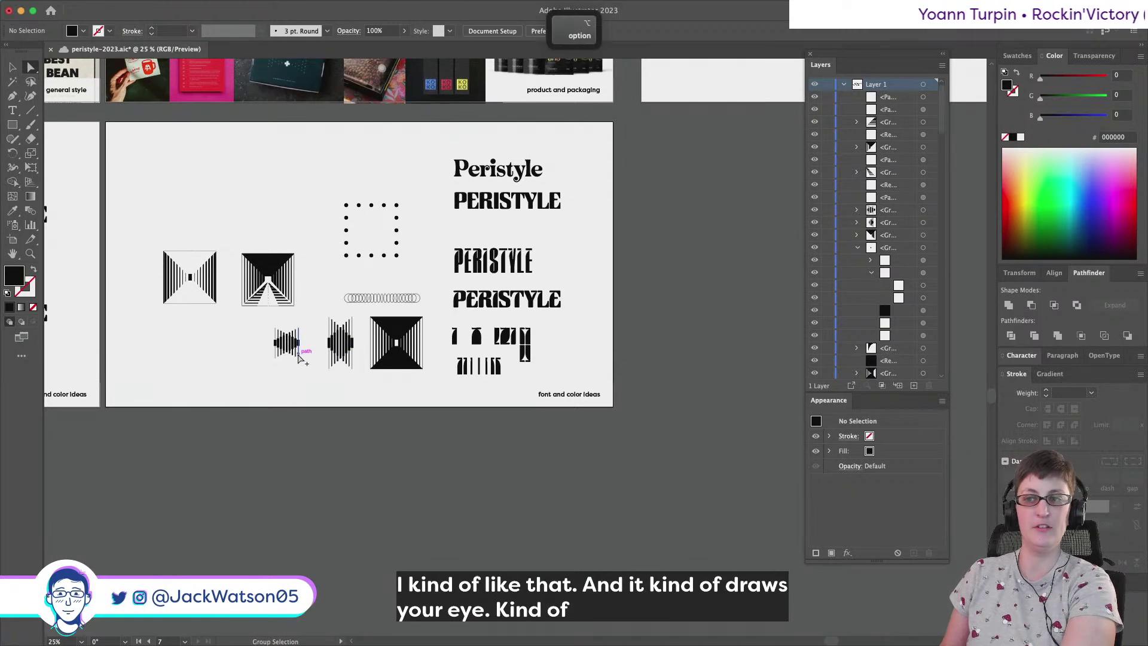
scroll(300, 341, "up", 1)
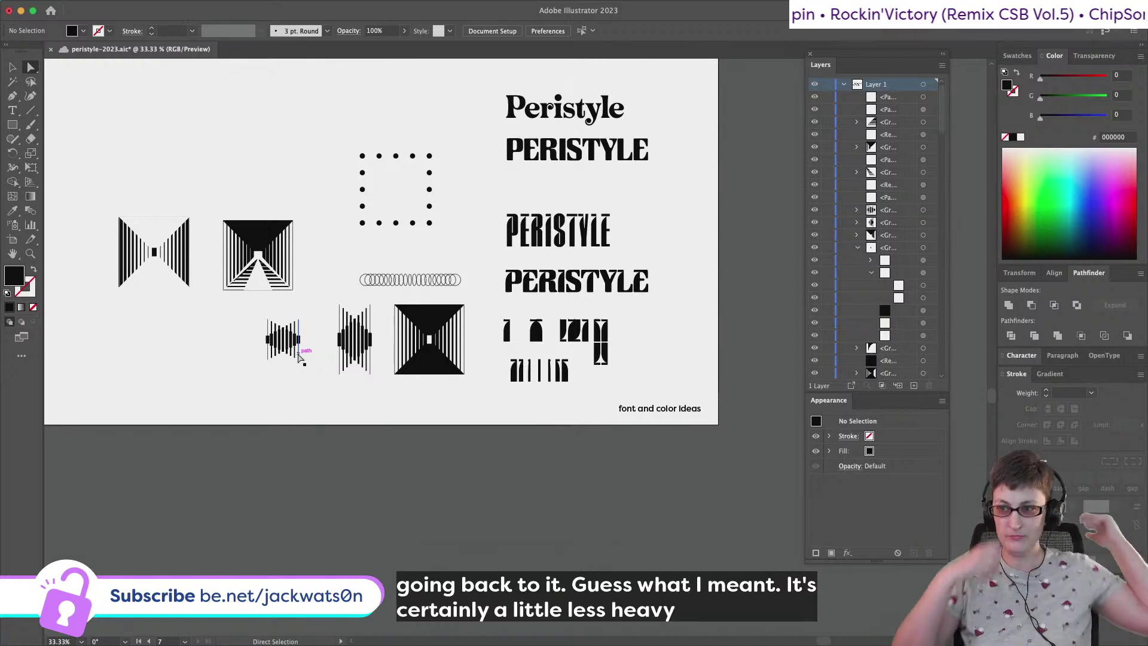
left_click(247, 225)
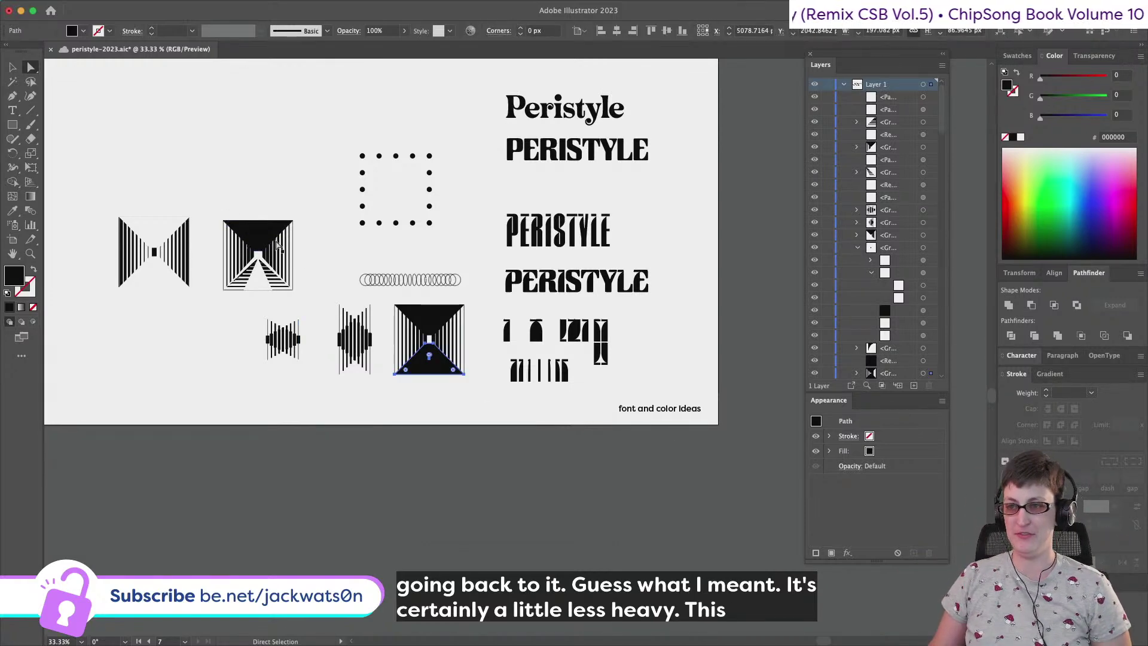
left_click(308, 251)
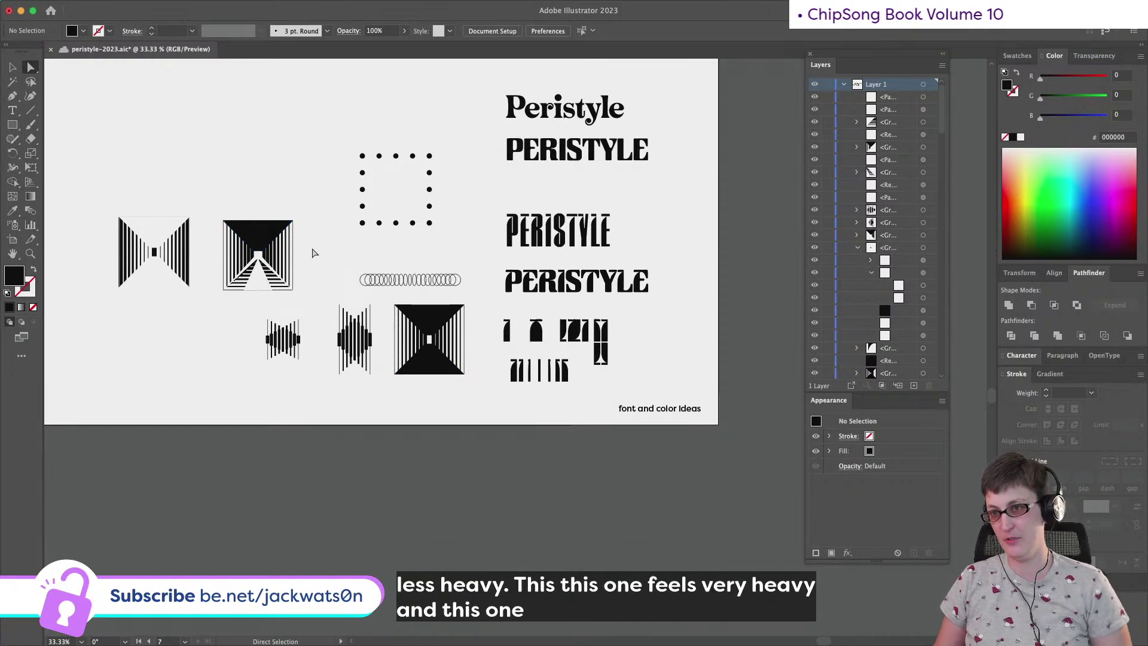
scroll(307, 254, "up", 1)
key("alt")
scroll(308, 254, "up", 4)
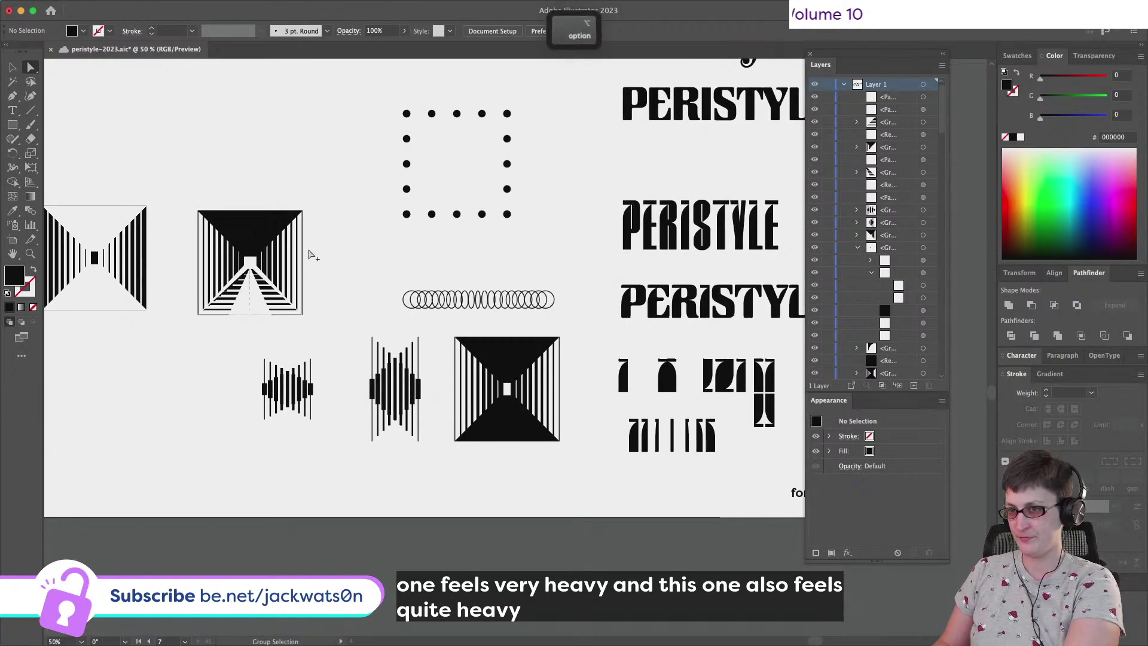
Try a copy of the white-path motif's black ceiling, tapered at the upper edge to about 159 px wide and filled white
left_click(284, 218)
key("super+f")
left_click(11, 68)
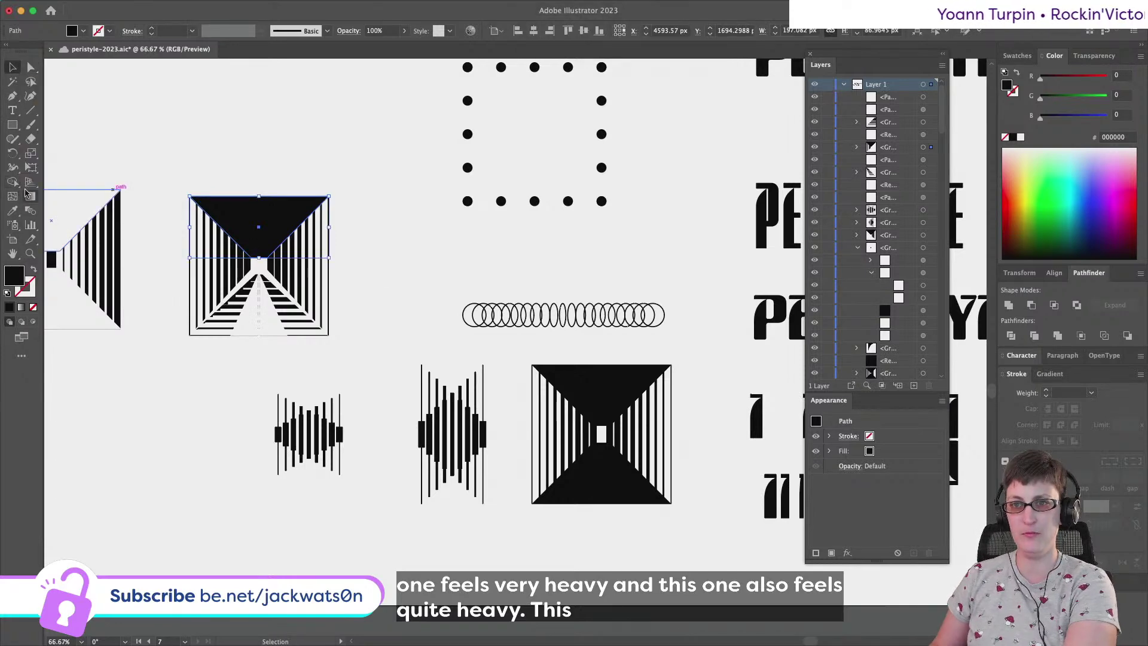
left_click(31, 167)
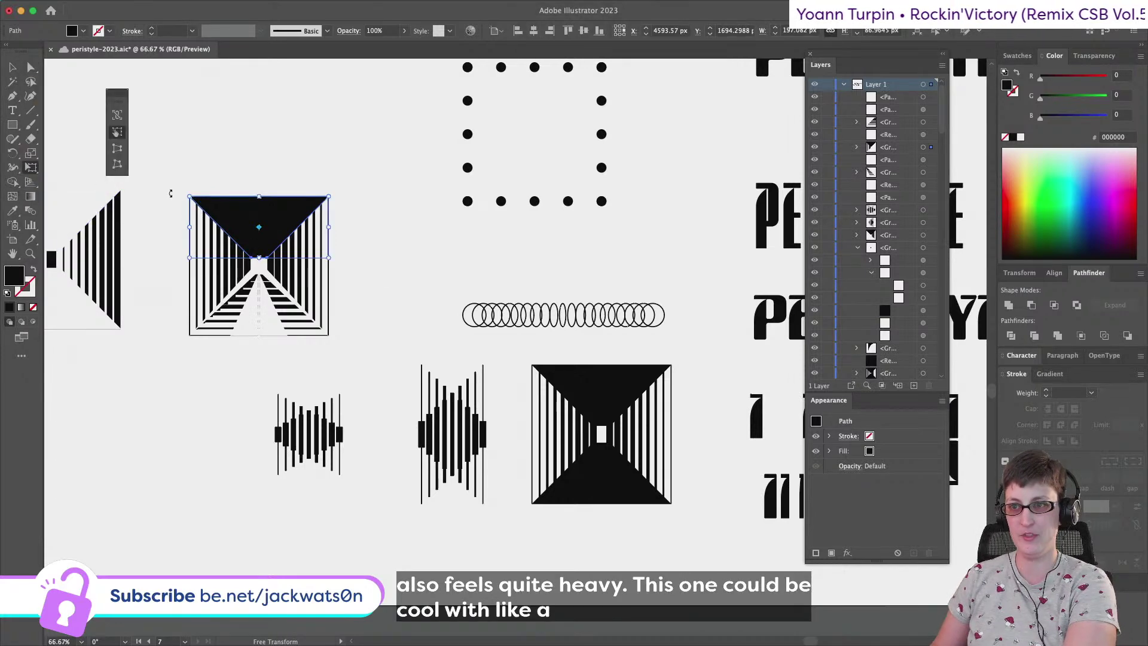
left_click_drag(190, 197, 202, 198)
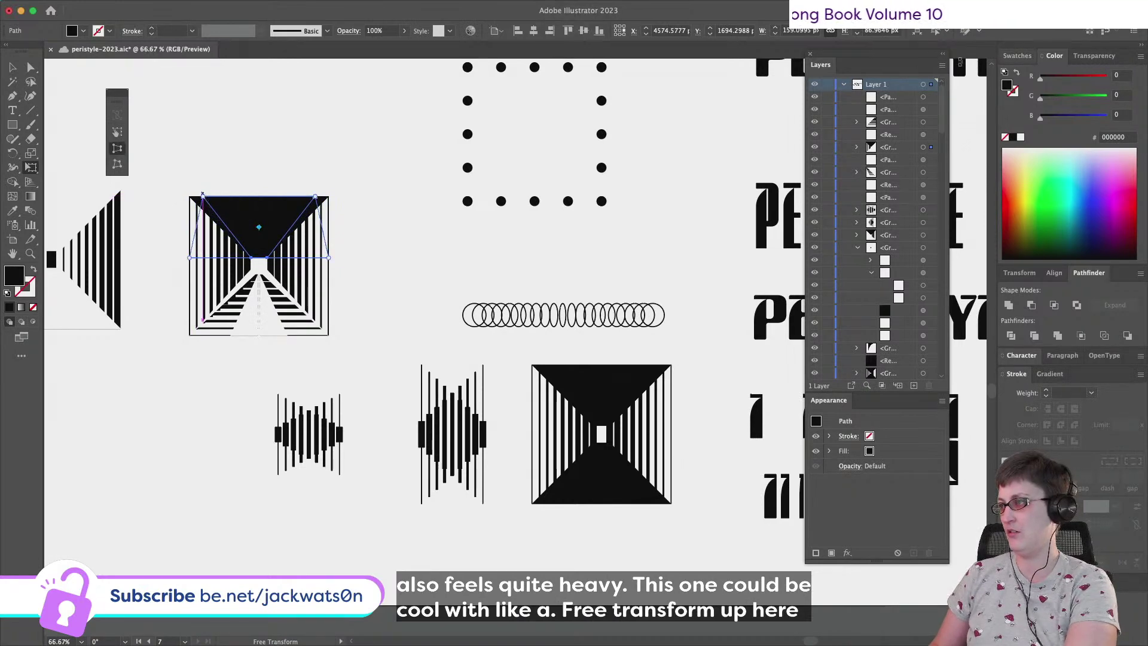
left_click(1021, 138)
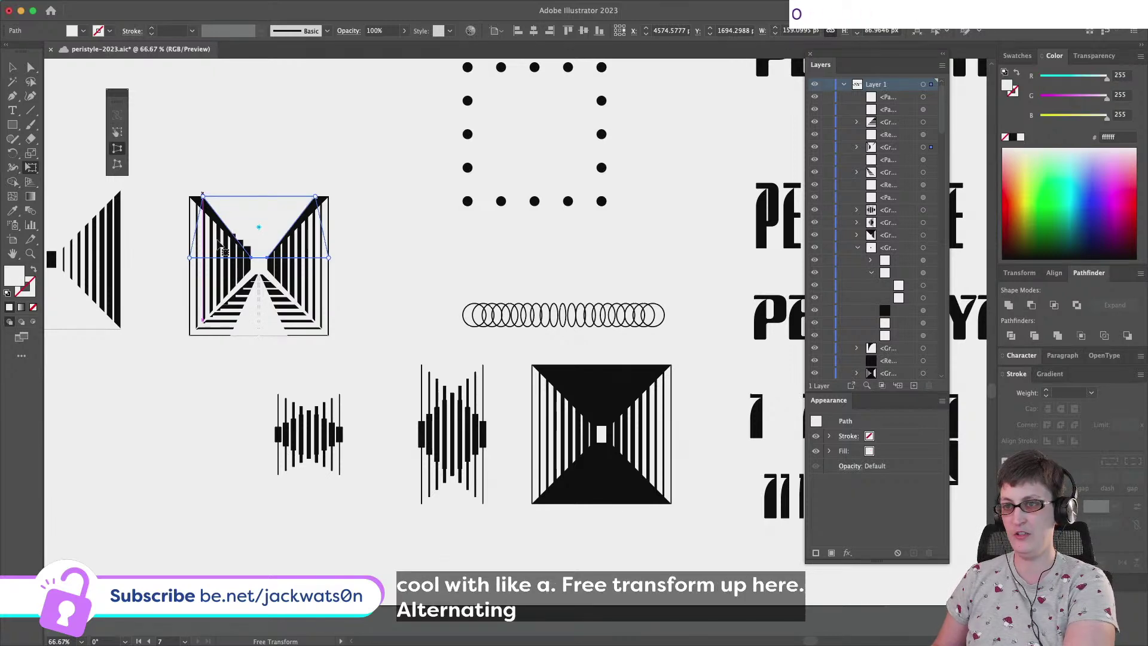
Try duplicating the ceiling wedges in front and tapering the white copy to about 100 px wide with a black fill
key("a")
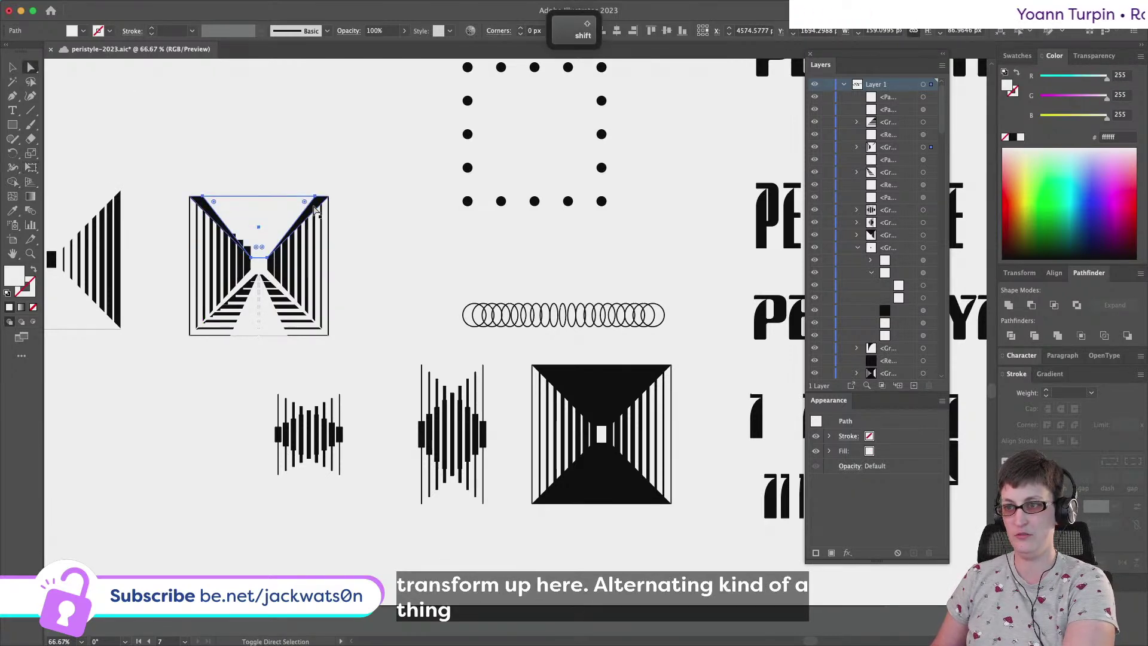
key("super+c")
key("super+f")
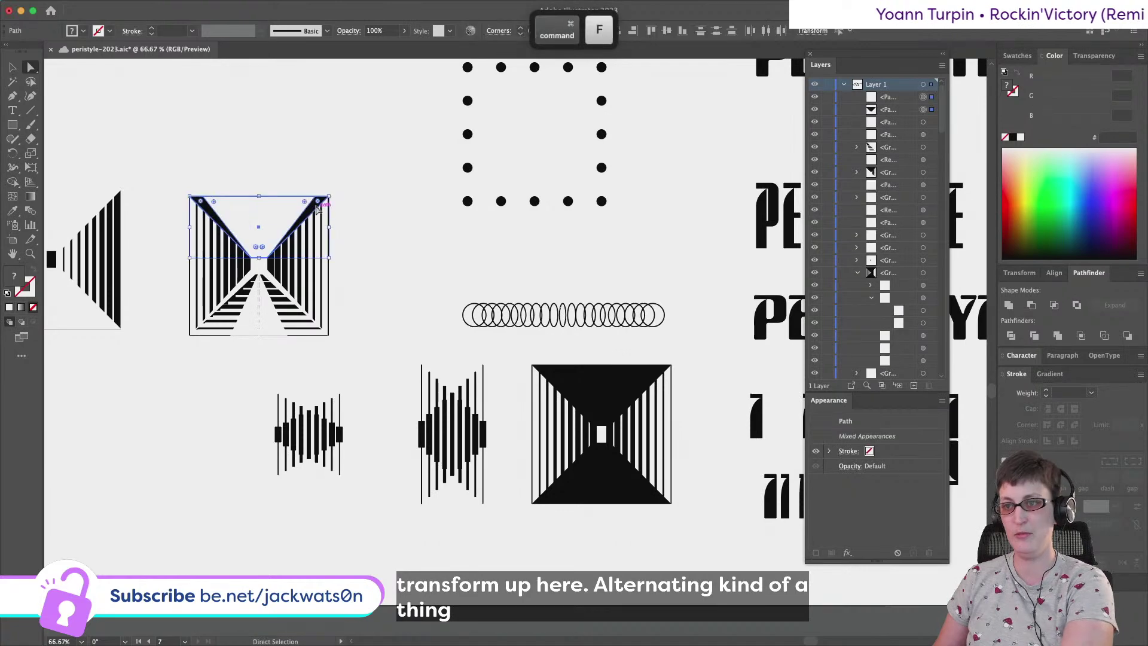
key("shift+super+a")
left_click(250, 215)
left_click(32, 168)
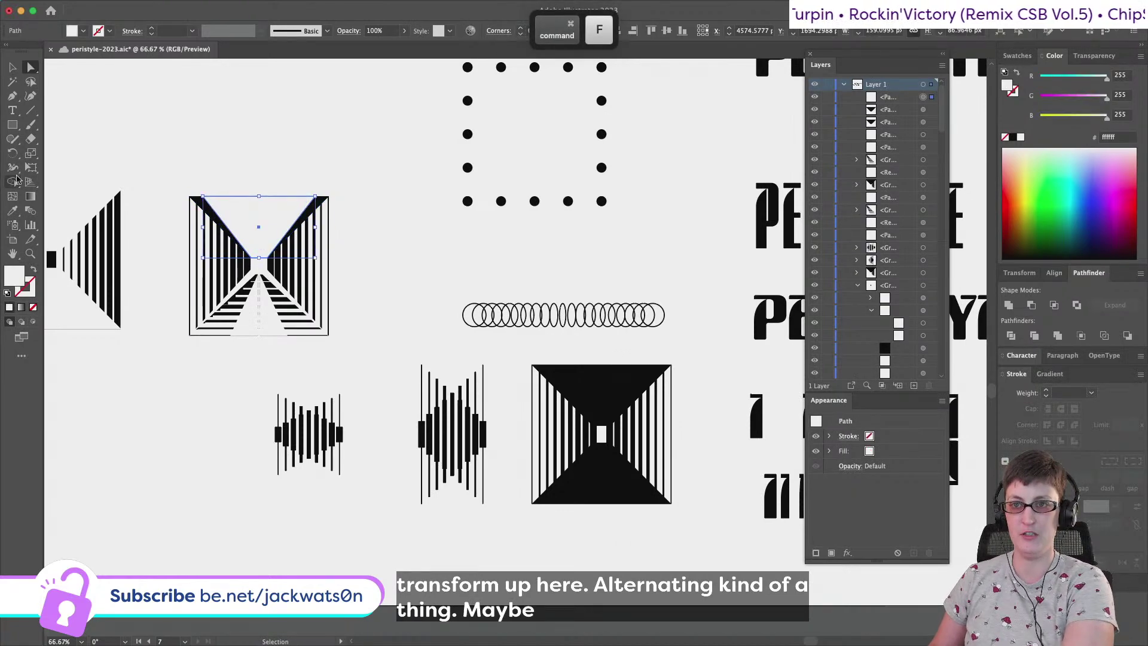
left_click(117, 149)
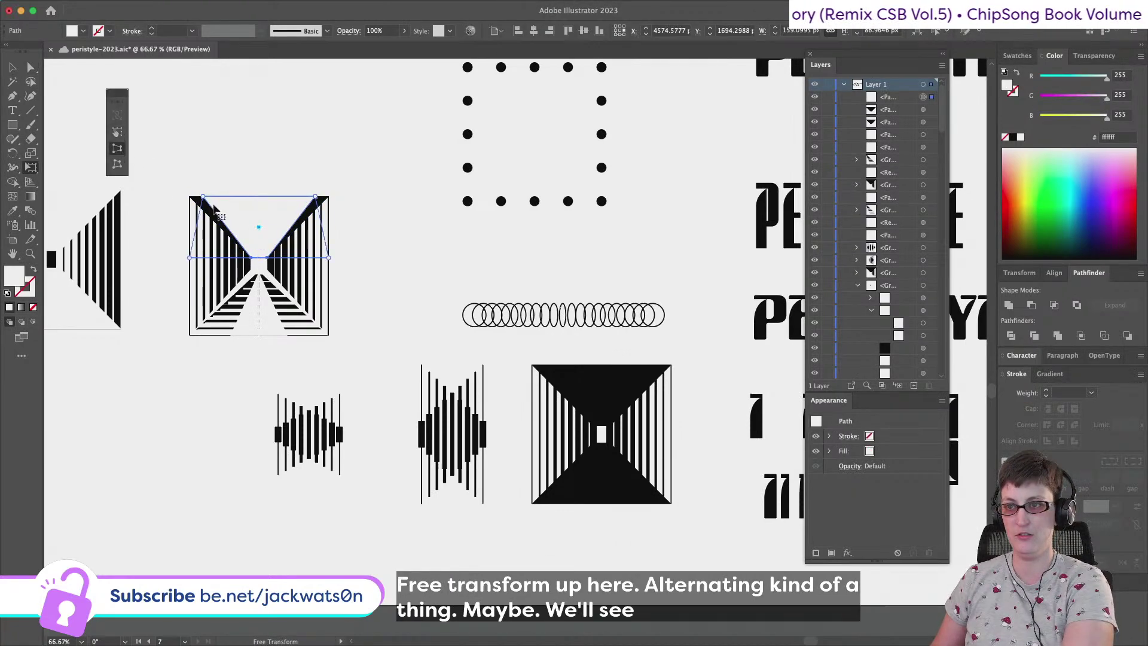
left_click_drag(211, 207, 230, 205)
key("i")
left_click(203, 199)
Try duplicating the black ceiling wedge in front, narrowing it to about 24 px wide and filling it white
key("v")
key("super+c")
key("super+f")
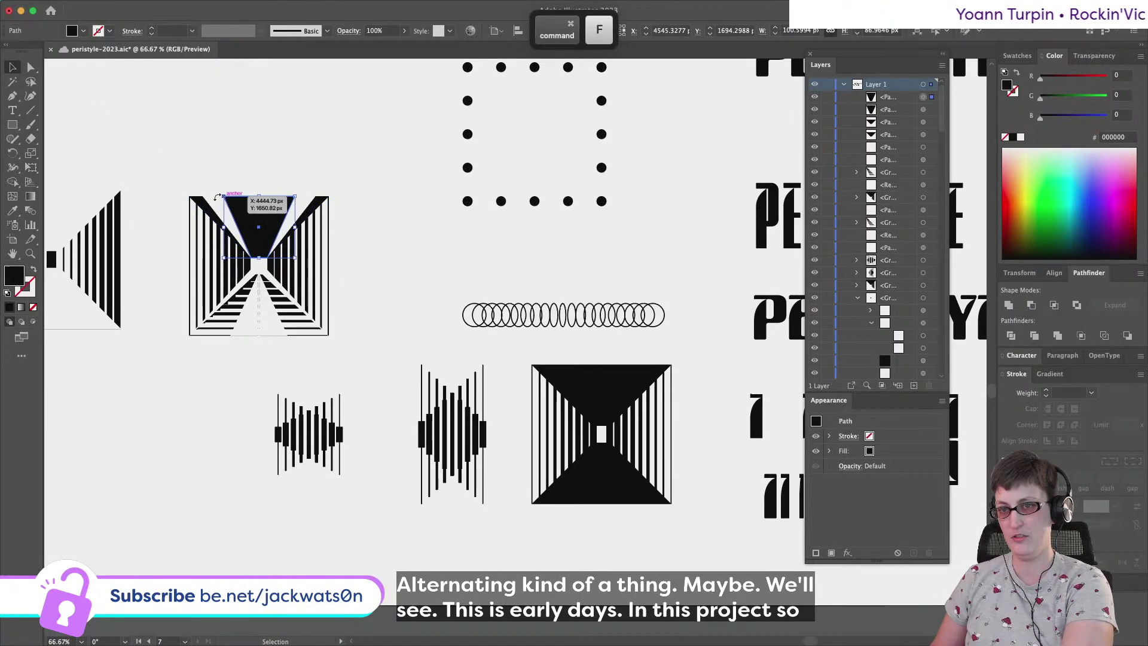
key("e")
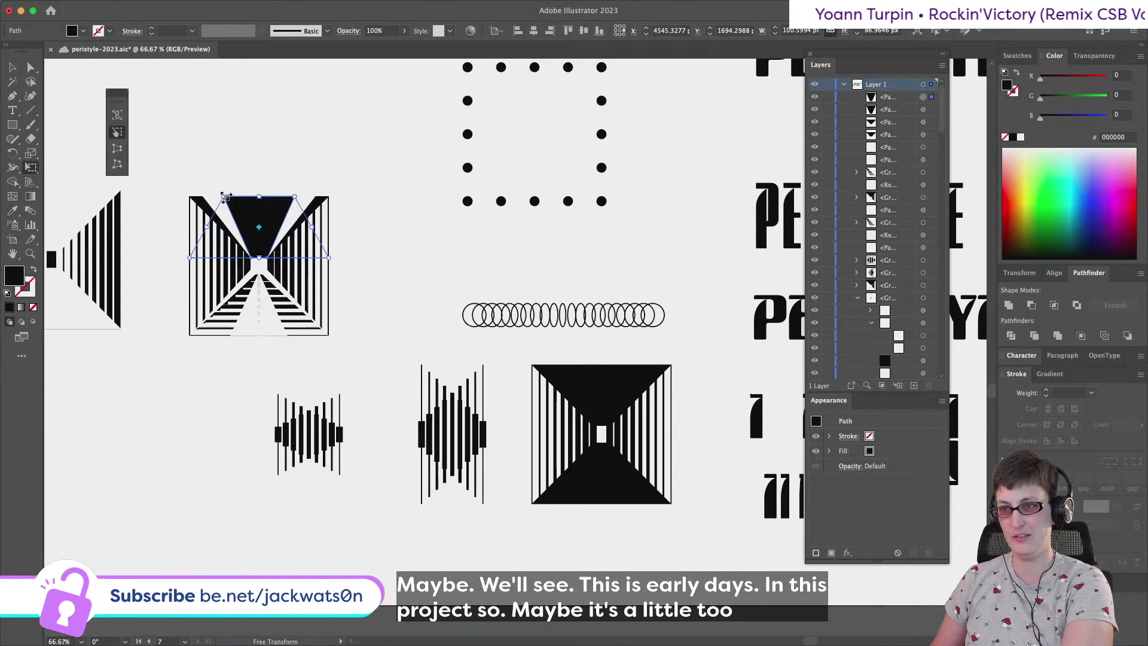
left_click(117, 148)
left_click_drag(224, 198, 251, 193)
key("i")
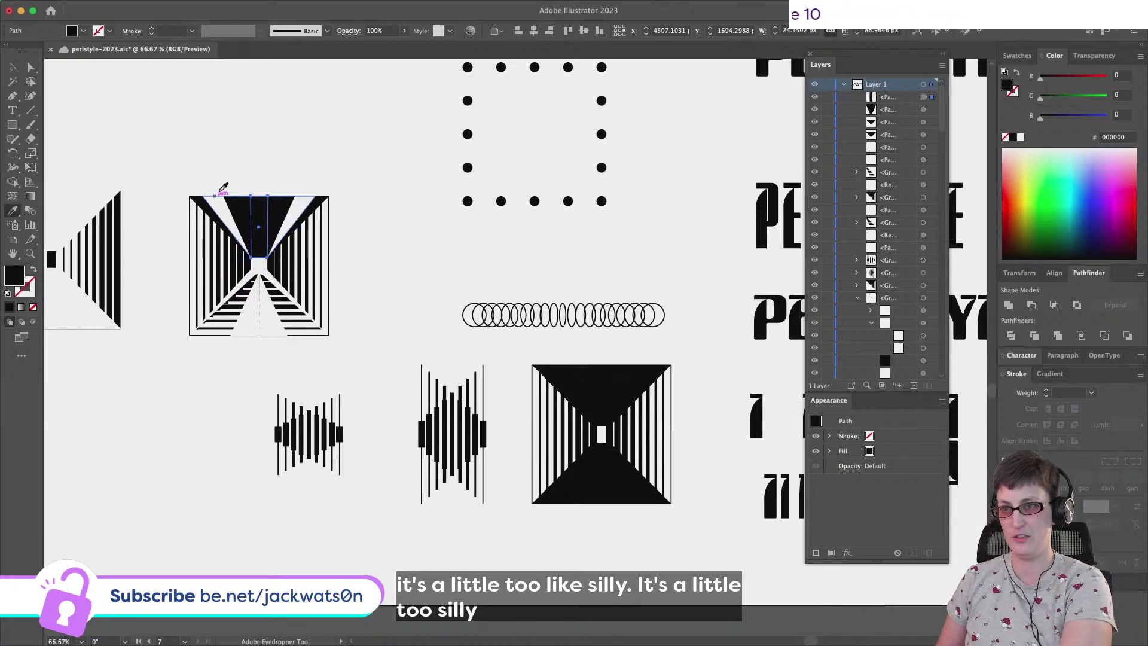
key("super+shift+a")
scroll(206, 193, "down", 2)
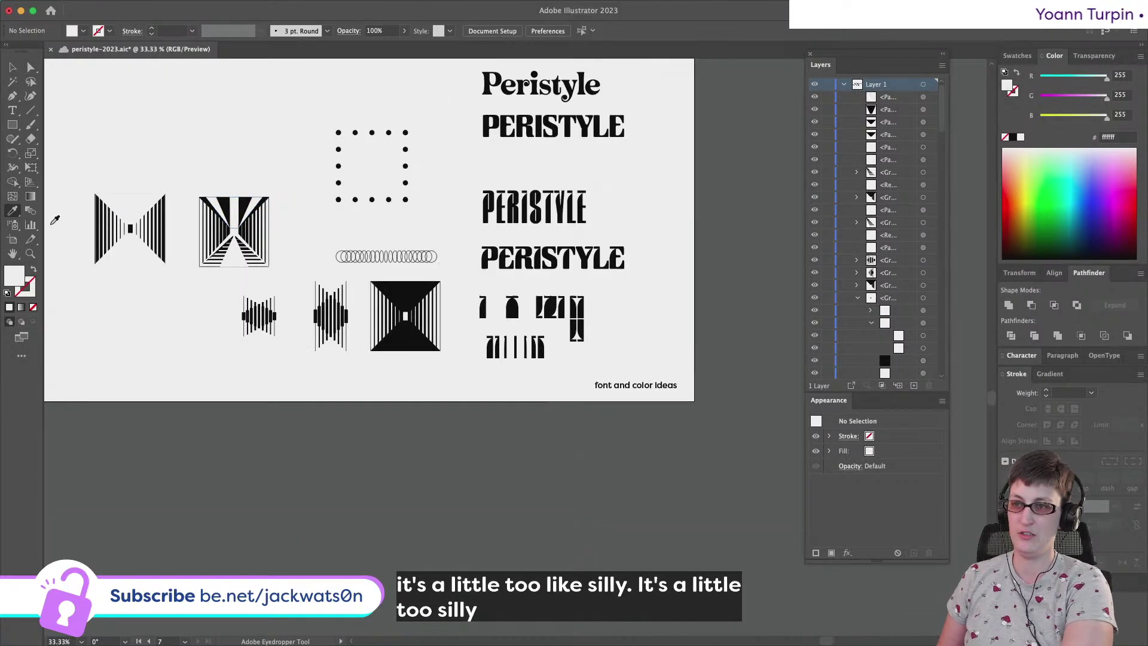
Undo the alternating black-and-white ceiling wedges on the white-path motif
scroll(154, 202, "up", 1)
key("super+z")
key("super+z")
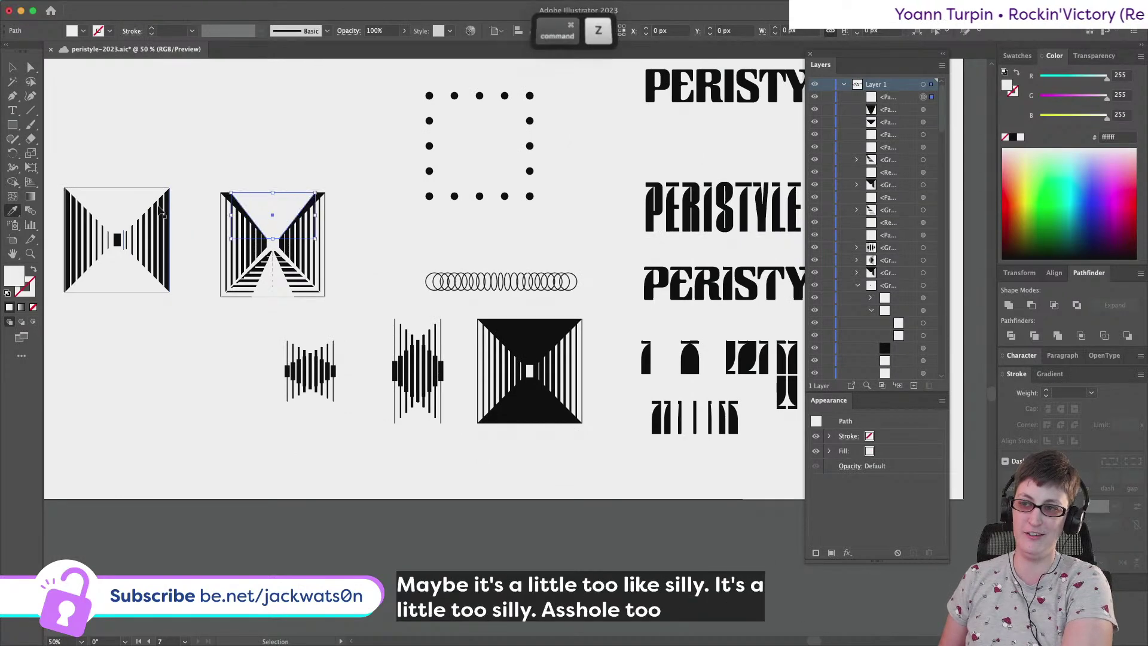
key("super+z")
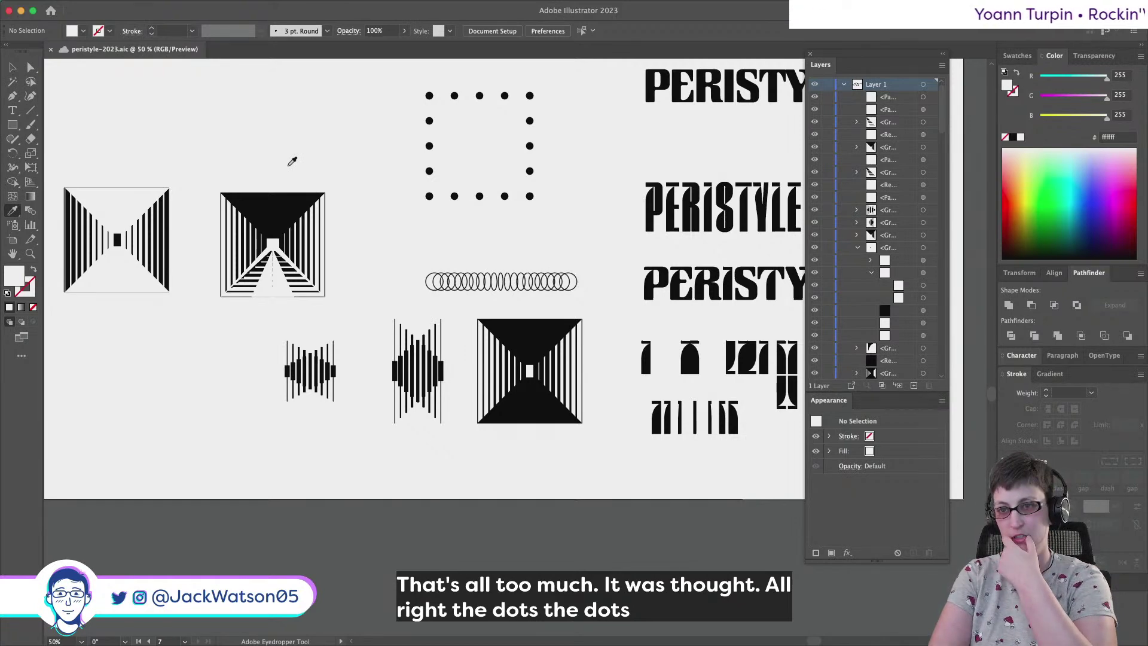
scroll(108, 159, "left", 2)
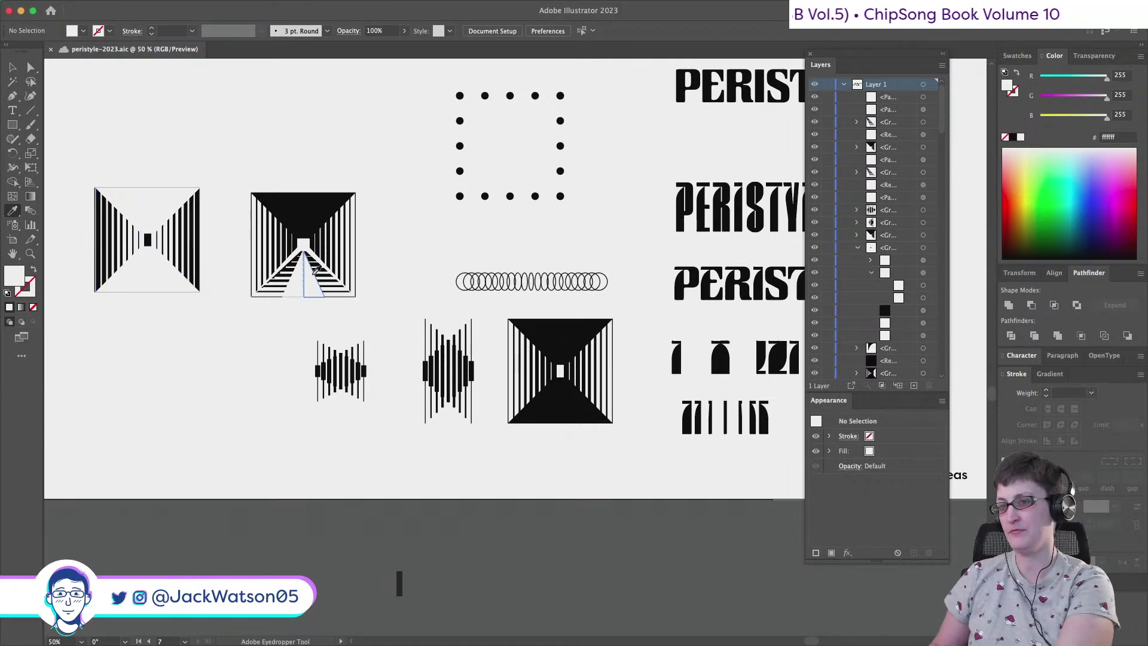
Try a thin upright bar about 6 by 113 px beside the dotted square, filled black like the inverted motif
scroll(315, 269, "up", 1)
scroll(350, 278, "down", 1)
scroll(351, 275, "up", 3)
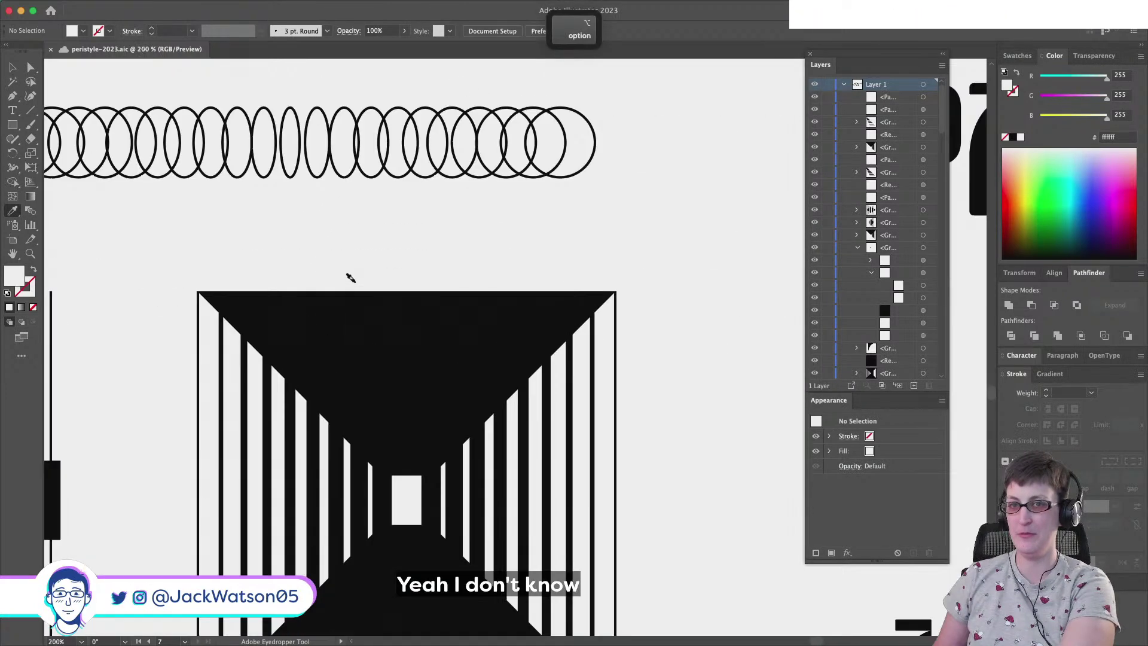
scroll(350, 275, "down", 1)
scroll(342, 276, "down", 2)
scroll(342, 277, "up", 2)
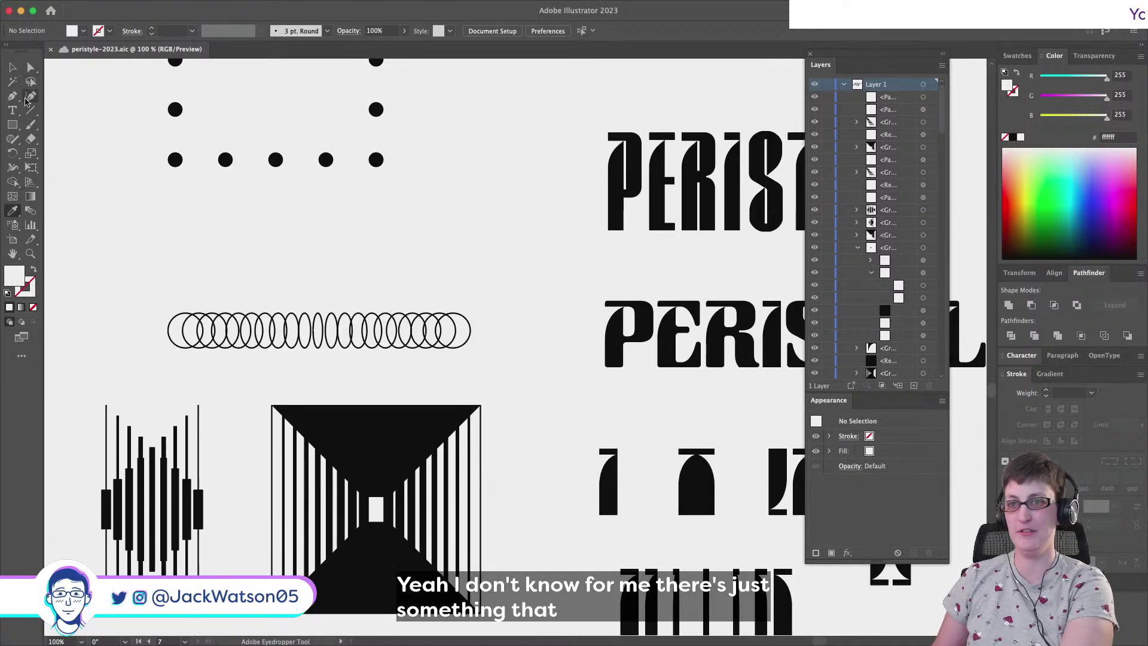
left_click(12, 125)
left_click_drag(442, 174, 450, 293)
left_click(12, 210)
left_click(359, 411)
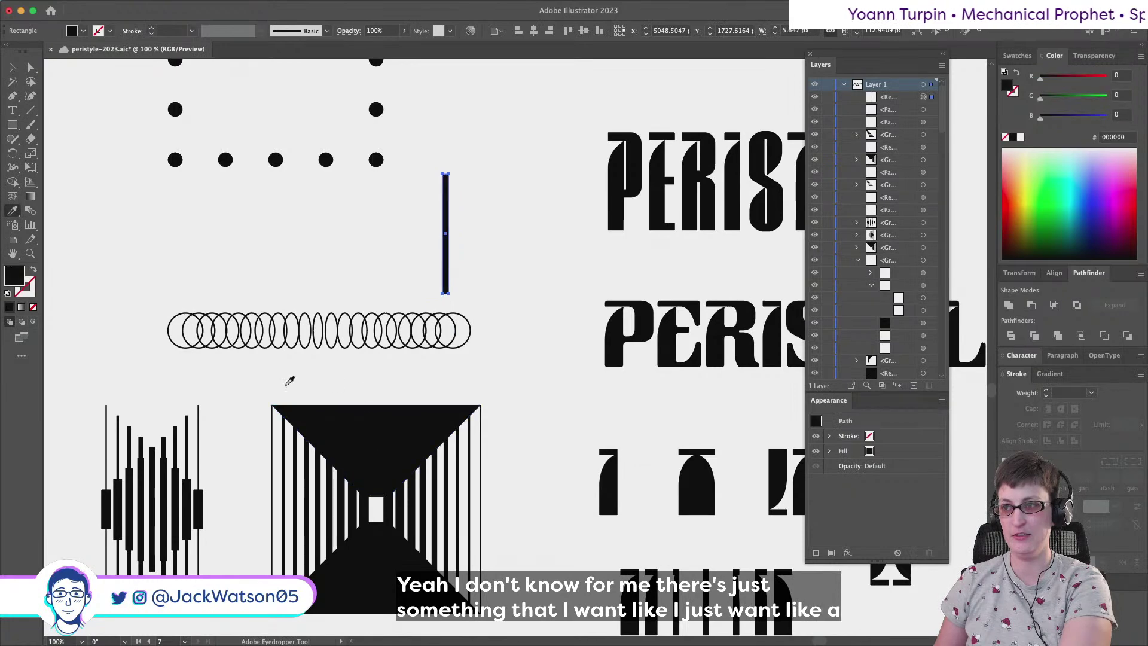
Try a small black triangular bracket drawn with the Pen tool at the bar's upper right corner
scroll(453, 253, "down", 1)
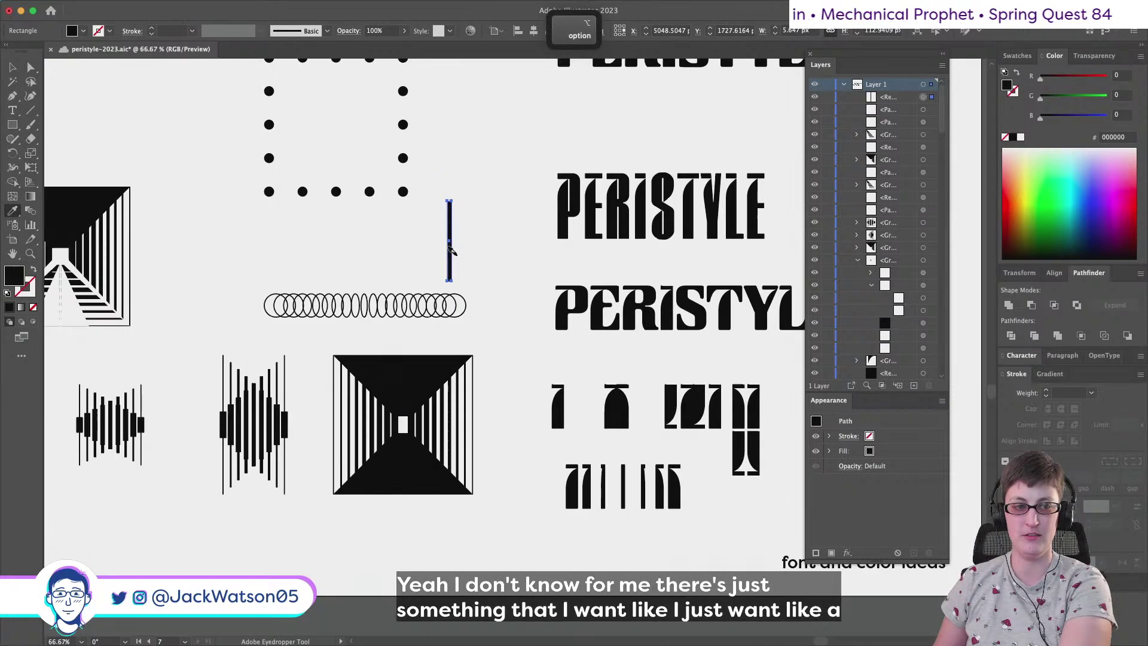
scroll(461, 251, "right", 1)
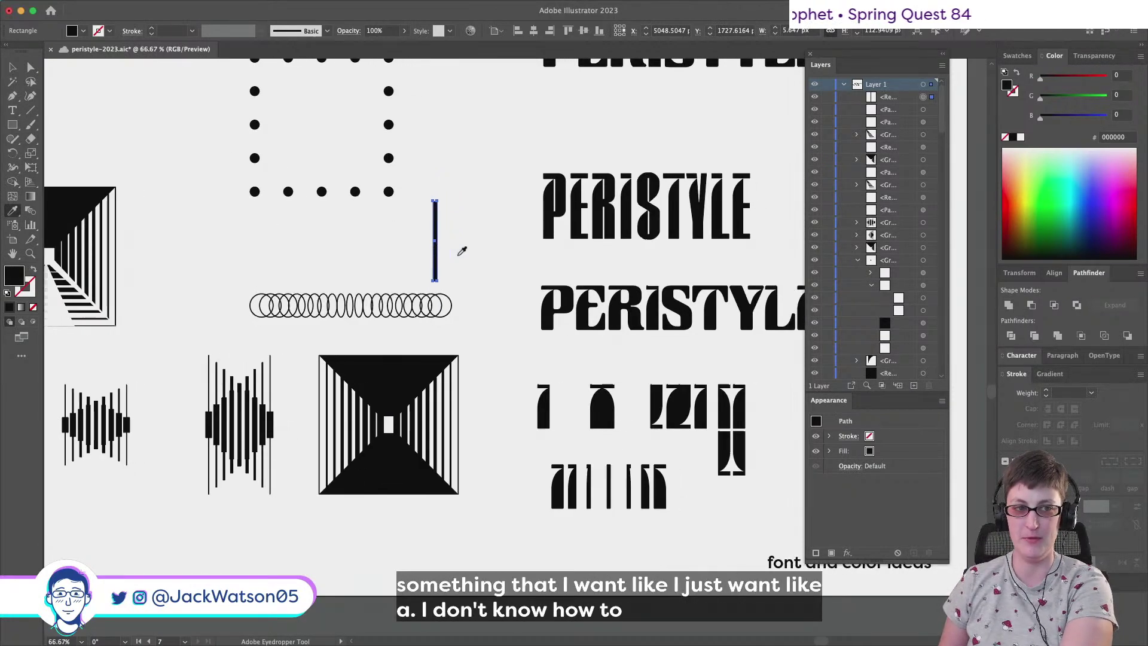
left_click(31, 67)
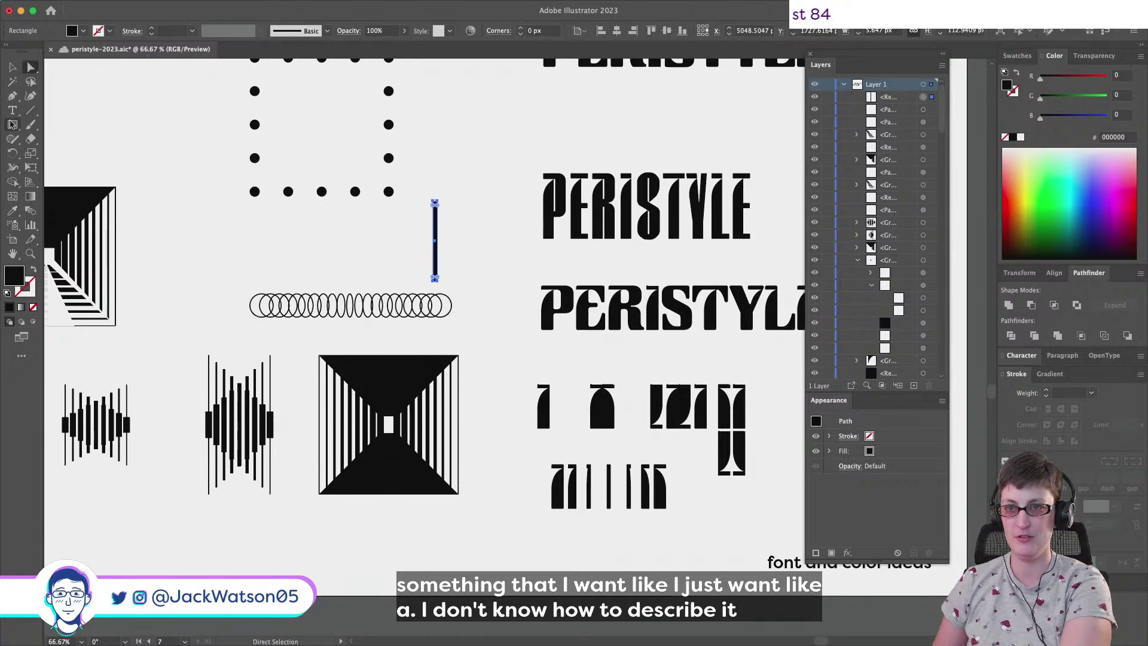
left_click(12, 95)
key("shift+super+a")
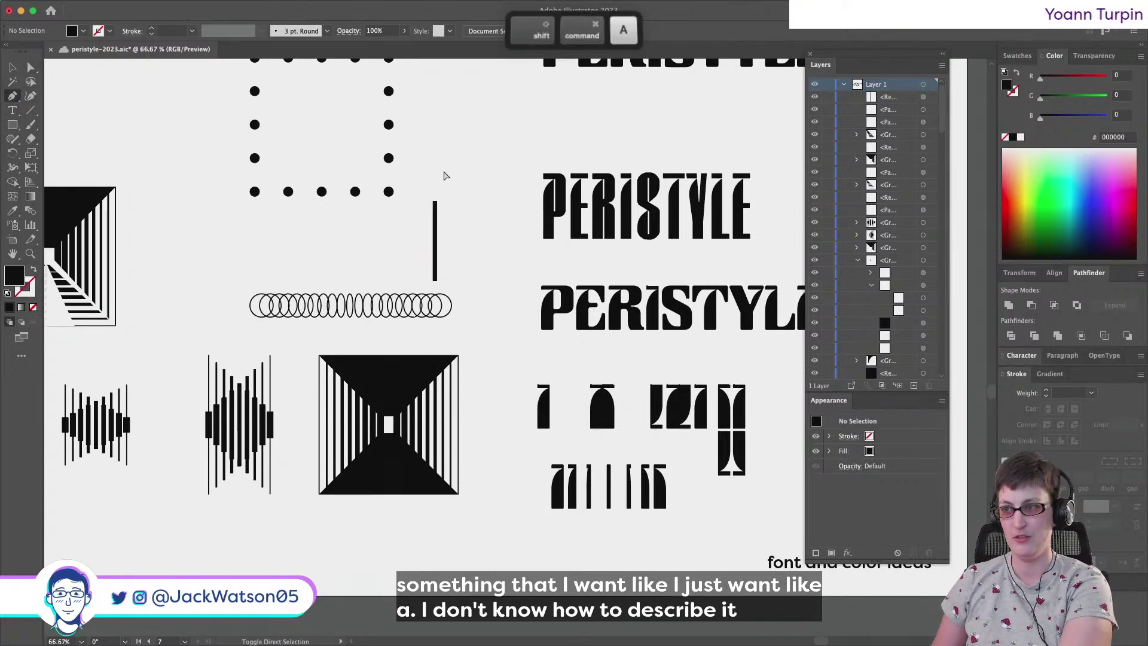
scroll(452, 195, "up", 3)
key("Caps_Lock")
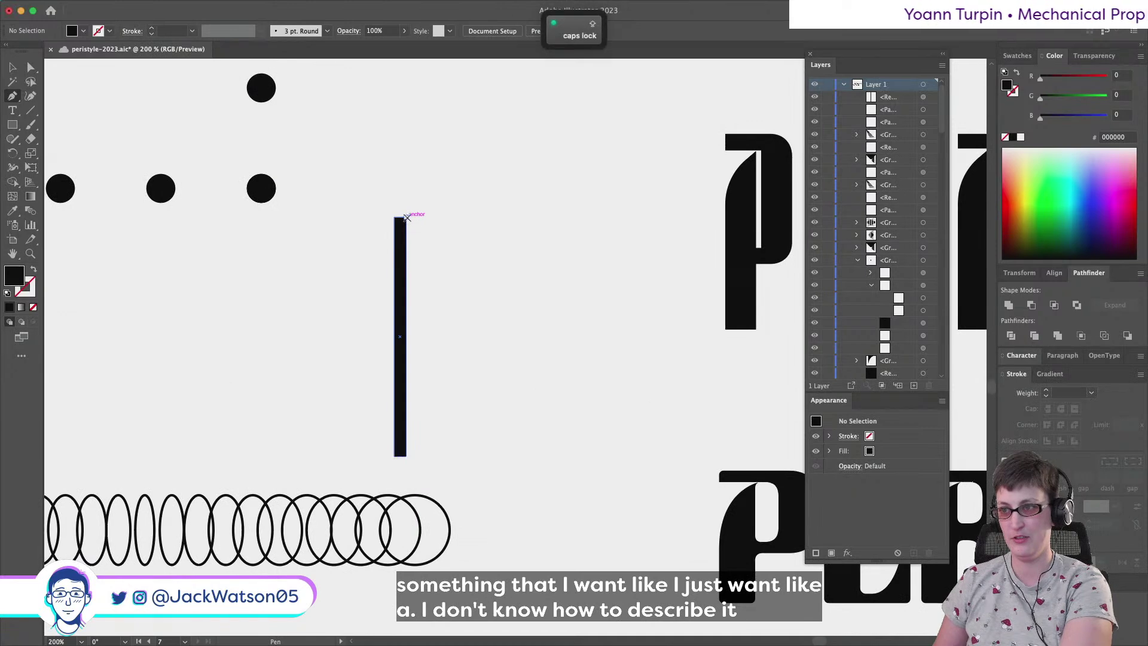
mouse_move(416, 224)
left_mouse_down()
mouse_move(408, 238)
mouse_move(410, 228)
left_mouse_up()
left_click(407, 231)
key("shift+super+a")
Try a thin black horizontal strip extending left from the foot of the upright bar
scroll(404, 468, "down", 2)
scroll(403, 468, "left", 2)
scroll(404, 468, "down", 1)
scroll(403, 469, "left", 2)
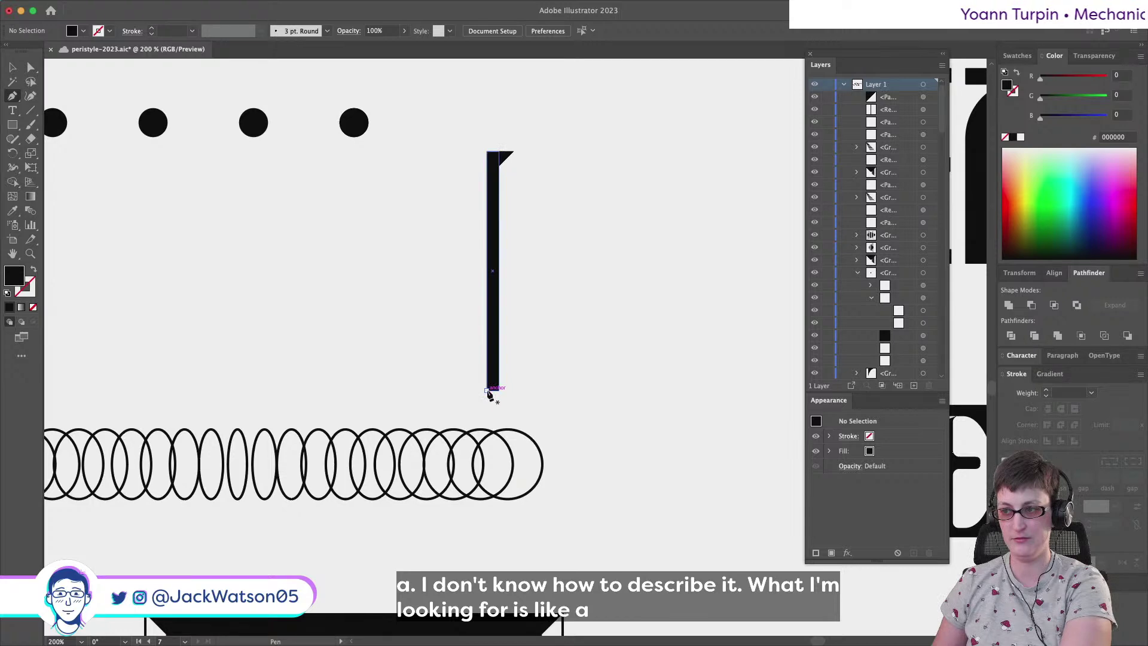
left_click(488, 392)
left_click(322, 399)
left_click(322, 391)
left_click(488, 399)
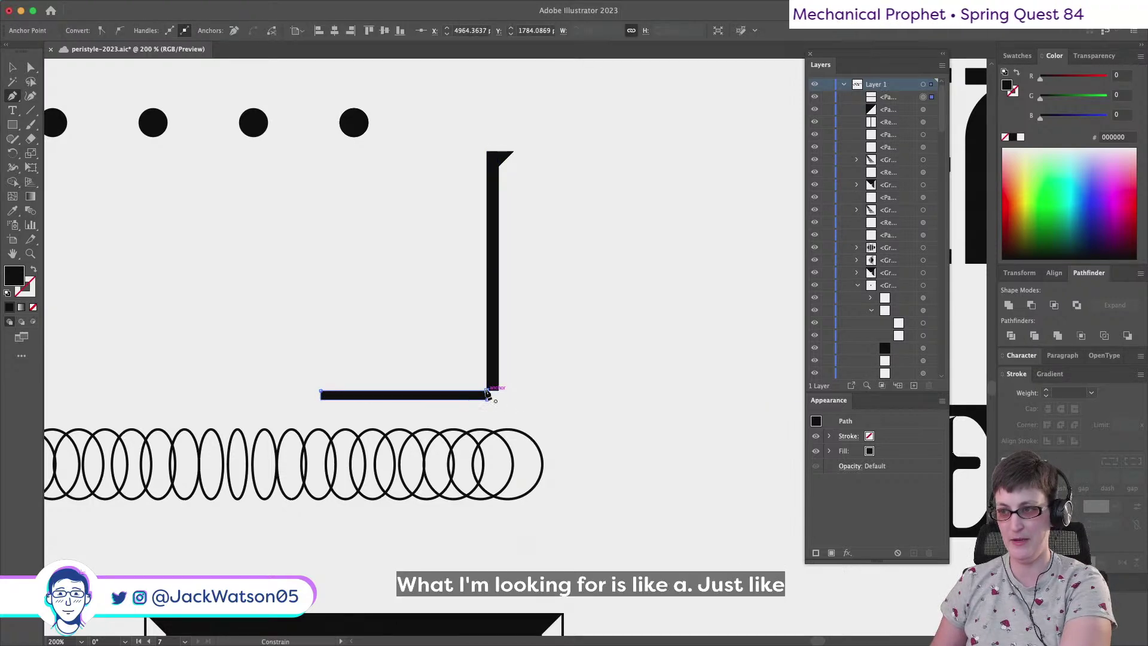
key("super+shift+a")
key("v")
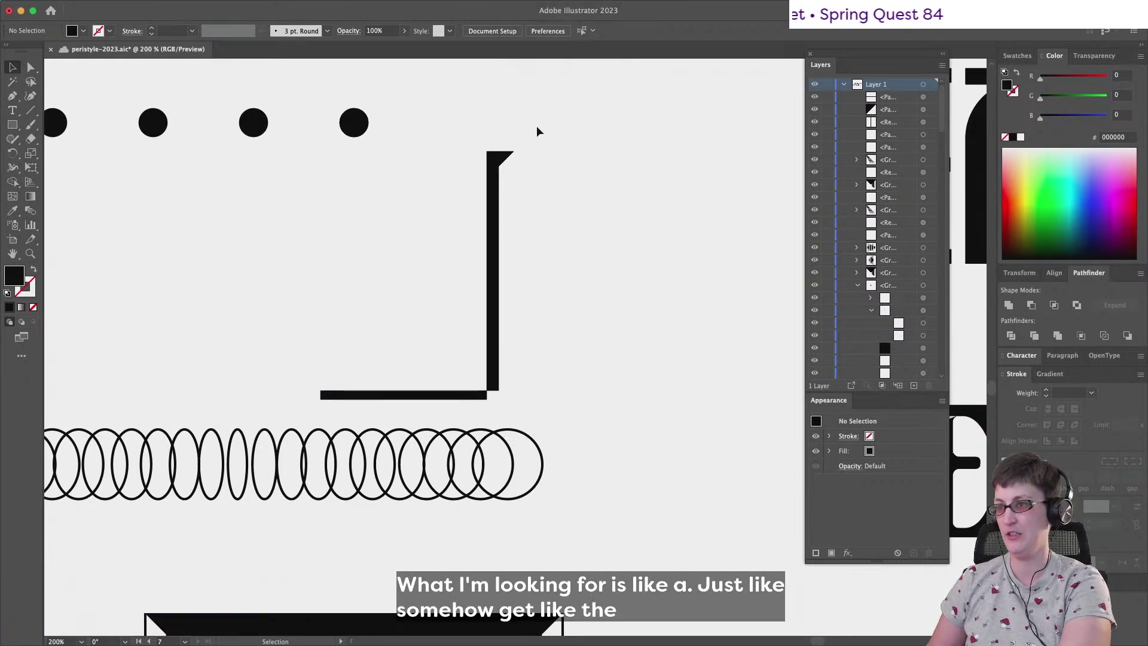
Delete the upright bar together with its triangular bracket and horizontal strip
left_click_drag(571, 158, 476, 403)
key("BackSpace")
scroll(469, 395, "down", 5)
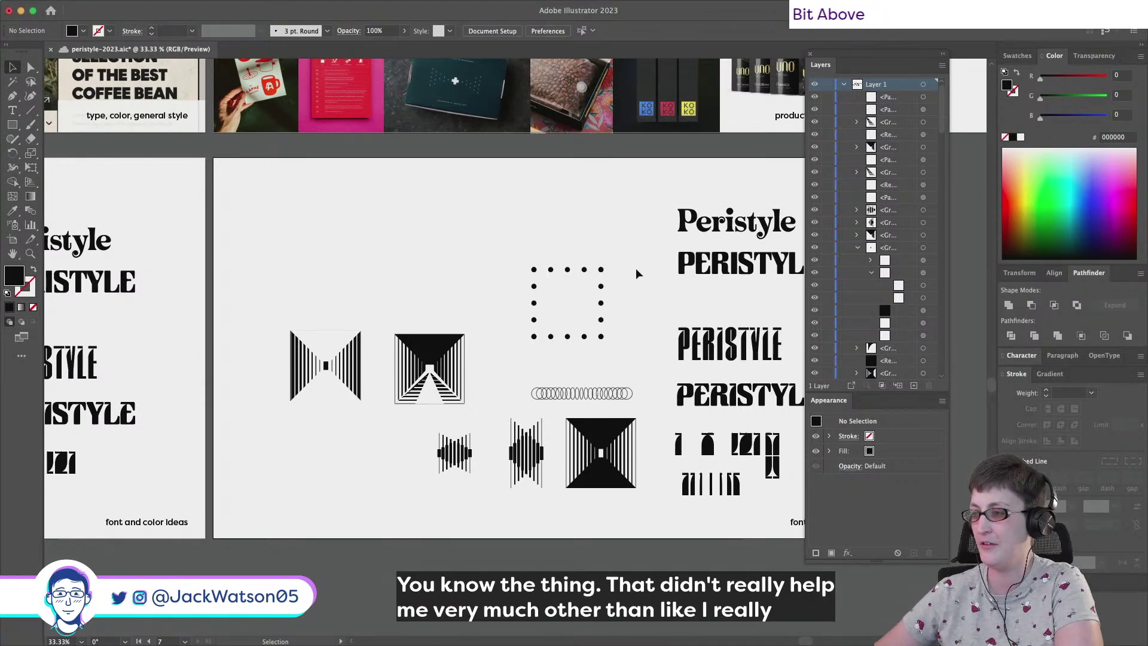
Duplicate the leftmost half-arch fragment below the wordmarks, place the copy above the row of ovals and fill it white
scroll(636, 271, "up", 2, "alt")
scroll(637, 272, "up", 3, "alt")
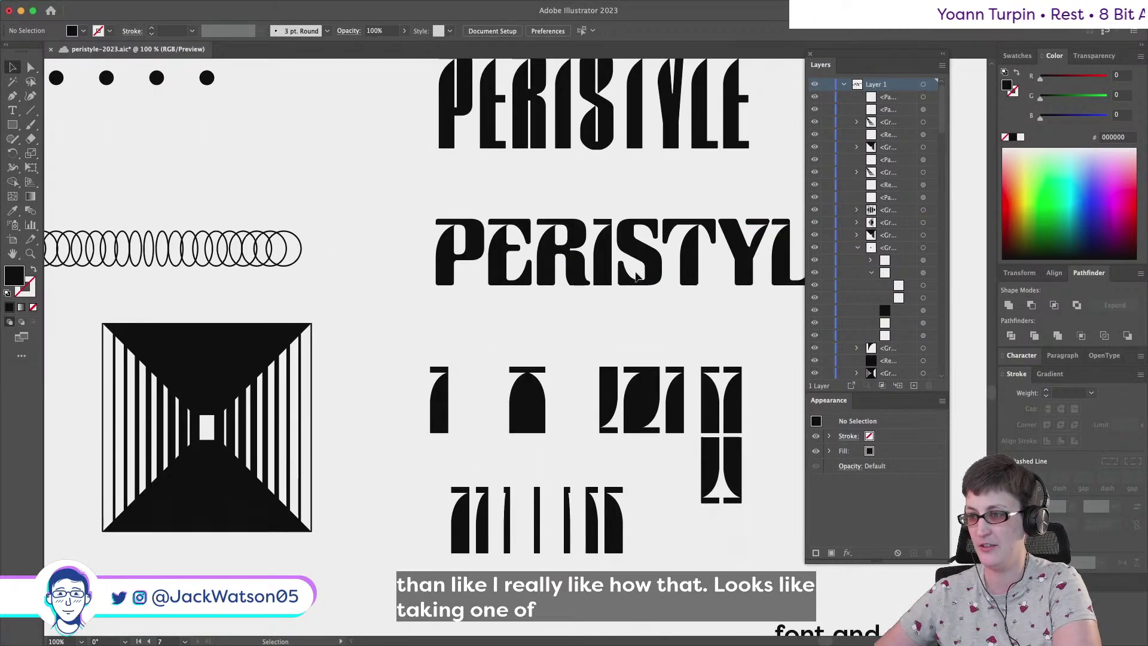
left_click(440, 401)
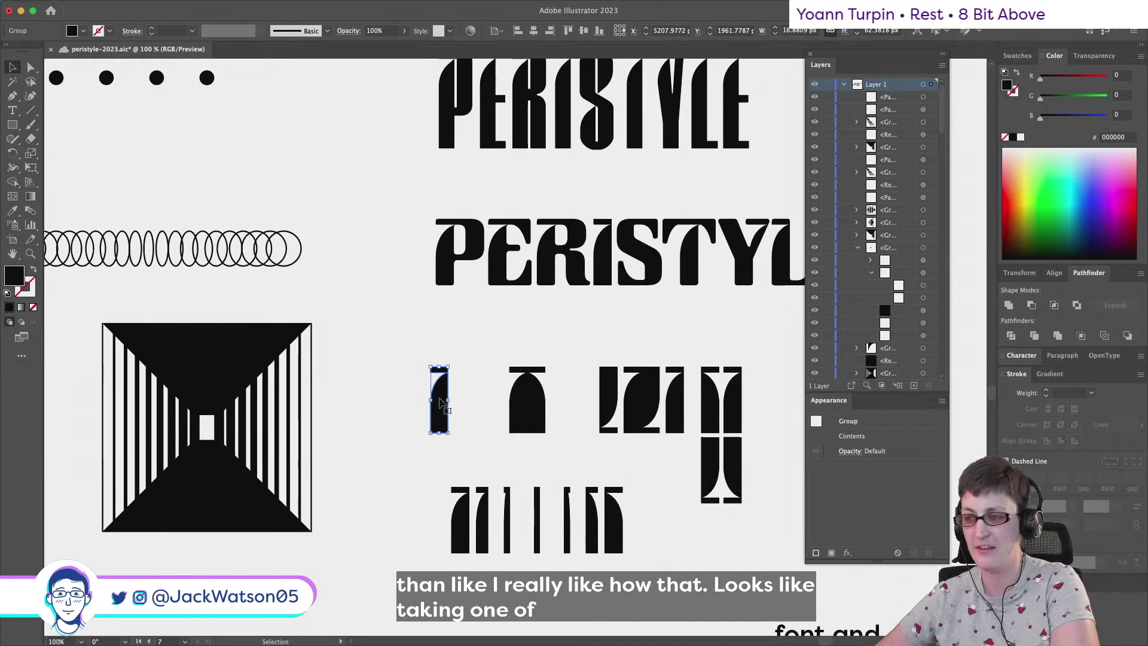
key("cmd+c")
key("cmd+f")
left_click_drag(441, 402, 326, 153)
left_click_drag(244, 215, 272, 155)
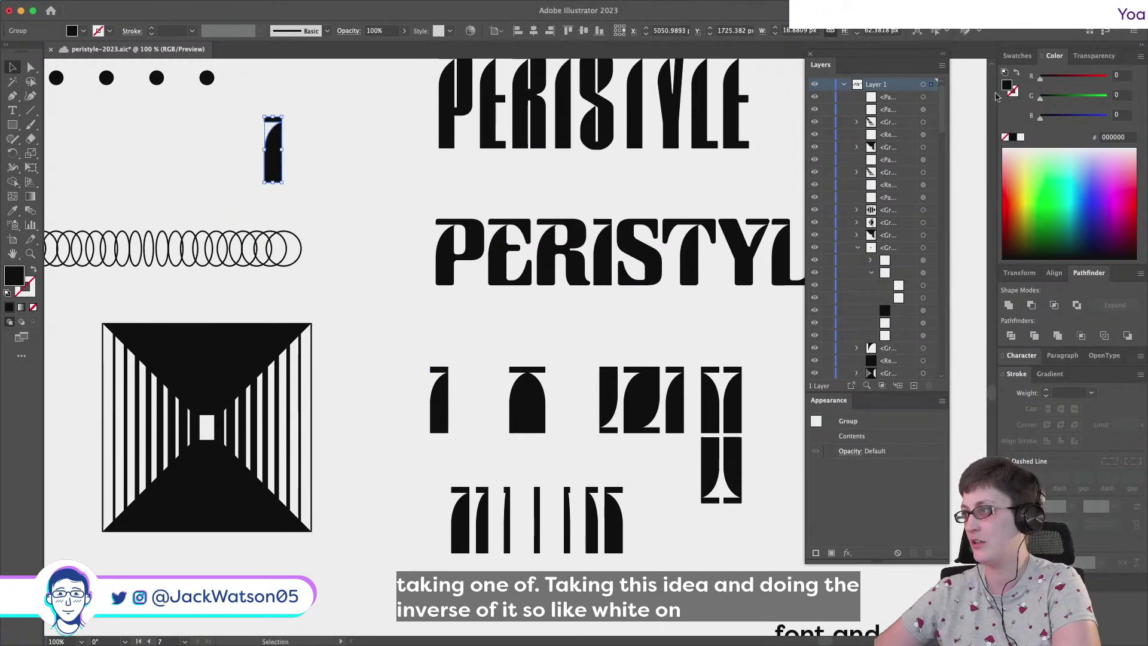
left_click(1021, 137)
Draw a black rectangle about 44 by 74 px around the white half-arch and place it behind the fragment
left_click(12, 124)
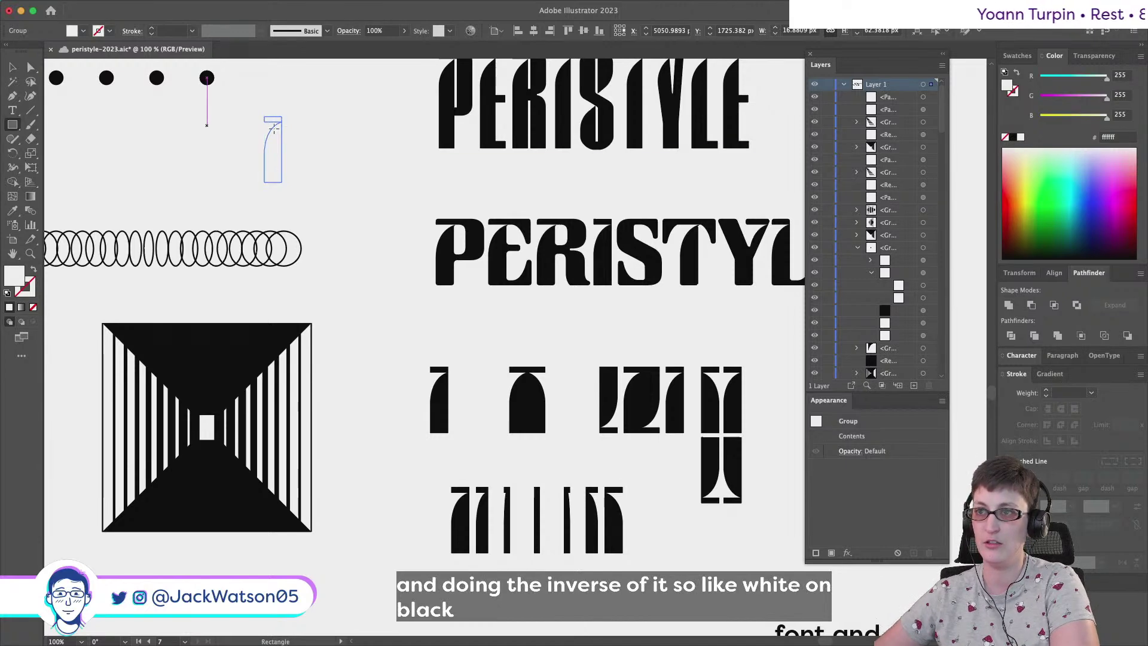
key("cmd+shift+a")
left_click_drag(258, 110, 305, 187)
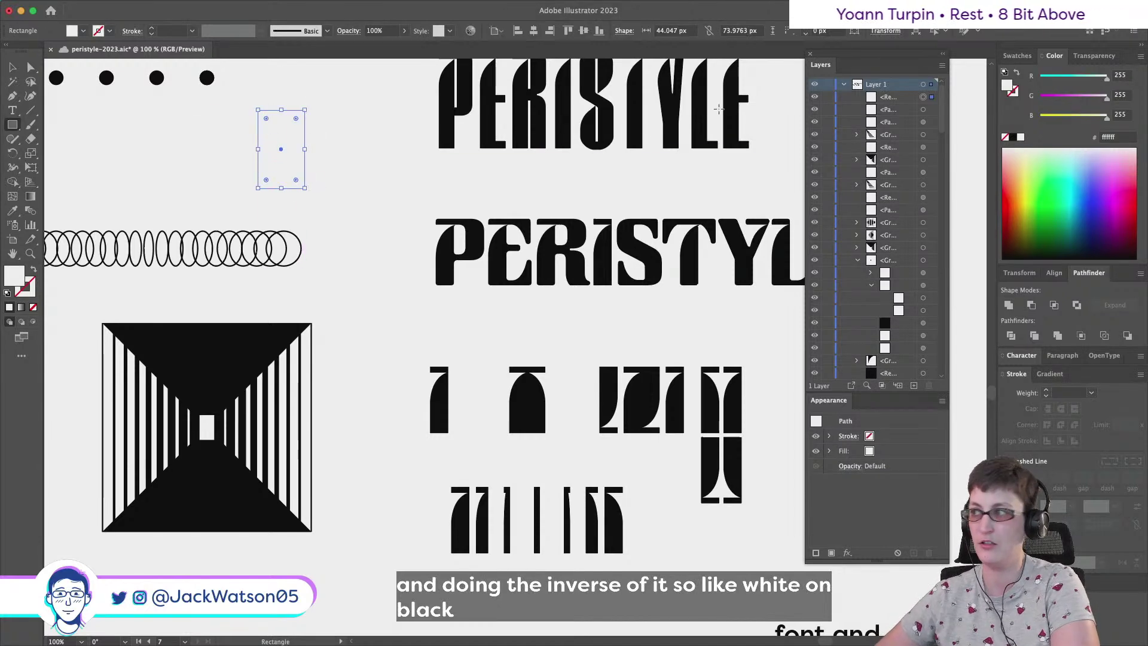
left_click(1013, 137)
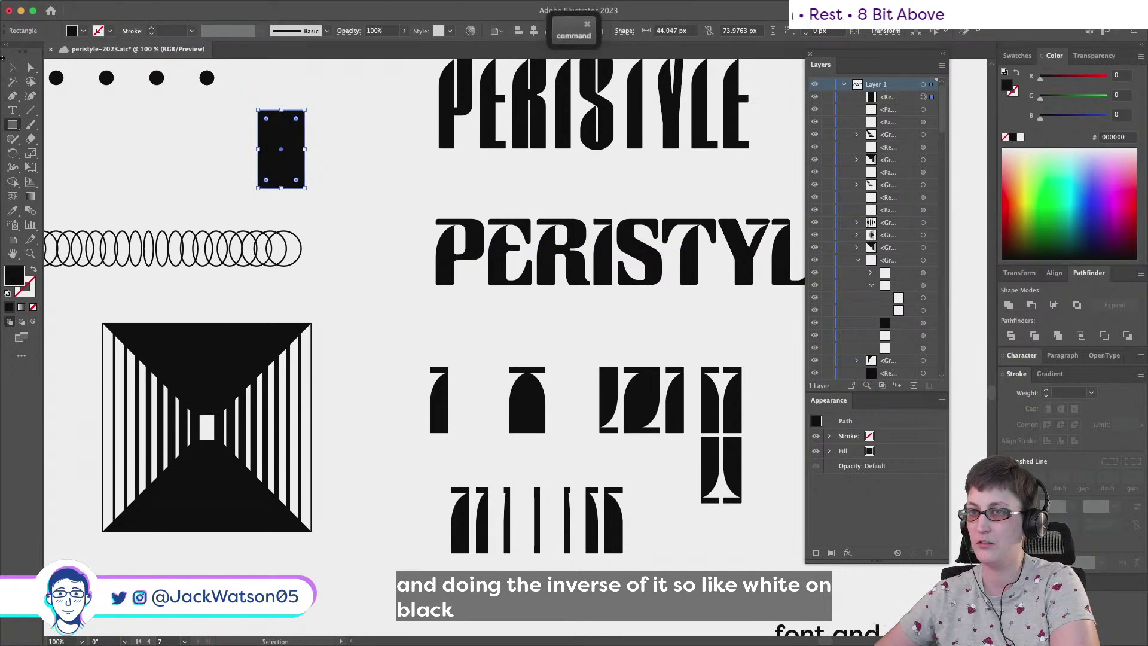
key("super+x")
key("super+v")
key("super+z")
key("super+b")
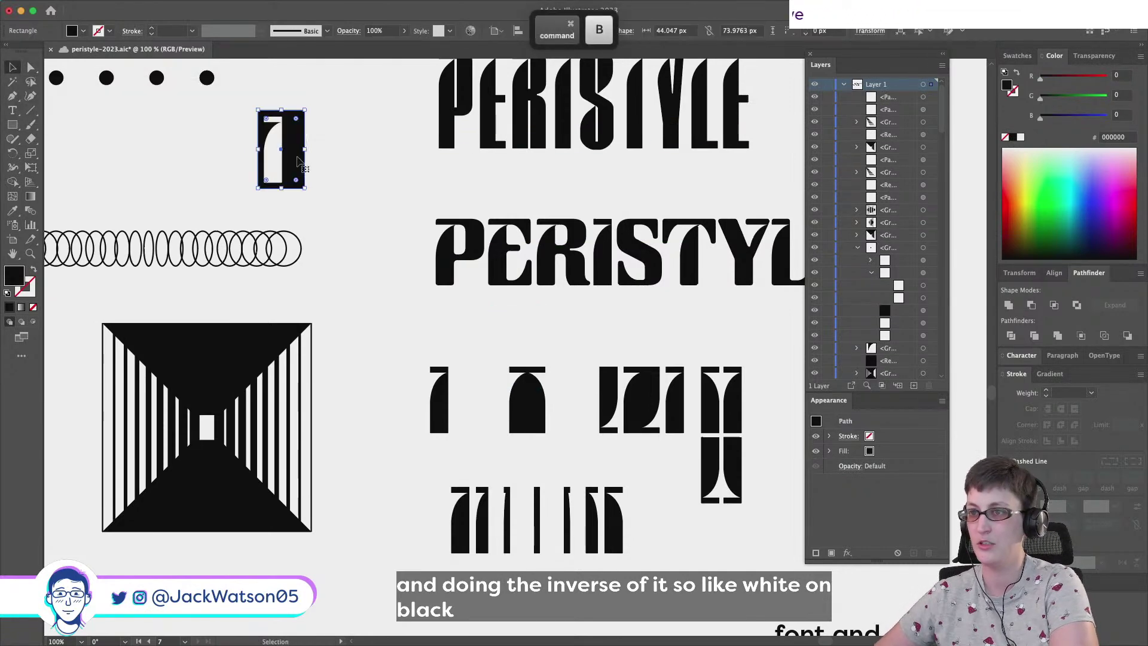
left_click(324, 159)
Align the white half-arch with the black rectangle's upper right corner and shorten the rectangle to about 62 px high
scroll(325, 159, "up", 3)
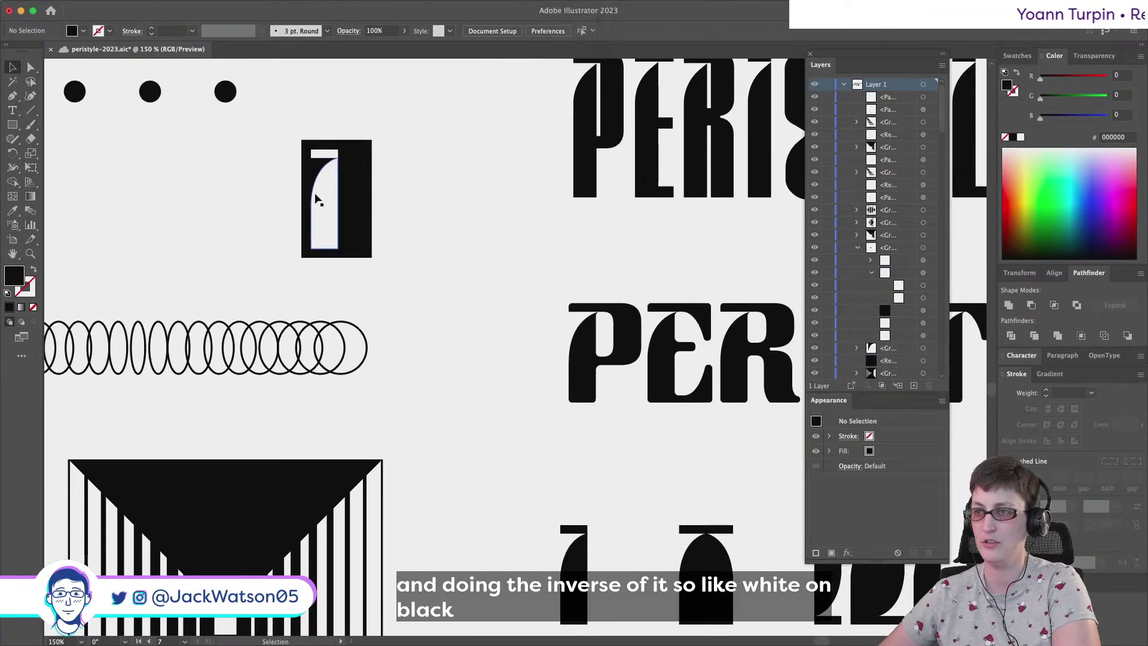
left_click_drag(323, 200, 375, 217)
left_click(369, 224)
left_click(385, 232)
left_click(349, 255)
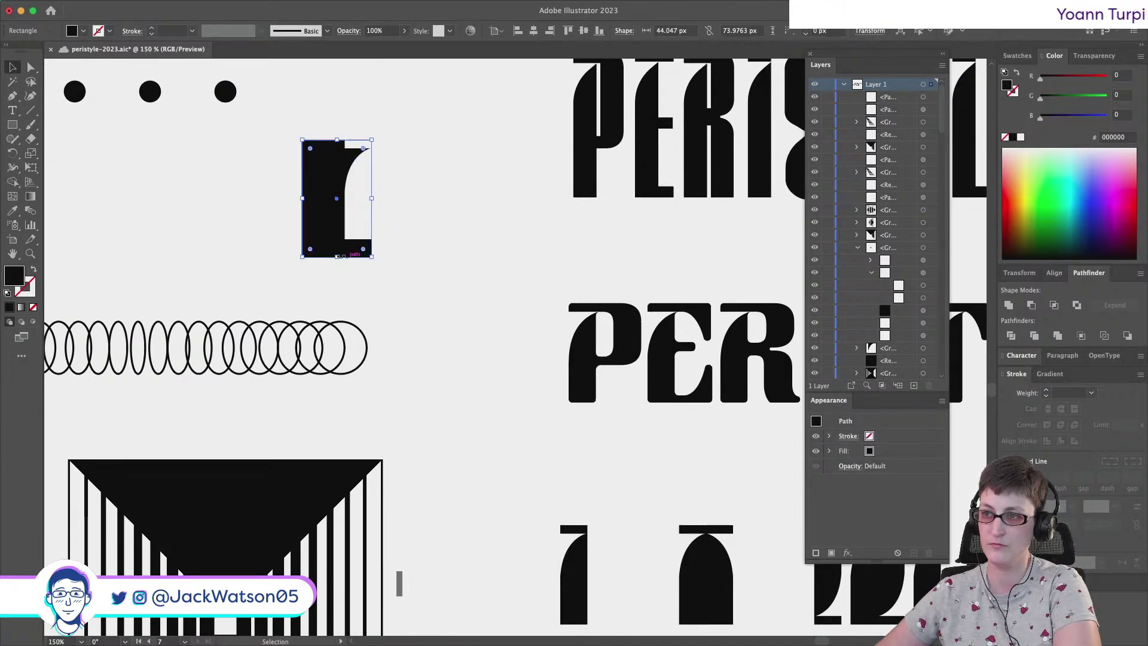
left_click_drag(336, 256, 339, 242)
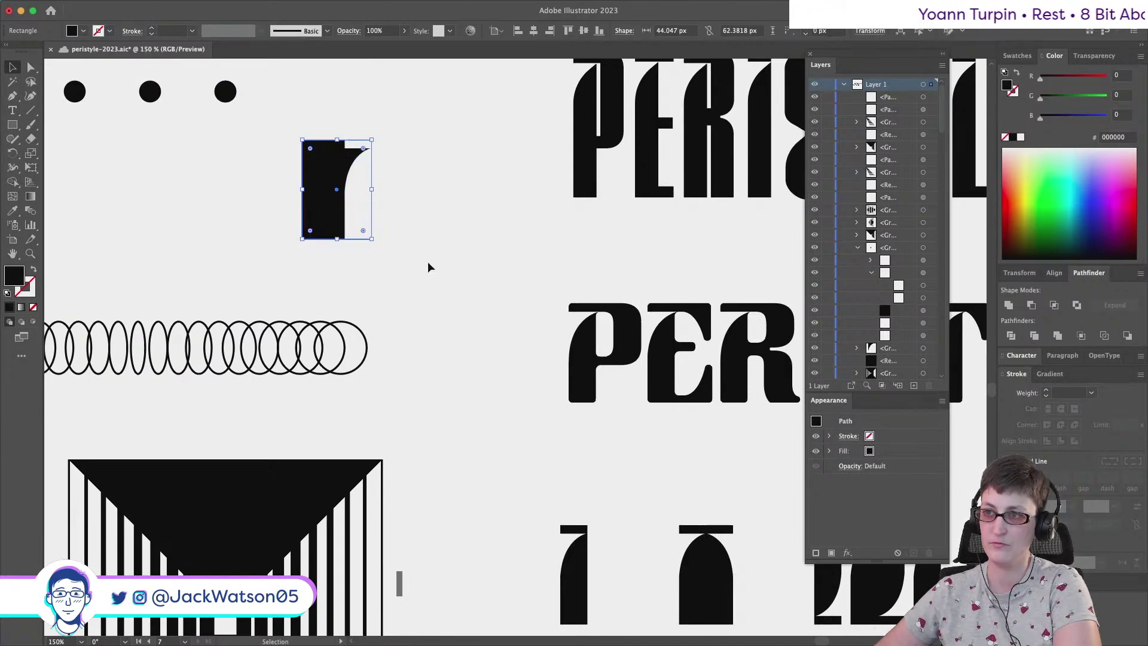
scroll(525, 330, "down", 3)
left_click(525, 330)
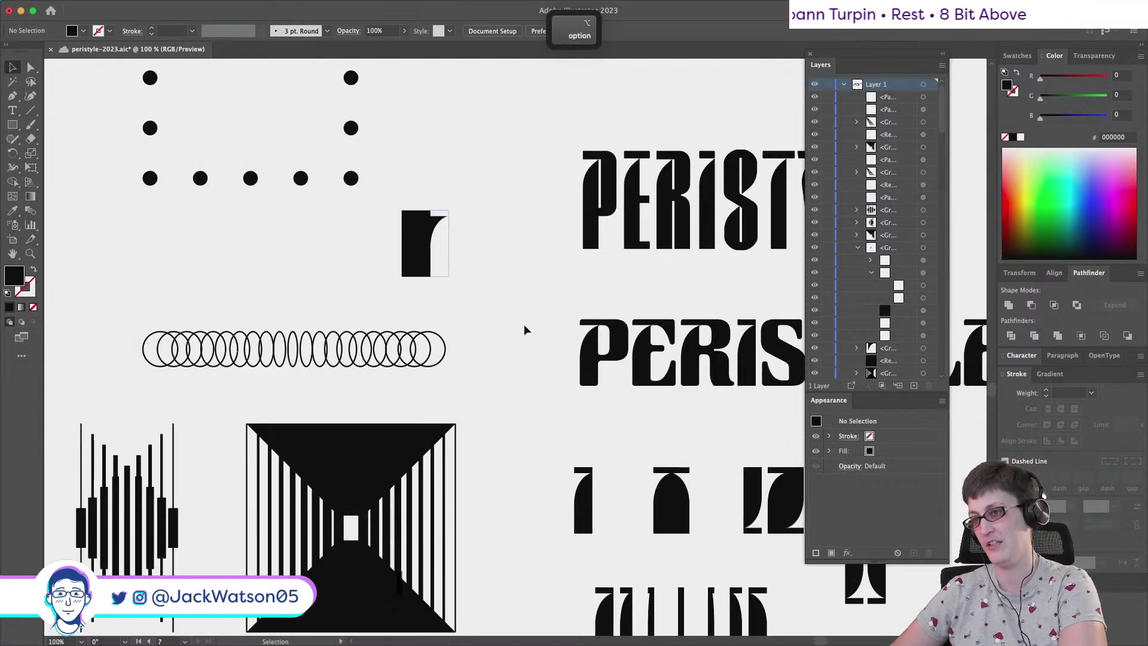
Add a copy of the white half-arch, rotated 180°, flush with the black rectangle's left edge
scroll(524, 330, "up", 3)
left_click(467, 293)
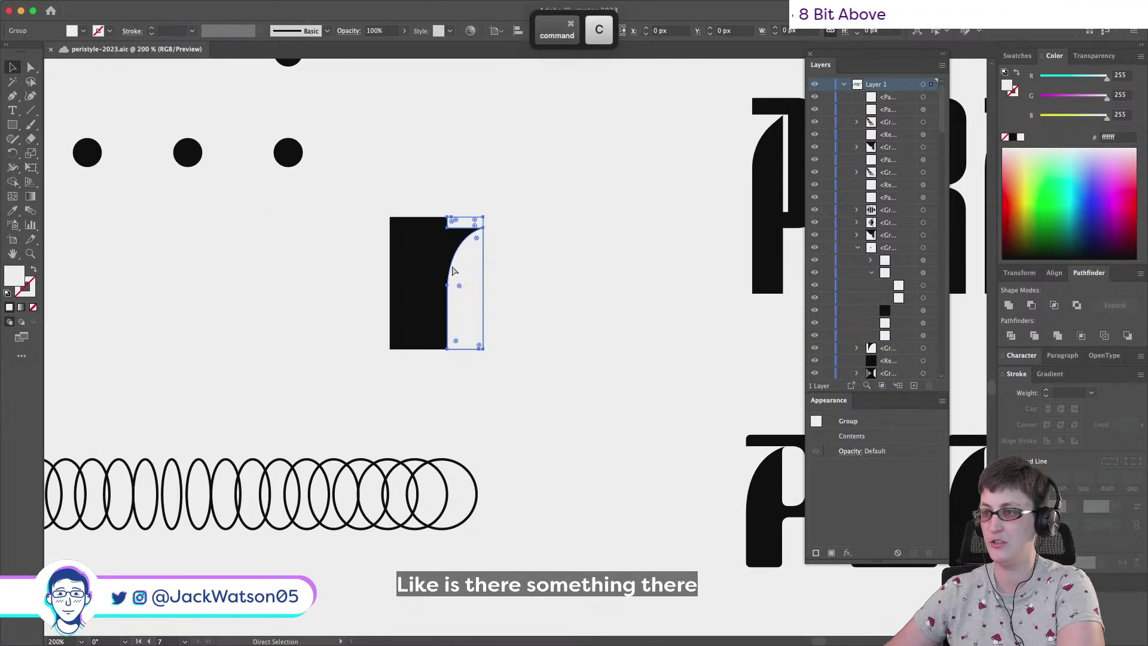
mouse_move(485, 350)
left_mouse_down()
mouse_move(459, 321)
mouse_move(473, 332)
left_mouse_up()
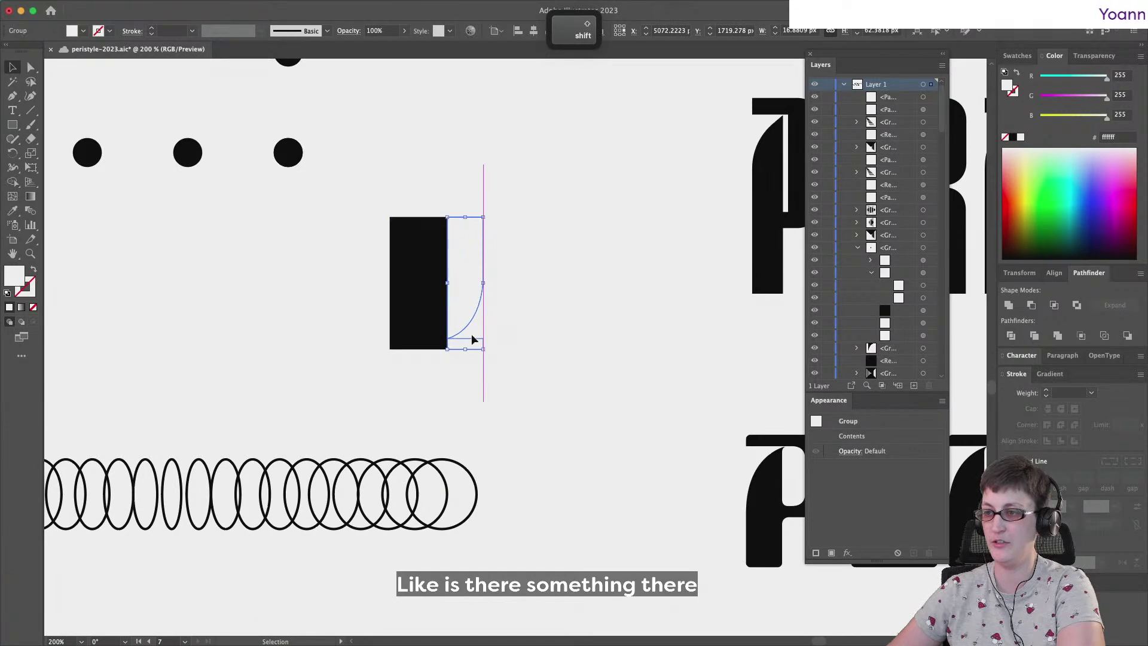
key("super+shift+a")
left_click_drag(436, 279, 402, 278)
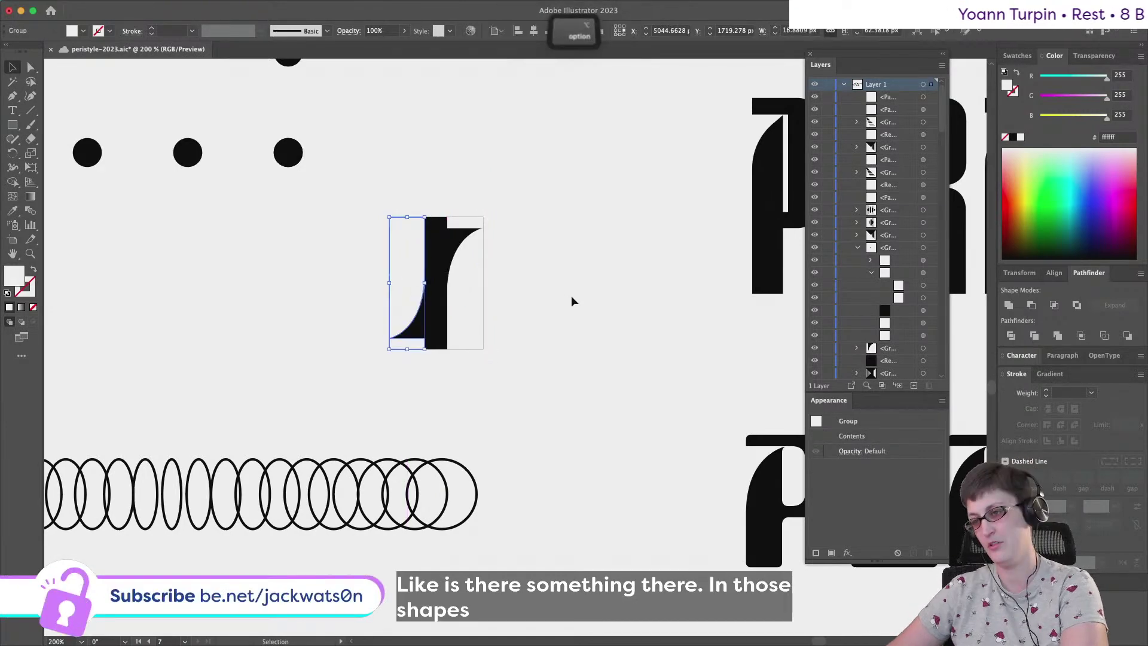
Reflect the left half-arch copy across the vertical axis
left_click(146, 7)
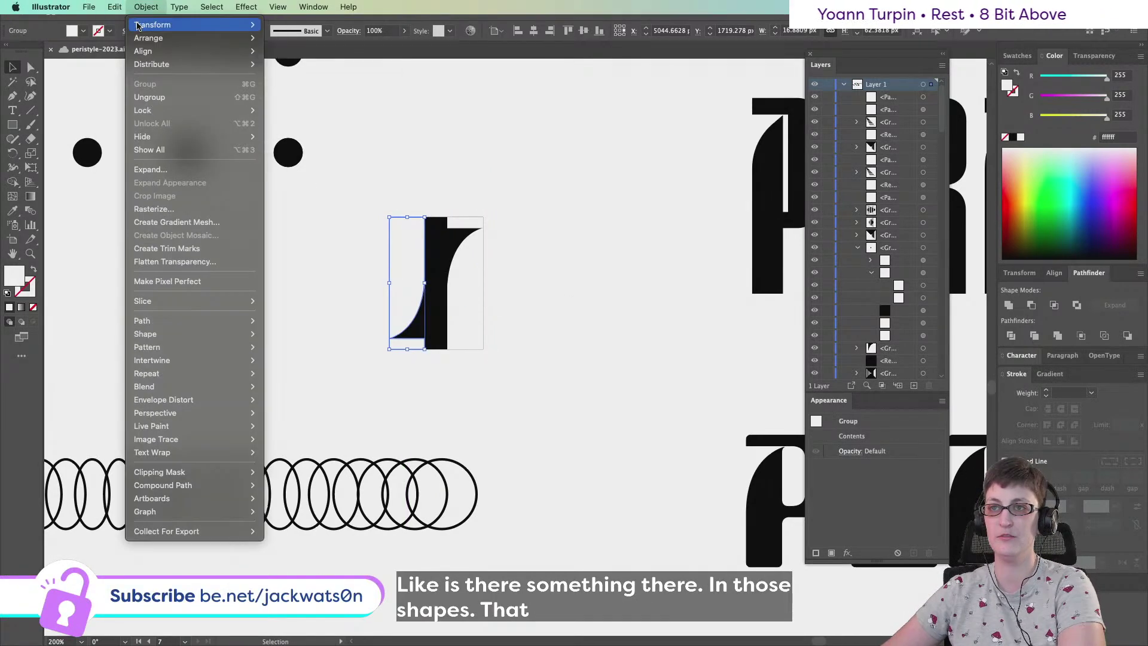
mouse_move(197, 24)
key("Return")
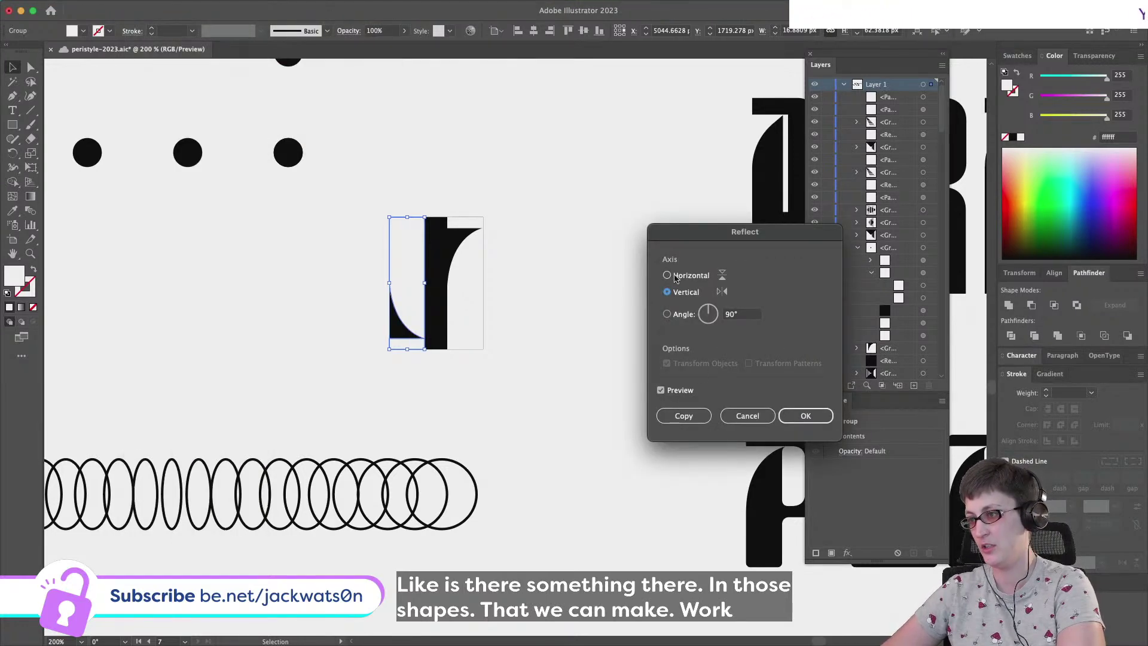
left_click(821, 422)
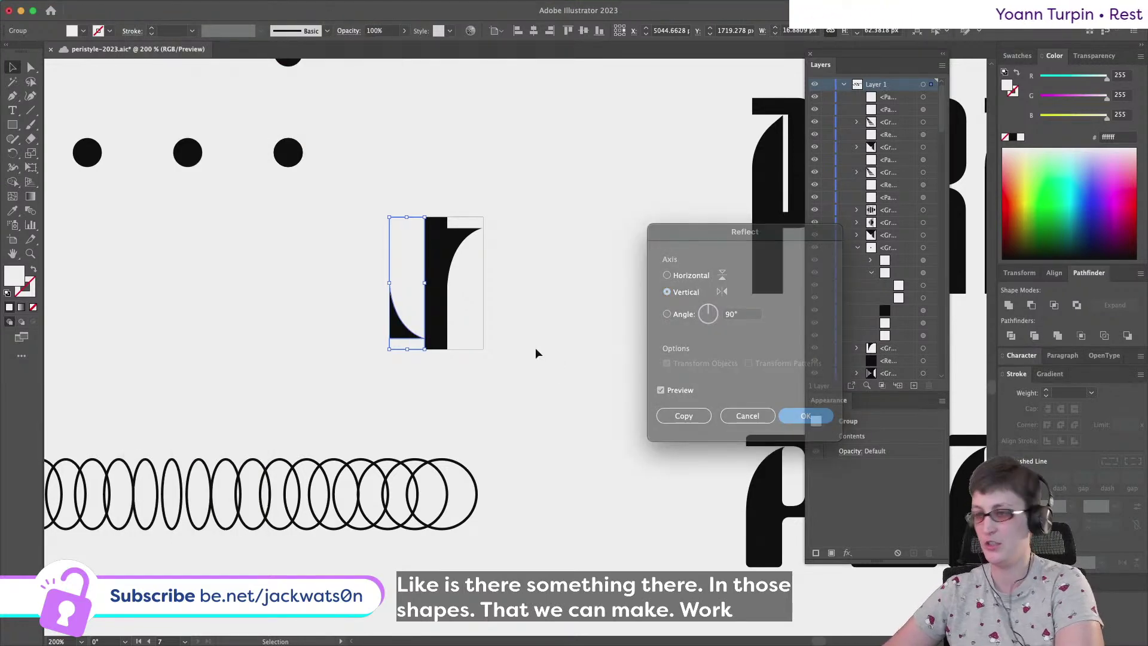
Rotate the right white half-arch 180° so it mirrors the left one around the black central column
scroll(536, 346, "down", 2)
left_click(489, 299)
left_click_drag(490, 297, 512, 351)
left_click(543, 405)
scroll(537, 385, "up", 3)
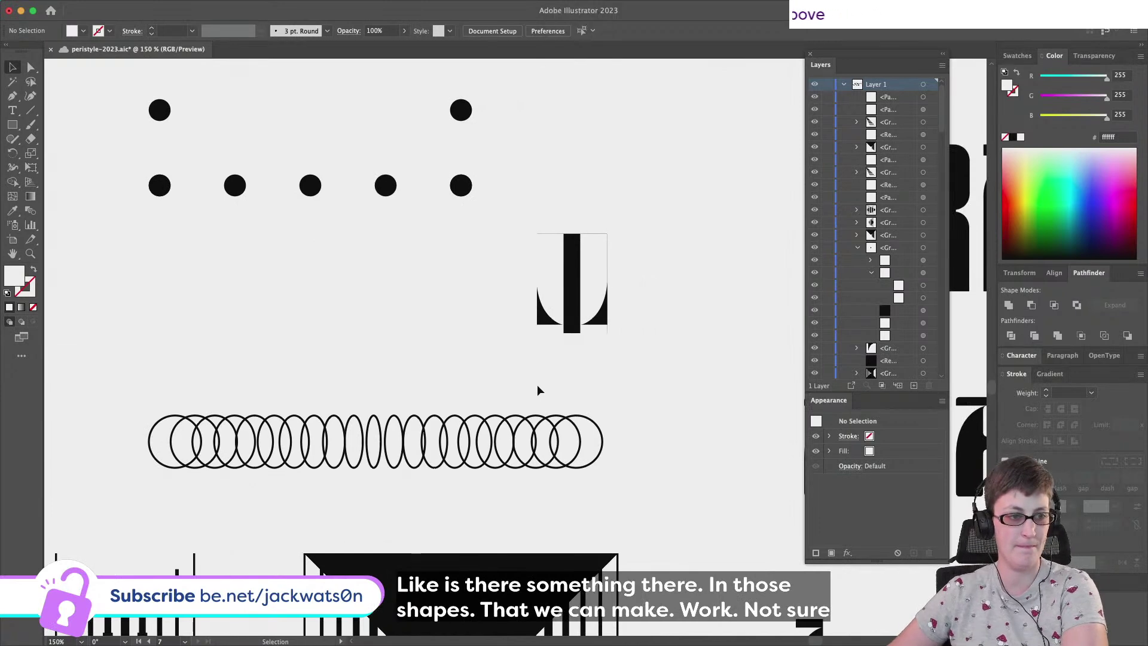
Compare the new column shape with the oval row, the wordmarks and the perspective colonnade motifs
scroll(537, 386, "down", 3)
scroll(537, 389, "down", 3)
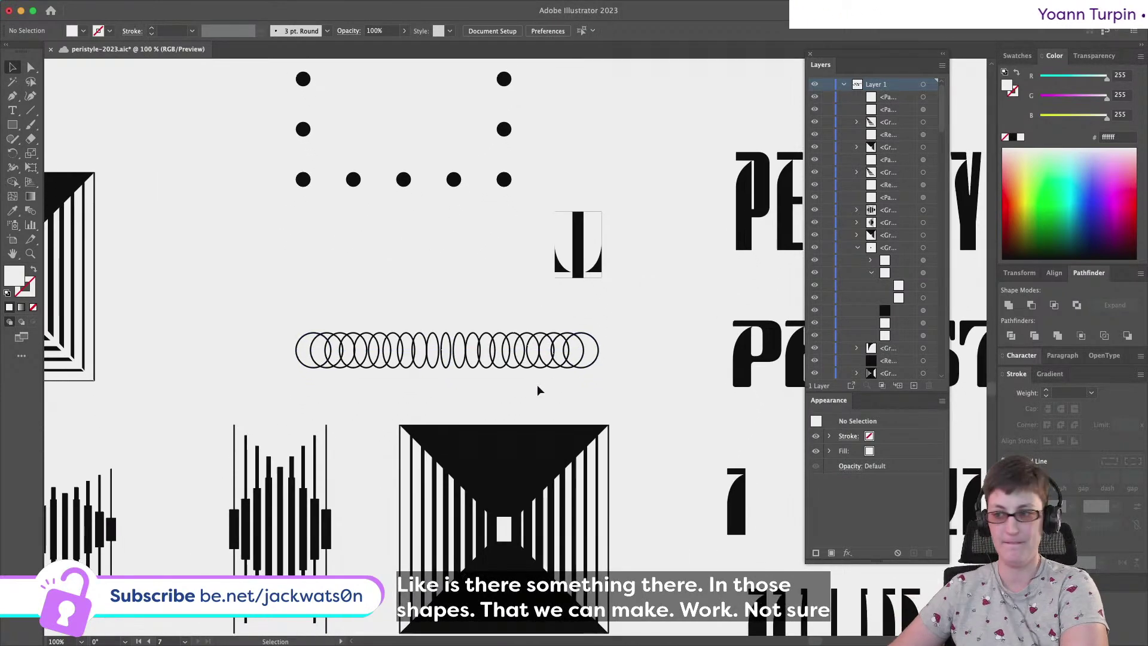
scroll(538, 390, "down", 2)
scroll(570, 442, "up", 2)
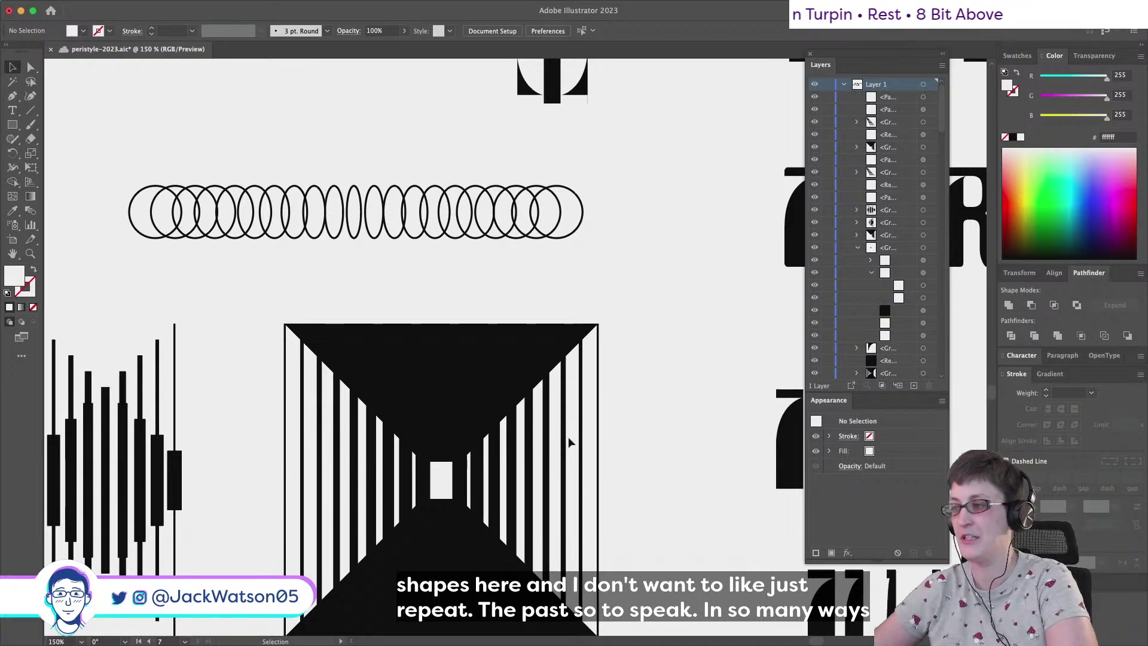
scroll(568, 436, "right", 6)
scroll(568, 436, "down", 1)
scroll(643, 438, "up", 10)
scroll(643, 438, "left", 5)
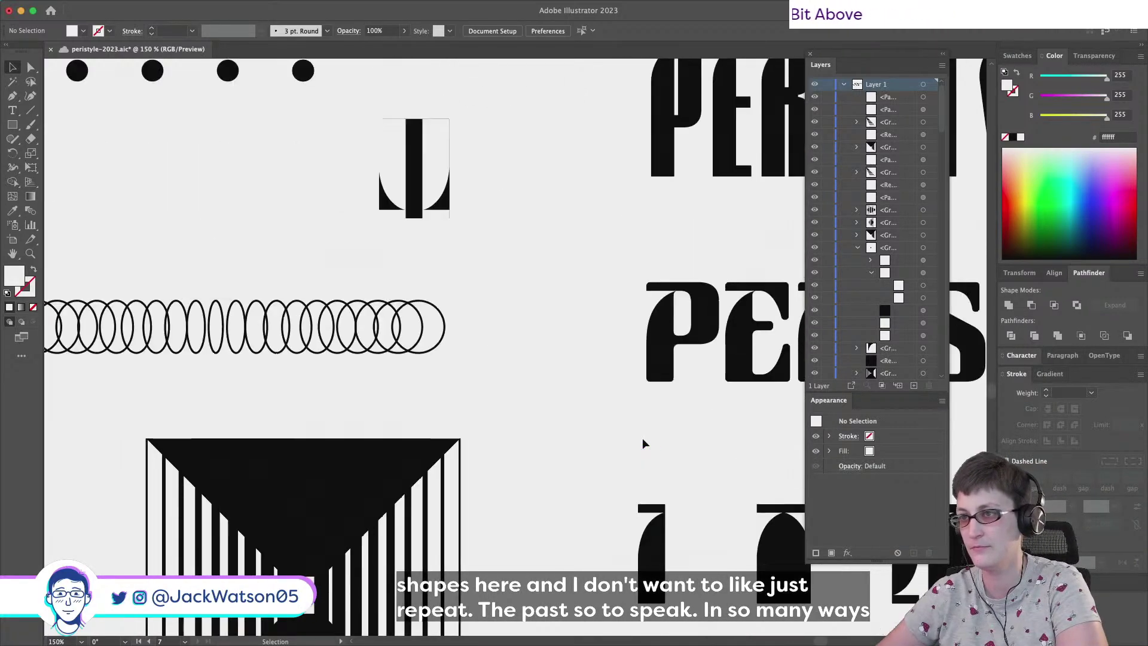
scroll(485, 372, "down", 10)
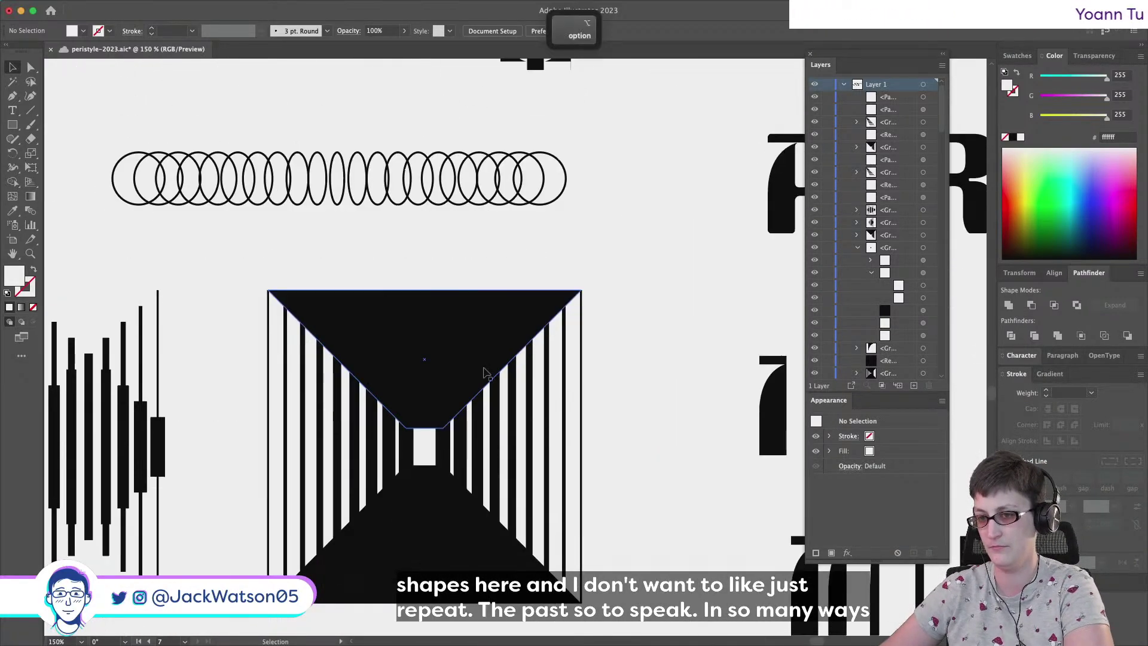
scroll(486, 373, "left", 20)
scroll(486, 373, "up", 8)
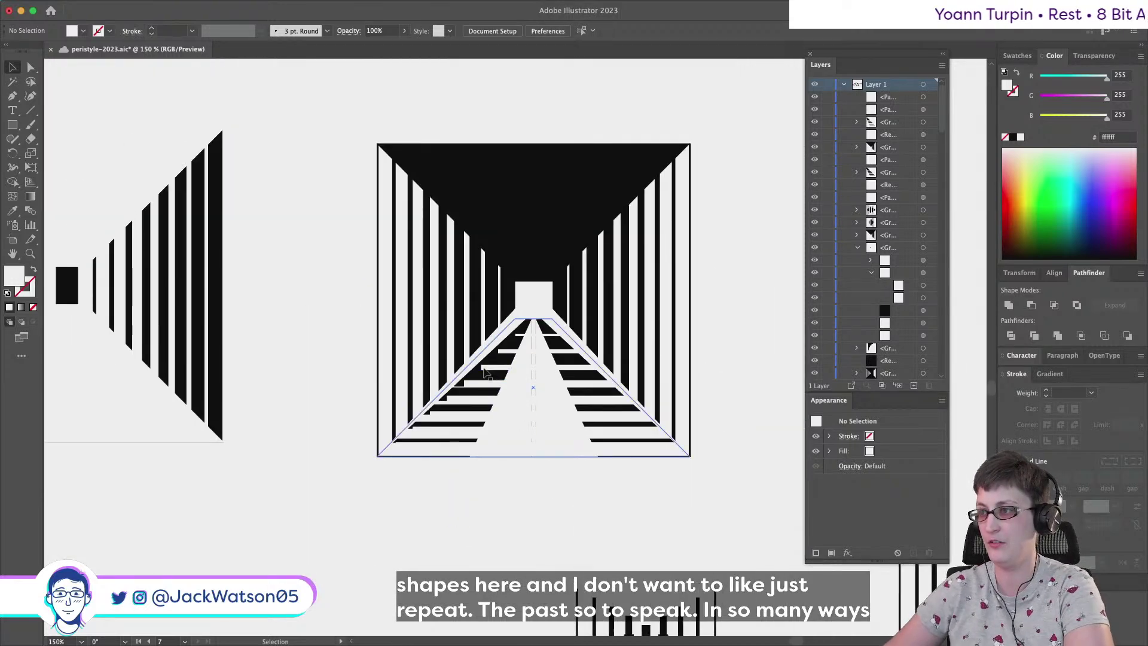
scroll(485, 374, "left", 6)
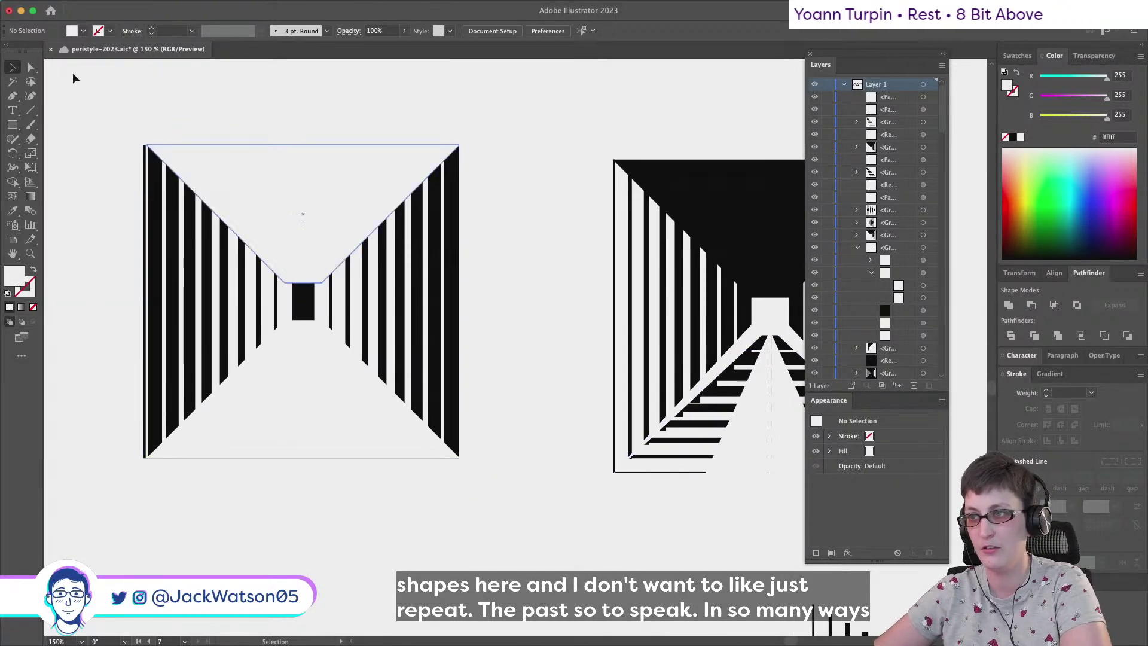
left_click(12, 96)
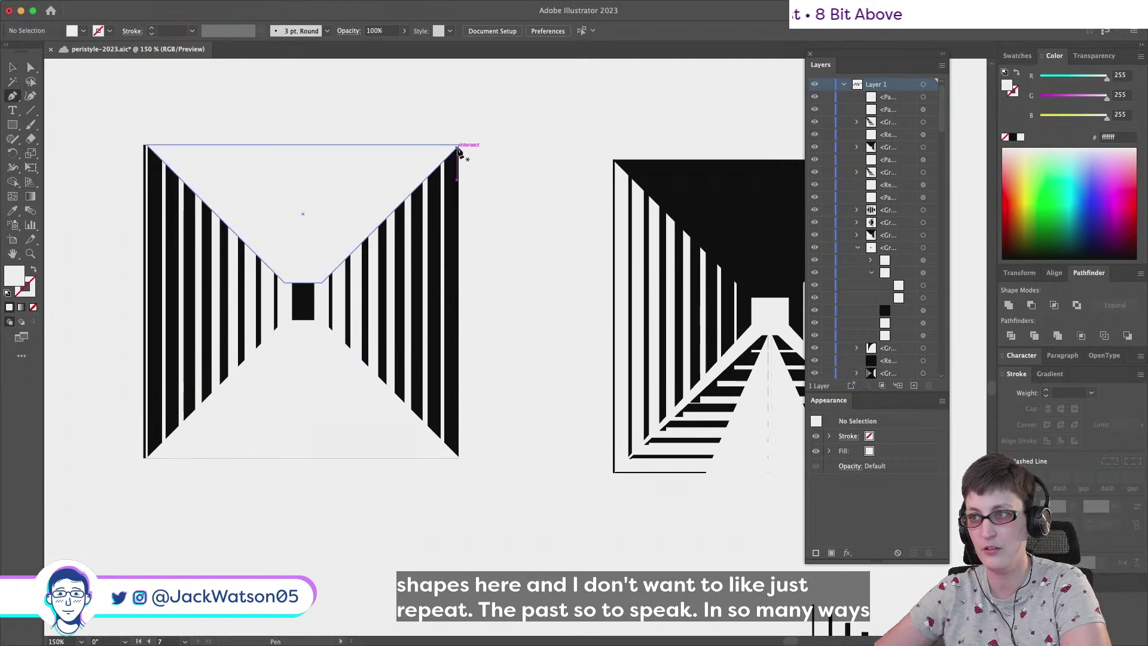
left_click(454, 159)
key("shift+super+a")
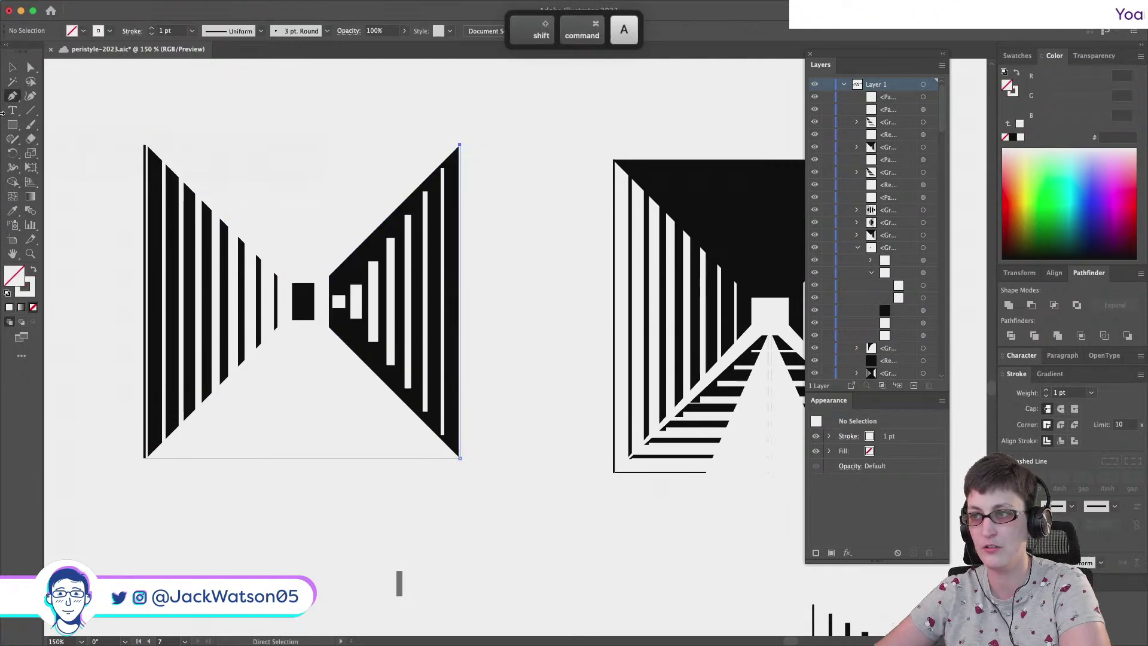
Copy the two white trapezoids from the perspective drawing and paste them in the area between the dot frame and the lettering
left_click(389, 177, "super")
key("super+c")
scroll(319, 426, "down", 10)
scroll(320, 426, "right", 8)
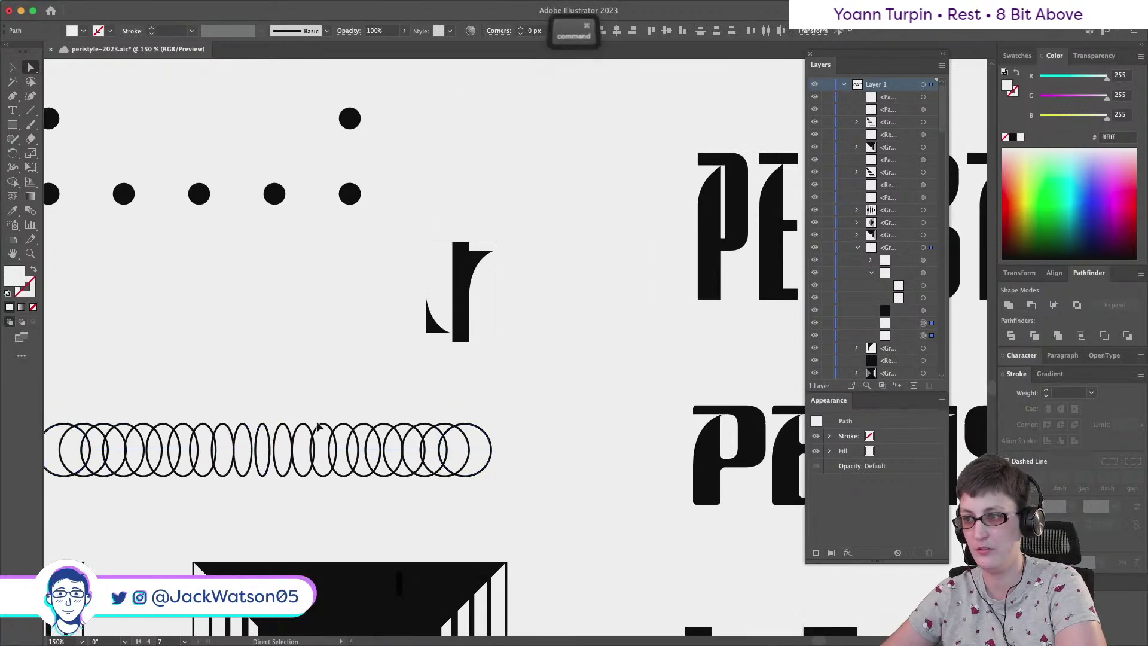
key("super+f")
left_click_drag(500, 402, 441, 321)
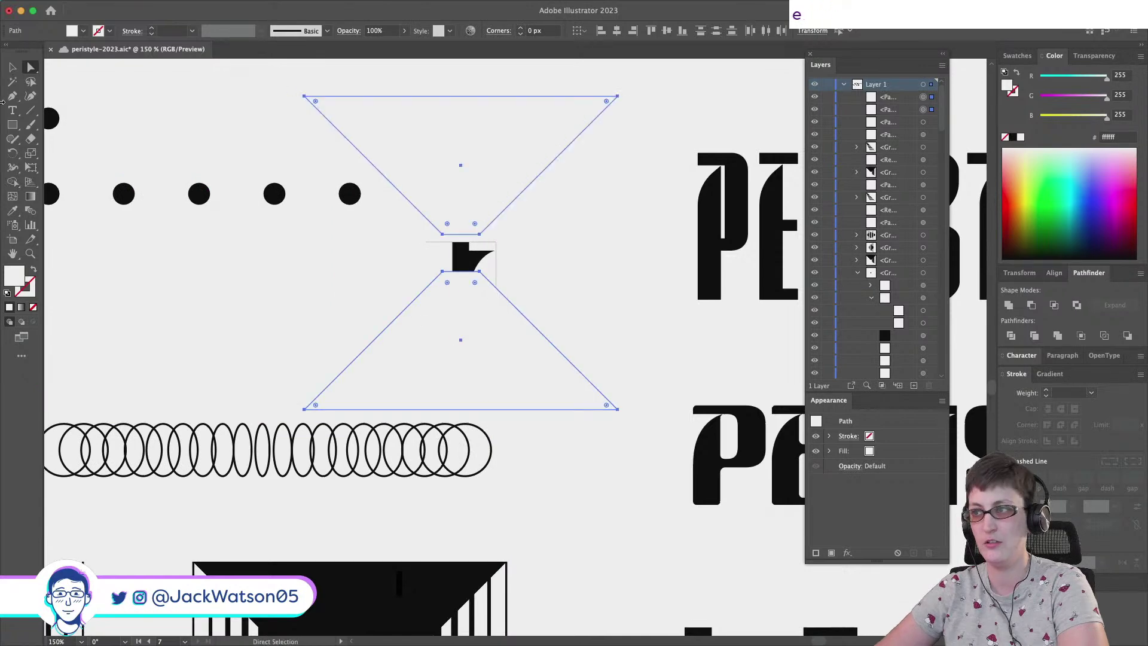
Draw a rectangle about 12.7 by 197 px along the trapezoids' outer edge and cut its ends with them using Minus Front
left_click(11, 123)
left_click_drag(618, 96, 597, 408)
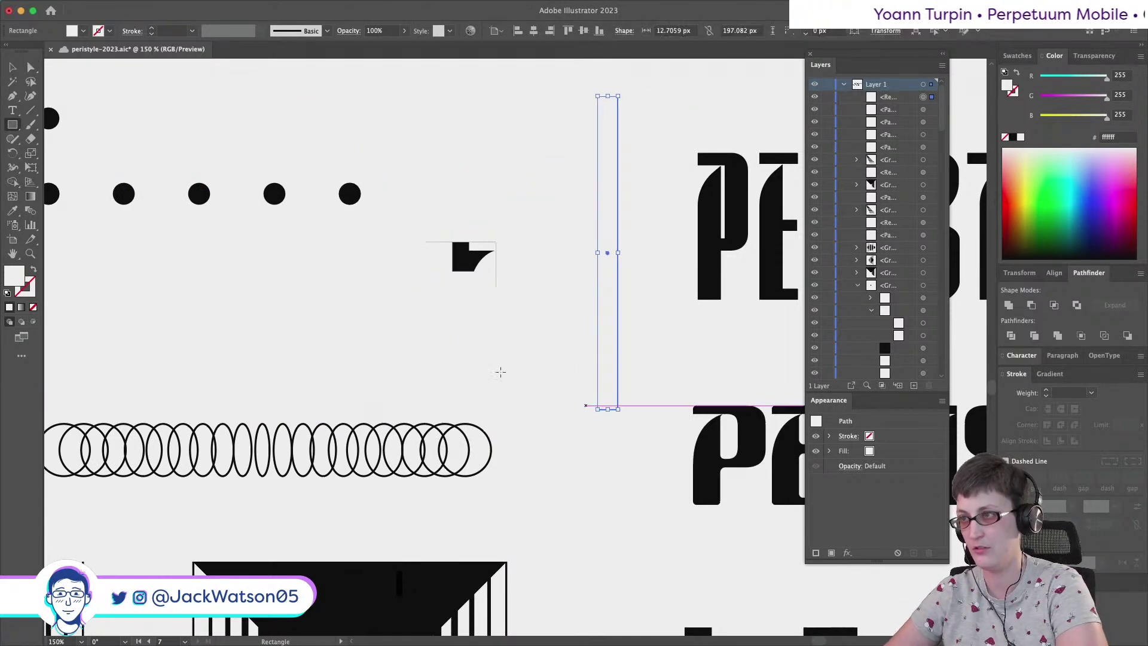
left_click(568, 132)
left_click(577, 379, "shift")
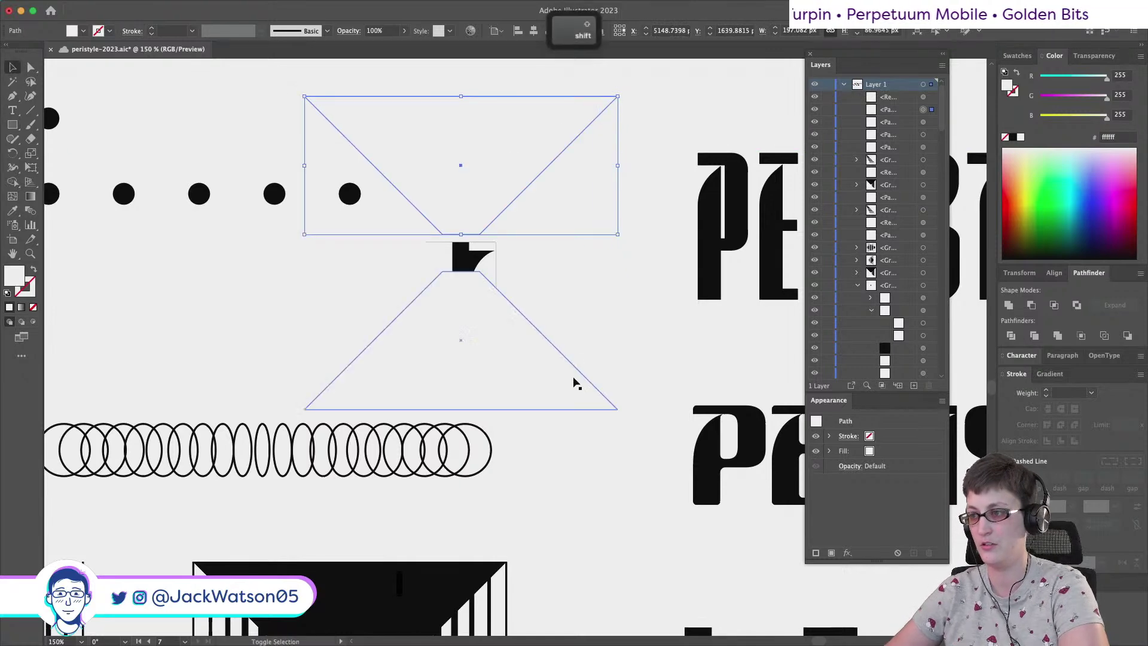
key("super+x")
key("super+f")
key("shift")
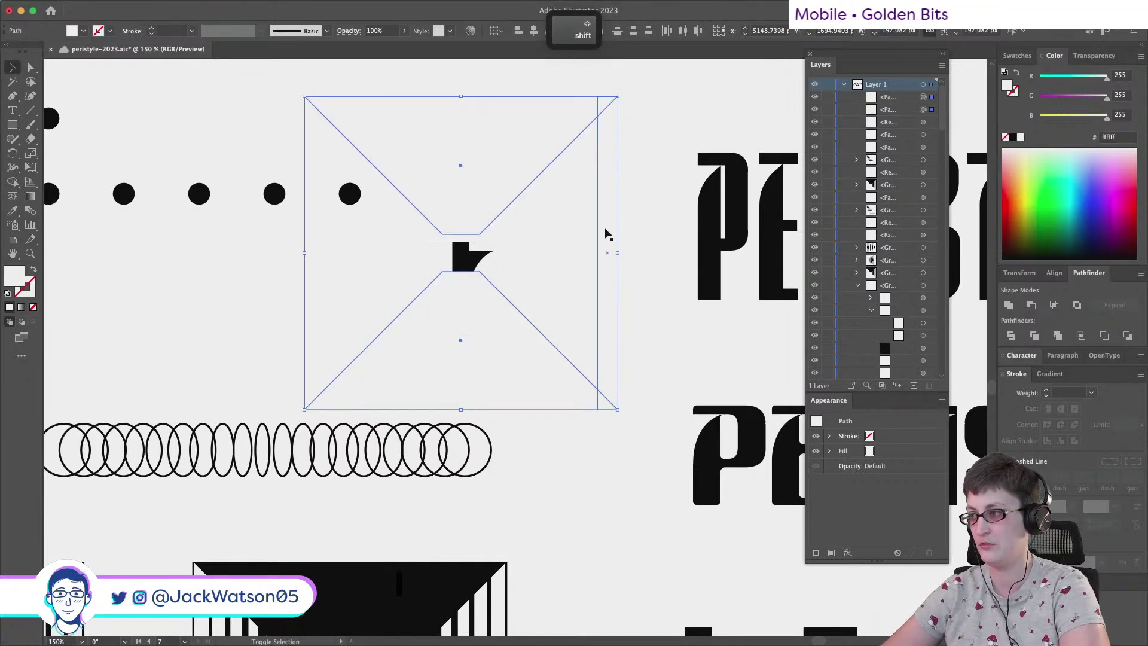
left_click(1032, 305)
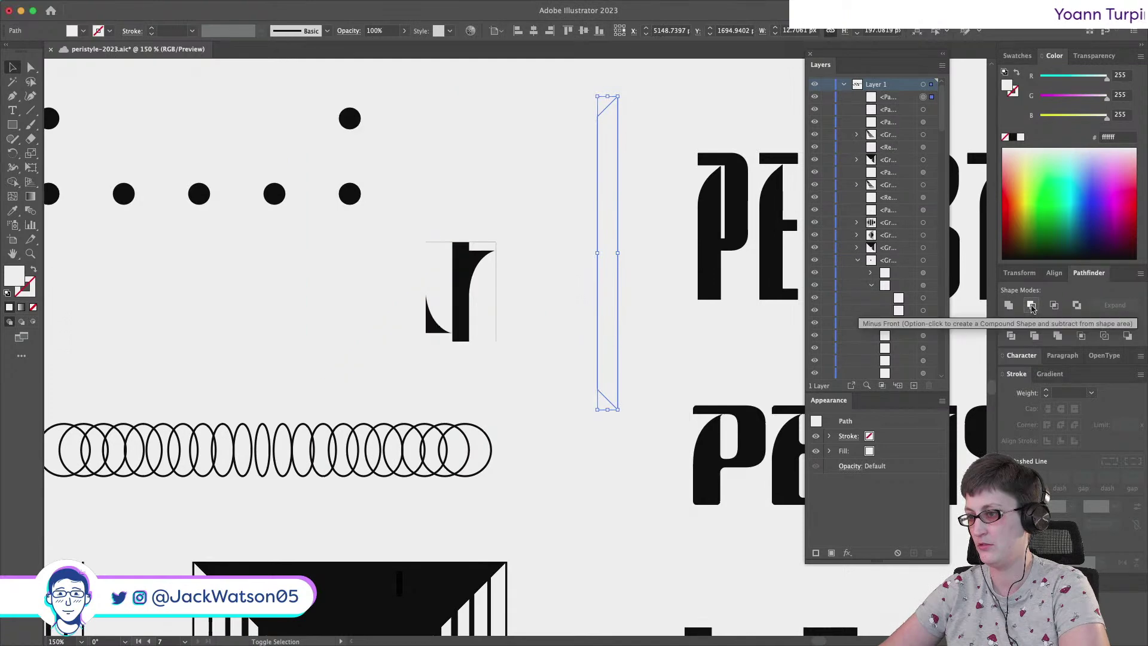
Fill the cut strip with the black sampled from the nearby letter shape
left_click_drag(606, 99, 607, 178)
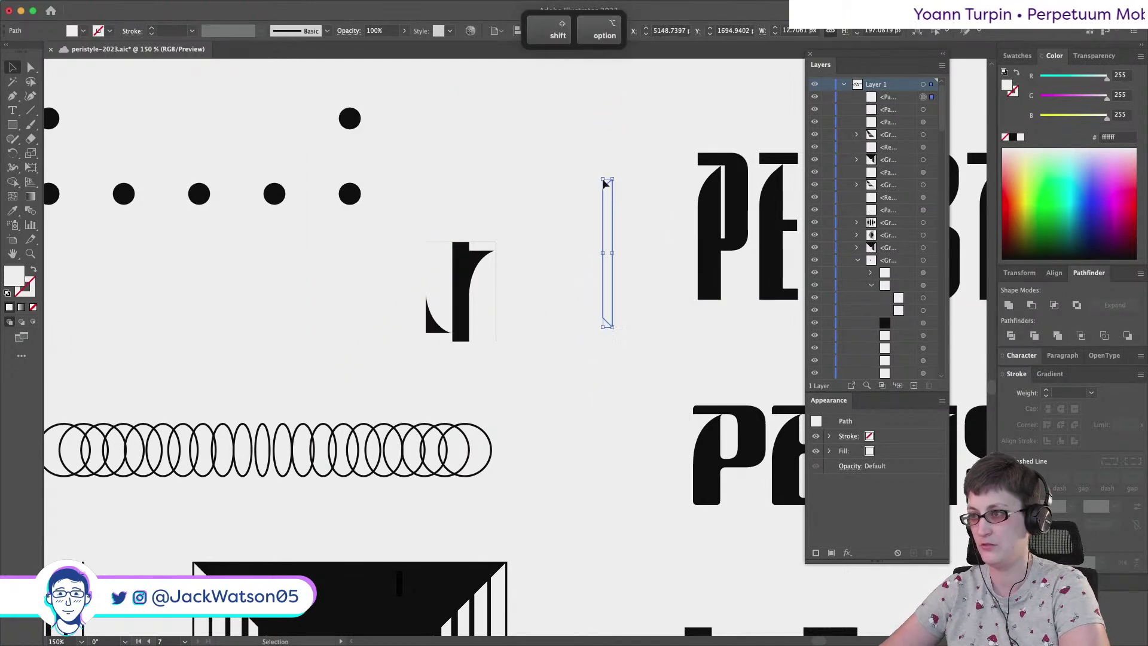
key("super+z")
left_click(468, 263)
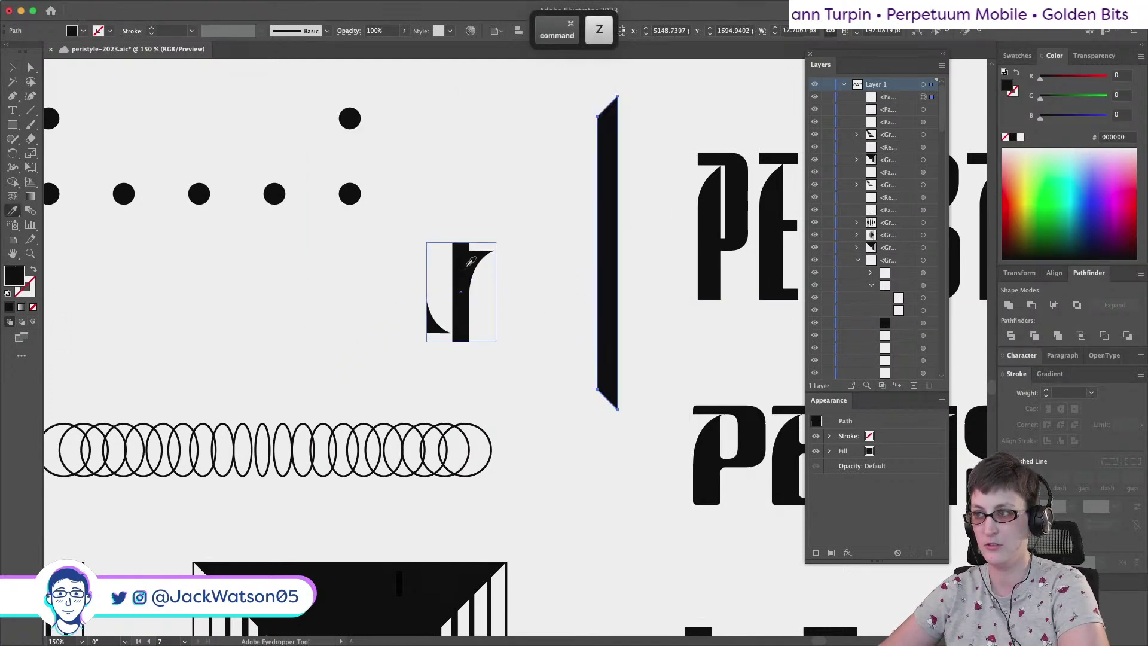
Shorten the black pillar to about 81 px high by lowering its upper anchor points
left_click(31, 68)
left_click(595, 133)
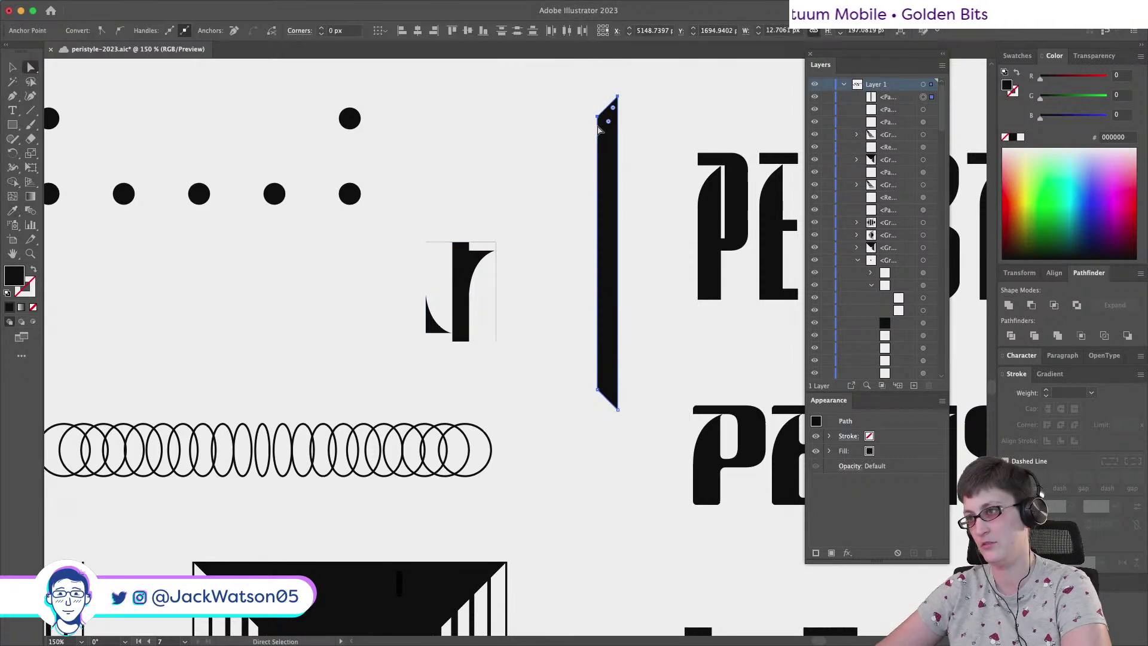
left_click_drag(601, 121, 605, 306)
key("shift+super+a")
Move the pillar to the other side of the letter shape and place a duplicate beside it, fitted against its slanted end
left_click_drag(610, 353, 258, 343)
key("super+c")
key("super+f")
key("super+minus")
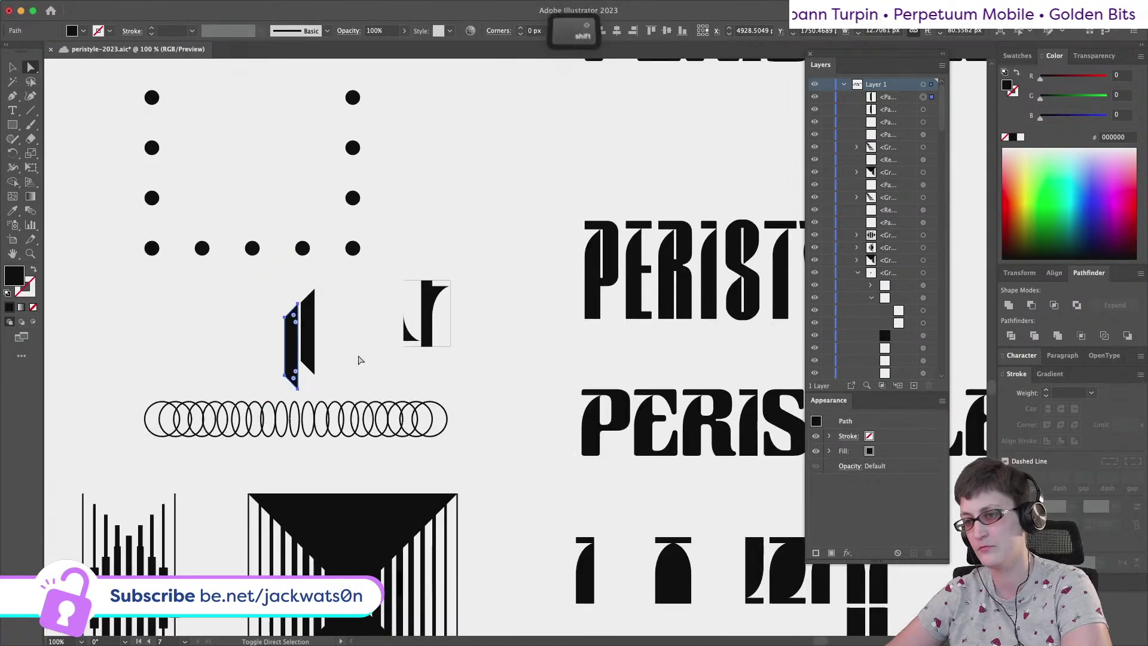
key("shift+super+a")
Shorten the left pillar by raising its lower anchor points so its angled end follows the taller pillar's slant
scroll(359, 357, "left", 2)
scroll(359, 358, "left", 3)
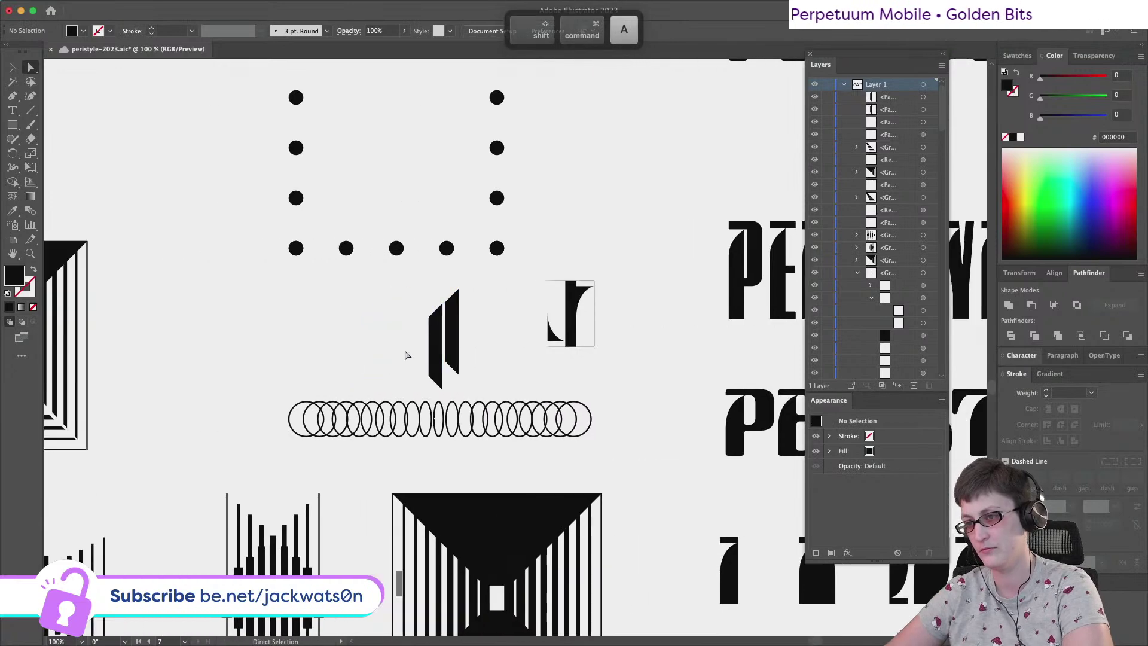
left_click(431, 376)
left_click_drag(445, 392, 444, 364)
left_click(488, 367)
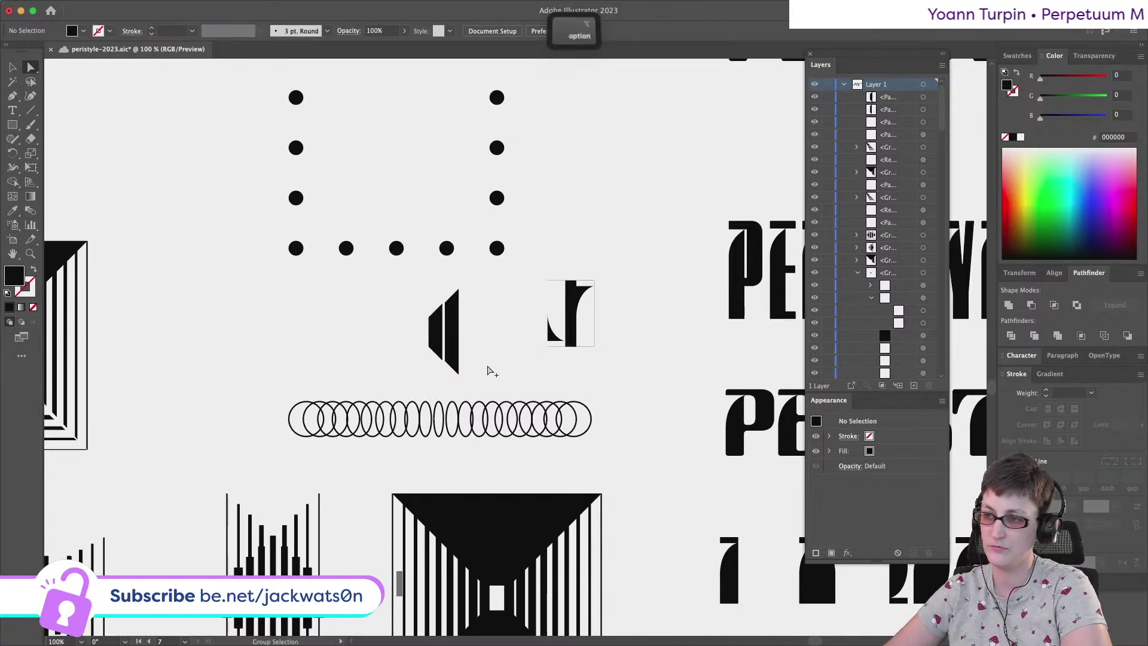
Widen the gap between the pillars by moving the taller one outward horizontally about 6 px
scroll(488, 369, "down", 1)
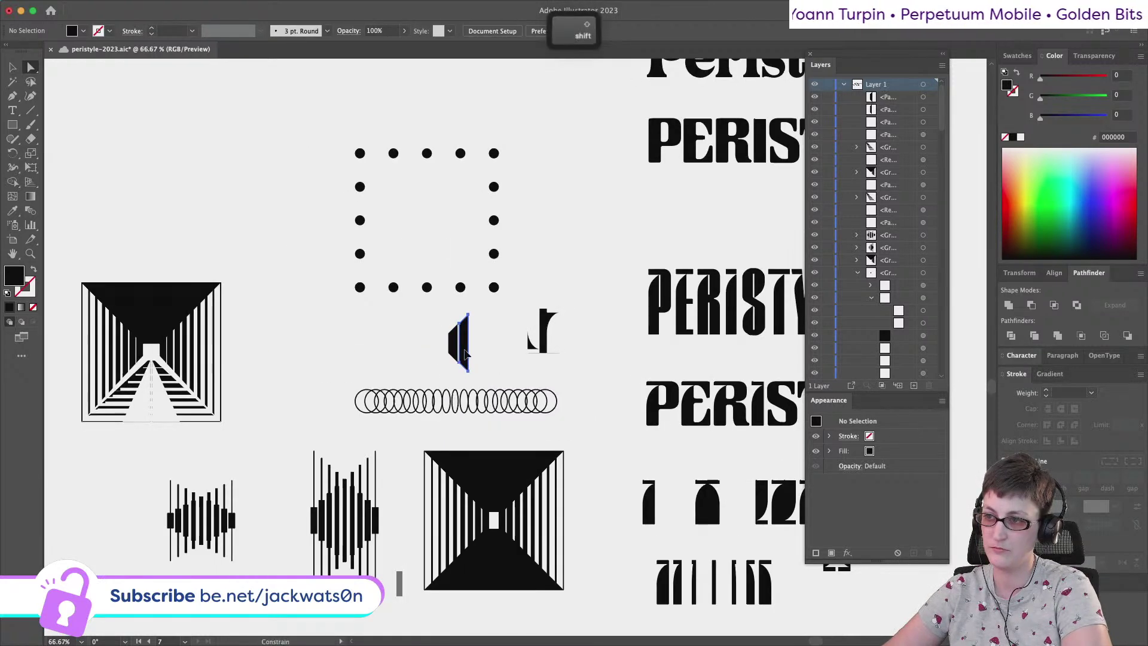
left_click(468, 355, "shift")
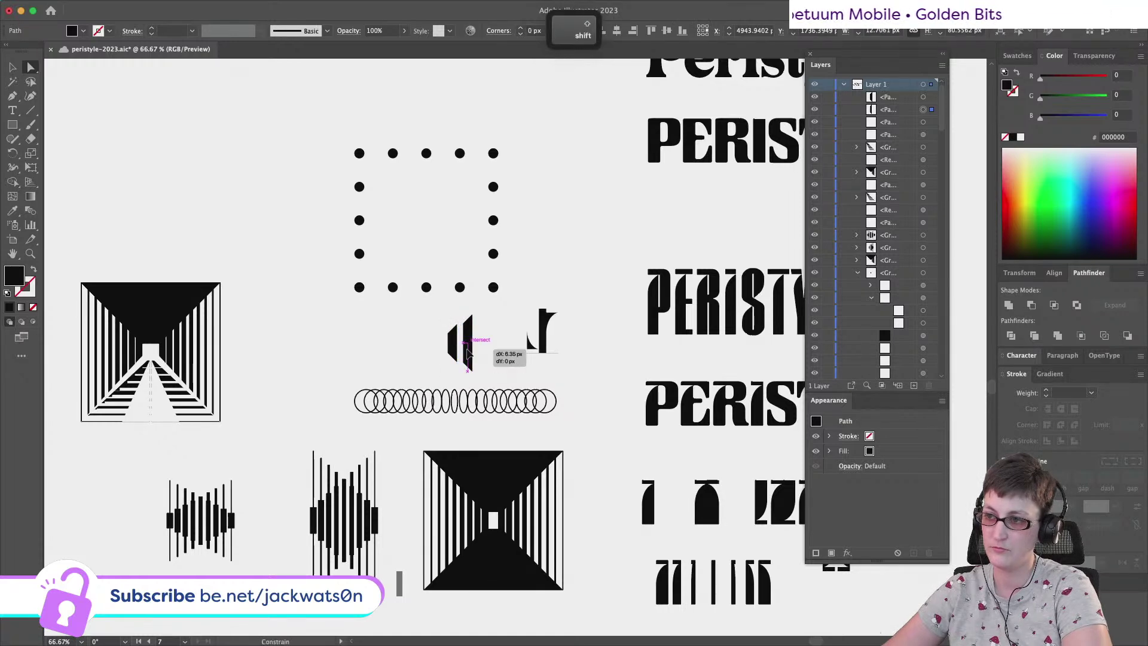
left_click(485, 360)
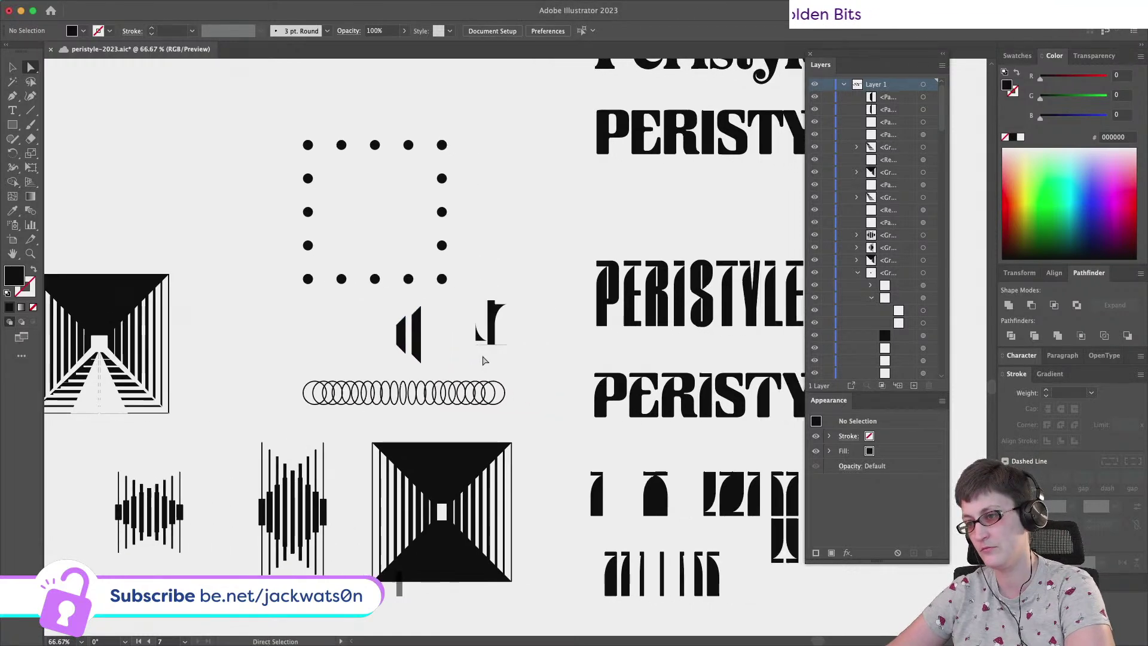
Draw a black bar about 9 by 4 px with the Pen tool, joining the upper ends of the two pillars
scroll(485, 360, "up", 3)
scroll(388, 339, "left", 2)
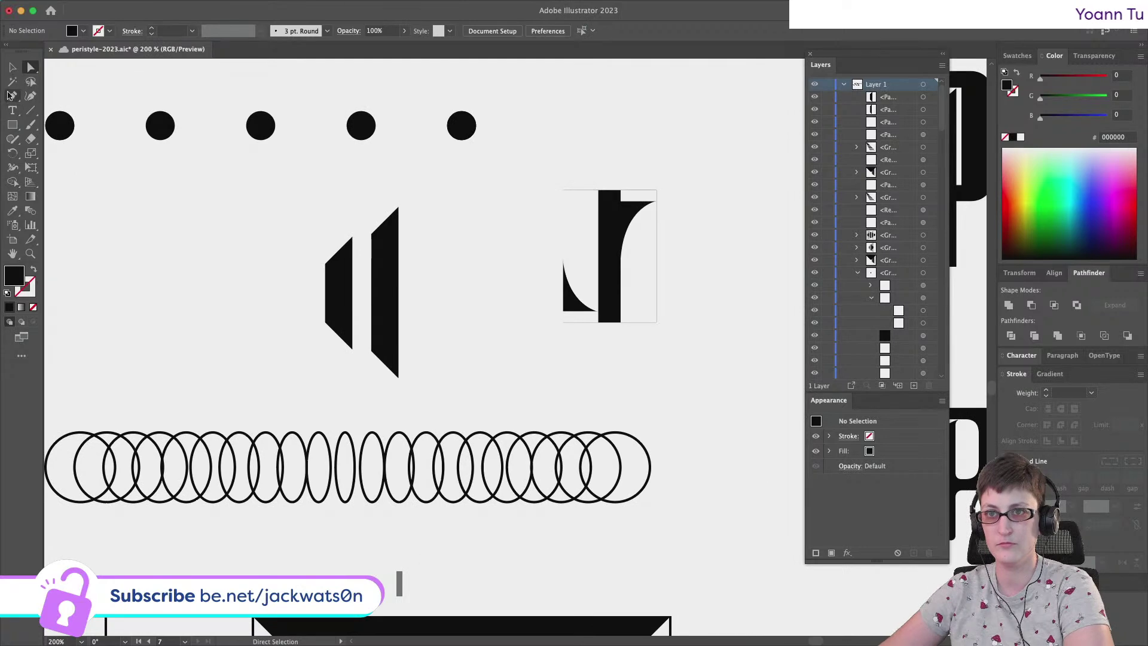
left_click(354, 238)
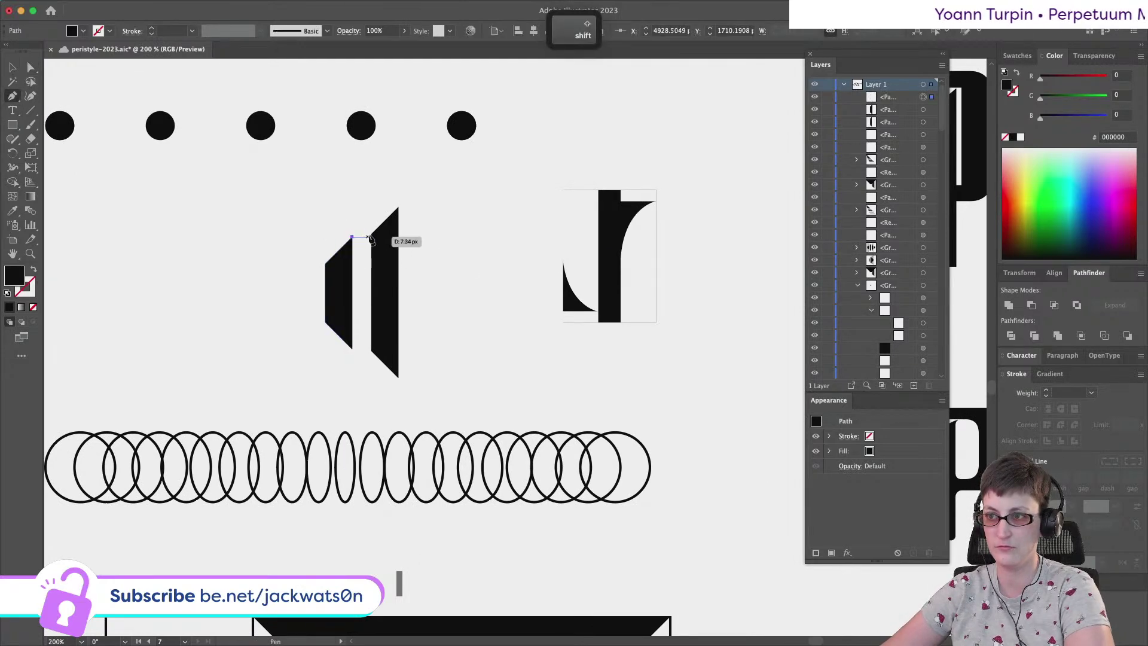
left_click(372, 238)
left_click(356, 250)
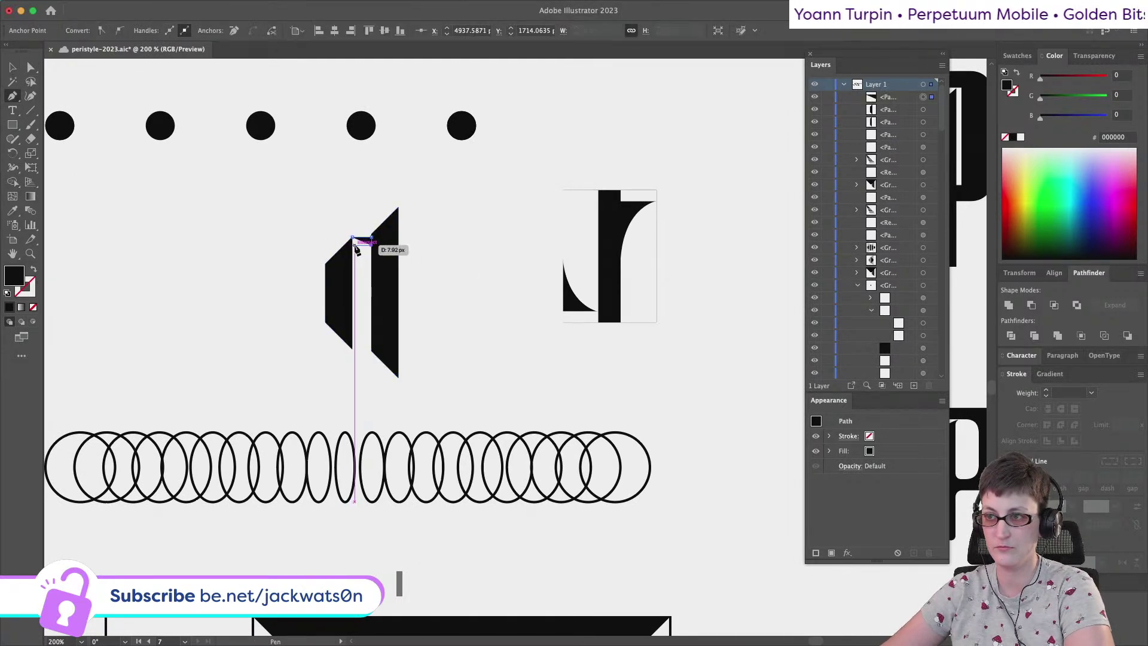
left_click(354, 238)
key("shift+super+a")
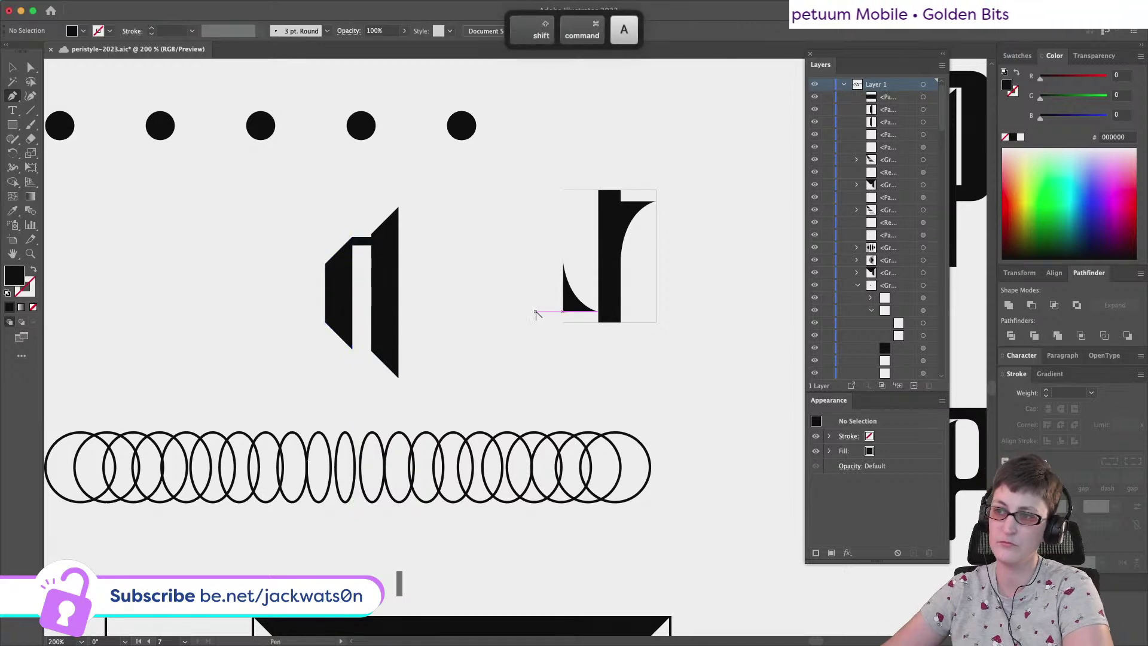
Lower the taller pillar slightly so its inner upper corner lines up with the connecting bar
scroll(365, 297, "up", 2)
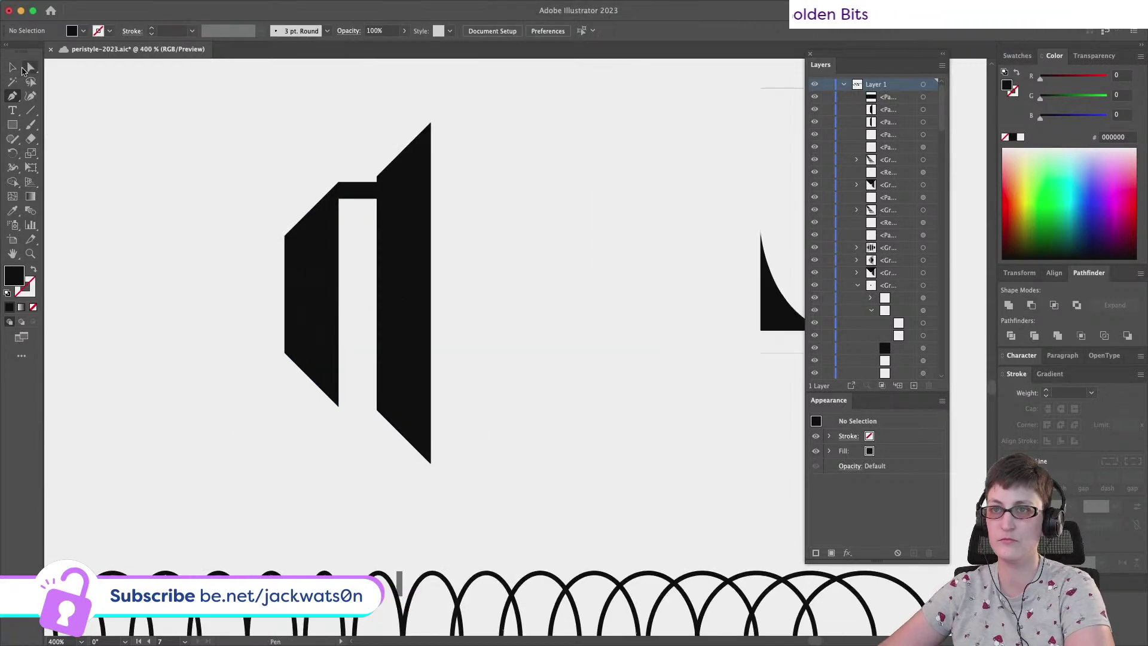
left_click_drag(406, 281, 406, 286)
key("shift+super+a")
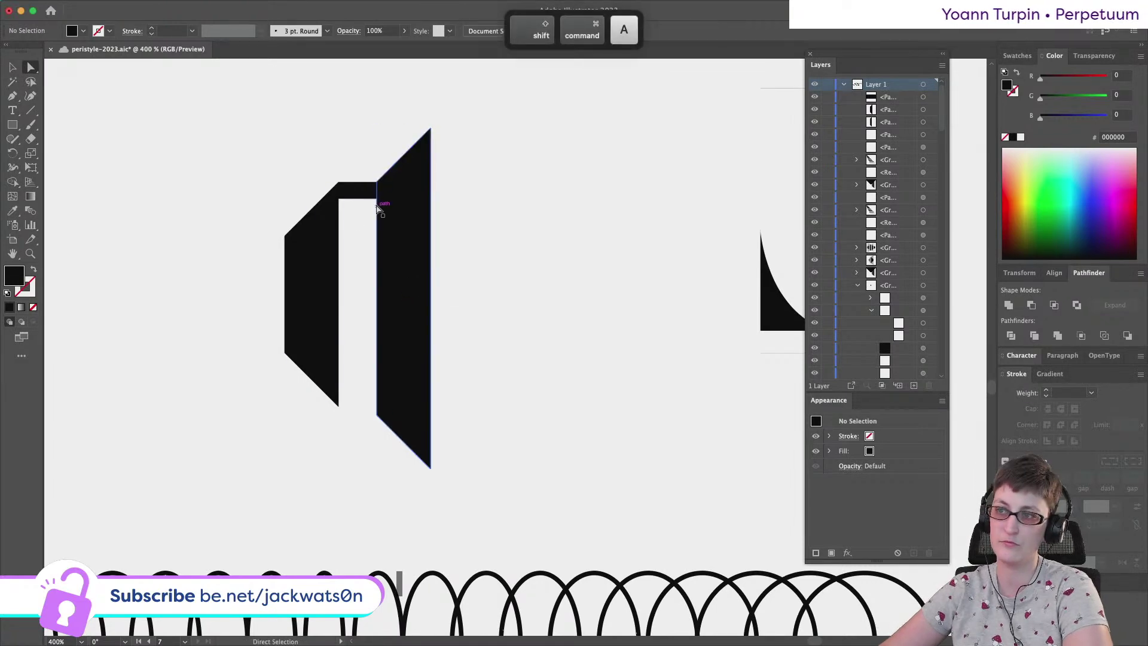
Duplicate the connecting bar onto the taller pillar's outer upper corner and across the lower end of the gap between the pillars
left_click_drag(357, 193, 453, 141)
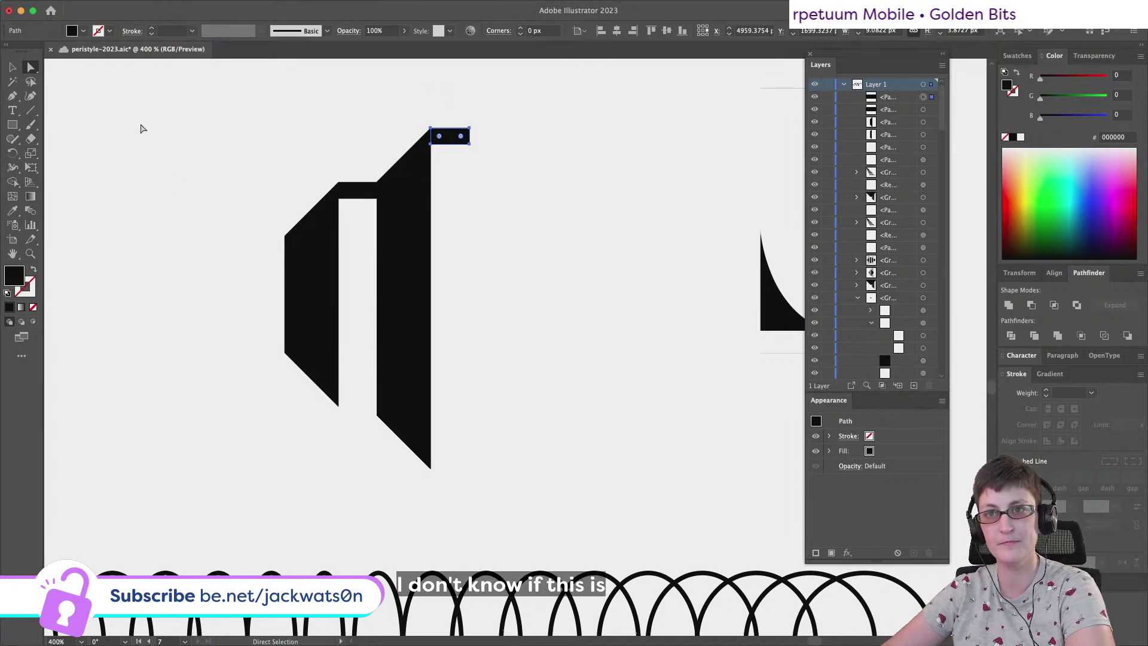
key("shift+super+a")
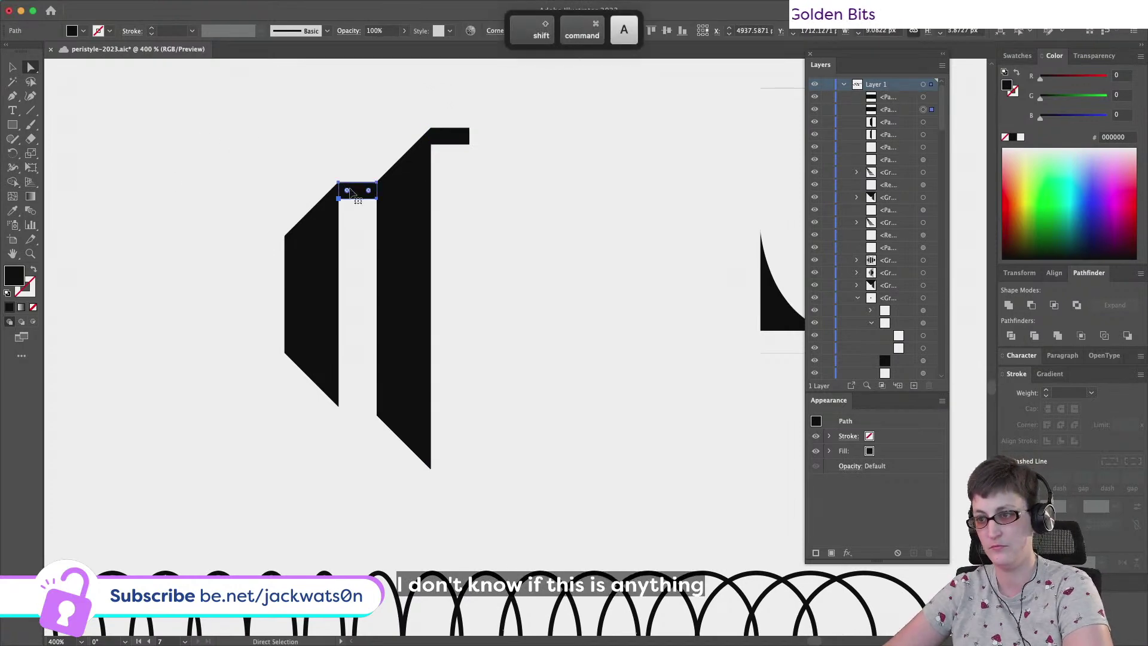
key("super+f")
left_click_drag(358, 193, 358, 400)
Raise the taller pillar's lower points to meet the lower bar, and duplicate its outer bar onto the outer lower corner
left_click(378, 413)
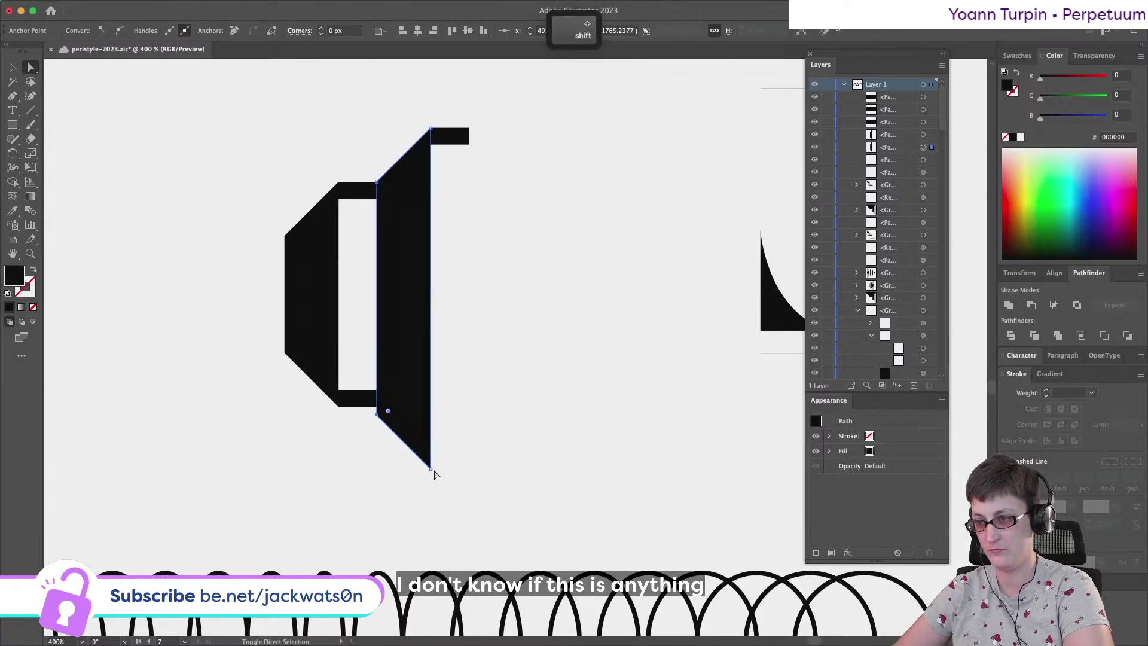
left_click_drag(432, 471, 432, 465)
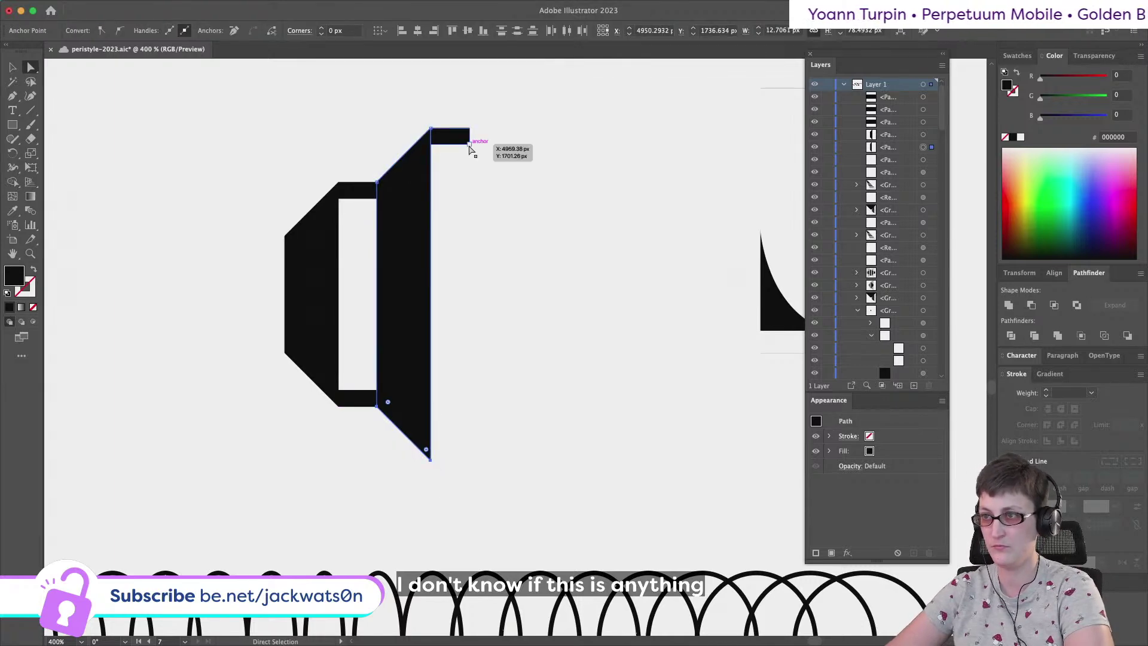
left_click(461, 141)
left_click_drag(461, 142, 450, 458)
scroll(496, 439, "down", 5)
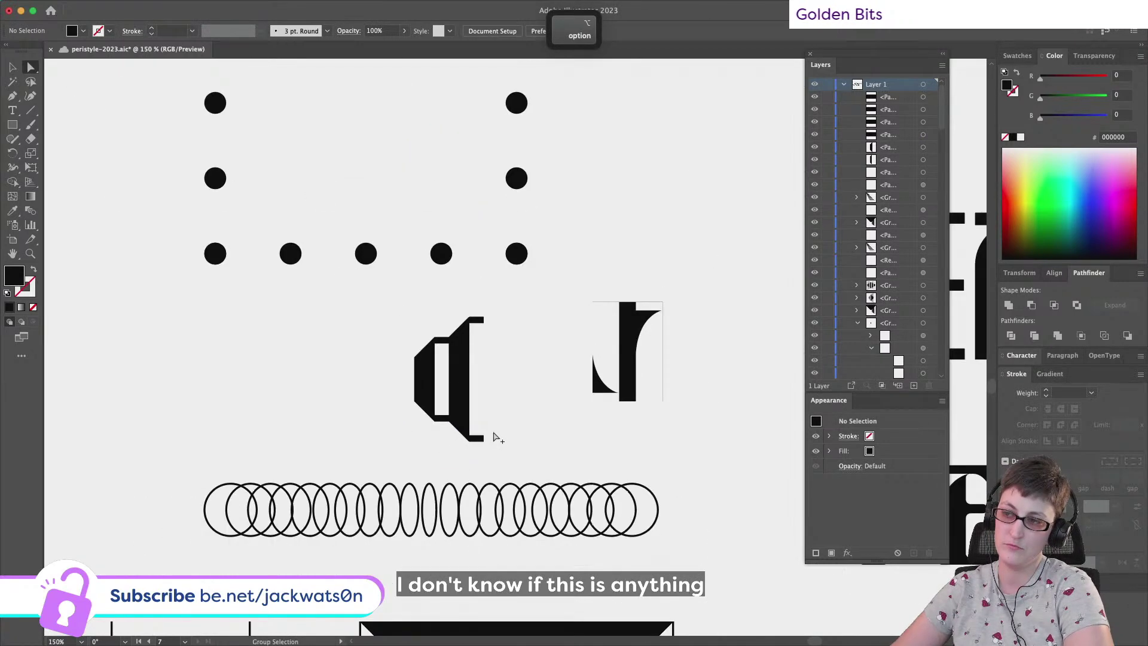
left_click(494, 445)
Move the finished pillar-and-bar shape into the open space above and to the right of the letter shape
scroll(500, 454, "right", 5)
left_click_drag(356, 377, 607, 210)
left_click(626, 389)
Rotate the left white curved cutout of the letter shape by 180 degrees
scroll(624, 388, "down", 3)
scroll(623, 388, "right", 6)
scroll(624, 388, "down", 2)
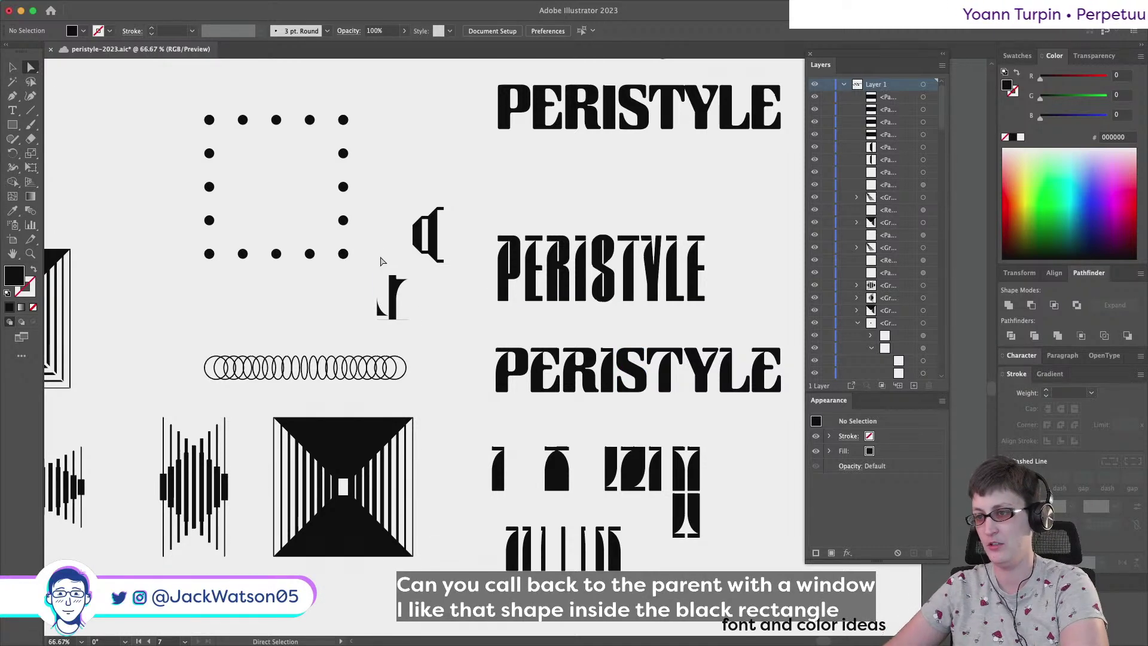
scroll(384, 300, "up", 5, "alt")
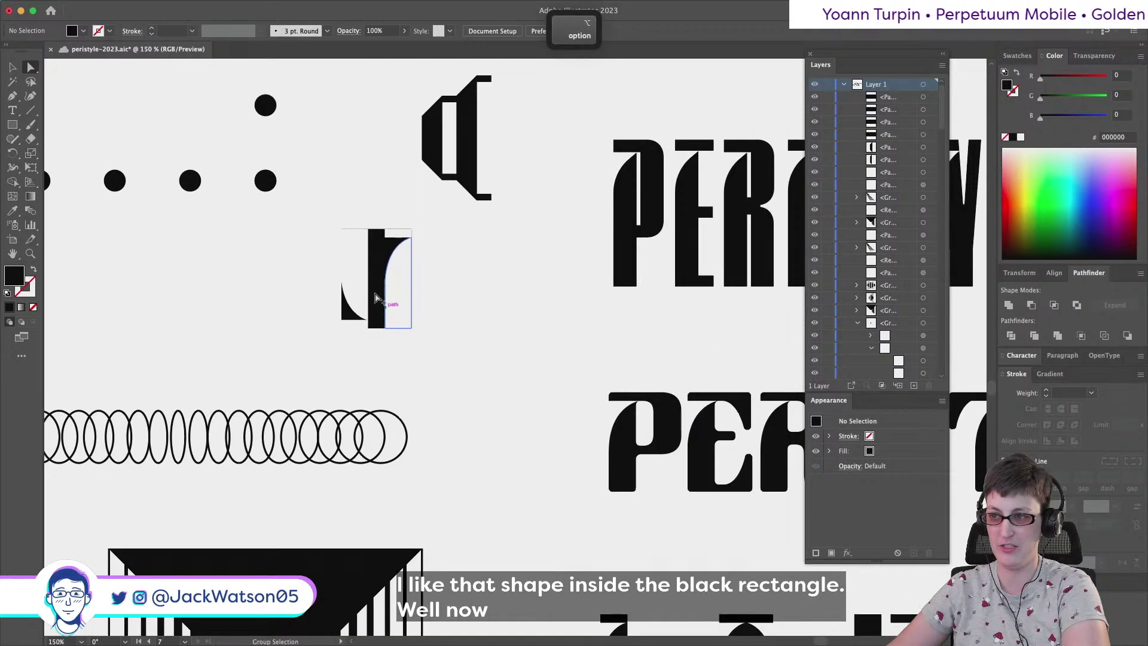
left_click(339, 308)
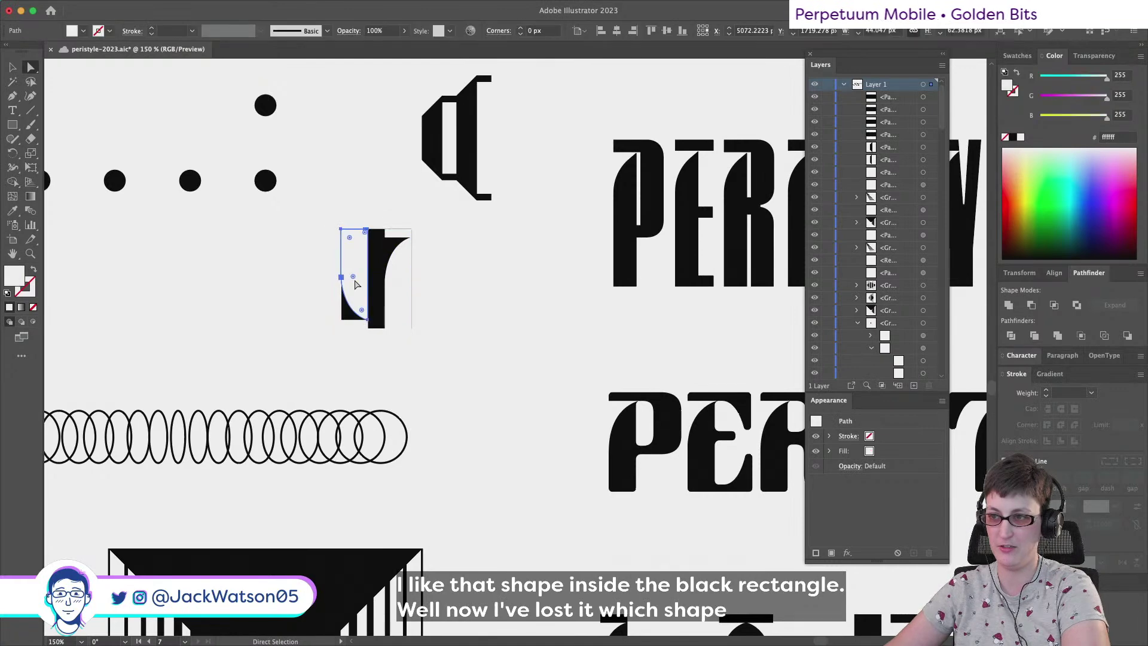
left_click(11, 68)
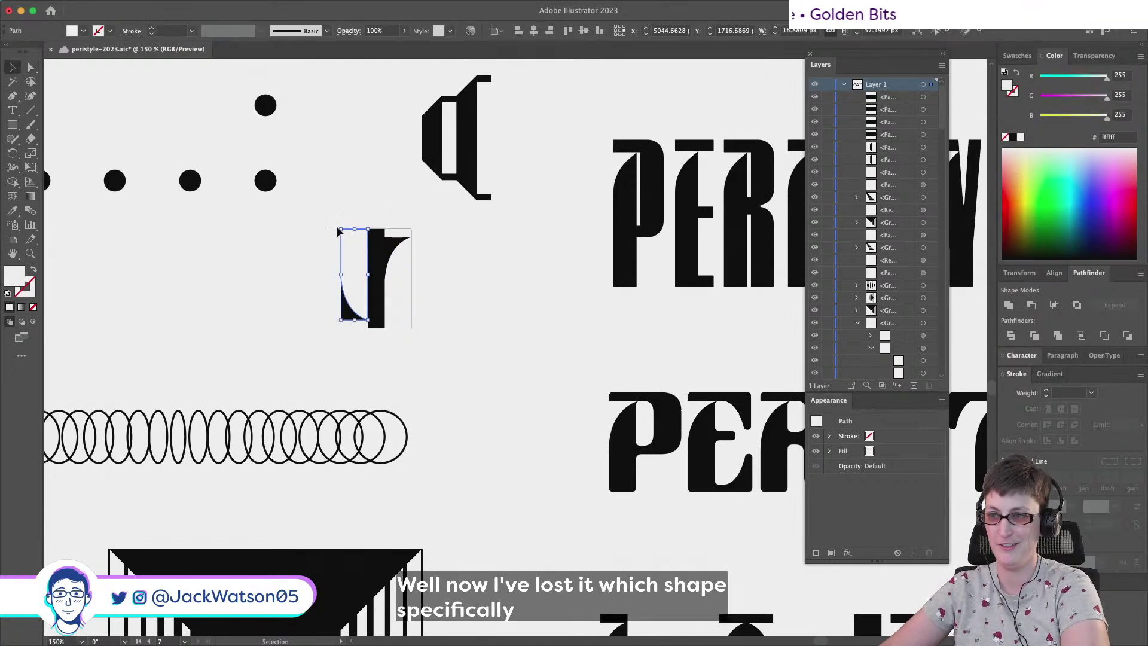
left_click_drag(337, 225, 399, 377)
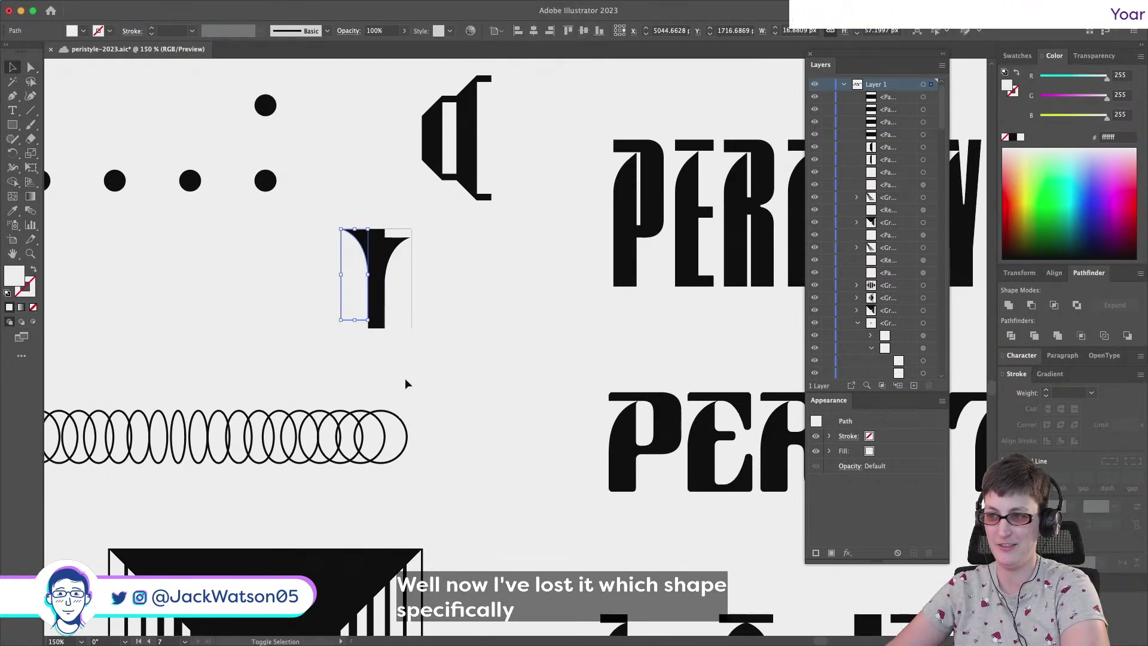
Undo the latest adjustments to the letter shape's left white cutout
key("super+z")
key("super+z")
key("super+z")
key("super+z")
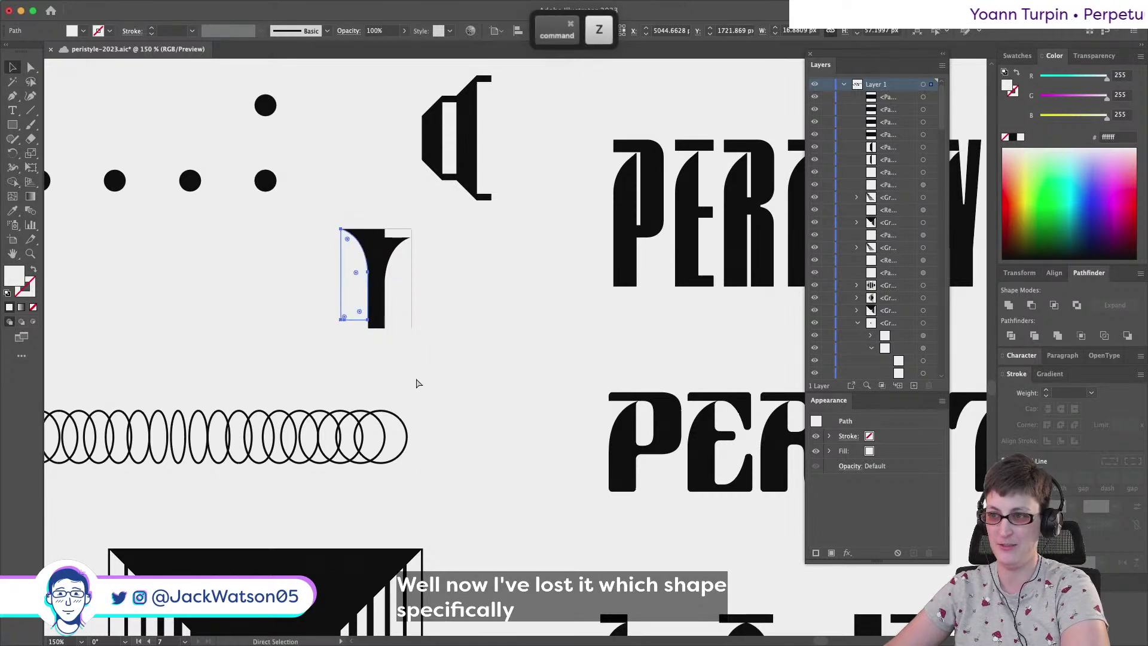
Rotate the letter shape's left white cutout group by 180 degrees so its curve flares outward at the top
left_click(355, 323)
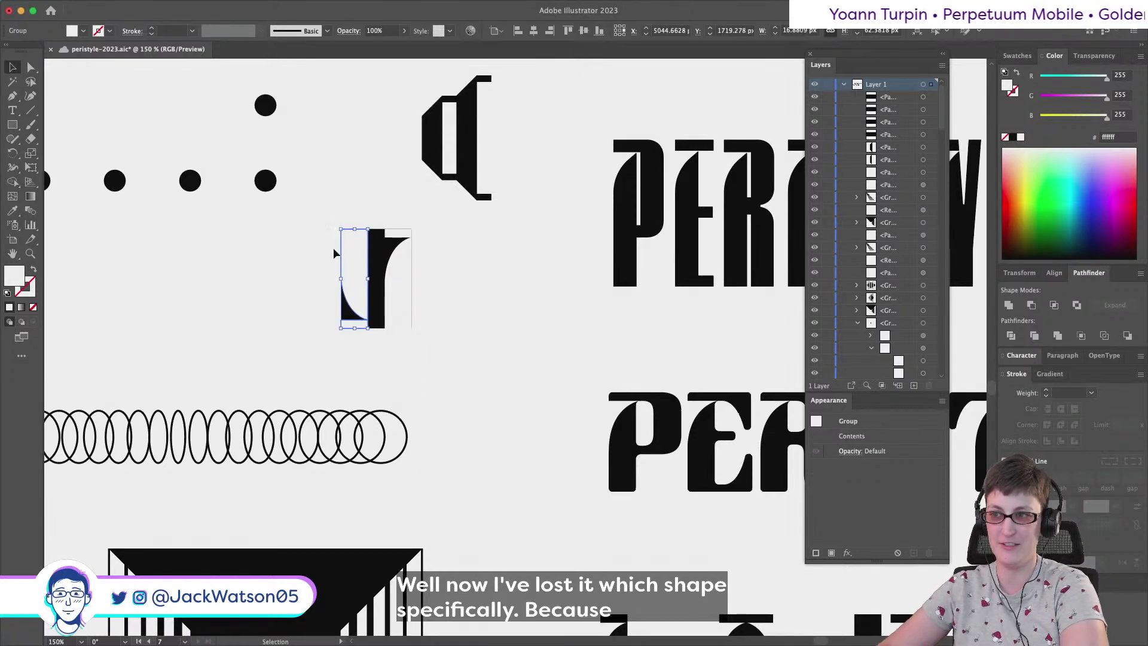
left_click_drag(342, 227, 377, 341)
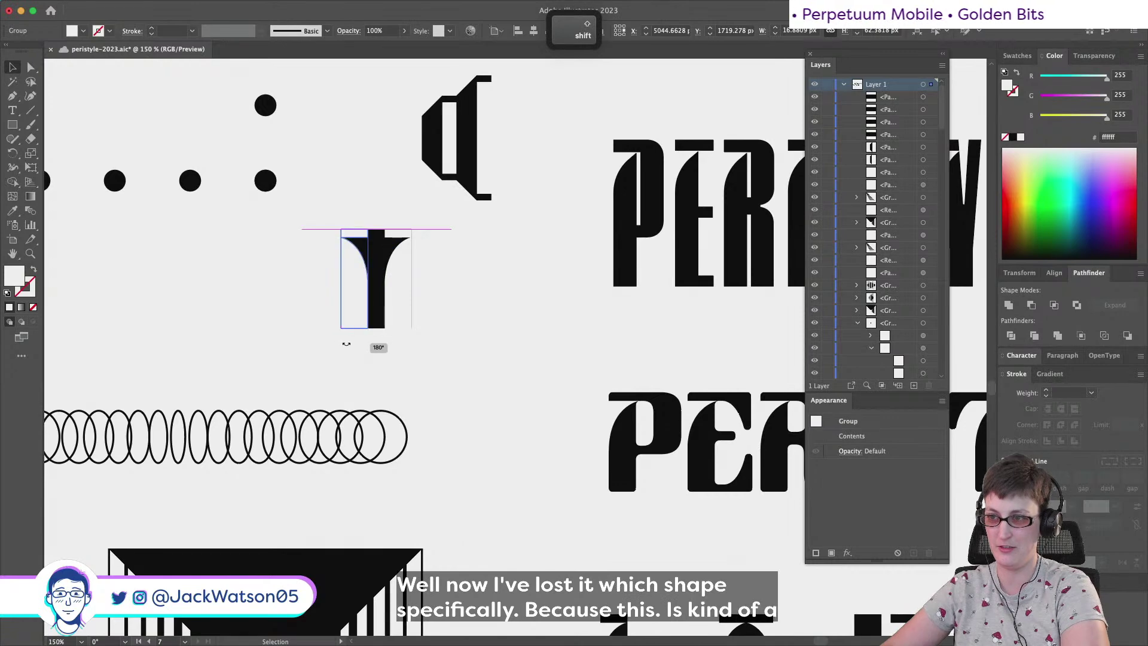
left_click(423, 377)
scroll(385, 342, "left", 5)
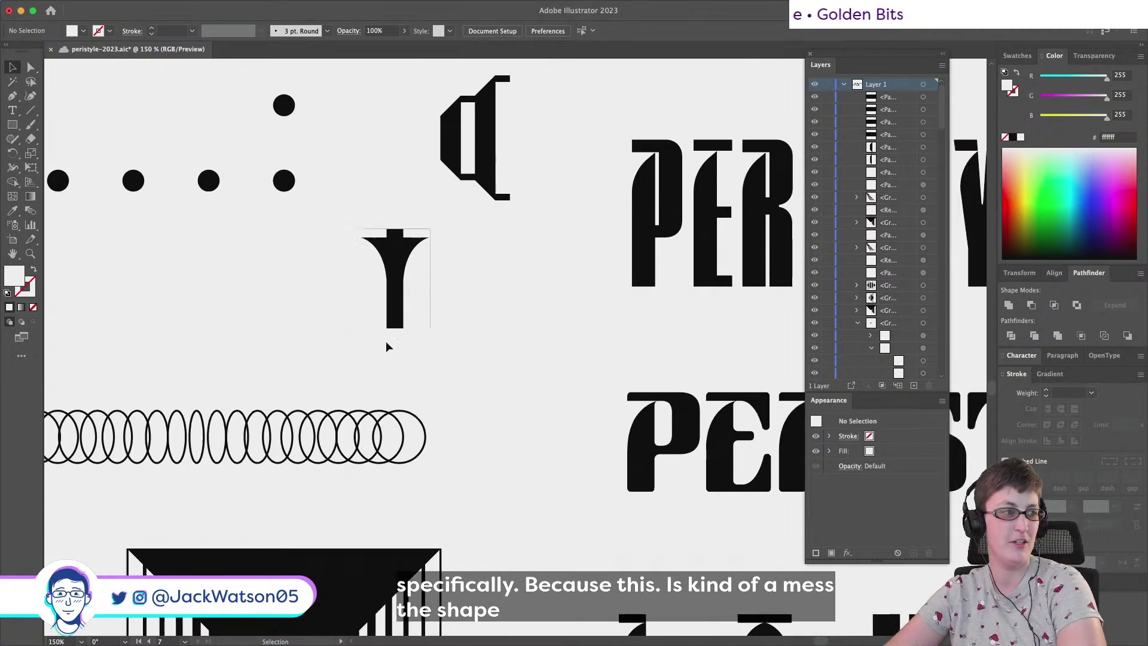
key("super+z")
key("super+shift+z")
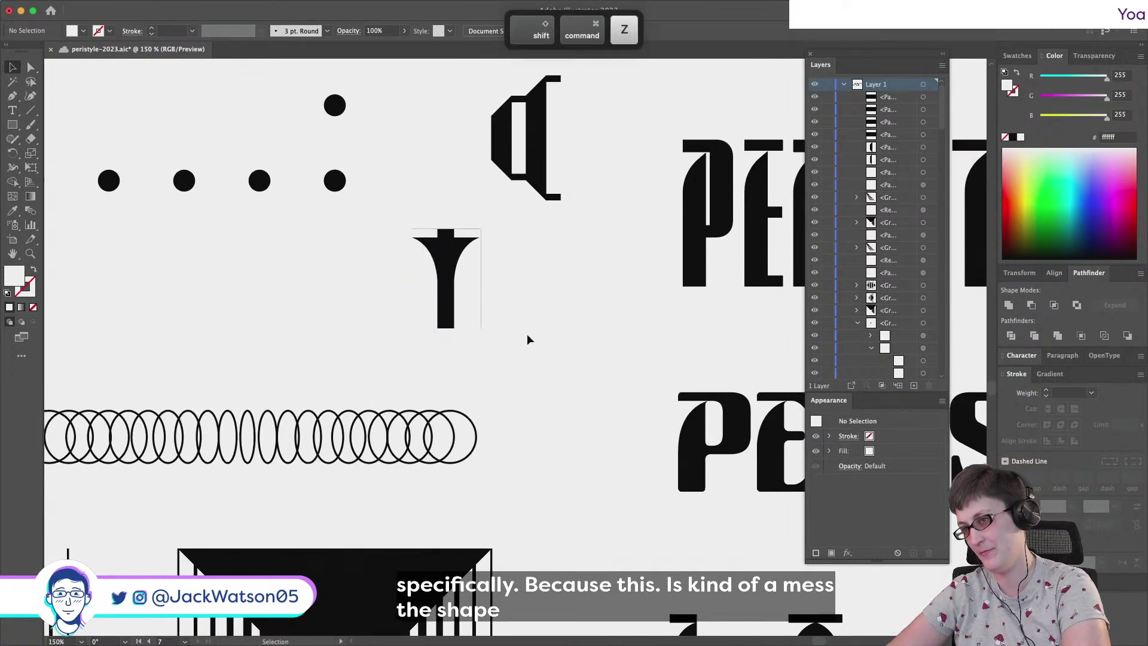
Copy the black arch-and-bar shape from below the wordmarks and place the copy to the left of the letter shape
scroll(478, 306, "down", 5)
scroll(477, 307, "down", 10)
scroll(477, 306, "right", 8)
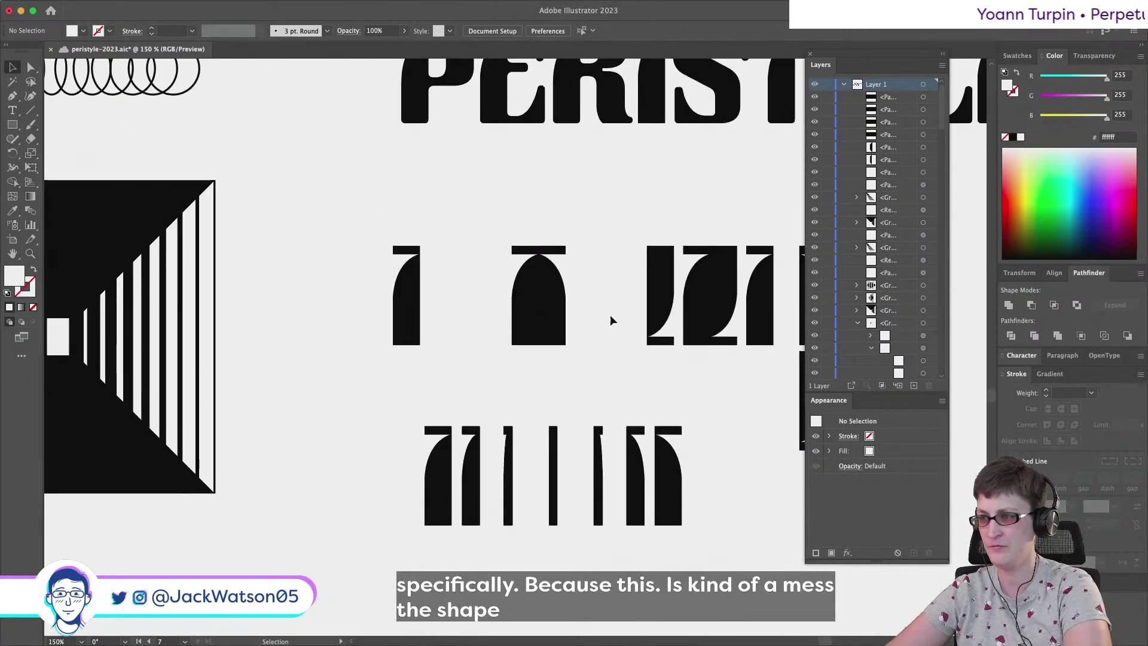
left_click(534, 312)
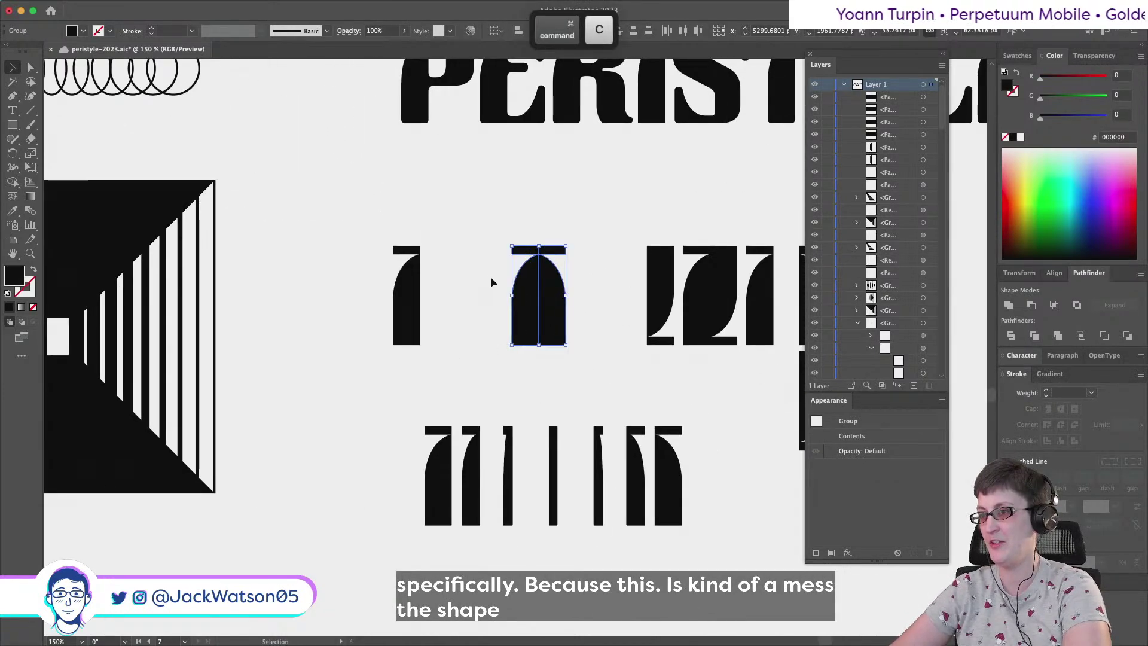
scroll(491, 276, "up", 10)
scroll(490, 276, "left", 10)
key("super+v")
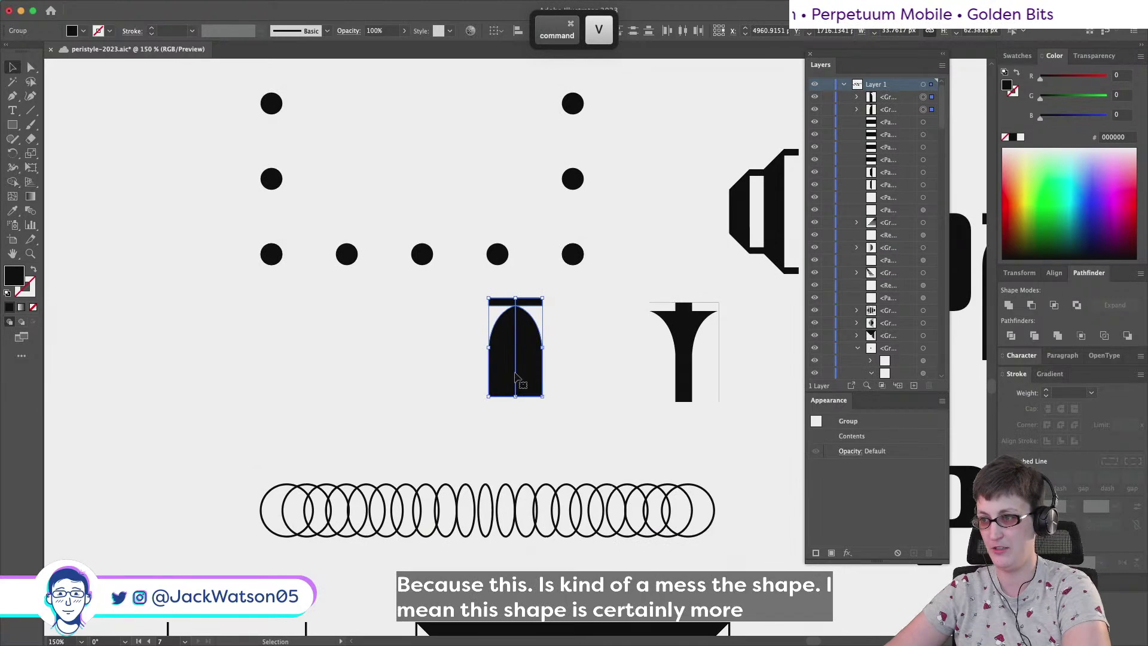
left_click_drag(533, 382, 460, 425)
key("super+shift+a")
Unite the halves of the copied arch and its bar to remove the extra points along the centre seam
left_click(461, 425)
scroll(459, 424, "up", 5)
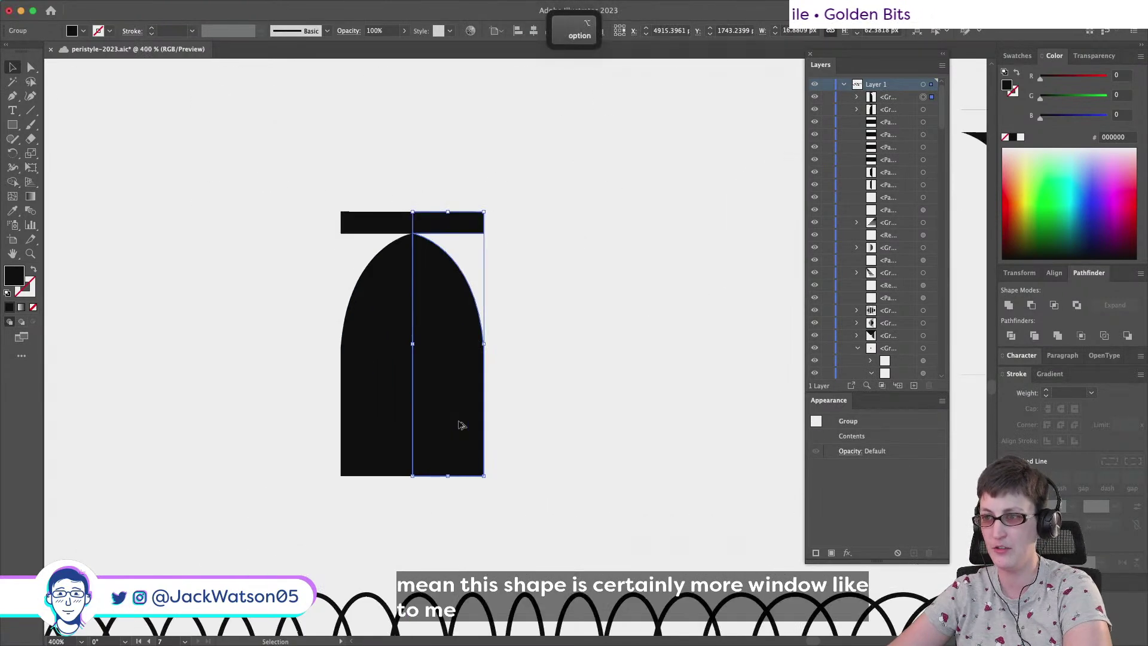
left_click(519, 430)
left_click(31, 67)
left_click_drag(256, 187, 518, 241)
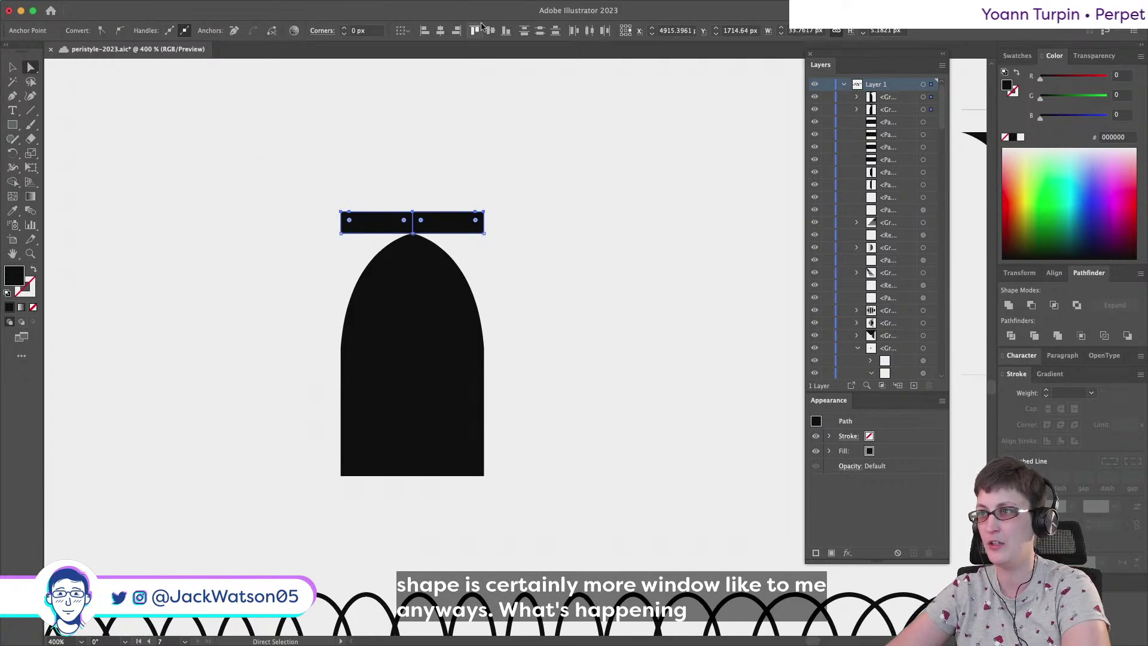
left_click(541, 180)
scroll(461, 378, "up", 3)
scroll(333, 192, "up", 2)
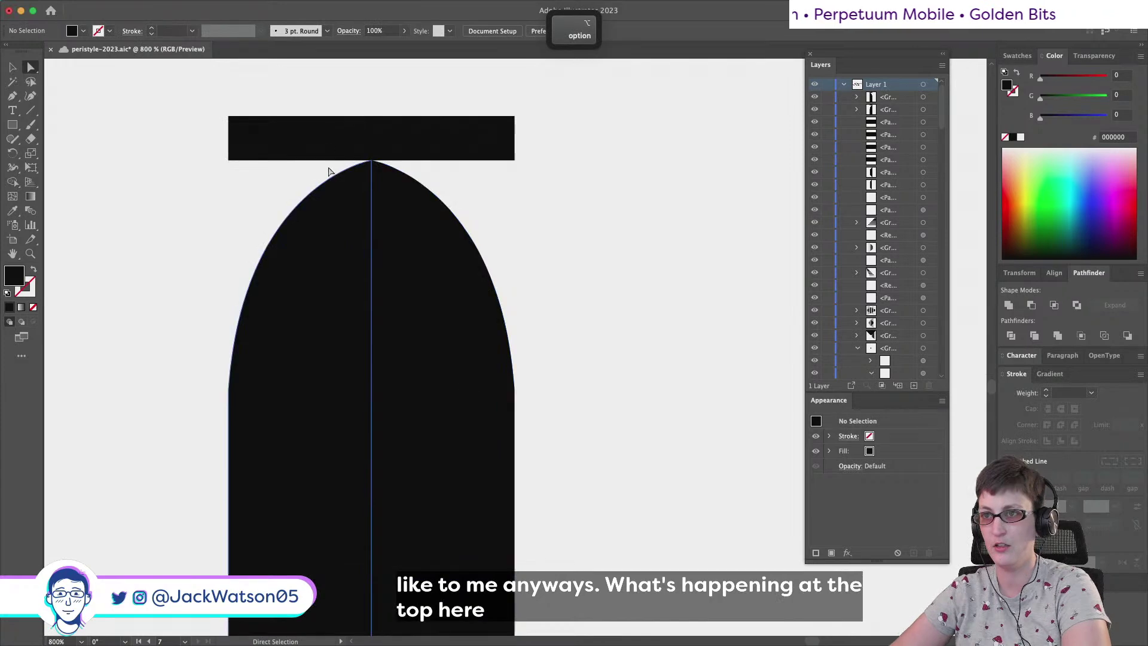
left_click(404, 139)
left_click(387, 287, "shift")
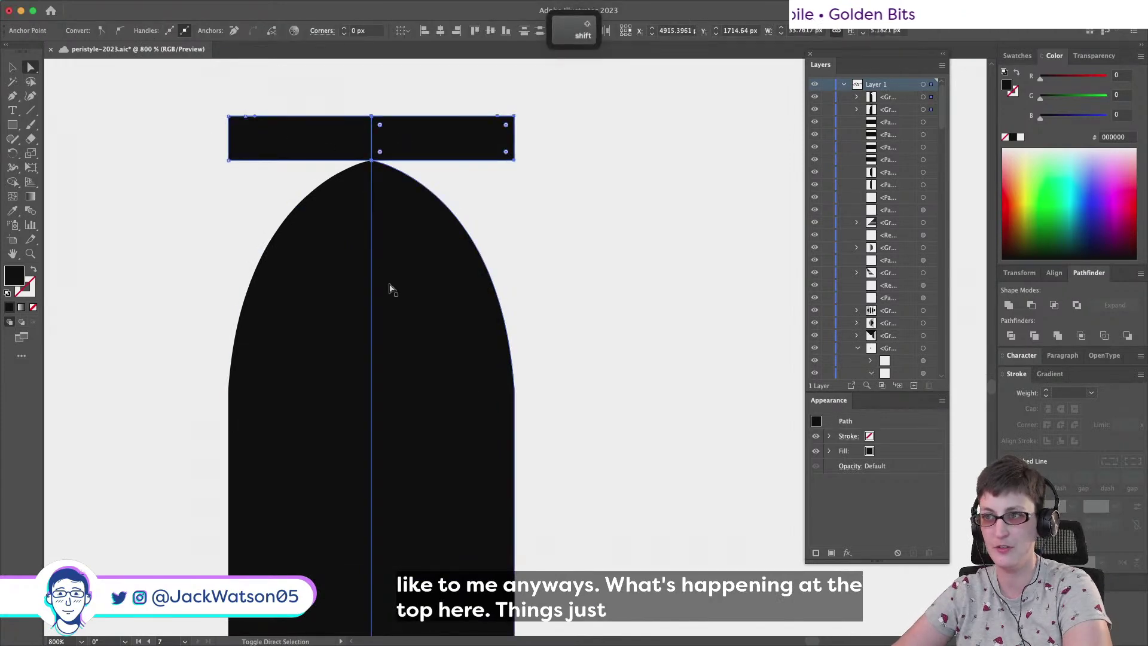
left_click(300, 289, "shift")
left_click(1009, 305)
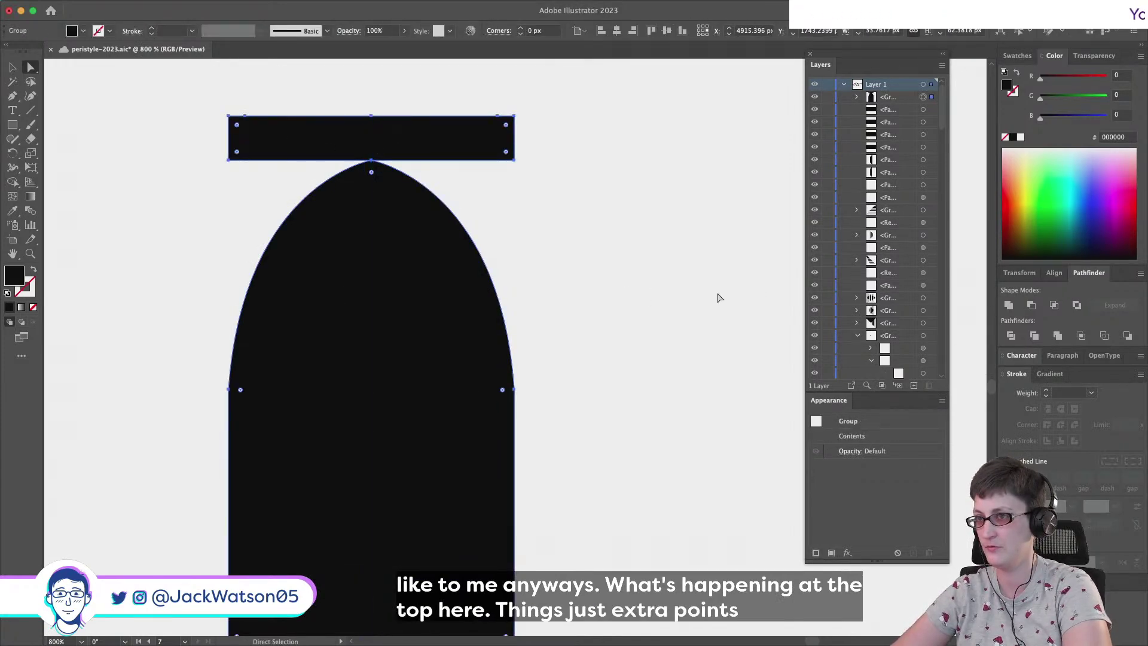
left_click(619, 293)
Draw a rectangle about 44 by 62 px around the letter shape and swap its fill and stroke for a black outline
scroll(619, 292, "down", 3)
scroll(619, 293, "right", 2)
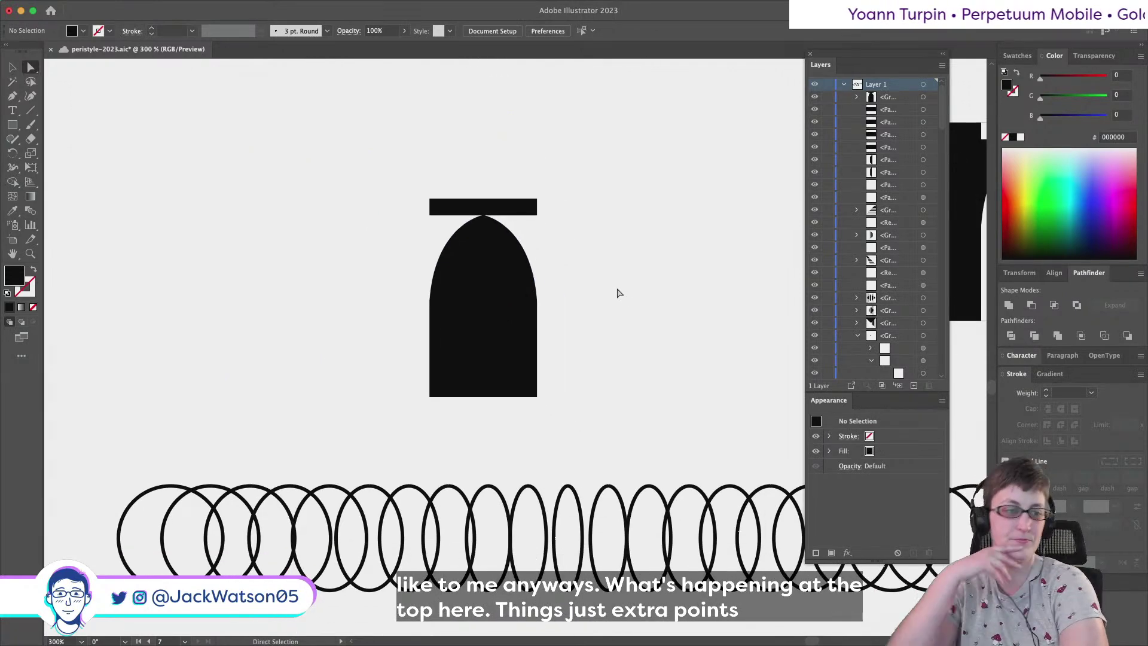
scroll(619, 292, "right", 2)
scroll(619, 292, "down", 2)
scroll(619, 293, "right", 2)
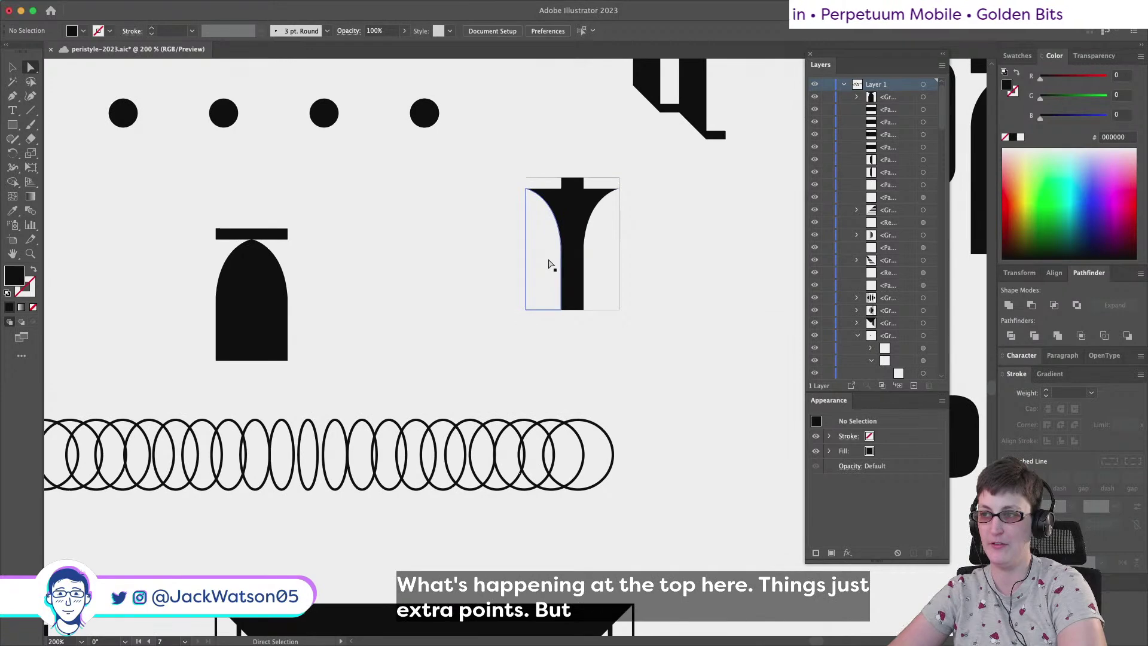
key("m")
left_click_drag(524, 178, 620, 309)
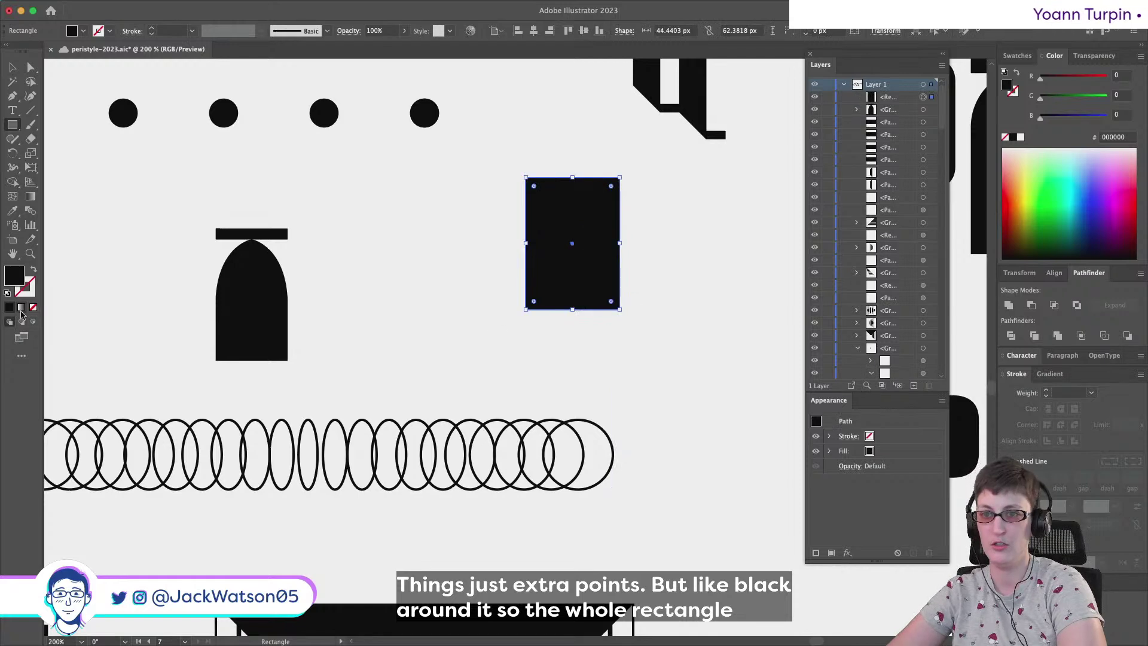
left_click(34, 270)
key("super+shift+a")
Review the artboard's column shapes, perspective squares and wordmark variants side by side
scroll(628, 363, "down", 2)
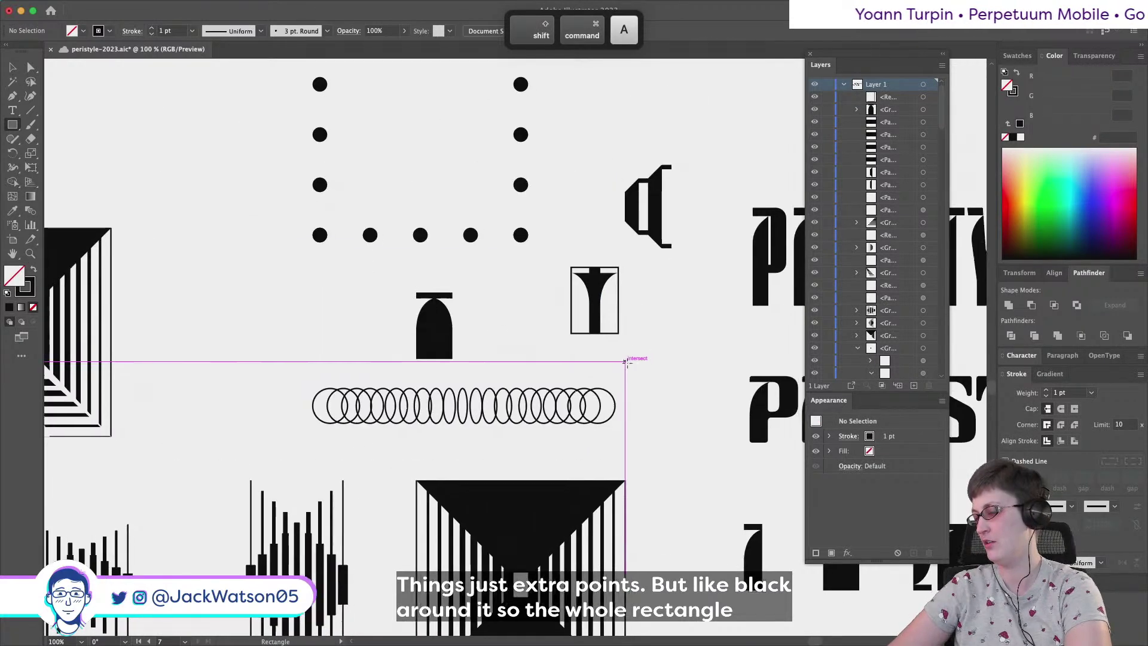
scroll(628, 362, "right", 3)
scroll(627, 362, "down", 1)
scroll(627, 362, "right", 3)
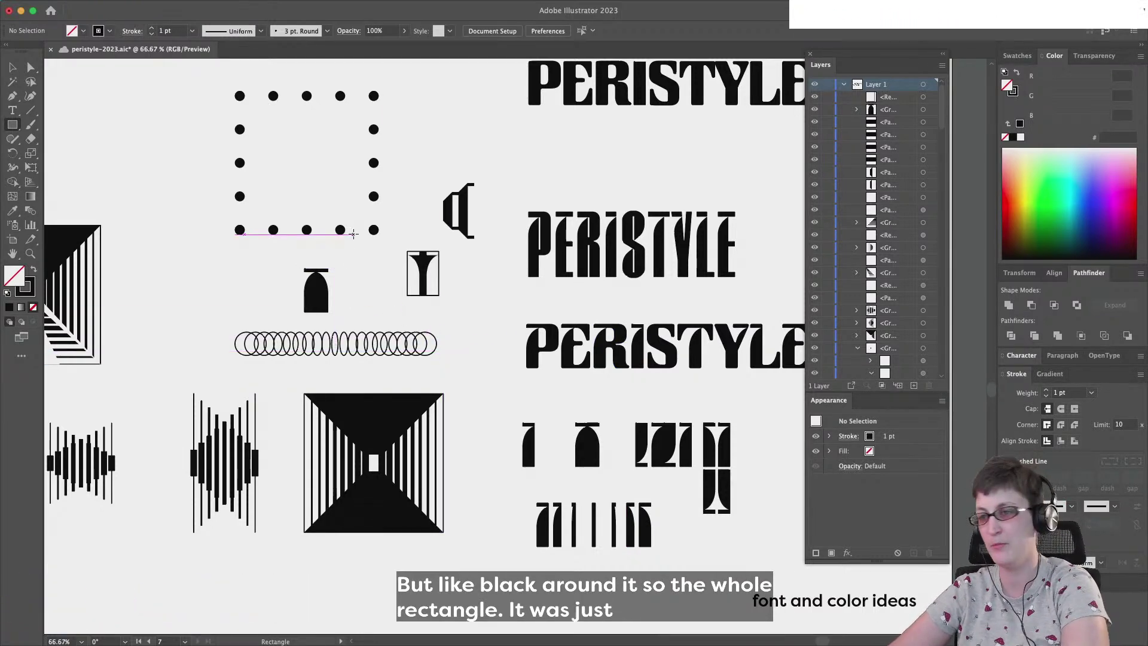
scroll(402, 335, "left", 3)
scroll(403, 335, "down", 1)
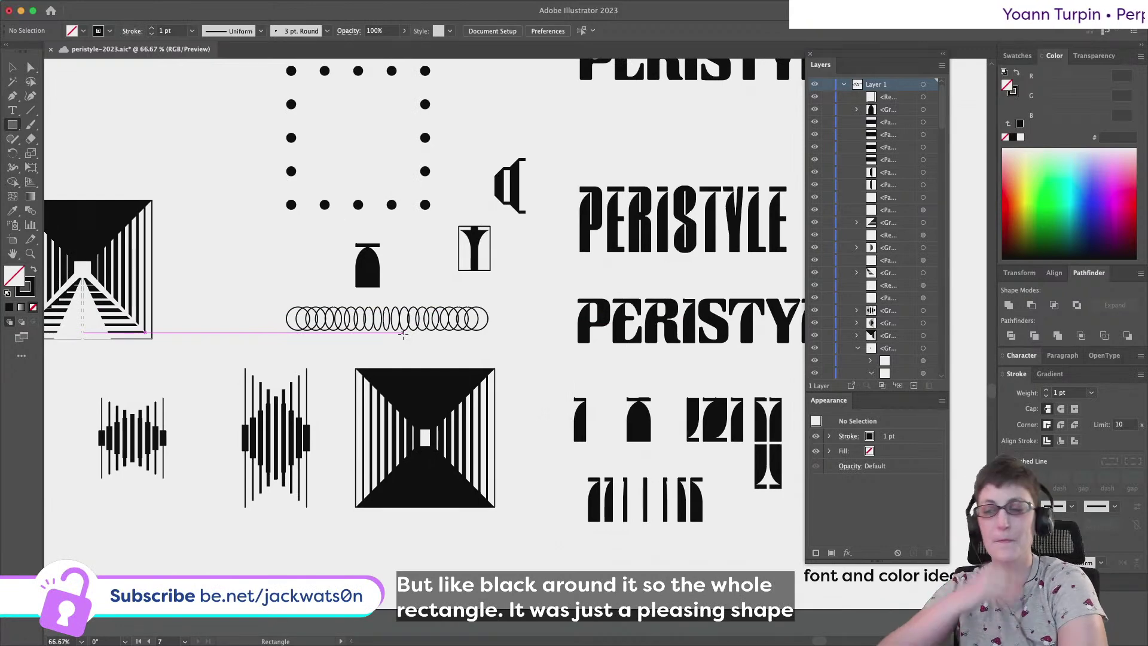
scroll(402, 335, "left", 2)
scroll(402, 335, "down", 2)
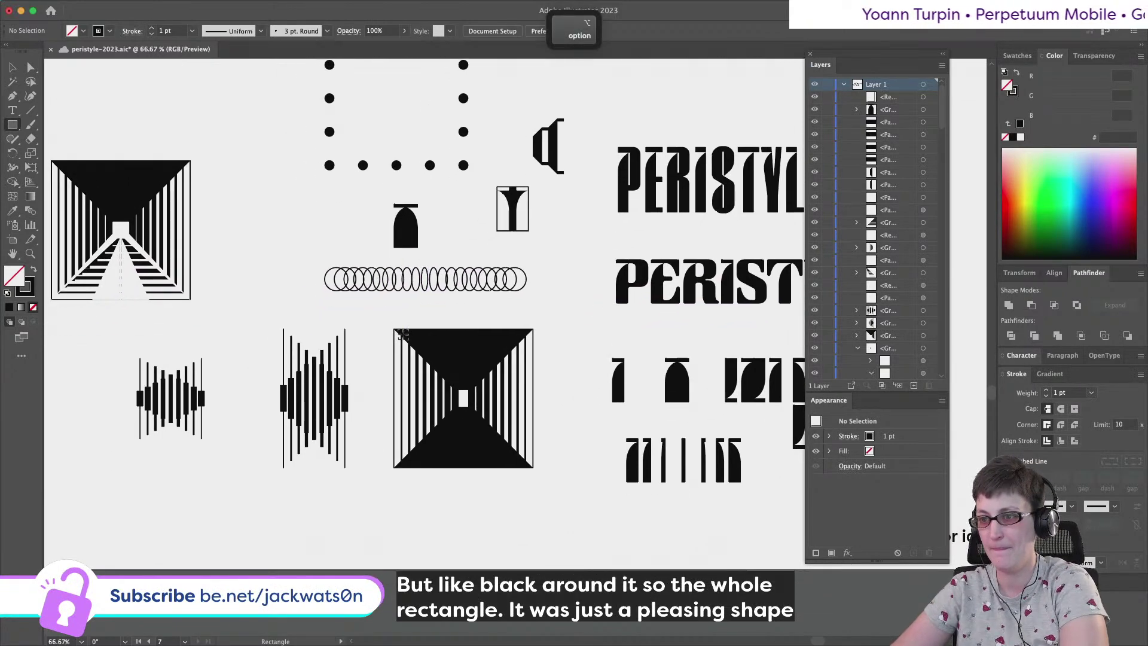
scroll(403, 335, "down", 1, "alt")
scroll(403, 335, "up", 3)
scroll(404, 335, "right", 1)
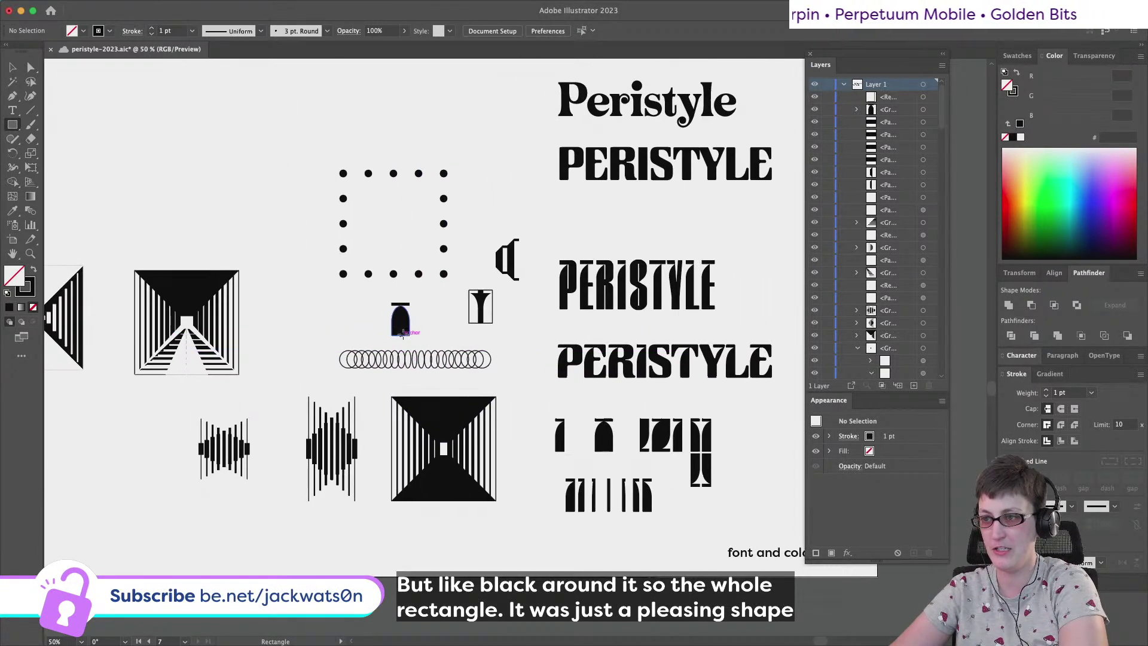
scroll(403, 335, "left", 2)
scroll(403, 335, "left", 1)
scroll(403, 334, "down", 1, "alt")
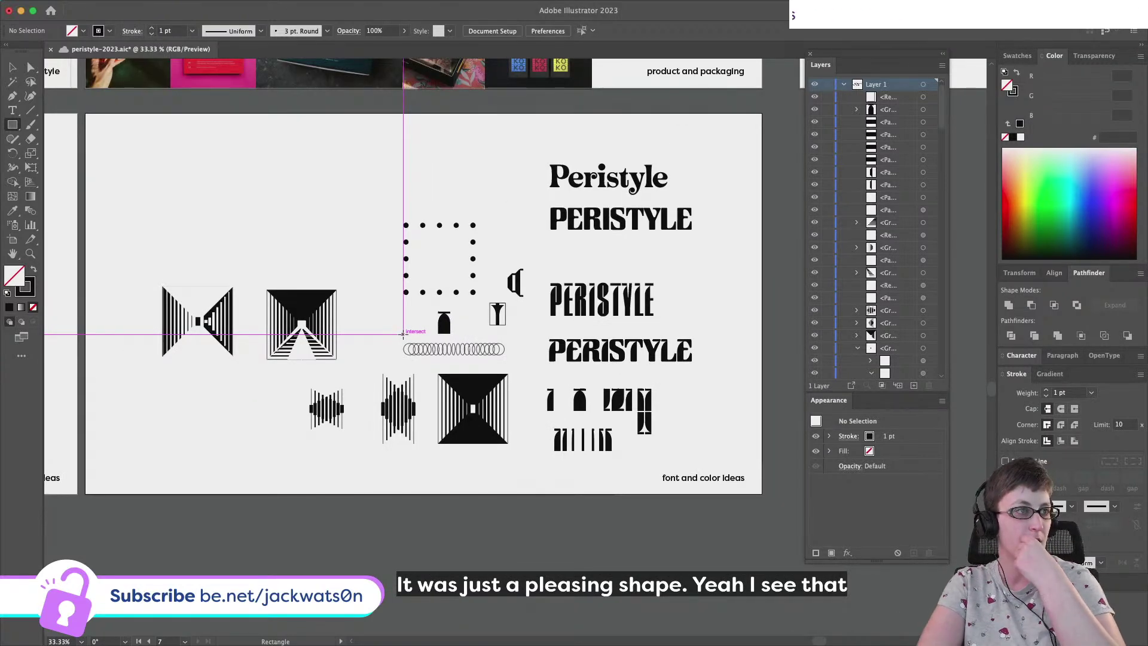
scroll(402, 335, "left", 2)
scroll(403, 335, "up", 2)
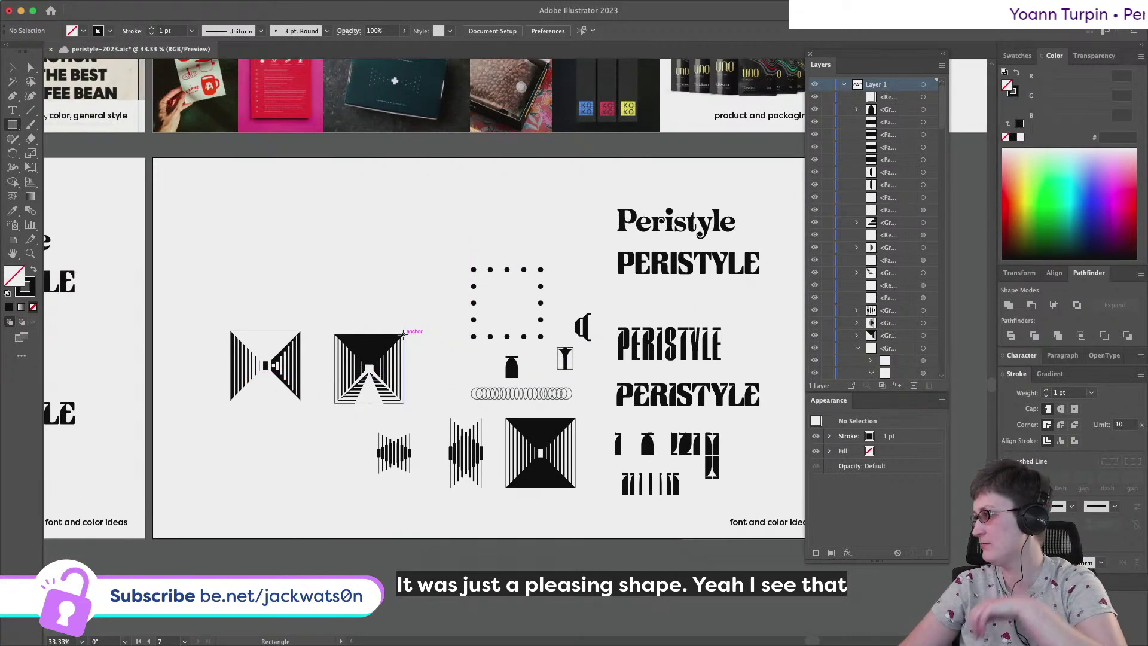
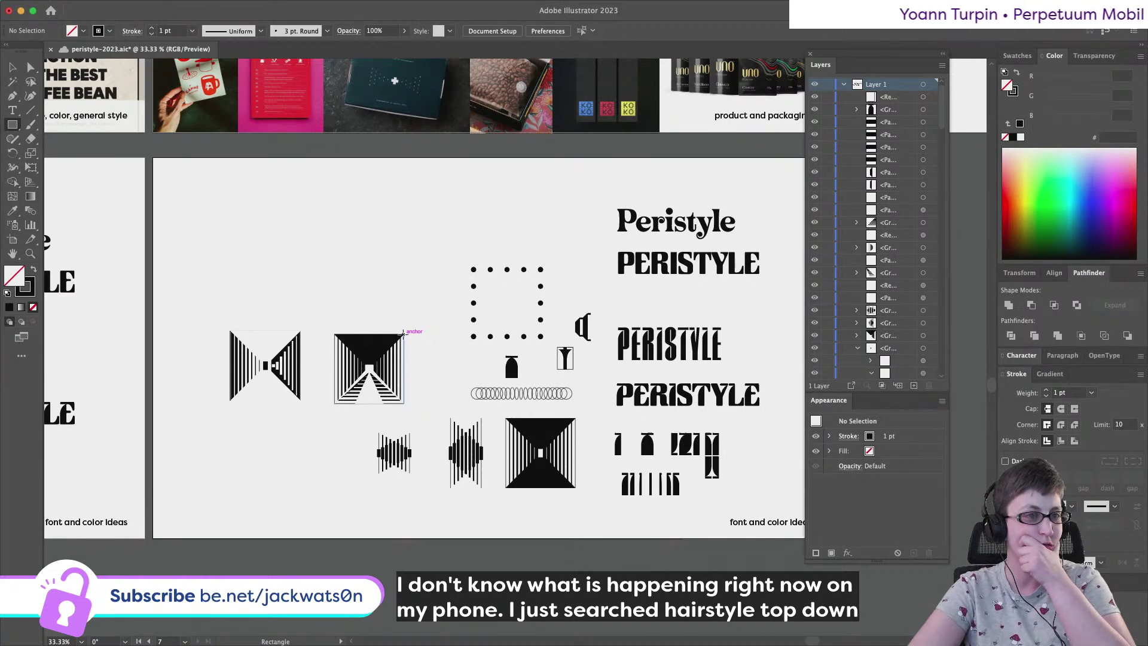
Save the logo exploration document
key("super+s")
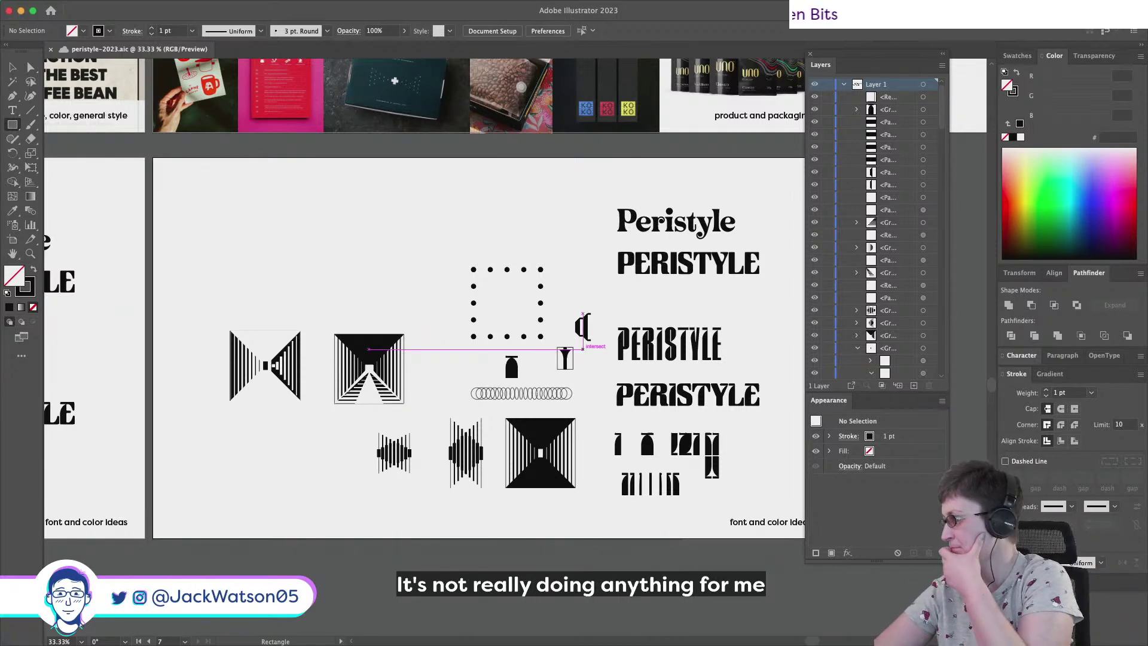
key("F7")
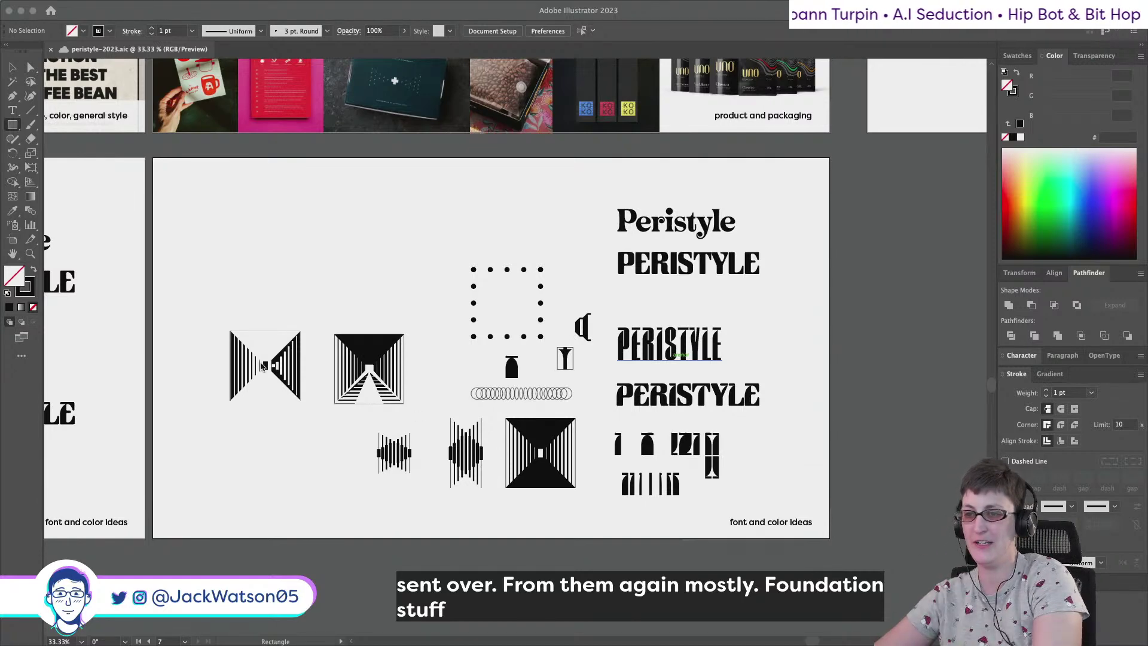
key("F7")
Try moving the black background square out of the left striped perspective shape, and undo the move
scroll(287, 361, "up", 3, "alt")
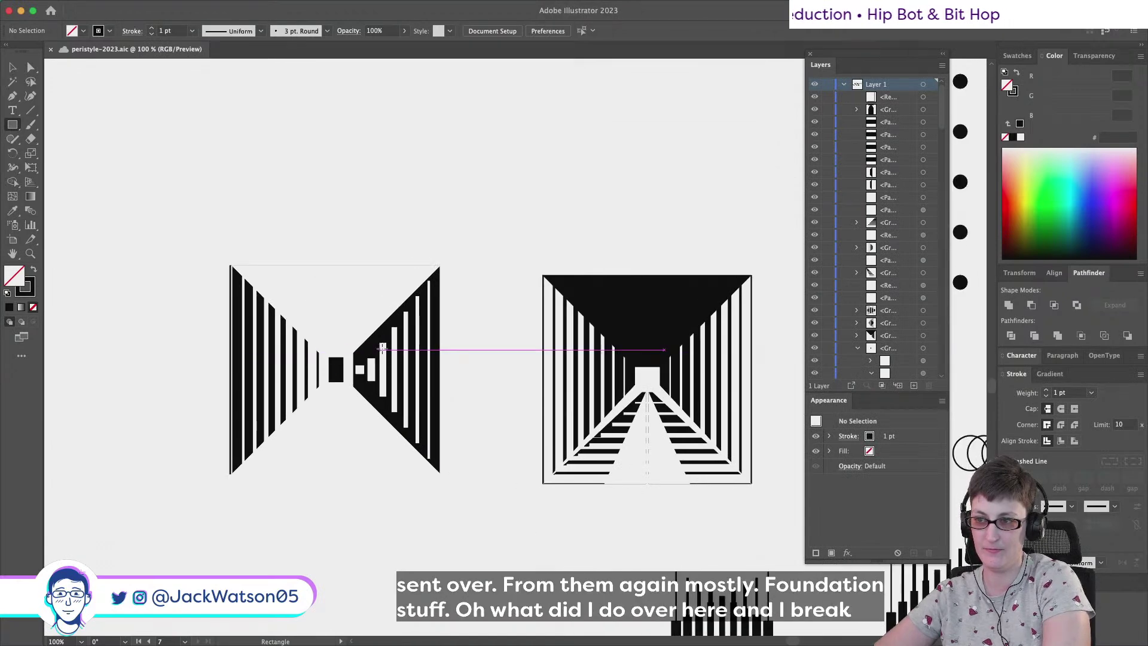
key("a")
left_click(407, 320)
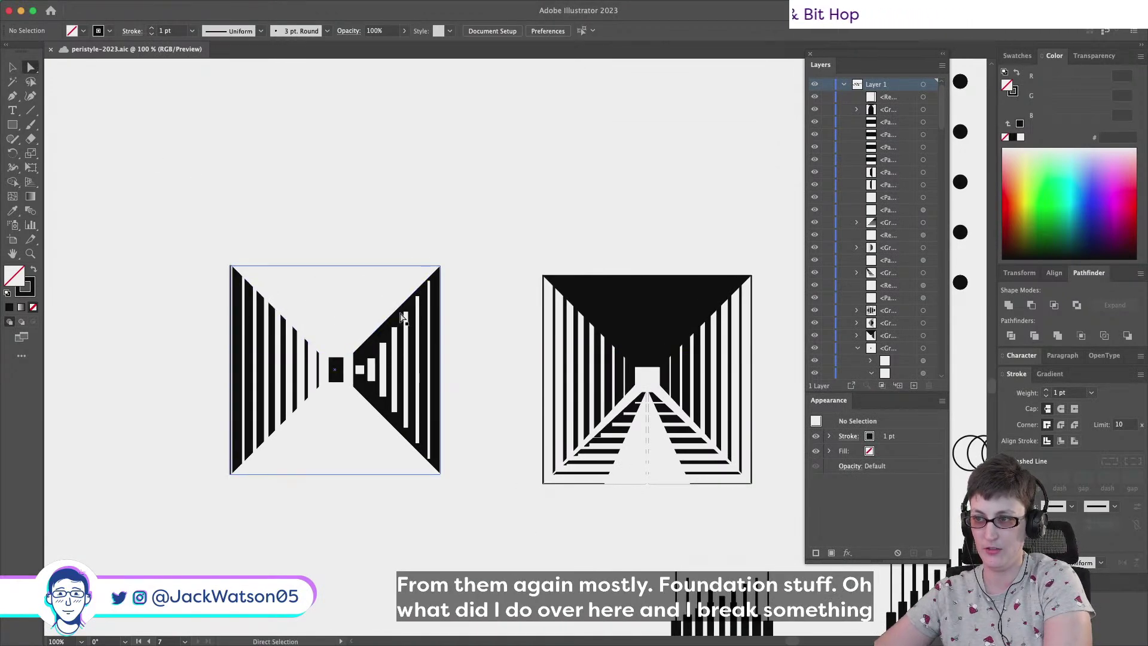
key("super+z")
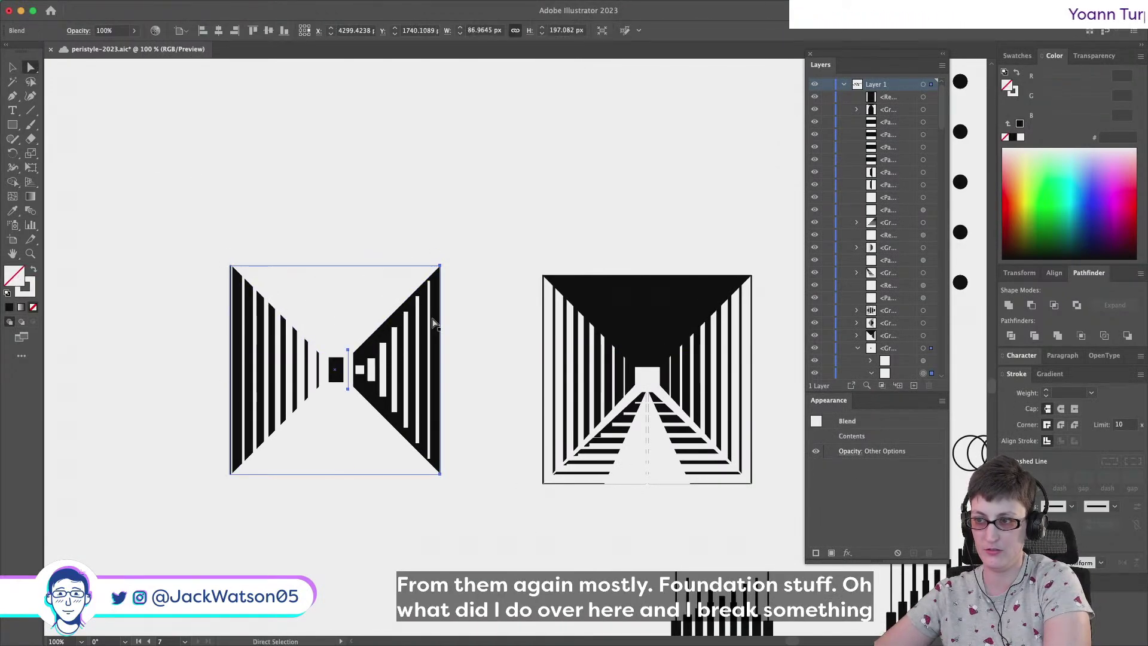
left_click_drag(436, 323, 257, 217)
key("super+z")
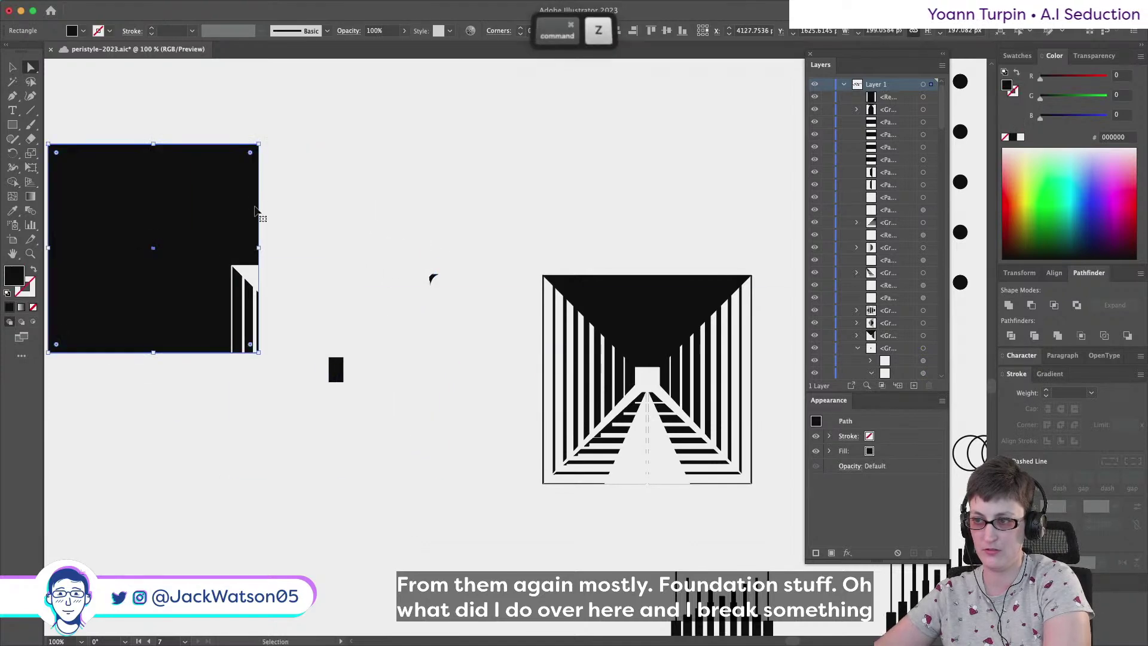
Reverse the inner line of the left perspective square's right-hand stripe blend with the Pen tool, and restore the default fill and stroke
left_click(12, 67)
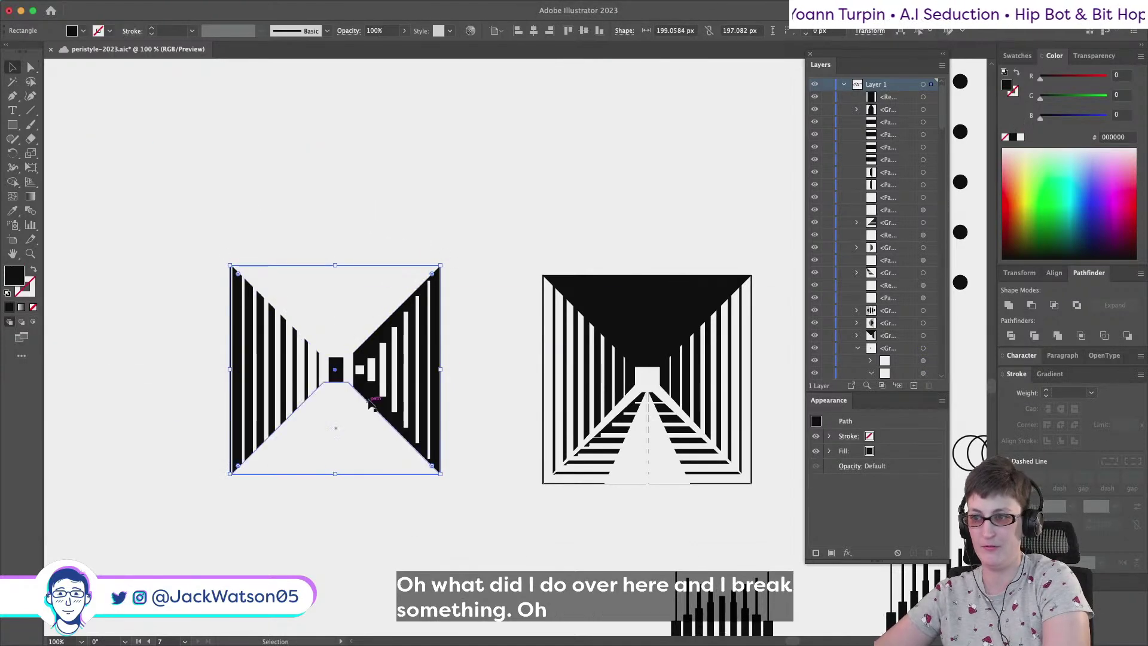
left_click(383, 376)
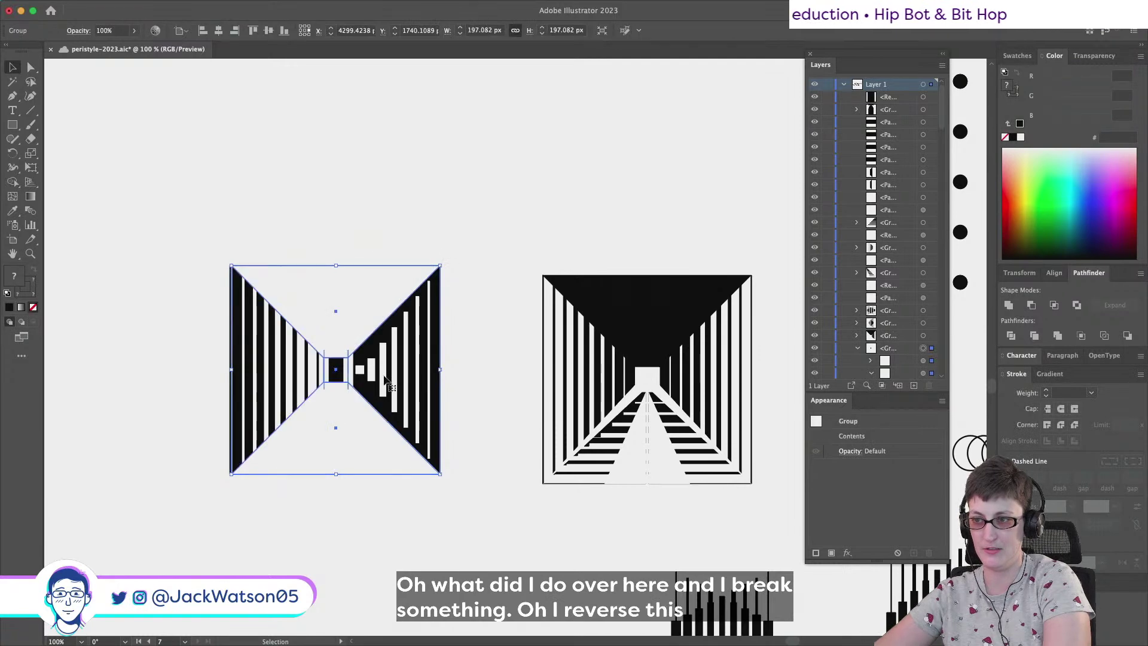
left_click(31, 67)
left_click(356, 377)
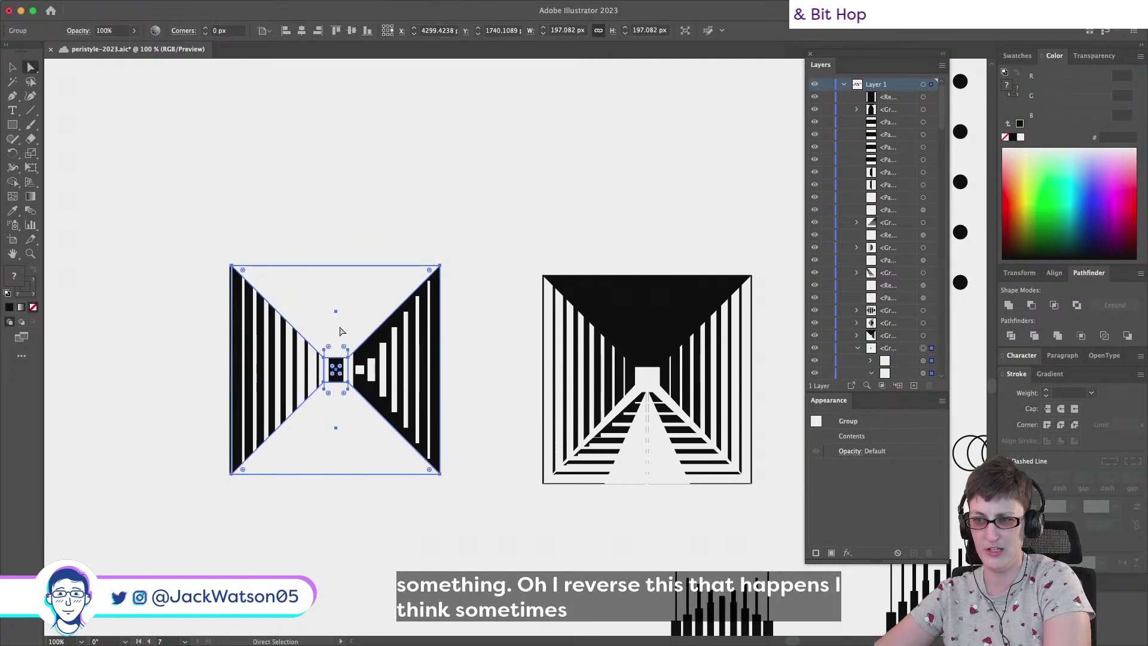
key("shift+super+a")
left_click(353, 377)
key("p")
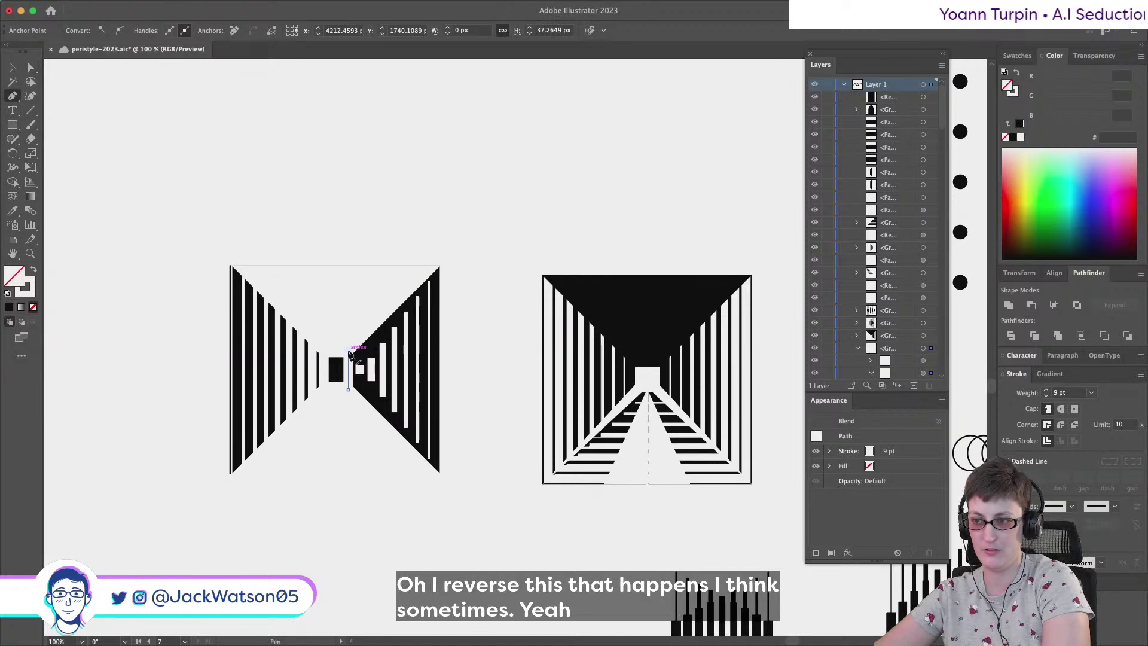
key("shift+super+a")
scroll(350, 360, "down", 4)
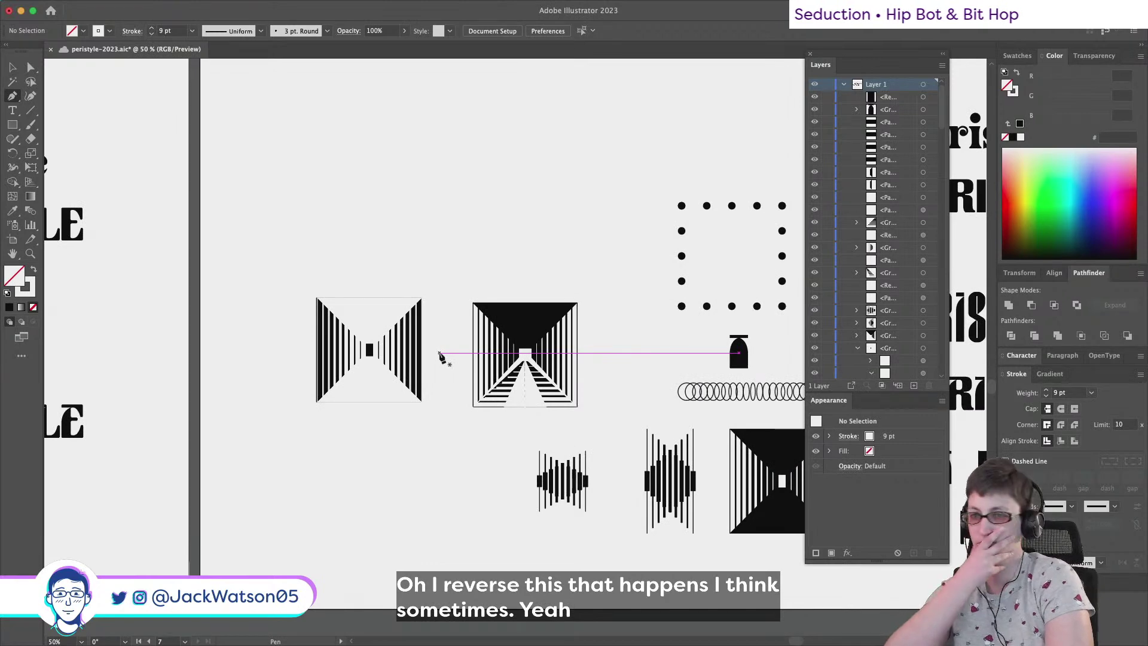
key("d")
scroll(441, 357, "up", 4)
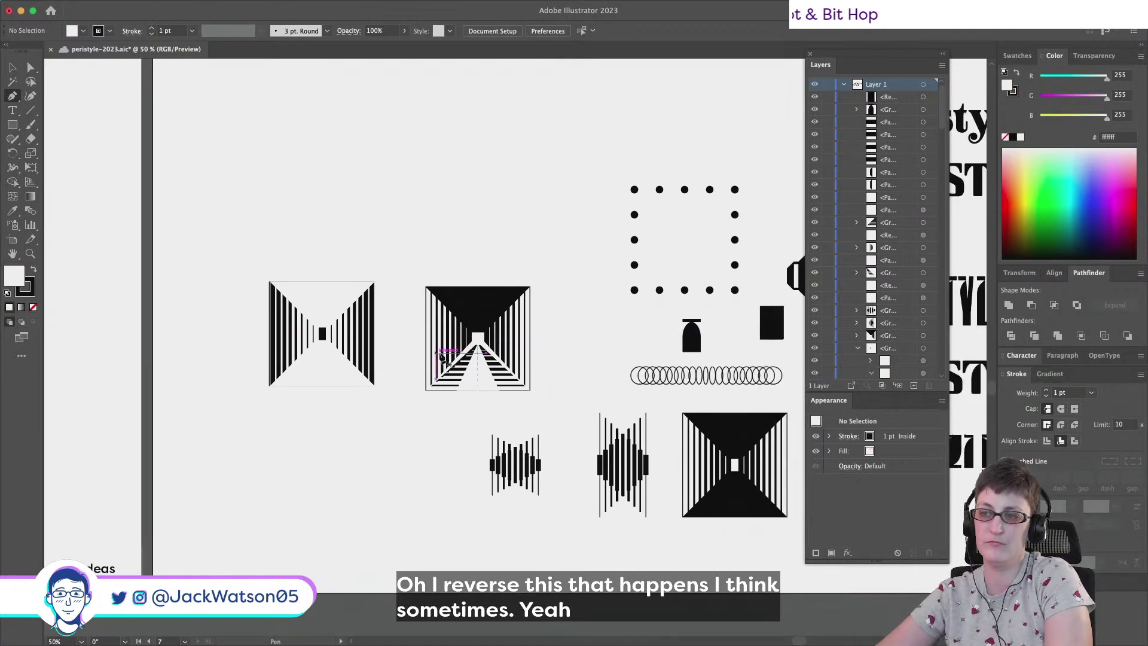
Try a copy of the swash-style uppercase PERISTYLE wordmark above the striped perspective squares, and remove it
scroll(441, 355, "down", 2)
scroll(441, 357, "down", 4)
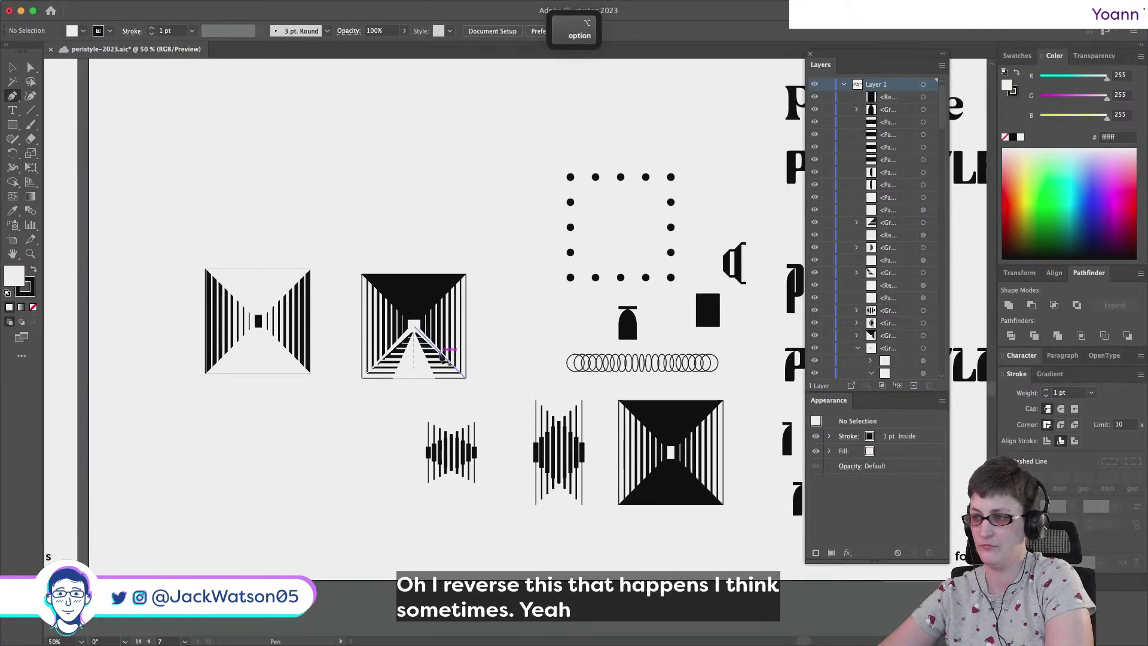
left_click(11, 67)
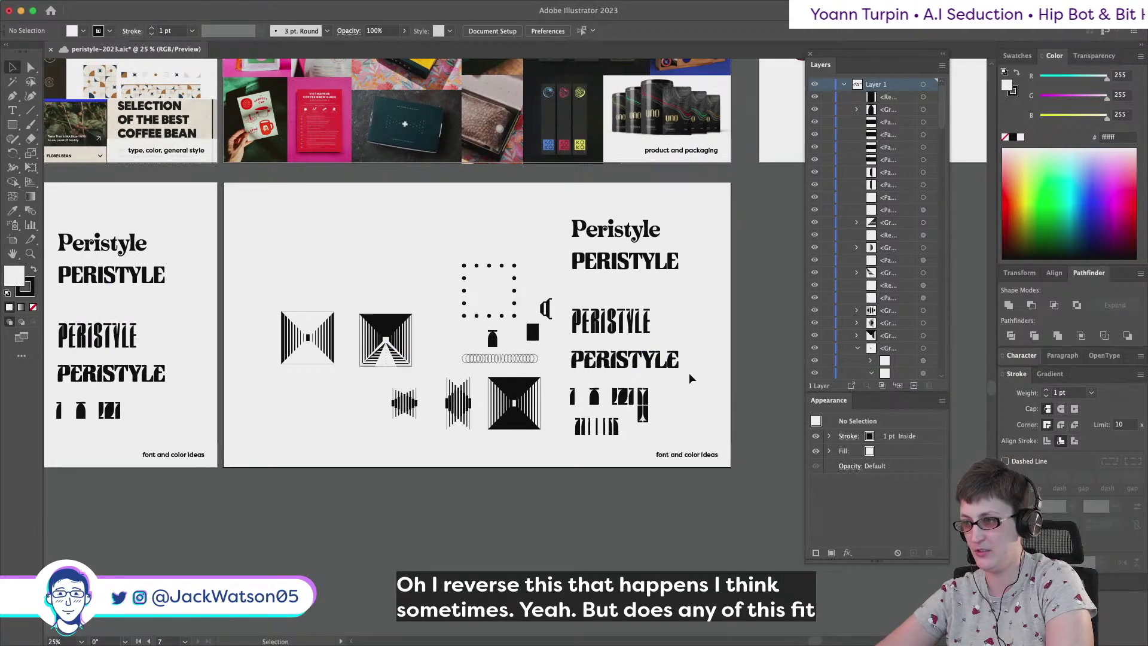
left_click(584, 367)
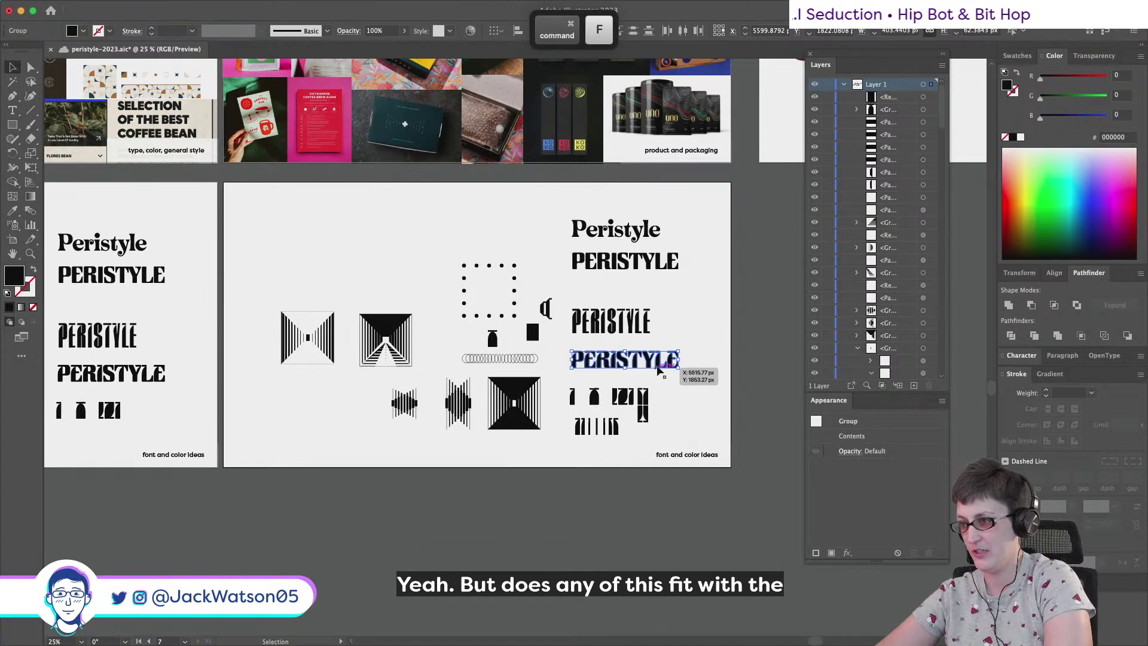
left_click_drag(665, 368, 375, 300)
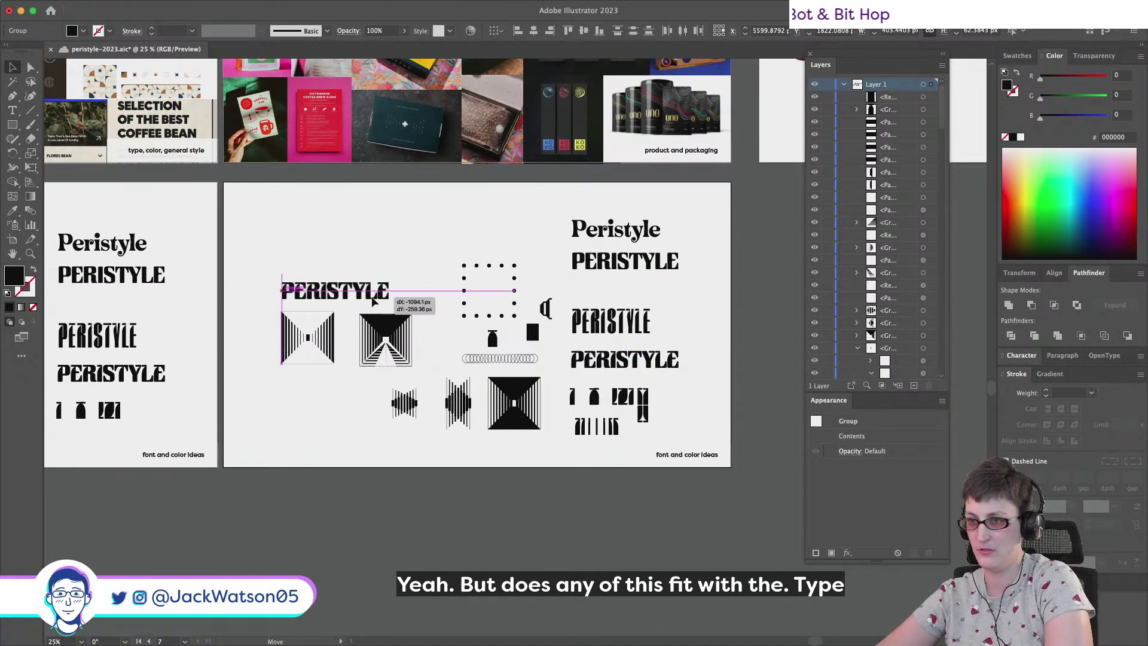
left_click(401, 254)
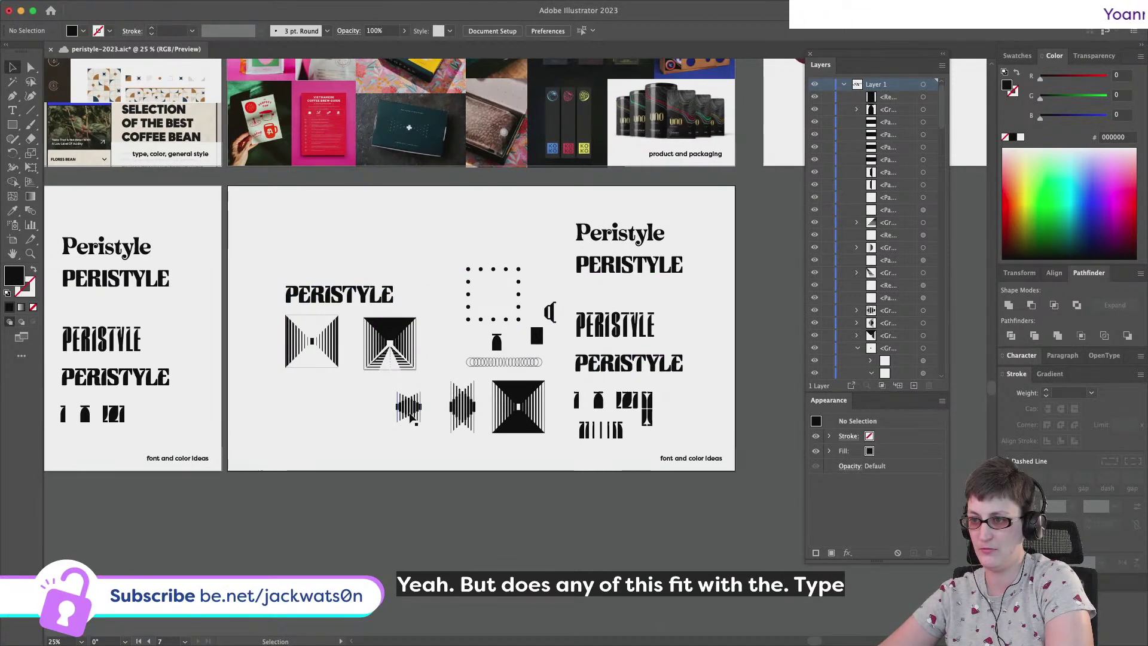
left_click(404, 403)
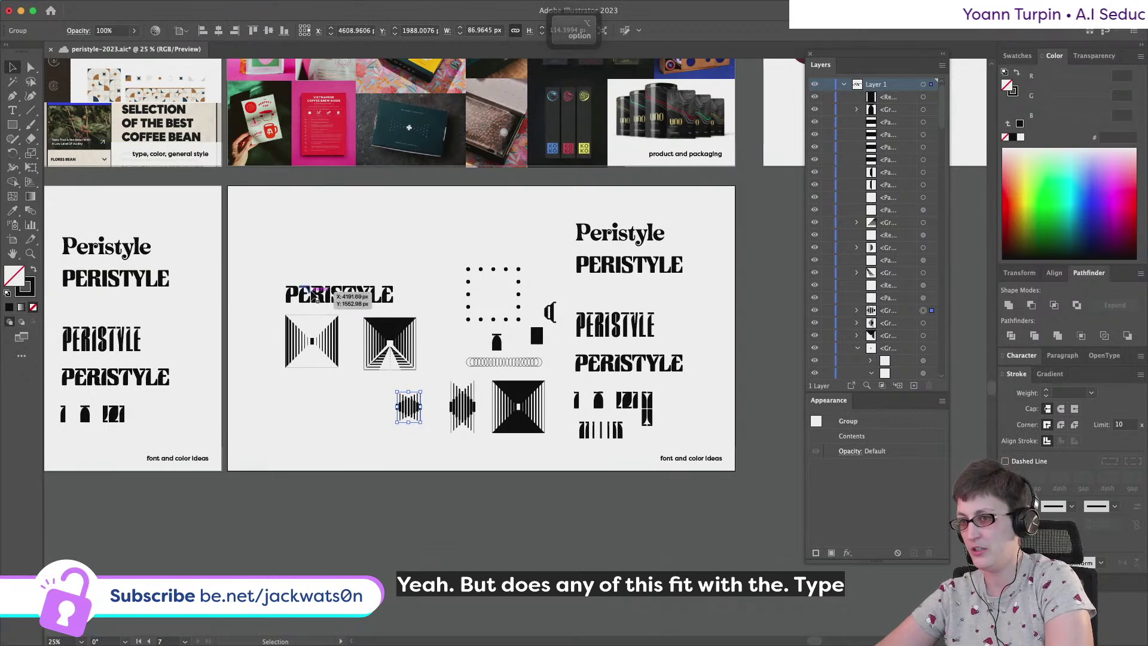
left_click(338, 294)
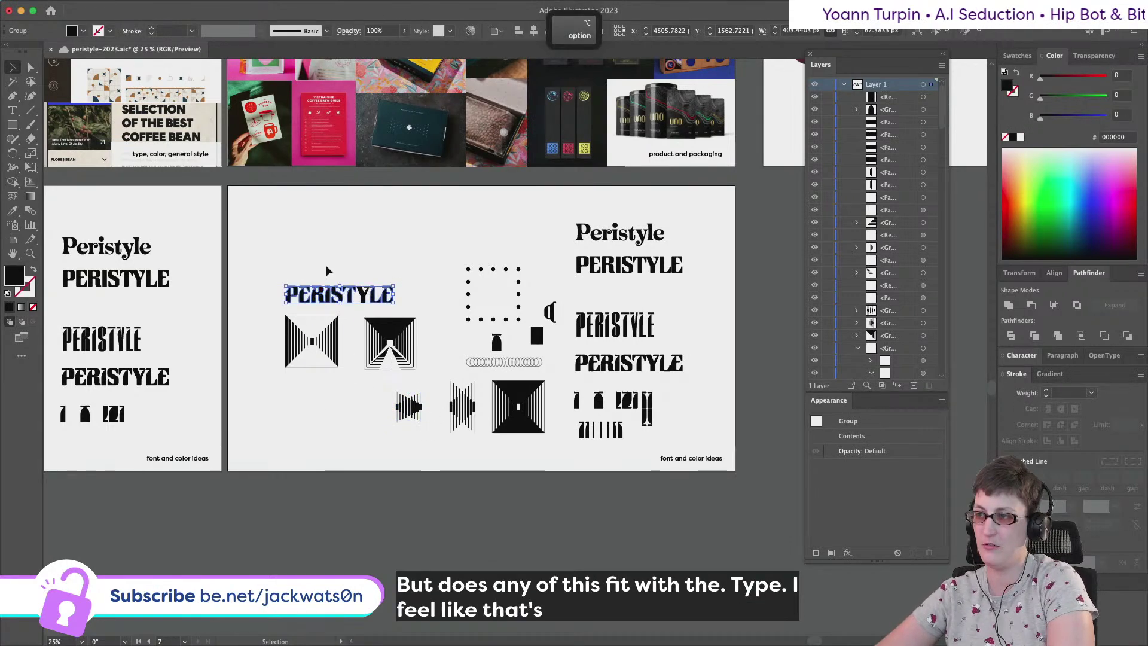
key("BackSpace")
Try a copy of the title-case Peristyle wordmark above the striped perspective squares, and delete it
left_click(606, 240)
key("super+c")
key("super+f")
left_click_drag(605, 240, 348, 298)
left_click(362, 293)
key("BackSpace")
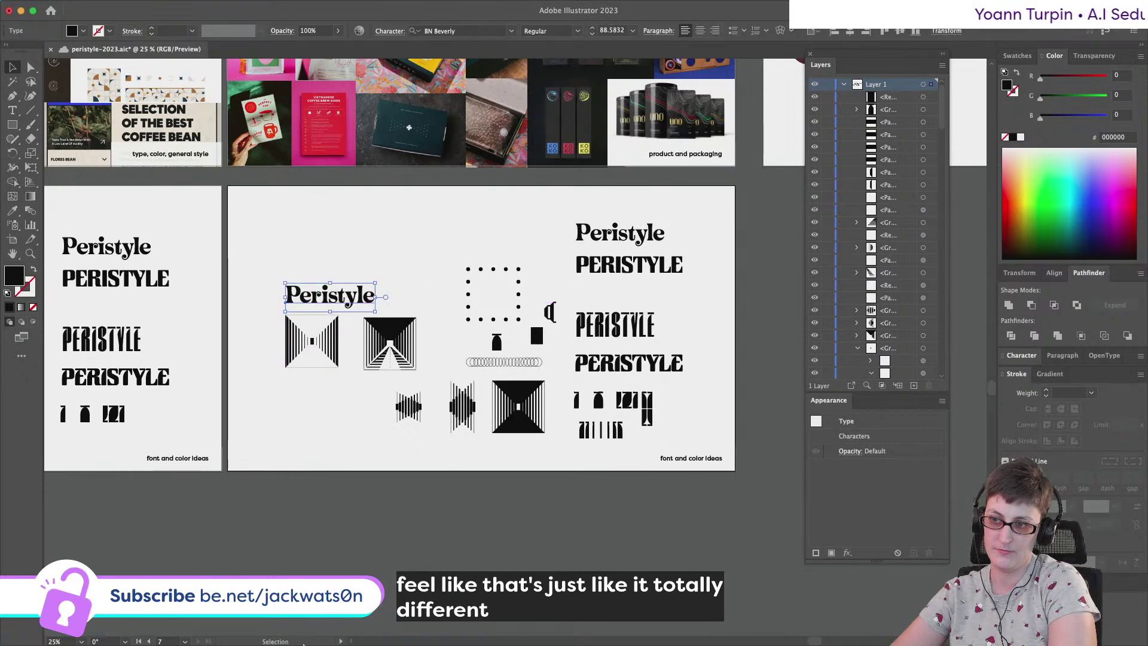
key("BackSpace")
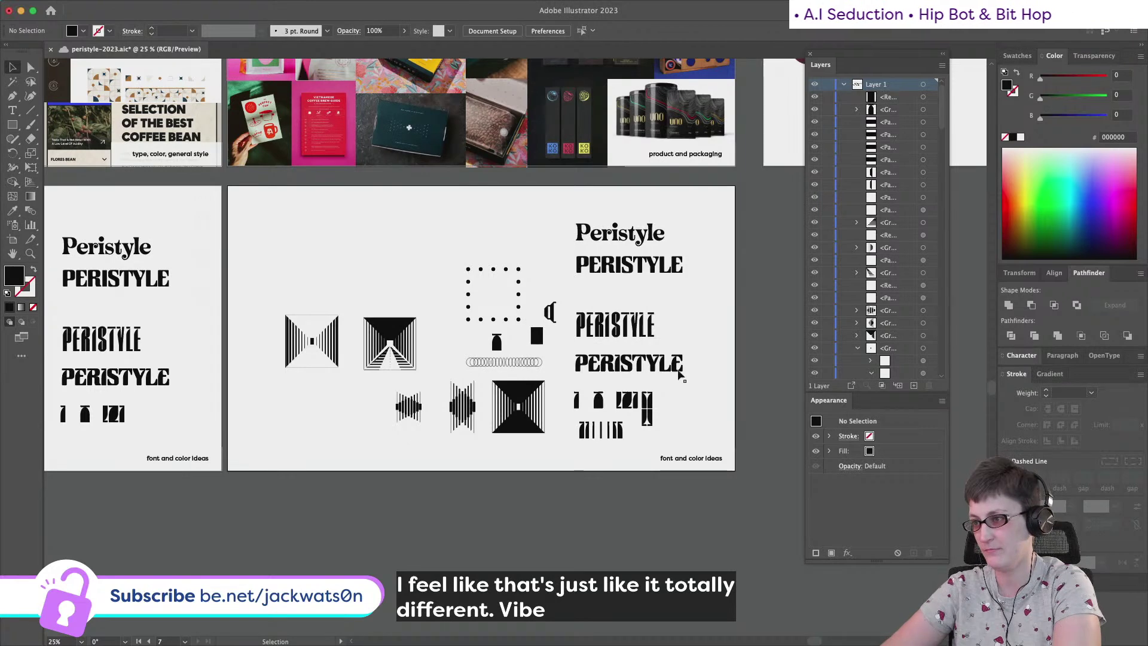
Try a copy of the condensed PERISTYLE wordmark above the striped perspective squares, and delete it
left_click(637, 338, "super")
left_click_drag(637, 338, 343, 304)
key("BackSpace")
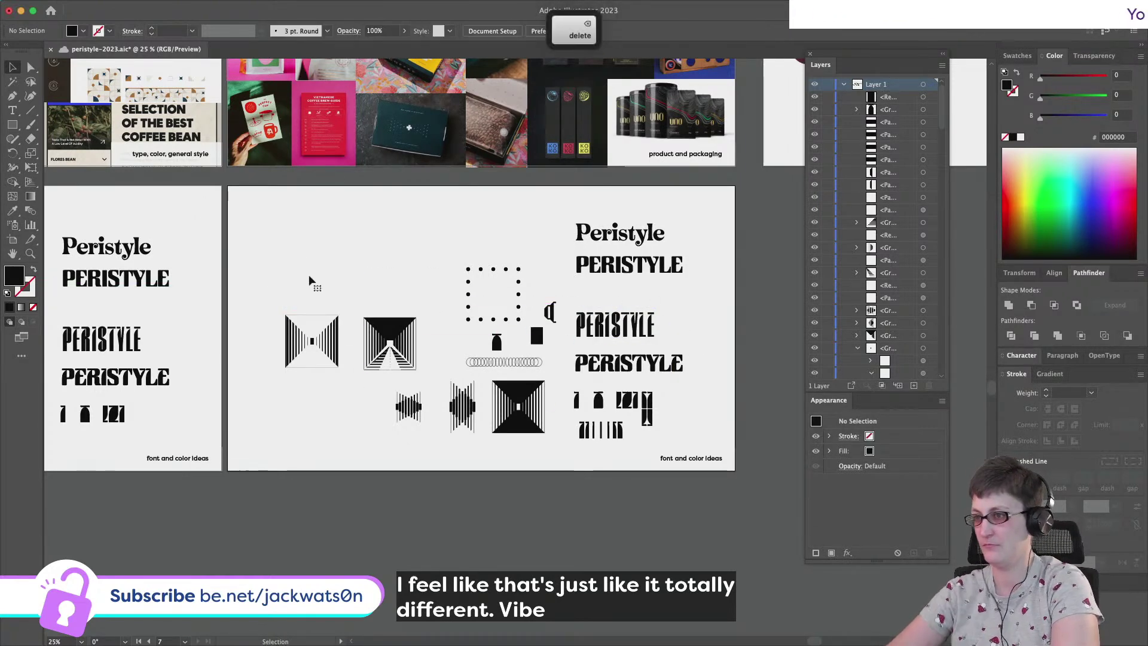
scroll(662, 358, "left", 3)
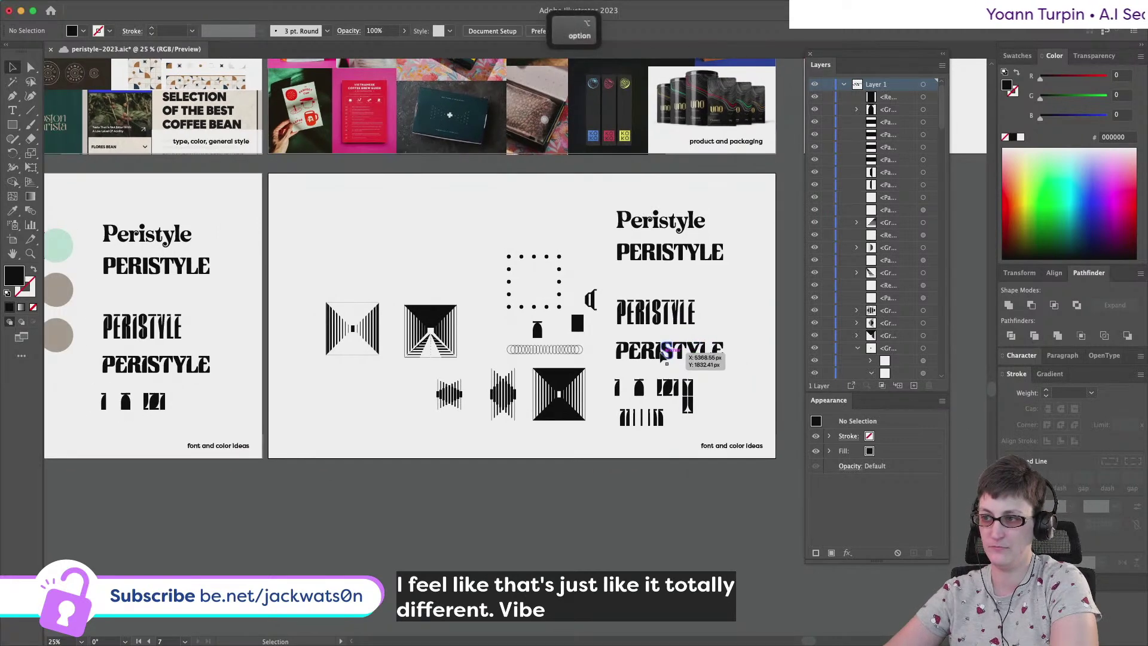
scroll(663, 358, "up", 1)
scroll(663, 356, "left", 3)
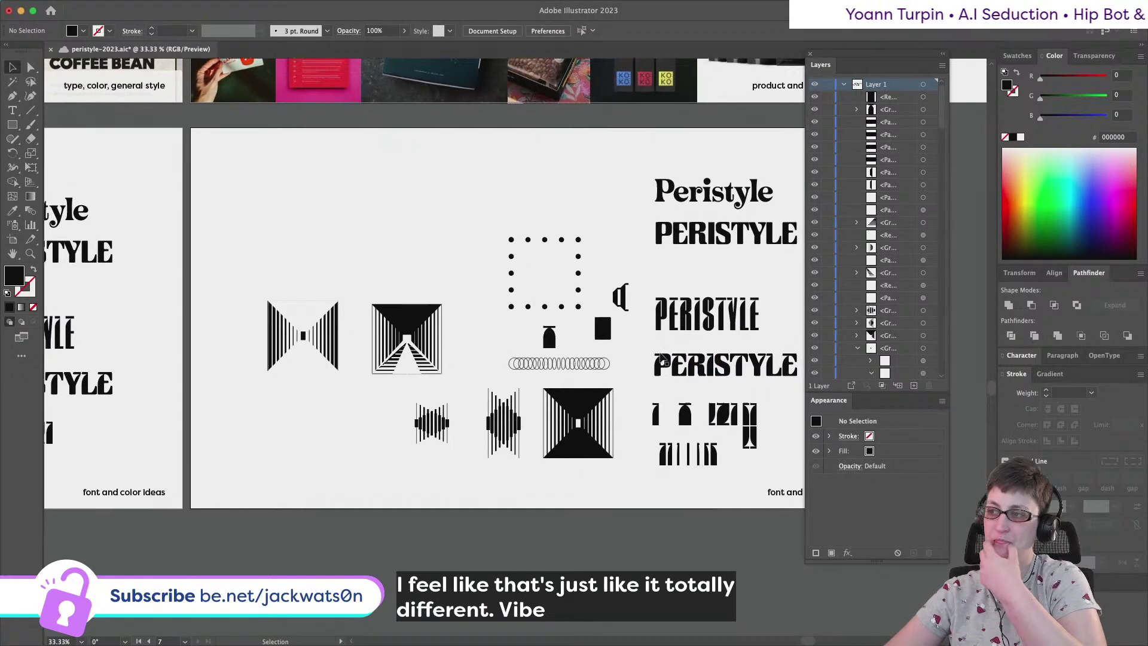
left_click(404, 296)
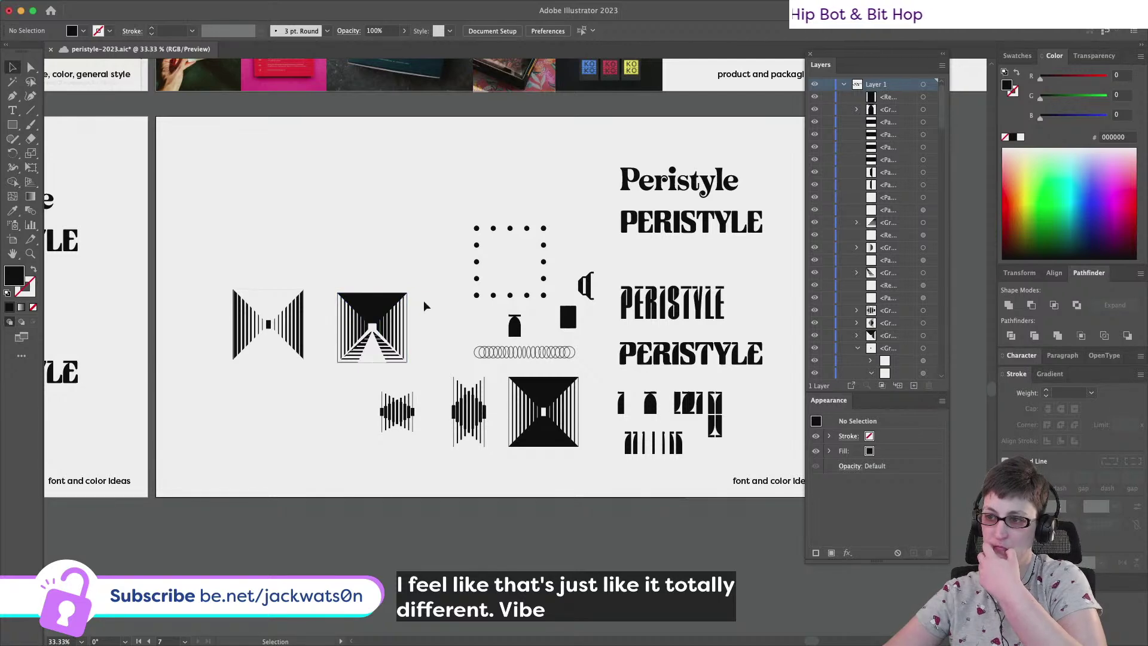
scroll(428, 305, "down", 2)
scroll(428, 305, "right", 1)
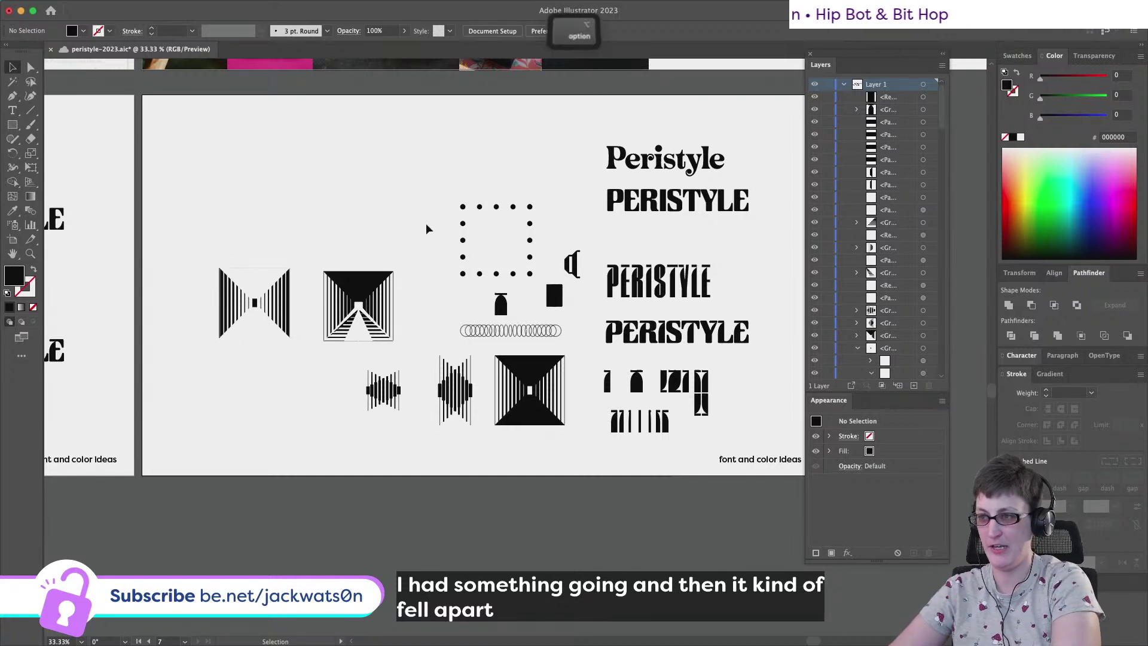
Group the blended dot rows of the dotted square and place a copy of it above the striped perspective squares
key("super+equal")
left_click(453, 204)
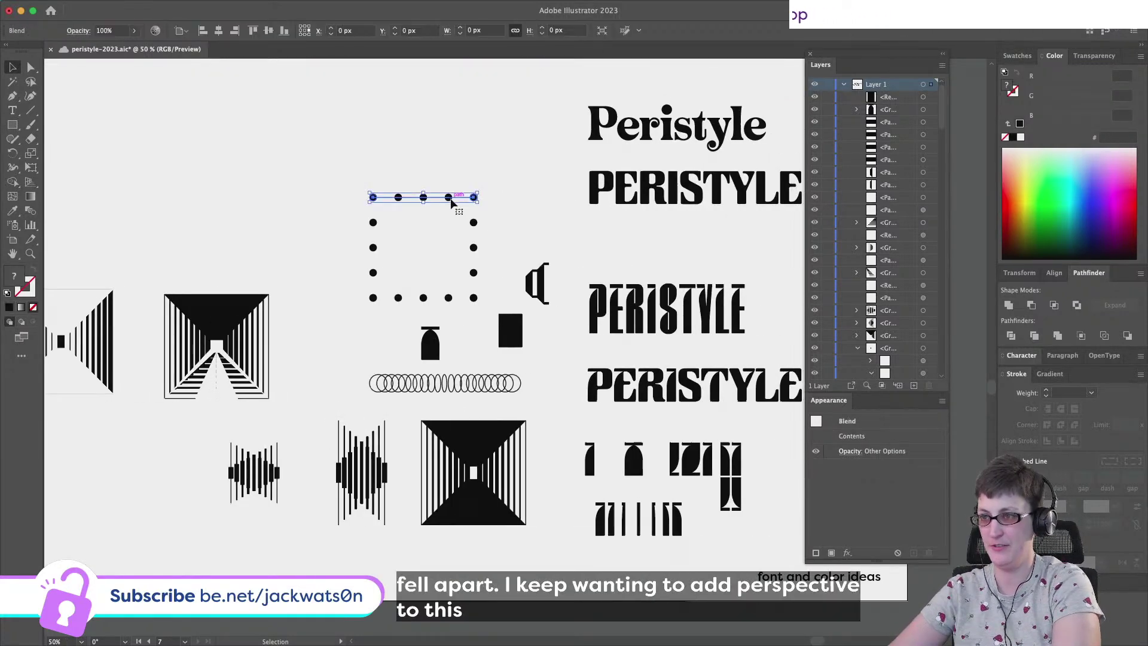
left_click(450, 298)
key("super+c")
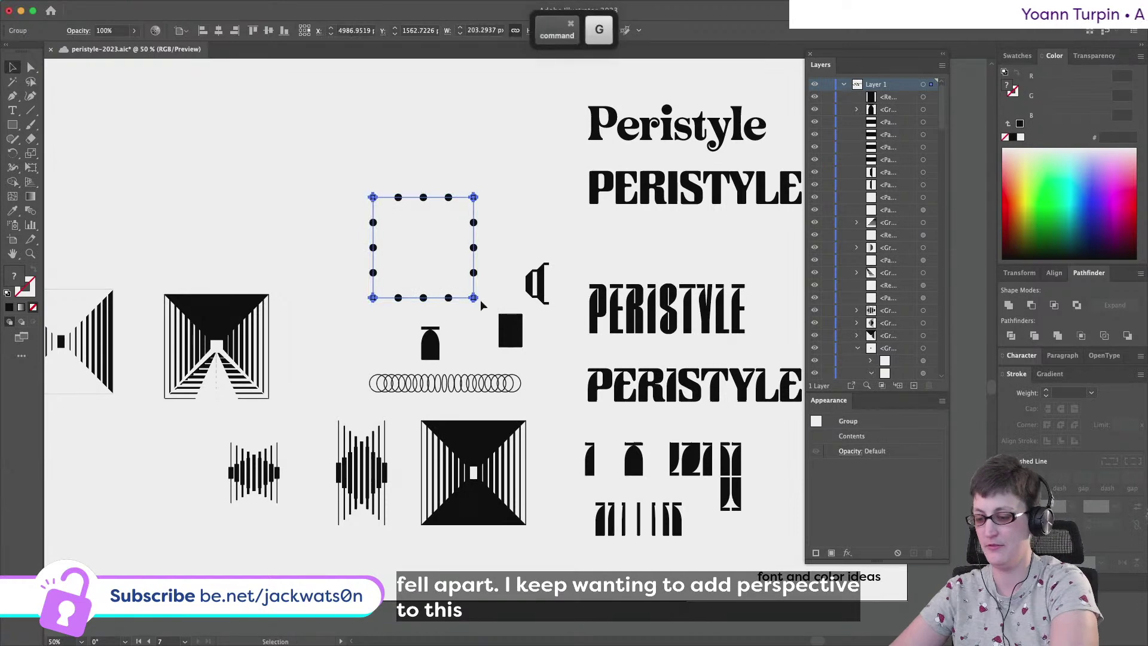
key("super+f")
left_click_drag(449, 298, 200, 223)
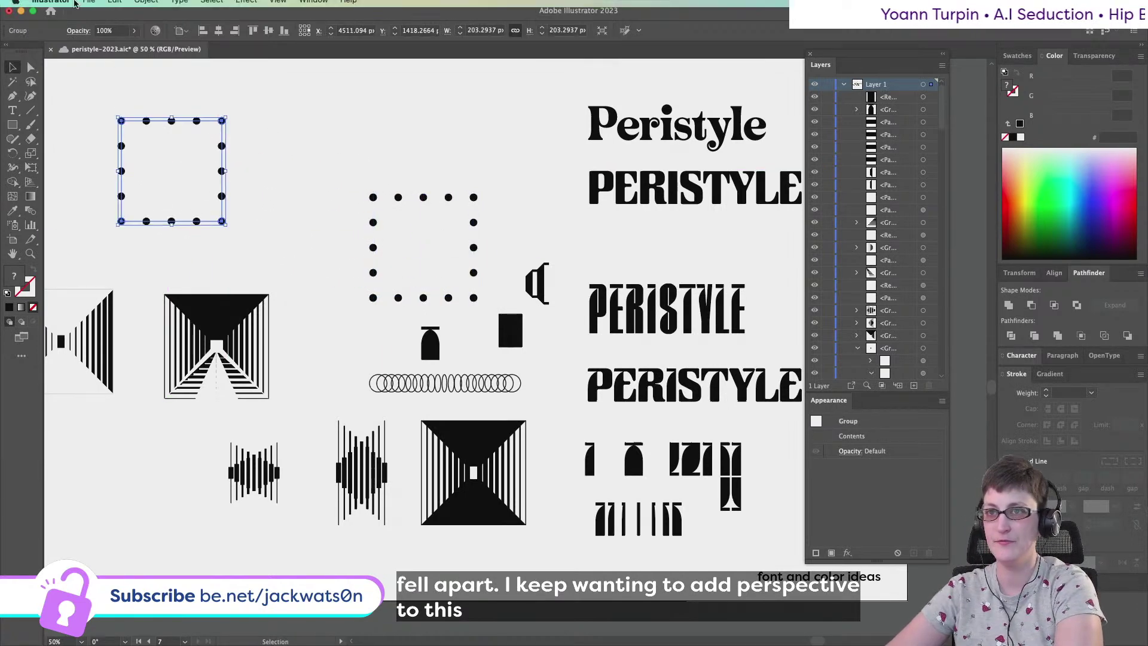
Expand the blends in the copied dotted square, ungroup the result and regroup its dots as one object
left_click(146, 6)
mouse_move(150, 387)
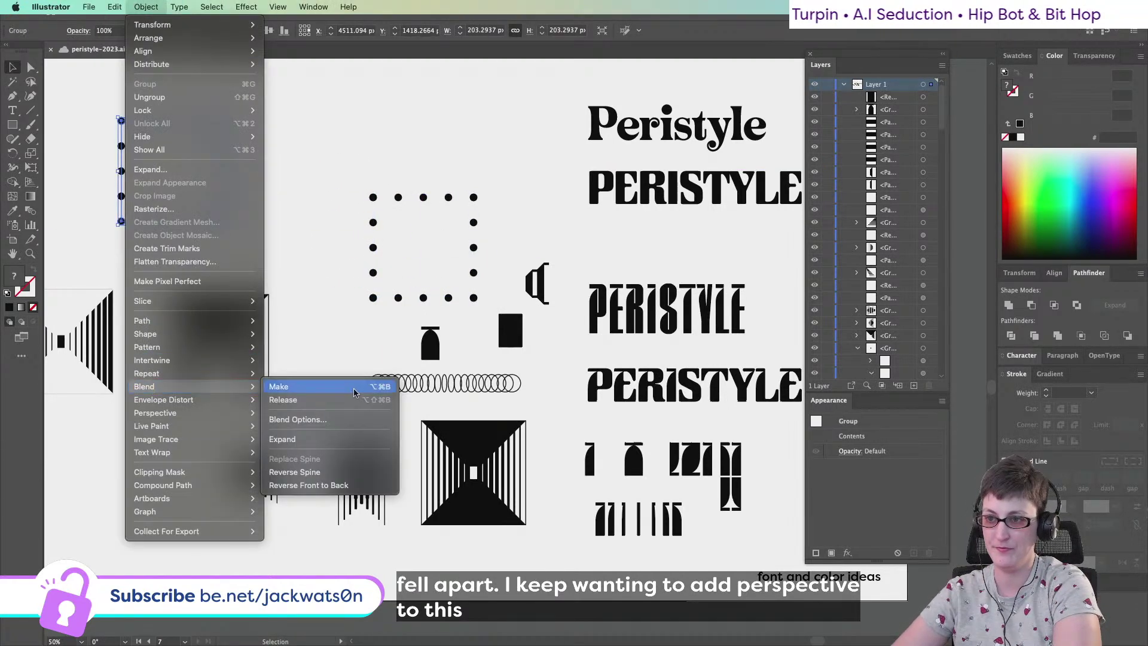
left_click(330, 435)
left_click(146, 6)
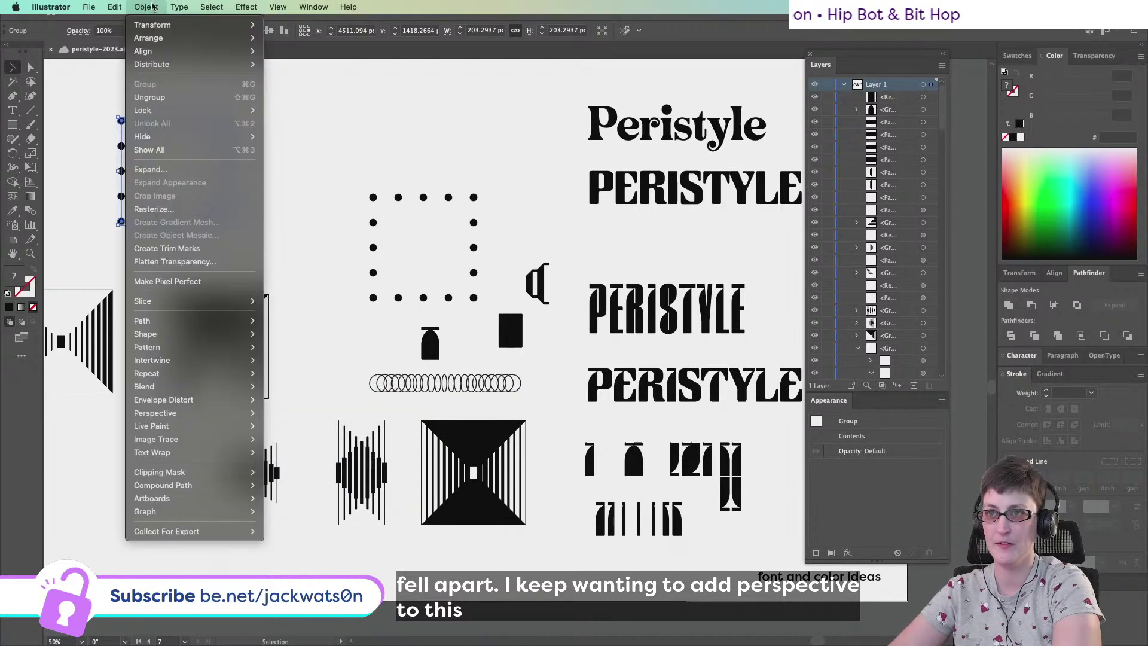
mouse_move(226, 387)
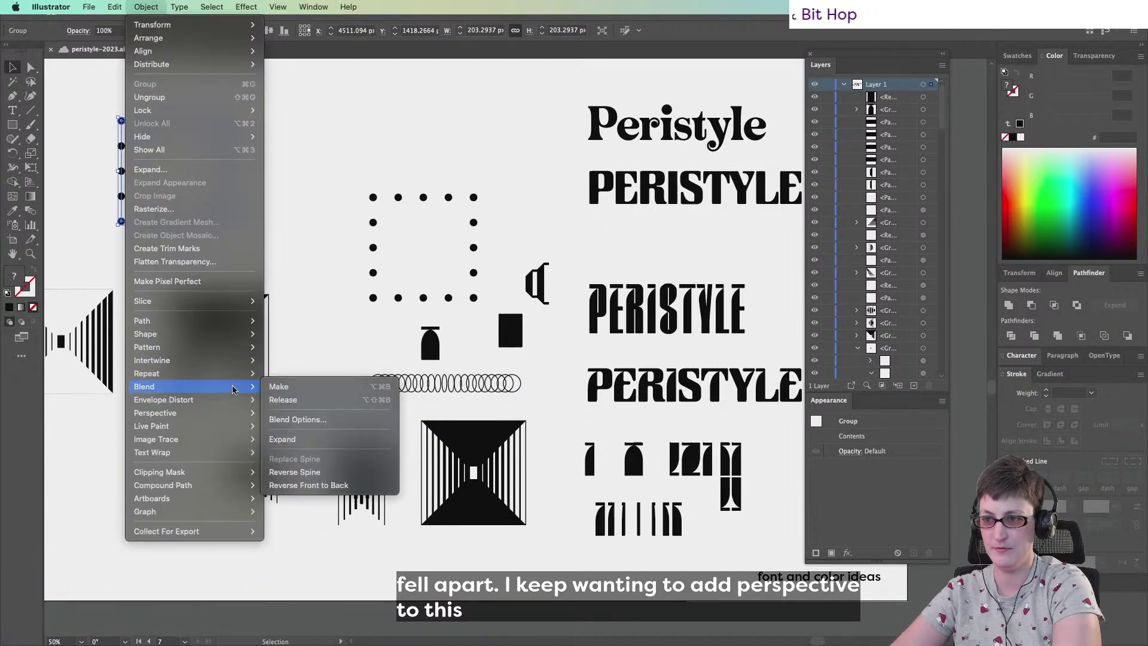
left_click(311, 437)
left_click(146, 7)
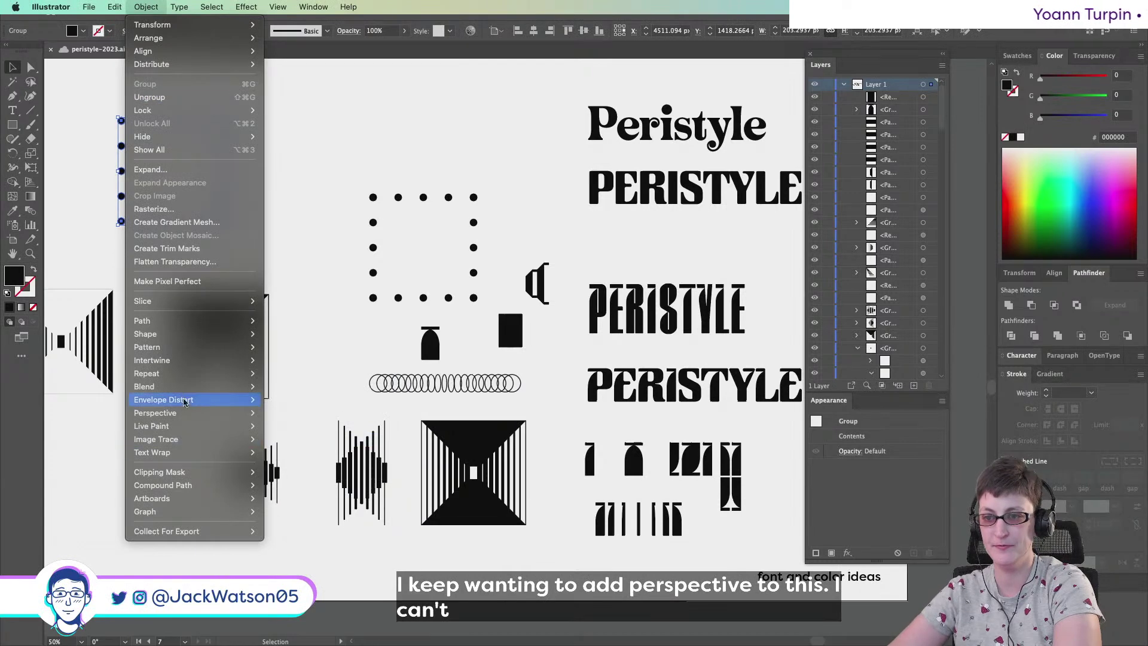
left_click(166, 98)
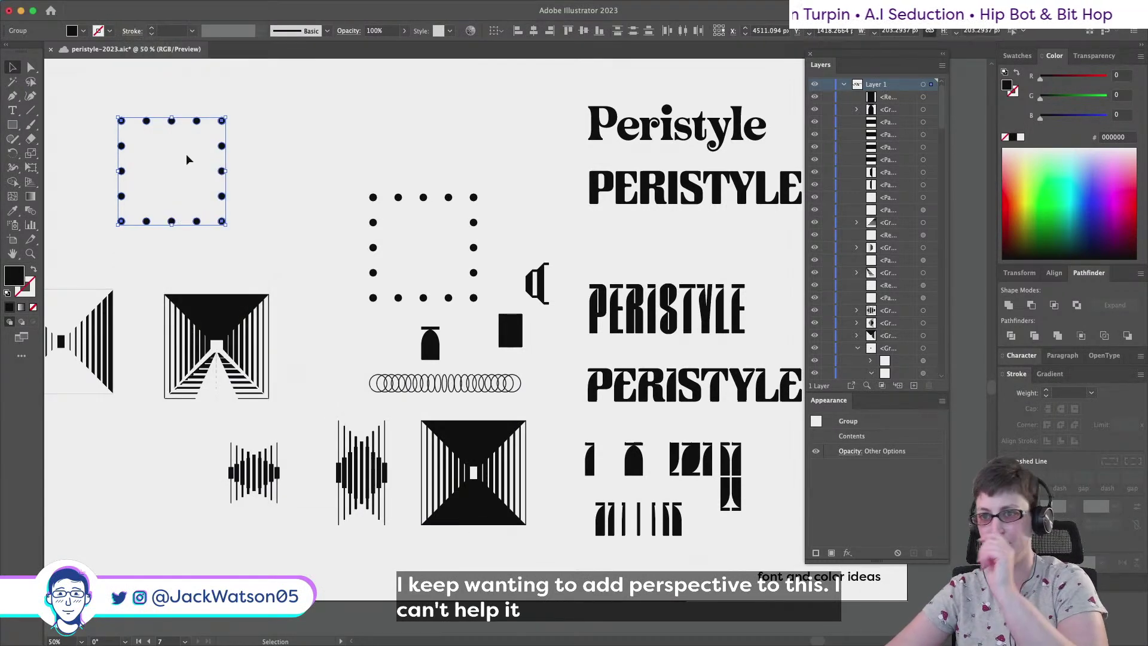
key("cmd+g")
Perspective-distort the copied dotted square with Free Transform into a trapezoid narrowing upward, about 201 px wide and 95 px tall
scroll(268, 248, "left", 1)
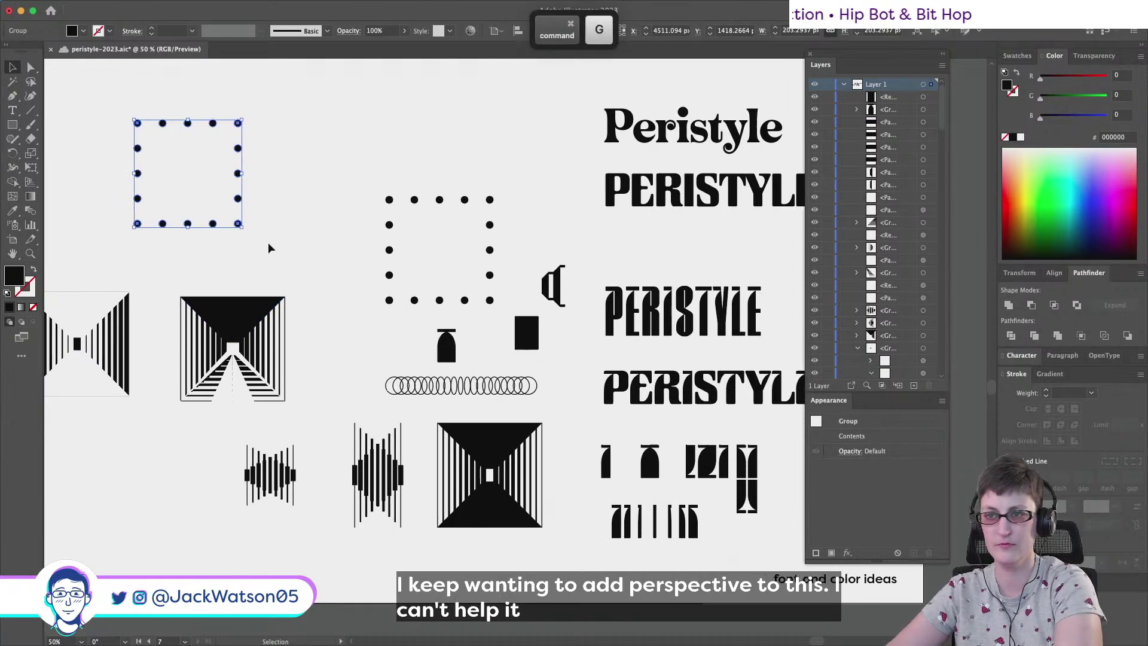
scroll(269, 248, "left", 2)
key("cmd+c")
left_click(31, 168)
left_click_drag(259, 122, 222, 177)
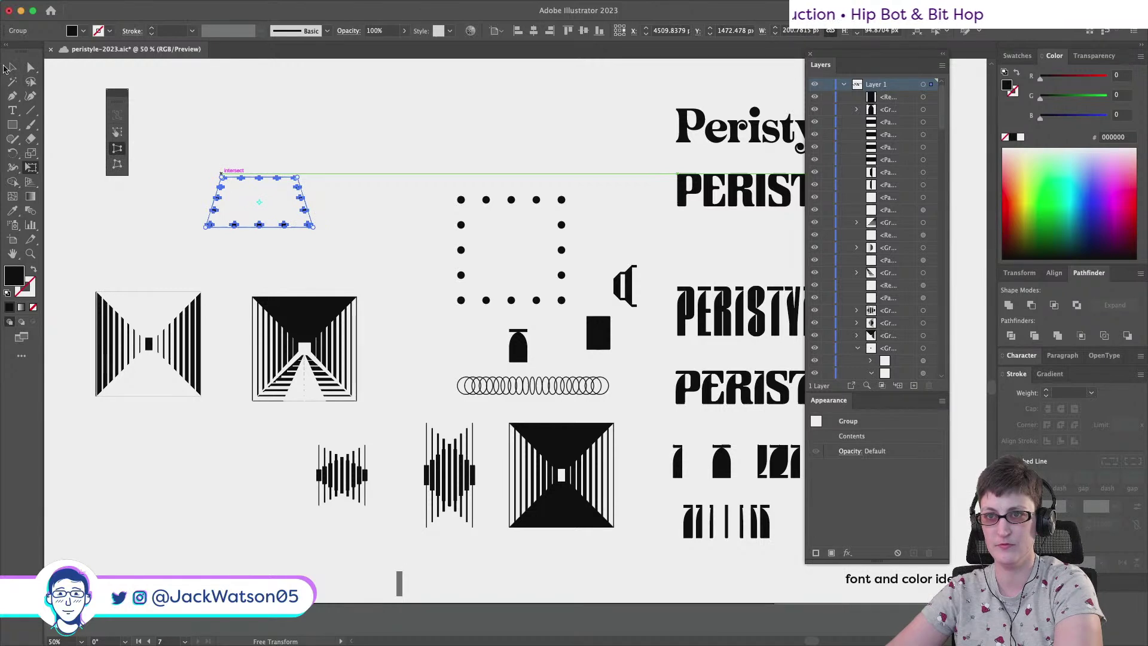
left_click(12, 68)
Duplicate the dotted trapezoid as a vertically mirrored copy about 54 px tall and place it above the original with a gap
scroll(203, 193, "up", 4)
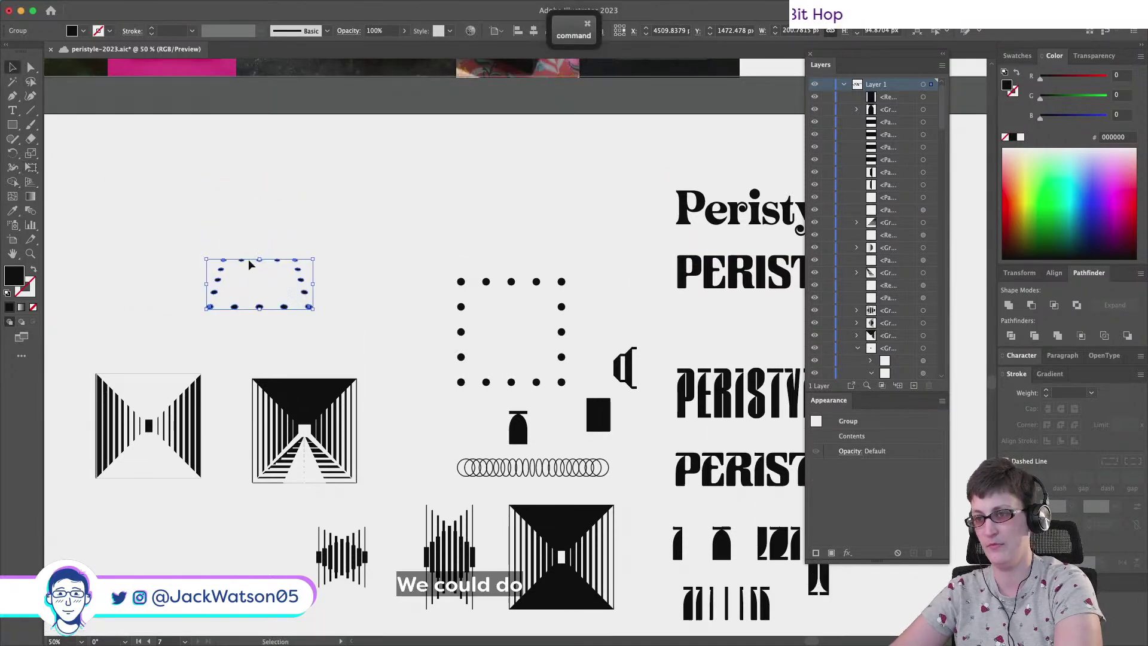
key("super+c")
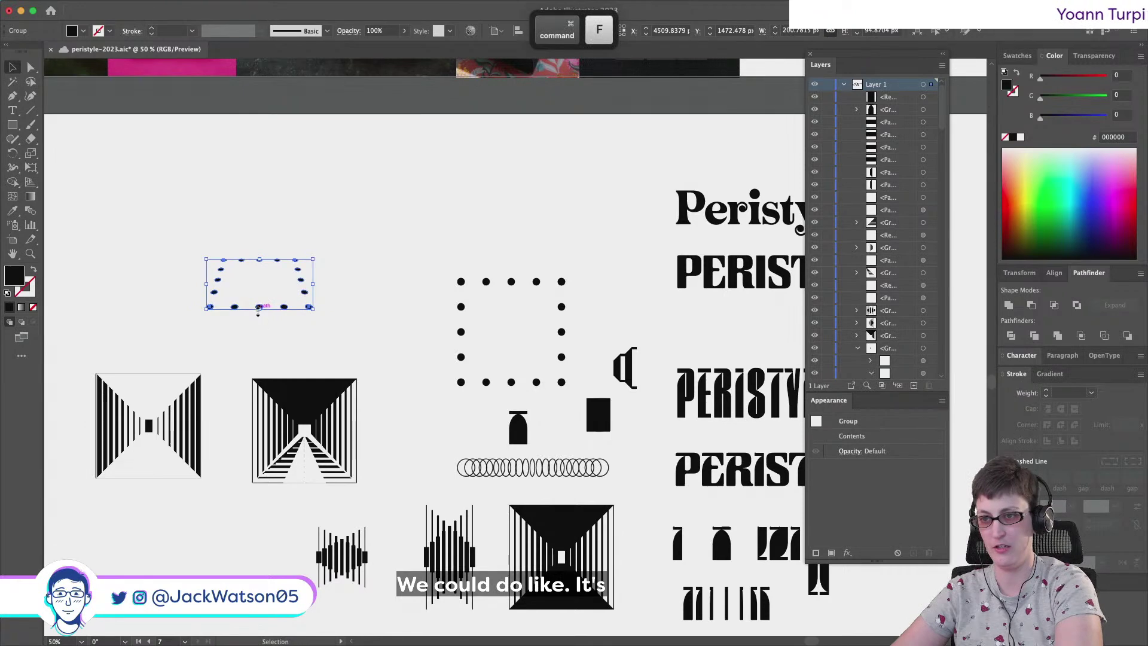
left_click_drag(258, 311, 259, 232)
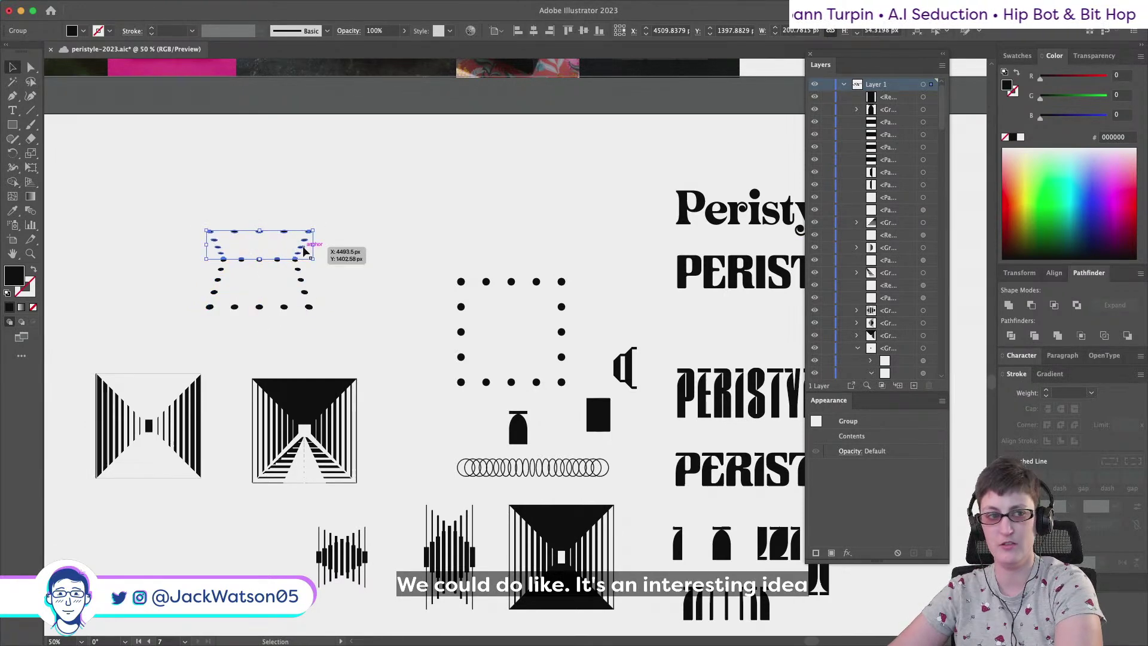
left_click_drag(304, 251, 304, 208)
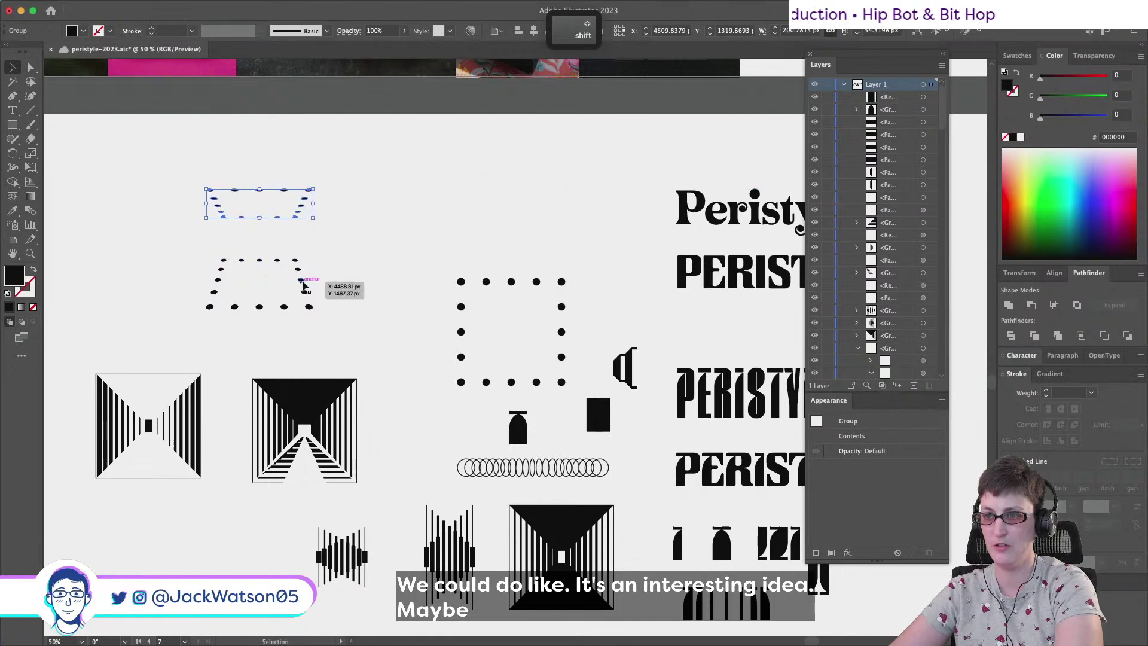
Flatten the lower dotted trapezoid to the upper one's height of 54.3196 px while keeping its width
left_click(303, 287)
left_click_drag(257, 260, 258, 276)
left_click(259, 217)
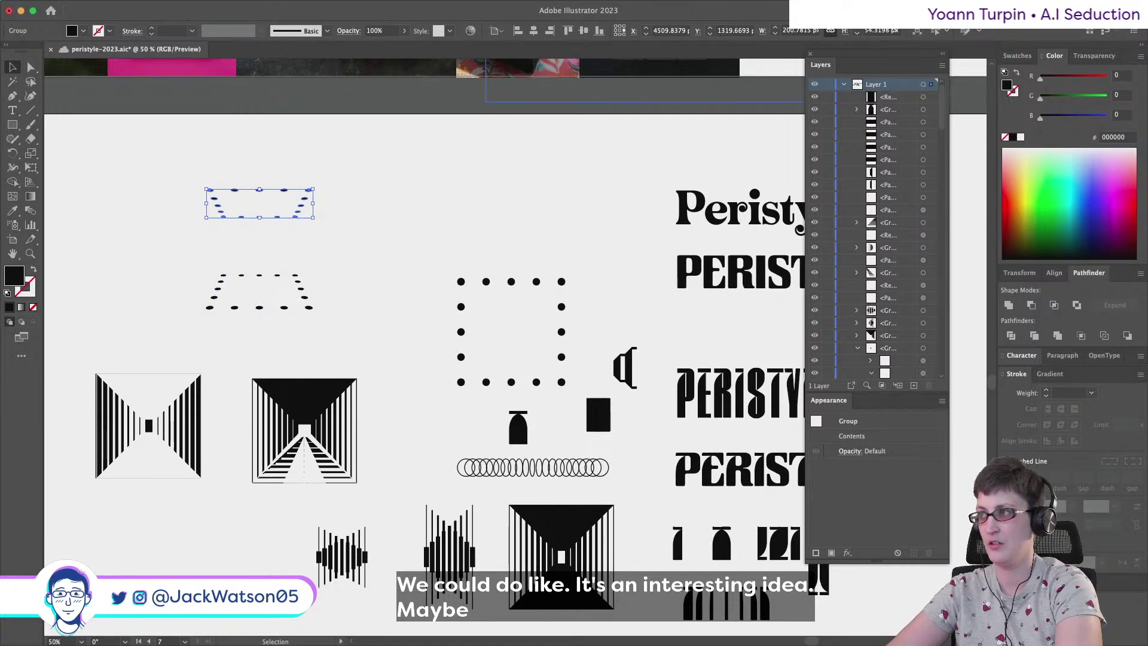
key("super+c")
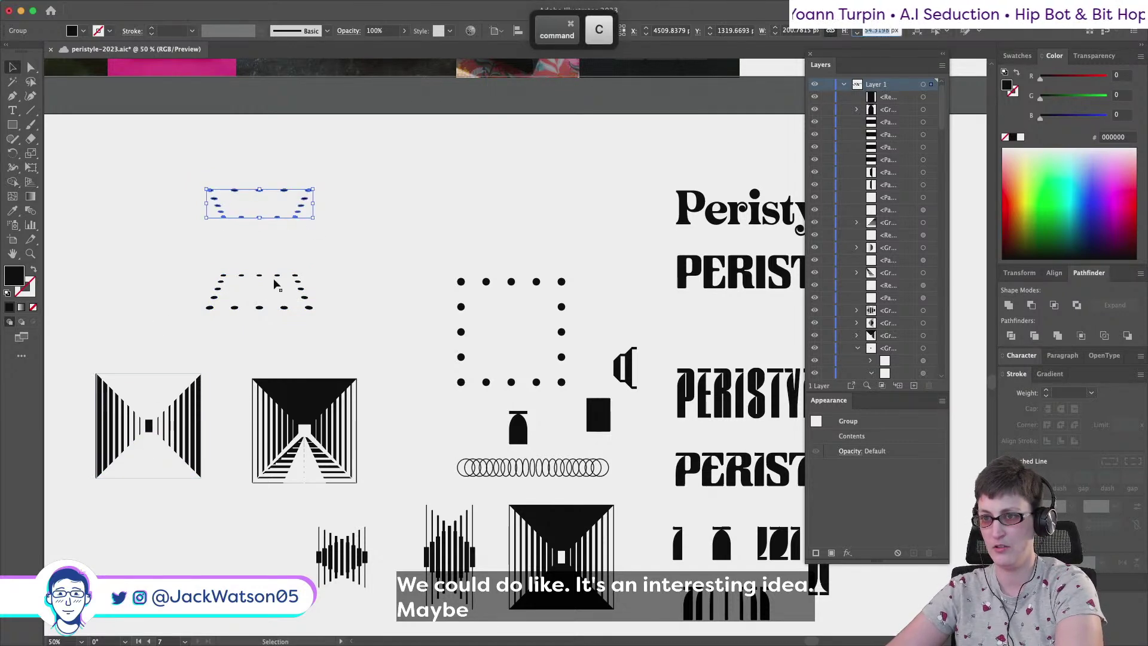
left_click(274, 281)
key("super+v")
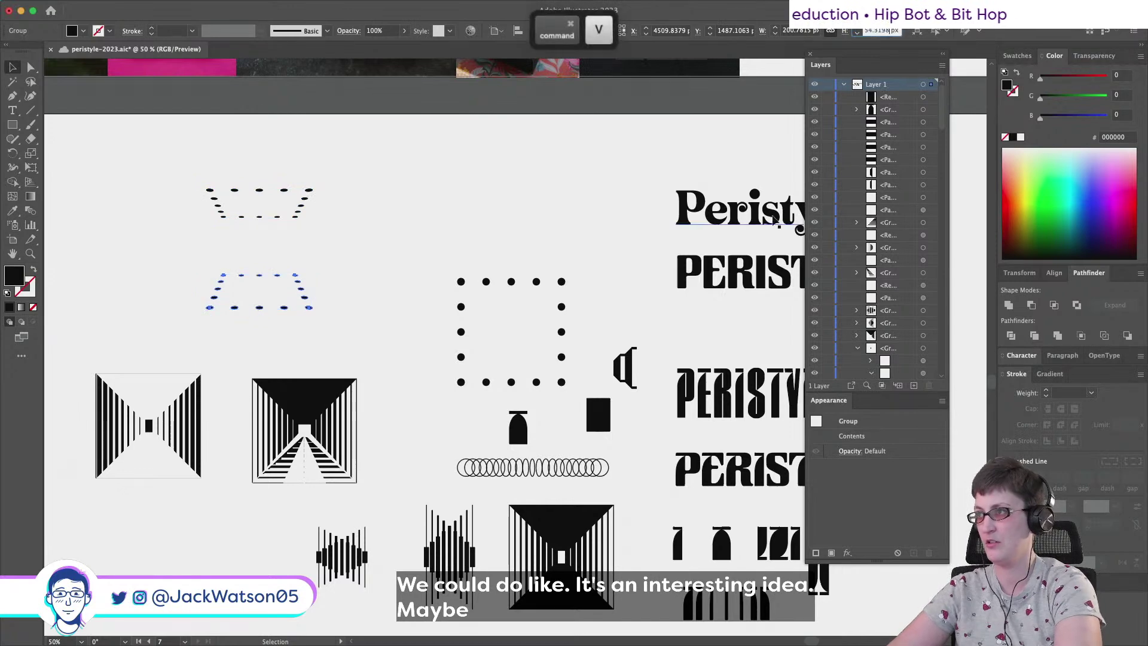
key("super+z")
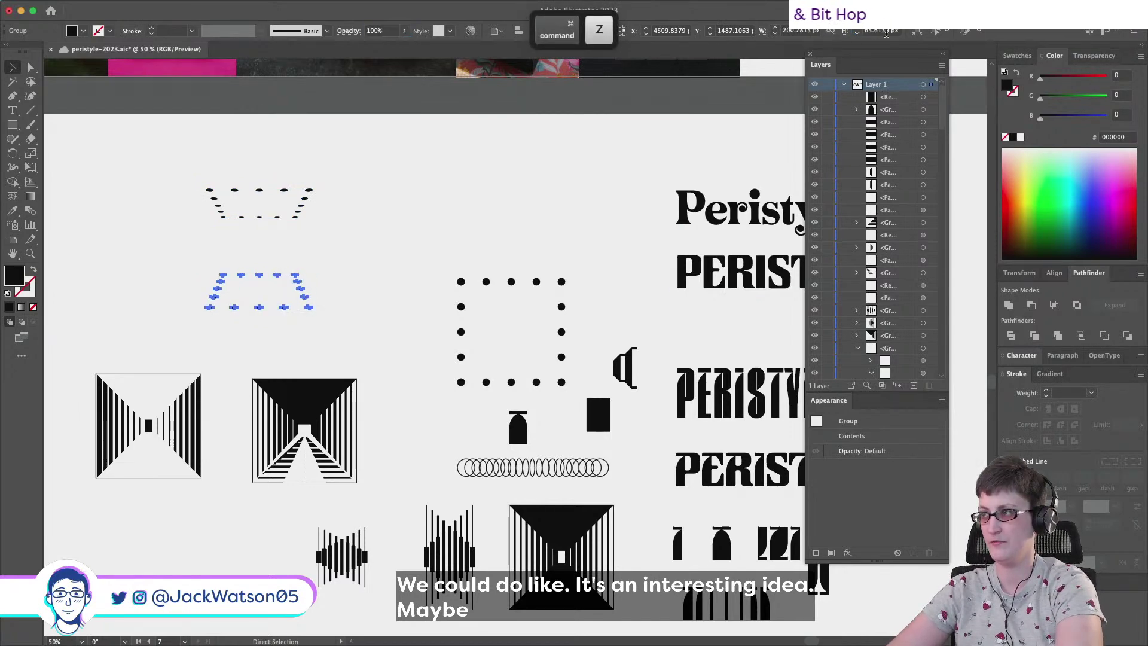
key("super+z")
key("Tab")
left_click(258, 314)
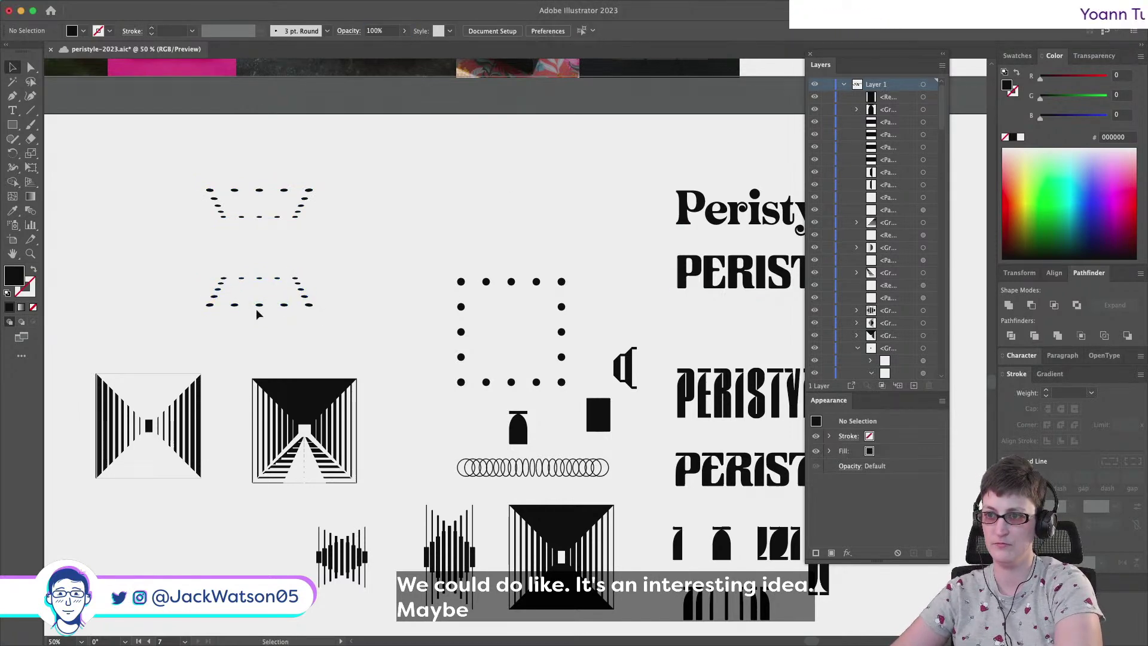
Add a dotted trapezoid copy squashed into a flat row of dashes midway between the upper and lower trapezoids
left_click_drag(258, 308, 306, 249)
left_click(296, 284)
key("Delete")
left_click(282, 248)
key("super+c")
key("super+f")
Bring the upper dotted trapezoid to the front and group it with the flat row and the lower trapezoid
key("super+x")
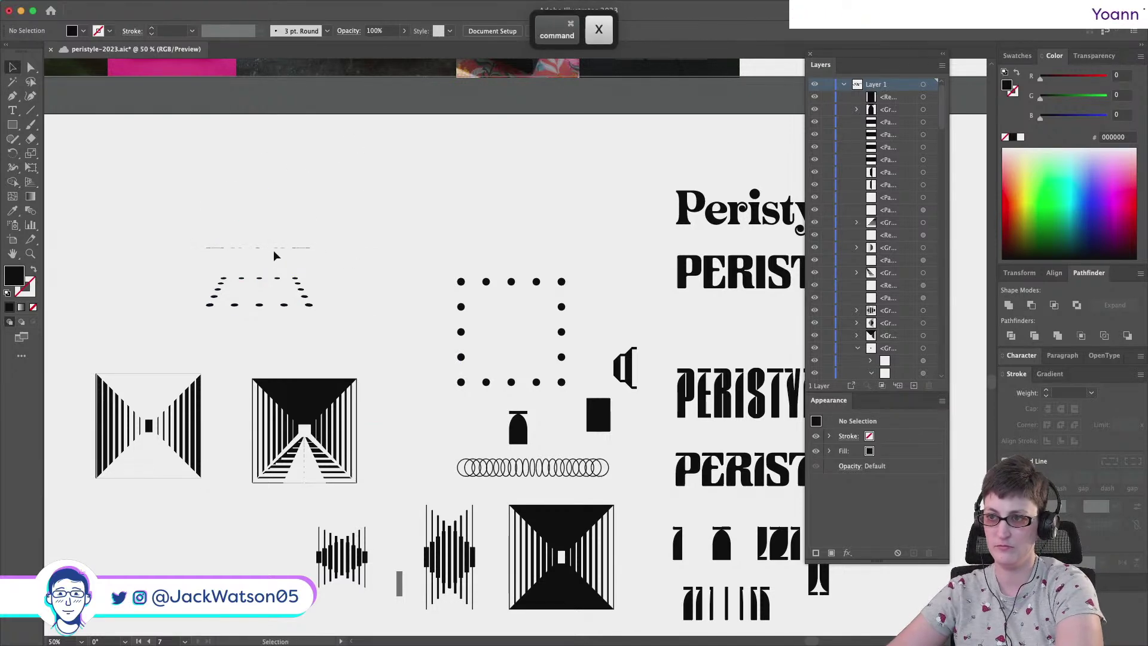
key("super+f")
left_click_drag(365, 336, 170, 143)
key("super+g")
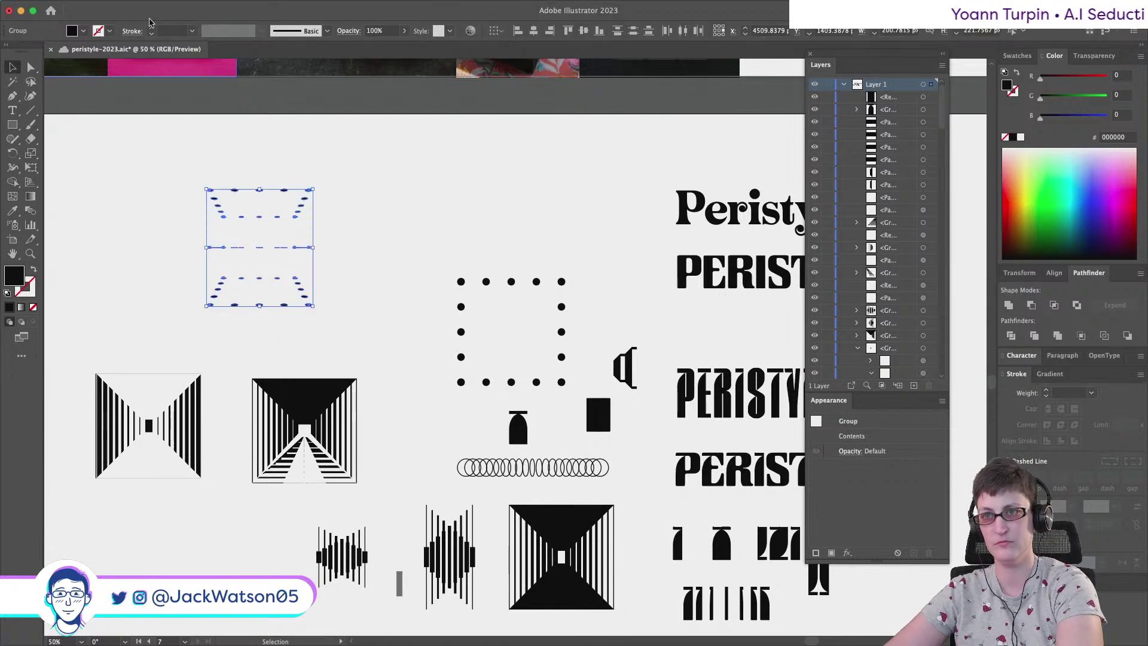
Blend the grouped dotted trapezoids and flat dash row into one another to fill the space between them
left_click(146, 6)
mouse_move(242, 387)
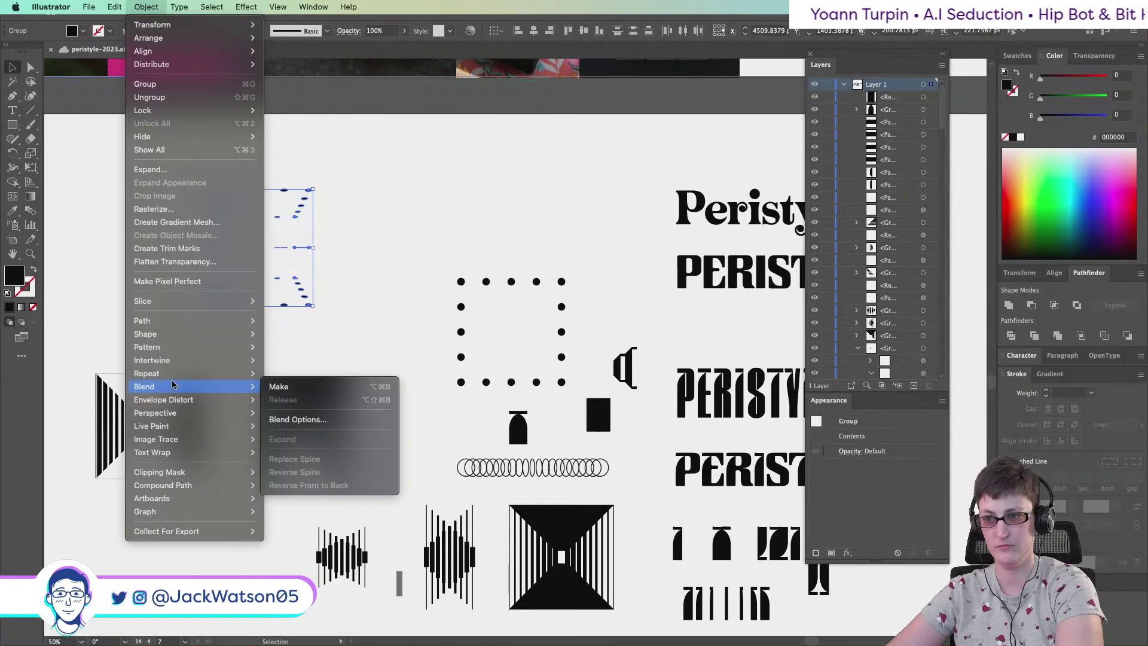
left_click(325, 386)
scroll(315, 259, "up", 1)
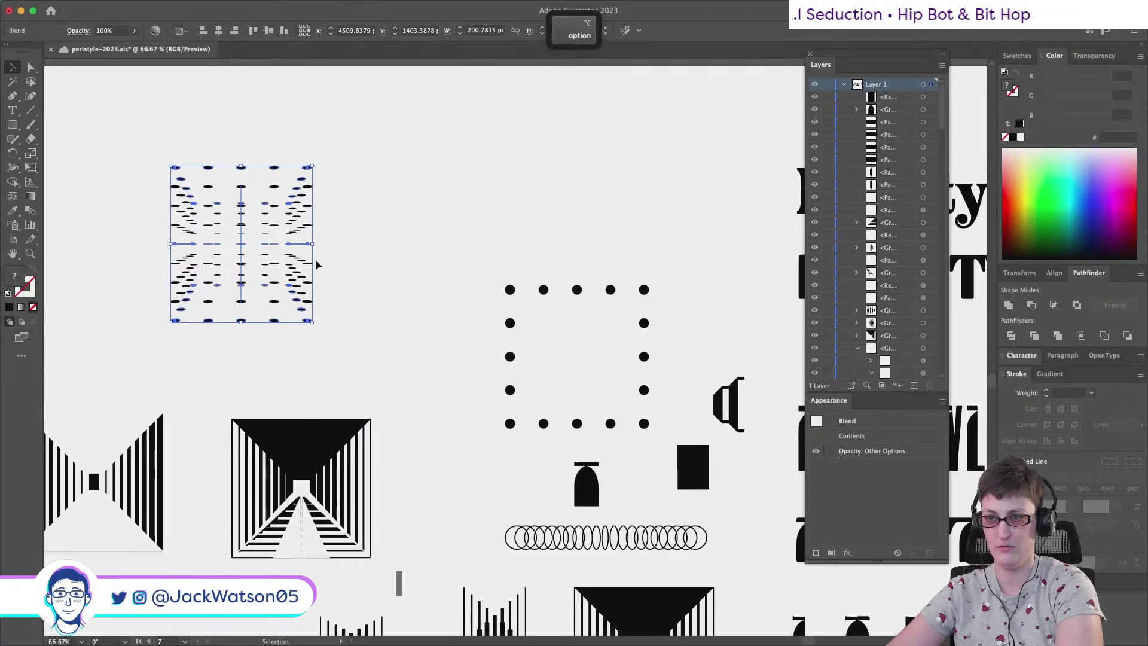
left_click(353, 278)
scroll(359, 284, "up", 1)
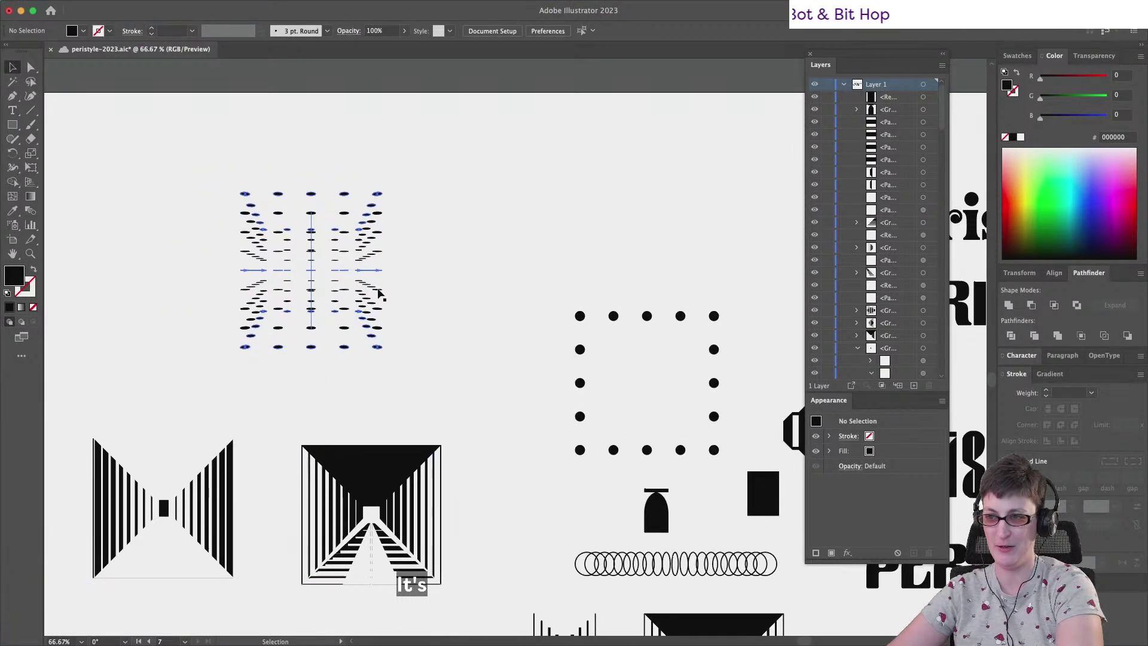
scroll(378, 293, "up", 2)
scroll(378, 293, "left", 2)
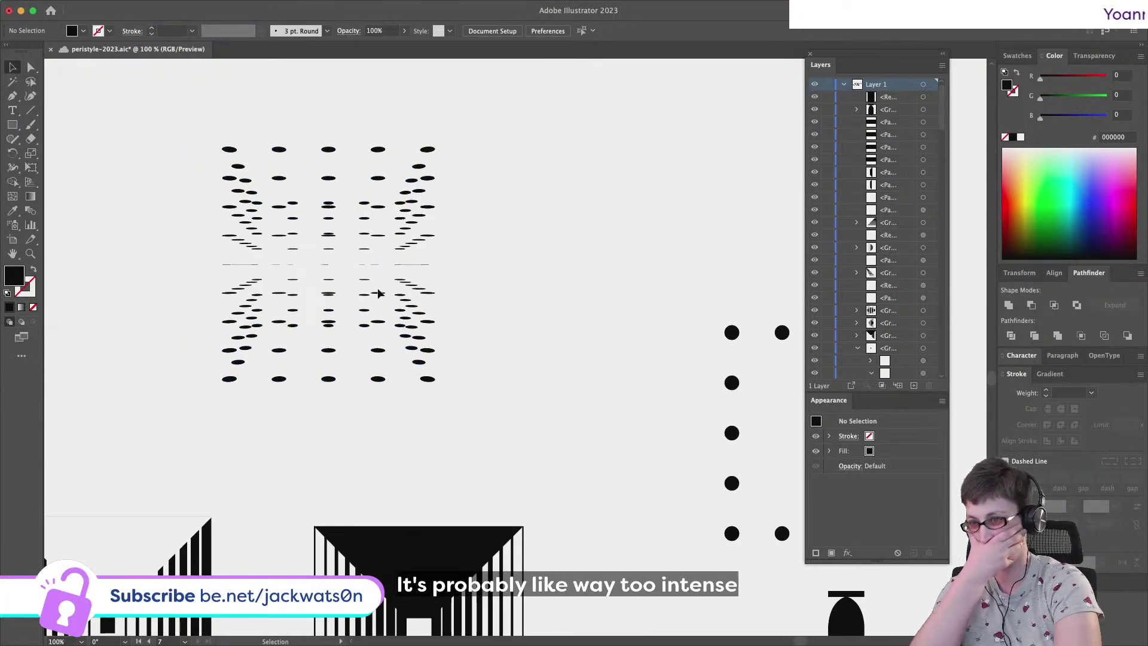
Compare the dotted figure with and without the blend by undoing and redoing the blend
scroll(378, 293, "left", 1)
left_click(350, 179)
left_click_drag(348, 146, 348, 114)
scroll(348, 117, "up", 2)
key("super+z")
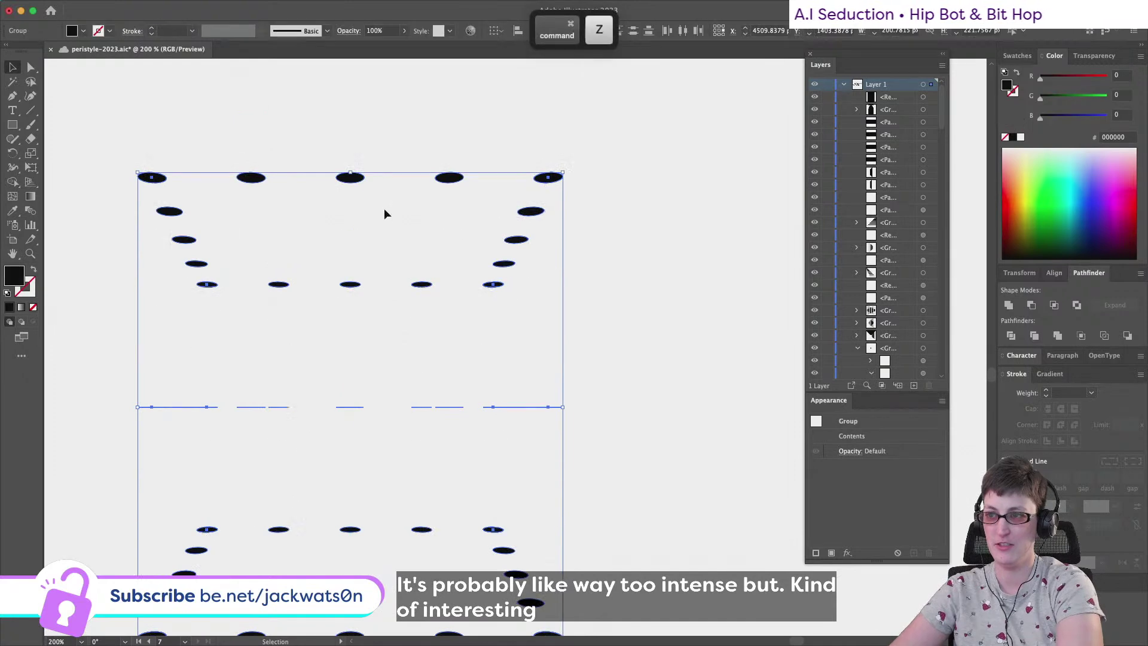
key("super+z")
scroll(483, 413, "down", 2)
key("super+shift+z")
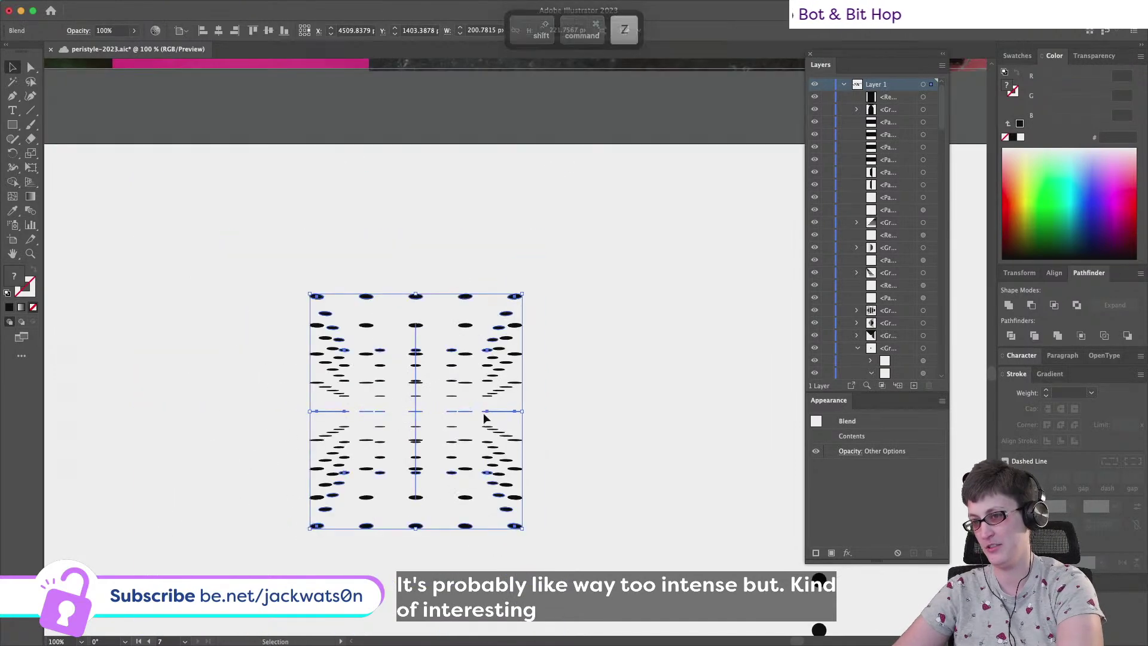
left_click(565, 328)
scroll(565, 328, "down", 4)
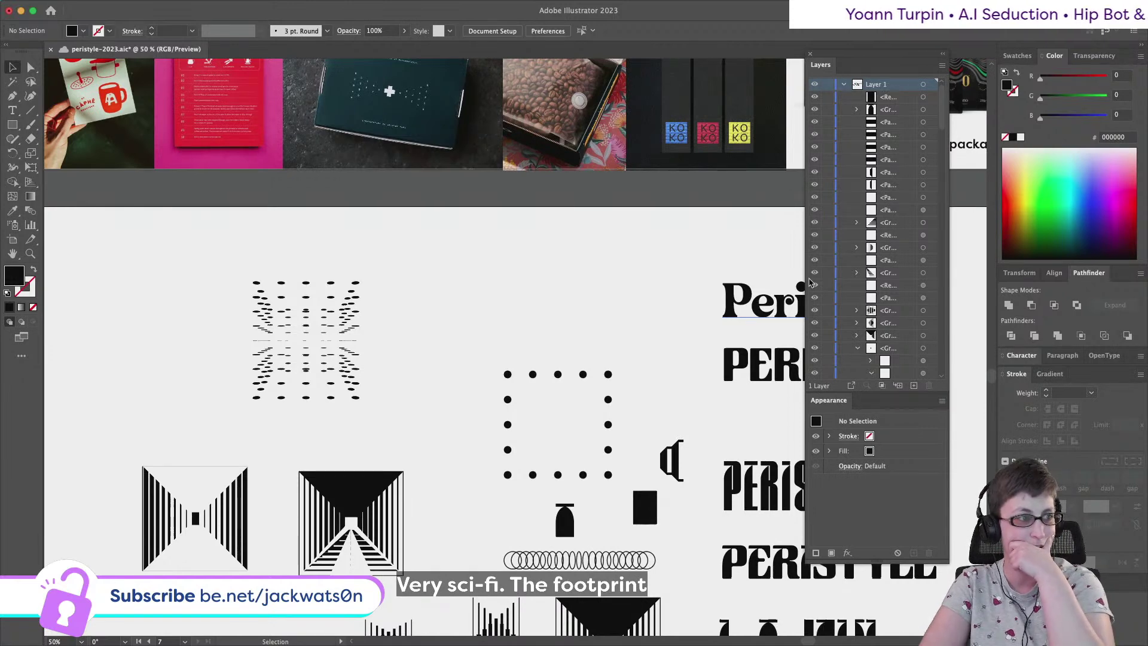
Move the blended dotted figure to directly above the dotted square
left_click(349, 332)
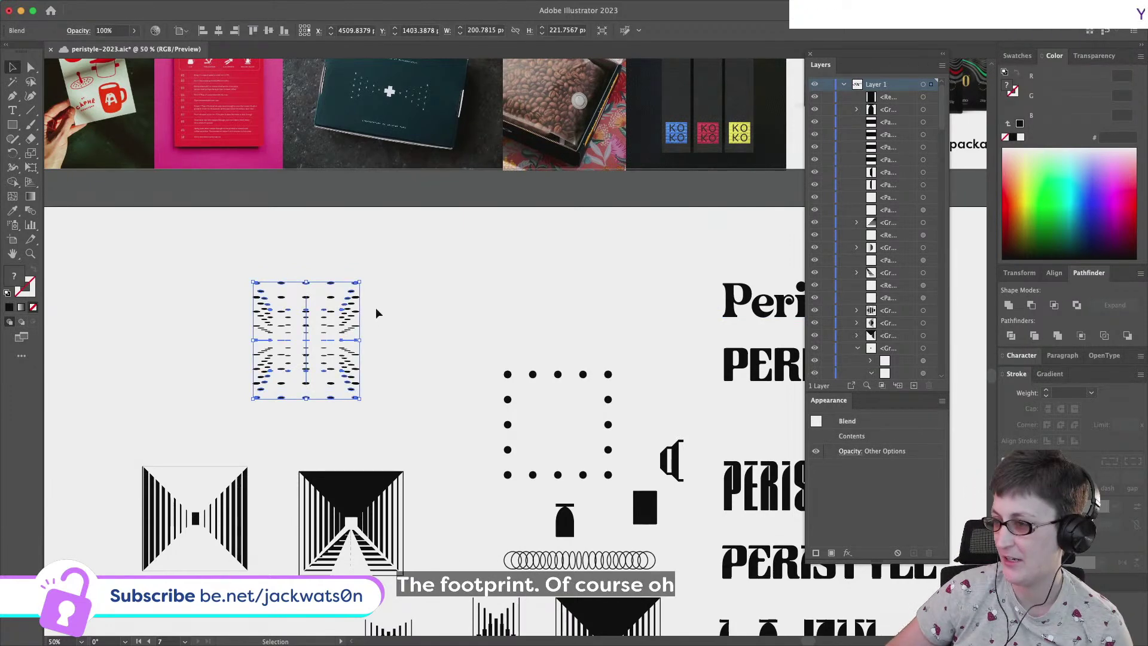
left_click_drag(354, 330, 606, 281)
left_click(339, 294)
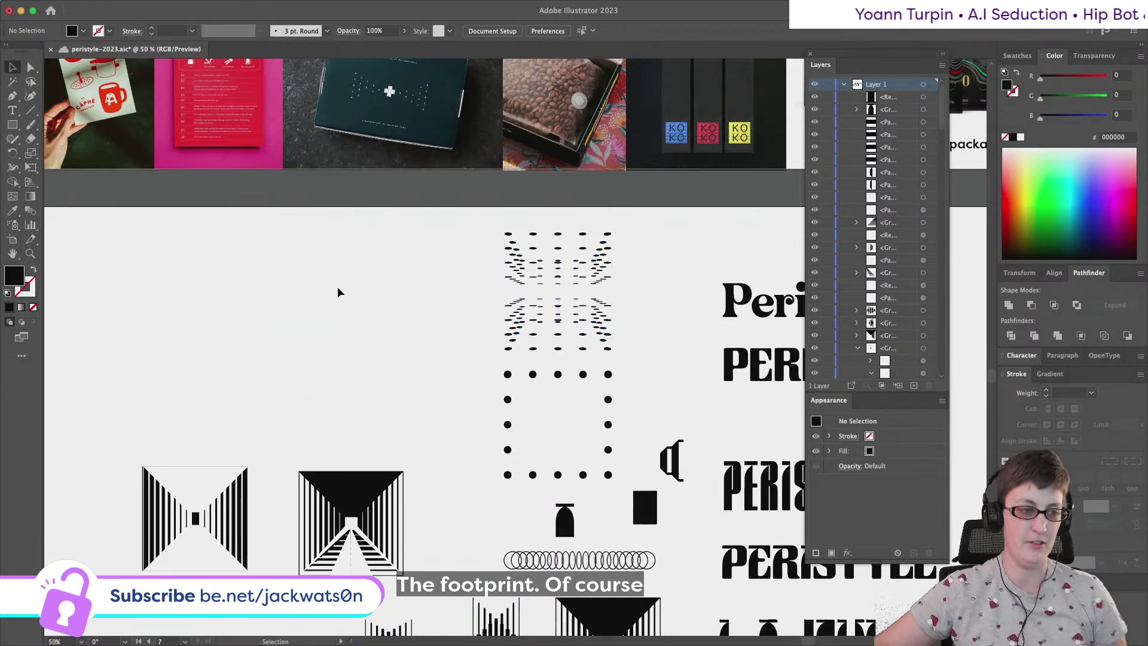
scroll(338, 292, "down", 1)
scroll(338, 293, "down", 2)
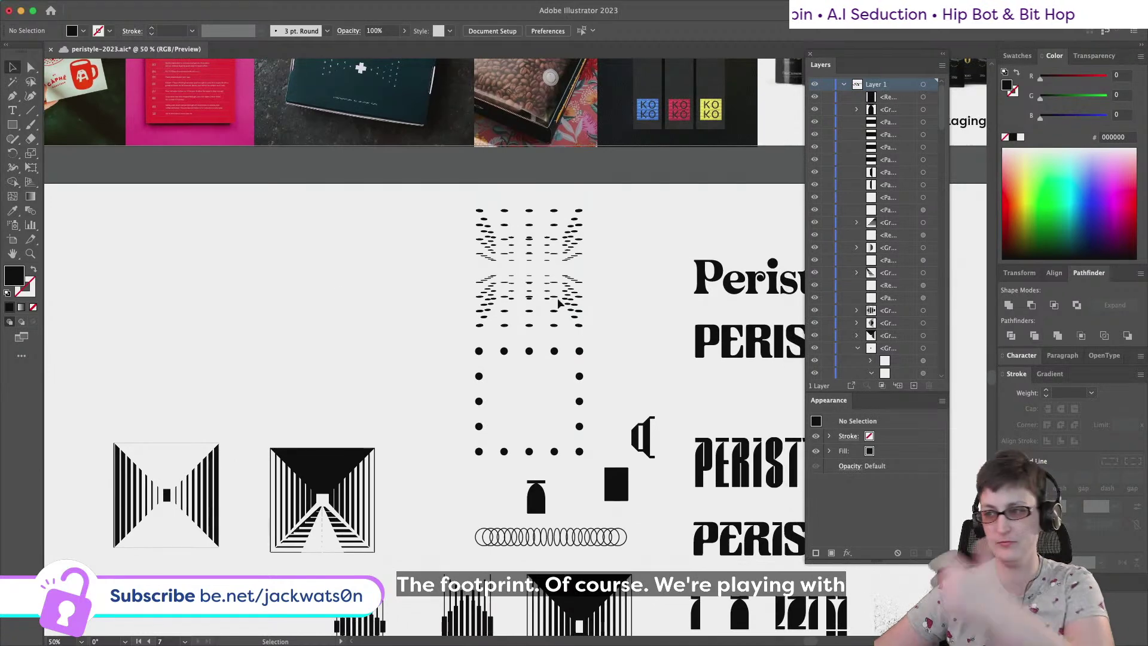
Duplicate the blended dotted figure and place the copy level with it, about 355 px to its left
left_click(550, 281)
key("super+f")
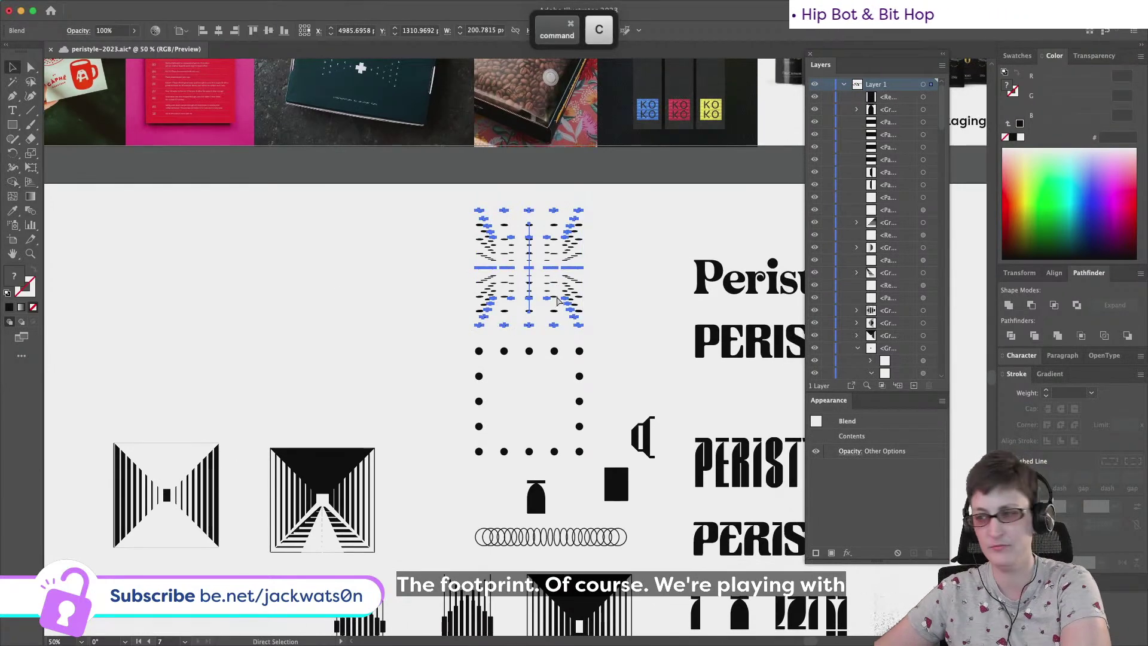
left_click_drag(548, 273, 360, 277)
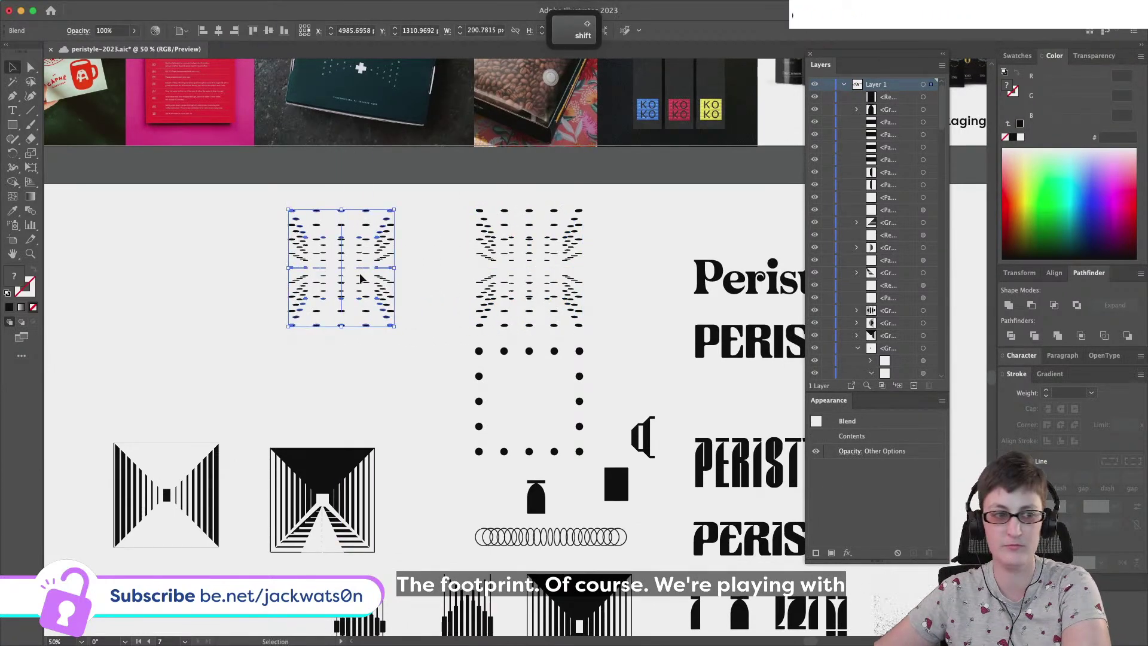
scroll(362, 281, "left", 1)
scroll(369, 284, "left", 1)
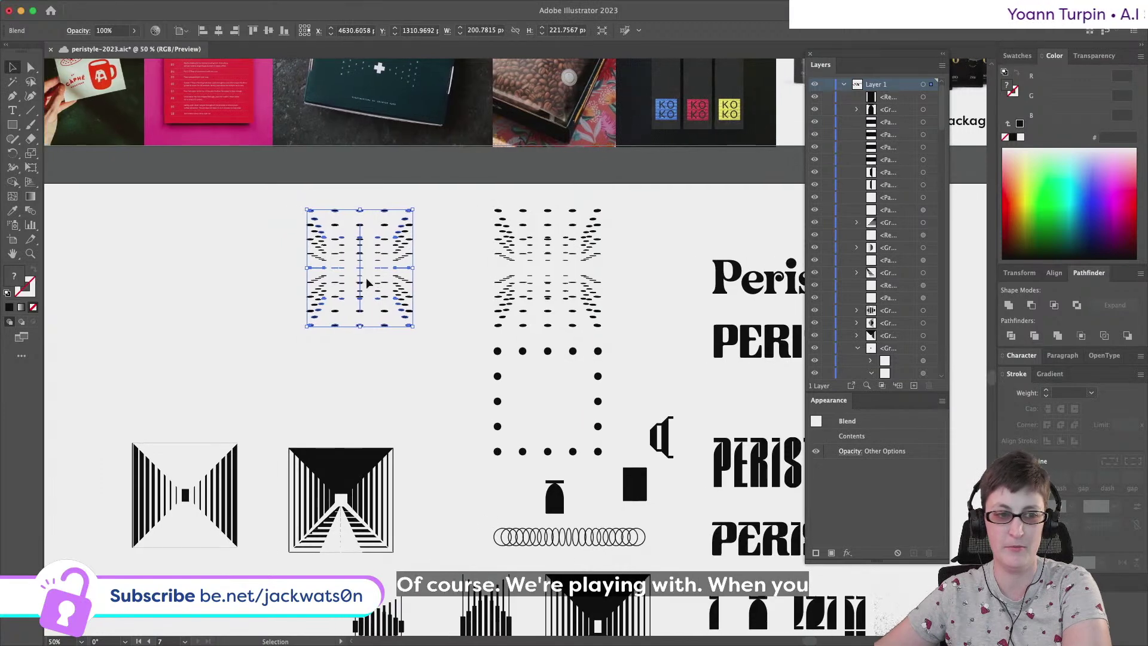
Release the blend on the left copy and delete its flat middle row of dashes
right_click(369, 282)
key("Escape")
left_click(144, 7)
mouse_move(191, 387)
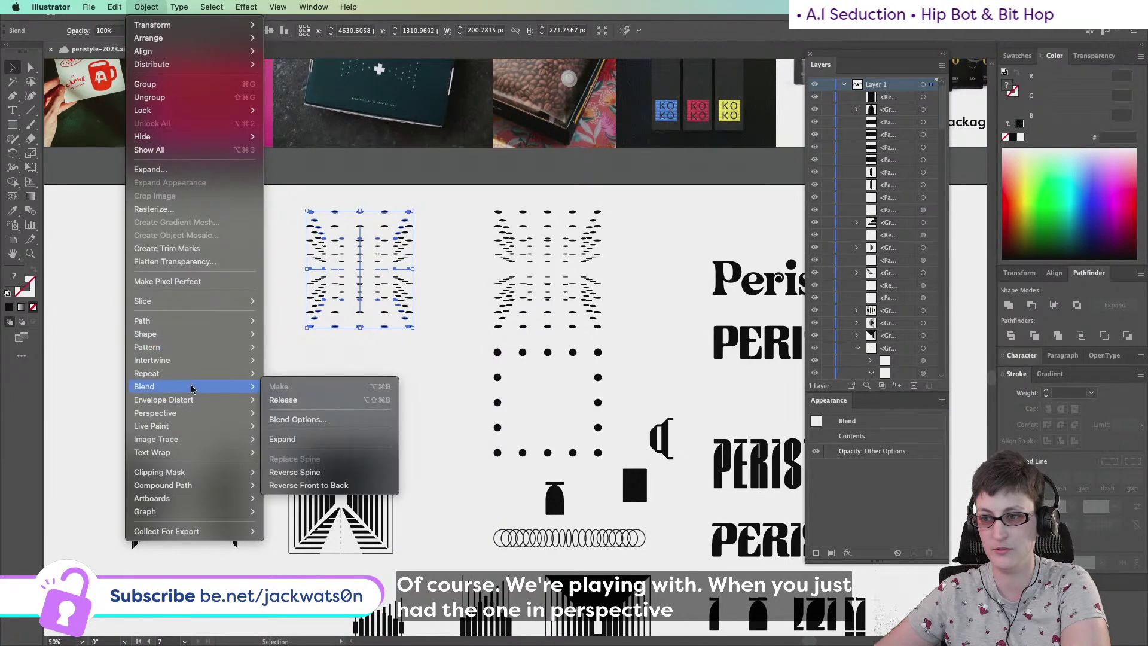
left_click(293, 399)
left_click(368, 265)
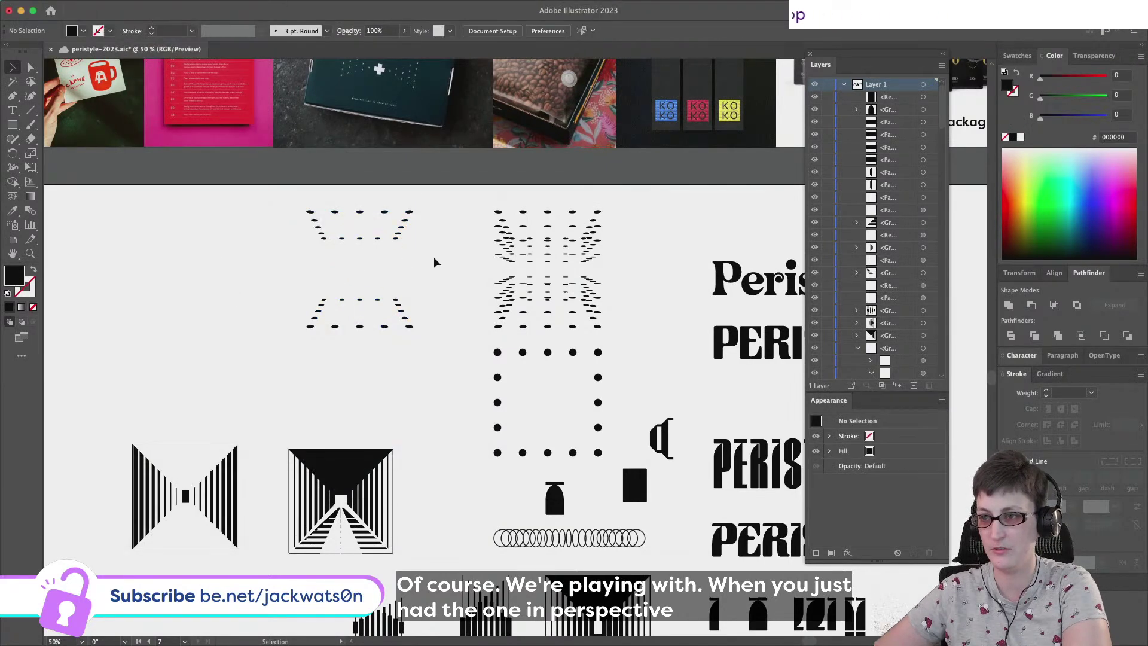
left_click_drag(287, 270, 276, 277)
key("BackSpace")
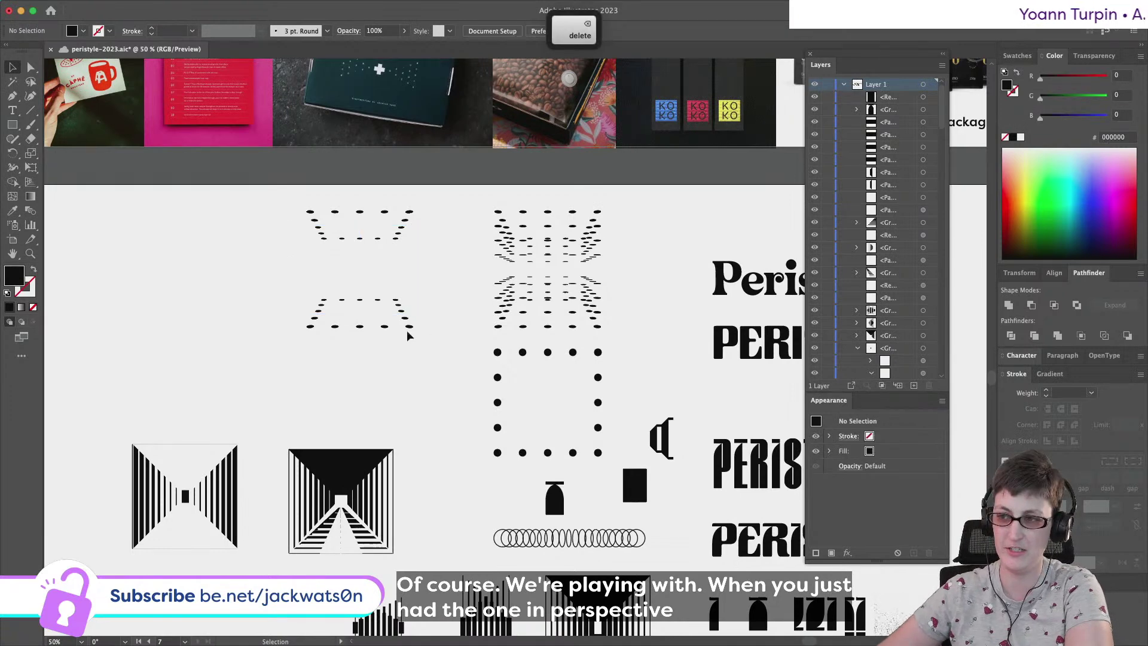
Try adding a copy of the lower dotted trapezoid between the two trapezoids
scroll(391, 270, "up", 3, "alt")
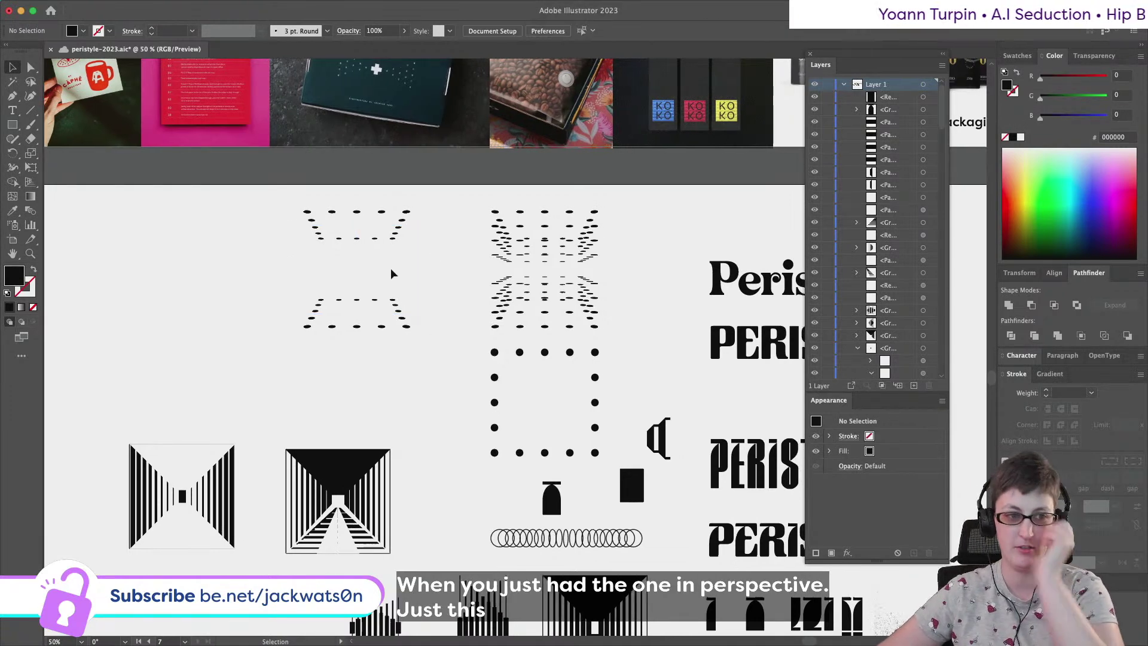
scroll(389, 274, "up", 3, "alt")
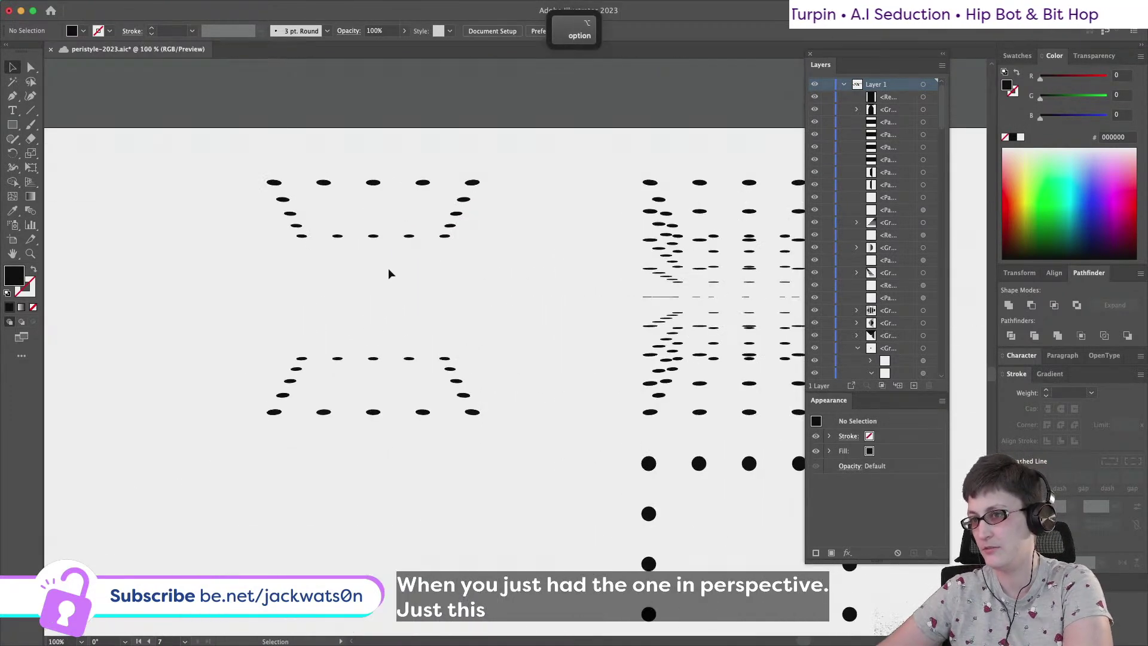
left_click(374, 240)
left_click(374, 359)
key("shift+super+a")
left_click_drag(373, 359, 383, 282)
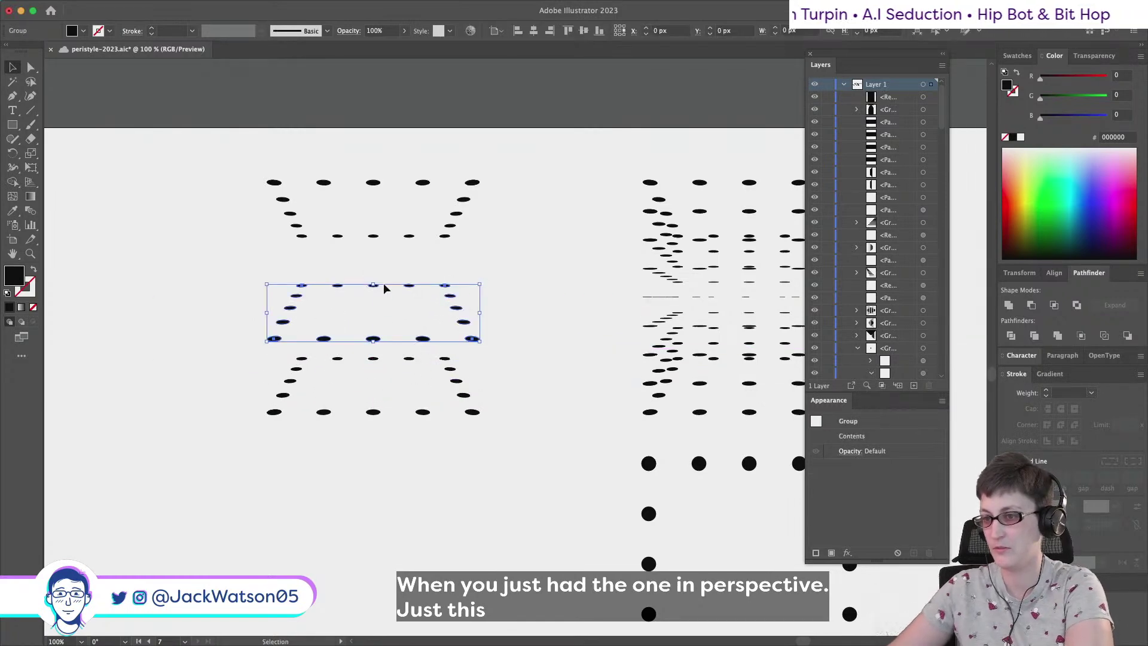
key("BackSpace")
key("super+minus")
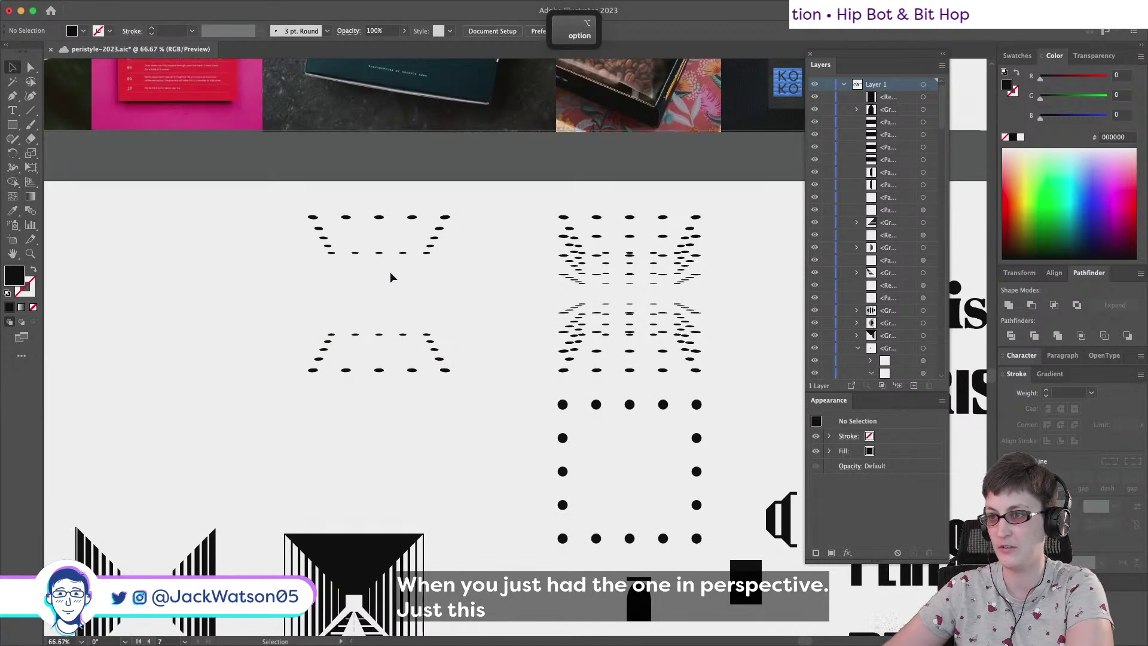
Replace the upper dotted trapezoid with an unmirrored, flattened copy of the lower one, aligned above it
left_click(382, 253)
key("BackSpace")
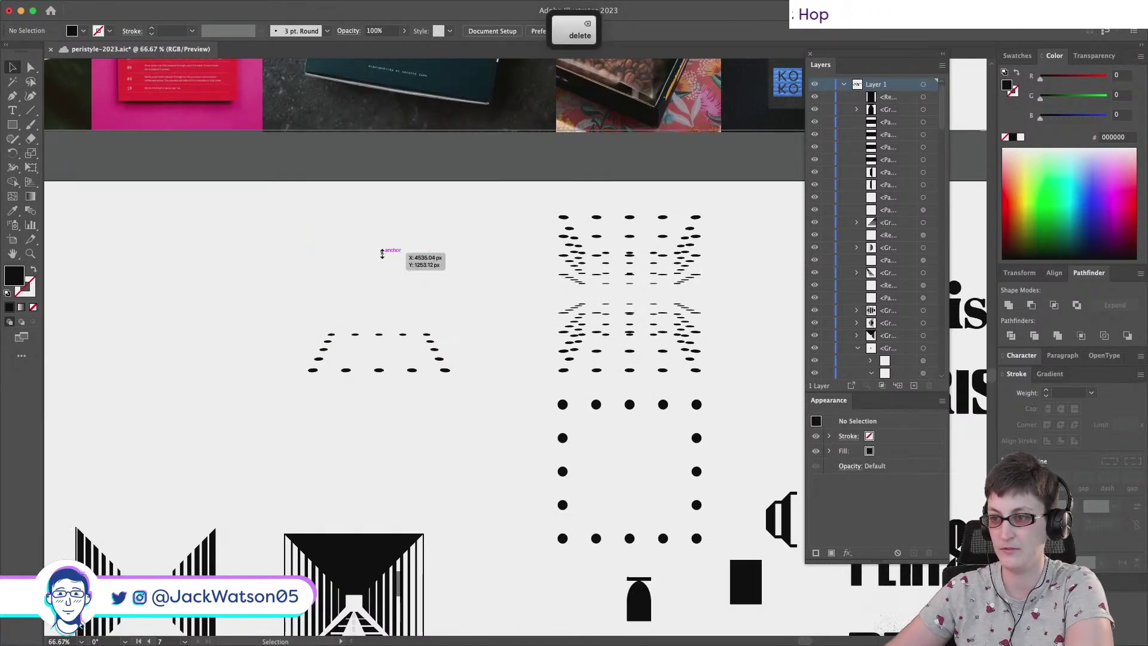
key("super+equal")
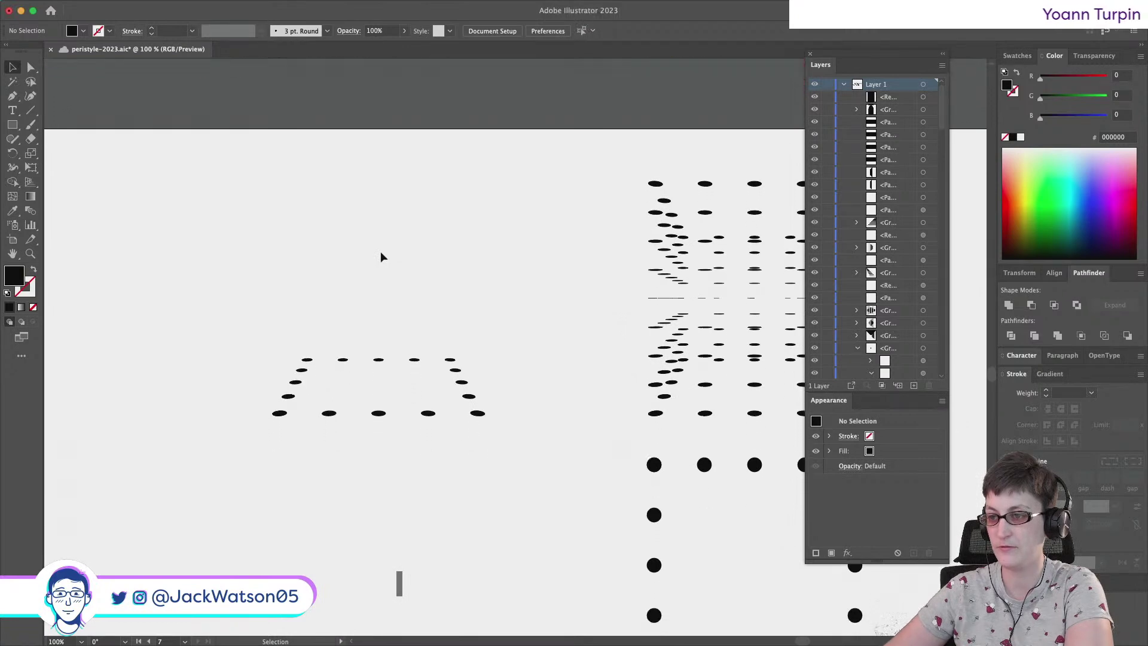
key("super+equal")
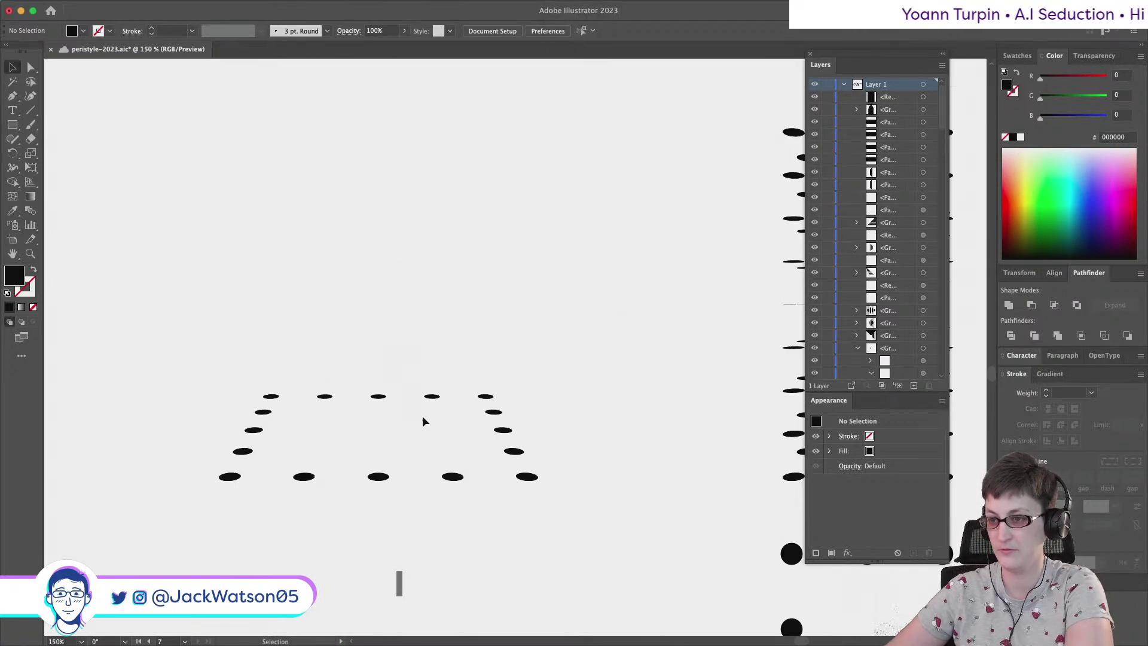
left_click(446, 476)
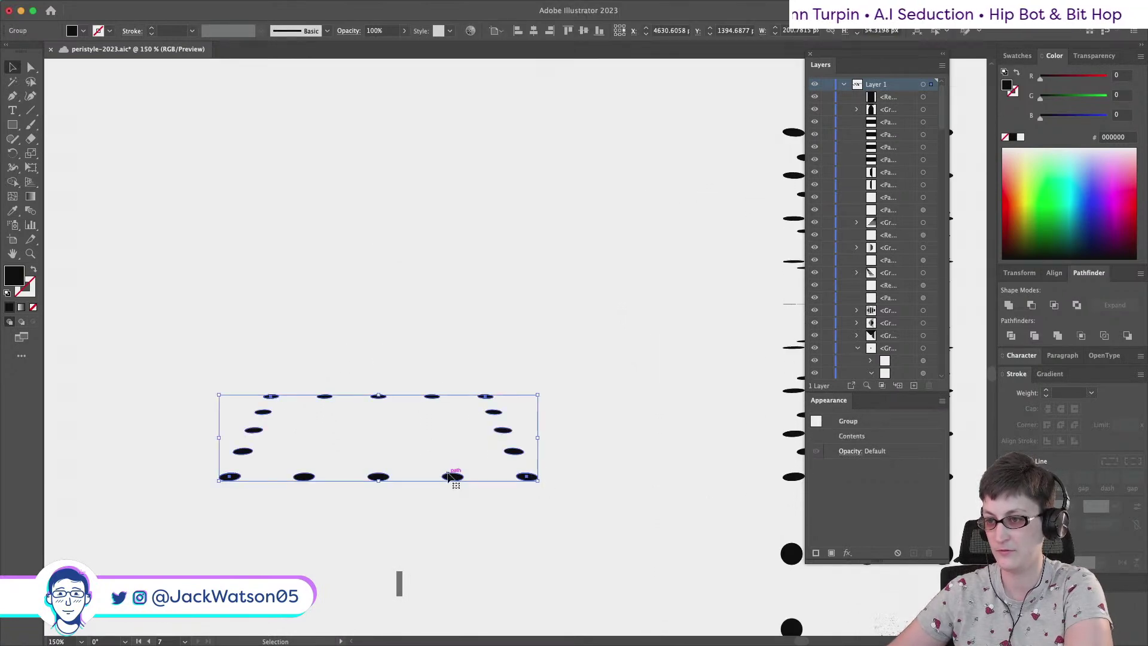
key("a")
key("super+c")
left_click_drag(446, 476, 379, 267)
left_click(379, 307)
Draw a black column rectangle about 13.4 by 133.4 px joining the second front dots of both trapezoids
left_click(12, 125)
left_click_drag(292, 264, 313, 477)
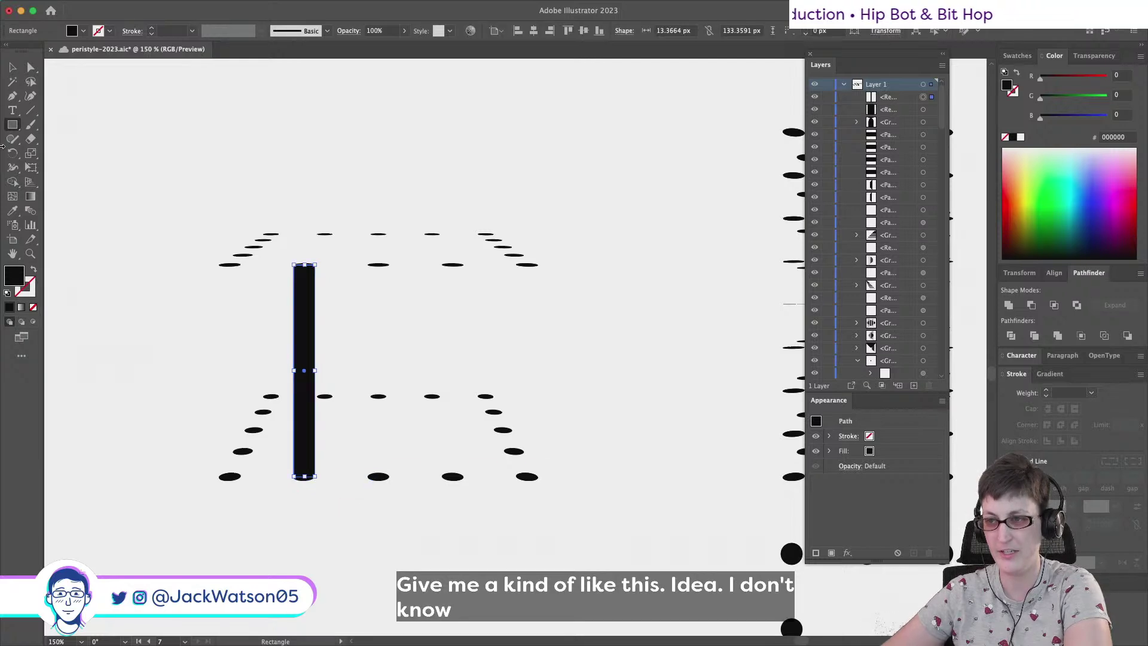
key("a")
Duplicate the black column onto the third, fourth and fifth pairs of front dots
key("super+c")
key("super+f")
left_click_drag(308, 310, 449, 333)
key("super+c")
key("super+f")
scroll(375, 317, "up", 3)
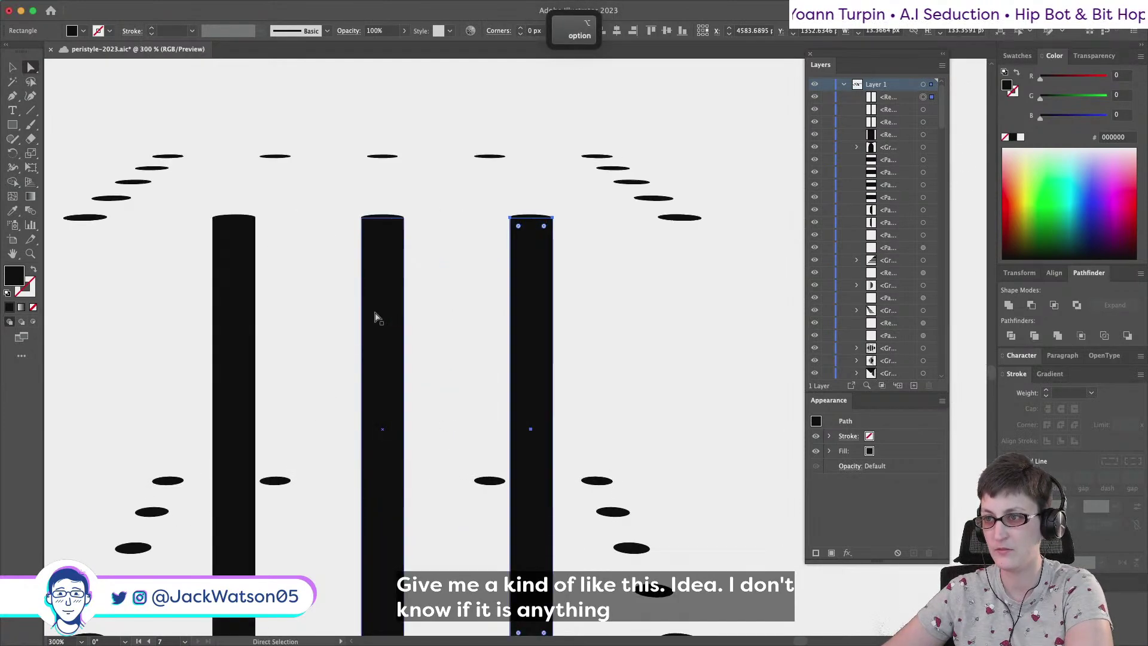
scroll(376, 318, "down", 2)
scroll(375, 318, "right", 2)
left_click_drag(475, 388, 619, 384)
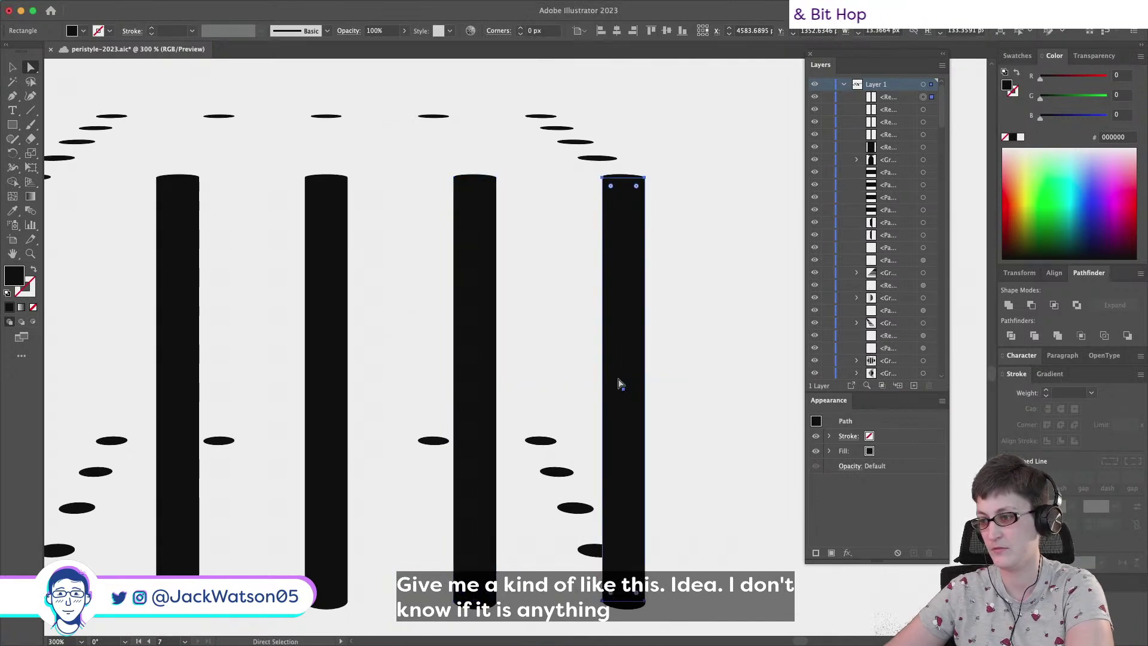
Adjust the rightmost column's corner points so its sides meet the edges of its end ellipses
key("alt")
left_click(610, 186)
key("shift")
left_click_drag(603, 605, 603, 605)
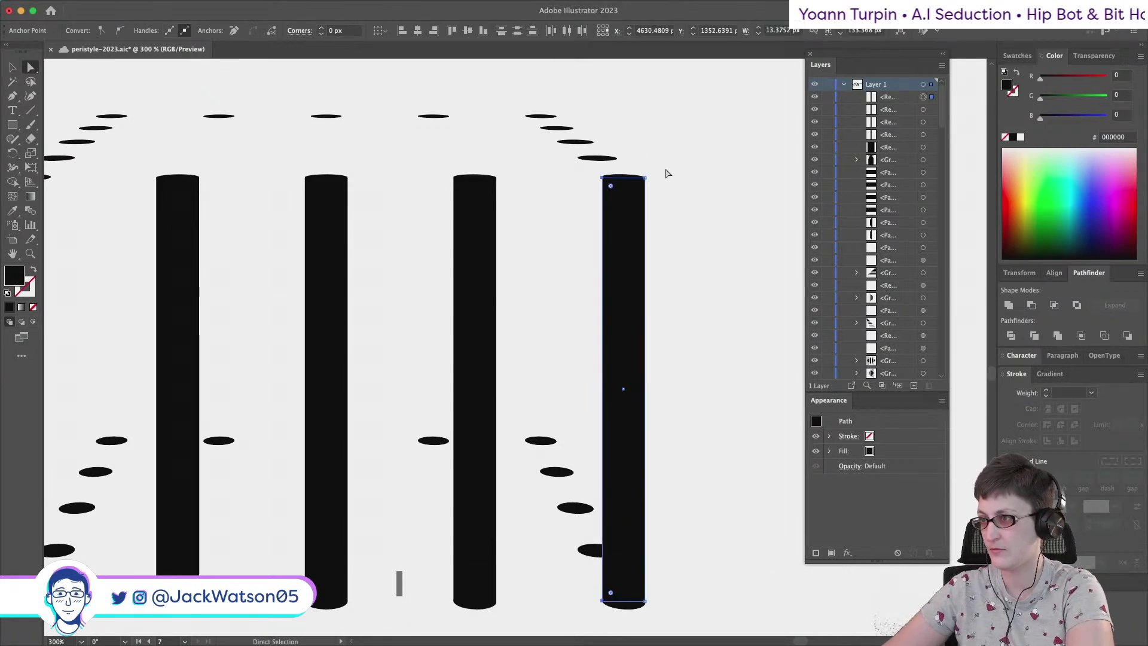
left_click(646, 178, "shift")
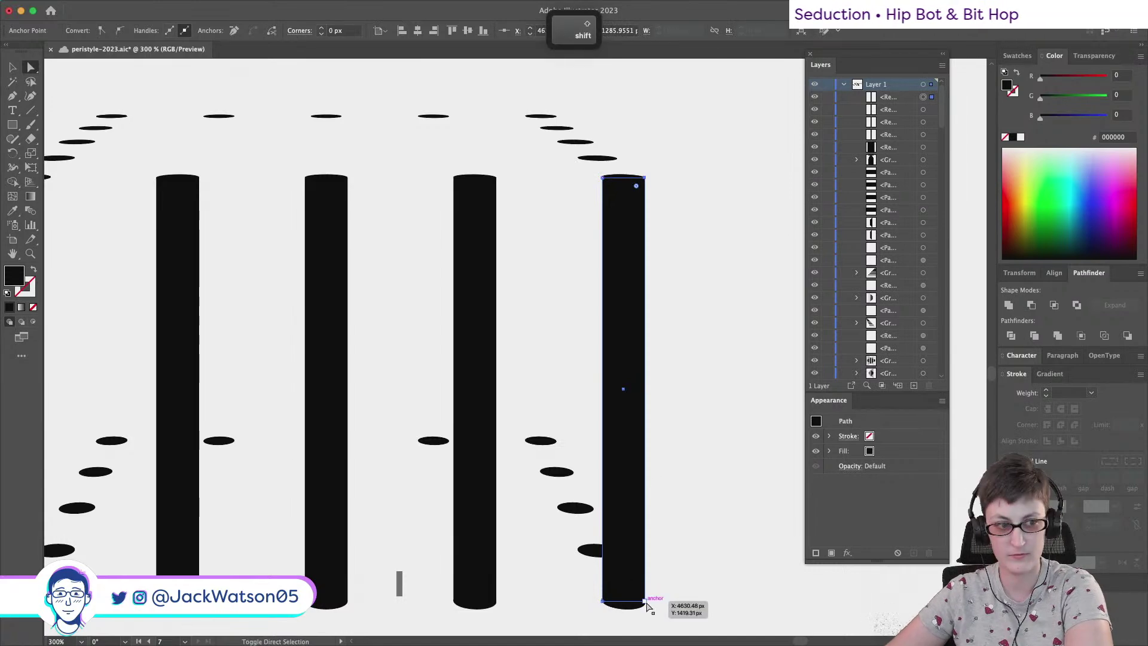
left_click(646, 600, "shift")
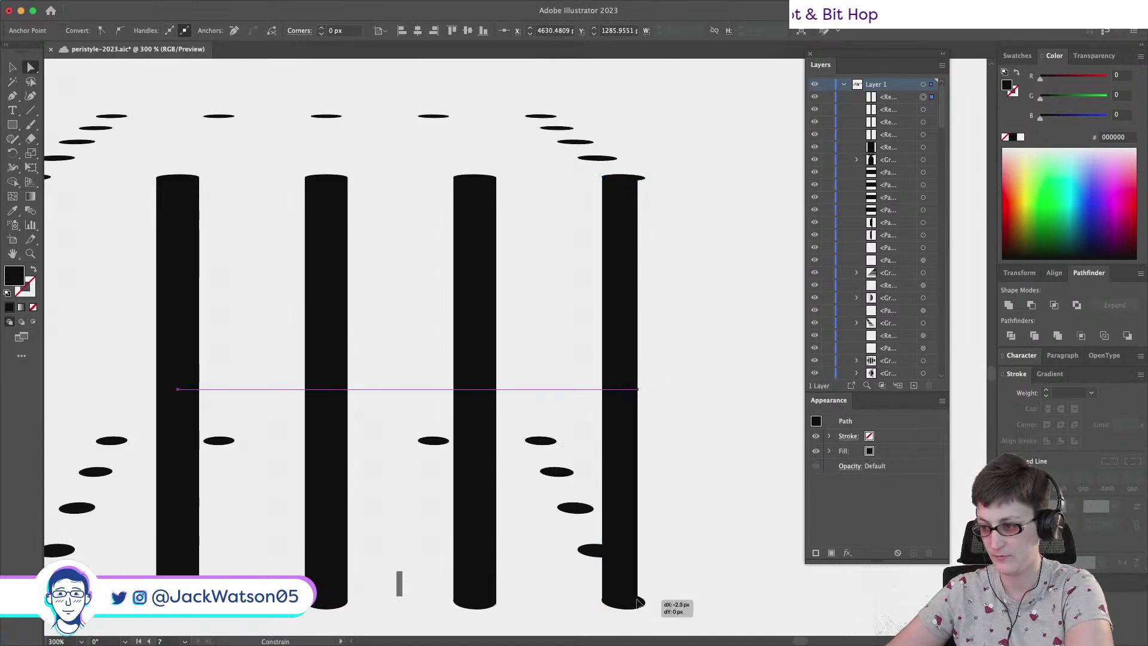
Try a copy of the rightmost column, shortened to about 124 px, between the next pair of side dots
key("super+f")
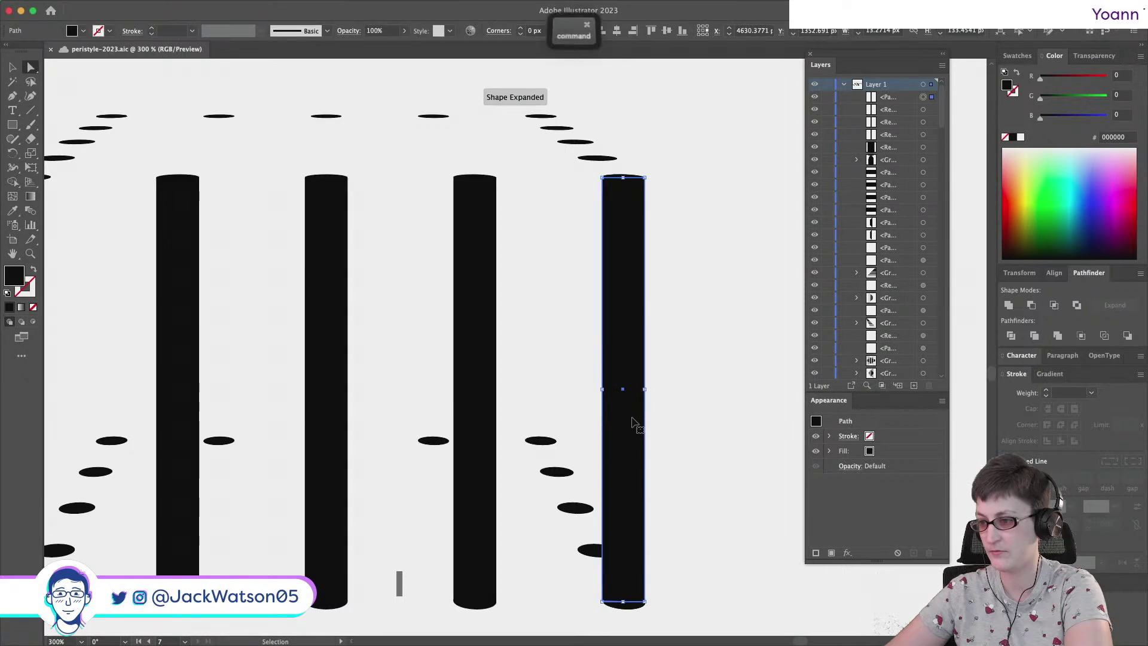
left_click_drag(628, 441, 609, 387)
left_click(624, 129)
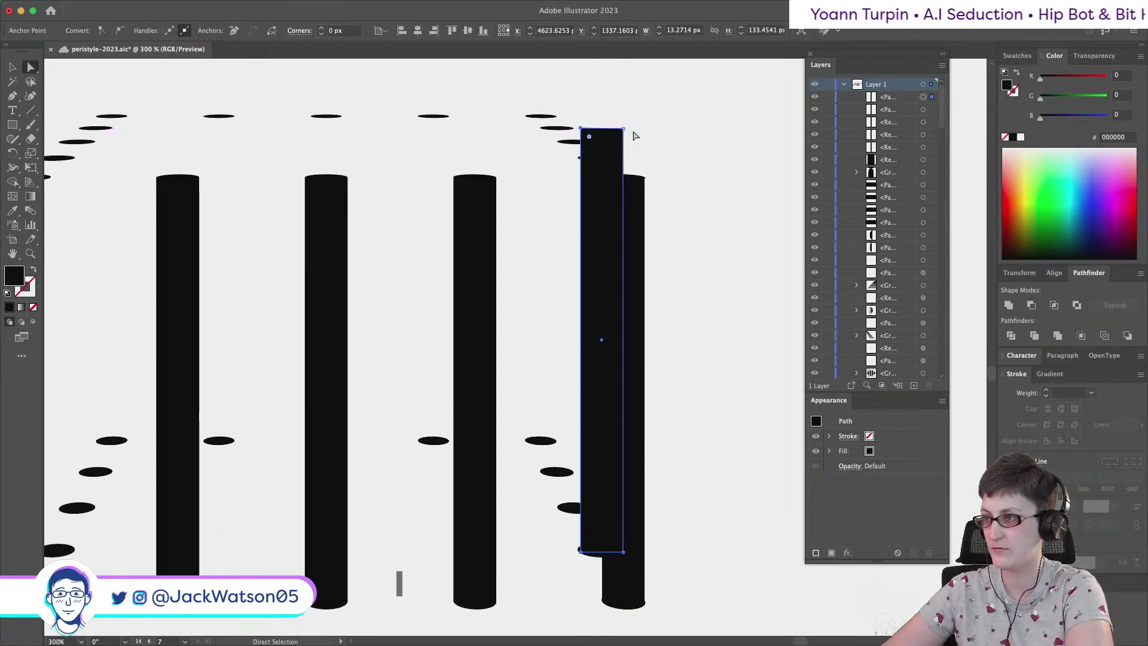
left_click_drag(625, 134, 626, 157)
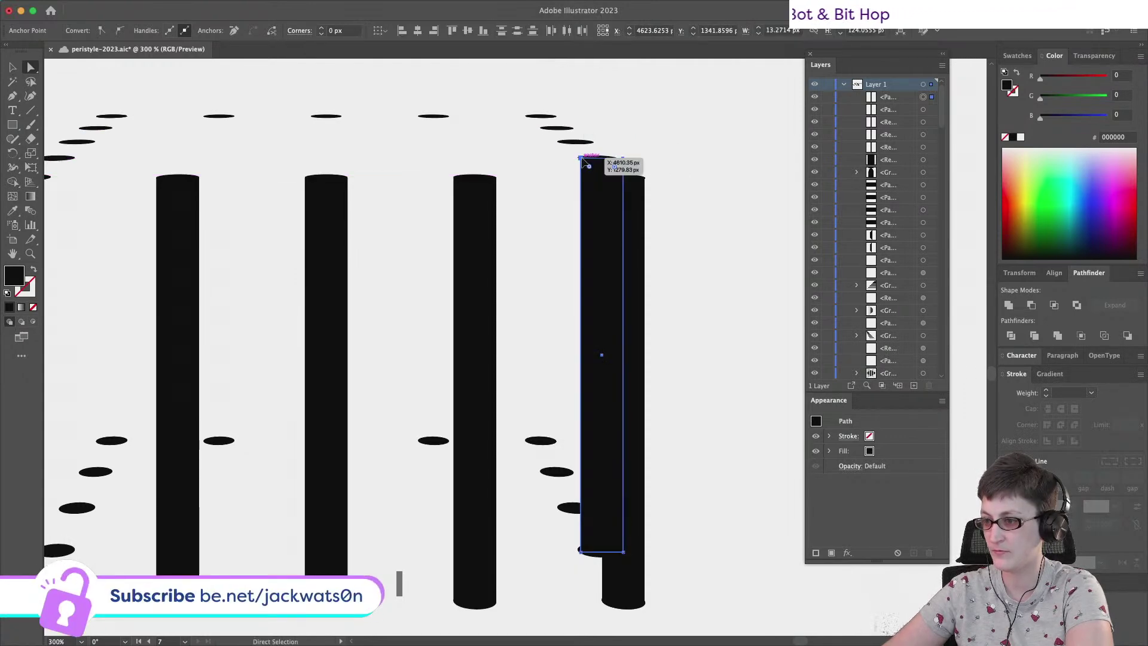
left_click(592, 161)
left_click(579, 555, "shift")
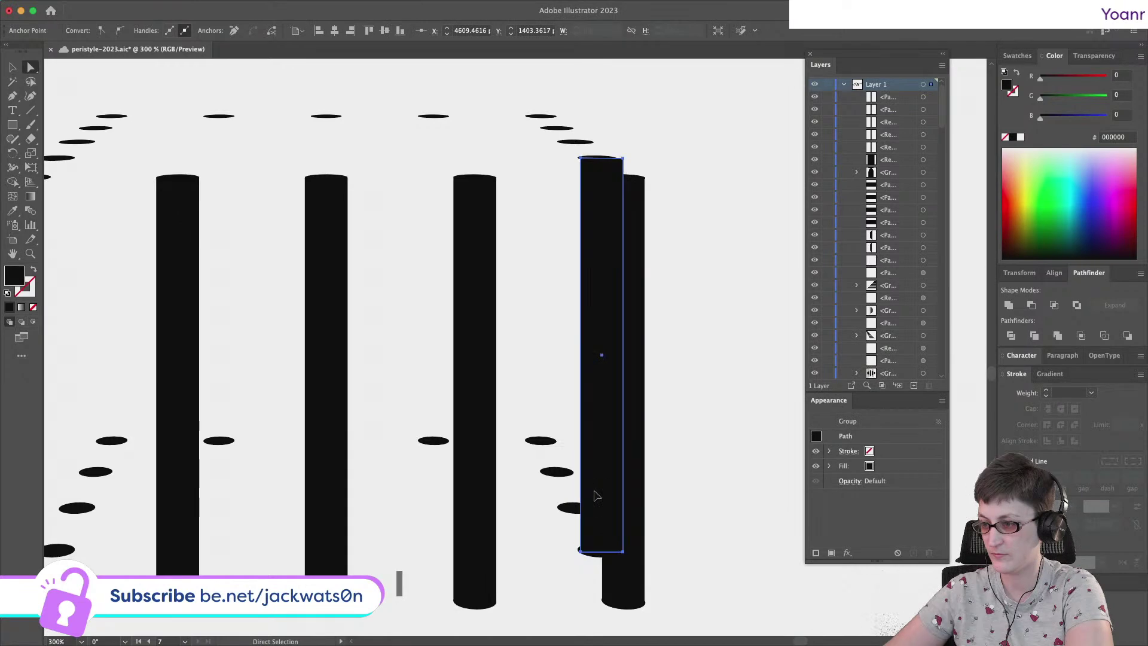
key("Delete")
key("Delete")
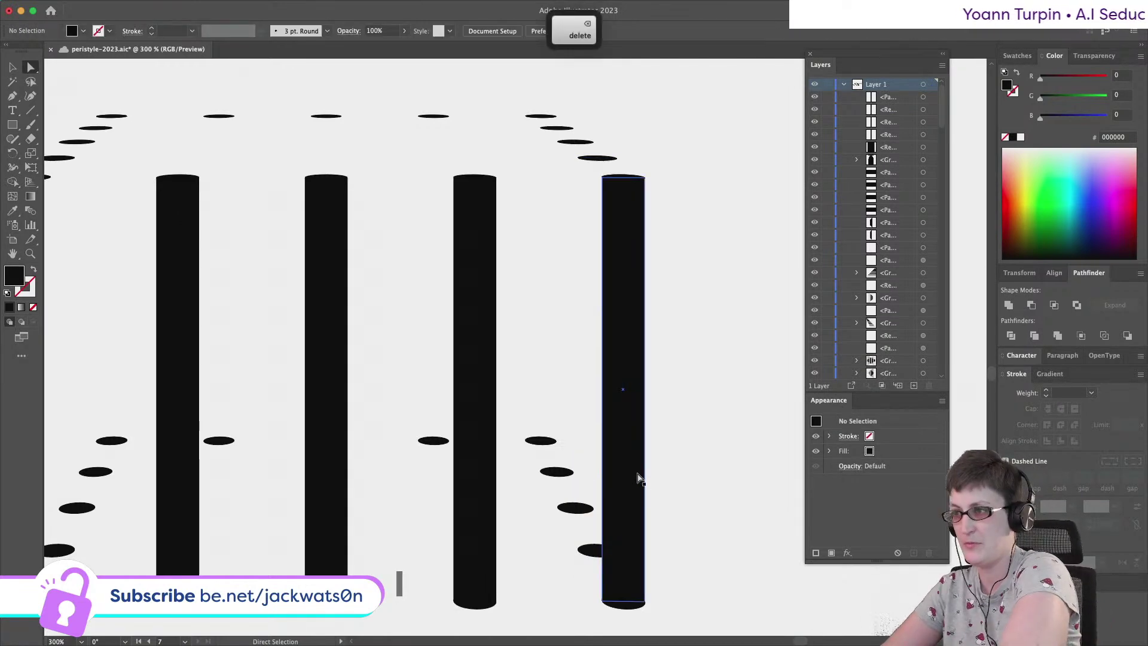
Delete the rectangular black columns from the front row of dots, leaving only the ellipses
left_click(492, 397)
key("Delete")
left_click(325, 253)
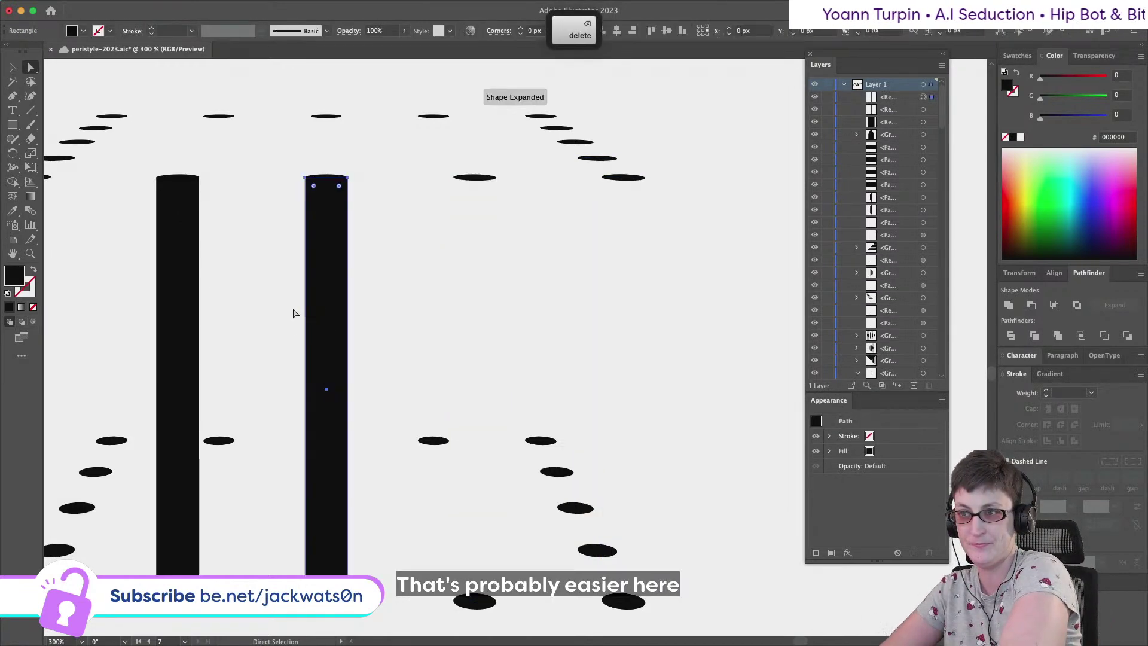
key("Delete")
left_click(184, 281)
key("Delete")
Remove the inner anchor points of the second, third and fourth pairs of front dots, leaving outward-curving half-ellipses
left_click(175, 181)
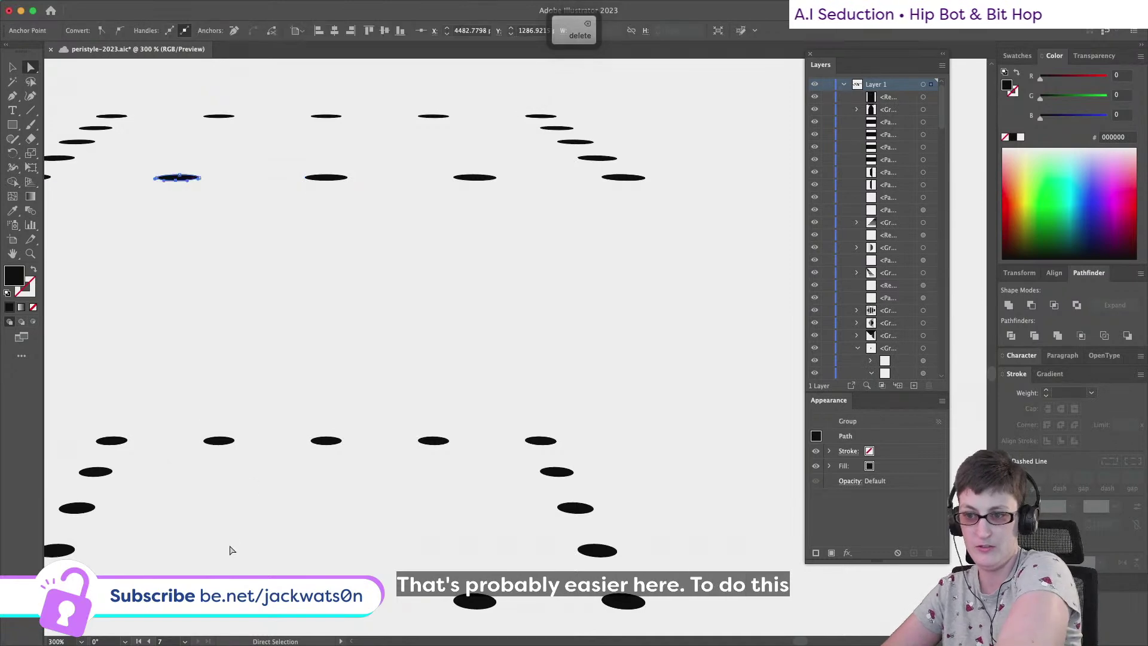
key("Delete")
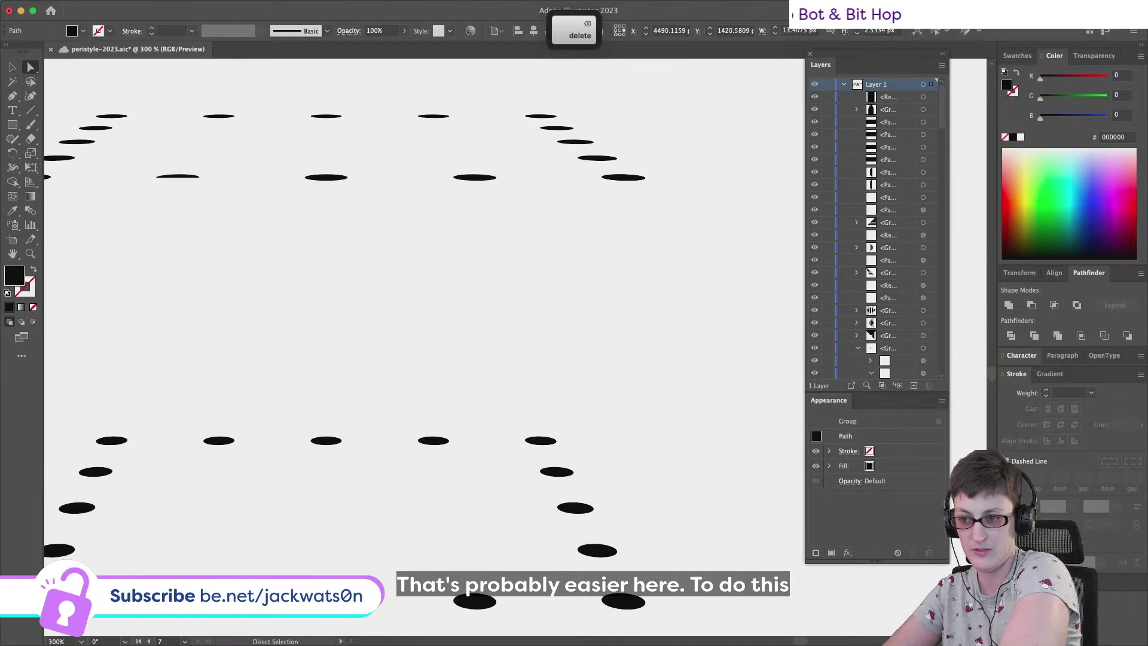
key("Delete")
left_click(472, 181)
key("Delete")
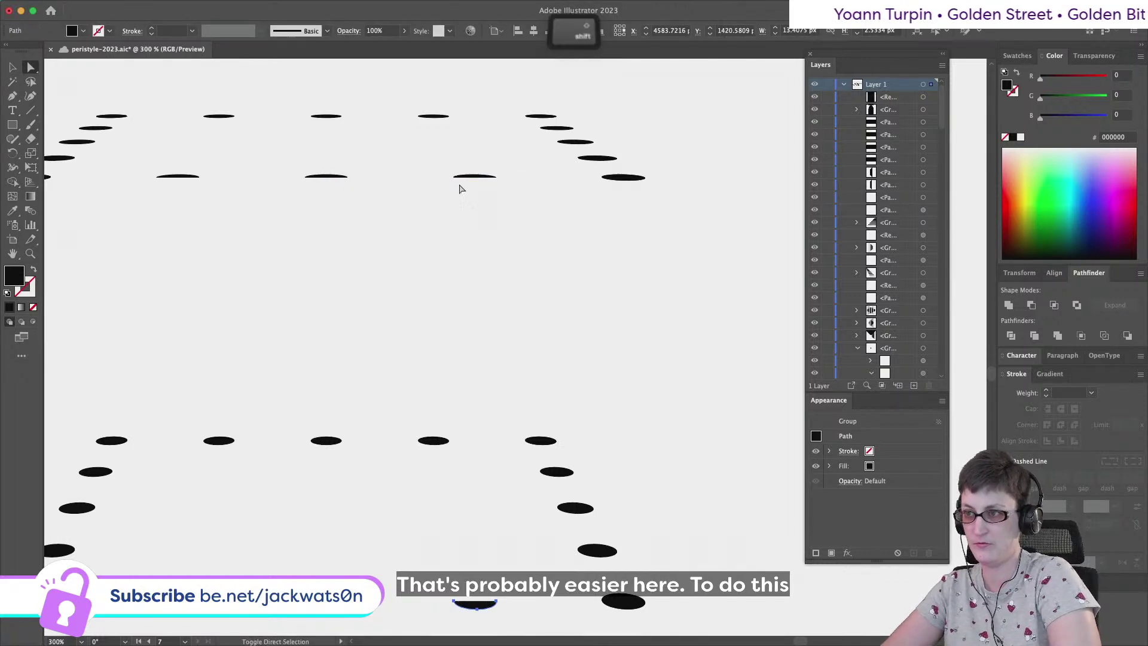
Join the fourth upper and lower front half-ellipses at both ends to form a closed black column
left_click(455, 605, "shift")
key("super+j")
key("super+j")
key("super")
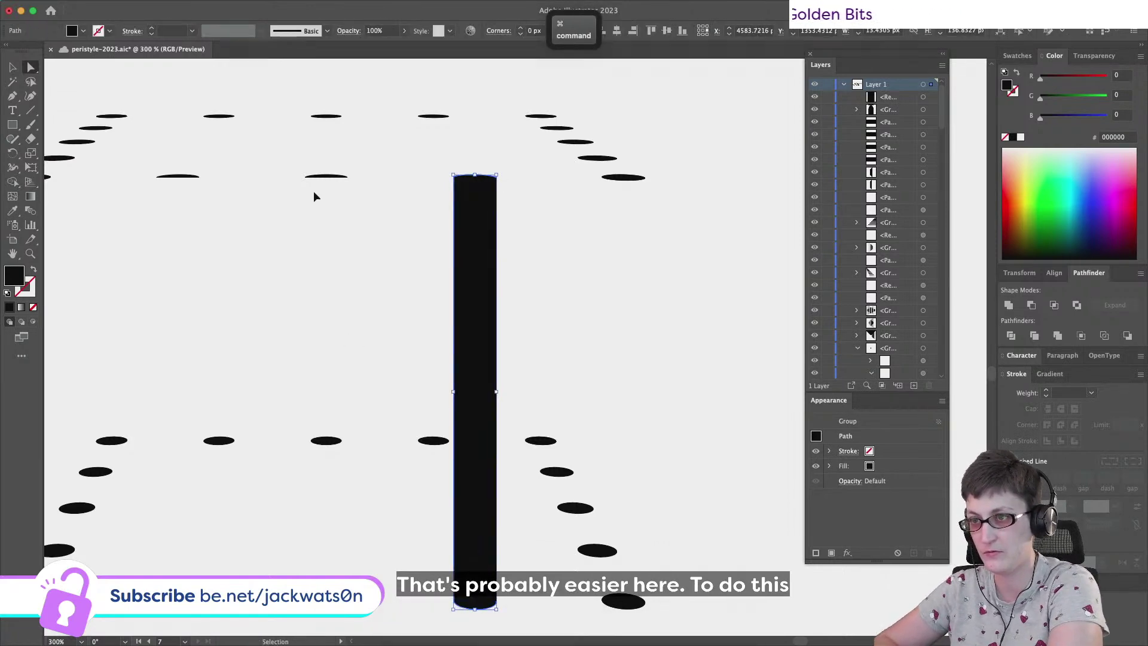
key("super+j")
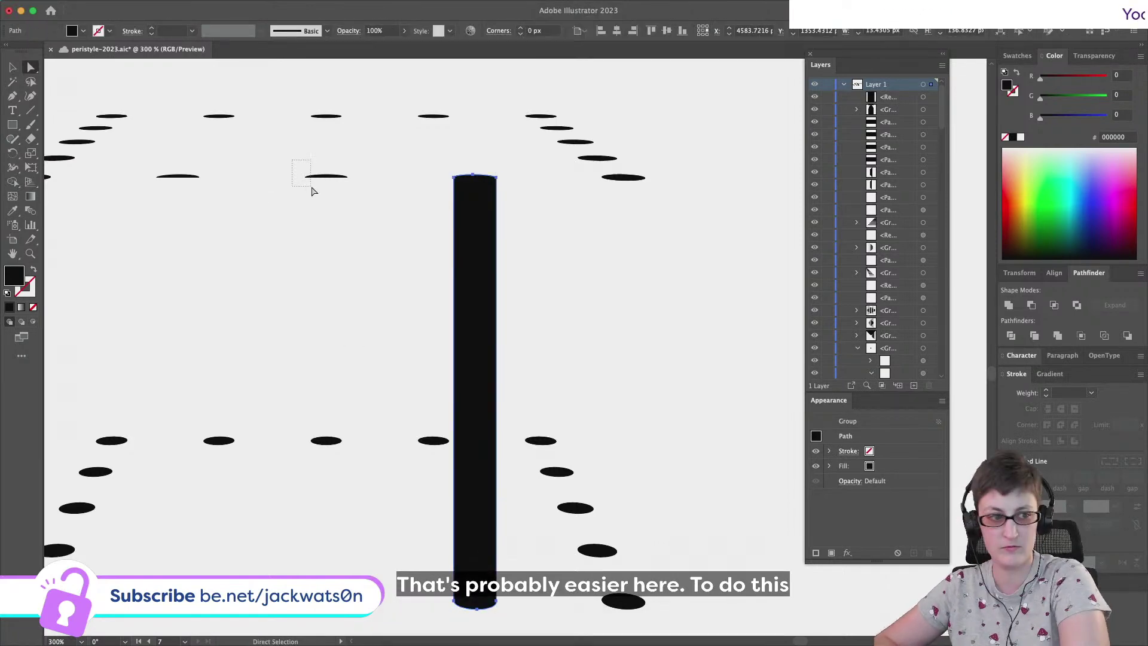
Join the third and second pairs of front half-ellipses into matching black columns
left_click_drag(310, 191, 311, 191)
key("shift")
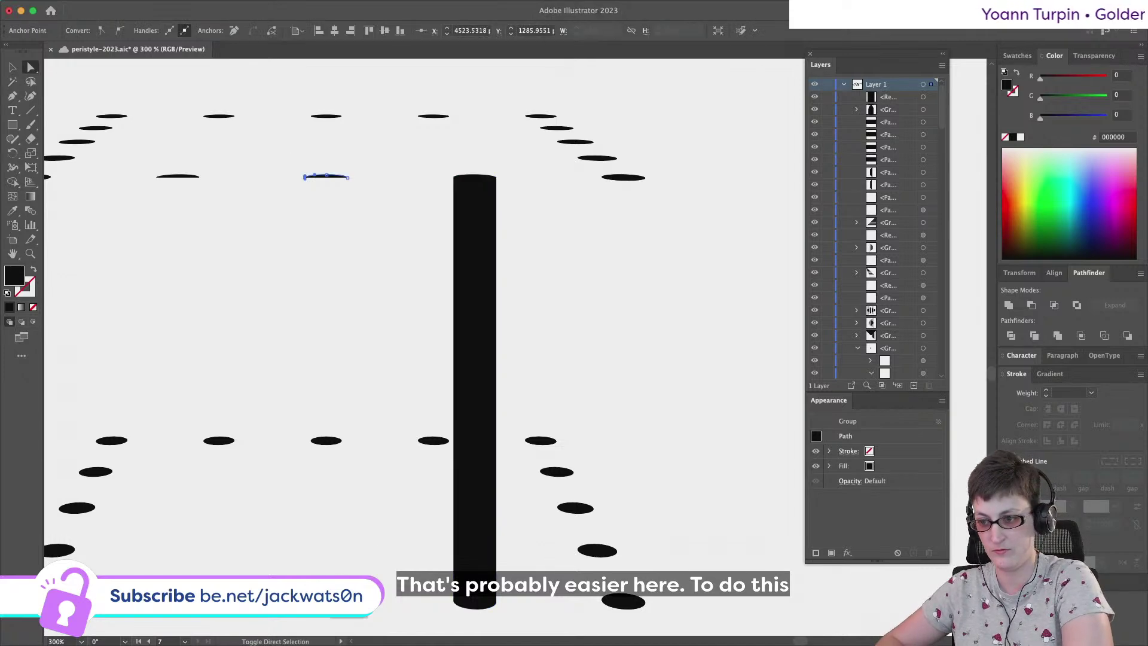
key("super+j")
scroll(311, 263, "left", 1)
scroll(311, 264, "left", 2)
left_click_drag(215, 175, 215, 176)
key("shift")
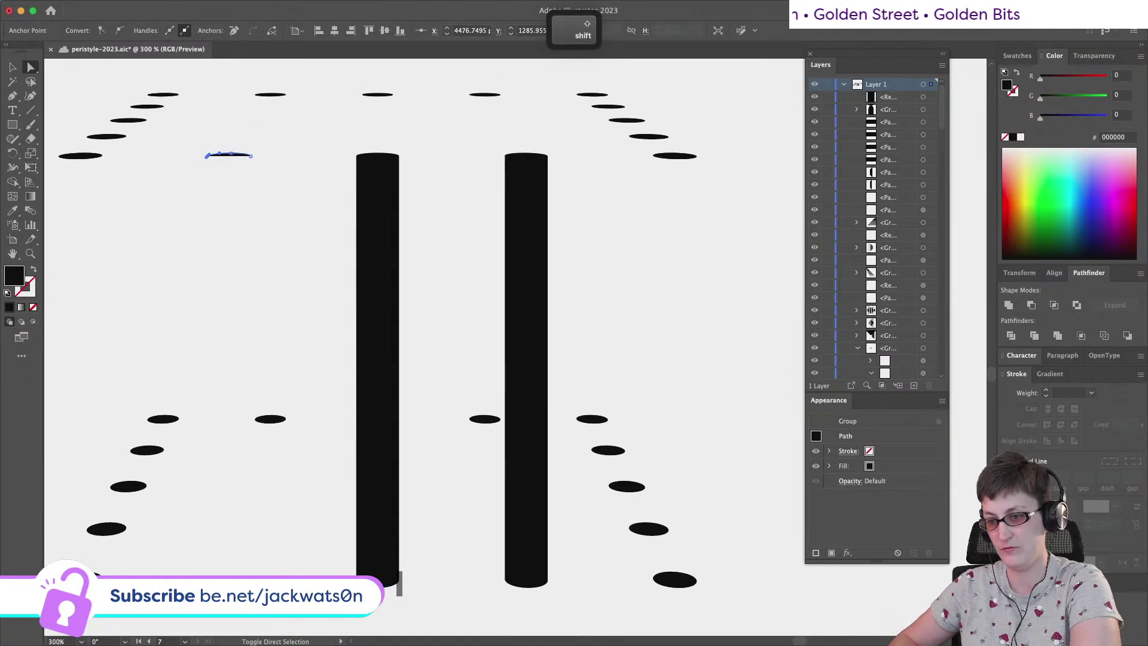
key("super+j")
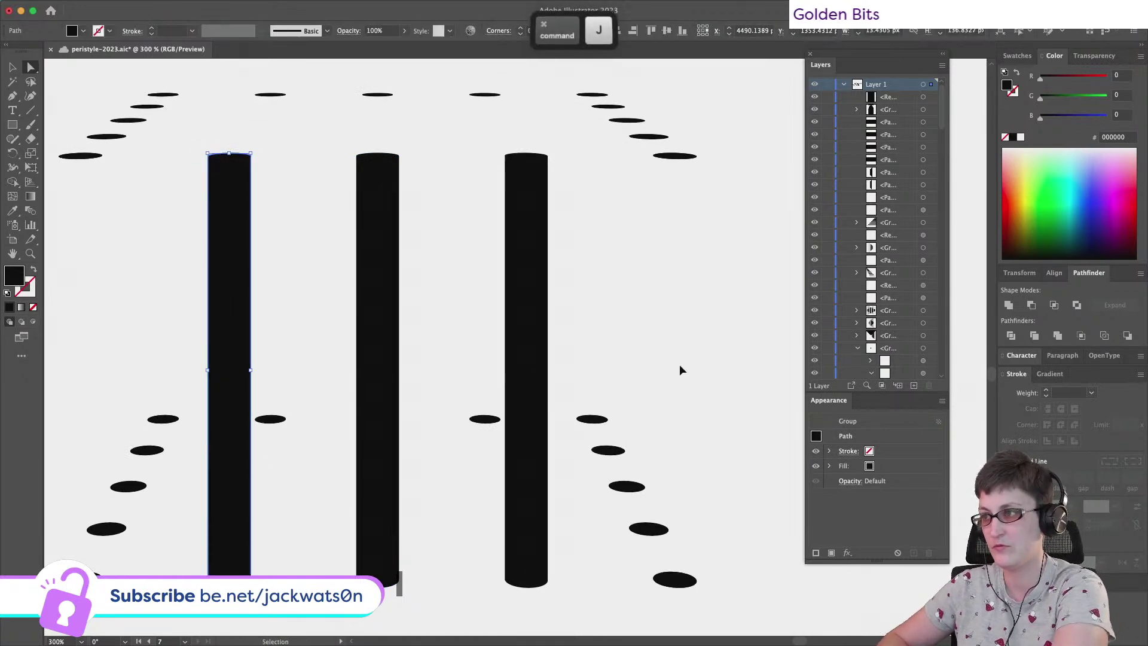
Remove the top anchor points of the five lower dots along the right side, leaving only their bottom curves
left_click(676, 157)
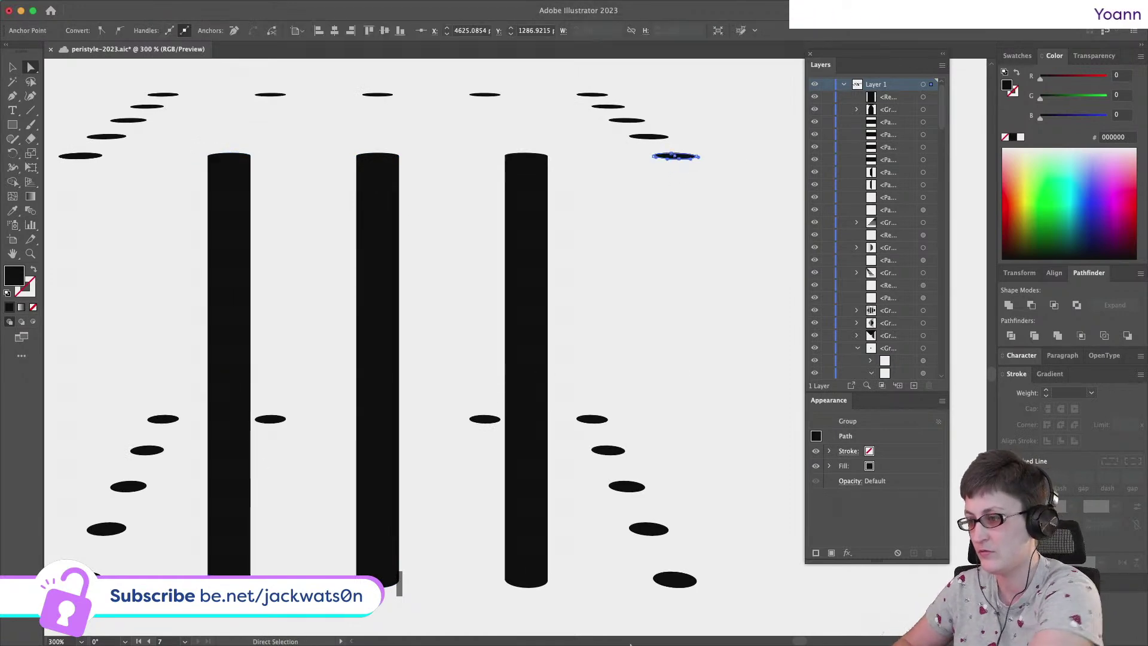
key("BackSpace")
left_click(676, 574)
key("BackSpace")
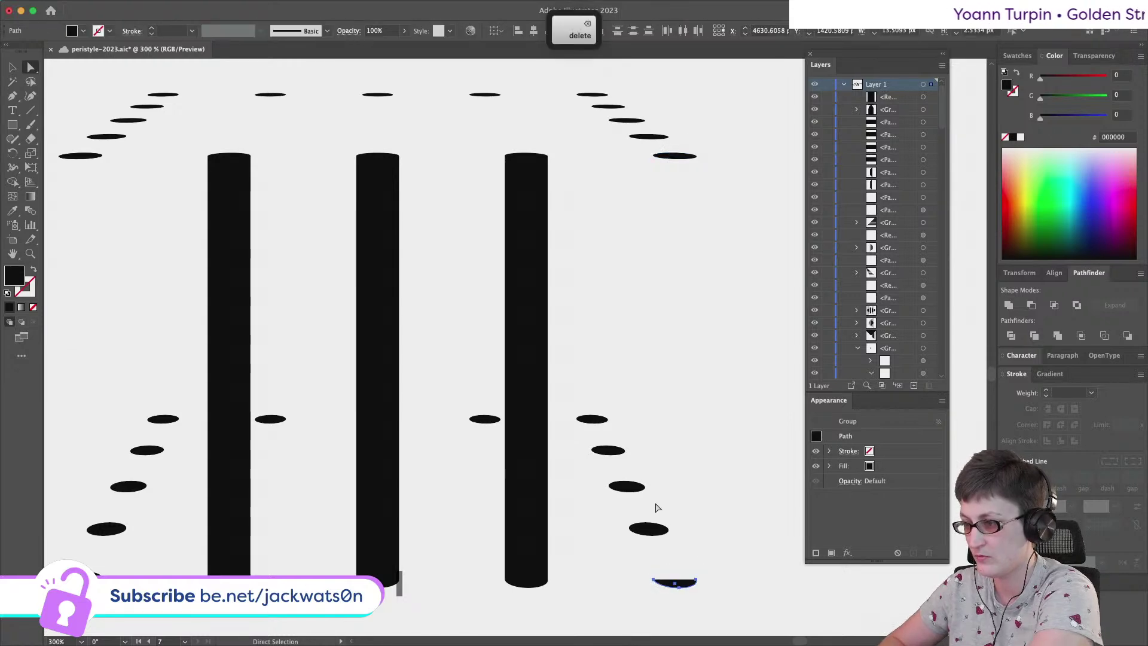
left_click_drag(644, 531, 645, 531)
key("BackSpace")
left_click_drag(619, 440, 601, 447)
key("BackSpace")
left_click_drag(585, 399, 598, 417)
key("BackSpace")
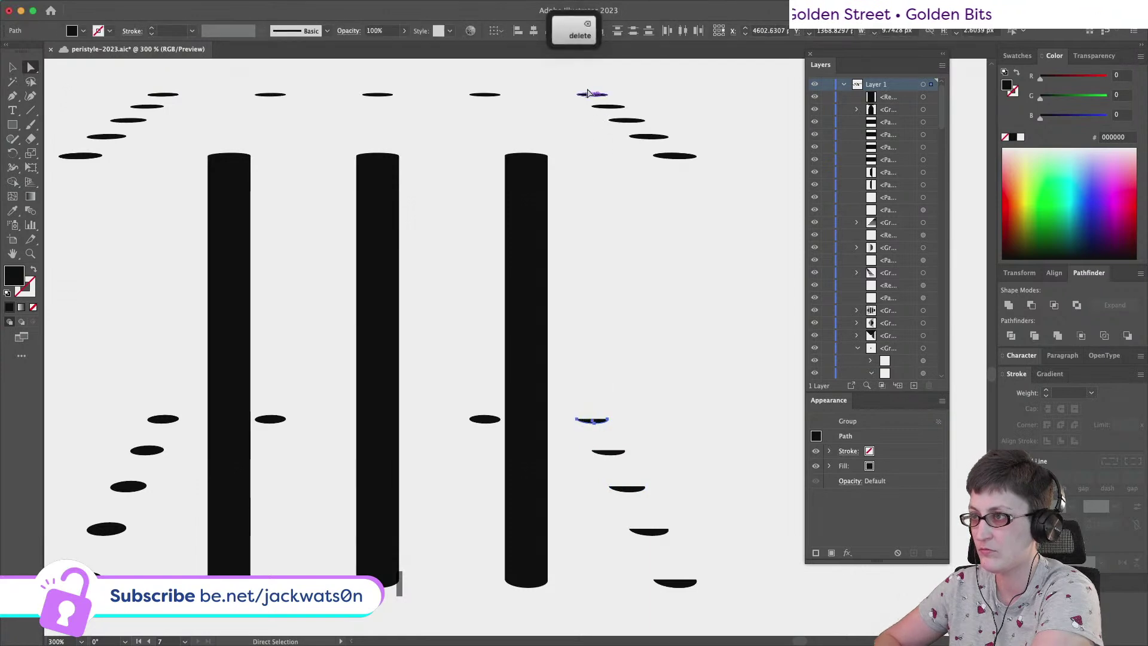
Remove the bottom anchor points of the upper dots along the right side, leaving only their top curves
left_click(593, 94)
key("BackSpace")
left_click_drag(613, 114, 671, 146)
left_click(626, 122)
key("BackSpace")
key("BackSpace")
left_click(678, 160)
key("BackSpace")
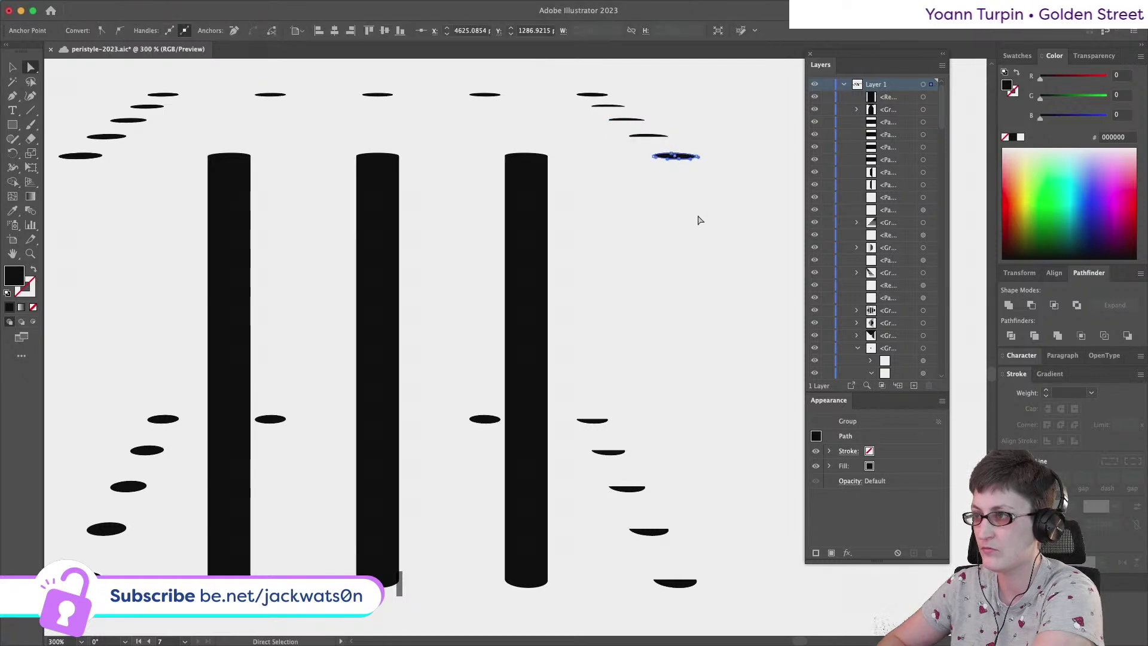
left_click(590, 98)
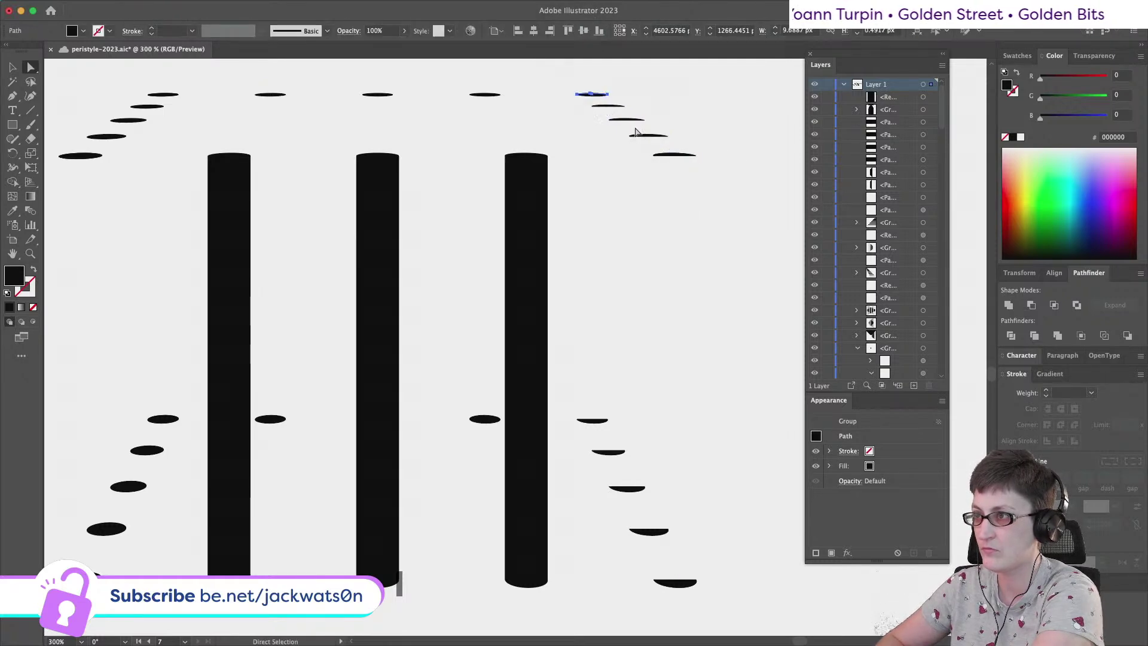
Try to join the rightmost upper and lower front half-ellipses into a column
left_click_drag(717, 236, 693, 589)
key("super+j")
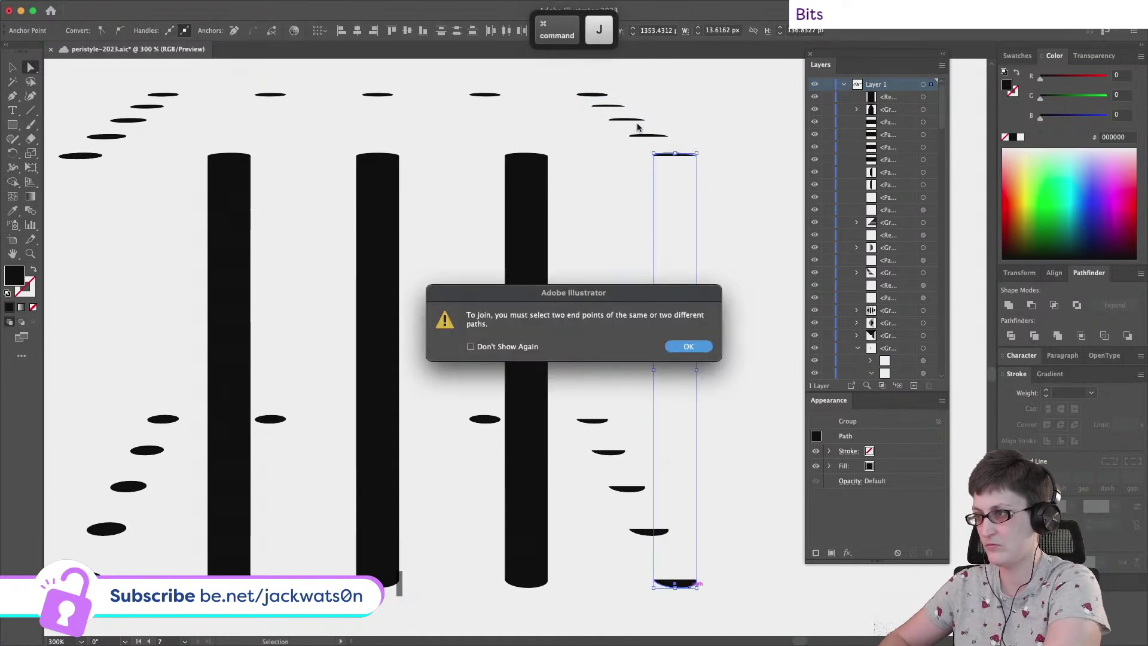
left_click(691, 346)
Ungroup the upper and lower dot groups so the individual half-ellipses can be selected separately
left_click(13, 67)
left_click(662, 157)
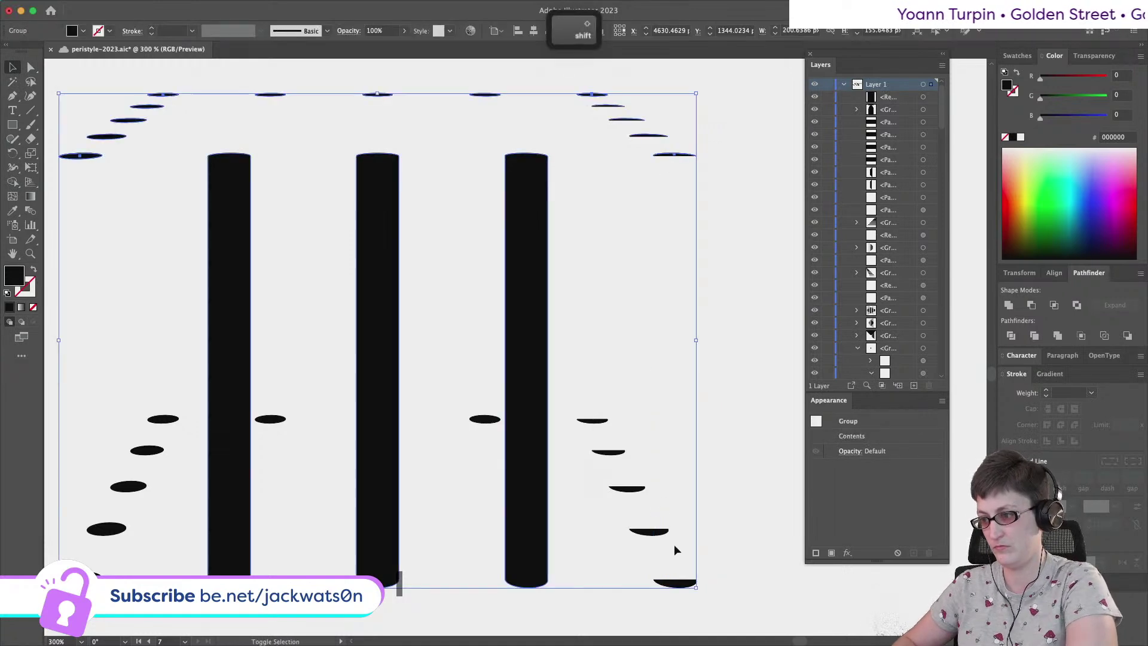
left_click_drag(675, 576, 676, 587)
right_click(672, 455)
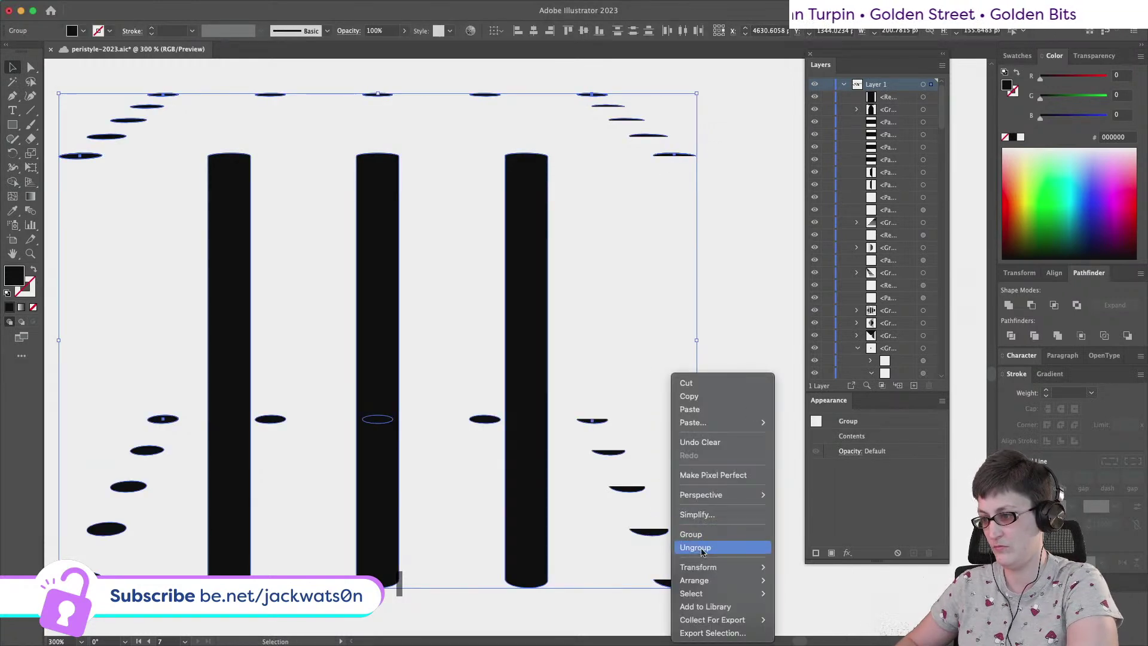
left_click(688, 546)
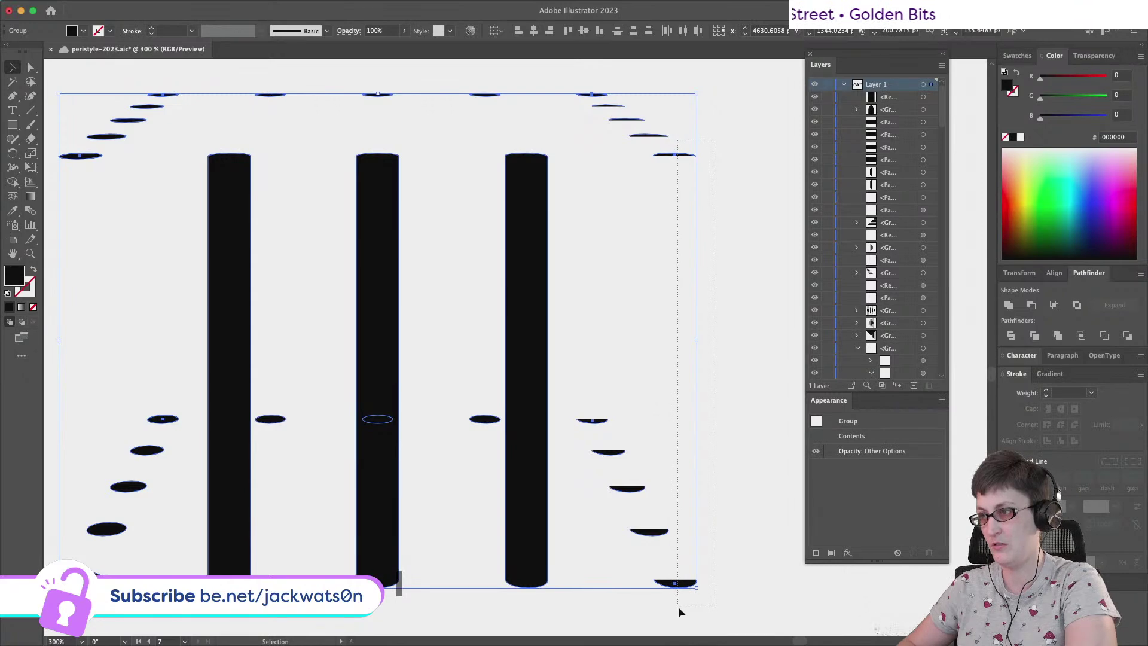
right_click(712, 604)
left_click(758, 549)
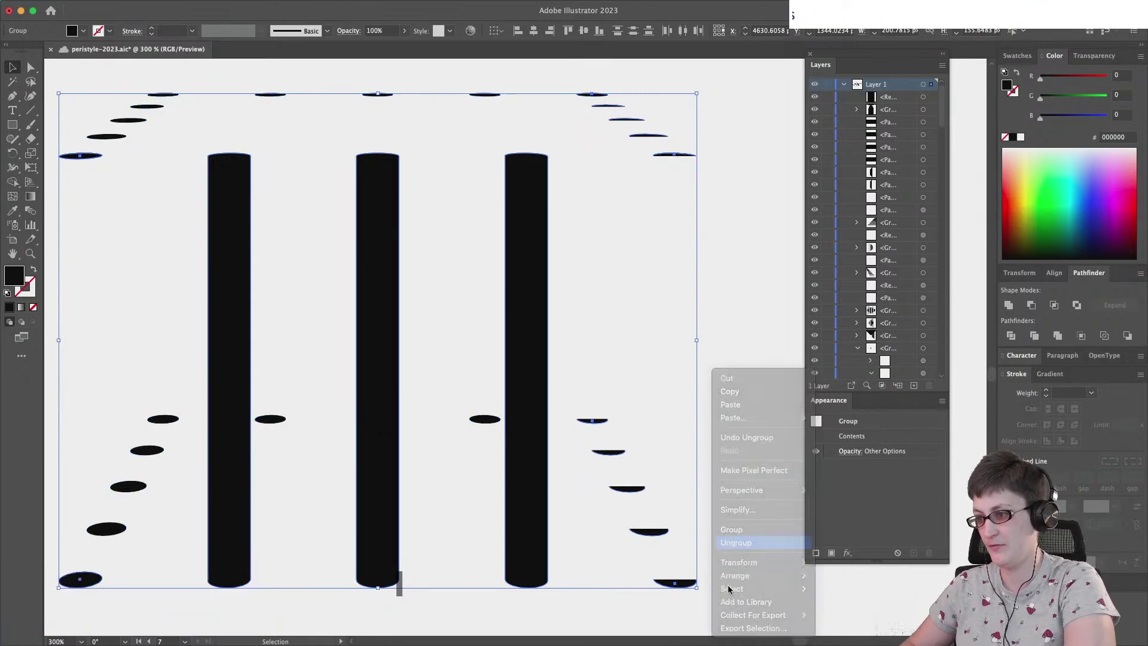
right_click(697, 455)
key("Escape")
left_click_drag(722, 129, 691, 600)
key("super+z")
key("super+z")
key("super+z")
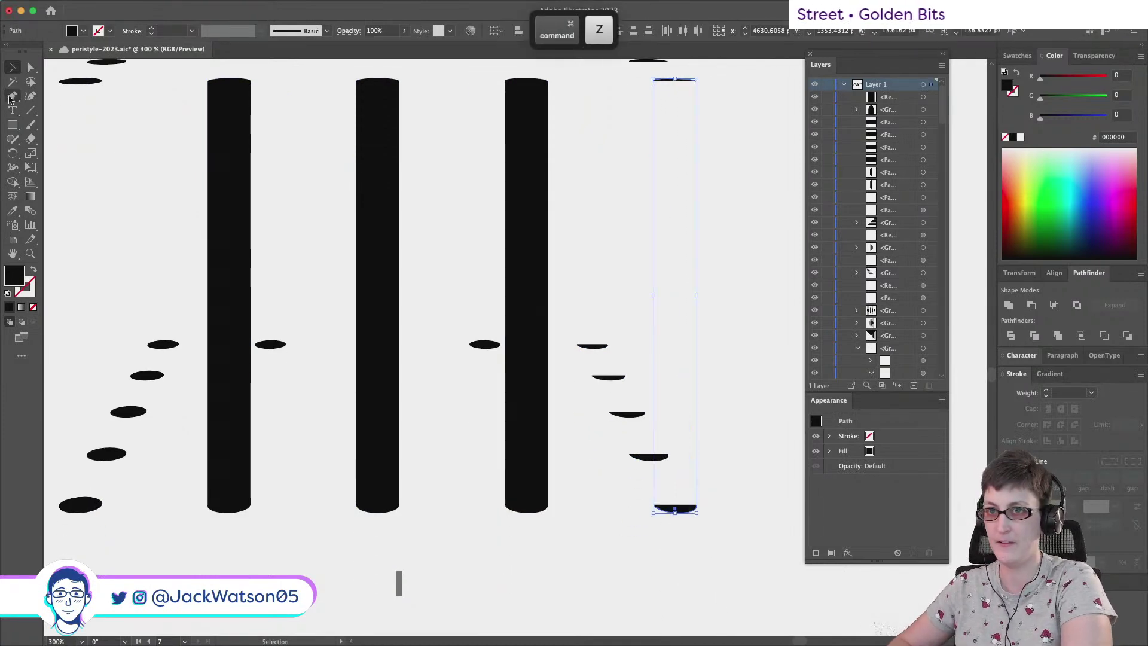
Join the rightmost pair of front half-ellipses at both ends into a closed black column
left_click(31, 67)
scroll(700, 539, "up", 2)
left_click_drag(713, 579, 690, 138)
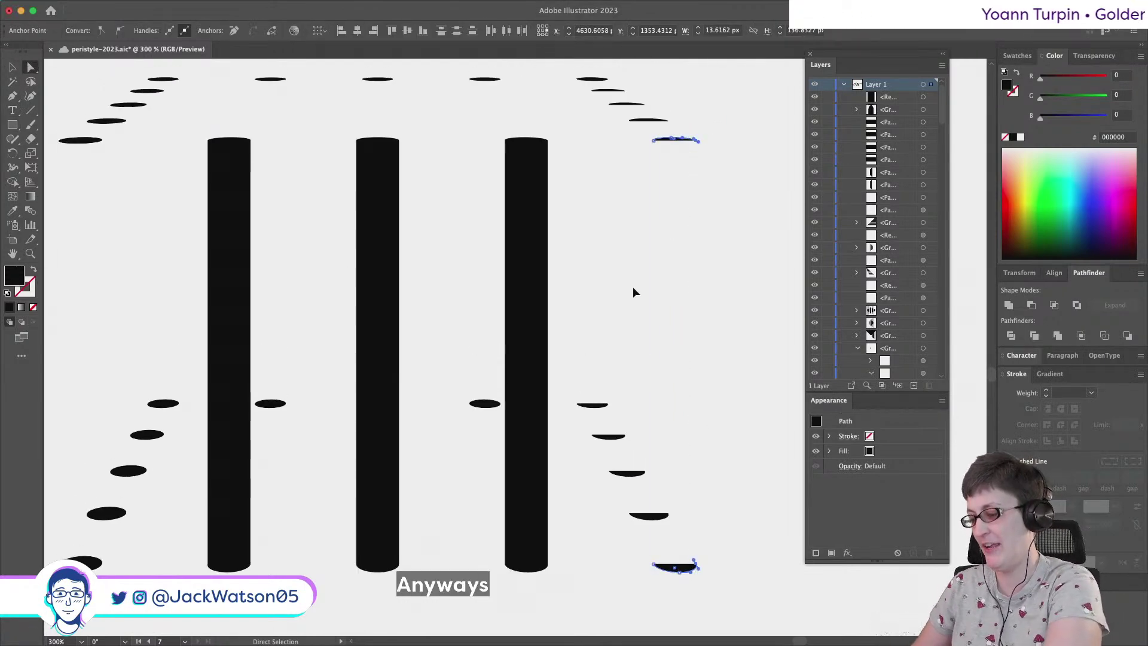
key("super+j")
key("Return")
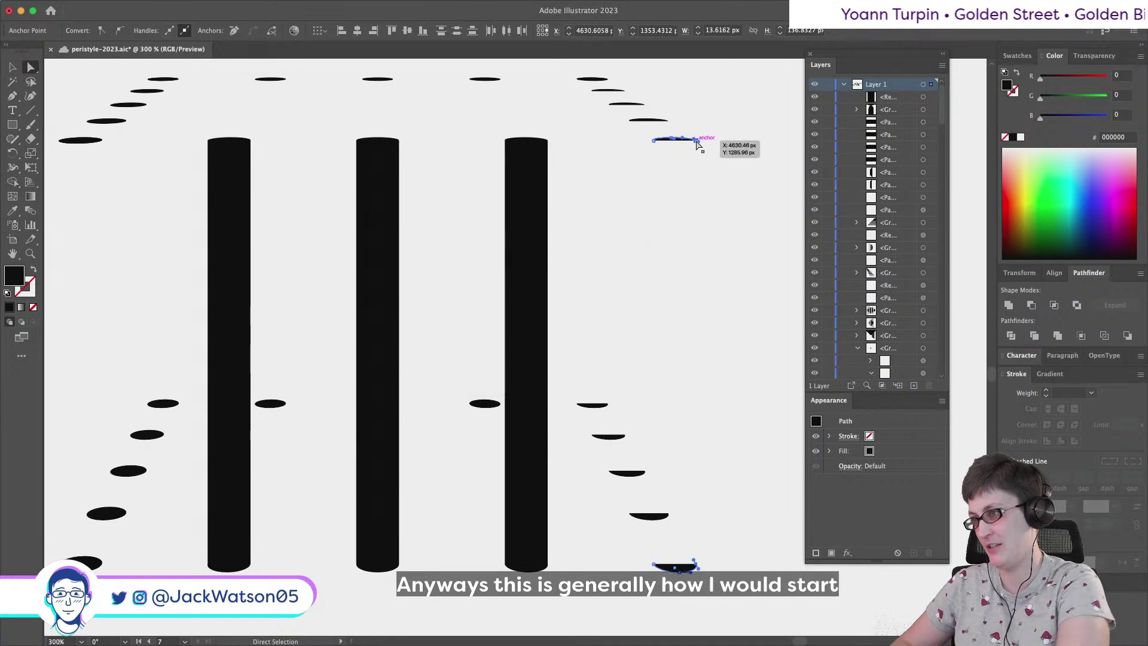
left_click(700, 556, "shift")
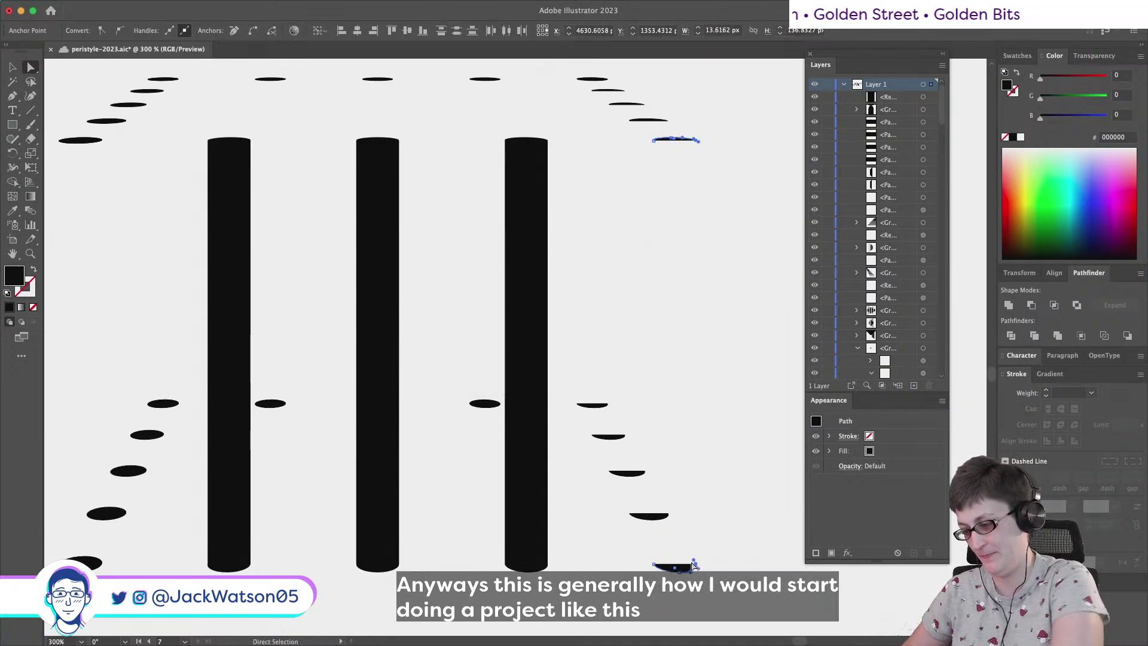
key("super+j")
Join the second pair of half-ellipses along the right side into a column
left_click(637, 514)
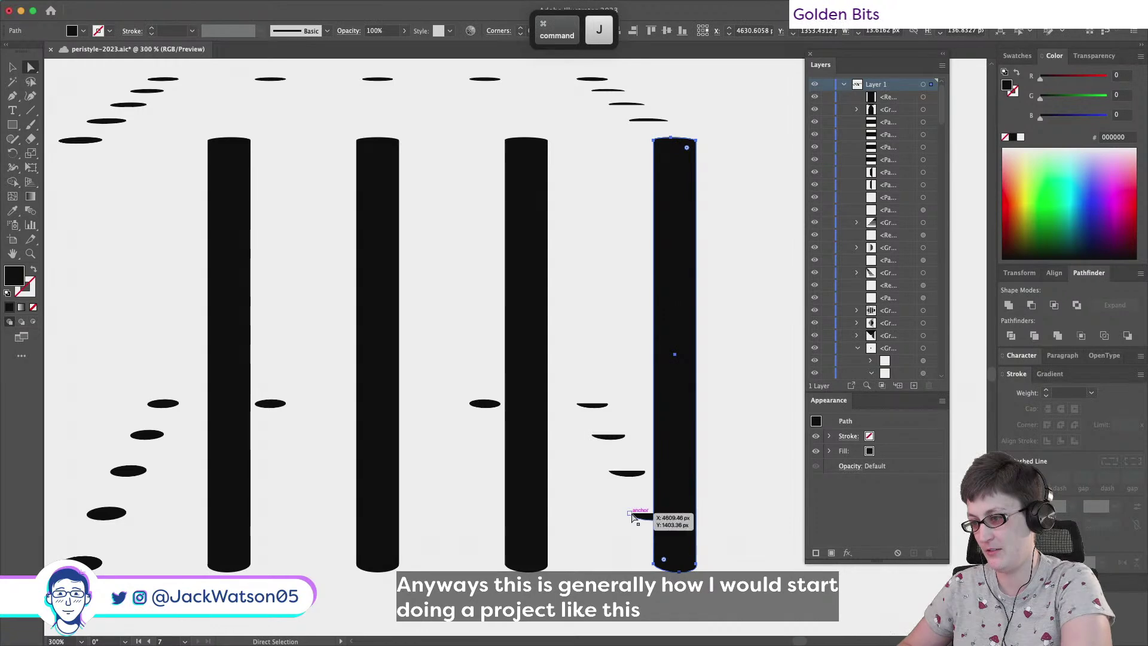
left_click(633, 121, "shift")
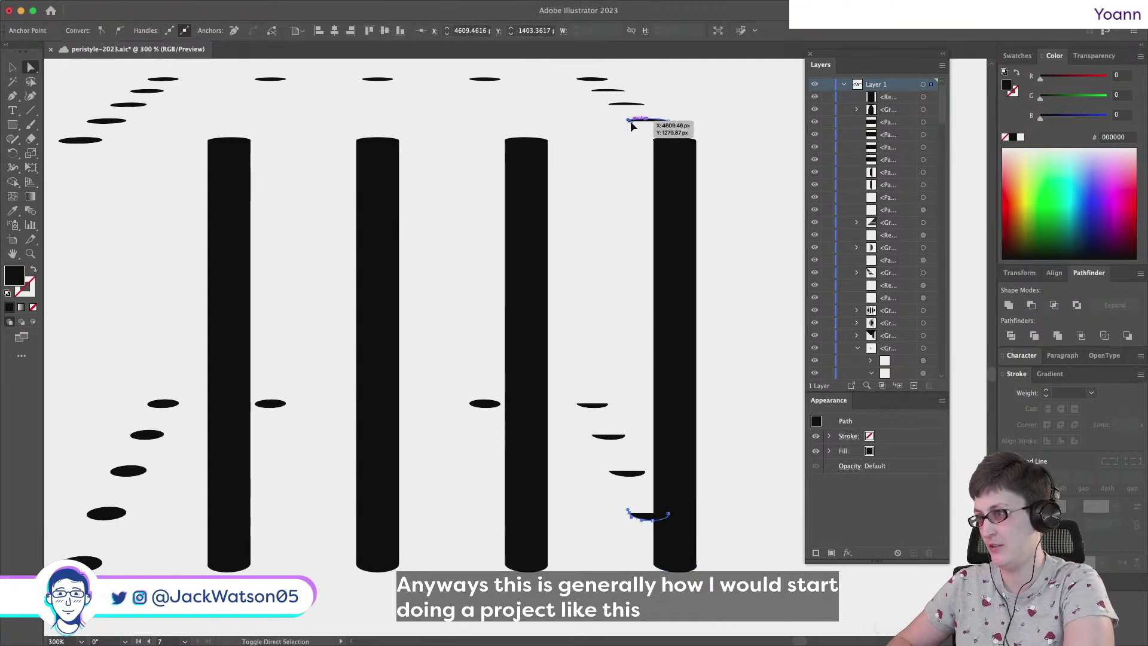
key("super+j")
key("super+j")
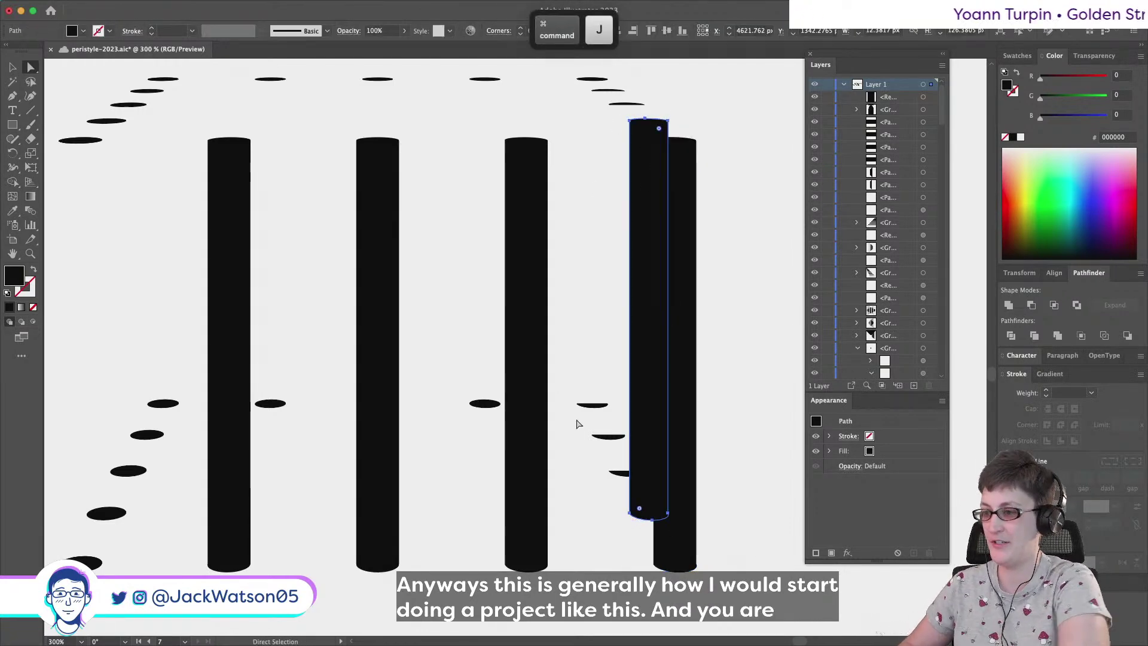
Cut the rightmost front column and paste it in place in front of the shorter column beside it
left_click(682, 390)
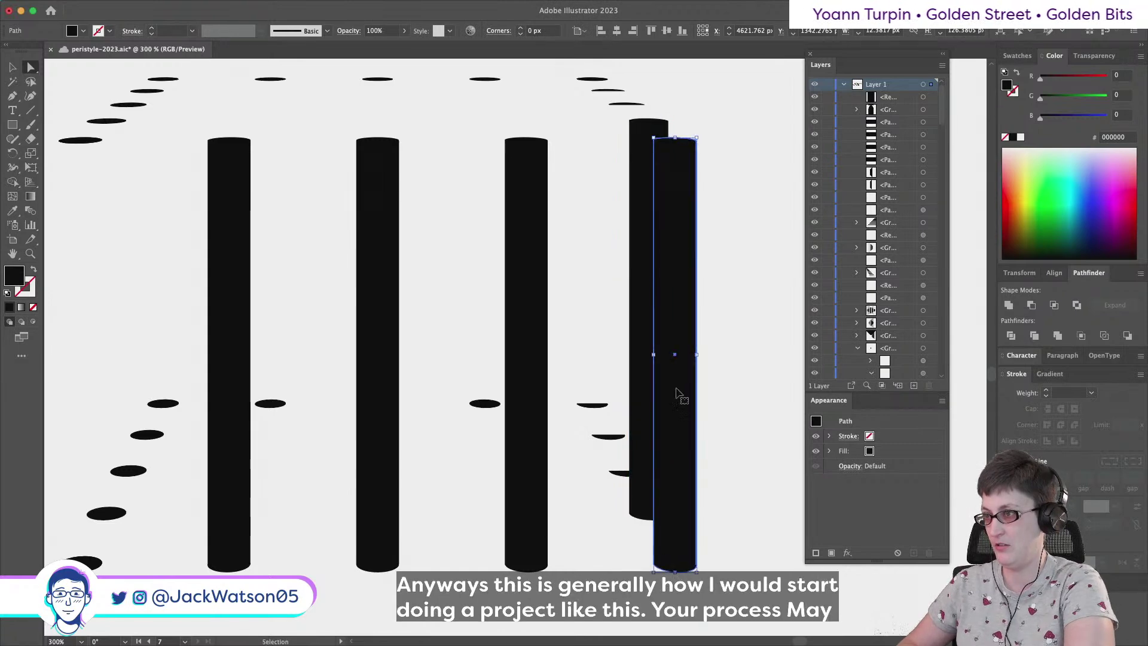
key("super+x")
left_click(651, 372)
key("Delete")
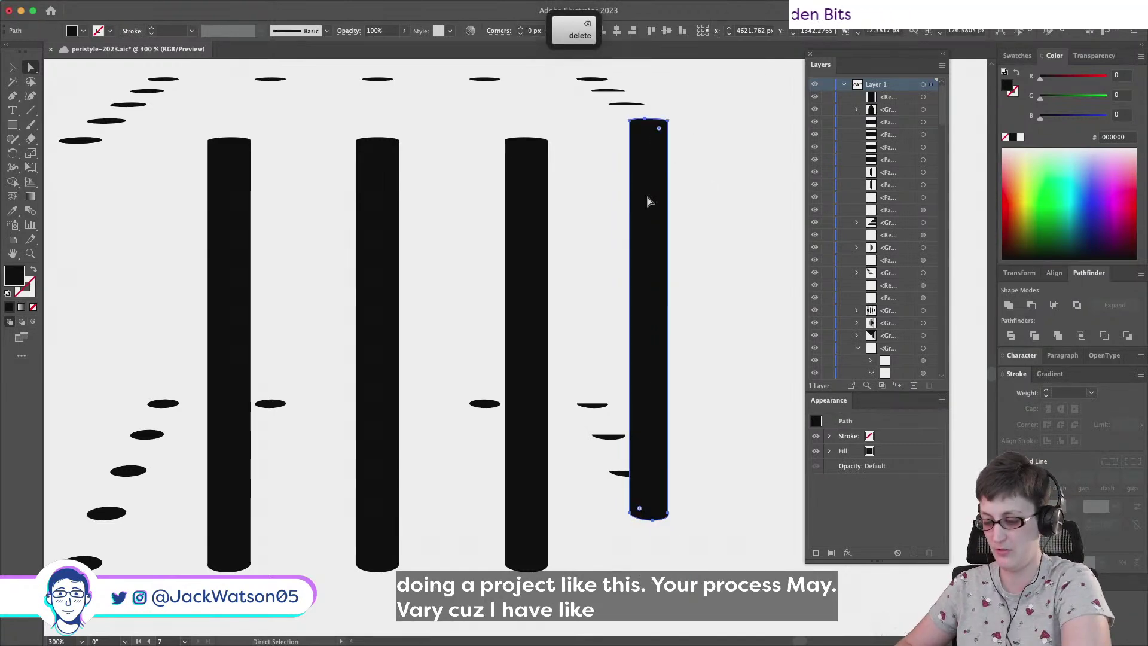
key("super+f")
Join the third pair of right-side half-ellipses into a column, then cut it and paste it in place at the back
left_click(612, 472)
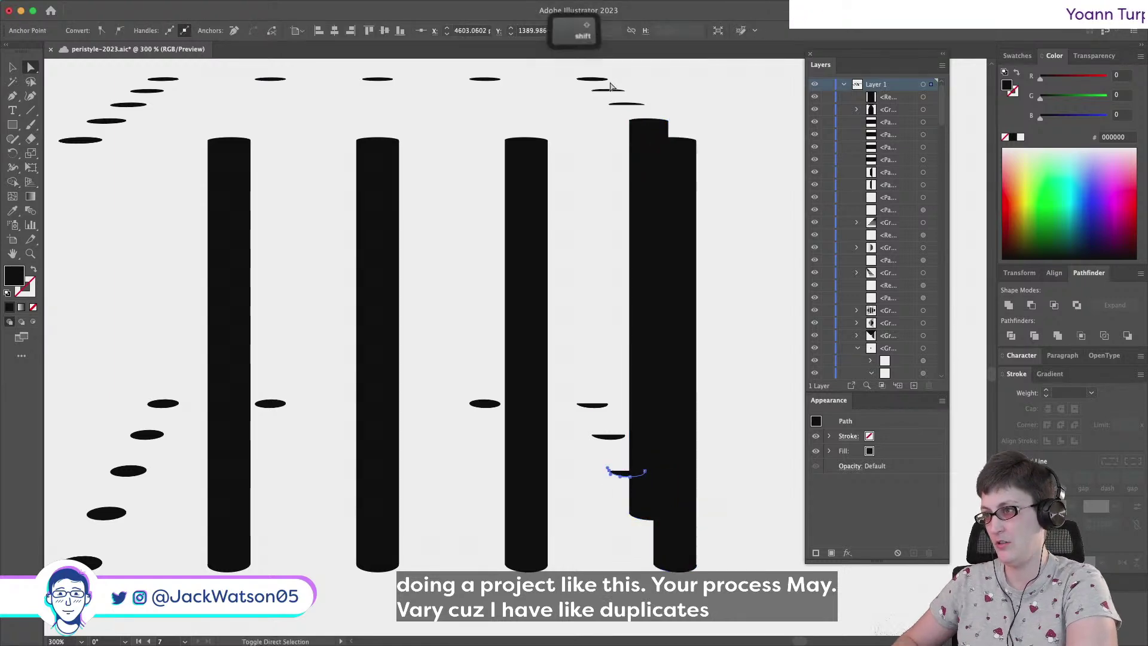
left_click(613, 105, "shift")
key("super+j")
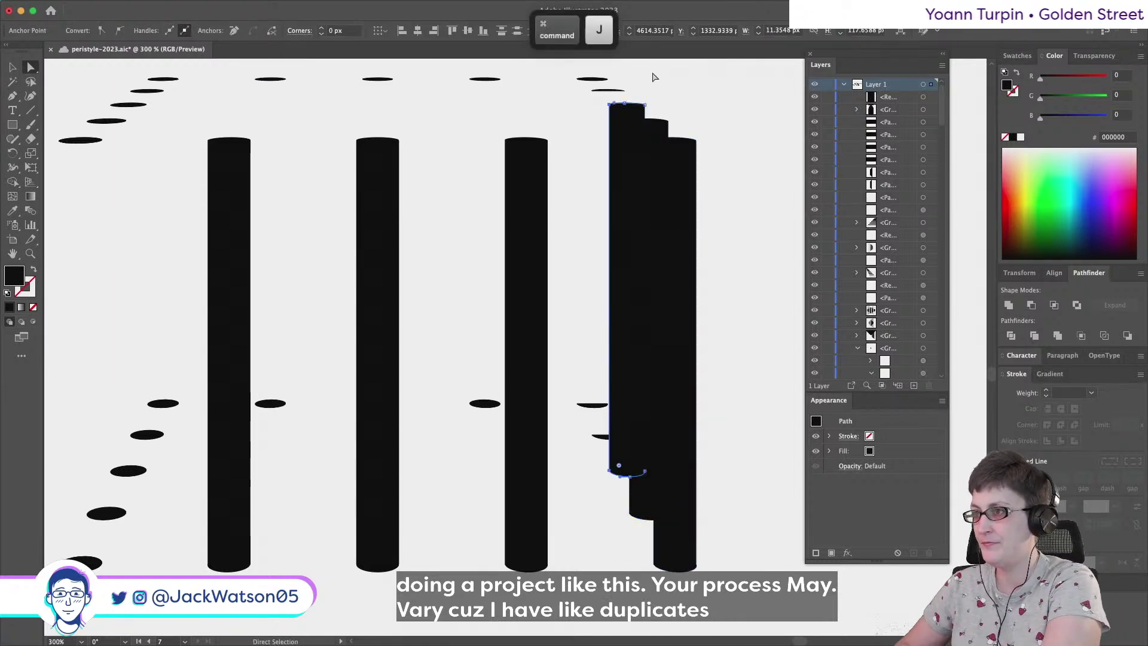
key("v")
key("super+x")
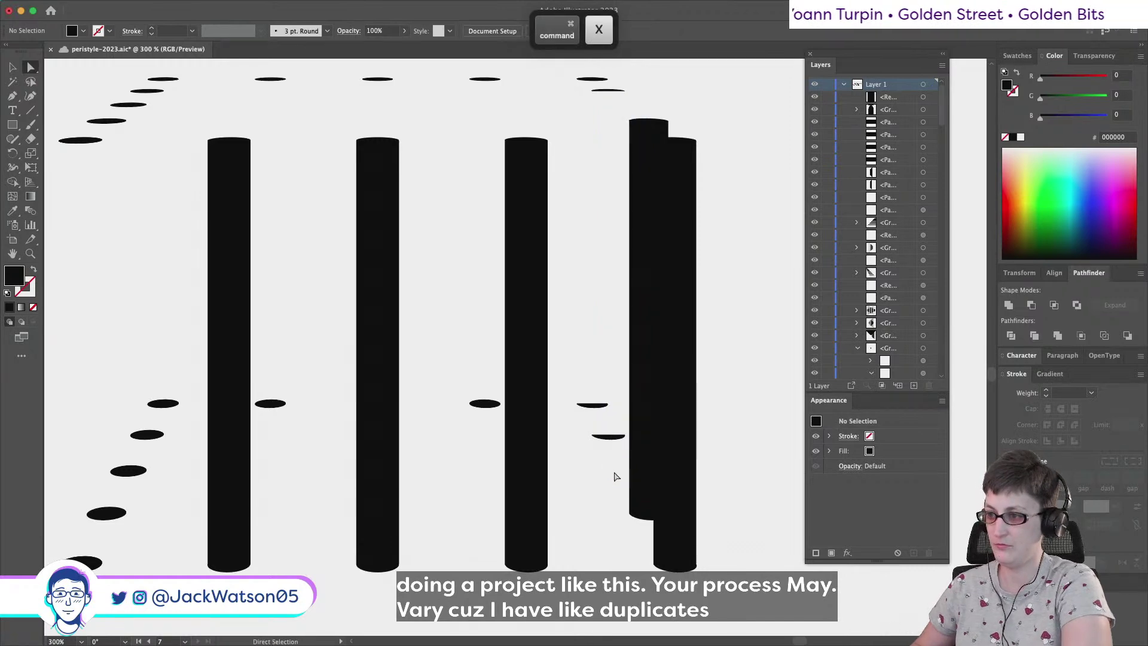
key("super+f")
key("super+b")
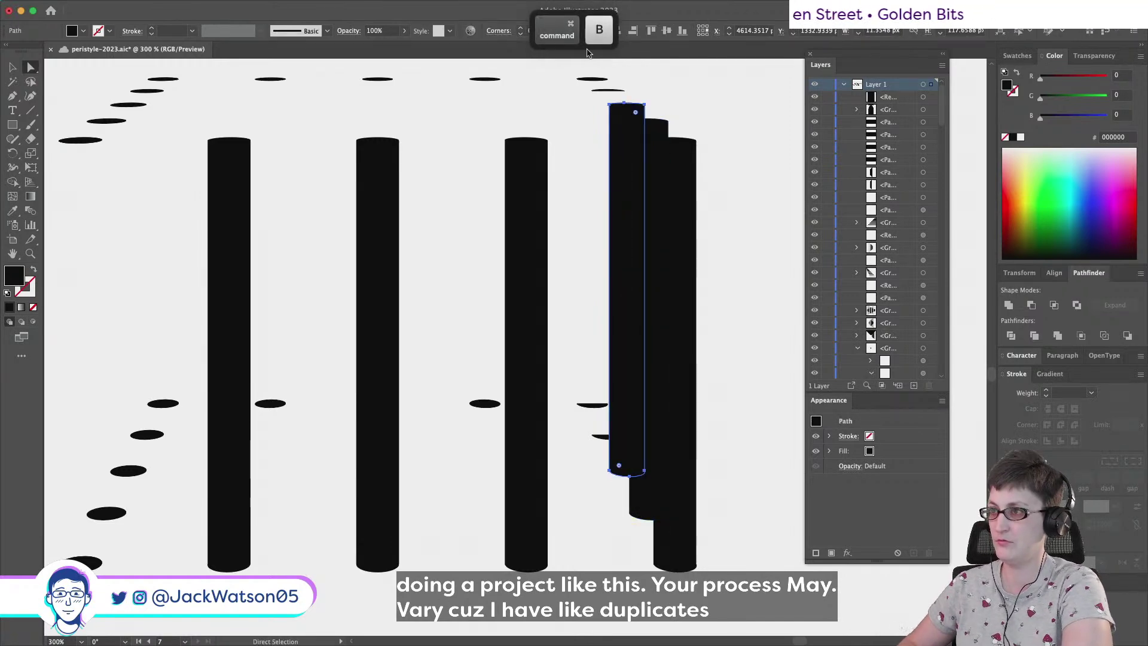
Join the fourth pair of right-side half-ellipses into a column and restack it behind the third column
left_click(592, 92)
left_click(594, 439, "shift")
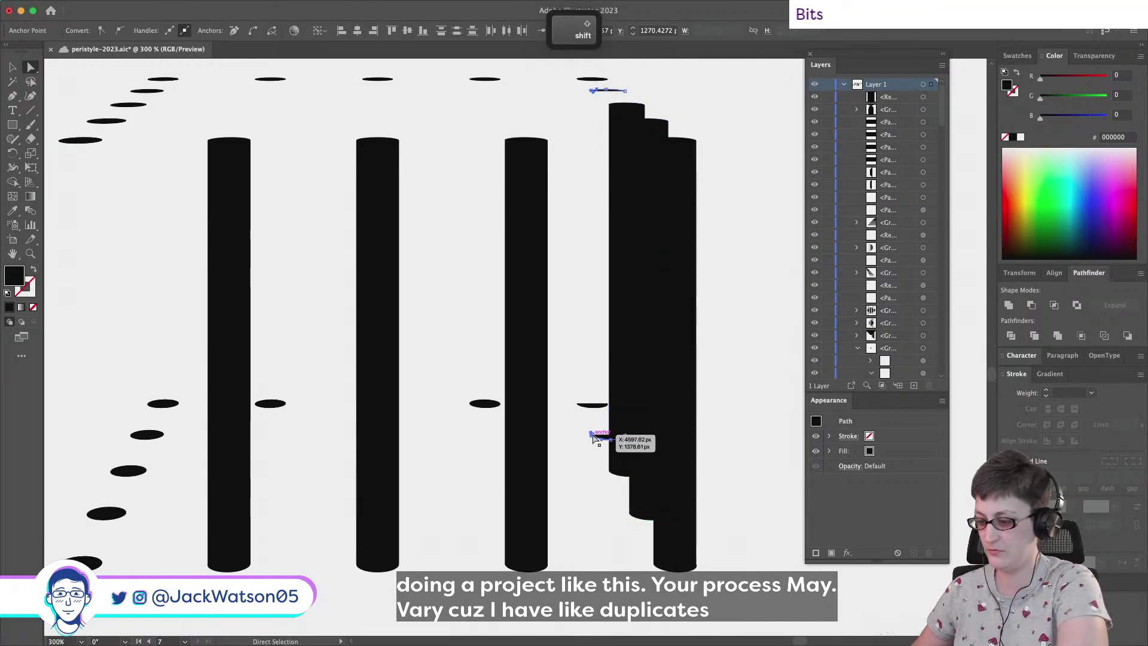
key("super+j")
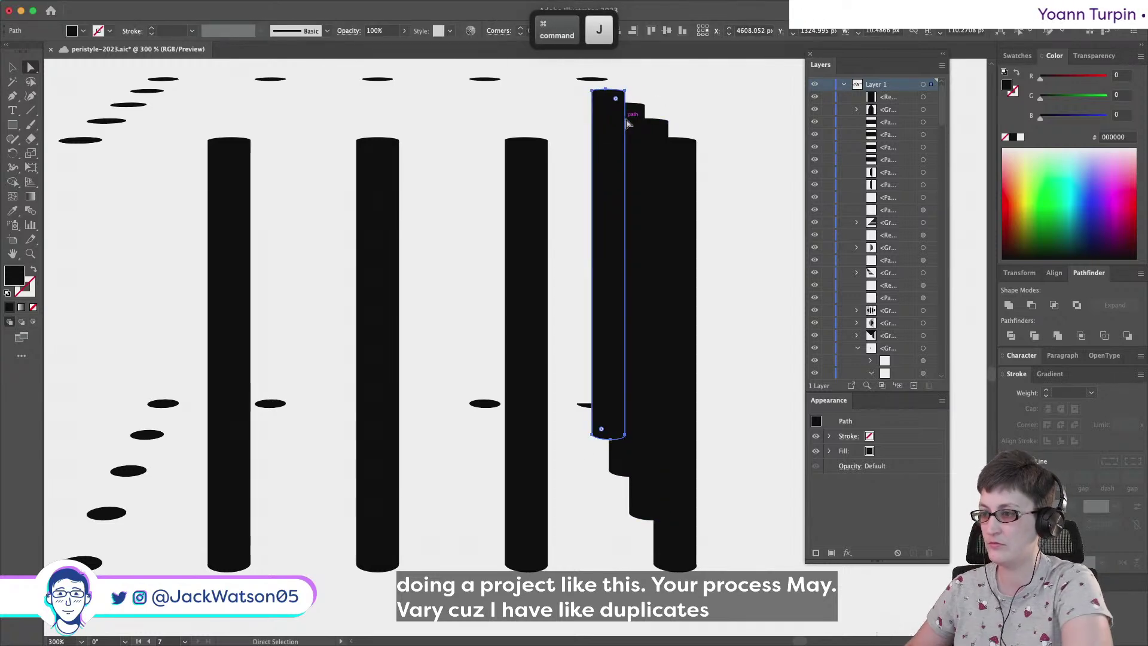
key("super+z")
left_click(628, 119, "super")
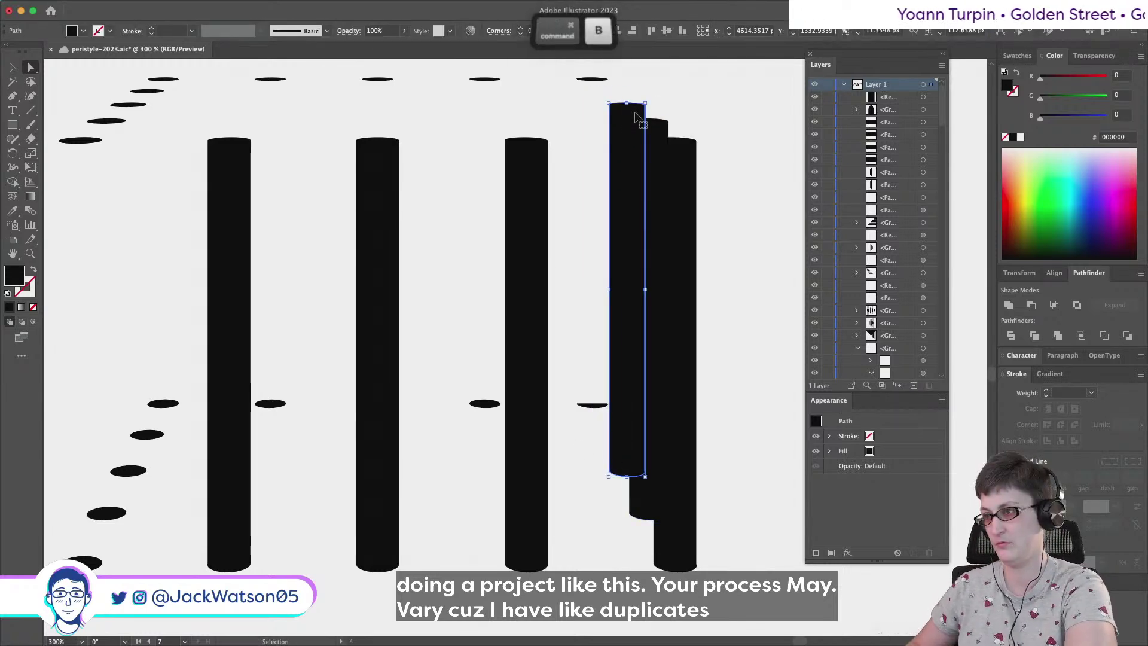
key("super+b")
Join the rearmost pair of ellipse shapes on the right side into a column at the back corner
left_click(579, 407)
scroll(592, 217, "up", 2)
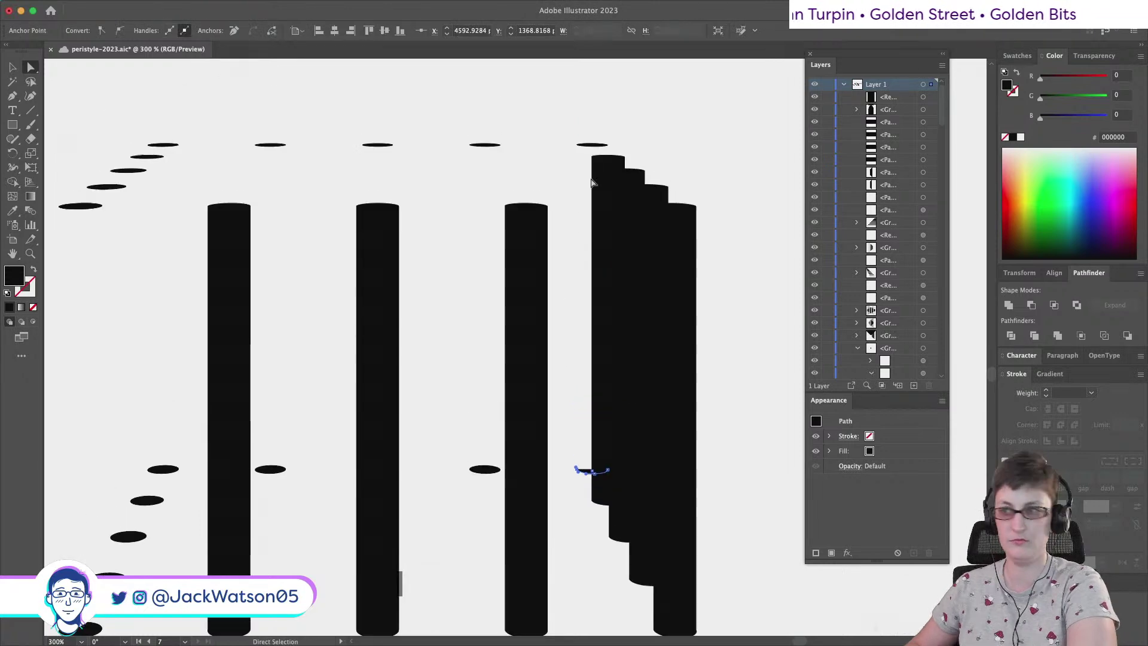
left_click(579, 149, "shift")
key("super+j")
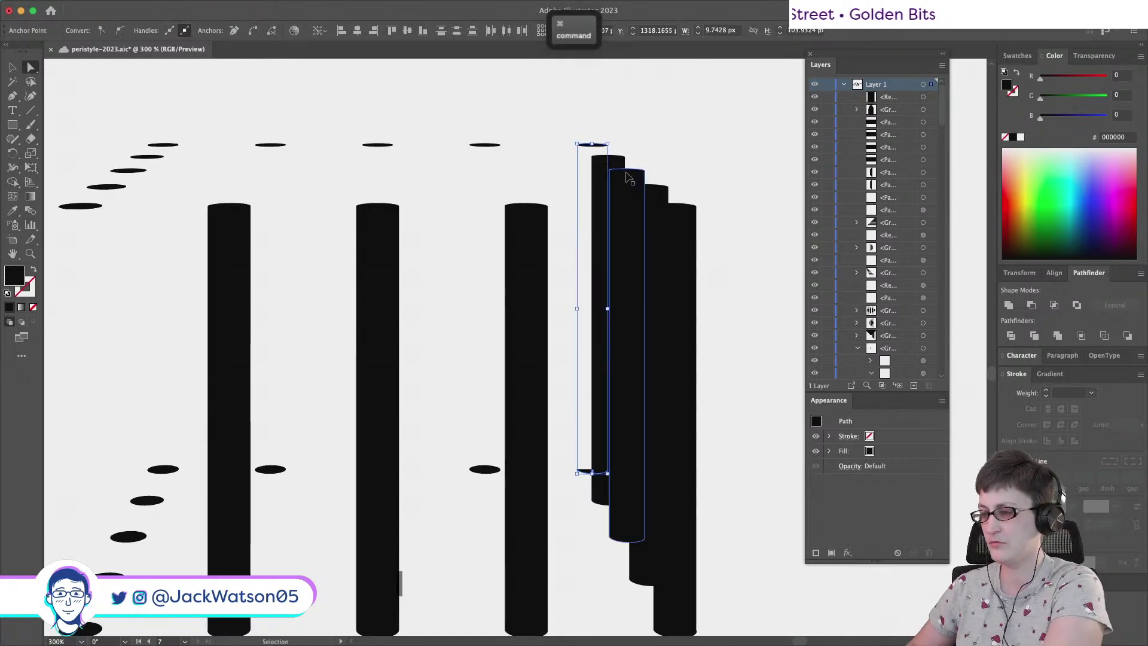
key("super+j")
key("super+z")
key("super+z")
left_click_drag(577, 126, 583, 487)
key("BackSpace")
key("super+z")
key("super+z")
Try cutting all five overlapping columns along the right side
left_click(616, 170, "shift")
left_click(635, 185, "shift")
left_click(657, 200, "shift")
left_click(676, 224, "shift")
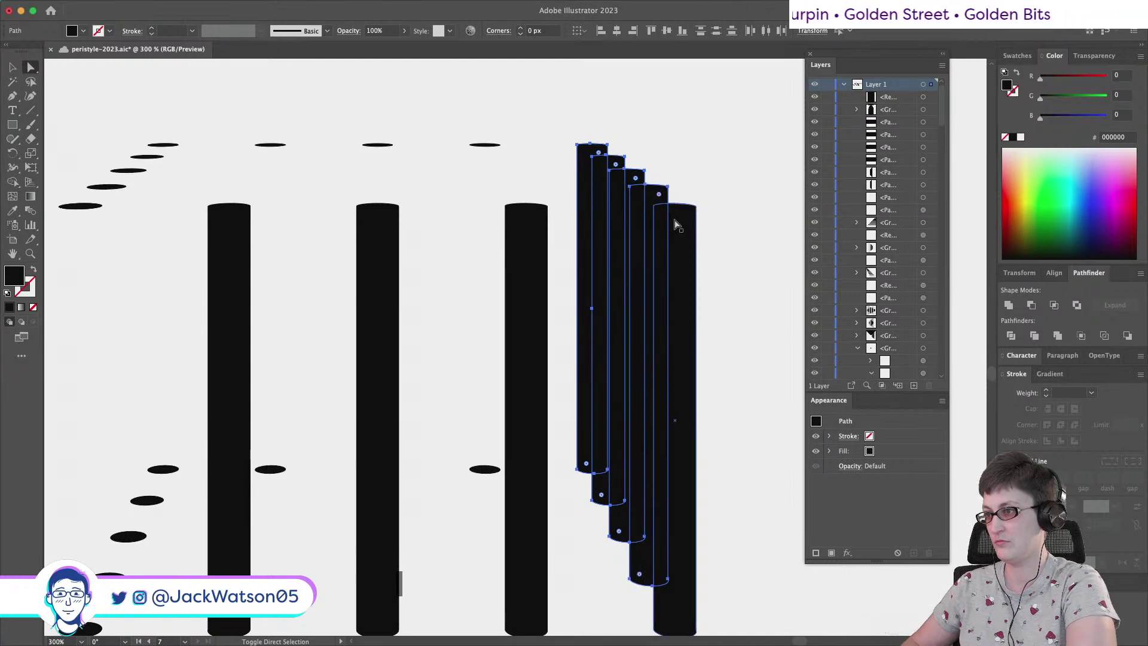
key("super+x")
key("super+z")
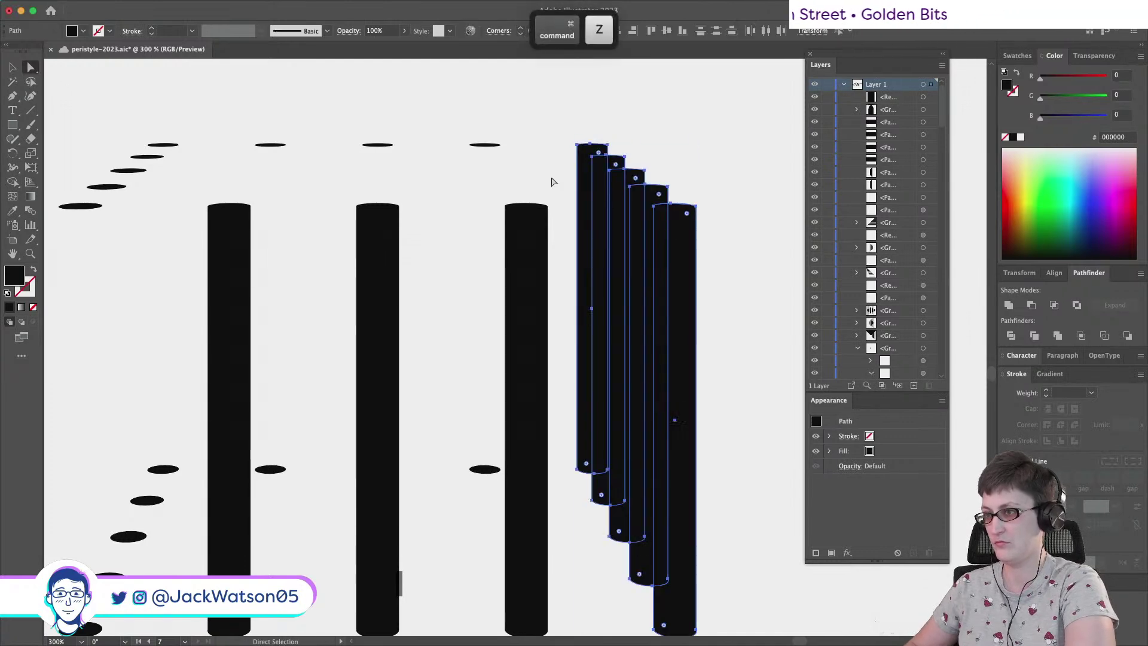
Trim the upper and lower back-row ellipses beside the right corner column to their outer halves
left_click(479, 145)
key("Delete")
left_click(513, 461)
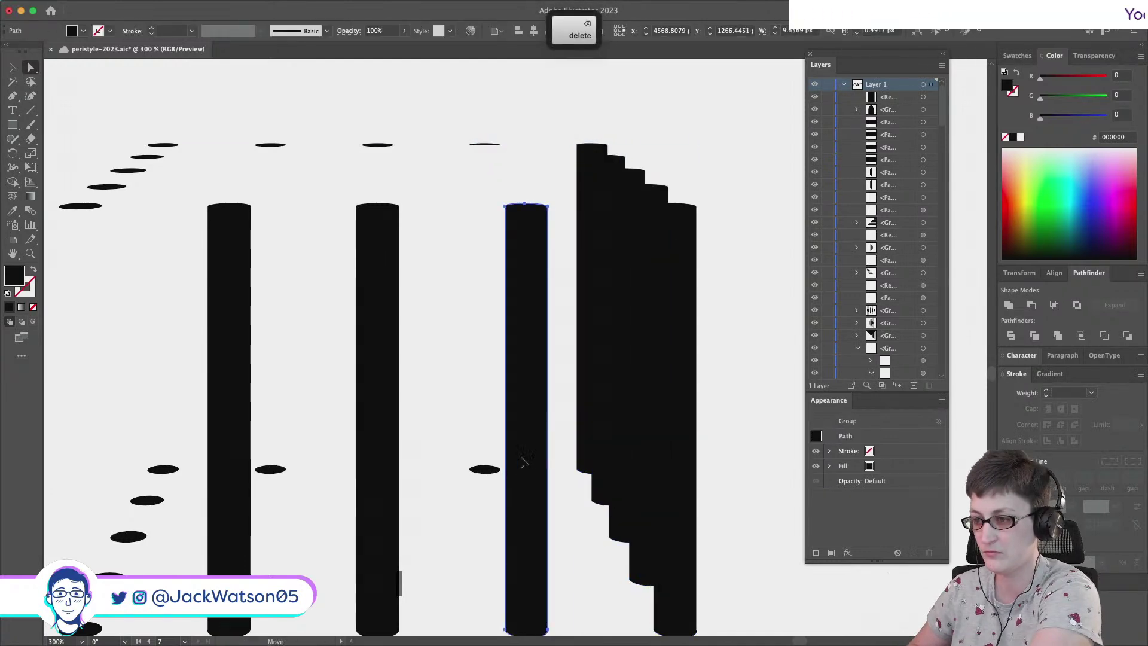
key("Delete")
key("super+z")
left_click(486, 469)
key("Delete")
key("plus")
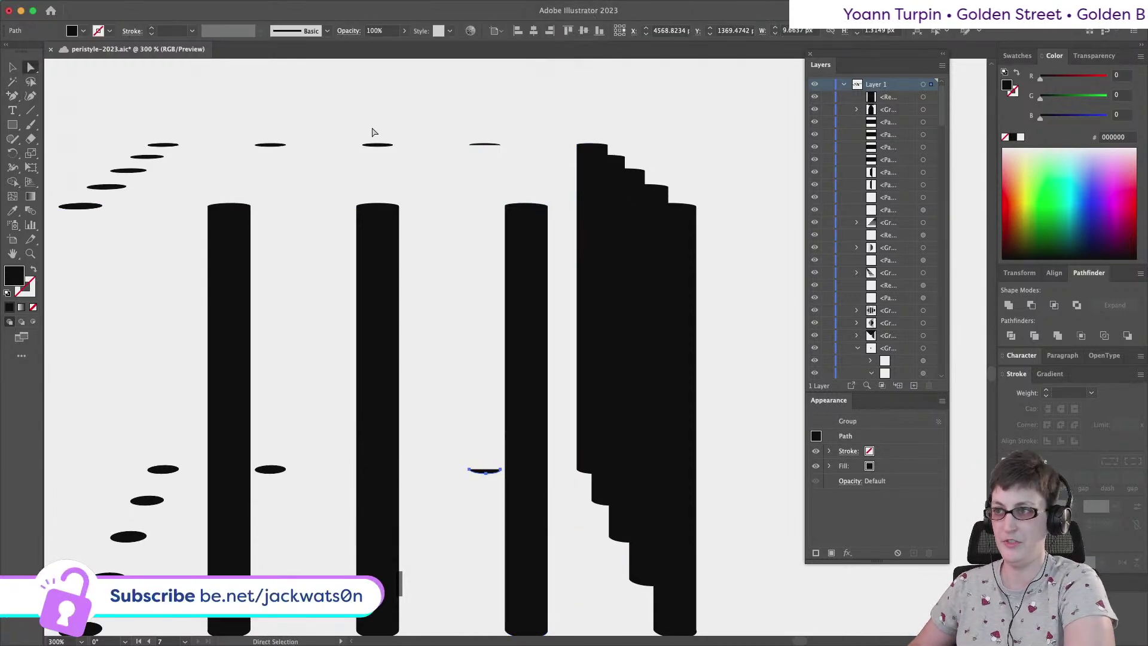
Join the two trimmed half-ellipses beside the right corner column into a closed black back column
left_click_drag(439, 112, 477, 511)
key("super+j")
key("super+j")
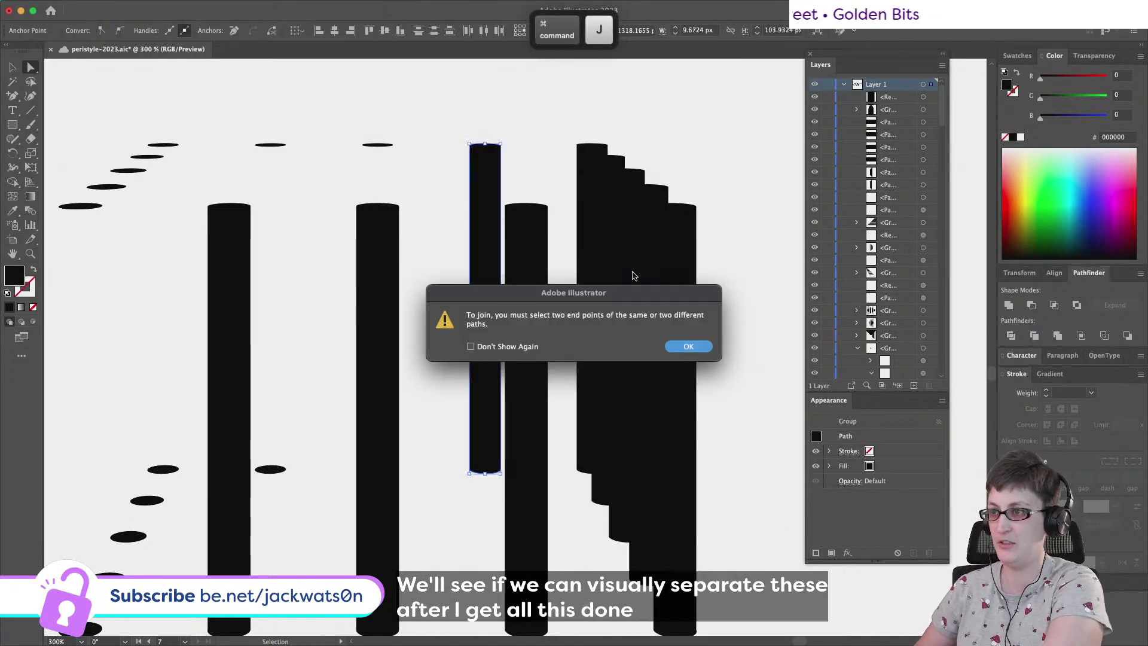
left_click(689, 347)
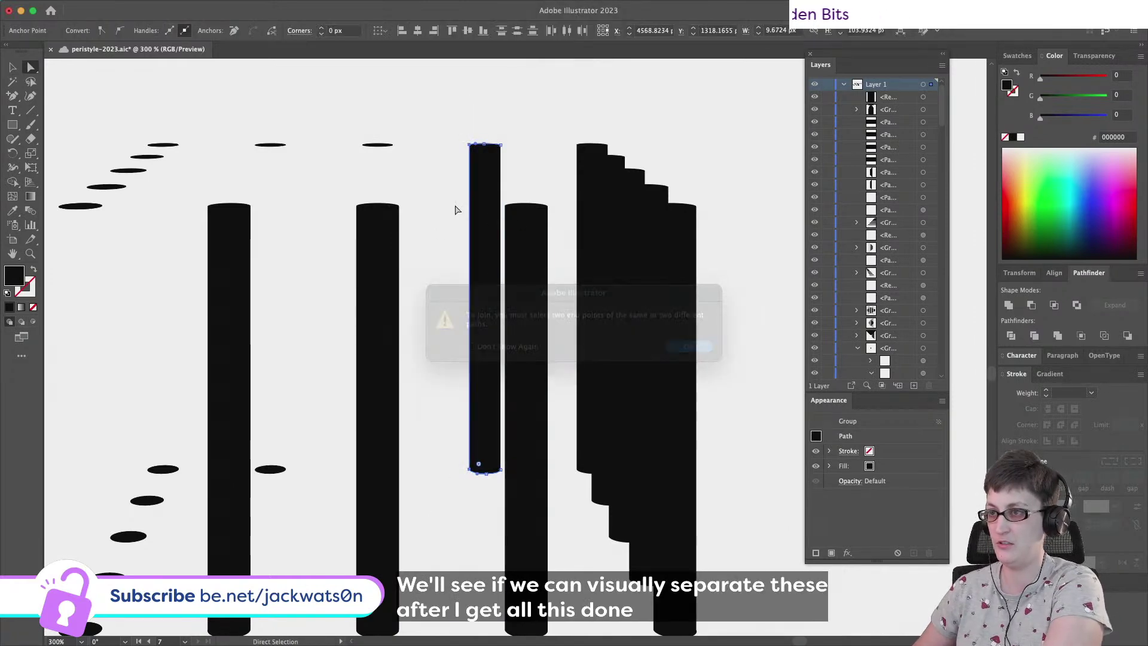
Cut the second front column out of the way and trim the middle back-row ellipses to their outer halves
left_click(376, 149)
left_click(377, 495, "super")
key("super+x")
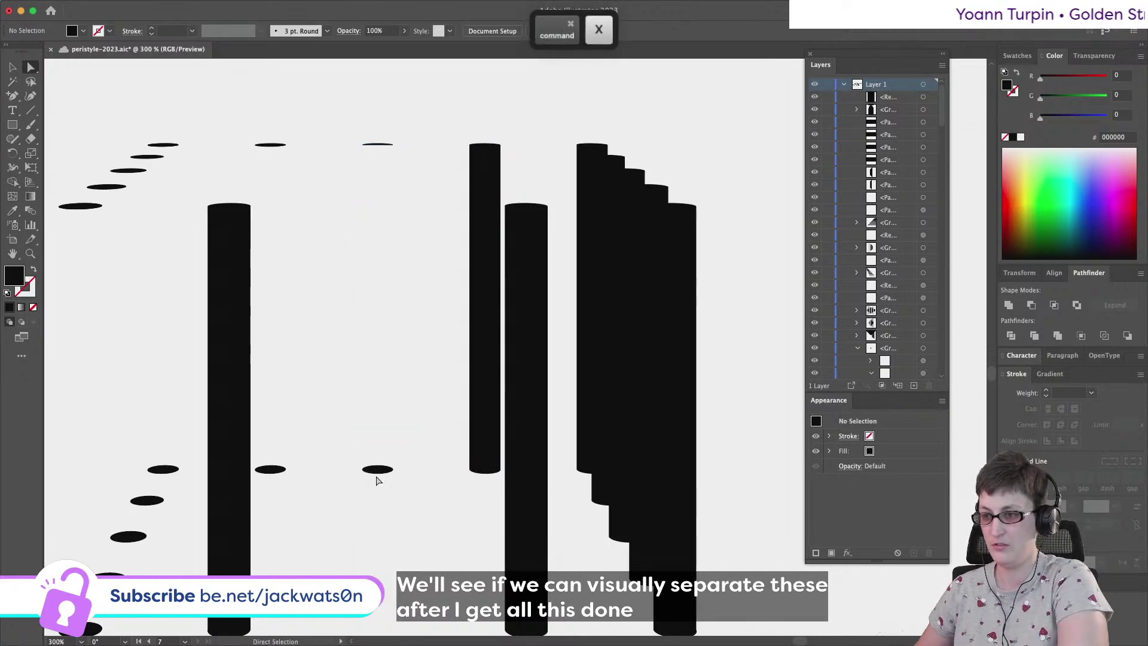
left_click(377, 466)
key("Delete")
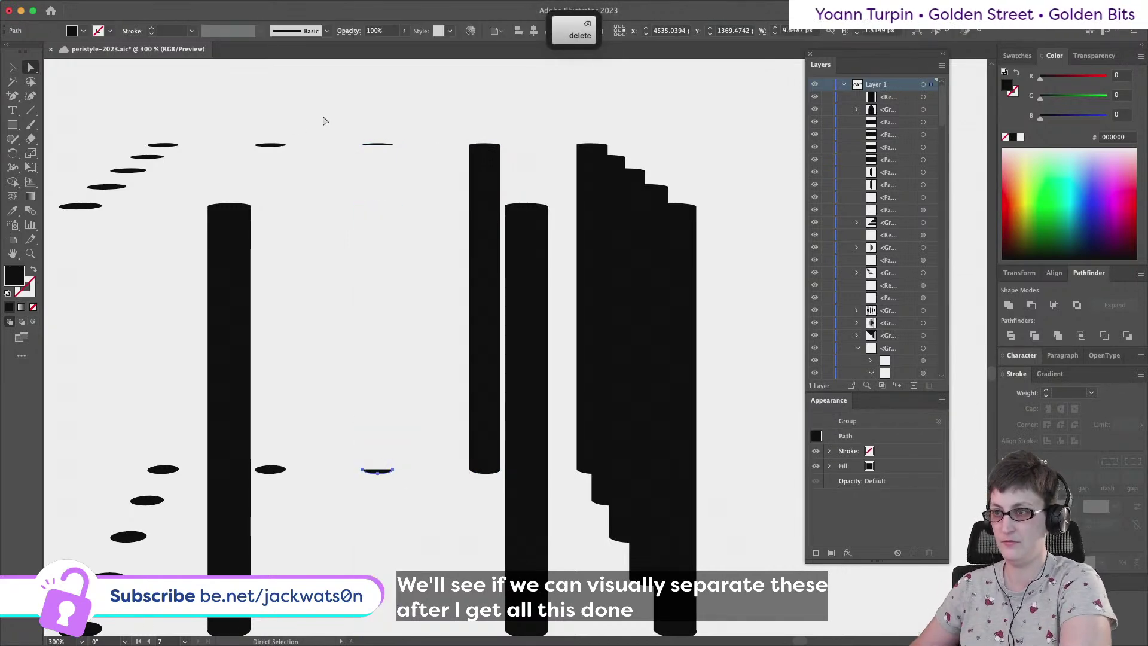
Join the middle half-ellipses into a back column and paste the cut front column back in place in front
left_click_drag(323, 117, 359, 436)
left_click_drag(366, 483, 371, 482)
key("super+j")
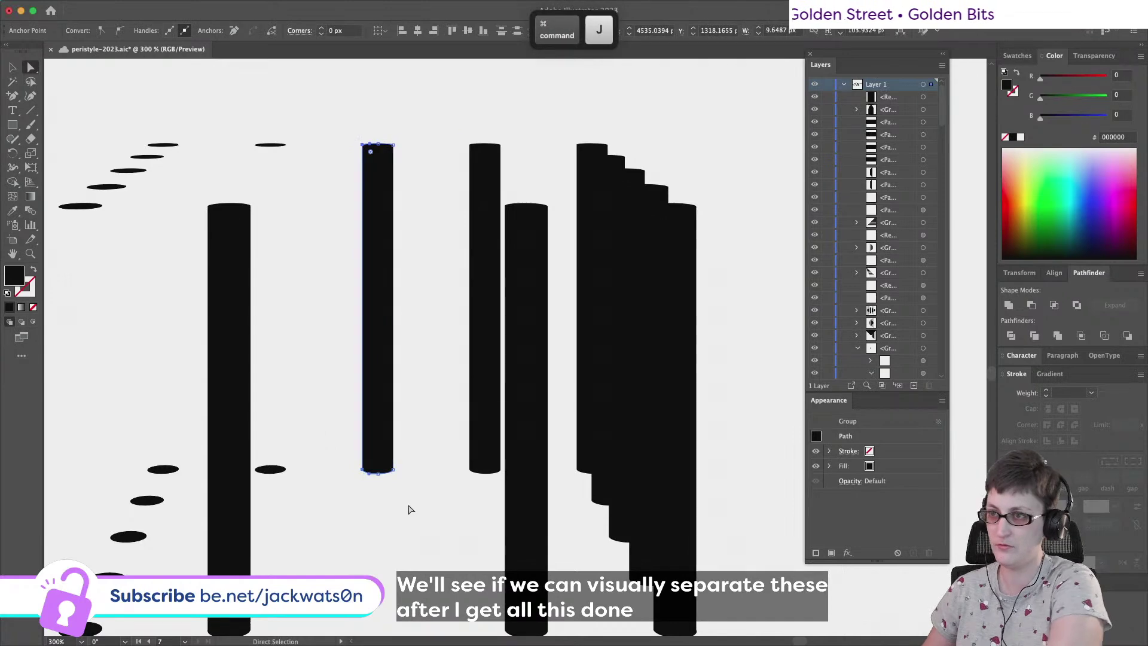
left_click(379, 270)
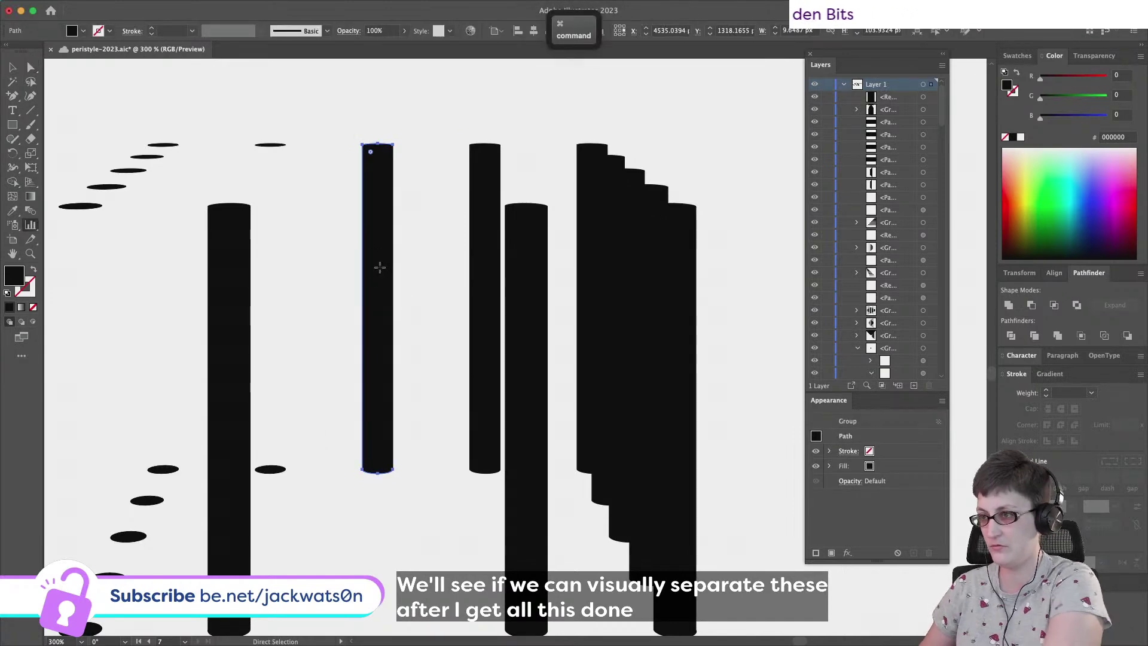
scroll(380, 275, "down", 4, "alt")
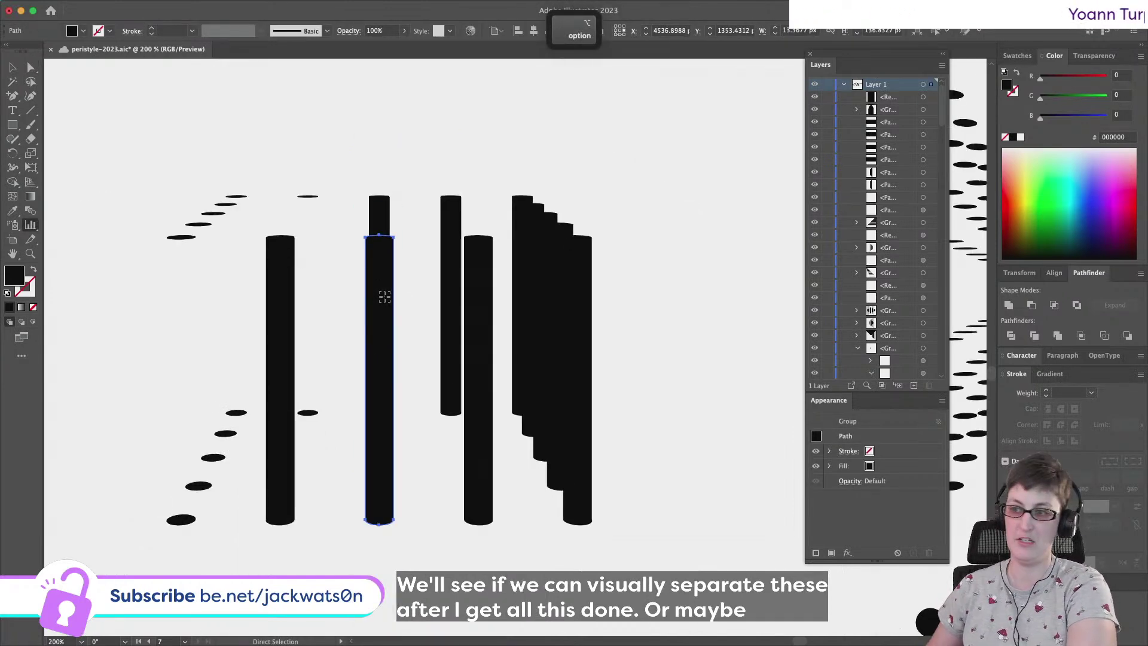
key("super+shift+a")
Duplicate the five overlapping columns along the right side in place
scroll(418, 290, "up", 3, "alt")
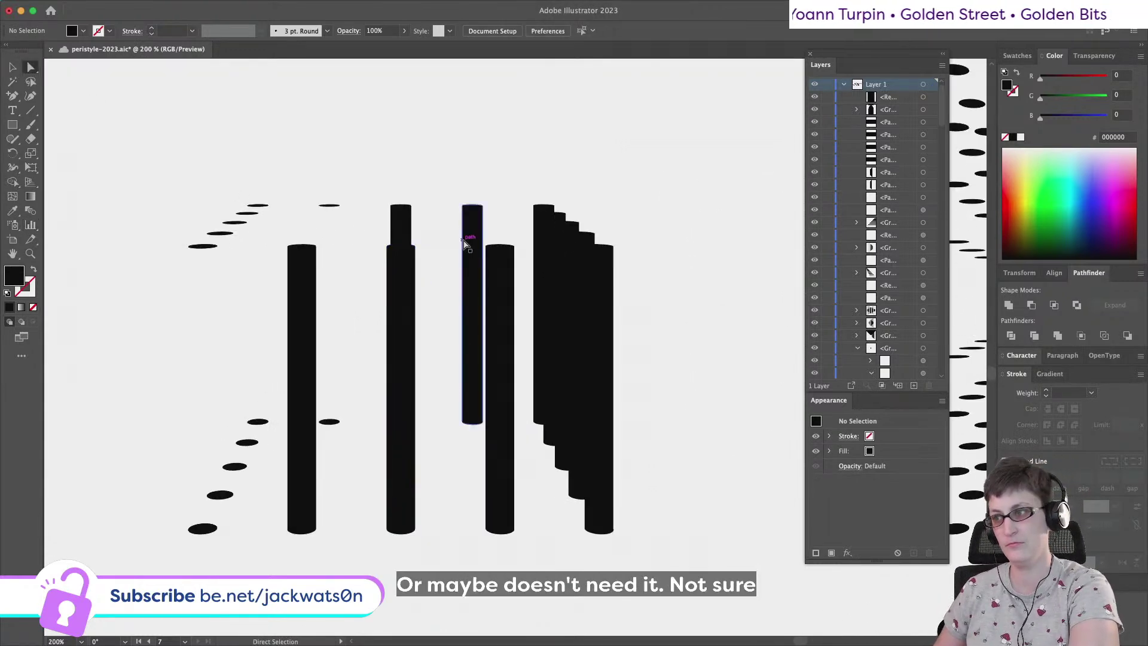
left_click(602, 268)
left_click(577, 257, "shift")
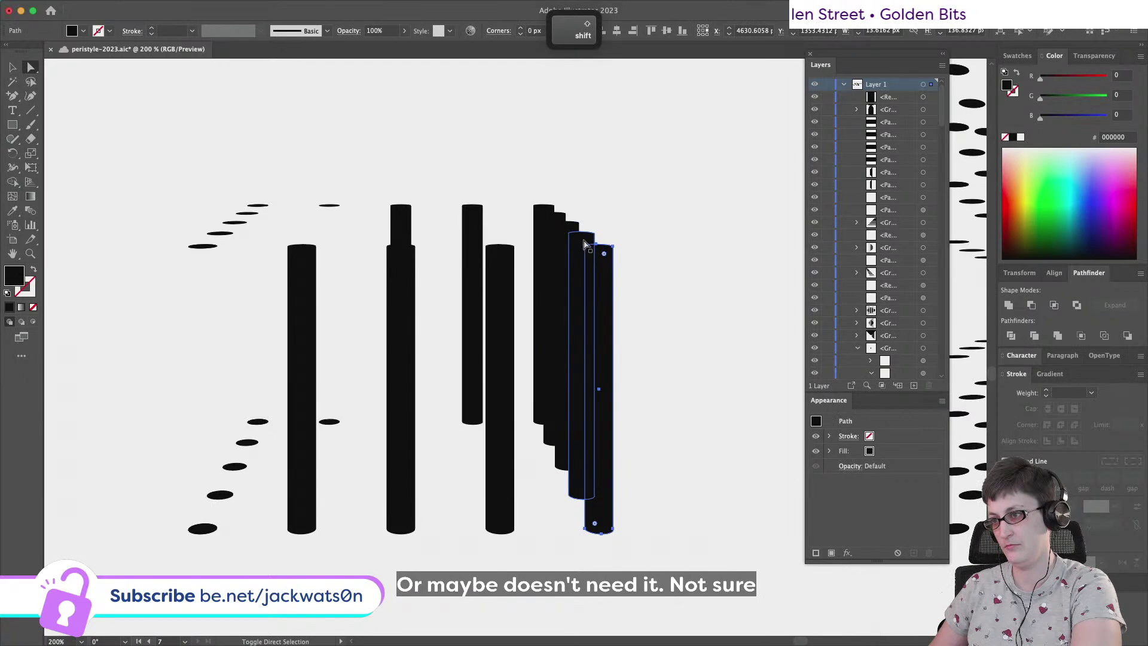
left_click(562, 228, "shift")
left_click(552, 224, "shift")
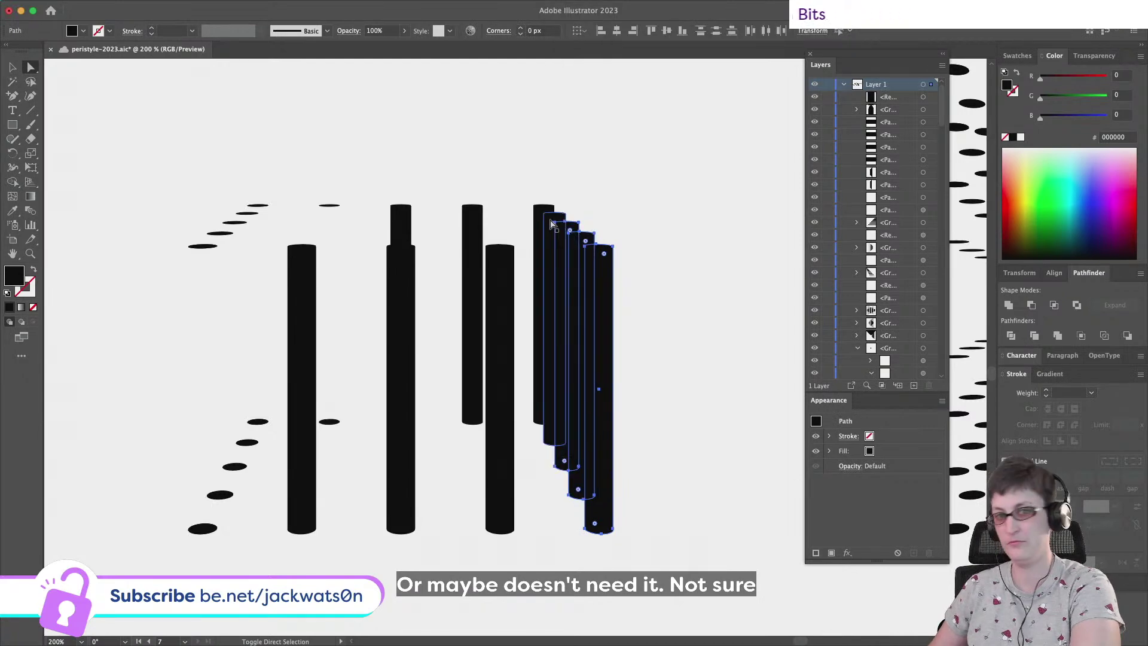
left_click(541, 212, "shift")
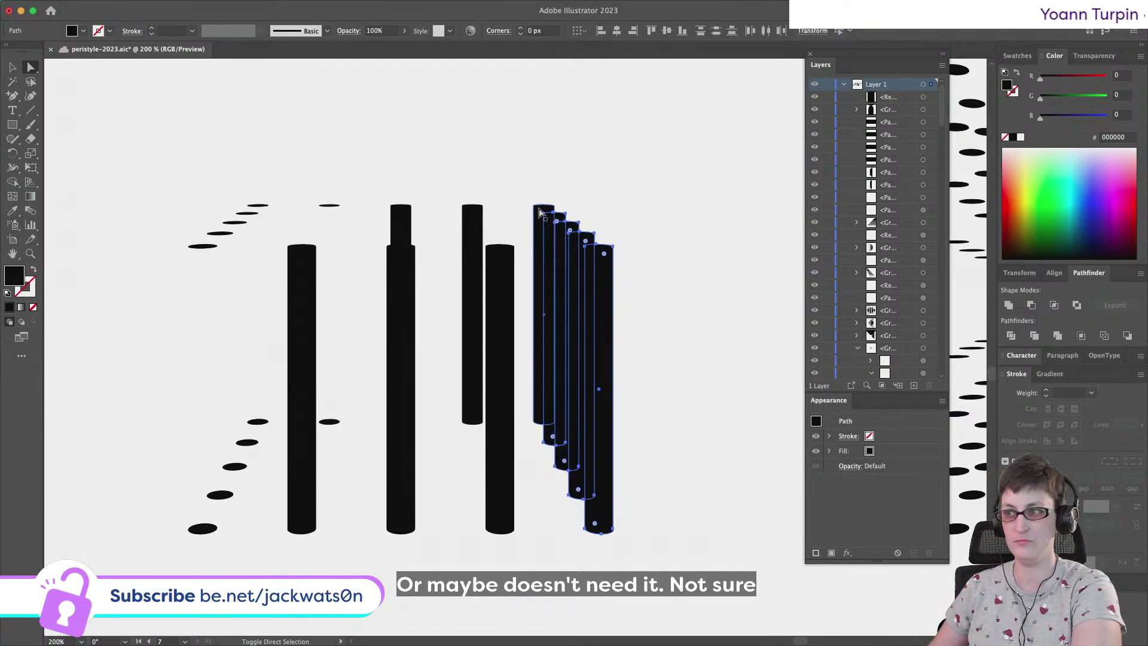
key("super+c")
Nudge the five duplicate columns slightly up and left, and fill them with white (ffffff)
key("Left")
key("Up")
key("Left")
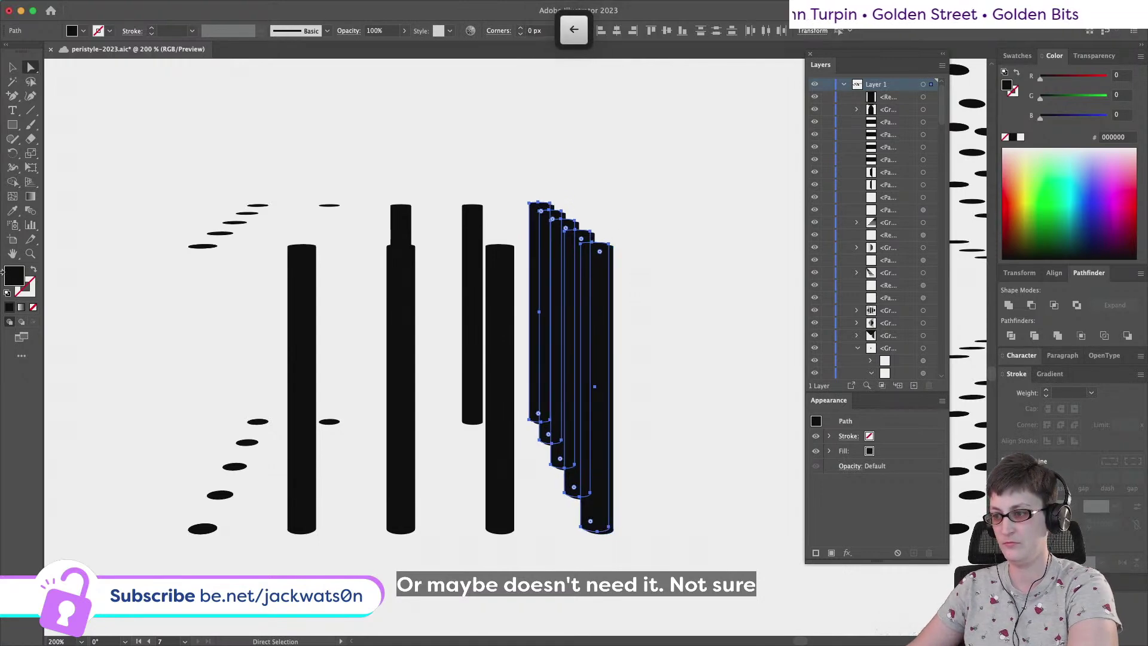
key("Up")
left_click(599, 362, "super")
key("super+b")
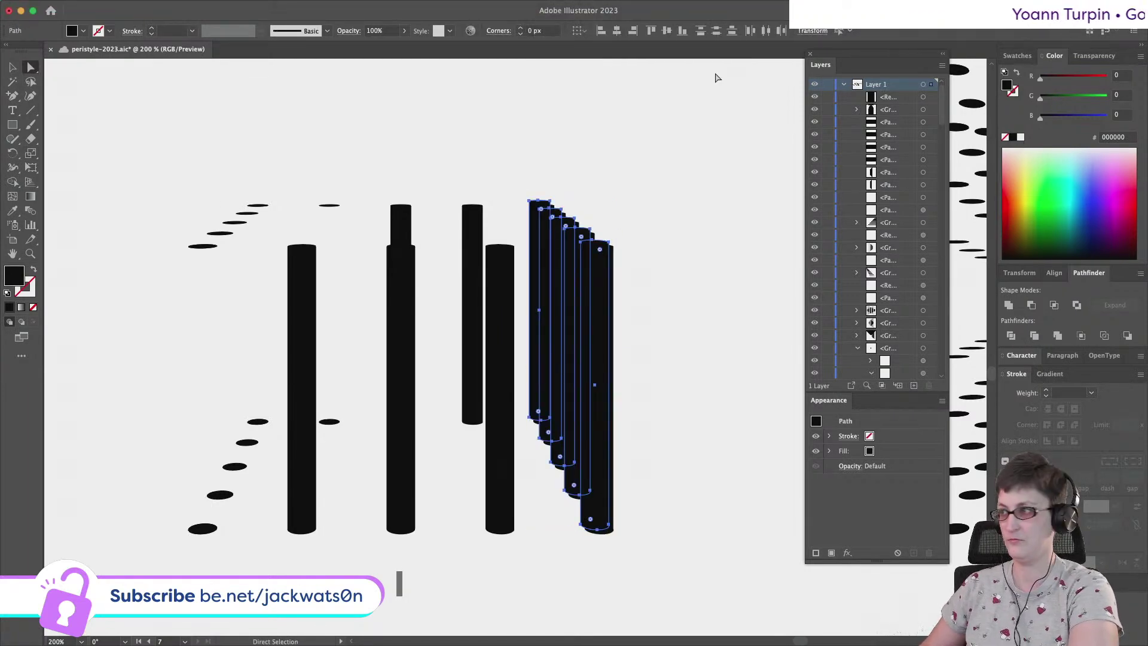
left_click(1022, 138)
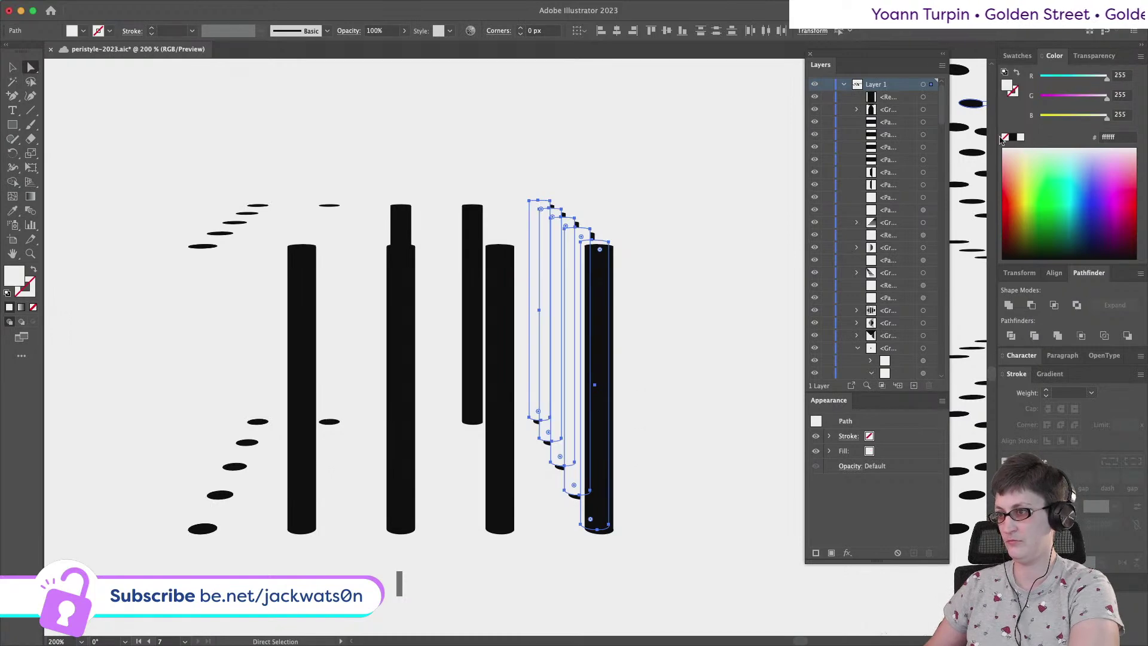
Restack the white copies by cutting and pasting in place so each sits directly behind its own black column
key("super+equal")
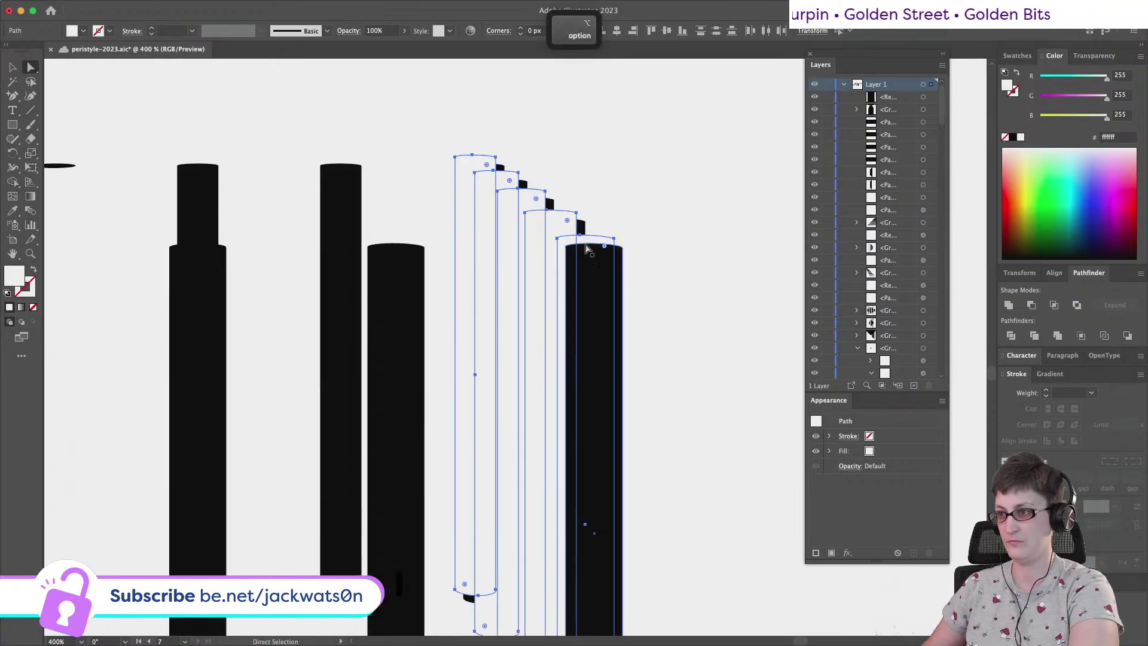
left_click_drag(588, 244, 564, 231)
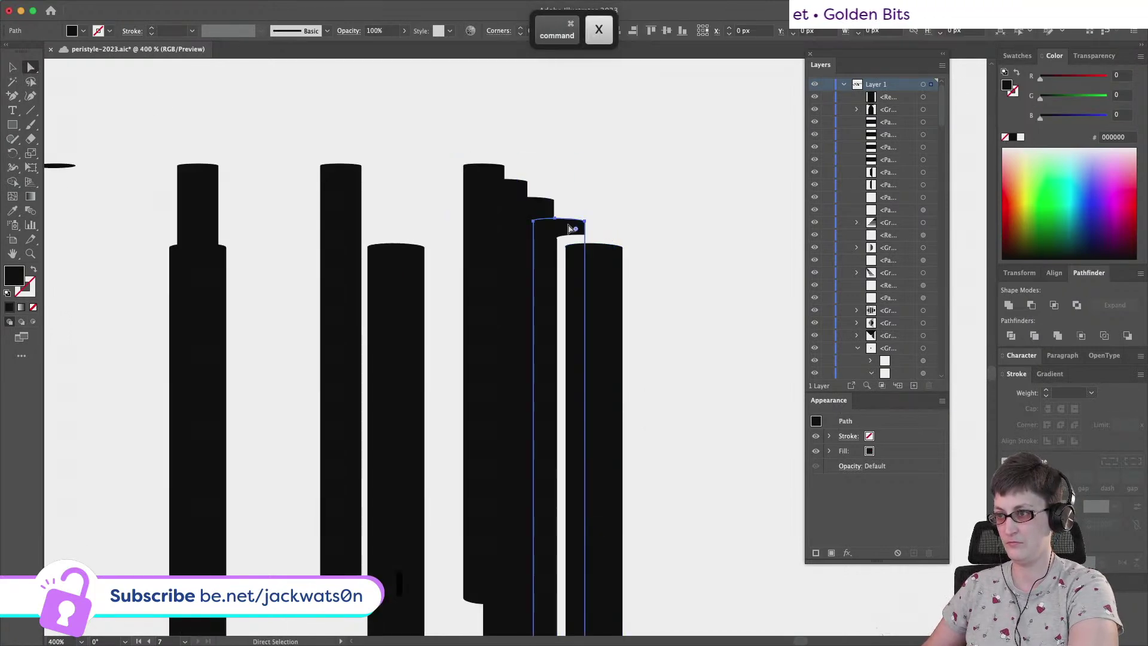
key("super+b")
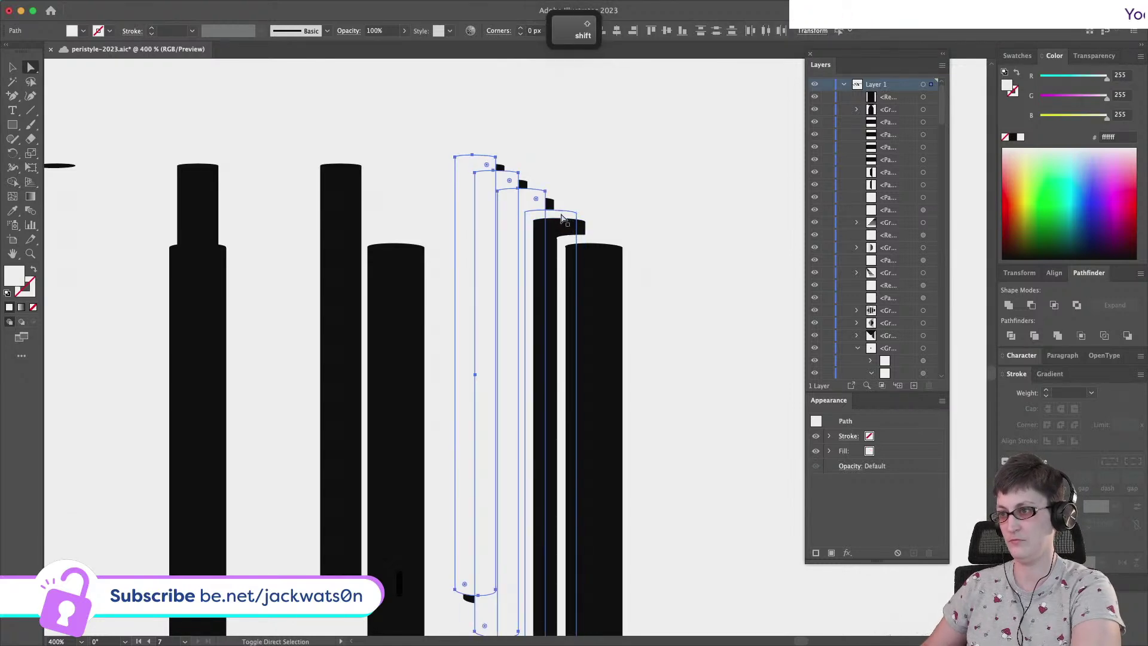
key("super+x")
key("super+f")
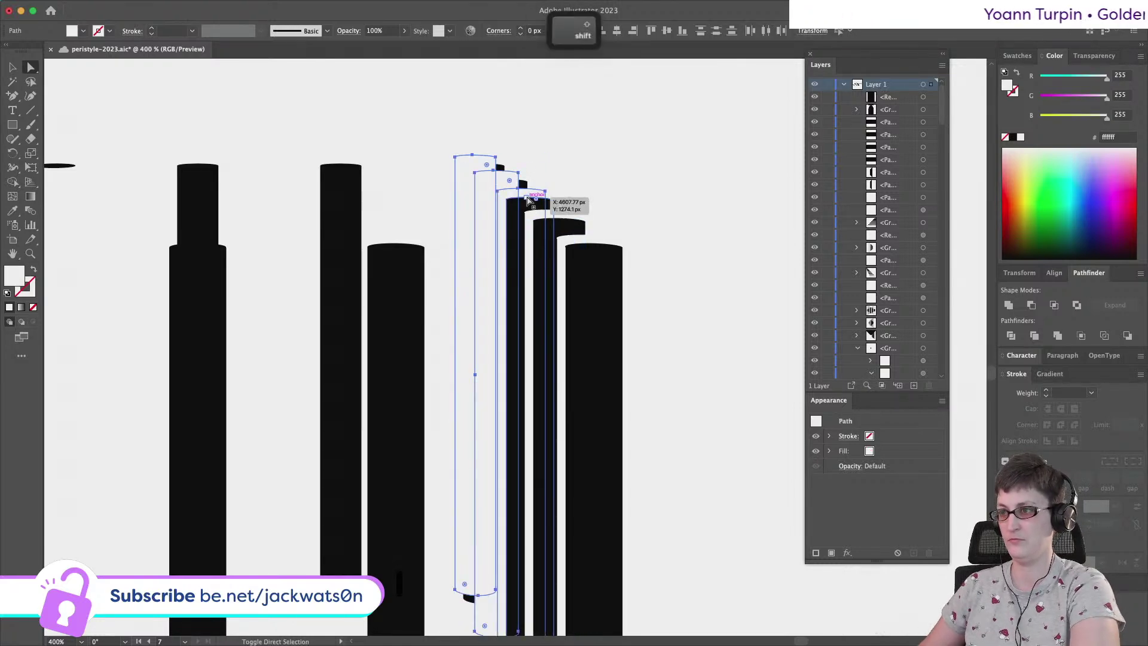
key("super+shift+a")
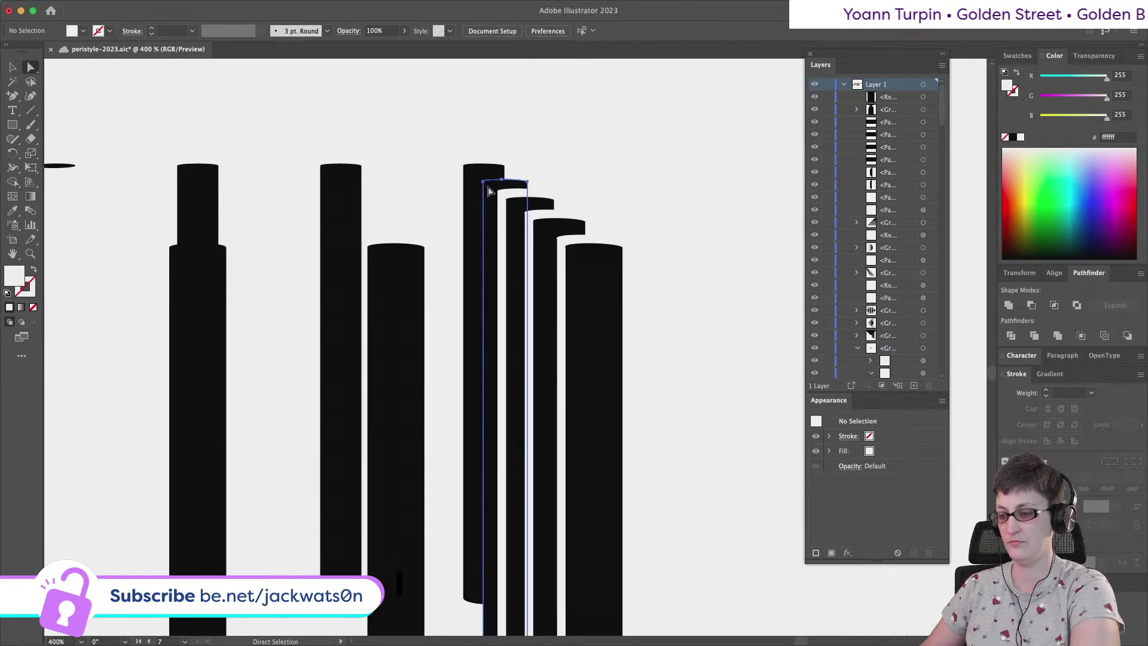
left_click_drag(511, 187, 503, 178)
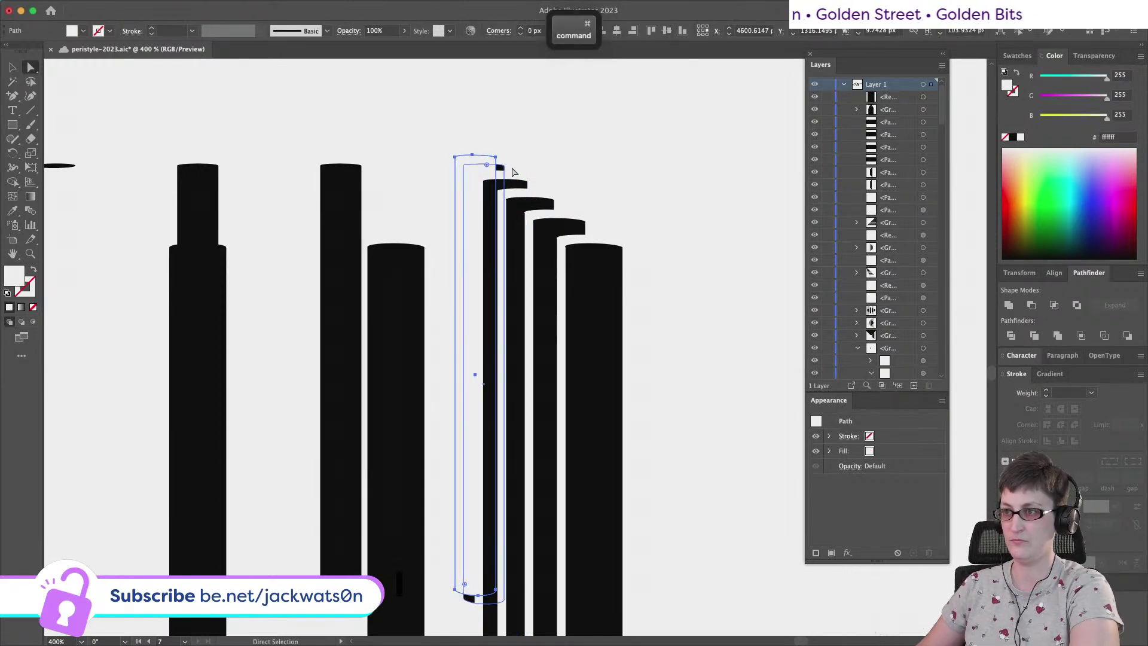
key("super+shift+a")
scroll(542, 166, "down", 2)
scroll(541, 166, "down", 3)
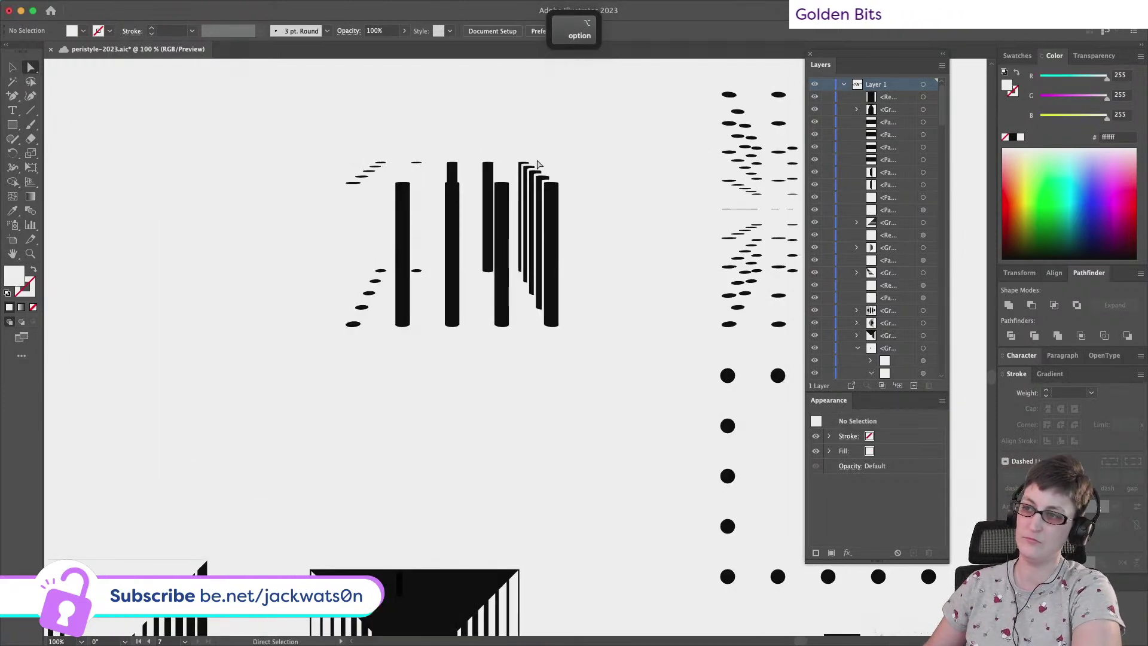
Nudge the second-farthest white copy slightly down and right, and the second-nearest white copy slightly up and left
scroll(538, 216, "up", 3)
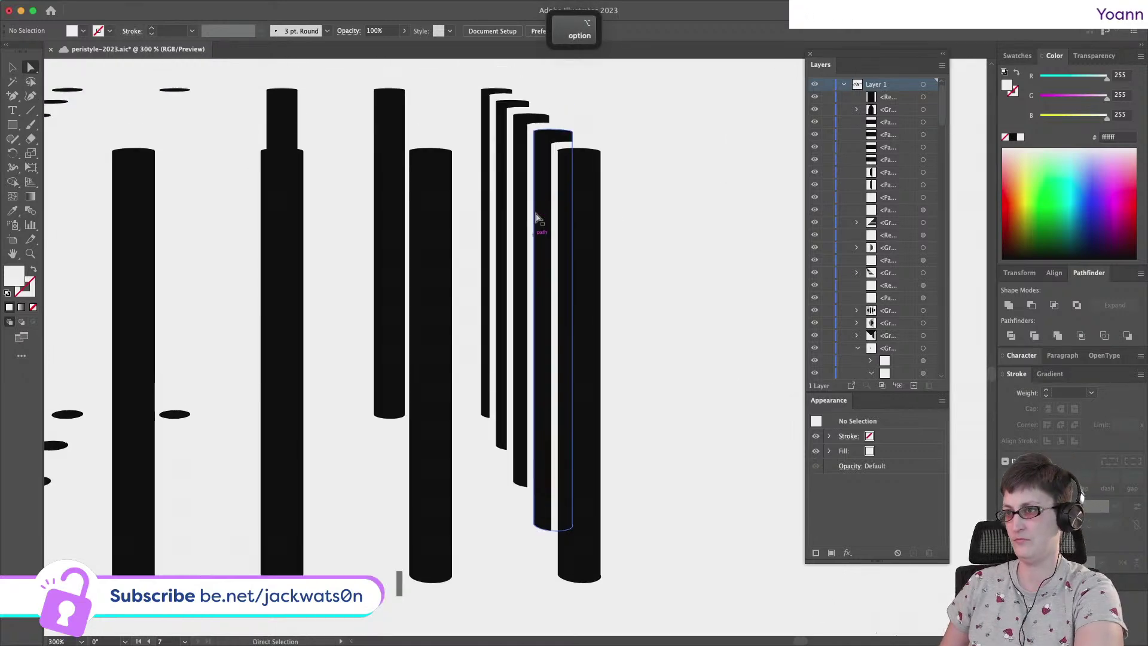
left_click(494, 195)
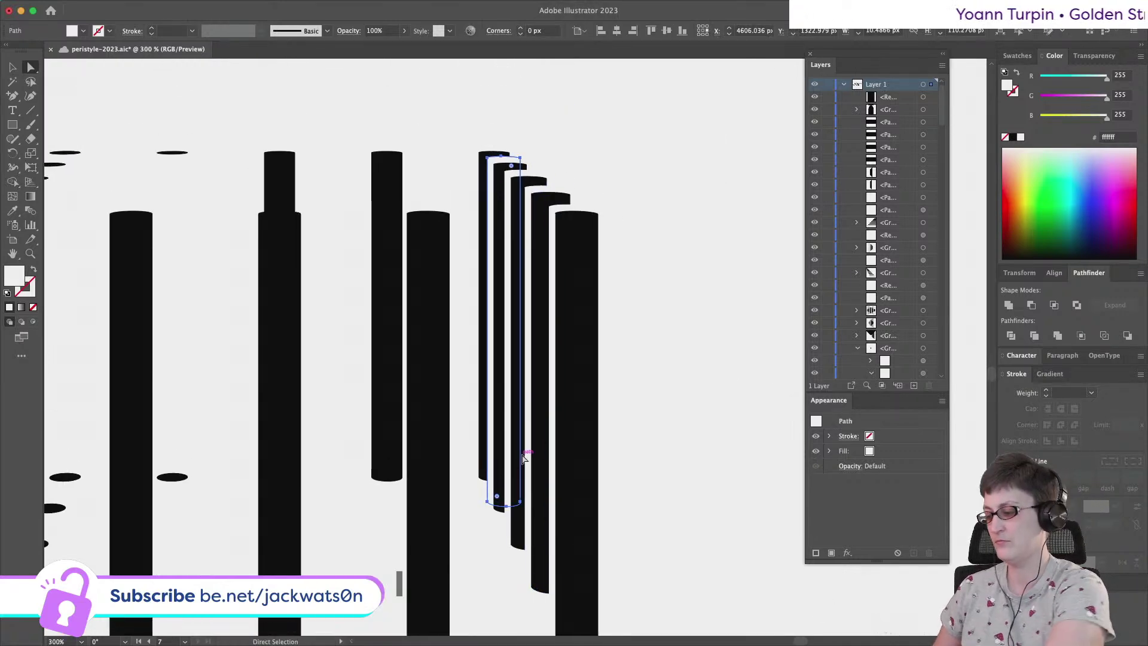
key("Down")
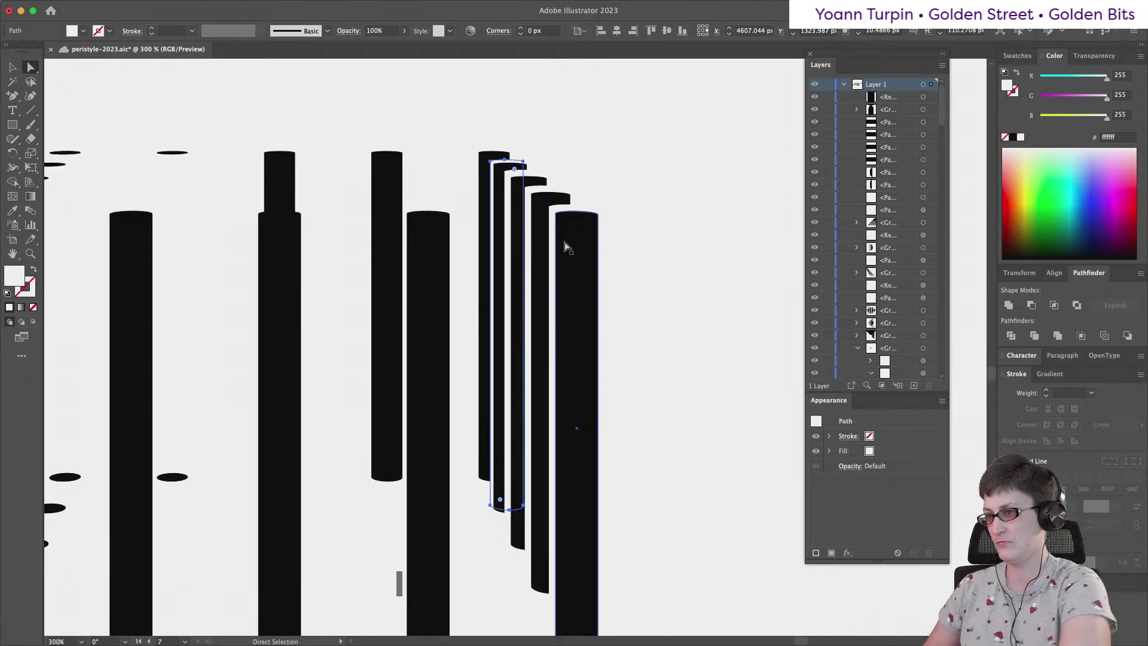
left_click(527, 192)
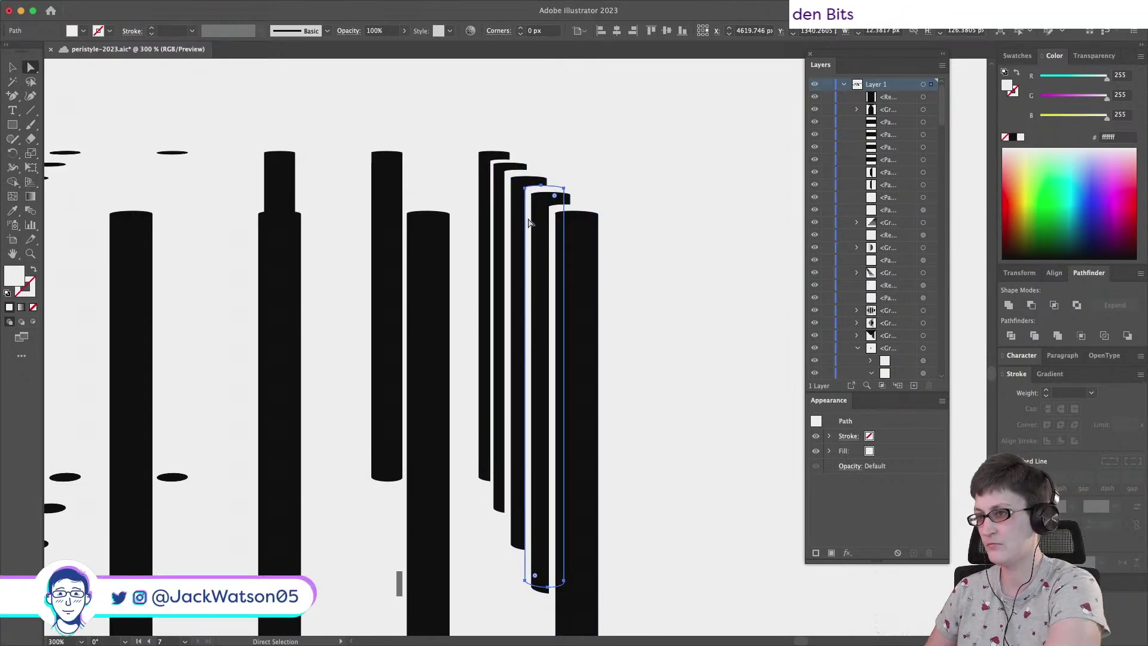
left_click(555, 211, "shift")
key("Up")
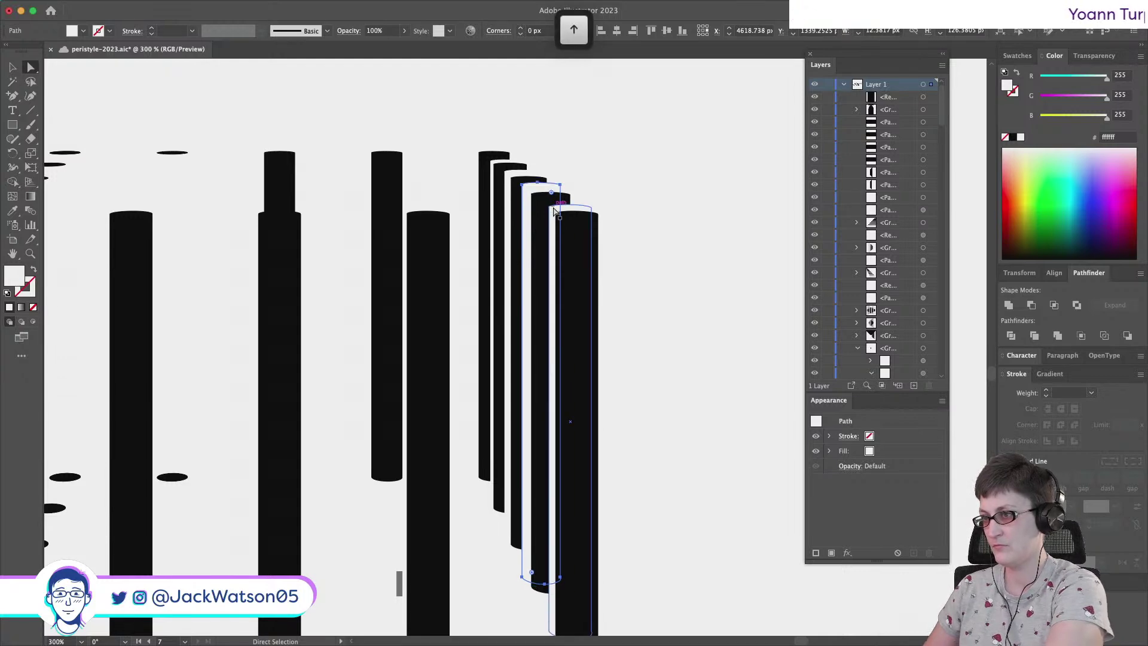
Nudge the nearest white copy on the right side slightly further up and left behind the front column
left_click(556, 214)
key("Left")
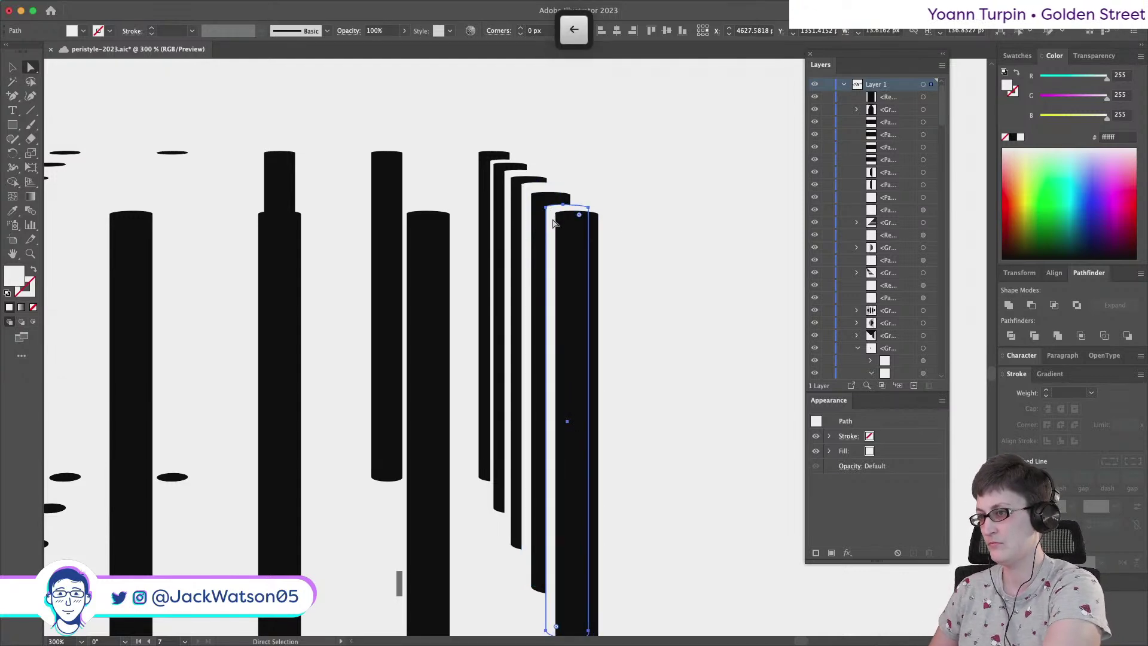
key("Up")
key("Left")
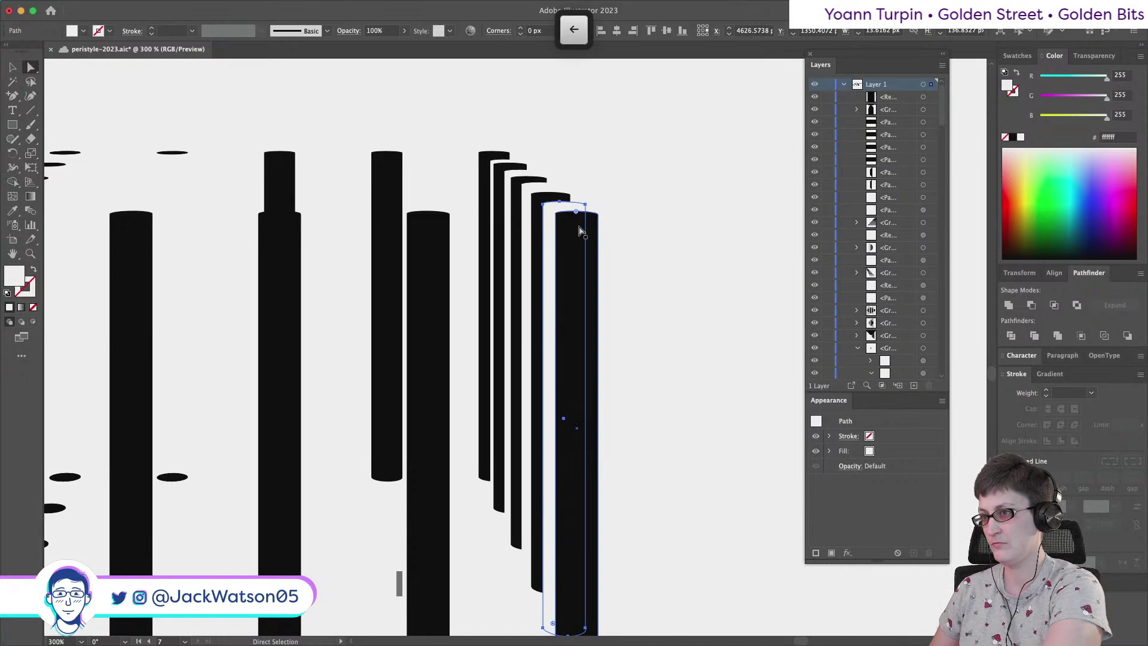
left_click(644, 269)
Duplicate the rear middle column in place and fill the copy with white (ffffff) sampled from a separator
scroll(645, 269, "down", 3, "alt")
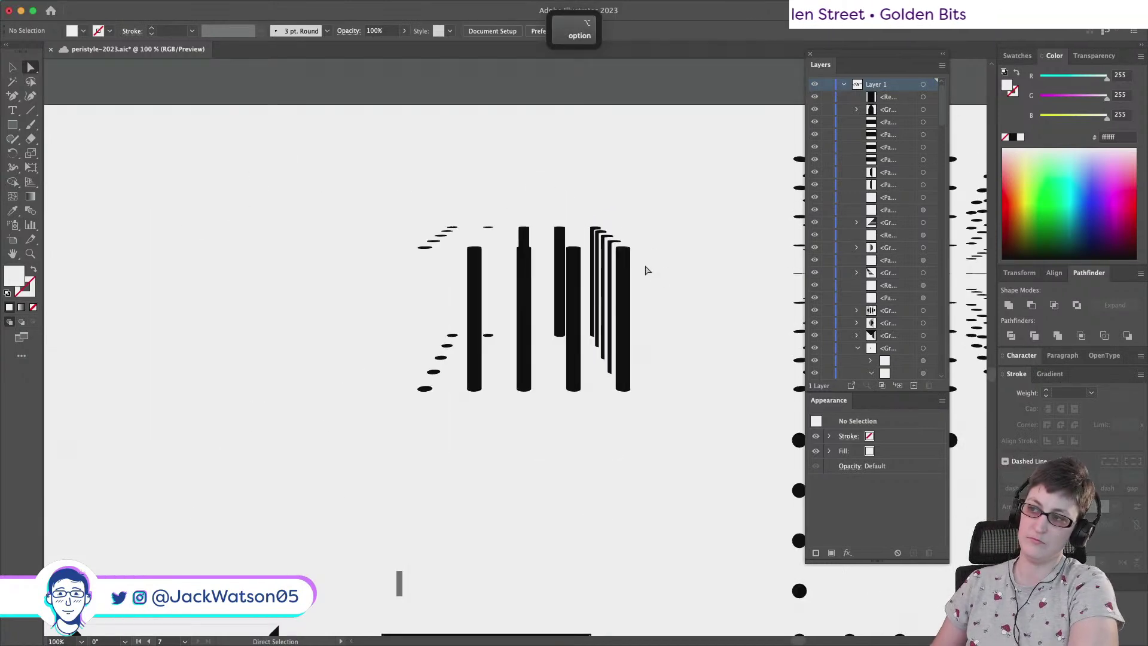
scroll(646, 271, "up", 2, "alt")
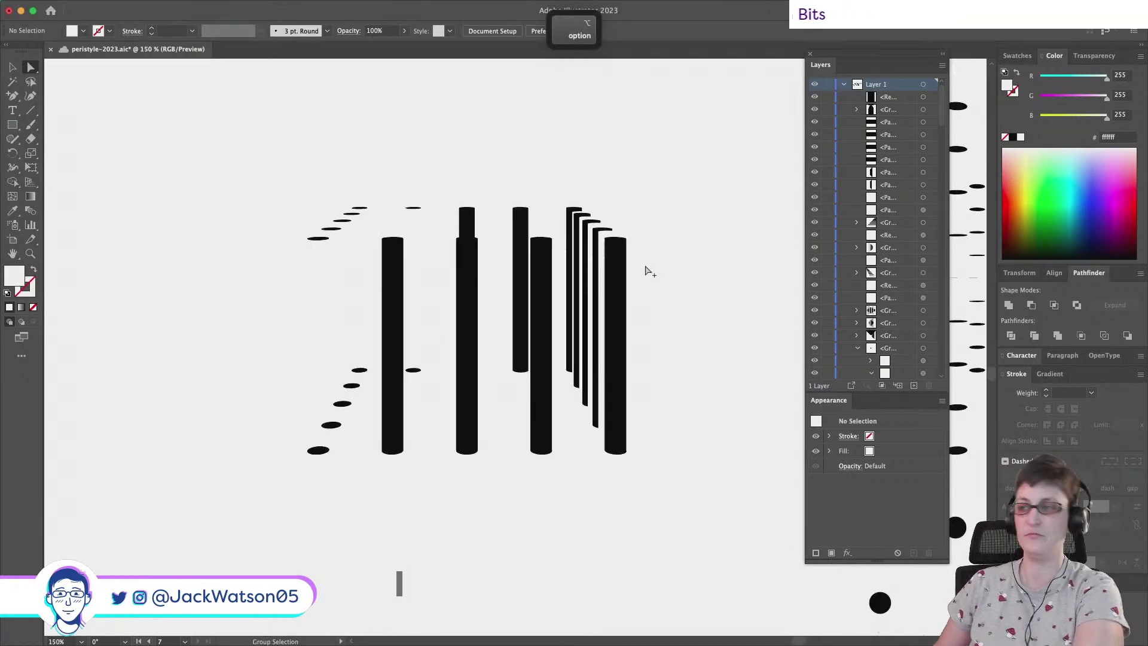
scroll(646, 266, "left", 2)
scroll(647, 267, "up", 1)
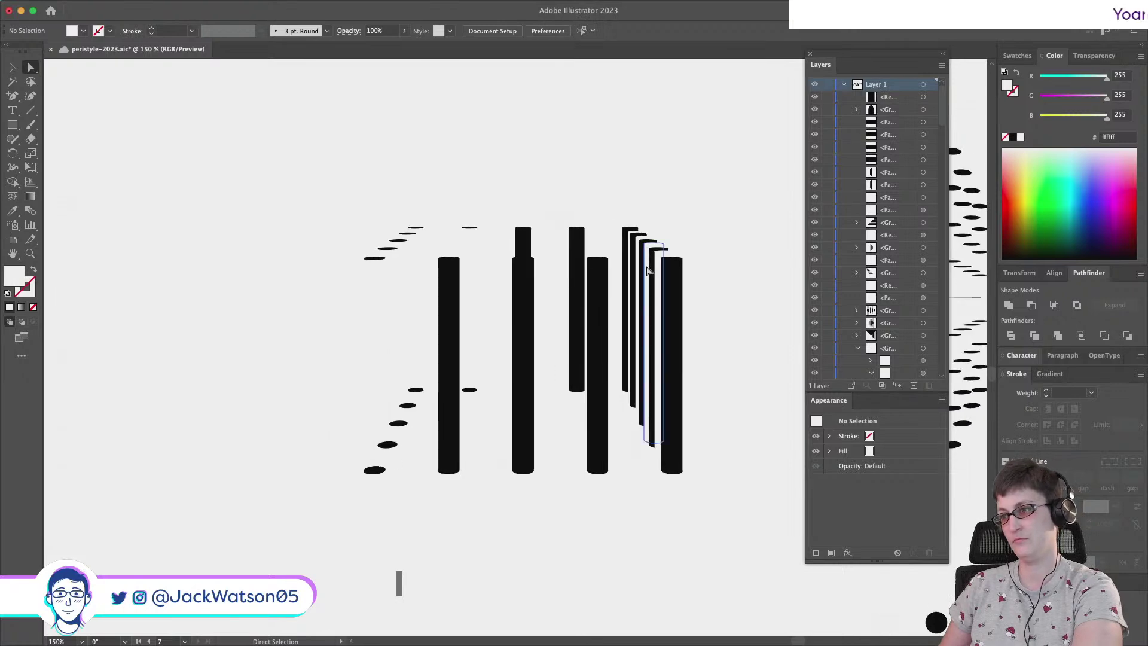
left_click(523, 245)
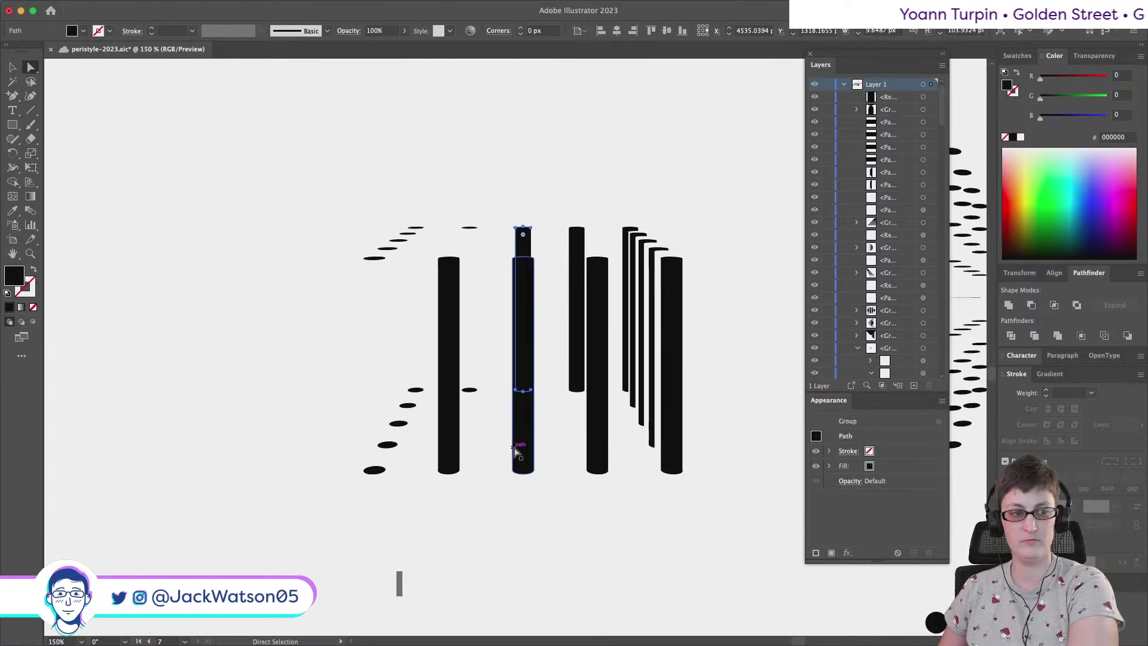
key("super")
key("super+f")
left_click(12, 214)
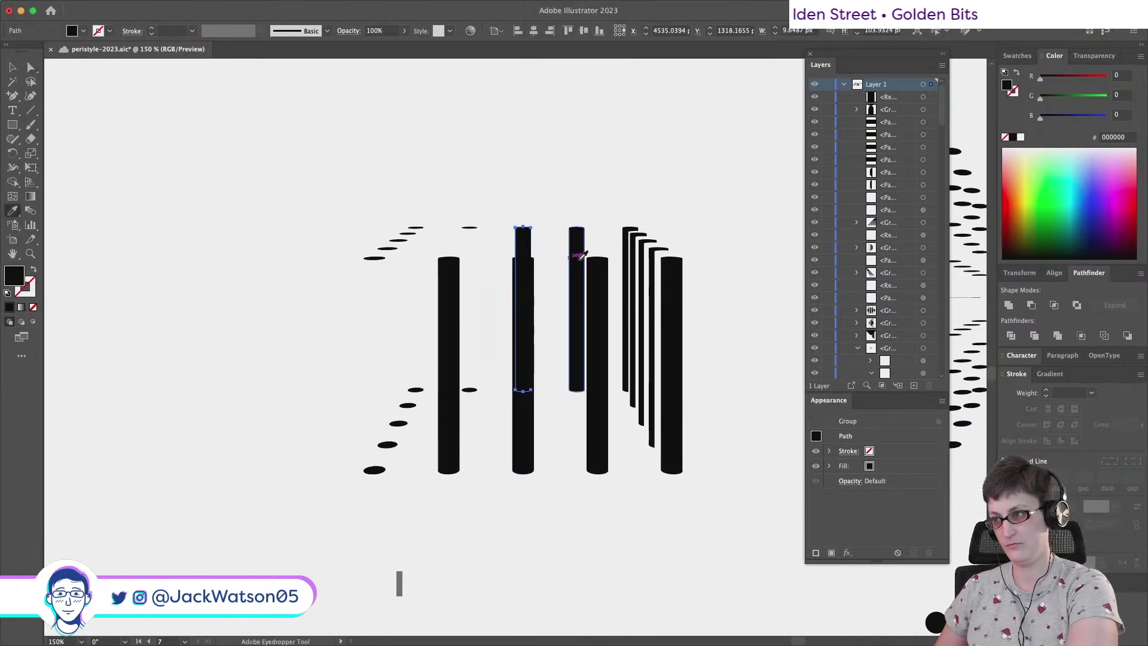
left_click(644, 248)
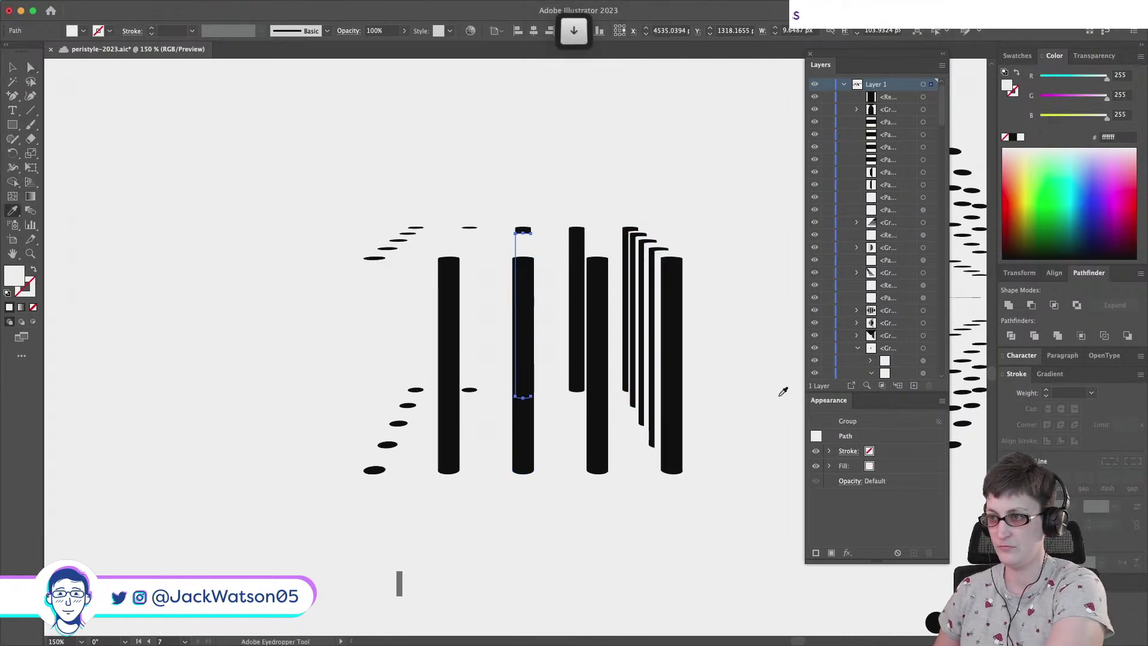
Move the white copy down so it leaves only a thin gap above the front middle column
key("super+j")
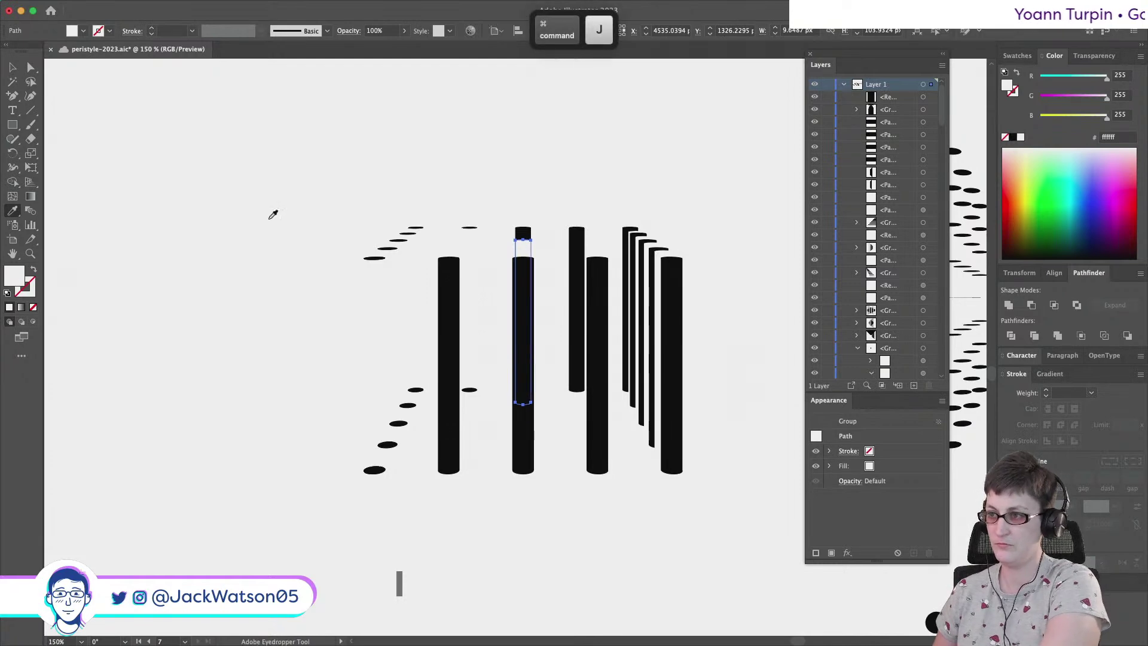
left_click(33, 69)
left_click_drag(525, 256, 525, 328)
key("super+shift+a")
key("super+minus")
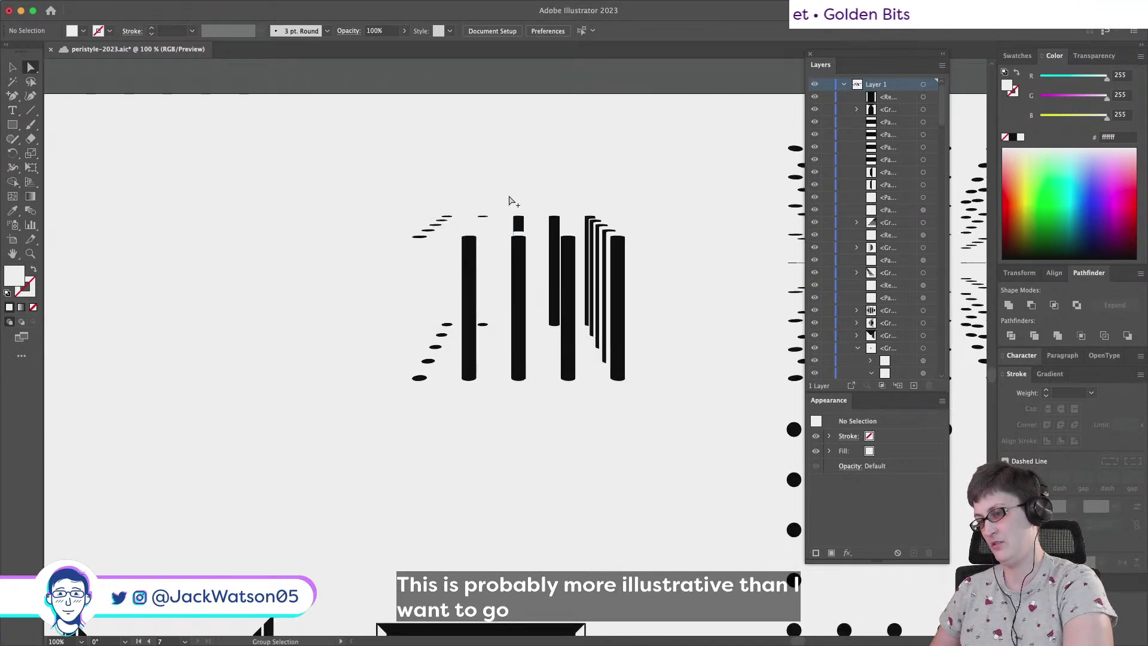
Copy the middle and right-side columns together with their white separators
key("super+equal")
left_click_drag(686, 457, 707, 513)
key("super+c")
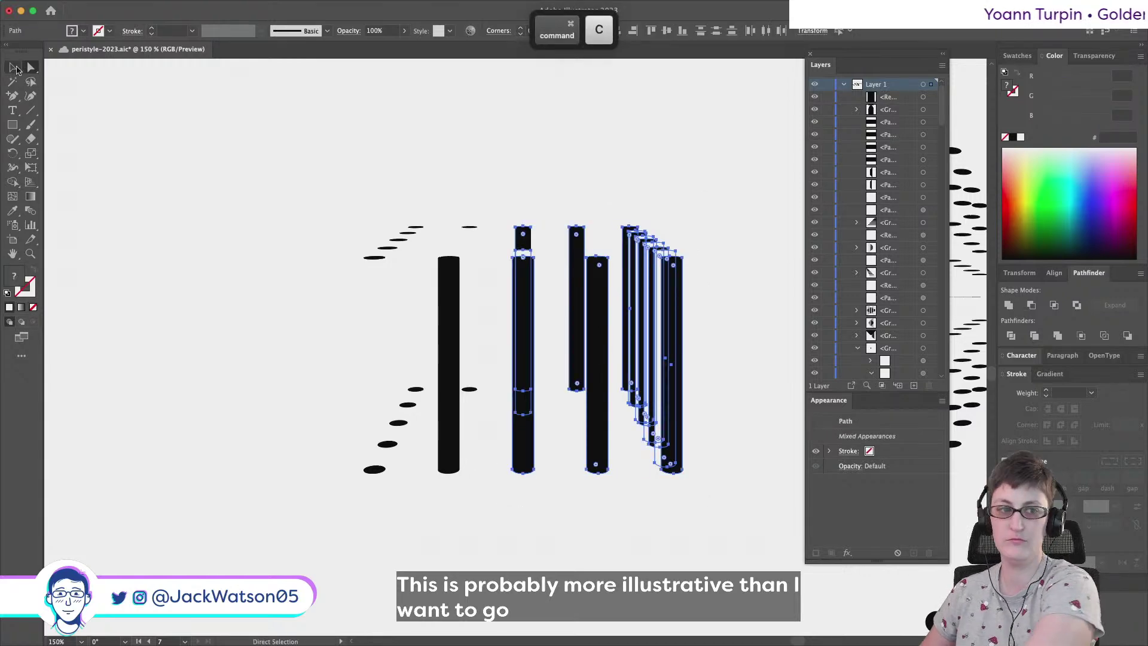
Delete the intermediate dots of the upper-left side row, undoing the extra deletion of columns and back-row dots
left_click(14, 68)
left_click_drag(372, 231, 415, 227)
key("BackSpace")
key("BackSpace")
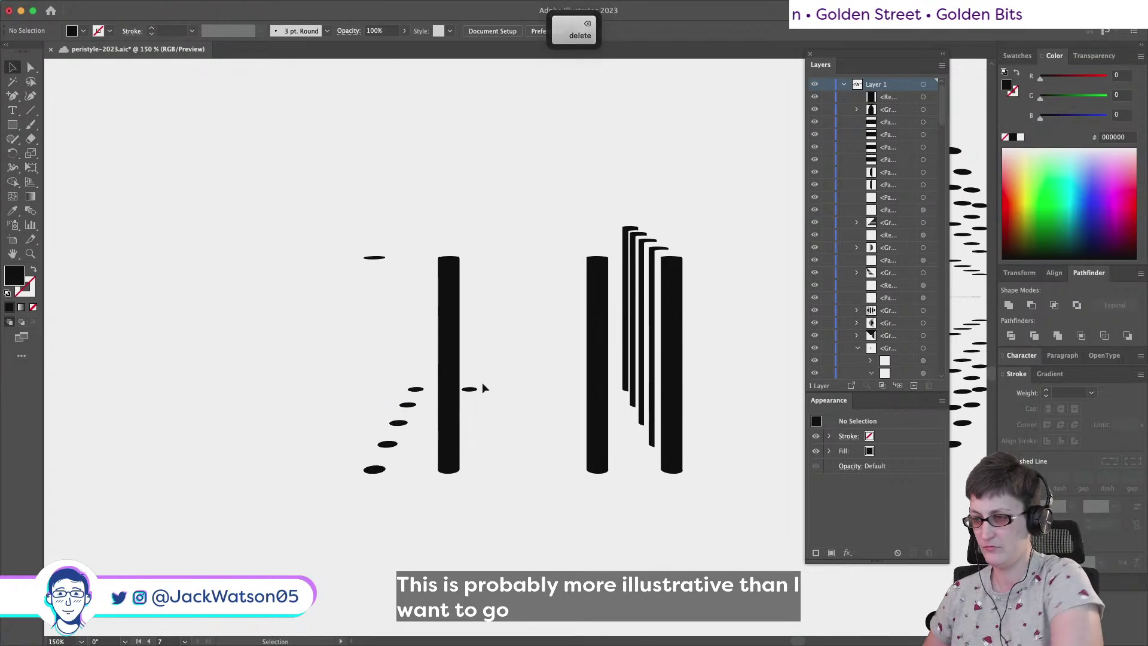
key("super+z")
Delete the remaining loose back-row, side-row and corner dots around the leftmost column
left_click(470, 390)
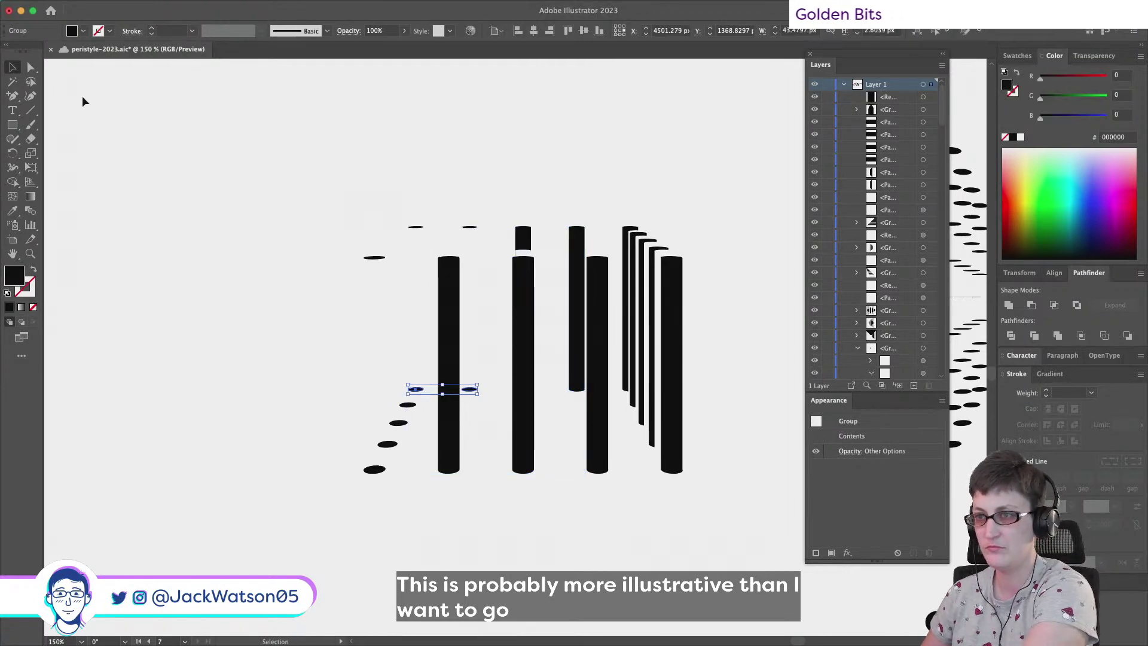
key("backslash")
left_click_drag(381, 211, 487, 254)
key("BackSpace")
key("BackSpace")
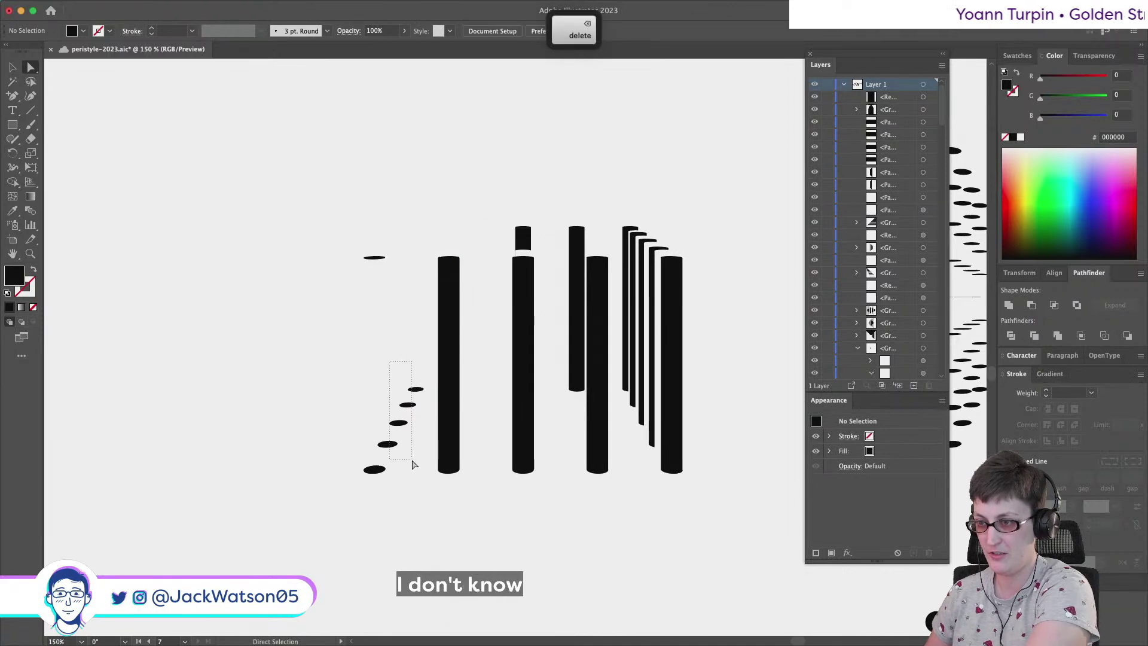
left_click_drag(391, 364, 420, 457)
key("BackSpace")
left_click_drag(318, 488, 408, 233)
key("BackSpace")
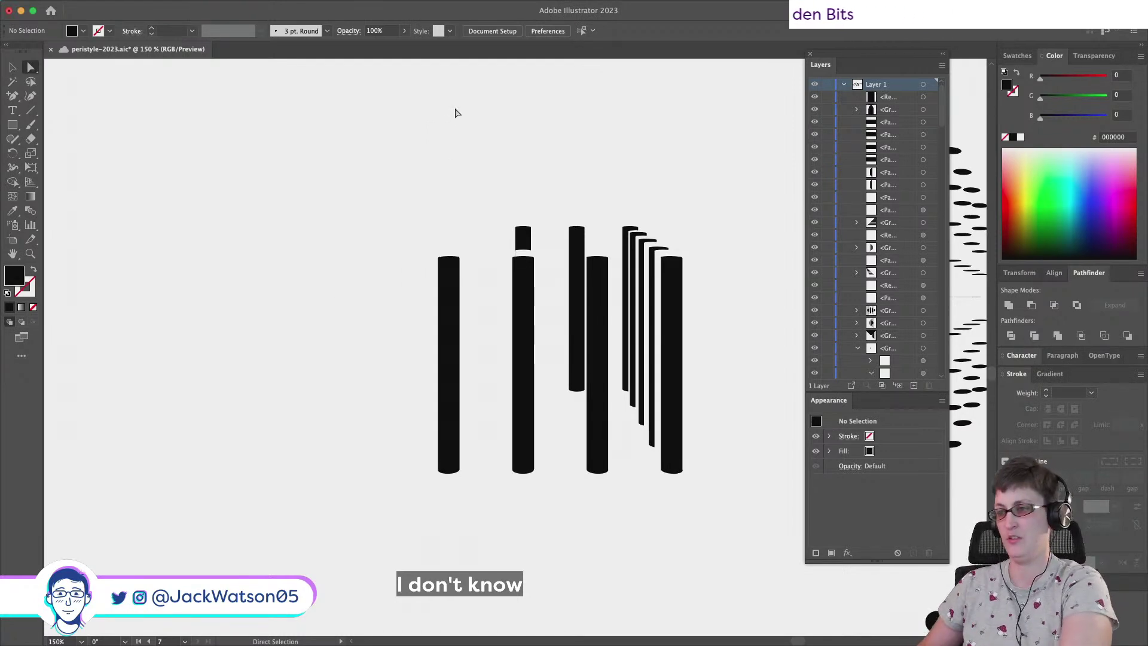
Paste the copied right-half columns in place and mirror them horizontally
key("super+a")
left_click(146, 7)
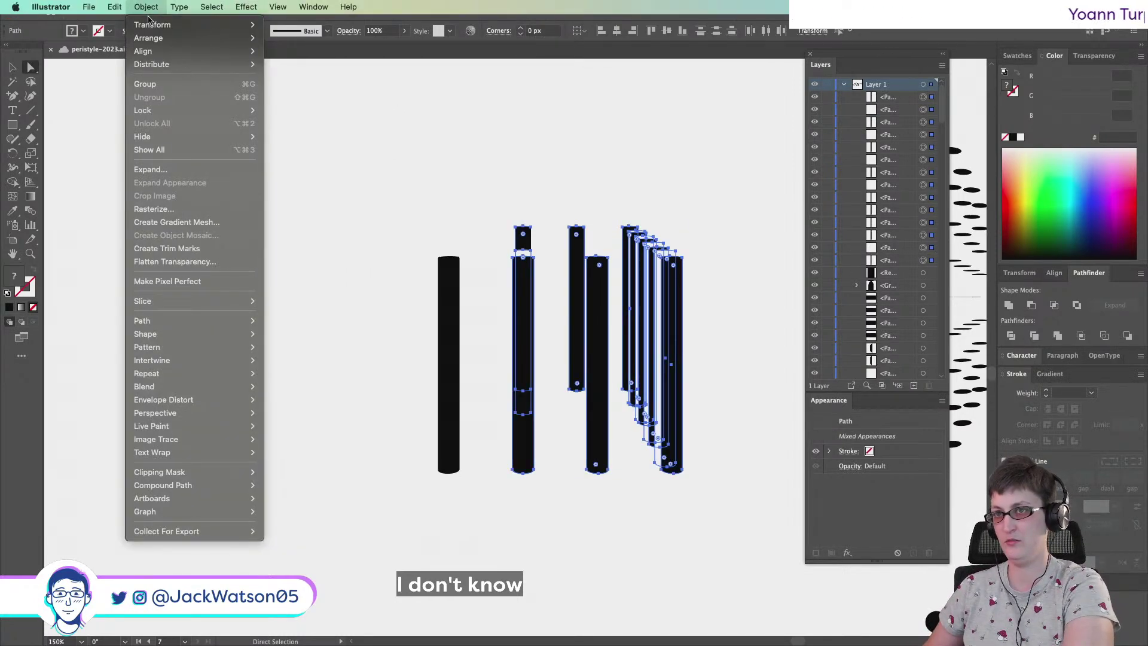
mouse_move(180, 25)
left_click(333, 71)
key("Return")
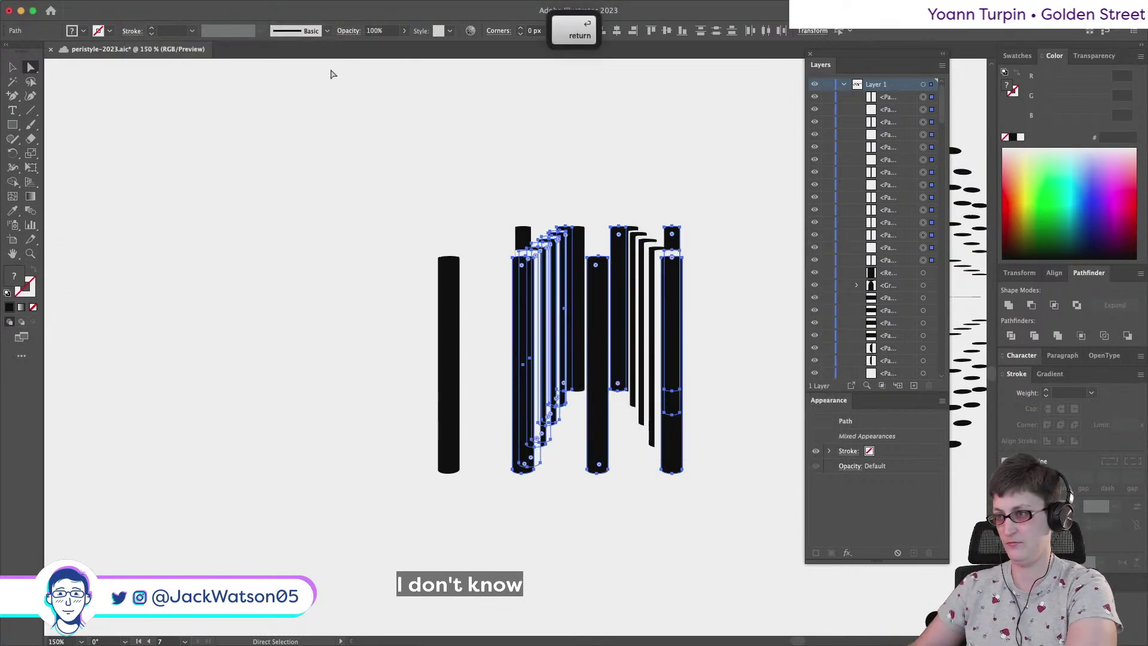
Move the mirrored half left until its middle column overlaps the original middle column
left_click_drag(657, 240, 532, 239)
key("super+z")
key("super+z")
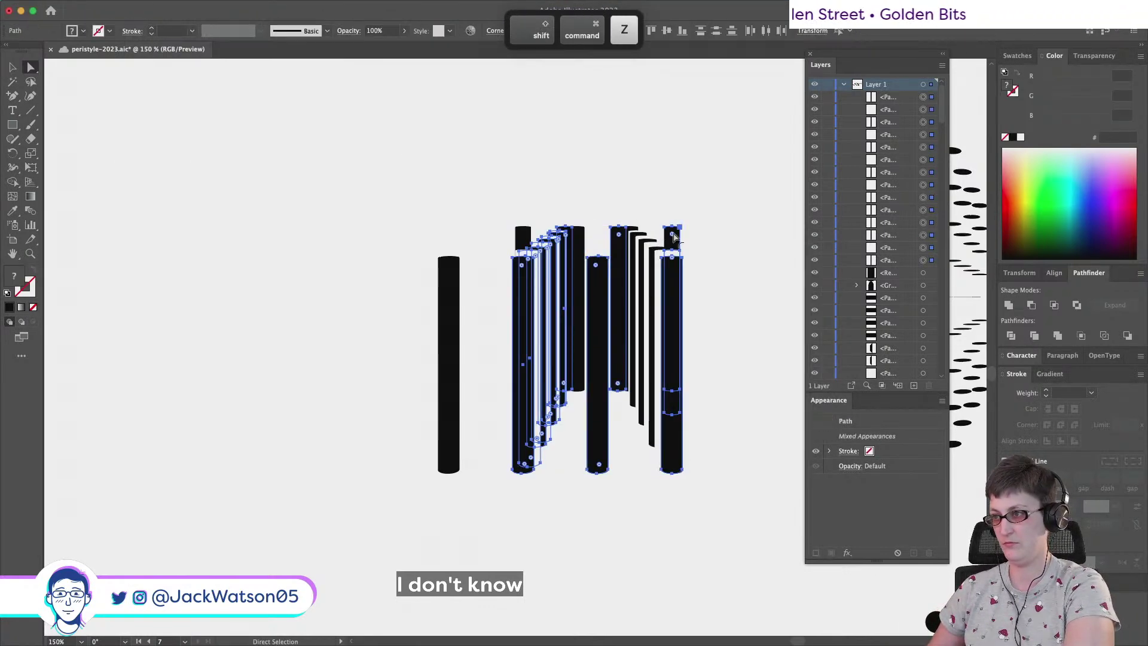
left_click_drag(681, 231, 531, 235)
Remove the redundant leftmost column behind the mirrored half, cutting that half and putting it back in place
key("super+x")
left_click_drag(494, 592, 494, 592)
key("BackSpace")
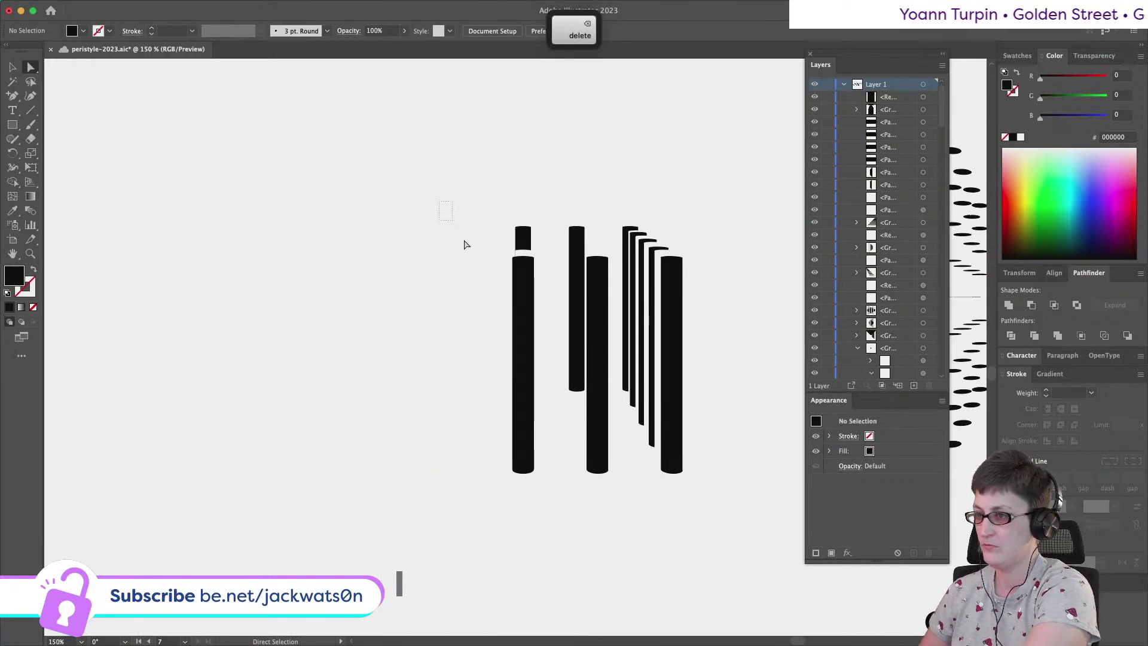
key("super+z")
key("super+z")
key("super+z")
Examine the symmetrical colonnade at different sizes and compare it with the other logo ideas on the artboard
left_click(545, 529, "alt")
scroll(551, 529, "down", 5)
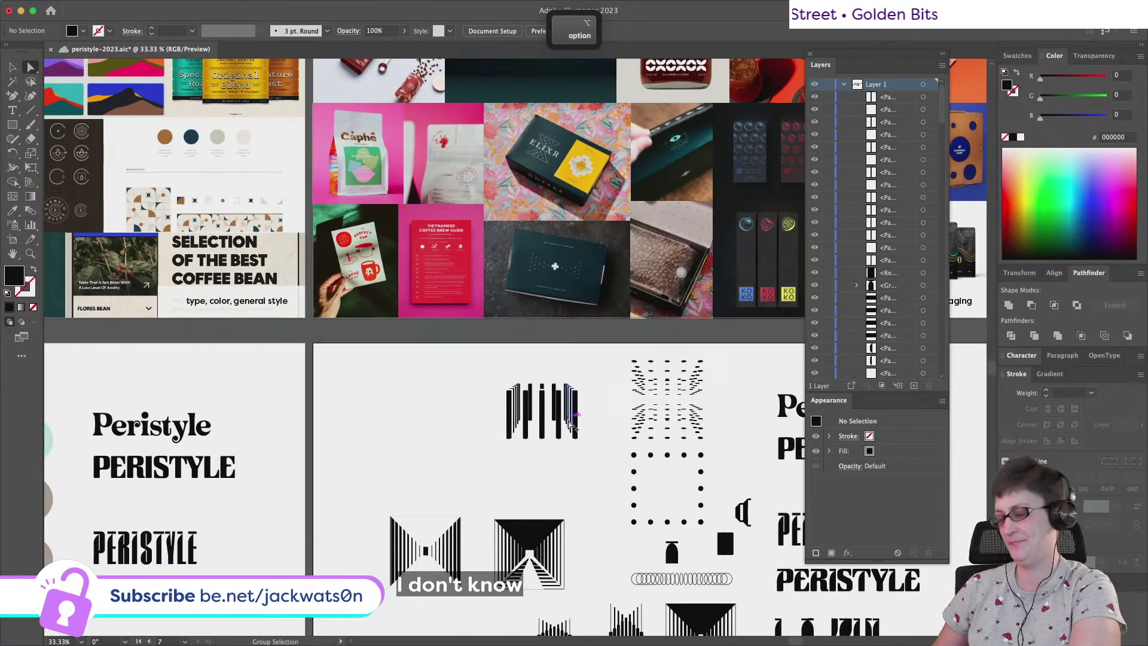
scroll(568, 428, "up", 3)
scroll(569, 427, "up", 1)
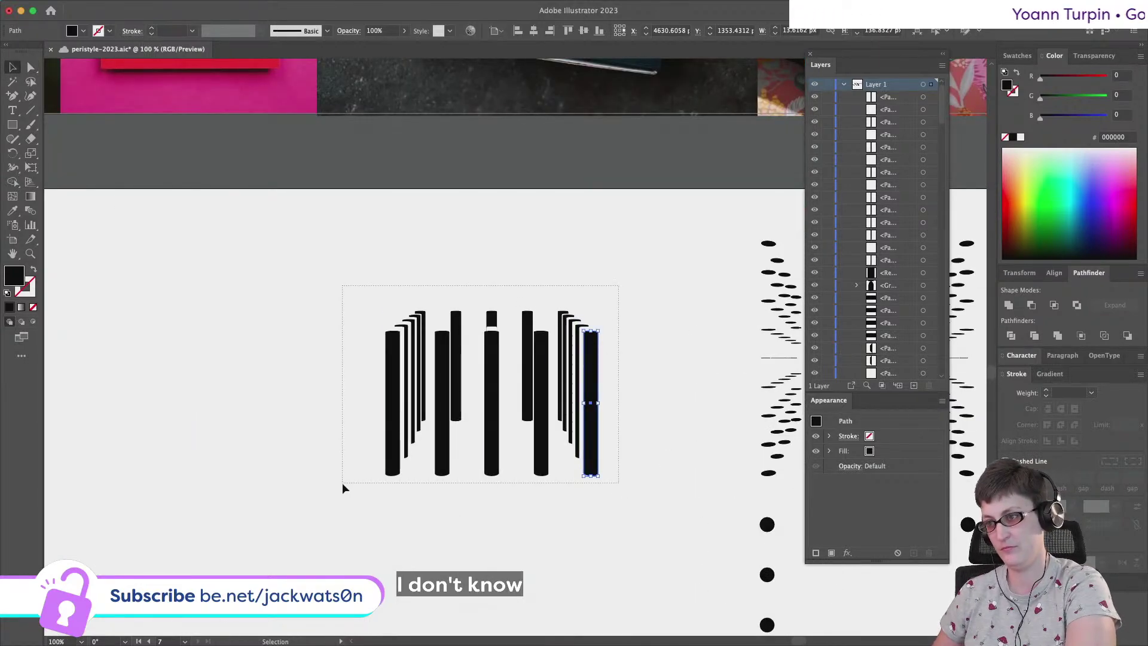
key("super+a")
scroll(358, 489, "down", 5)
left_click(627, 390)
scroll(637, 389, "down", 4)
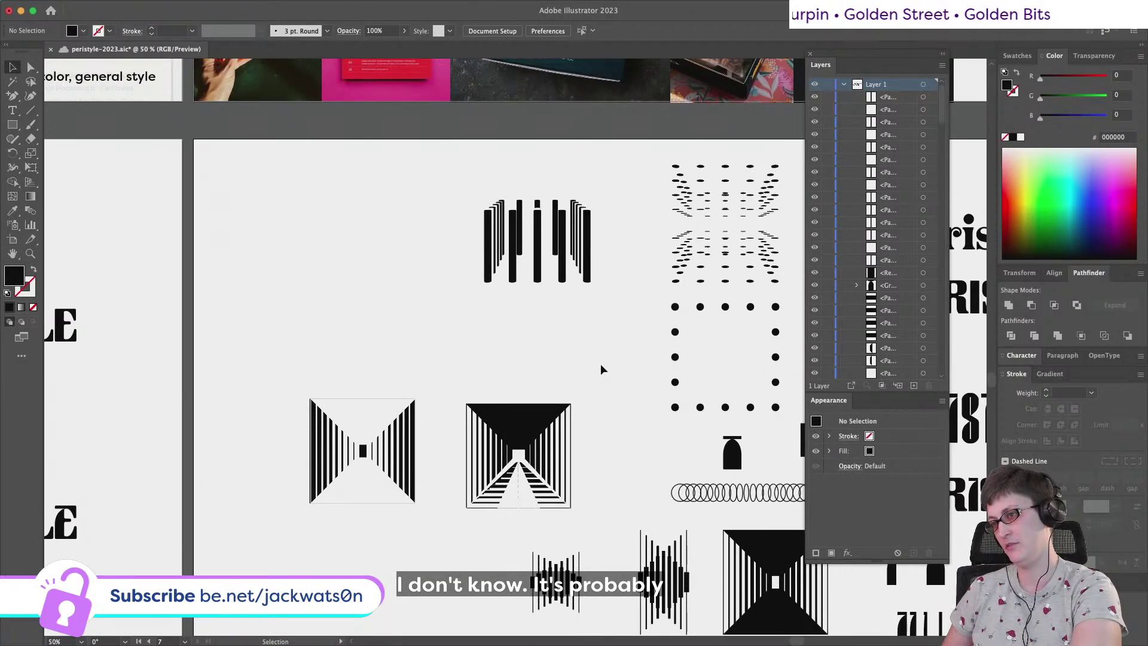
scroll(601, 364, "down", 3)
scroll(600, 364, "up", 3)
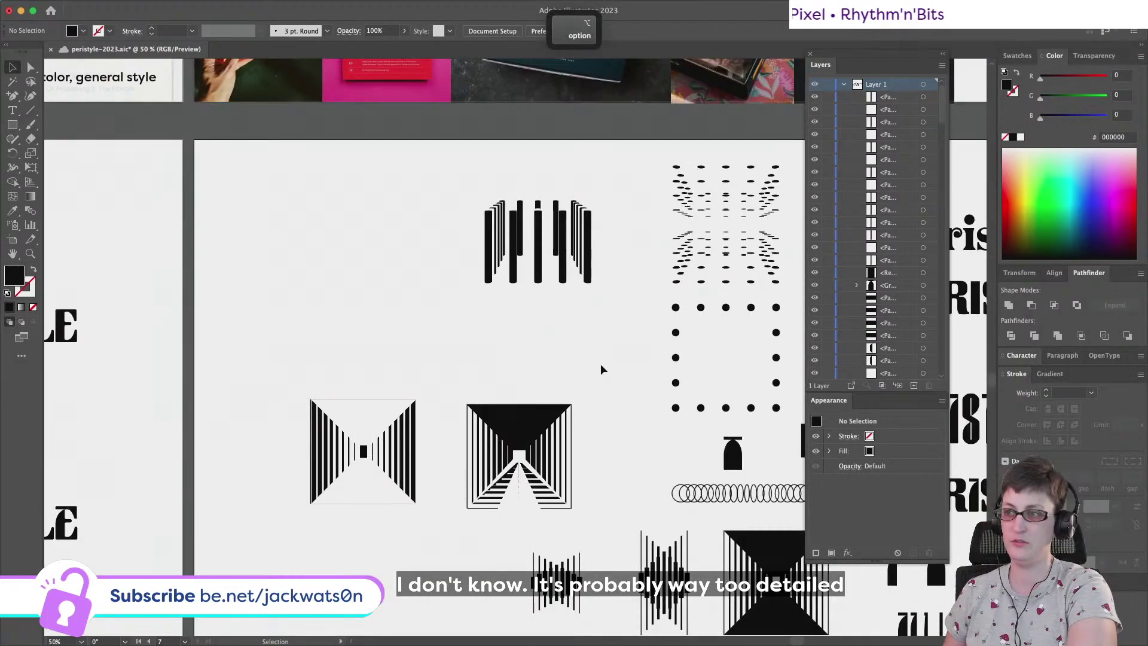
scroll(600, 363, "up", 2)
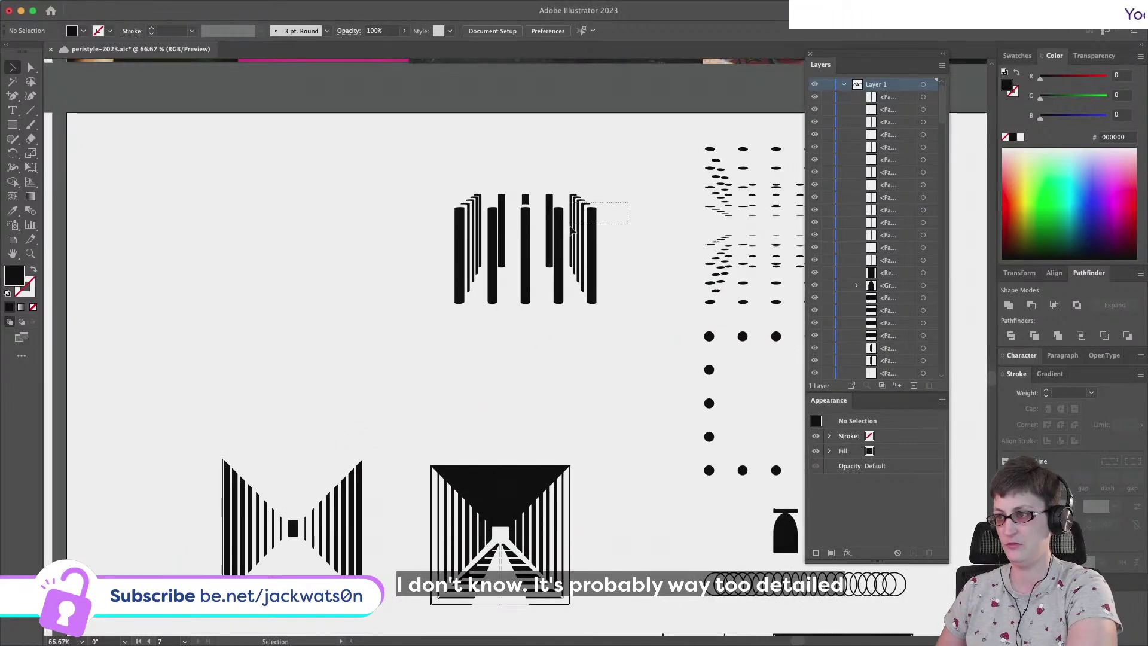
Try a standalone copy of the right-hand row of columns with a wider front column, placed below the colonnade
left_click_drag(569, 237, 405, 340)
key("ctrl+f")
left_click(460, 362)
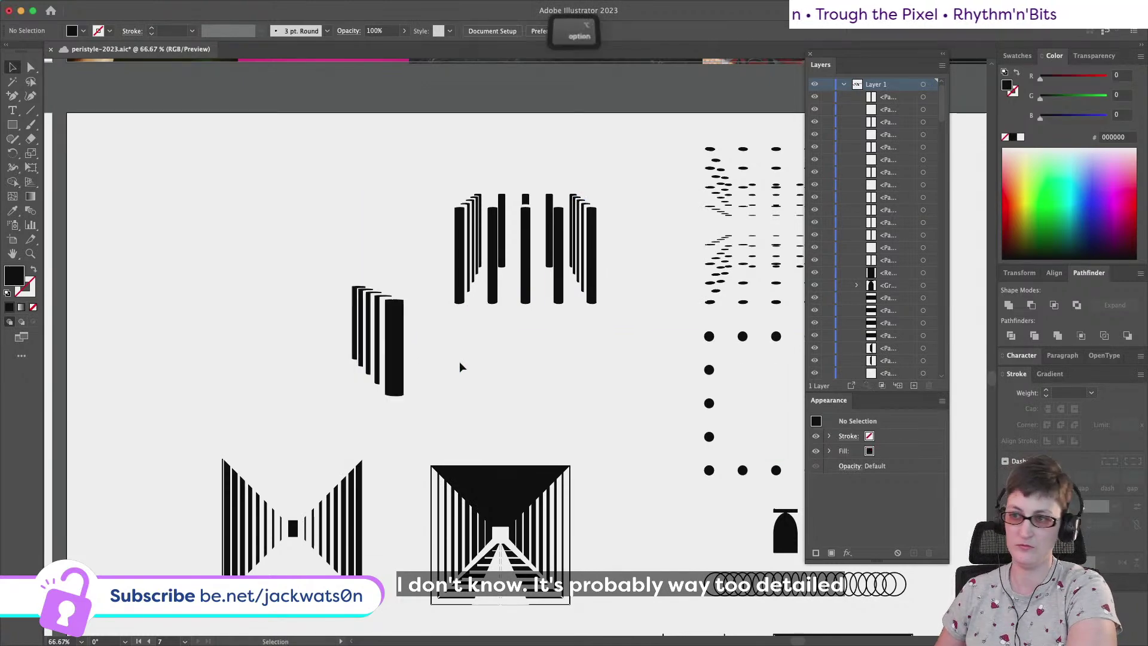
scroll(472, 363, "down", 1)
scroll(504, 366, "down", 1)
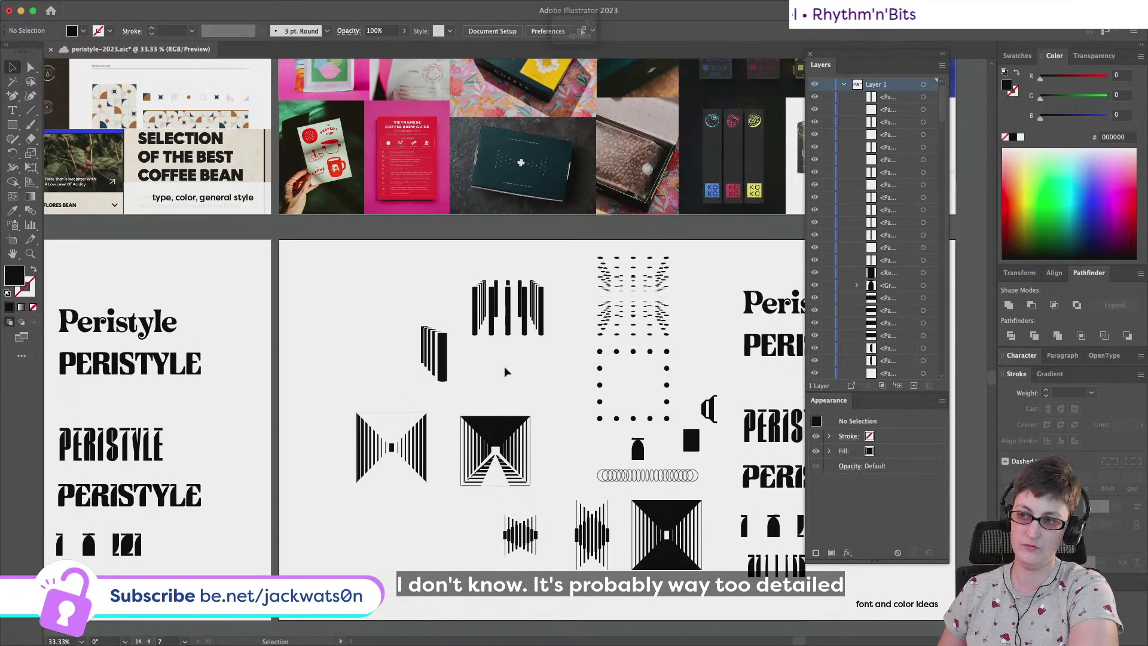
key("ctrl+z")
scroll(465, 370, "up", 1)
scroll(465, 370, "up", 1)
key("Delete")
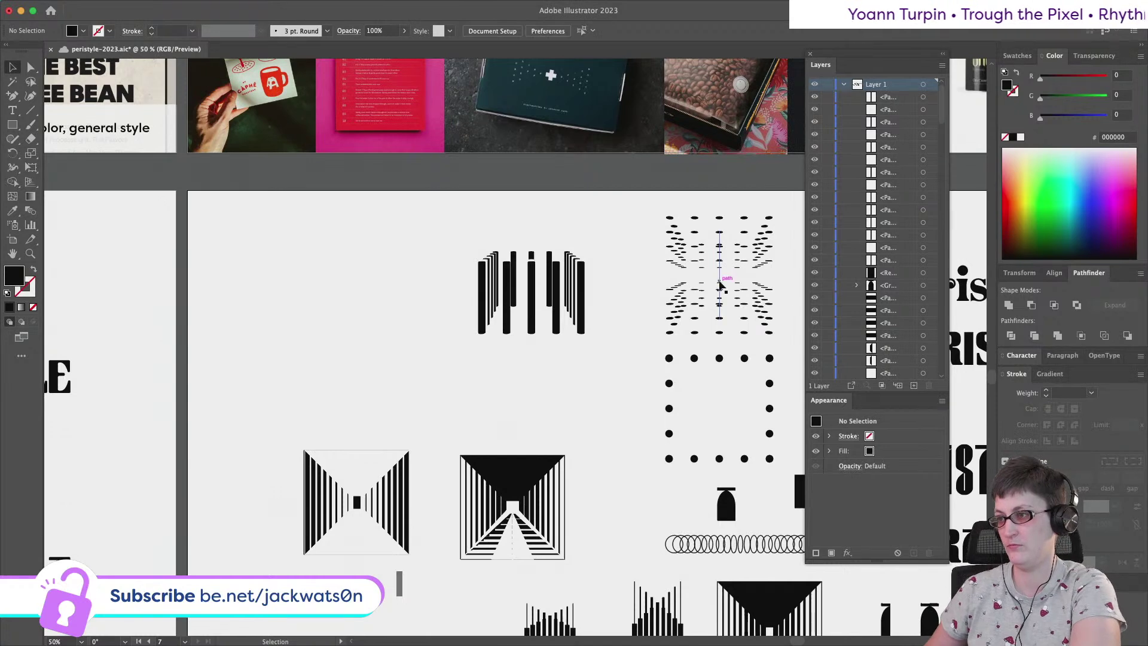
Duplicate the perspective dot grid to the other side of the colonnade and release the copy's blend
left_click(720, 286)
left_click_drag(720, 286, 366, 286)
right_click(368, 271)
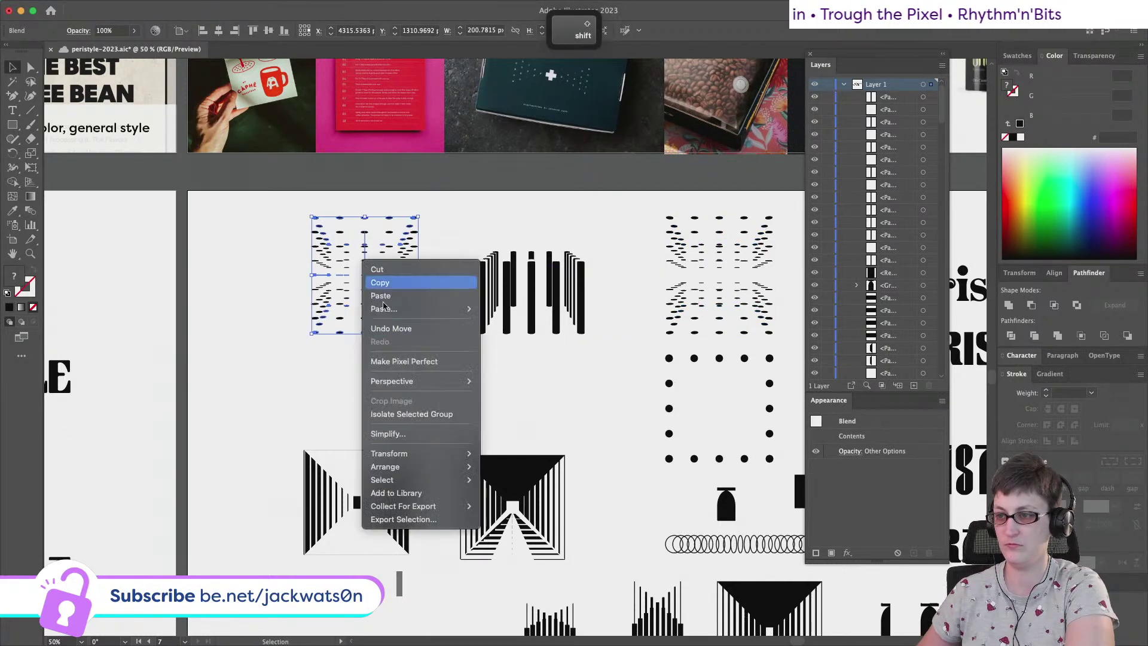
key("Escape")
left_click(146, 6)
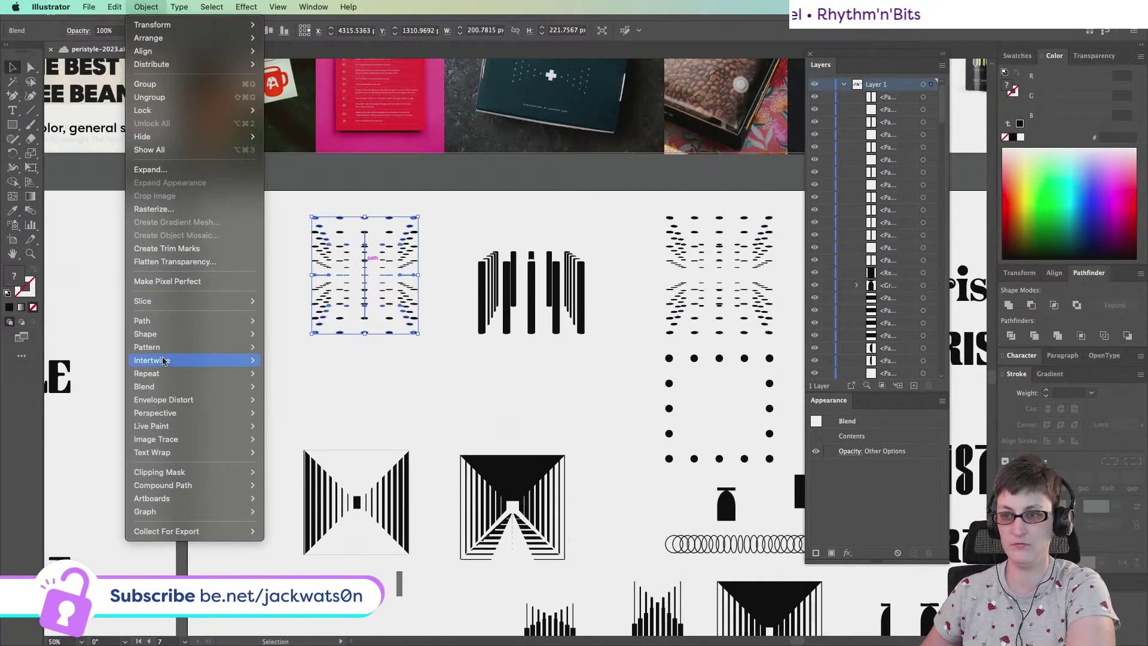
mouse_move(162, 386)
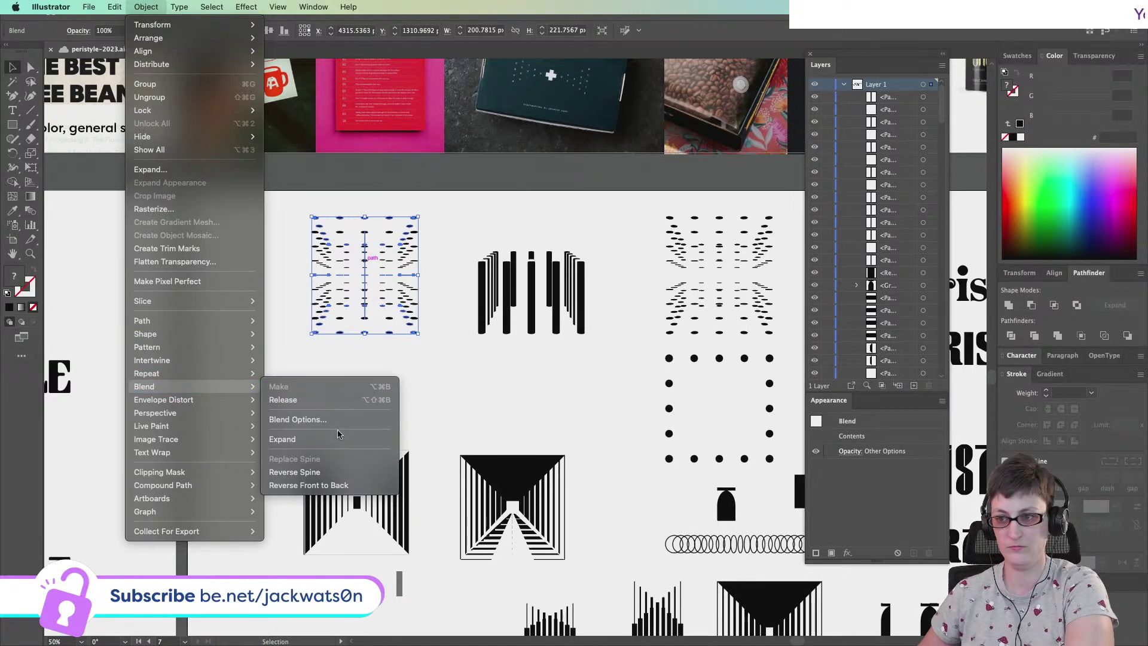
left_click(328, 400)
left_click(395, 386)
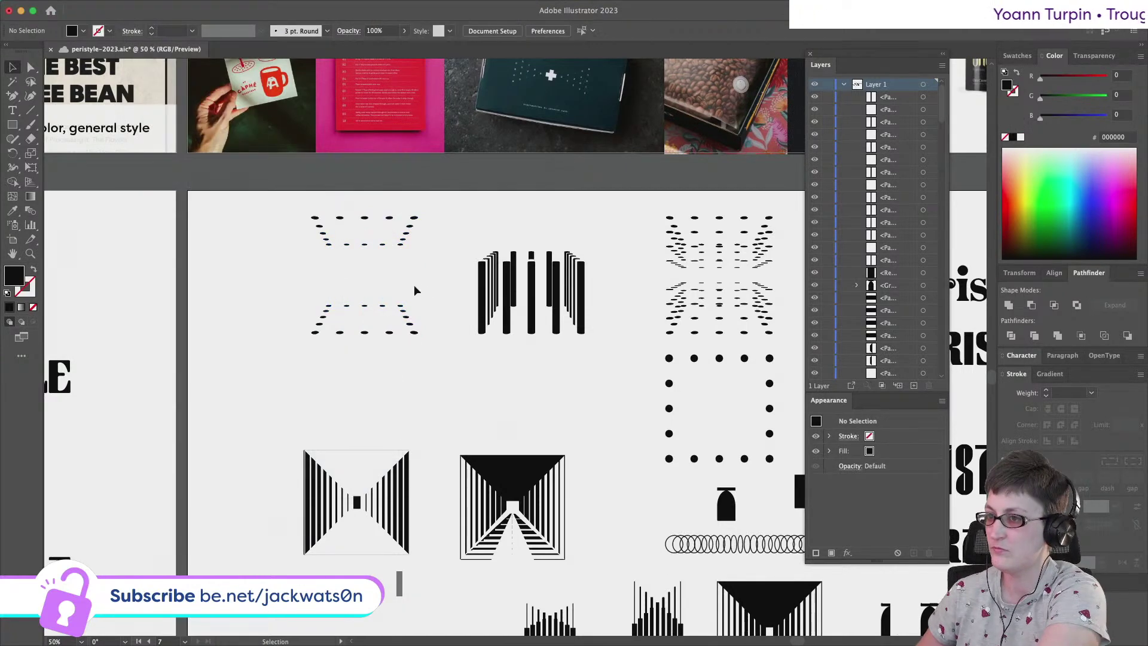
Delete the upper dots of the released copy and move the lower dotted footprint directly beneath the colonnade
left_click_drag(428, 265, 371, 285)
key("BackSpace")
left_click_drag(383, 247, 502, 342)
key("BackSpace")
scroll(425, 364, "down", 2)
left_click(530, 346)
scroll(530, 346, "down", 3)
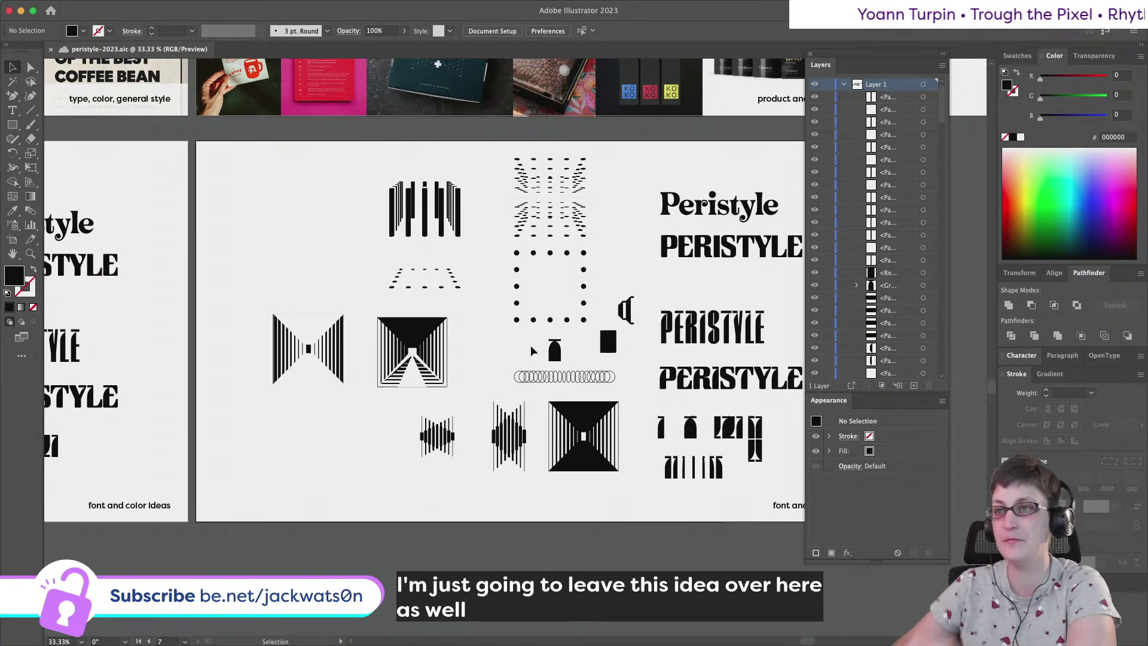
Ungroup the dotted footprint beneath the colonnade and its nested groups into individually selectable dots
scroll(529, 345, "up", 5)
scroll(530, 345, "right", 5)
scroll(530, 345, "down", 2)
scroll(530, 346, "left", 2)
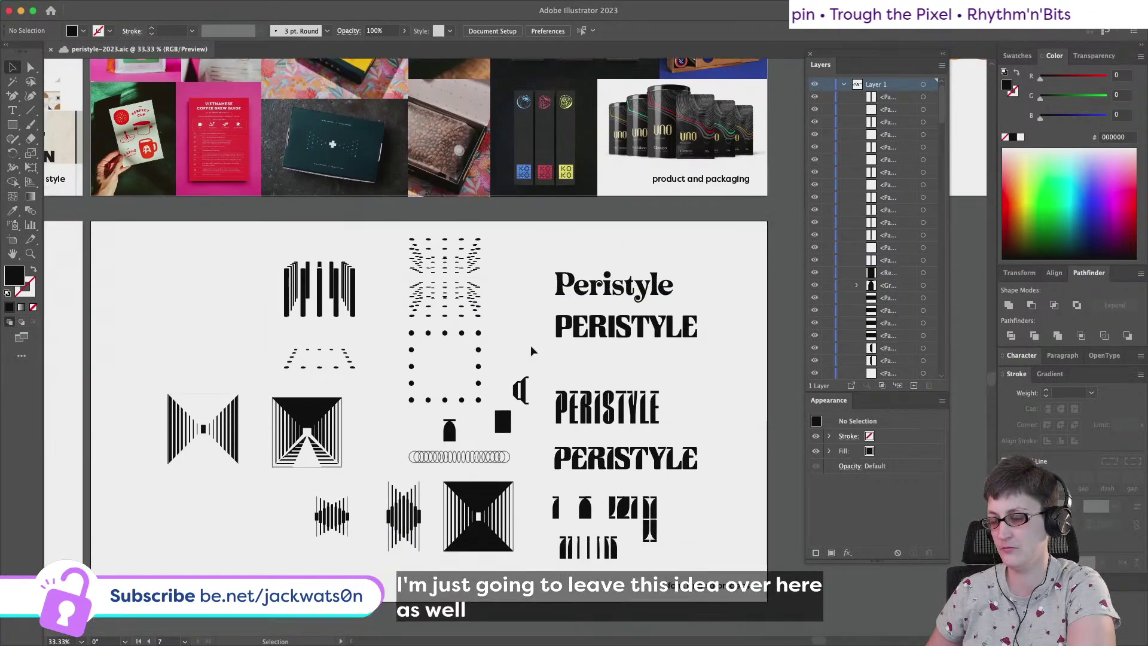
scroll(393, 339, "up", 3, "alt")
scroll(390, 340, "left", 3)
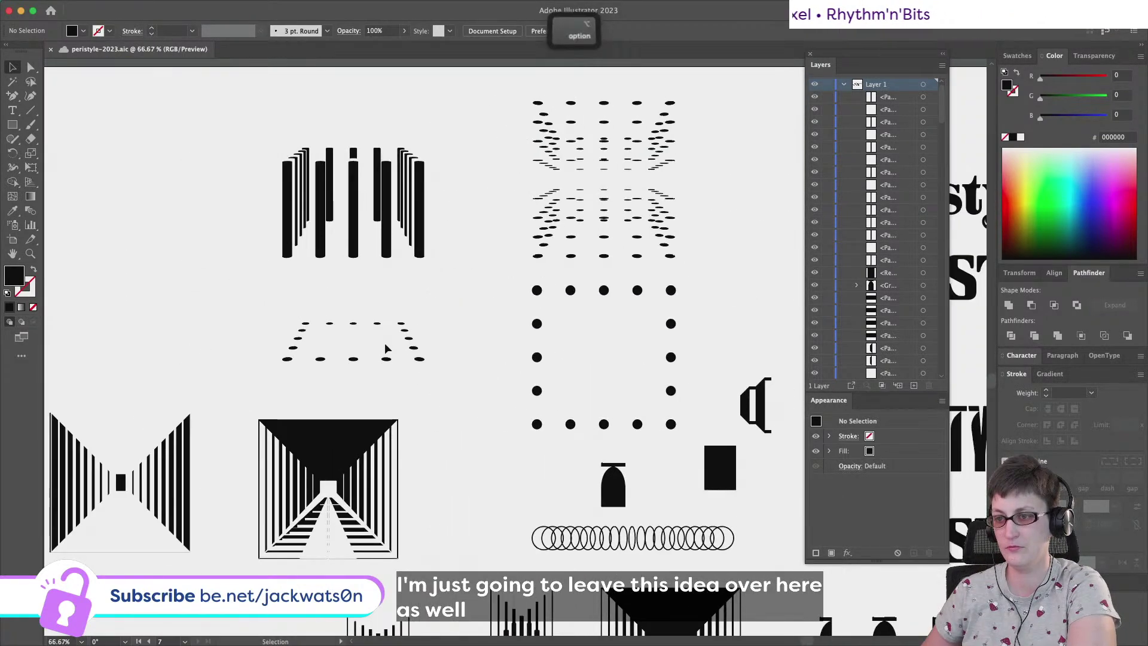
scroll(385, 342, "up", 2, "alt")
left_click(339, 315)
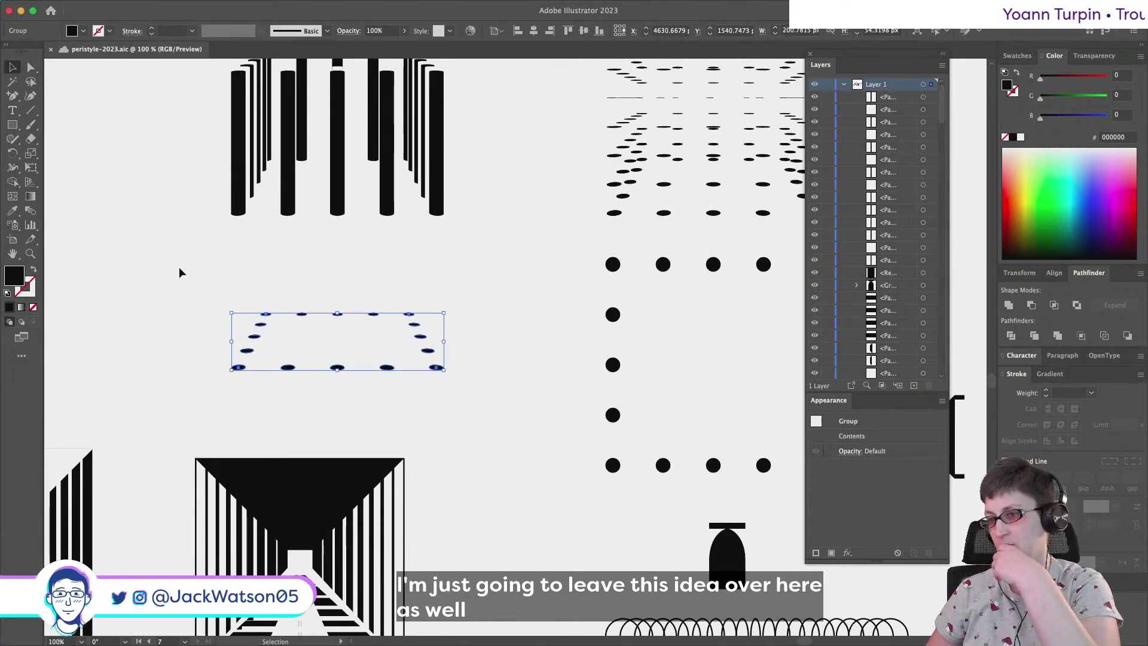
right_click(214, 300)
left_click(252, 466)
left_click(428, 311)
left_click(417, 328)
left_click_drag(210, 295, 487, 416)
right_click(473, 412)
left_click(523, 511)
left_click(441, 302)
scroll(441, 302, "up", 2, "alt")
scroll(363, 308, "left", 2)
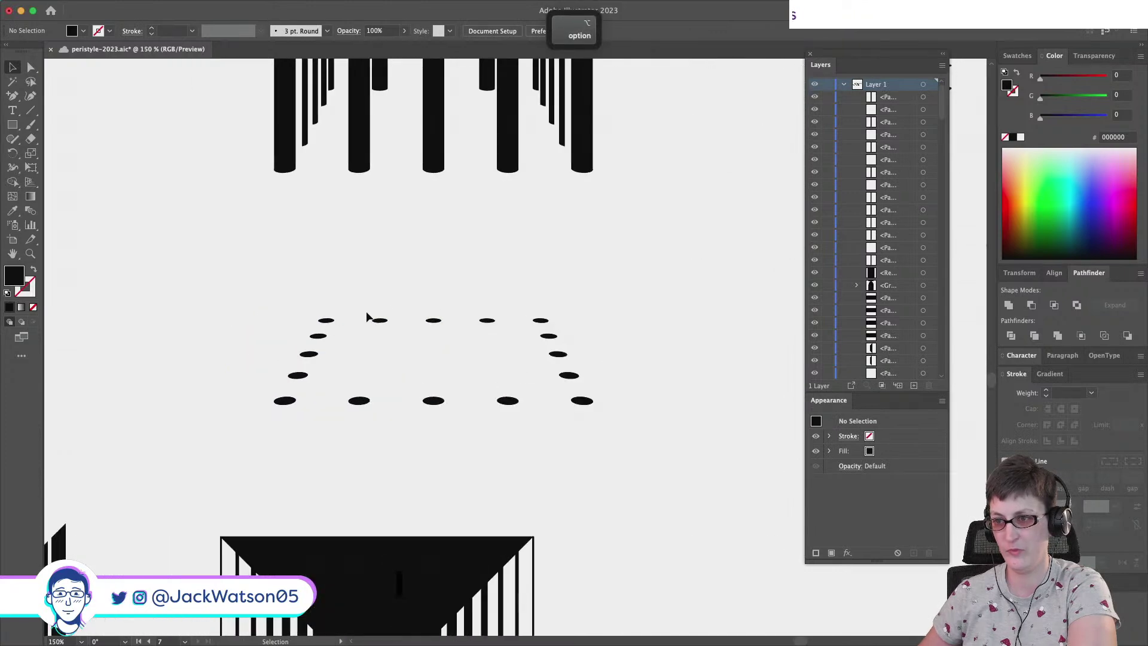
Try a diagonal blend between the footprint's back-left and front-right corner dots
left_click(326, 321, "shift")
left_click(579, 402, "shift")
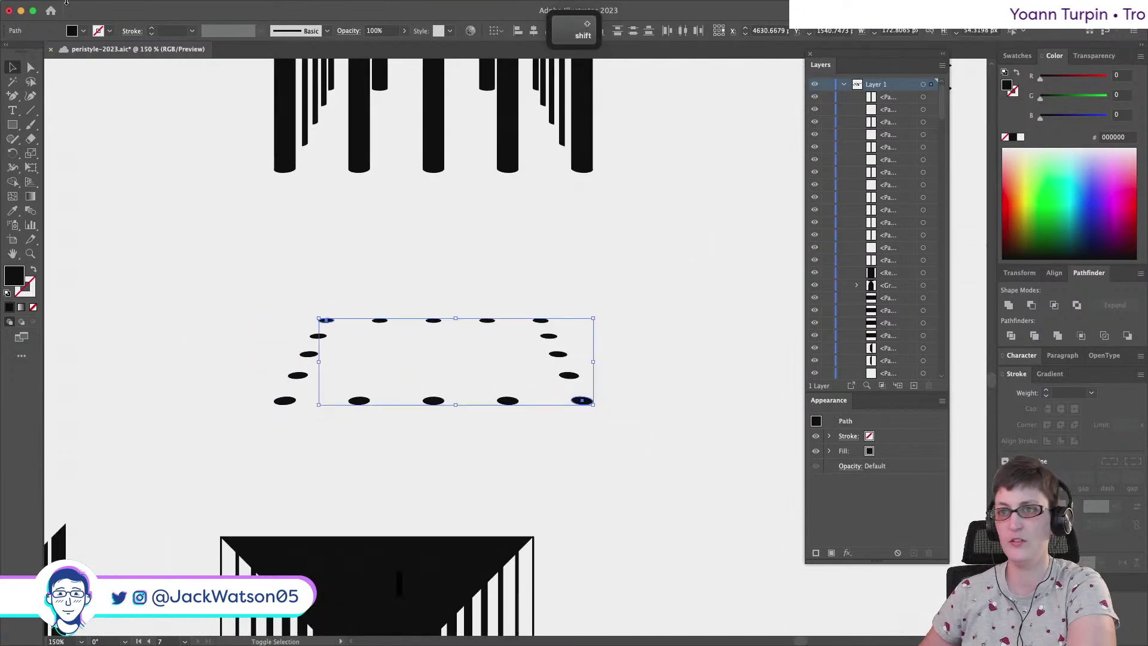
left_click(146, 7)
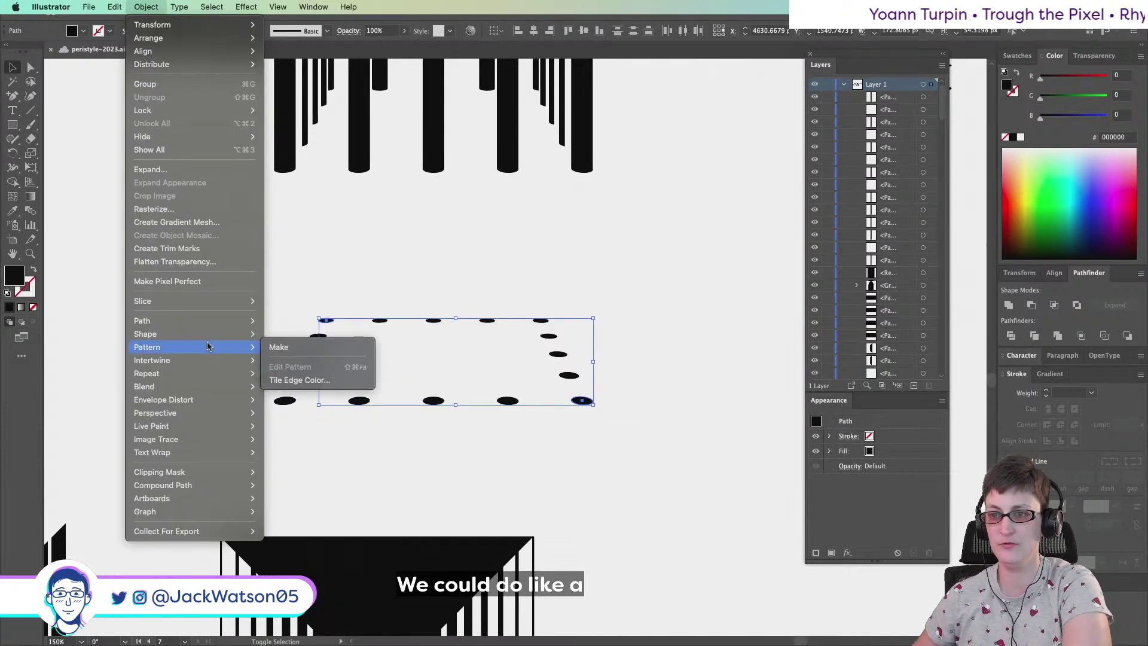
mouse_move(214, 386)
left_click(278, 387)
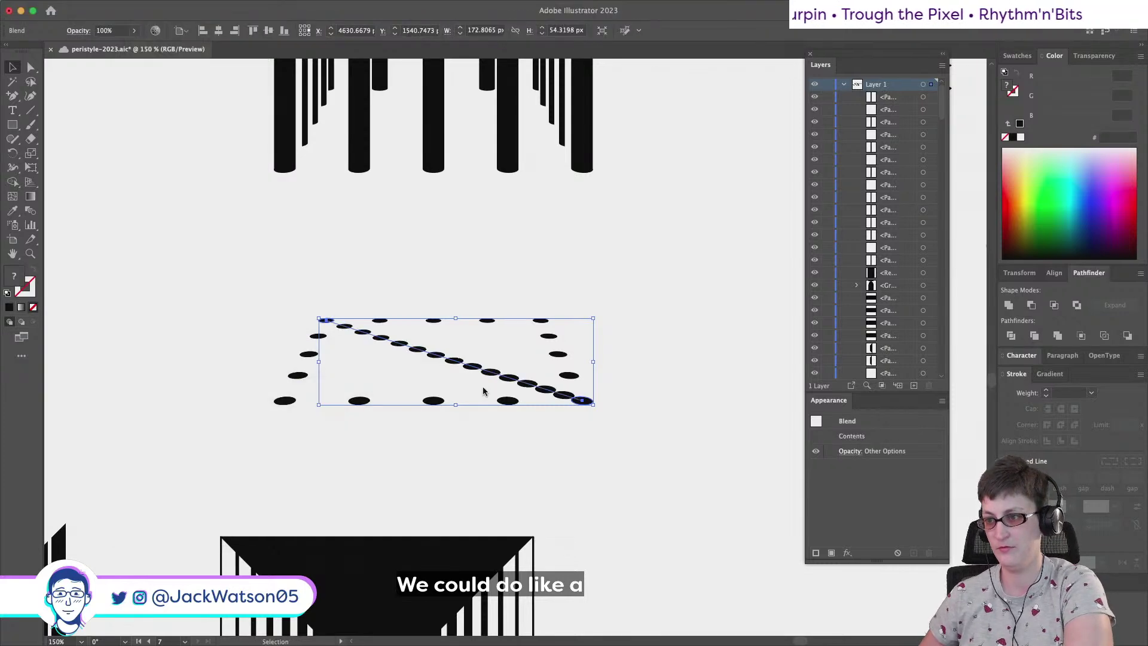
Set the spacing of the back-left to front-right diagonal blend to 3 specified steps
left_click(179, 7)
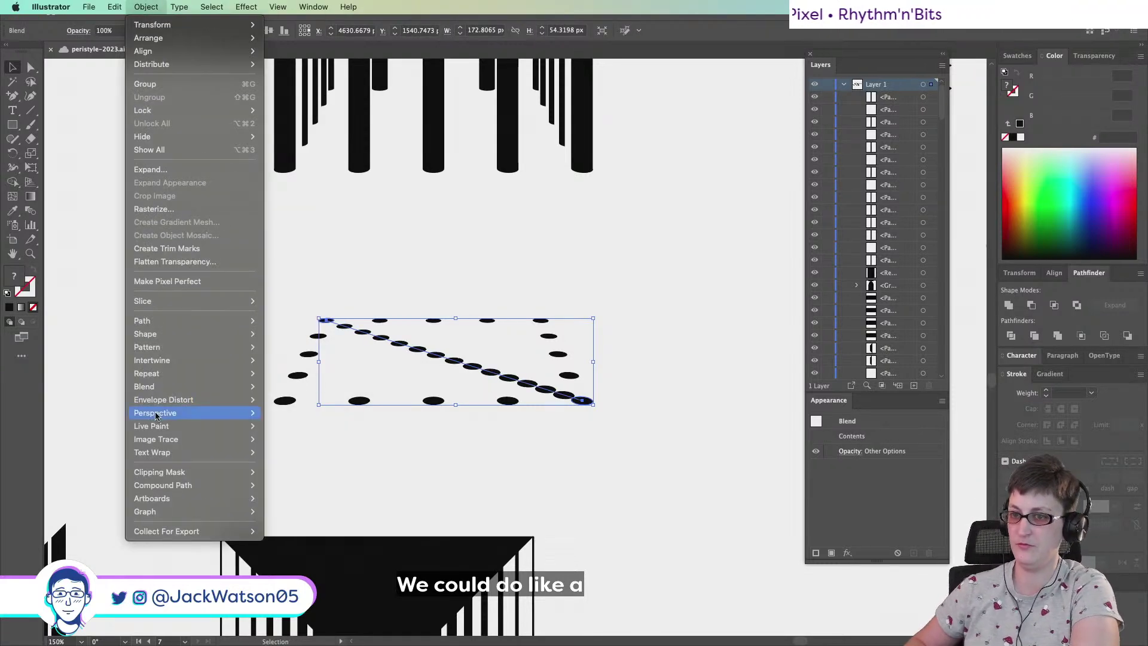
mouse_move(163, 387)
left_click(302, 415)
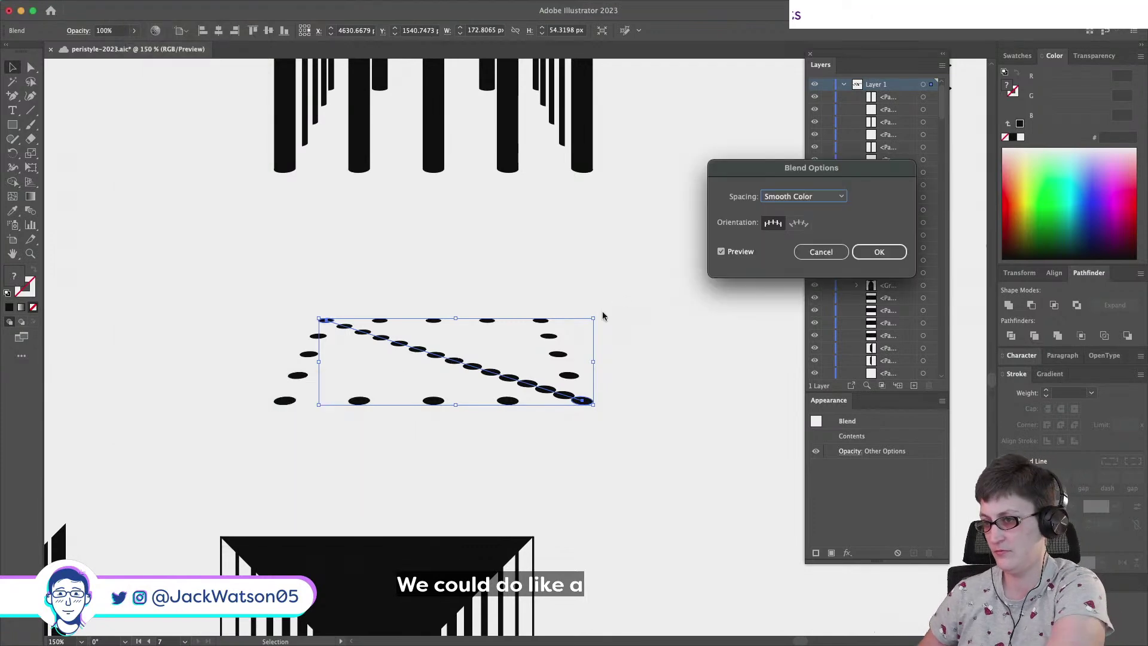
left_click(795, 203)
left_click(800, 197)
left_click(802, 197)
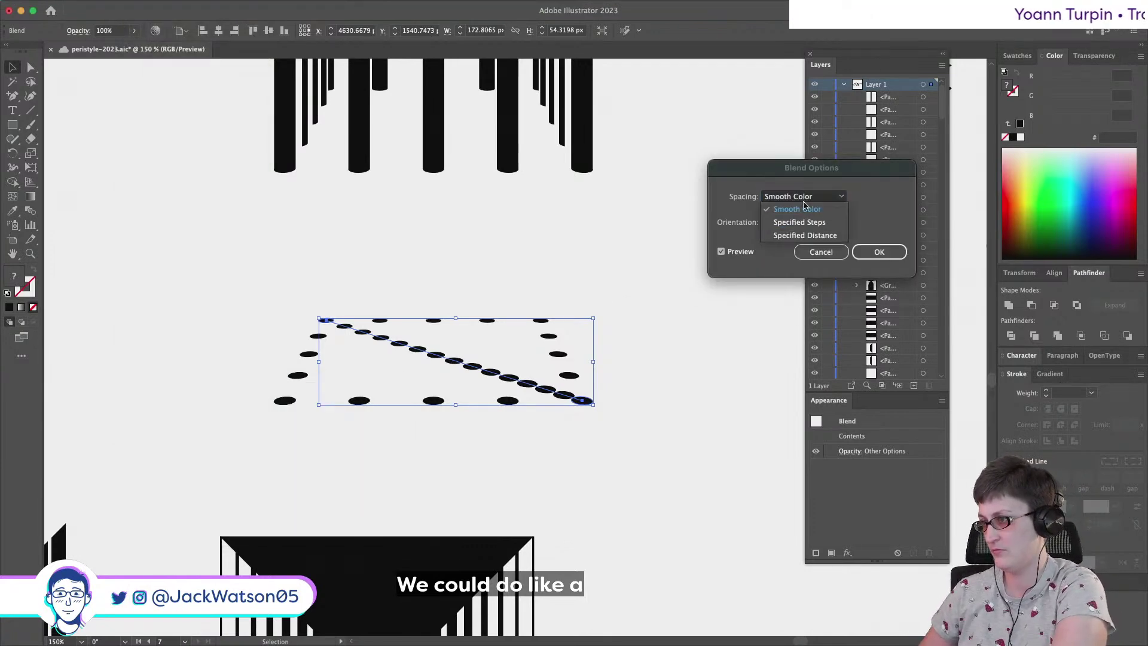
left_click(834, 206)
key("Down")
key("Down")
key("Down")
key("Down")
key("Down")
key("Down")
key("Down")
key("Down")
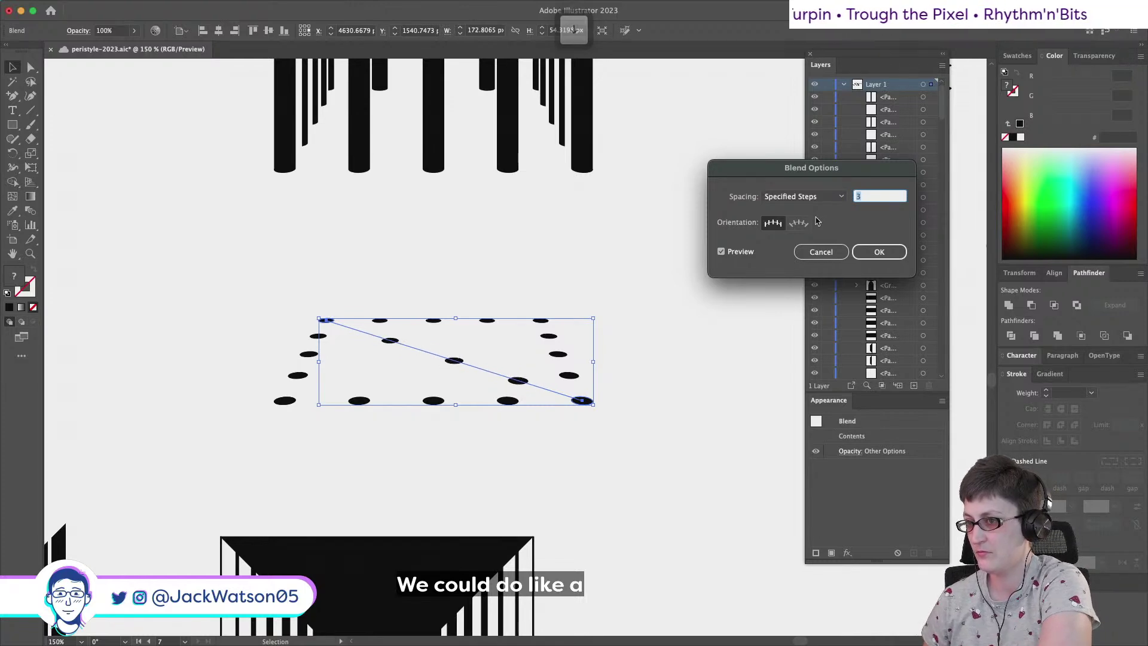
key("Down")
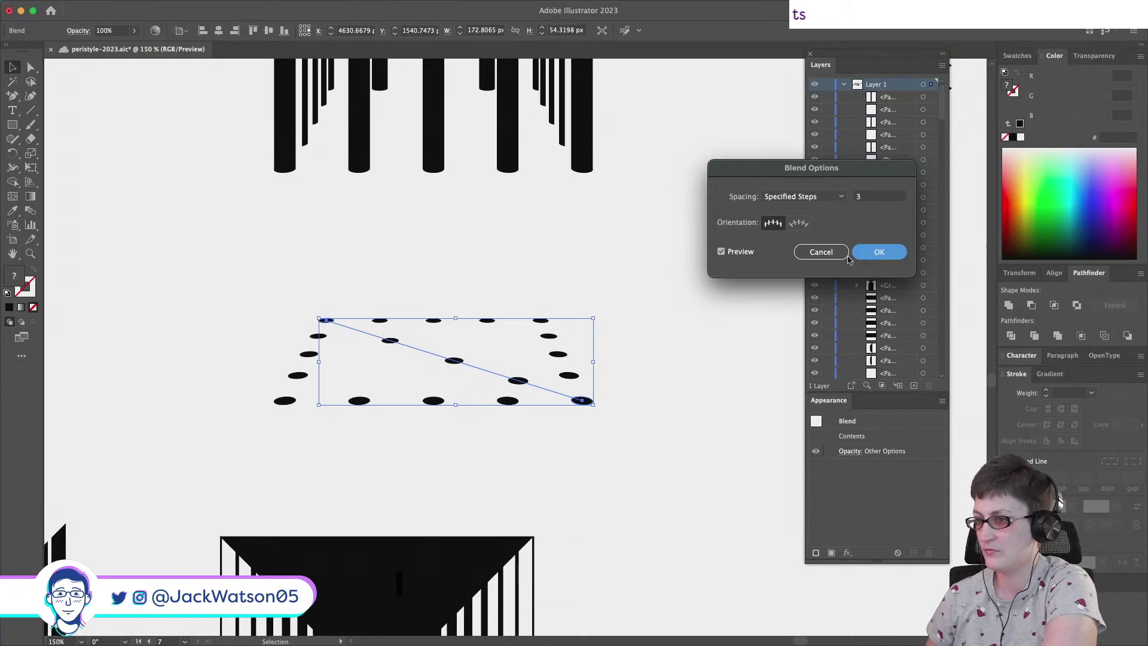
left_click(879, 252)
Try a second diagonal blend between the footprint's back-right and front-left corner dots
left_click(541, 321)
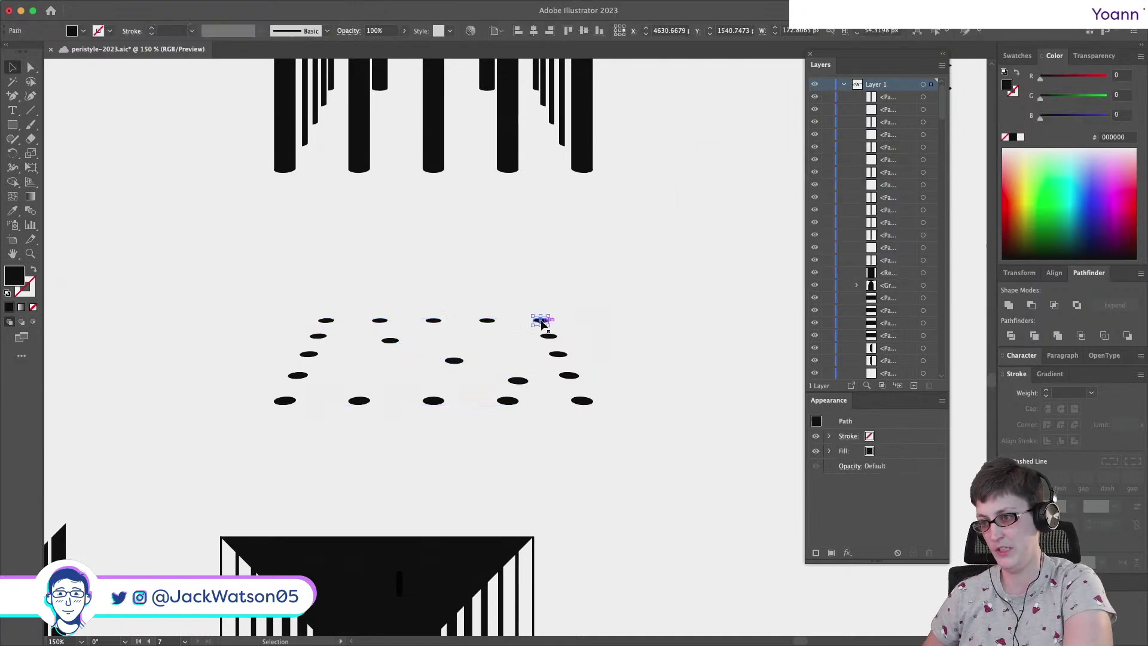
left_click(283, 402, "shift")
left_click(88, 6)
mouse_move(186, 355)
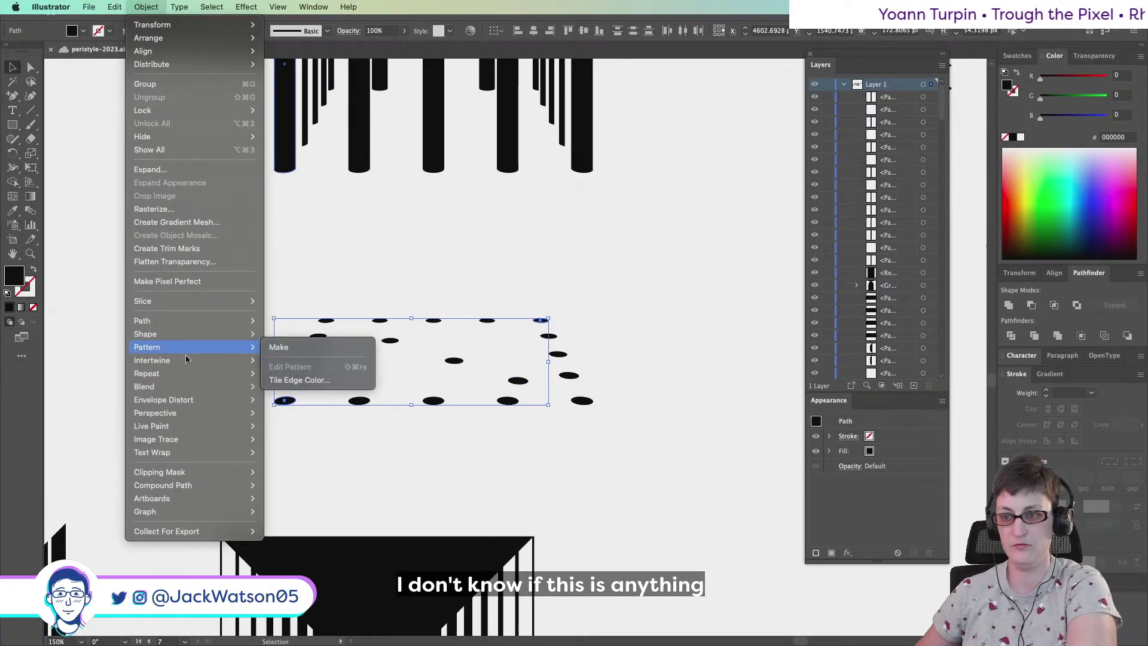
mouse_move(196, 386)
left_click(281, 386)
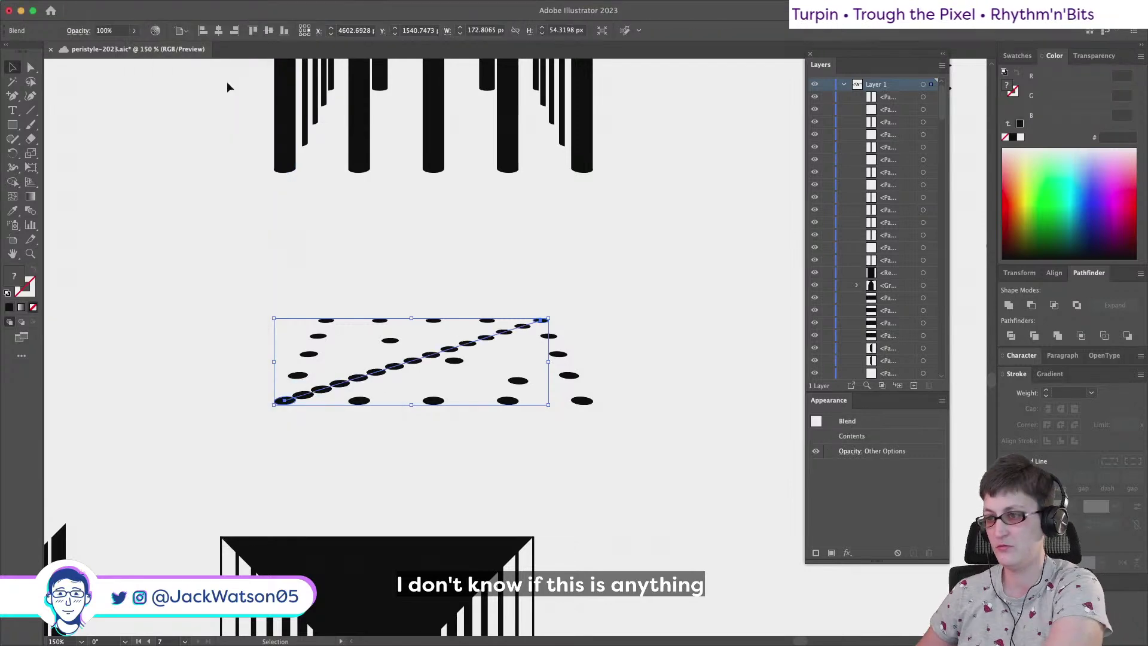
Try different step counts for the second diagonal blend and set its spacing to 1 specified step
left_click(146, 7)
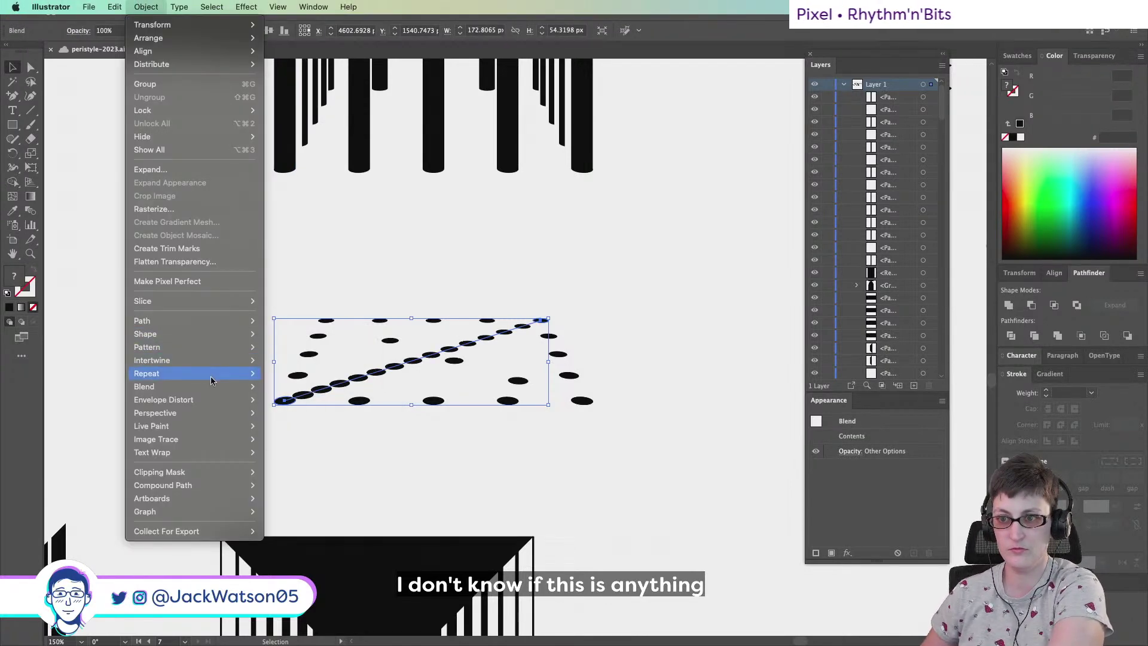
mouse_move(211, 386)
left_click(327, 421)
left_click(810, 197)
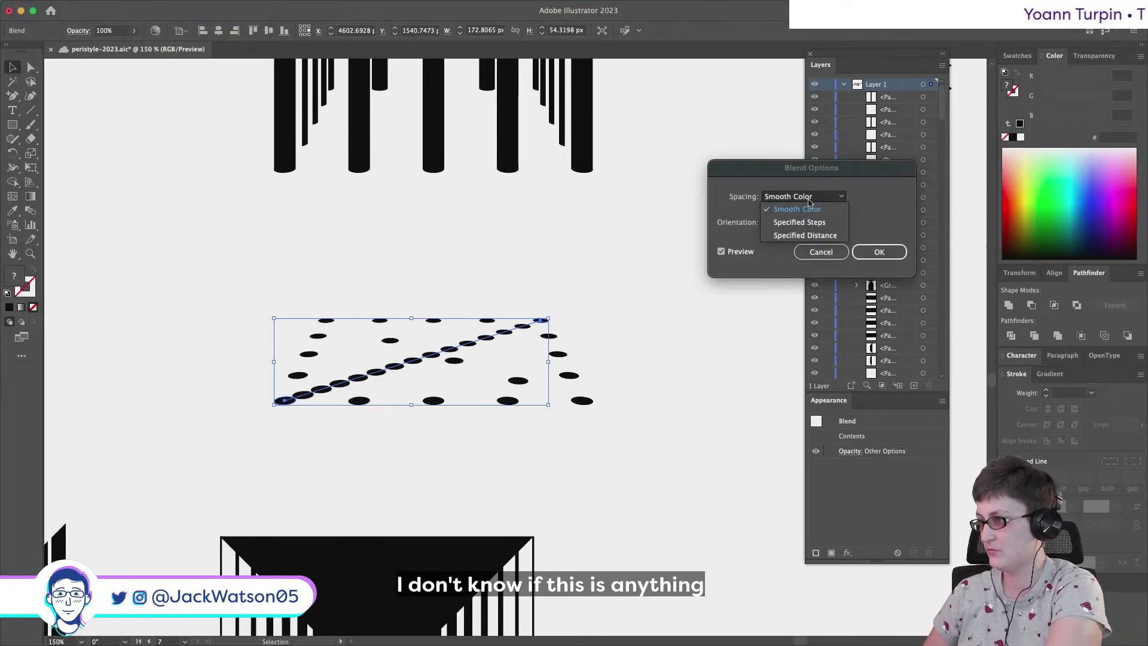
left_click(807, 222)
key("Down")
key("Down")
key("Down")
key("Down")
key("Down")
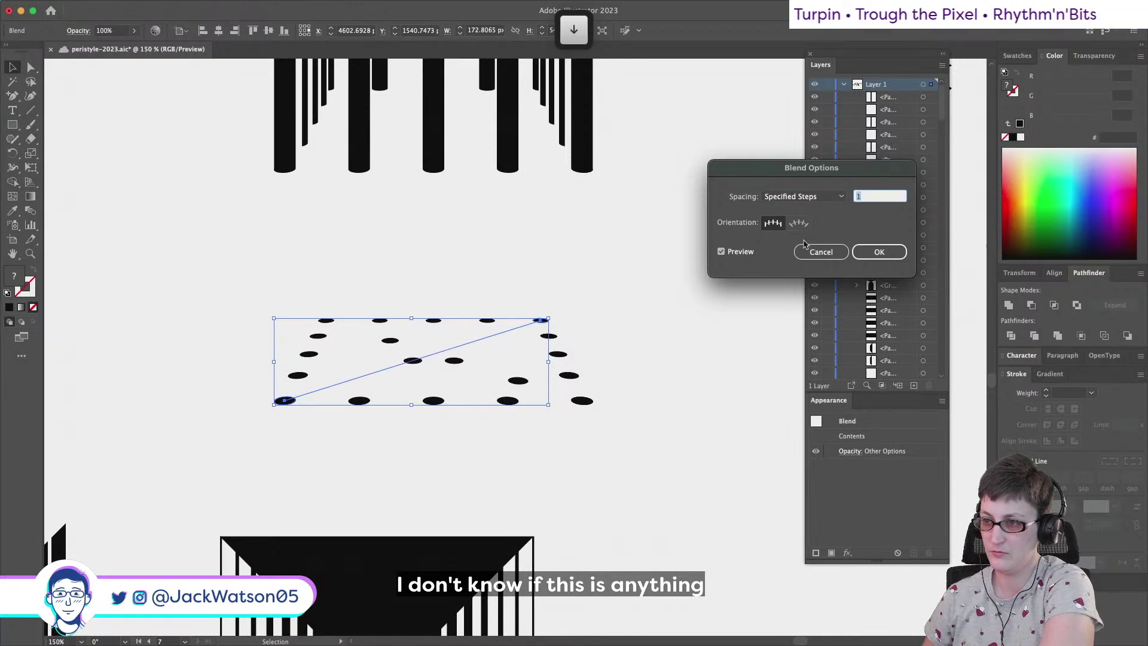
key("Up")
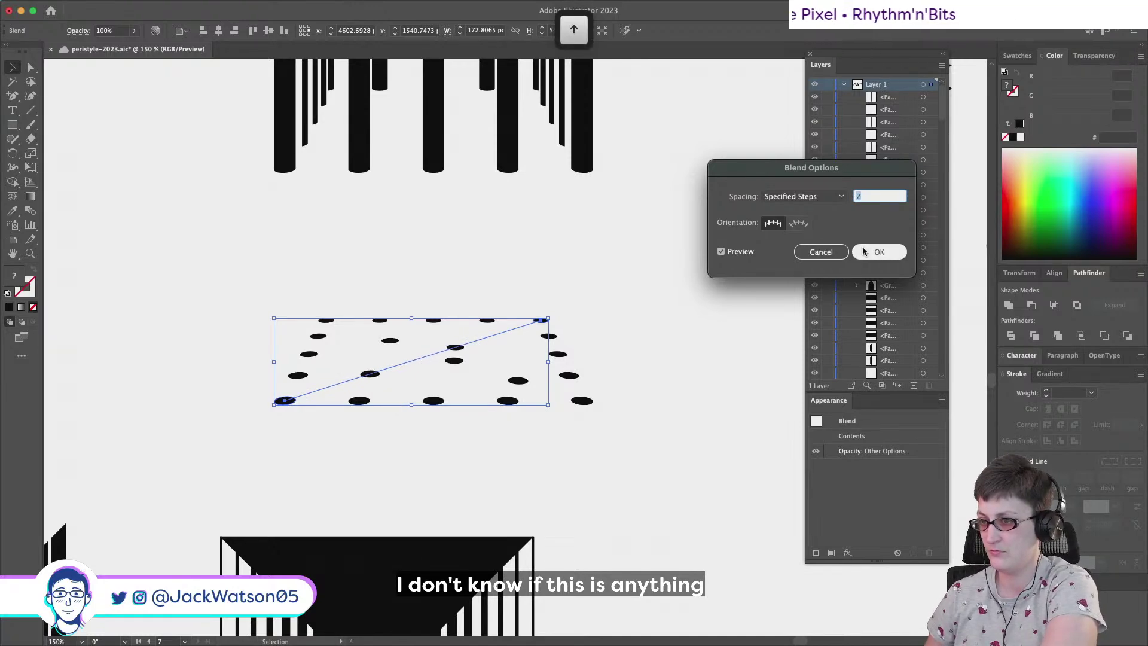
key("Up")
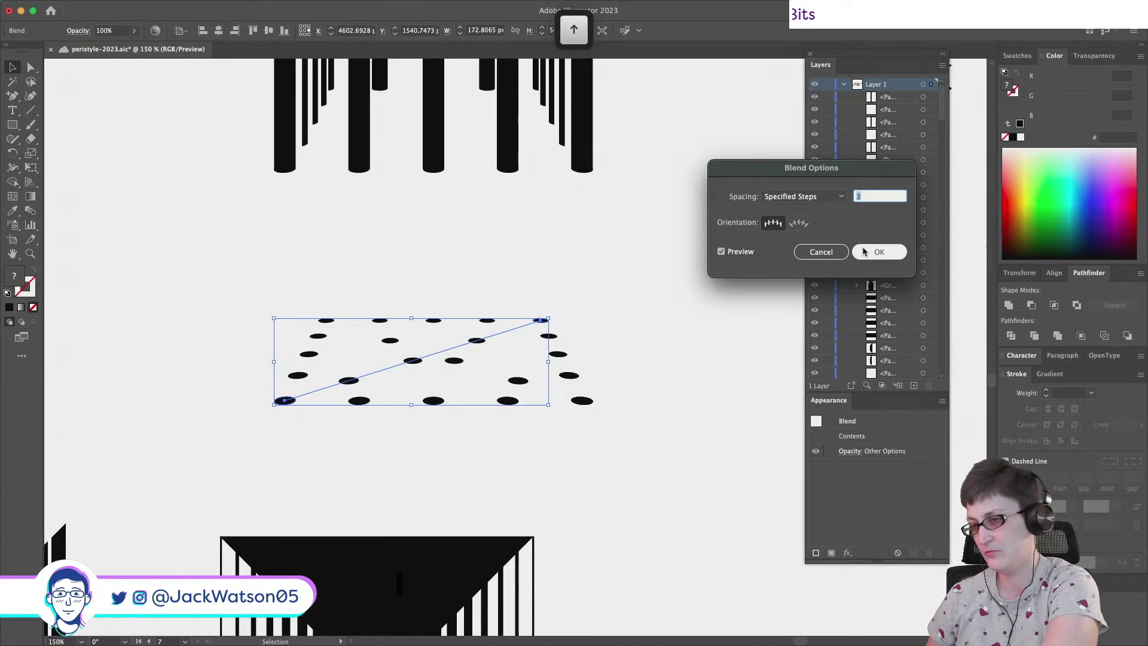
key("Down")
key("Down")
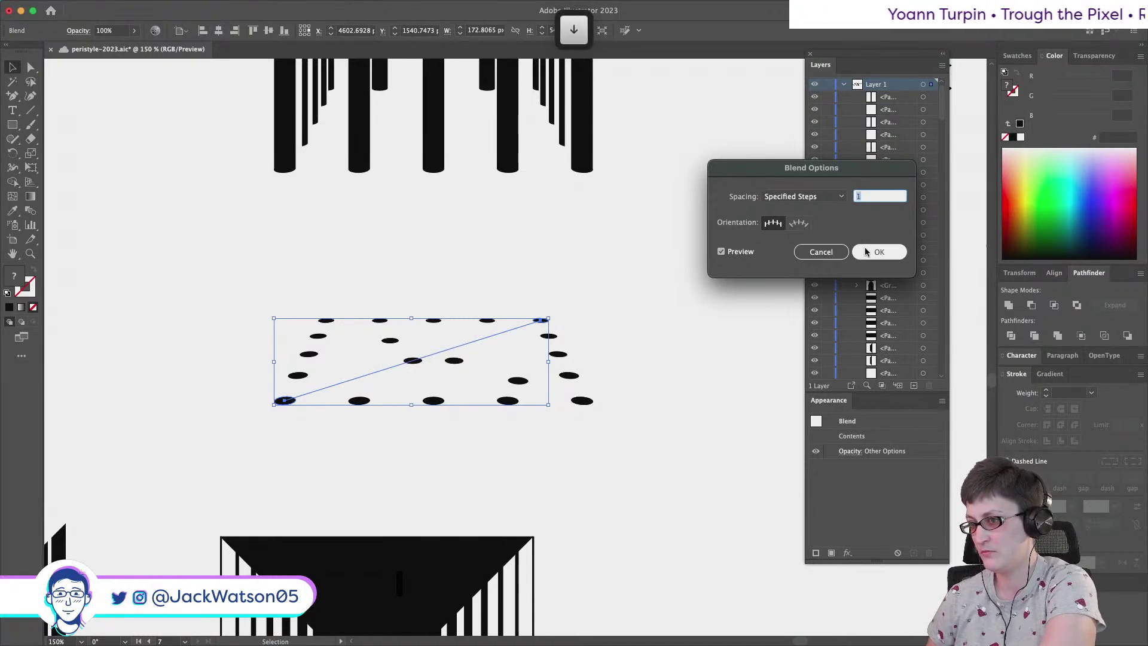
left_click(866, 252)
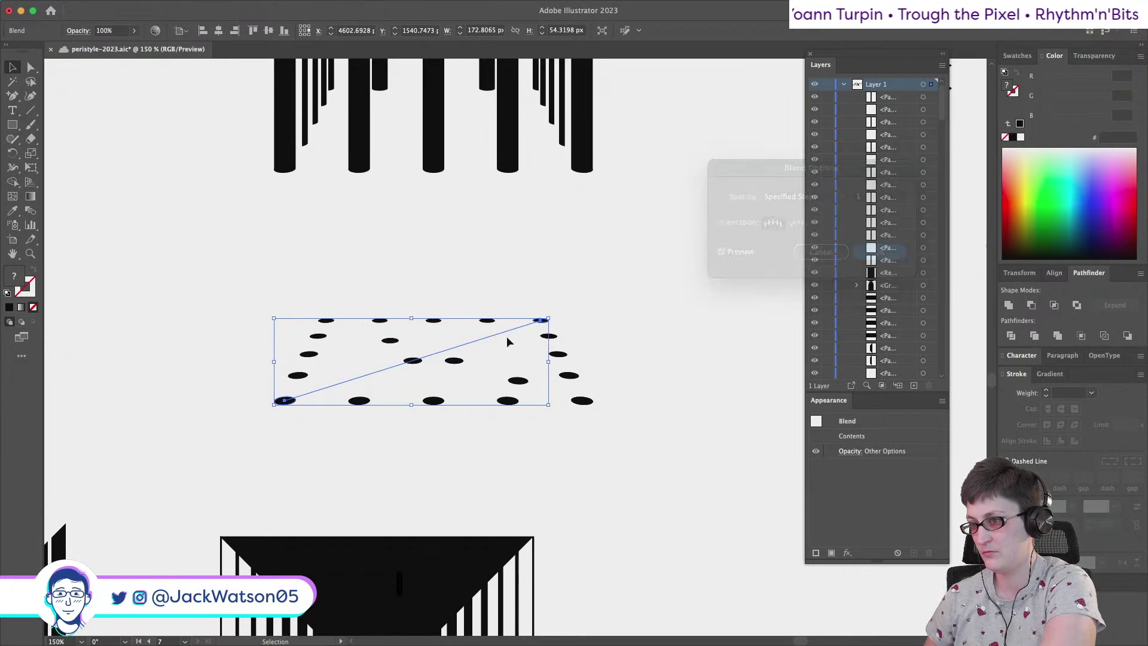
Reopen the first diagonal blend's options without changing them, and remove both diagonals while keeping the footprint's outer dots
left_click(445, 365)
left_click(114, 6)
mouse_move(146, 6)
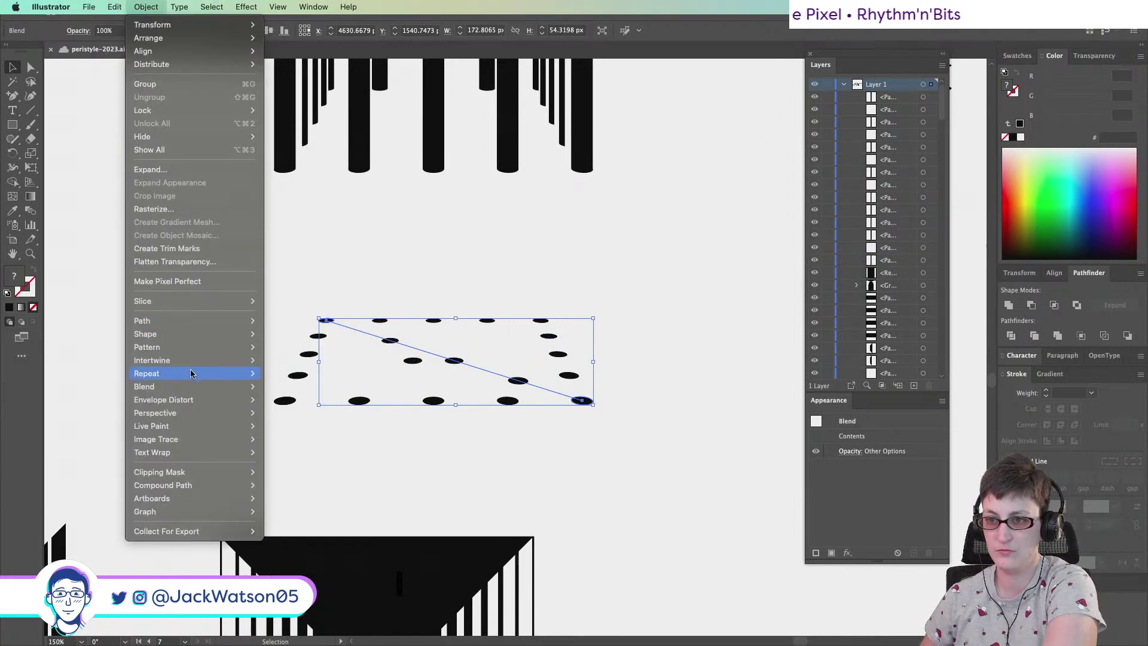
mouse_move(197, 386)
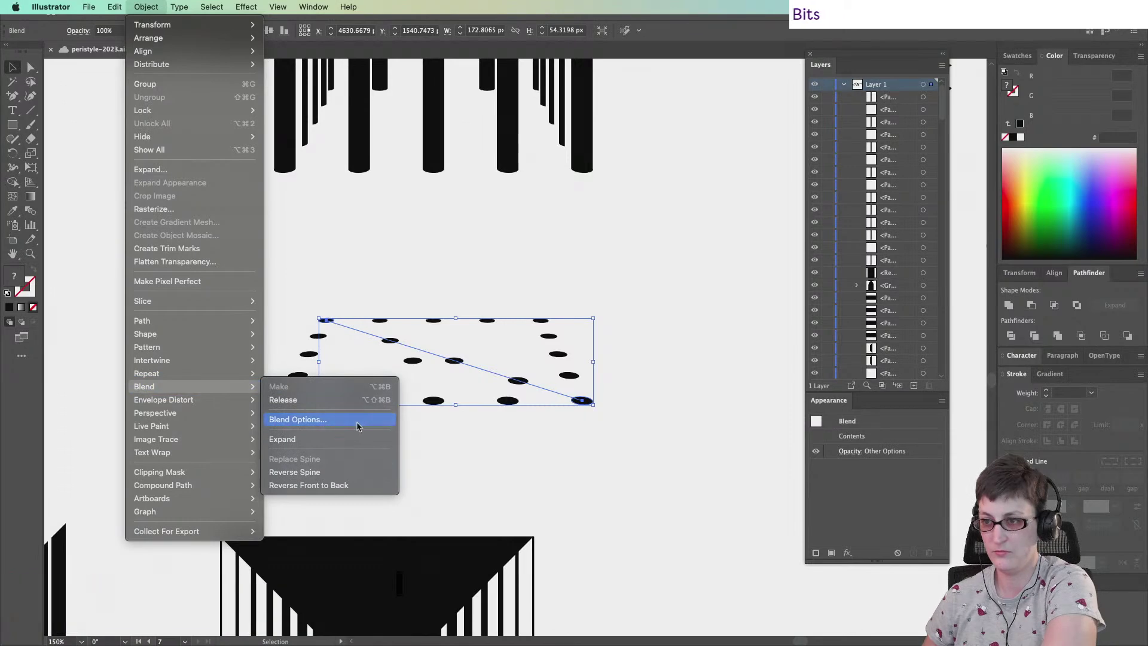
left_click(358, 421)
left_click(821, 251)
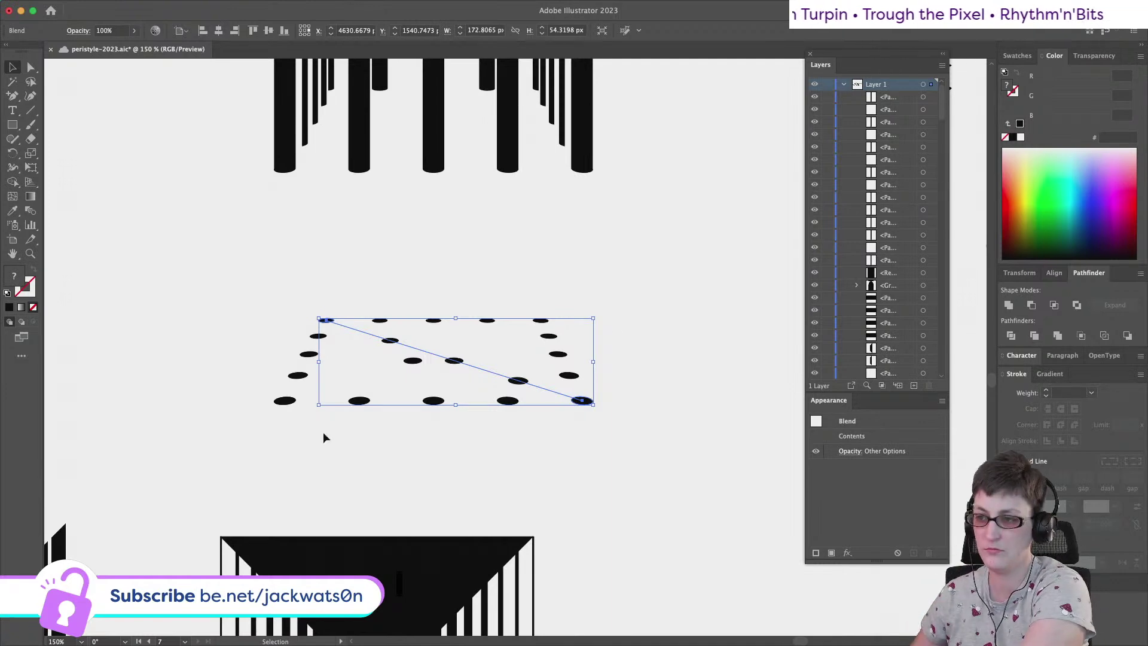
key("BackSpace")
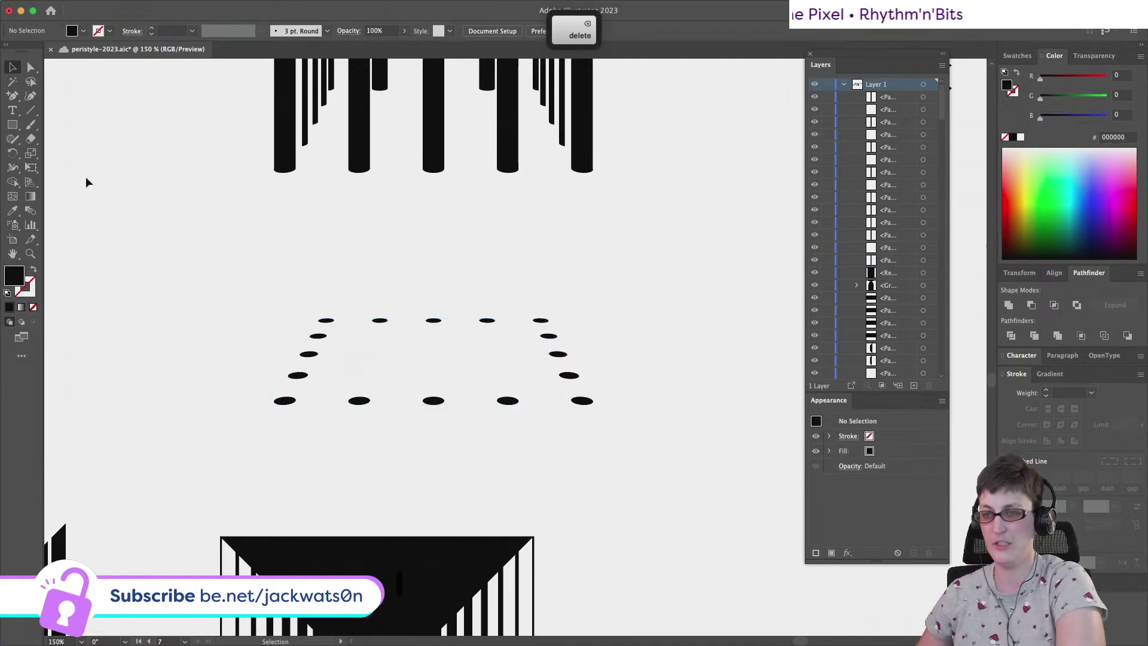
Draw a black ellipse about 14 × 4.6 px inside the footprint and line it up with the middle column of dots
left_click(12, 125)
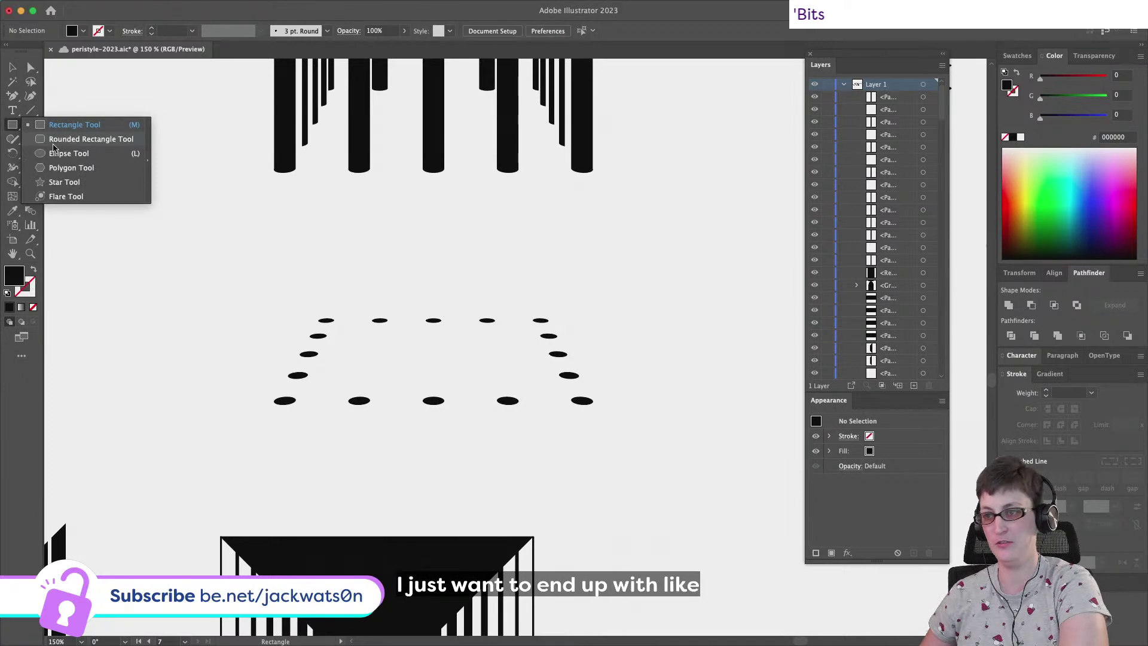
left_click(60, 153)
left_click_drag(426, 349, 449, 356)
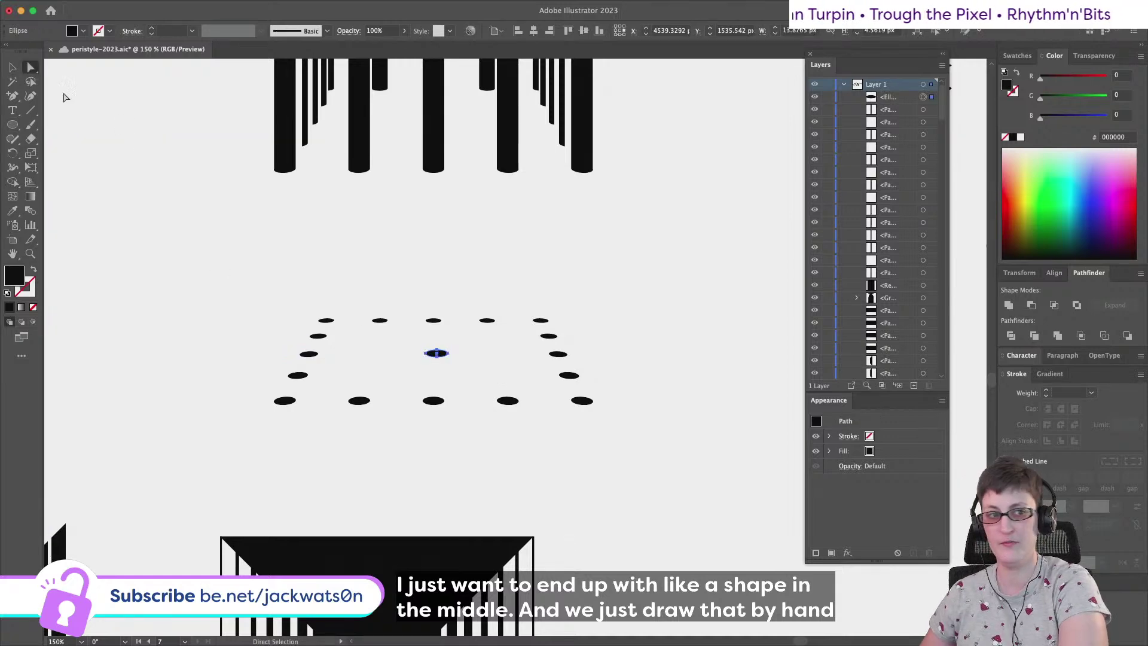
key("shift+super+a")
scroll(350, 308, "up", 3)
scroll(545, 416, "down", 3)
scroll(547, 417, "right", 3)
mouse_move(530, 384)
left_mouse_down()
mouse_move(513, 382)
mouse_move(529, 370)
left_mouse_up()
key("super+z")
key("super+minus")
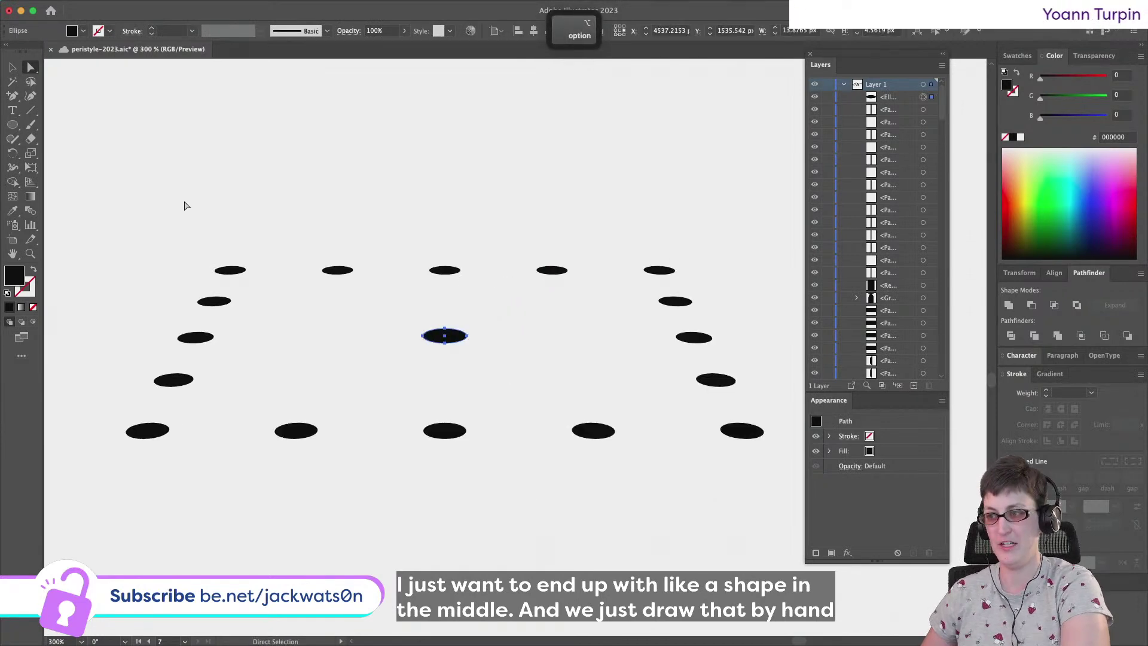
Try to align the ellipse and all footprint dots to their horizontal centre, and undo the alignment
key("v")
left_click_drag(157, 185, 771, 444)
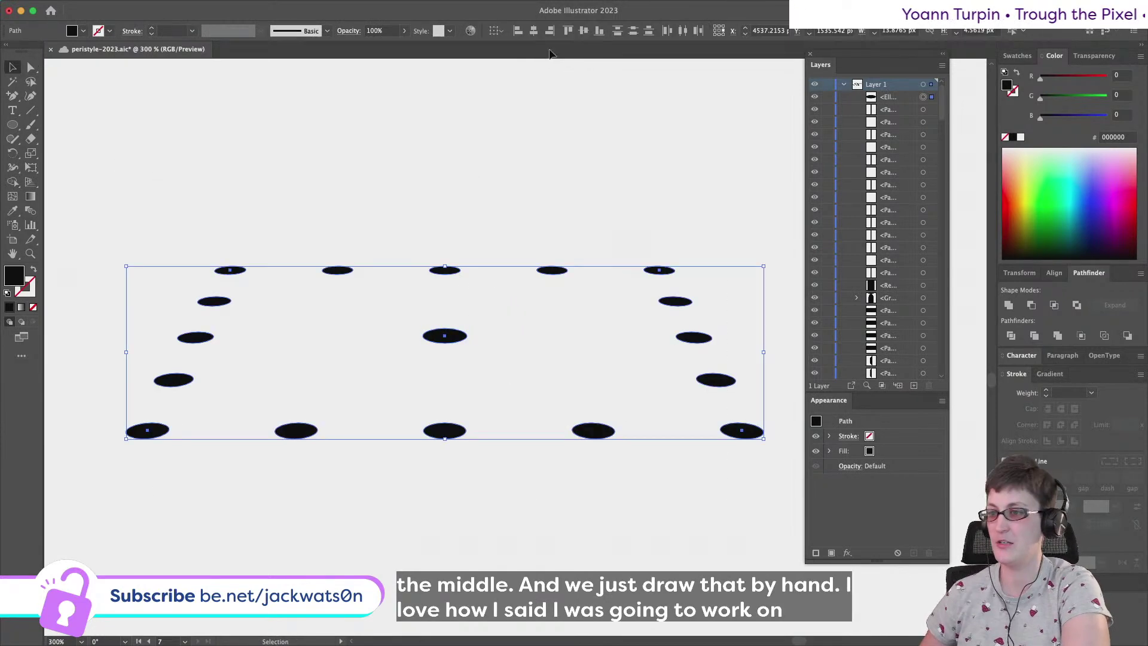
left_click(533, 31)
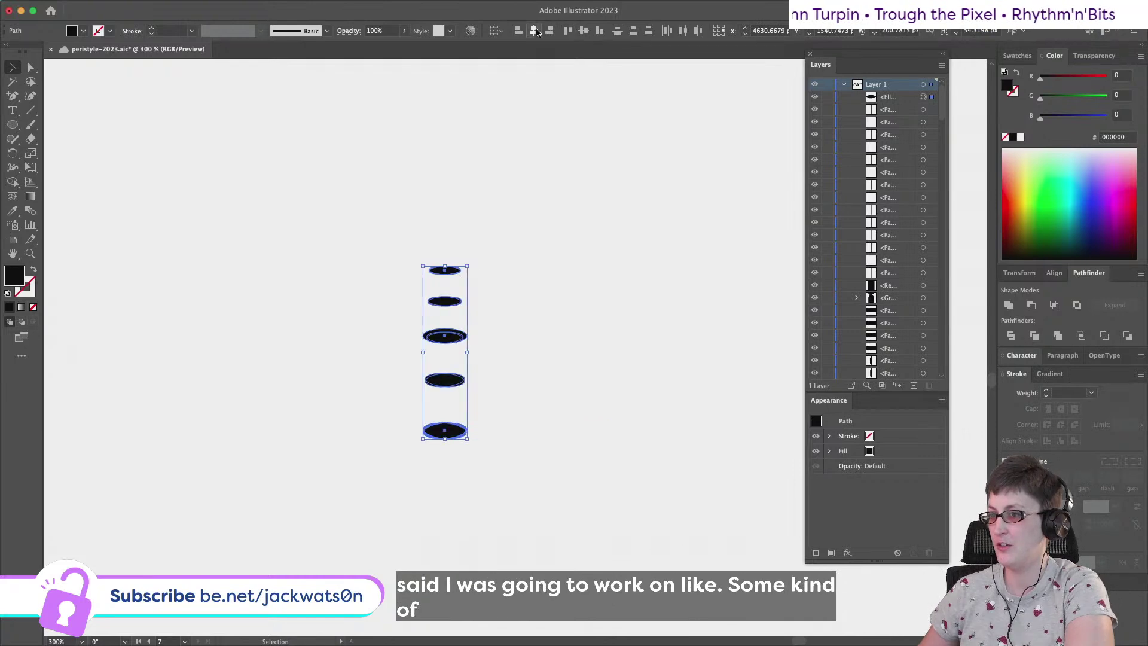
key("super+z")
Widen the ellipse in the middle of the footprint symmetrically to about 26 px, keeping its height
left_click(445, 337)
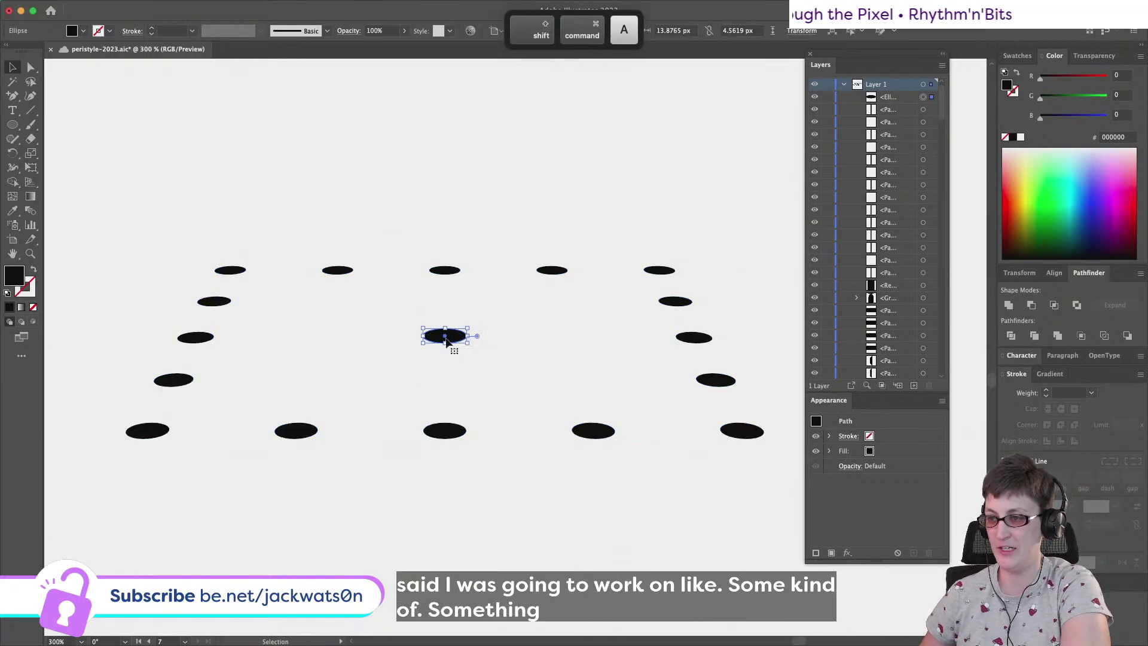
left_click(449, 431, "shift")
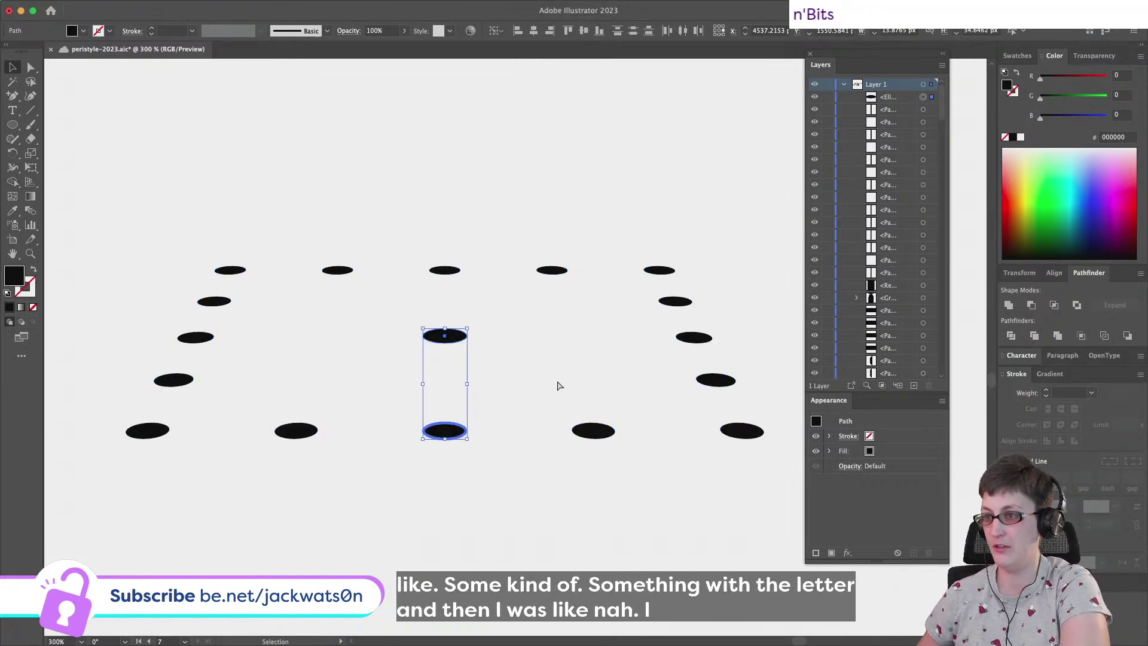
key("super+shift+a")
scroll(662, 333, "down", 5)
scroll(616, 336, "up", 5)
left_click(610, 333)
scroll(616, 334, "right", 3)
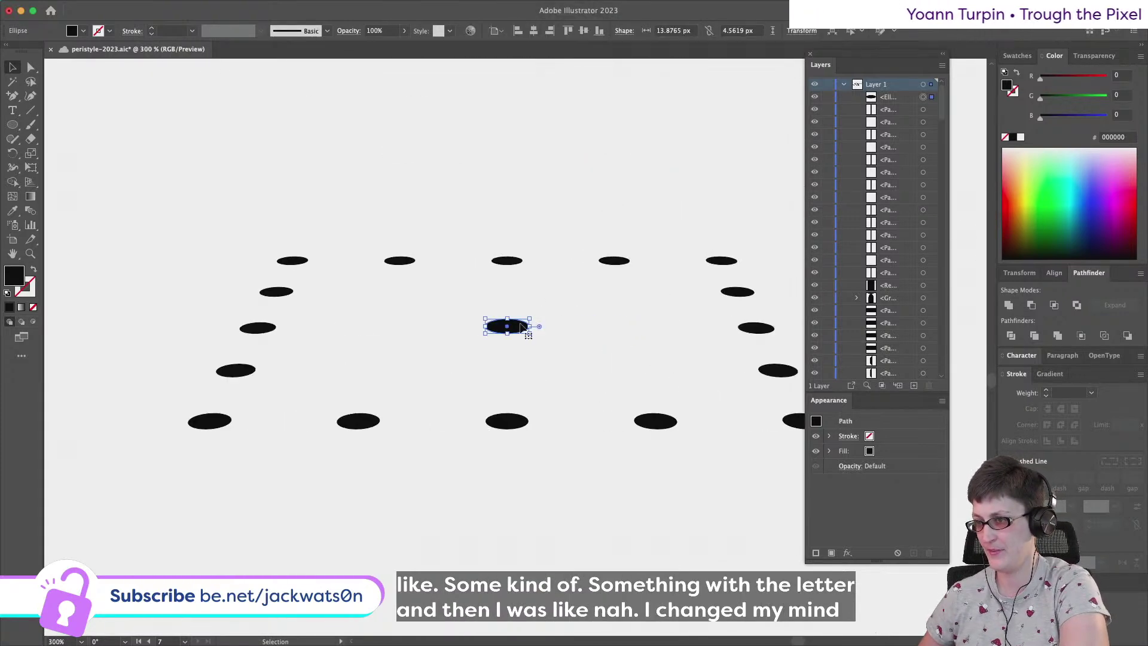
left_click_drag(530, 326, 549, 326)
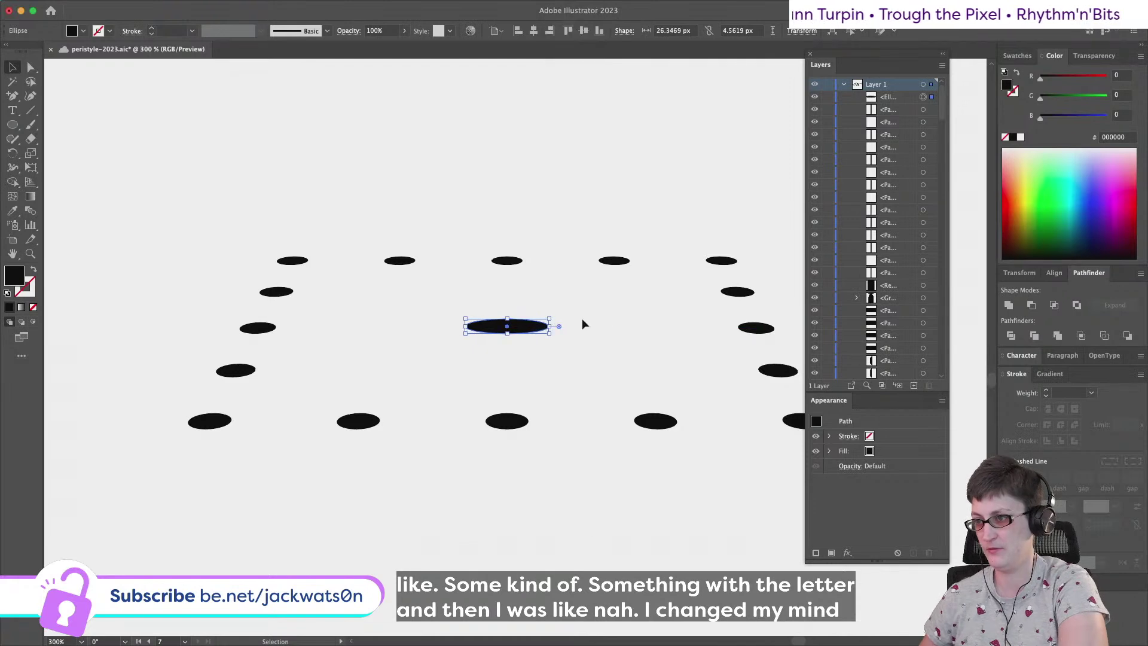
Try a single capital S in BN Beverly on a copy of the Peristyle wordmark above the original
left_click(618, 324)
scroll(618, 322, "down", 3)
scroll(616, 320, "down", 3, "alt")
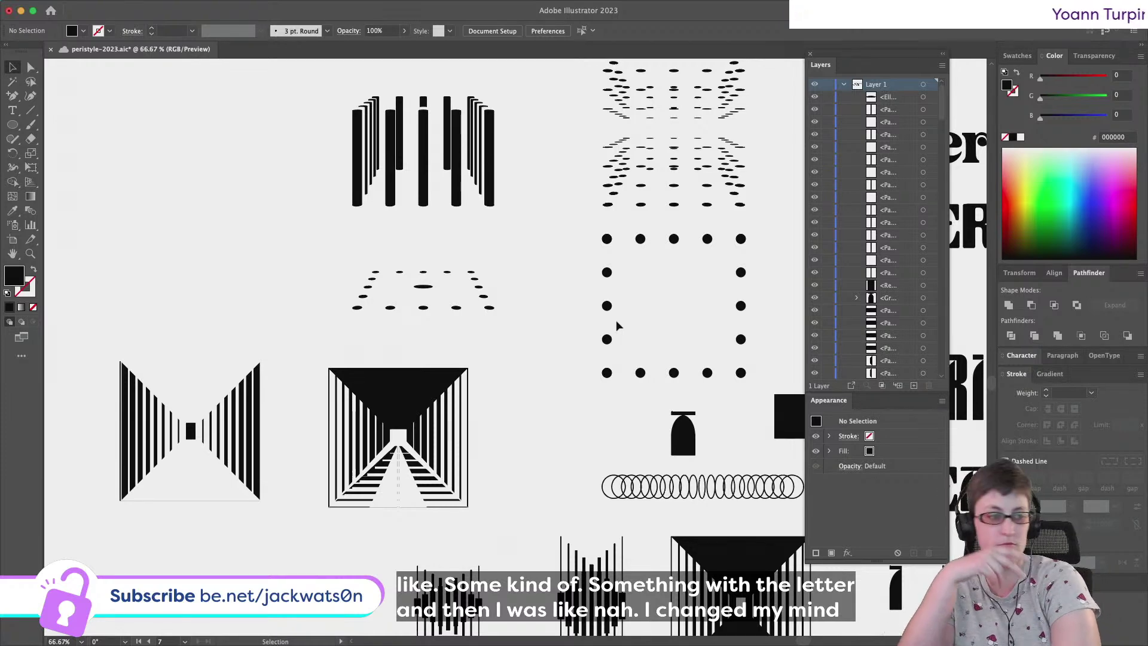
scroll(616, 320, "down", 3, "alt")
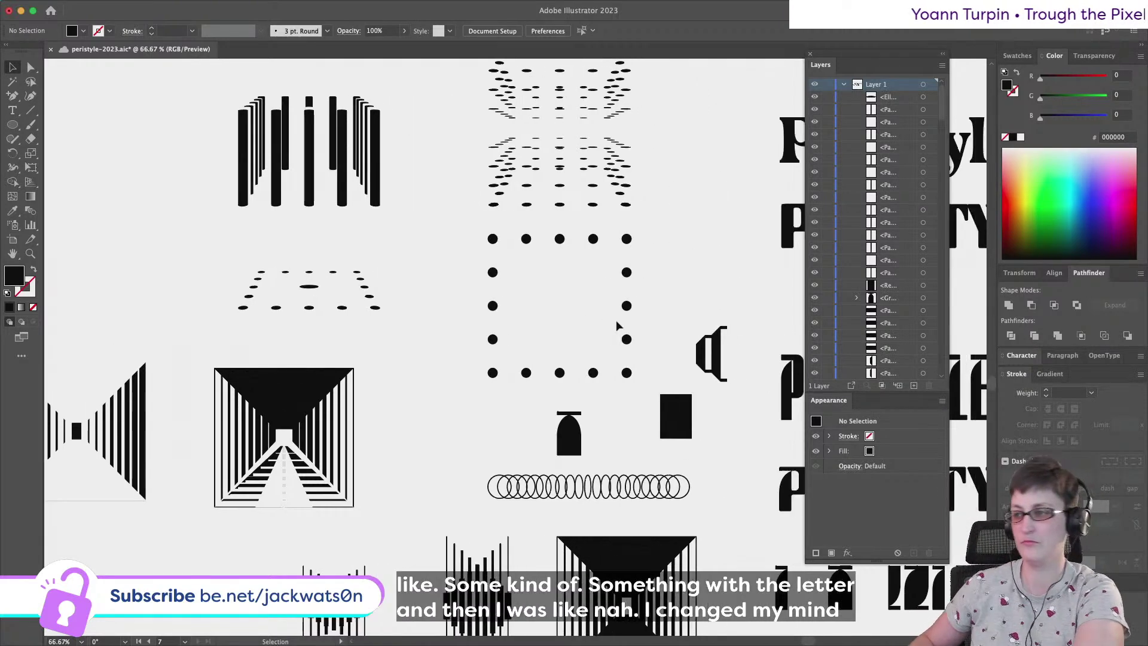
scroll(491, 287, "left", 1)
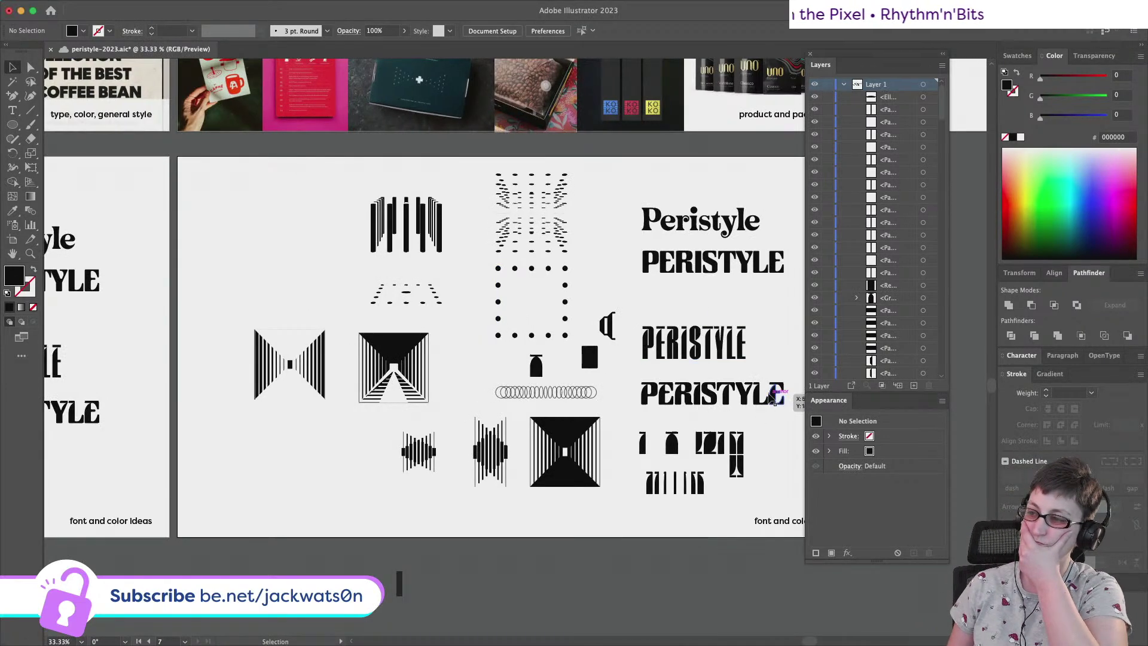
left_click(679, 216)
scroll(679, 216, "right", 2)
key("super+c")
key("super+f")
left_click_drag(633, 213, 751, 191)
double_click(614, 190)
type("S")
key("BackSpace")
key("BackSpace")
type("S")
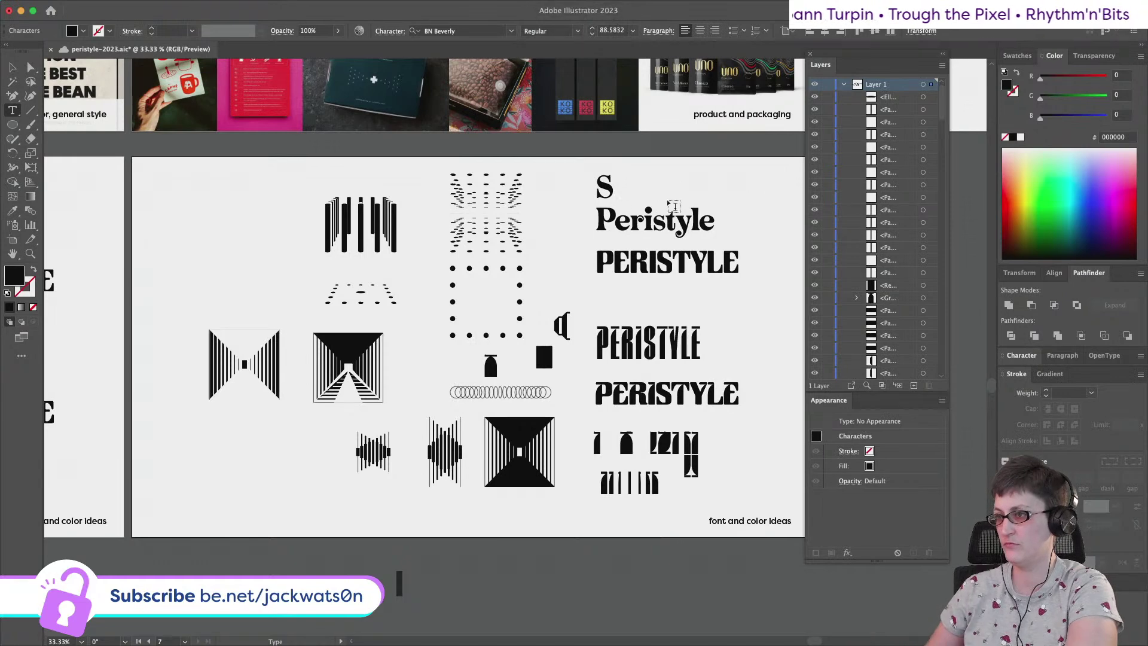
double_click(599, 188)
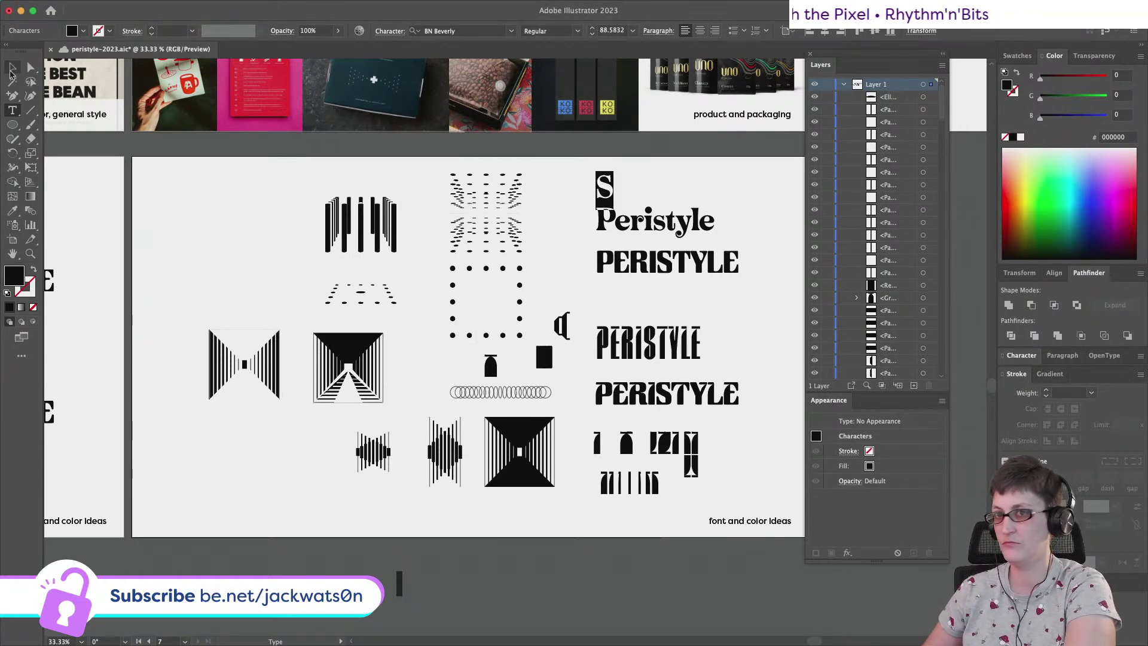
key("BackSpace")
Replace the capital P of the mixed-case Peristyle wordmark with its curled swash alternate
left_click_drag(597, 220, 606, 226)
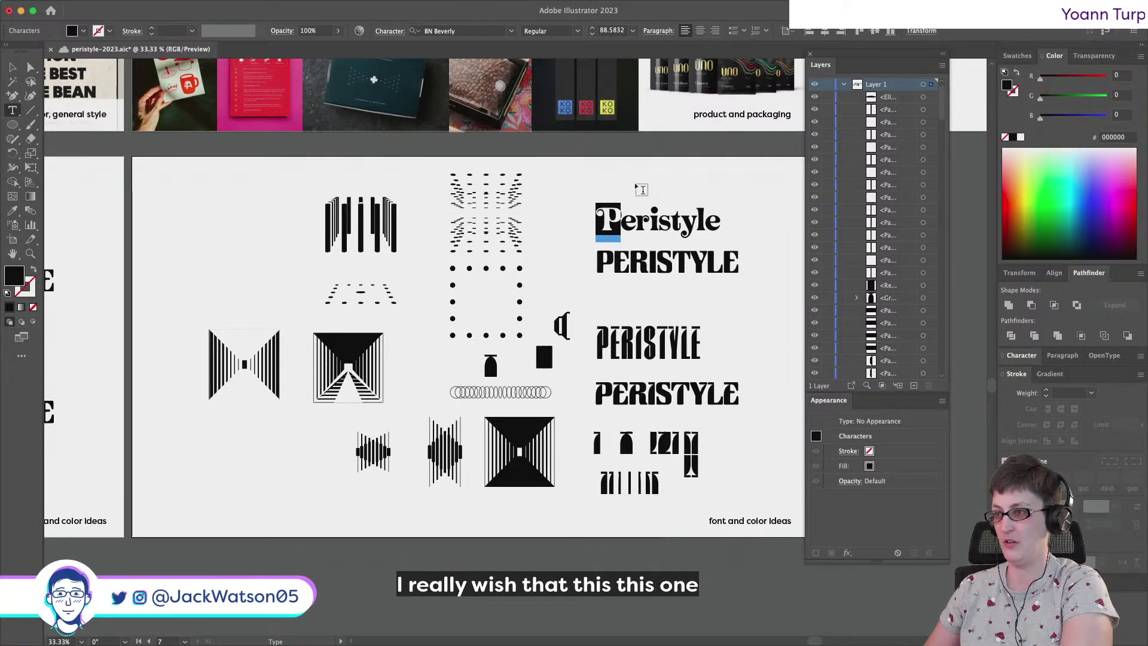
key("super+shift+a")
key("super+alt+0")
Check the middle letters of the mixed-case Peristyle wordmark, including the first e and the i, for alternate glyphs
scroll(650, 218, "up", 5)
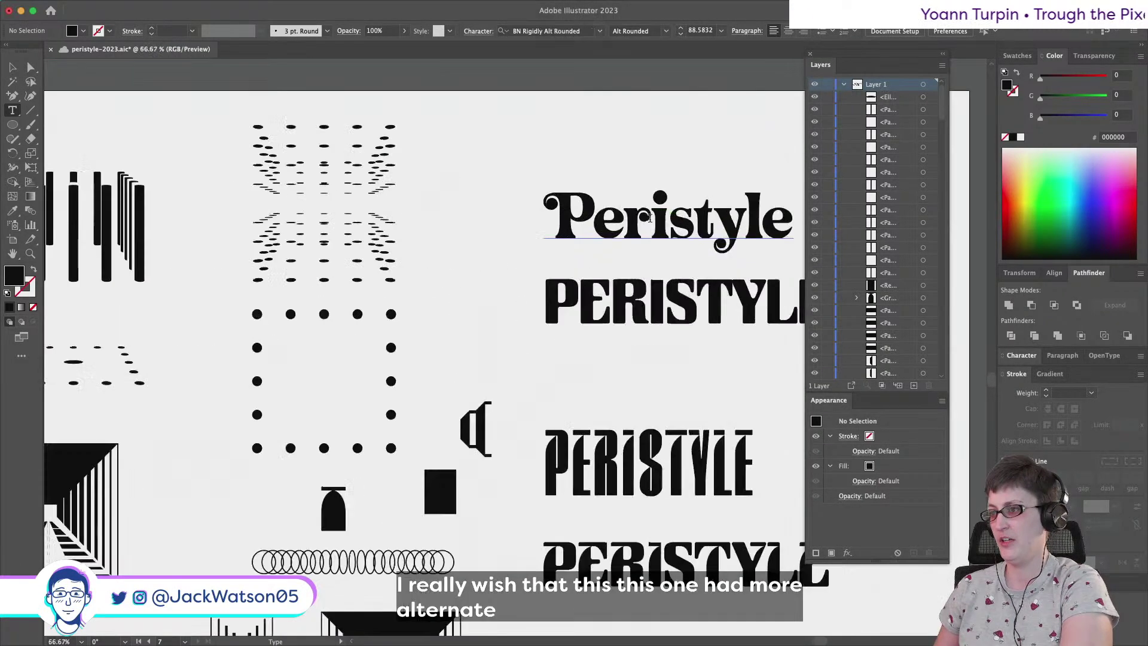
scroll(650, 218, "right", 3)
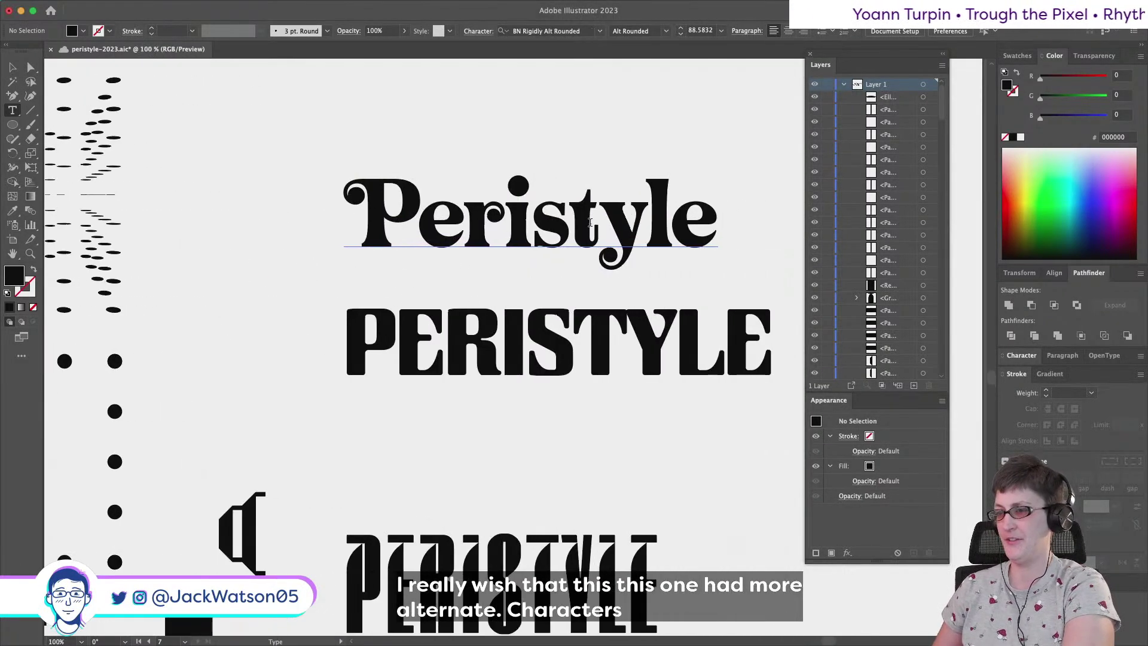
left_click(450, 222)
key("shift+Left")
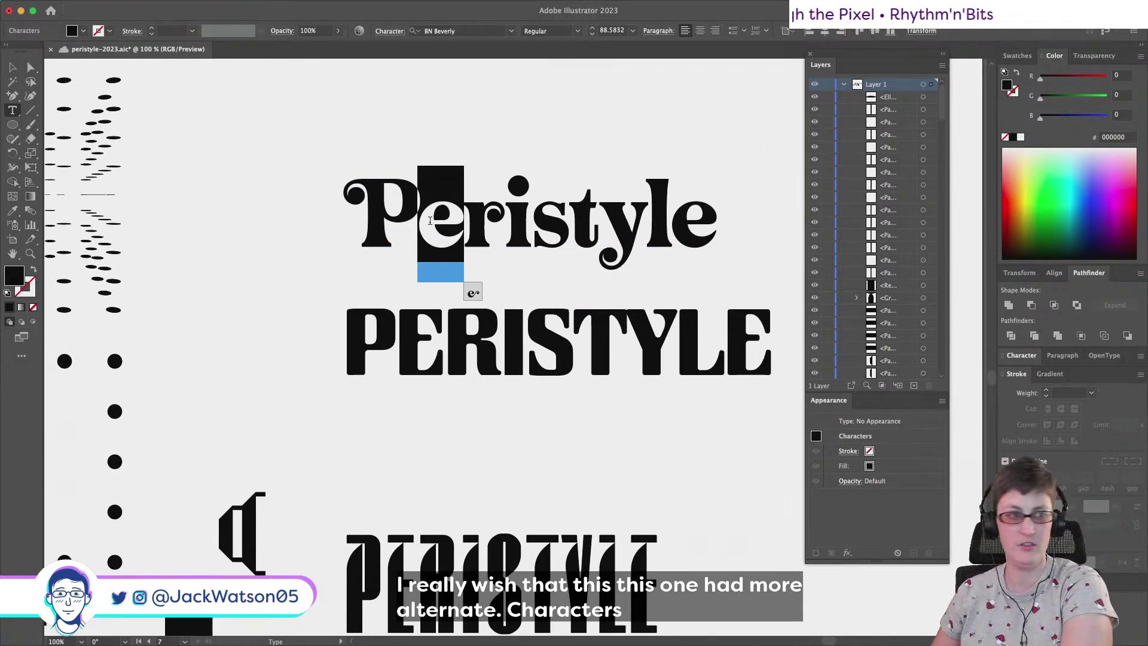
left_click_drag(555, 238, 497, 229)
Try the swash alternate for the final e of the mixed-case Peristyle wordmark, and undo it
left_click(717, 217)
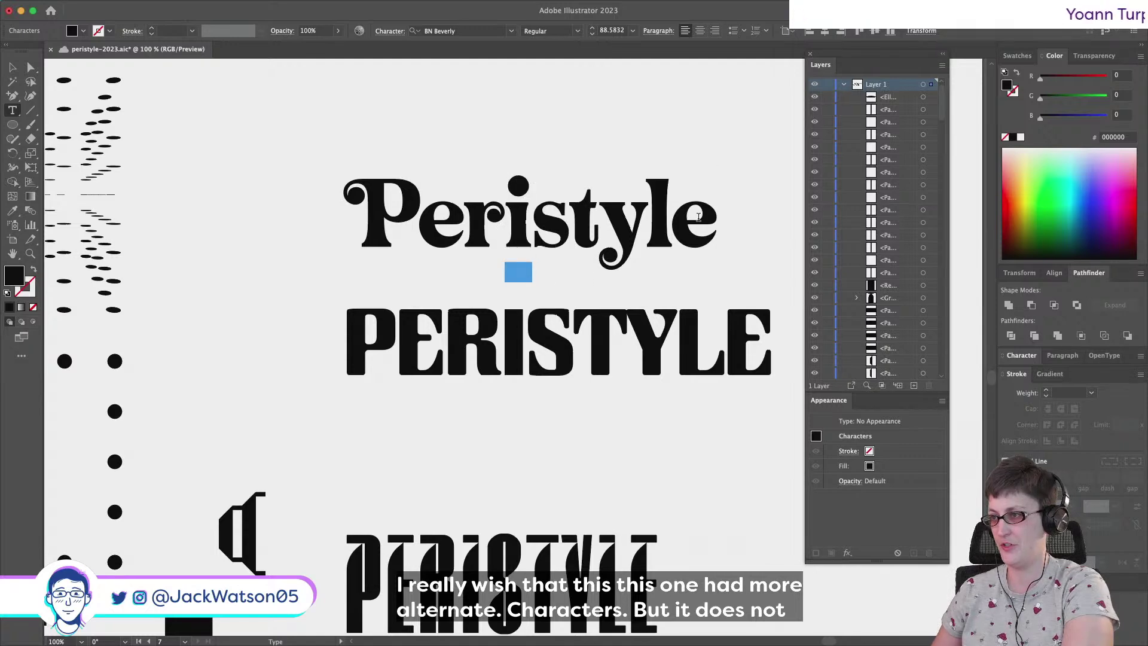
key("shift+Left")
left_click(727, 294)
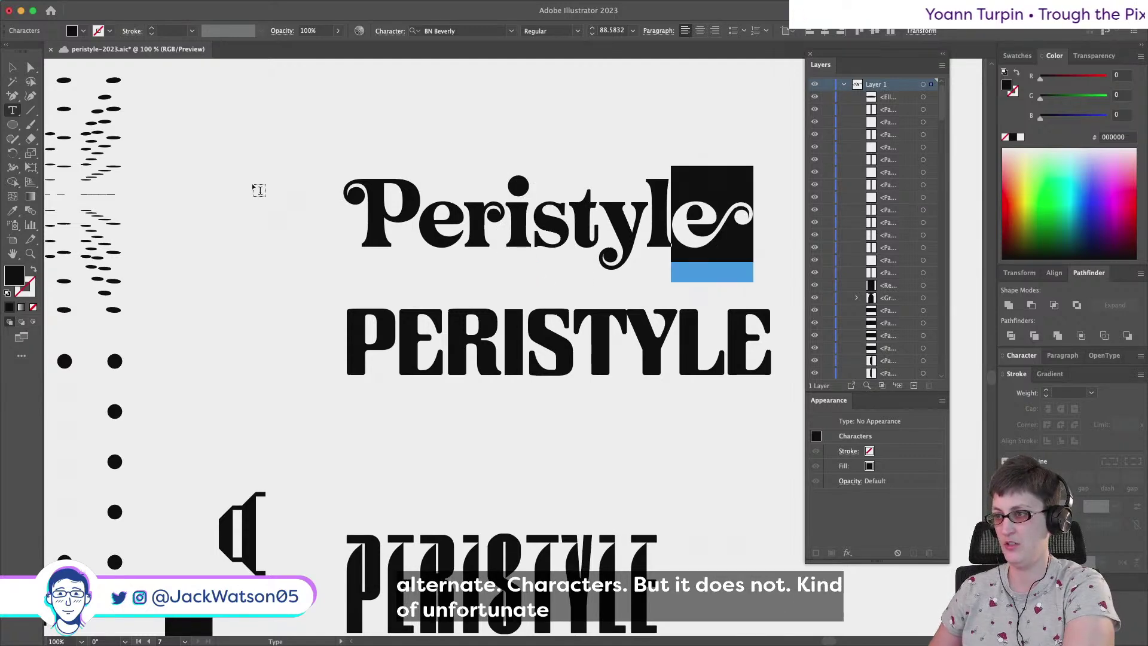
left_click(31, 67)
left_click(254, 146)
scroll(254, 146, "down", 2)
scroll(254, 147, "left", 2)
scroll(253, 146, "down", 1)
scroll(359, 143, "left", 2)
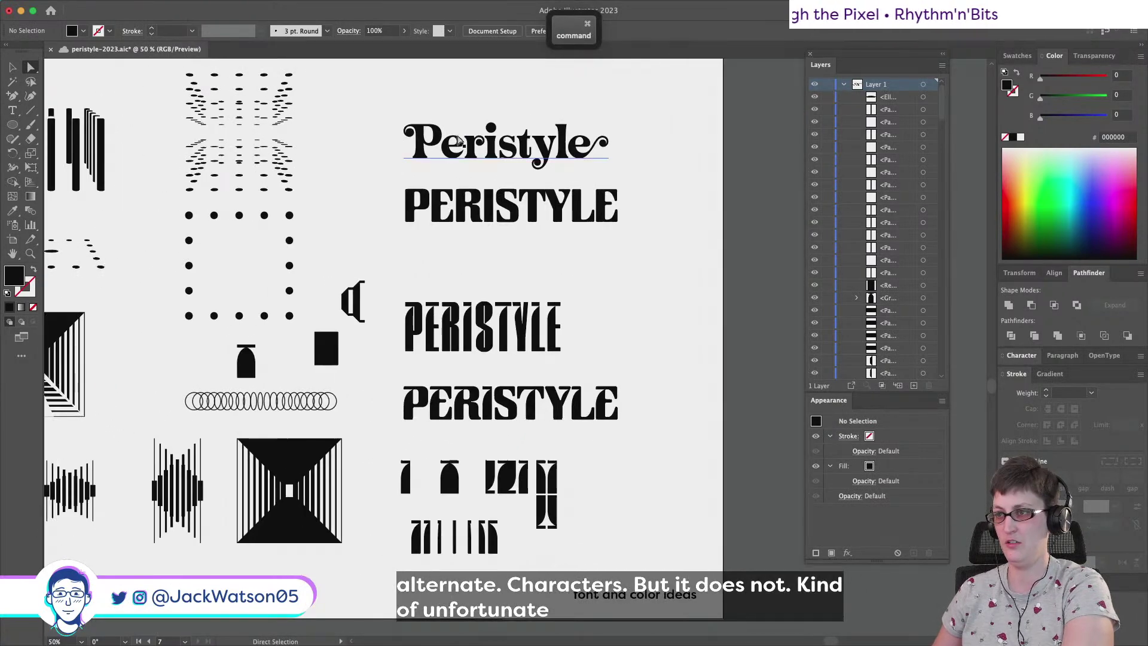
key("super+z")
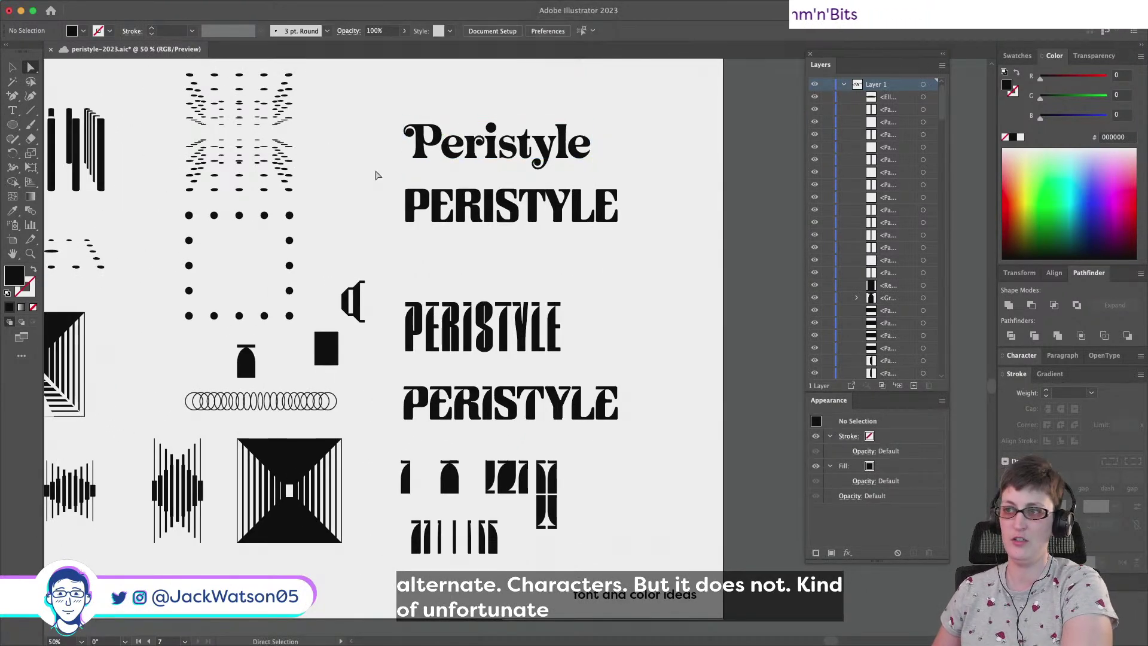
Check the letters of the uppercase PERISTYLE wordmark in BN Rigidly Alt Rounded, including the L, for alternate glyphs
scroll(375, 174, "down", 1)
scroll(375, 174, "left", 1)
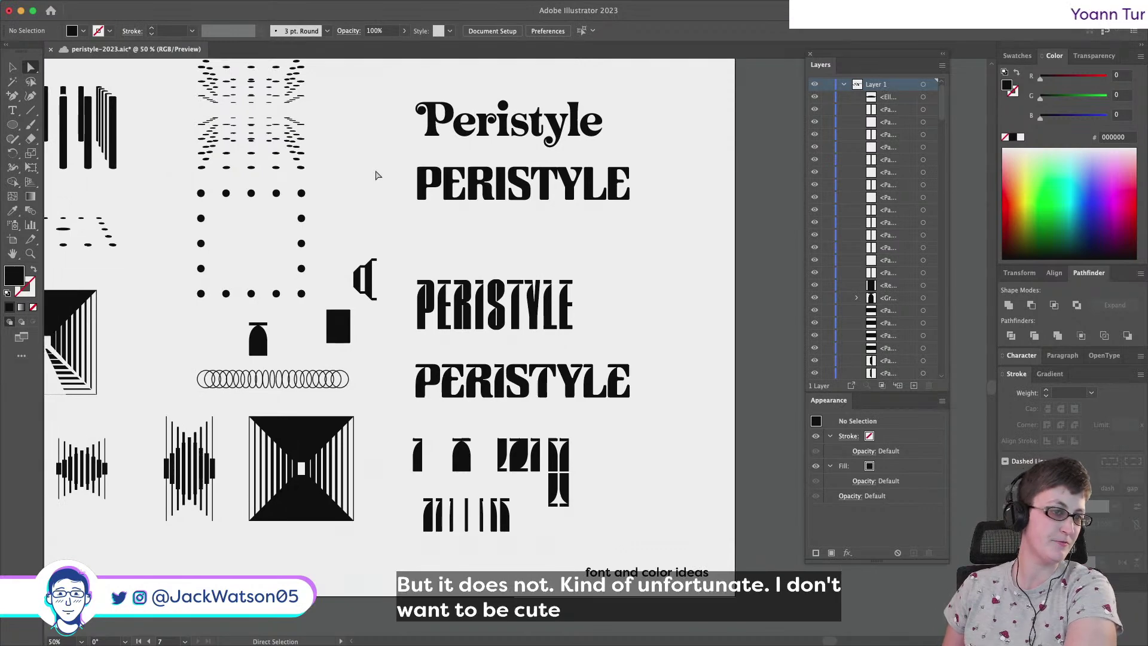
scroll(376, 175, "down", 2)
scroll(376, 175, "left", 3)
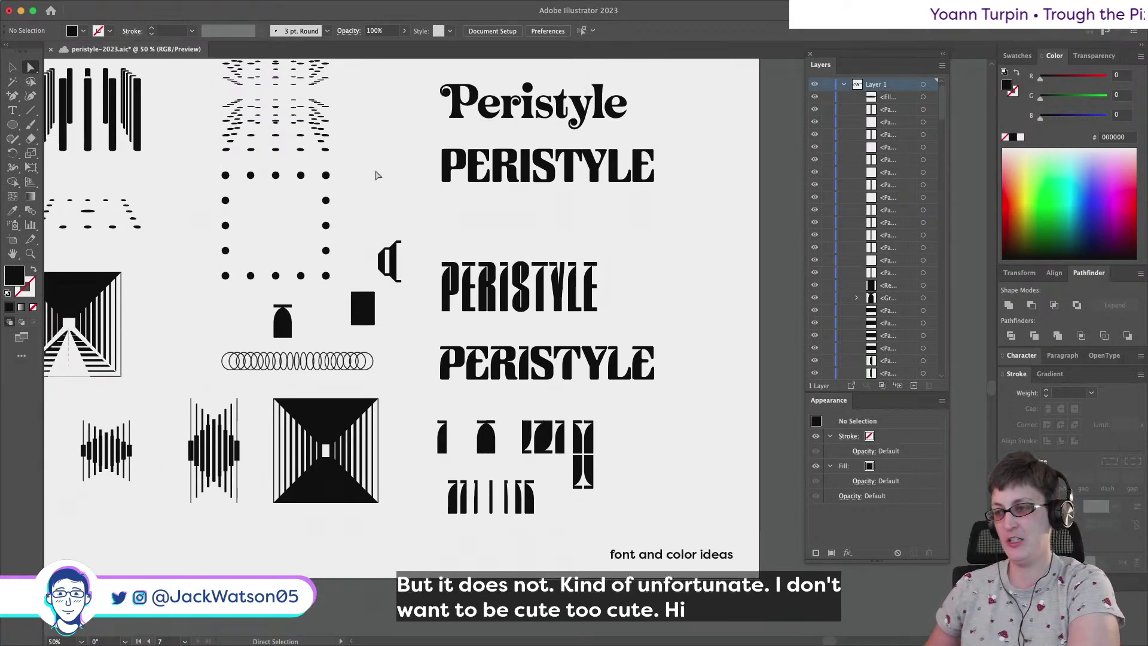
double_click(532, 150)
left_click_drag(523, 142, 471, 141)
left_click(676, 137)
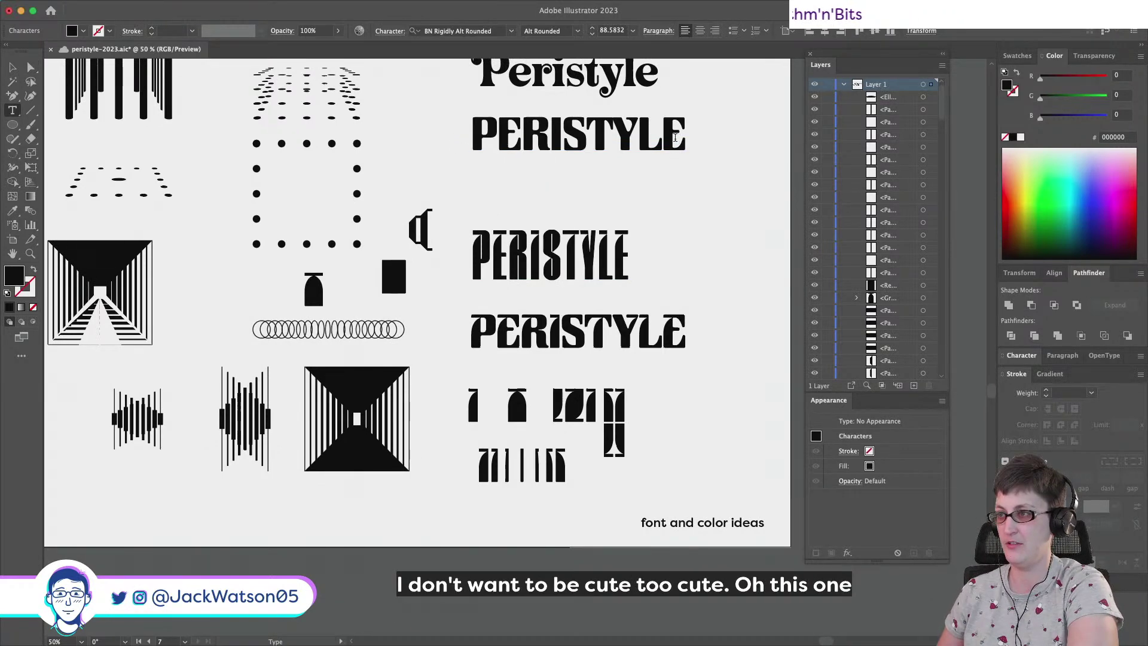
left_click_drag(642, 137, 661, 136)
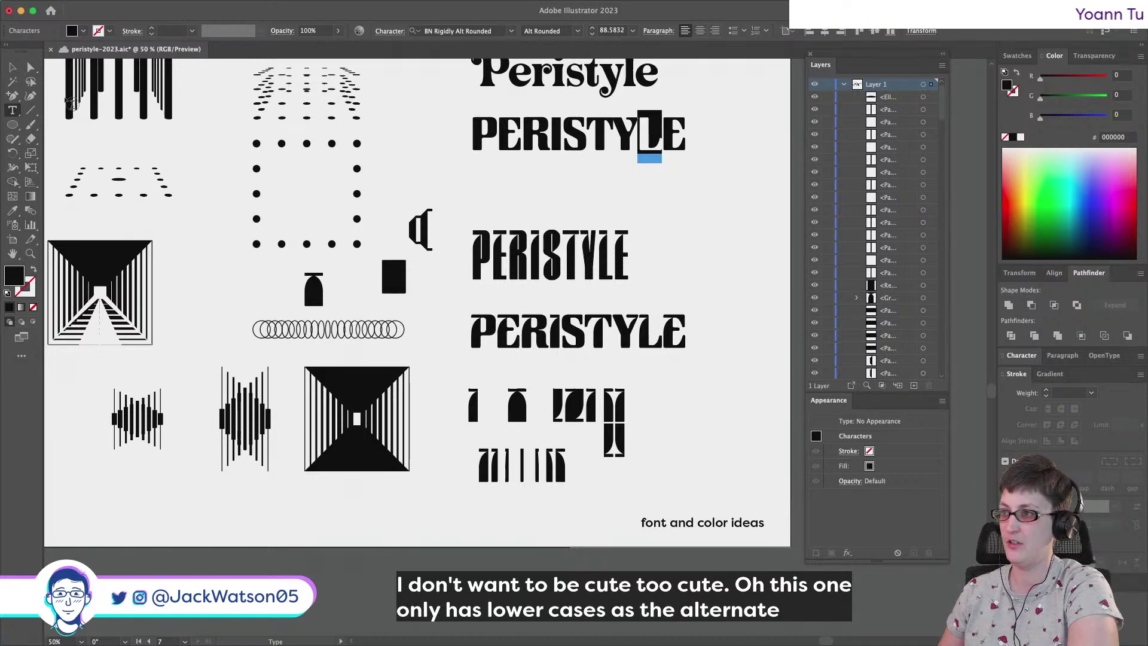
left_click(16, 68)
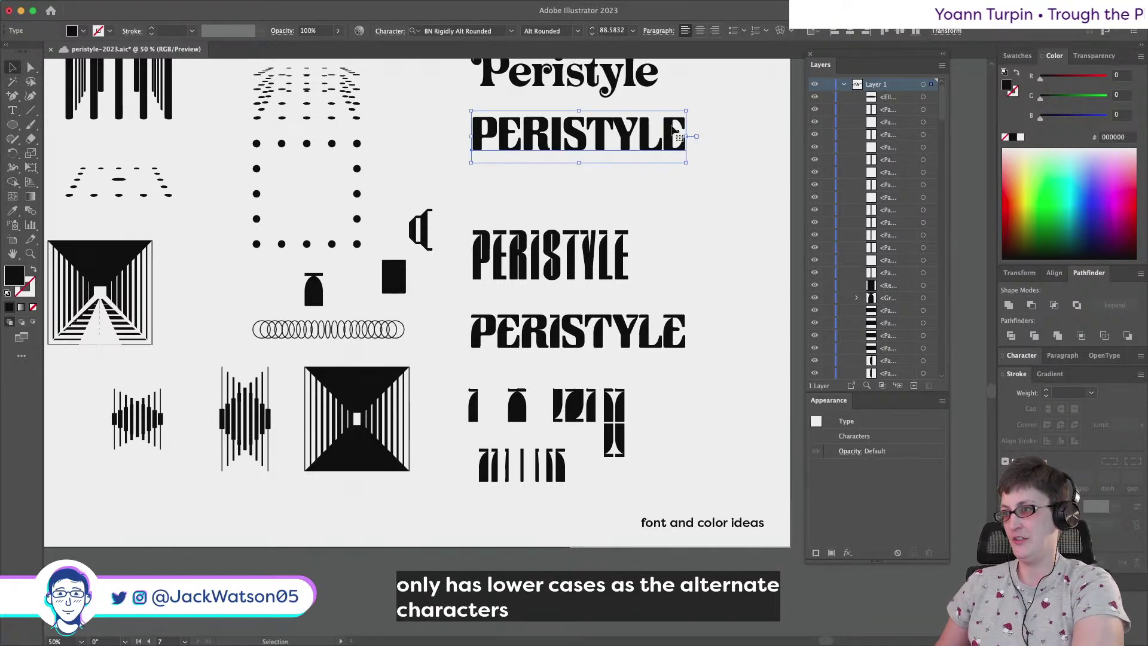
double_click(652, 134)
left_click_drag(641, 136, 662, 137)
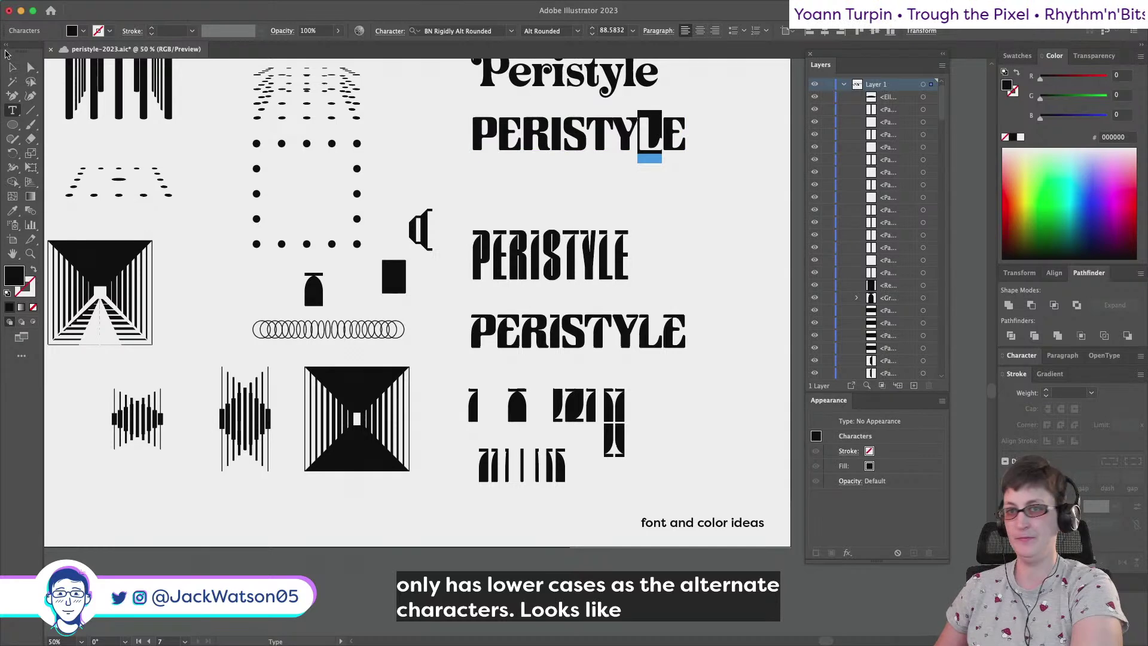
left_click(13, 67)
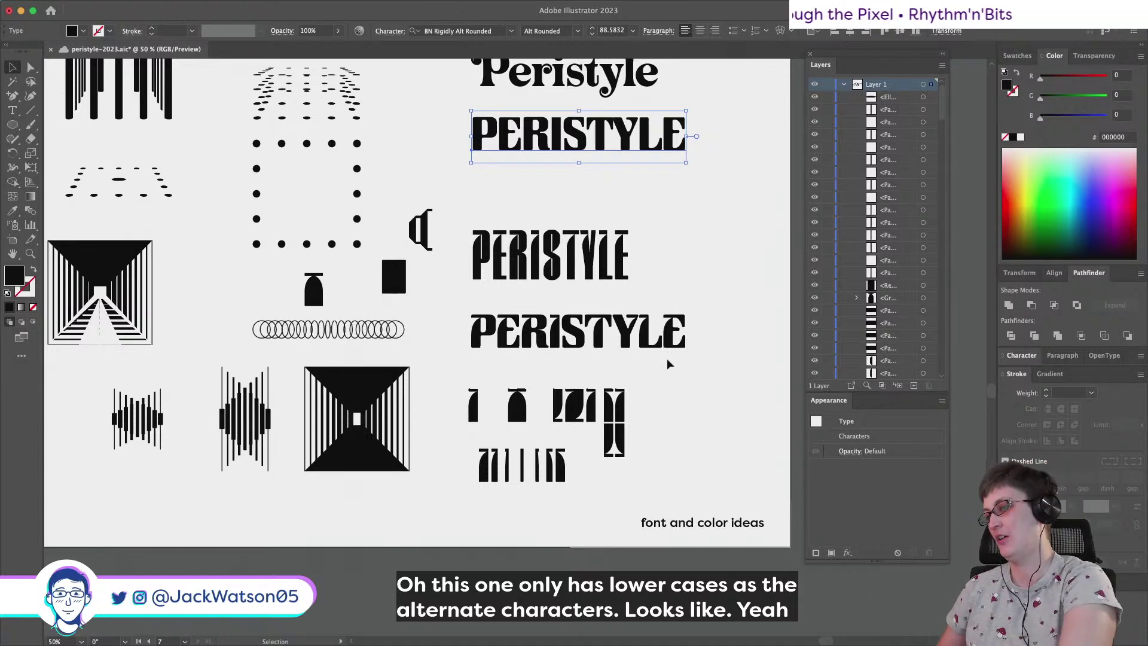
left_click(706, 184)
Duplicate the angular emblem beside the dotted square above itself, and delete the copy's connecting pieces, keeping its two slanted-end vertical bars
scroll(705, 185, "down", 2)
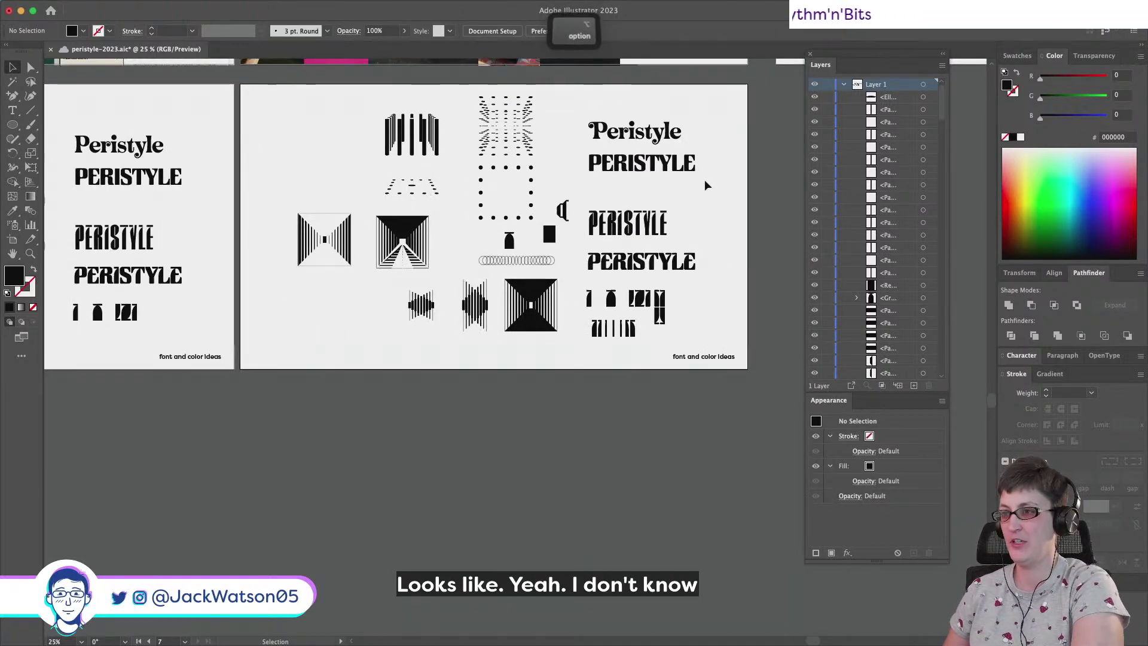
scroll(706, 185, "up", 1)
scroll(699, 188, "left", 2)
scroll(700, 188, "up", 2)
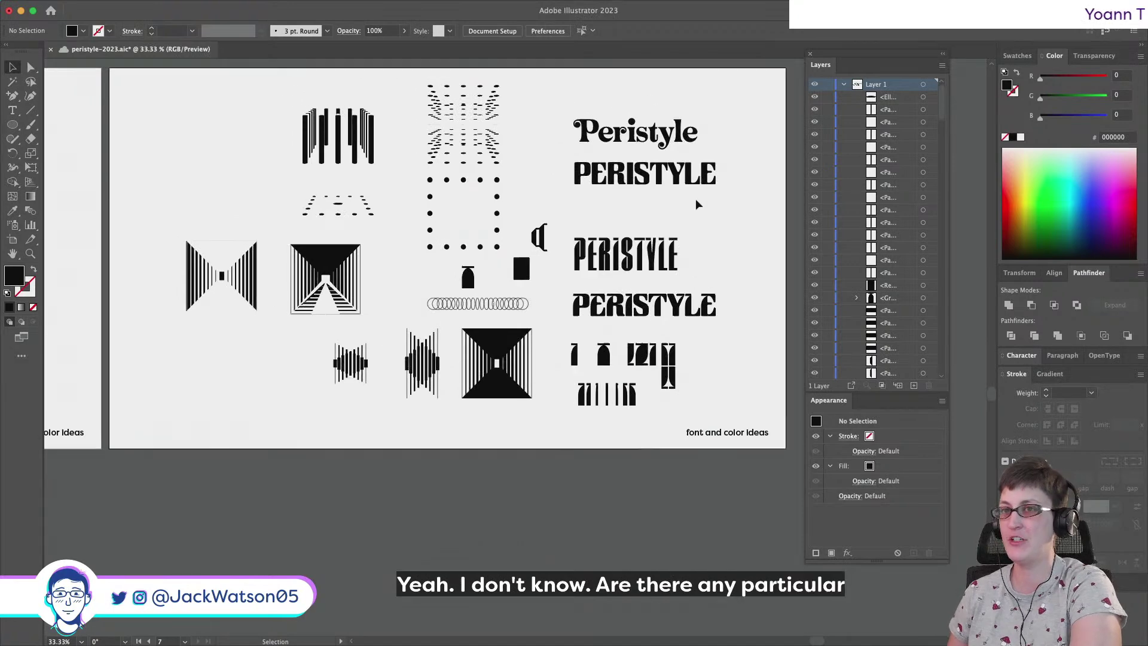
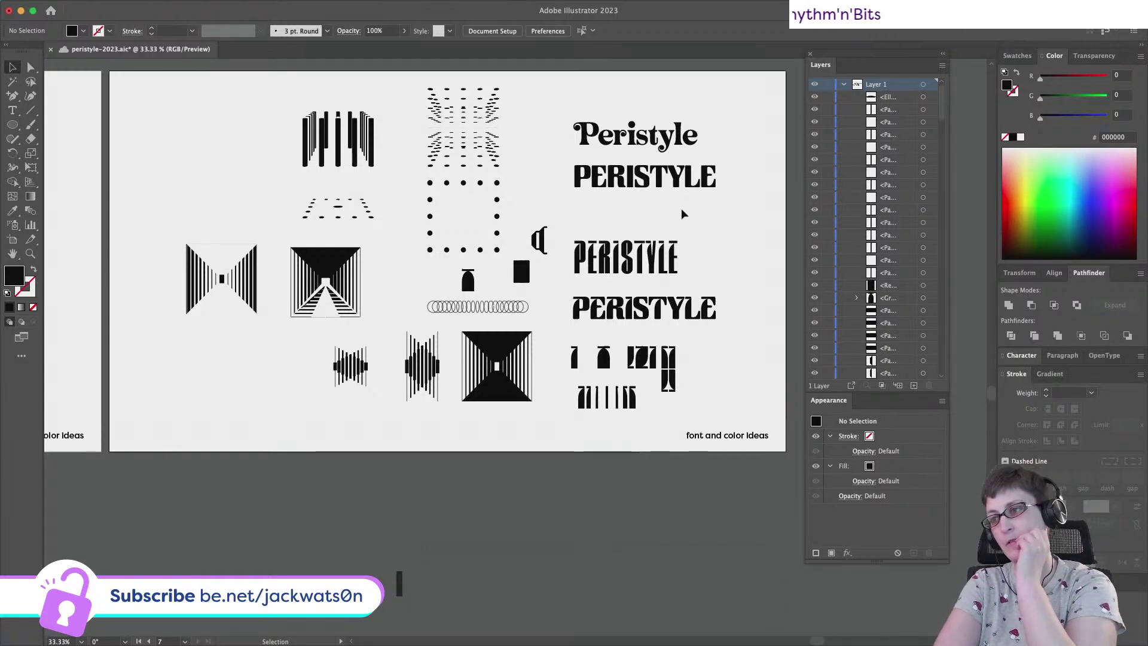
scroll(549, 257, "up", 2, "alt")
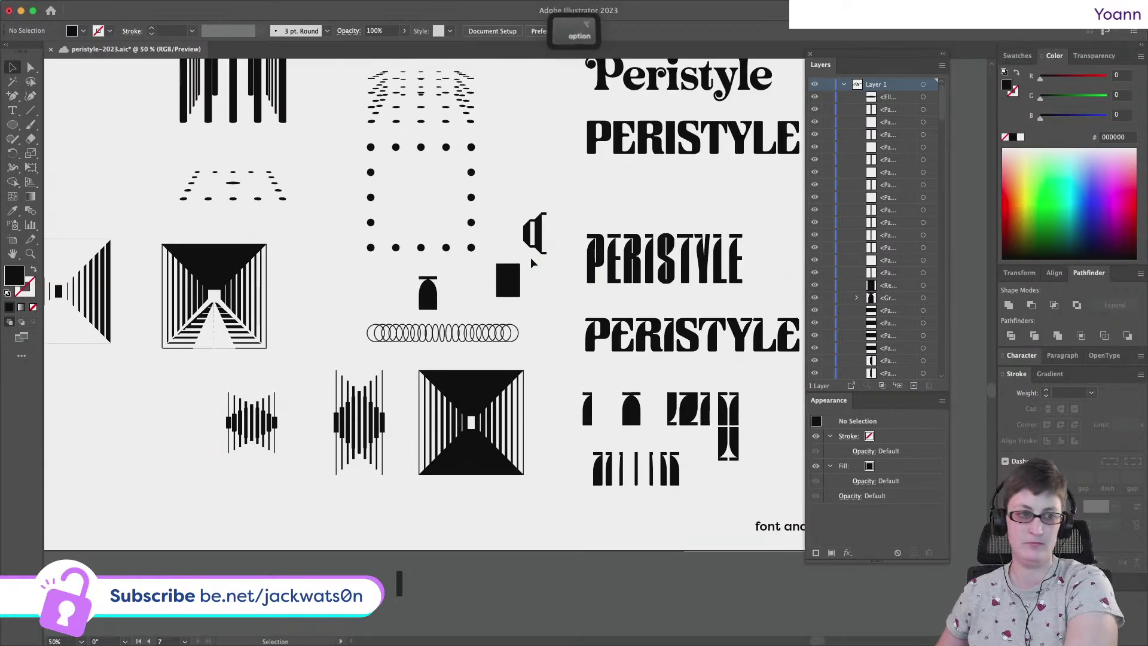
scroll(532, 257, "up", 3, "alt")
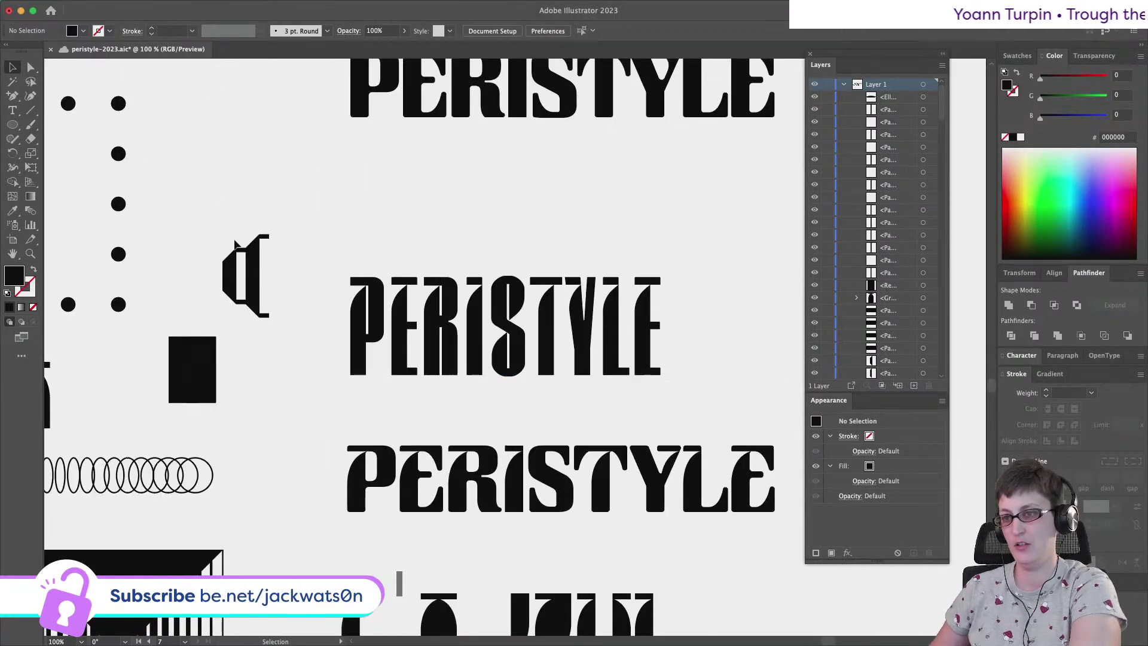
left_click_drag(281, 304, 291, 165)
scroll(341, 165, "up", 2)
key("super+shift+a")
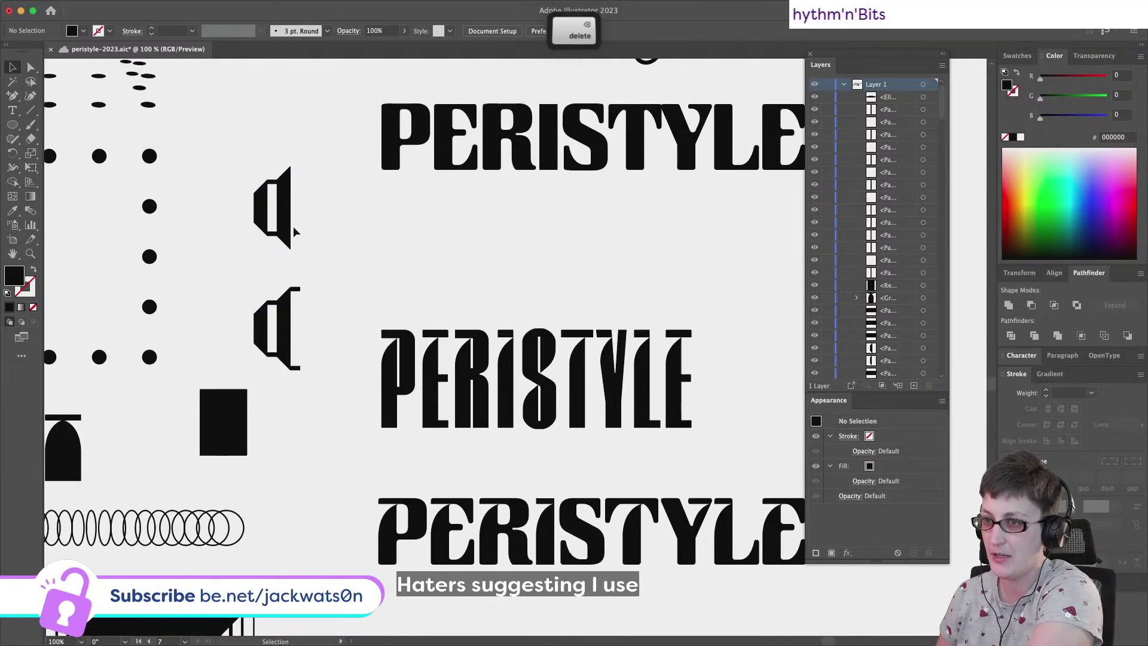
key("Delete")
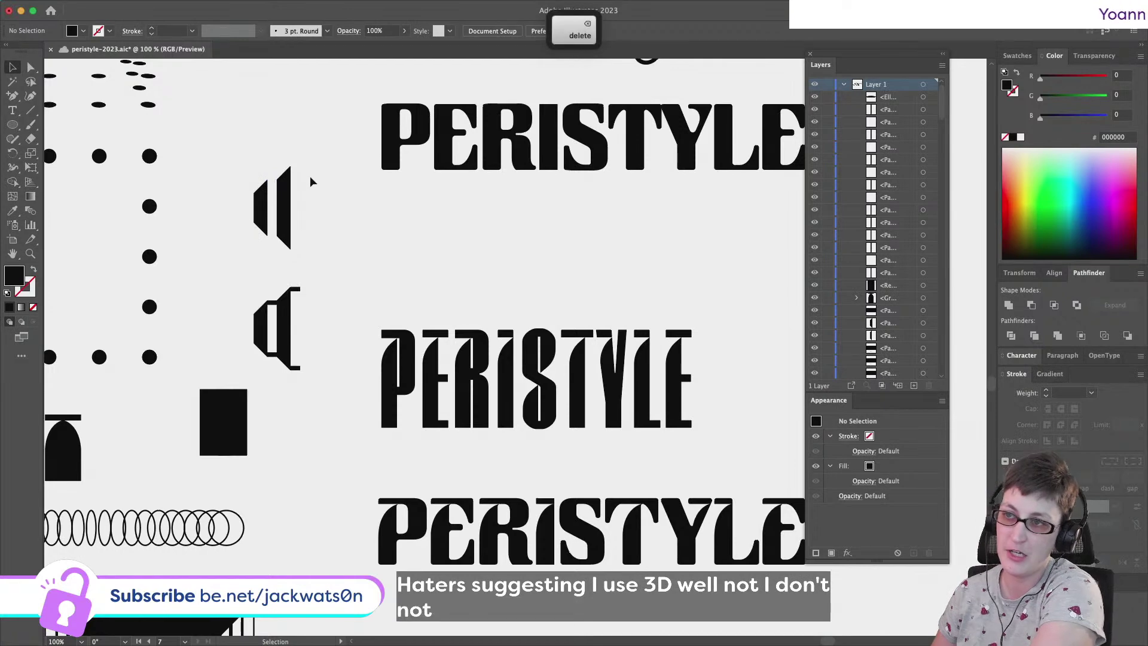
Shift the pair of slanted-end bars slightly right and place a mirrored copy of the pair directly to its left
scroll(310, 176, "down", 3)
scroll(359, 180, "left", 5)
scroll(359, 179, "up", 1)
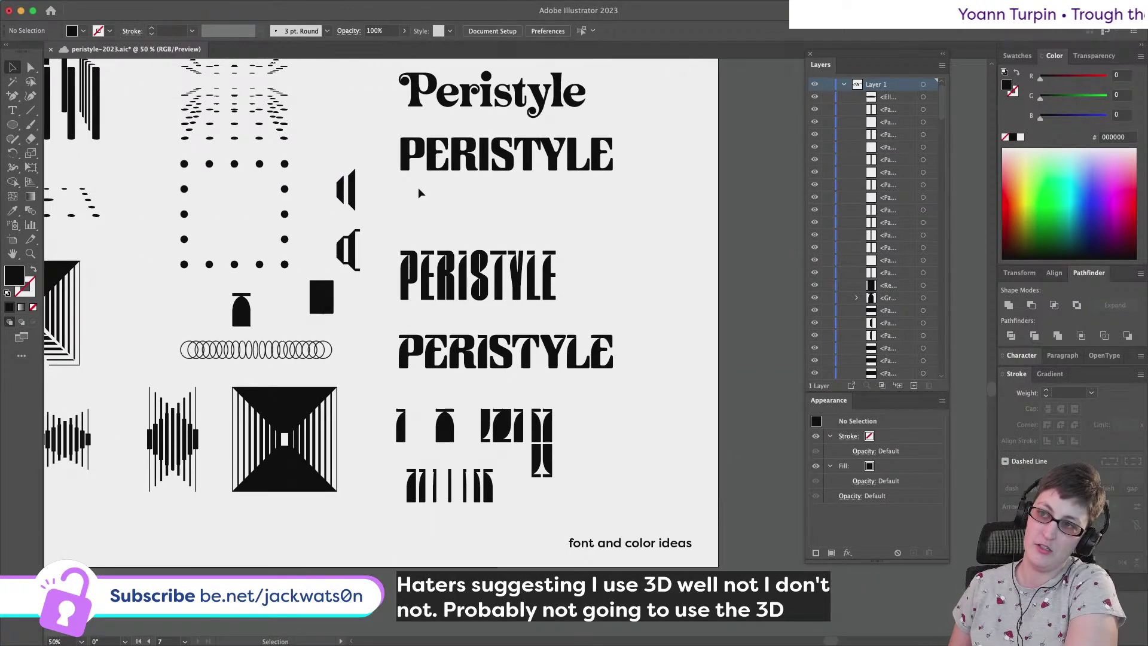
left_click_drag(458, 247, 459, 226)
key("super+f")
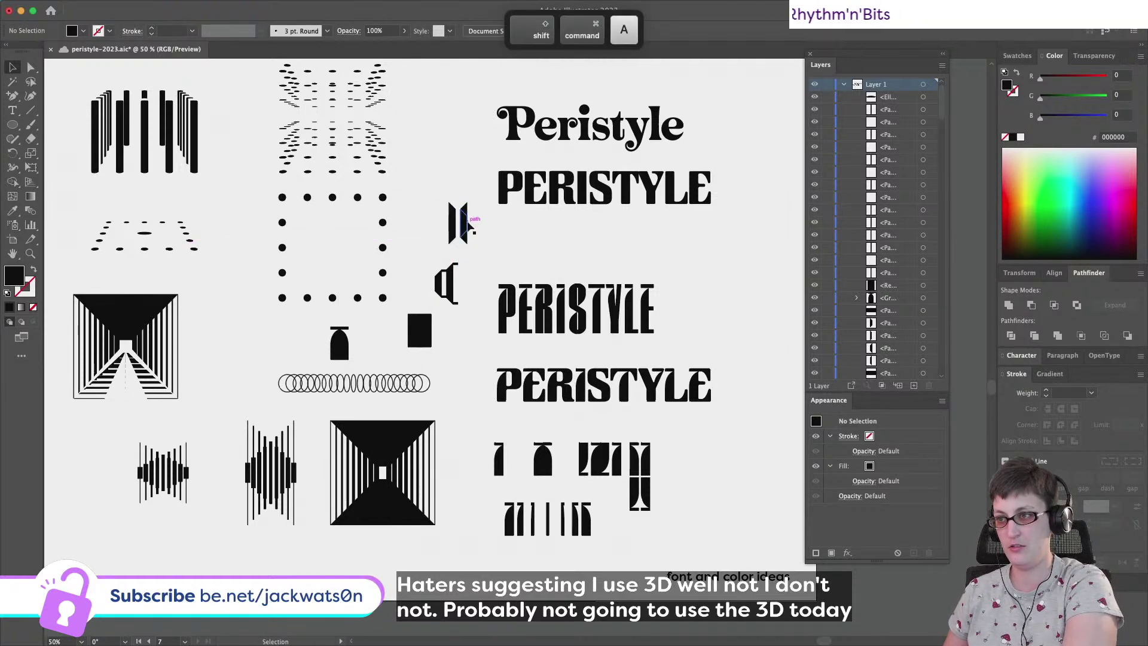
left_click_drag(459, 226, 426, 217)
left_click(510, 234)
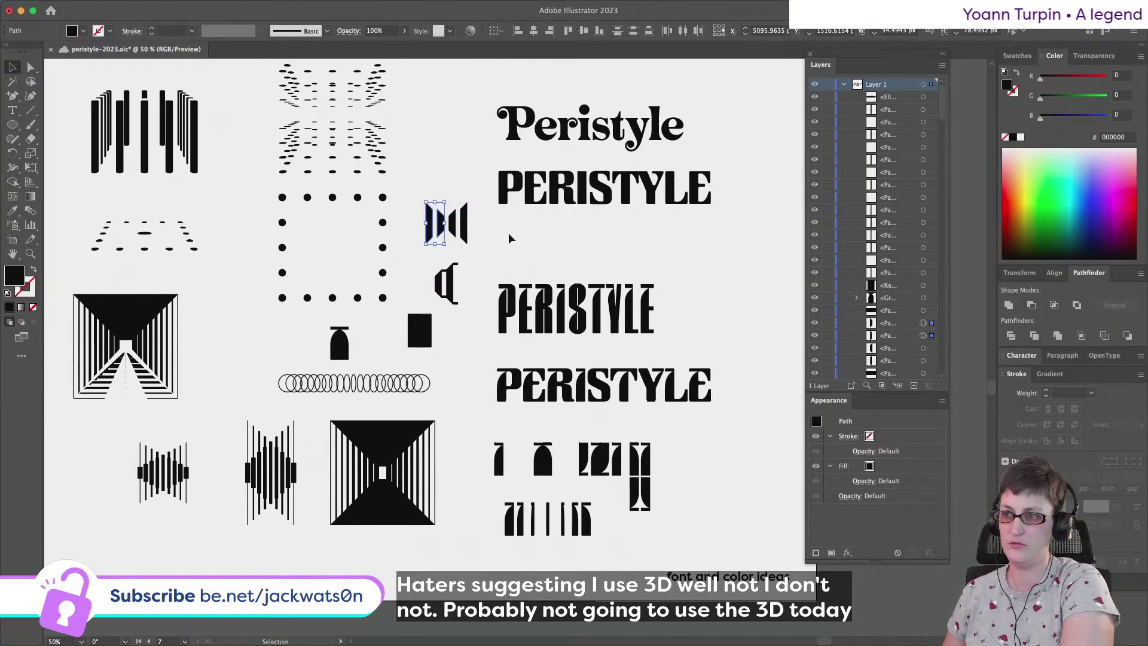
Raise the left mirrored pair of bars so that the two pairs form a staggered, fragmented mark
scroll(510, 233, "left", 2)
left_click(472, 239)
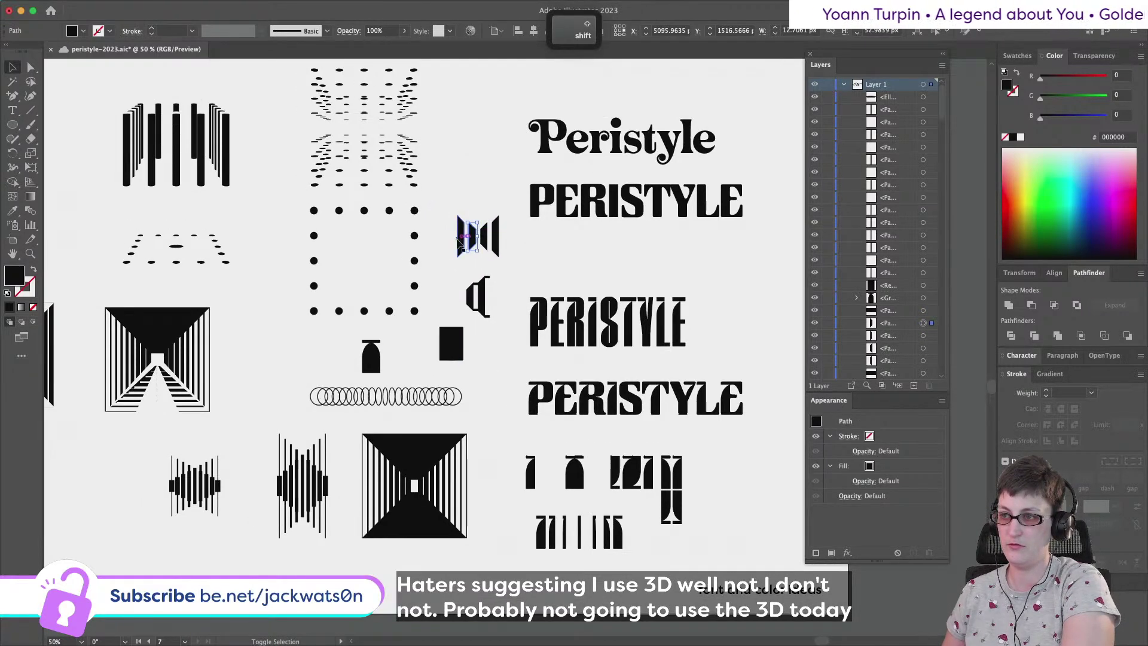
mouse_move(457, 243)
left_mouse_down()
mouse_move(494, 239)
mouse_move(462, 240)
left_mouse_up()
left_click(519, 246)
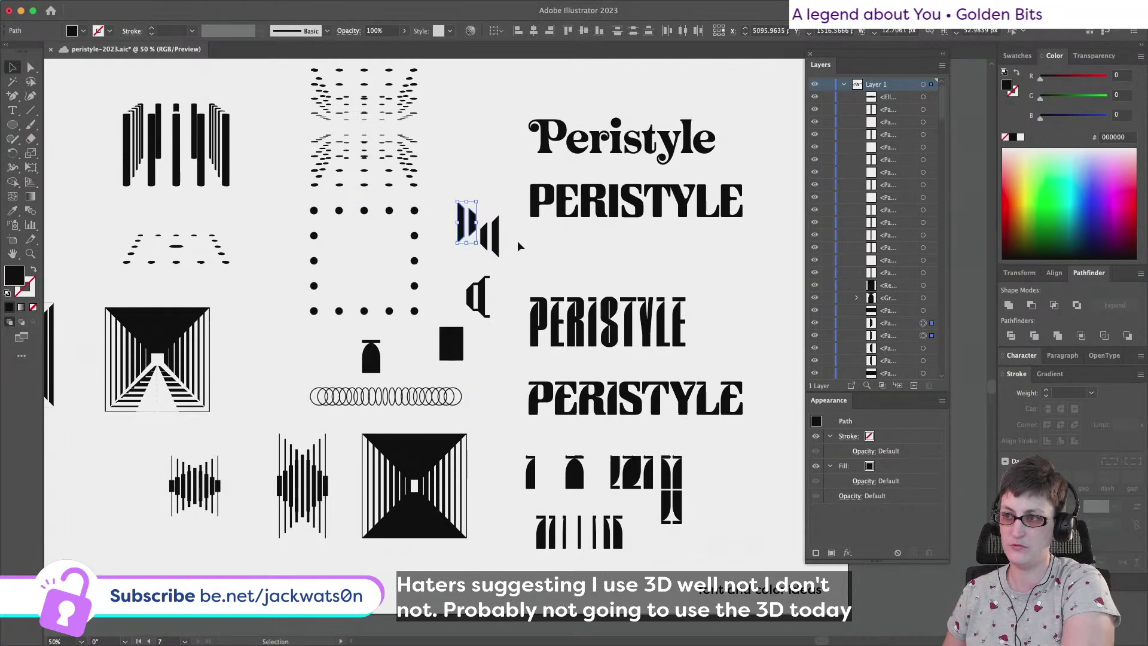
scroll(519, 246, "down", 2)
scroll(518, 241, "up", 10)
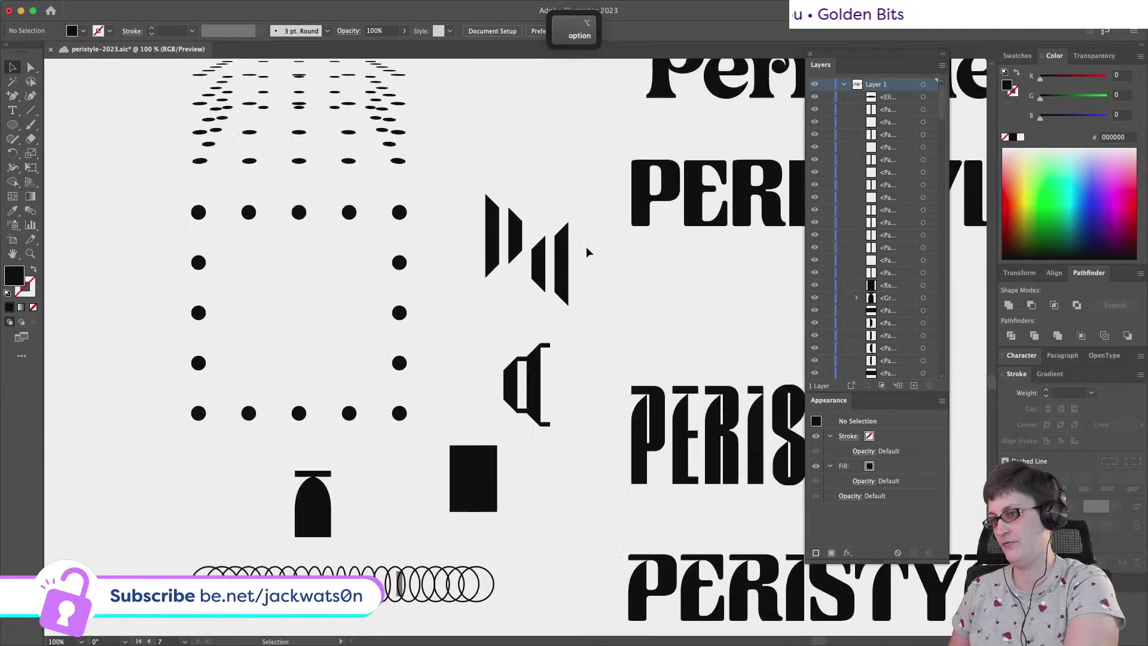
mouse_move(402, 243)
left_mouse_down()
mouse_move(450, 191)
mouse_move(471, 190)
mouse_move(439, 186)
mouse_move(402, 243)
left_mouse_up()
left_click(560, 235)
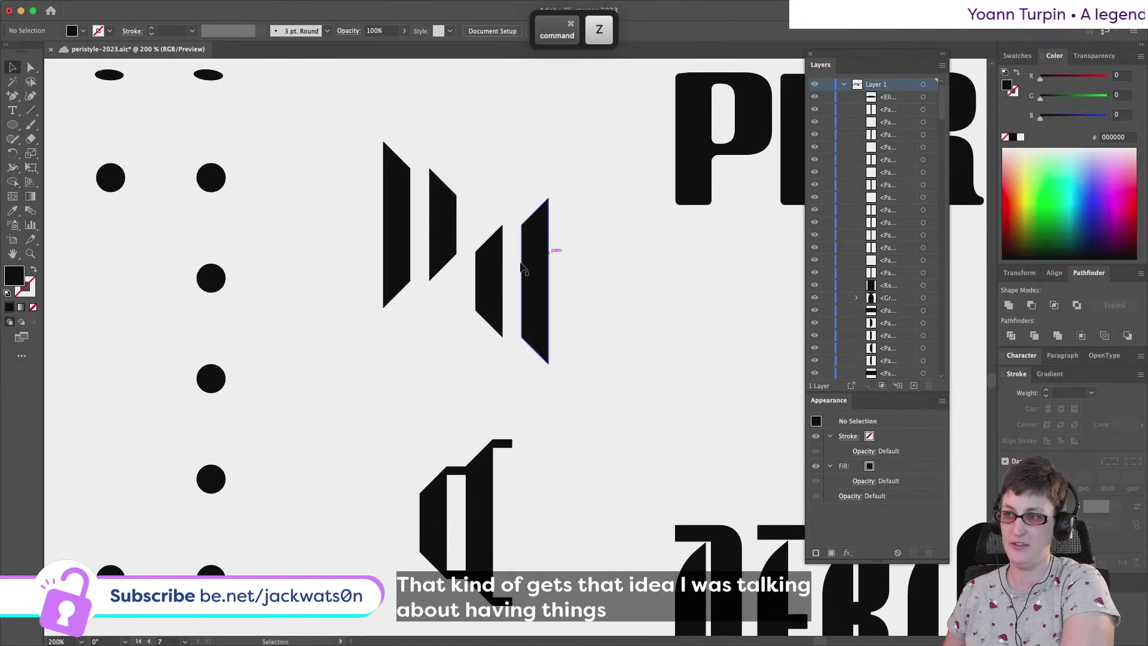
scroll(534, 223, "down", 10)
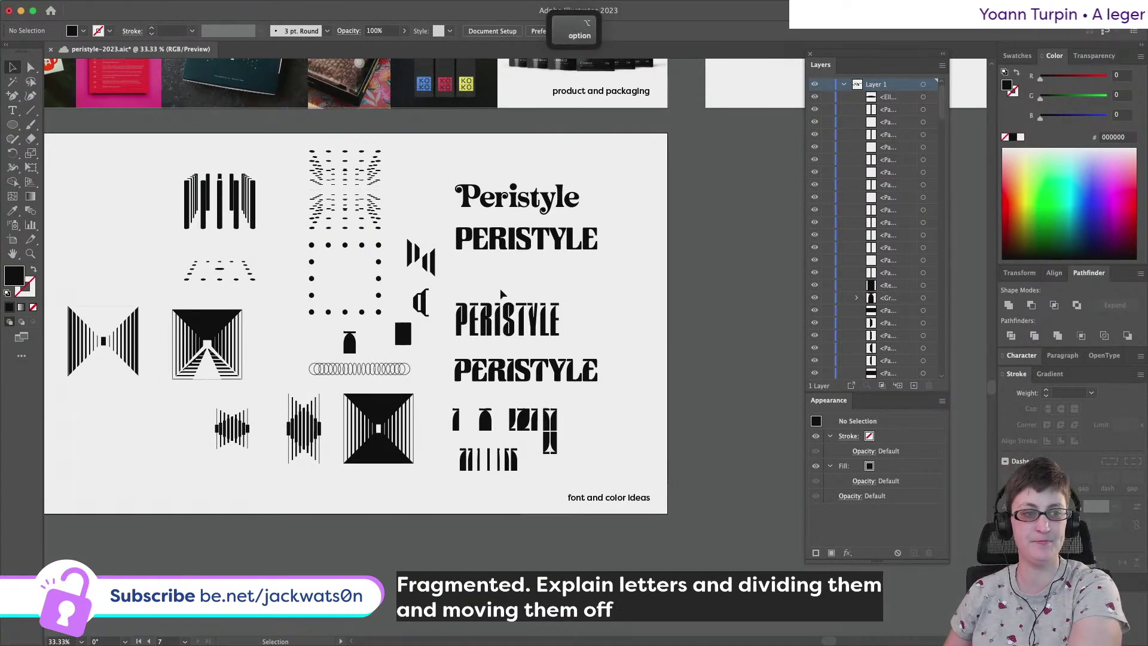
Copy the uppercase PERISTYLE wordmark set in BN Rigidly Alt Rounded and paste it into the area near the perspective colonnade sketches
scroll(500, 289, "down", 2)
scroll(500, 288, "right", 2)
key("alt")
scroll(500, 288, "up", 1)
scroll(500, 292, "up", 1)
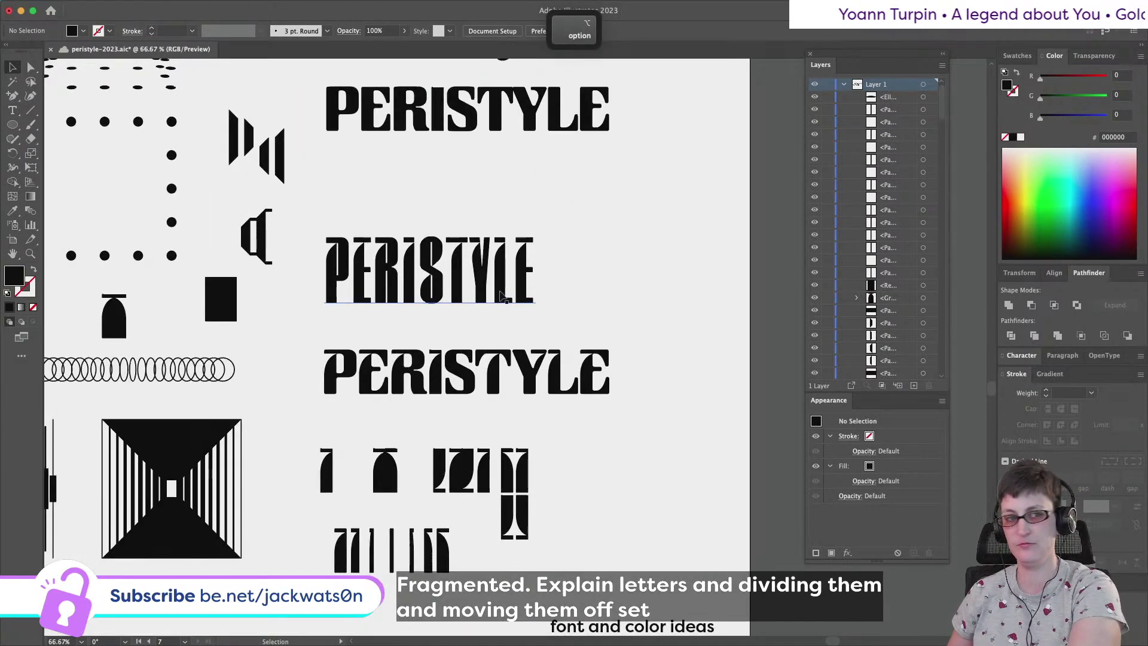
scroll(500, 294, "down", 1)
left_click_drag(304, 299, 661, 367)
scroll(662, 367, "left", 6)
scroll(663, 369, "up", 2)
scroll(662, 367, "up", 5)
left_click(639, 224)
key("super+c")
scroll(638, 224, "left", 10)
scroll(638, 225, "left", 10)
scroll(417, 223, "up", 3)
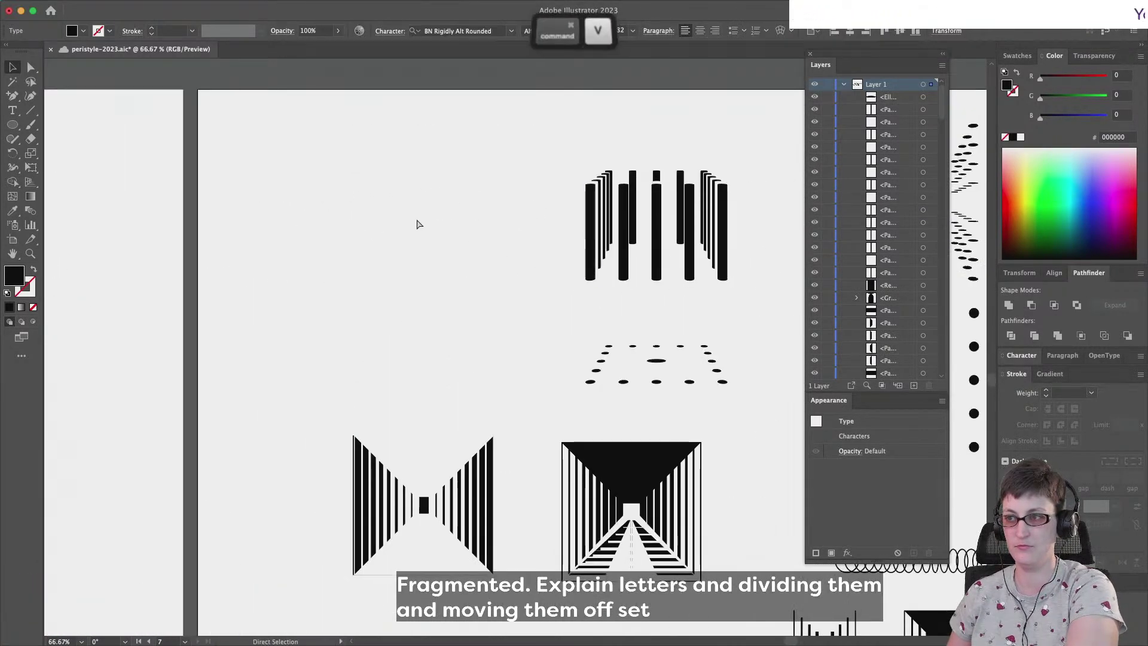
key("super+v")
Convert the pasted PERISTYLE wordmark to outlines and move it into the empty space beside the colonnade sketch
left_click(144, 5)
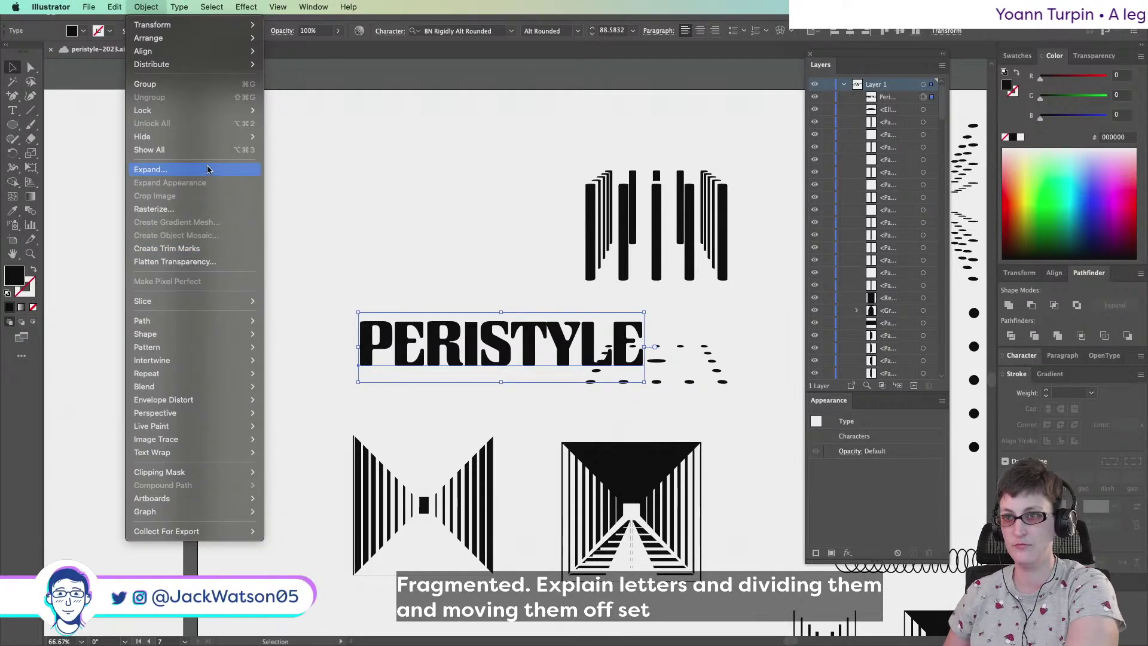
left_click(198, 229)
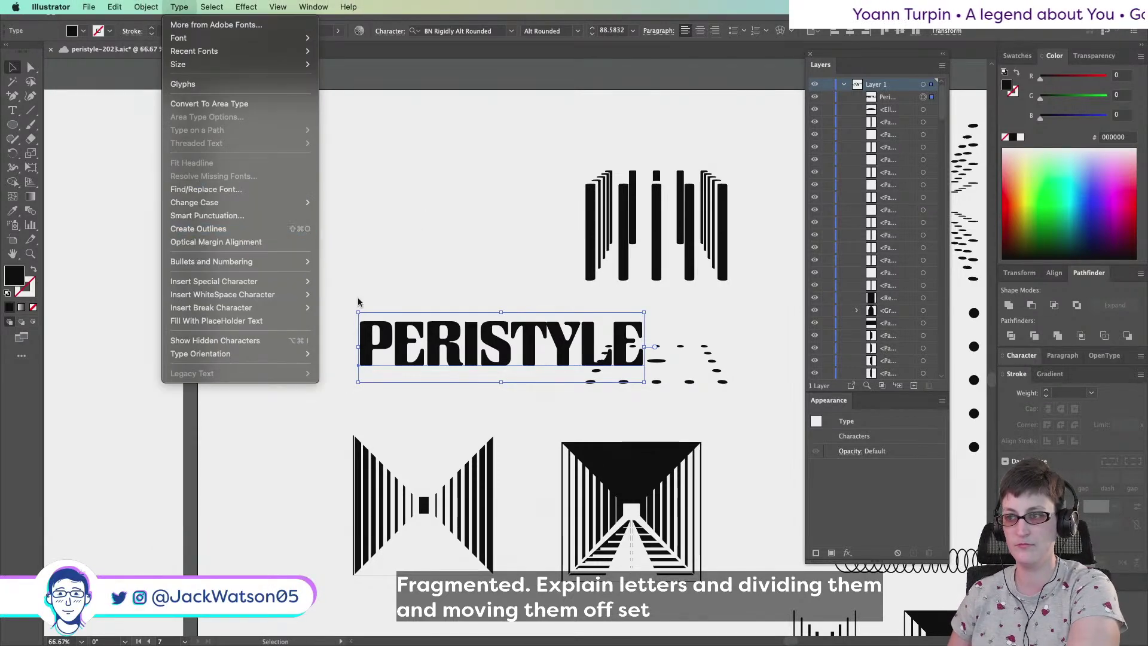
left_click_drag(534, 359, 436, 306)
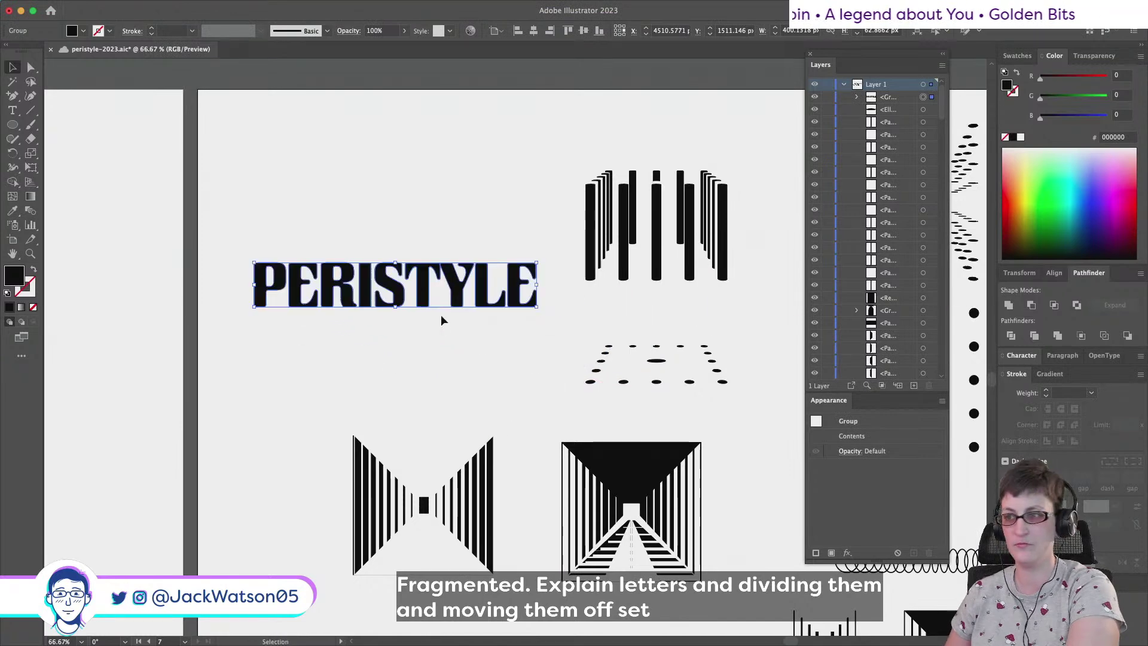
scroll(441, 324, "up", 4)
left_click(443, 329)
scroll(443, 326, "down", 2)
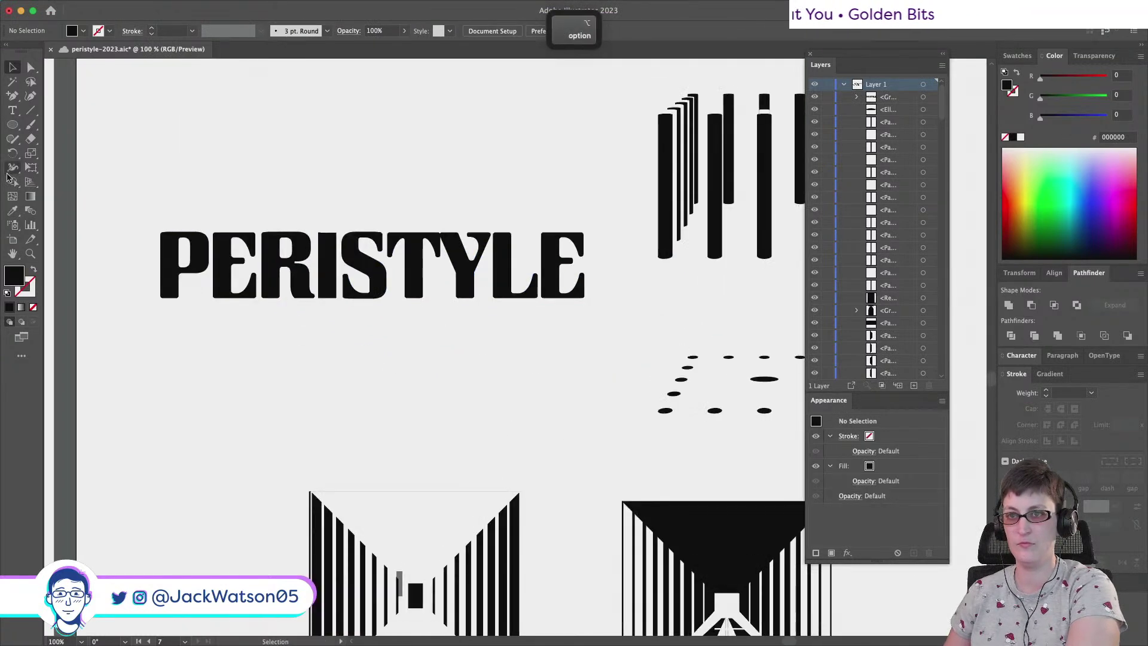
Draw a black rectangle of about 400 by 63 px that exactly covers the outlined PERISTYLE wordmark
left_click(11, 98)
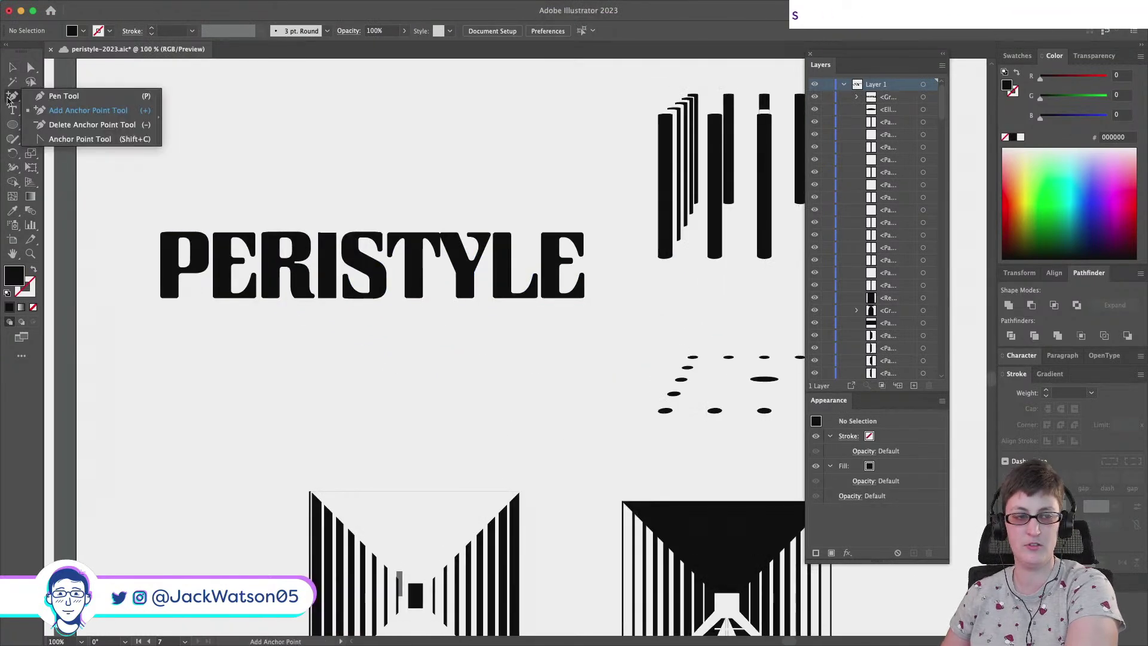
left_click(10, 127)
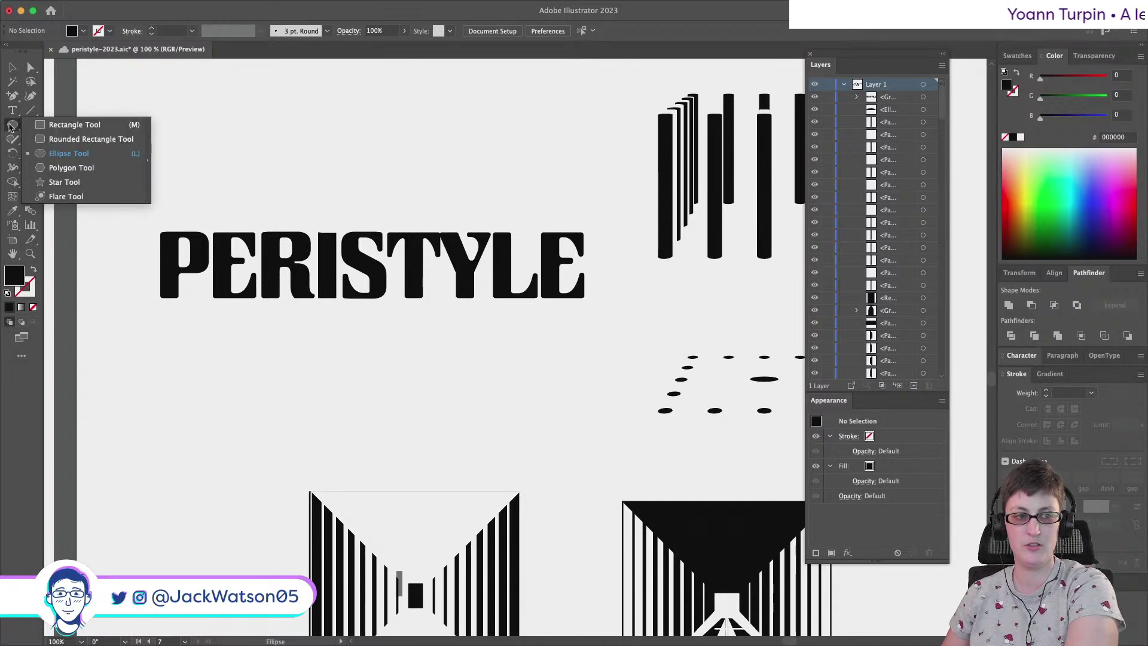
left_click(74, 125)
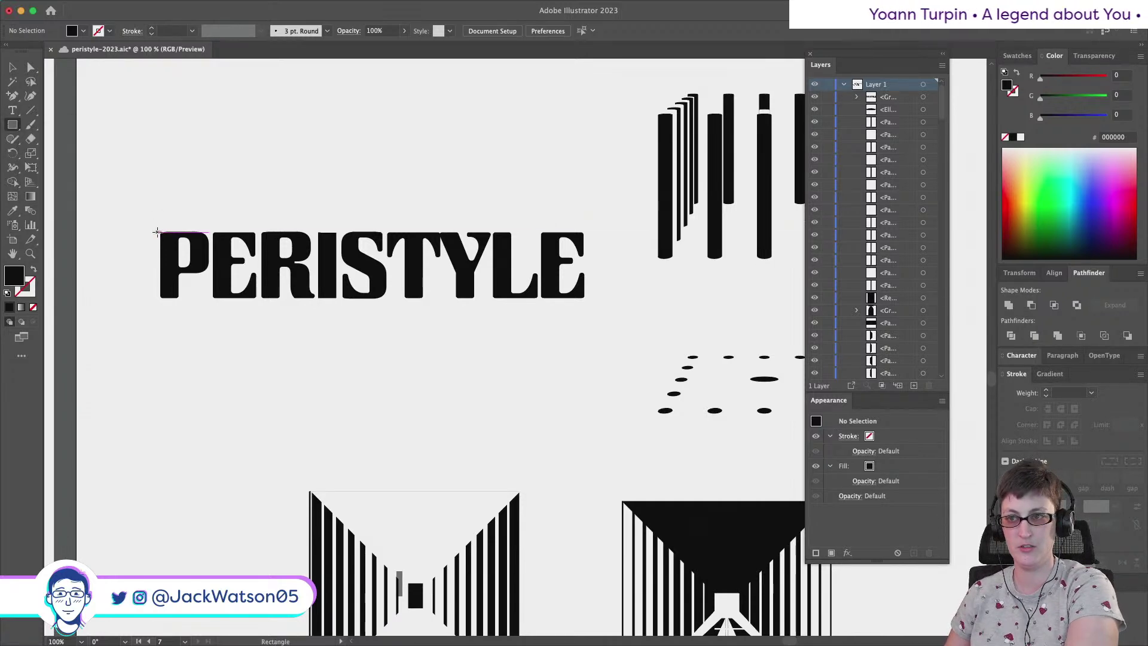
mouse_move(158, 231)
left_mouse_down()
mouse_move(521, 301)
mouse_move(584, 299)
left_mouse_up()
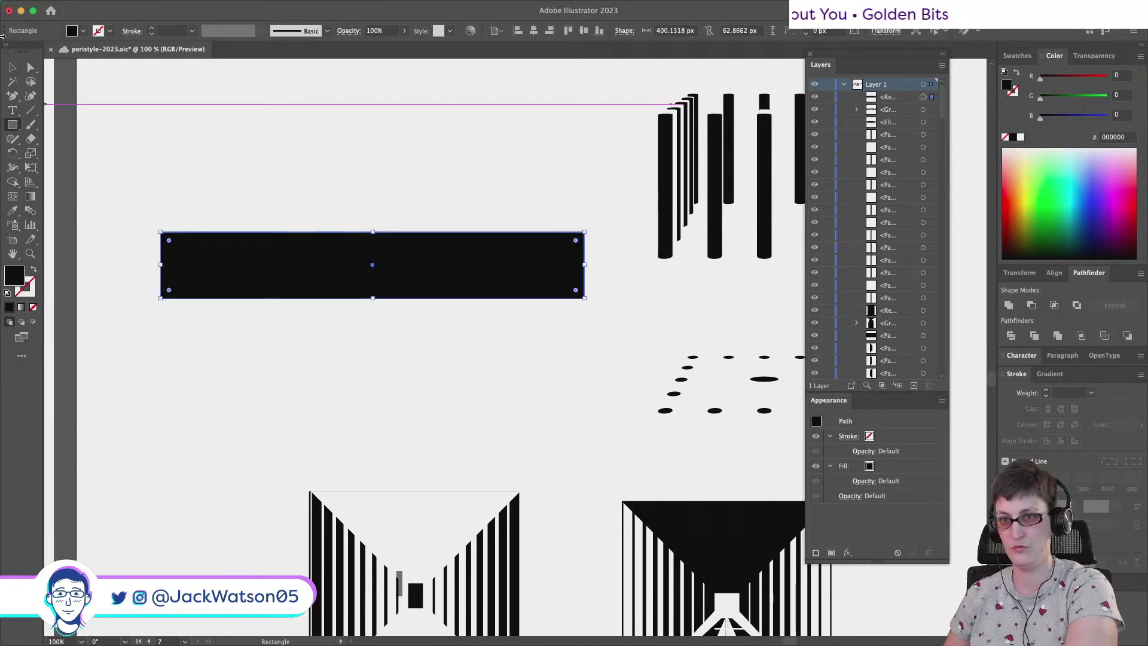
Delete the rectangle's upper-left and lower-right corner points to leave a diagonal line, and reduce the line's height to soften its slope
left_click(30, 67)
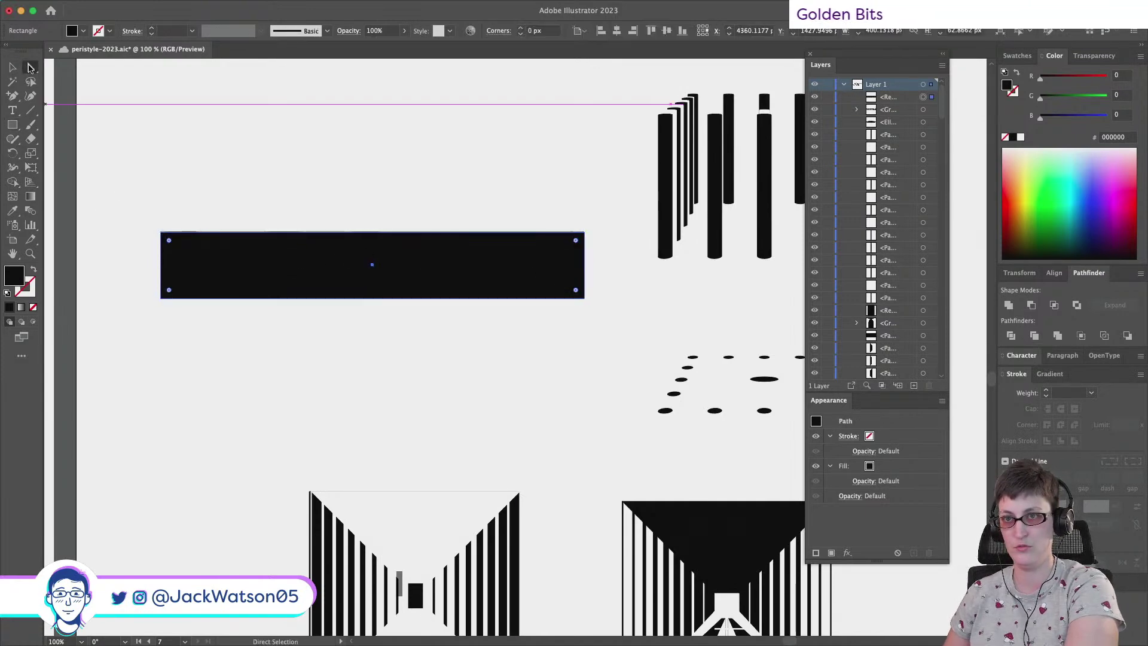
left_click(160, 232)
key("BackSpace")
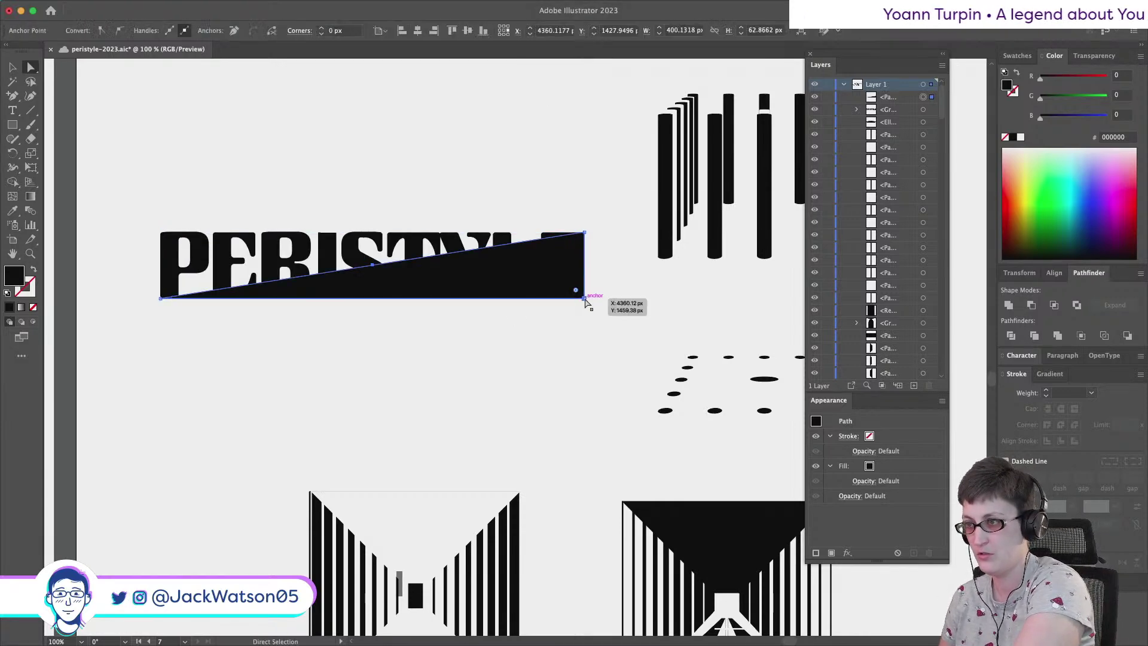
left_click(585, 297)
key("BackSpace")
key("v")
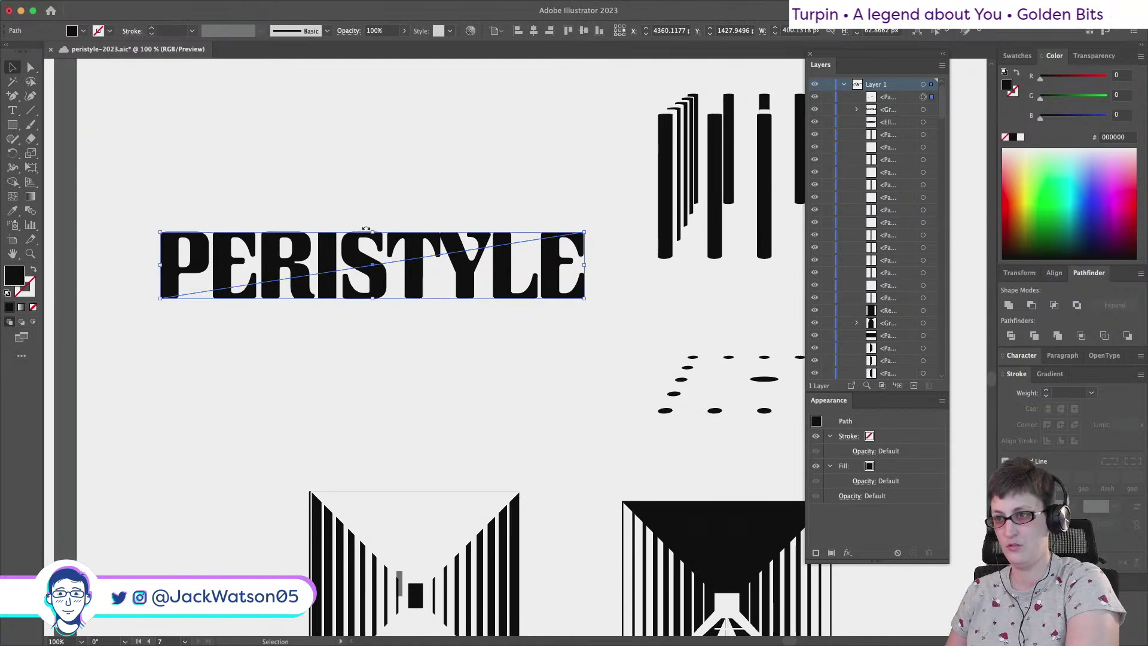
left_click_drag(373, 235, 370, 248)
Try to cut the grouped wordmark along the diagonal line with the Minus Back pathfinder
left_click_drag(639, 354, 119, 192)
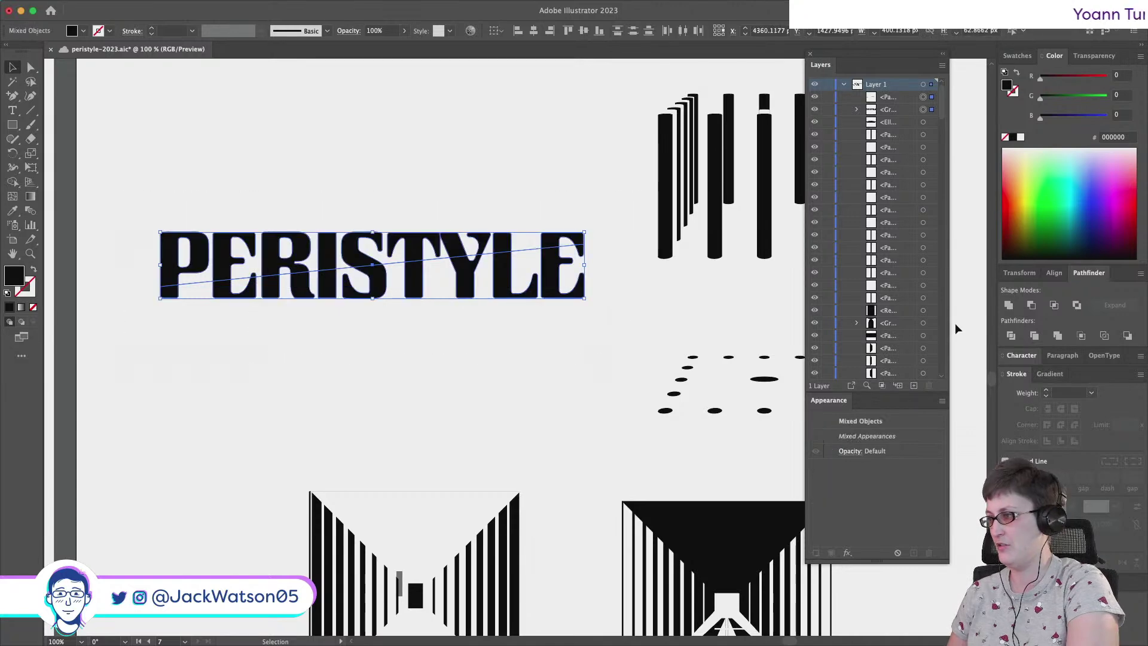
left_click(1127, 336)
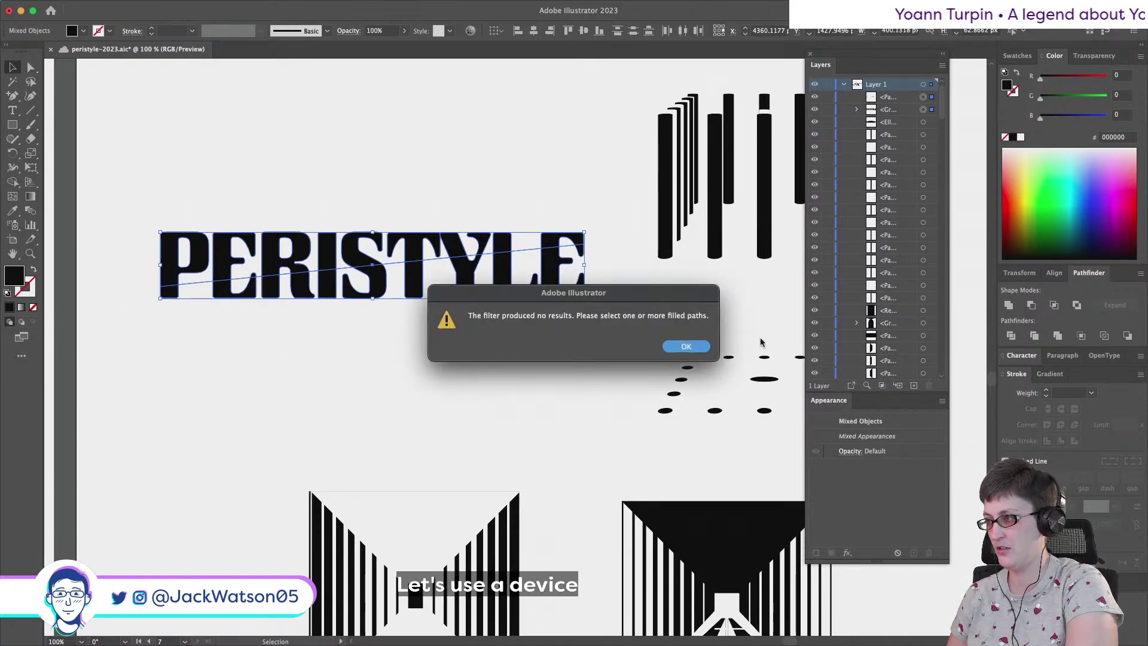
left_click(691, 346)
Ungroup the outlined wordmark into single letters and divide them along the diagonal line with the Divide pathfinder
key("super+shift+a")
left_click(547, 292)
right_click(518, 293)
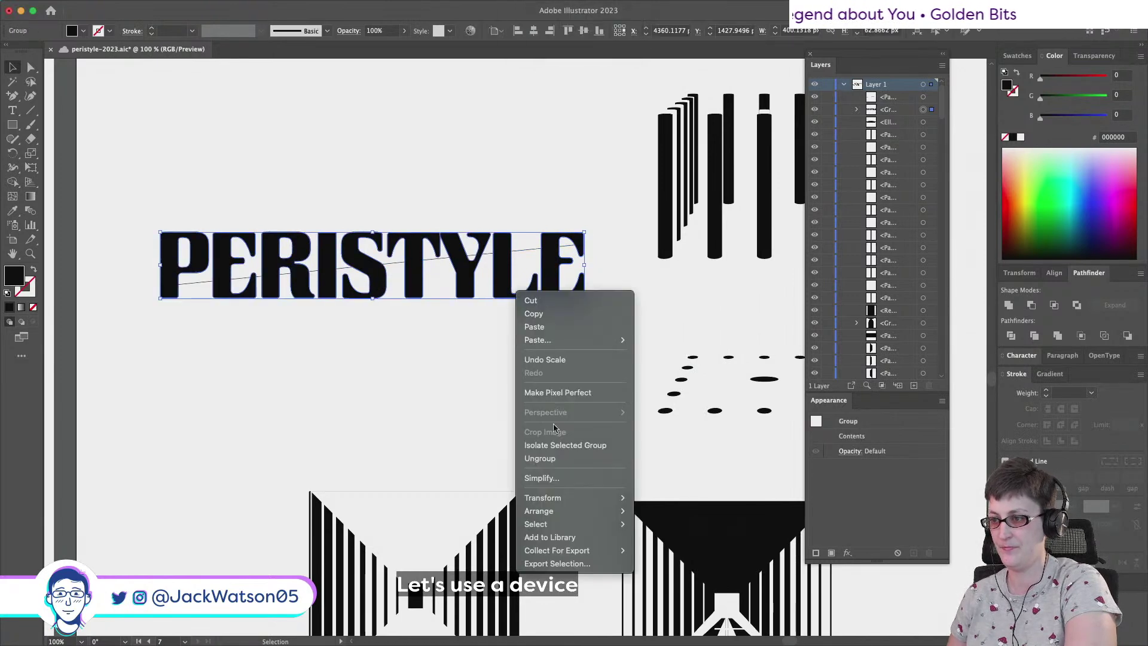
left_click(541, 458)
key("super+shift+a")
left_click(518, 253)
left_click_drag(120, 218, 584, 313)
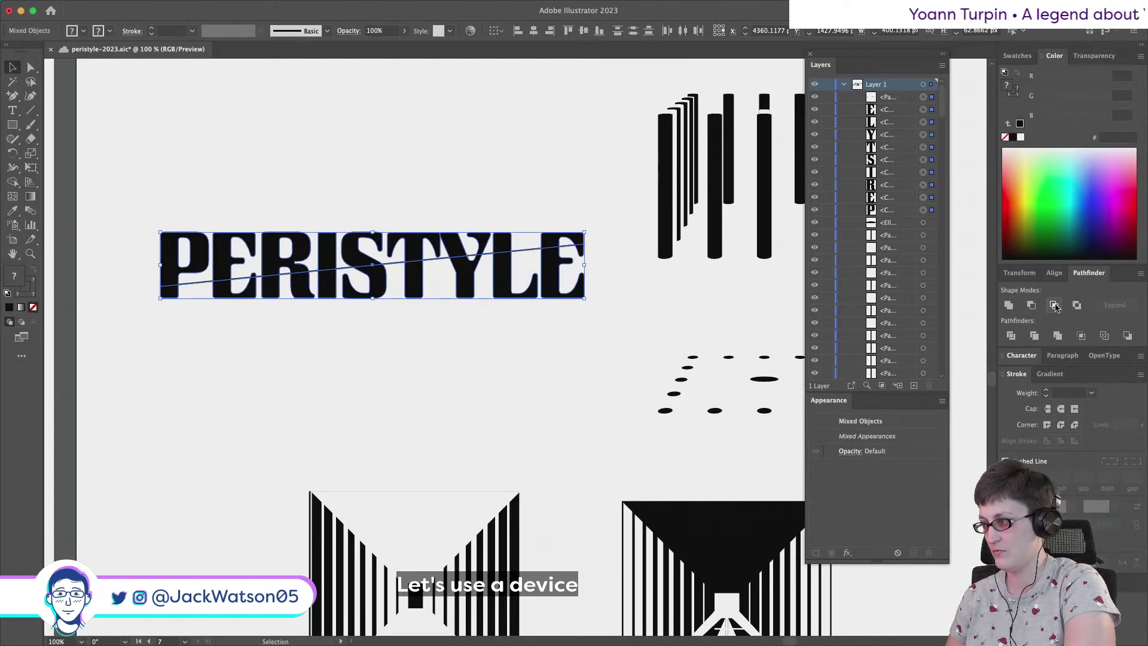
left_click(1010, 336)
key("super+shift+a")
Select the pieces of all letters below the diagonal cut and shift them slightly left against the upper halves
key("a")
left_click(170, 292)
left_click(231, 291, "shift")
left_click(270, 288, "shift")
left_click(299, 287, "shift")
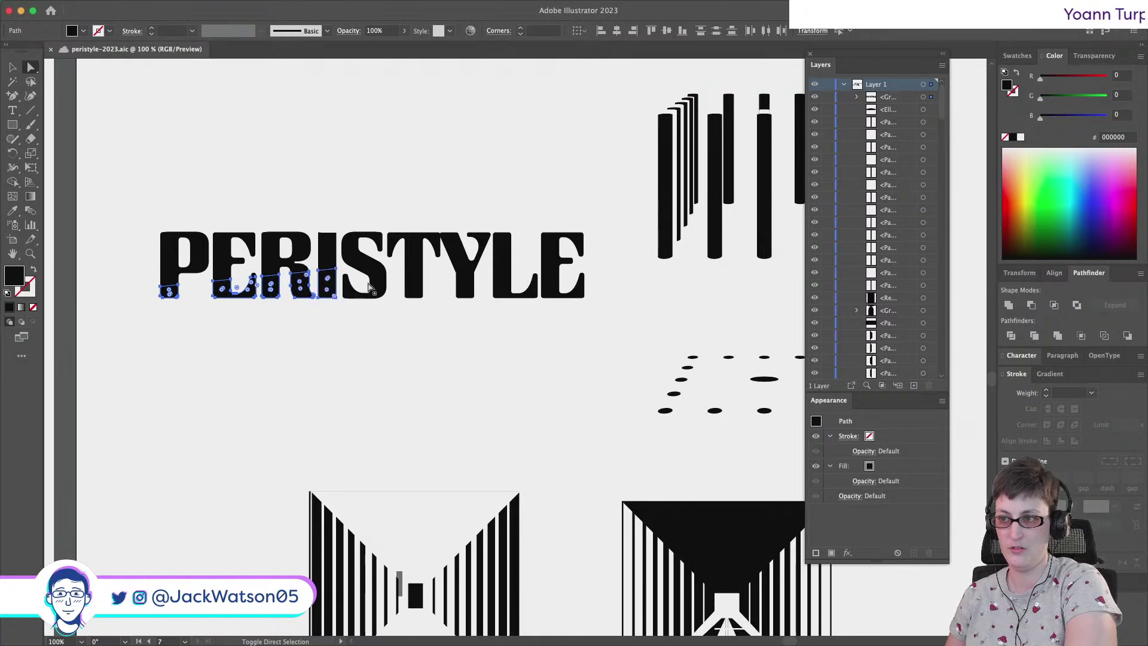
left_click(421, 285, "shift")
left_click(465, 288, "shift")
left_click(506, 286, "shift")
scroll(556, 293, "up", 5, "alt")
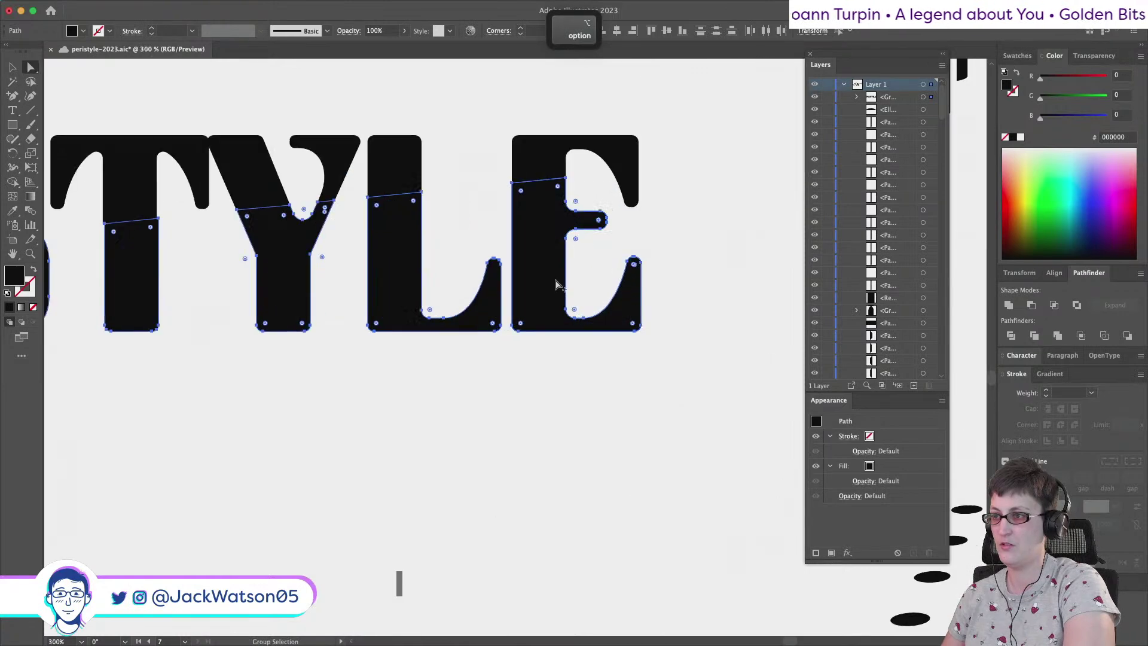
left_click_drag(551, 280, 538, 281)
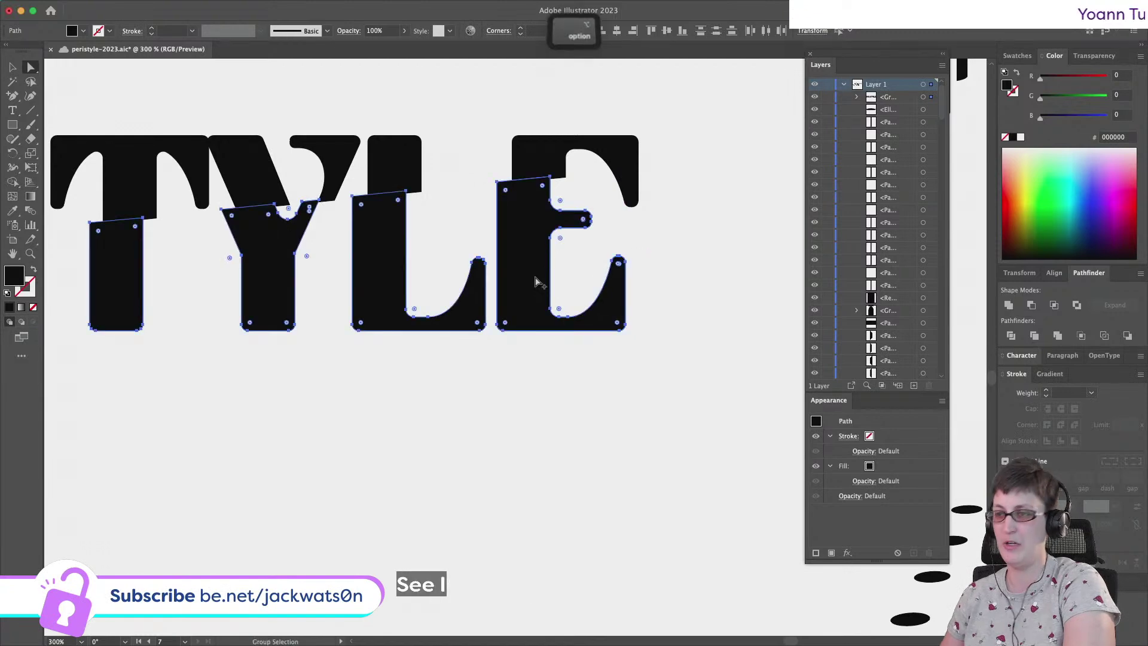
left_click(470, 371)
Examine the sliced, offset wordmark at several magnifications and compare it with the state before the shift
scroll(470, 371, "down", 2, "alt")
scroll(470, 371, "down", 4, "alt")
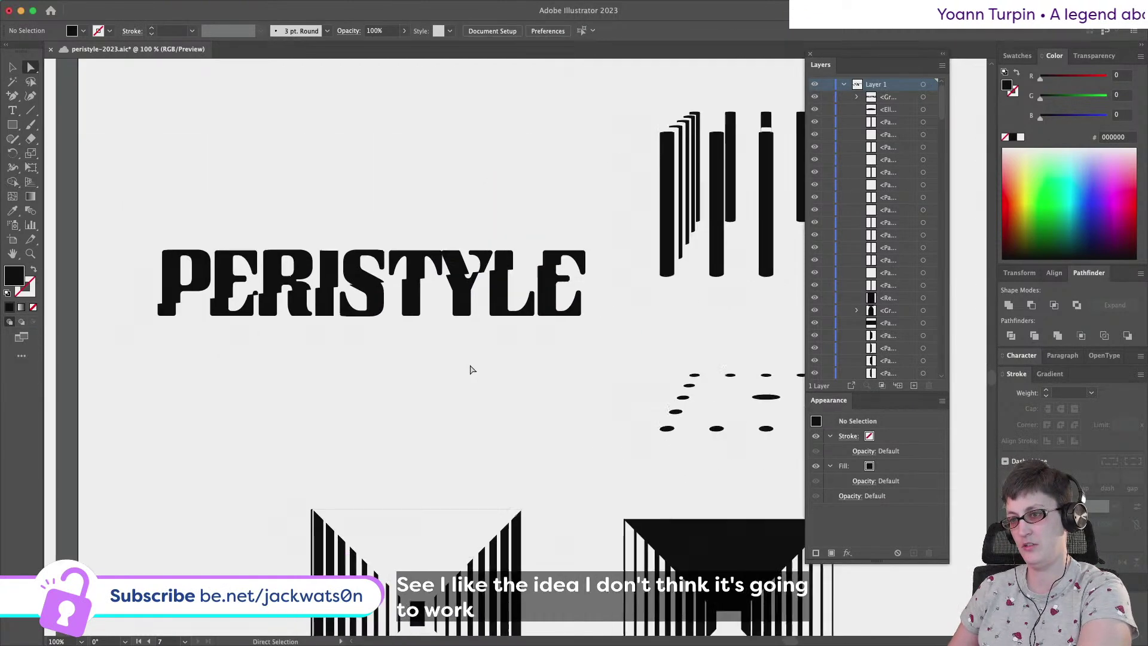
scroll(471, 369, "left", 1)
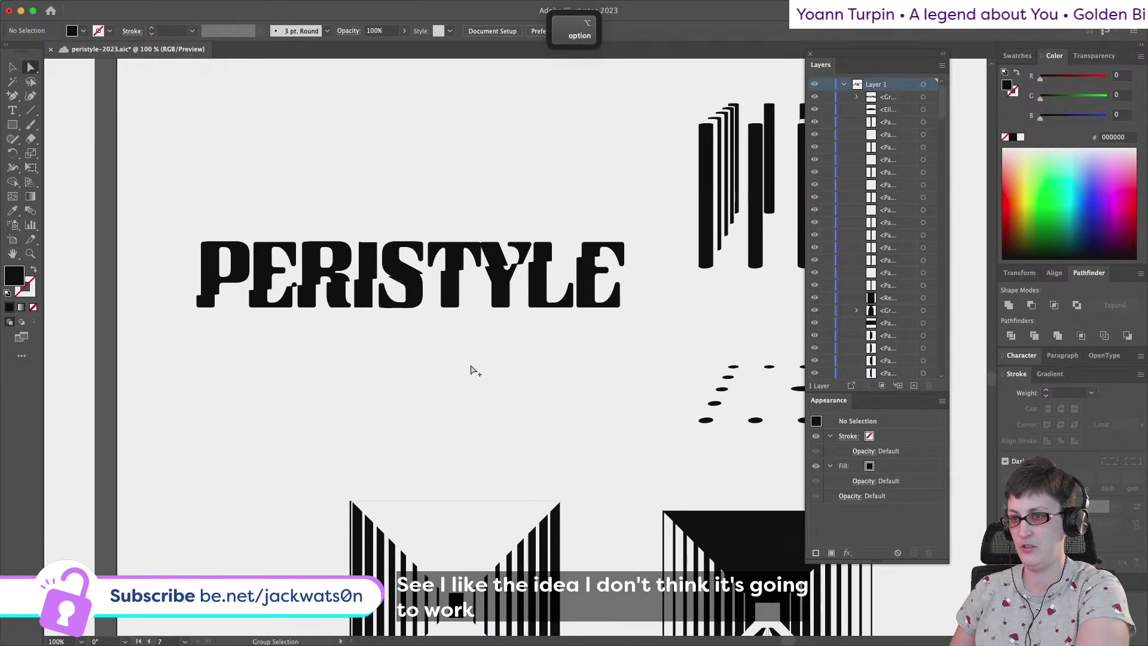
scroll(470, 371, "up", 1, "alt")
scroll(471, 372, "down", 1, "alt")
scroll(470, 370, "down", 1, "alt")
scroll(469, 370, "up", 2, "alt")
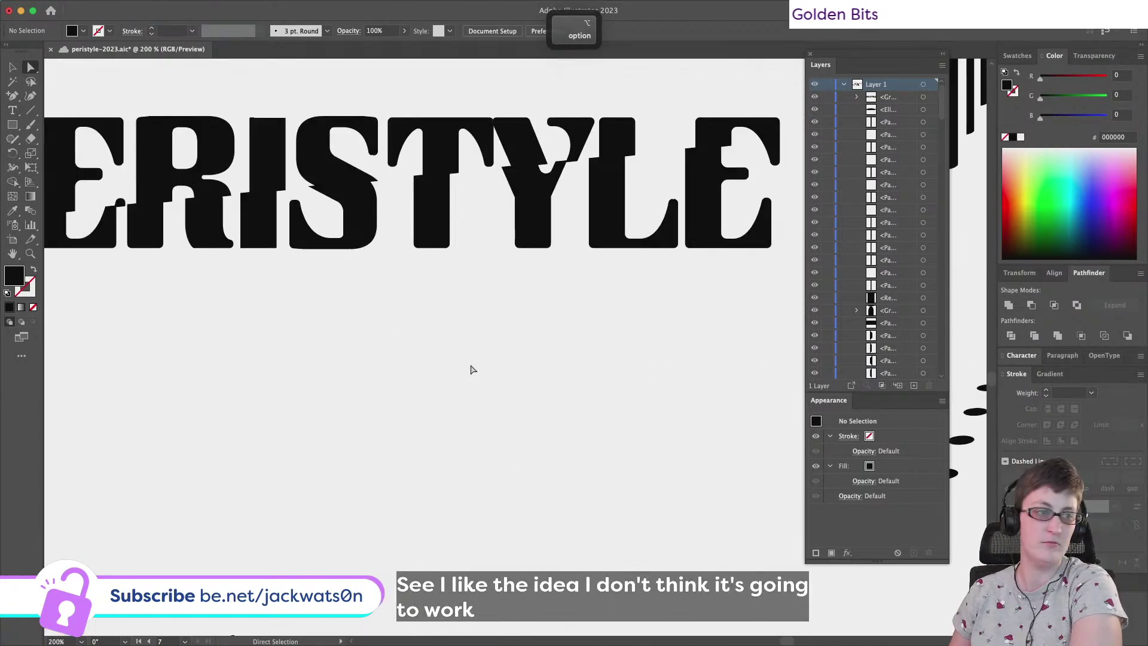
scroll(479, 359, "up", 1, "alt")
key("super+z")
key("shift+super+z")
scroll(634, 259, "down", 1, "alt")
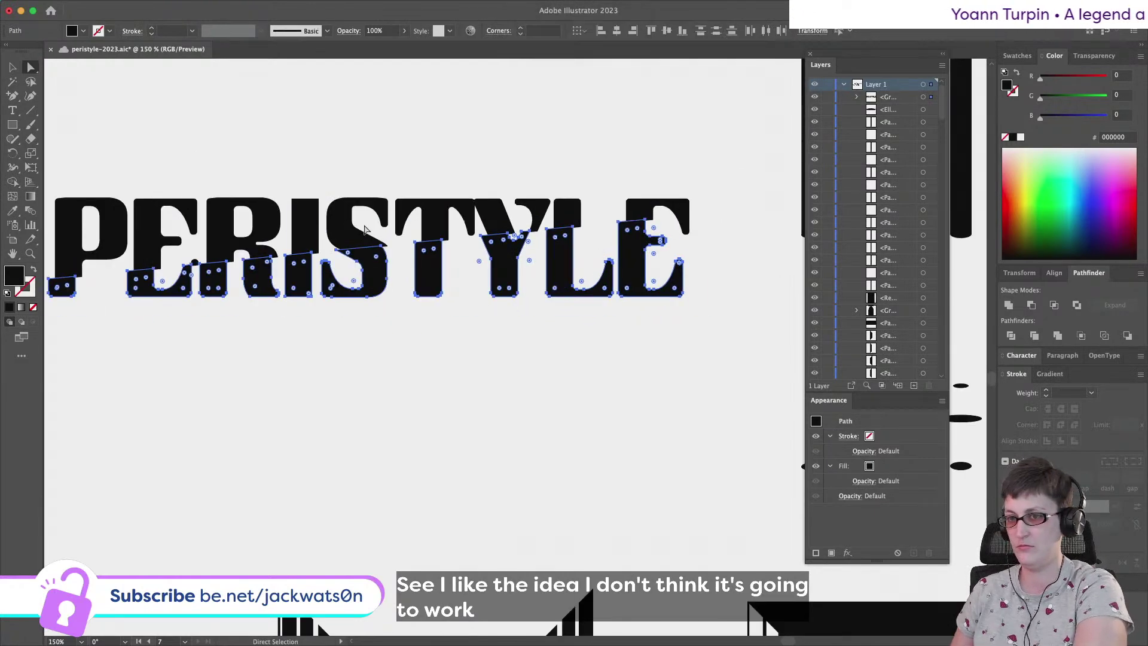
scroll(364, 224, "down", 2, "alt")
scroll(208, 202, "up", 2, "alt")
left_click(226, 216)
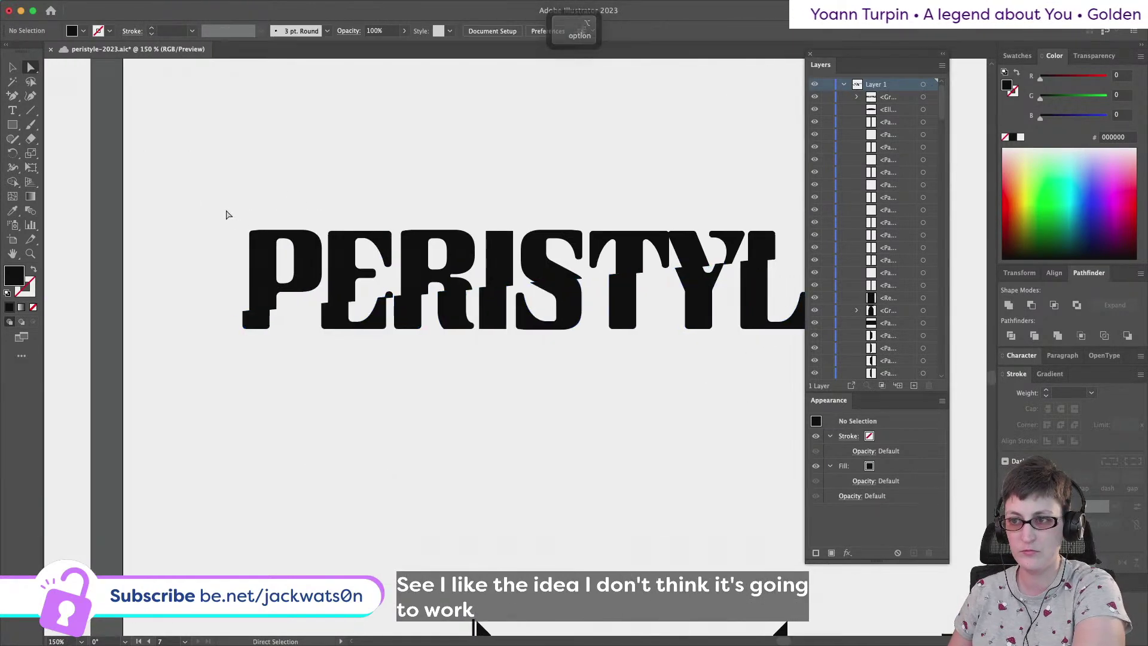
scroll(210, 190, "down", 1, "alt")
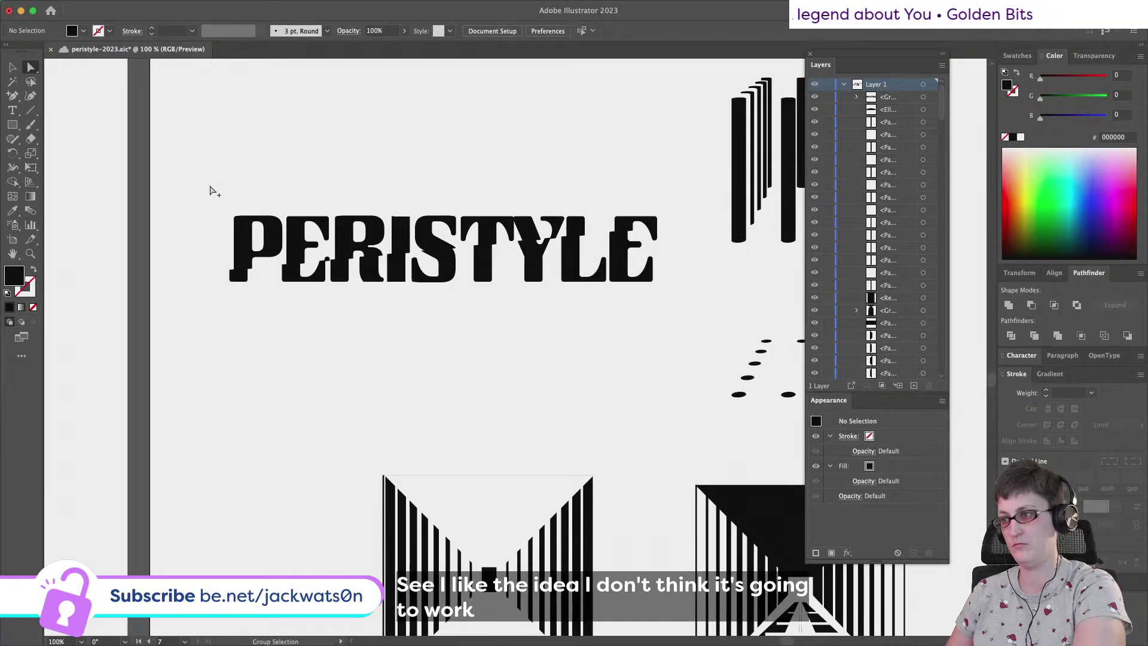
scroll(236, 189, "right", 2)
Duplicate the sliced letters P and S below the wordmark and set them side by side as a PS lettermark
left_click(180, 250)
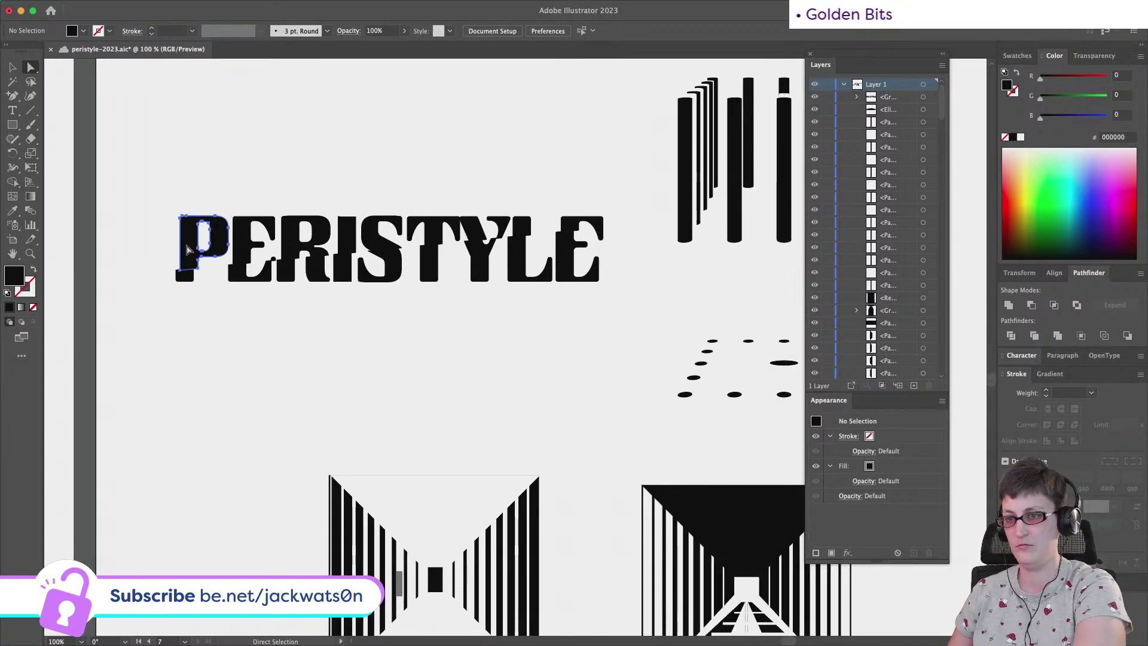
left_click_drag(243, 275, 397, 310)
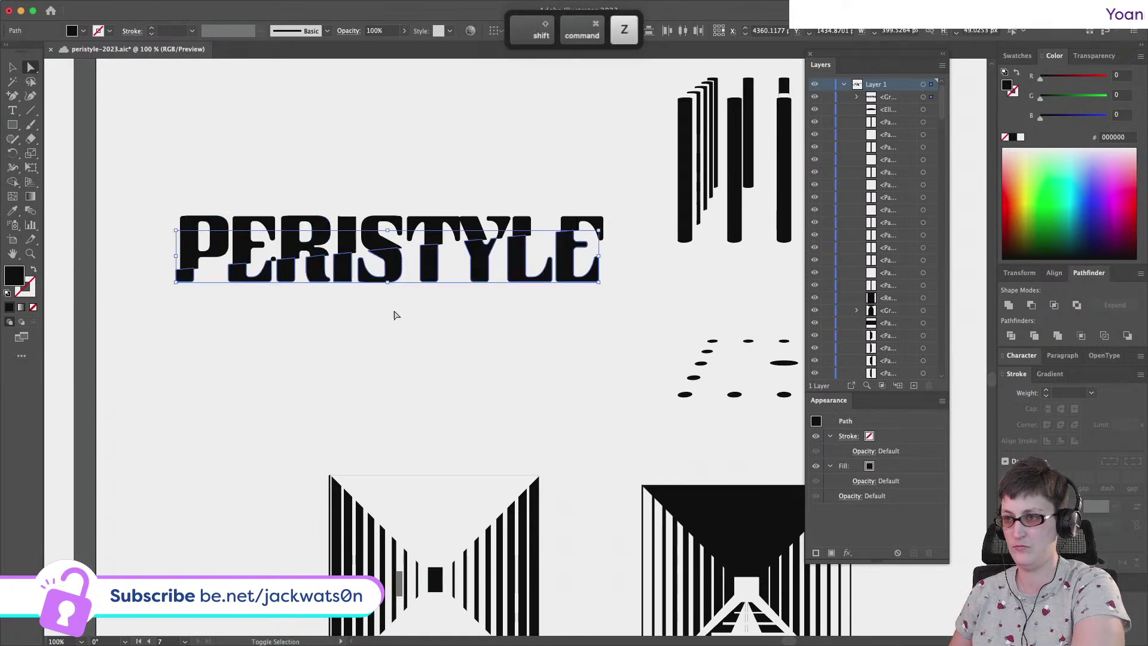
scroll(398, 299, "up", 5, "alt")
left_click_drag(384, 159, 397, 167)
scroll(390, 172, "up", 3)
scroll(397, 167, "down", 5)
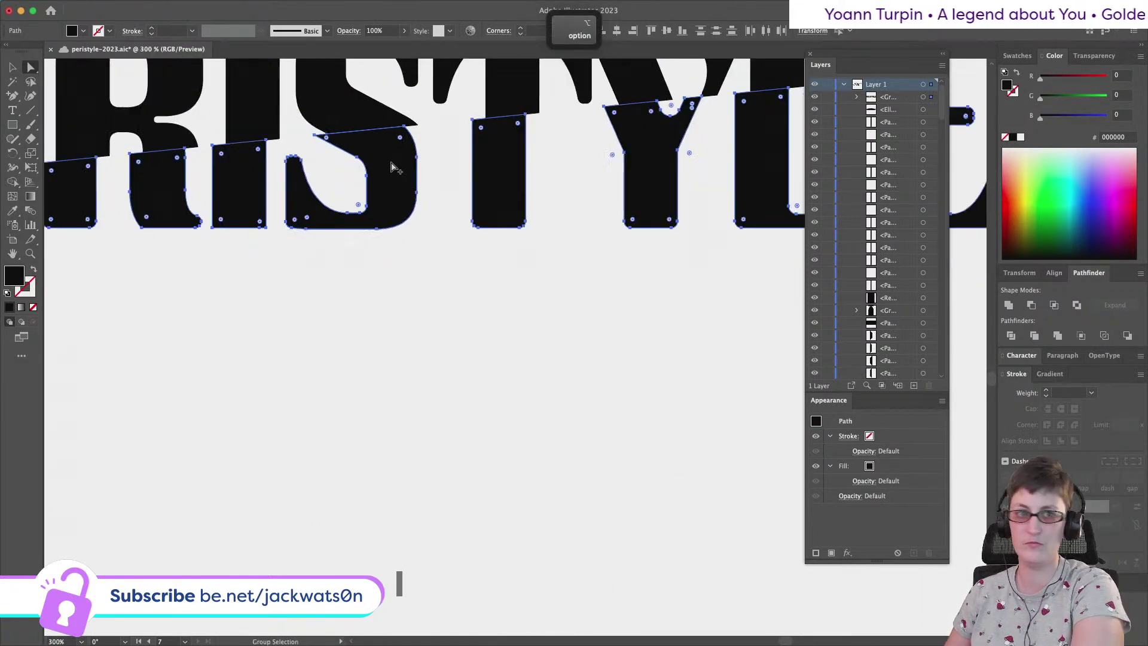
left_click(191, 148, "super")
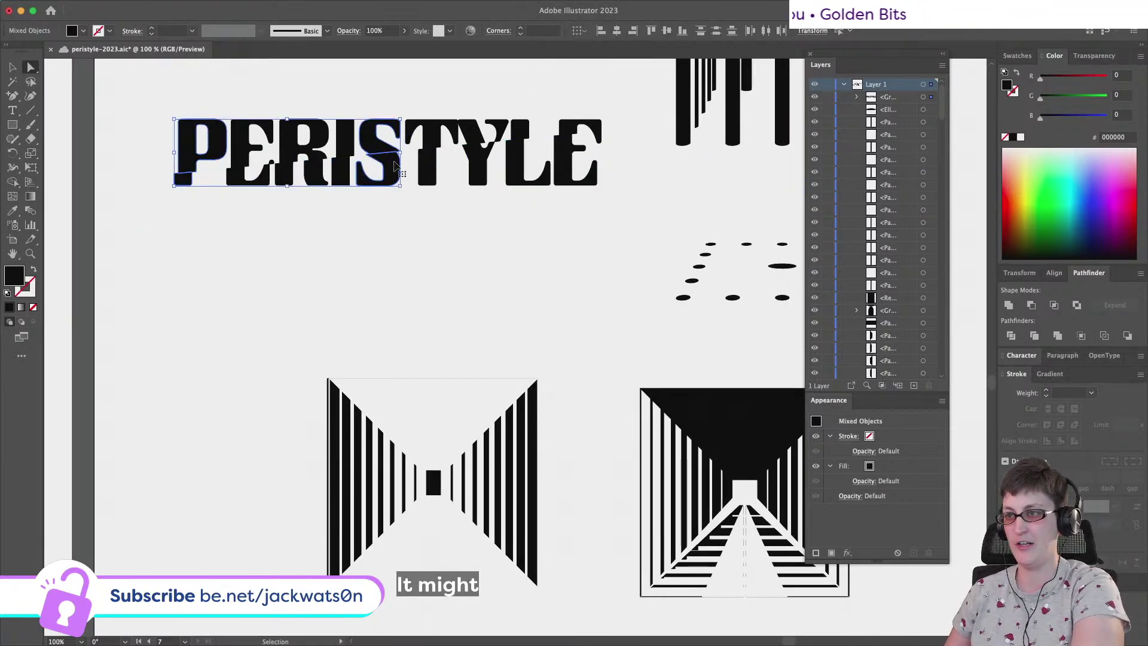
left_click_drag(375, 148, 253, 275)
key("shift+super+a")
left_click(368, 302, "alt")
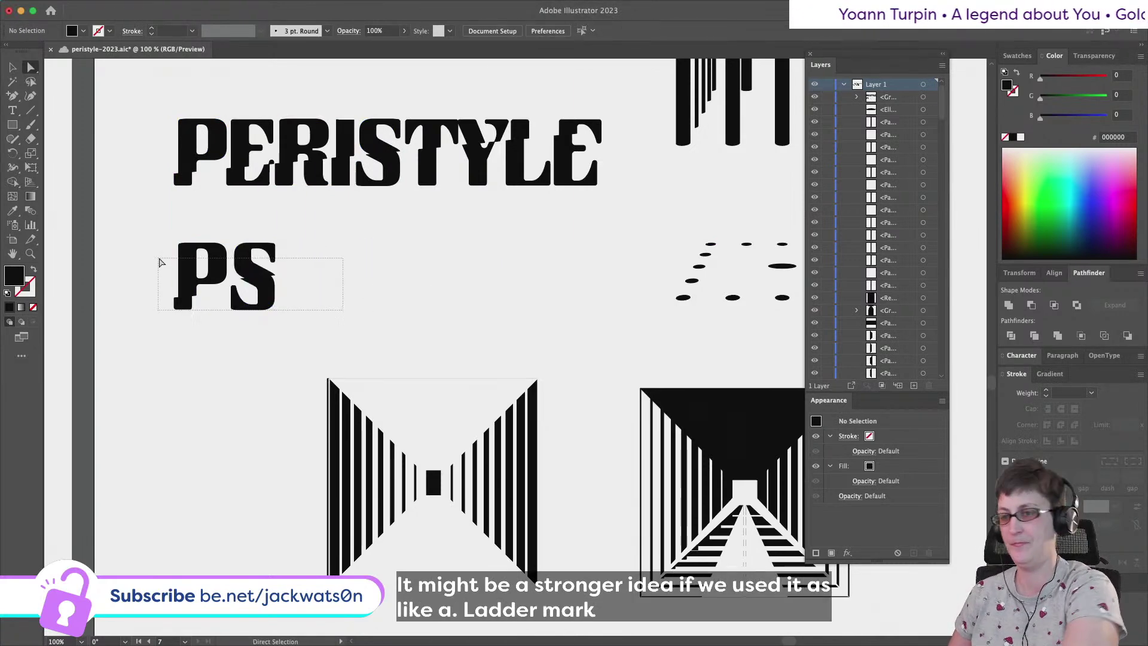
Delete the PS lettermark below the sliced wordmark
left_click_drag(149, 229, 149, 228)
key("BackSpace")
scroll(308, 236, "up", 2)
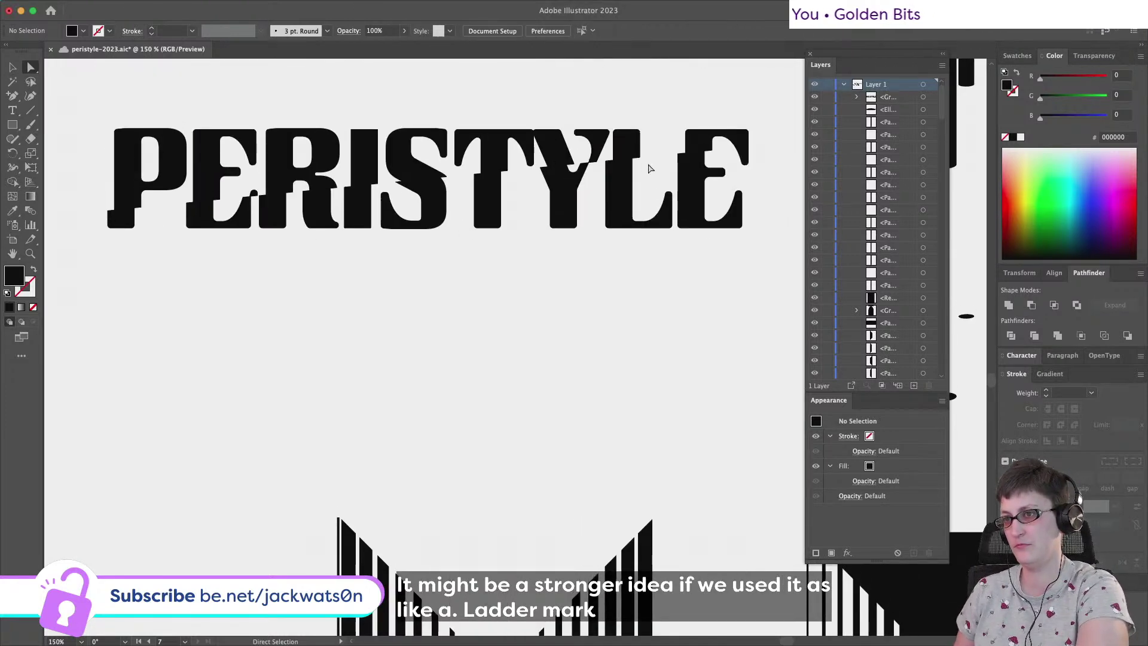
scroll(651, 169, "down", 4)
scroll(637, 174, "up", 5)
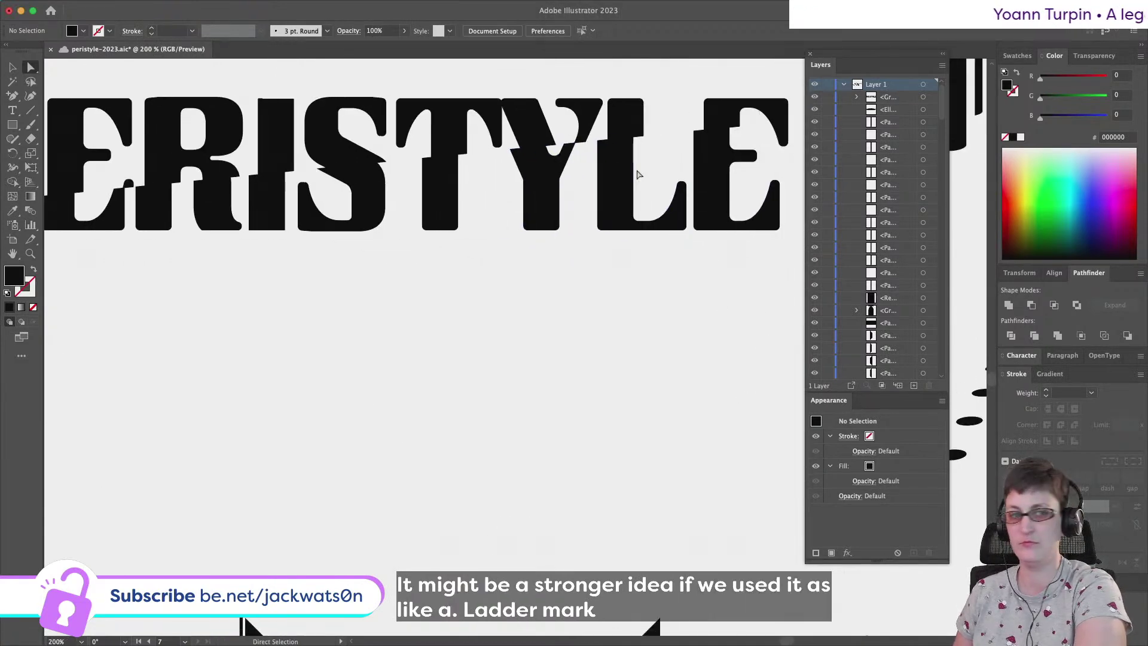
scroll(637, 173, "down", 5)
Undo back to the uncut wordmark with its diagonal line to copy it, and redo the slicing edits
key("super+z")
key("super+z")
key("super+z")
key("super+z")
key("super+z")
key("super+z")
key("super+z")
key("super+z")
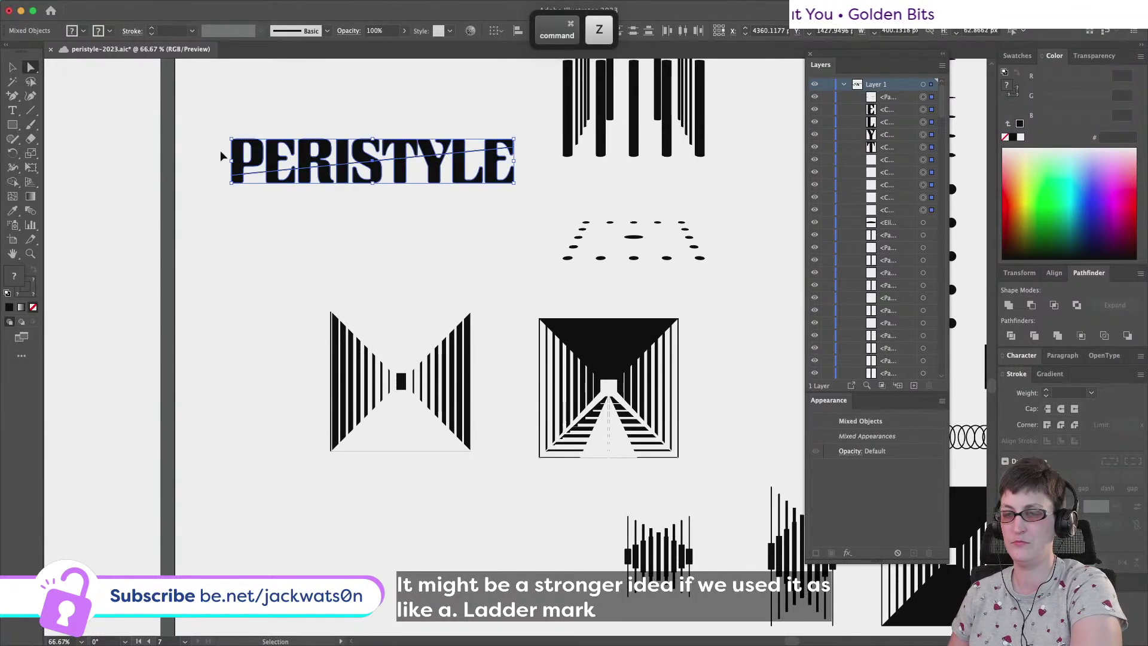
key("v")
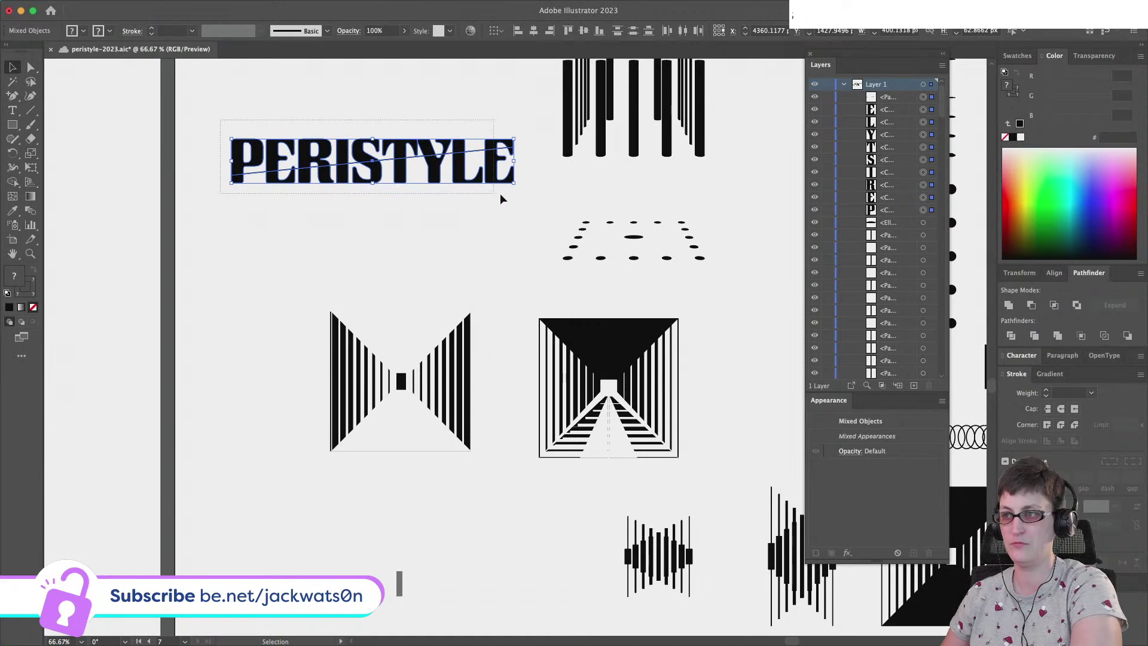
key("super+z")
key("shift+super+z")
key("shift+super+z")
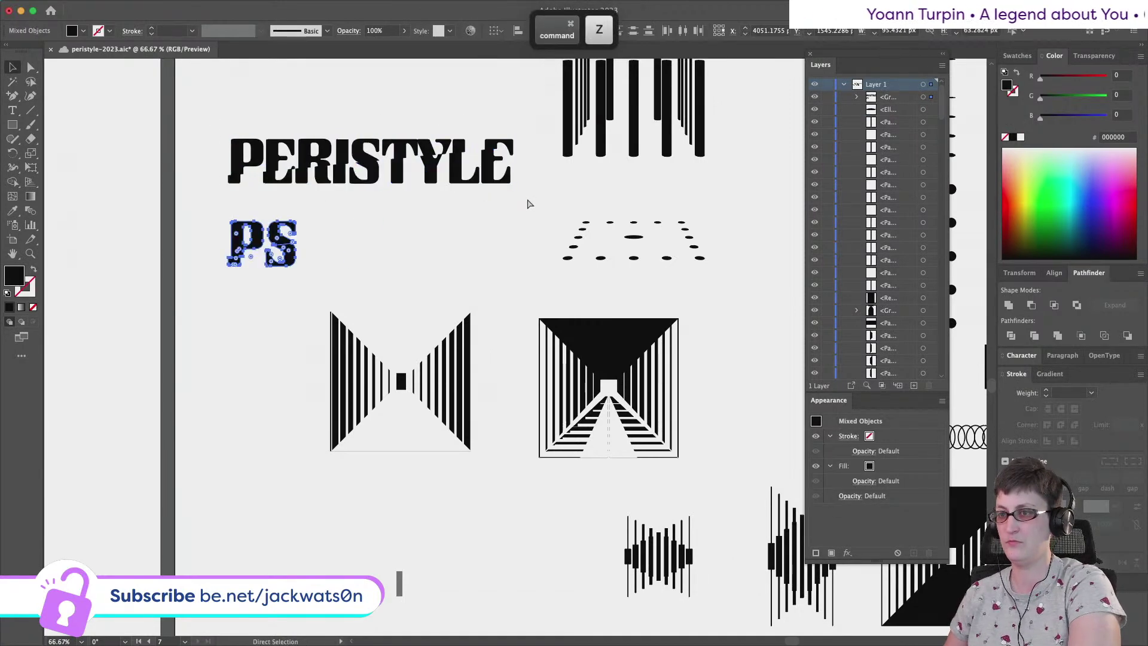
Paste two copies of the uncut wordmark with its diagonal line, one above and one below the sliced version
key("super+v")
left_click_drag(501, 341, 367, 269)
key("super+f")
key("shift+super+a")
left_click(393, 260)
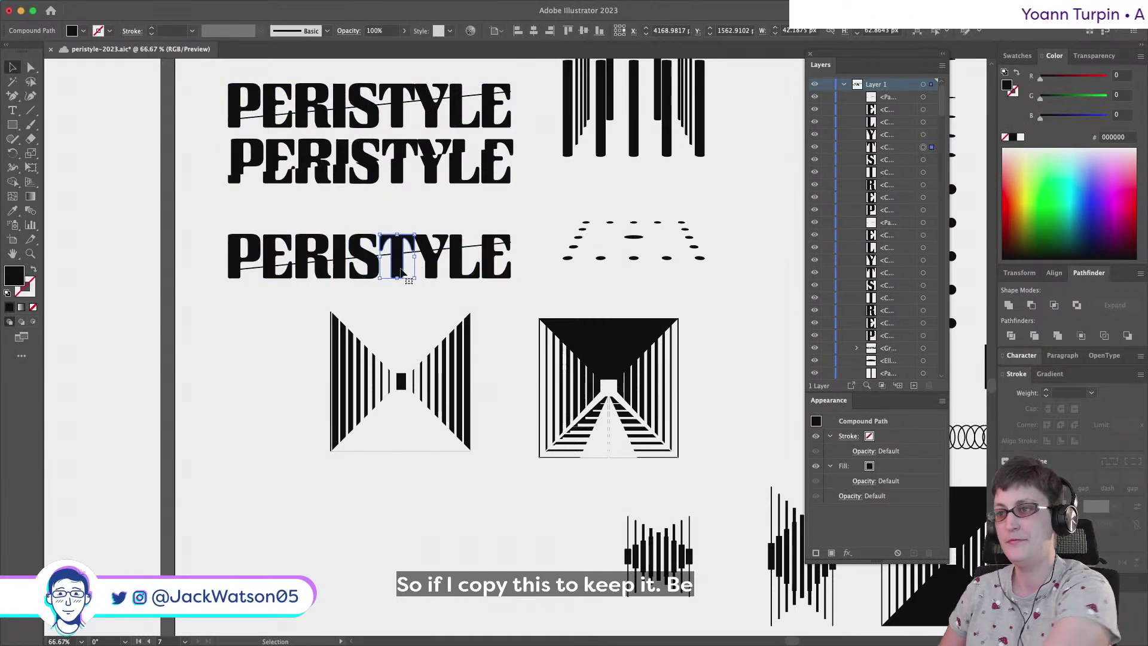
Delete the T, Y, L, E, I, R and E from the lowest PERISTYLE copy, leaving only P and S with the diagonal line
key("Delete")
left_click(431, 263)
key("Delete")
left_click(456, 272)
key("Delete")
left_click(500, 266)
key("Delete")
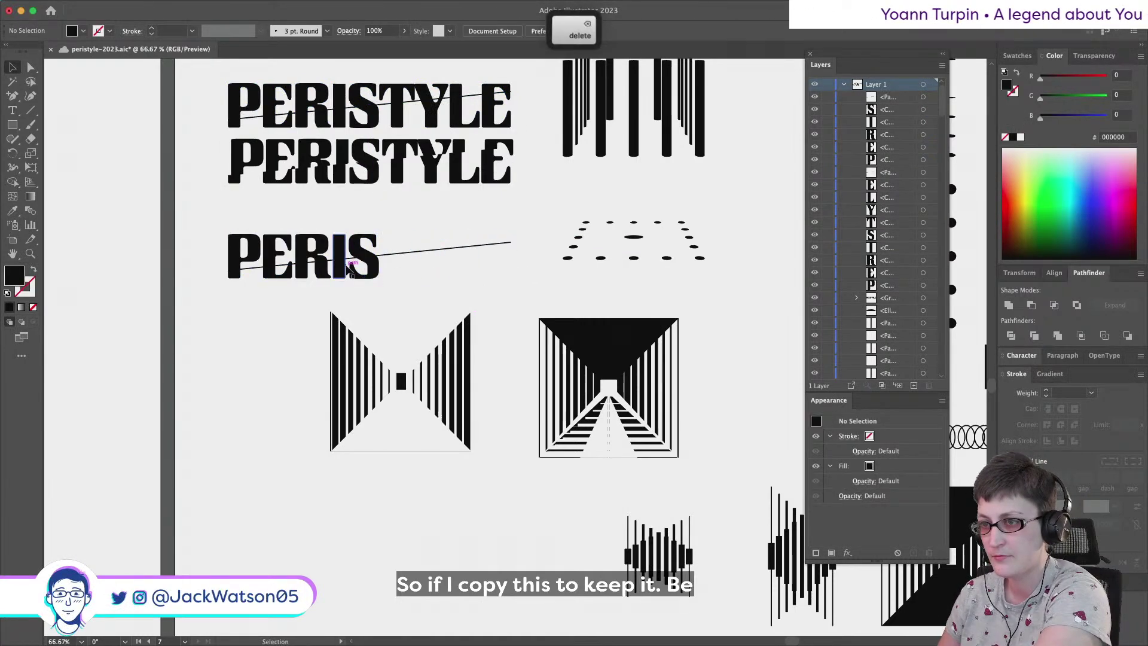
left_click(338, 263)
key("Delete")
left_click(306, 272)
key("Delete")
left_click(277, 272)
key("Delete")
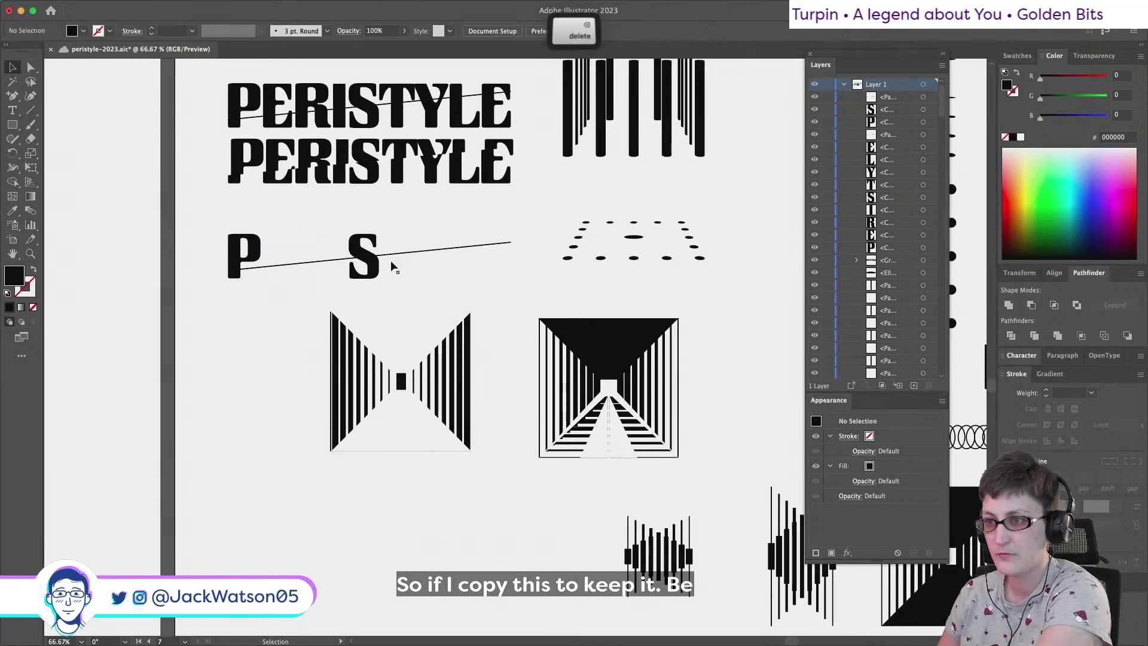
Restore the deleted E beside the P and align the S horizontally to it
left_click(376, 266)
key("super+z")
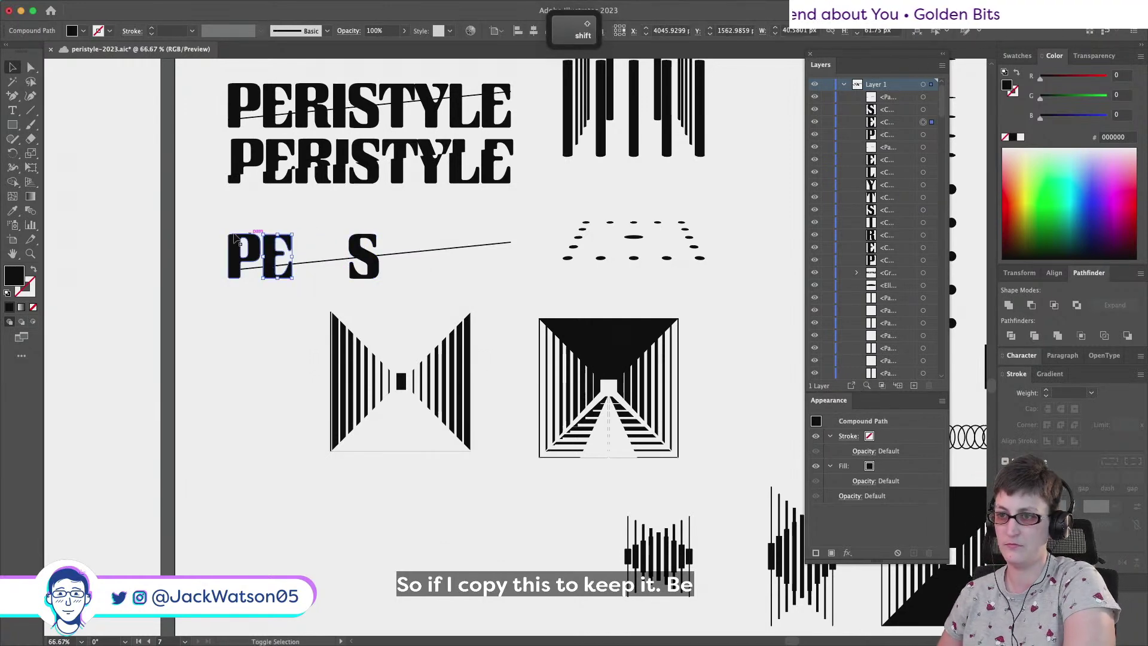
left_click(363, 259, "shift")
left_click(383, 255, "shift")
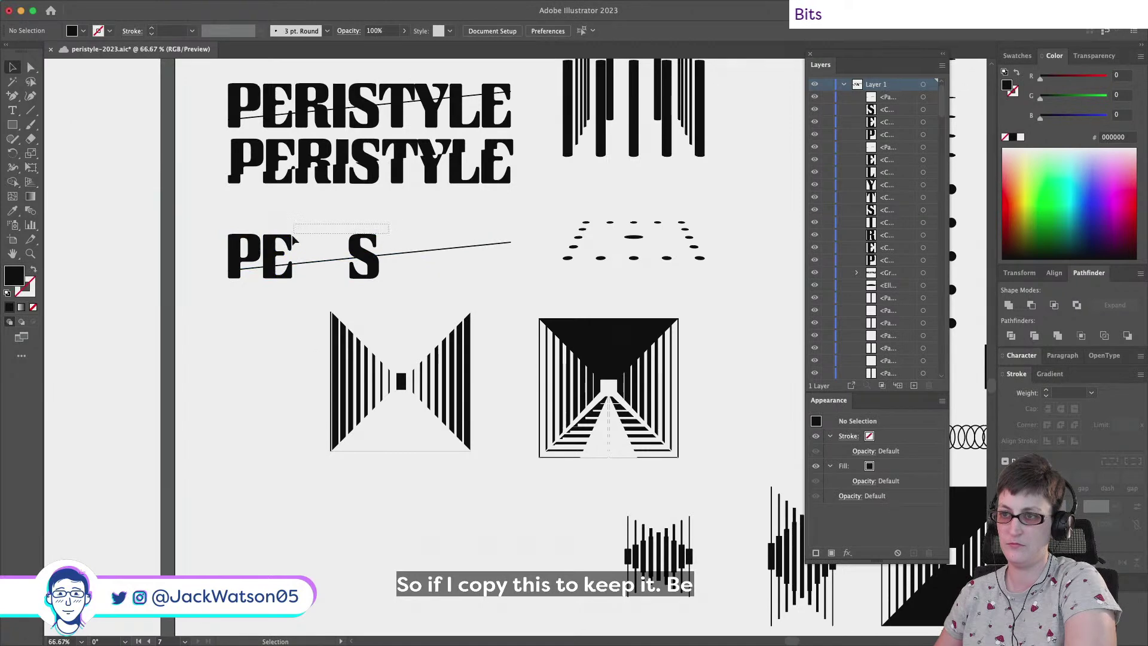
left_click(363, 257, "shift")
left_click(523, 32)
key("shift+super+a")
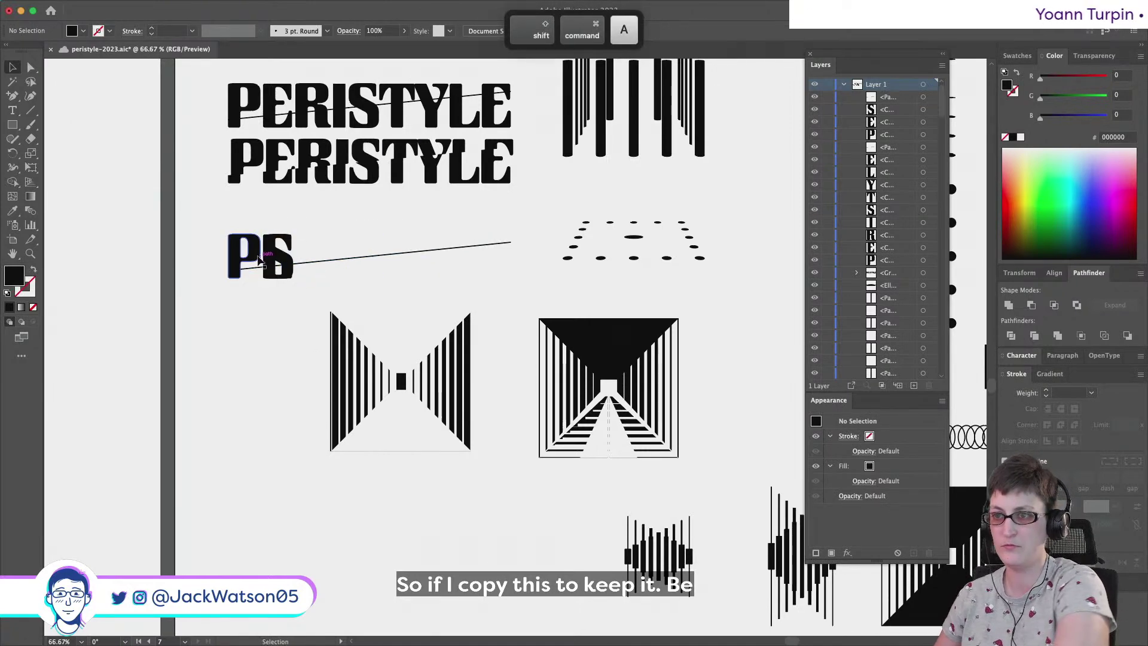
Remove the E from underneath and paste the S back in place directly beside the P
left_click(270, 264)
key("super+c")
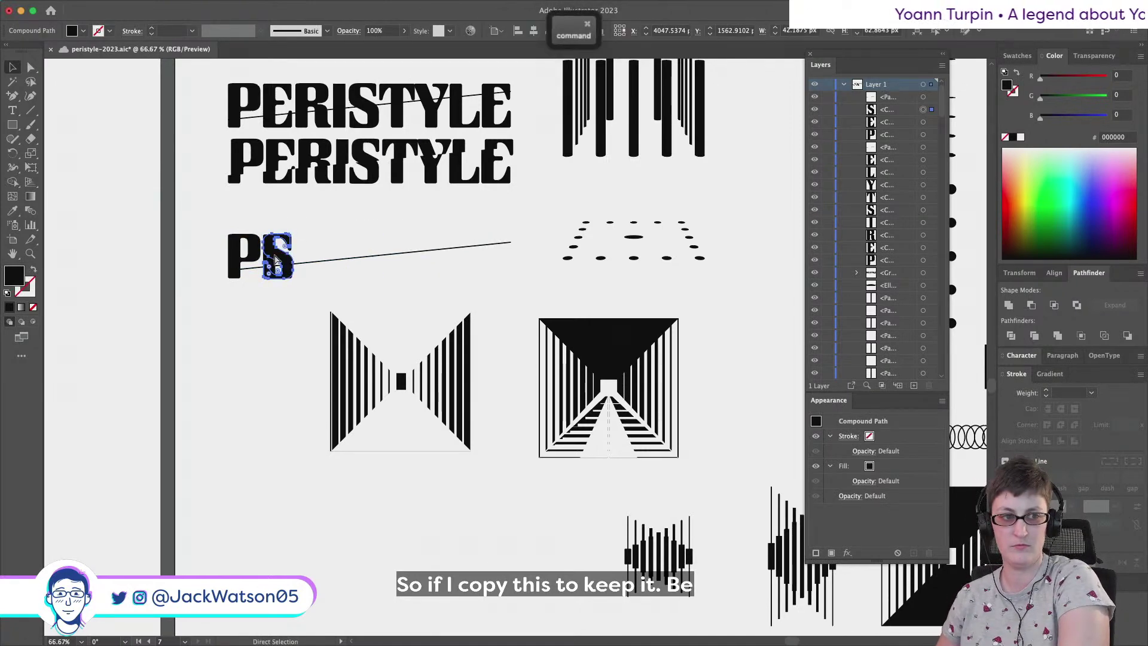
key("Delete")
left_click(276, 257)
key("Delete")
left_click(411, 255)
key("super+f")
Shrink the diagonal line to the width of the P and S and divide both letters along it with Pathfinder
left_click(411, 254)
left_click_drag(510, 256, 297, 259)
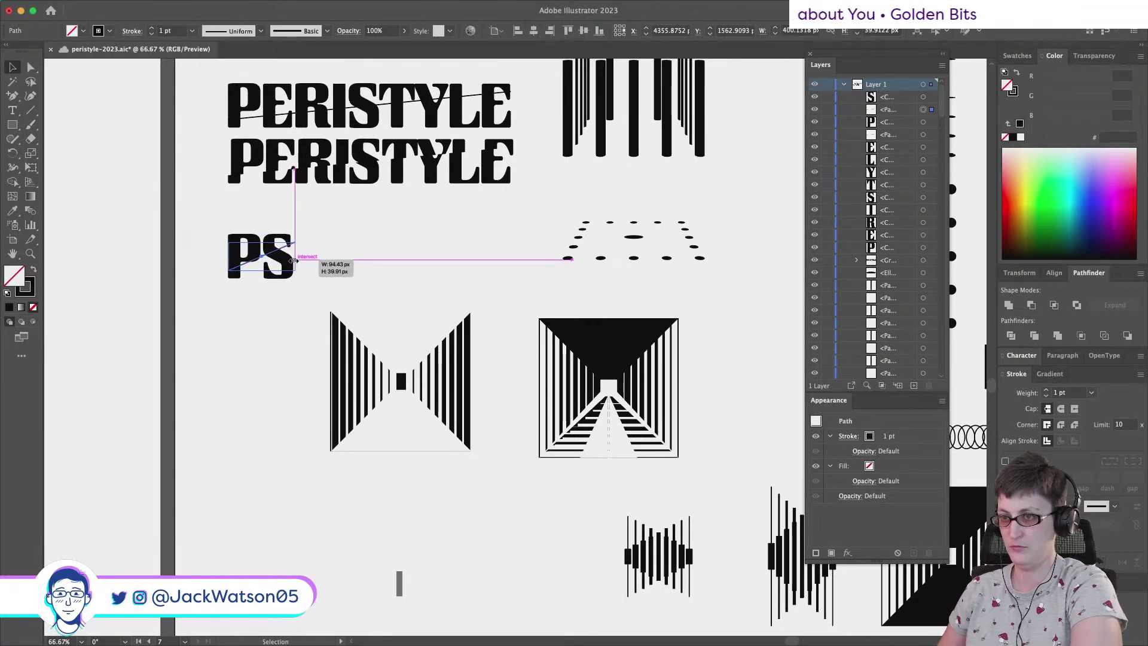
scroll(292, 260, "up", 2)
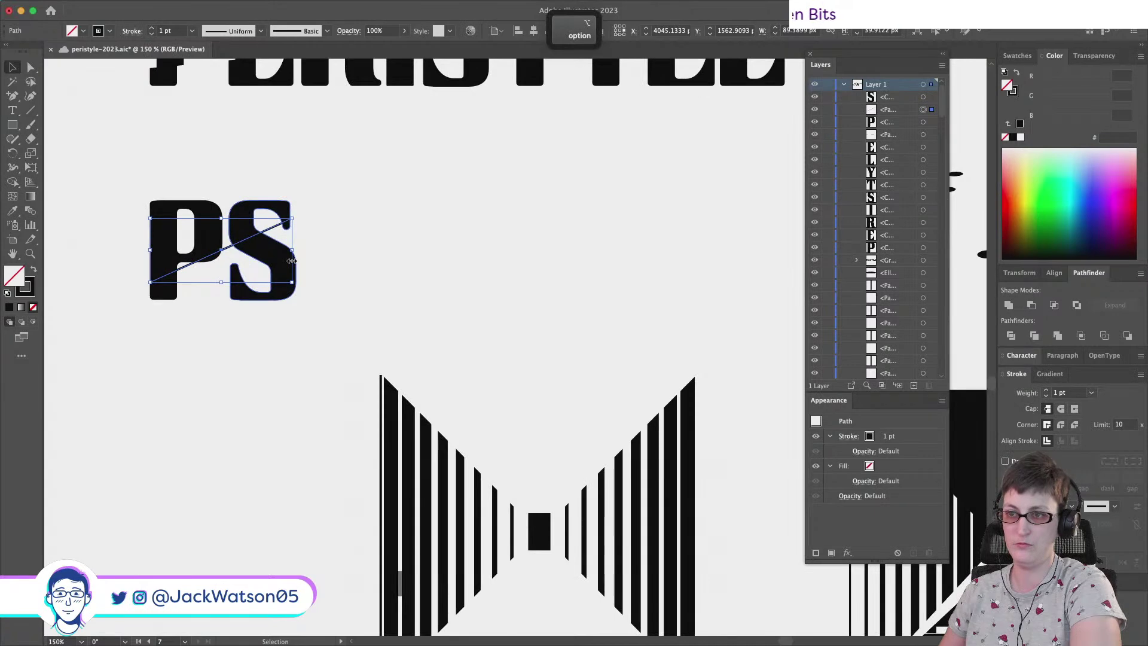
left_click_drag(385, 303, 170, 205)
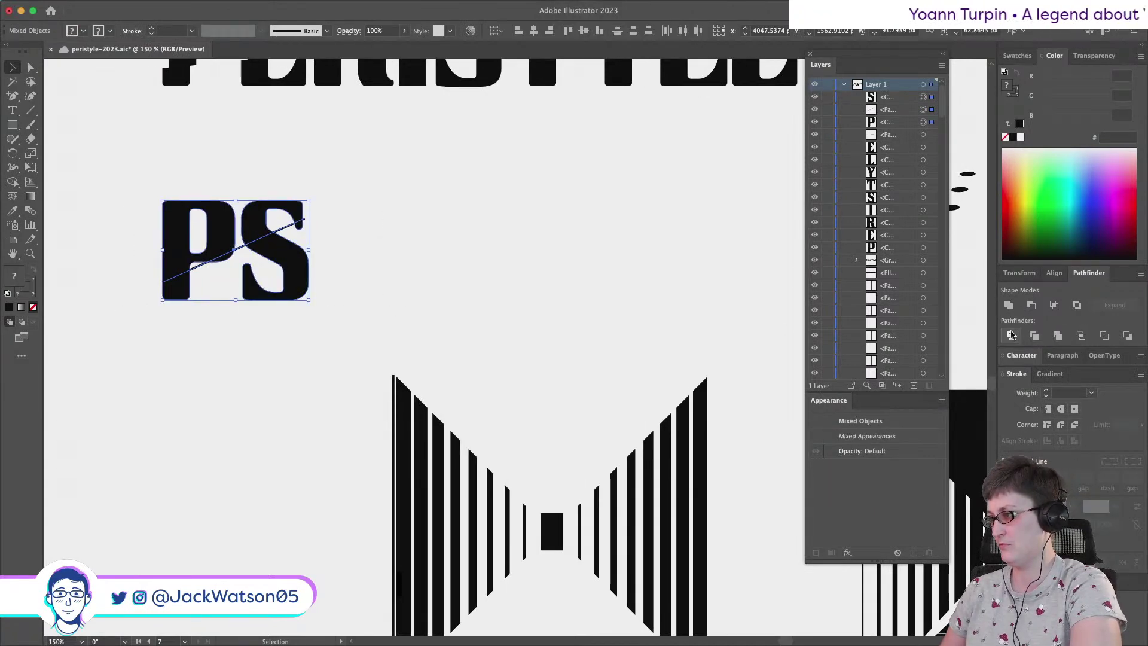
left_click(1011, 335)
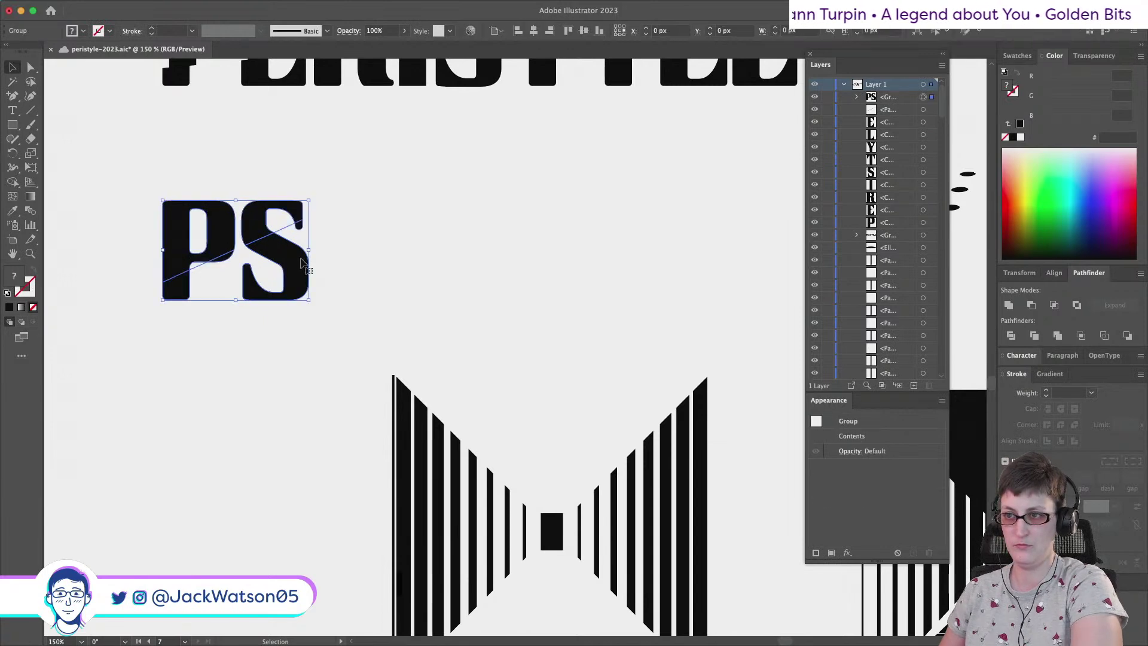
Try shifting the lower pieces of the divided P and S slightly up and to the right
left_click(30, 67)
key("super+shift+a")
scroll(284, 221, "up", 3)
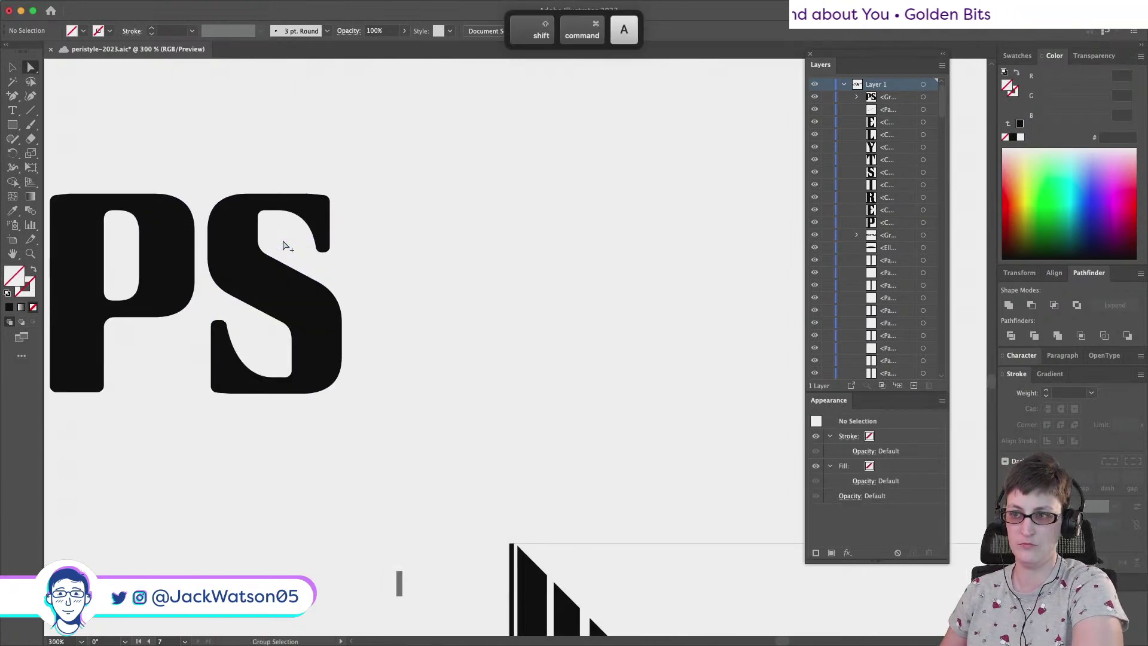
left_click(323, 249)
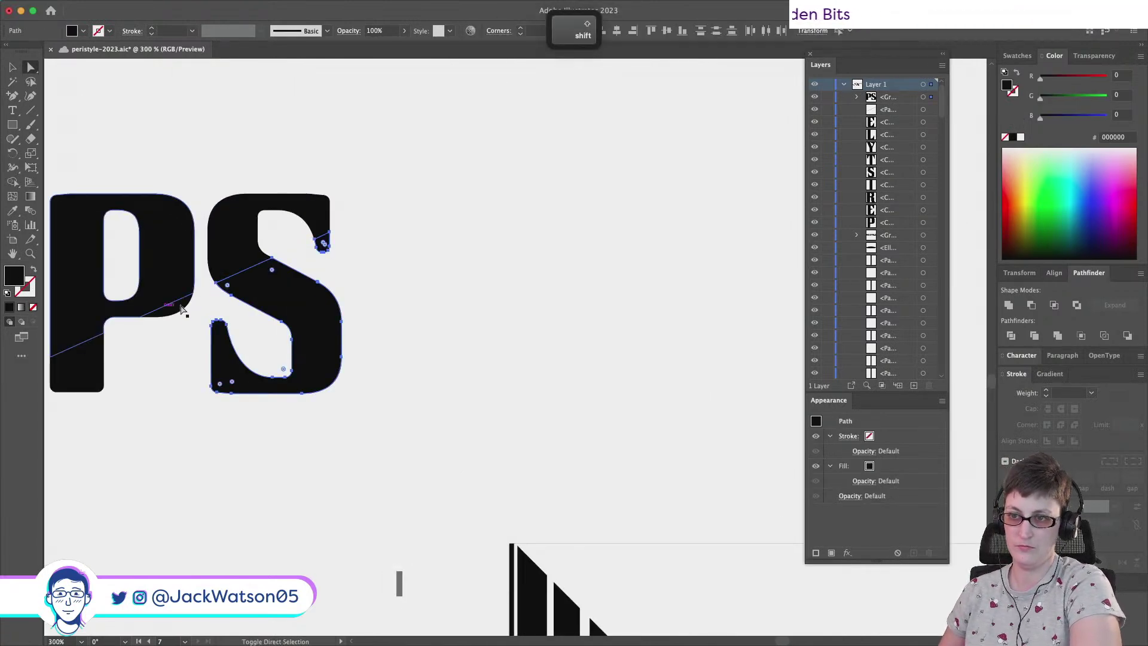
left_click_drag(84, 365, 91, 356)
left_click(420, 352)
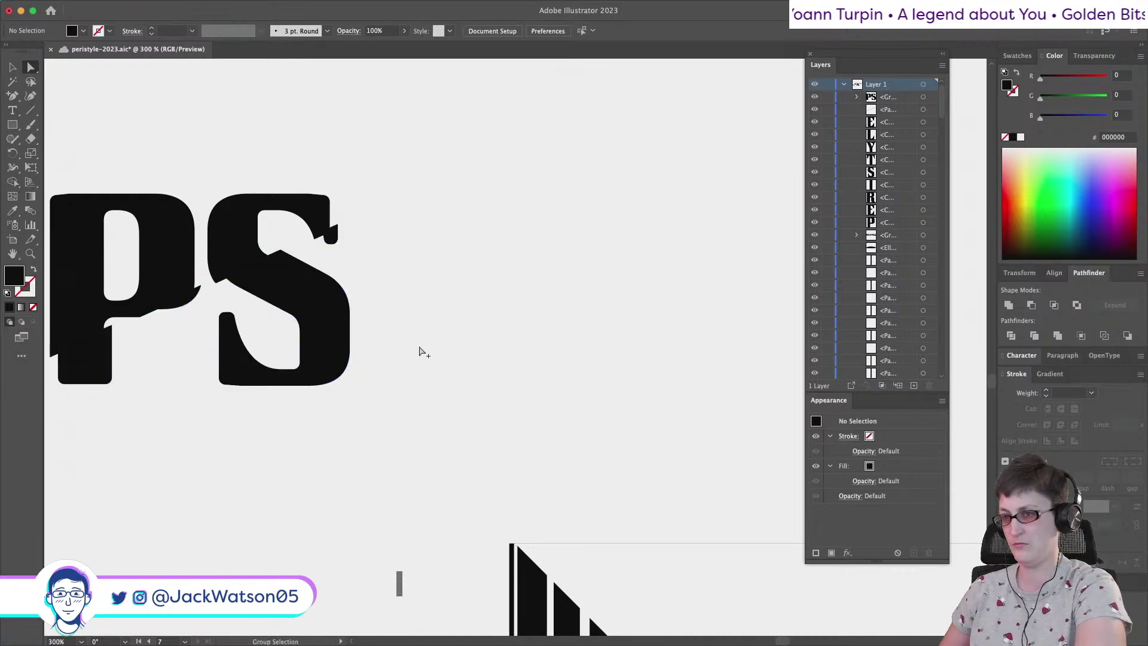
Try moving the lower pieces of the P and S down and left, leaving a thin gap along the cut
key("super+1")
left_click_drag(382, 339, 359, 302)
scroll(382, 342, "up", 8)
scroll(359, 302, "down", 8)
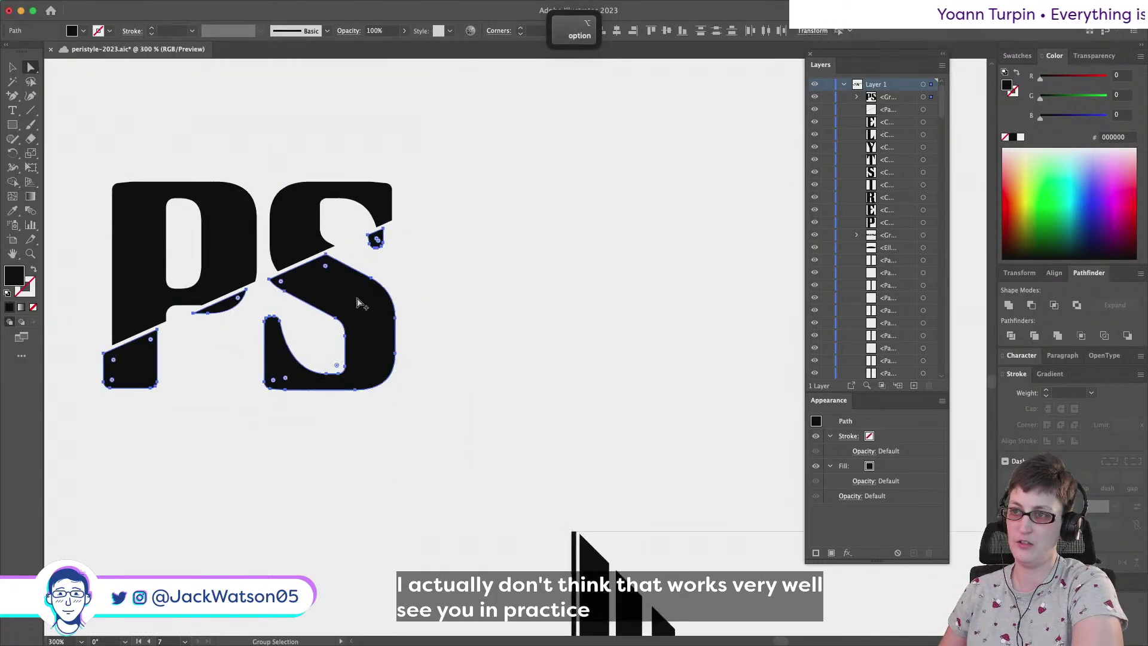
Try sliding the lower pieces further left to close the gap against the upper halves of the letters
left_click(441, 322)
scroll(441, 322, "down", 3)
left_click(420, 314)
scroll(421, 317, "up", 10)
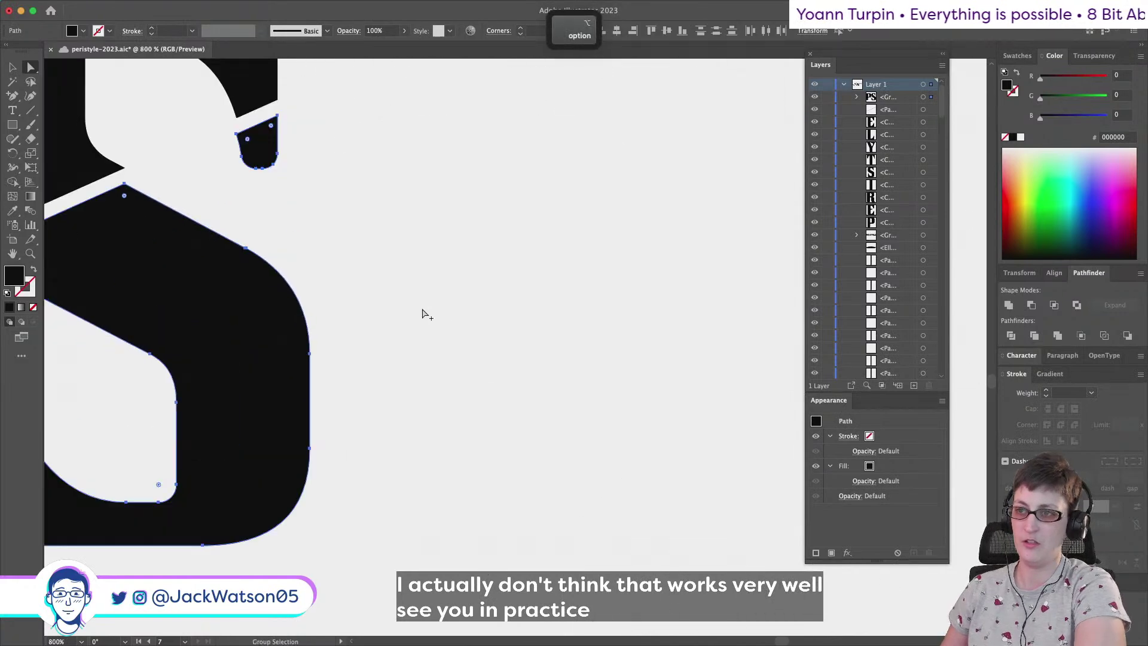
scroll(417, 325, "left", 5)
left_click_drag(383, 322, 350, 328)
left_click(525, 371)
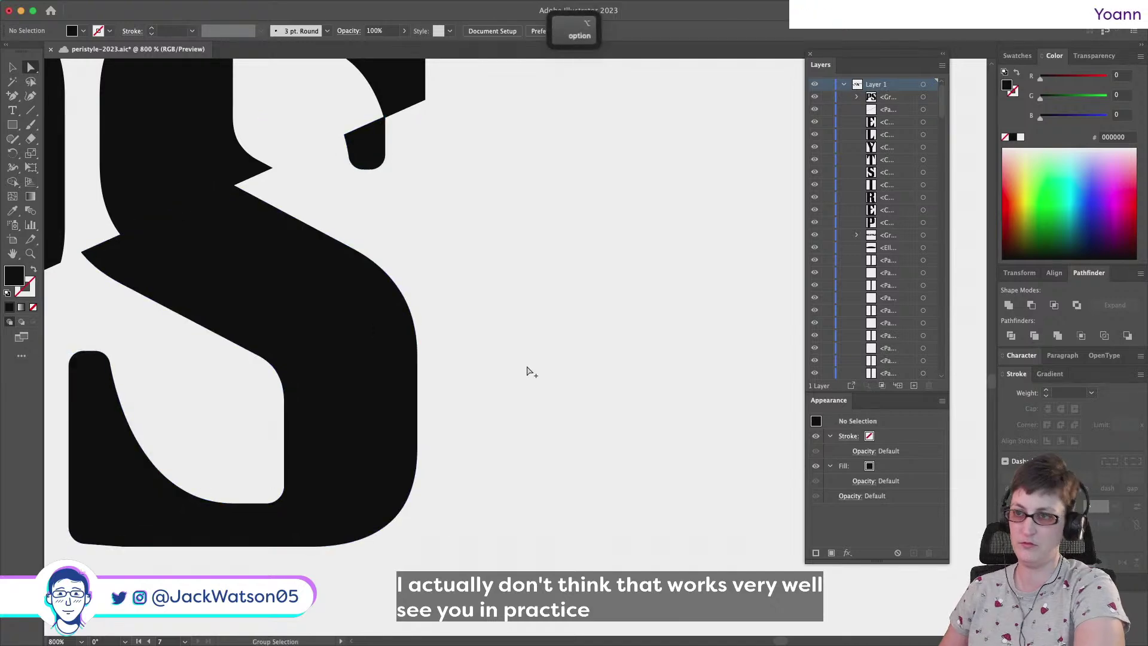
scroll(526, 371, "down", 8)
scroll(529, 371, "down", 2)
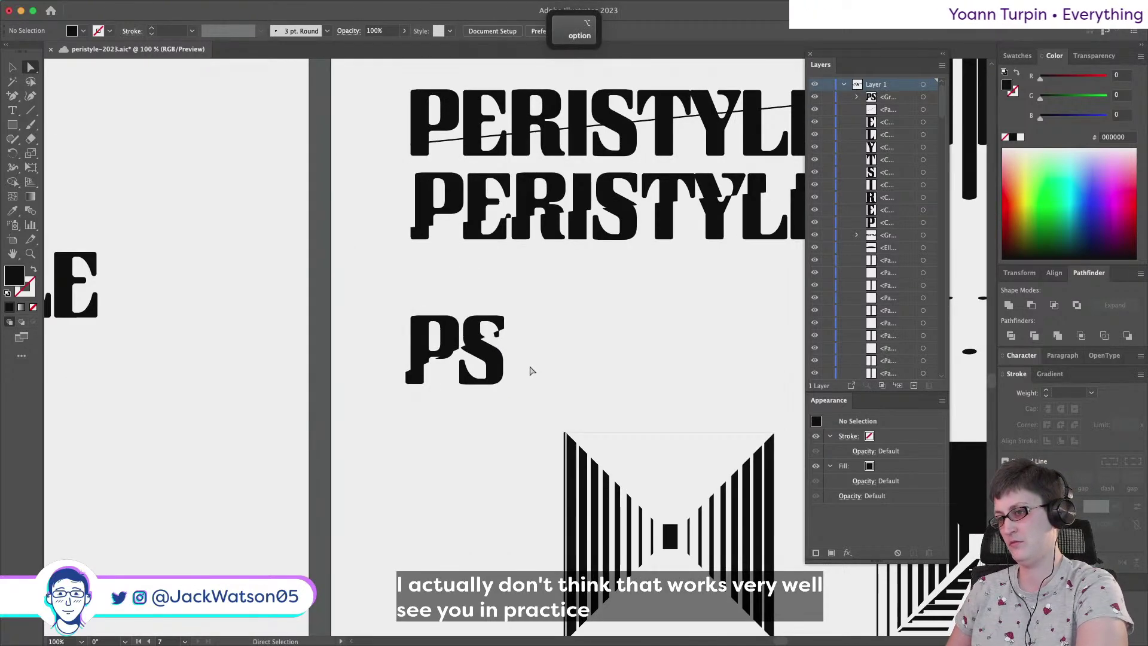
Undo the piece shifts, the division and the resizing of the diagonal line
key("super+z")
key("super+z")
key("super+z")
key("super+z")
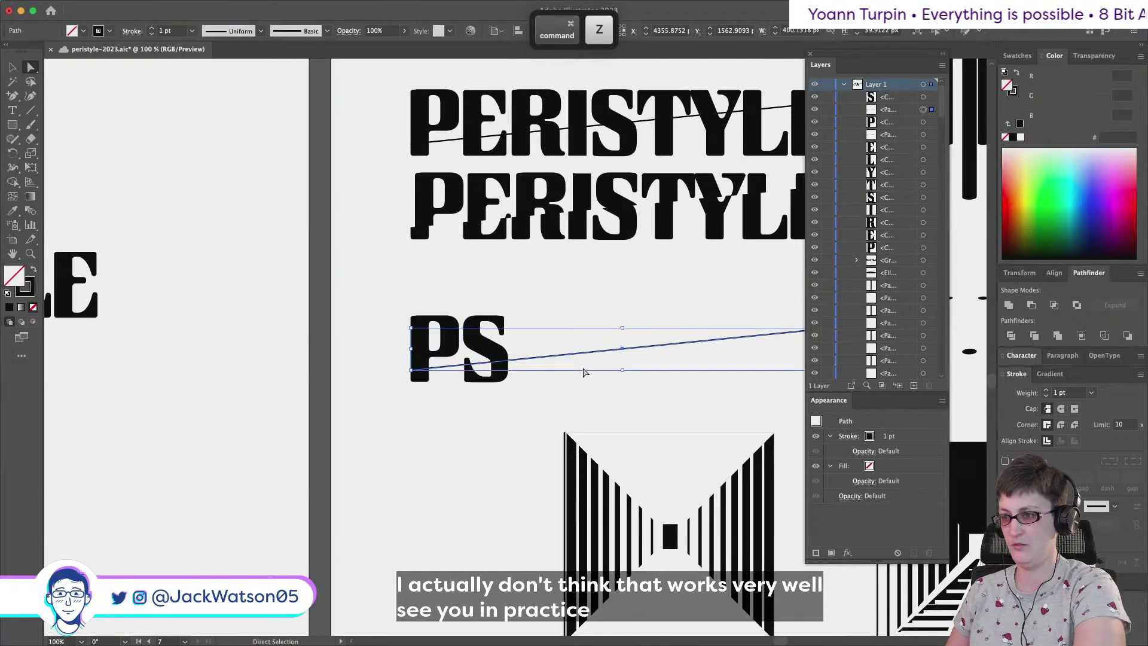
Shorten the diagonal line to end slightly past the S and divide the P and S along it with Pathfinder
scroll(584, 375, "right", 3)
left_click_drag(712, 329, 430, 329)
left_click(381, 338)
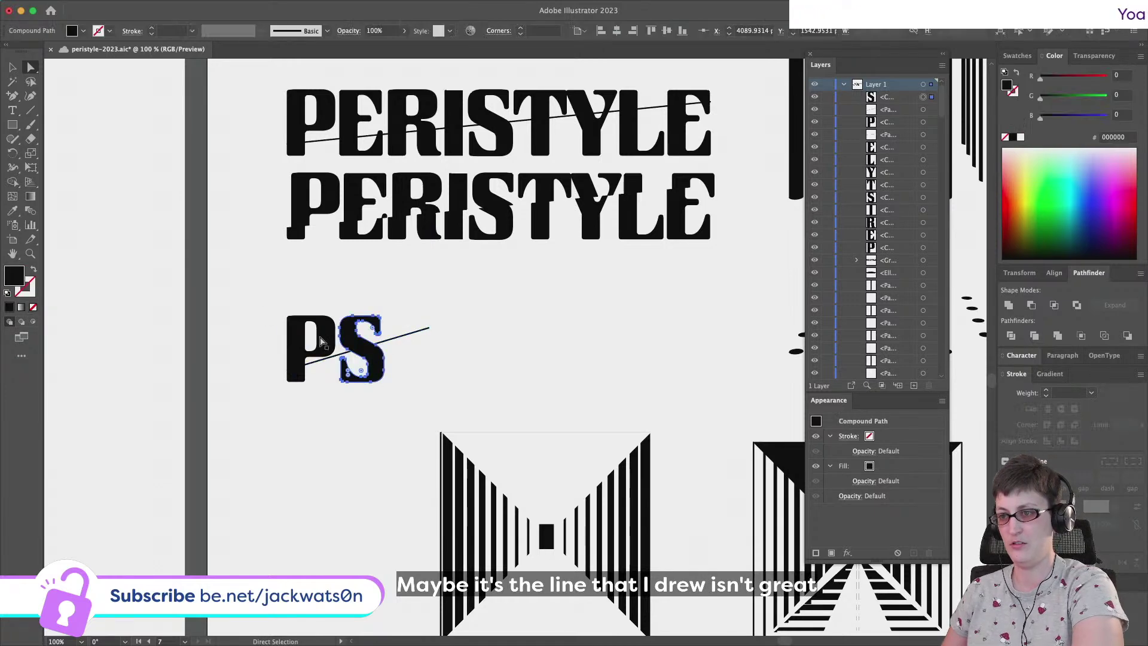
left_click_drag(468, 400, 468, 400)
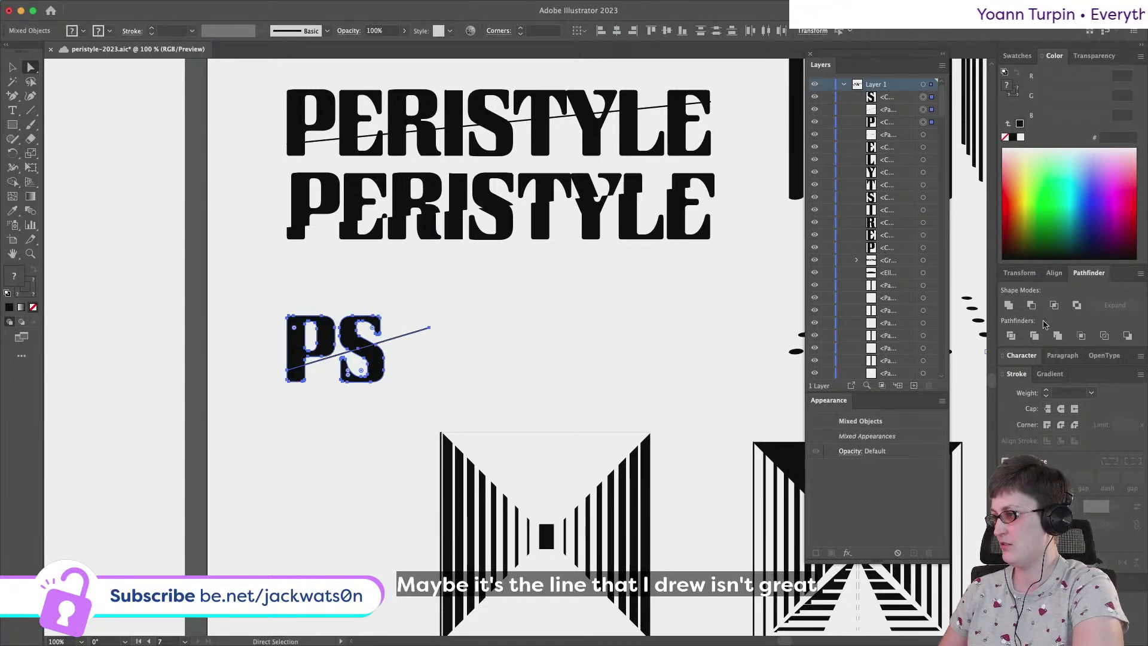
left_click(1012, 337)
Slide the lower pieces of the P and S down and left along the diagonal cut for an offset, sliced look
key("super+equal")
key("super+equal")
key("super+equal")
key("super+equal")
key("super+equal")
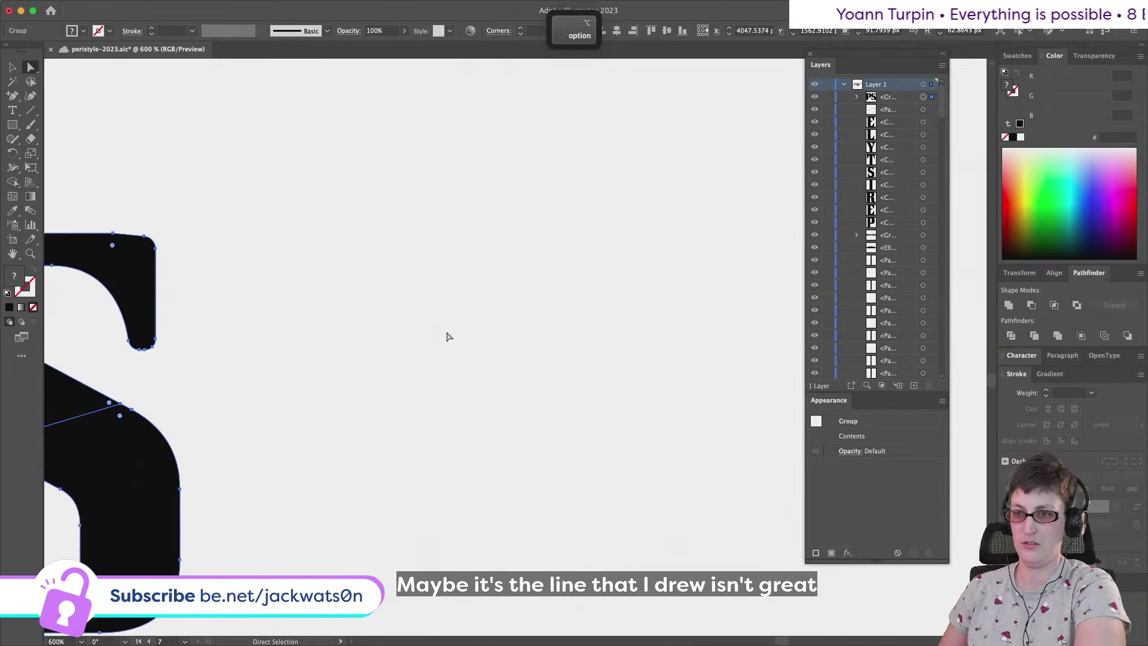
key("super+minus")
left_click(192, 443)
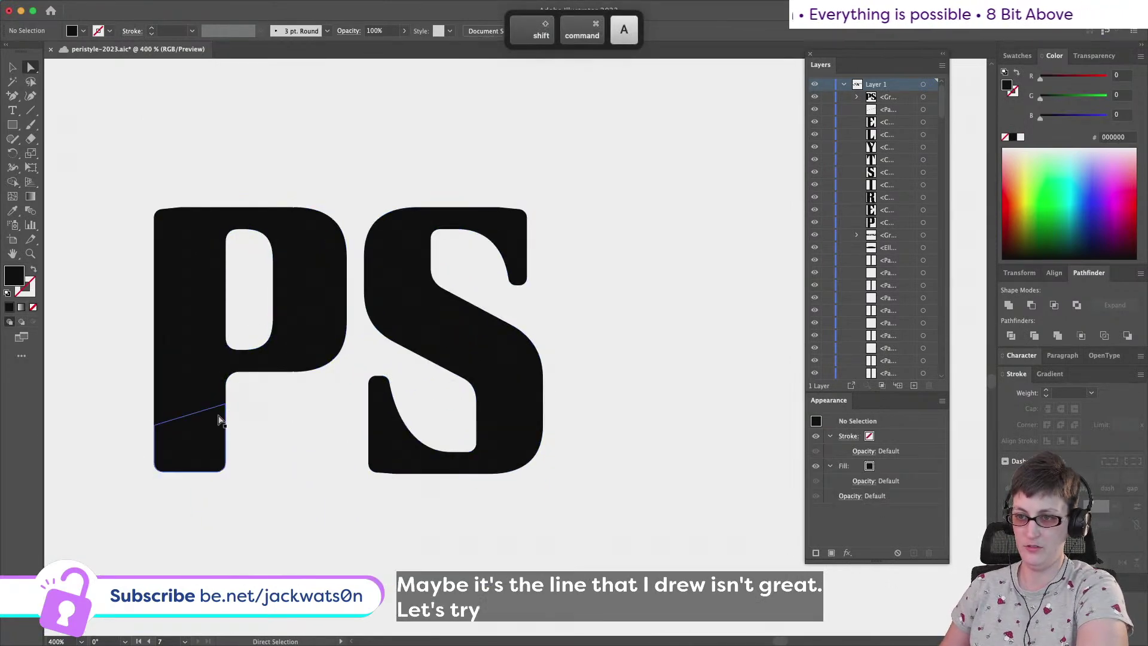
left_click_drag(487, 378, 462, 383)
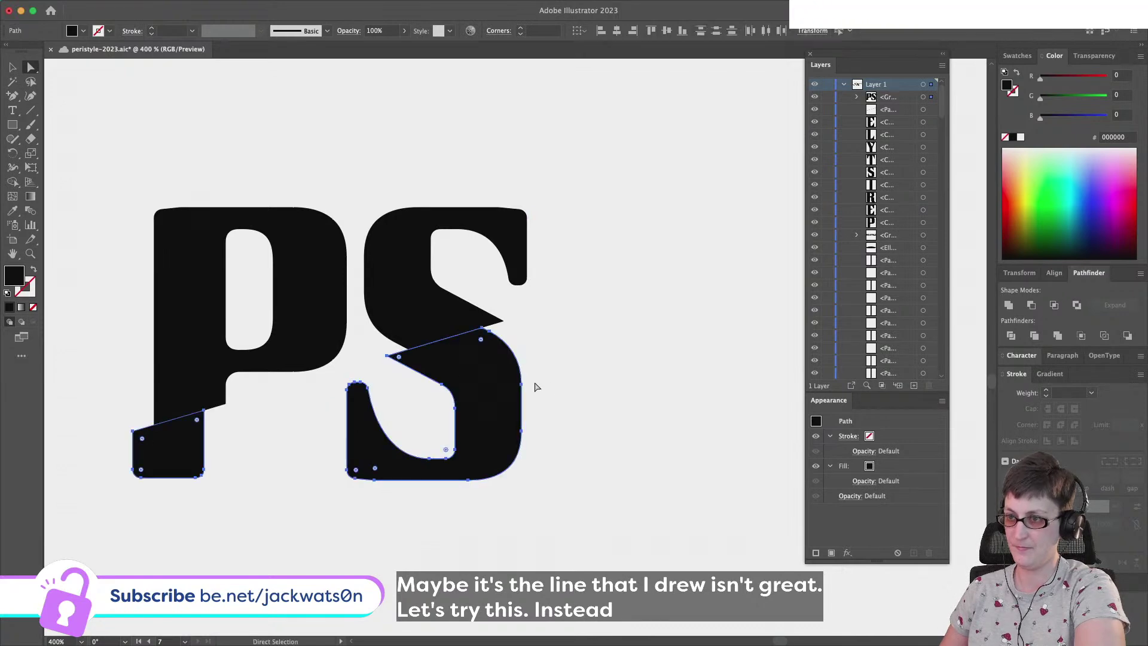
scroll(538, 383, "down", 6)
left_click(548, 389)
scroll(503, 374, "up", 4)
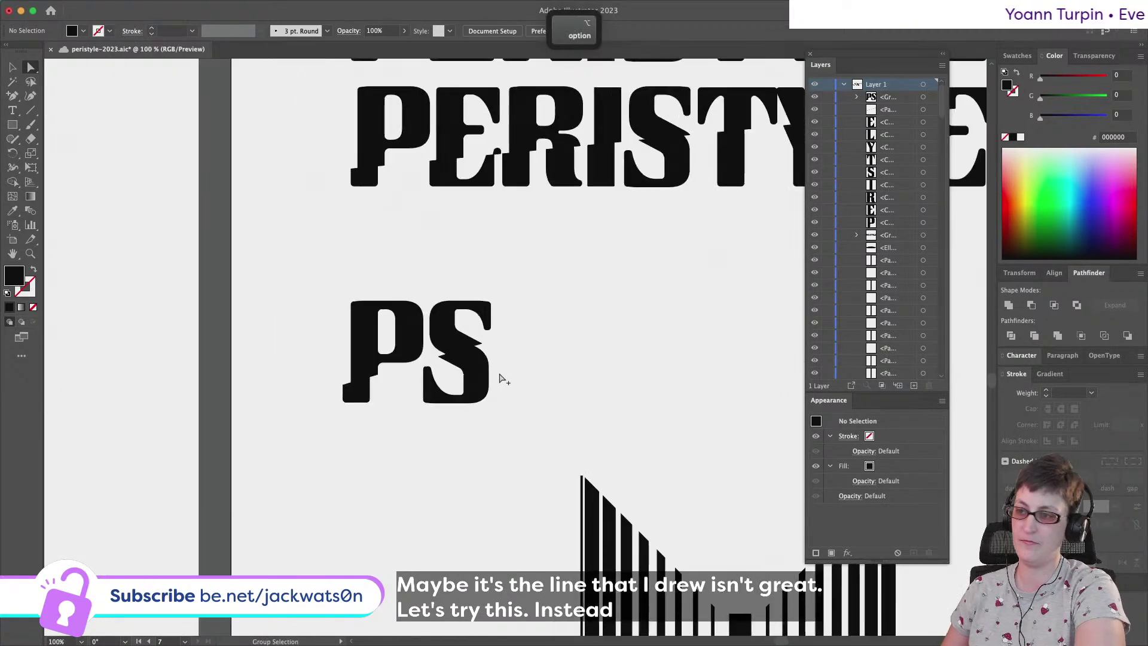
scroll(607, 397, "down", 4)
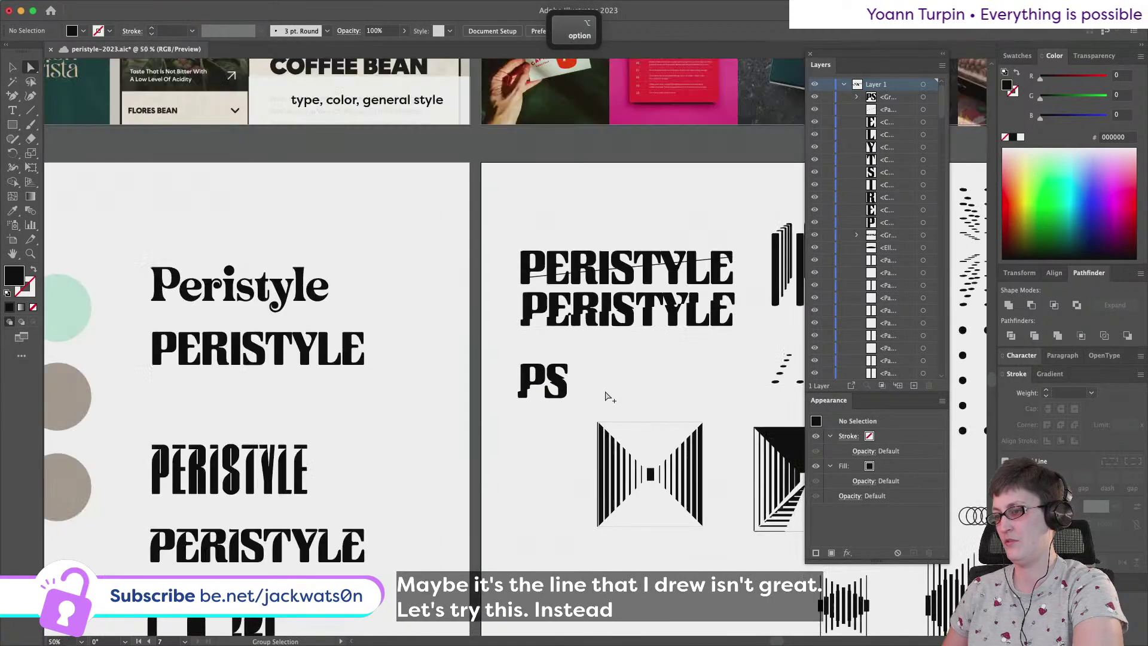
Copy the P and S from the PERISTYLE wordmark with the arched P and paste them near the sliced PS
scroll(518, 381, "up", 1)
scroll(518, 382, "right", 10)
scroll(518, 382, "down", 5)
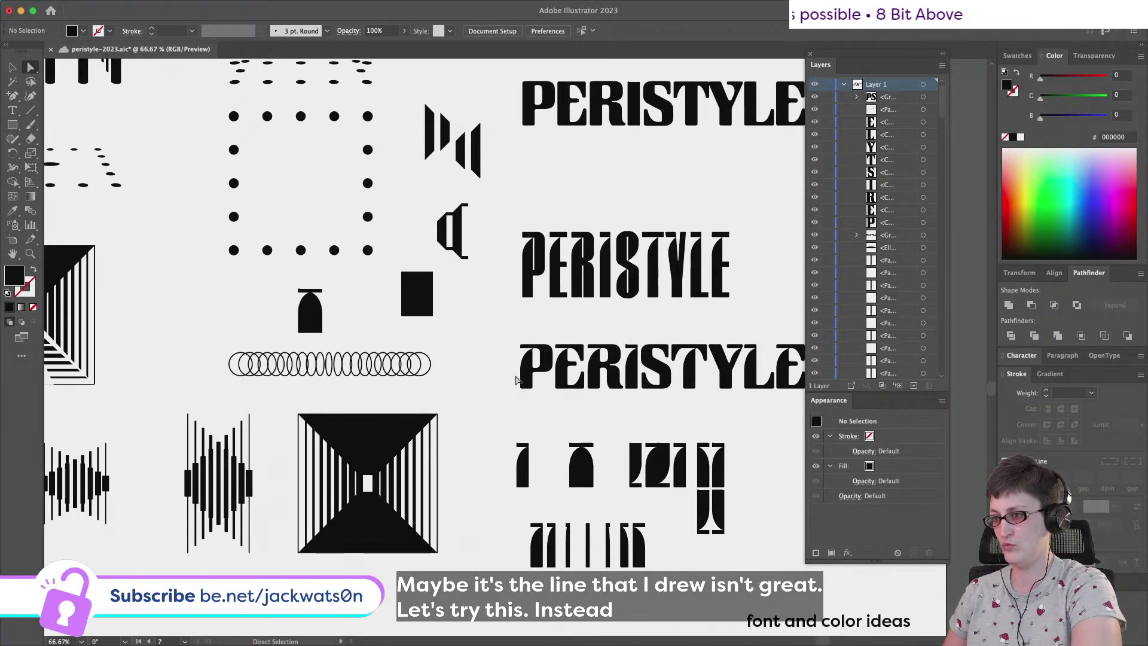
left_click(526, 381)
scroll(595, 372, "right", 3)
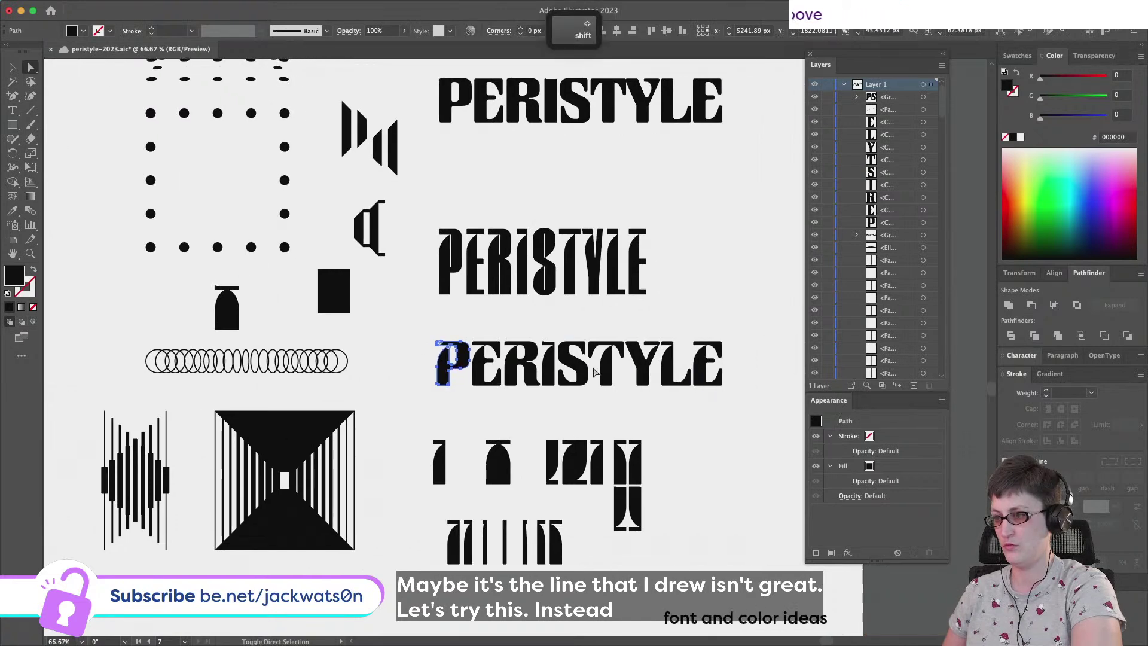
left_click(571, 361, "shift")
scroll(572, 363, "left", 15)
scroll(575, 364, "up", 4)
key("super+c")
key("super+v")
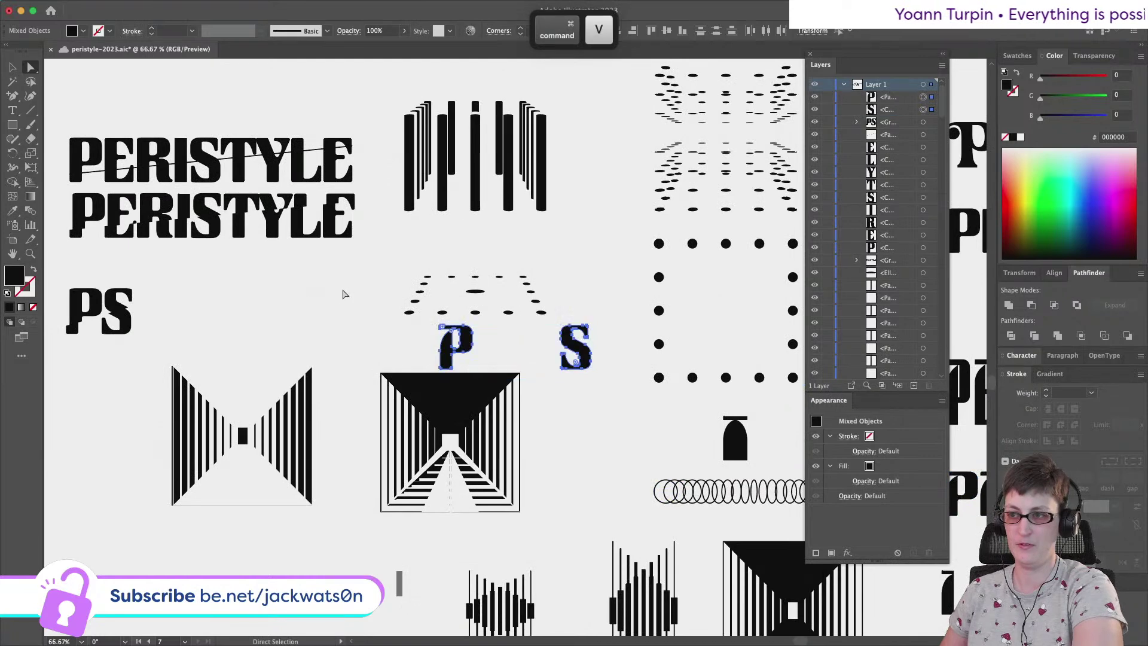
Place the pasted P and S tightly side by side, next to the sliced PS monogram
left_click_drag(592, 357, 250, 305)
key("super+shift+a")
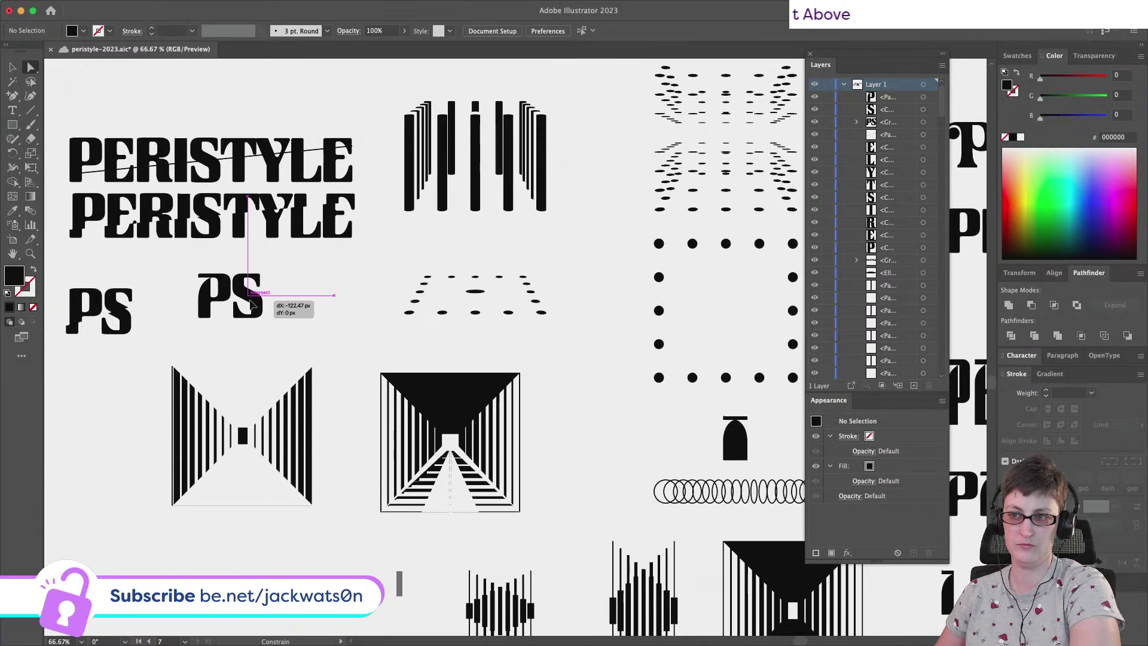
left_click_drag(252, 305, 253, 318)
key("super+shift+a")
scroll(333, 289, "up", 3)
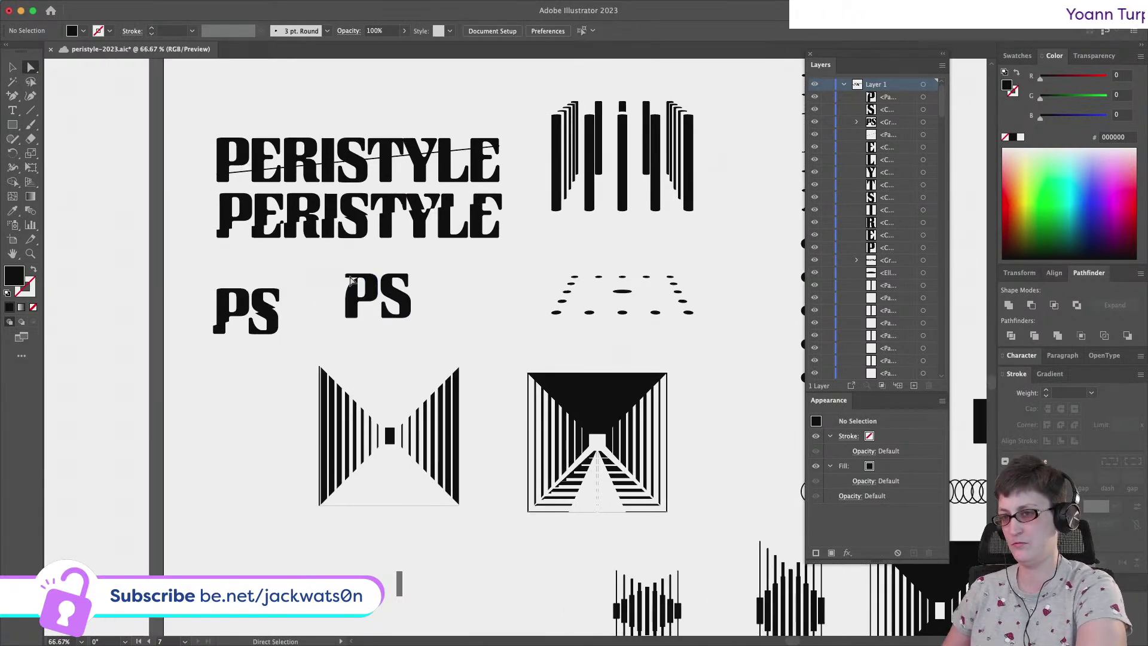
Move the sliced PS level with the arched PS and bring the two monograms closer together
left_click_drag(101, 280, 250, 382)
key("super+g")
left_click(12, 67)
key("super+shift+a")
mouse_move(219, 306)
left_mouse_down()
mouse_move(230, 314)
mouse_move(226, 289)
mouse_move(237, 307)
left_mouse_up()
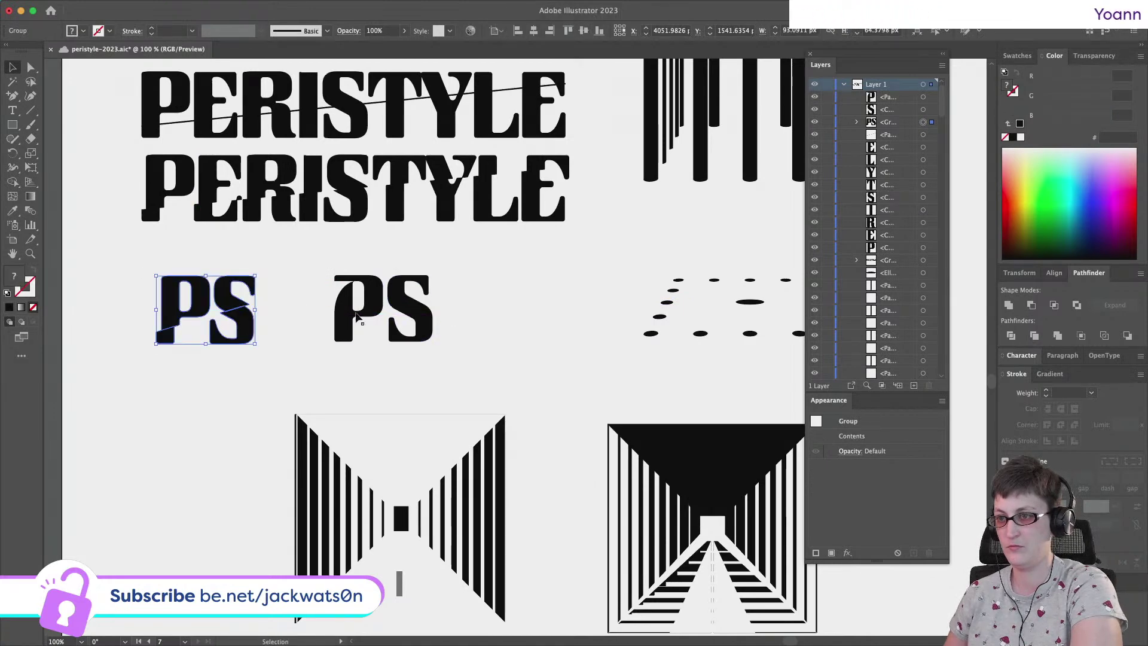
left_click(391, 299)
left_click_drag(391, 299, 369, 299)
key("shift+super+a")
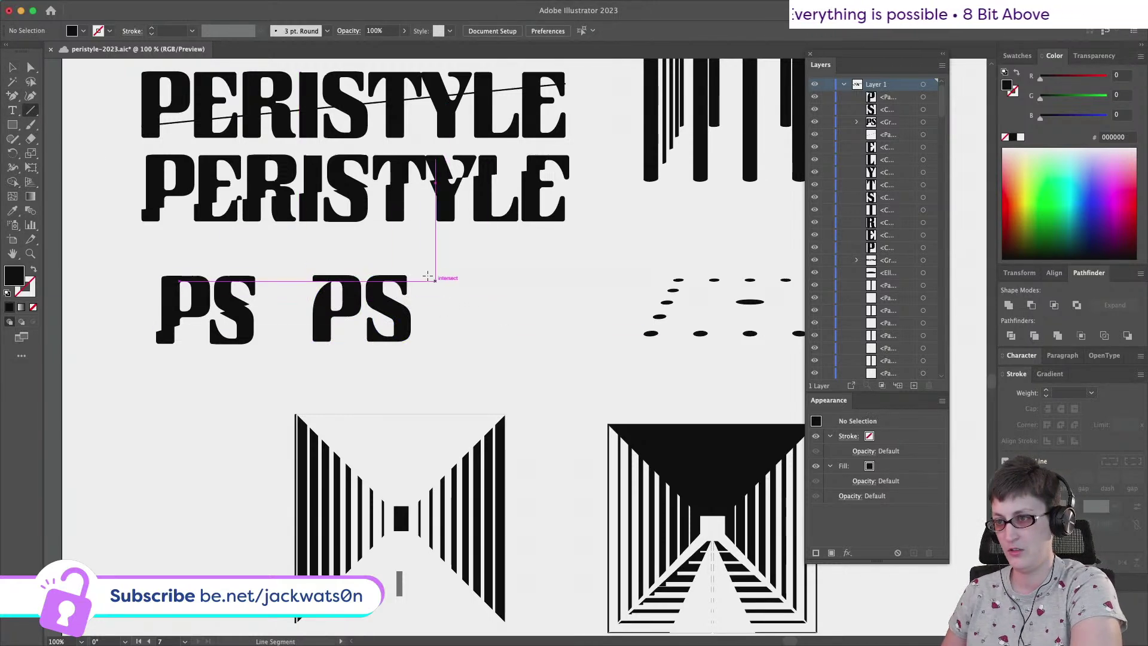
Draw a diagonal line across the arched PS, from beyond the top of the S to below the foot of the P
left_click_drag(425, 280, 300, 347)
key("a")
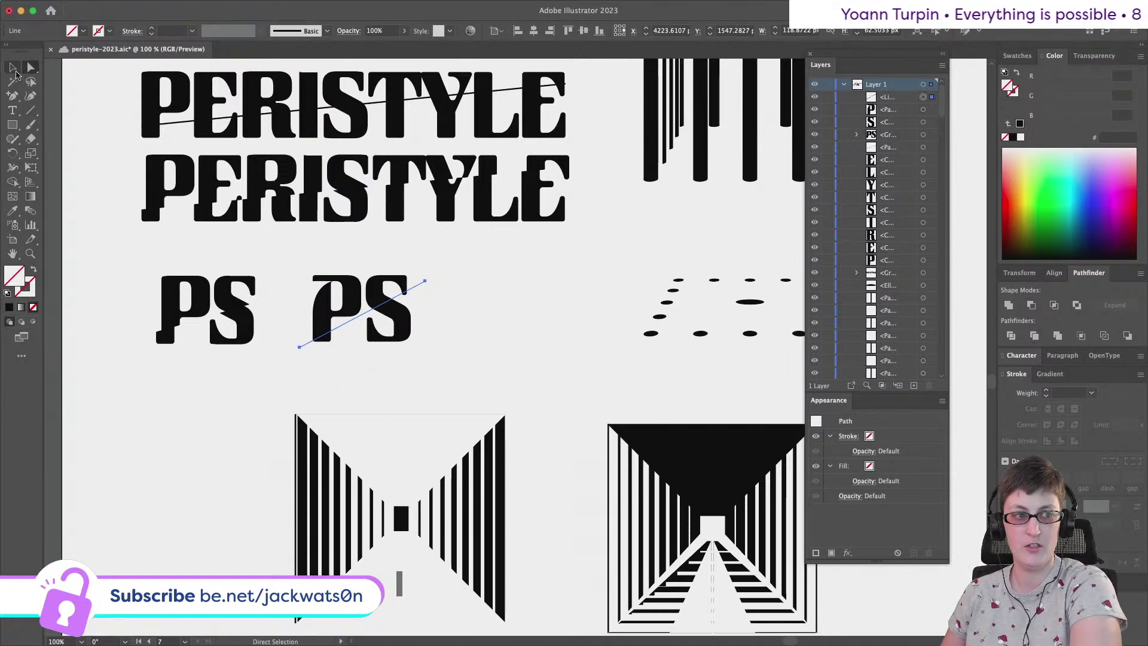
left_click(12, 67)
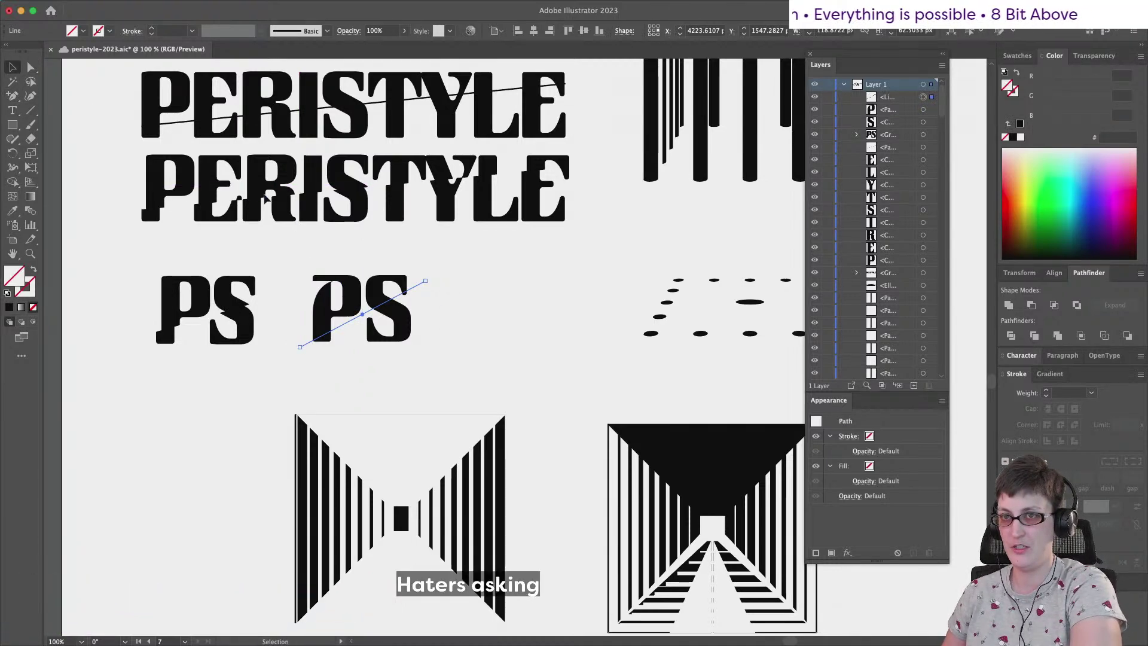
key("Delete")
scroll(419, 257, "up", 2)
key("super+z")
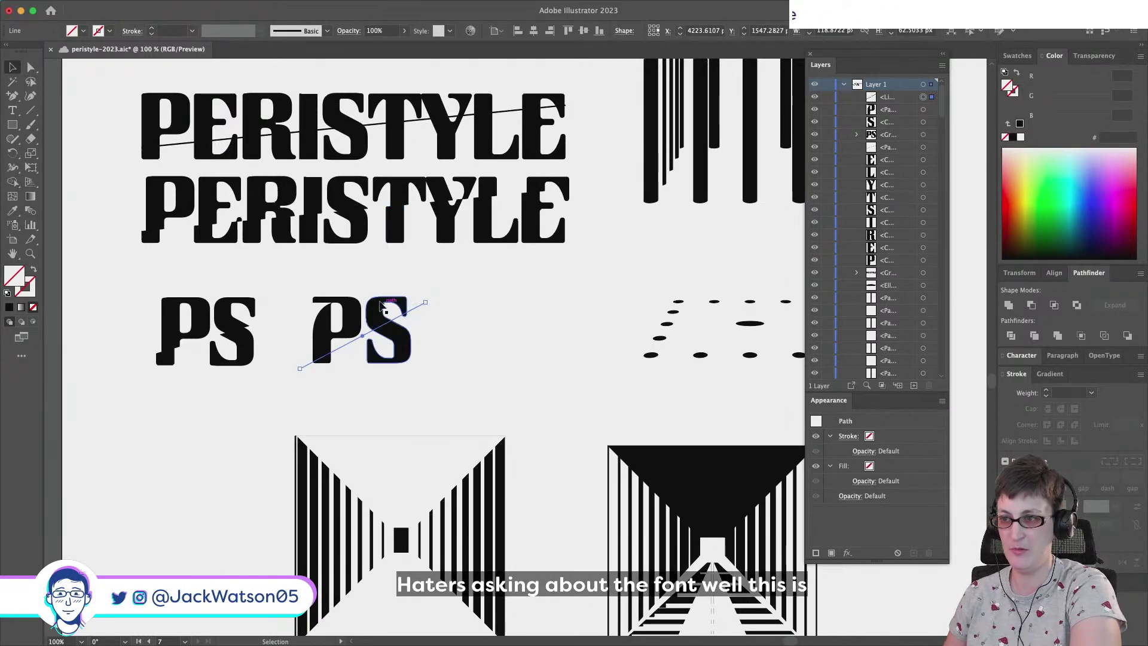
Tilt the diagonal line across the arched PS to a shallower angle, keeping it centred on the two letters
key("super+equal")
key("super+equal")
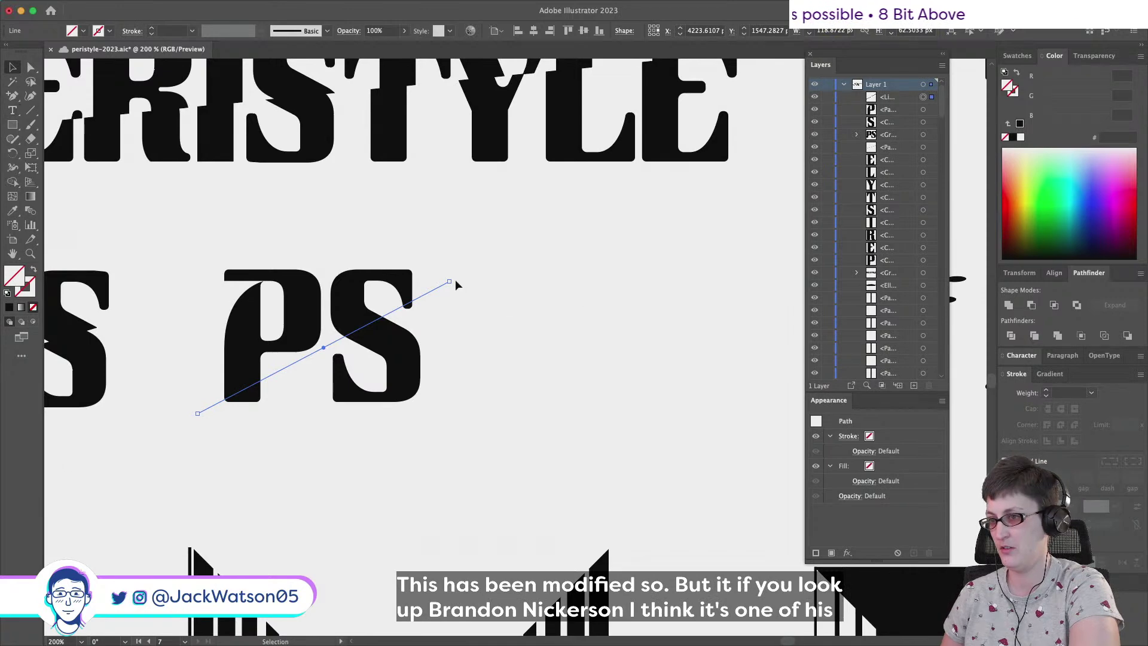
left_click_drag(450, 280, 451, 299)
key("super+z")
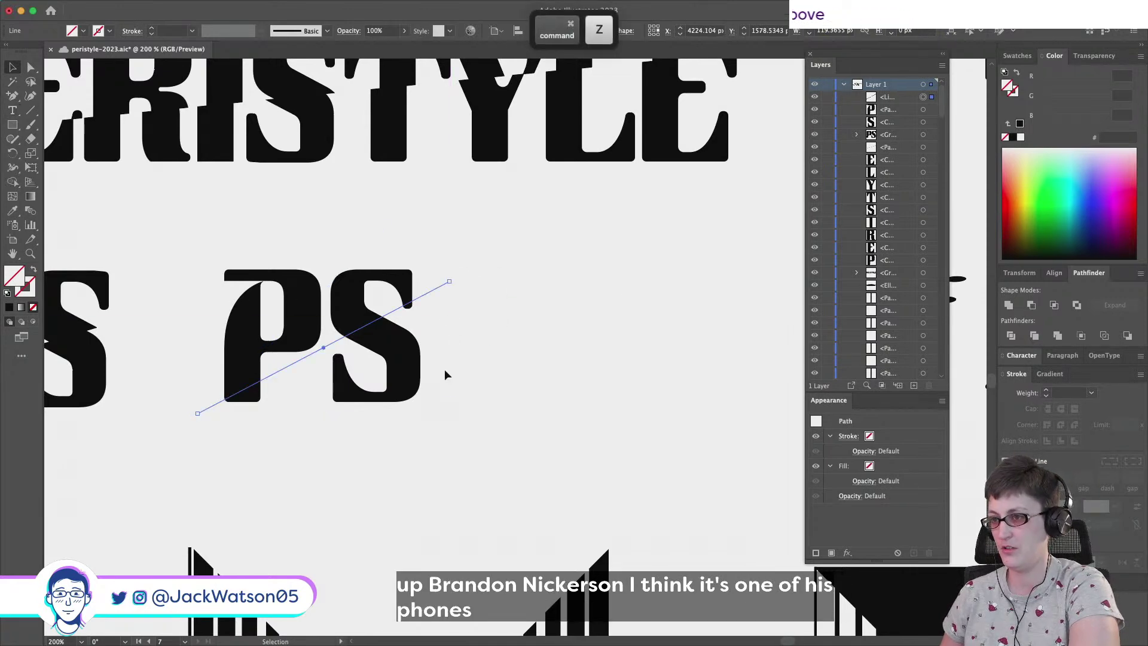
mouse_move(450, 281)
left_mouse_down()
mouse_move(456, 319)
mouse_move(450, 299)
left_mouse_up()
left_click_drag(196, 414, 422, 314)
key("super+z")
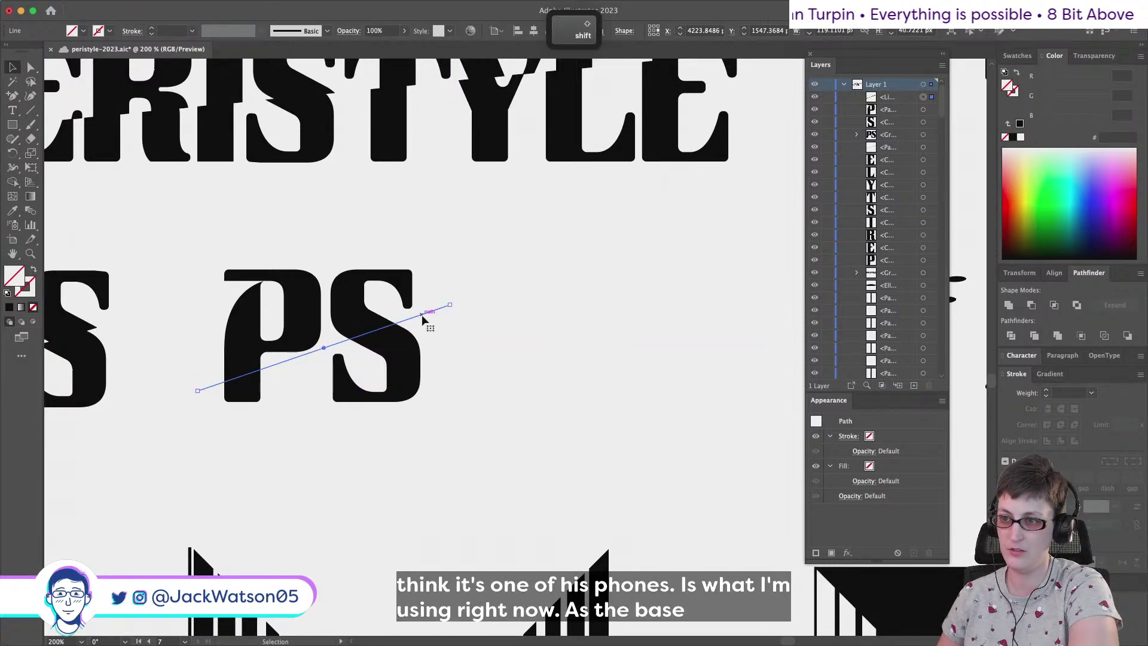
Divide the arched P and S along the diagonal line with Pathfinder
left_click(341, 326, "shift")
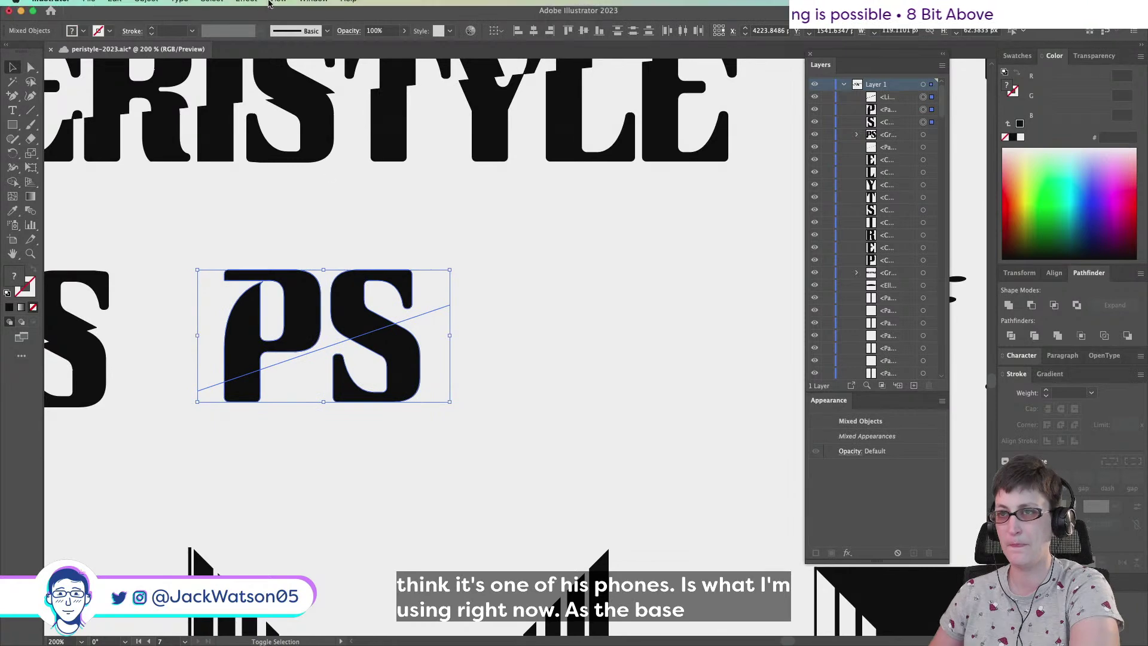
left_click(114, 7)
left_click(128, 4)
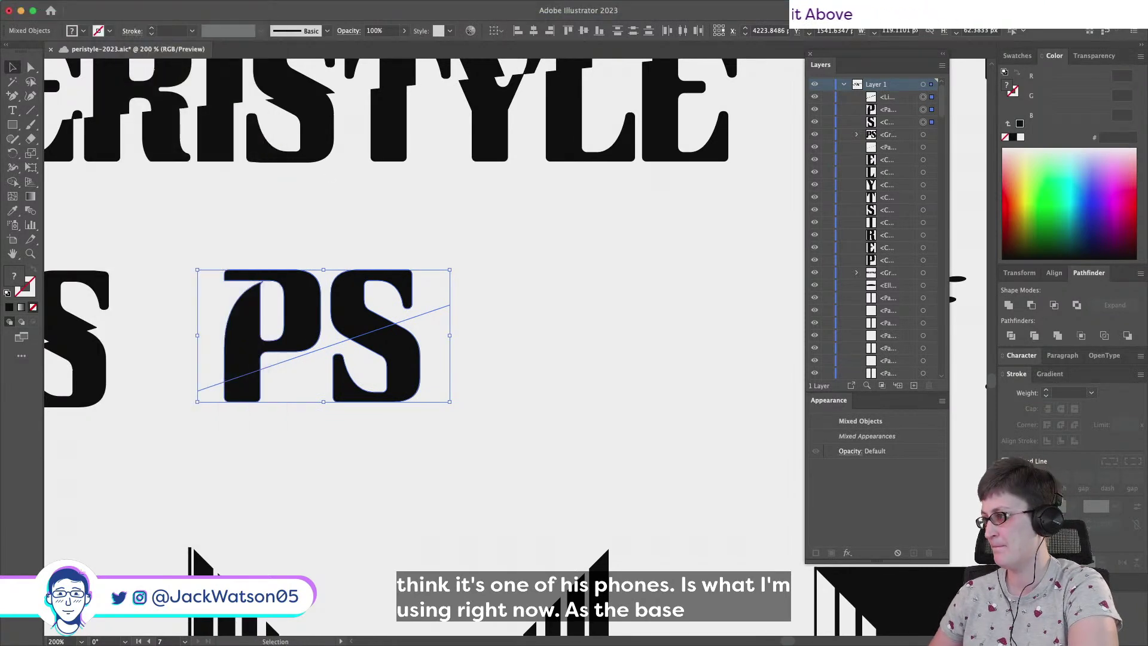
left_click(1011, 336)
Offset the lower pieces of the divided arched P and S slightly to the left along the diagonal cut
key("a")
key("shift+super+a")
left_click(344, 371)
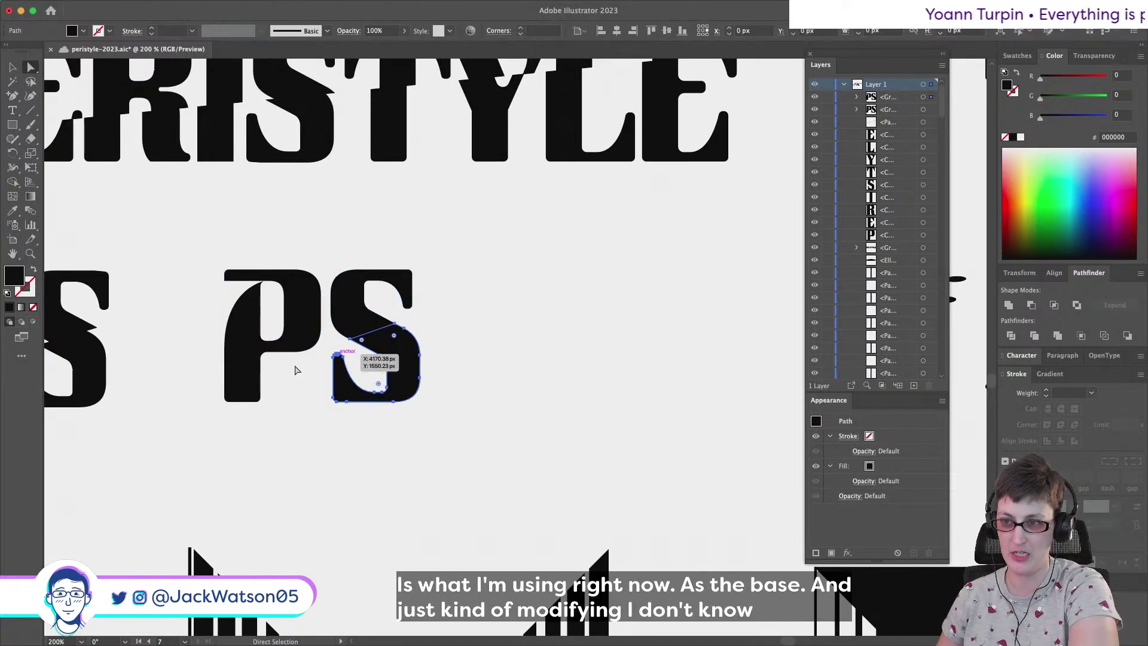
left_click(242, 389, "shift")
left_click_drag(253, 389, 242, 396)
left_click(482, 405)
scroll(482, 405, "down", 4)
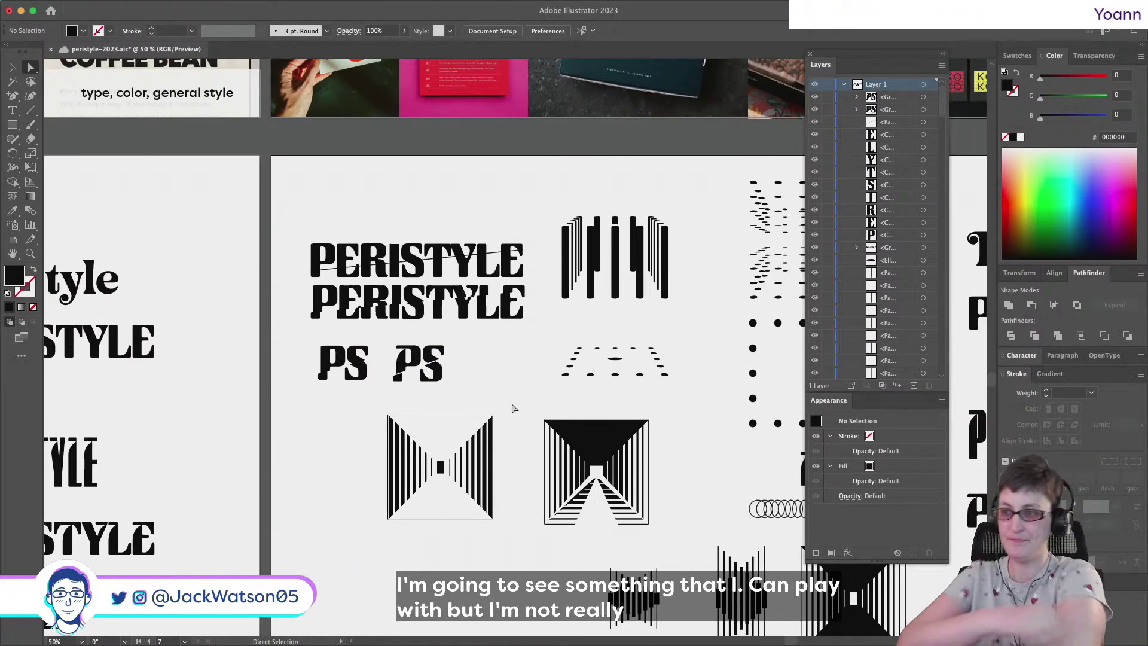
scroll(513, 408, "right", 5)
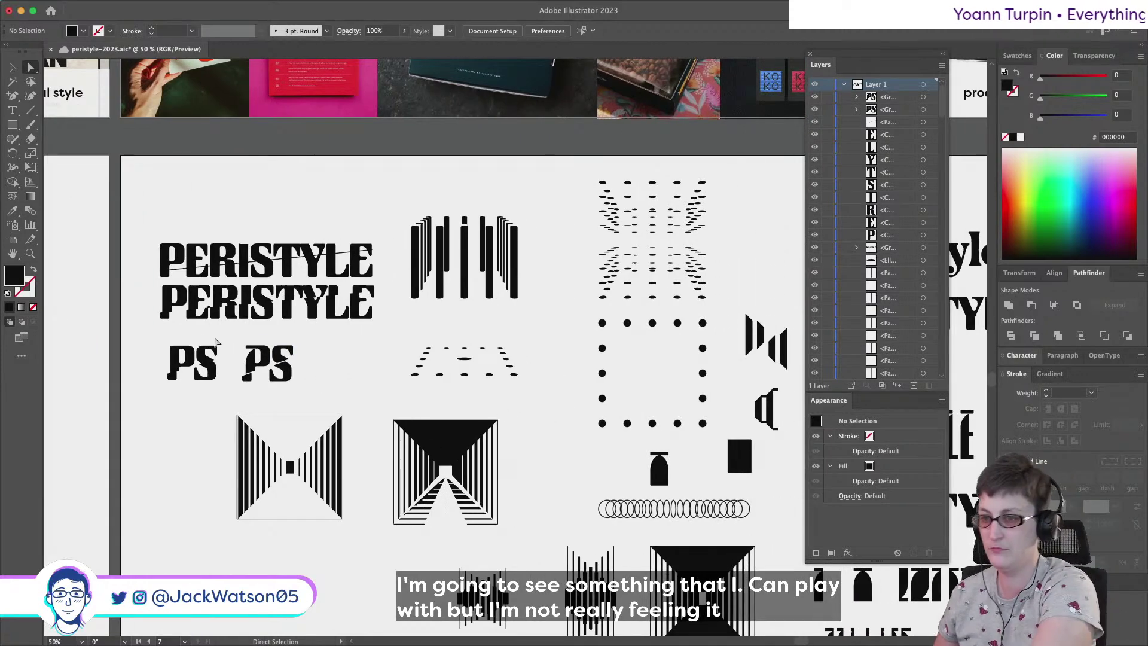
Try deleting both sliced PS monograms and undo the deletion
left_click_drag(302, 392, 308, 394)
key("cmd+x")
scroll(335, 392, "right", 5)
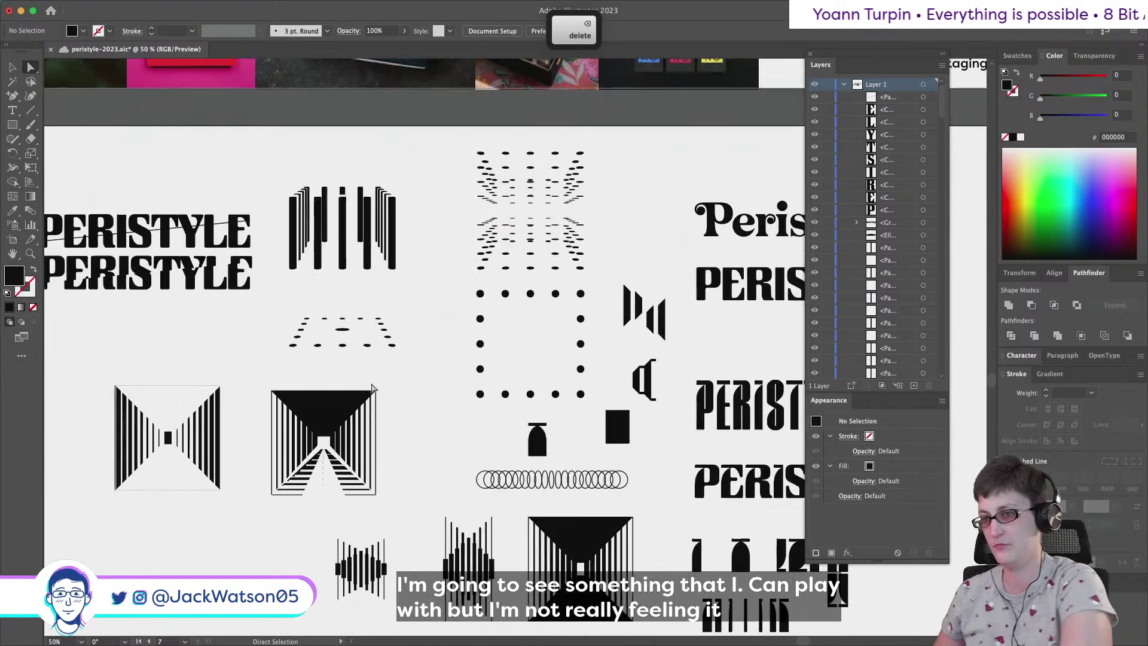
scroll(373, 388, "left", 5)
key("super+z")
left_click(350, 362)
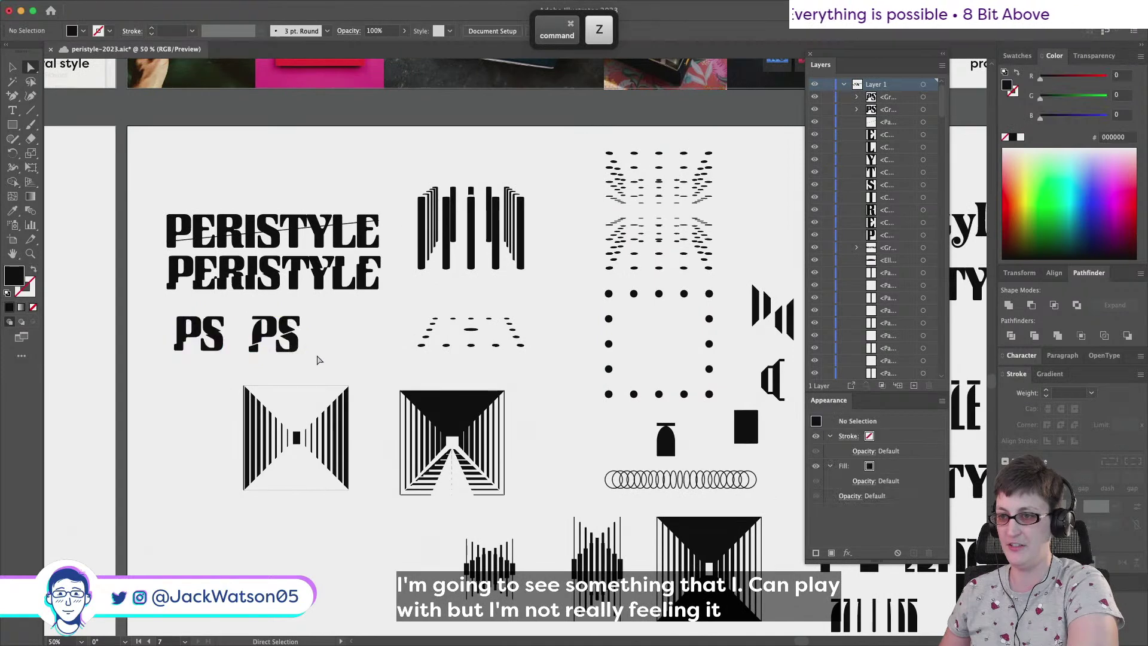
Delete the sliced arched PS, keeping the first sliced PS monogram
left_click(248, 314)
key("super+x")
scroll(311, 341, "right", 8)
scroll(311, 341, "down", 3)
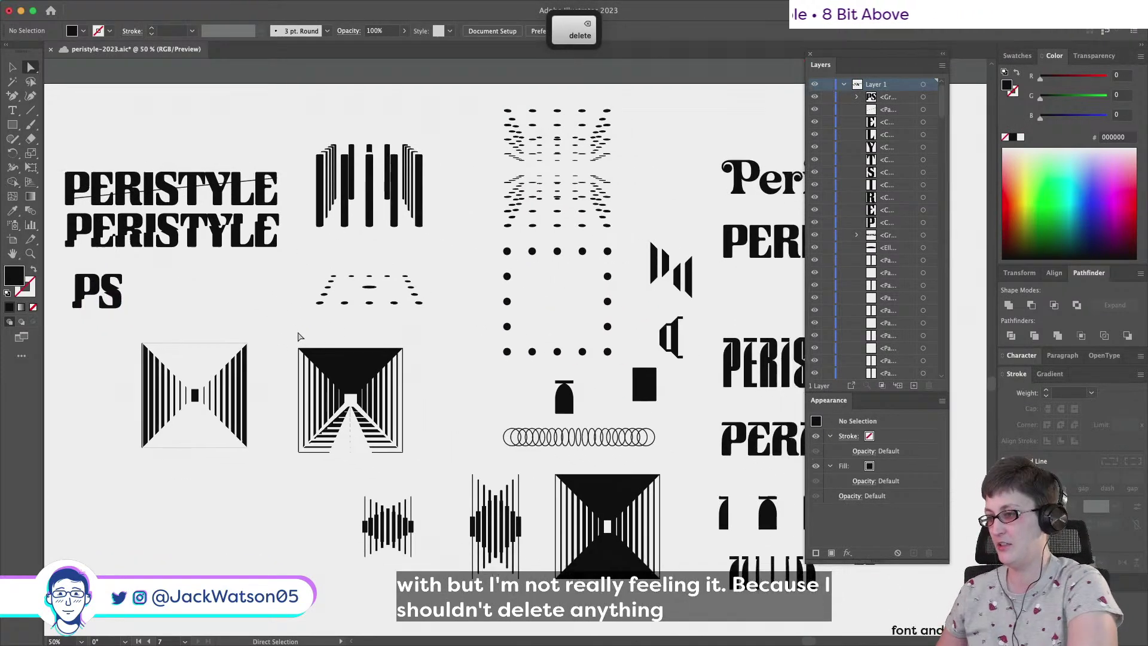
Group the letters of the arched PERISTYLE wordmark and place a copy in the empty lower-left area of the artboard
scroll(337, 339, "right", 1)
left_click_drag(562, 390, 582, 409)
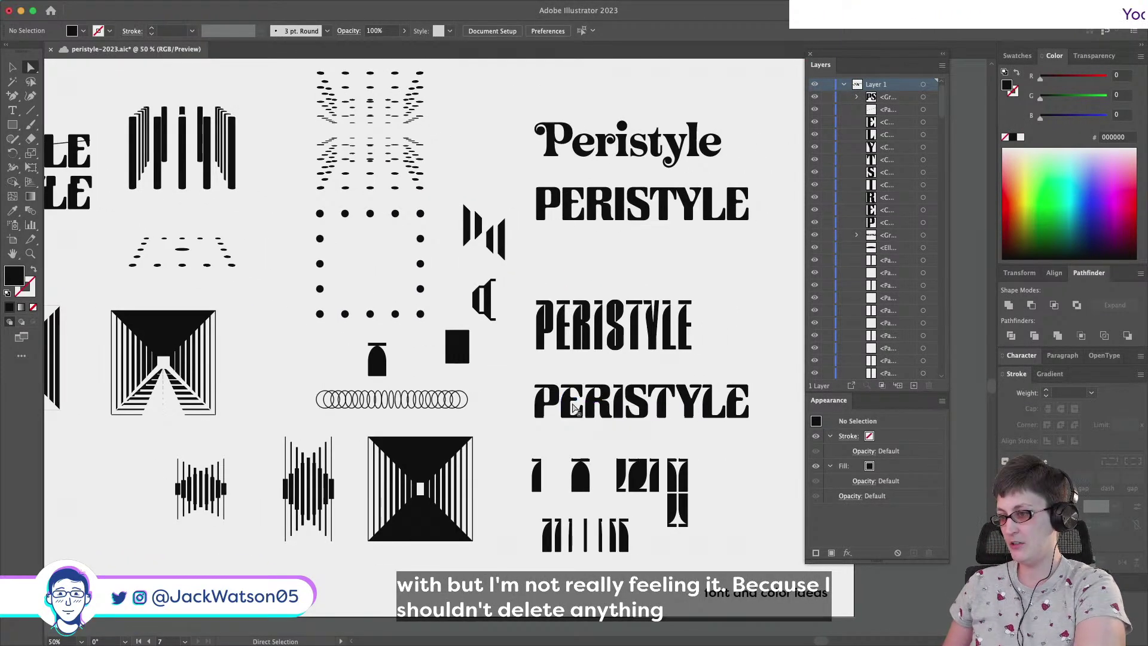
scroll(410, 274, "left", 2)
scroll(410, 274, "down", 1)
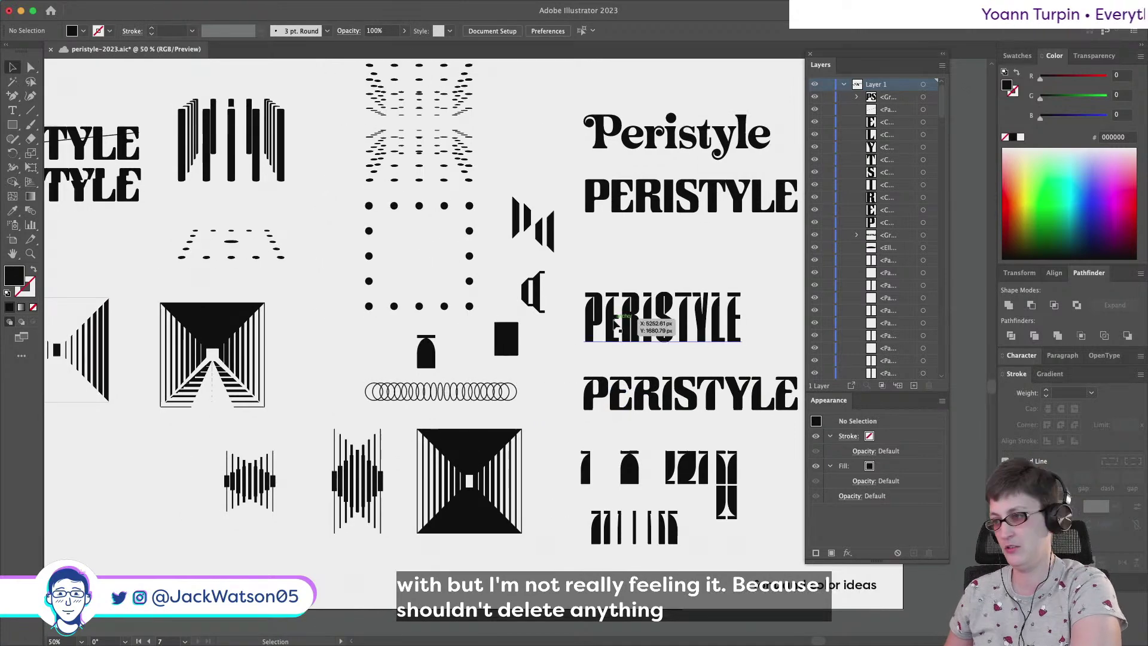
left_click_drag(656, 417, 110, 565)
key("super+z")
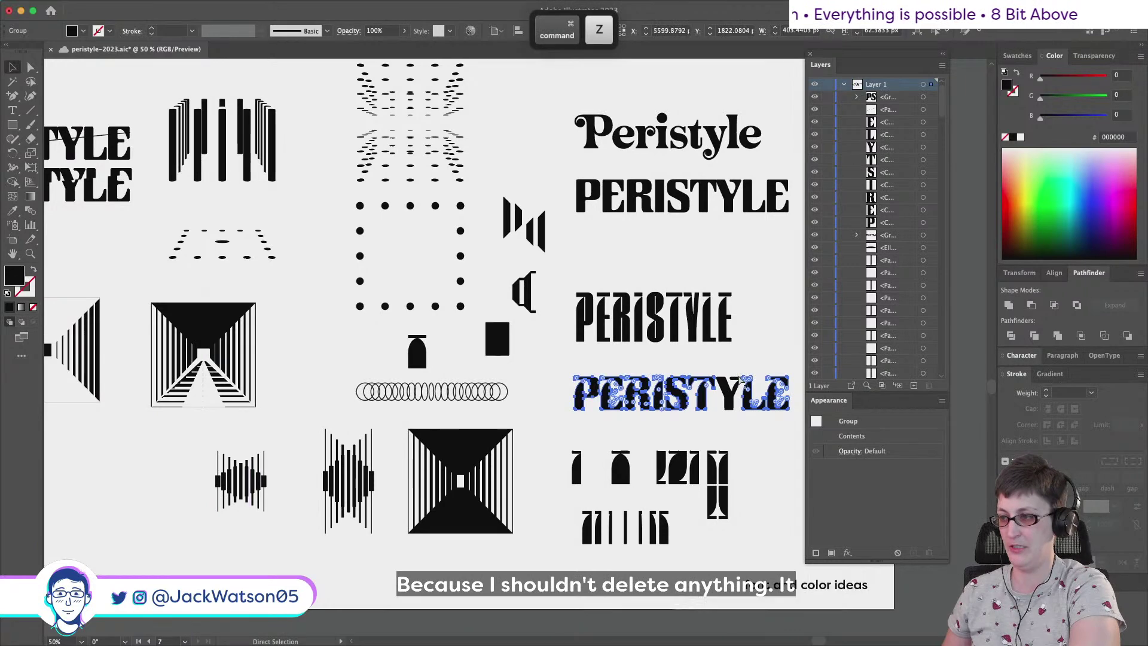
key("super+c")
key("super+f")
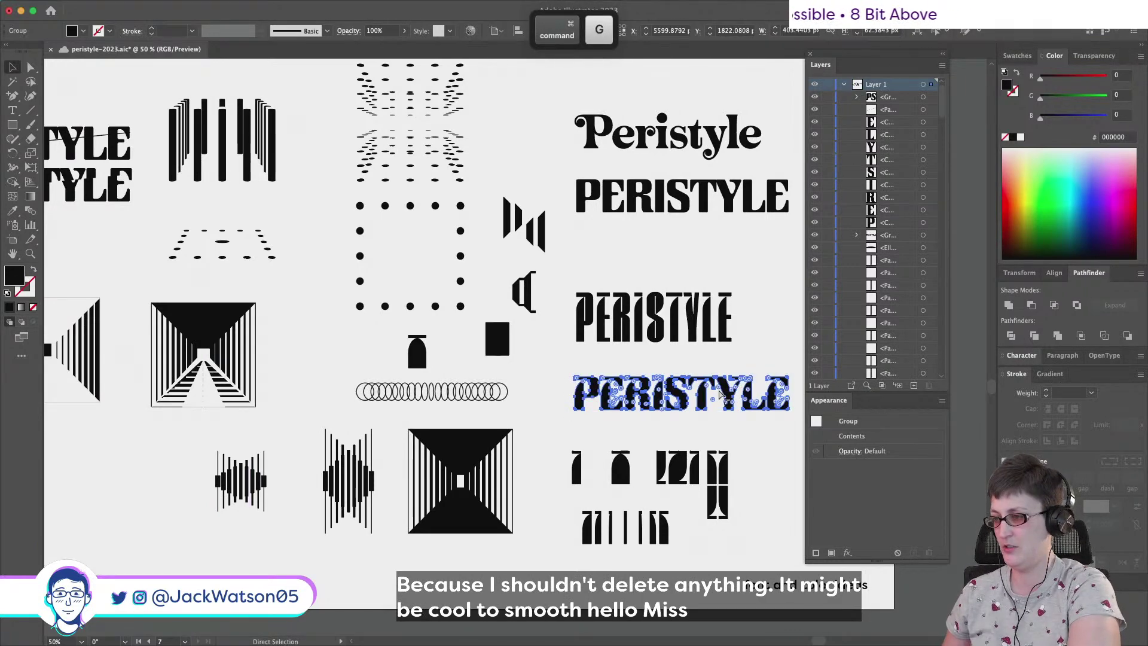
left_click_drag(665, 395, 221, 455)
Fill the copied wordmark white and put a black rectangle of about 442 by 82 px behind it
left_click(13, 131)
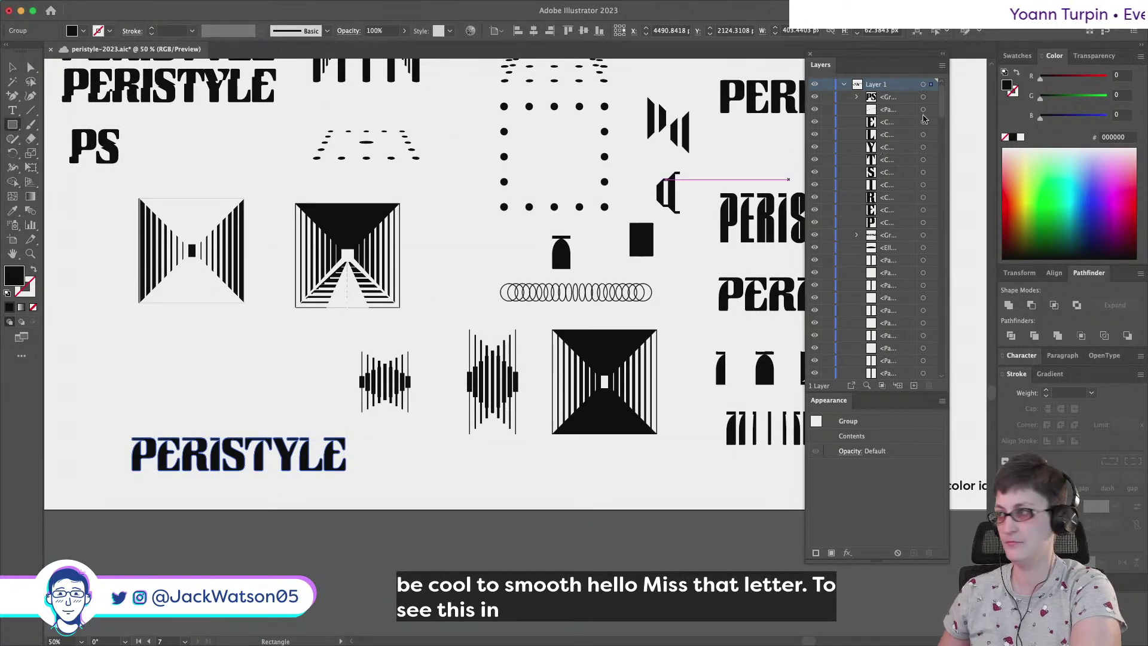
left_click(1021, 137)
key("super+shift+a")
left_click_drag(127, 435, 361, 476)
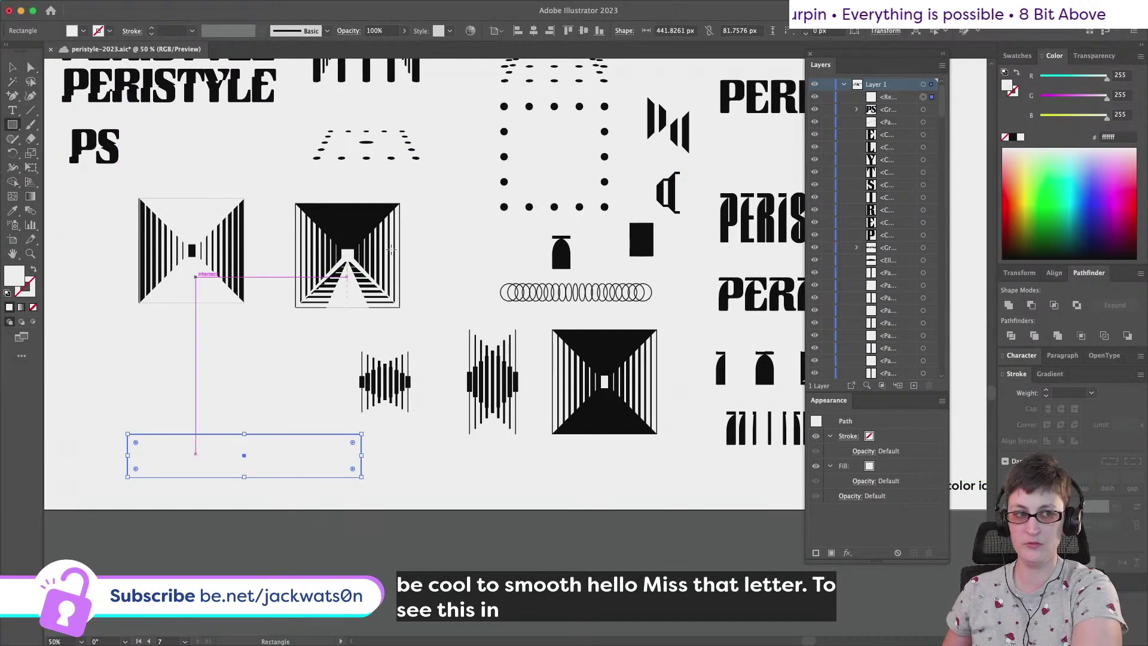
left_click(1015, 138)
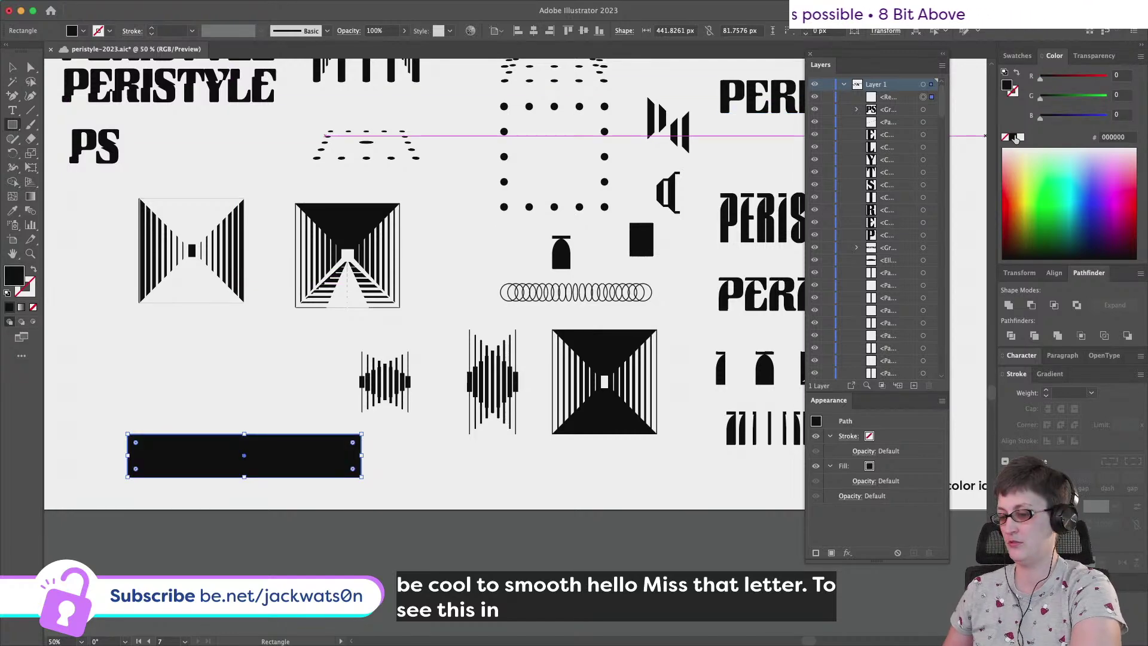
key("super+b")
key("super+shift+a")
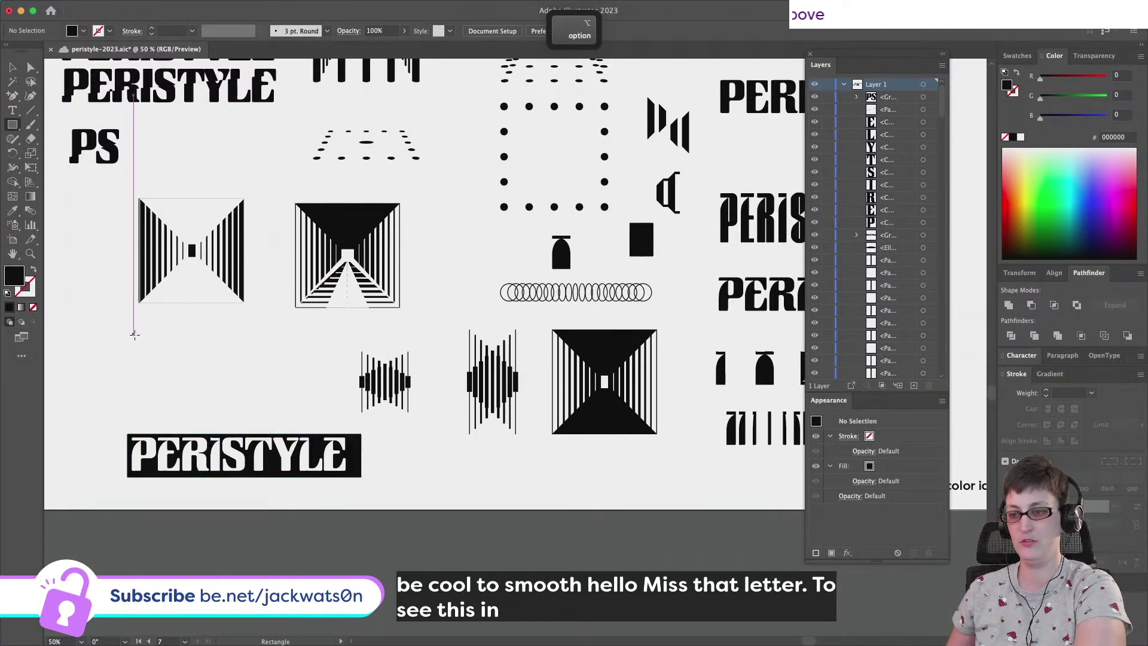
Shrink the black rectangle to frame only the letter P, at about 45 by 62 px
scroll(309, 508, "up", 2)
scroll(204, 412, "left", 5)
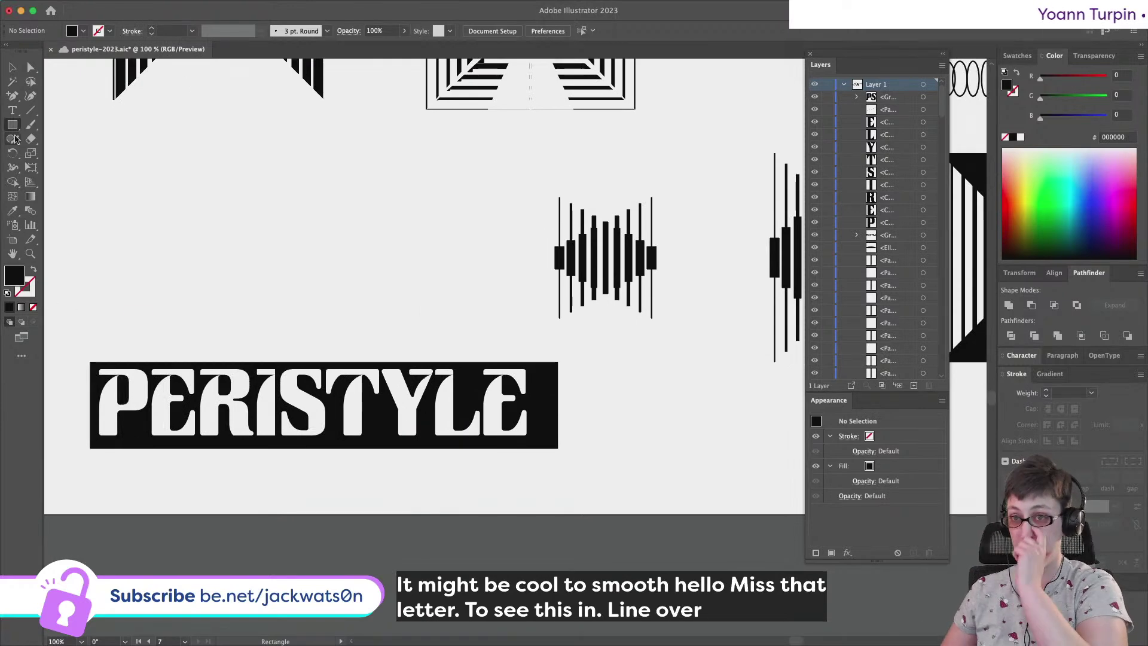
left_click(552, 402)
left_click_drag(557, 406, 100, 405)
left_click_drag(122, 362, 123, 369)
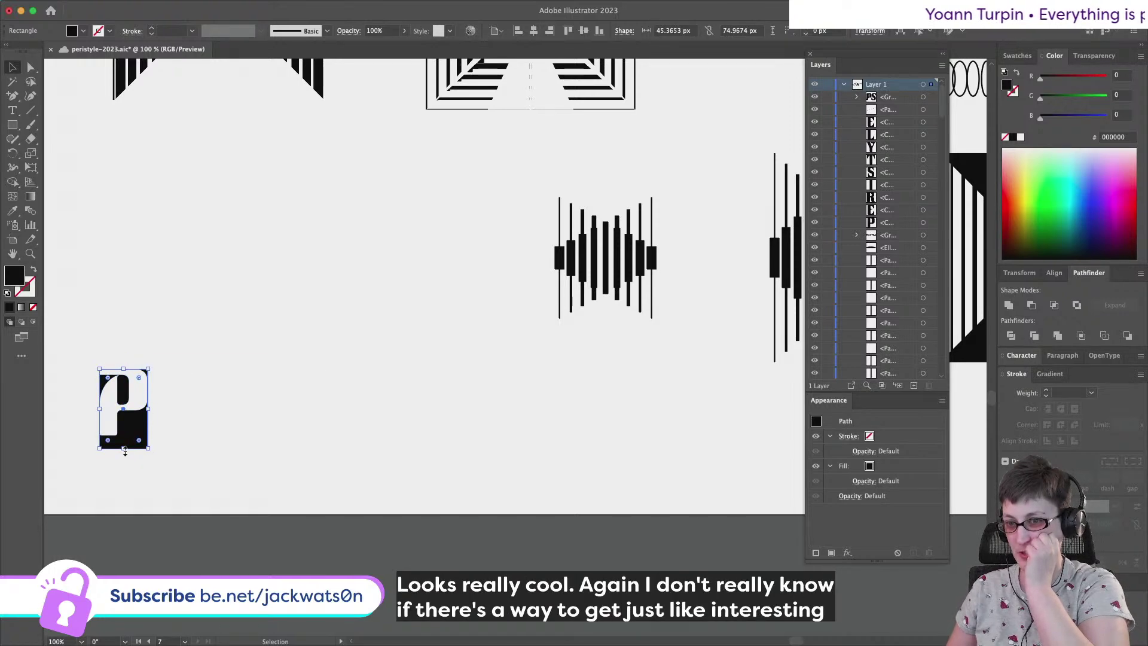
left_click_drag(123, 449, 127, 436)
left_click(177, 470)
scroll(177, 470, "left", 3)
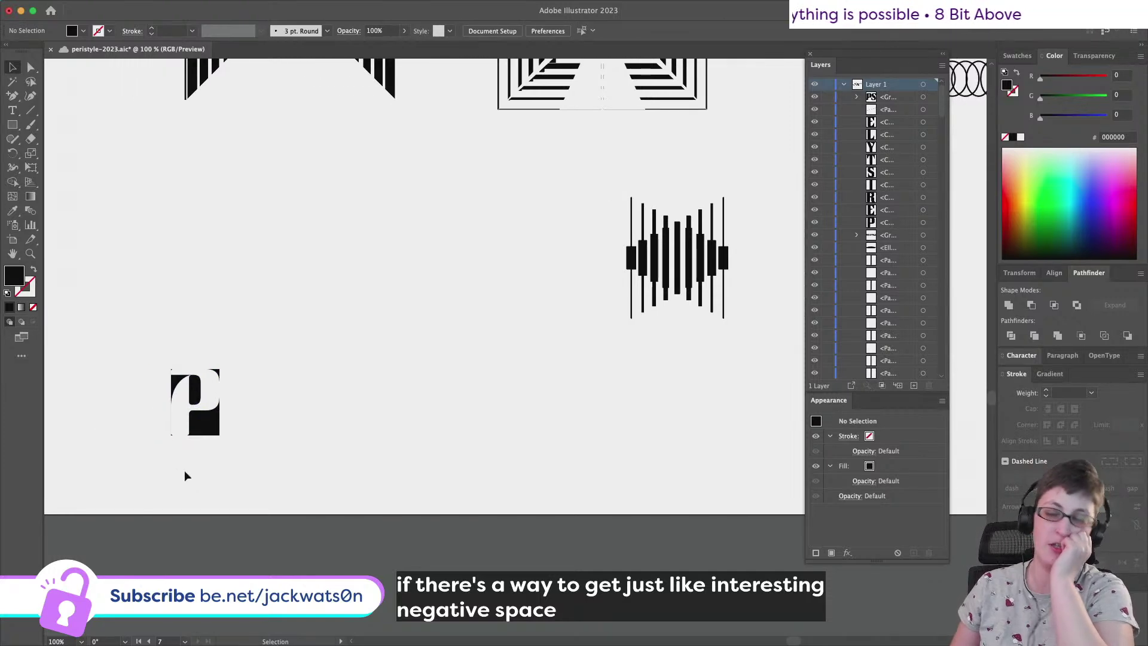
left_click(206, 433)
scroll(208, 438, "up", 2)
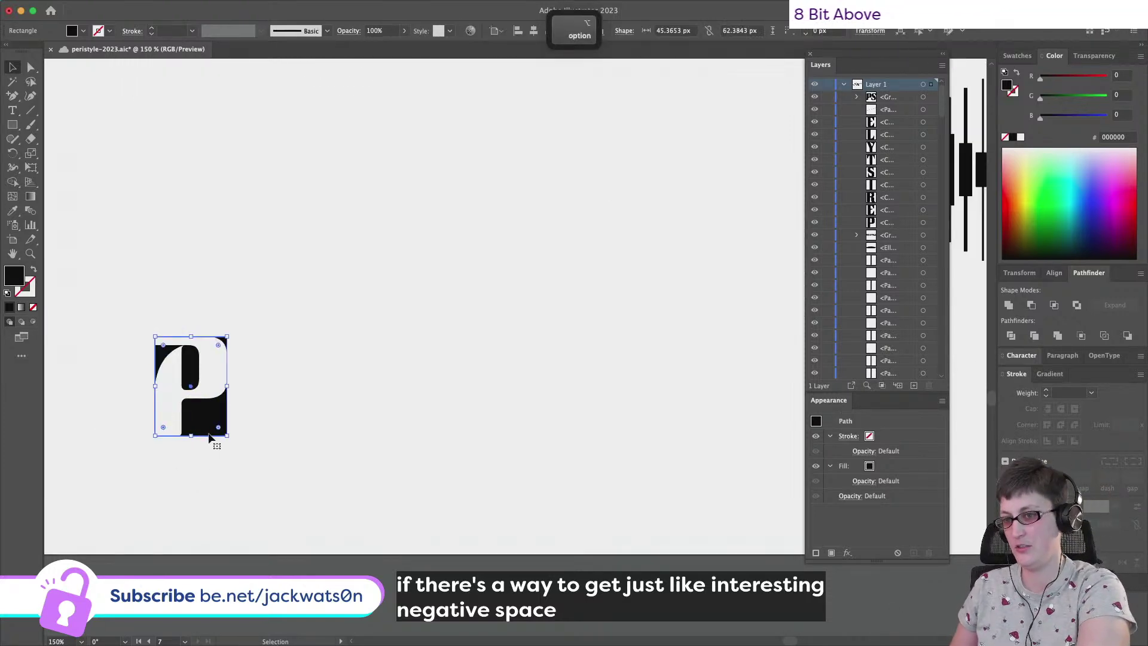
key("super+shift+a")
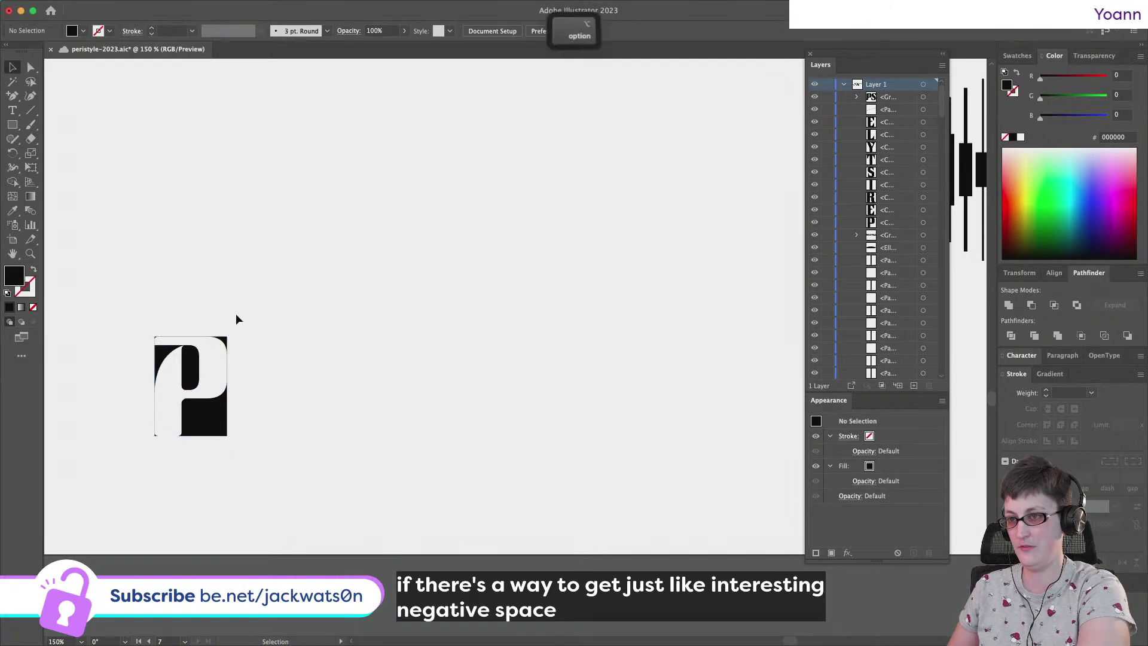
Remove the unneeded letters from the white wordmark, keeping only the P and a separate S
left_click_drag(245, 310, 515, 469)
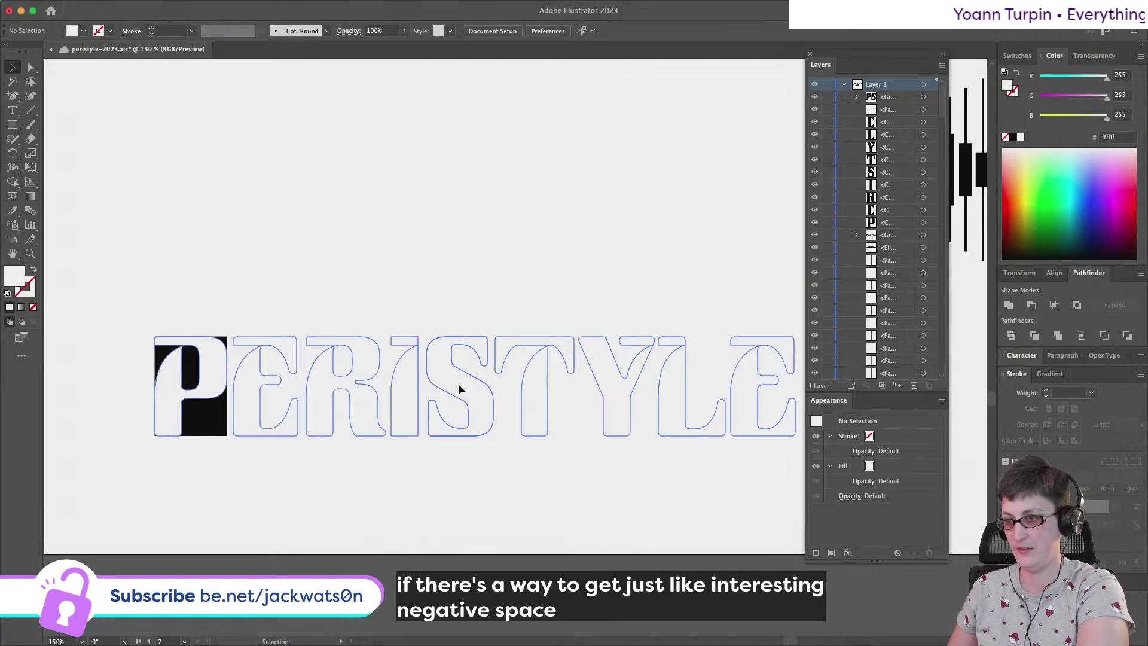
left_click(32, 67)
key("super+shift+a")
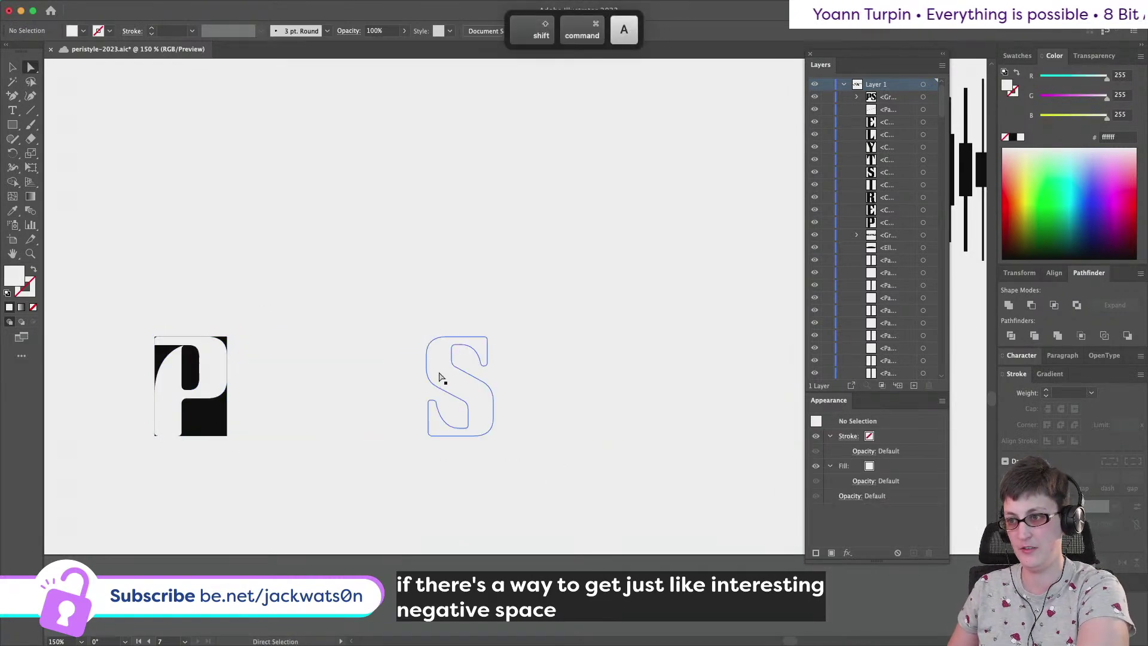
scroll(361, 378, "down", 2)
left_click_drag(291, 339, 651, 442)
key("super+c")
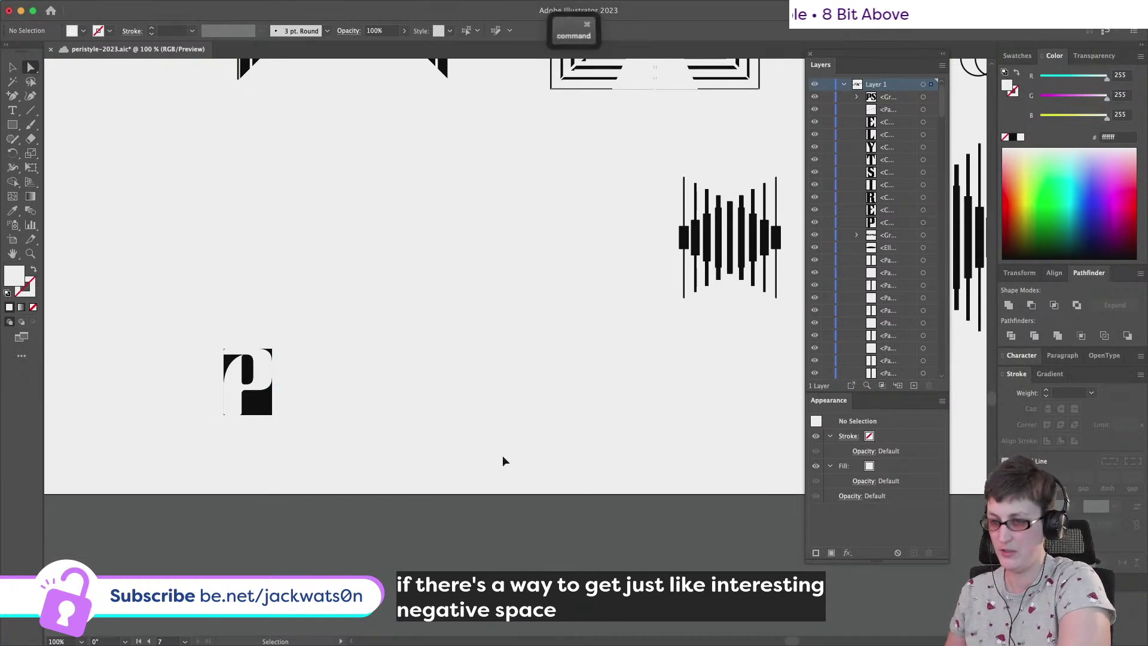
key("super+f")
Place the white S beside the P on a fitted copy of the black rectangle, and save the file
left_click(383, 387)
left_click_drag(410, 375, 319, 378)
left_click_drag(256, 402, 320, 360)
key("v")
key("super+s")
left_click(400, 424)
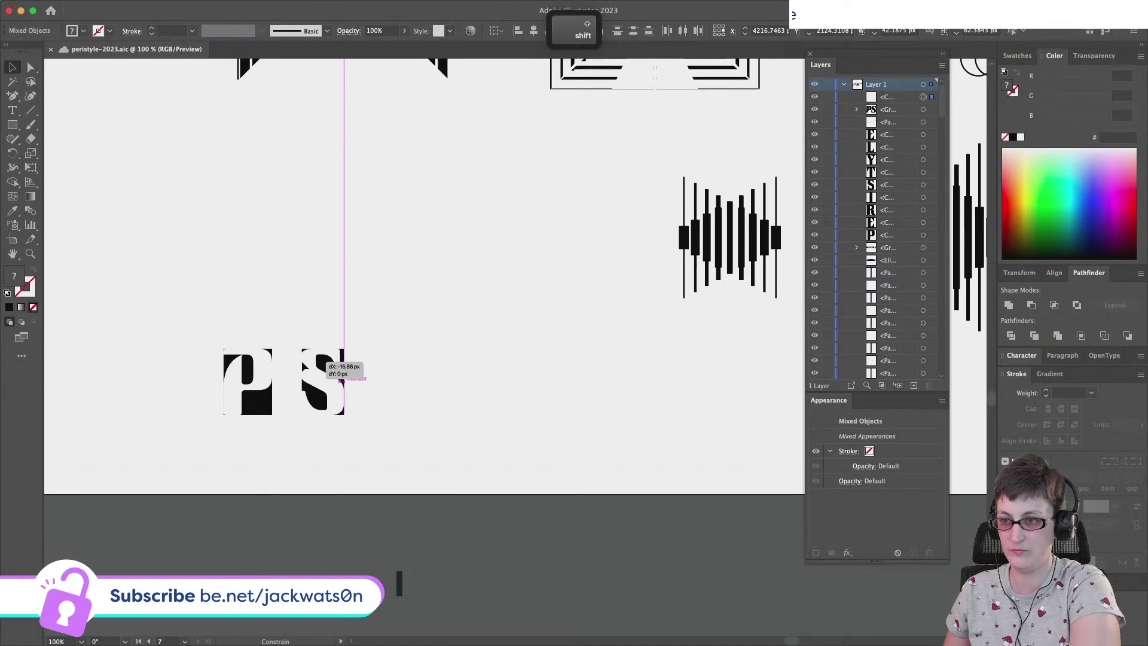
Draw a white Pen shape over the P's top edge and upper-right corner to hide the black rectangle there
scroll(254, 361, "up", 5)
scroll(254, 361, "down", 1)
key("super+shift+a")
key("a")
left_click(170, 341)
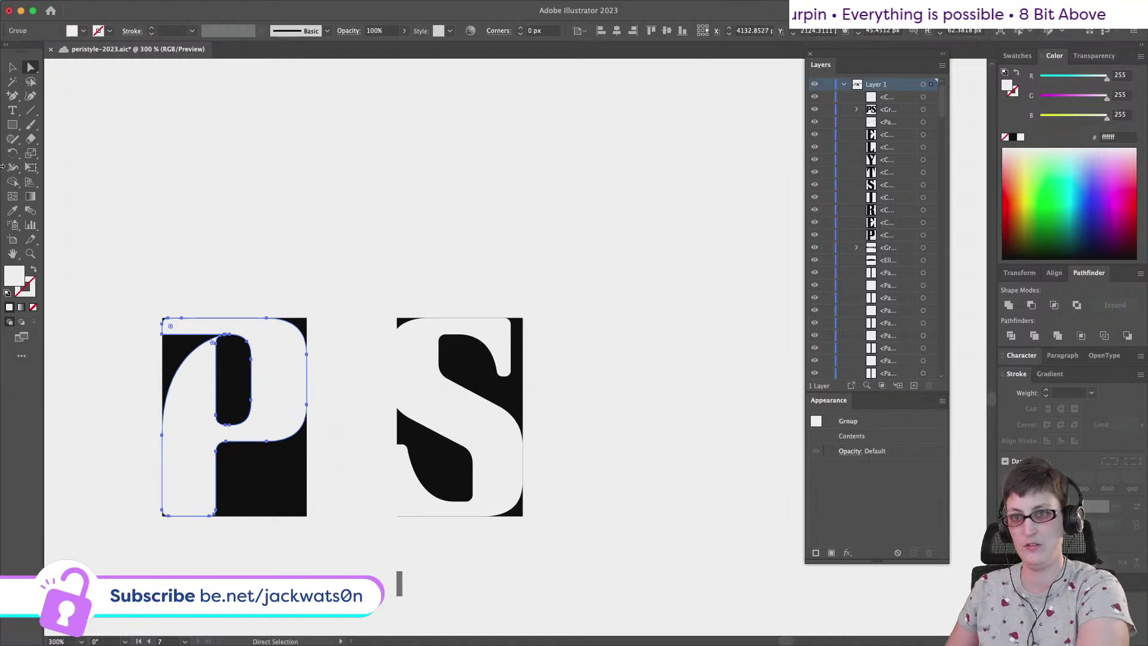
left_click_drag(15, 94, 54, 95)
key("super+shift+a")
left_click(162, 319)
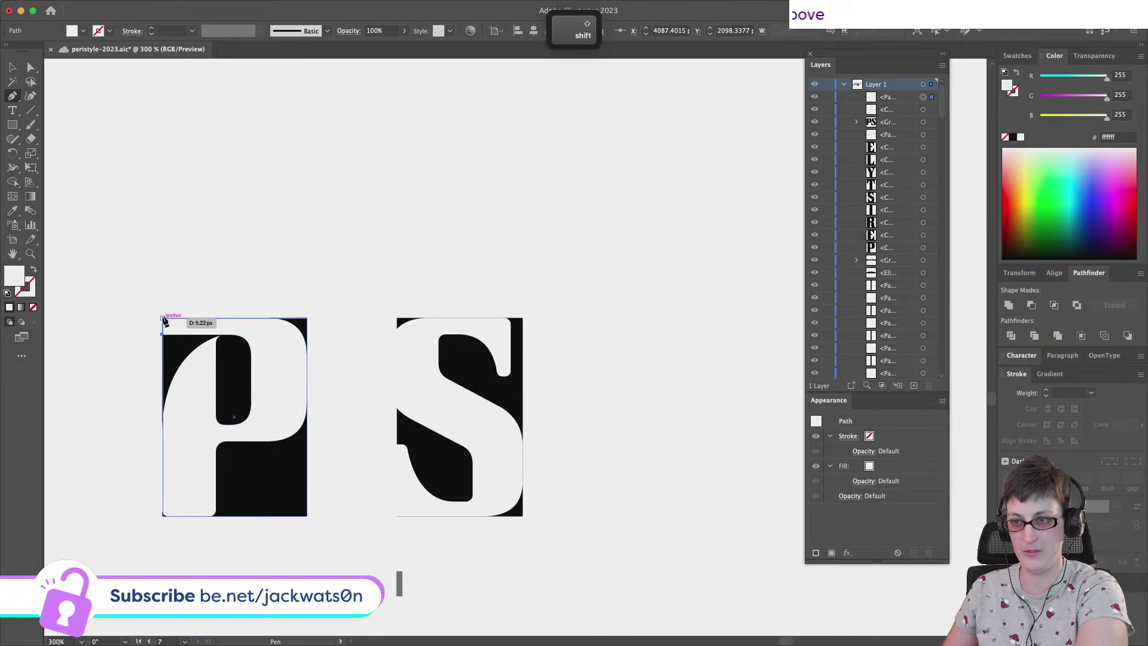
left_click(307, 318)
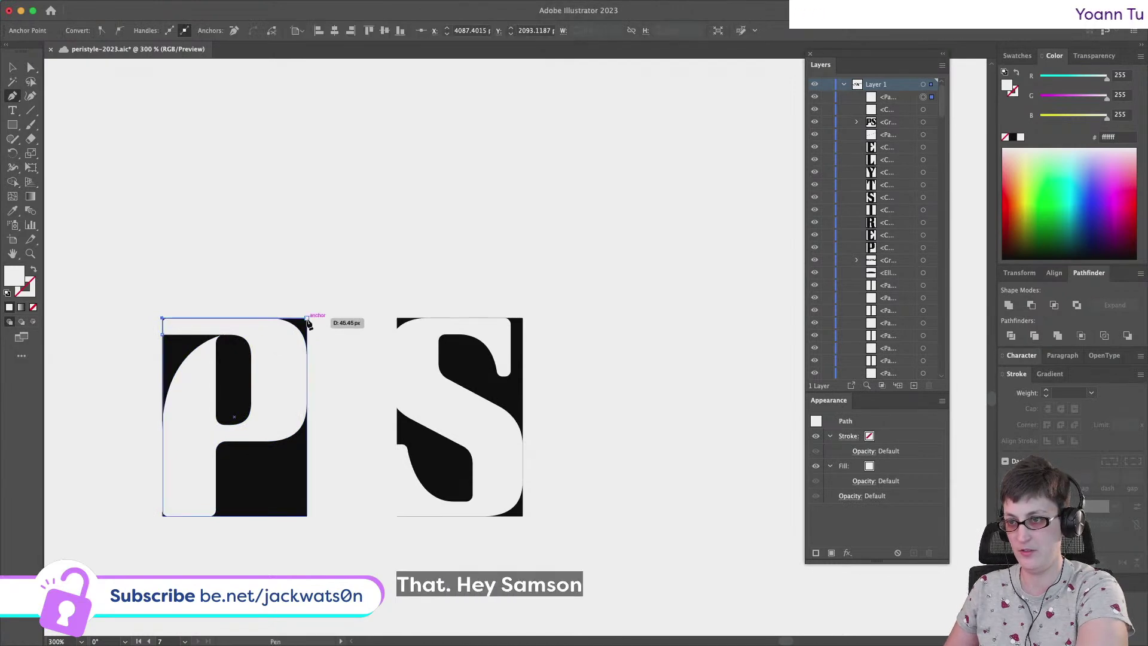
left_click(306, 355)
left_click(257, 326)
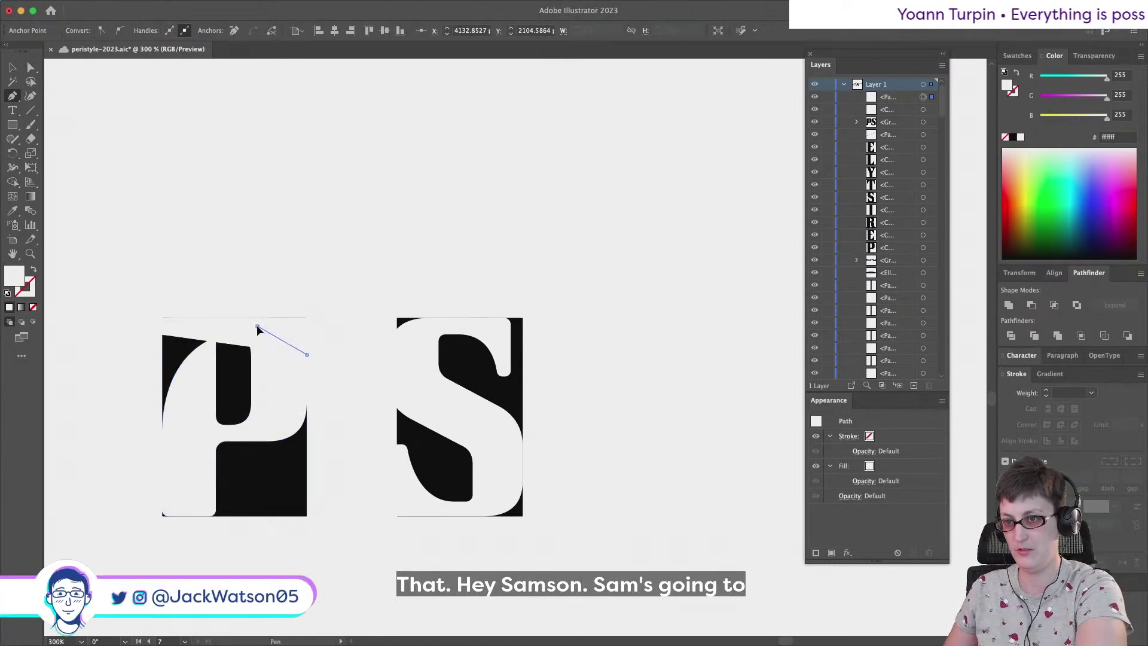
left_click(163, 336)
key("super+shift+a")
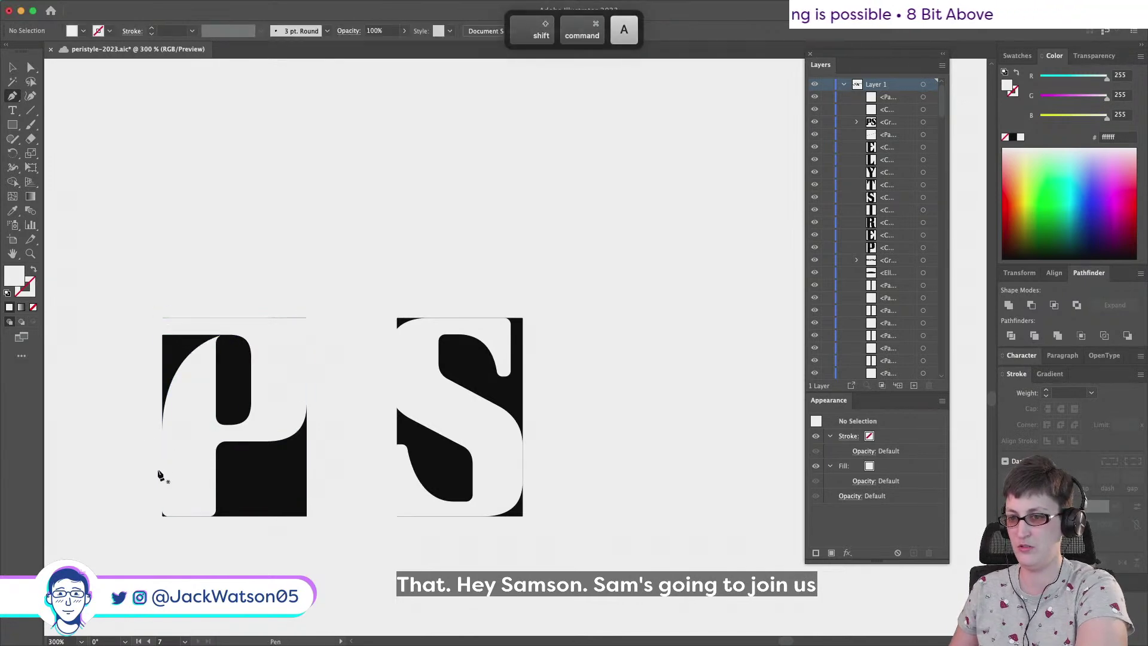
Draw a closed white Pen path along the lower left edge of the P to cover the black rectangle's outline there
left_click(162, 470)
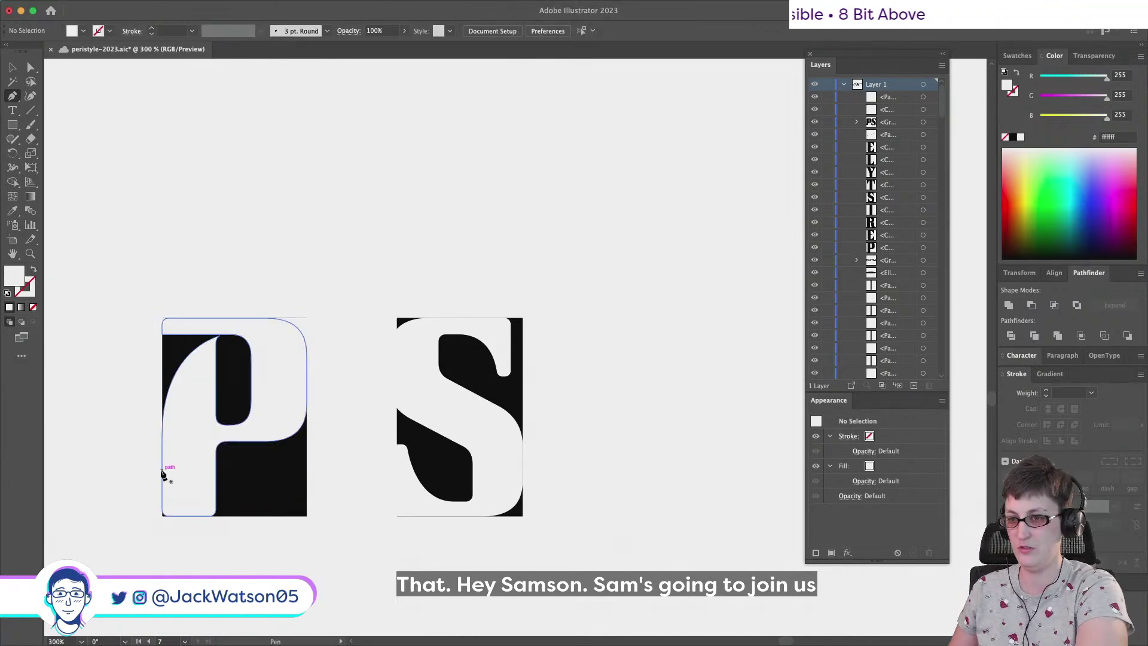
left_click(162, 514)
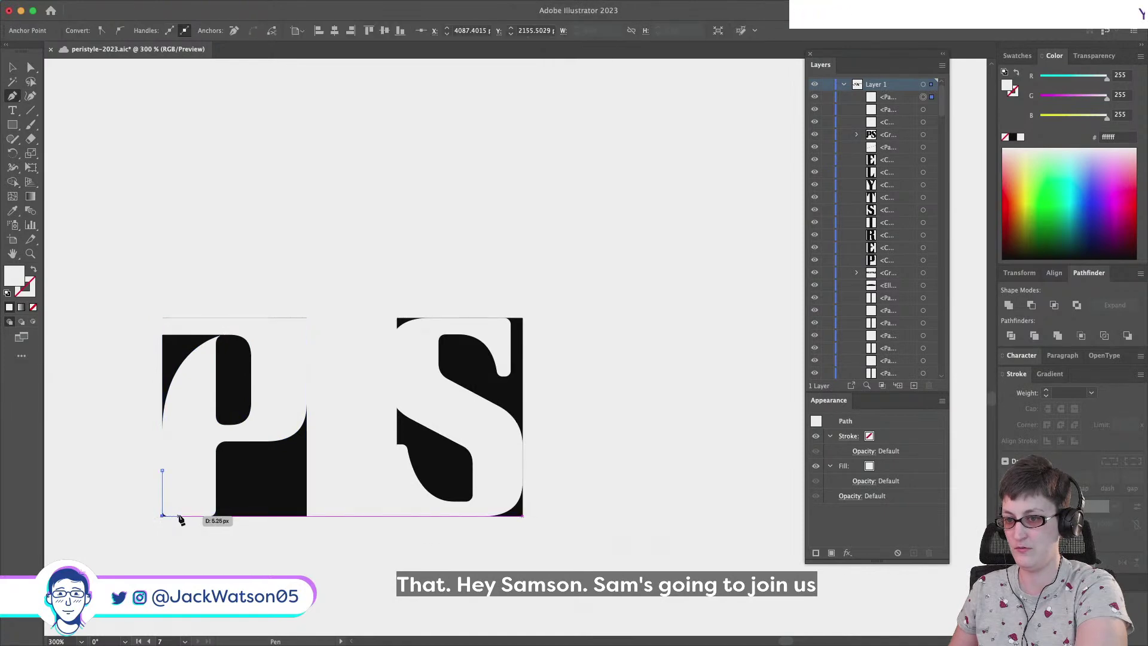
left_click(162, 471)
key("super+shift+a")
scroll(180, 479, "down", 3)
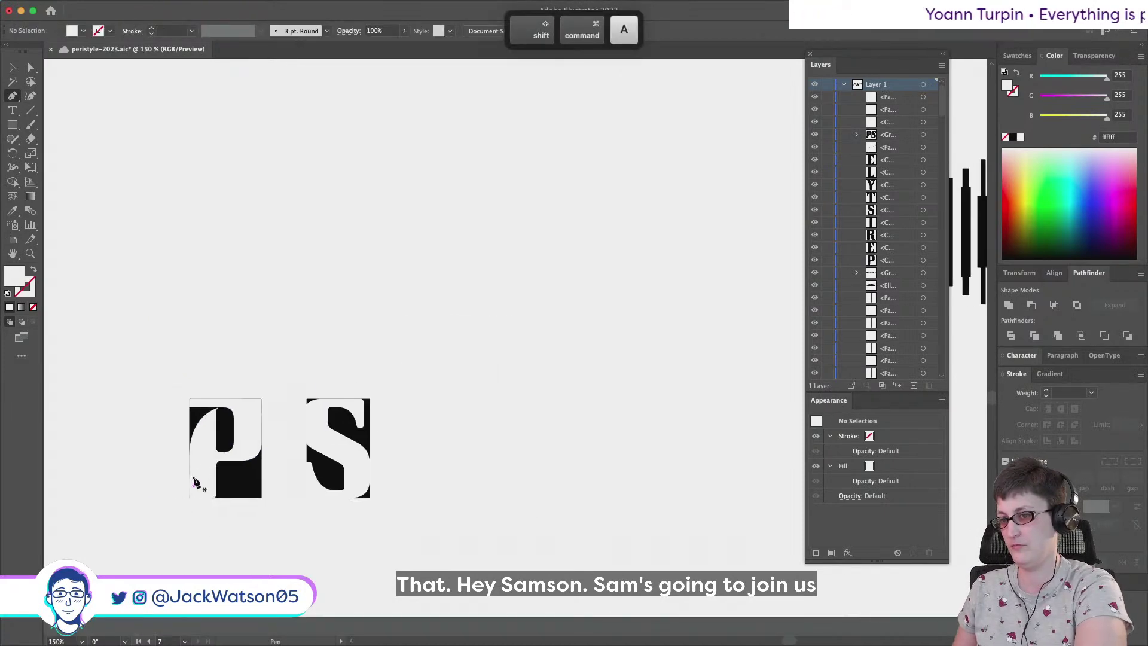
scroll(201, 484, "up", 1)
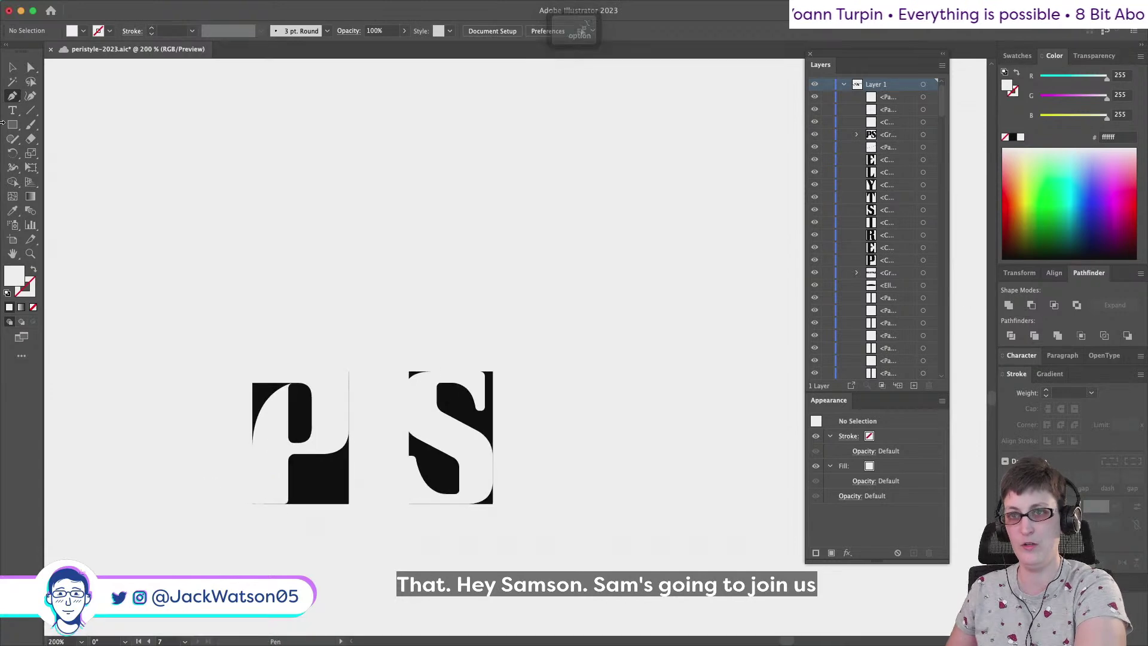
key("a")
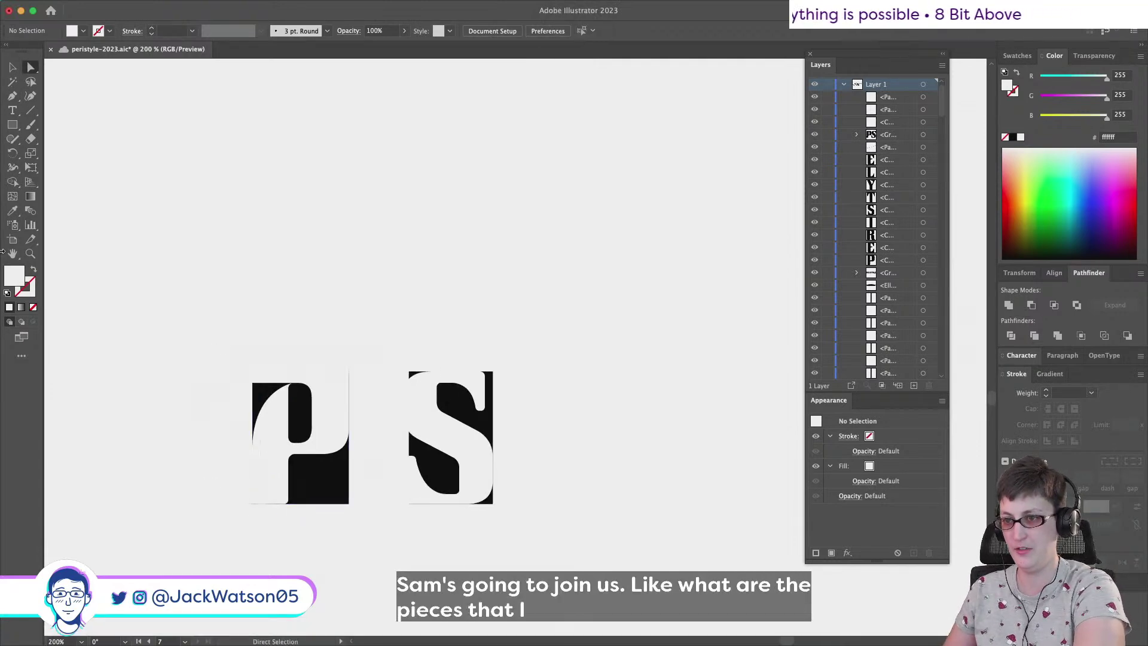
left_click(13, 97)
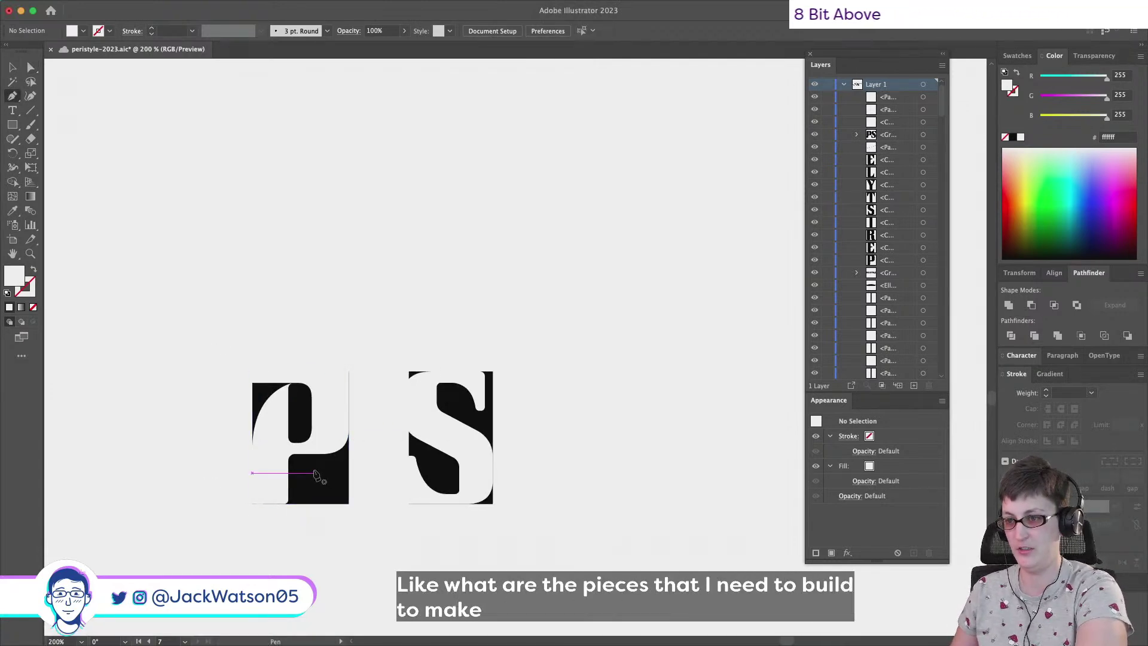
left_click(279, 423)
key("super+c")
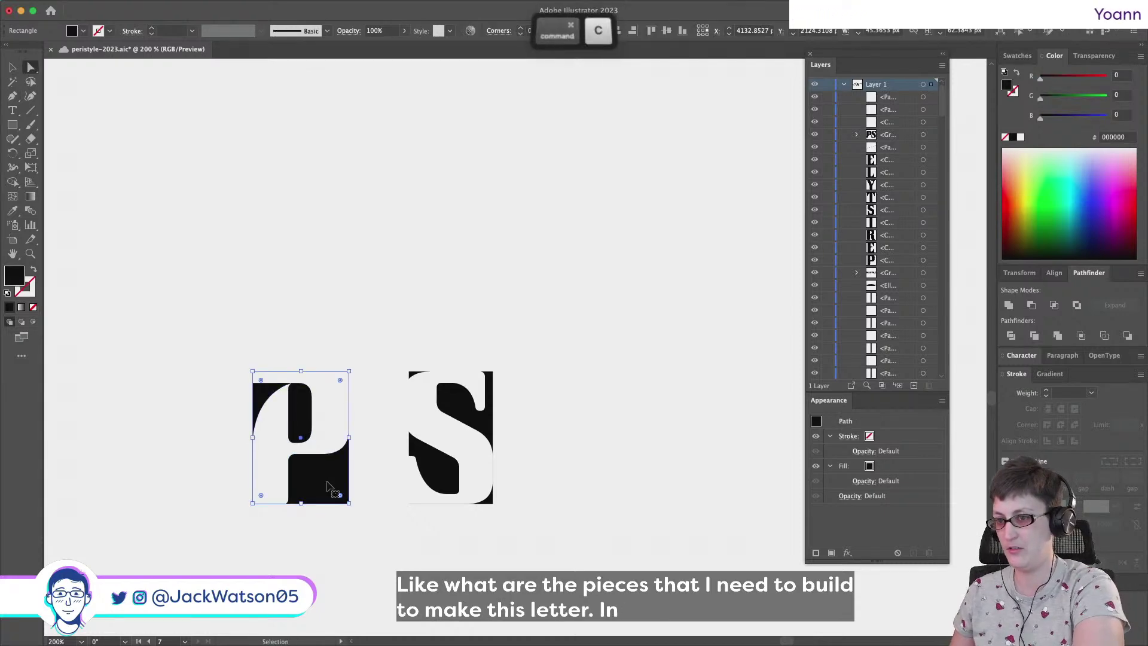
left_click(274, 431, "alt")
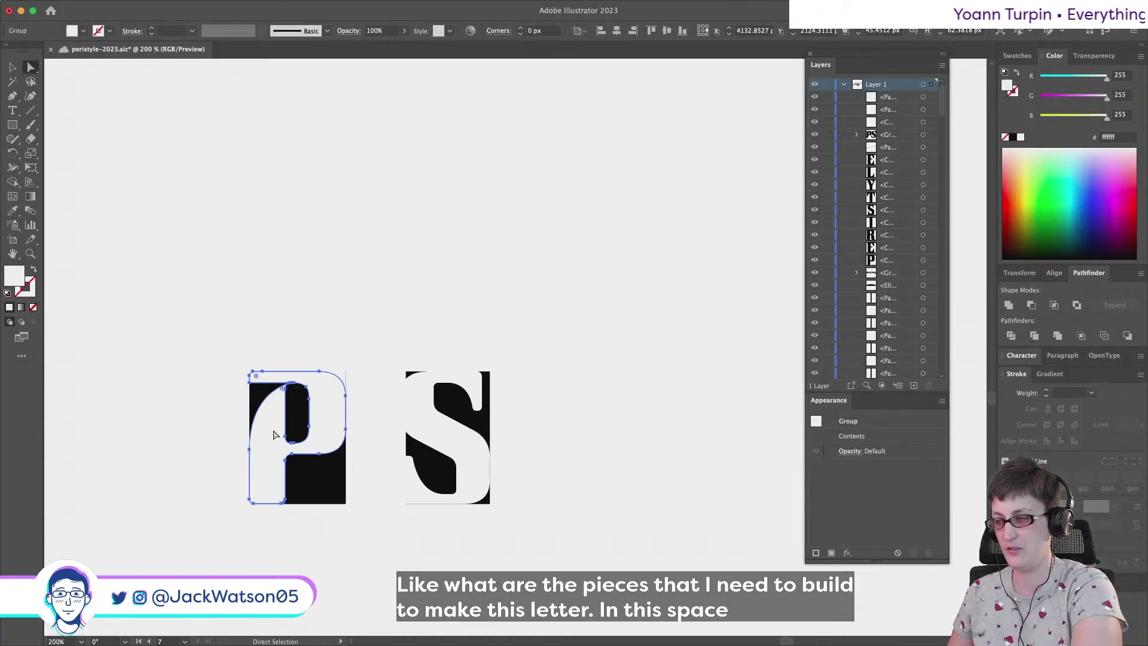
Copy the small black half-letter piece with a curved stem and top bar from the sliced-letter experiments below the wordmarks
scroll(274, 431, "down", 5)
scroll(278, 437, "right", 5)
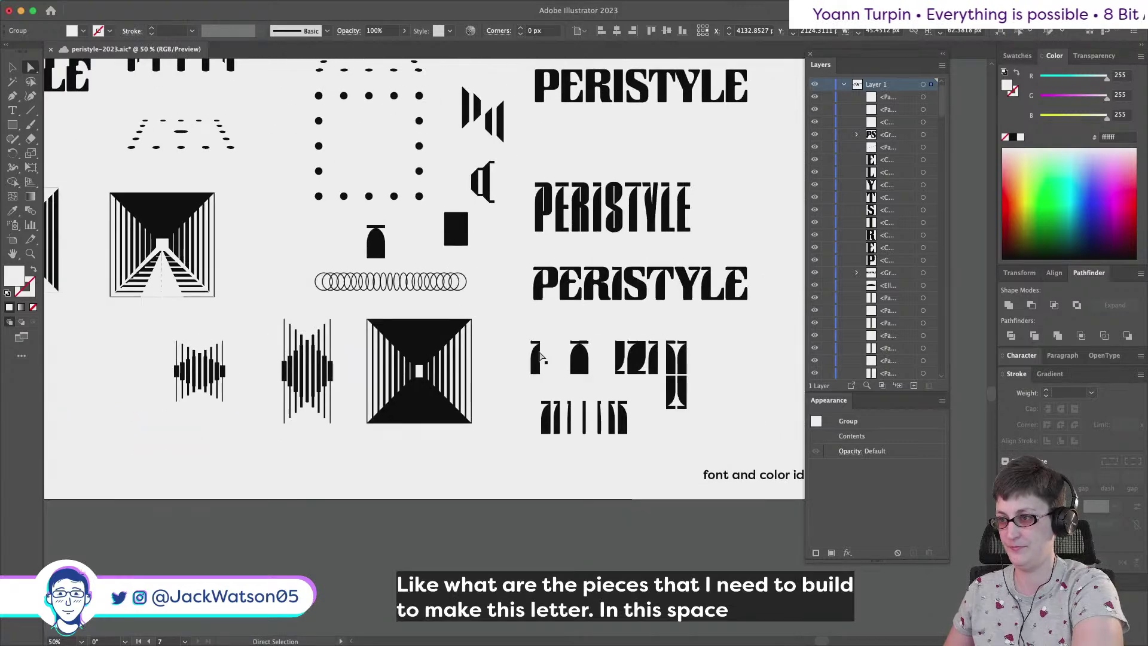
left_click(536, 360)
scroll(534, 363, "up", 2)
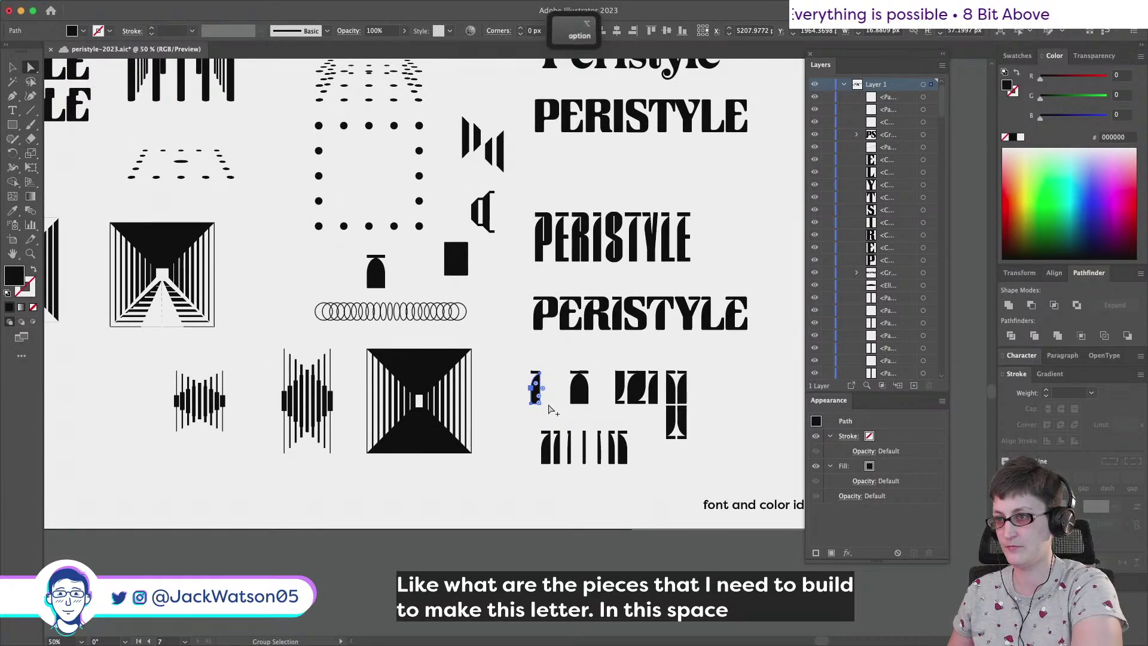
left_click(536, 390, "alt")
scroll(536, 390, "up", 10, "alt")
key("super+c")
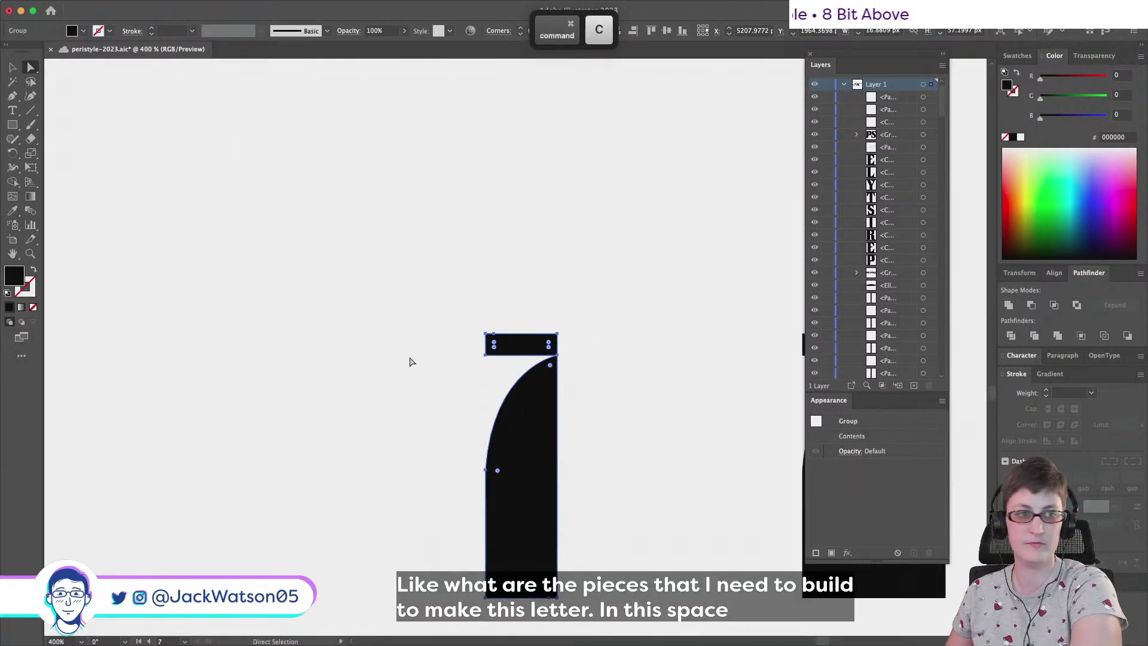
Paste the curved stem piece and place it above the P block, lined up with the block's left edge
scroll(410, 361, "down", 10, "alt")
scroll(410, 360, "up", 3, "alt")
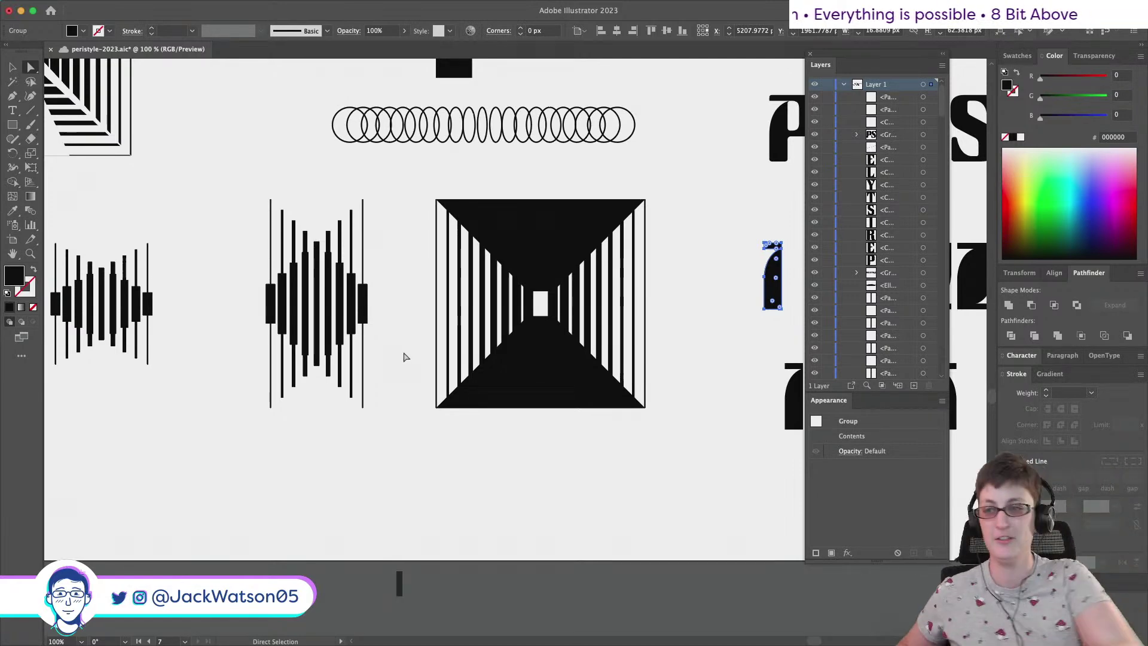
scroll(372, 435, "left", 10)
key("super+v")
left_click_drag(520, 366, 252, 383)
scroll(251, 383, "up", 2)
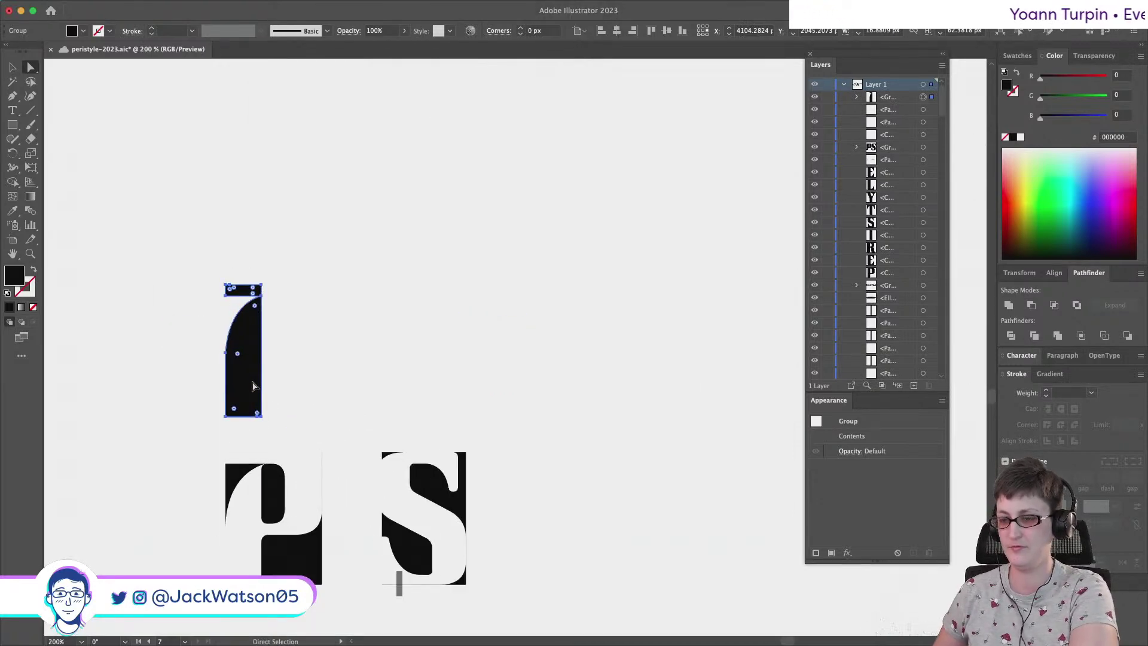
Try shortening the curved stem by aligning its lower anchor points to the curve's lower end, and undo it
left_click_drag(179, 403, 237, 422)
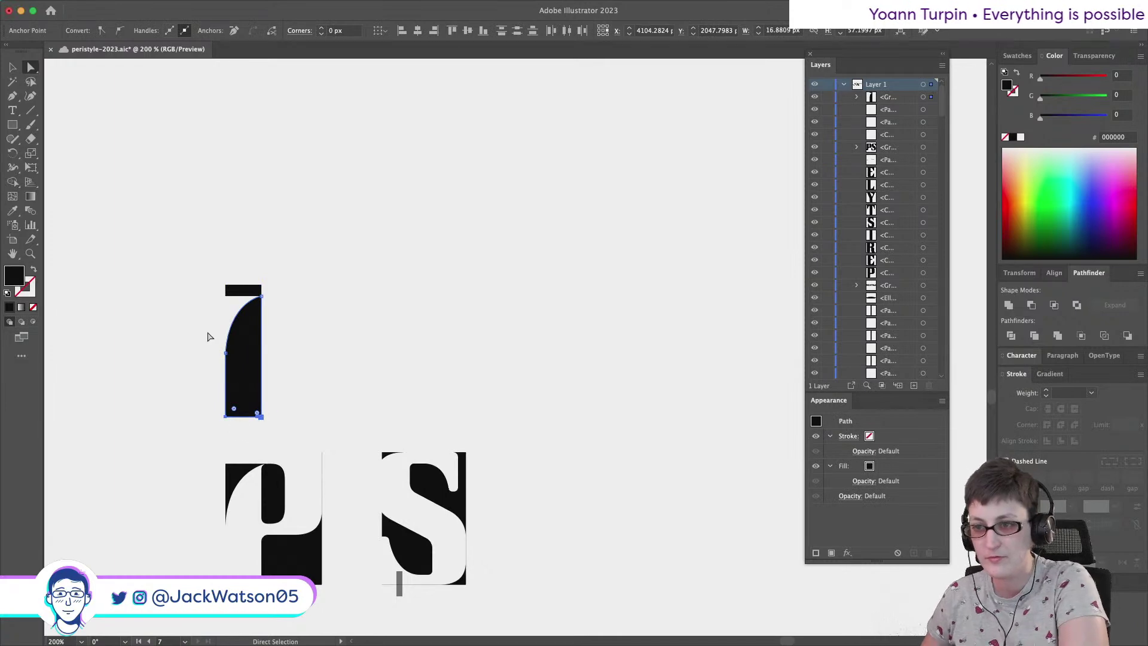
left_click(452, 30)
left_click(362, 266)
scroll(359, 267, "down", 2)
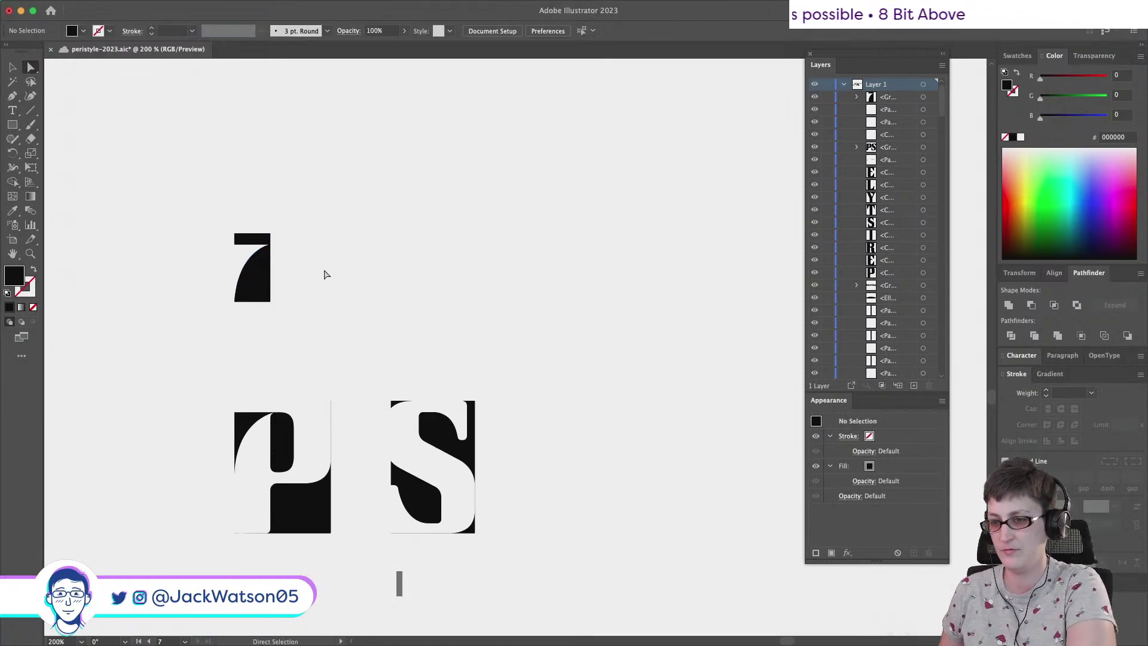
key("super+z")
Delete the black bar above the curved stem
left_click_drag(261, 240, 259, 236)
key("Delete")
key("p")
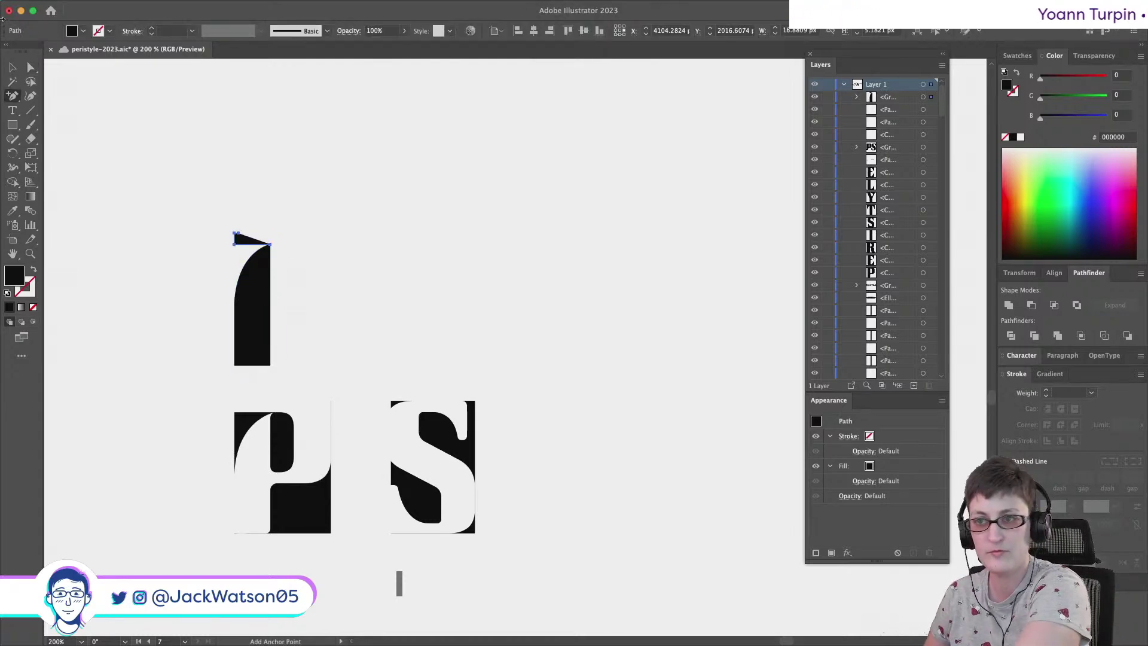
left_click(30, 68)
left_click_drag(242, 233, 243, 234)
key("Delete")
Delete the stem's bottom anchor points and the stray leftover point, keeping only the curved segment
left_click_drag(289, 380, 249, 339)
key("Delete")
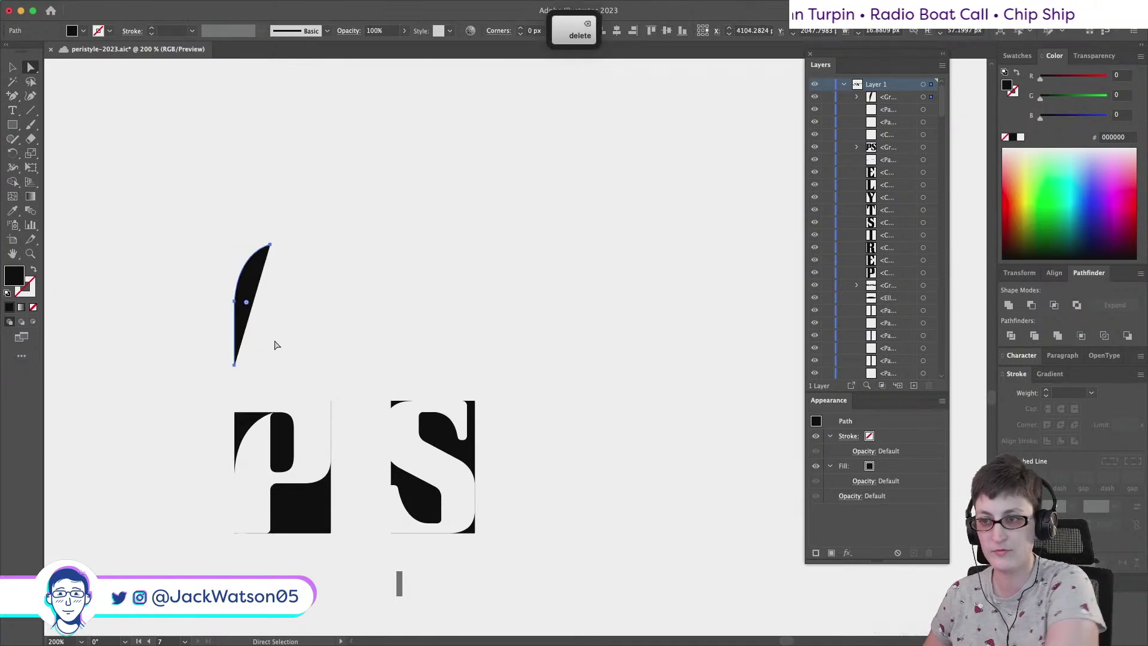
key("backslash")
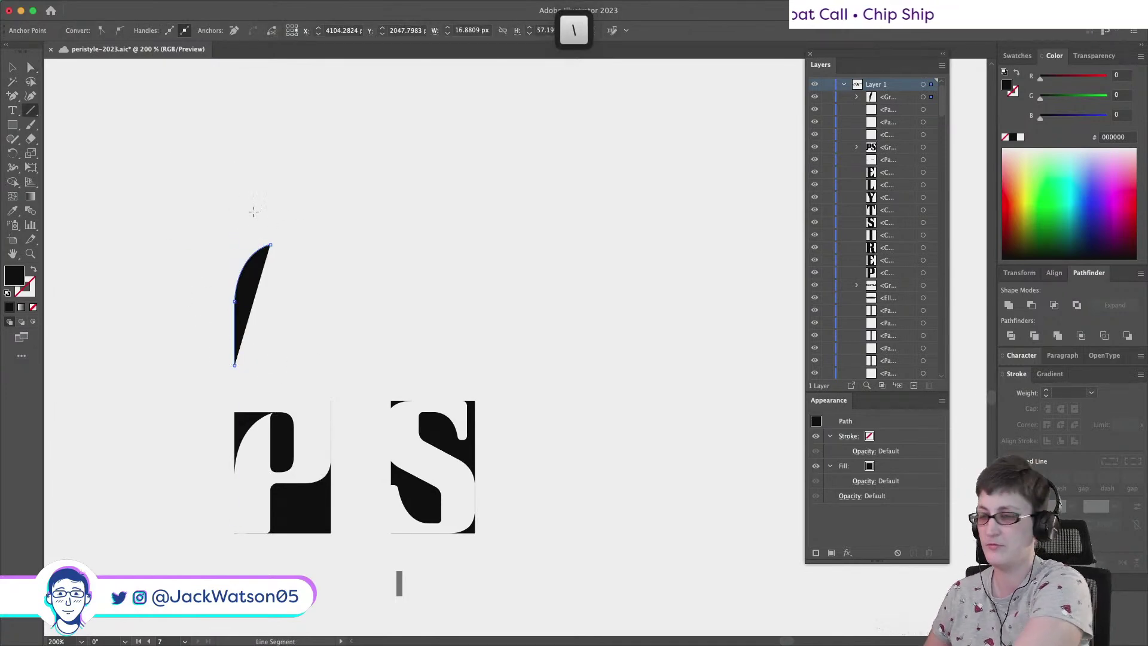
key("Delete")
left_click(30, 68)
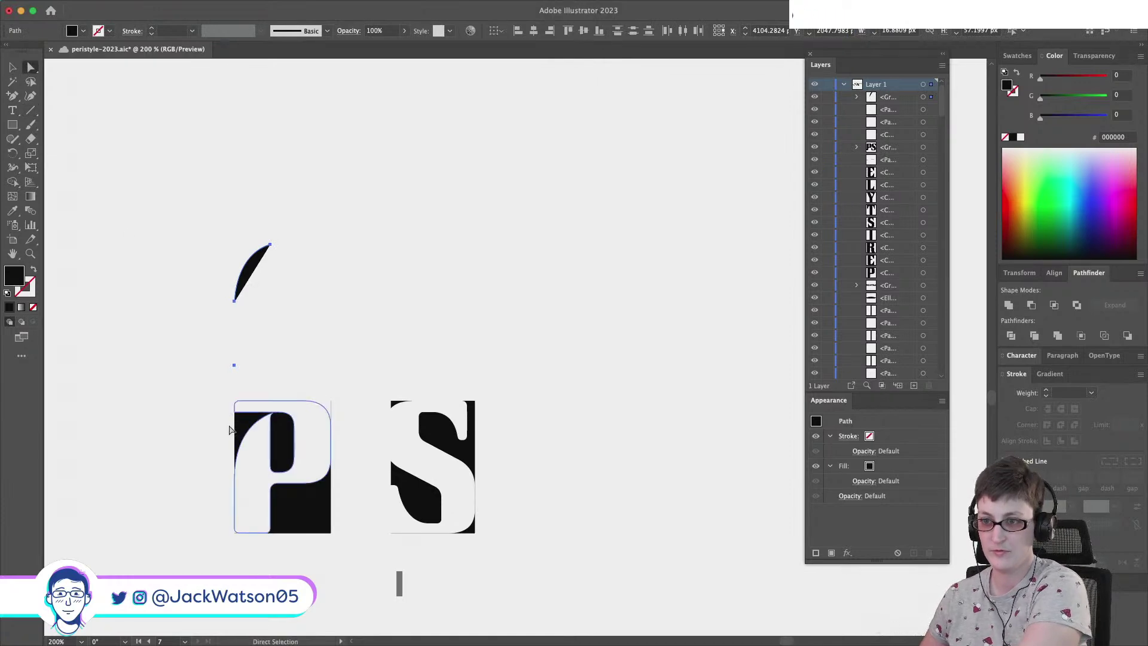
left_click_drag(235, 374, 259, 382)
key("Delete")
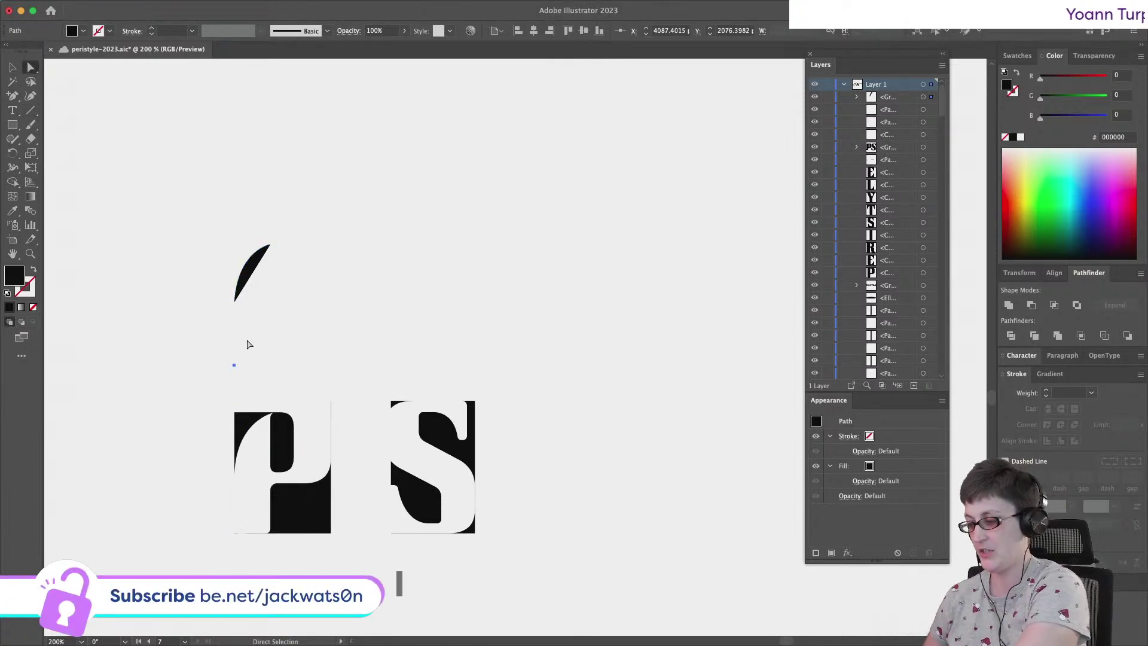
Rebuild the curve as a joined black corner piece with straight top and left edges, undoing the unwanted point deletions
left_click_drag(273, 250, 267, 251)
key("Delete")
key("z")
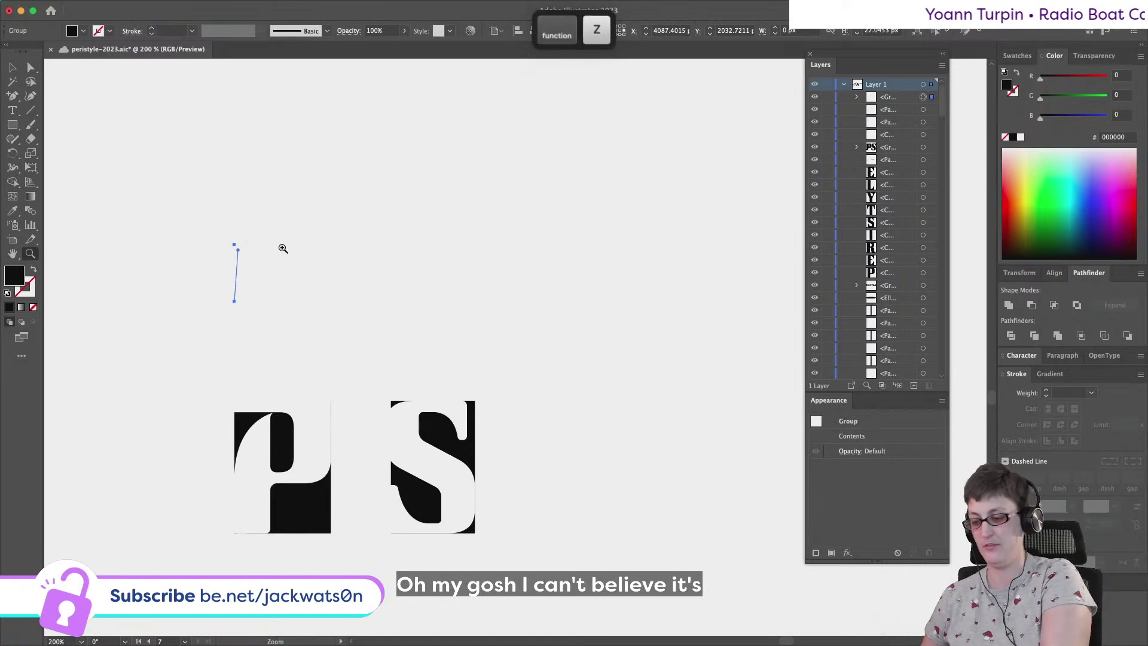
key("super+j")
key("z")
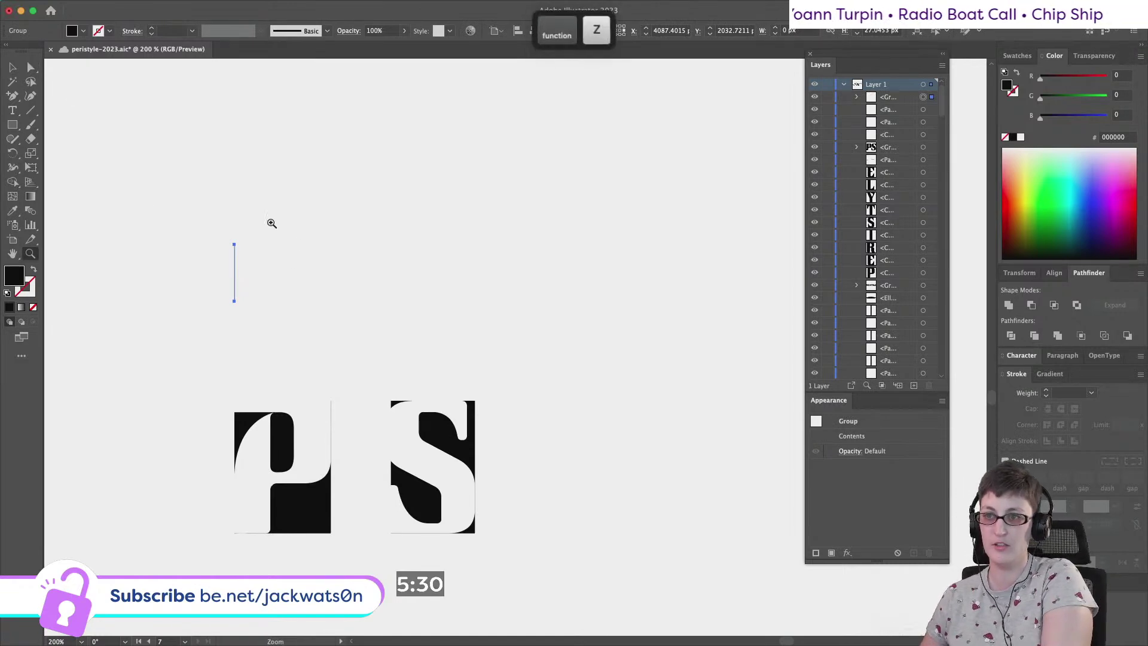
key("super+z")
key("super+z")
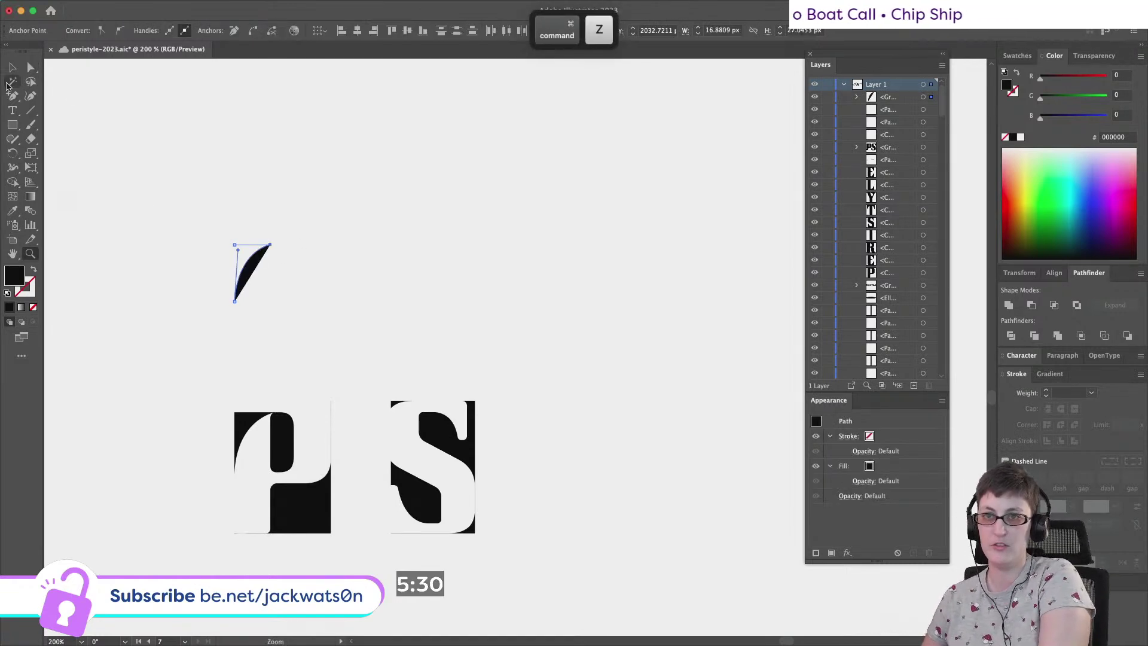
key("super+z")
key("super+z")
key("super+z")
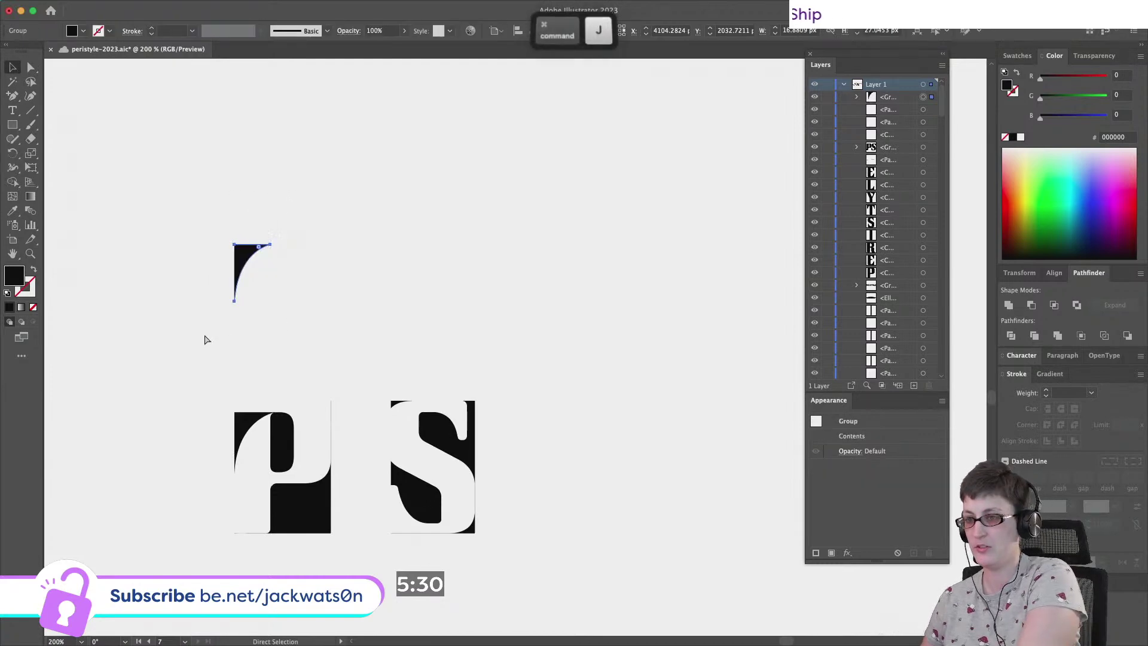
Move the black corner piece up slightly, paste a copy in front, and rotate the copy to face the opposite corner
key("alt")
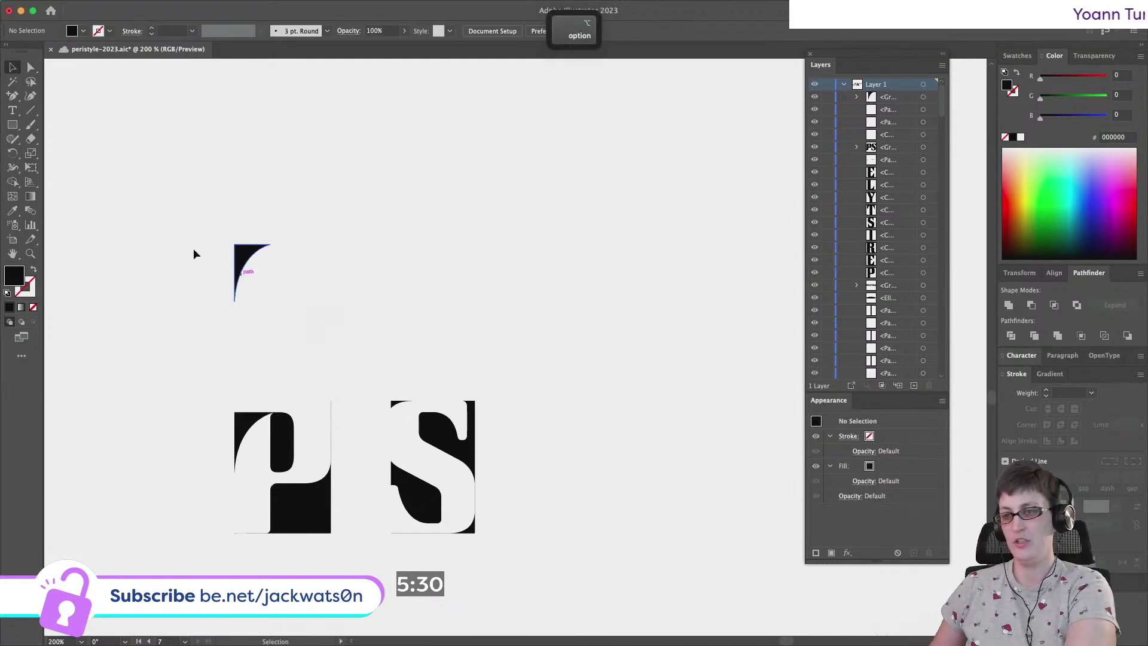
left_click(242, 260)
mouse_move(239, 263)
left_mouse_down()
mouse_move(263, 428)
mouse_move(242, 432)
mouse_move(242, 250)
left_mouse_up()
key("super+f")
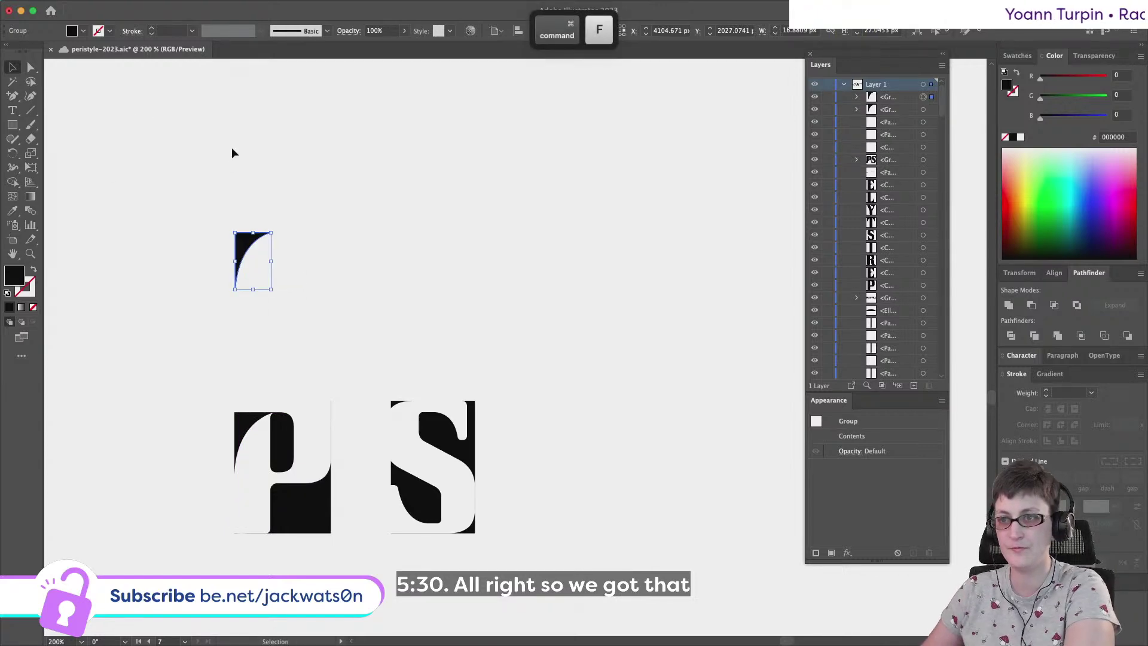
left_click_drag(231, 229, 271, 309)
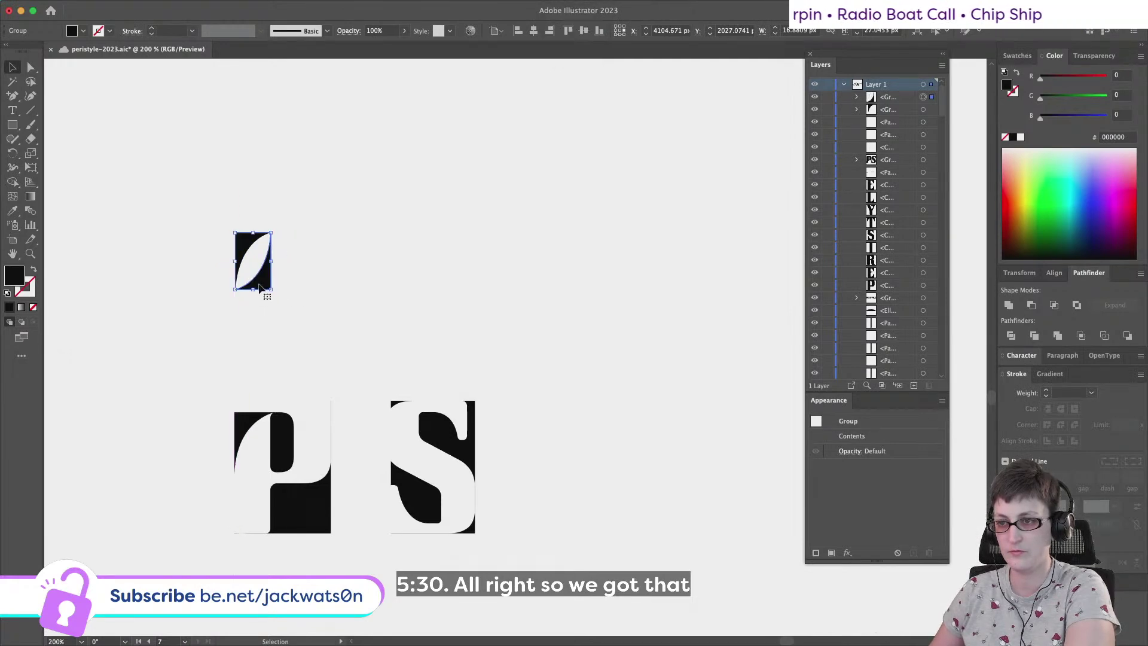
Shift the rotated corner piece to the block's right edge and fit a black rectangle about 17 by 23 px beneath it
left_click(17, 98)
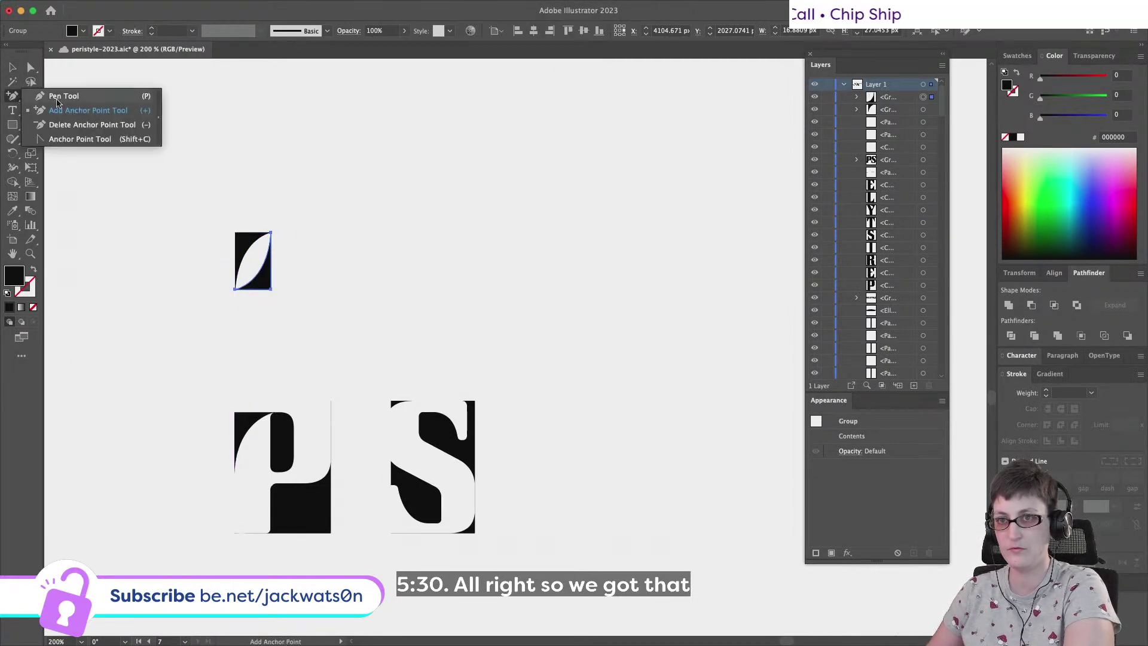
left_click(15, 126)
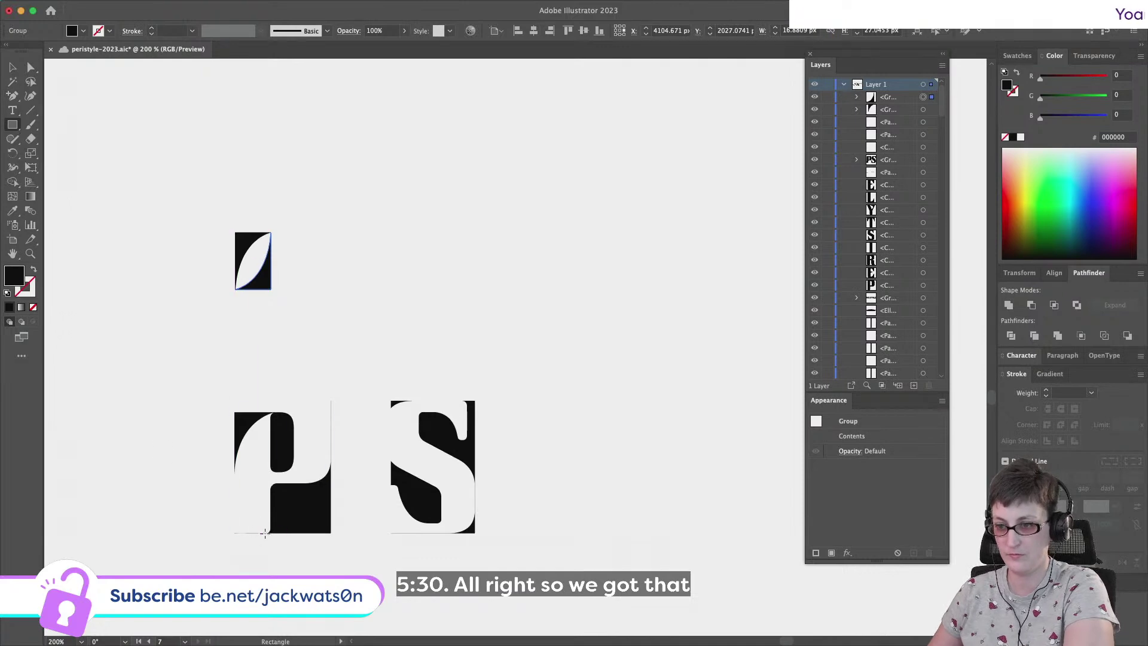
left_click_drag(270, 531, 333, 480)
left_click_drag(329, 484, 297, 313)
key("shift+super+a")
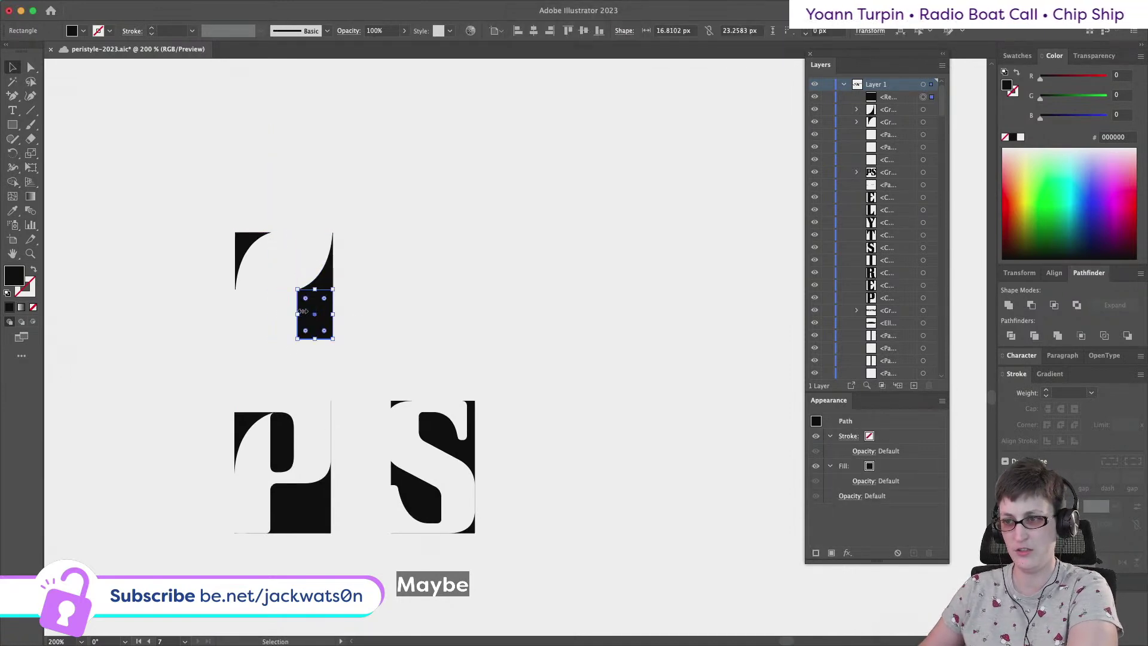
left_click(325, 280, "shift")
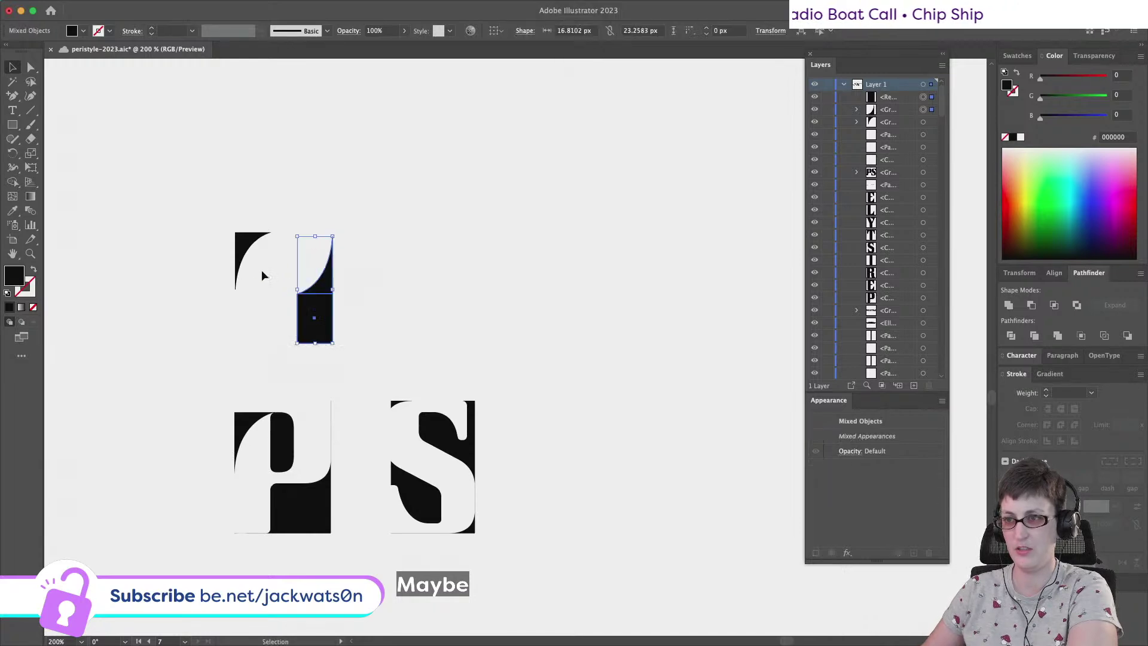
key("shift+super+a")
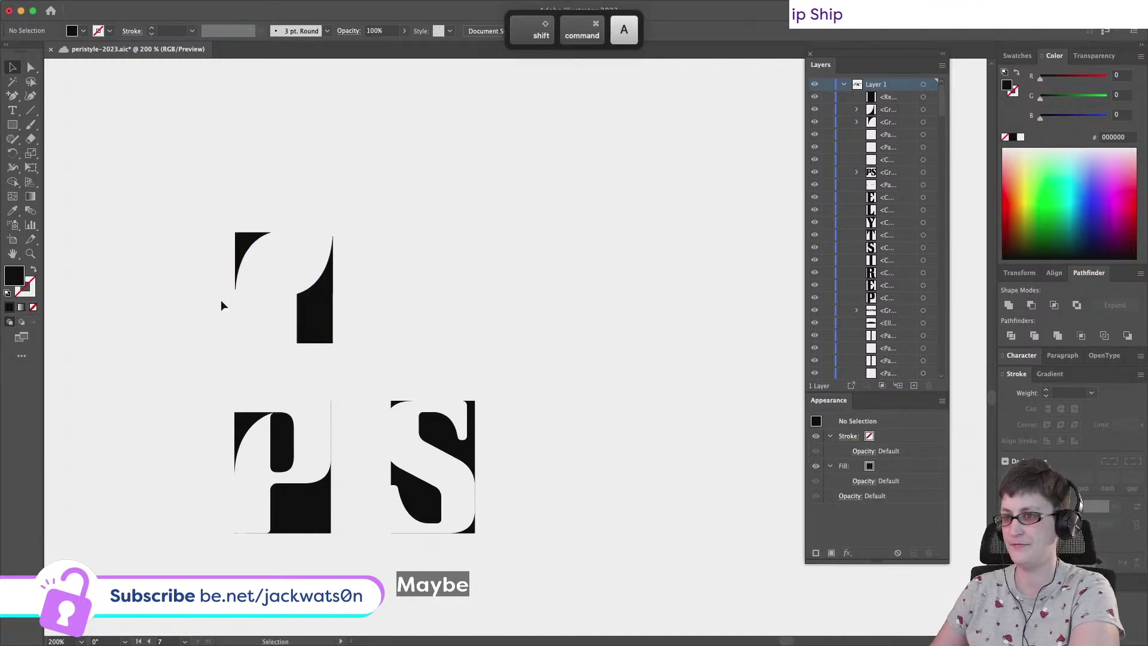
Place a copy of the rectangle, narrowed to about 8.4 px, as the P's counter, and widen the lower rectangle leftward to the stem
left_click(306, 320)
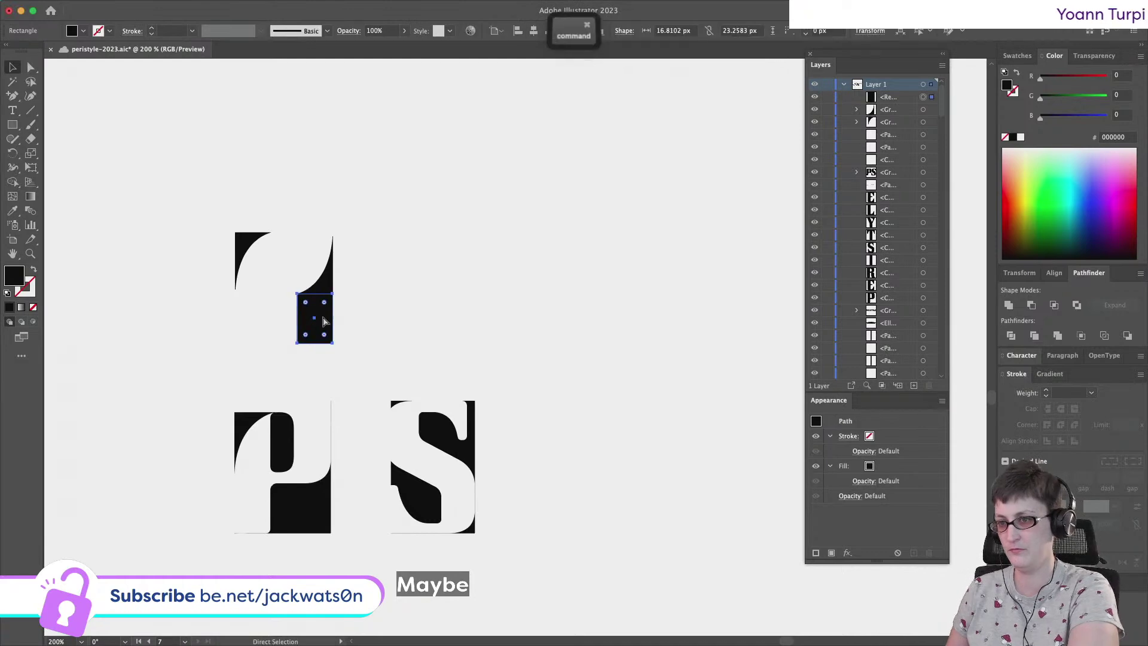
left_click_drag(307, 320, 290, 259)
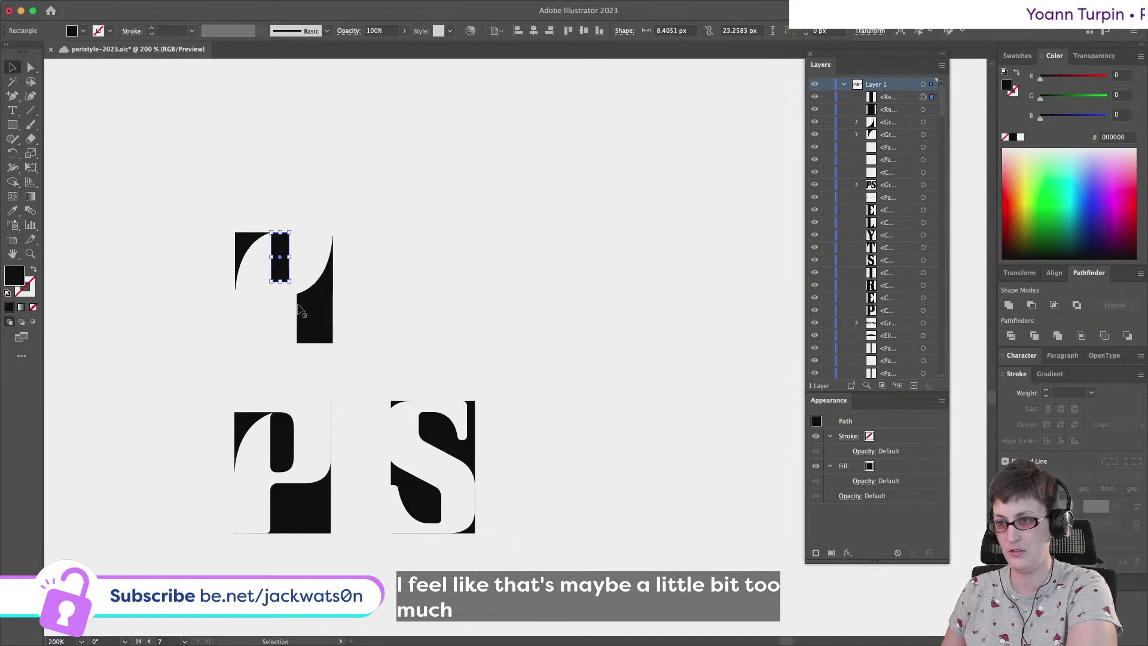
left_click(312, 317)
left_click_drag(294, 320, 272, 320)
left_click(390, 319)
scroll(390, 320, "down", 2)
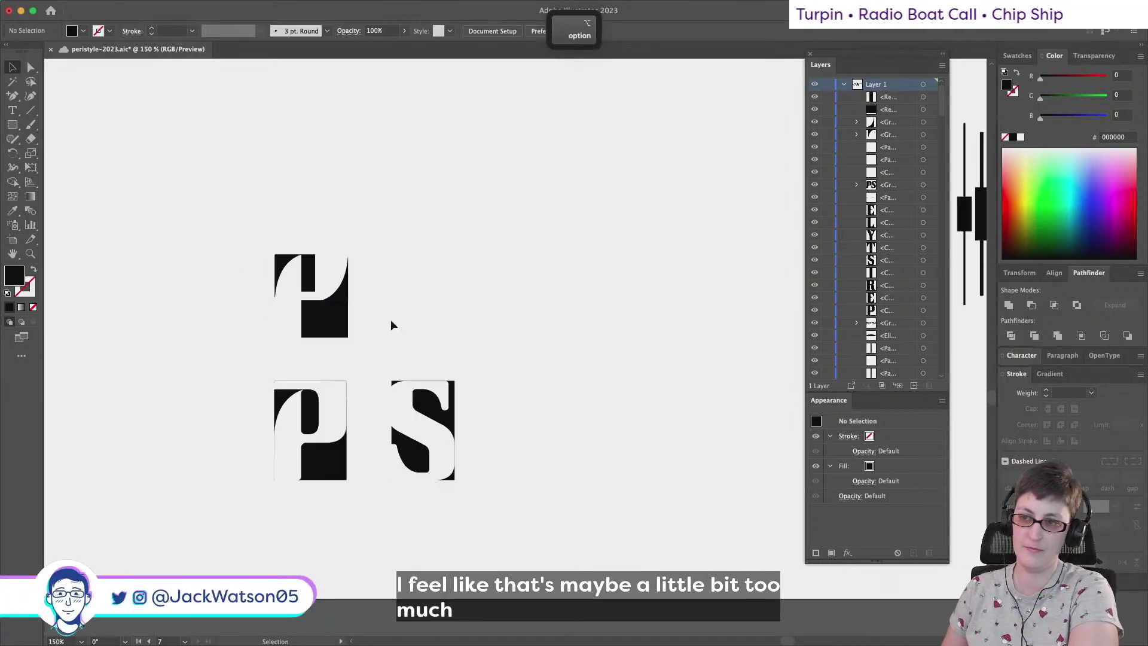
Narrow the rectangle forming the P's counter to a thin bar about 2.6 px wide
scroll(389, 321, "up", 2)
left_click(328, 291)
key("super+z")
key("super+z")
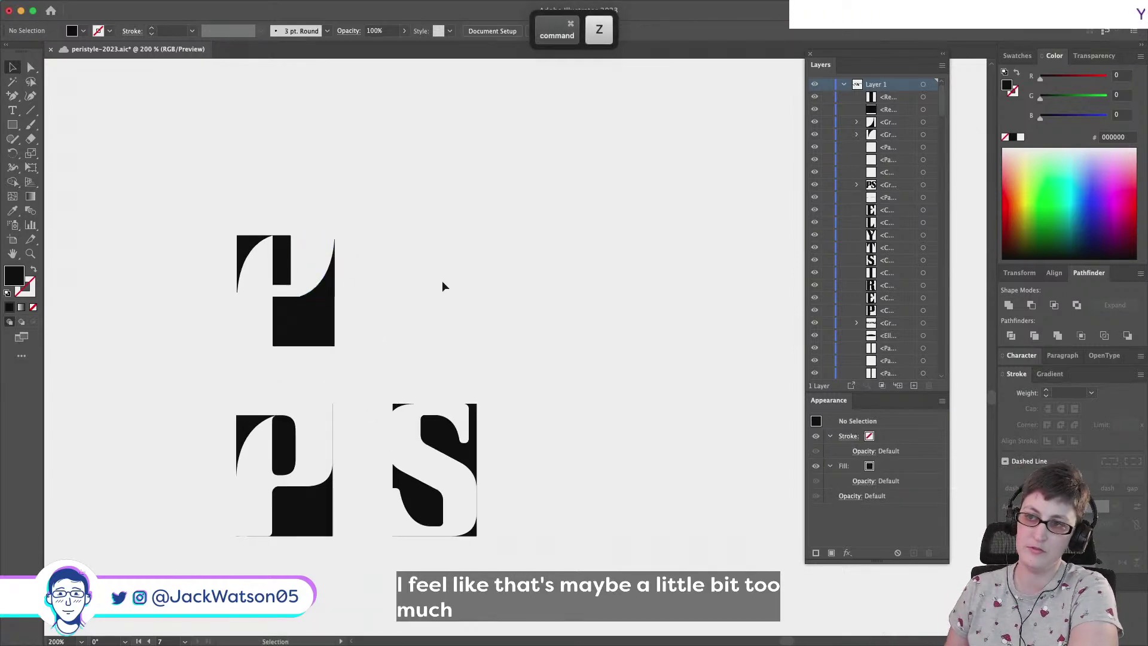
scroll(443, 286, "down", 2)
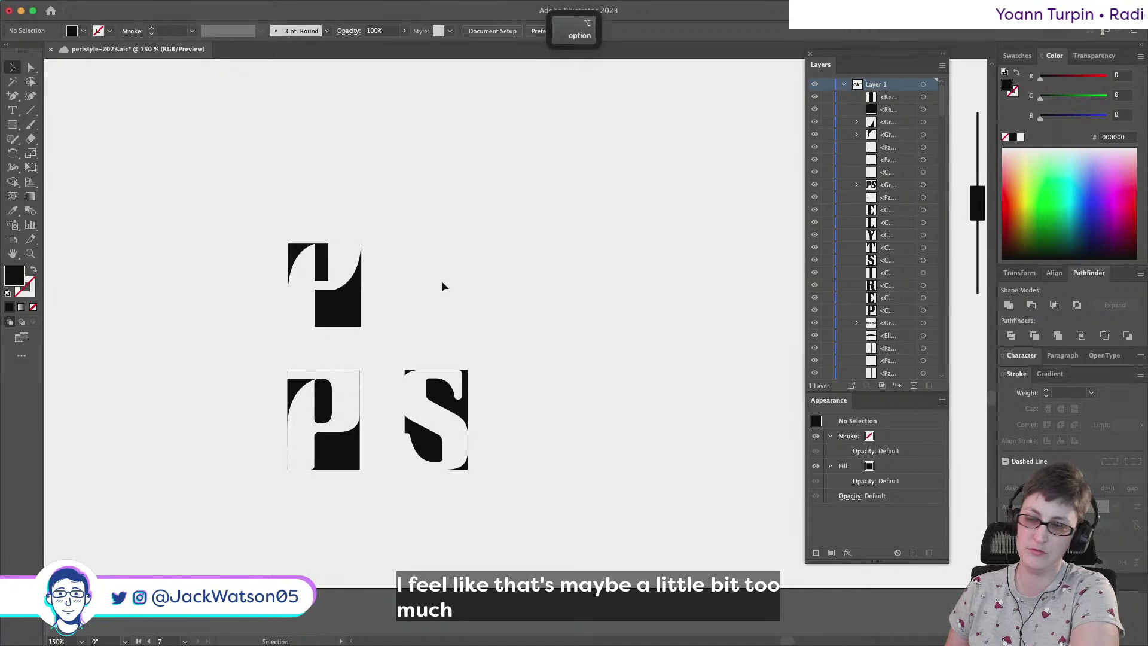
scroll(442, 282, "up", 1)
left_click(286, 267)
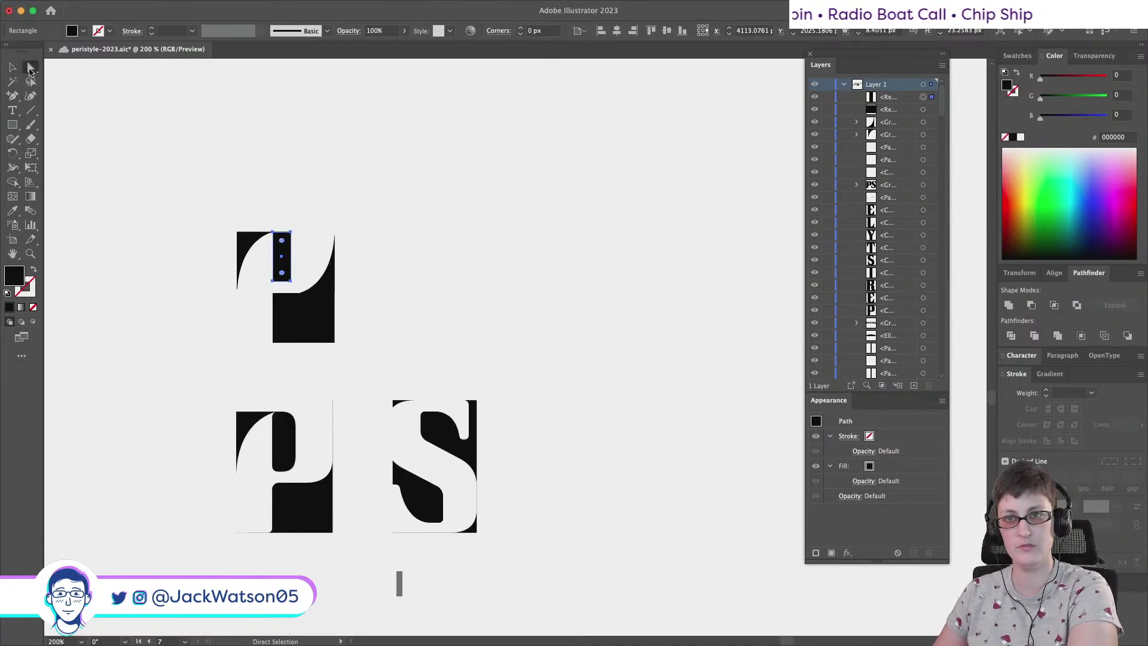
left_click_drag(293, 256, 287, 256)
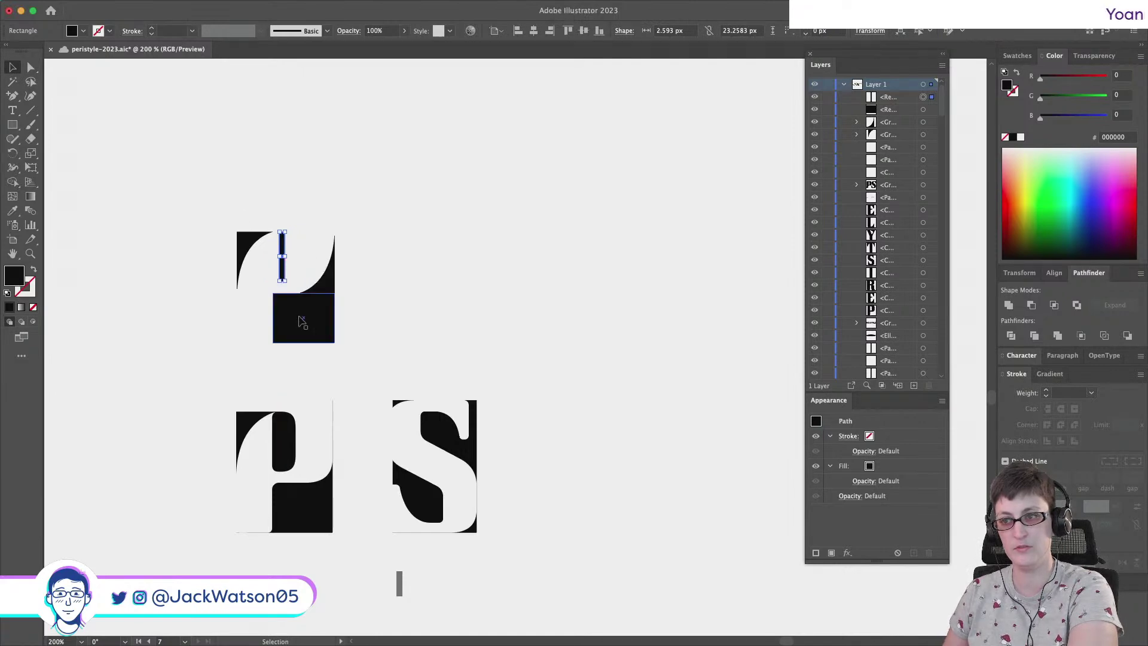
Place a copy of the thin bar at the lower block's left edge and narrow the lower rectangle against its right edge
left_click_drag(274, 321, 336, 319)
key("ctrl+f")
left_click(367, 323)
left_click(291, 261)
left_click_drag(298, 234, 319, 264)
left_click(308, 317)
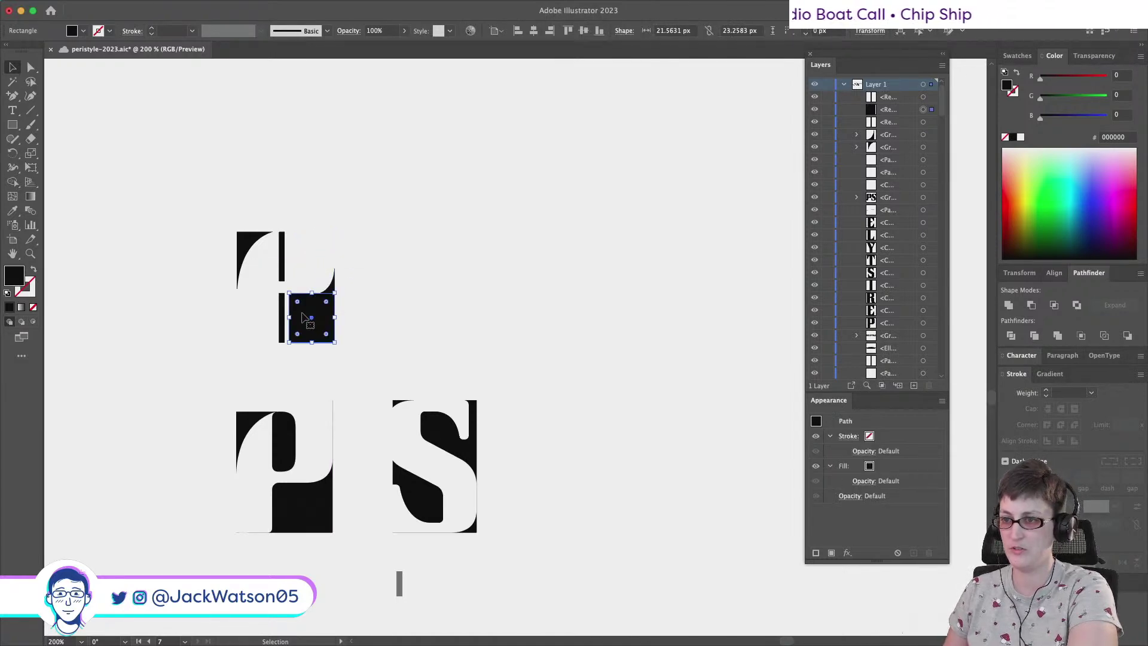
key("super+c")
left_click_drag(293, 315, 317, 315)
Blend the thin bar with the wide bar in the lower block
left_click_drag(385, 323, 266, 312)
mouse_move(108, 3)
left_click(146, 7)
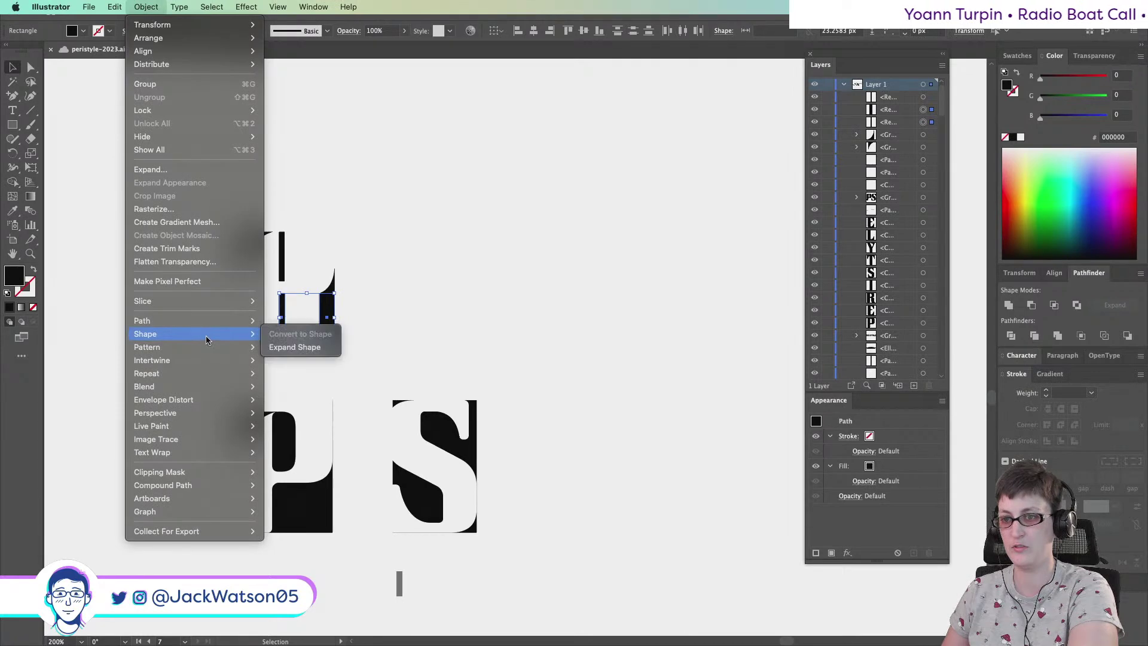
mouse_move(206, 384)
left_click(303, 384)
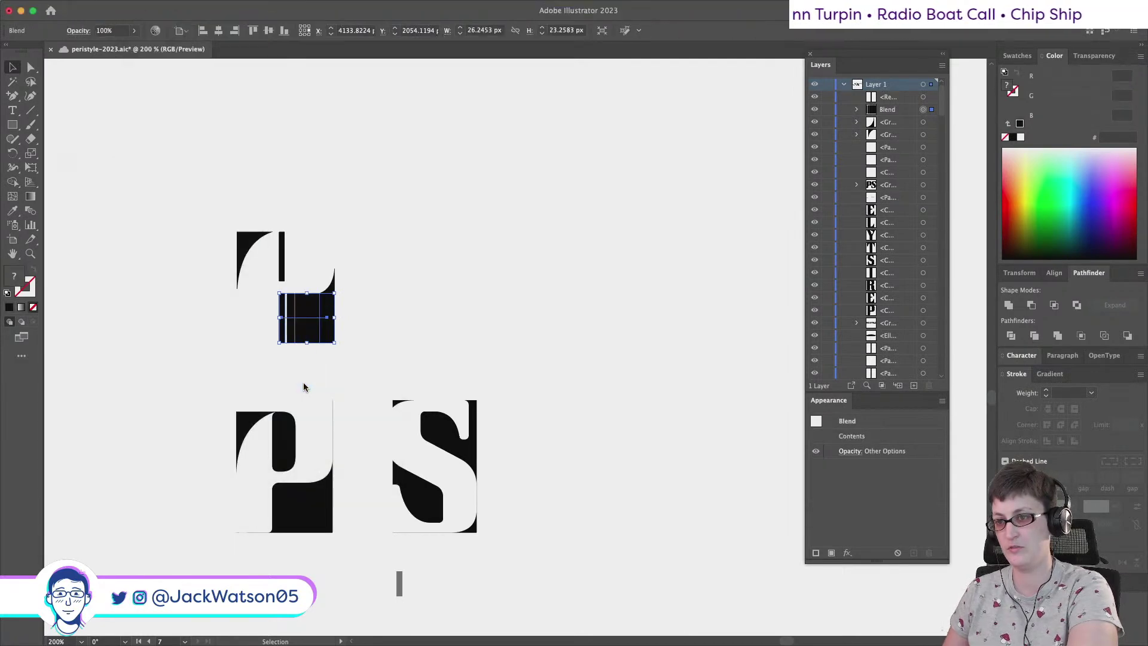
Set the blend spacing to Specified Steps with 2 steps
left_click(146, 7)
mouse_move(230, 386)
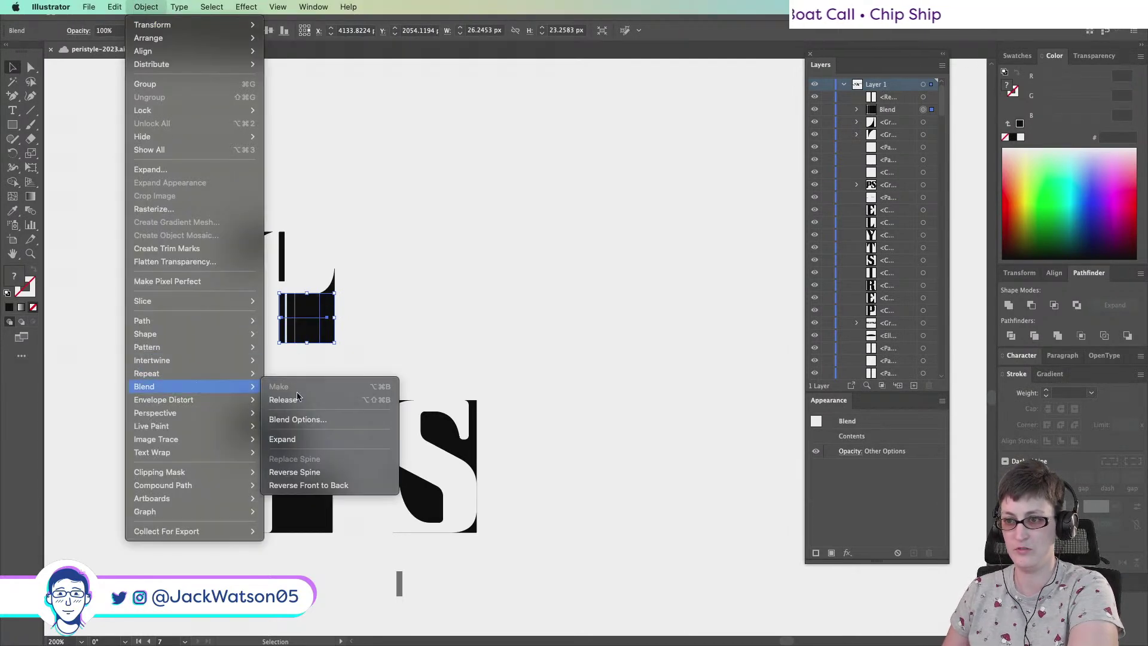
left_click(336, 417)
left_click(805, 196)
left_click(795, 209)
key("Down")
key("Down")
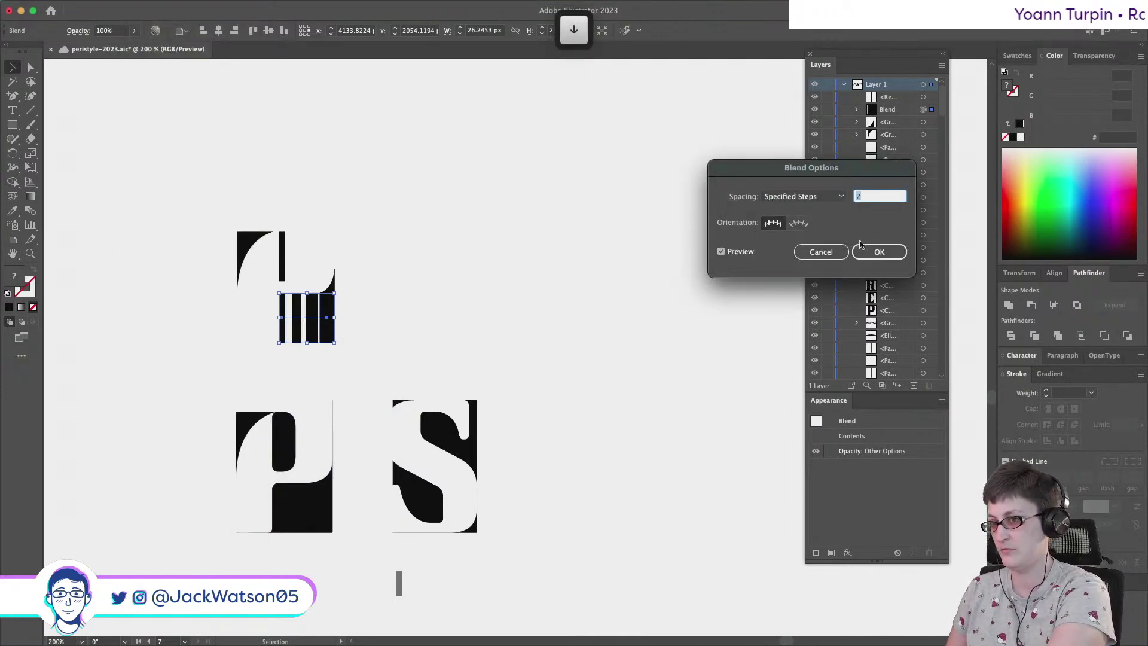
left_click(879, 251)
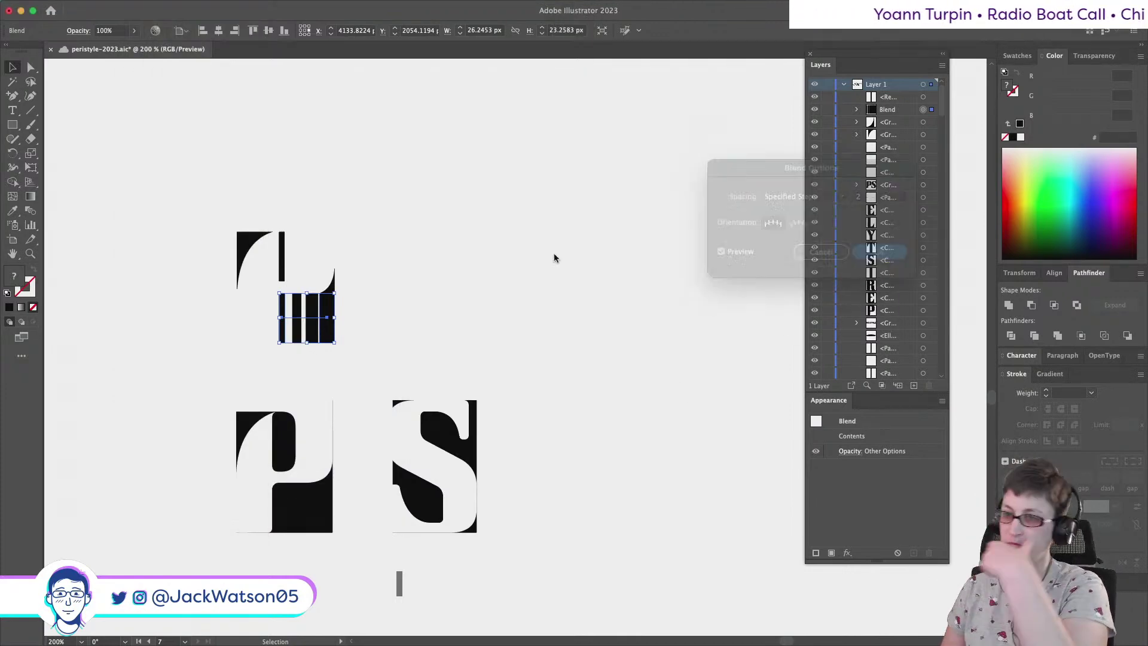
Duplicate the striped lower block and its curved corner piece to the empty area beside the P
left_click(510, 252)
scroll(511, 252, "down", 1)
scroll(404, 256, "down", 1)
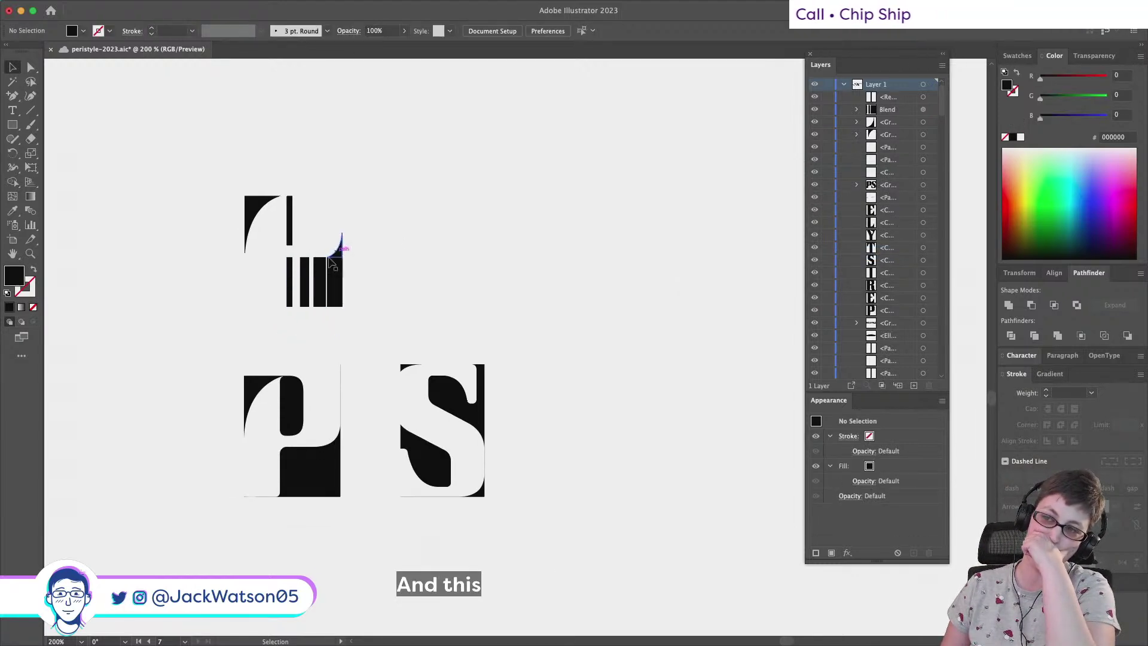
left_click_drag(384, 311, 531, 290)
left_click(406, 303)
Rotate a copy of the duplicated striped piece to face the opposite corner and place it diagonally above the original as an S
key("super+c")
key("super+f")
key("super+z")
left_click_drag(494, 247, 560, 296)
left_click_drag(507, 239, 458, 199)
left_click(606, 282)
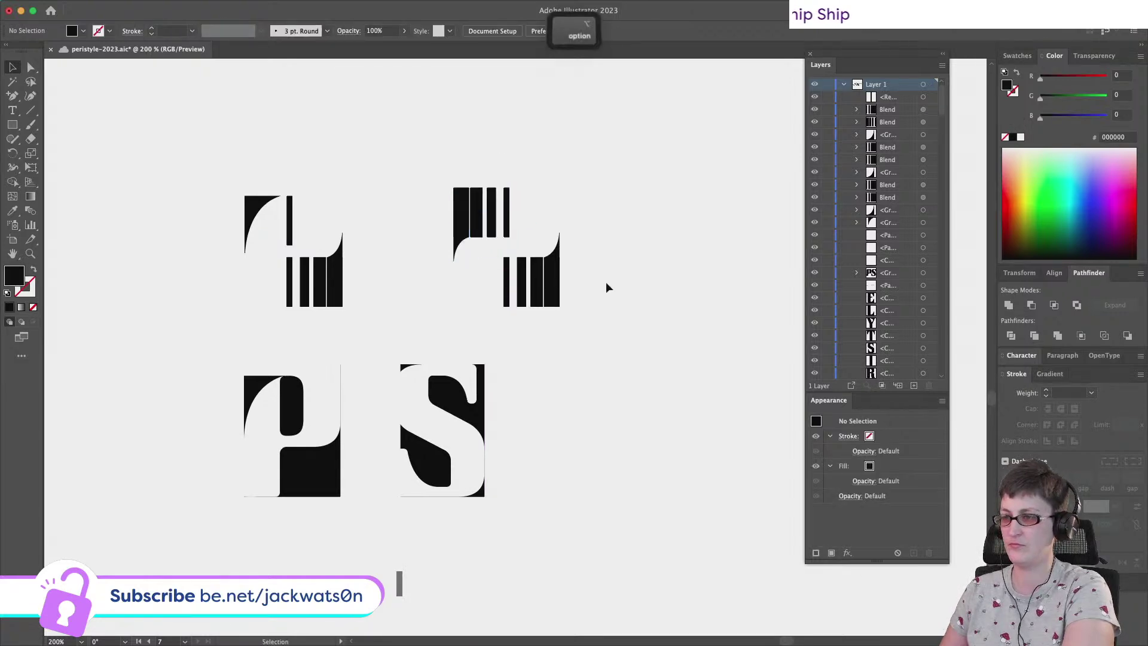
Narrow the thinnest bar of the S's upper striped block to about 1.5 px, and delete that bar
scroll(605, 282, "down", 3)
scroll(605, 282, "up", 3)
left_click(537, 279)
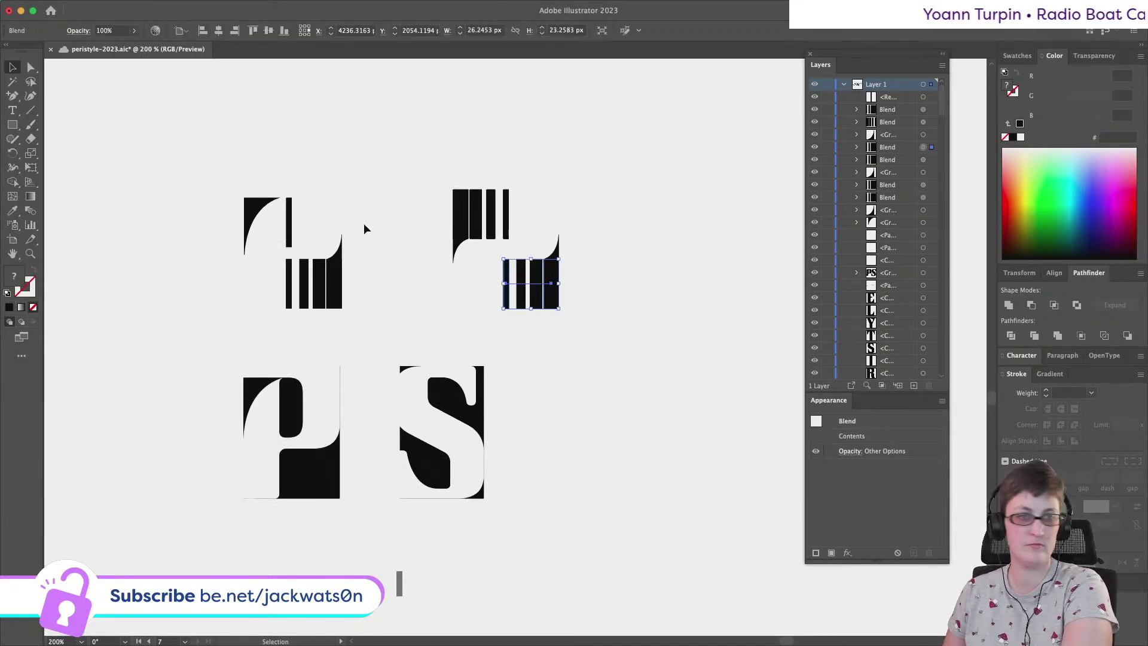
left_click(30, 67)
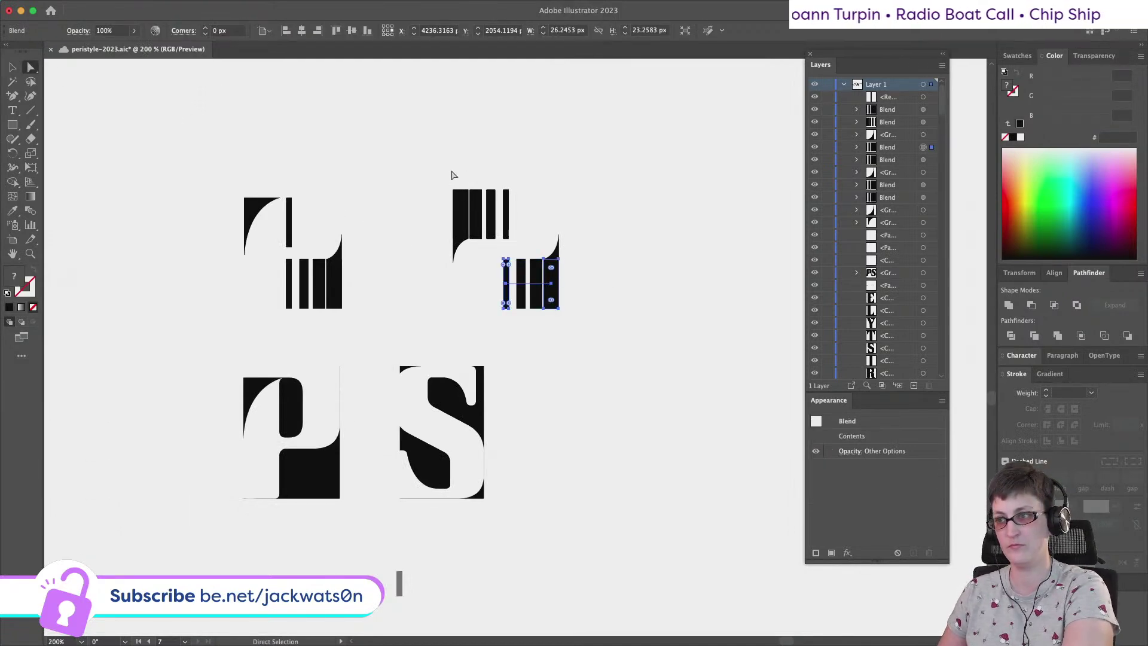
left_click(542, 219)
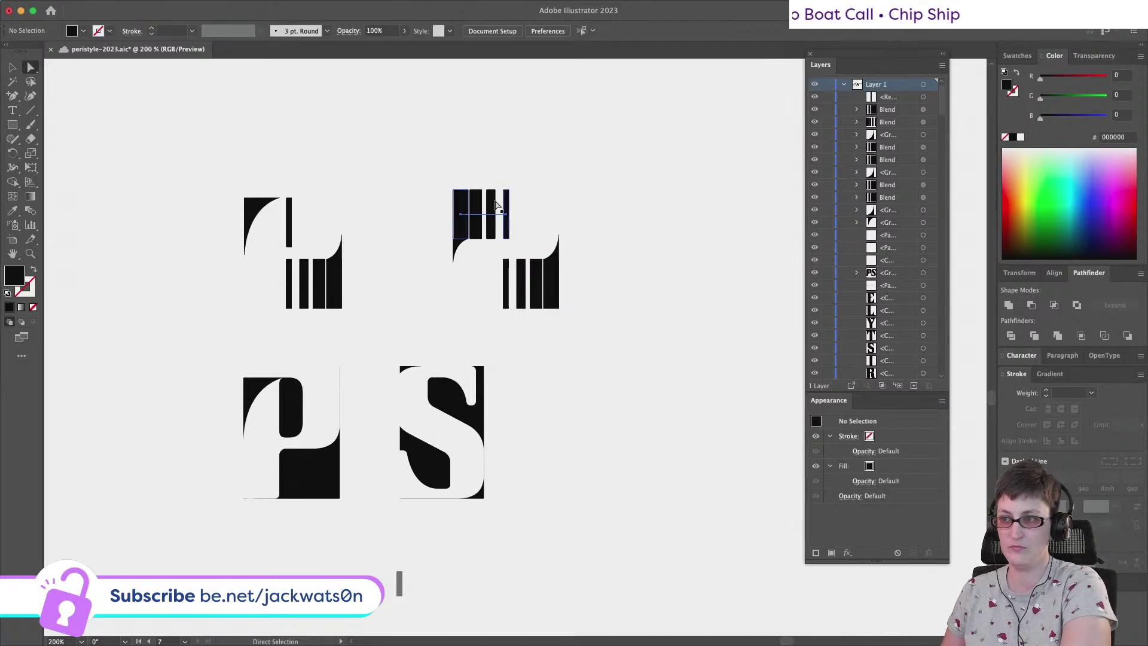
left_click_drag(512, 187, 504, 245)
key("shift")
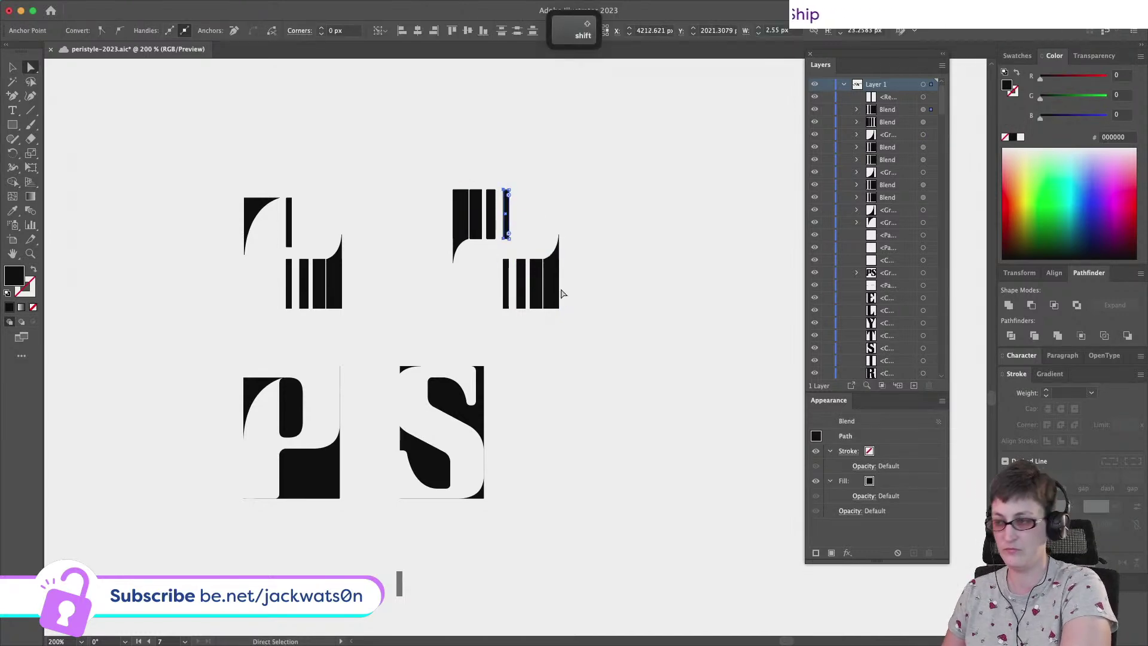
key("Right")
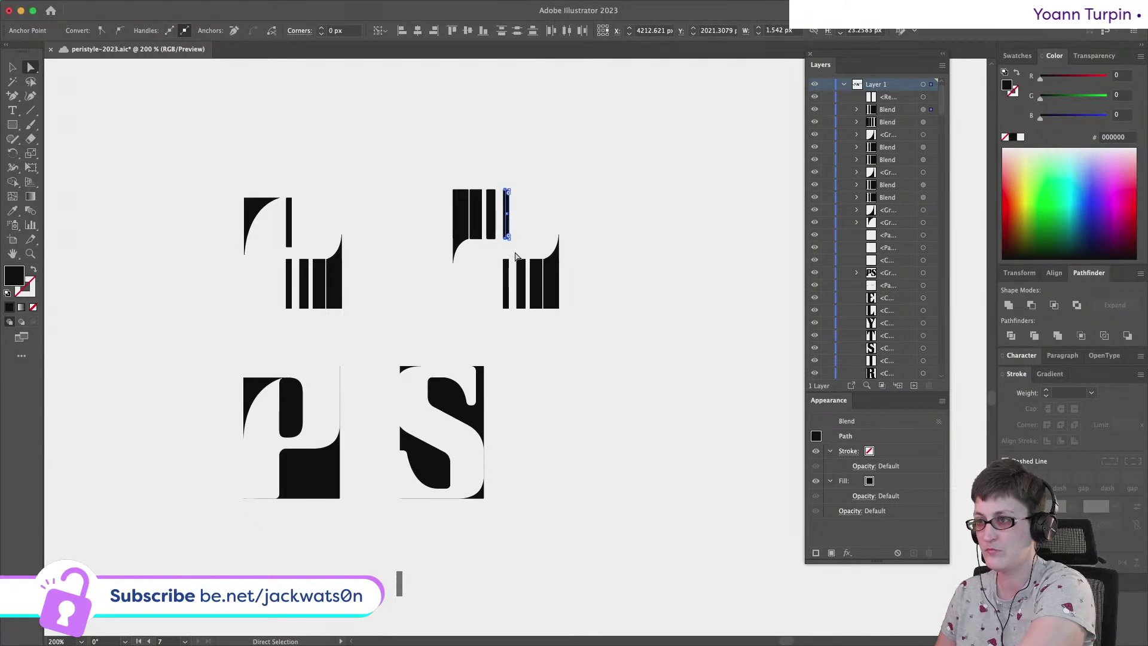
key("backslash")
key("BackSpace")
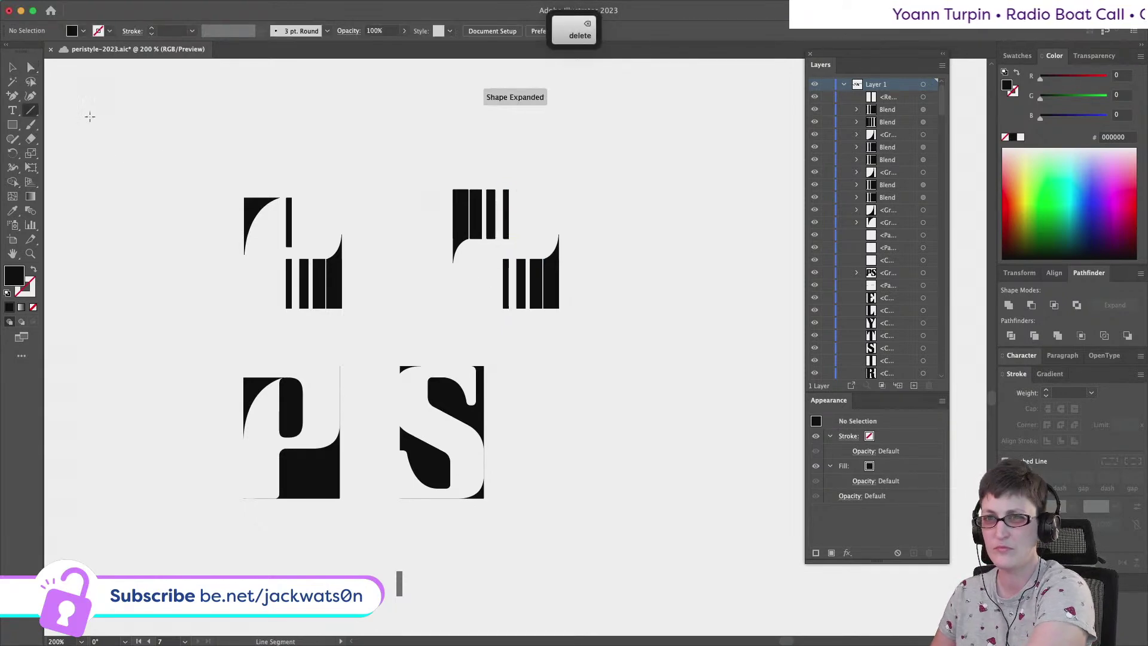
Undo pulling out the wide bar of the S's lower striped block, and delete the block's duplicate thinnest bar
left_click_drag(553, 281, 602, 280)
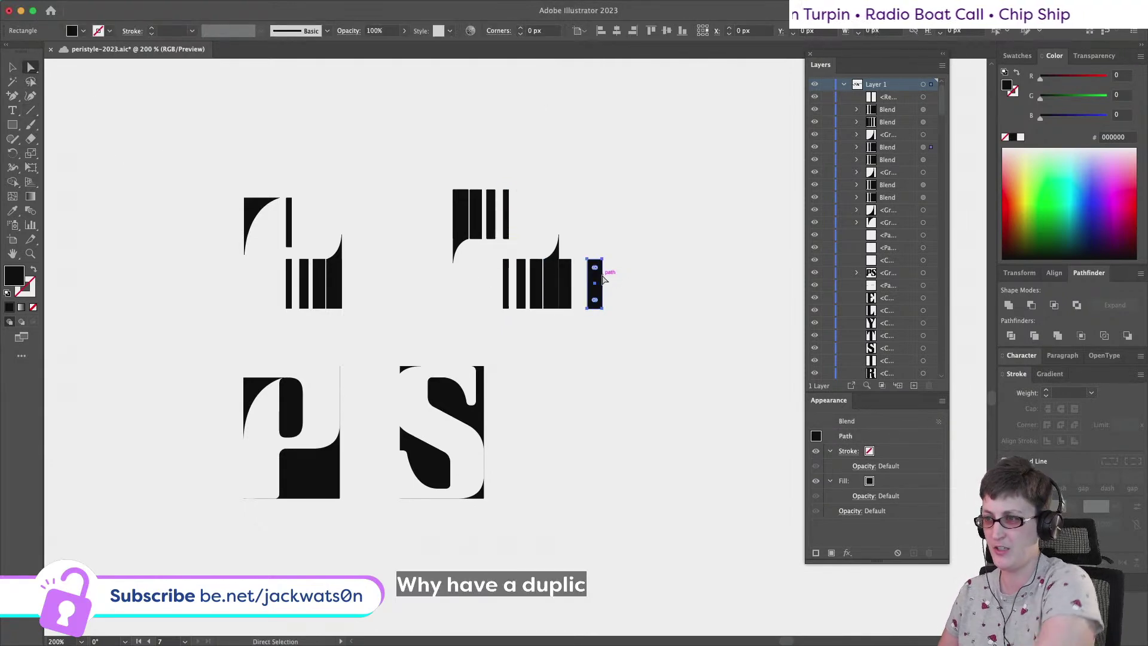
key("super+z")
left_click(506, 284)
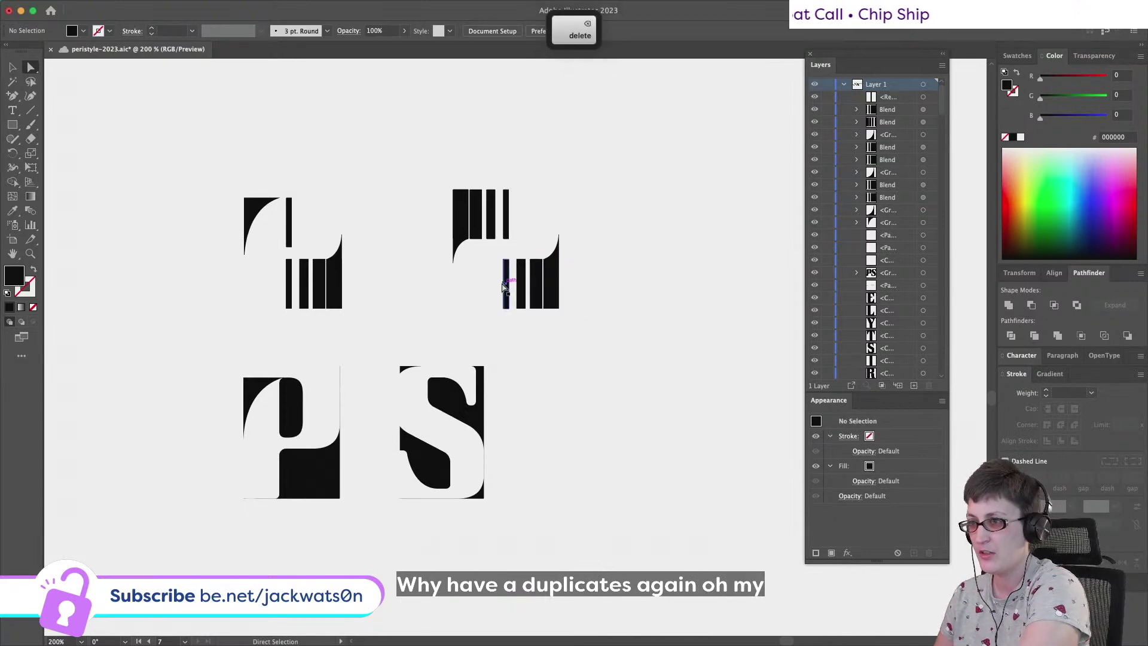
key("BackSpace")
left_click(546, 289)
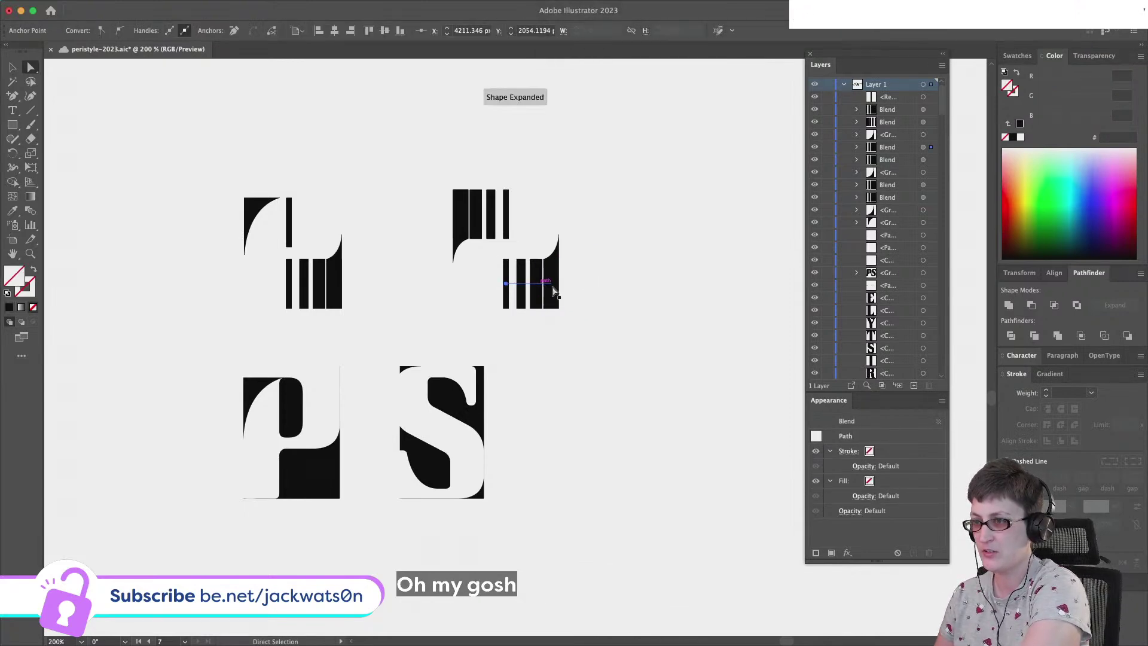
left_click(552, 293)
left_click(560, 327)
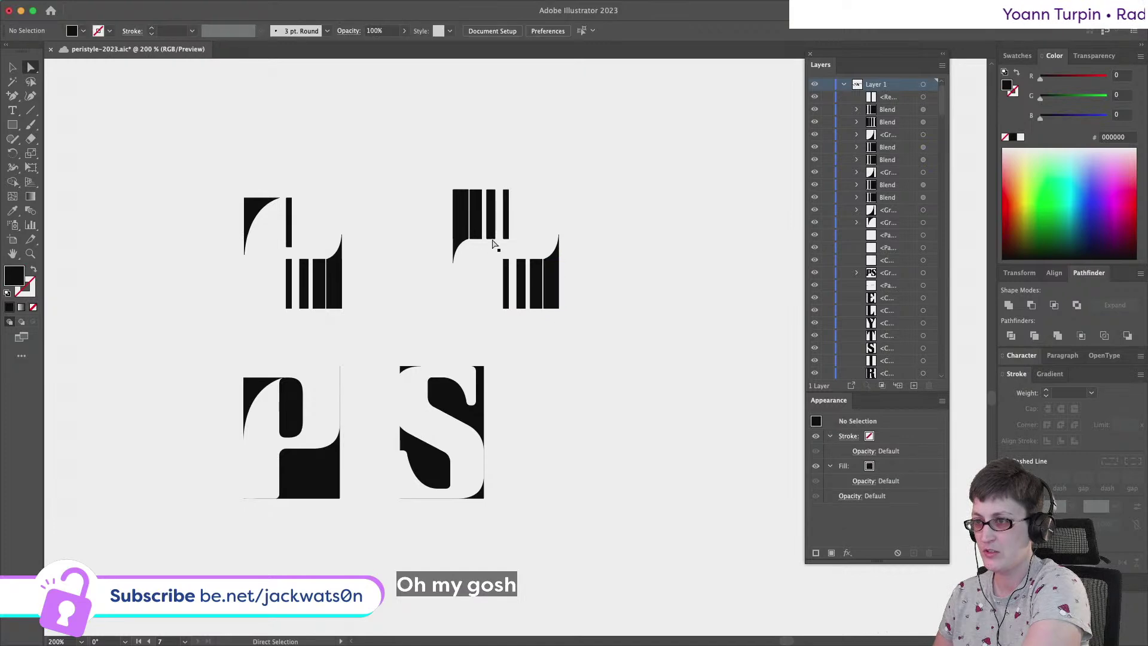
Narrow the thinnest bar of the S's lower striped block to about 1.5 px by moving its right edge inward
left_click_drag(505, 265, 511, 314)
key("Left")
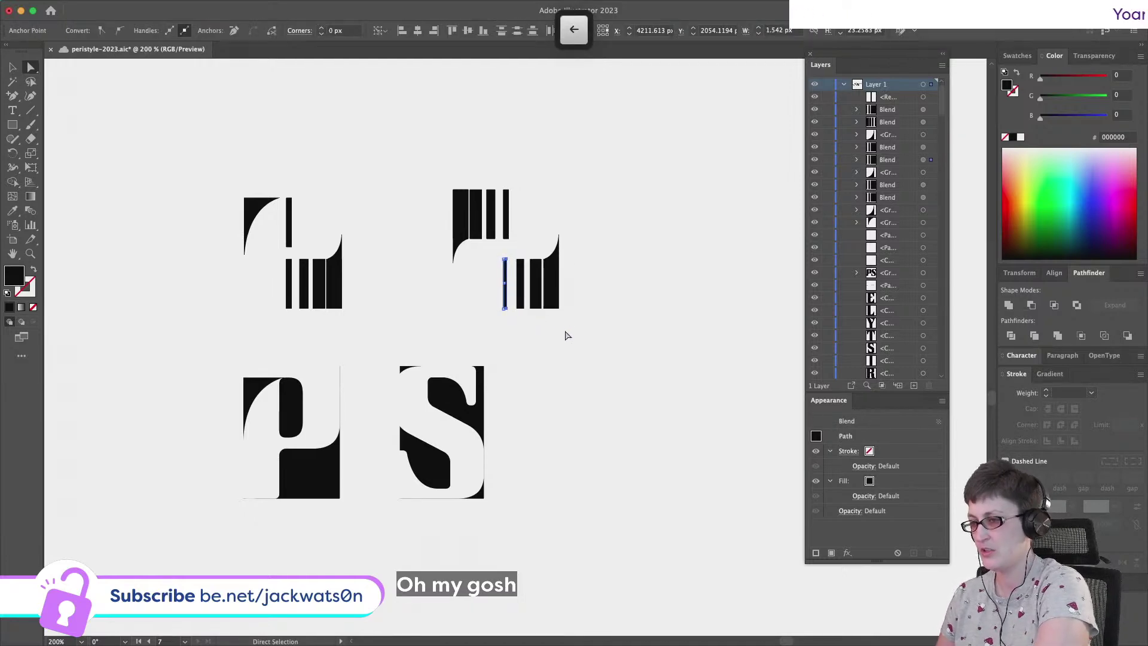
key("super+shift+z")
key("super+z")
key("super+z")
left_click(594, 345)
scroll(591, 342, "up", 1)
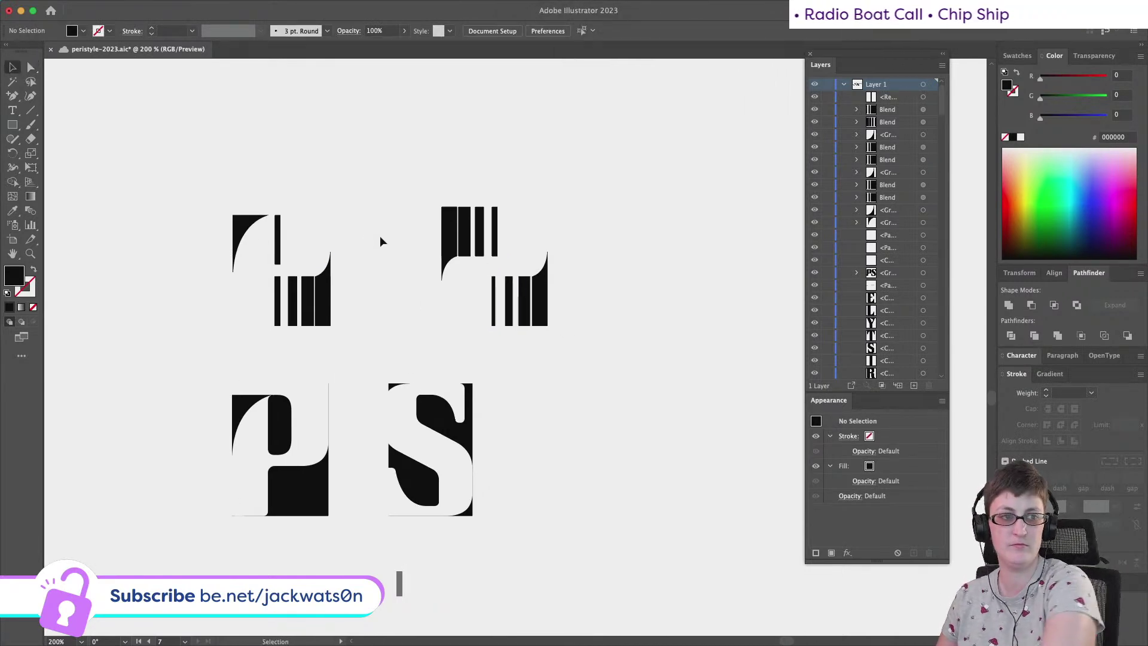
Delete the S's upper striped block and its curved corner piece
left_click_drag(429, 239, 465, 294)
key("BackSpace")
key("BackSpace")
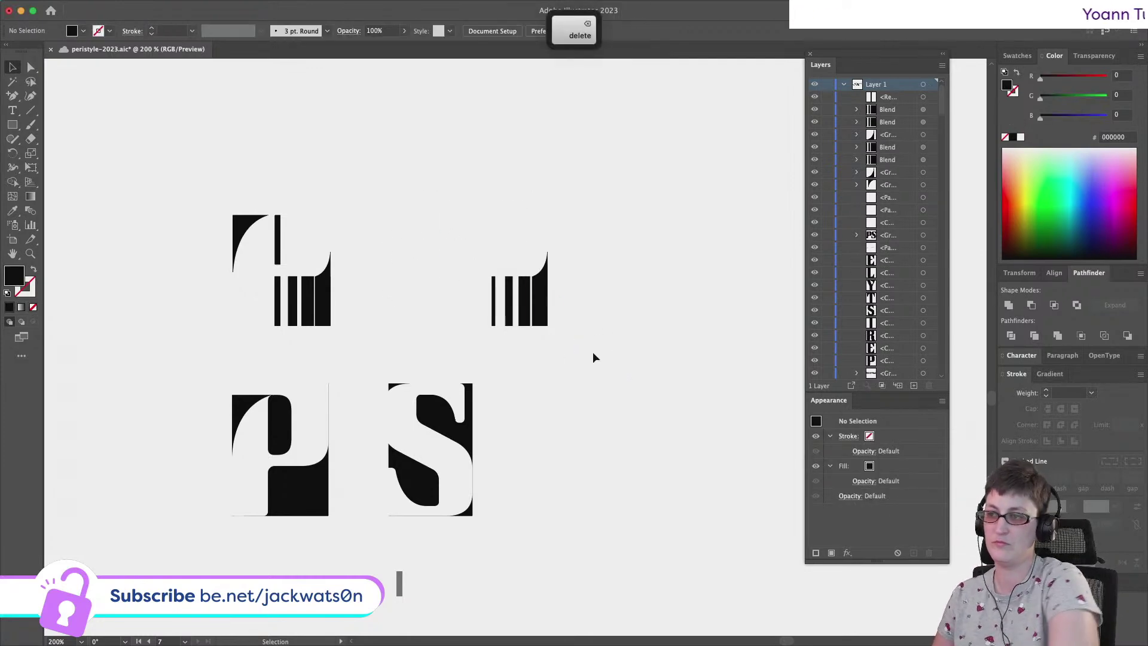
Place a rotated copy of the lower striped piece diagonally above it, with the thinnest bars of both blocks lined up
key("super+f")
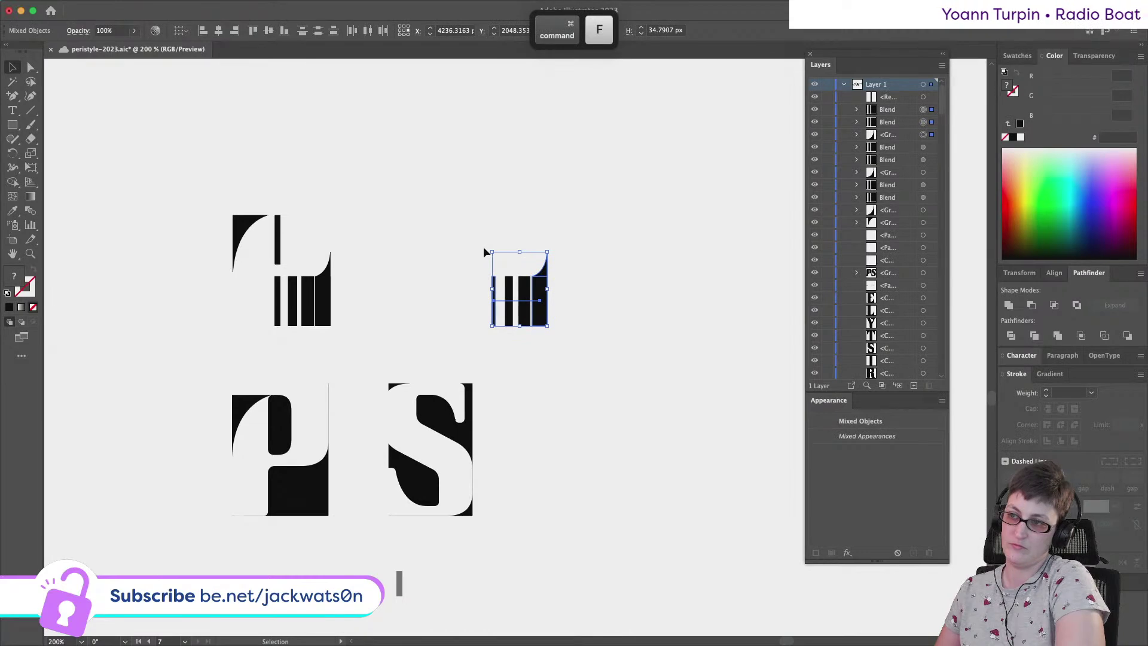
left_click_drag(485, 252, 580, 332)
left_click_drag(501, 272, 461, 220)
left_click(611, 282)
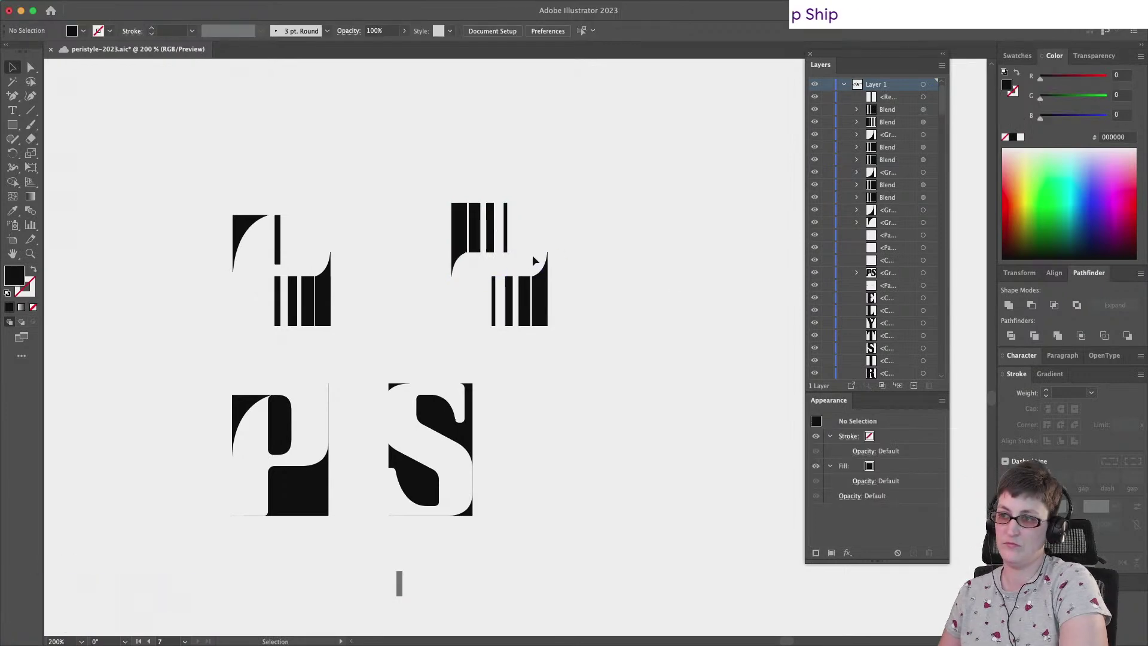
left_click_drag(489, 239, 482, 251)
key("super+z")
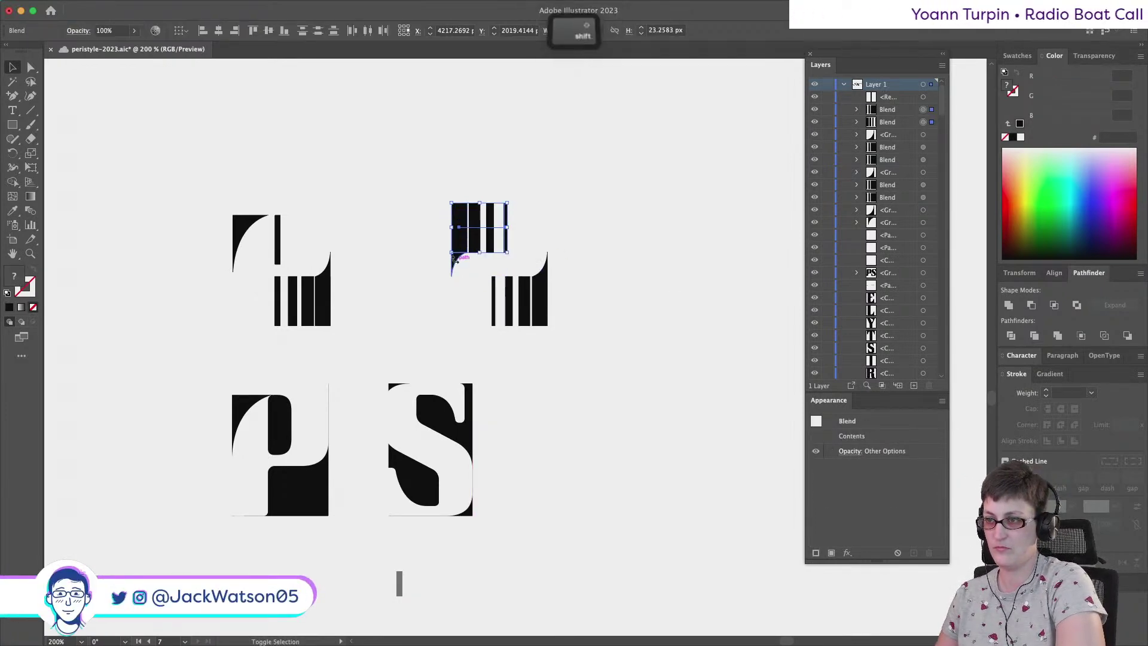
left_click_drag(421, 280, 479, 239)
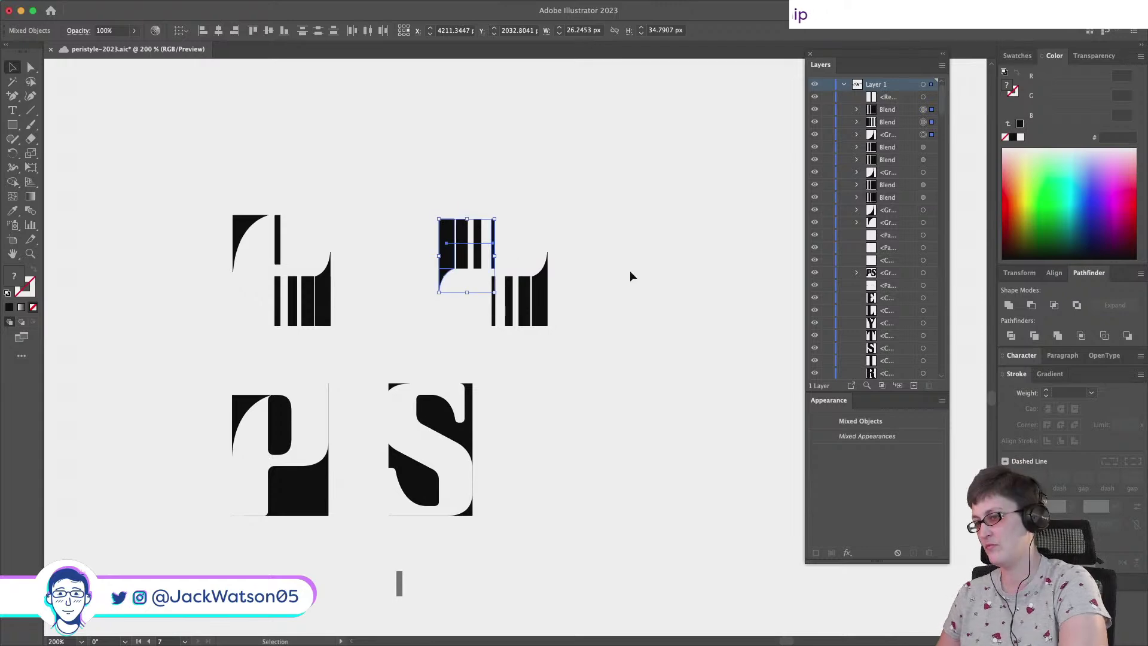
left_click(631, 275)
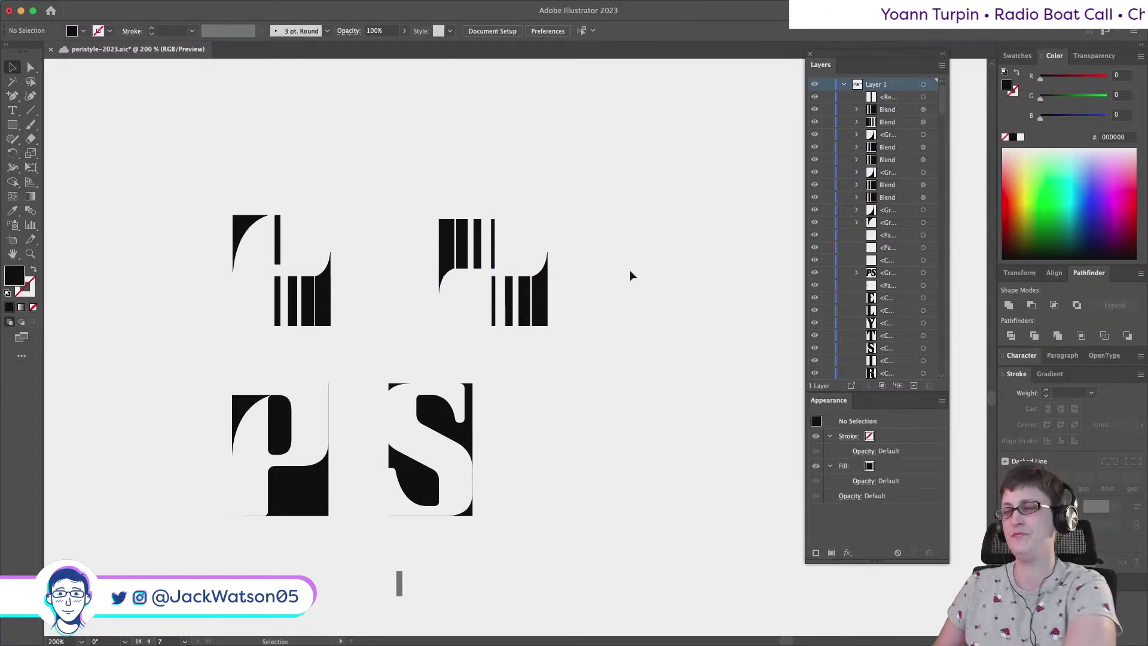
Paste a copy of the S's upper-left curved corner piece in front and reflect it across the horizontal axis
scroll(630, 275, "down", 3)
scroll(629, 271, "up", 3)
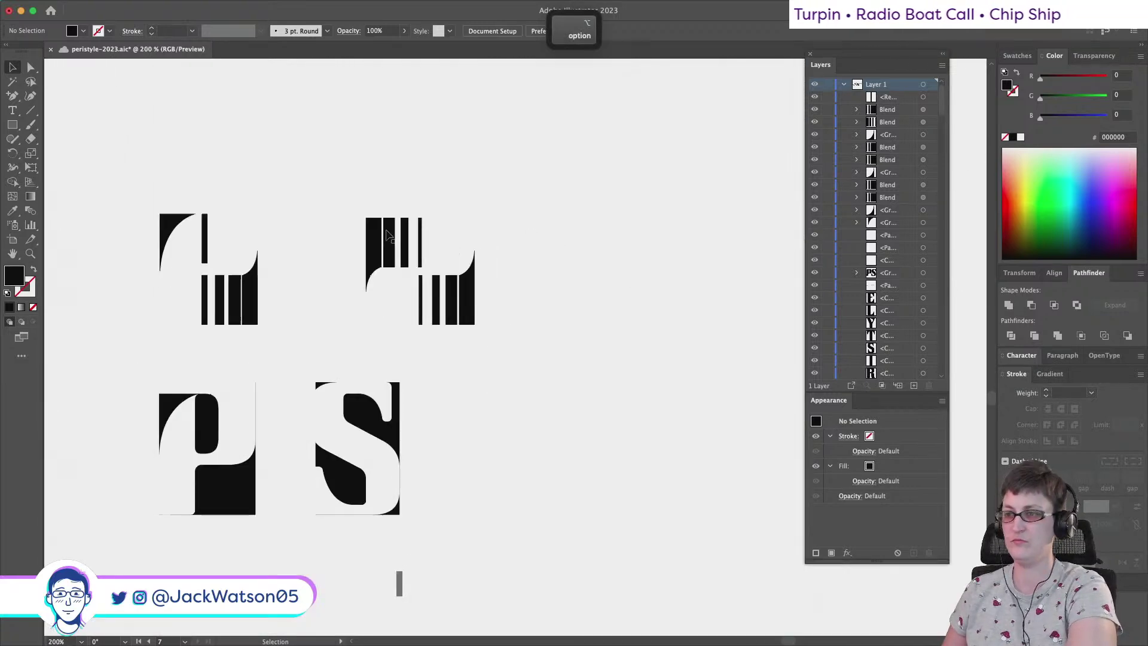
left_click(371, 276)
key("super+c")
key("super+f")
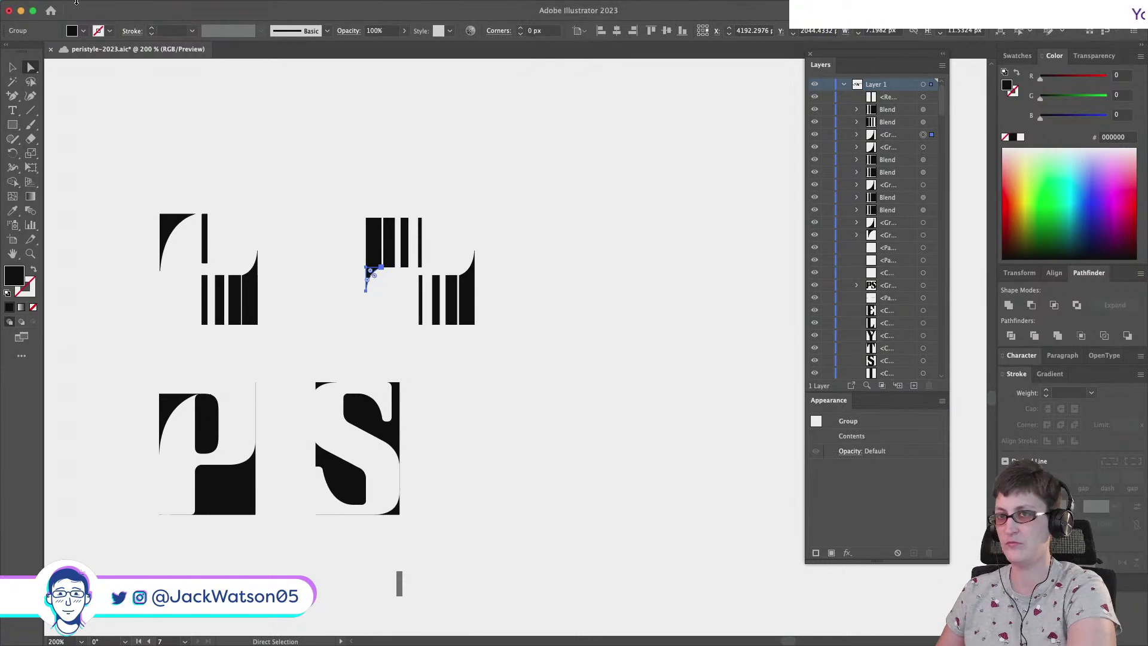
left_click(114, 6)
mouse_move(146, 7)
left_click(330, 71)
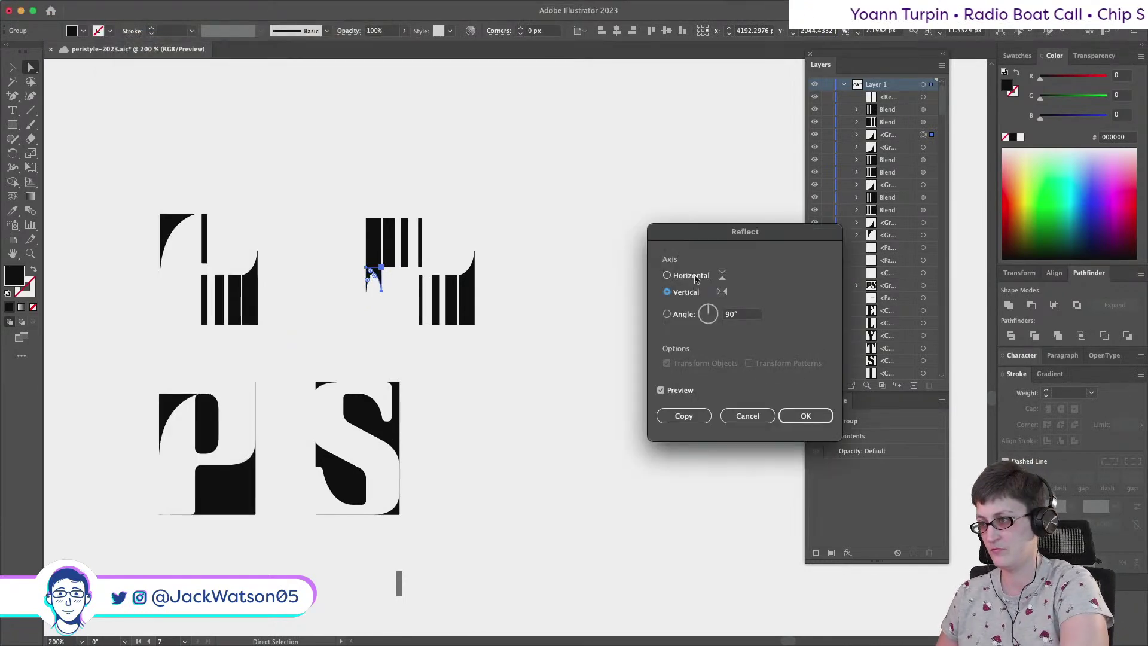
left_click(821, 409)
Align the reflected corner piece with the bottom edge of the S's lower striped block
left_click(466, 299, "shift")
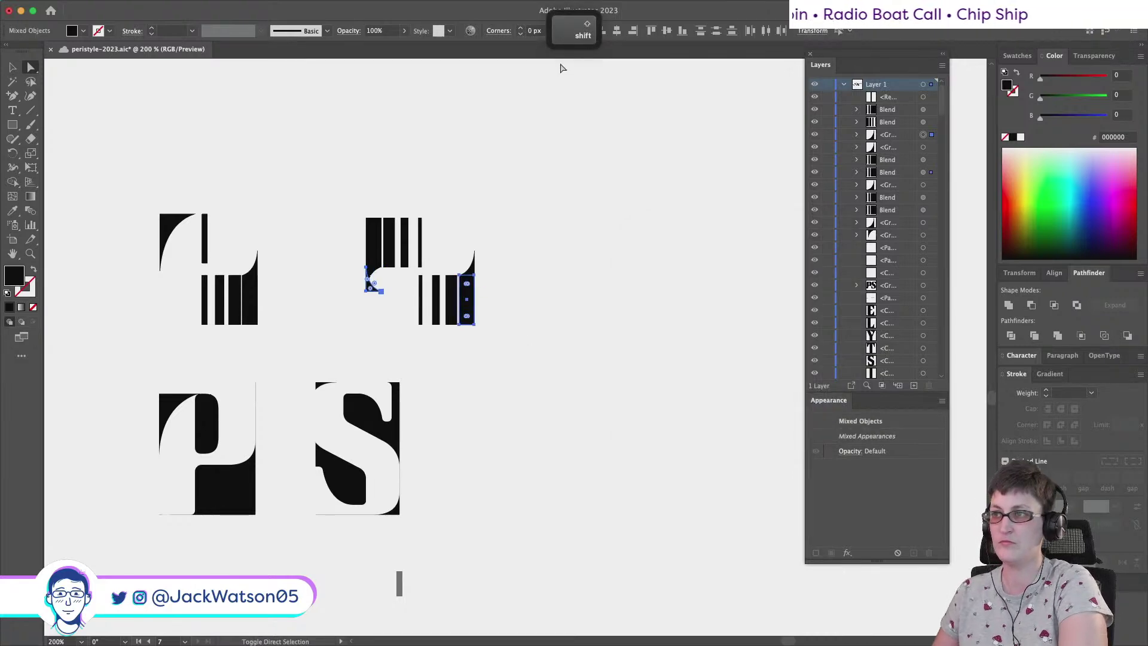
left_click(685, 36)
left_click(534, 262)
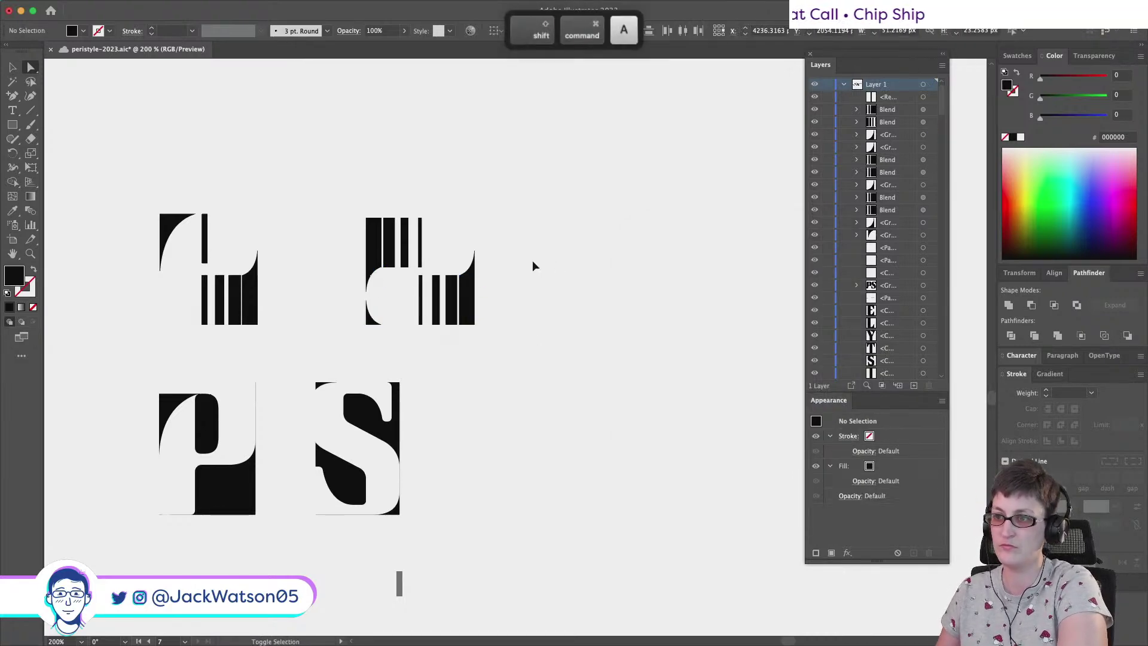
left_click(473, 275)
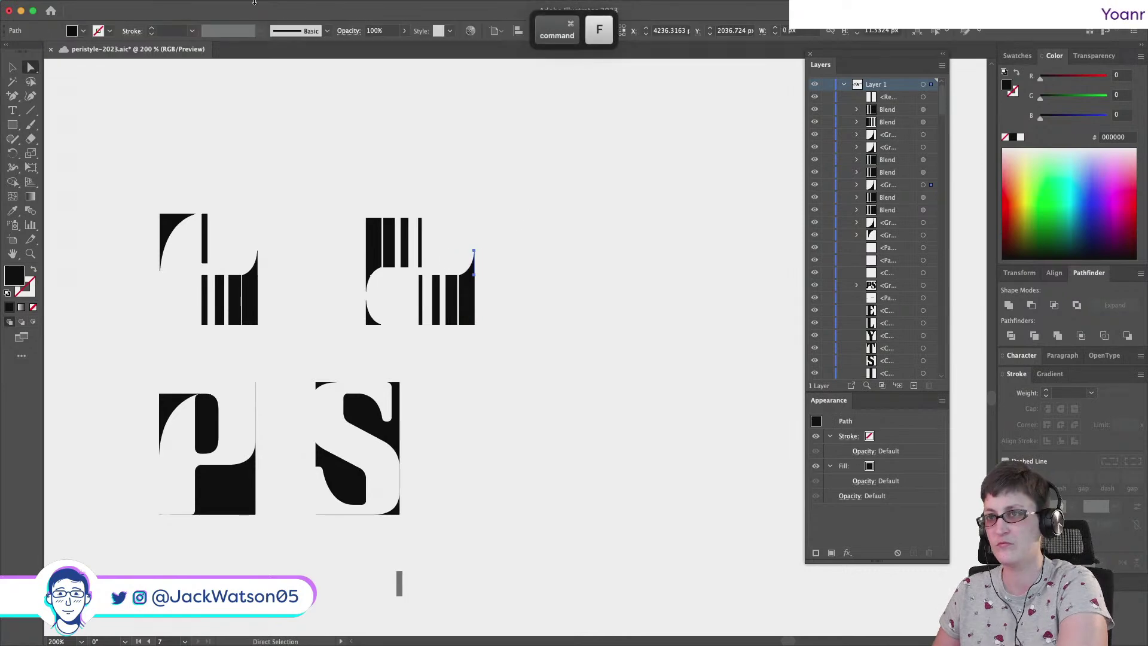
left_click(115, 6)
mouse_move(146, 7)
mouse_move(239, 25)
left_click(313, 69)
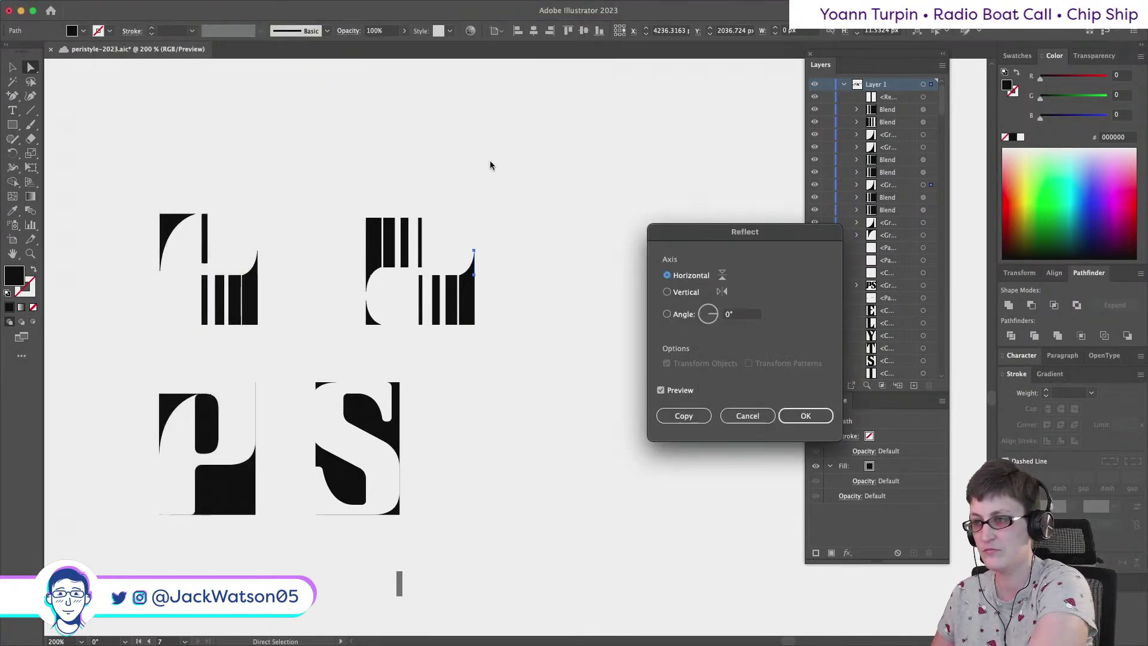
left_click(748, 415)
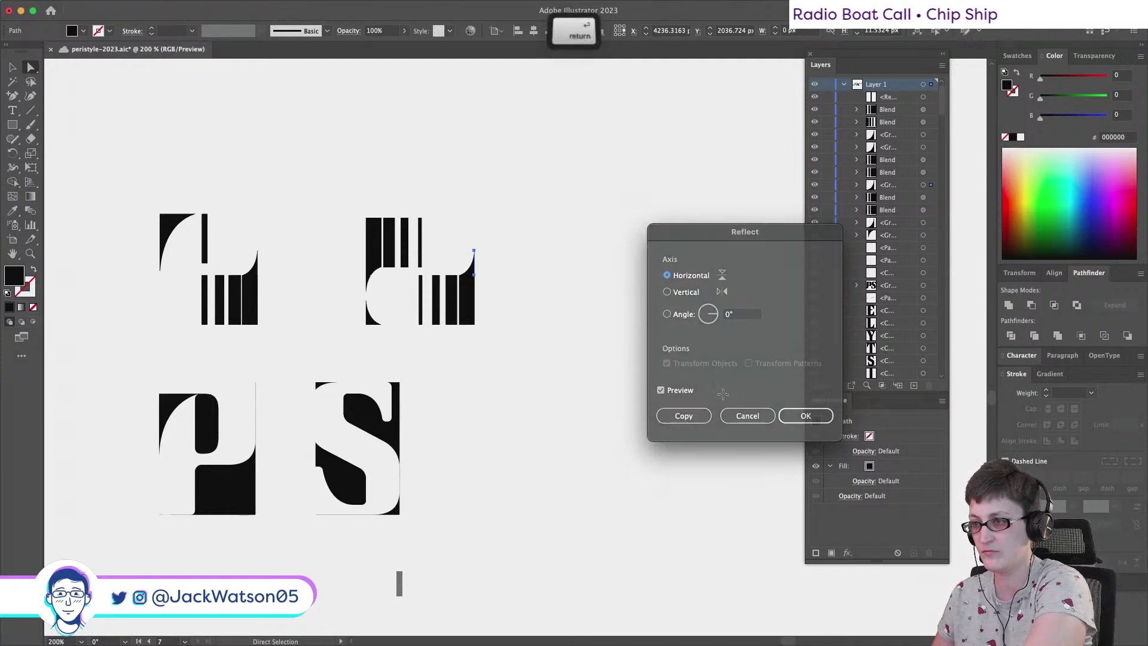
key("BackSpace")
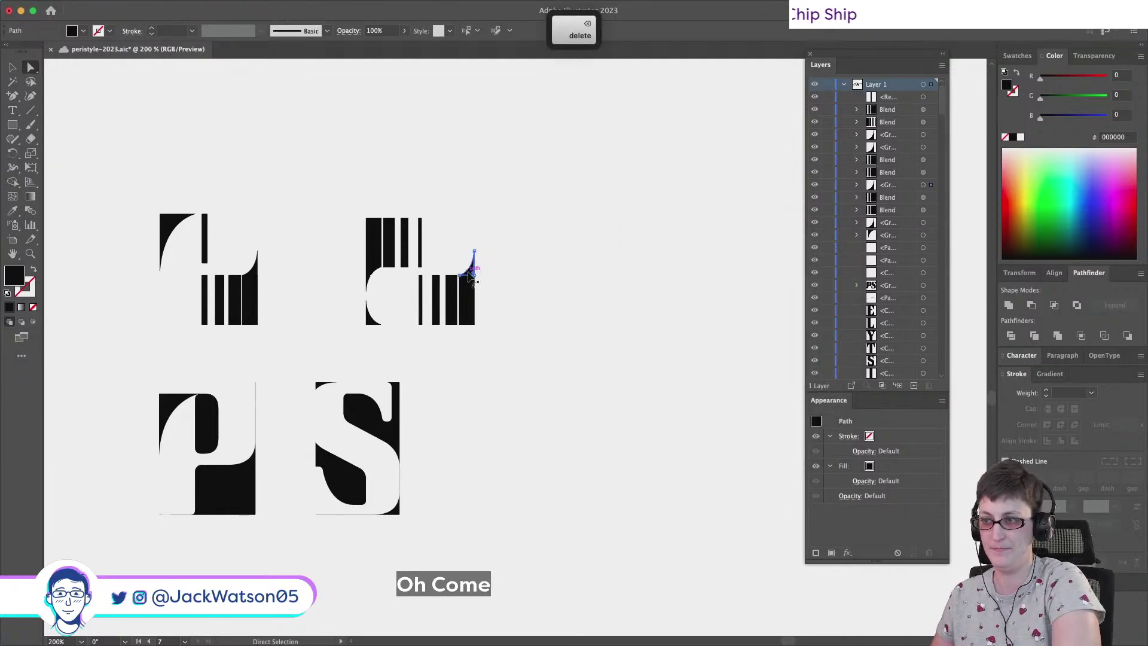
key("super+z")
Paste a copy of the S's right curved corner piece in front and reflect it across the horizontal axis
scroll(474, 272, "up", 5)
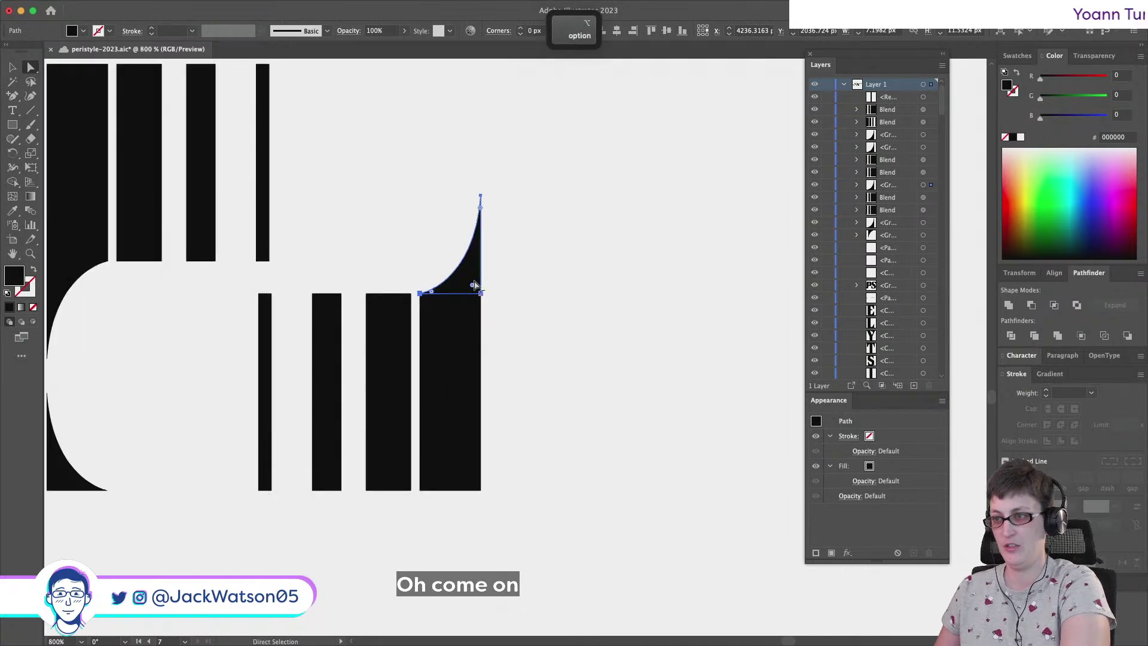
key("super+f")
left_click(146, 7)
mouse_move(179, 25)
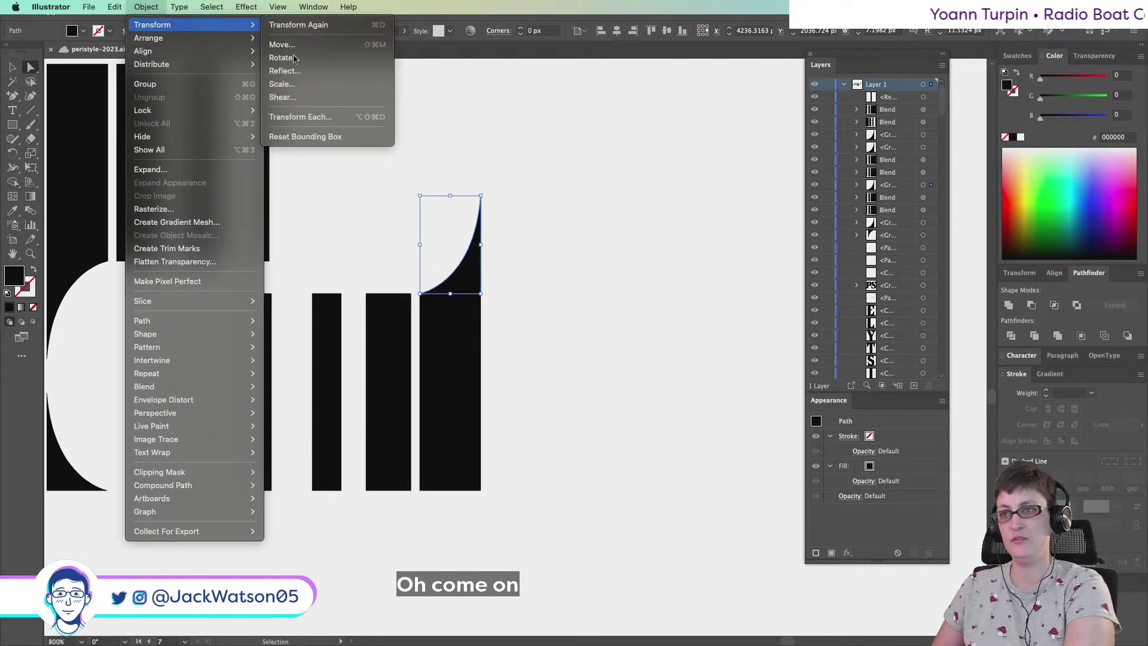
left_click(317, 76)
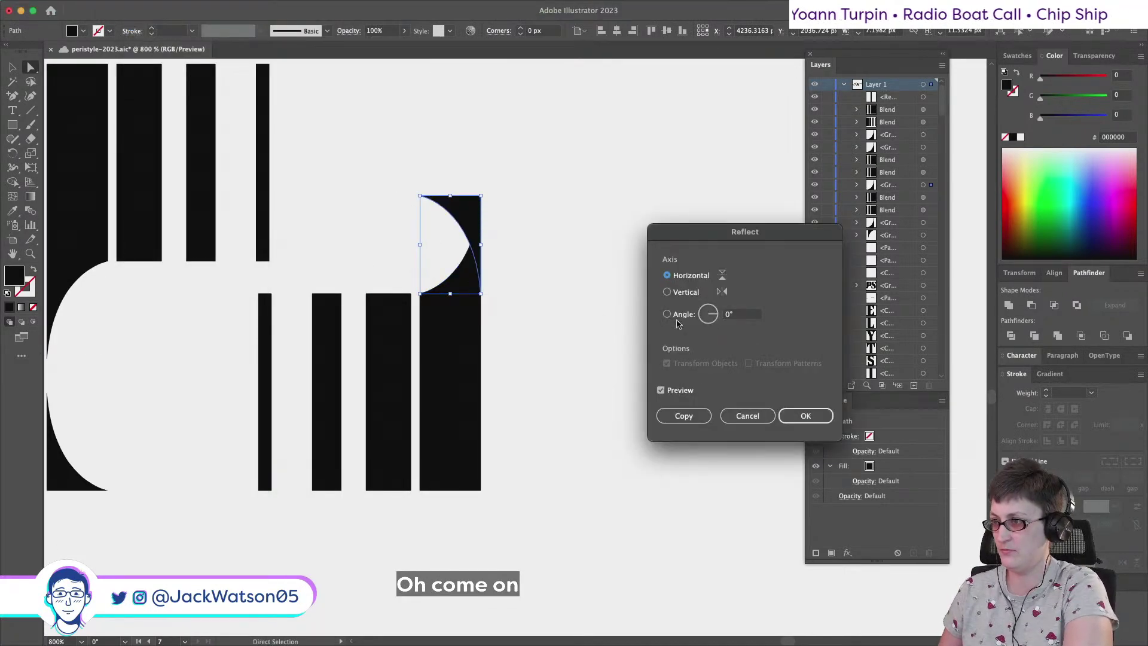
left_click(806, 415)
Align the top edge of the reflected right corner piece with the top of the S's upper striped block
left_click(203, 206, "shift")
left_click(203, 207, "shift")
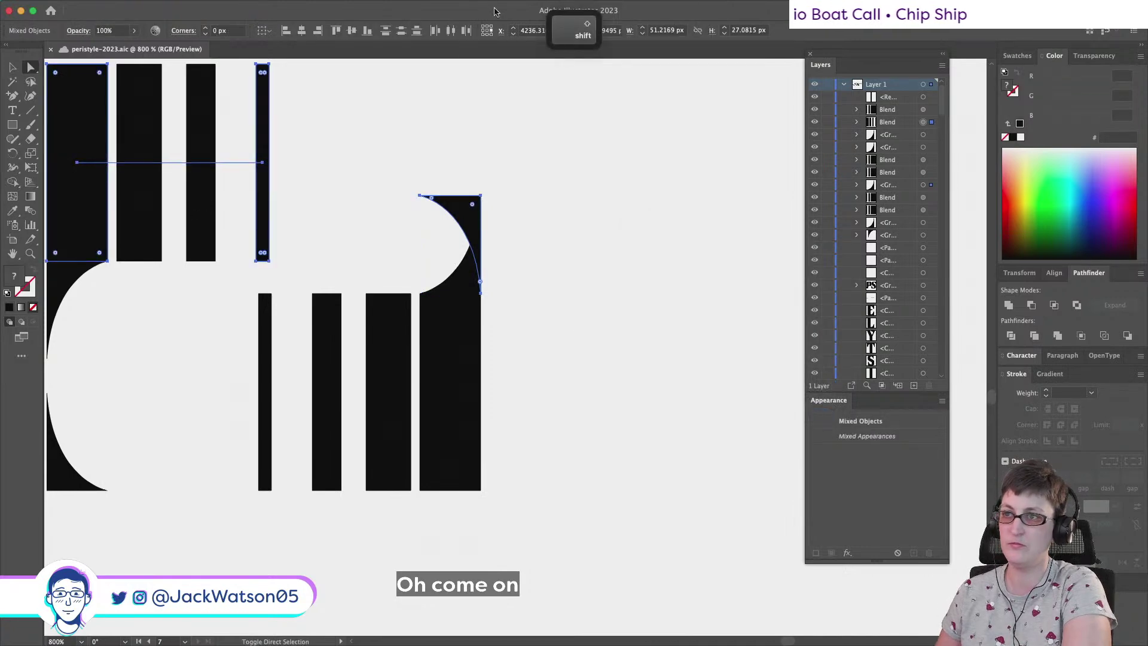
left_click(334, 31)
key("super+minus")
key("super+minus")
key("shift+super+a")
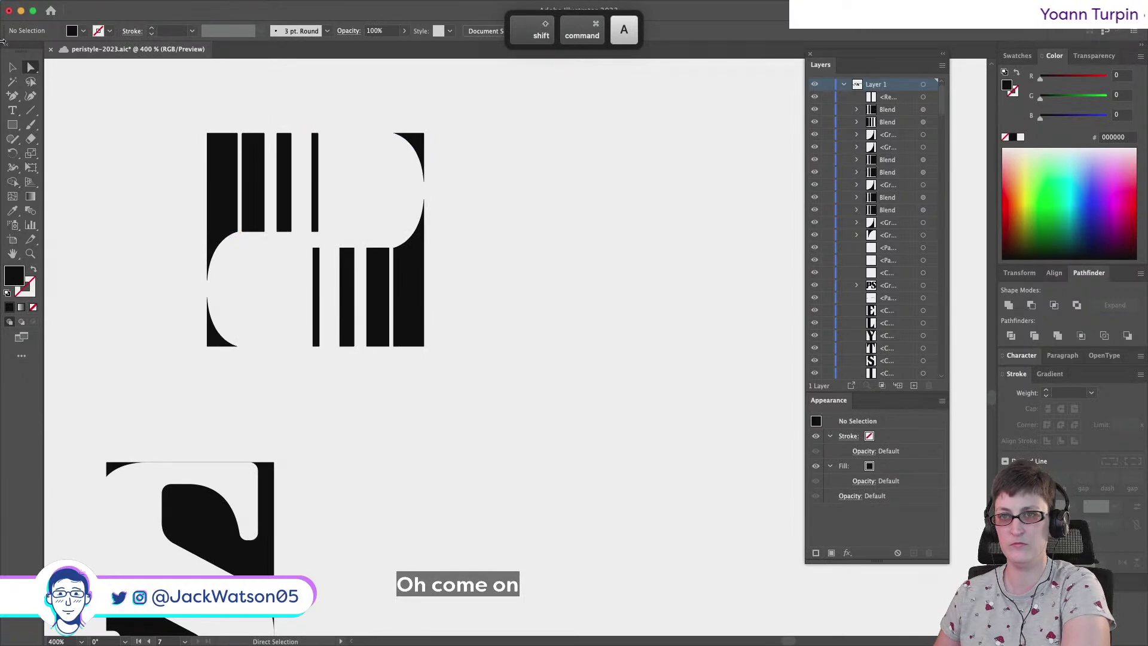
Move the S's upper striped block with its upper-right and left corner pieces down until it meets the lower striped block
key("v")
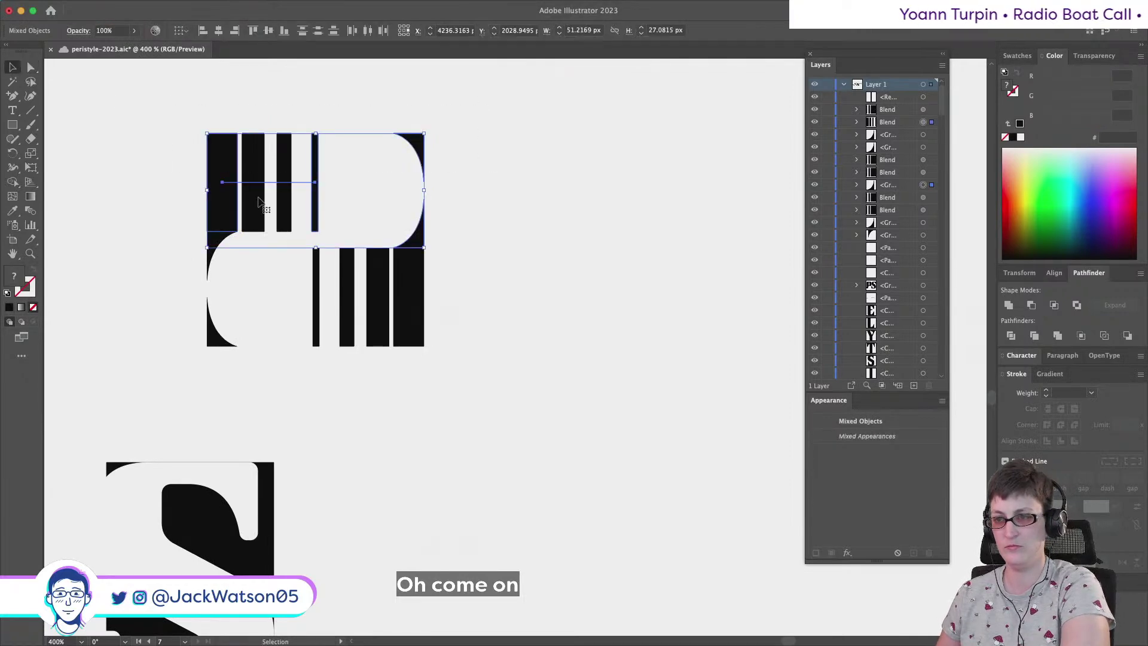
left_click_drag(222, 240, 223, 242)
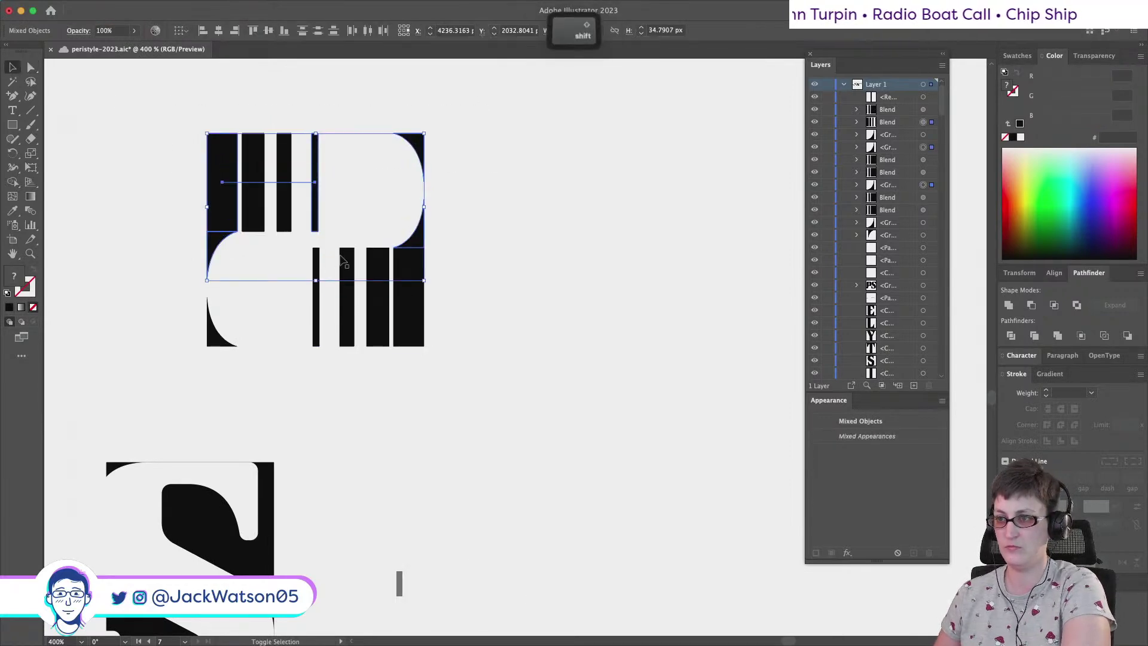
left_click(418, 237, "shift")
key("a")
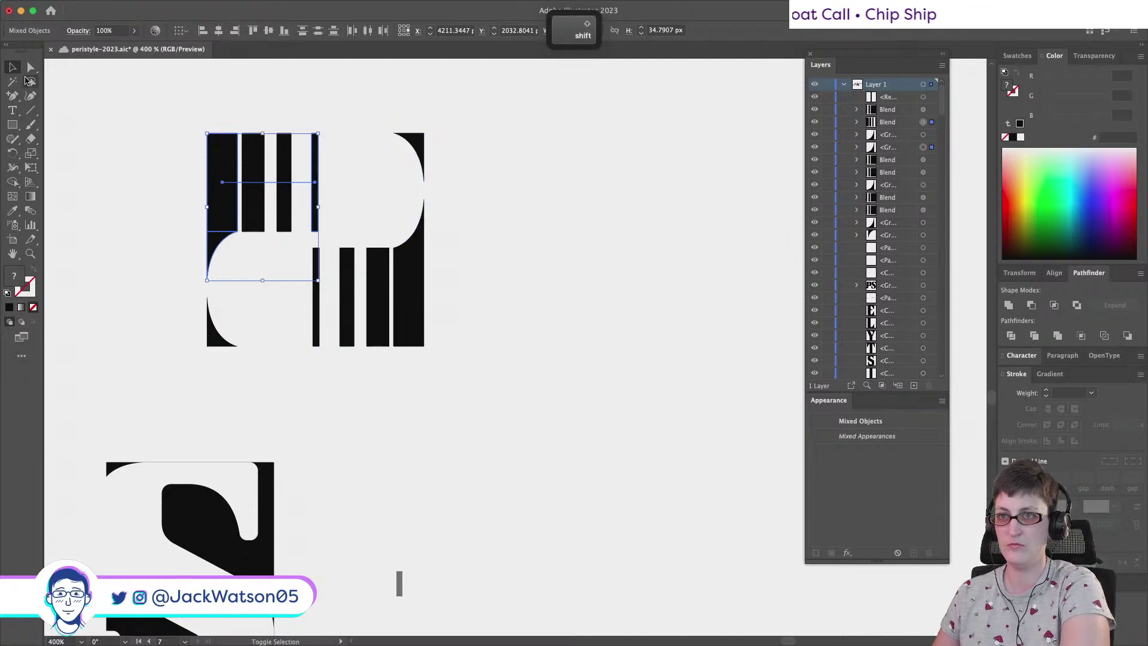
left_click_drag(422, 157, 423, 174)
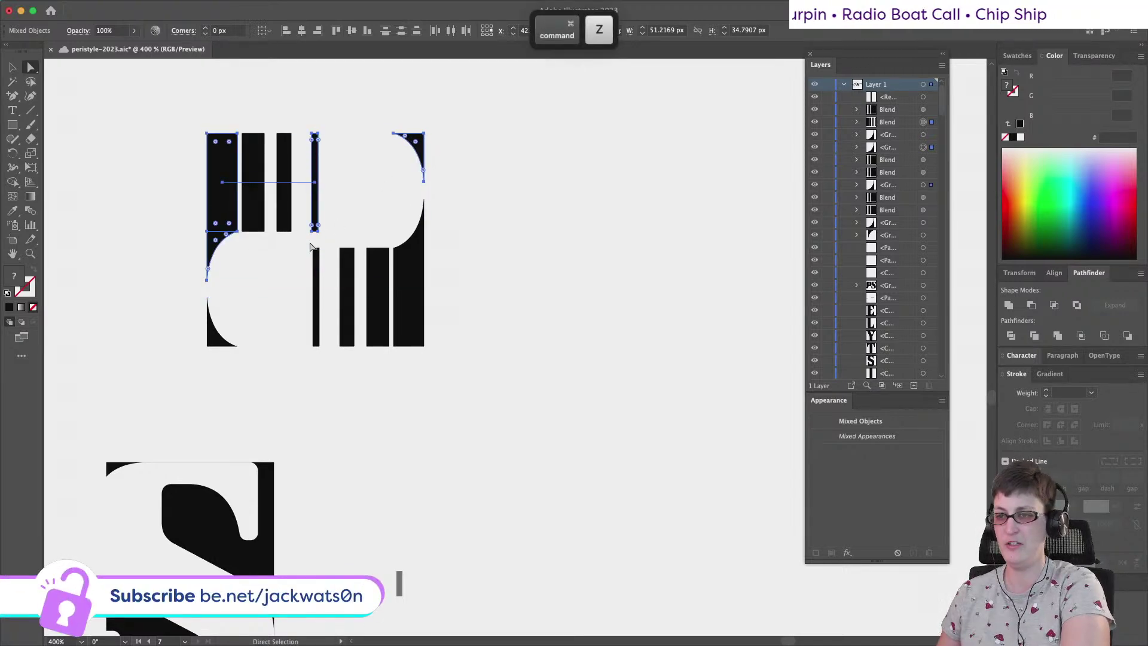
scroll(303, 256, "up", 3)
left_click_drag(351, 193, 353, 245)
scroll(359, 192, "up", 2)
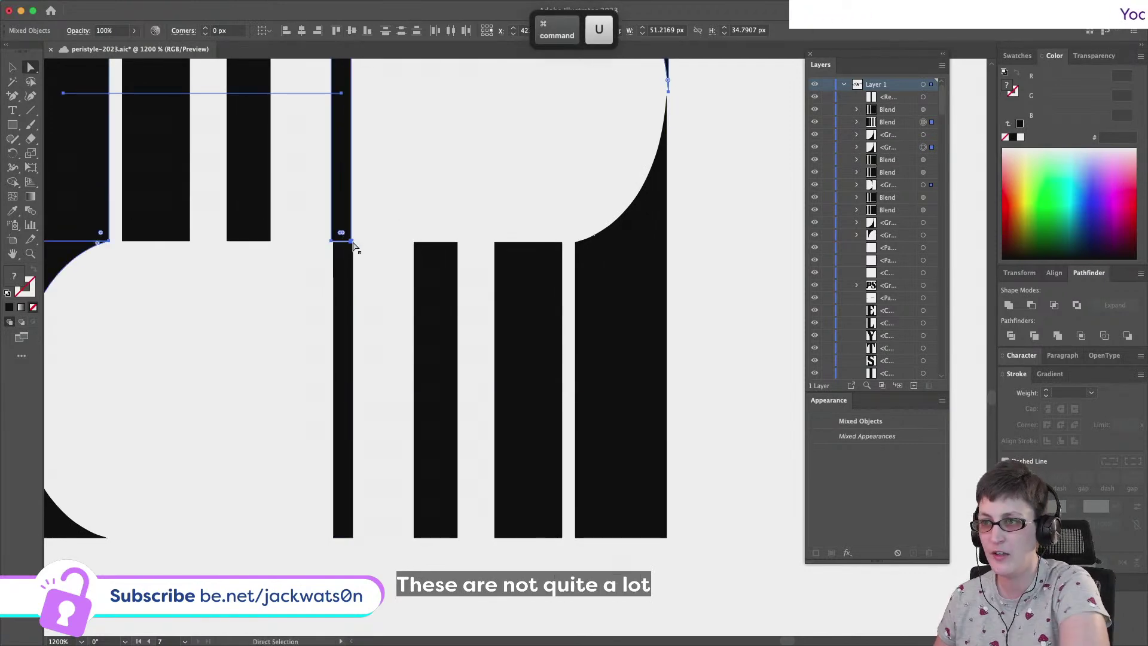
left_click(358, 248, "alt")
scroll(367, 248, "down", 3)
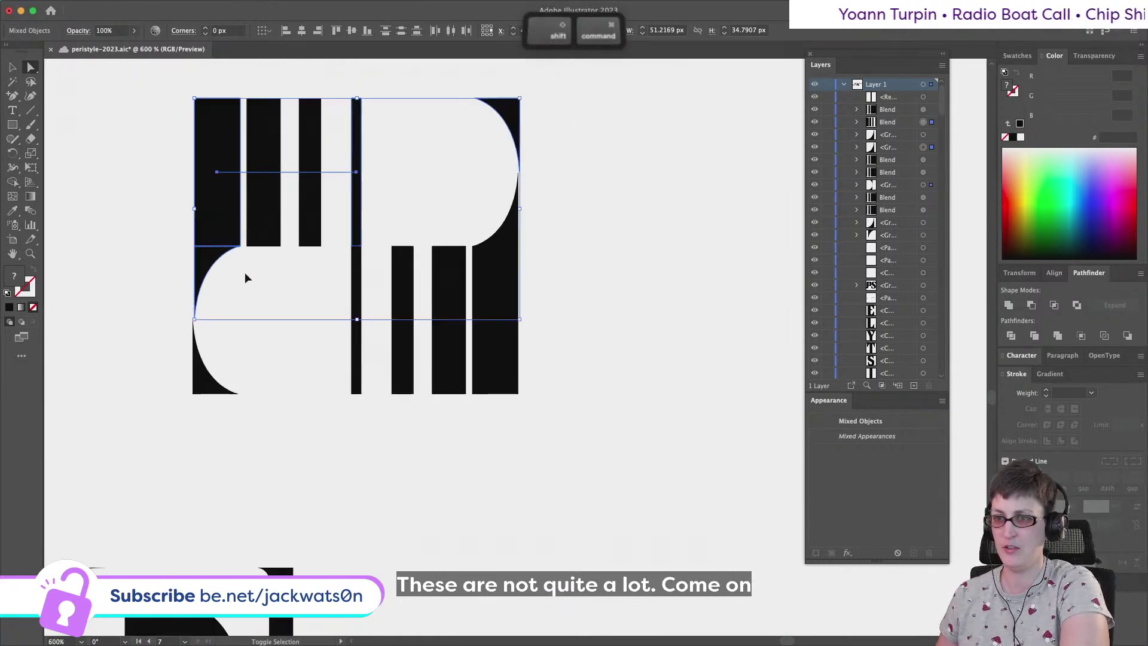
key("super+shift+a")
Align the left edges of the S's two left-hand curved corner pieces
left_click_drag(202, 381, 229, 380)
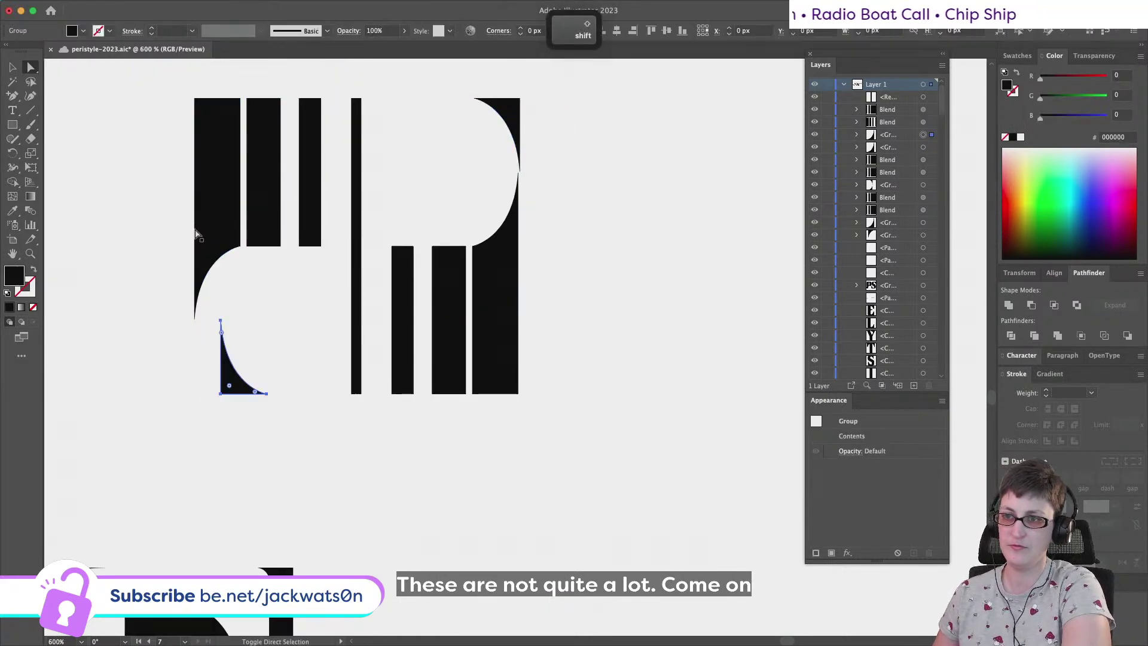
left_click(205, 255, "shift")
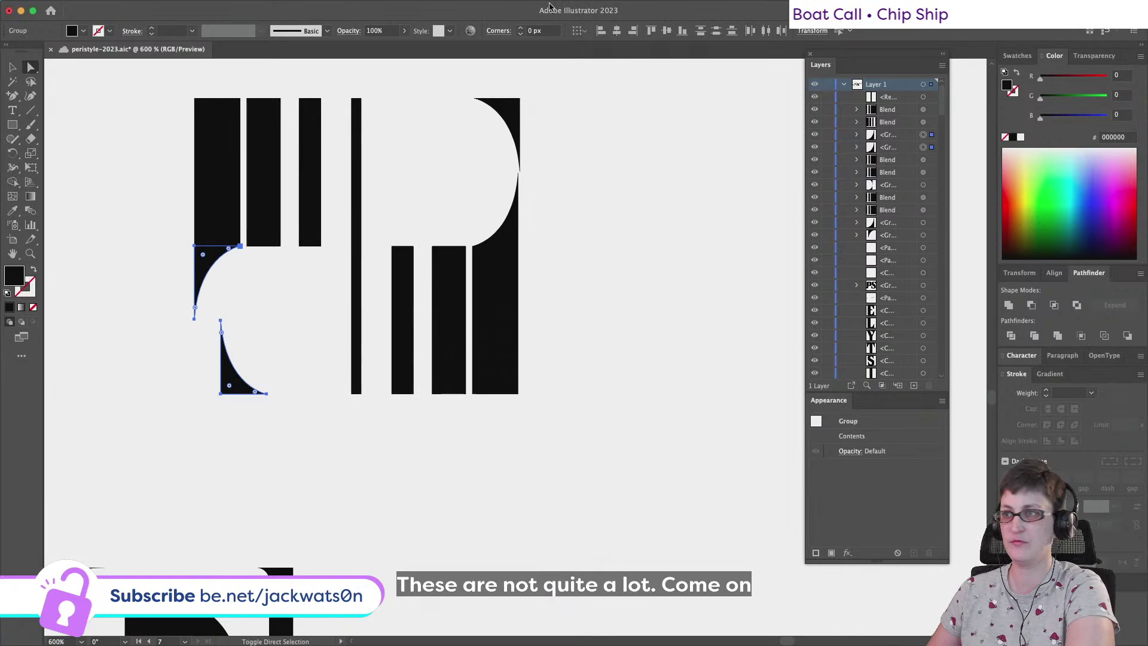
left_click(601, 31)
Try to align the right edges of the S's two right-hand corner pieces while they are still grouped
left_click_drag(521, 126, 464, 126)
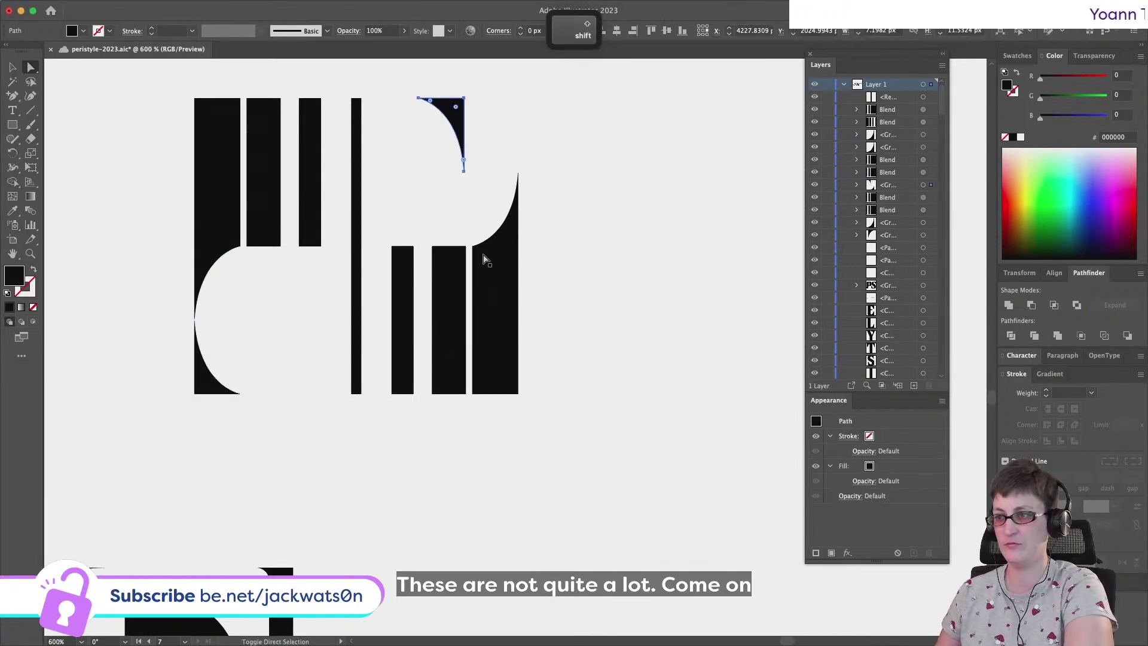
left_click(505, 243, "shift")
left_click(632, 30)
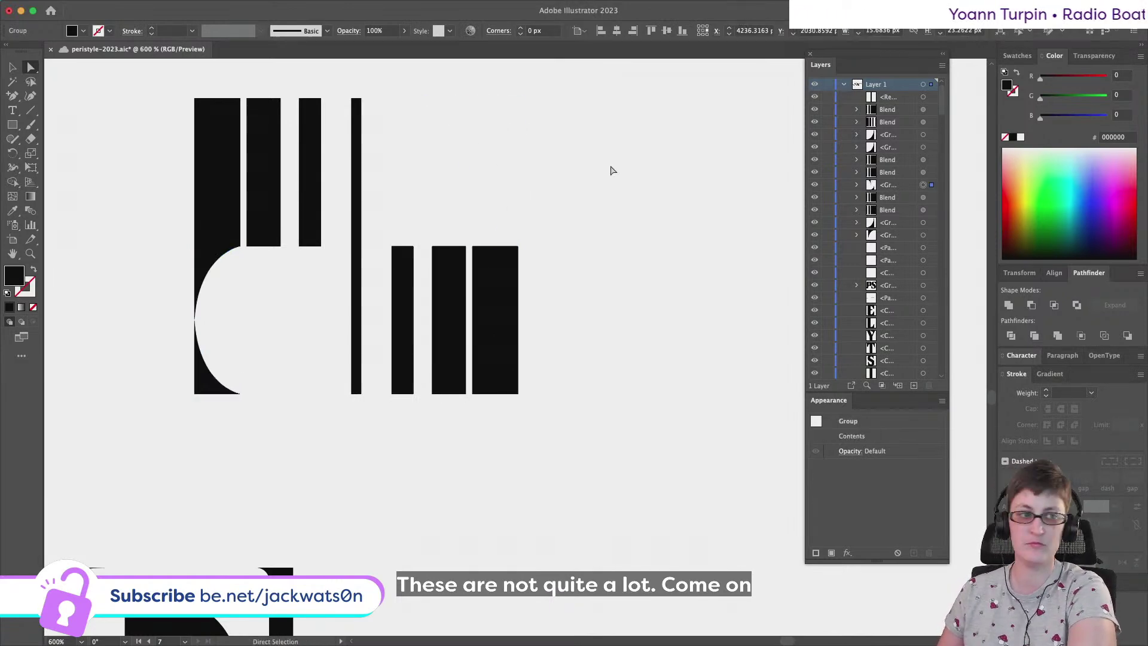
key("super+0")
key("super+z")
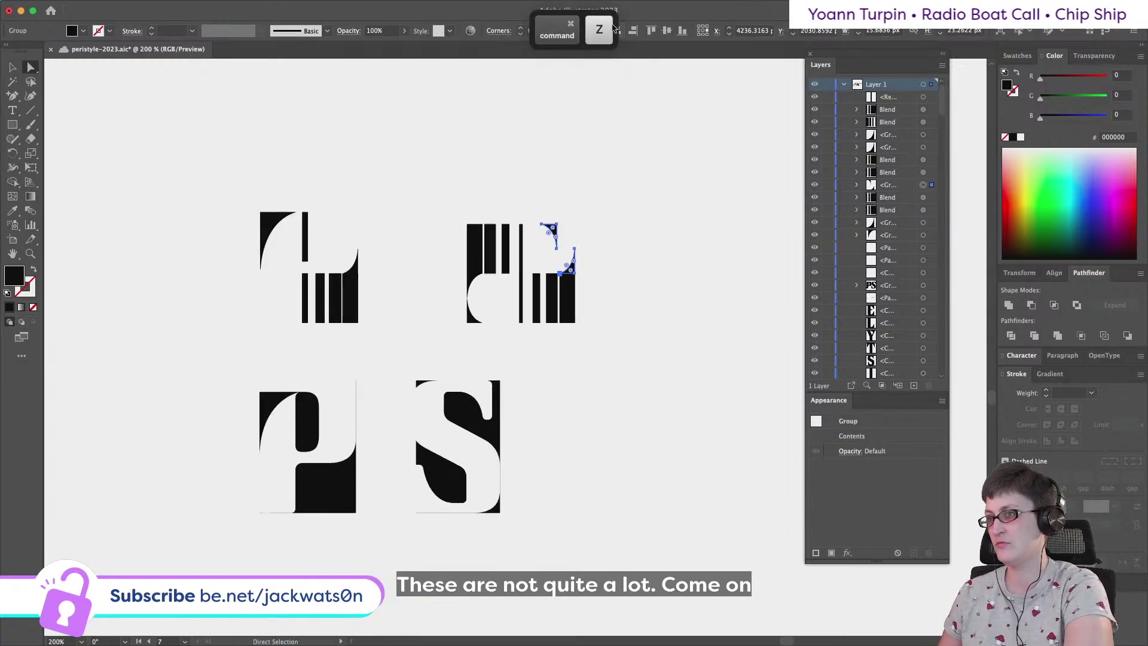
key("super+z")
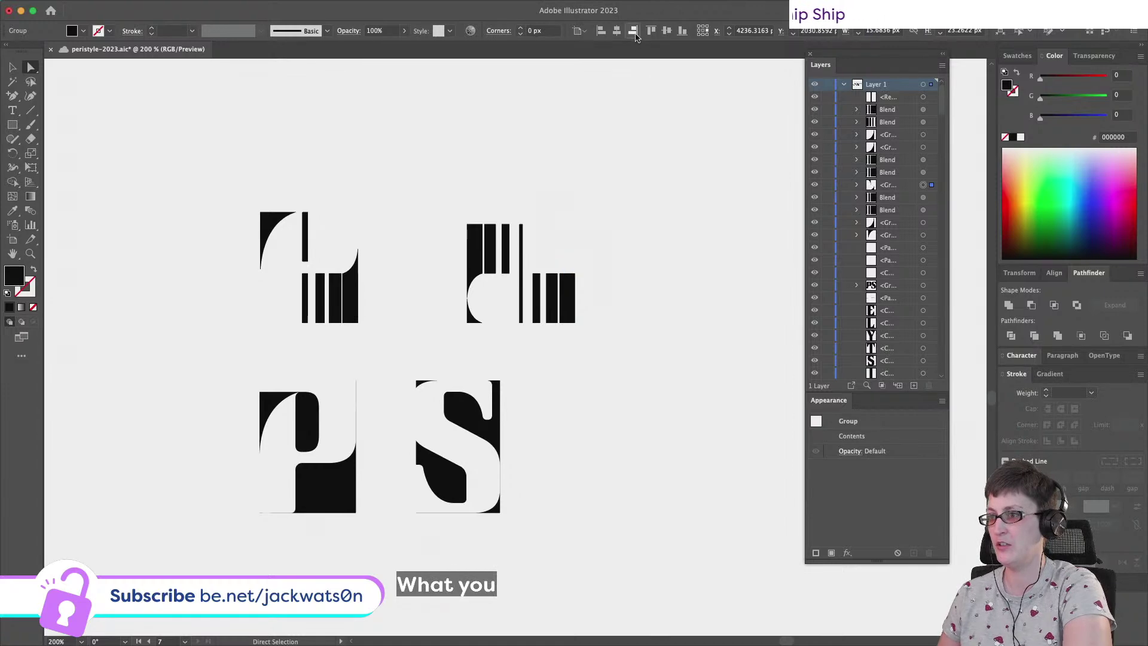
key("super+z")
left_click(577, 32)
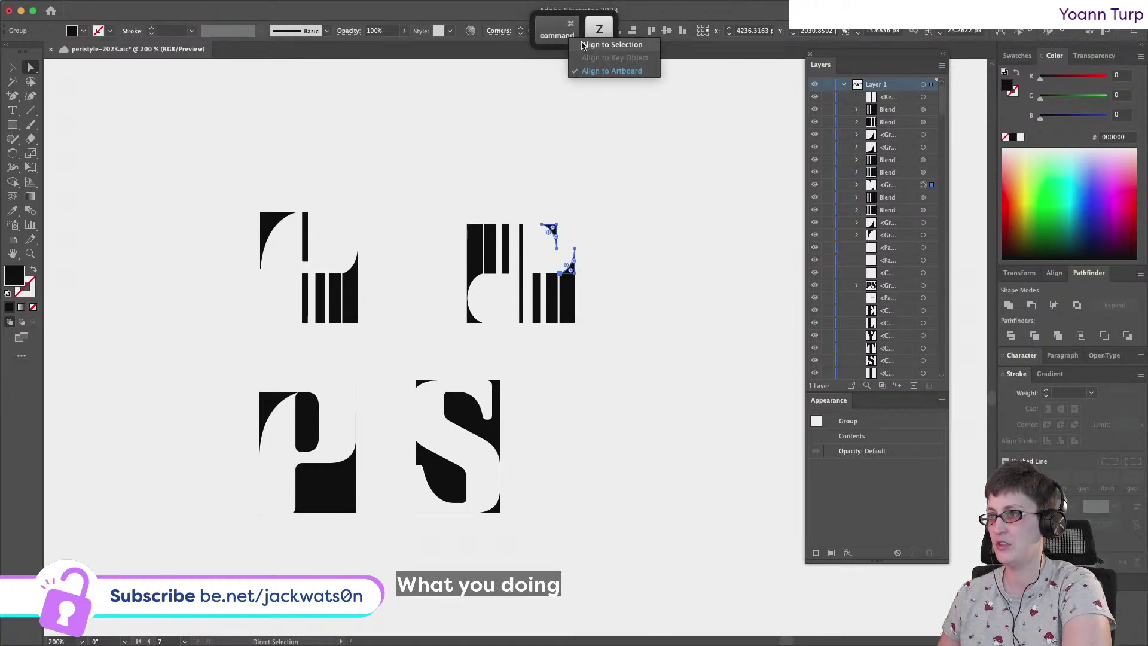
key("Escape")
key("super+z")
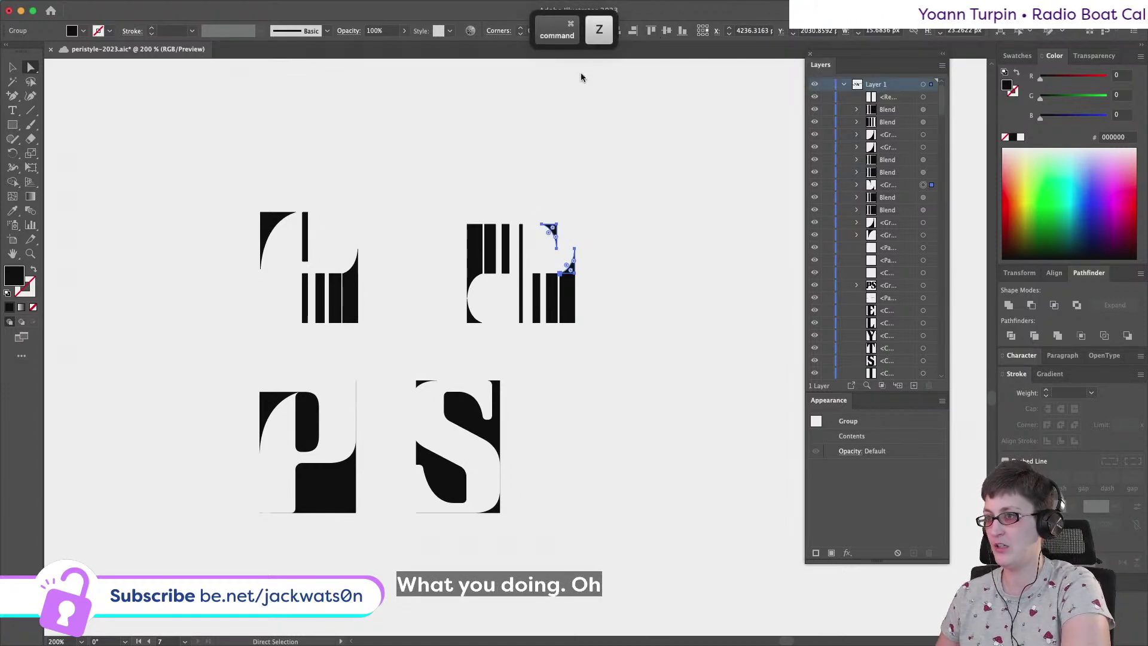
Ungroup the S's two right-hand corner pieces and align their right edges
key("v")
left_click(564, 254)
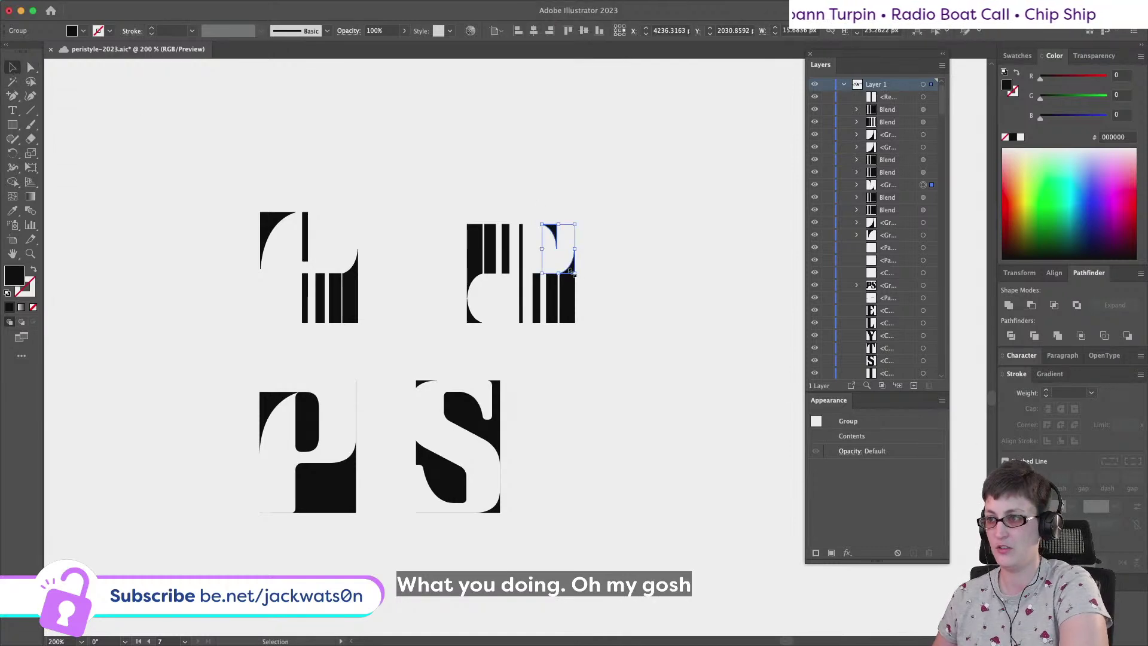
key("super+z")
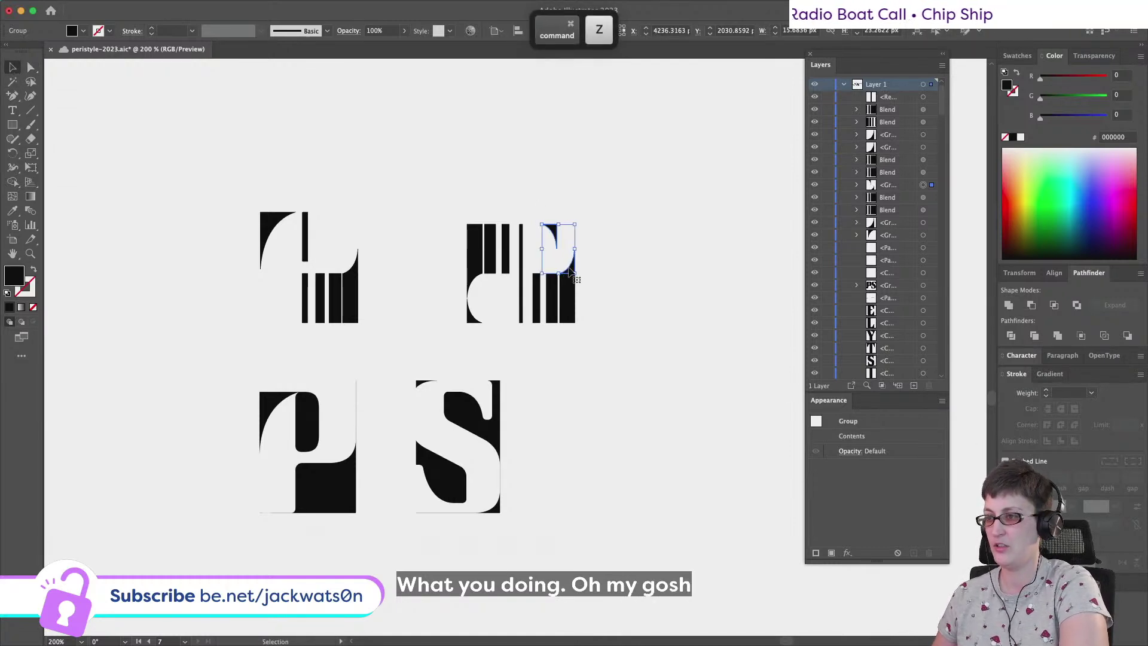
right_click(590, 239)
left_click(658, 416)
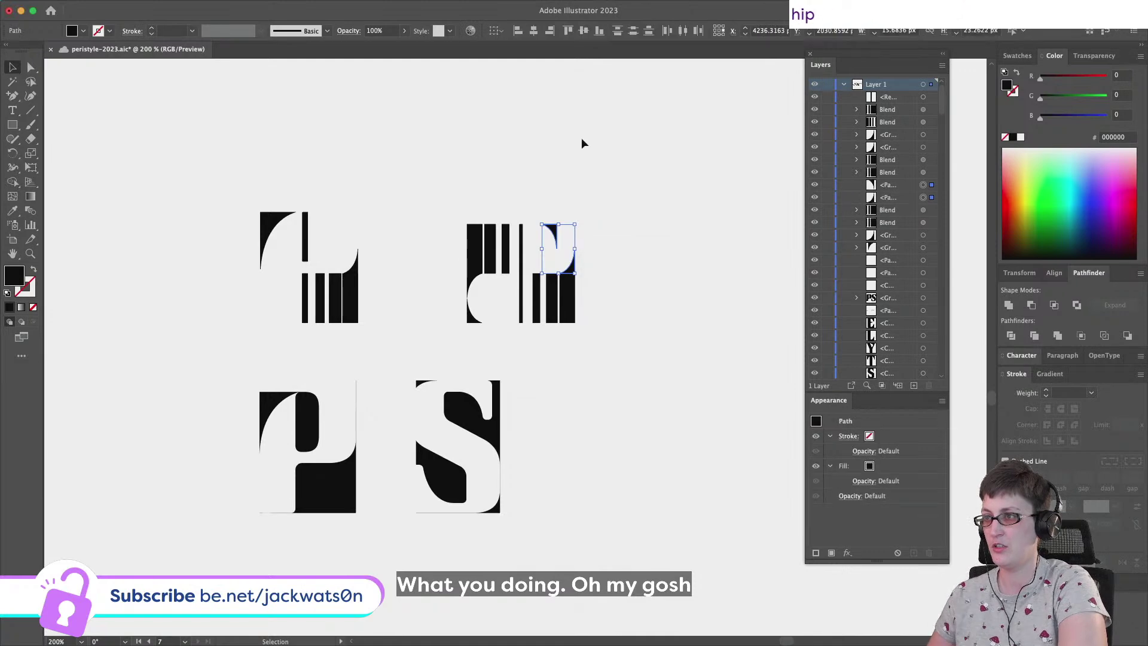
key("super+z")
left_click(633, 190)
Duplicate the assembled striped S mark and place the copy to its right
key("alt")
scroll(633, 192, "down", 3)
left_click_drag(412, 178, 575, 256)
key("super+c")
key("super+f")
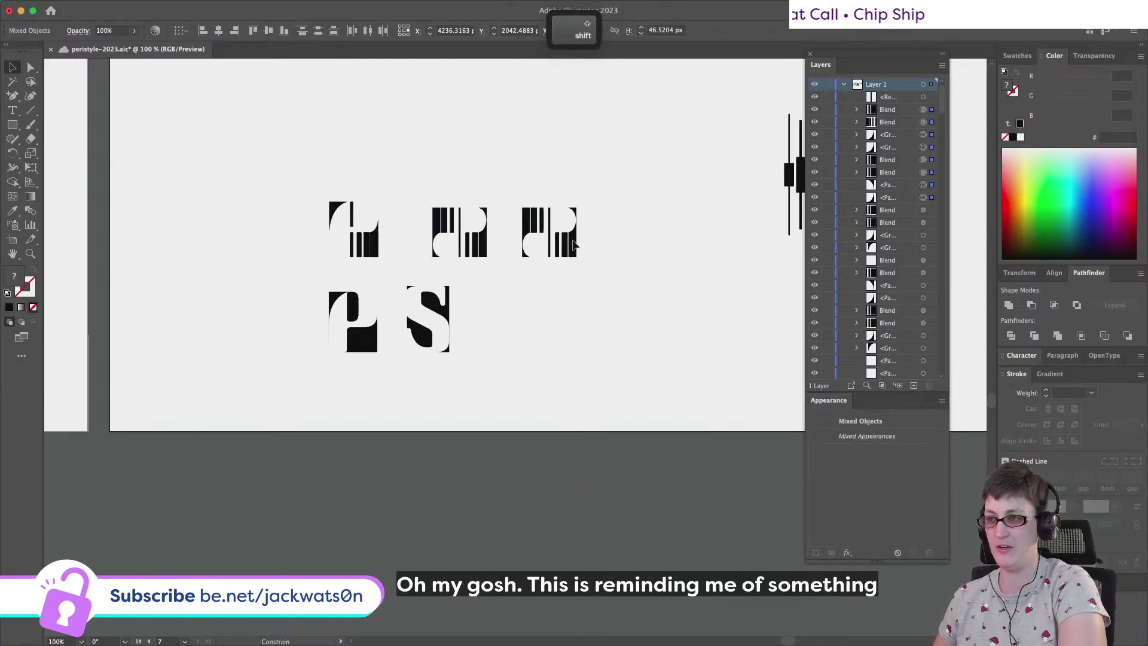
Move the copy's upper striped block and upper-right corner piece up about 6 px to open a horizontal gap
left_click_drag(511, 177, 601, 228)
scroll(595, 230, "up", 5)
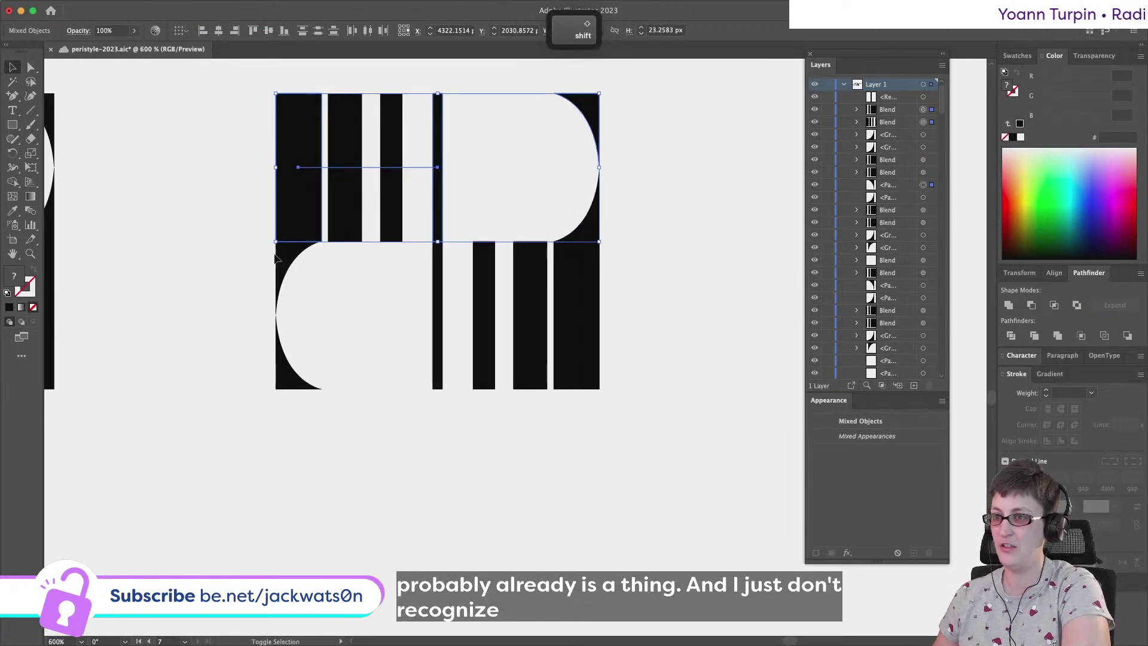
left_click_drag(389, 237, 386, 198)
scroll(386, 197, "up", 2)
scroll(386, 198, "down", 5)
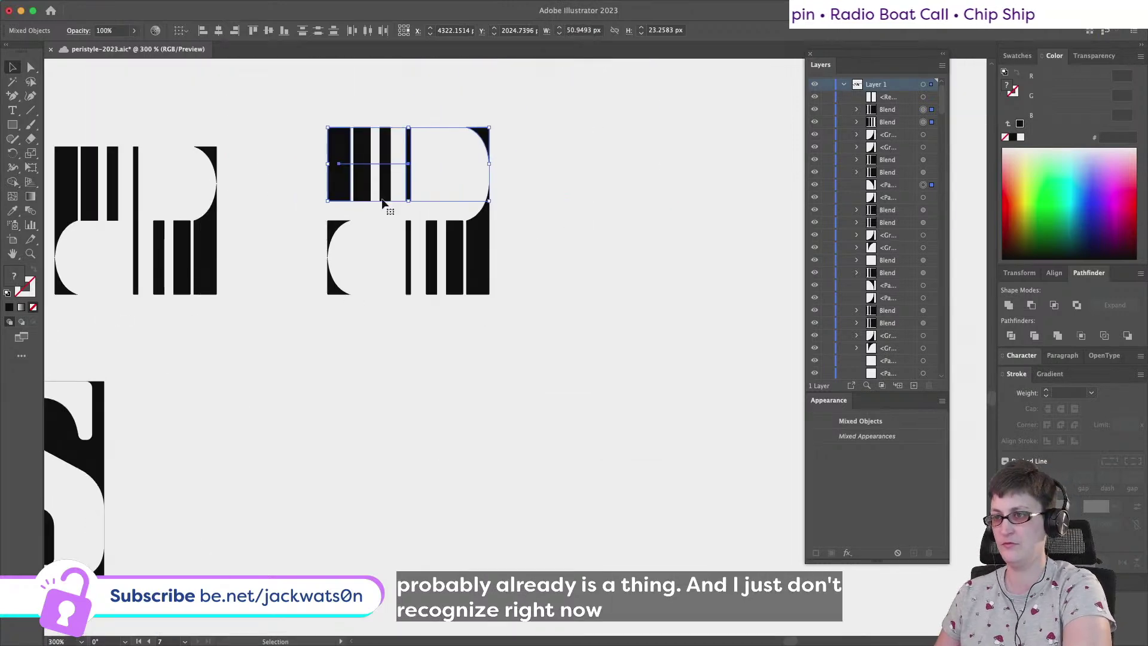
left_click(378, 283)
Rotate the duplicated mark 90° clockwise so that its bars run horizontally
scroll(387, 291, "down", 3)
scroll(433, 297, "left", 2)
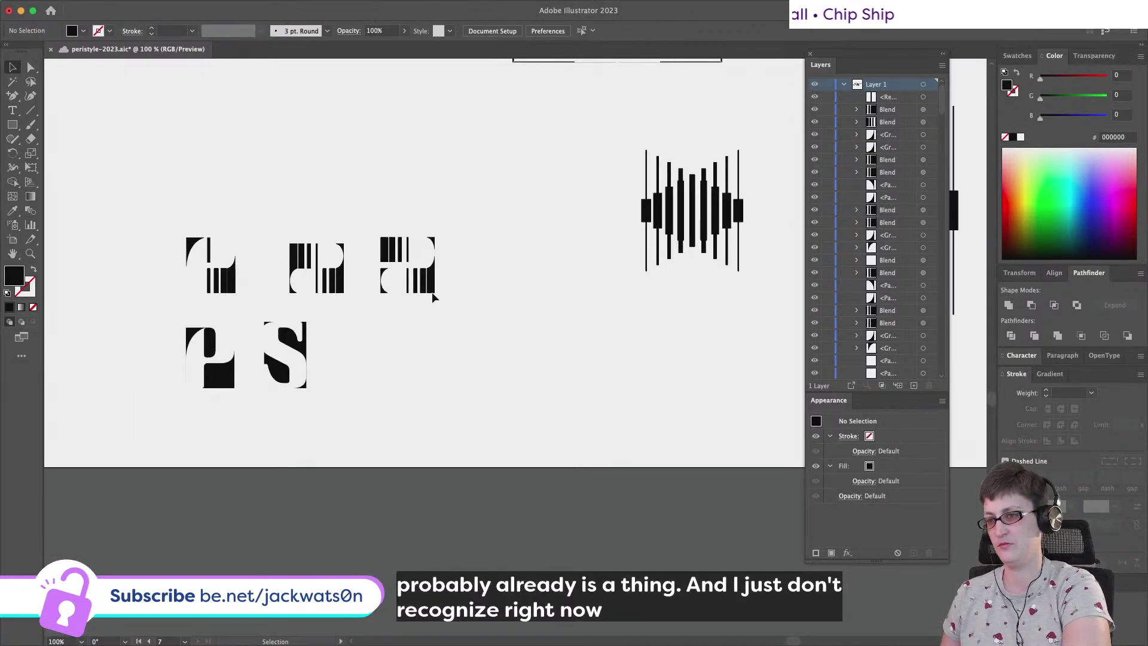
scroll(433, 297, "up", 2)
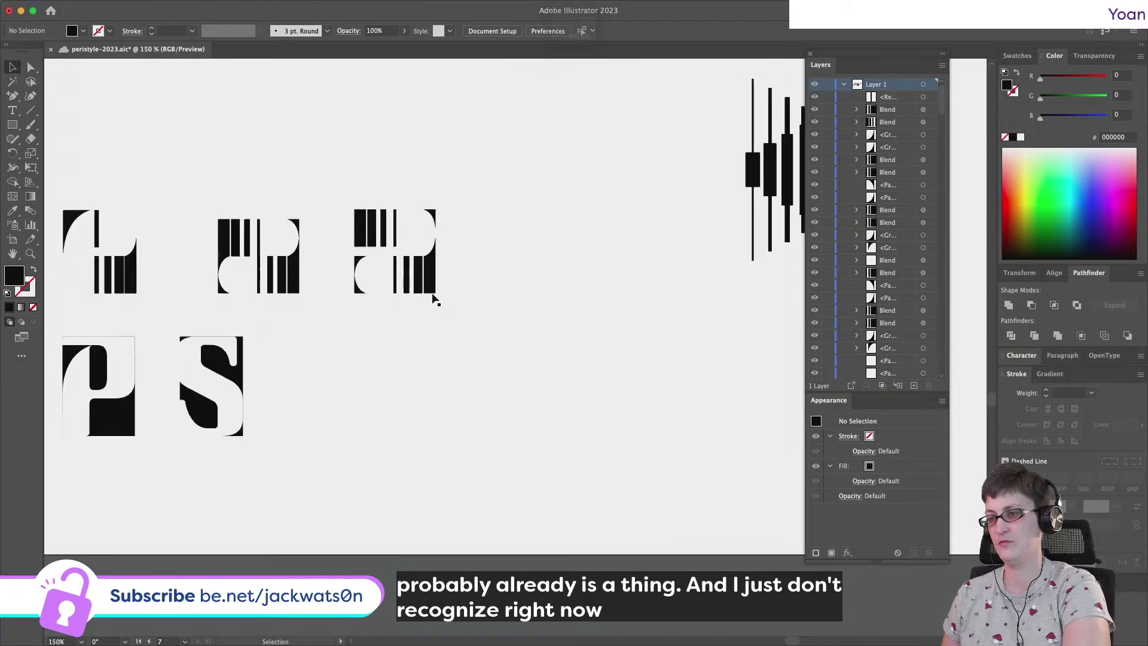
scroll(433, 297, "down", 5)
scroll(378, 241, "up", 5)
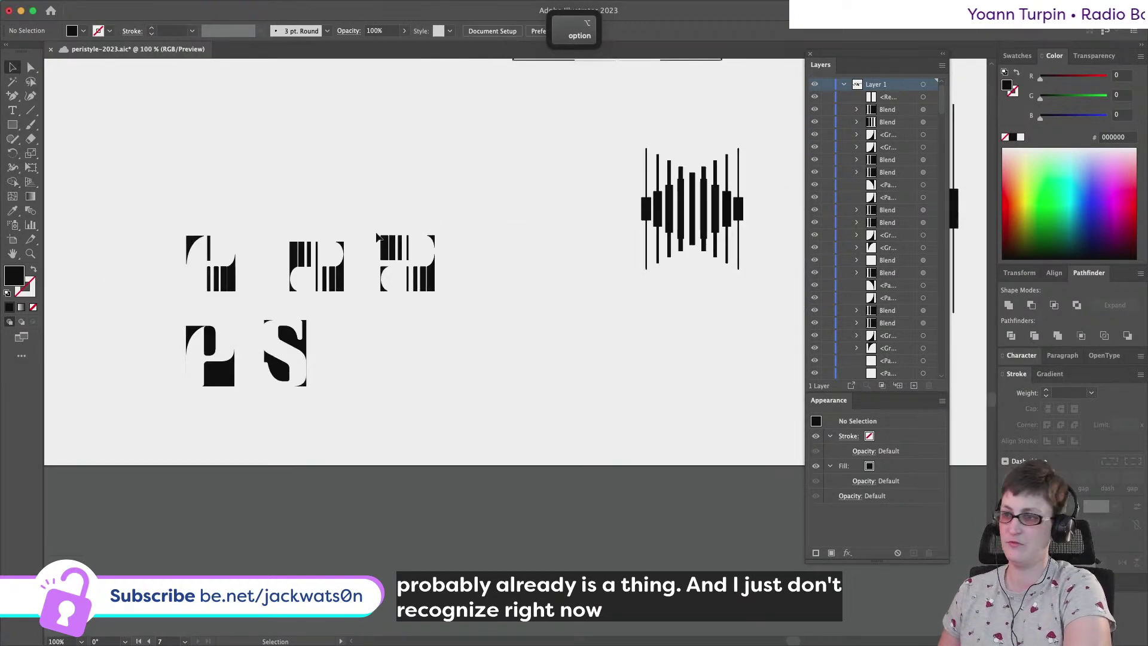
left_click_drag(361, 213, 465, 299)
left_click_drag(440, 231, 436, 320)
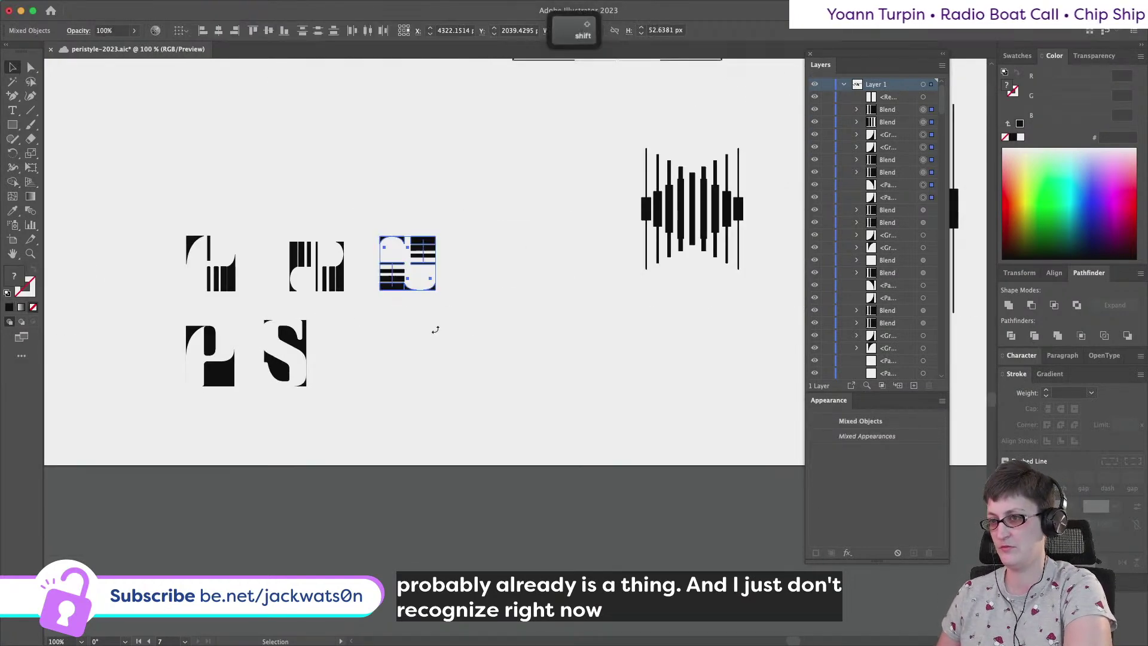
left_click(447, 343)
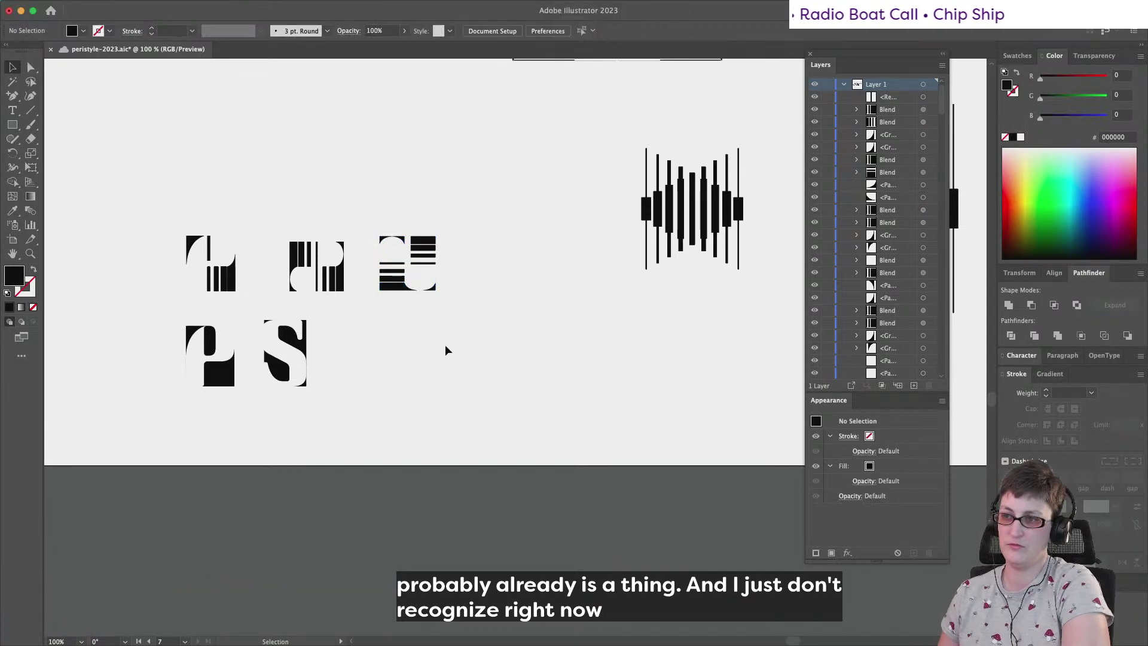
scroll(444, 345, "up", 3)
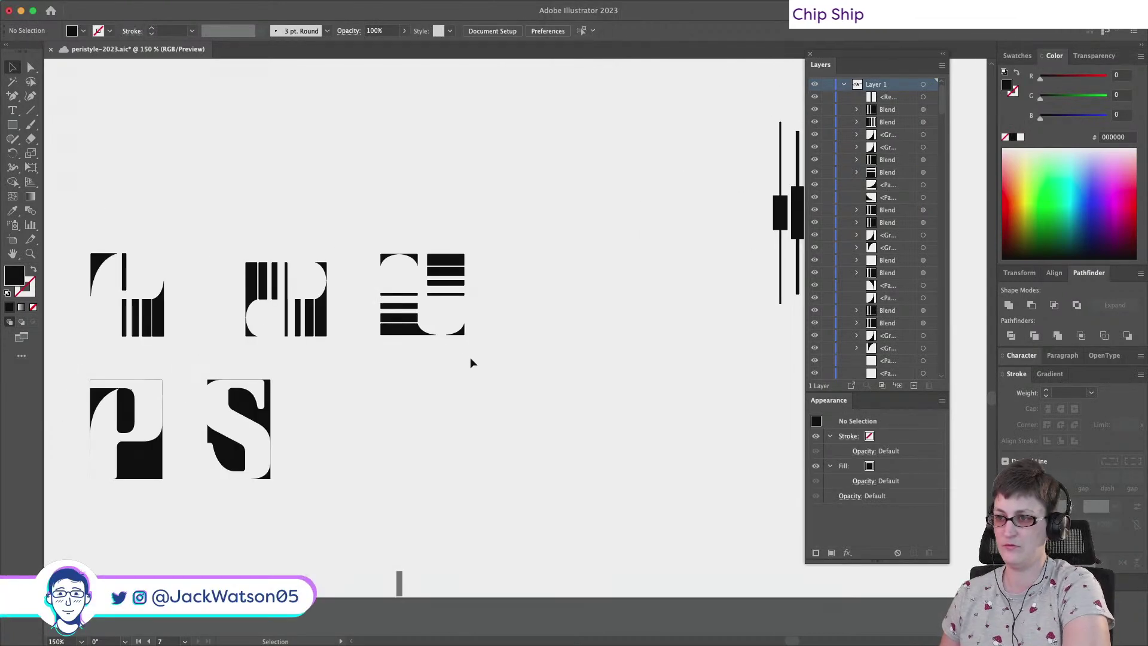
Delete all pieces of the rotated mark with horizontal bars
left_click_drag(494, 366, 503, 290)
left_click(567, 339)
left_click_drag(594, 333, 367, 354)
key("BackSpace")
left_click_drag(378, 250, 492, 308)
left_click(519, 362)
left_click_drag(545, 360, 364, 261)
key("BackSpace")
Look over the monogram, tunnel, column and arch sketches on the artboard, including the column pieces below the PERISTYLE wordmarks
key("super+minus")
key("super+minus")
key("super+minus")
scroll(369, 261, "up", 3)
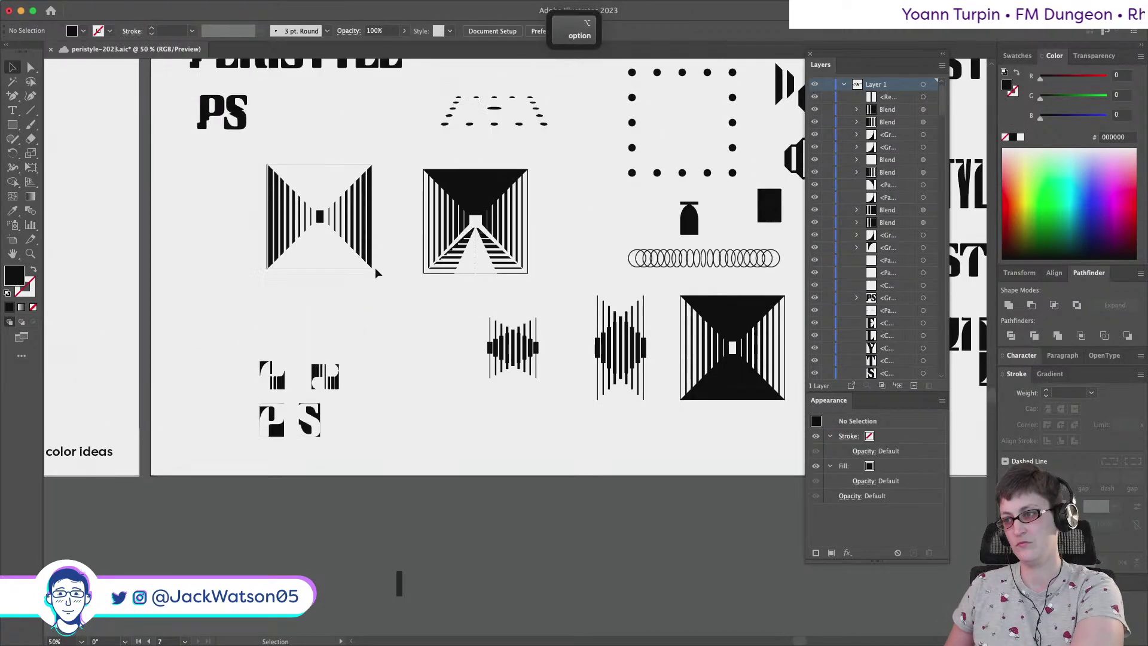
scroll(377, 273, "down", 2)
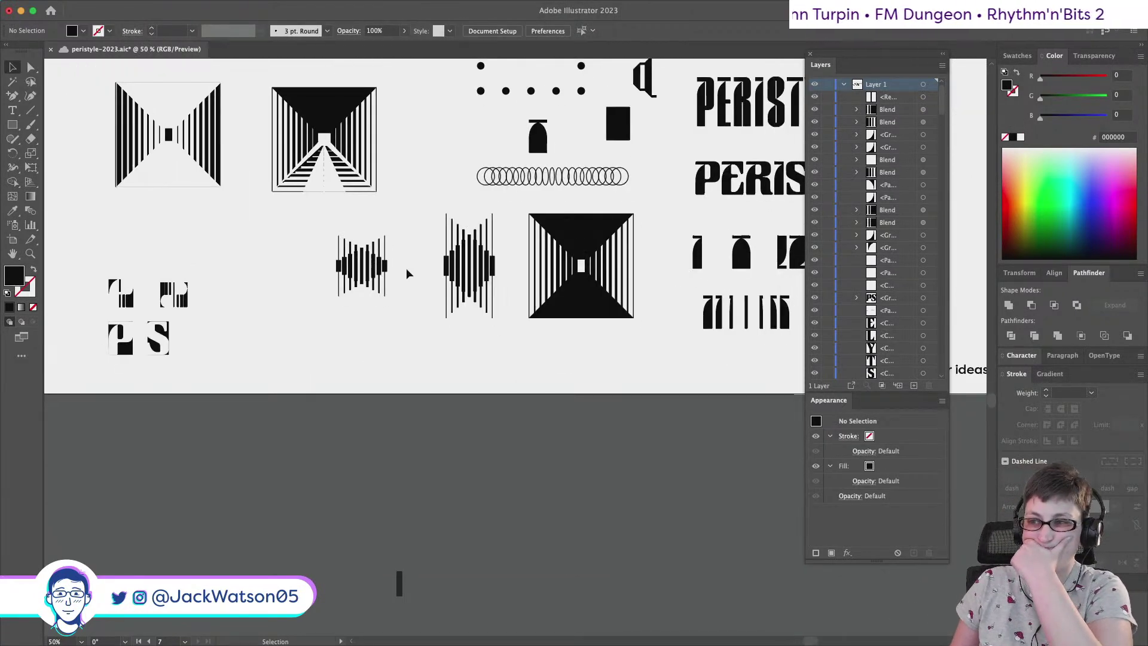
left_click(385, 267)
left_click(389, 334)
scroll(393, 337, "right", 5)
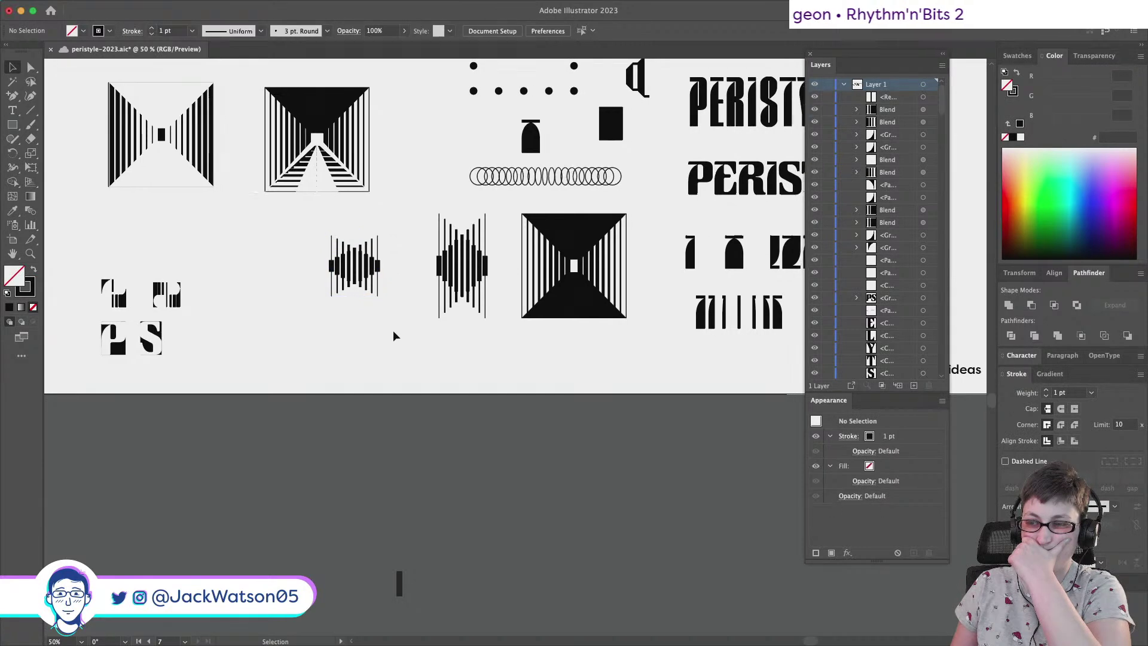
scroll(393, 336, "up", 9)
scroll(393, 336, "left", 6)
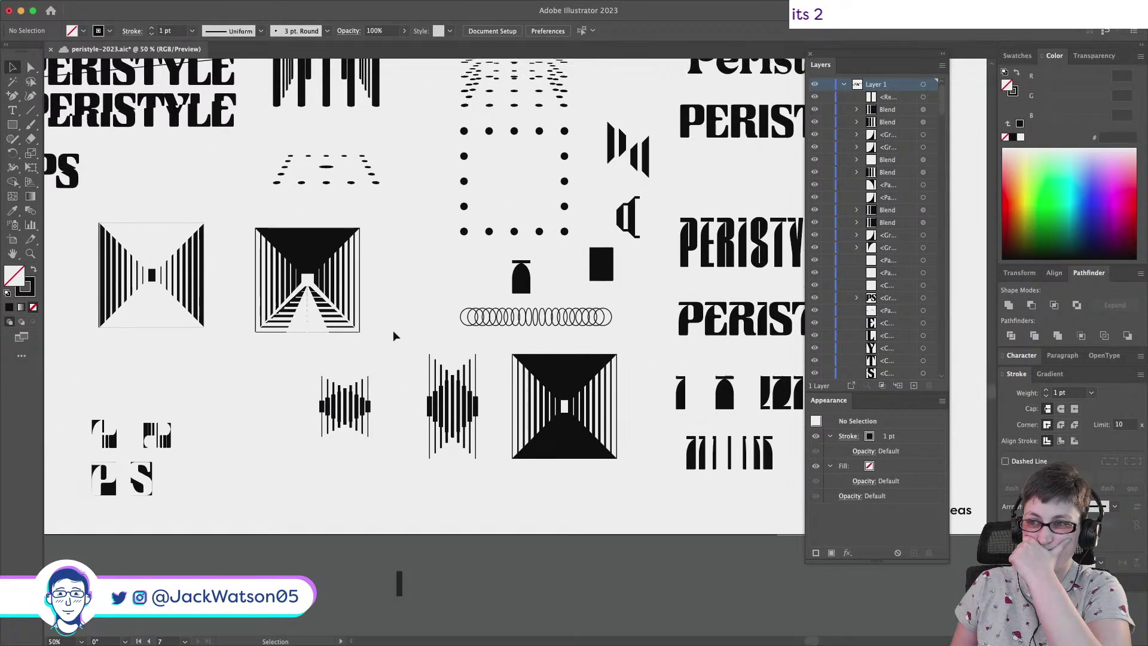
scroll(393, 336, "down", 6)
scroll(394, 336, "left", 2)
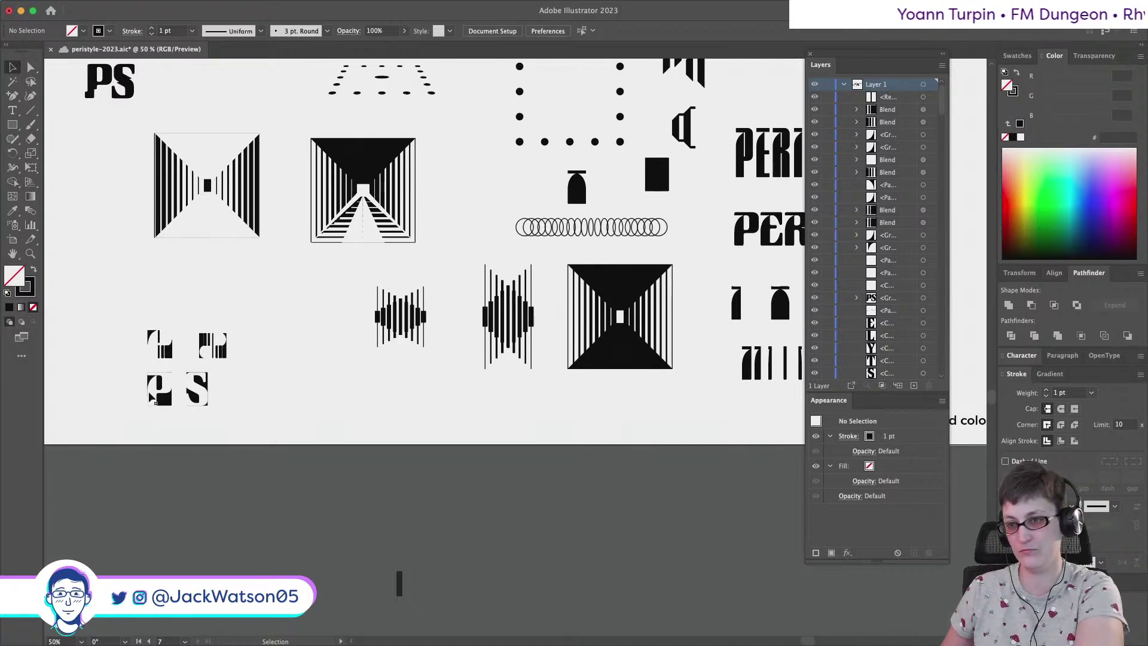
scroll(139, 382, "up", 3)
left_click(149, 350)
left_click(30, 66)
key("super+shift+a")
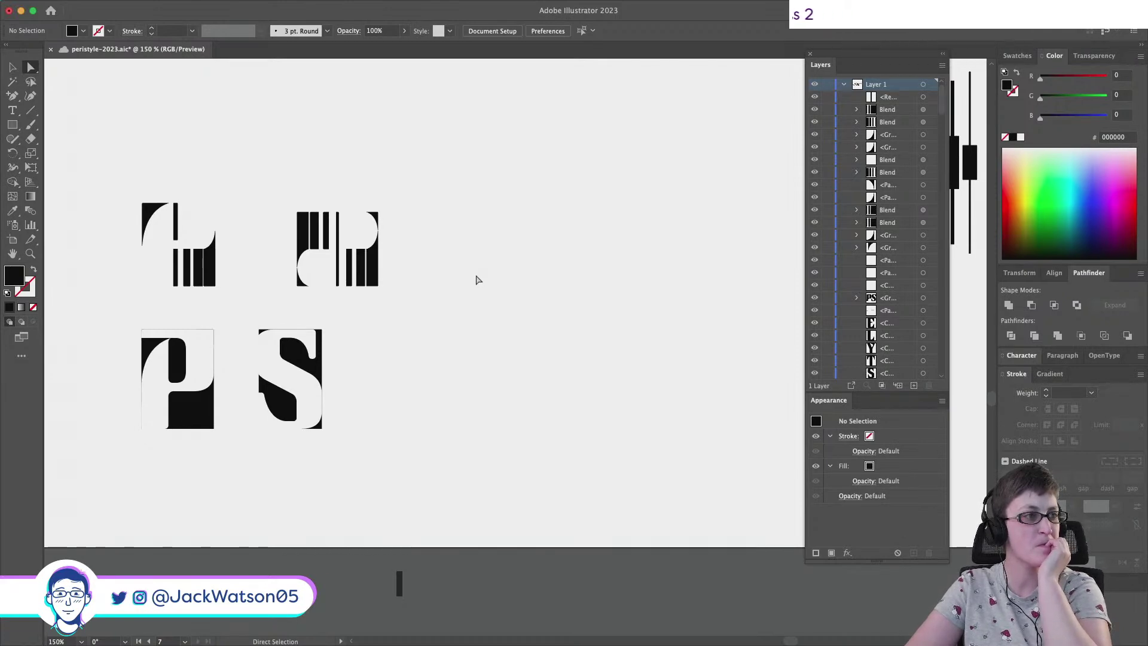
scroll(495, 259, "right", 15)
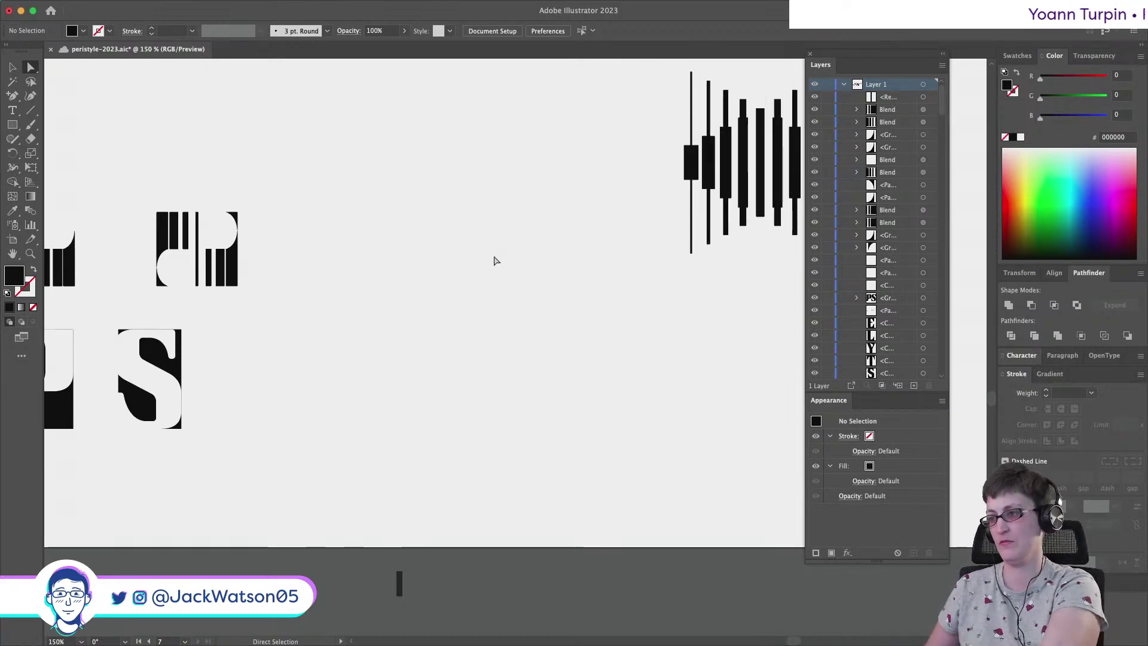
scroll(494, 261, "down", 5, "alt")
scroll(495, 259, "up", 3, "alt")
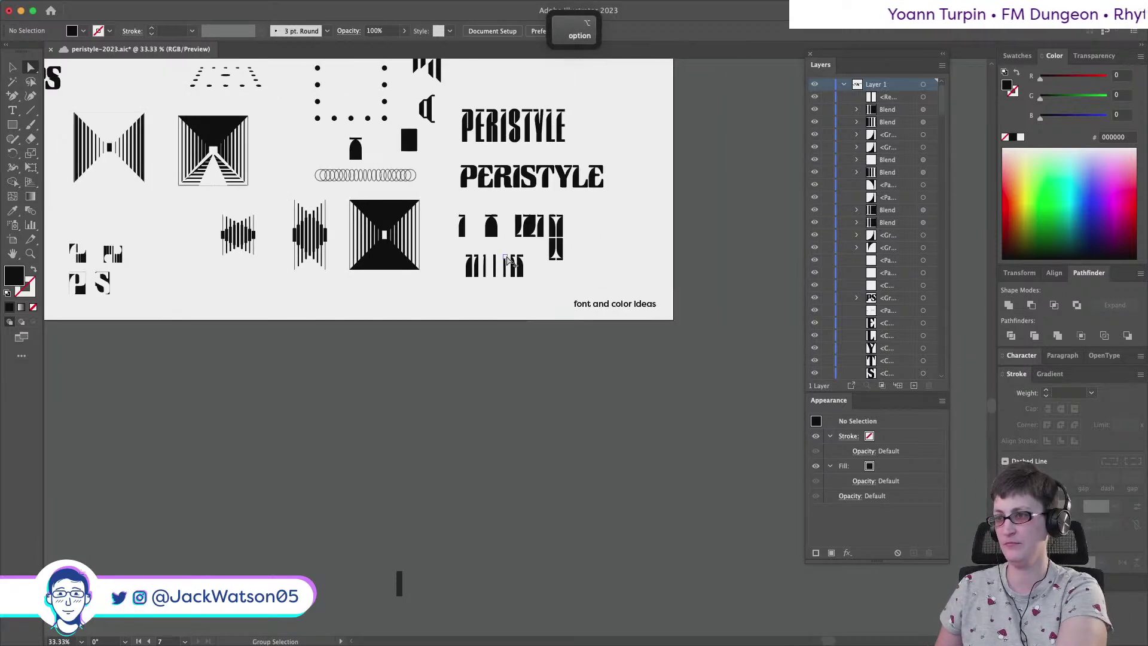
scroll(477, 250, "up", 2, "alt")
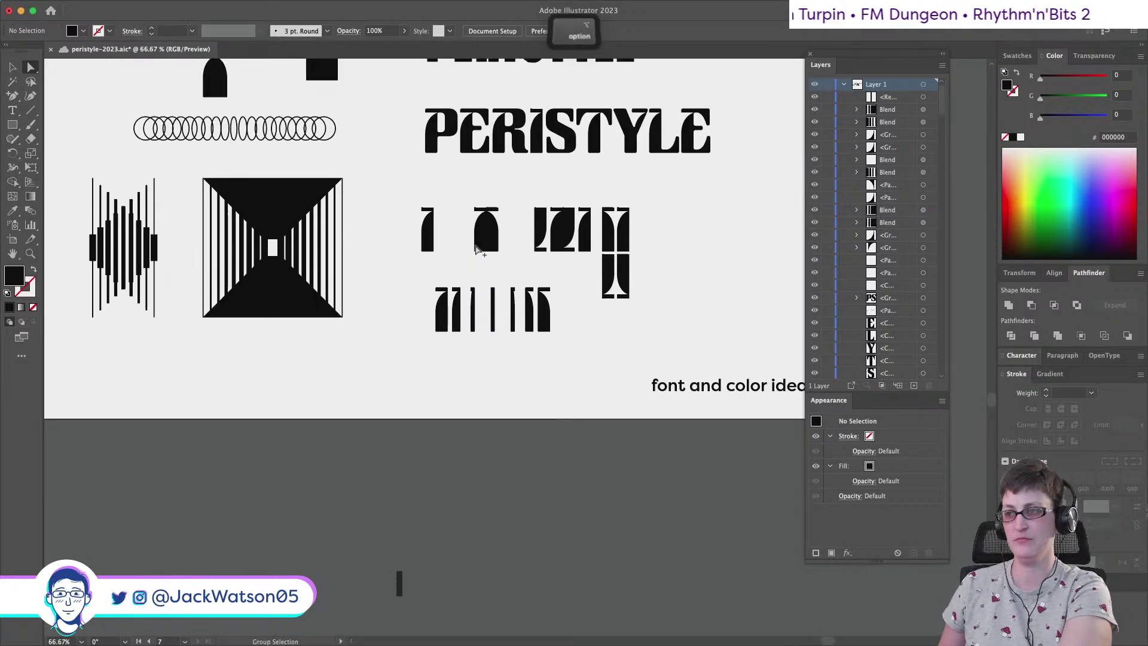
scroll(476, 250, "up", 1, "alt")
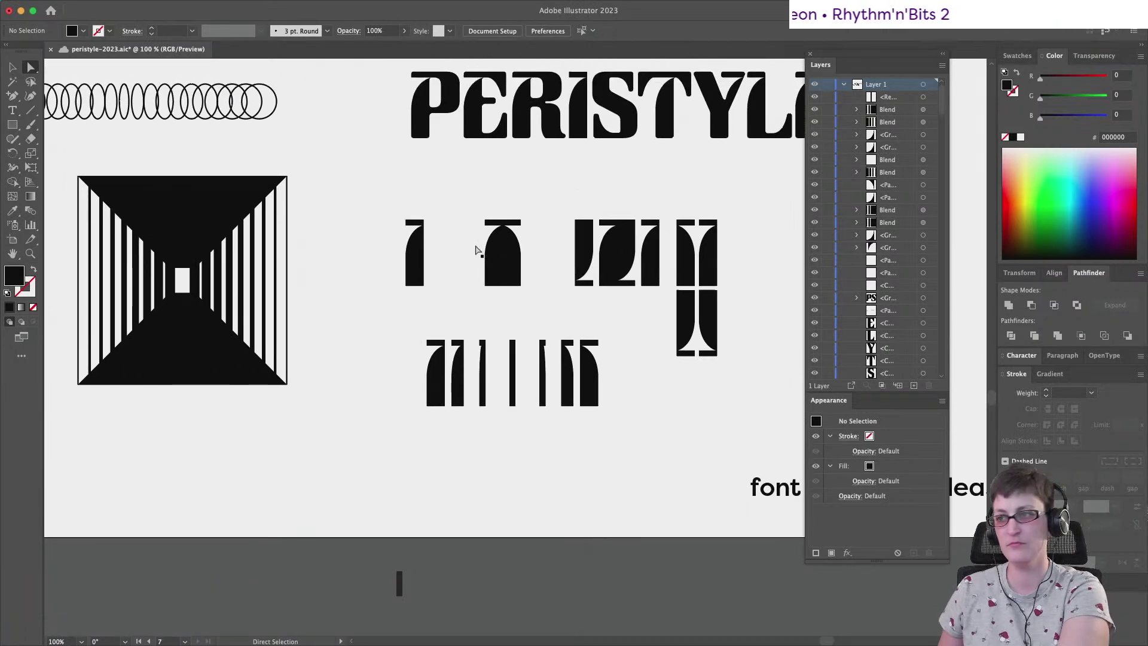
Draw a black circle about 28 px in diameter above and left of the arch pieces, and place a copy level beside it
left_click(21, 126)
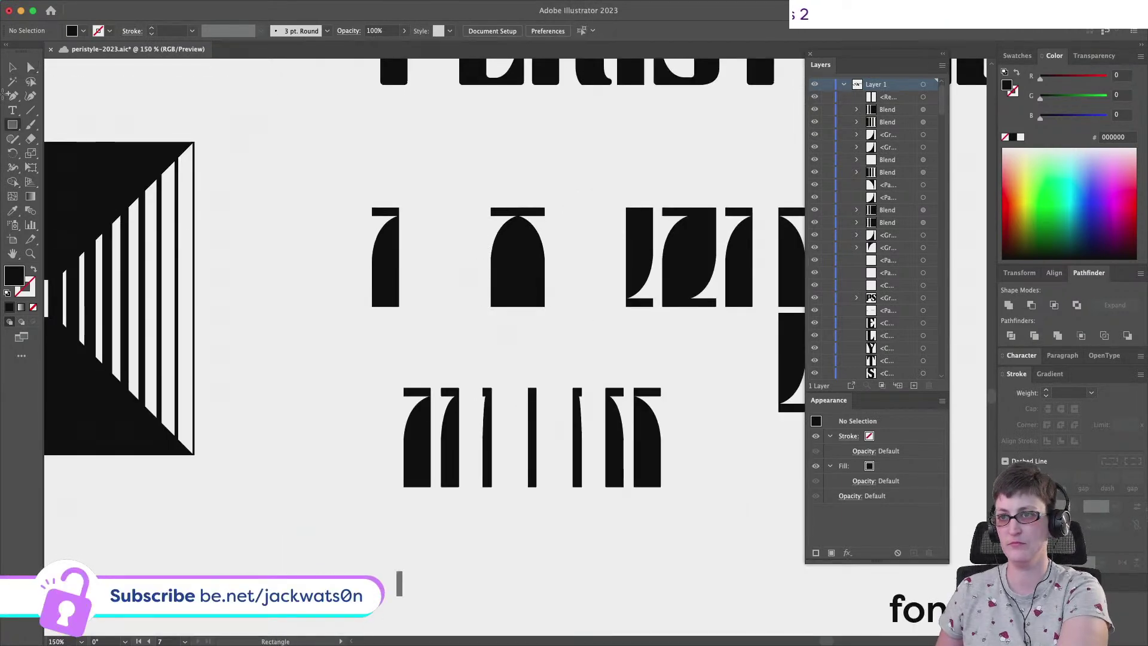
left_click_drag(11, 117, 78, 153)
left_click_drag(290, 134, 337, 180)
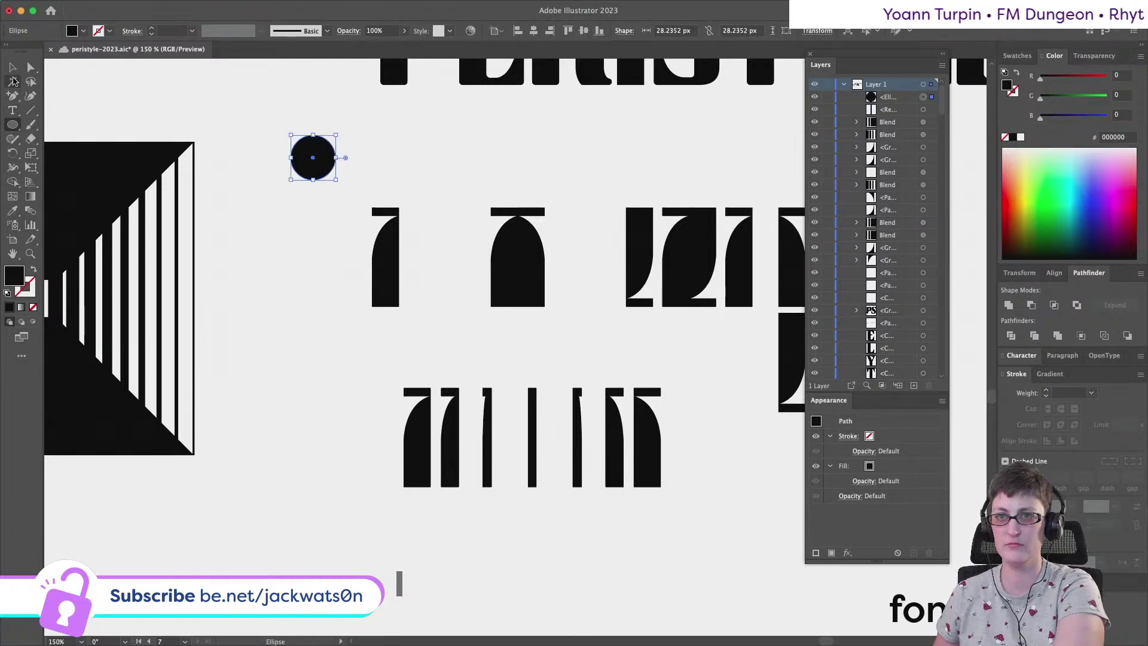
scroll(272, 179, "right", 3)
scroll(277, 158, "right", 3)
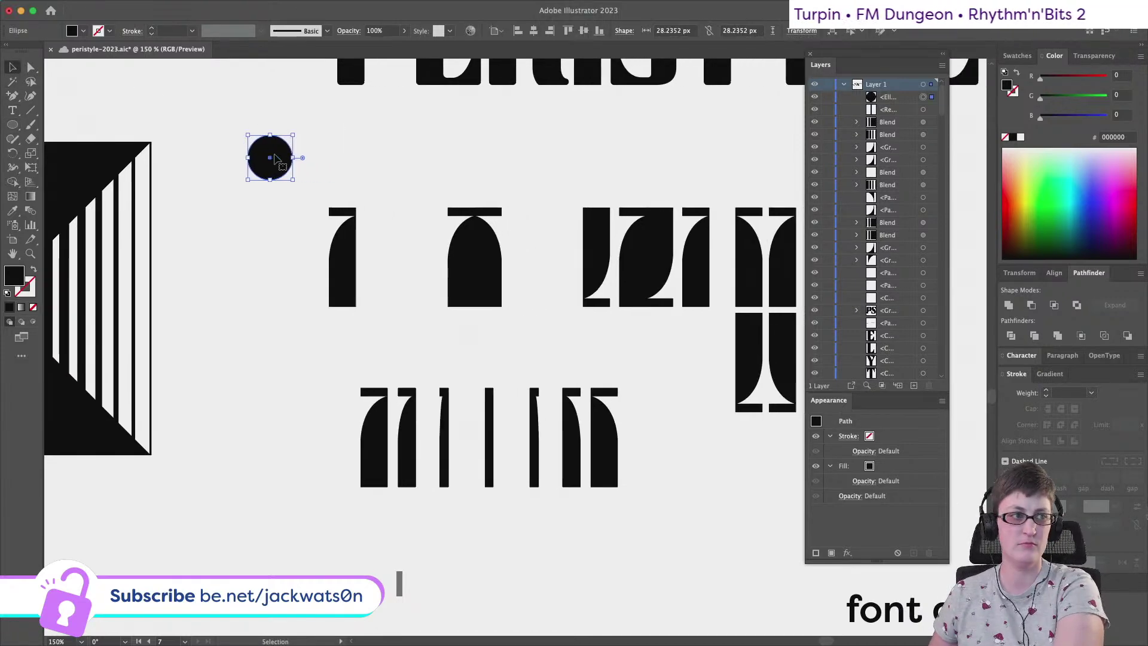
mouse_move(249, 157)
left_mouse_down()
mouse_move(303, 164)
mouse_move(248, 173)
left_mouse_up()
left_click(238, 158, "shift")
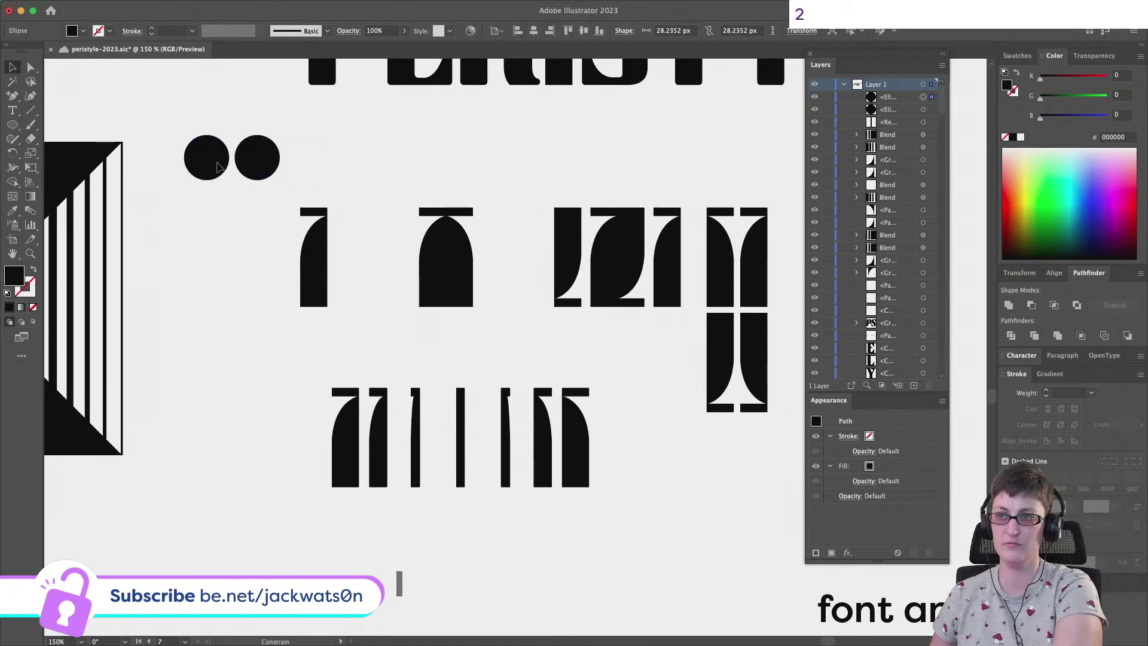
Remove the bottom anchor point of both circles and join the open paths to make two closed half circles
key("super+shift+a")
key("super+minus")
key("super+minus")
key("super+minus")
key("super+plus")
key("super+plus")
key("super+plus")
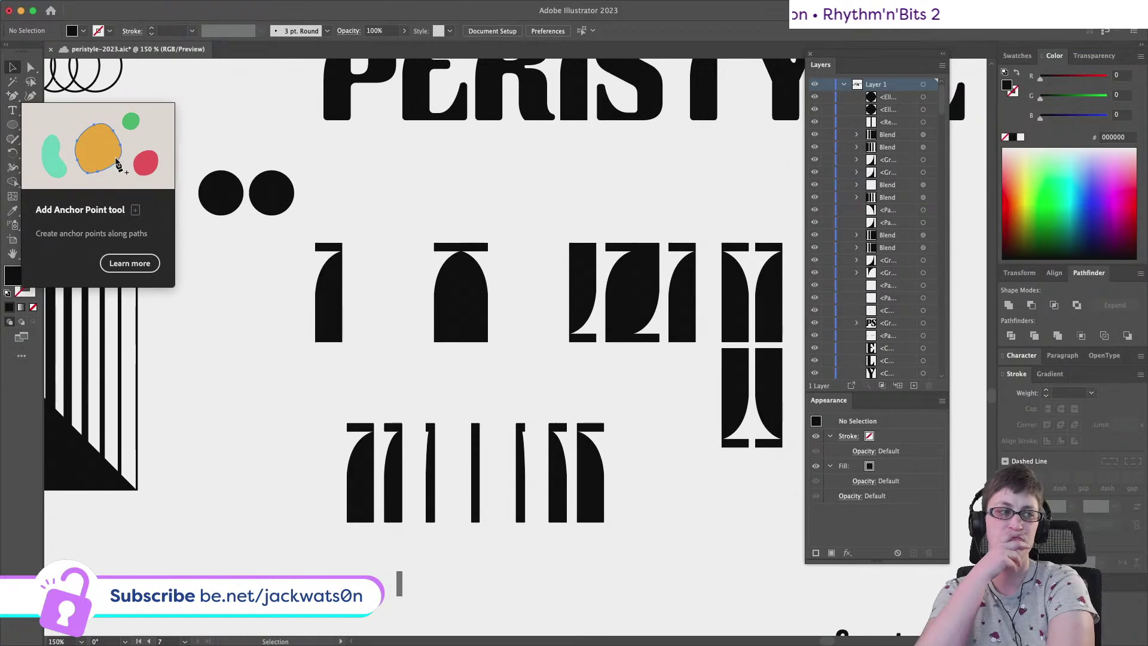
left_click(268, 196)
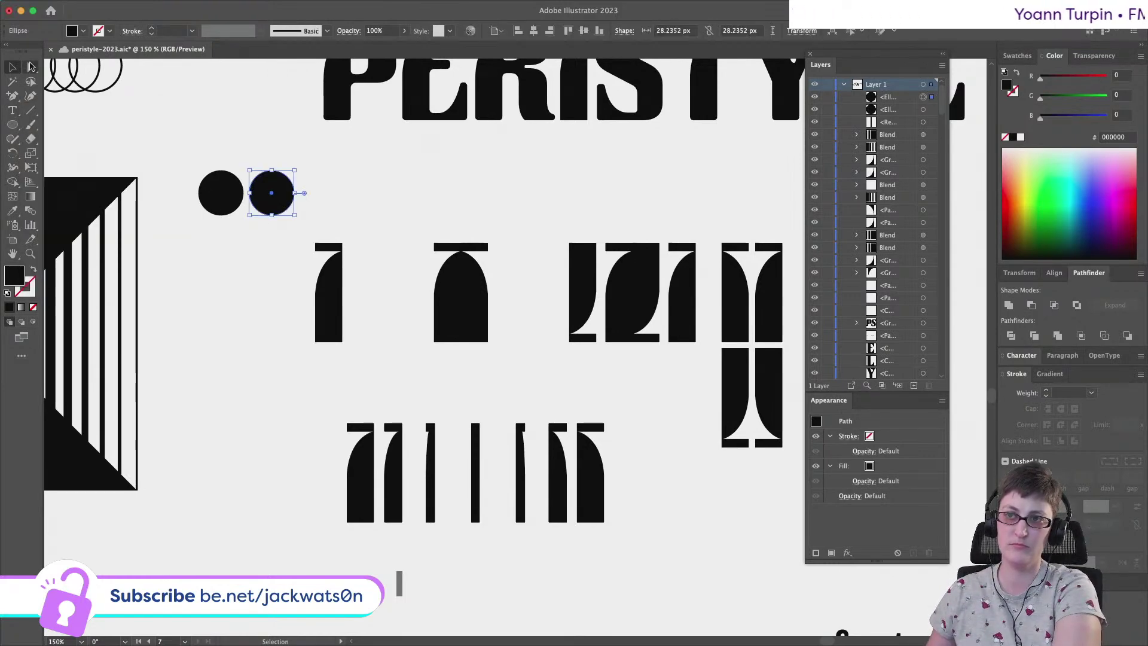
left_click(31, 67)
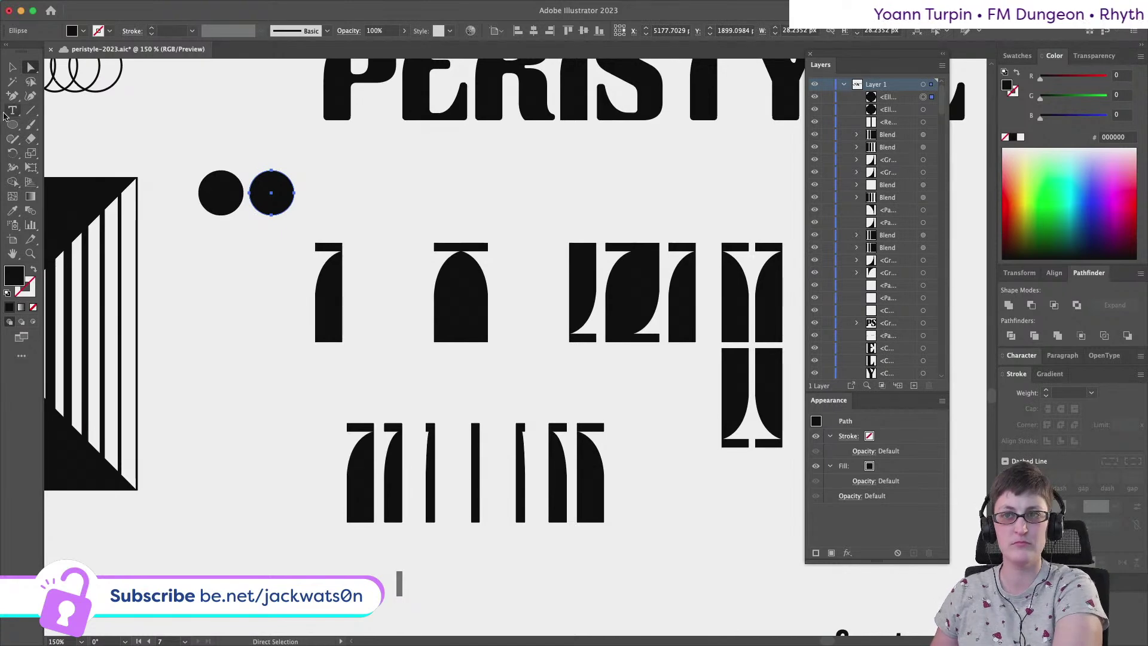
left_click(14, 127)
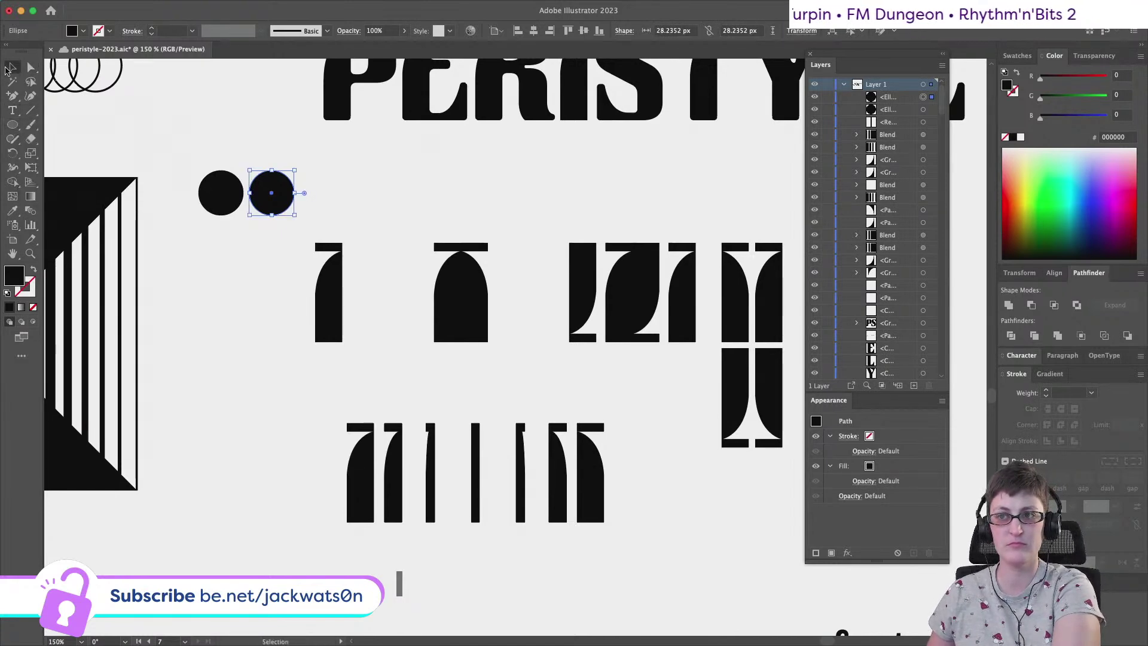
key("a")
left_click_drag(261, 207, 207, 200)
key("Delete")
key("Delete")
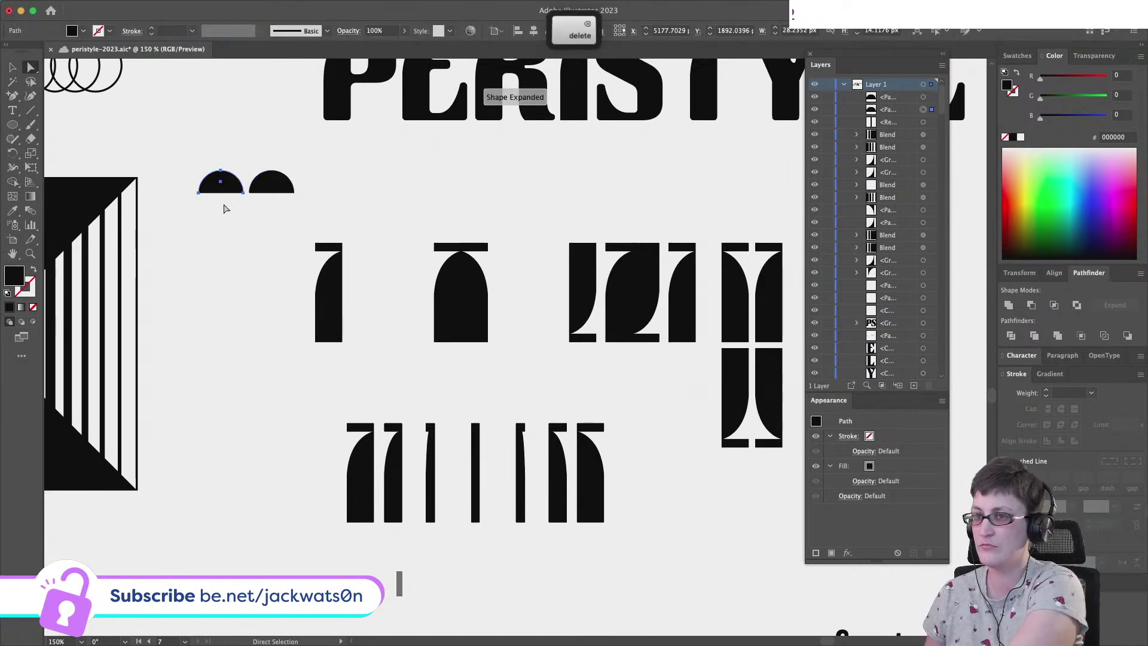
left_click(273, 189)
left_click(226, 196, "shift")
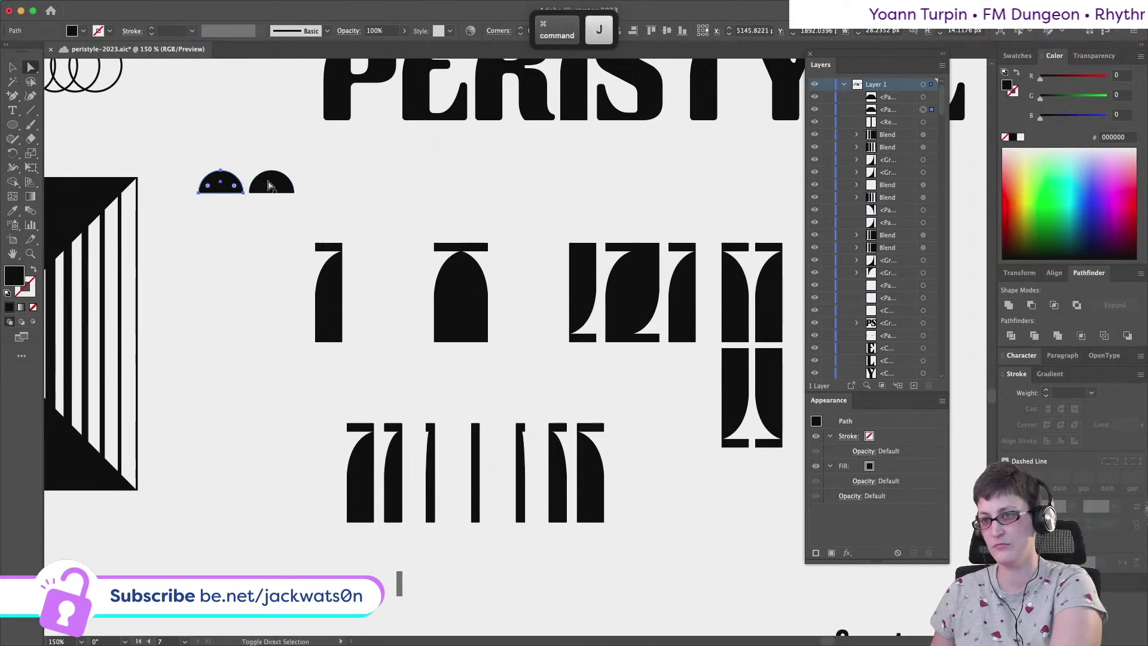
Cut the two half circles and paste them into the empty space beside the arched column above the row of overlapping rings
key("ctrl+x")
scroll(316, 183, "left", 2)
scroll(316, 182, "down", 6)
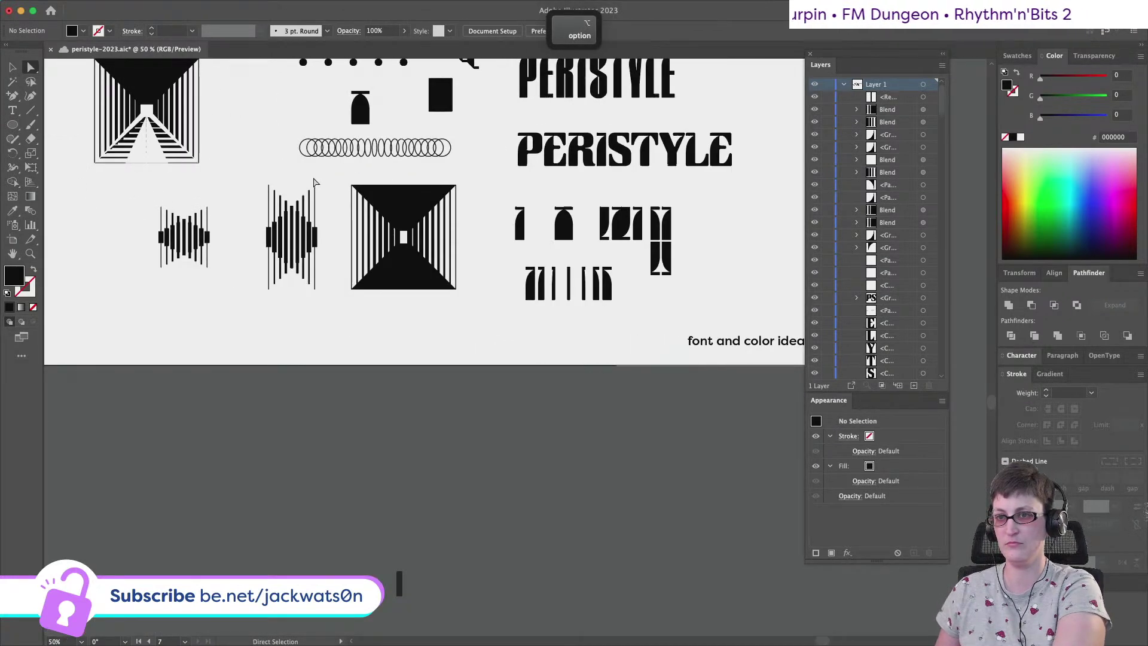
scroll(444, 237, "up", 6)
key("ctrl+v")
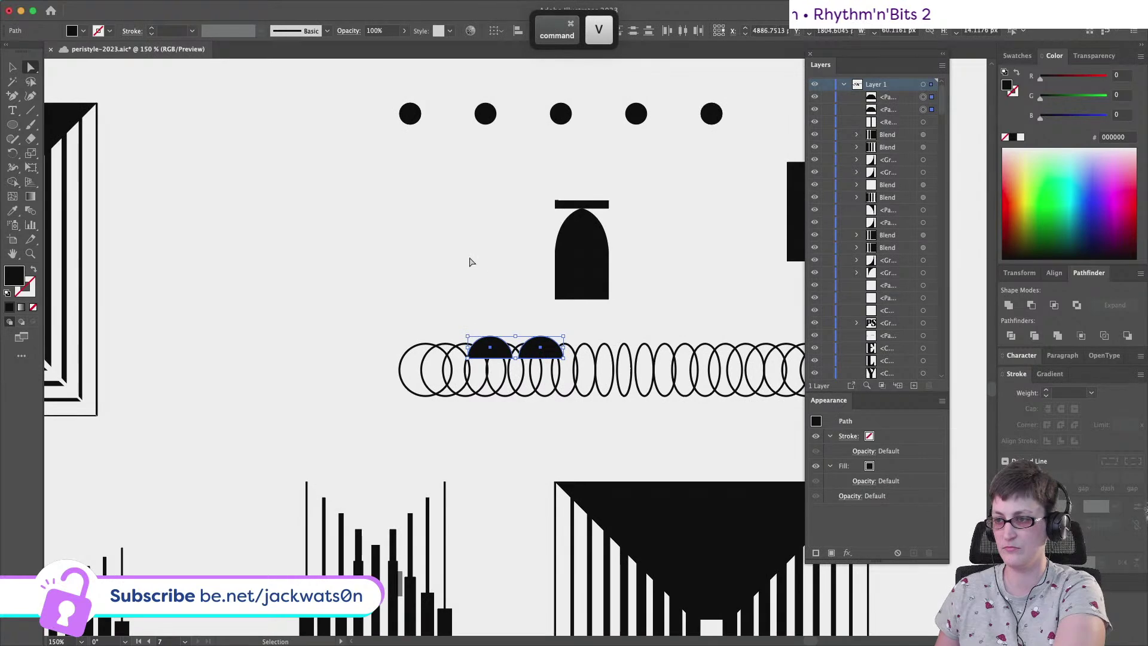
left_click_drag(541, 344, 354, 196)
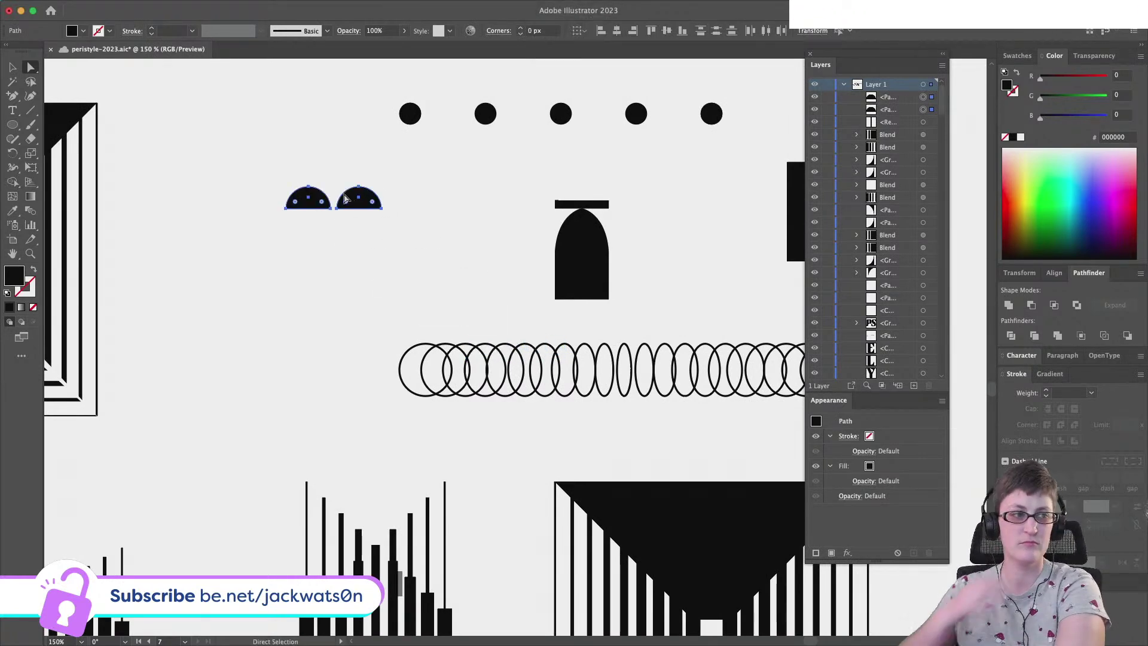
left_click(342, 232)
Copy the right half circle in place, scale the copy to about 9 px wide, and move it below the gap between the pair
left_click(359, 198)
key("ctrl+c")
key("ctrl+f")
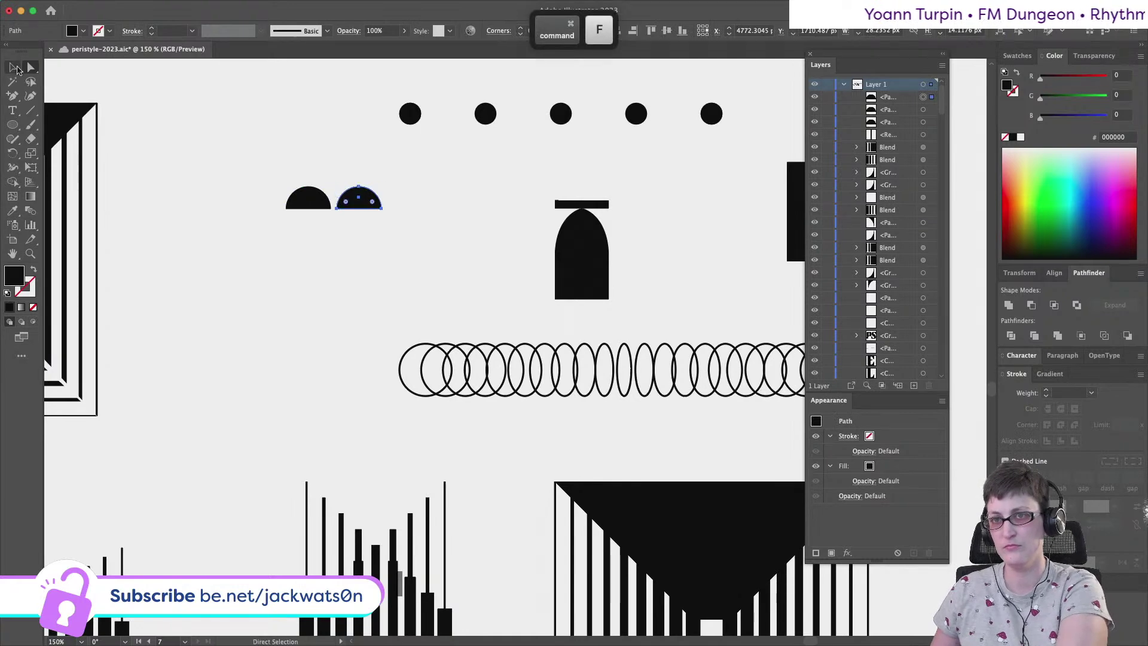
left_click(15, 68)
left_click_drag(359, 187, 357, 201)
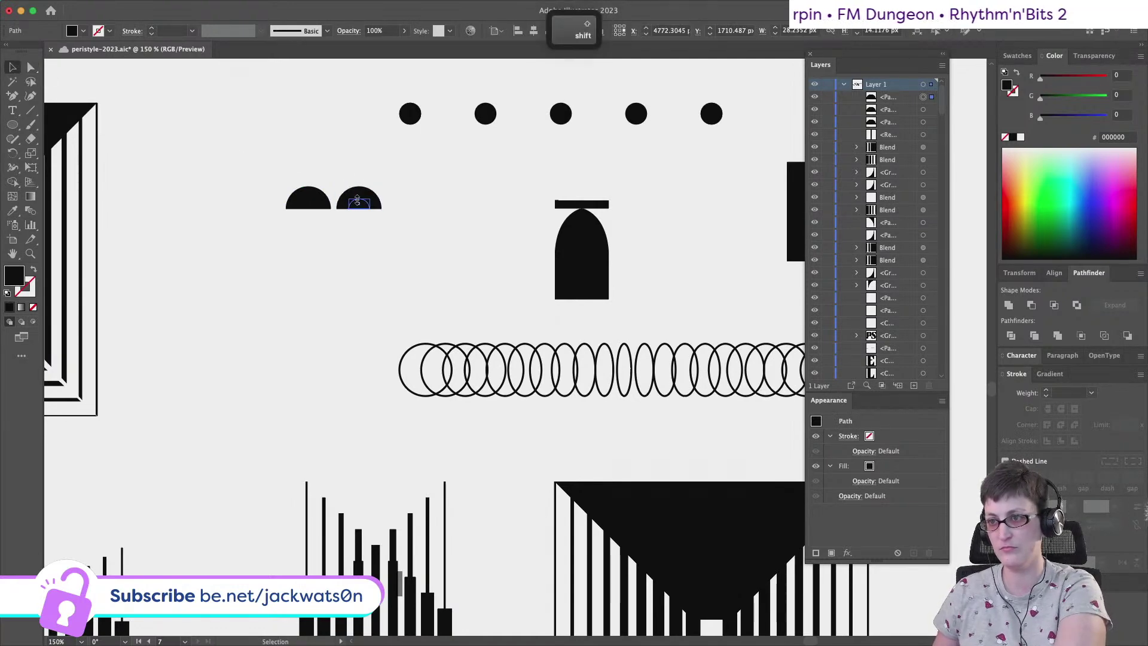
key("ctrl+shift+a")
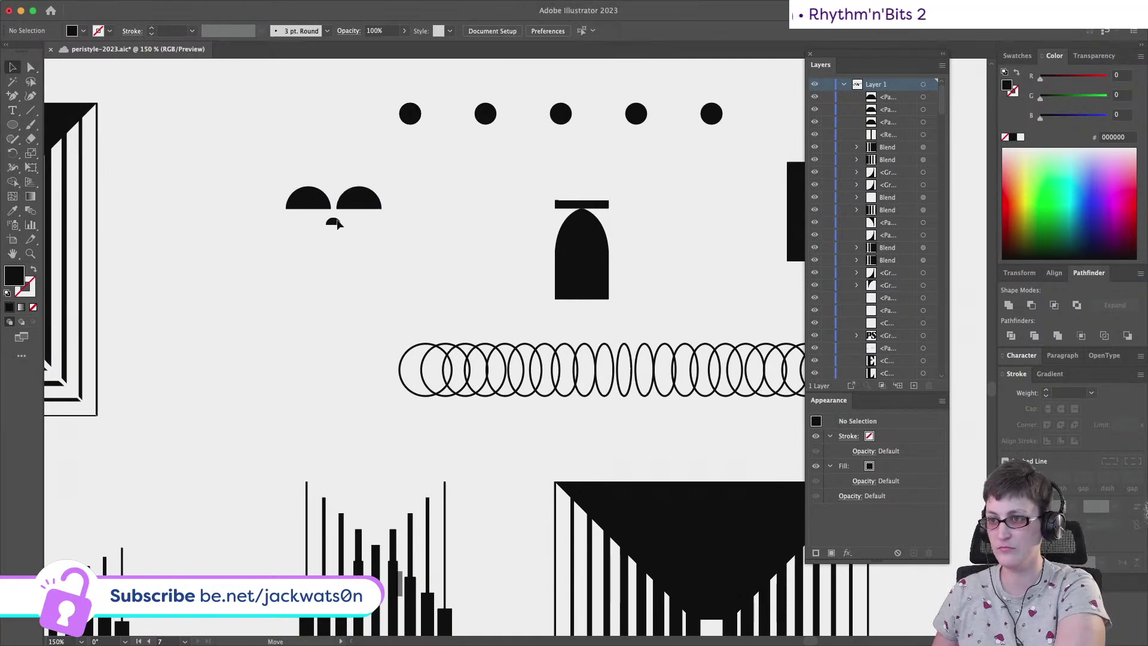
left_click_drag(337, 221, 336, 286)
left_click(353, 289)
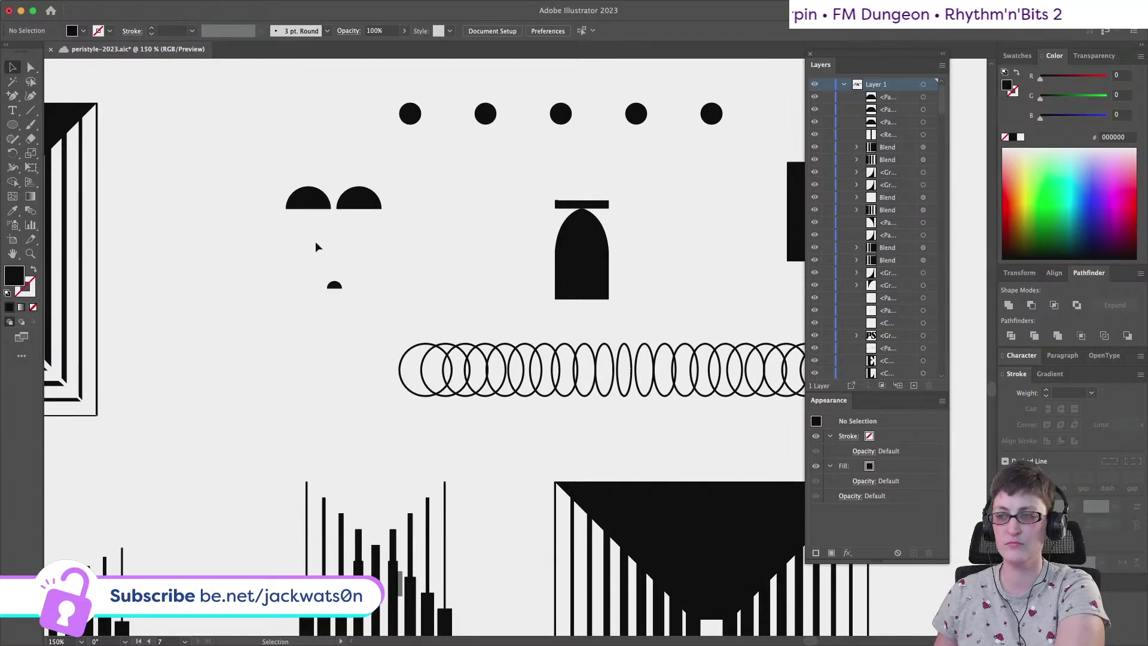
left_click_drag(316, 276, 349, 307)
key("Delete")
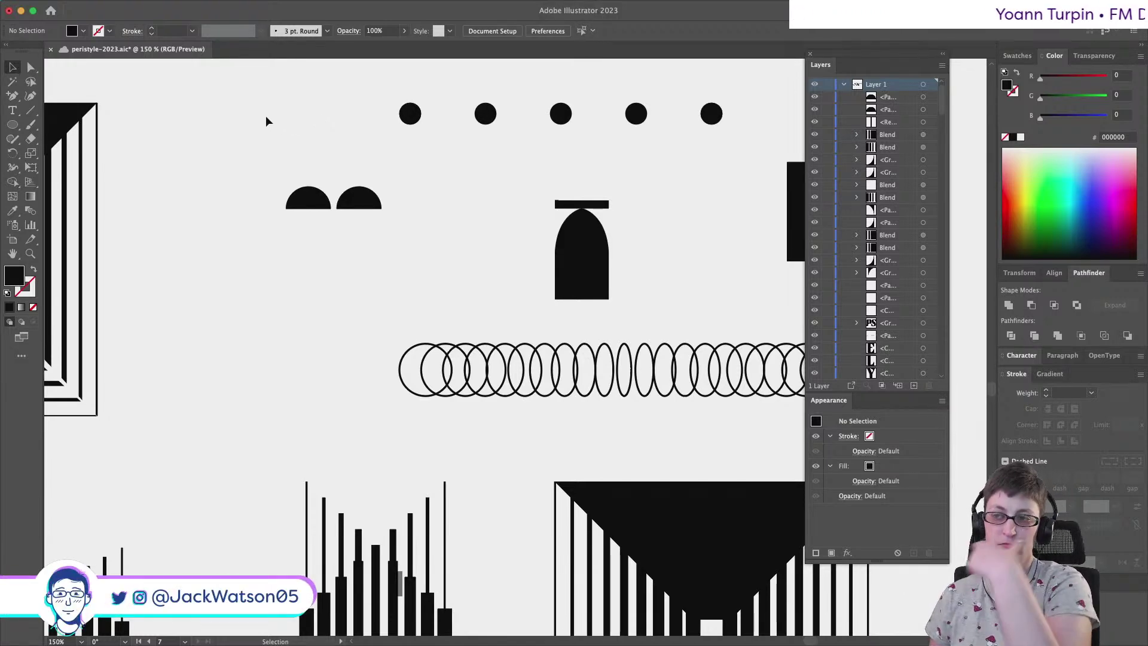
left_click_drag(12, 96, 90, 95)
left_click(285, 209)
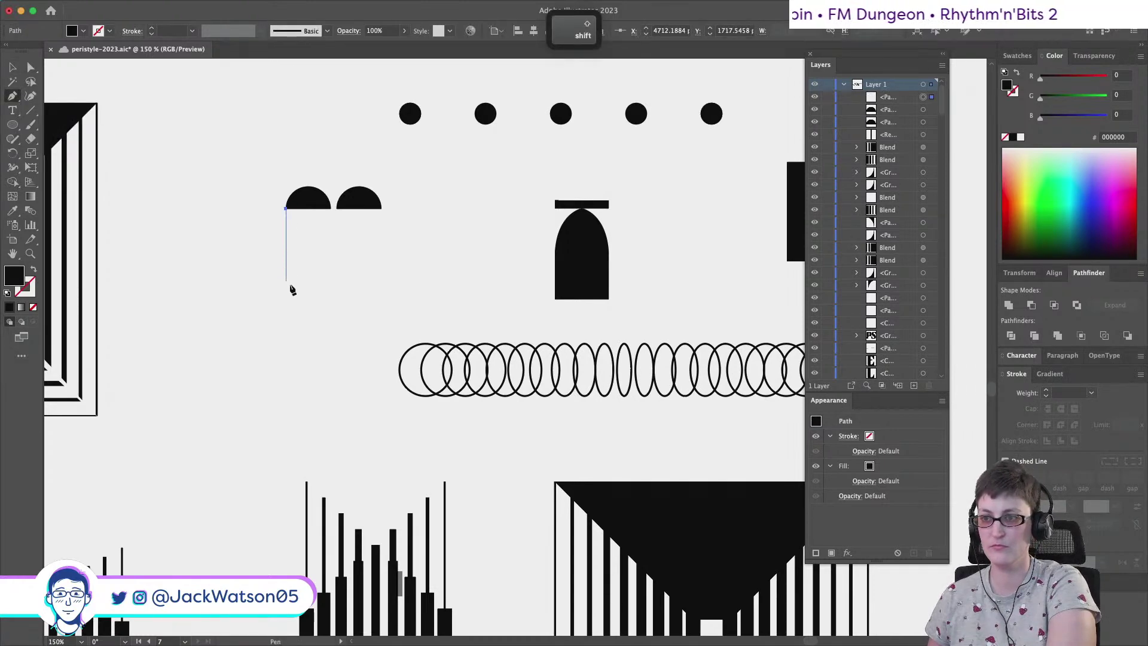
left_click(295, 292)
key("super+z")
key("super+z")
key("super+z")
key("super+z")
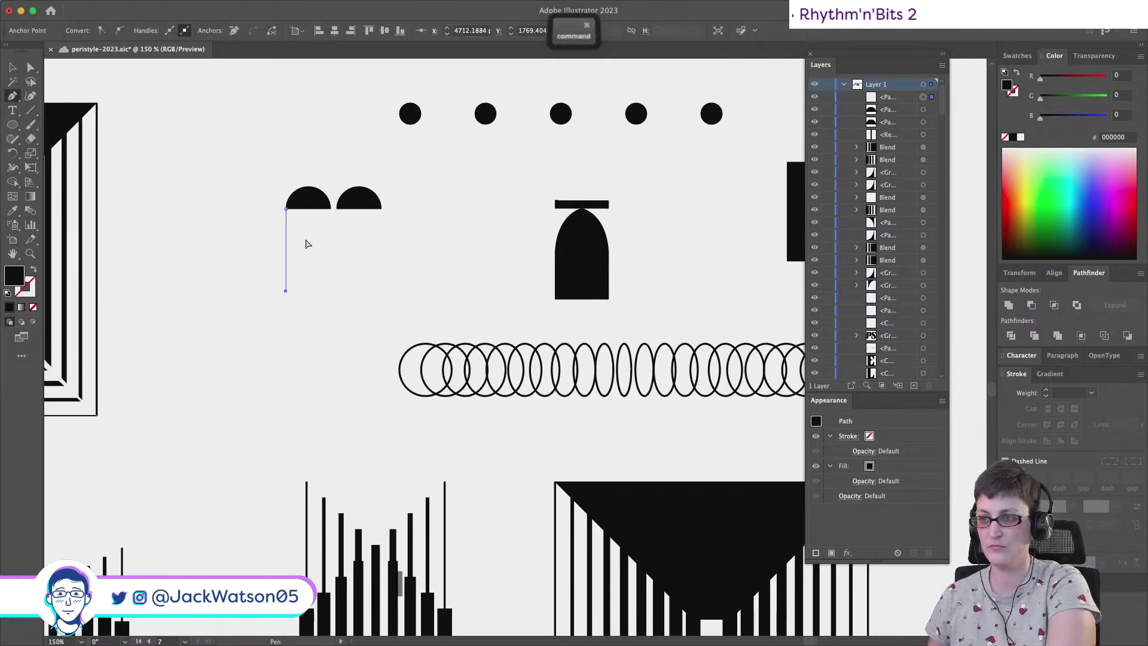
key("super+z")
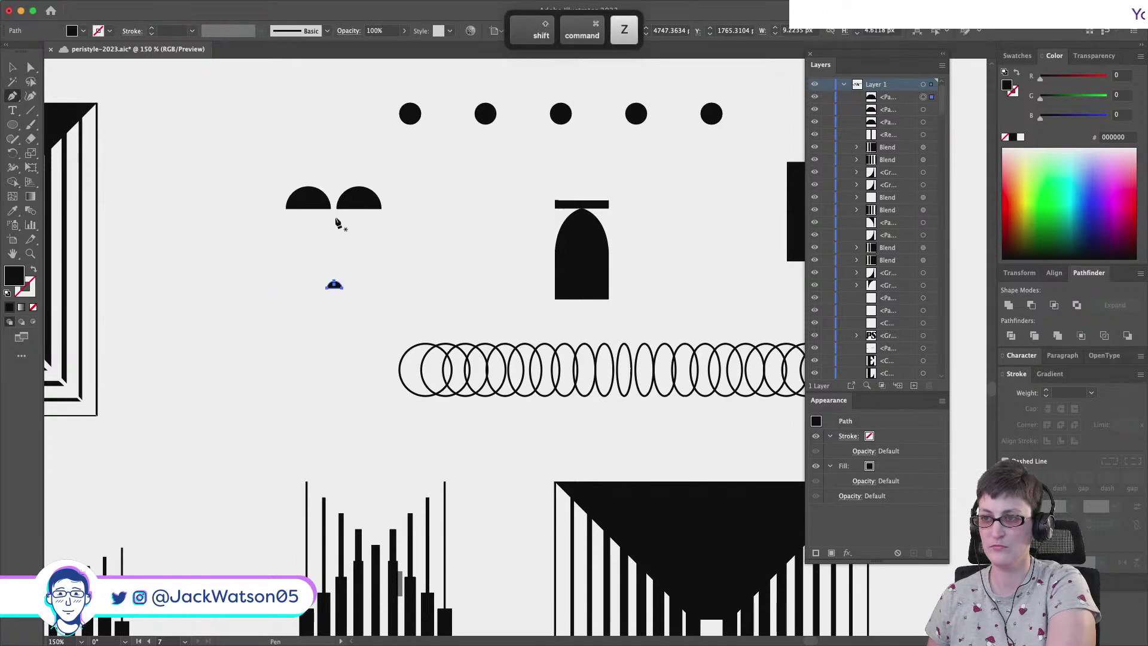
Draw a black rectangular body with the Pen tool directly beneath the left half circle, down to the small half circle's base
left_click(331, 208)
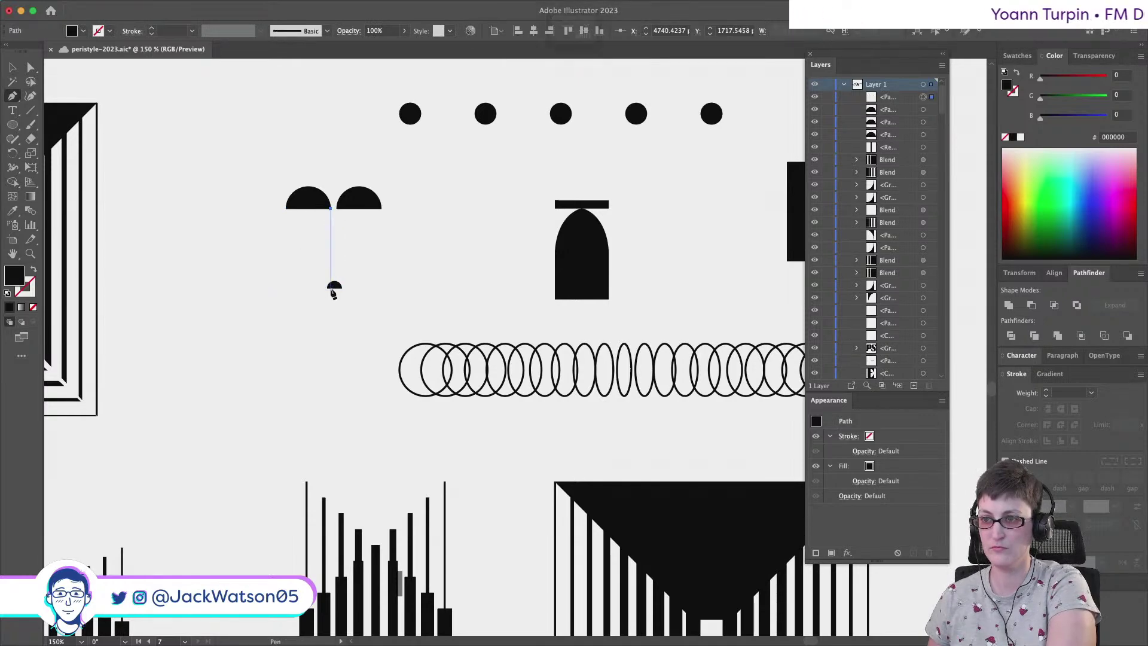
key("super+z")
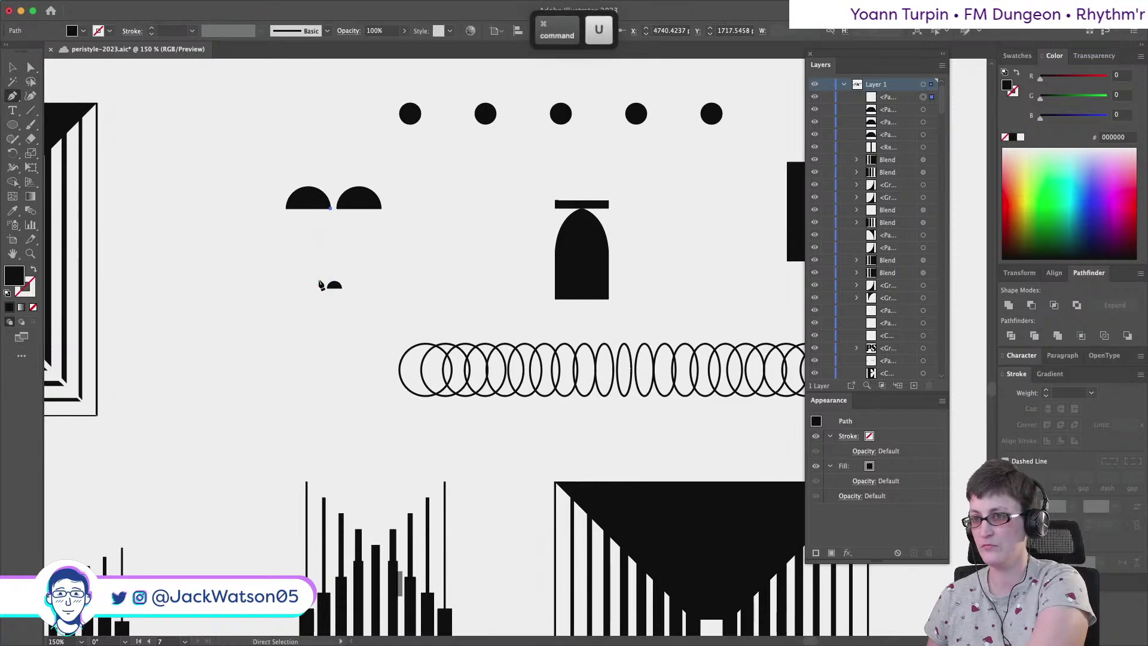
left_click(331, 287)
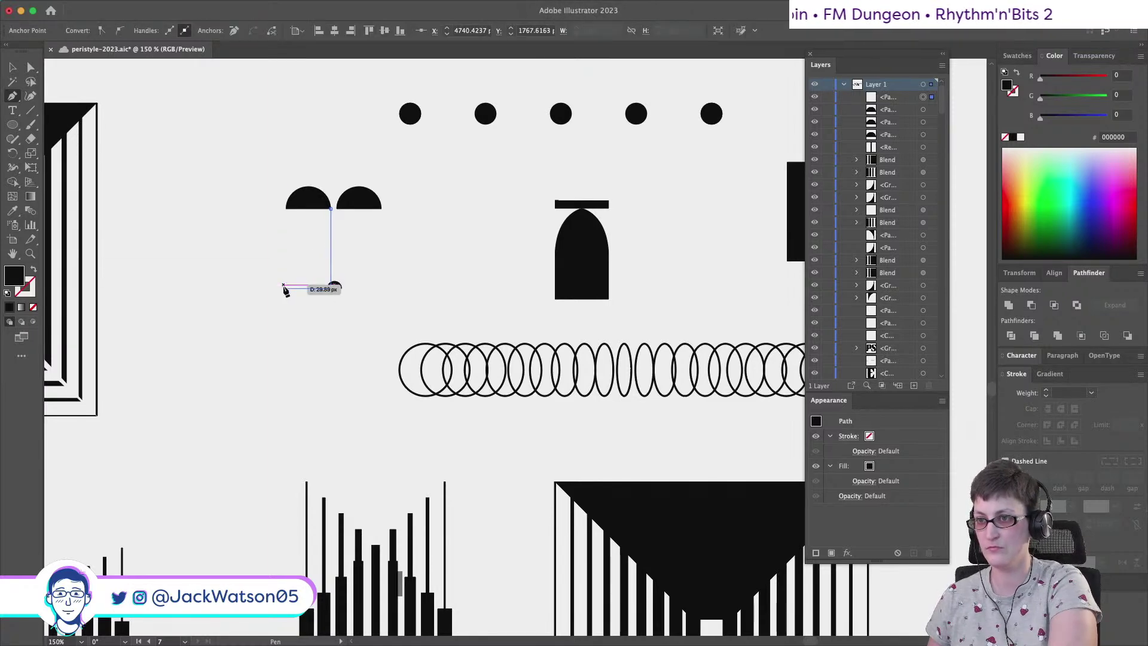
left_click(286, 287)
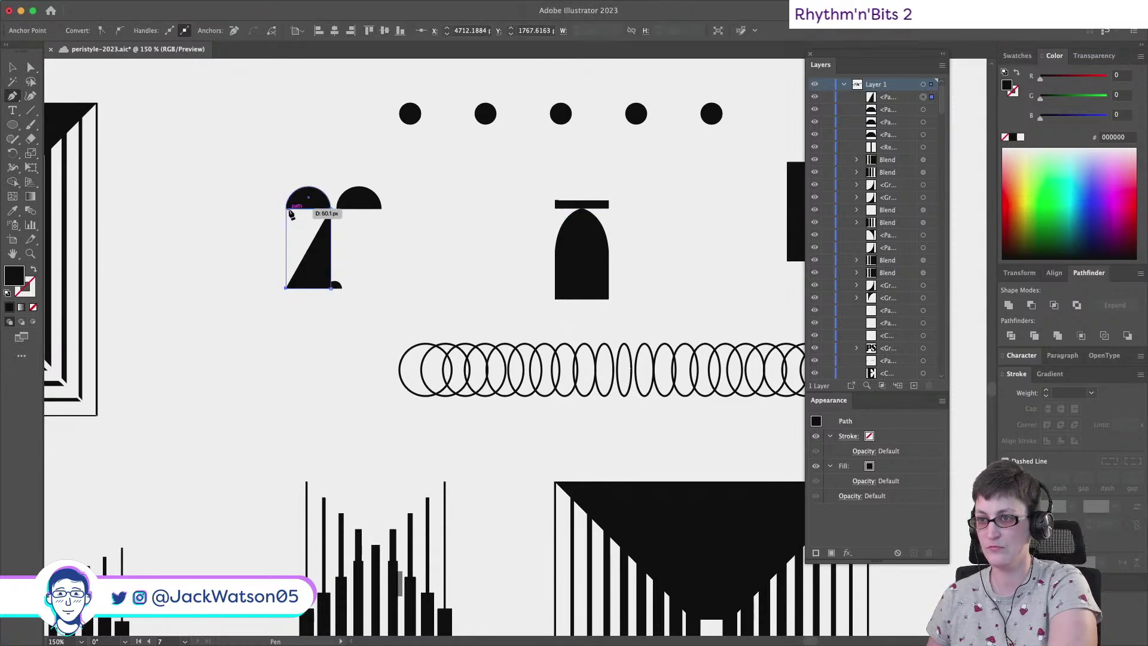
left_click(286, 209)
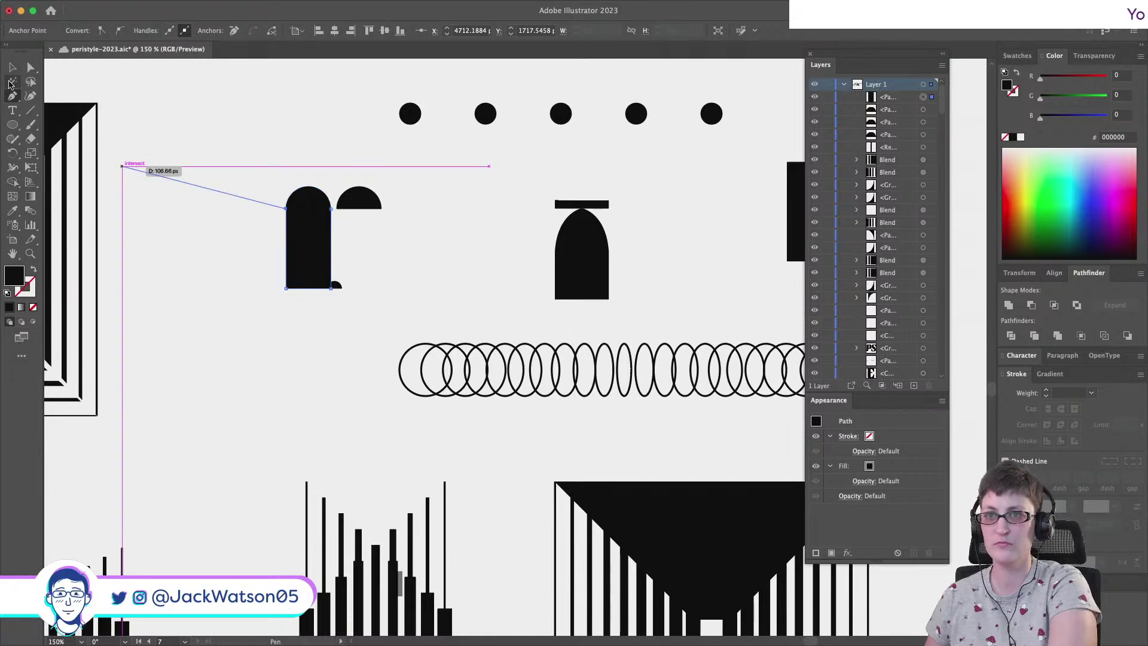
key("shift+super+a")
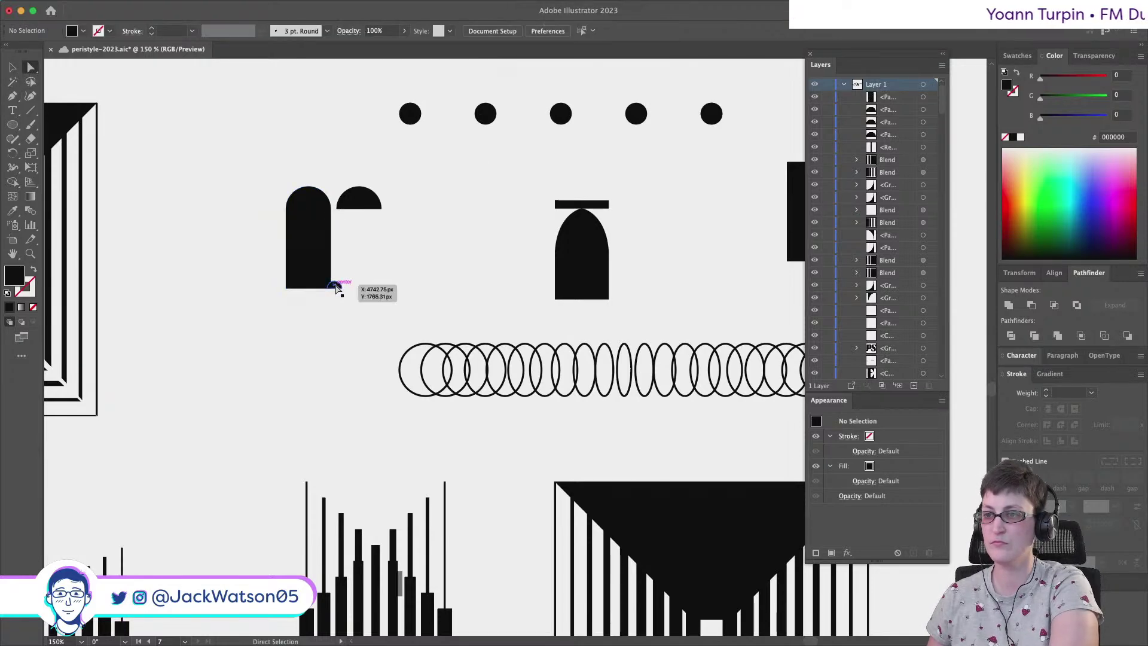
Fill the small half circle with white and bring it in front of the column body
left_click(334, 284)
key("shift+super+a")
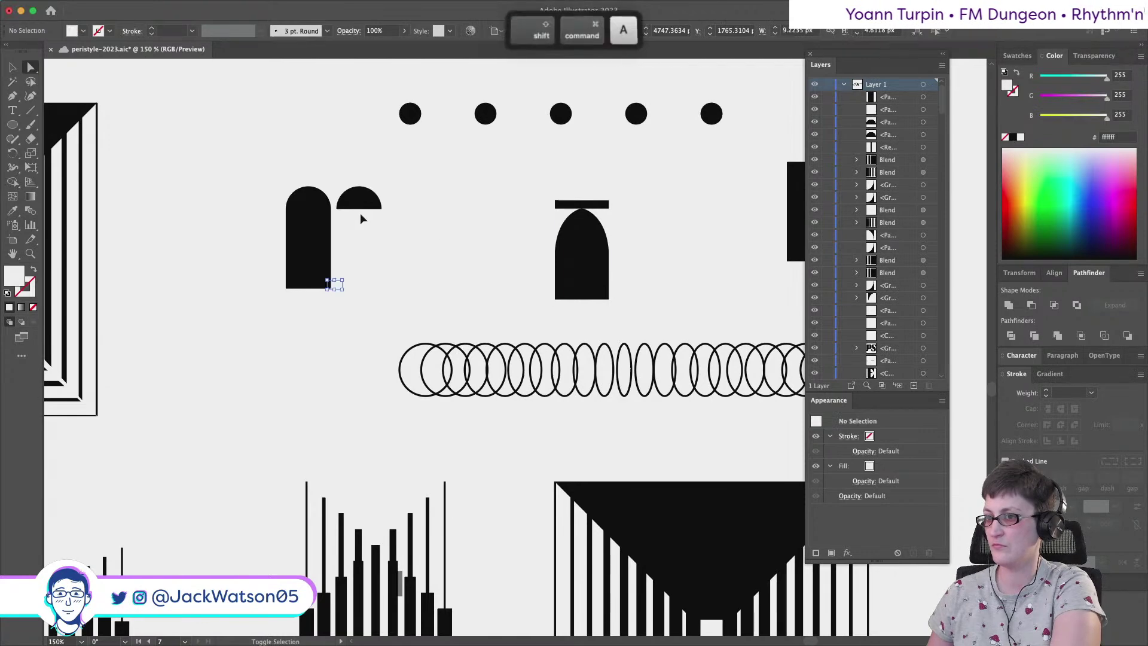
key("super+f")
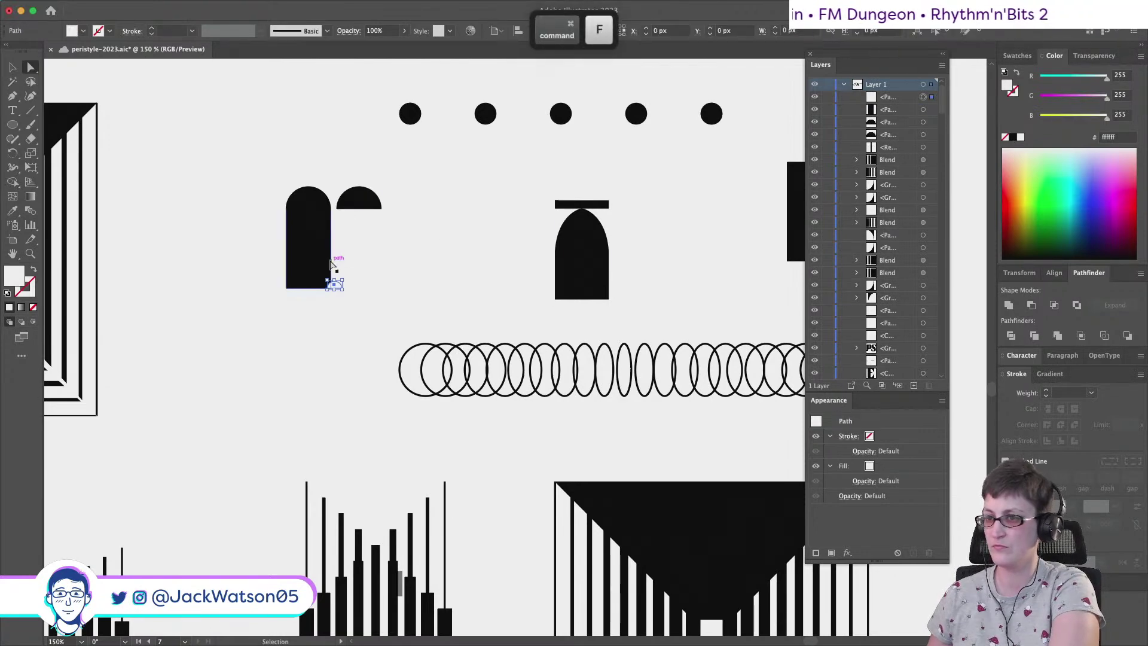
Copy the left column's body level across so it sits beneath the right half circle
left_click(308, 244, "super")
left_click_drag(306, 243, 378, 246)
key("shift+super+a")
Place copies of the small white half circle on the outer lower corners of the left and right columns
key("super+minus")
key("super+minus")
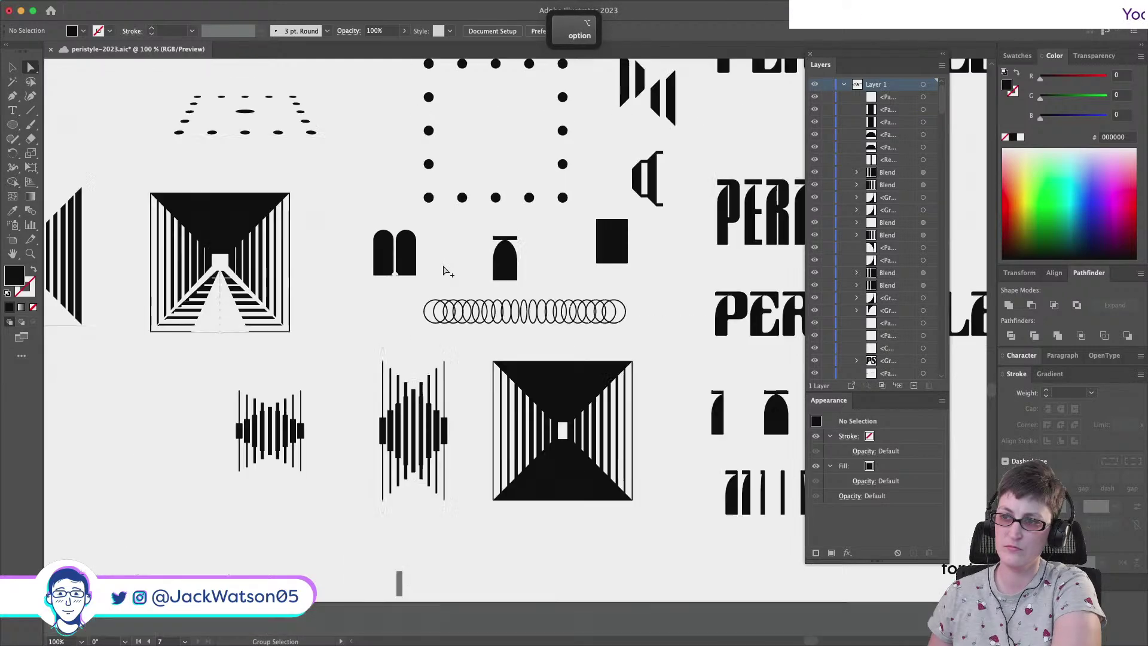
scroll(442, 271, "up", 2)
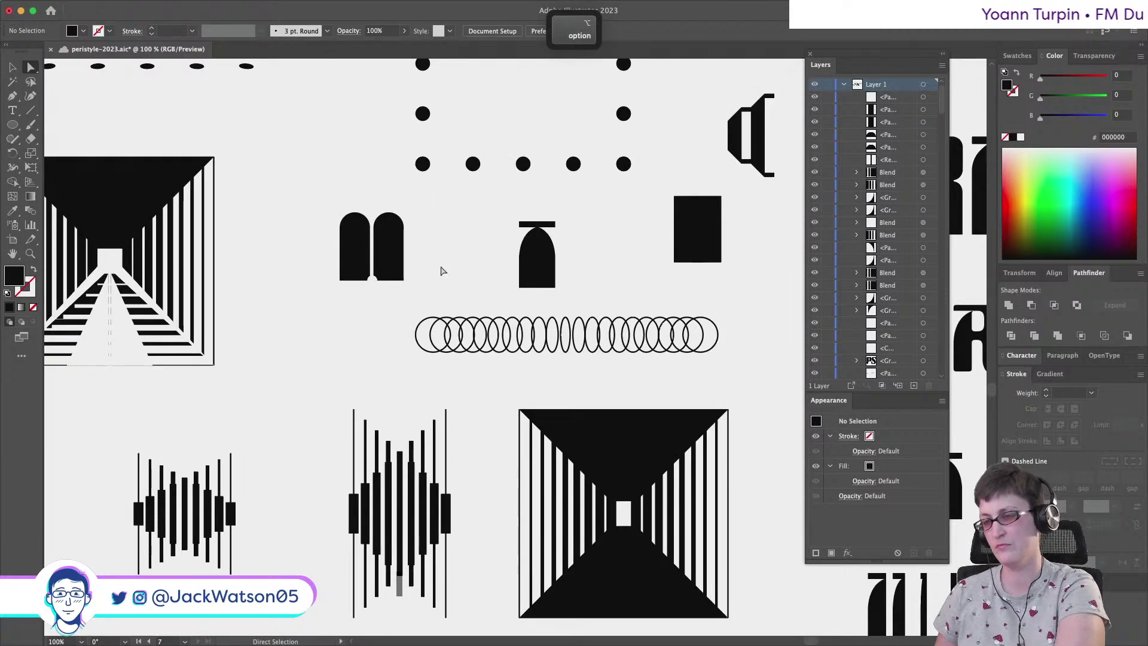
scroll(442, 271, "up", 2)
key("shift+super+a")
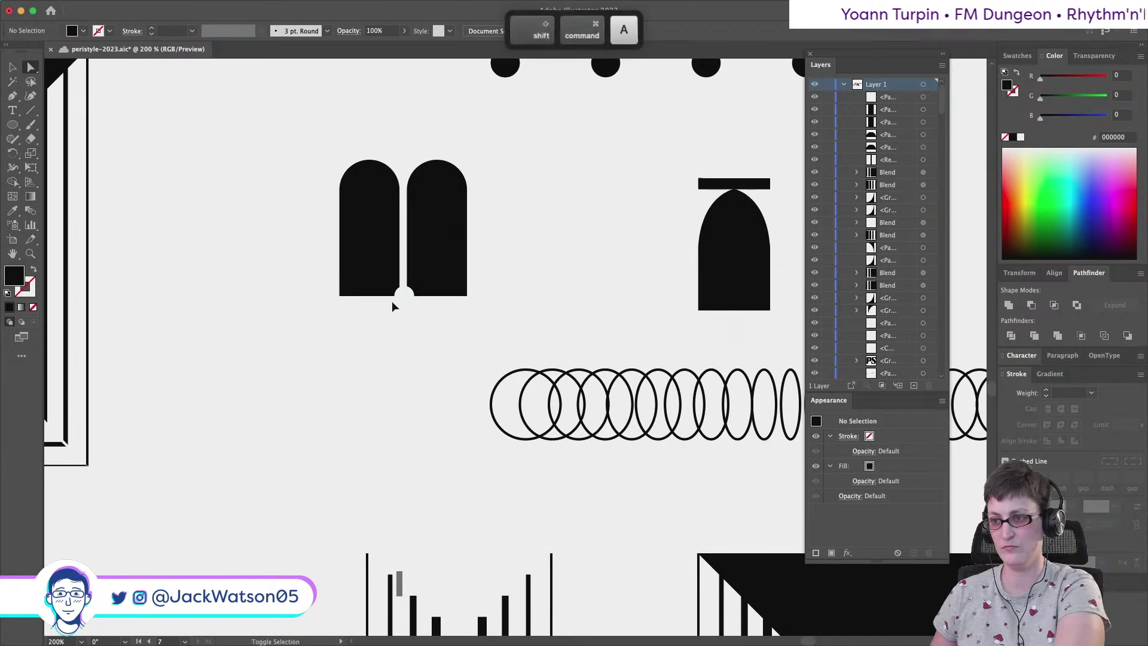
left_click_drag(404, 297, 344, 293)
key("shift+super+a")
scroll(369, 354, "down", 5)
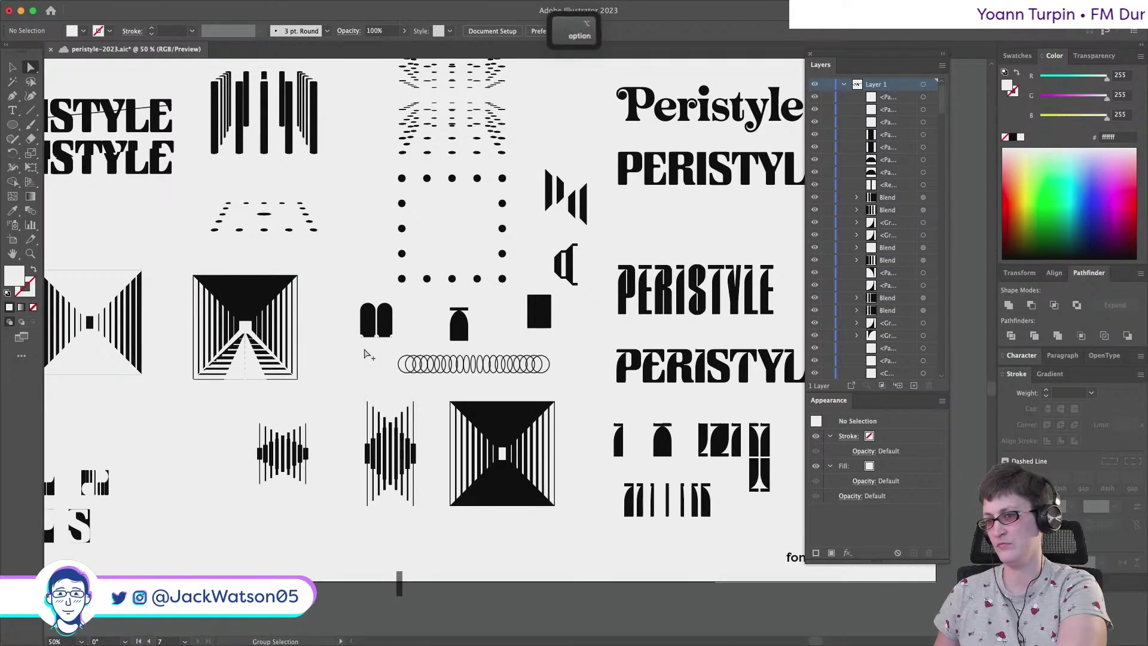
scroll(366, 354, "up", 5)
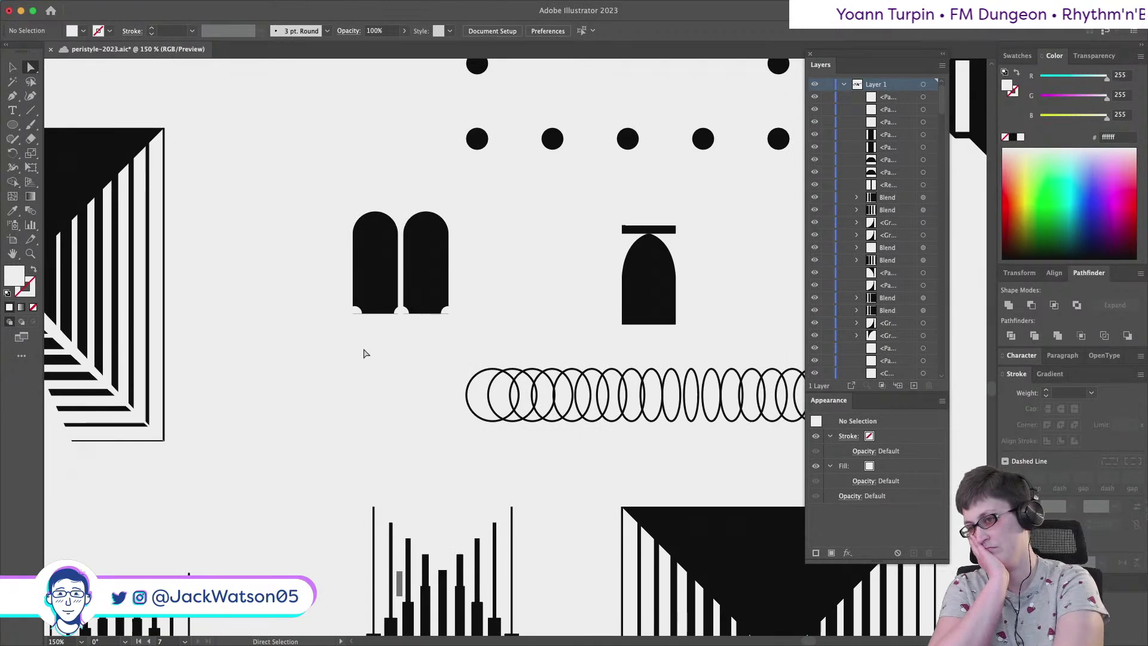
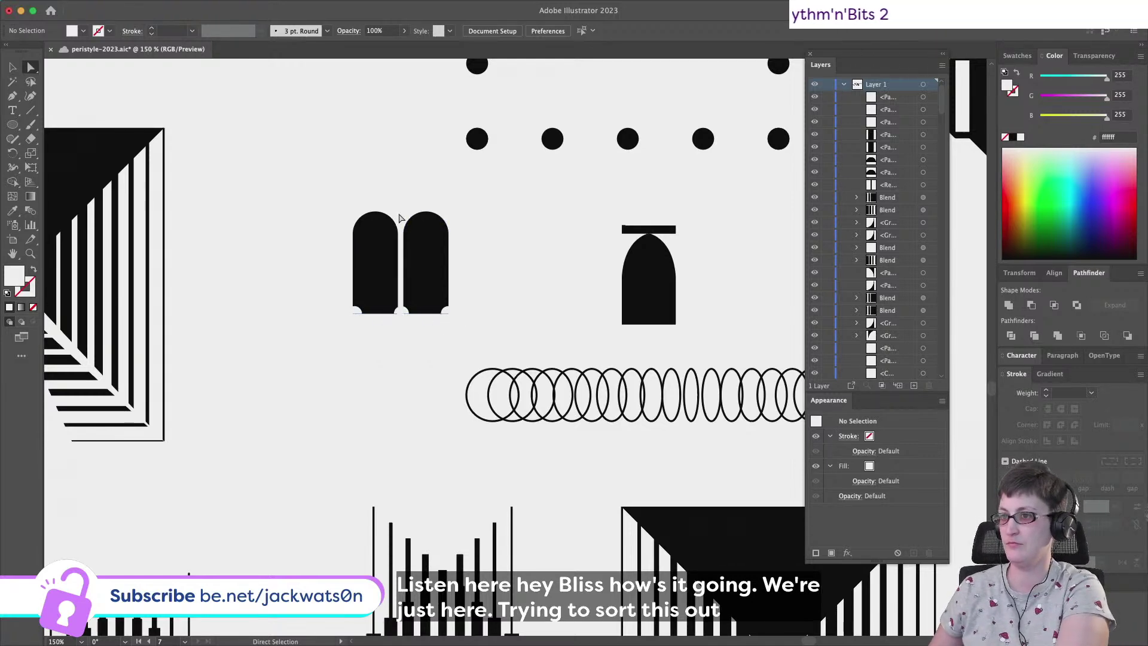
Join the open path of each column body into a closed shape
left_click(440, 257)
left_click(517, 311)
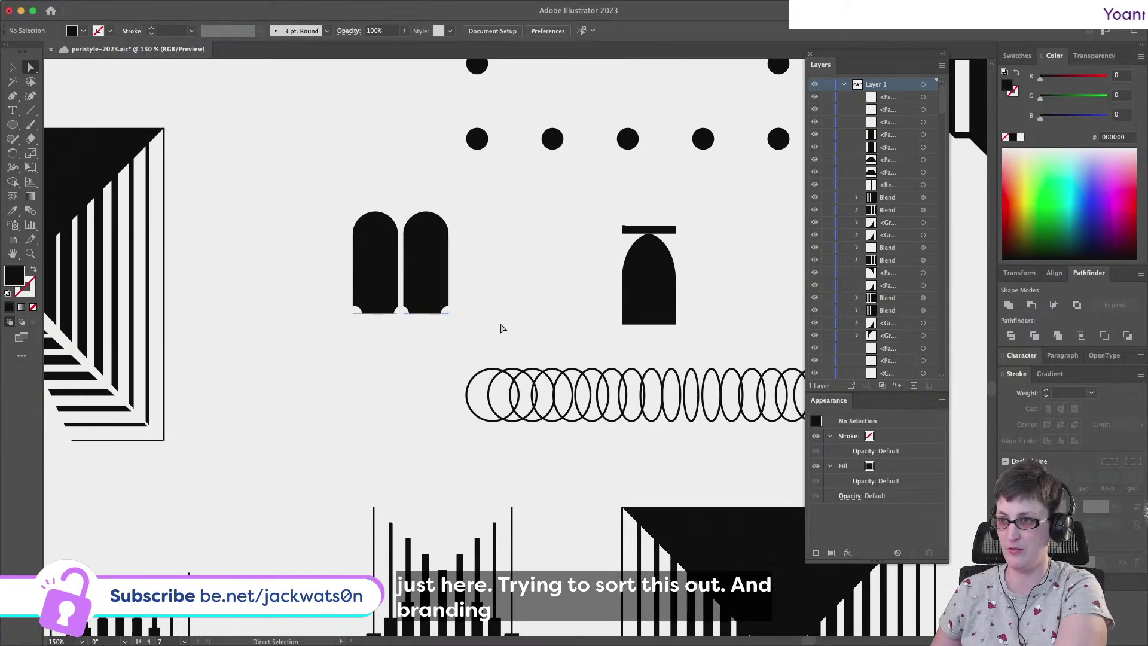
left_click(375, 270)
key("super+j")
key("super+j")
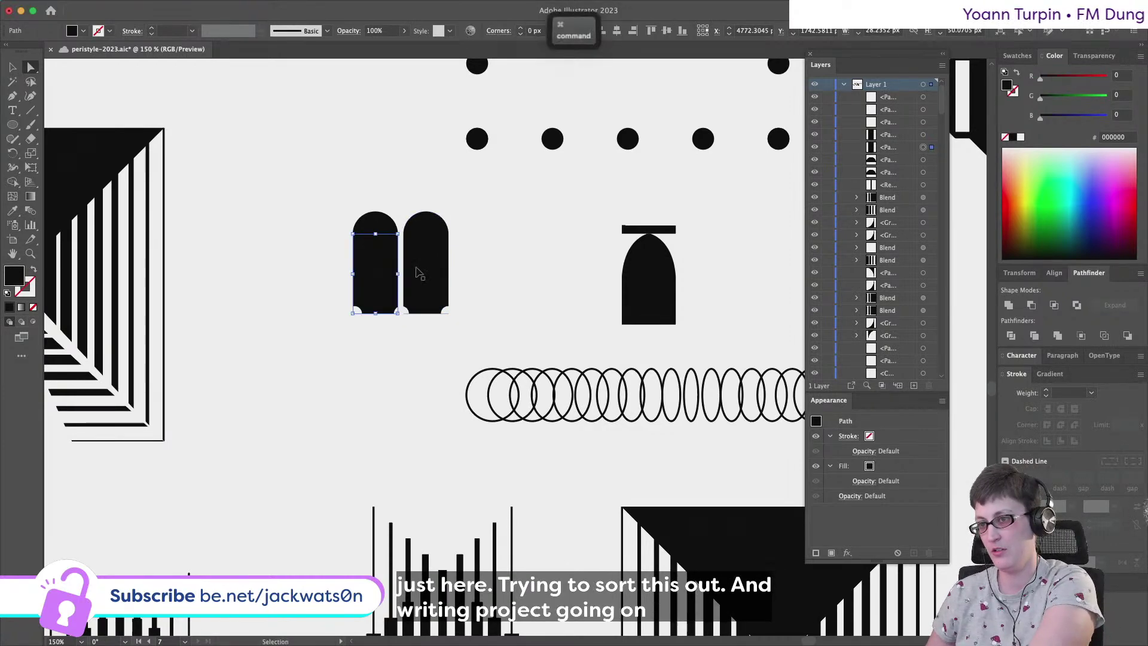
left_click_drag(485, 336, 323, 188)
left_click(54, 117)
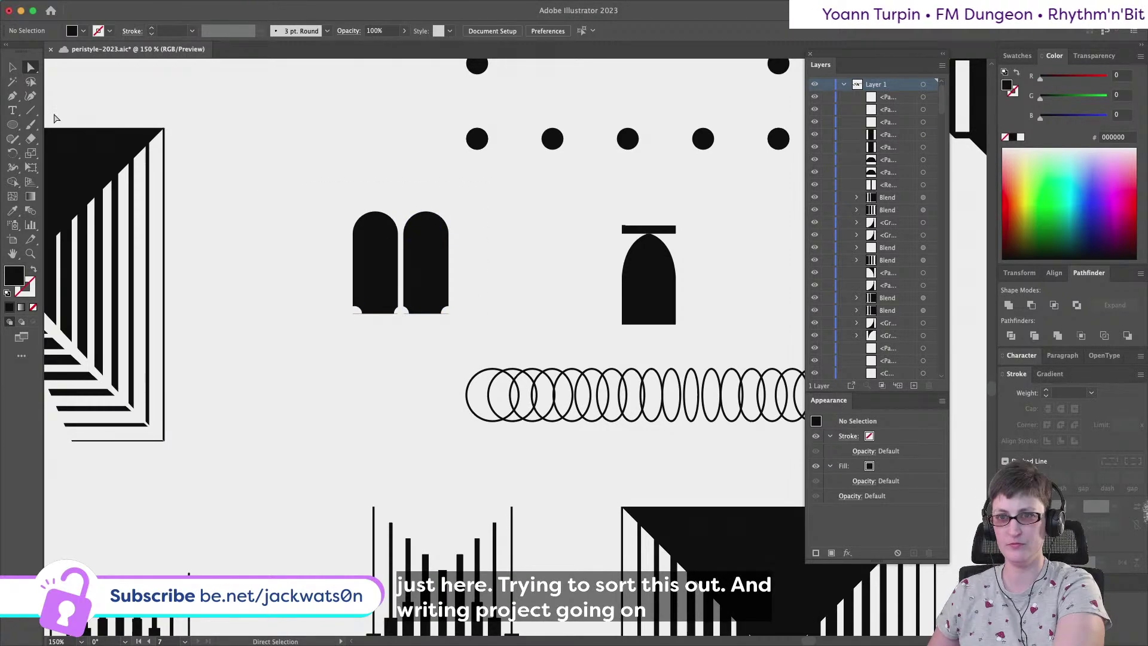
Draw a black rectangle about 60 × 54 px directly below the columns, matching their combined width
left_click_drag(20, 124, 66, 122)
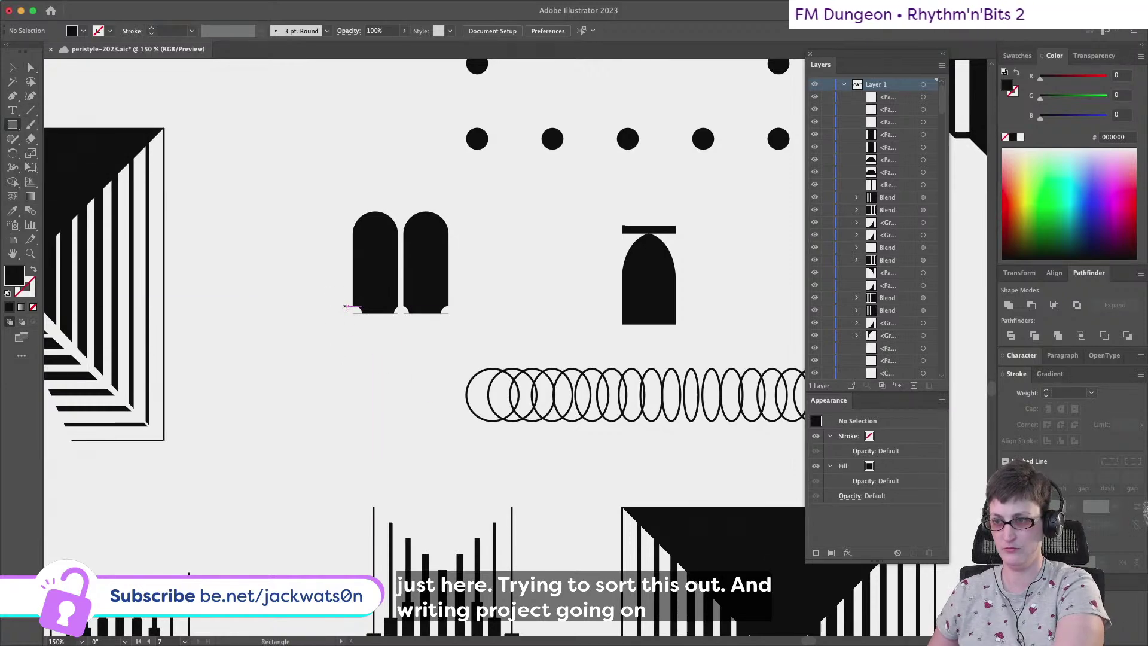
left_click_drag(353, 312, 450, 399)
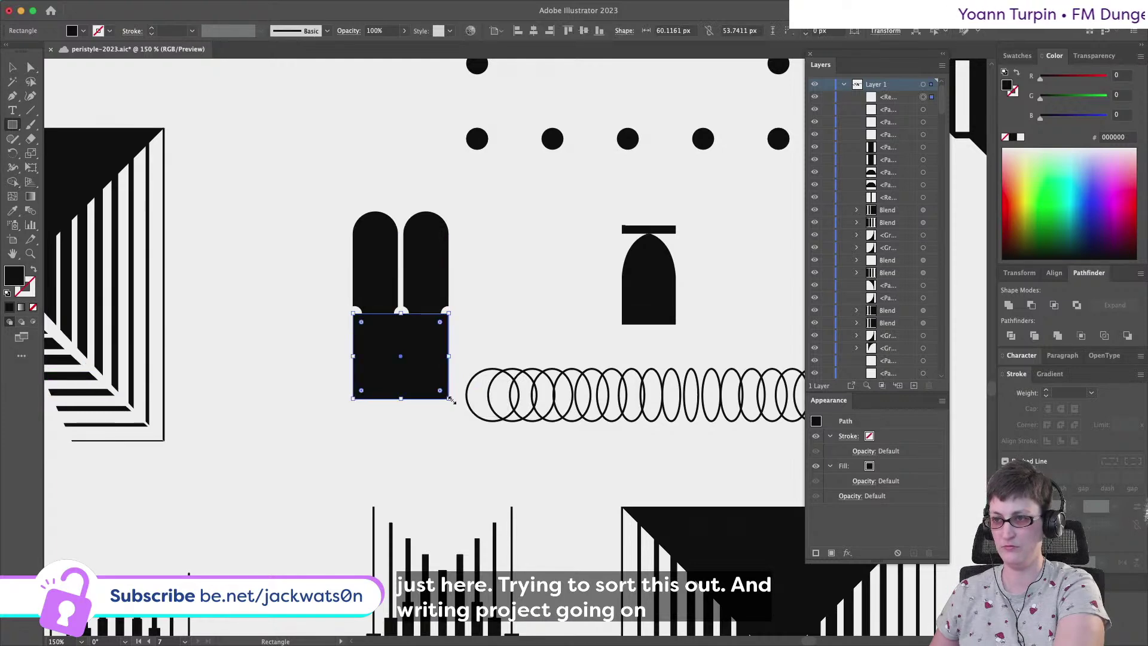
left_click(13, 67)
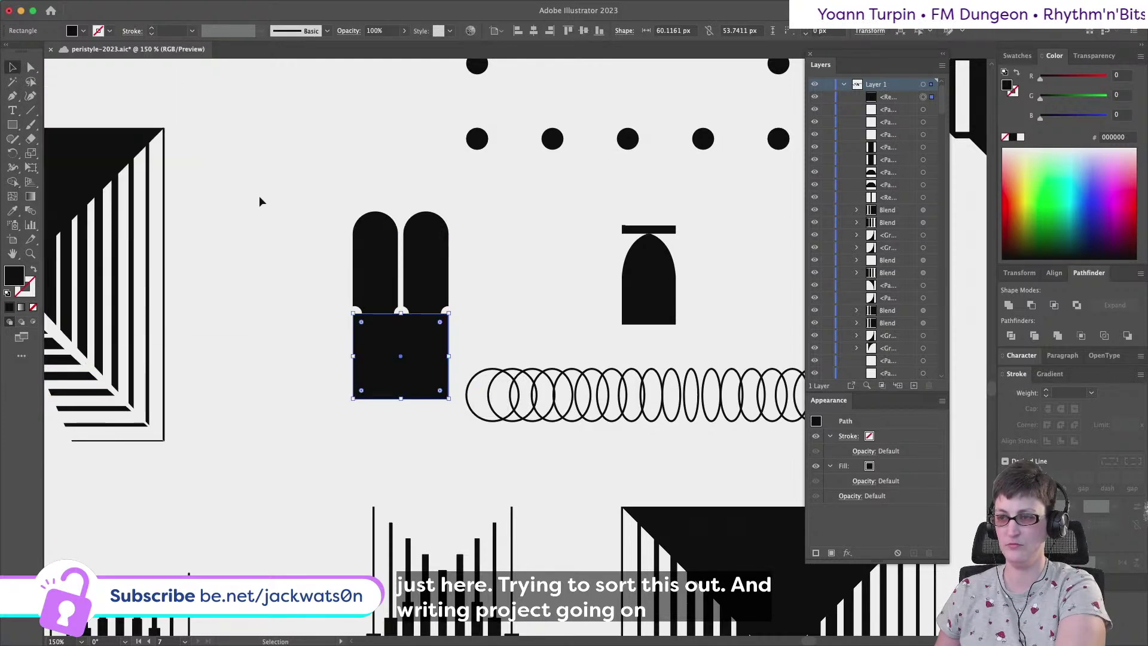
Copy both columns with their small half circles in place, reflect the copy upside down, and move it below the originals over the rectangle
left_click(375, 223)
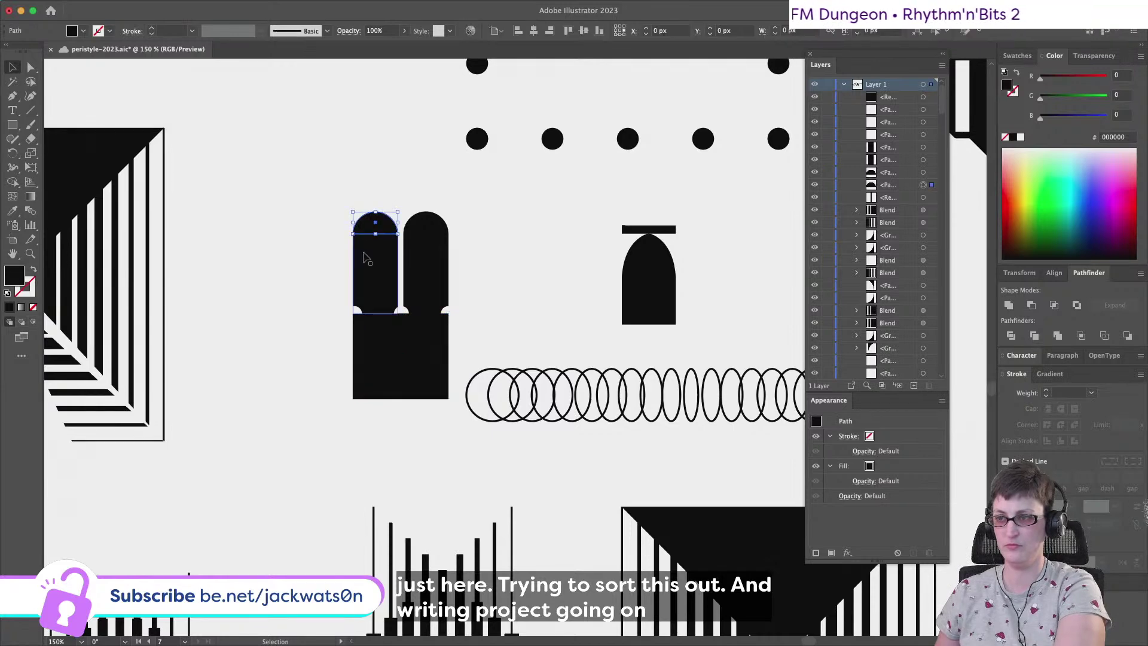
left_click_drag(288, 187, 471, 315)
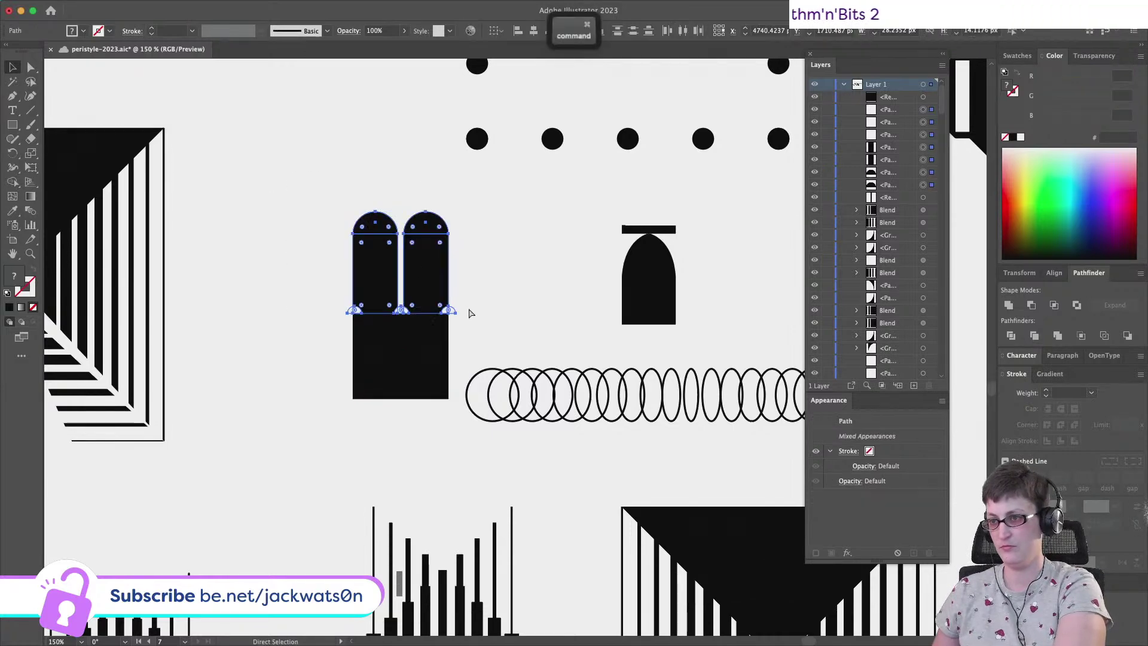
key("super+c")
key("super+f")
left_click(146, 6)
mouse_move(153, 25)
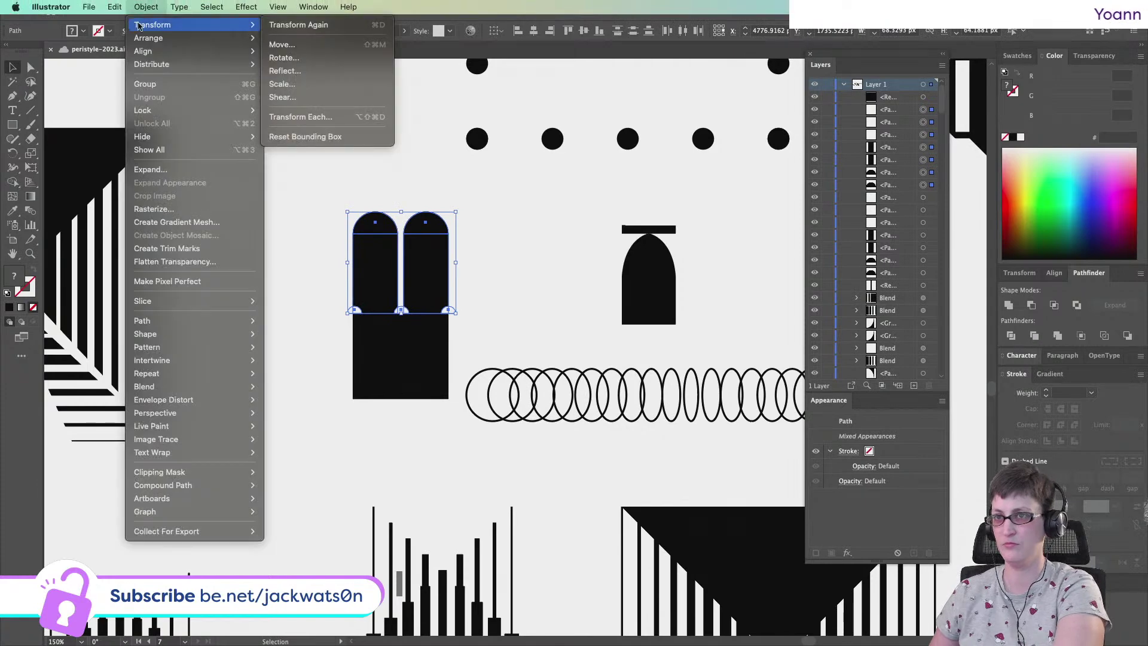
left_click(359, 72)
key("Return")
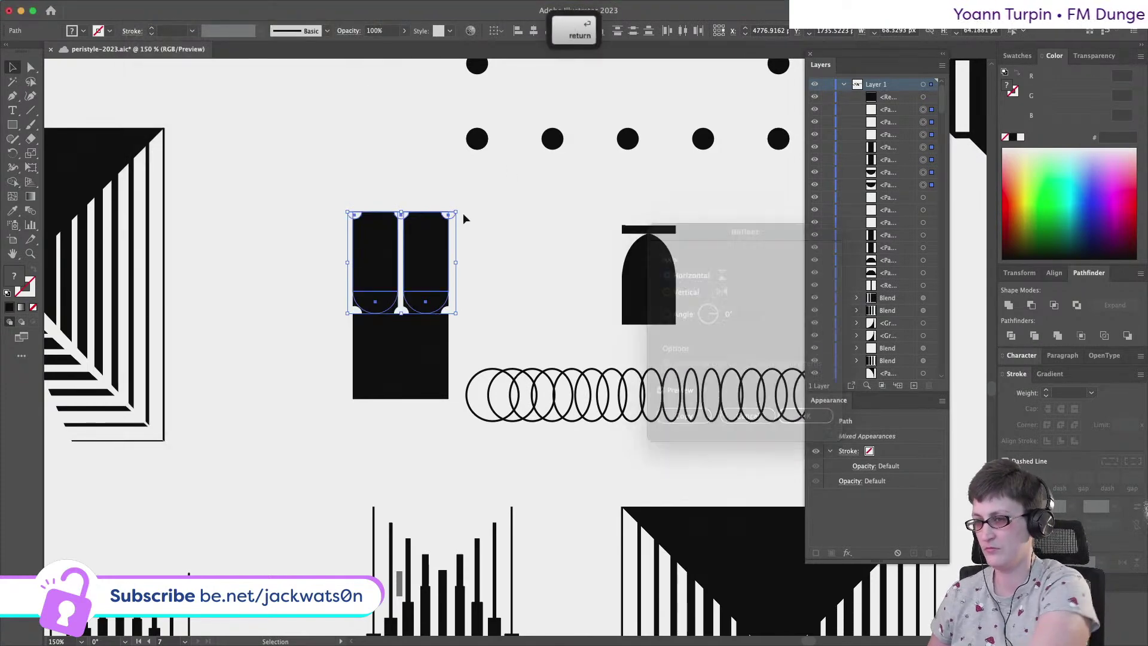
left_click_drag(401, 241, 409, 339)
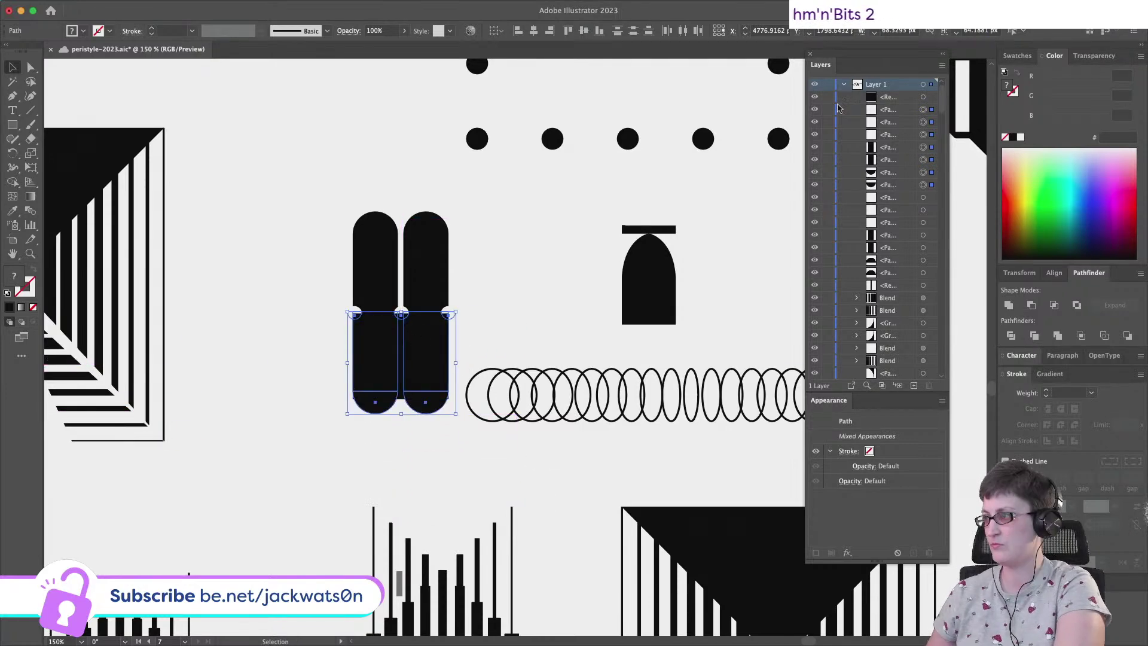
Fill the flipped columns with white and bring them in front of the black rectangle, adjusting their position slightly
left_click(1022, 138)
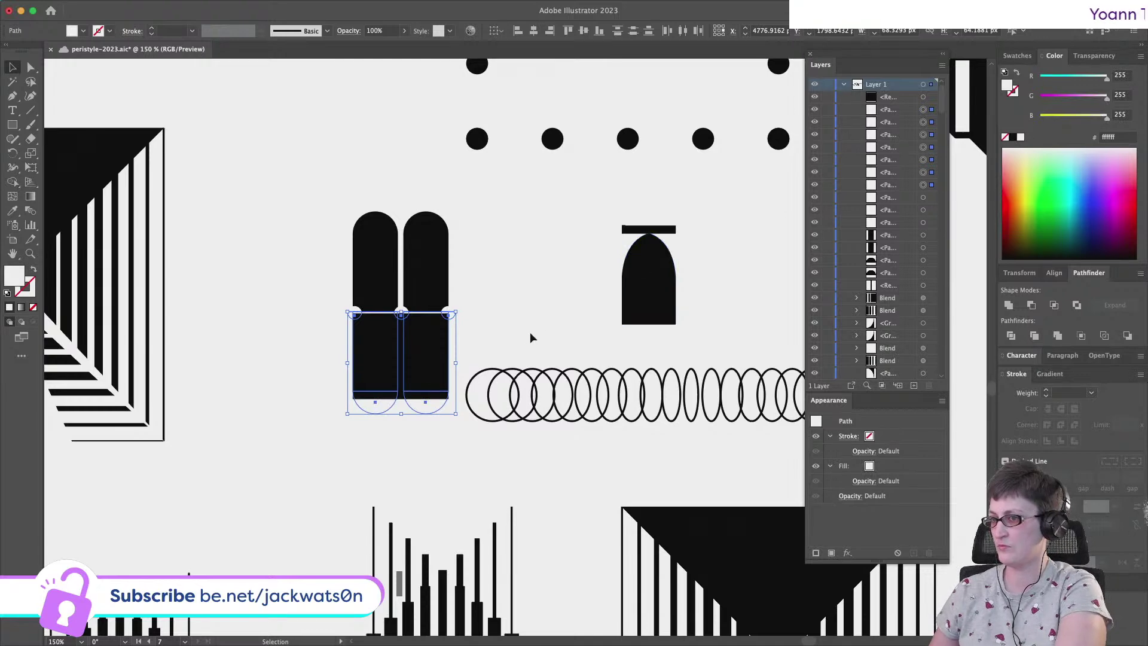
key("ctrl+shift+bracketright")
scroll(455, 344, "up", 1)
left_click_drag(399, 348, 400, 349)
Stretch the black rectangle to about 63 px tall so its lower edge meets the rounded ends of the white columns
left_click(381, 418)
left_click_drag(386, 419, 352, 411)
key("super+z")
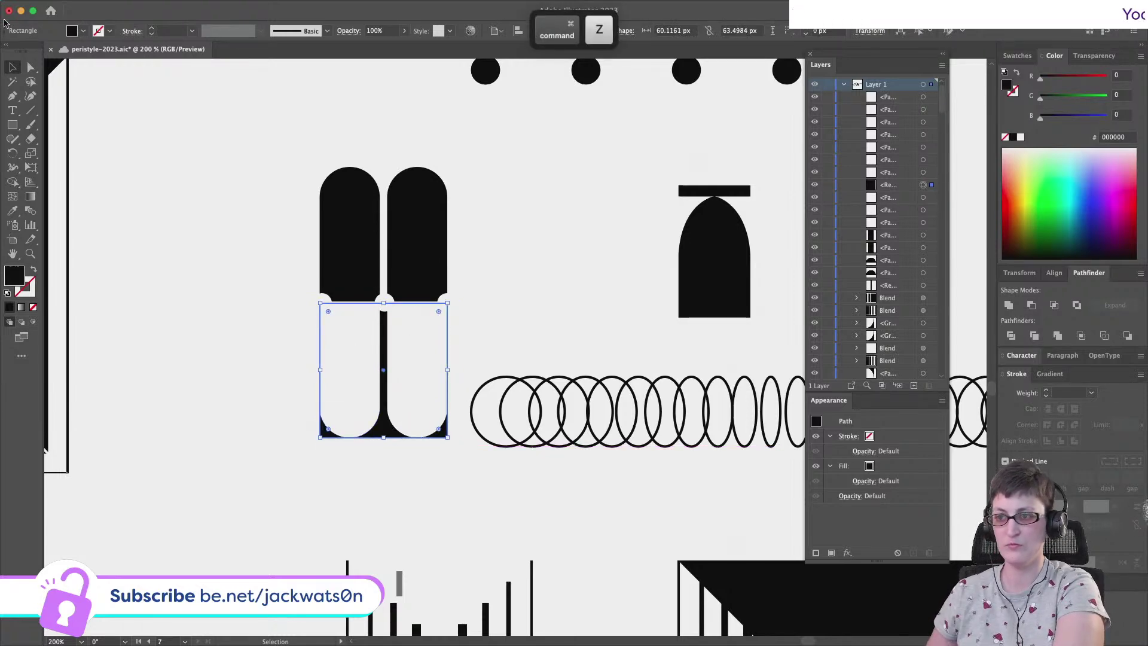
Round the black rectangle's two lower corners to a radius of about 18 px
left_click(30, 67)
left_click(320, 438)
left_click(448, 438, "shift")
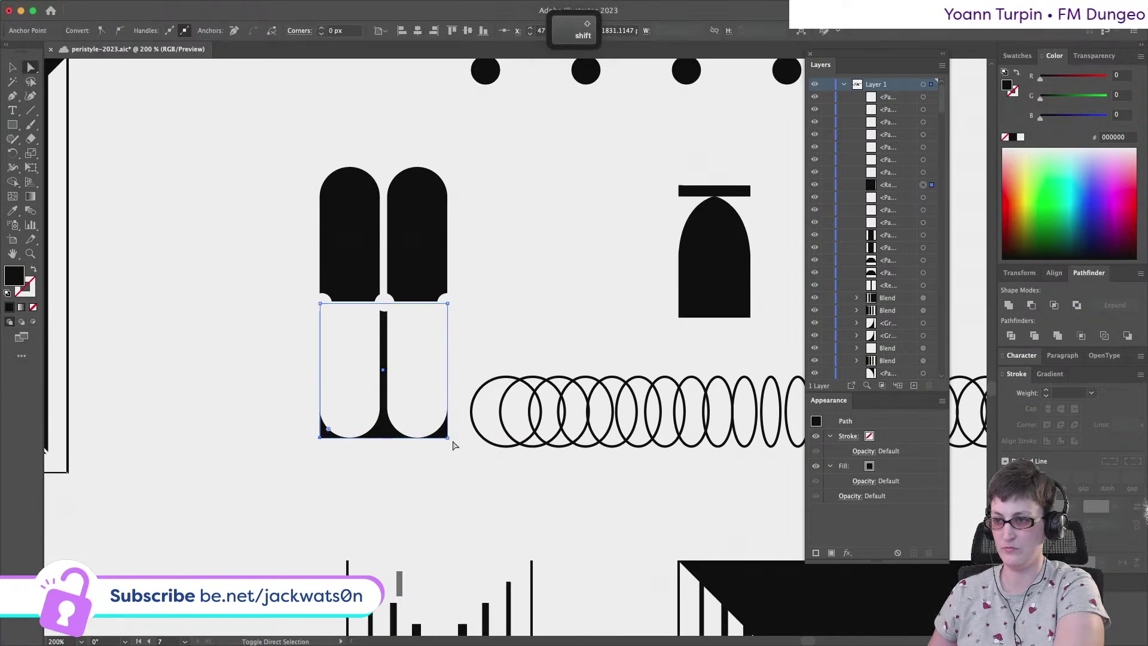
left_click_drag(439, 429, 408, 405)
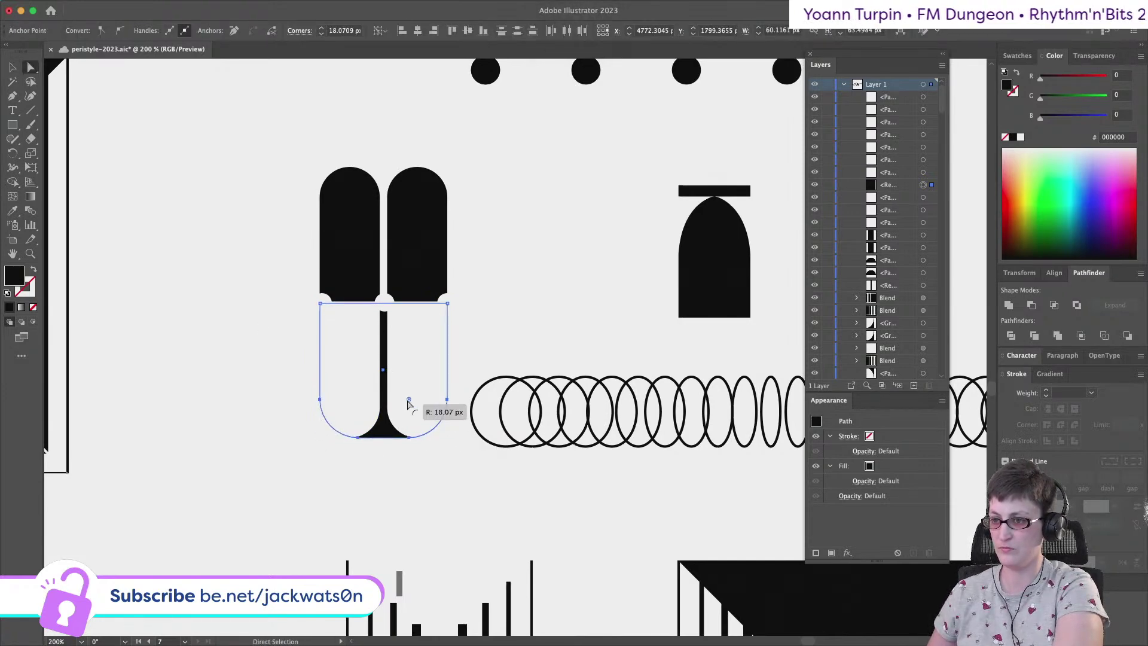
left_click(283, 464)
Group the flipped white columns with the black rounded rectangle behind them
key("super+minus")
key("super+minus")
key("super+minus")
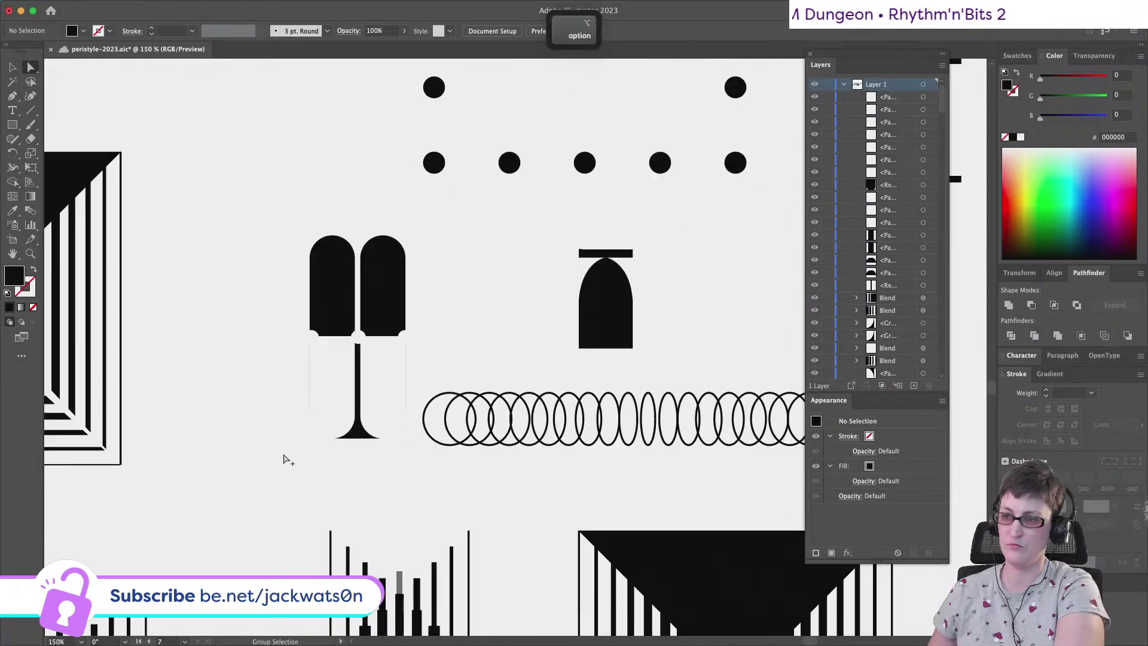
scroll(284, 459, "up", 1, "alt")
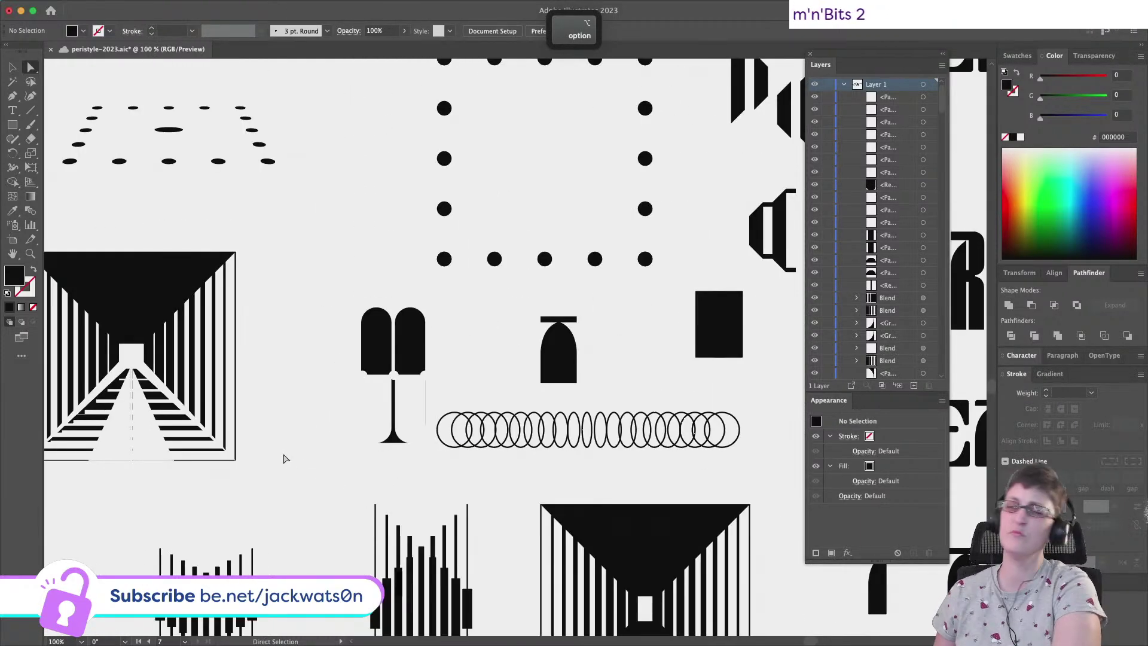
scroll(284, 459, "down", 1, "alt")
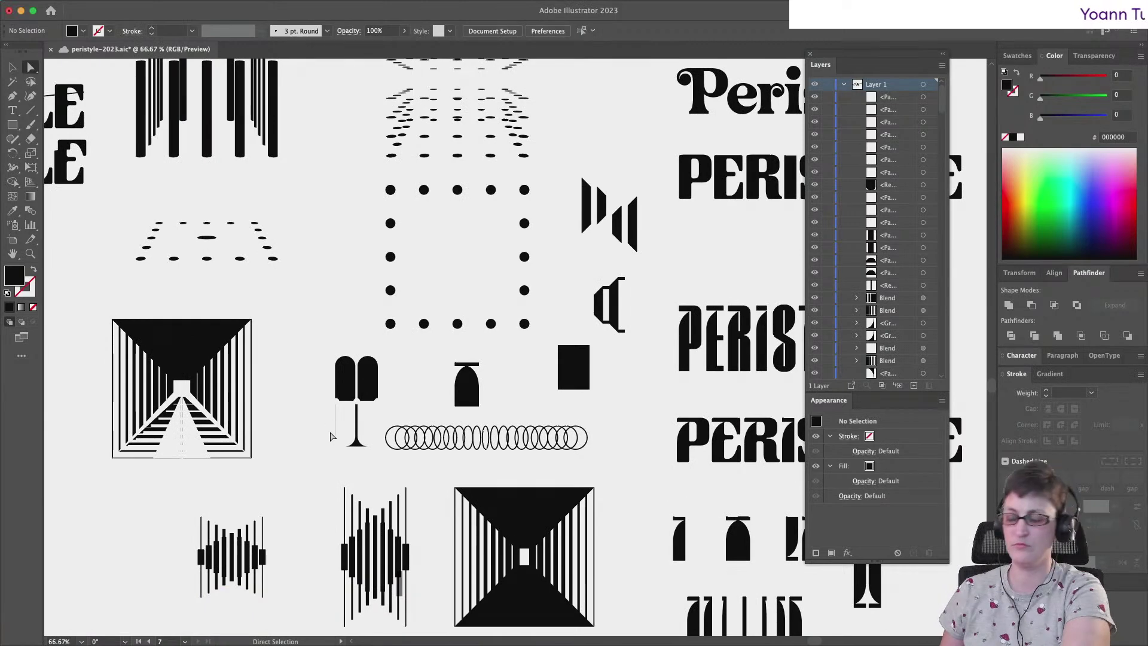
scroll(333, 437, "up", 1, "alt")
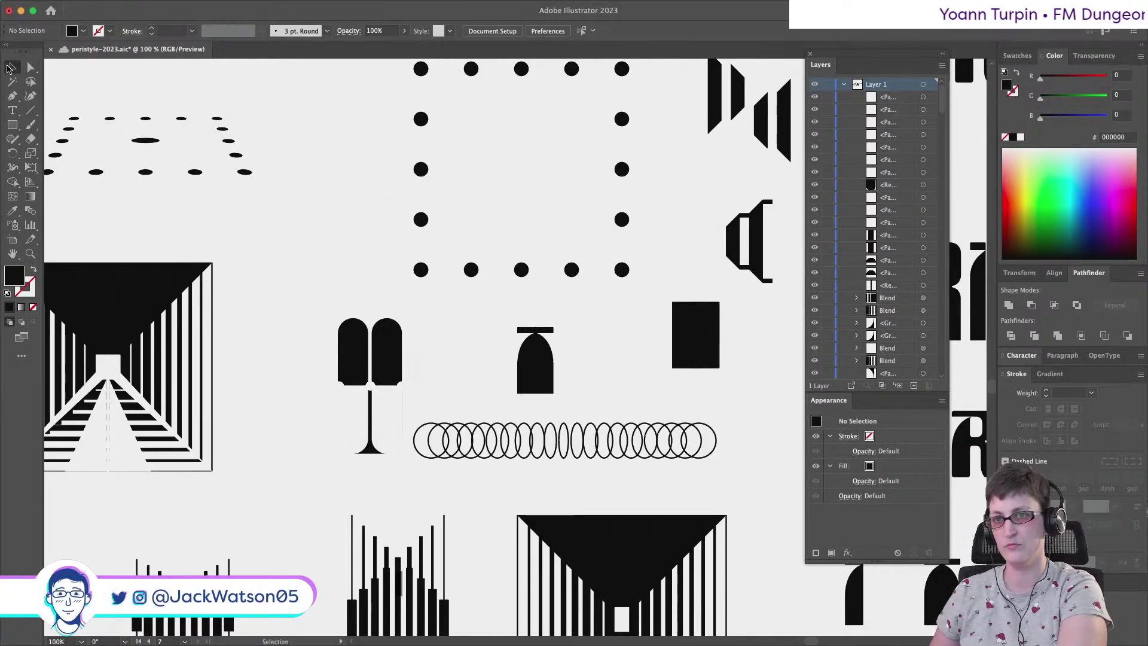
left_click_drag(411, 400, 410, 387)
key("super+g")
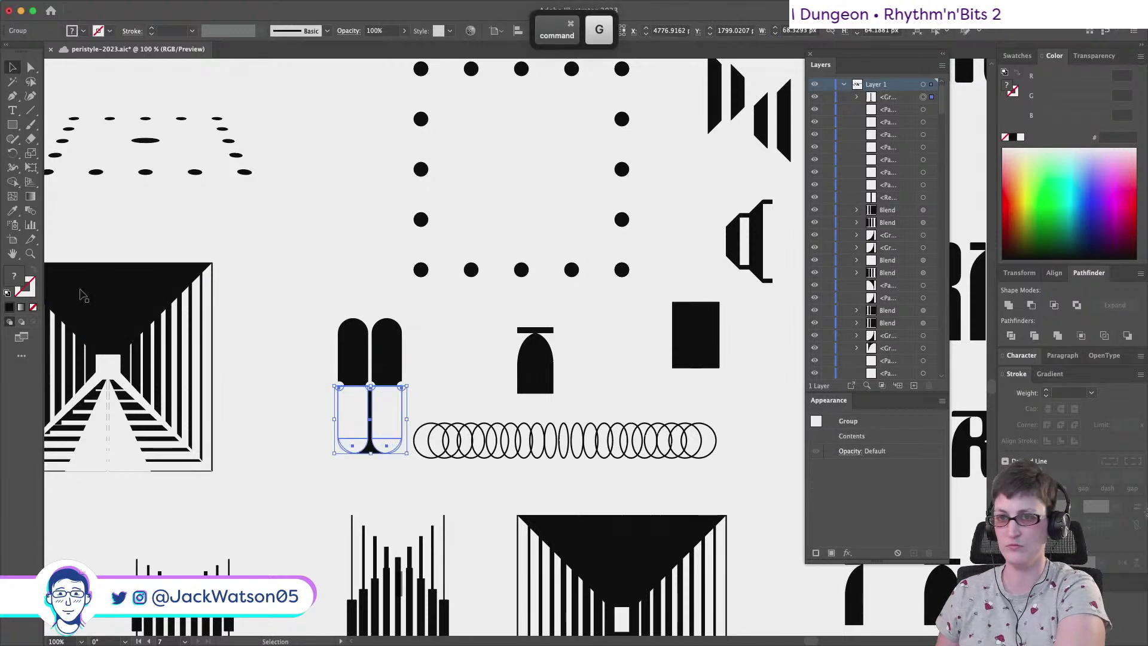
Squash and skew the grouped lower half with Free Transform so it slants away beneath the columns like a shadow
key("e")
left_click_drag(370, 453, 405, 407)
key("super+shift+a")
scroll(346, 453, "down", 2)
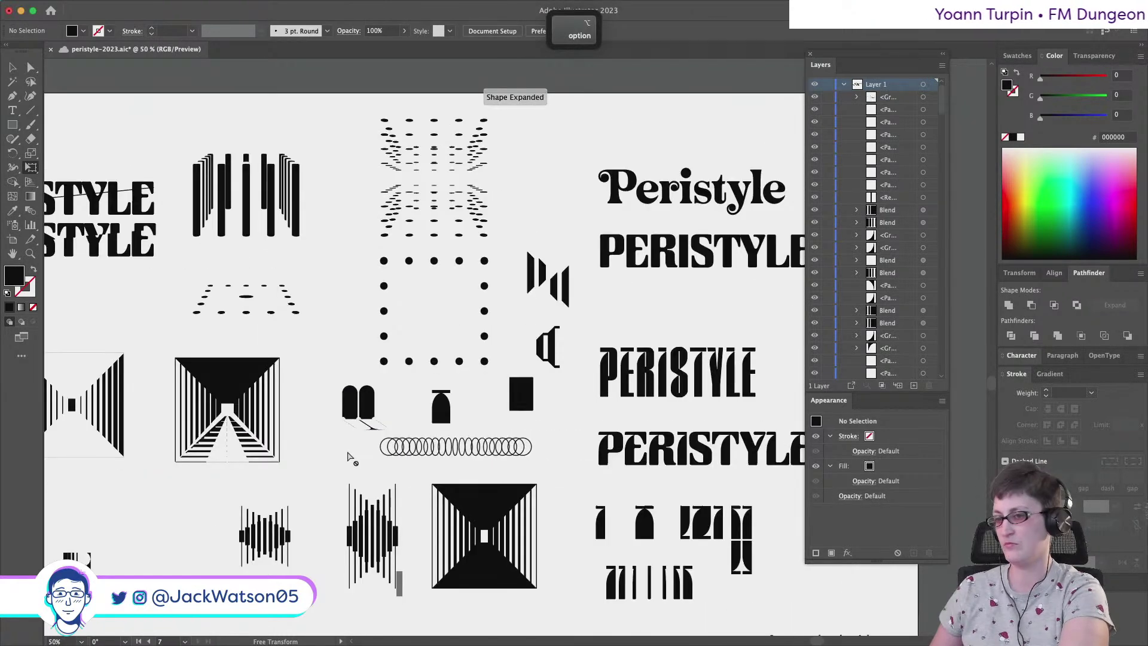
Copy the P of the lowest PERISTYLE wordmark and place it in the empty space beneath the hourglass-striped square
scroll(348, 457, "up", 4)
scroll(349, 459, "down", 5)
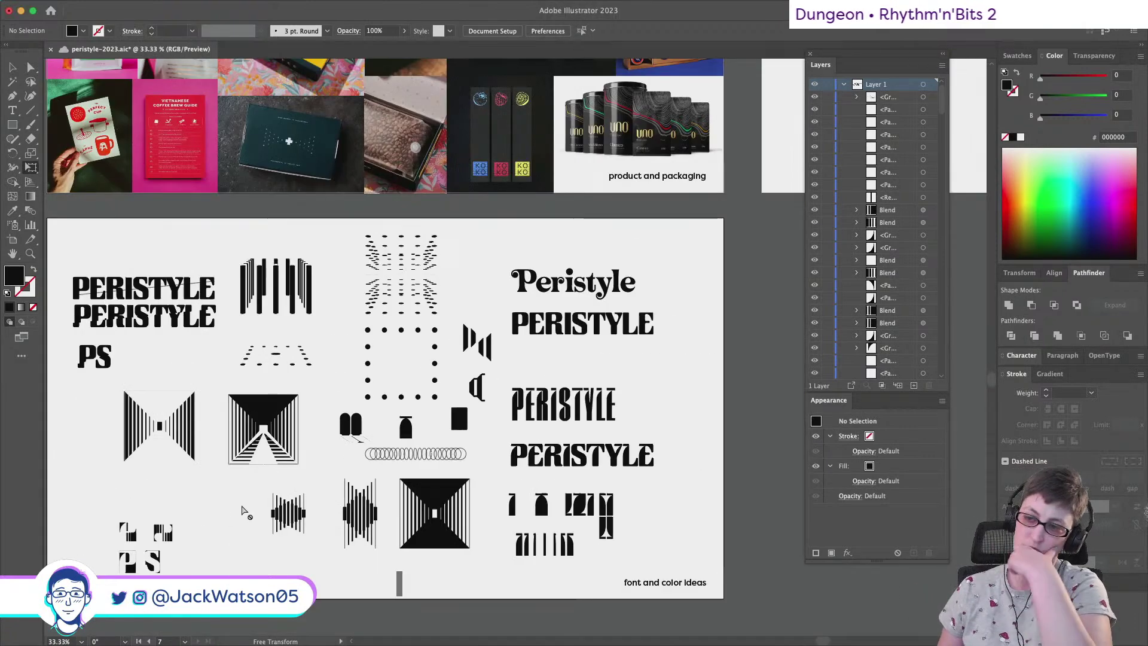
scroll(246, 511, "down", 1)
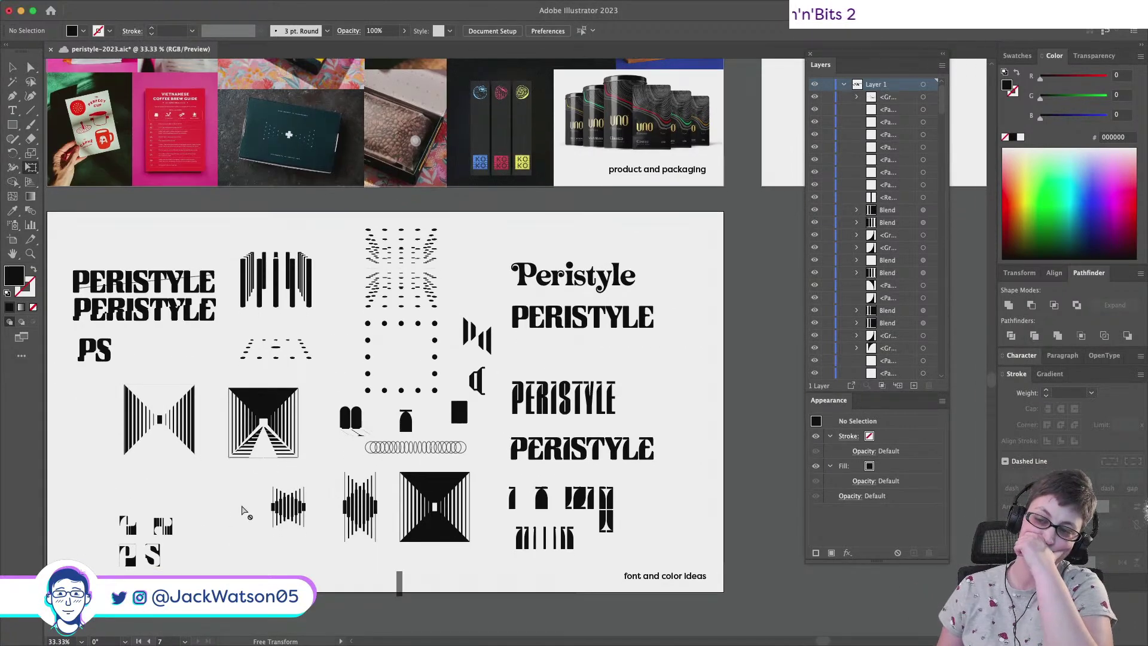
key("super+equal")
scroll(341, 452, "right", 1)
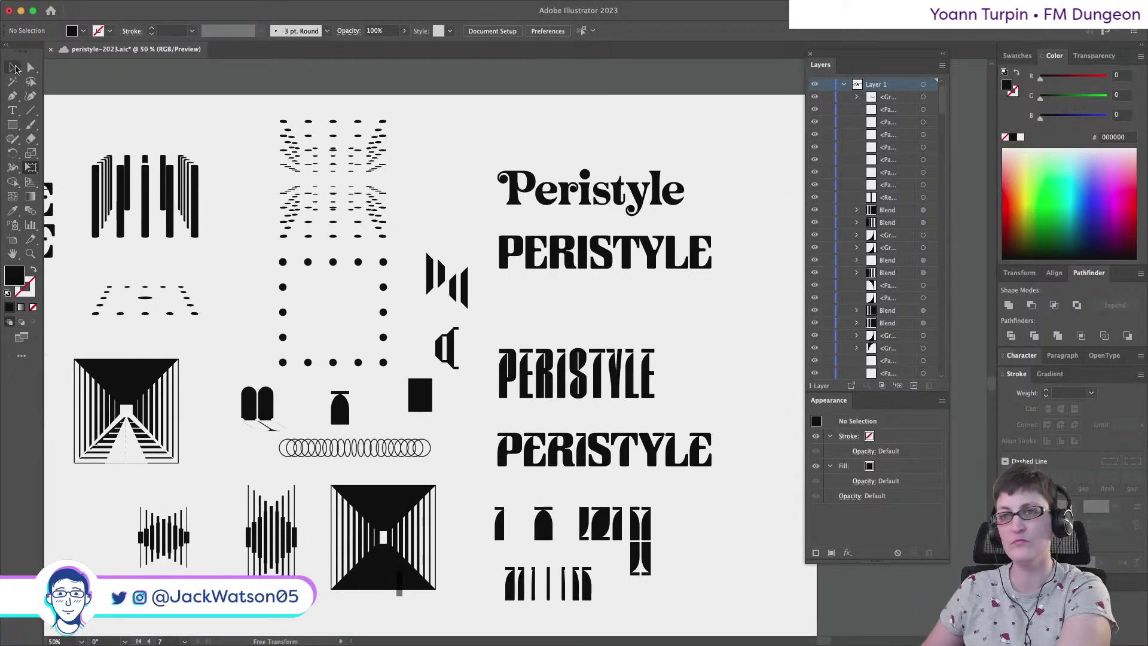
left_click(501, 458)
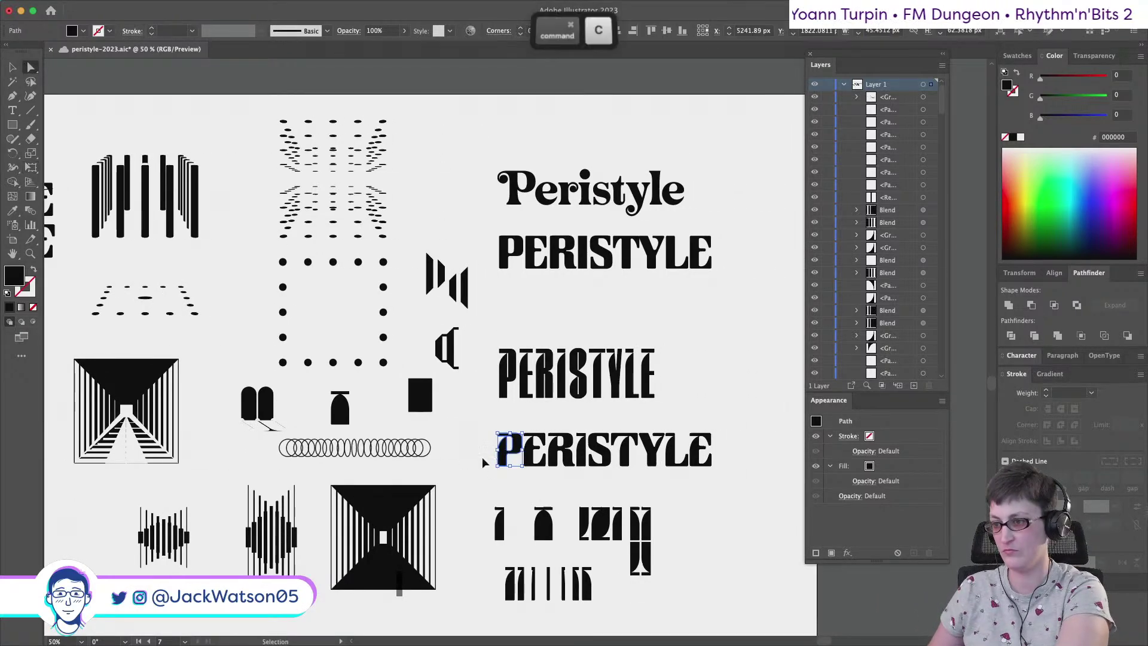
scroll(419, 456, "left", 15)
key("super+v")
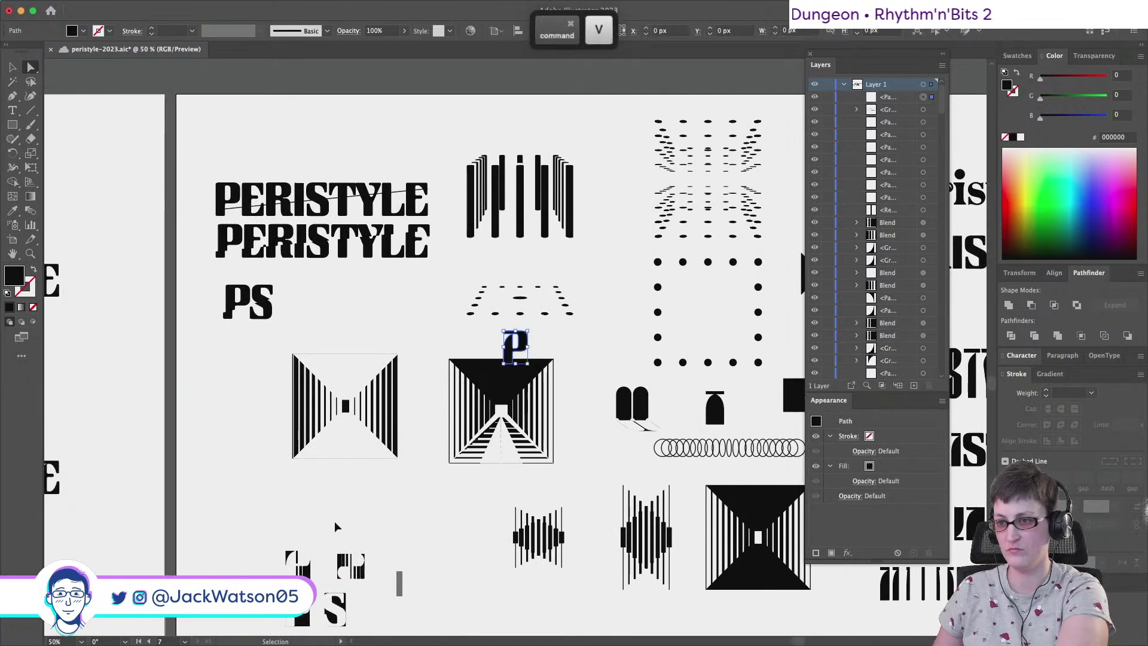
key("shift+super+a")
left_click_drag(458, 401, 334, 474)
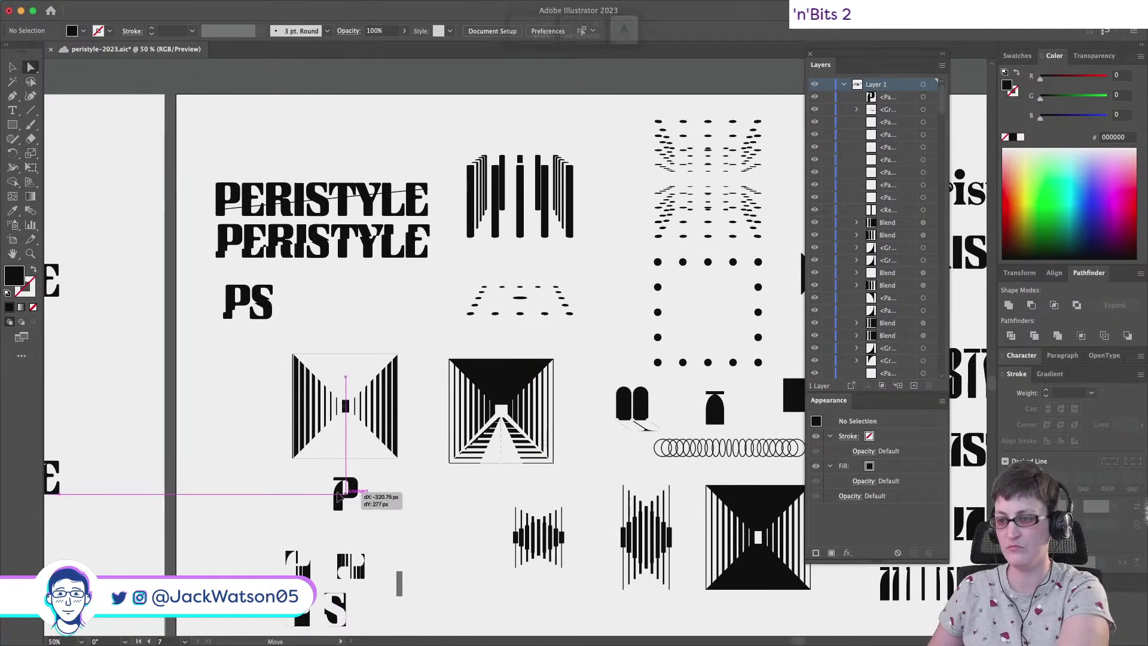
Try a flipped, slanted shadow beneath the P using a Free Transformed duplicate, and delete both letters
key("super+c")
key("super+f")
left_click(32, 169)
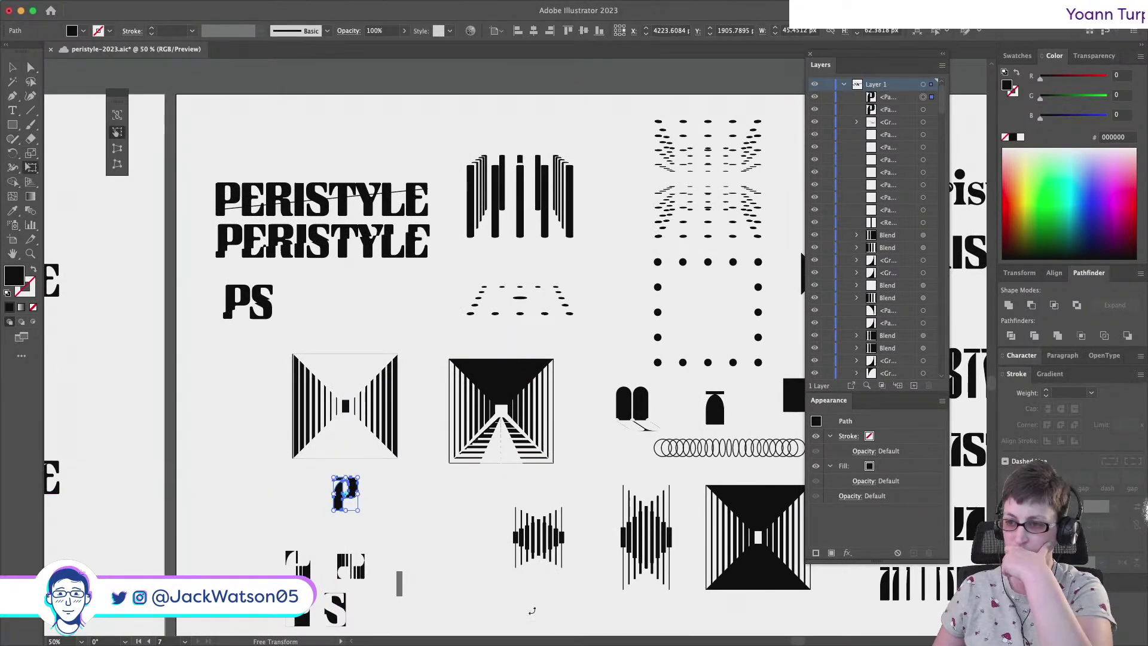
left_click_drag(345, 477, 365, 518)
left_click(12, 67)
left_click(237, 464)
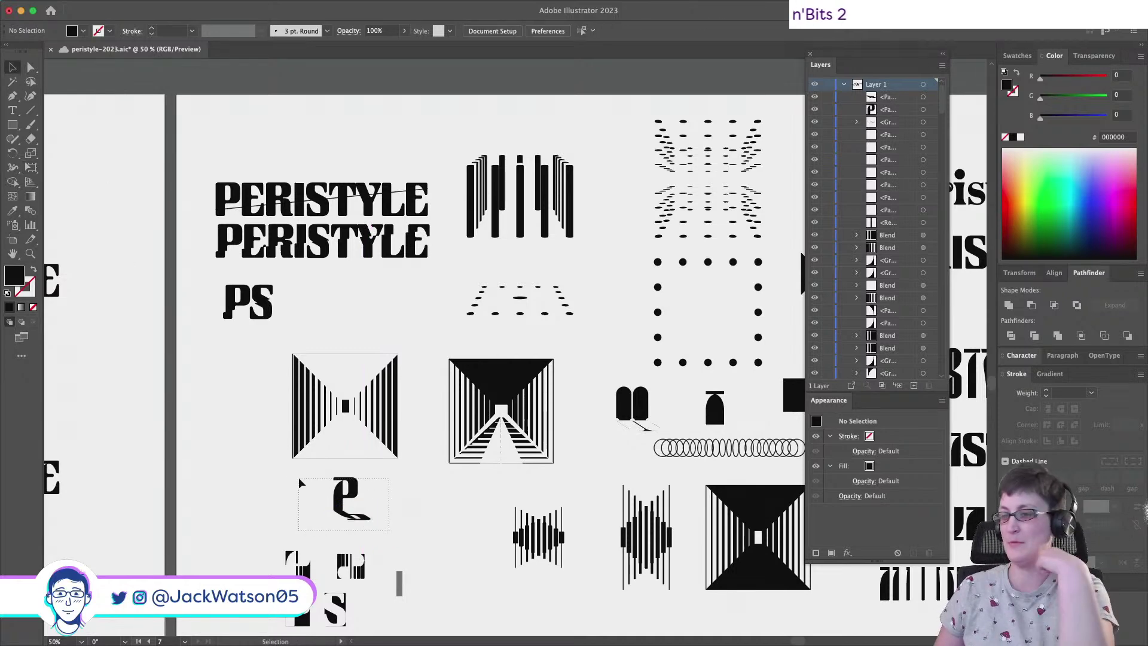
left_click_drag(302, 483, 298, 475)
key("Delete")
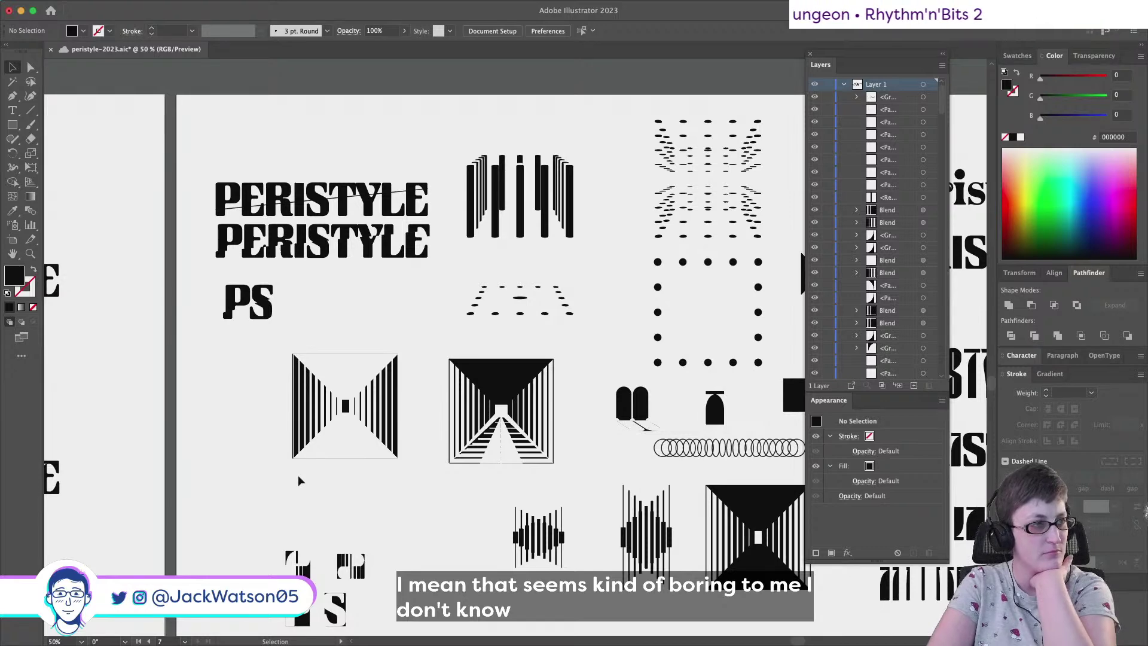
Look over the column, arch and wordmark ideas across the font and color ideas artboard
scroll(397, 426, "right", 10)
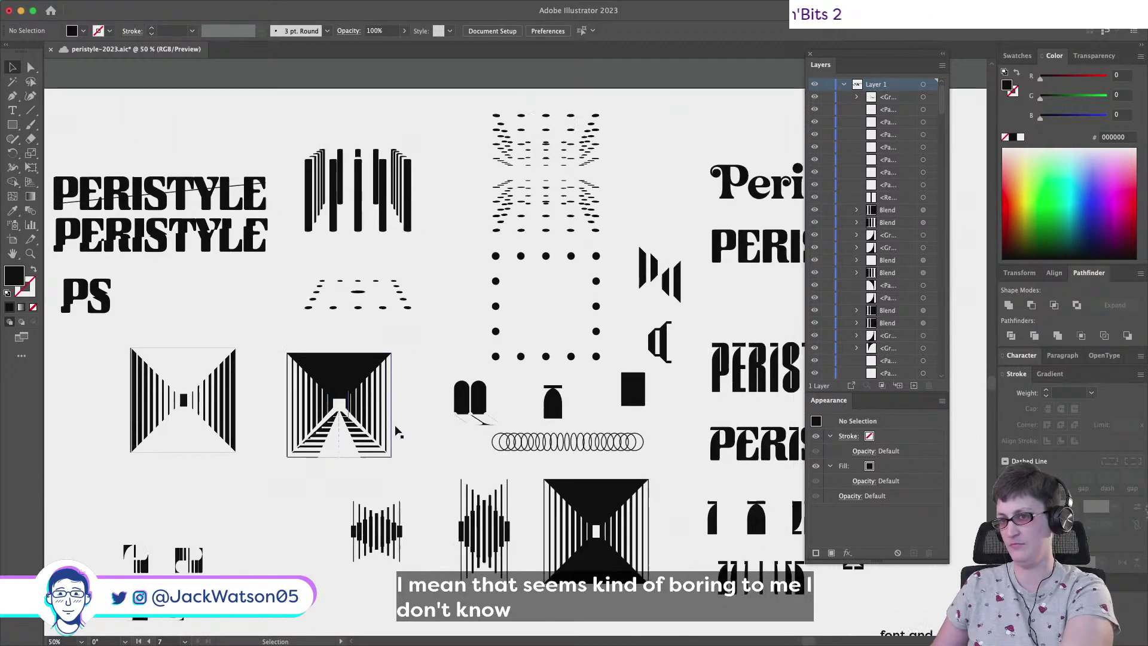
scroll(399, 428, "left", 5)
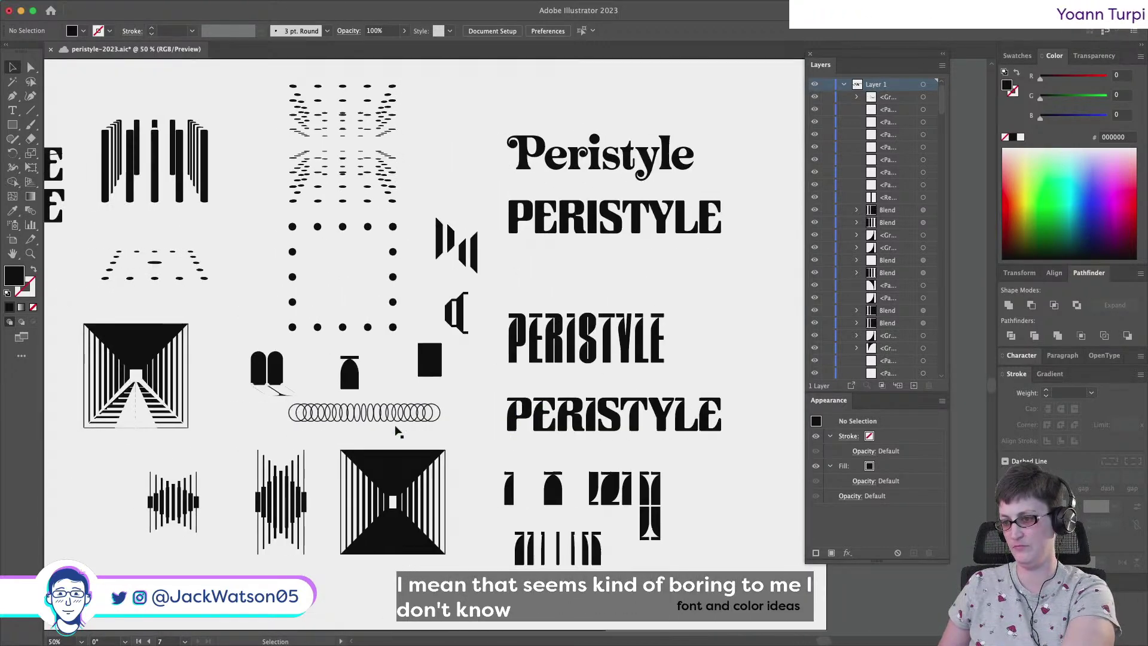
key("alt")
scroll(457, 454, "up", 1, "alt")
scroll(460, 454, "down", 2)
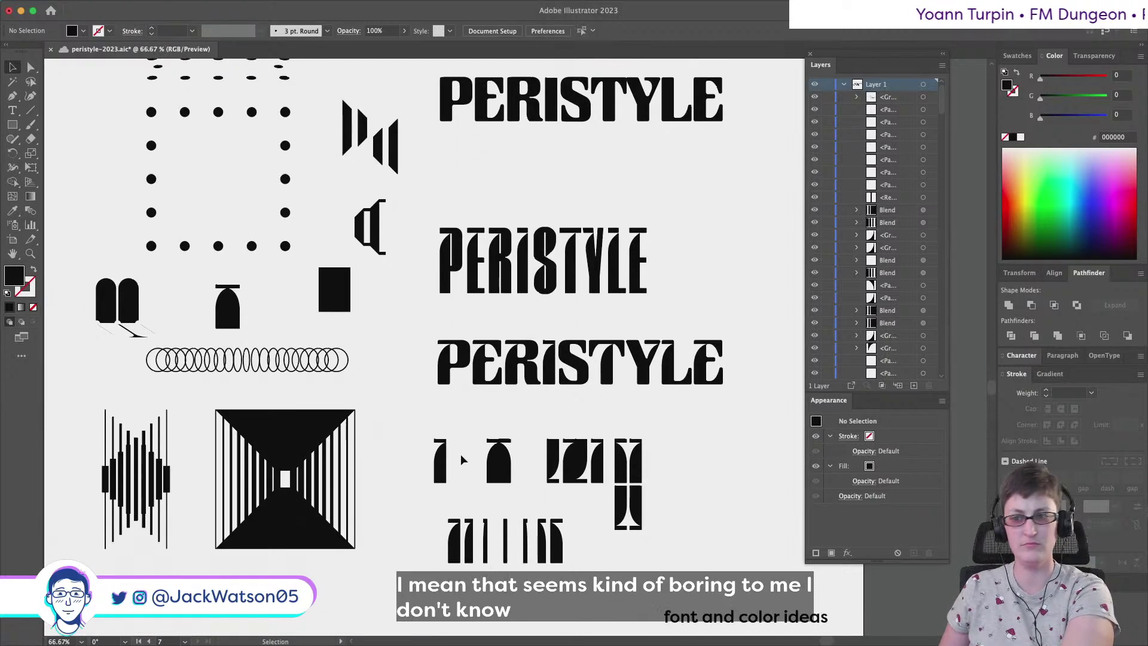
scroll(463, 453, "left", 5)
scroll(465, 458, "left", 3)
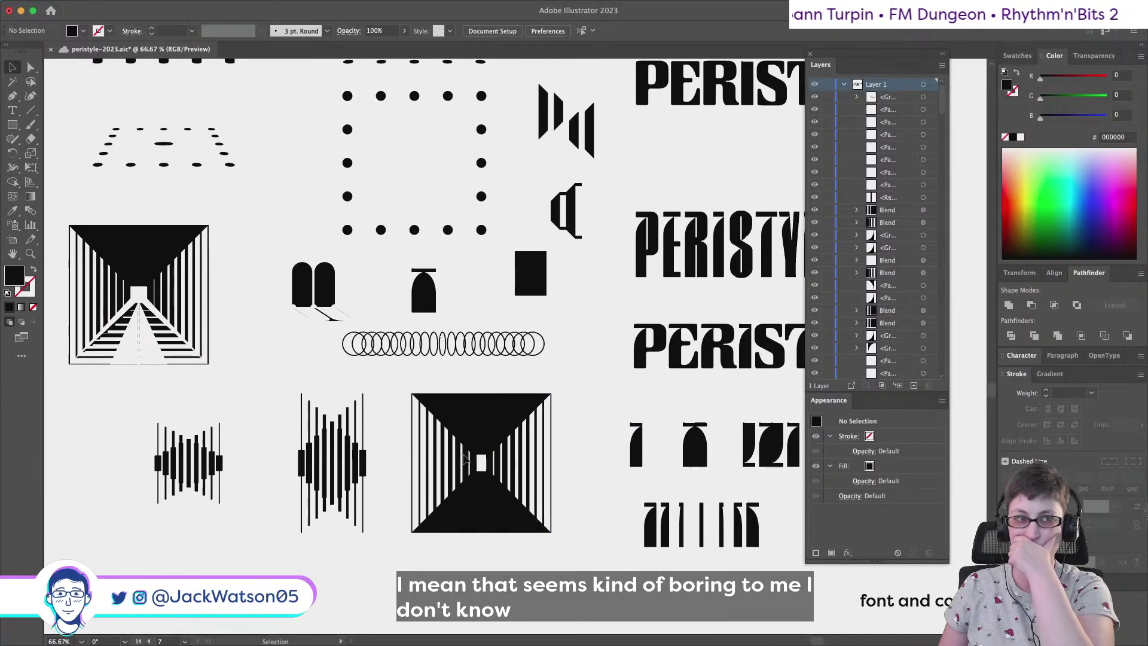
scroll(464, 459, "up", 5)
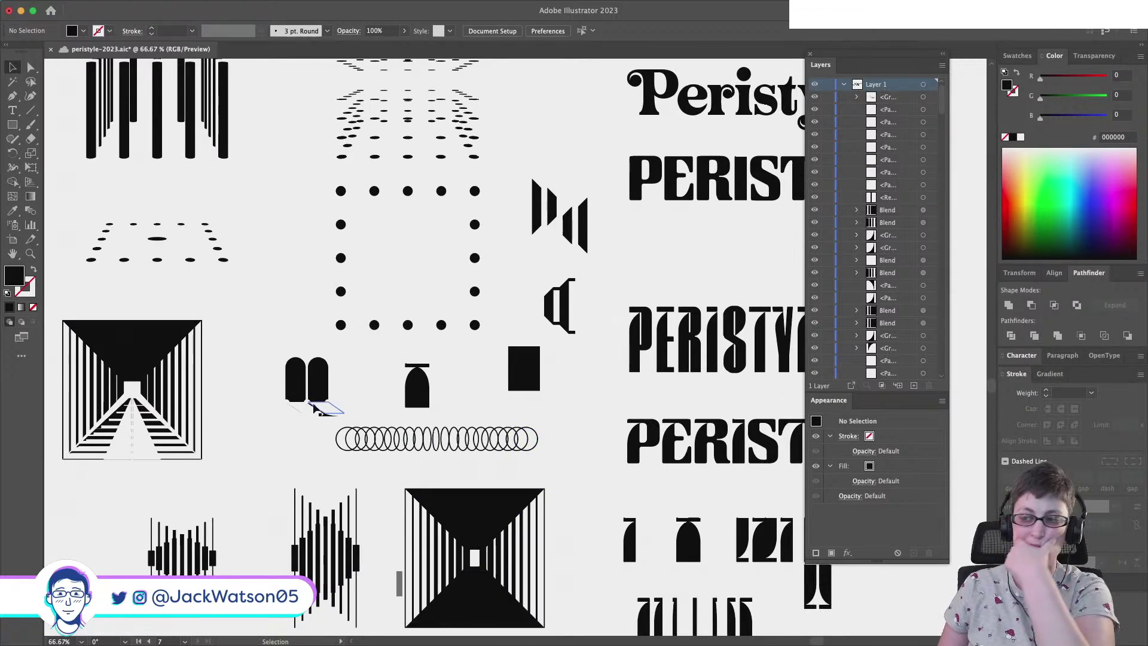
scroll(315, 406, "right", 2)
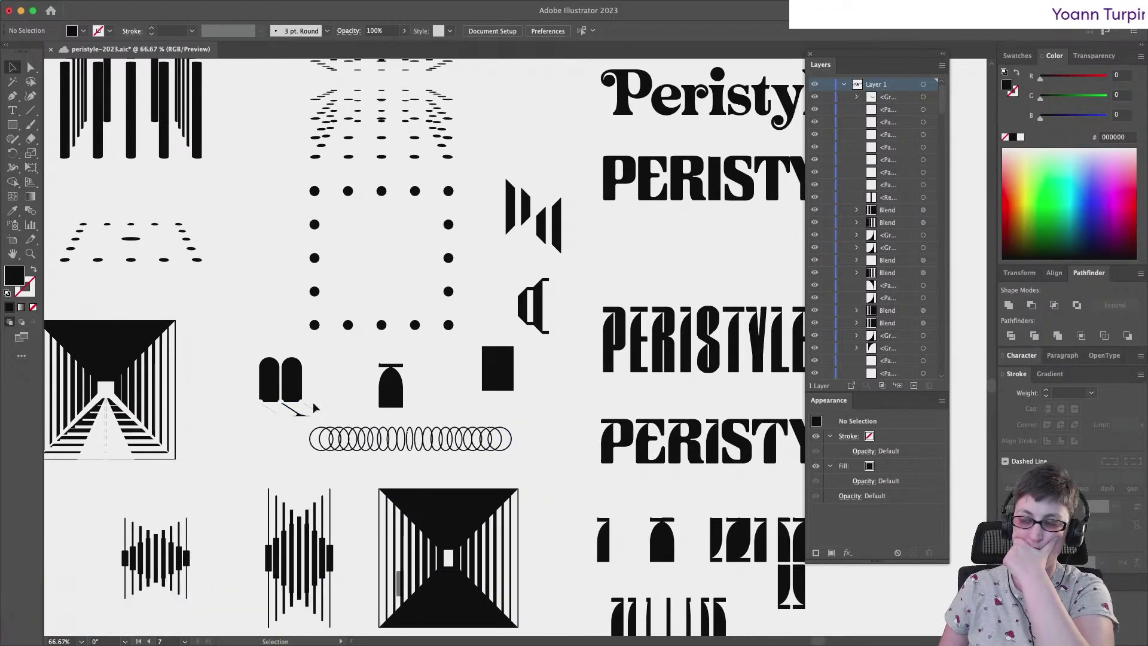
scroll(314, 402, "right", 4)
scroll(314, 402, "down", 2)
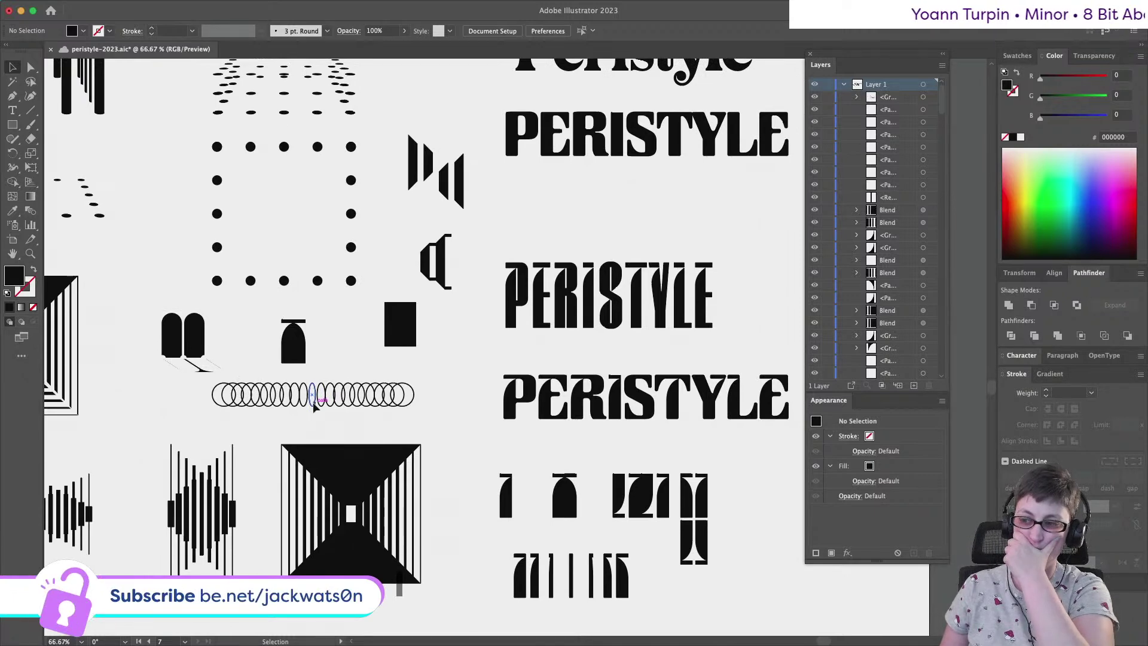
scroll(313, 402, "right", 4)
scroll(313, 401, "down", 4)
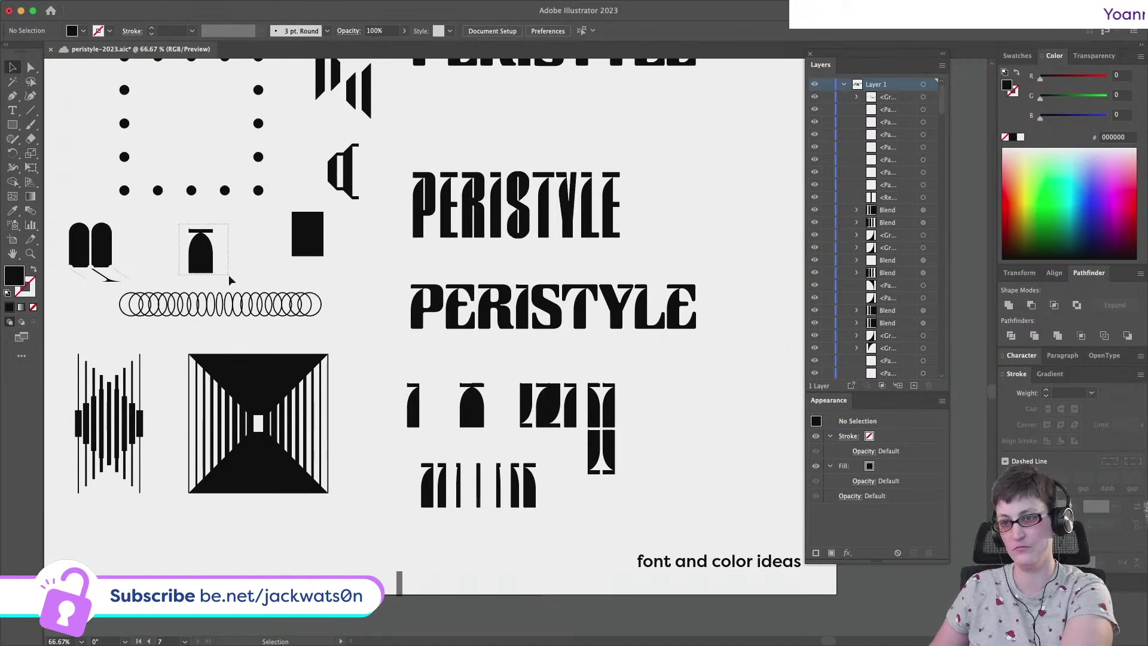
Copy the arch with the bar over its tip and place the copy between the P and S tiles and the small striped diamond
left_click(227, 274)
scroll(229, 276, "left", 10)
key("super+c")
scroll(230, 281, "down", 5)
key("super+v")
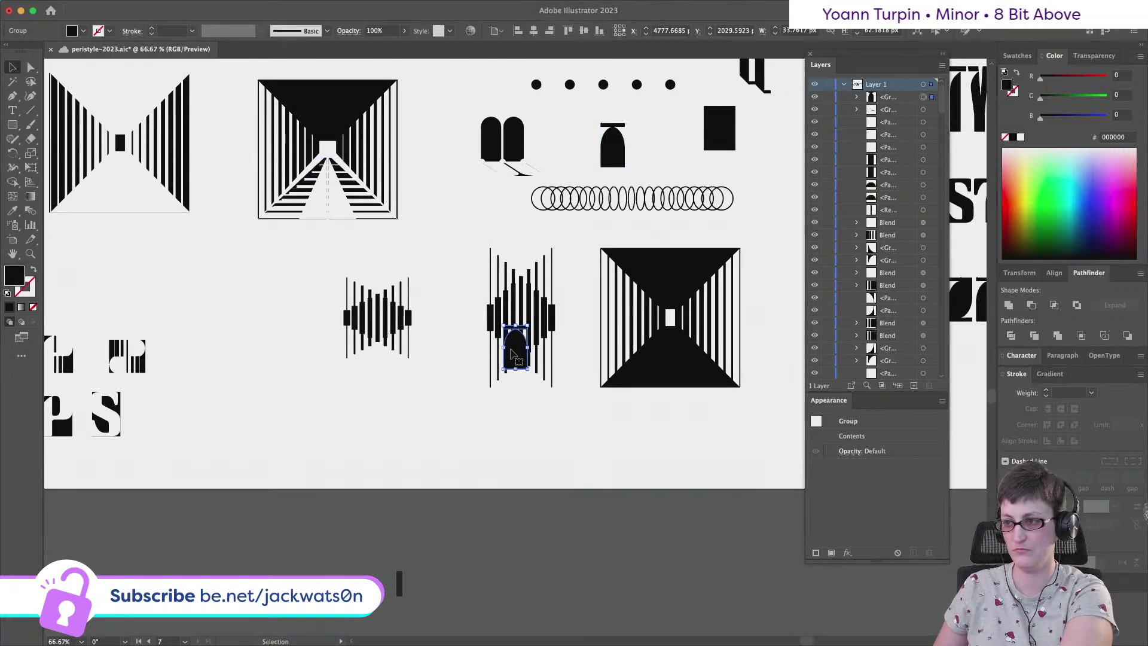
left_click_drag(511, 353, 269, 373)
Place a duplicate of the copied arch, reflected across the horizontal axis, diagonally below the upright one
key("super+f")
left_click(144, 6)
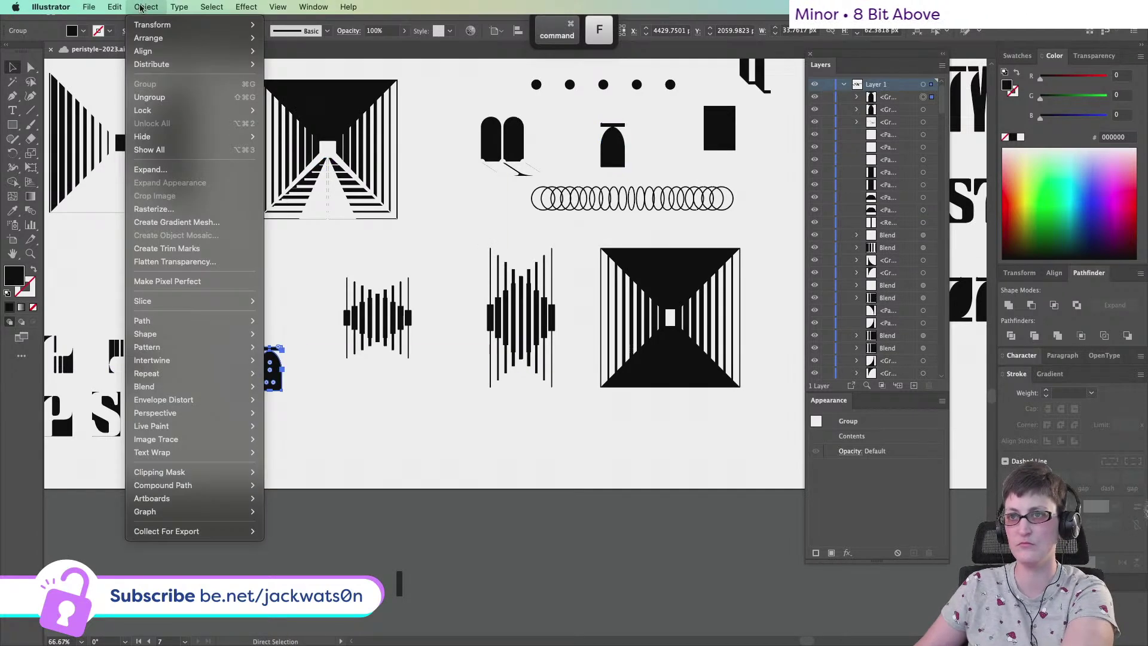
mouse_move(180, 24)
left_click(328, 70)
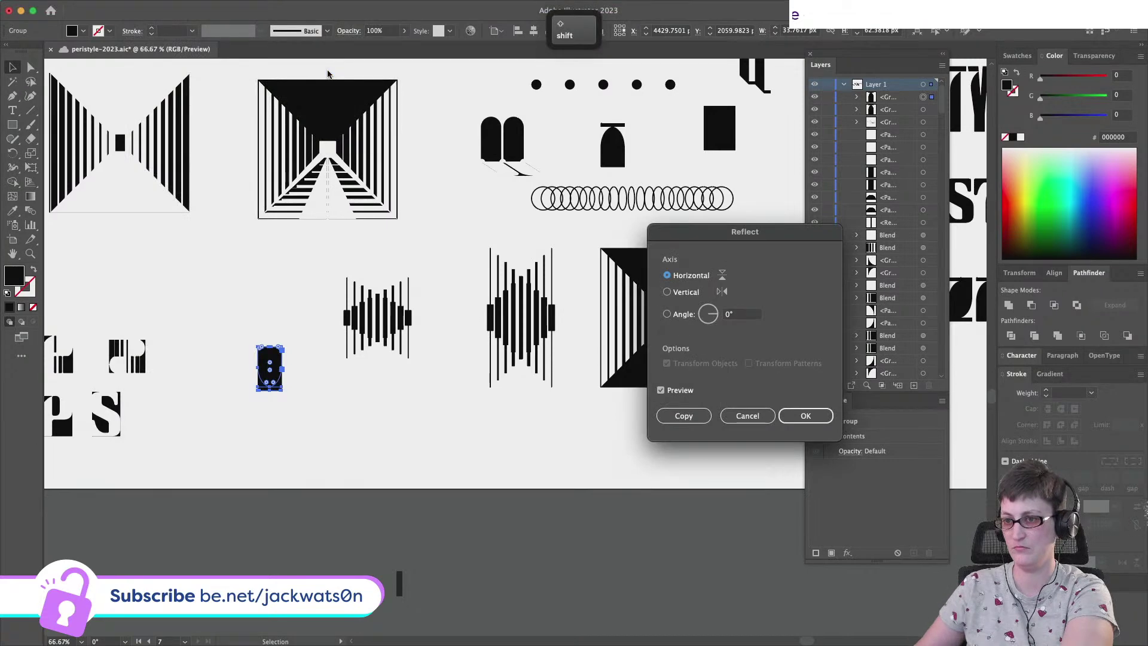
left_click(806, 415)
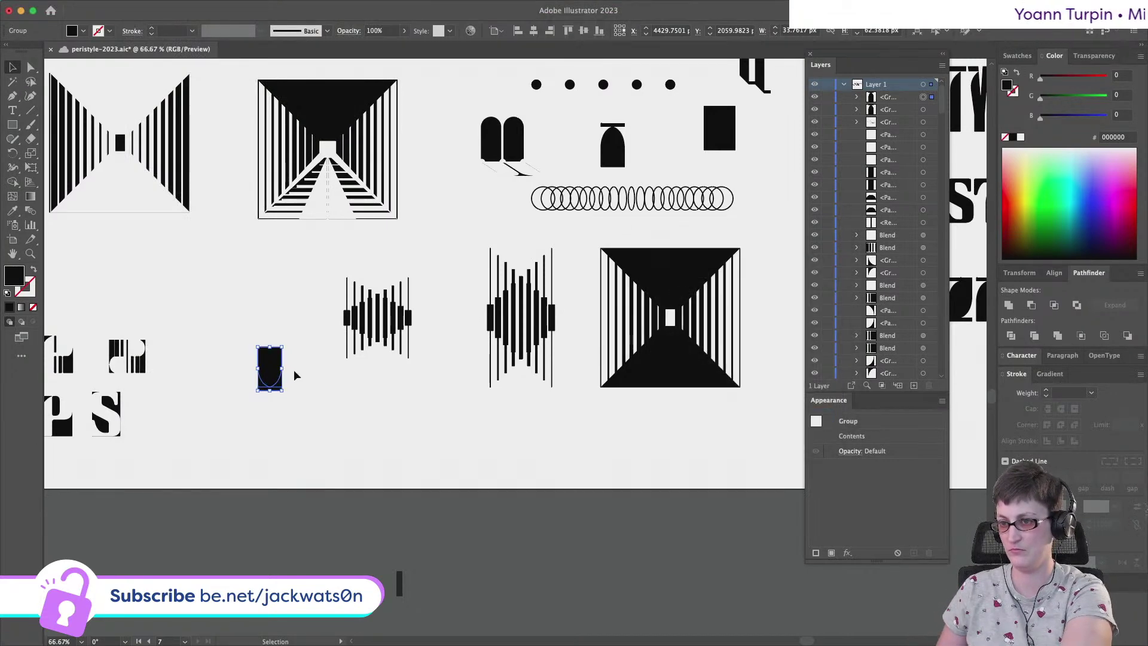
left_click_drag(277, 389, 322, 412)
scroll(322, 412, "up", 5)
scroll(432, 426, "down", 3)
left_click(432, 426)
Draw a horizontal line about 63 px long across the flipped arch near its flat end, with a light 1 pt stroke and no fill
key("p")
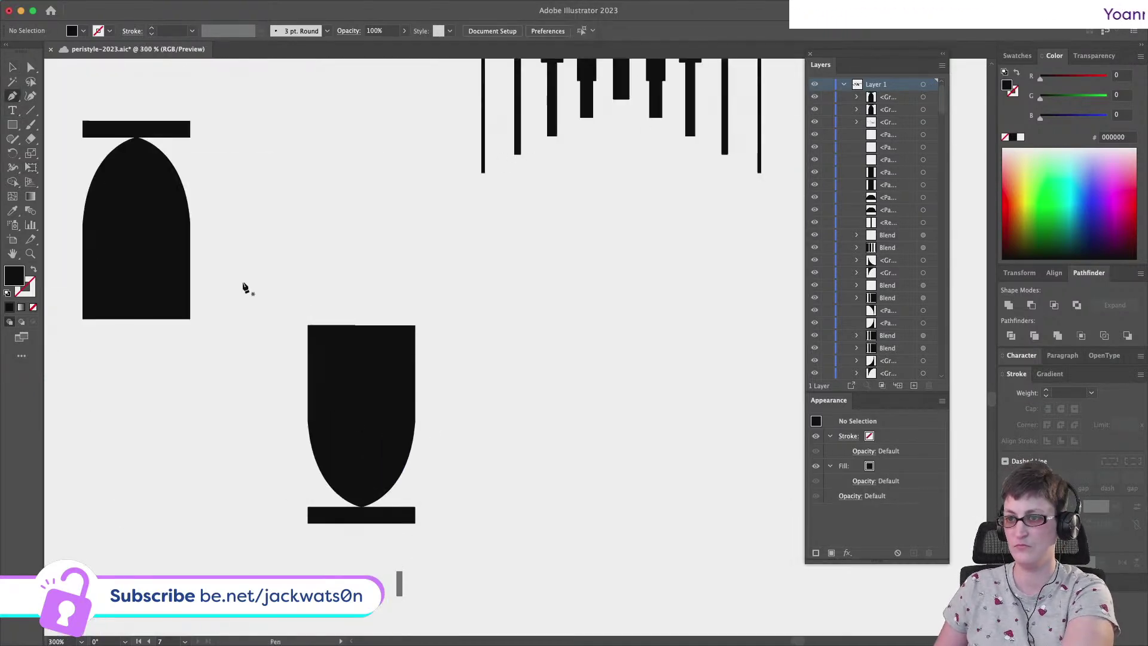
left_click(251, 338)
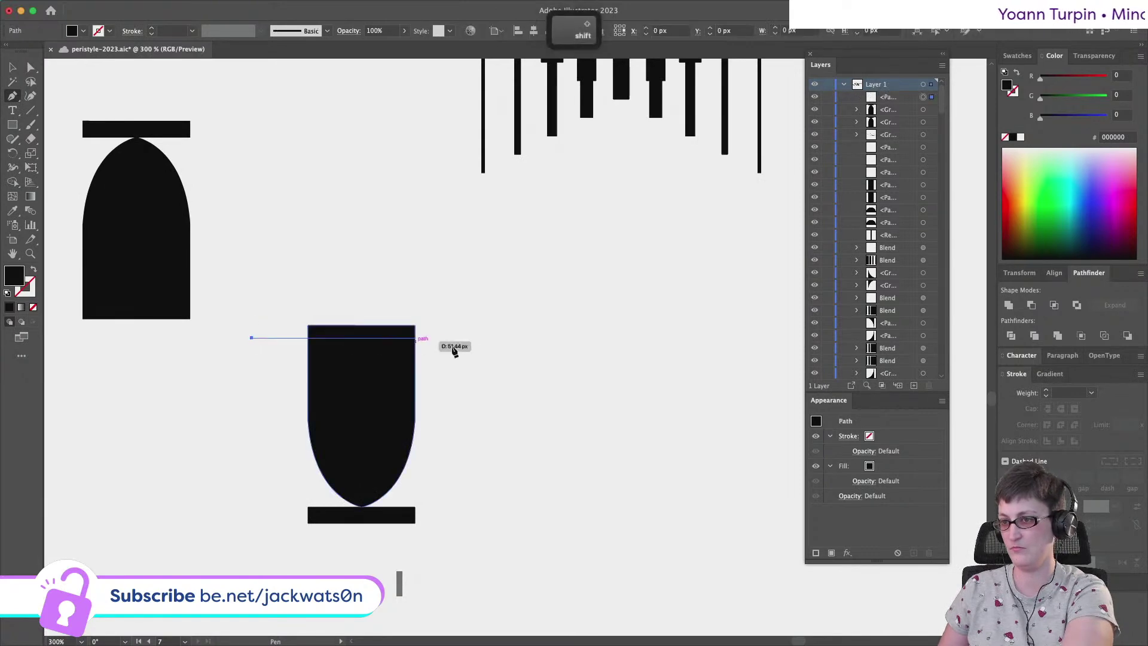
left_click(6, 293)
left_click(33, 272)
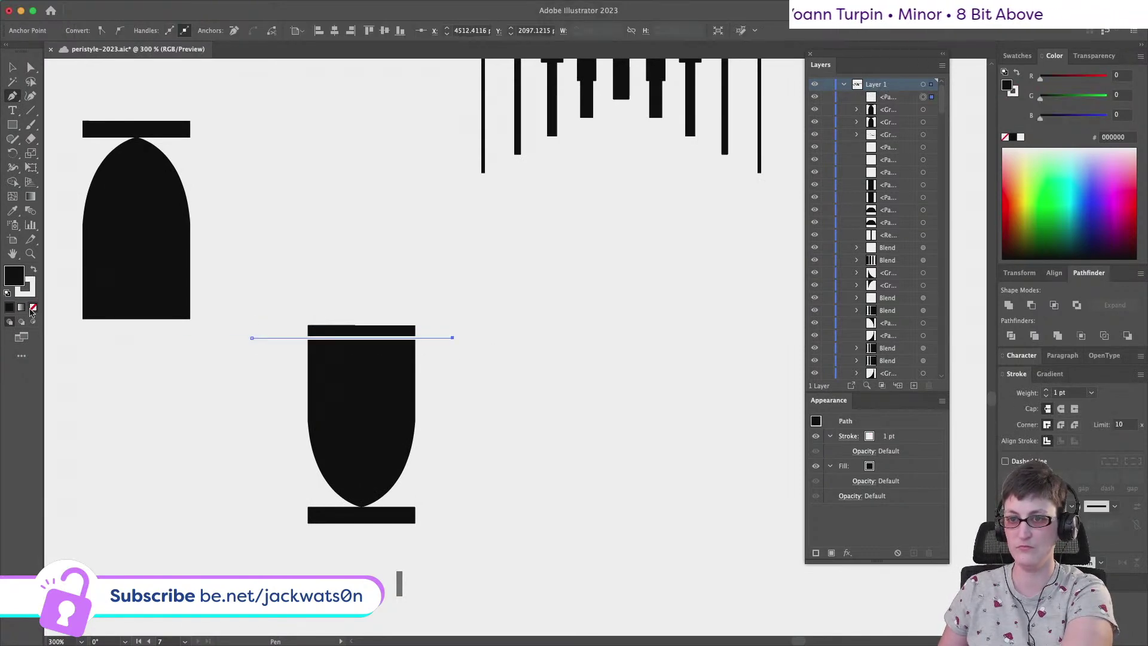
left_click(32, 308)
left_click(12, 67)
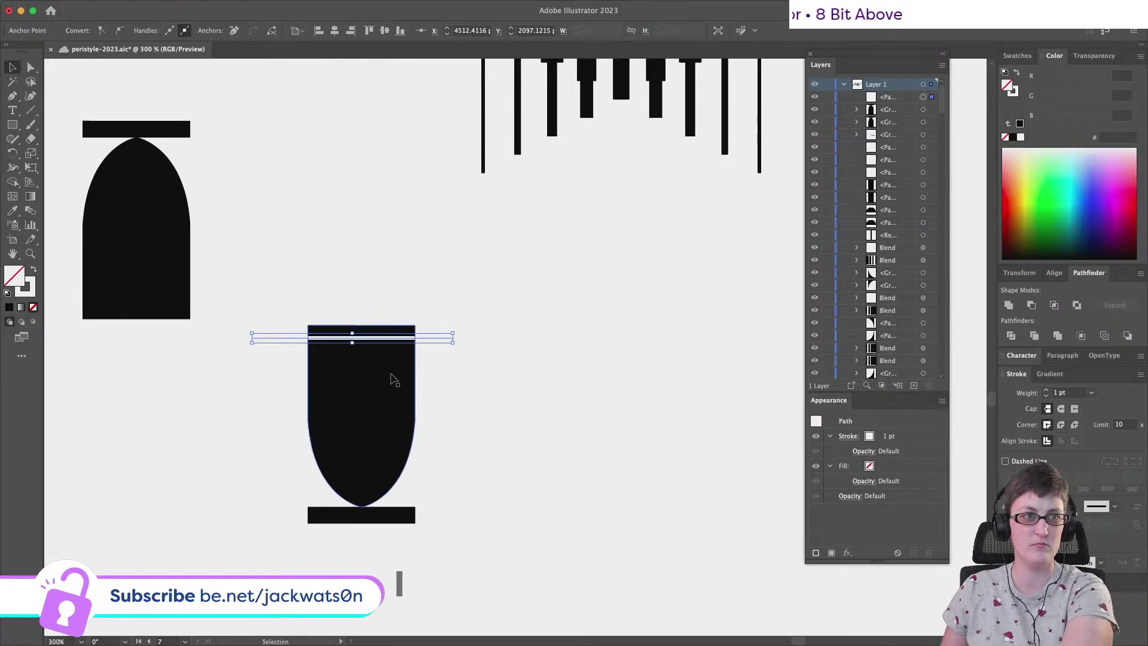
key("super+shift+a")
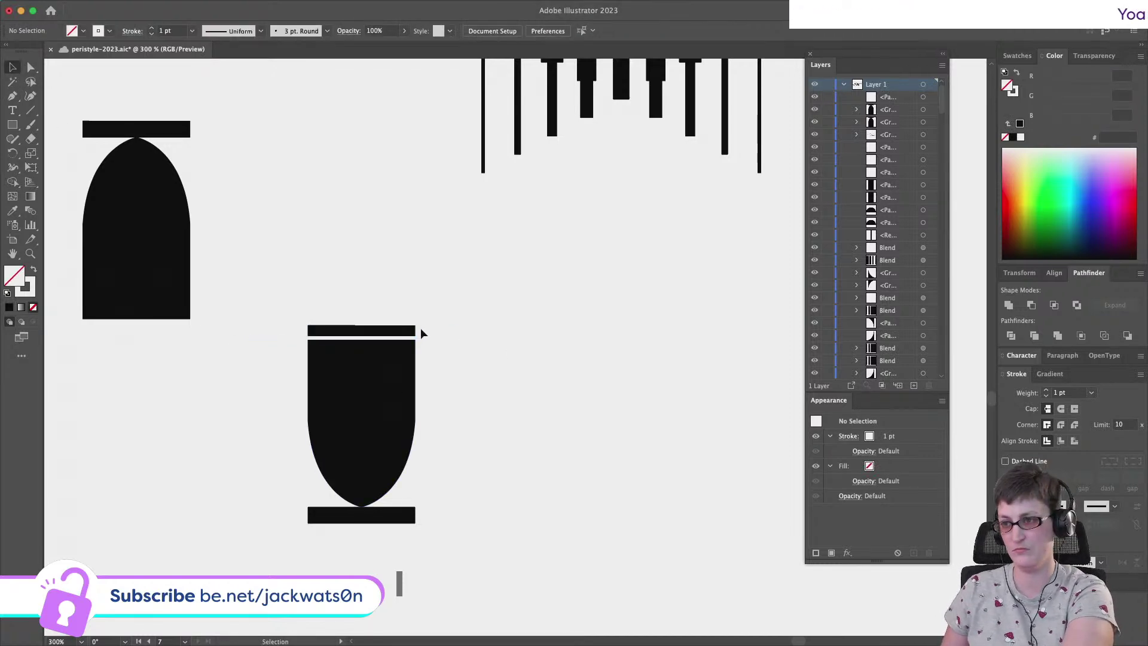
Duplicate the light line down to near the flipped arch's pointed tip and set the duplicate's stroke weight to 5 pt
left_click_drag(417, 340, 460, 496)
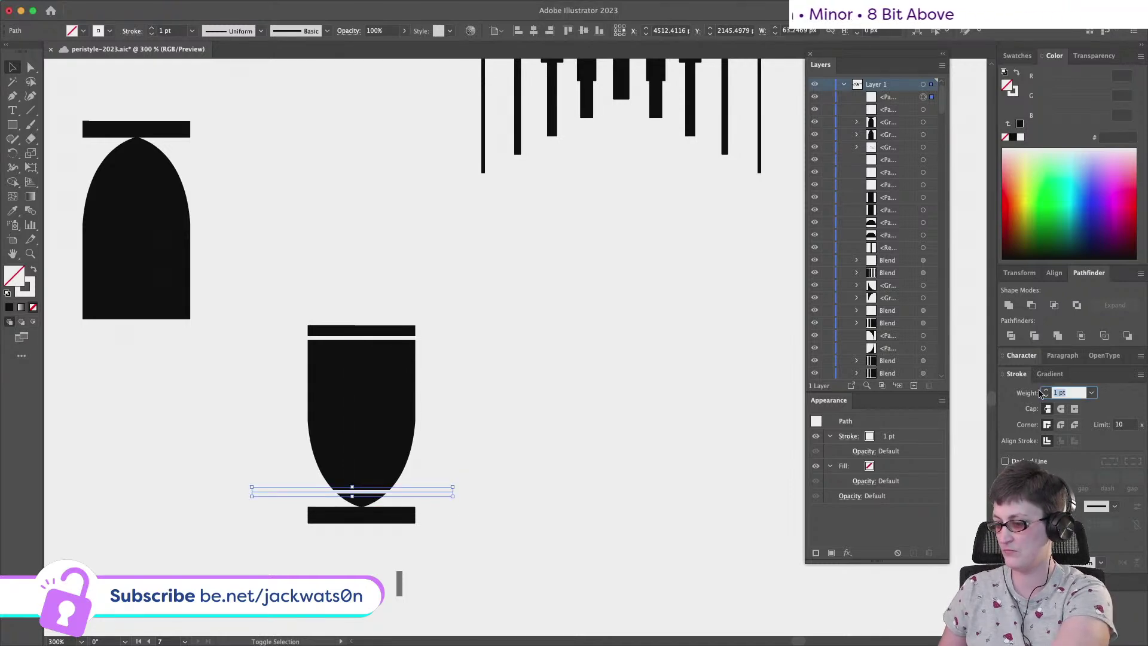
type("5")
key("Tab")
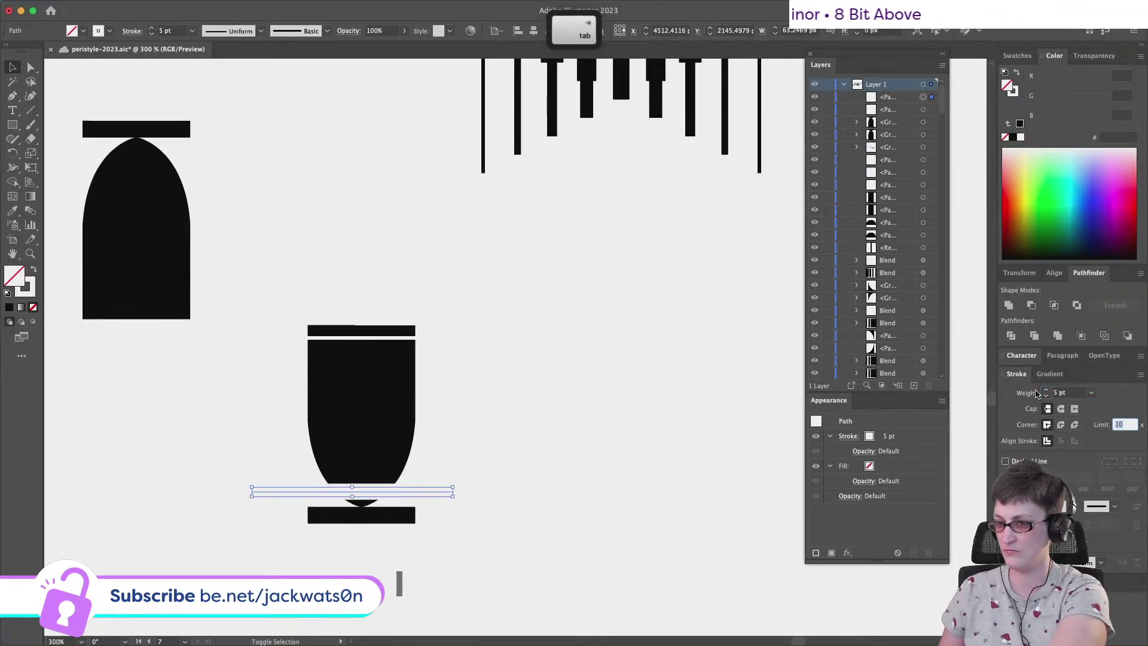
Delete the black bar beneath the flipped arch's pointed tip
left_click(32, 66)
left_click(375, 520)
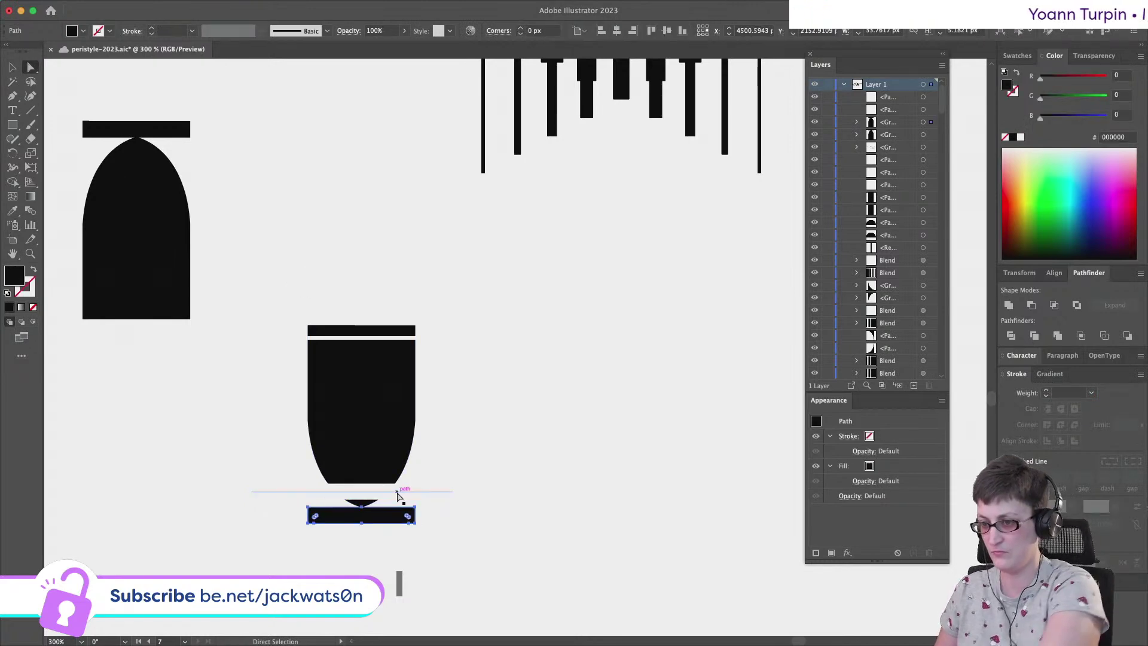
key("Delete")
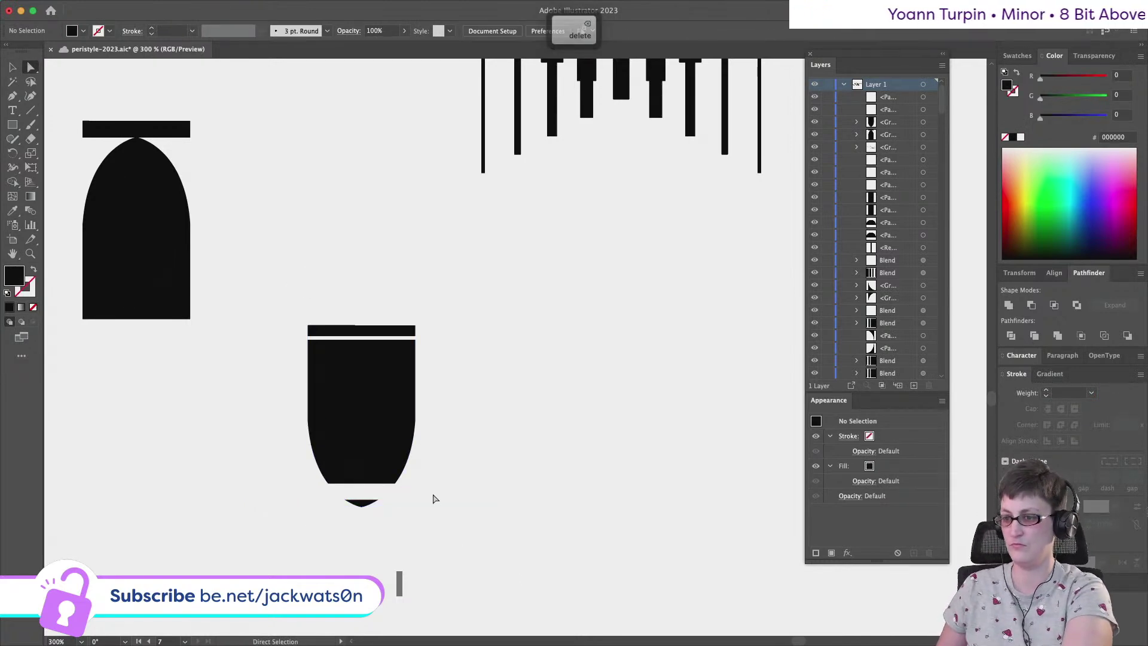
Make a blend between the two light horizontal lines crossing the flipped arch
left_click(416, 490)
left_click(349, 337, "shift")
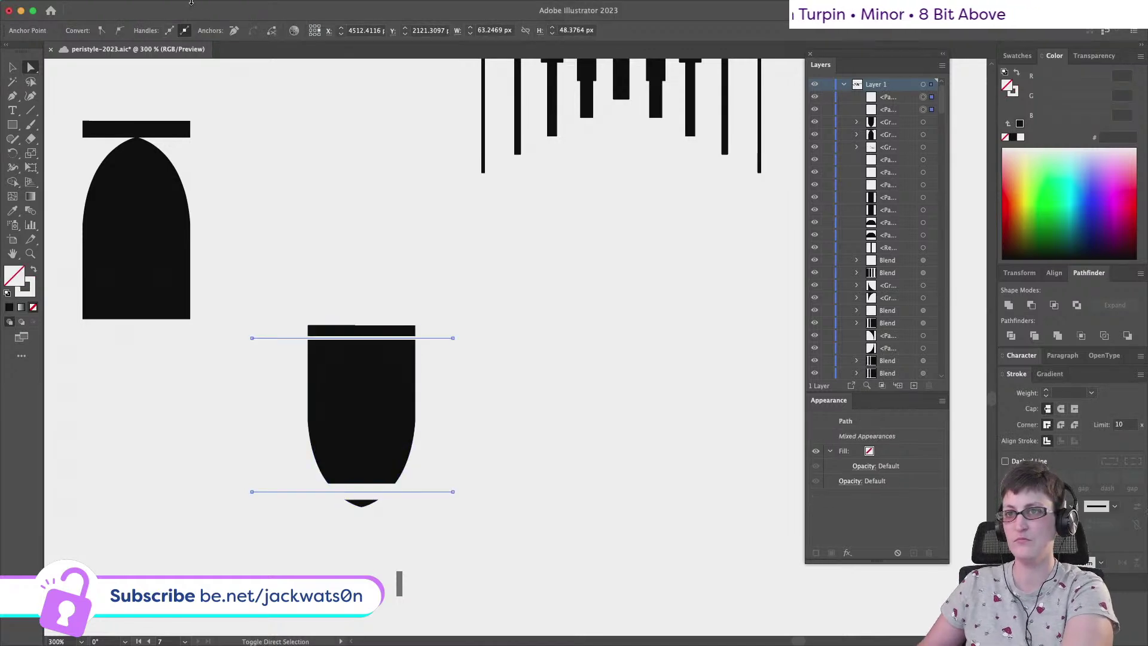
left_click(147, 6)
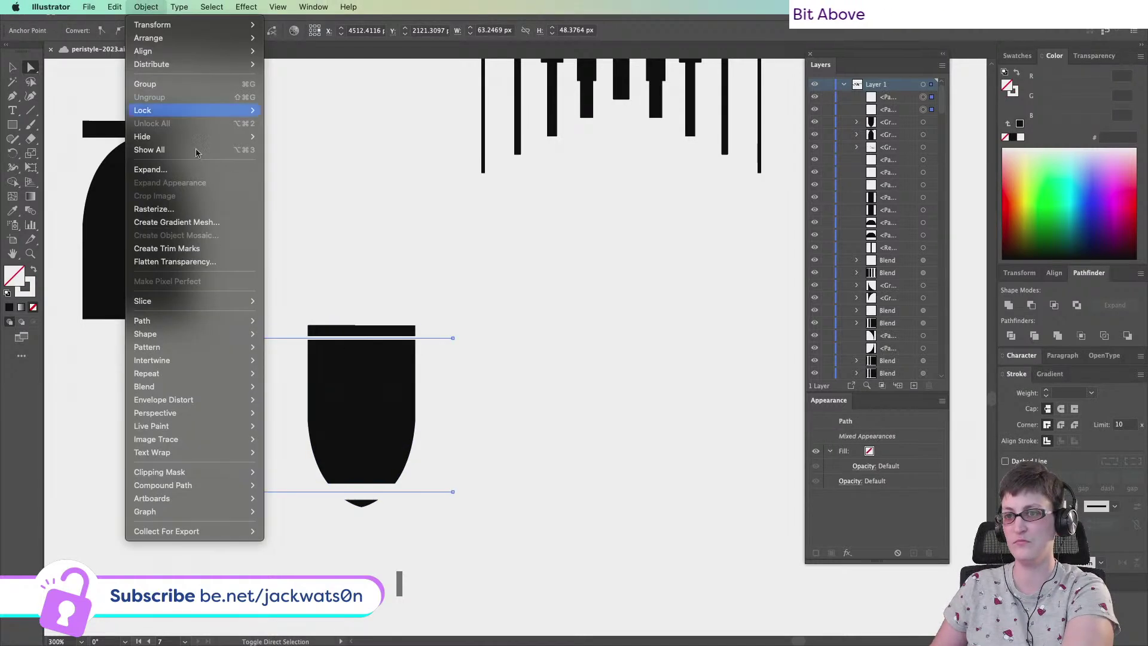
mouse_move(202, 390)
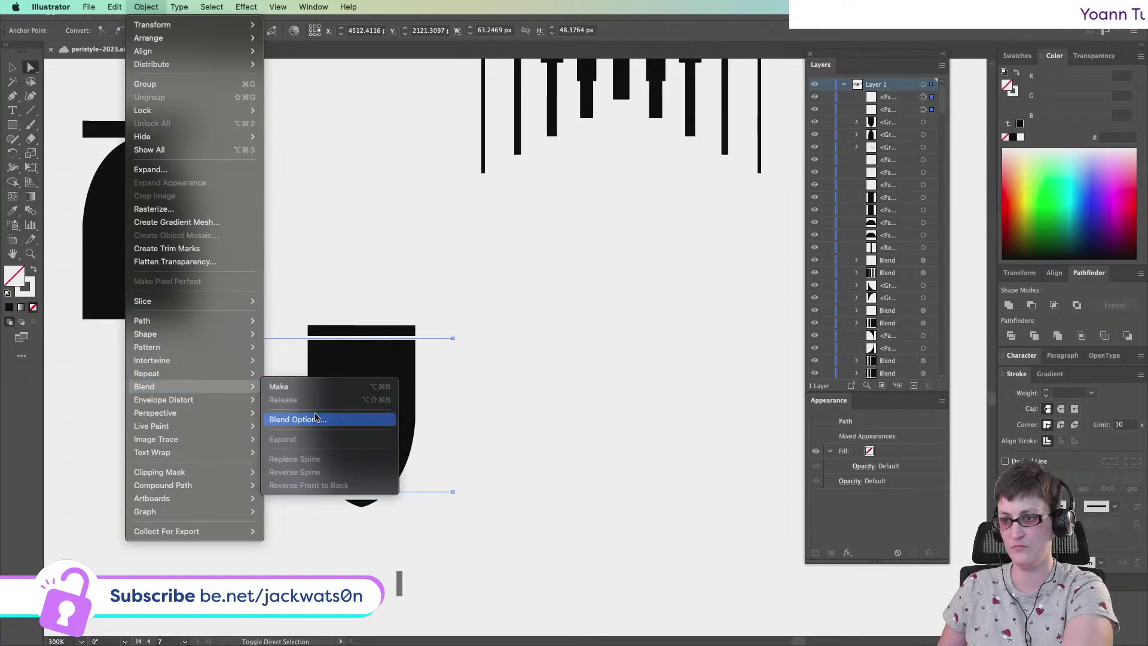
left_click(279, 386)
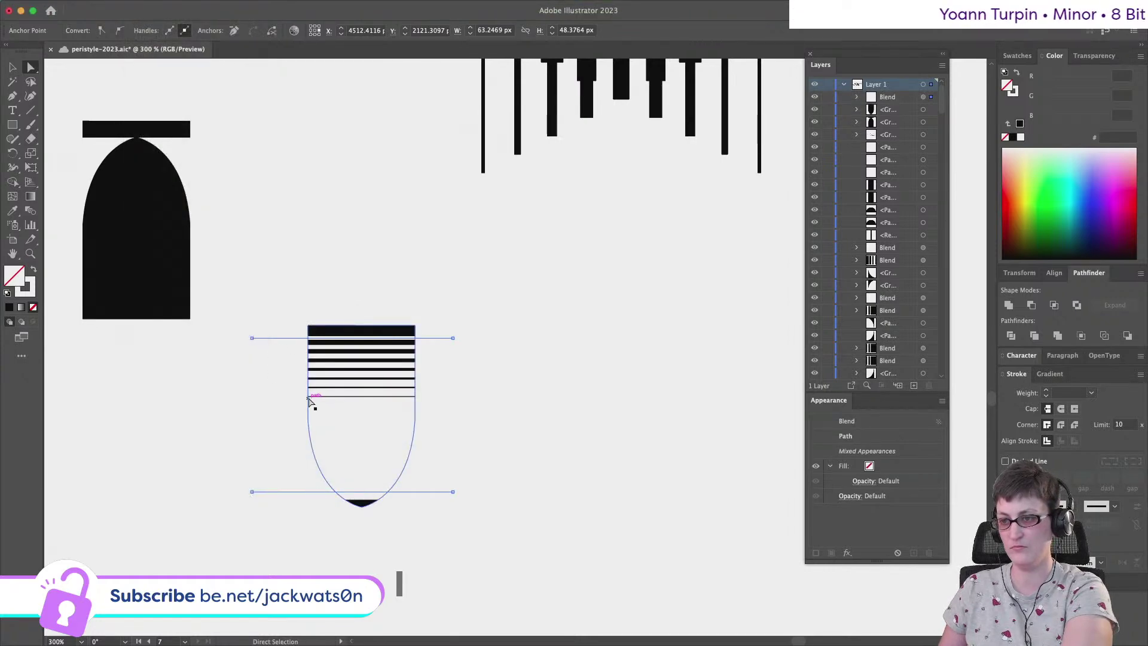
Set the blend's spacing to Specified Steps with 8 steps
left_click(114, 6)
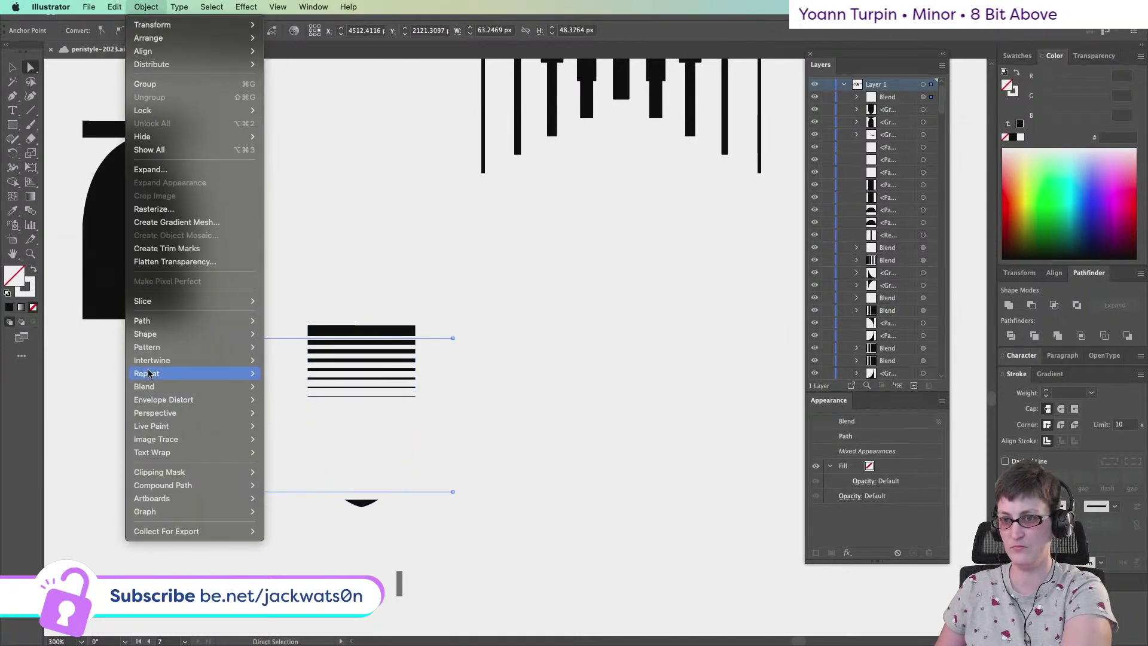
mouse_move(149, 386)
left_click(341, 419)
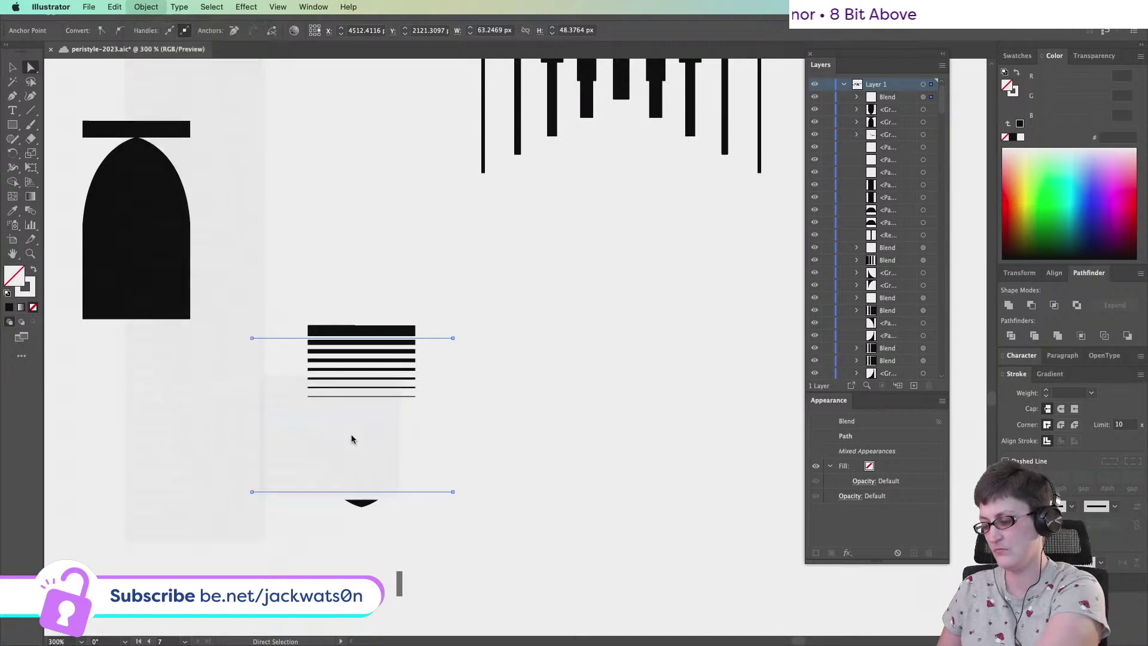
left_click(821, 197)
left_click(818, 223)
key("Down")
key("Down")
key("Down")
key("Down")
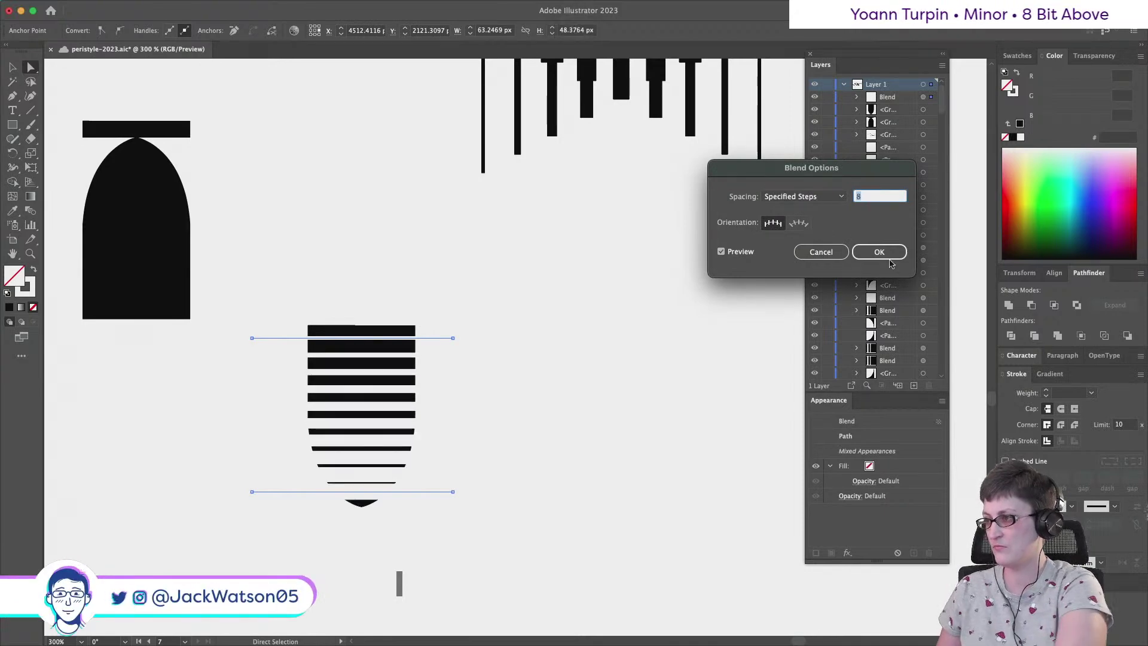
left_click(879, 252)
Expand the line blend over the flipped arch into a group of separate lines
left_click_drag(533, 536, 441, 321)
key("super+shift+a")
left_click(12, 71)
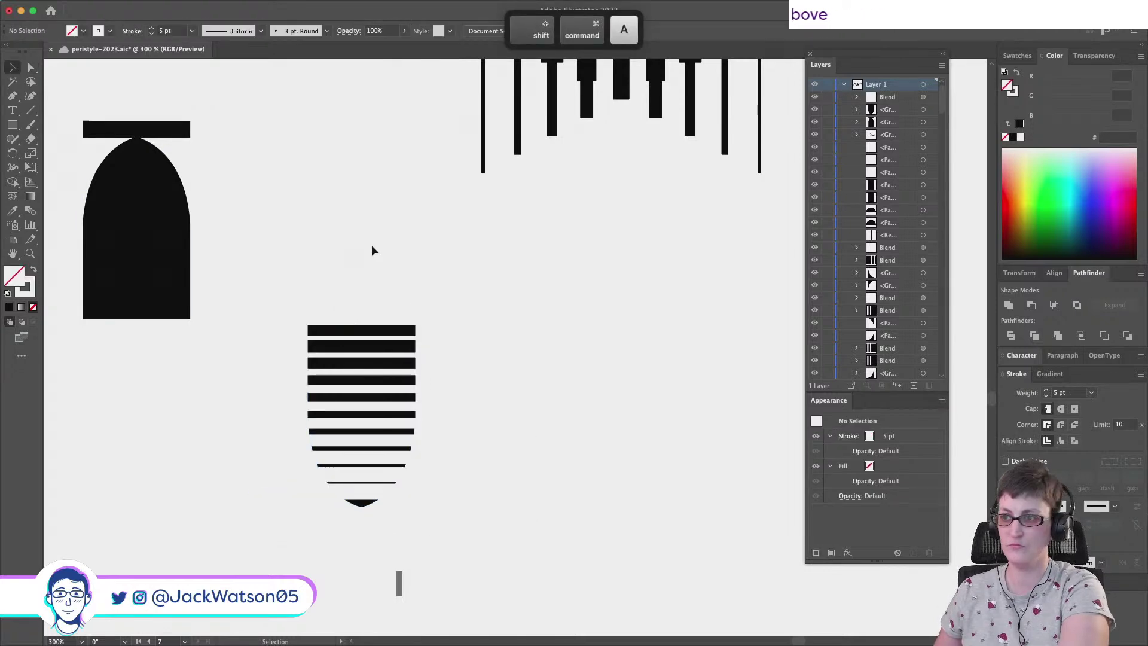
left_click_drag(473, 433, 450, 297)
left_click_drag(437, 536, 439, 532)
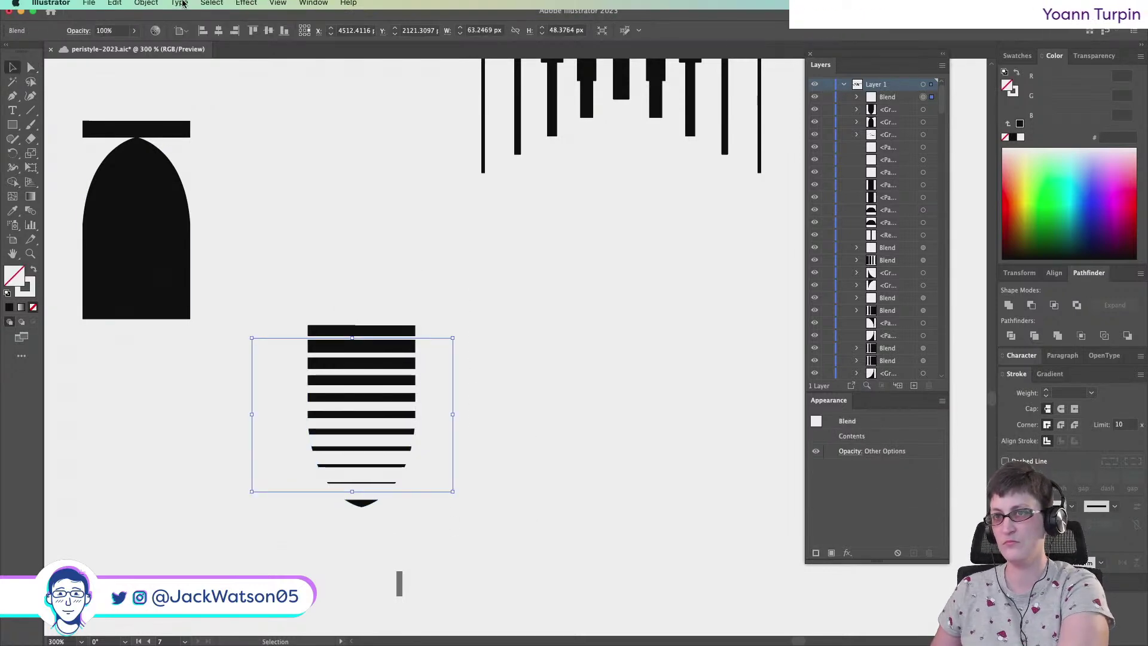
left_click(146, 6)
mouse_move(168, 386)
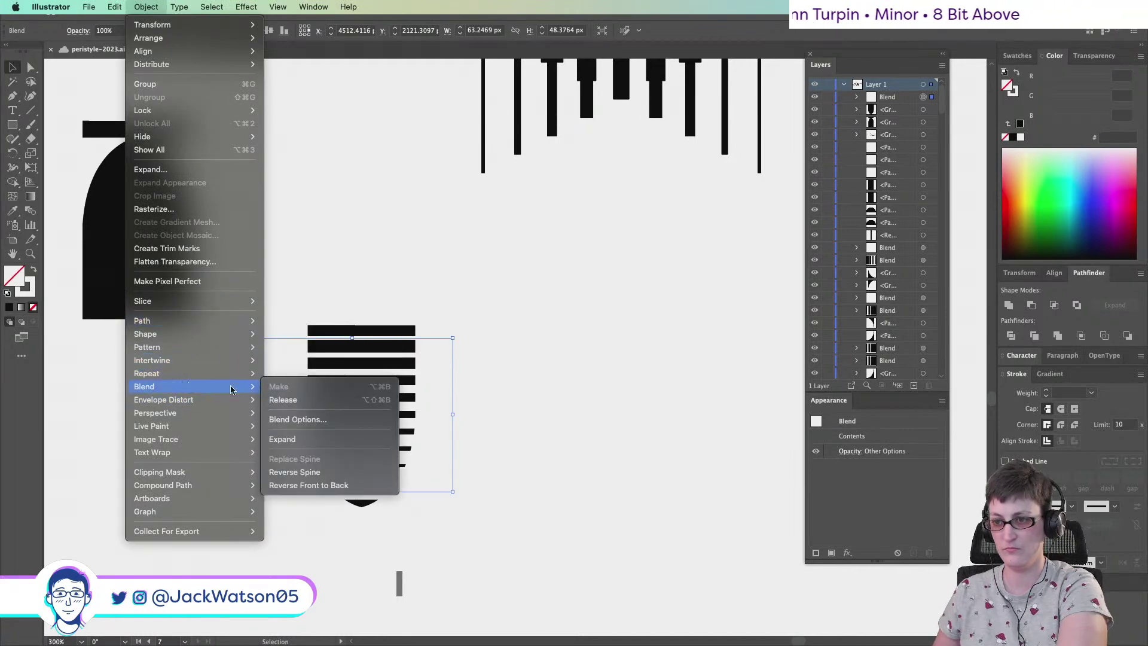
left_click(217, 117)
key("super+alt+shift+b")
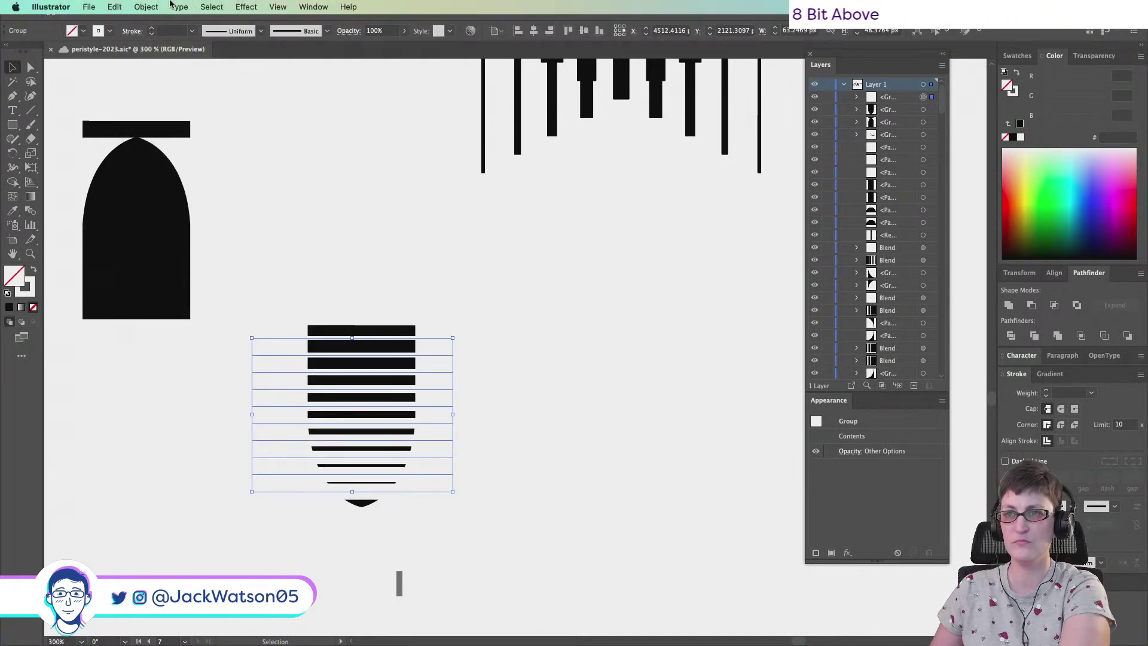
Outline the strokes of the expanded lines and divide the flipped arch with them using Pathfinder
left_click(146, 7)
mouse_move(261, 394)
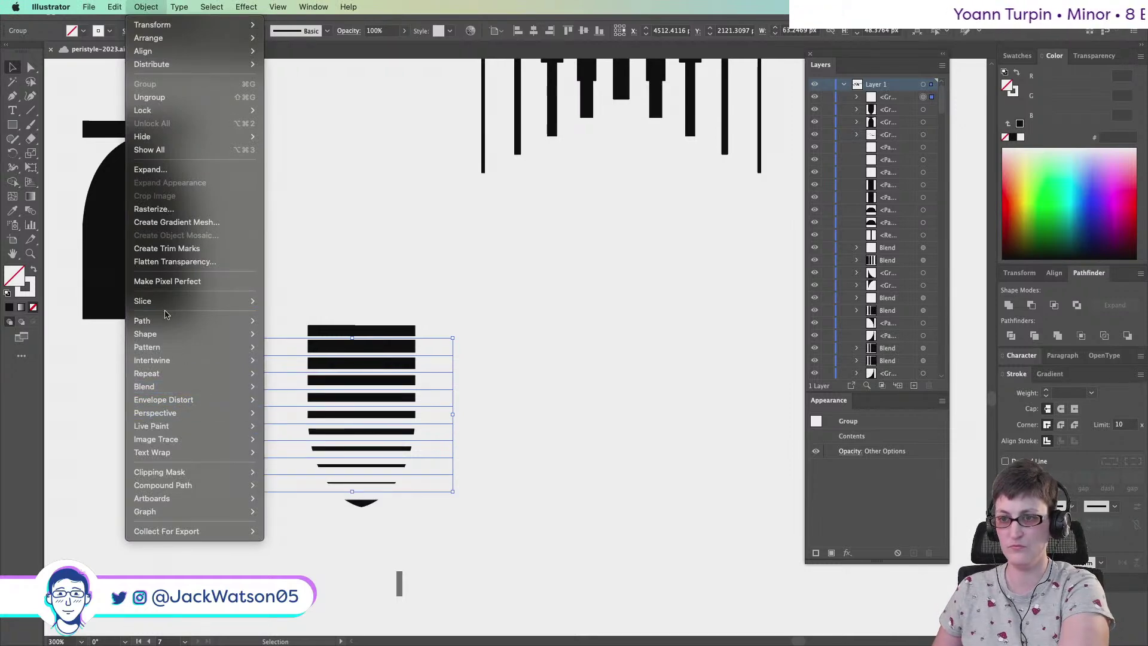
mouse_move(251, 321)
left_click(342, 356)
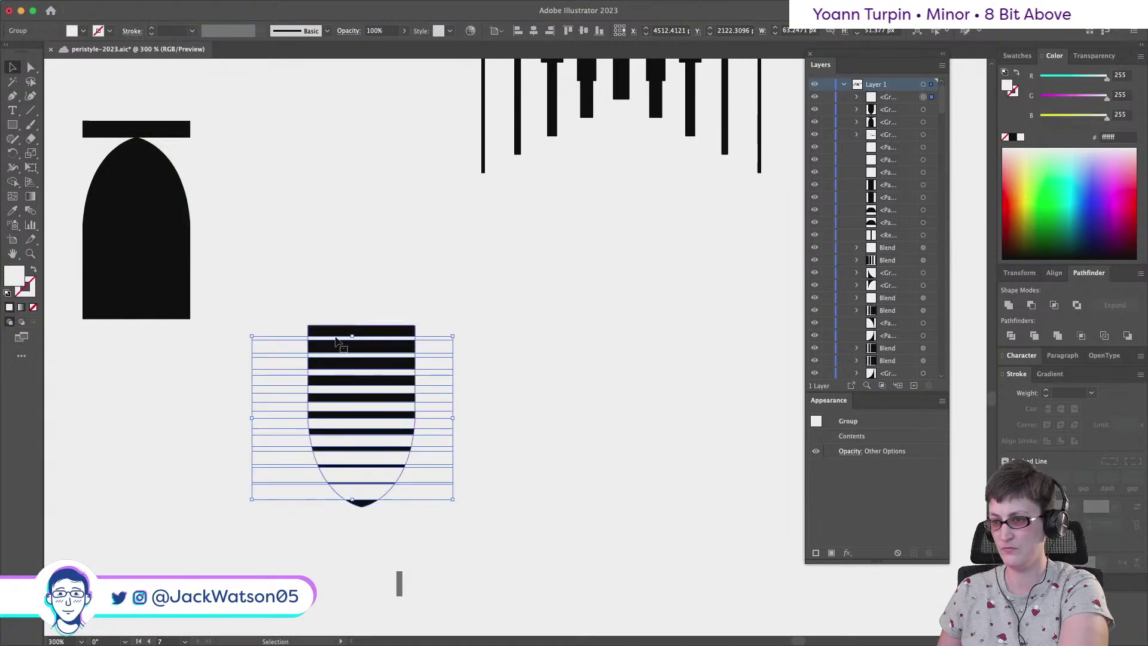
left_click(332, 328, "shift")
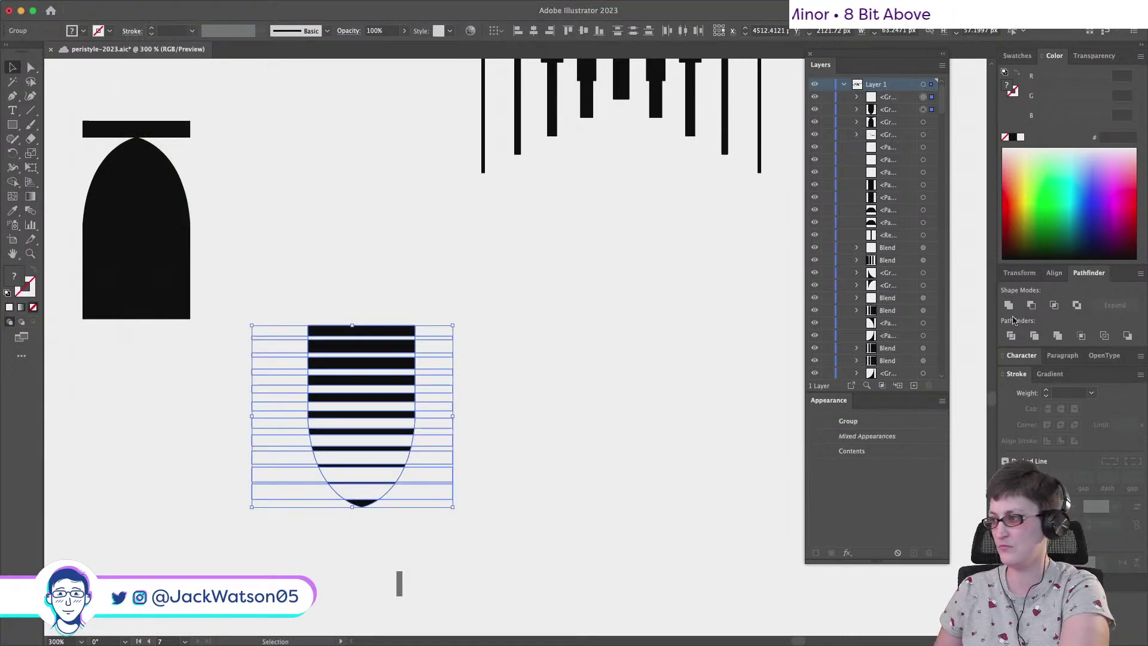
left_click(1011, 335)
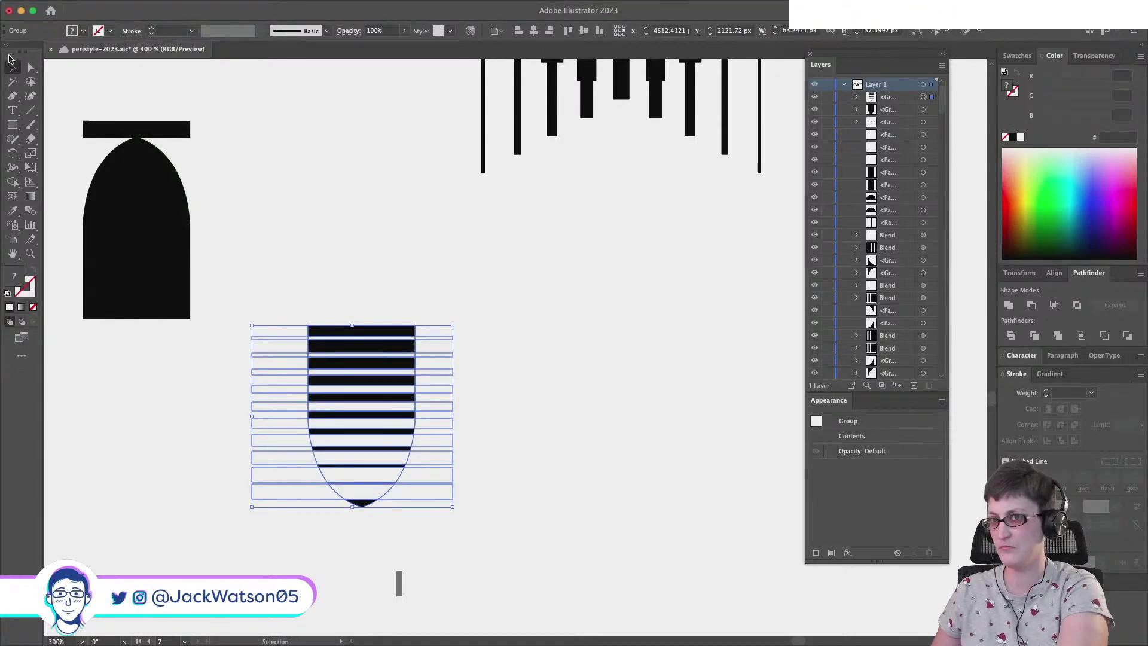
left_click(30, 67)
key("super+shift+a")
left_click(388, 331)
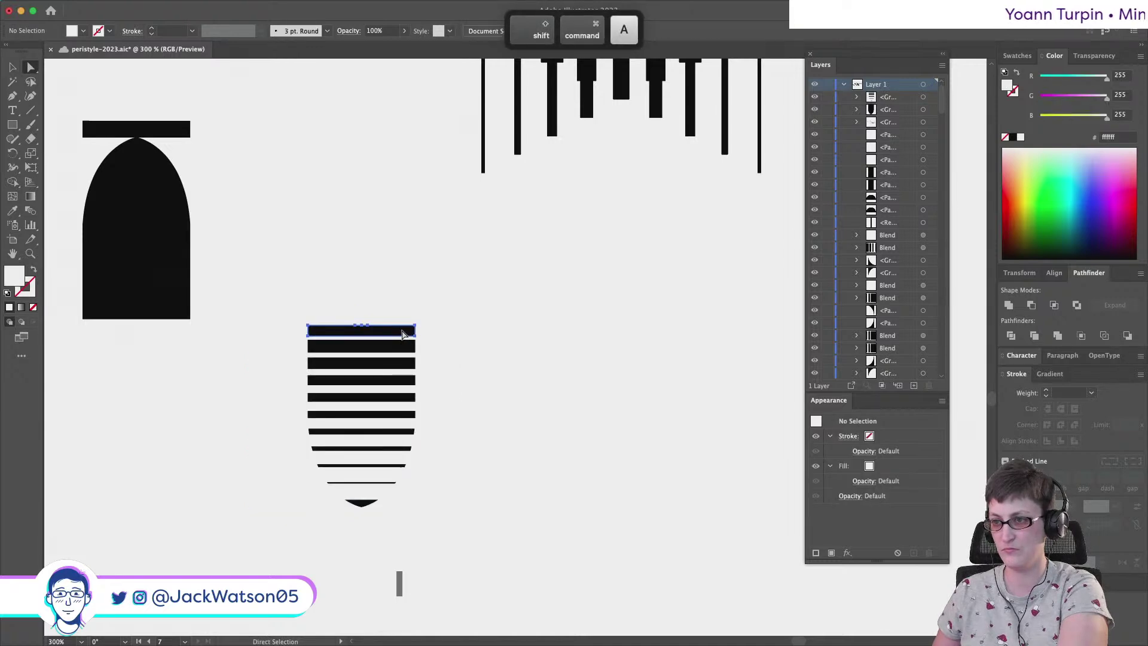
left_click(394, 347, "shift")
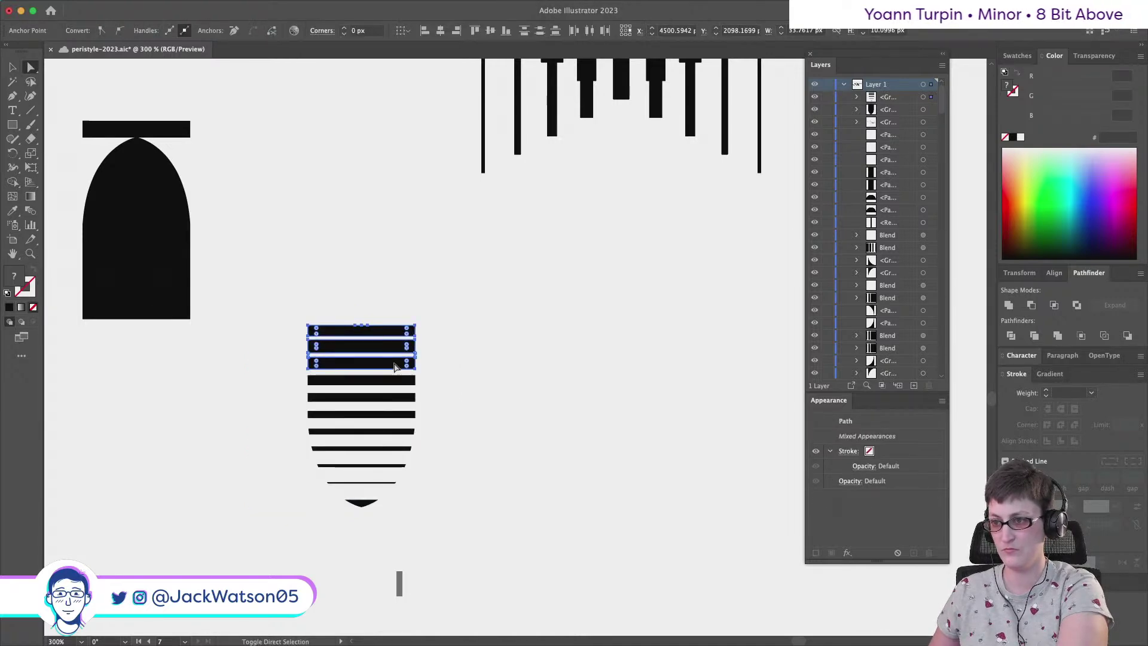
key("super+shift+a")
Separate the black stripes from the divided group by cutting and pasting them in place, and delete the leftover light pieces
left_click(393, 333)
left_click(396, 347, "shift")
left_click(400, 363, "shift")
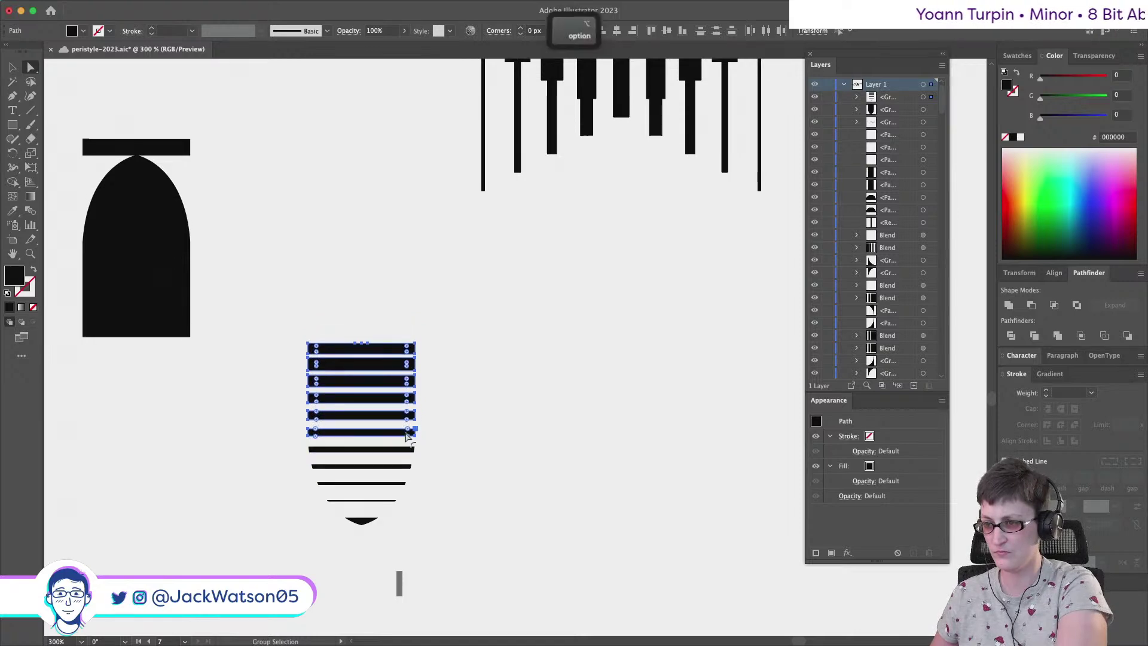
scroll(408, 436, "up", 8)
scroll(404, 464, "down", 4)
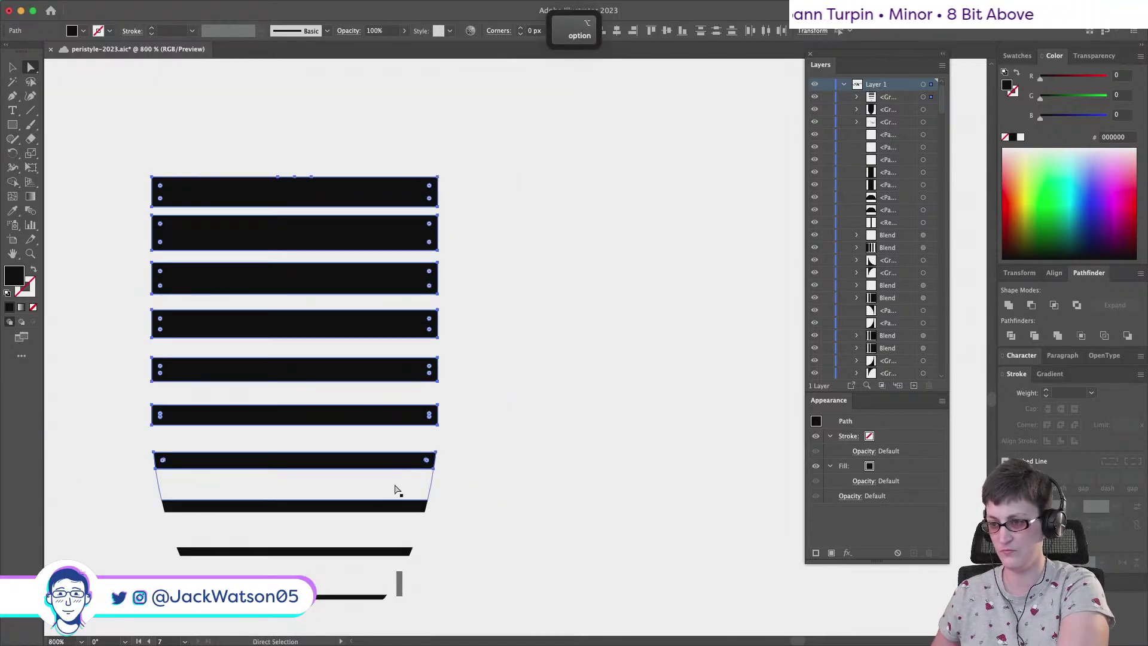
left_click(401, 502, "shift")
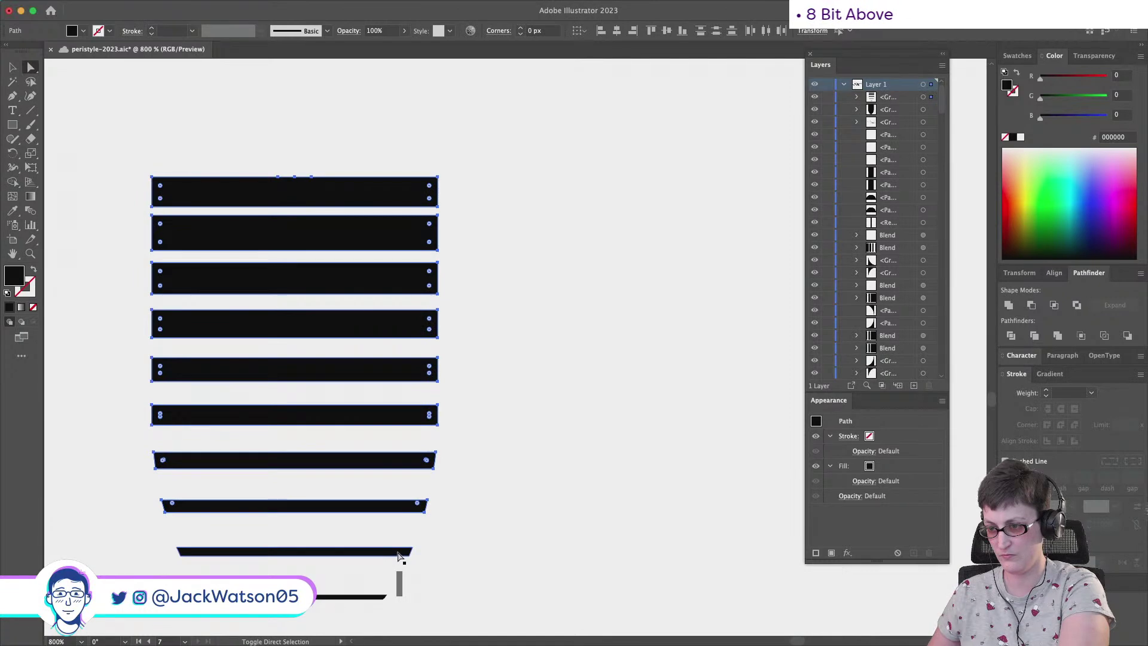
scroll(380, 591, "up", 5)
scroll(380, 591, "down", 7)
key("super+shift+a")
scroll(379, 601, "down", 2)
scroll(385, 584, "down", 3)
left_click_drag(437, 526, 326, 343)
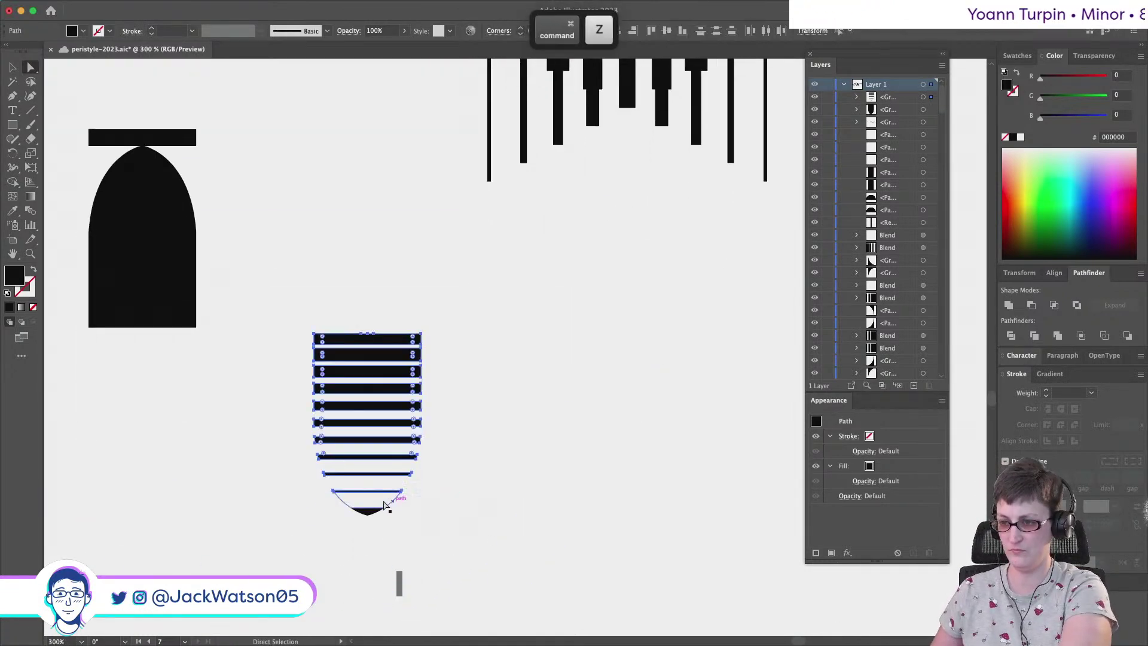
key("super+z")
key("super+z")
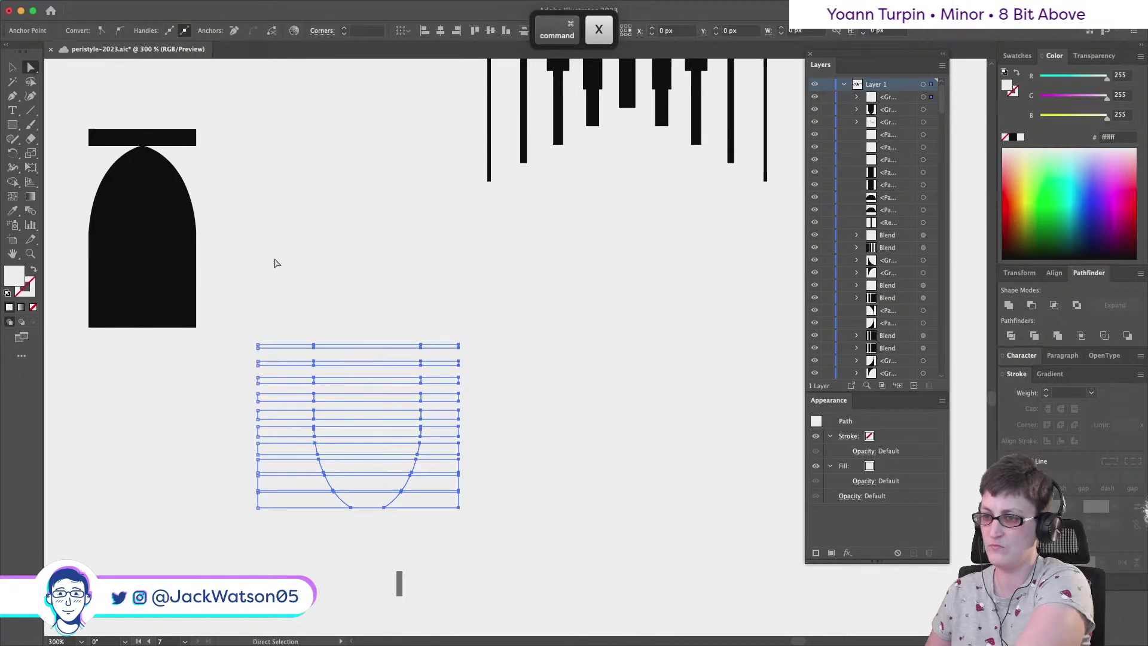
key("Delete")
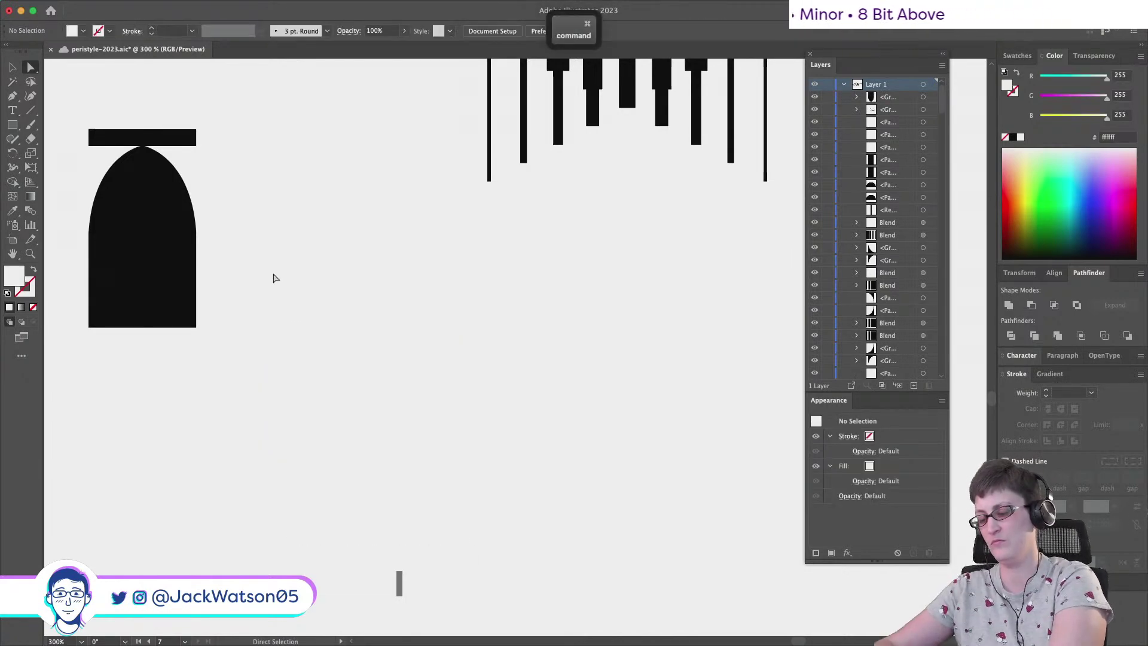
key("super+z")
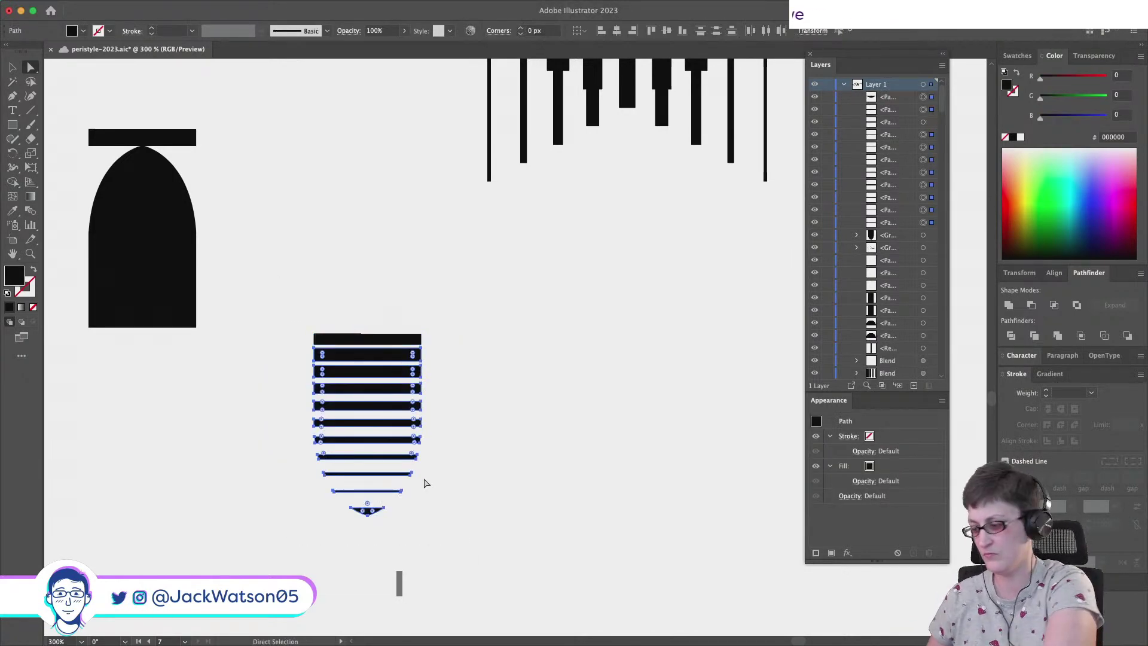
Nudge all black stripes below the top one five steps to the right
key("Right")
key("Right")
key("Right")
key("Right")
key("Right")
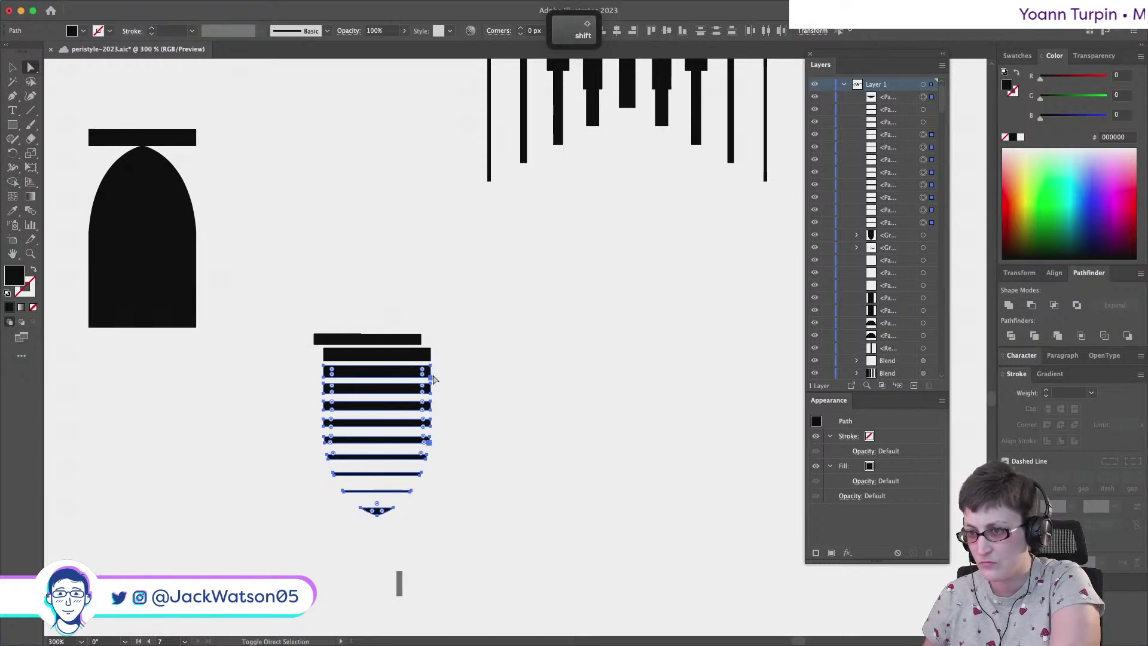
Try to nudge the third stripe and everything below it another five steps to the right
key("Right")
key("Right")
key("Right")
key("Right")
key("Right")
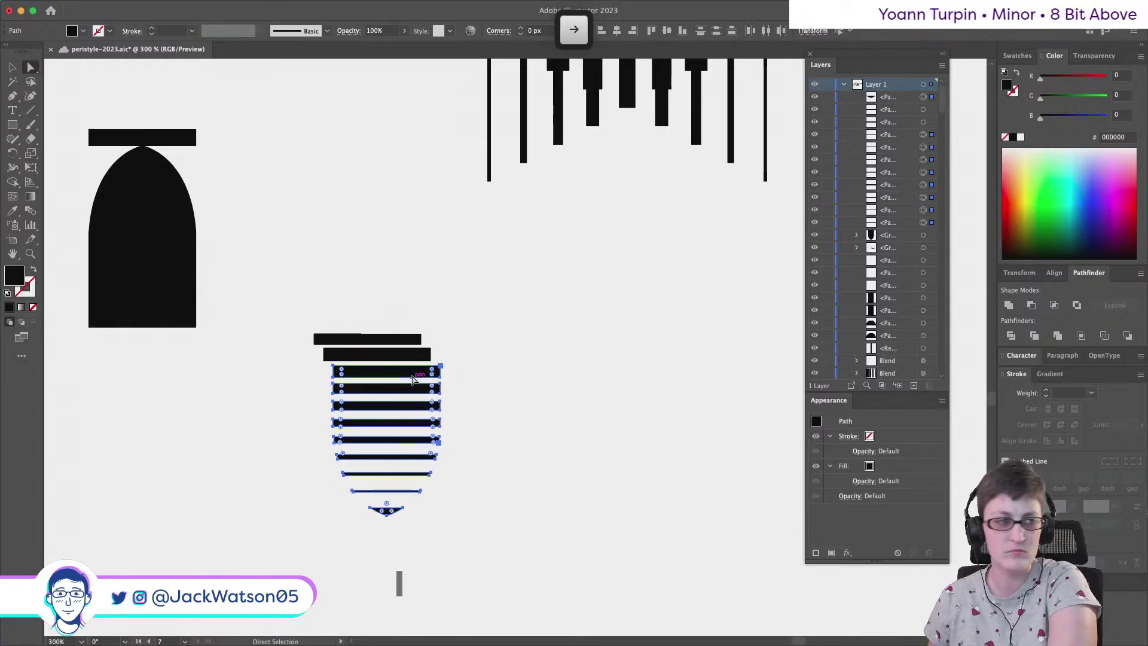
key("super+z")
key("super+z")
key("super+z")
key("super+z")
Stagger the lower stripes rightward in two sets of five nudges, one from the fourth stripe down and one from the fifth
left_click(407, 399, "shift")
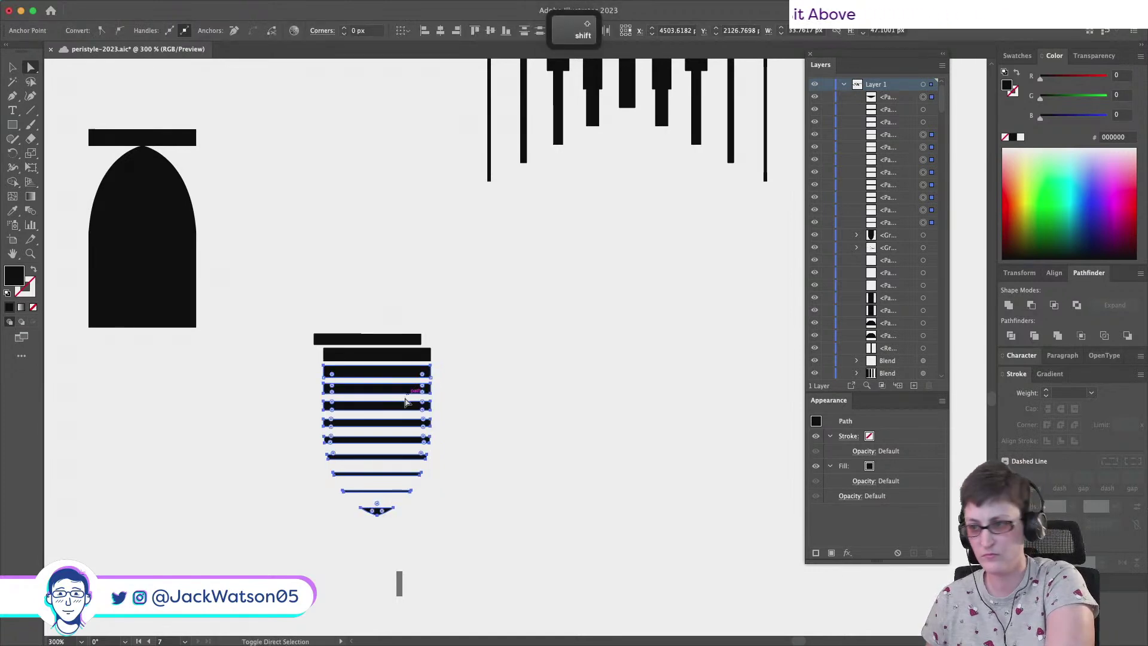
key("Right")
key("Right")
key("Right")
key("Right")
key("Right")
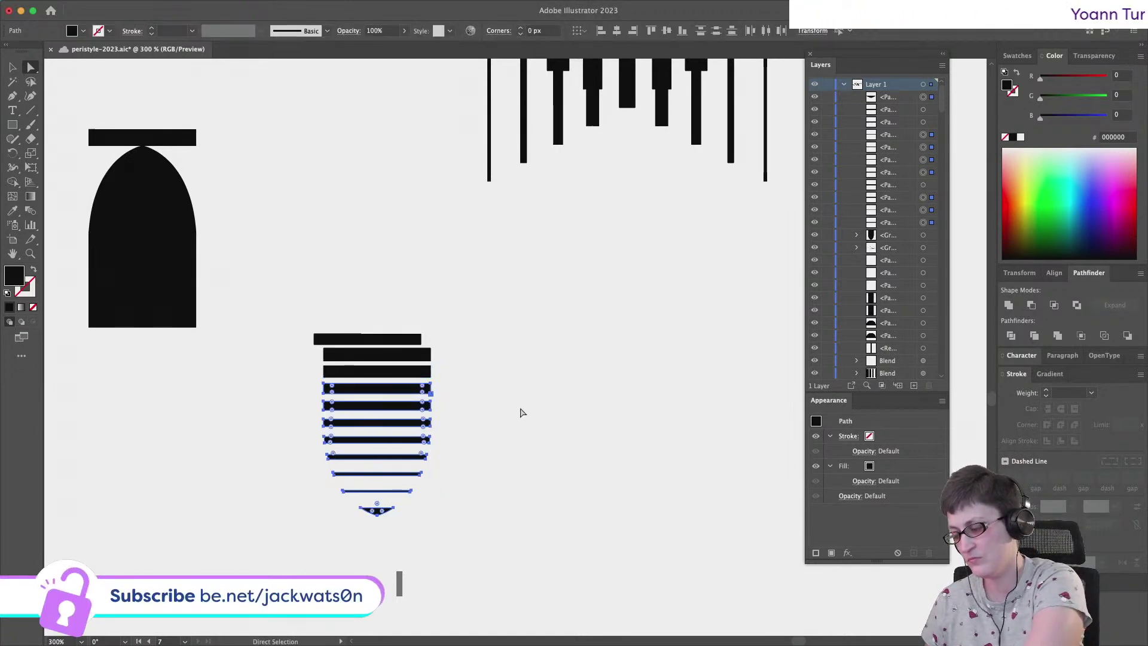
left_click(402, 395, "shift")
key("Right")
key("Right")
key("Right")
key("Right")
key("Right")
left_click(479, 407)
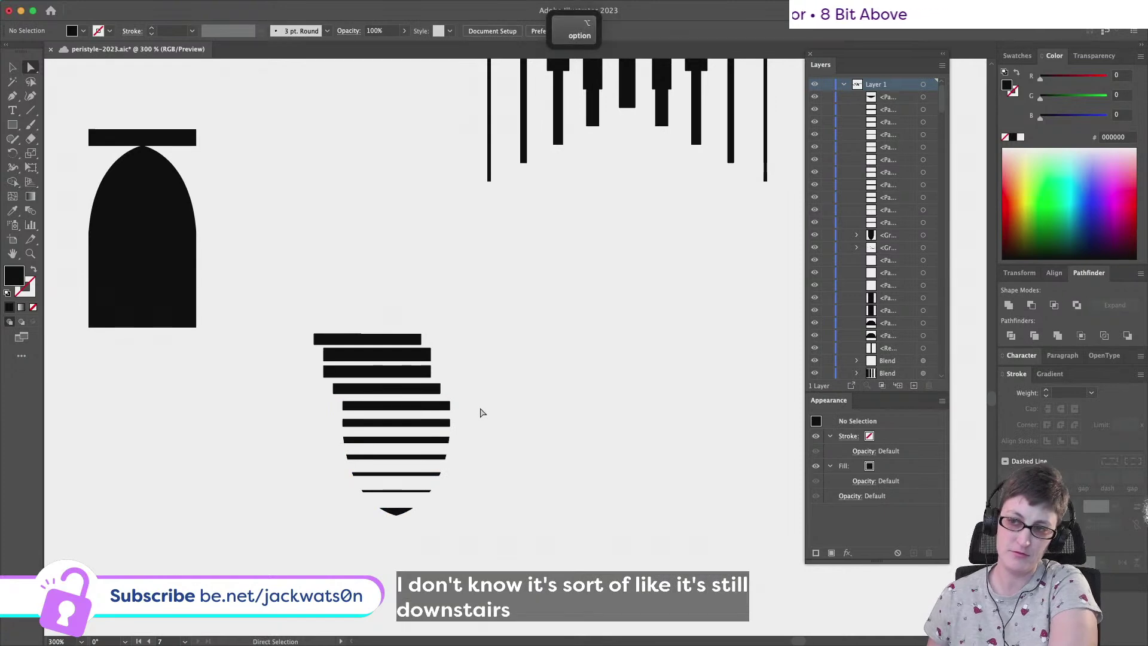
scroll(483, 412, "left", 3)
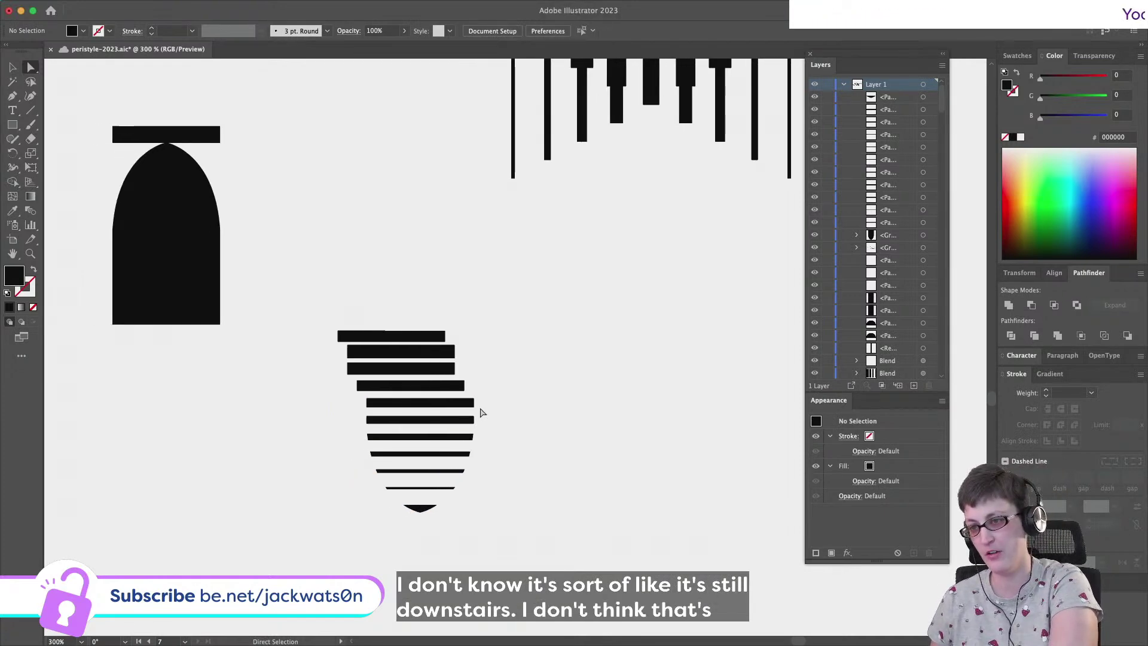
Undo the stripe offsets, separation, division, stroke outlining and expansion back to the initial line blend over the flipped arch
key("super+z")
key("super+z")
key("super+z")
key("super+z")
key("super+z")
key("super+z")
key("super+z")
key("super+z")
key("super+z")
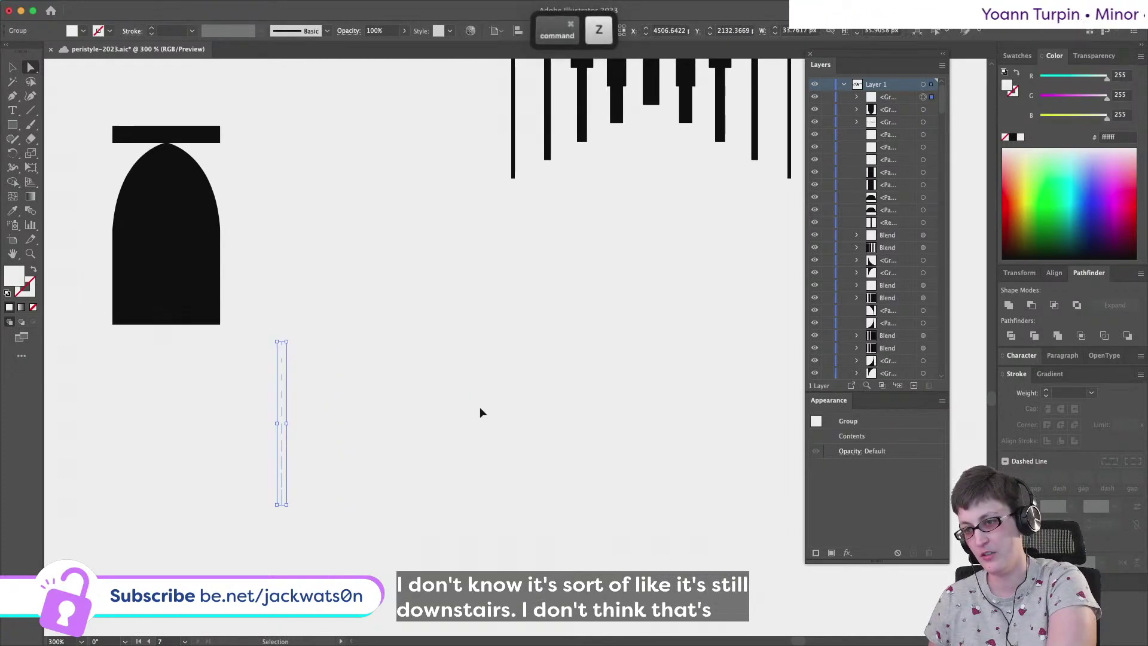
key("super+z")
key("super+z")
key("super+z")
key("super+z")
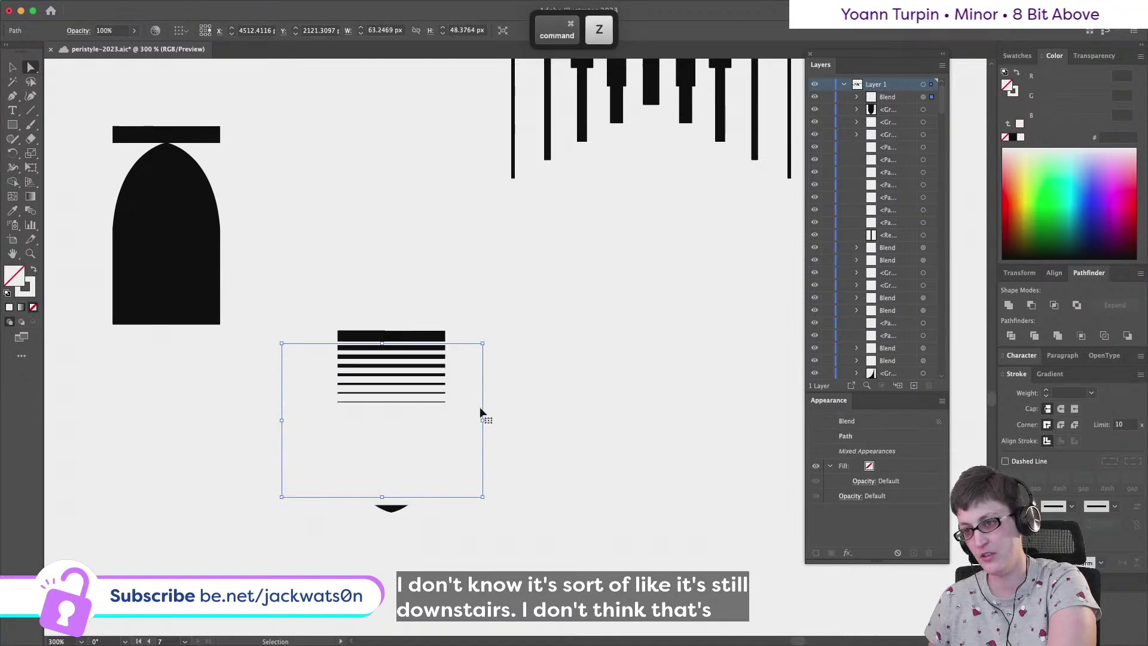
Undo the blend, the black bar's deletion and the lower line's 5 pt weight, keeping the duplicated light line near the tip selected
key("super+z")
key("super+z")
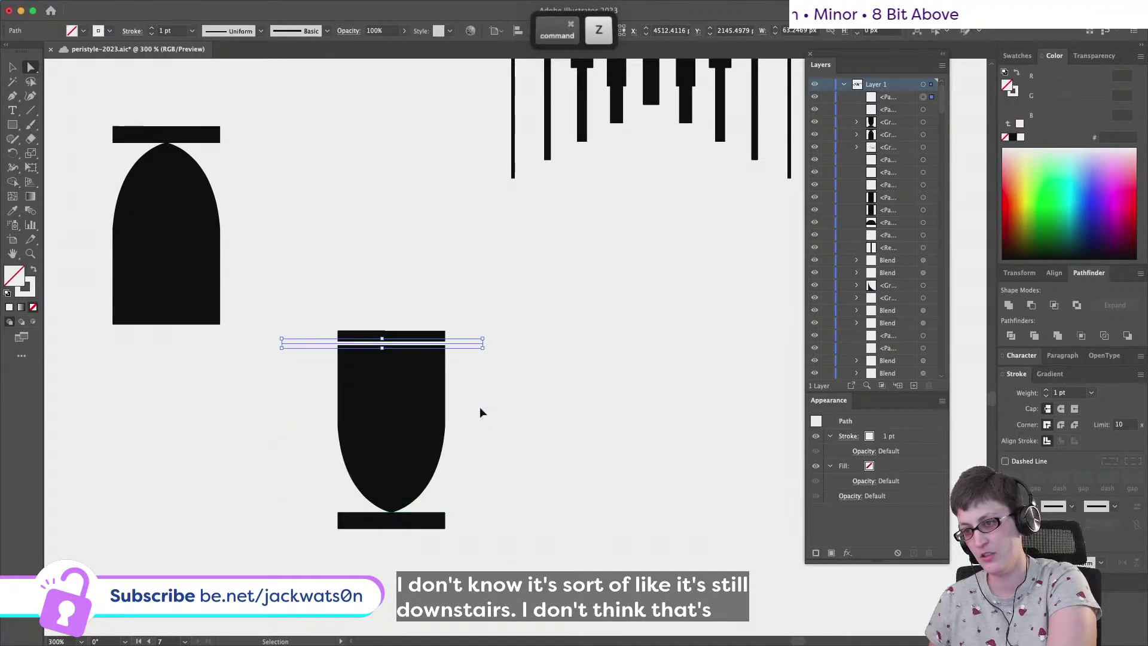
key("super+shift+z")
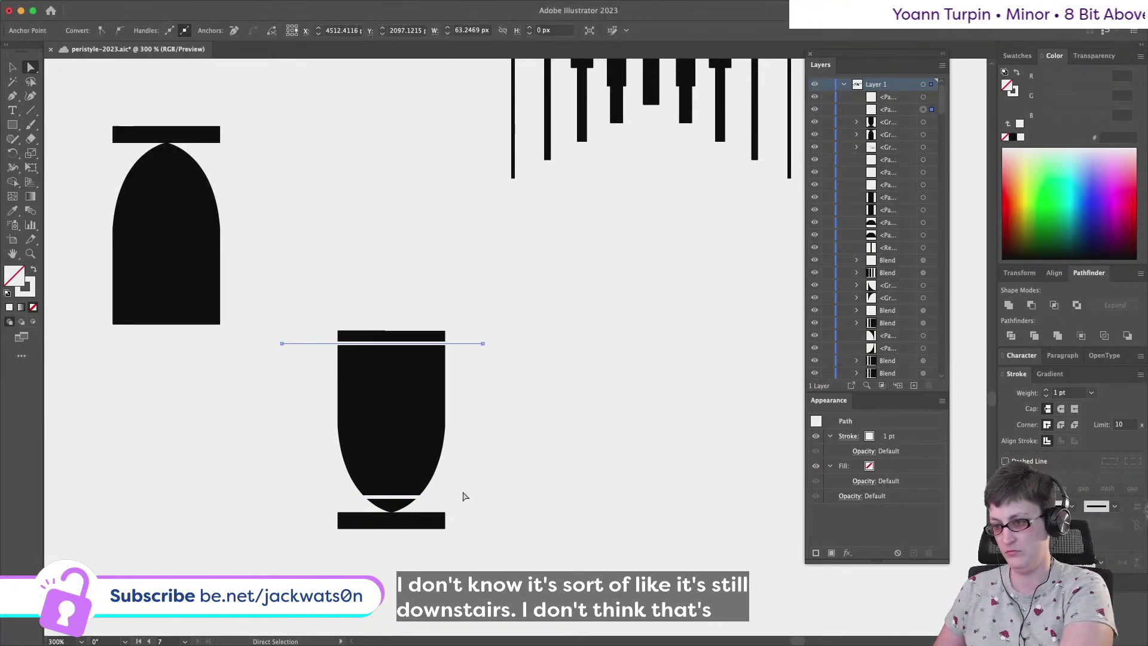
left_click(461, 498)
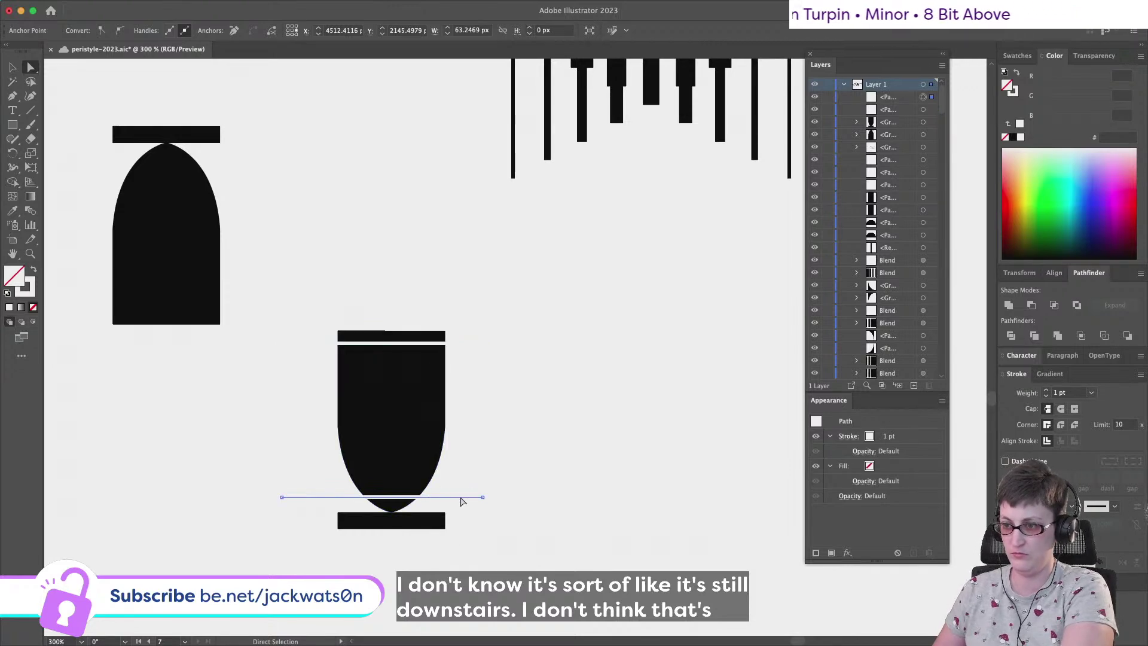
Lower the light line near the flipped arch's tip slightly and blend it with the light line near the arch's upper edge
left_click_drag(460, 501, 460, 507)
left_click(461, 344, "shift")
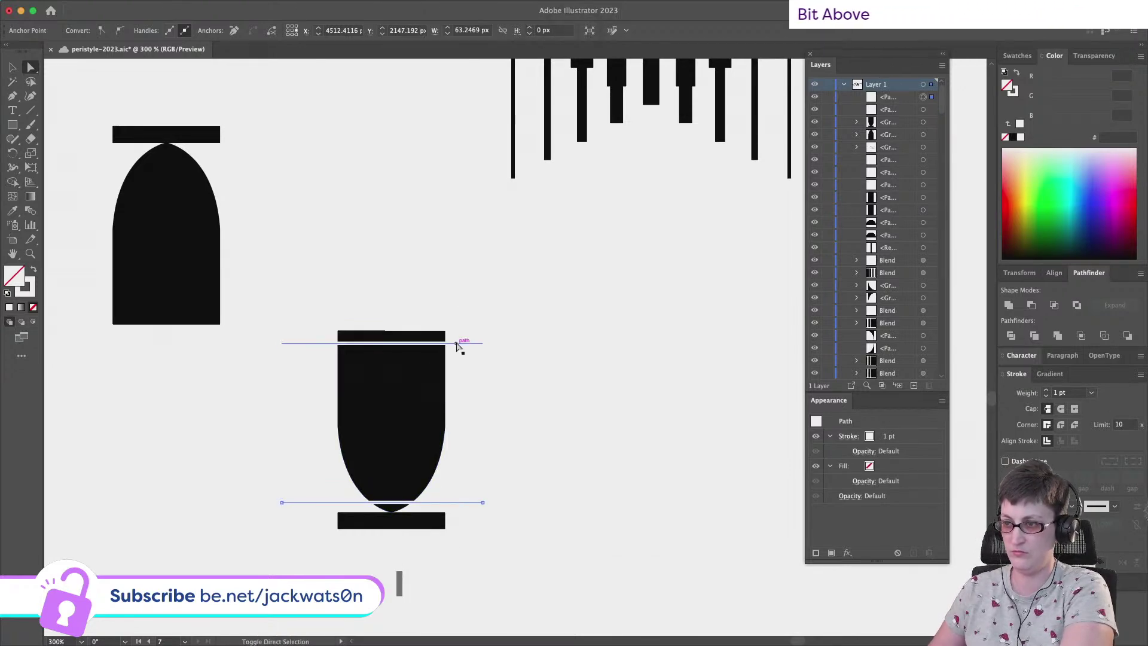
left_click(146, 7)
mouse_move(180, 387)
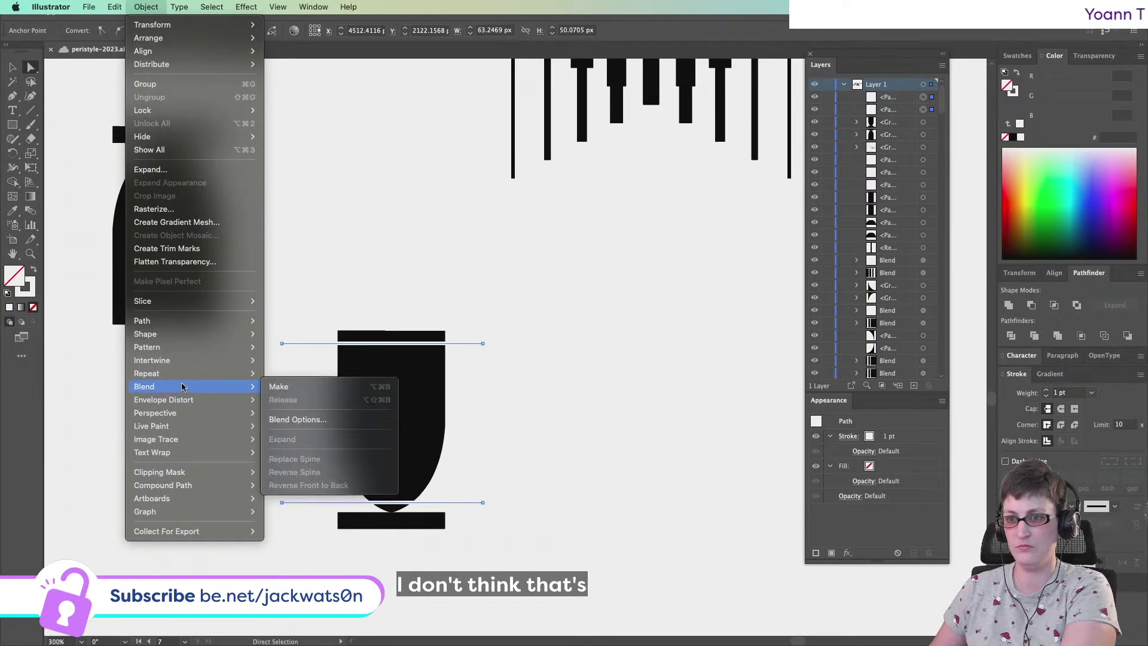
left_click(278, 386)
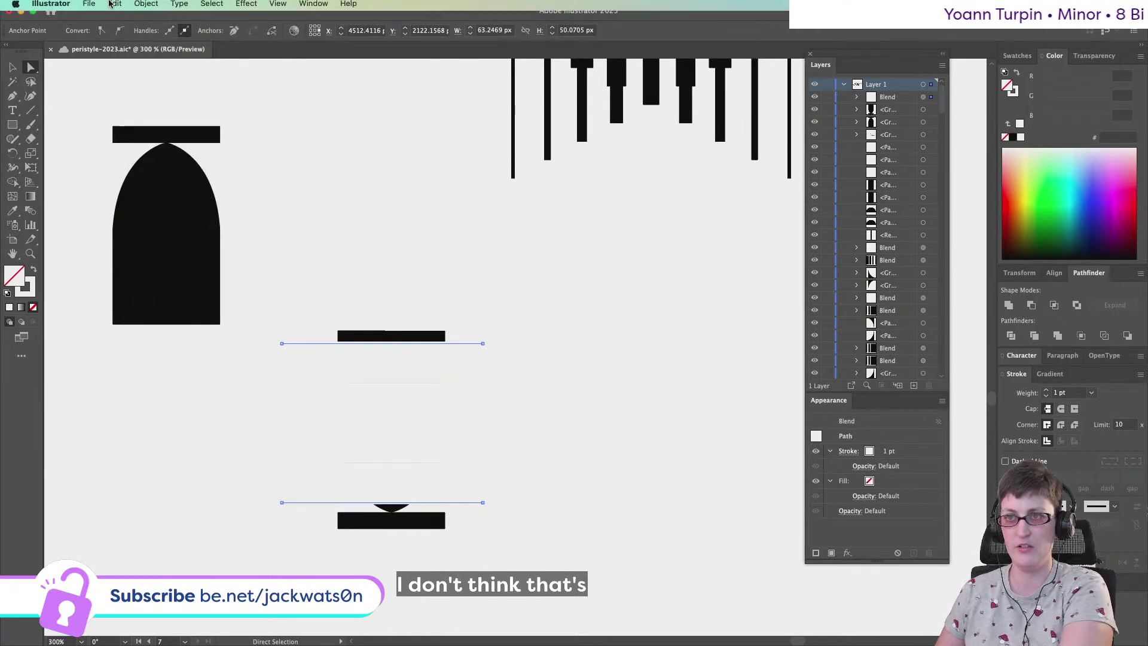
Set the line blend's spacing to Specified Steps with 5 steps
left_click(146, 6)
mouse_move(227, 383)
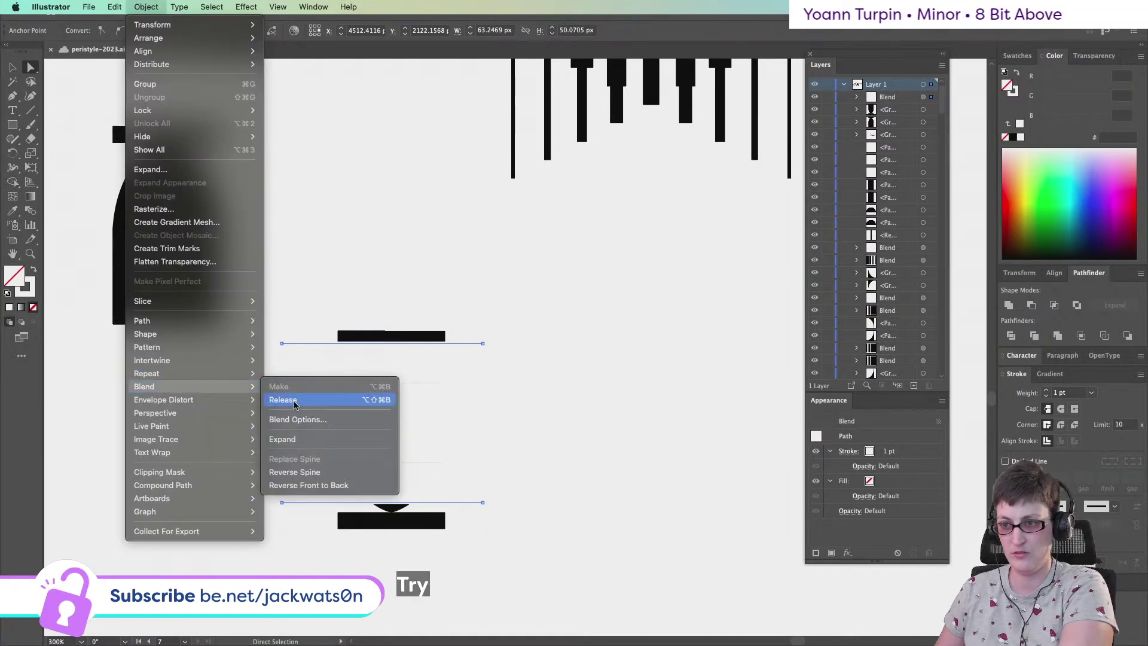
left_click(362, 418)
left_click(785, 197)
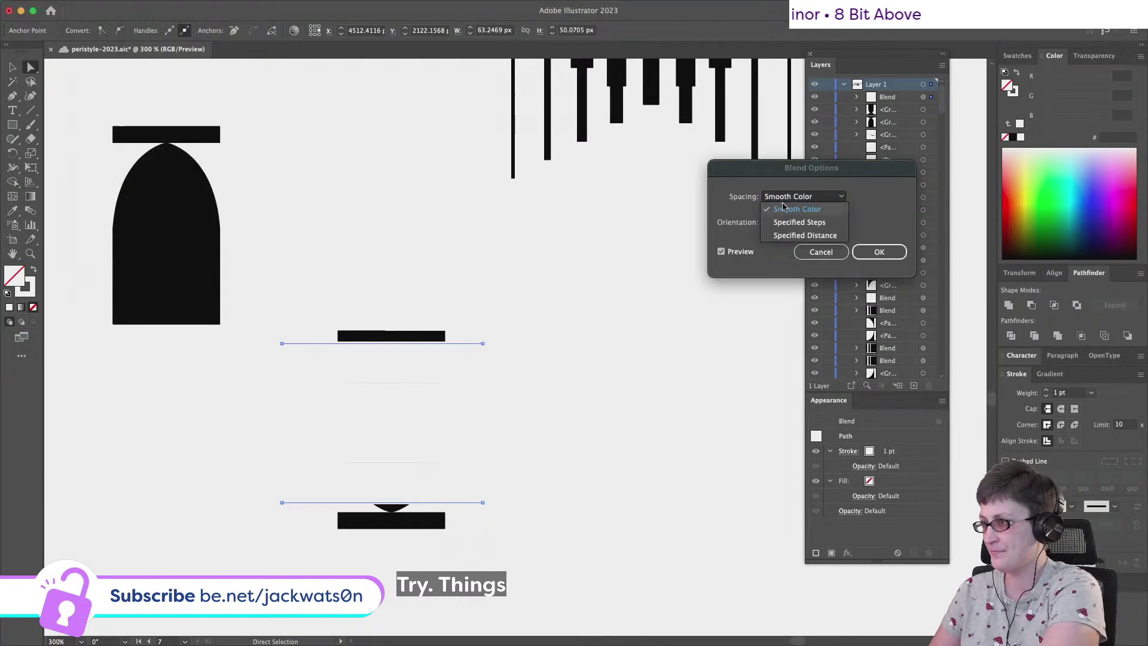
left_click(787, 222)
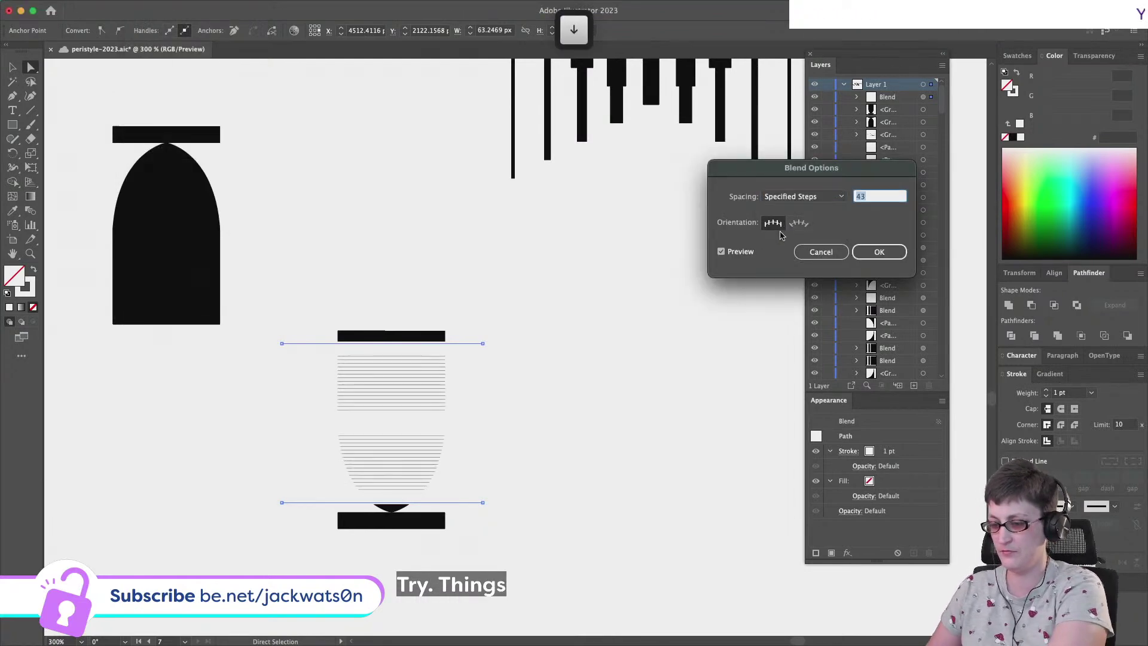
type("5")
key("Tab")
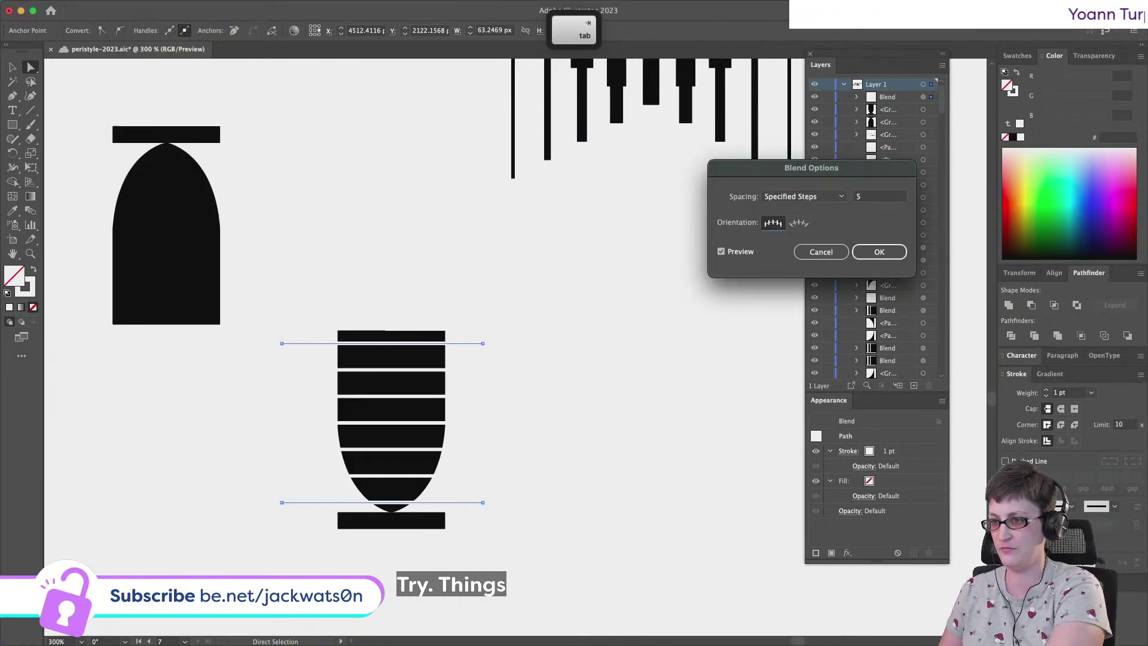
left_click(864, 256)
Expand the line blend and divide the flipped arch along the lines with Pathfinder Divide
left_click(179, 7)
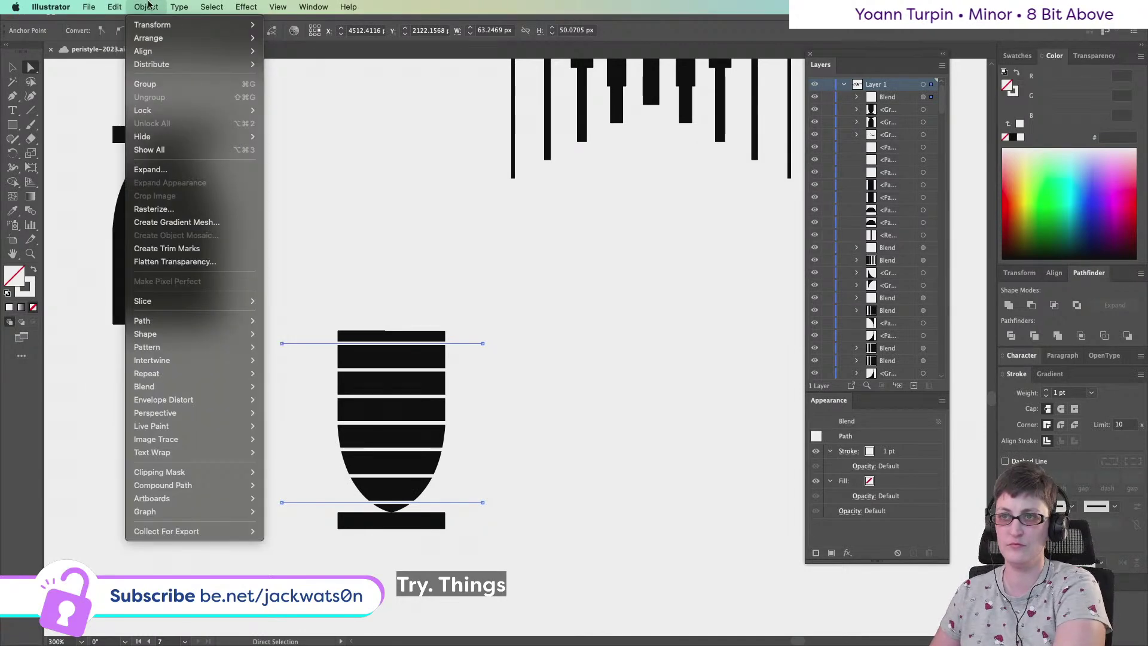
mouse_move(166, 365)
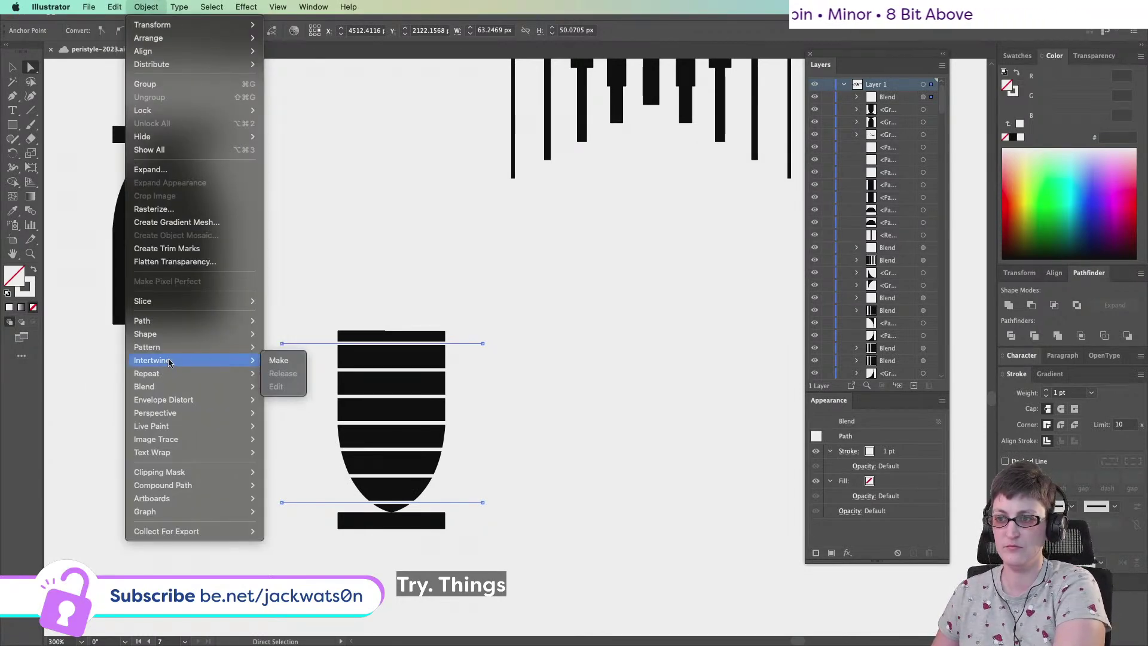
key("shift")
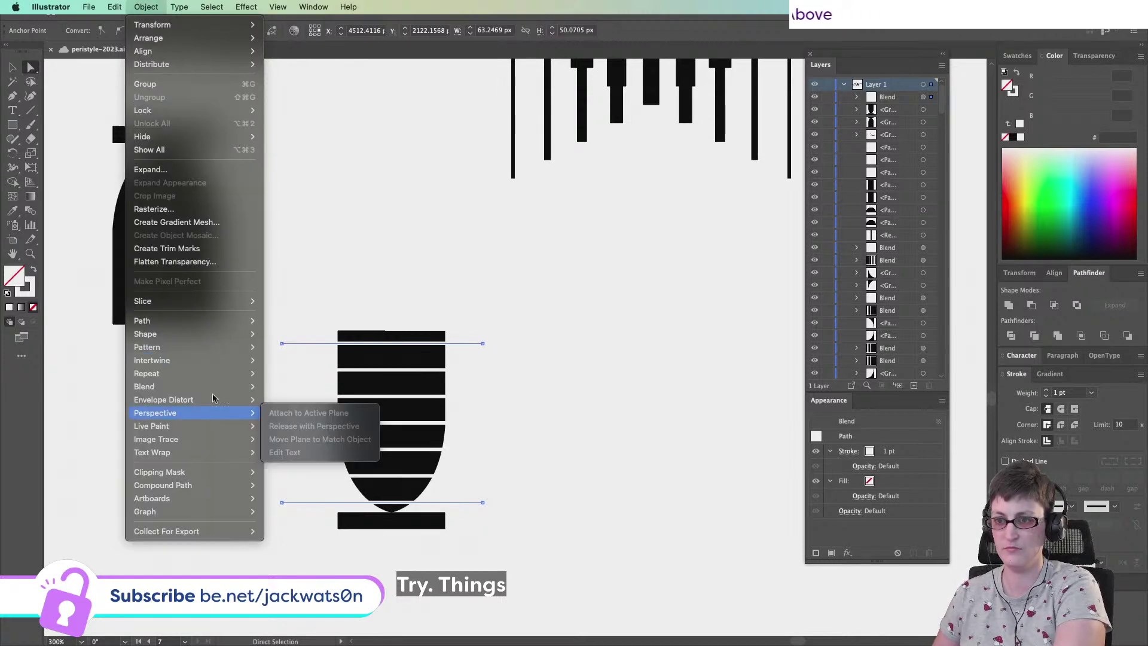
mouse_move(242, 388)
left_click(282, 439)
key("shift")
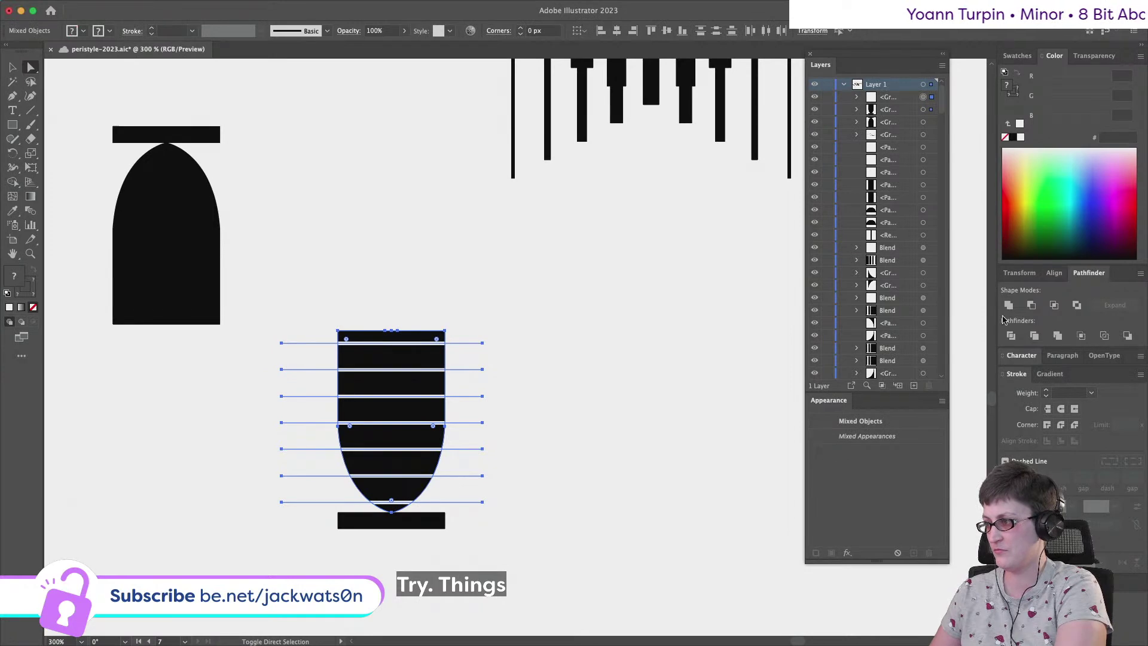
left_click(1011, 336)
key("shift+super+a")
Delete the black bar below the flipped arch's tip
left_click_drag(405, 358, 411, 441)
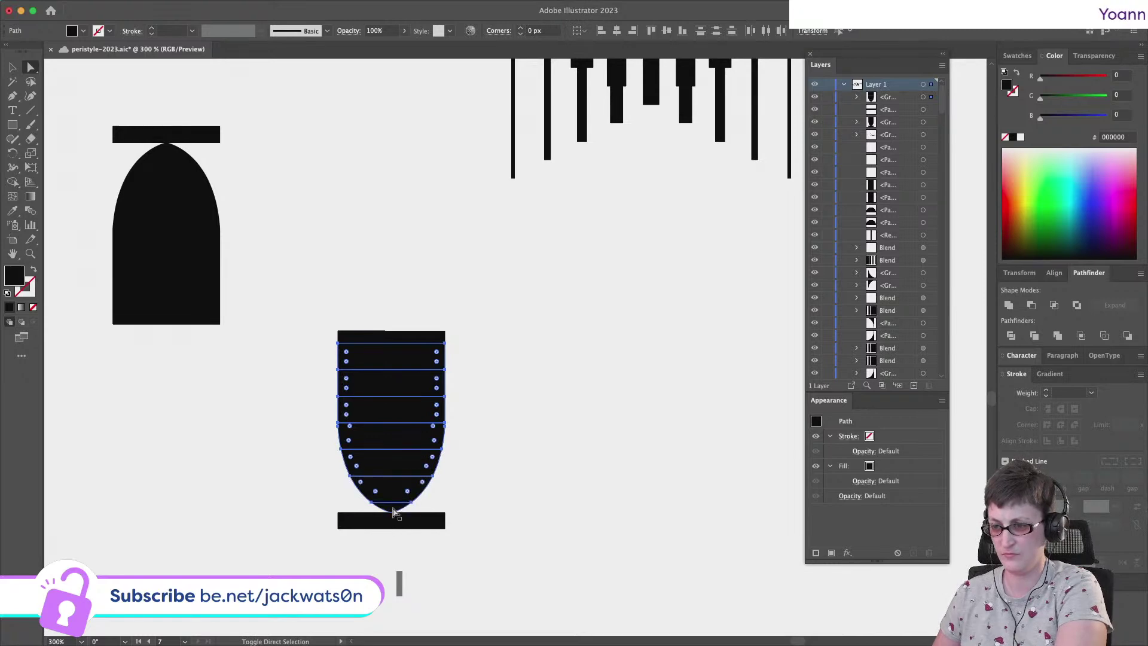
left_click_drag(398, 518, 407, 518)
key("super+z")
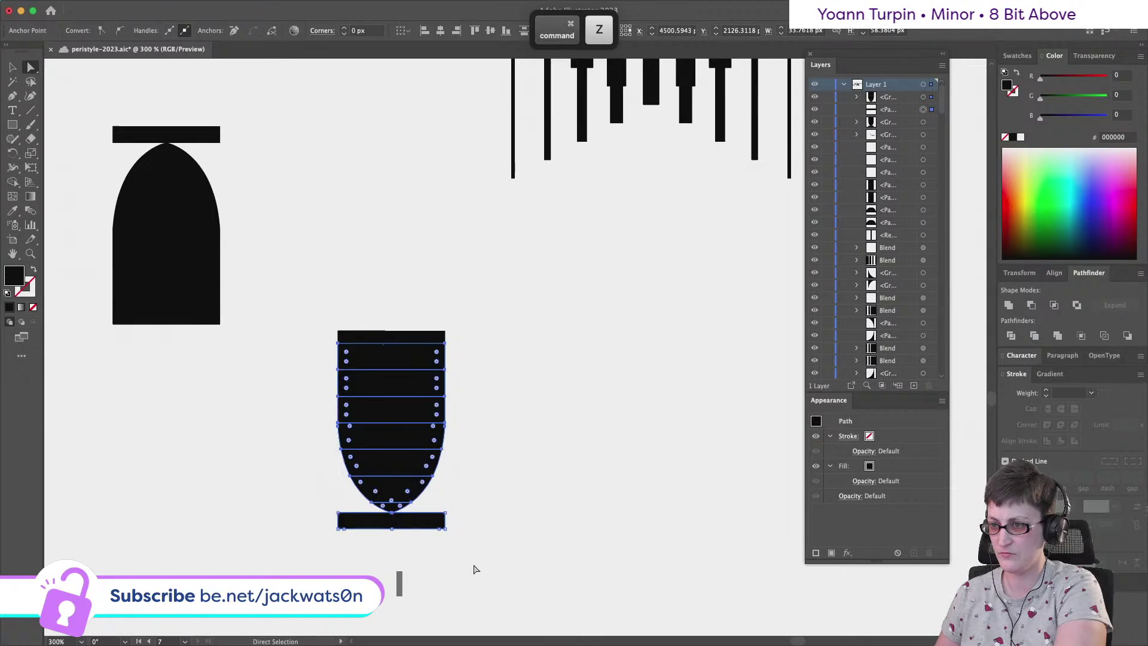
left_click(439, 524)
key("BackSpace")
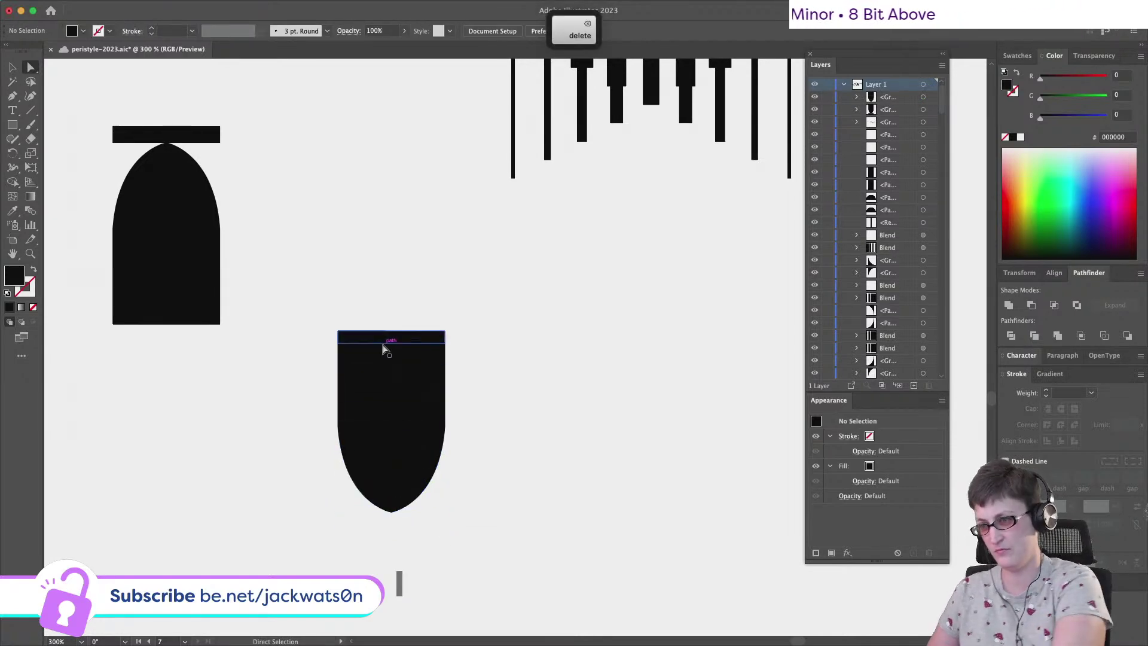
Stagger the flipped arch's slices rightward starting from the second slice, and move the tip slice well out to the right
left_click(386, 358)
left_click(388, 383, "shift")
left_click(391, 410, "shift")
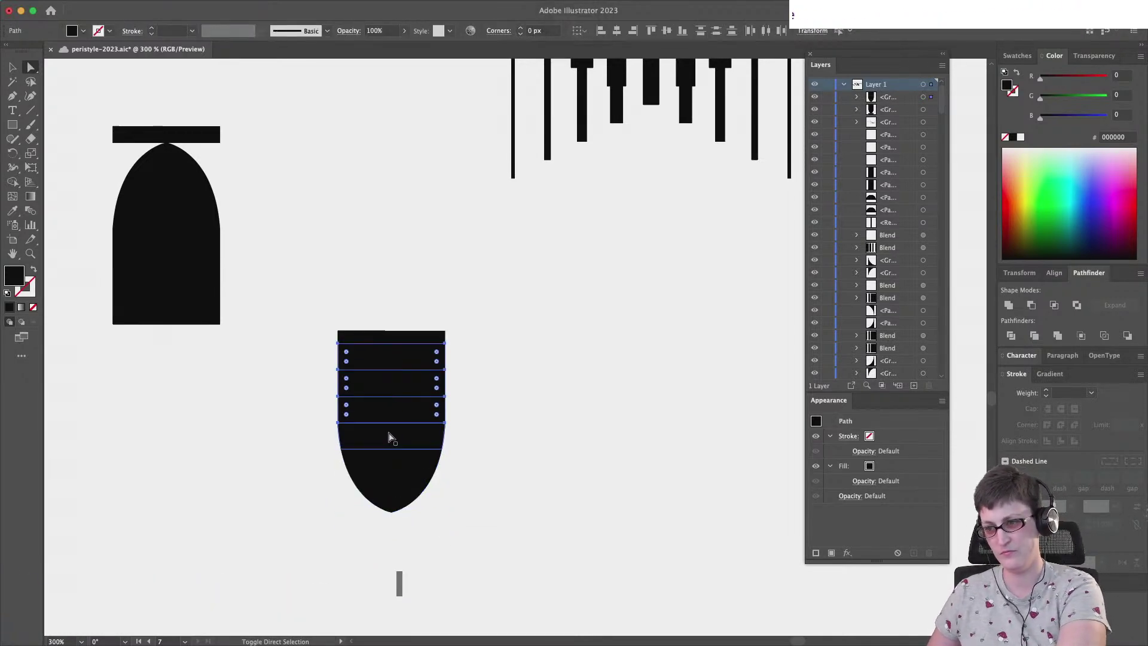
left_click(393, 435, "shift")
left_click(393, 467, "shift")
left_click_drag(394, 509, 399, 509)
left_click_drag(386, 394, 404, 410)
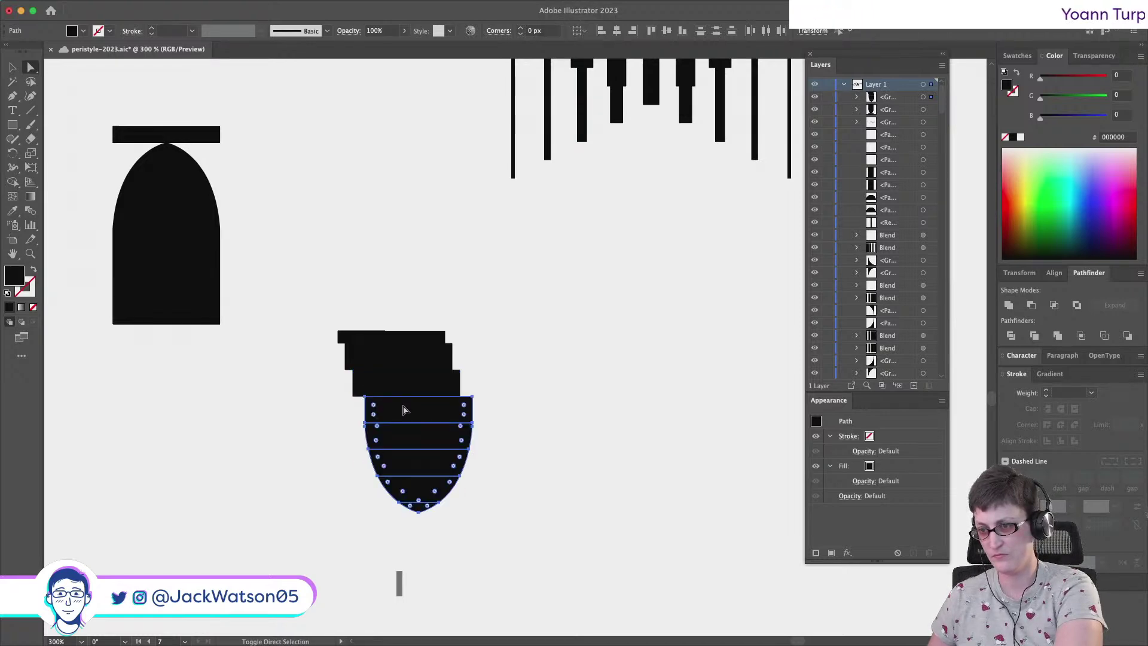
key("shift+super+a")
left_click_drag(420, 510, 487, 510)
Ungroup the arch slices and distribute them evenly by their horizontal centers
left_click_drag(538, 551, 338, 306)
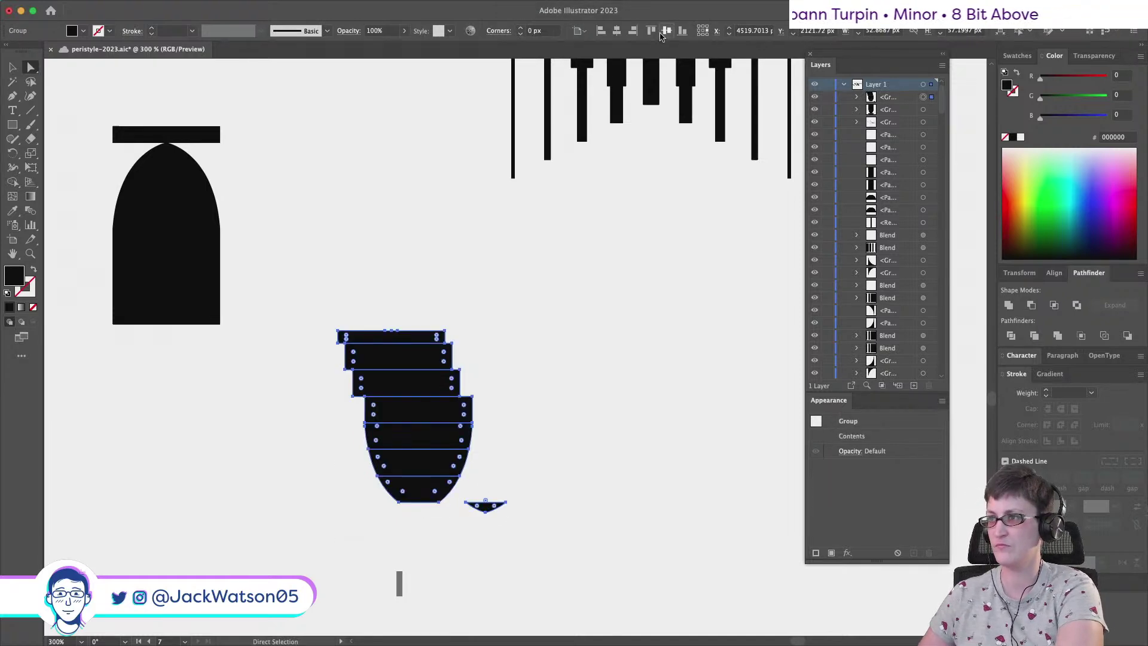
left_click(10, 65)
key("shift+super+a")
left_click(413, 333)
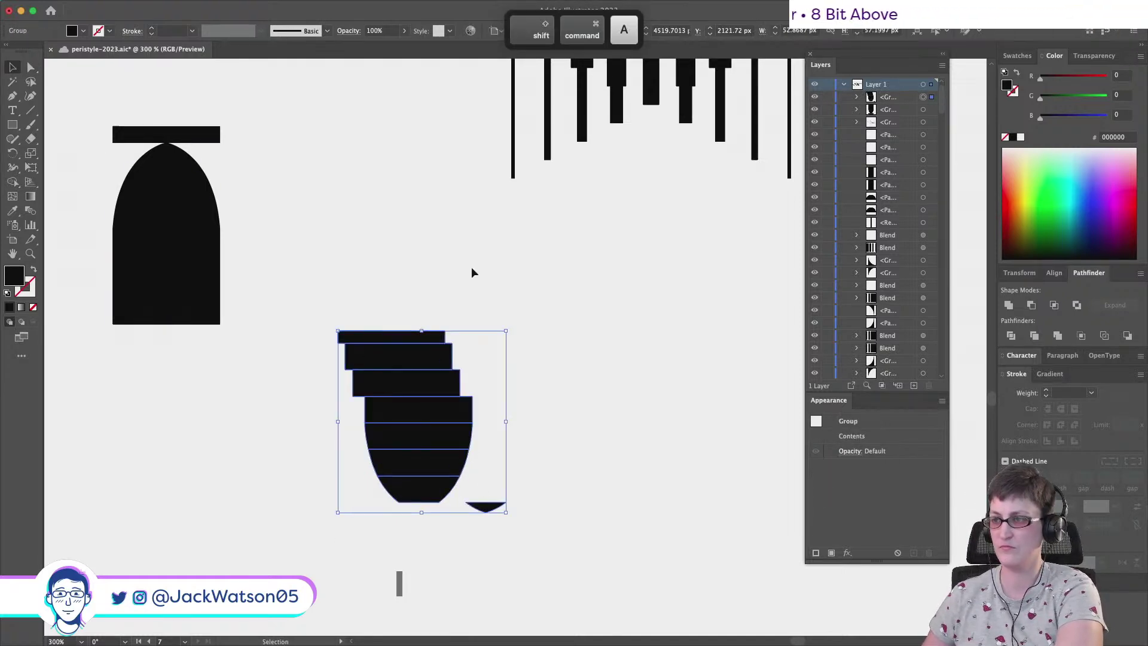
right_click(396, 360)
left_click(441, 528)
left_click(698, 30)
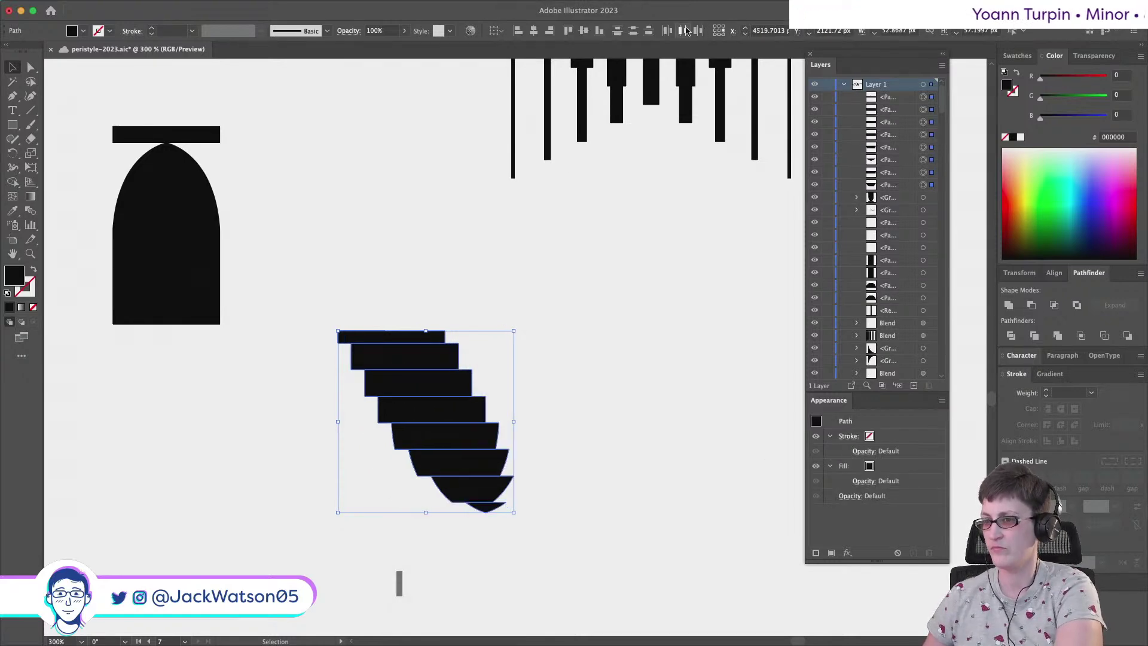
Move the staggered slices up against the base of the upright arch so that the top slice continues its outline
key("shift+super+a")
left_click_drag(339, 324, 521, 515)
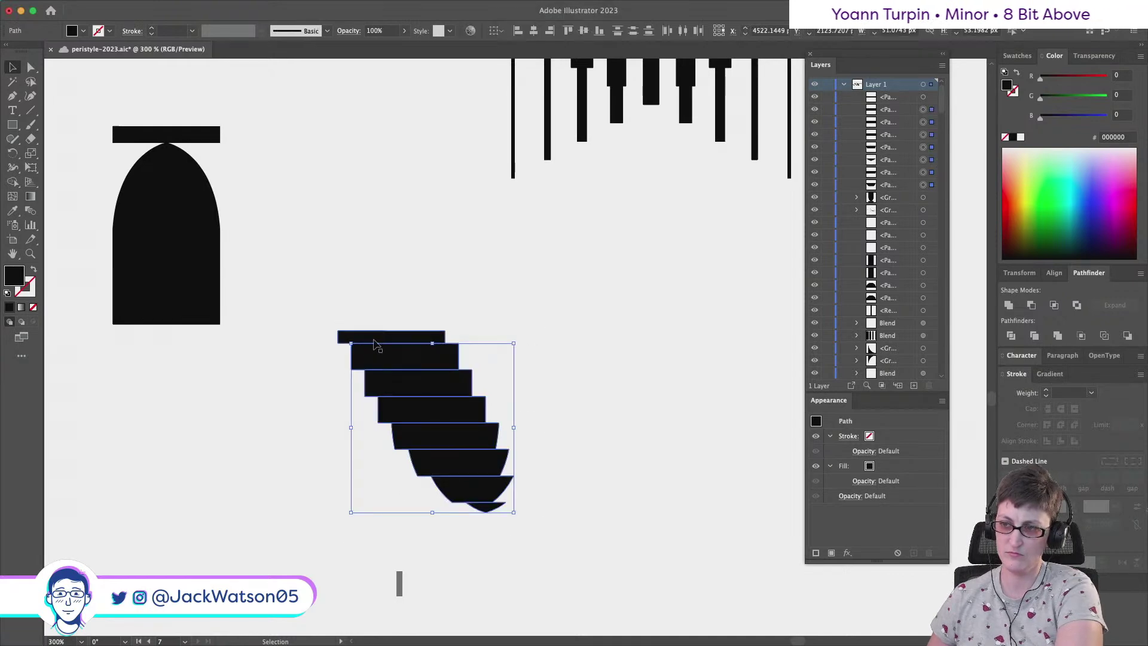
left_click_drag(373, 334, 152, 334)
scroll(317, 329, "down", 5)
left_click(354, 356)
scroll(354, 356, "up", 3)
scroll(359, 358, "left", 5)
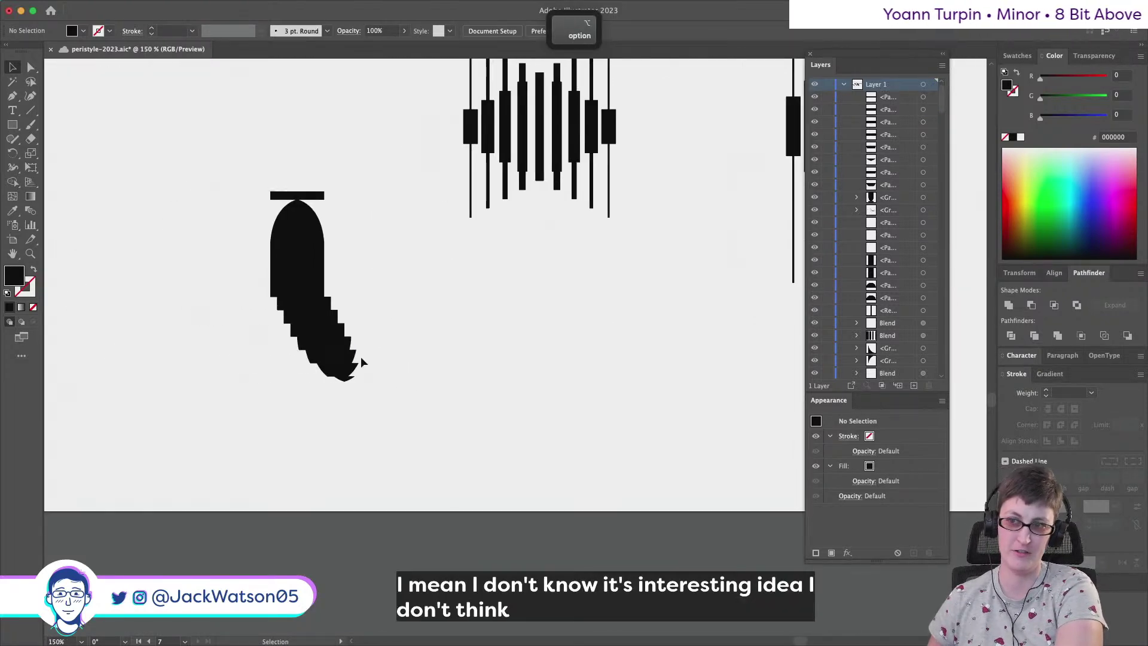
Compress all the staggered slices below the top one vertically to a height of about 16.7 px
left_click_drag(392, 397, 249, 298)
left_click_drag(317, 381, 317, 328)
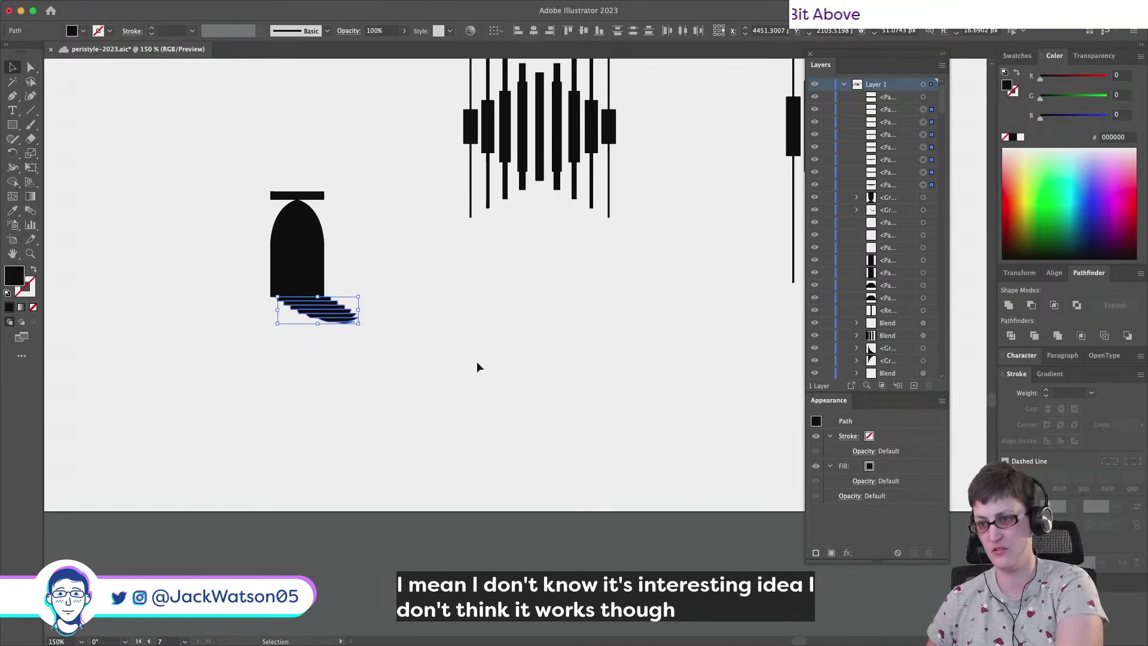
left_click(472, 367)
scroll(473, 367, "left", 3)
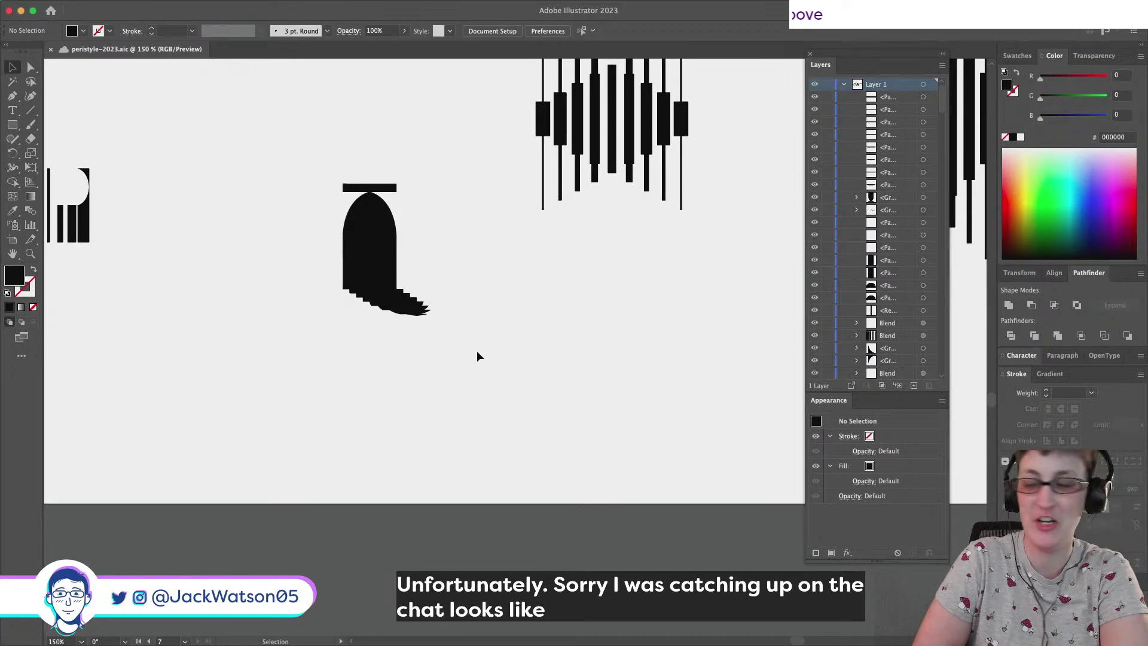
Undo the slices' vertical compression to compare the mark at overview scale, and redo it
key("super+z")
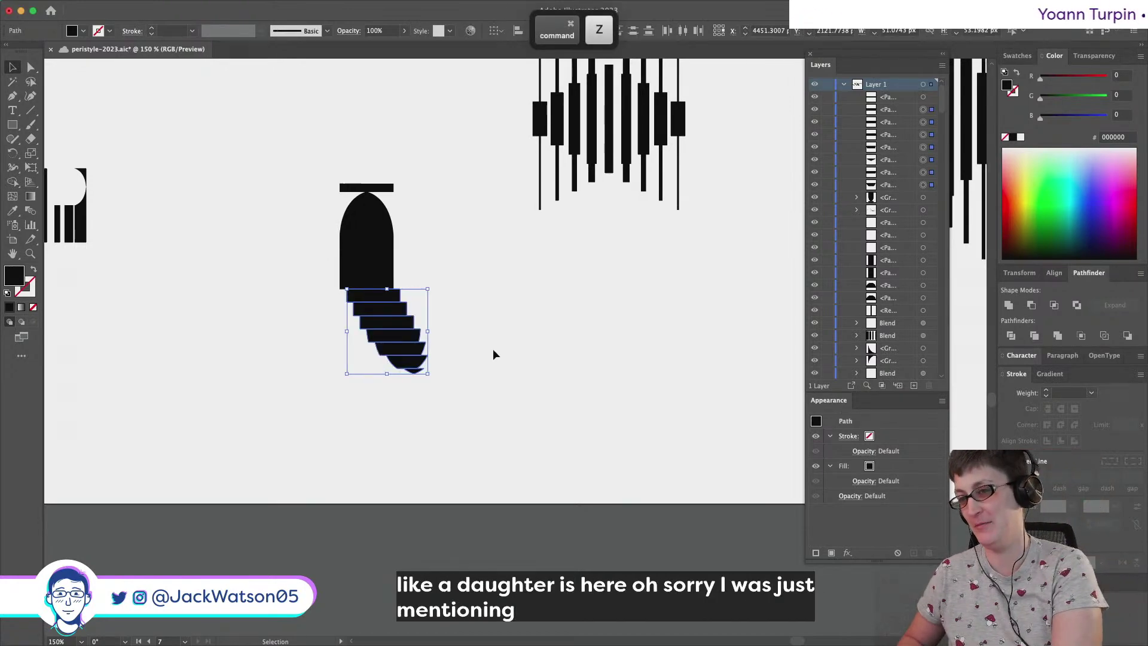
left_click(493, 349)
scroll(493, 349, "up", 2)
scroll(493, 355, "down", 3)
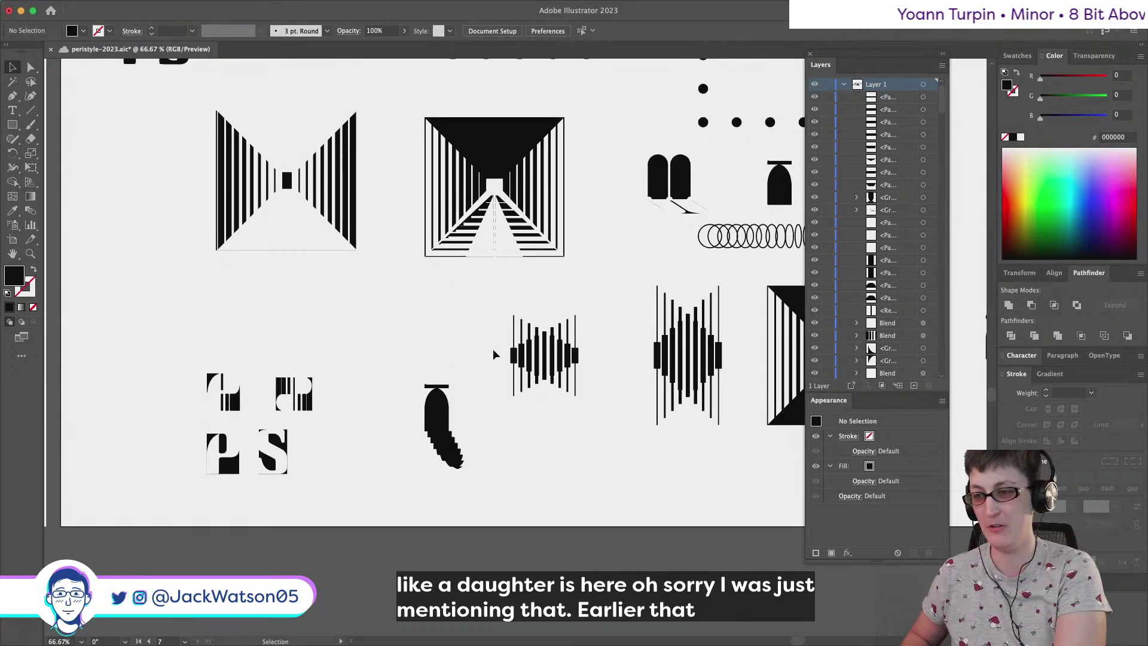
key("super+z")
key("shift+super+z")
key("shift+super+z")
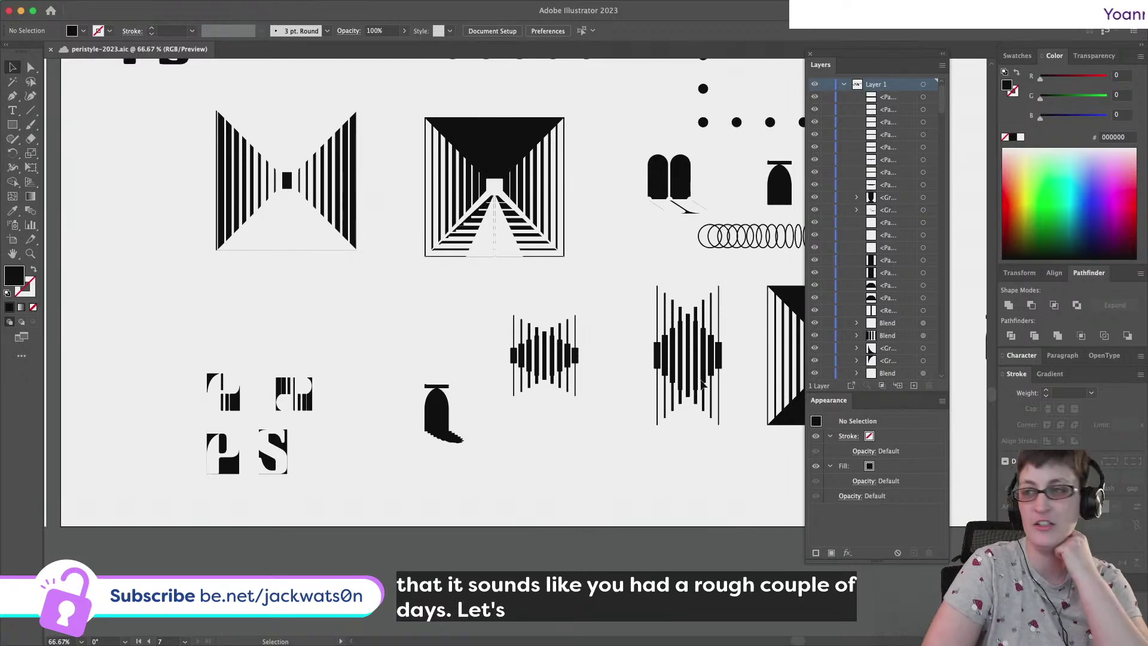
Review the mark sketches, the font and color ideas, and the product and packaging reference board
scroll(356, 284, "right", 5)
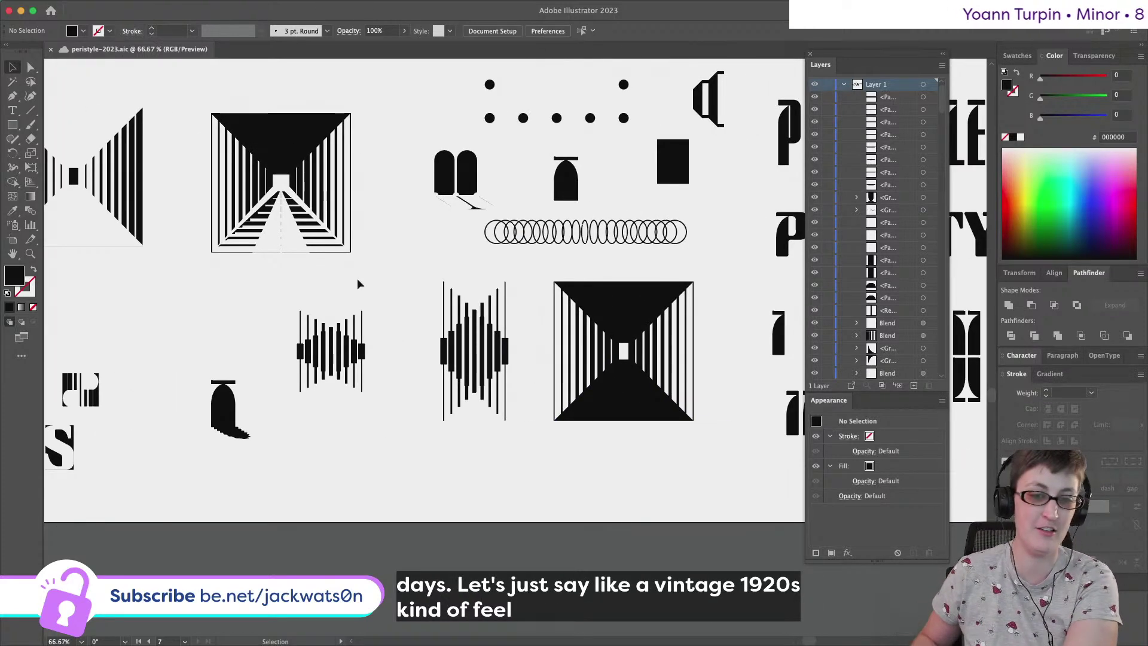
scroll(357, 284, "down", 5)
scroll(358, 277, "left", 15)
scroll(358, 278, "down", 2)
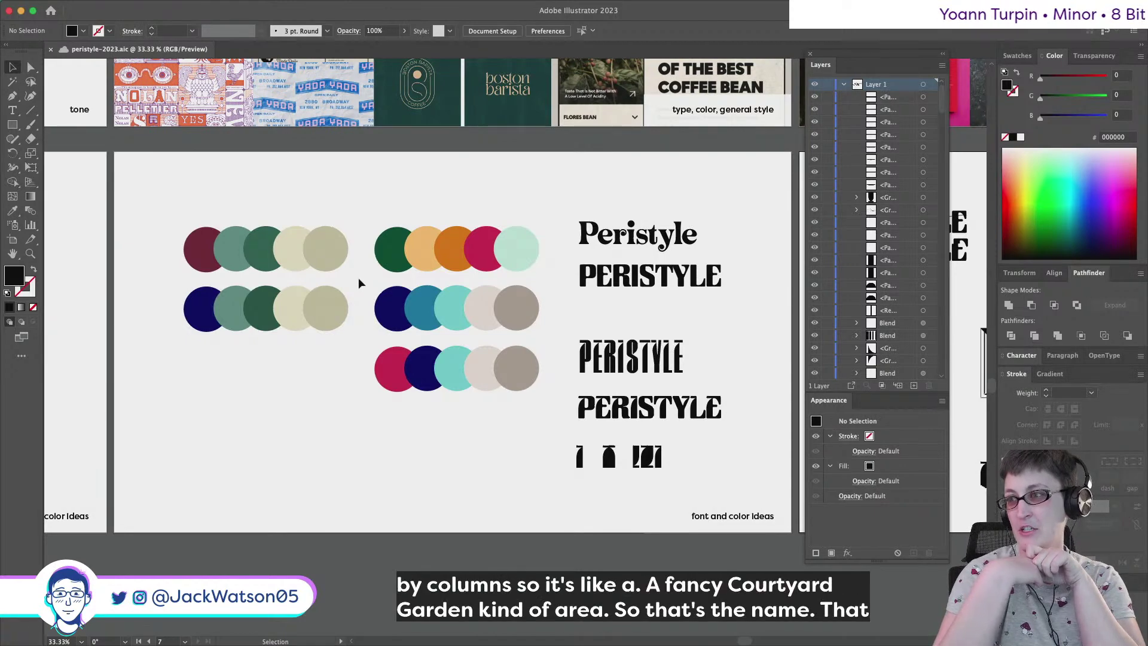
scroll(358, 277, "up", 5)
scroll(357, 277, "right", 12)
scroll(359, 280, "right", 20)
scroll(359, 280, "up", 6)
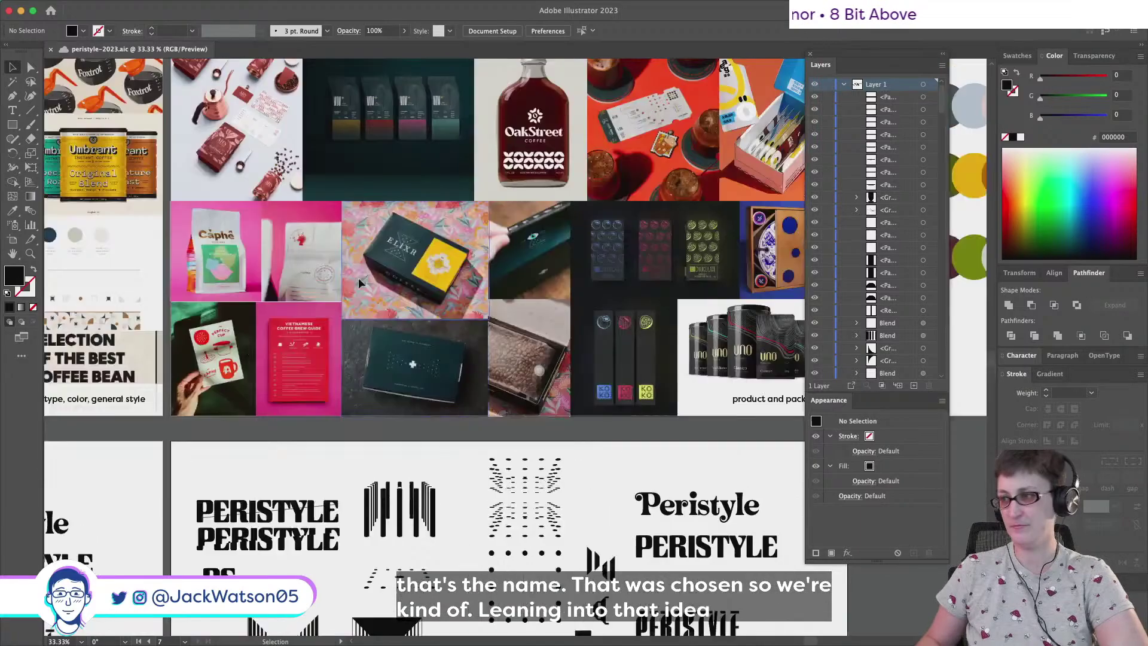
scroll(359, 281, "right", 7)
scroll(358, 281, "left", 19)
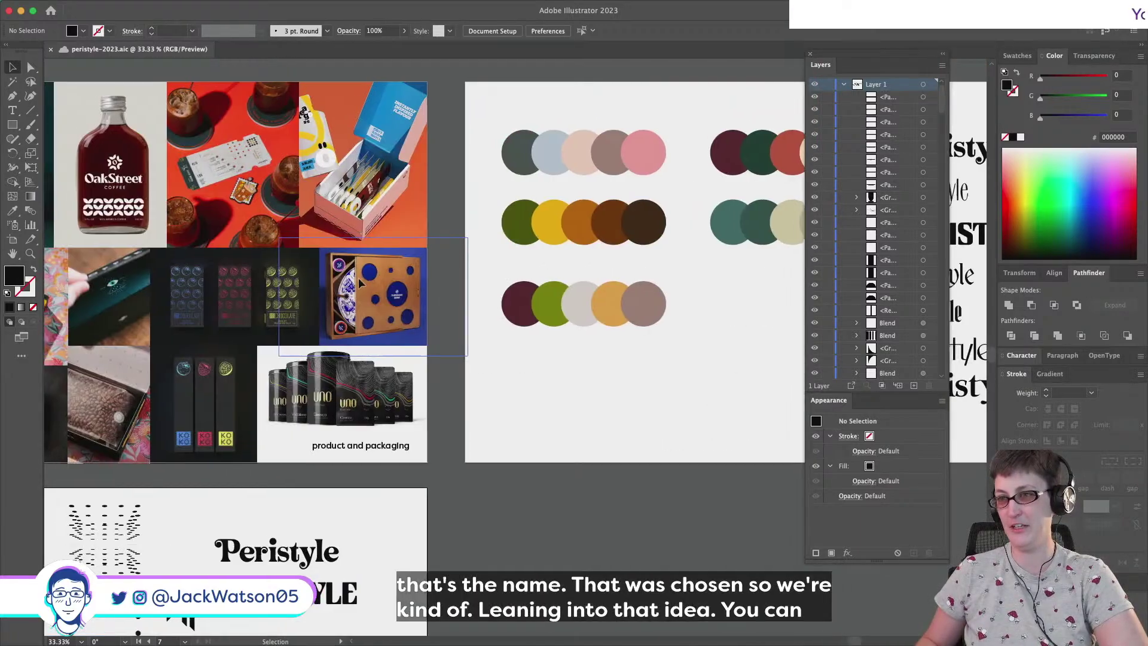
scroll(359, 281, "left", 8)
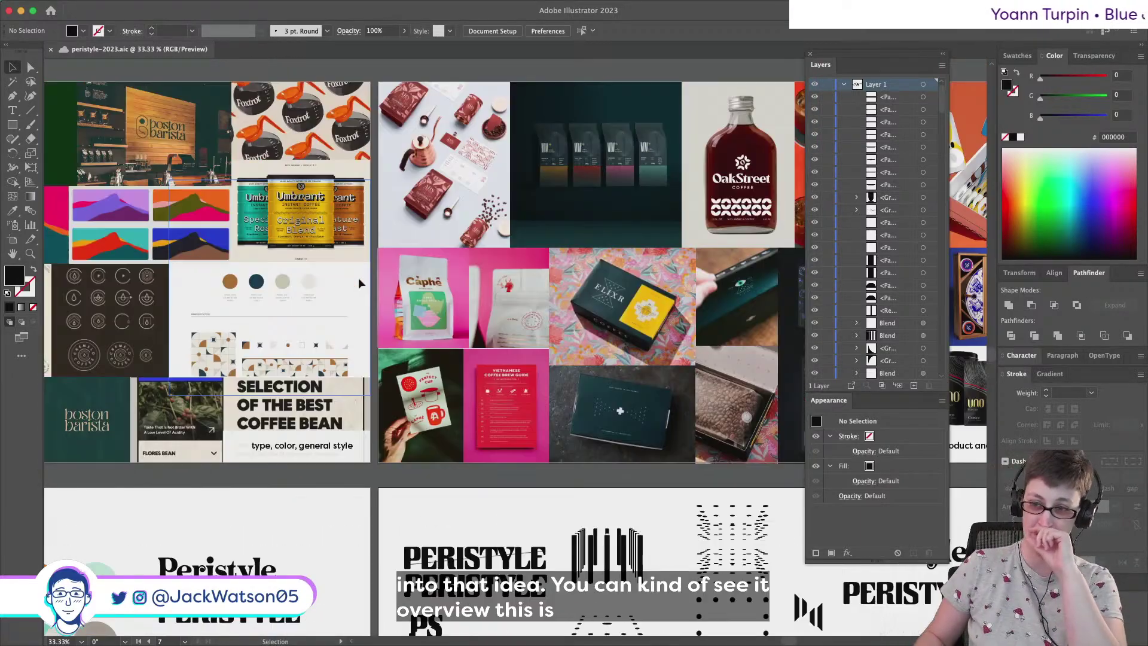
Review the brand traits on the tone board and the style and packaging reference boards beside it
scroll(359, 281, "left", 7)
scroll(358, 281, "left", 8)
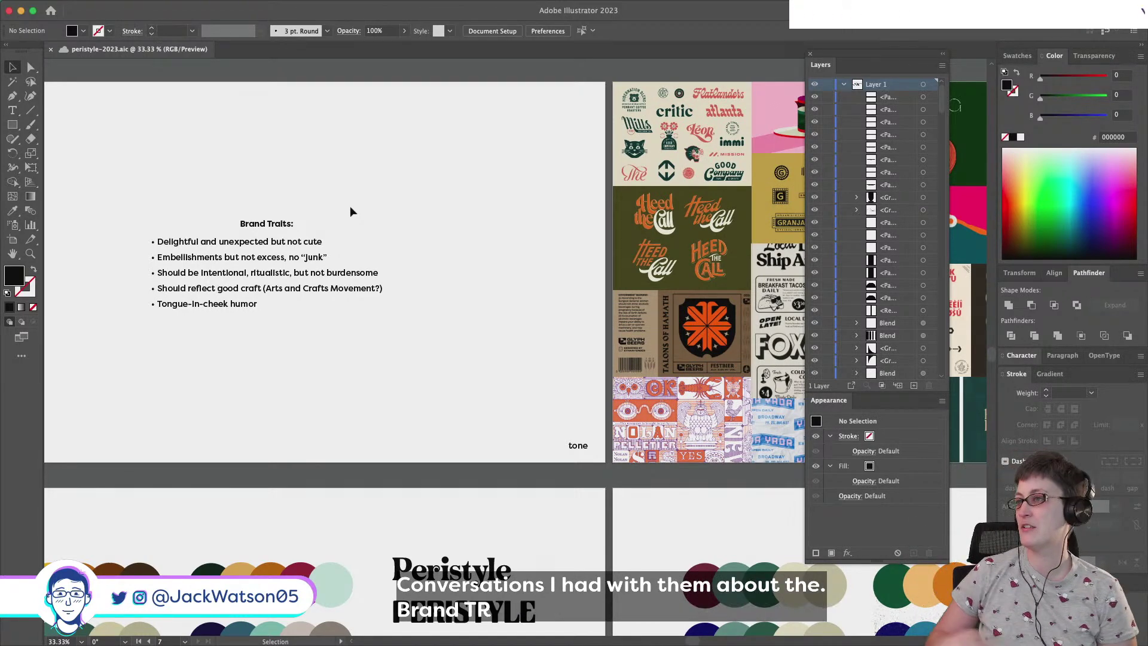
scroll(350, 206, "right", 5)
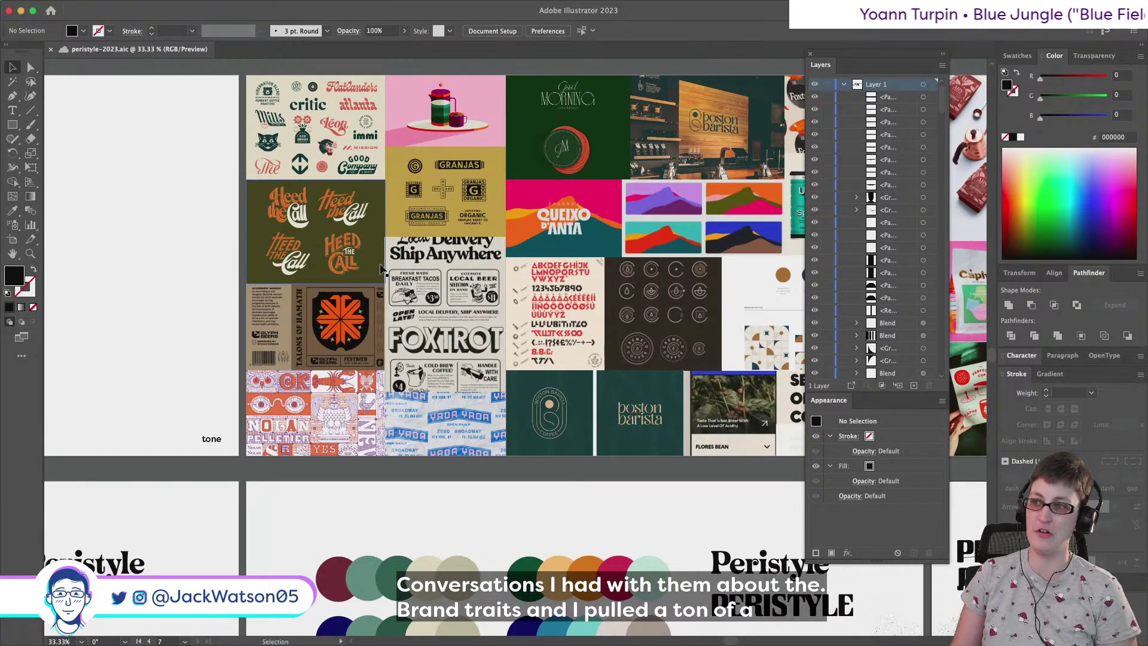
scroll(381, 263, "right", 1)
scroll(381, 269, "up", 2)
scroll(380, 269, "right", 1)
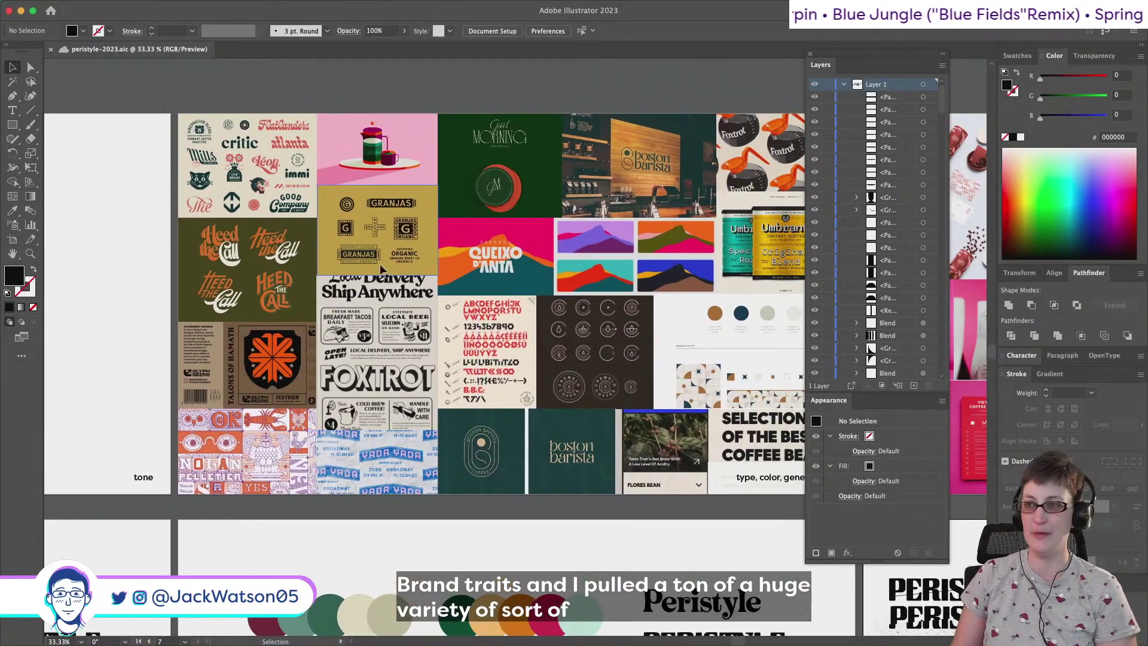
scroll(380, 269, "right", 5)
scroll(380, 270, "down", 1)
scroll(380, 269, "right", 20)
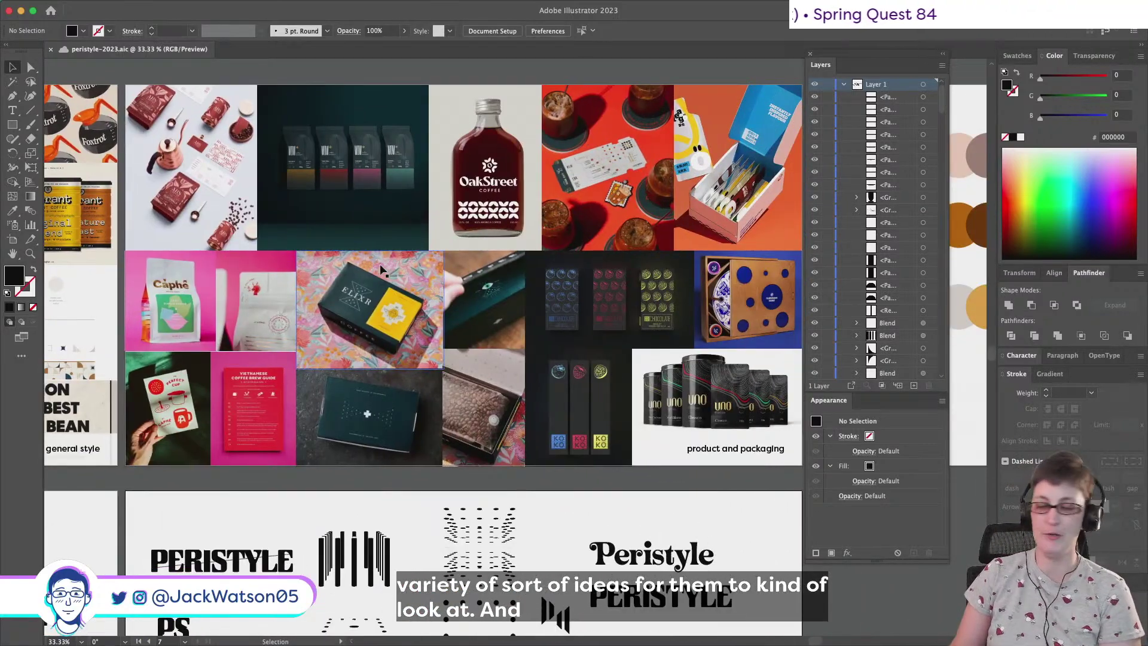
Review the color palettes and Peristyle typeface options on the two font and color ideas boards
scroll(383, 271, "right", 16)
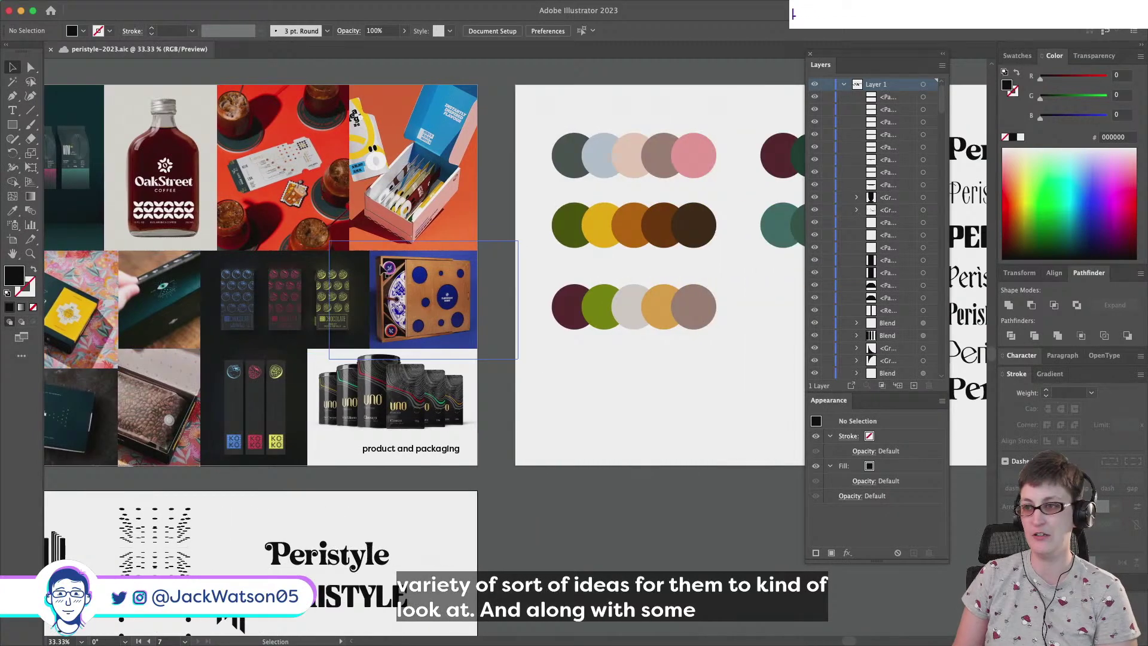
scroll(346, 259, "right", 7)
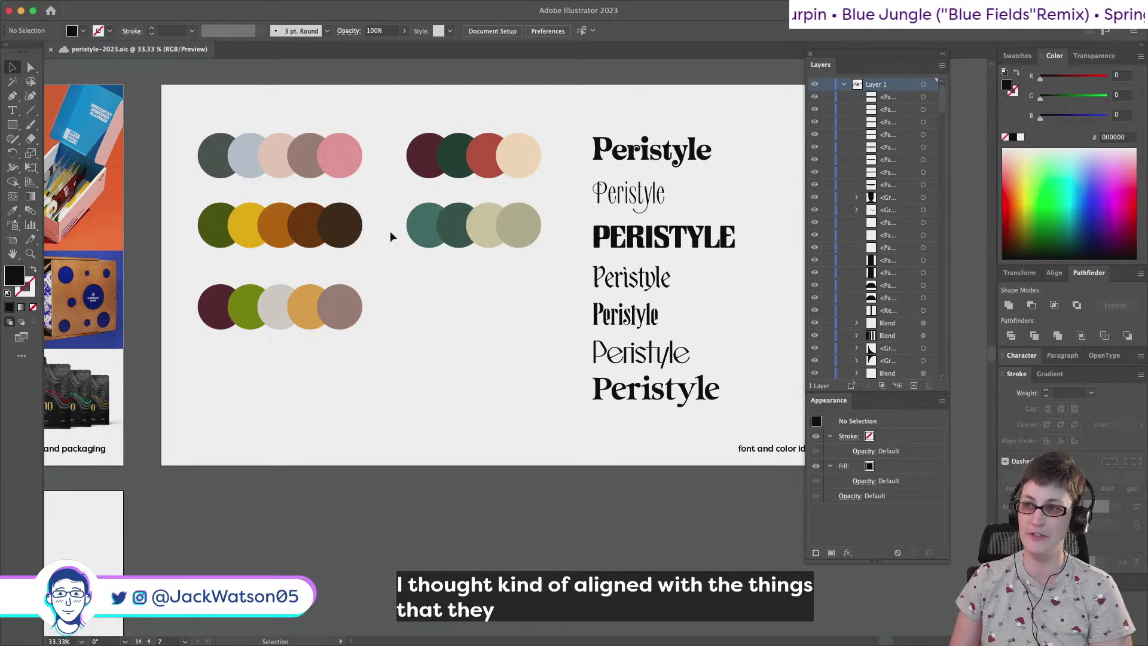
scroll(282, 200, "left", 11)
scroll(283, 200, "down", 7)
scroll(283, 200, "left", 20)
scroll(282, 200, "down", 4)
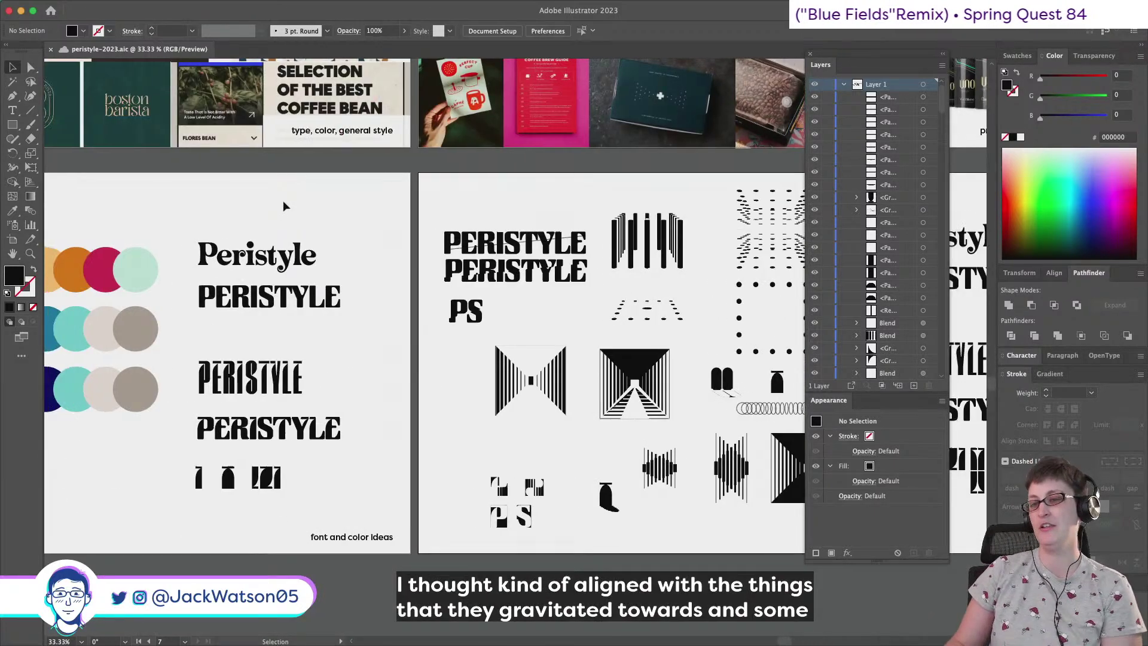
scroll(283, 205, "left", 15)
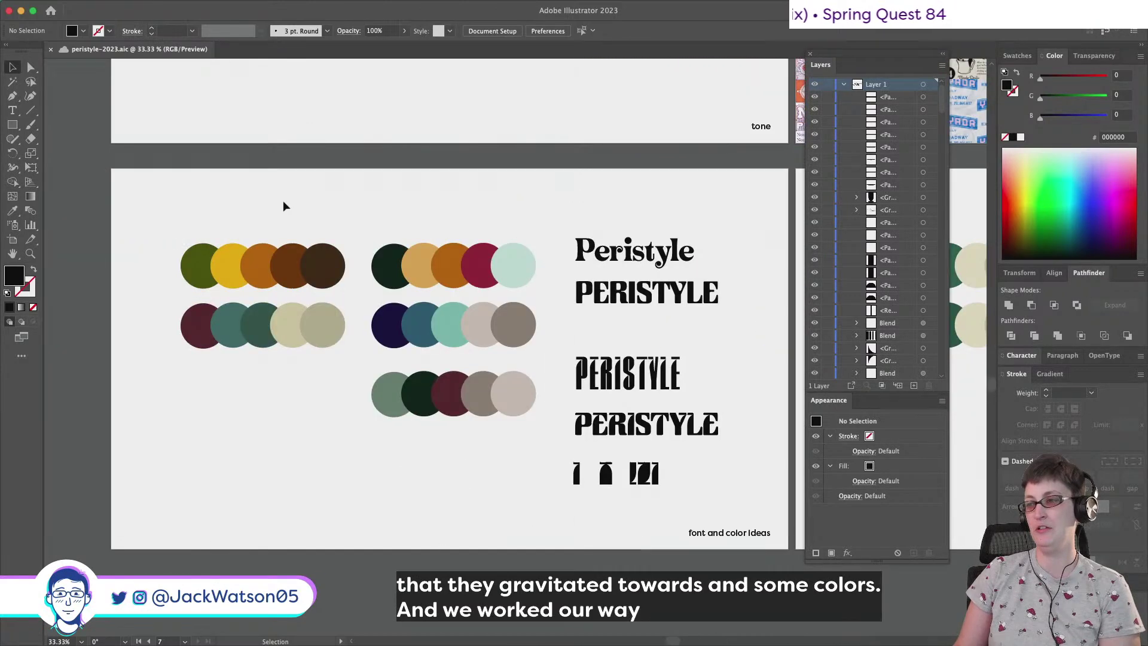
Compare the uppercase PERISTYLE wordmarks with the customized version on the font and color ideas board below the tone board
scroll(504, 324, "right", 2)
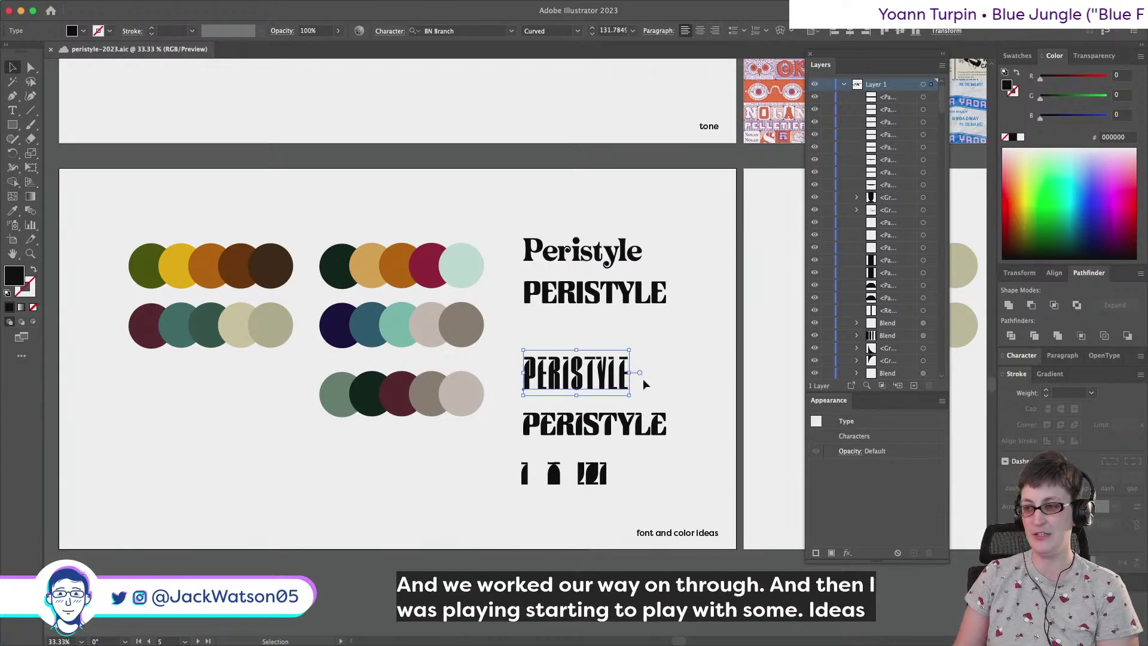
left_click(658, 296)
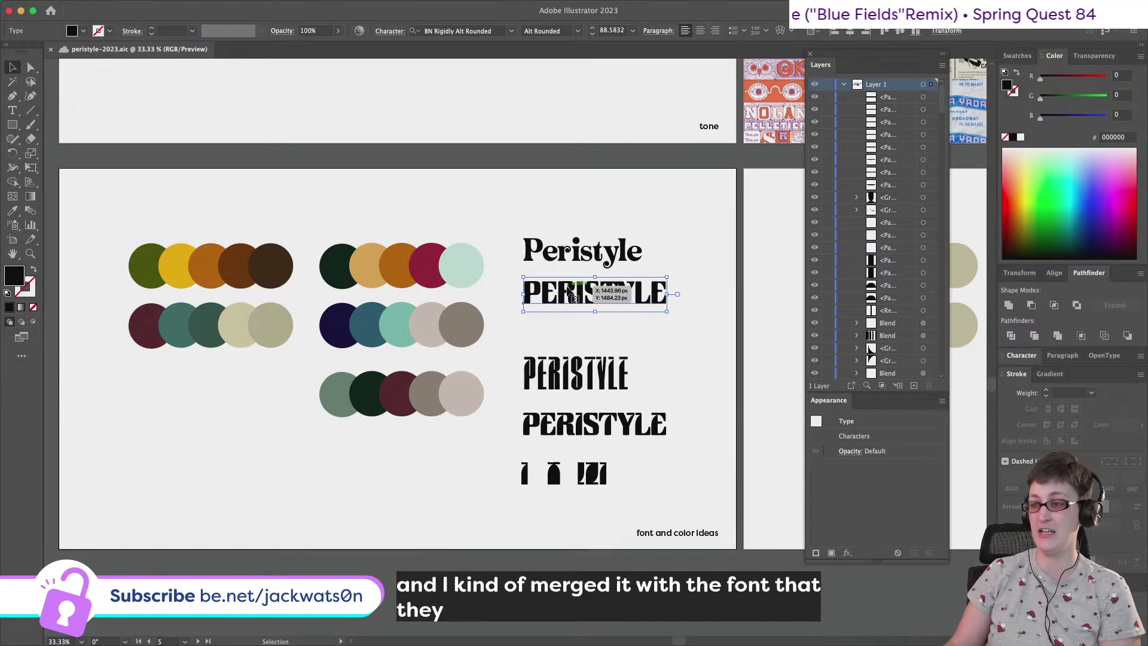
scroll(609, 405, "right", 1)
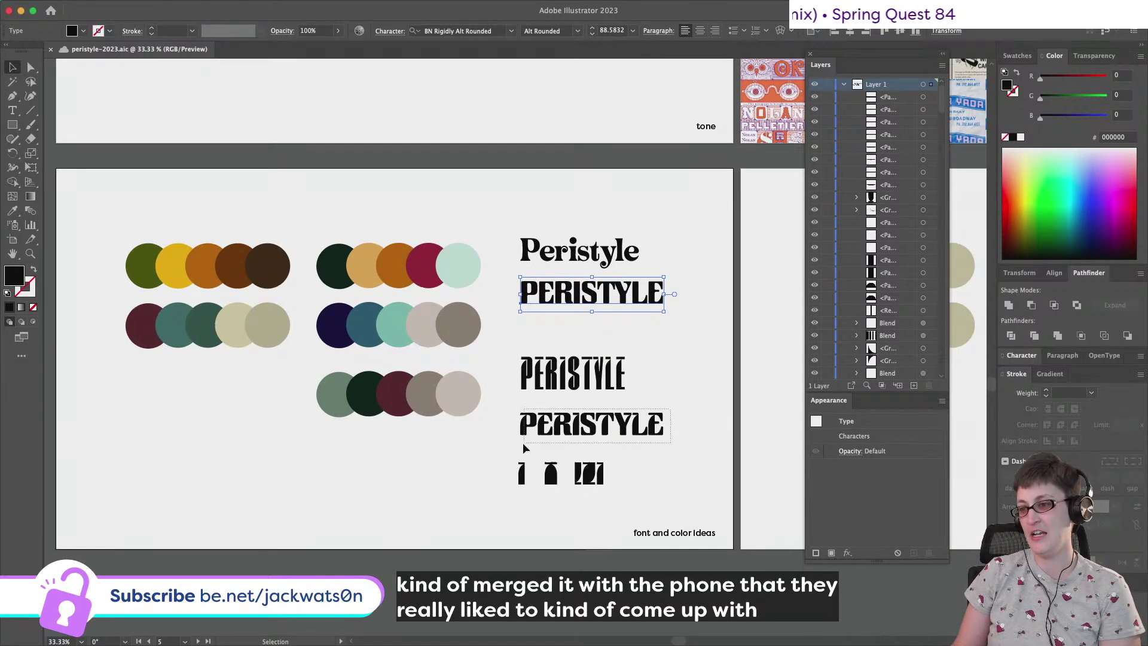
Examine the font and color idea artboards, comparing the original palette circles with the brighter palettes on the neighbouring artboard
left_click(619, 461)
scroll(636, 452, "right", 2)
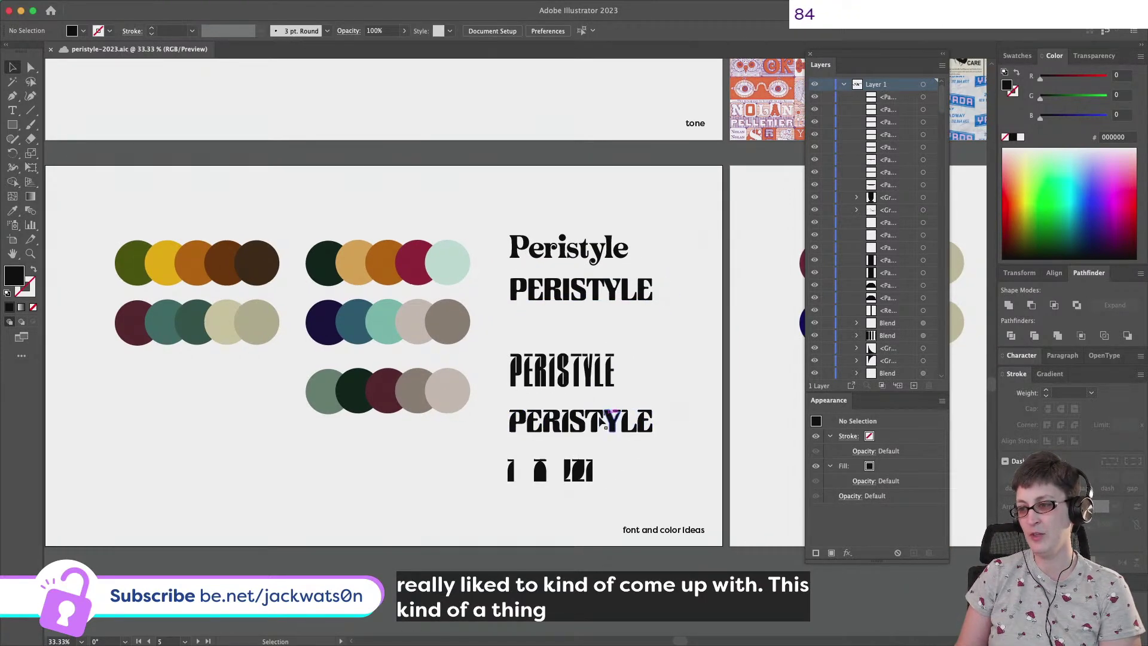
scroll(639, 426, "right", 10)
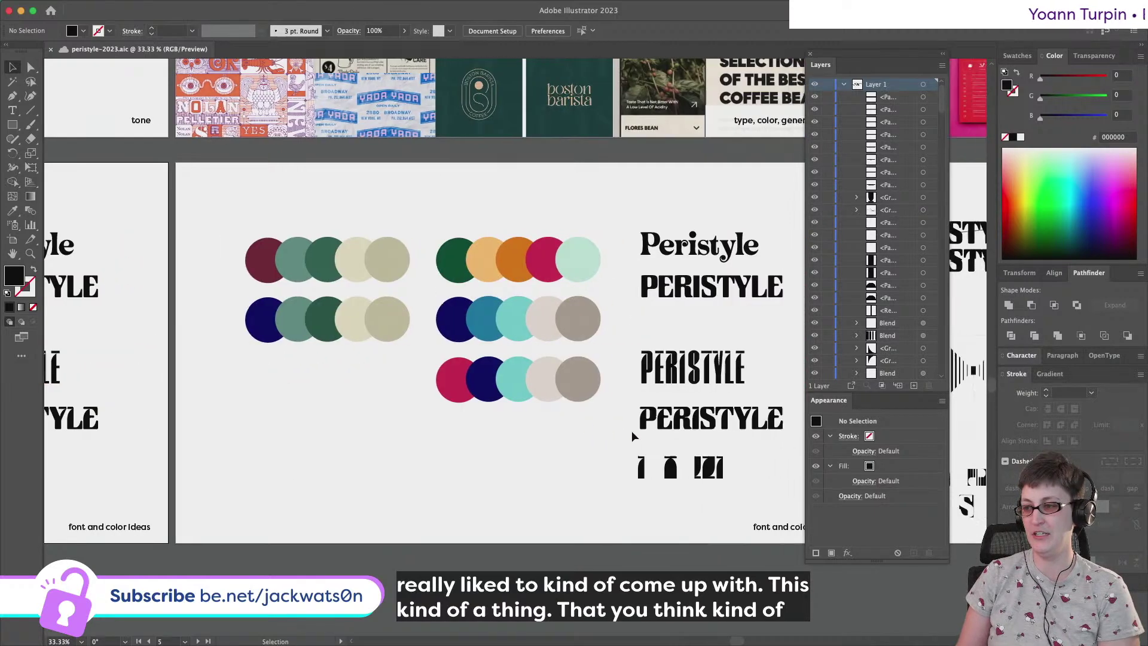
scroll(633, 436, "right", 10)
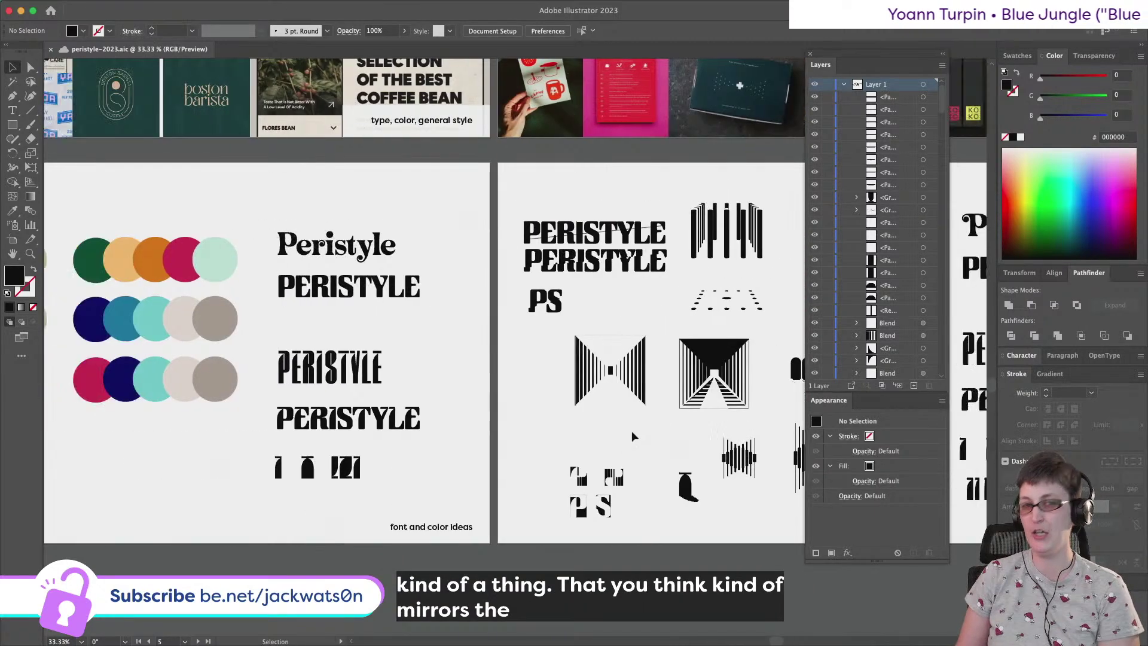
scroll(631, 430, "left", 8)
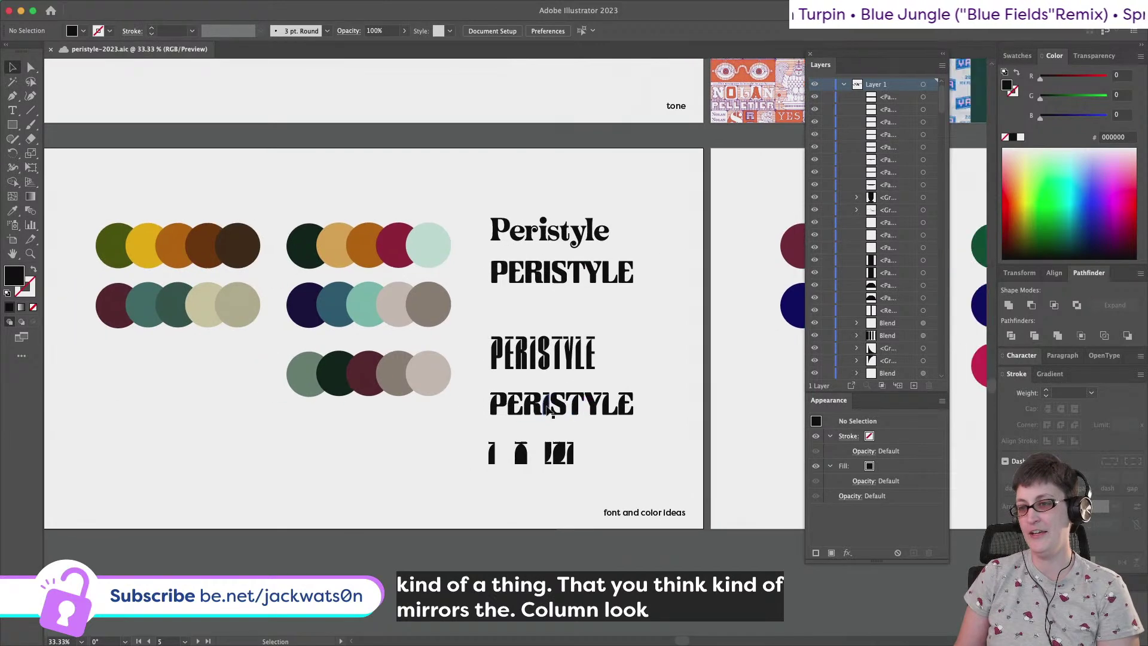
left_click_drag(154, 192, 468, 409)
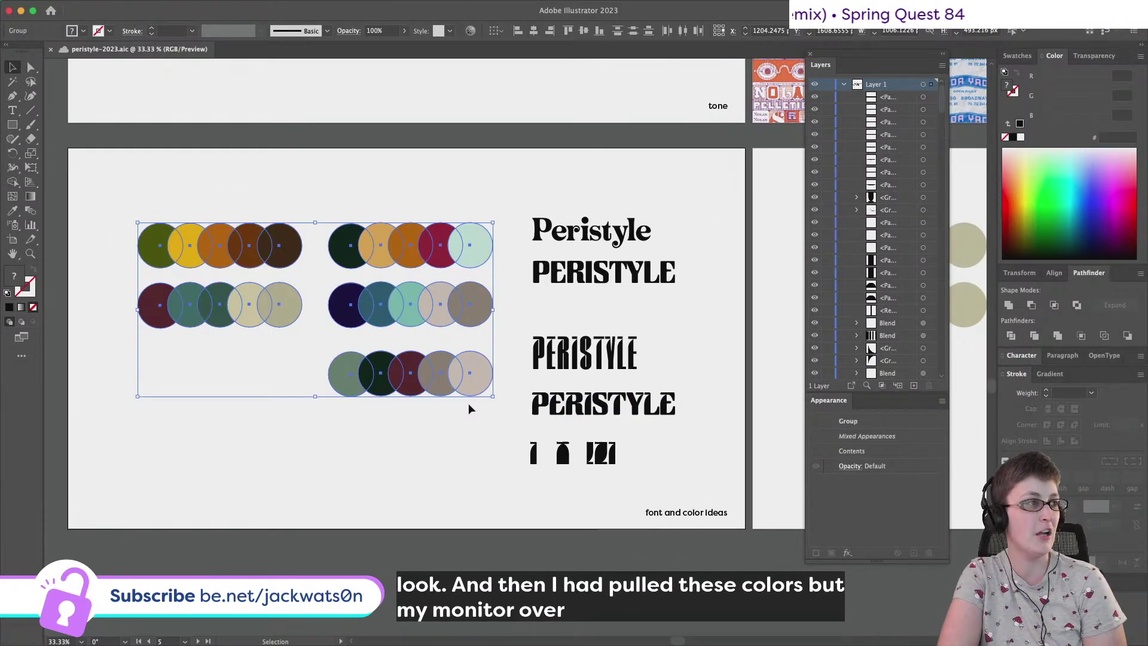
scroll(468, 403, "right", 10)
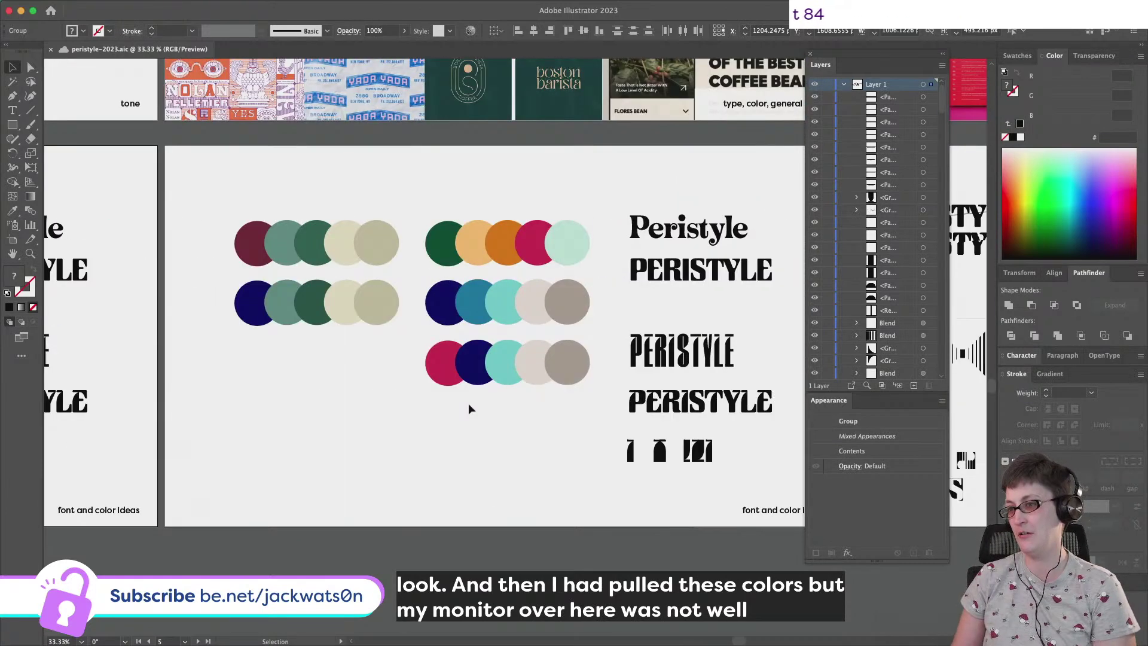
scroll(468, 408, "down", 2)
scroll(469, 408, "right", 2)
left_click(468, 408)
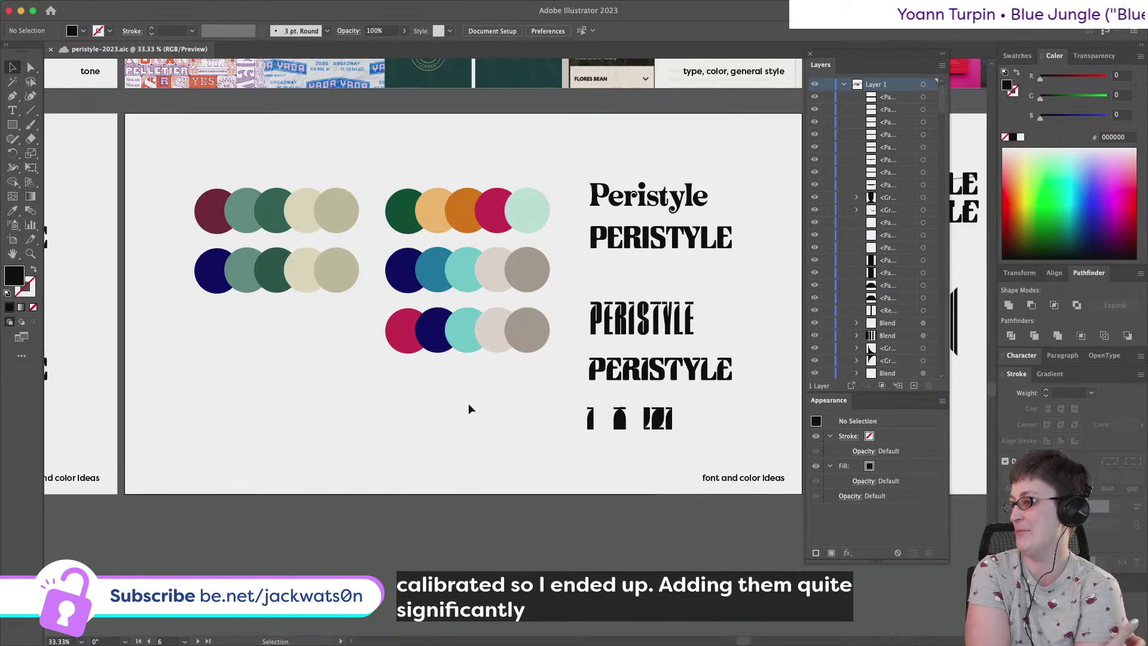
scroll(468, 403, "right", 4)
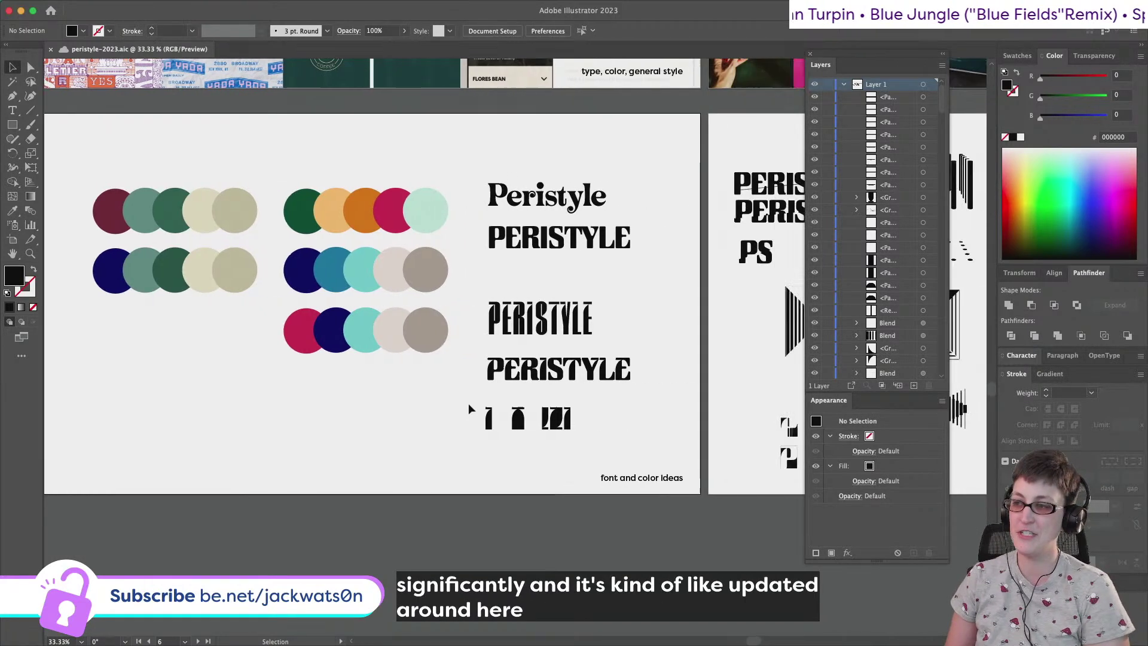
Delete the condensed wordmark and the letter fragments beside the brighter palettes, and move the lowest PERISTYLE wordmark up beneath the other two
left_click(496, 306)
key("Delete")
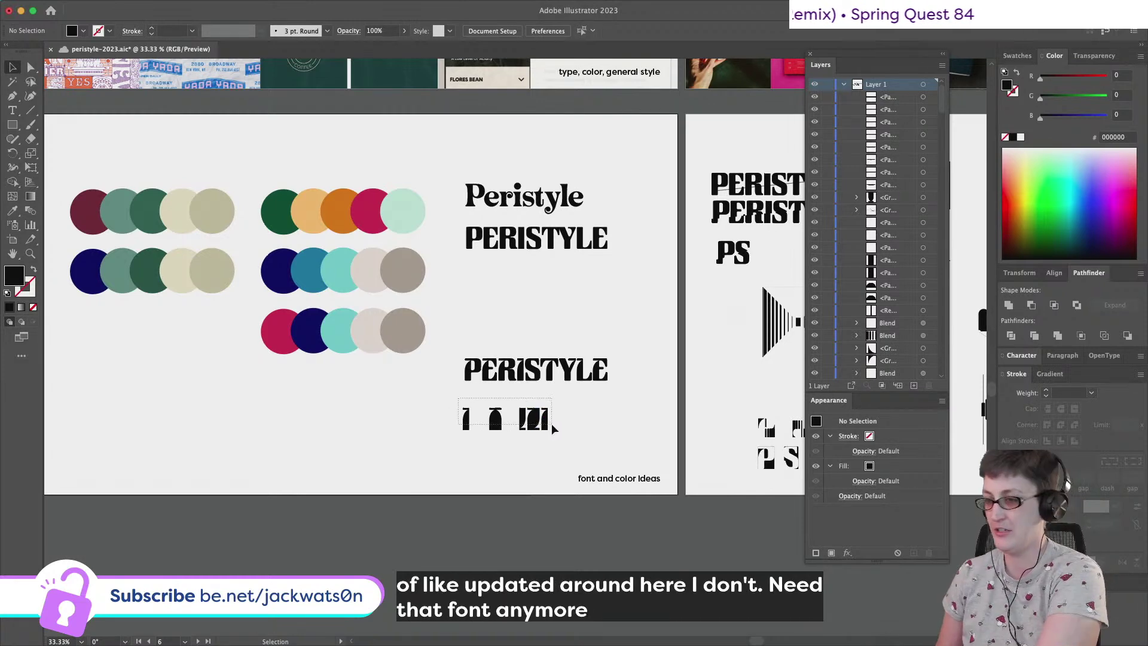
left_click(560, 436)
key("Delete")
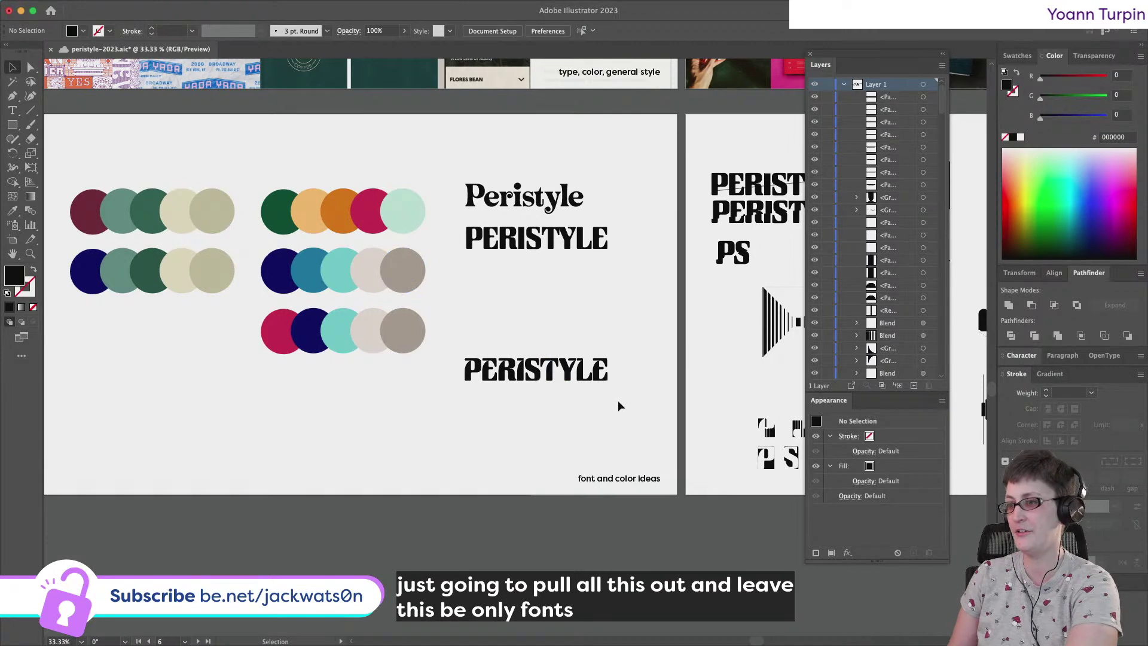
left_click_drag(506, 379, 507, 289)
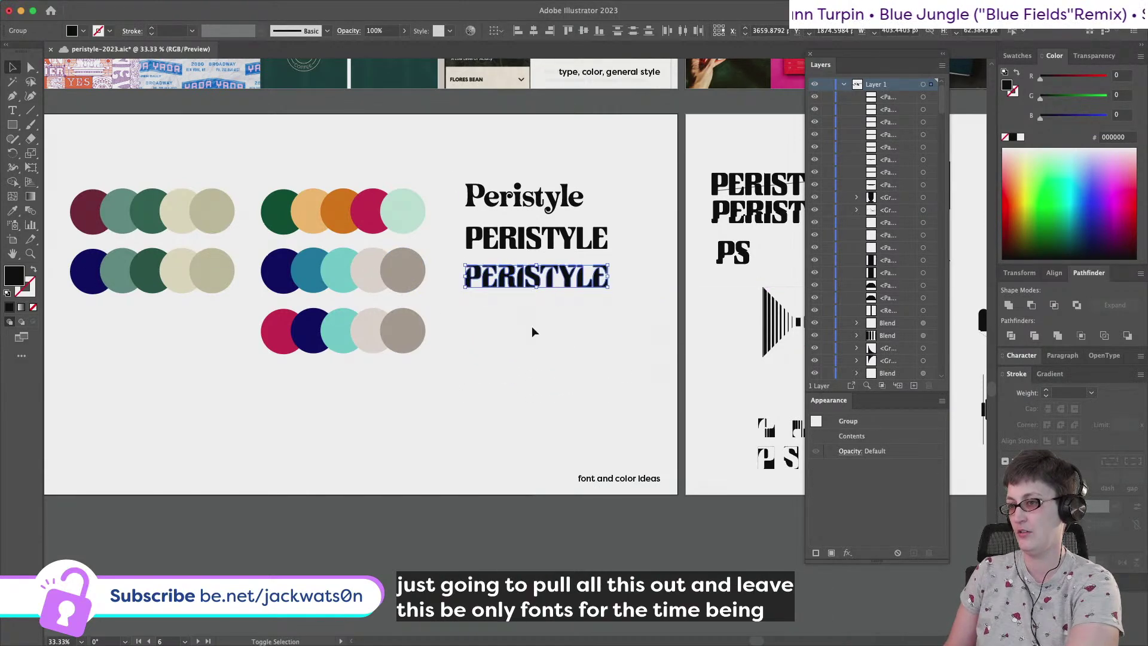
left_click(531, 324)
On the artboard with the column sketches, replace the swash P of the mixed-case Peristyle wordmark with its plain alternate
scroll(533, 325, "right", 10)
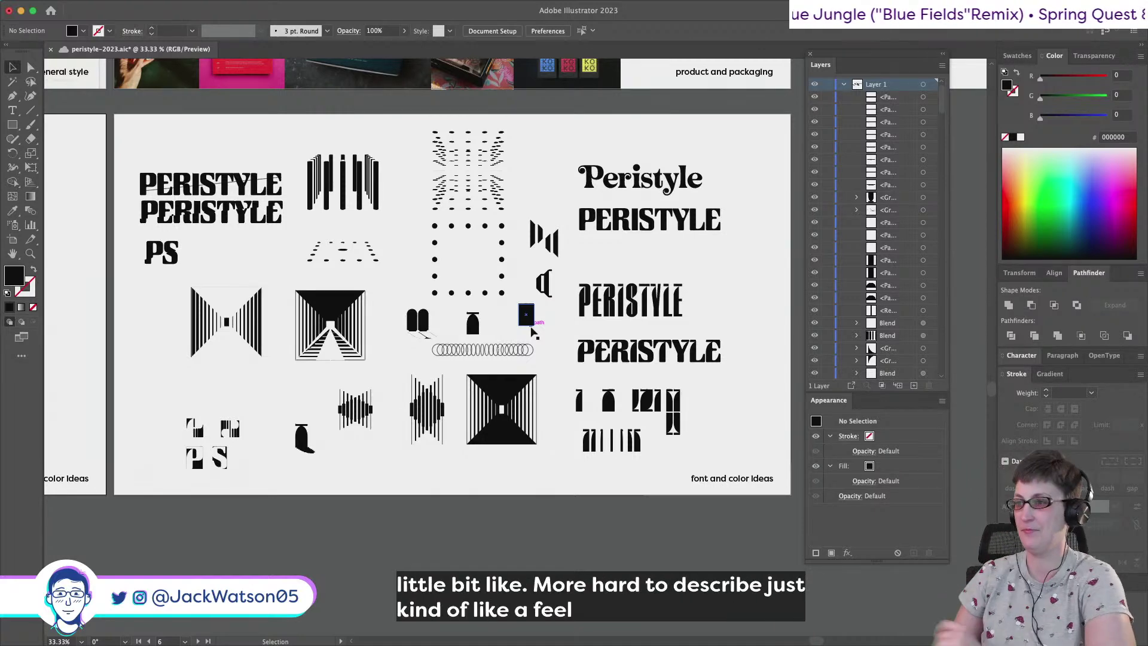
key("alt")
scroll(601, 190, "up", 2)
scroll(605, 189, "right", 5)
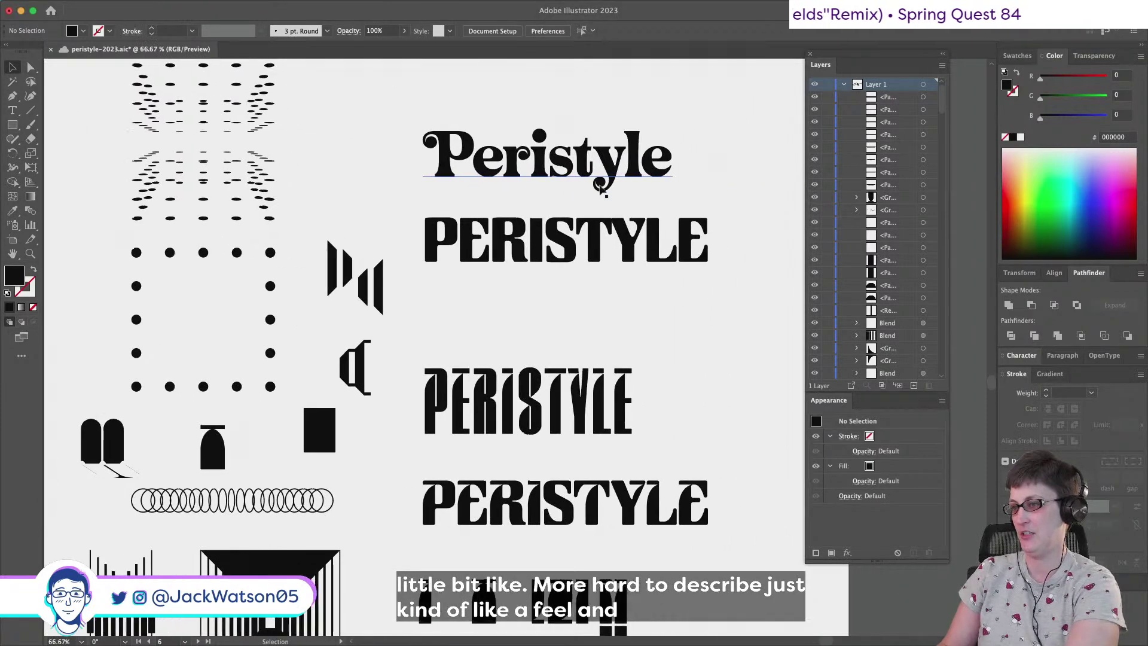
left_click_drag(646, 290, 292, 207)
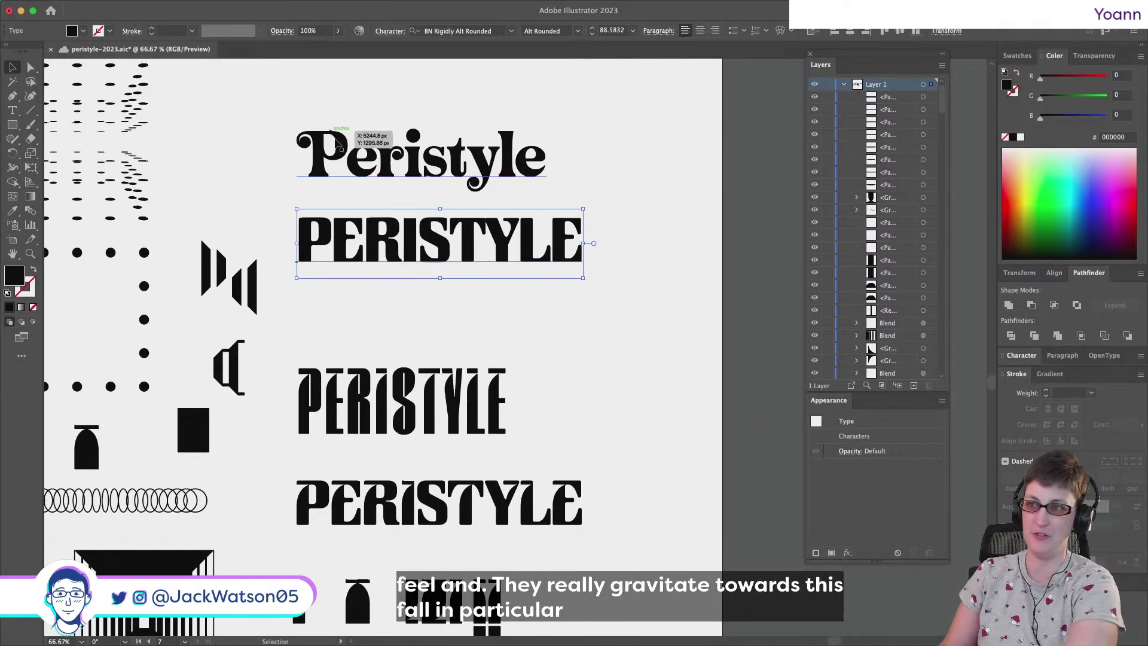
key("t")
left_click_drag(346, 156, 318, 157)
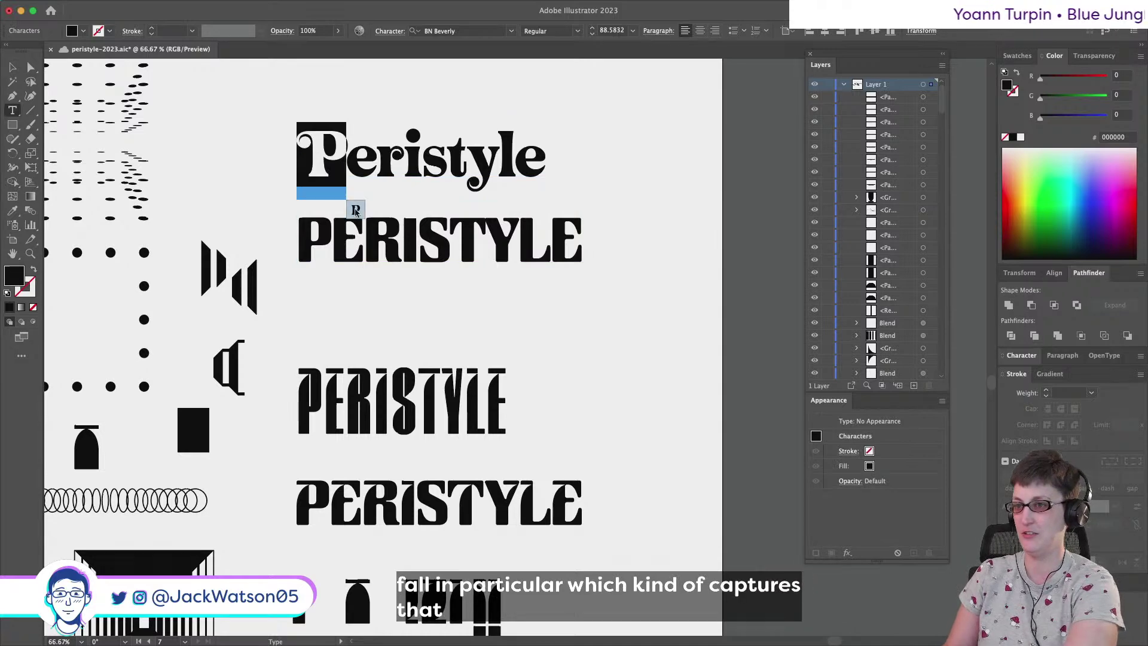
key("Escape")
key("super+shift+a")
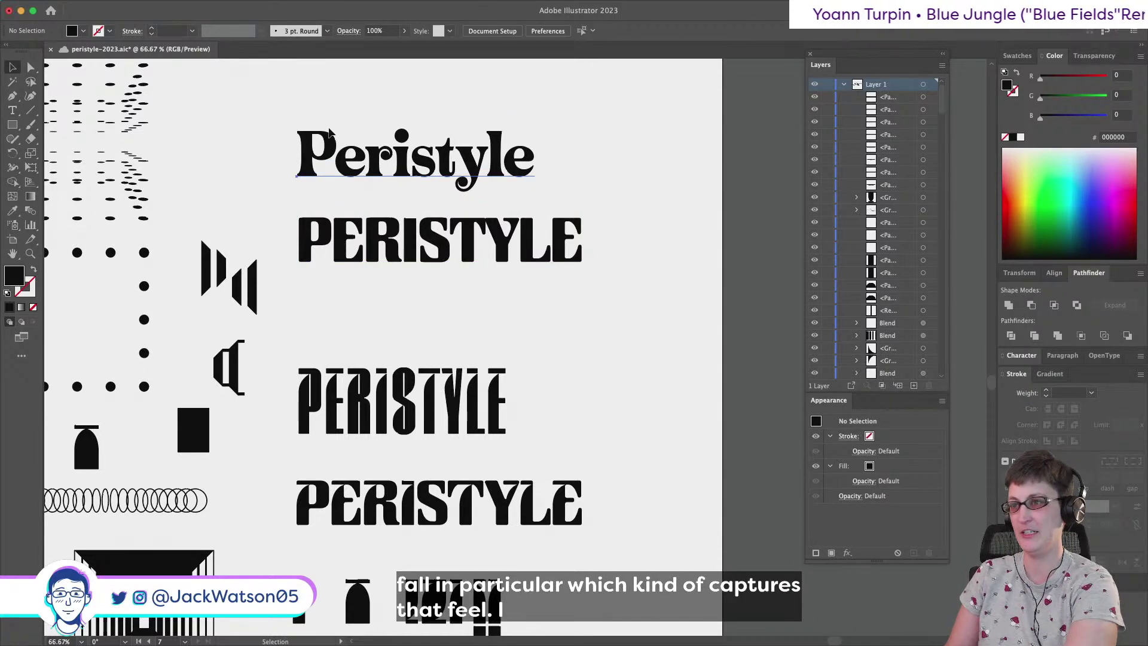
Check the letters r and y in the mixed-case Peristyle wordmark for alternate glyphs
left_click(331, 133)
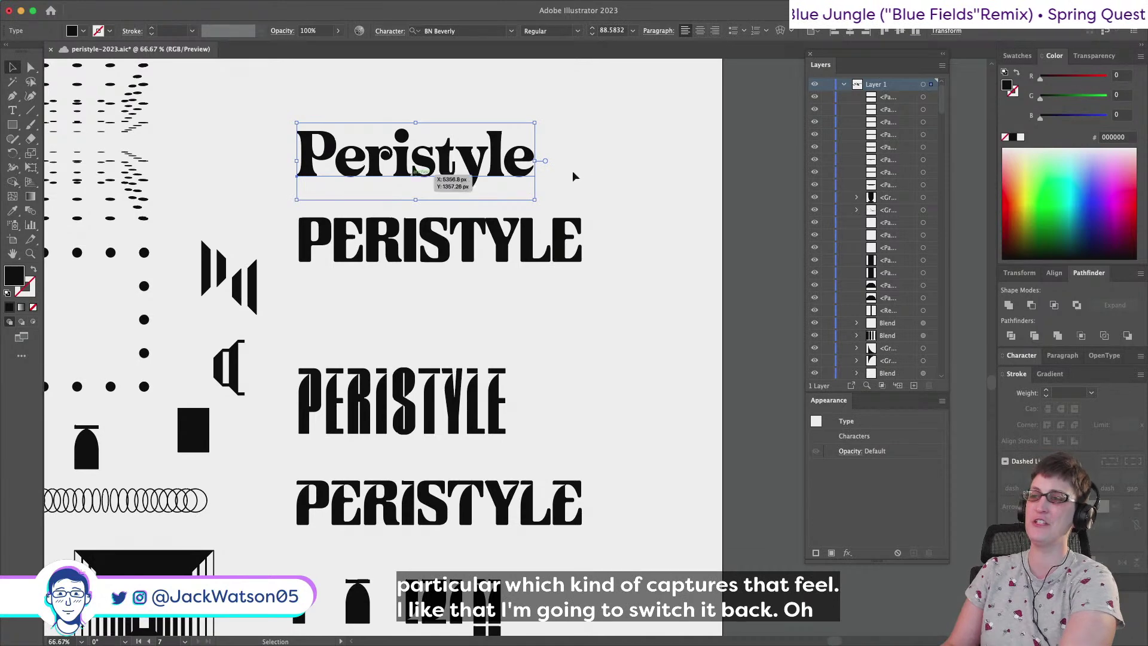
double_click(376, 157)
key("shift+Right")
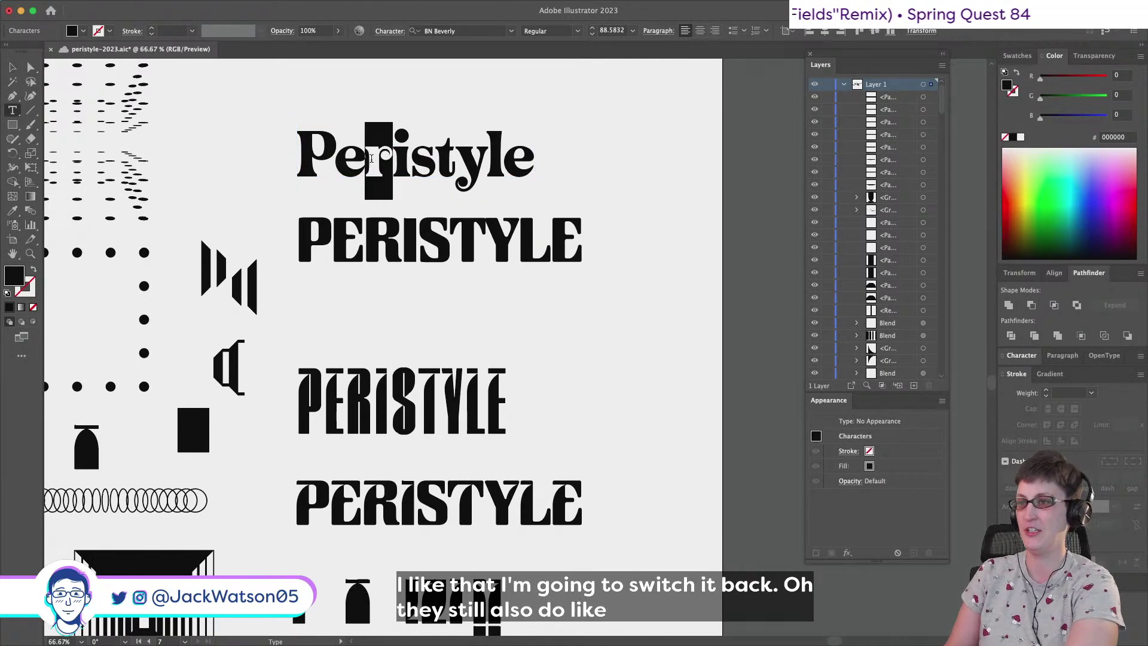
left_click_drag(487, 168, 462, 168)
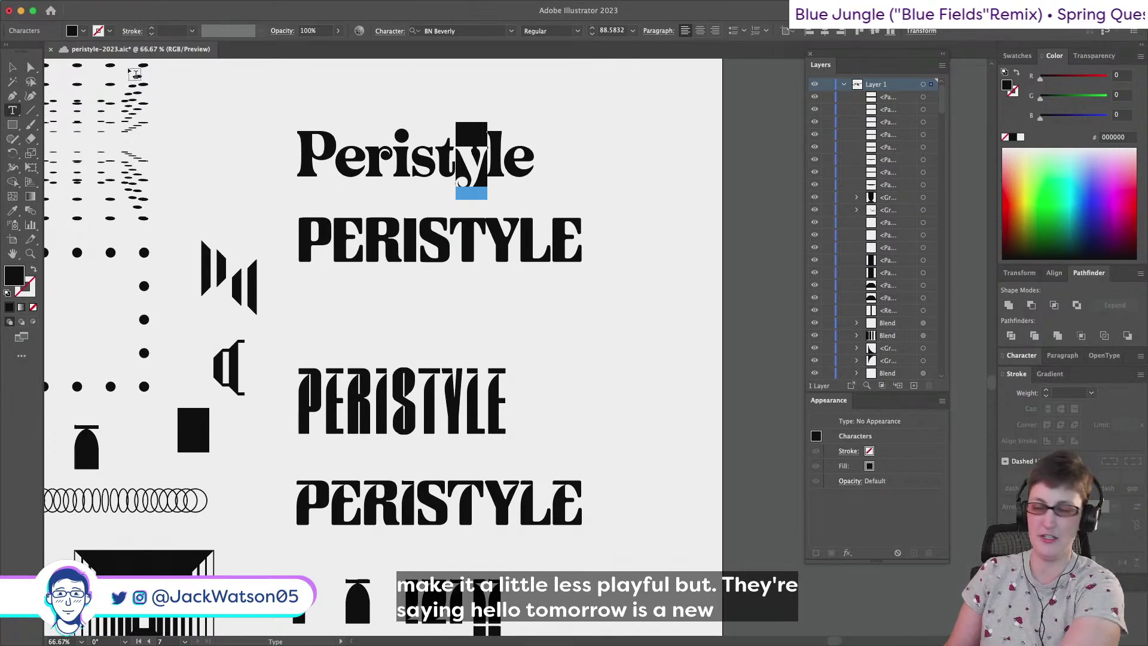
key("Escape")
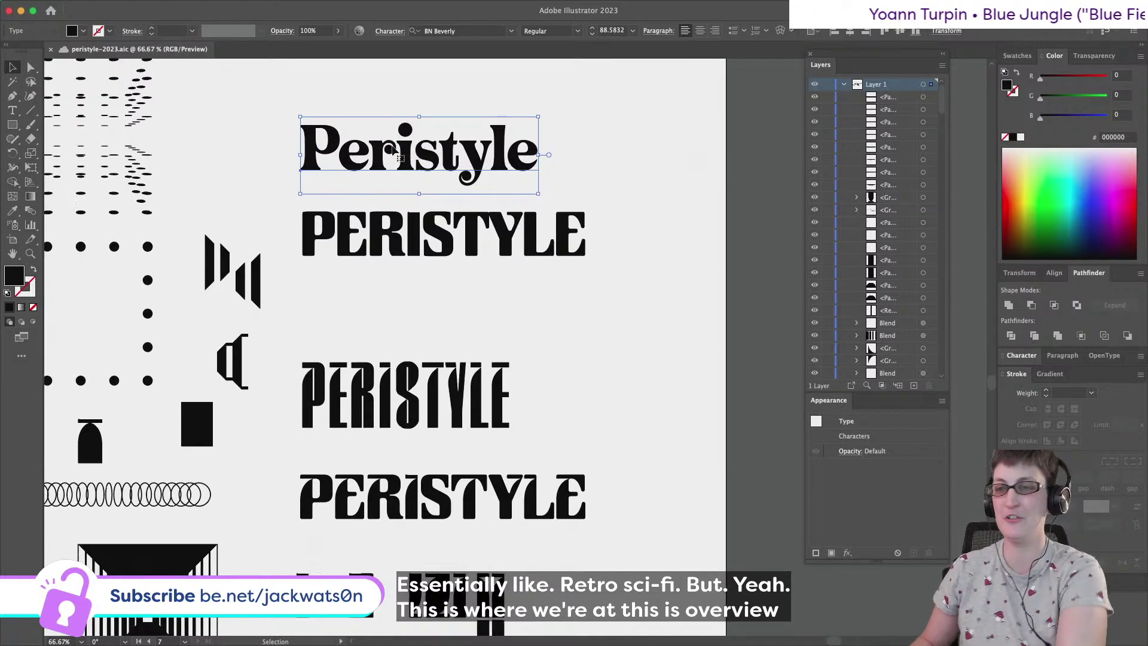
Examine the column and perspective logo ideas, including the striped squares, the vertical bar shapes and the dotted patterns
scroll(320, 197, "down", 3, "alt")
scroll(320, 197, "left", 5)
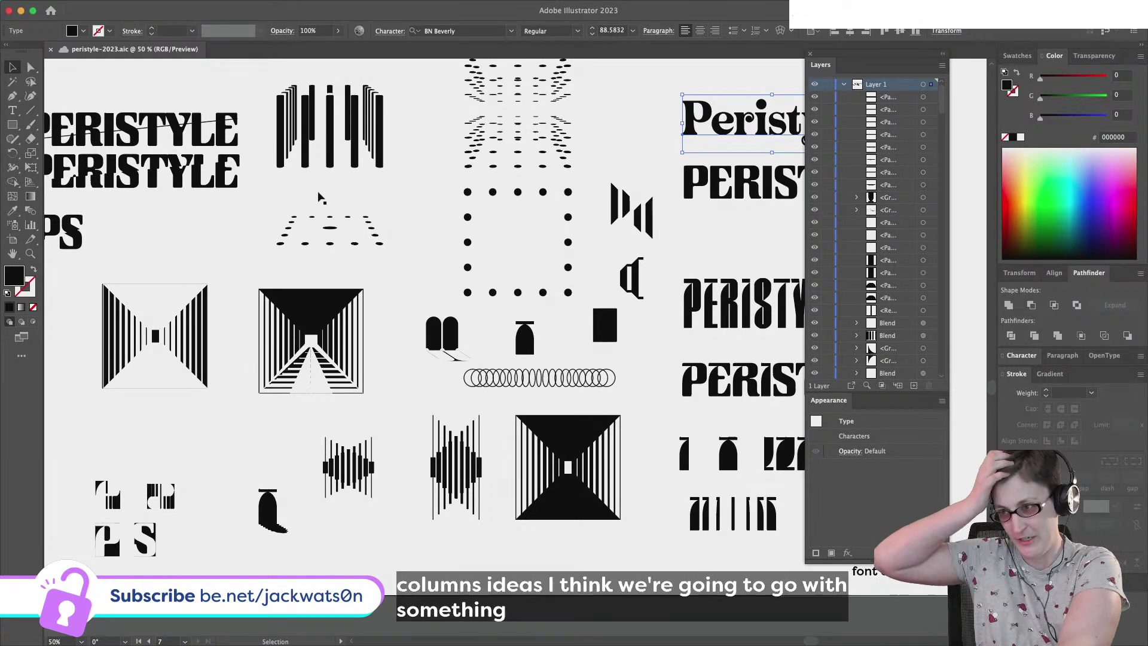
key("alt")
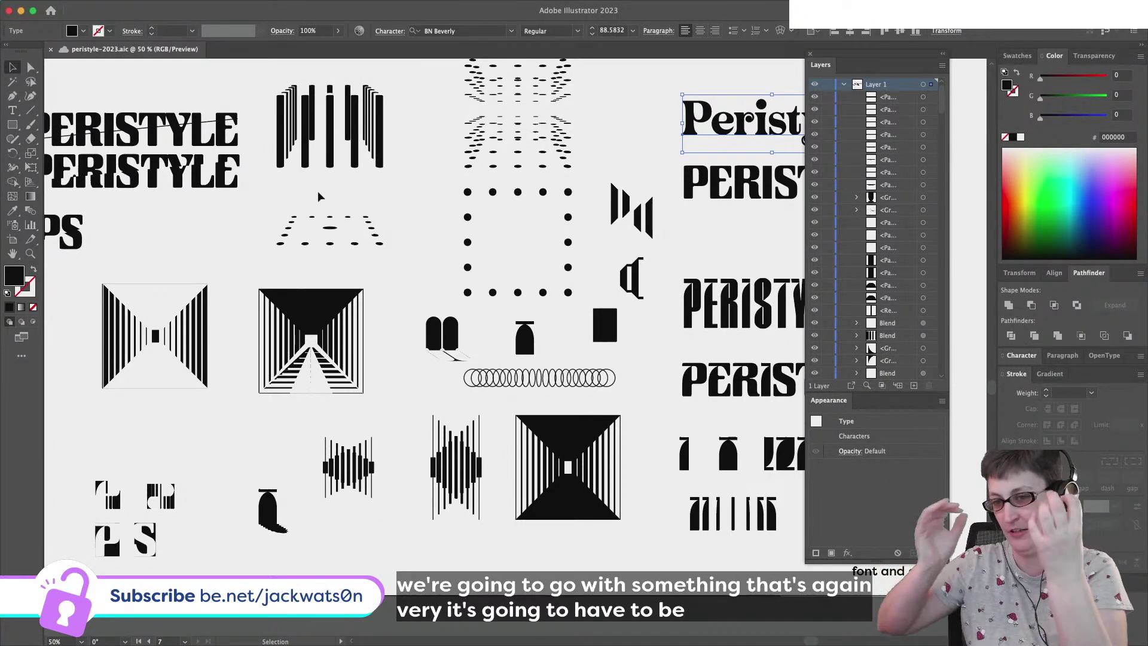
scroll(320, 197, "left", 5)
scroll(318, 195, "up", 3)
scroll(318, 195, "right", 3)
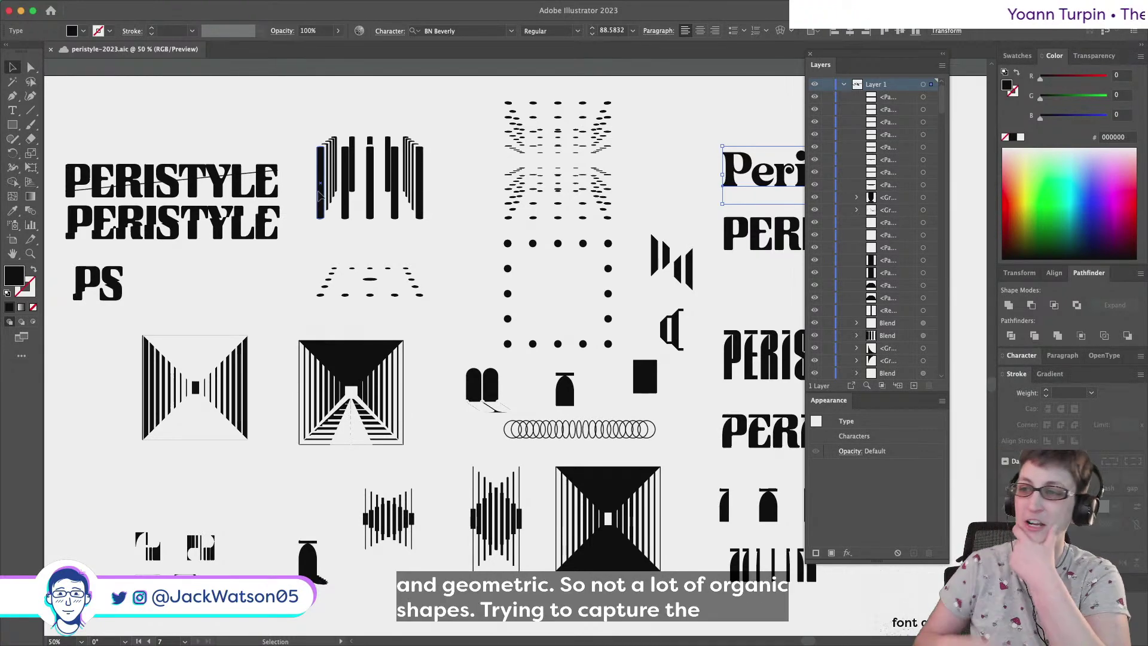
left_click(463, 254)
scroll(462, 254, "right", 2)
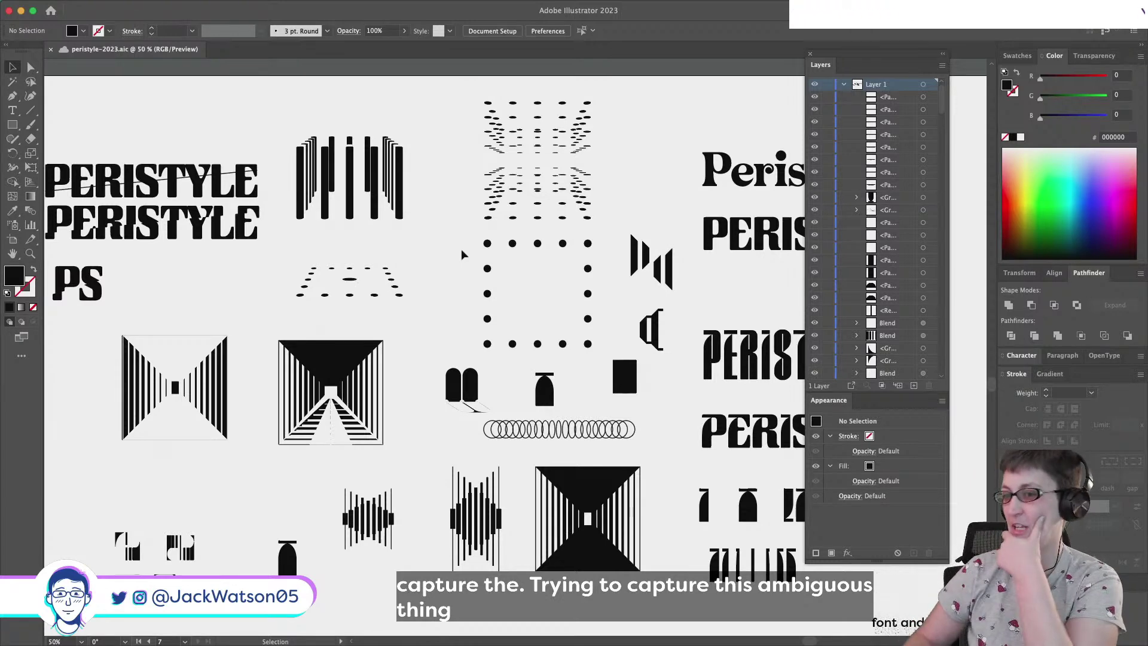
scroll(454, 108, "down", 3)
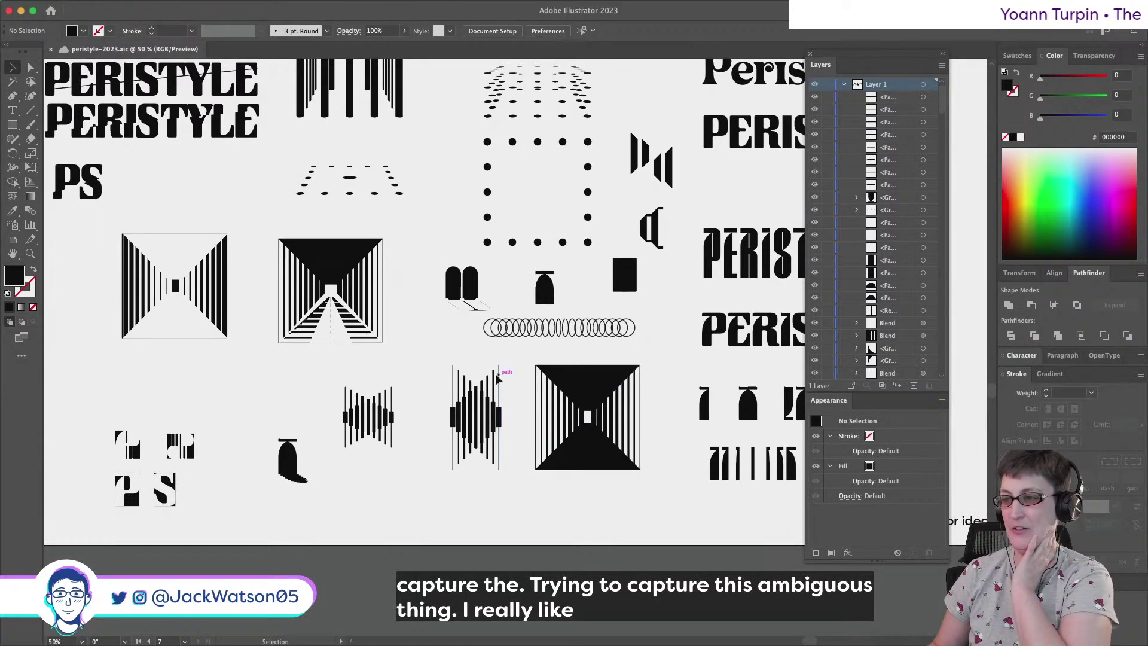
left_click_drag(650, 507, 368, 366)
left_click_drag(84, 230, 388, 338)
scroll(351, 148, "up", 2)
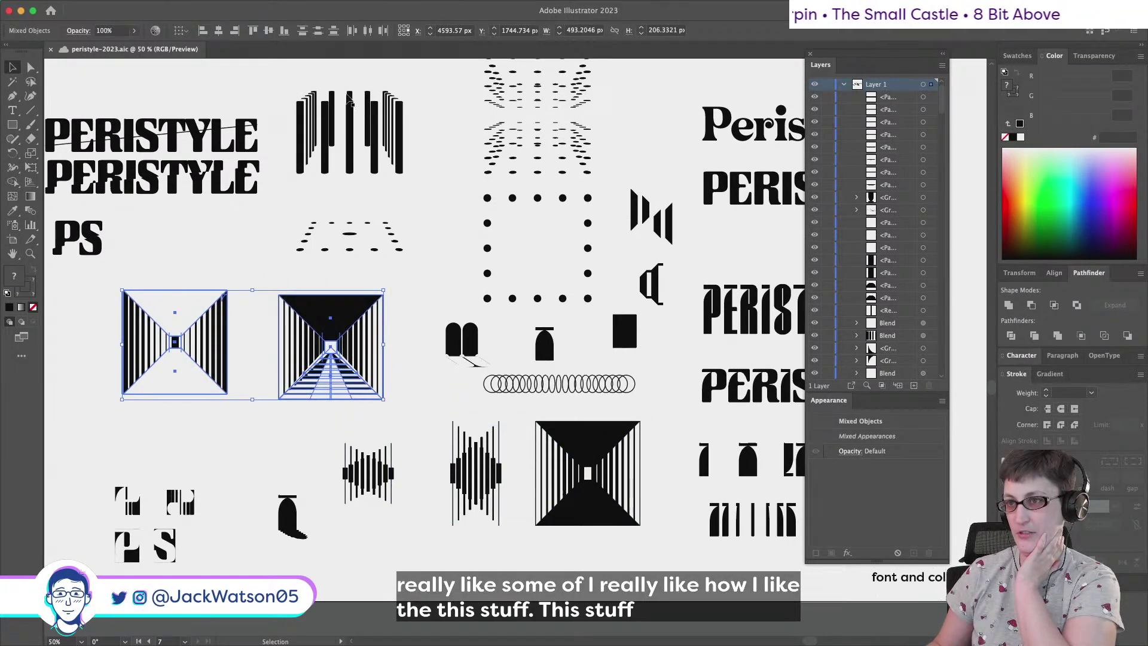
left_click(432, 189)
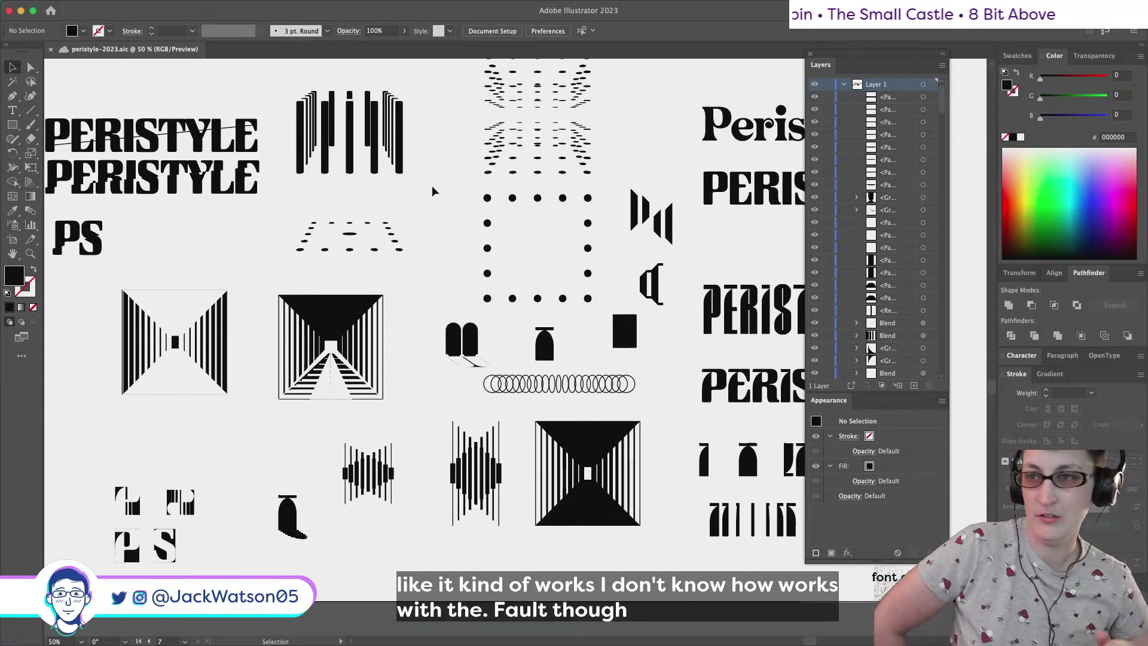
Move the upper PERISTYLE wordmark with its diagonal lines up to leave a gap above the second wordmark
scroll(433, 191, "up", 3)
scroll(433, 190, "left", 3)
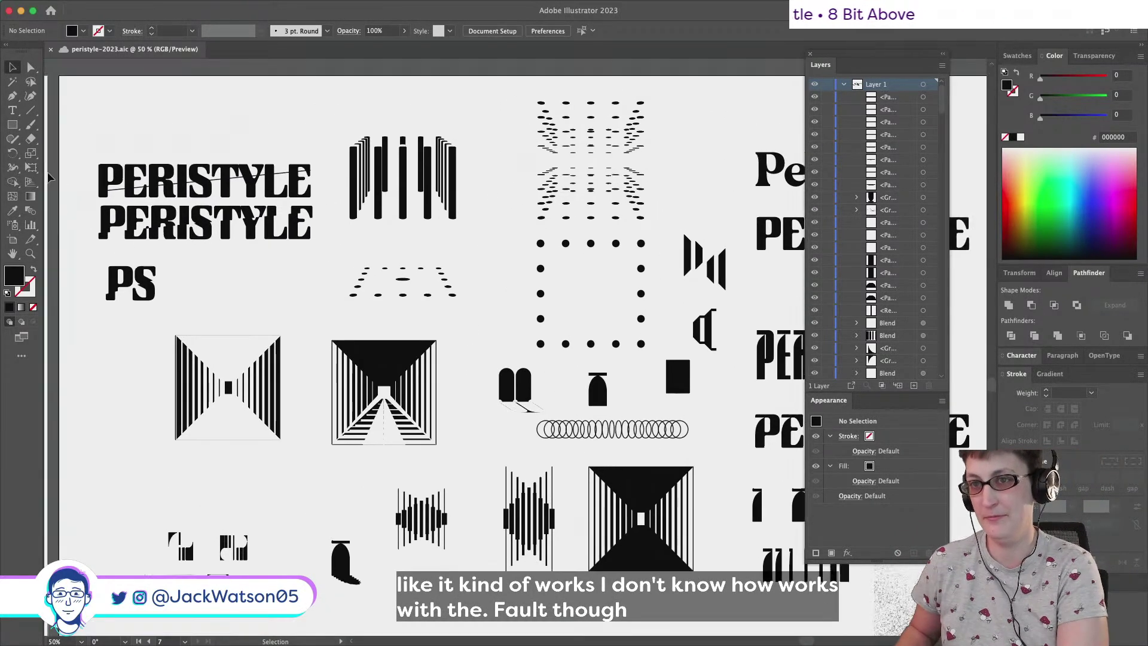
left_click_drag(78, 151, 309, 176)
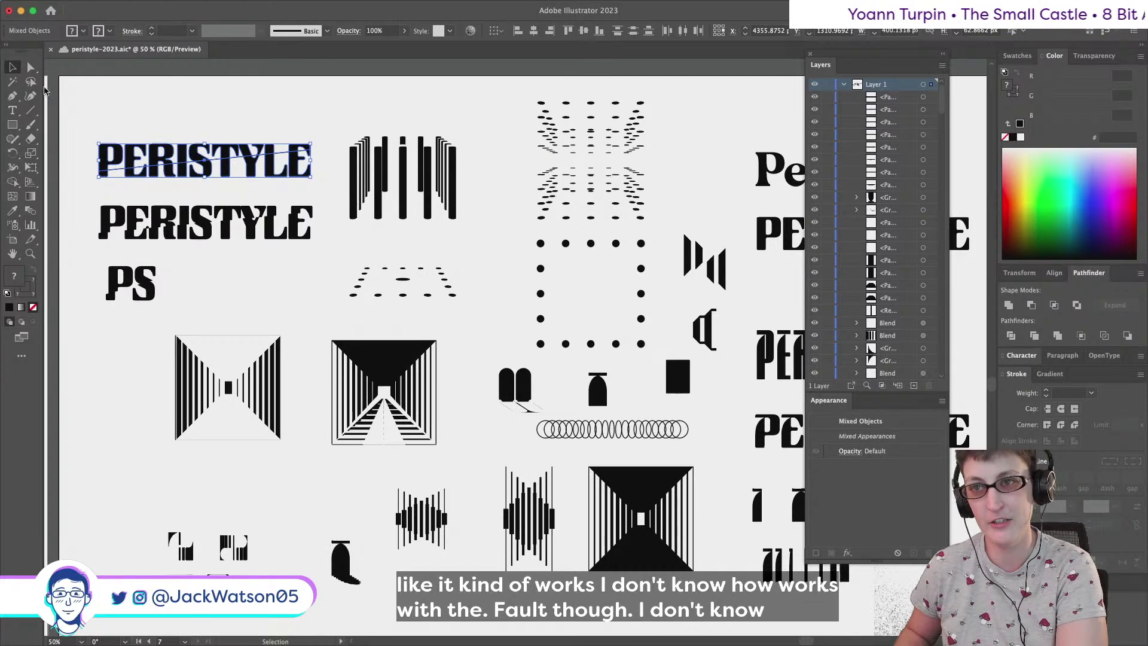
left_click(149, 95)
Copy the dotted perspective blend above the square of dots and clear the selection
scroll(155, 100, "down", 2)
scroll(155, 100, "right", 3)
scroll(154, 100, "right", 3)
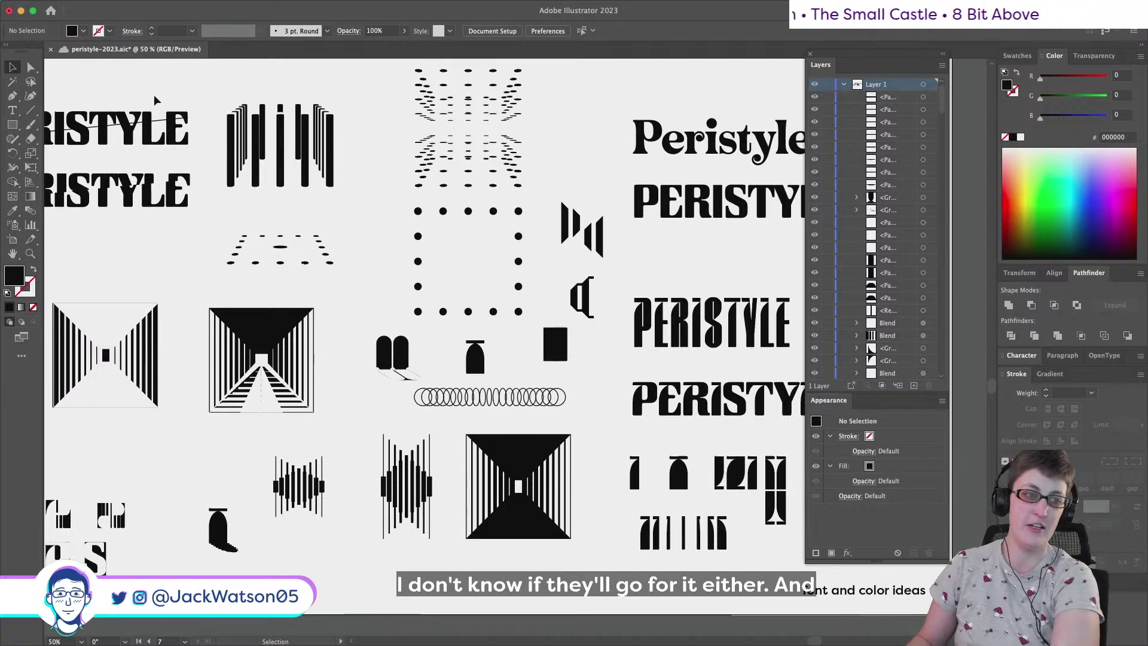
left_click(441, 134)
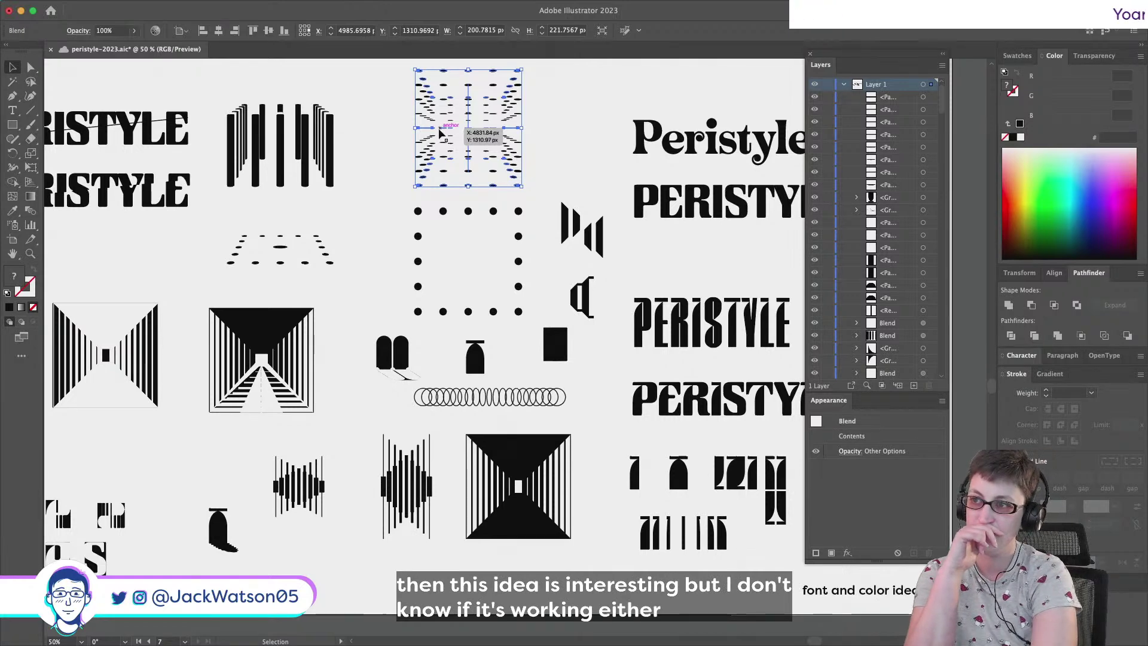
scroll(441, 134, "left", 5)
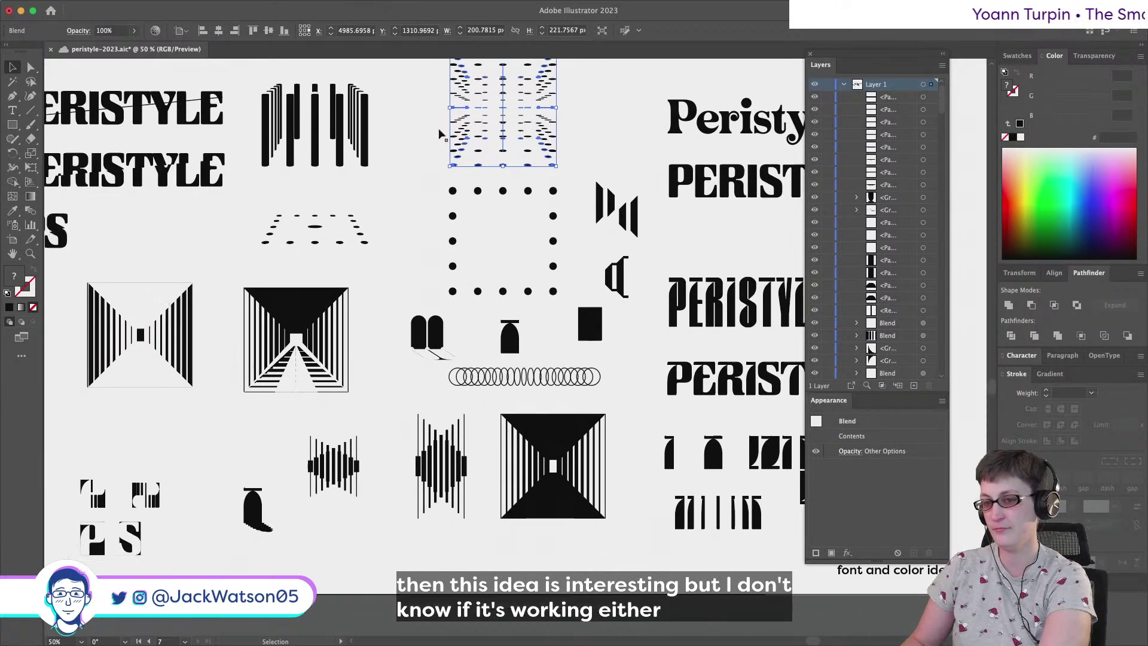
scroll(440, 134, "right", 3)
key("super+f")
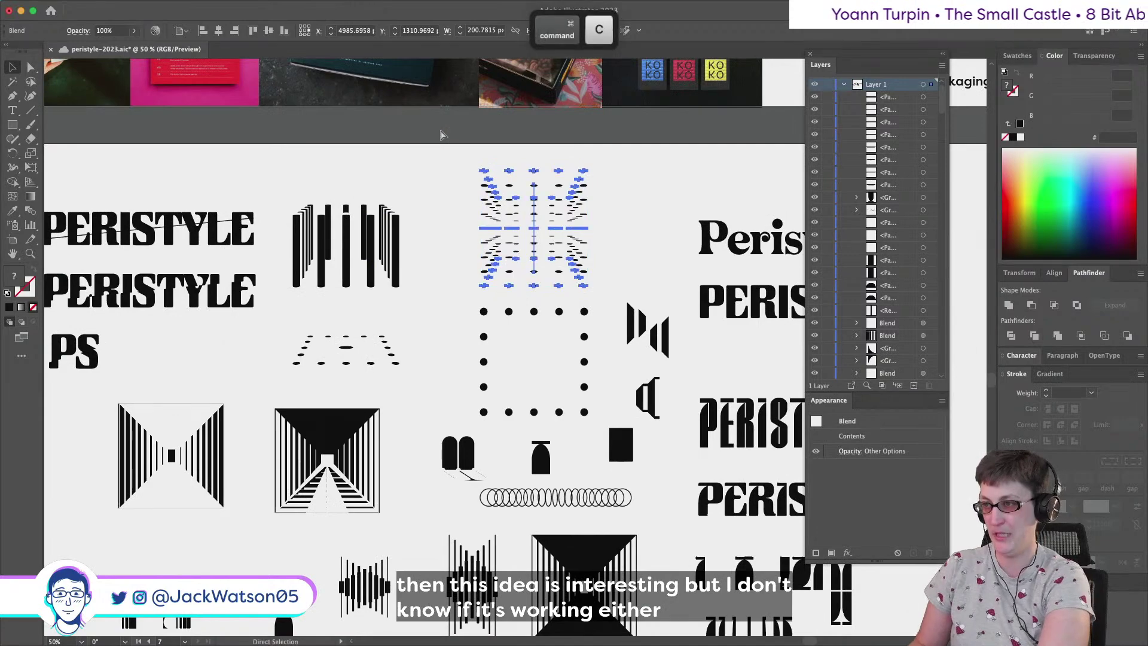
scroll(441, 134, "down", 3)
scroll(441, 134, "left", 4)
key("shift+super+a")
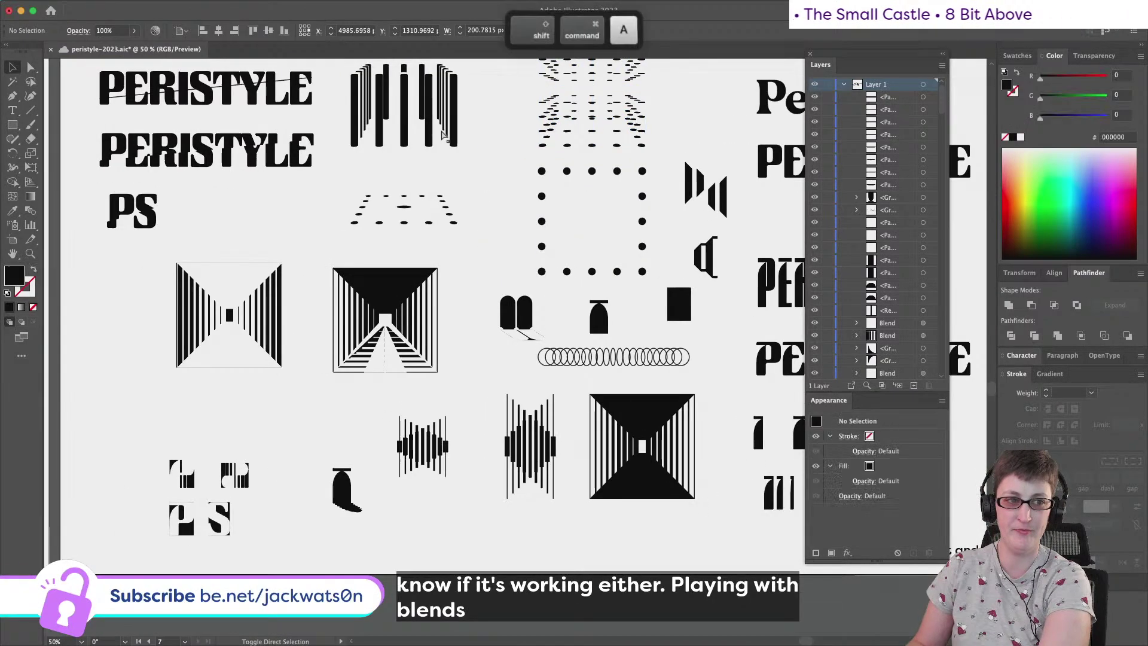
scroll(505, 167, "left", 1)
scroll(505, 167, "left", 2)
scroll(505, 166, "up", 1)
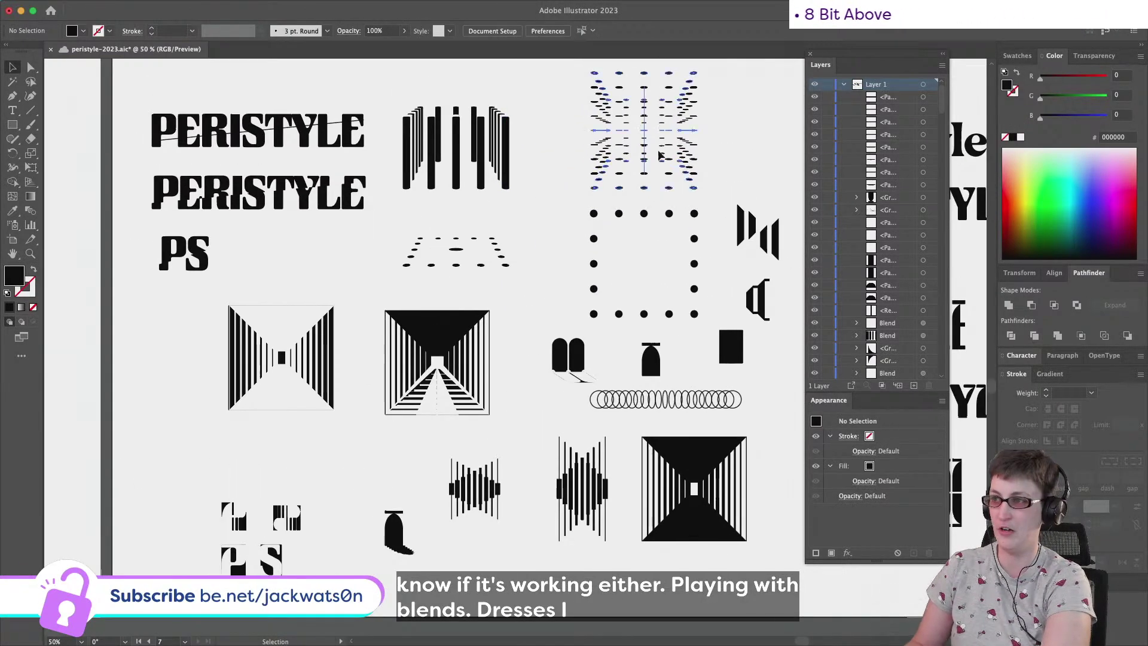
Duplicate the dotted perspective blend and cut the copy for placement elsewhere on the board
left_click_drag(647, 144, 712, 233)
scroll(713, 233, "right", 5)
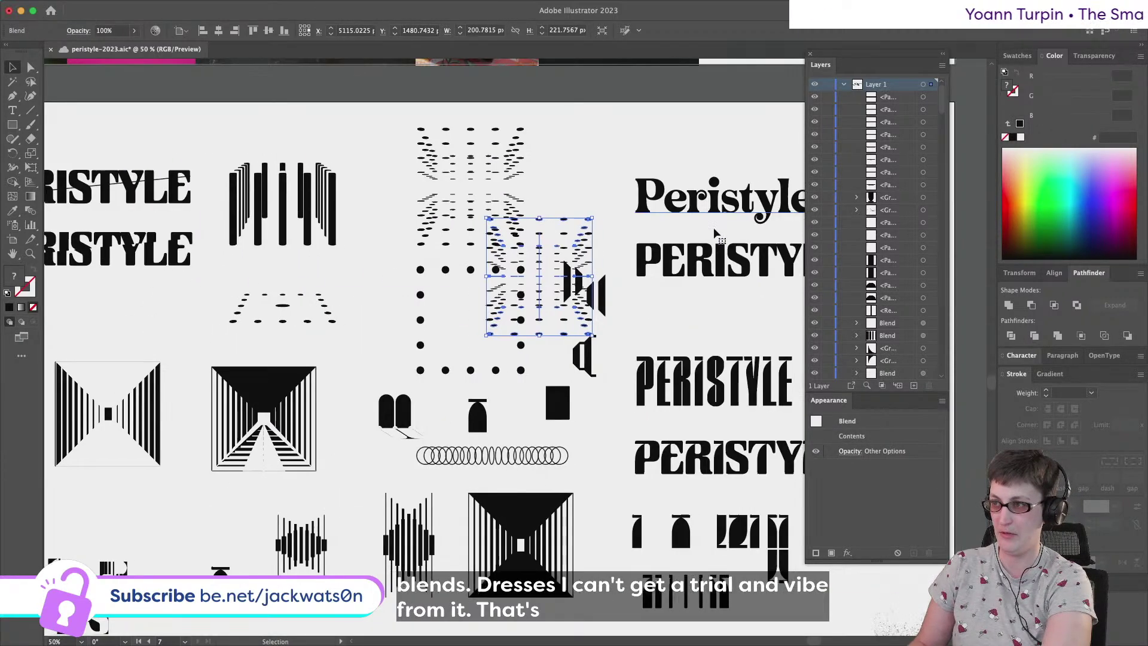
scroll(713, 227, "down", 4)
scroll(713, 227, "left", 5)
scroll(713, 227, "left", 5)
key("ctrl+x")
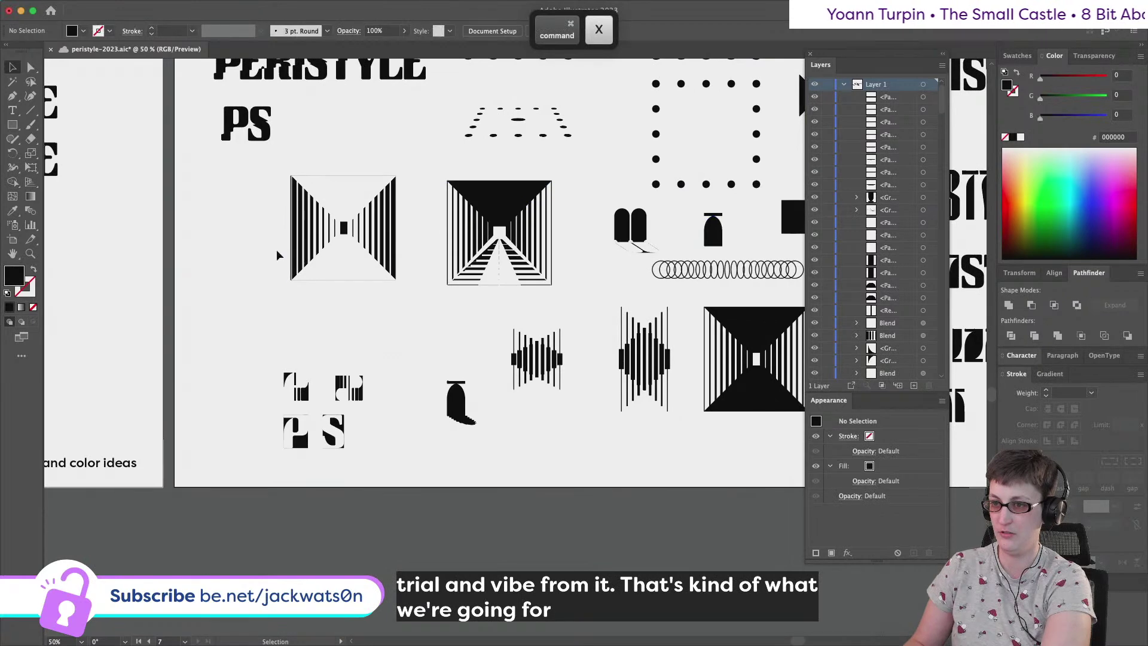
Move the four P and S letter squares beneath the small vertical-bar shape, beside the boot-shaped column
left_click_drag(290, 358, 546, 494)
scroll(367, 472, "up", 3)
scroll(367, 472, "right", 1)
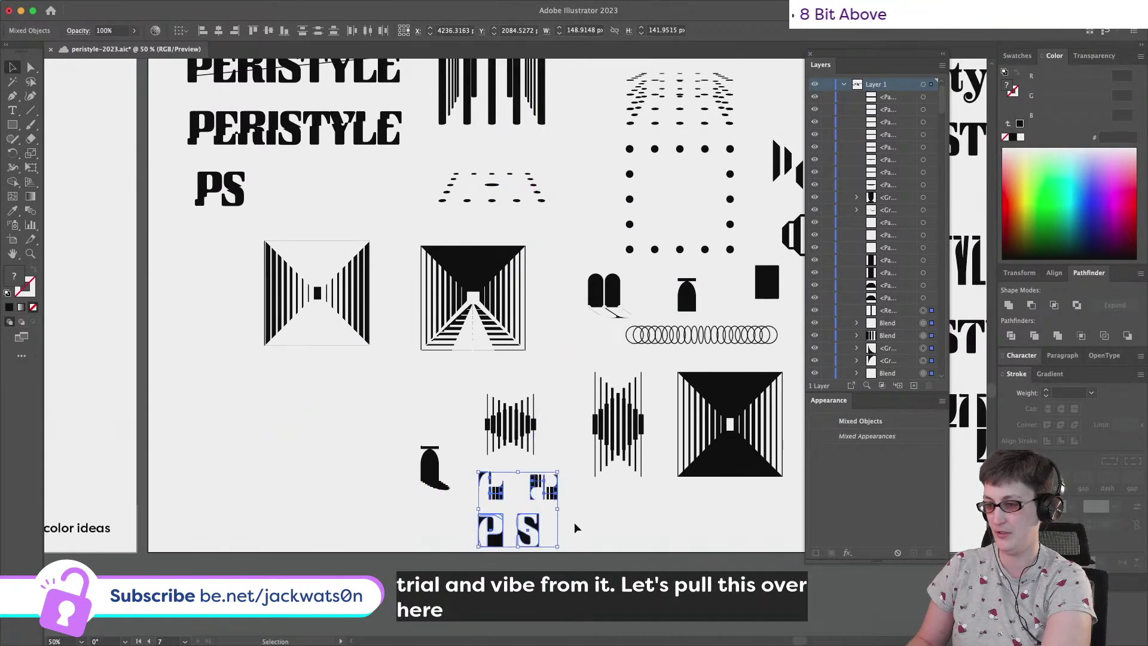
Paste the dotted blend and place it in the cleared area below the striped square with the open centre
key("ctrl+shift+a")
key("ctrl+v")
left_click_drag(531, 339, 305, 437)
right_click(308, 437)
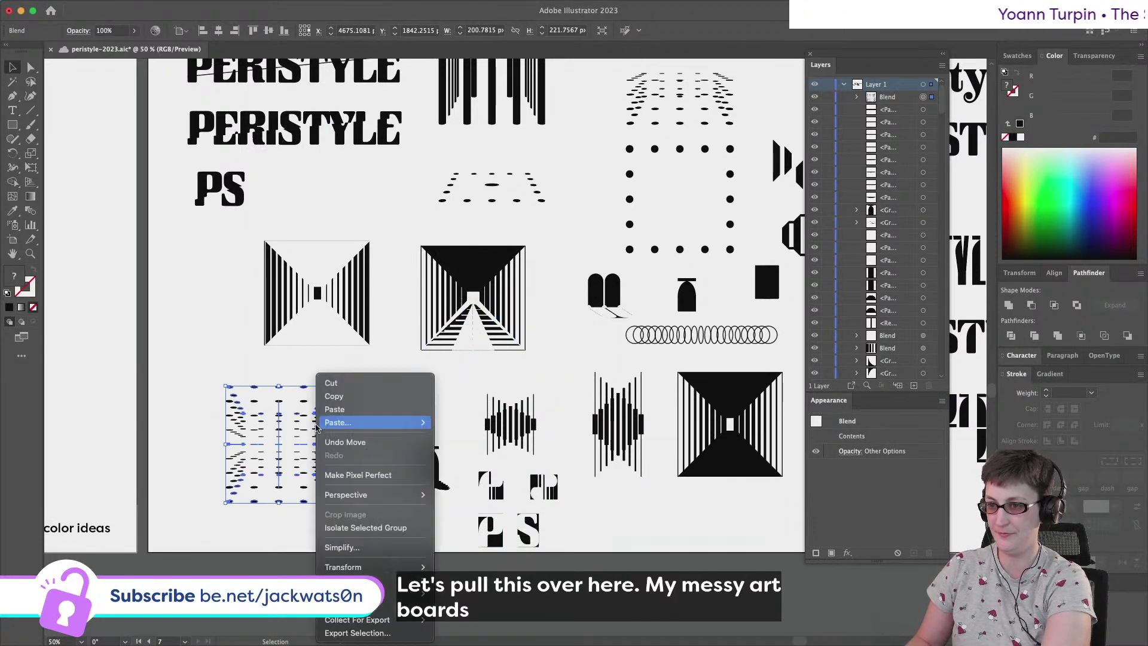
left_click(221, 425)
Try releasing the pasted blend into its separate dot groups
left_click(146, 7)
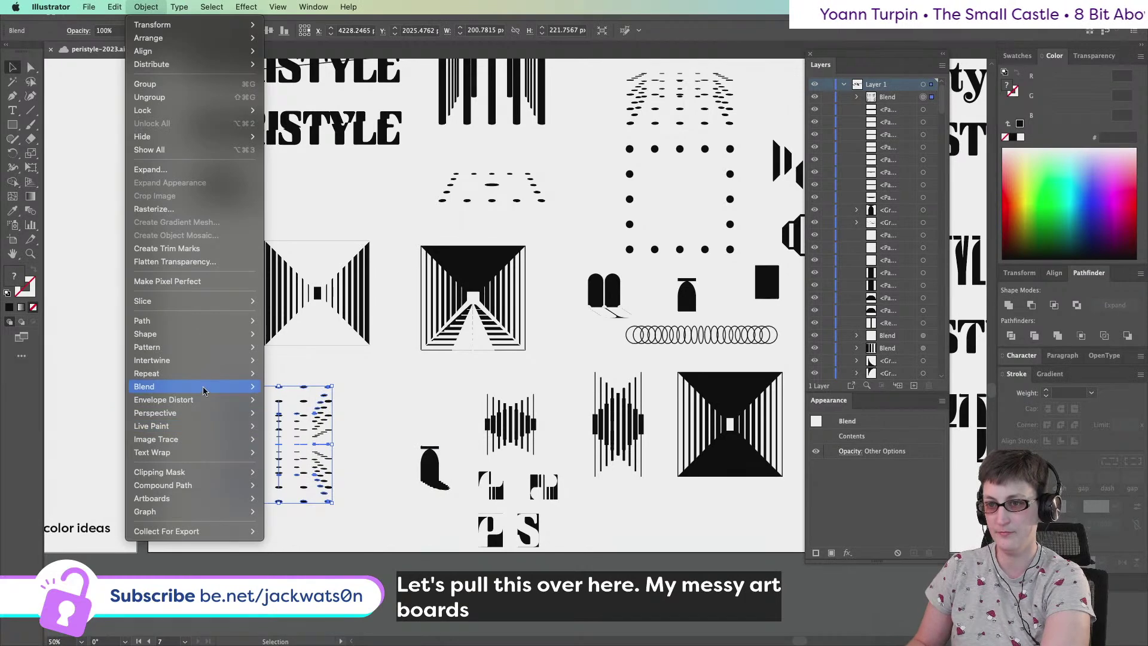
mouse_move(191, 387)
left_click(283, 399)
scroll(311, 455, "up", 3)
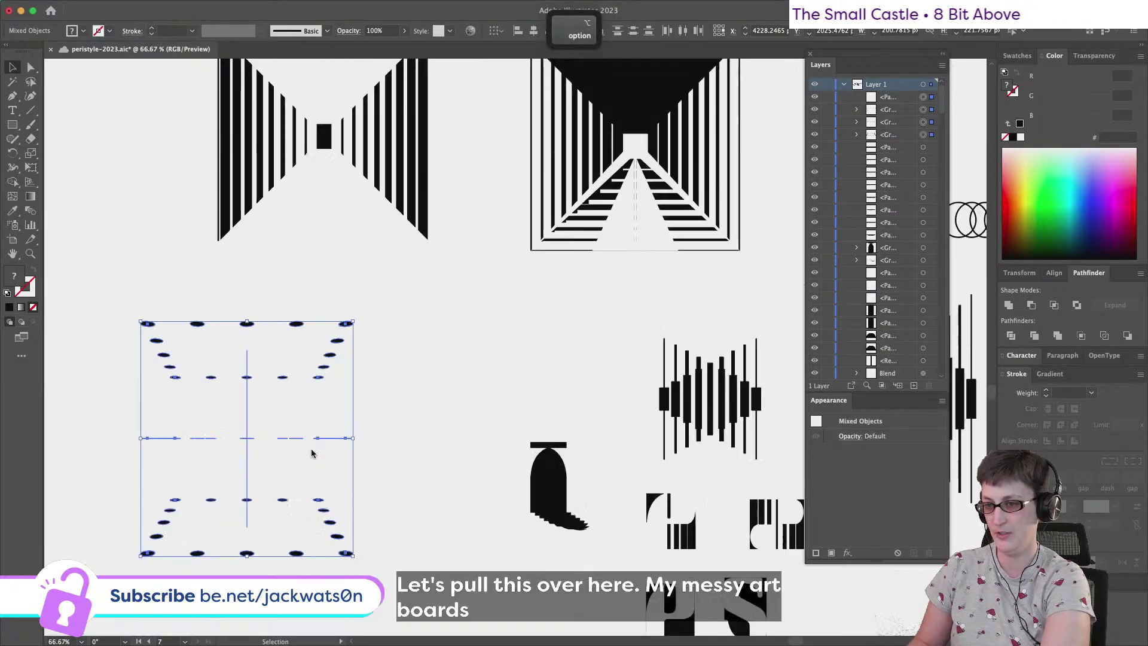
scroll(311, 455, "left", 3)
Try swapping fill and stroke on the released upper dot group, and undo the swap and the blend release
left_click(184, 409)
left_click(234, 440)
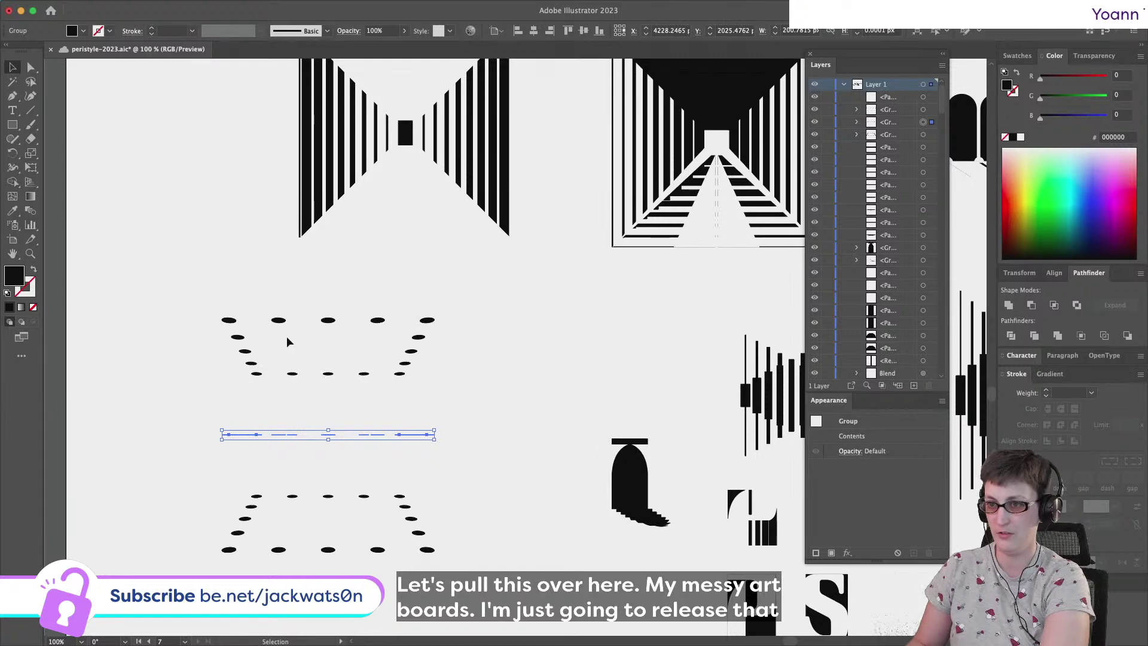
left_click(328, 321)
left_click(33, 255)
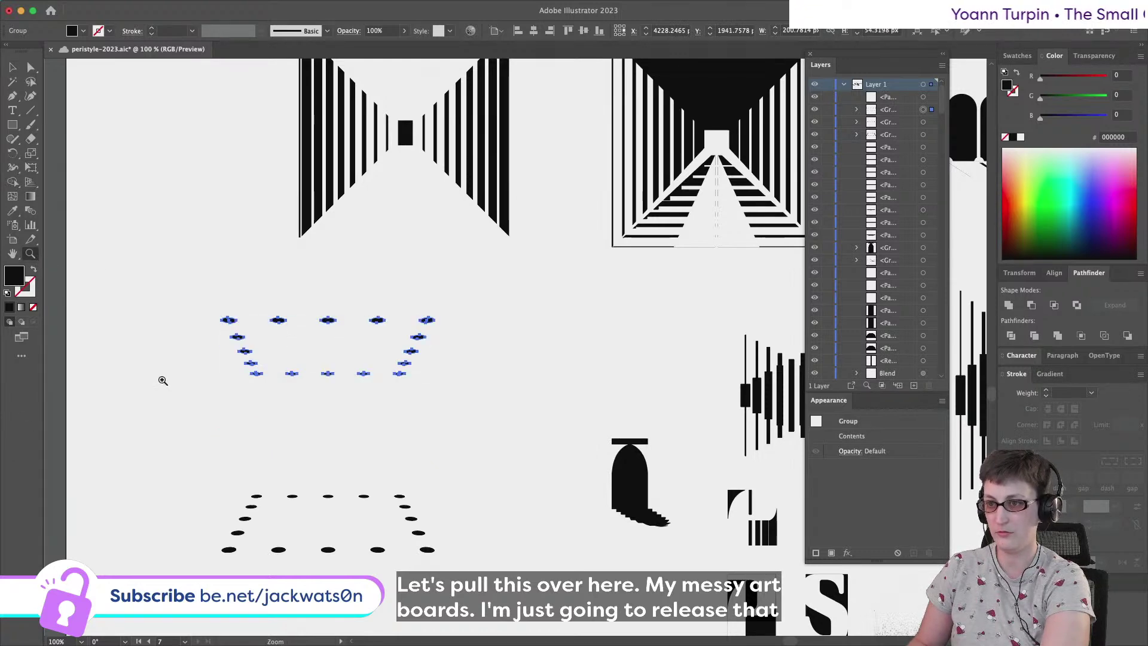
left_click(32, 270)
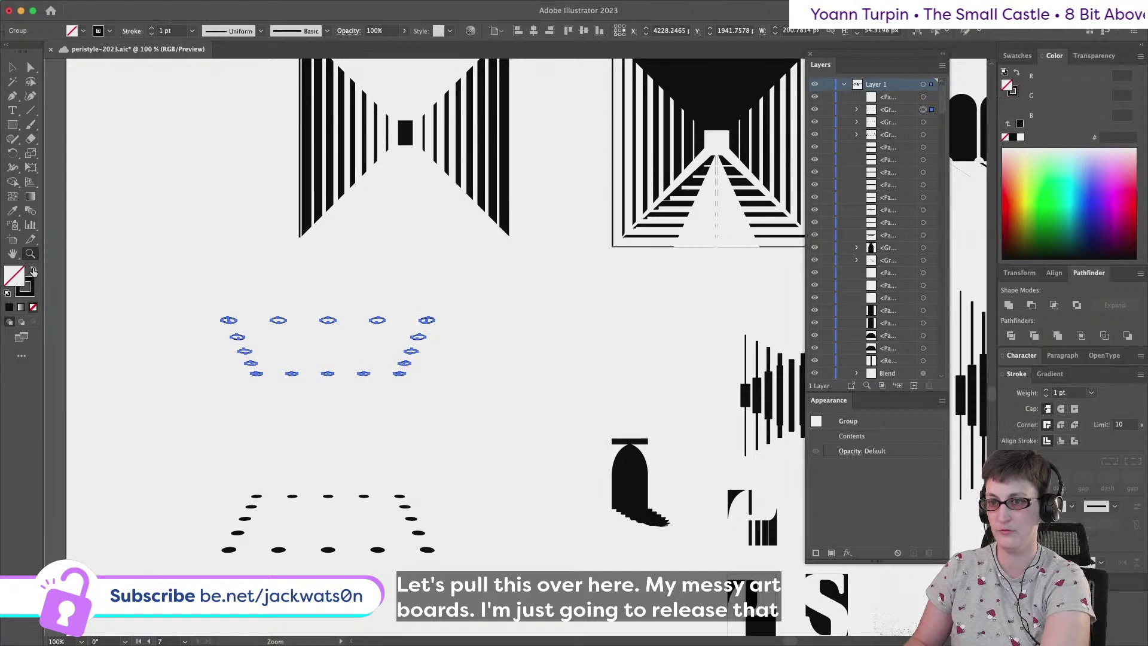
left_click(14, 70)
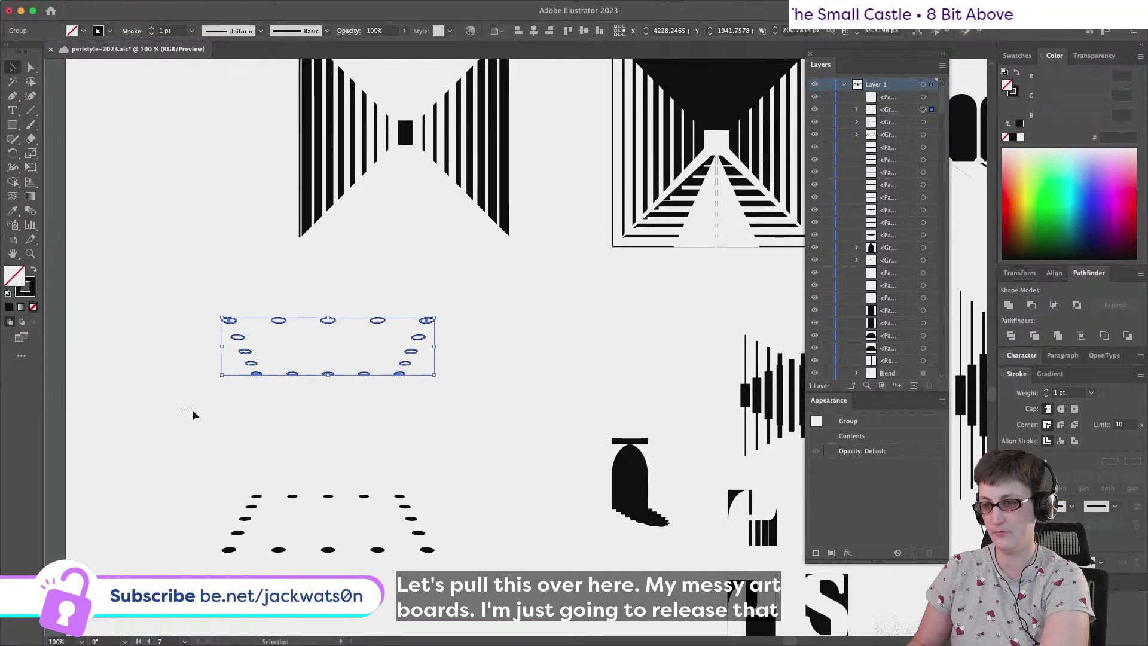
key("super+z")
key("super+z")
Isolate the dotted blend, swap fill and stroke on its top and middle dot groups, and exit isolation
double_click(272, 323)
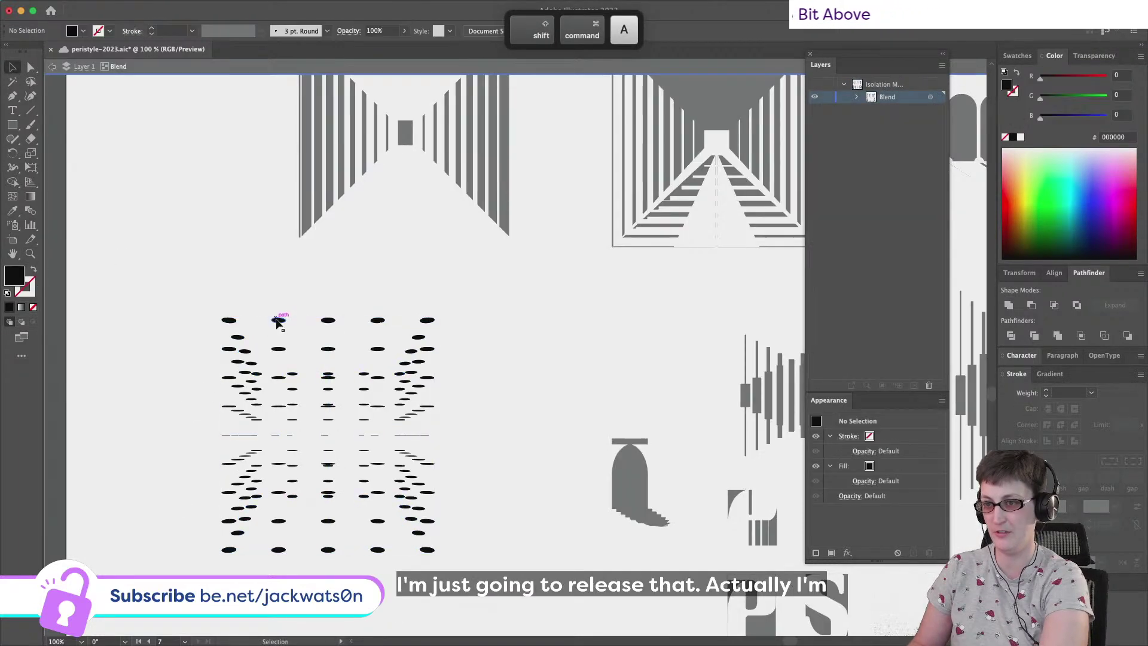
left_click(34, 270)
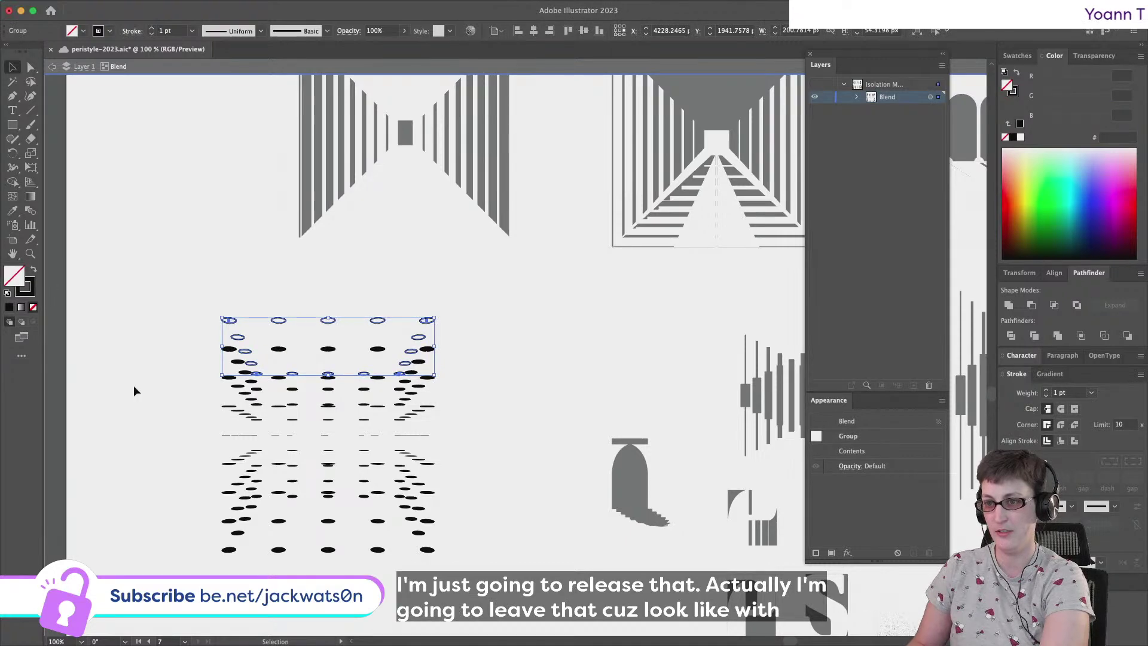
left_click(134, 385)
left_click(235, 435)
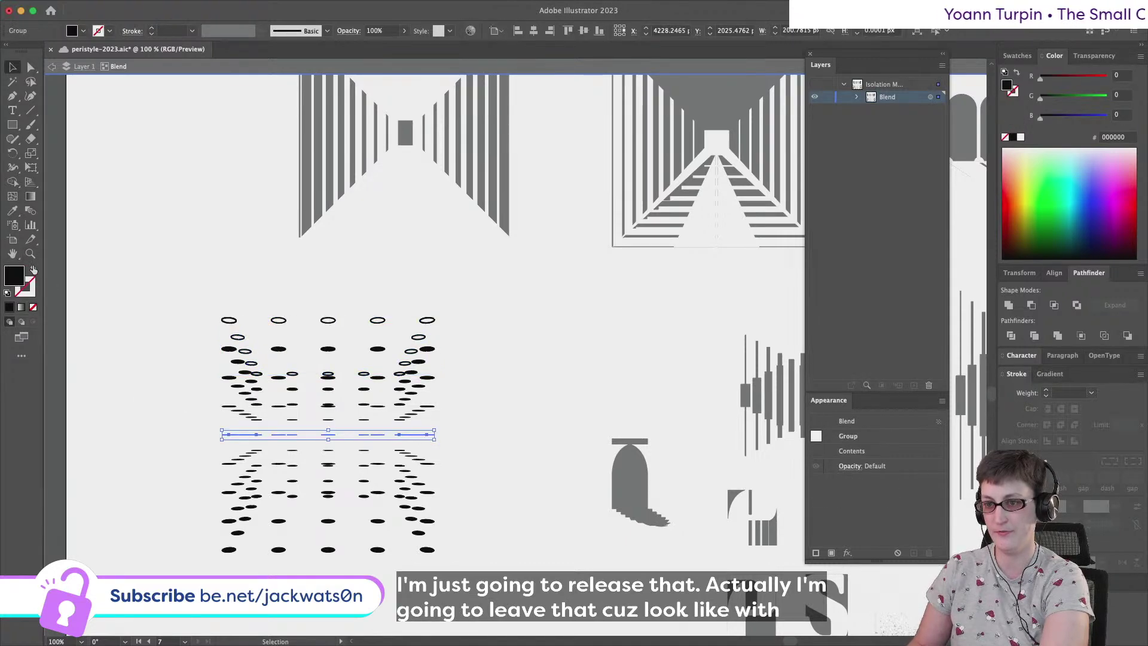
left_click(35, 269)
left_click(174, 407)
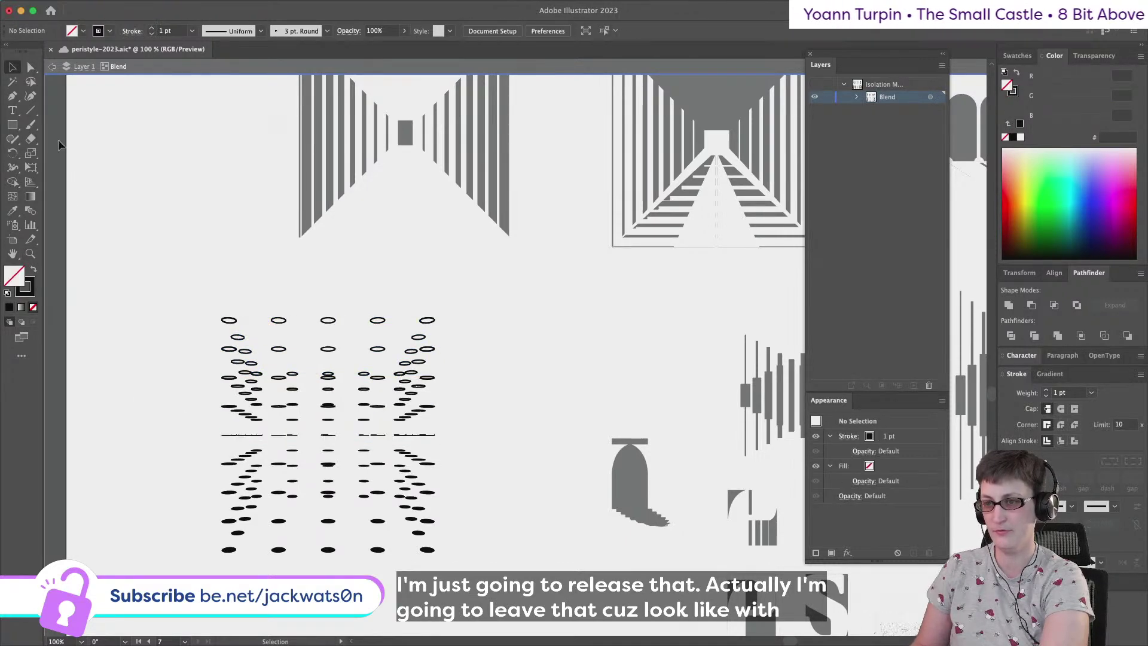
left_click(51, 67)
scroll(293, 311, "down", 1)
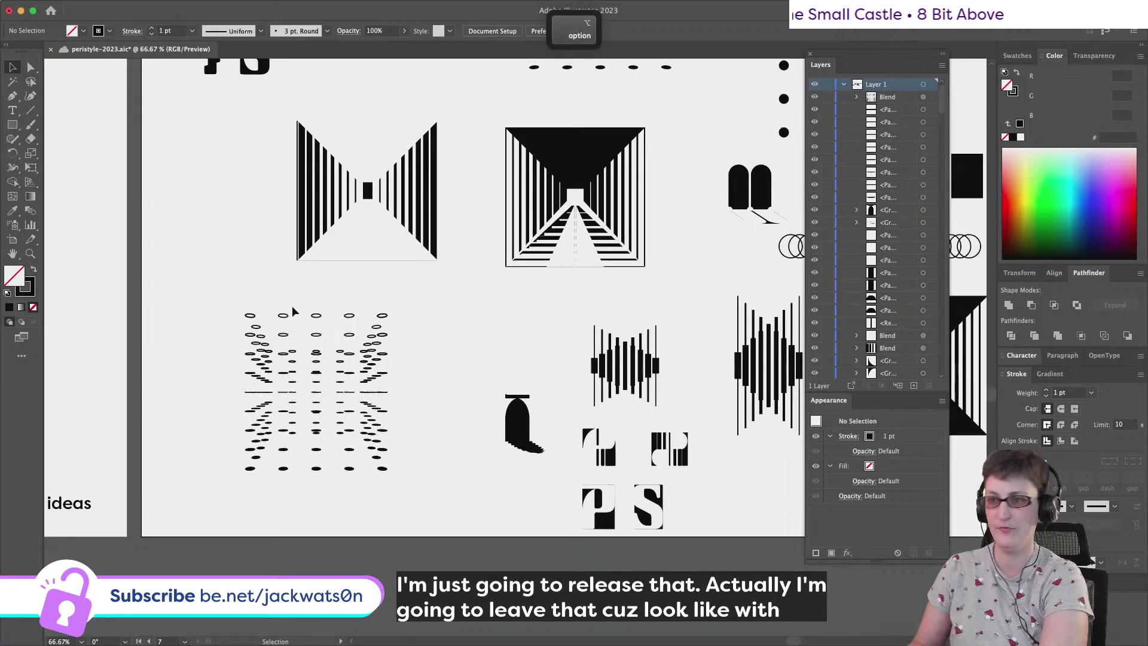
left_click(29, 66)
left_click_drag(395, 321, 395, 321)
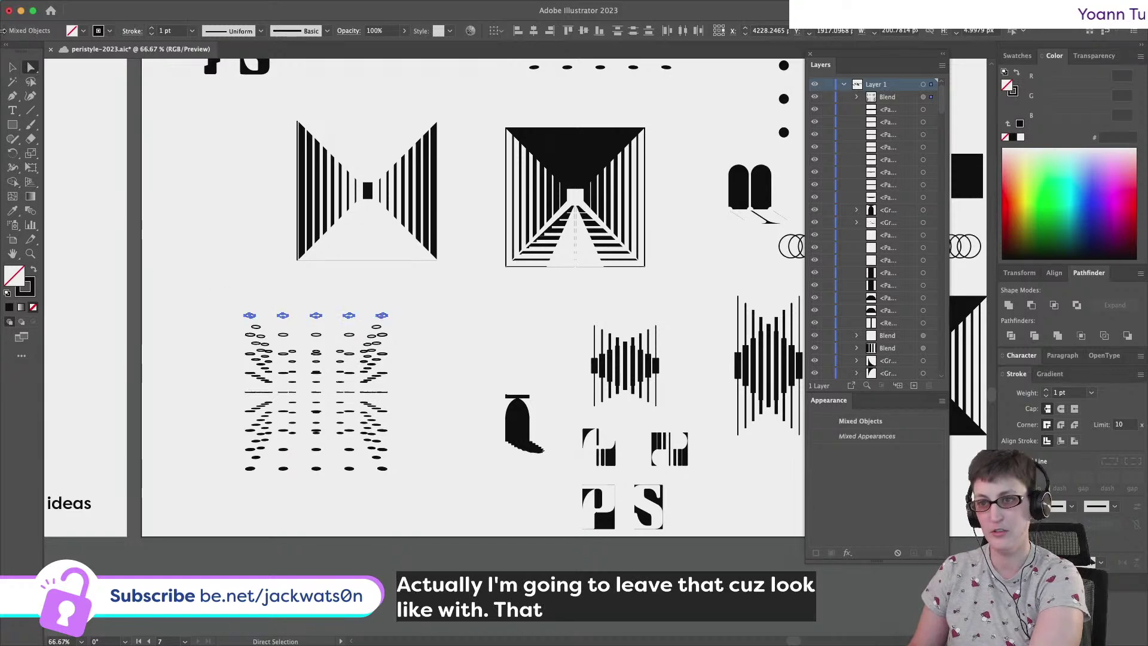
left_click(10, 70)
key("shift+super+a")
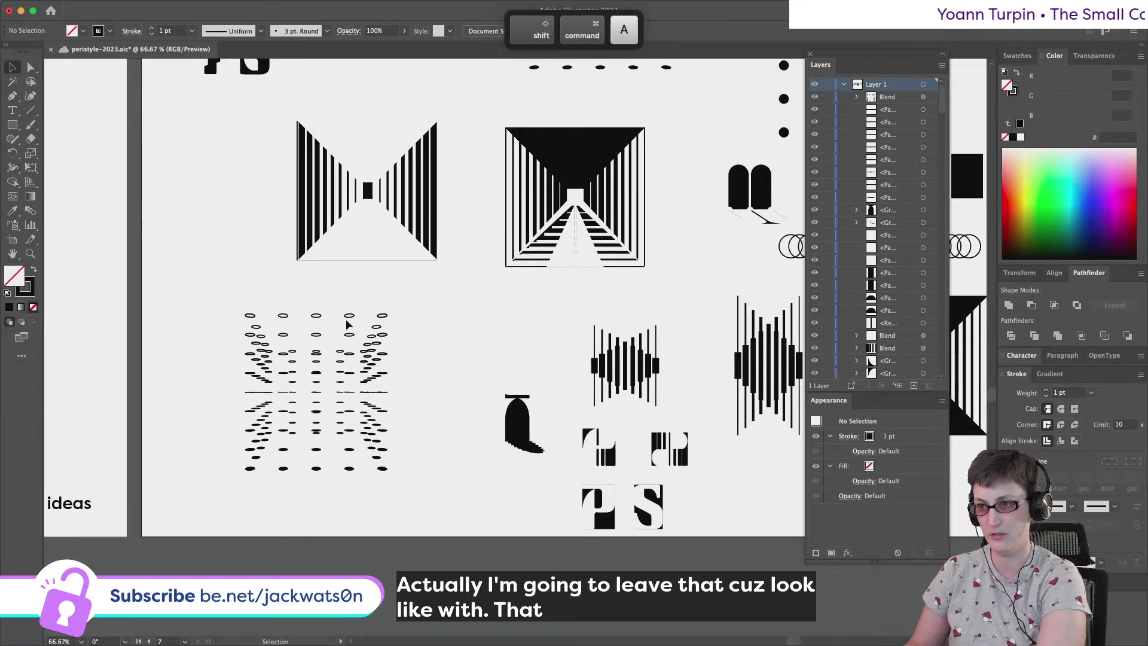
Isolate the dotted blend again and set the top dot group's stroke weight to 0.5 pt
double_click(349, 325)
left_click(377, 326)
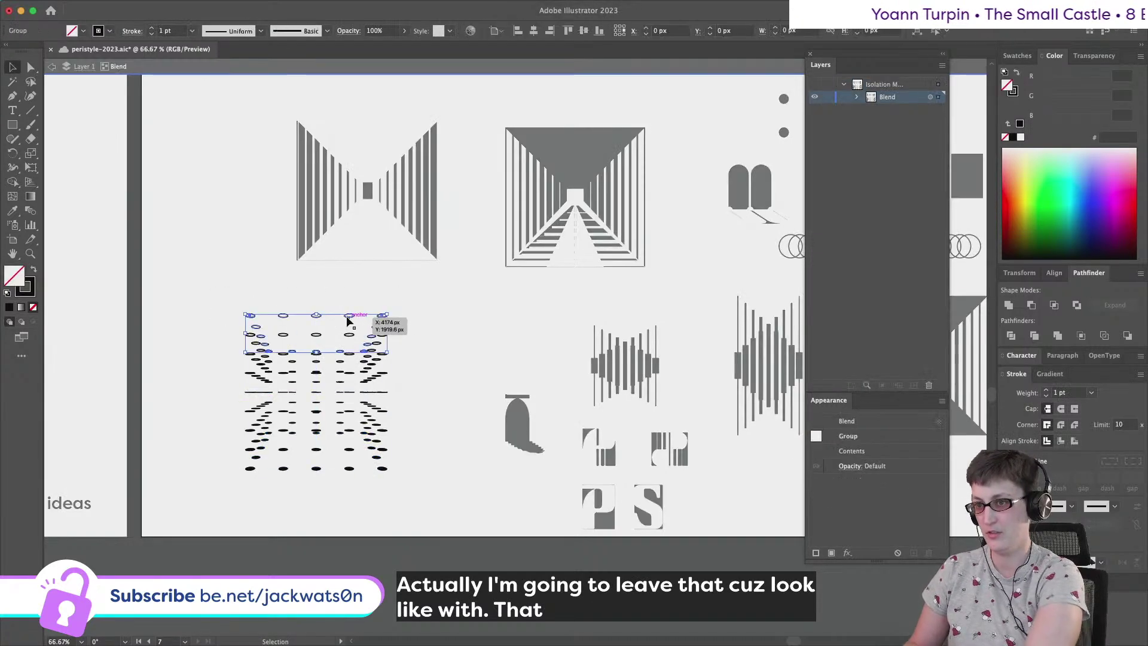
left_click(192, 30)
left_click(204, 57)
left_click(217, 361)
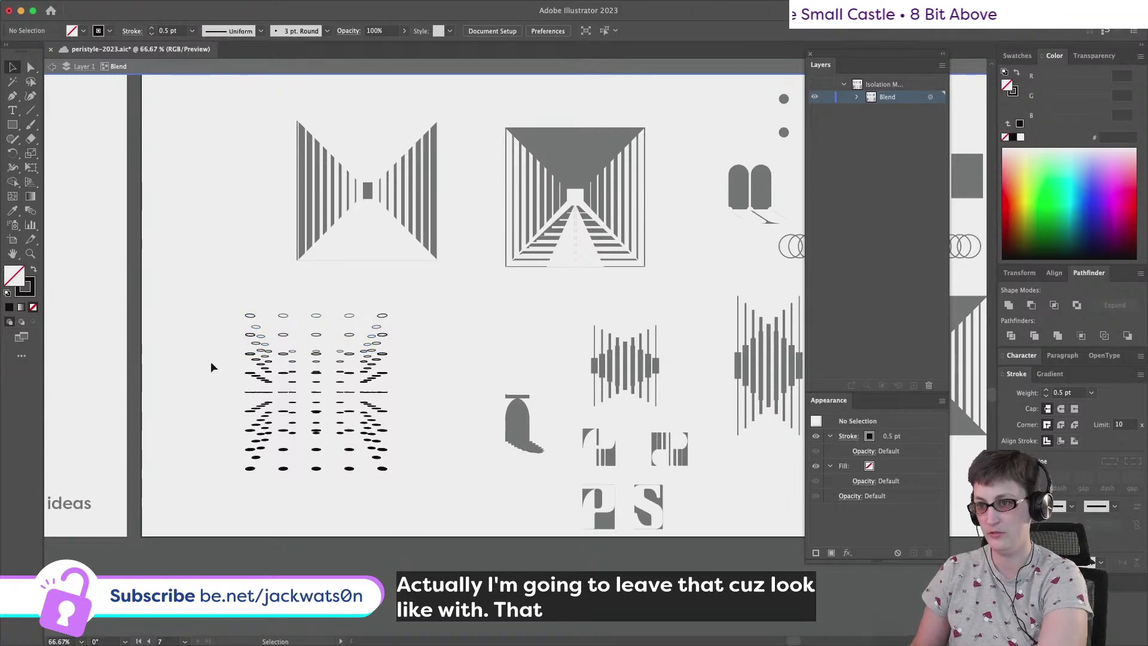
Add a black stroke to the blend's bottom dot group and try weights of 1 pt and 5 pt
left_click(274, 392)
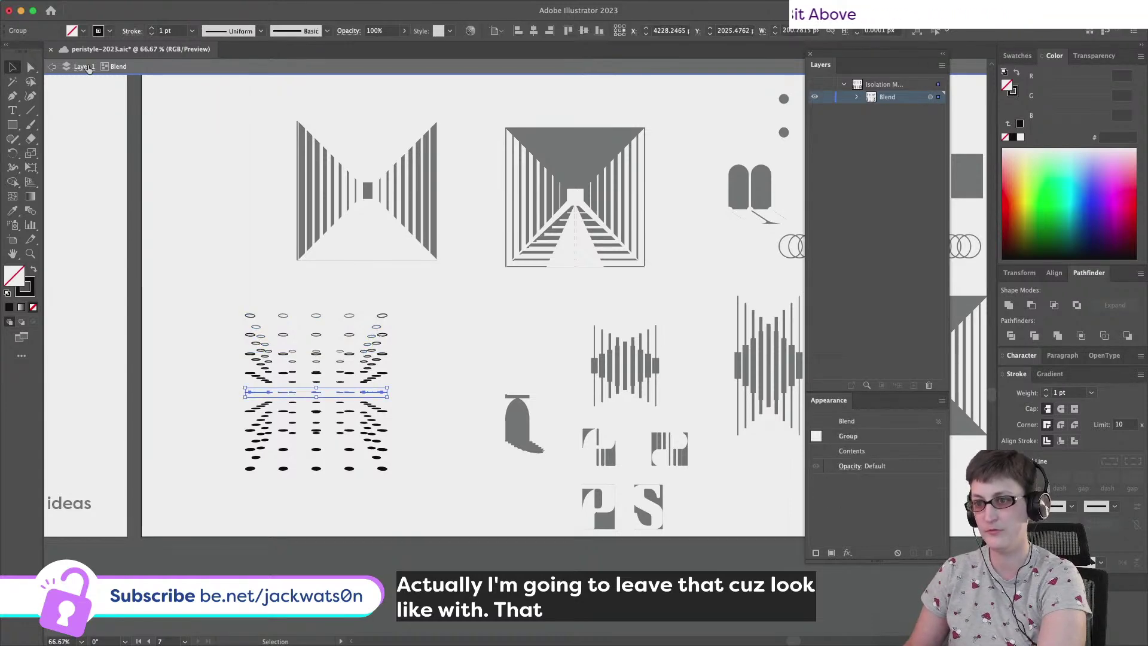
left_click(284, 470)
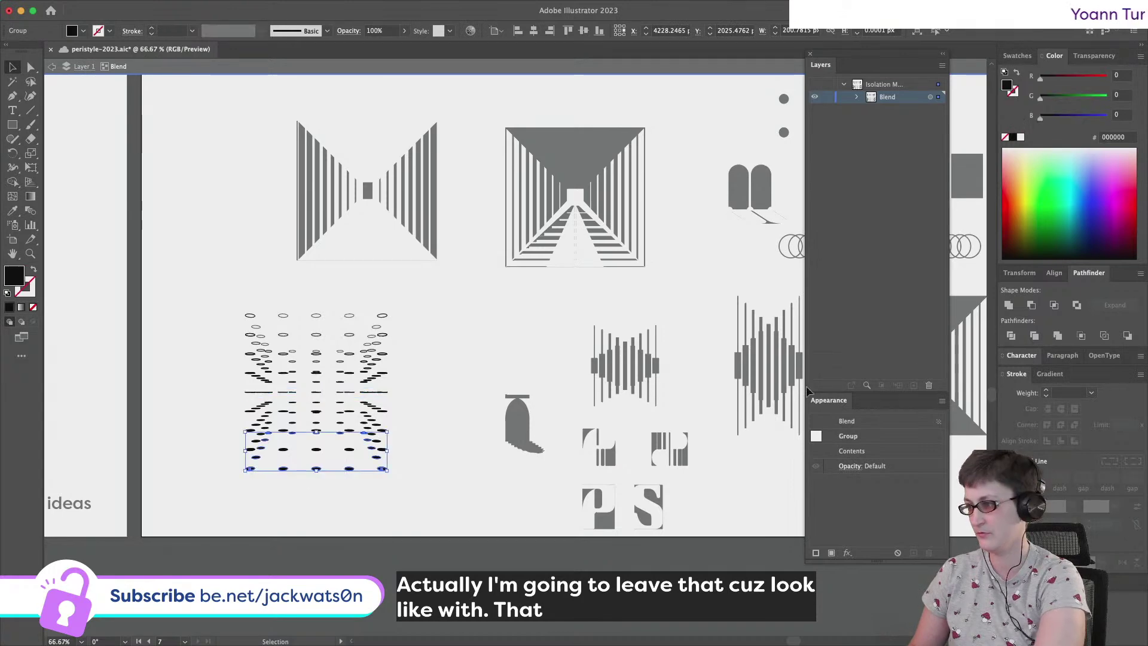
left_click(27, 292)
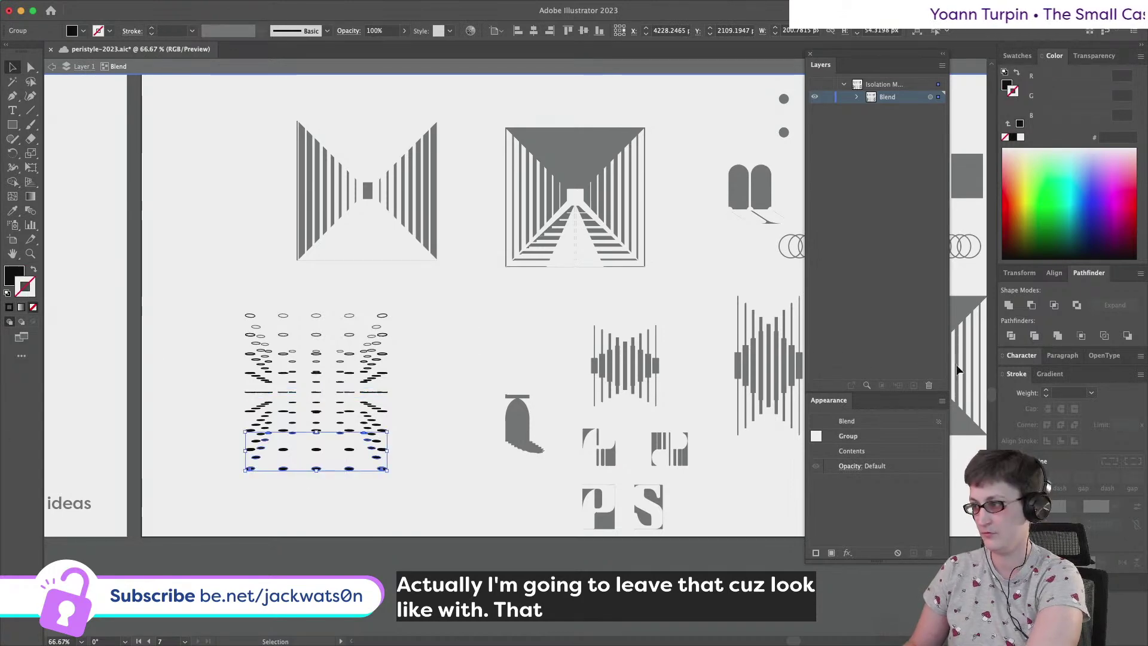
left_click(1047, 389)
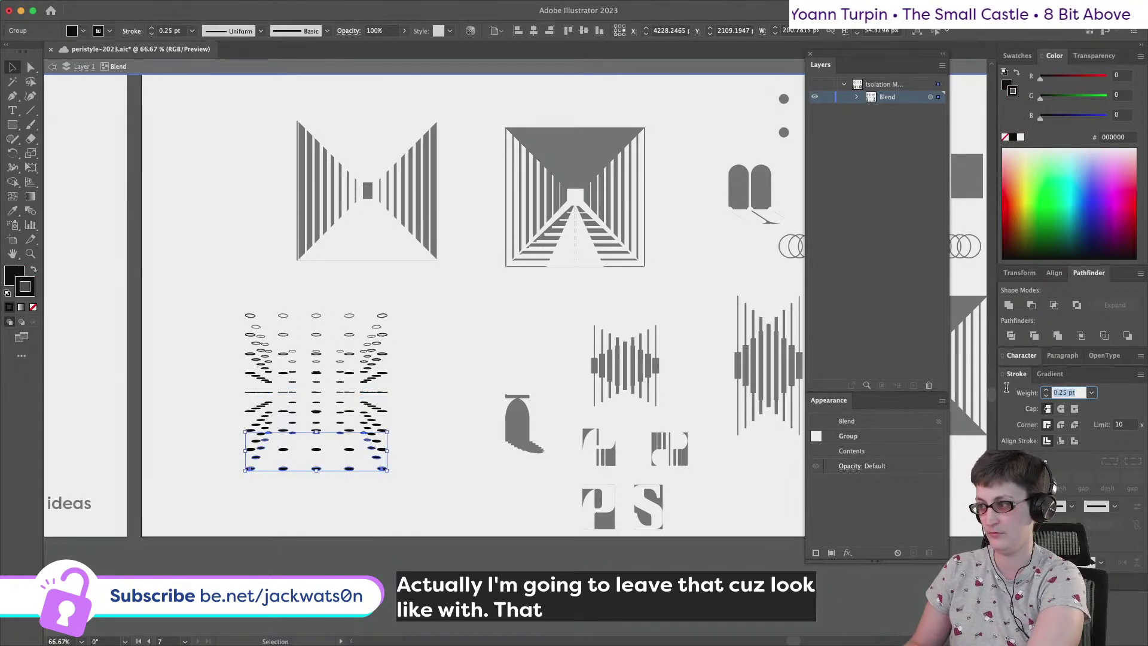
type("1")
key("Return")
type("5")
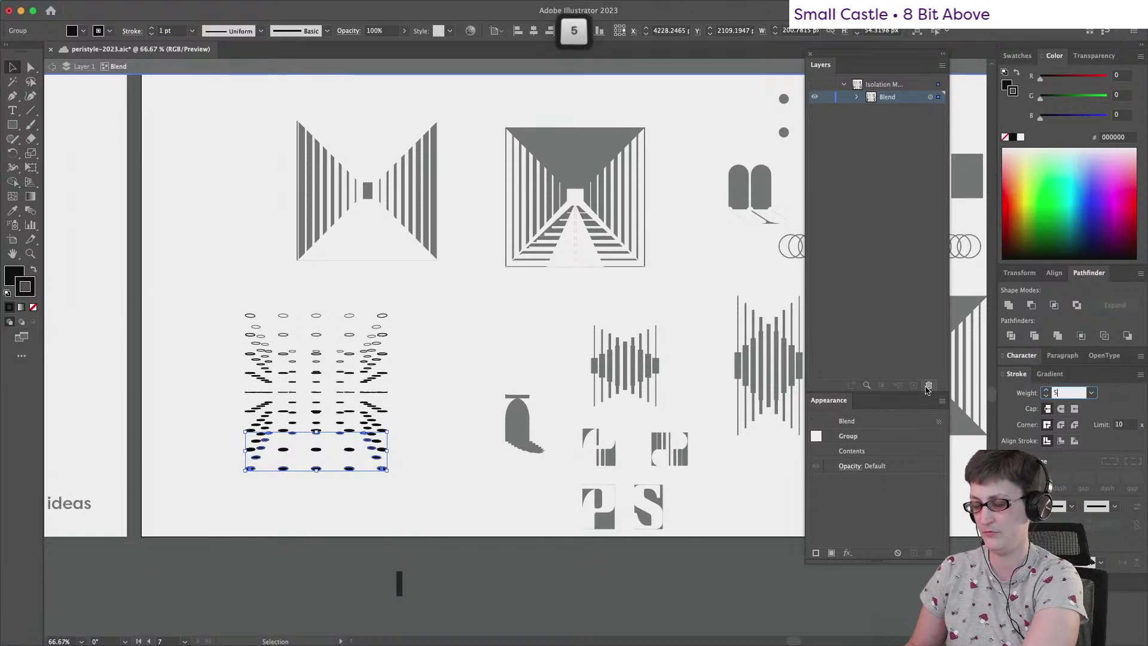
key("Return")
left_click(446, 379)
scroll(444, 380, "down", 1)
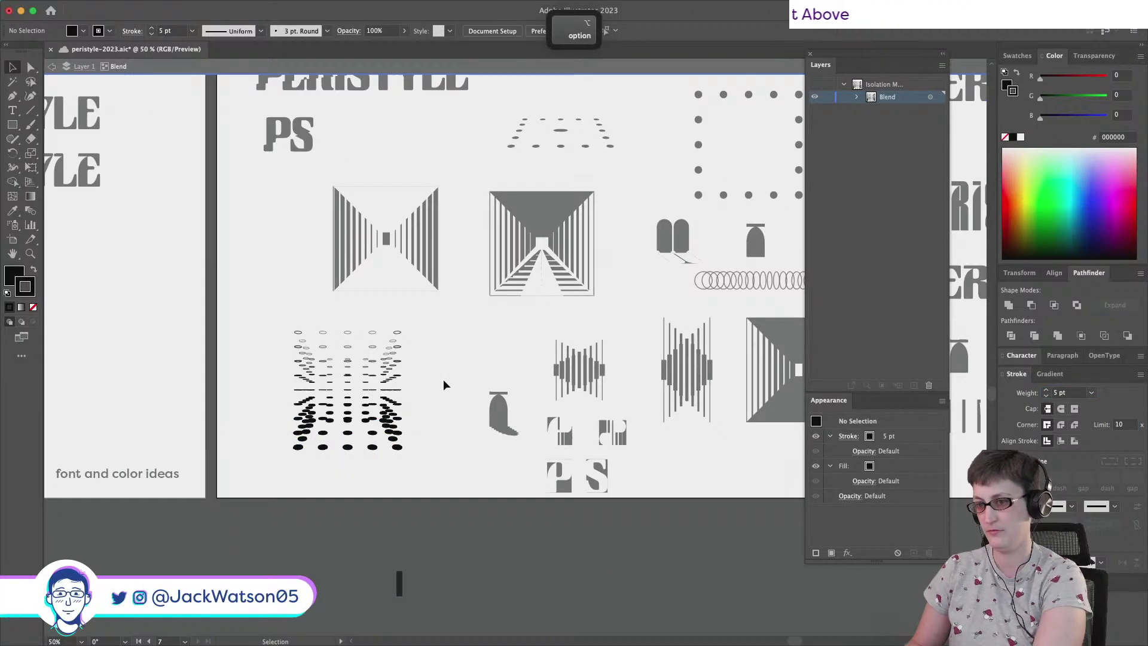
Try a 2 pt stroke on the blend's middle dot group and return it to 1 pt
scroll(444, 379, "up", 3)
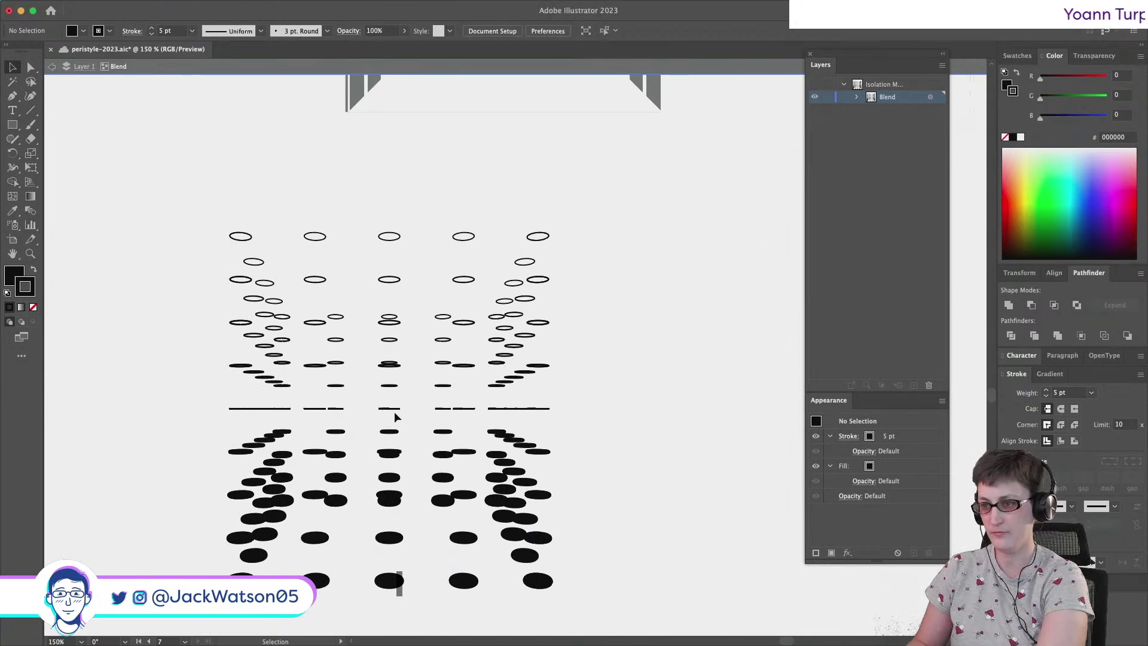
left_click(389, 409)
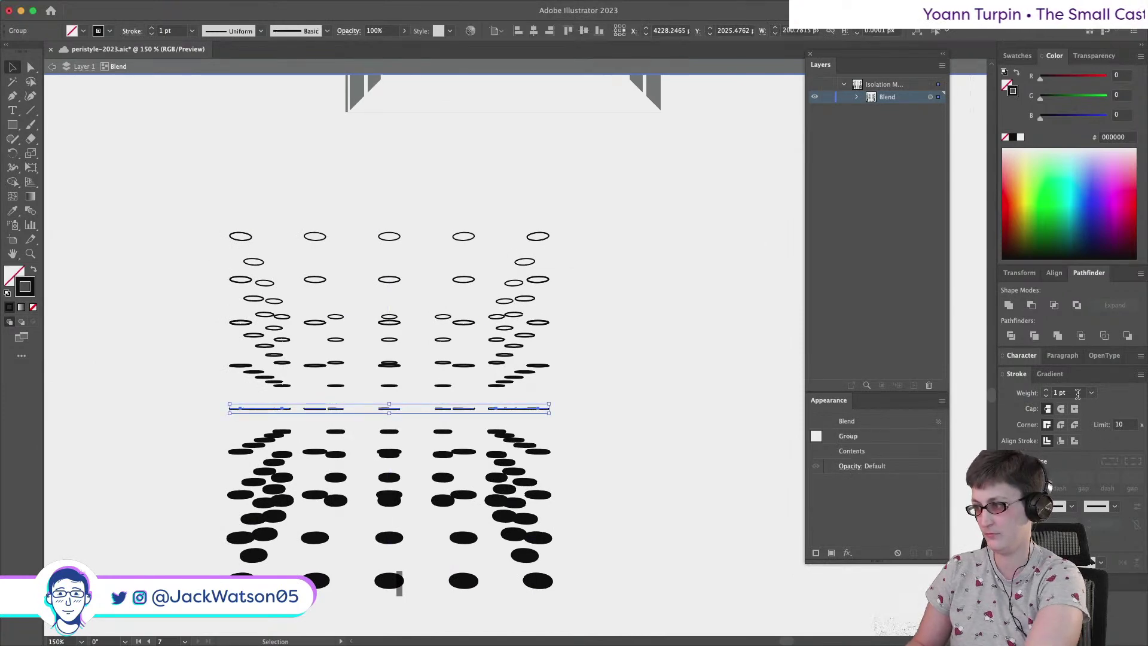
key("super+shift+a")
key("super+minus")
key("super+minus")
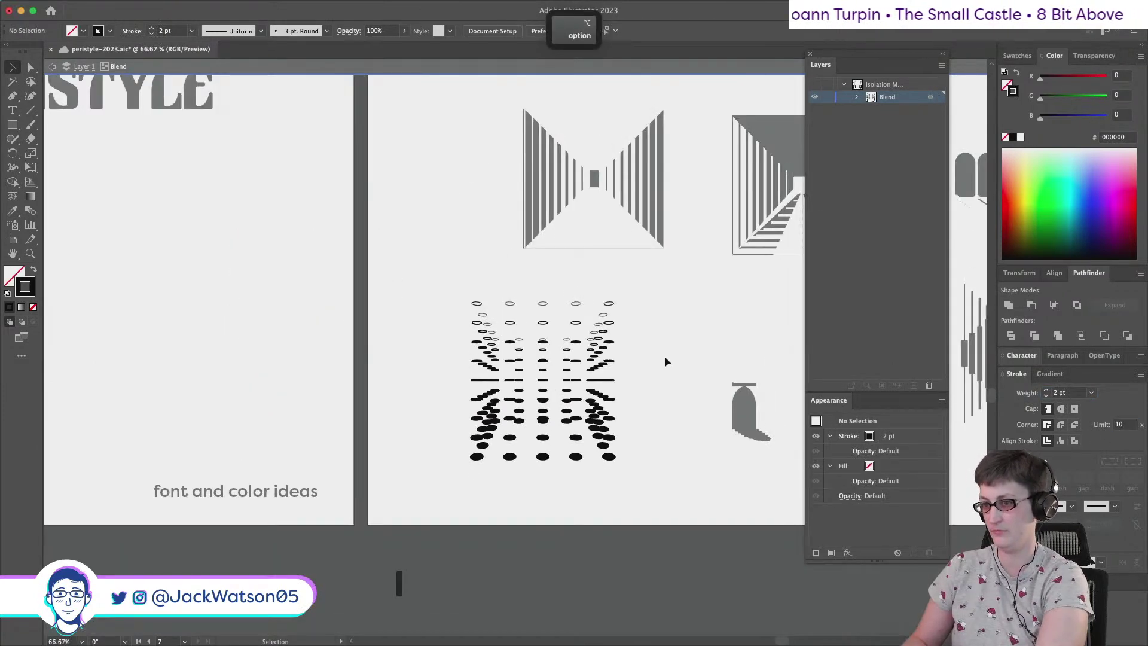
scroll(662, 355, "right", 2)
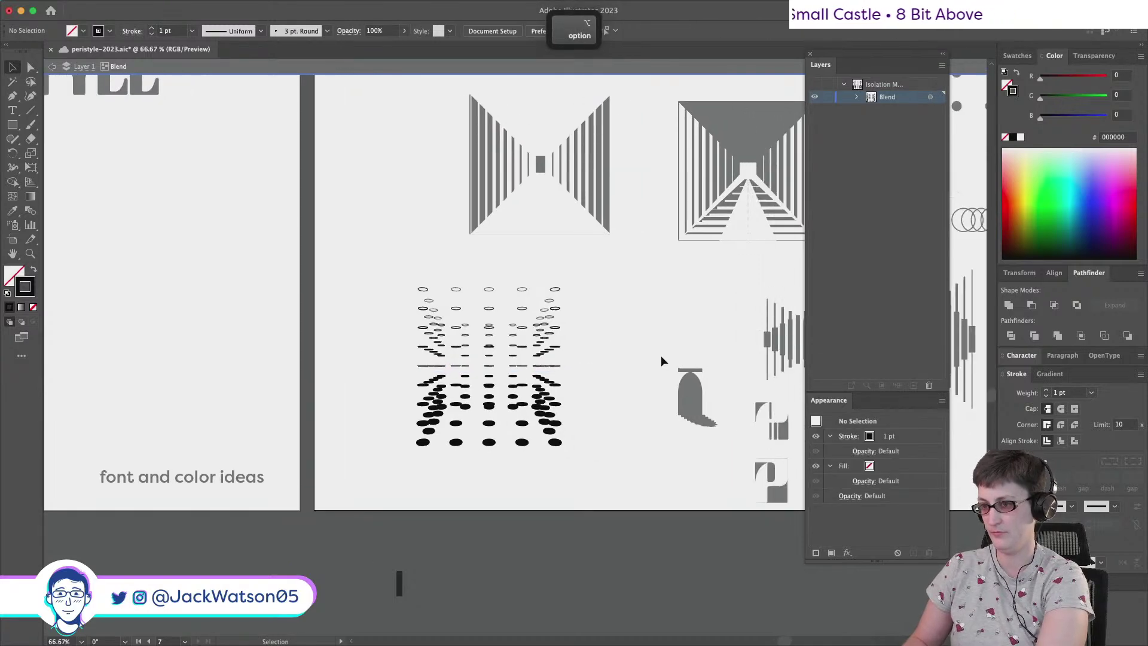
Set the bottom dot group's stroke weight to 1 pt and exit the blend's isolation
left_click(553, 427)
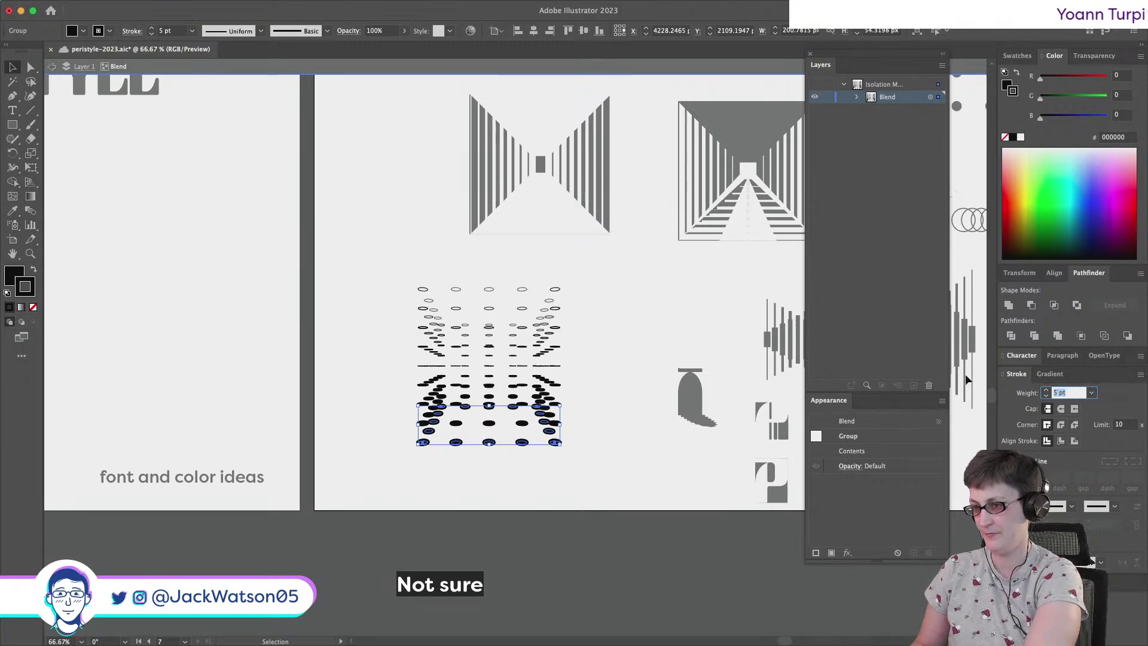
left_click(639, 343)
scroll(638, 342, "down", 1)
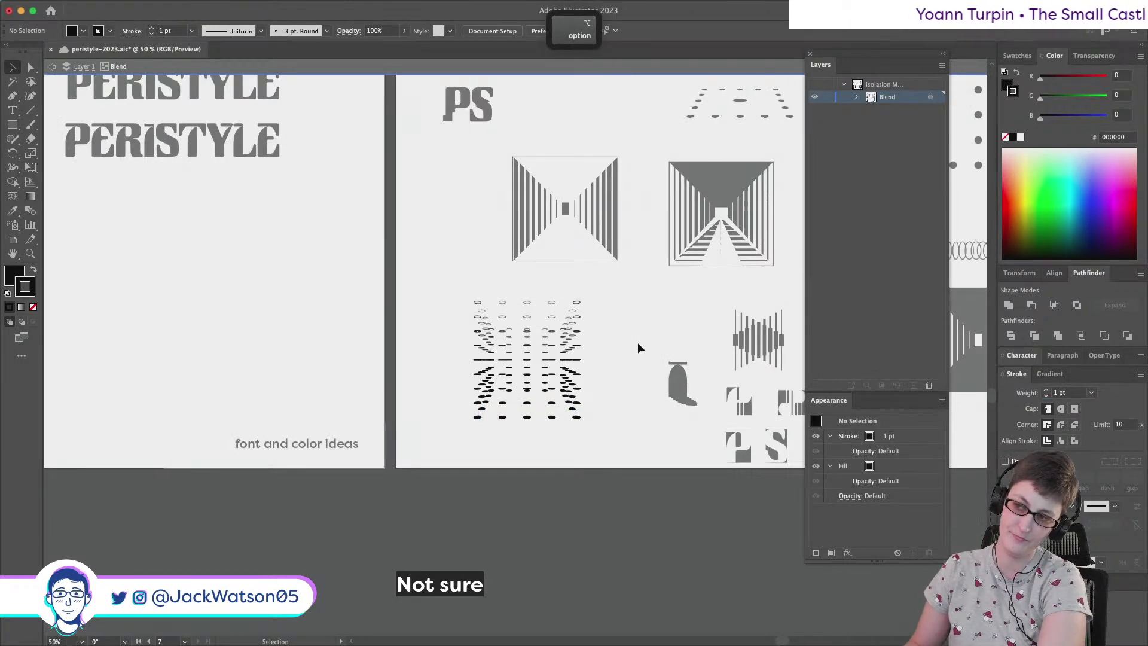
scroll(638, 343, "up", 1)
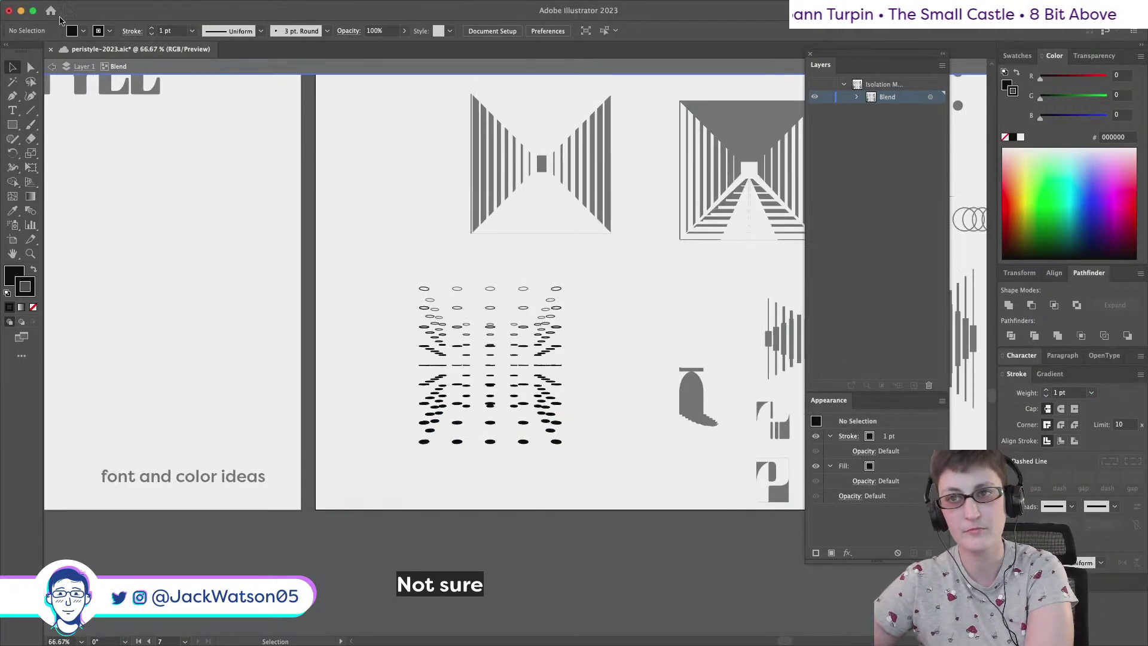
left_click(52, 67)
scroll(322, 195, "down", 1)
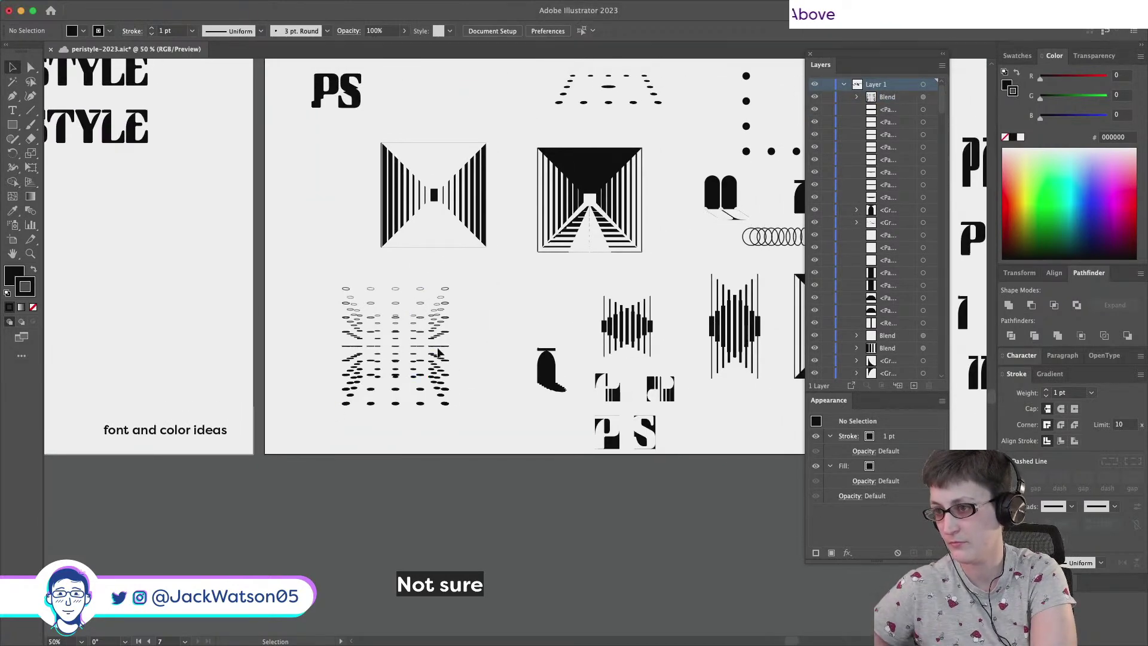
Move the dotted perspective blend left on the artboard and place a duplicate of it just to its right
scroll(435, 350, "down", 2)
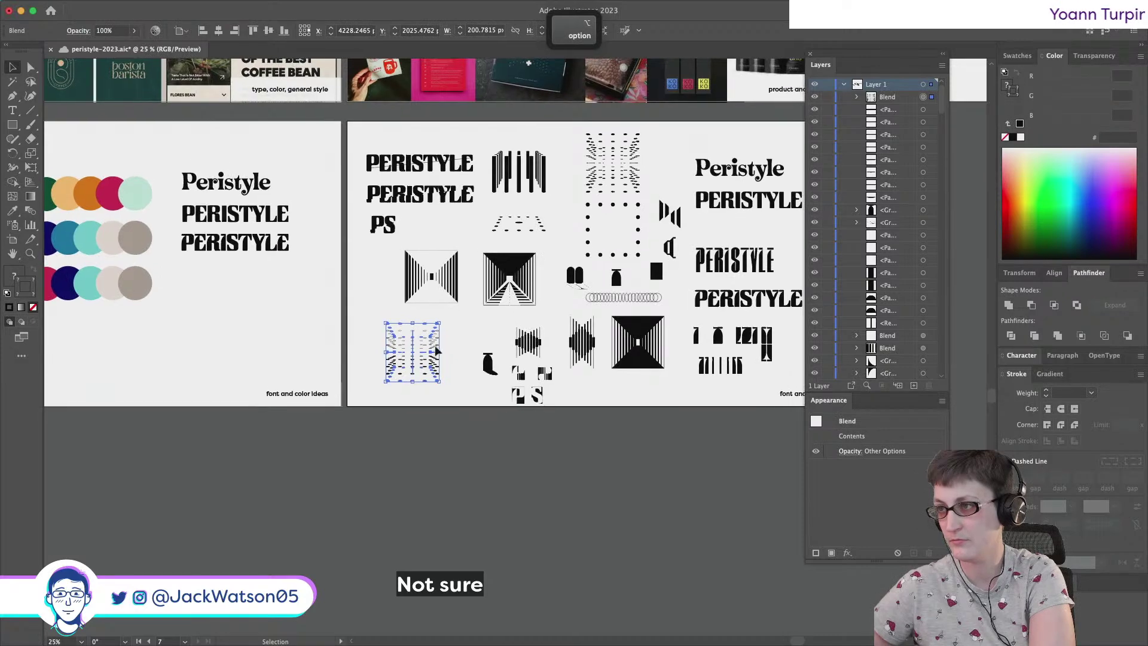
left_click(421, 375)
key("super+c")
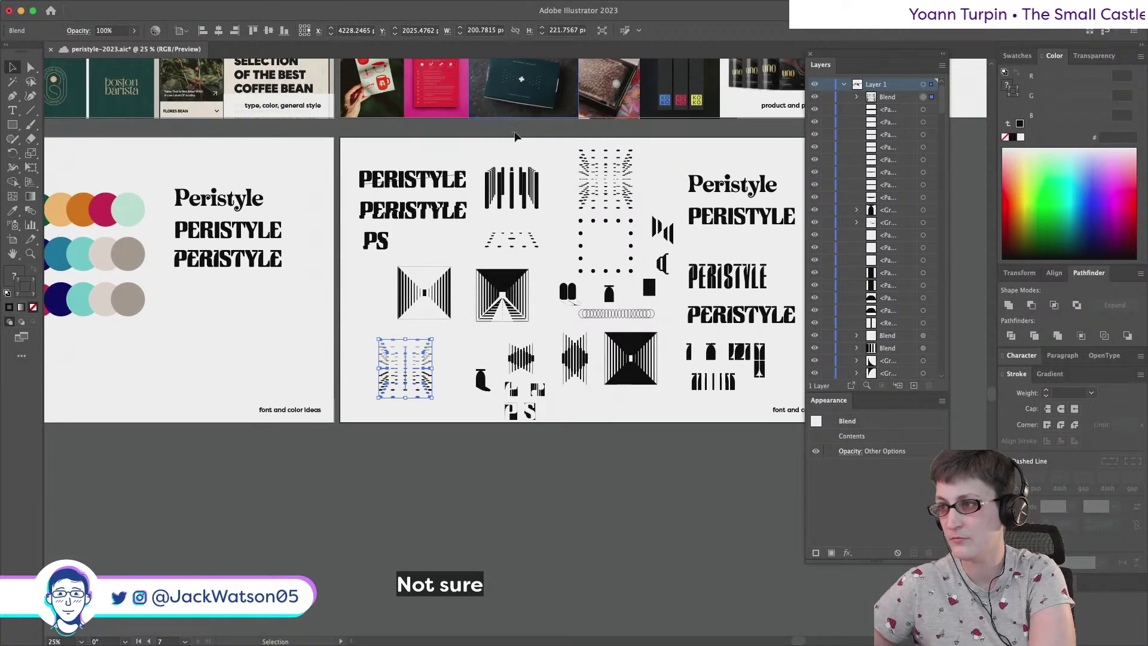
left_click(435, 401)
left_click_drag(432, 399, 401, 399)
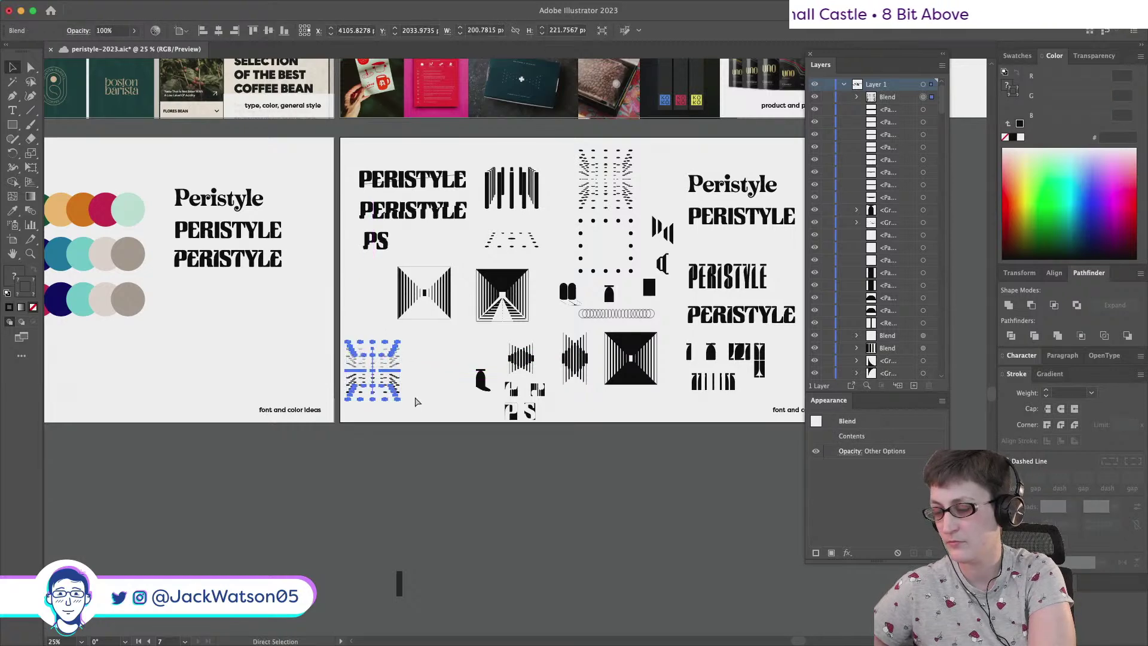
key("super+v")
left_click_drag(515, 347, 435, 369)
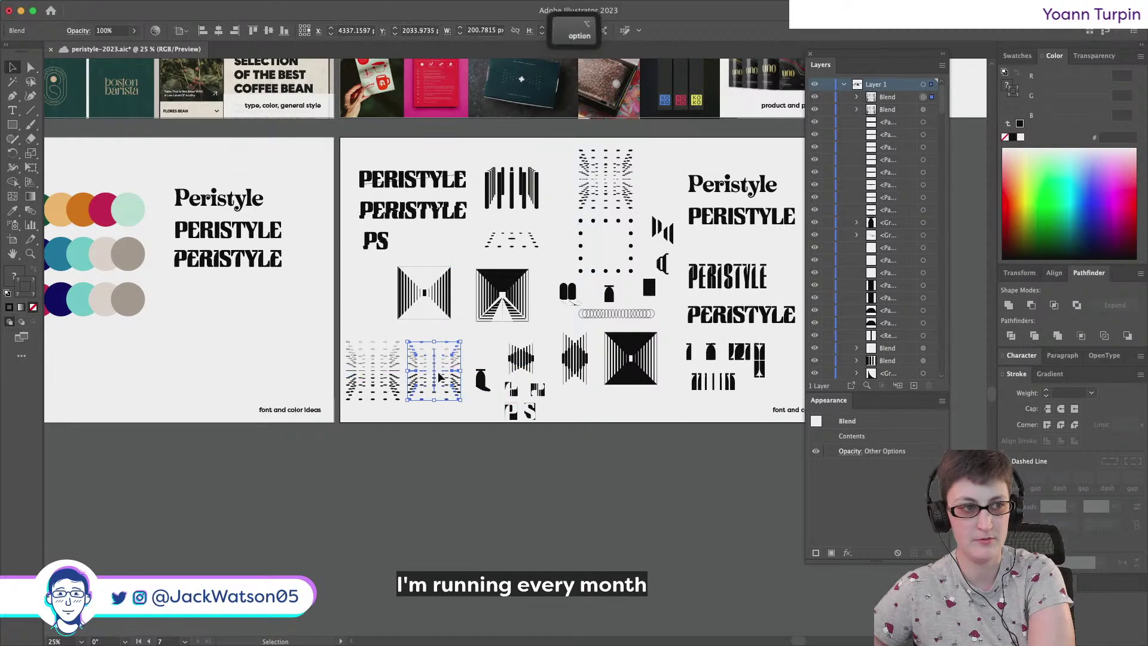
Release the blend on the duplicated dot pattern, leaving its source dot groups and spine path
scroll(436, 371, "up", 3)
scroll(439, 377, "up", 1)
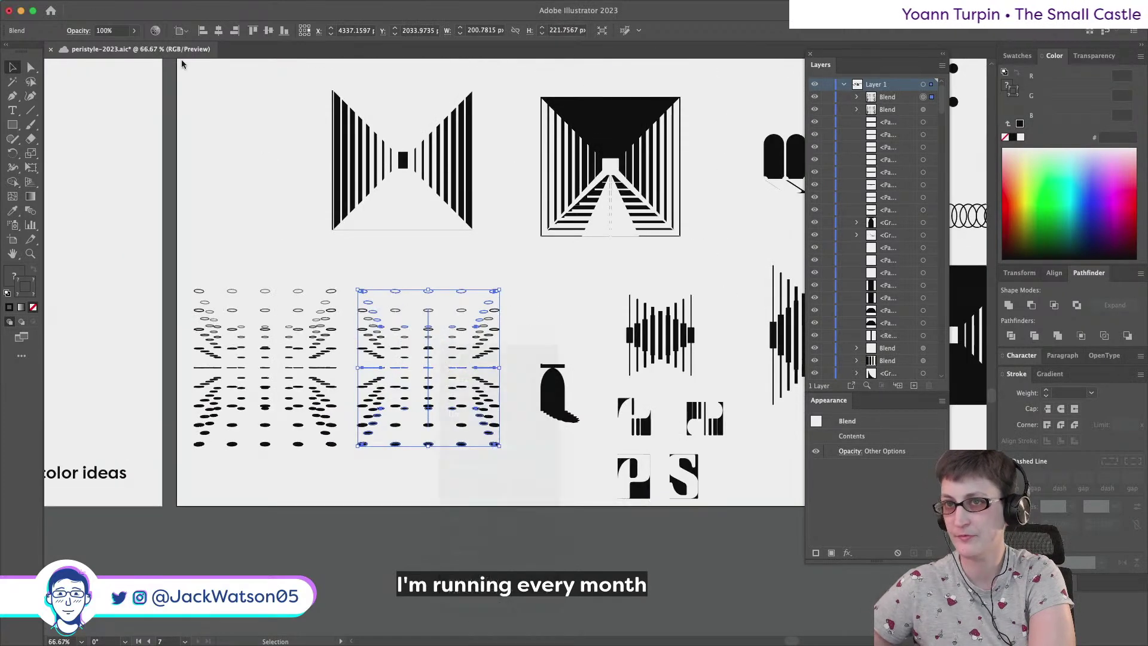
left_click(174, 6)
mouse_move(151, 5)
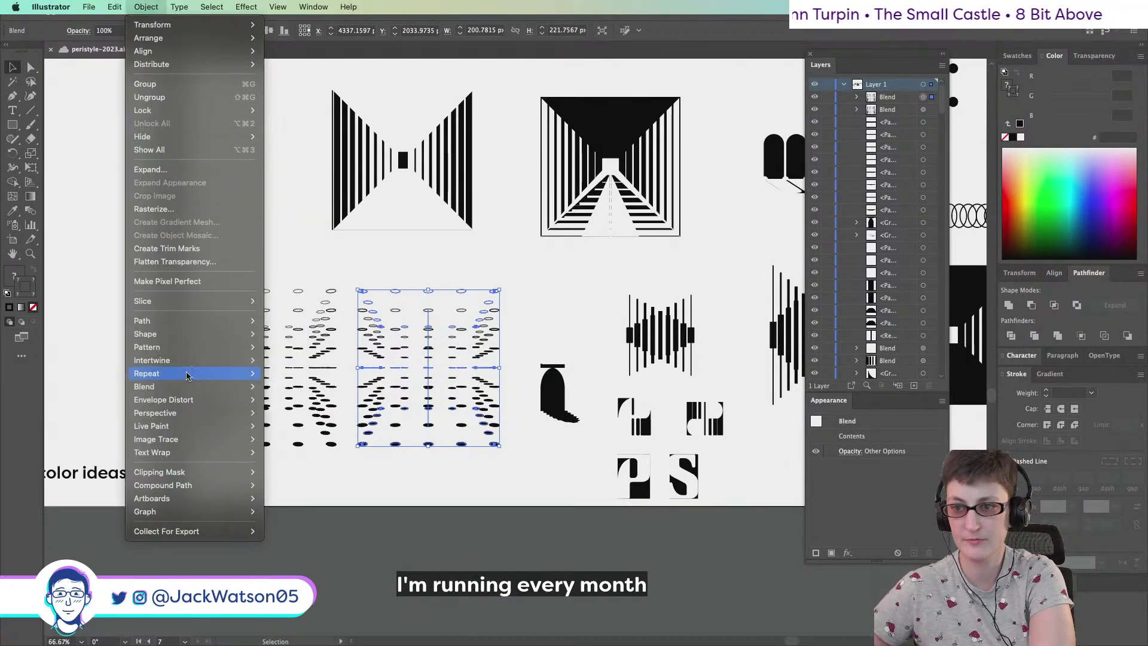
mouse_move(185, 386)
left_click(316, 404)
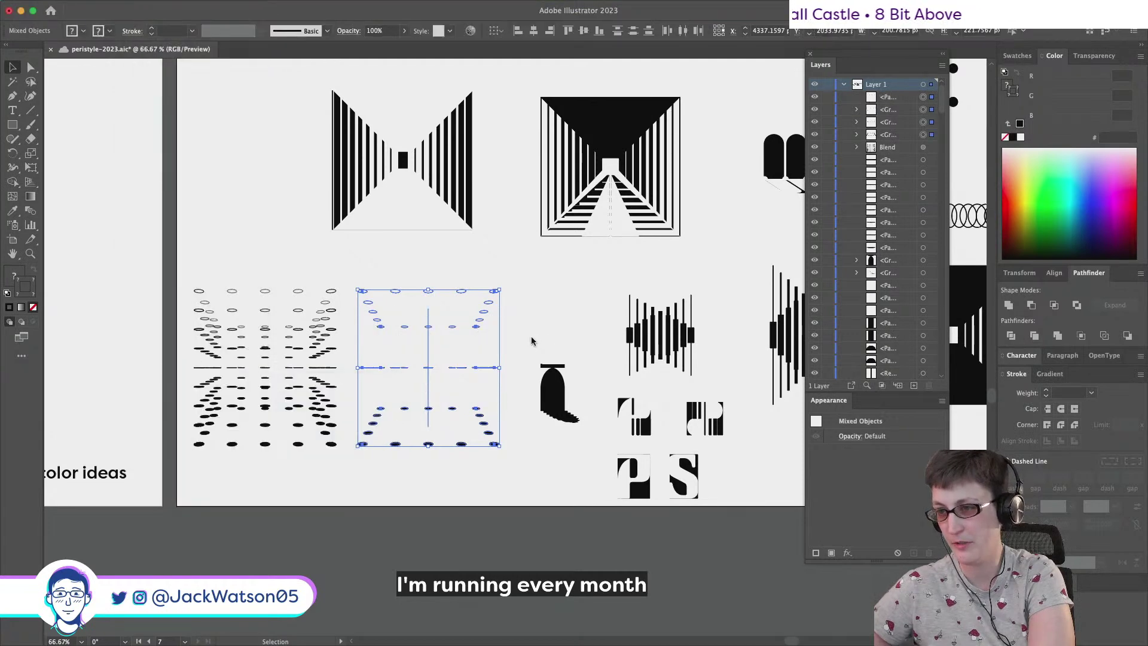
Delete the middle dot group and the leftover vertical spine path from the released copy
left_click(532, 342)
left_click(487, 370)
key("Delete")
key("backslash")
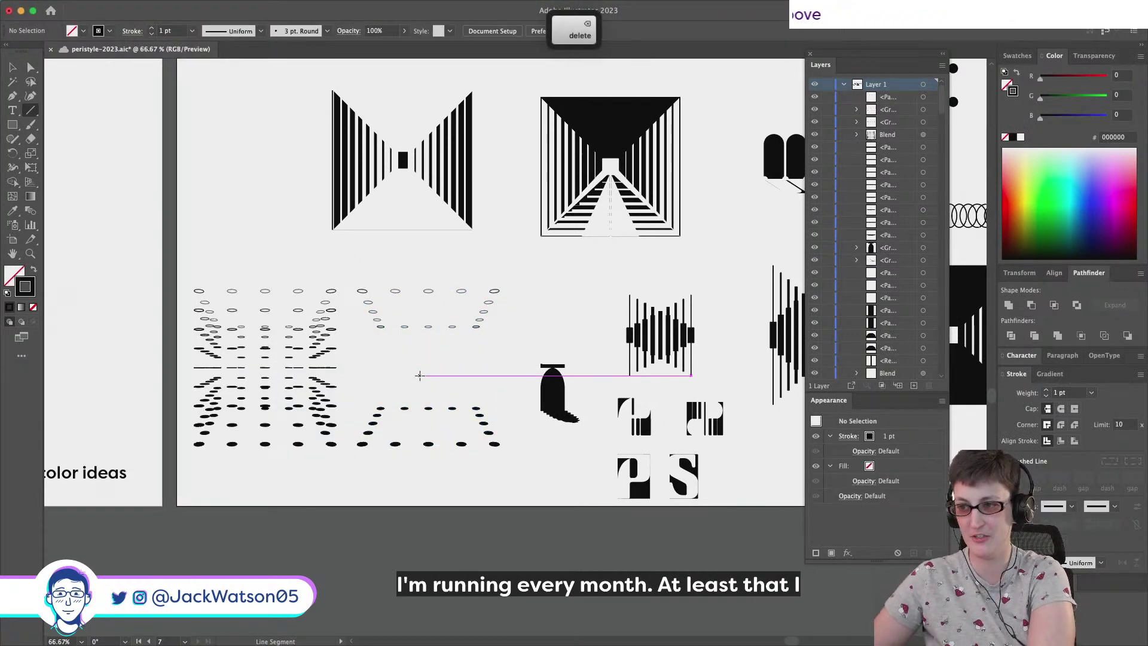
left_click(13, 67)
left_click(428, 359)
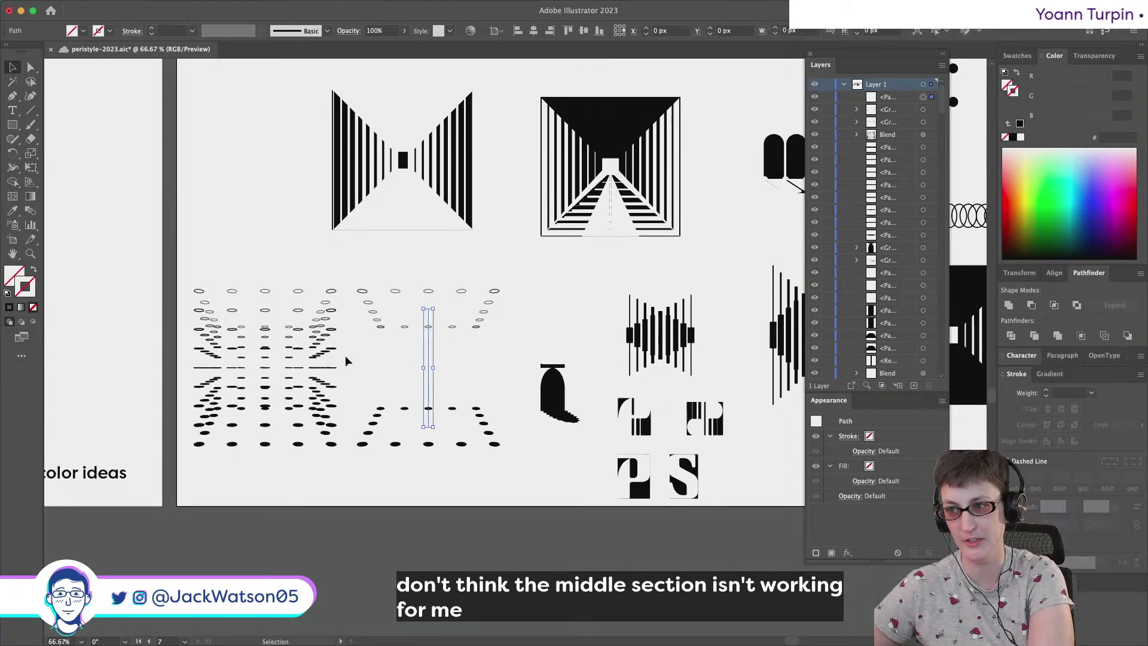
key("Delete")
Make a new blend between the copy's remaining top and bottom dot groups
left_click_drag(352, 281, 508, 457)
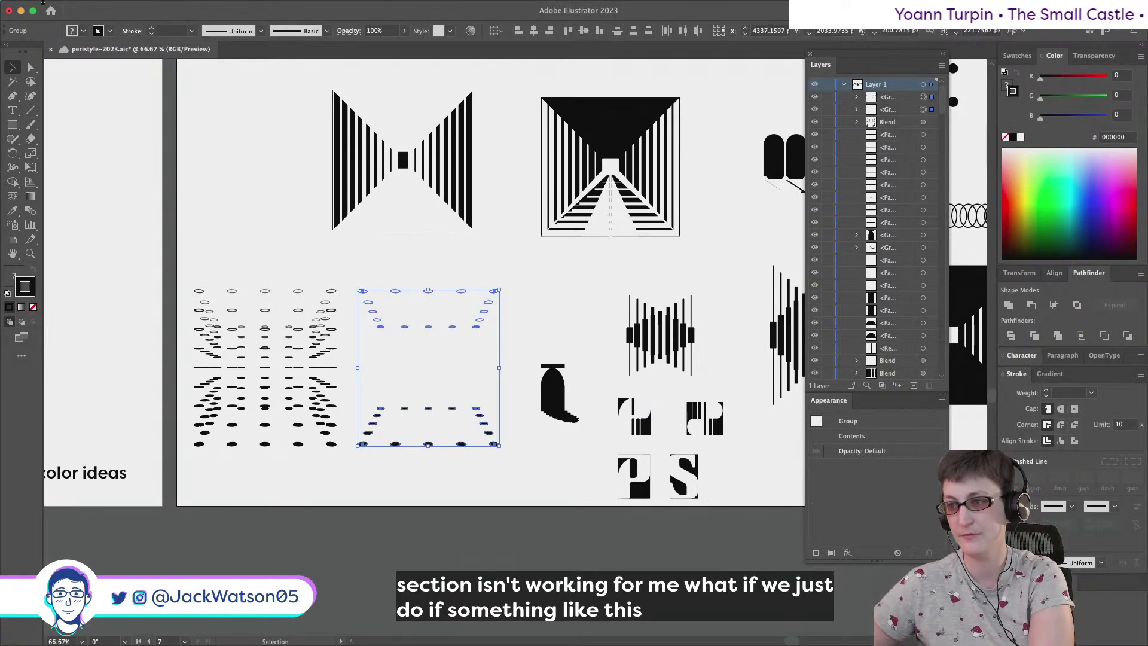
left_click(146, 7)
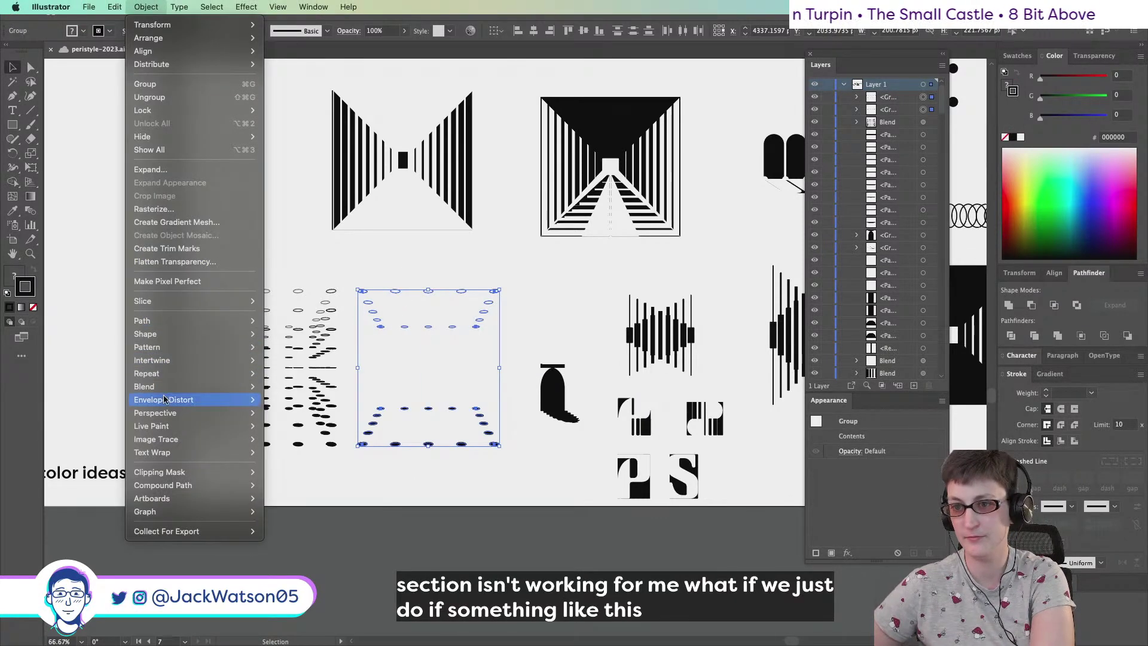
mouse_move(179, 386)
left_click(286, 386)
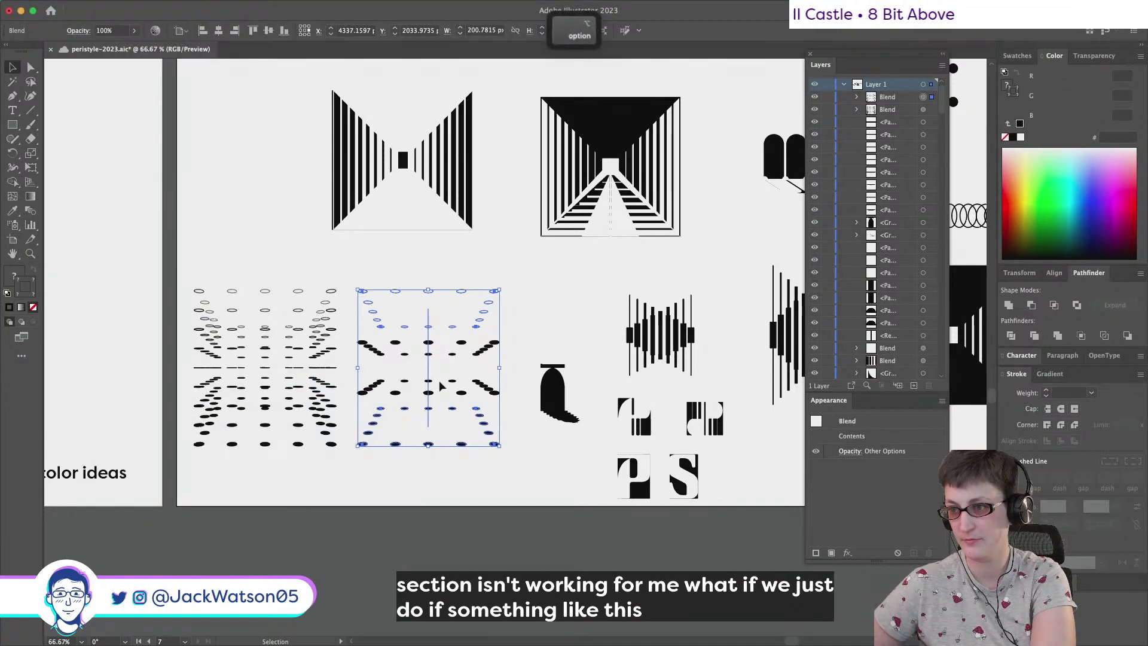
Try denser spacing on the new blend, up to 53 steps, and settle on 13 specified steps
scroll(436, 380, "up", 1)
key("shift+super+a")
left_click(423, 380)
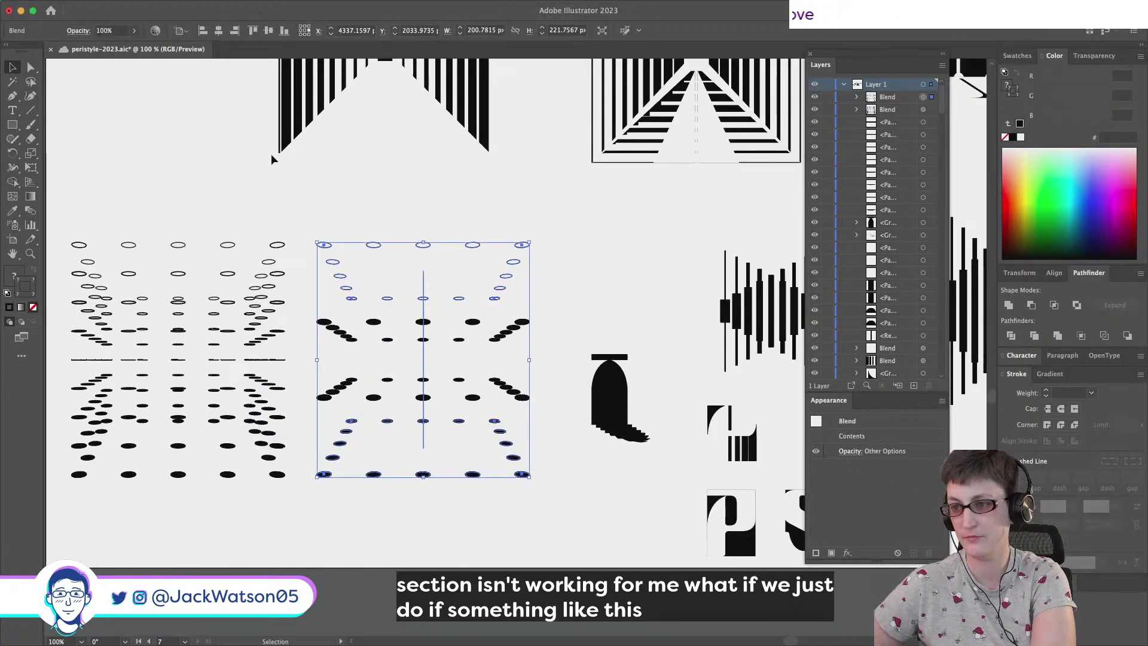
left_click(146, 7)
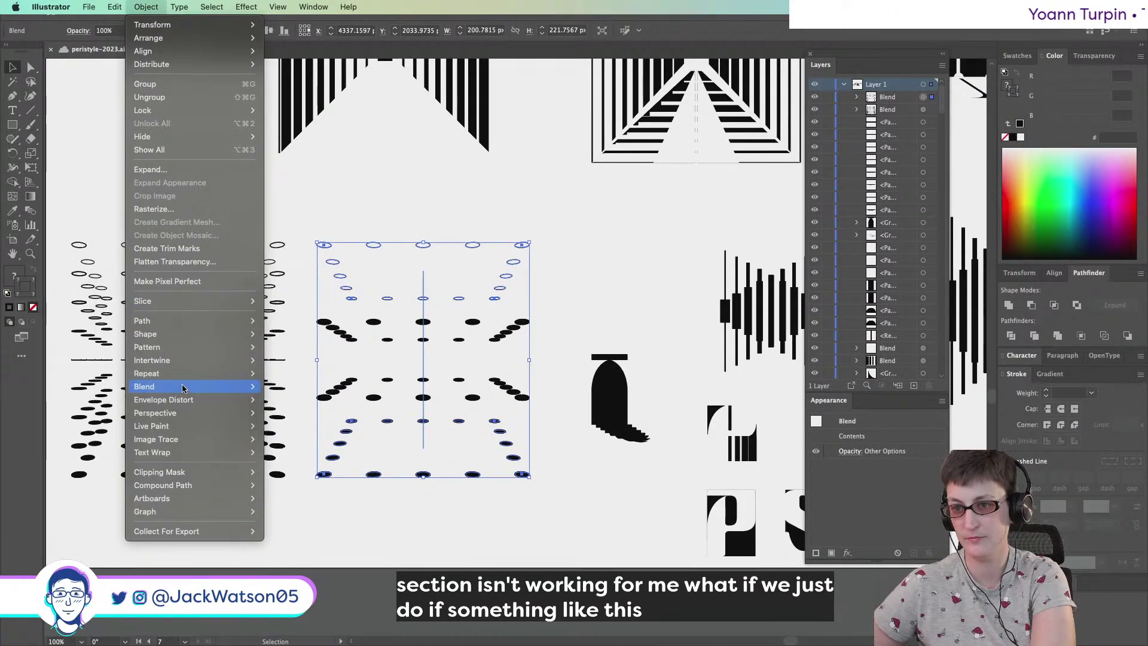
mouse_move(191, 387)
left_click(297, 420)
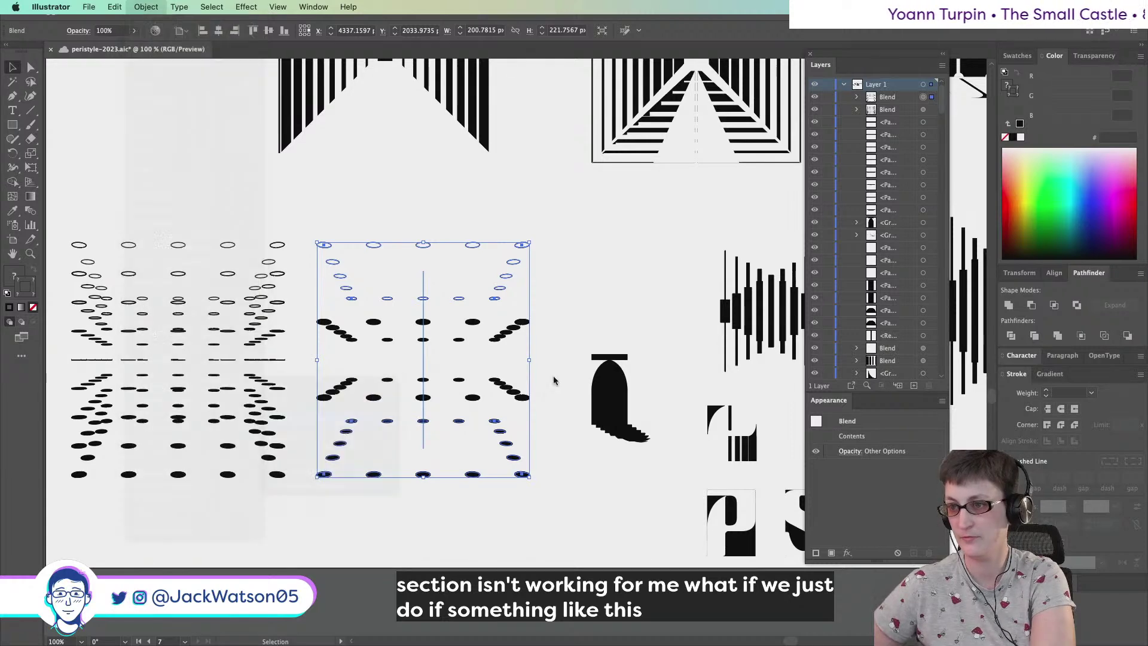
left_click(834, 198)
left_click(796, 210)
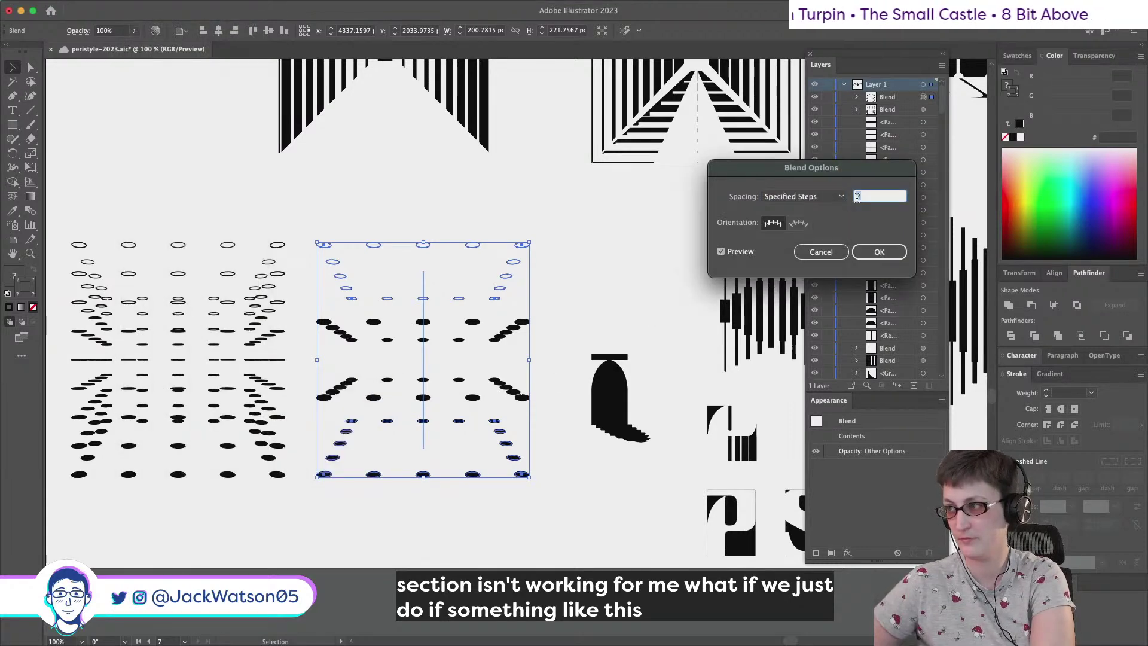
key("Up")
key("Up")
key("Up")
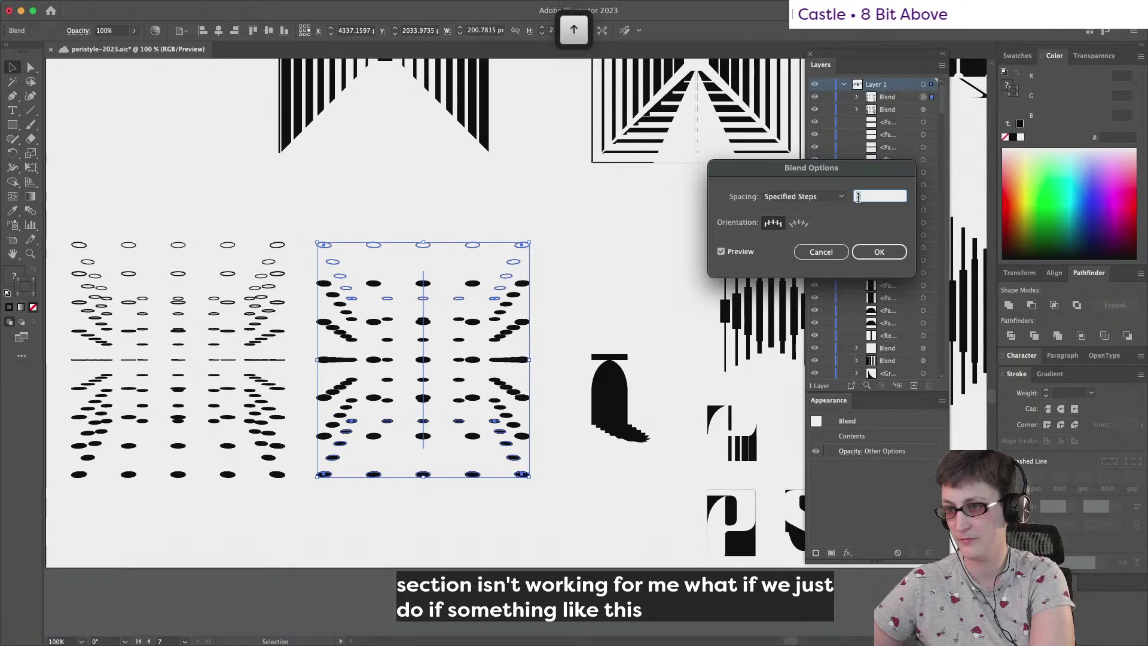
key("Up")
key("Up")
key("Up")
key("Up")
key("Up")
key("Up")
key("Up")
key("Up")
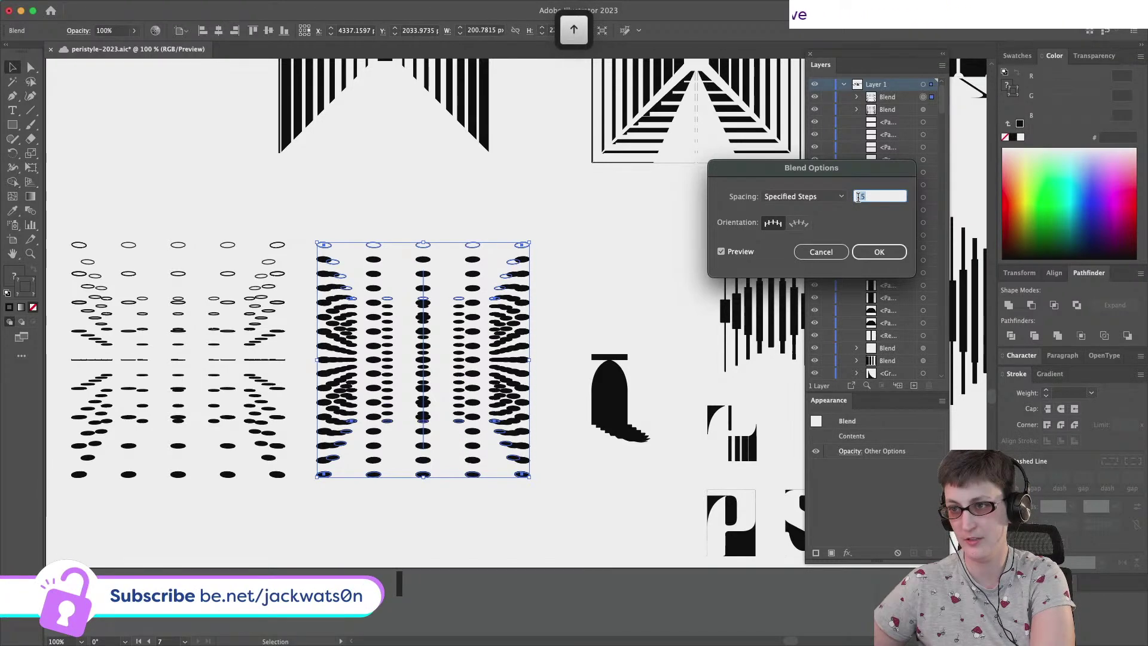
key("Up")
key("Up")
key("Up")
key("Up")
key("Up")
key("Up")
key("Up")
key("Up")
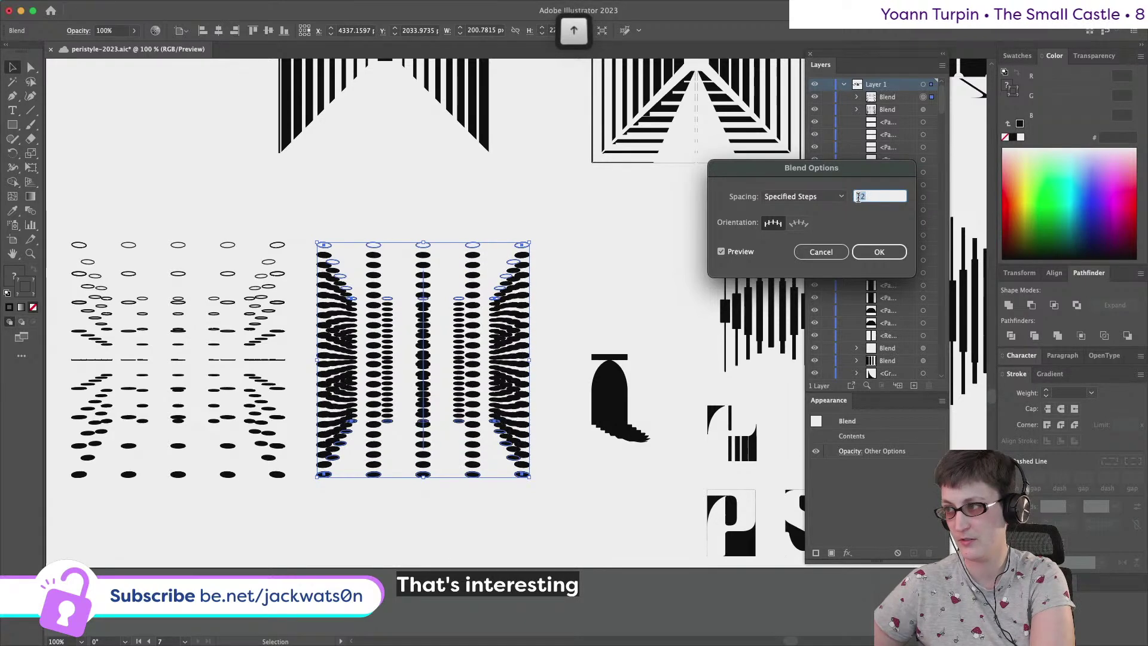
key("Down")
key("Down")
key("Down")
key("Down")
key("Down")
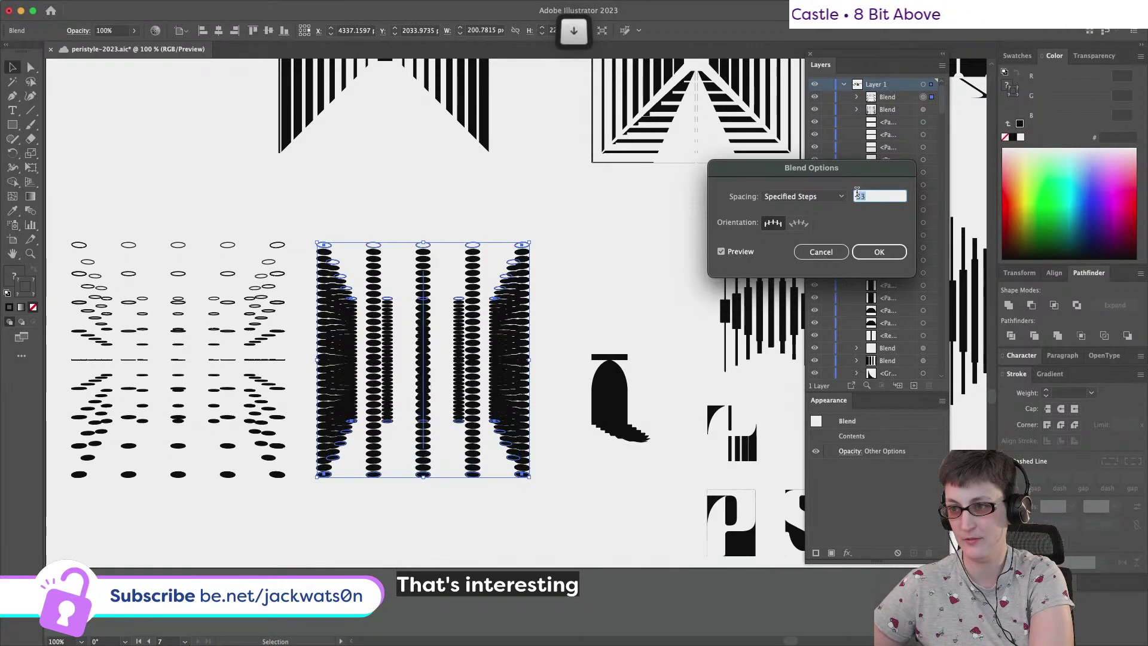
key("Down")
key("Down")
key("Down")
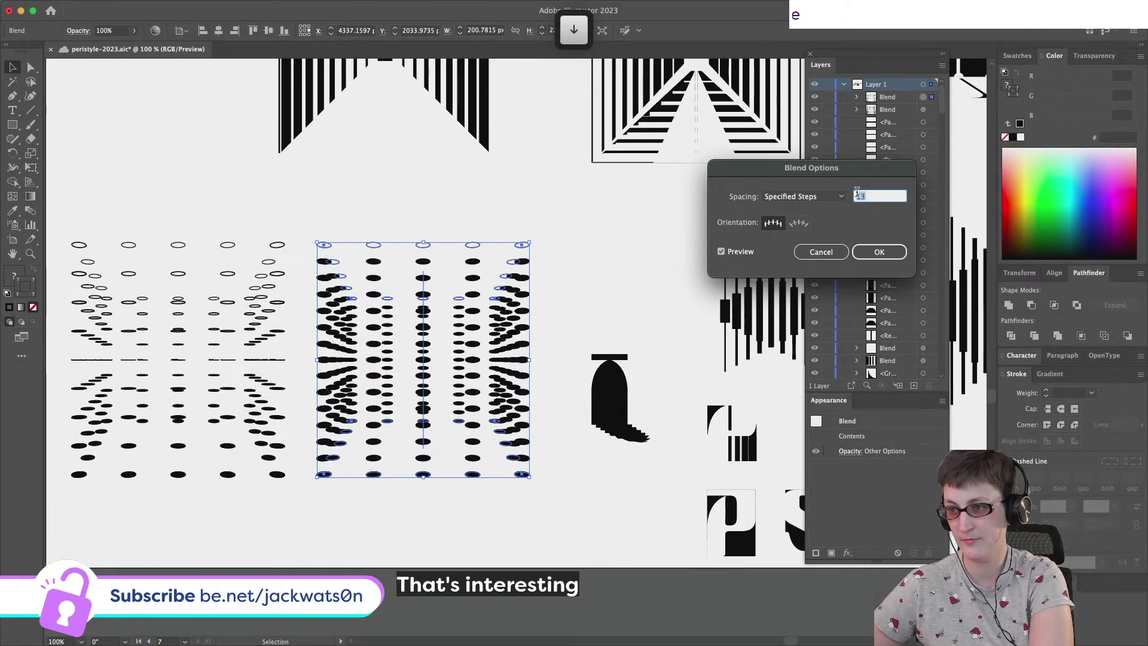
key("Down")
key("Up")
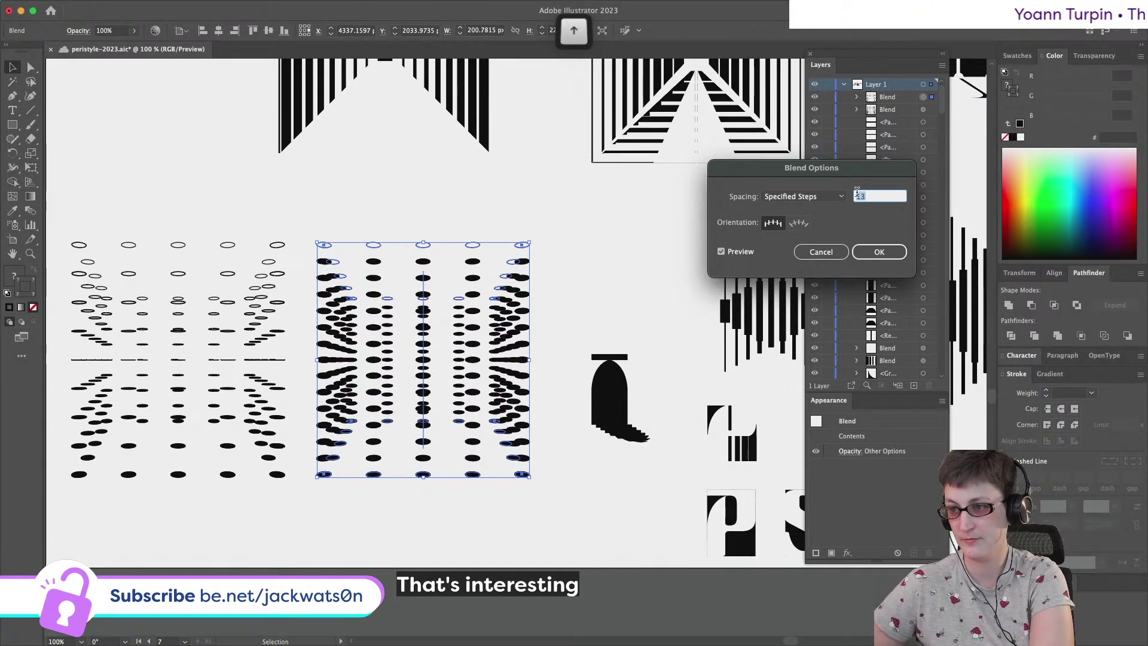
left_click(866, 251)
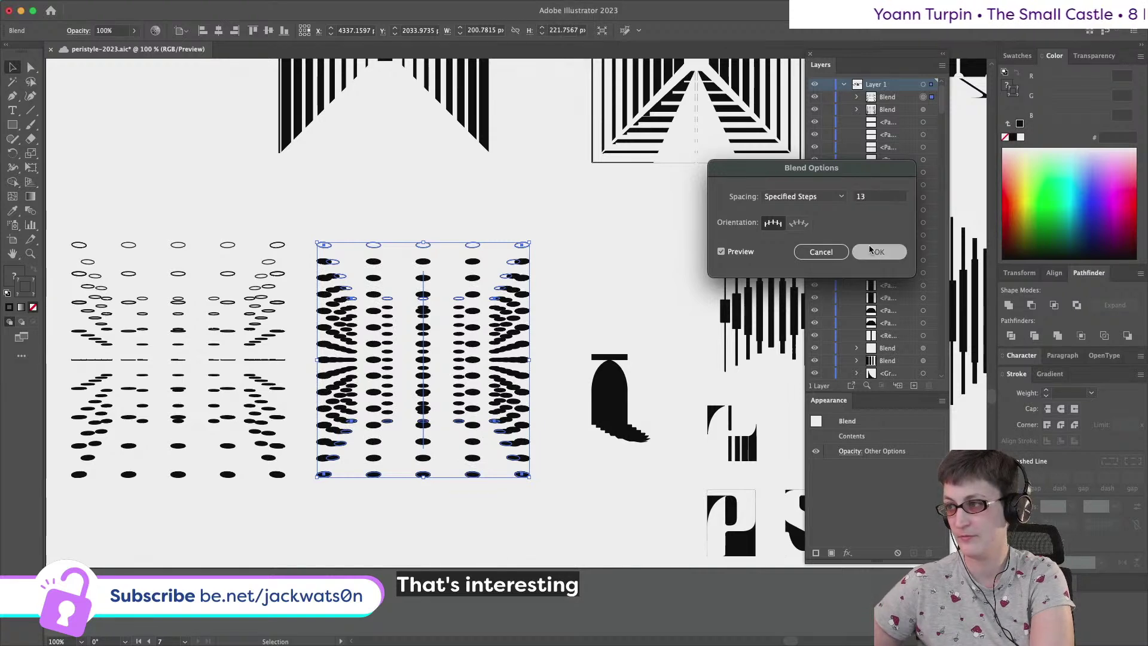
key("shift+super+a")
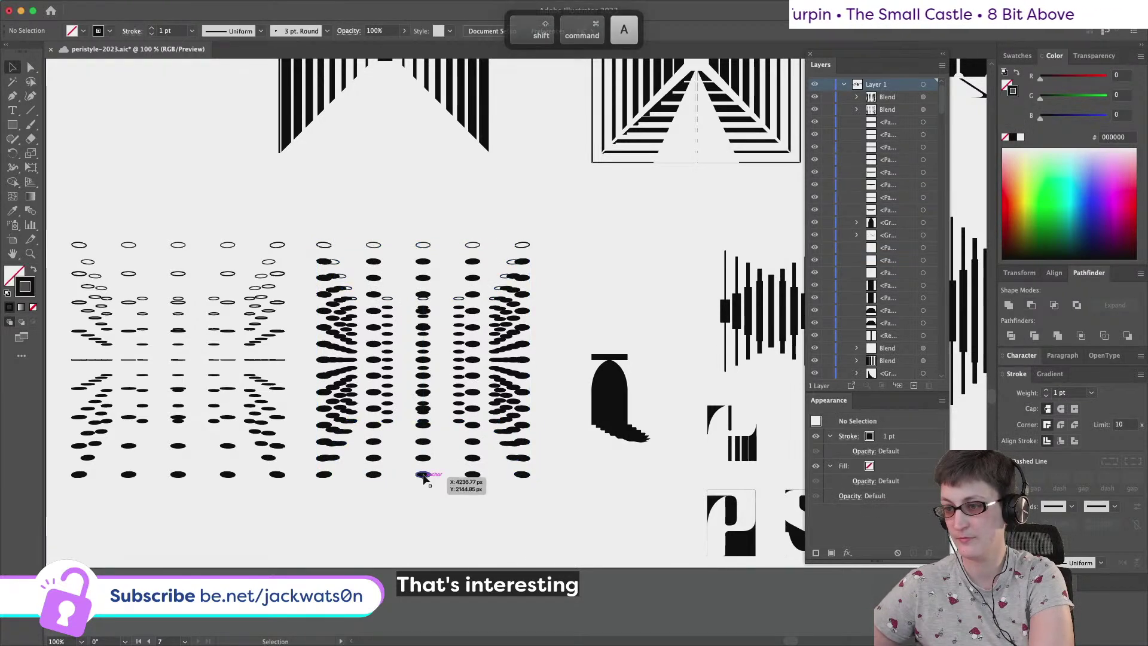
Isolate the new blend, remove the stroke from its bottom dot group and exit isolation
left_click(424, 477)
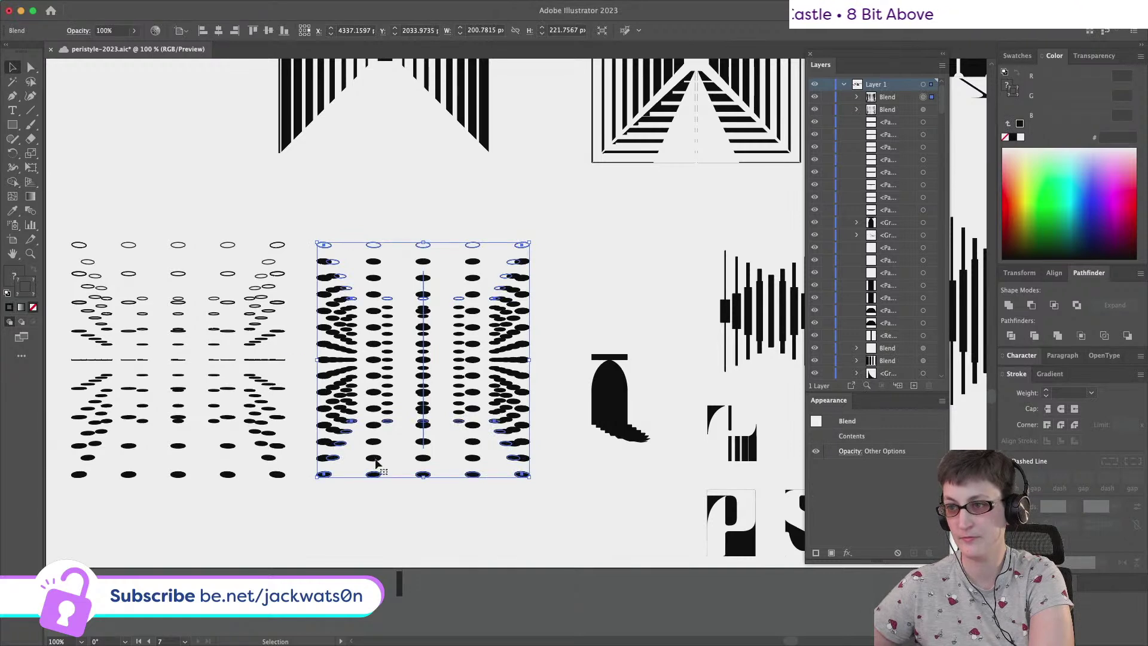
double_click(422, 477)
left_click(423, 477)
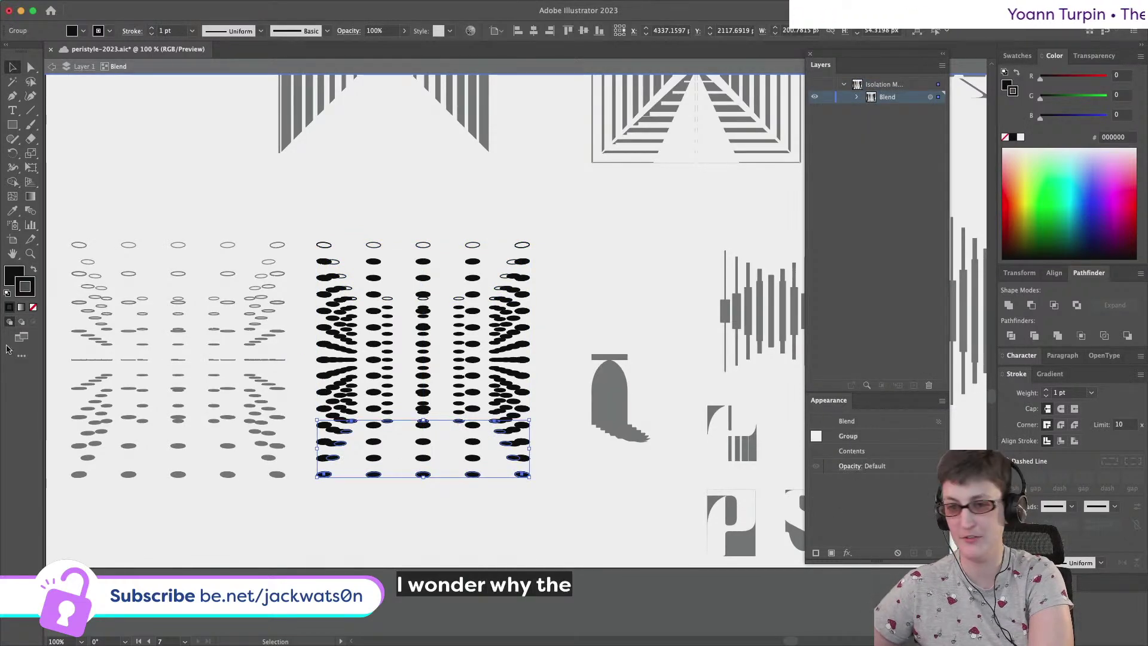
left_click(366, 254)
left_click_drag(371, 265, 538, 267)
key("super+z")
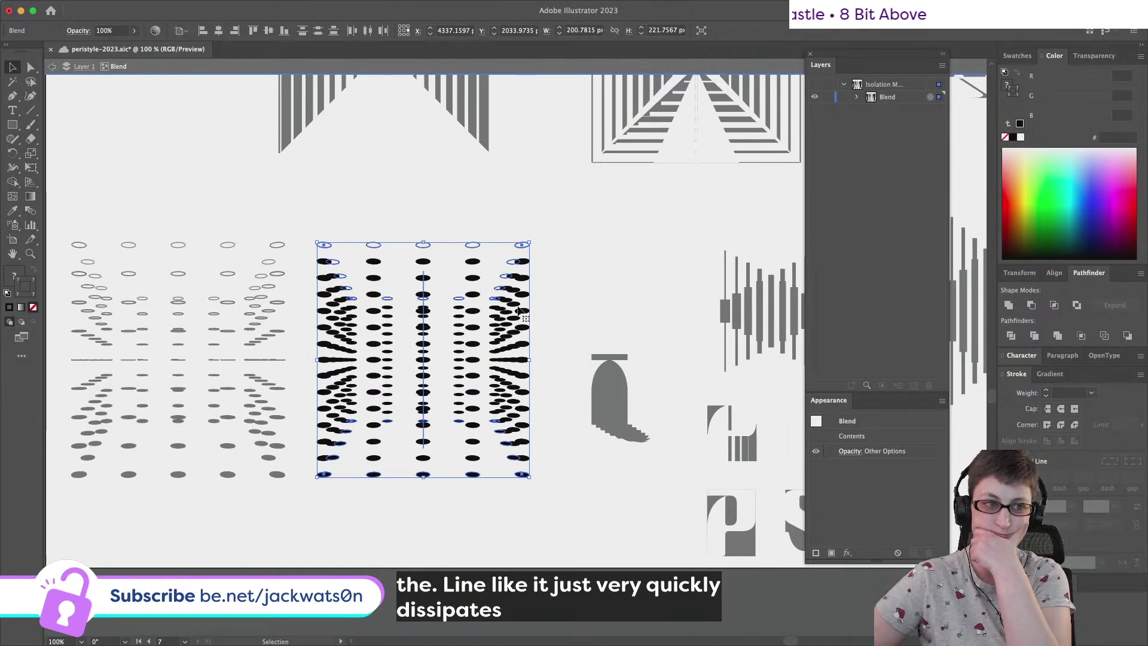
left_click(537, 327)
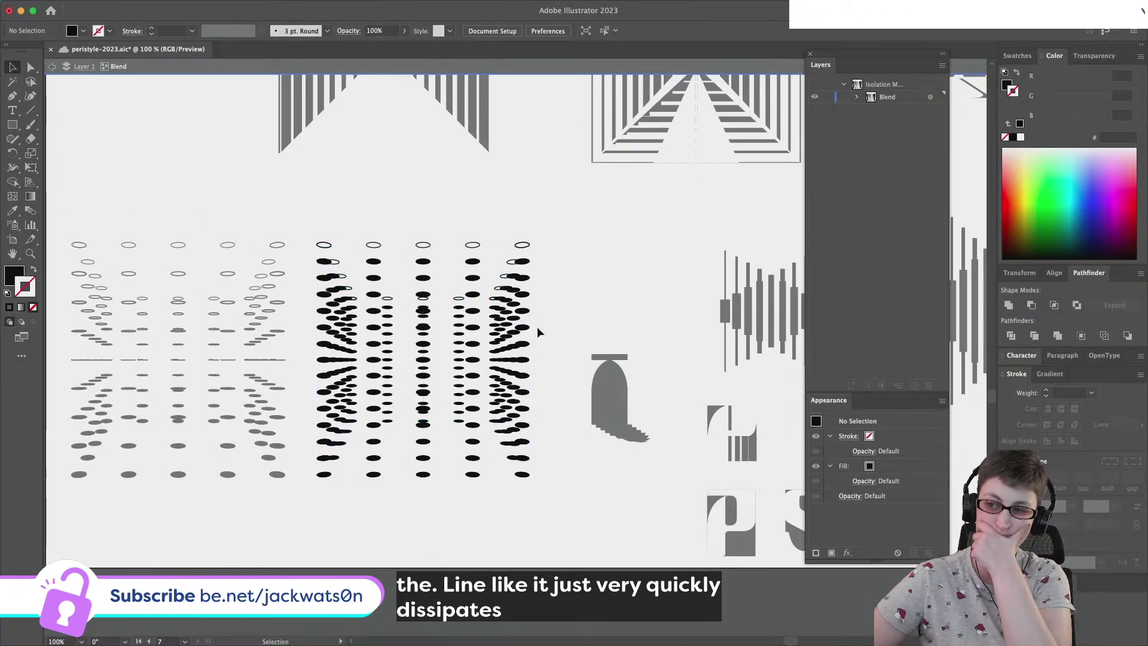
scroll(539, 332, "left", 3)
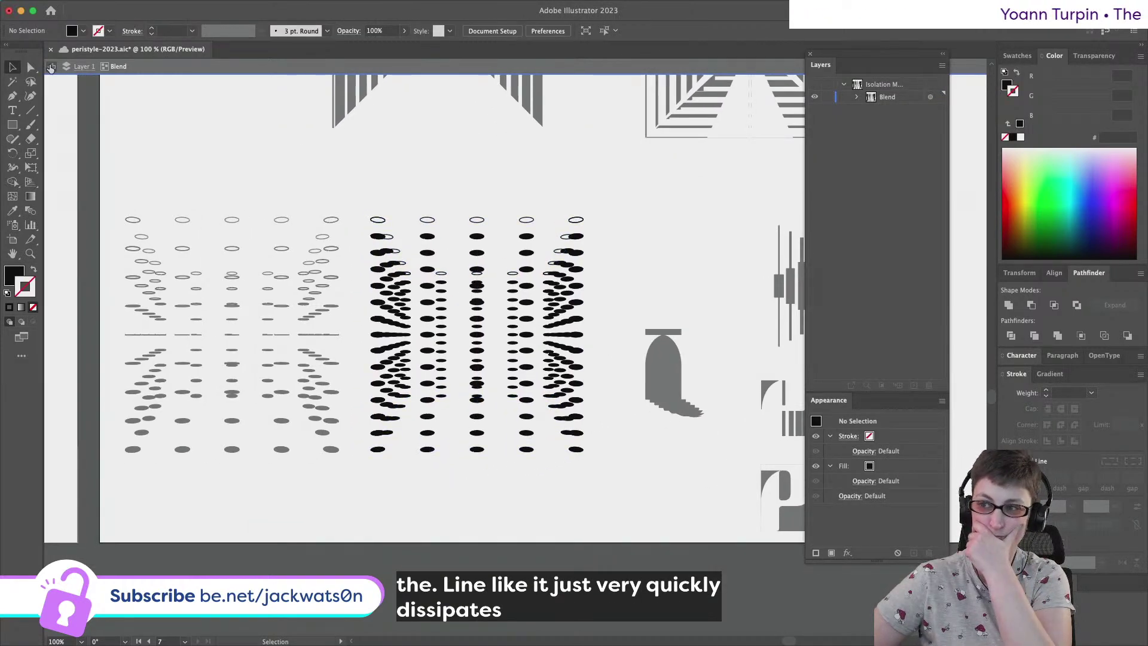
left_click(51, 67)
Isolate the new blend again, undo and redo the last change, and exit isolation
scroll(503, 238, "down", 3, "alt")
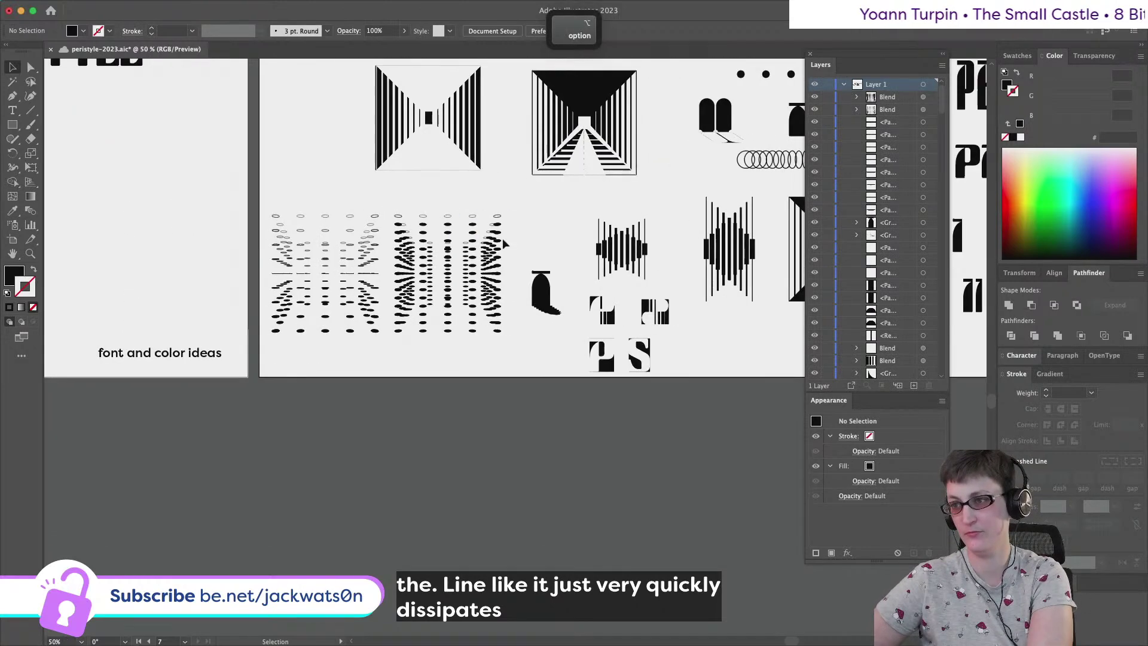
double_click(502, 242)
scroll(498, 246, "up", 1, "alt")
left_click(498, 247)
key("super+z")
key("shift+super+z")
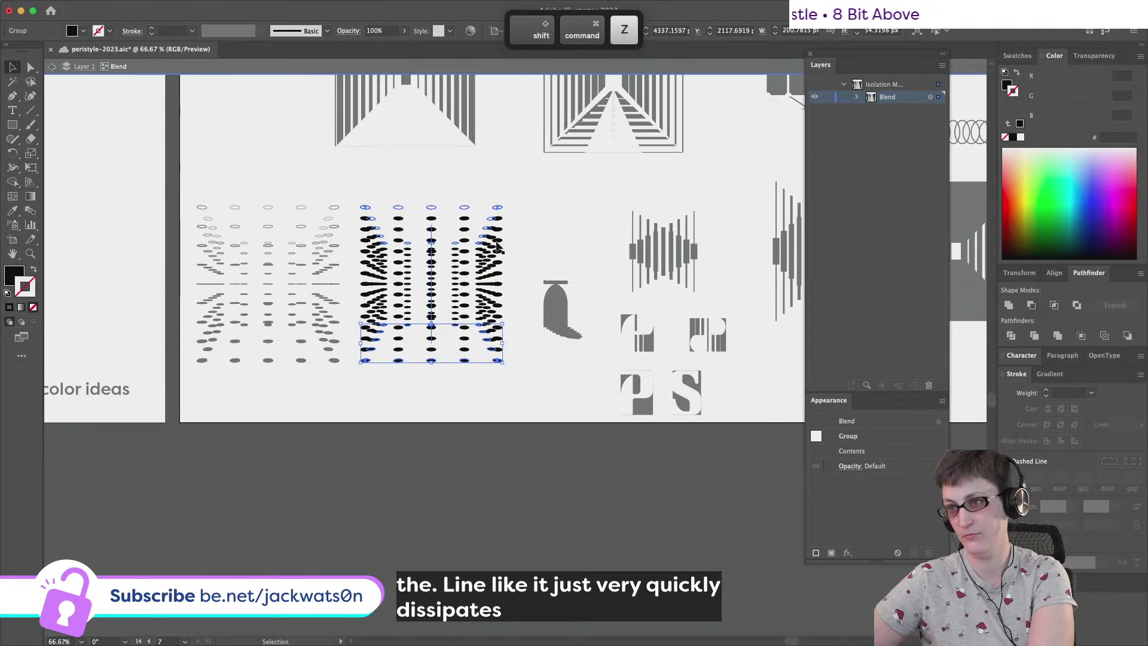
scroll(497, 247, "up", 1, "alt")
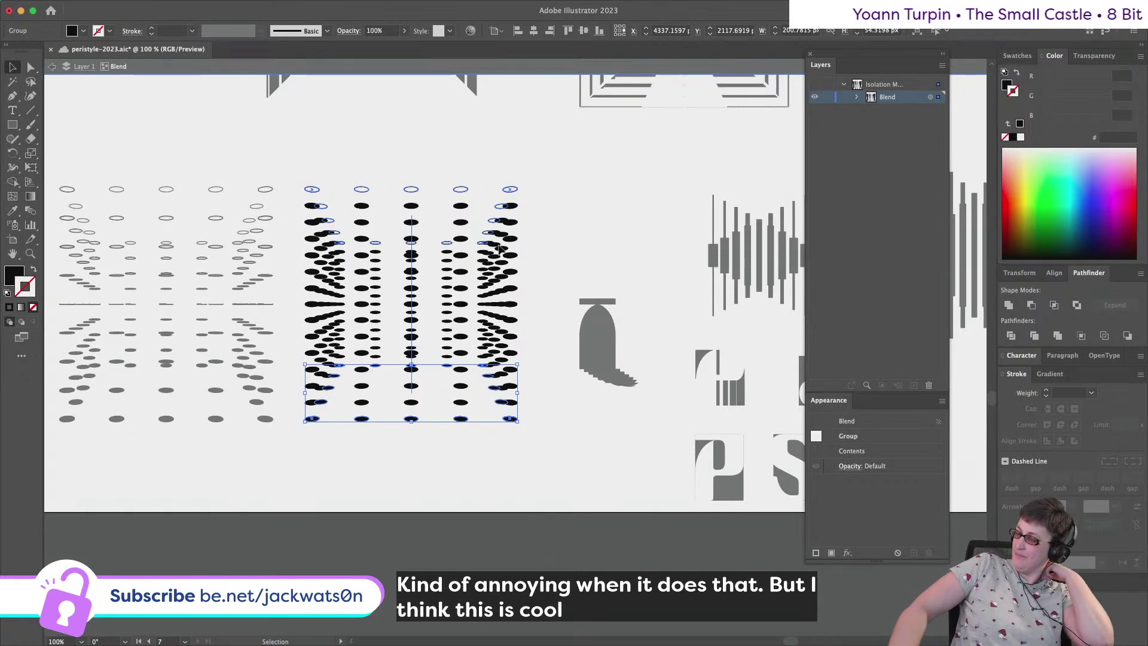
left_click(52, 67)
Duplicate the dense dotted blend into the square frame of dots and scale the copy to about 137 by 151 px
scroll(487, 254, "down", 3)
scroll(487, 255, "right", 3)
scroll(486, 255, "up", 2)
left_click(568, 134)
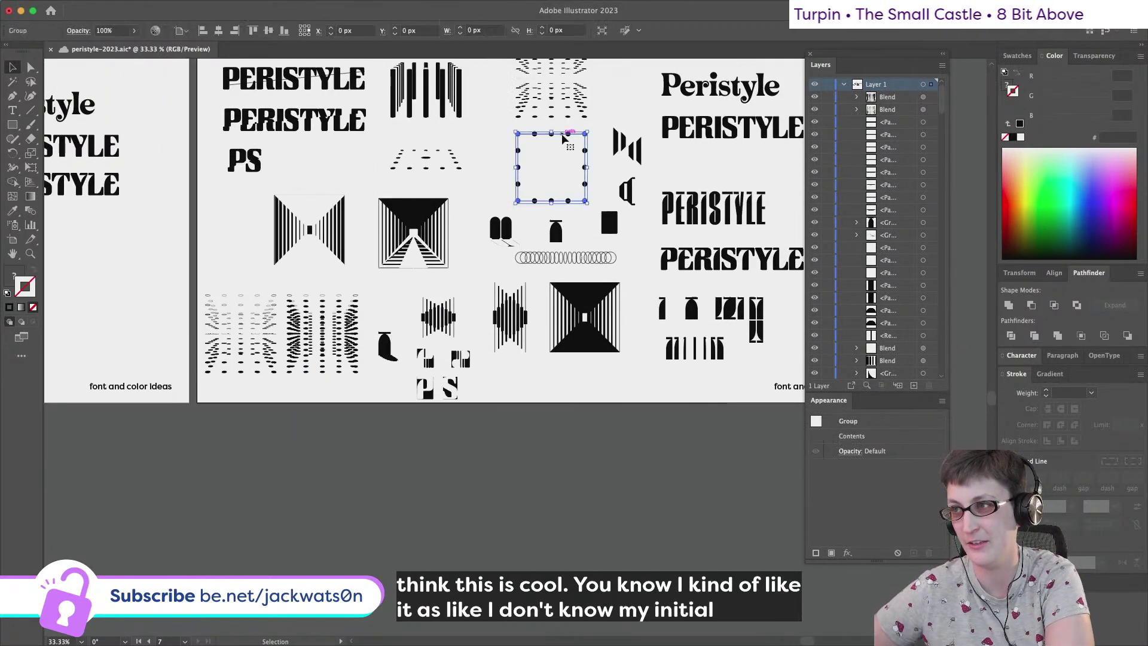
left_click(354, 316)
key("super+c")
key("super+f")
left_click_drag(354, 316, 572, 167)
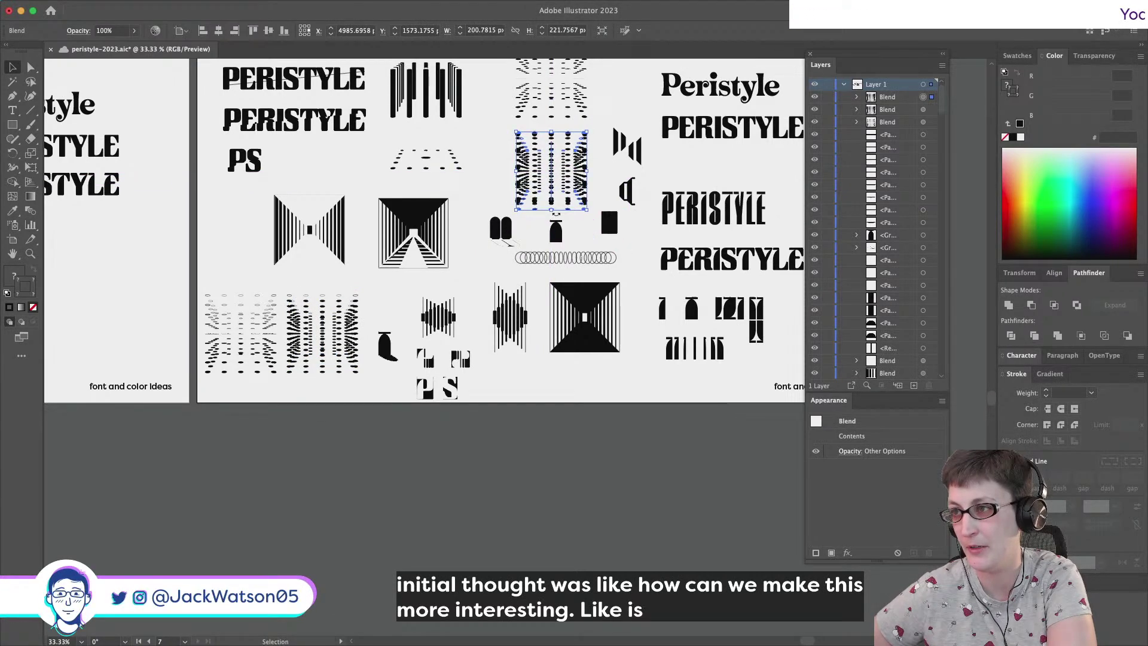
left_click_drag(588, 209, 571, 179)
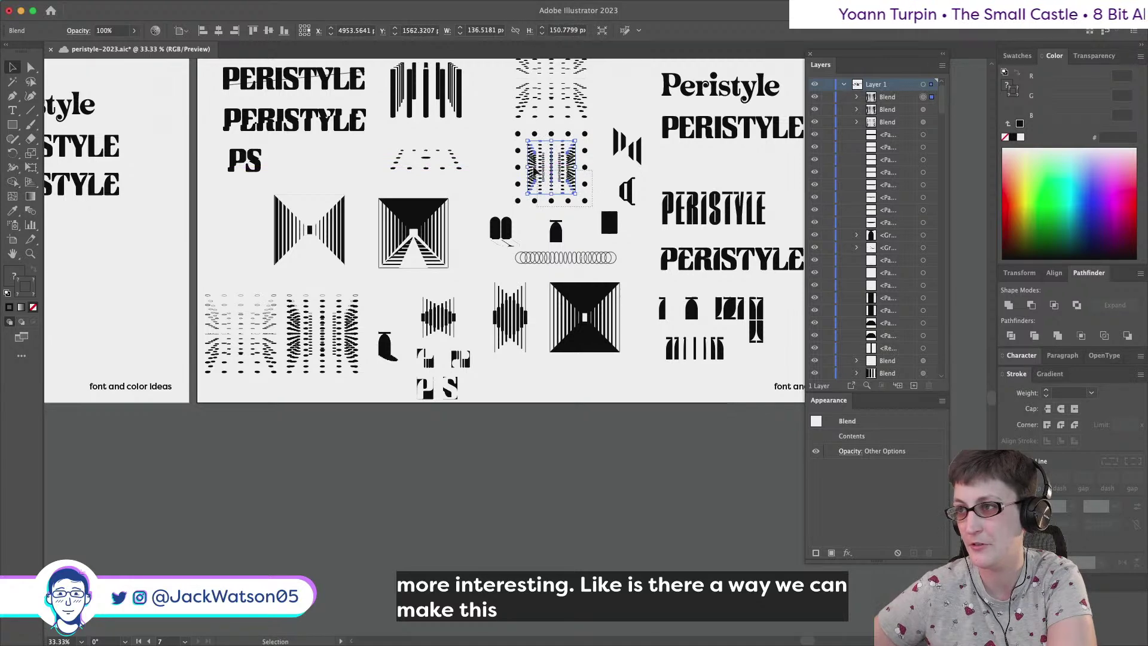
Align the dense dotted blend and its square frame of dots on their centres
left_click(568, 202, "shift")
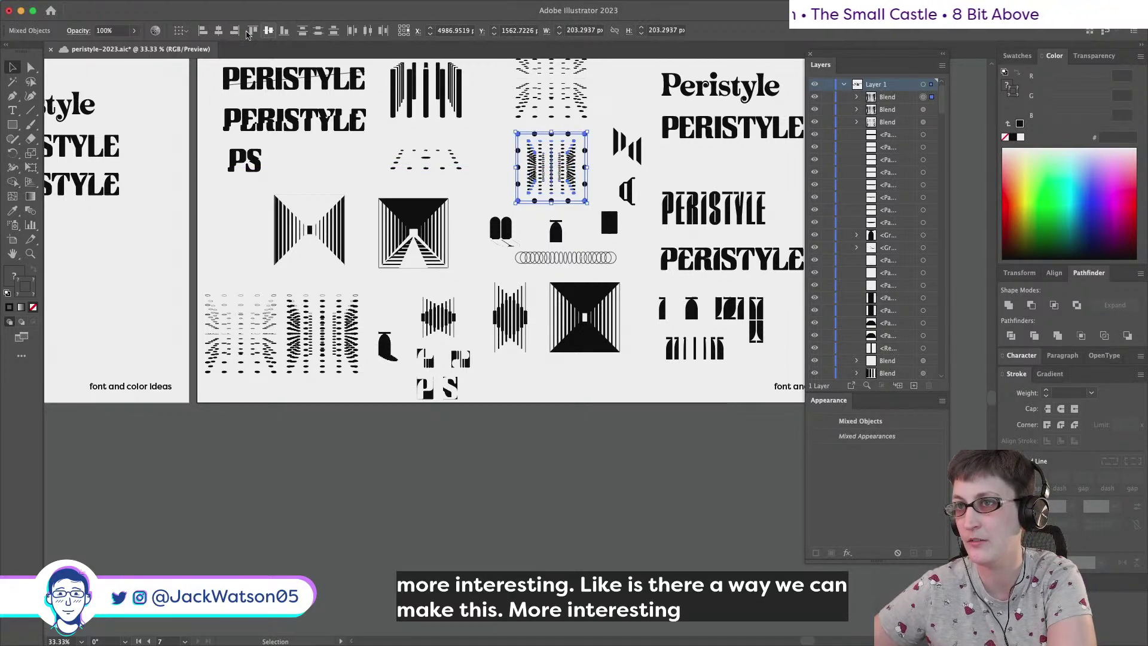
left_click(219, 34)
key("super+shift+a")
Try rotating the framed dotted blend by 90°, and undo the rotation
scroll(522, 180, "up", 5)
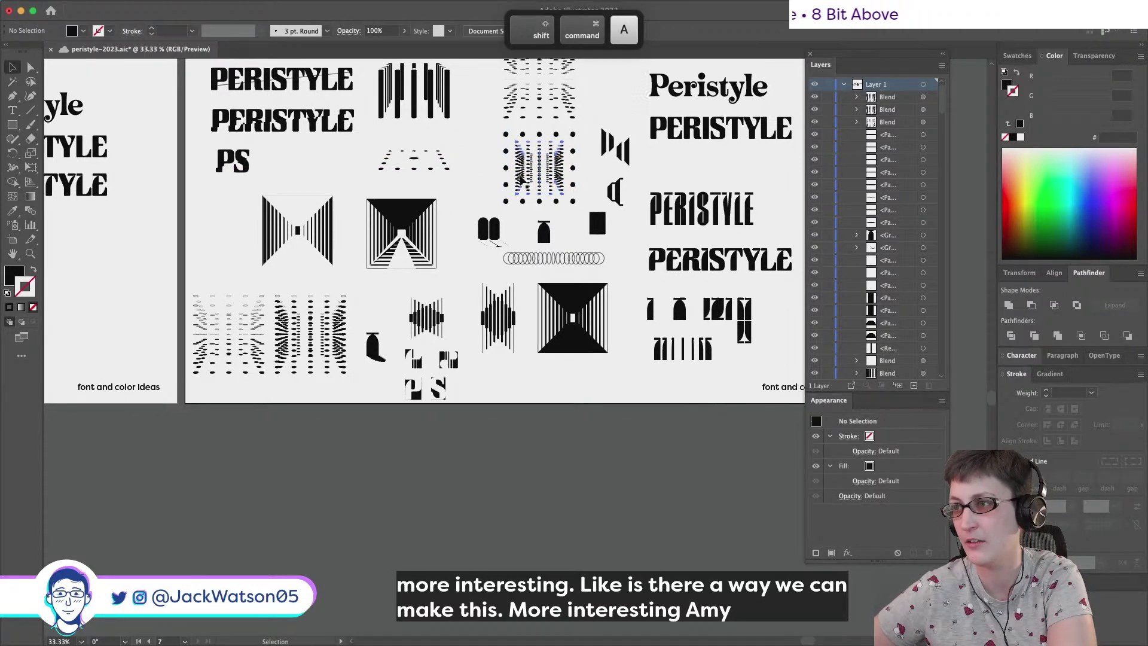
scroll(522, 179, "down", 2)
scroll(538, 179, "up", 2)
left_click(605, 218)
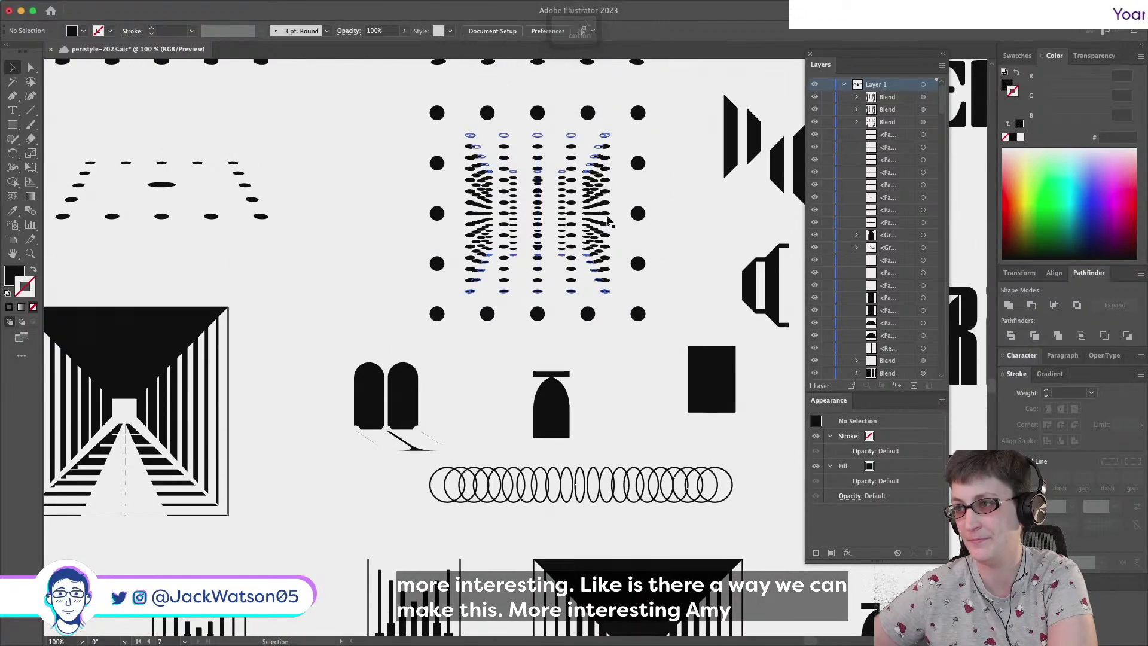
left_click_drag(612, 127, 481, 135)
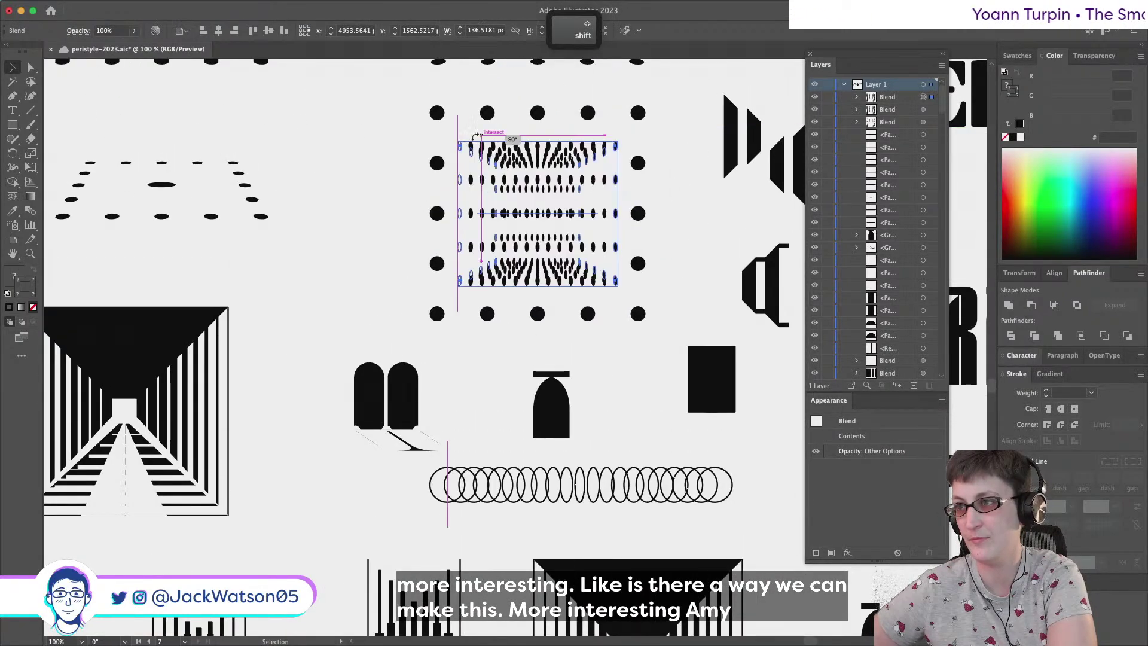
key("super+minus")
key("super+z")
key("super+z")
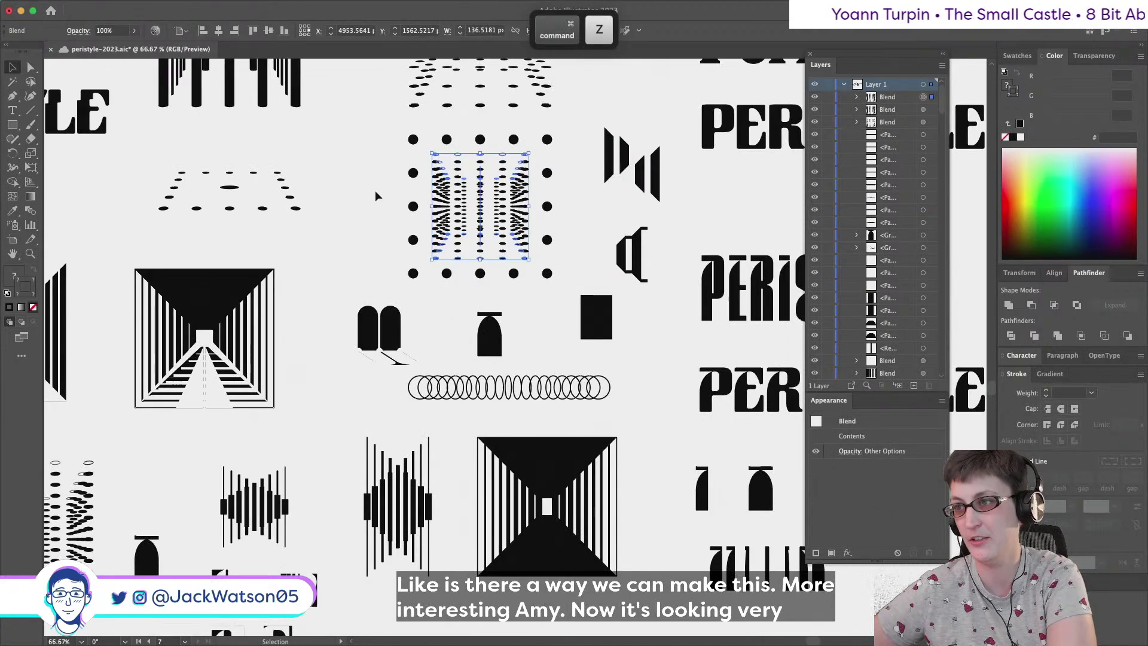
Enlarge the framed dotted blend from its centre and set it to a 161.1066 px square
left_click(526, 156)
mouse_move(529, 153)
left_mouse_down()
mouse_move(547, 138)
mouse_move(537, 144)
left_mouse_up()
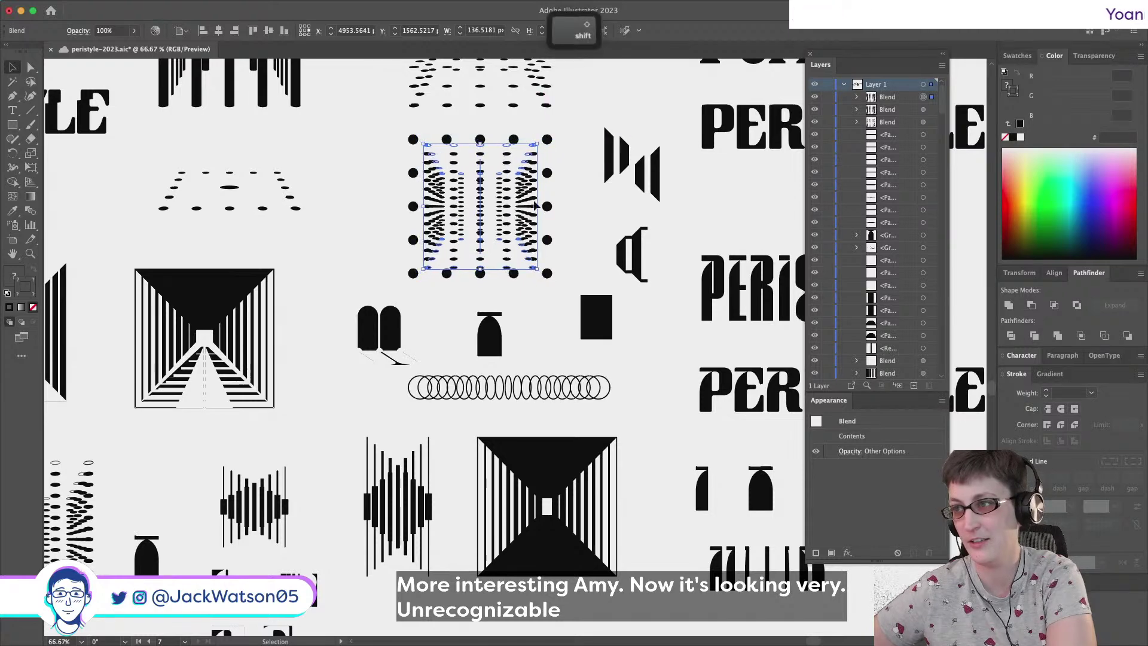
left_click_drag(537, 206, 566, 201)
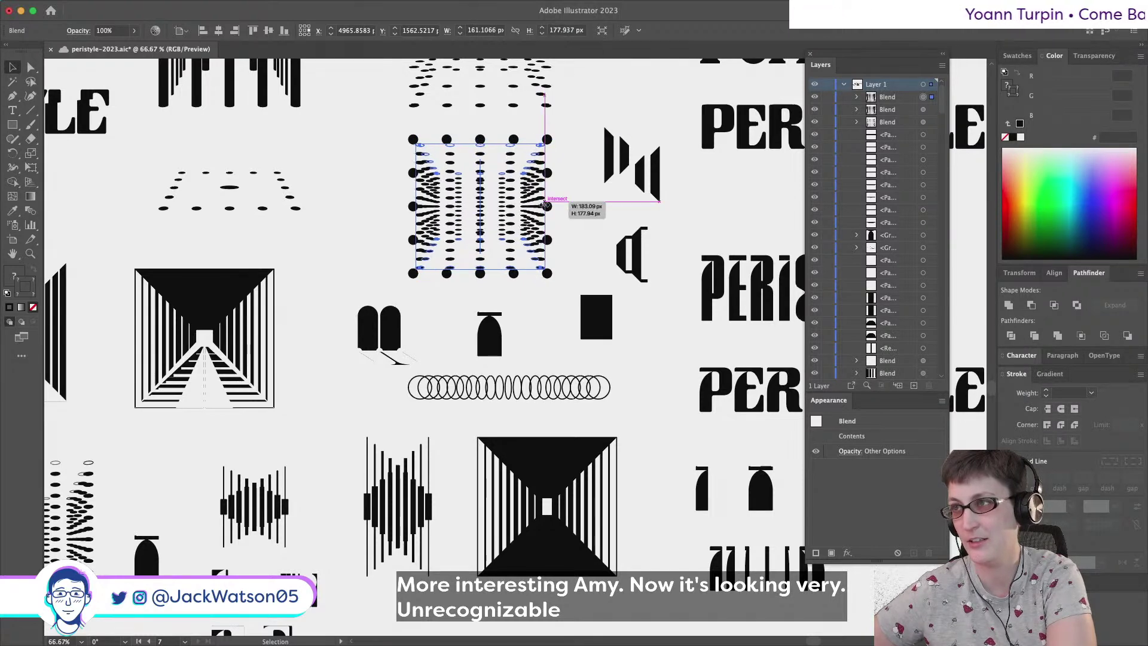
key("super+z")
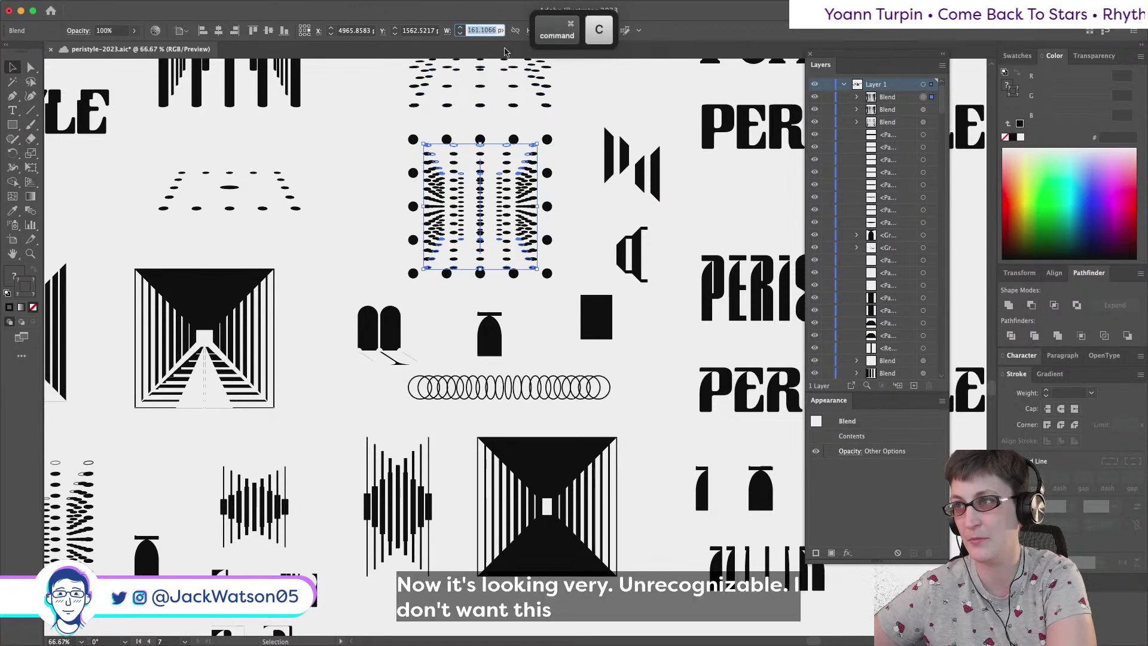
key("Tab")
key("Tab")
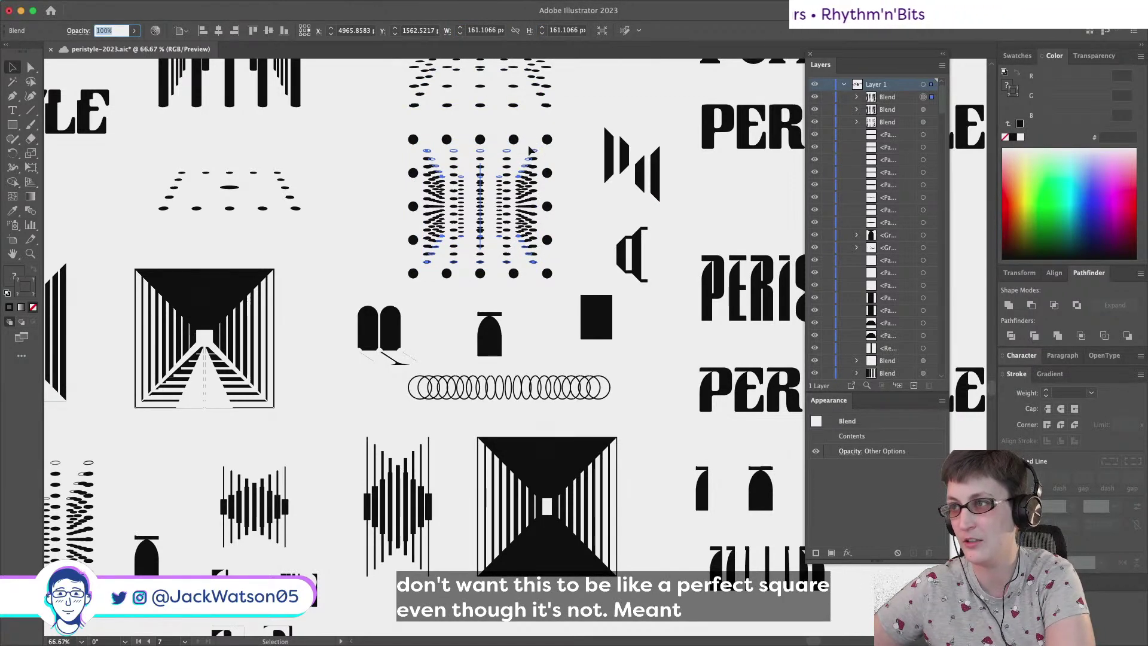
Scale the square dotted blend up until its outer dots reach the surrounding frame of dots
left_click(509, 157)
left_click_drag(538, 147, 548, 141)
left_click(556, 179)
scroll(421, 205, "down", 1)
scroll(421, 206, "down", 3)
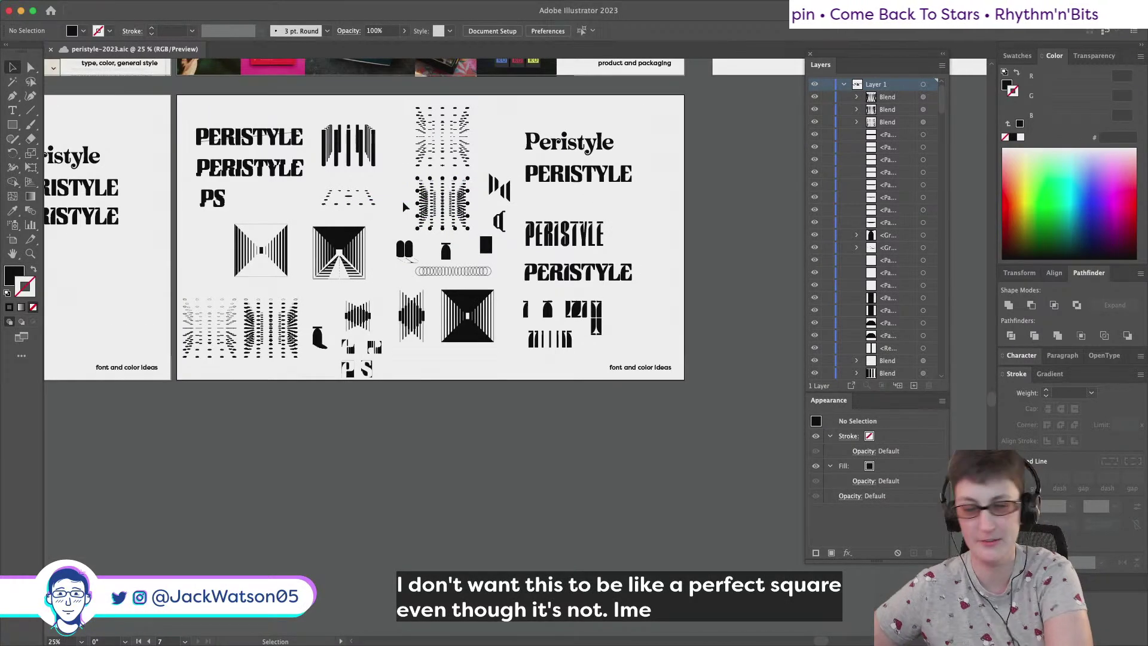
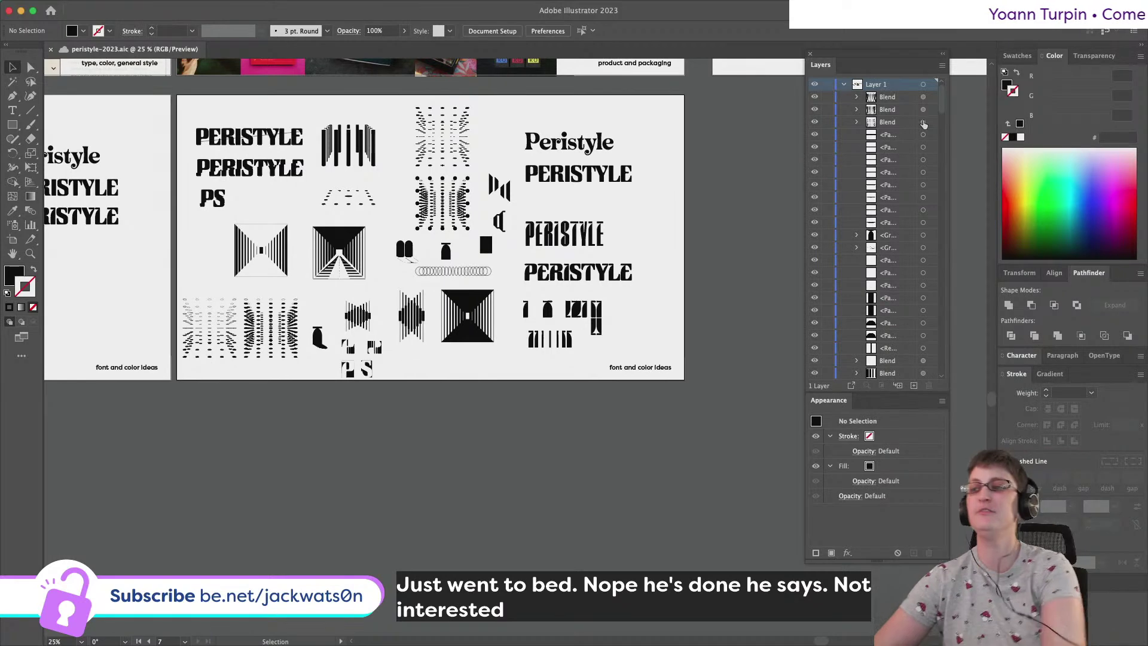
Try moving the upper uppercase PERISTYLE text down between the wordmarks, and undo the move
scroll(676, 176, "up", 1)
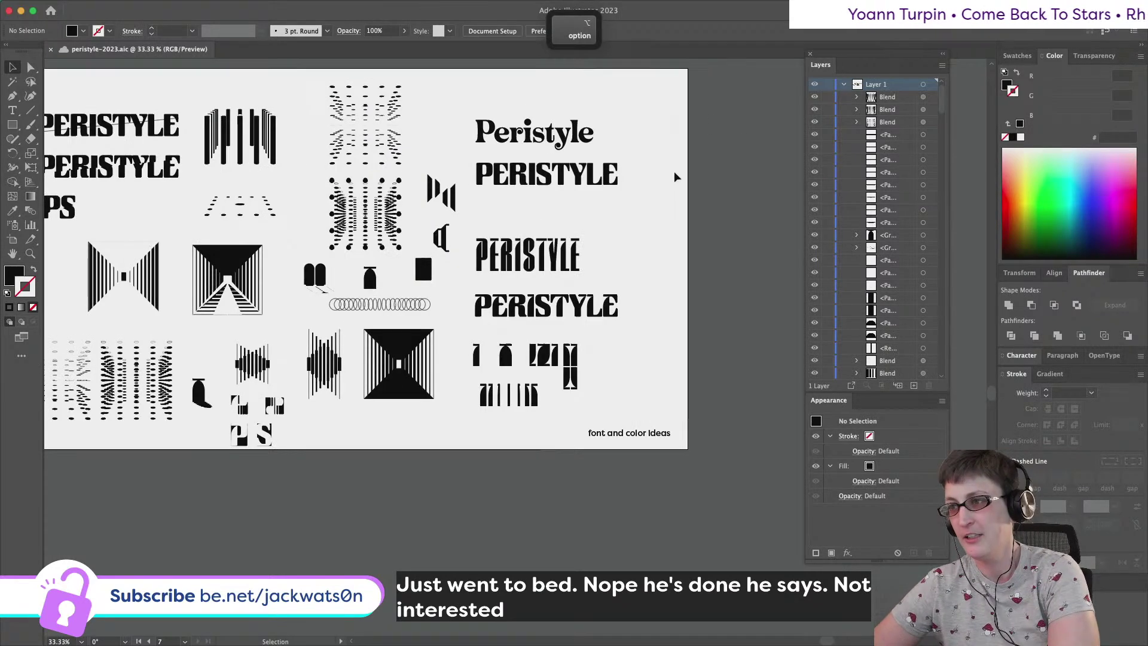
scroll(643, 199, "down", 1)
scroll(643, 201, "up", 2)
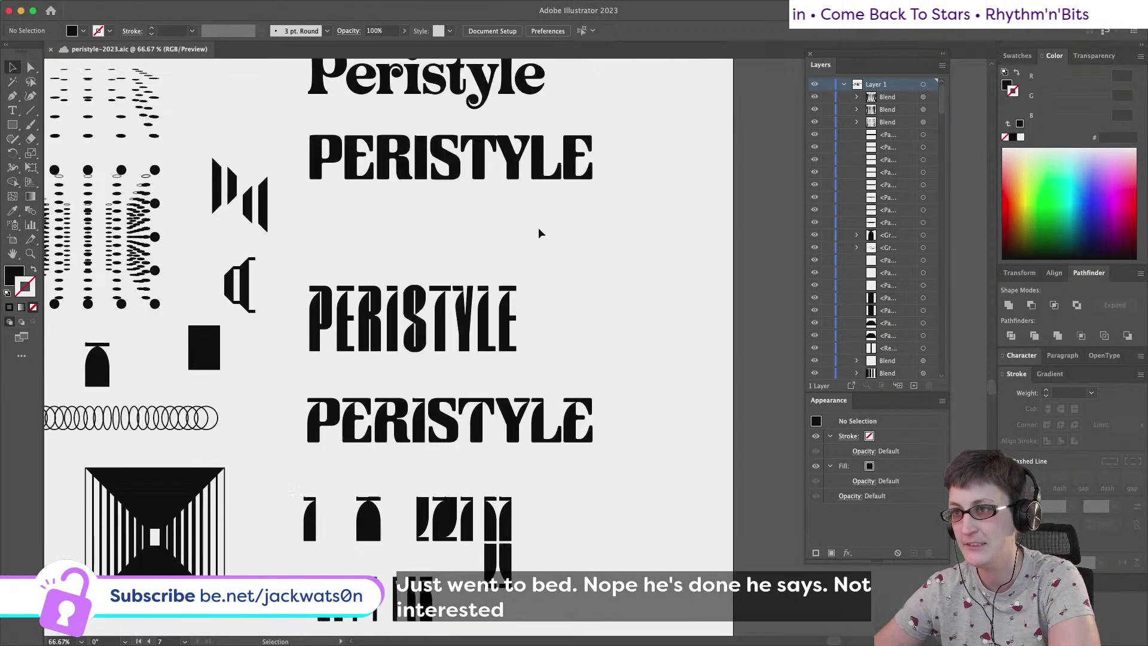
scroll(539, 232, "up", 2)
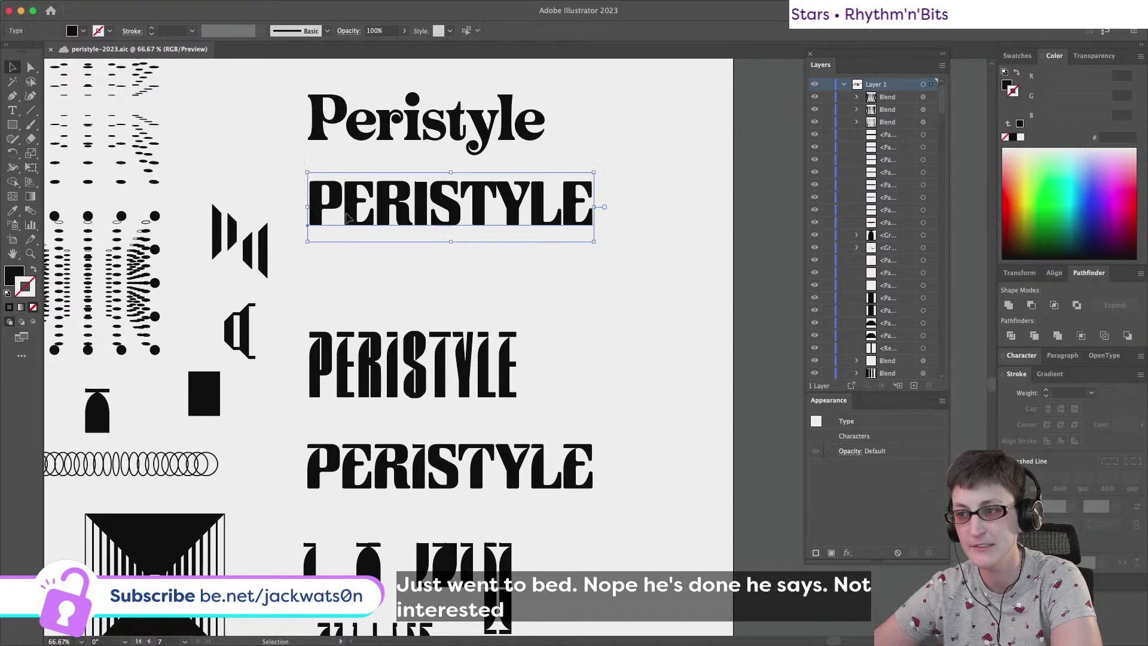
left_click_drag(427, 203, 481, 338)
key("super+z")
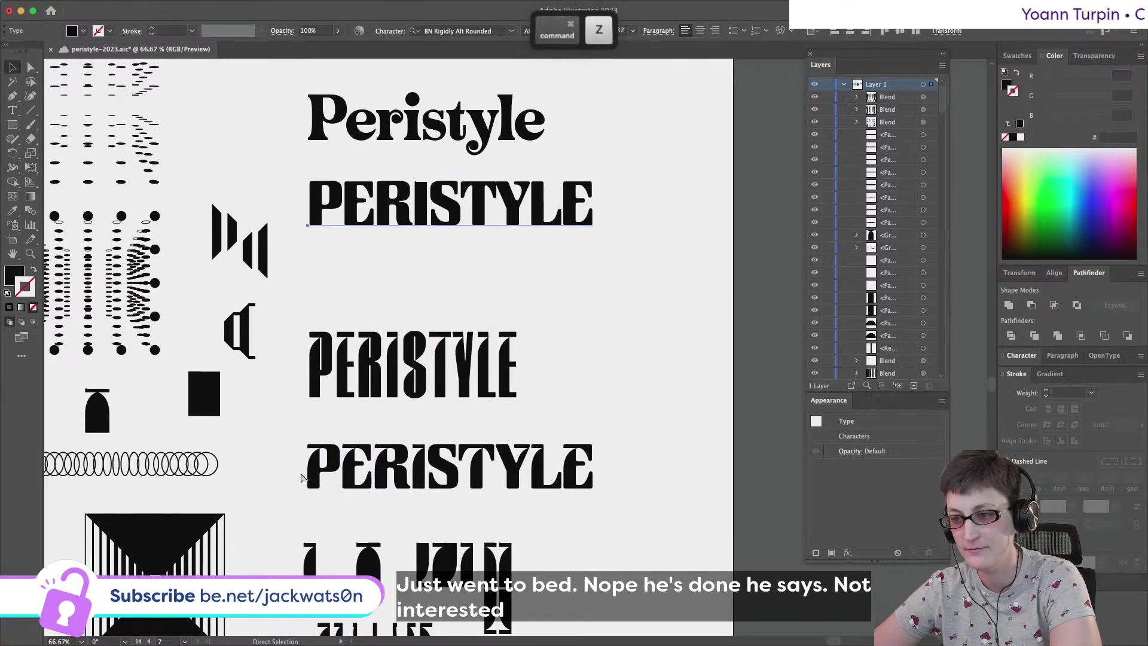
Copy the P from the bottom customised PERISTYLE wordmark and place it in the empty space beside the wordmarks
left_click(277, 445)
key("a")
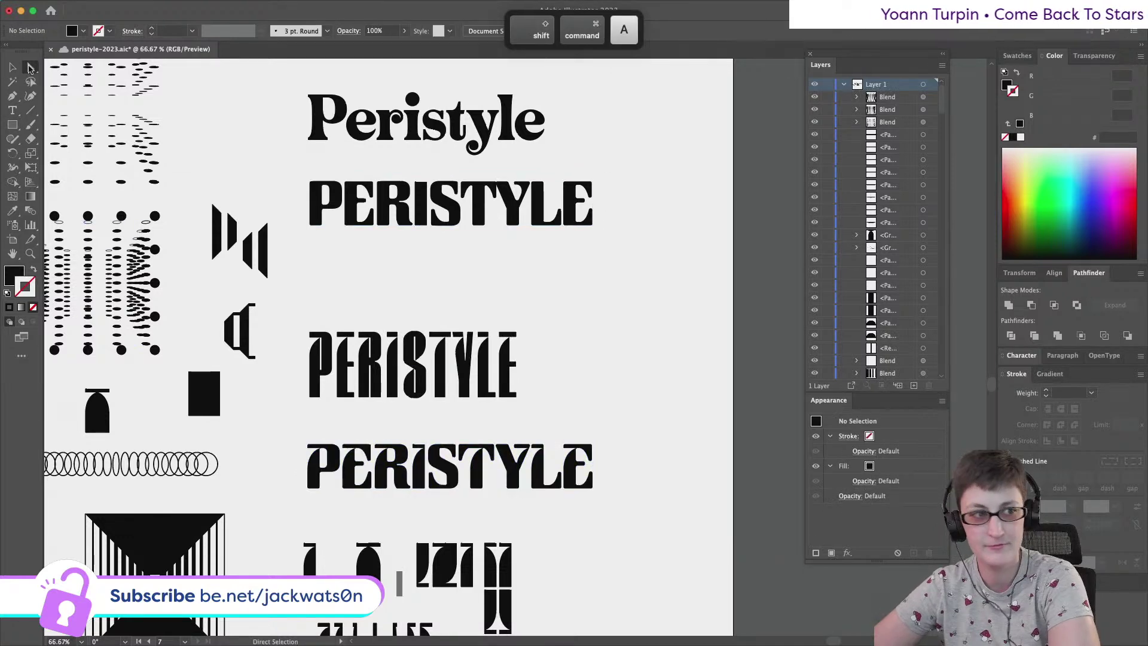
left_click(317, 483)
key("super+c")
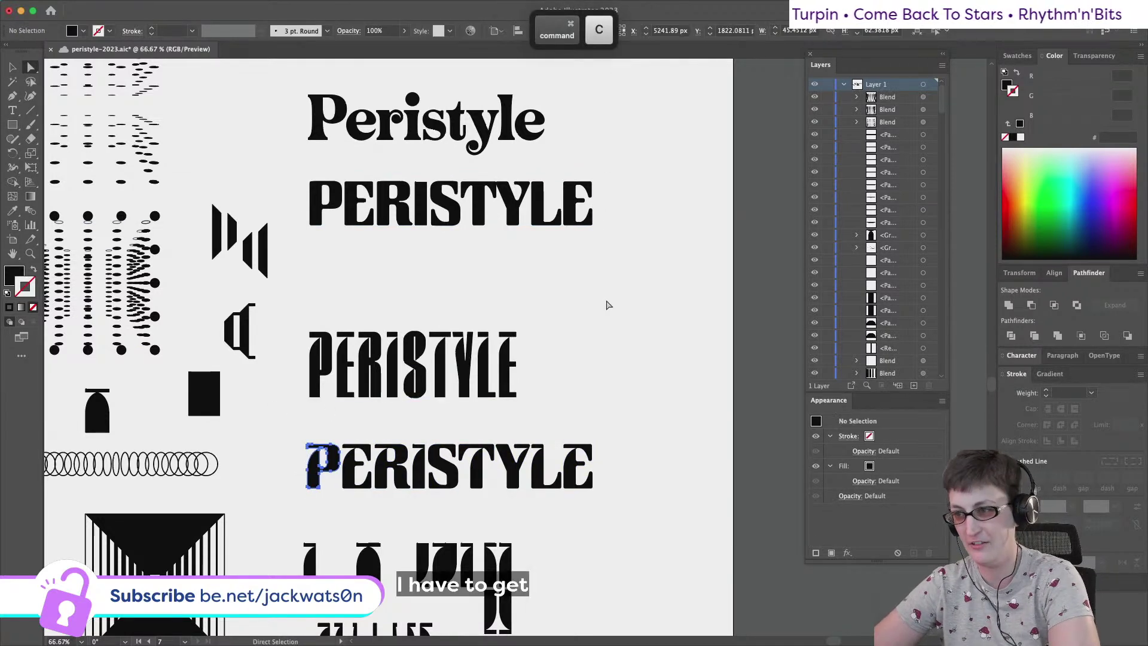
key("super+v")
left_click_drag(529, 348, 638, 299)
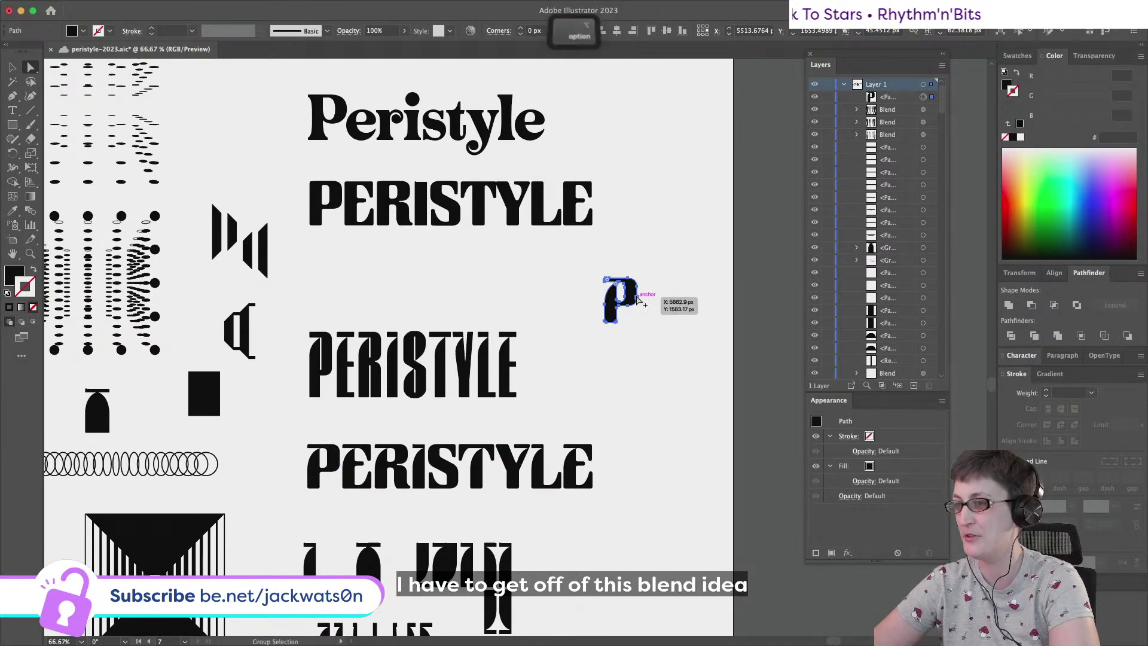
Duplicate the loose P in place, reflect the duplicate across the vertical axis and move it to the left of the original
scroll(639, 299, "up", 3)
key("v")
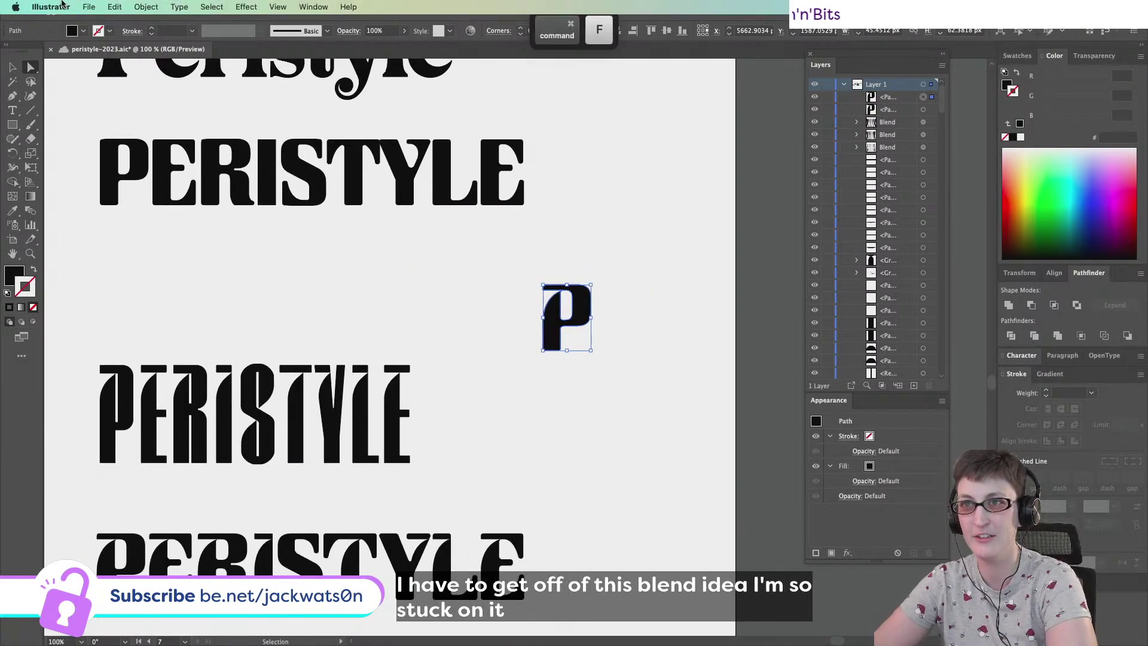
left_click(146, 7)
mouse_move(179, 27)
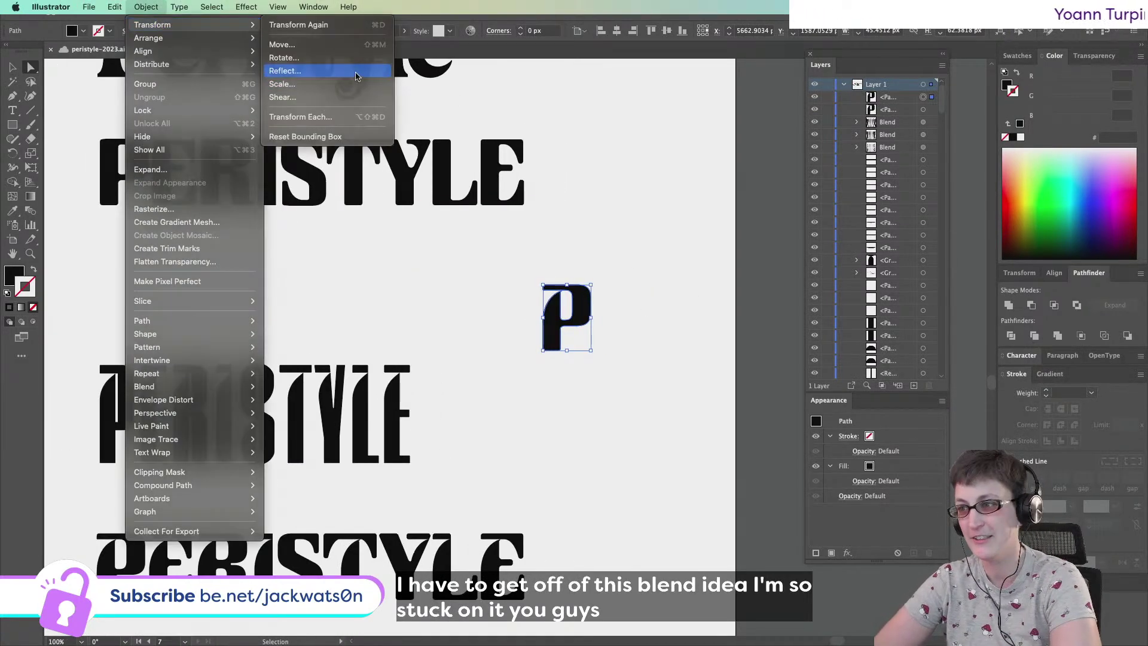
left_click(358, 70)
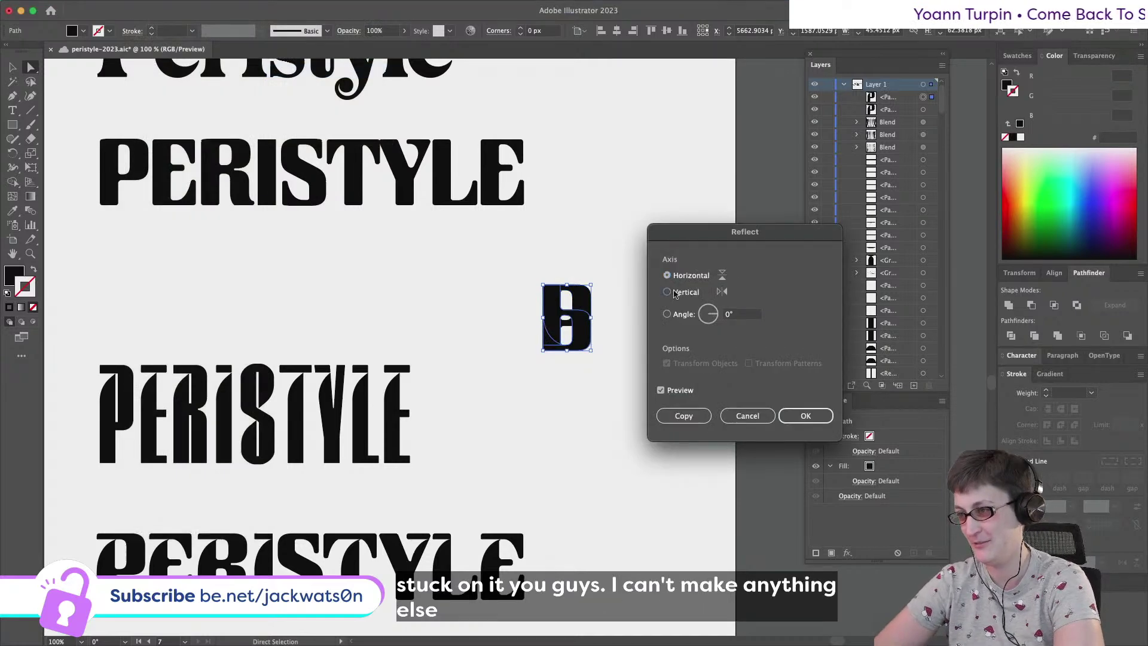
left_click(806, 419)
left_click_drag(577, 349, 487, 348)
left_click_drag(389, 246, 667, 238)
Try a blend between the loose P and its mirrored copy, and undo it
left_click(561, 323)
left_click(496, 326, "shift")
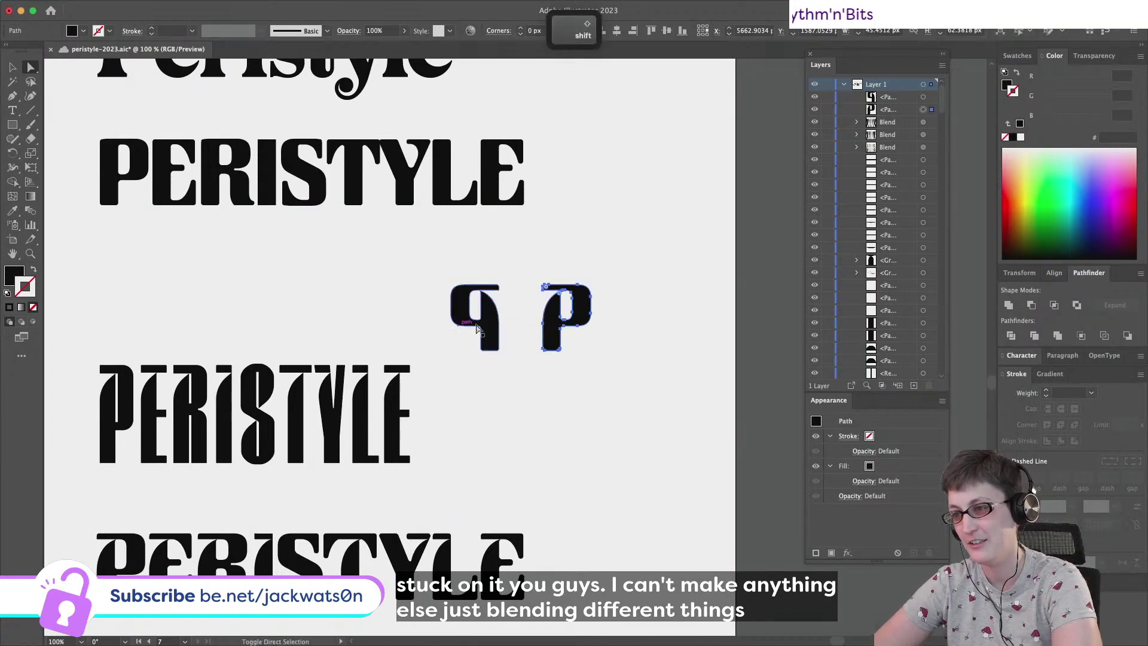
left_click(146, 6)
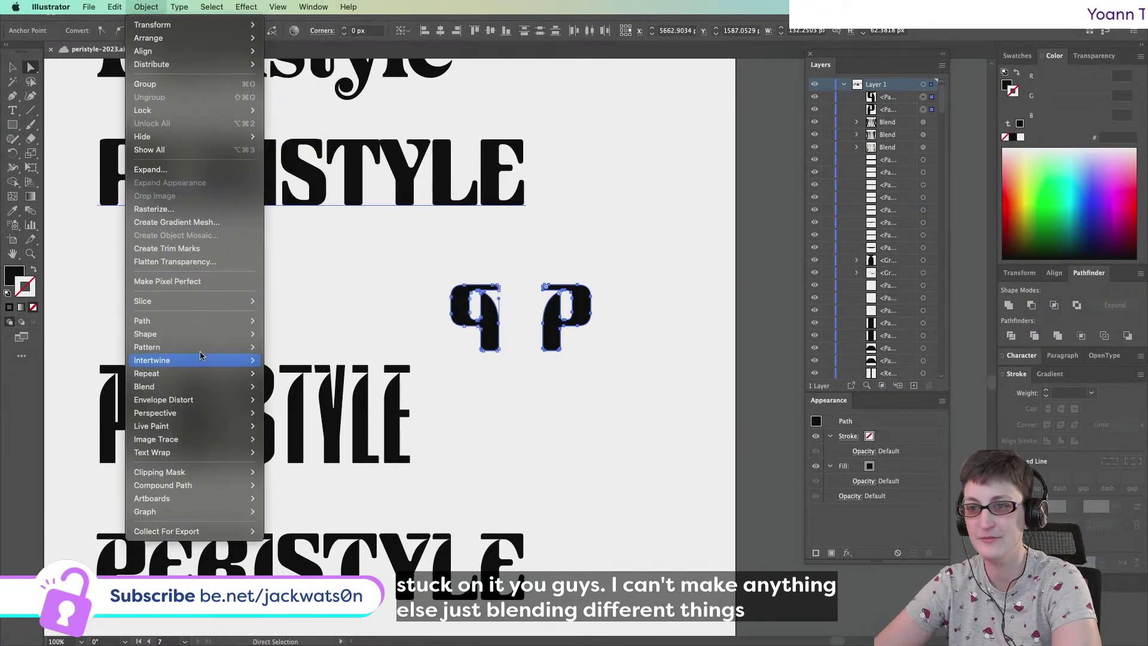
mouse_move(192, 385)
left_click(287, 387)
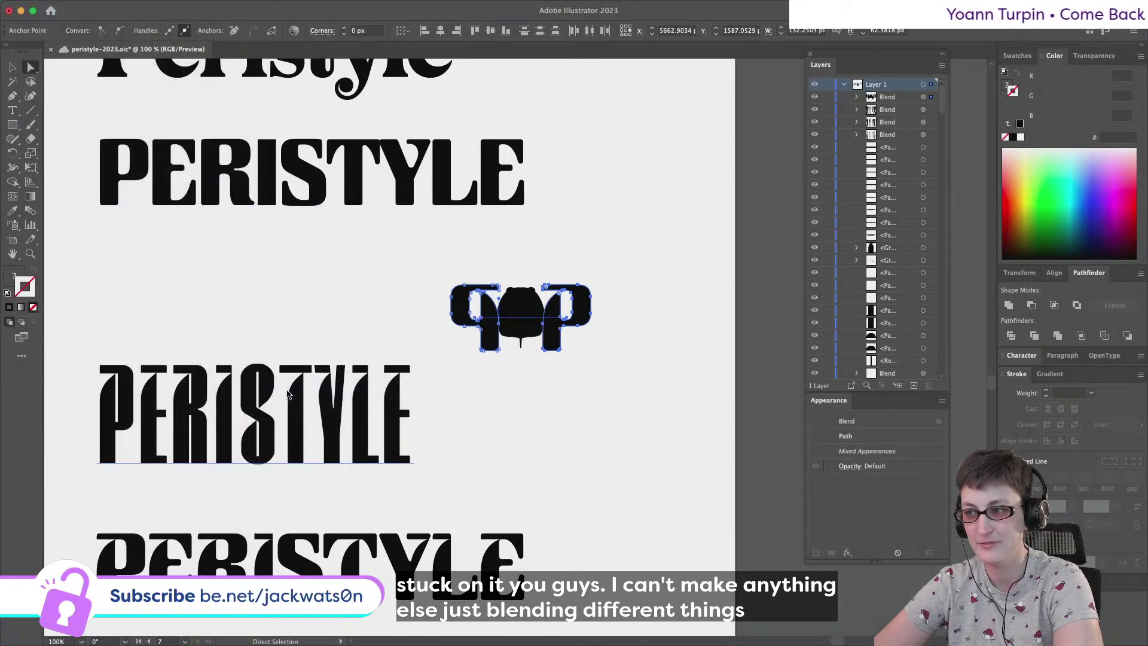
key("ctrl+z")
Reselect both mirrored Ps as whole objects, make the blend once more, and undo it
left_click(13, 66)
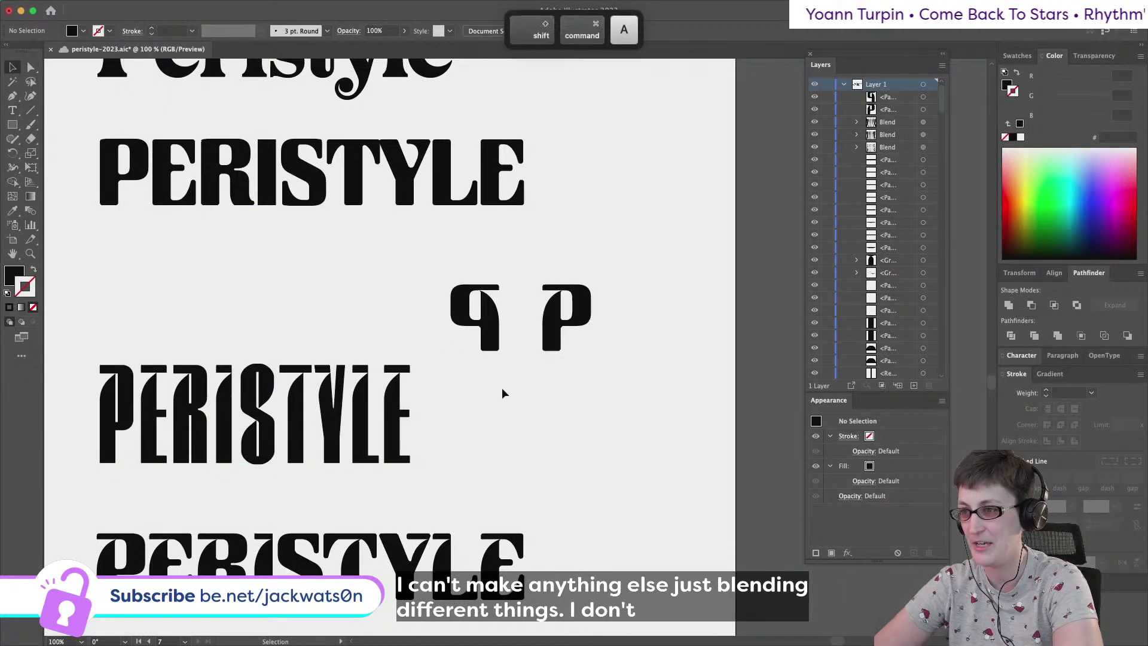
left_click(492, 336, "shift")
left_click(492, 337, "shift")
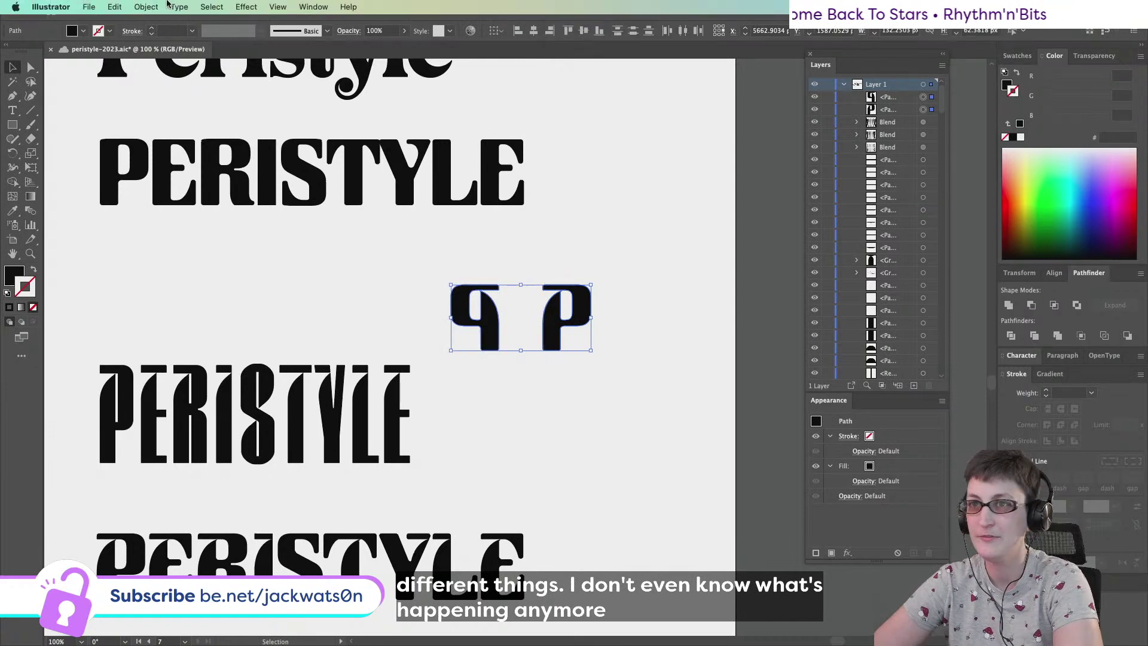
left_click(146, 6)
mouse_move(239, 386)
left_click(288, 386)
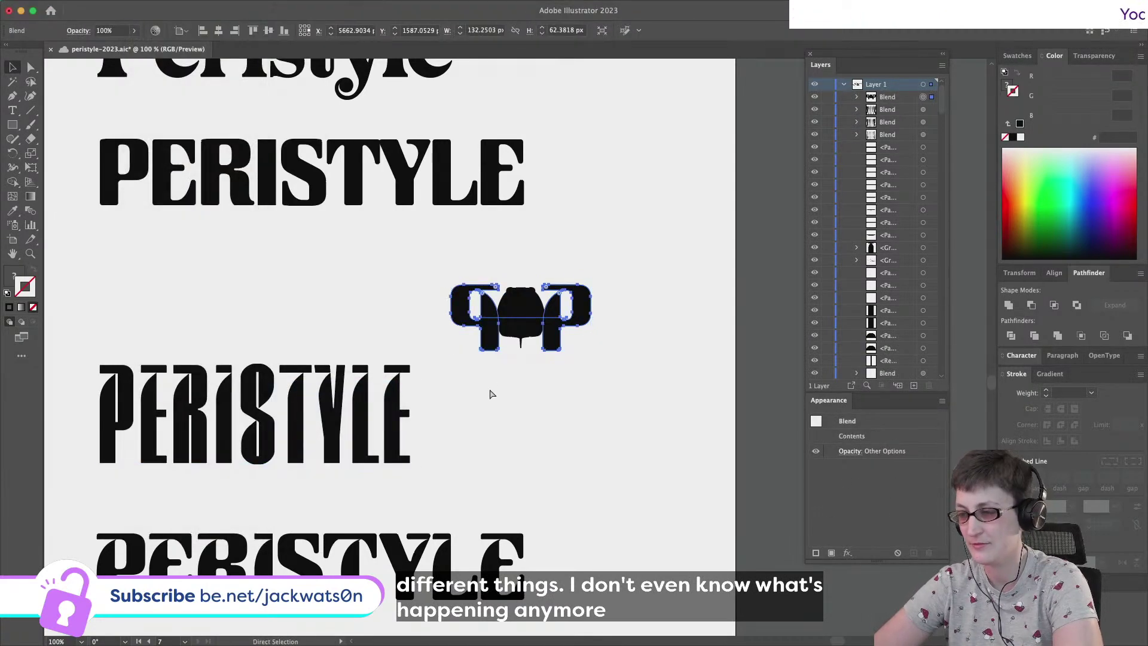
key("ctrl+z")
Duplicate the mirrored P in place and squash the copy into a thin vertical line midway between the two letters
left_click(458, 314)
key("ctrl+c")
key("ctrl+f")
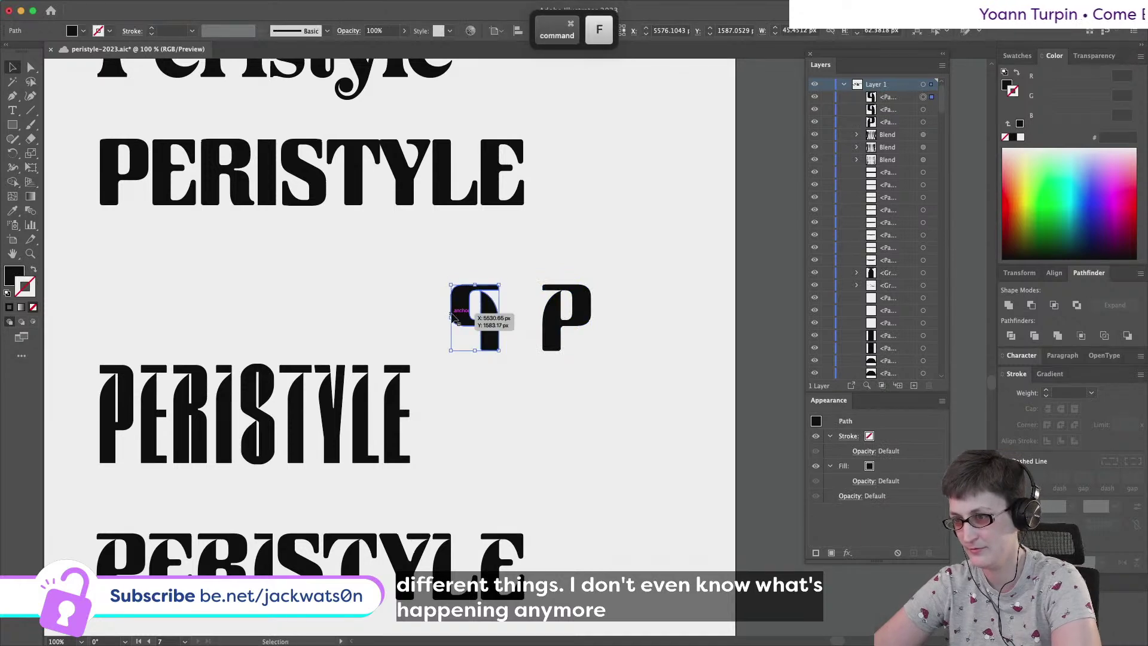
left_click_drag(454, 320, 521, 316)
left_click(479, 323, "shift")
left_click(585, 362)
left_click(521, 320)
Cut the right-facing P and paste it in front at the same position, stacking the thin line between both letters
key("super+x")
key("super+z")
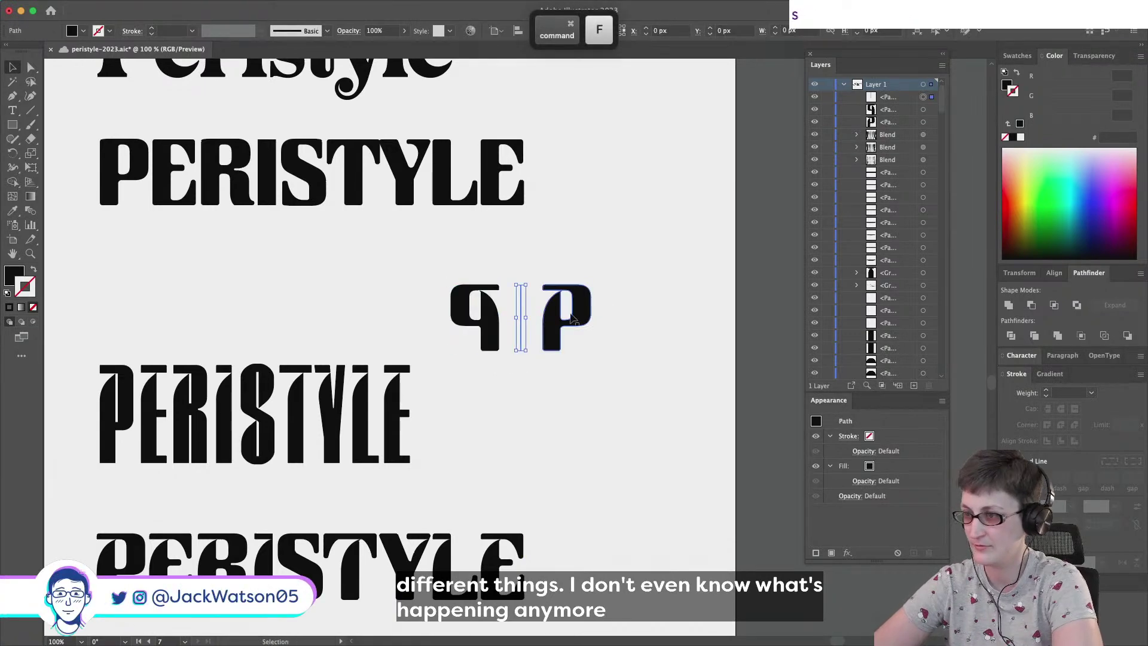
key("super+x")
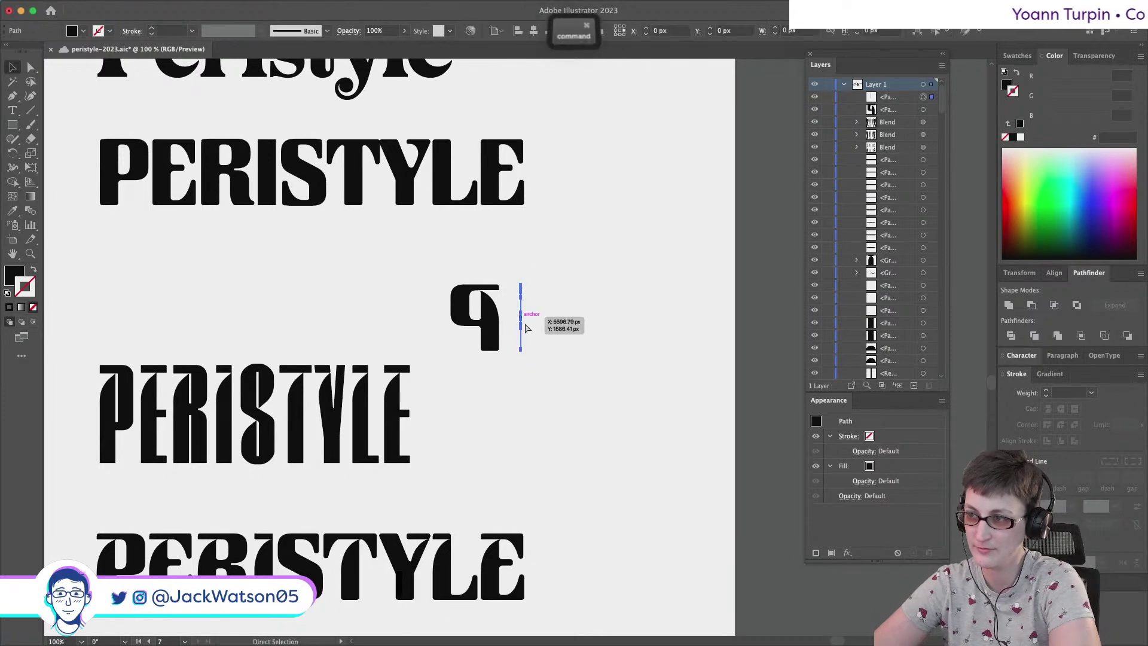
key("super+f")
Blend the two Ps through the thin central line and expand the new blend's contents in the layer list
left_click_drag(485, 323, 485, 323)
left_click(146, 6)
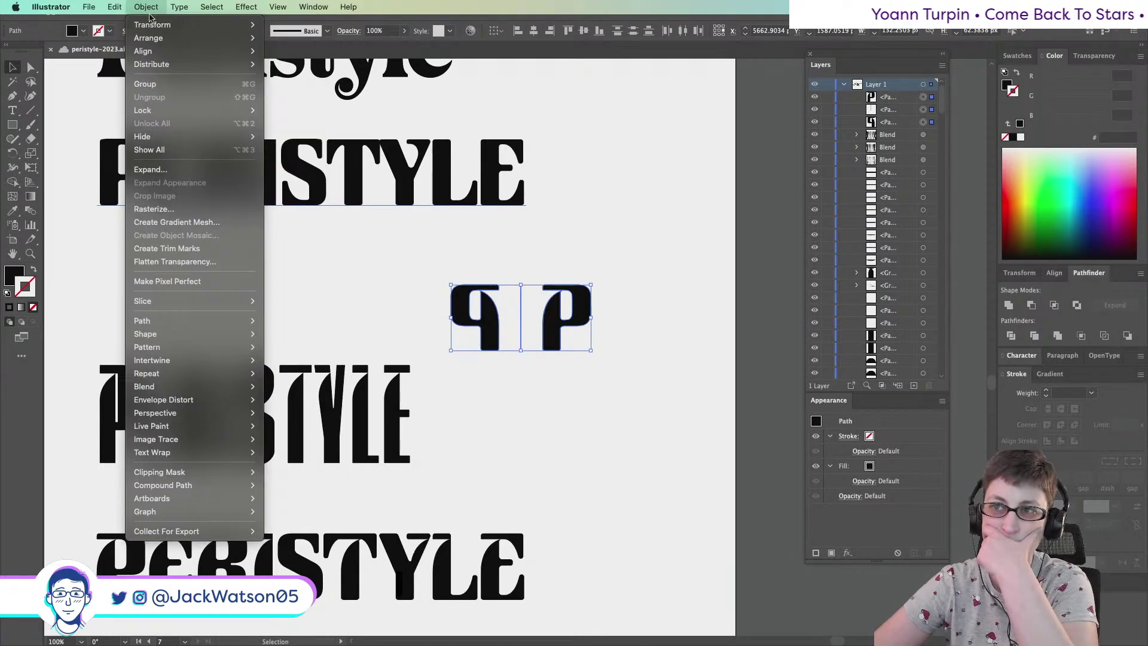
mouse_move(226, 378)
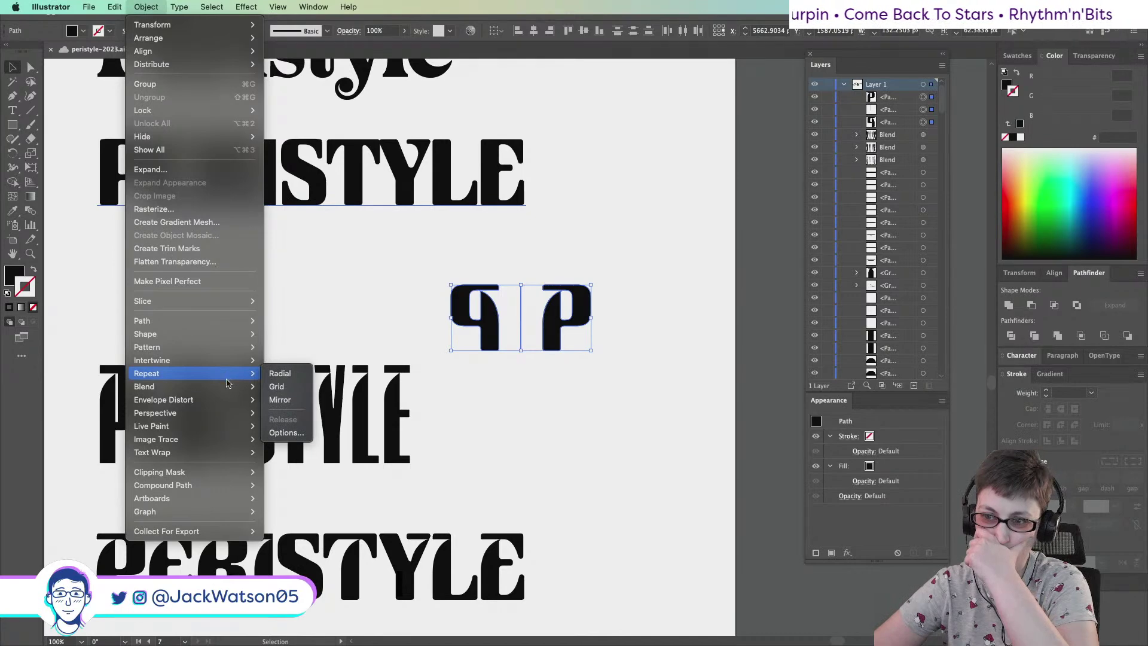
left_click(323, 386)
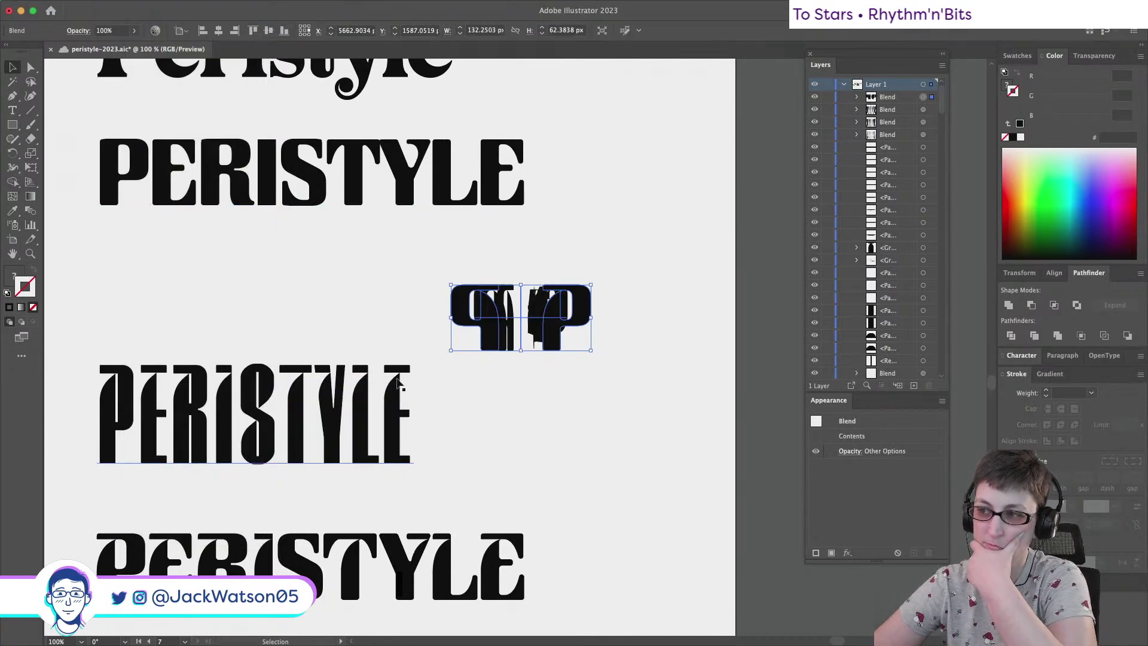
left_click(857, 110)
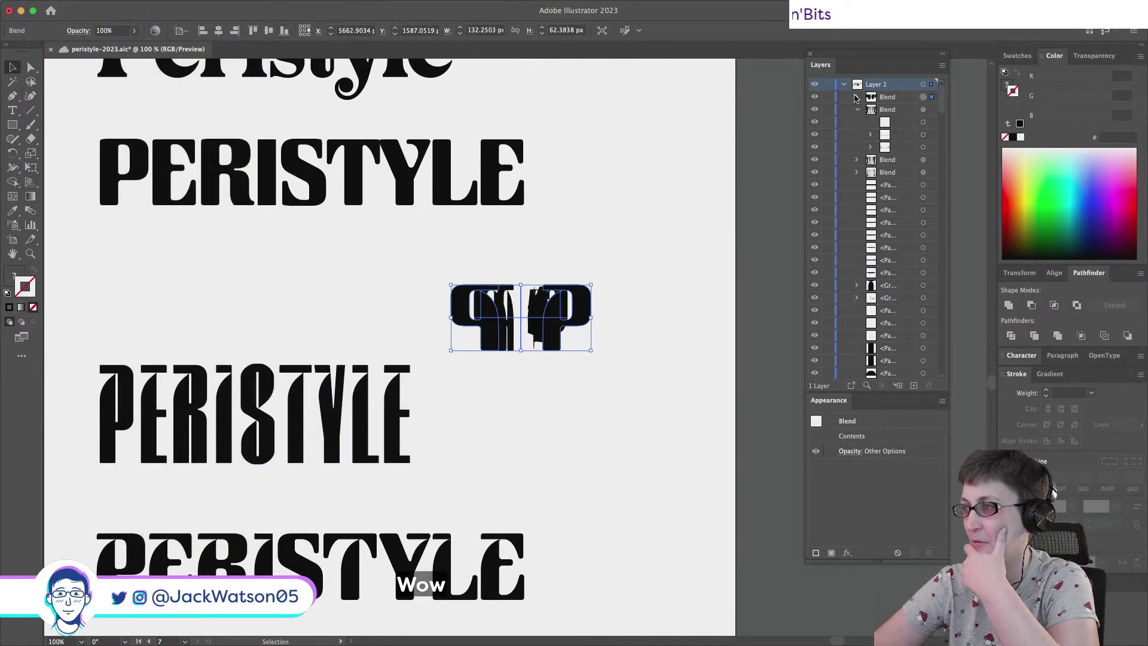
left_click(857, 97)
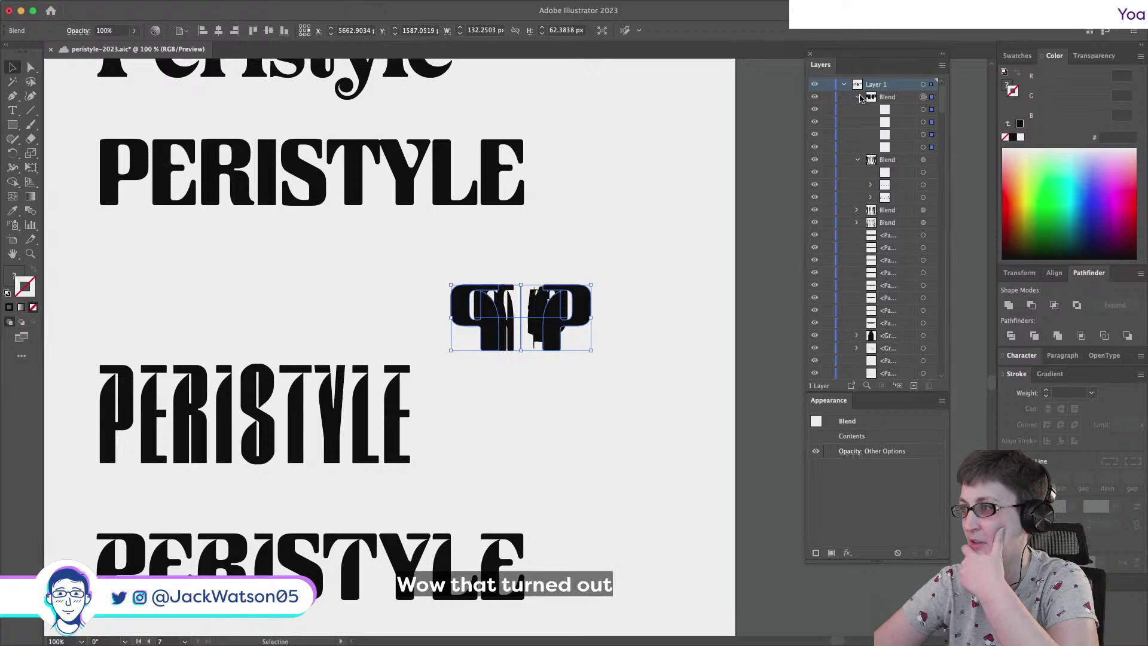
Try Specified Steps spacing in the blend options of the mirrored Ps, and cancel the change
left_click(925, 110)
key("super+z")
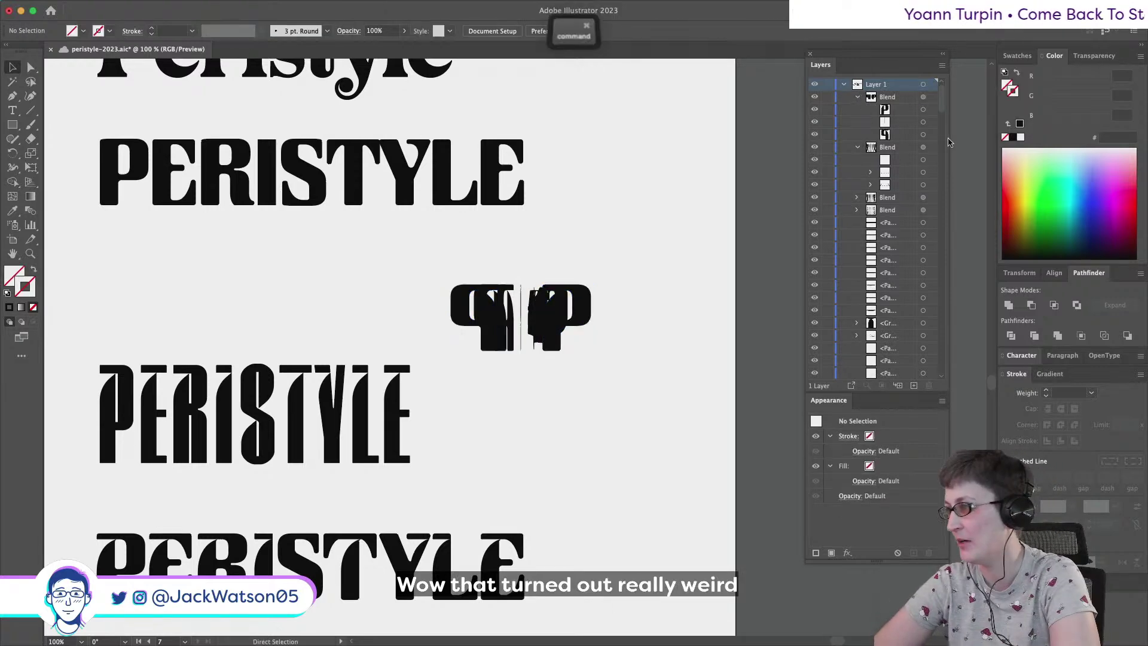
left_click(924, 146)
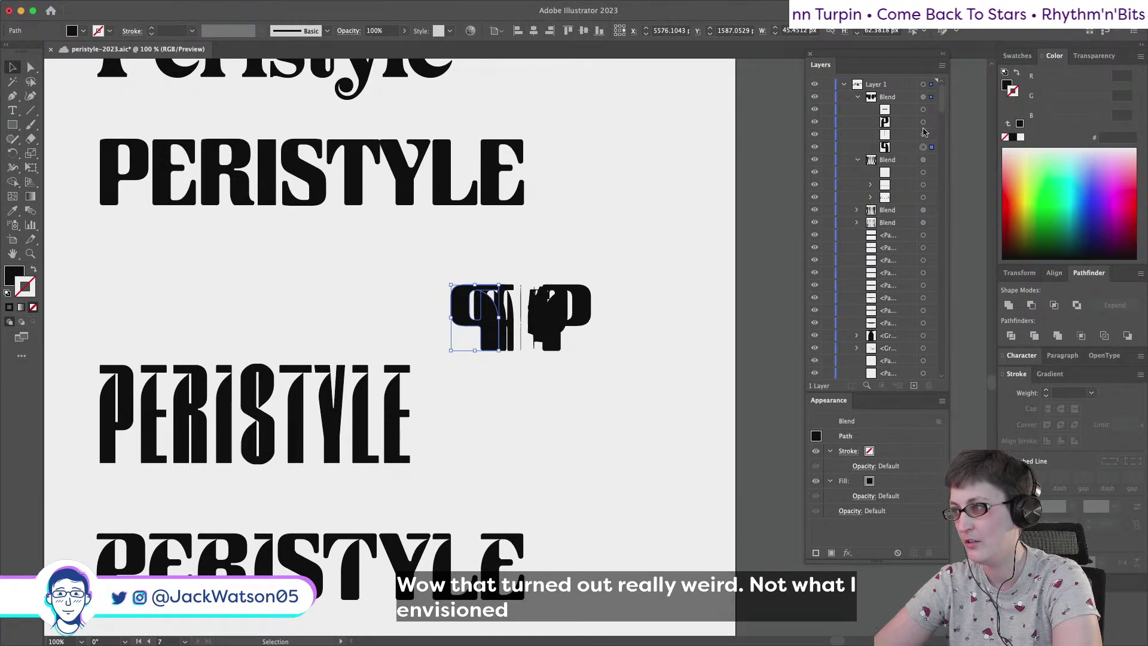
left_click(924, 97)
left_click(212, 6)
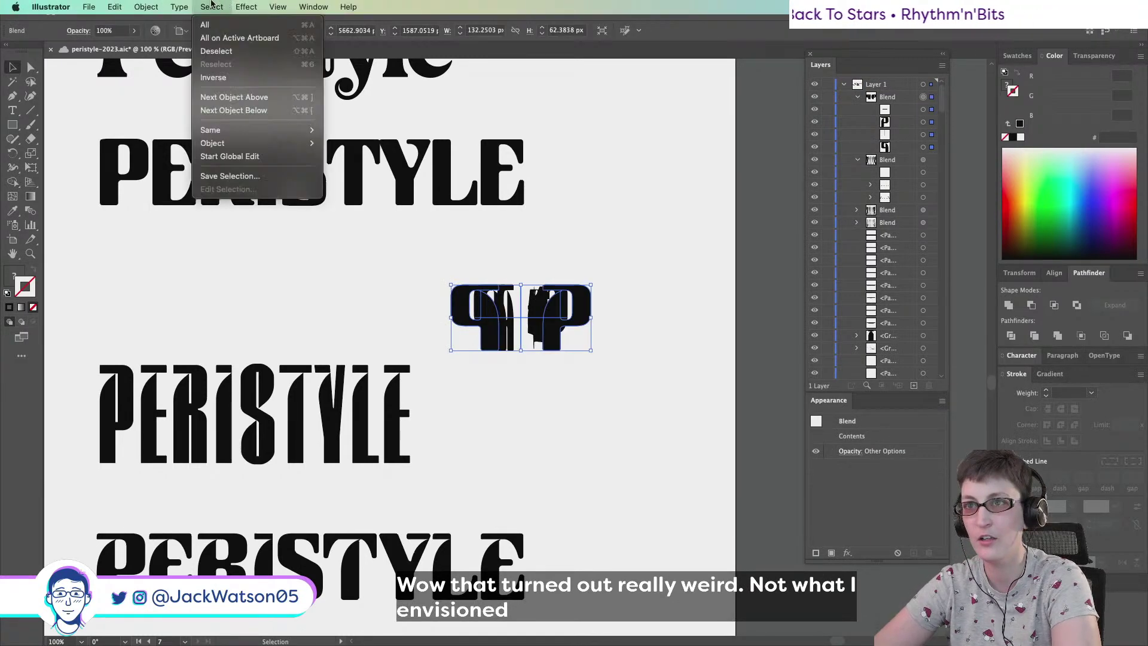
mouse_move(189, 336)
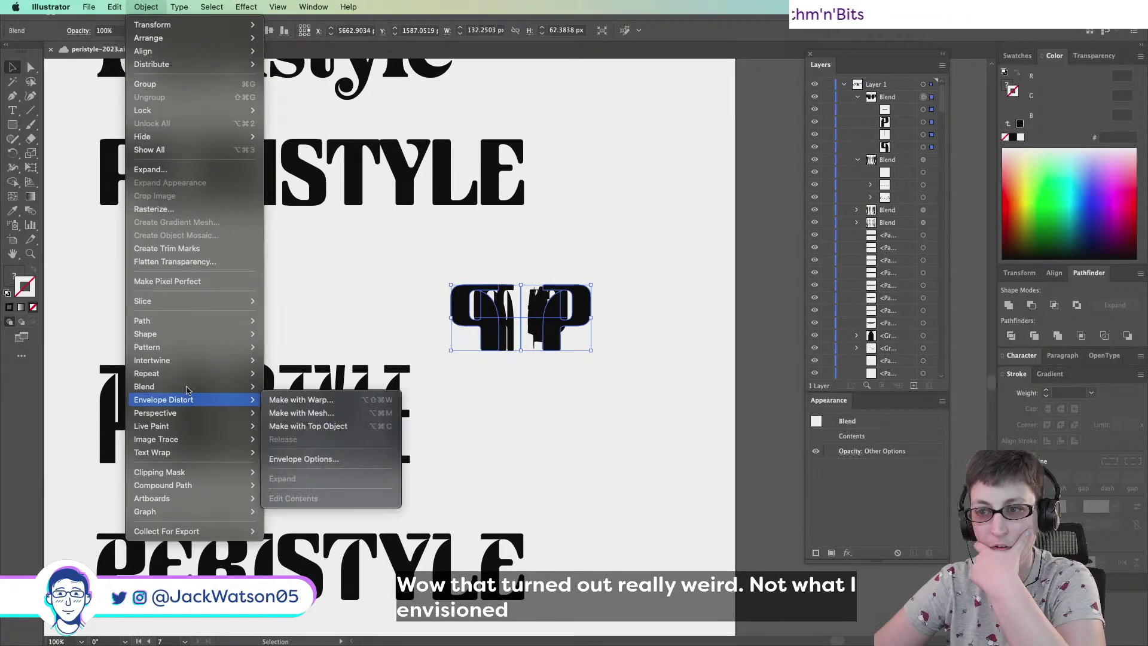
mouse_move(198, 387)
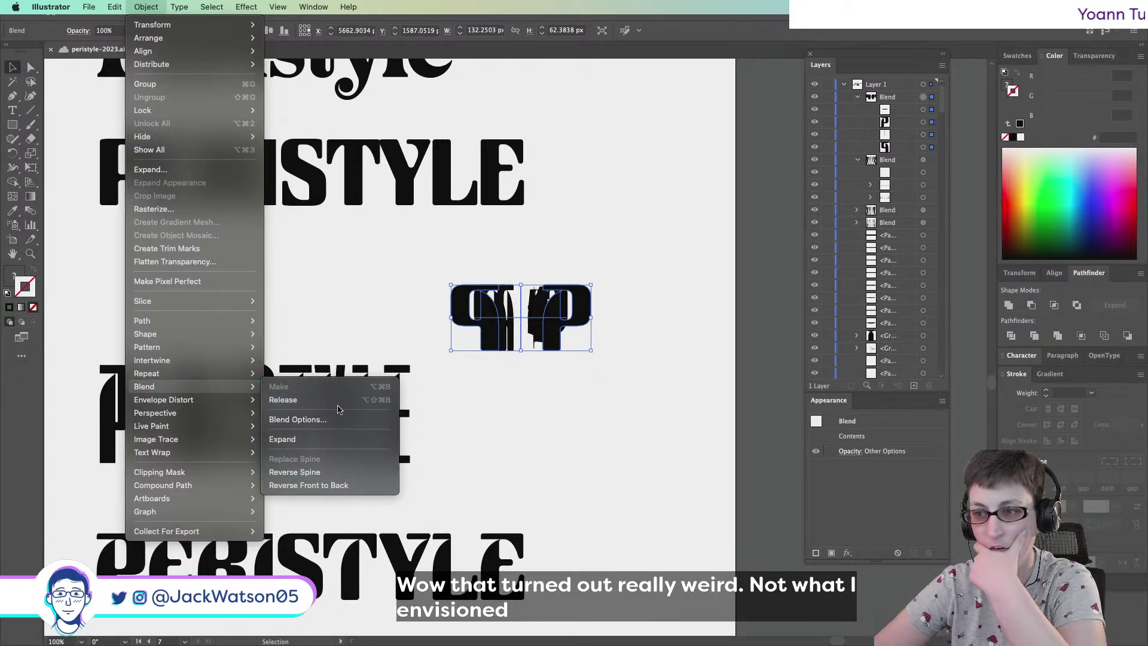
left_click(335, 419)
left_click(780, 197)
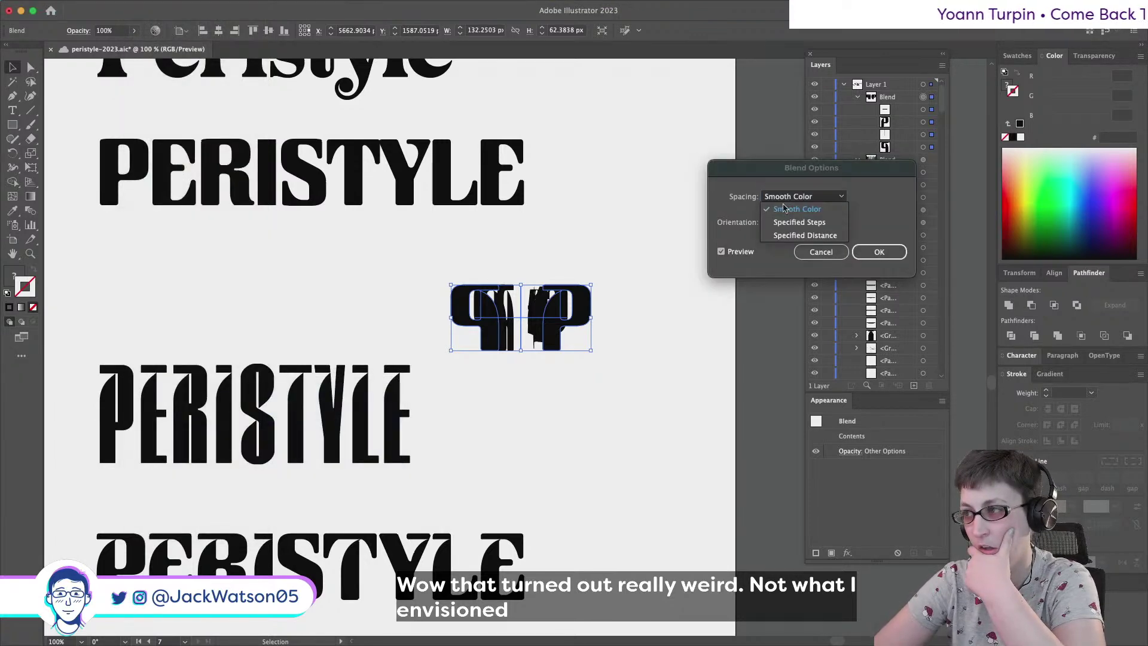
left_click(791, 221)
key("Down")
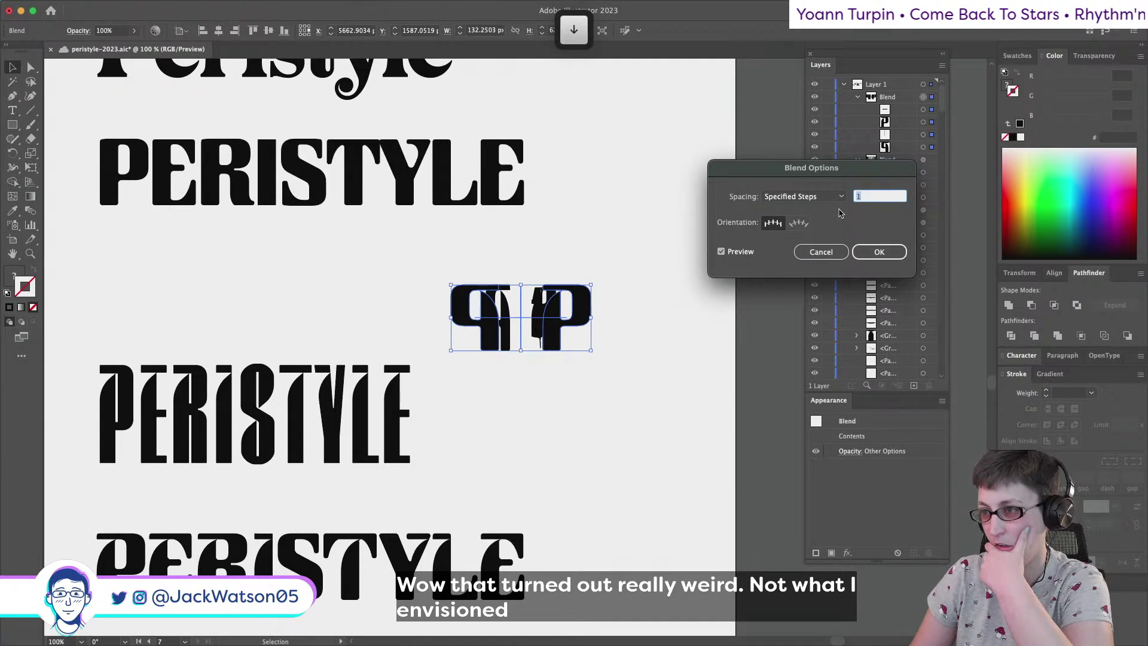
left_click(821, 251)
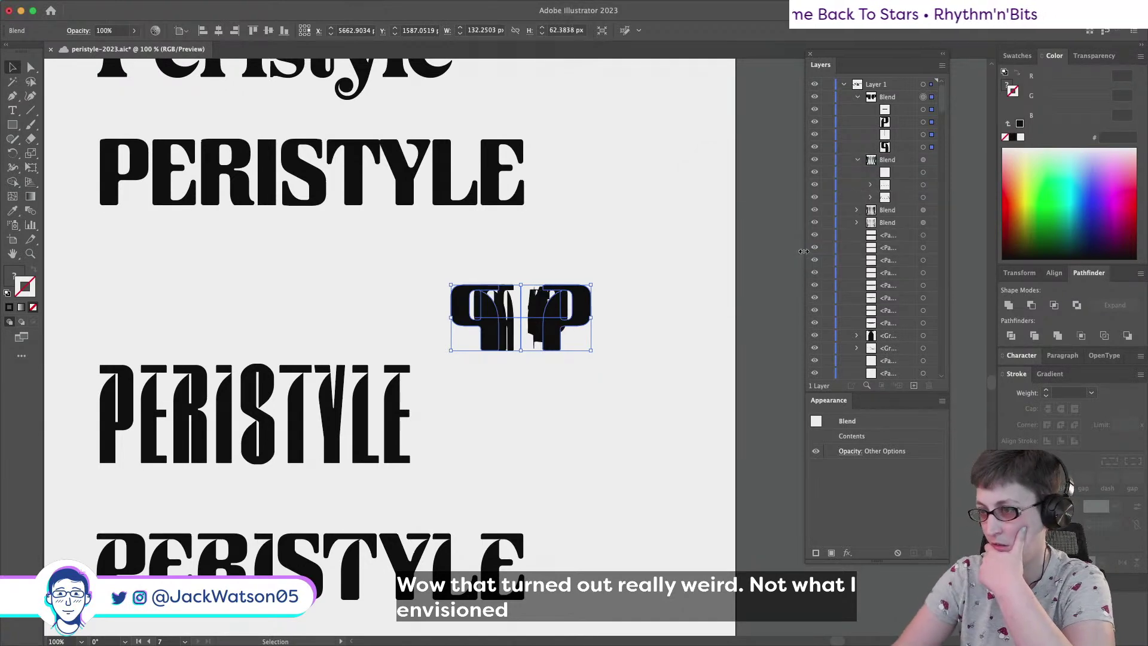
Delete the blend made from the two mirrored Ps
key("Delete")
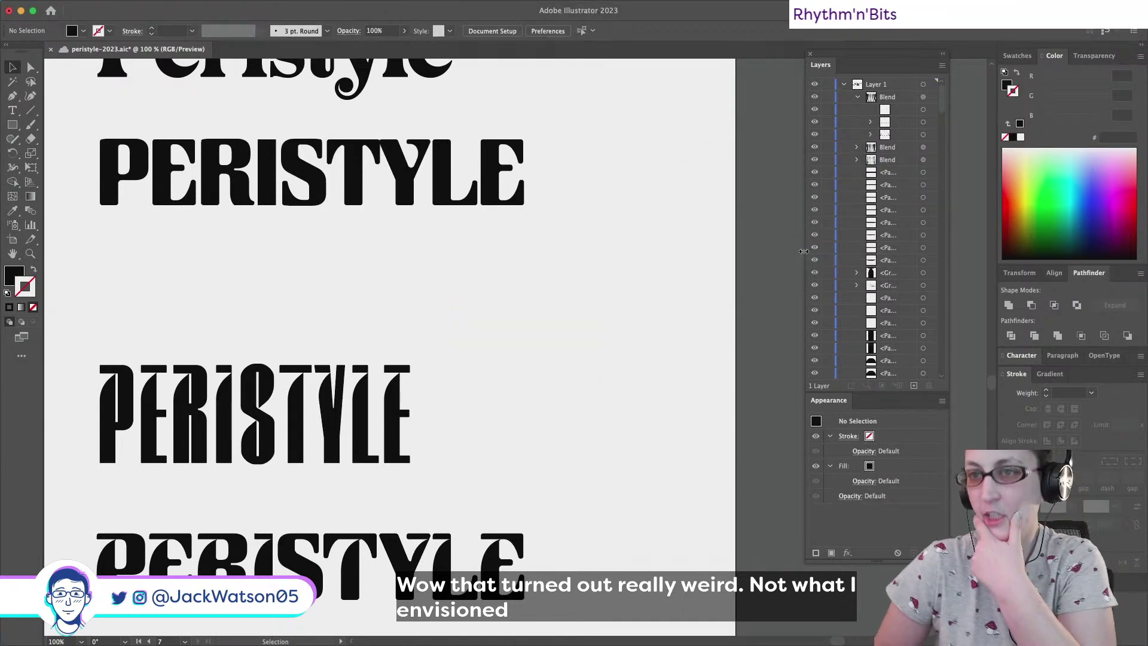
Copy the P and S from the lowest PERISTYLE wordmark and paste them near the letter fragments below it
left_click(33, 68)
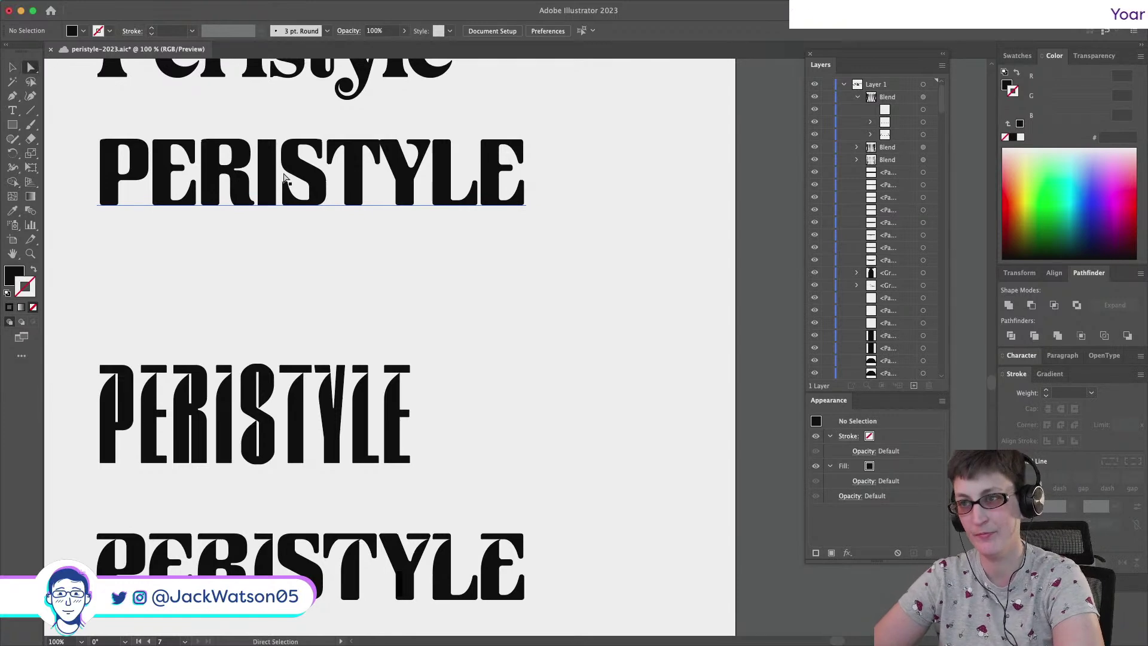
scroll(302, 182, "down", 5)
scroll(302, 181, "left", 4)
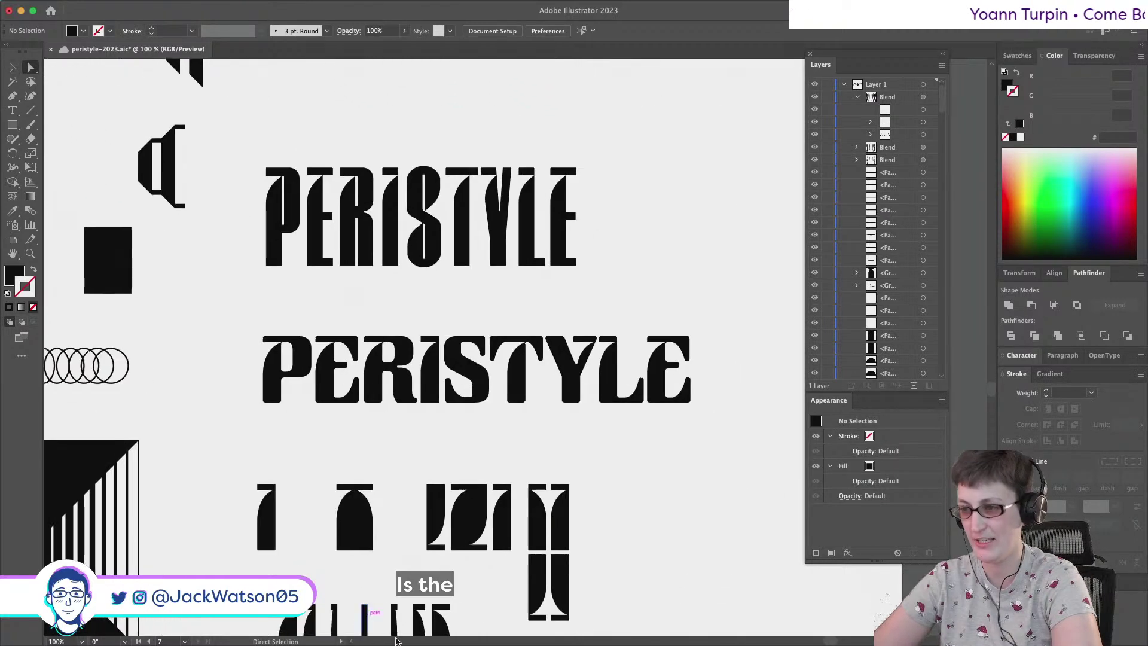
left_click(301, 367)
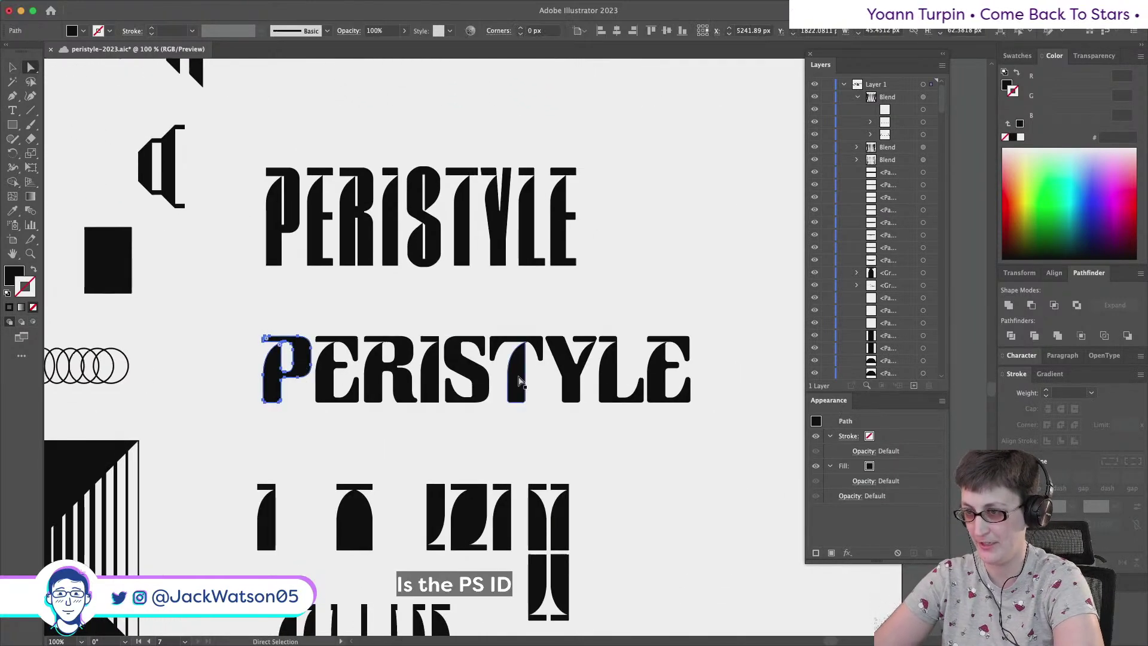
left_click(482, 387, "shift")
key("super+c")
scroll(490, 410, "down", 1)
scroll(489, 409, "down", 3)
scroll(490, 409, "right", 3)
key("super+v")
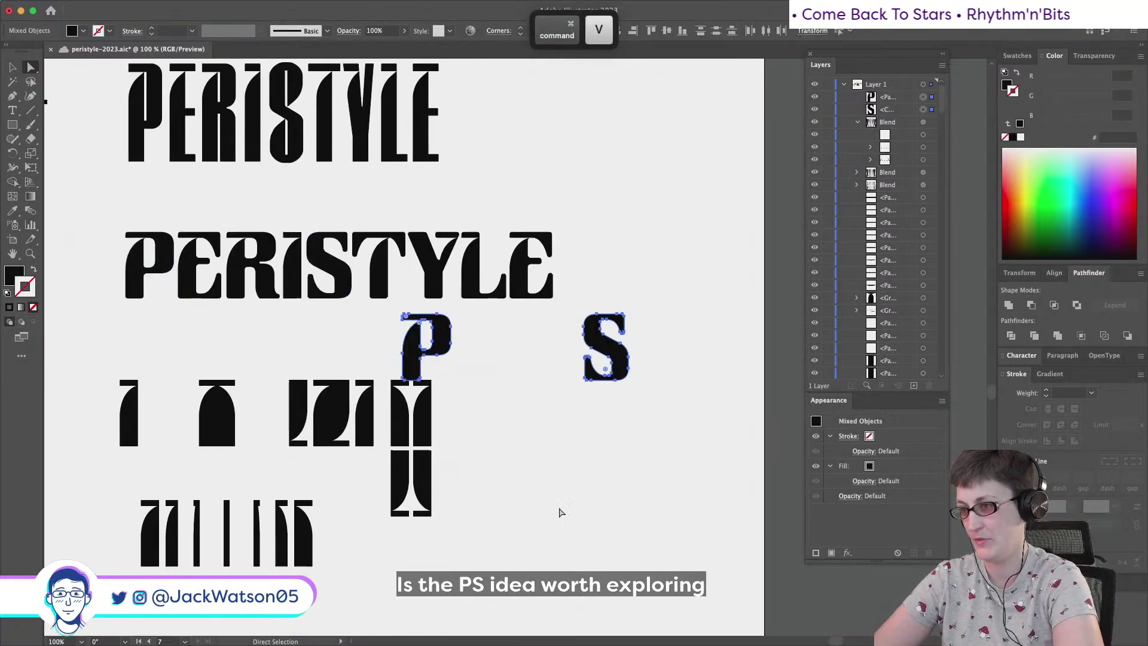
Arrange the pasted P and S side by side in the empty space beside the letter fragments
left_click_drag(602, 348, 532, 460)
key("super+shift+a")
key("alt")
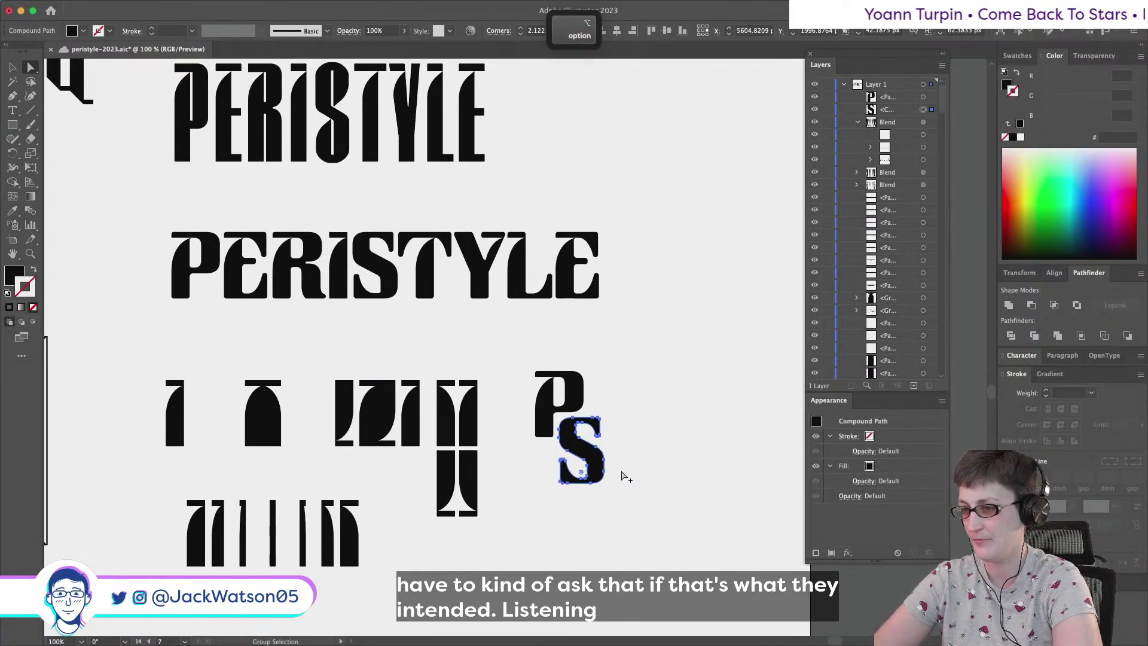
left_click(622, 476)
scroll(622, 476, "up", 1)
left_click_drag(547, 439, 604, 375)
left_click(578, 432)
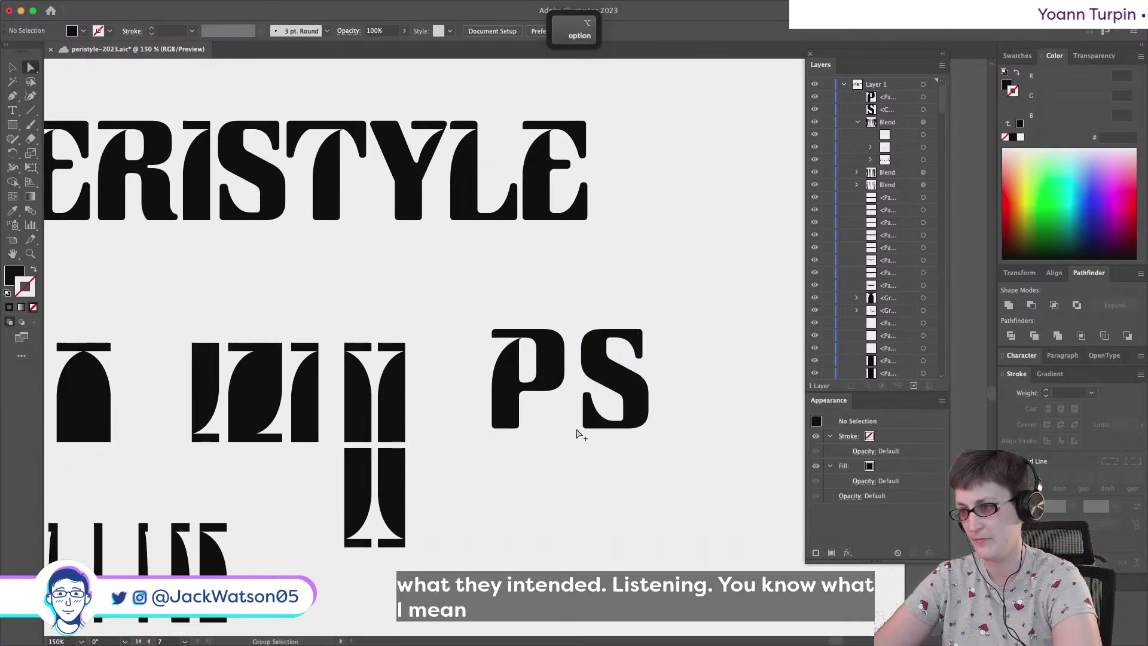
Duplicate the P in place, reflect it across the vertical axis, and turn the copy upside down over on the S's right side
scroll(578, 432, "up", 2)
scroll(578, 431, "right", 3)
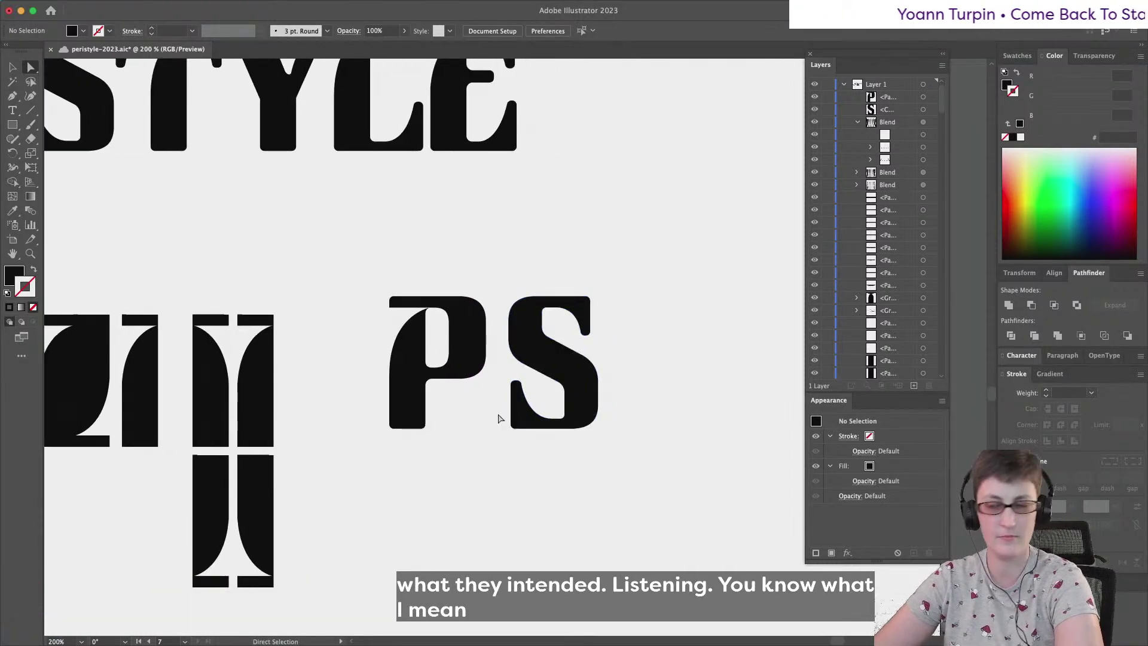
left_click(434, 378)
key("ctrl+c")
key("ctrl+f")
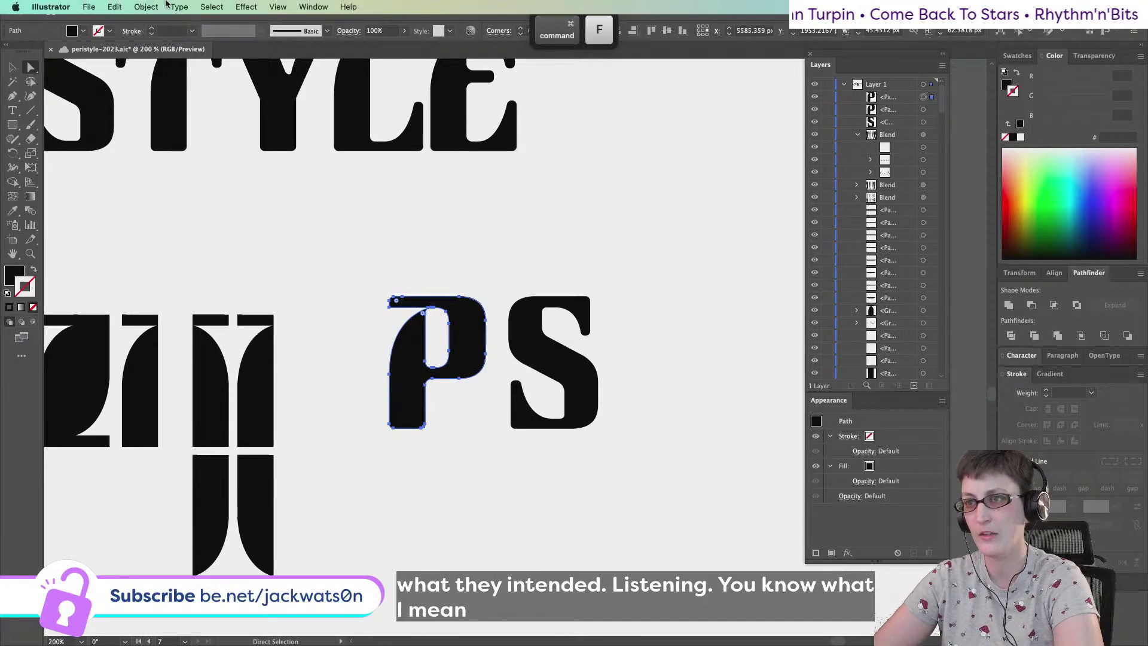
left_click(146, 7)
mouse_move(180, 24)
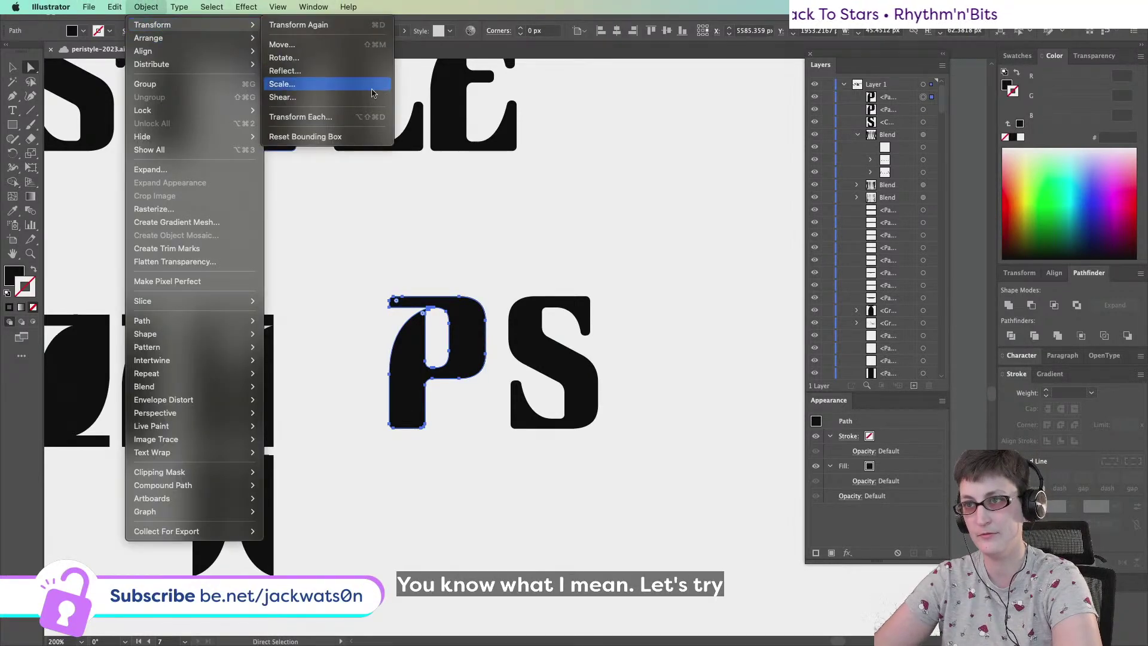
left_click(349, 76)
key("Return")
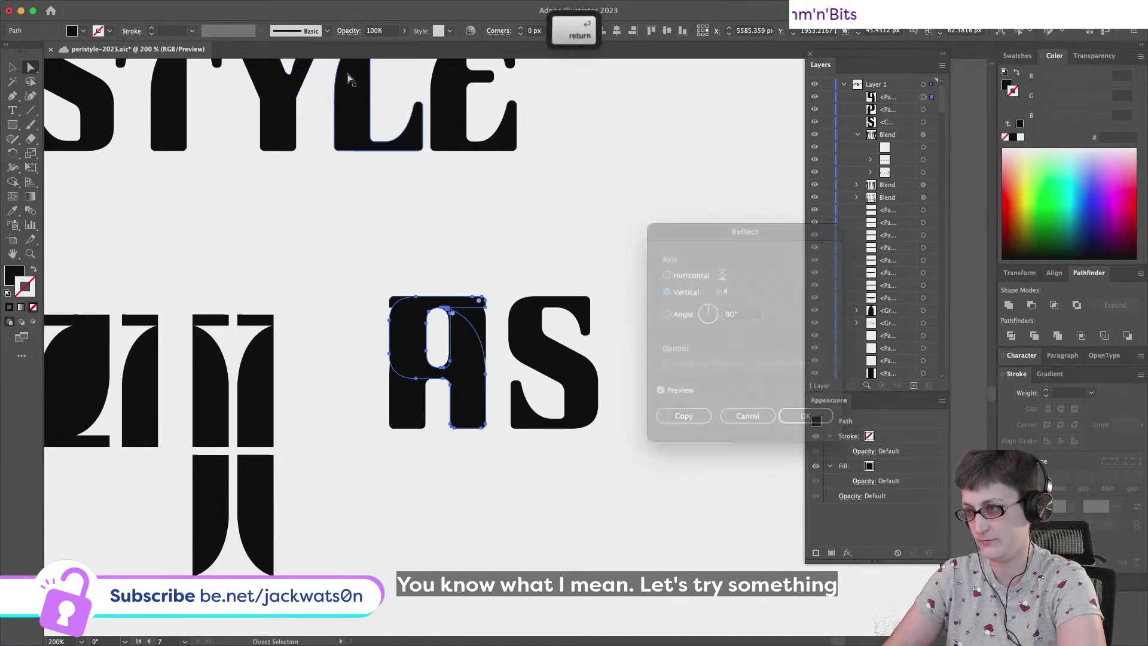
left_click(12, 67)
left_click_drag(385, 290, 663, 422)
Try to draw a filler shape over the S's lower left inside its isolated compound path, and remove it
double_click(531, 366)
left_click(533, 366)
left_click(31, 67)
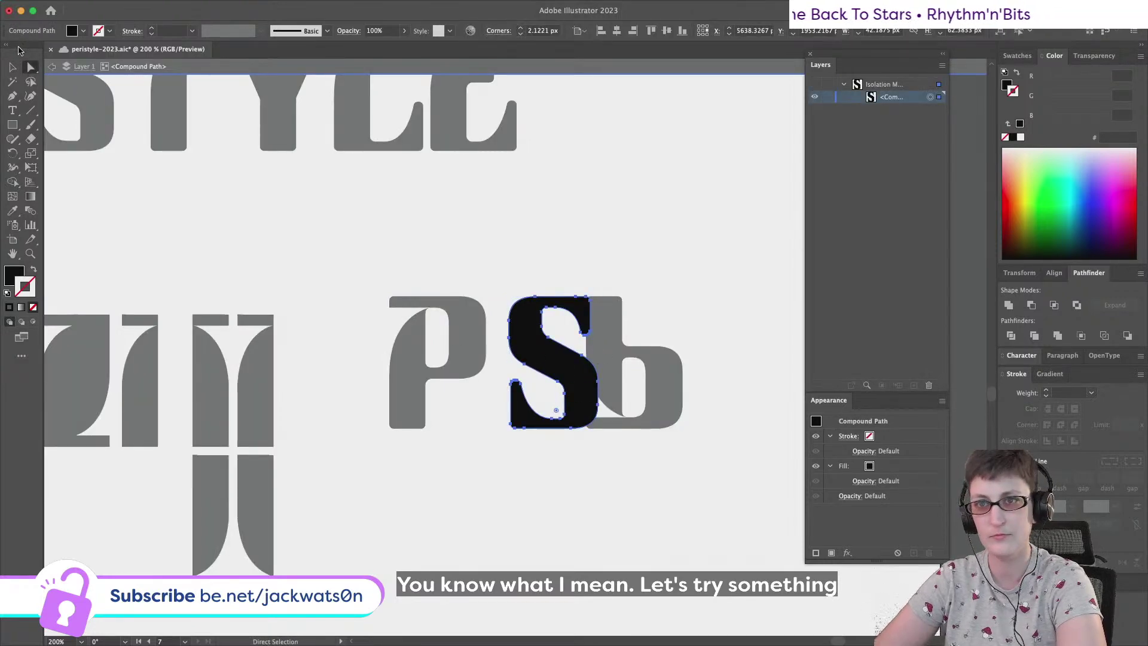
left_click(12, 96)
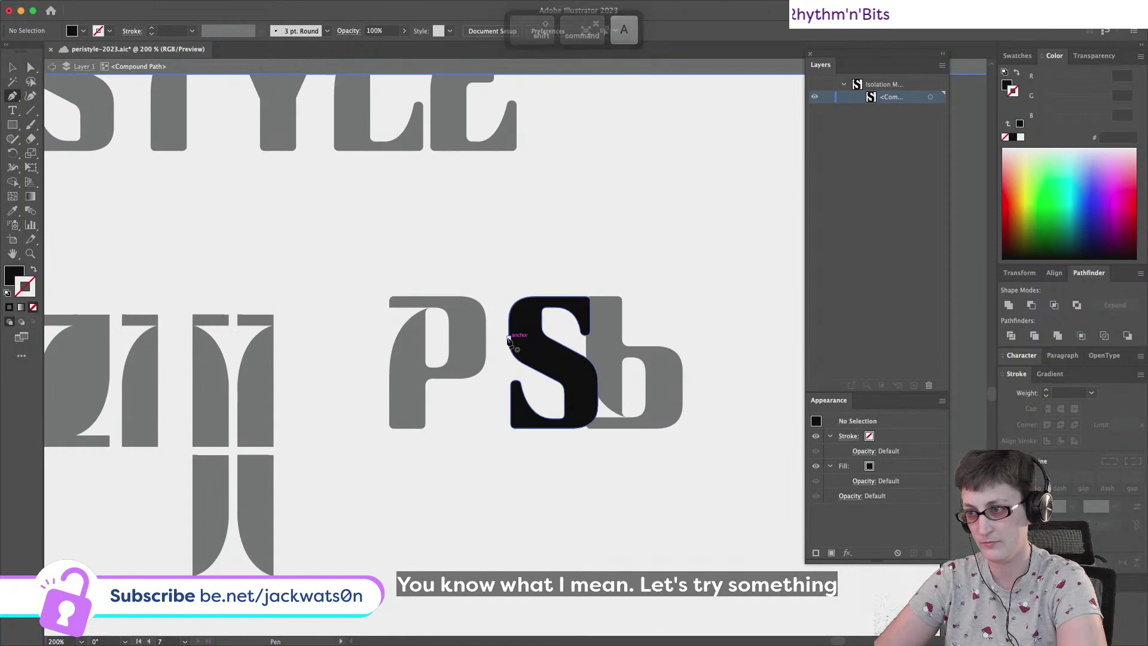
mouse_move(510, 354)
left_mouse_down()
mouse_move(514, 430)
mouse_move(565, 437)
mouse_move(566, 366)
mouse_move(512, 338)
left_mouse_up()
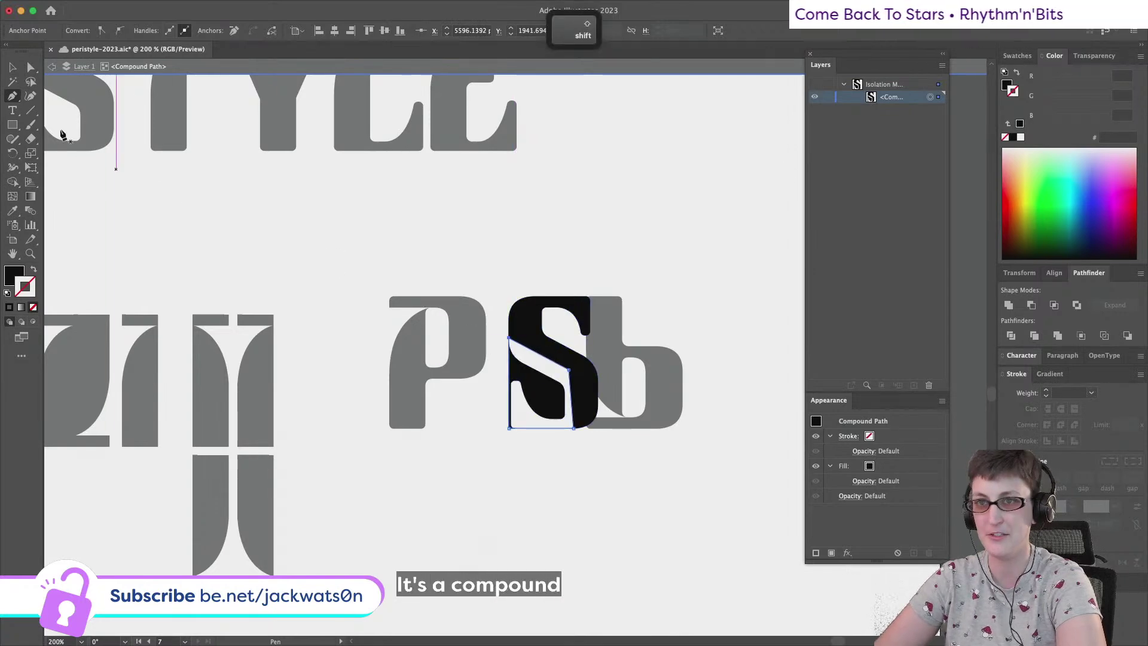
key("super+z")
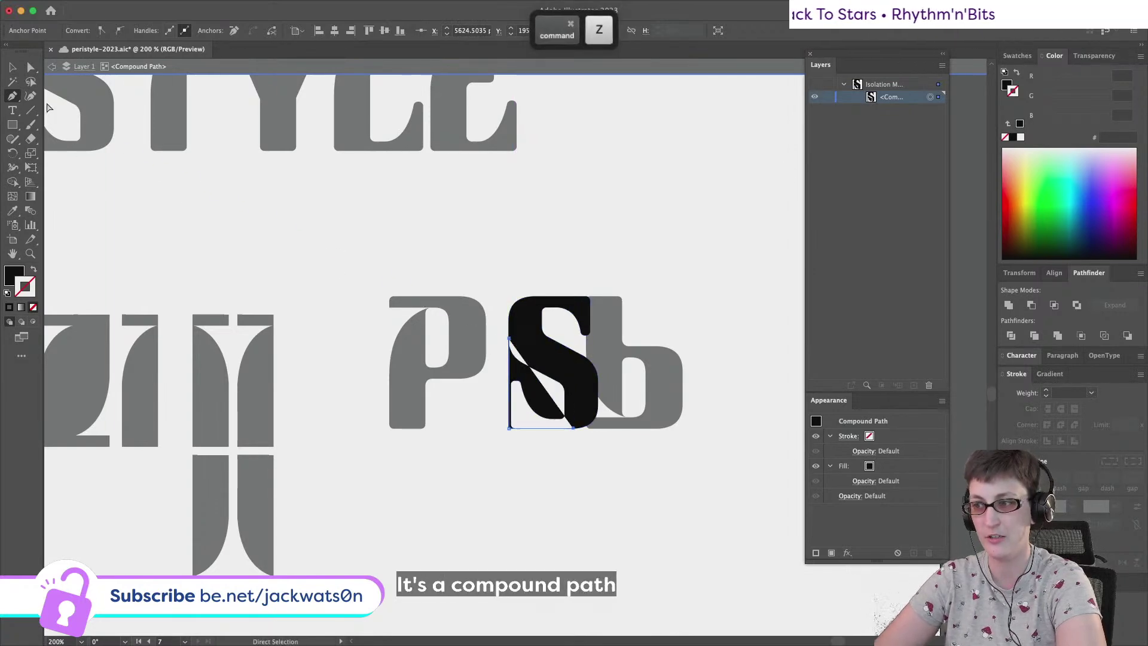
key("BackSpace")
left_click(52, 68)
Move the flipped P copy clear of the S and release the S's compound path
key("a")
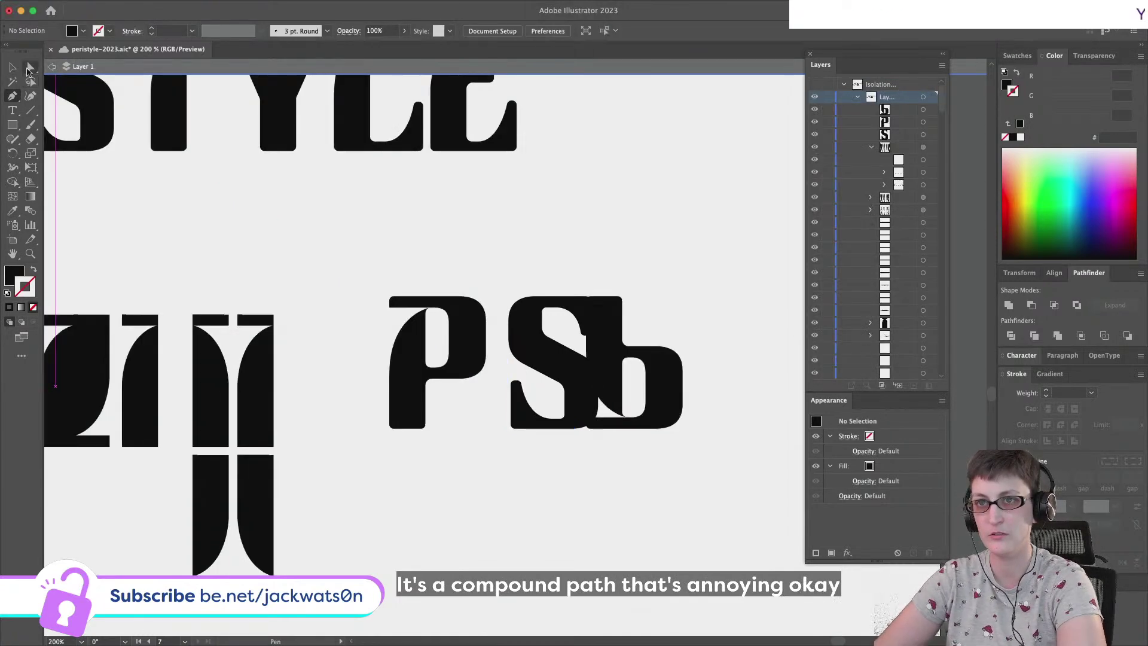
left_click_drag(616, 366, 691, 368)
left_click(589, 377)
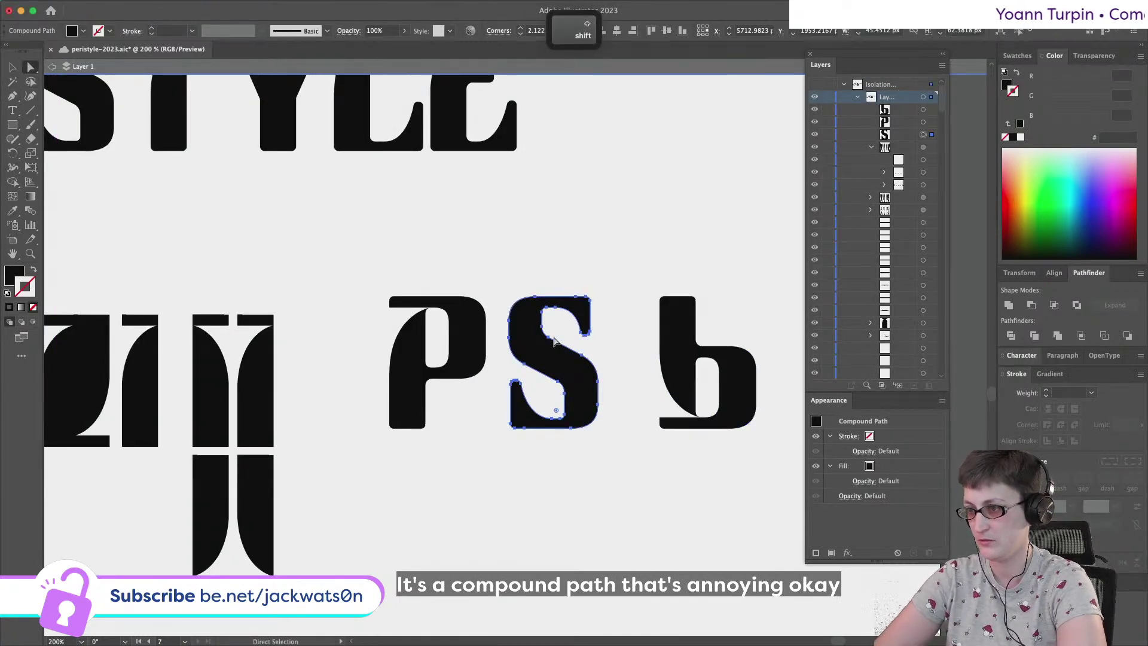
right_click(556, 341)
left_click(607, 507)
Draw a closed four-sided black shape with the Pen tool over the S's lower left opening
left_click(12, 96)
key("shift+super+a")
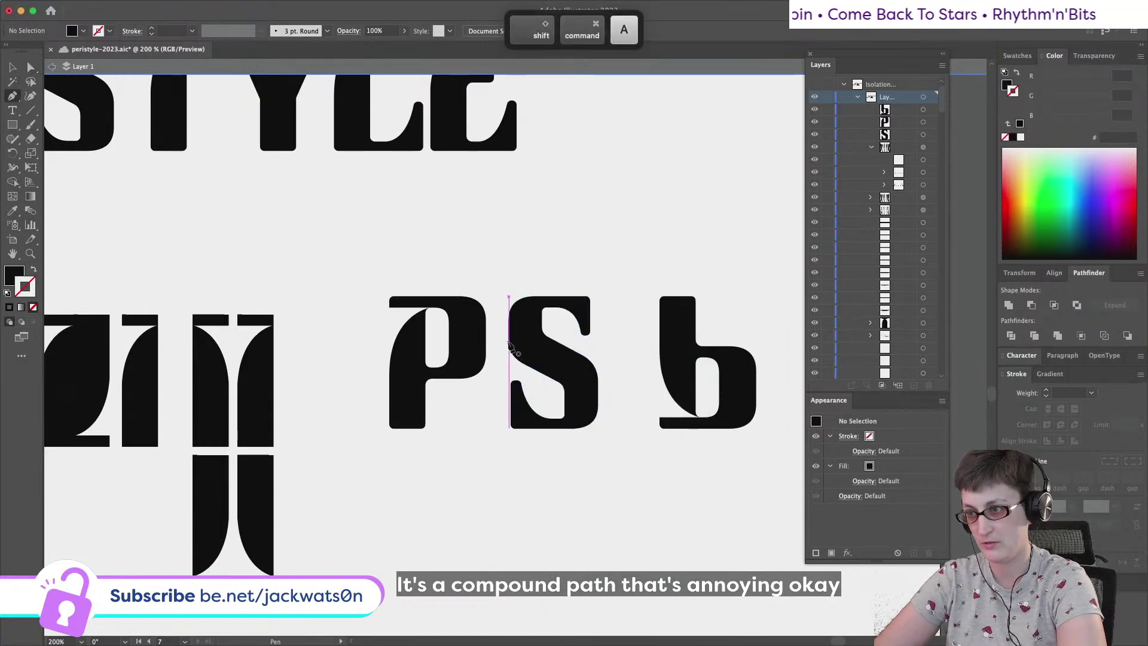
left_click(509, 338)
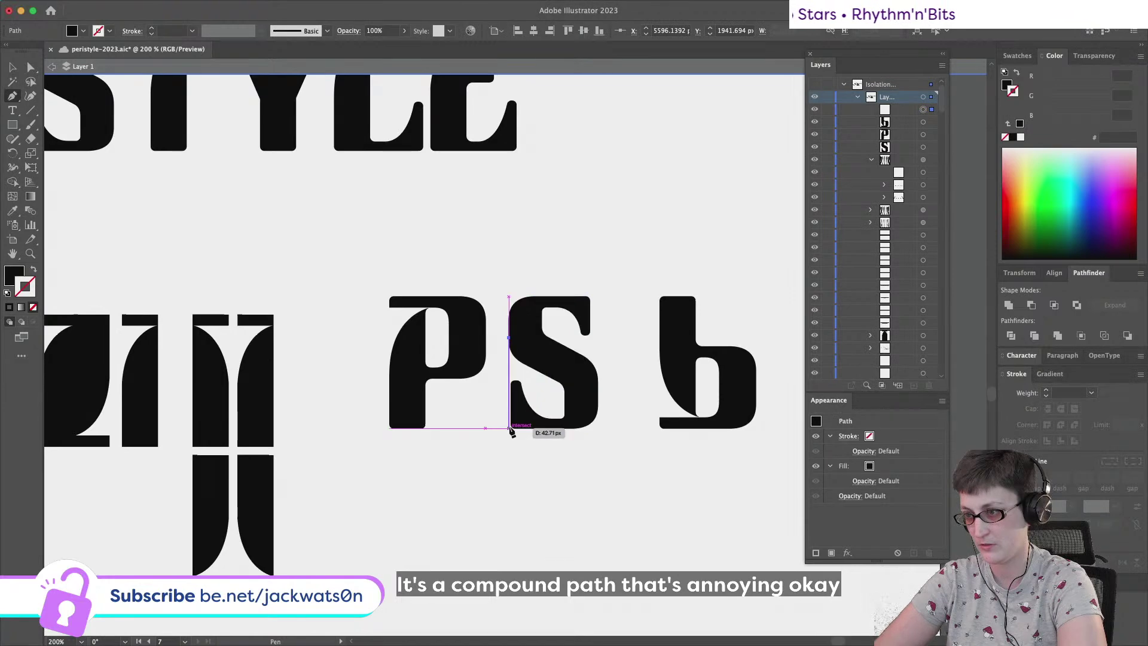
left_click(509, 428)
left_click(571, 428)
left_click(571, 375)
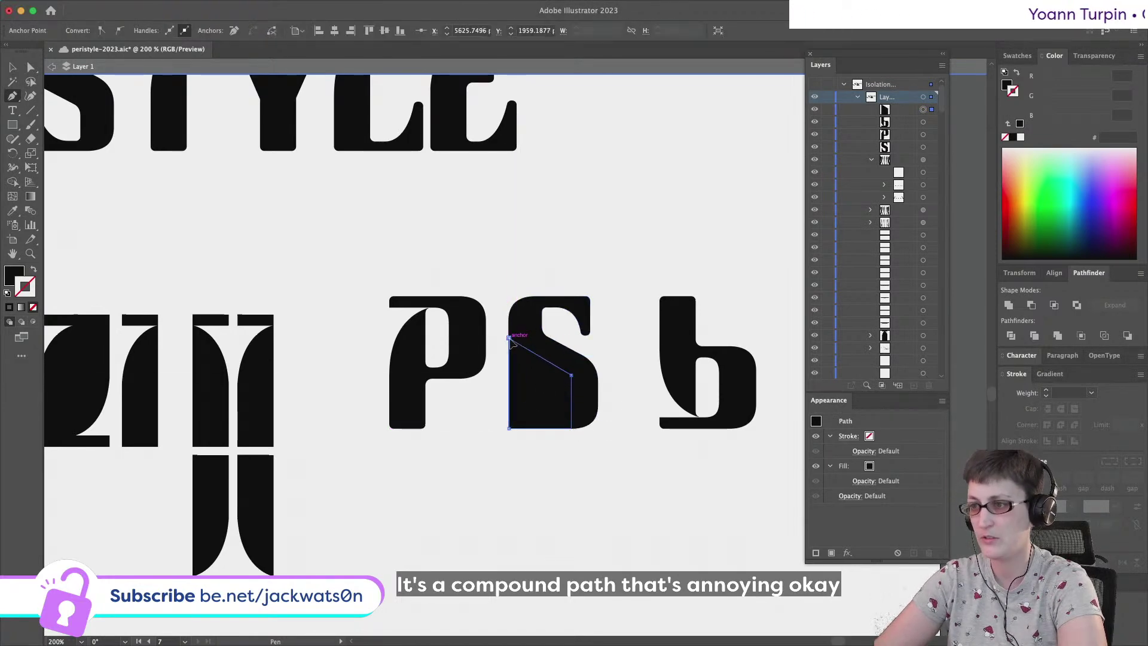
key("a")
key("super+shift+a")
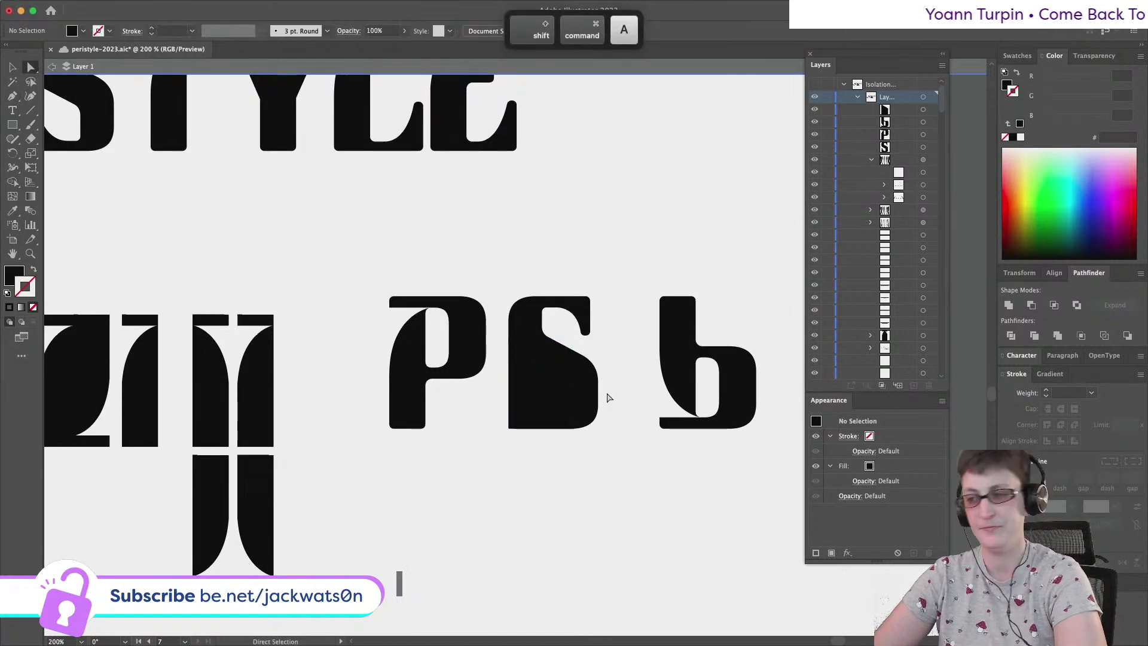
Unite the drawn filler shape with the S into a single path
left_click(530, 389)
left_click(540, 333, "shift")
left_click(1009, 305)
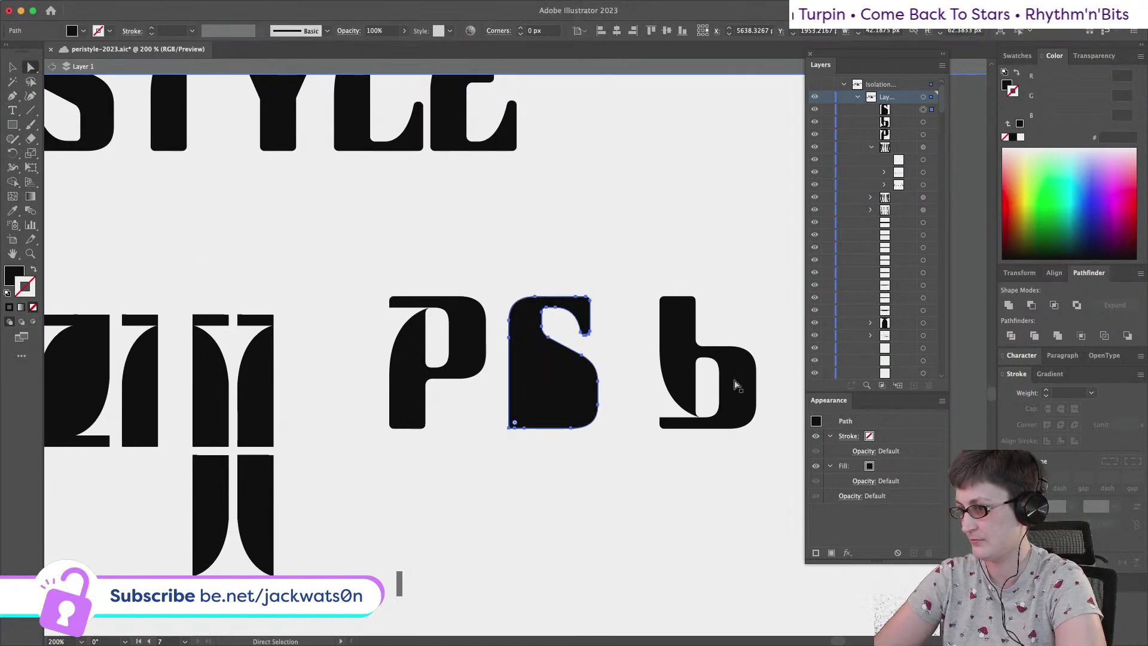
Remove the anchors of the flipped P's stem and base bar, and delete the rest of its outer contour
left_click(745, 390)
left_click_drag(649, 258, 727, 333)
key("BackSpace")
left_click_drag(646, 427, 751, 436)
key("BackSpace")
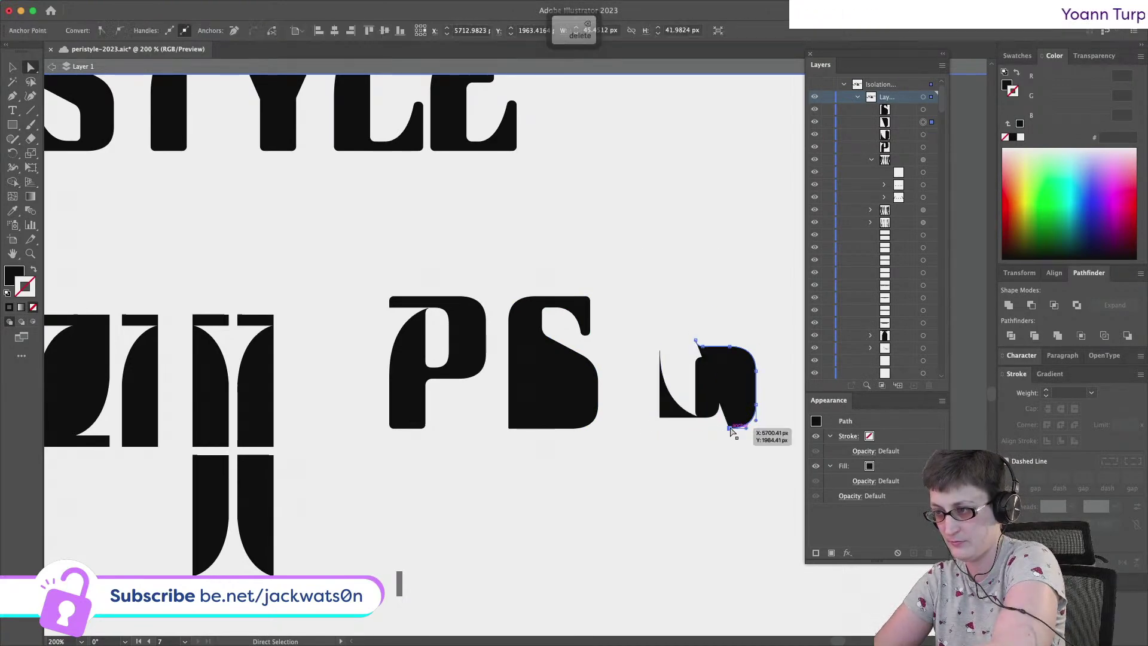
key("BackSpace")
Try moving the flipped P's leftover inner piece downward, and undo the move
left_click(701, 386)
right_click(719, 363)
left_click(697, 346)
left_click_drag(712, 378, 711, 465)
key("cmd+z")
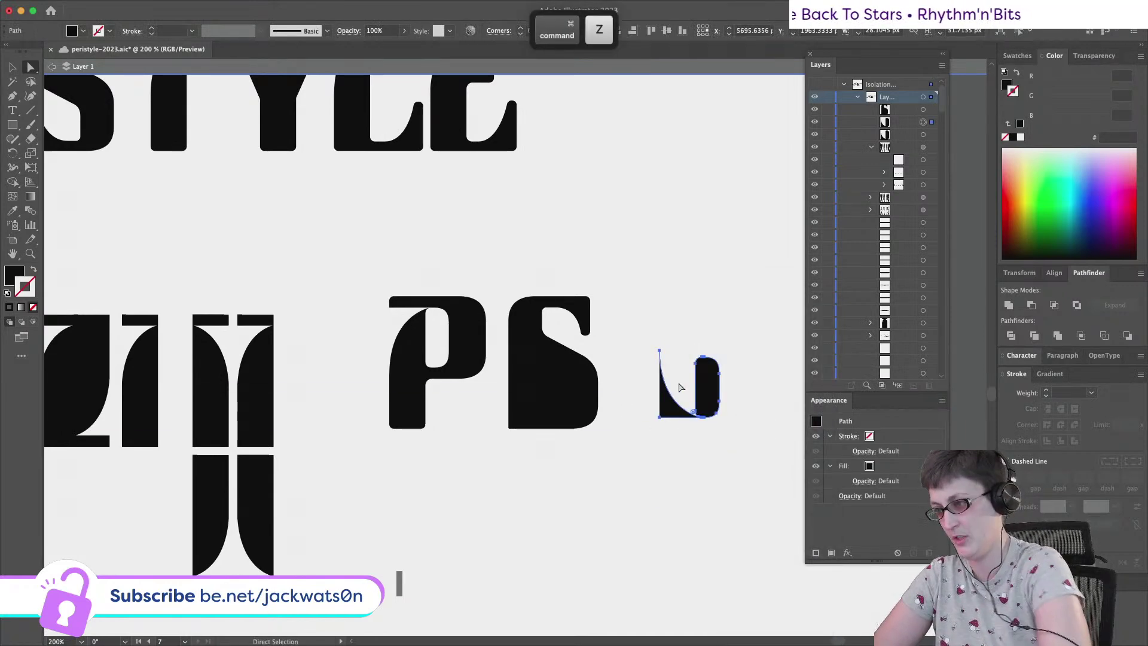
Delete all remaining inner and curved fragments of the flipped P copy
key("BackSpace")
left_click_drag(734, 382, 712, 426)
key("BackSpace")
key("BackSpace")
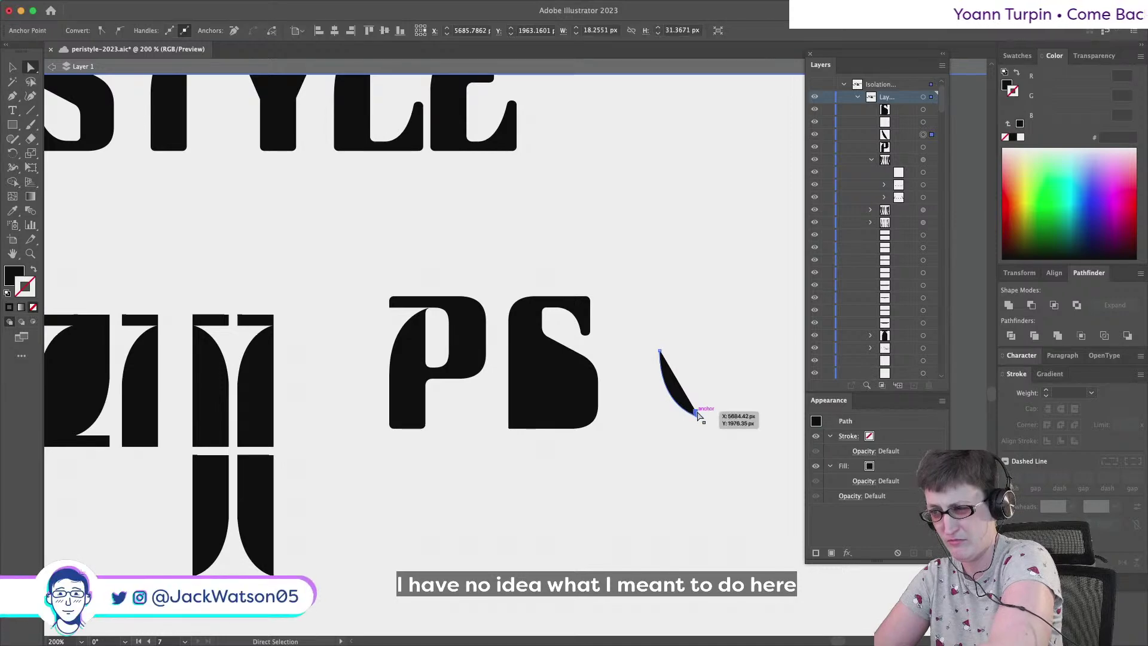
key("BackSpace")
left_click_drag(744, 446, 592, 298)
key("BackSpace")
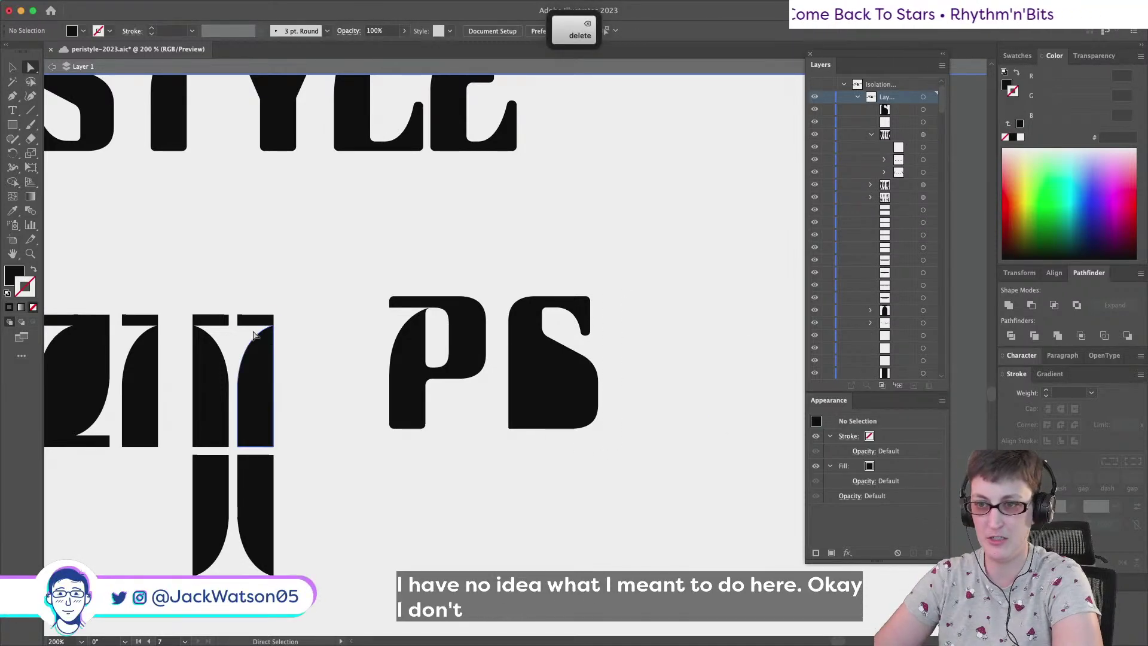
Duplicate the half column with its top bar to the empty area beyond the S
left_click(149, 372)
left_click(148, 321, "shift")
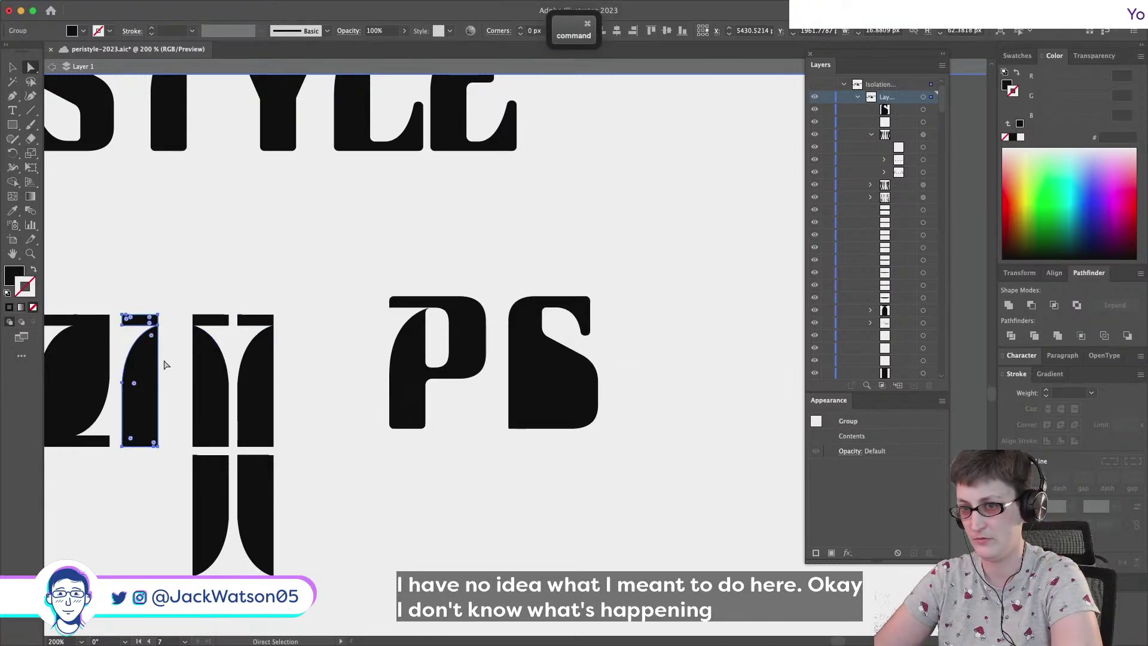
left_click_drag(154, 365, 701, 365)
Delete the copy's outer bar and base anchors, and join the remaining lines into a small curved corner piece
left_click_drag(647, 296, 750, 324)
key("BackSpace")
left_click_drag(691, 430, 631, 269)
key("BackSpace")
key("super+z")
key("super+j")
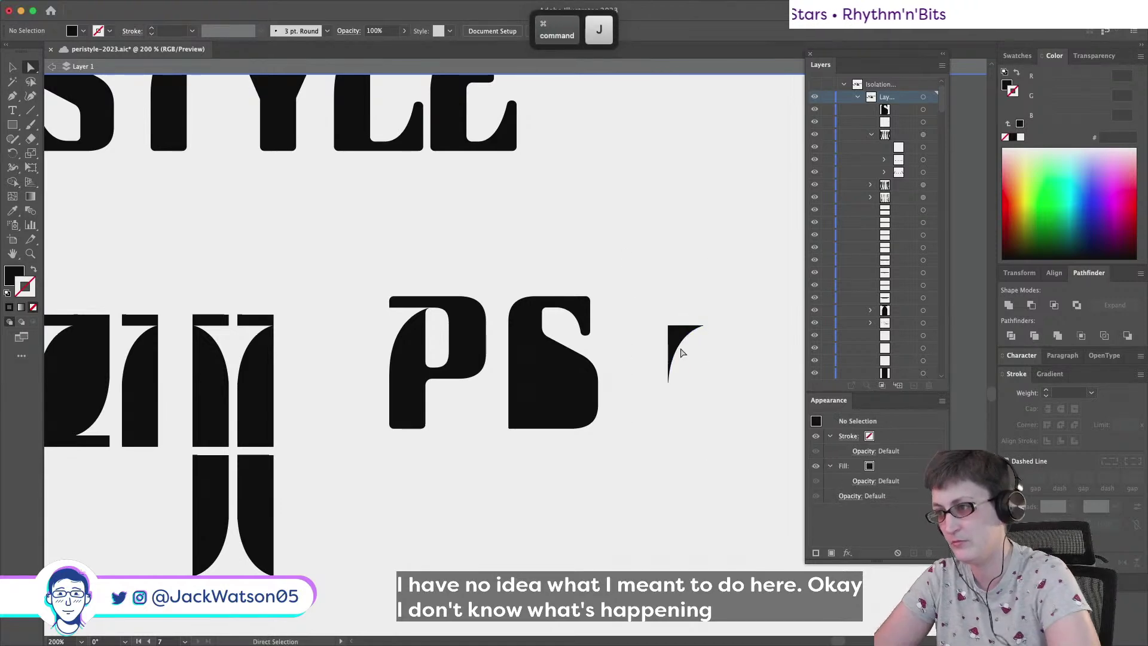
Reflect the curved corner piece and turn it so its square corner sits at the lower left
left_click(678, 346)
left_click(677, 344)
left_click(146, 6)
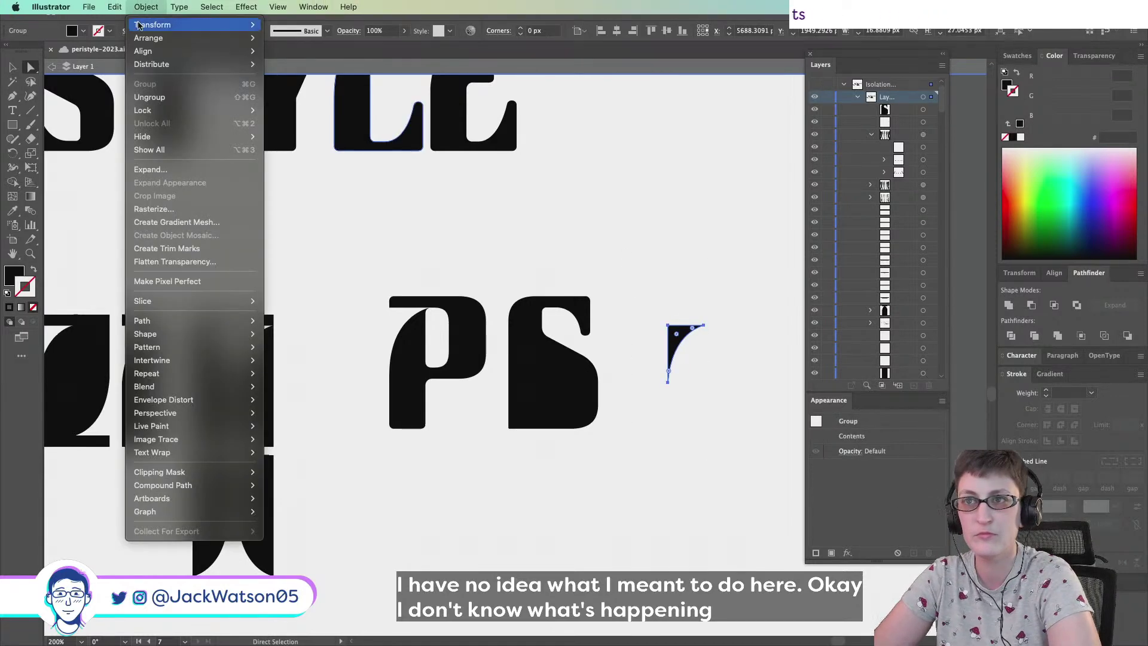
mouse_move(179, 24)
left_click(319, 71)
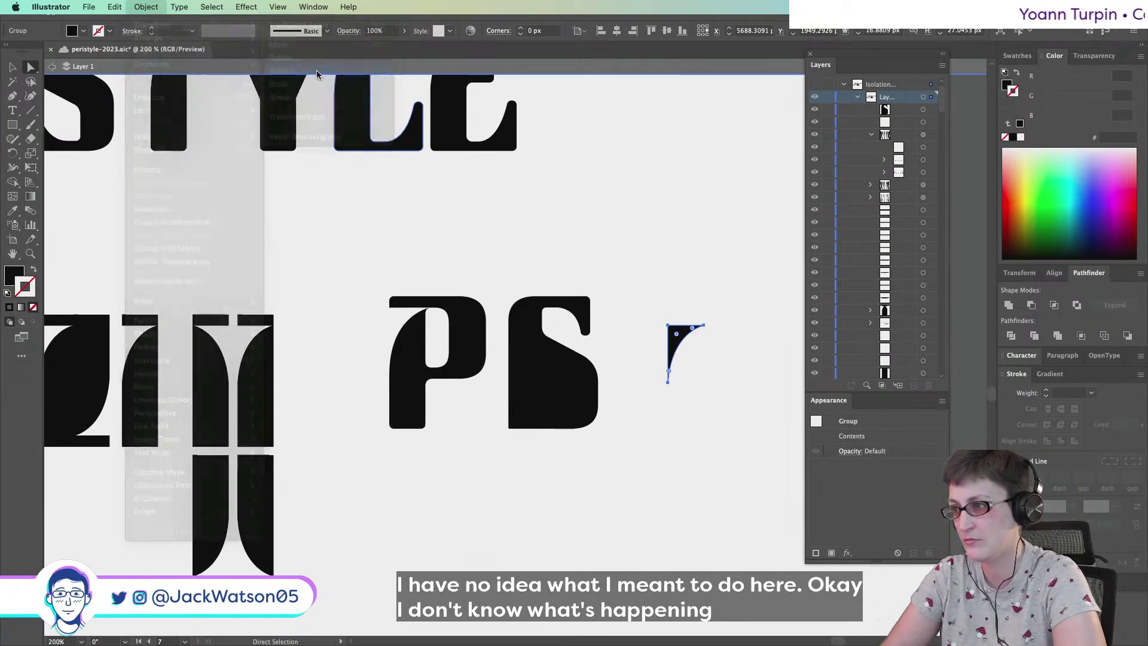
key("Return")
key("v")
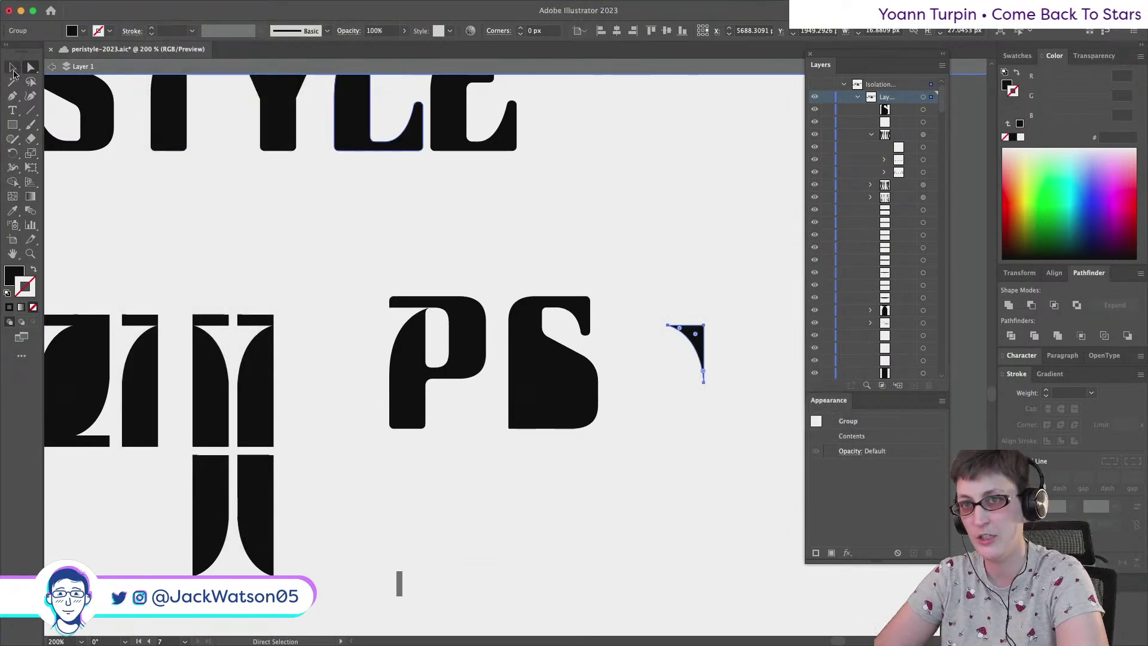
left_click_drag(663, 323, 718, 438)
left_click(160, 4)
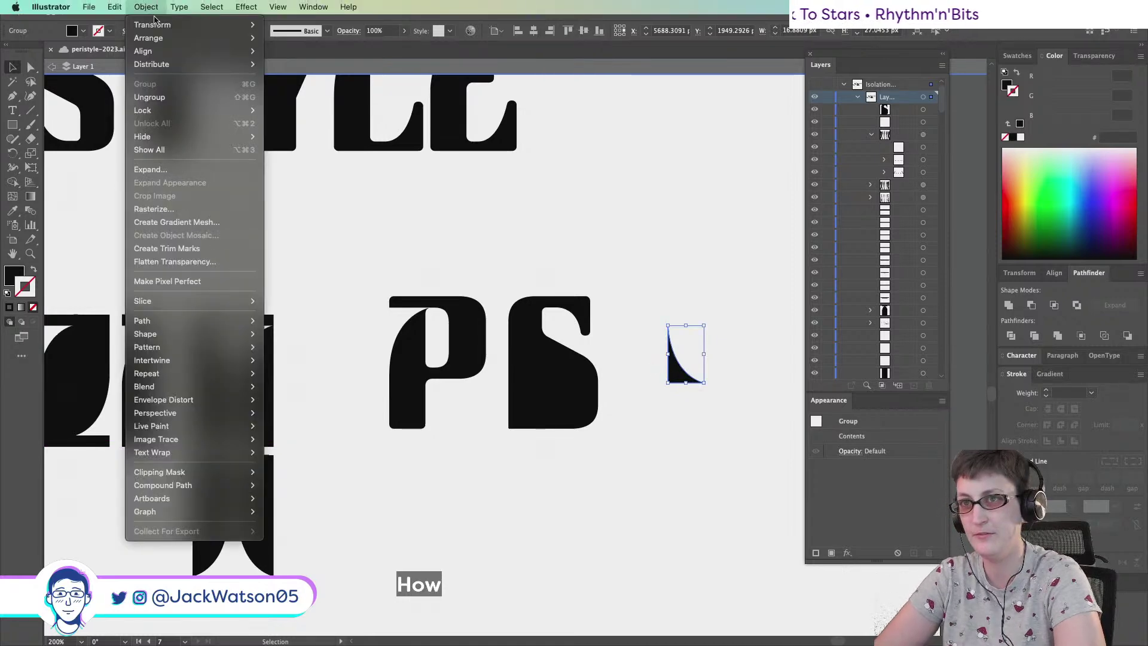
key("Escape")
Place the corner piece over the S's lower-left part, fill it white and bring it in front of the letter
left_click_drag(680, 377, 520, 406)
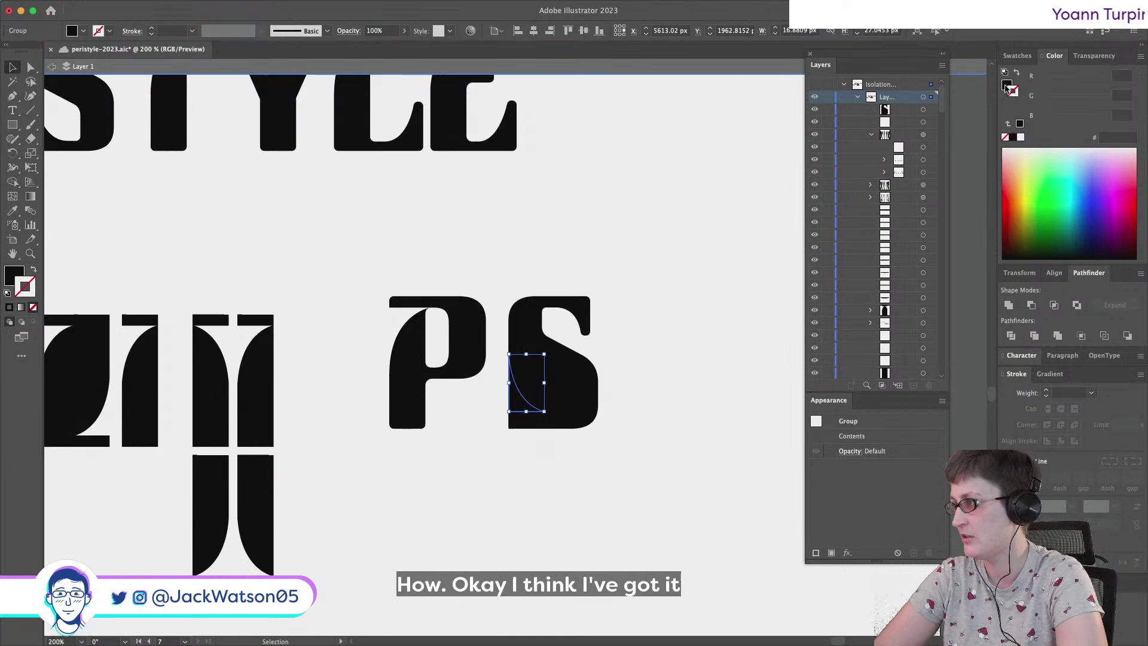
left_click(1021, 137)
key("super+f")
left_click(668, 397)
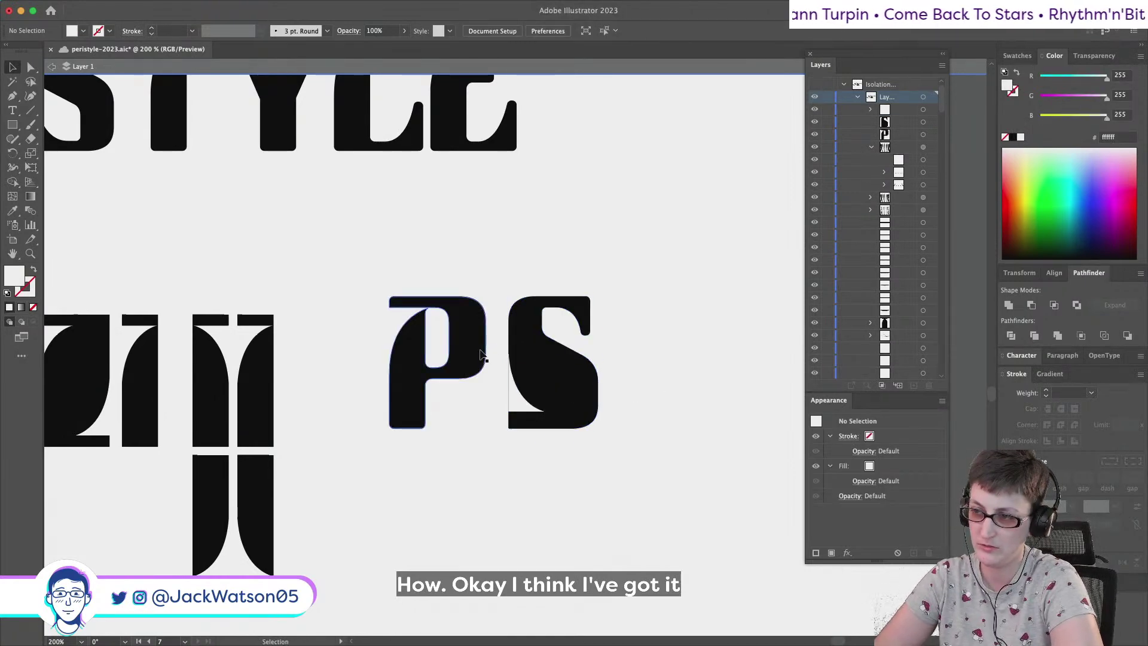
Move the P sideways until it sits close to the S
left_click_drag(481, 354, 499, 355)
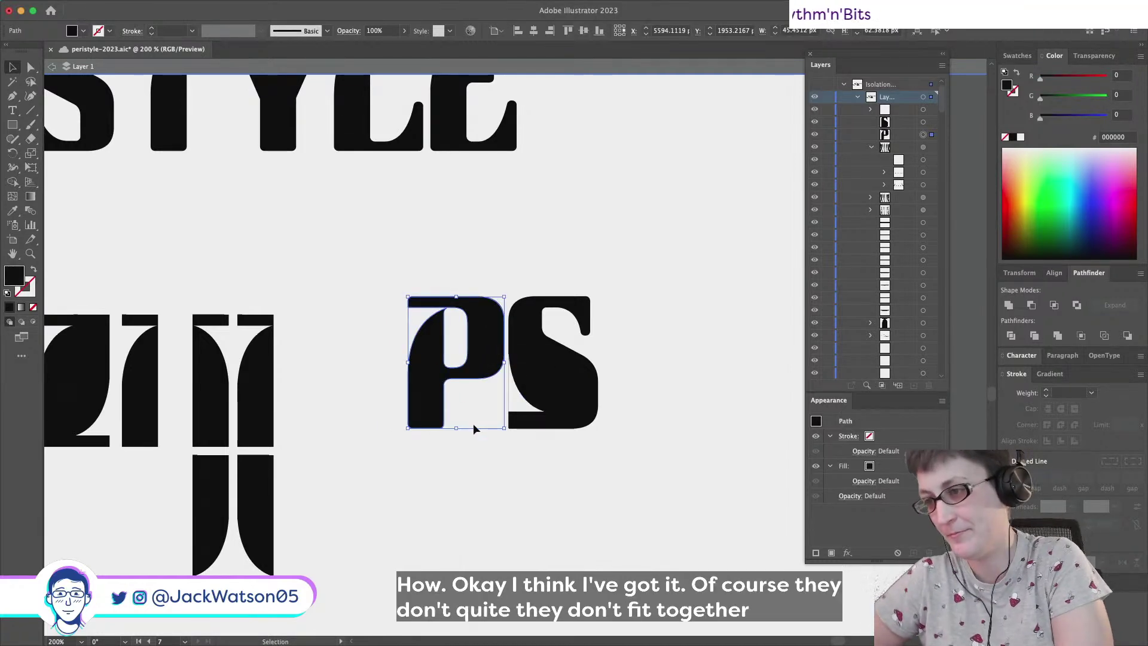
left_click(547, 459)
scroll(545, 458, "down", 1)
scroll(544, 456, "up", 1)
Enlarge the white corner cutout on the S to about 25 × 40 px
left_click(540, 367)
left_click_drag(545, 354, 563, 327)
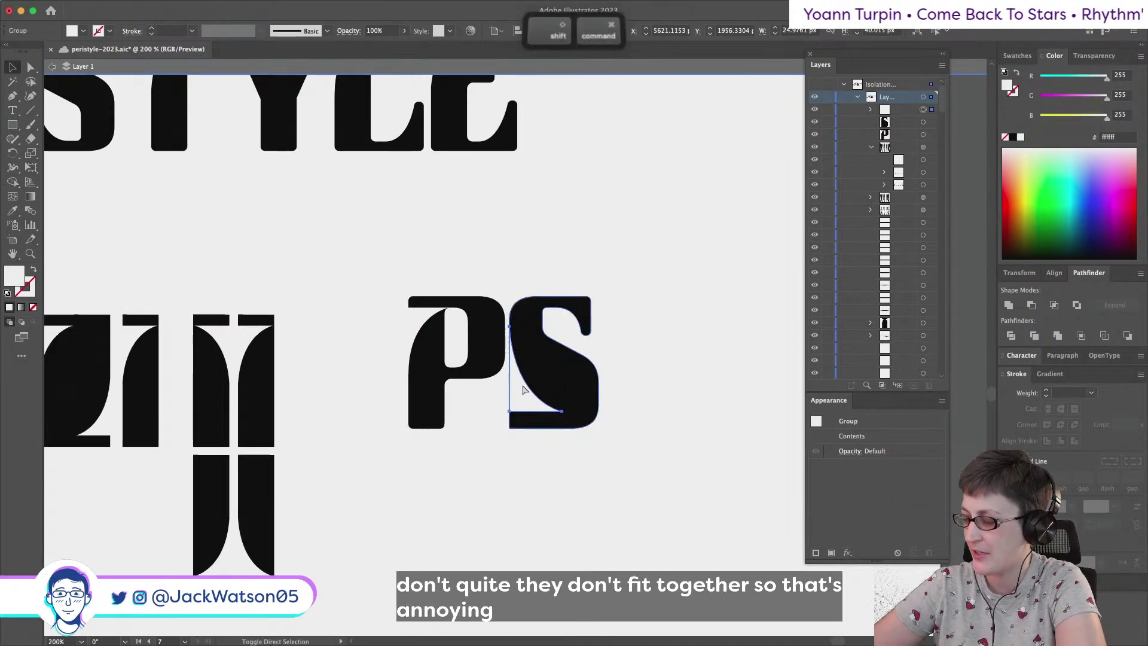
key("shift")
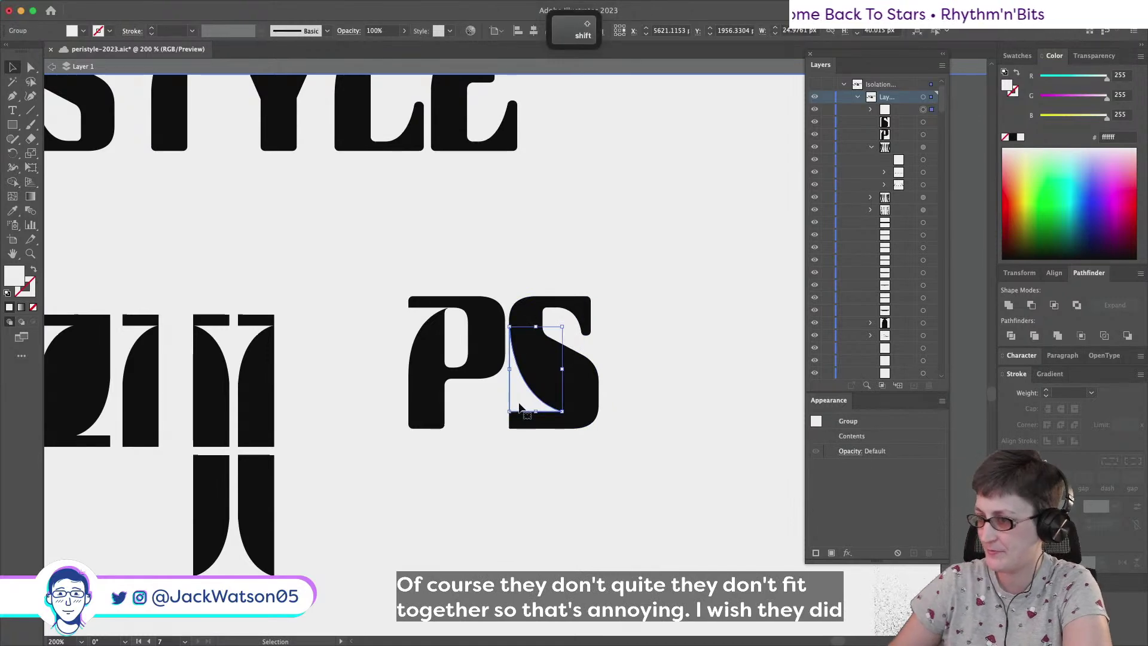
key("Right")
Move the P away from the S and make a horizontally mirrored copy of the S's white cutout
scroll(513, 441, "right", 2)
left_click_drag(470, 380, 365, 380)
key("a")
left_click(502, 395)
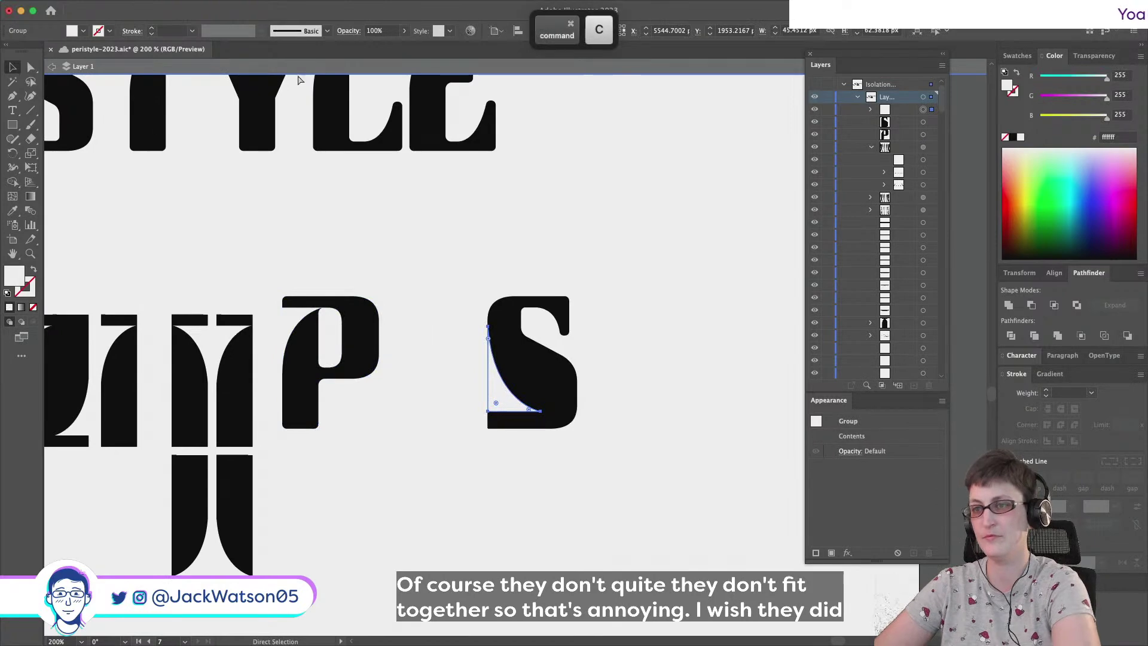
left_click(146, 7)
mouse_move(149, 26)
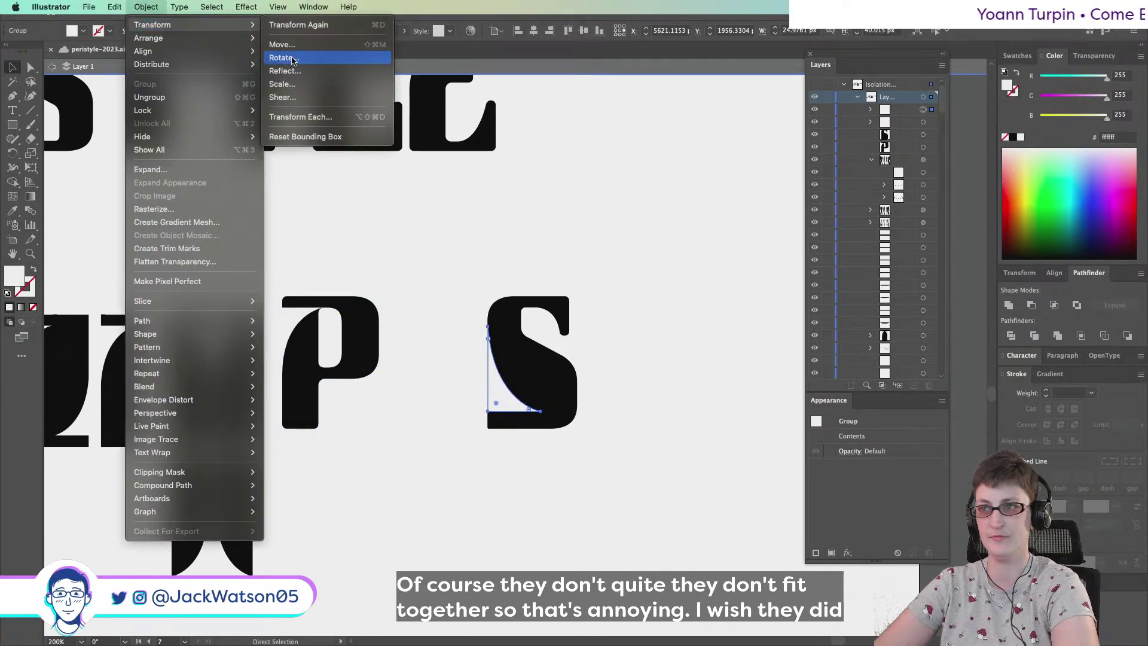
left_click(290, 71)
key("Return")
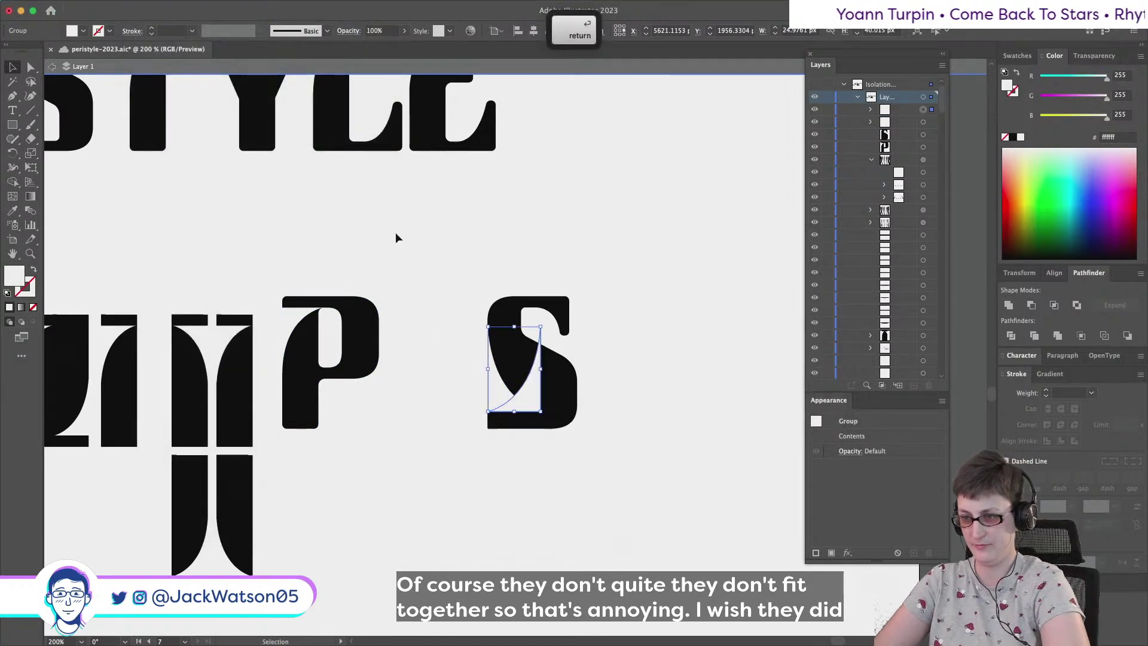
Move the mirrored cutout beside the S and bring the P back so the cutout overlaps its bowl's lower-right corner
left_click_drag(530, 395, 439, 397)
left_click_drag(371, 359, 451, 376)
left_click(462, 473)
left_click(407, 426)
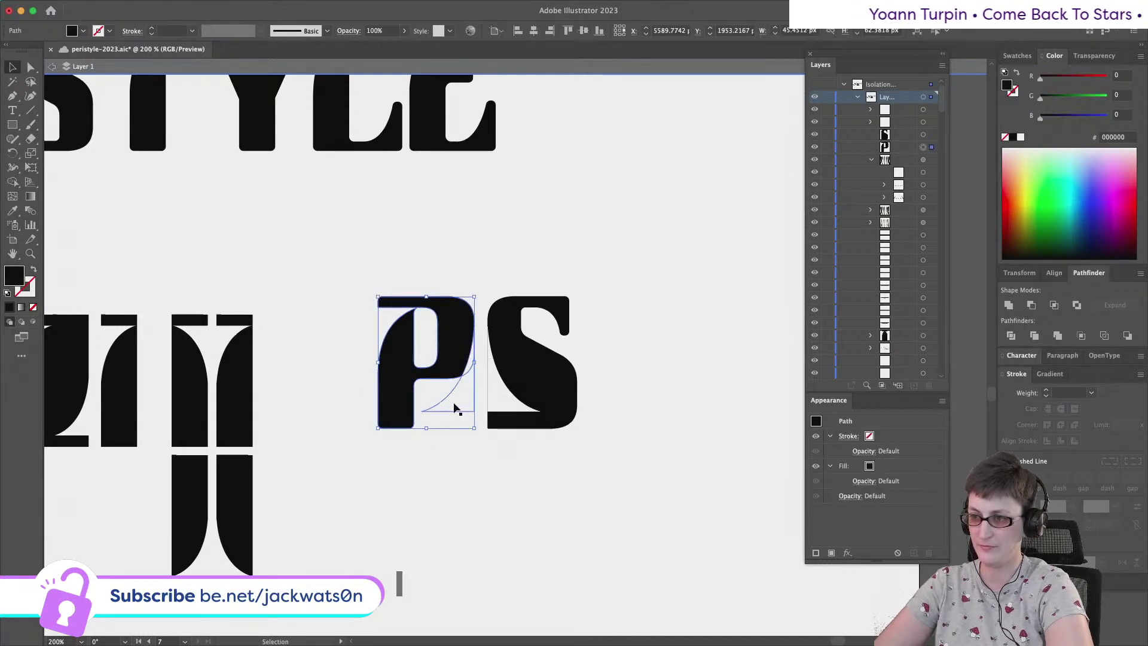
Isolate the P's path and extend the bottom of its bowl downward to meet the curved cutout
key("super+shift+a")
left_click(30, 67)
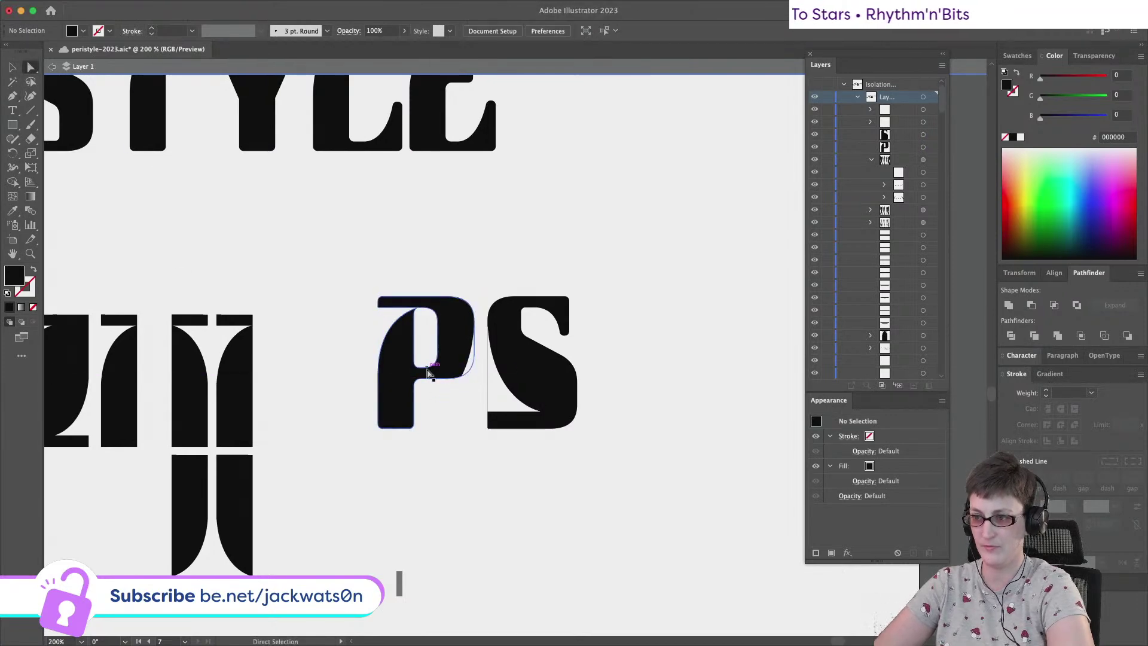
left_click(429, 376)
right_click(443, 365)
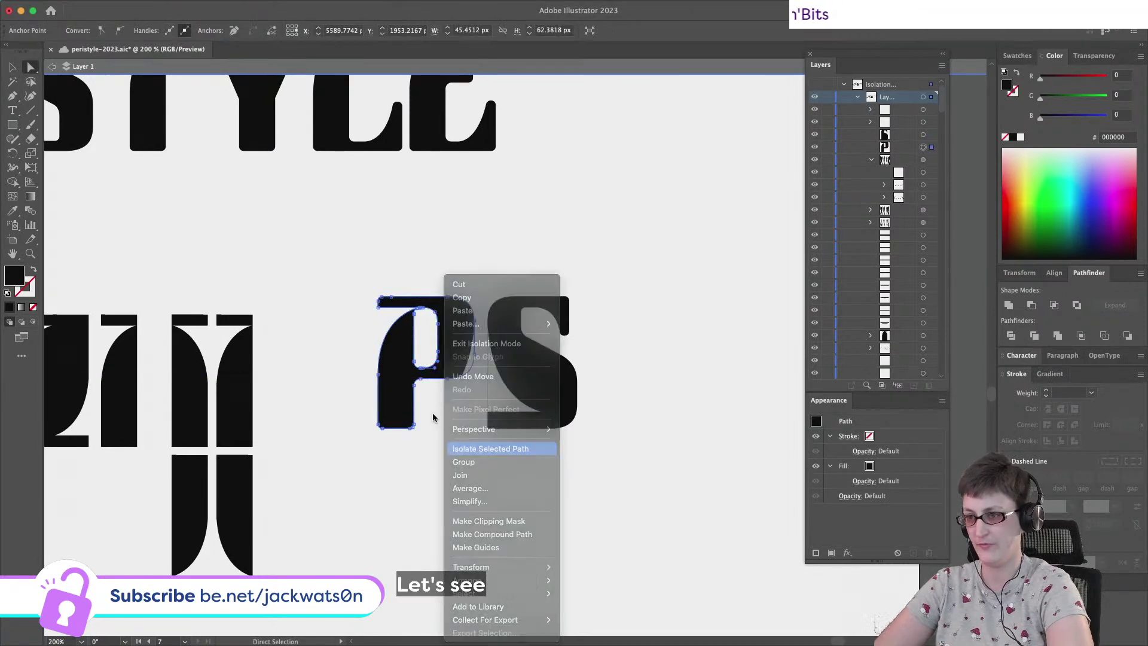
left_click(481, 449)
mouse_move(436, 392)
left_mouse_down()
mouse_move(477, 359)
mouse_move(466, 353)
mouse_move(447, 412)
left_mouse_up()
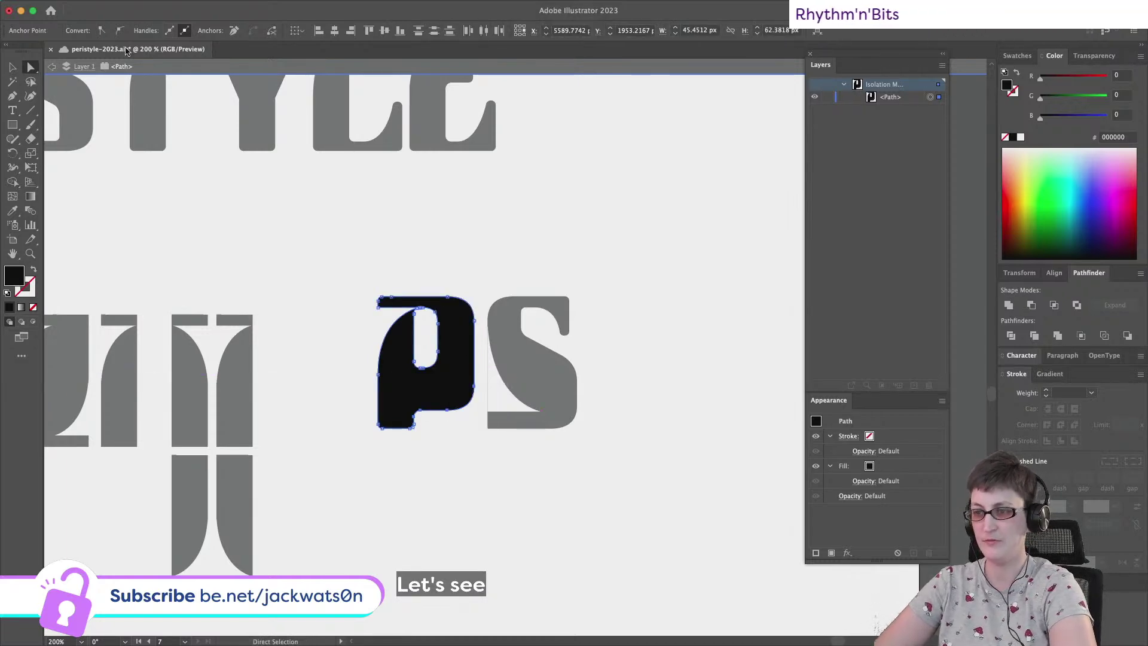
left_click(67, 67)
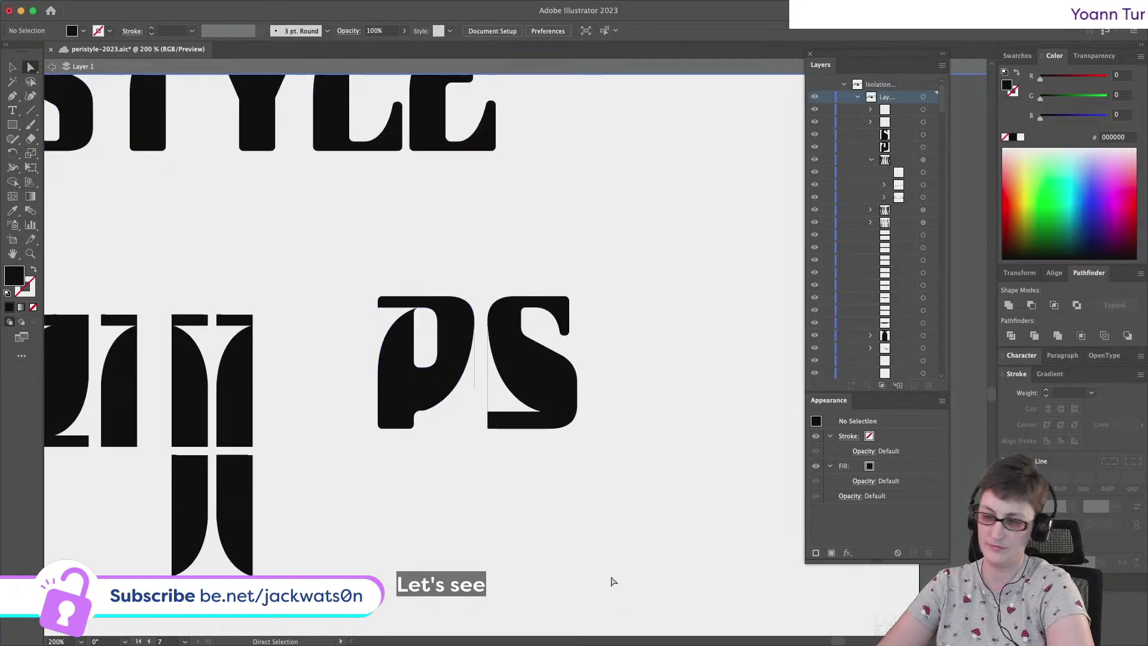
Try reshaping the P's inner counter in isolation, and undo the counter and bowl edits
key("alt")
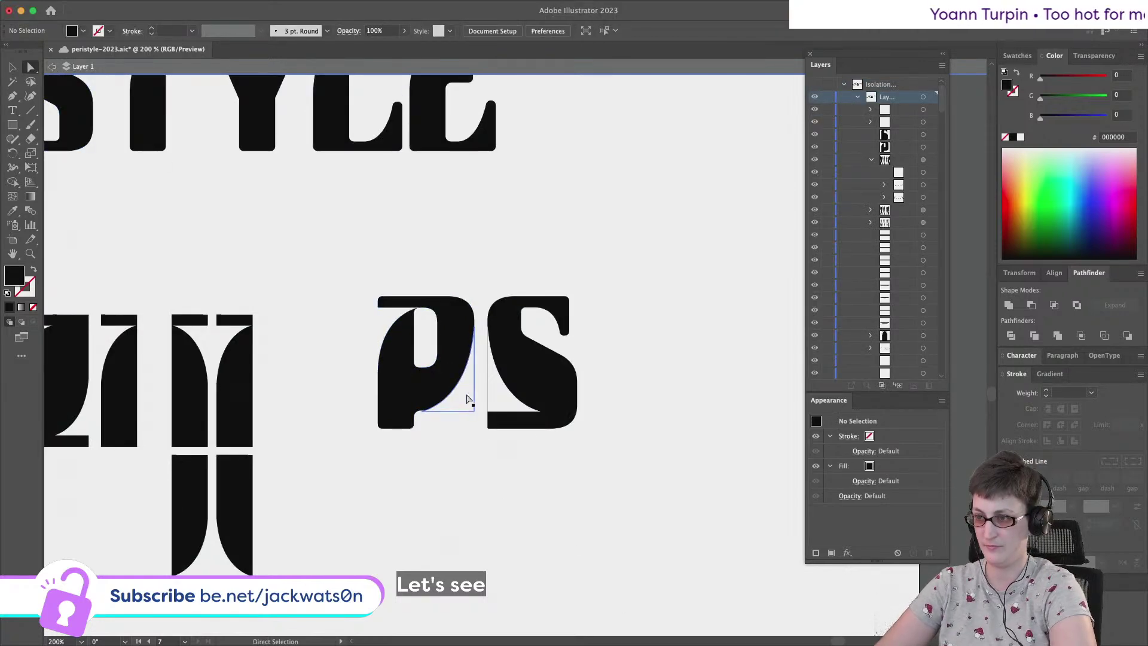
left_click(418, 364)
right_click(438, 366)
left_click(478, 450)
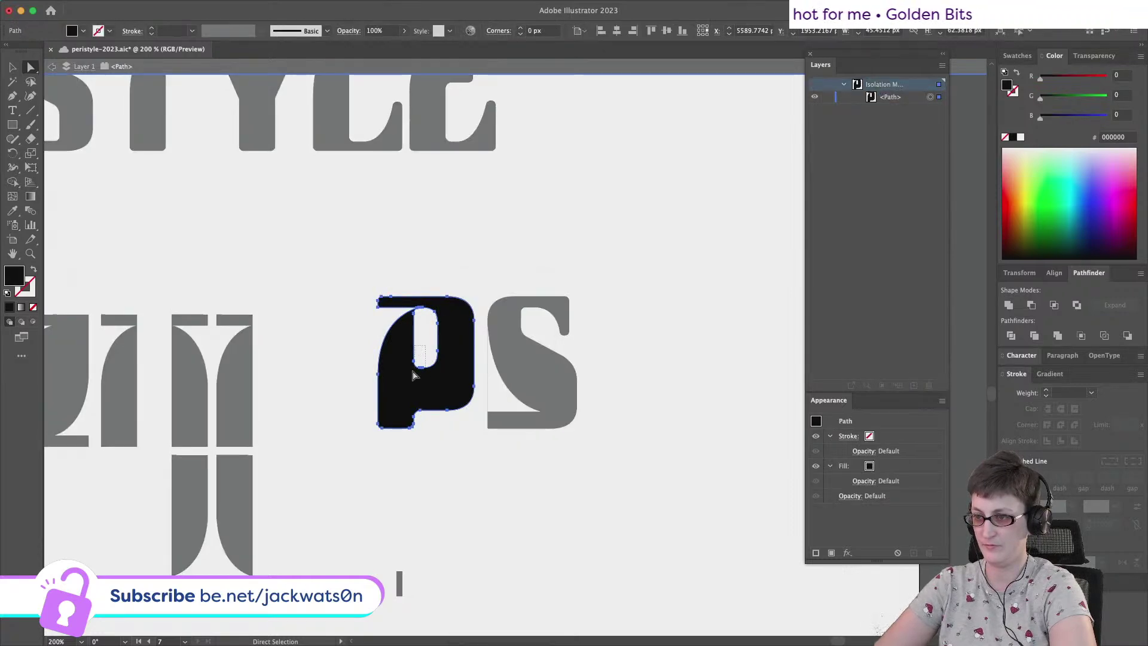
left_click(423, 352)
left_click_drag(440, 357, 623, 410)
left_click(52, 69)
key("alt")
key("super+z")
key("super+z")
key("super+z")
key("super+z")
Lower the bottom edge of the P's bowl to thicken it, and exit isolation mode
scroll(520, 393, "up", 1)
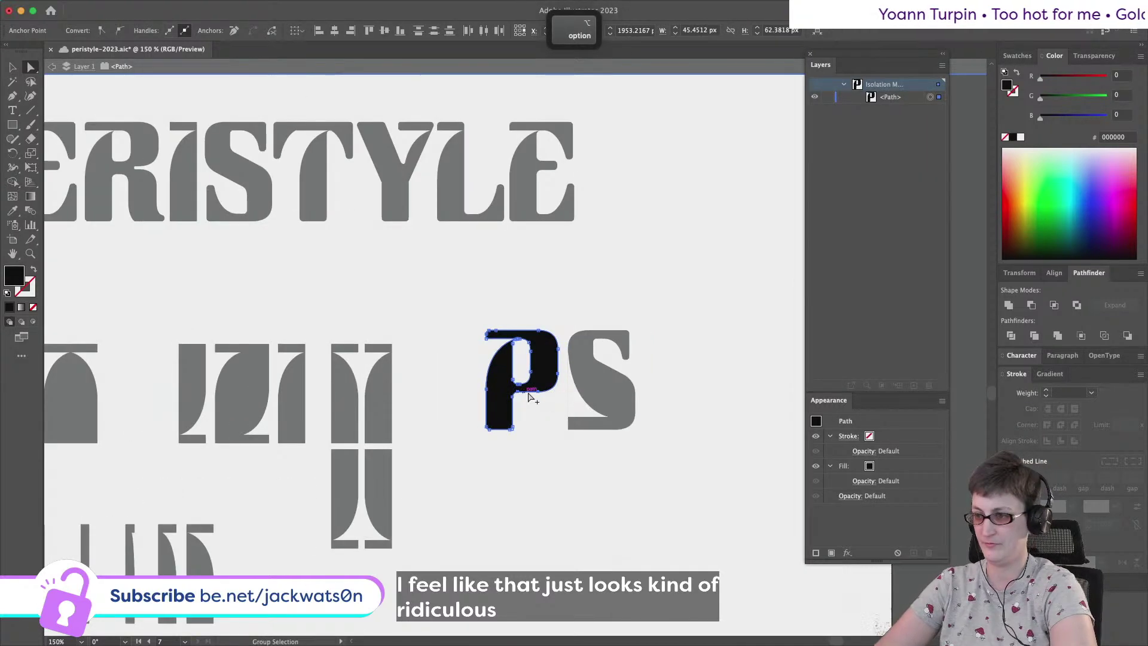
left_click_drag(539, 395, 538, 405)
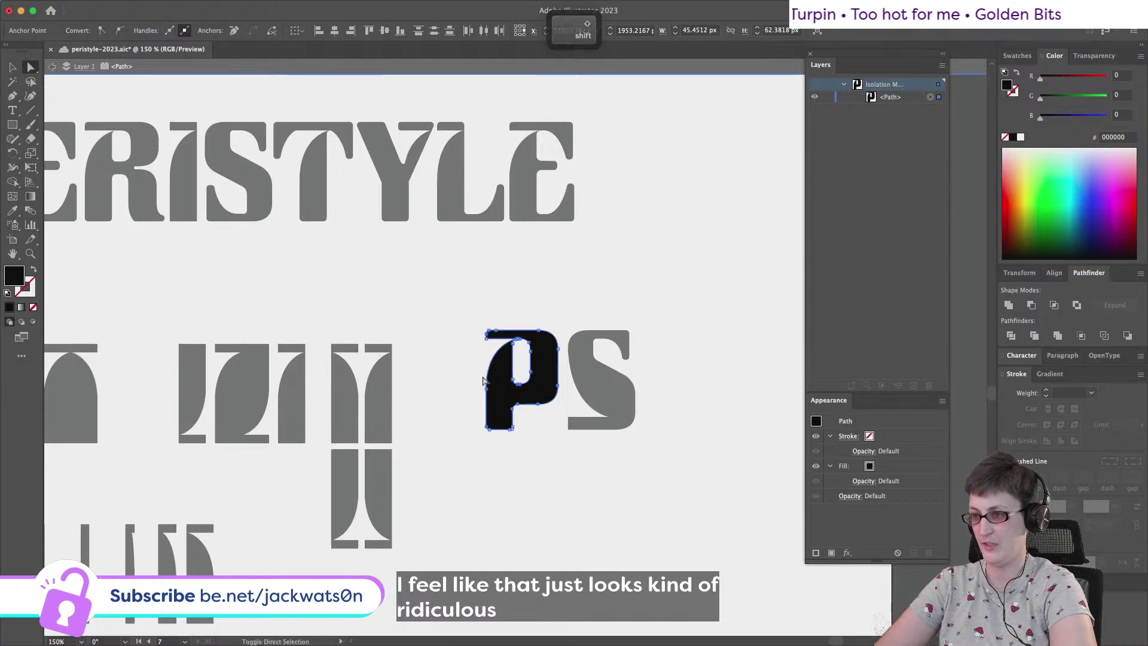
left_click(50, 66)
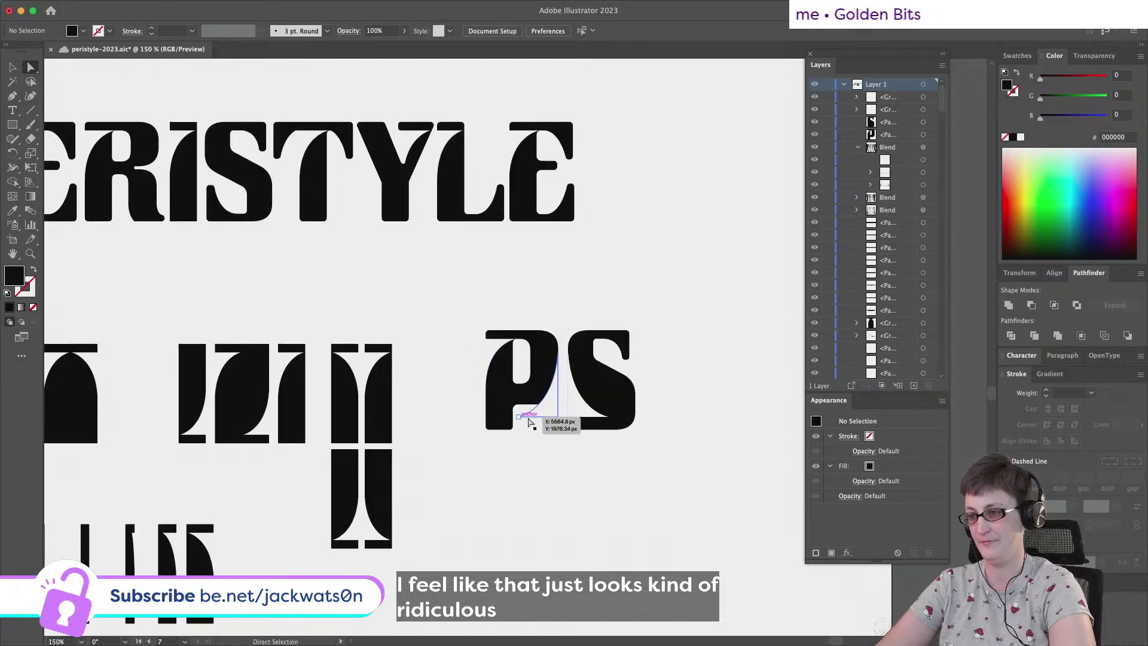
Delete the white cutout from the P, and the modified S together with its cutout
left_click_drag(526, 410, 425, 411)
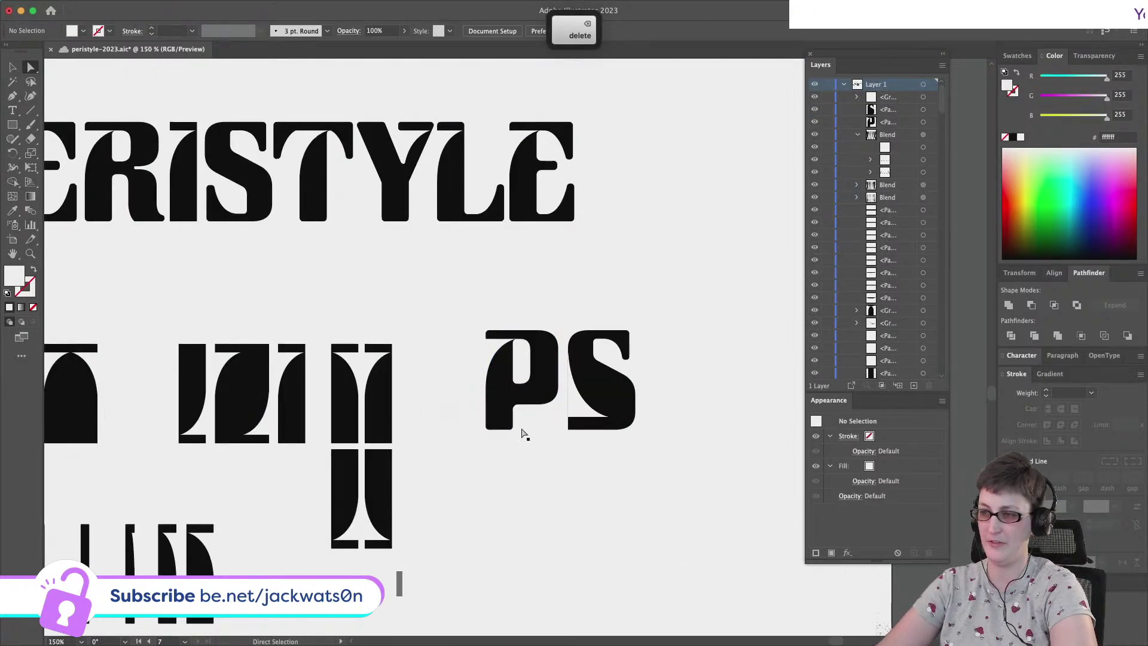
left_click_drag(646, 441, 564, 290)
key("BackSpace")
Copy the S from the PERISTYLE wordmark and place it beside the P
left_click(250, 177)
key("ctrl+c")
key("ctrl+f")
left_click_drag(250, 178, 612, 378)
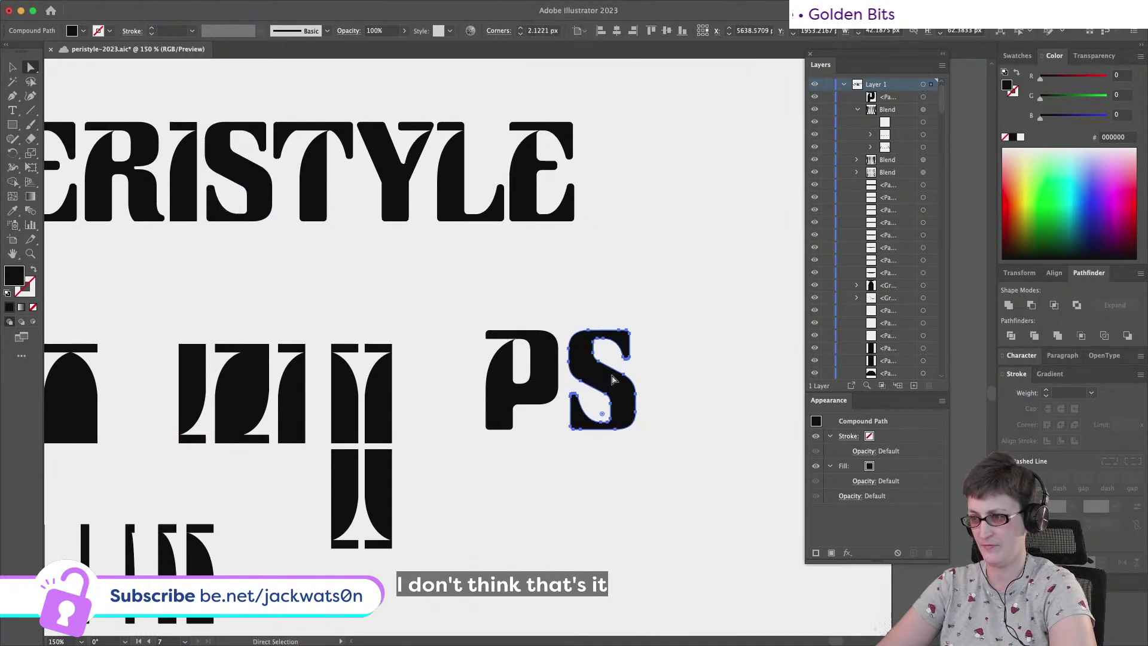
Shift the anchors along the new S's diagonal spine to make its middle stroke heavier
left_click(563, 361)
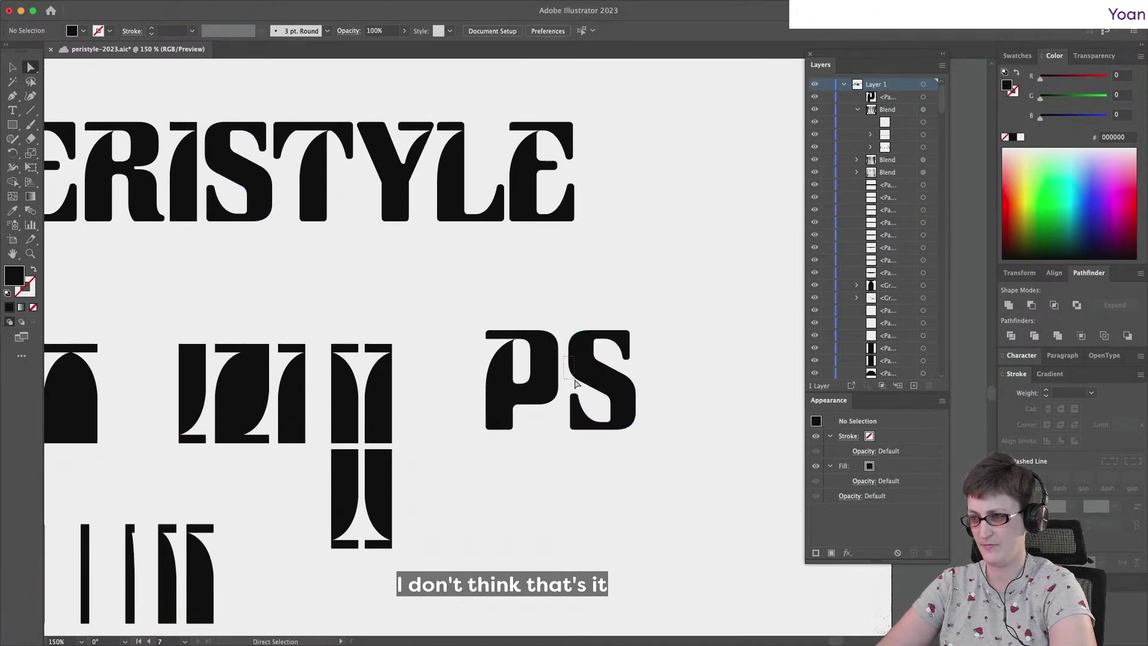
left_click(603, 357, "shift")
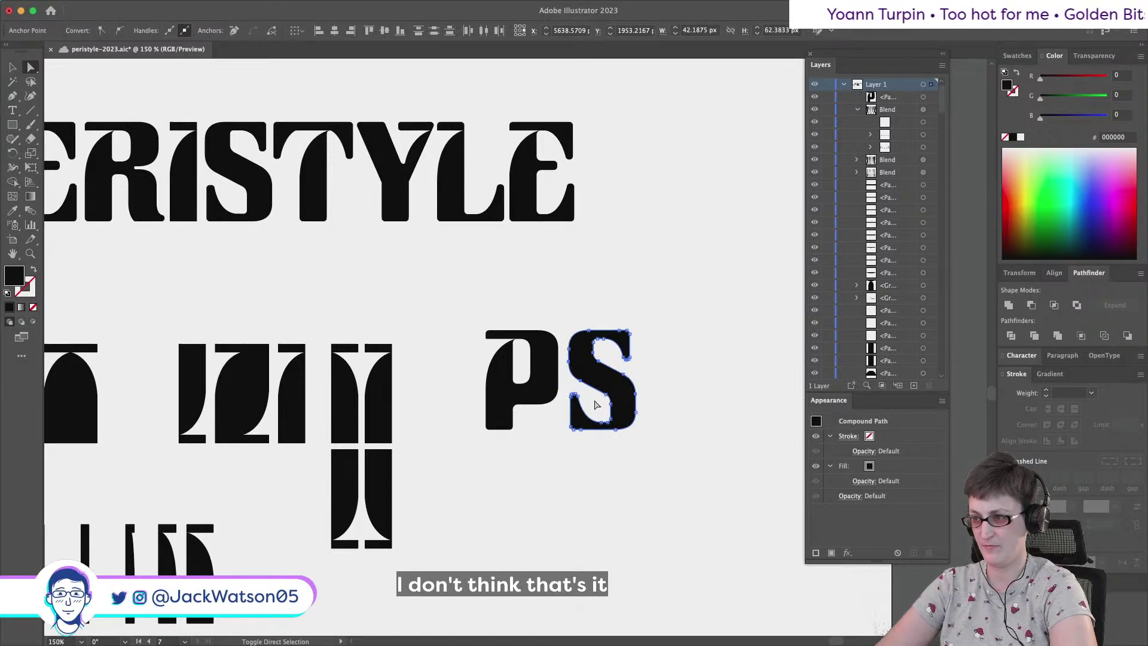
left_click_drag(636, 396, 638, 407)
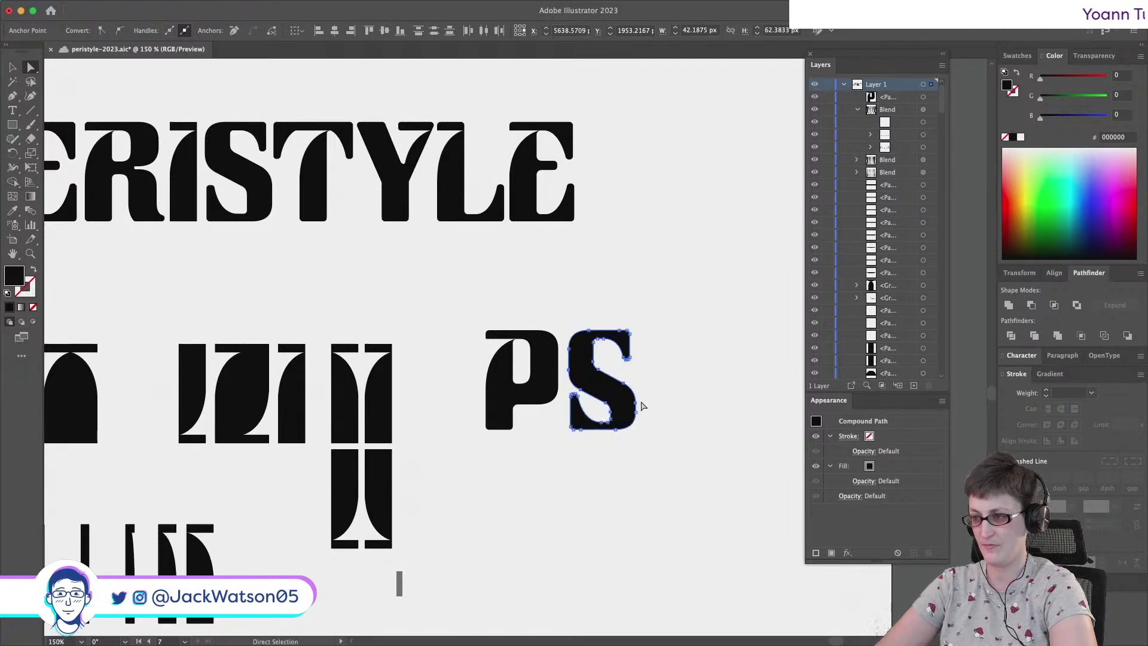
left_click(646, 407)
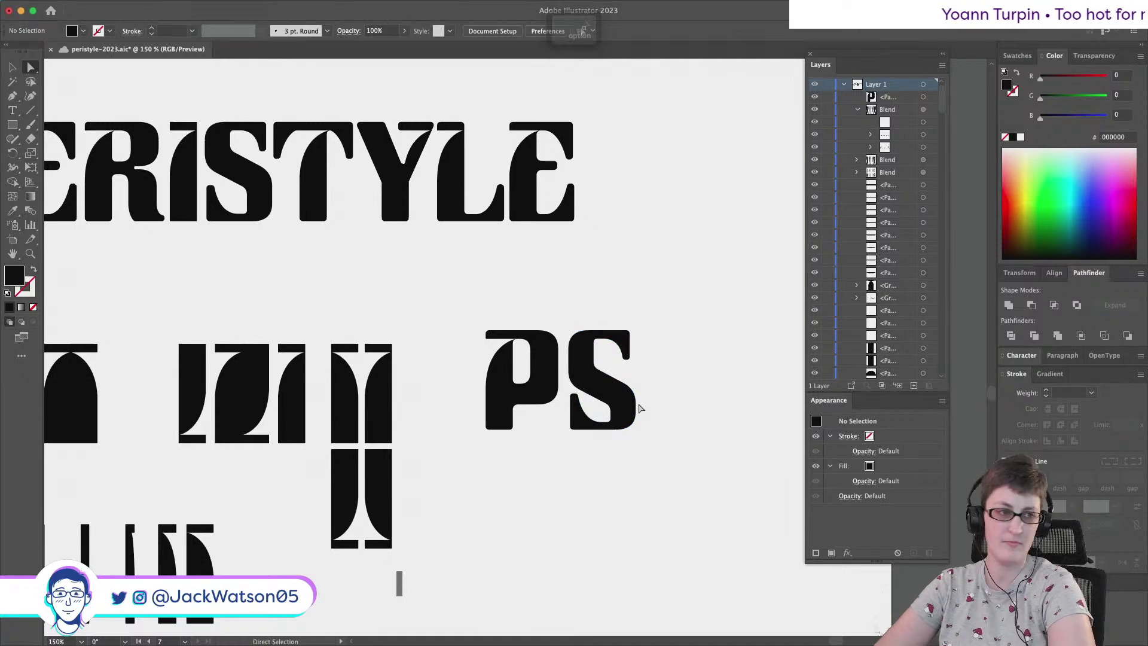
scroll(637, 405, "up", 2)
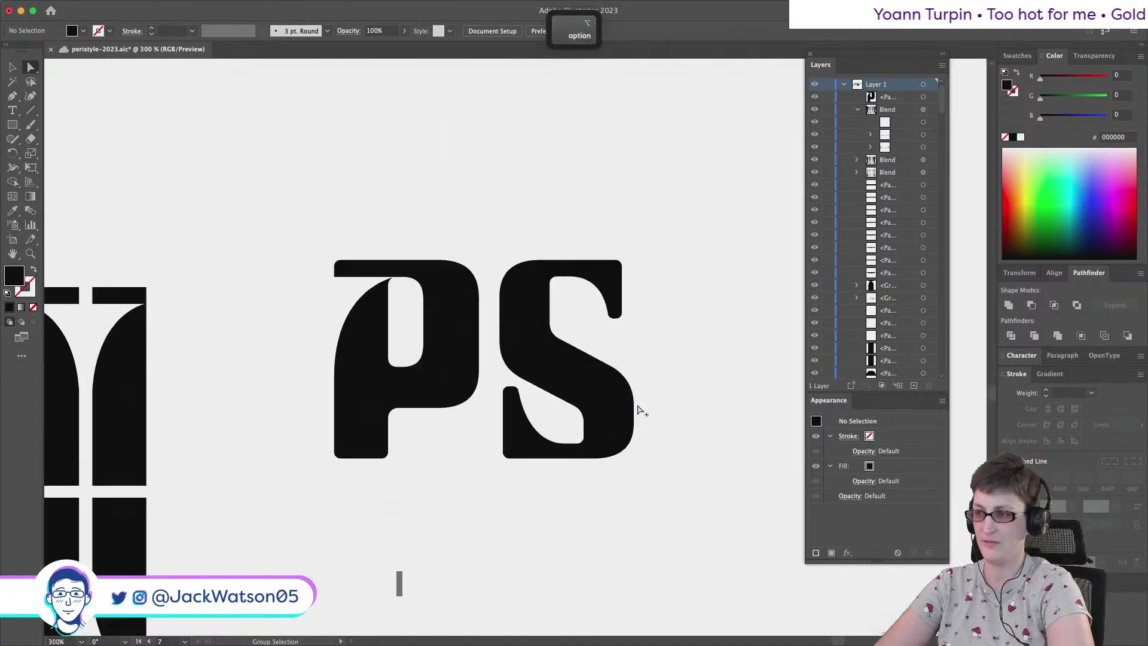
left_click(538, 361)
left_click_drag(656, 409, 634, 379)
left_click(686, 403)
Draw a small triangular wedge with the Pen tool over the inner corner of the S's upper counter
scroll(686, 403, "down", 2)
scroll(687, 402, "down", 3)
scroll(685, 402, "up", 3)
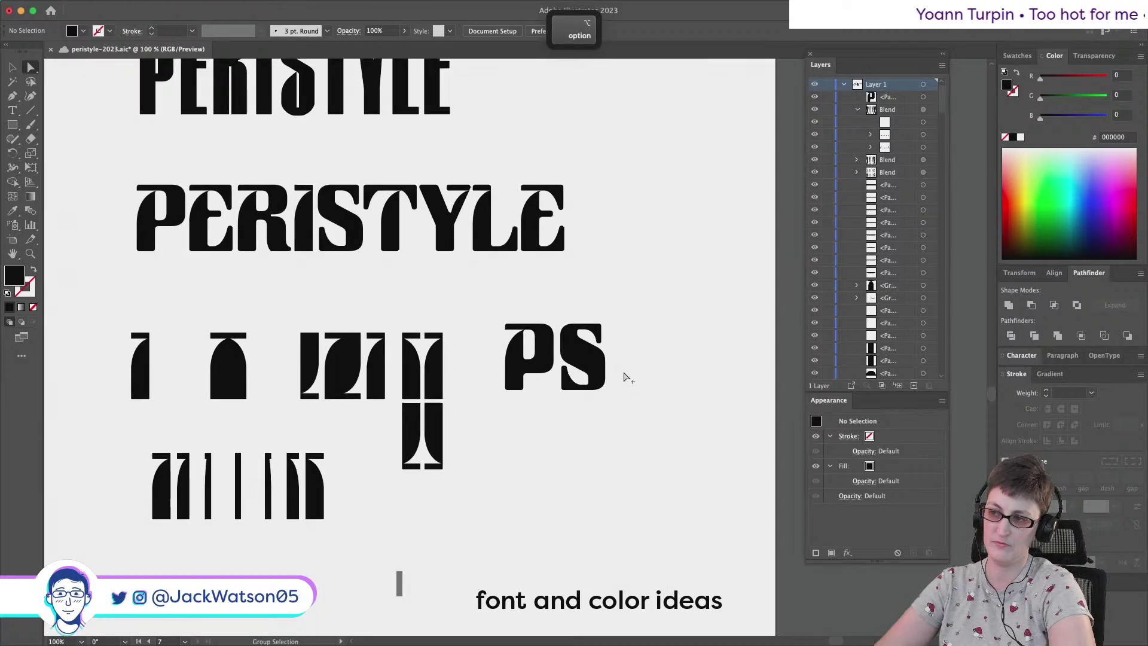
scroll(575, 341, "up", 3)
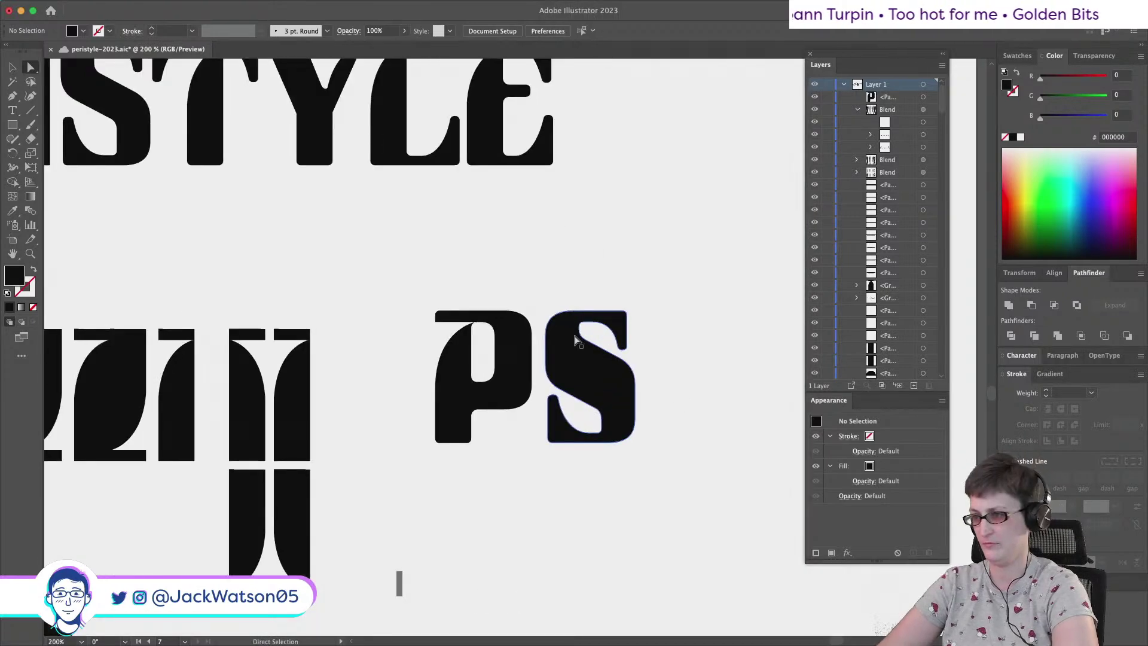
scroll(575, 341, "up", 2)
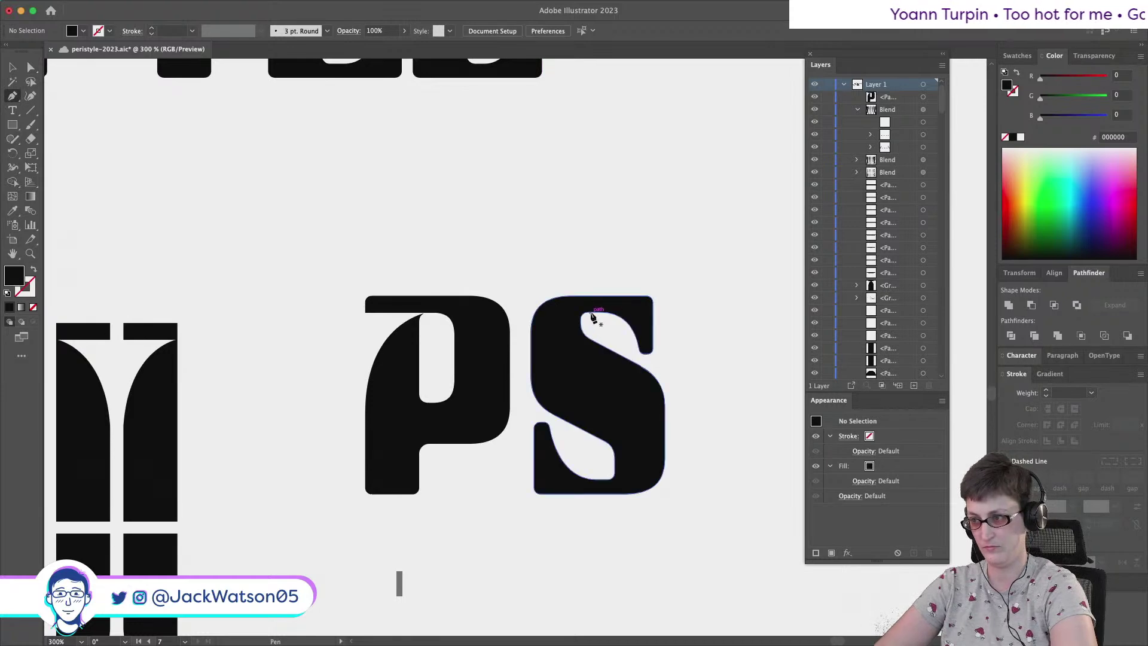
left_click_drag(588, 312, 556, 318)
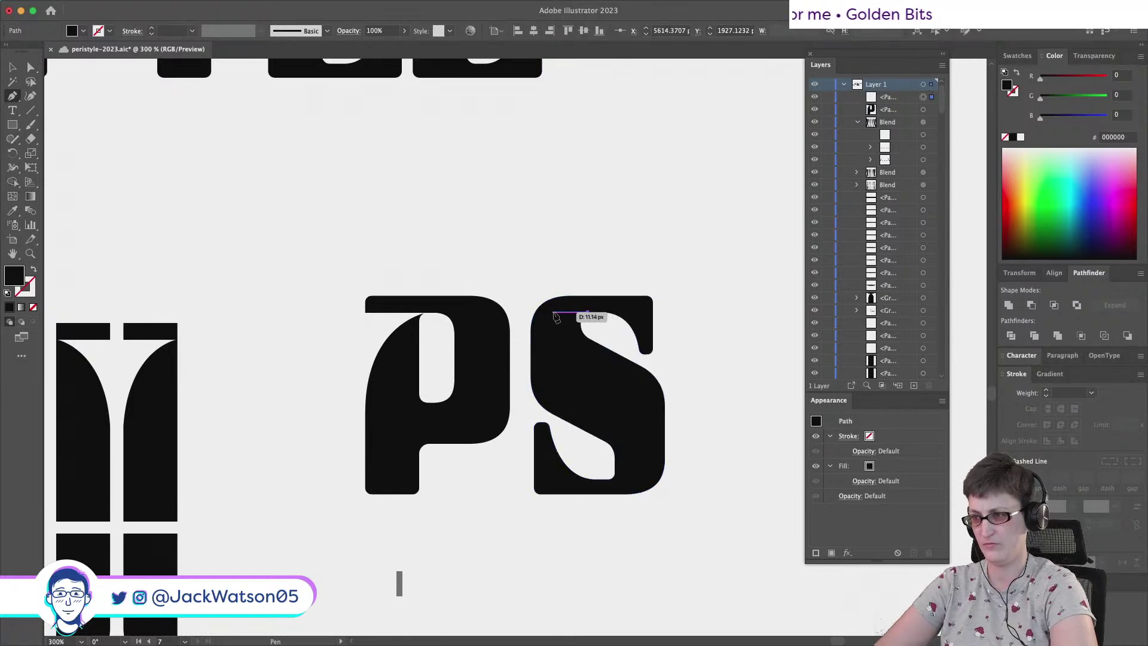
left_click_drag(555, 318, 553, 317)
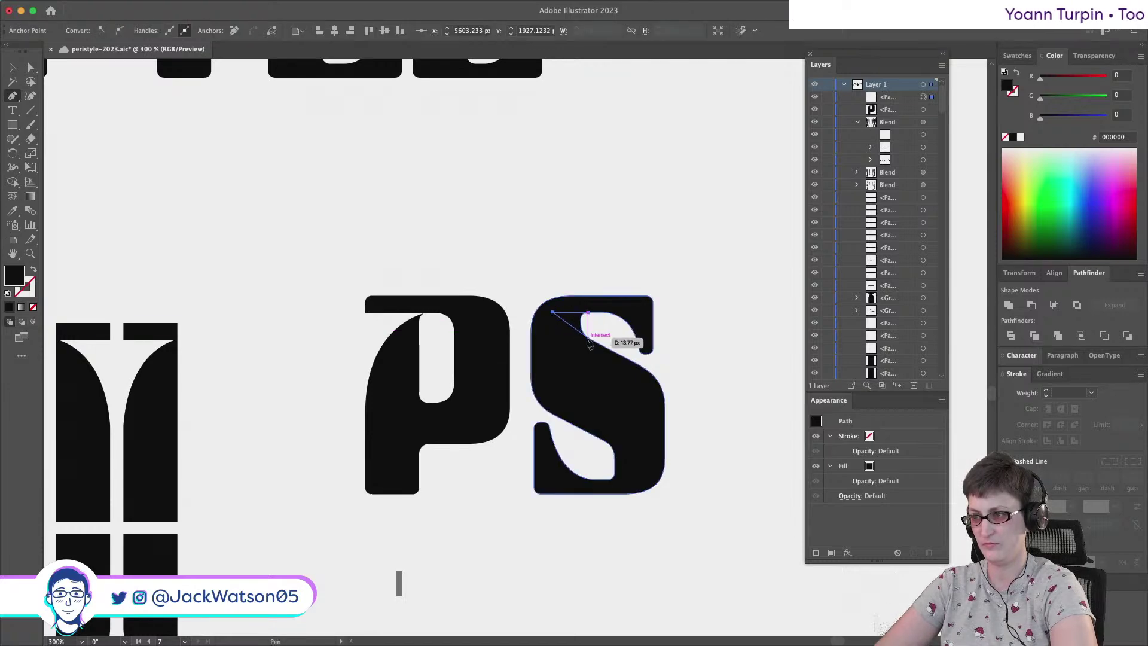
key("shift")
left_click_drag(589, 338, 589, 320)
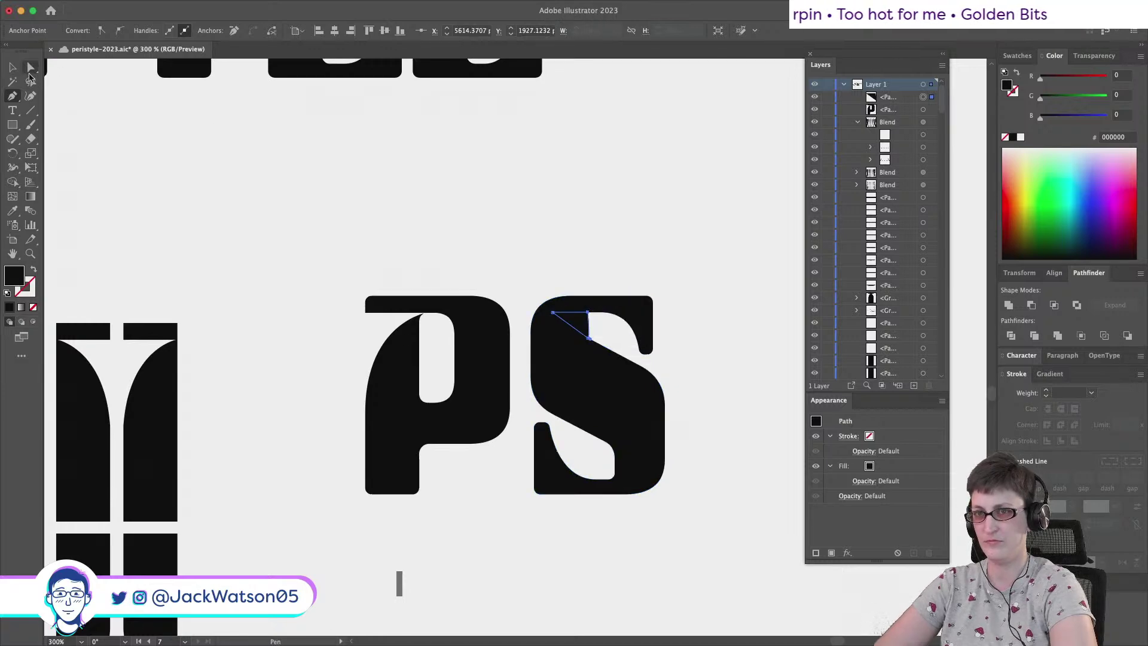
Bend the wedge's slanted side into a curve and fill the wedge with white
key("a")
left_click(589, 339)
left_click_drag(590, 339, 578, 322)
key("super+shift+a")
left_click(974, 137)
left_click(1022, 139)
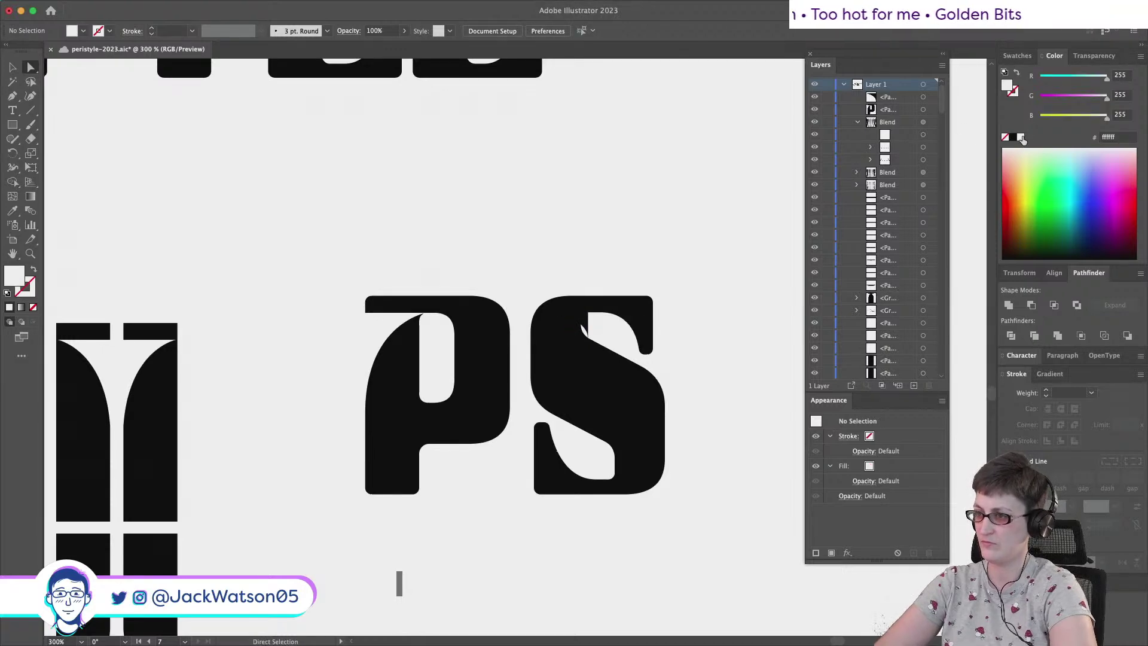
left_click(584, 351)
left_click(584, 320)
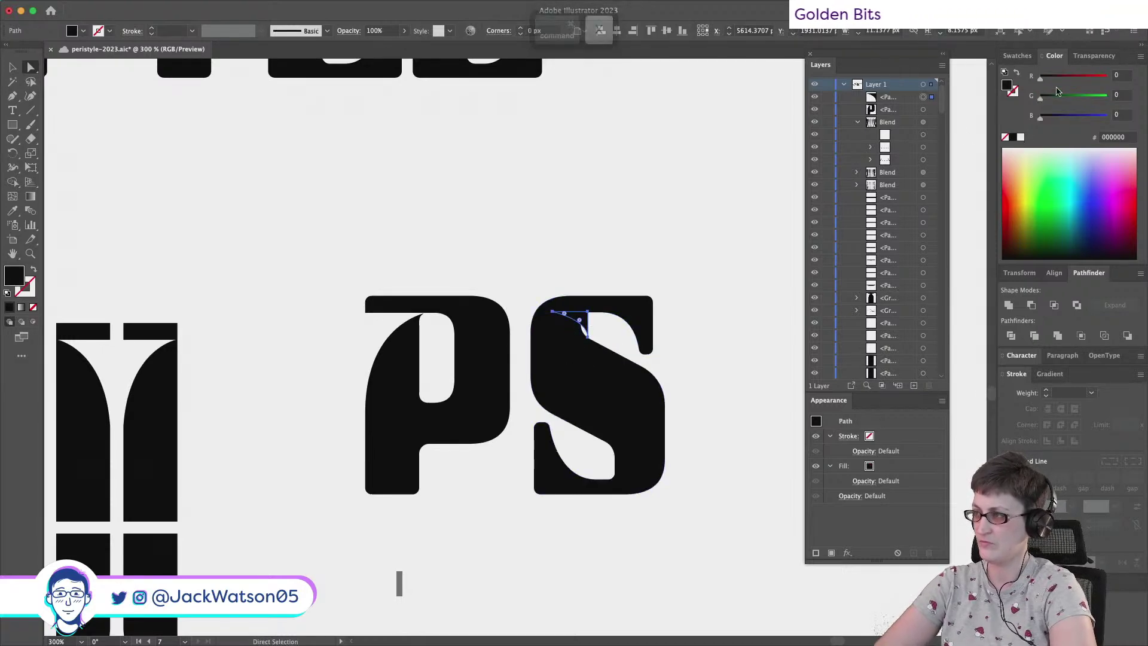
left_click(1022, 137)
left_click(573, 234)
Delete the white wedge from the S's upper counter
scroll(574, 235, "down", 3)
scroll(573, 238, "up", 3)
left_click(578, 326)
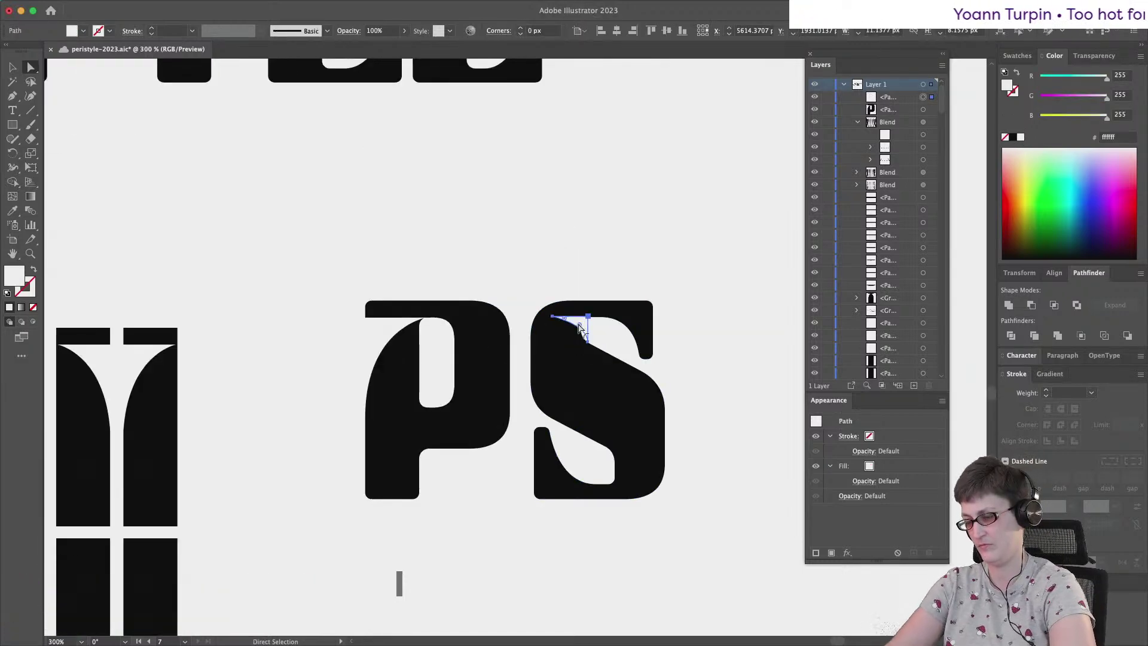
key("BackSpace")
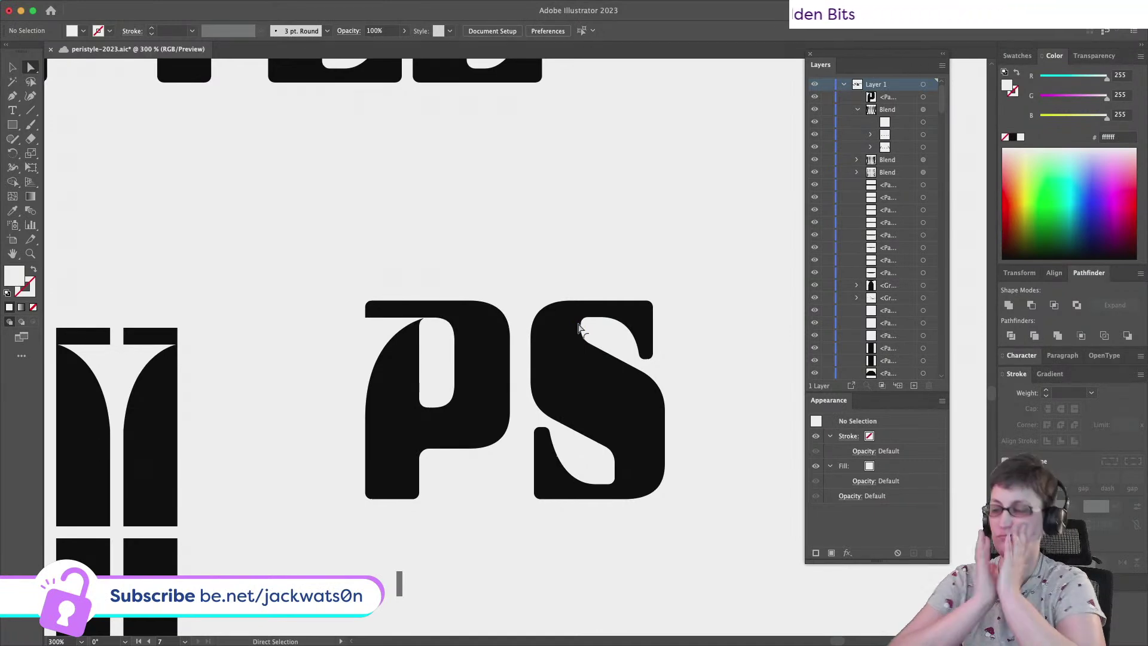
Move the S of the monogram against the P so that the two letters touch
left_click_drag(583, 353, 559, 371)
key("super+minus")
key("super+shift+a")
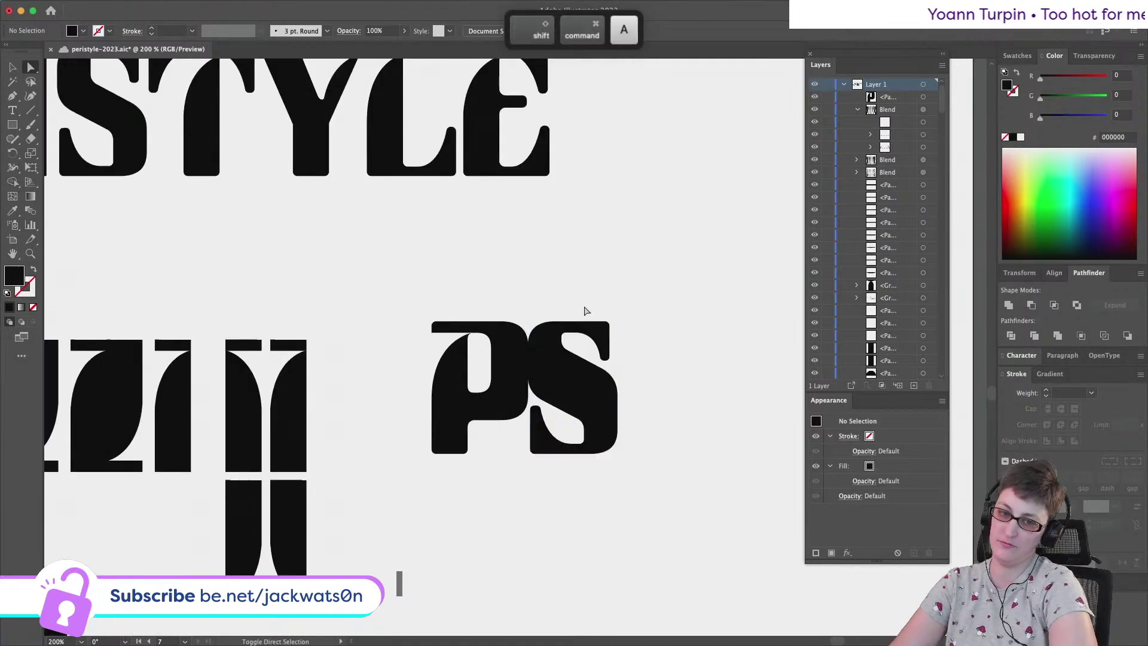
key("super+minus")
key("super+minus")
key("super+minus")
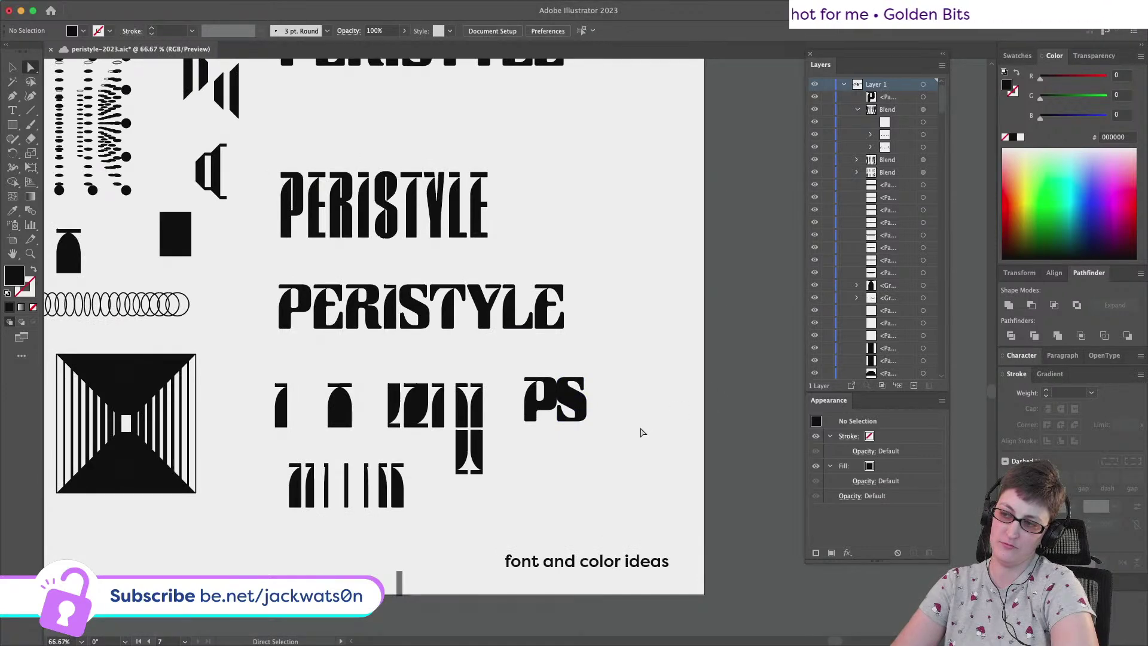
Try placing a copy of the upper-left half-column with its cap directly in front of the PS monogram
scroll(642, 432, "up", 1, "alt")
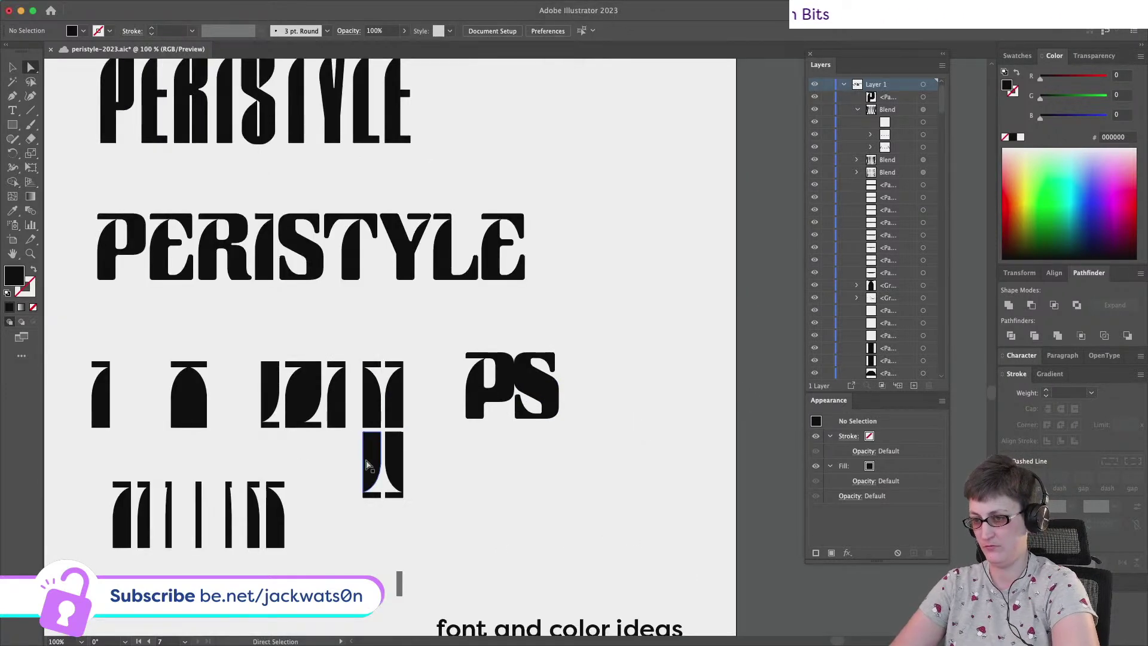
left_click(378, 395)
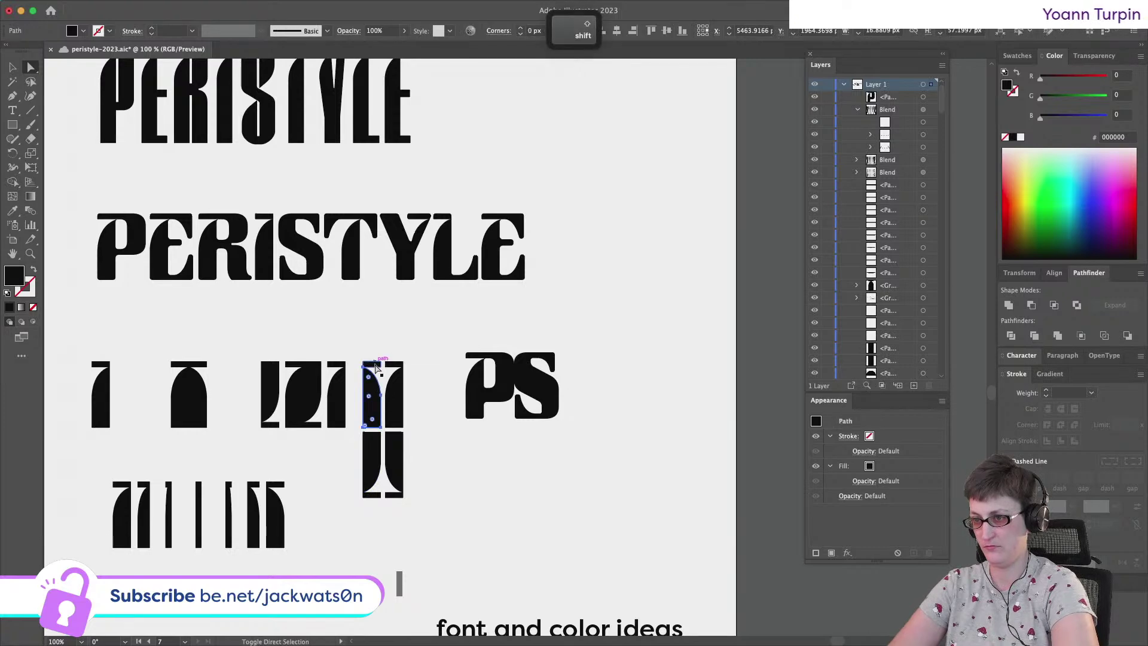
left_click(378, 376)
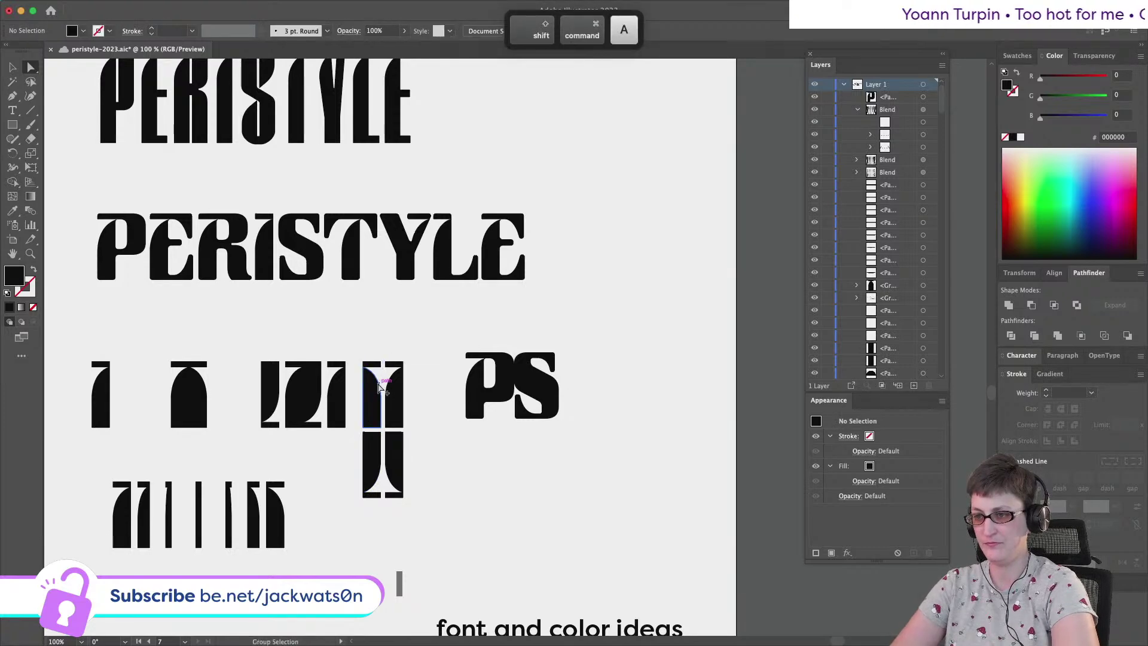
scroll(378, 386, "up", 4)
left_click_drag(368, 401, 526, 394)
key("super+shift+a")
scroll(526, 395, "down", 4)
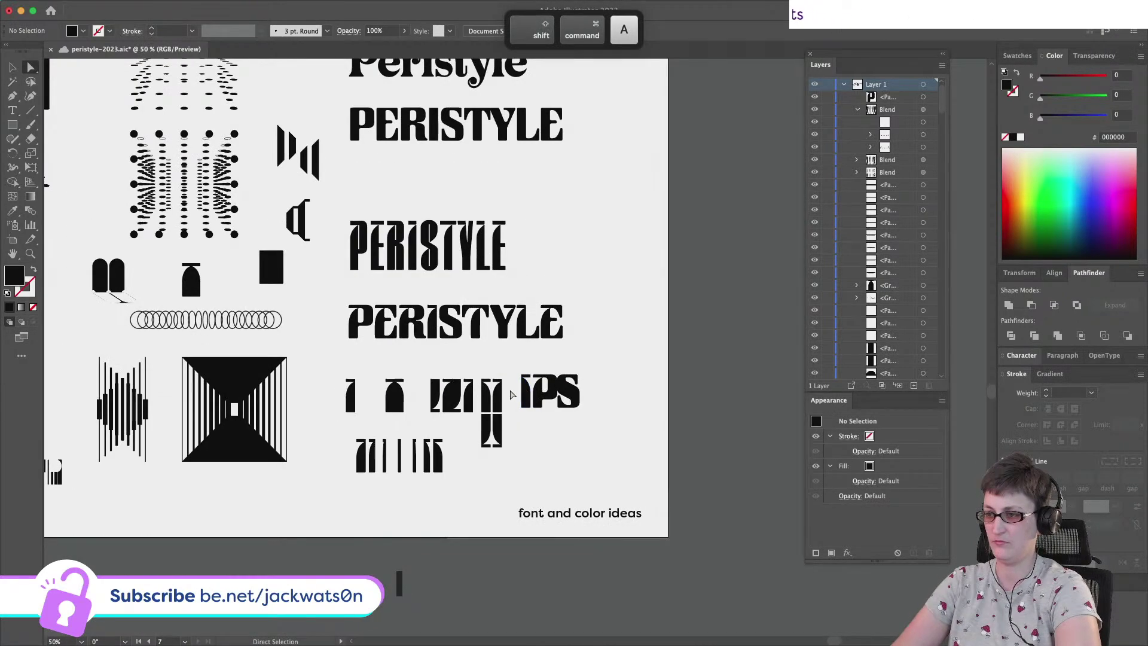
key("super+z")
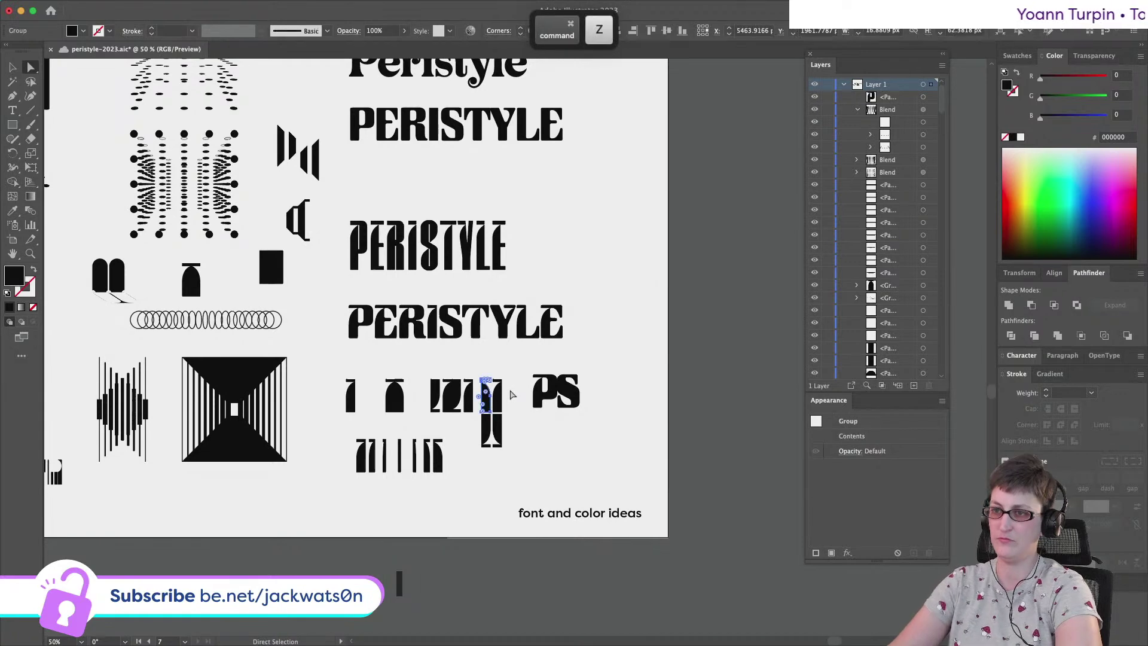
Copy the two vertical bars with slanted ends from the earlier bar sketch and place them below the PS monogram
key("super+equal")
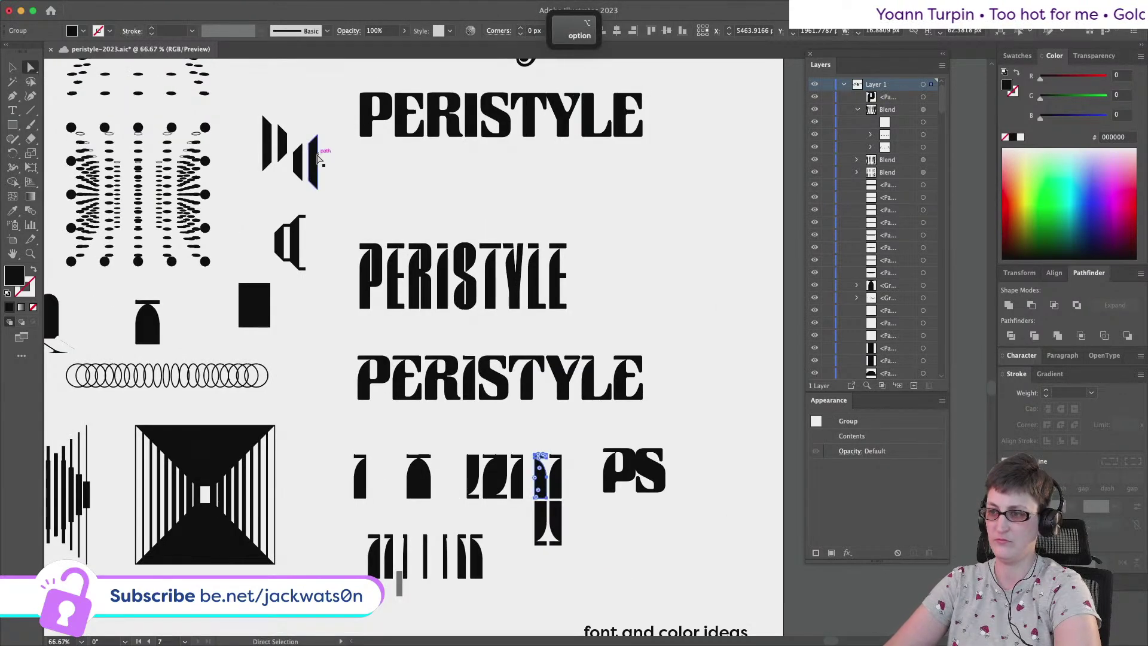
left_click(294, 164)
key("super+c")
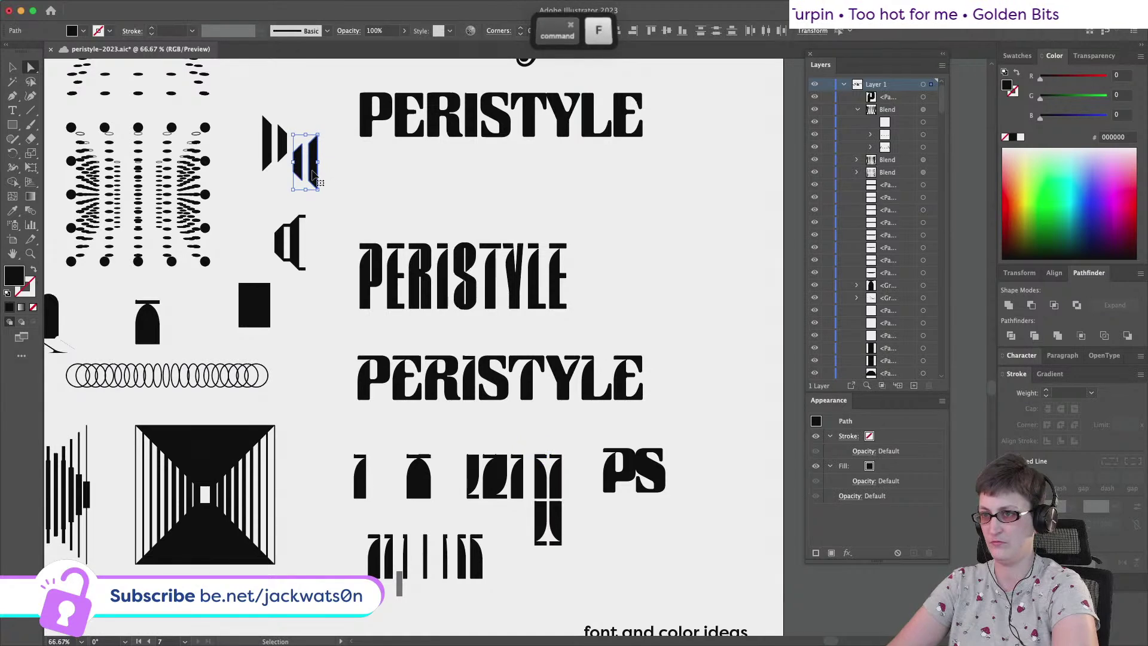
left_click_drag(312, 174, 650, 572)
Outline the live PERISTYLE text under the lowercase version, copy its P, and restore the text to live type
left_click(374, 127)
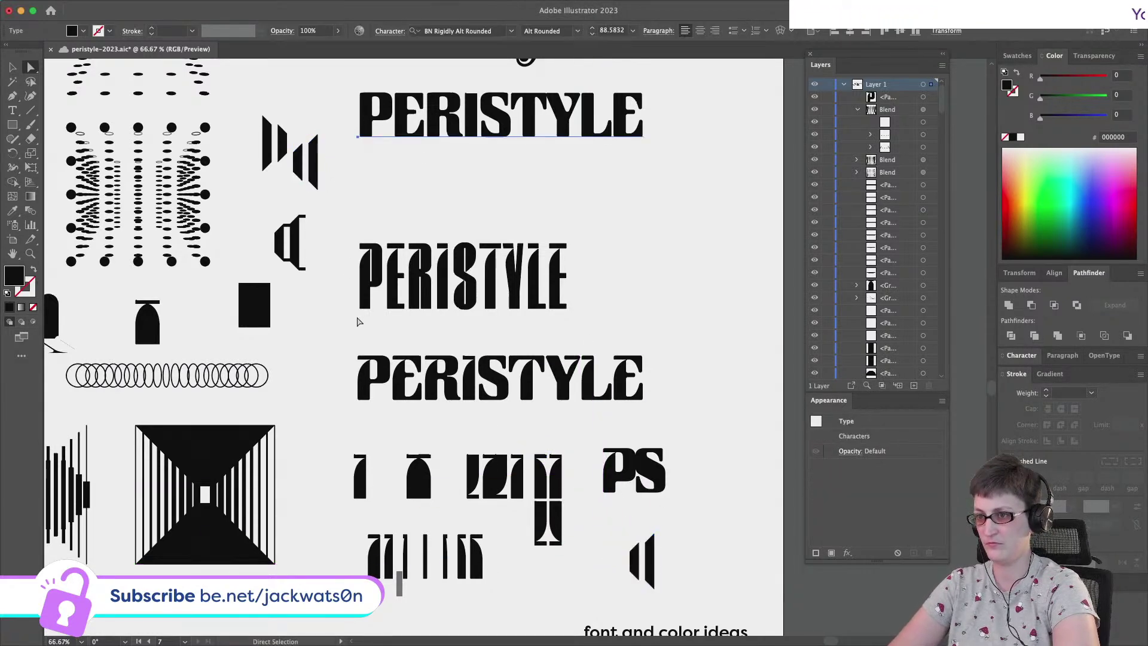
scroll(513, 428, "up", 3)
scroll(516, 427, "down", 5)
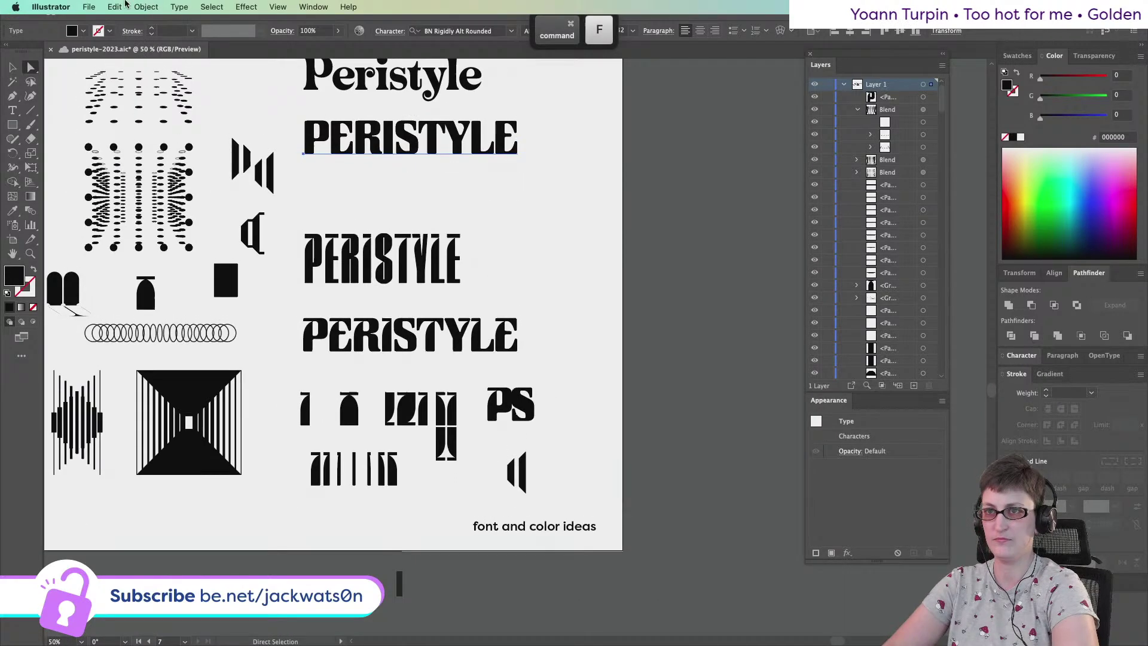
left_click(144, 8)
mouse_move(180, 7)
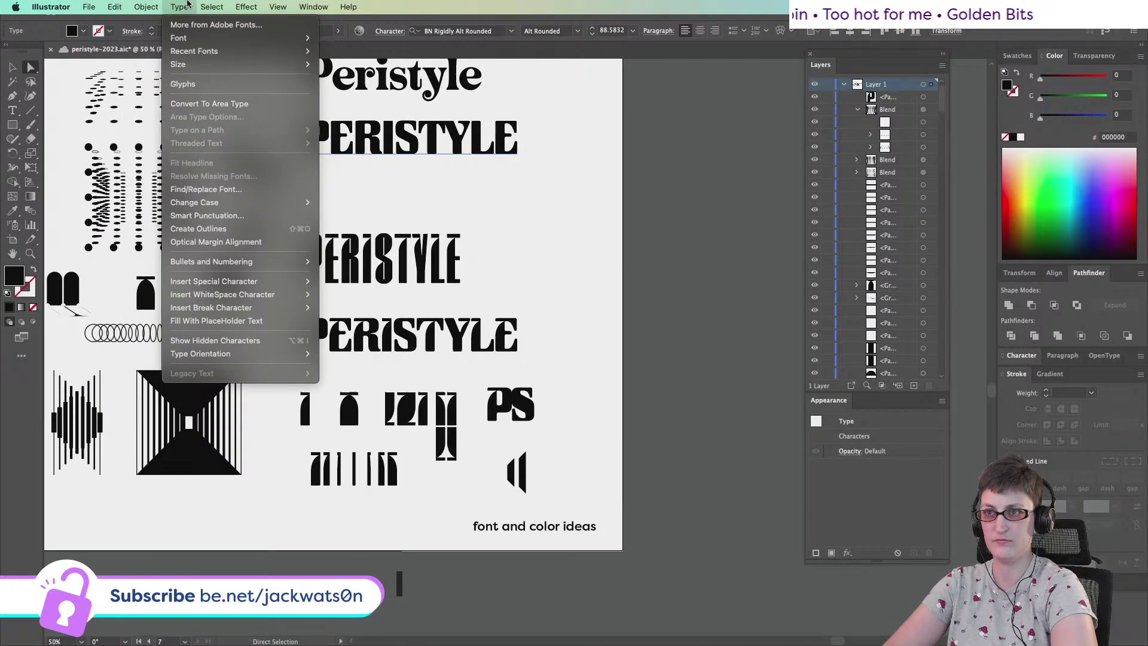
left_click(264, 228)
key("super+shift+a")
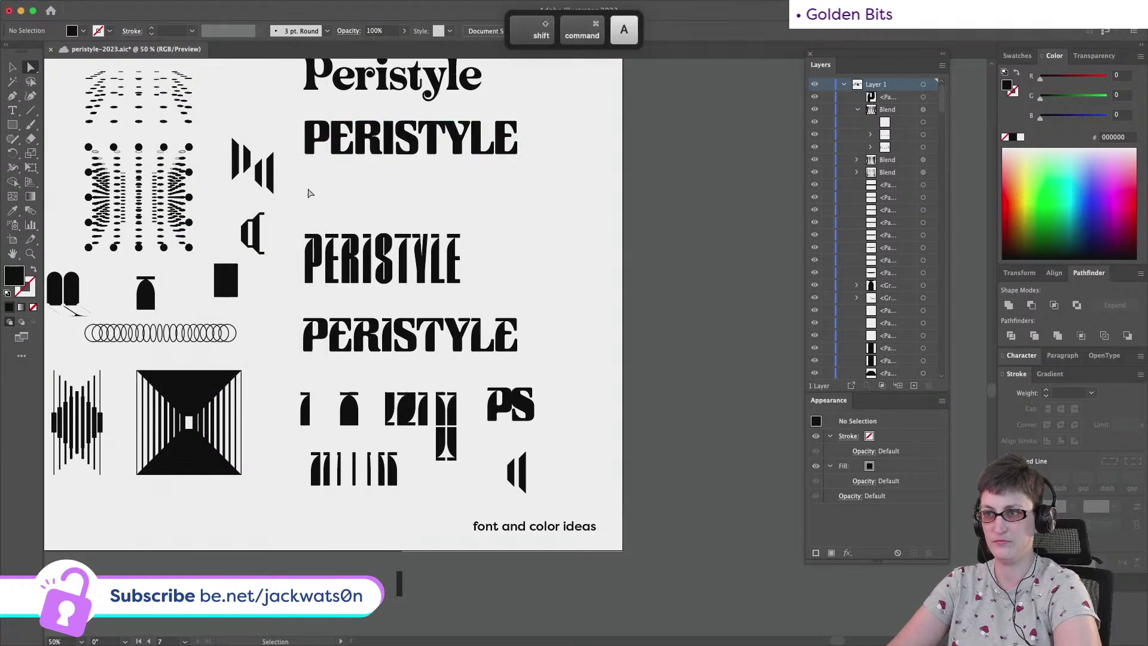
key("super+z")
key("super+z")
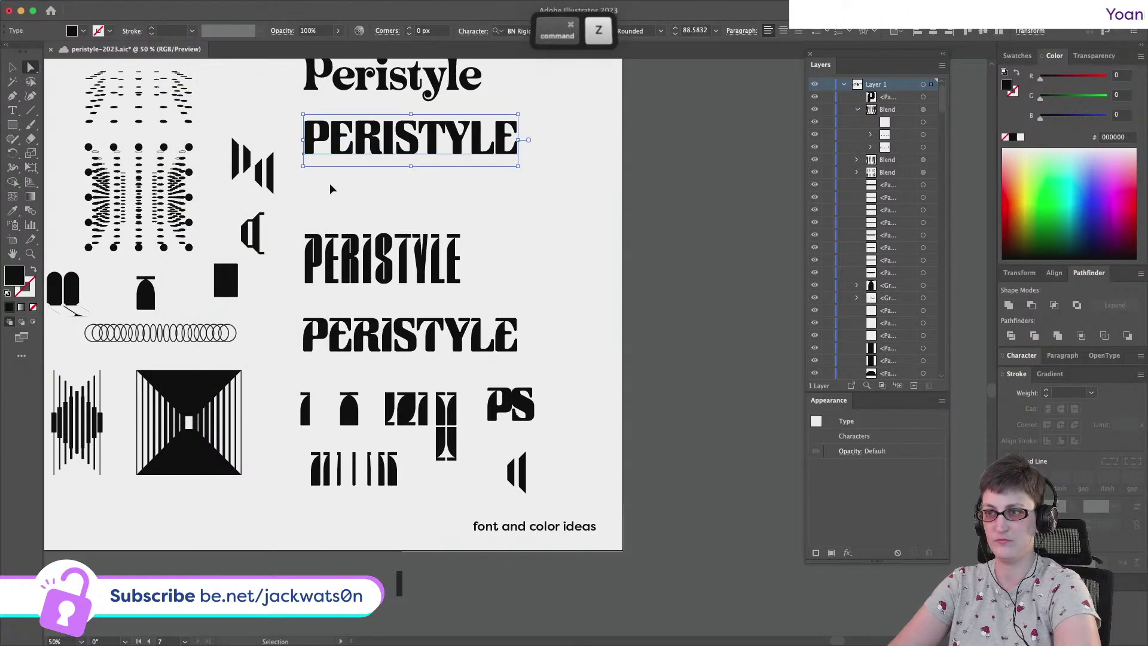
Paste the plain P below the PS monogram and move it clear of the slanted bars
scroll(546, 382, "down", 2)
key("super+equal")
key("super+v")
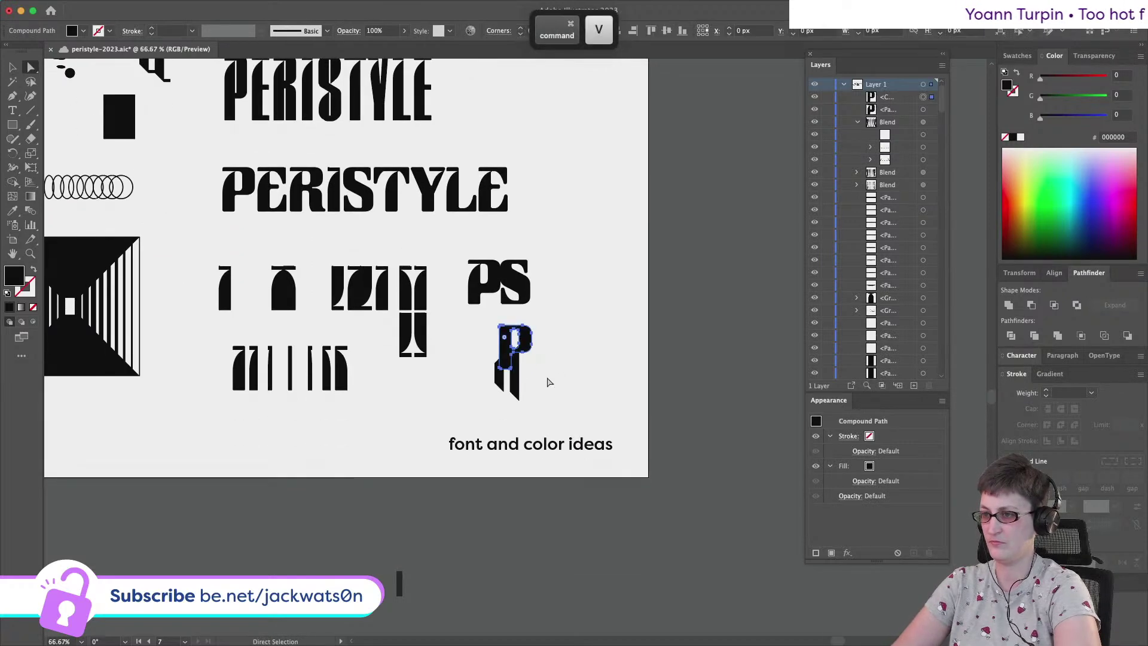
key("super+shift+a")
scroll(549, 362, "up", 4)
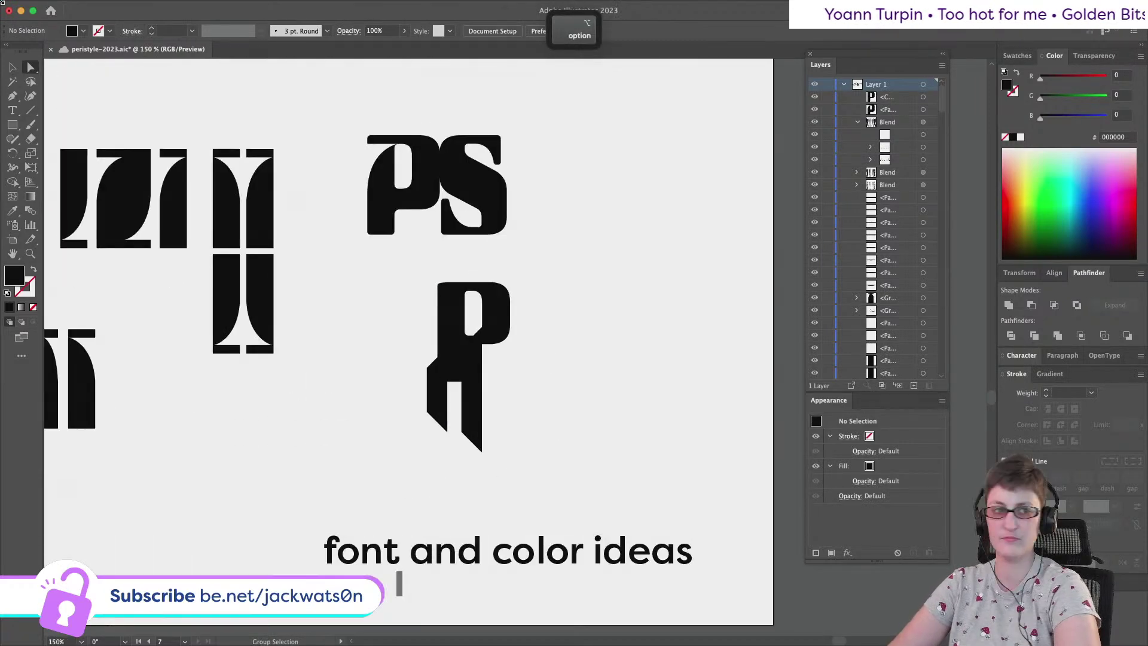
left_click_drag(489, 323, 579, 326)
Try the shorter slanted bar in front of the plain P, stretching its lower tip to the letter's baseline
left_click_drag(443, 388, 519, 330)
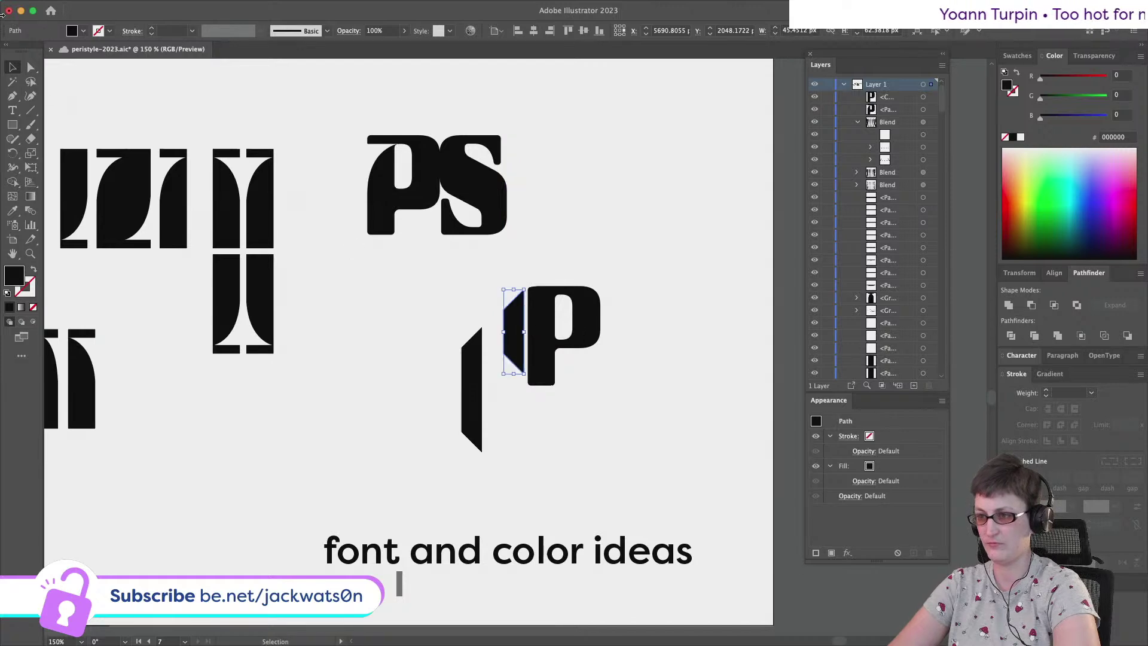
left_click(32, 69)
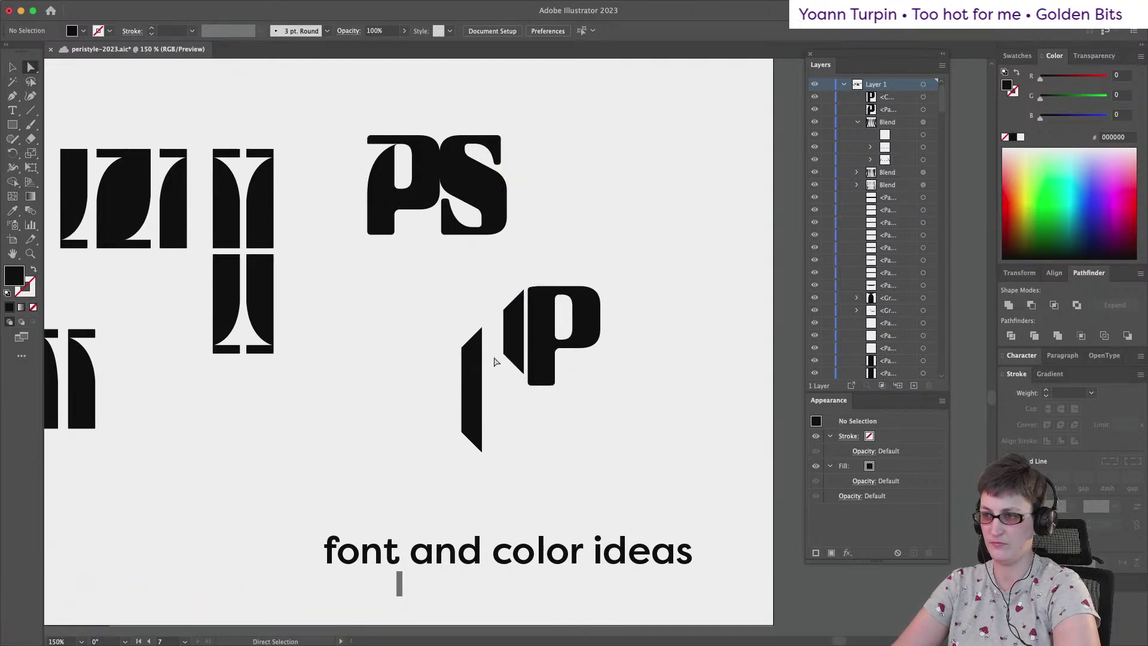
left_click(523, 375)
left_click_drag(522, 377, 523, 384)
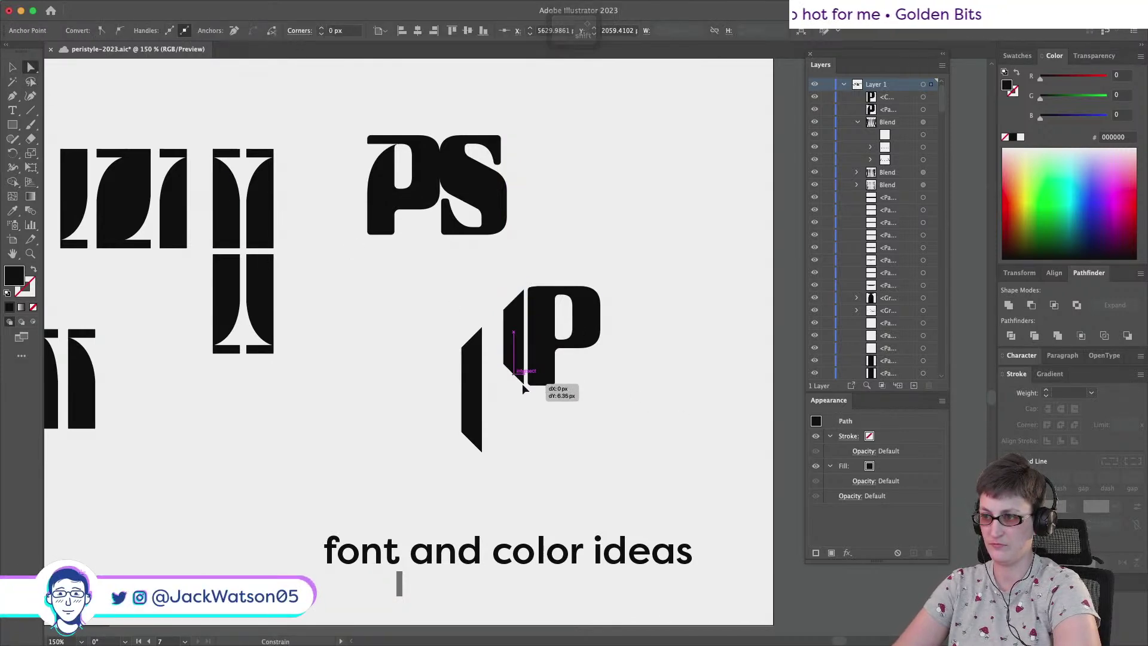
left_click(630, 451)
Try placing the monogram's S beside the plain P and moving the taller slanted bar away, and undo both changes
scroll(409, 263, "right", 3)
left_click_drag(417, 193, 592, 343)
left_click(390, 367)
left_click_drag(407, 383, 182, 392)
key("super+z")
key("super+z")
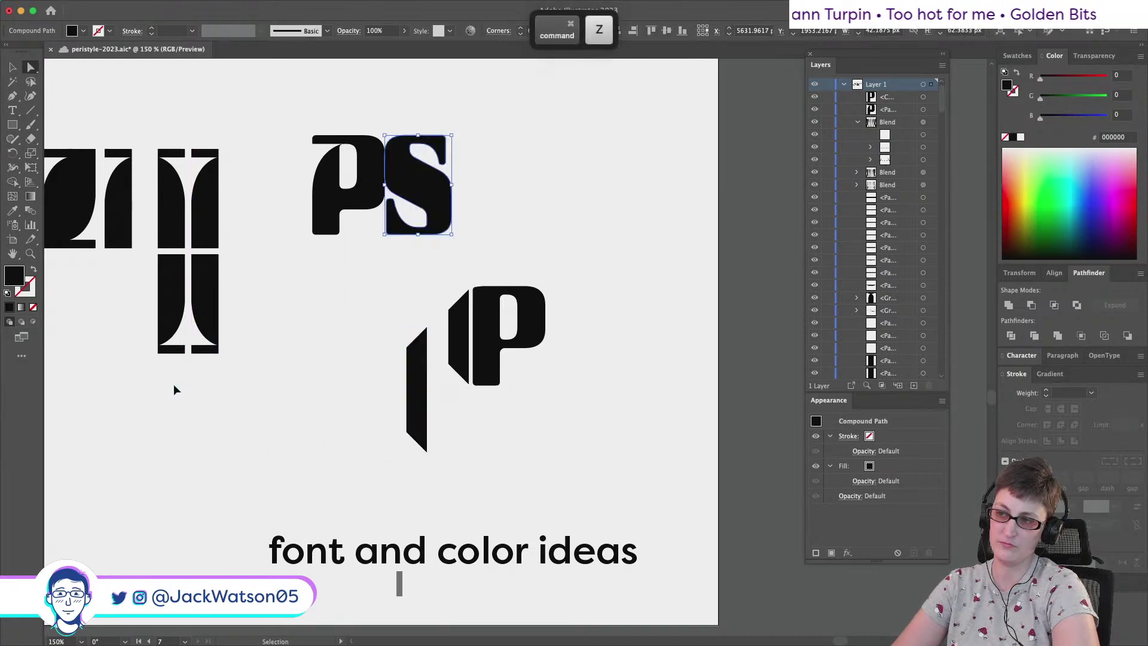
Return the shorter slanted bar beside the taller one and shift the plain P further away from them
left_click(459, 347)
left_click_drag(457, 347, 379, 402)
left_click_drag(491, 340, 518, 336)
Copy the S from the PS monogram and place it beside the plain P, aligned with its height
left_click_drag(416, 181, 606, 329)
key("super+z")
left_click_drag(450, 199, 643, 345)
left_click_drag(484, 280, 485, 280)
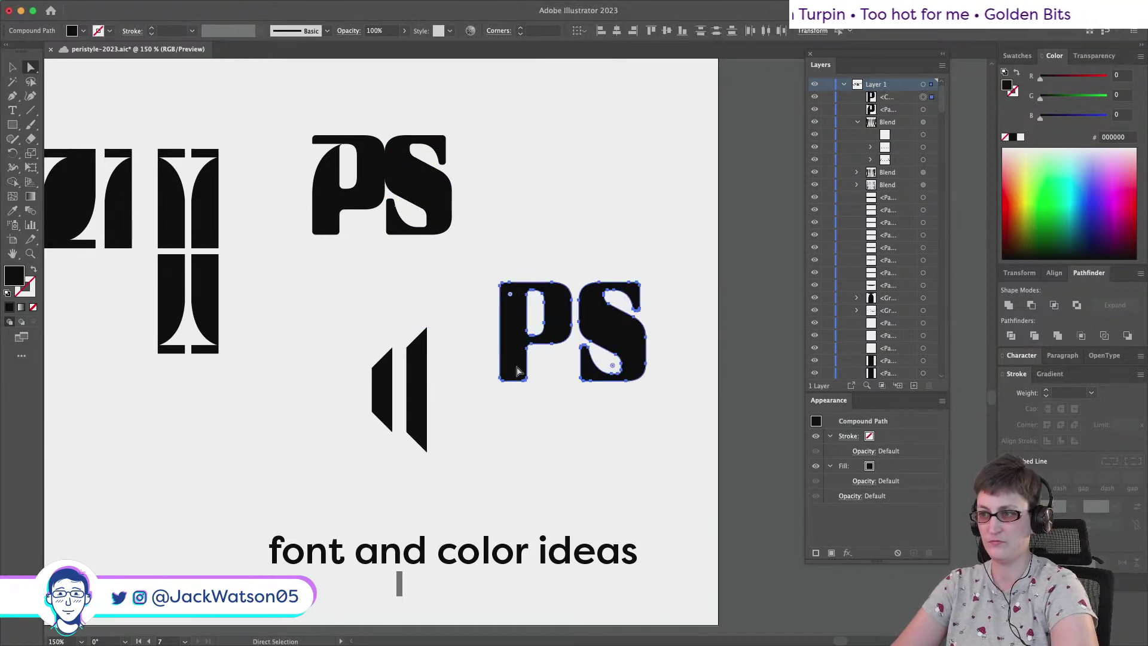
Try condensing the plain P and its S together to a narrower width, and undo the scaling
key("super+shift+a")
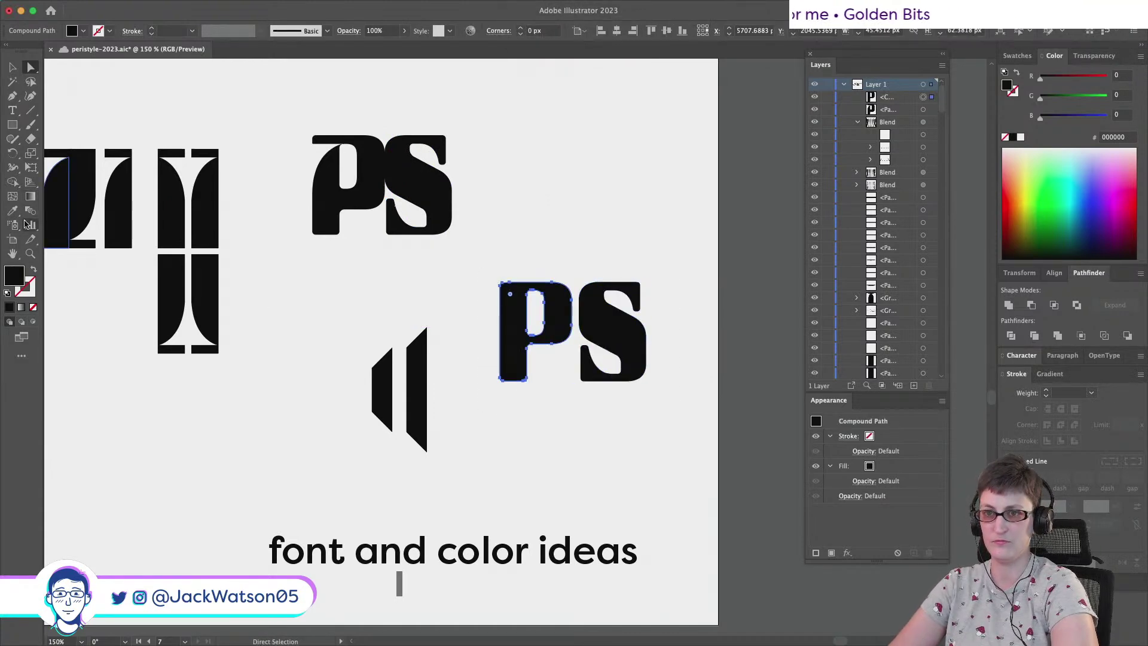
left_click(620, 352, "shift")
left_click(15, 69)
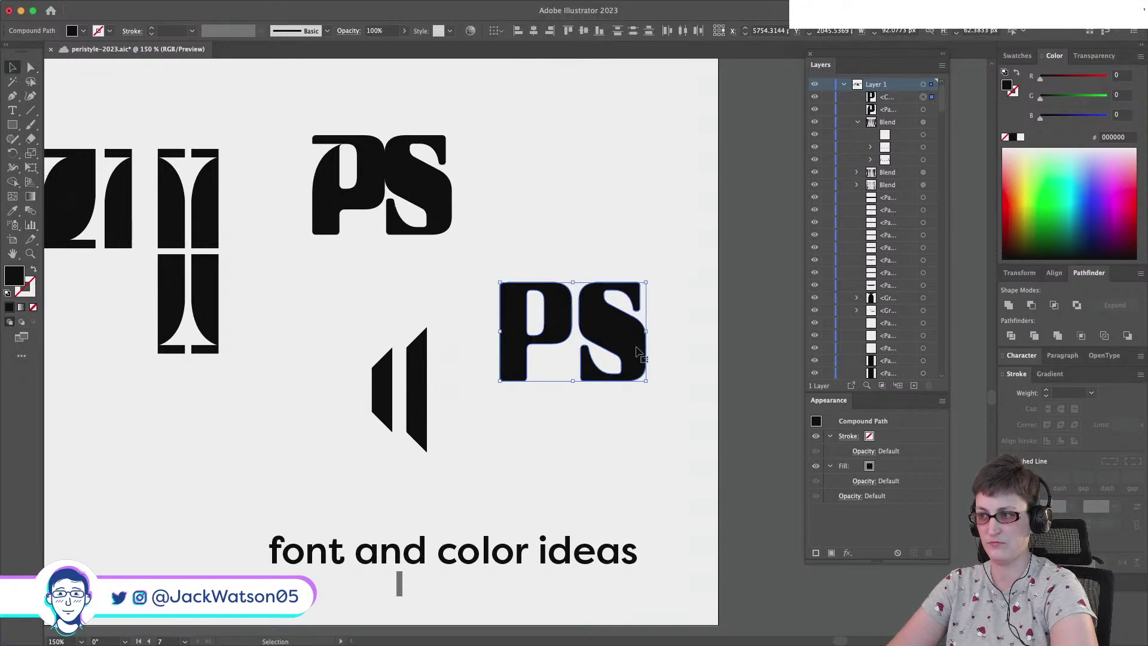
left_click_drag(644, 334, 587, 333)
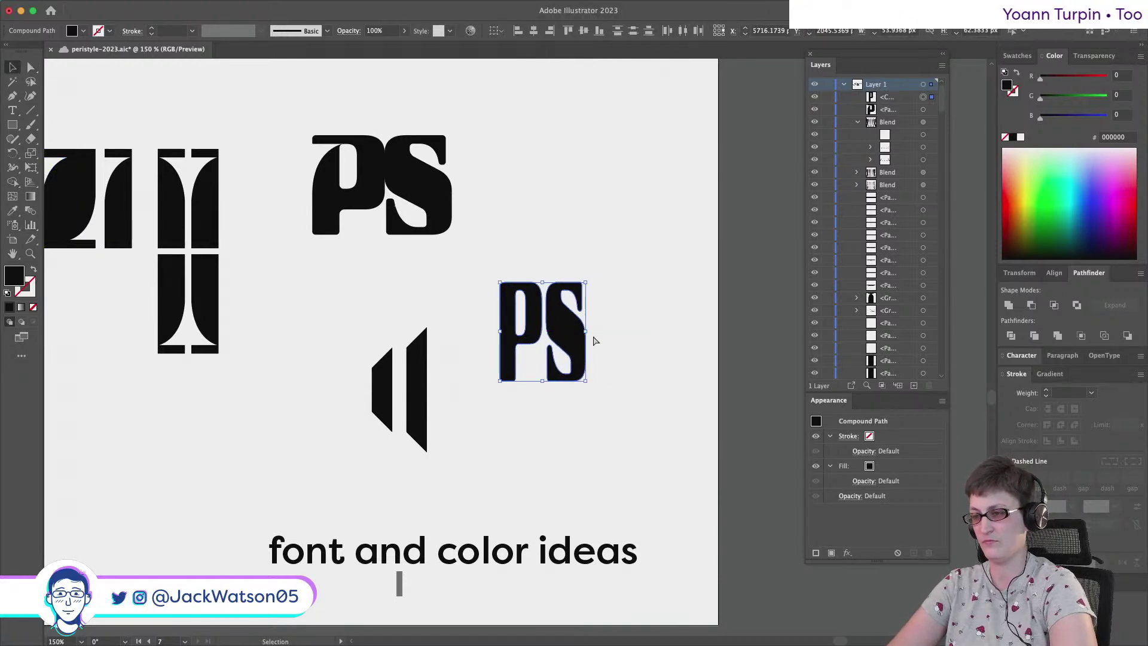
key("super+z")
key("super+shift+a")
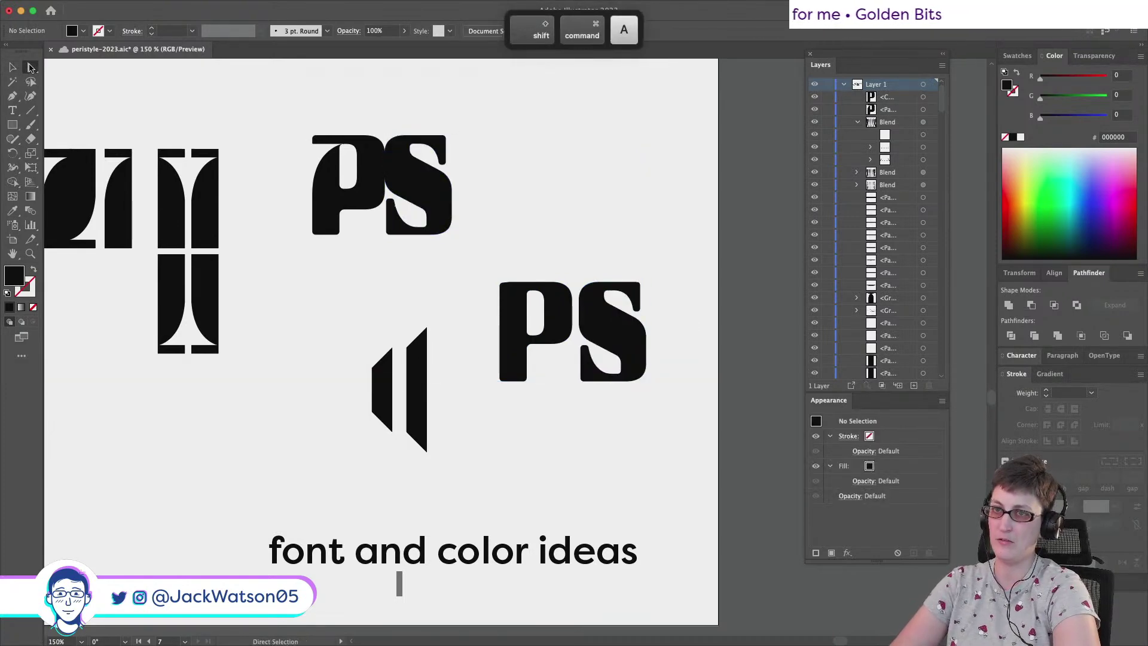
Replace the S beside the plain P with a copy of the S from the heavy PERISTYLE wordmark
left_click(607, 333)
key("BackSpace")
scroll(608, 338, "up", 10)
scroll(607, 338, "down", 8)
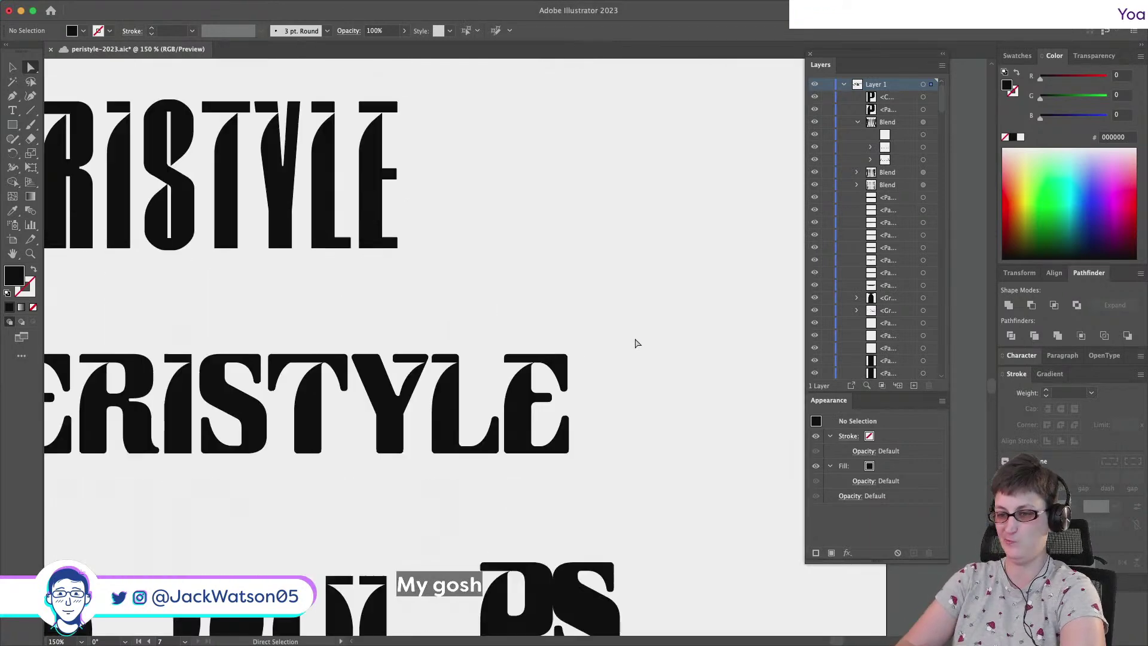
left_click(269, 340)
key("super+c")
scroll(542, 528, "down", 3)
scroll(544, 526, "down", 3)
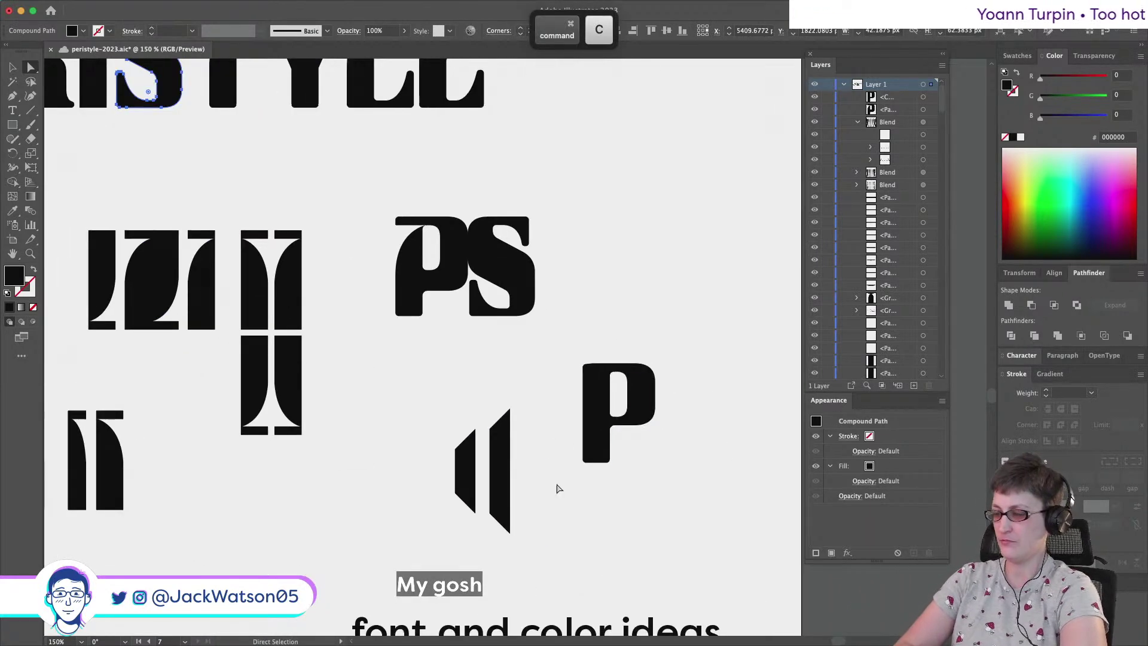
key("super+v")
key("super+shift+a")
left_click_drag(512, 332, 697, 411)
key("super+shift+a")
Try distorting the plain P and S in perspective so they grow taller toward the S, and undo it
left_click(653, 411)
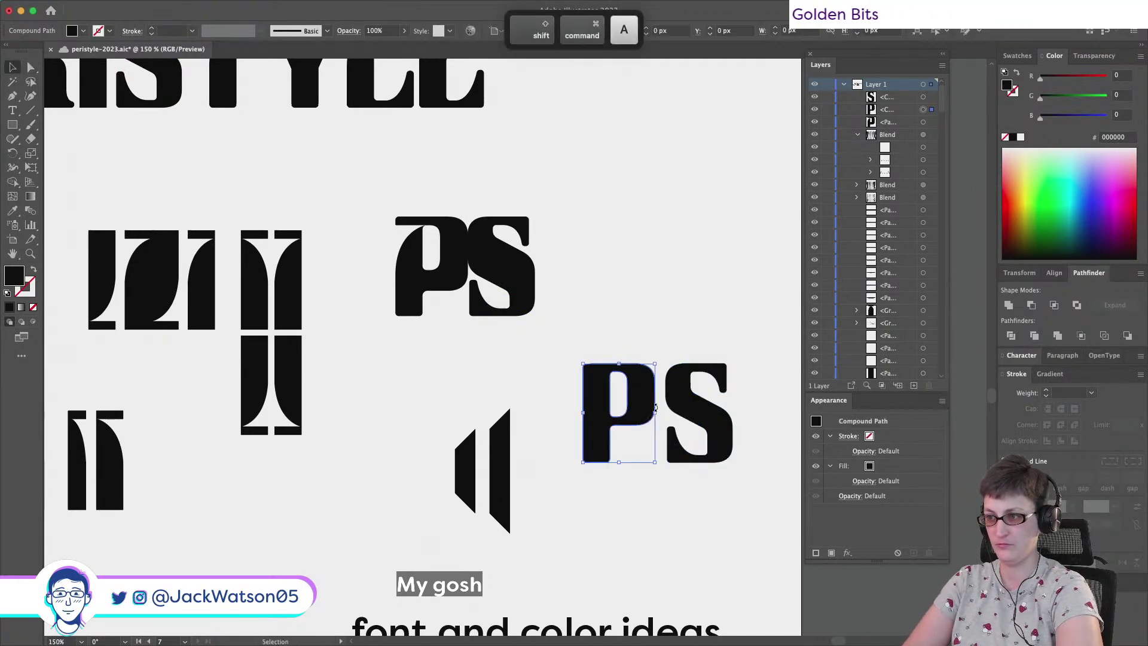
left_click(688, 398, "shift")
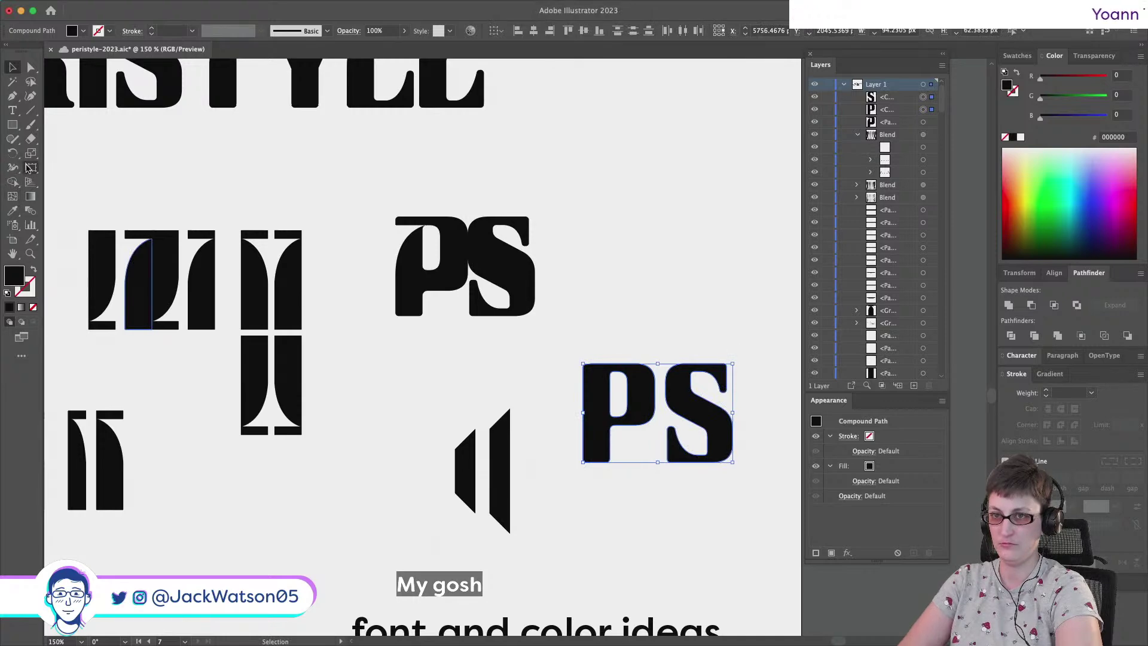
left_click(28, 168)
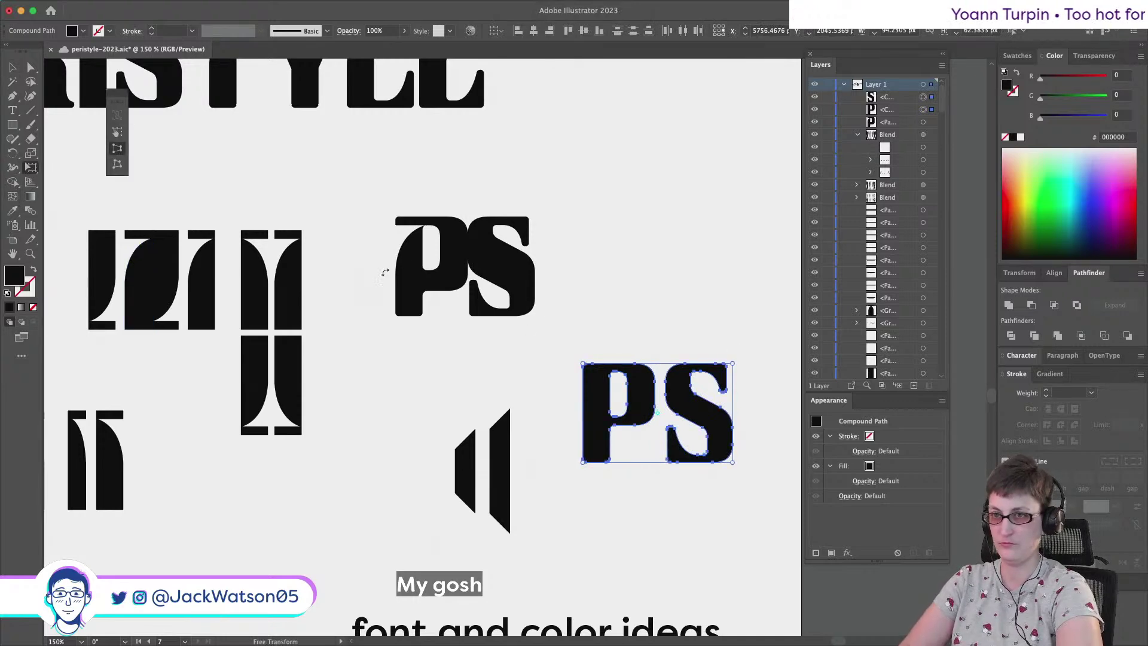
left_click_drag(584, 364, 585, 377)
left_click_drag(733, 365, 732, 354)
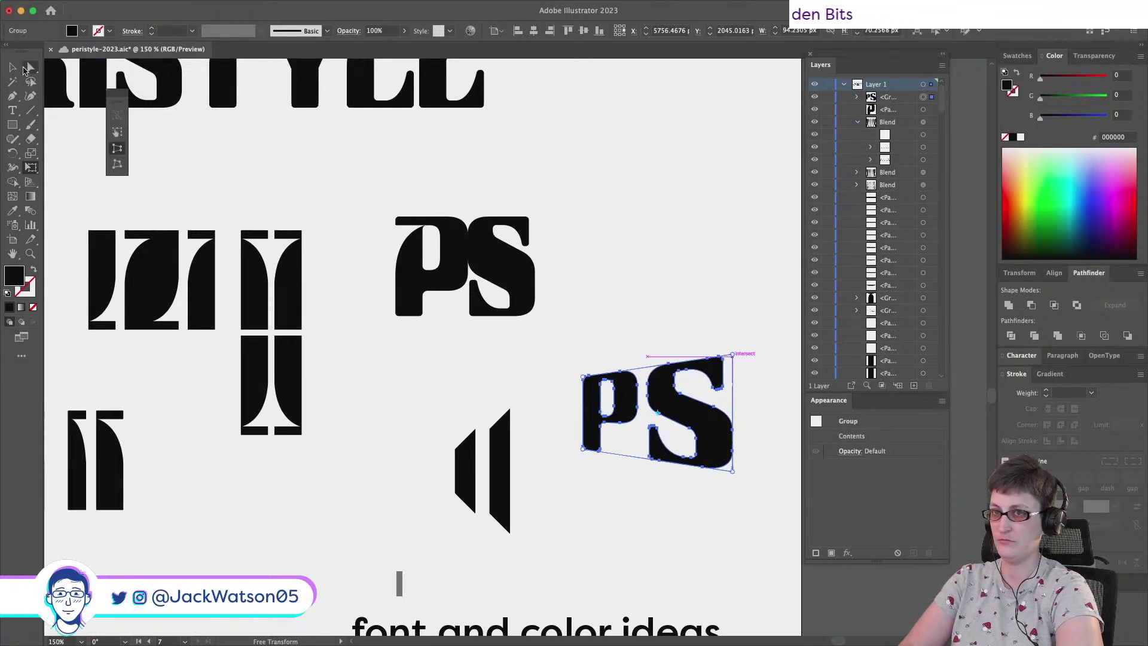
left_click(13, 68)
key("shift+super+a")
scroll(508, 500, "right", 5)
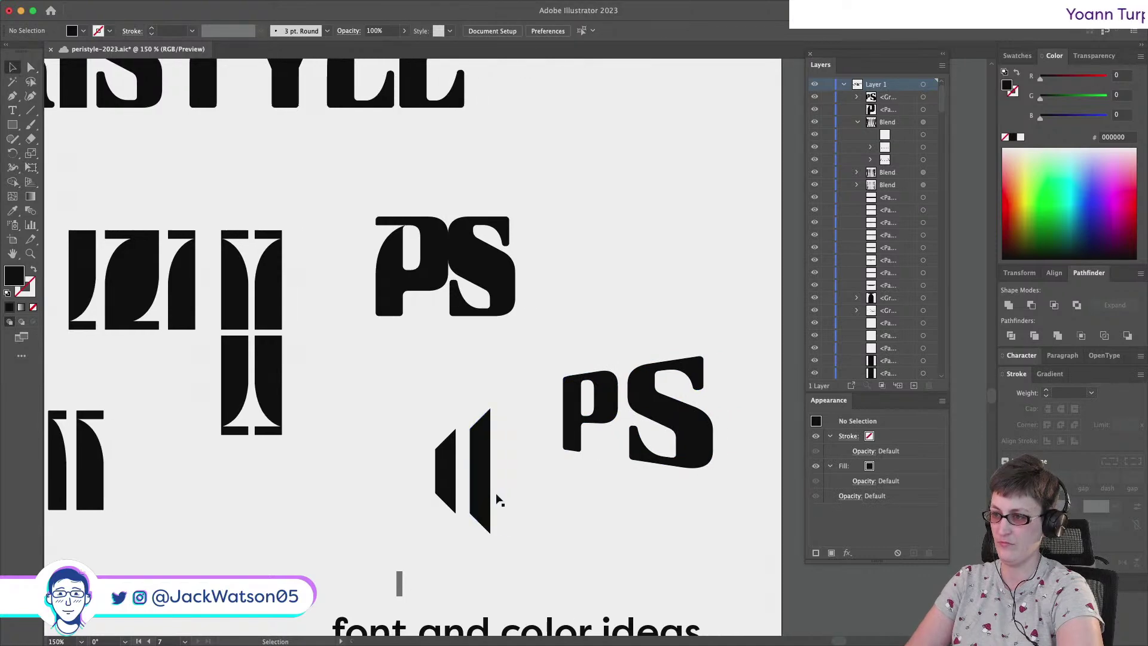
left_click_drag(443, 487, 705, 412)
key("super+z")
key("super+z")
Delete the two slanted bars beside the plain PS letters
key("shift+super+a")
left_click_drag(488, 516, 487, 518)
key("=")
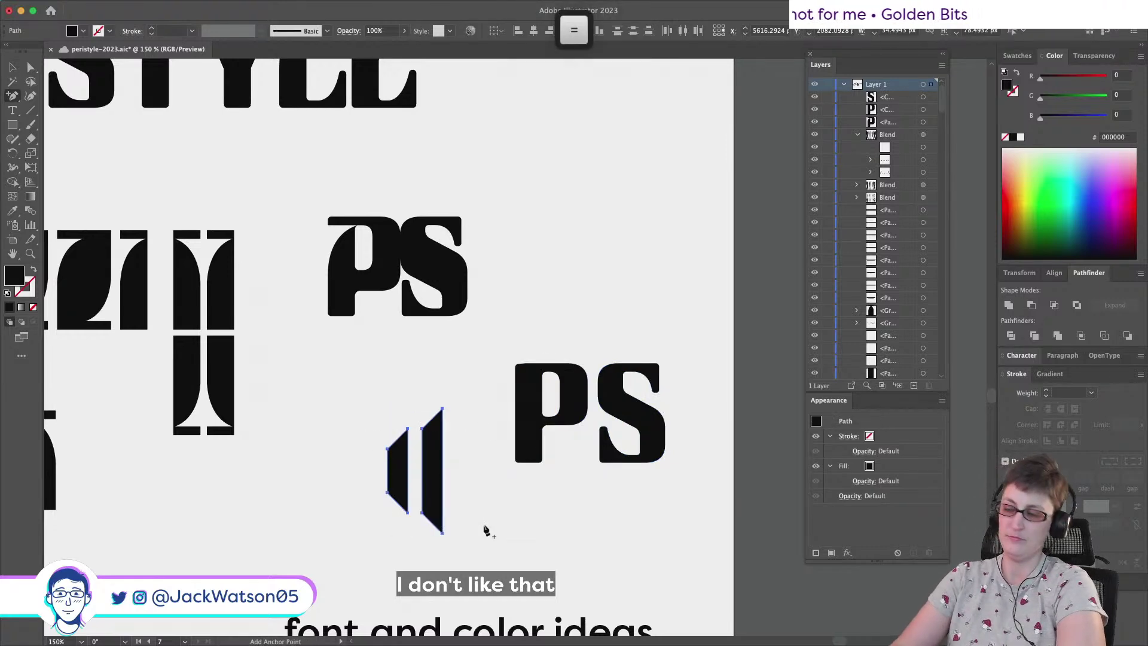
key("BackSpace")
scroll(154, 371, "down", 1)
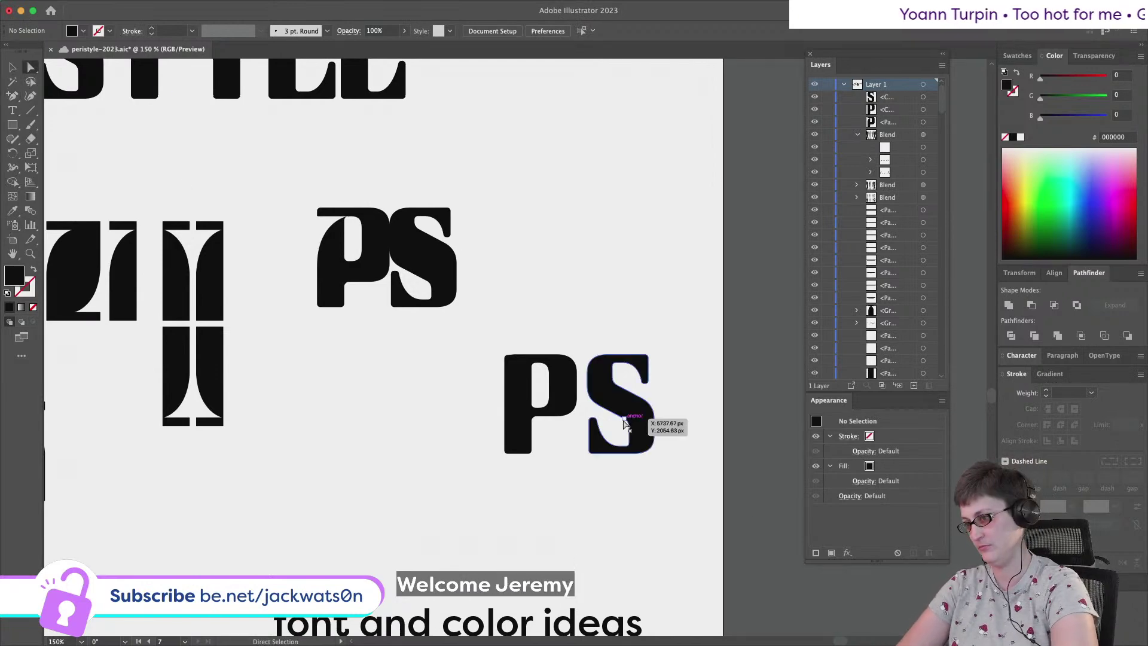
Swap fill and stroke on the plain P and S to turn them into 1 pt outlines
left_click(627, 419)
scroll(629, 423, "down", 3)
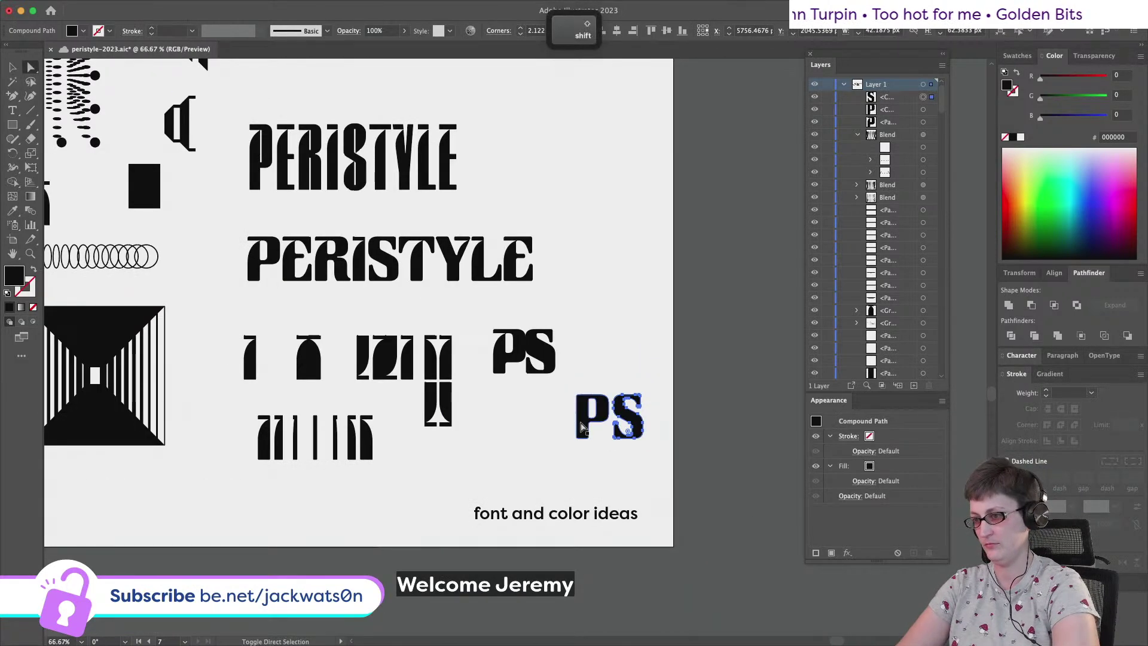
left_click(34, 269)
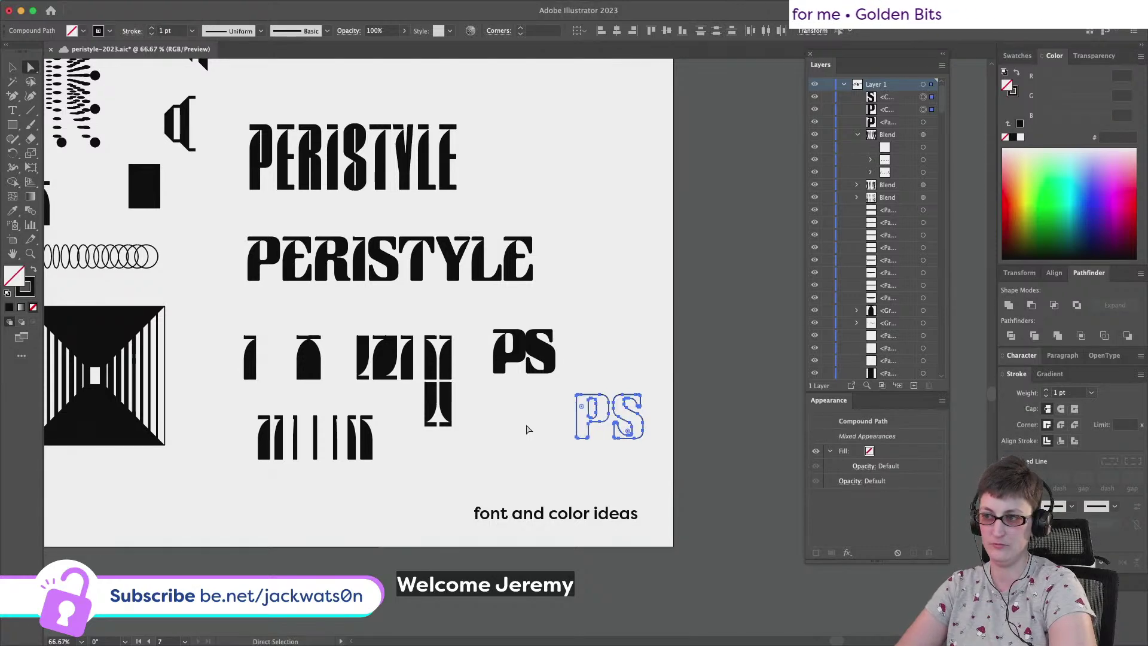
left_click(622, 453)
scroll(622, 454, "up", 2)
scroll(622, 453, "up", 1)
Try moving the outlined P away from the S, and undo the move
left_click(11, 67)
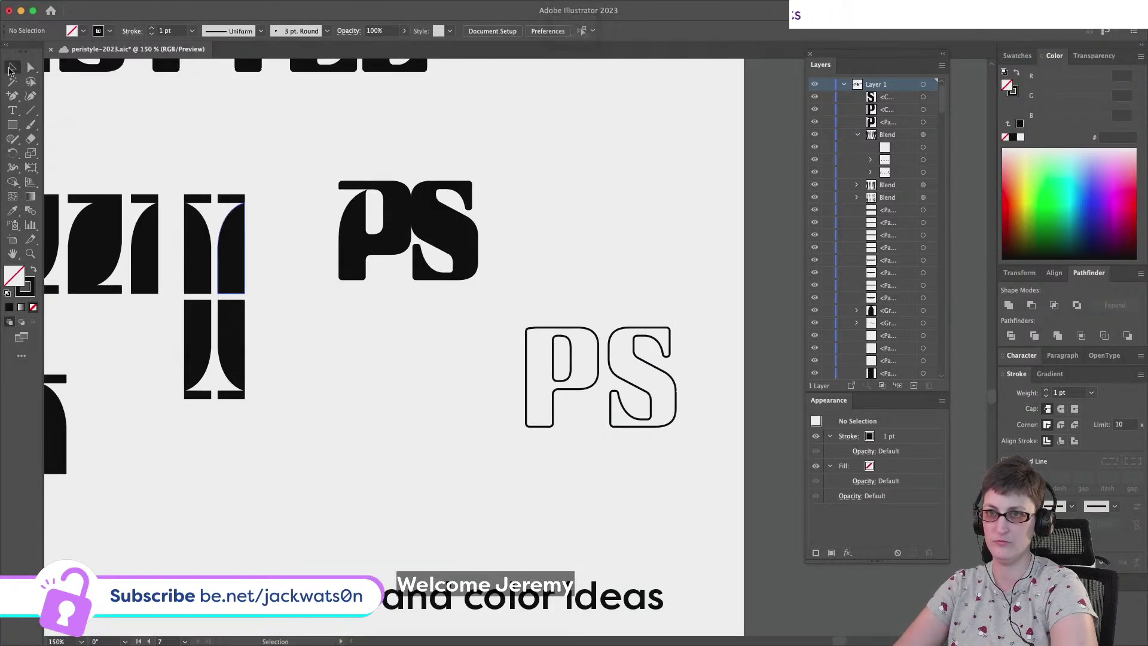
left_click_drag(597, 362, 476, 361)
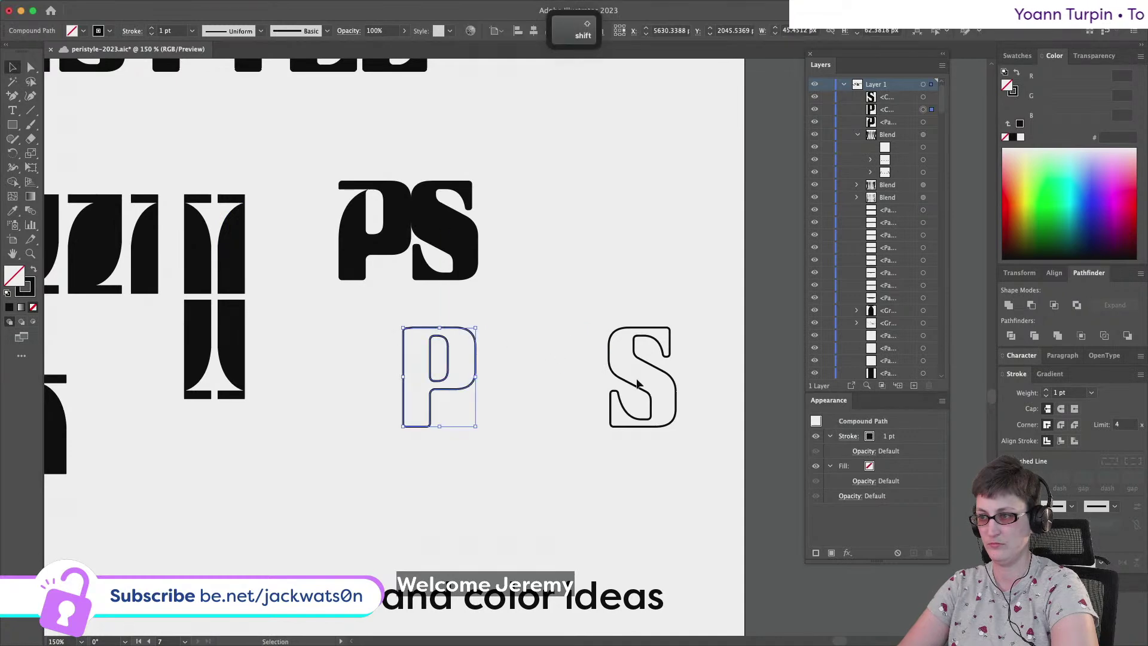
key("super+z")
key("super+shift+a")
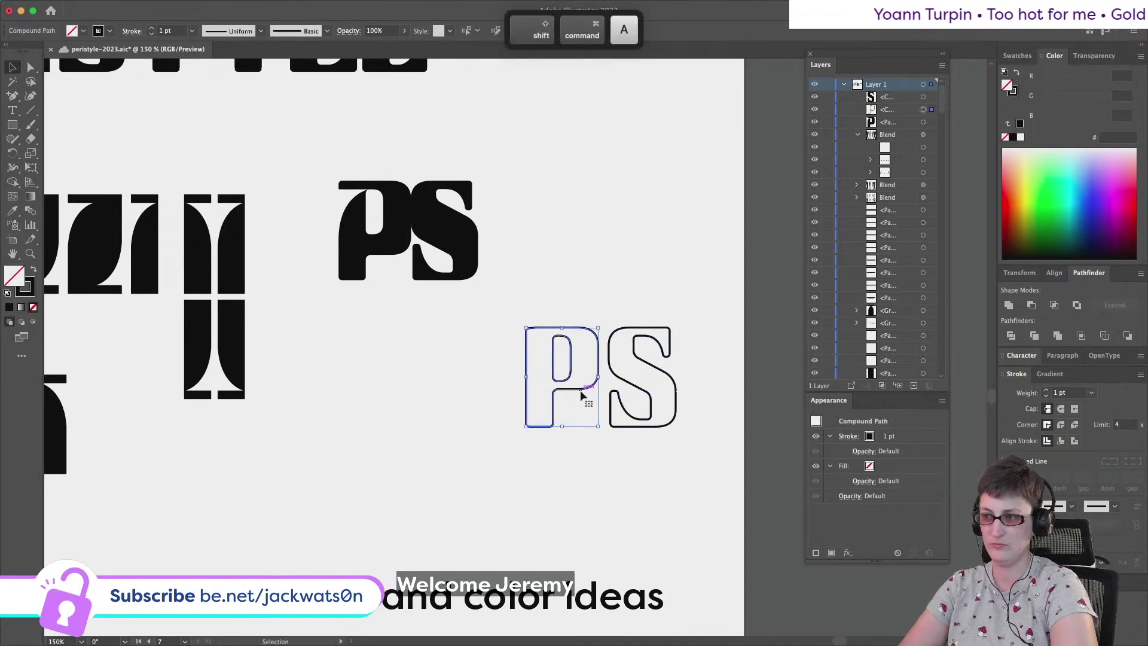
Duplicate the outlined P in place and collapse the copy to a hairline at the letter's right edge
left_click(527, 382)
key("super+f")
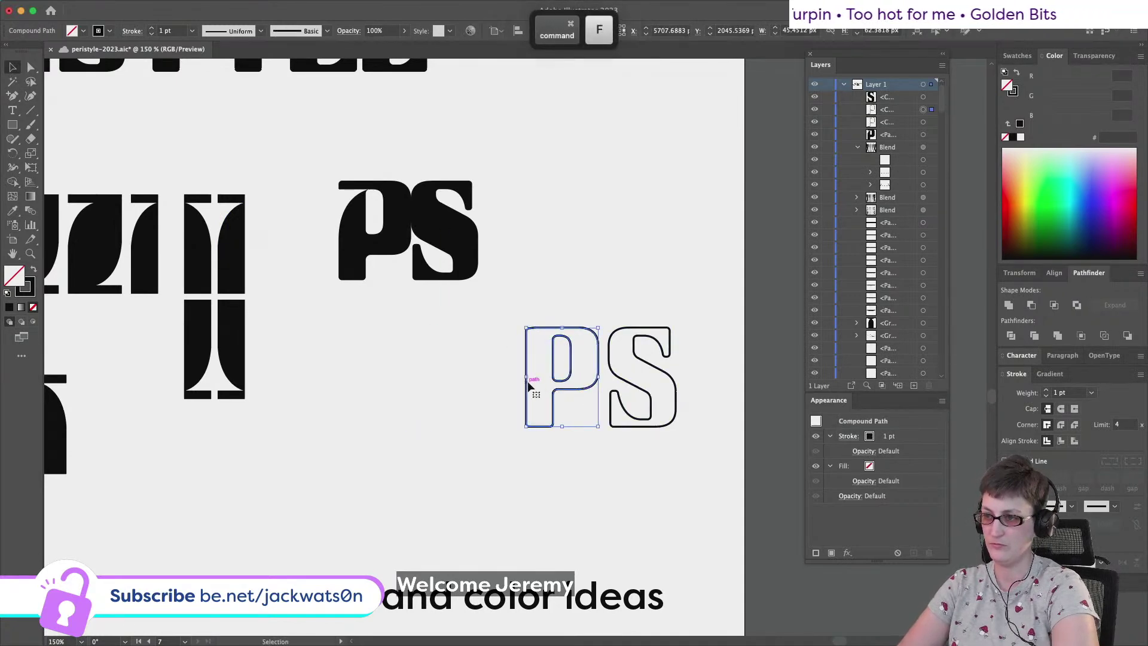
left_click_drag(528, 379, 595, 387)
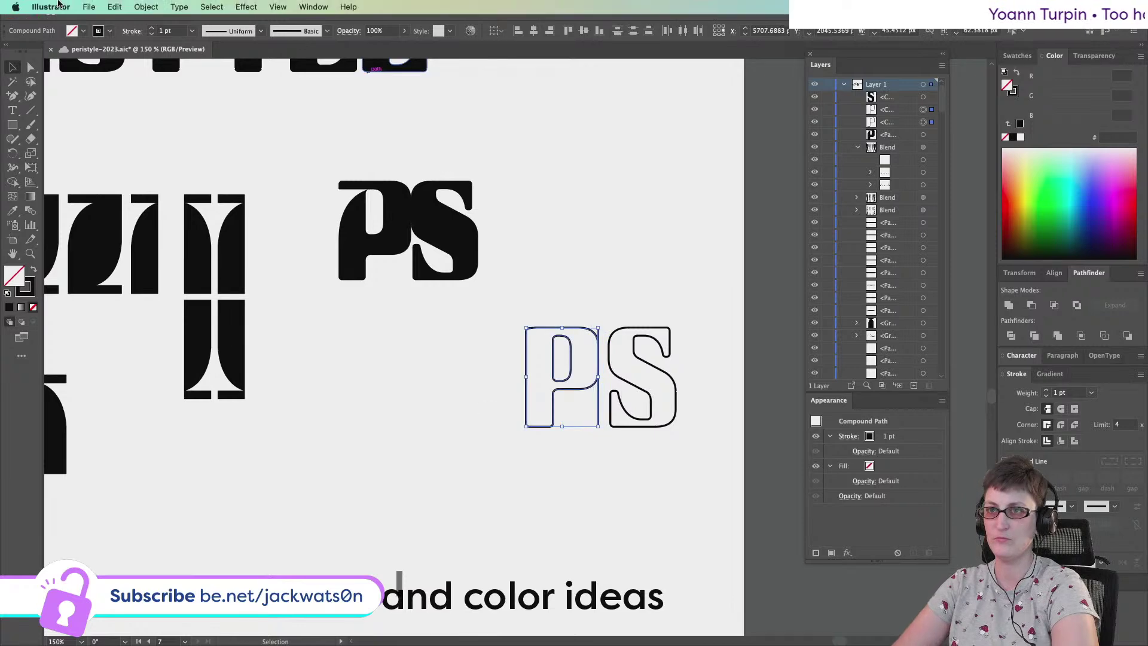
Blend the outlined P with its collapsed copy using Specified Steps spacing of 7
left_click(114, 6)
mouse_move(146, 6)
mouse_move(142, 389)
left_click(319, 386)
left_click(145, 7)
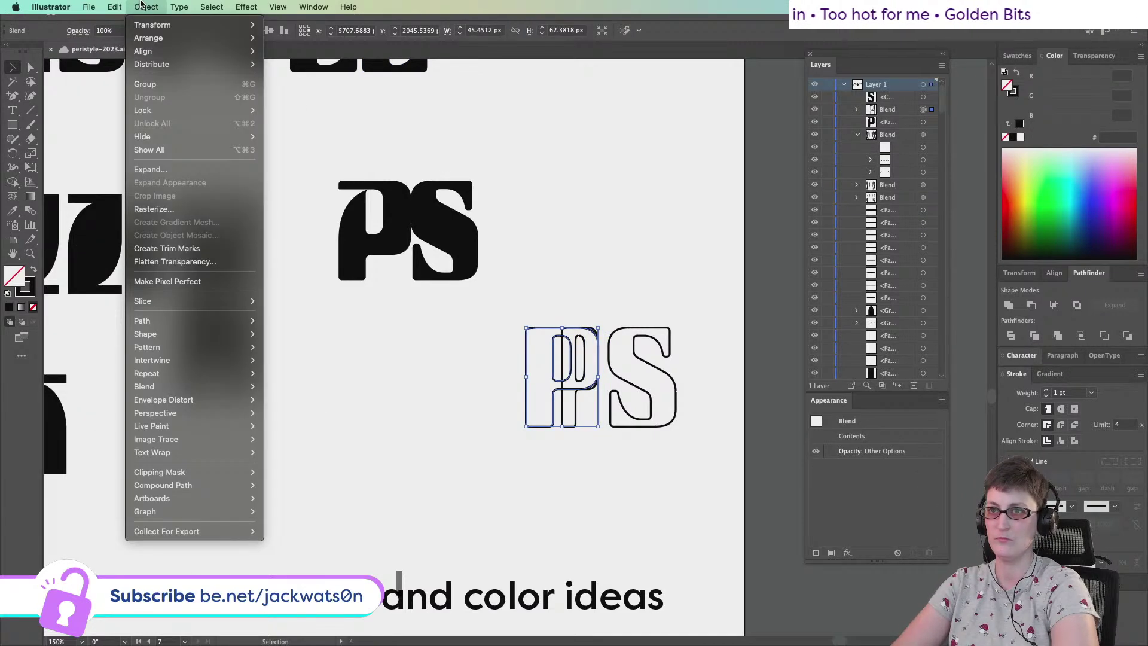
mouse_move(144, 386)
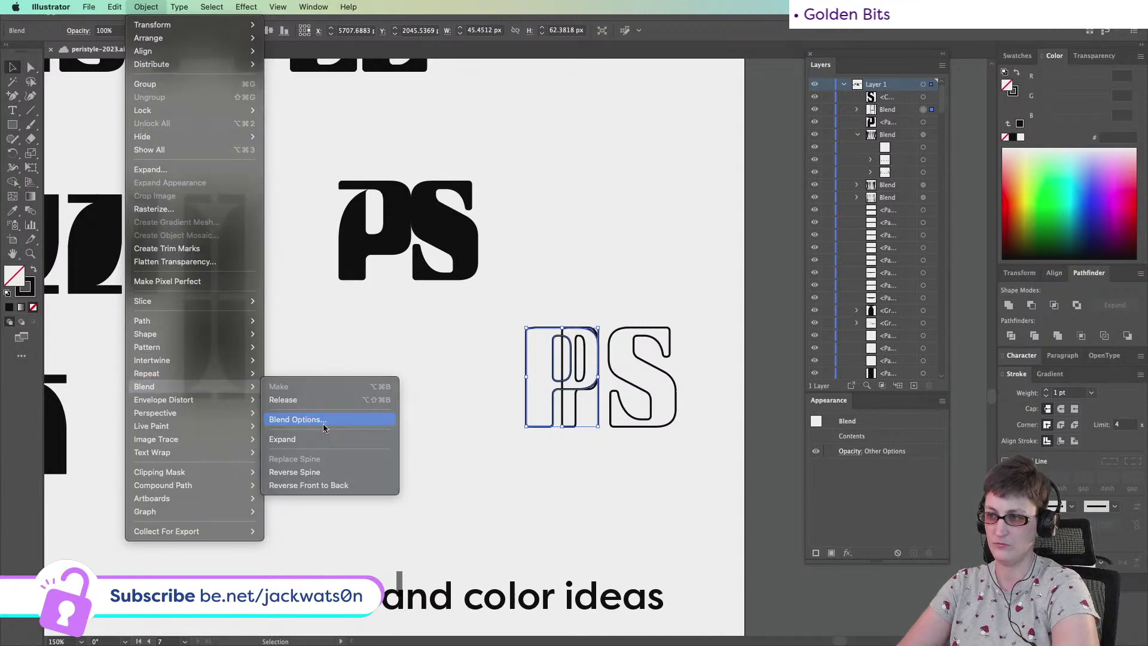
left_click(294, 420)
left_click(816, 198)
left_click(843, 209)
key("Up")
key("Up")
key("Up")
key("Up")
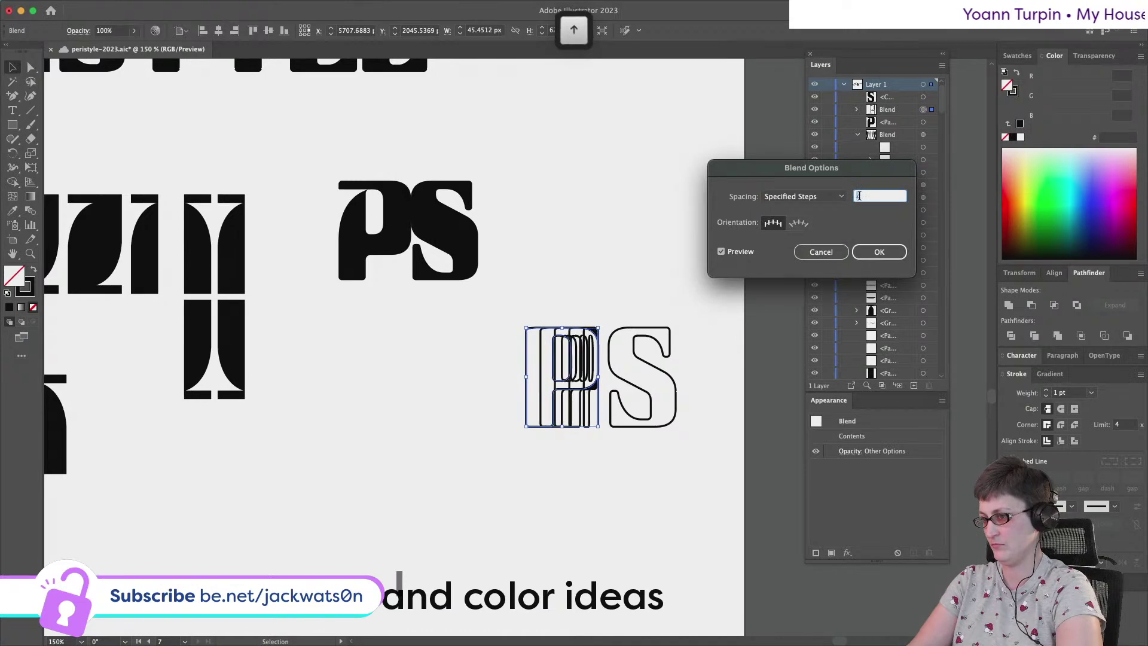
key("Up")
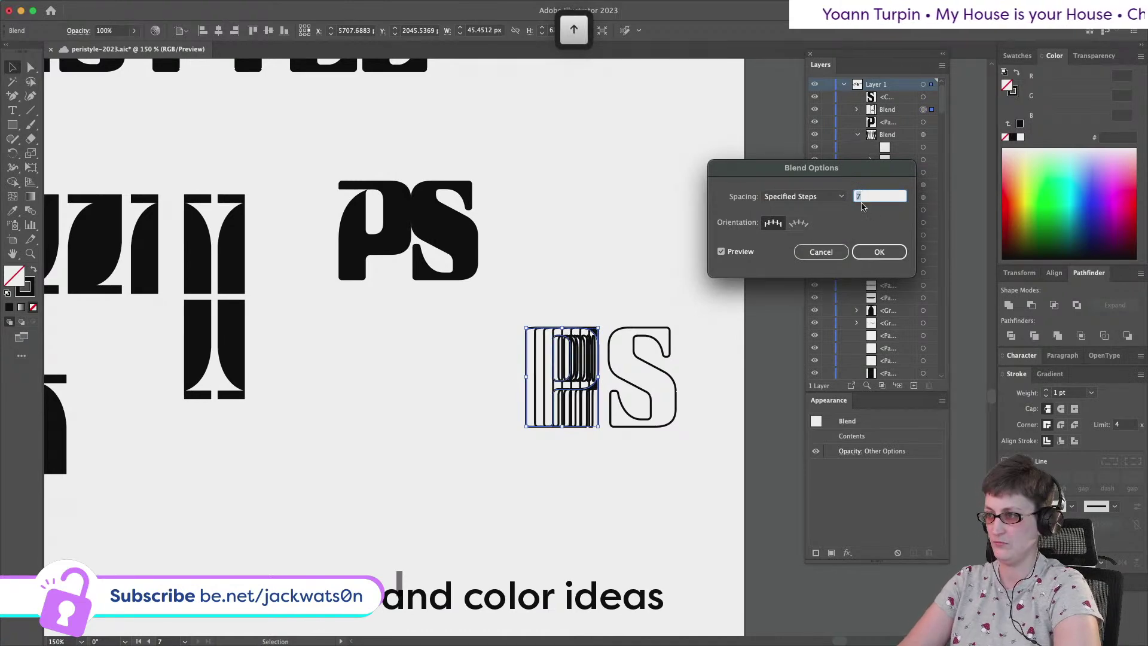
left_click(879, 252)
left_click(717, 426)
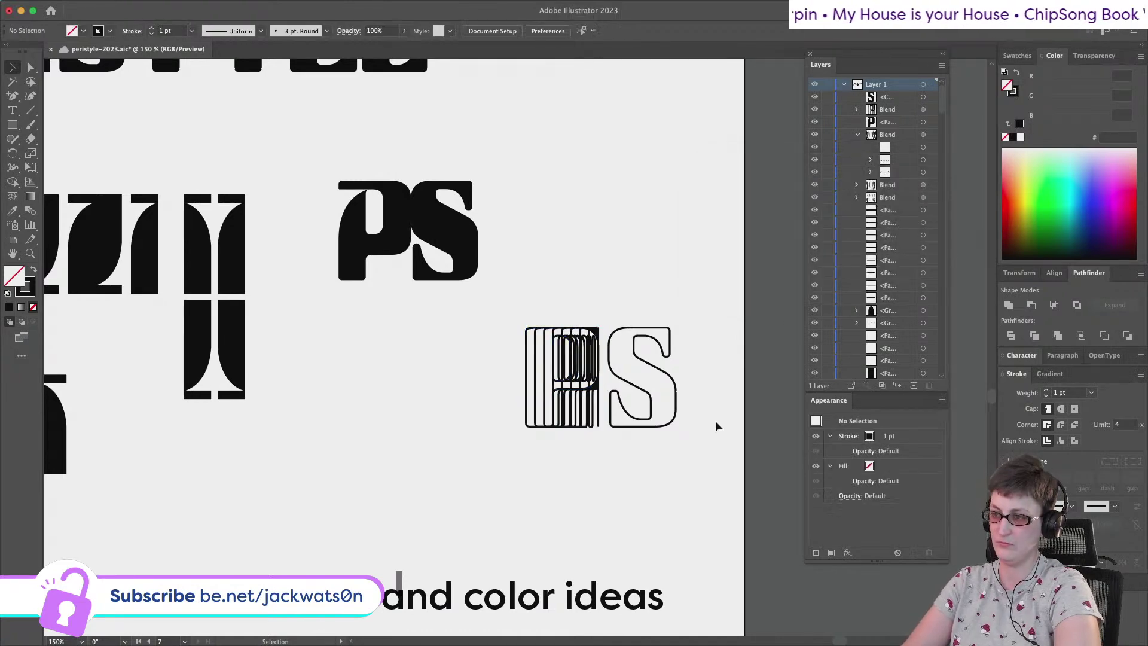
Duplicate the outlined S in place and collapse the copy to a hairline at the letter's right edge
left_click(658, 422)
key("super+c")
key("super+f")
mouse_move(677, 376)
left_mouse_down()
mouse_move(661, 378)
mouse_move(694, 384)
left_mouse_up()
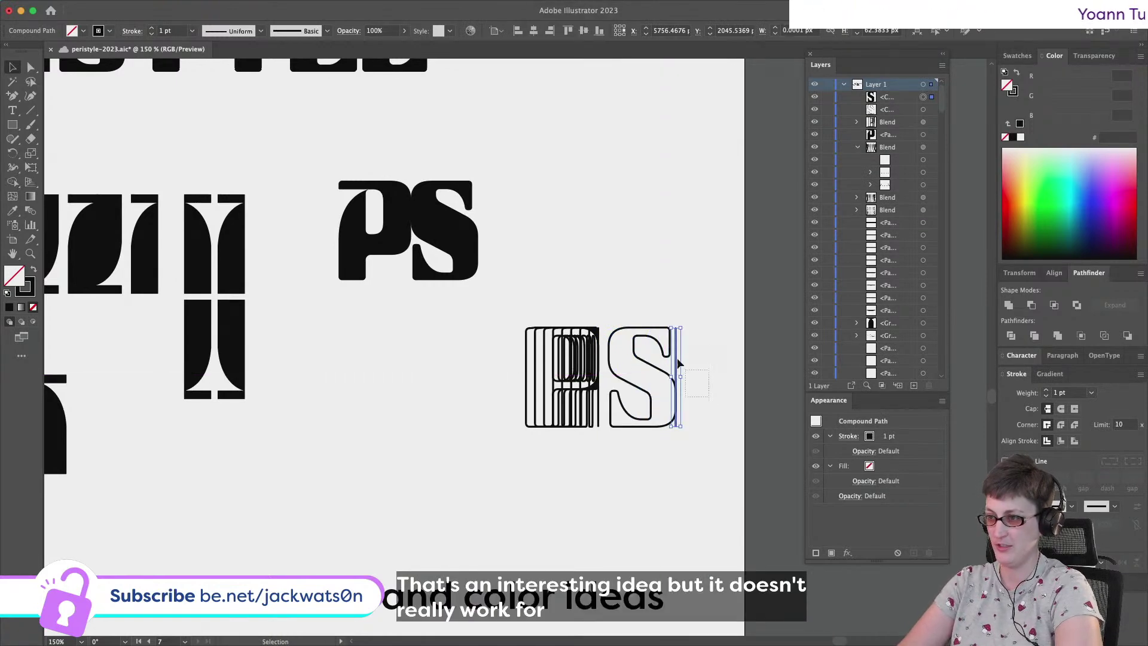
Blend the outlined S with its collapsed copy using Specified Steps spacing of 11
left_click(173, 7)
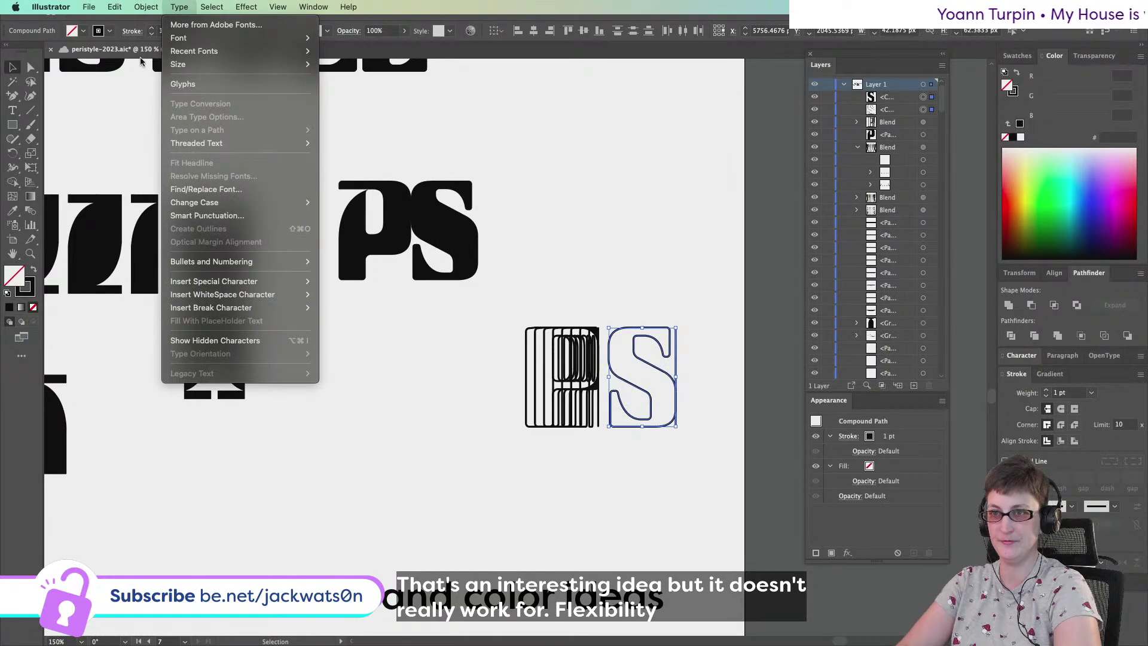
mouse_move(146, 7)
mouse_move(197, 387)
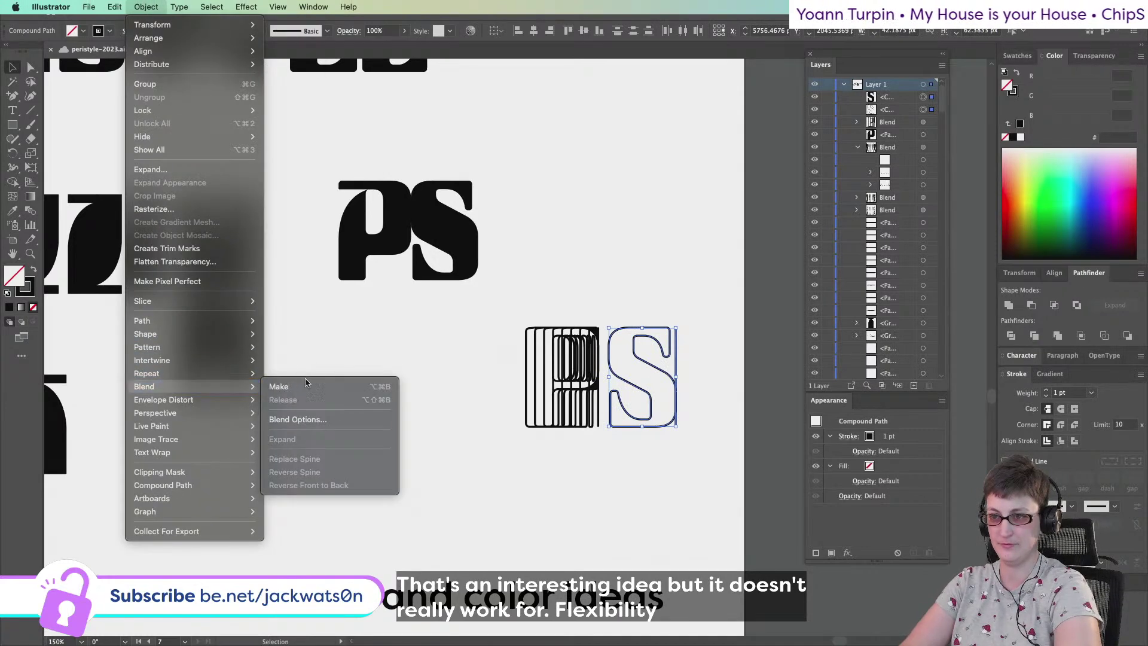
left_click(306, 386)
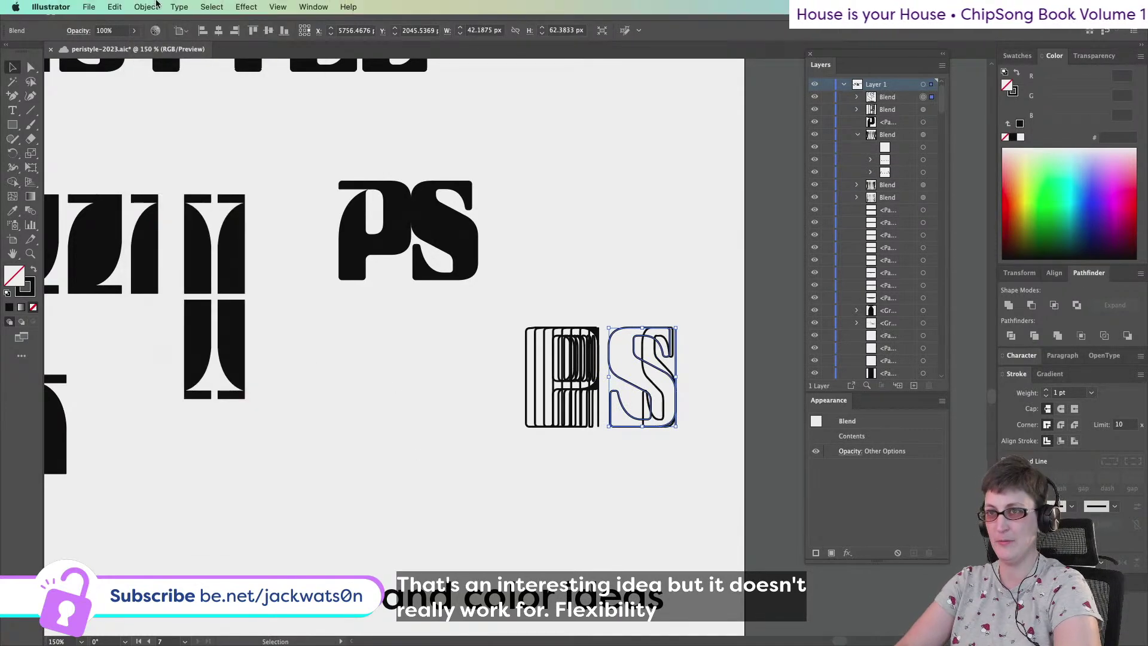
left_click(146, 7)
mouse_move(239, 386)
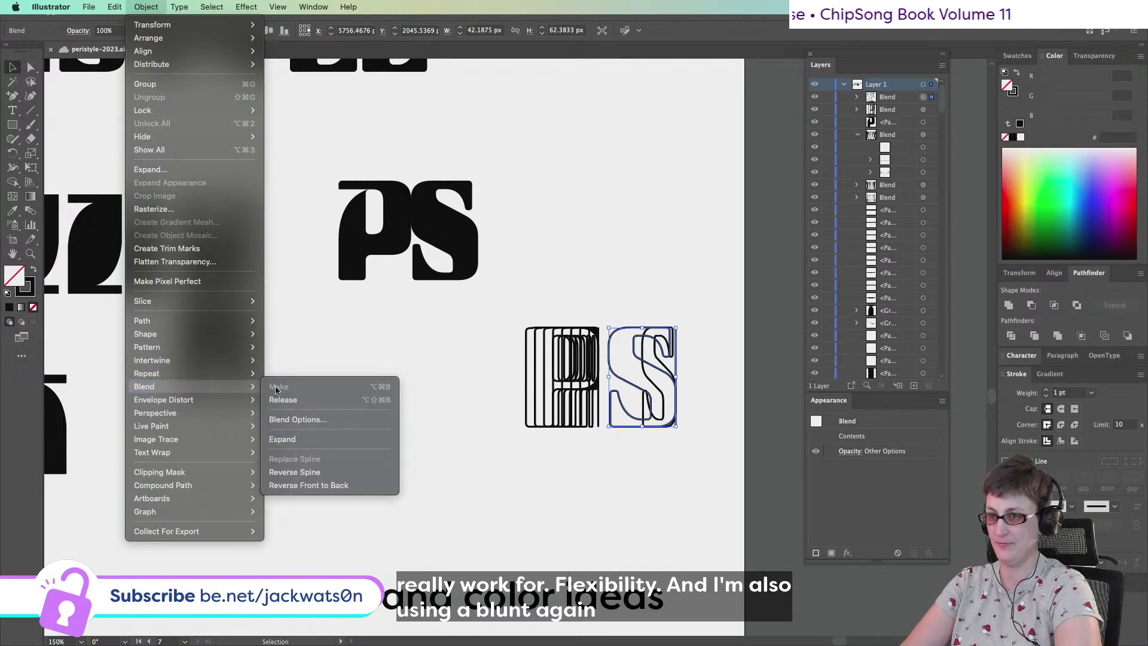
left_click(296, 420)
left_click(812, 197)
left_click(801, 208)
key("Up")
key("Up")
key("Up")
key("Up")
key("Up")
key("Up")
key("Up")
key("Up")
key("Up")
left_click(880, 252)
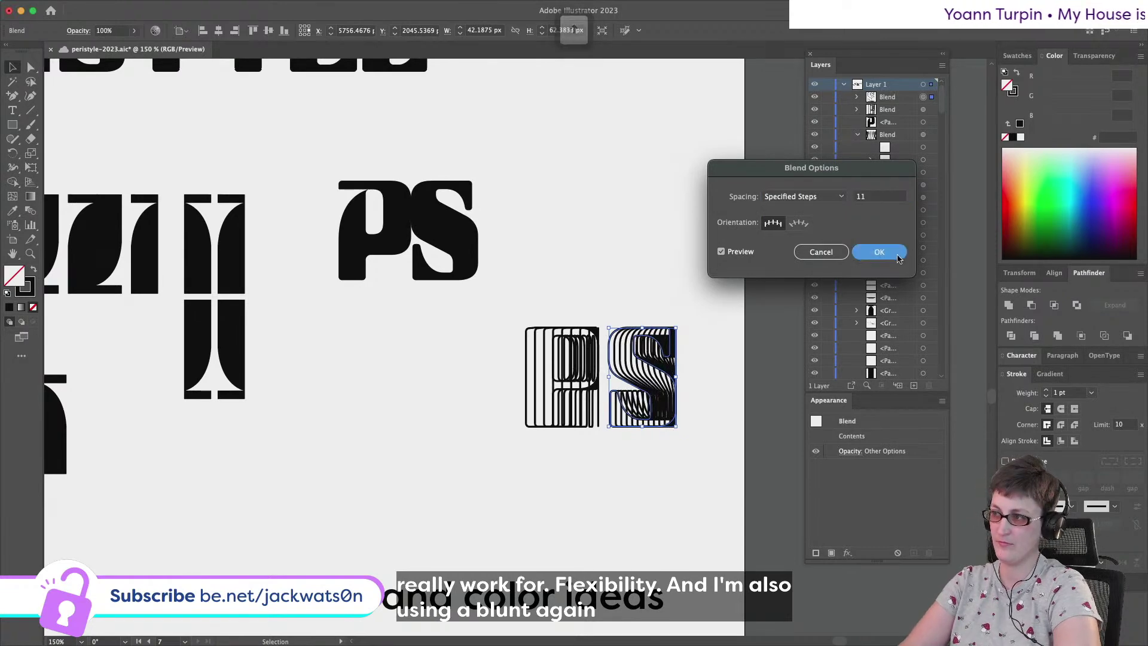
left_click(557, 318)
Move the blended P and S together horizontally to sit beneath the solid PS monogram
scroll(556, 318, "down", 2)
scroll(508, 360, "down", 3)
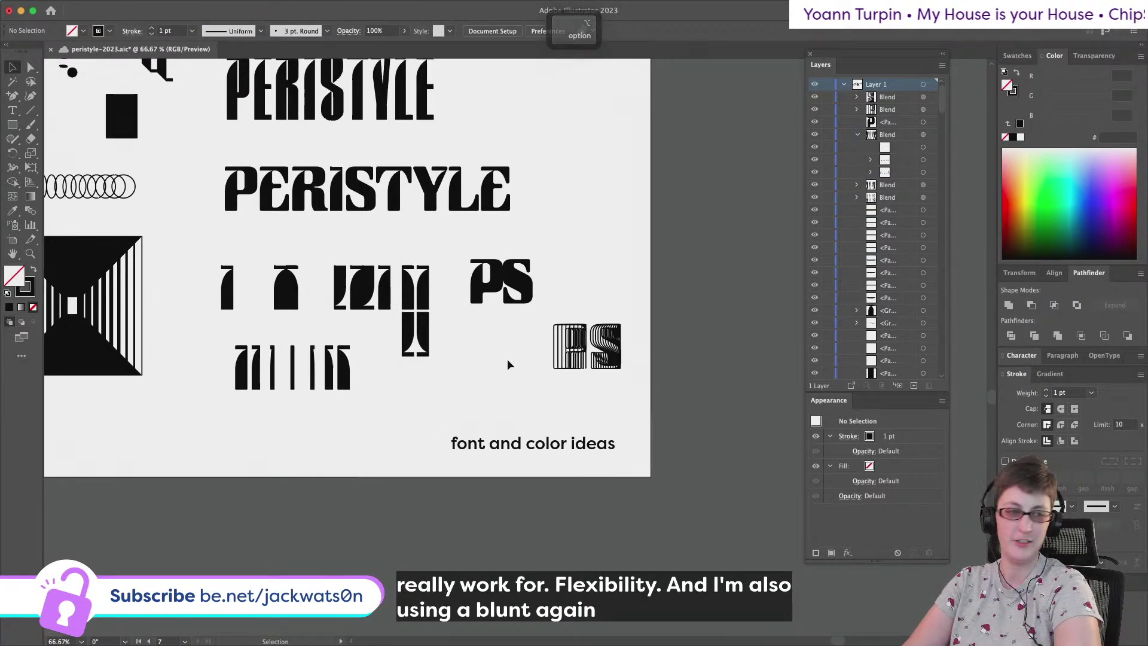
scroll(611, 480, "up", 1)
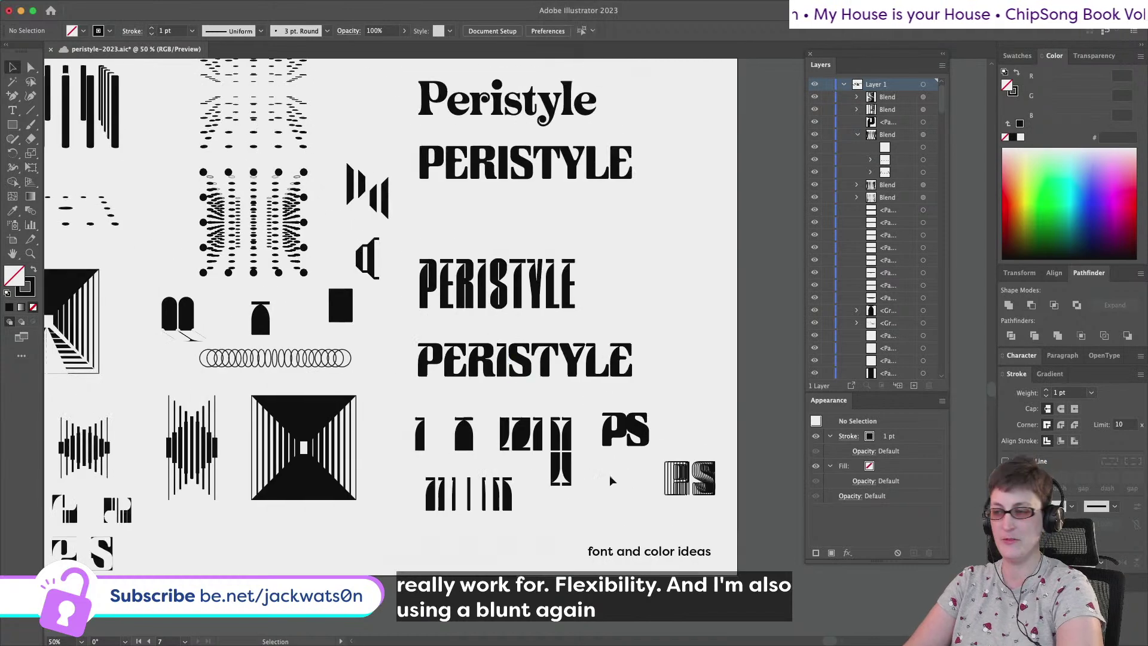
left_click(706, 482)
left_click_drag(707, 483, 505, 419)
scroll(505, 419, "down", 2)
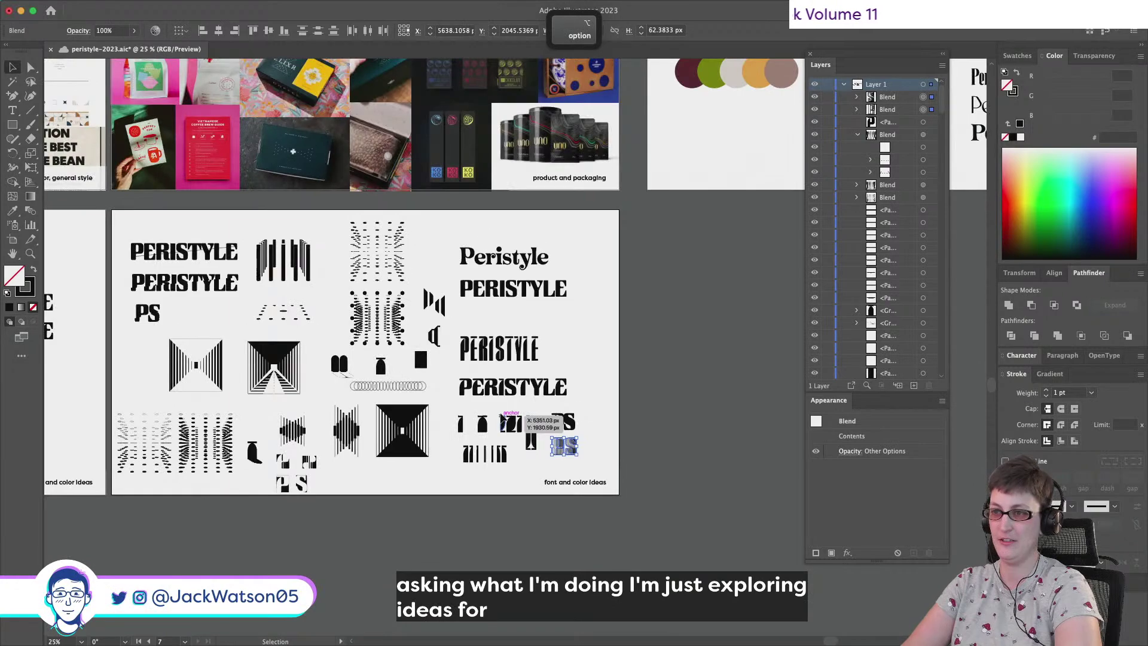
Review the Brand Traits list and the style and packaging moodboards on the other artboards
scroll(506, 419, "up", 6)
scroll(503, 418, "left", 7)
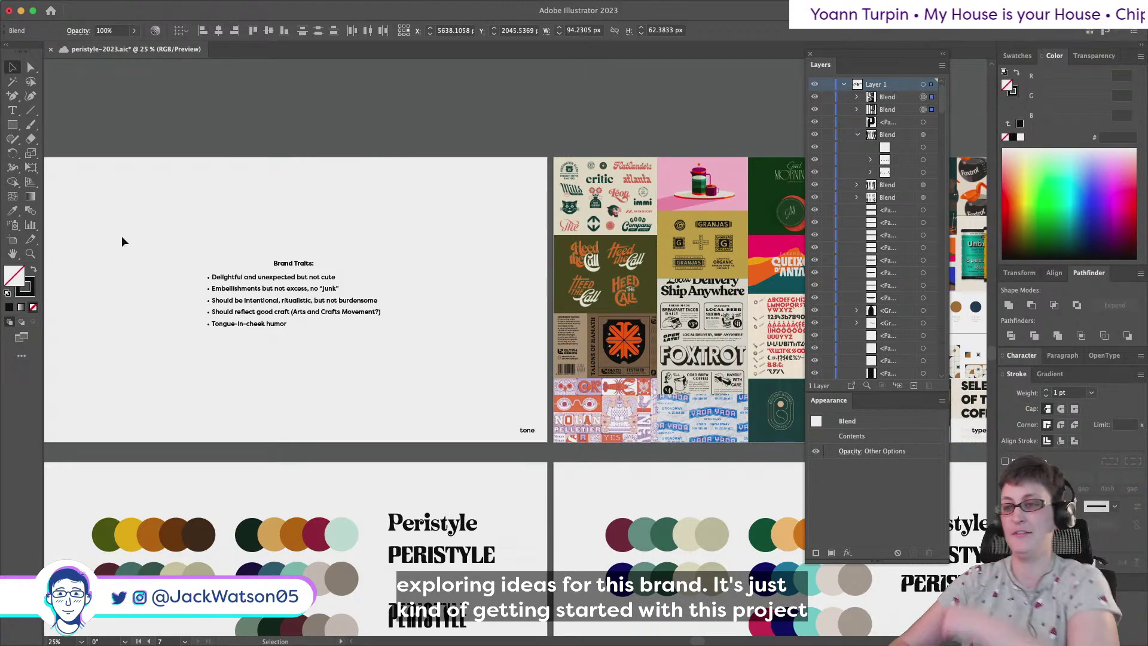
scroll(313, 324, "right", 8)
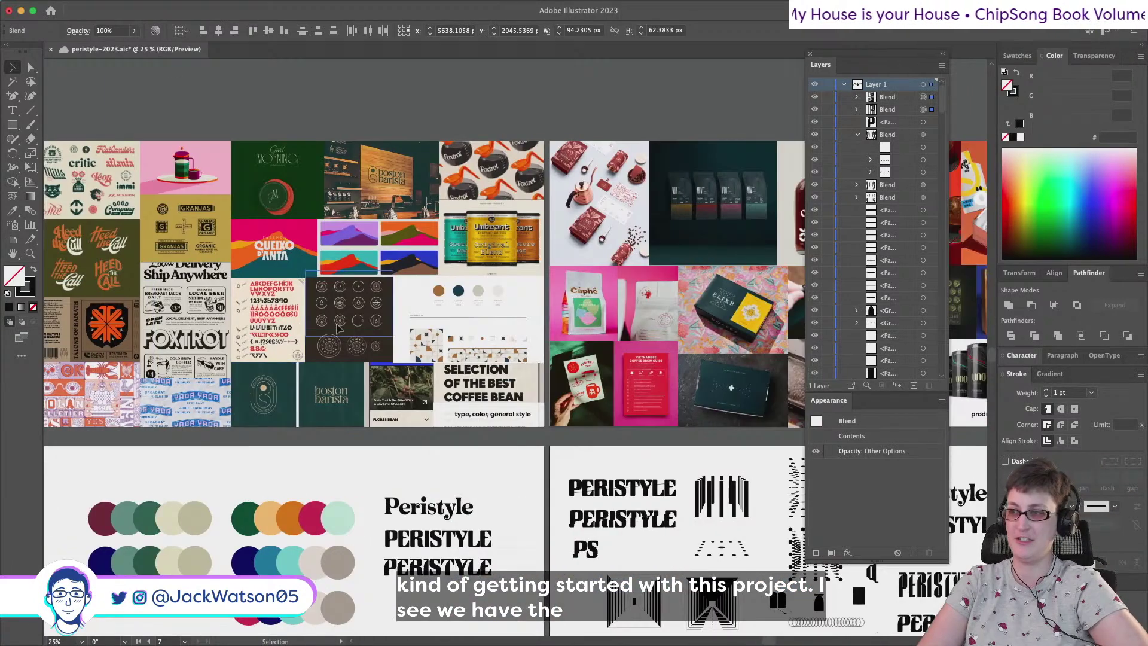
scroll(337, 327, "right", 7)
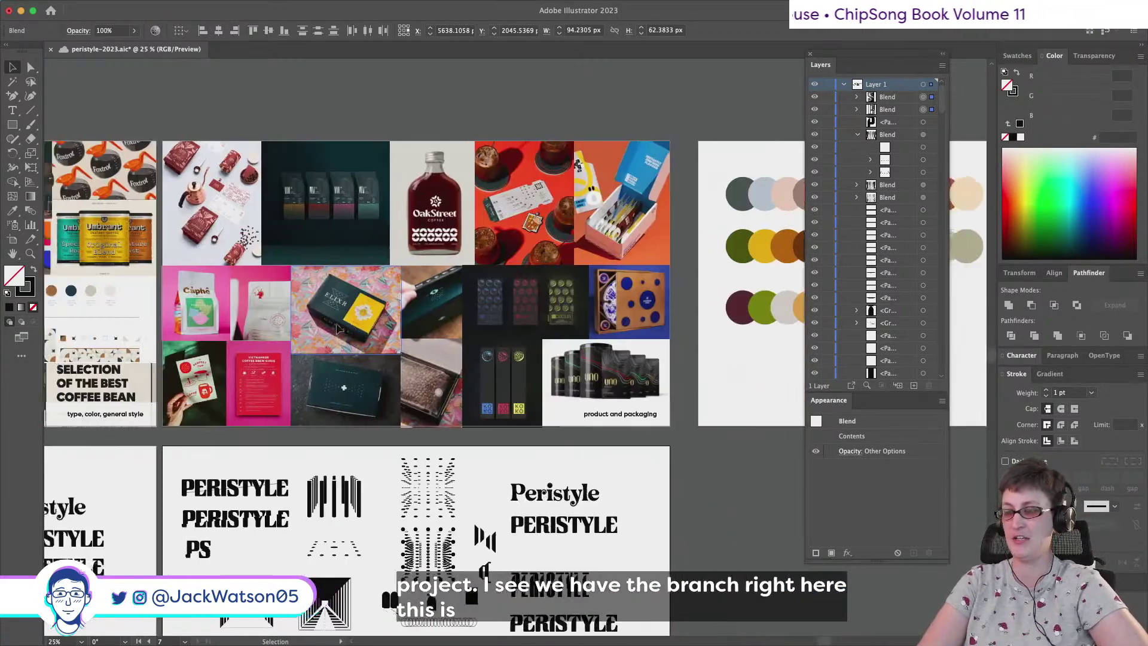
scroll(337, 328, "left", 15)
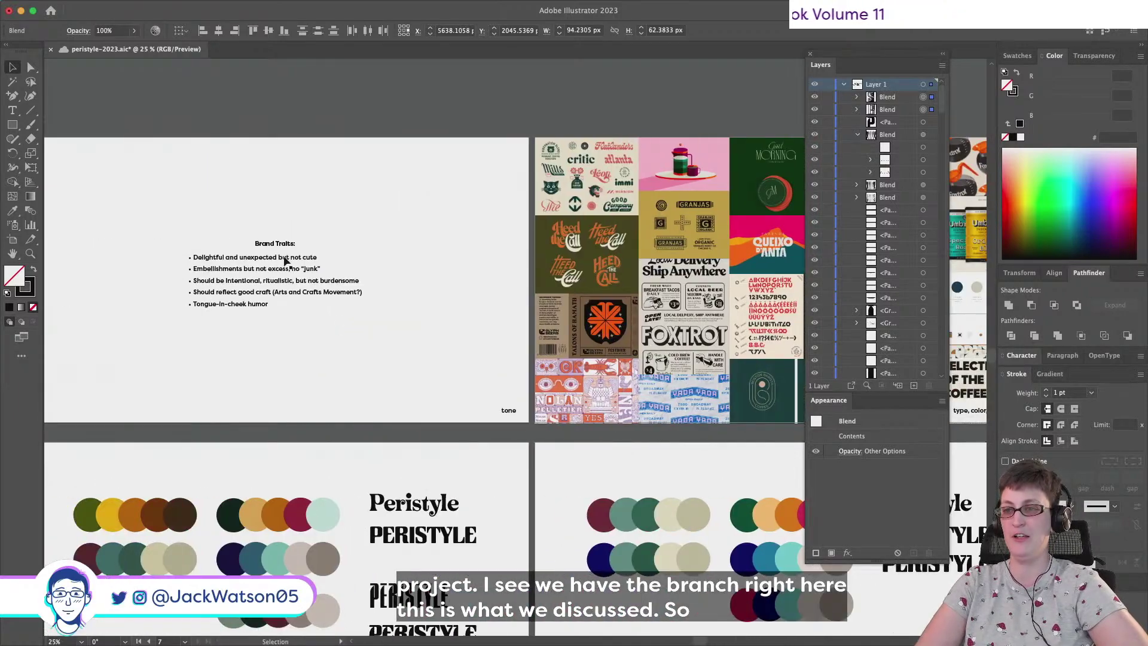
left_click(305, 246)
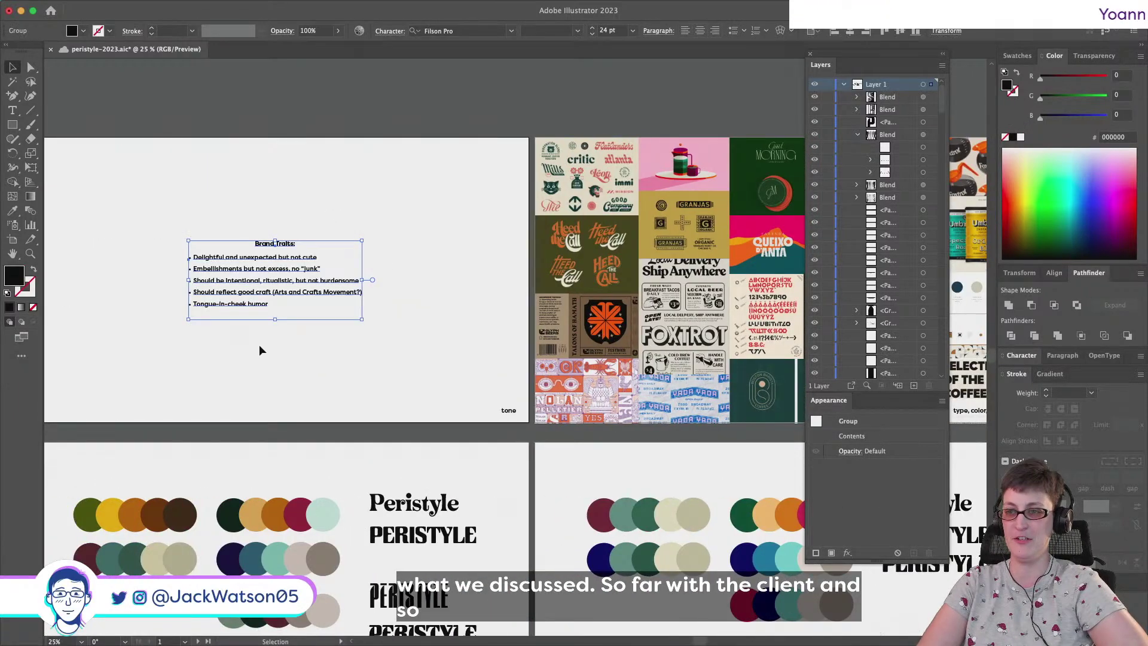
Deselect the Brand Traits text and review the style and packaging moodboards and the font and color ideas artboards
left_click(291, 356)
scroll(291, 356, "right", 8)
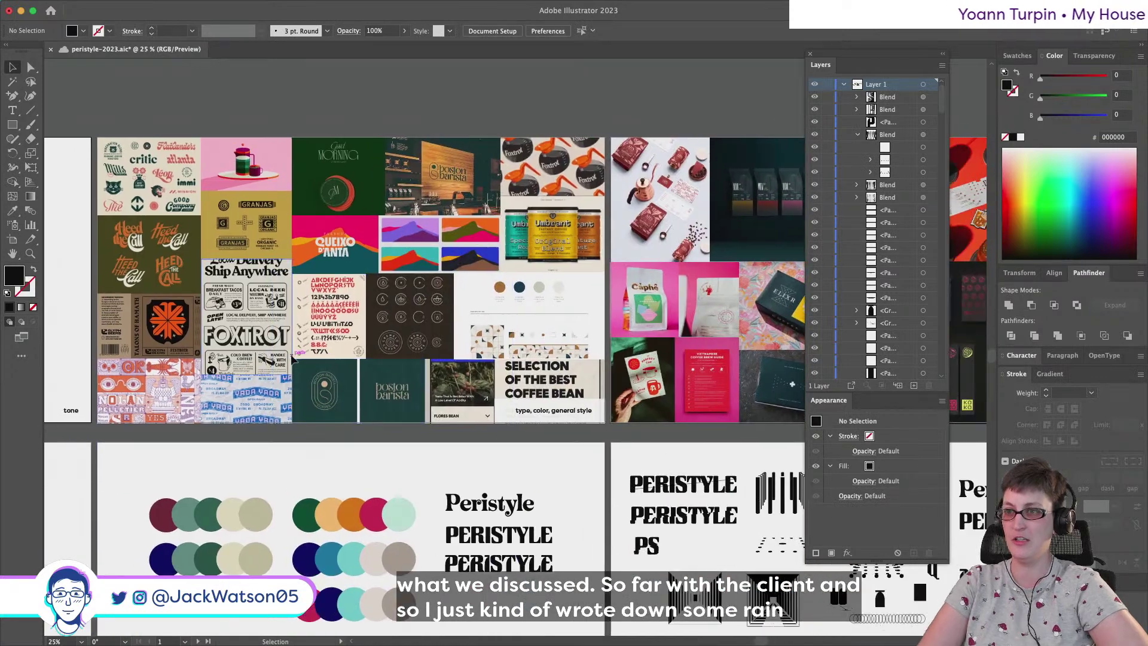
scroll(291, 356, "right", 1)
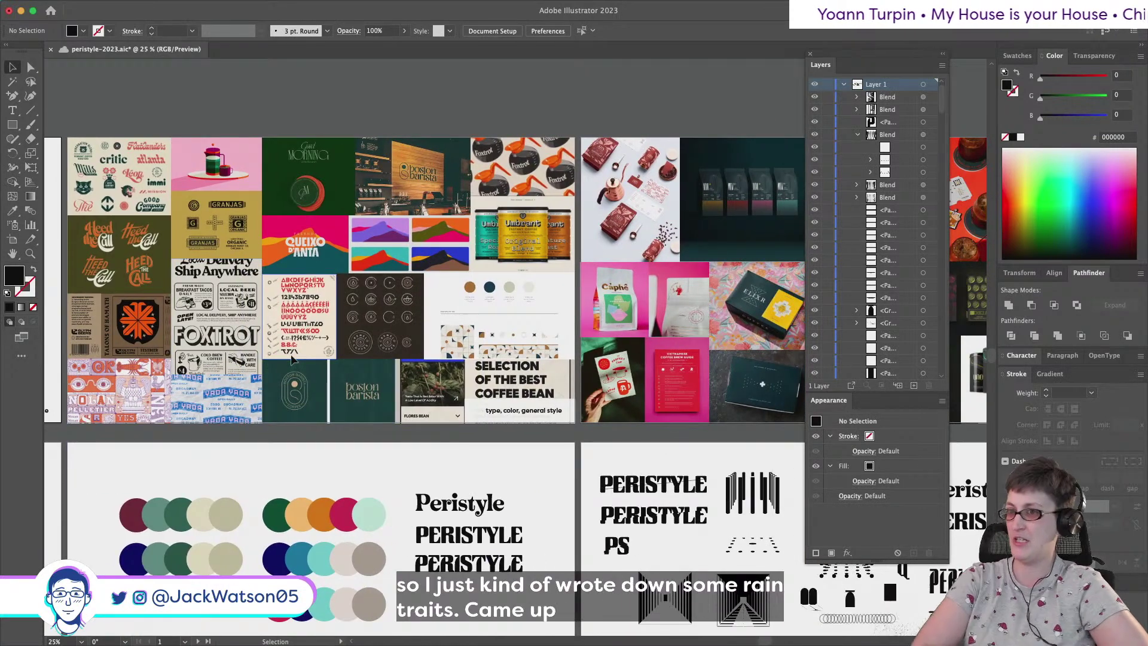
scroll(291, 358, "right", 8)
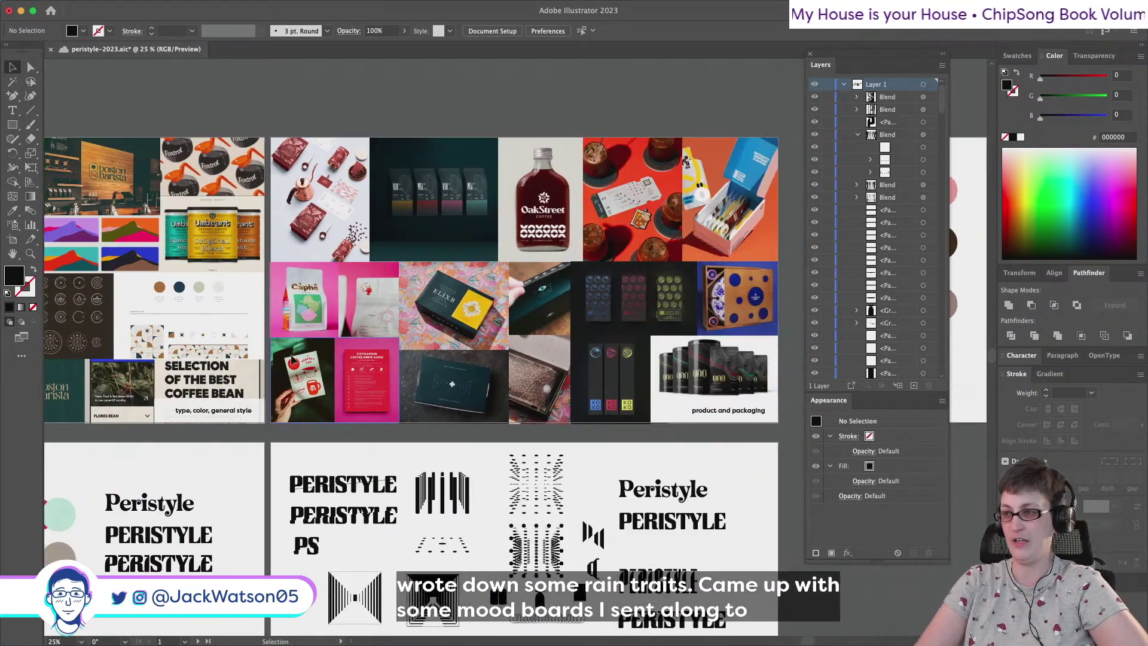
scroll(292, 359, "right", 6)
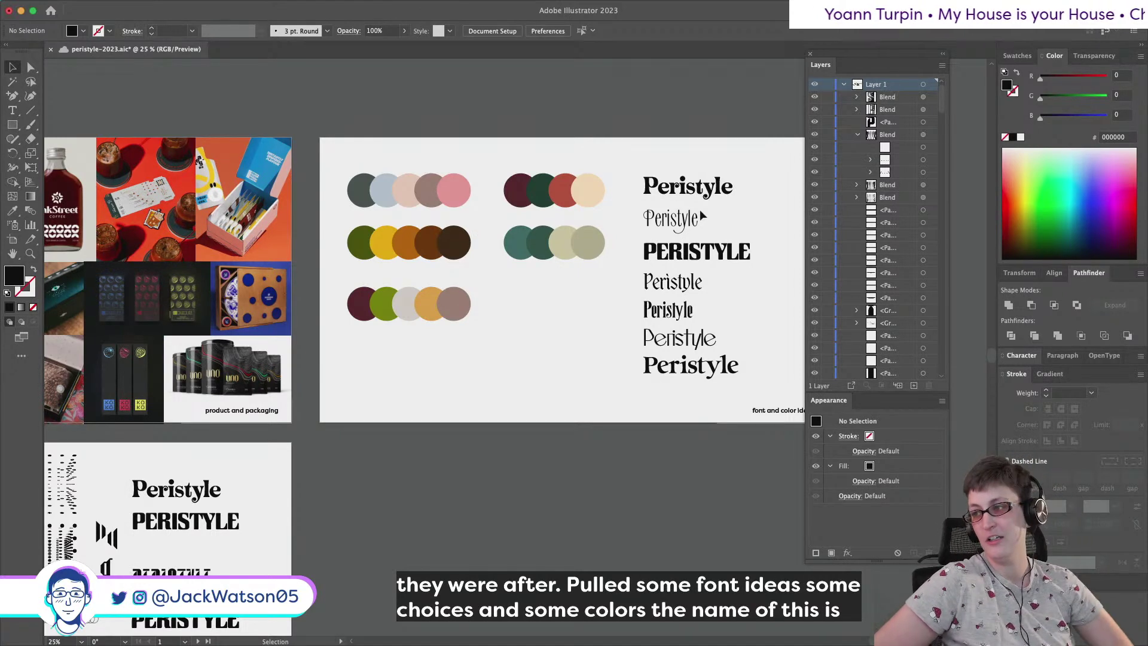
scroll(704, 216, "left", 15)
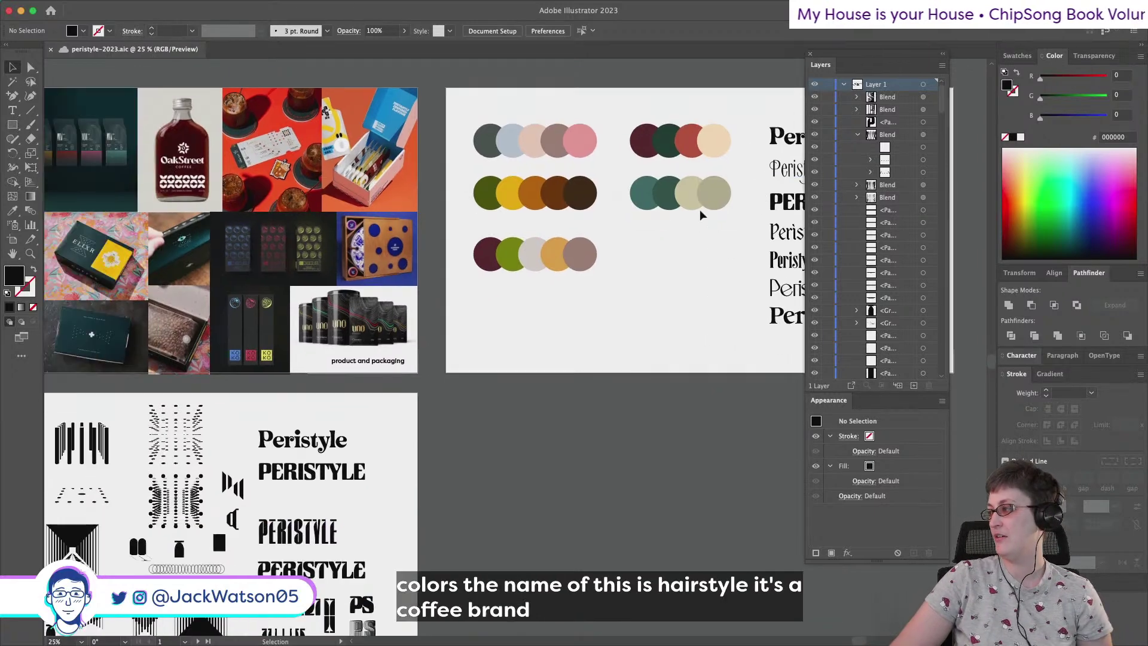
scroll(702, 214, "left", 10)
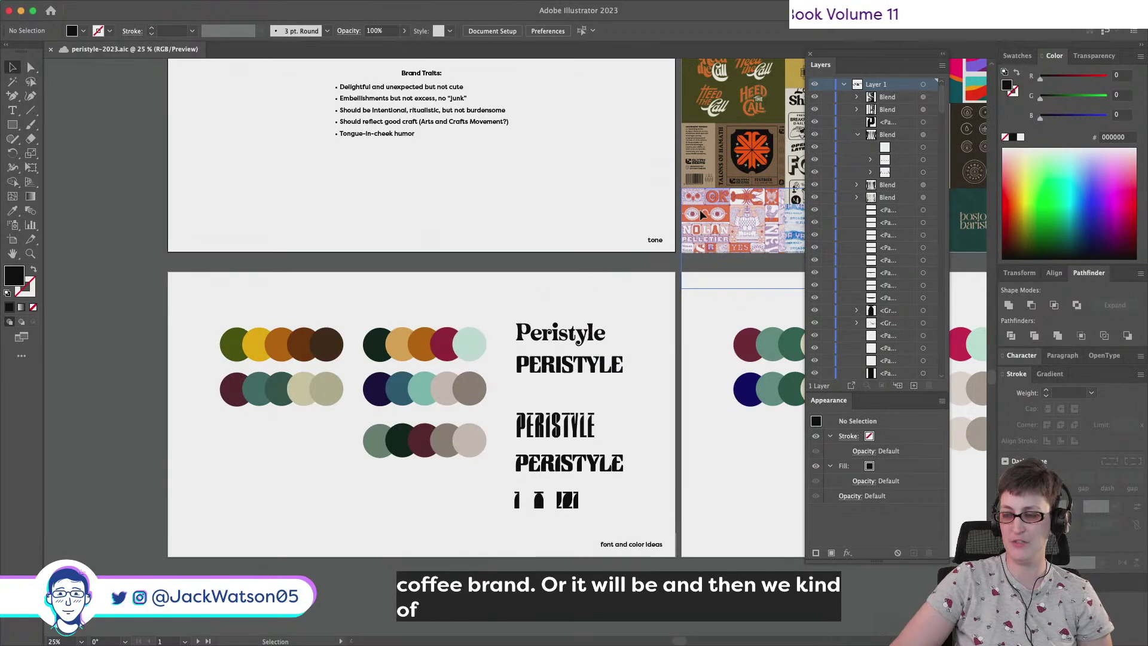
scroll(443, 512, "right", 10)
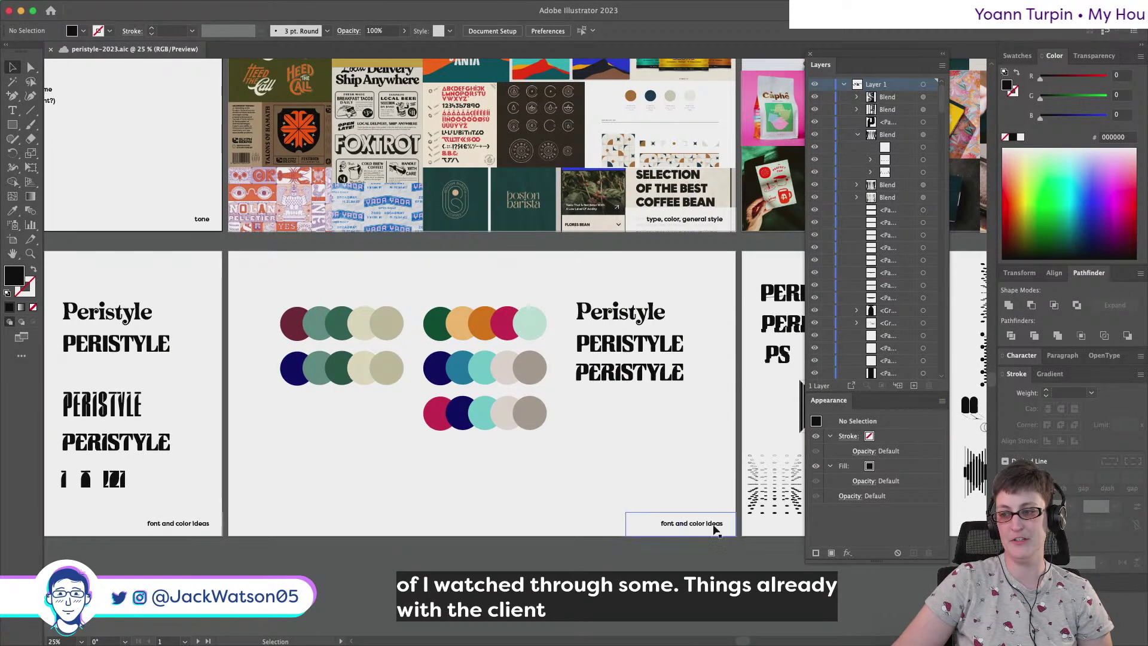
scroll(386, 359, "right", 4)
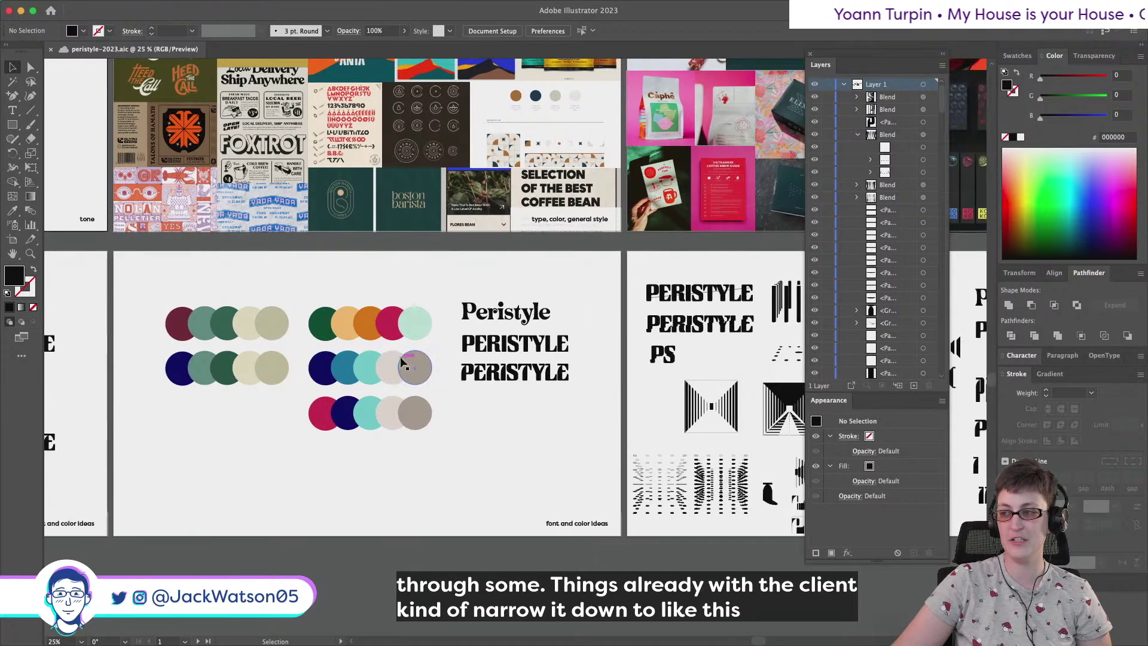
scroll(402, 363, "right", 6)
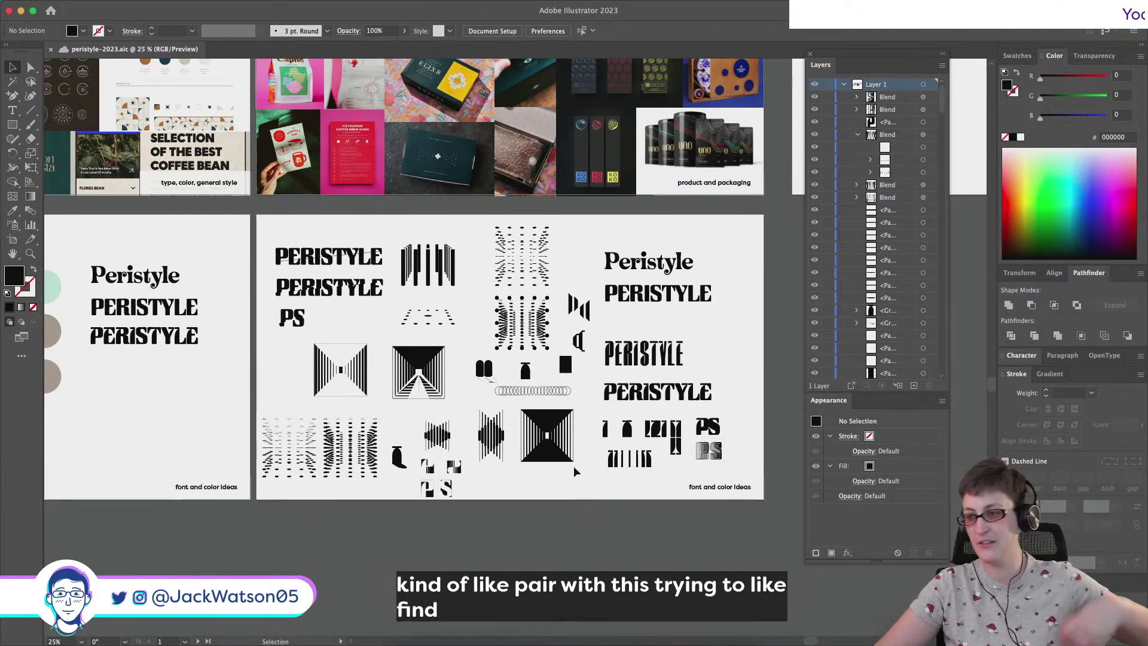
Examine the striped perspective and column studies on the logo exploration artboard, selecting the square perspective design with vertical stripes on both sides
scroll(571, 484, "up", 1)
scroll(525, 403, "up", 1)
scroll(526, 402, "right", 2)
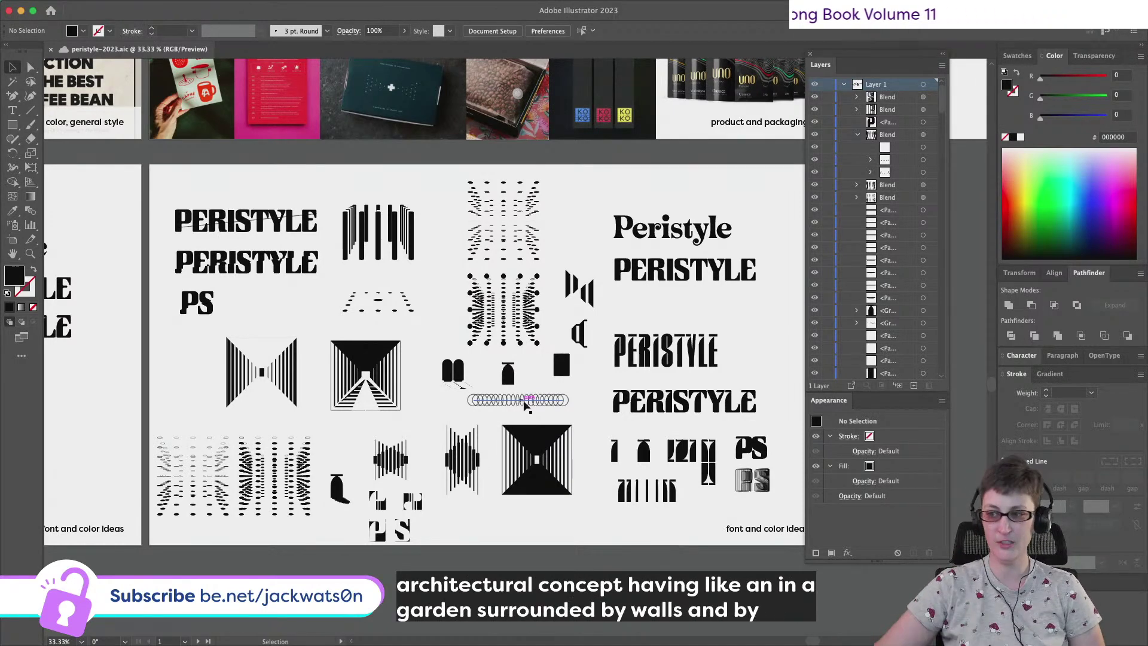
scroll(454, 396, "right", 3)
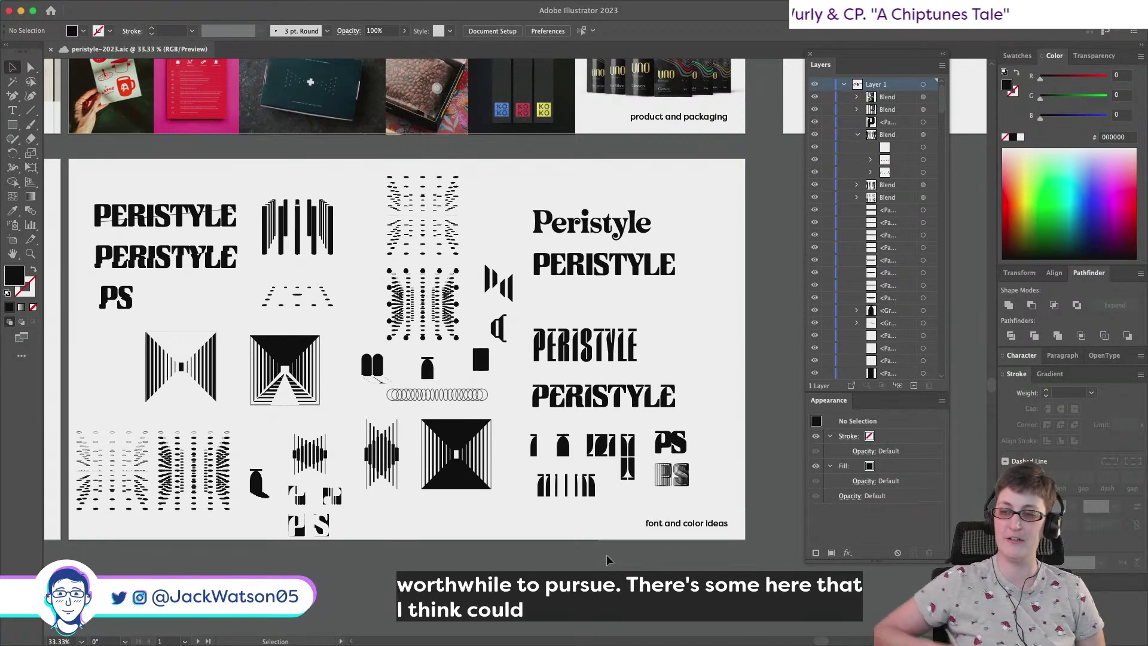
scroll(511, 553, "right", 2)
mouse_move(598, 642)
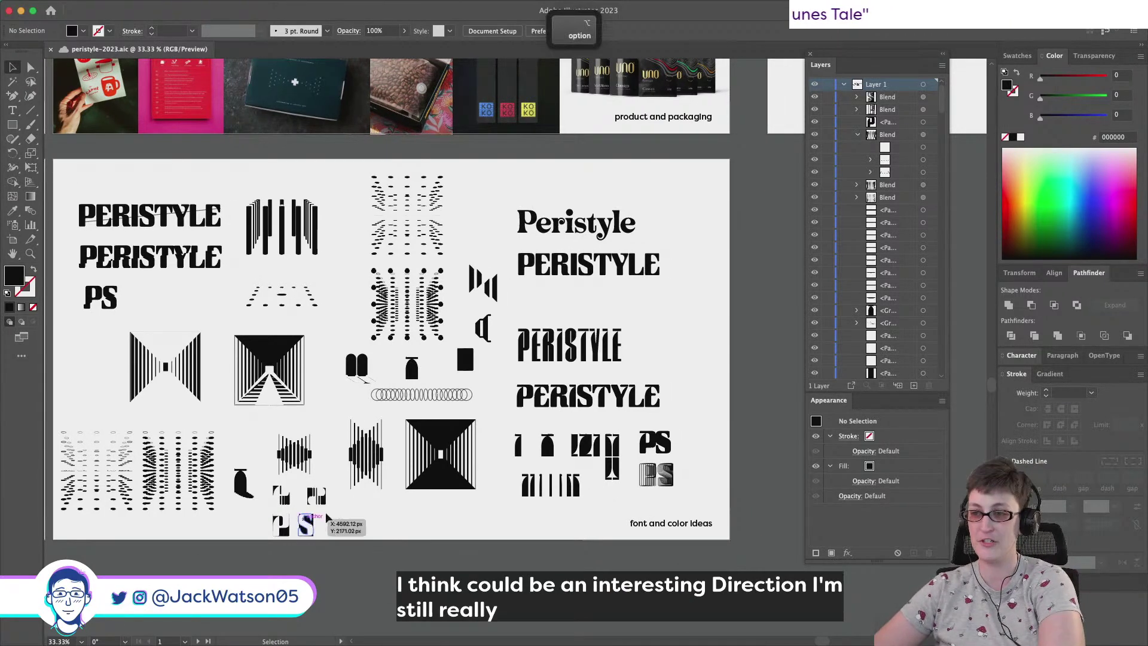
scroll(358, 464, "up", 1)
scroll(357, 468, "left", 1)
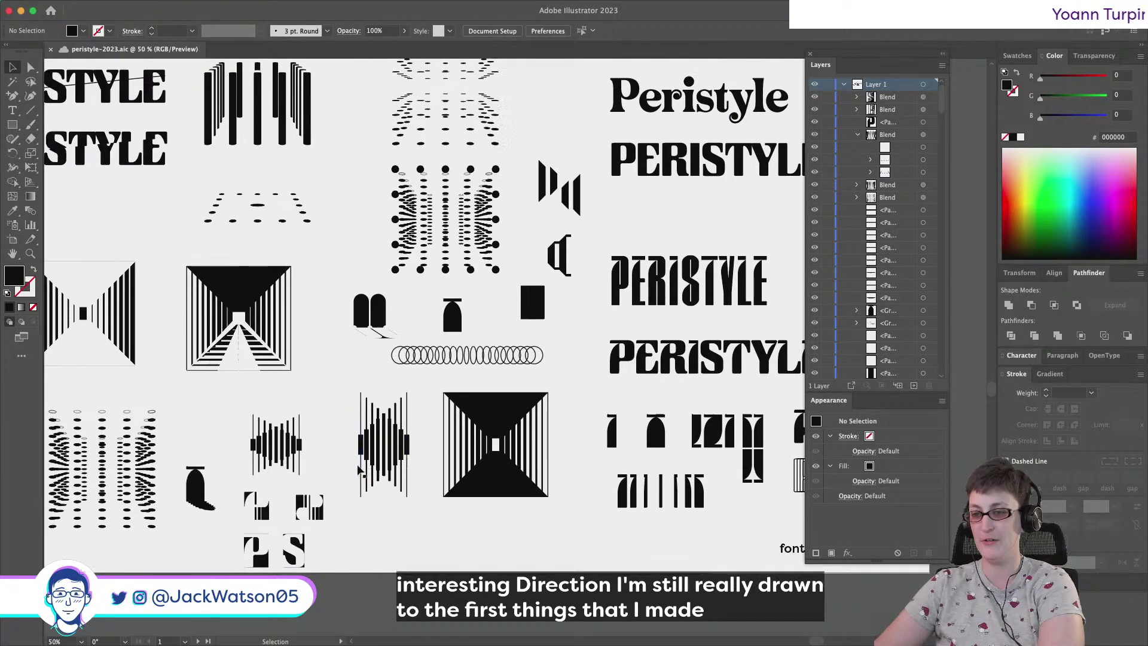
scroll(610, 430, "up", 1)
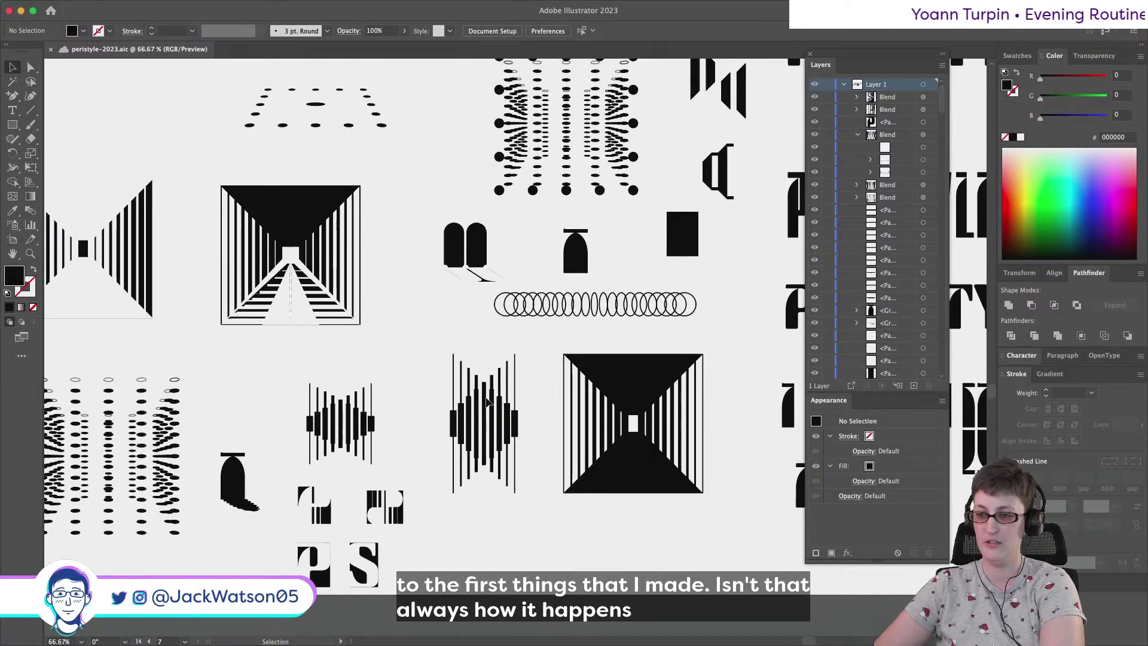
scroll(349, 408, "left", 2)
scroll(348, 408, "up", 2)
left_click(197, 311)
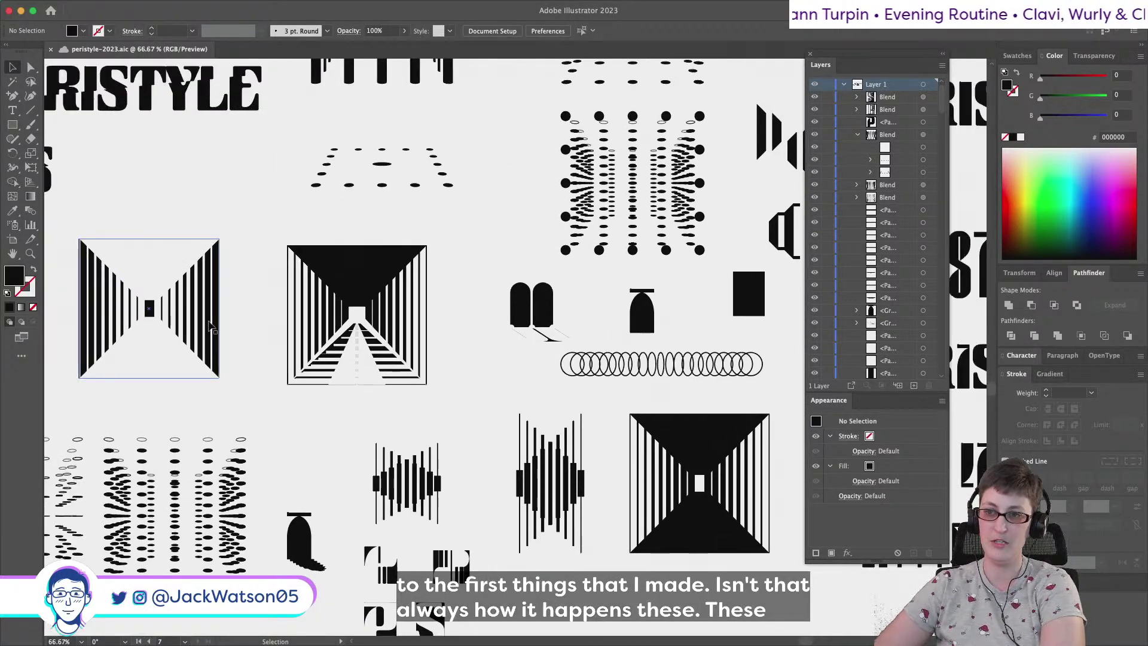
scroll(209, 326, "down", 3)
scroll(210, 326, "left", 2)
scroll(209, 326, "left", 5)
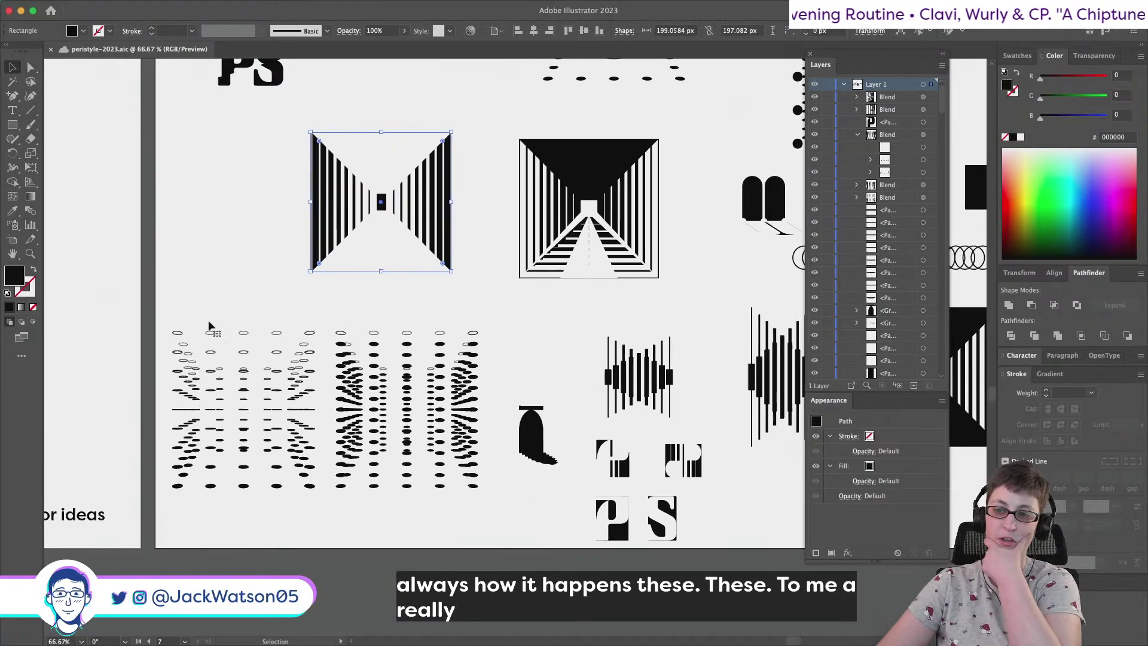
Inspect the lighter dotted blend, the vertical colonnade study and the arch with the stepped shadow by selecting each one
left_click(244, 357)
scroll(243, 357, "up", 10)
scroll(243, 357, "right", 8)
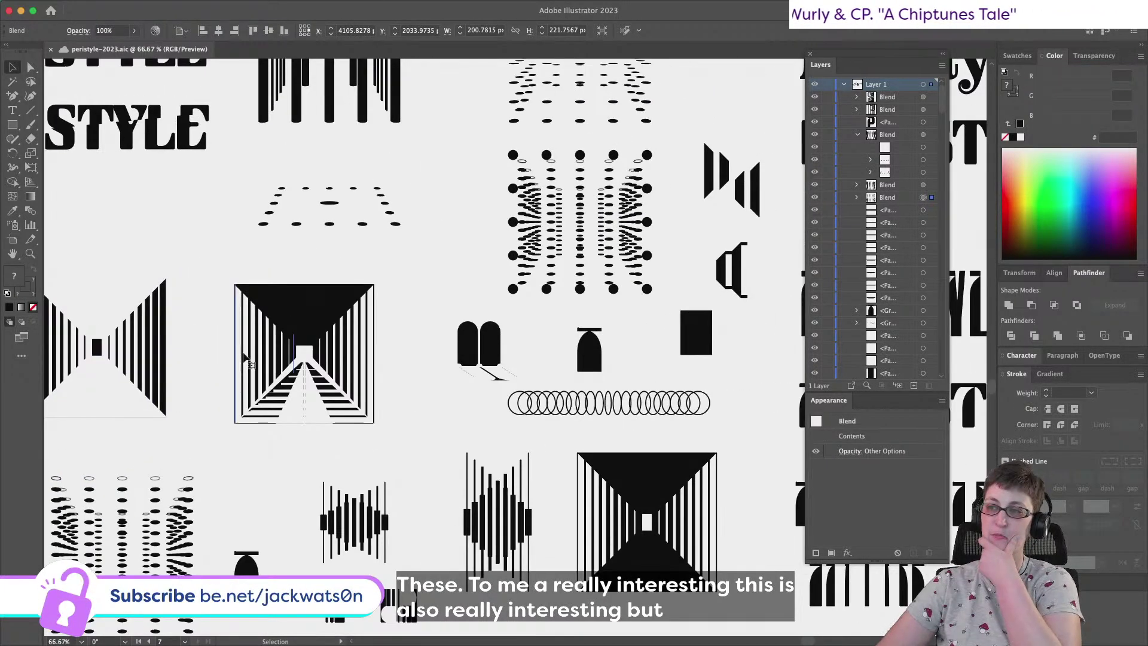
left_click_drag(382, 302, 275, 320)
scroll(275, 320, "down", 8)
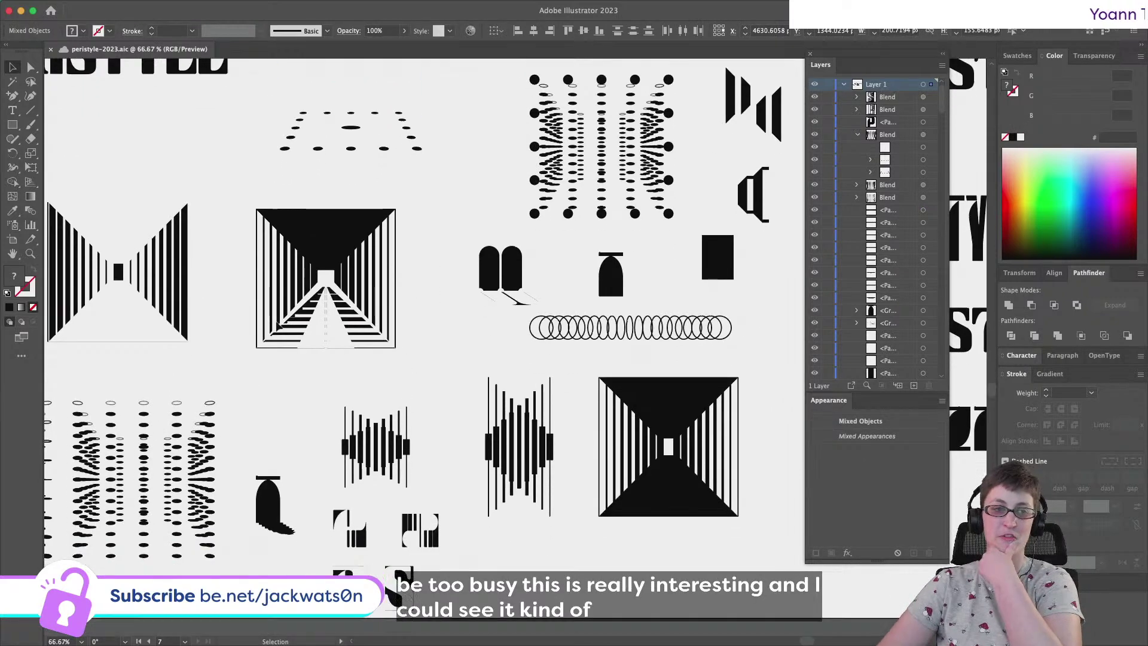
scroll(275, 320, "down", 7)
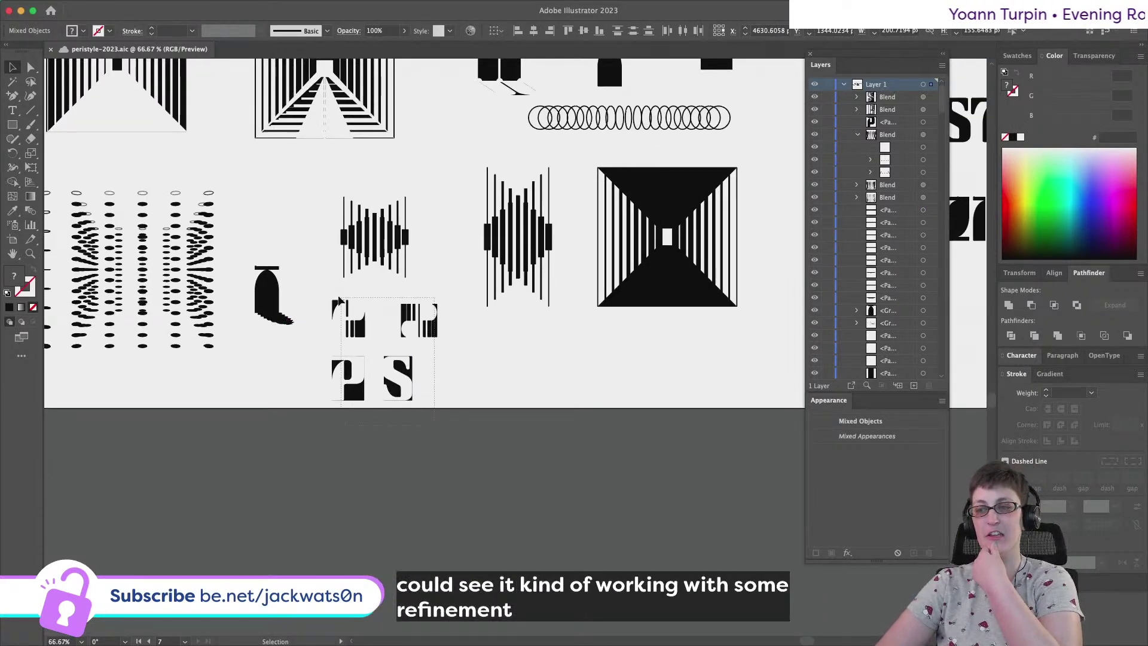
left_click(346, 305)
left_click_drag(271, 382, 289, 391)
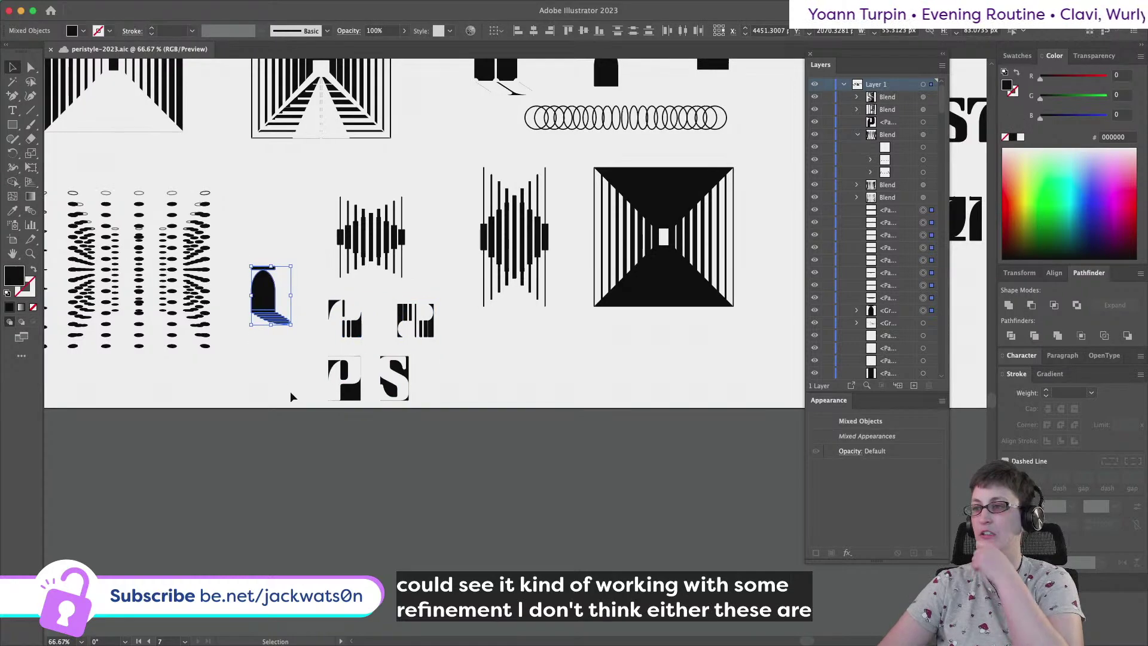
Select the chain of overlapping outlined ellipses and examine it alongside the PERISTYLE wordmarks and the dotted blends
scroll(289, 391, "up", 6)
scroll(290, 391, "right", 6)
left_click(385, 299)
scroll(388, 302, "right", 1)
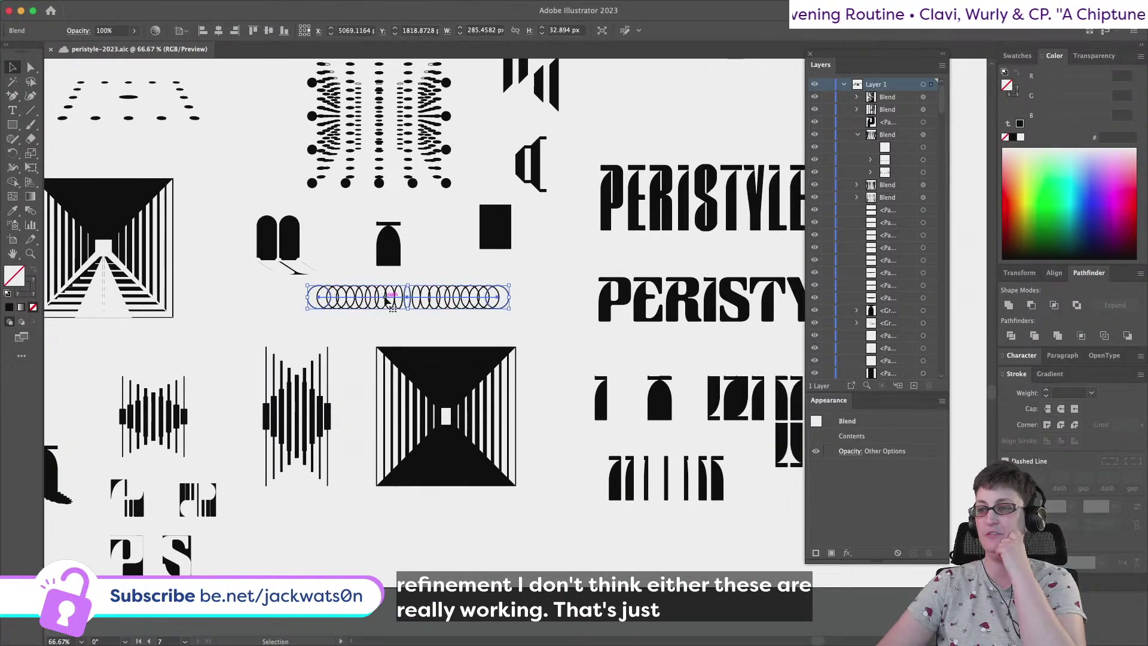
scroll(387, 304, "right", 8)
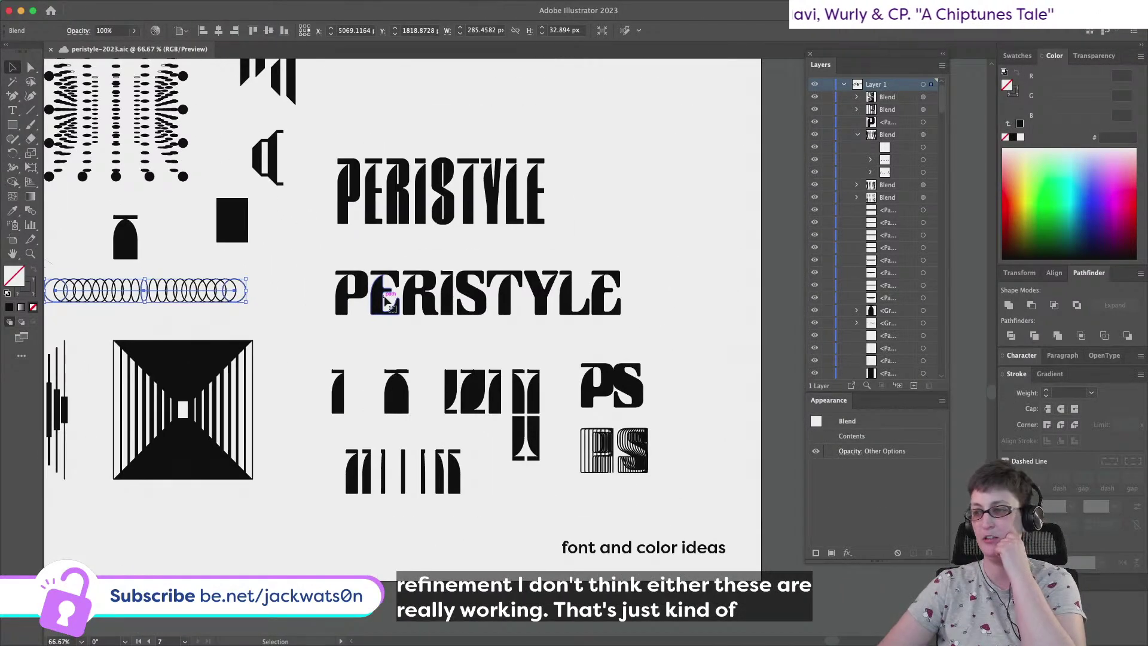
scroll(388, 304, "up", 8)
scroll(387, 303, "left", 6)
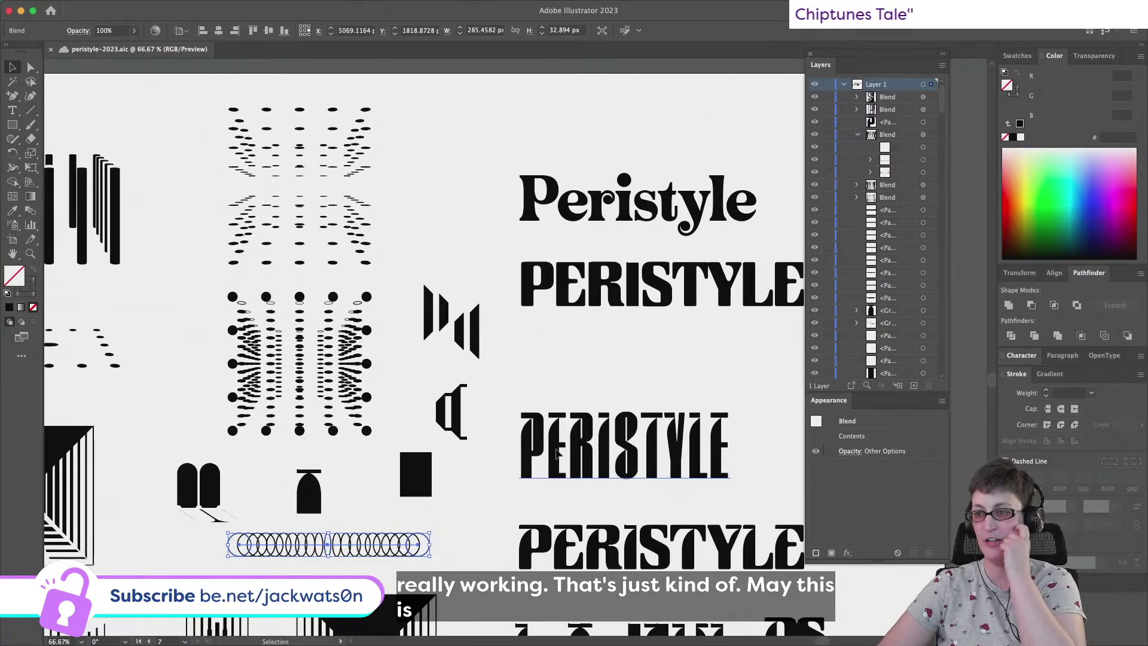
scroll(556, 452, "left", 4)
key("Caps_Lock")
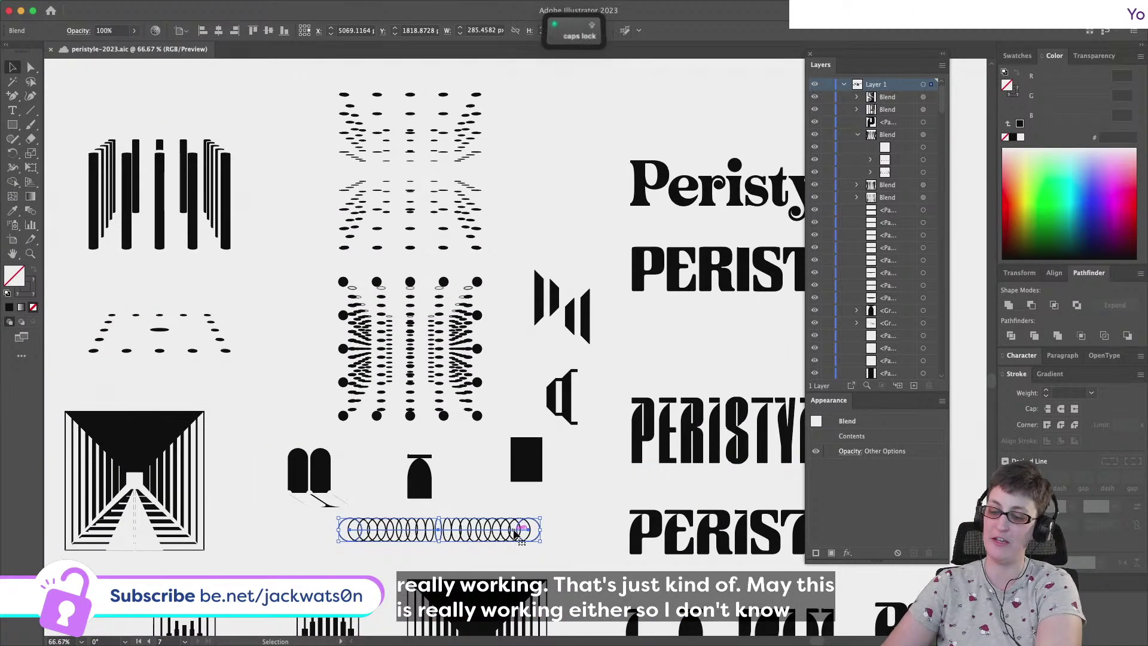
Compare the whole logo exploration artboard with the neighbouring moodboards and the narrowed-down font and color board
scroll(518, 534, "down", 6)
scroll(515, 541, "up", 3)
scroll(515, 541, "up", 5)
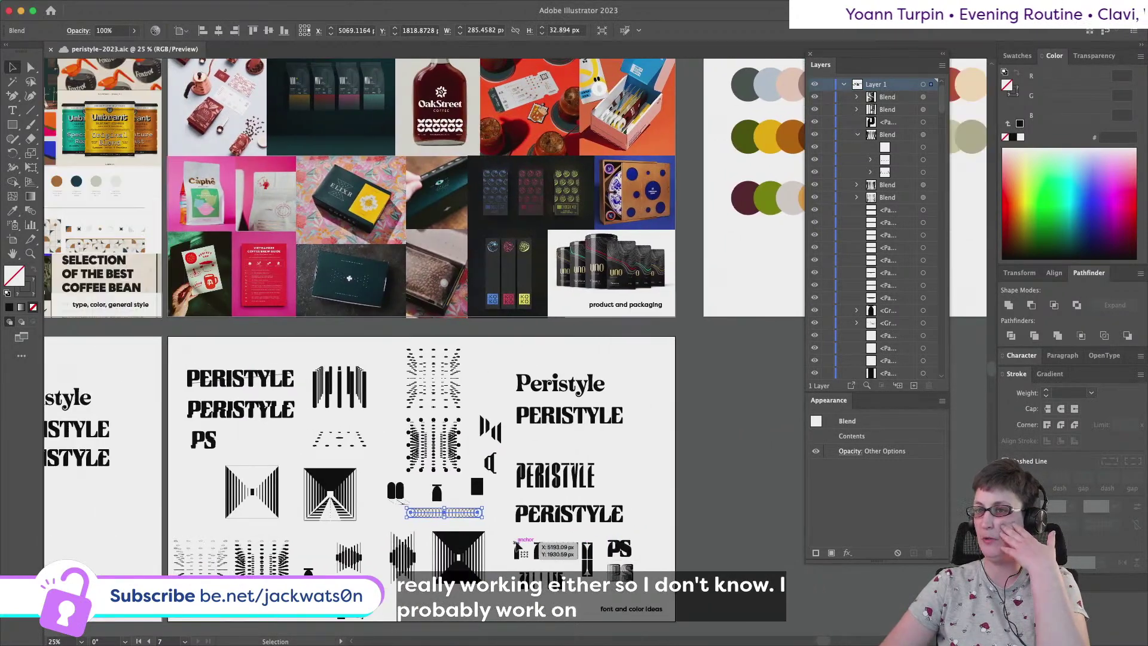
scroll(516, 540, "left", 10)
scroll(516, 541, "left", 1)
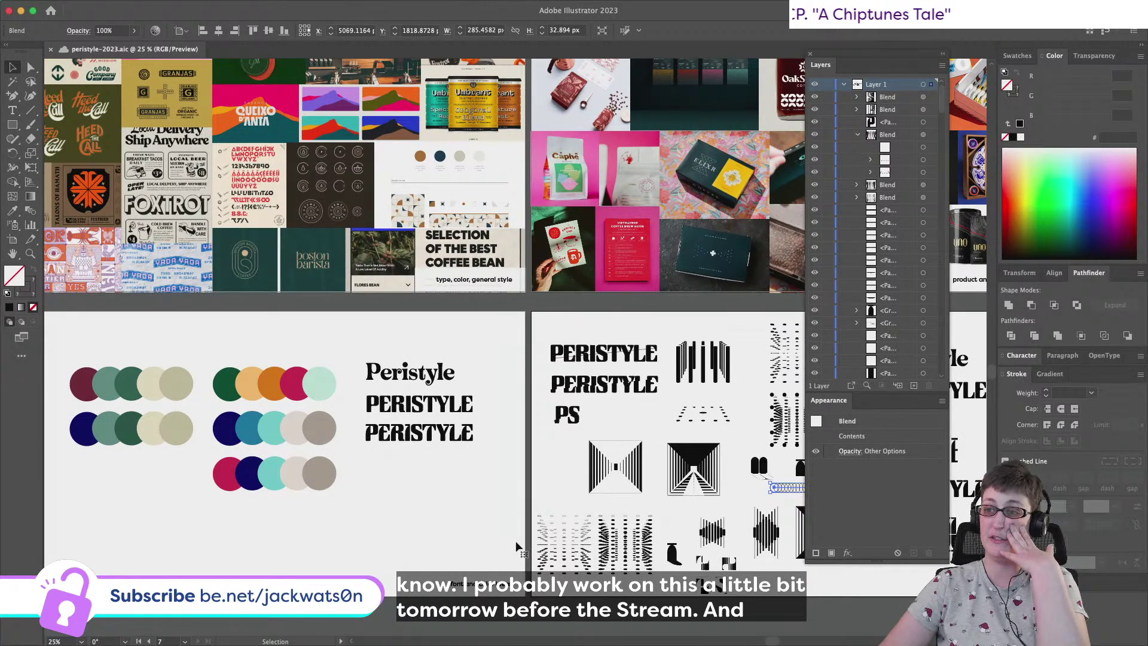
scroll(515, 541, "right", 1)
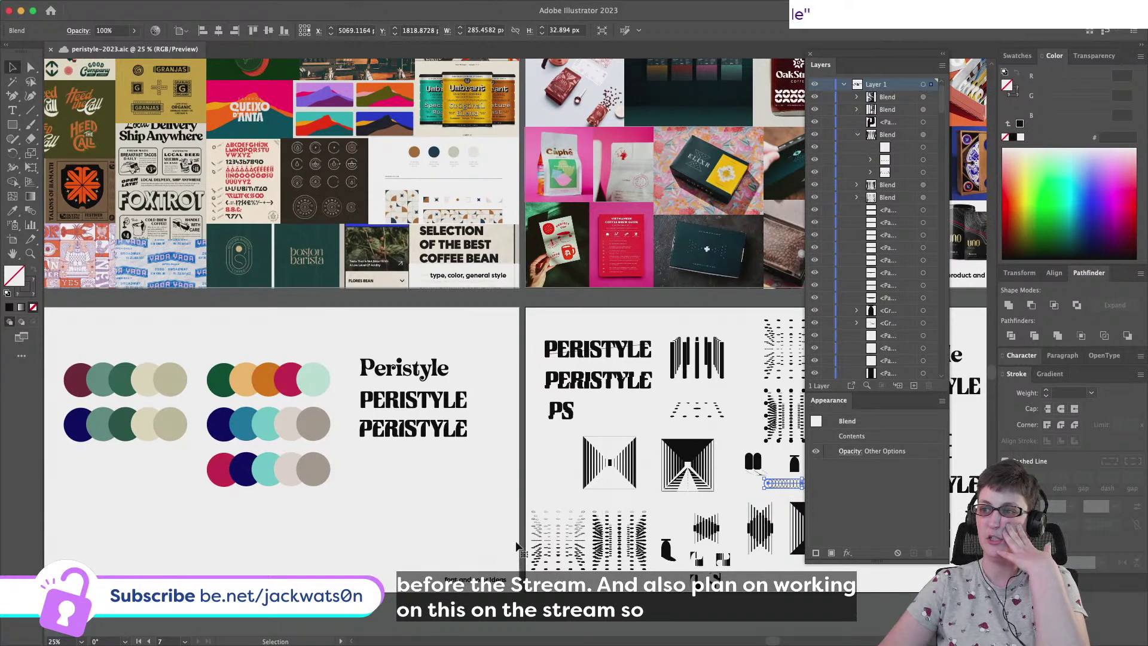
scroll(518, 546, "right", 5)
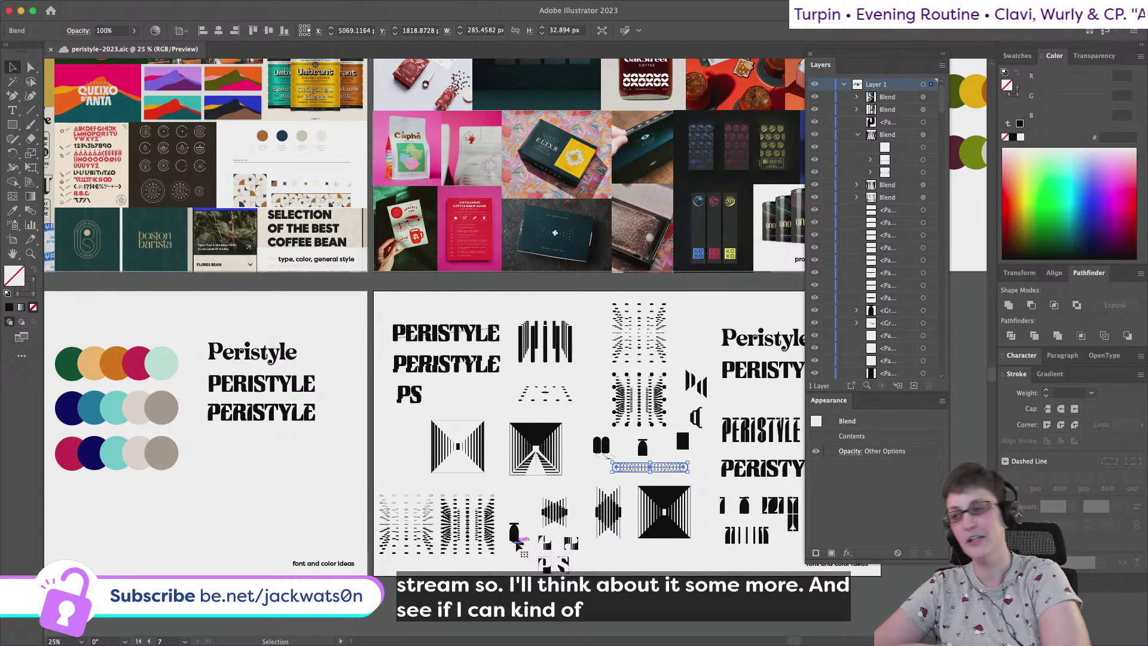
scroll(518, 542, "right", 5)
scroll(527, 515, "down", 1)
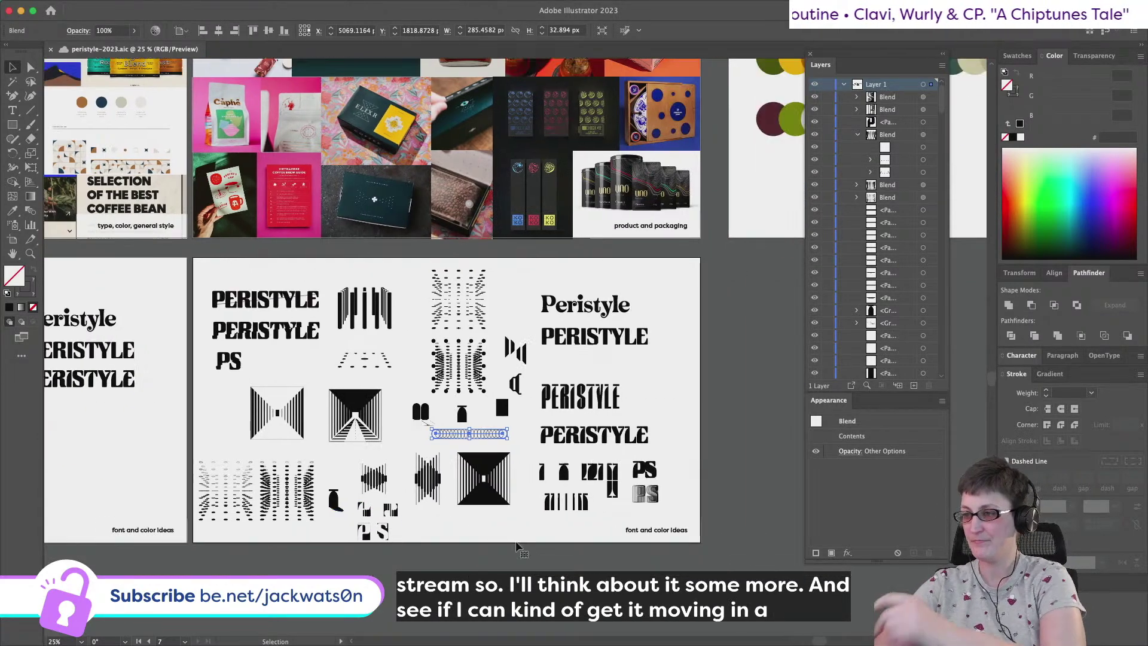
Examine the narrowed-down font and color board, selecting its dark blue and crimson swatch circles individually with the Direct Selection tool
scroll(542, 467, "left", 5)
scroll(542, 463, "left", 5)
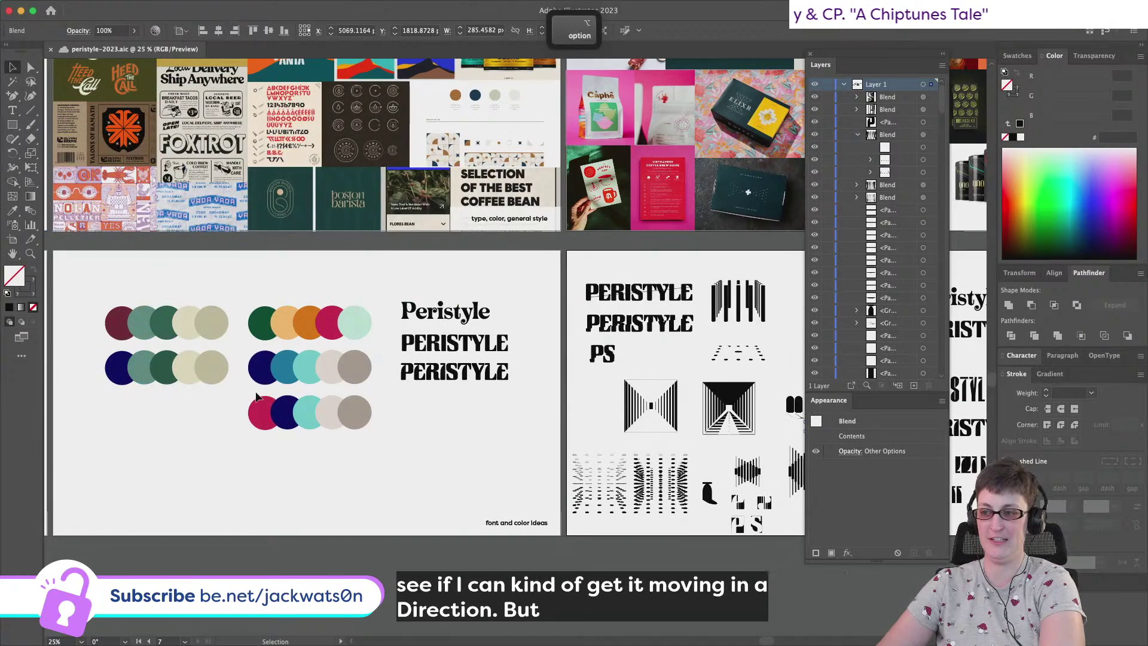
scroll(256, 398, "up", 1)
scroll(256, 397, "left", 4)
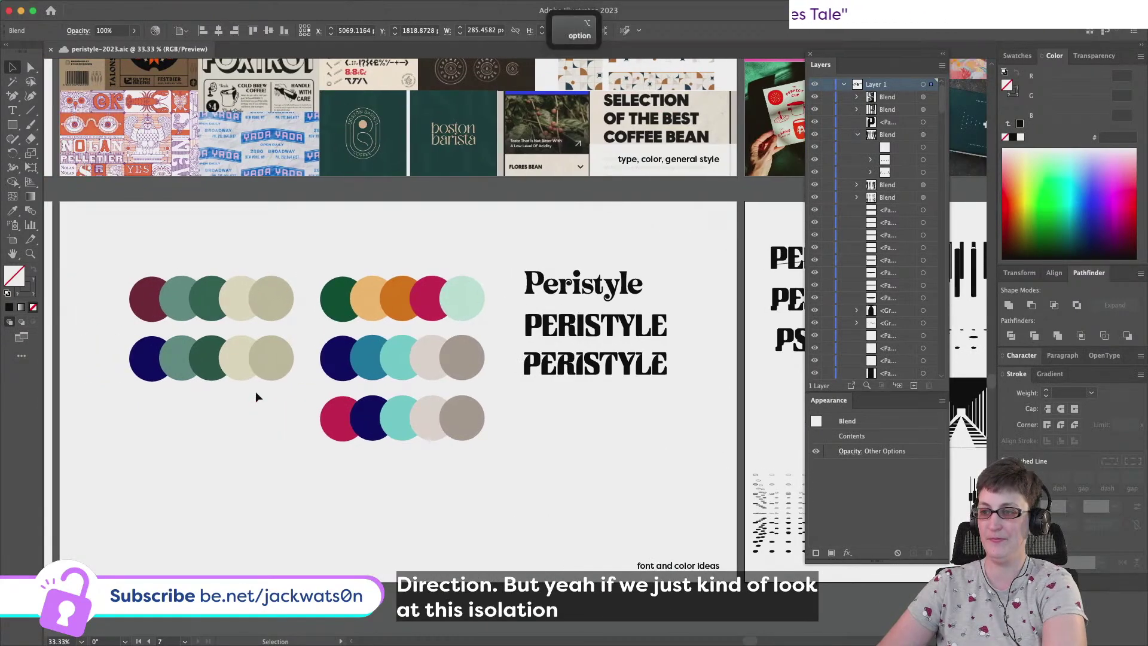
scroll(256, 396, "left", 1)
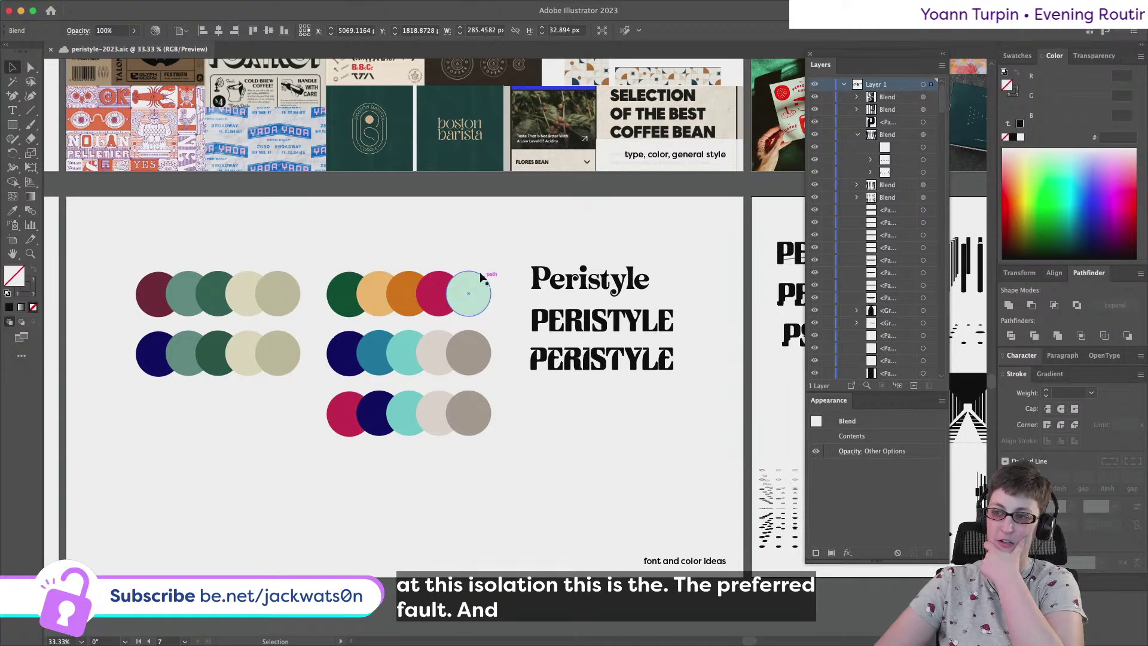
left_click(344, 352)
left_click(31, 67)
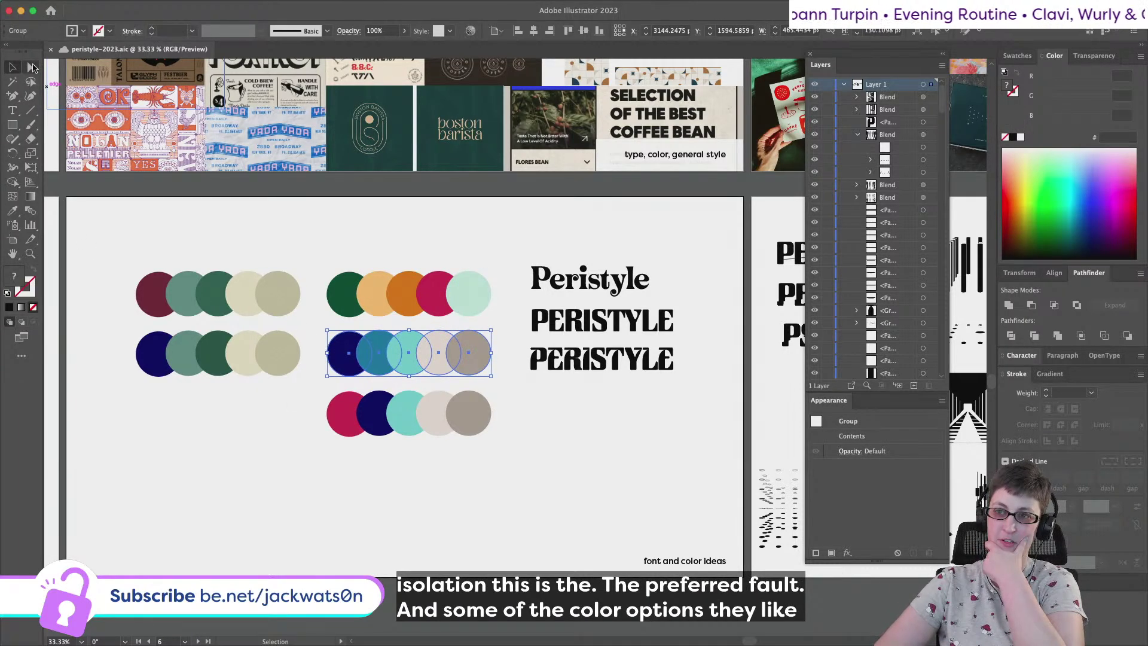
left_click(153, 356)
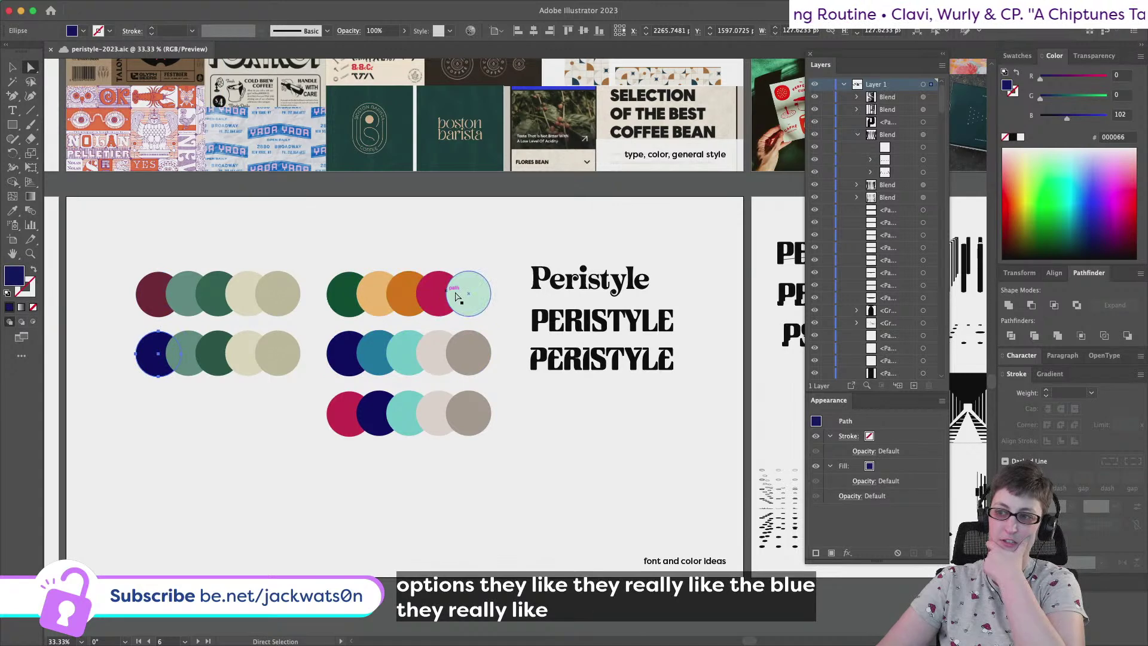
left_click(423, 295)
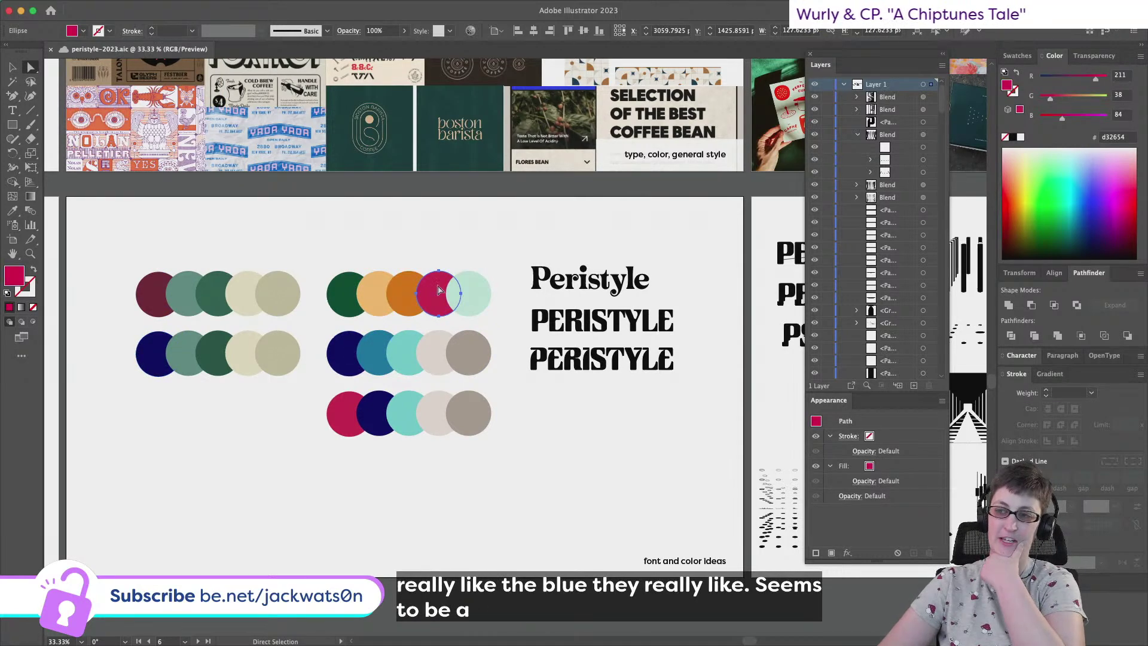
Examine the dark blue and crimson swatch circles individually and compare the font and color board with the neighbouring logo exploration board
left_click(345, 366)
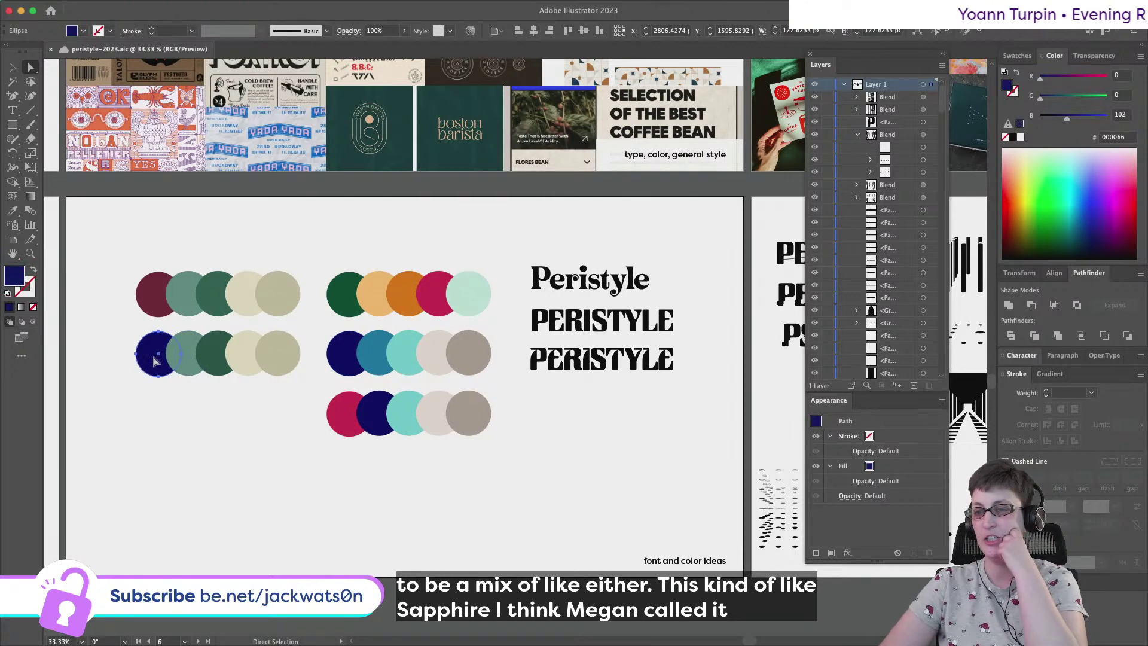
left_click(423, 298)
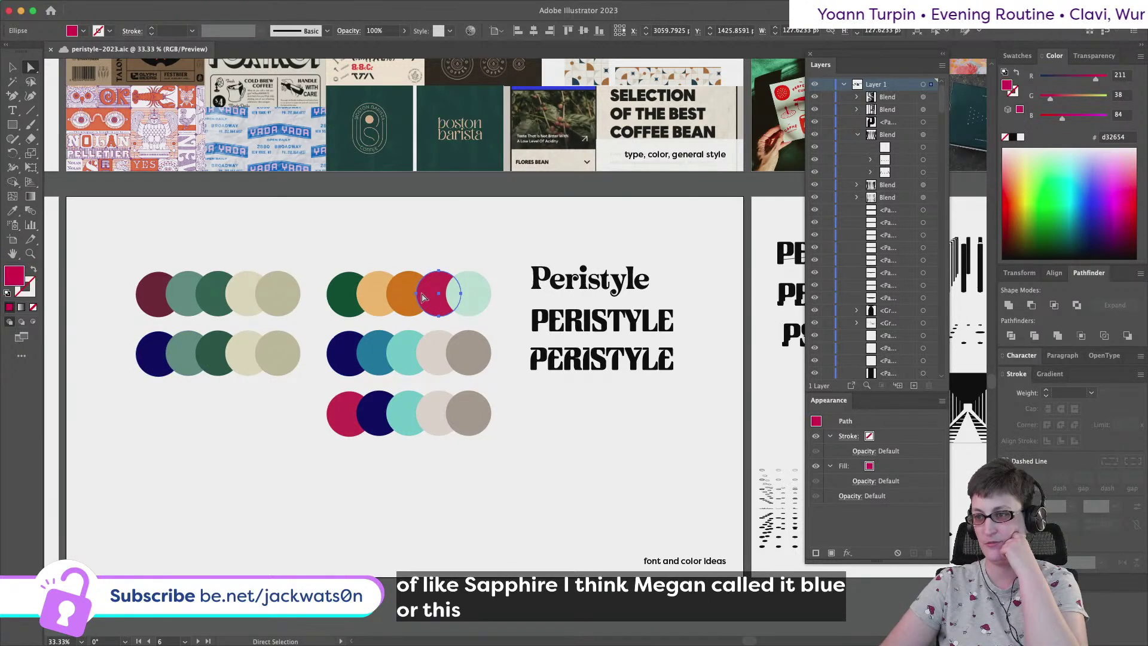
scroll(423, 297, "down", 3)
scroll(423, 298, "left", 3)
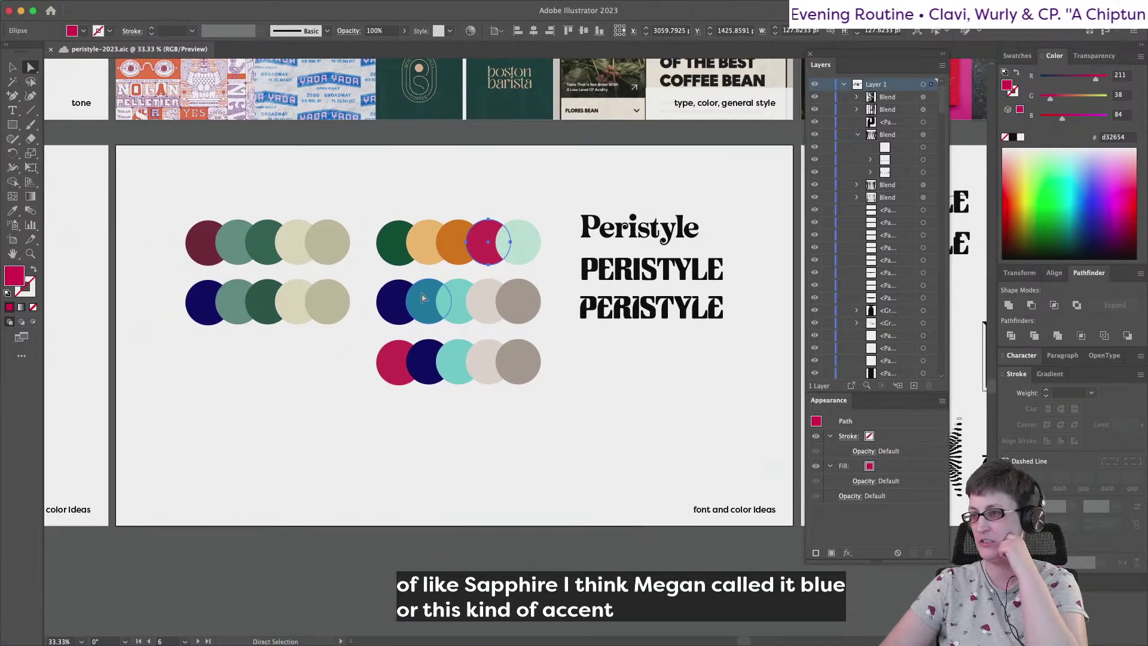
left_click(620, 343)
left_click(383, 312)
left_click(552, 390)
scroll(555, 388, "up", 2)
scroll(555, 388, "right", 2)
scroll(555, 389, "right", 10)
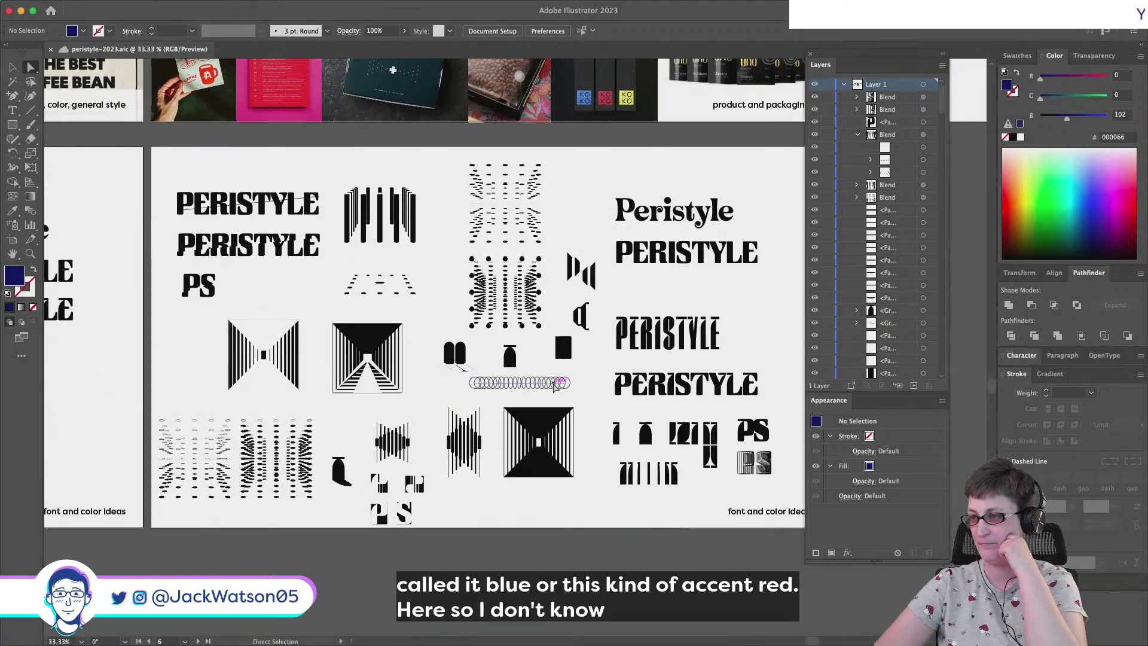
scroll(556, 385, "left", 6)
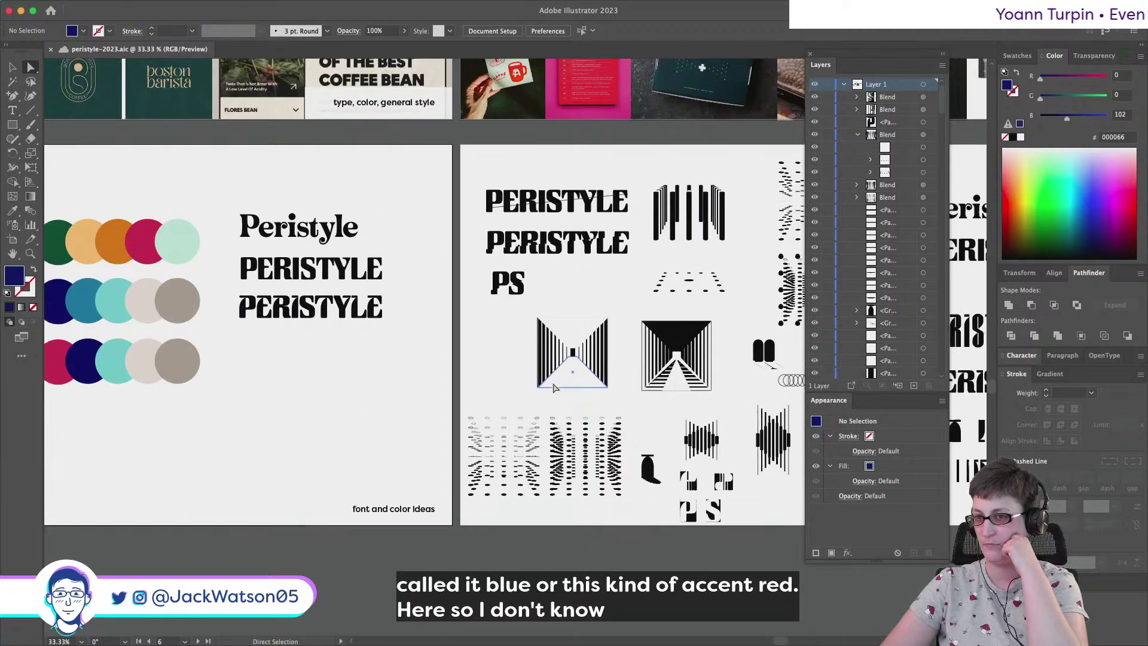
Try the custom PERISTYLE wordmark on the font and color board in the palette's mid blue and turquoise, sampled from the second swatch row
left_click(448, 261)
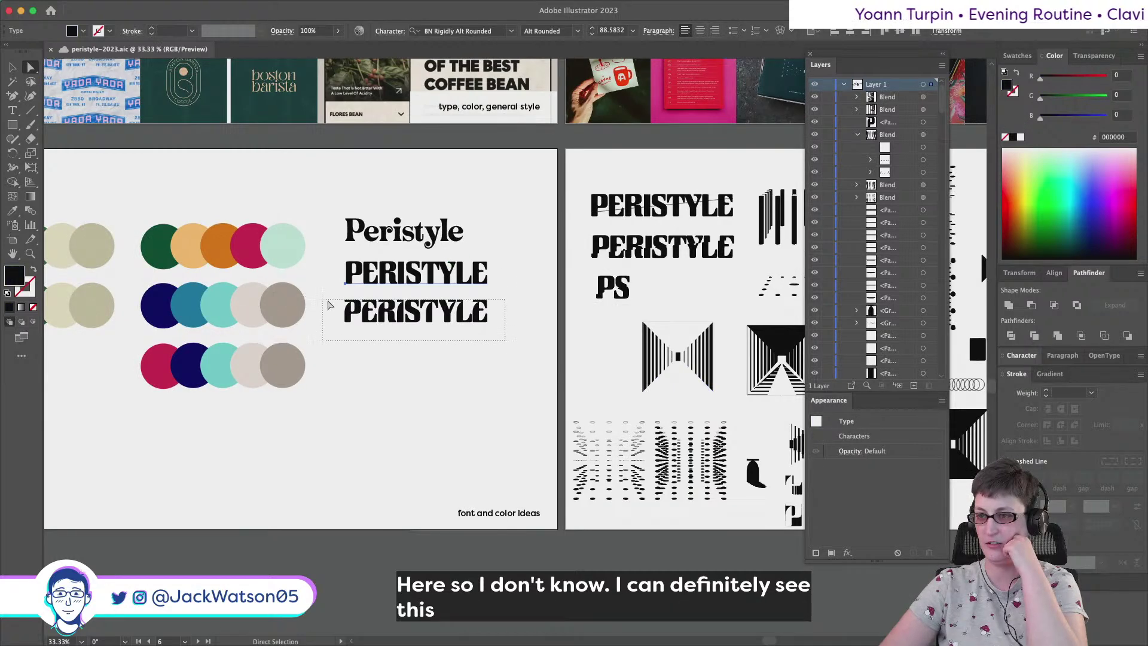
left_click(337, 302)
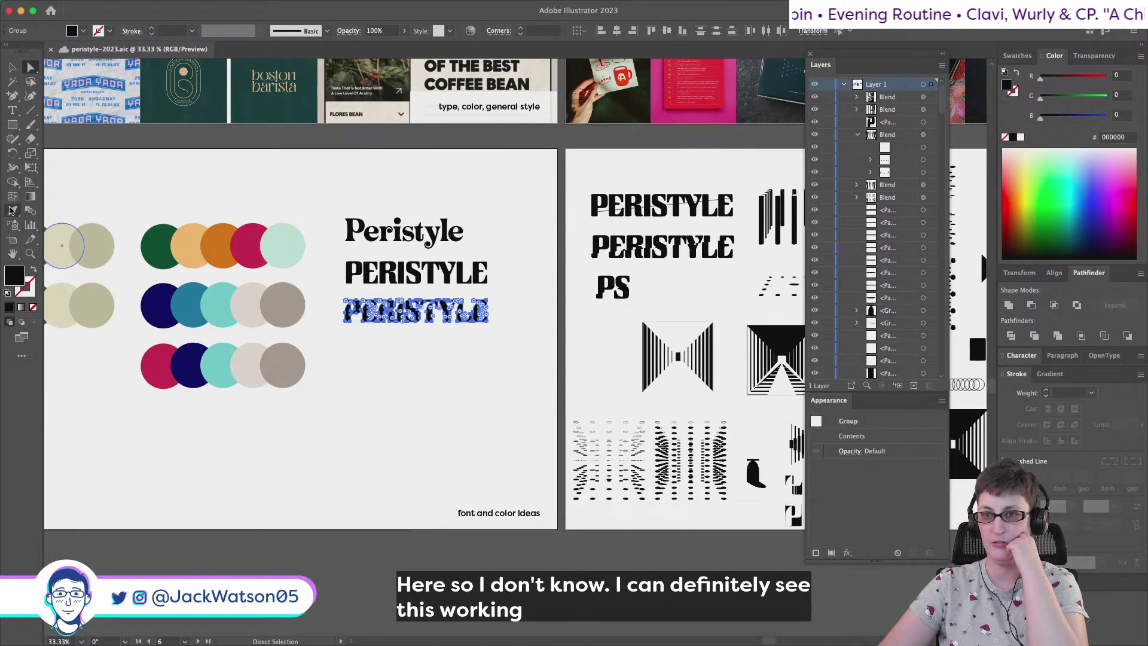
left_click(11, 210)
left_click(190, 303)
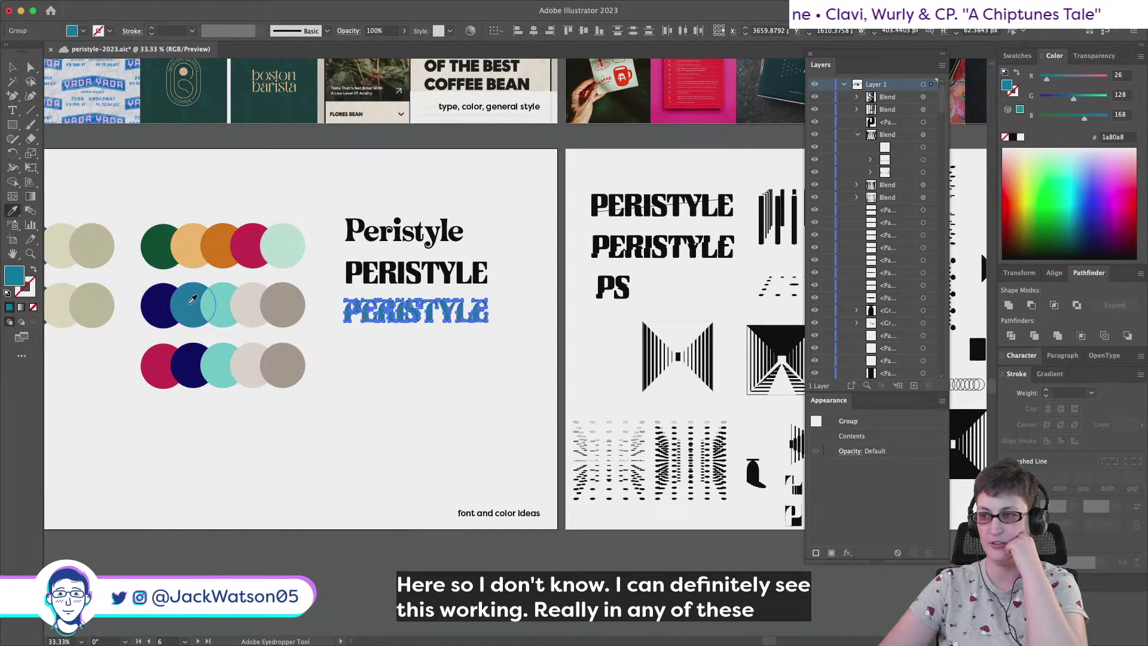
left_click(217, 295)
left_click(29, 68)
left_click(476, 404)
scroll(477, 405, "left", 5)
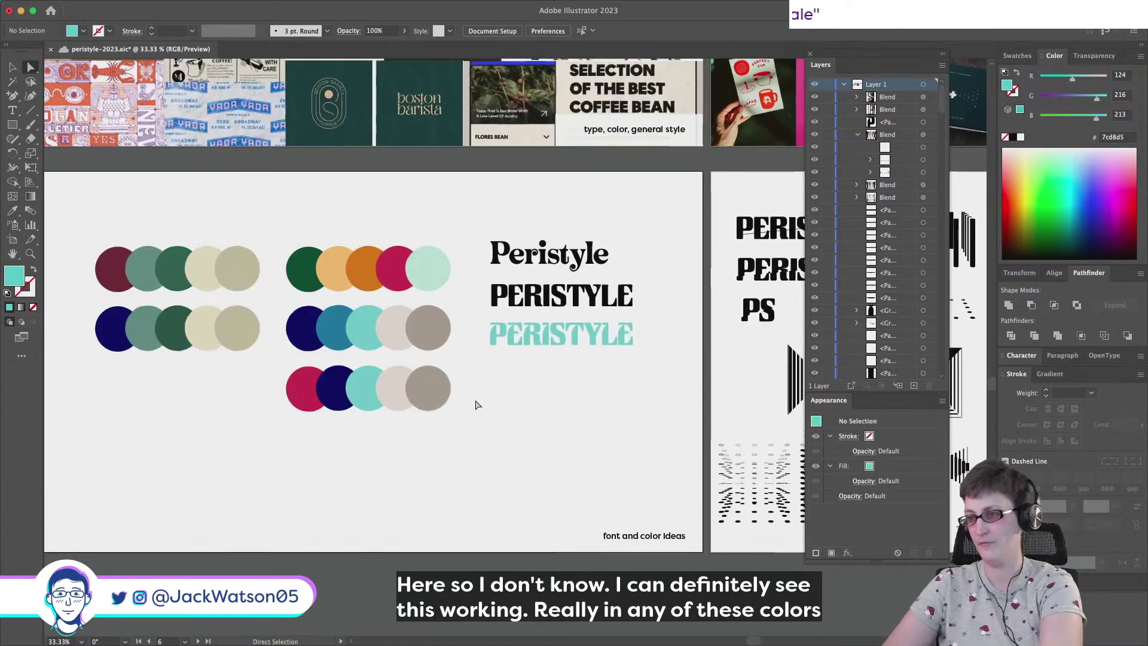
Undo the color changes on the custom PERISTYLE wordmark
key("super+z")
key("shift+super+a")
scroll(566, 375, "up", 2)
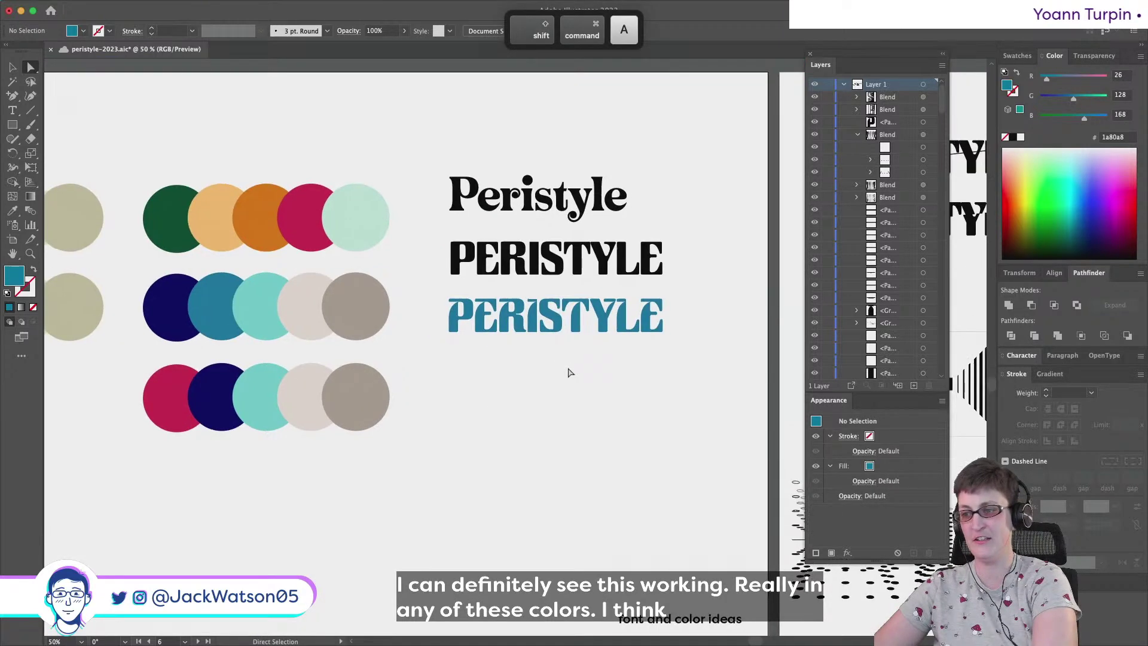
key("super+z")
key("super+z")
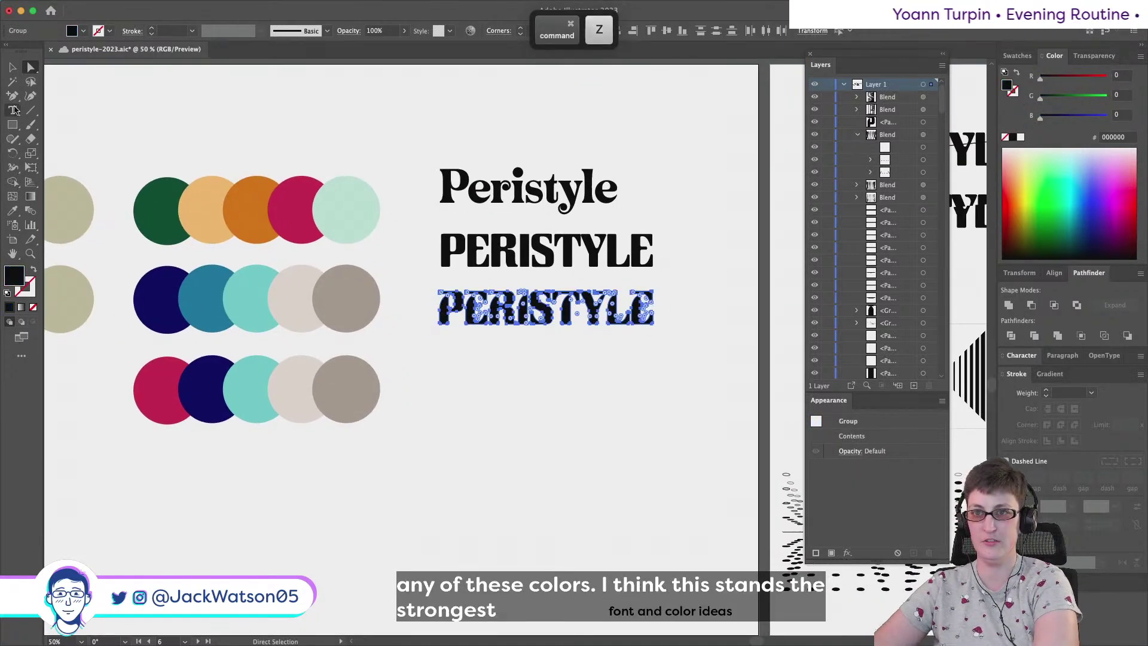
Draw a black rectangle about 409 by 100 px below the custom PERISTYLE wordmark
left_click(12, 125)
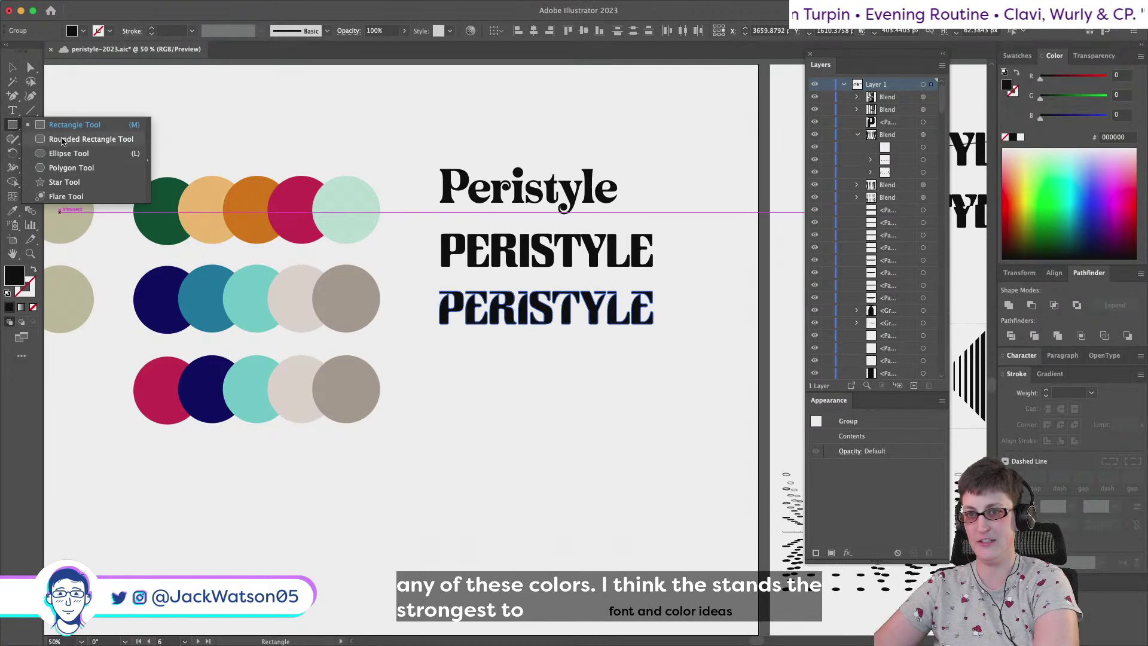
left_click_drag(437, 363, 653, 417)
left_click(13, 66)
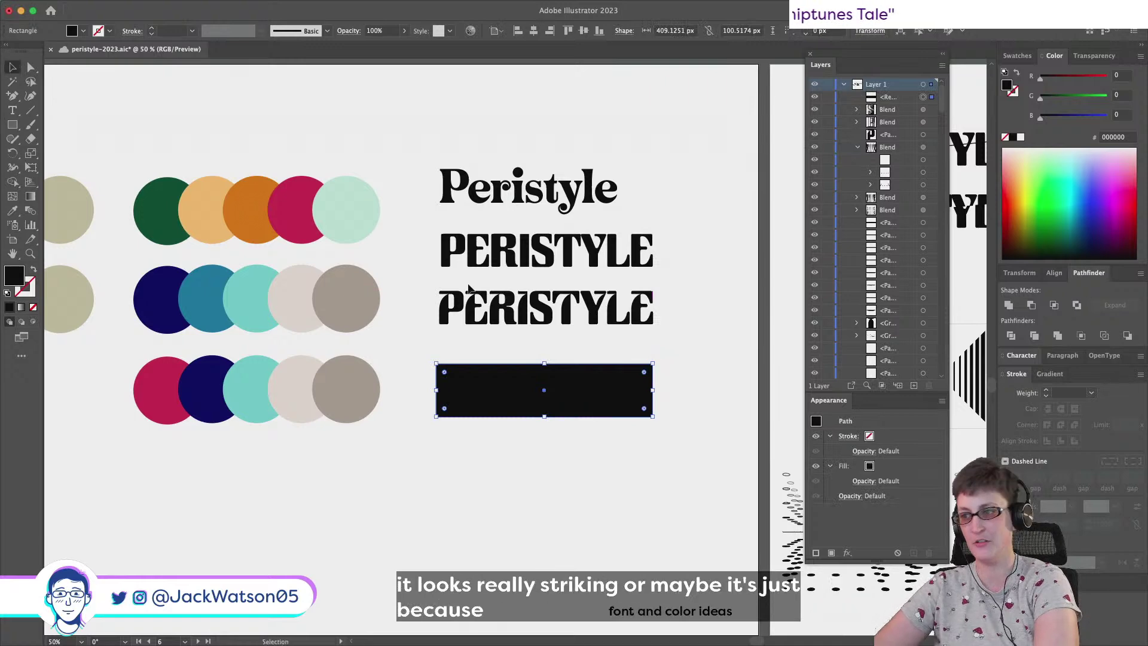
Try to place a white copy of the custom PERISTYLE wordmark over the black rectangle
left_click(541, 308)
key("super+f")
left_click_drag(541, 308, 542, 386)
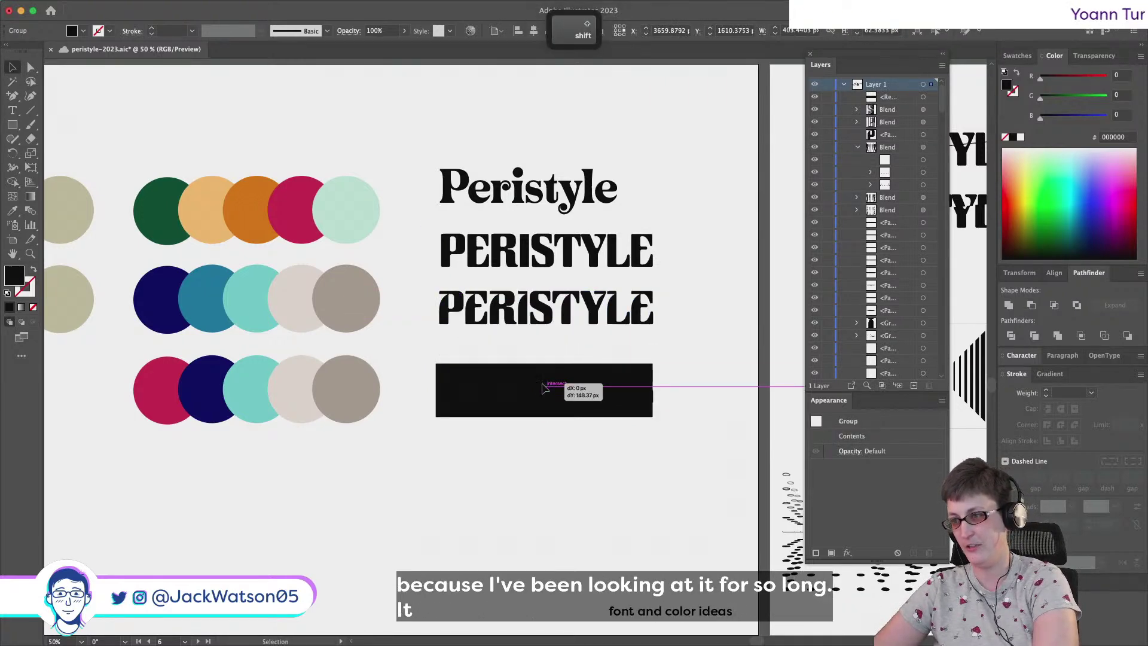
left_click(1021, 137)
left_click(688, 462)
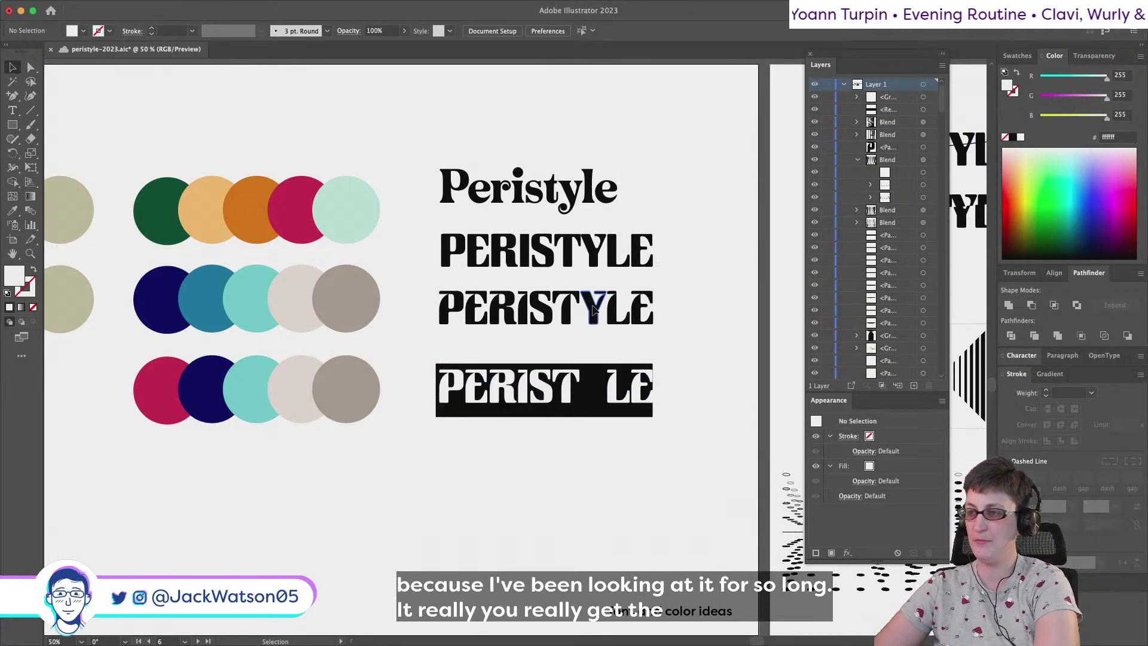
Undo the white wordmark copy on the black rectangle
key("super+z")
key("super+z")
key("super+z")
key("super+z")
key("super+z")
key("super+z")
key("super+z")
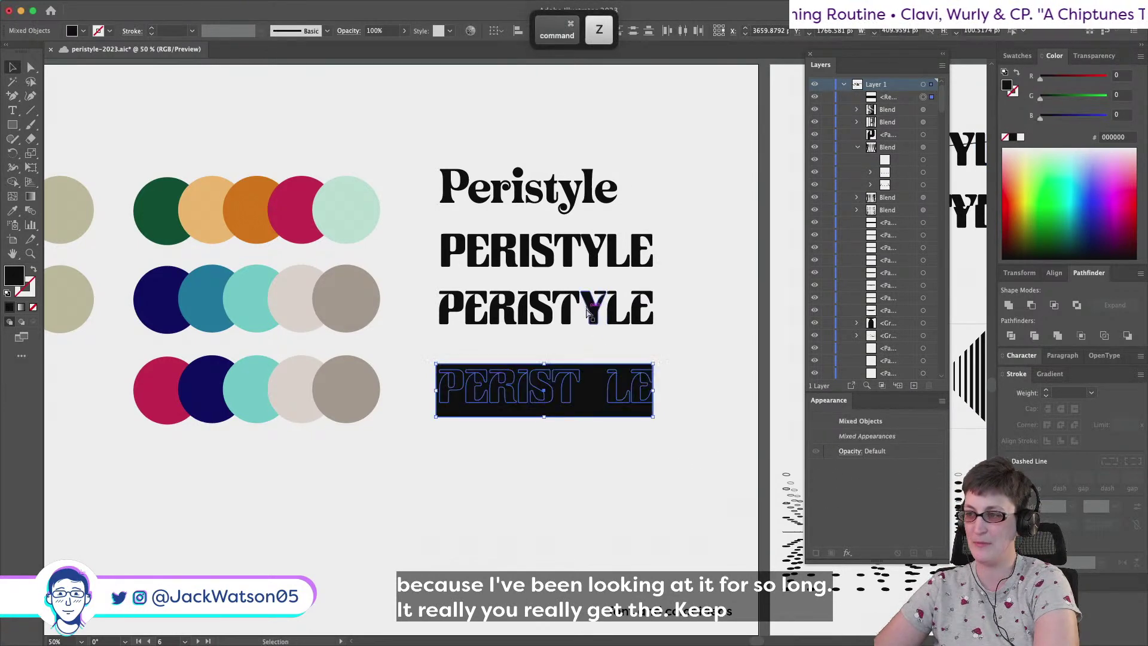
Duplicate the complete custom PERISTYLE wordmark, including its Y, in front and center the copy on the black rectangle
left_click_drag(691, 338, 428, 299)
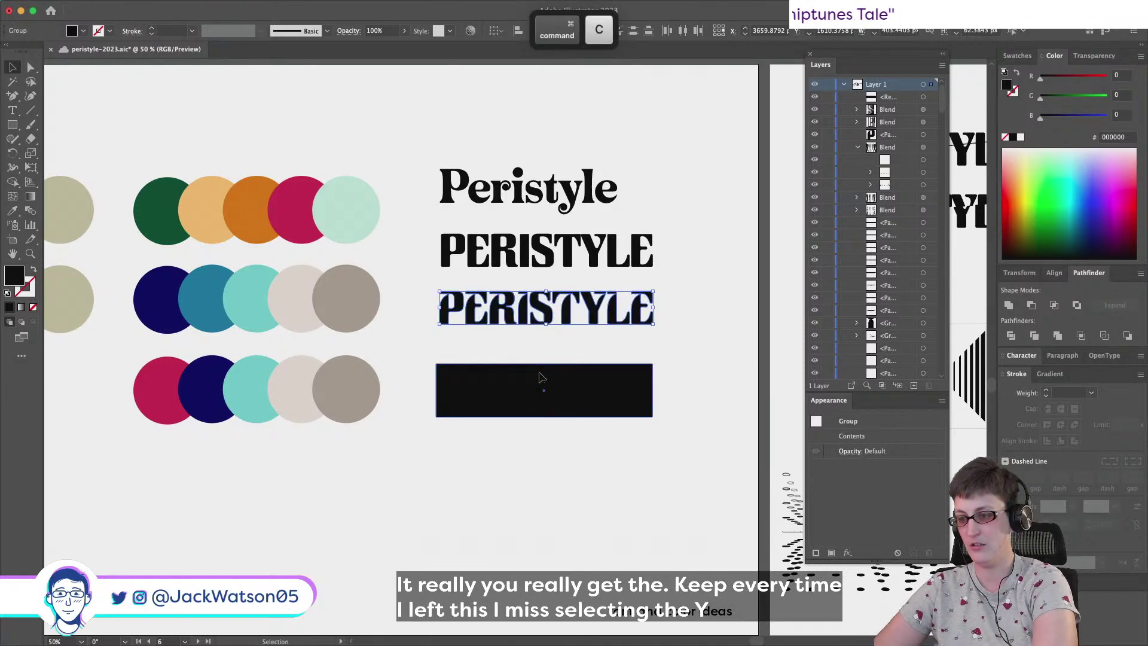
key("v")
key("super+shift+bracketright")
left_click(543, 393, "shift")
left_click(543, 393)
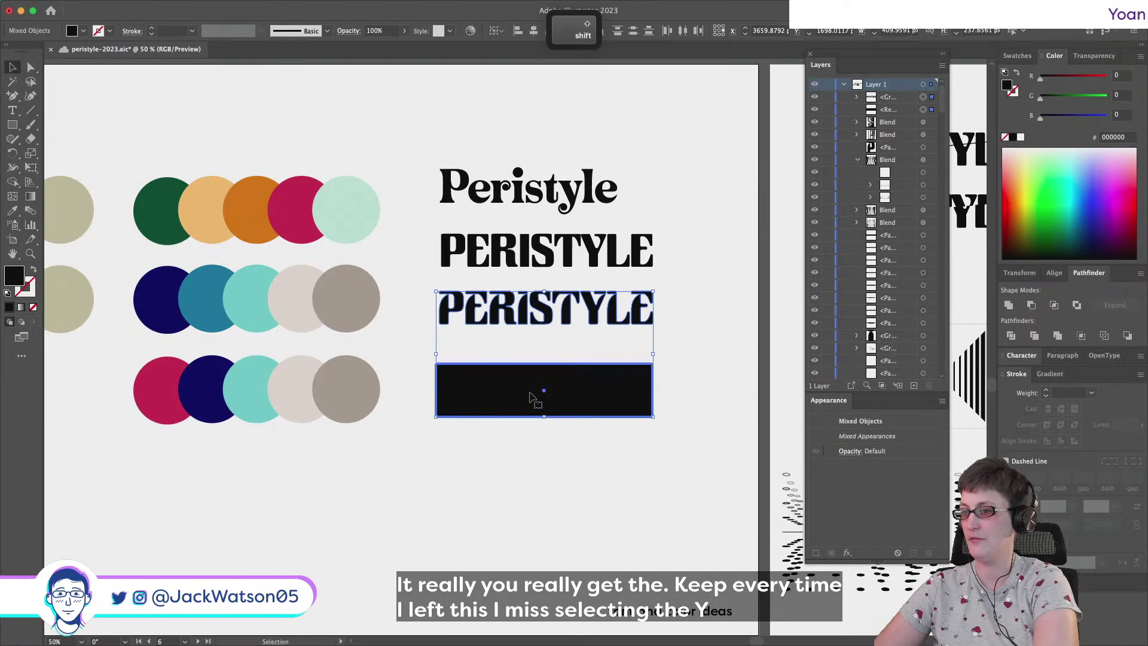
left_click(583, 31)
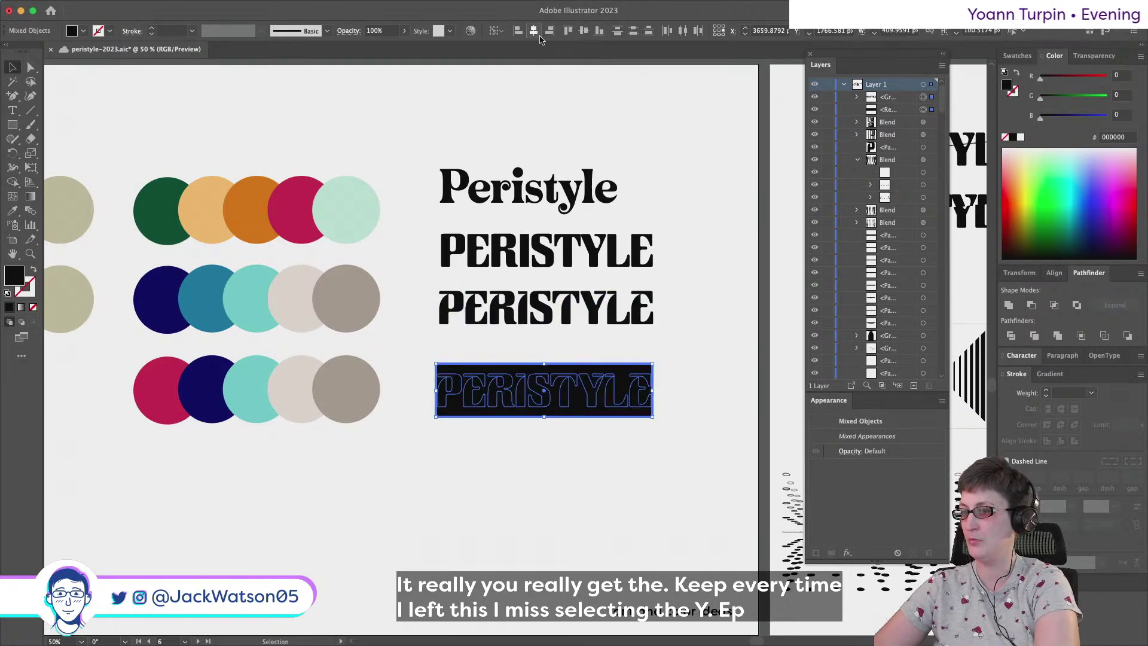
Fill the wordmark copy with white and reduce the black rectangle to the lettering's height, about 62 px
left_click(607, 371, "shift")
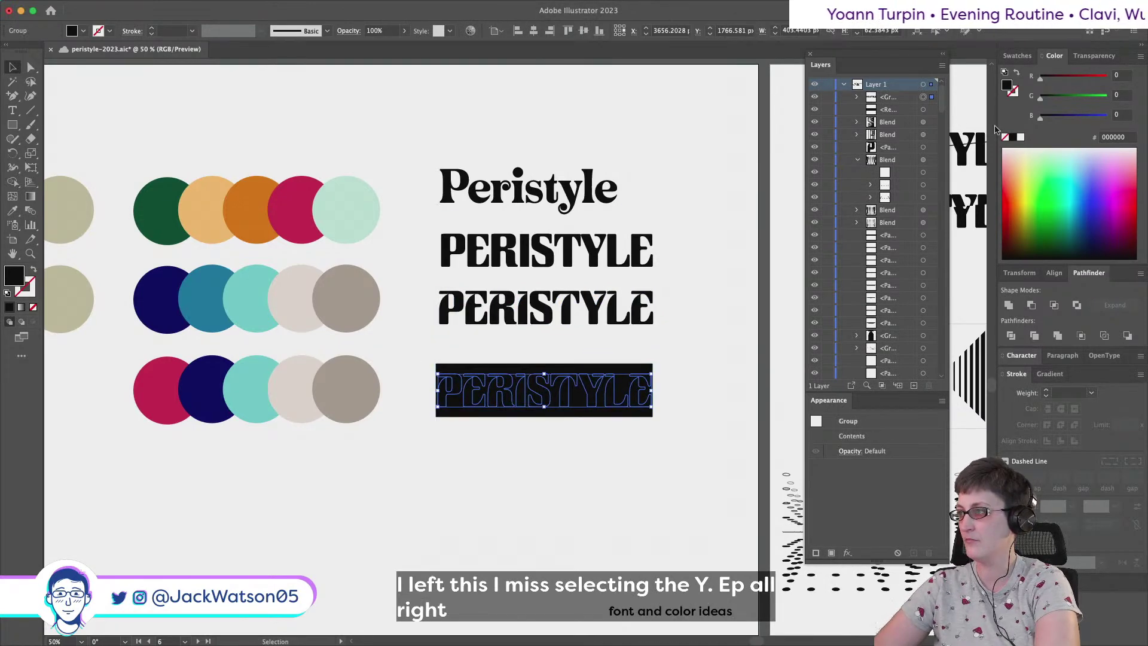
left_click(568, 433)
left_click(575, 412)
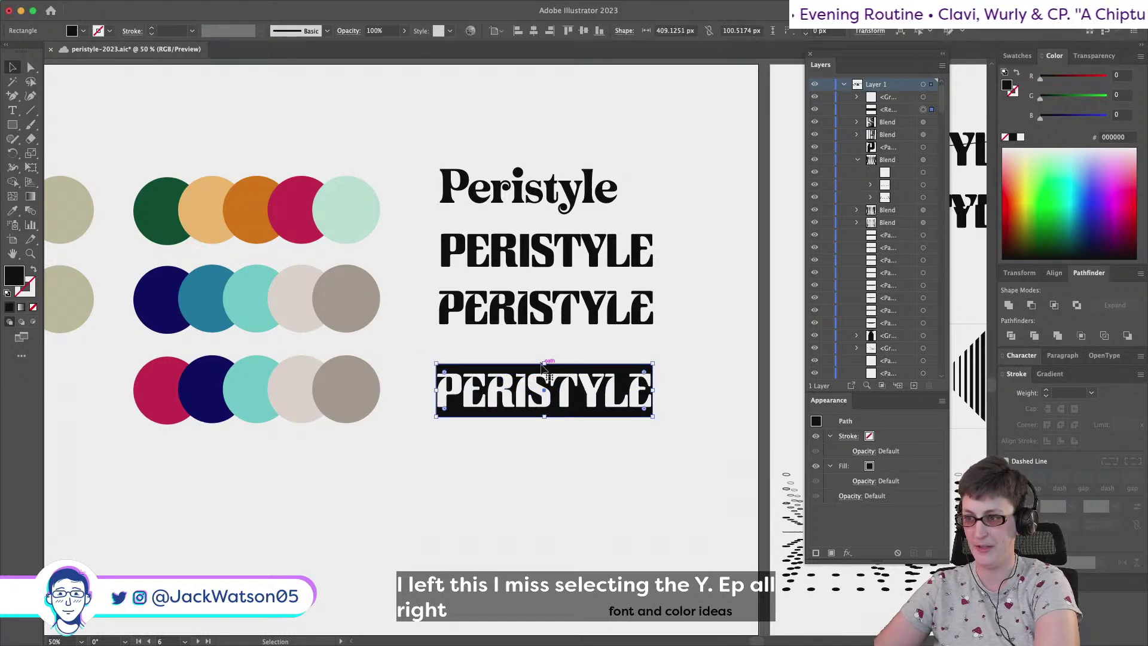
left_click_drag(544, 363, 550, 374)
left_click(573, 462)
Examine the white-on-black wordmark at several magnifications, checking the letter shapes and the spacing around the Y and L
scroll(573, 461, "right", 2)
scroll(573, 462, "down", 5)
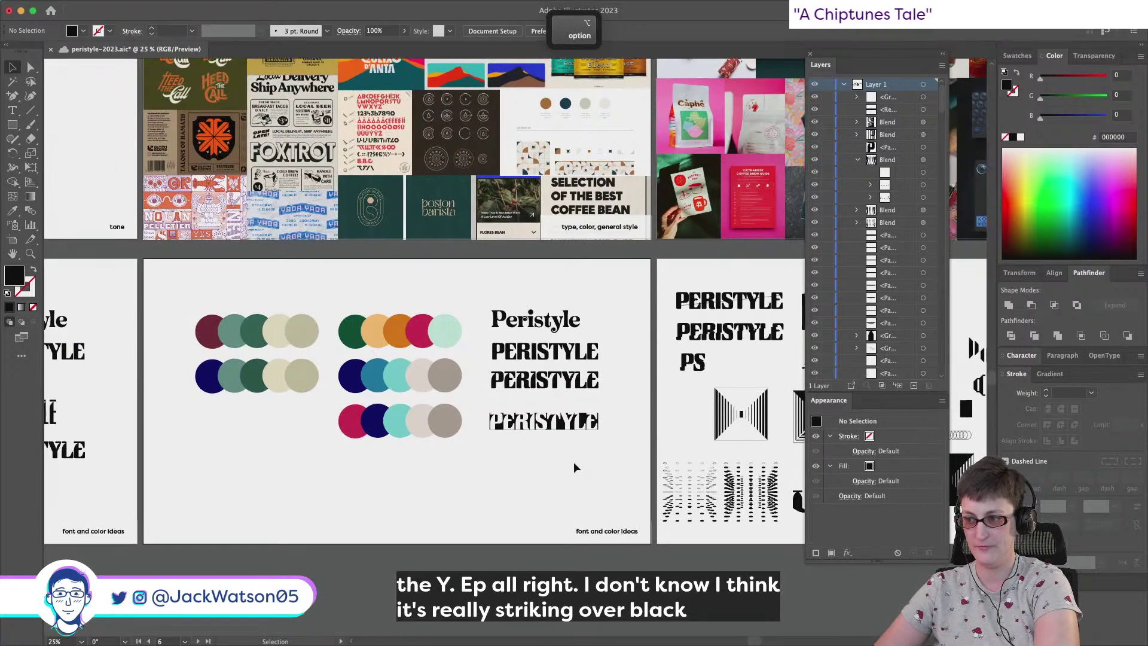
scroll(573, 461, "up", 4)
scroll(573, 462, "up", 3)
scroll(573, 462, "right", 2)
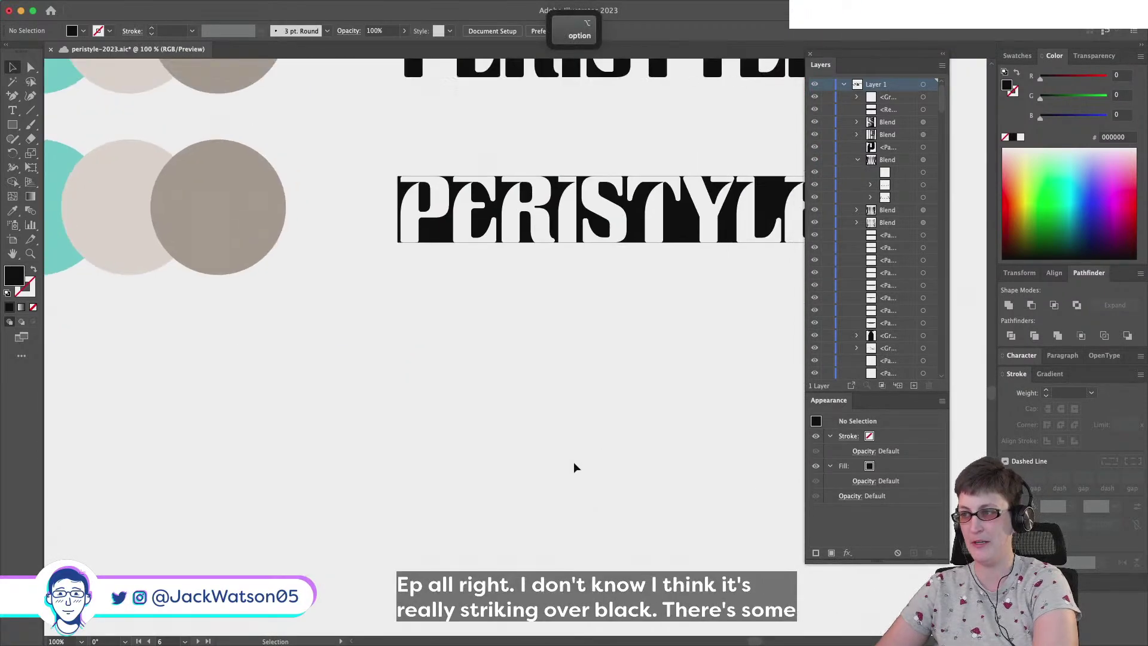
scroll(633, 300, "right", 2)
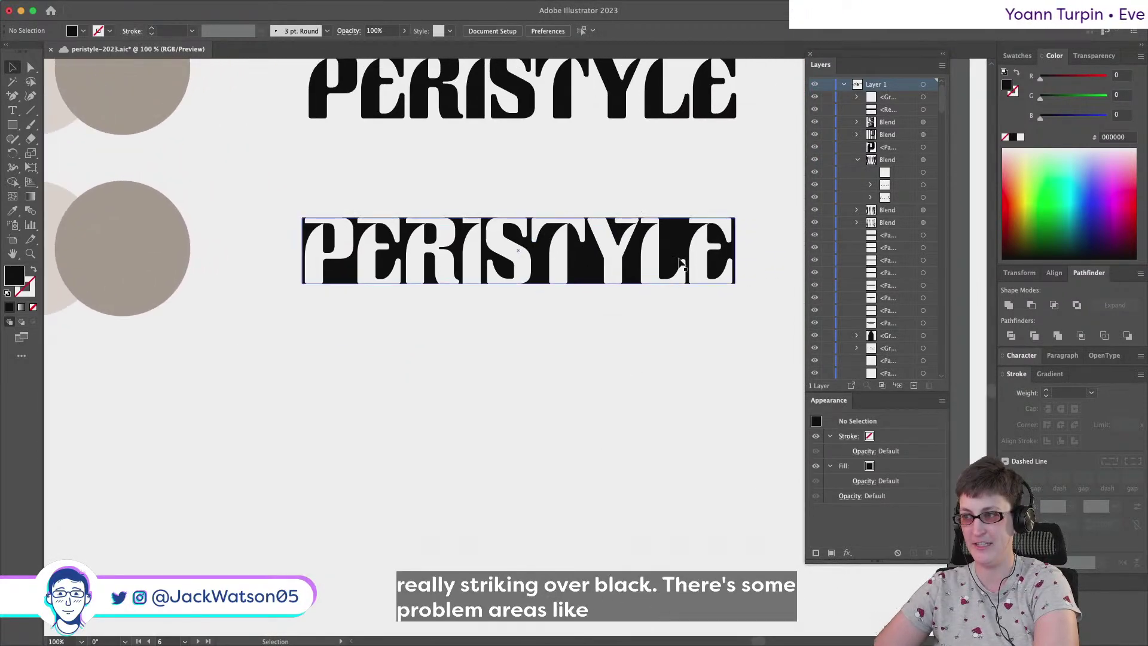
scroll(585, 384, "down", 1)
scroll(583, 378, "down", 4)
scroll(582, 378, "up", 4)
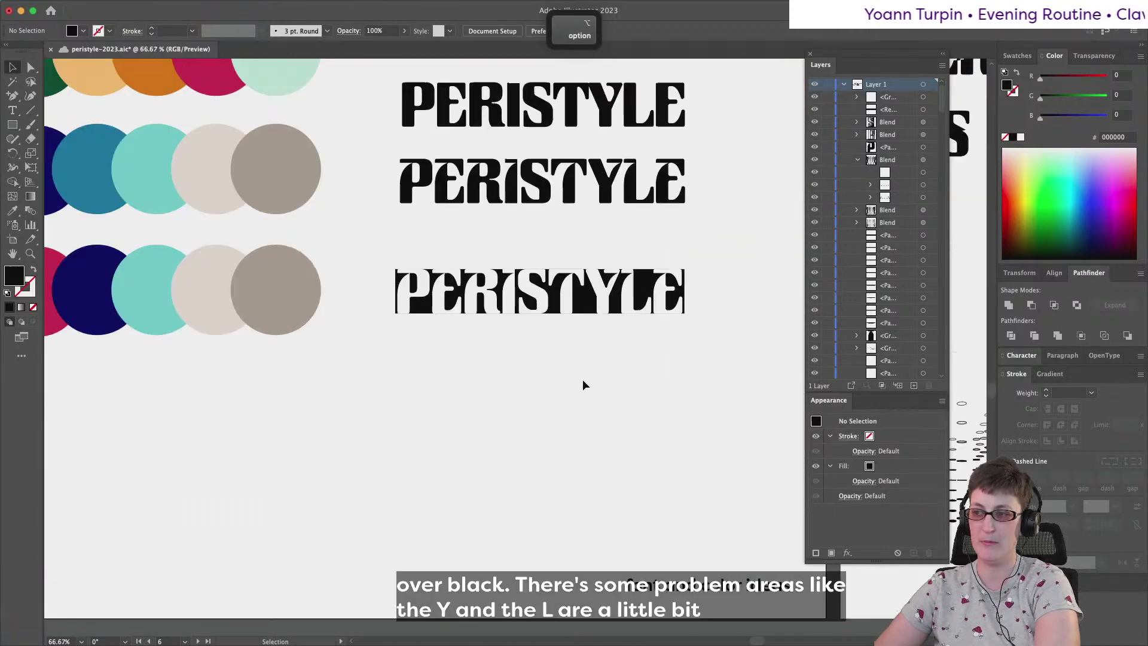
scroll(584, 383, "up", 1)
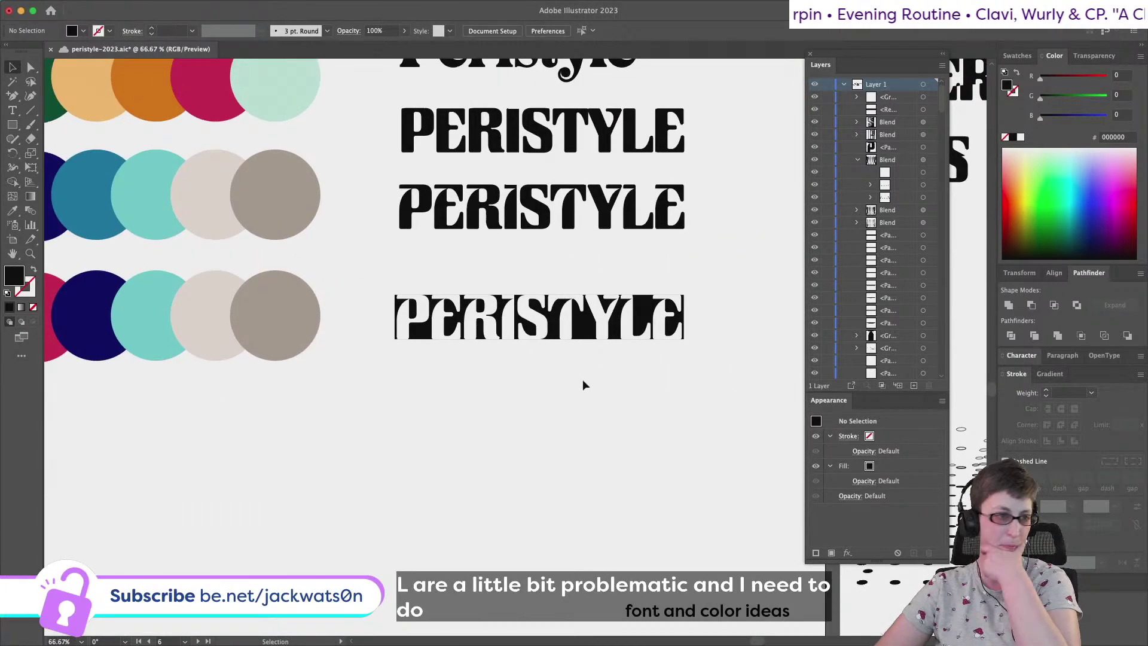
scroll(584, 383, "right", 2)
scroll(584, 383, "up", 1)
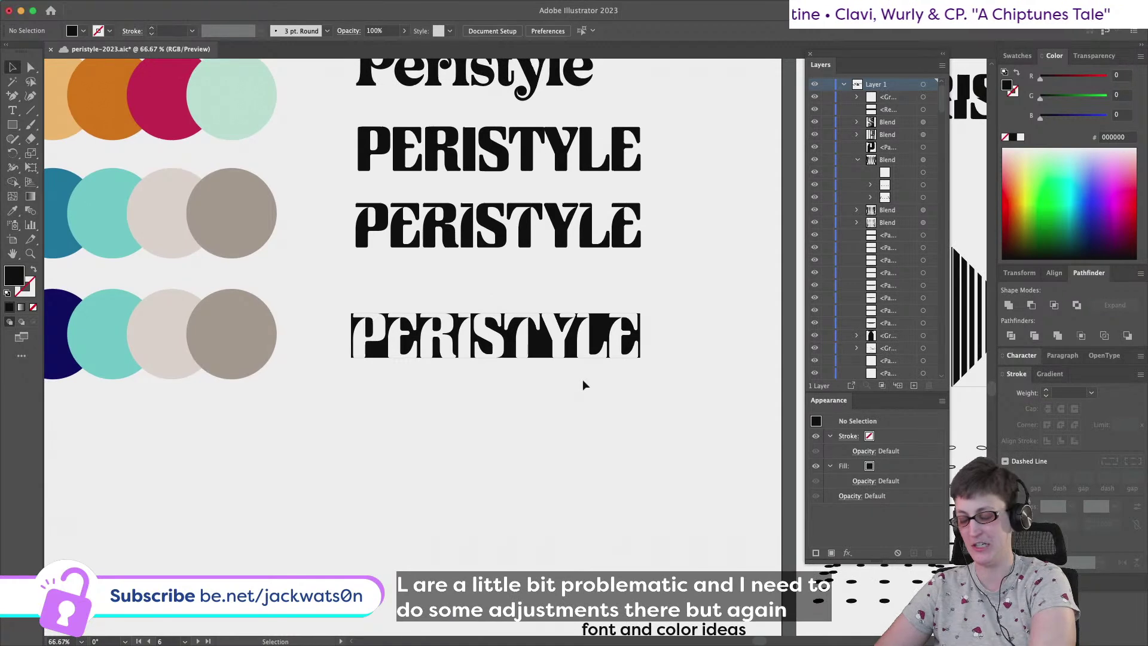
scroll(584, 384, "down", 2)
scroll(584, 383, "up", 2)
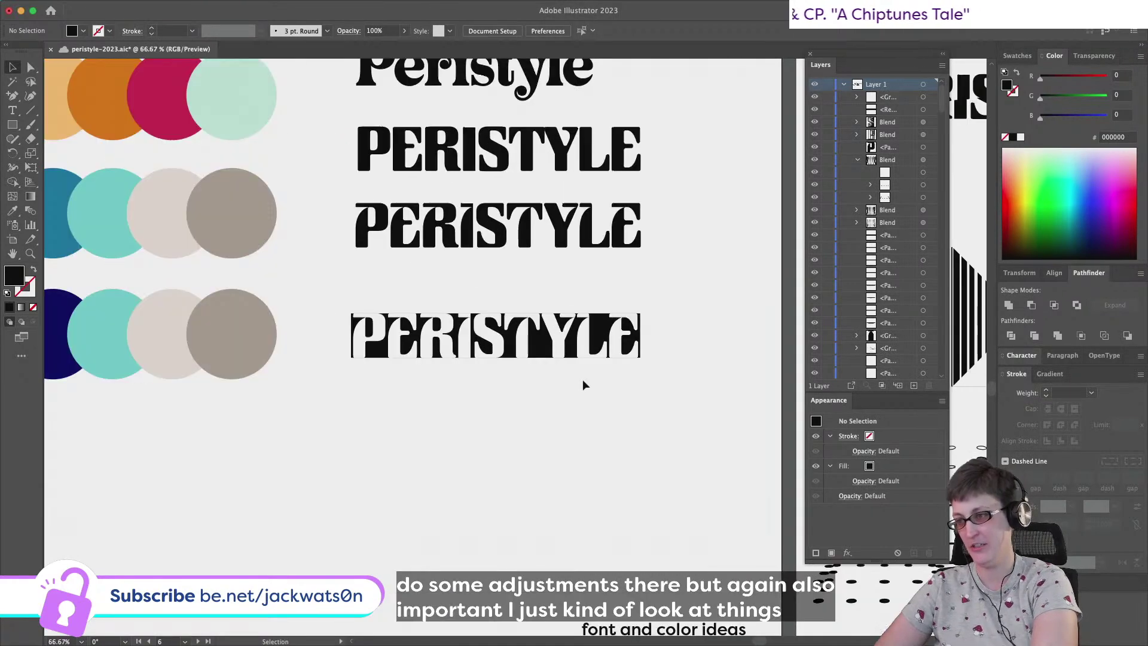
Narrow the black rectangle so its sides line up with the outer edges of the white lettering
left_click(630, 342)
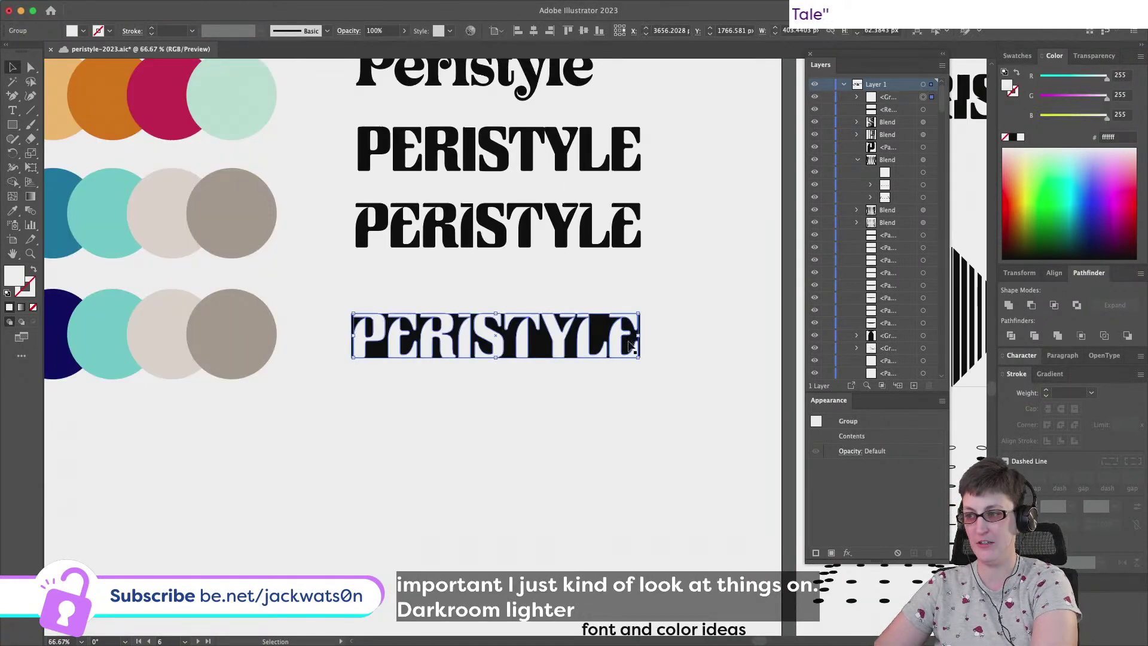
left_click(637, 348)
mouse_move(639, 336)
left_mouse_down()
mouse_move(684, 336)
mouse_move(639, 336)
left_mouse_up()
left_click(636, 400)
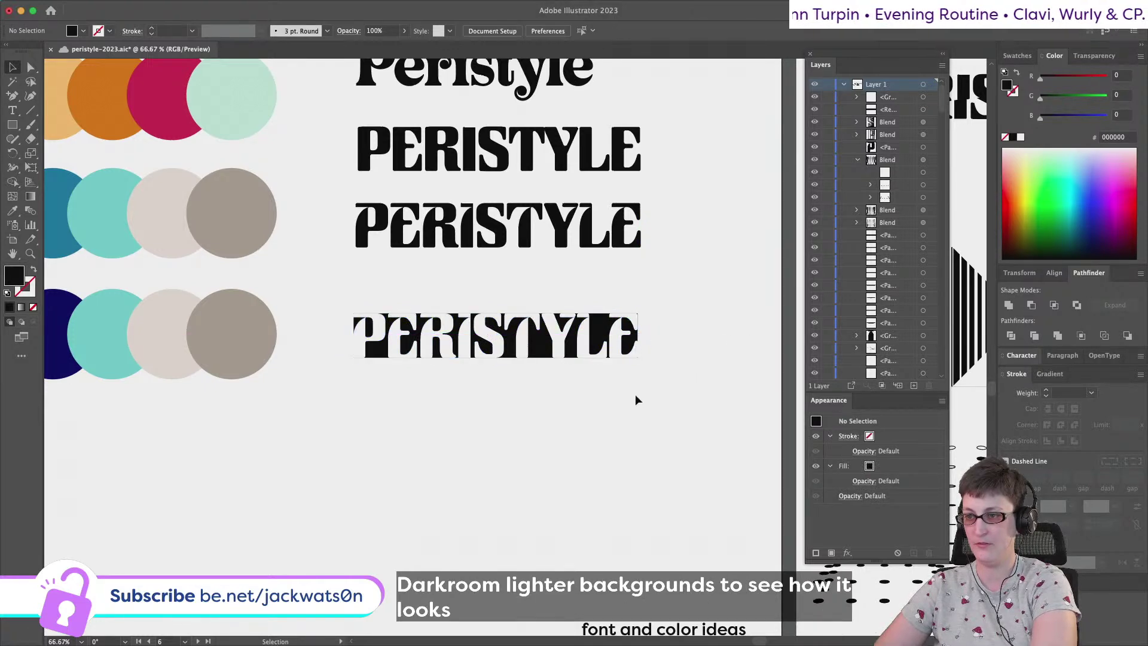
Duplicate the white-on-black wordmark directly below and widen the copy's rectangle evenly on both sides to about 546 px
scroll(635, 400, "down", 3)
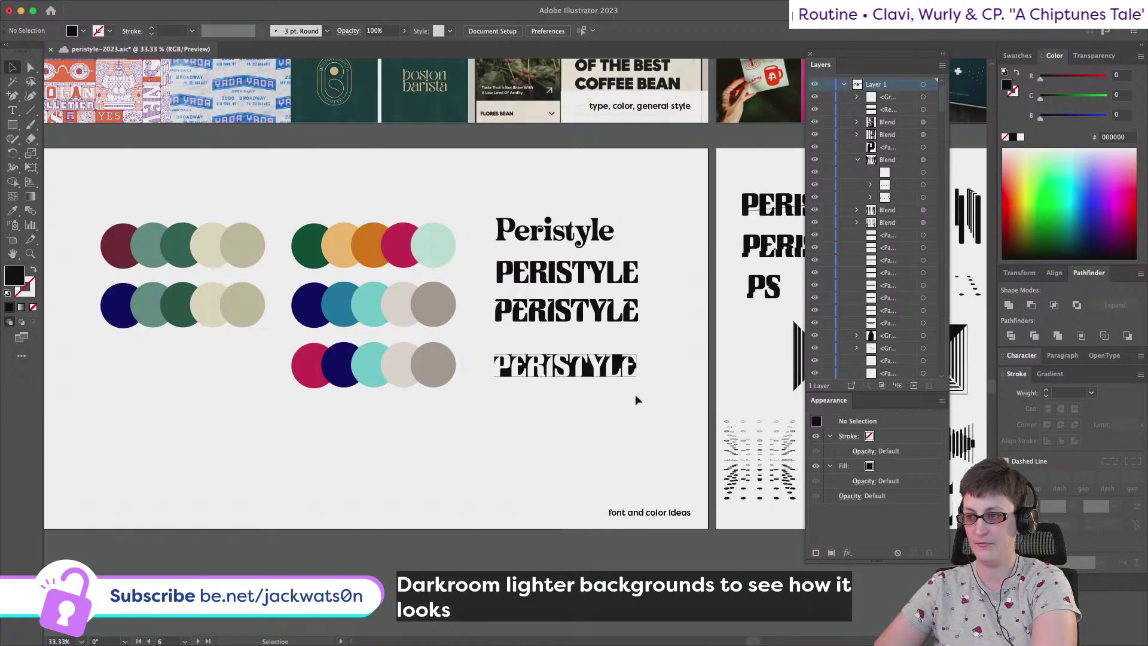
scroll(635, 399, "up", 2)
key("alt")
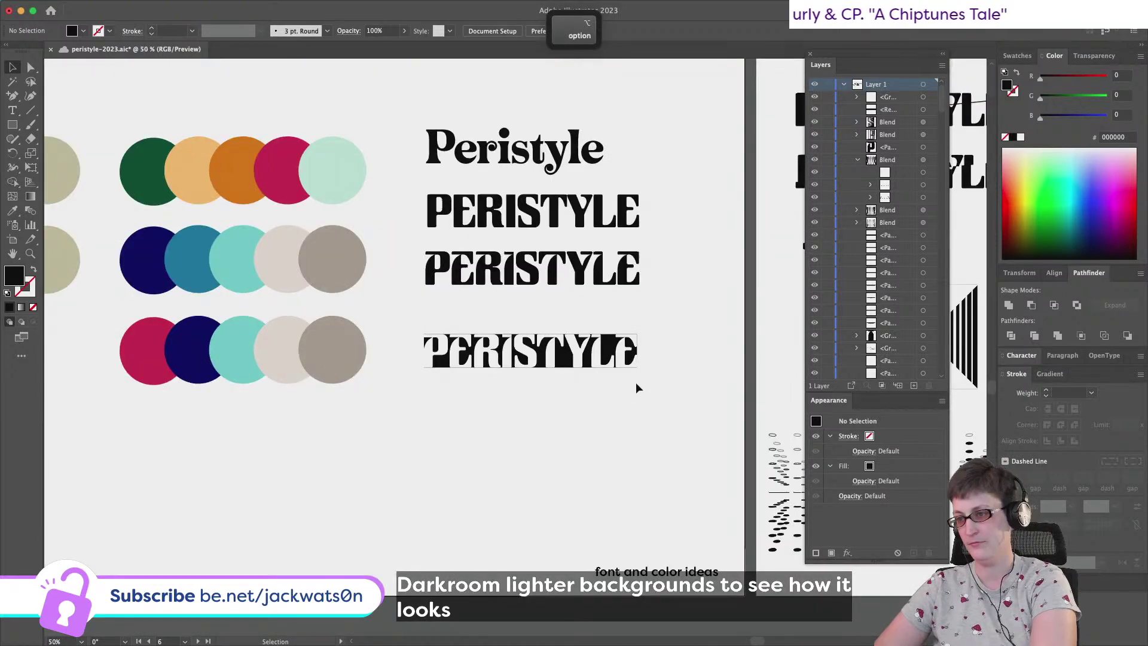
left_click_drag(674, 394, 395, 321)
key("super+f")
left_click_drag(553, 368, 559, 432)
left_click_drag(639, 414, 676, 418)
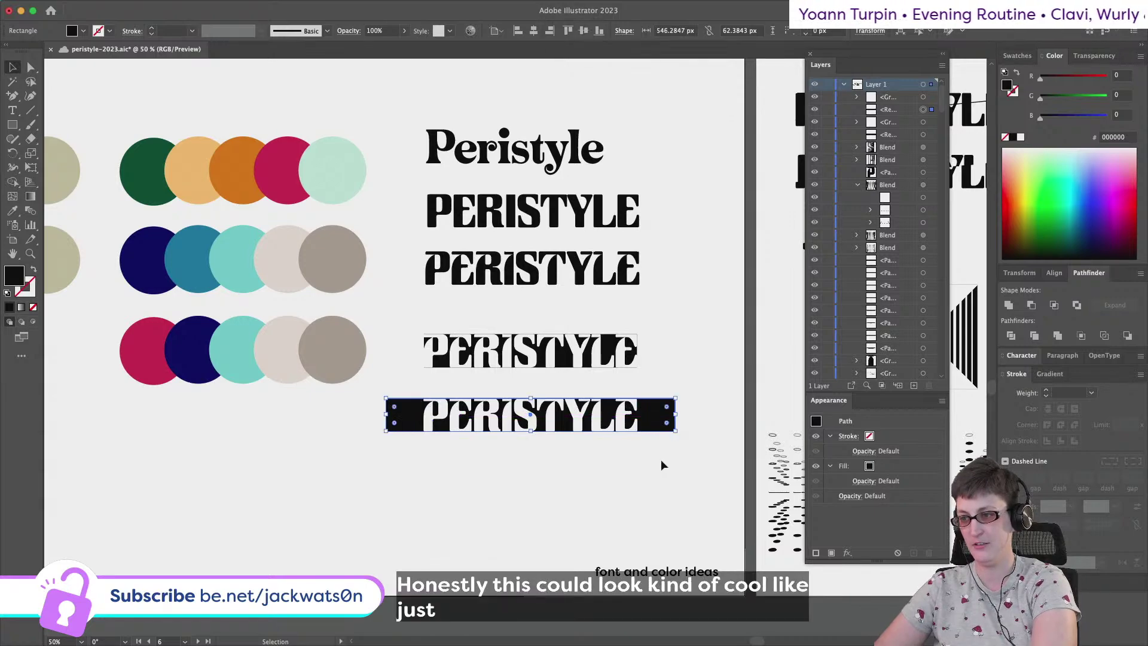
left_click(664, 454)
Review the two white-on-black wordmarks at board scale and save the document
scroll(661, 460, "down", 3)
scroll(661, 460, "up", 1)
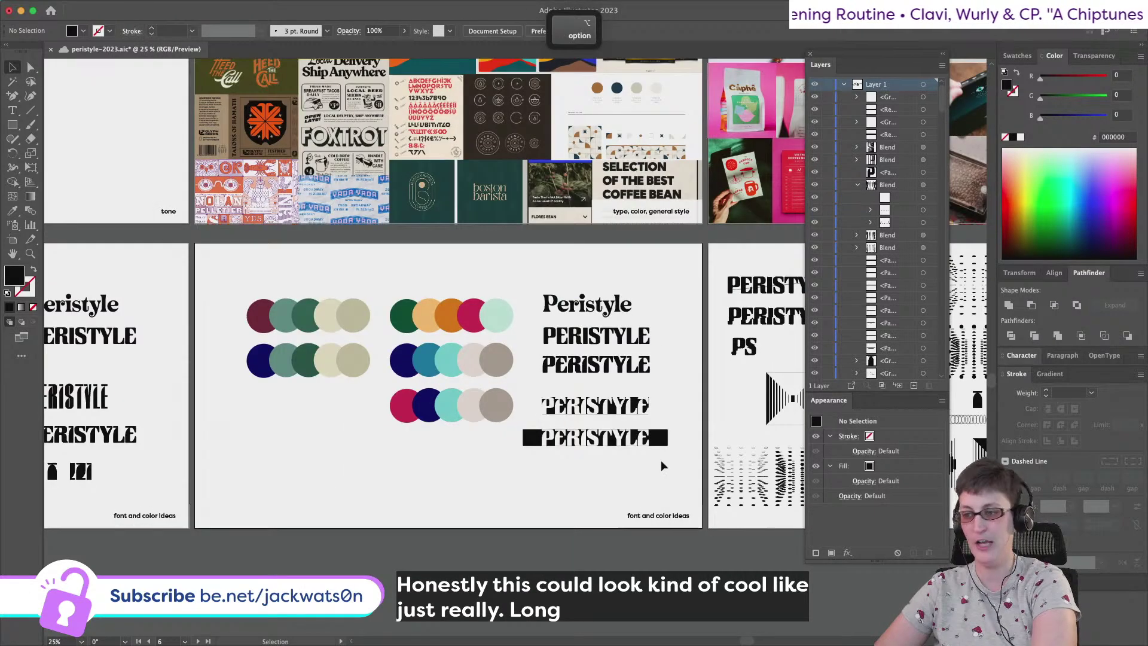
key("alt")
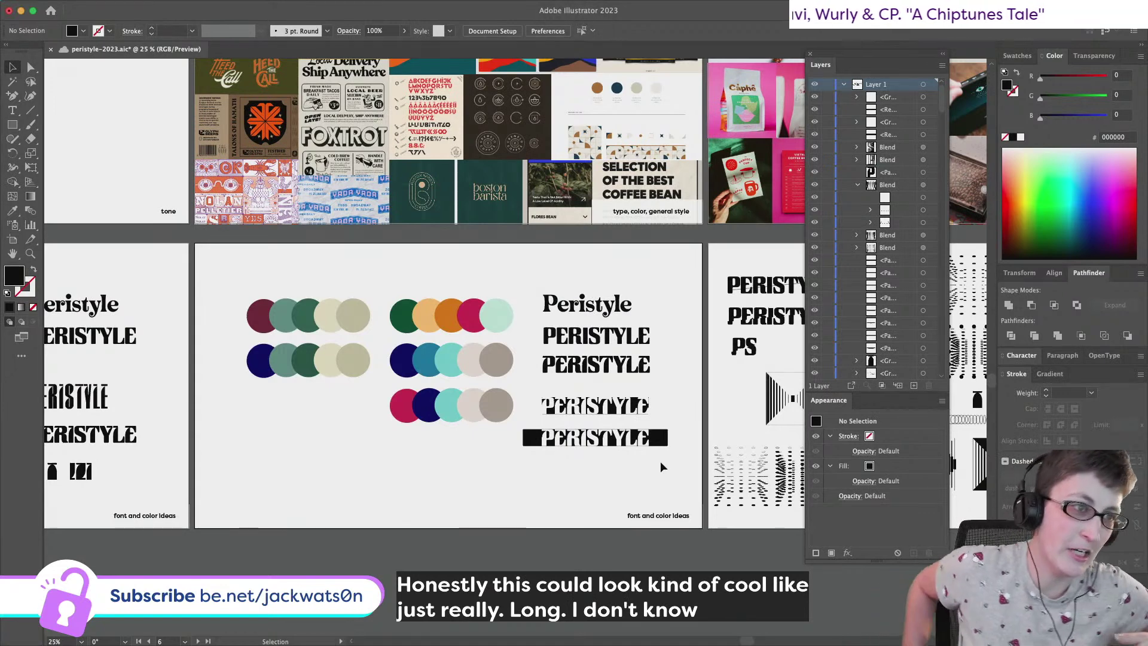
key("super+s")
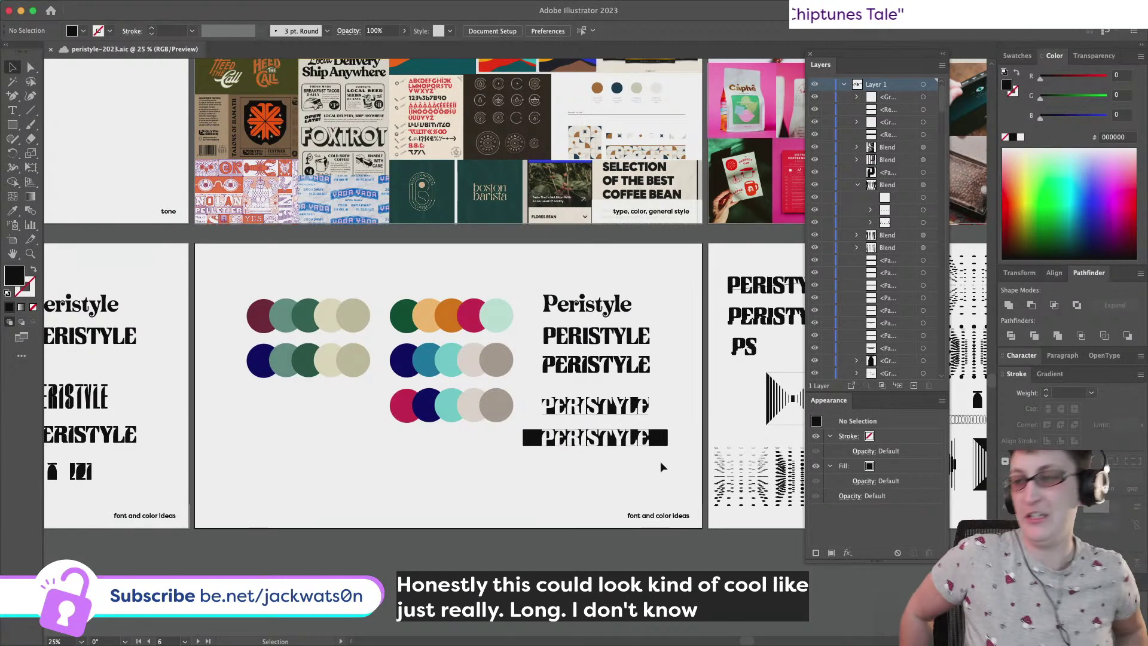
View the logo exploration board alongside the white-on-black wordmark versions
scroll(660, 464, "right", 2)
scroll(661, 464, "up", 1)
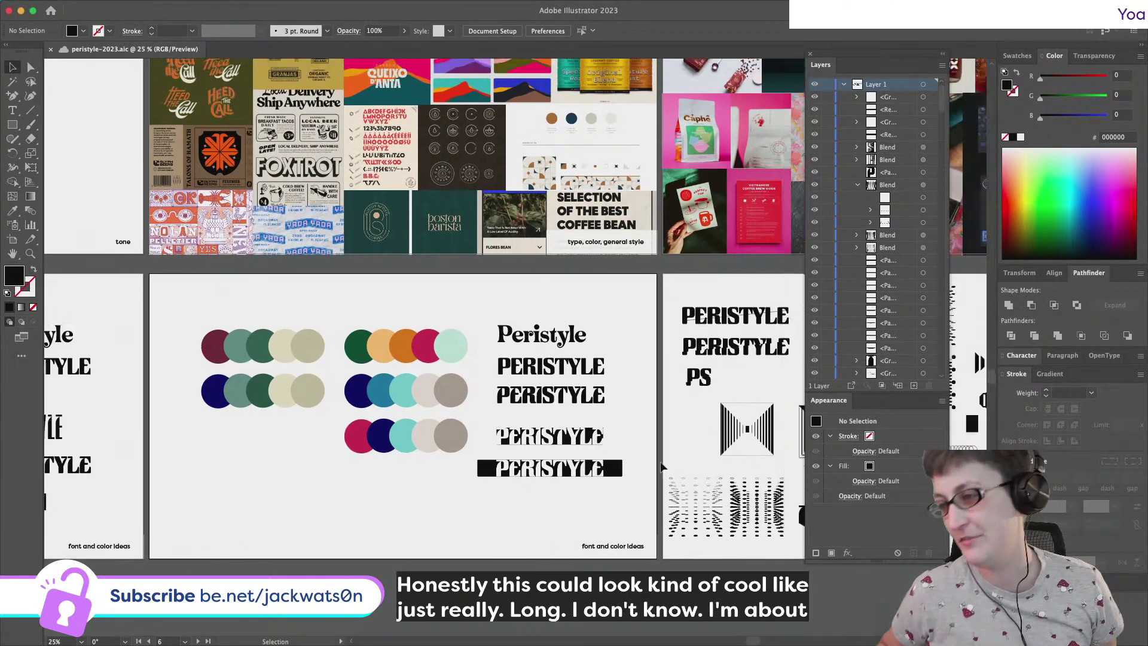
scroll(663, 466, "right", 10)
scroll(662, 467, "down", 2)
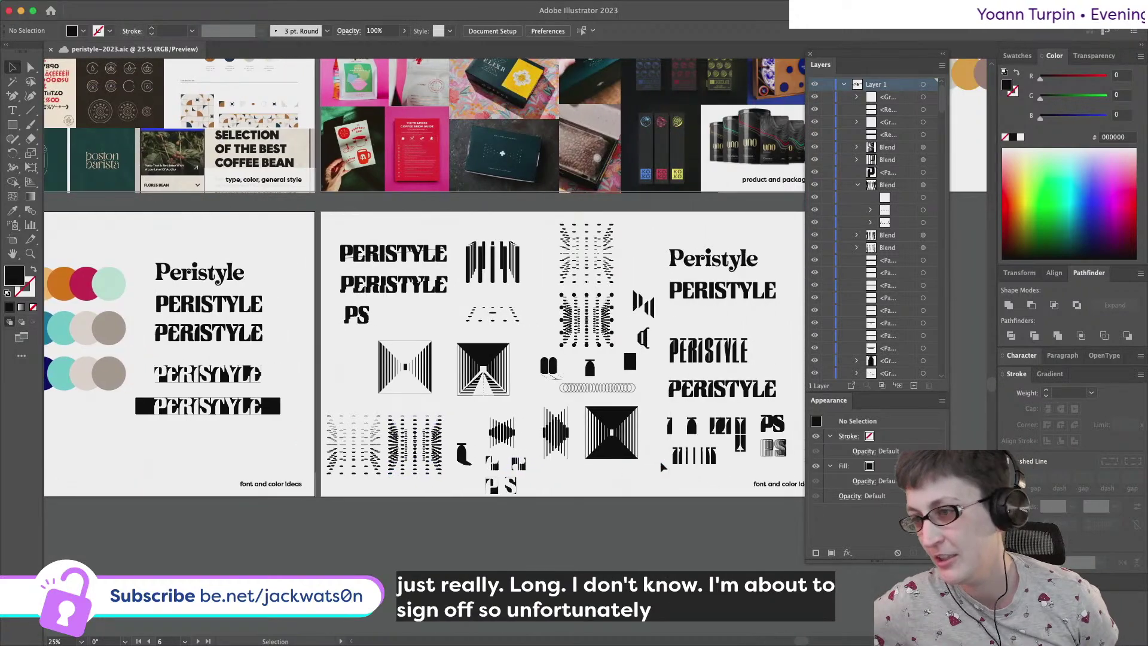